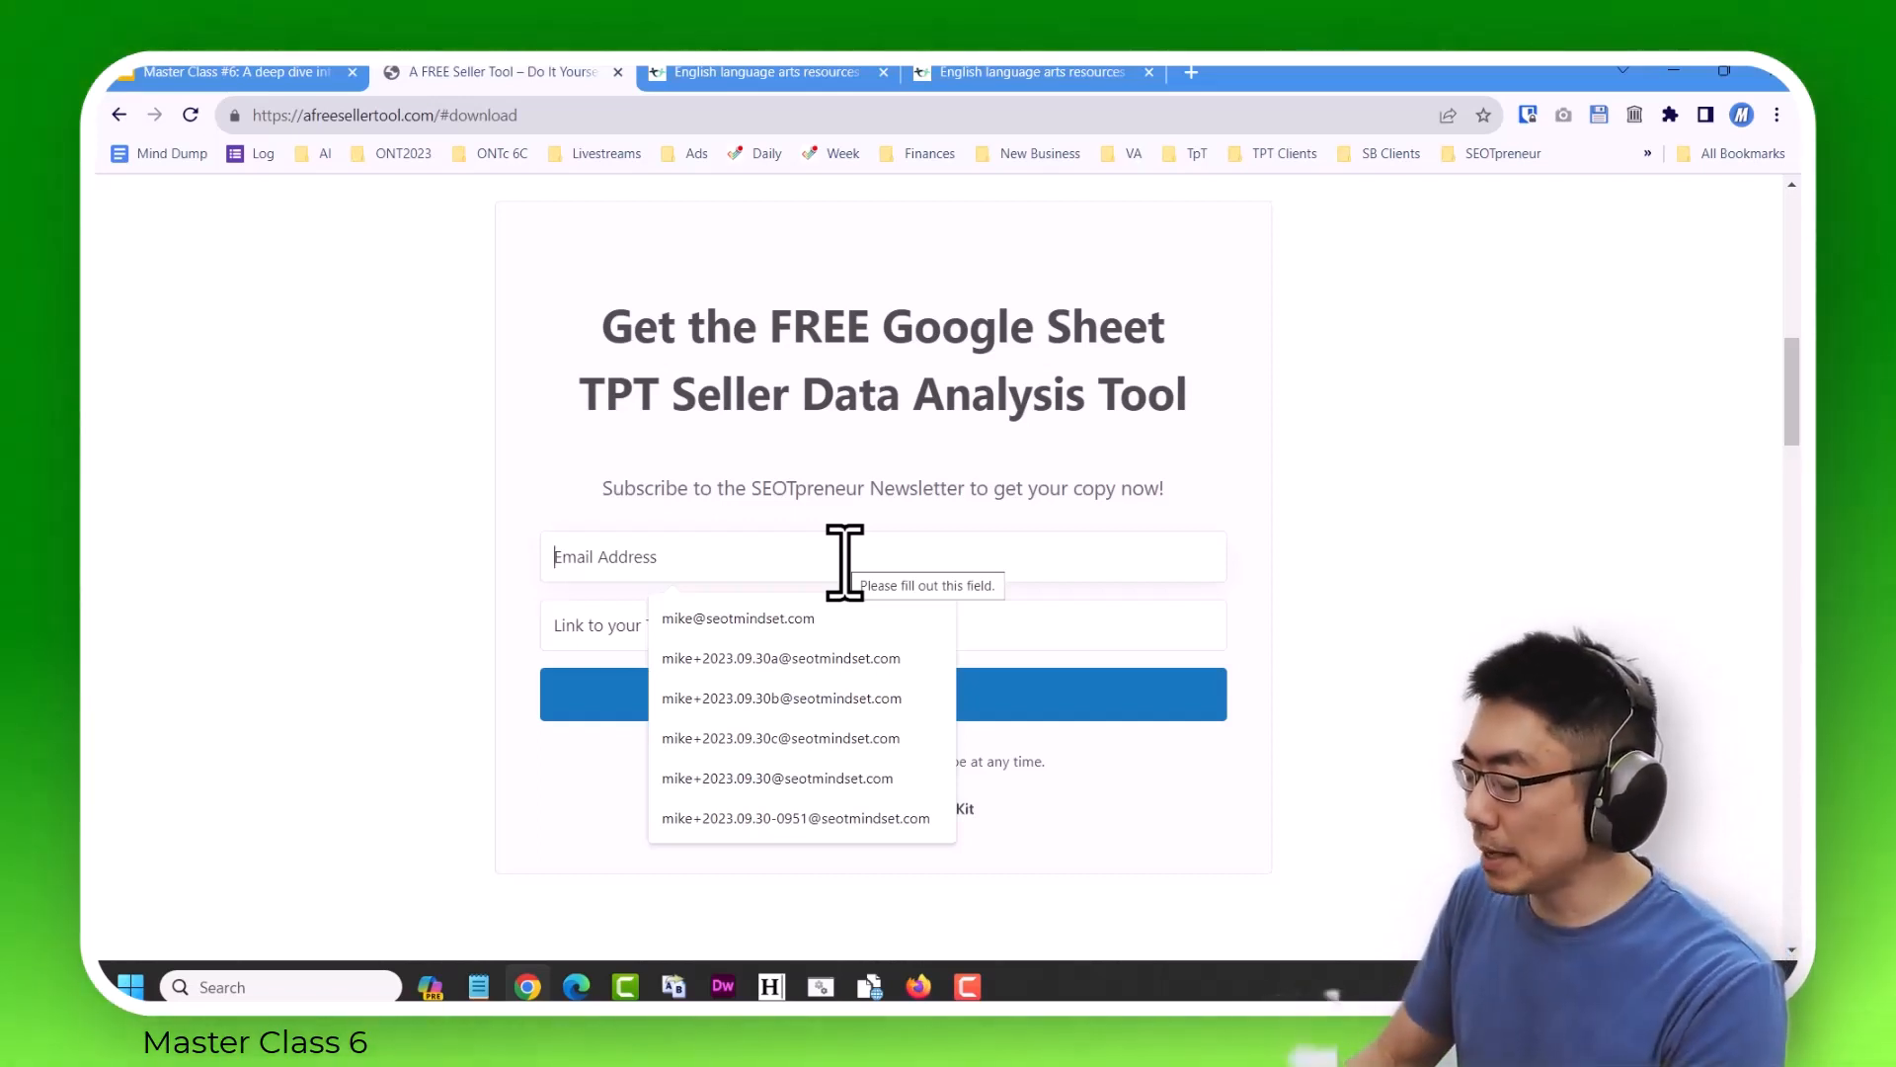
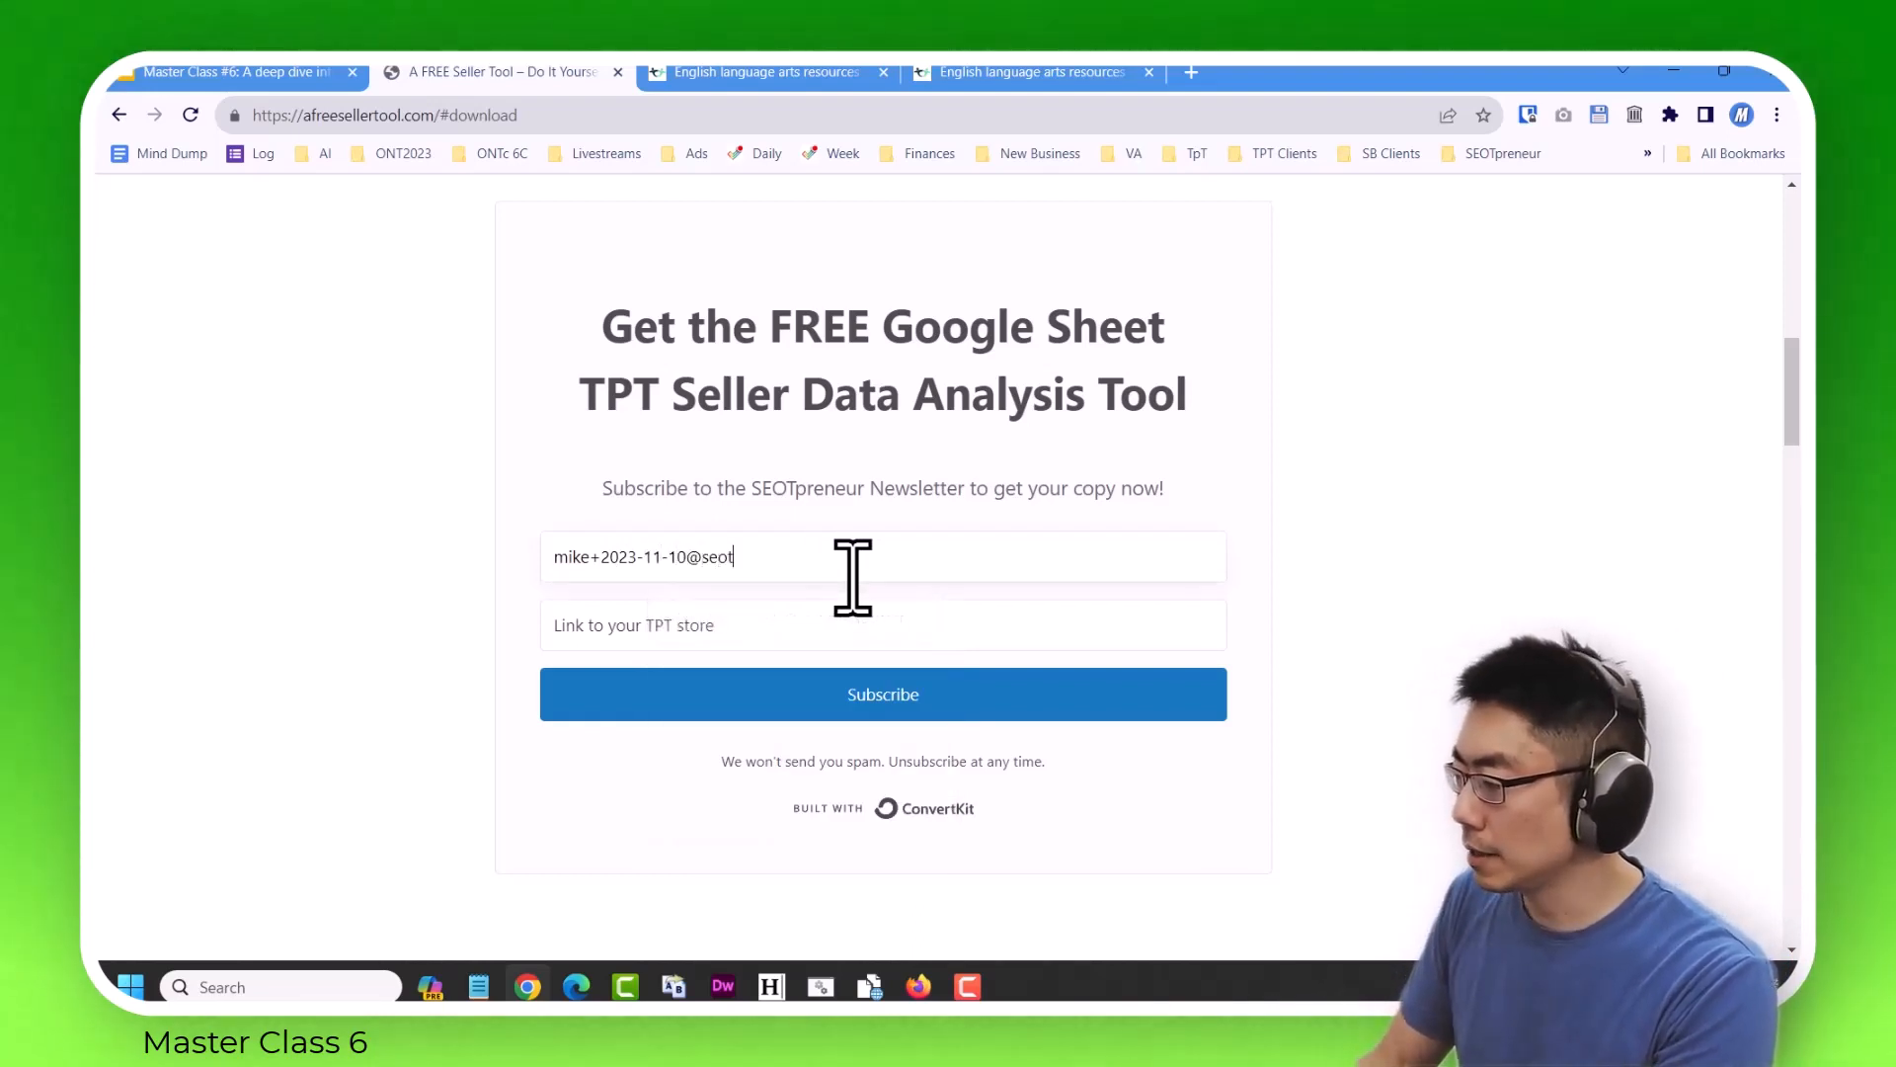
Enter the subscriber's e-mail address in the form for the free TPT Seller Data Analysis Tool.
{"action": "key", "text": "Tab"}
{"action": "type", "text": "h"}
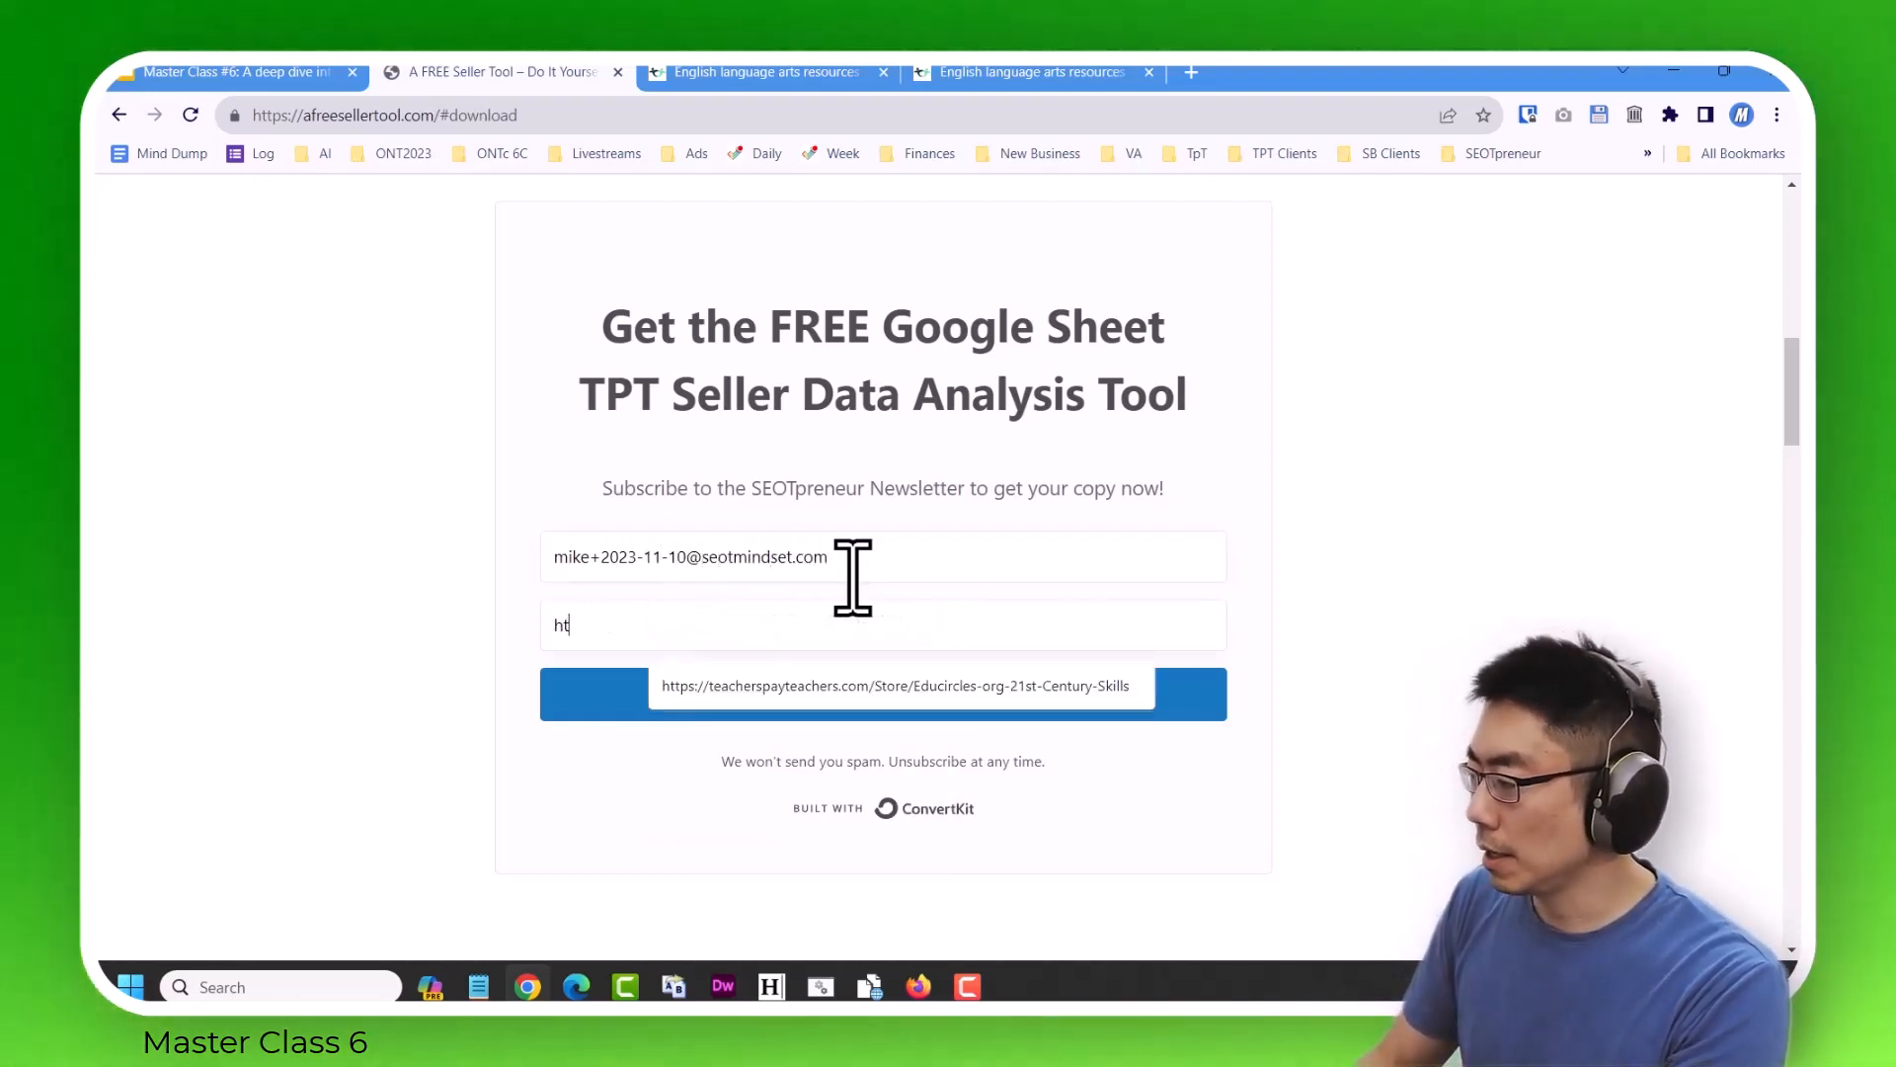
{"action": "key", "text": "Down"}
{"action": "key", "text": "Return"}
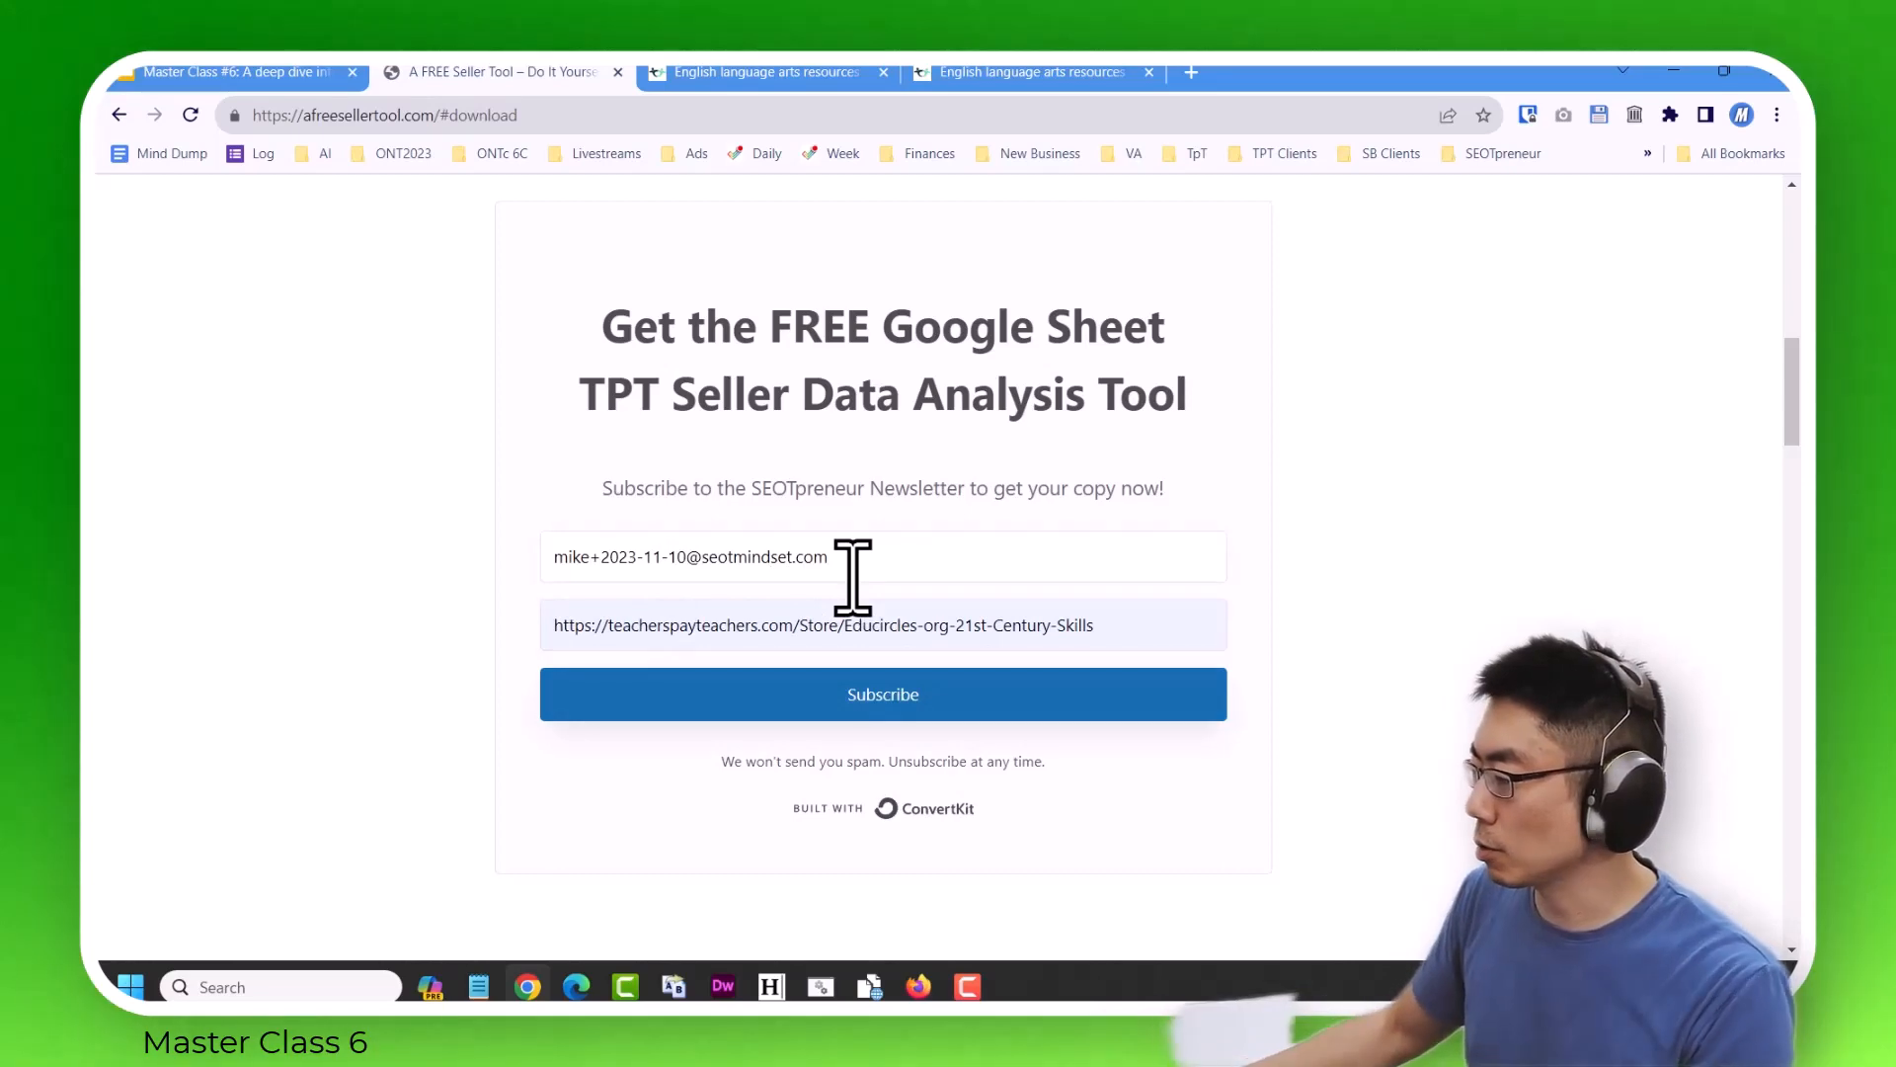
{"action": "left_click", "coordinate": [936, 671]}
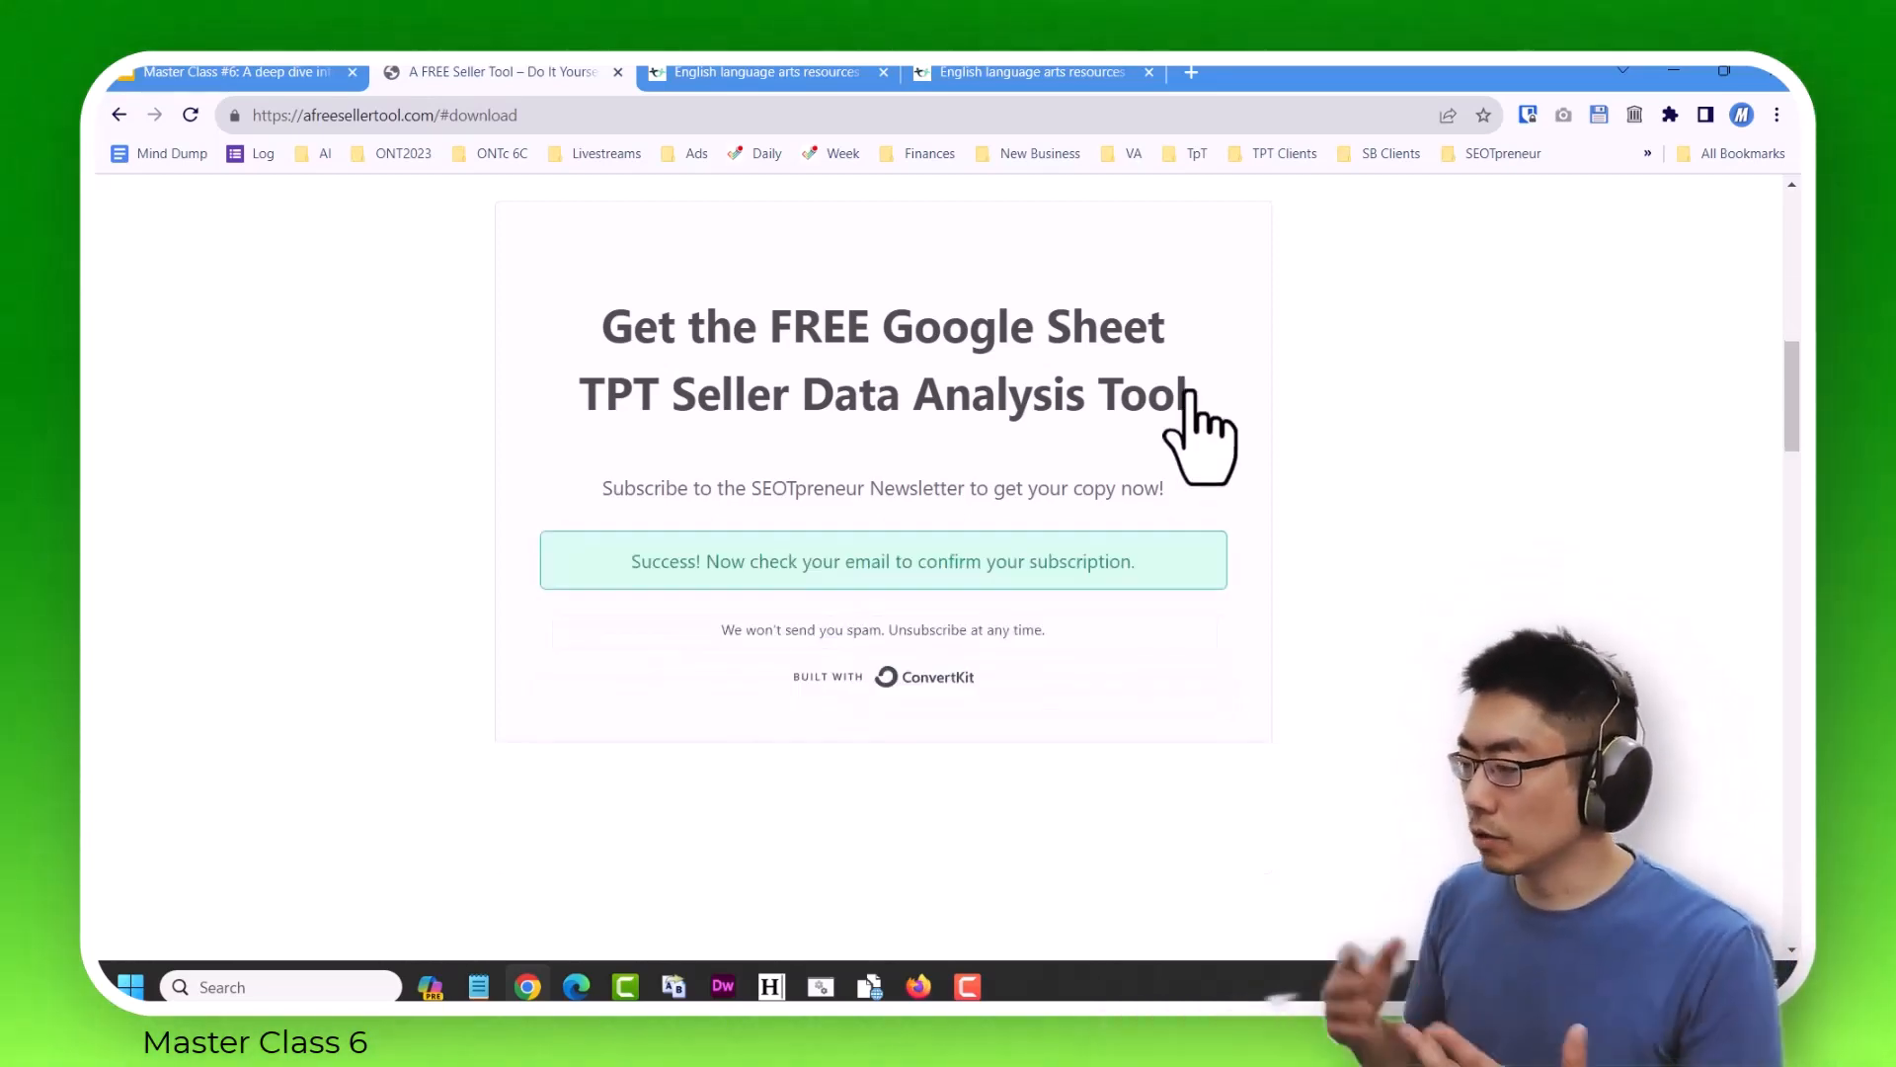
Bring the Gmail confirmation message into this browser window, confirm the subscription and make a copy of the Google Sheet.
{"action": "left_click", "coordinate": [1191, 72]}
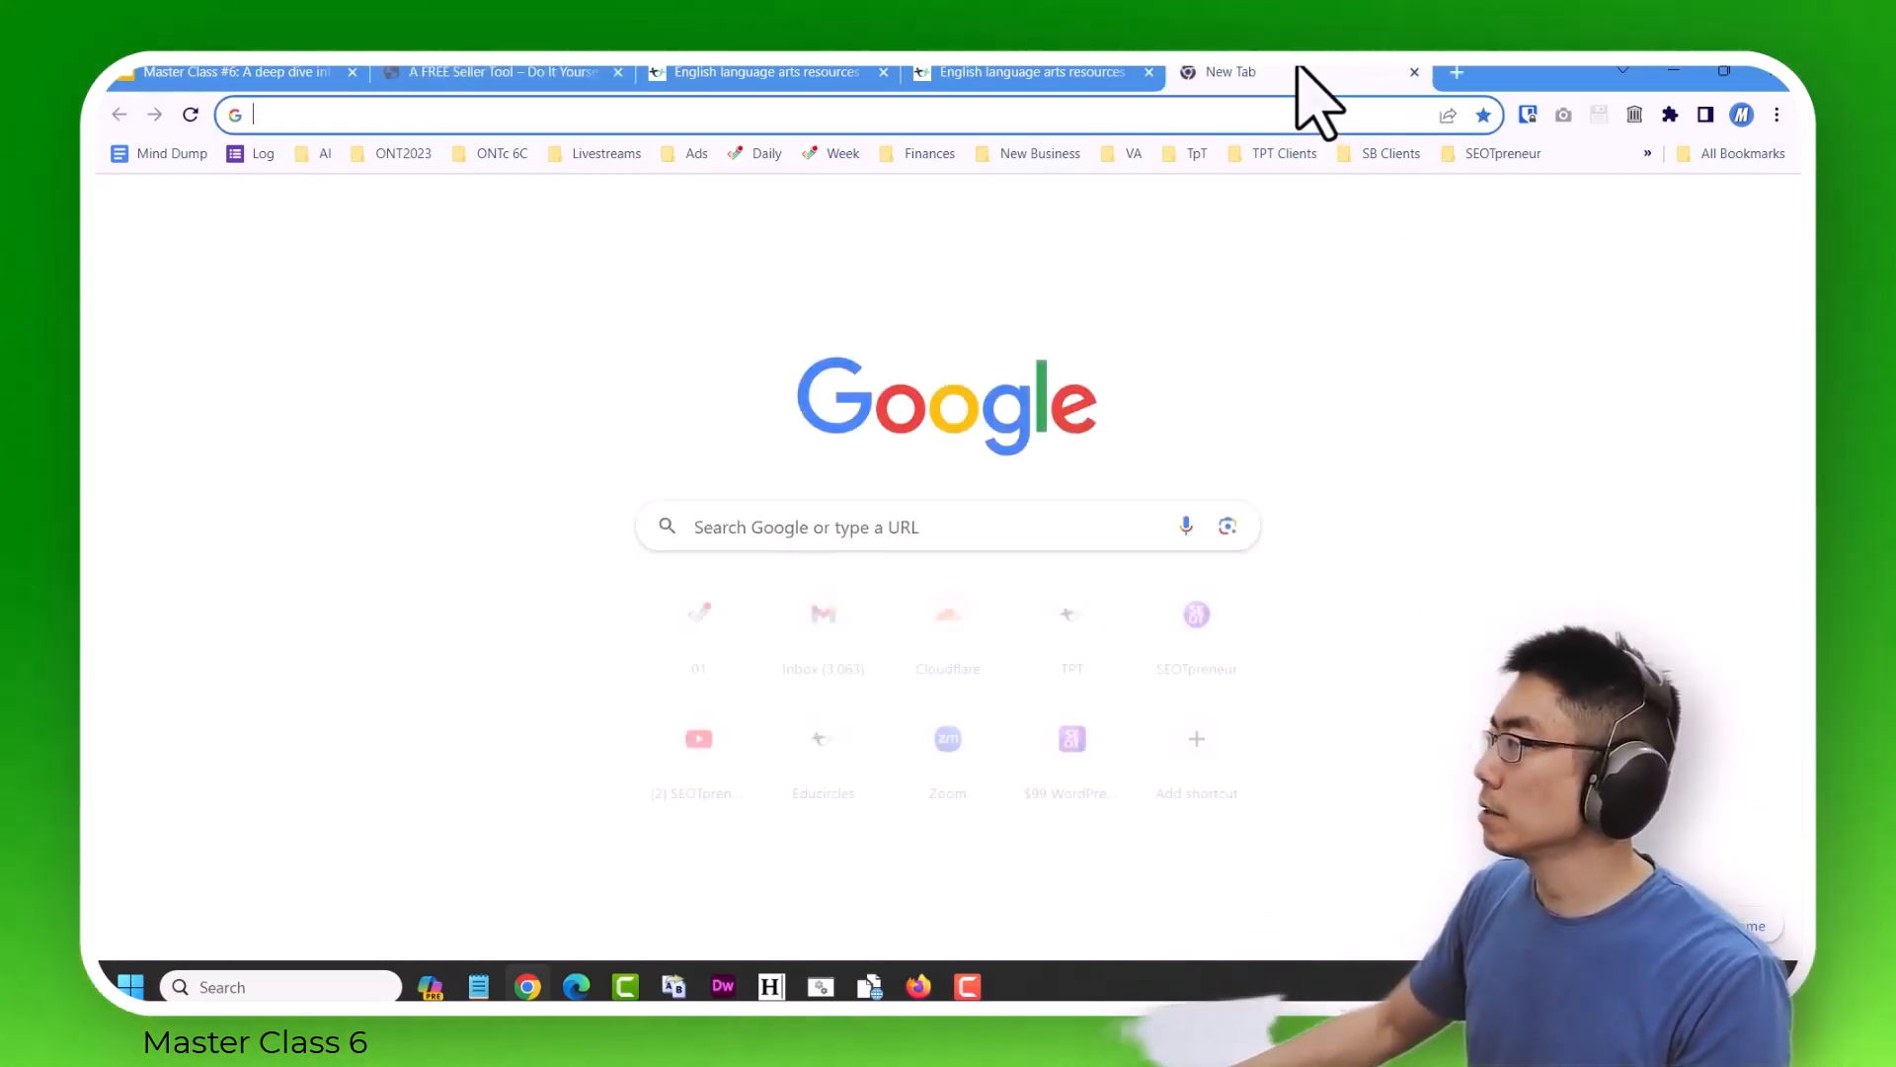
{"action": "key", "text": "ctrl+w"}
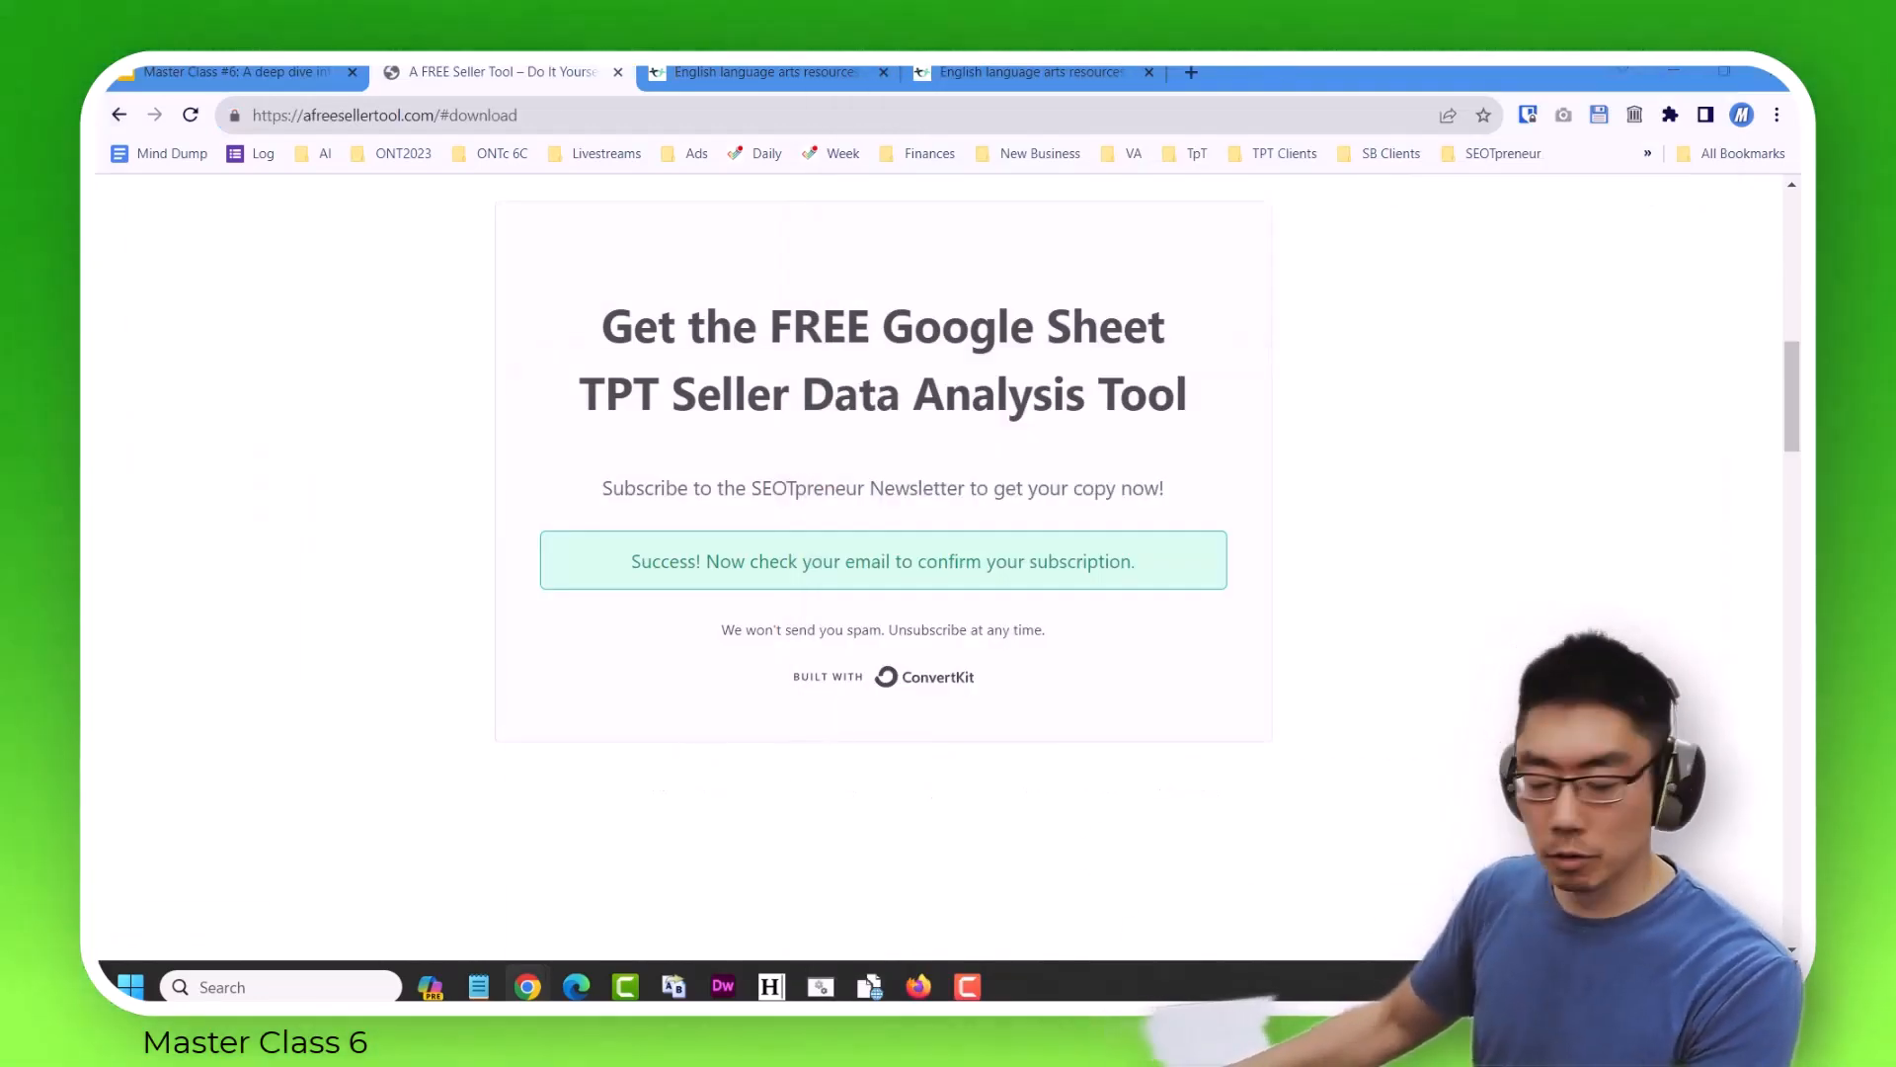
{"action": "left_click_drag", "start_coordinate": [99, 71], "coordinate": [741, 81]}
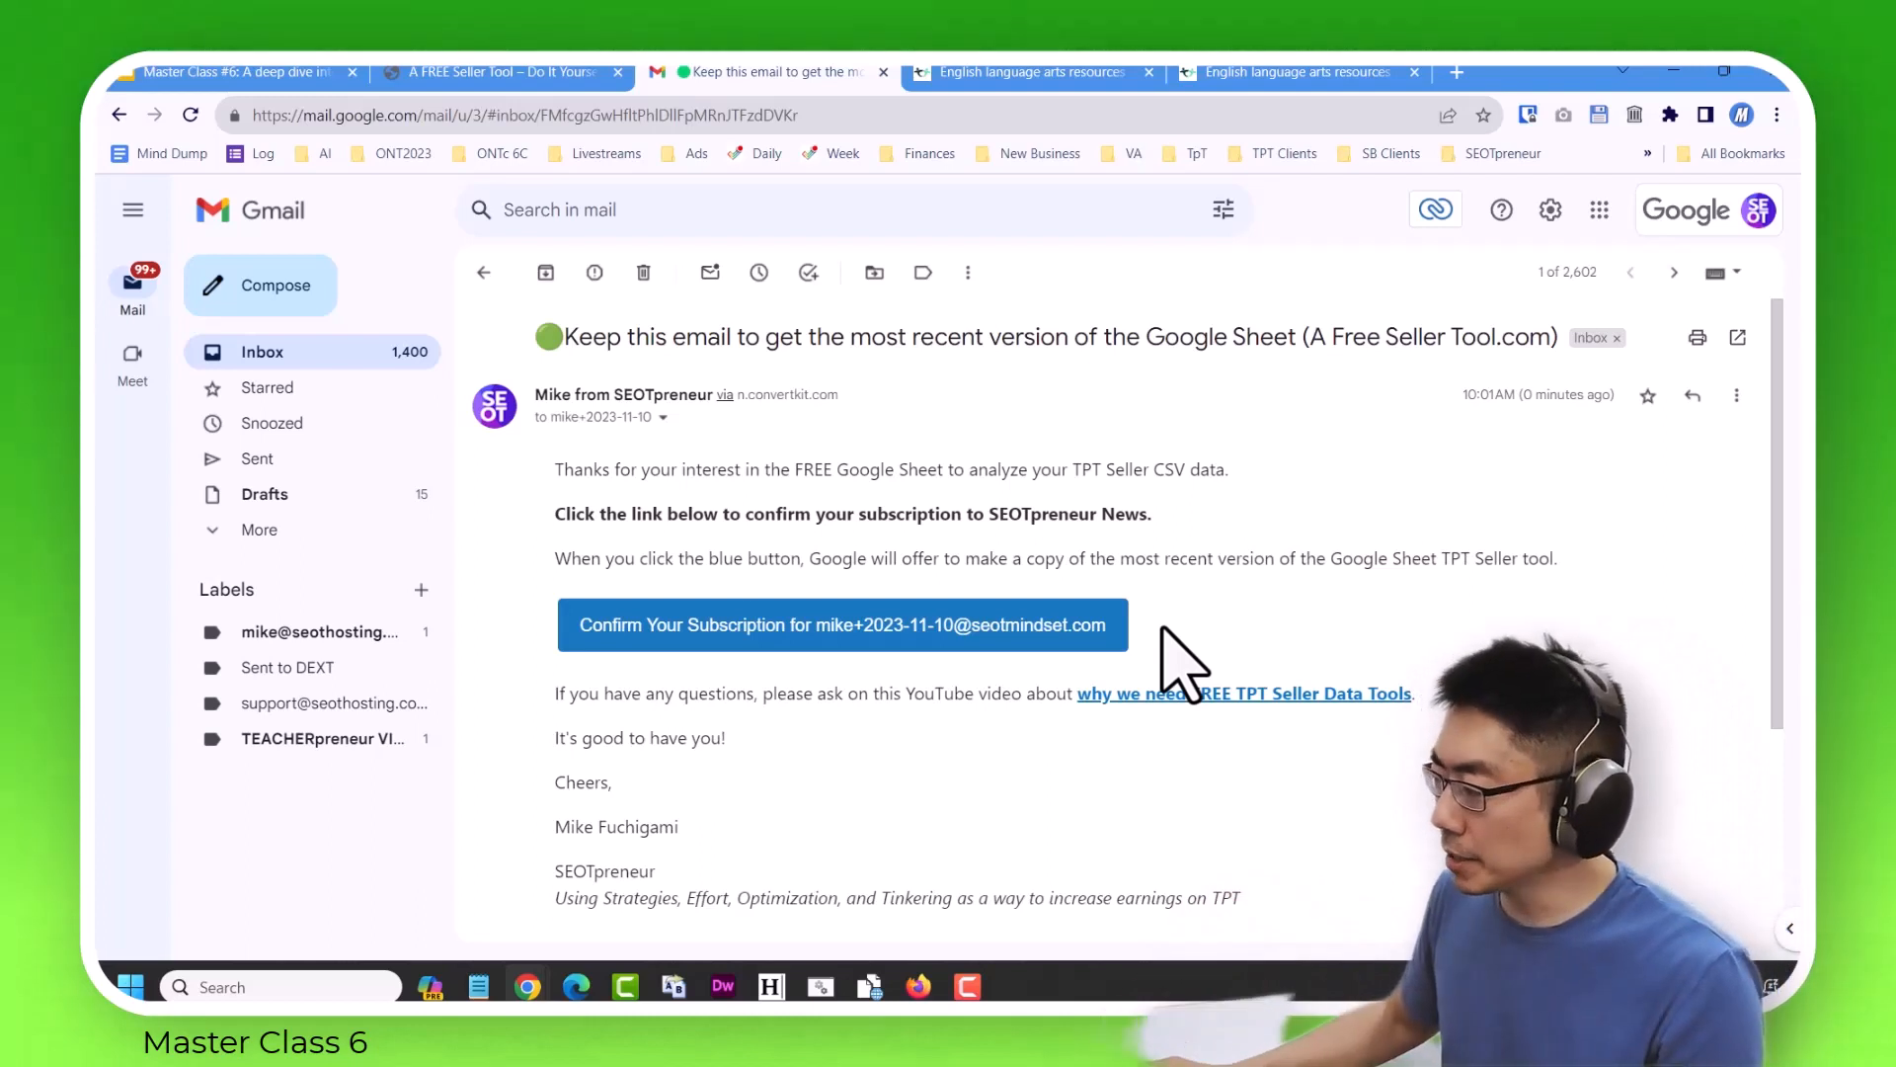
{"action": "left_click", "coordinate": [889, 624]}
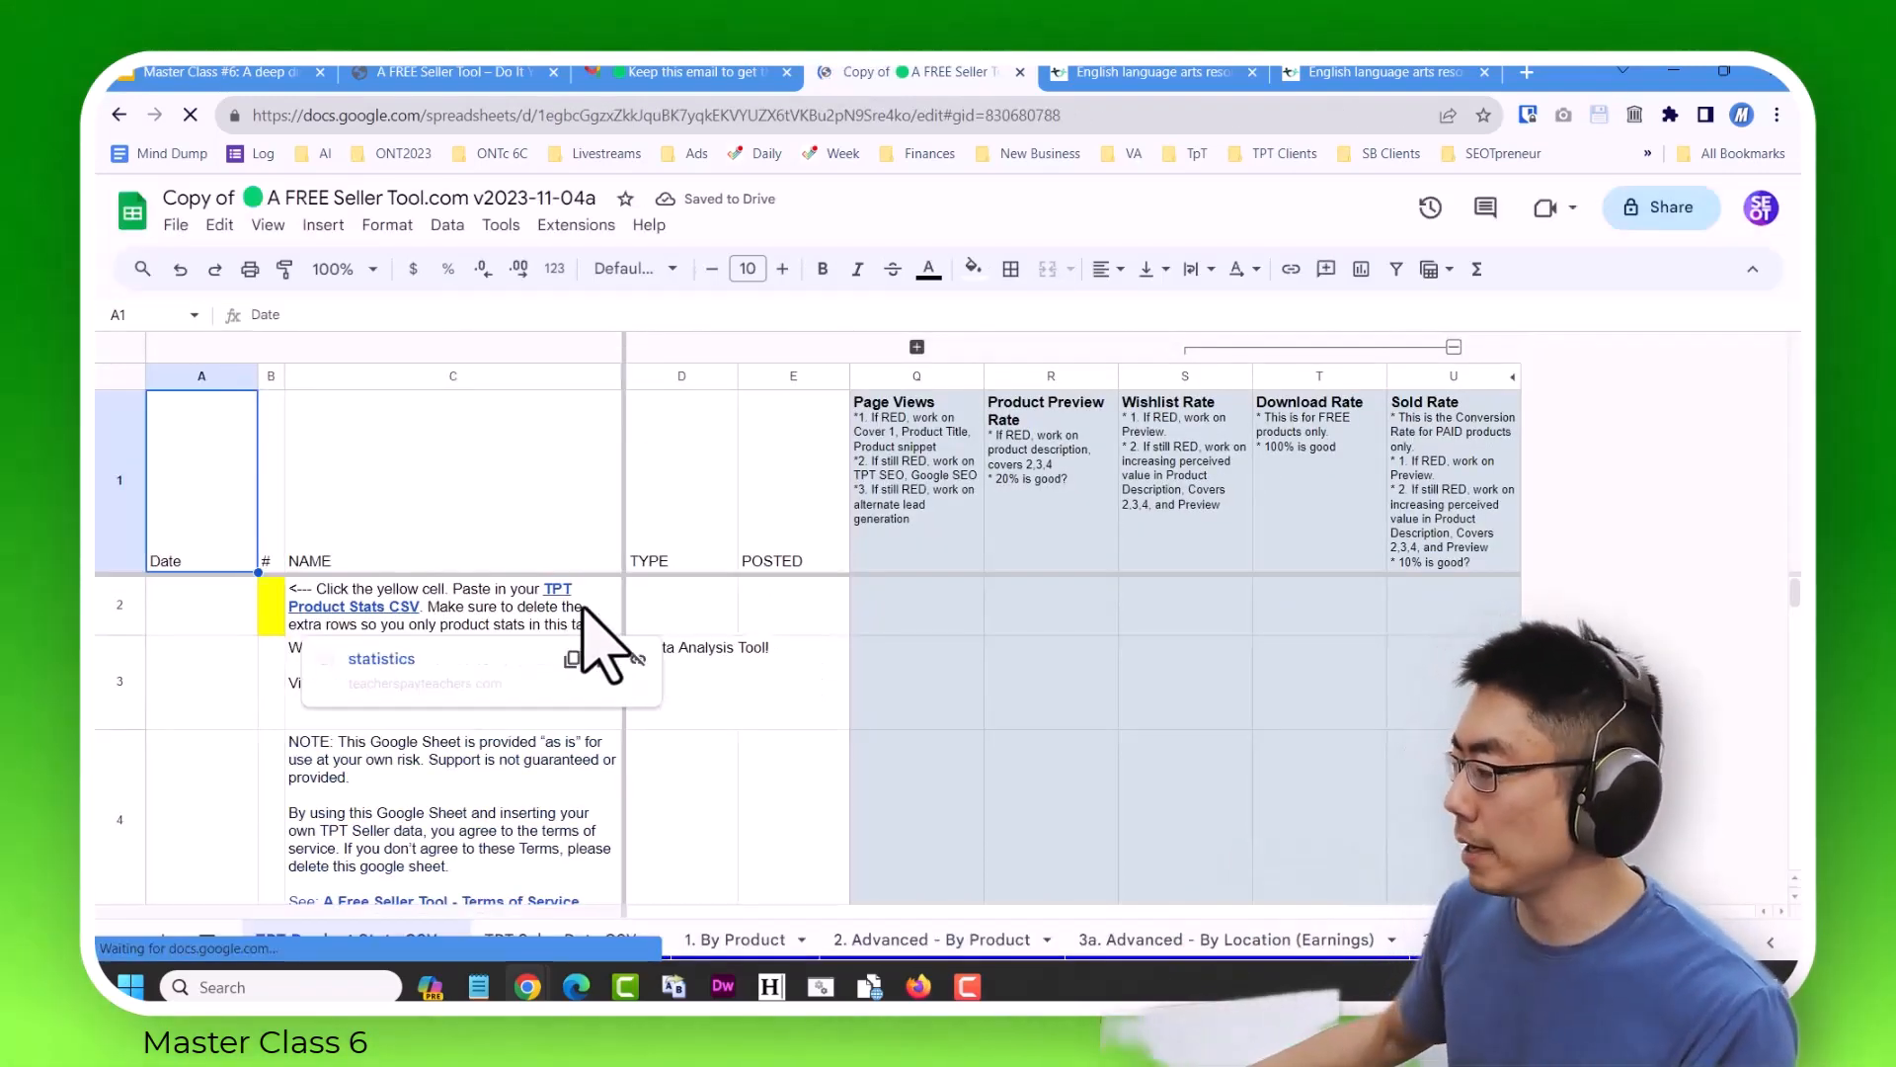
Search the Gmail mailbox for "keep this" and open the Nov 4 email about the most recent version of the Google Sheet.
{"action": "left_click", "coordinate": [235, 73]}
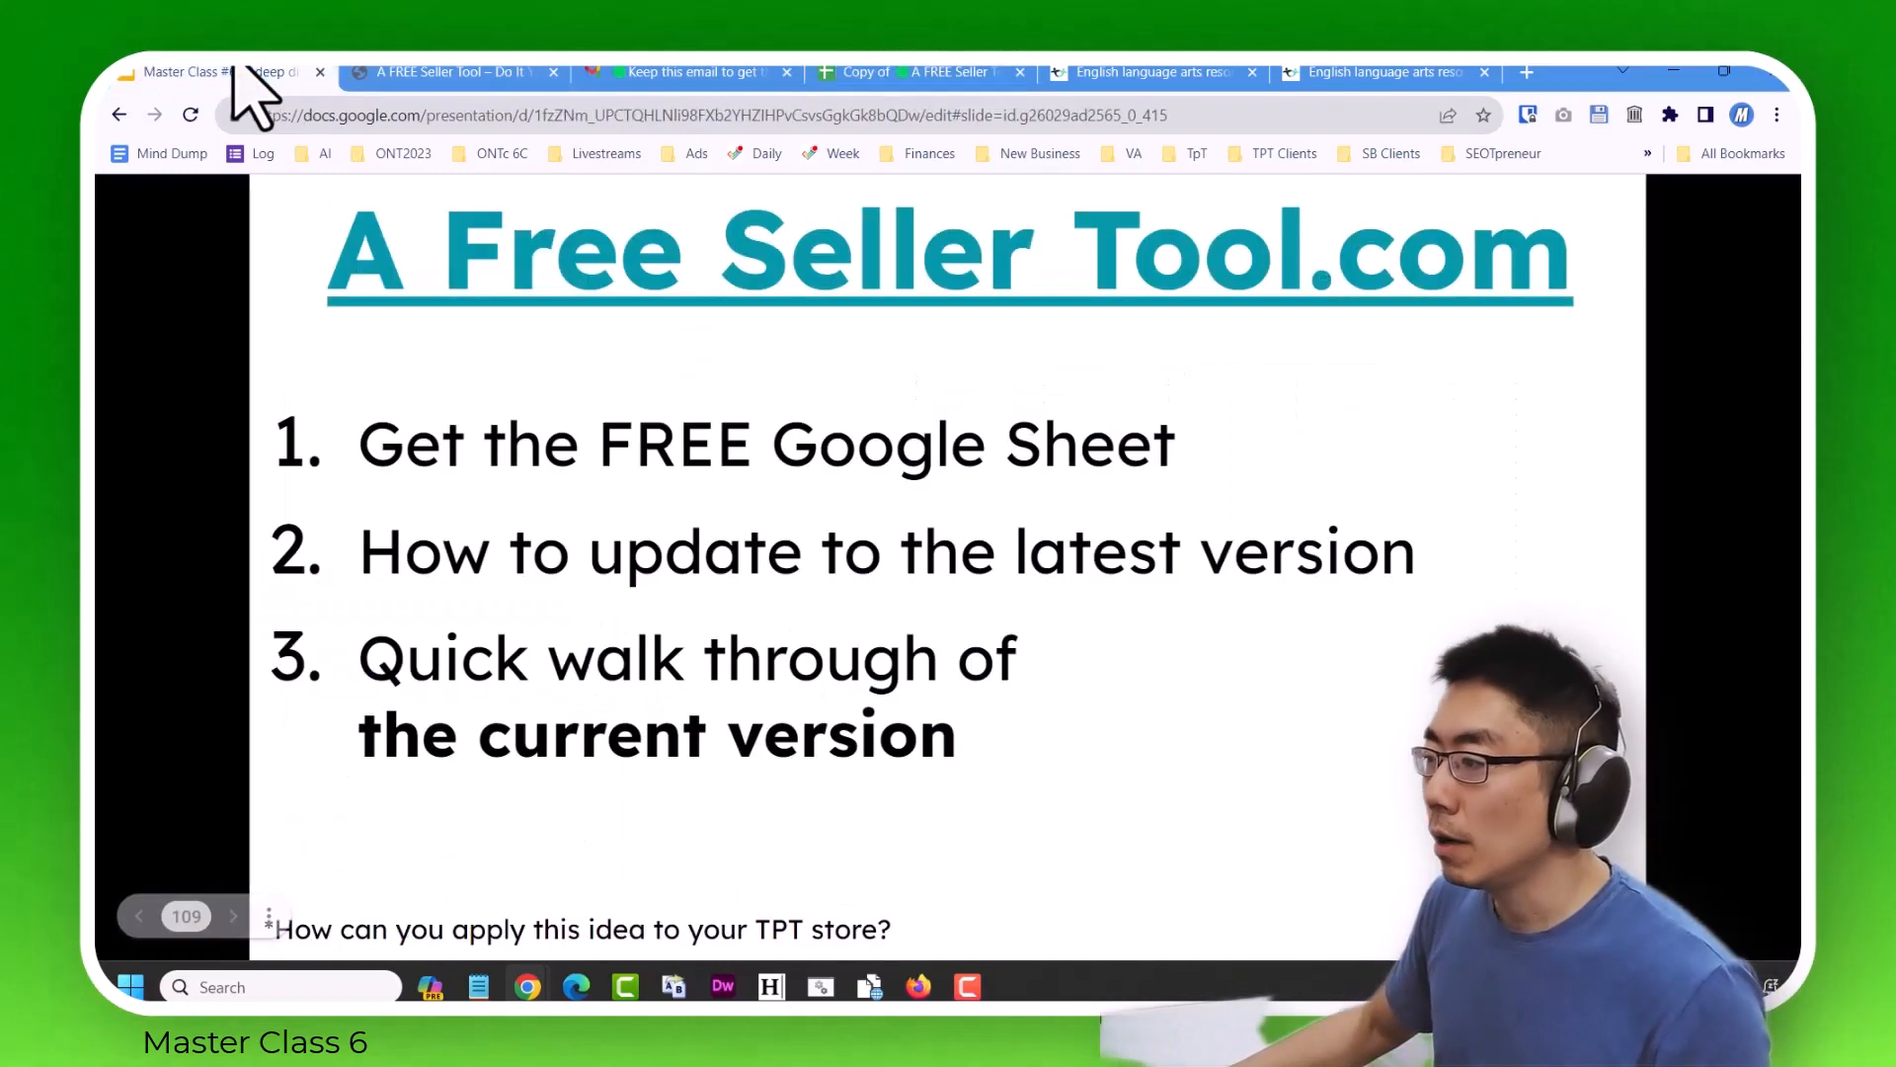
{"action": "left_click", "coordinate": [743, 72]}
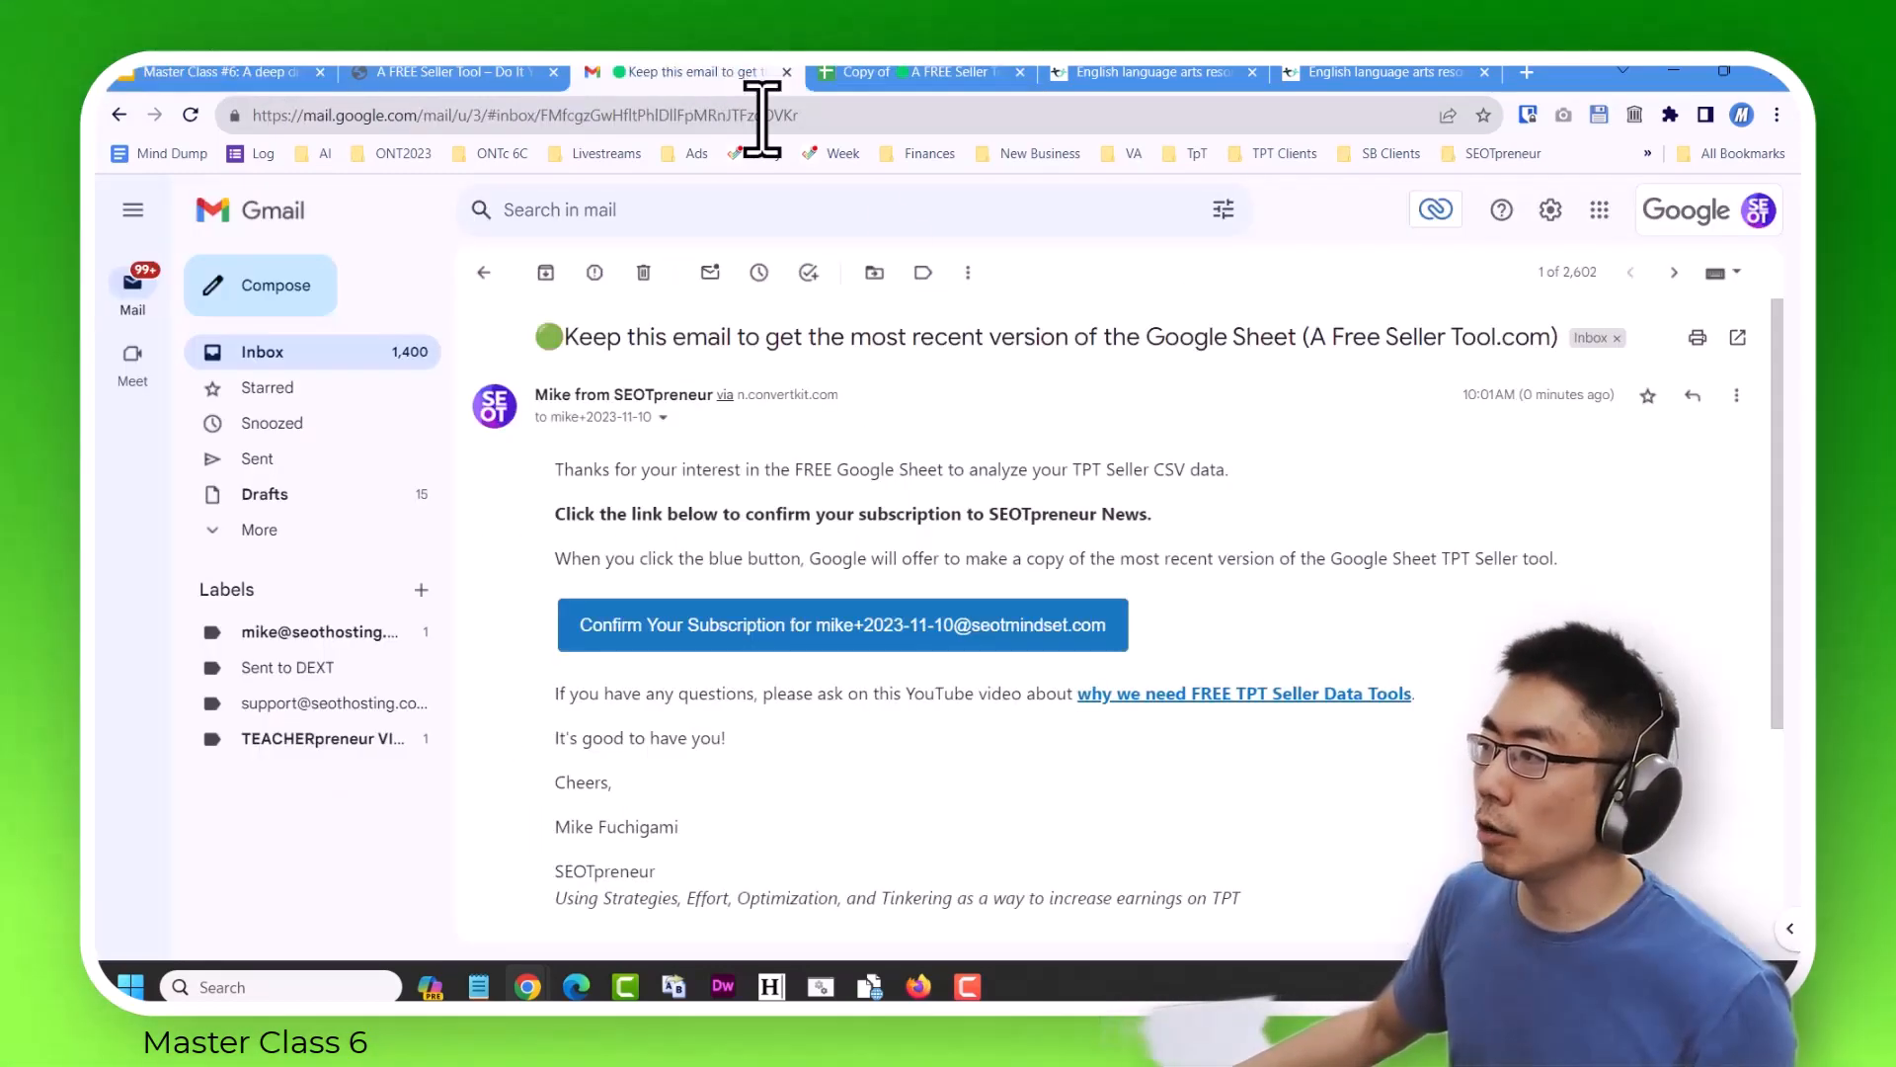
{"action": "left_click", "coordinate": [831, 214]}
{"action": "type", "text": "keep this"}
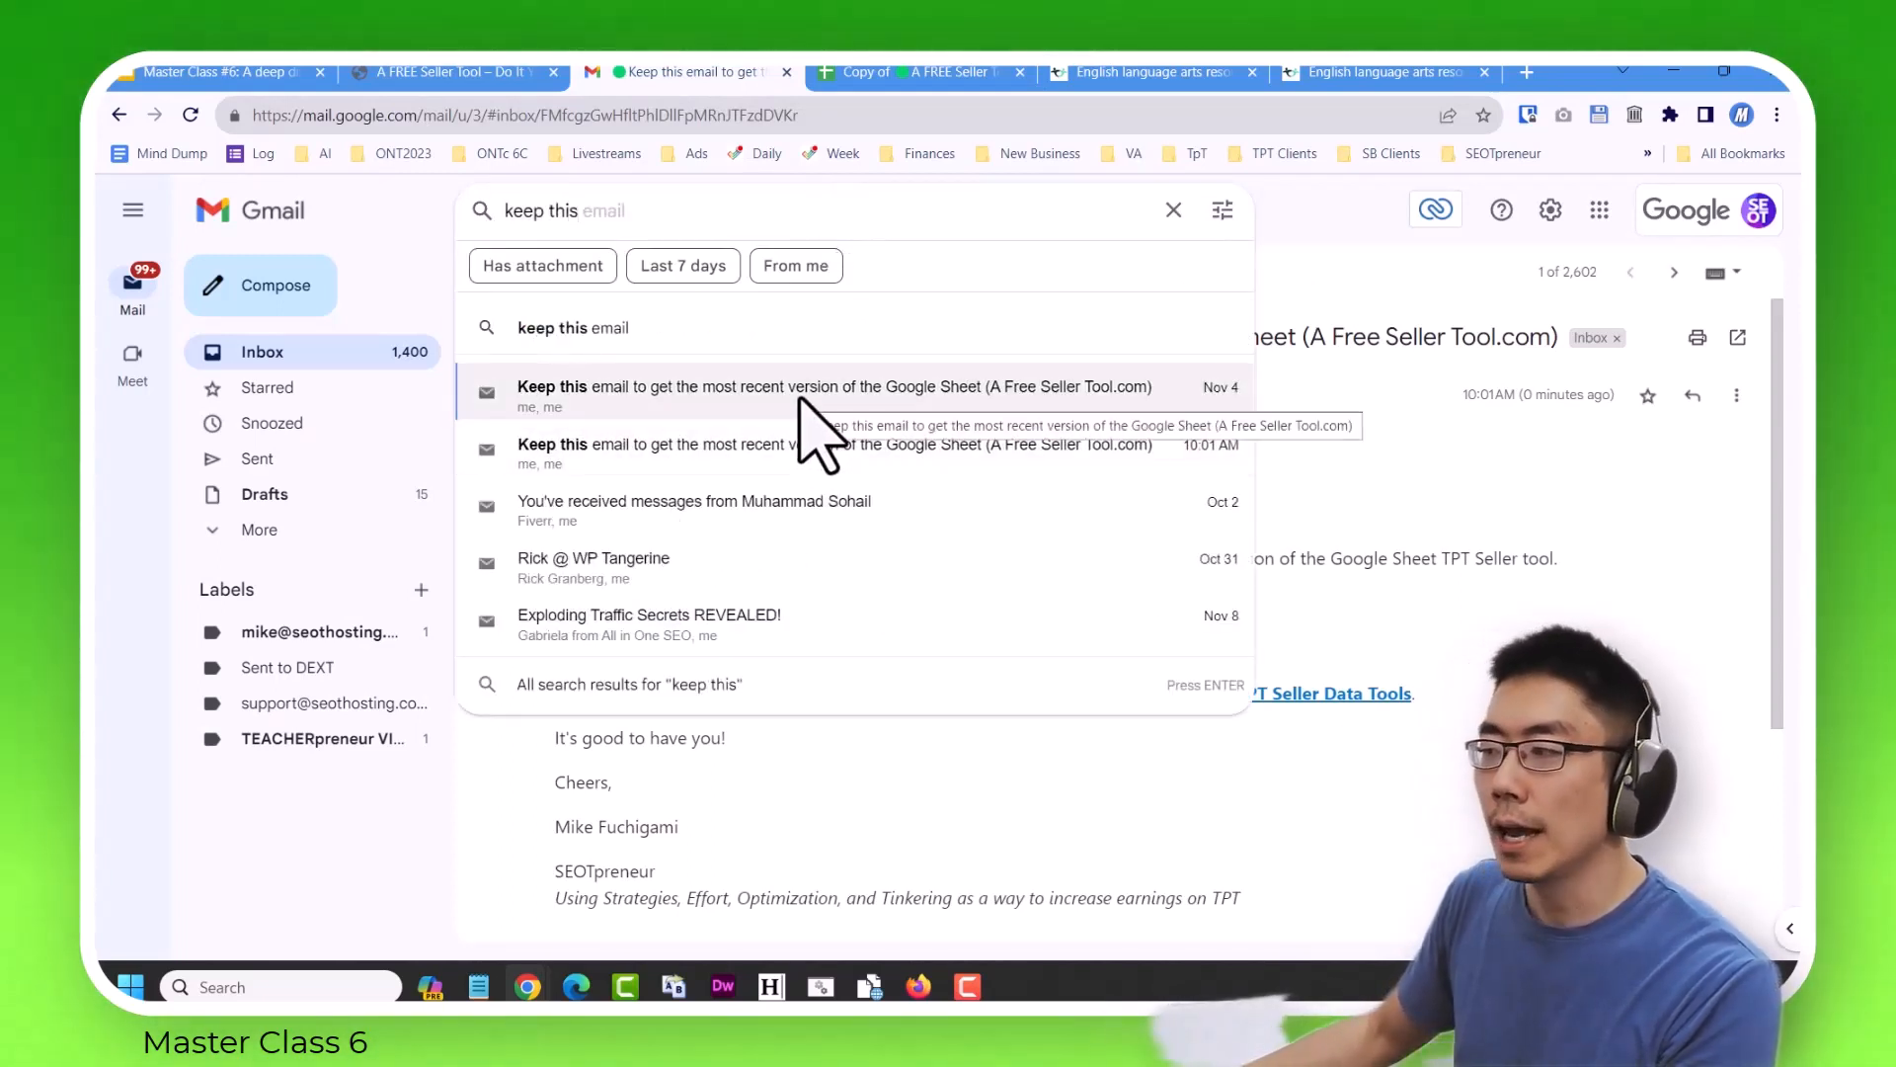
{"action": "left_click", "coordinate": [802, 397]}
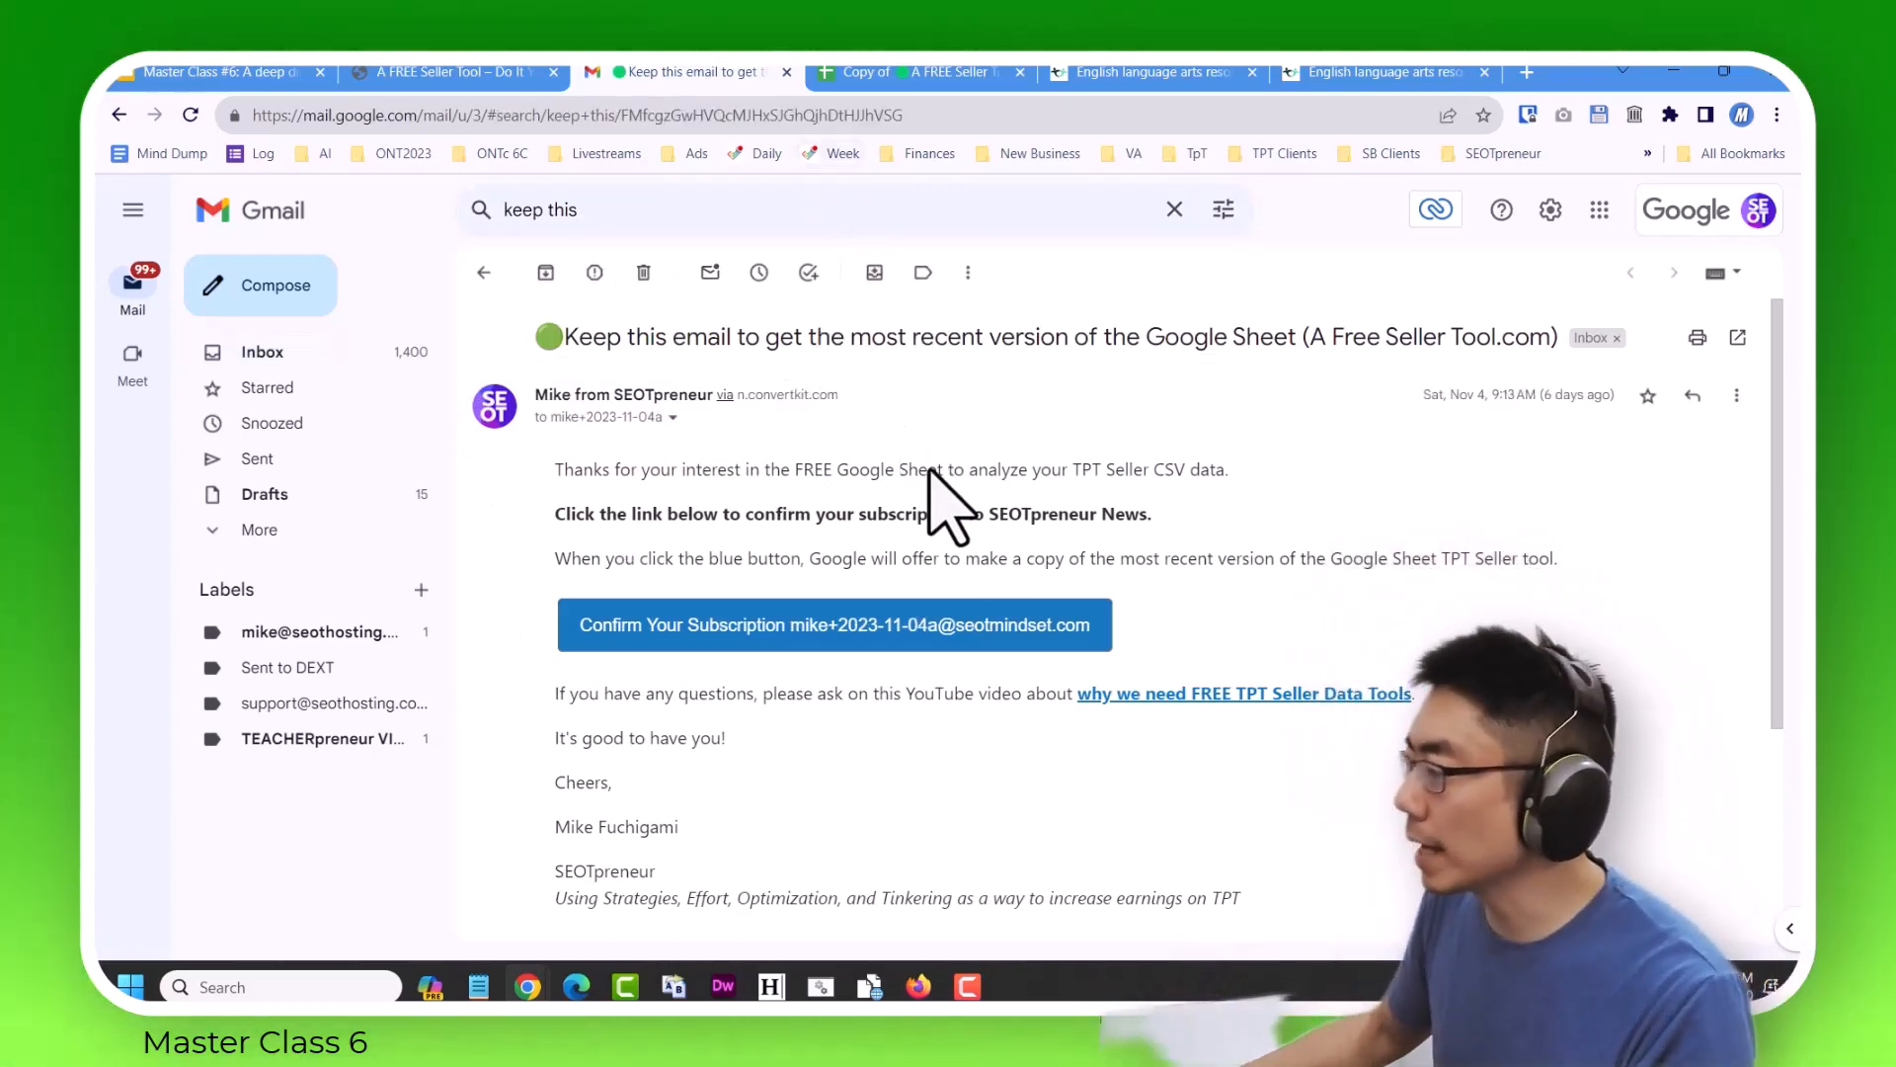
Return to the copied spreadsheet and look through its CSV, By Product and By Location sheets.
{"action": "left_click", "coordinate": [943, 74]}
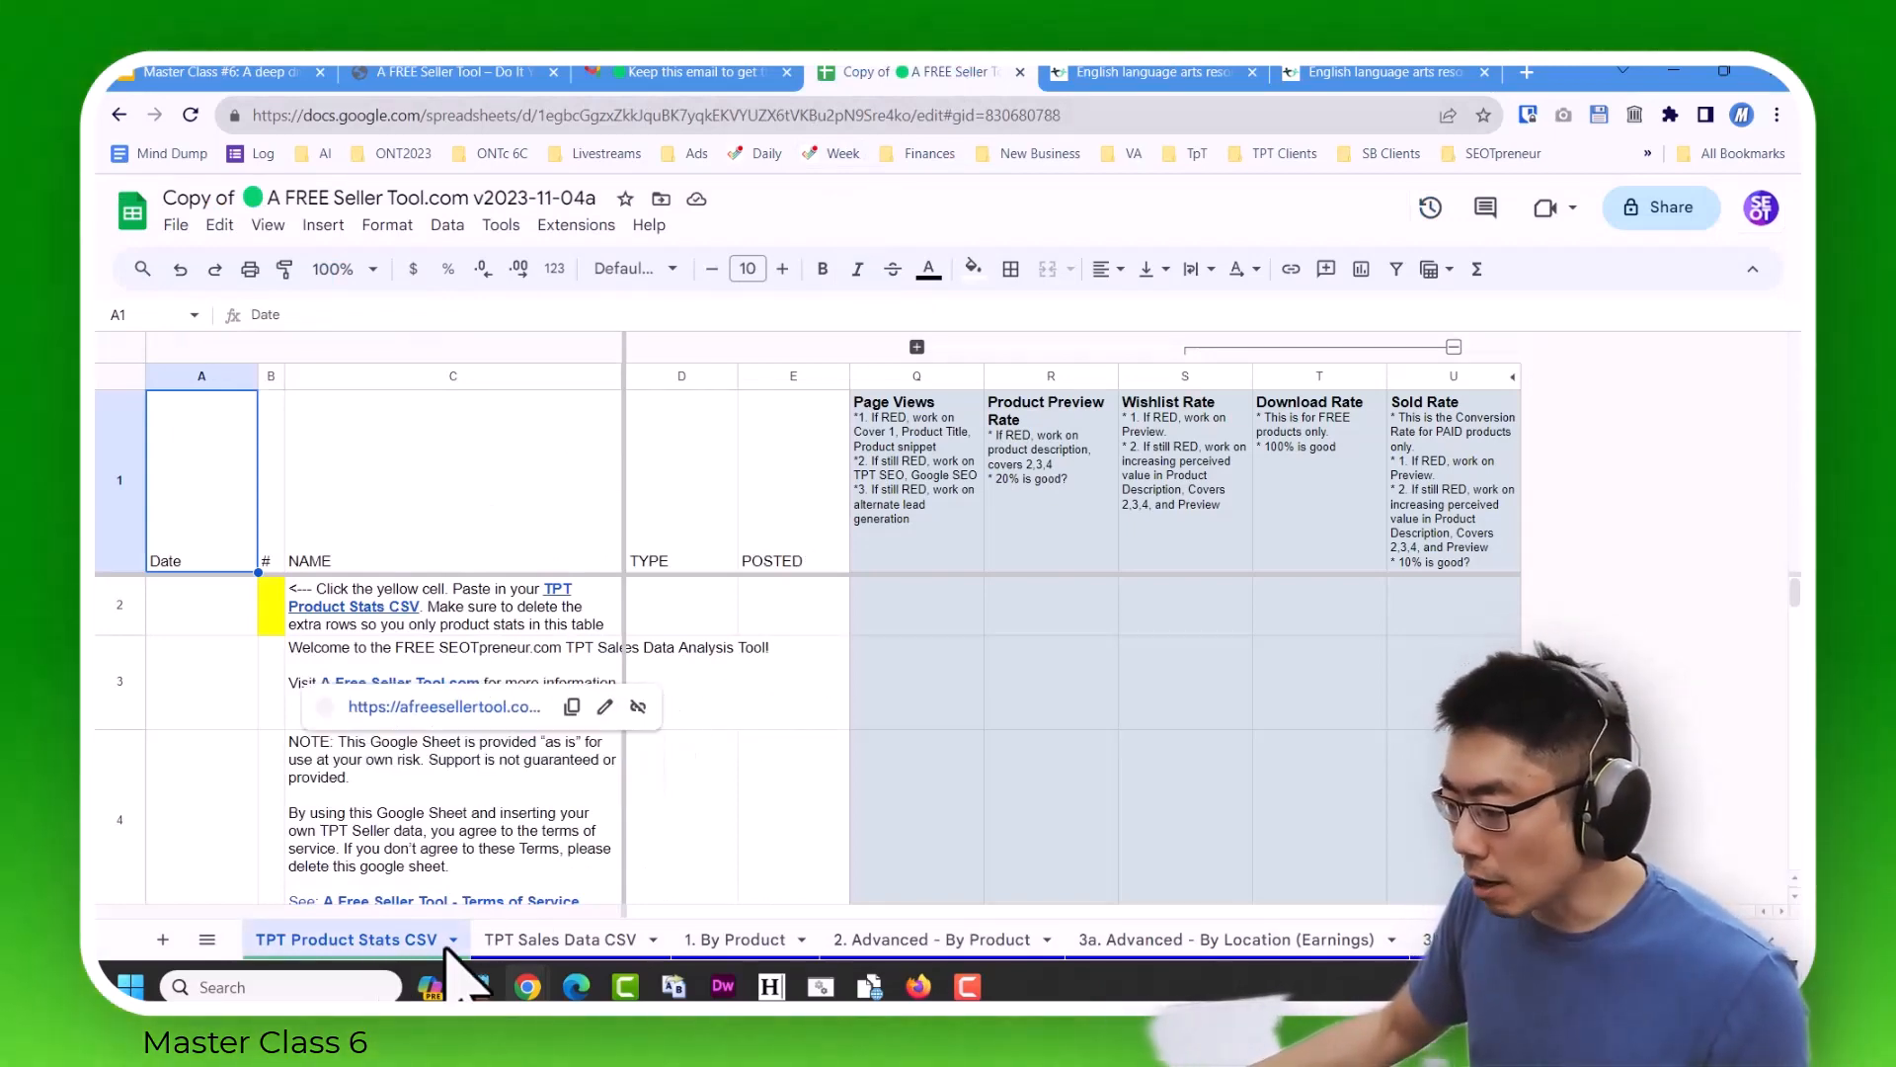
{"action": "left_click", "coordinate": [553, 939]}
{"action": "left_click", "coordinate": [739, 940]}
{"action": "left_click", "coordinate": [925, 941]}
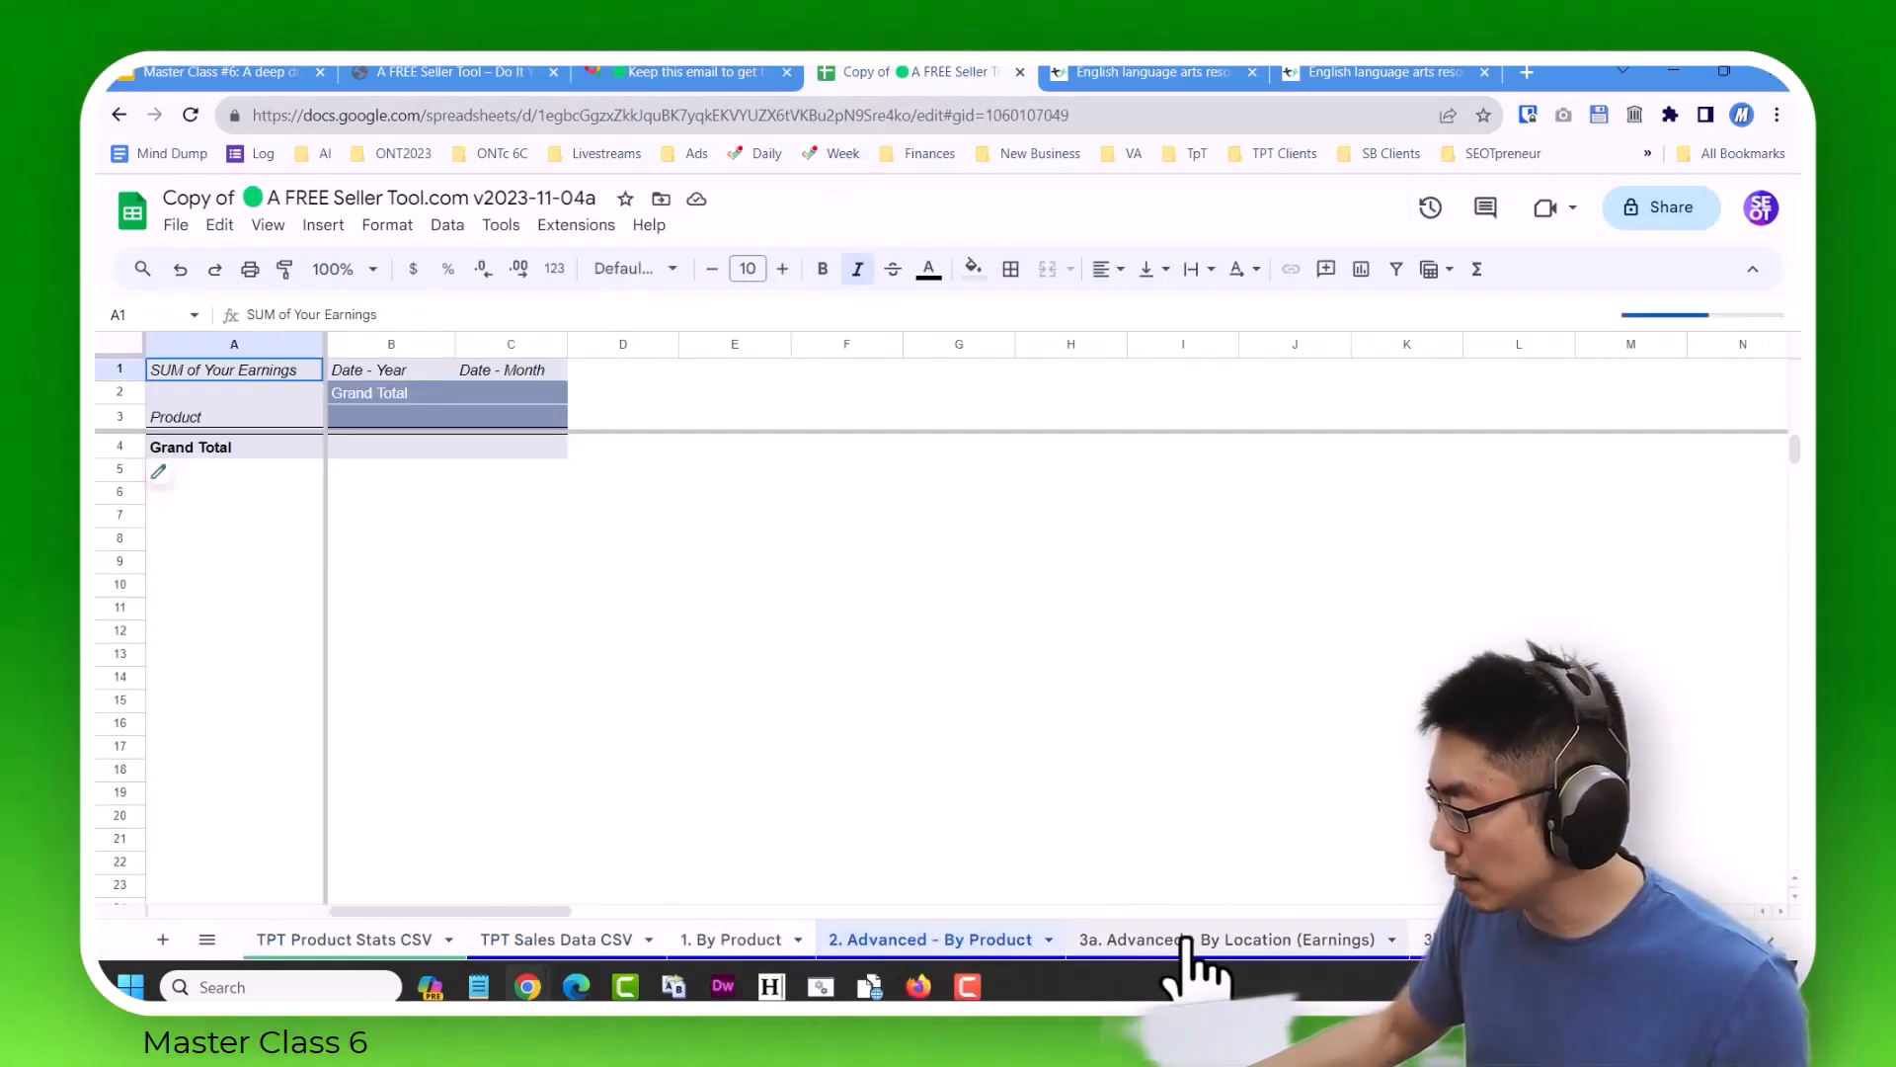
{"action": "left_click", "coordinate": [1198, 940]}
{"action": "left_click", "coordinate": [385, 940]}
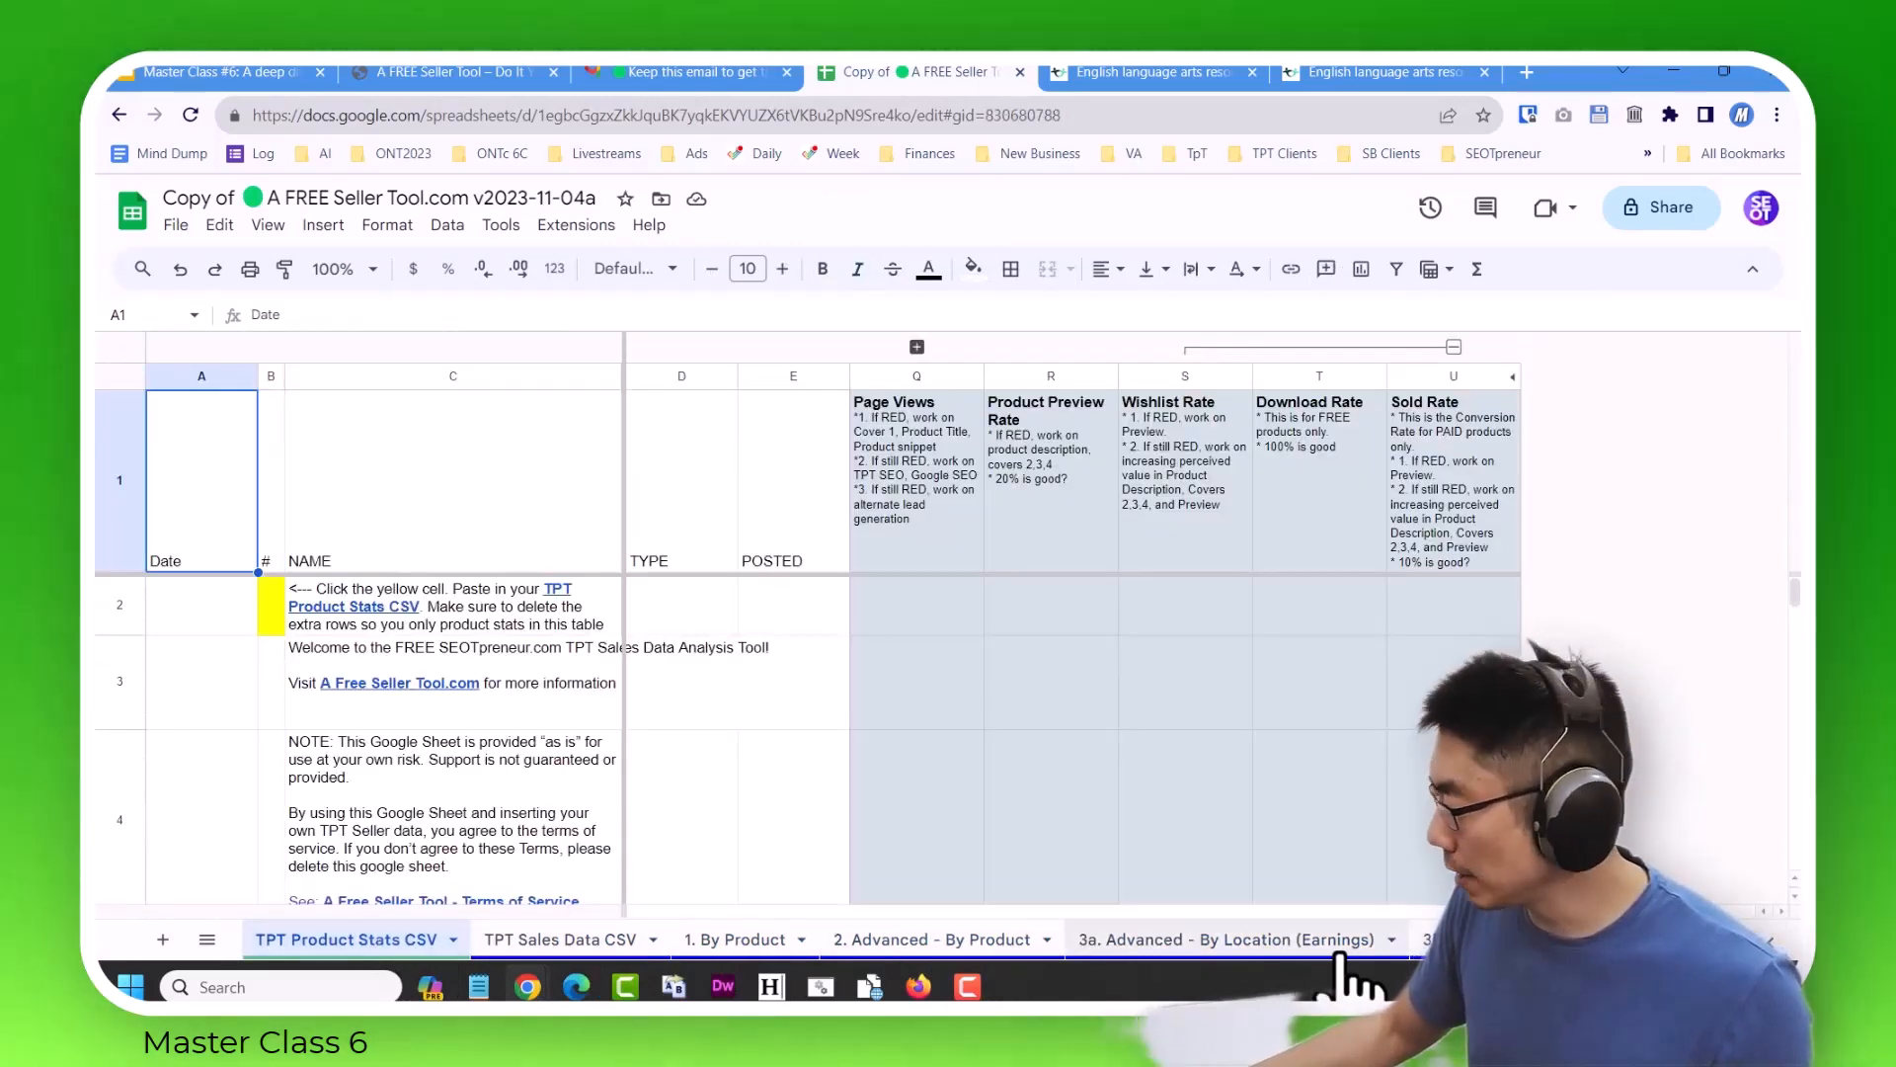
{"action": "left_click", "coordinate": [1427, 940]}
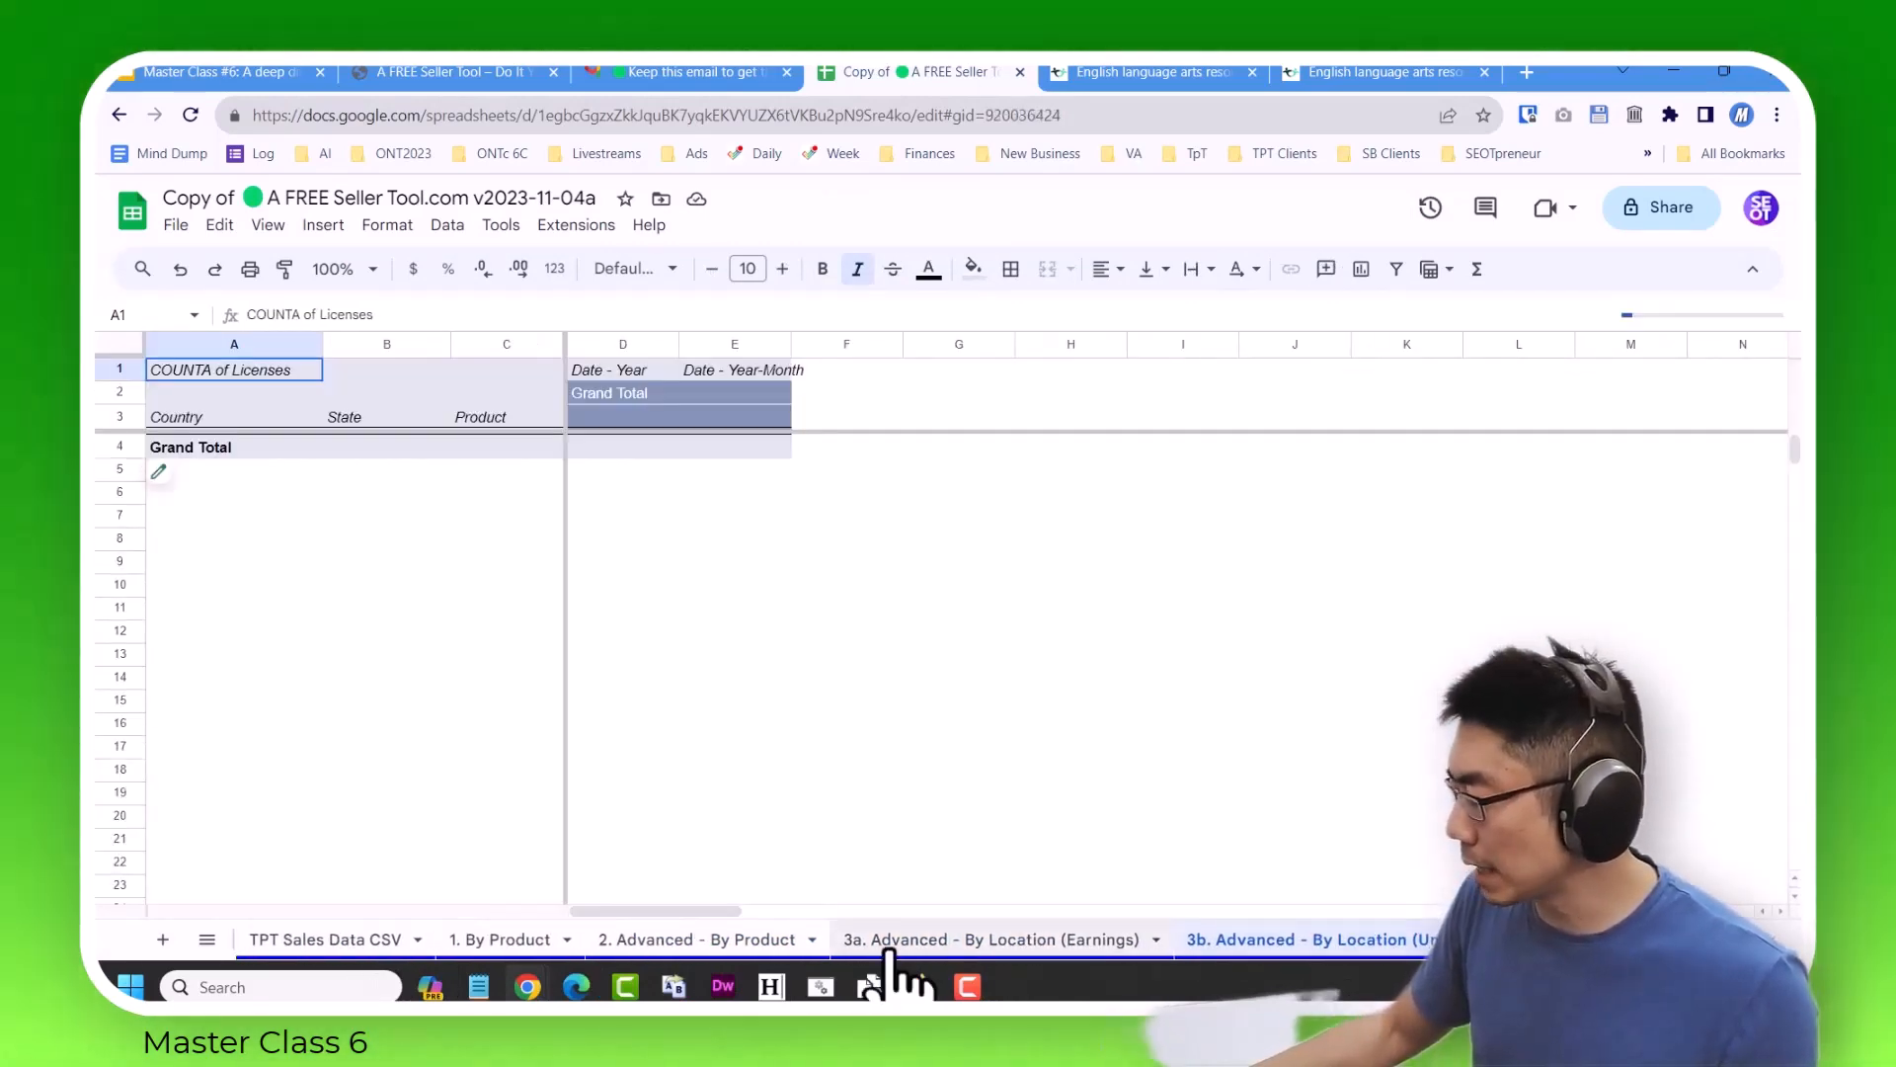
{"action": "left_click", "coordinate": [341, 939]}
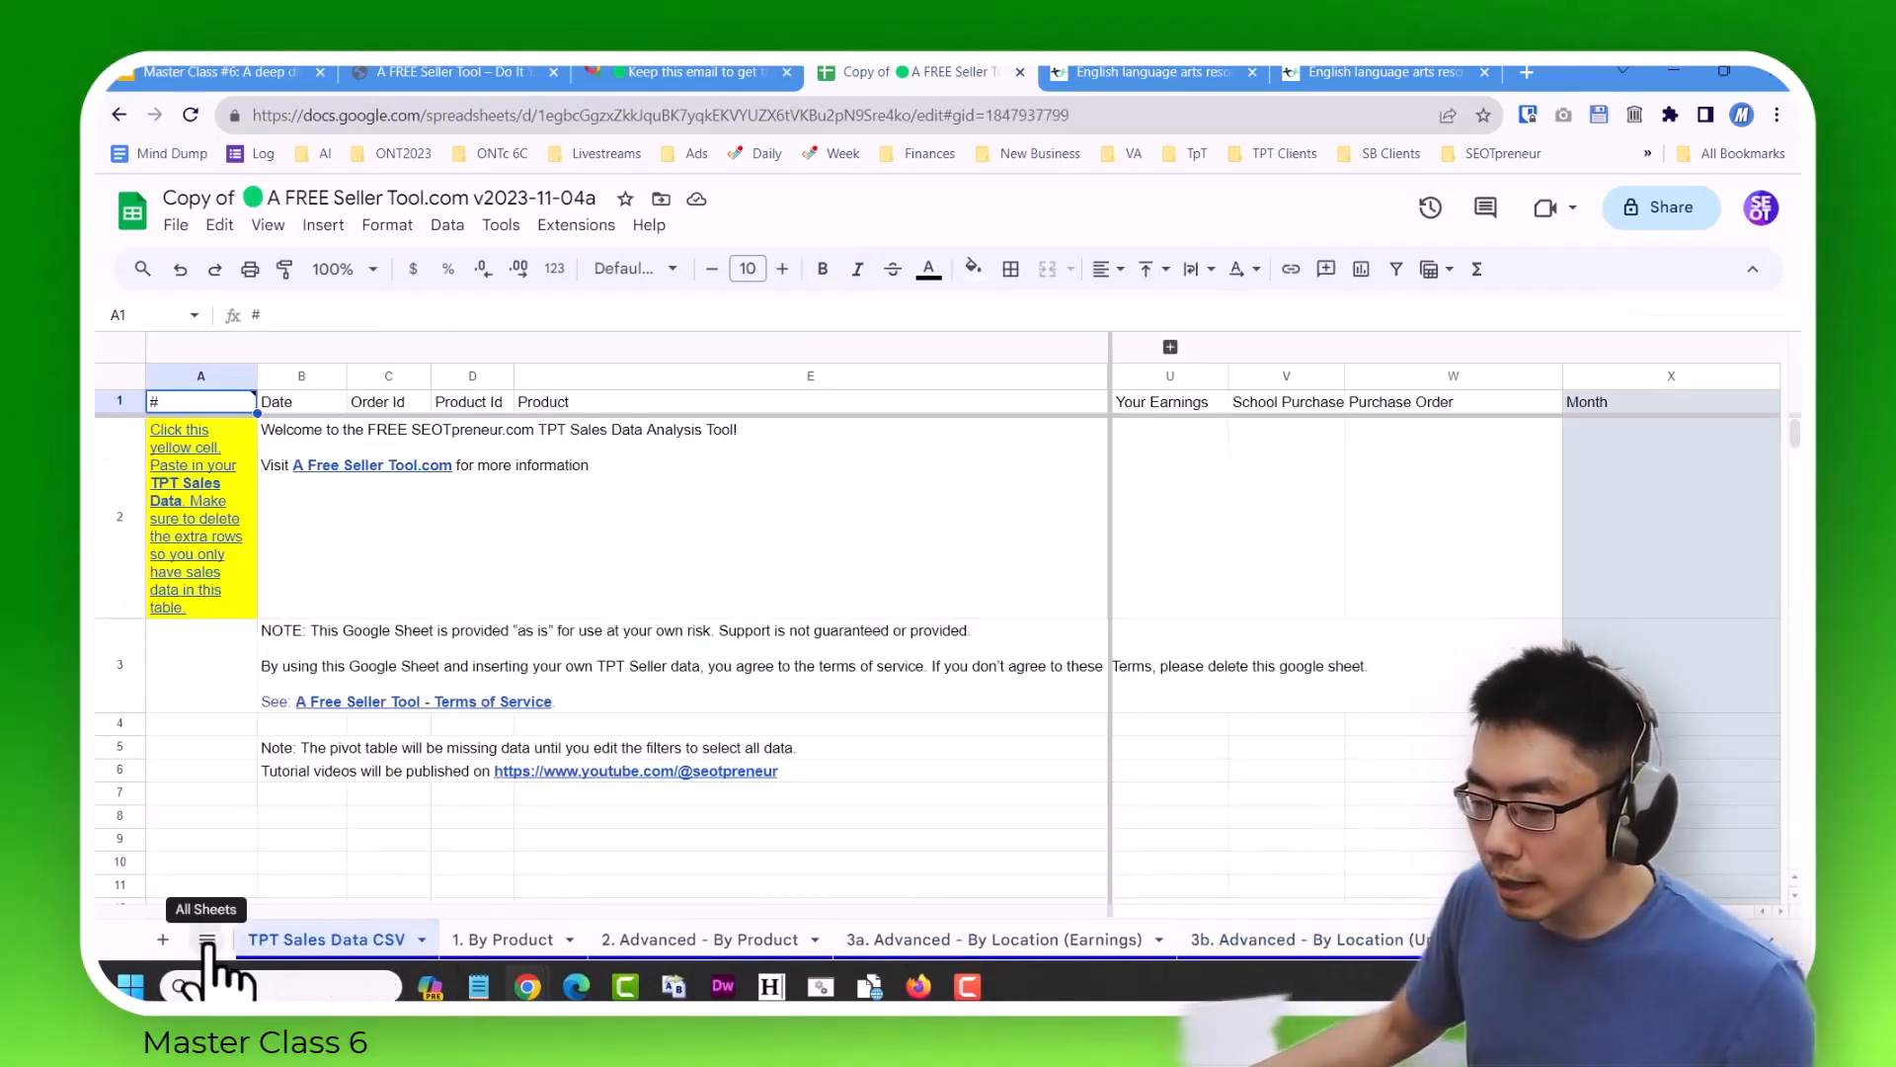
Show the yellow paste cell B2 on the TPT Product Stats CSV sheet and view the TPT Sales Data CSV sheet.
{"action": "left_click", "coordinate": [206, 939]}
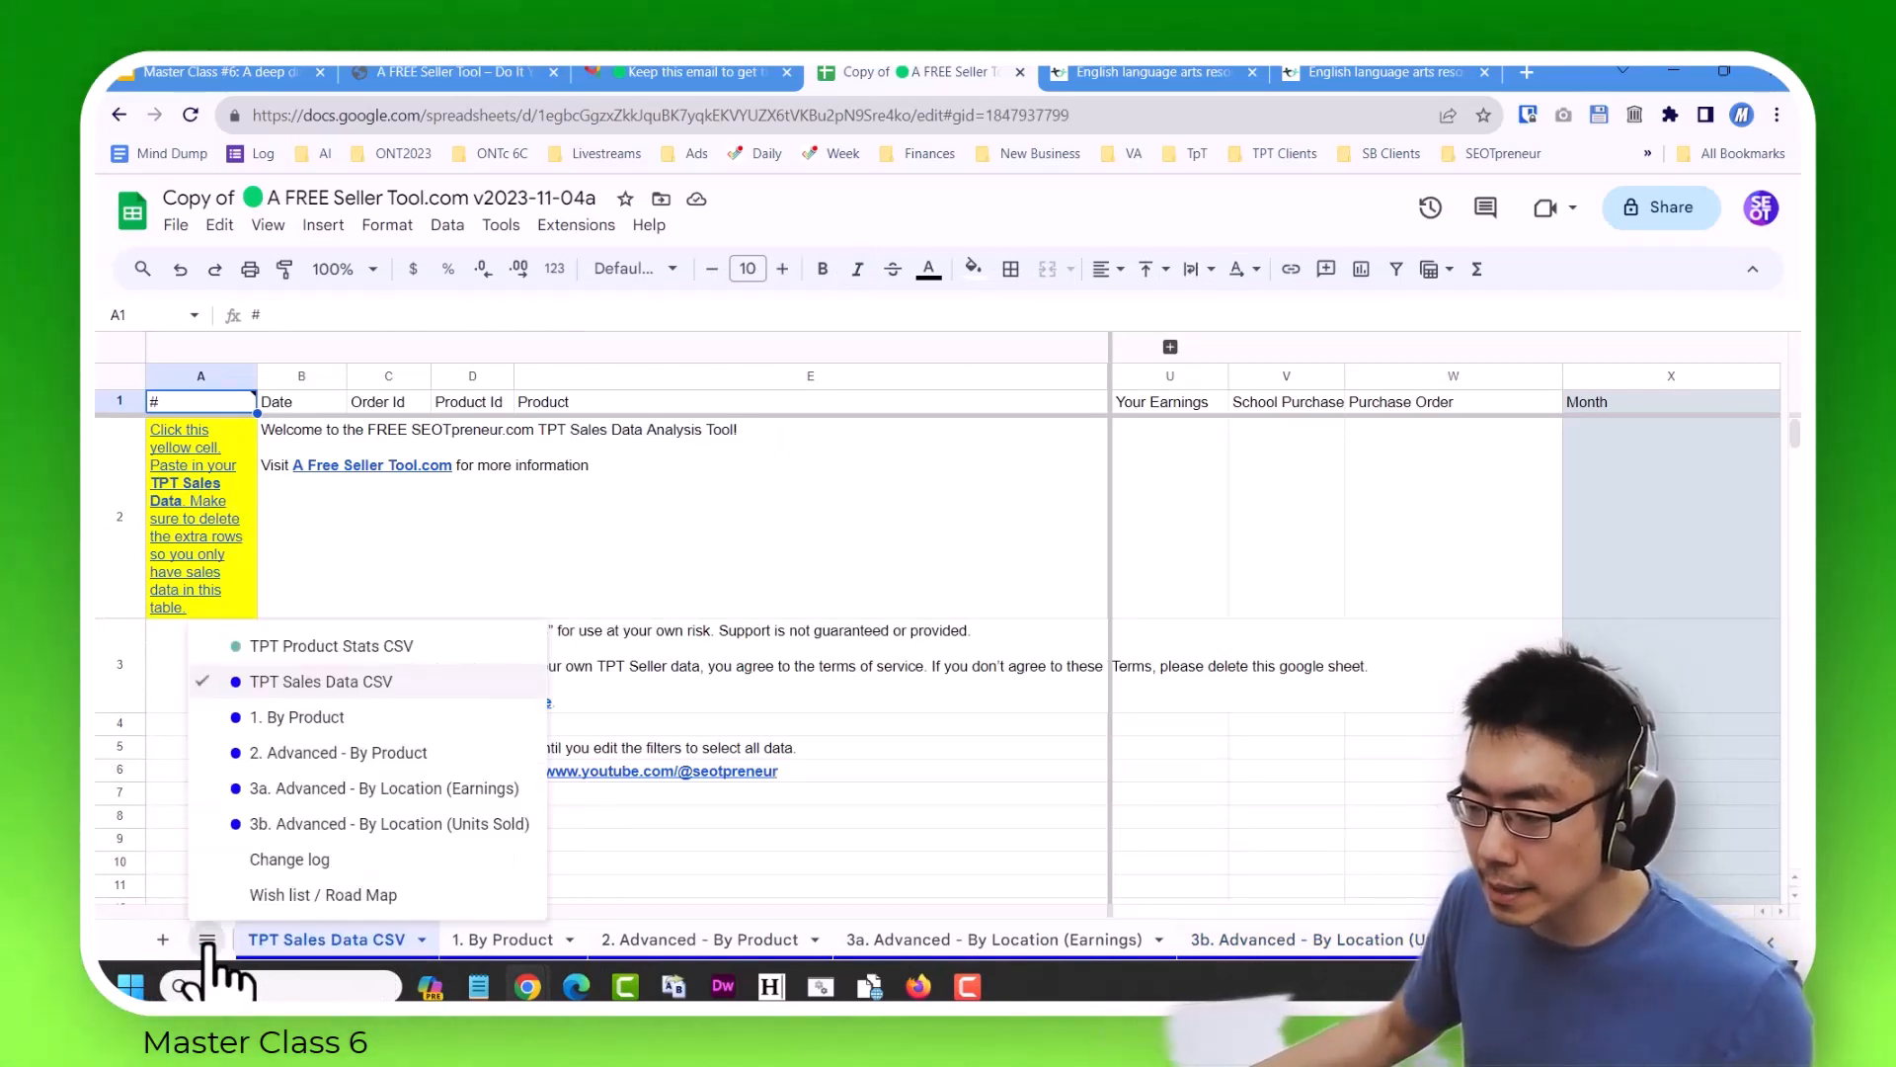
{"action": "left_click", "coordinate": [311, 646]}
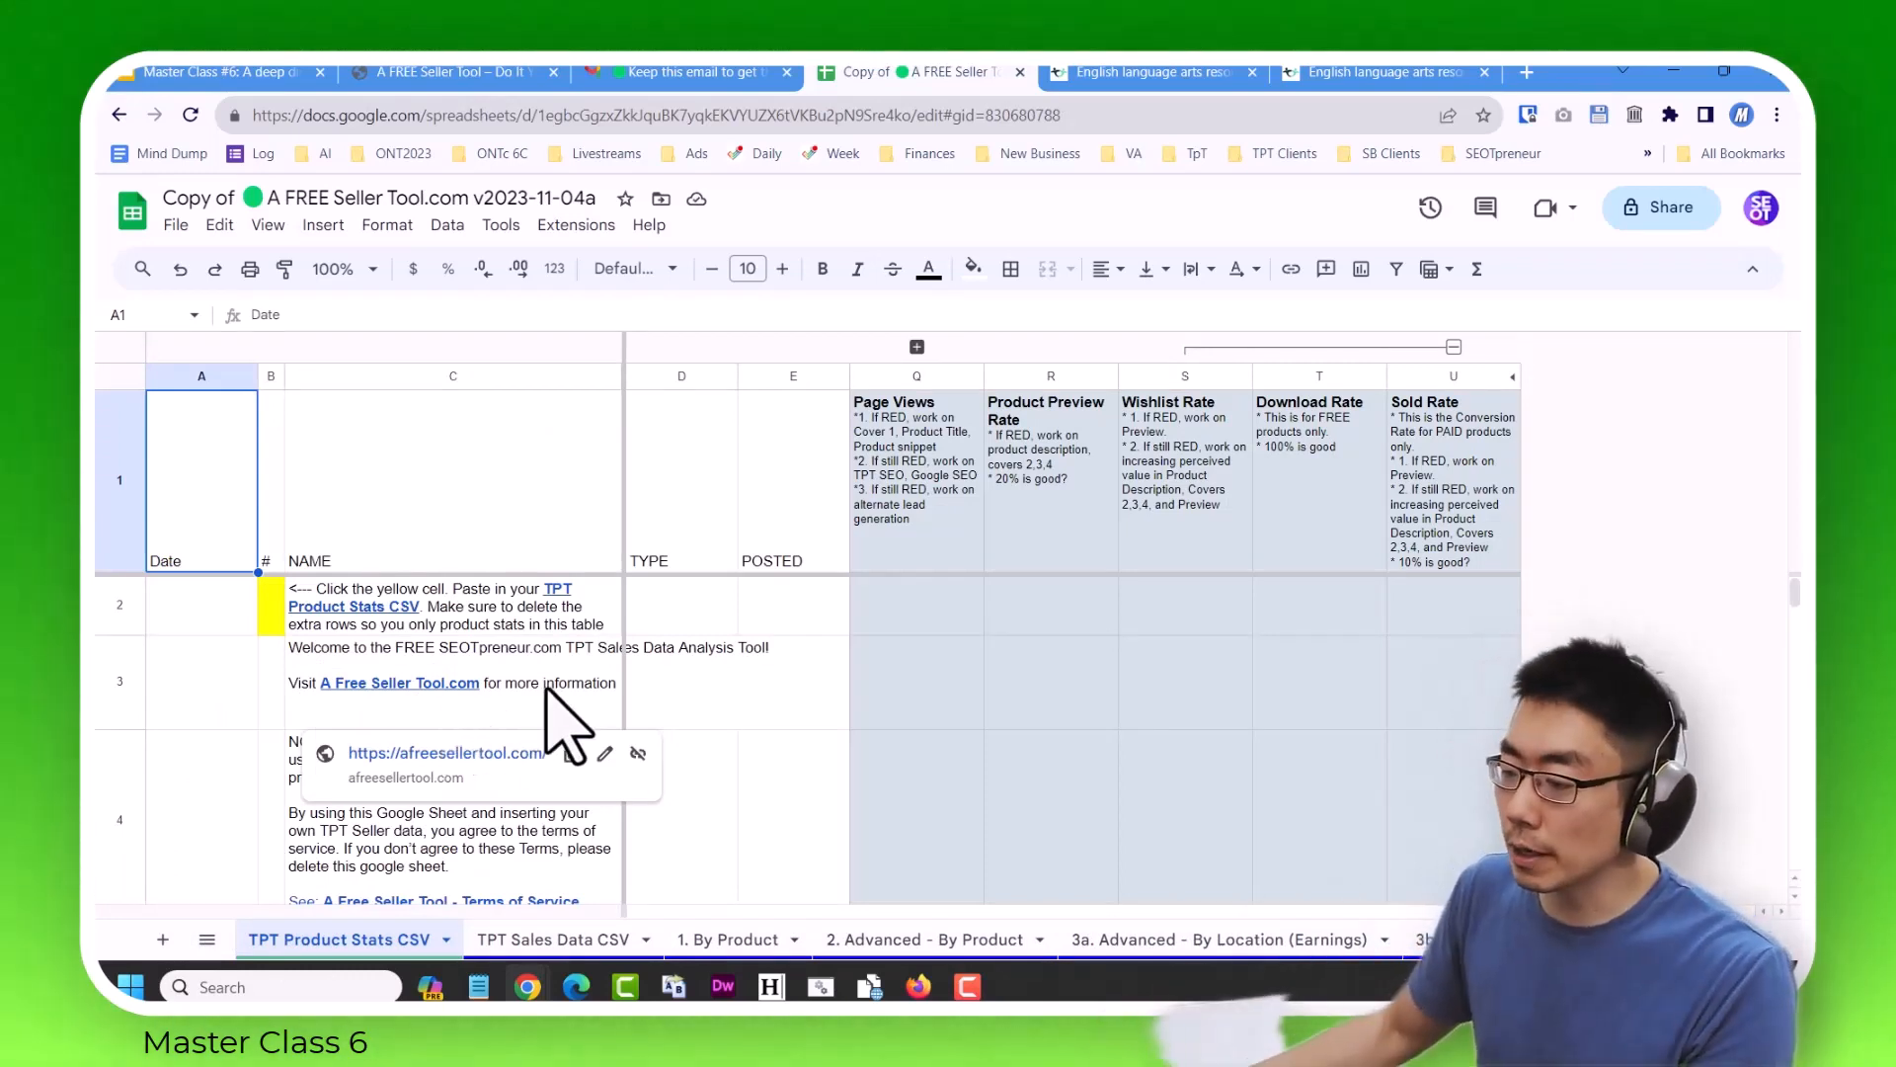
{"action": "left_click", "coordinate": [274, 612]}
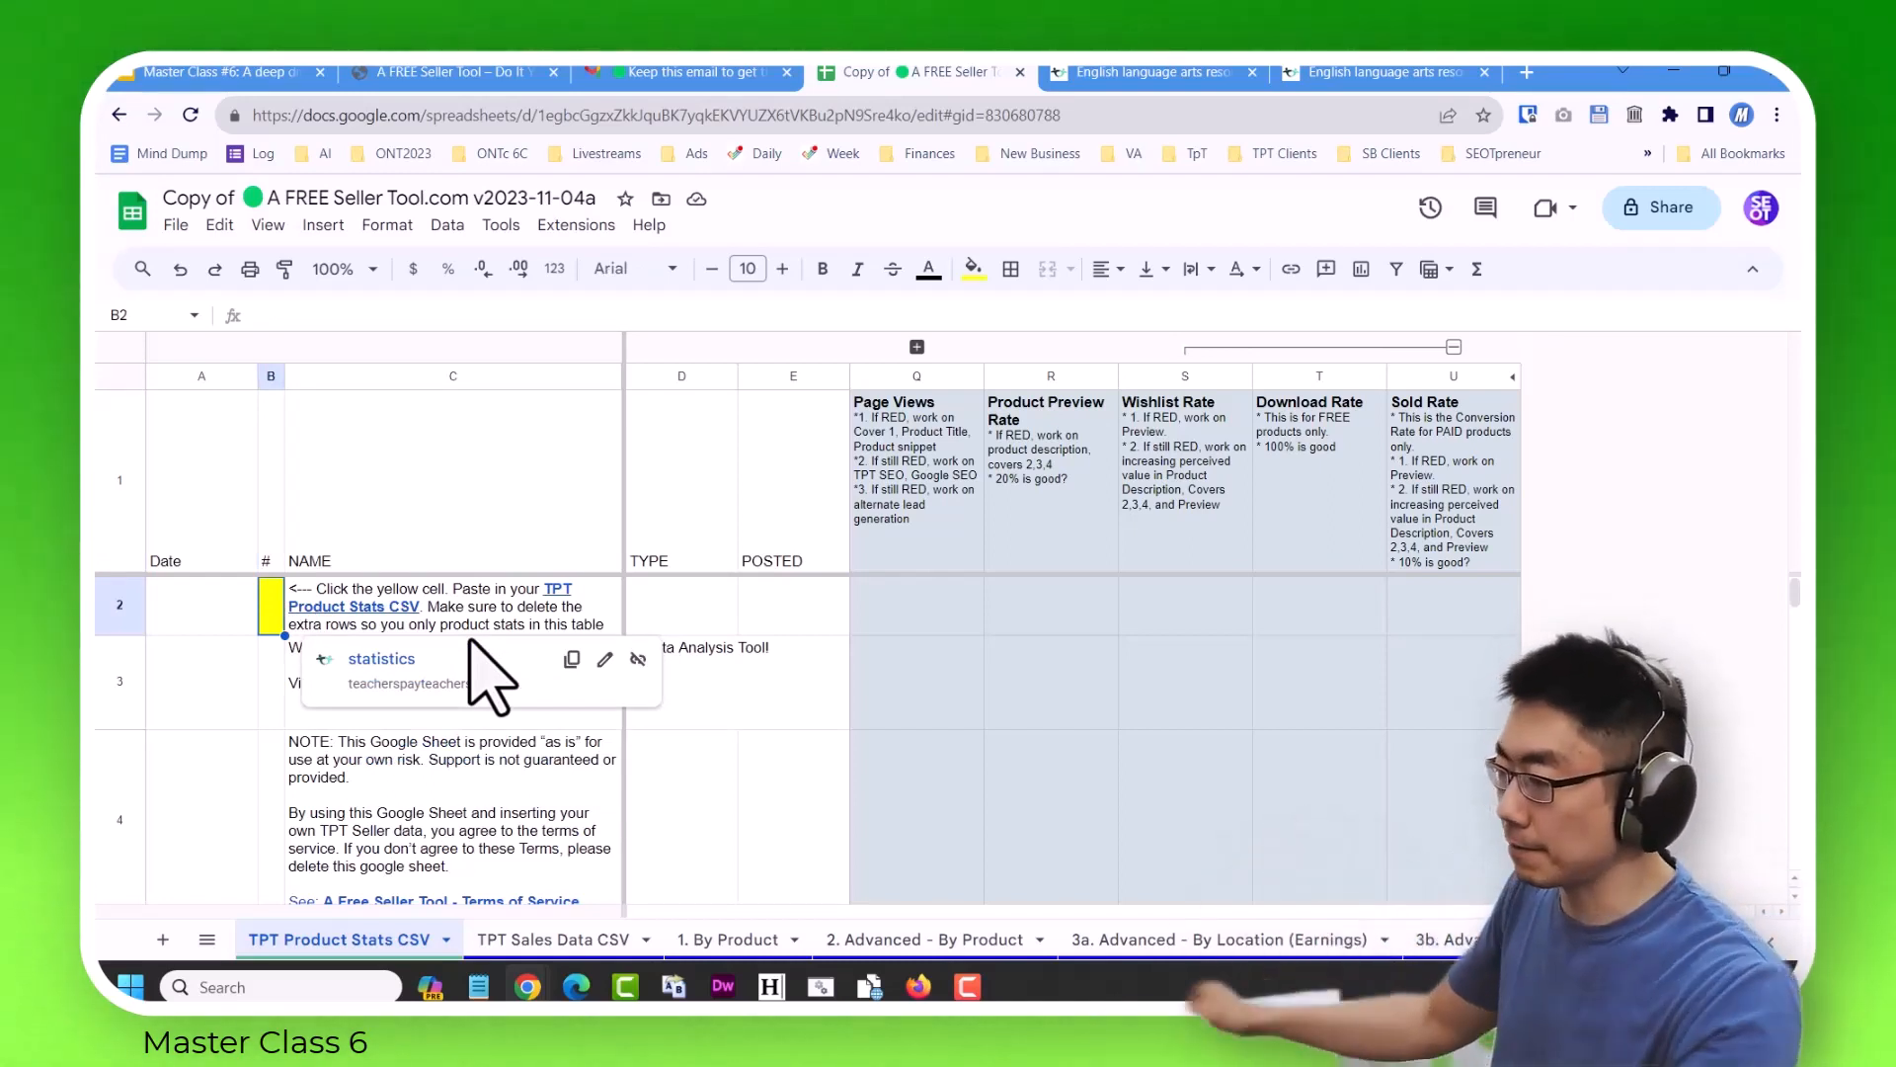
{"action": "left_click", "coordinate": [206, 939]}
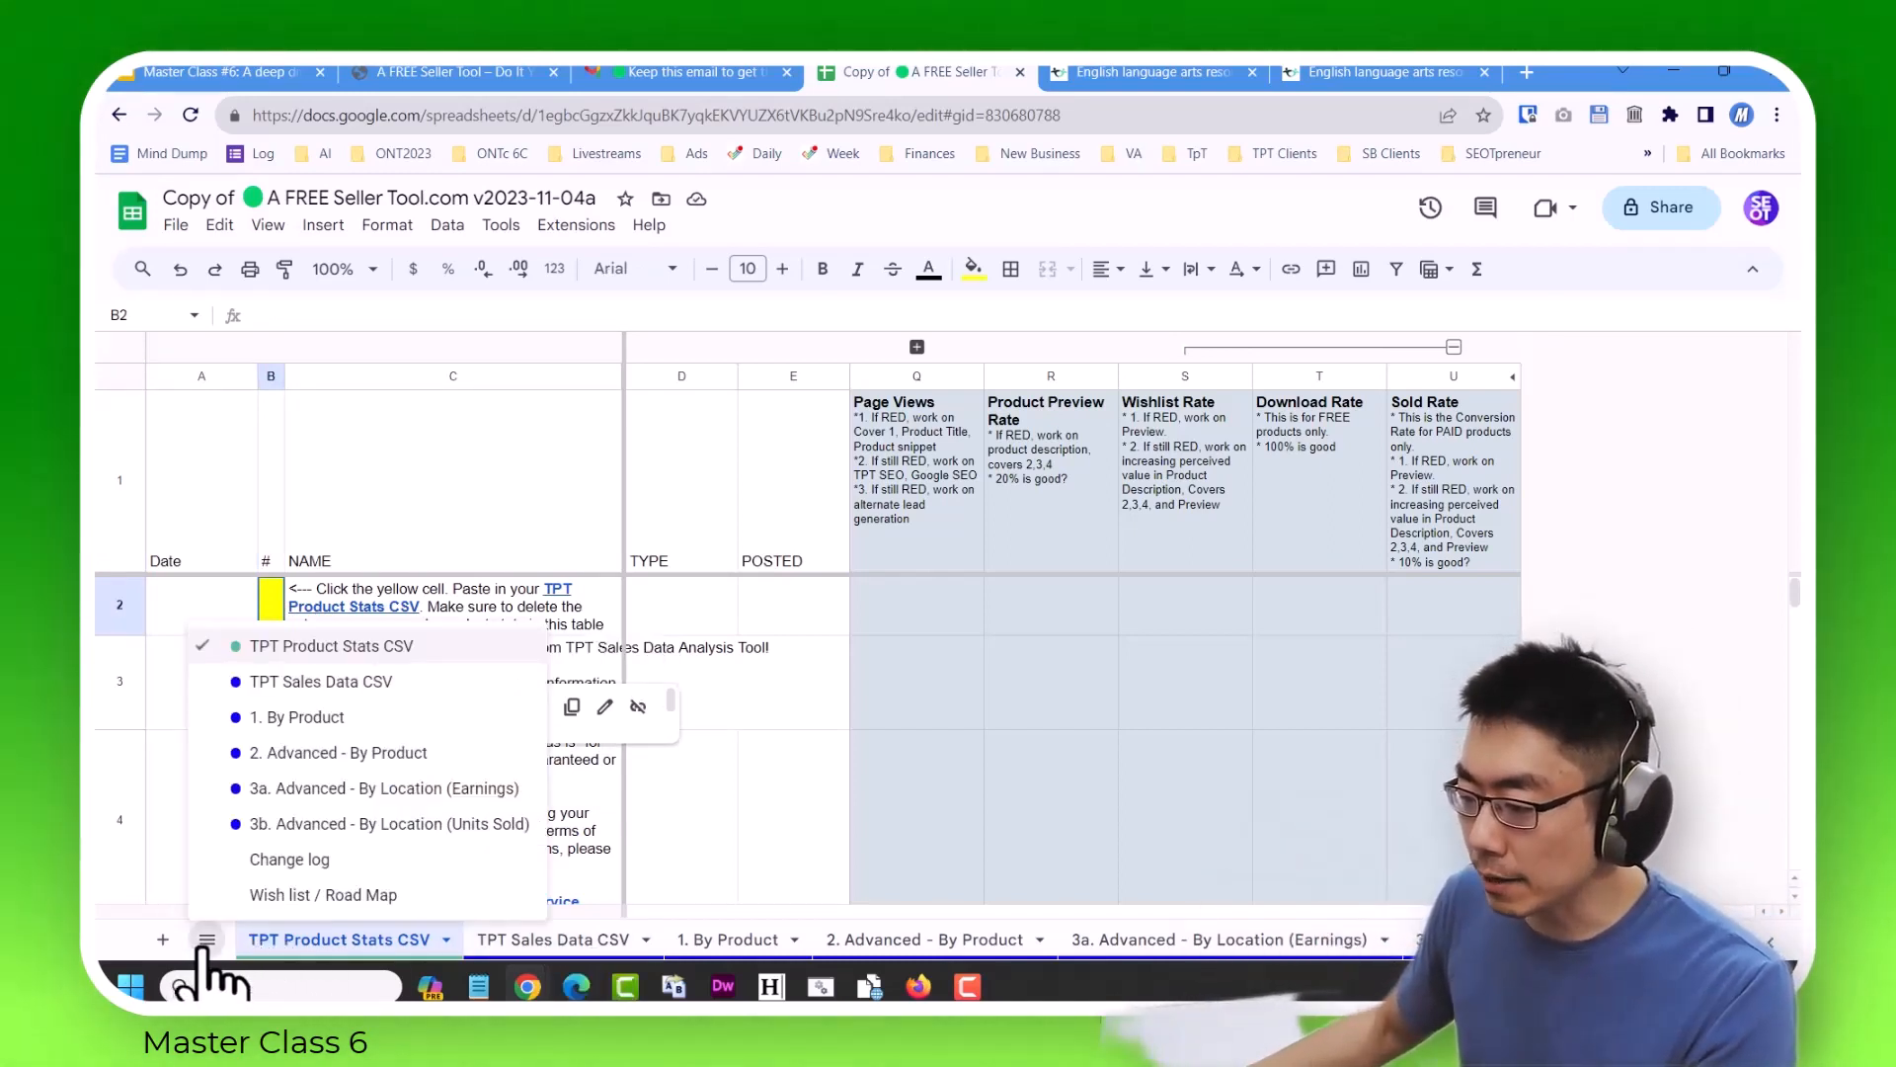
{"action": "left_click", "coordinate": [294, 692]}
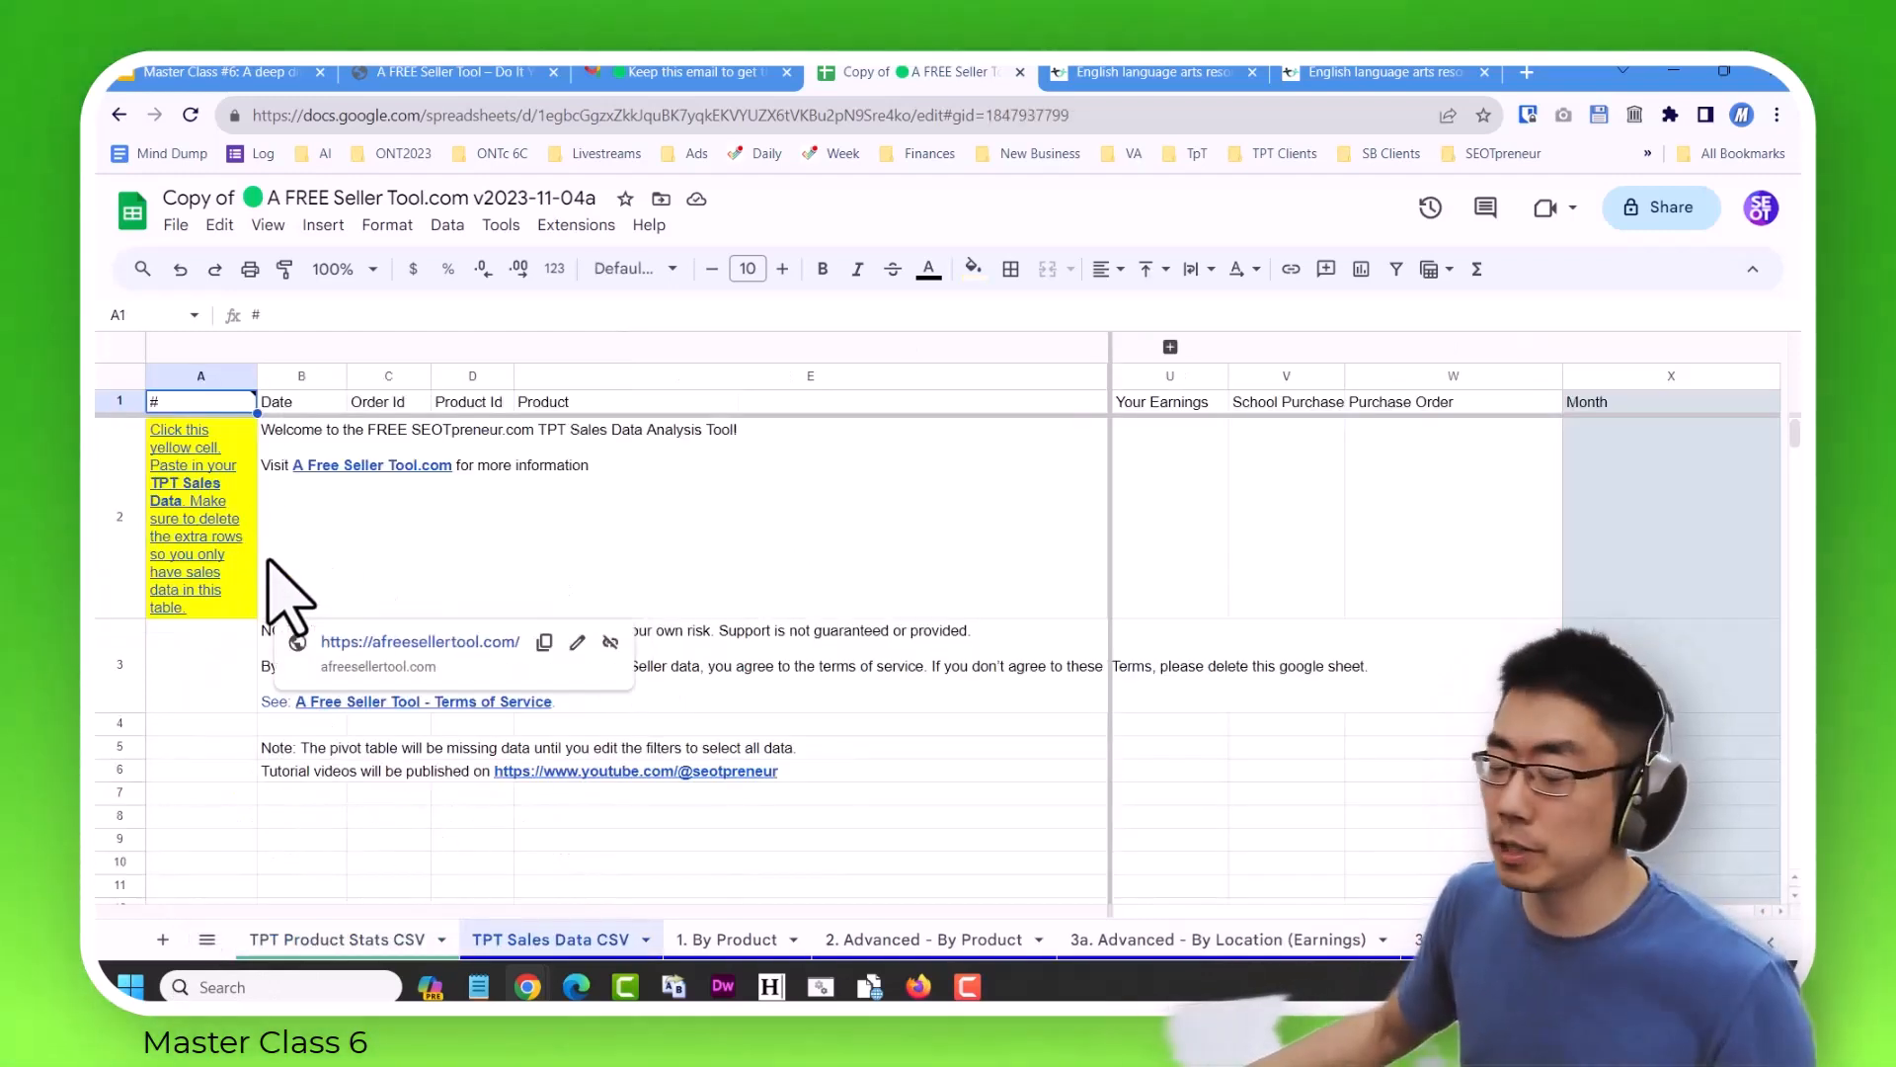
View the "1. By Product" sheet and examine the pivot table filters on the "2. Advanced - By Product" sheet.
{"action": "left_click", "coordinate": [206, 939]}
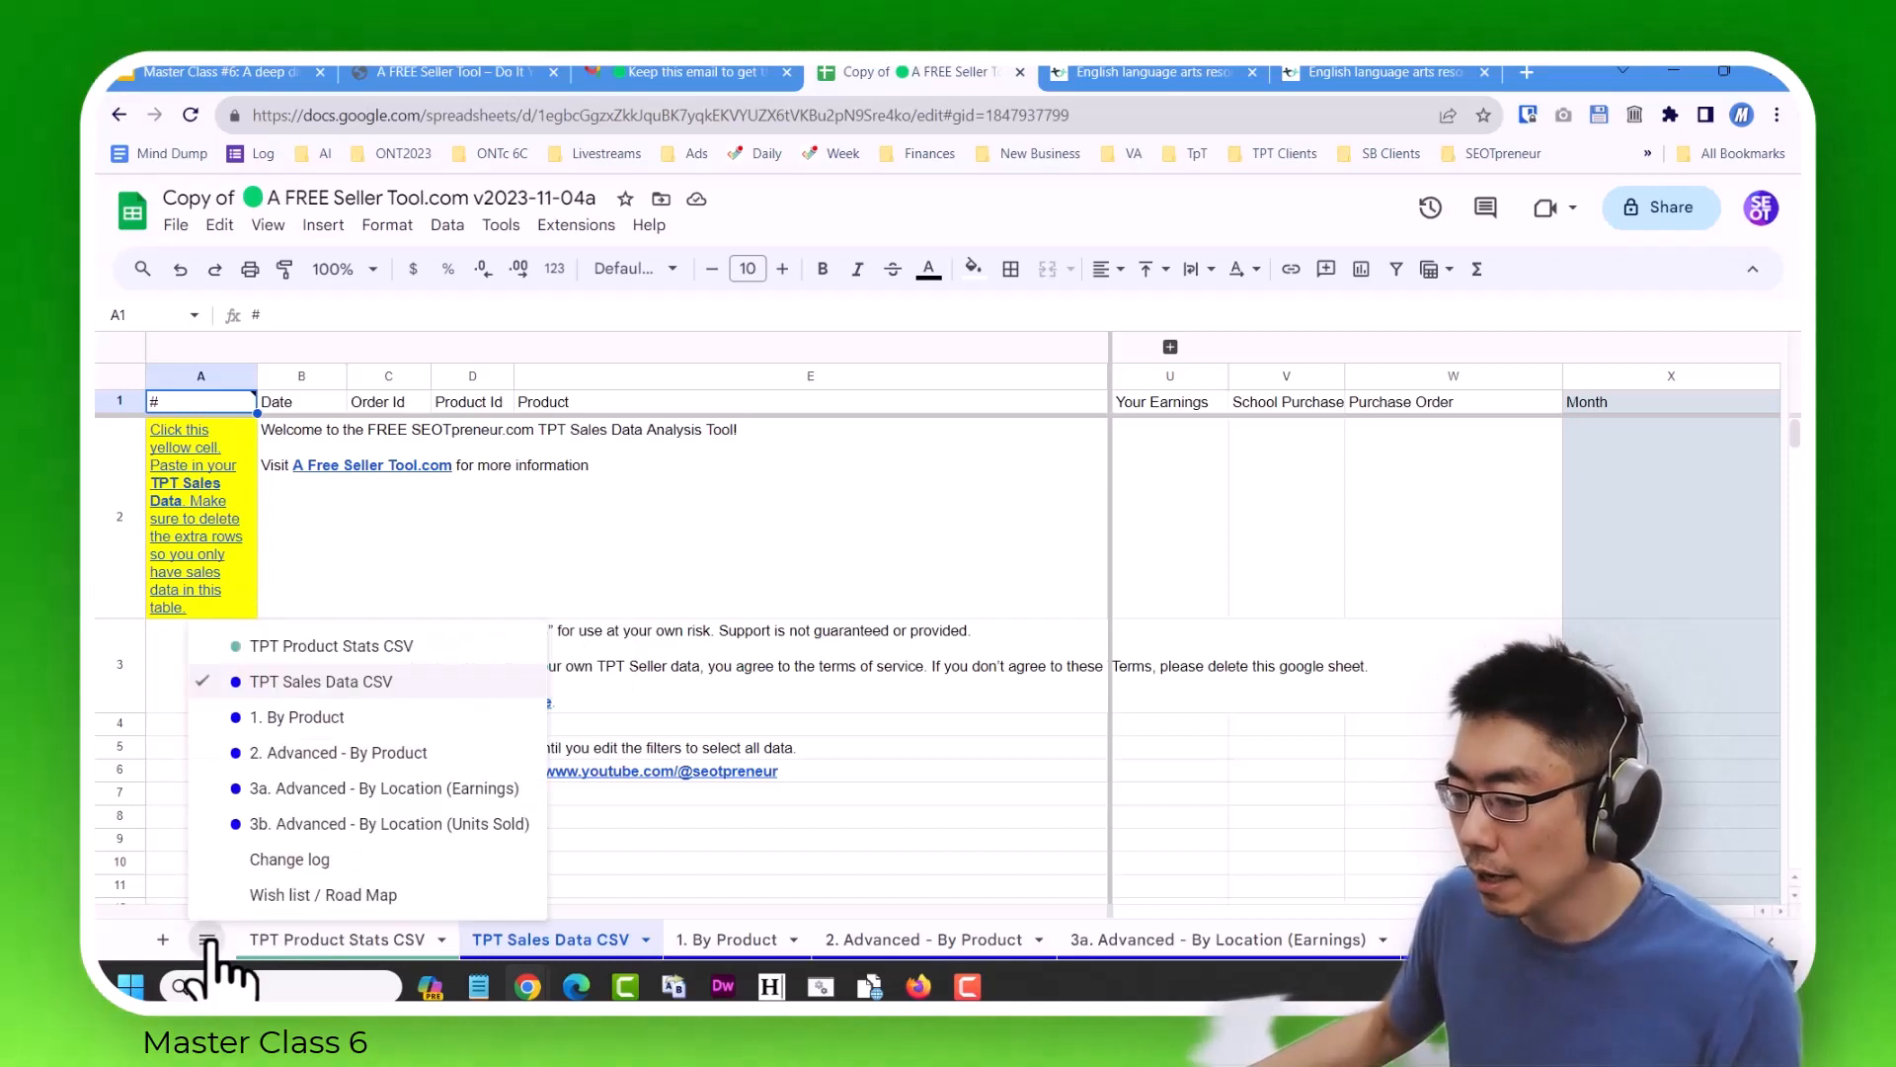
{"action": "left_click", "coordinate": [345, 719]}
{"action": "left_click", "coordinate": [206, 939]}
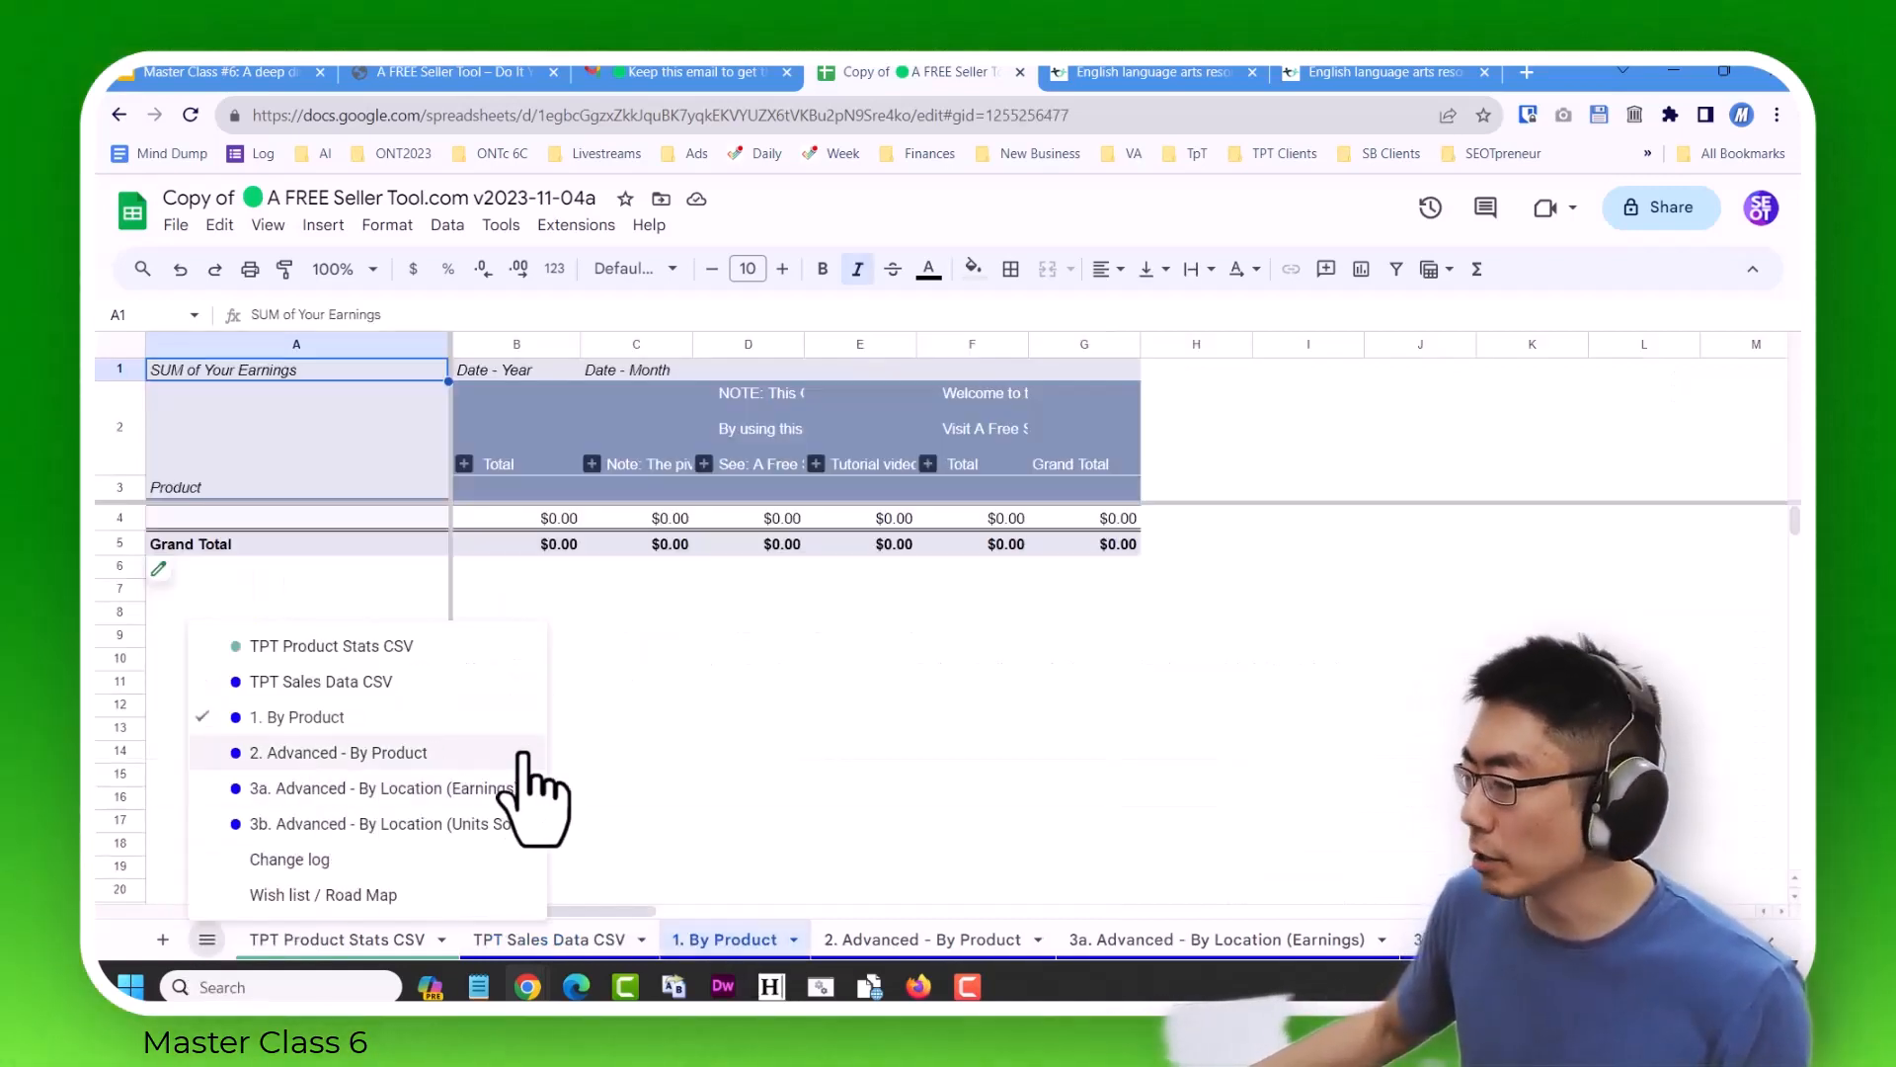
{"action": "left_click", "coordinate": [395, 753]}
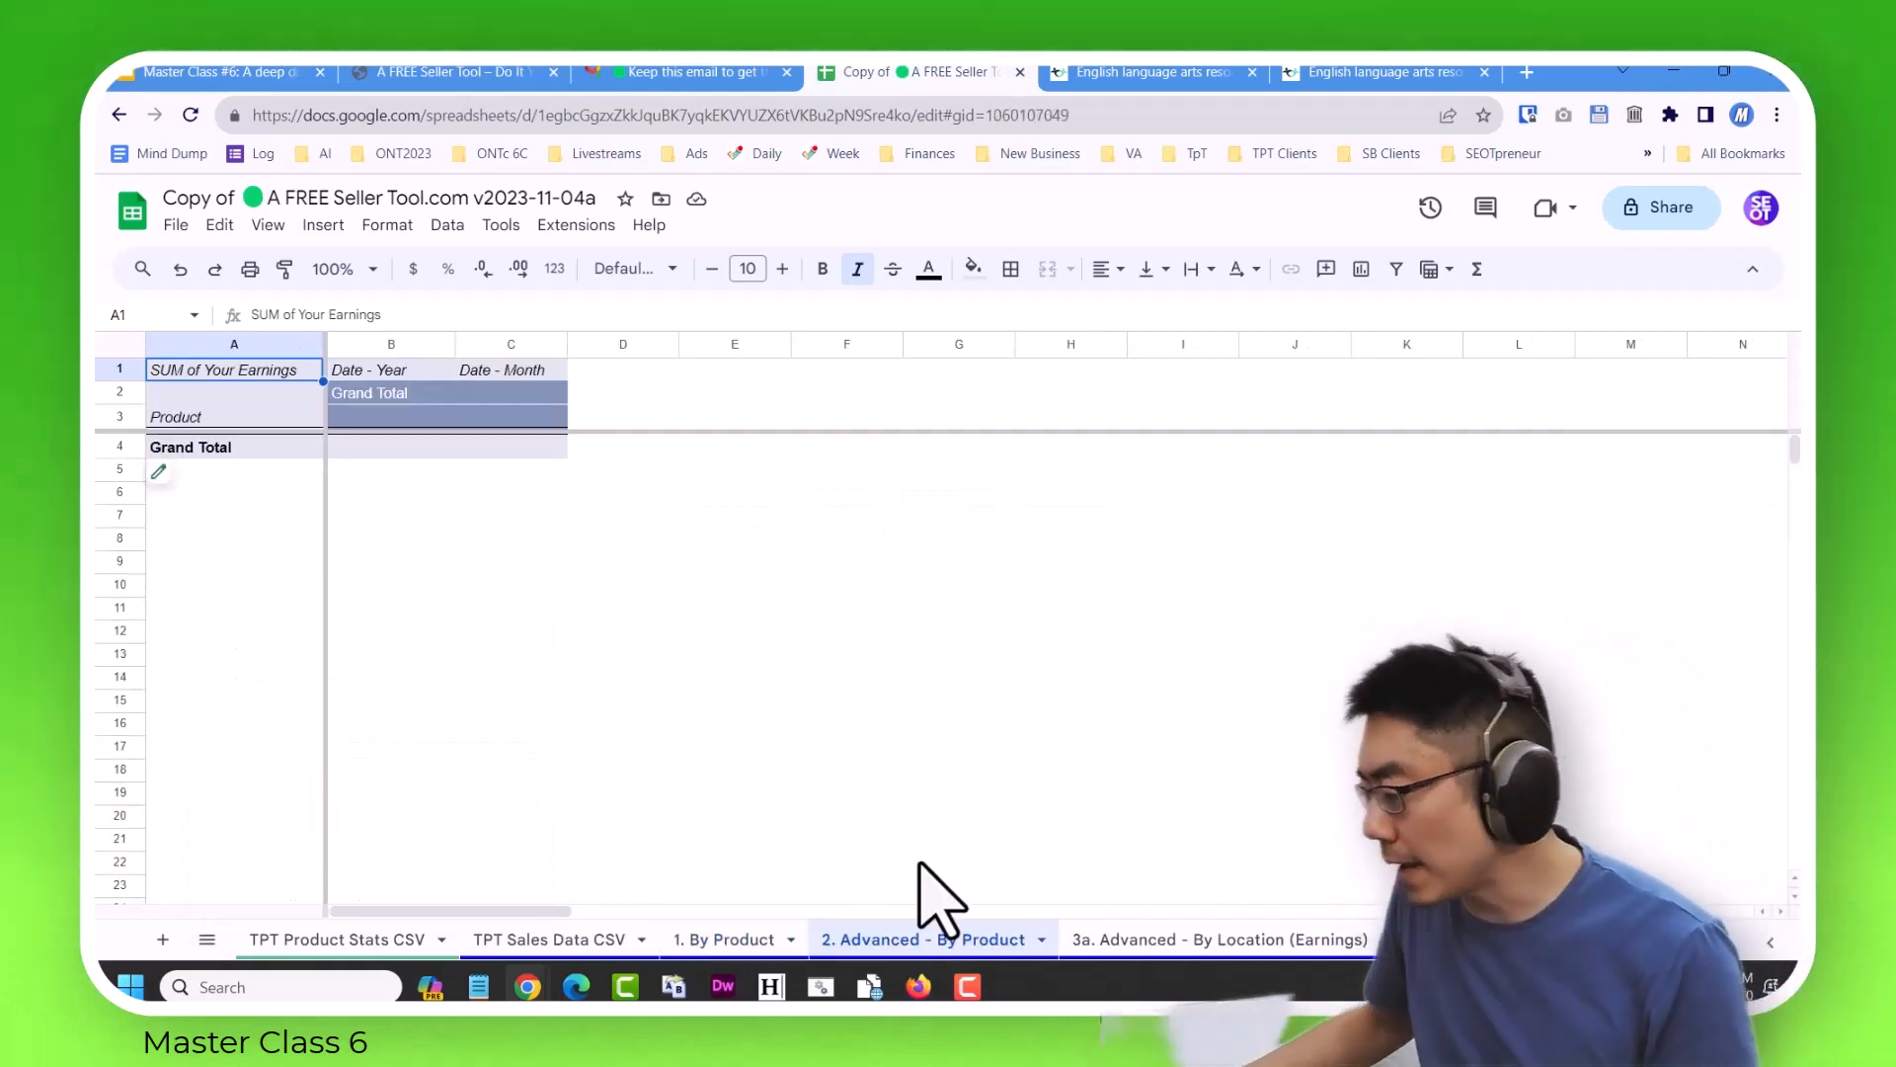
{"action": "left_click", "coordinate": [164, 481]}
{"action": "scroll", "coordinate": [1355, 596], "scroll_direction": "down", "scroll_amount": 5}
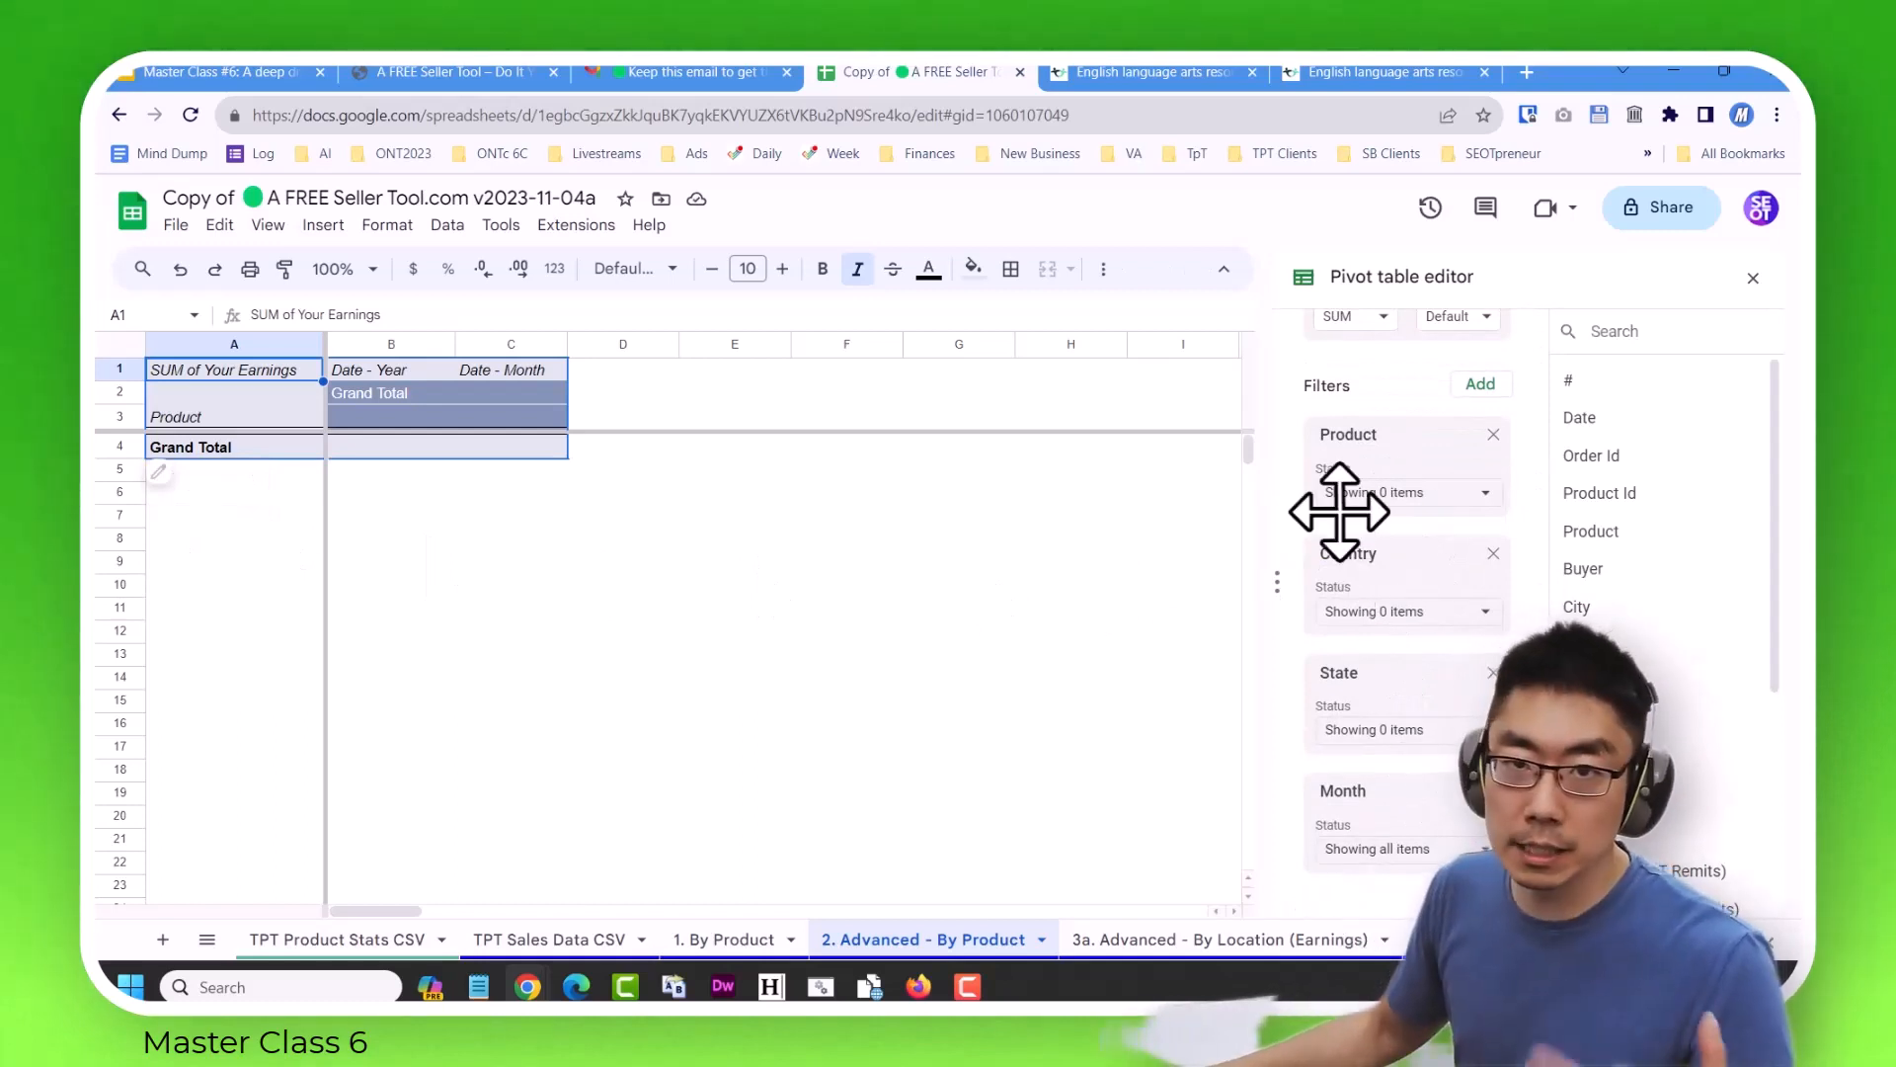
View the 3a (Earnings) and 3b (Units Sold) "Advanced - By Location" pivot table sheets.
{"action": "left_click", "coordinate": [206, 939]}
{"action": "left_click", "coordinate": [309, 788]}
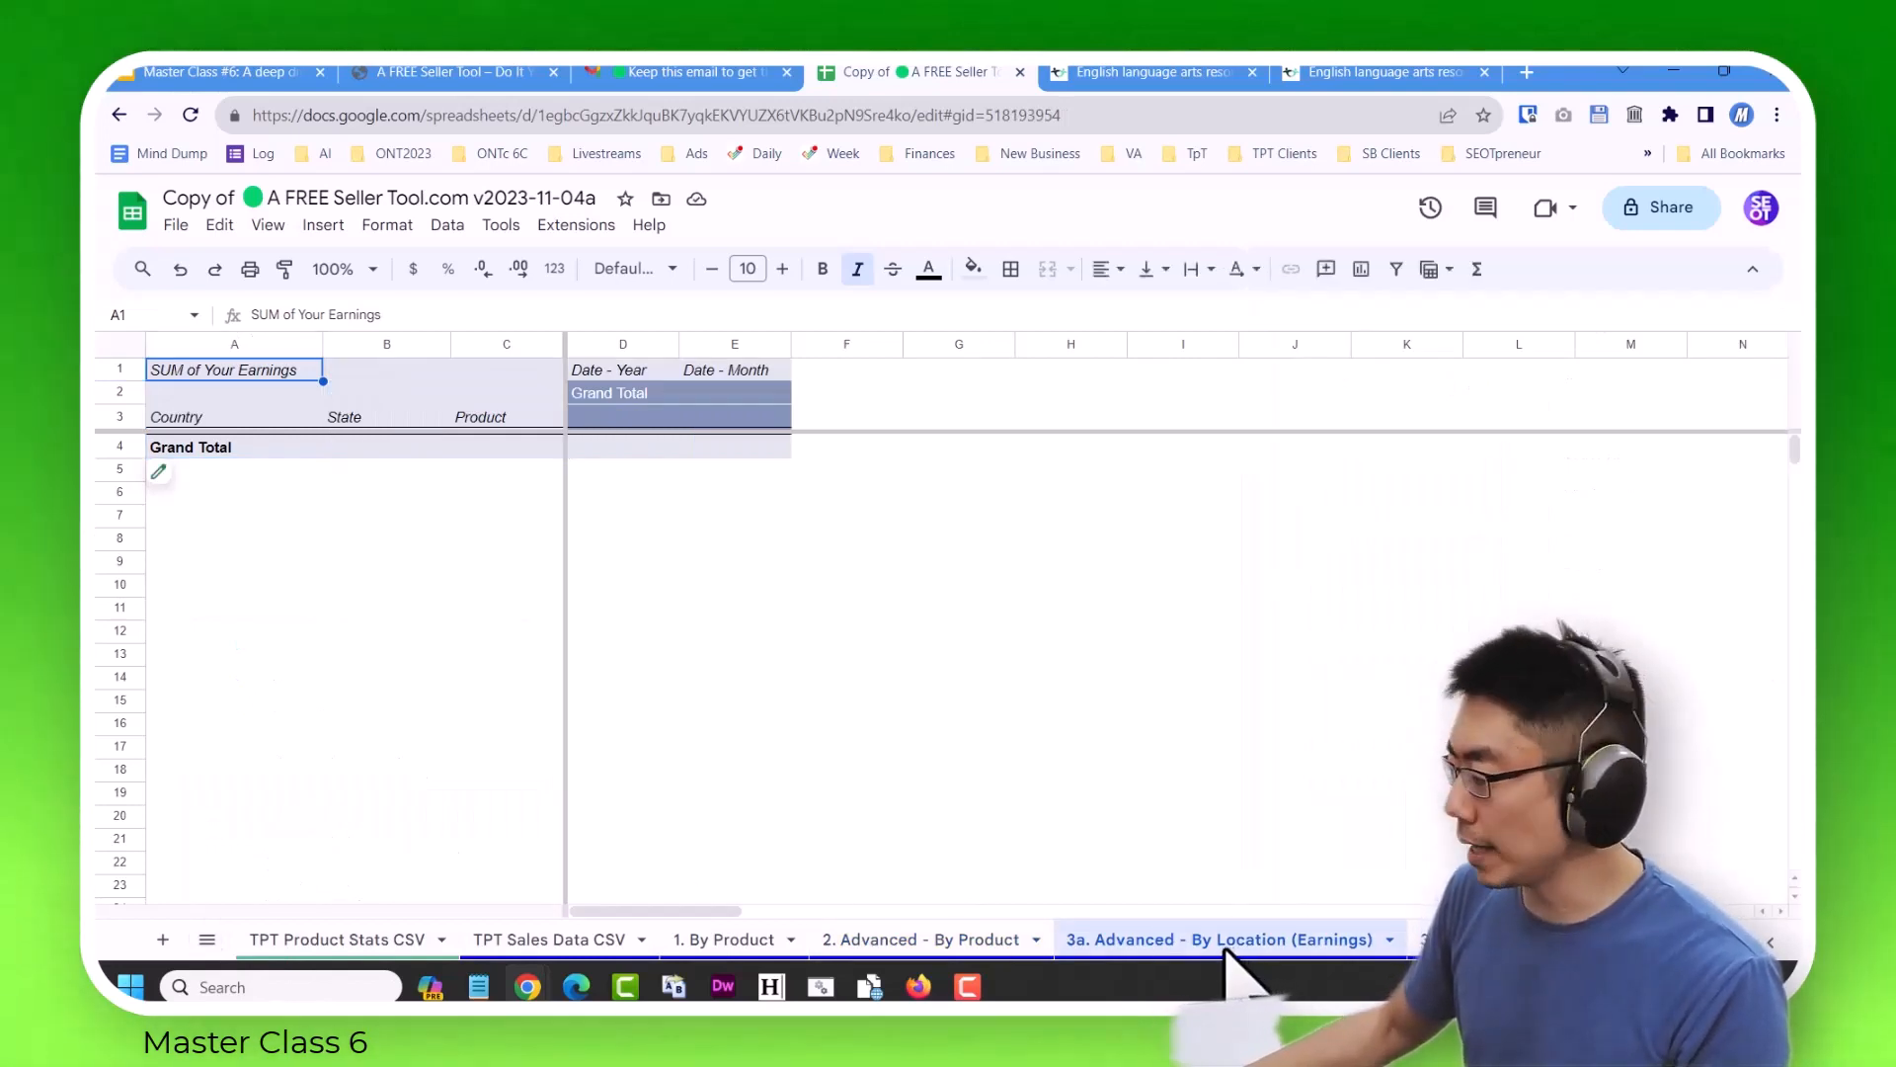
{"action": "left_click", "coordinate": [207, 940]}
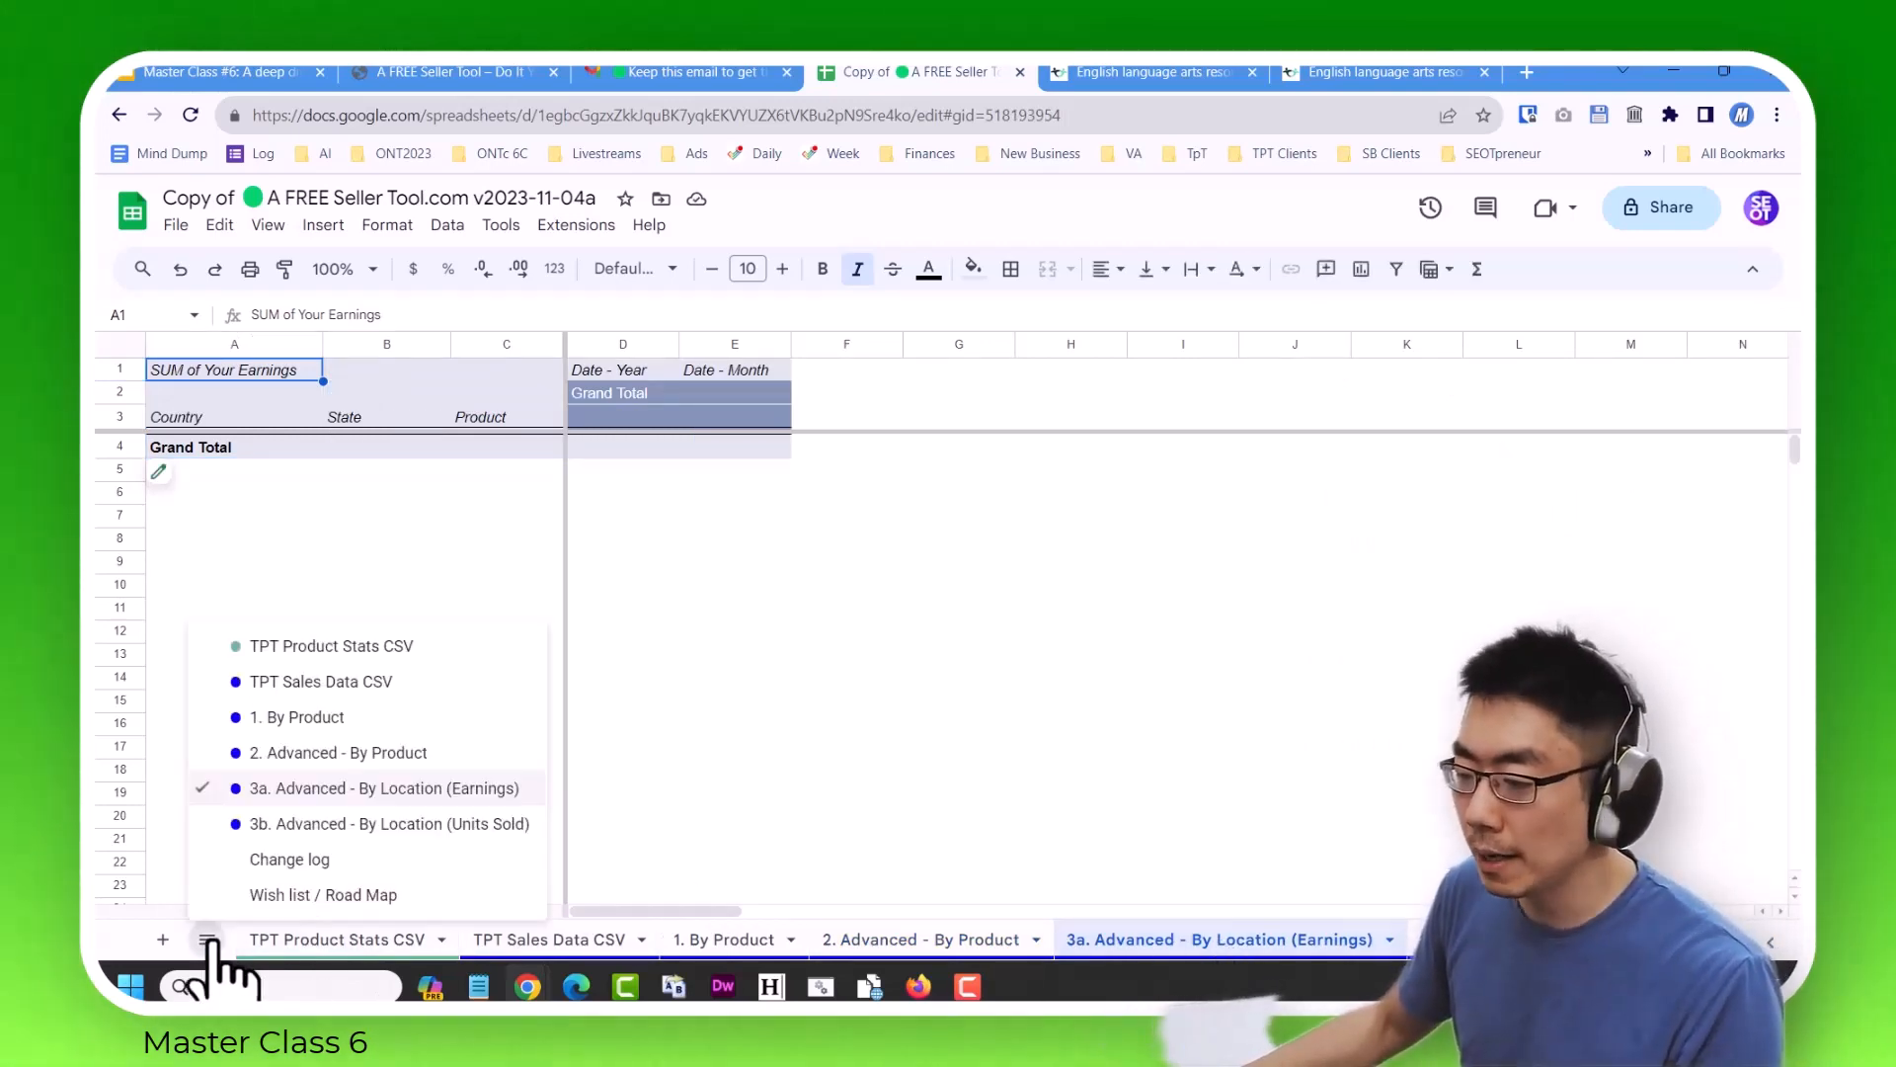
{"action": "left_click", "coordinate": [326, 823]}
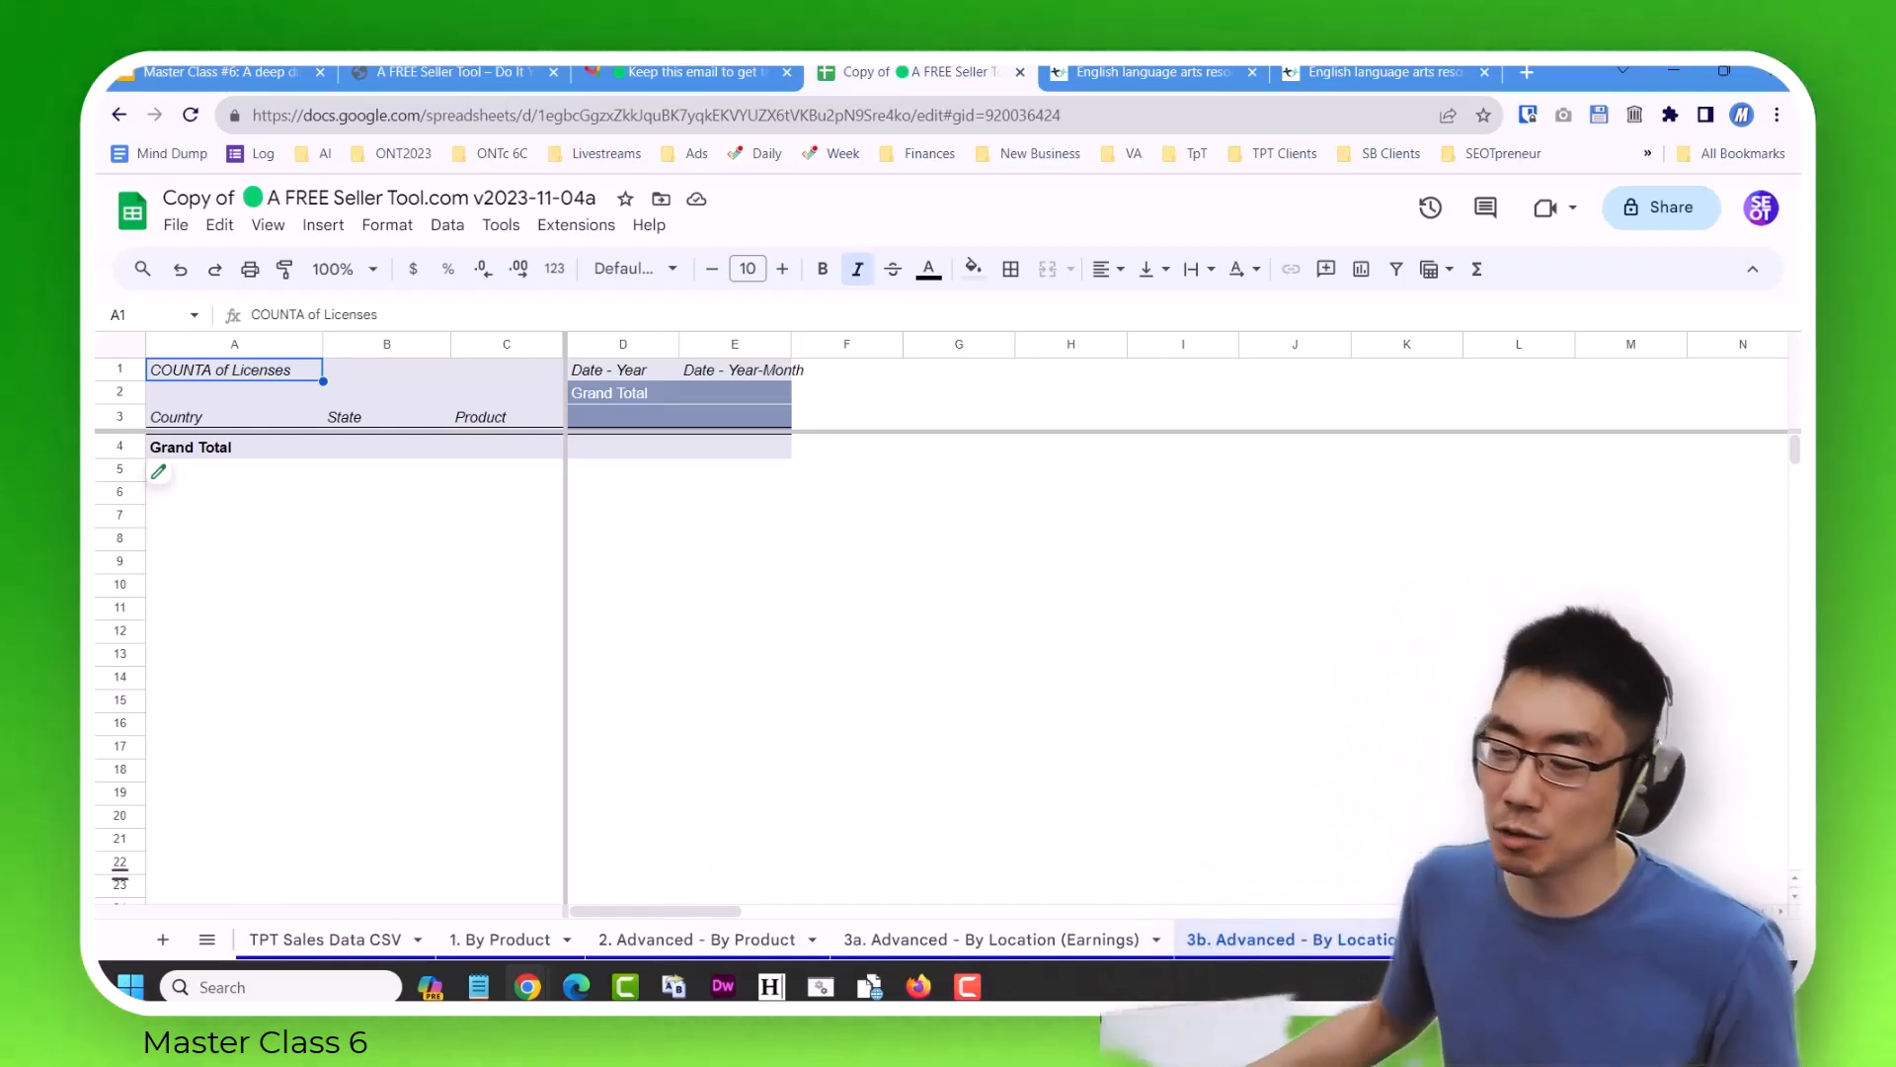
Open the Change log sheet and read through its dated version notes.
{"action": "left_click", "coordinate": [206, 939]}
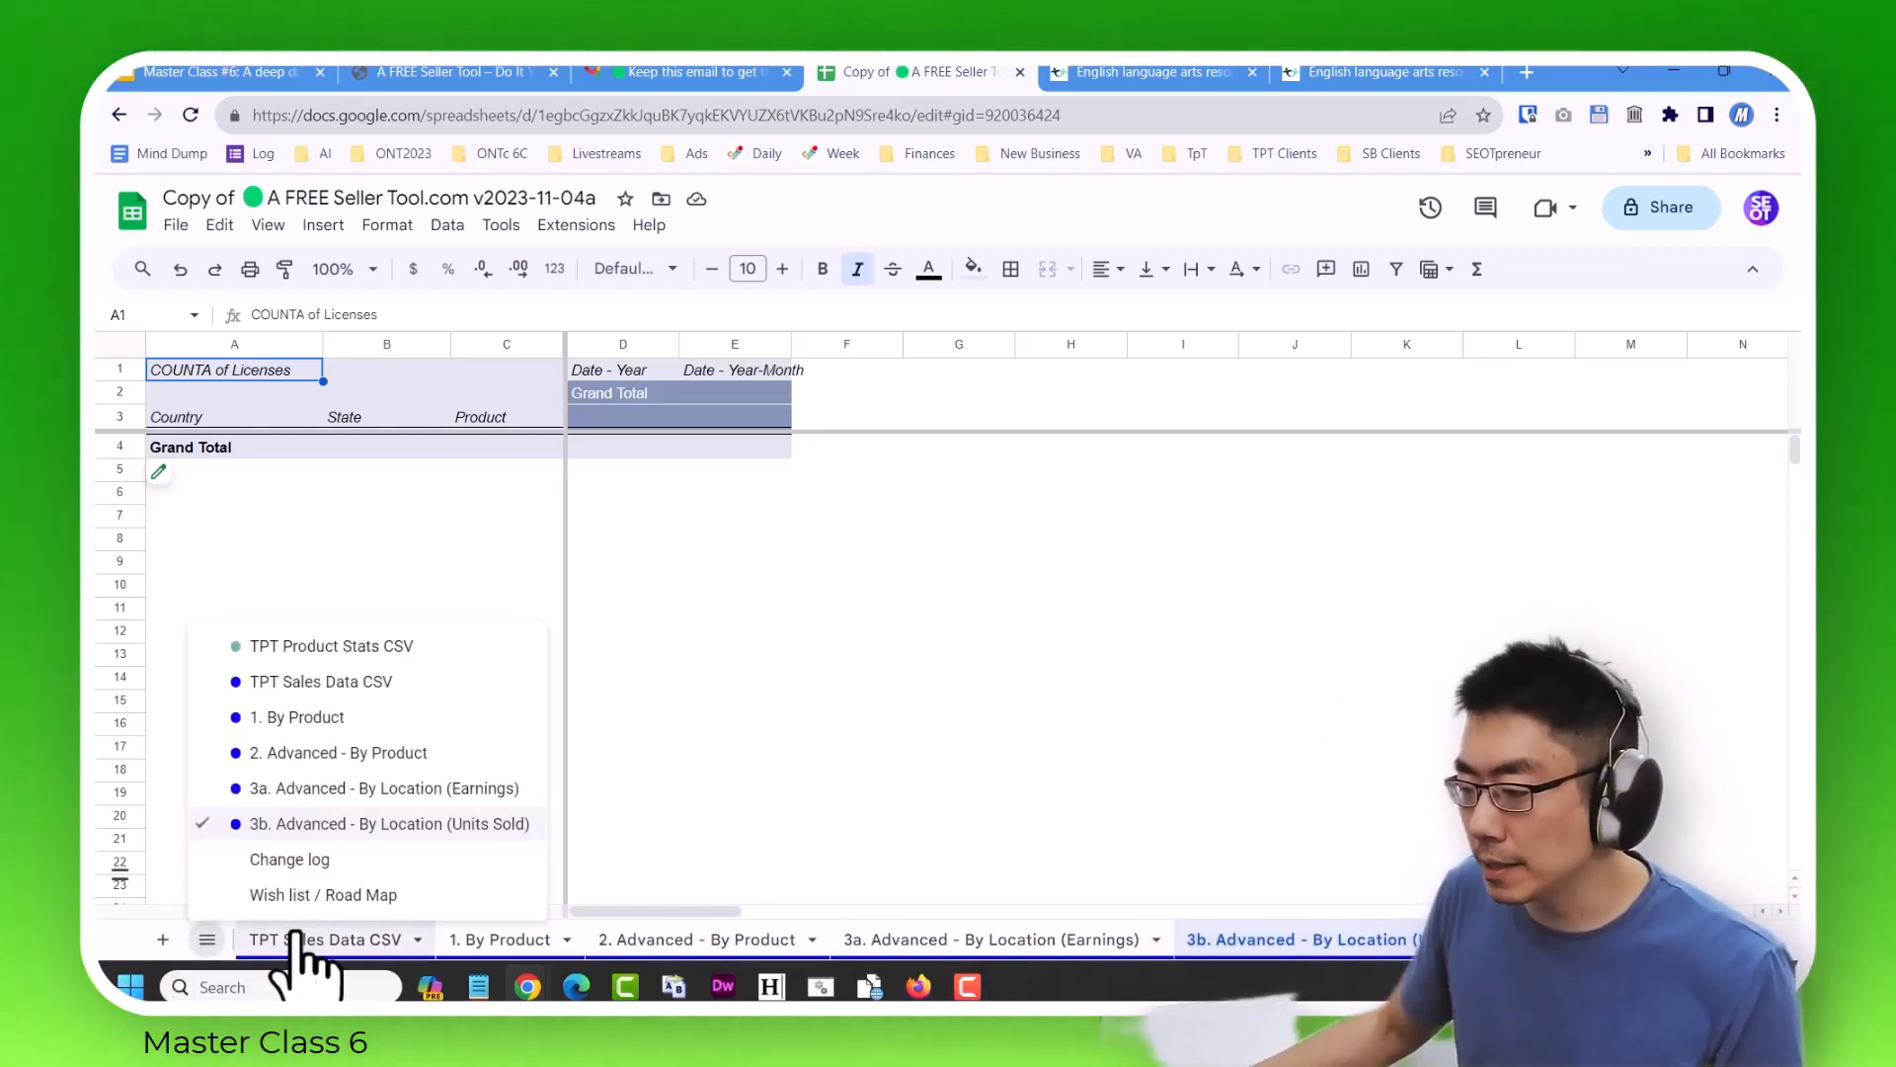
{"action": "left_click", "coordinate": [297, 859]}
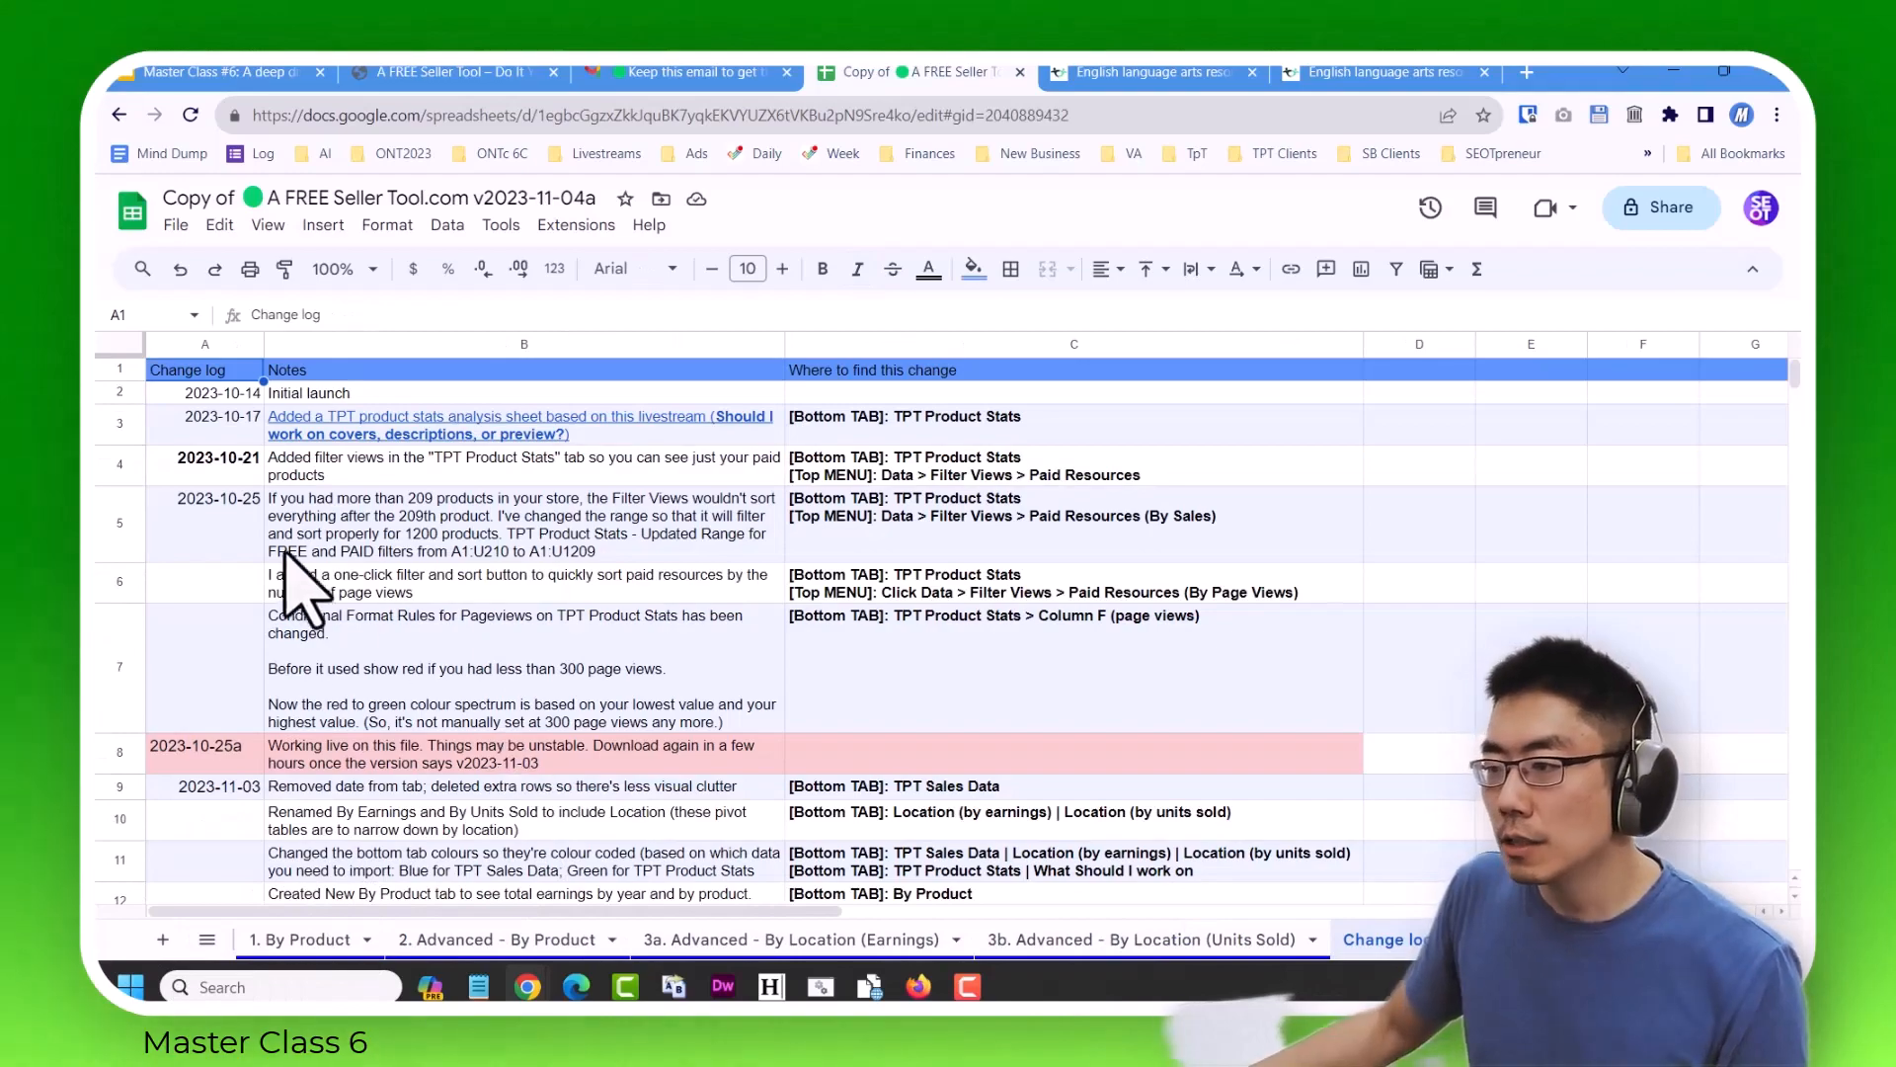
{"action": "scroll", "coordinate": [440, 642], "scroll_direction": "down", "scroll_amount": 5}
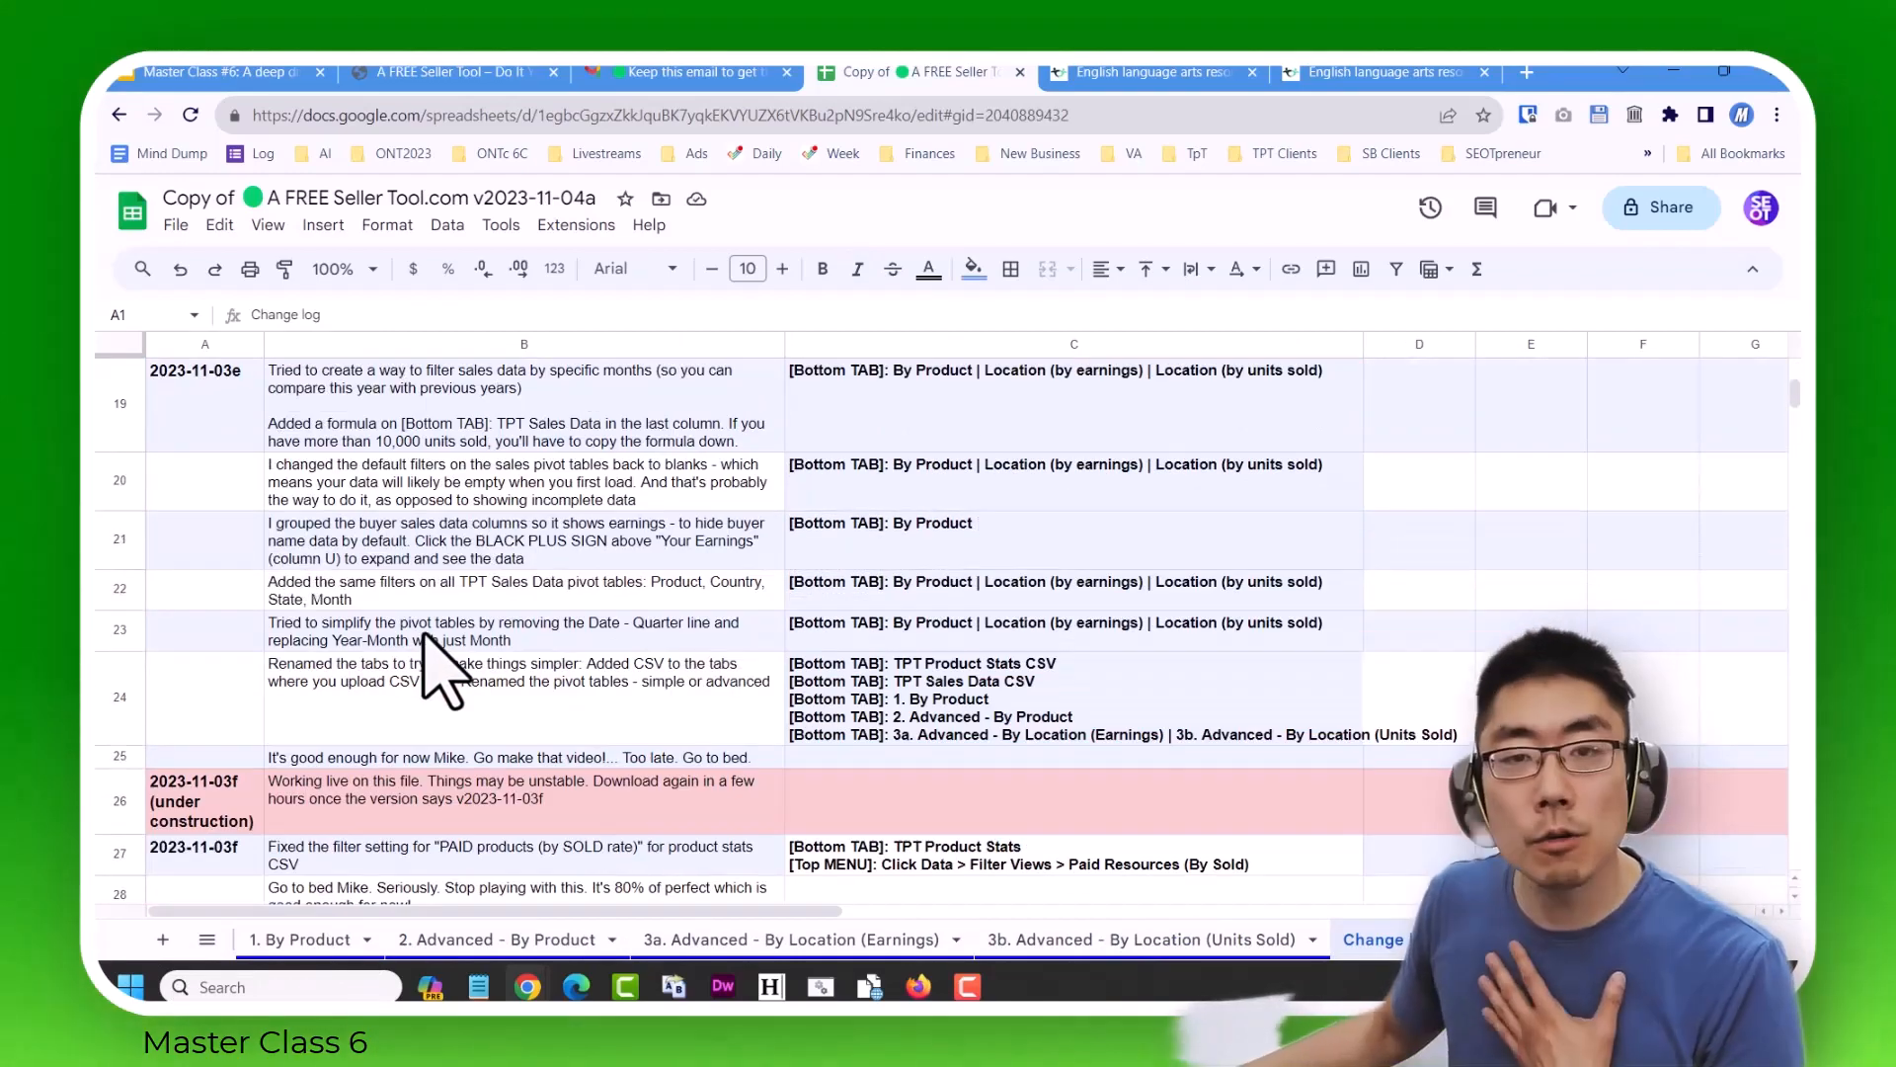
{"action": "scroll", "coordinate": [440, 672], "scroll_direction": "down", "scroll_amount": 6}
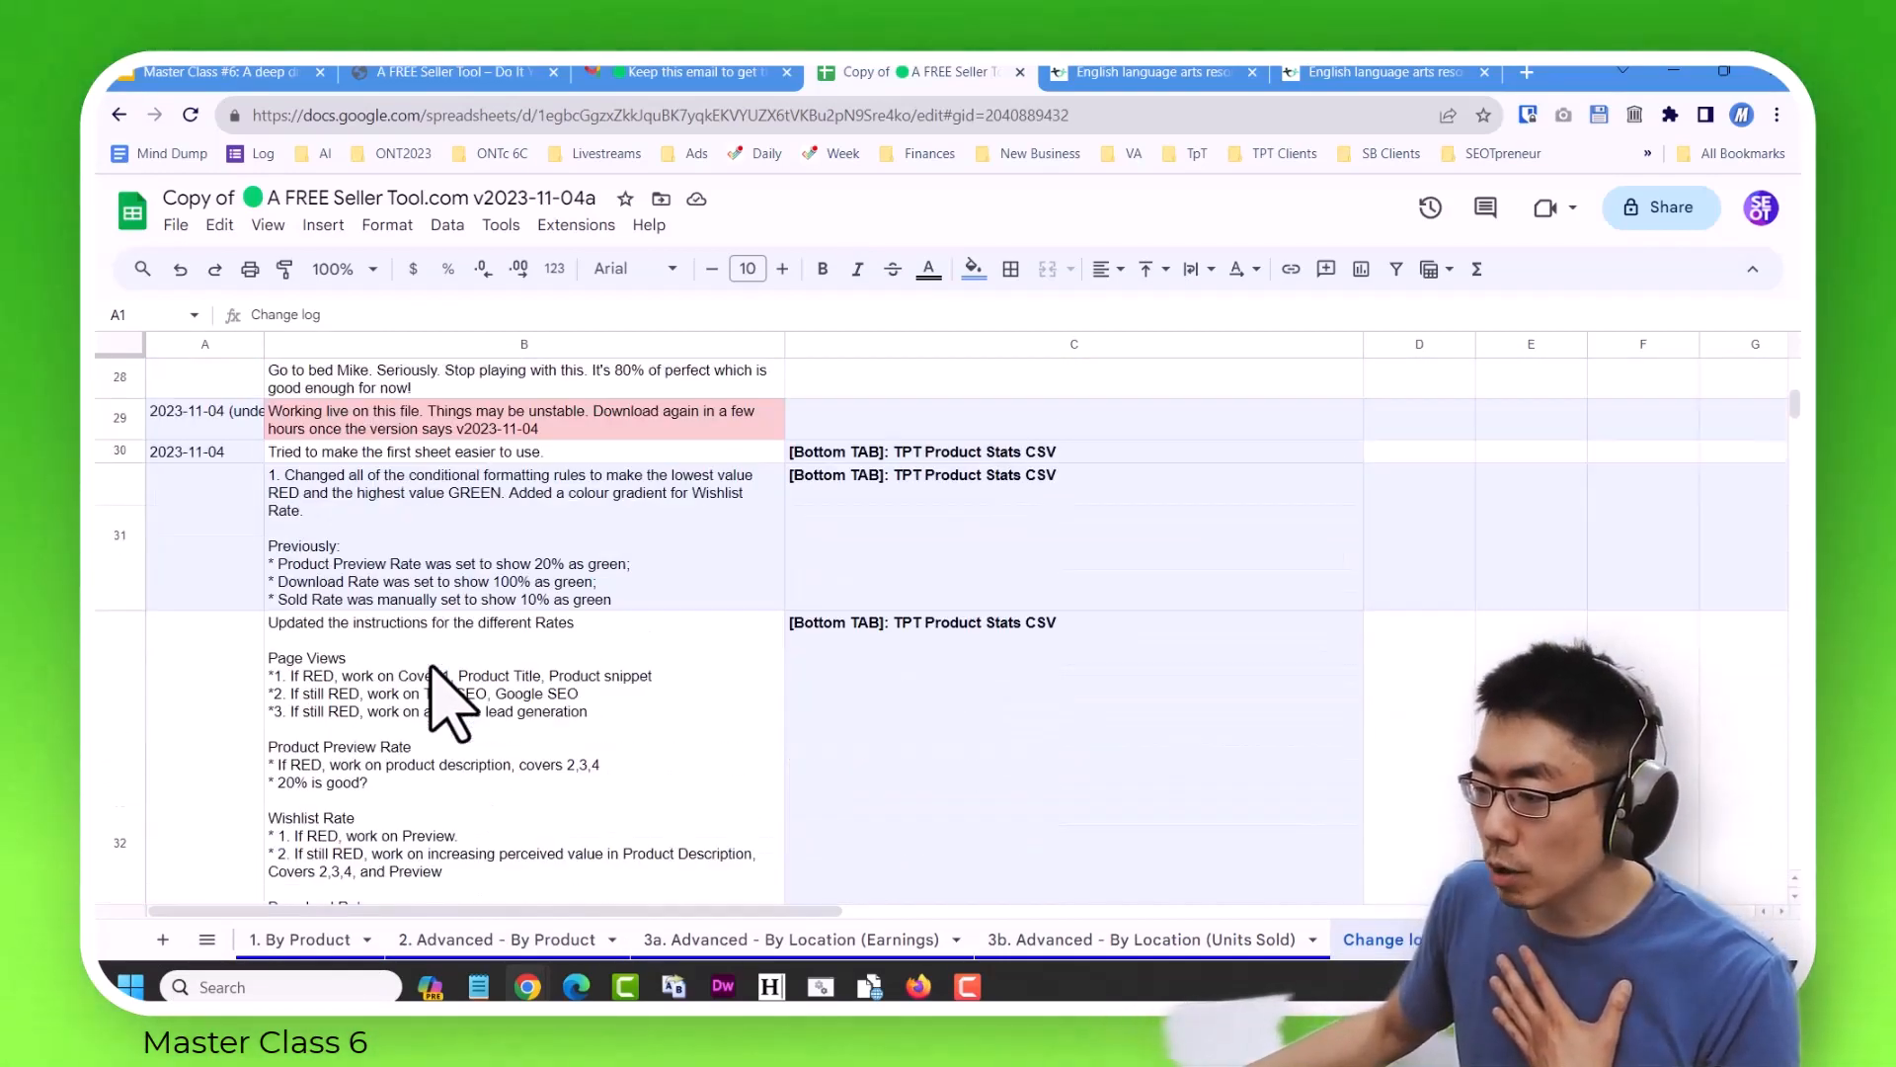
Append "(underconstruction)" to the spreadsheet's title after v2023-11-04a and remove it again.
{"action": "scroll", "coordinate": [440, 691], "scroll_direction": "up", "scroll_amount": 2}
{"action": "left_click", "coordinate": [168, 523]}
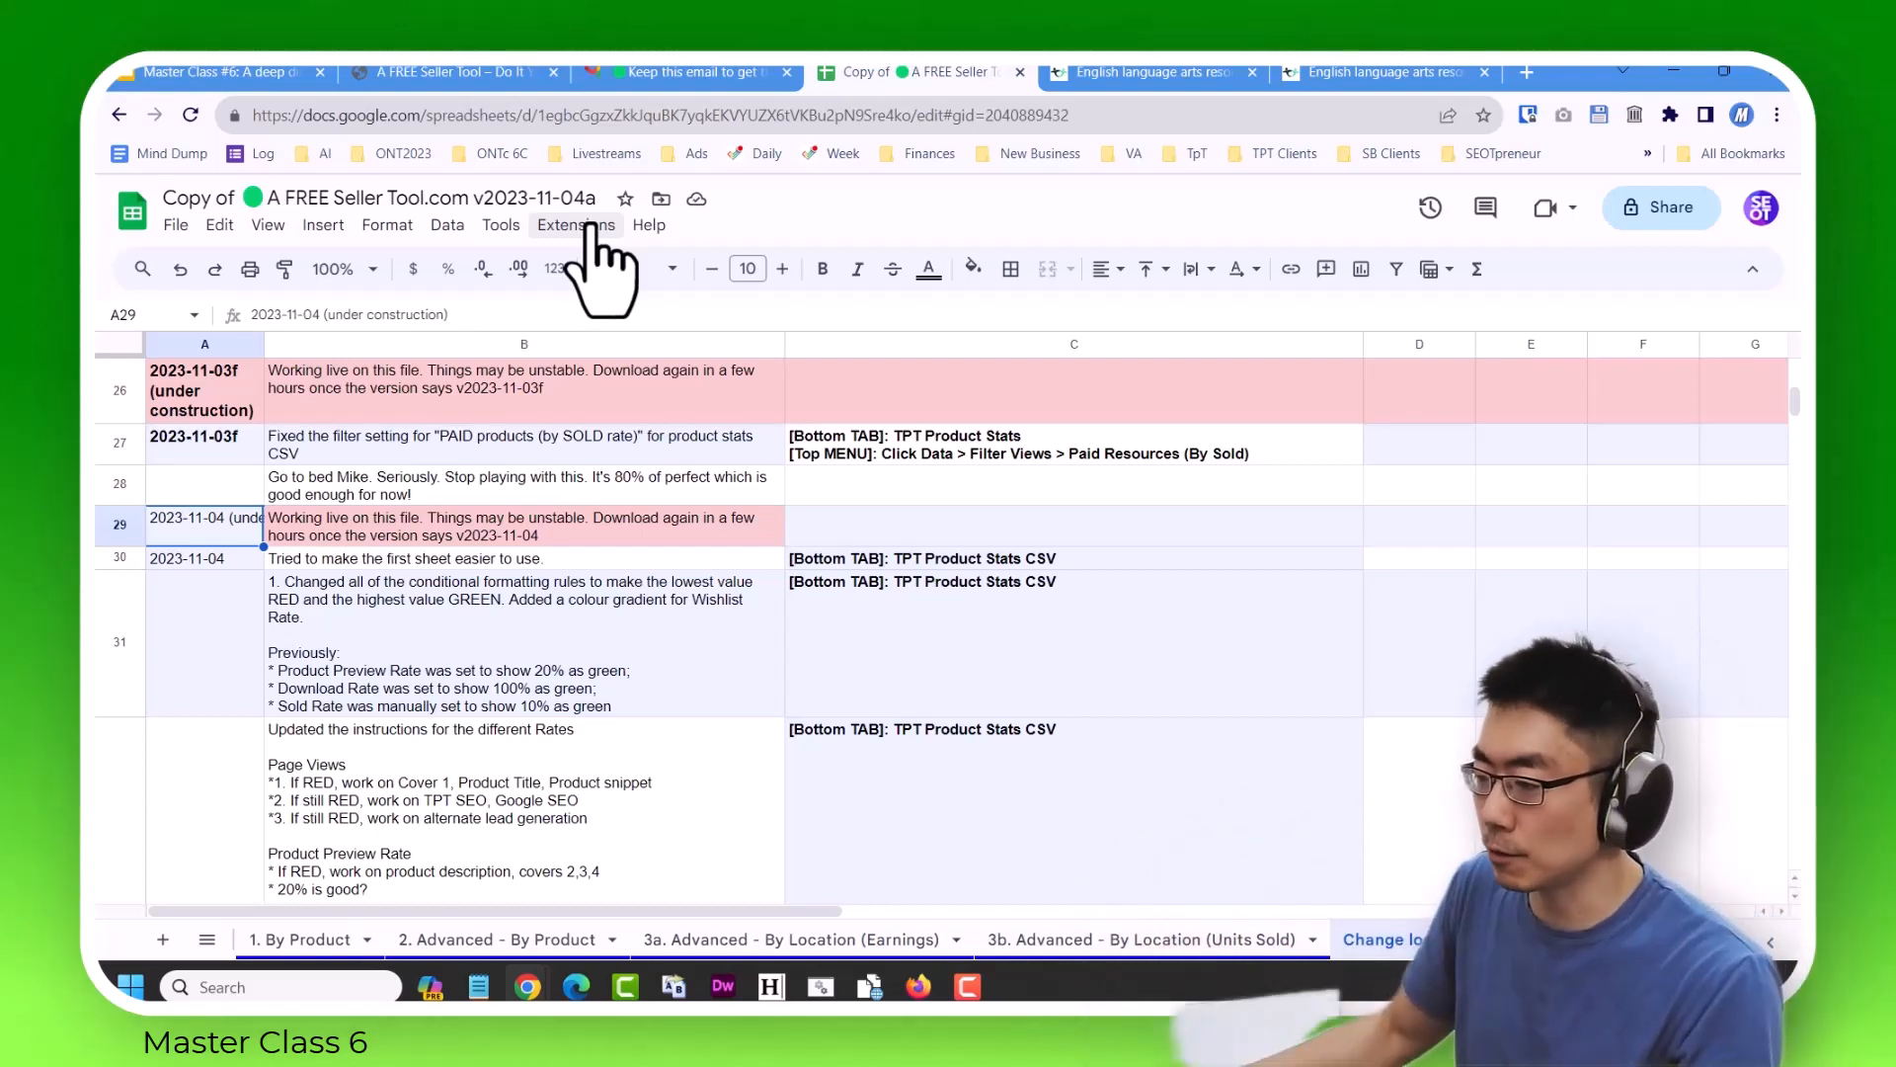
{"action": "left_click", "coordinate": [561, 197]}
{"action": "type", "text": "04a (underconstruction"}
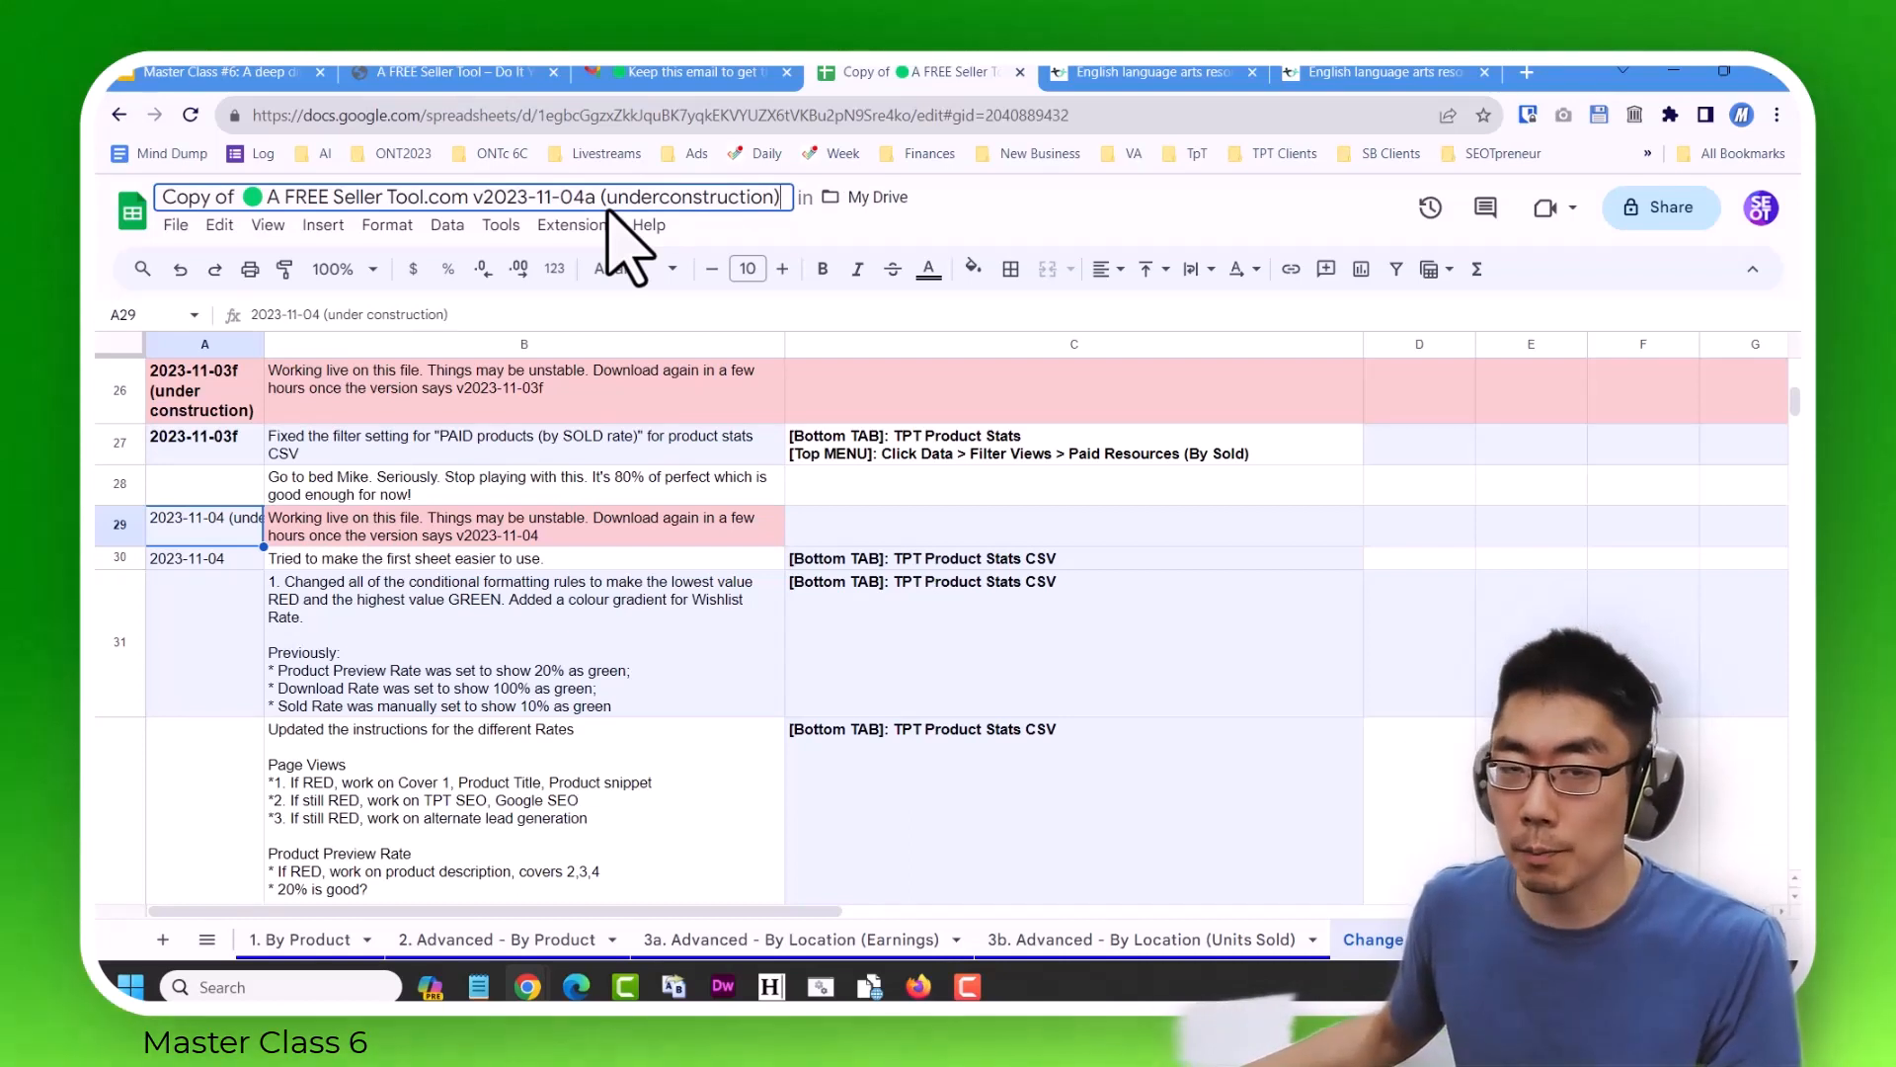
{"action": "left_click_drag", "start_coordinate": [598, 198], "coordinate": [763, 200]}
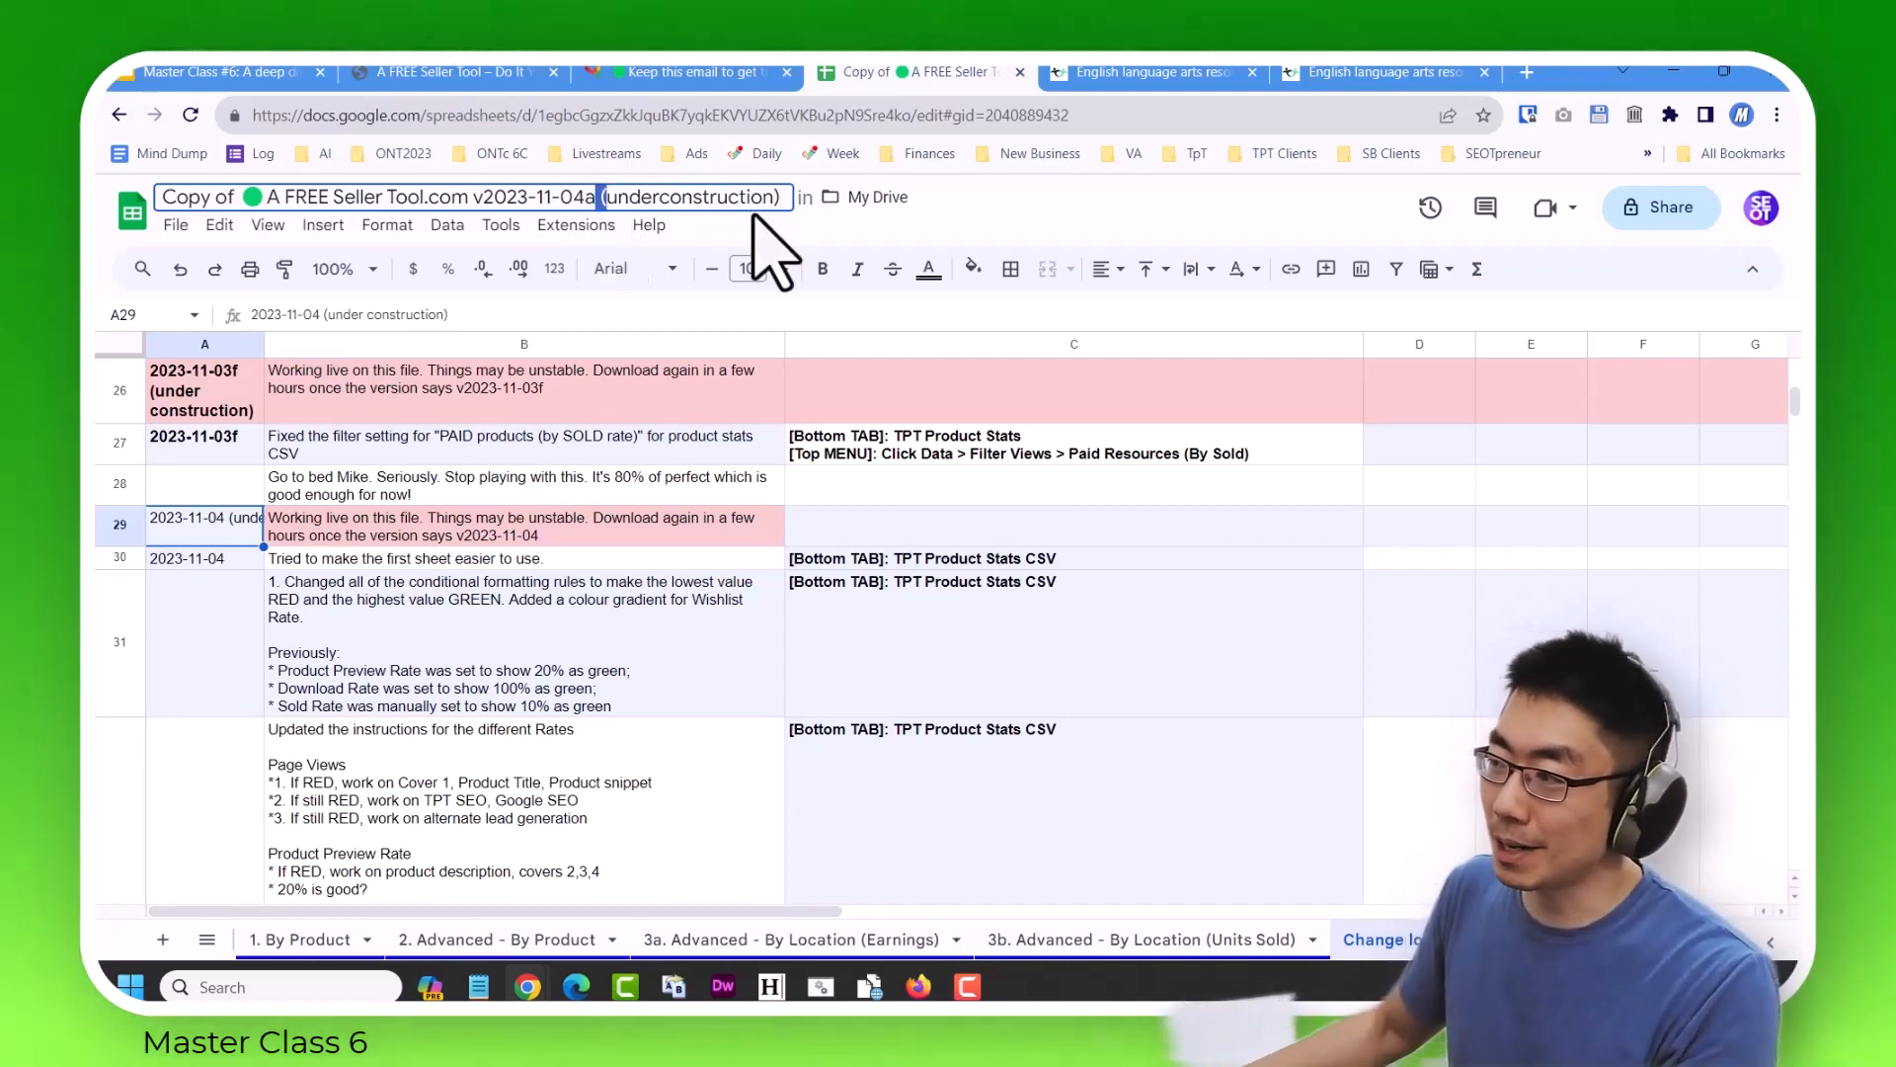
{"action": "key", "text": "BackSpace"}
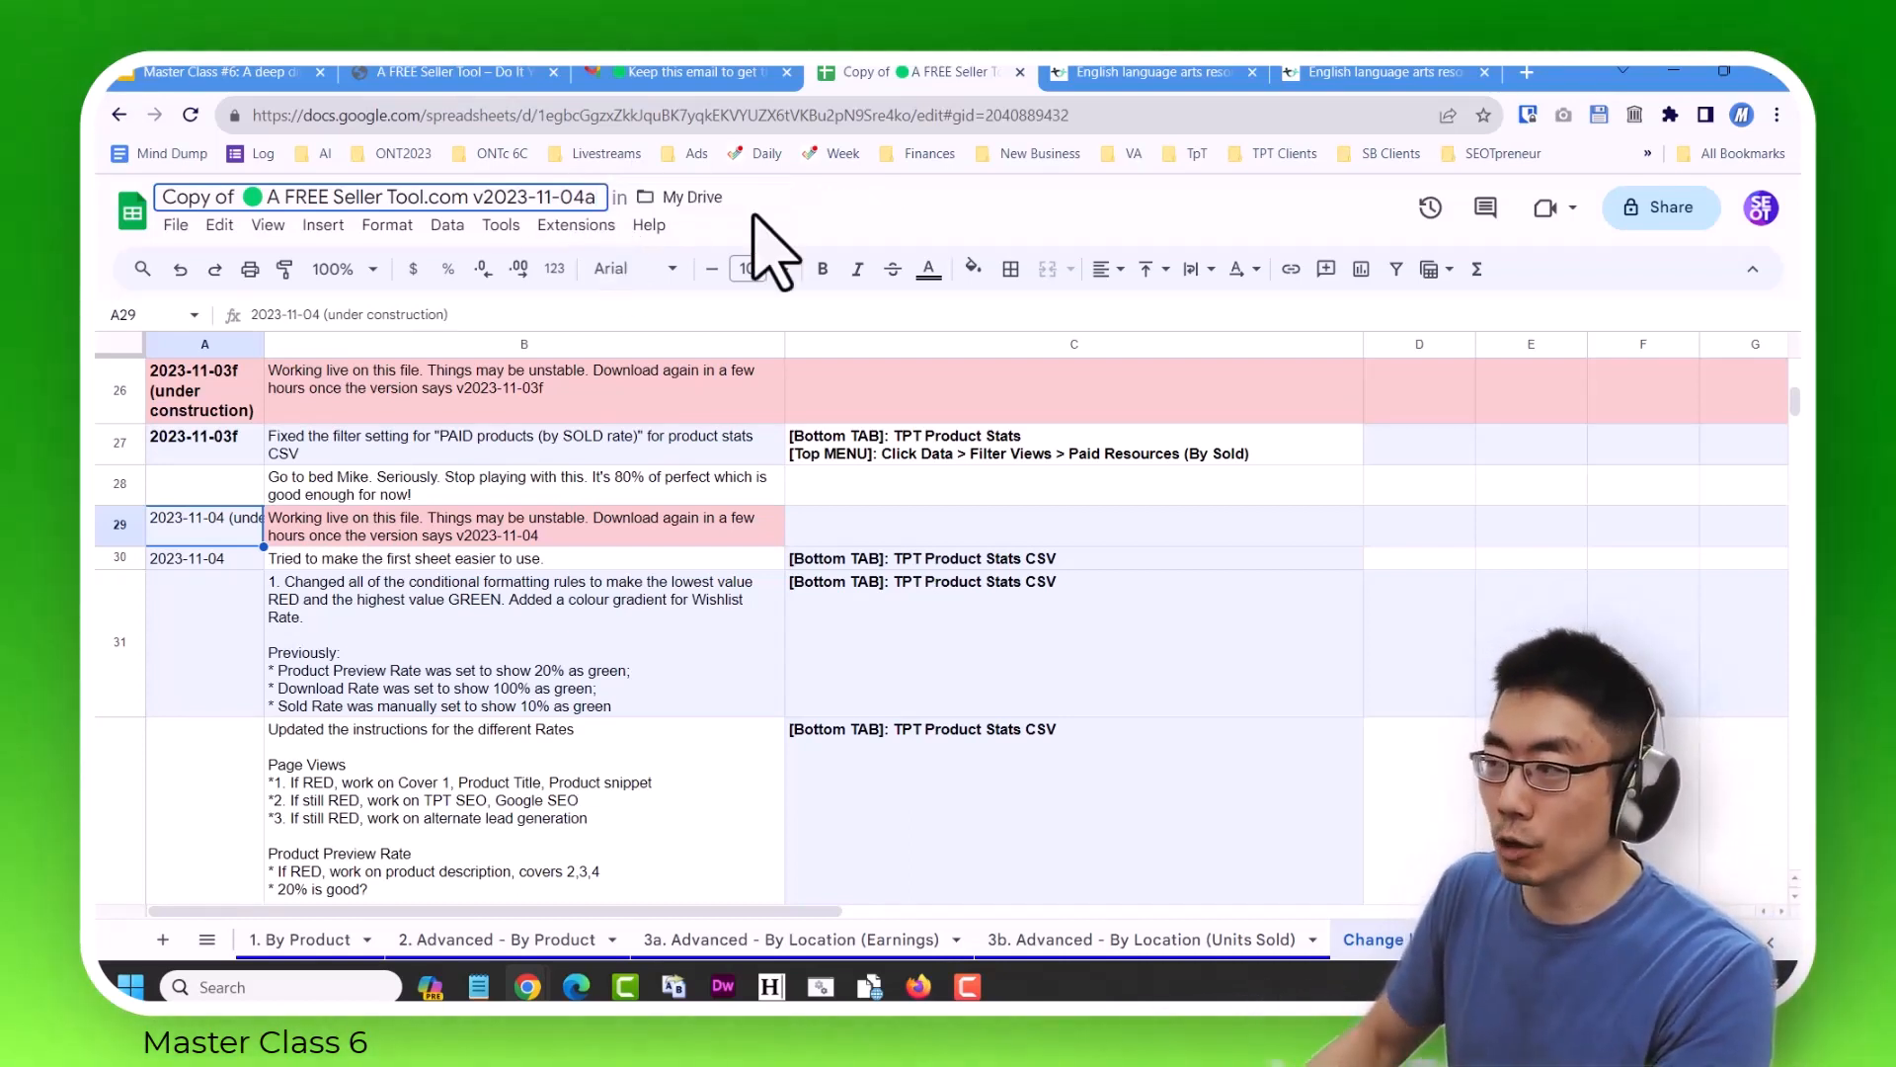
Examine the Change log's 2023-11-04 and 2023-11-04a entries, including the notes on Rates instructions and the default table filter.
{"action": "scroll", "coordinate": [404, 711], "scroll_direction": "down", "scroll_amount": 5}
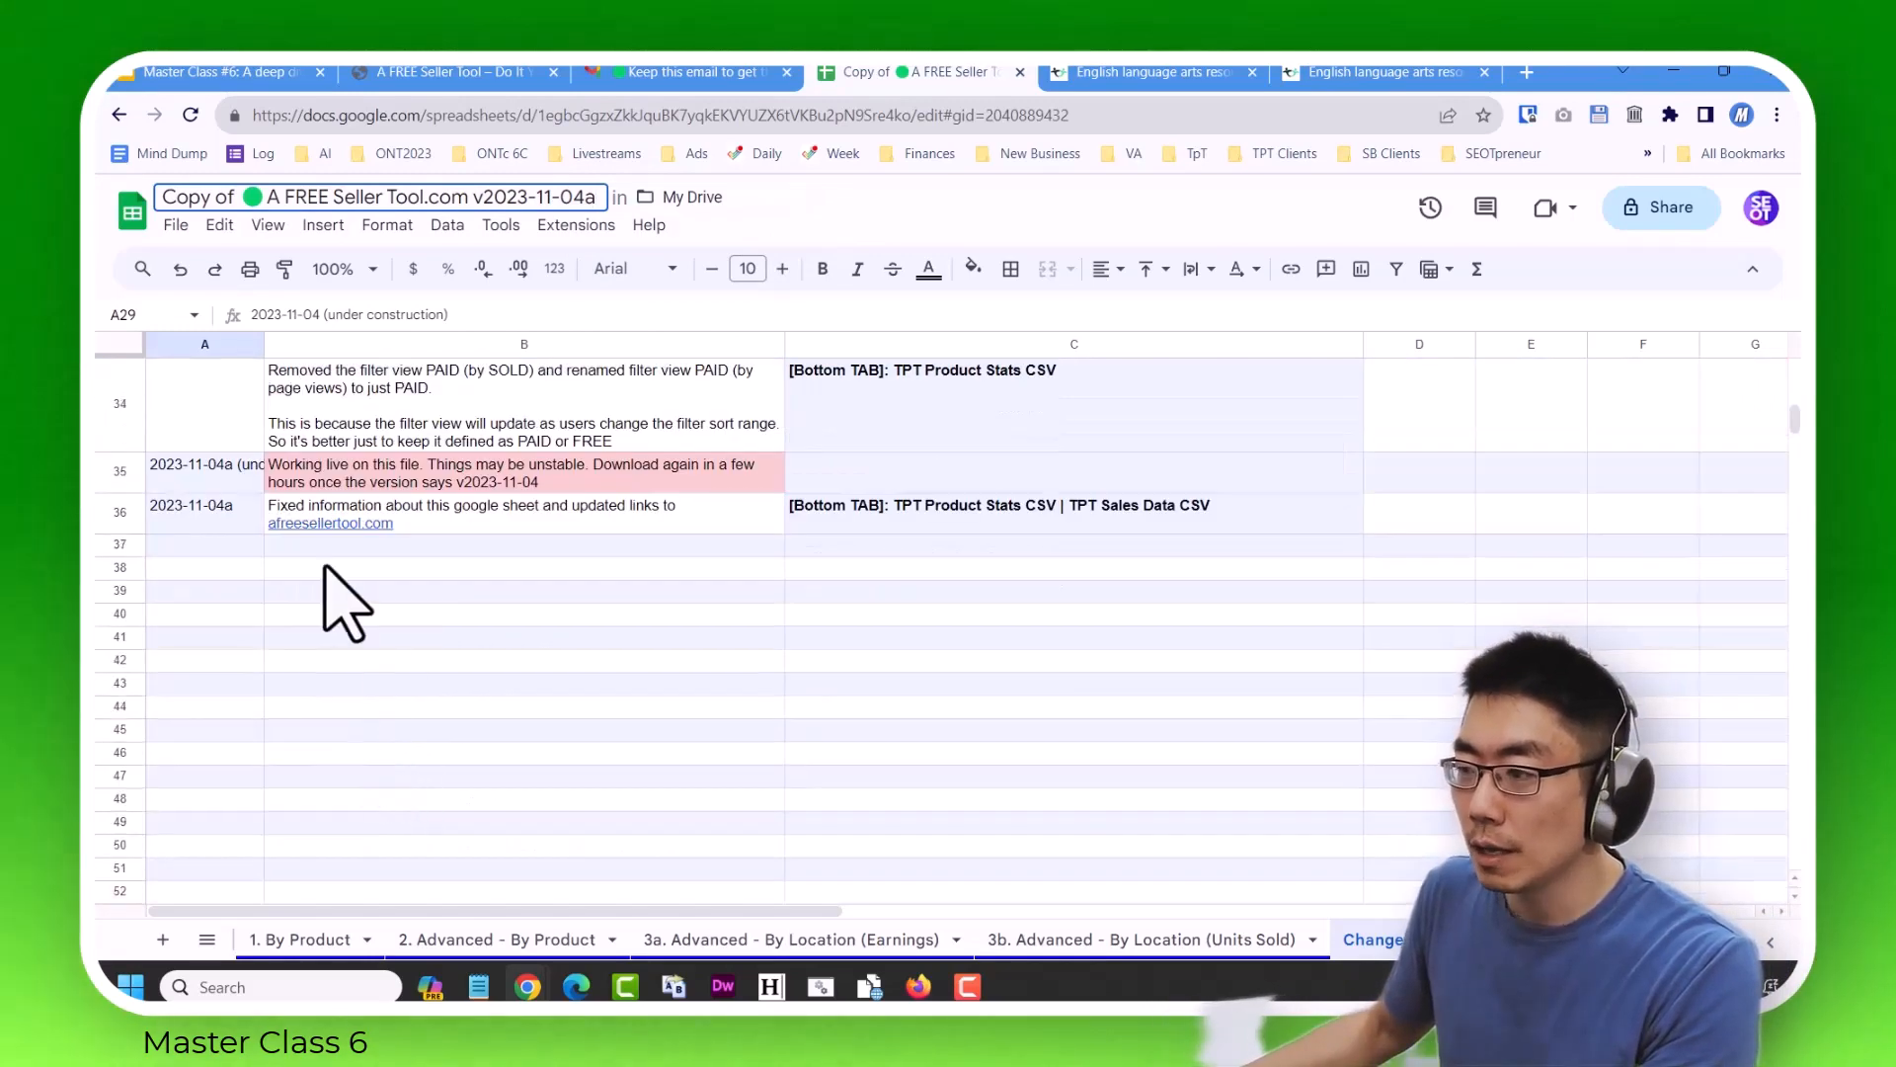
{"action": "left_click", "coordinate": [226, 517]}
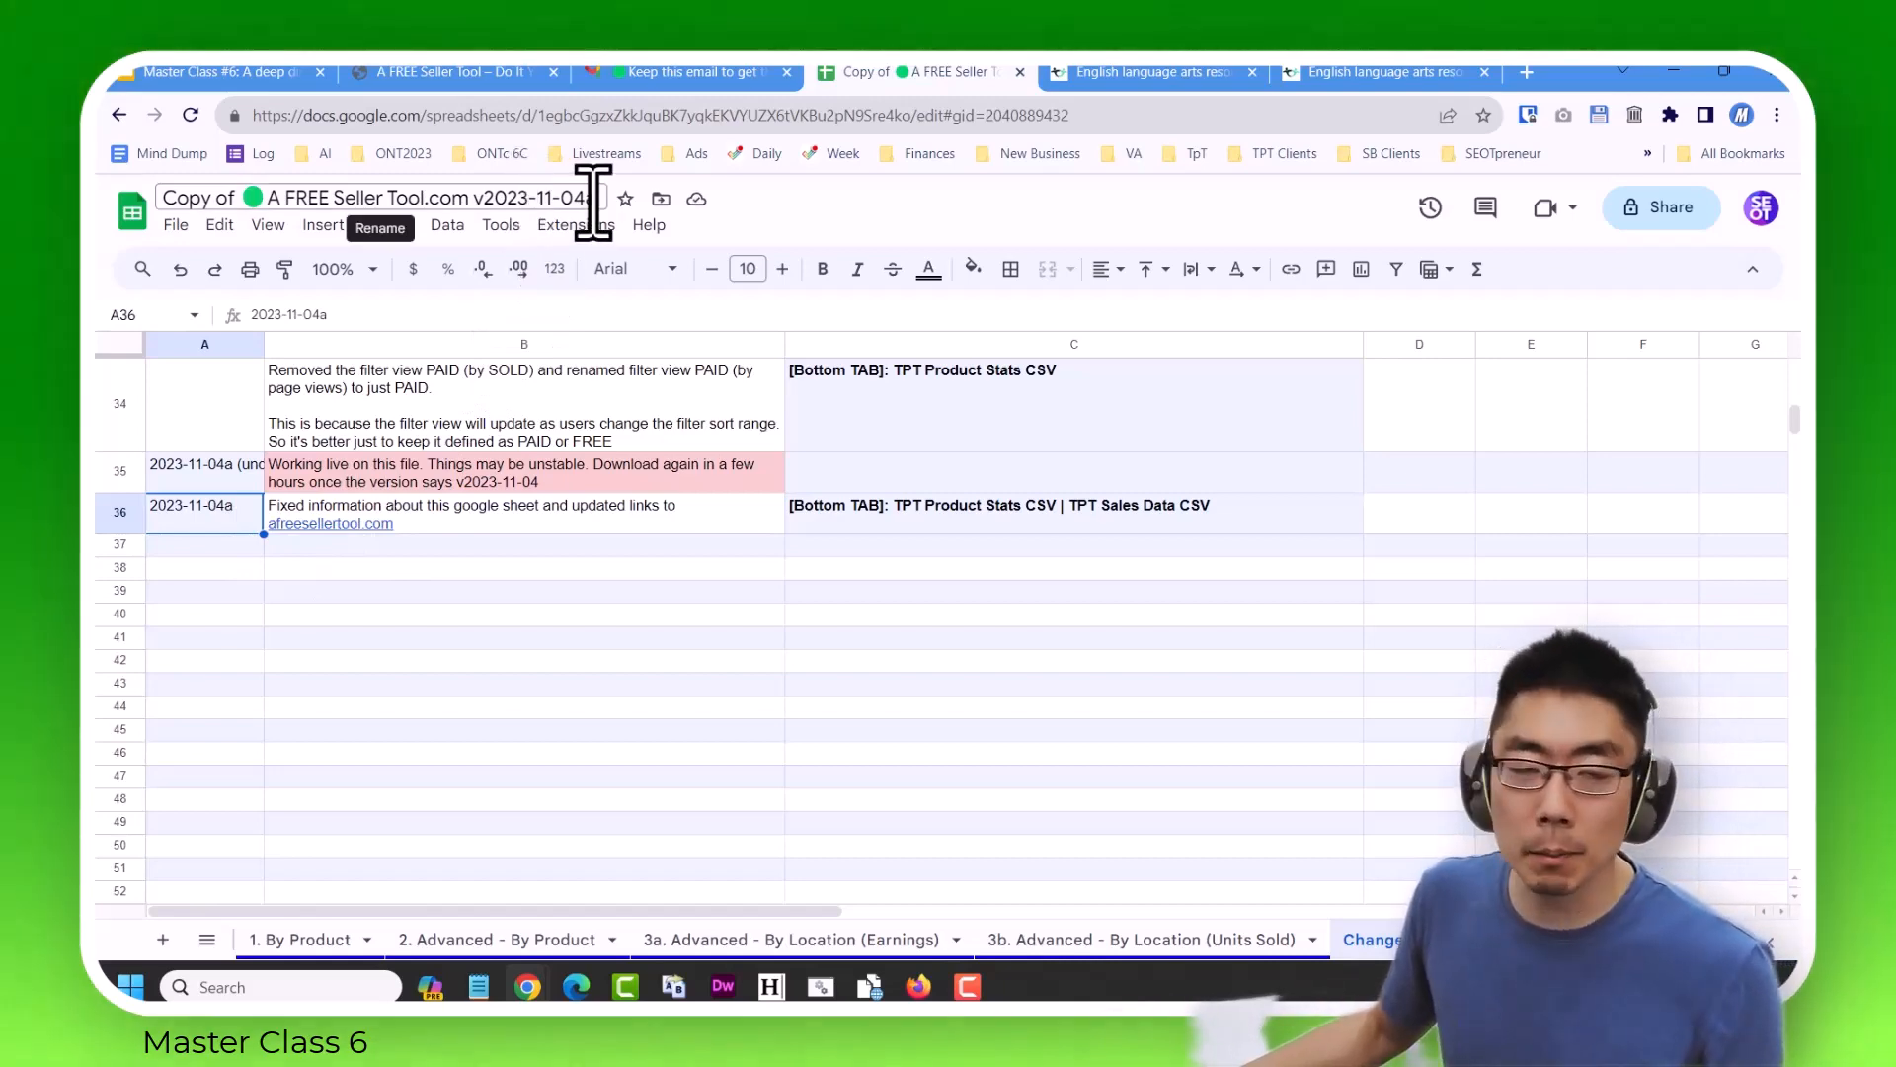
{"action": "scroll", "coordinate": [568, 479], "scroll_direction": "up", "scroll_amount": 4}
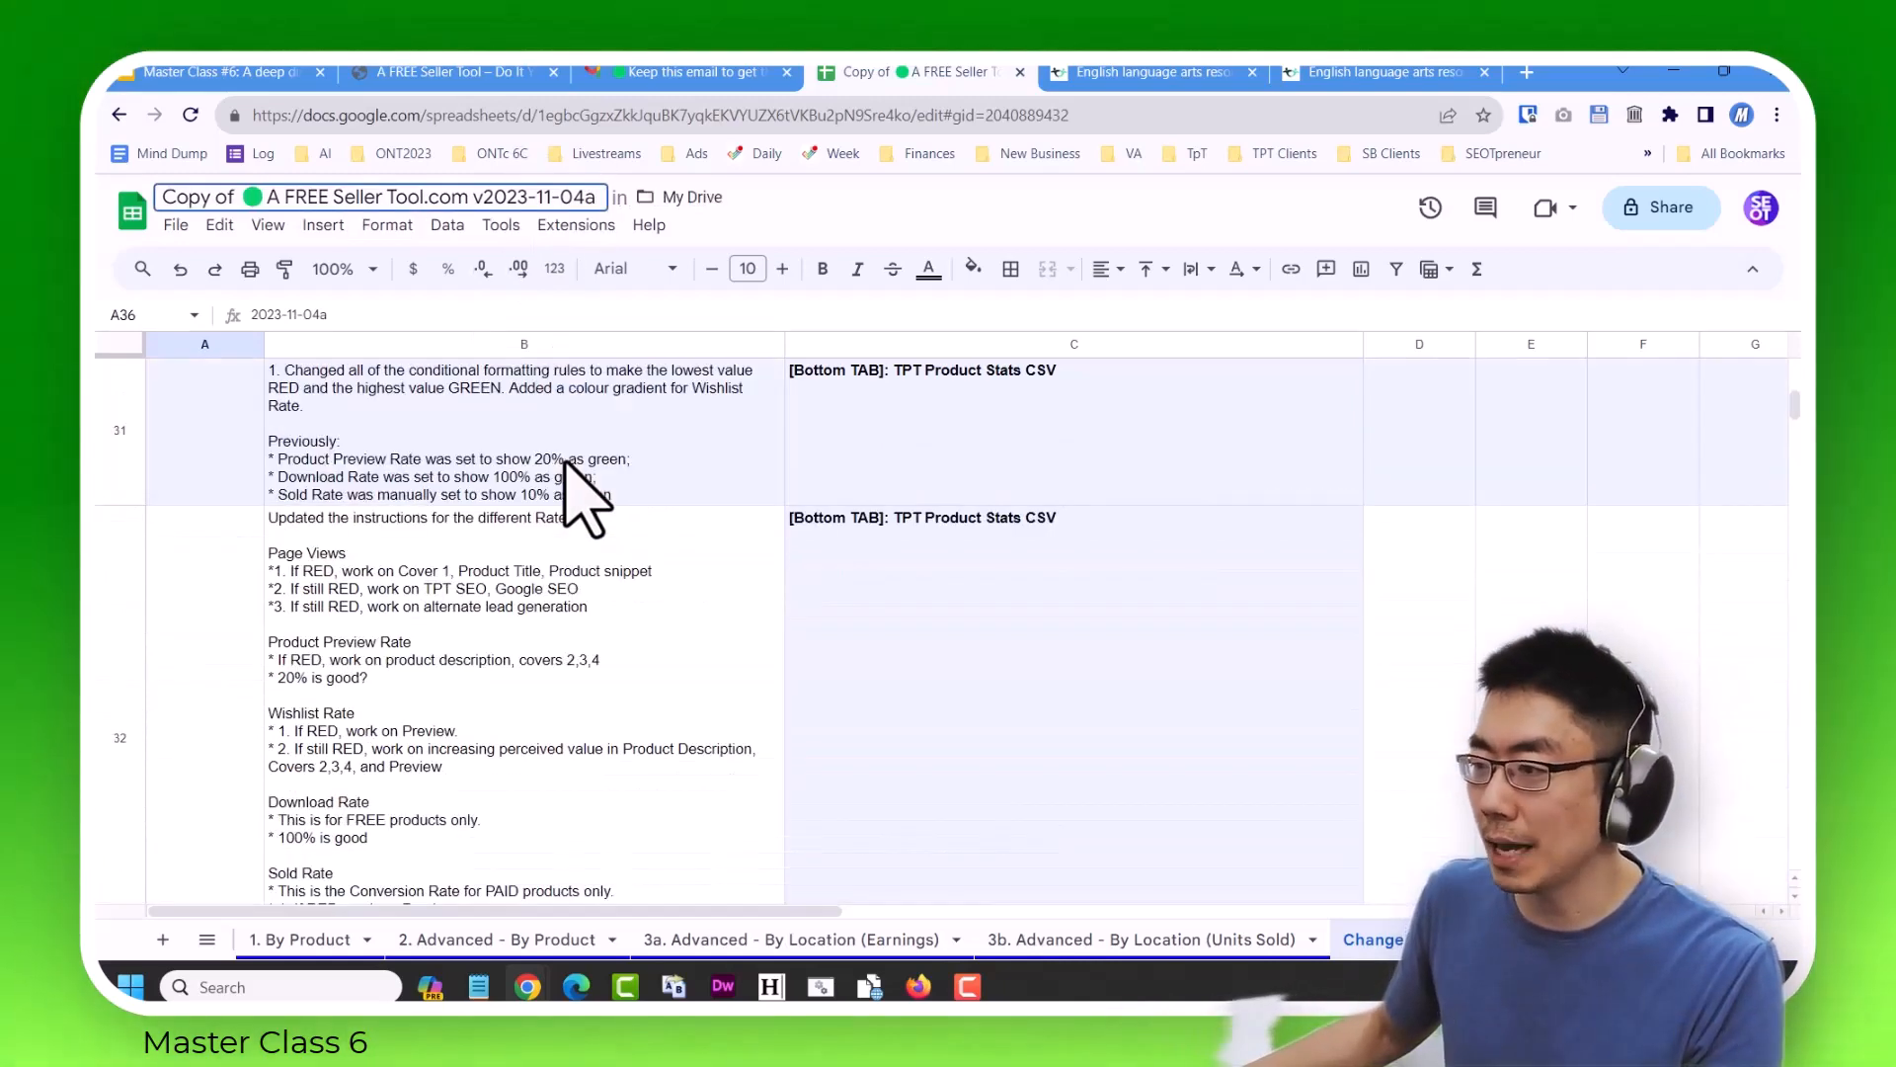
{"action": "scroll", "coordinate": [563, 474], "scroll_direction": "down", "scroll_amount": 3}
{"action": "scroll", "coordinate": [561, 464], "scroll_direction": "up", "scroll_amount": 3}
{"action": "left_click", "coordinate": [508, 583]}
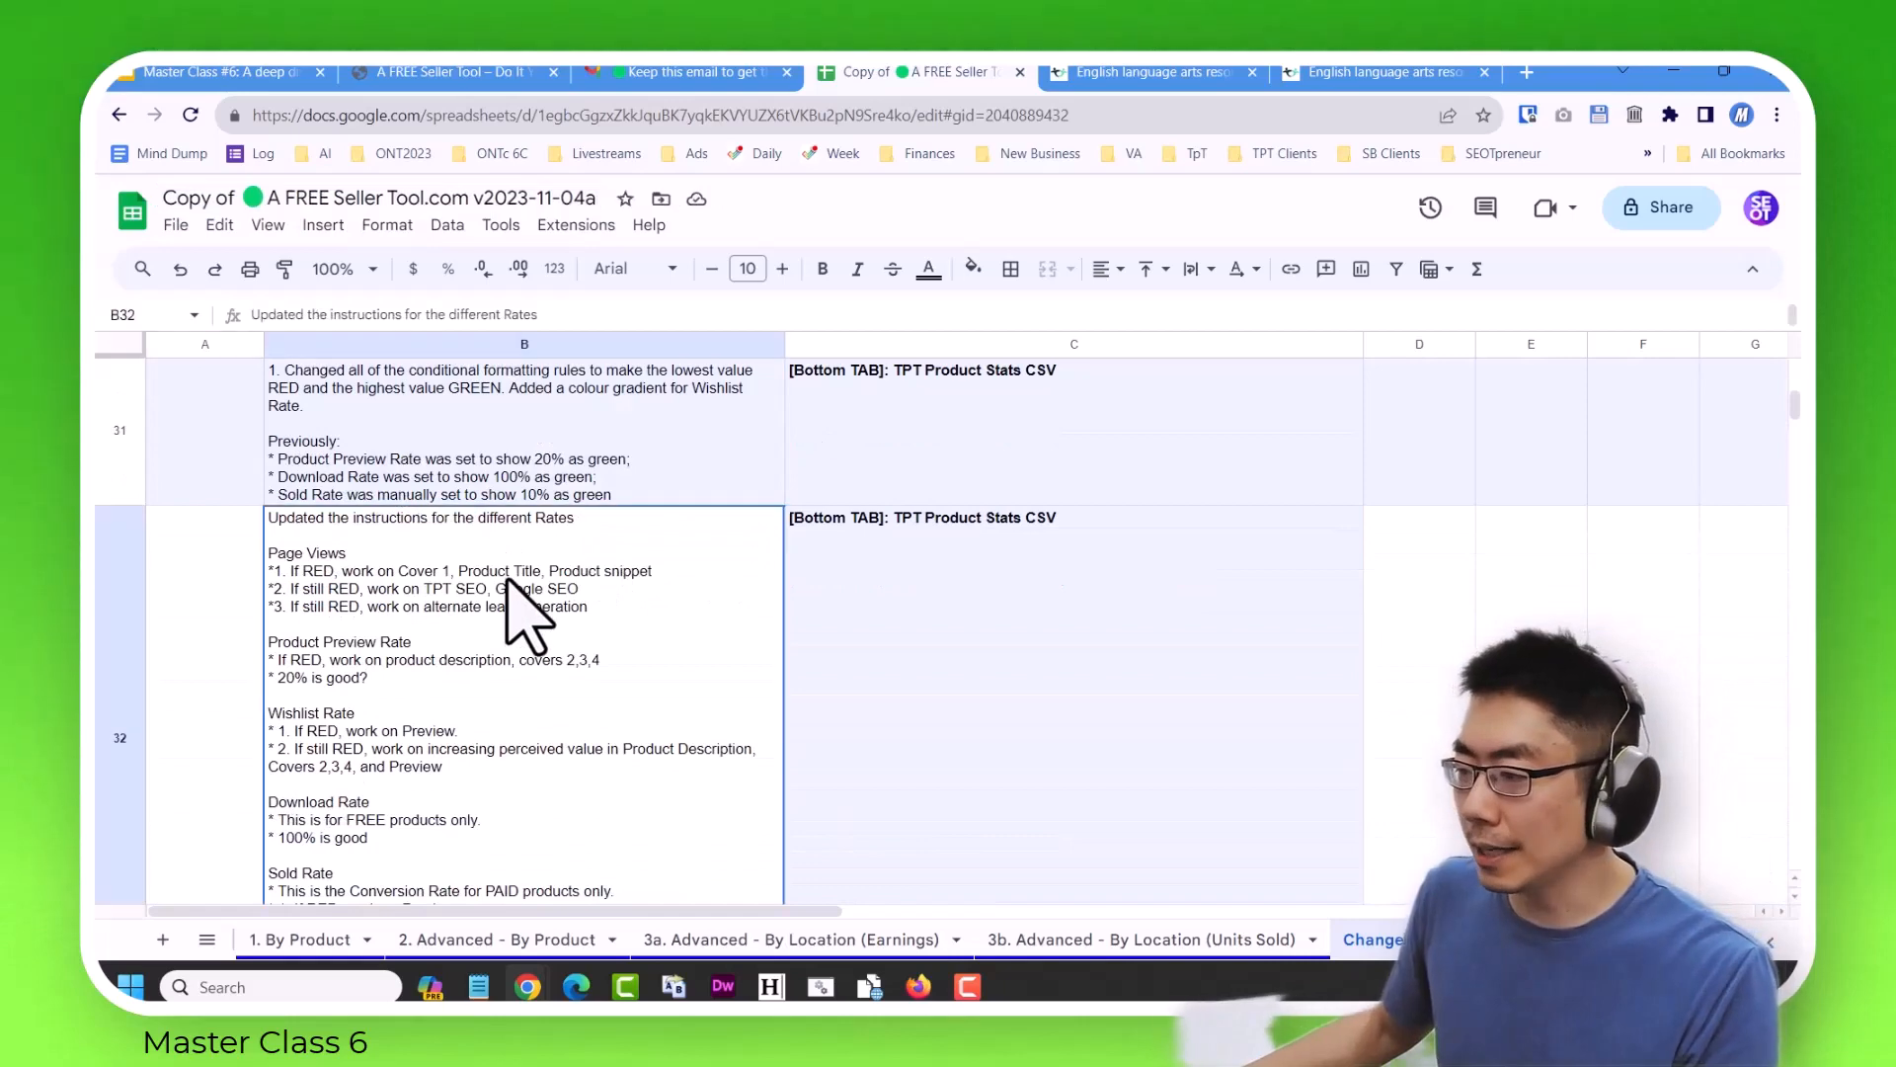
{"action": "scroll", "coordinate": [502, 568], "scroll_direction": "up", "scroll_amount": 1}
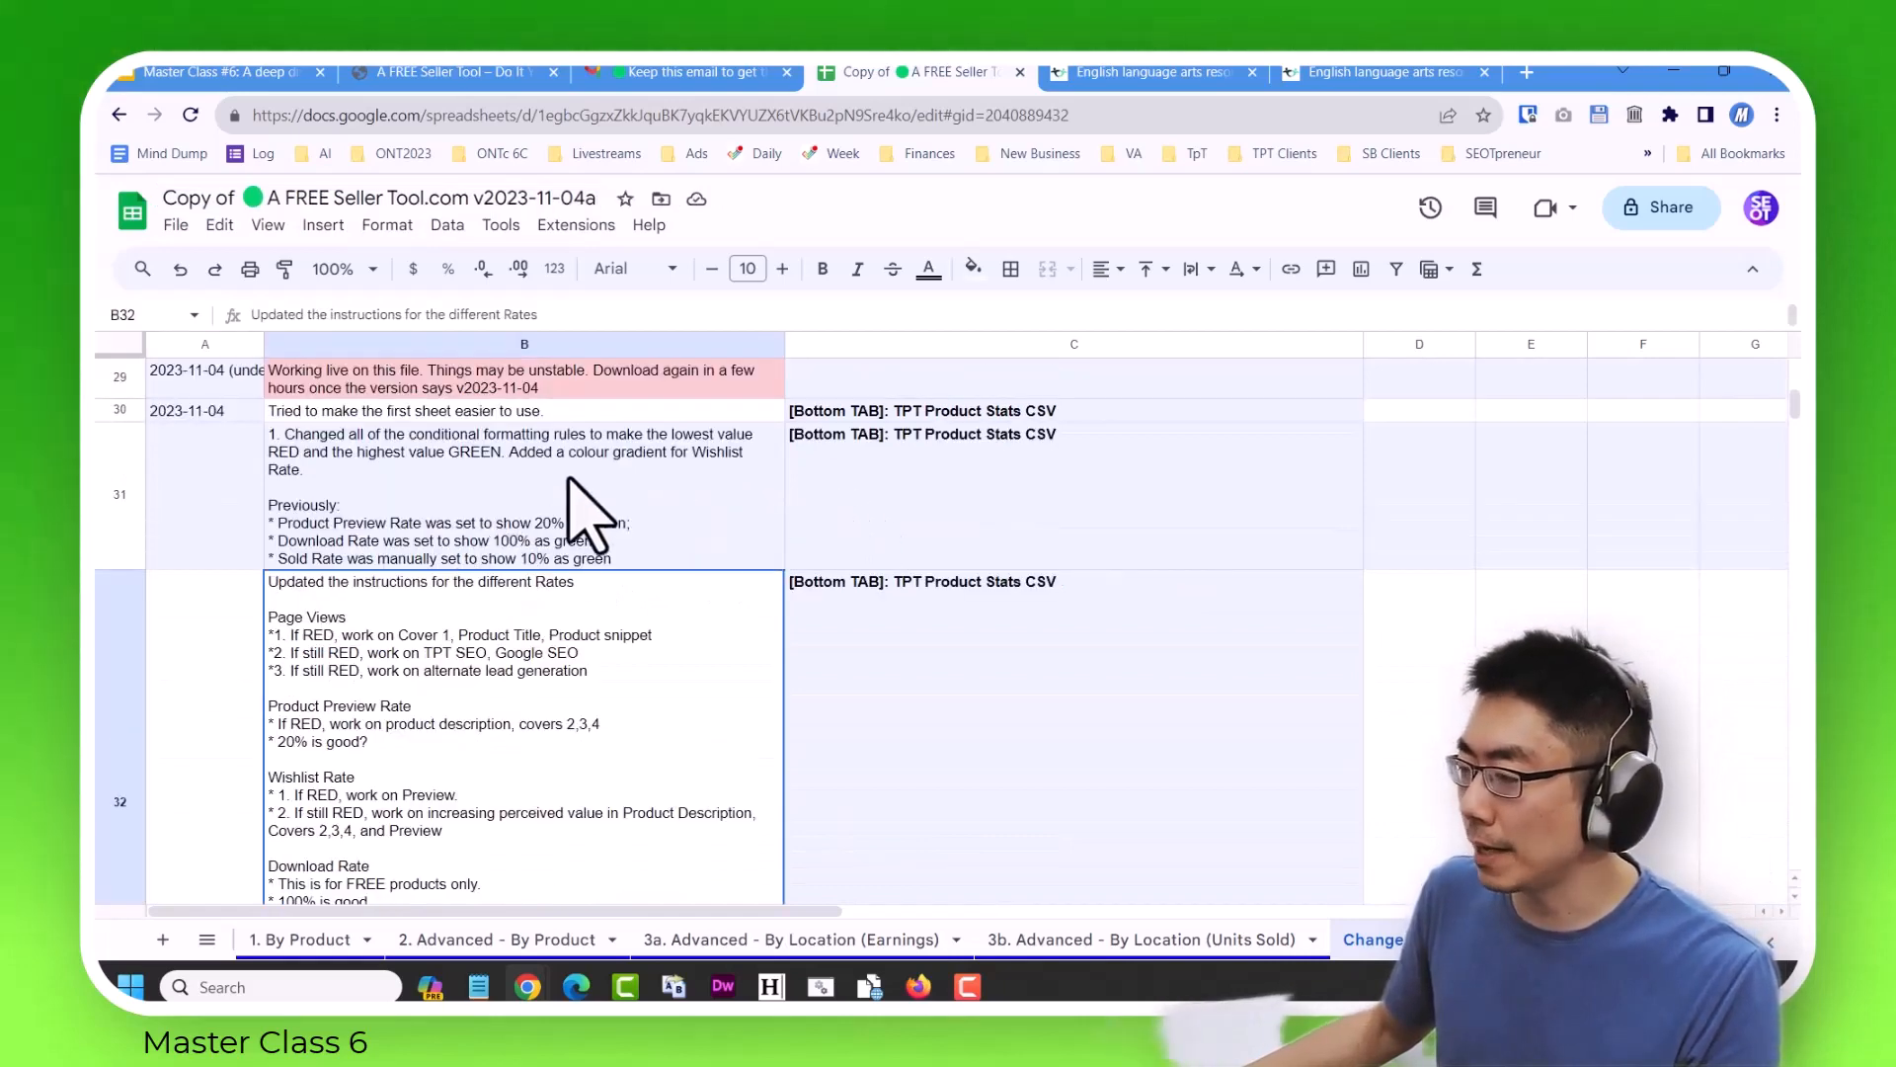
{"action": "left_click", "coordinate": [690, 508]}
{"action": "left_click", "coordinate": [588, 728]}
{"action": "scroll", "coordinate": [642, 701], "scroll_direction": "down", "scroll_amount": 3}
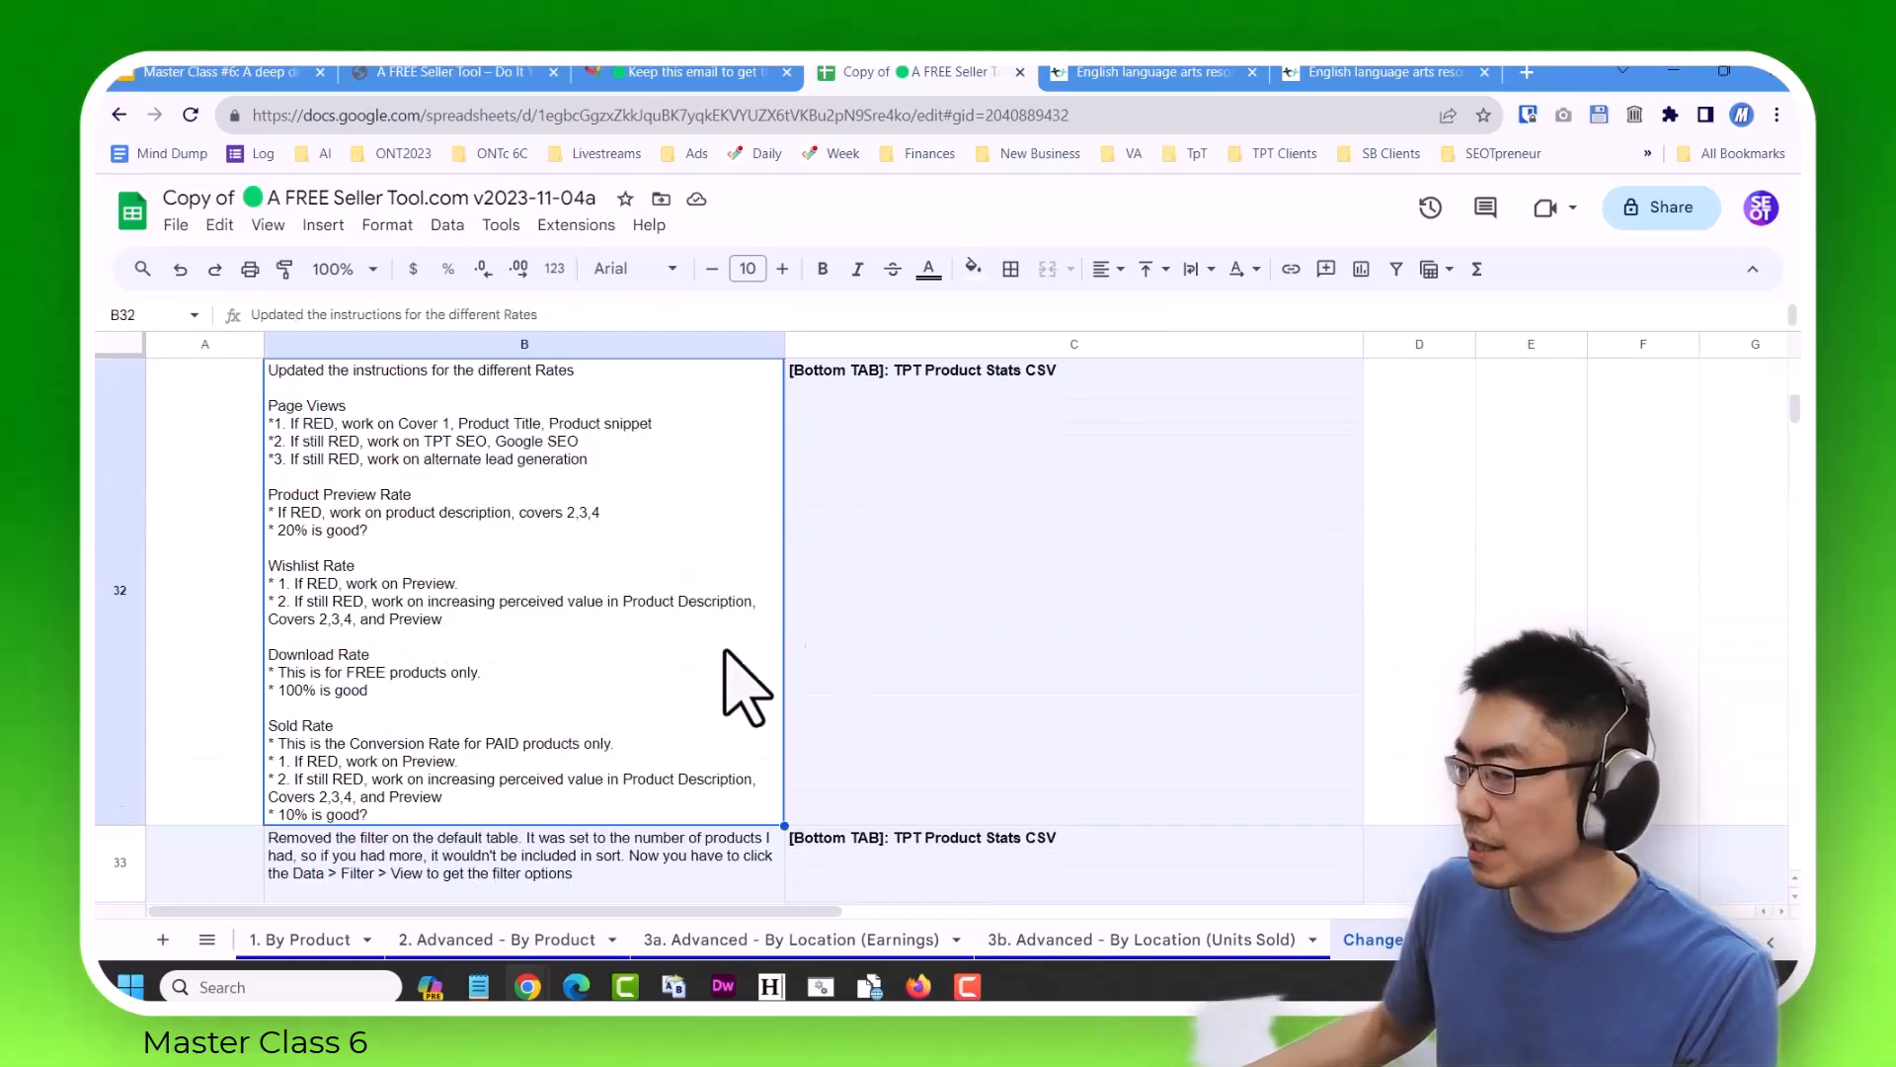
{"action": "left_click", "coordinate": [993, 865]}
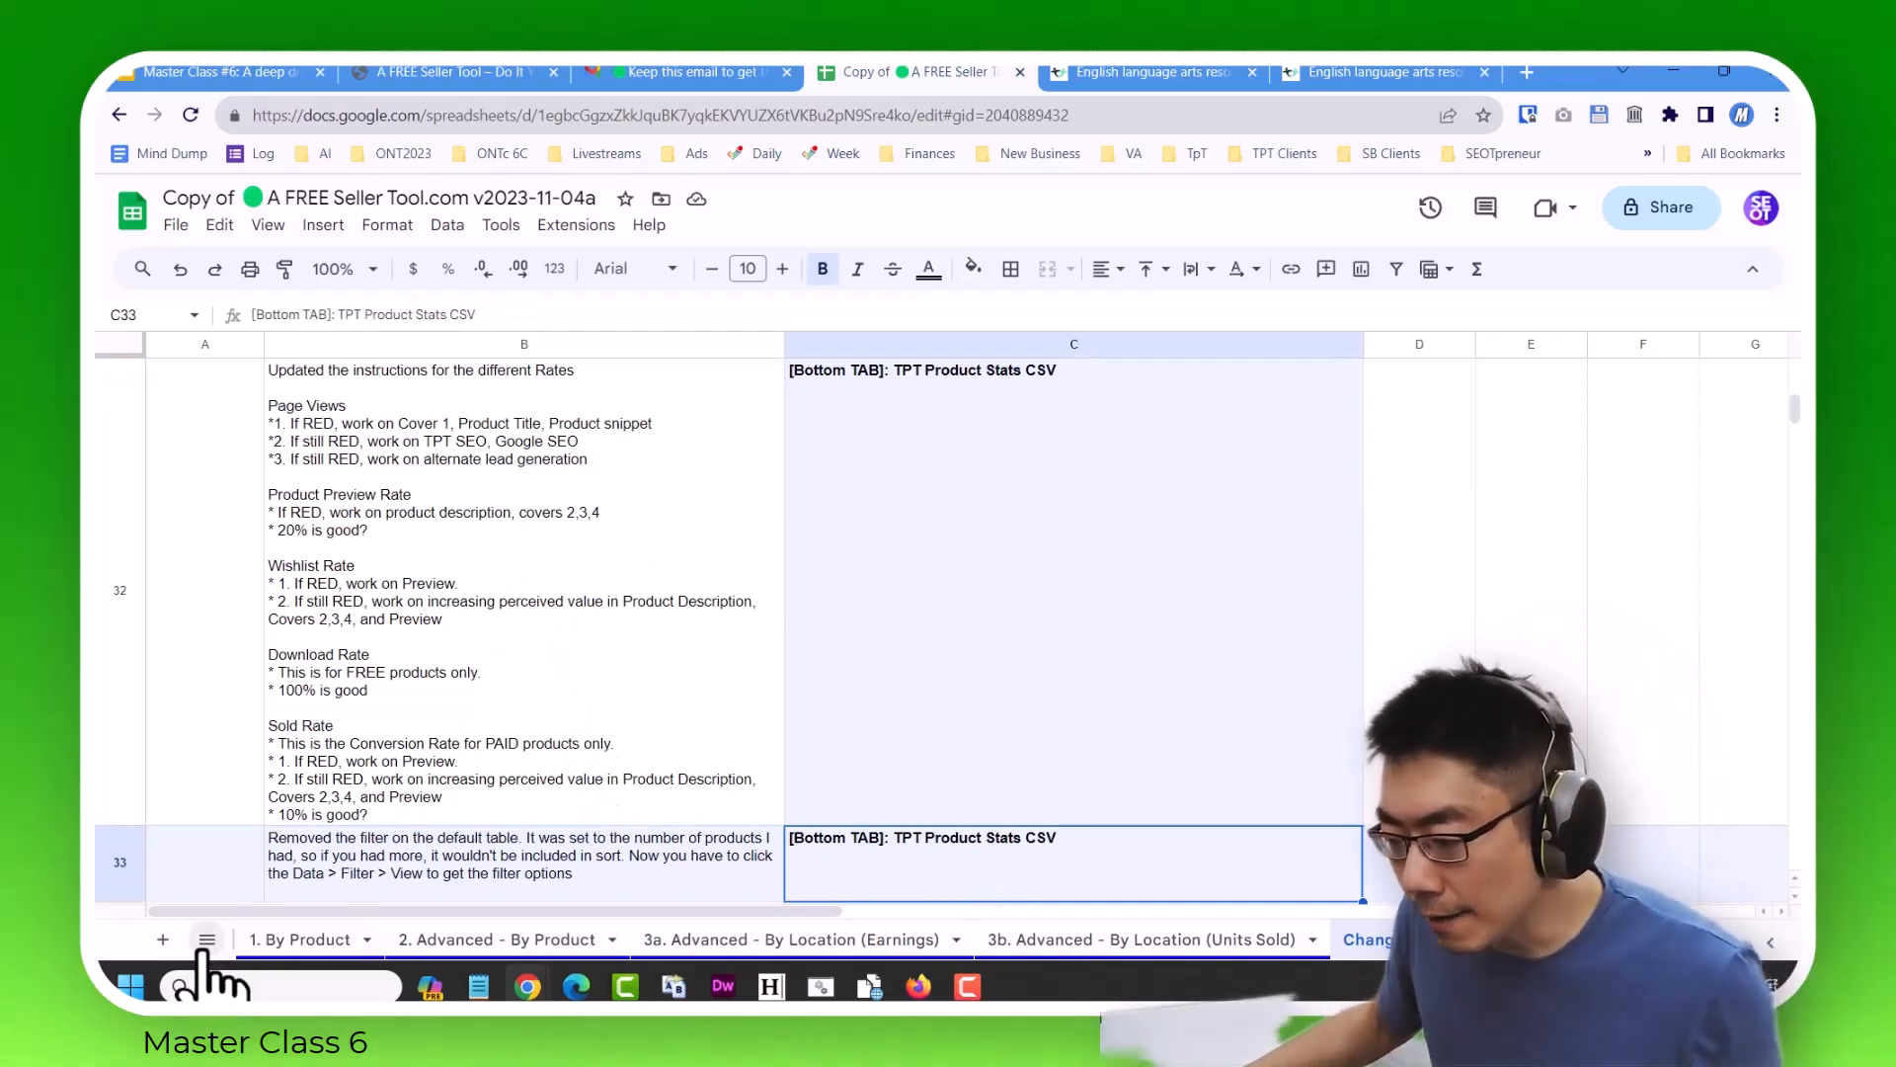
View the To-Do items on the Wish list / Road Map sheet and return to the TPT Product Stats CSV sheet.
{"action": "left_click", "coordinate": [206, 940]}
{"action": "left_click", "coordinate": [275, 895]}
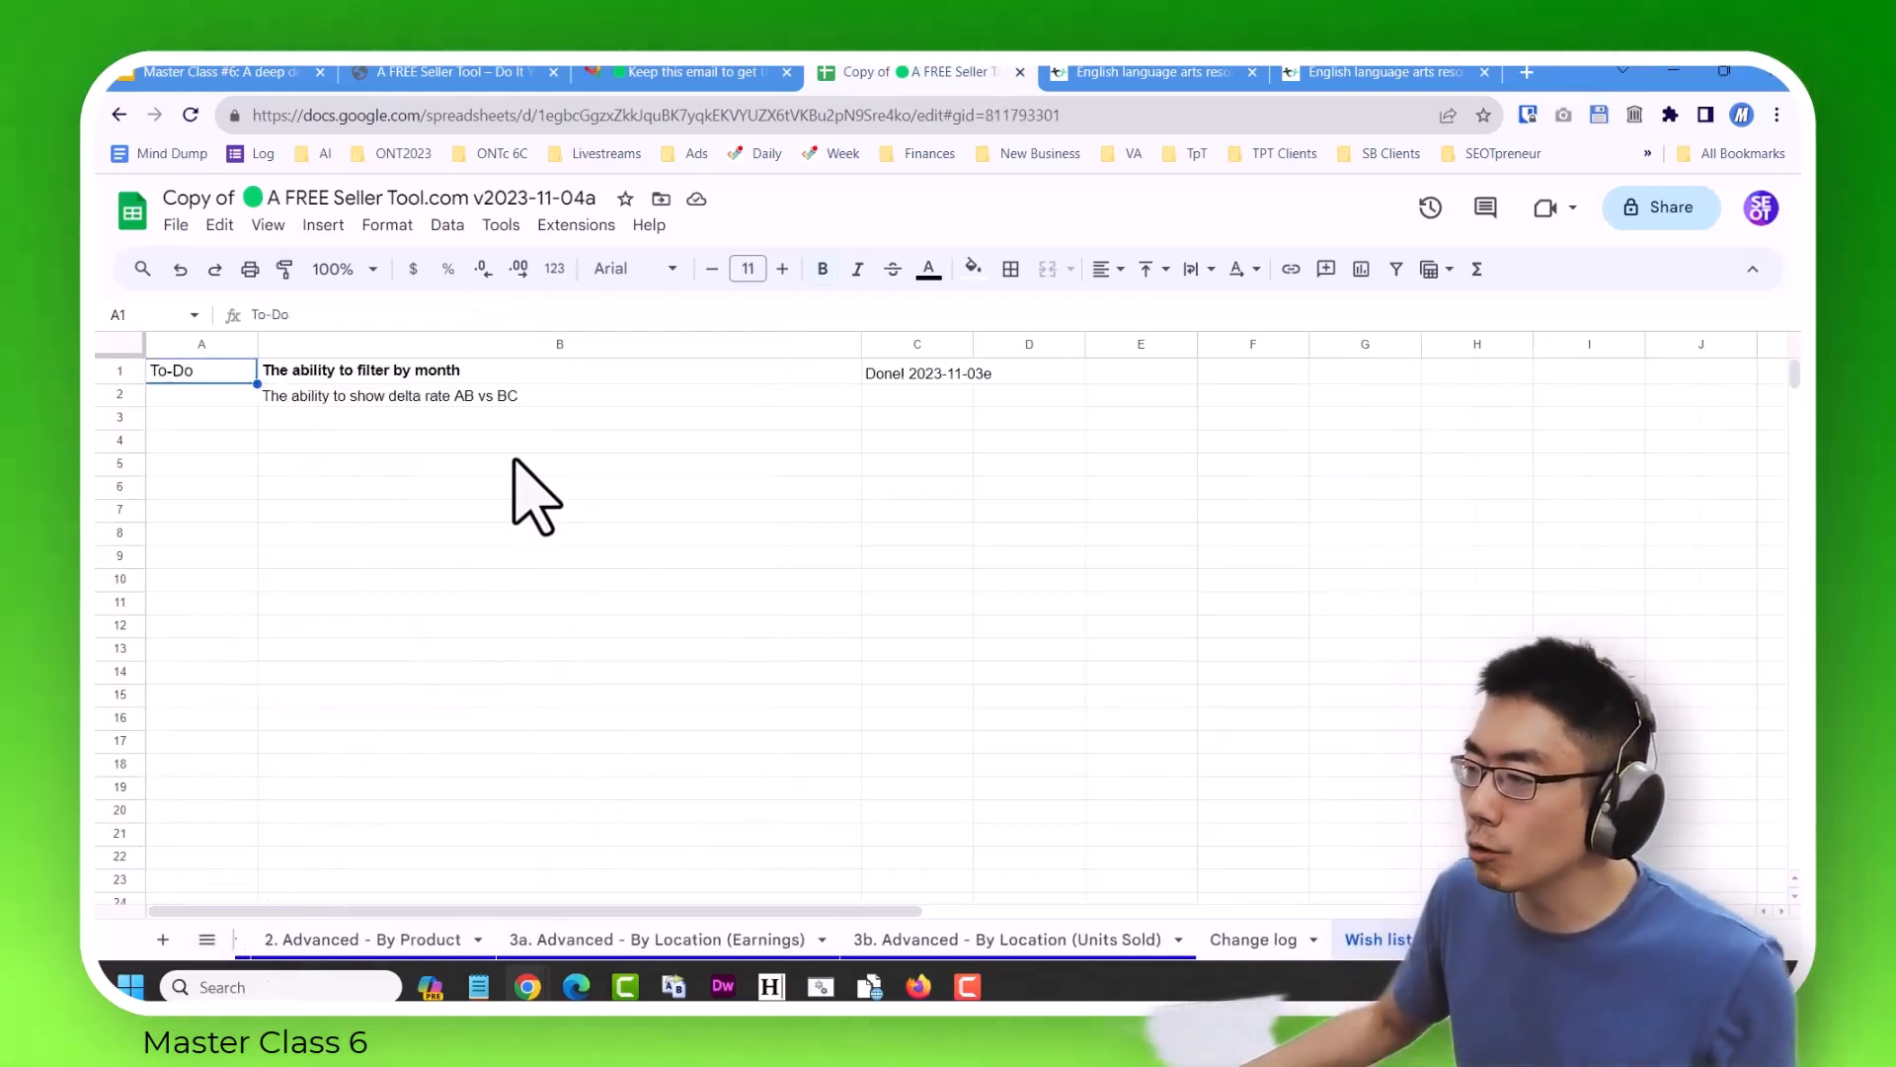
{"action": "left_click", "coordinate": [538, 420]}
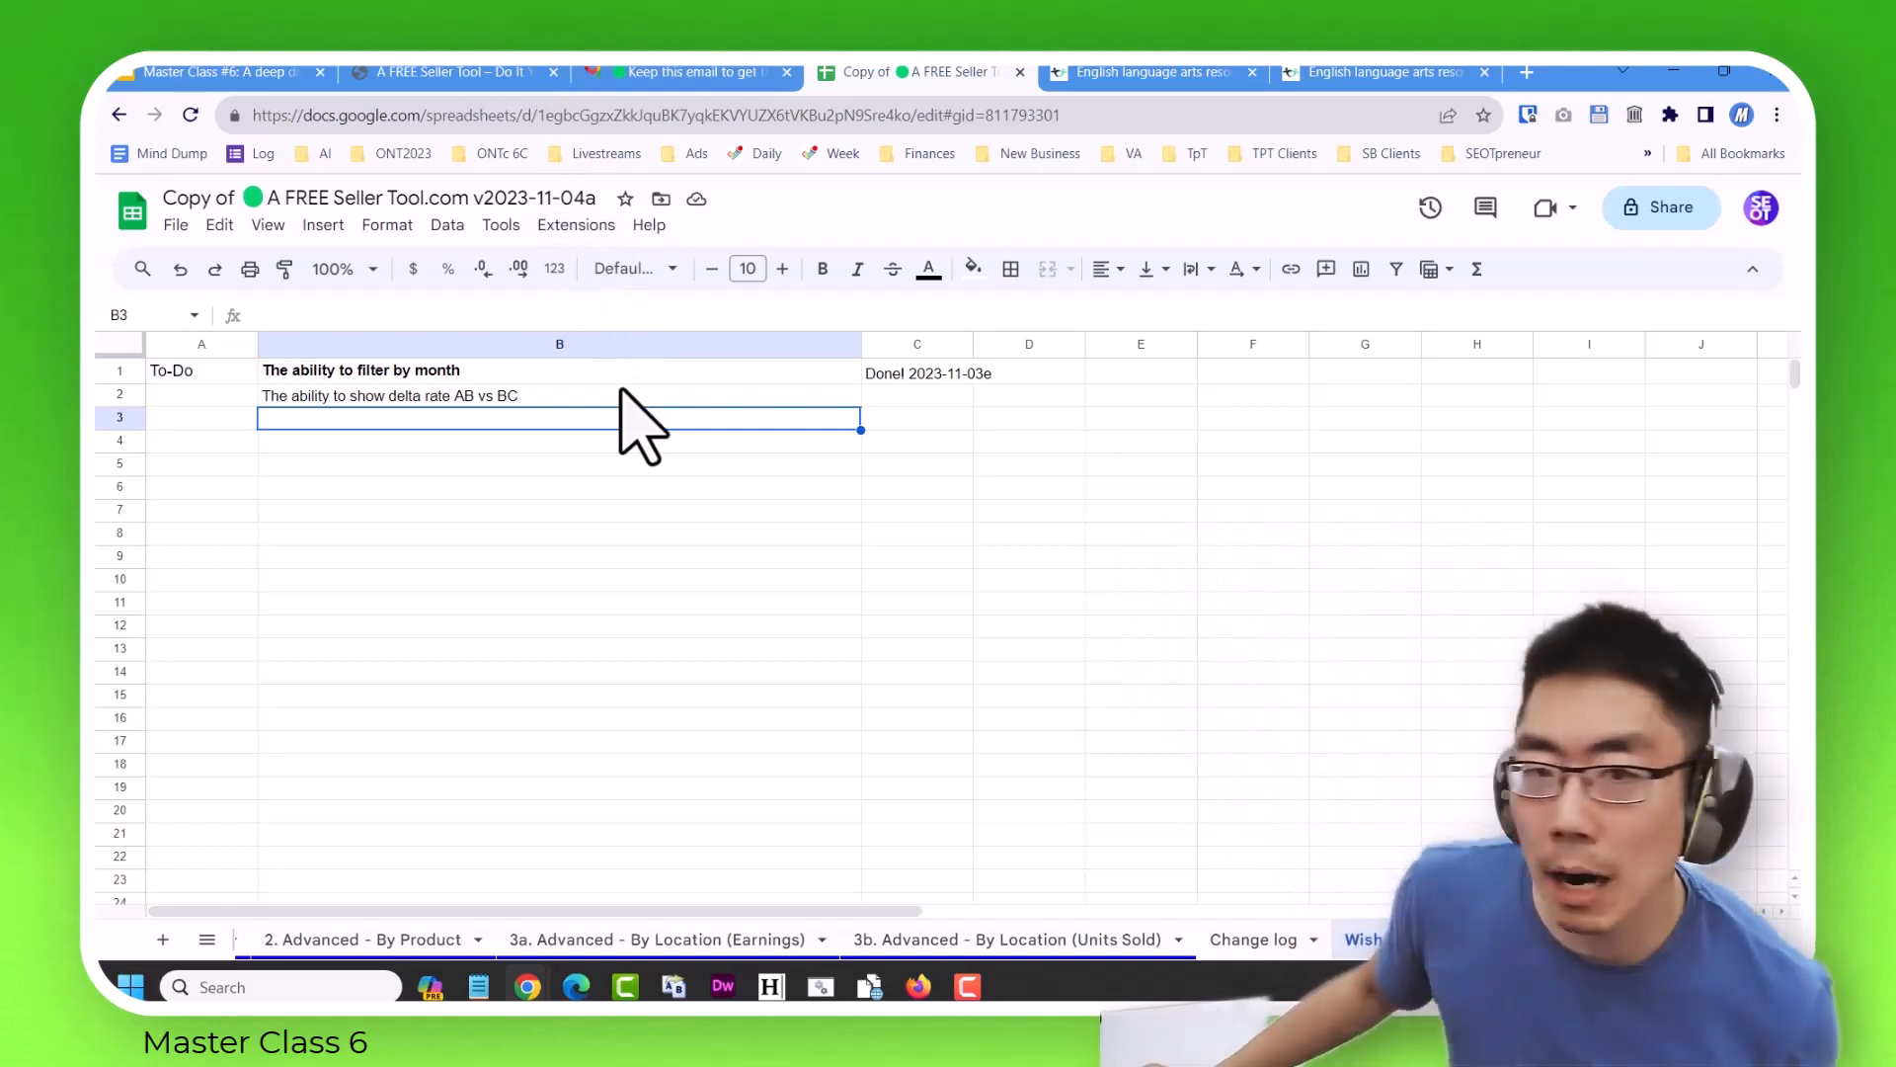
{"action": "key", "text": "Up"}
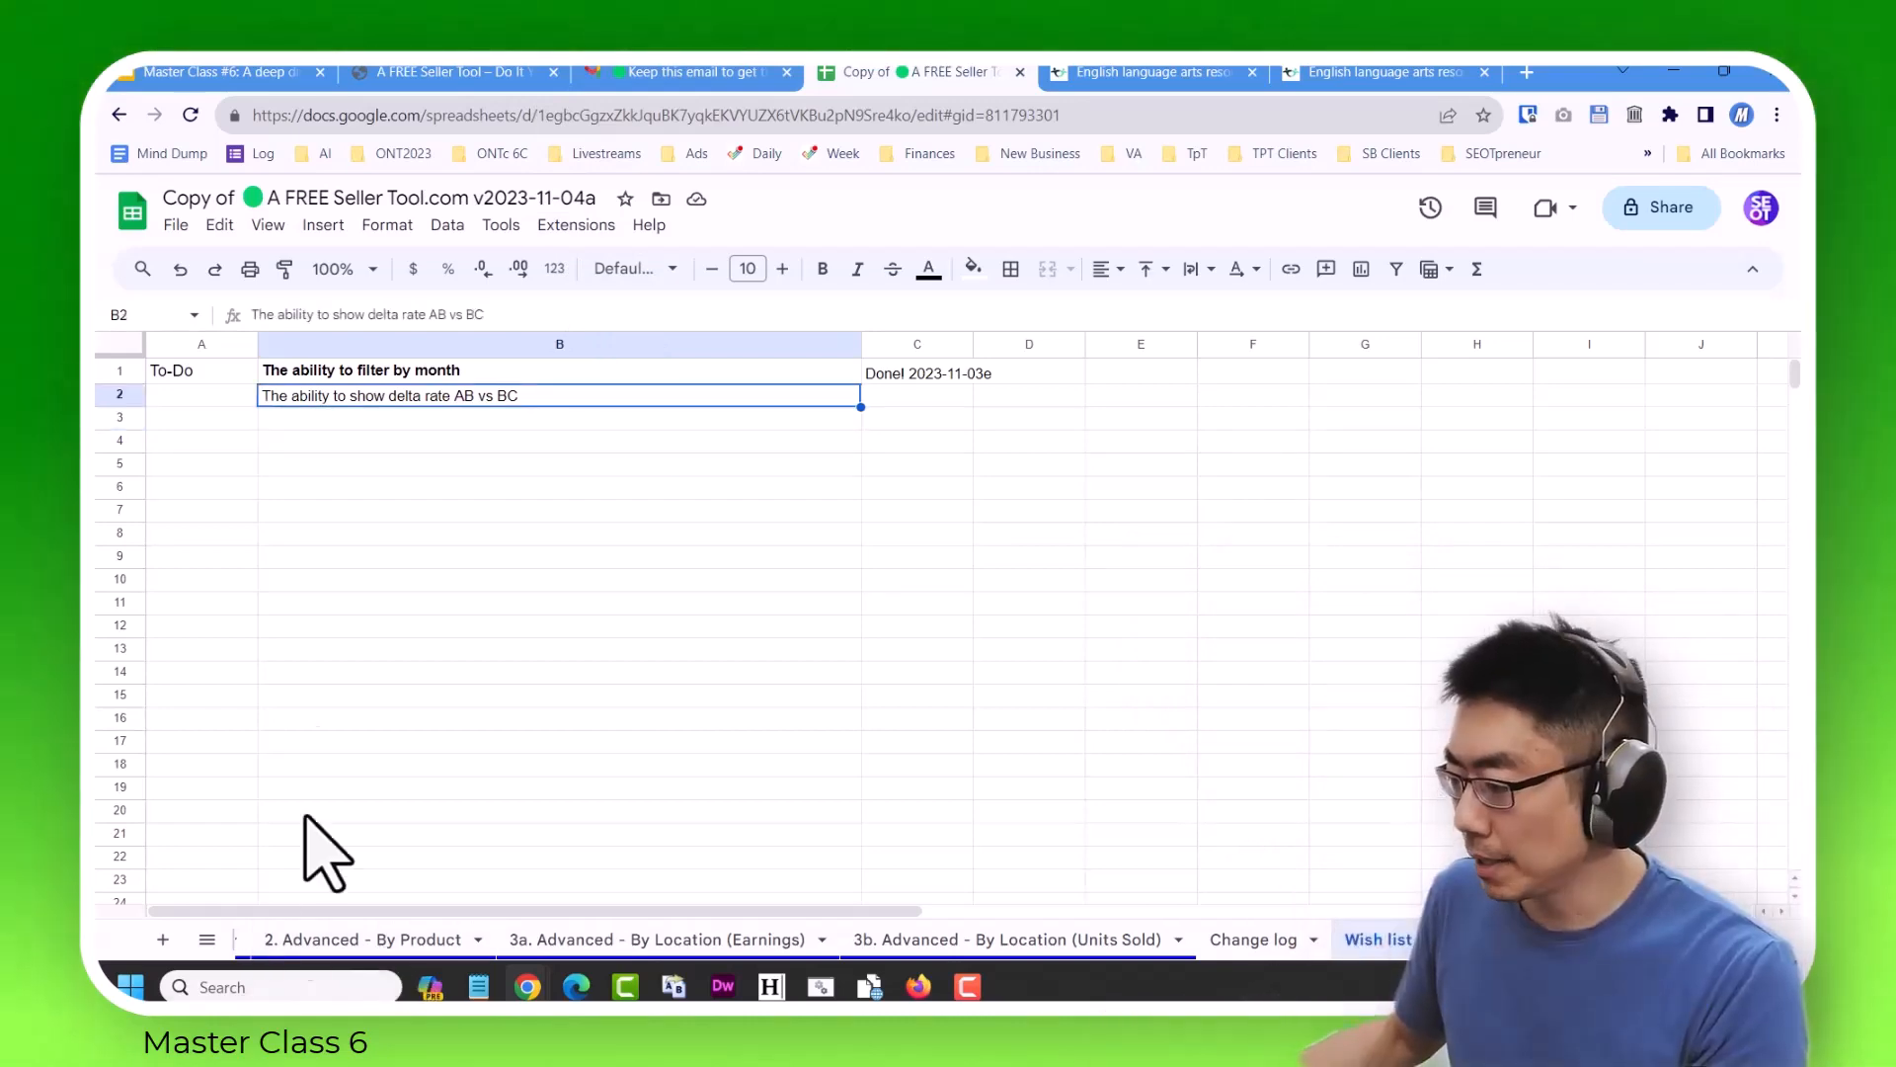
{"action": "left_click", "coordinate": [206, 940]}
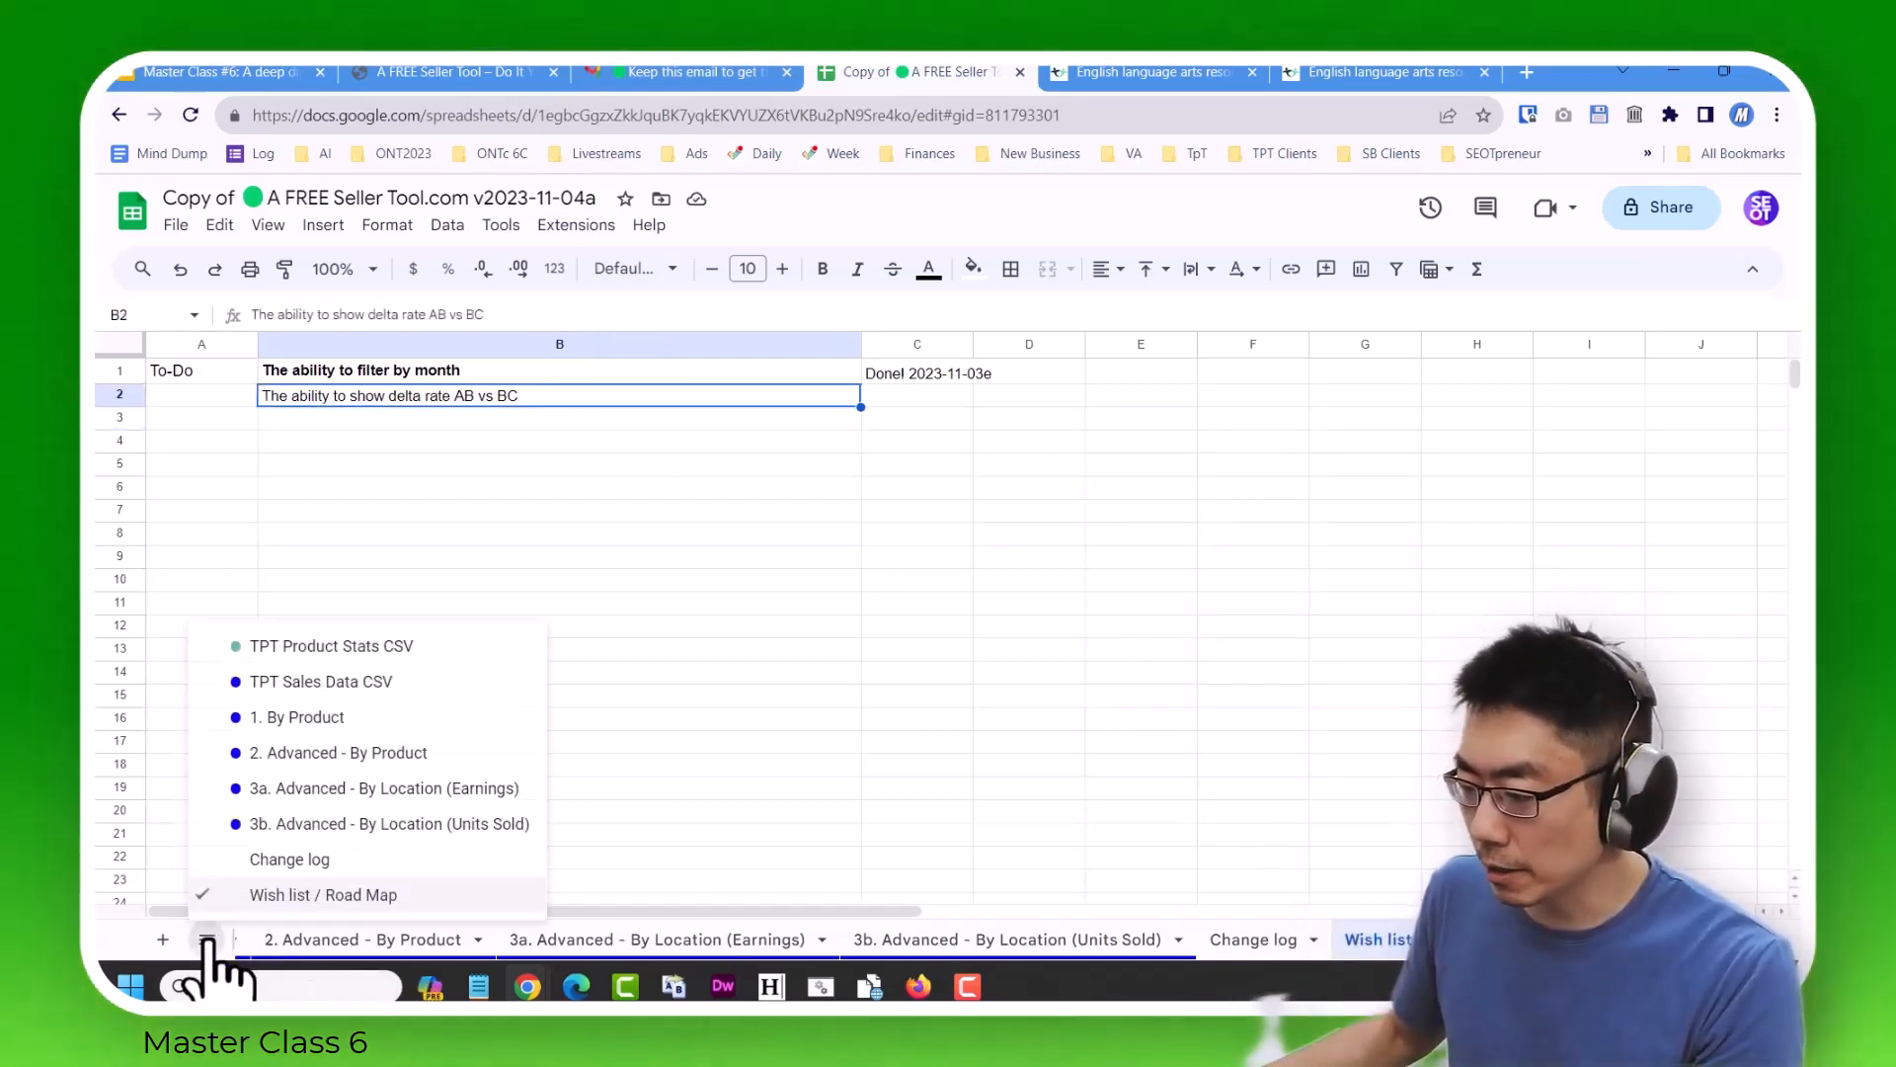
{"action": "left_click", "coordinate": [309, 646]}
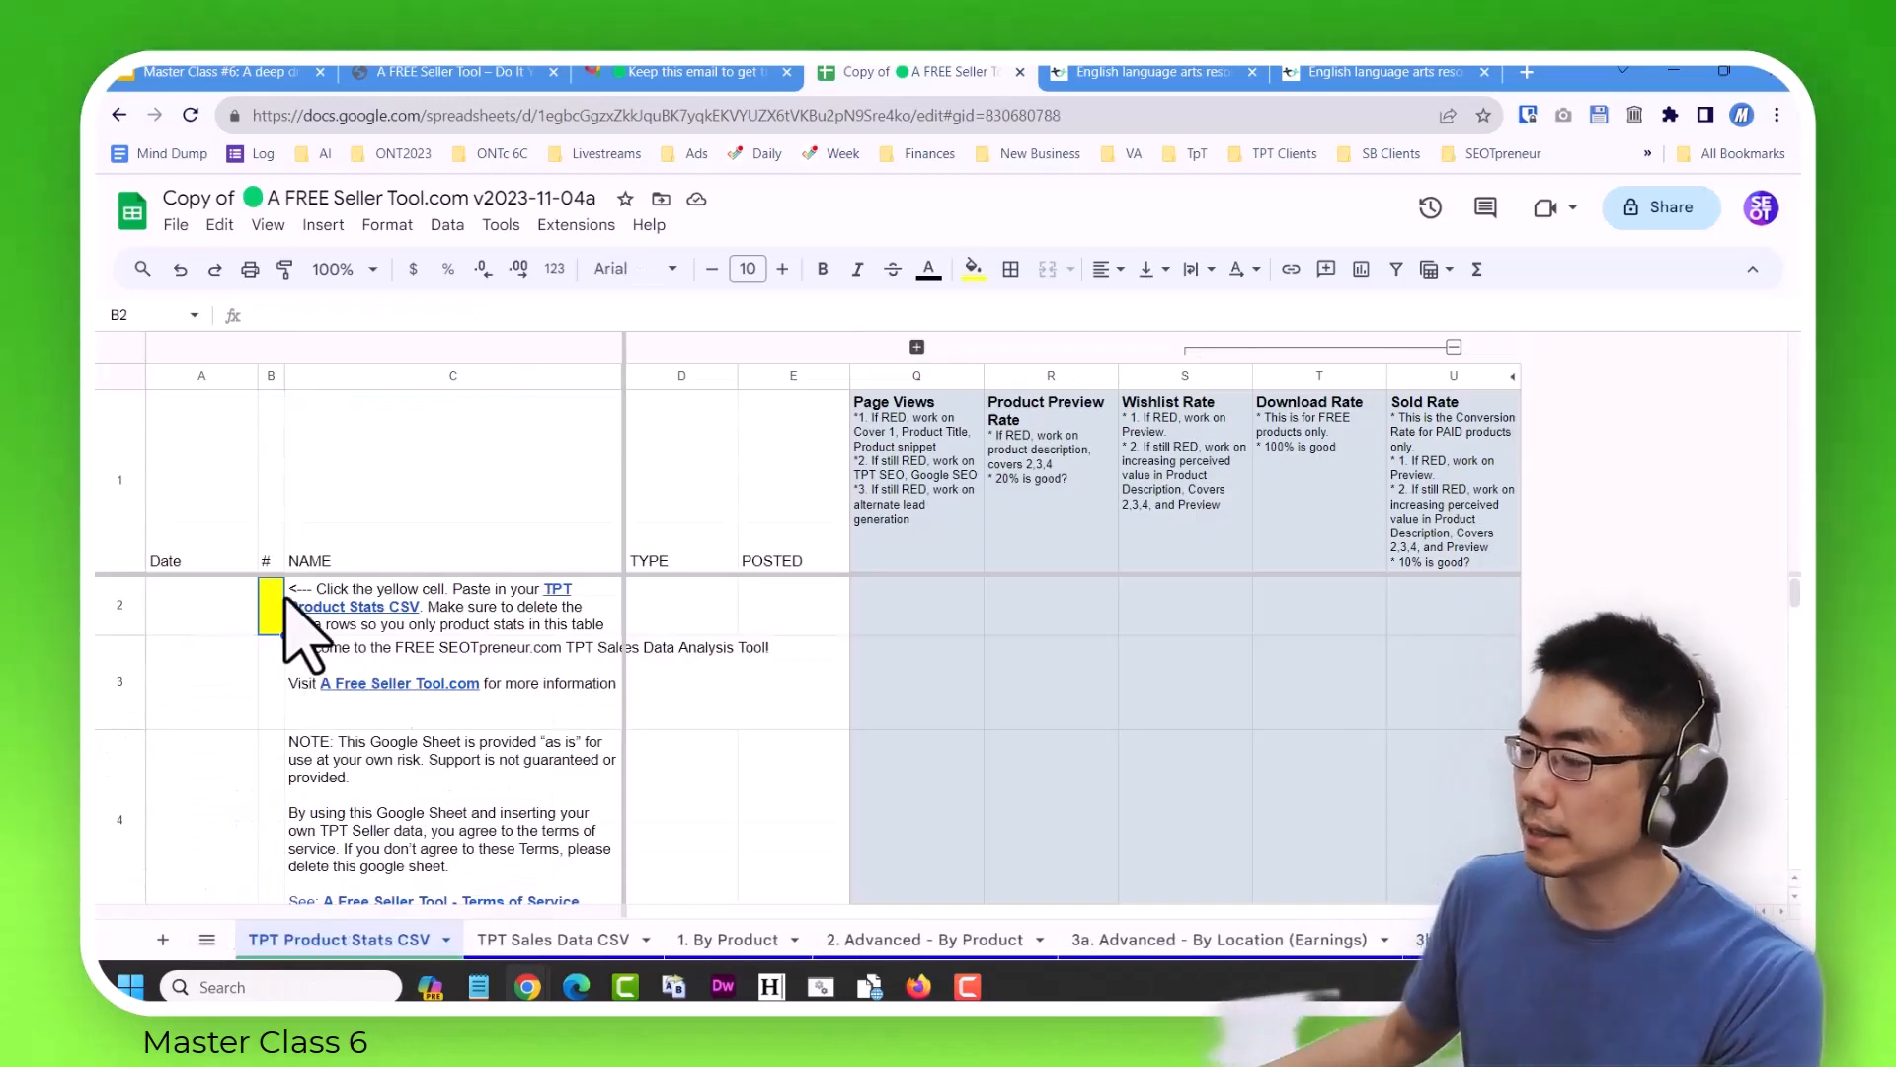
Place the spreadsheet's browser tab directly after the Master Class #6 presentation and close all browser tabs to its right.
{"action": "left_click", "coordinate": [472, 74]}
{"action": "left_click", "coordinate": [285, 74]}
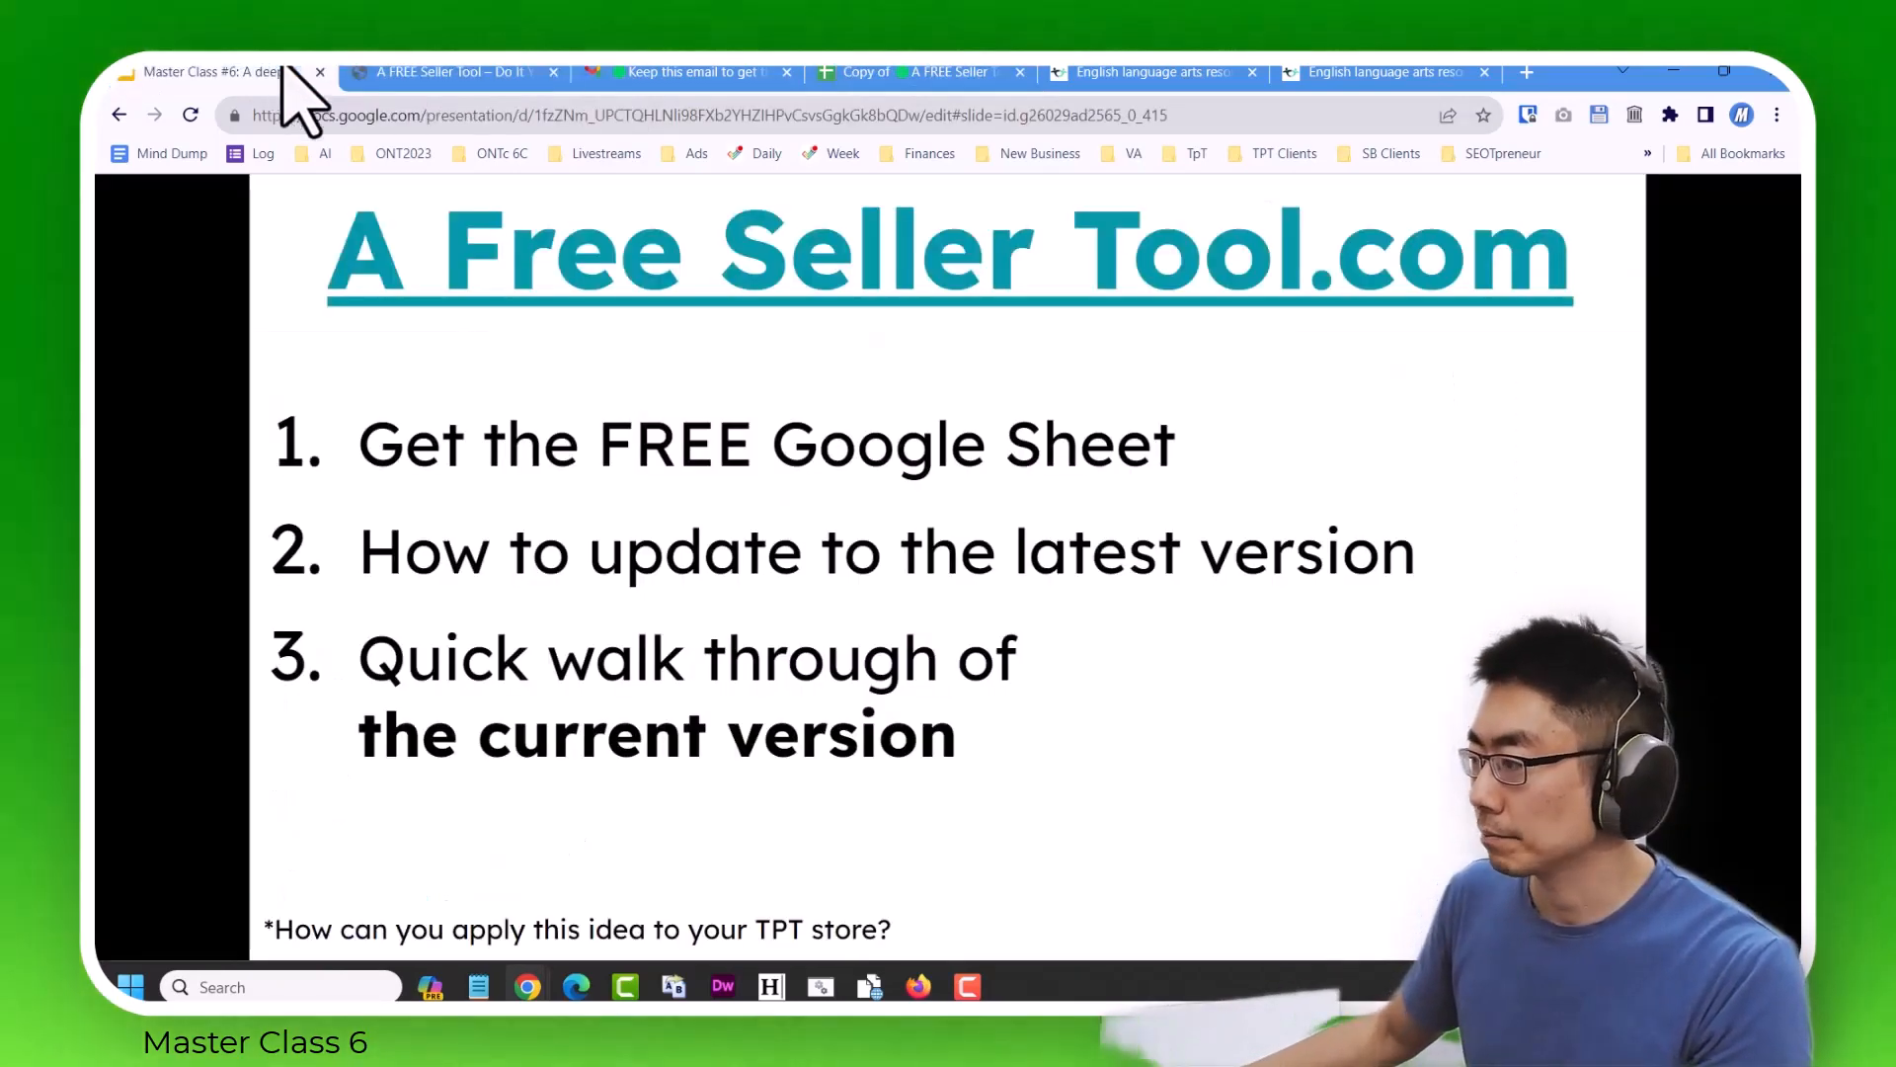
{"action": "left_click_drag", "start_coordinate": [938, 71], "coordinate": [502, 73]}
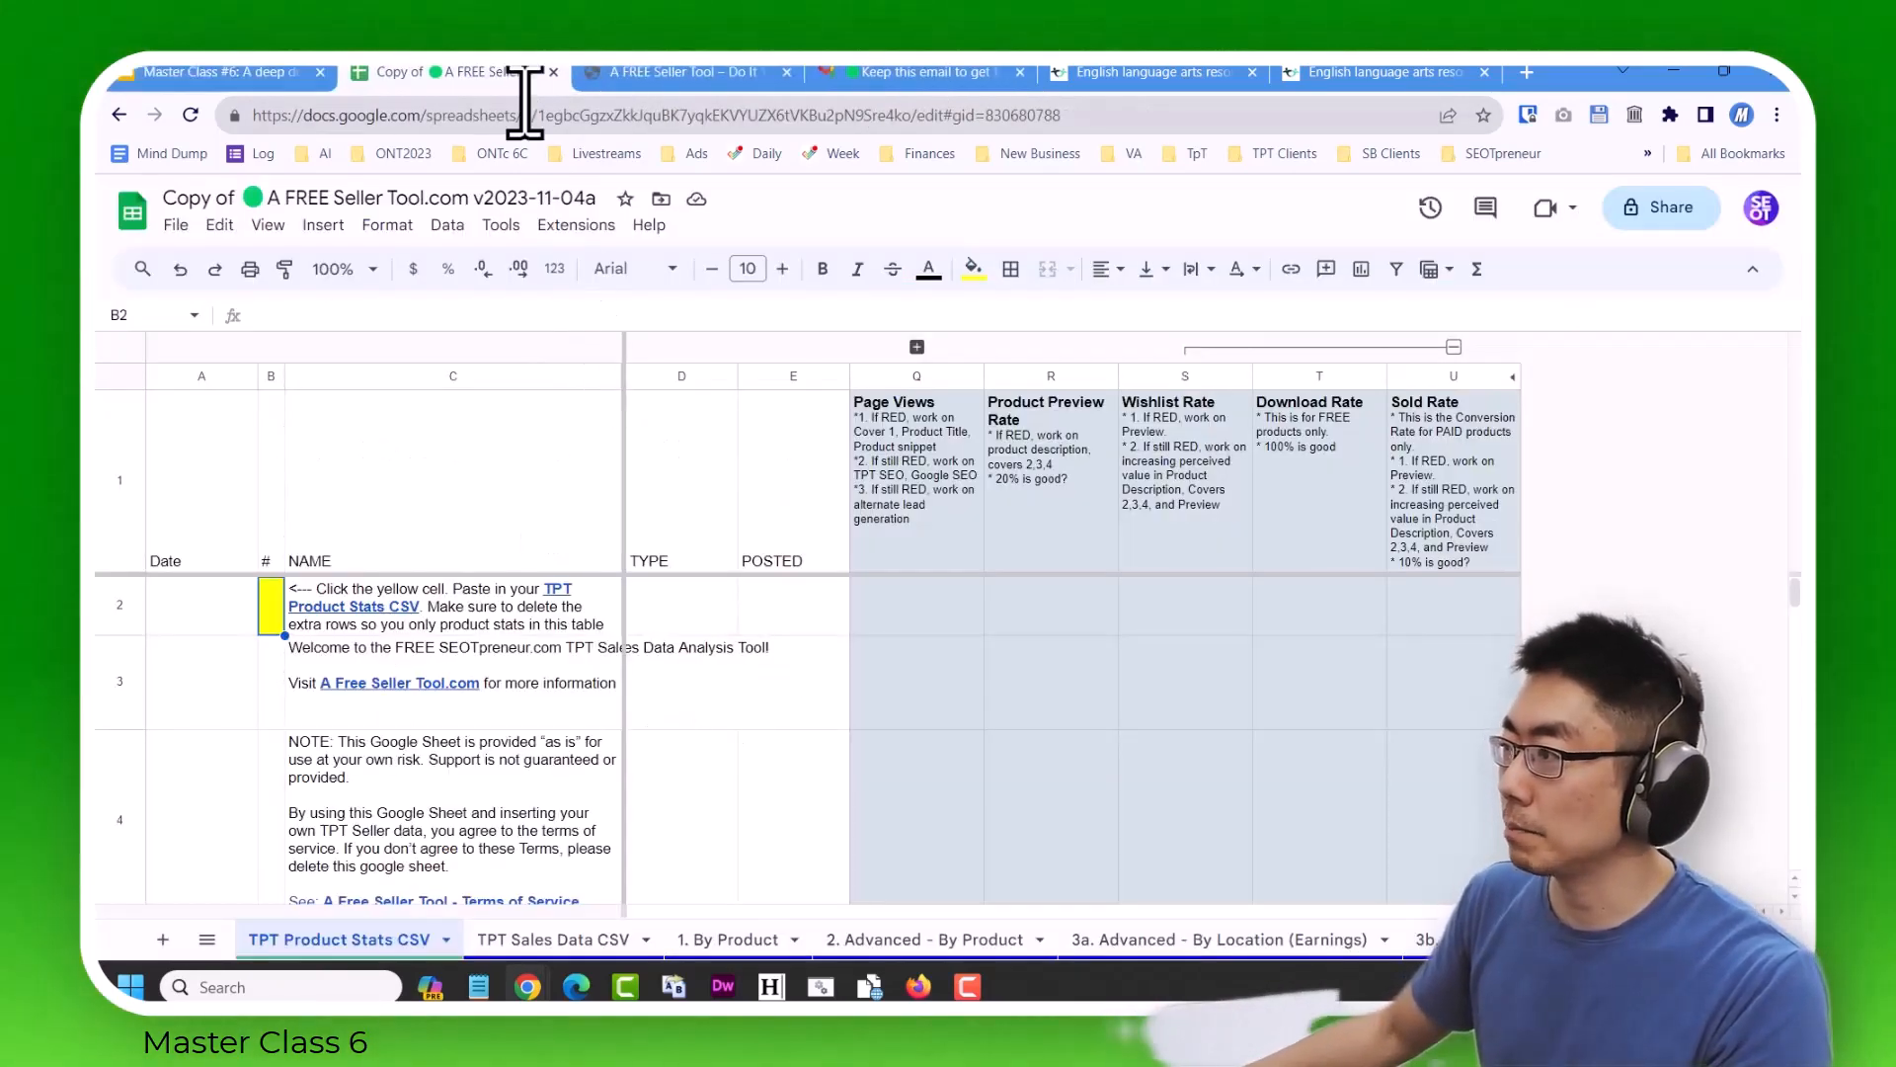
{"action": "right_click", "coordinate": [525, 74]}
{"action": "left_click", "coordinate": [622, 400]}
Switch to the Master Class #6 presentation in Google Slides and advance full screen to the Product Stats CSV slide.
{"action": "left_click", "coordinate": [318, 74]}
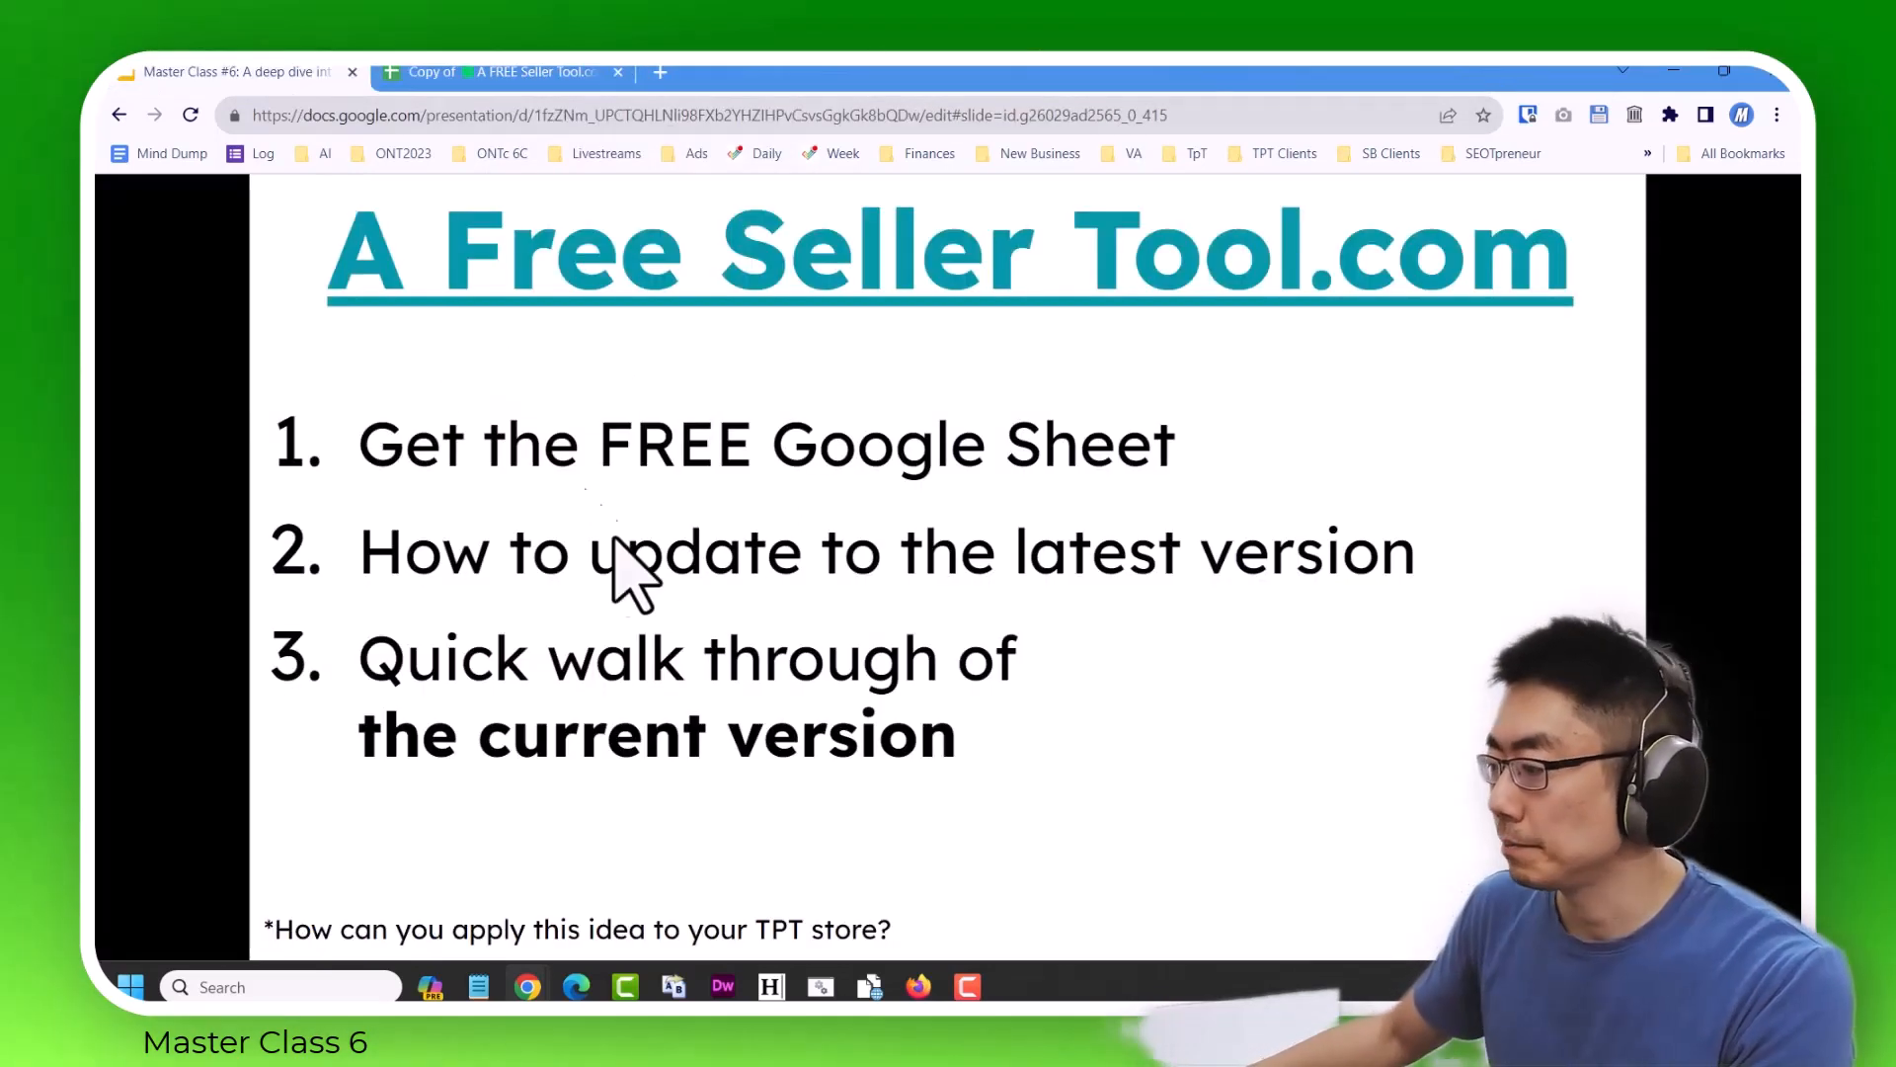
{"action": "left_click", "coordinate": [960, 717]}
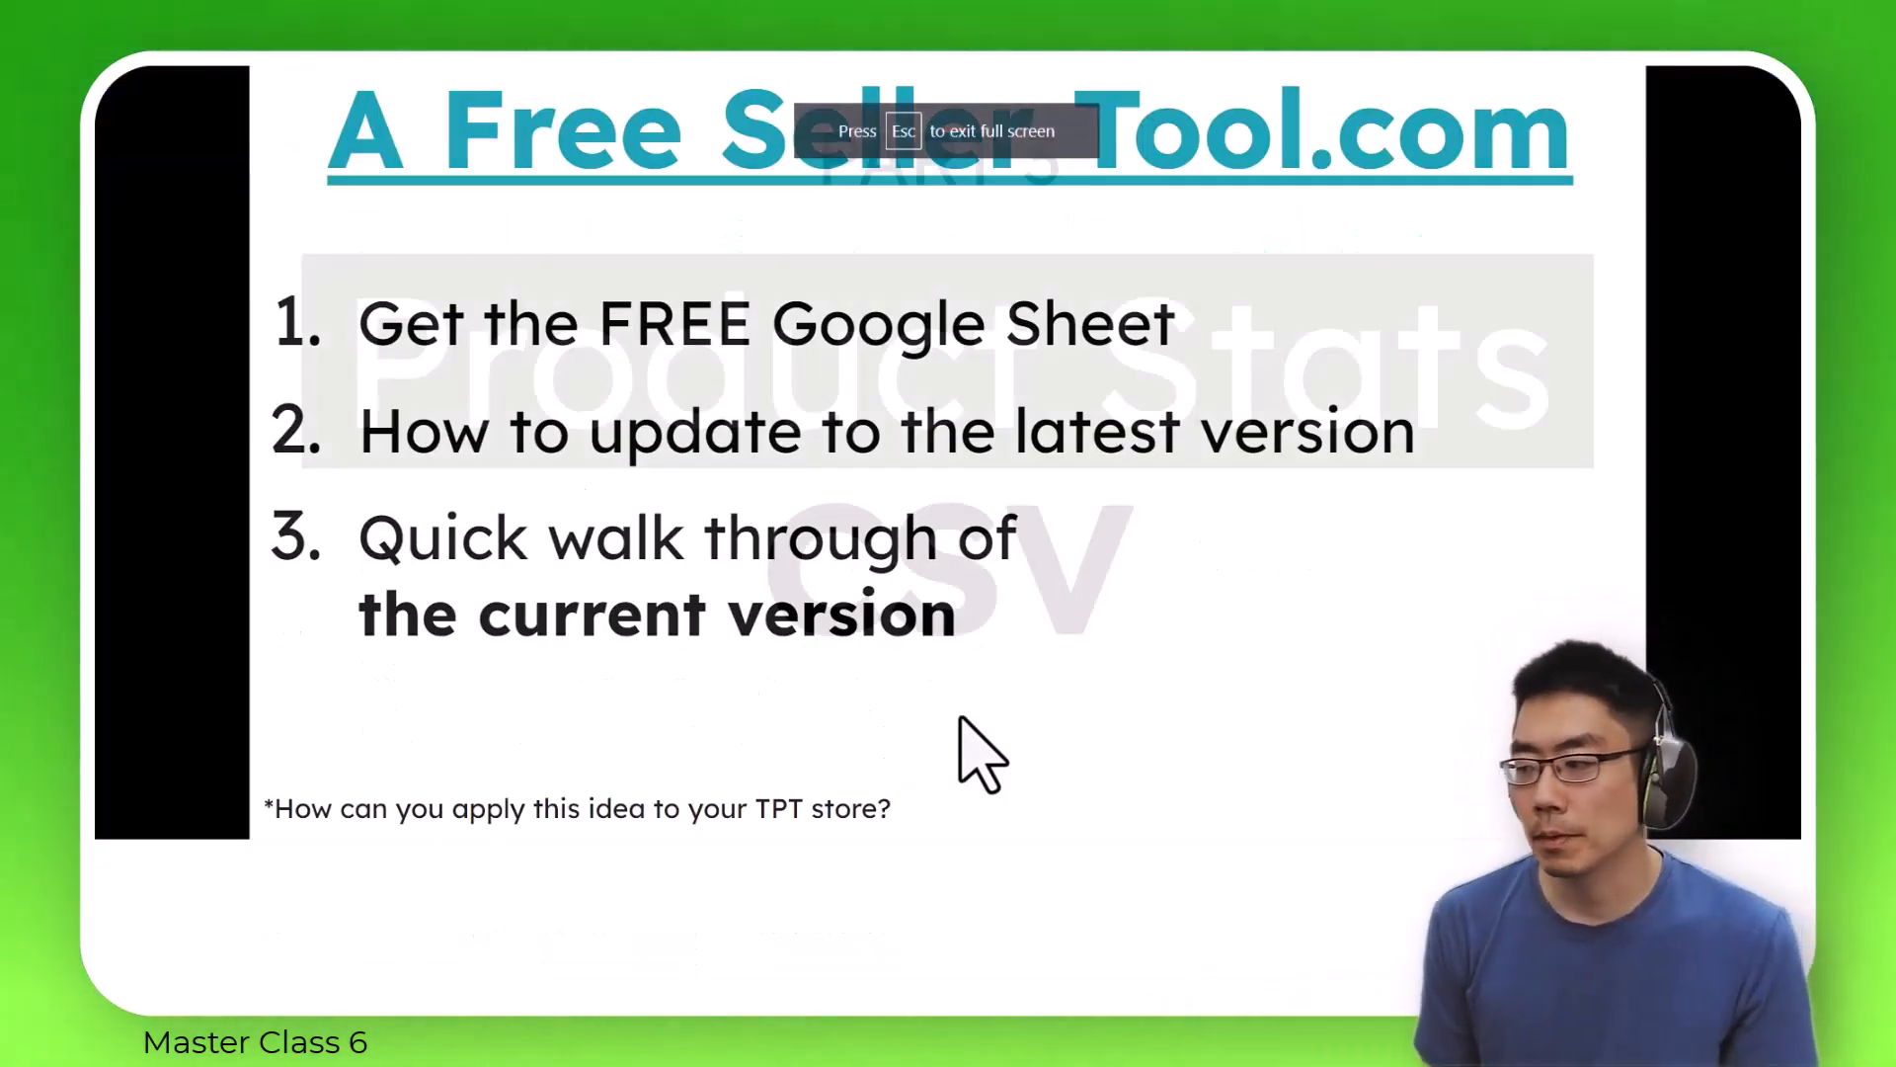
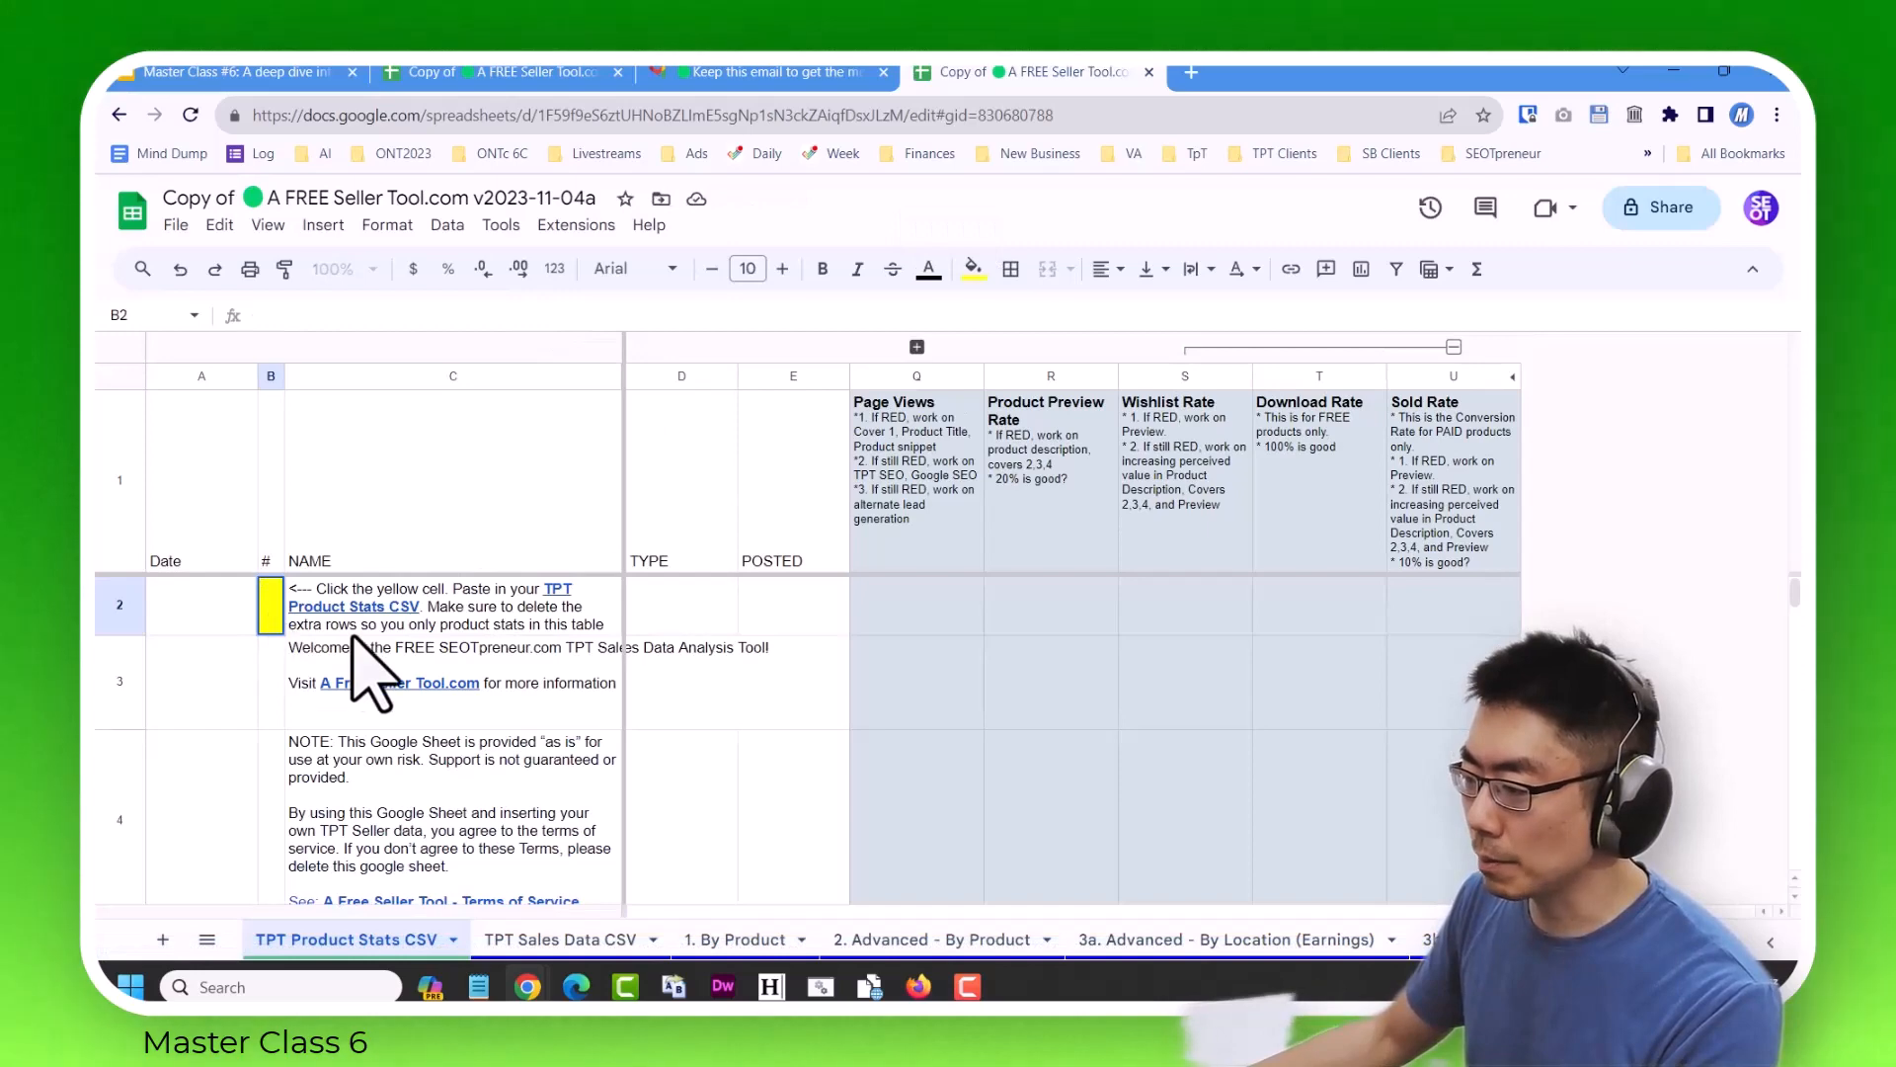
Open the TPT statistics page linked in C2 and log in with the password manager's saved login, unlocking its vault with the master password.
{"action": "left_click", "coordinate": [375, 609]}
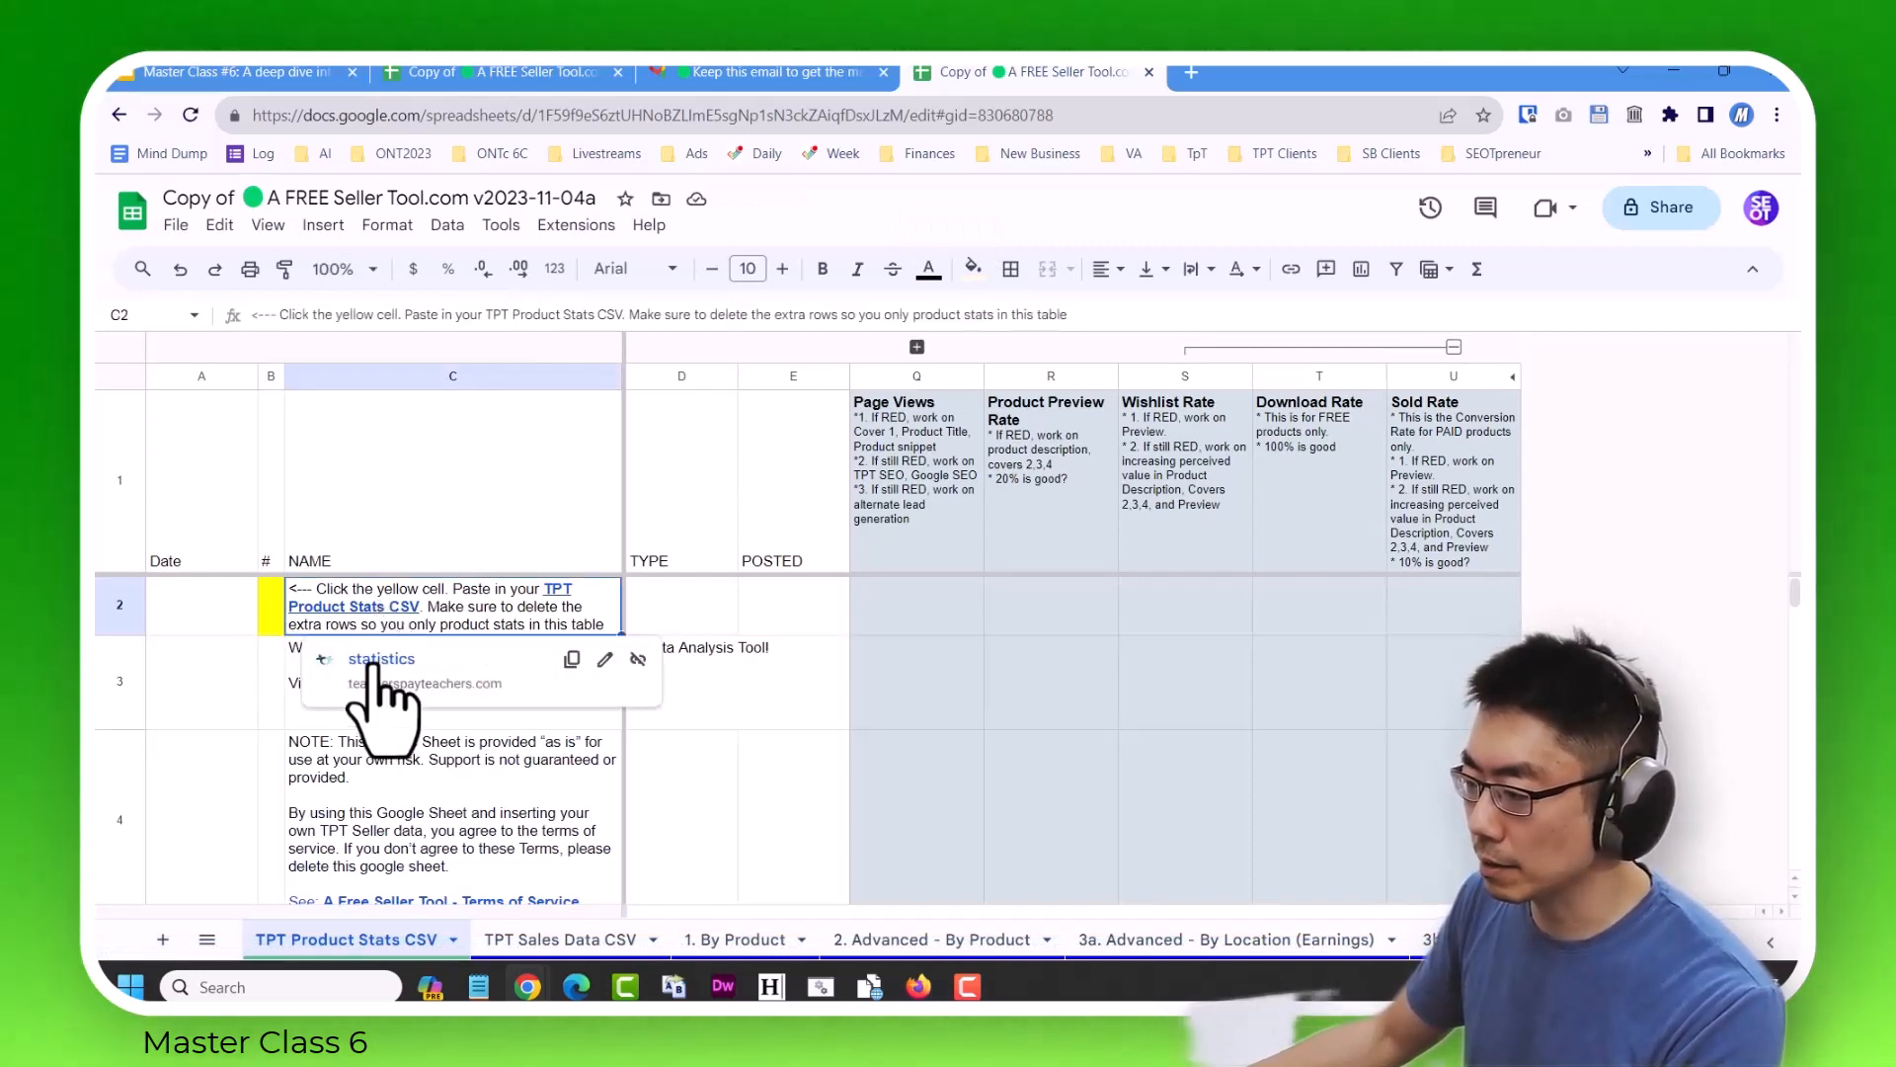
{"action": "left_click", "coordinate": [367, 659]}
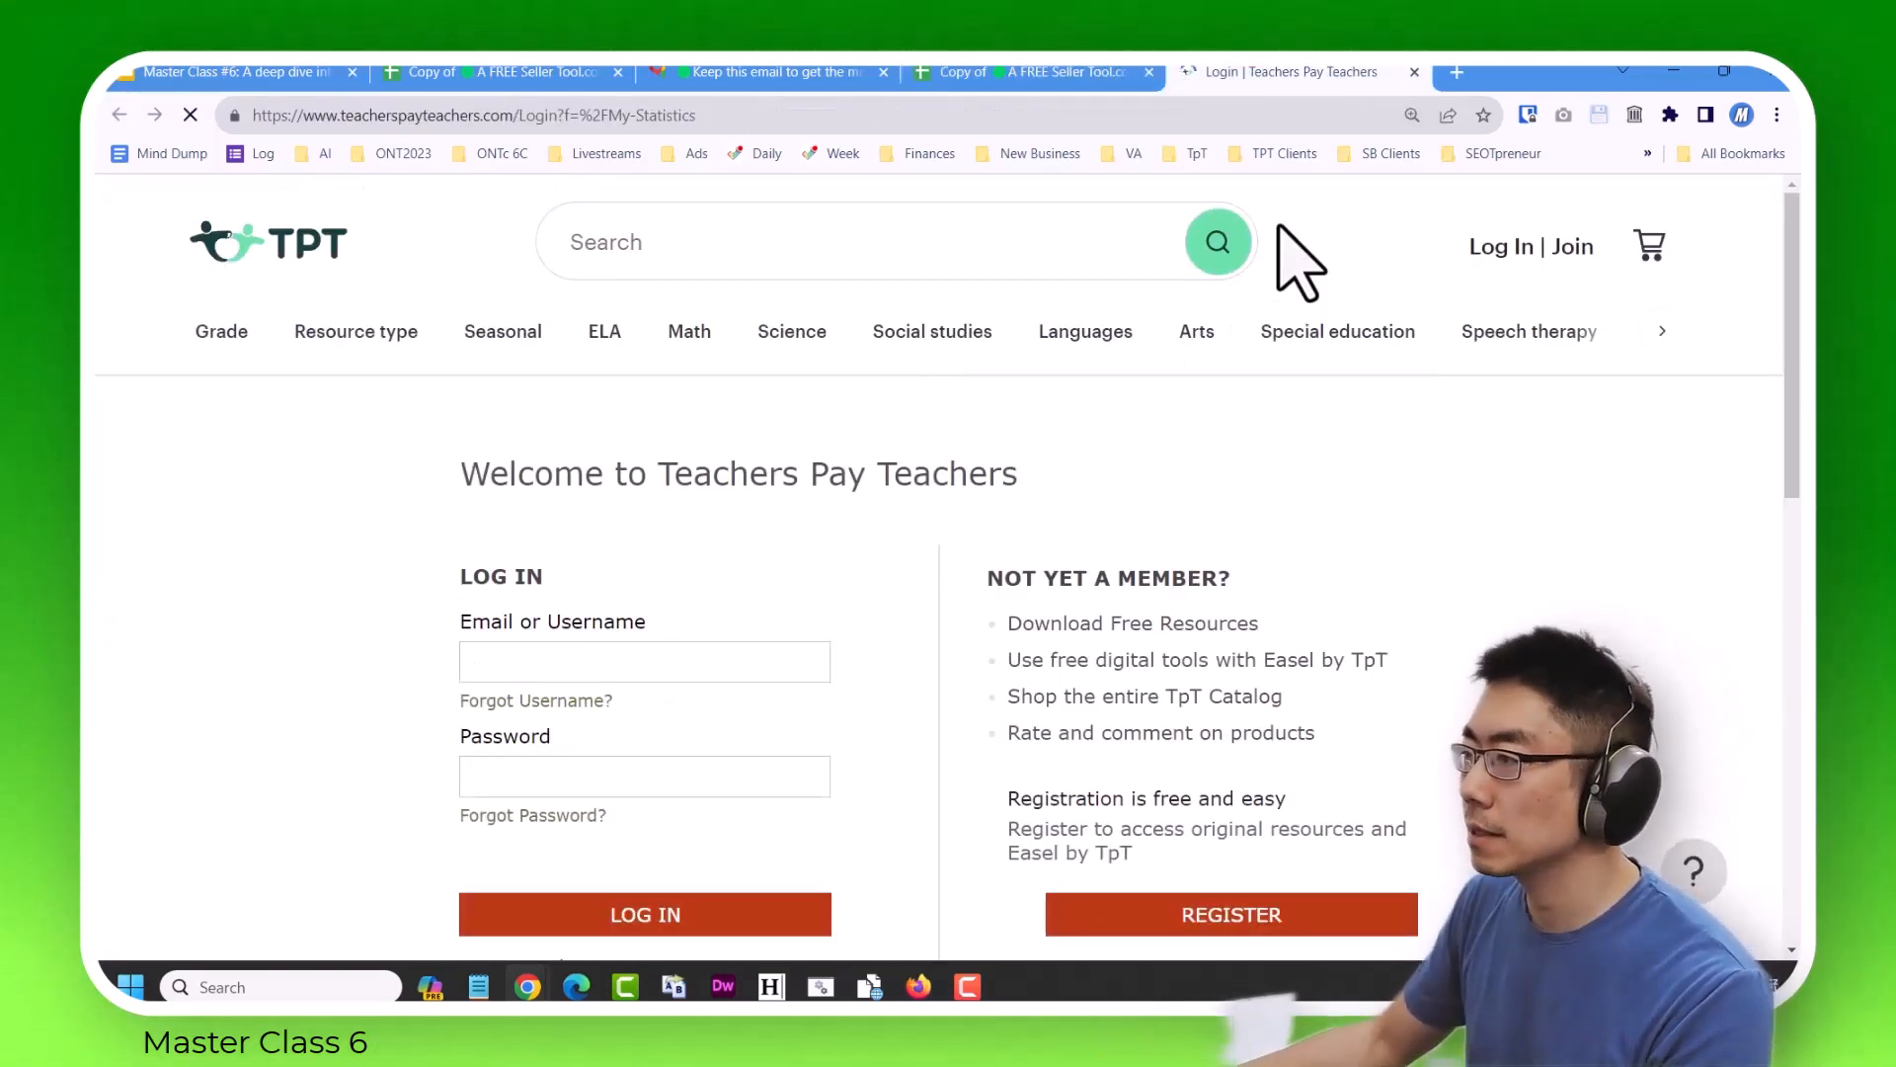
{"action": "left_click", "coordinate": [1528, 115]}
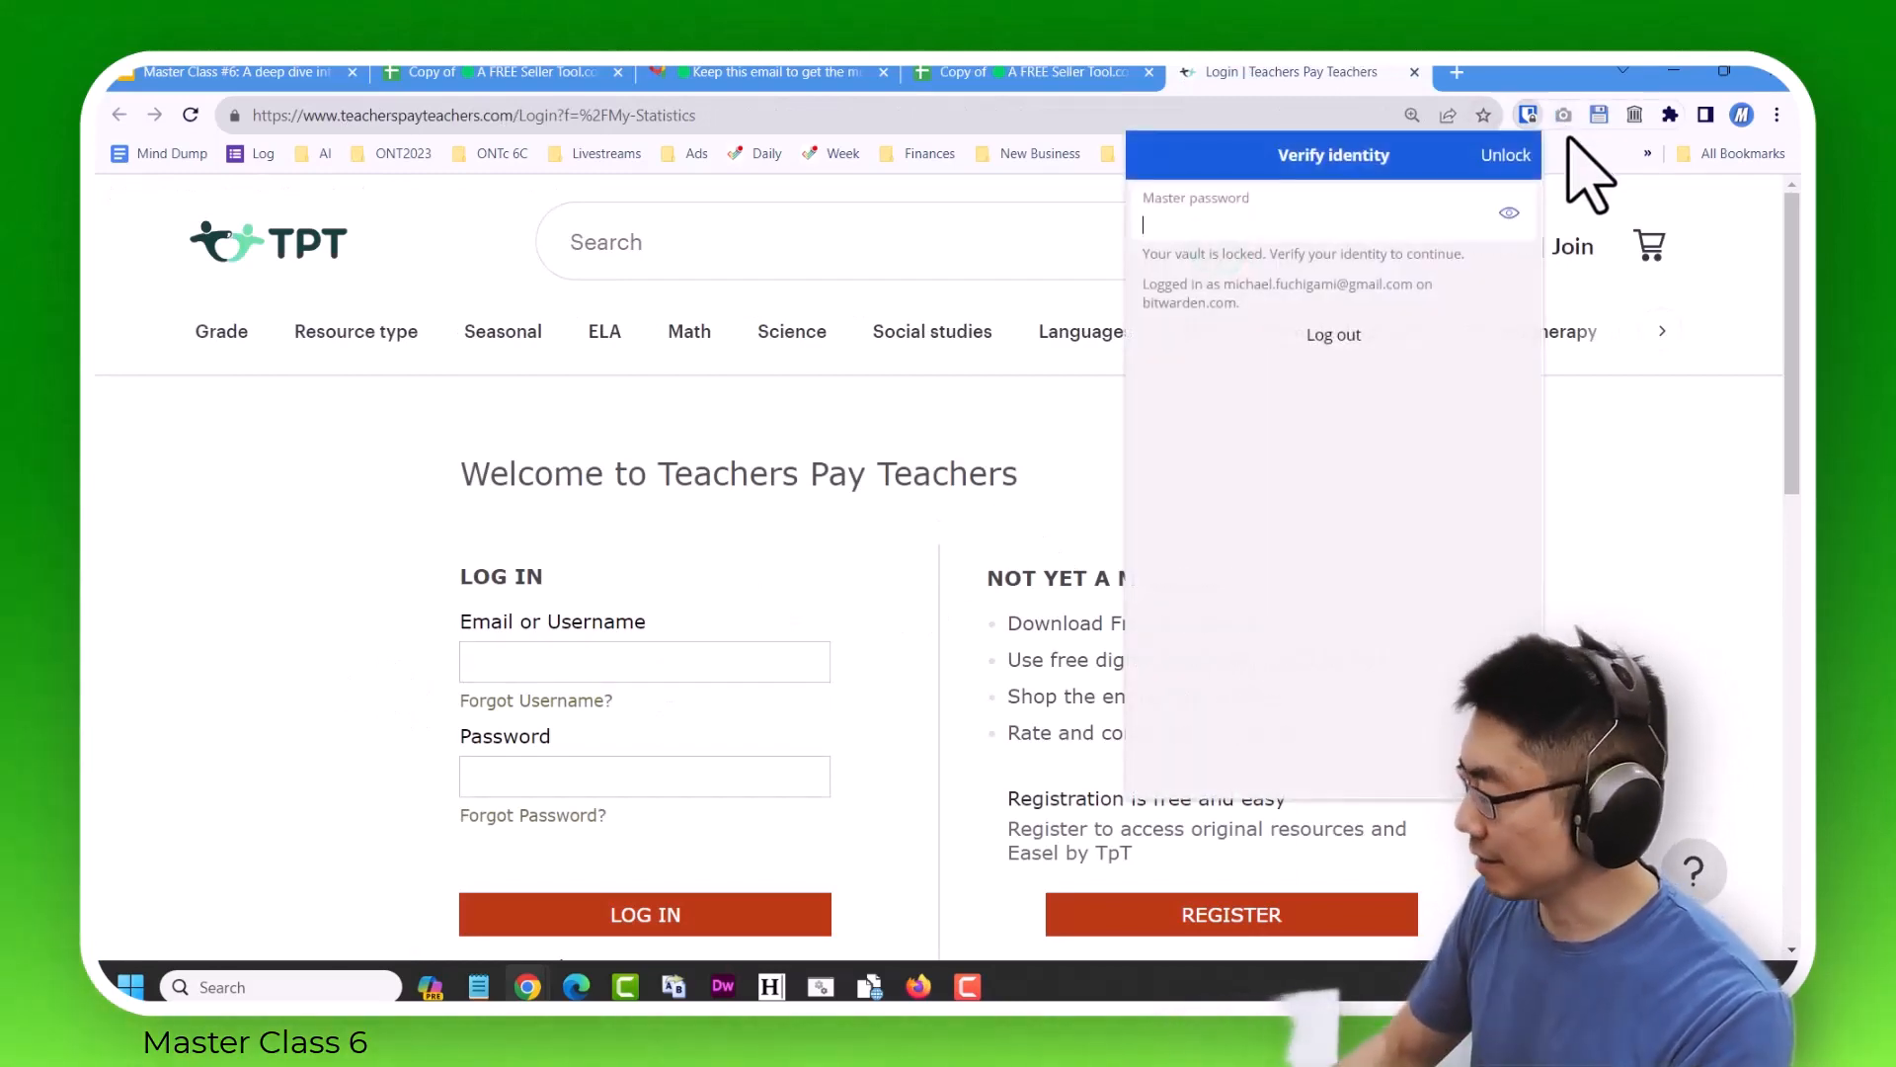
{"action": "type", "text": "•••••••••"}
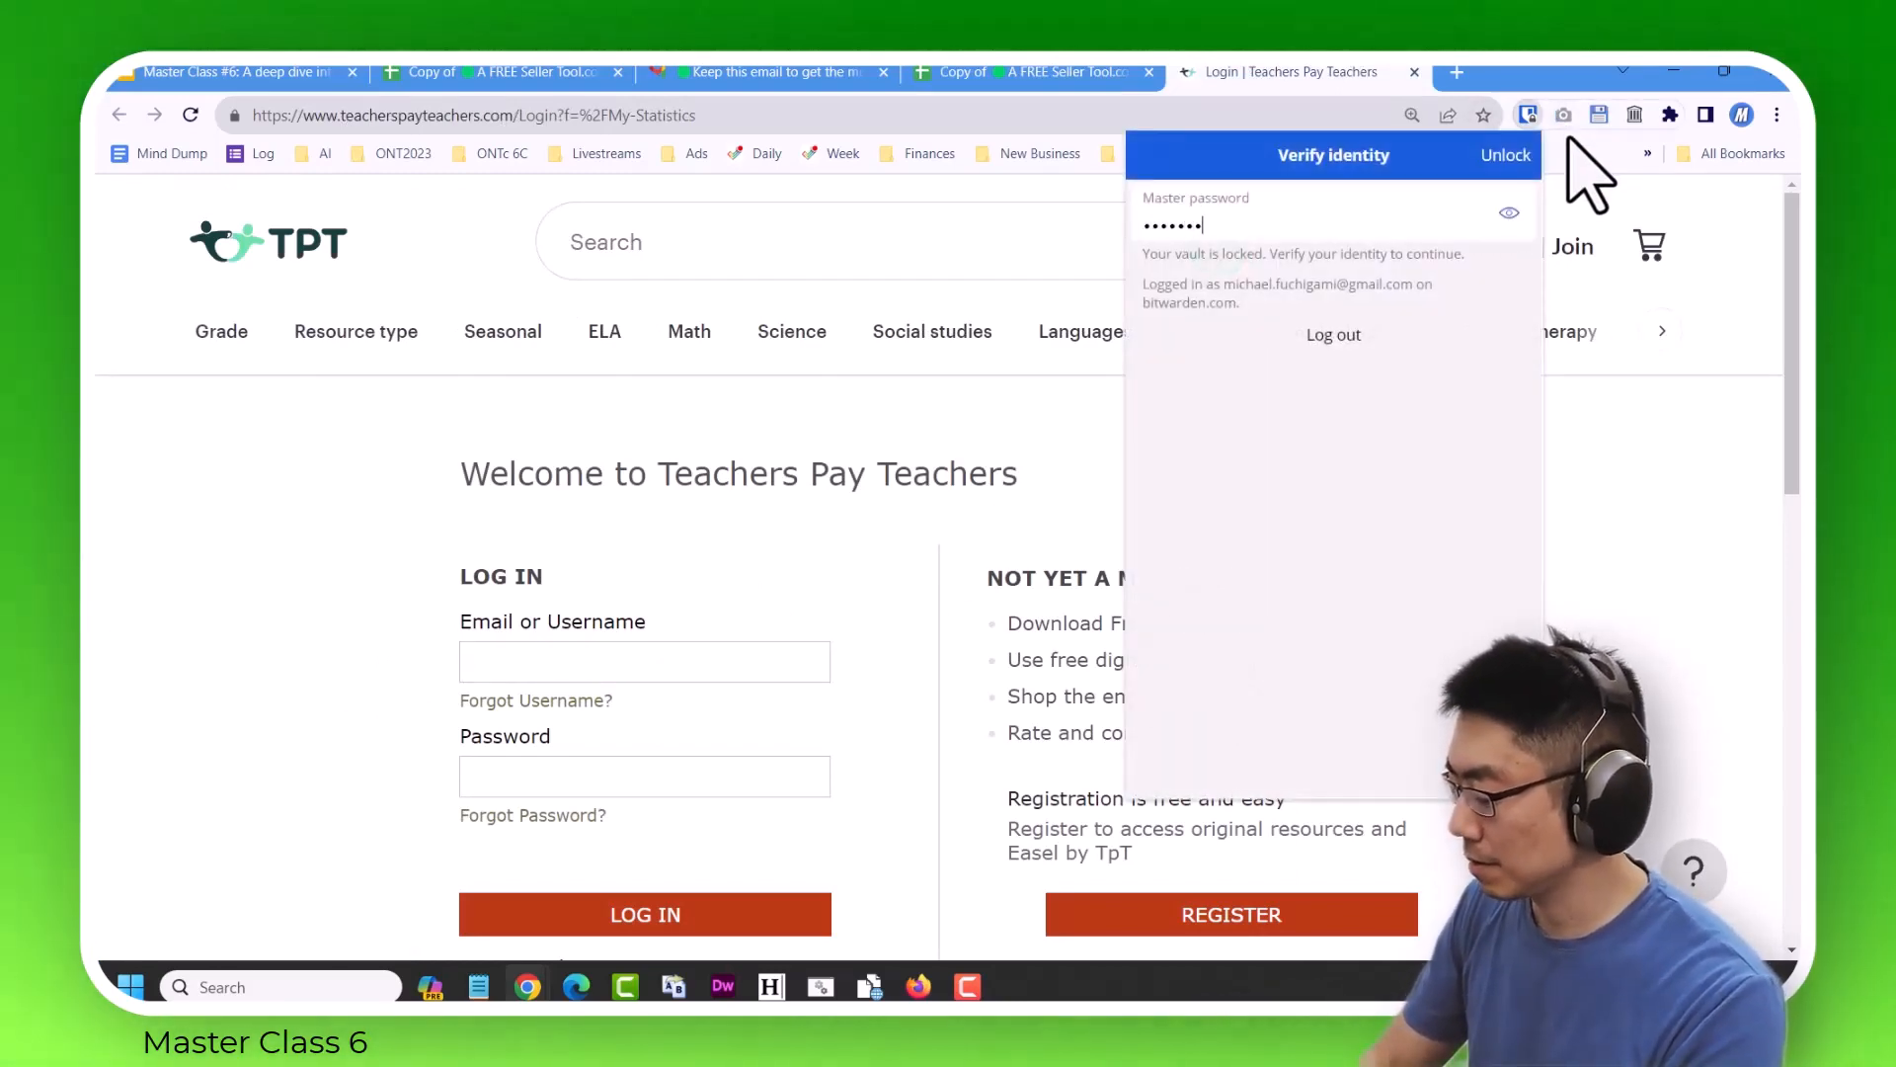
{"action": "type", "text": "••••••••••"}
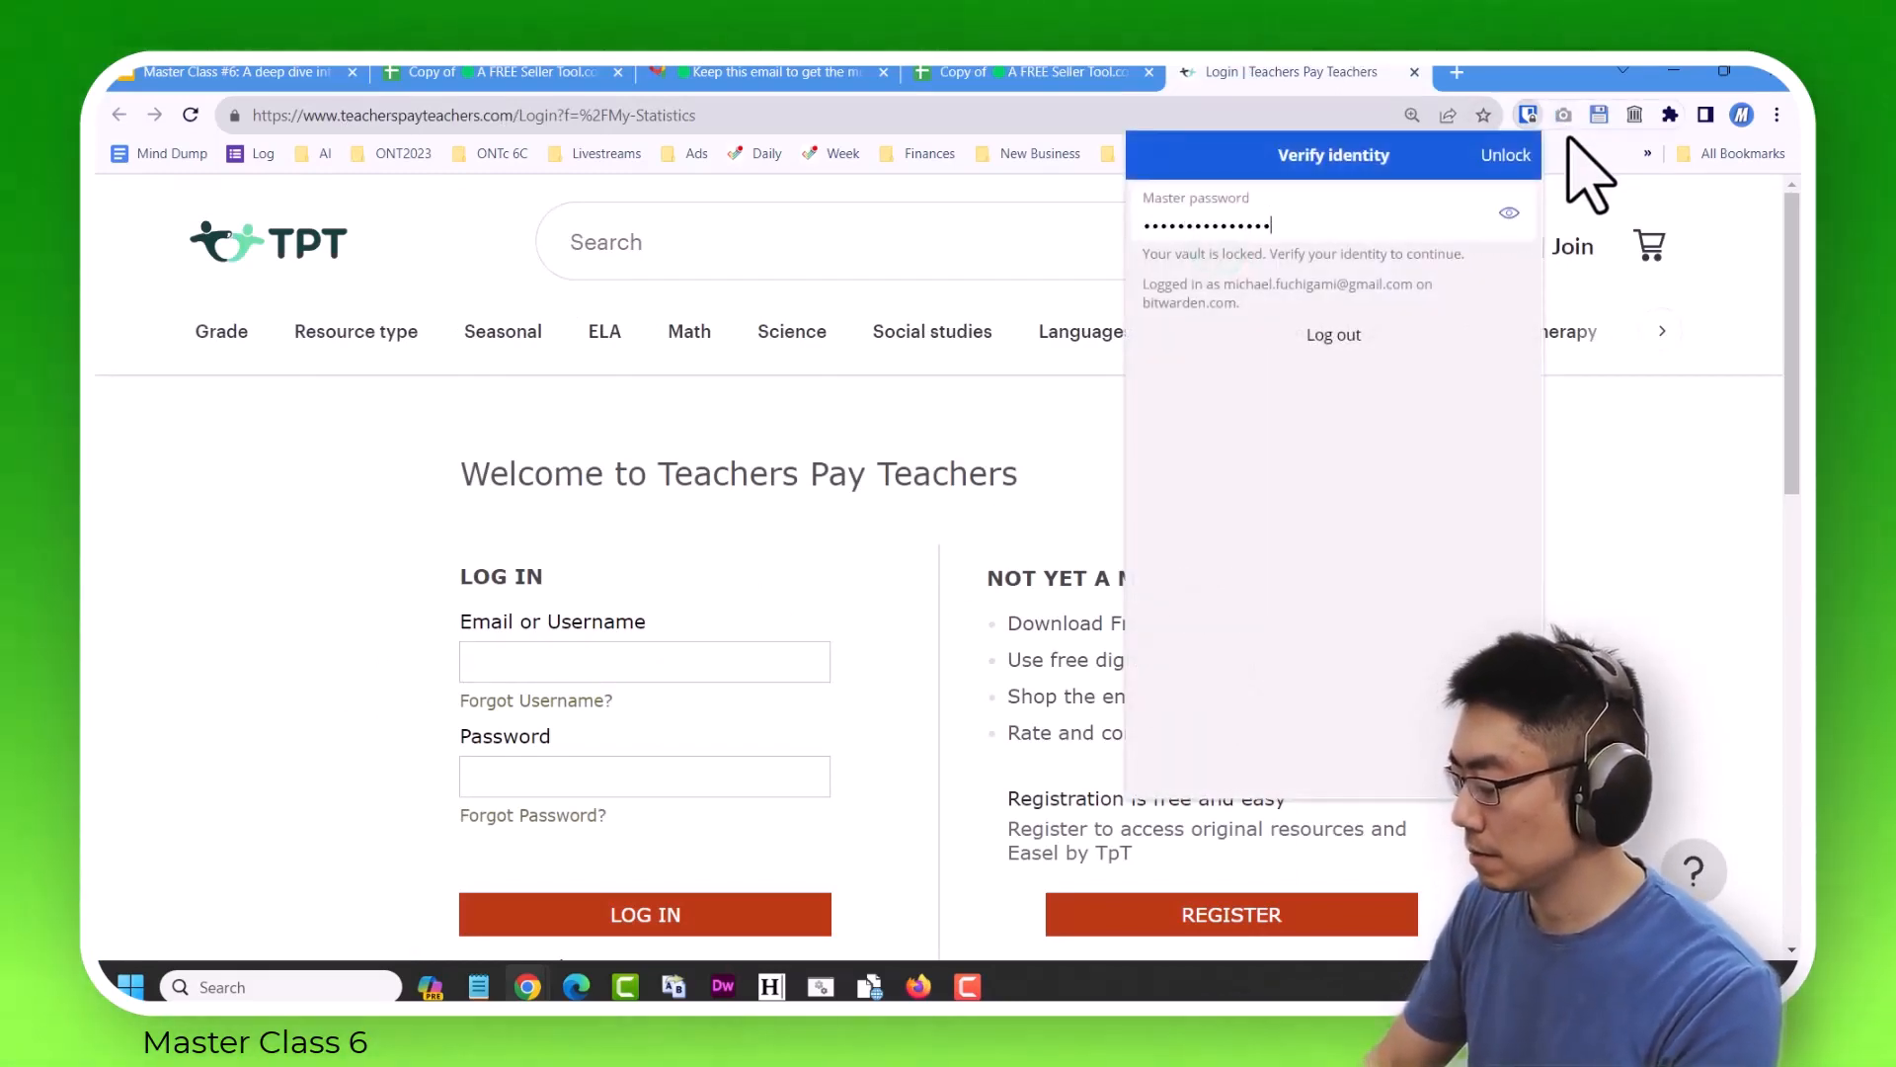
{"action": "key", "text": "Return"}
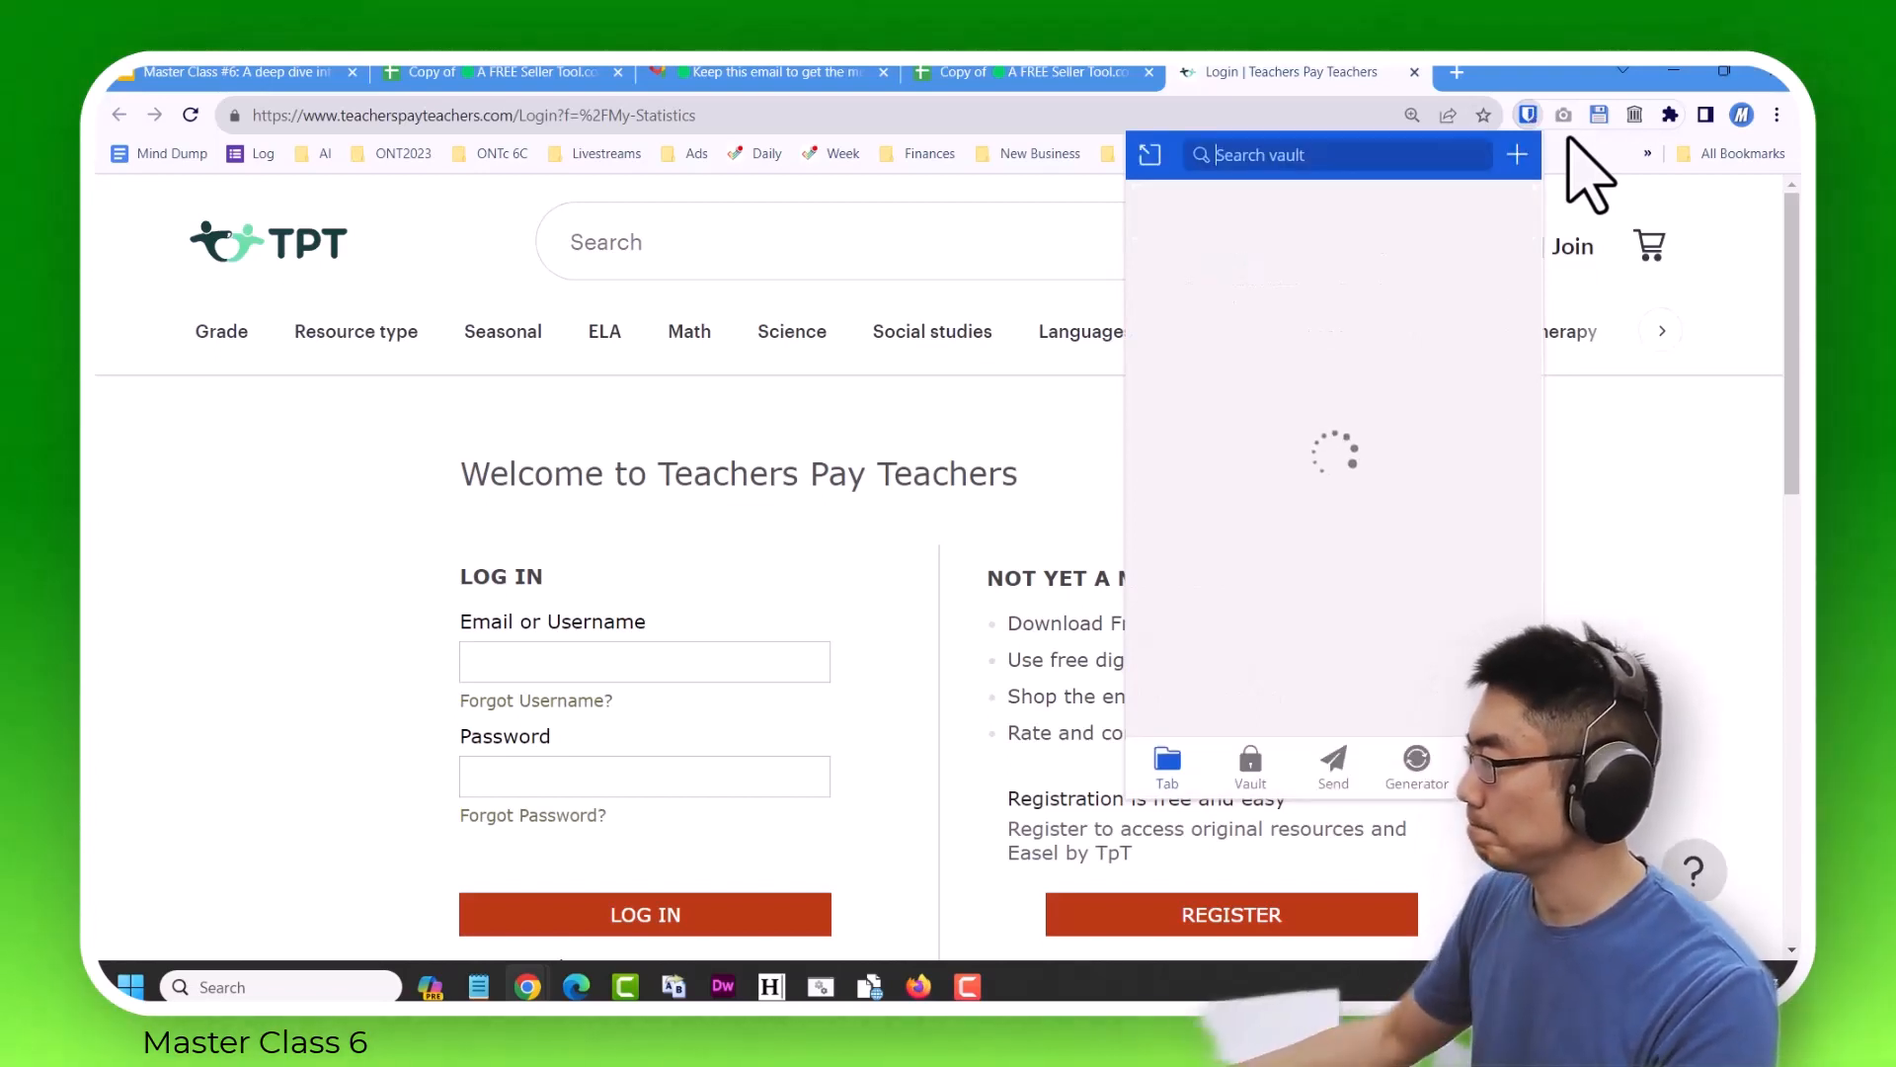
{"action": "left_click", "coordinate": [1206, 301]}
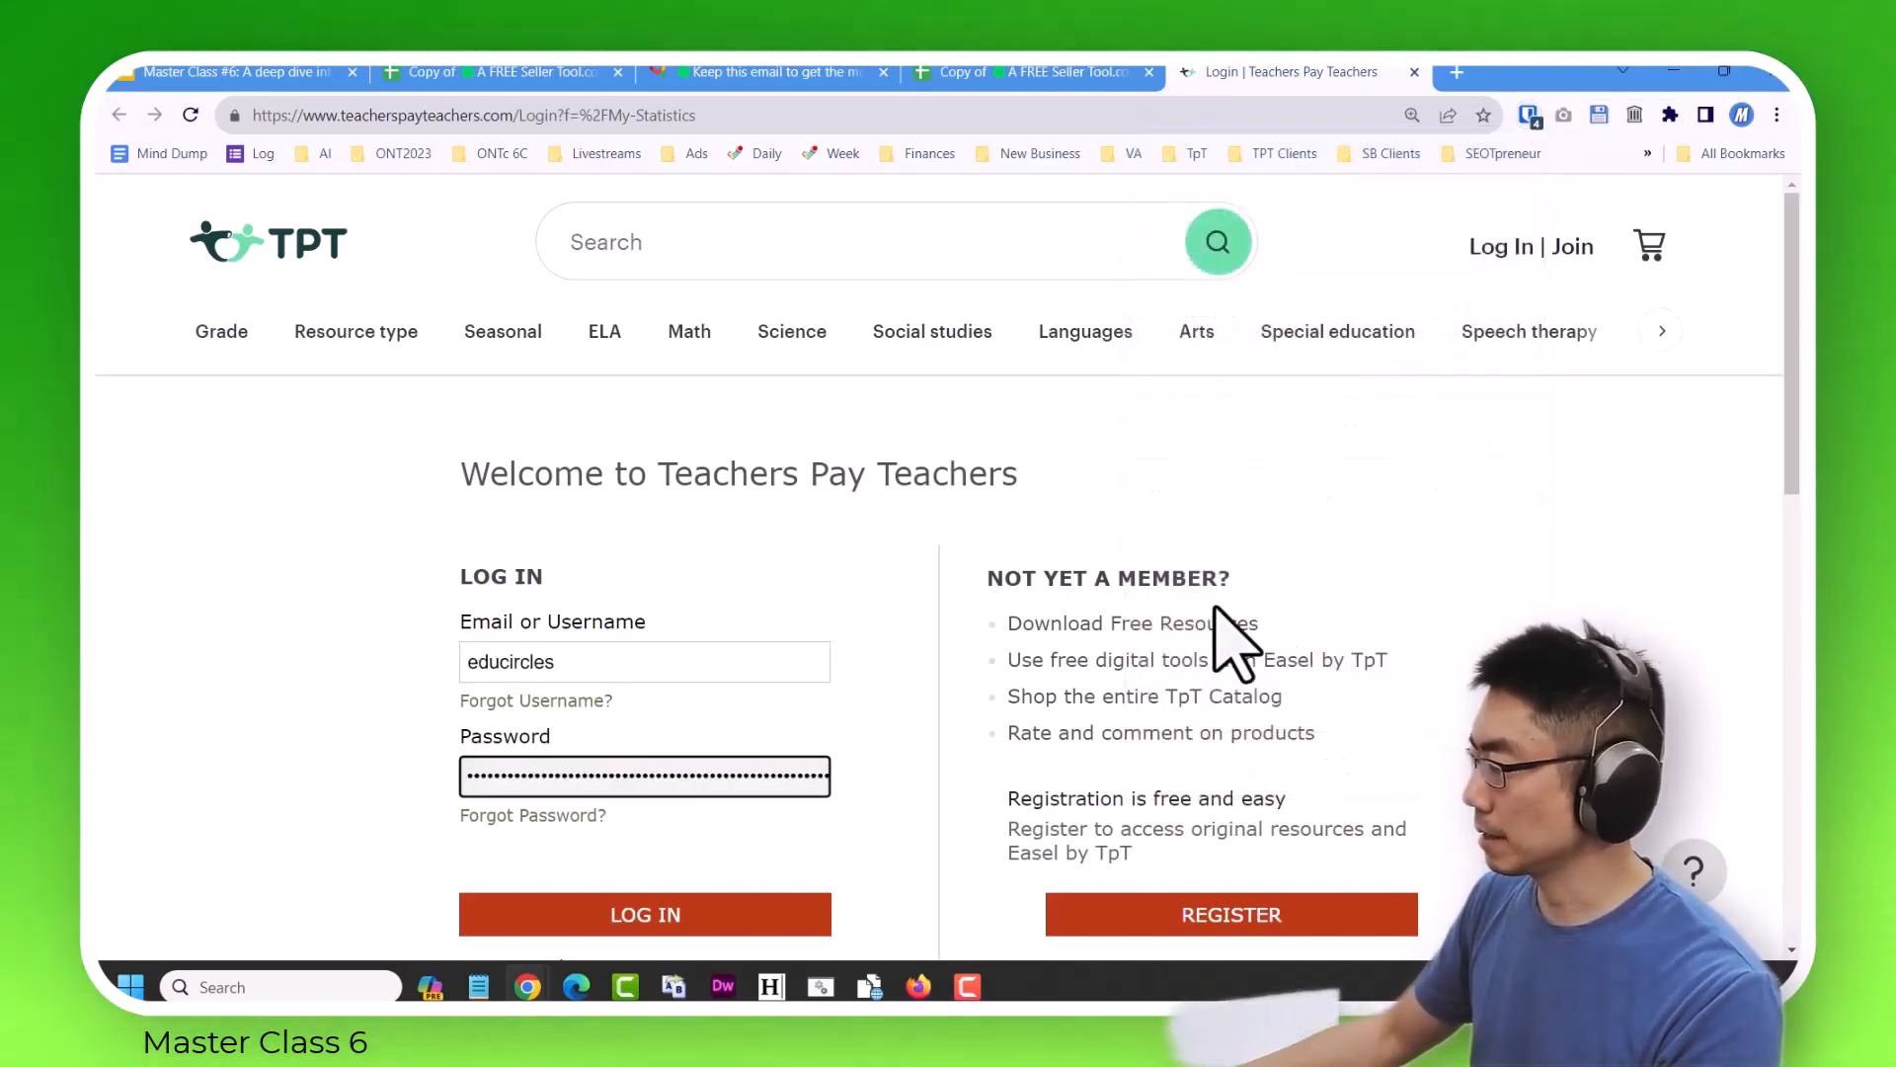
{"action": "left_click", "coordinate": [652, 917]}
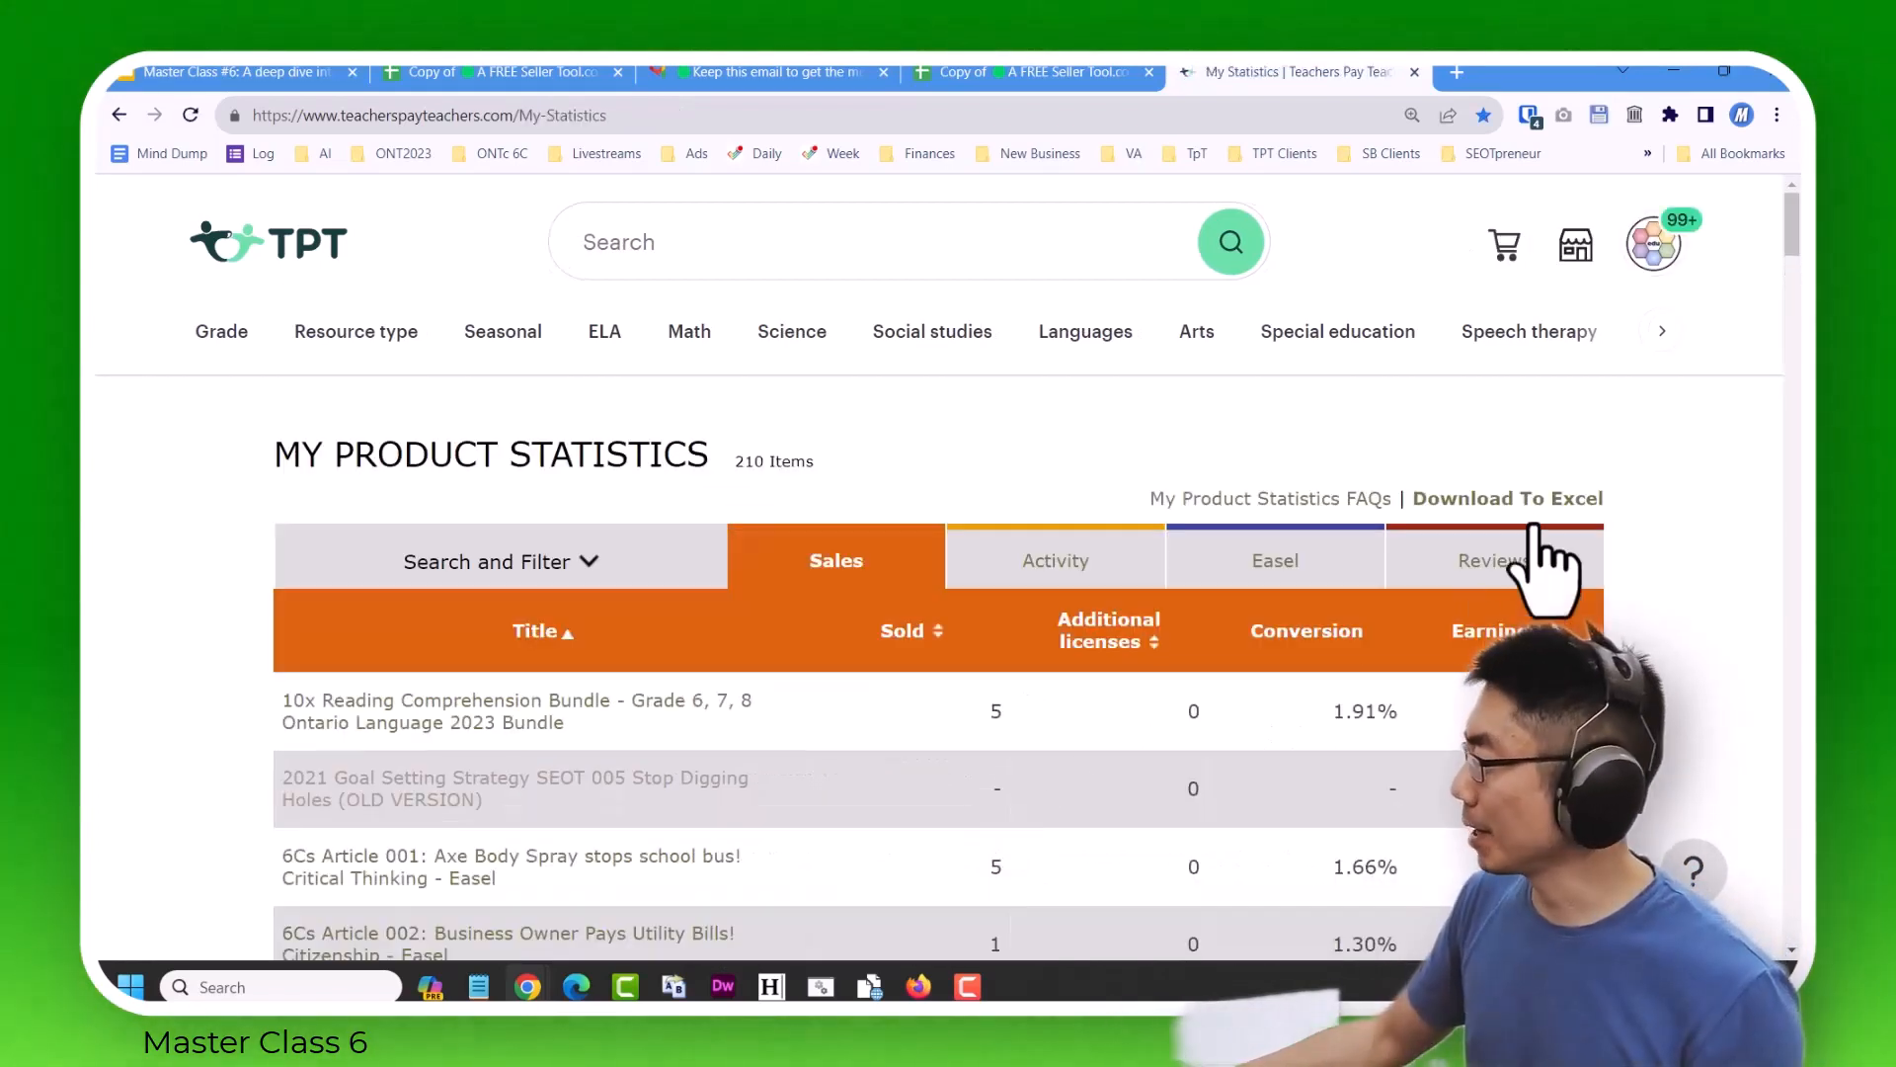
Download the product statistics to Excel format and save them as MyProductStats.csv in the Downloads Nov 9, 2023 folder.
{"action": "left_click", "coordinate": [1522, 500]}
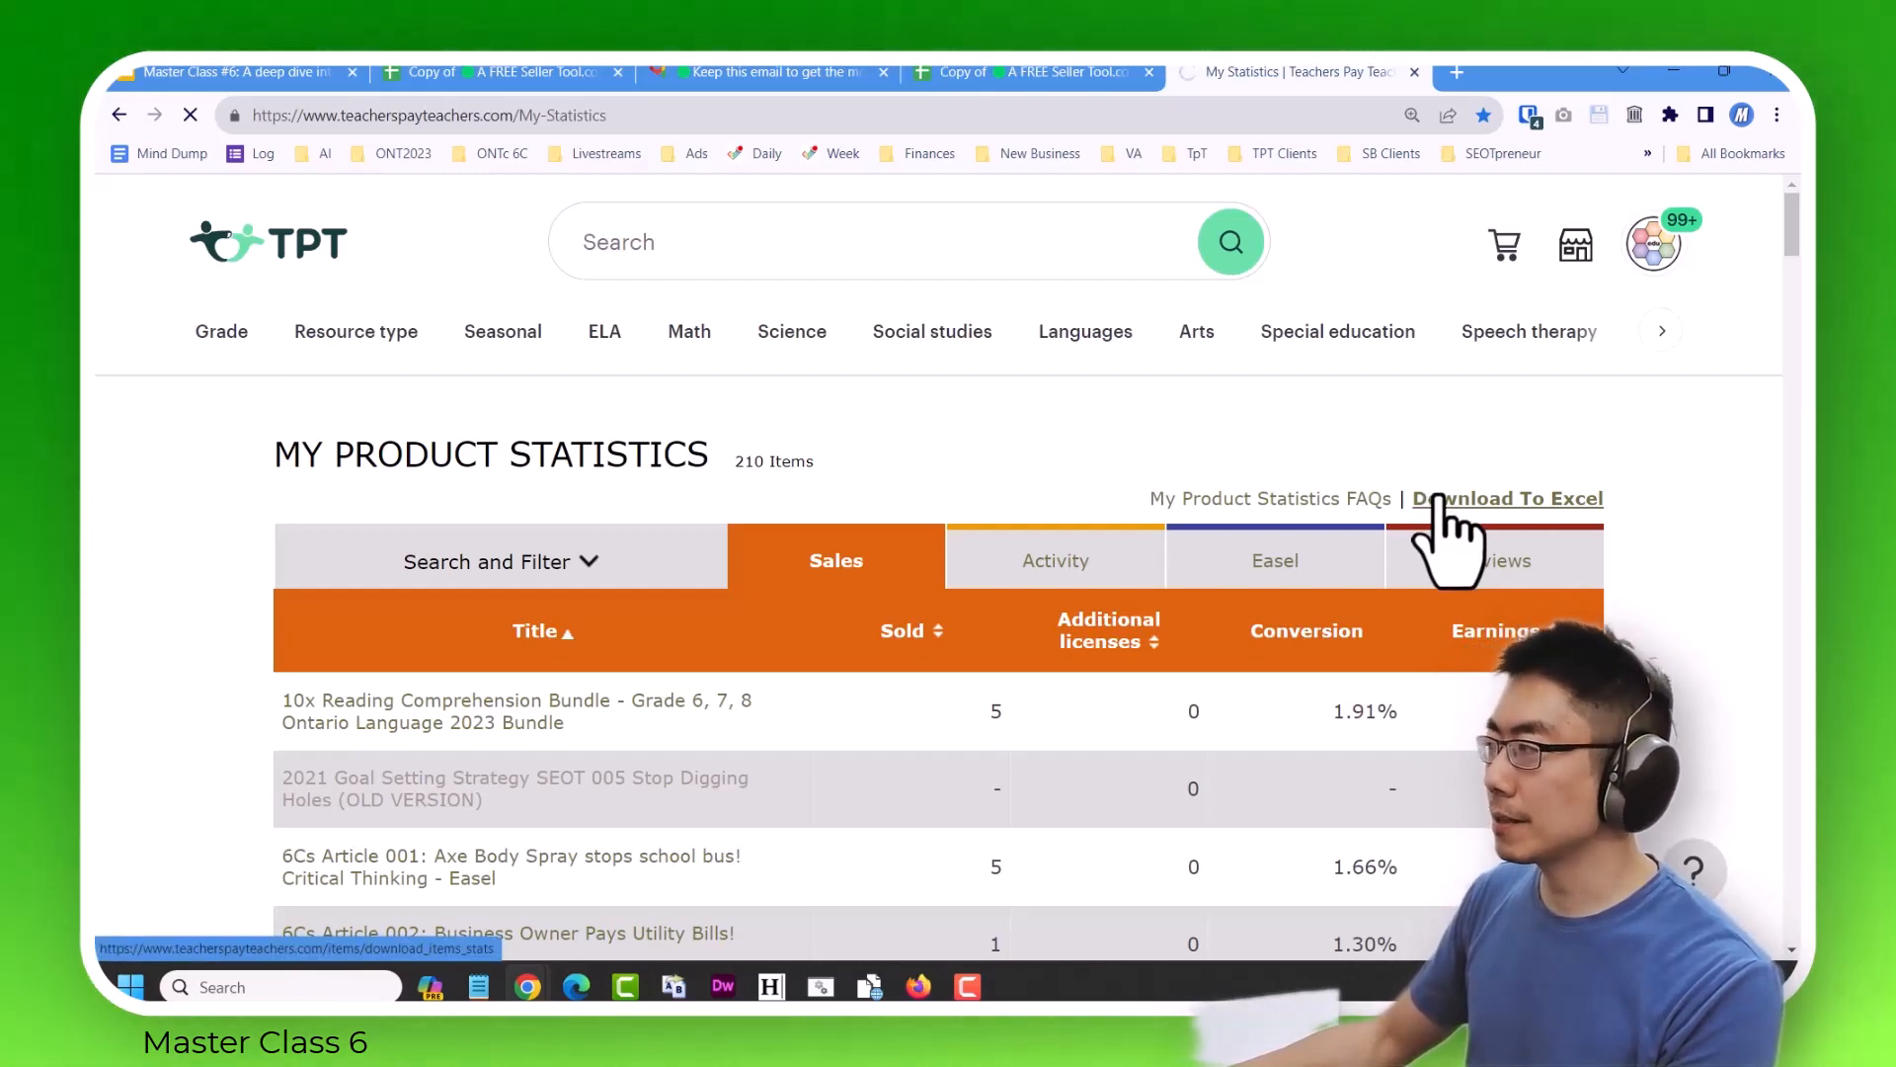
{"action": "left_click", "coordinate": [1440, 499]}
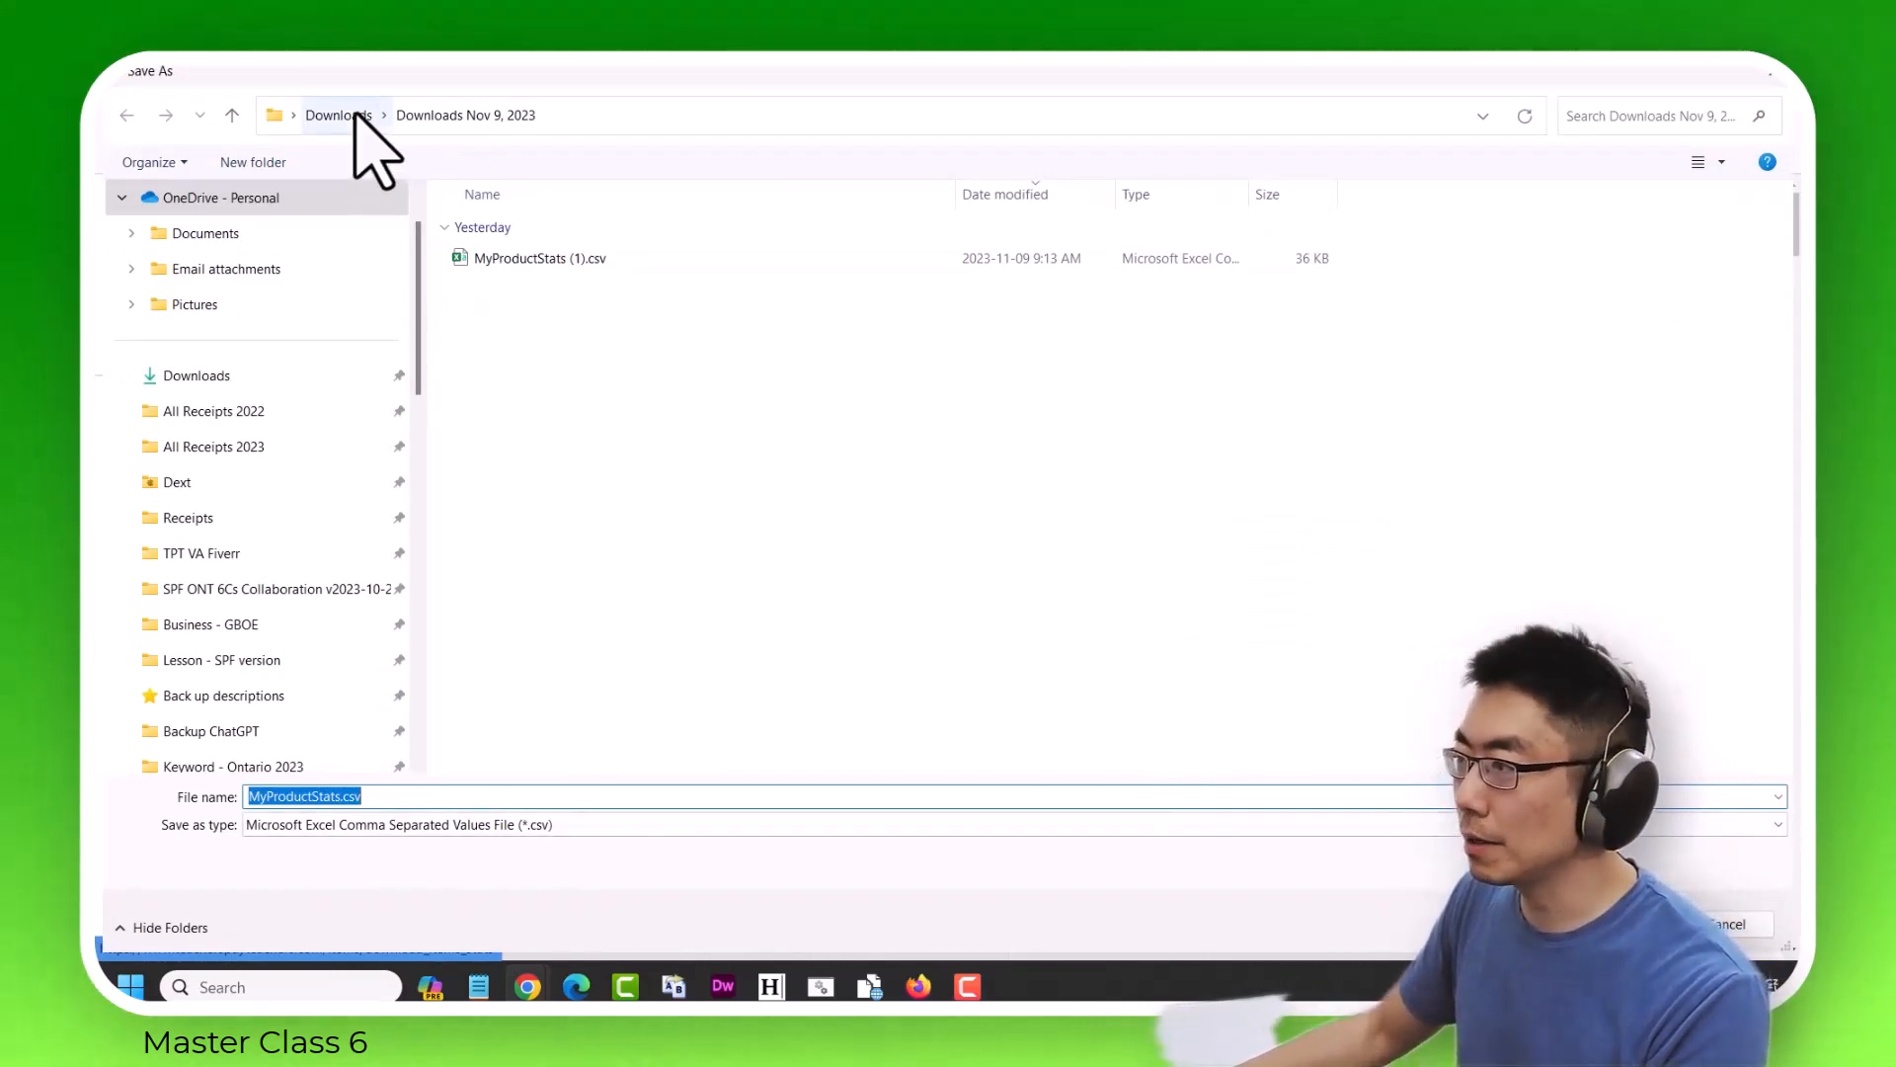
{"action": "left_click", "coordinate": [544, 258]}
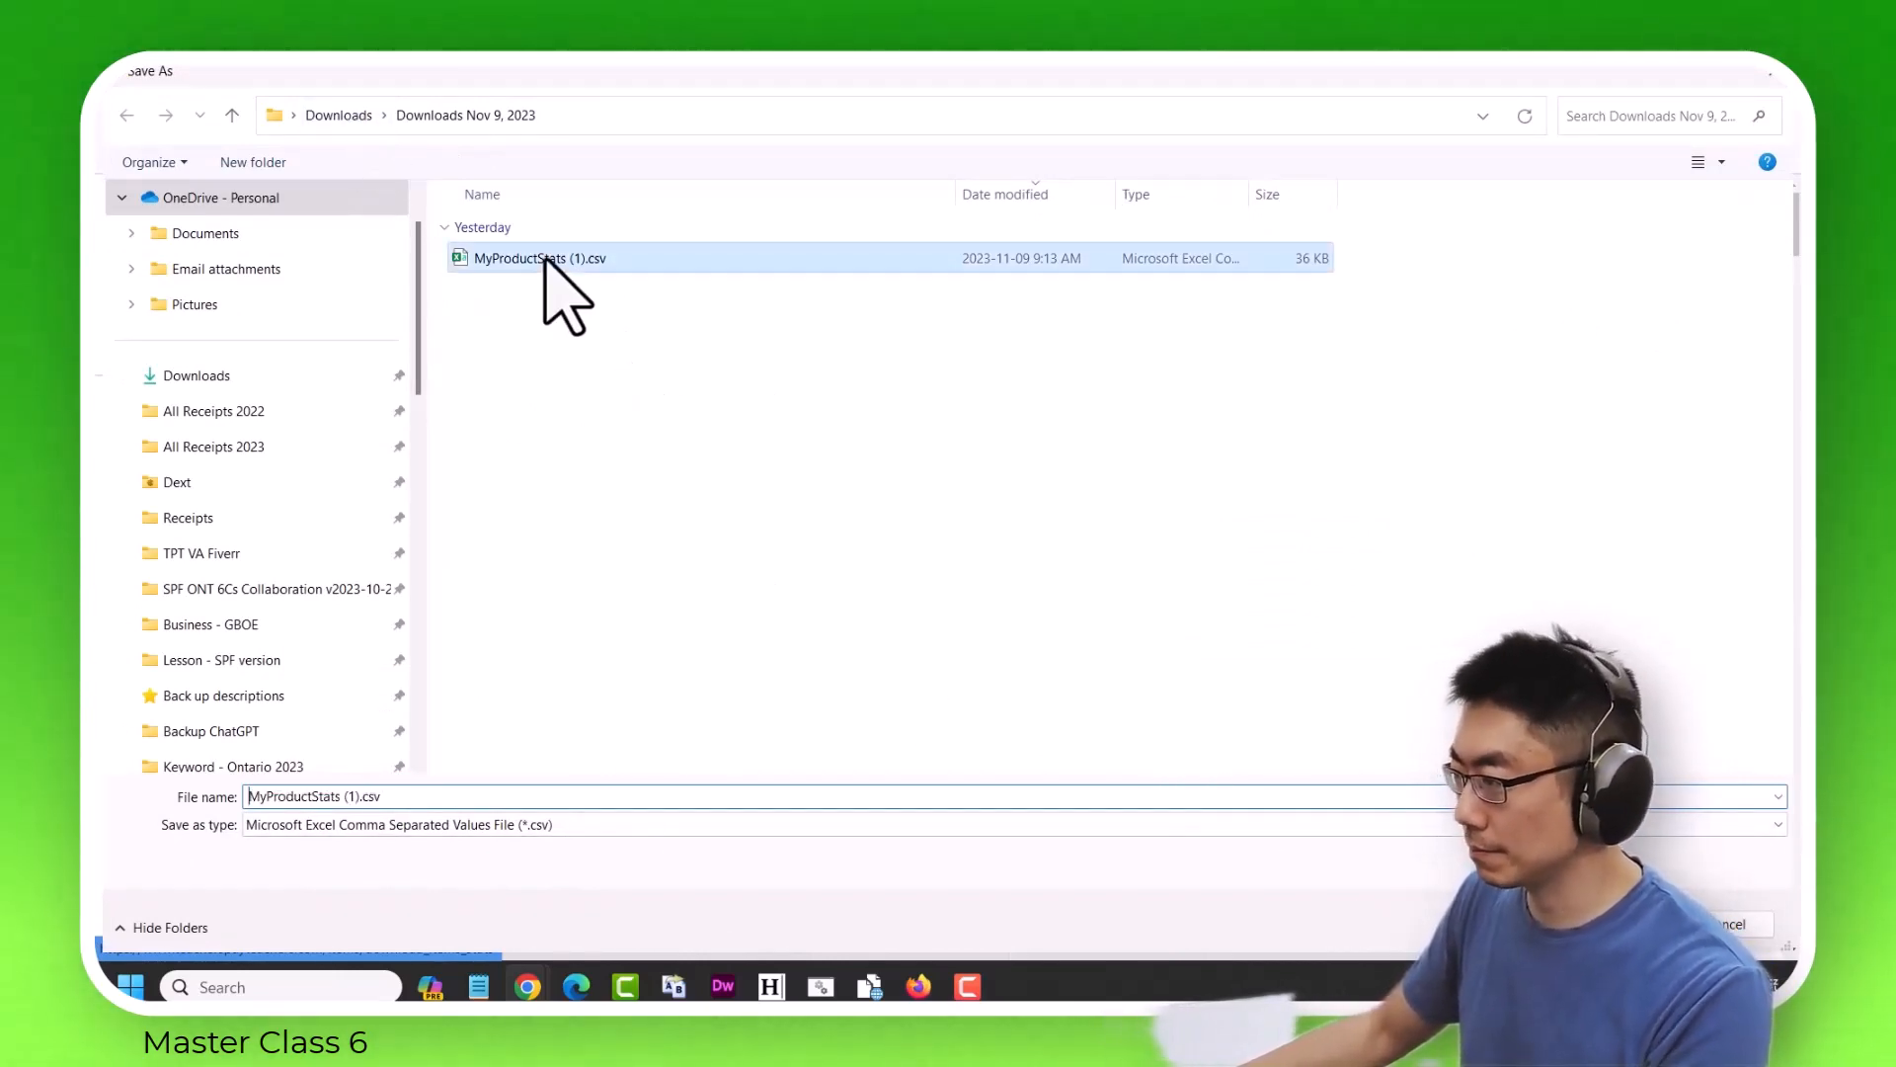
{"action": "left_click", "coordinate": [900, 797]}
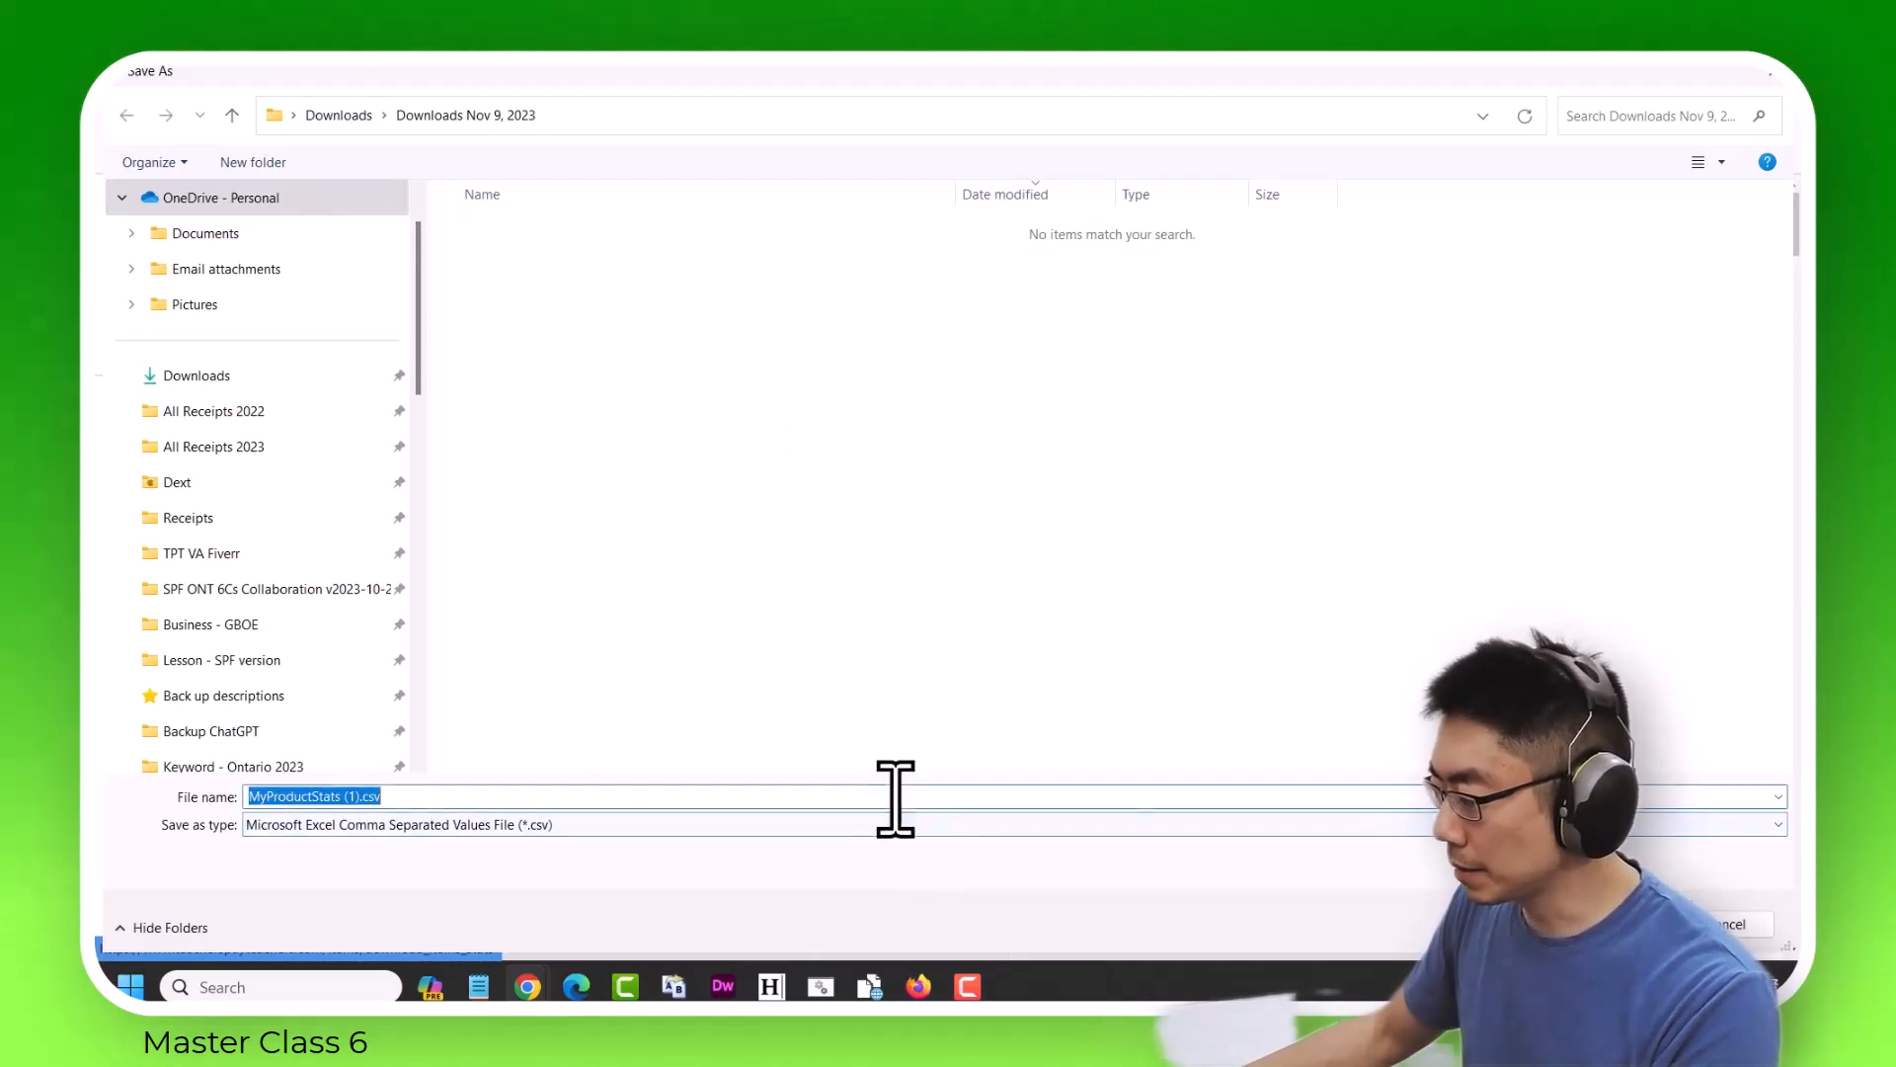
{"action": "key", "text": "Right"}
{"action": "key", "text": "Left"}
{"action": "key", "text": "Left"}
{"action": "key", "text": "Left"}
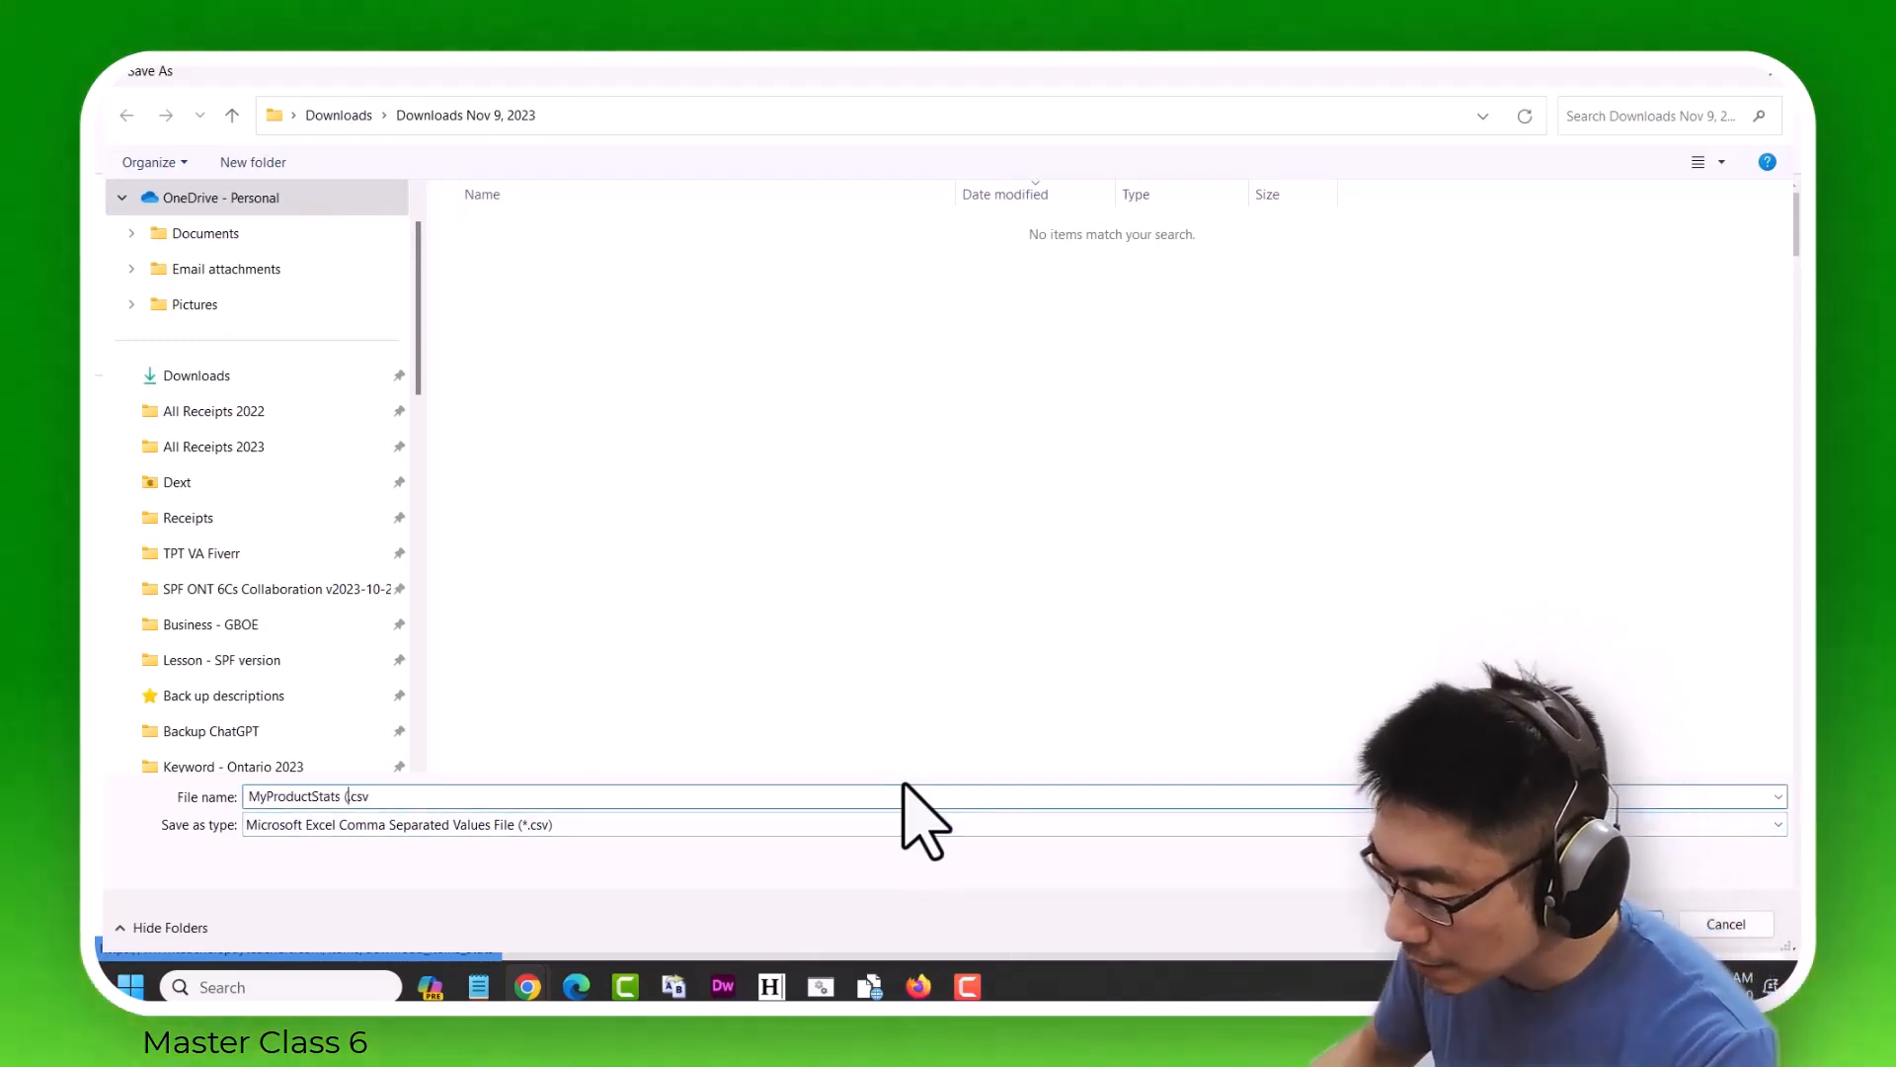
{"action": "key", "text": "BackSpace"}
{"action": "key", "text": "BackSpace"}
{"action": "key", "text": "BackSpace"}
{"action": "key", "text": "BackSpace"}
{"action": "key", "text": "Return"}
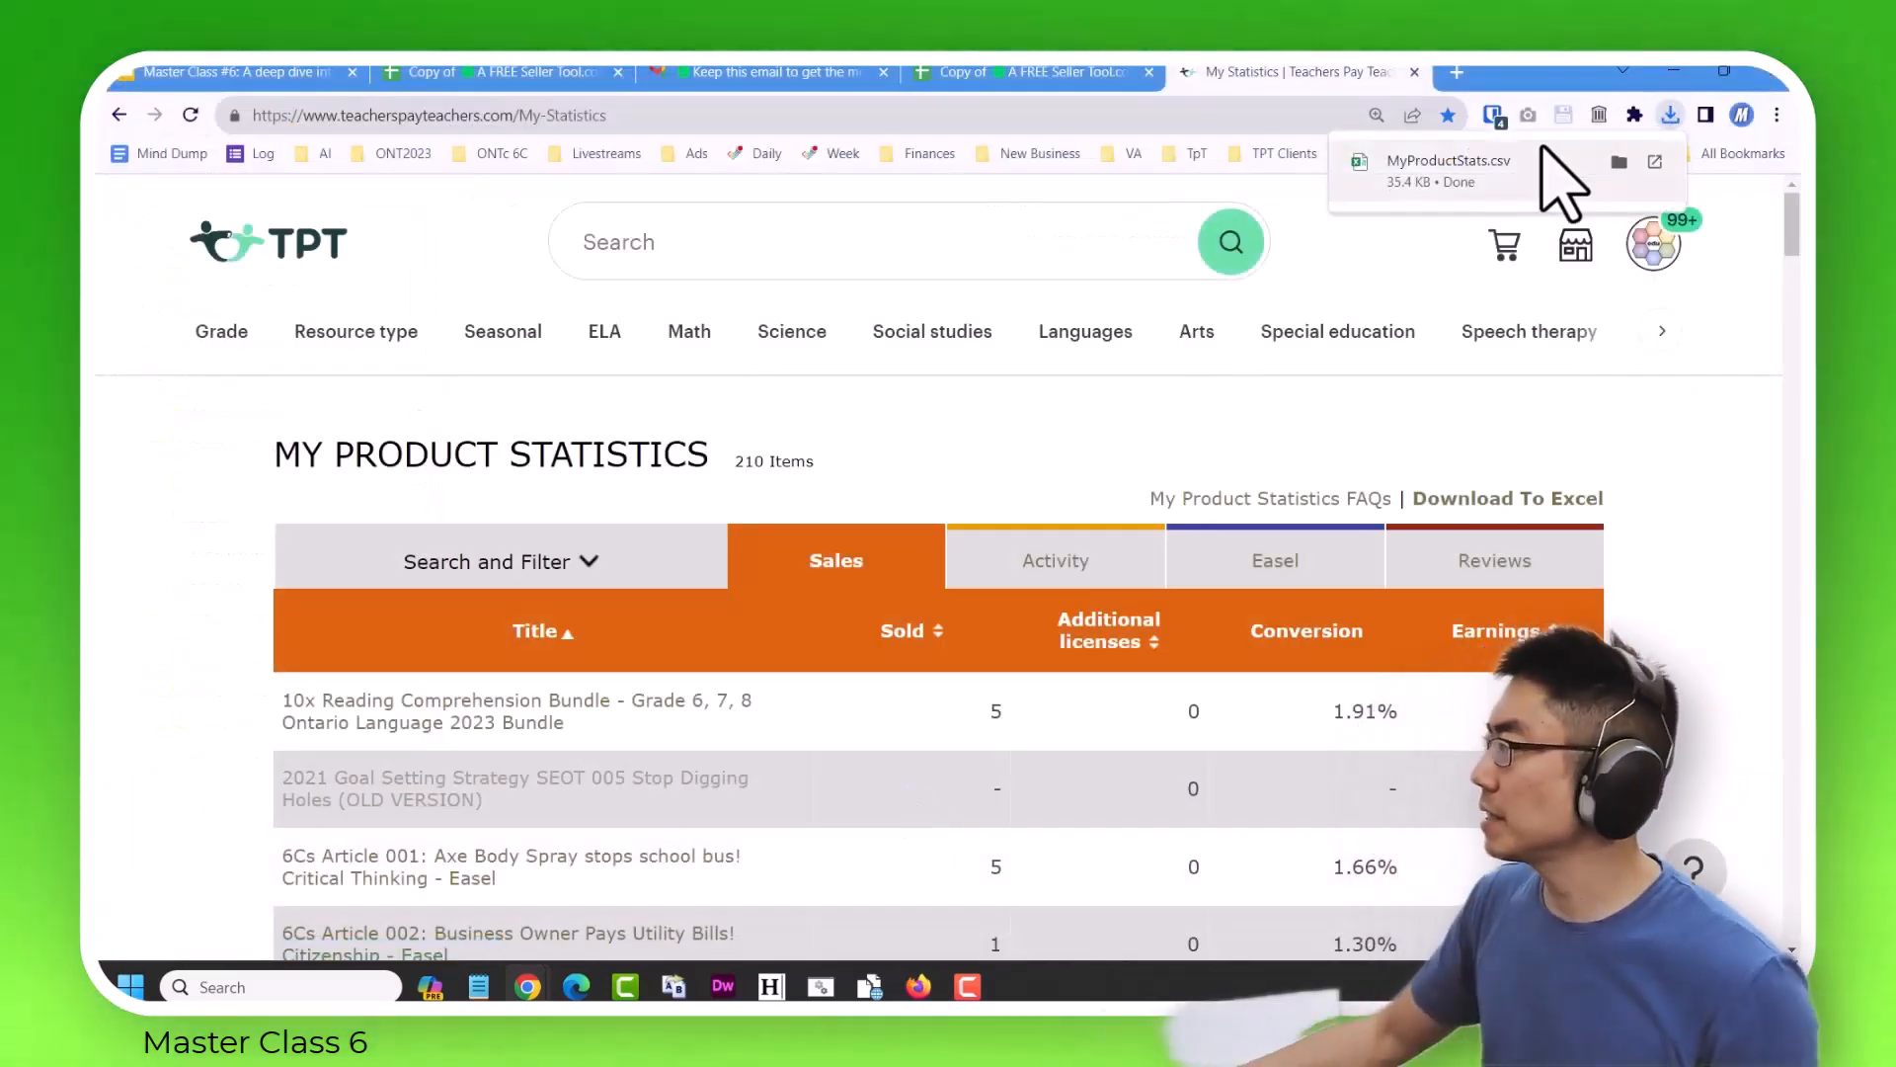
Back in the Seller Tool spreadsheet, select yellow cell B2 and upload MyProductStats.csv for import.
{"action": "left_click", "coordinate": [1052, 72]}
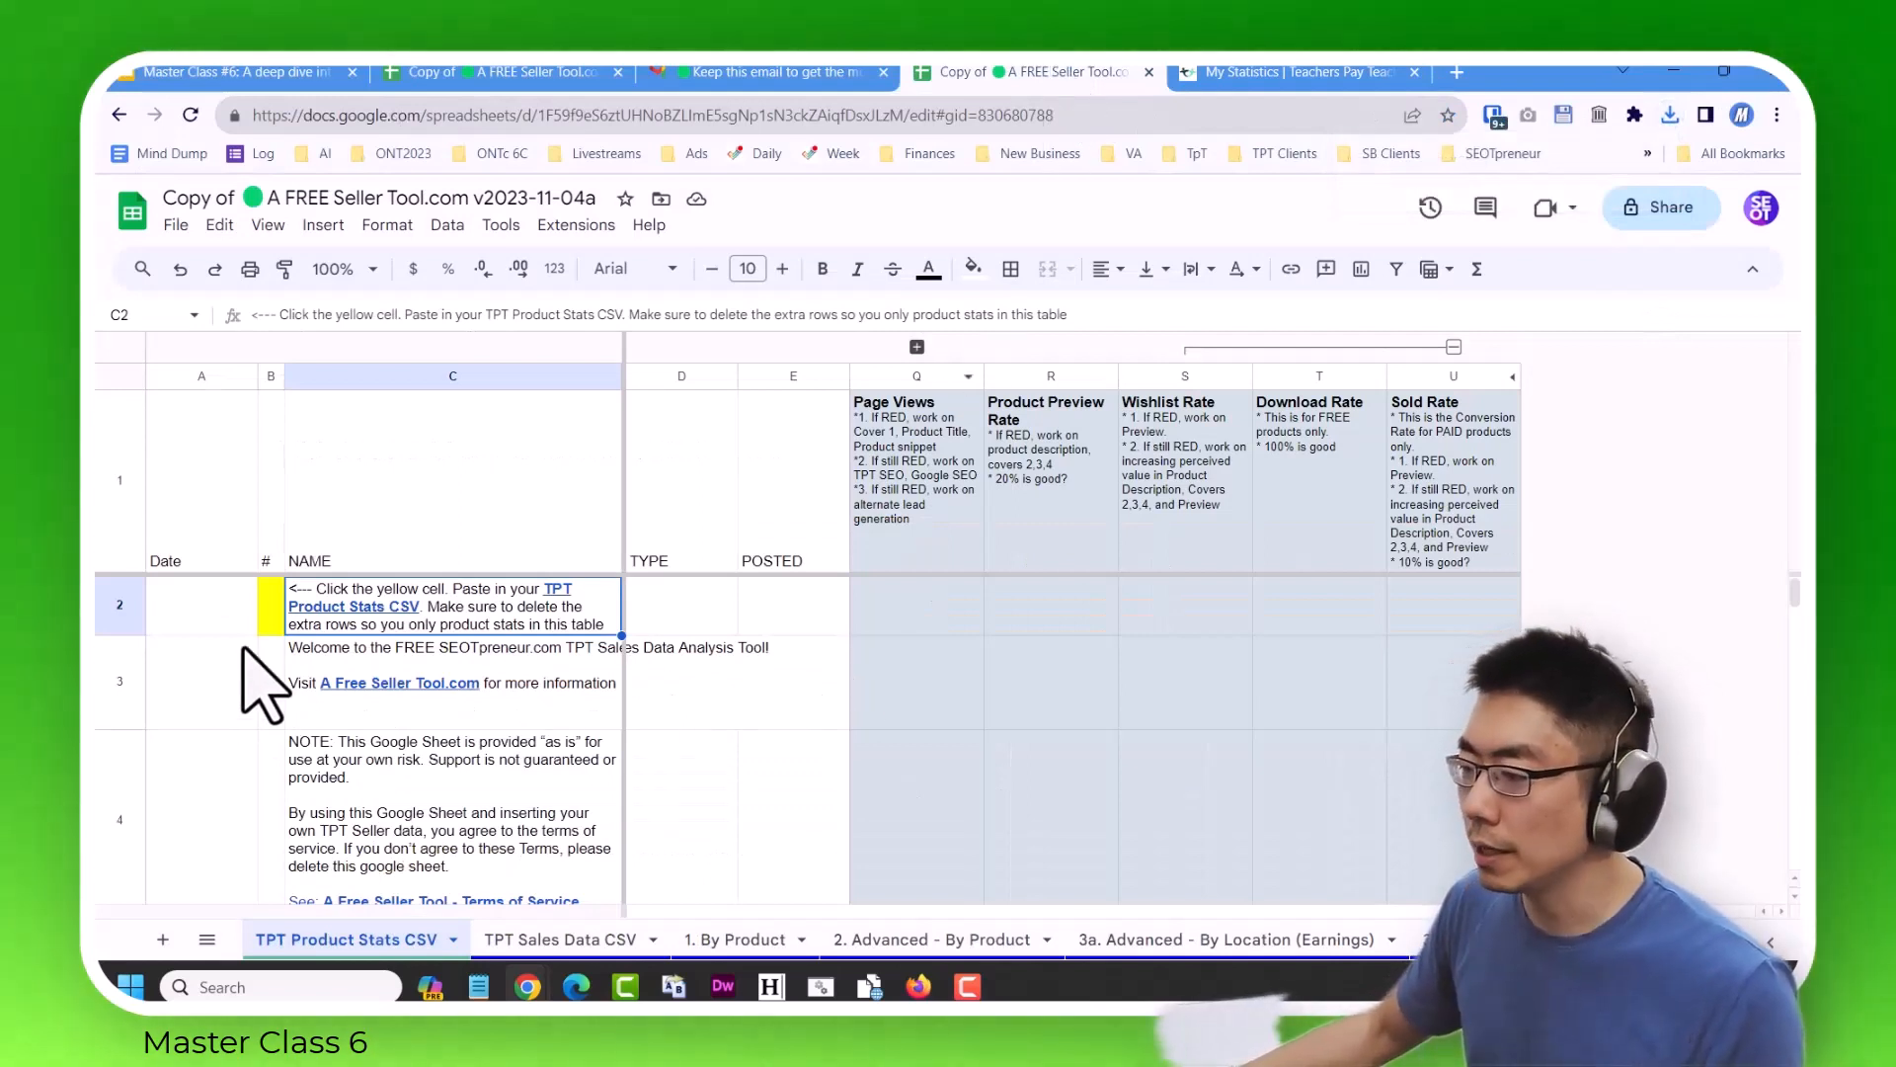
{"action": "left_click", "coordinate": [273, 612]}
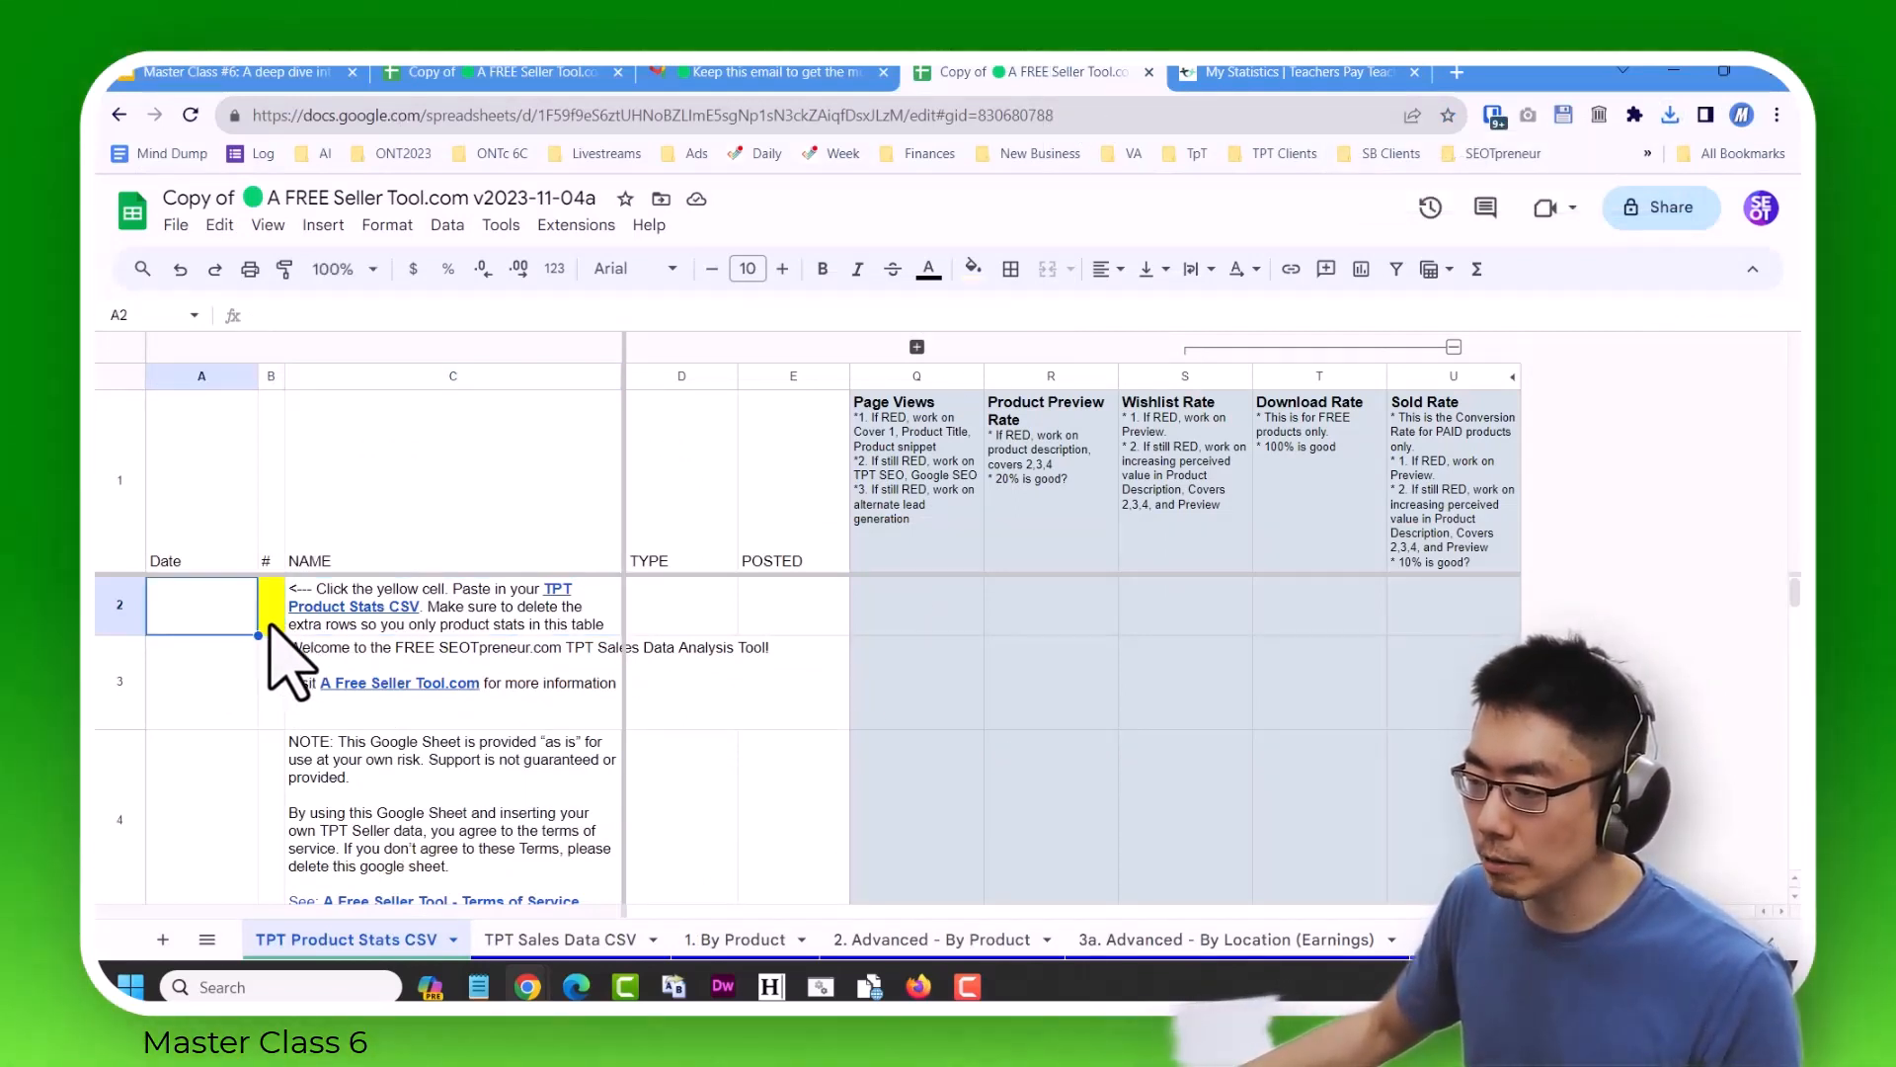
{"action": "left_click", "coordinate": [269, 624]}
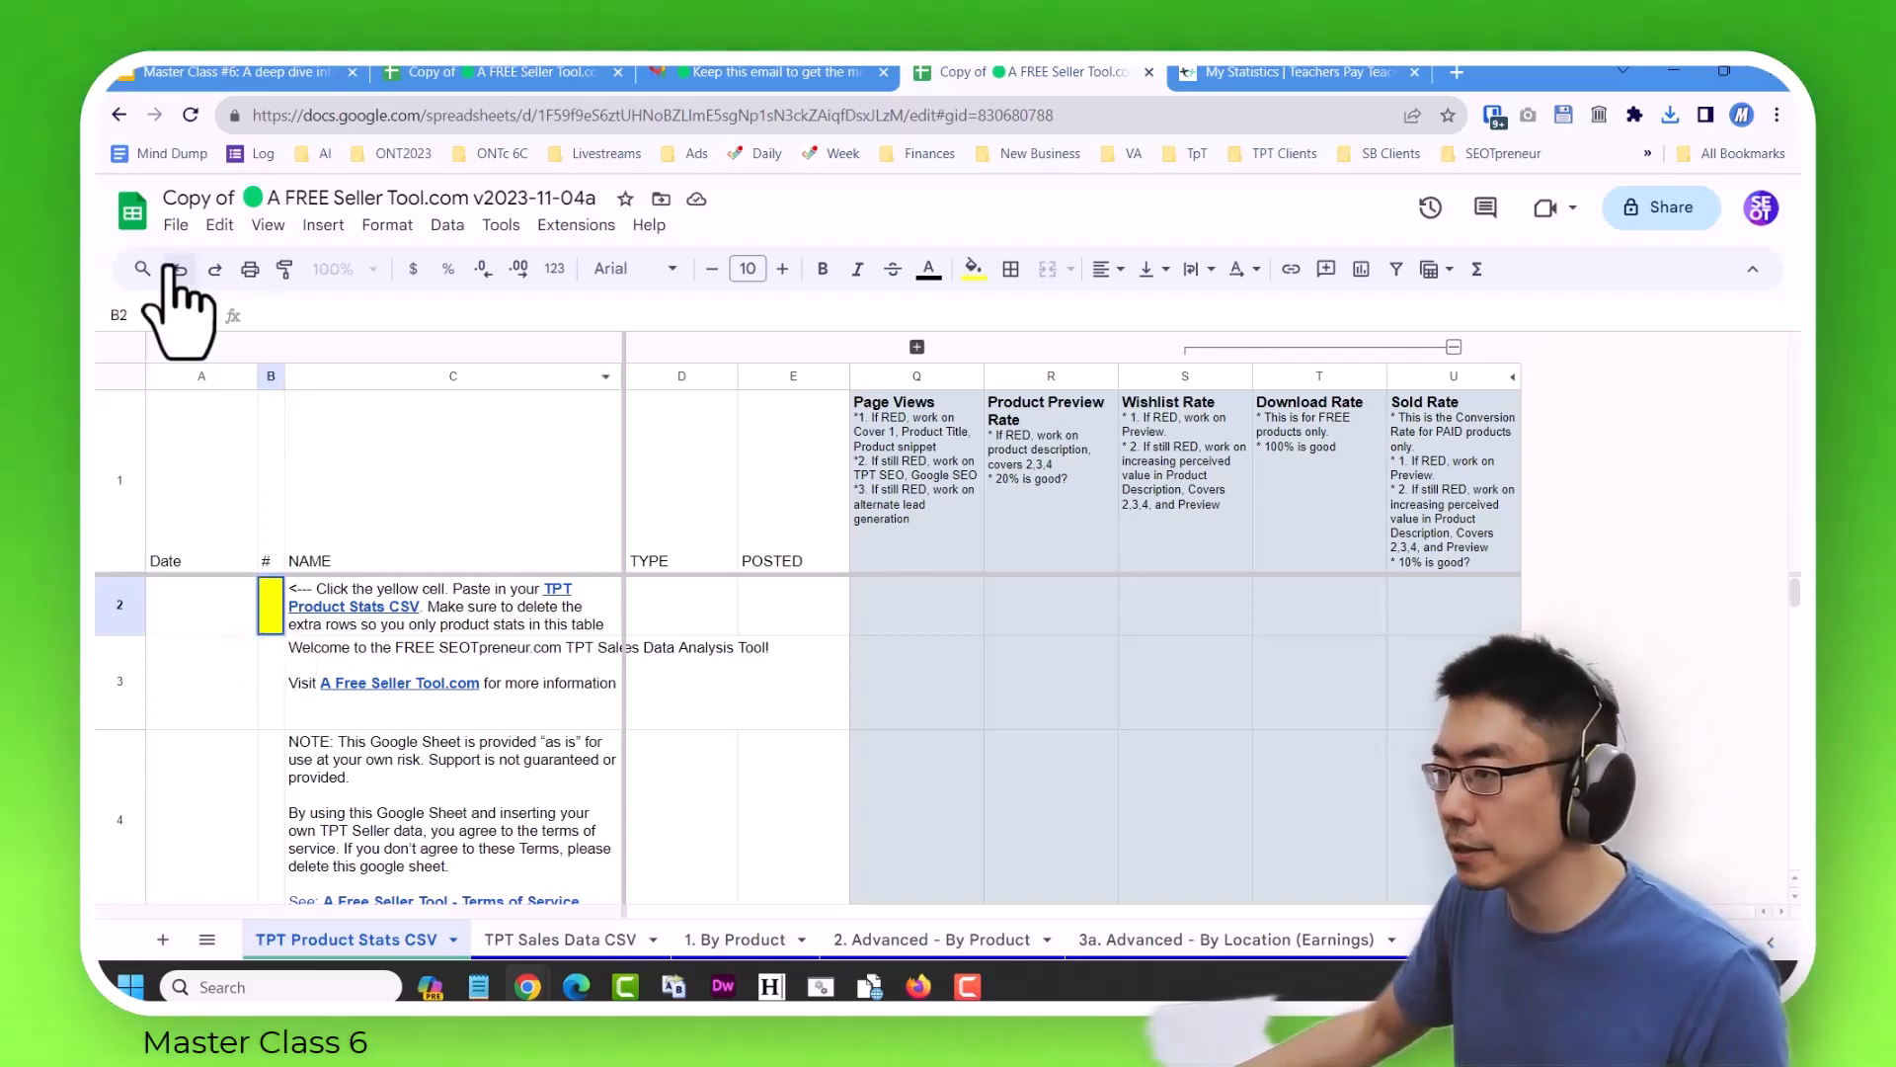
{"action": "left_click", "coordinate": [176, 225]}
{"action": "left_click", "coordinate": [263, 338]}
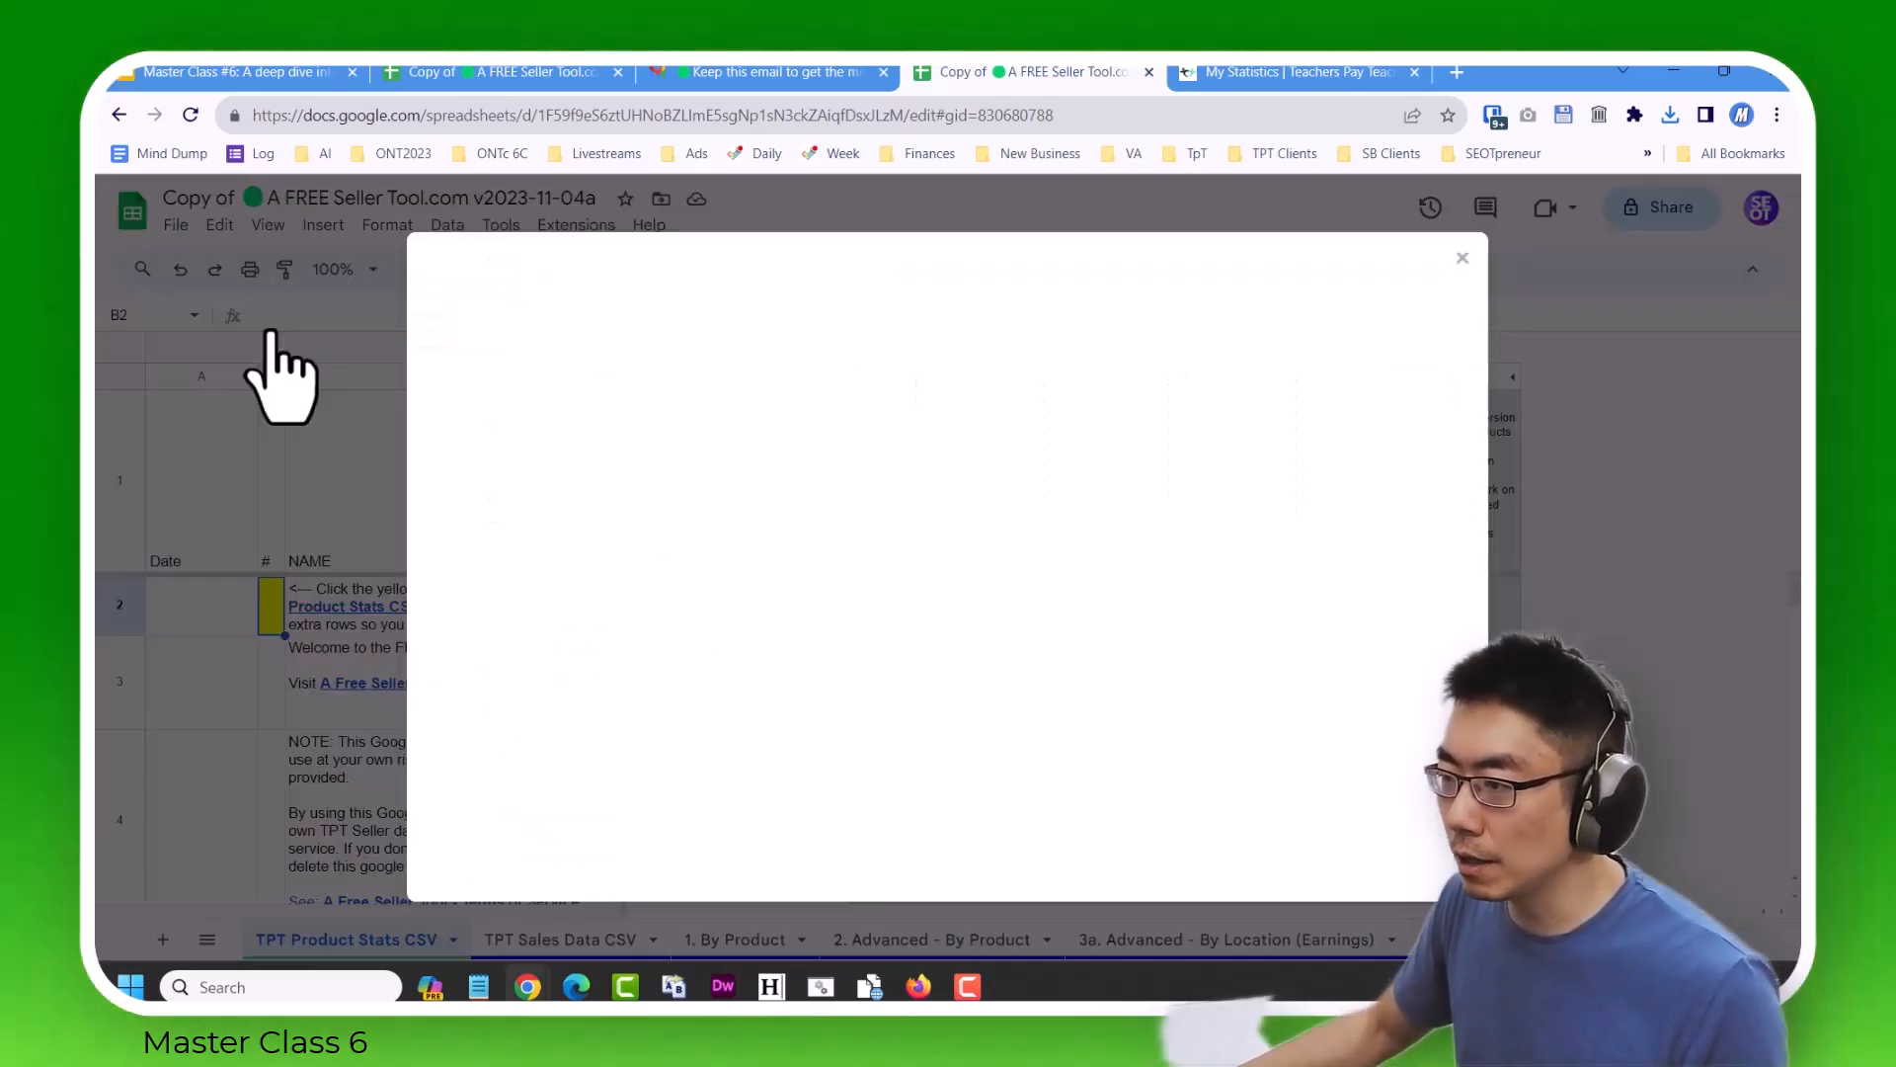
{"action": "left_click", "coordinate": [801, 346]}
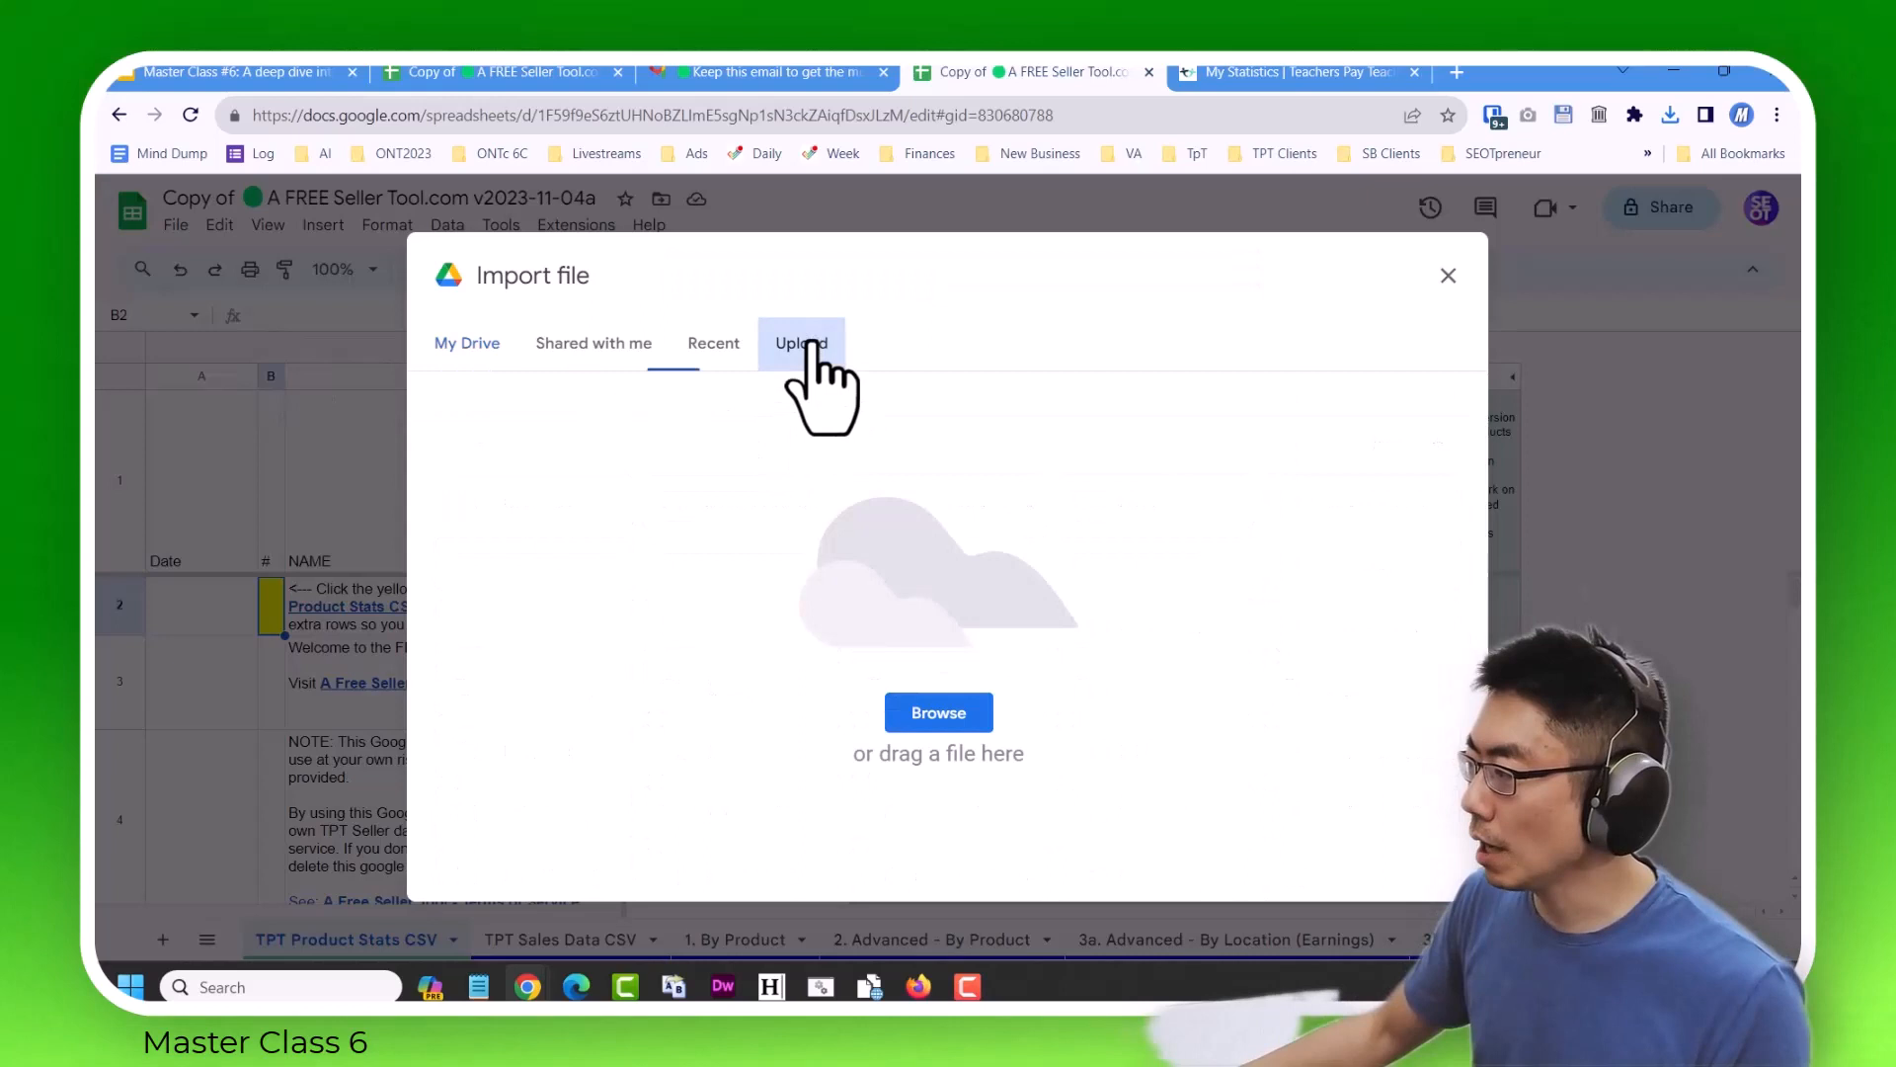
{"action": "left_click", "coordinate": [932, 719]}
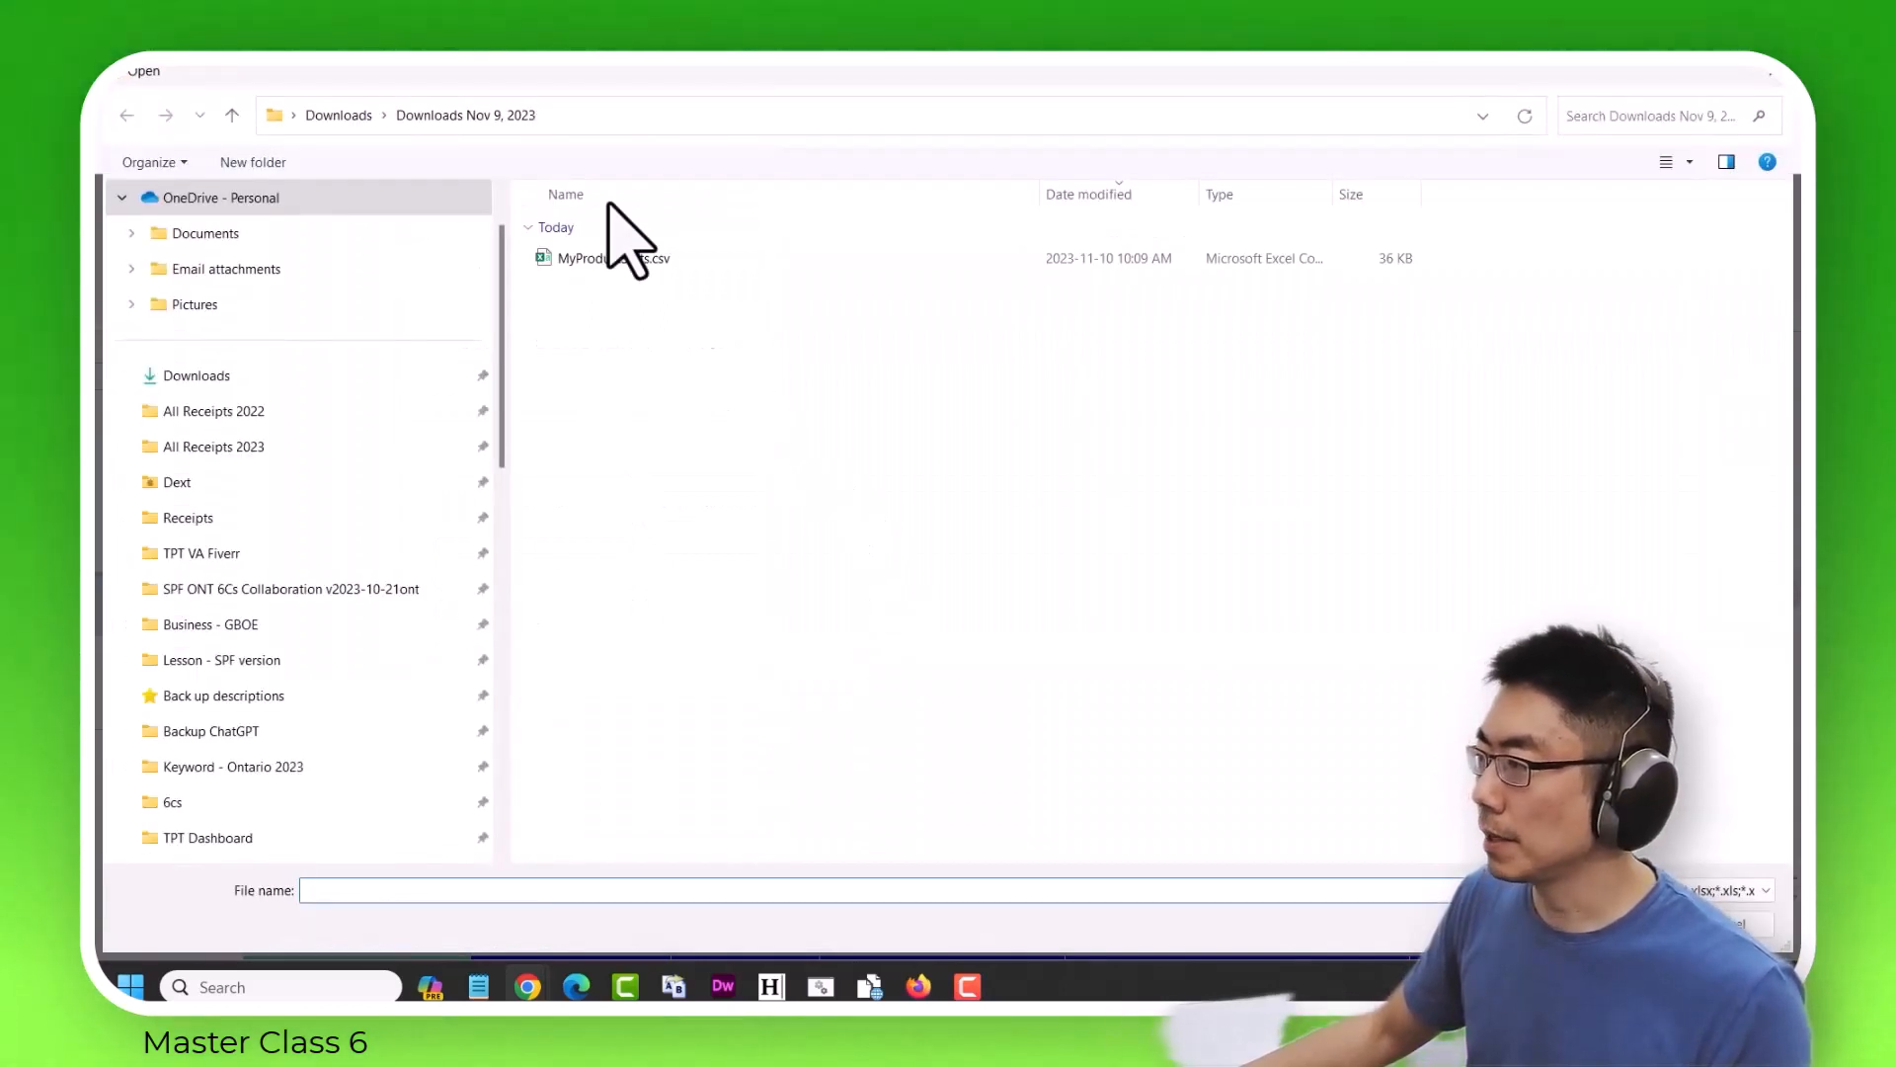
{"action": "left_click", "coordinate": [637, 262]}
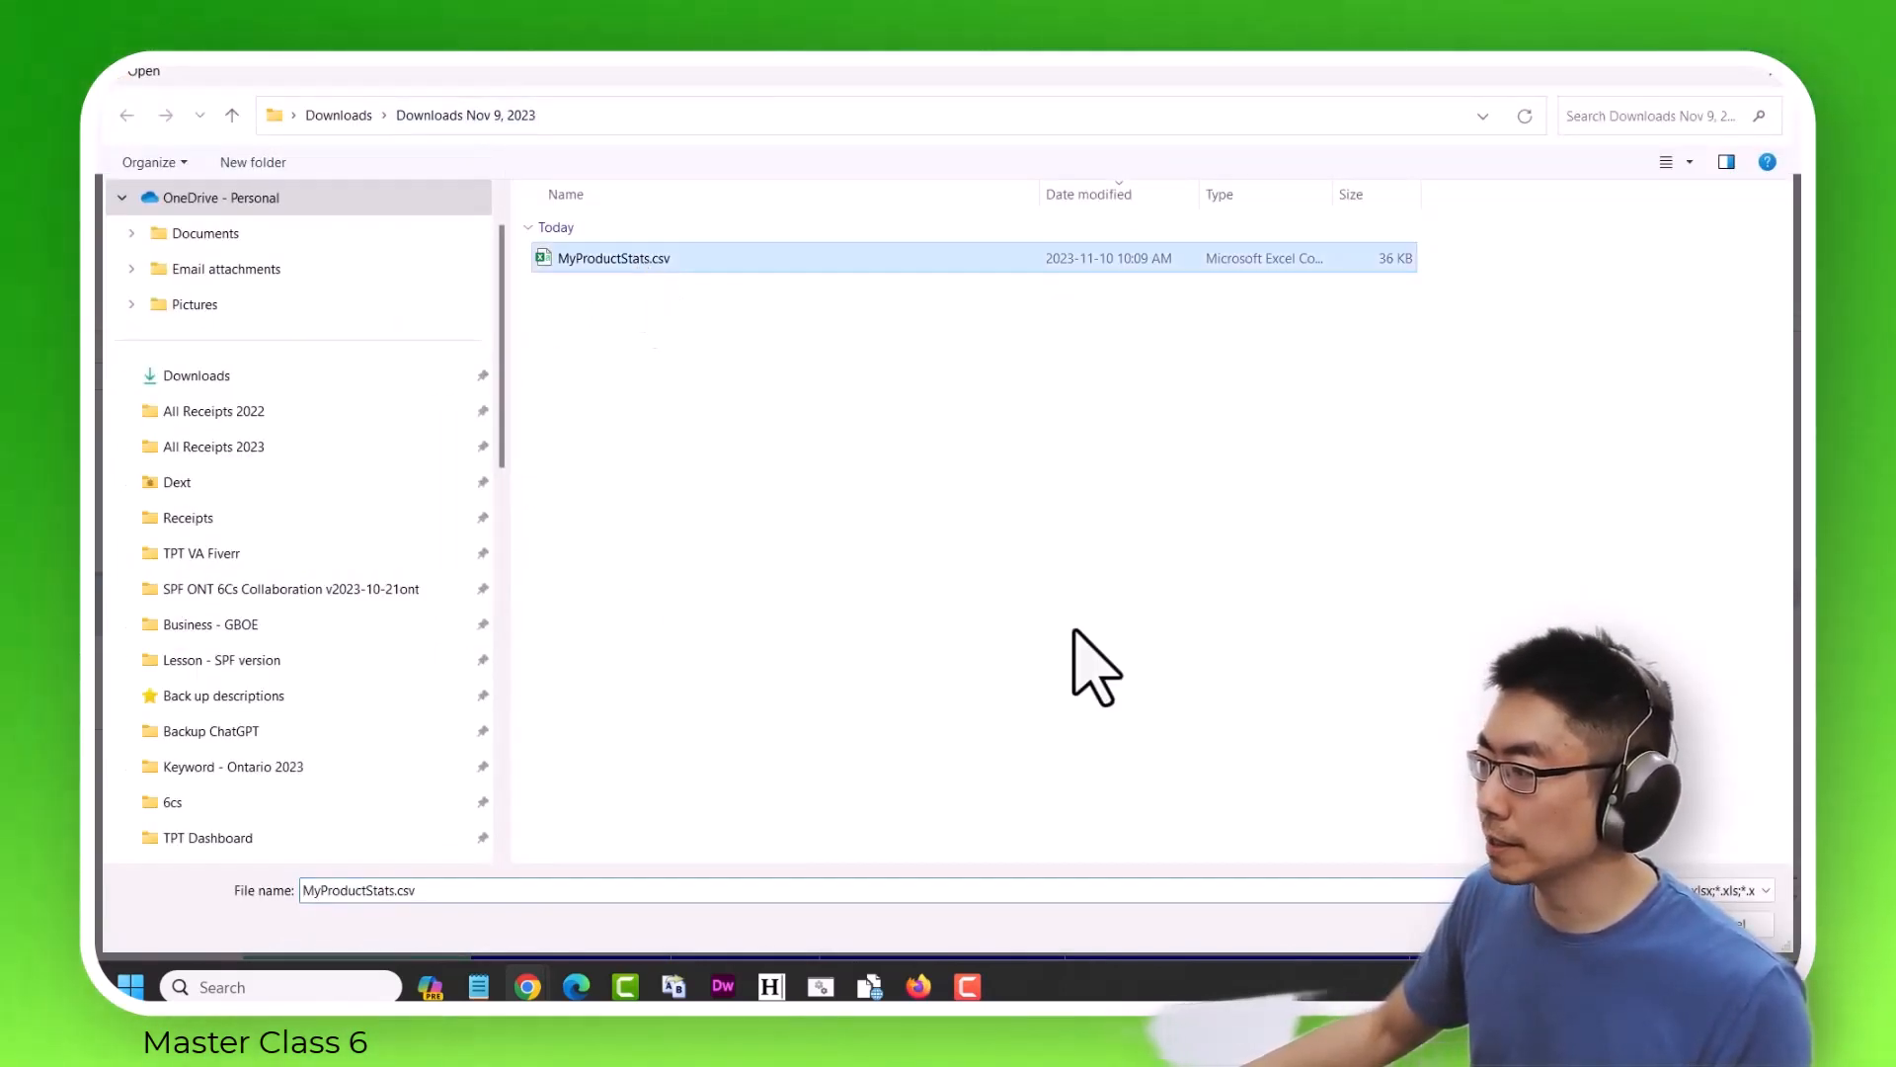
{"action": "left_click", "coordinate": [1608, 925]}
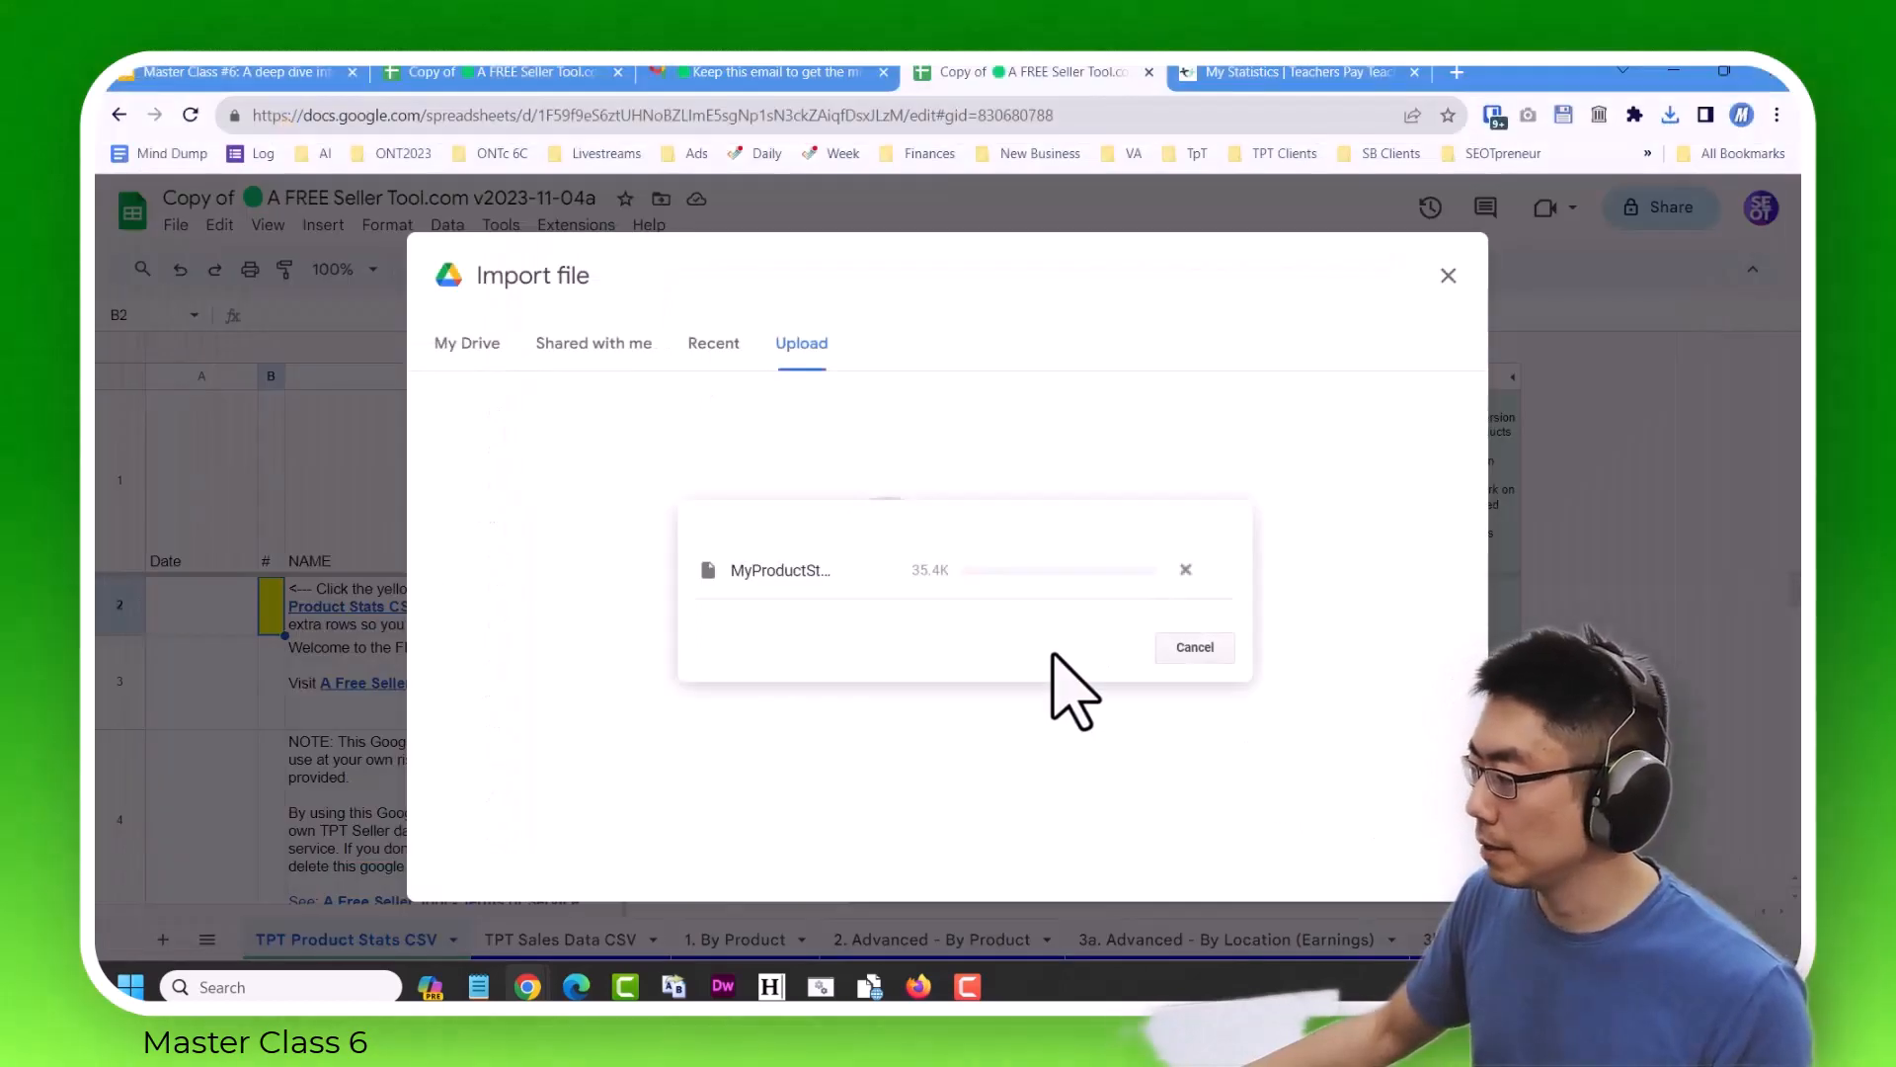
Import the CSV with the location set to Replace data at selected cell and the separator detected automatically.
{"action": "left_click", "coordinate": [812, 585]}
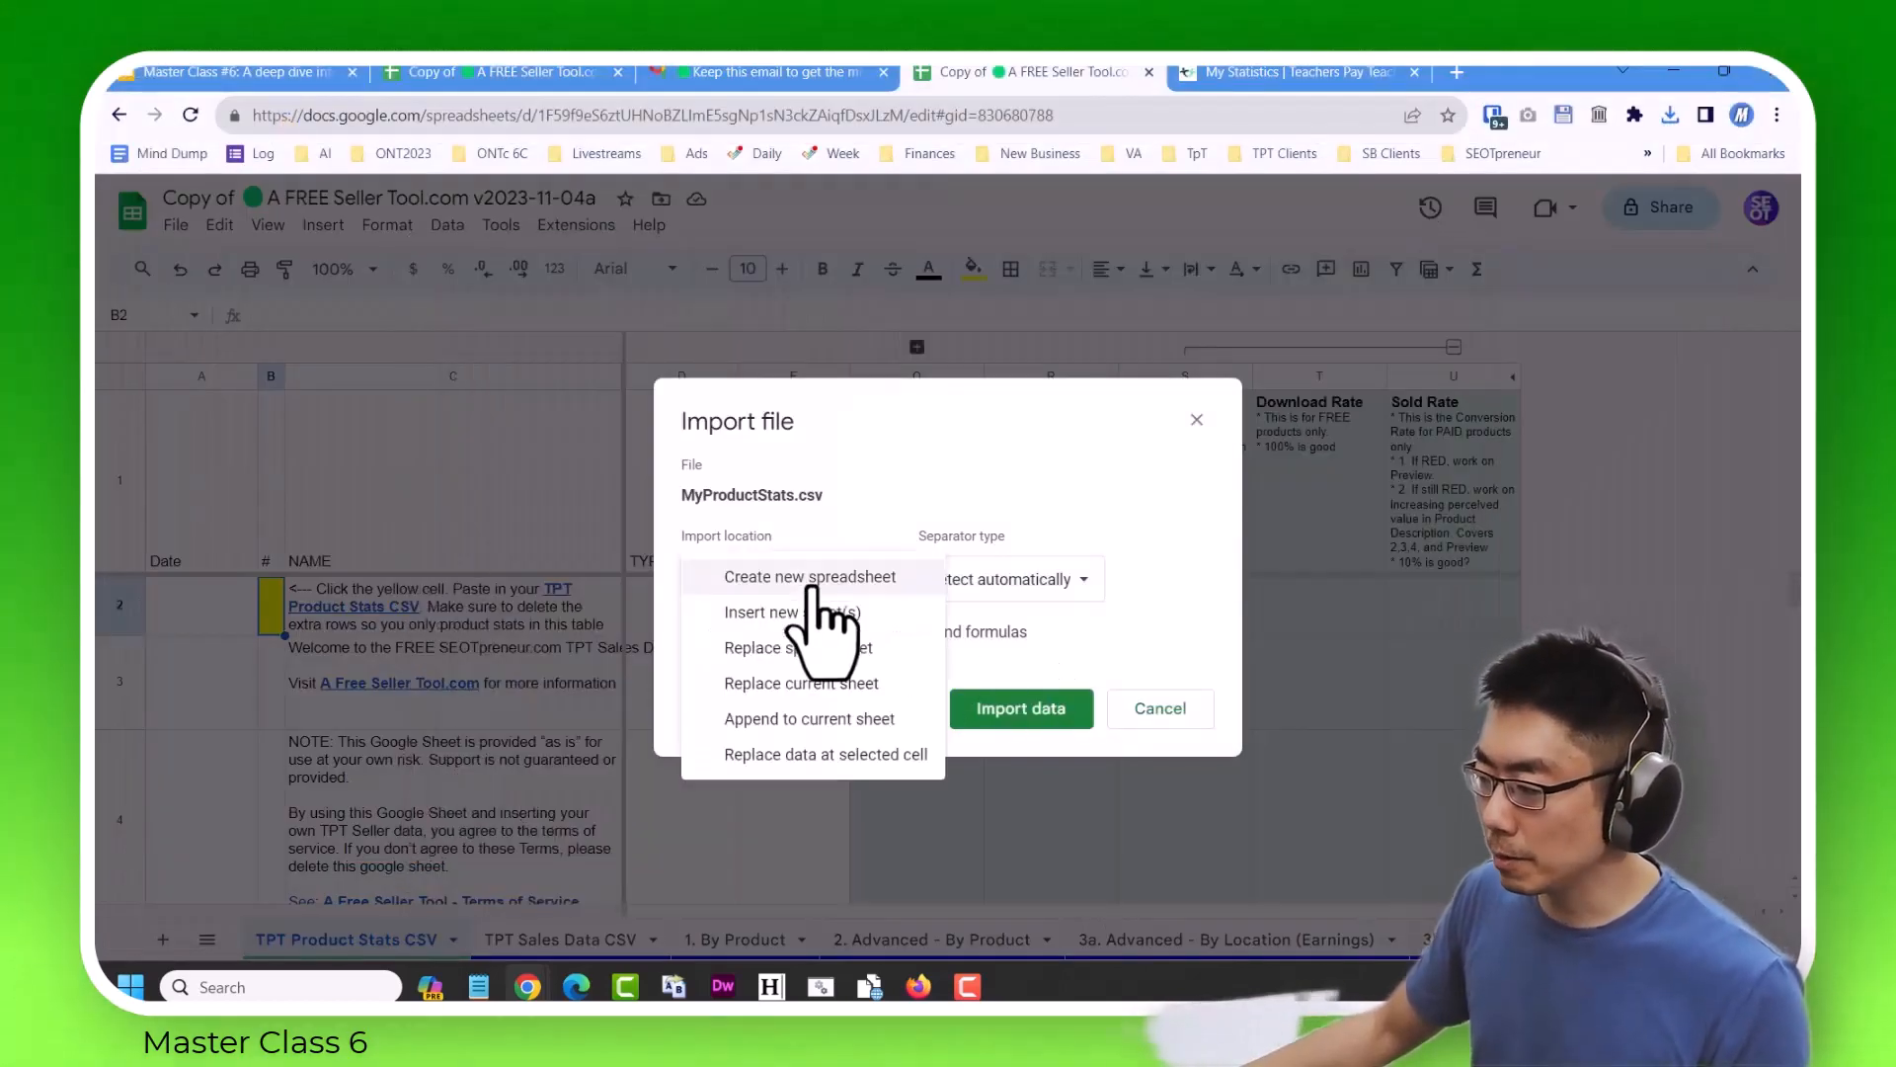
{"action": "left_click", "coordinate": [853, 754]}
{"action": "left_click", "coordinate": [1027, 709]}
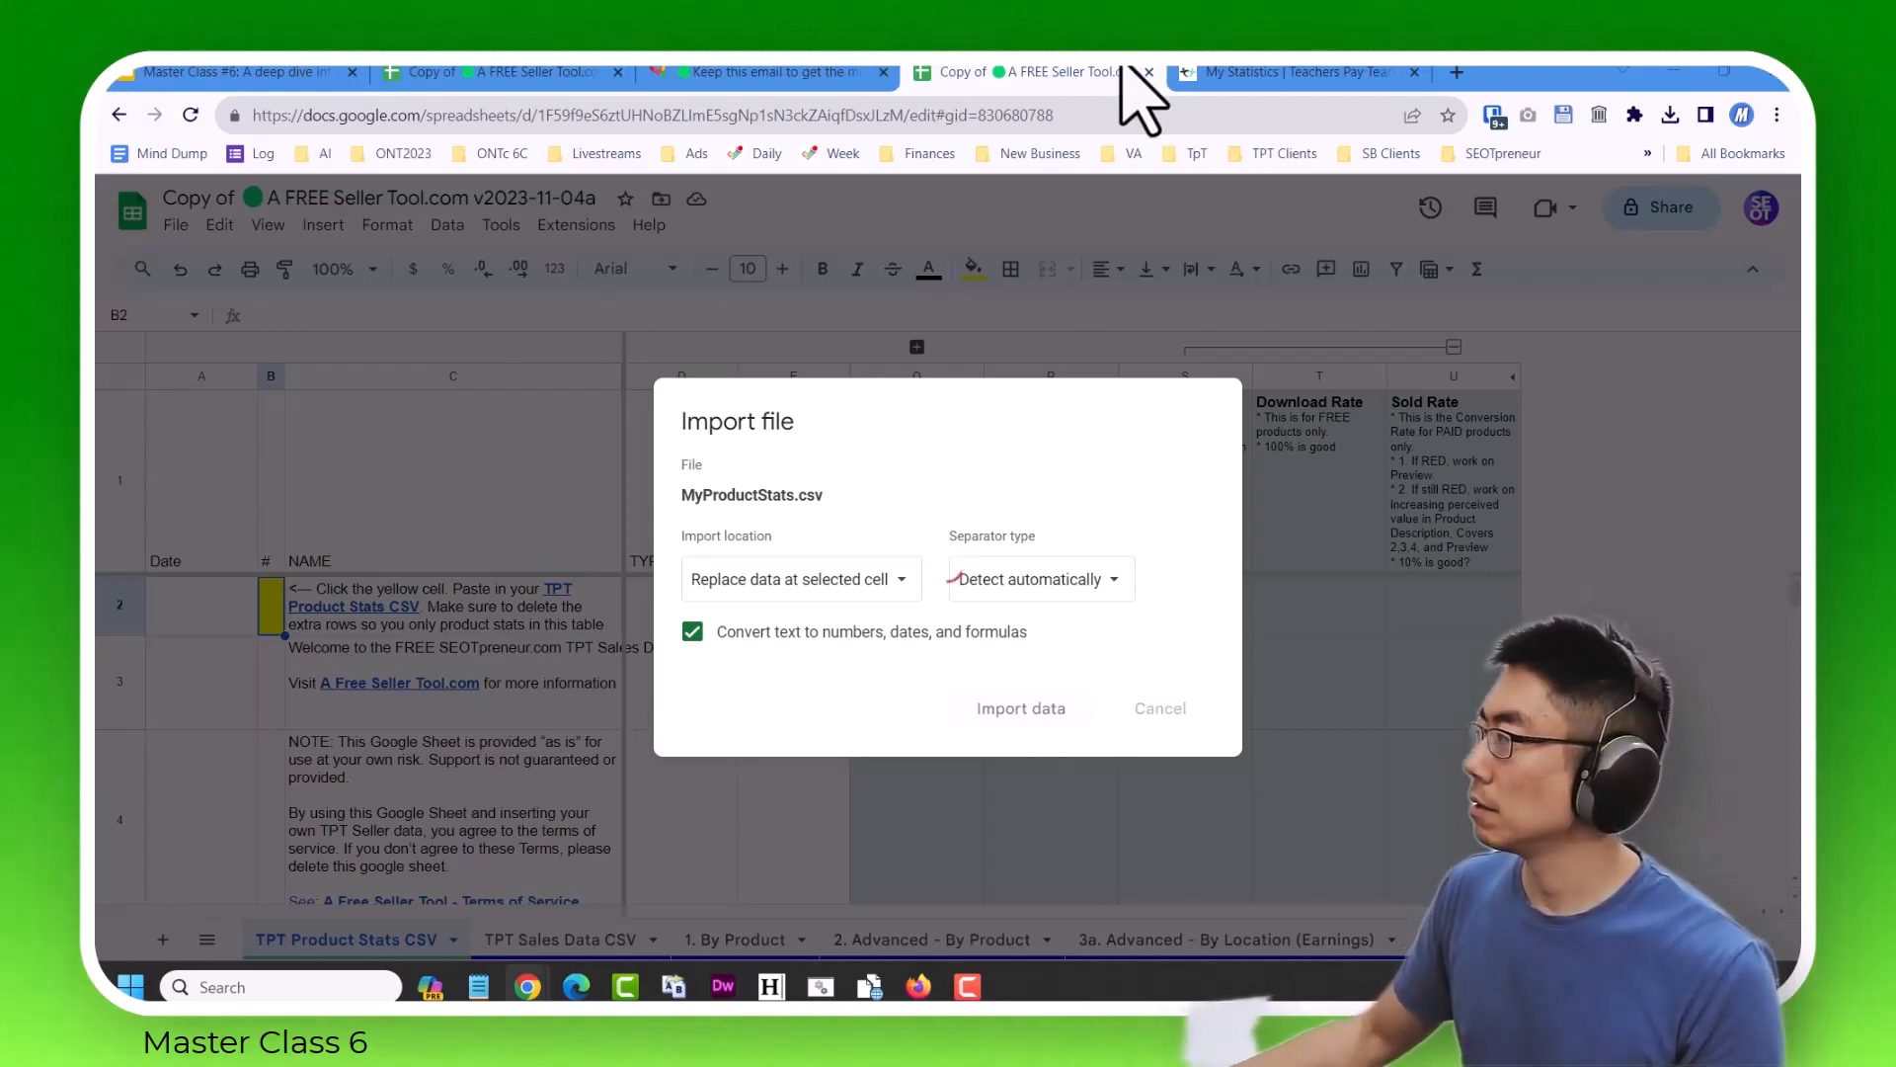
{"action": "left_click", "coordinate": [1300, 71]}
{"action": "left_click", "coordinate": [996, 71]}
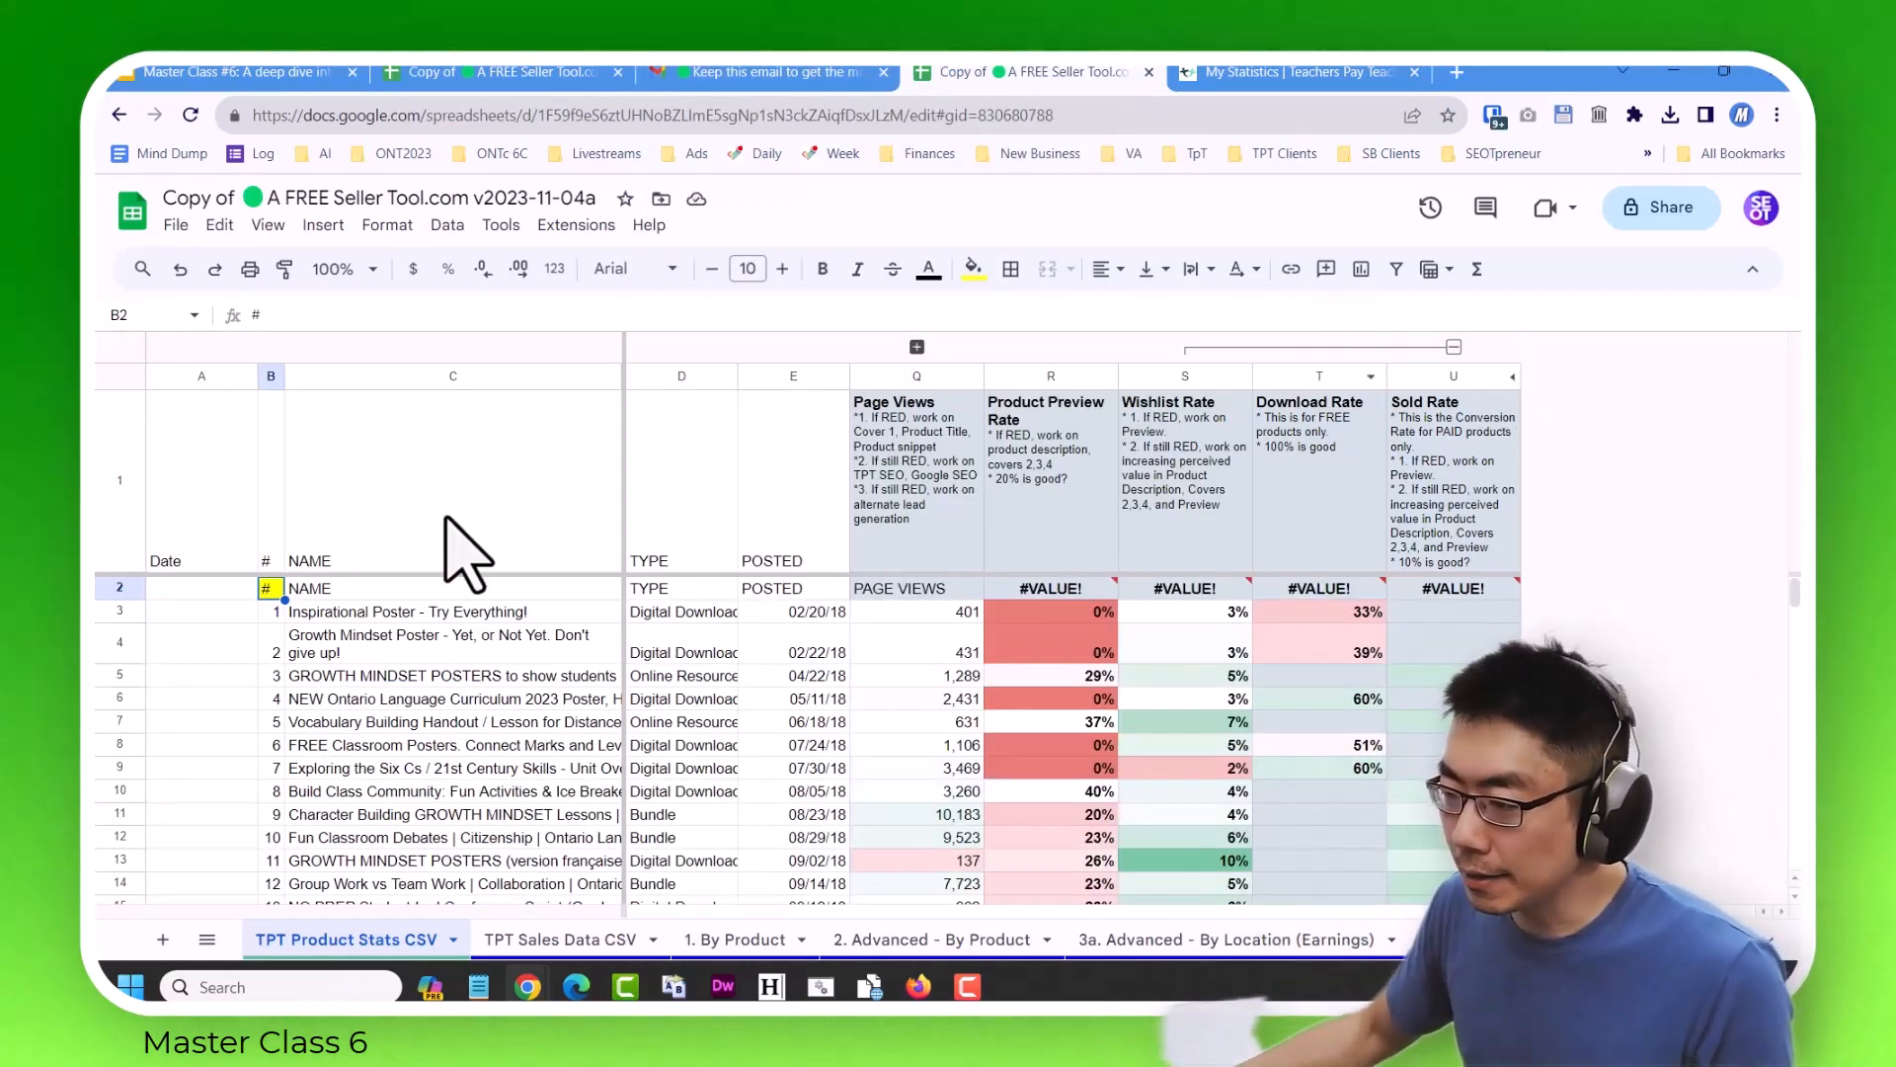
Delete row 2, the duplicate header row imported with the product stats.
{"action": "key", "text": "Right"}
{"action": "key", "text": "Right"}
{"action": "key", "text": "Right"}
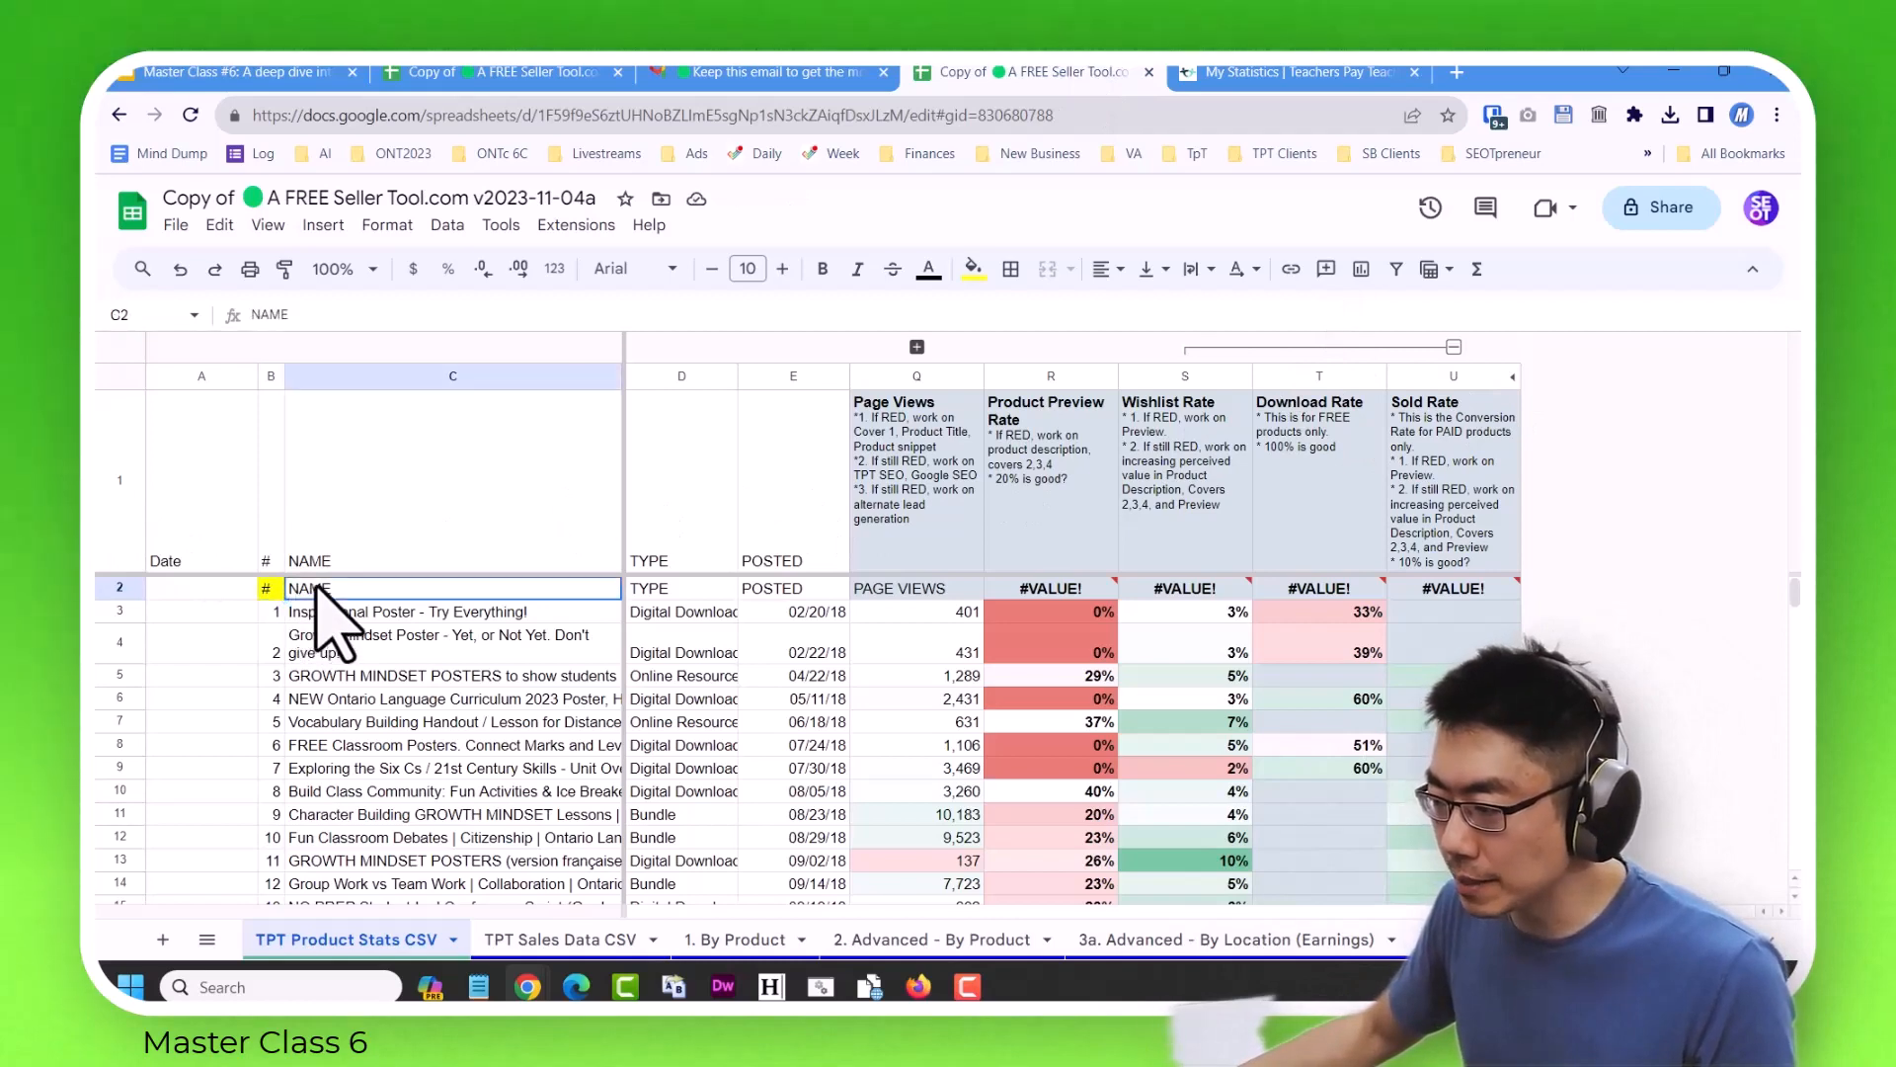
{"action": "left_click", "coordinate": [120, 587]}
{"action": "right_click", "coordinate": [119, 588]}
{"action": "left_click", "coordinate": [192, 629]}
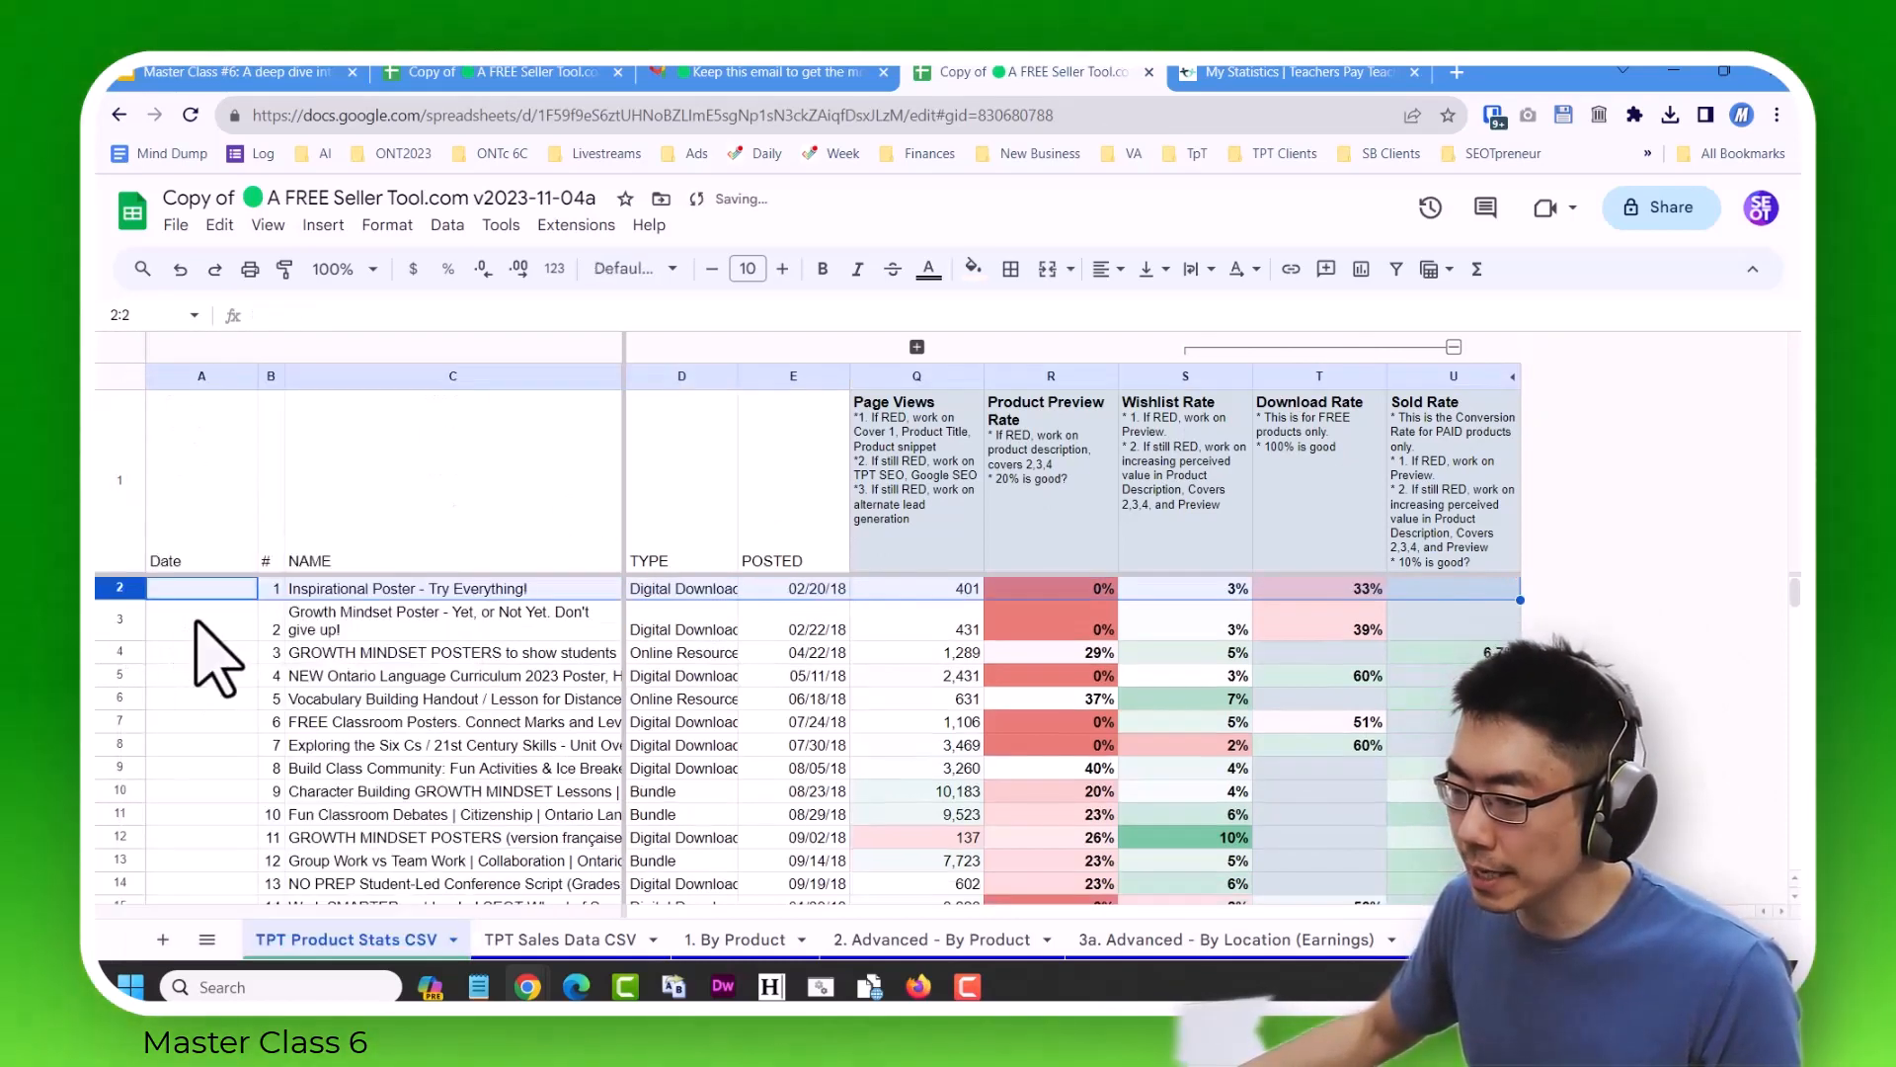
Apply the PAID Resources filter view to the product stats and look through the filtered products.
{"action": "scroll", "coordinate": [775, 682], "scroll_direction": "down", "scroll_amount": 20}
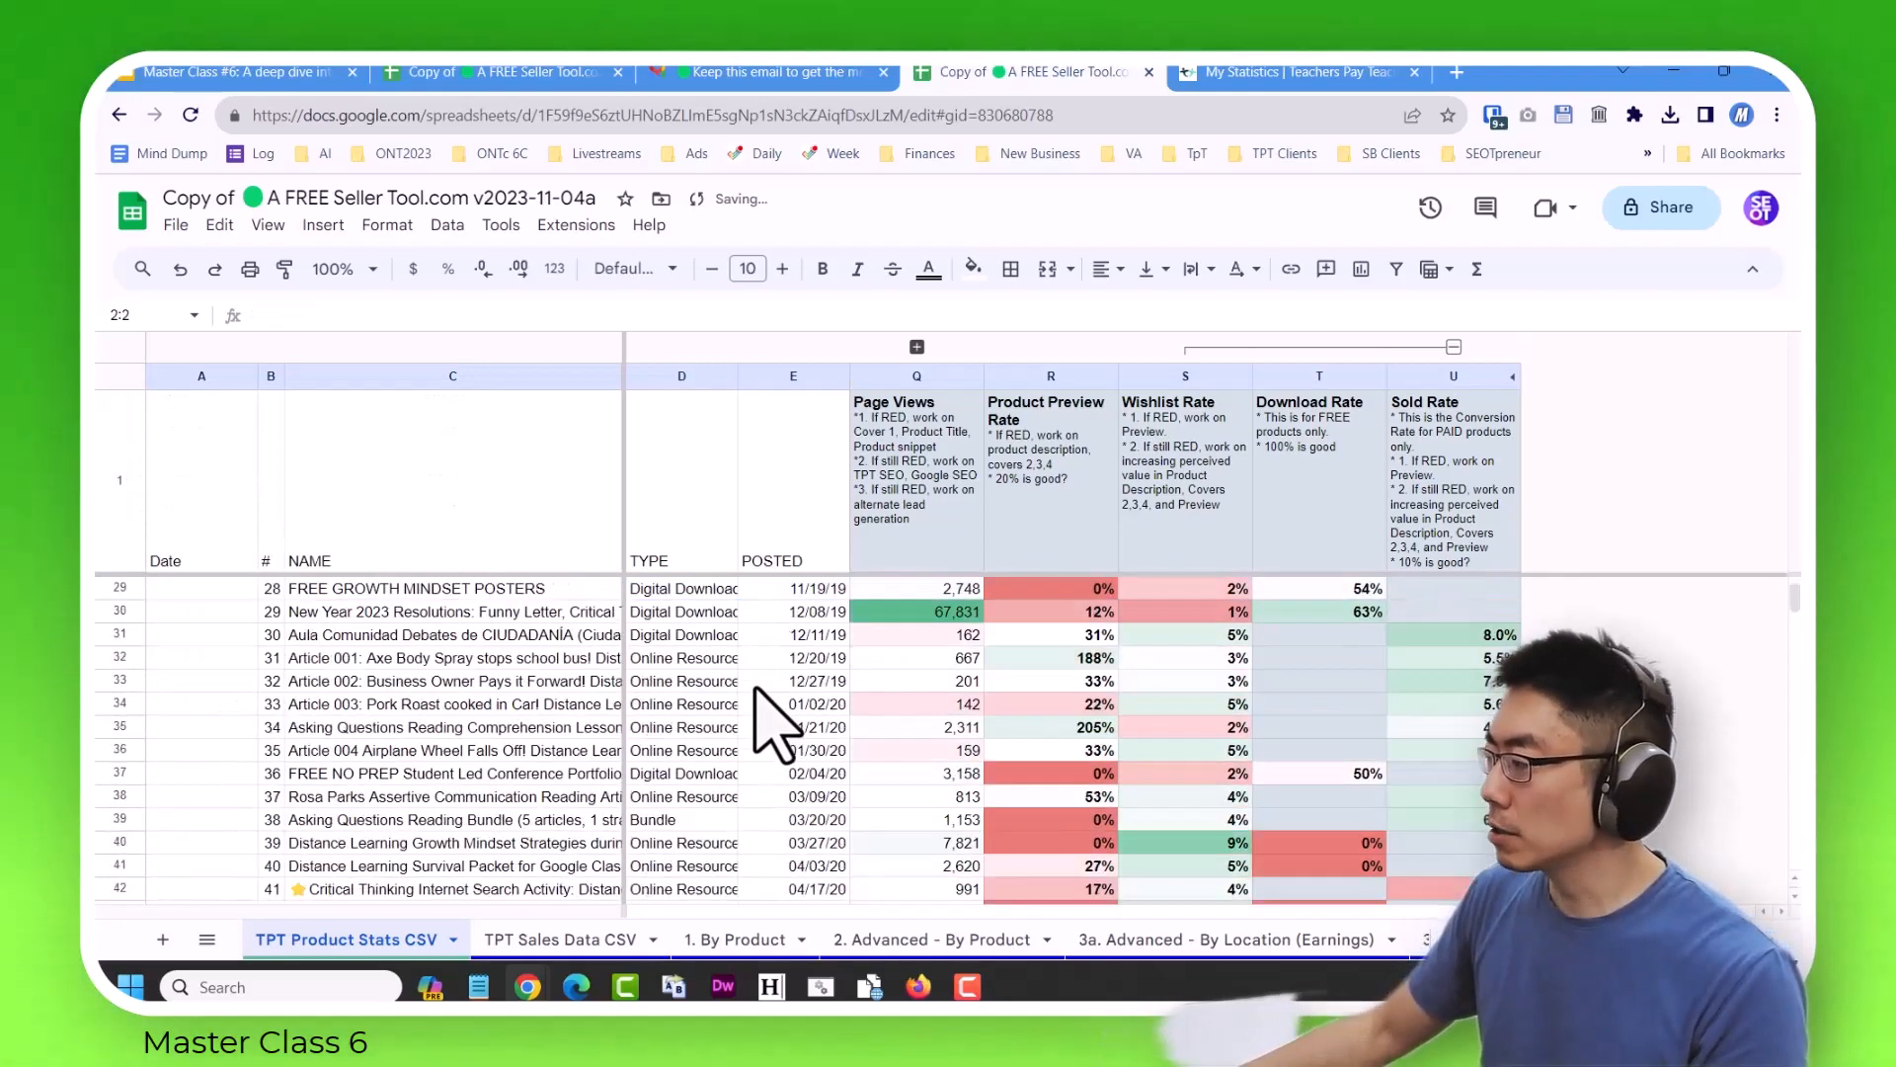
{"action": "scroll", "coordinate": [750, 840], "scroll_direction": "up", "scroll_amount": 20}
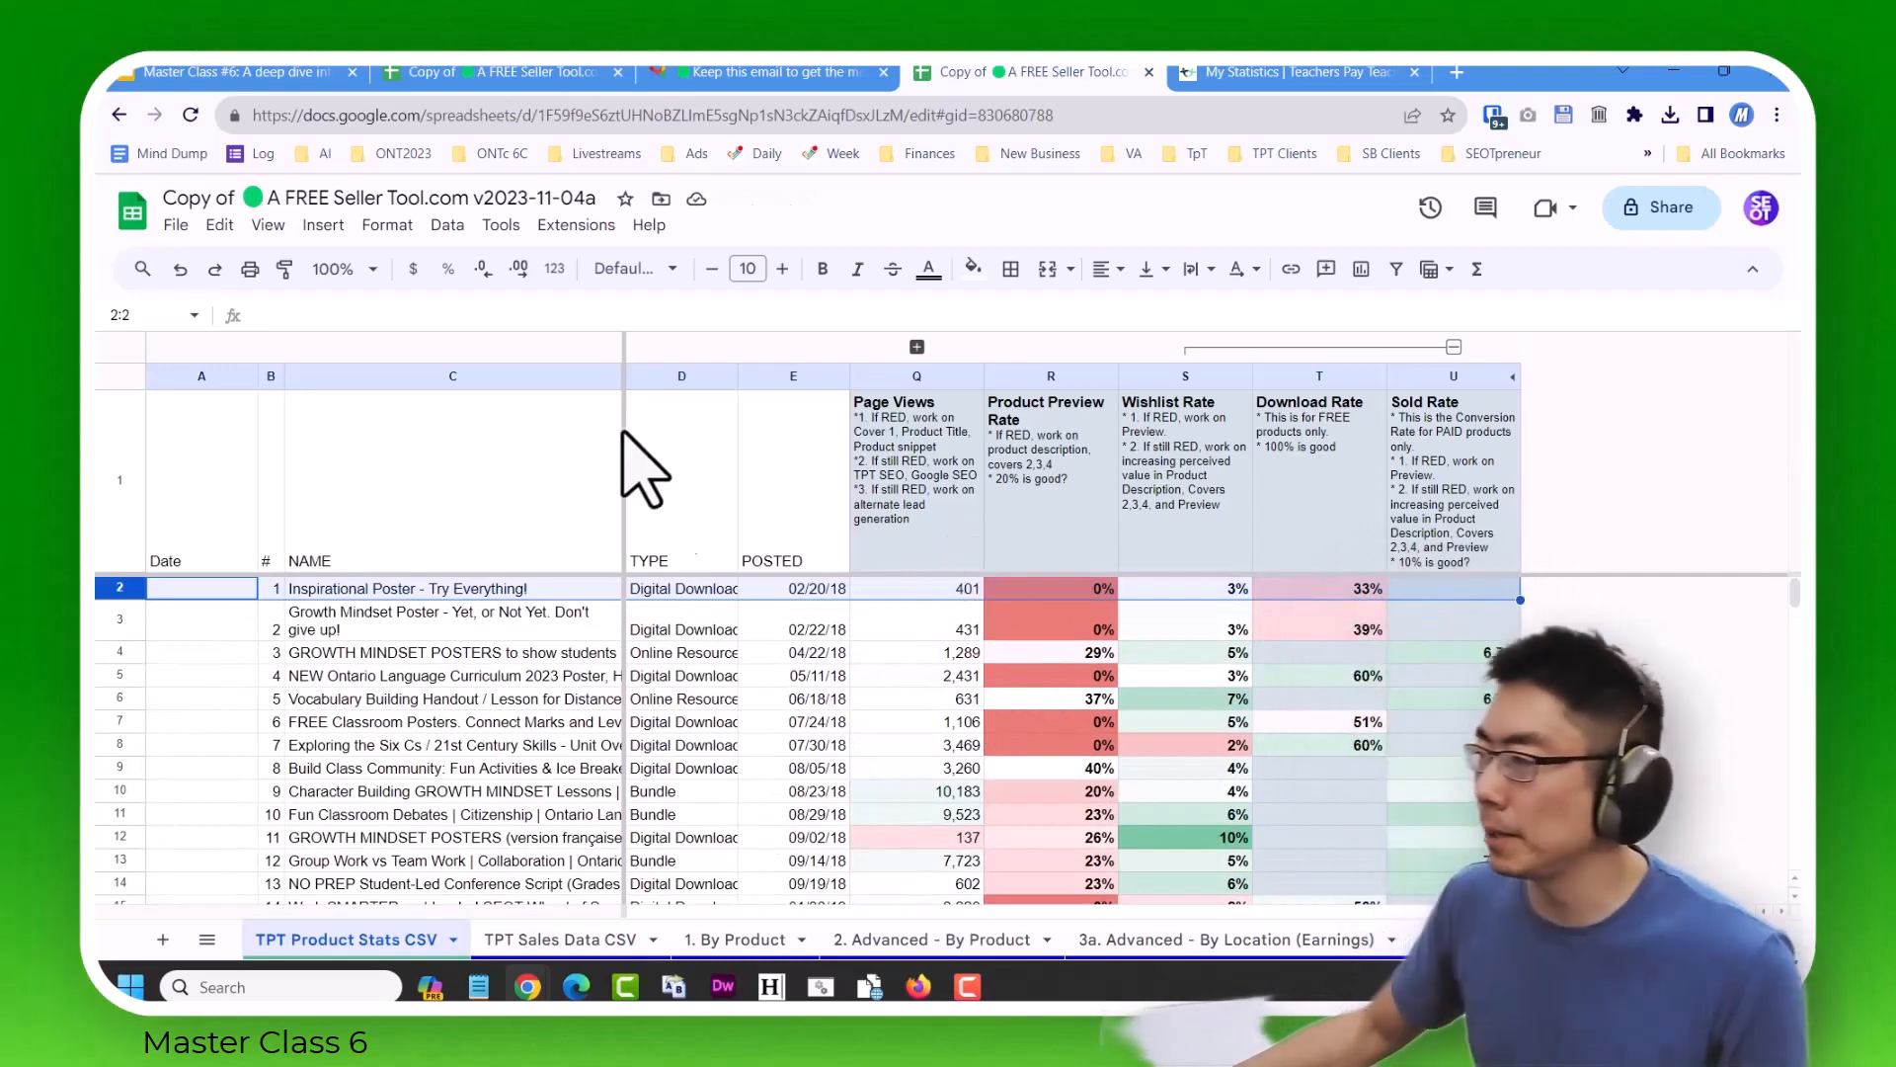
{"action": "left_click", "coordinate": [440, 224]}
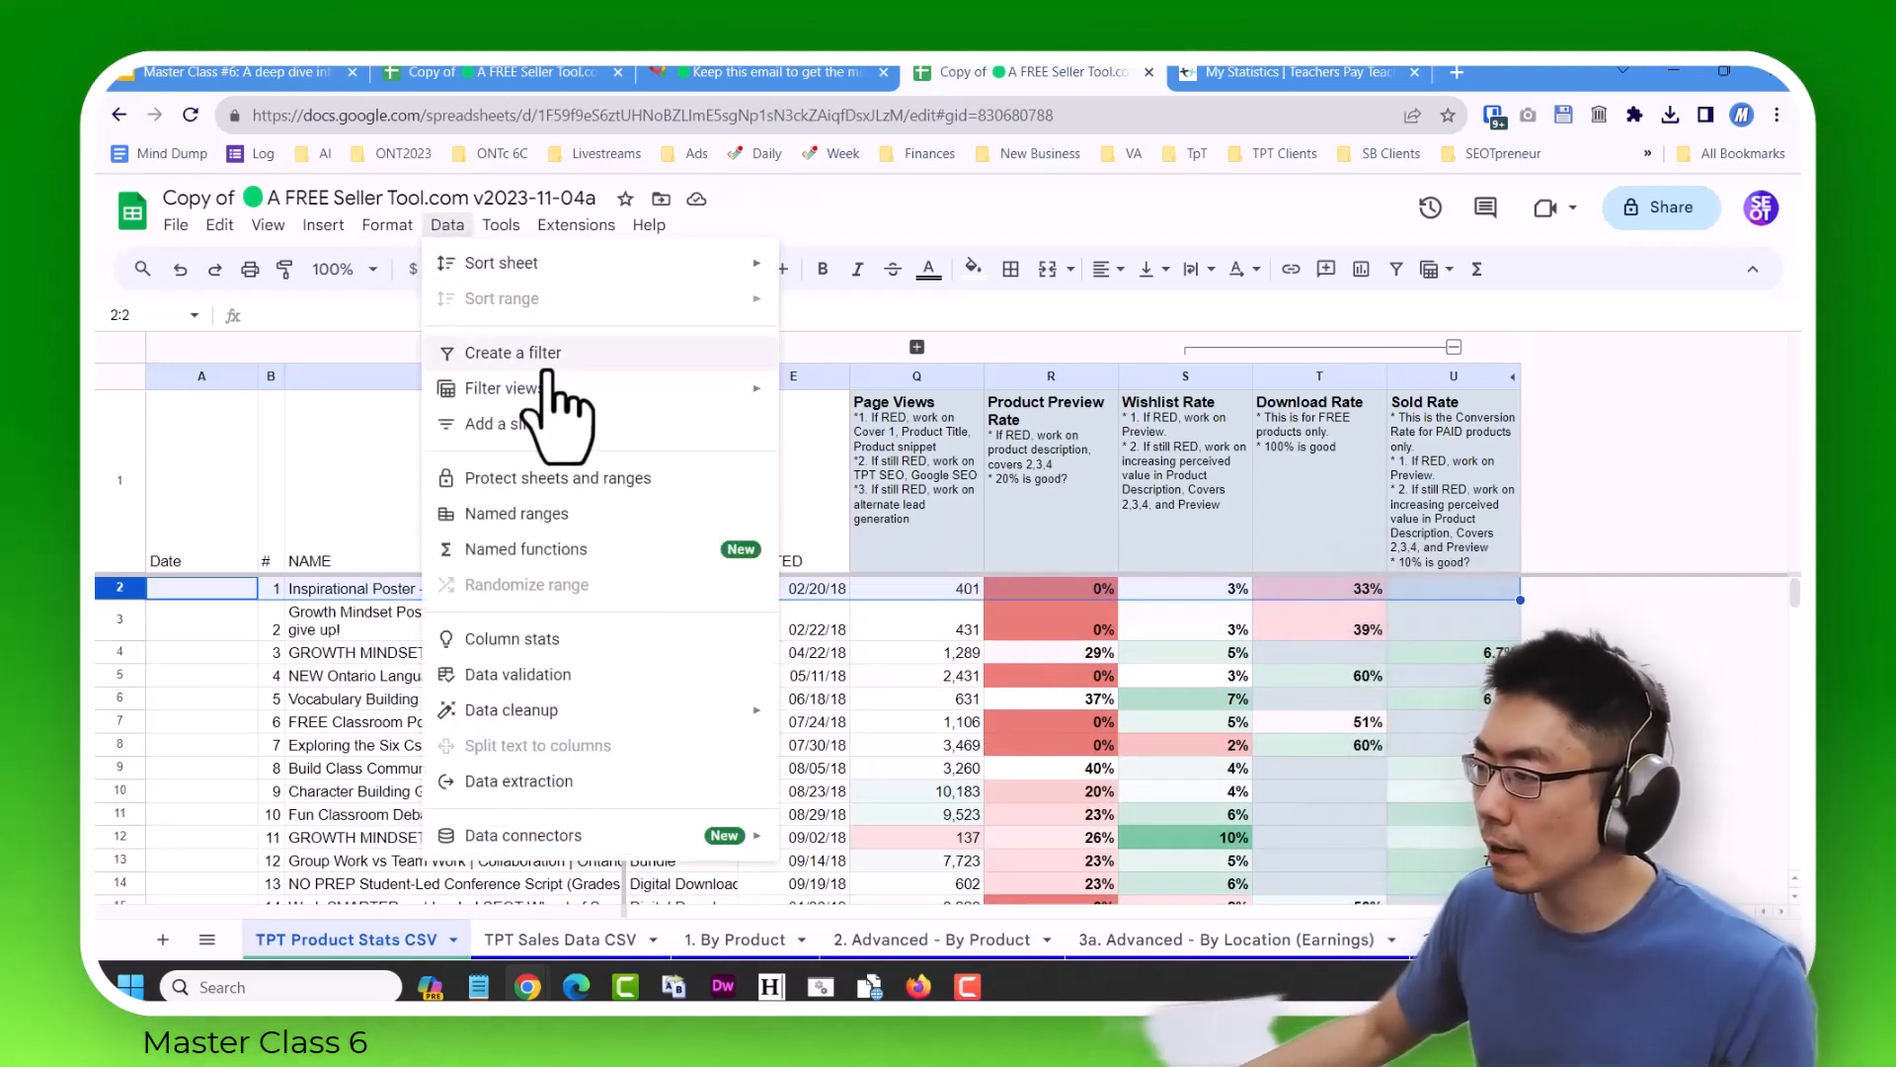
{"action": "mouse_move", "coordinate": [551, 390]}
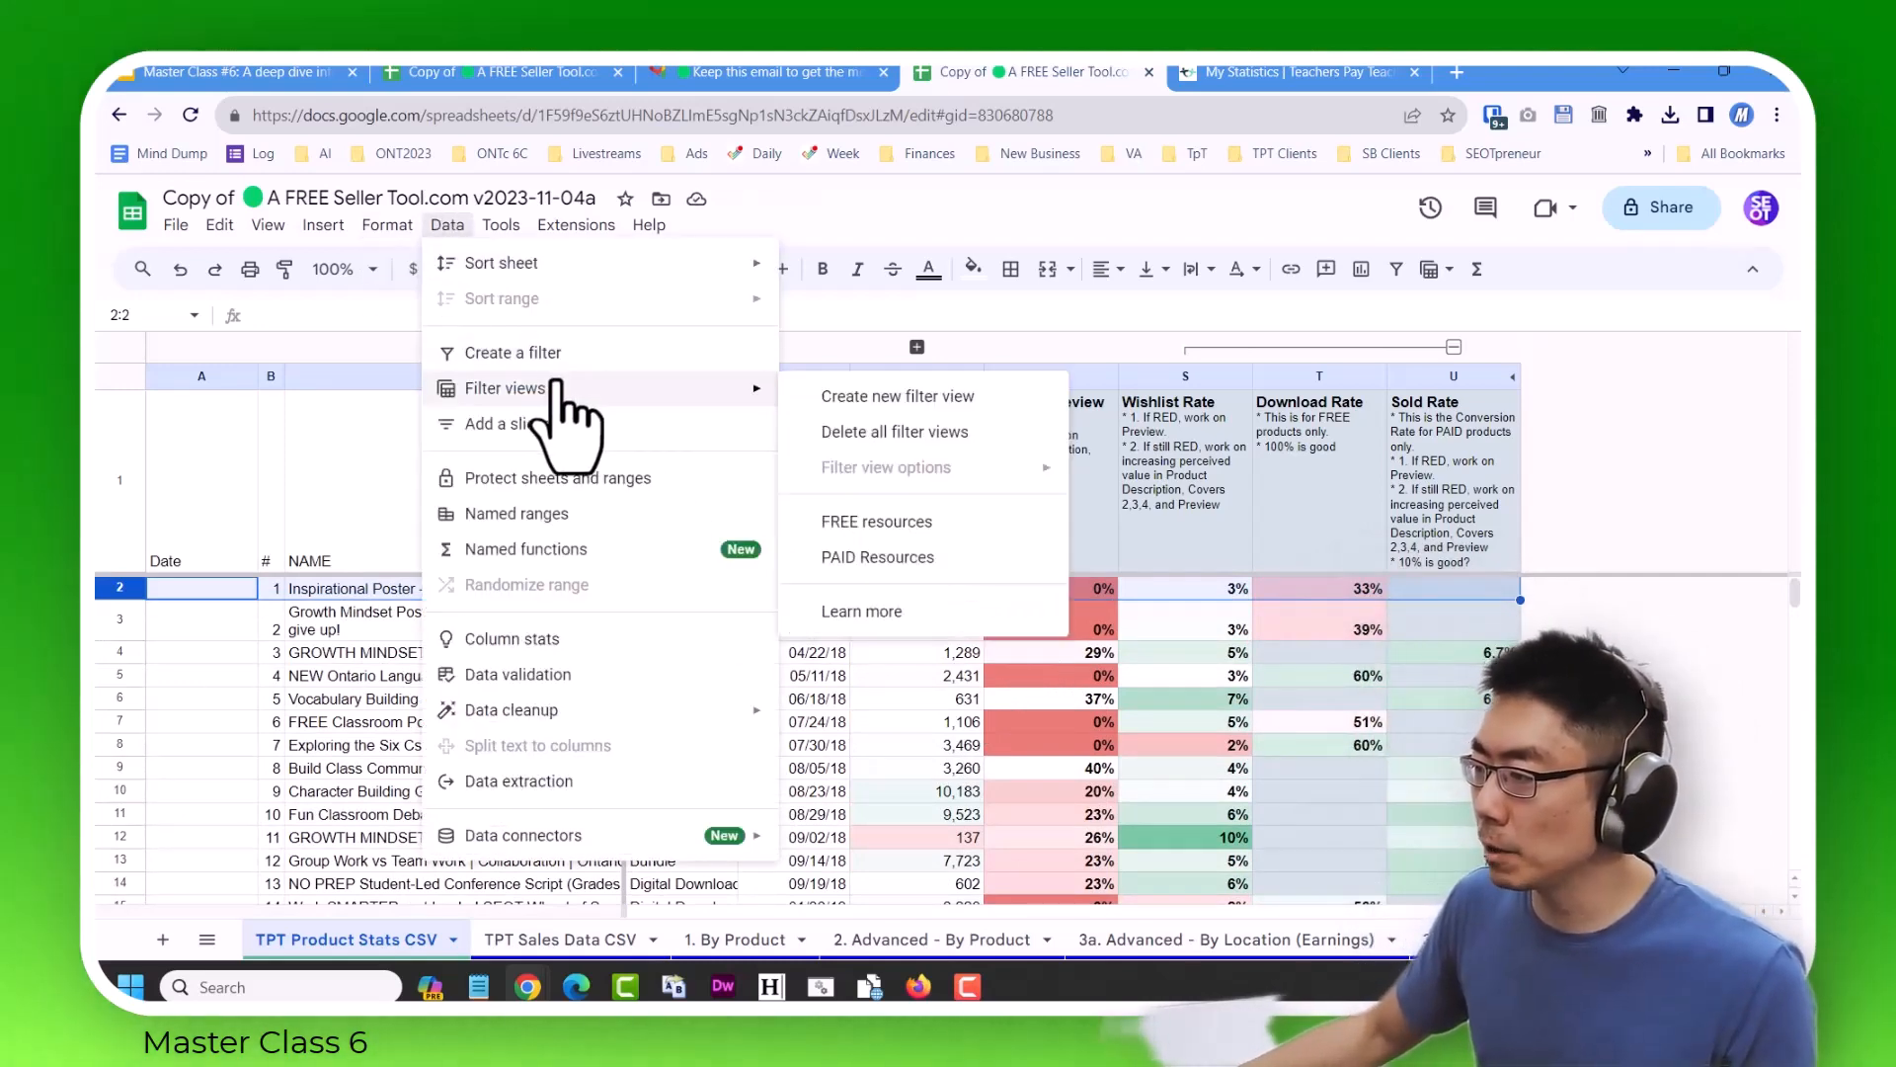
{"action": "left_click", "coordinate": [894, 557]}
{"action": "scroll", "coordinate": [847, 553], "scroll_direction": "down", "scroll_amount": 10}
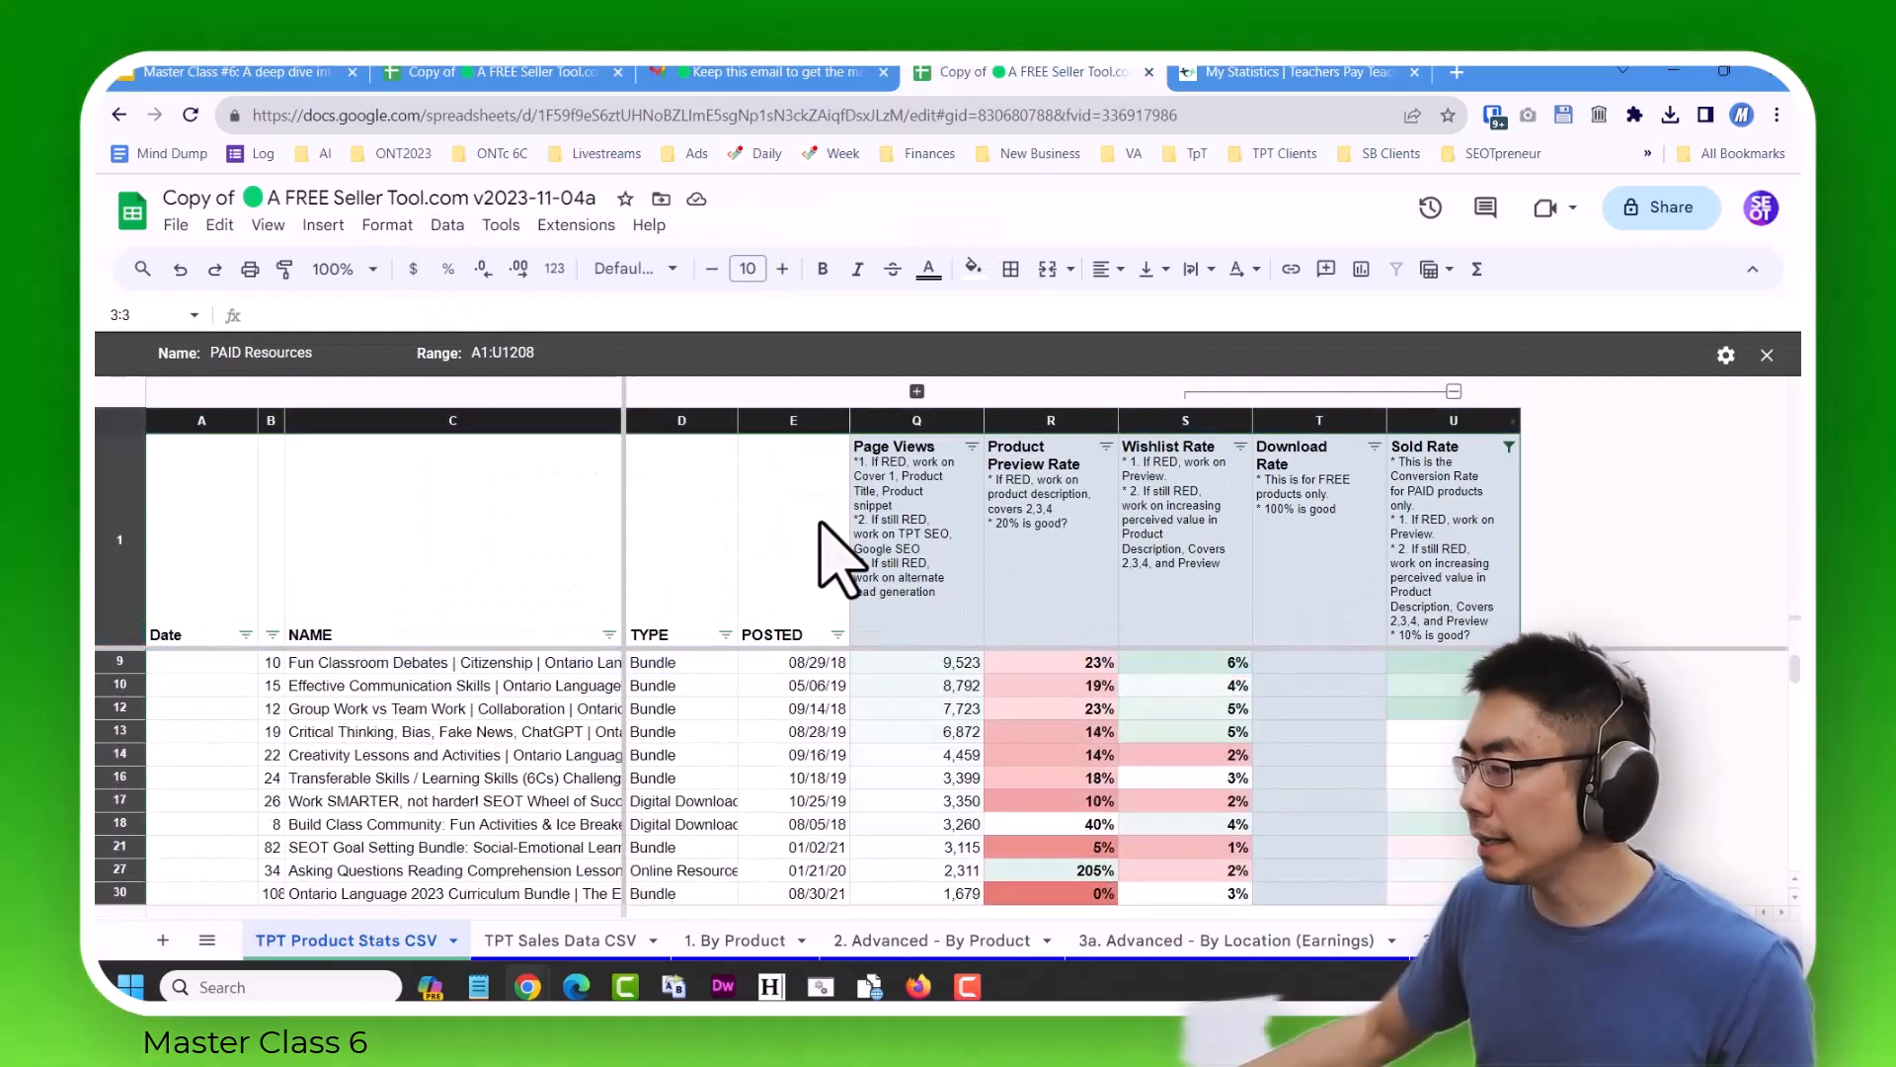
{"action": "scroll", "coordinate": [852, 703], "scroll_direction": "down", "scroll_amount": 20}
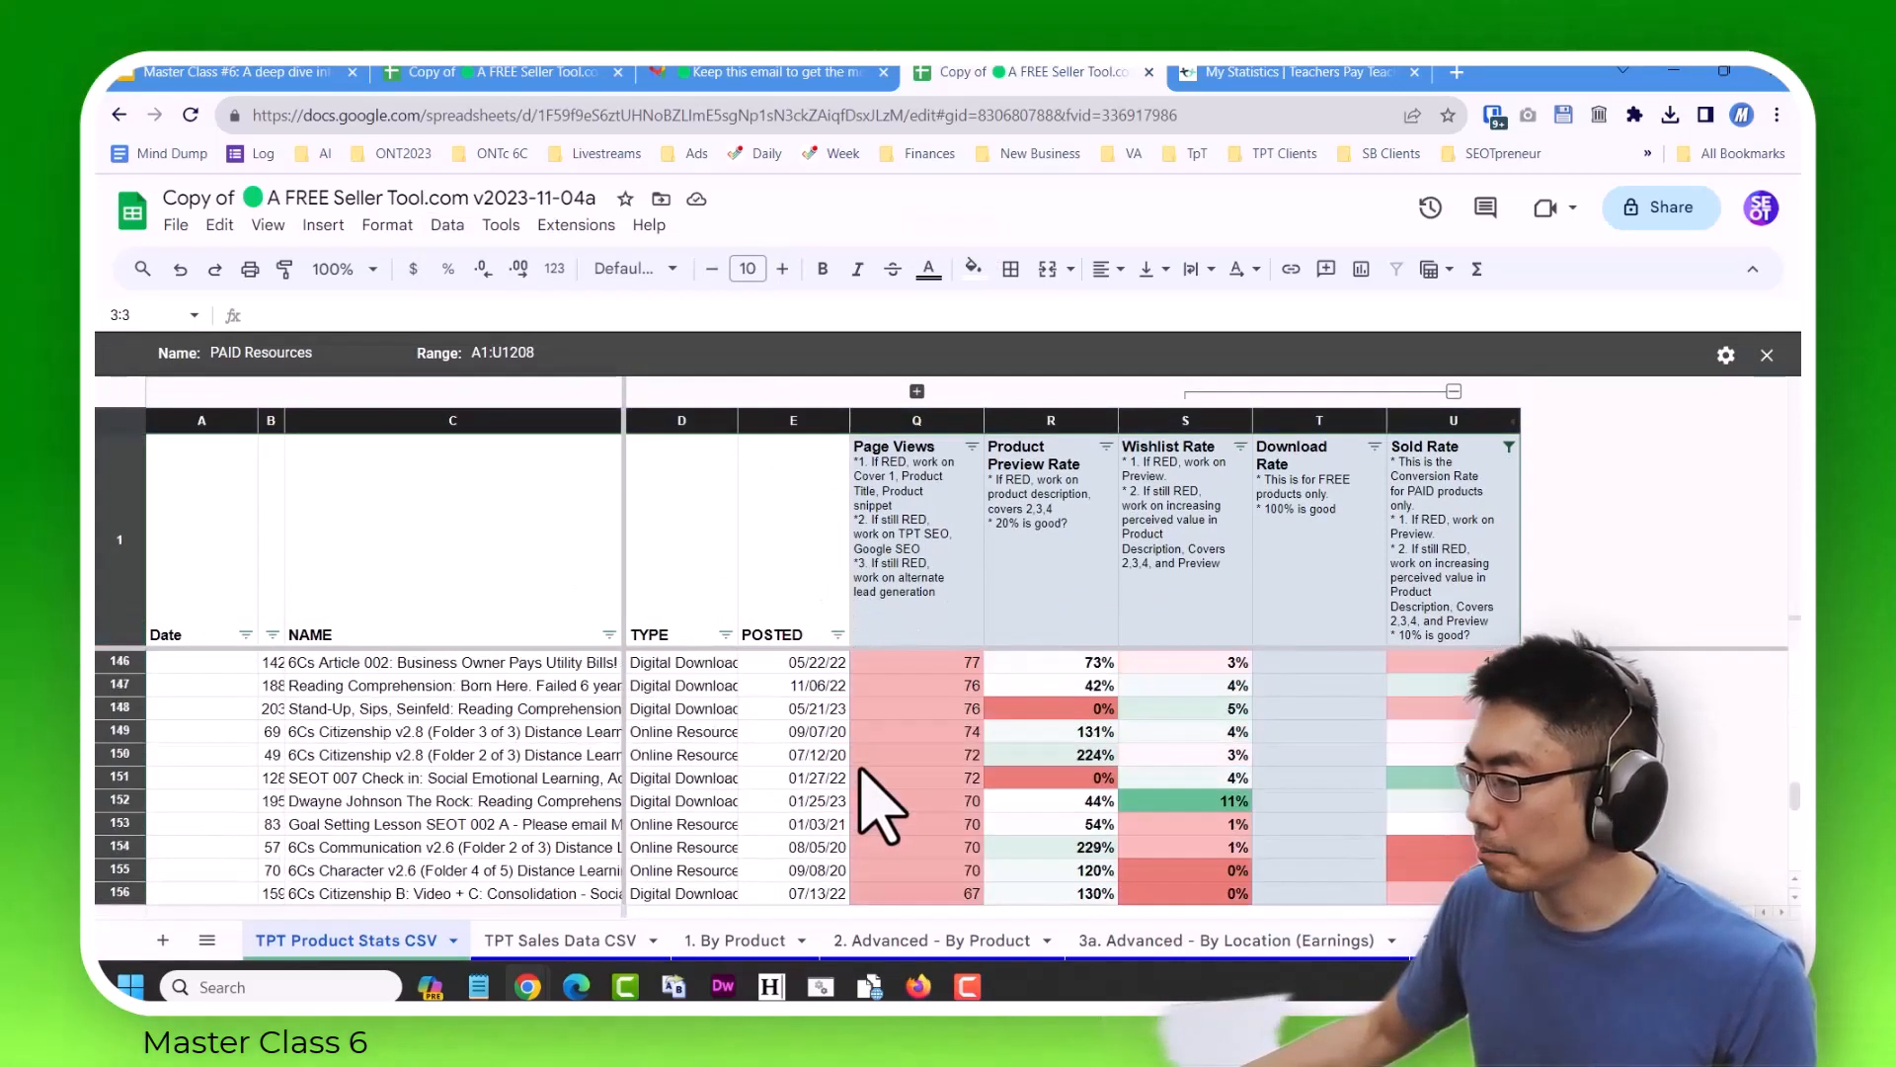
{"action": "scroll", "coordinate": [894, 830], "scroll_direction": "down", "scroll_amount": 2}
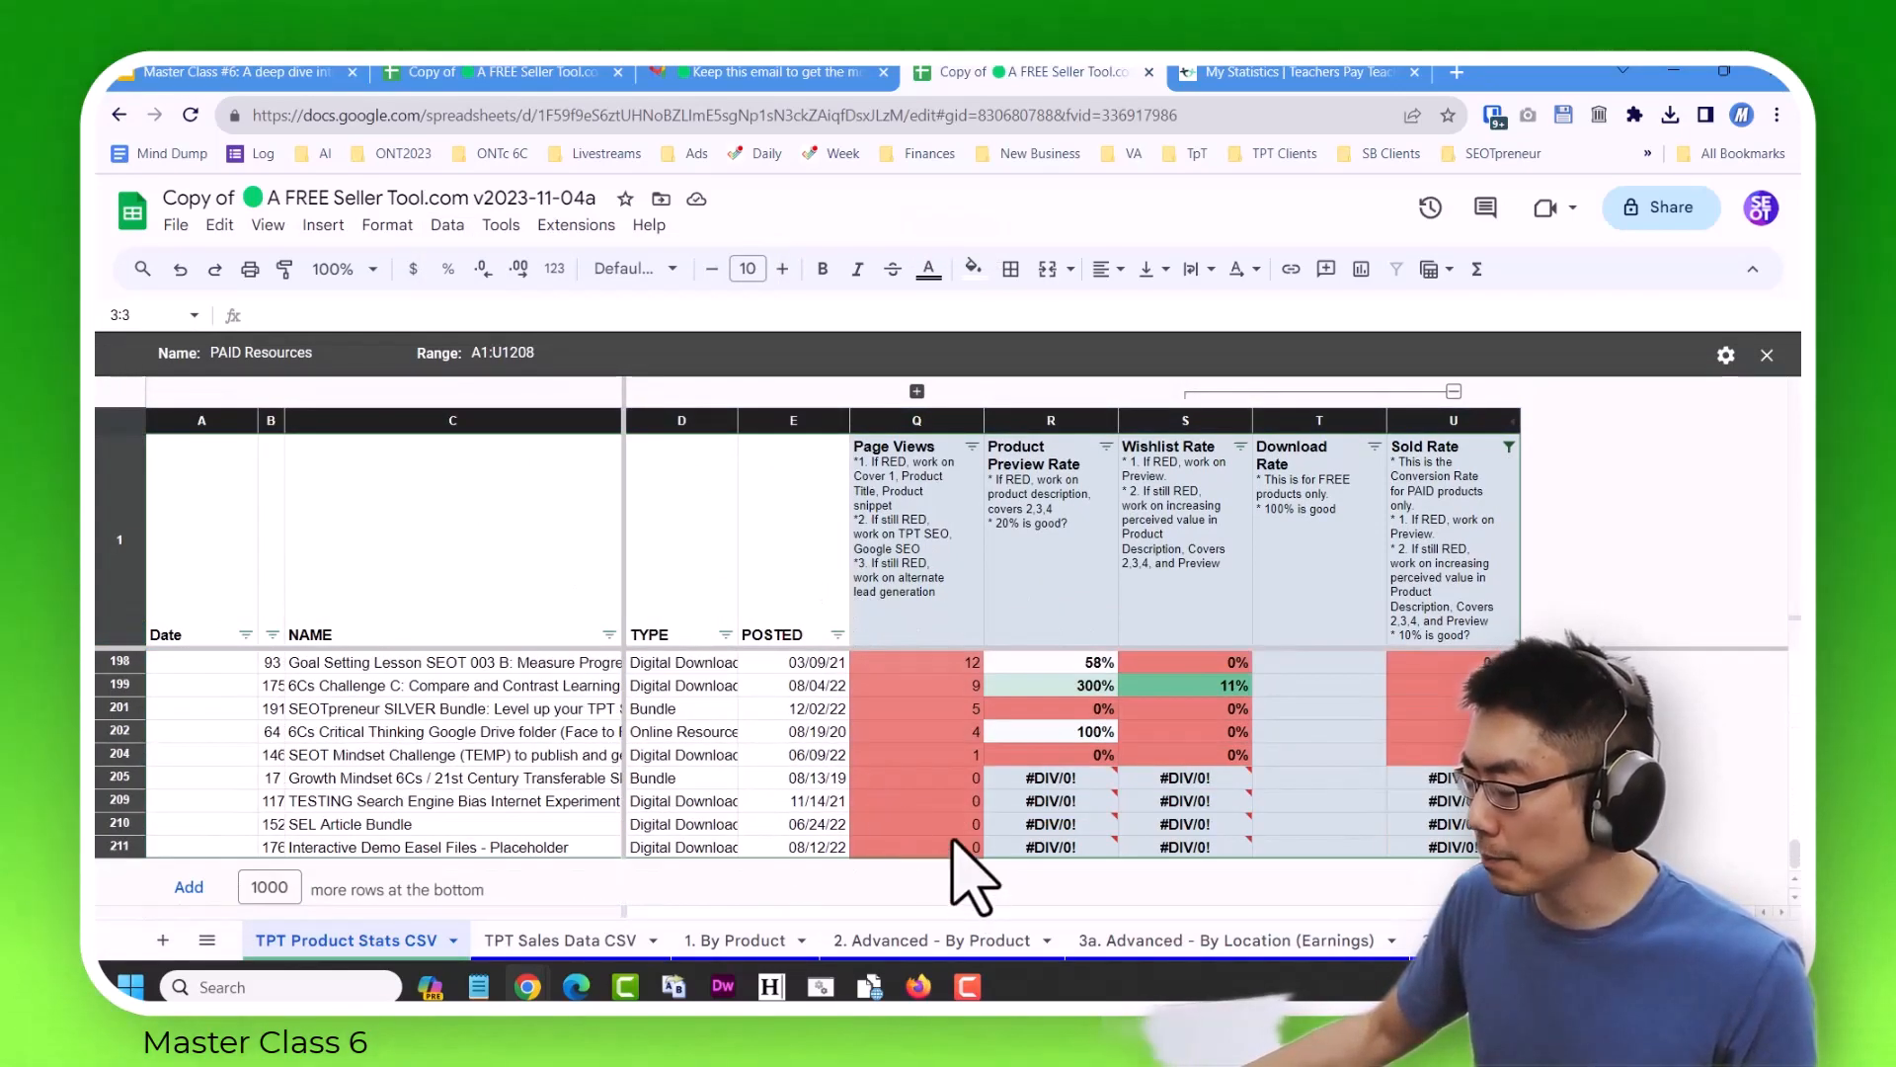
{"action": "scroll", "coordinate": [954, 841], "scroll_direction": "up", "scroll_amount": 20}
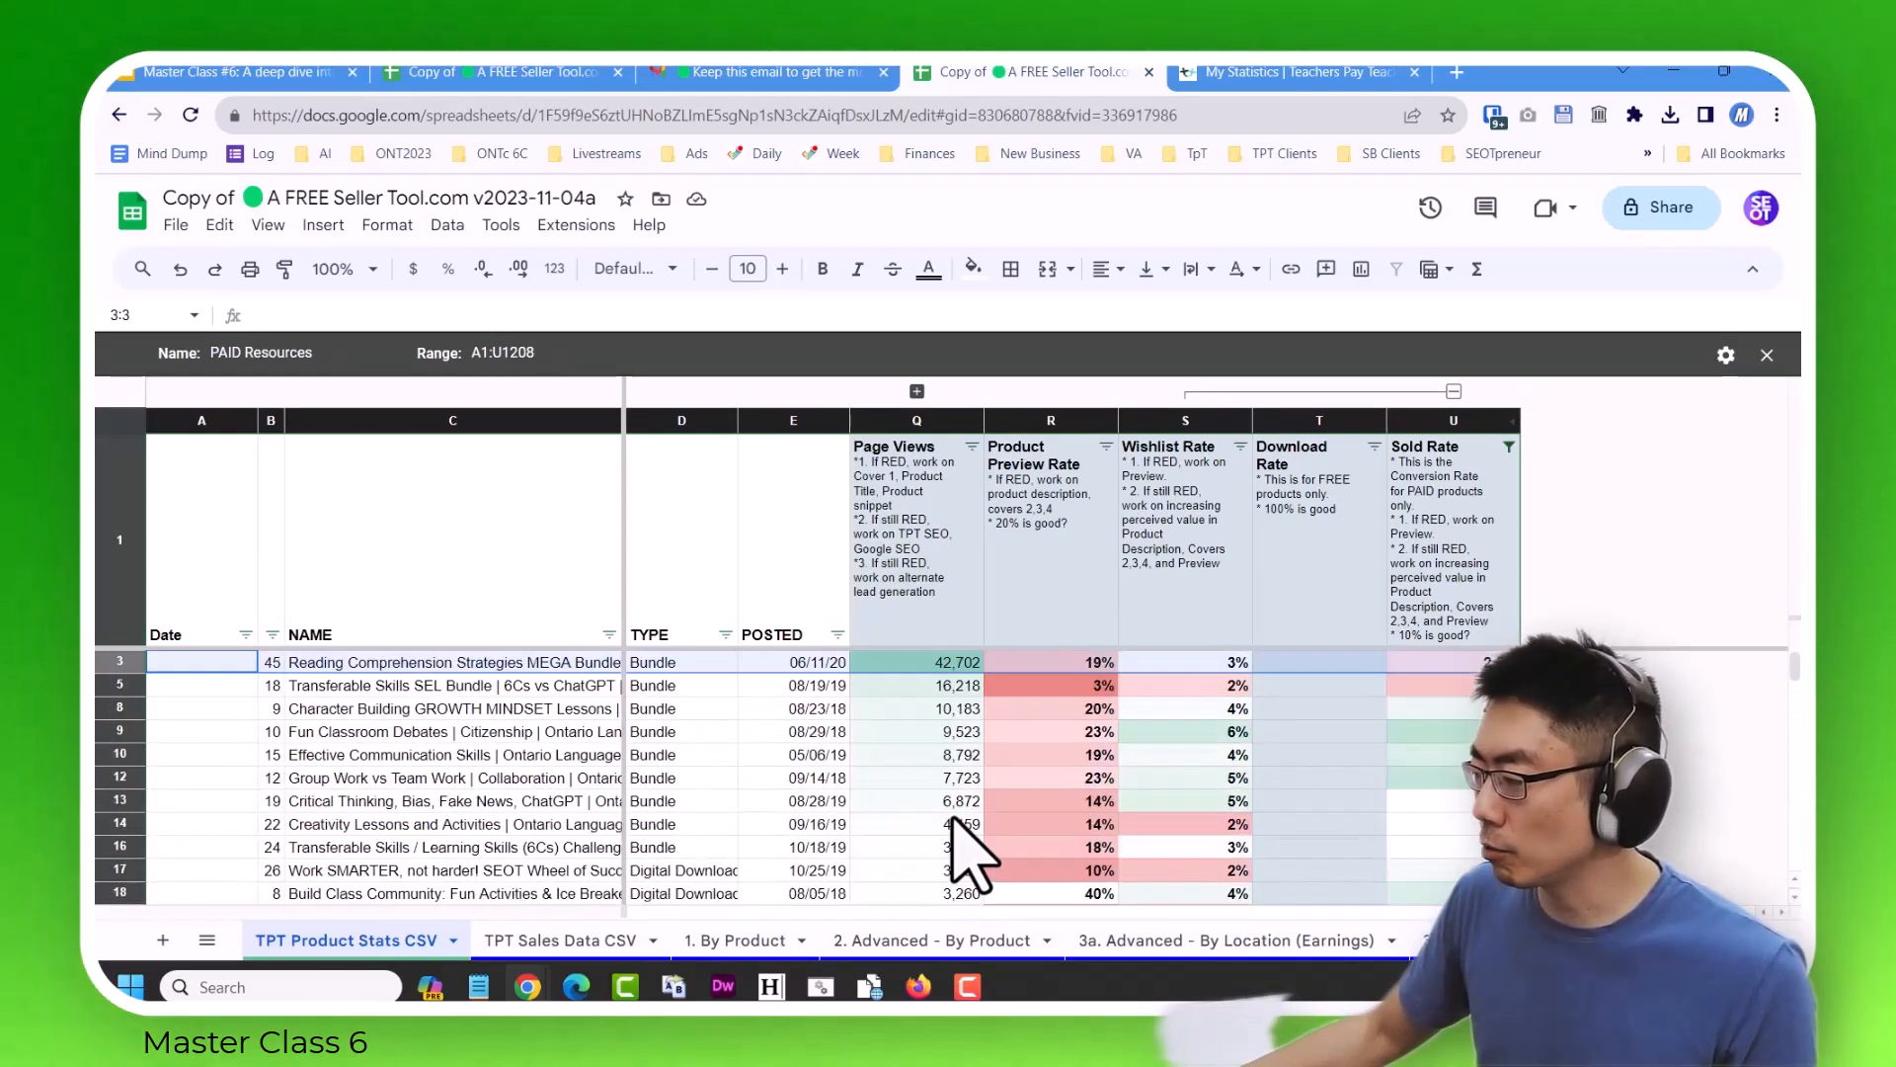
Sort the paid products by Product Preview Rate from Z to A and look through the sorted list.
{"action": "left_click", "coordinate": [1107, 447]}
{"action": "left_click", "coordinate": [894, 513]}
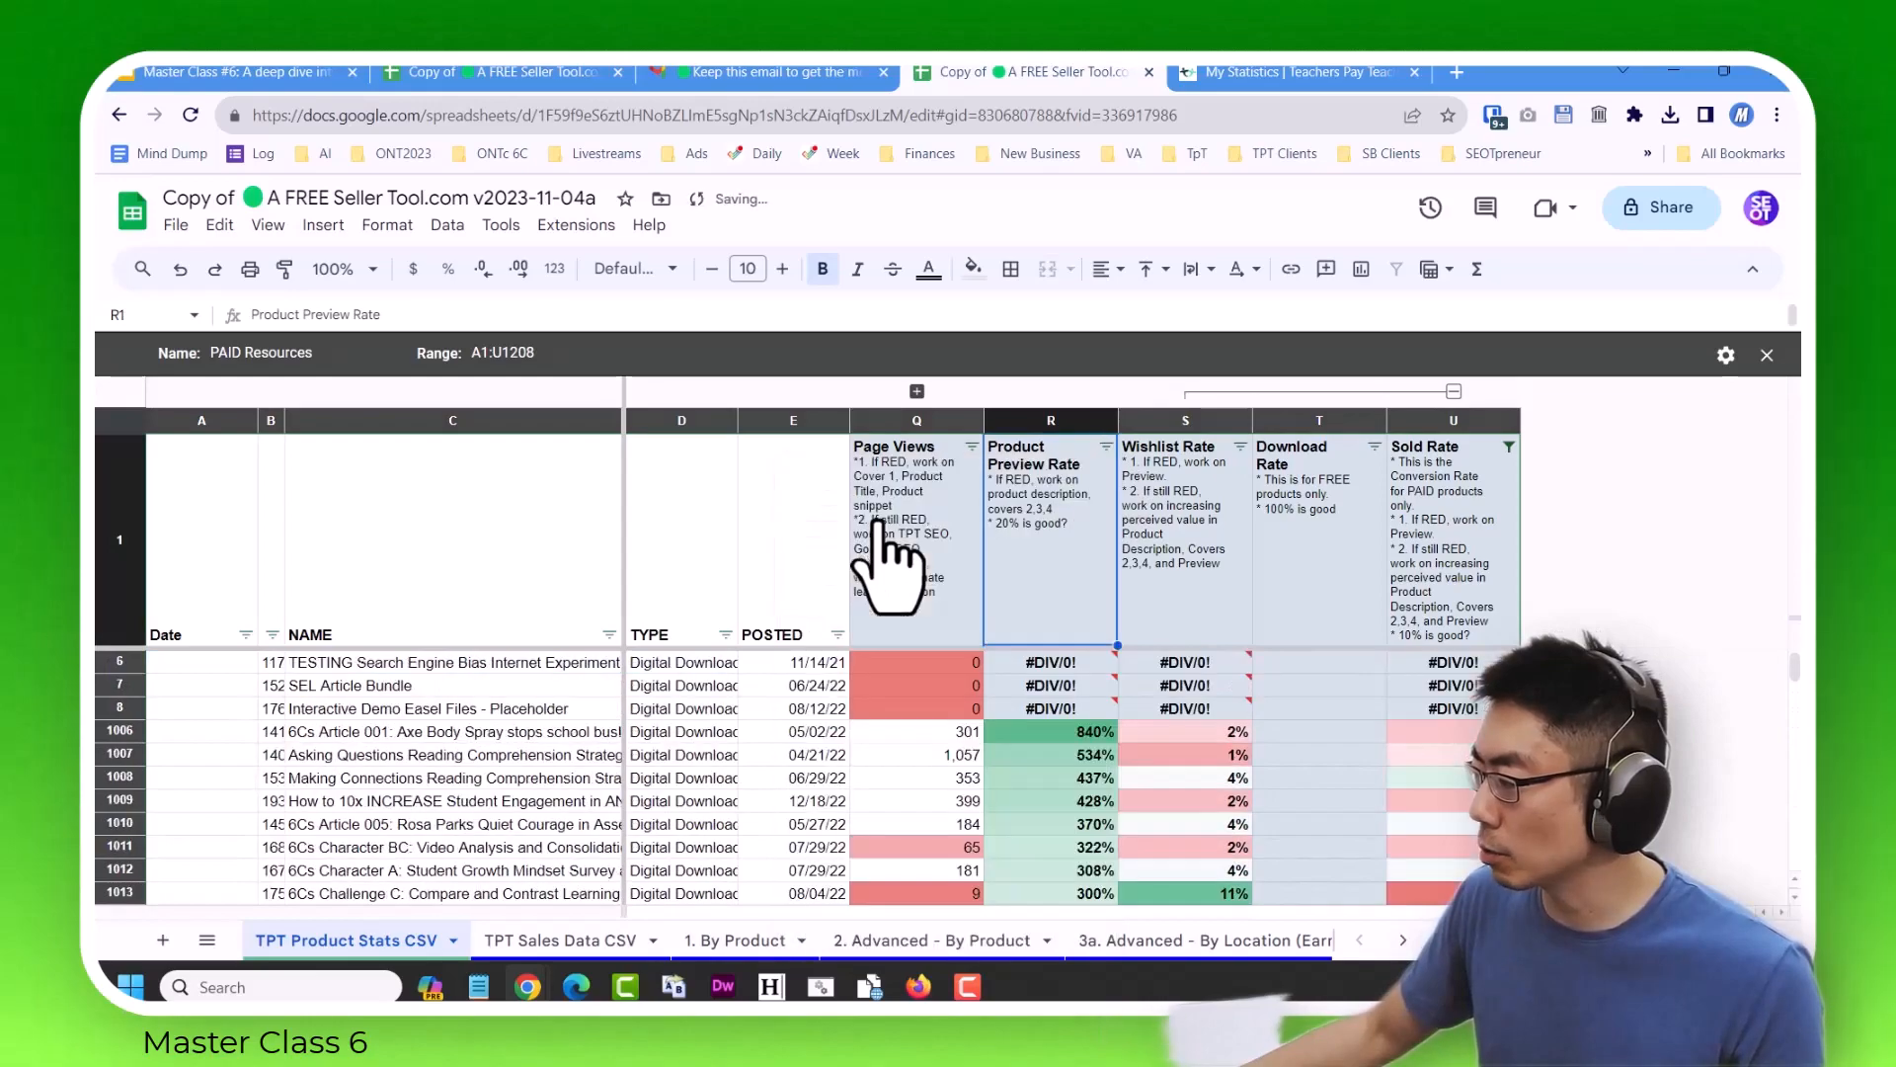
{"action": "scroll", "coordinate": [1055, 765], "scroll_direction": "down", "scroll_amount": 20}
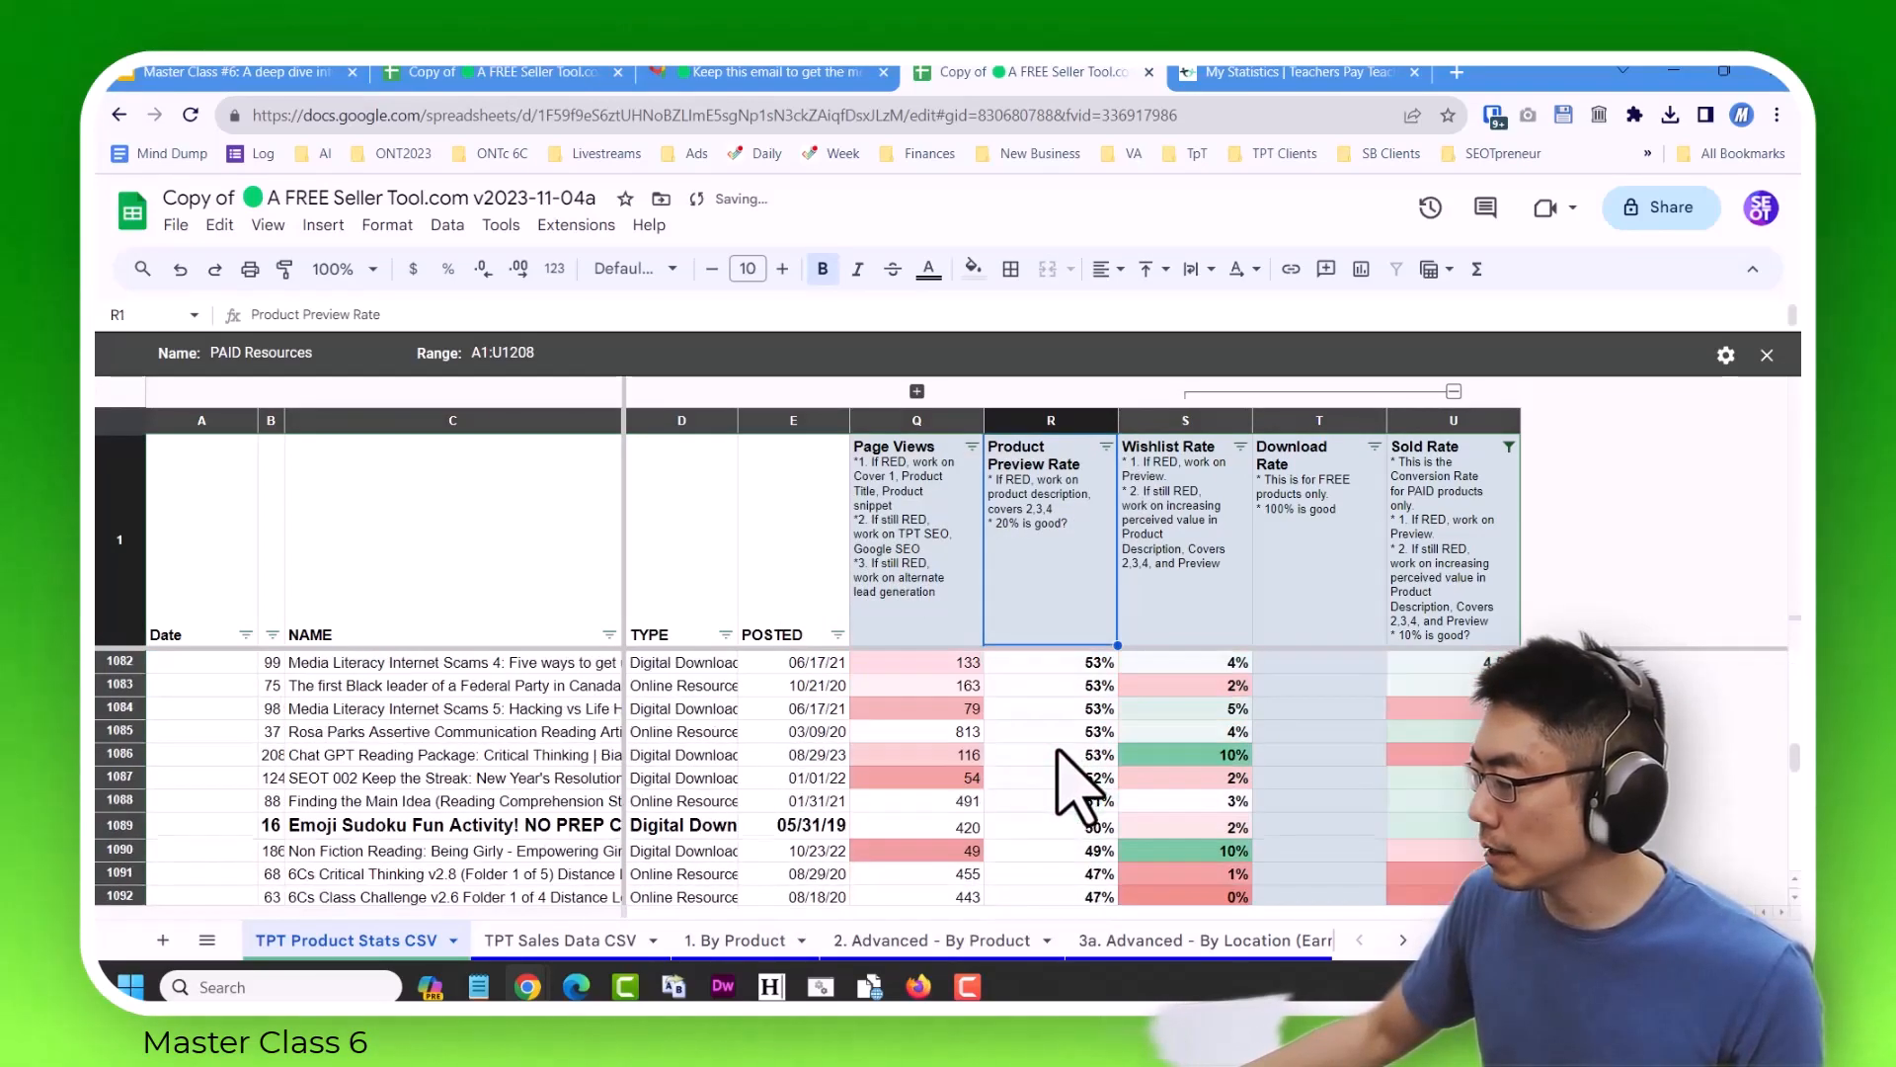
{"action": "scroll", "coordinate": [1072, 785], "scroll_direction": "up", "scroll_amount": 20}
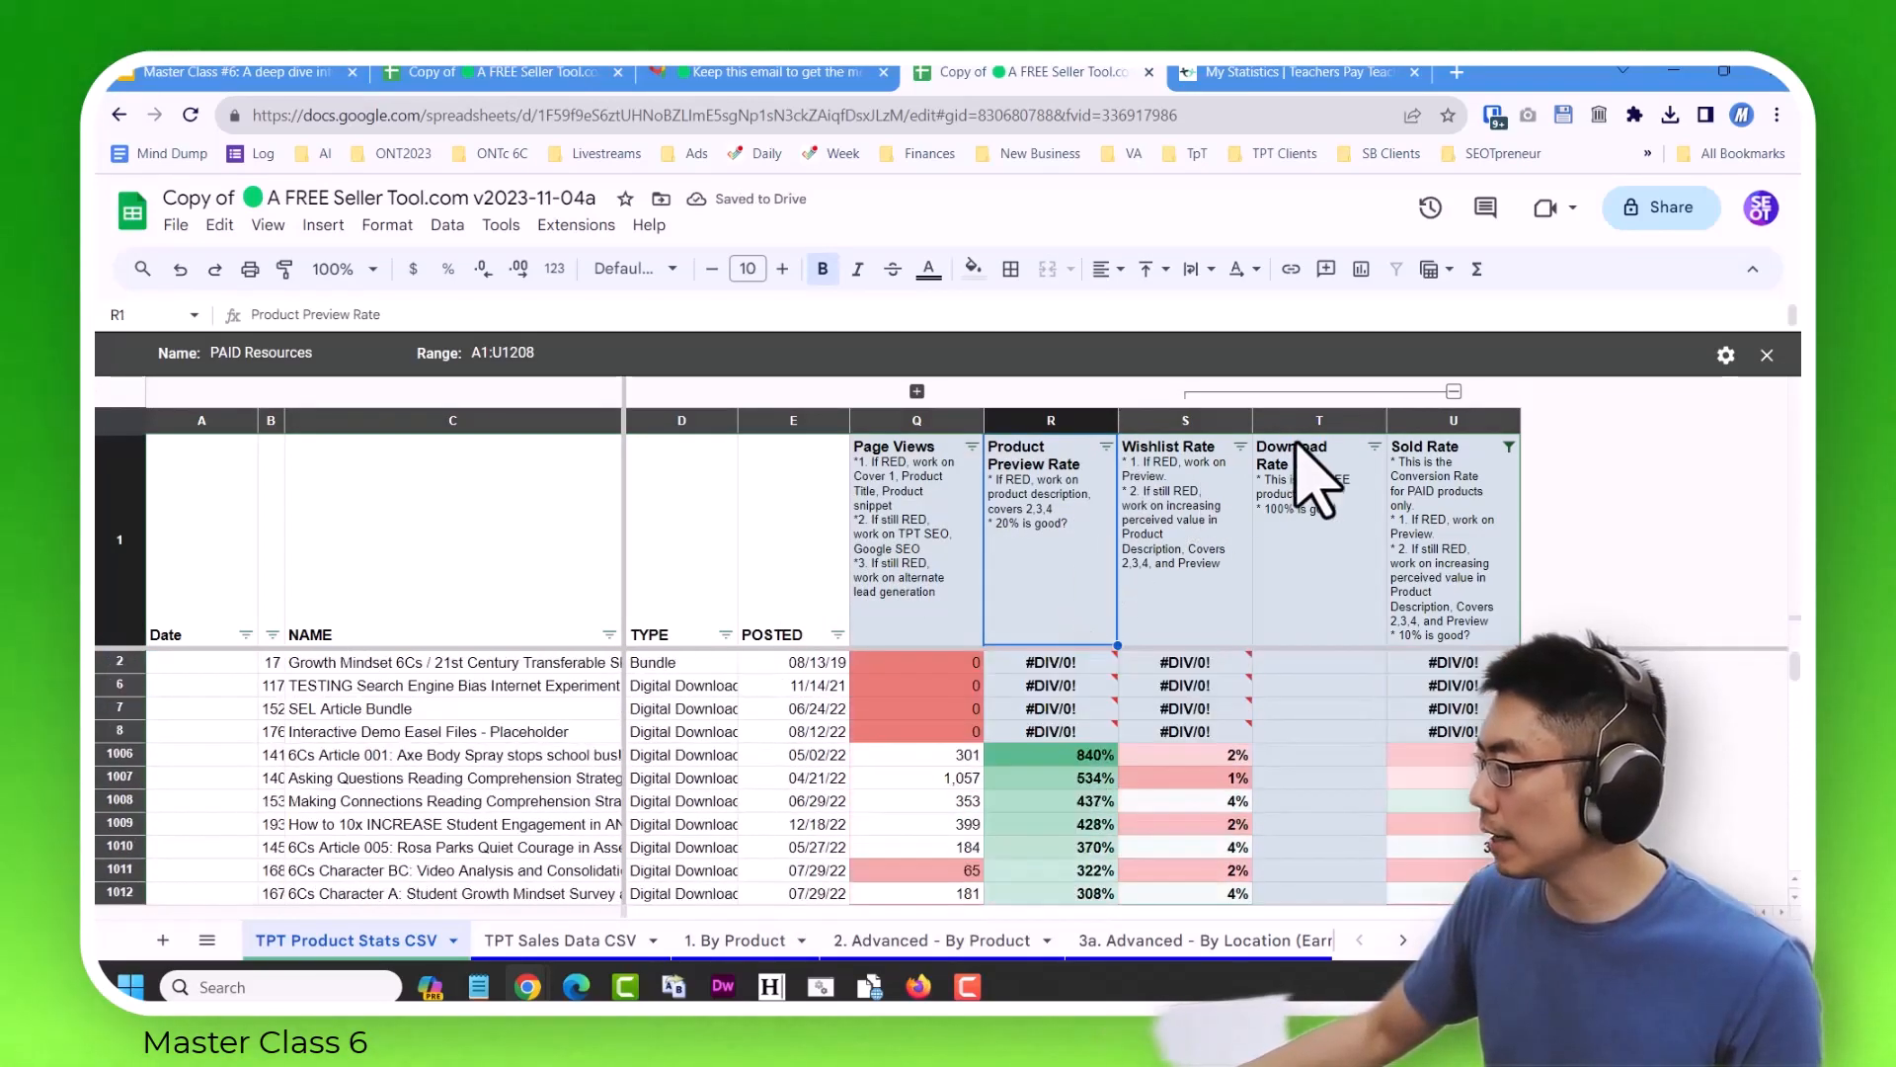
Sort the paid products by Wishlist Rate from Z to A.
{"action": "left_click", "coordinate": [1240, 448]}
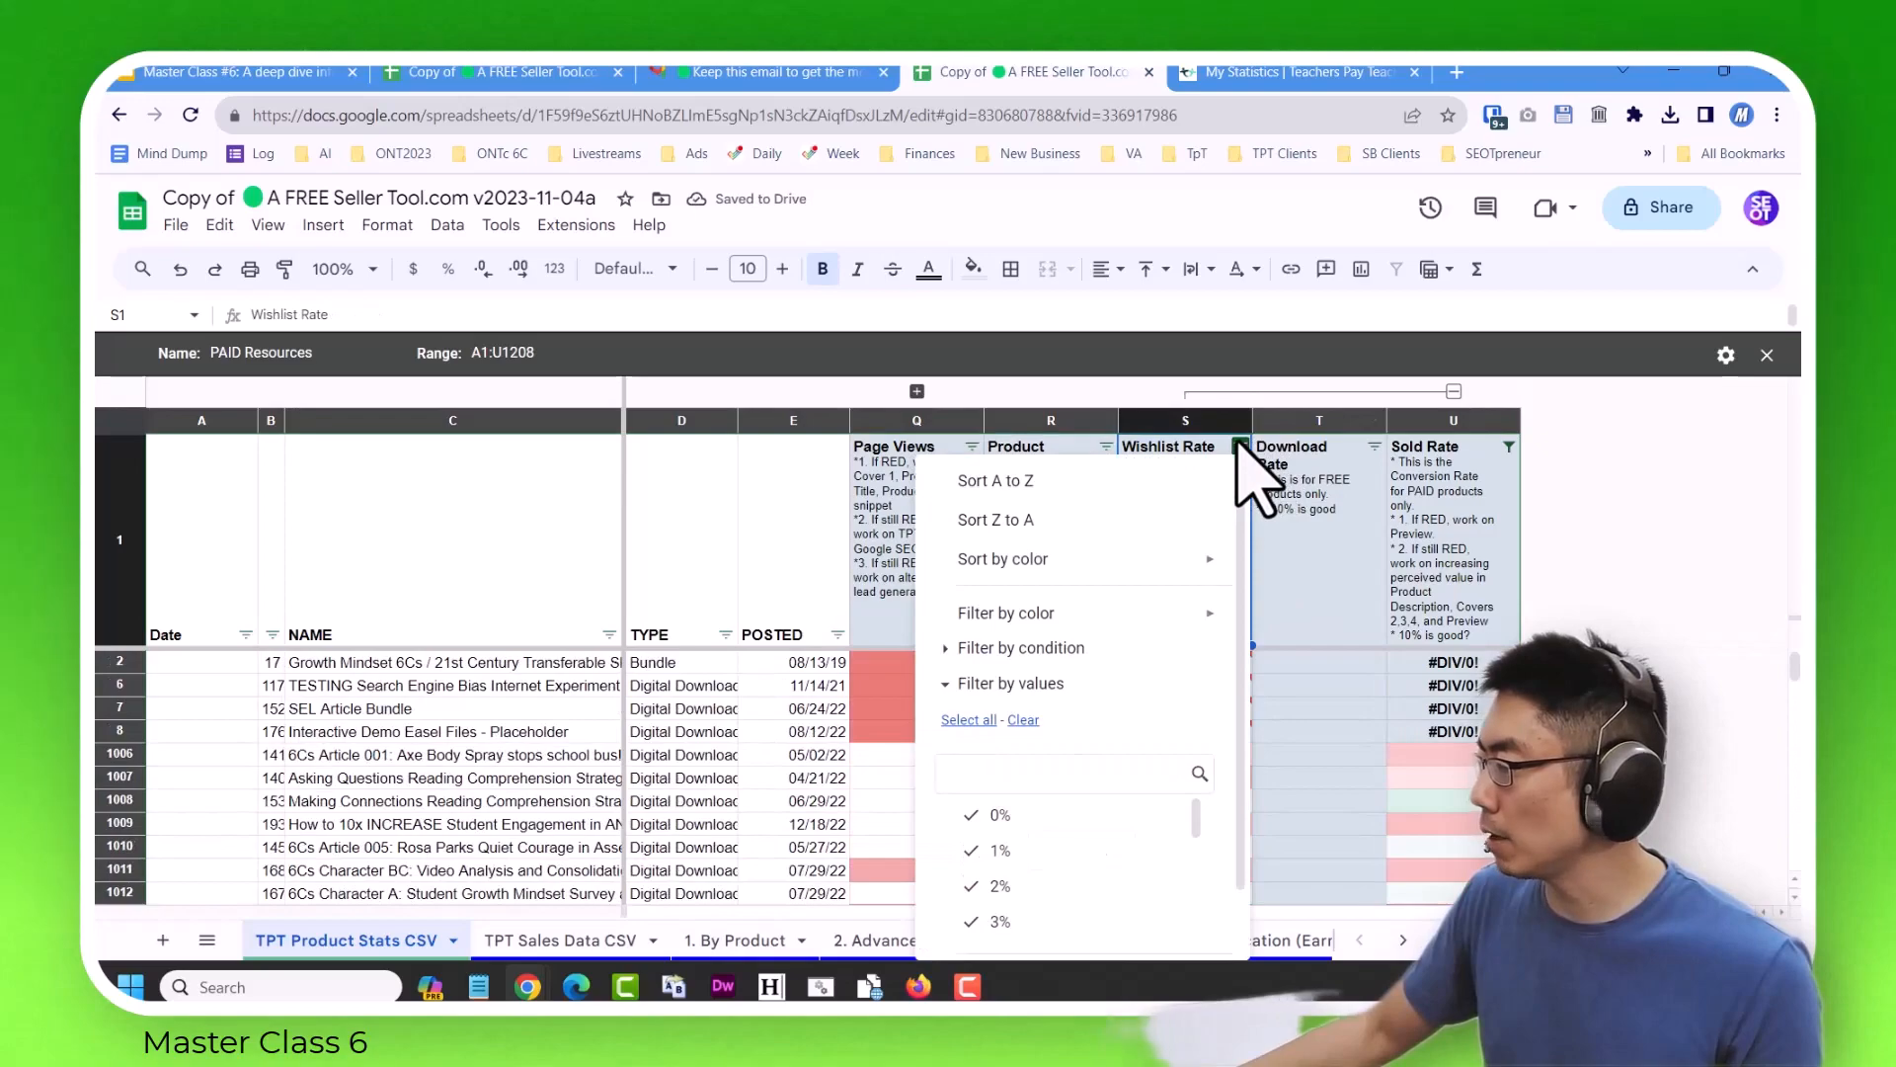
{"action": "left_click", "coordinate": [1023, 520]}
{"action": "scroll", "coordinate": [1228, 780], "scroll_direction": "up", "scroll_amount": 15}
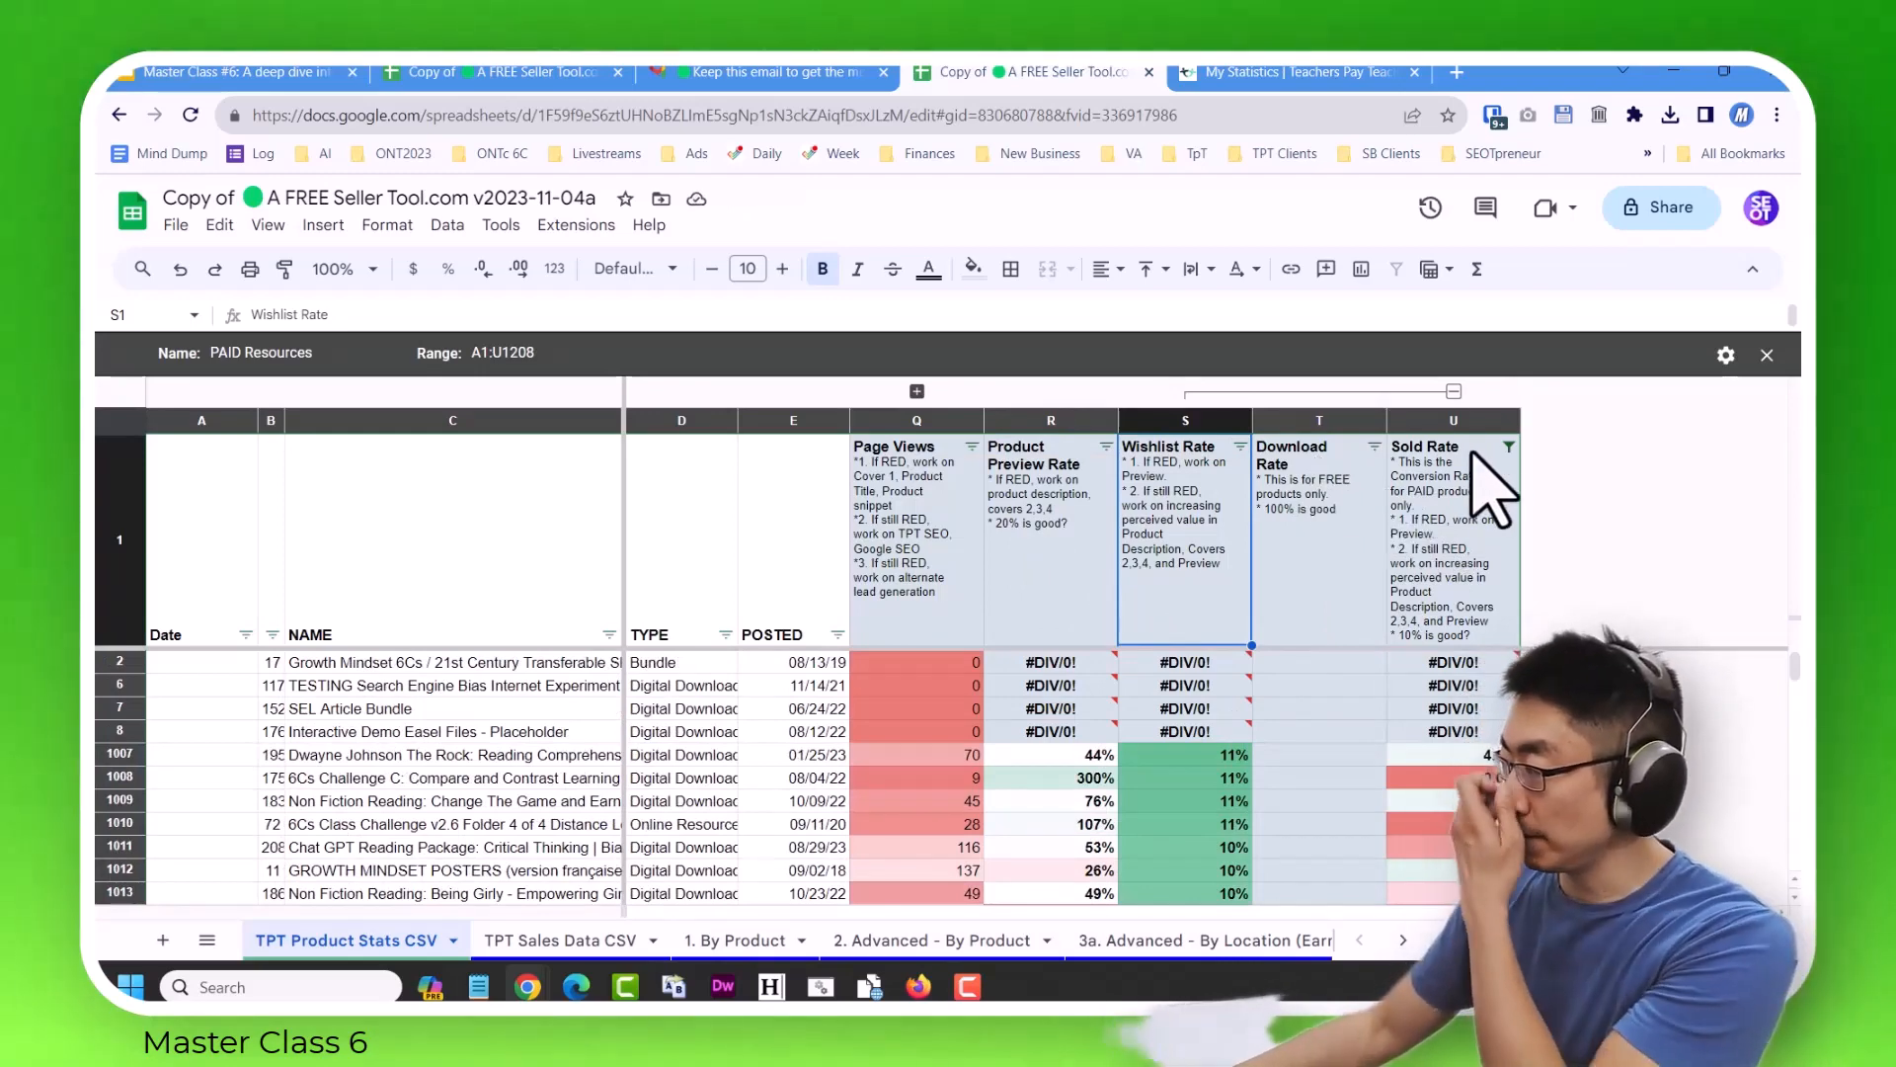
Sort the paid products by Sold Rate from Z to A and look through the best and worst converting products.
{"action": "left_click", "coordinate": [1509, 447]}
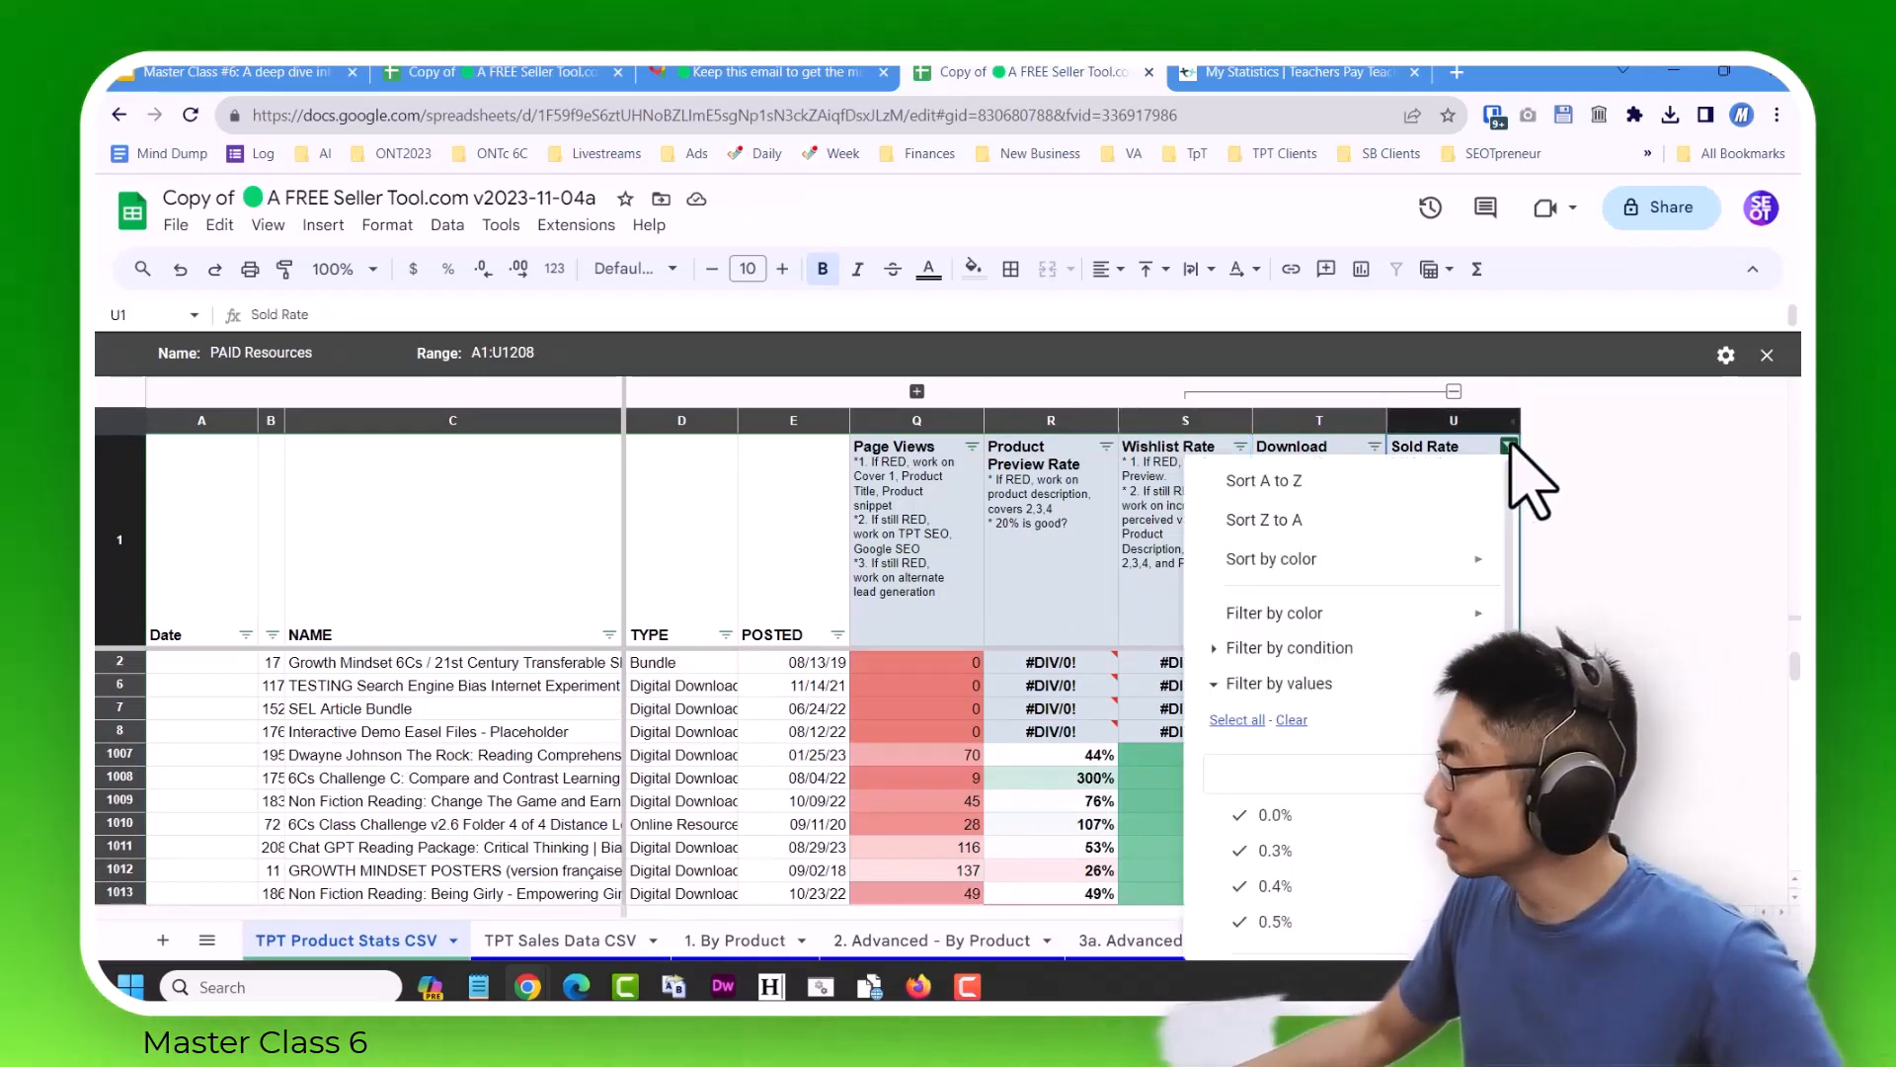
{"action": "left_click", "coordinate": [1302, 520]}
{"action": "scroll", "coordinate": [1037, 781], "scroll_direction": "down", "scroll_amount": 15}
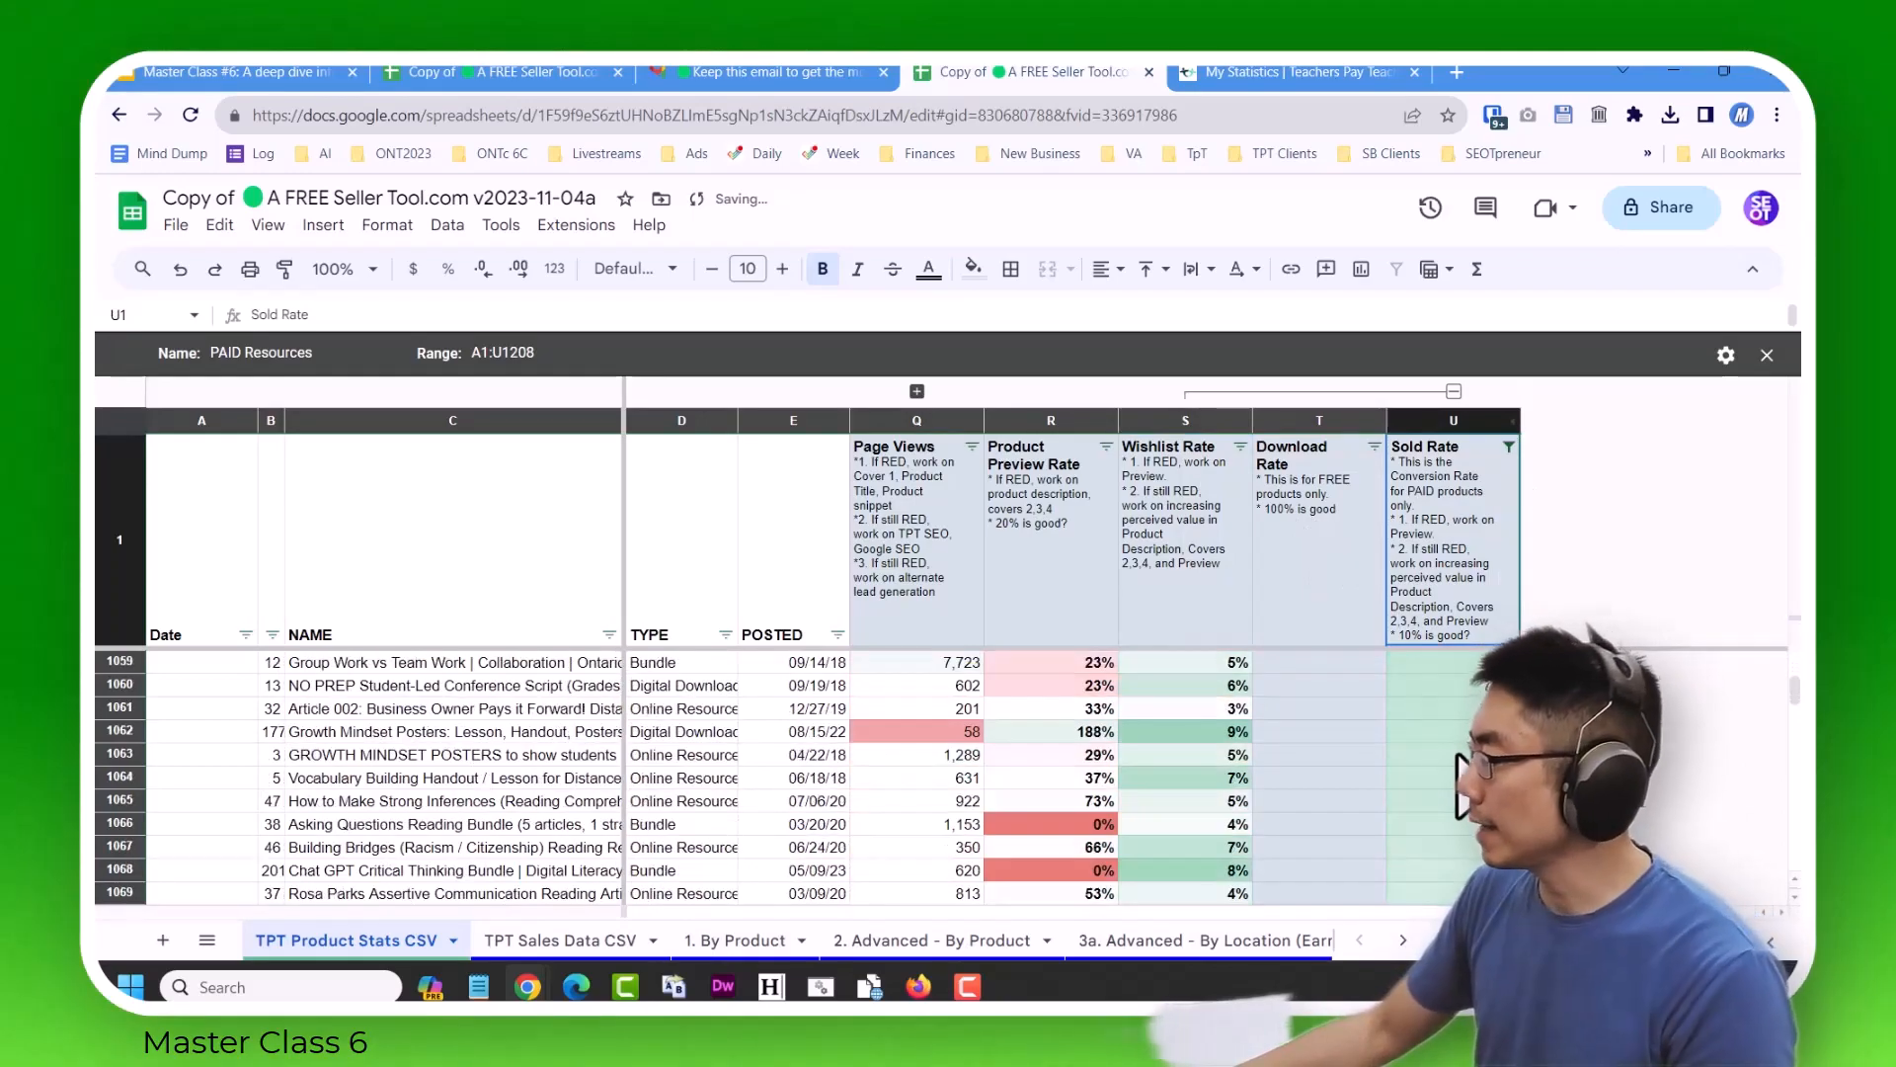
{"action": "scroll", "coordinate": [1462, 820], "scroll_direction": "down", "scroll_amount": 20}
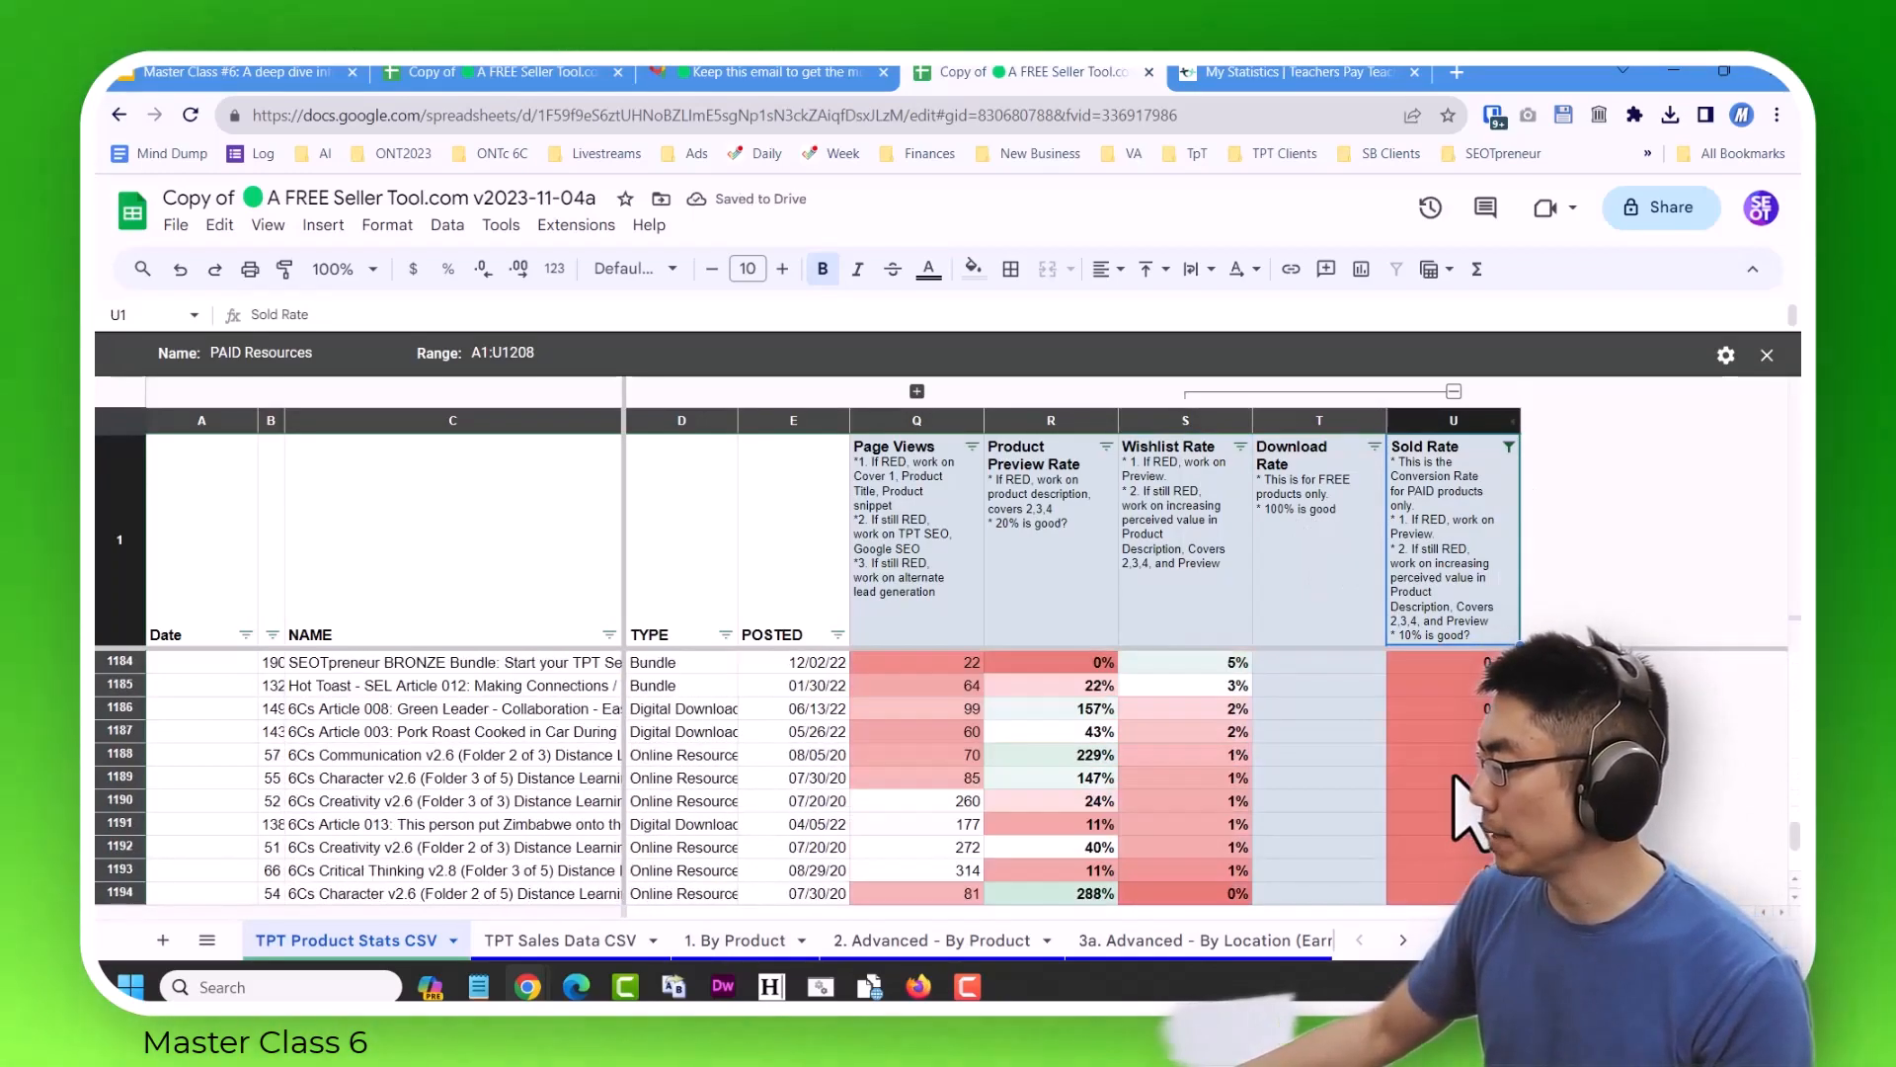
{"action": "scroll", "coordinate": [1462, 820], "scroll_direction": "up", "scroll_amount": 20}
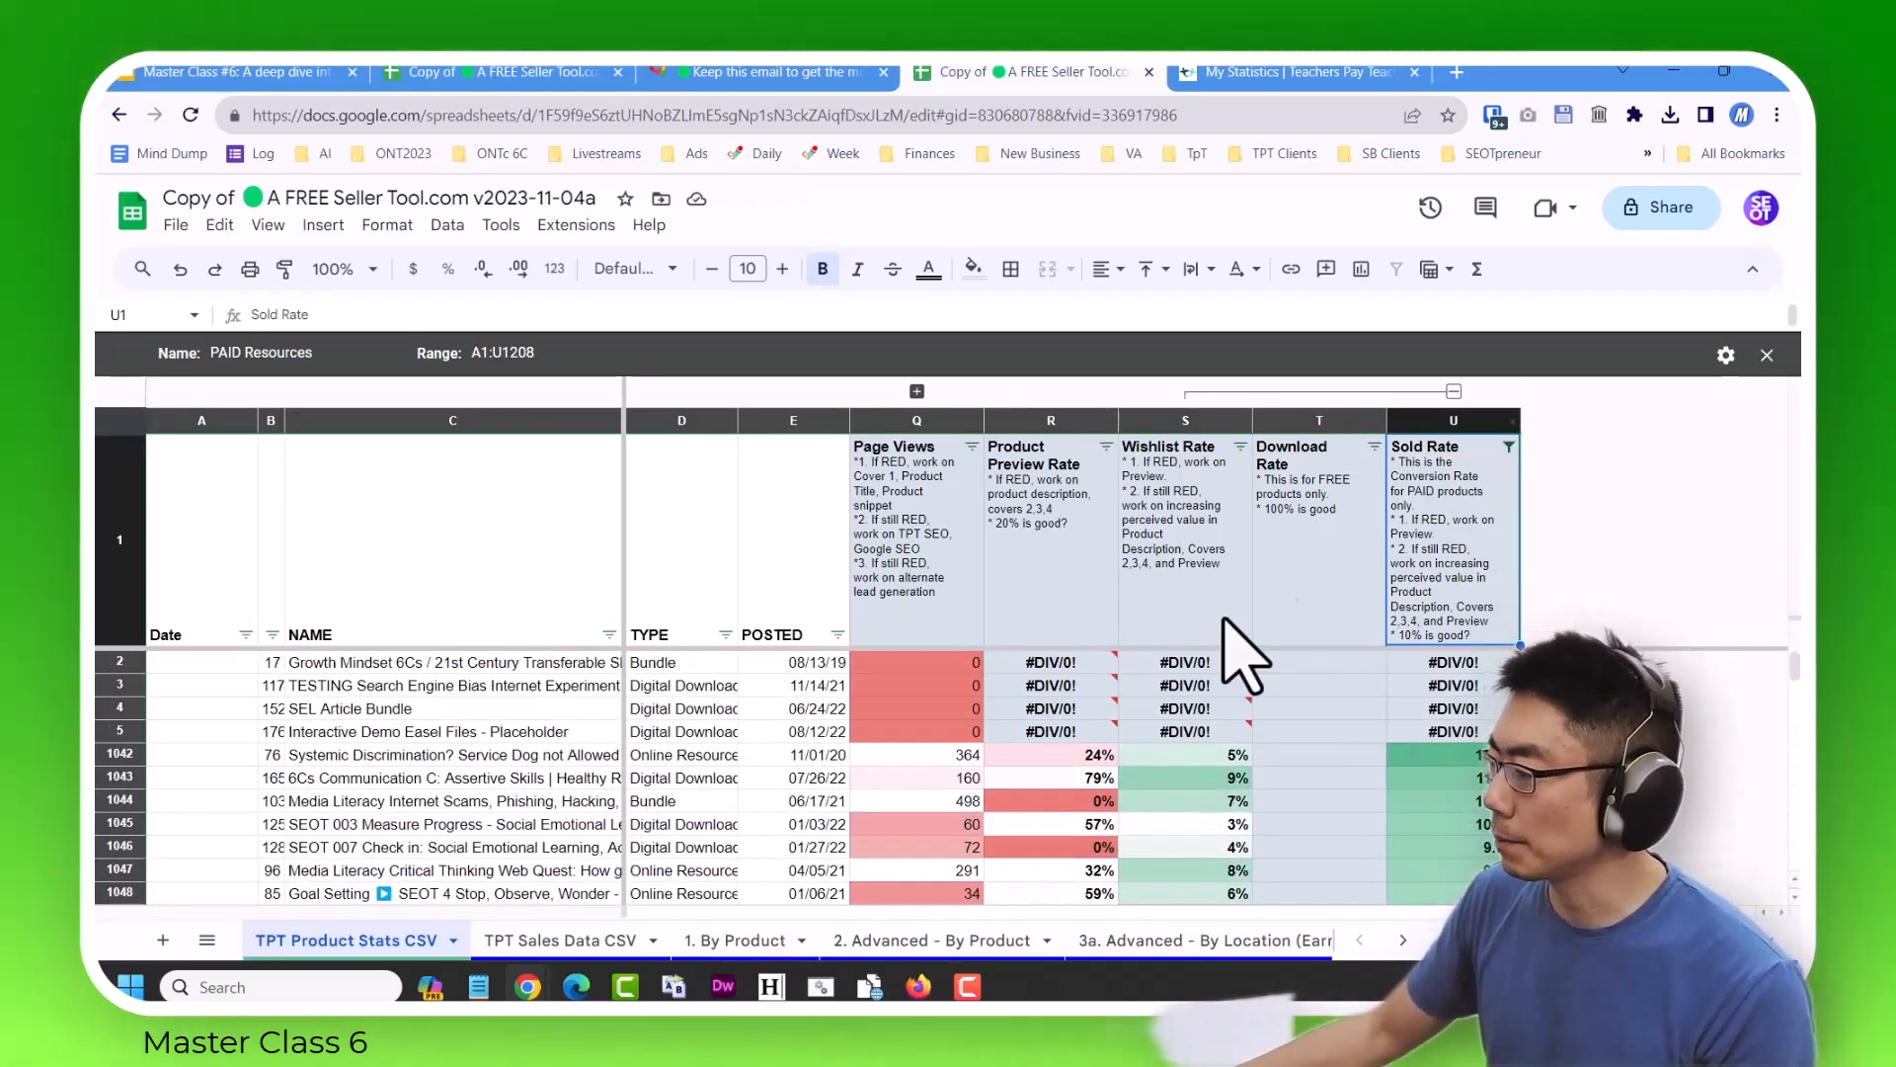
Turn off the PAID Resources filter view and apply the FREE resources filter view to the product stats.
{"action": "left_click", "coordinate": [447, 226]}
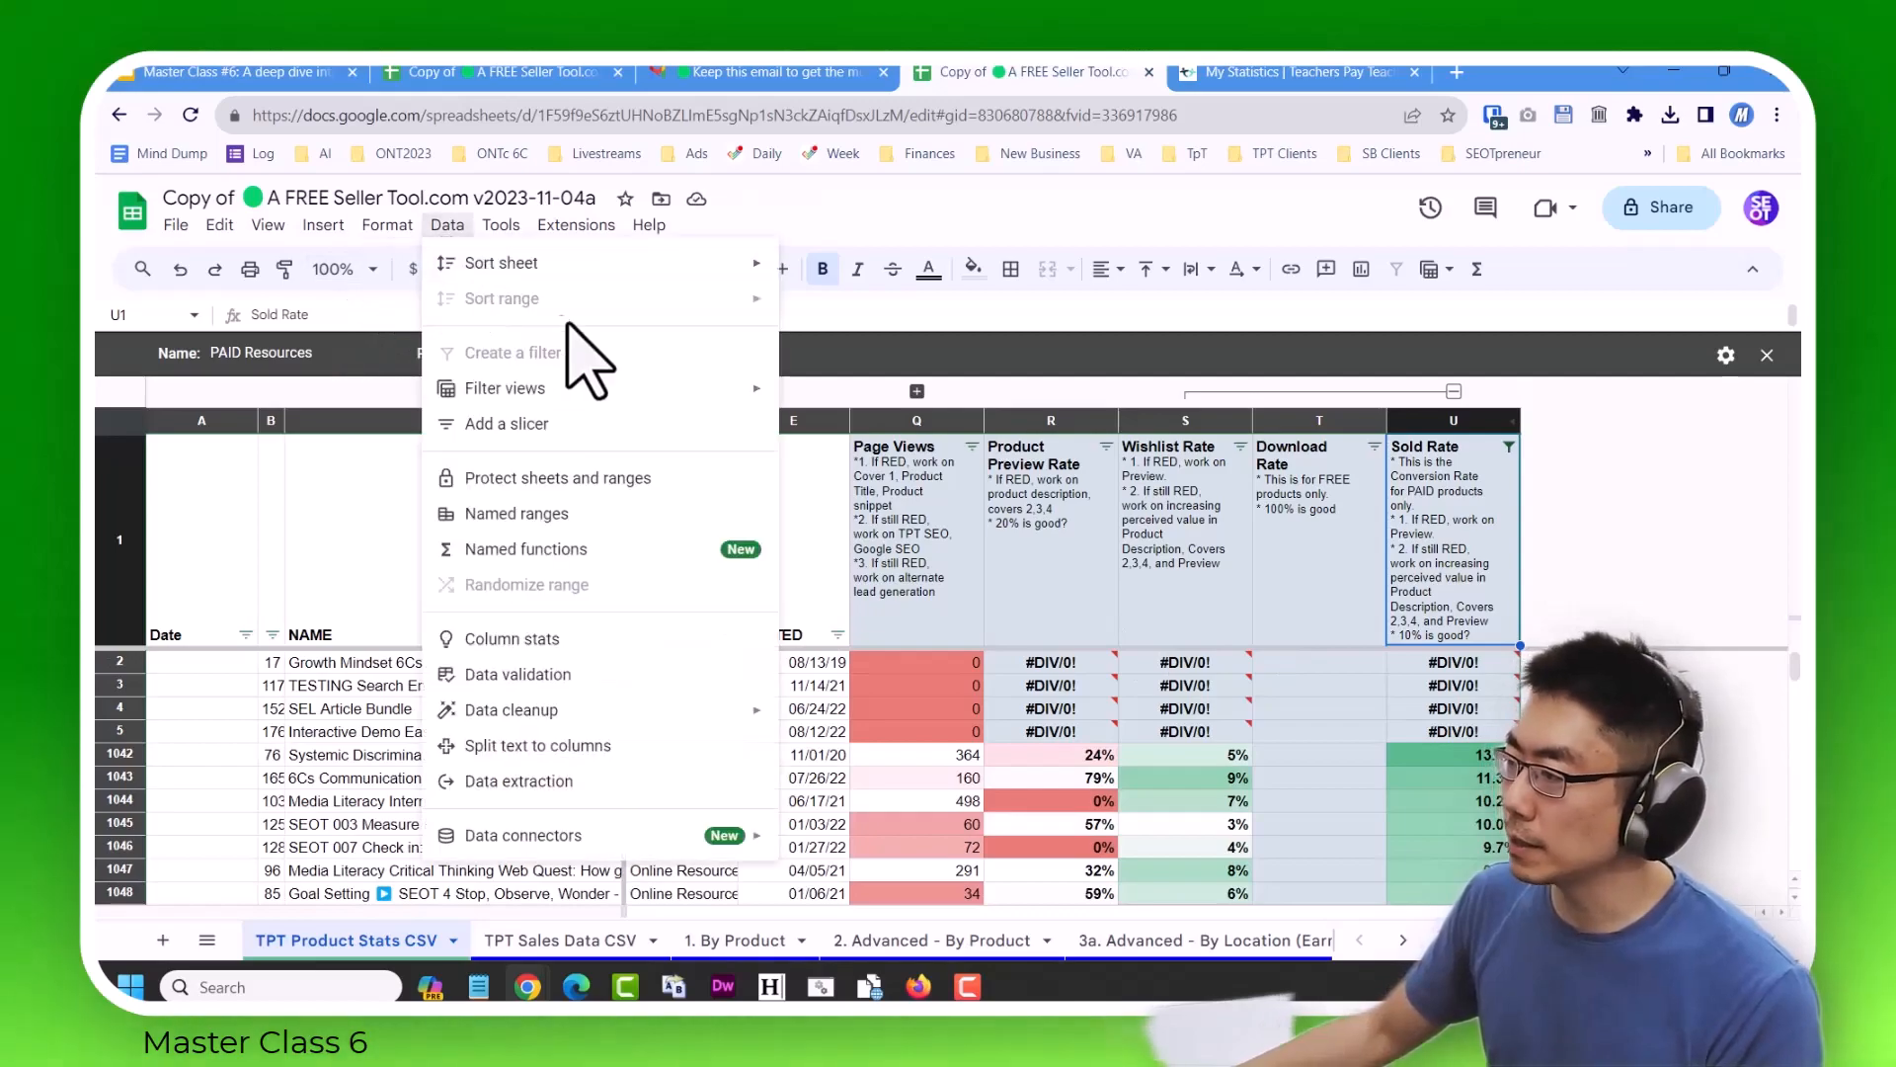
{"action": "mouse_move", "coordinate": [624, 388]}
{"action": "left_click", "coordinate": [884, 522]}
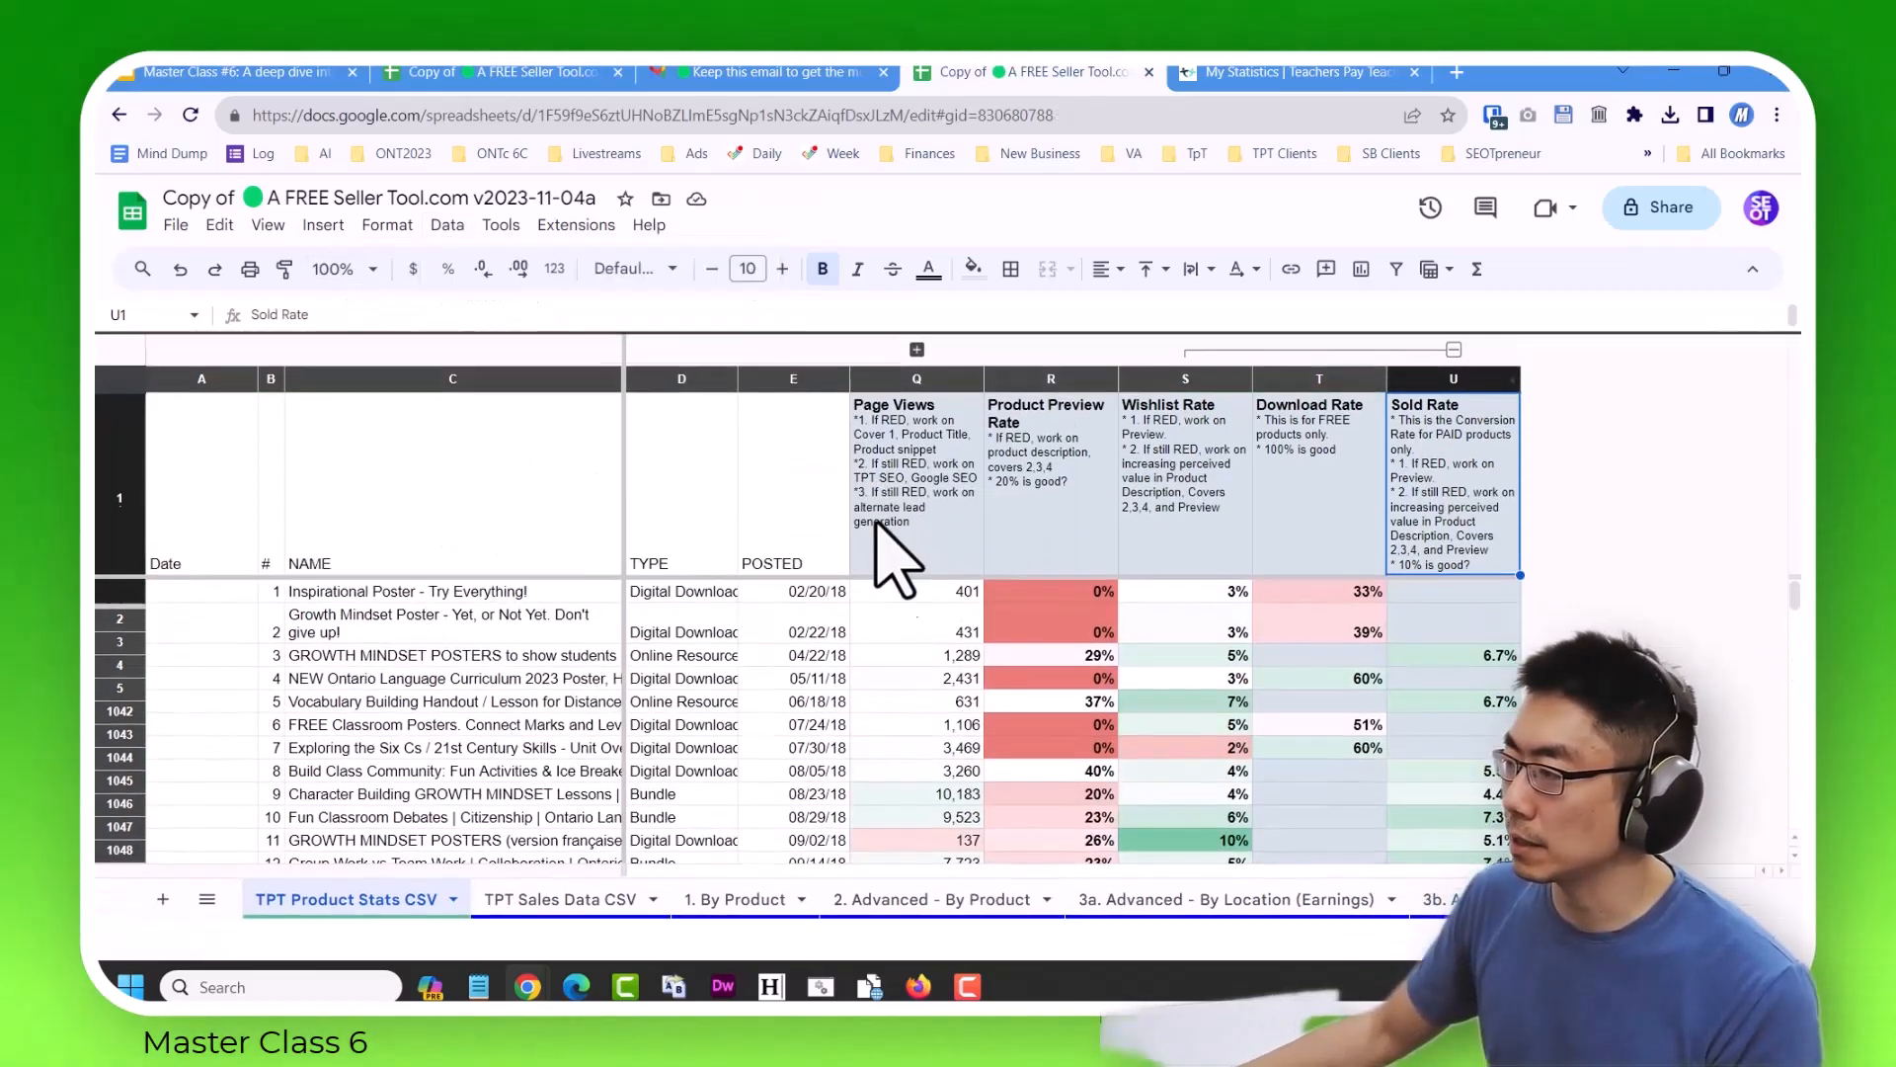
{"action": "scroll", "coordinate": [504, 804], "scroll_direction": "down", "scroll_amount": 20}
{"action": "scroll", "coordinate": [523, 750], "scroll_direction": "up", "scroll_amount": 20}
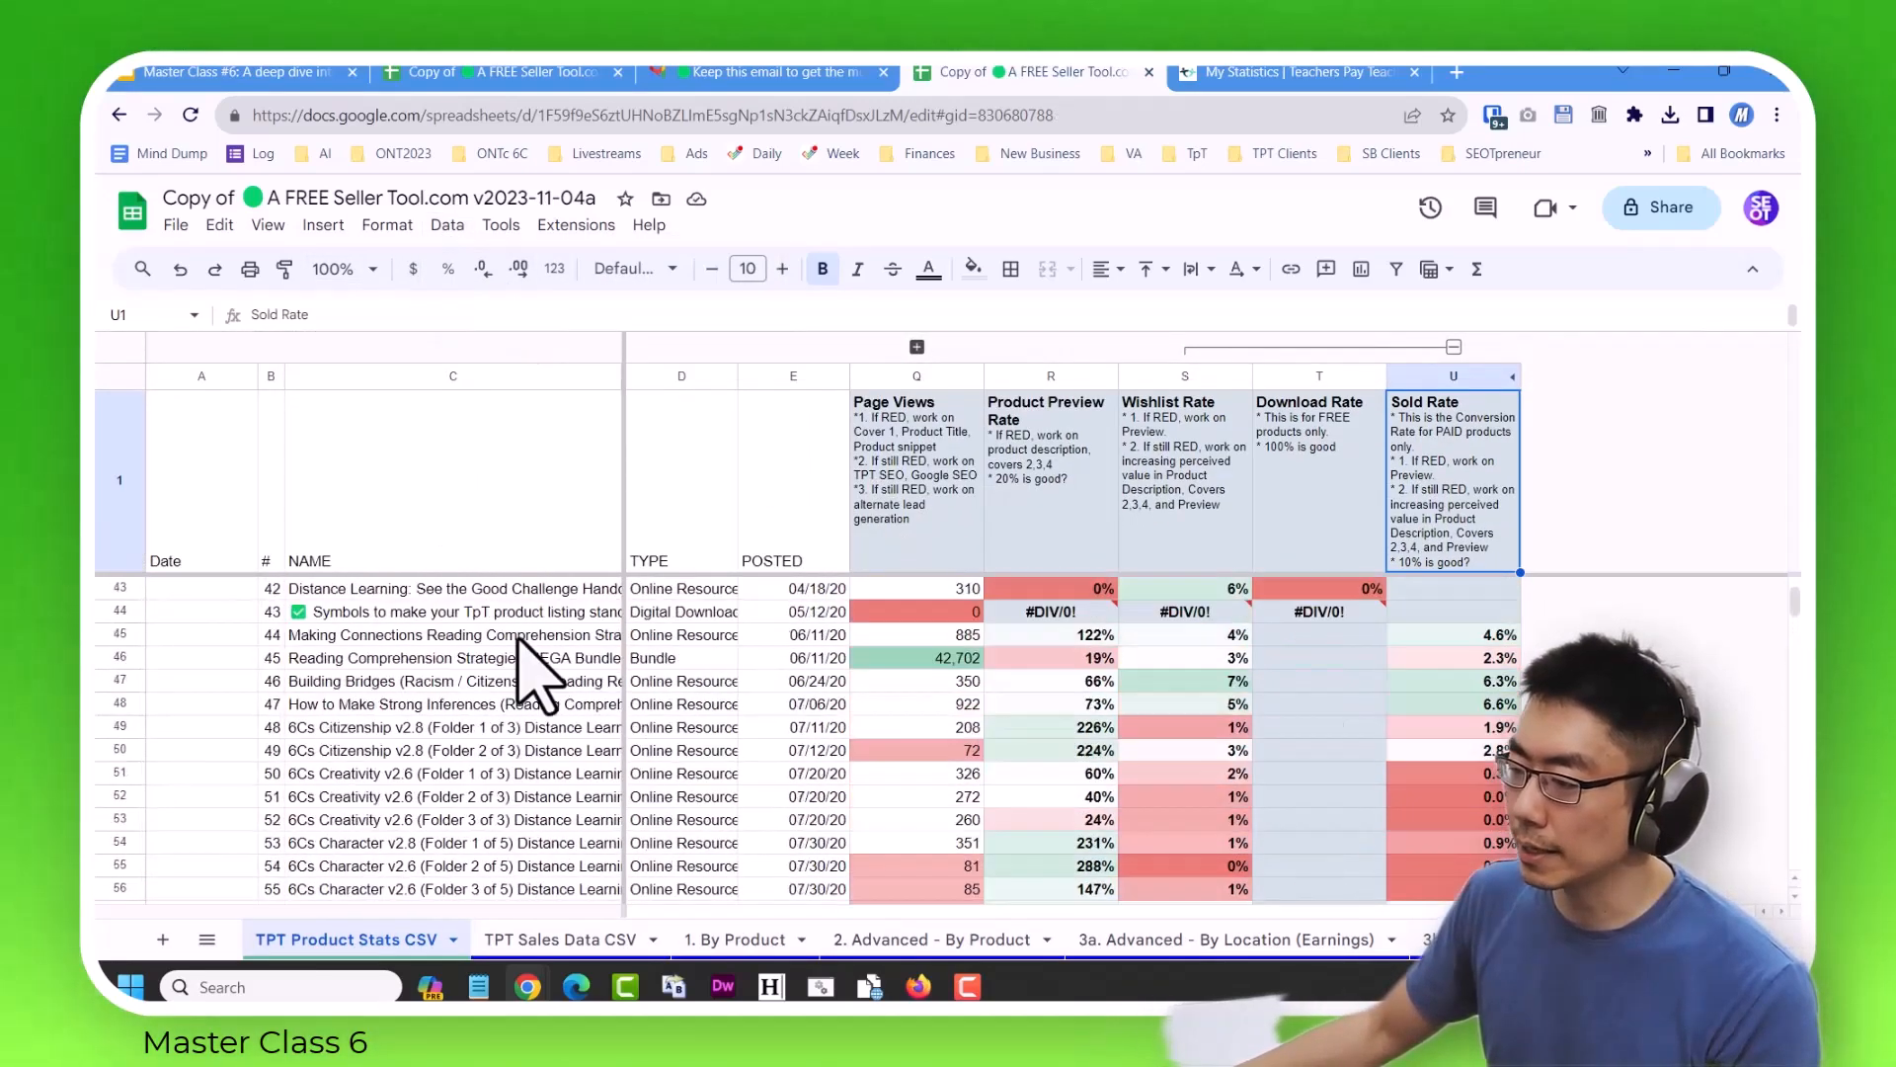
{"action": "left_click", "coordinate": [448, 227]}
{"action": "mouse_move", "coordinate": [505, 388]}
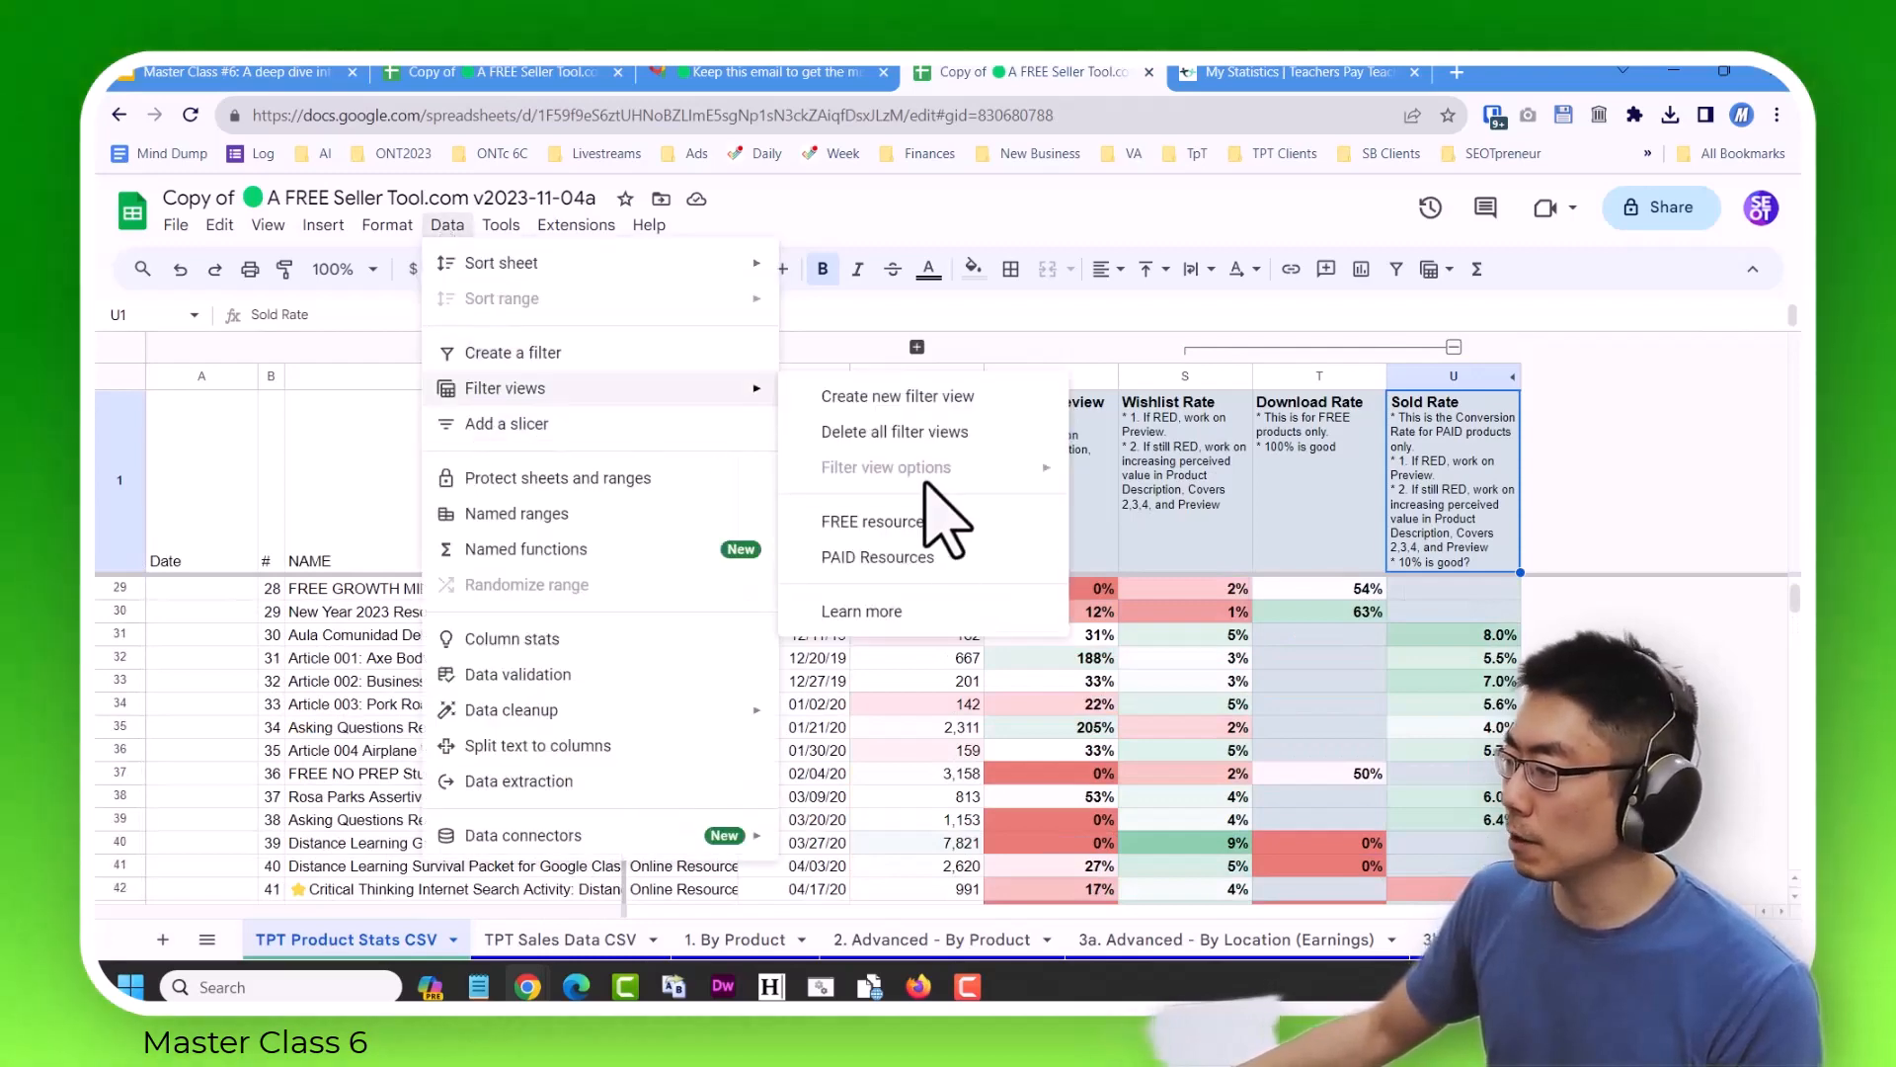
{"action": "left_click", "coordinate": [924, 523]}
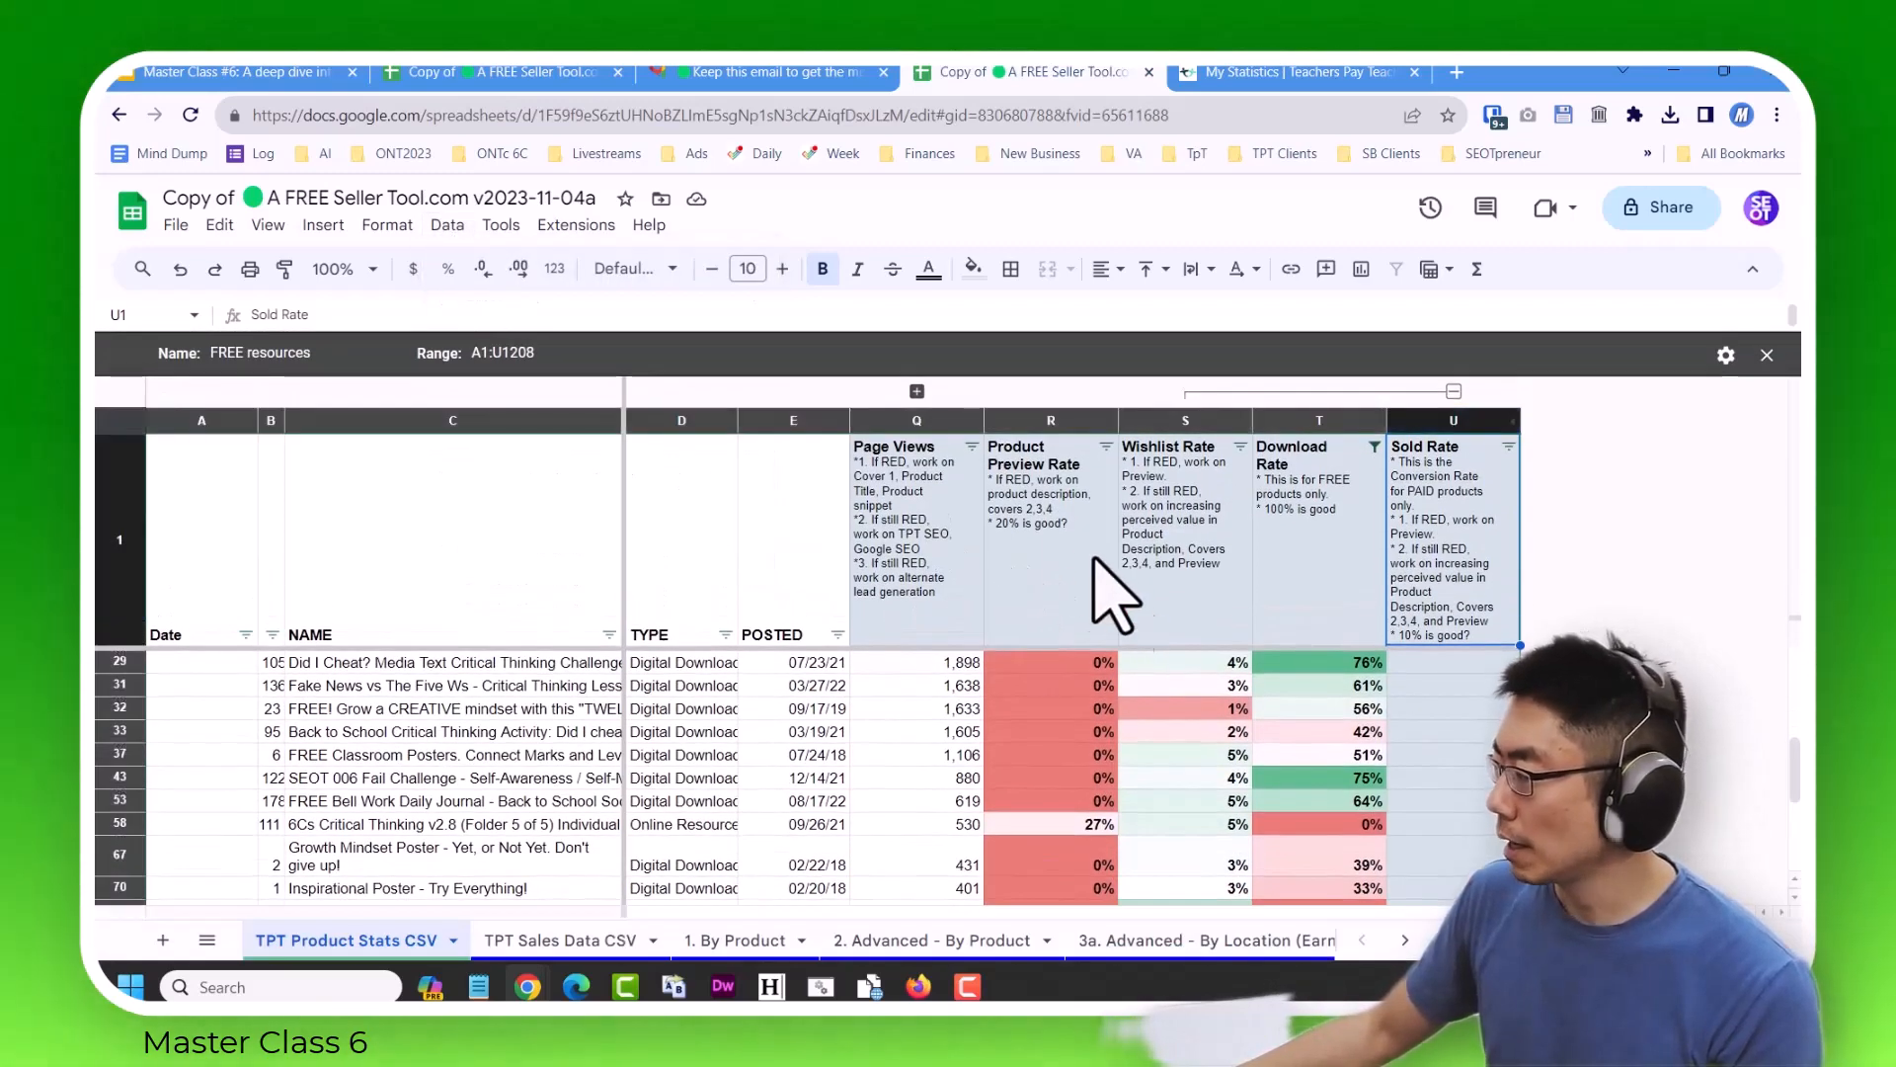
Sort the free resources by Download Rate from Z to A and look through the list.
{"action": "left_click", "coordinate": [1373, 447]}
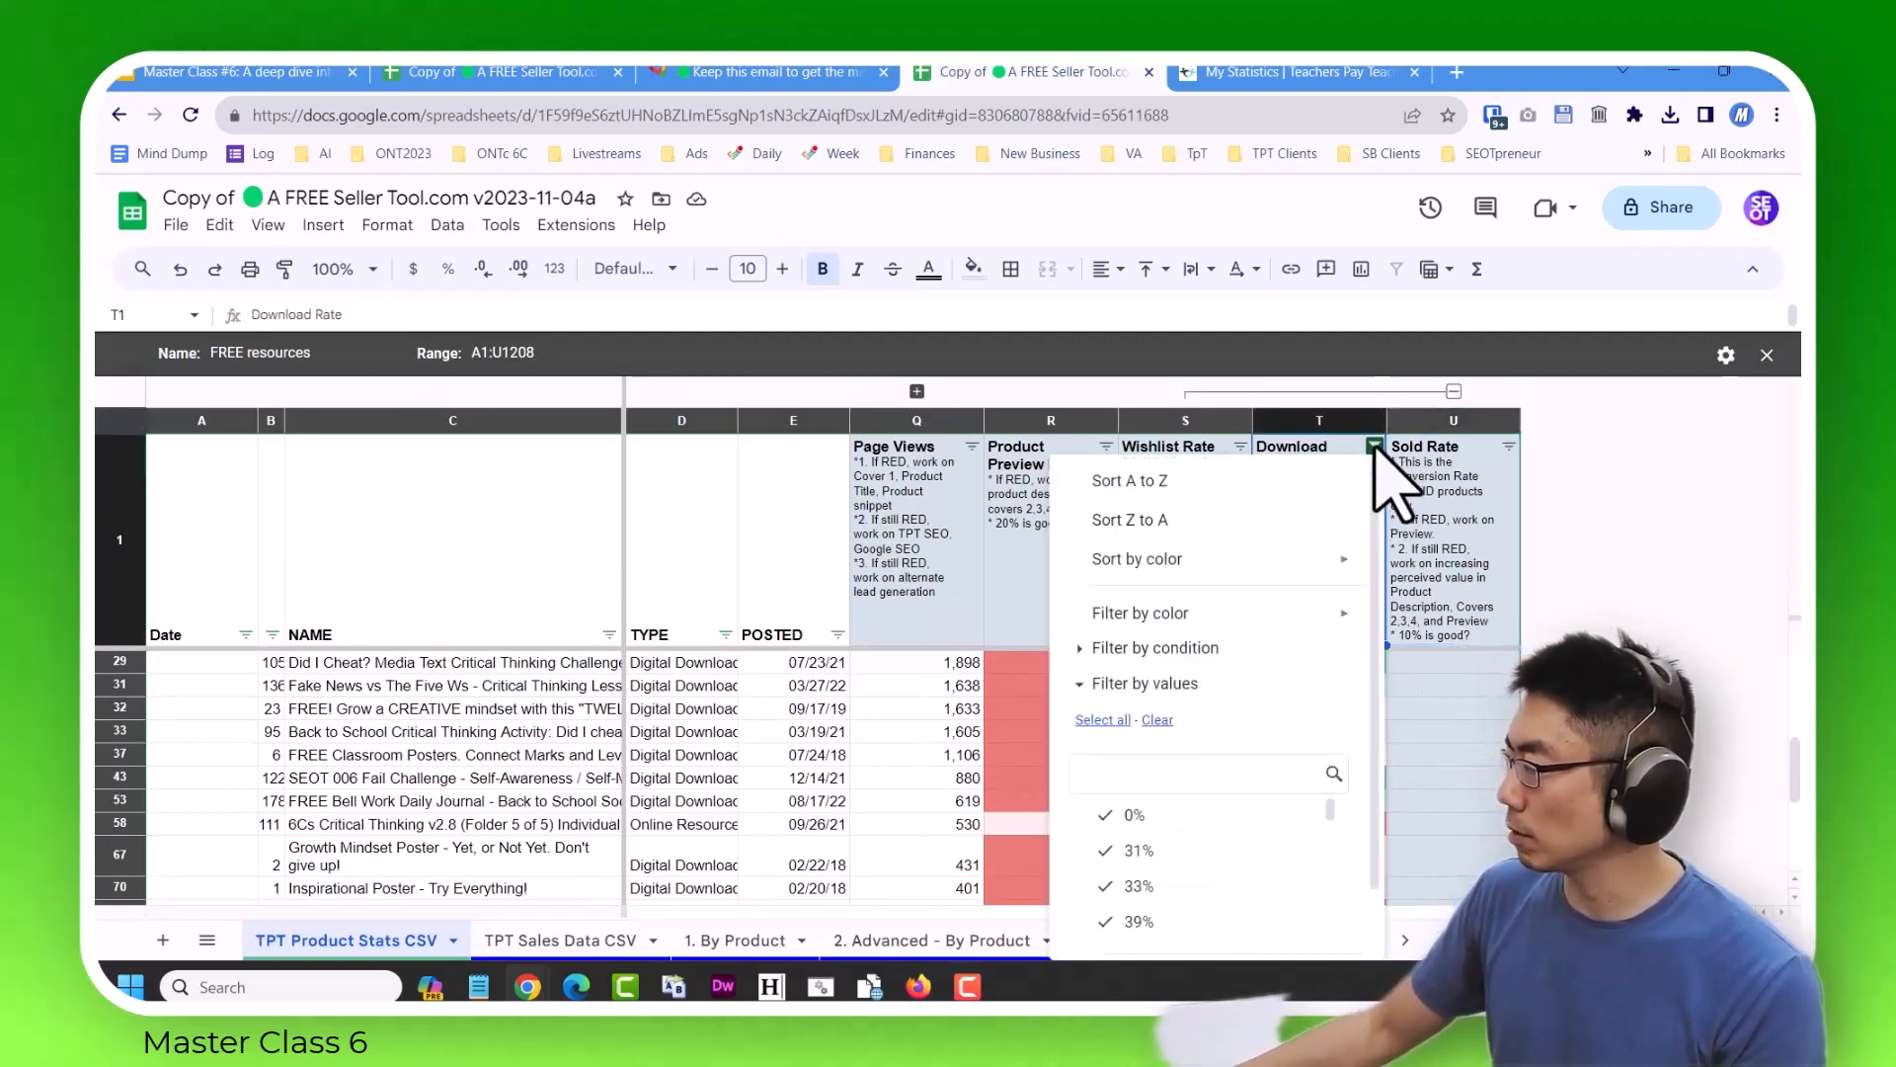
{"action": "left_click", "coordinate": [1198, 522]}
{"action": "scroll", "coordinate": [1265, 721], "scroll_direction": "down", "scroll_amount": 20}
{"action": "scroll", "coordinate": [1264, 731], "scroll_direction": "up", "scroll_amount": 5}
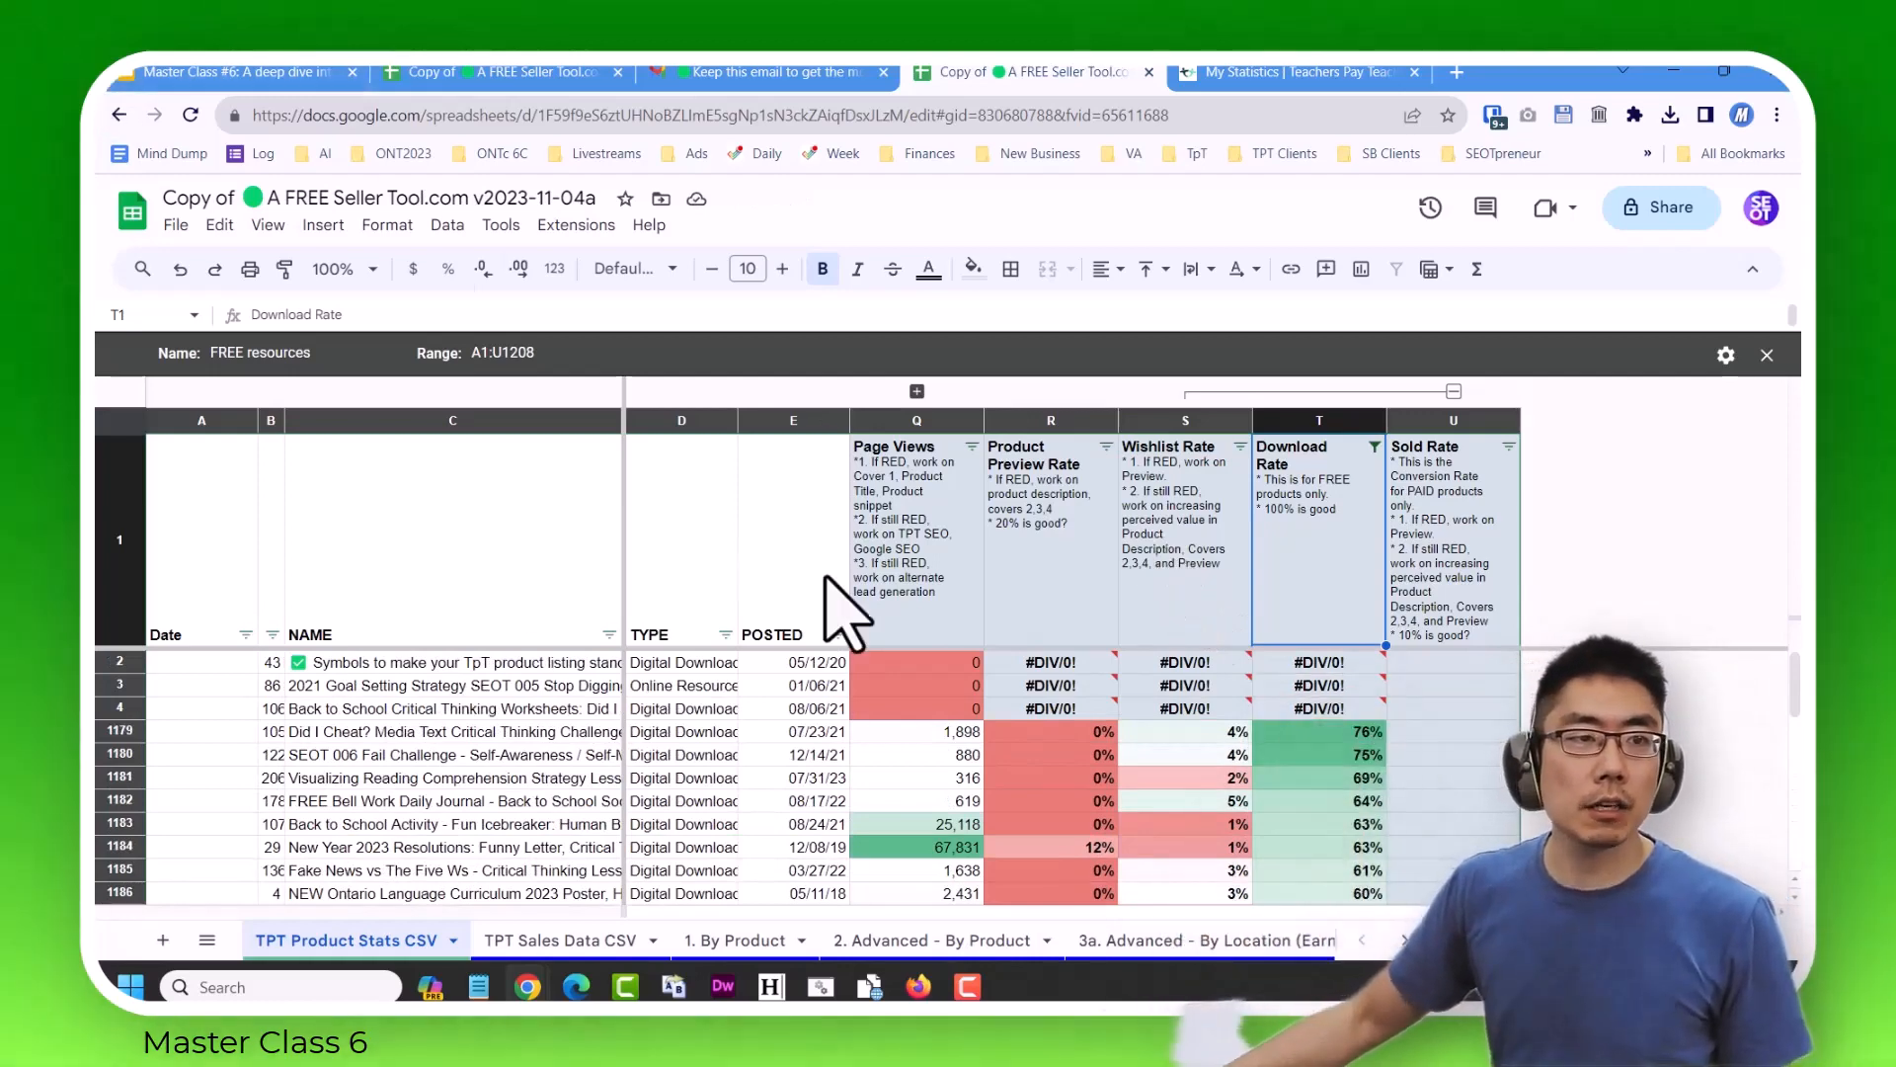
Switch to the online stopwatch, pause and clear the running timer, and close its browser tab.
{"action": "left_click_drag", "start_coordinate": [96, 148], "coordinate": [347, 69]}
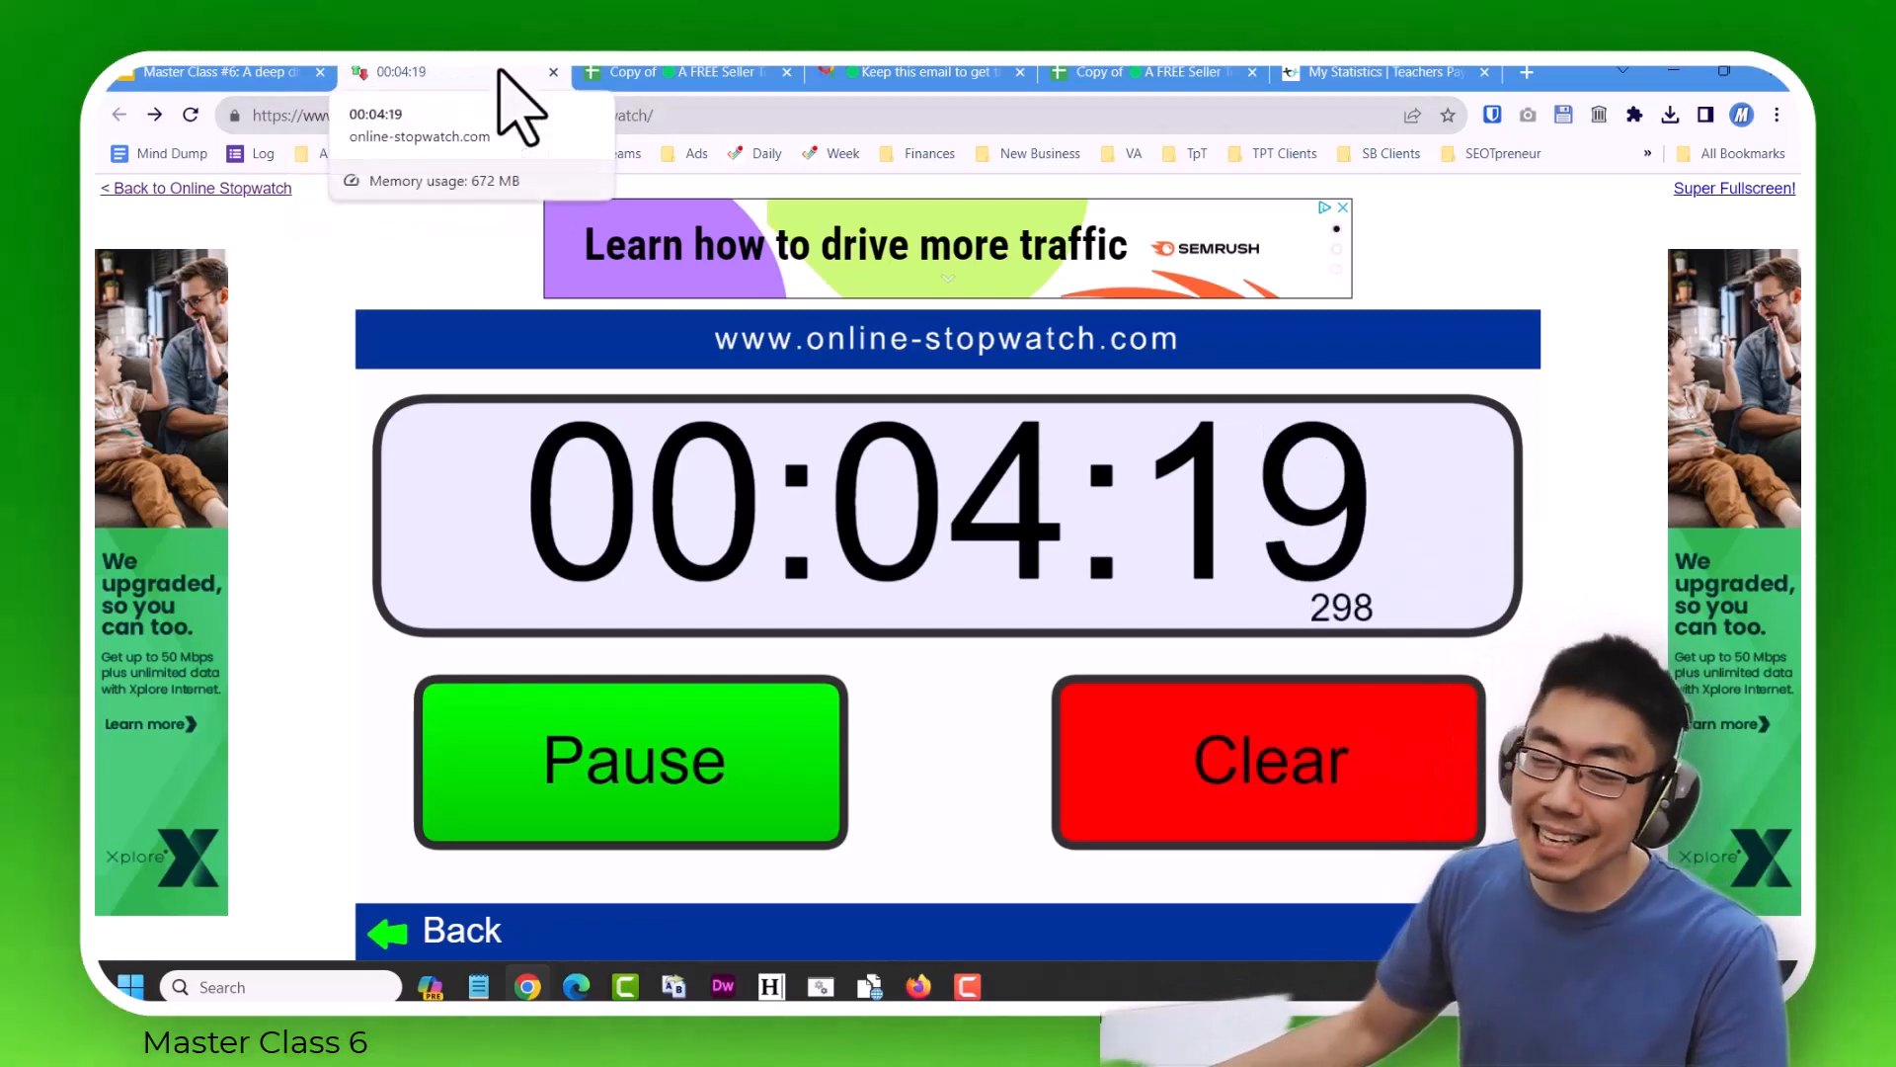
{"action": "left_click", "coordinate": [795, 805]}
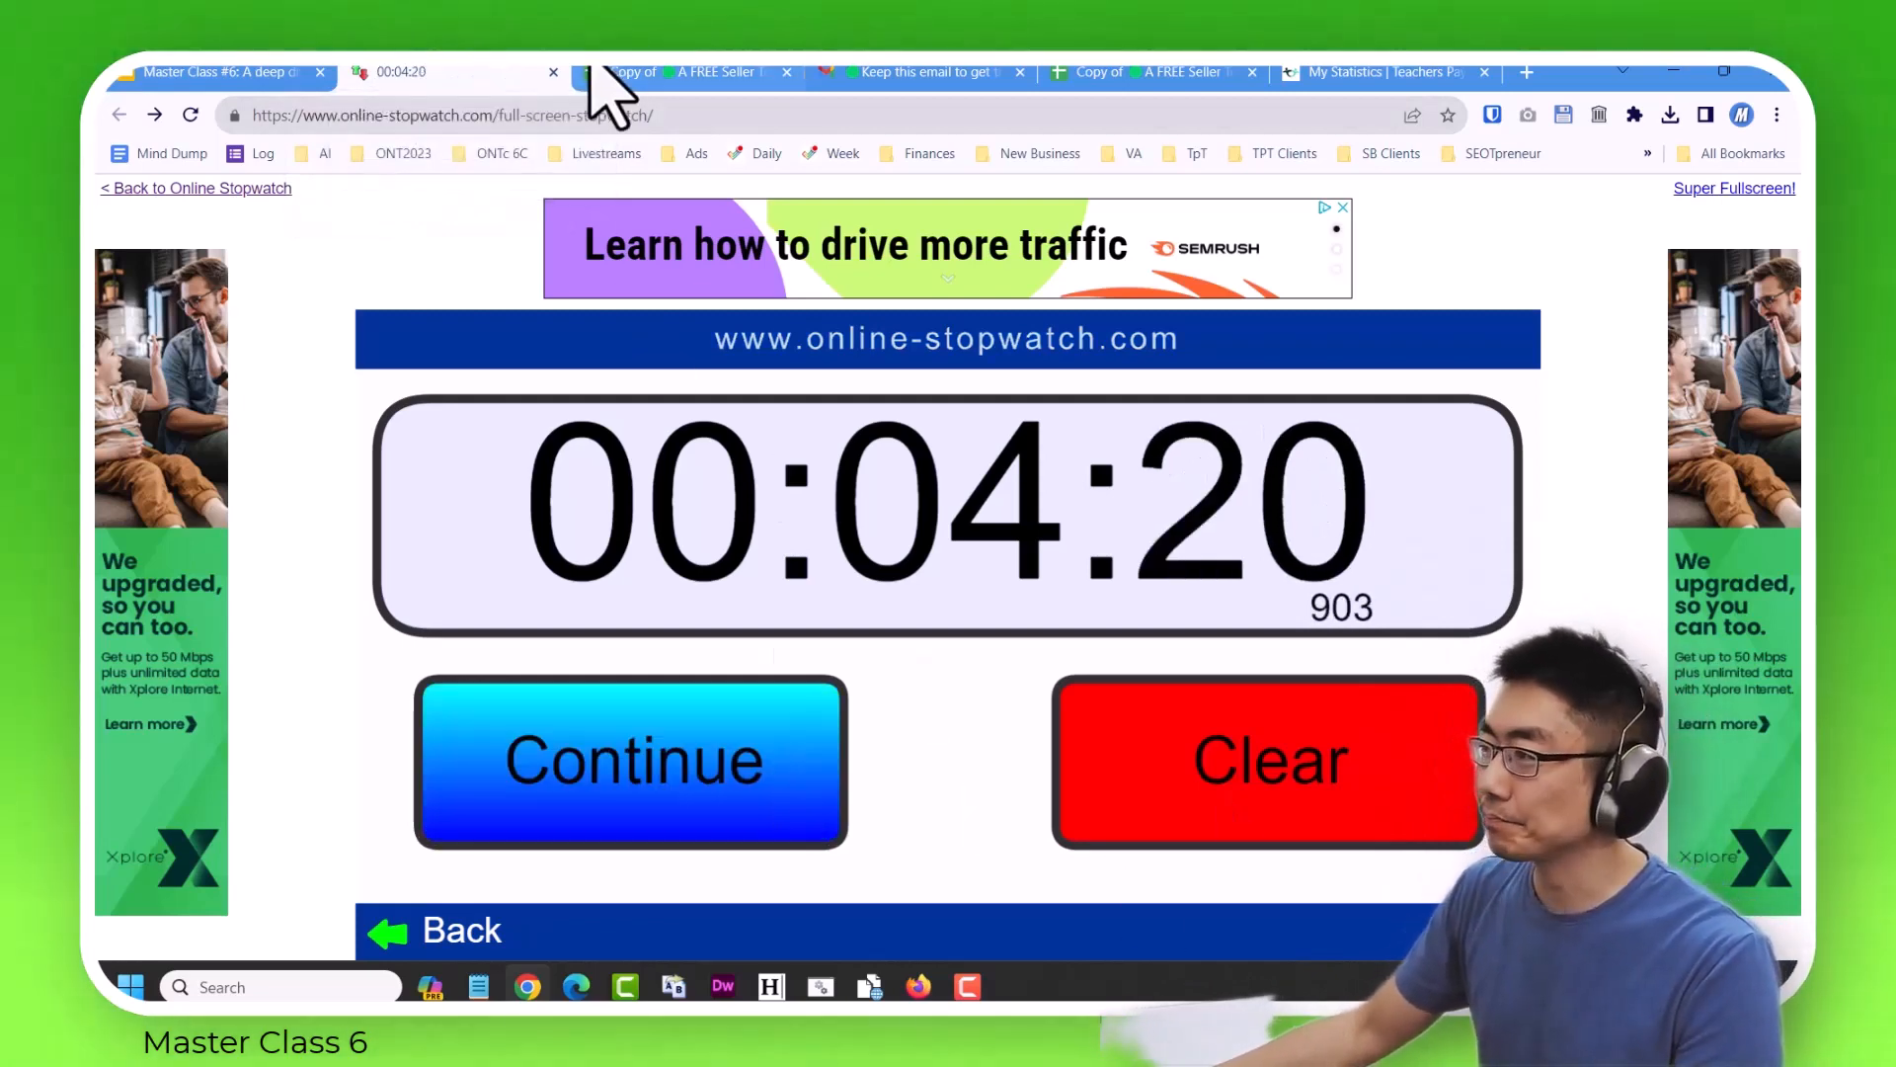
{"action": "left_click", "coordinate": [1265, 721]}
{"action": "key", "text": "ctrl+w"}
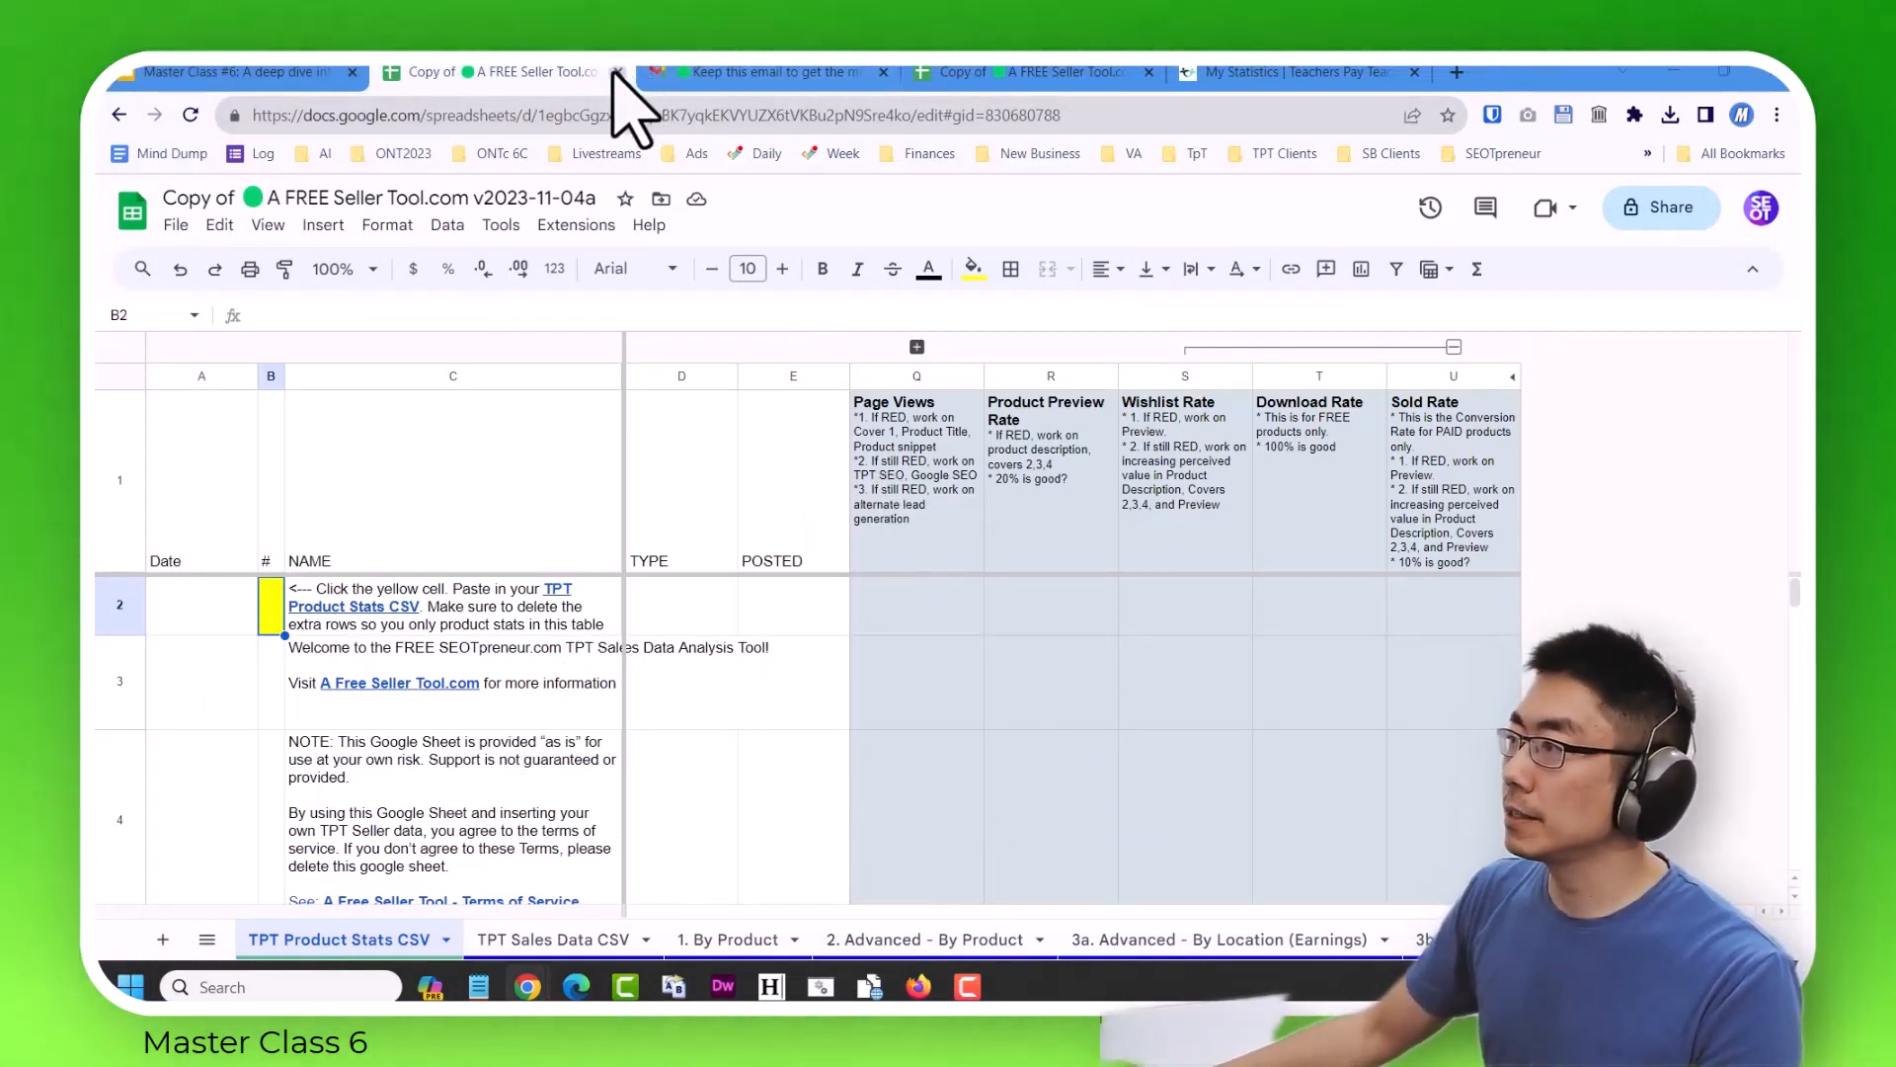
Close the blank duplicate Seller Tool spreadsheet and prefix the title of the copy holding the imported stats with the presenter's first name and "Video Demo".
{"action": "left_click", "coordinate": [618, 72]}
{"action": "left_click", "coordinate": [762, 72]}
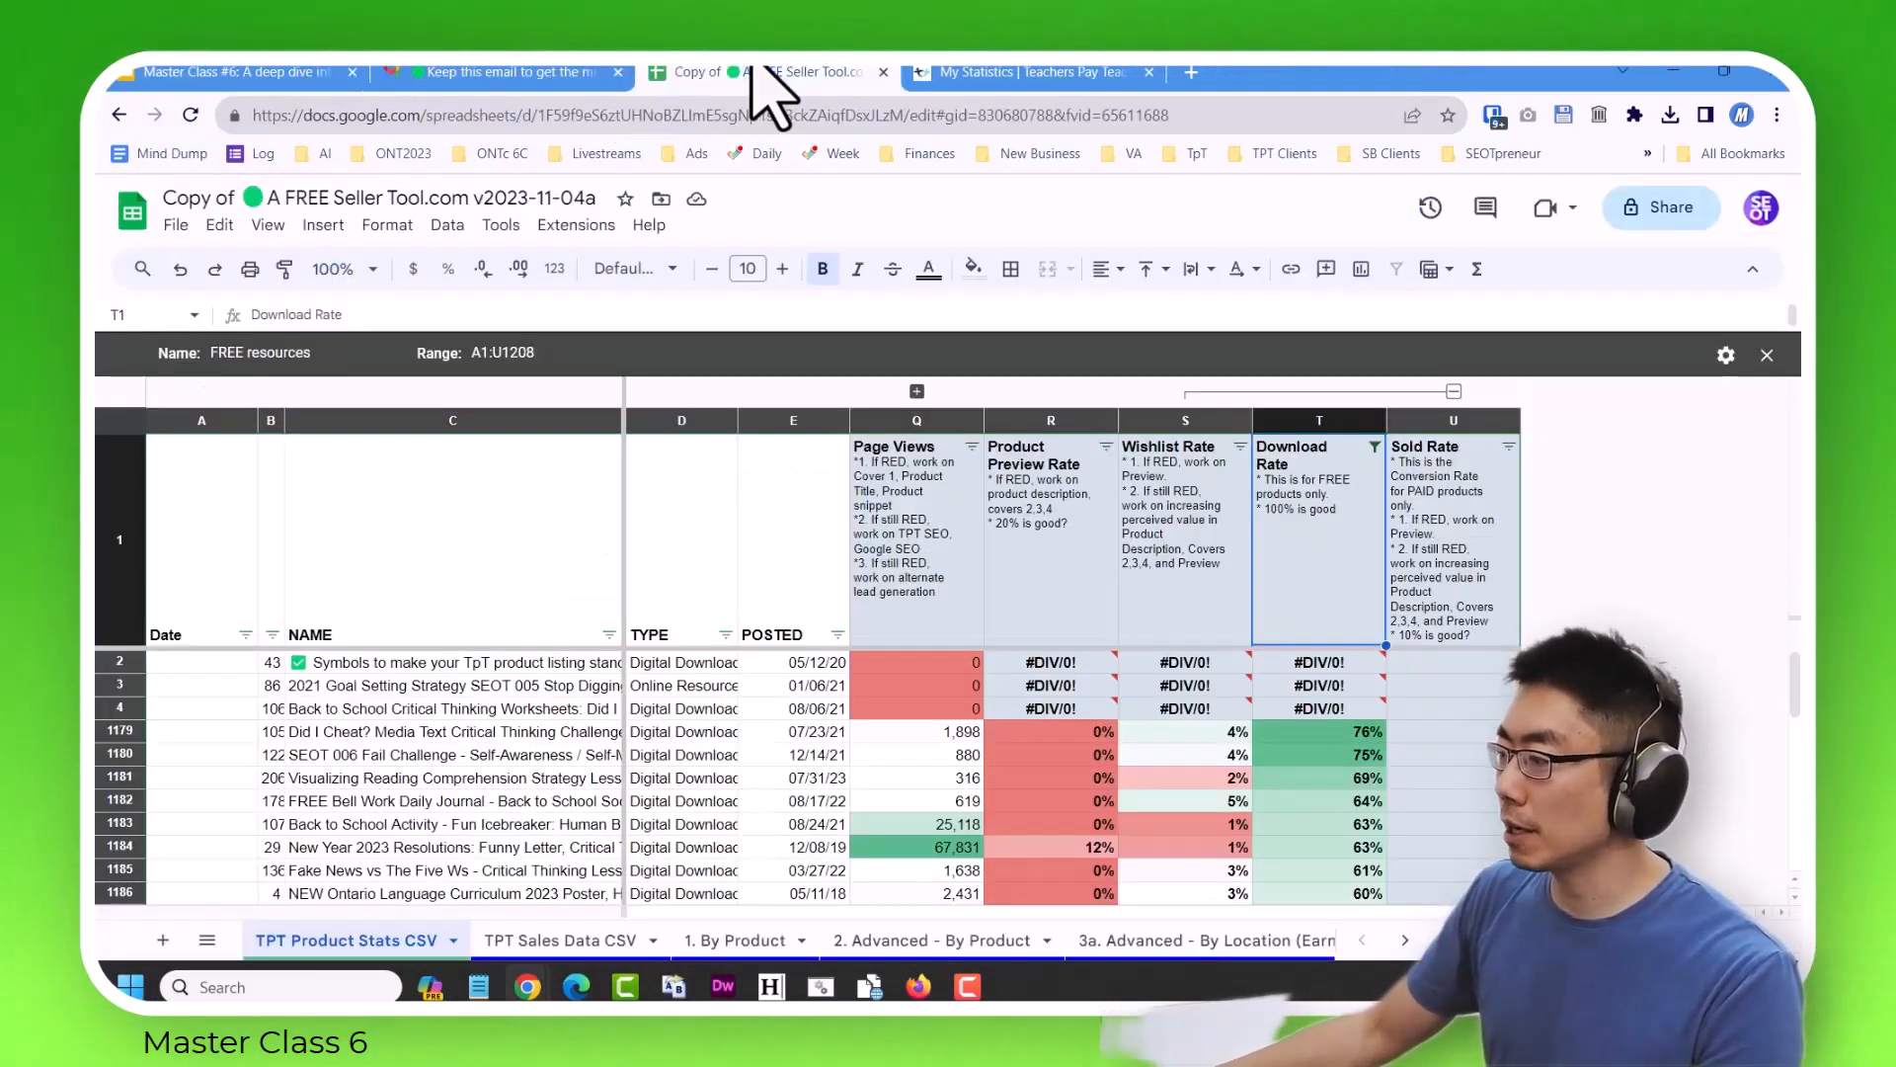
{"action": "left_click", "coordinate": [366, 197]}
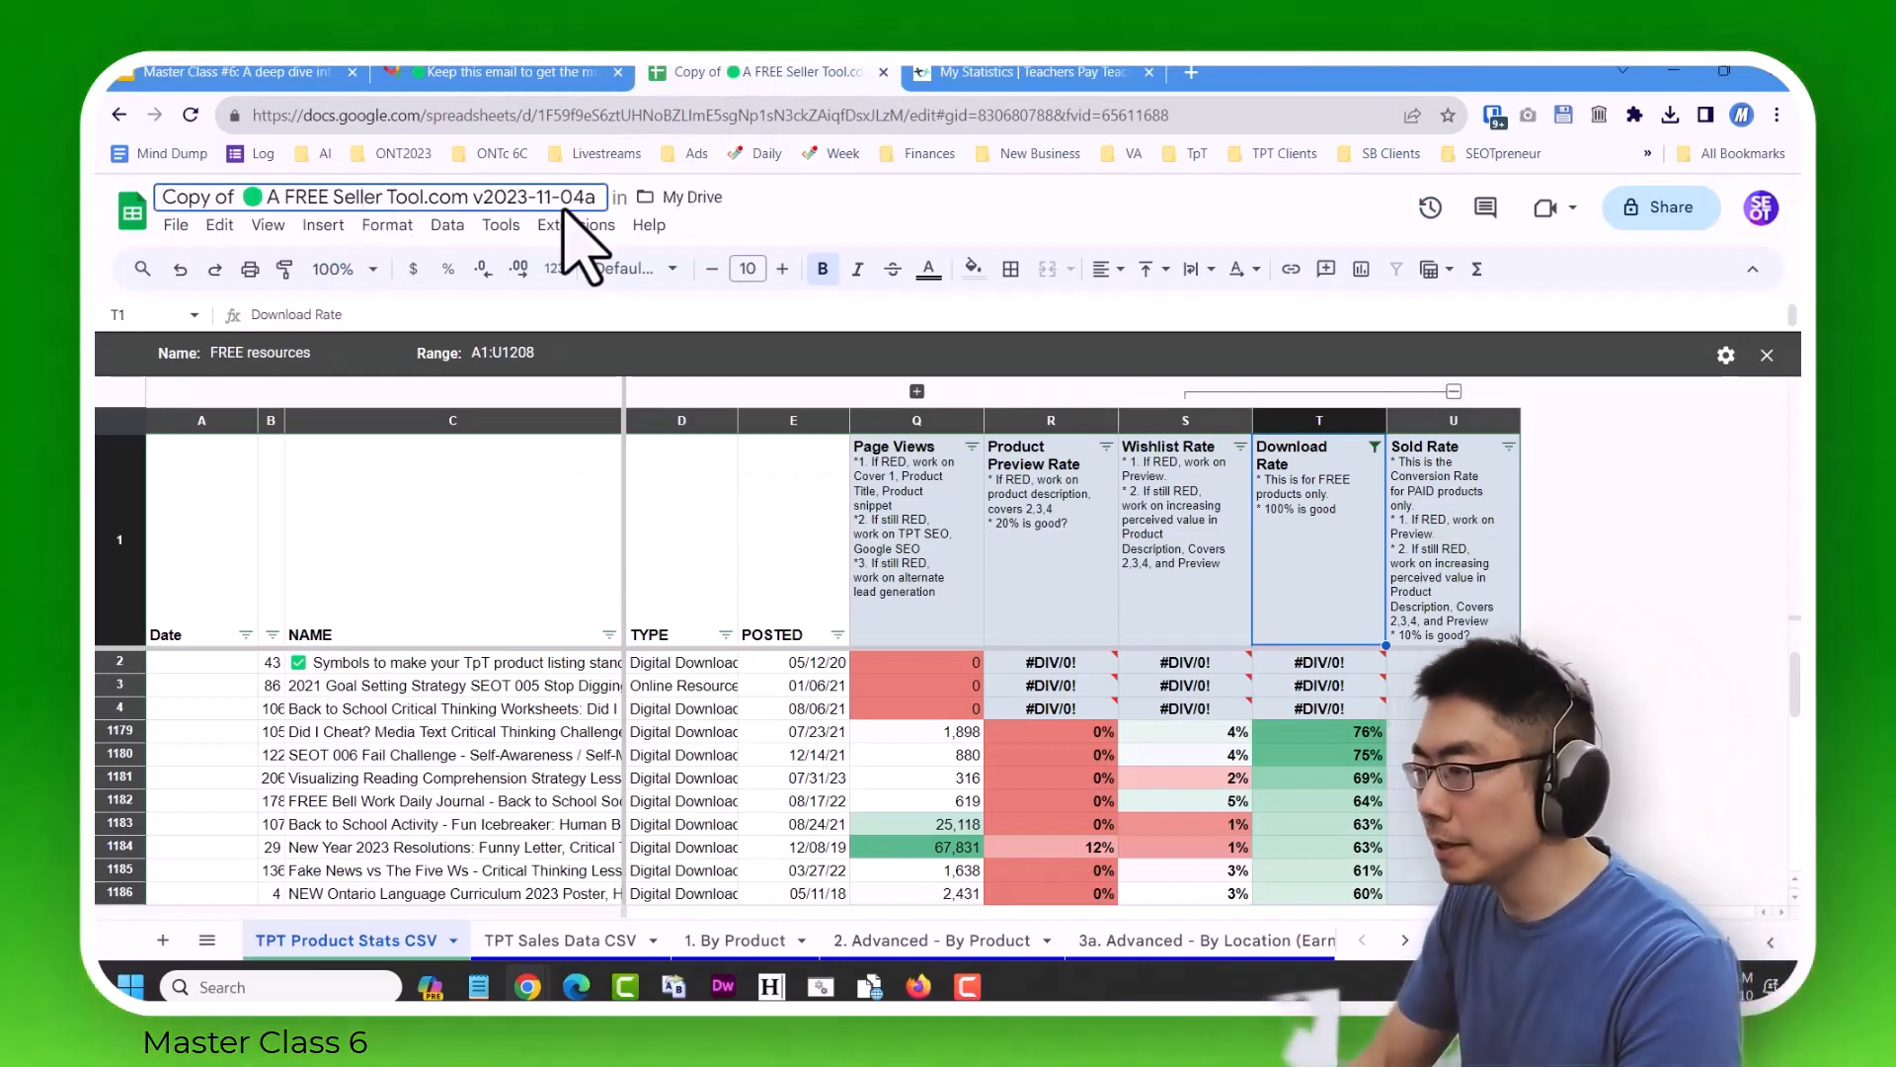
{"action": "type", "text": "Mike Video Demo"}
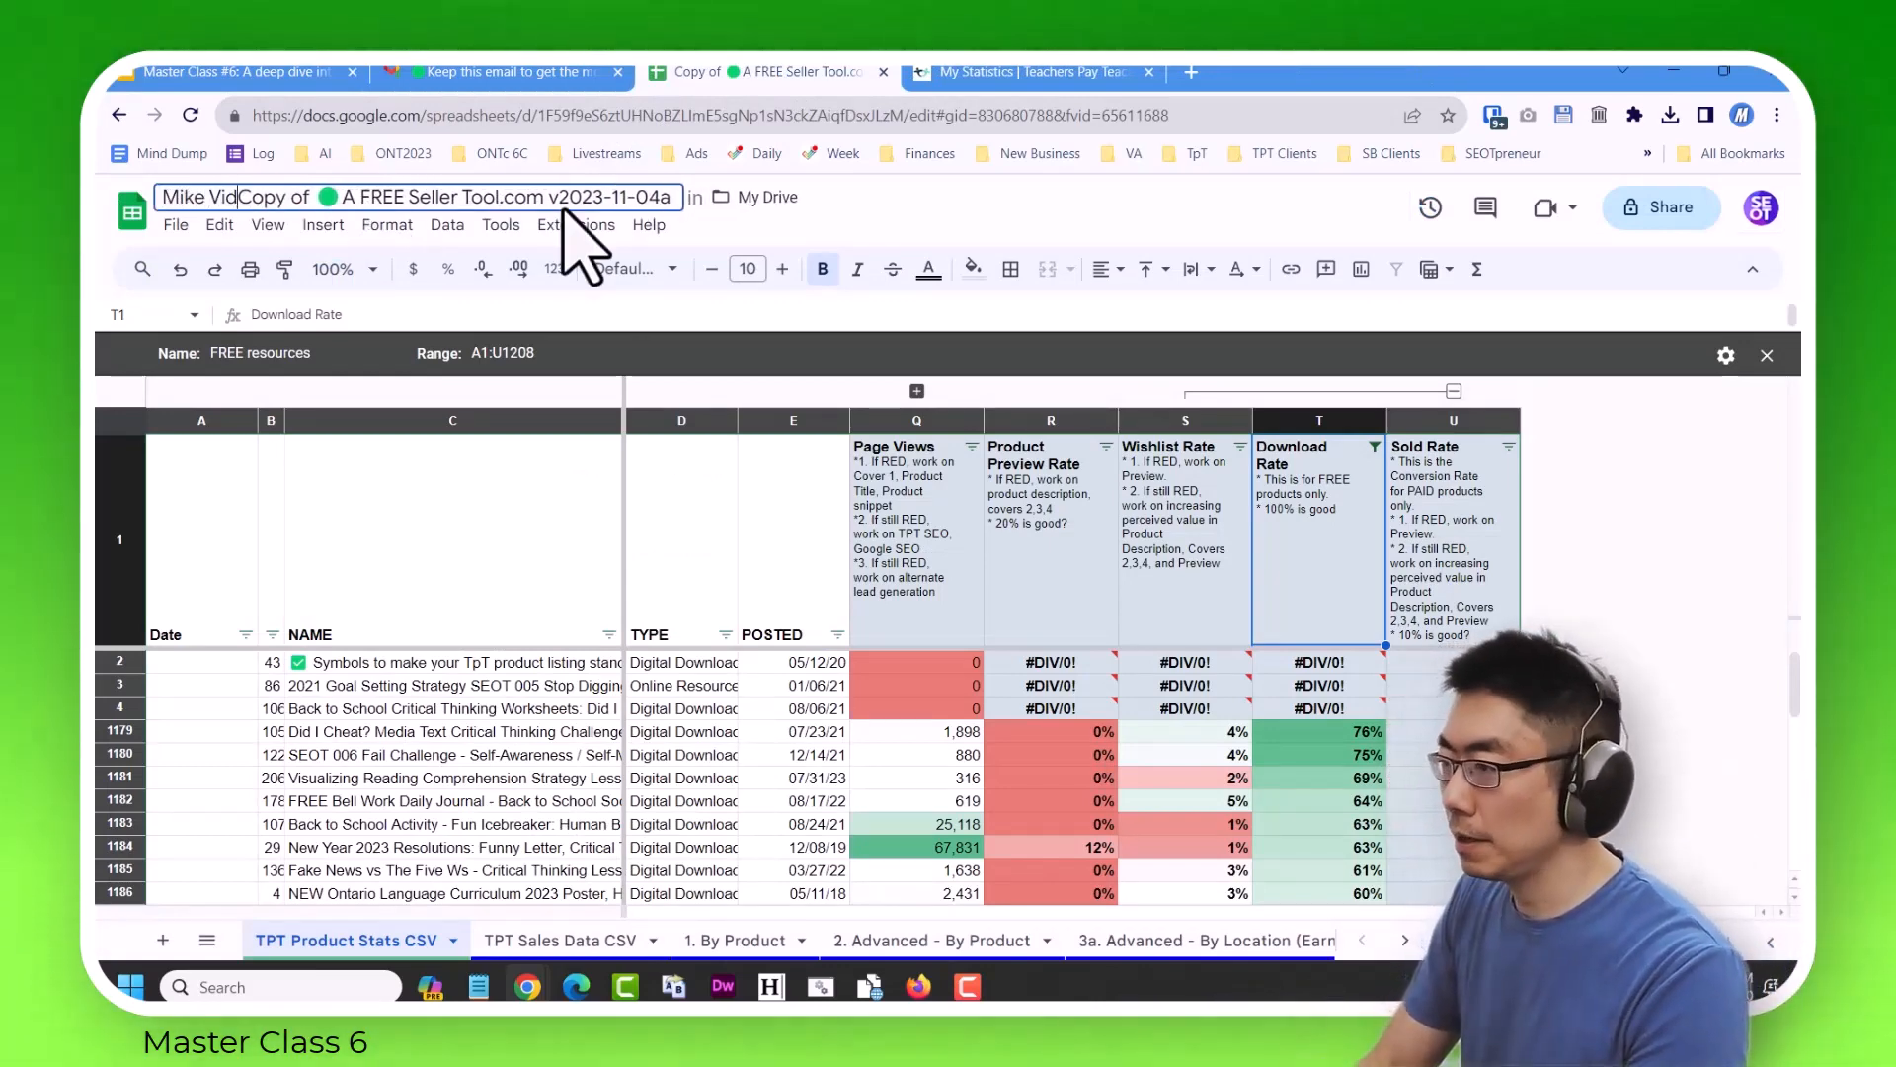
{"action": "left_click", "coordinate": [1671, 729]}
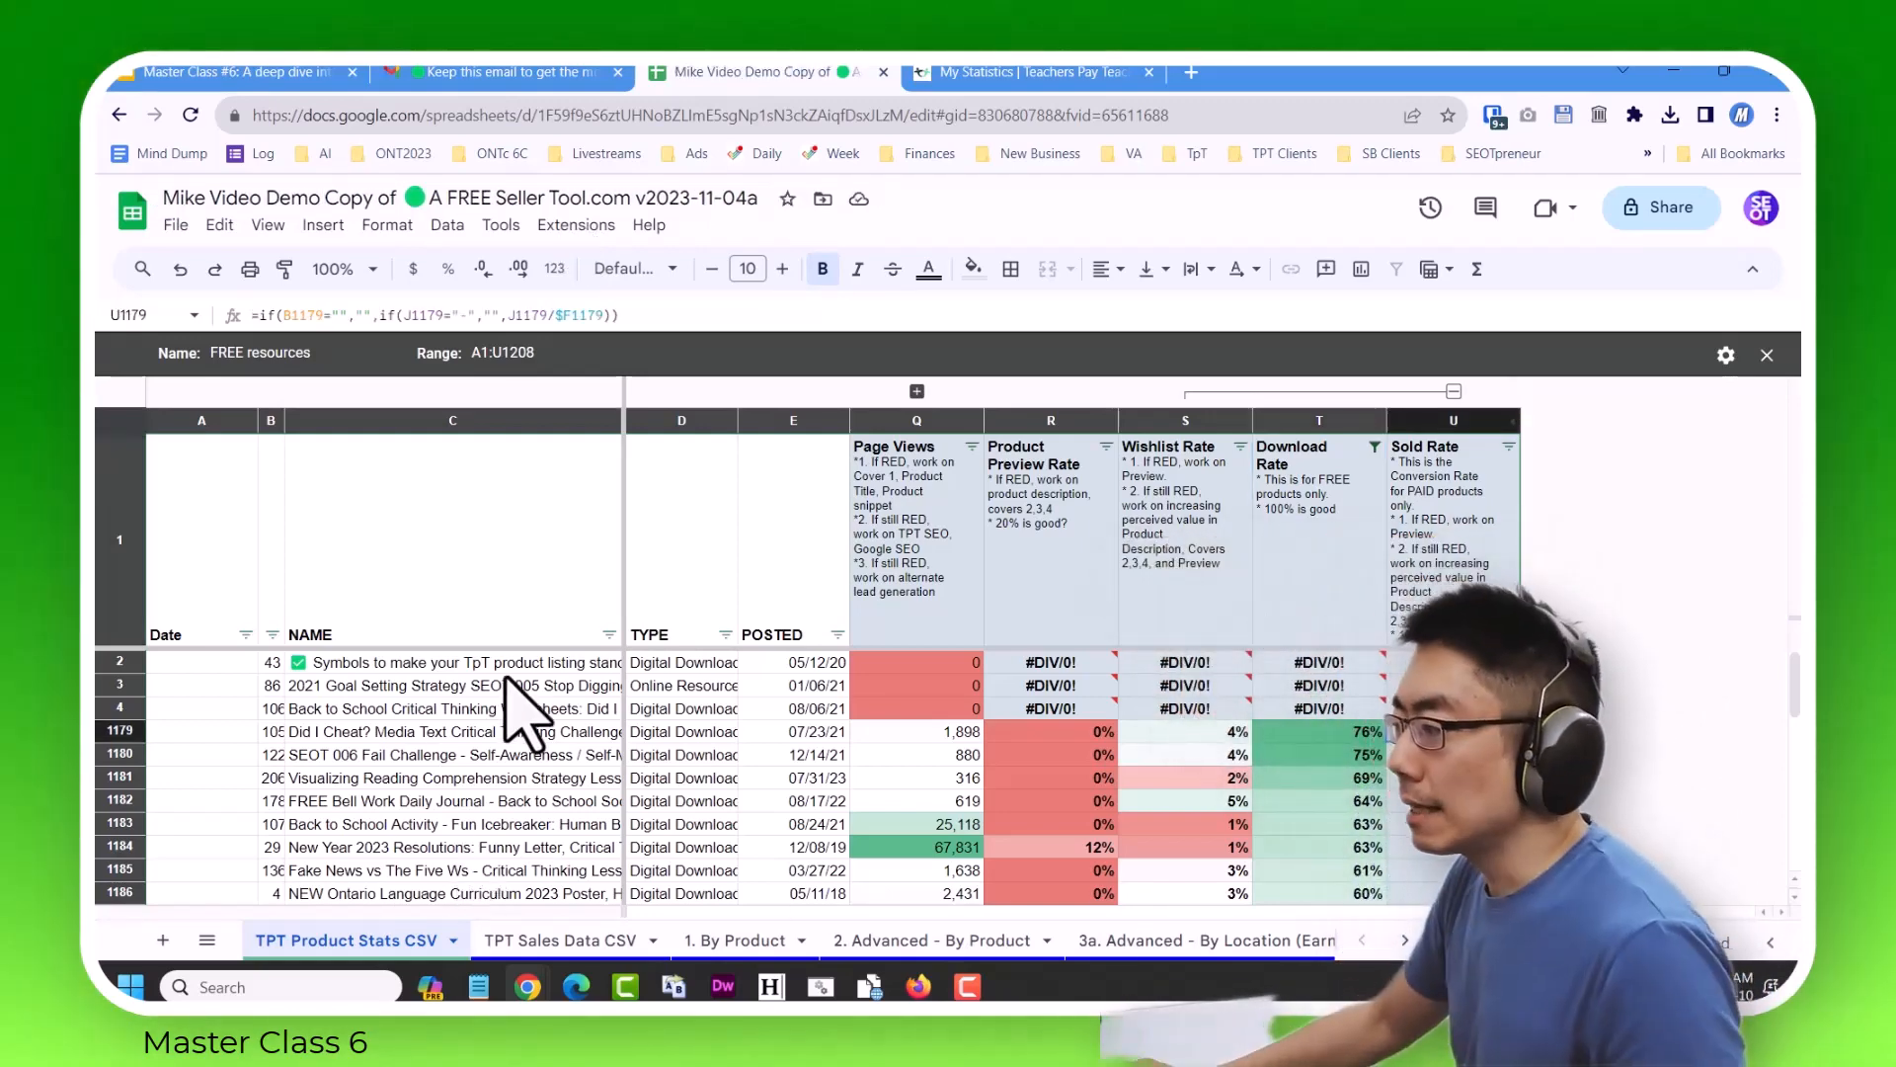
Switch to the Master Class #6 presentation and start its full-screen slideshow.
{"action": "left_click", "coordinate": [207, 71]}
{"action": "key", "text": "ctrl+F5"}
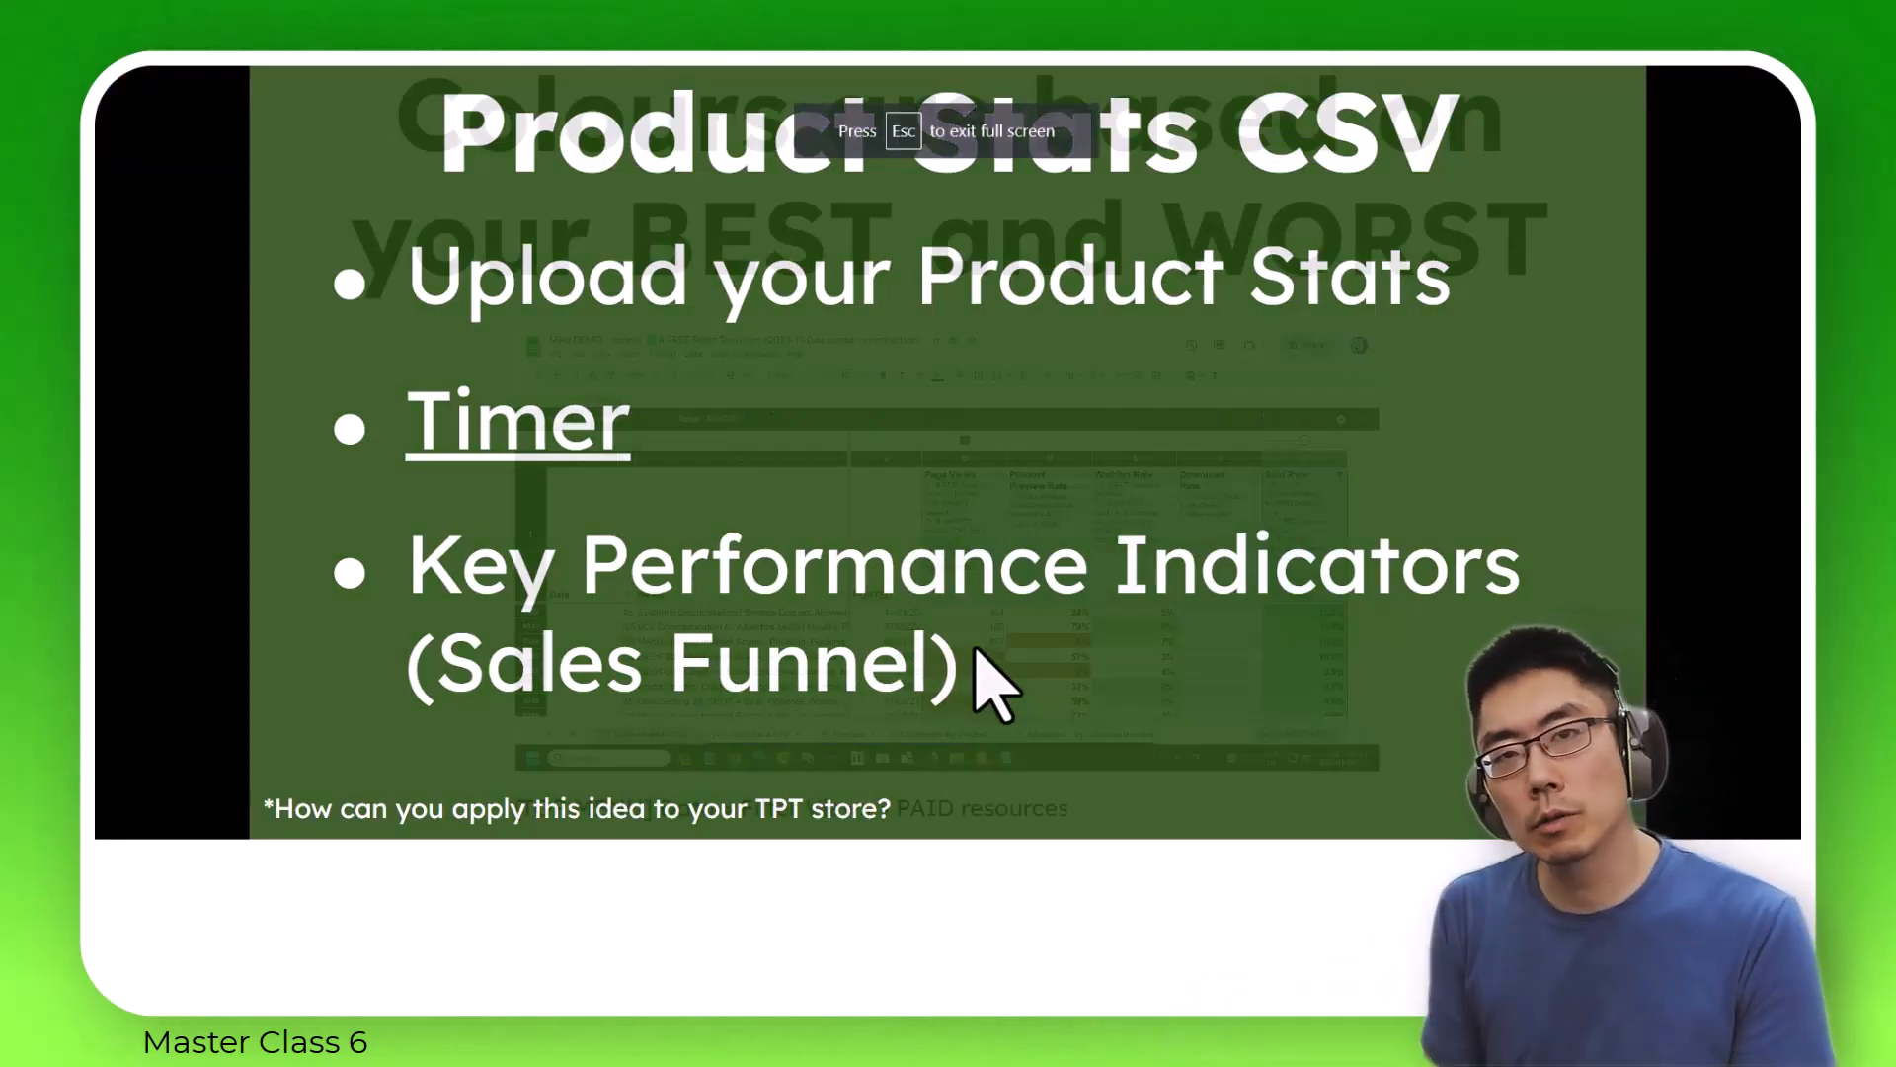
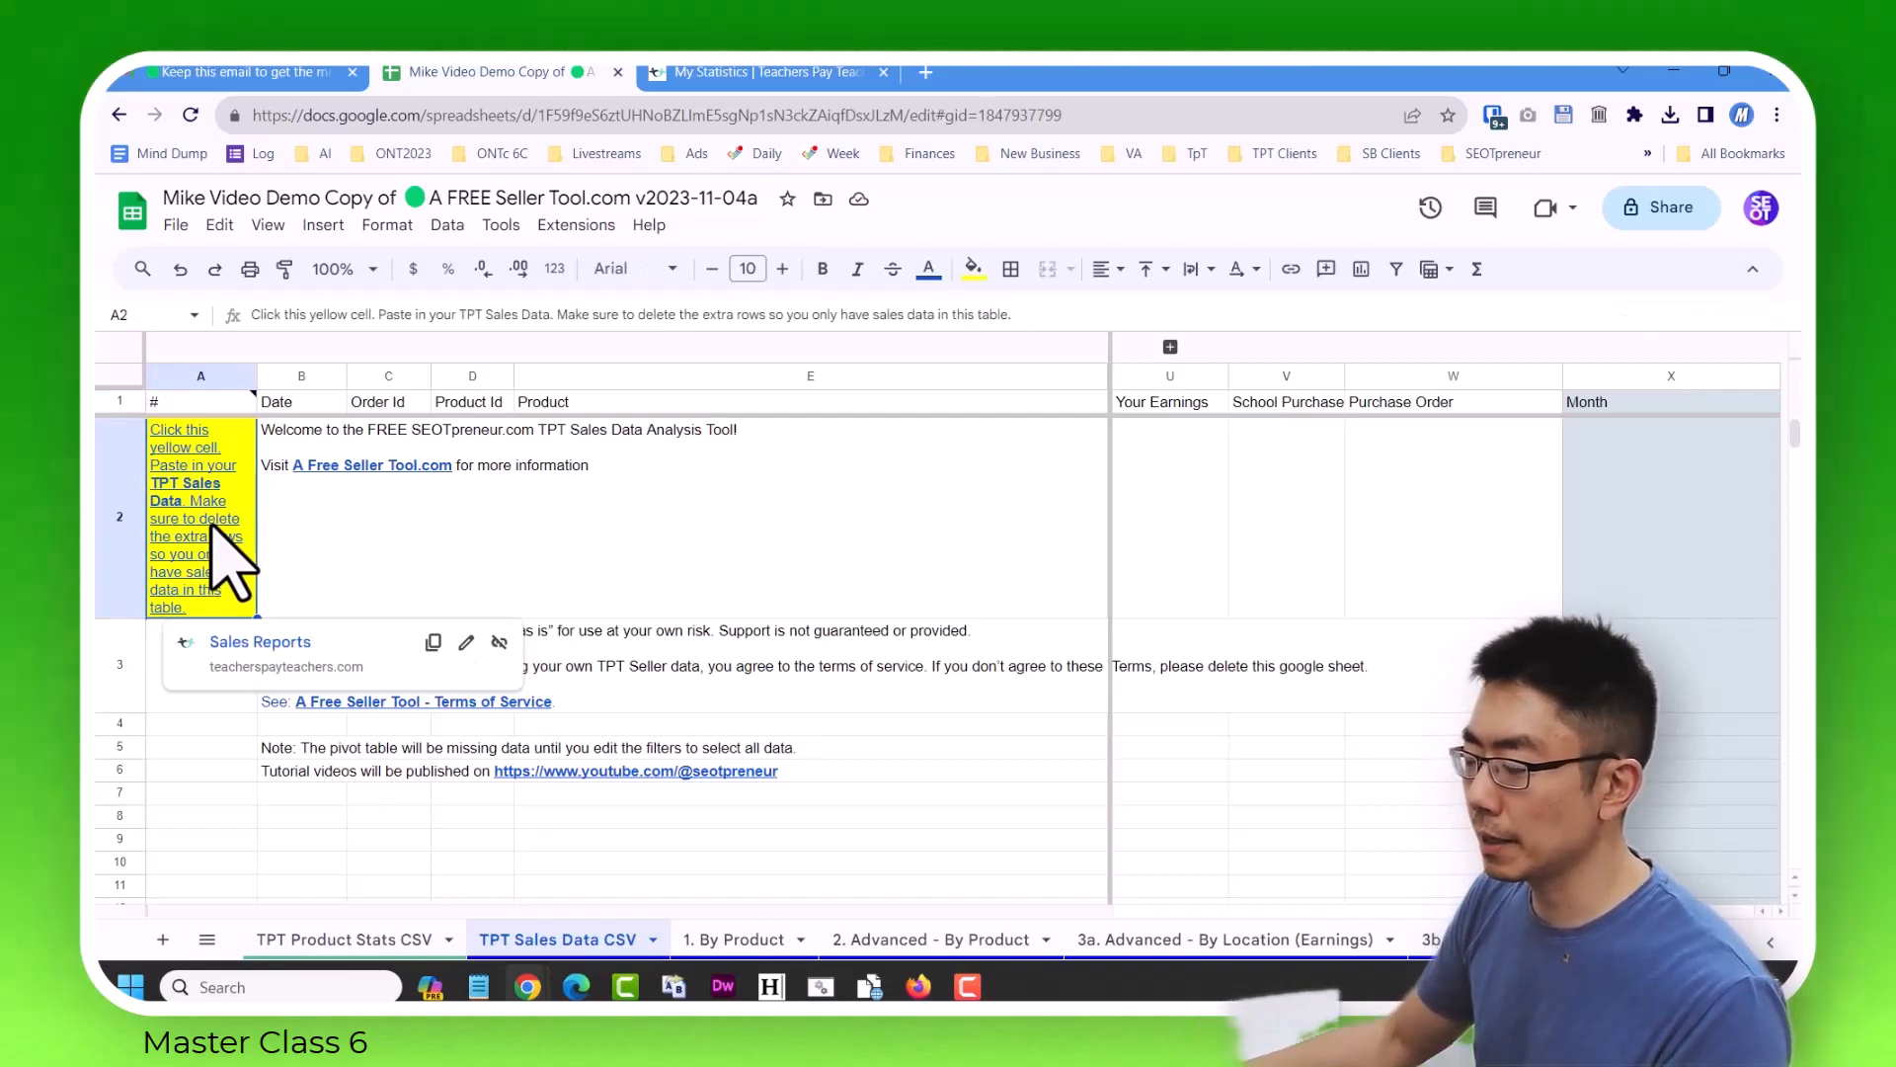
Open the TPT Sales Reports page from the sheet's yellow cell and try the date range 11/01/2000 to 11/10/2023.
{"action": "left_click", "coordinate": [260, 644]}
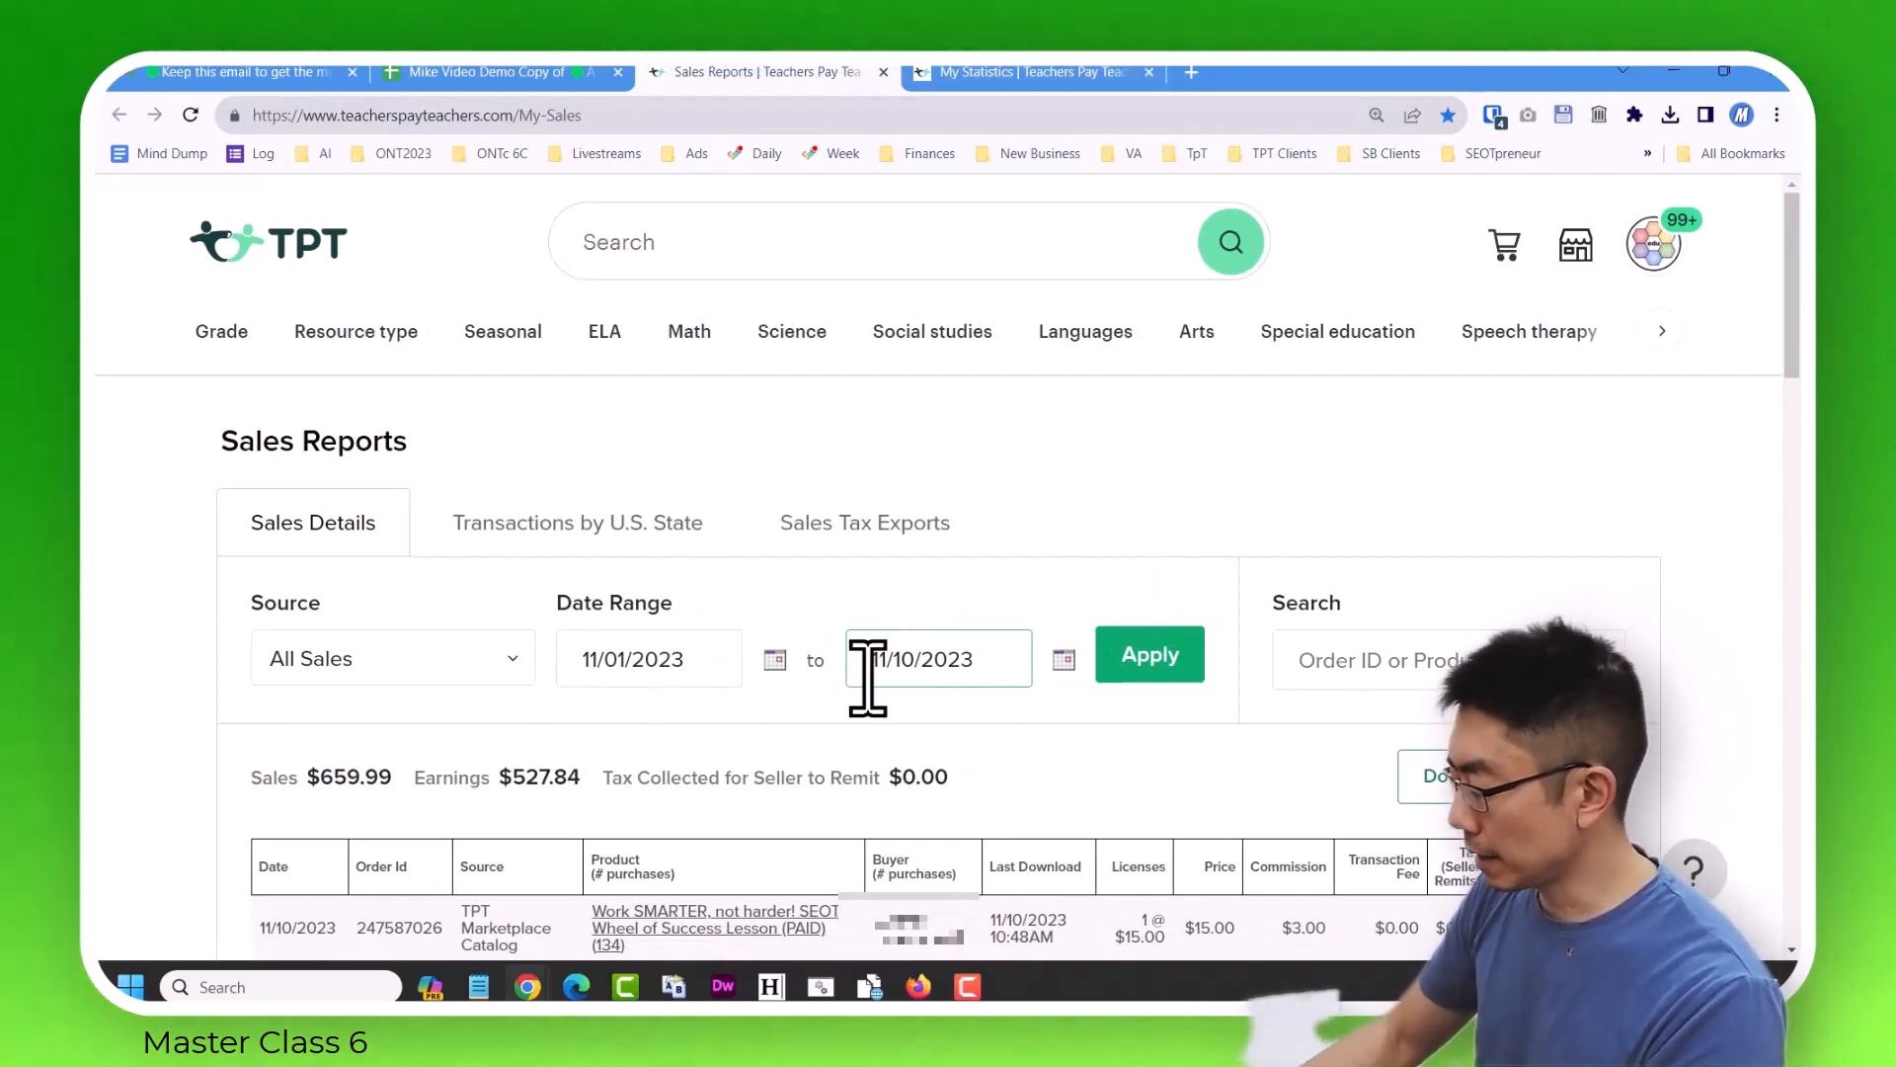
{"action": "key", "text": "ctrl+minus"}
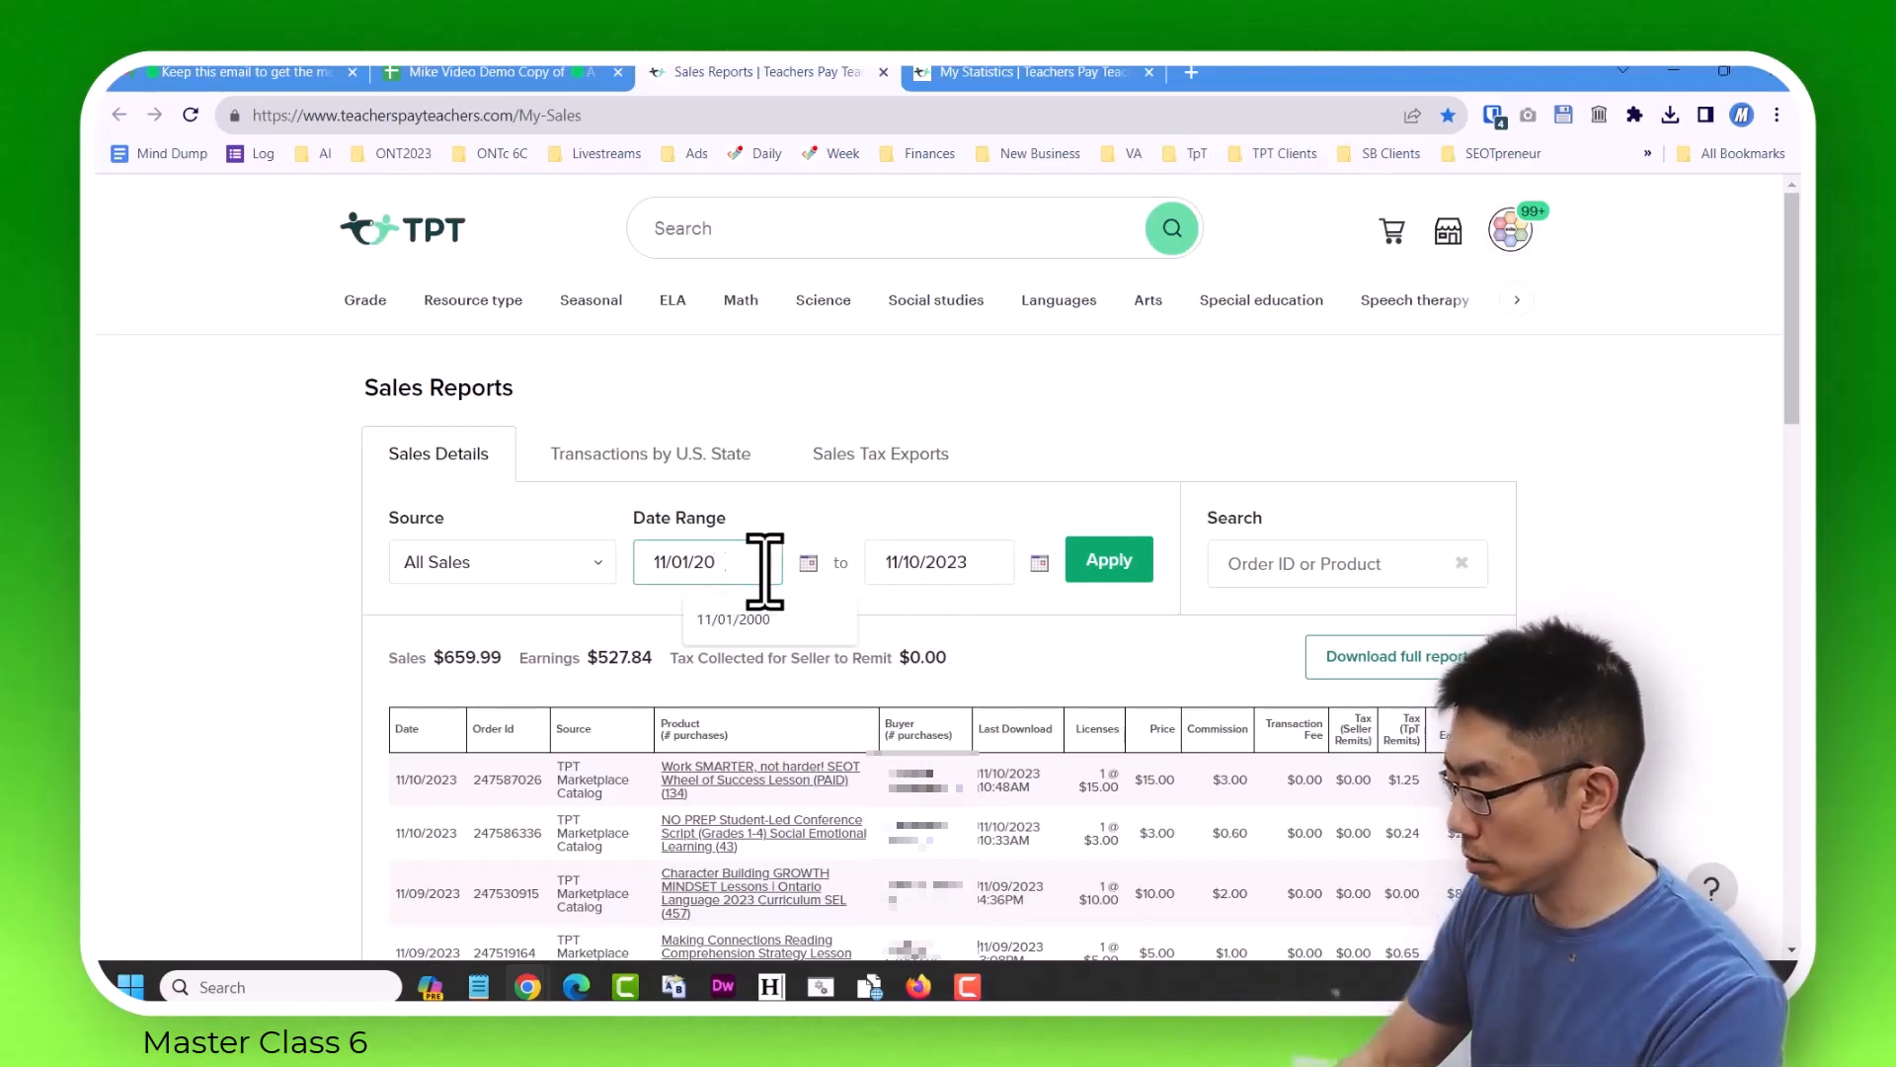
{"action": "left_click", "coordinate": [1129, 568]}
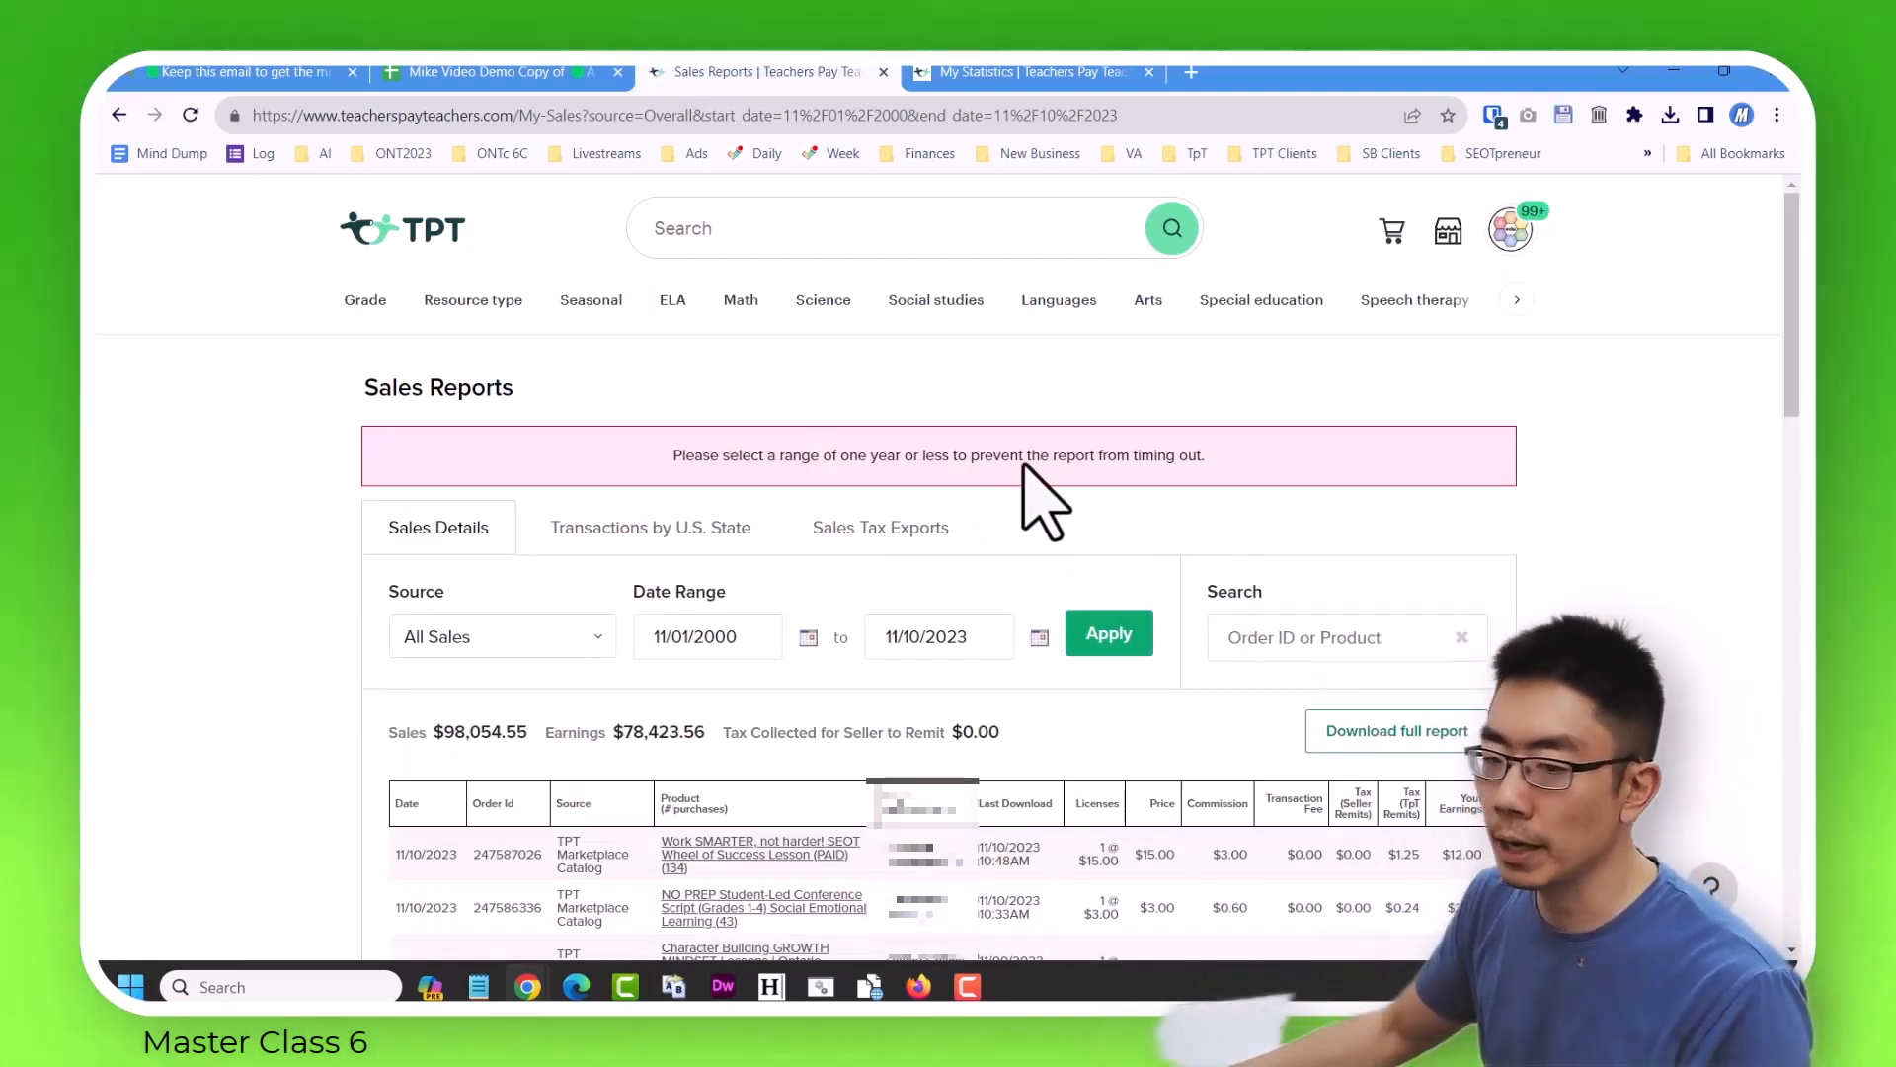
Request the full sales reports for 11/10/2022 to 11/10/2023 and for 11/10/2021 to 11/10/2022.
{"action": "left_click", "coordinate": [941, 644]}
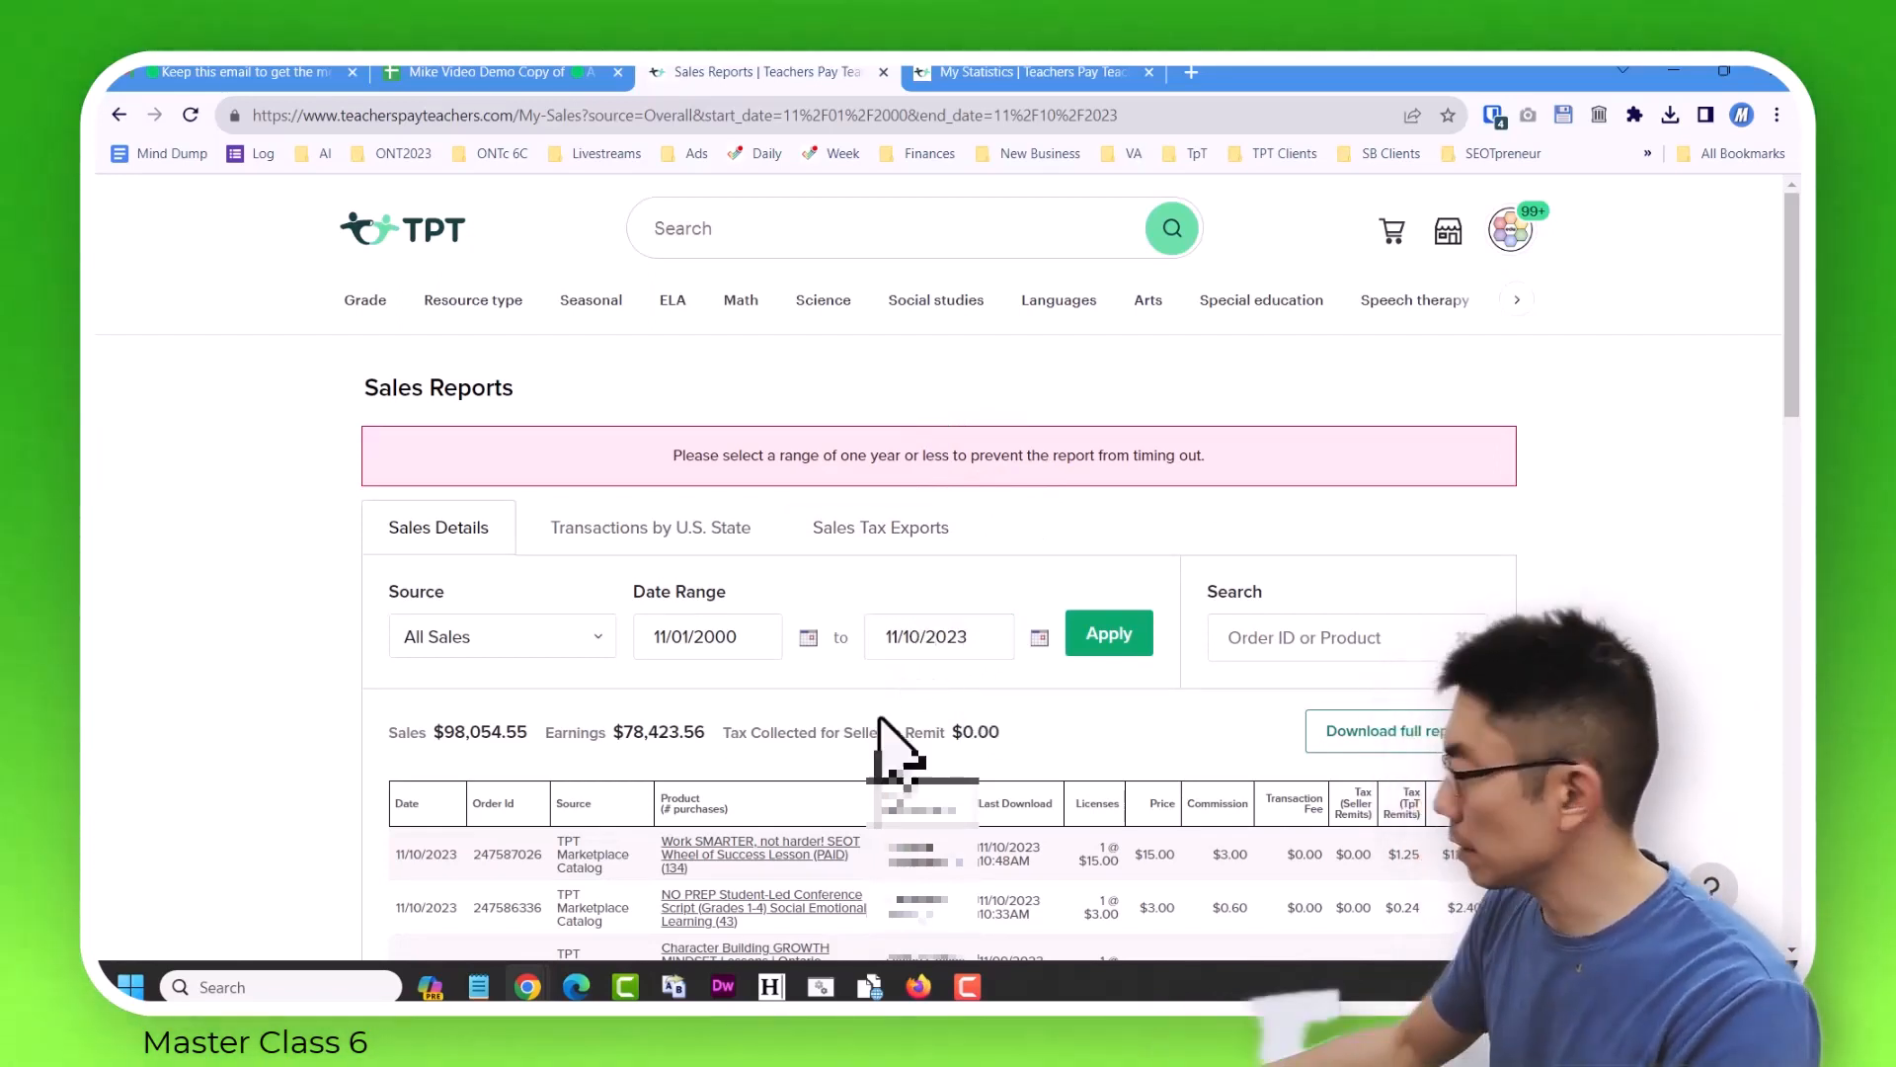
{"action": "key", "text": "Right"}
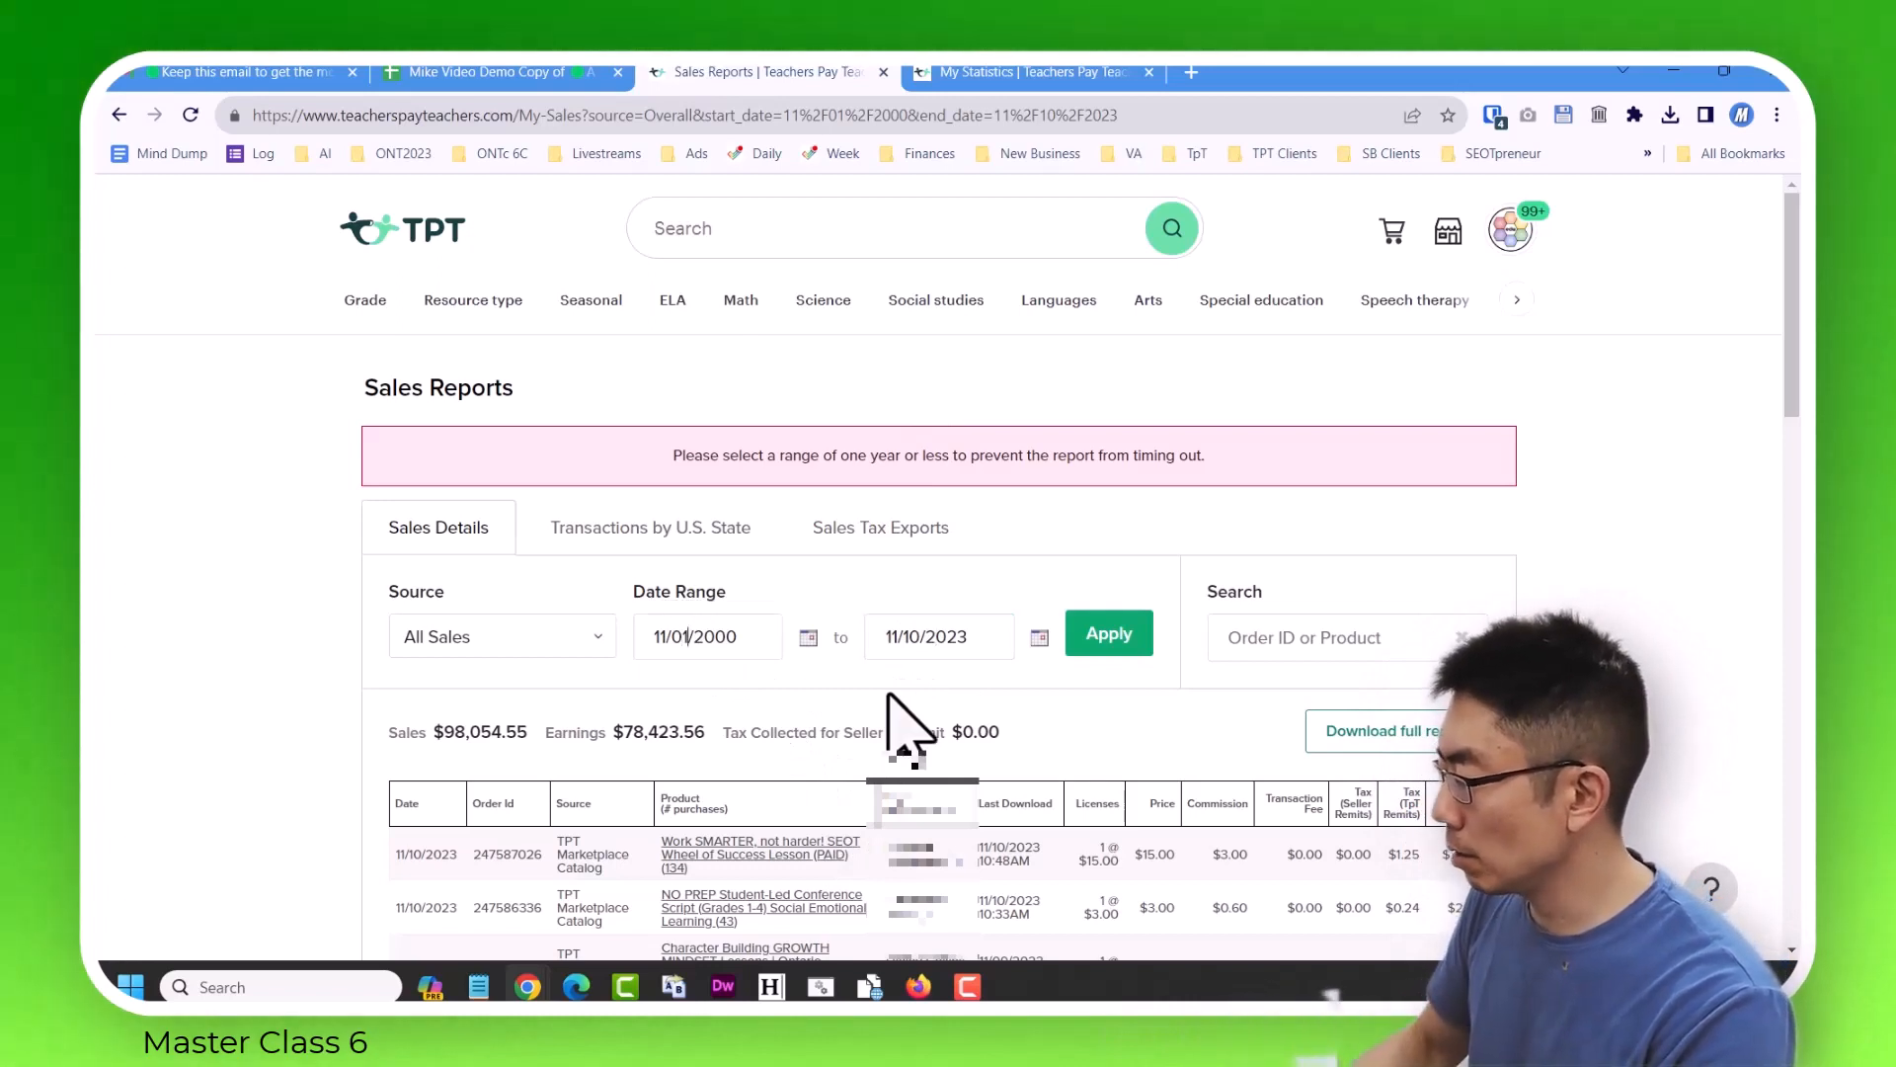
{"action": "key", "text": "shift+Left"}
{"action": "key", "text": "shift+Left"}
{"action": "type", "text": "10"}
{"action": "key", "text": "End"}
{"action": "key", "text": "BackSpace"}
{"action": "key", "text": "BackSpace"}
{"action": "type", "text": "22"}
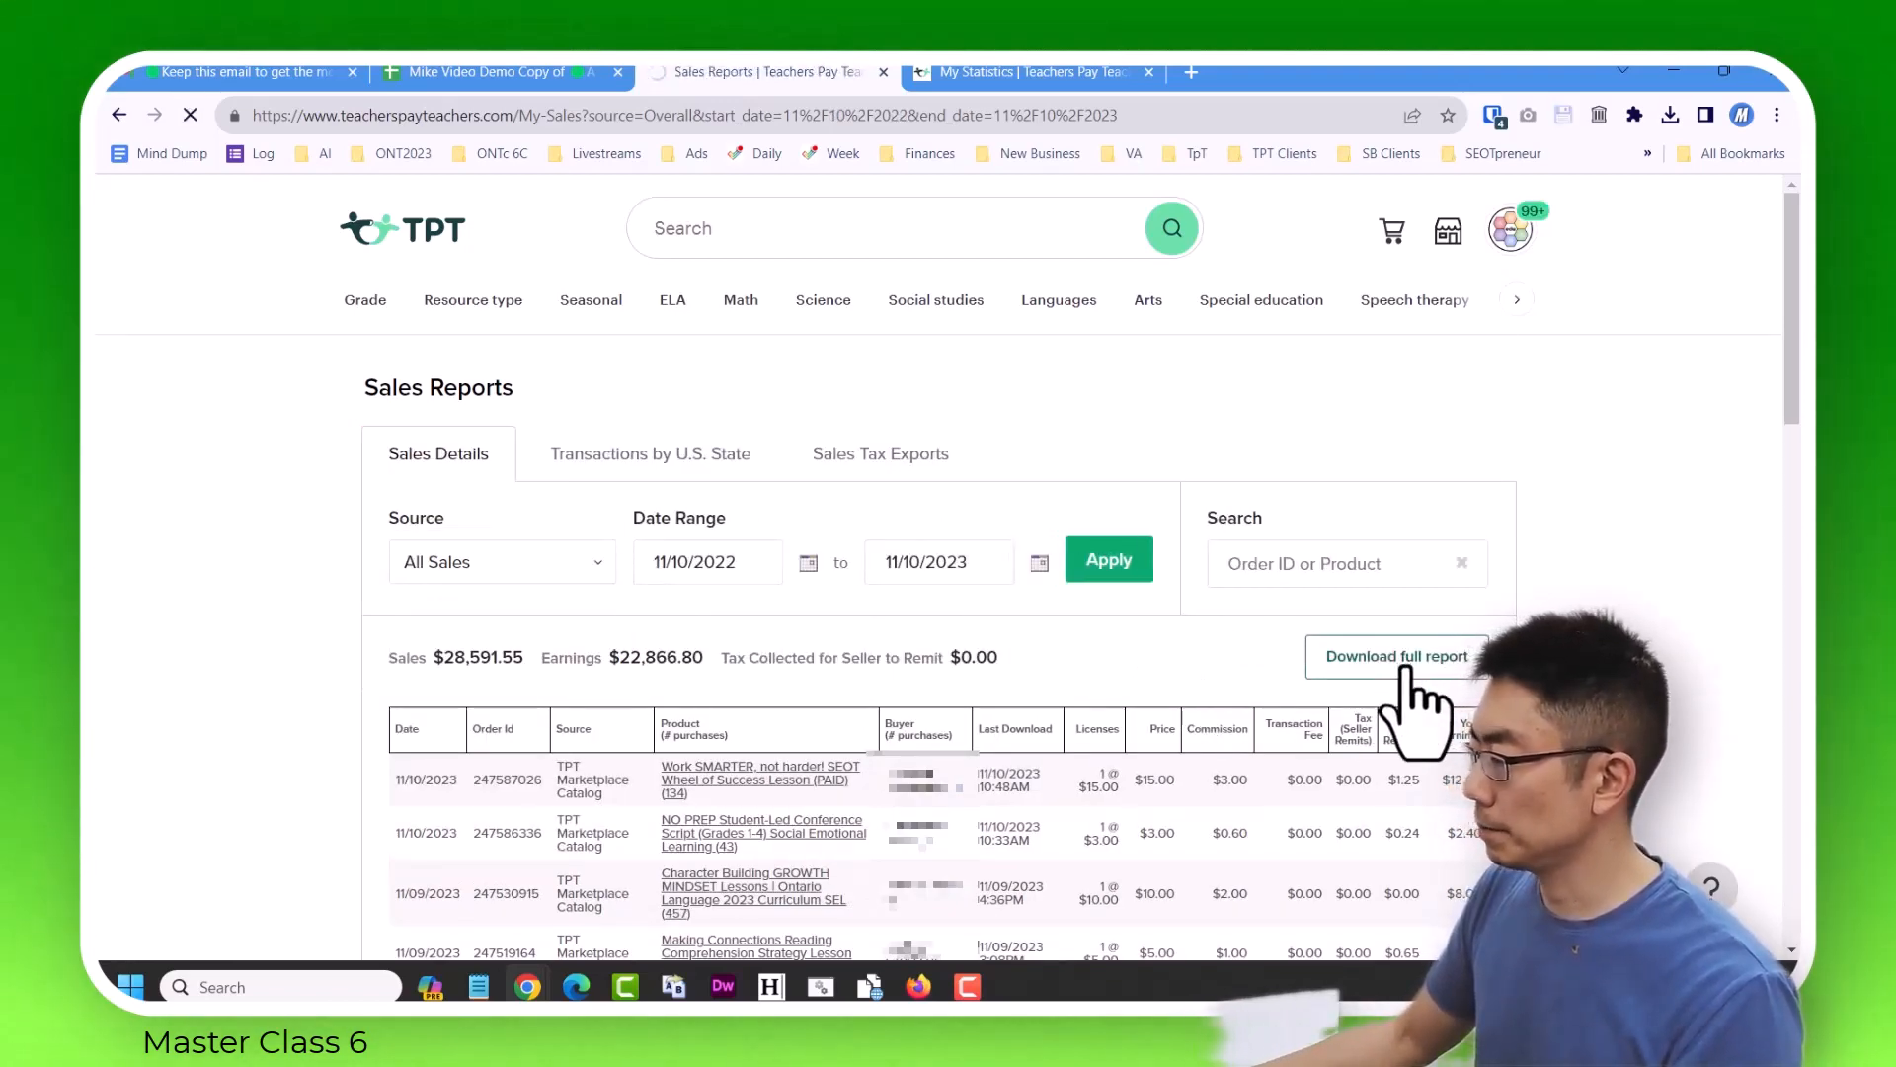
{"action": "left_click", "coordinate": [1404, 667]}
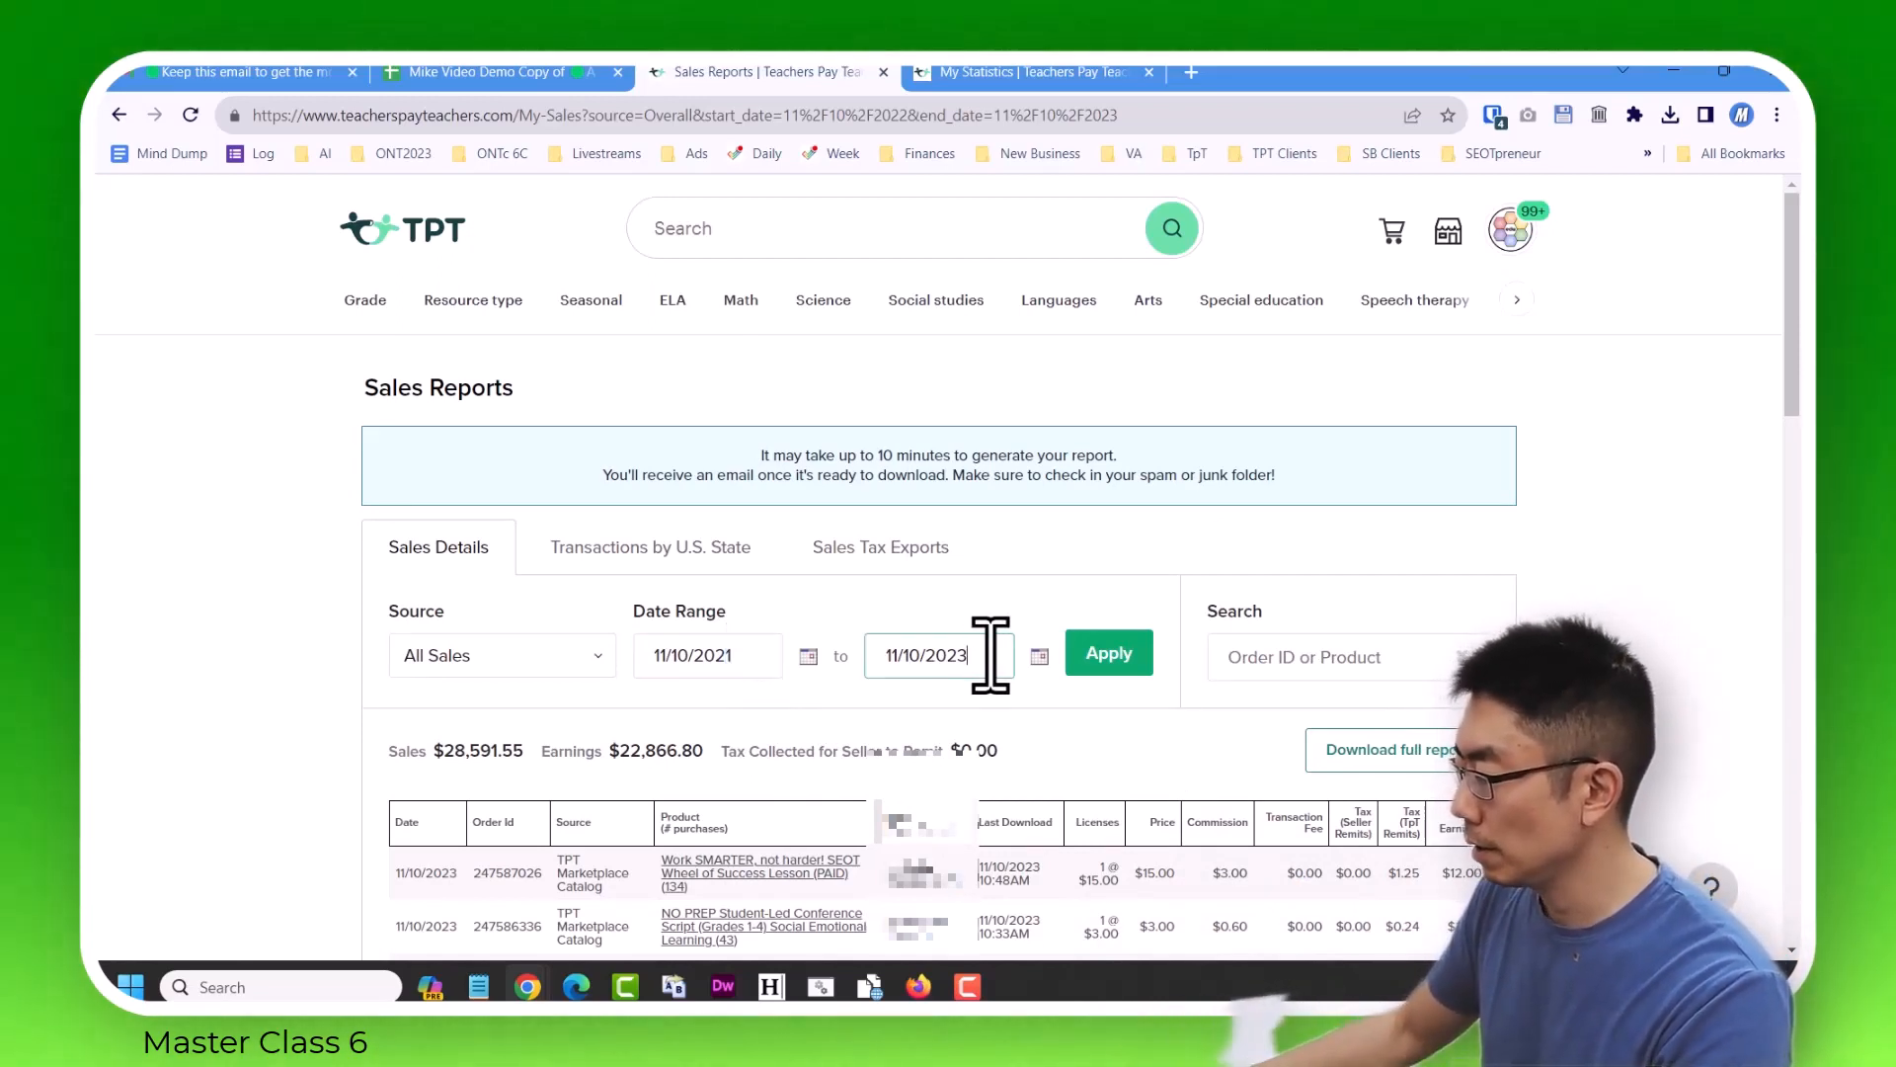
{"action": "left_click", "coordinate": [1113, 654]}
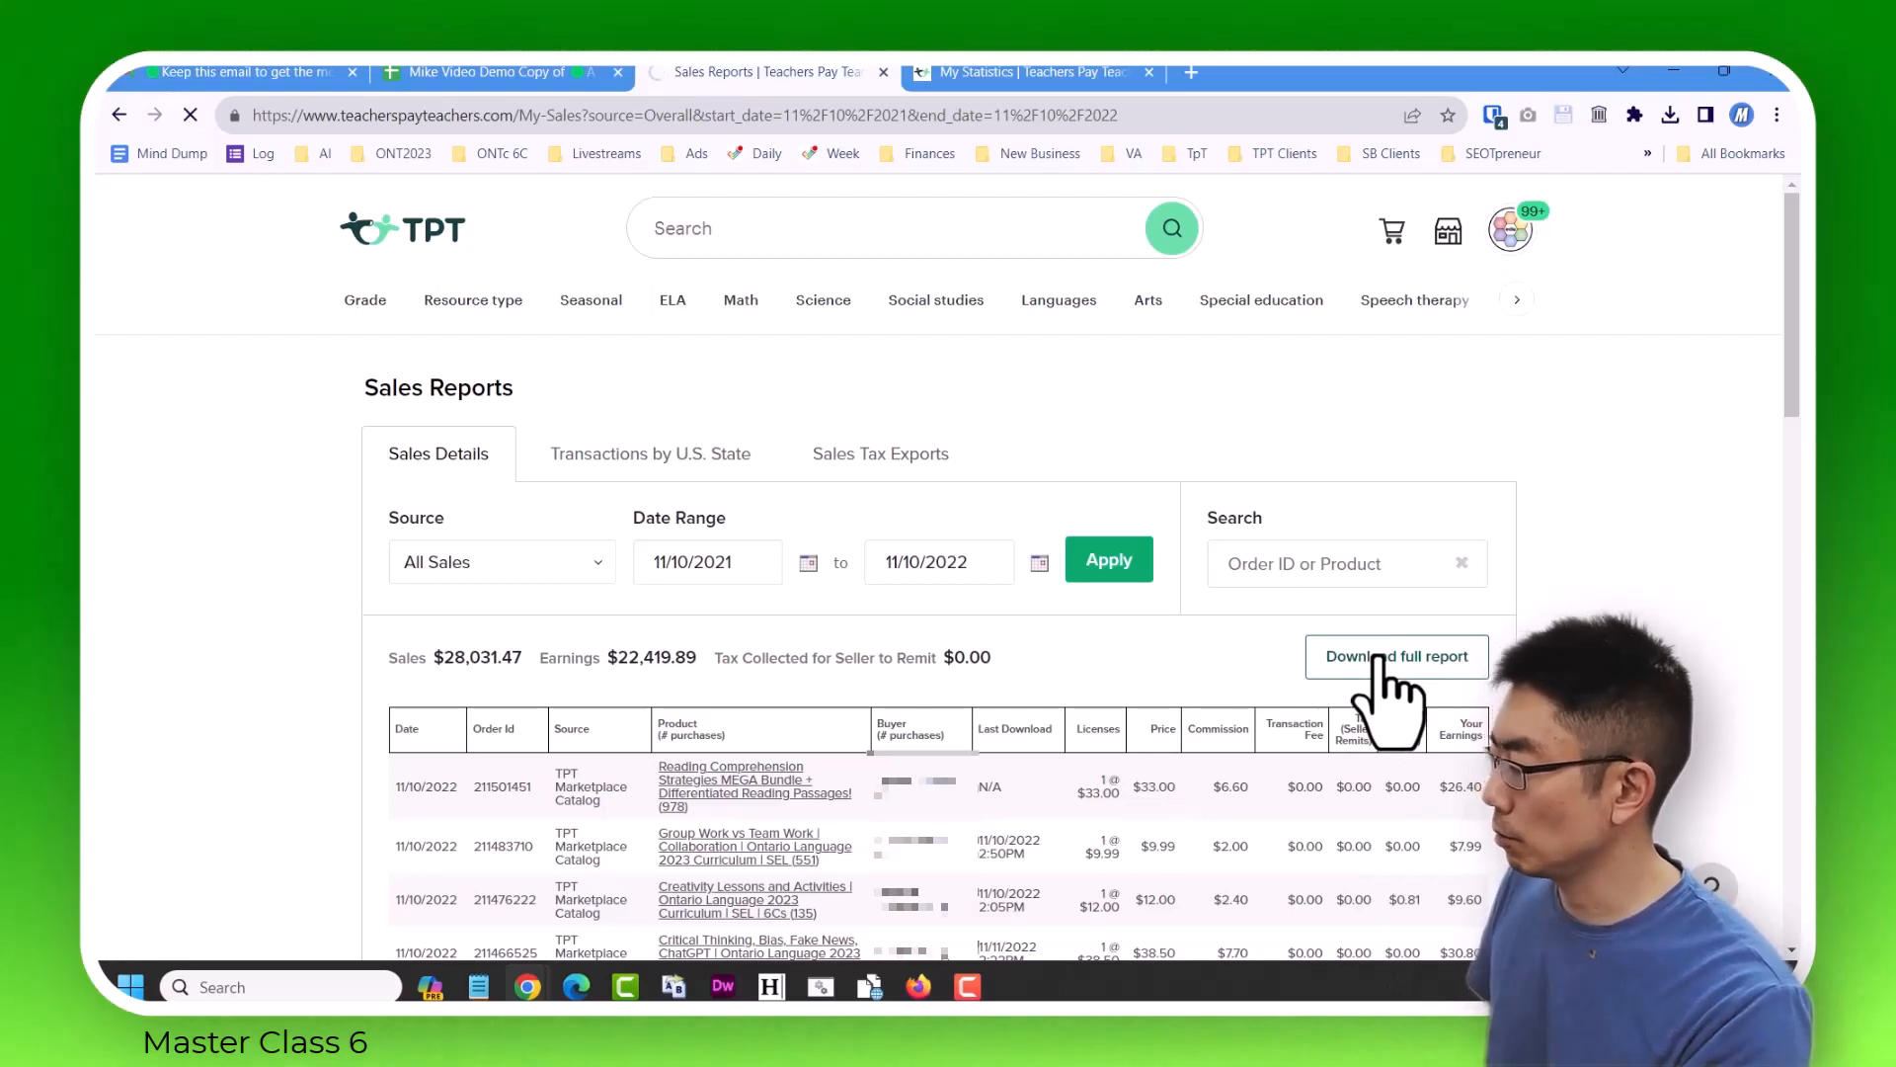
Set the sales date range to 11/10/2020 to 11/10/2021 and request its full report.
{"action": "left_click", "coordinate": [693, 657]}
{"action": "key", "text": "BackSpace"}
{"action": "type", "text": "0"}
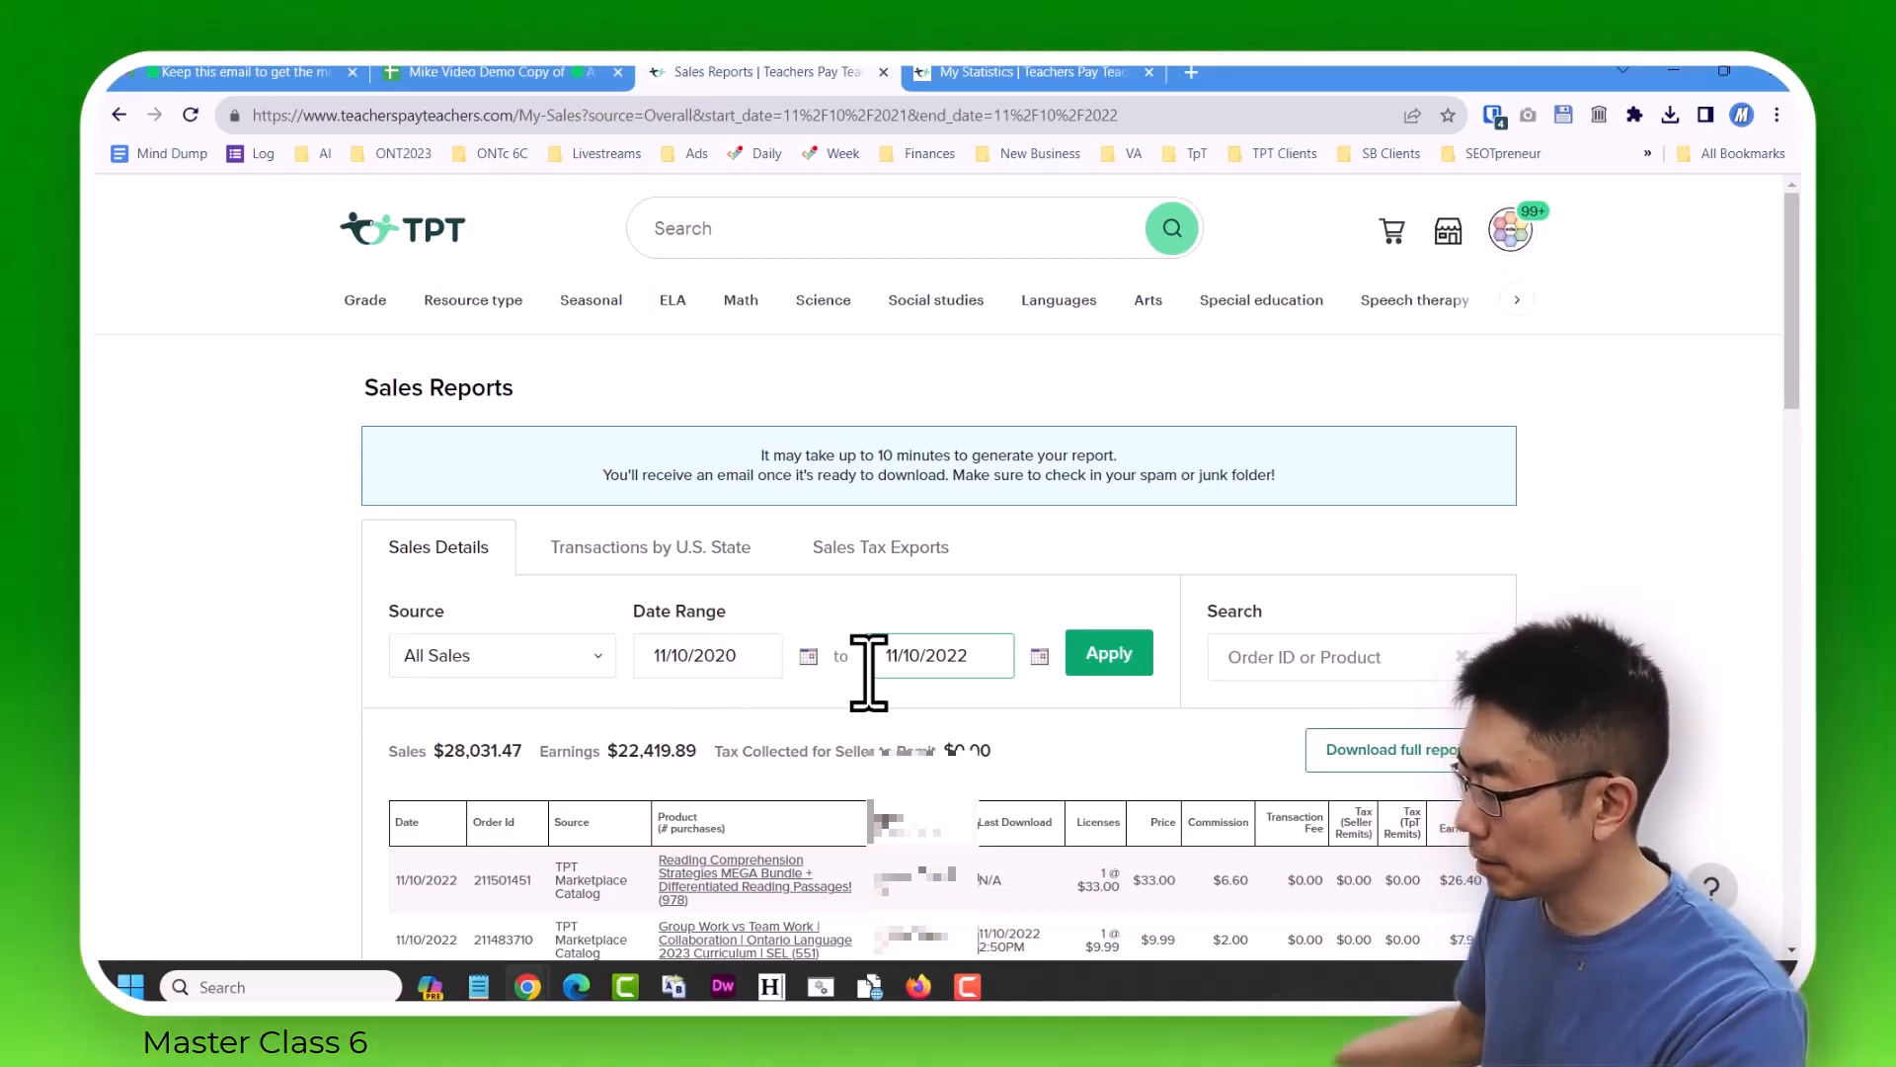
{"action": "left_click", "coordinate": [1003, 657]}
{"action": "key", "text": "BackSpace"}
{"action": "type", "text": "1"}
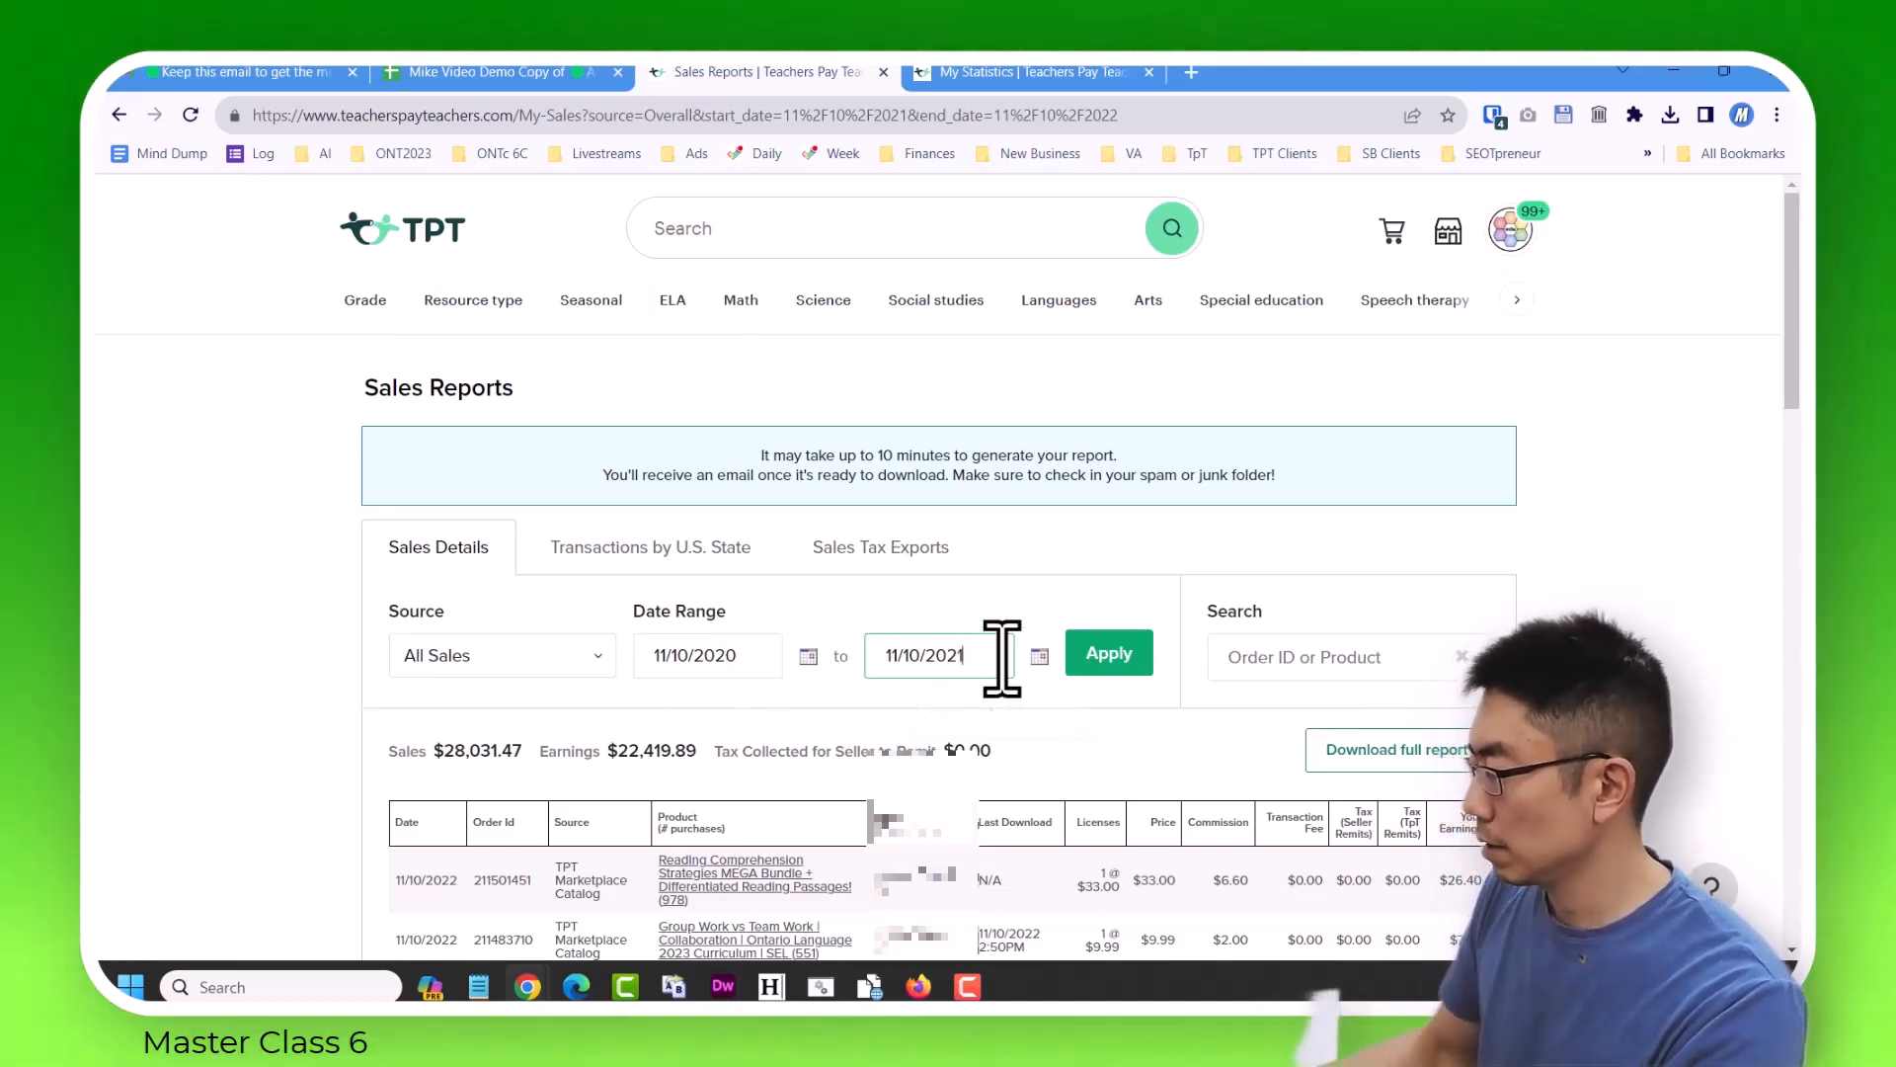
{"action": "left_click", "coordinate": [1114, 670]}
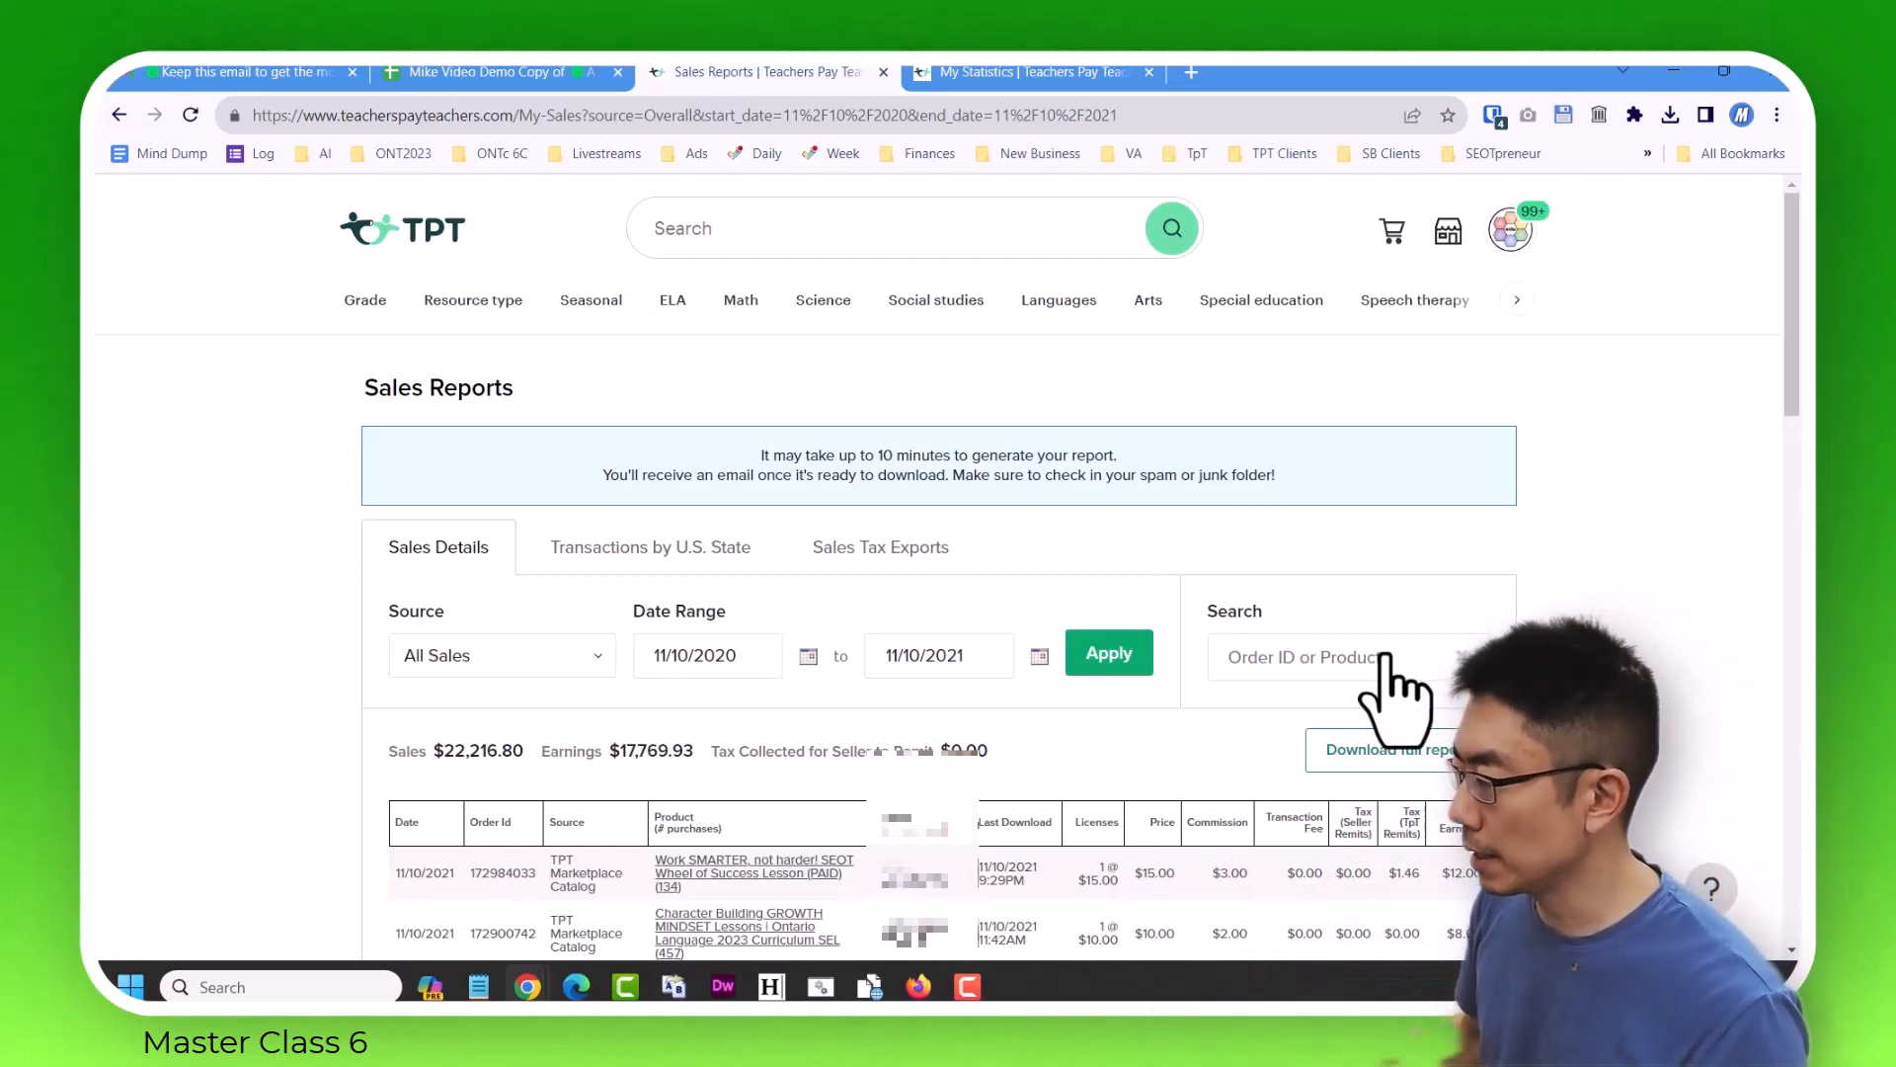
Set the sales date range to 11/10/2019 to 11/10/2020 and request its full report.
{"action": "left_click", "coordinate": [776, 672]}
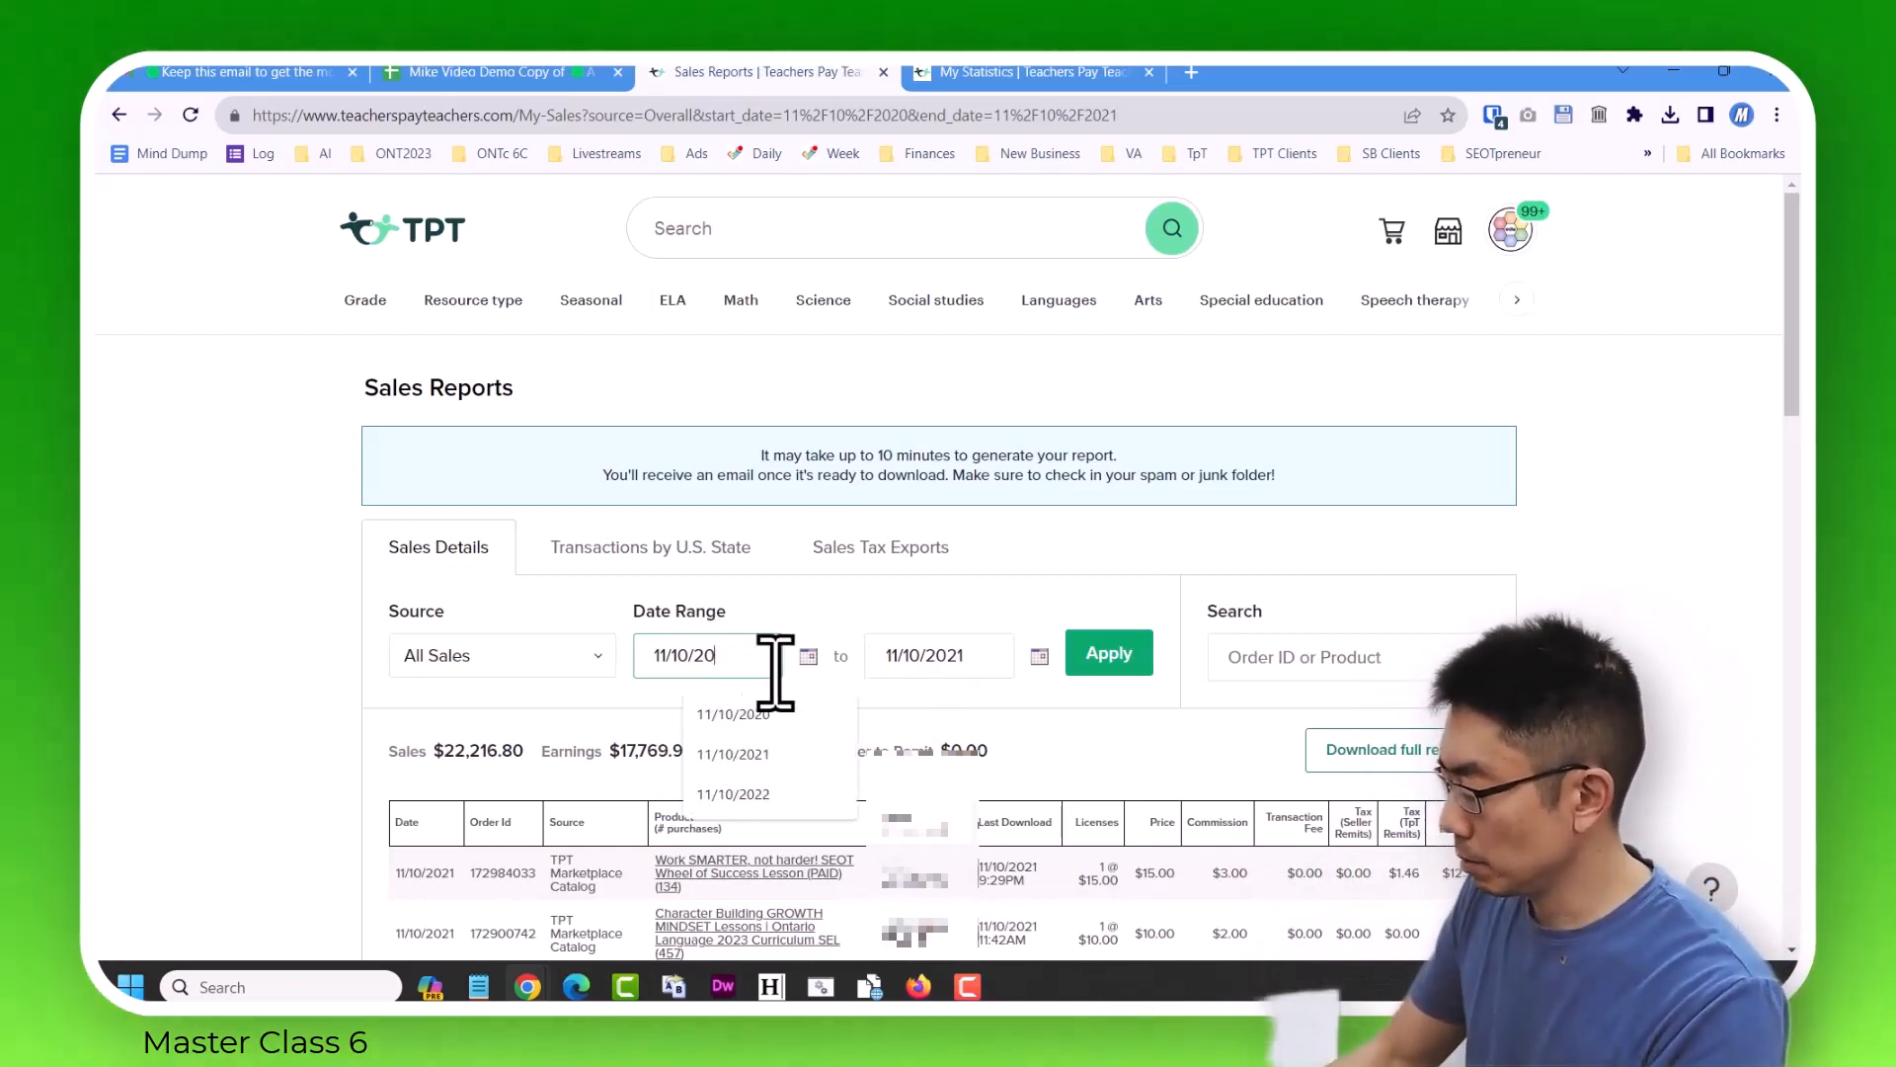
{"action": "key", "text": "BackSpace"}
{"action": "key", "text": "BackSpace"}
{"action": "type", "text": "19"}
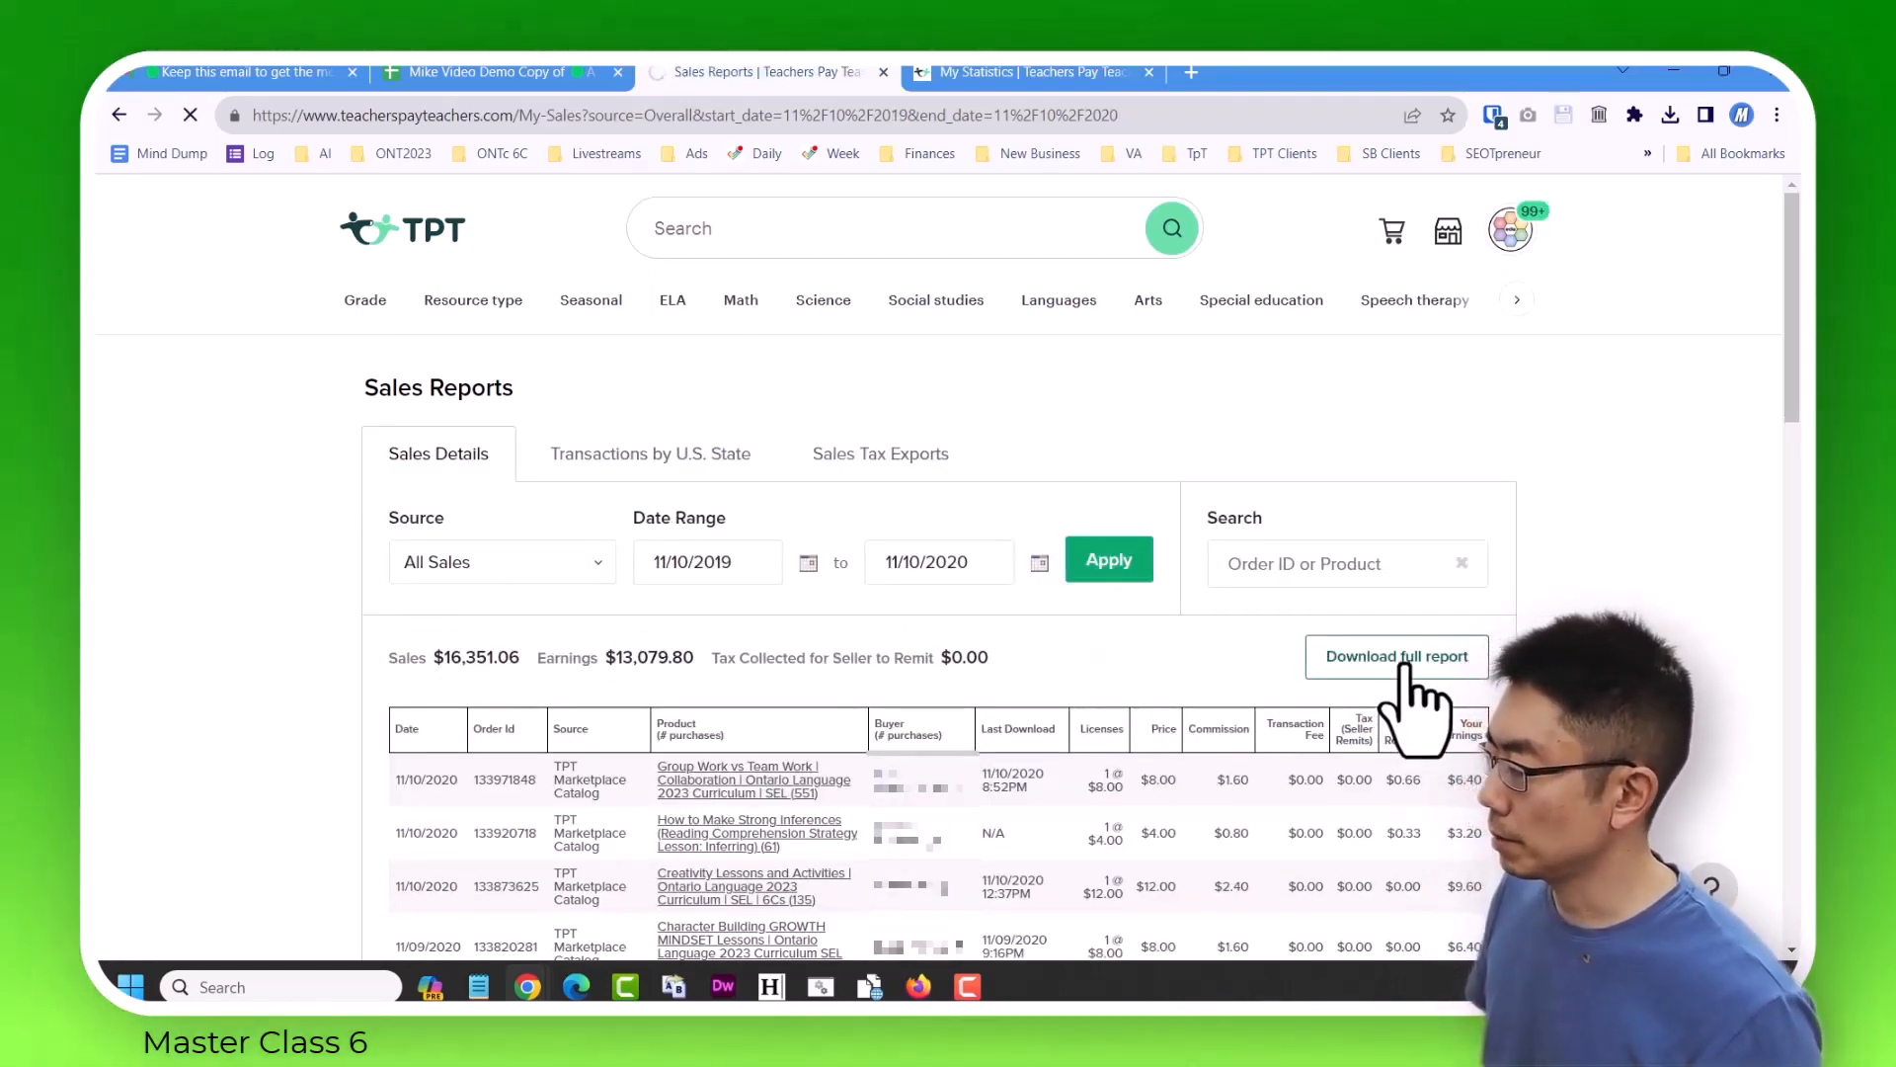
{"action": "left_click", "coordinate": [1404, 665]}
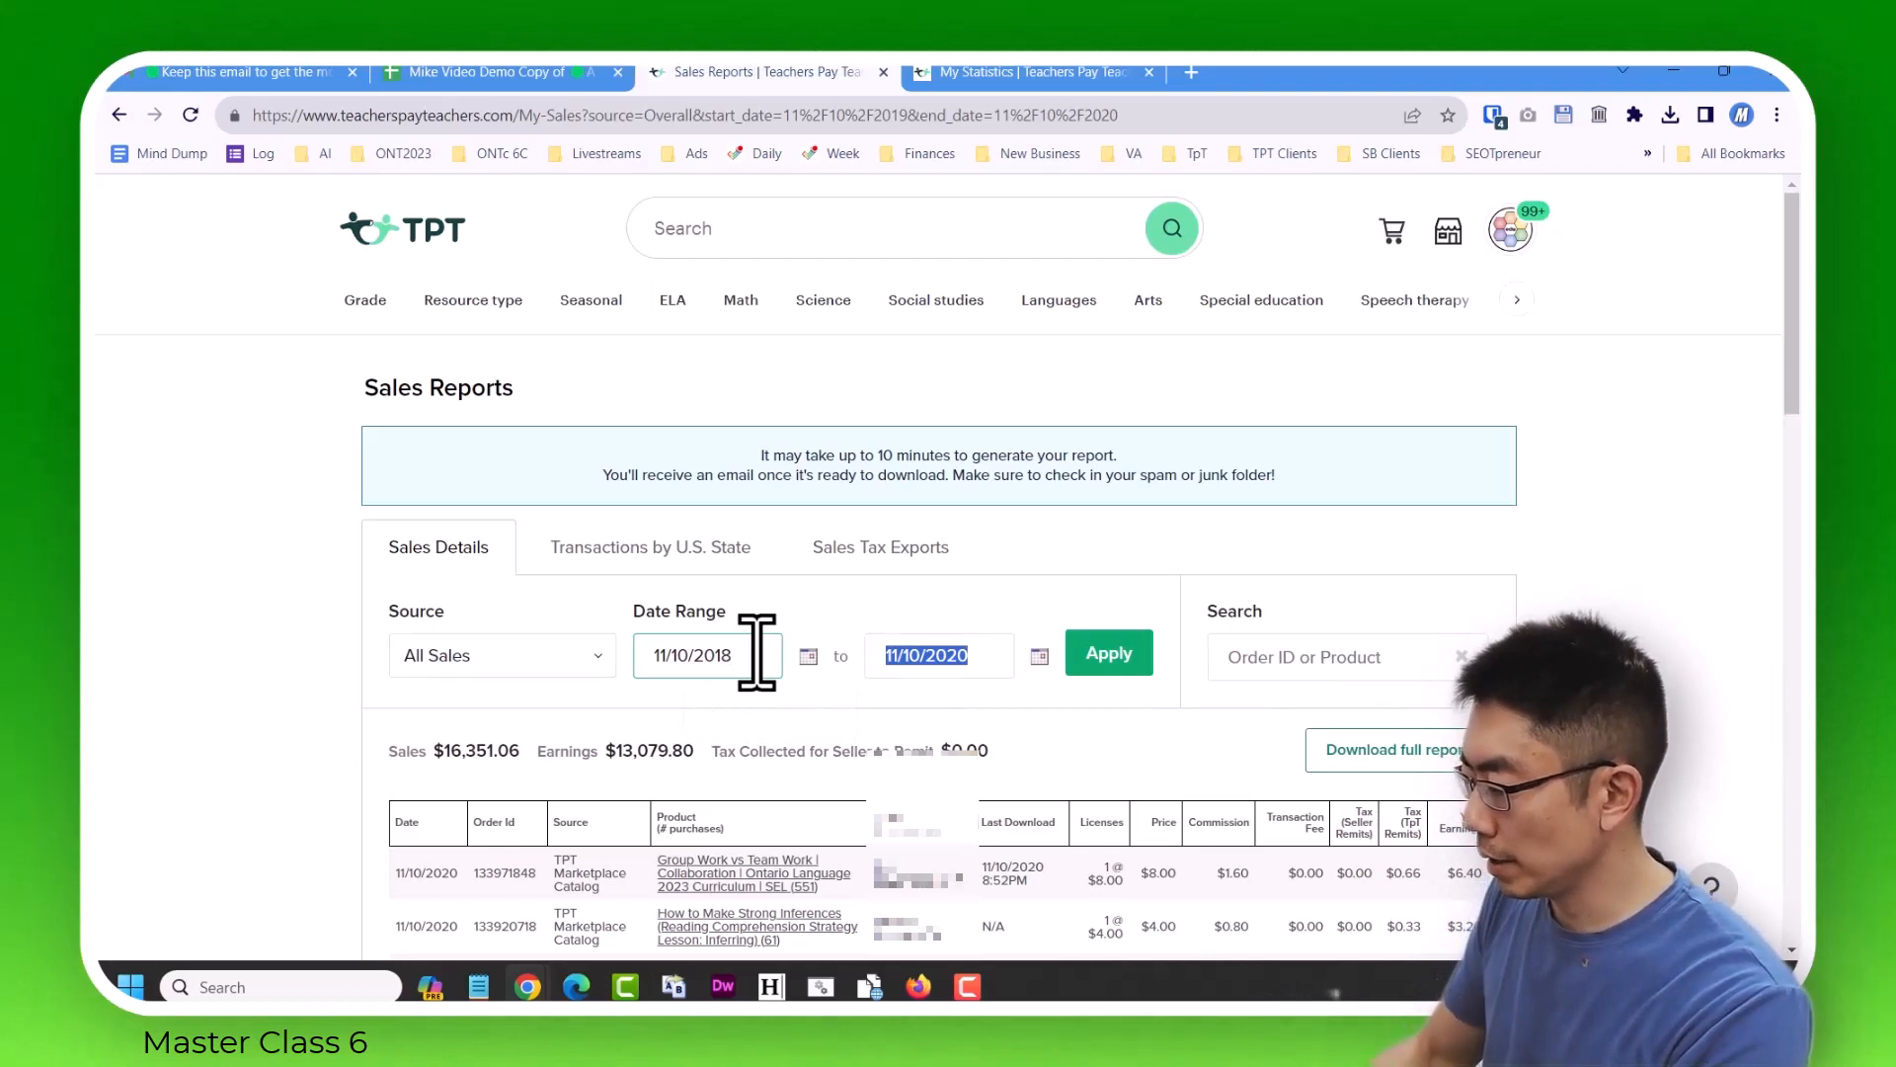
Set the sales date range to 11/10/2018 to 11/10/2019 and request its full report.
{"action": "key", "text": "shift+Left"}
{"action": "type", "text": "19"}
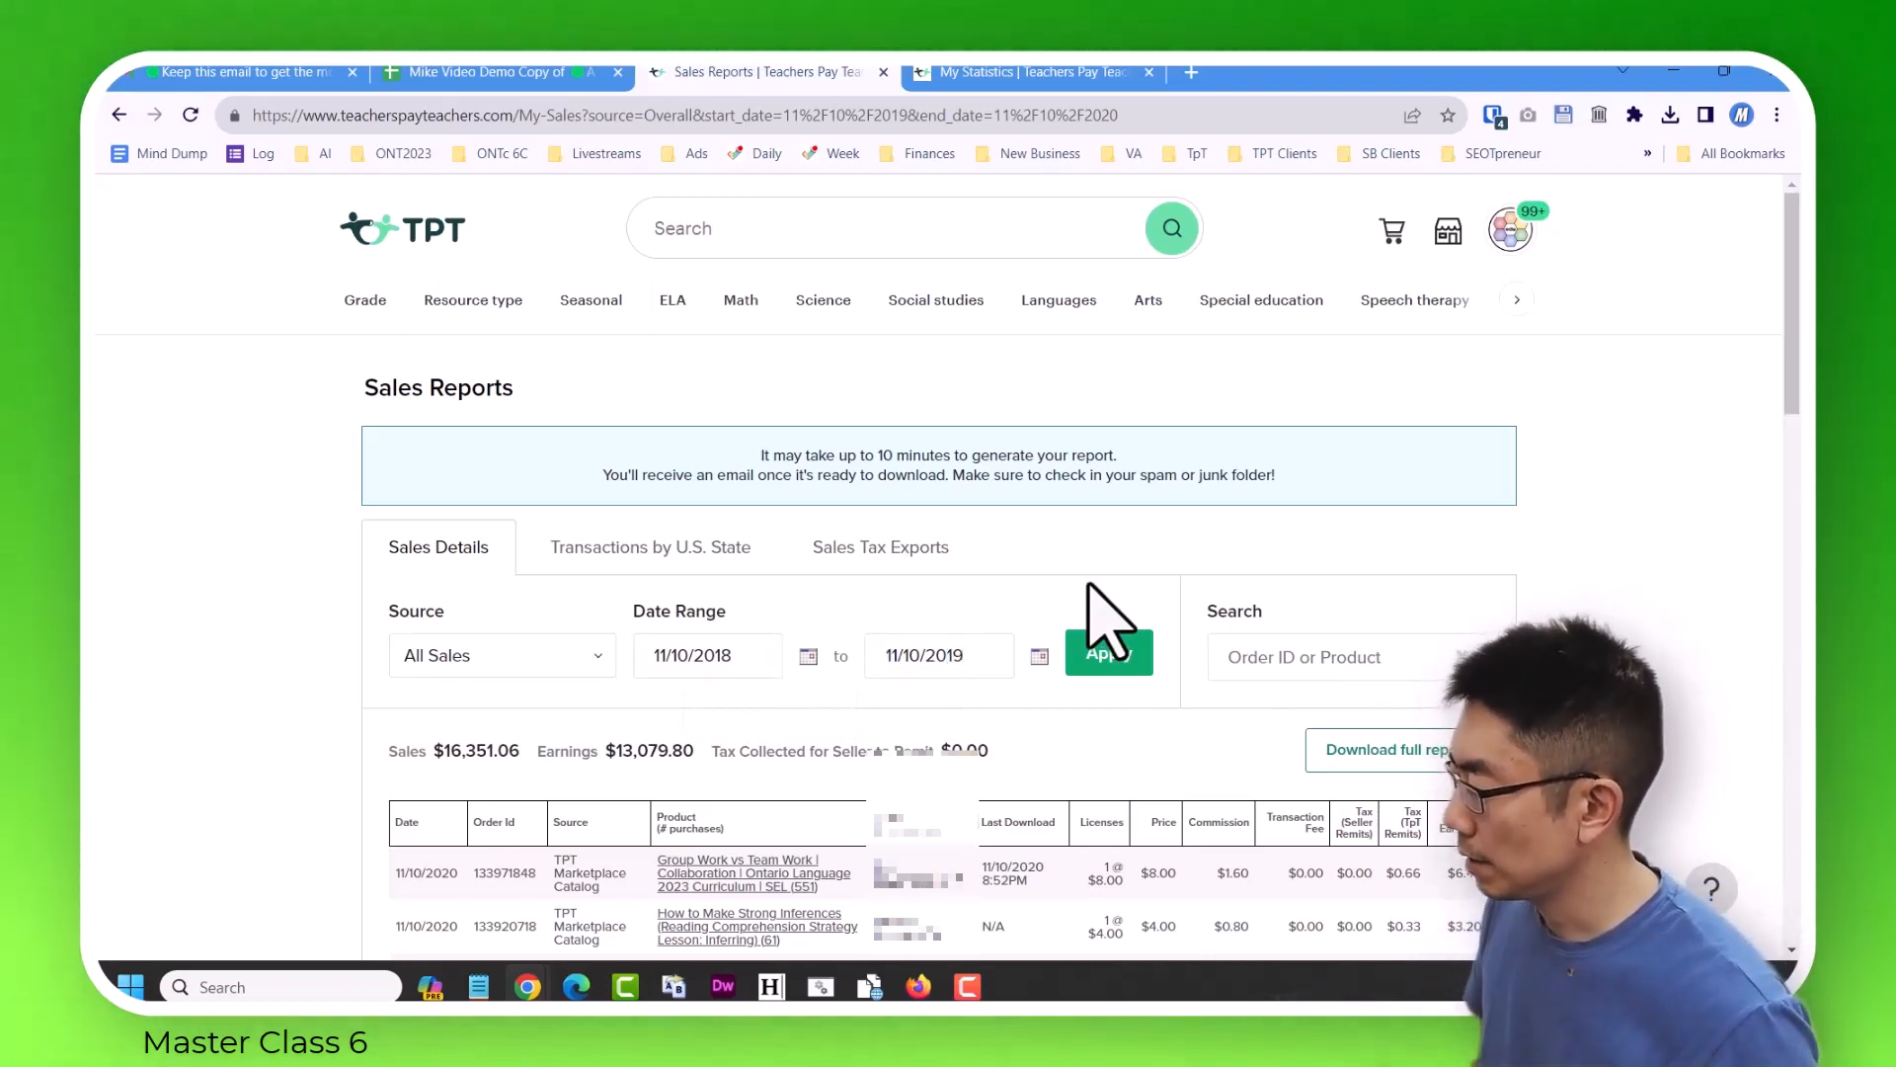
{"action": "left_click", "coordinate": [1104, 654]}
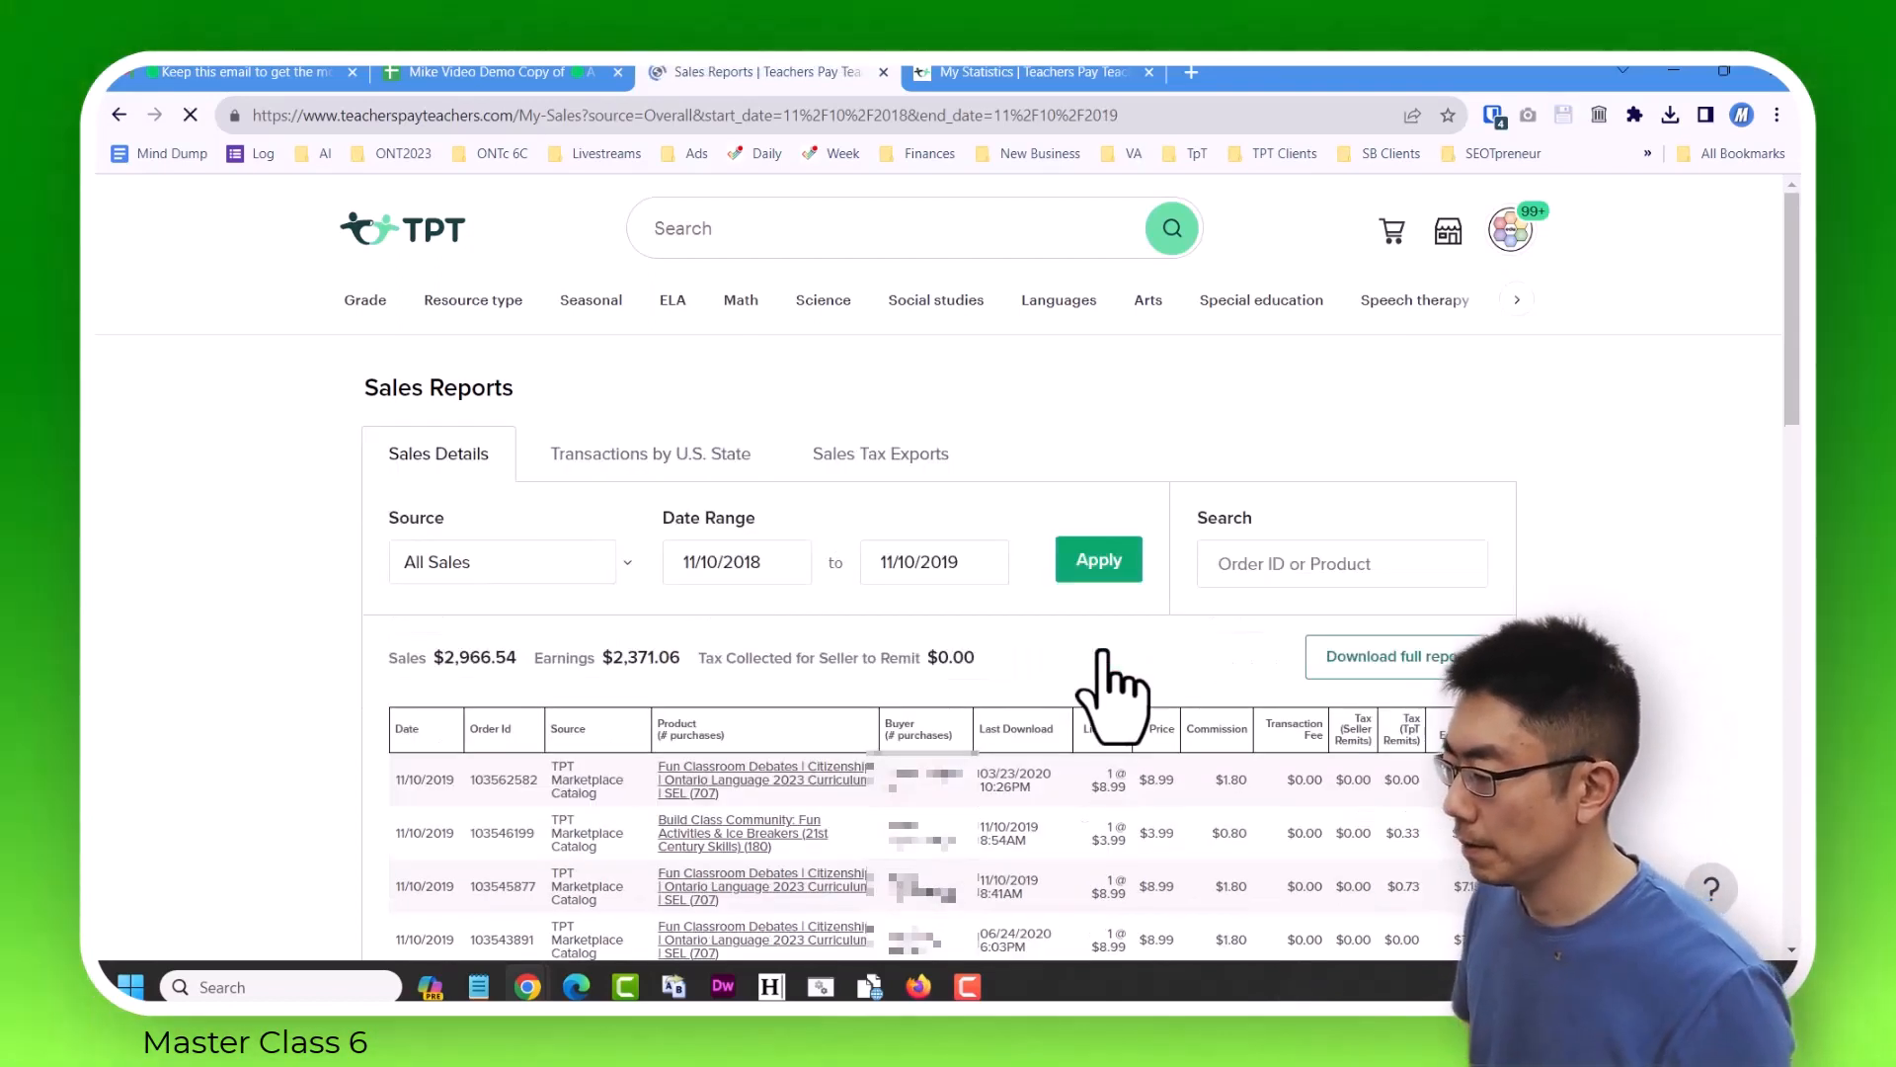
{"action": "left_click", "coordinate": [1394, 662]}
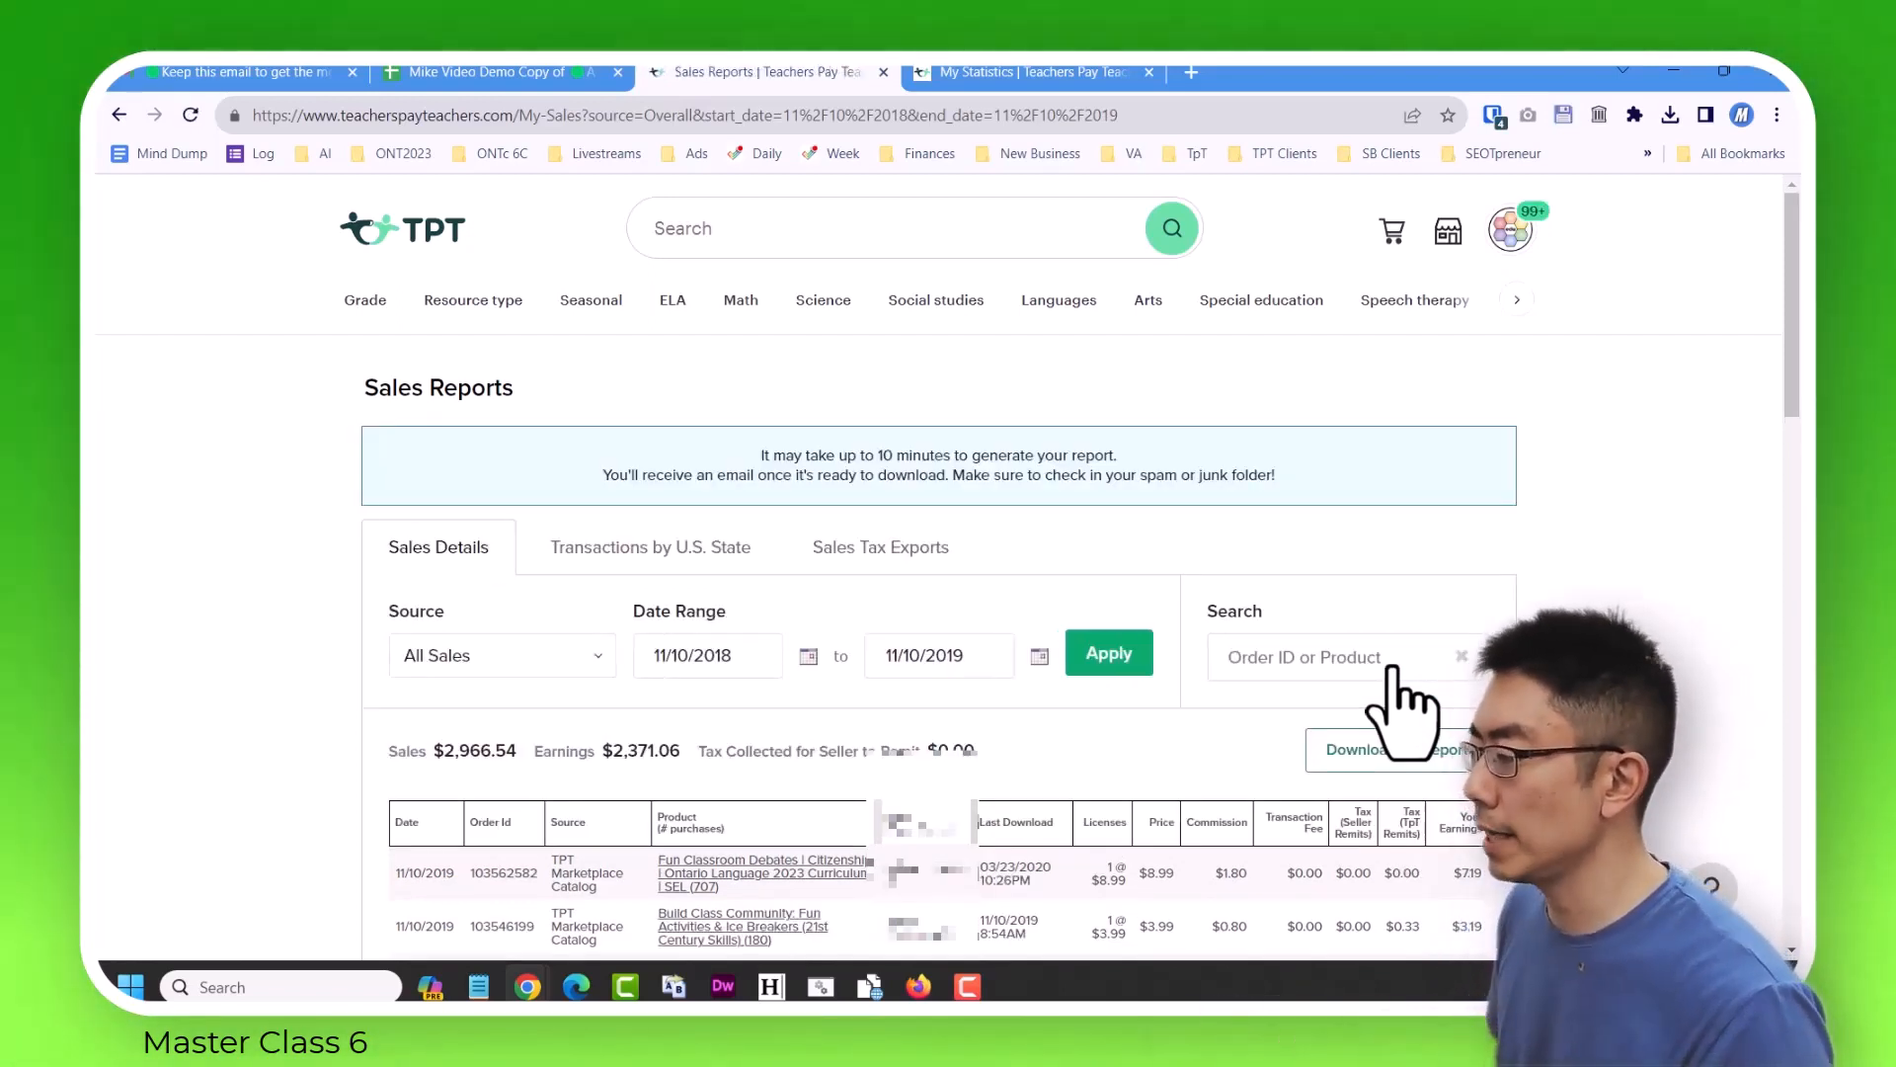
Set the sales date range to 11/10/2017 to 11/10/2018 and request its full report.
{"action": "left_click", "coordinate": [743, 657]}
{"action": "type", "text": "7"}
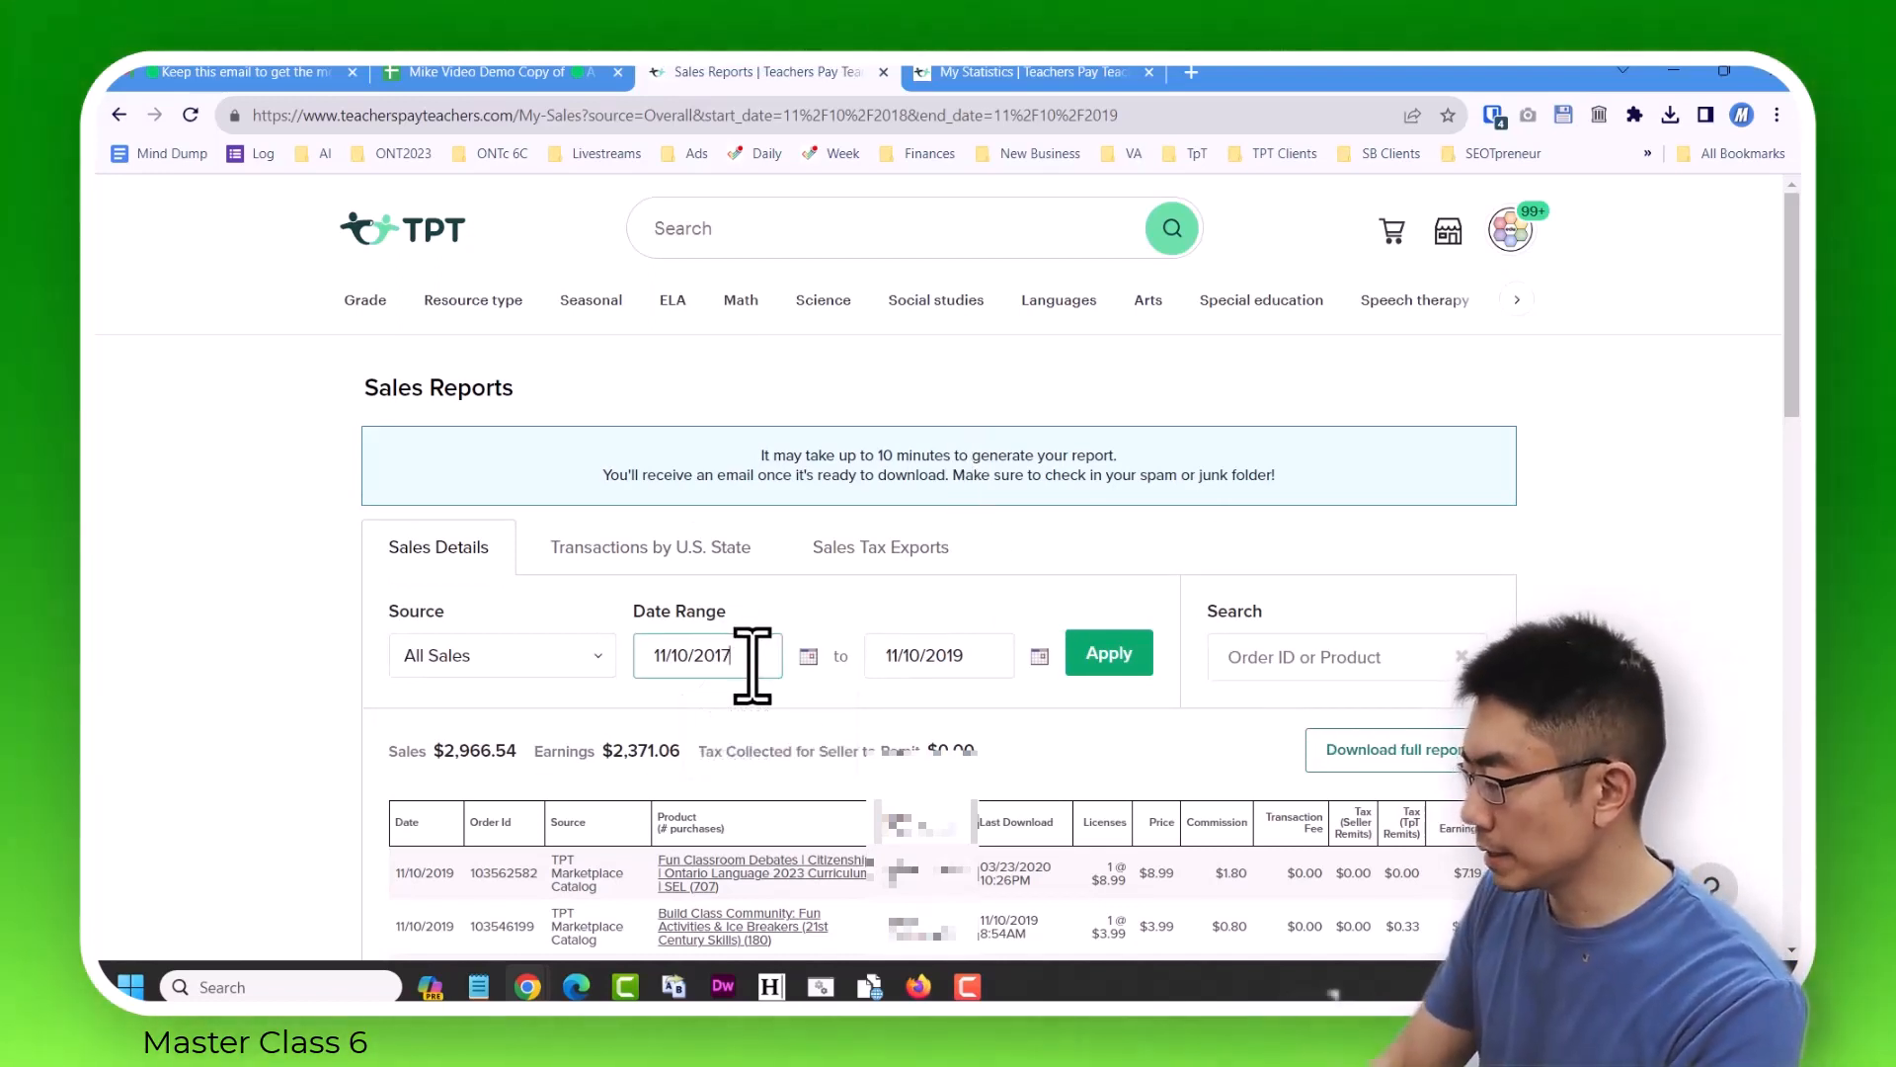
{"action": "left_click", "coordinate": [978, 656]}
{"action": "key", "text": "BackSpace"}
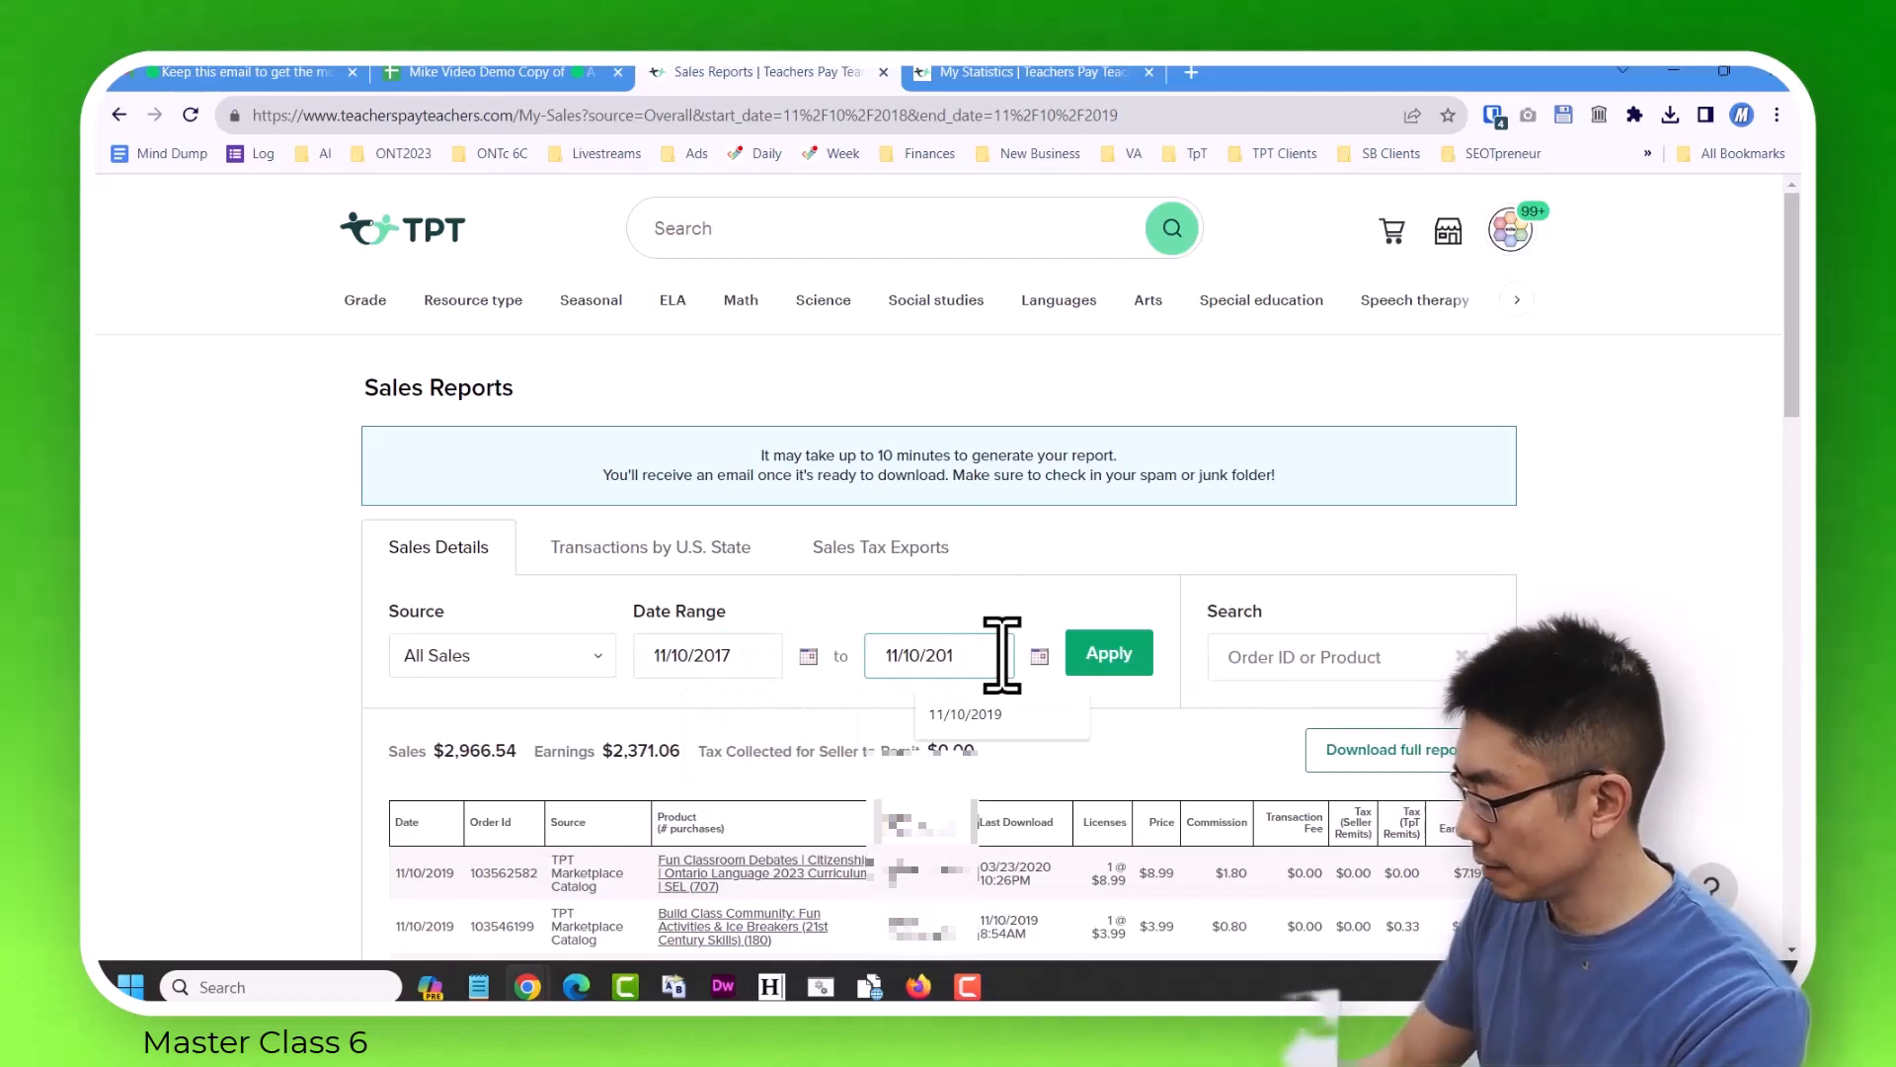
{"action": "type", "text": "8"}
{"action": "left_click", "coordinate": [1106, 658]}
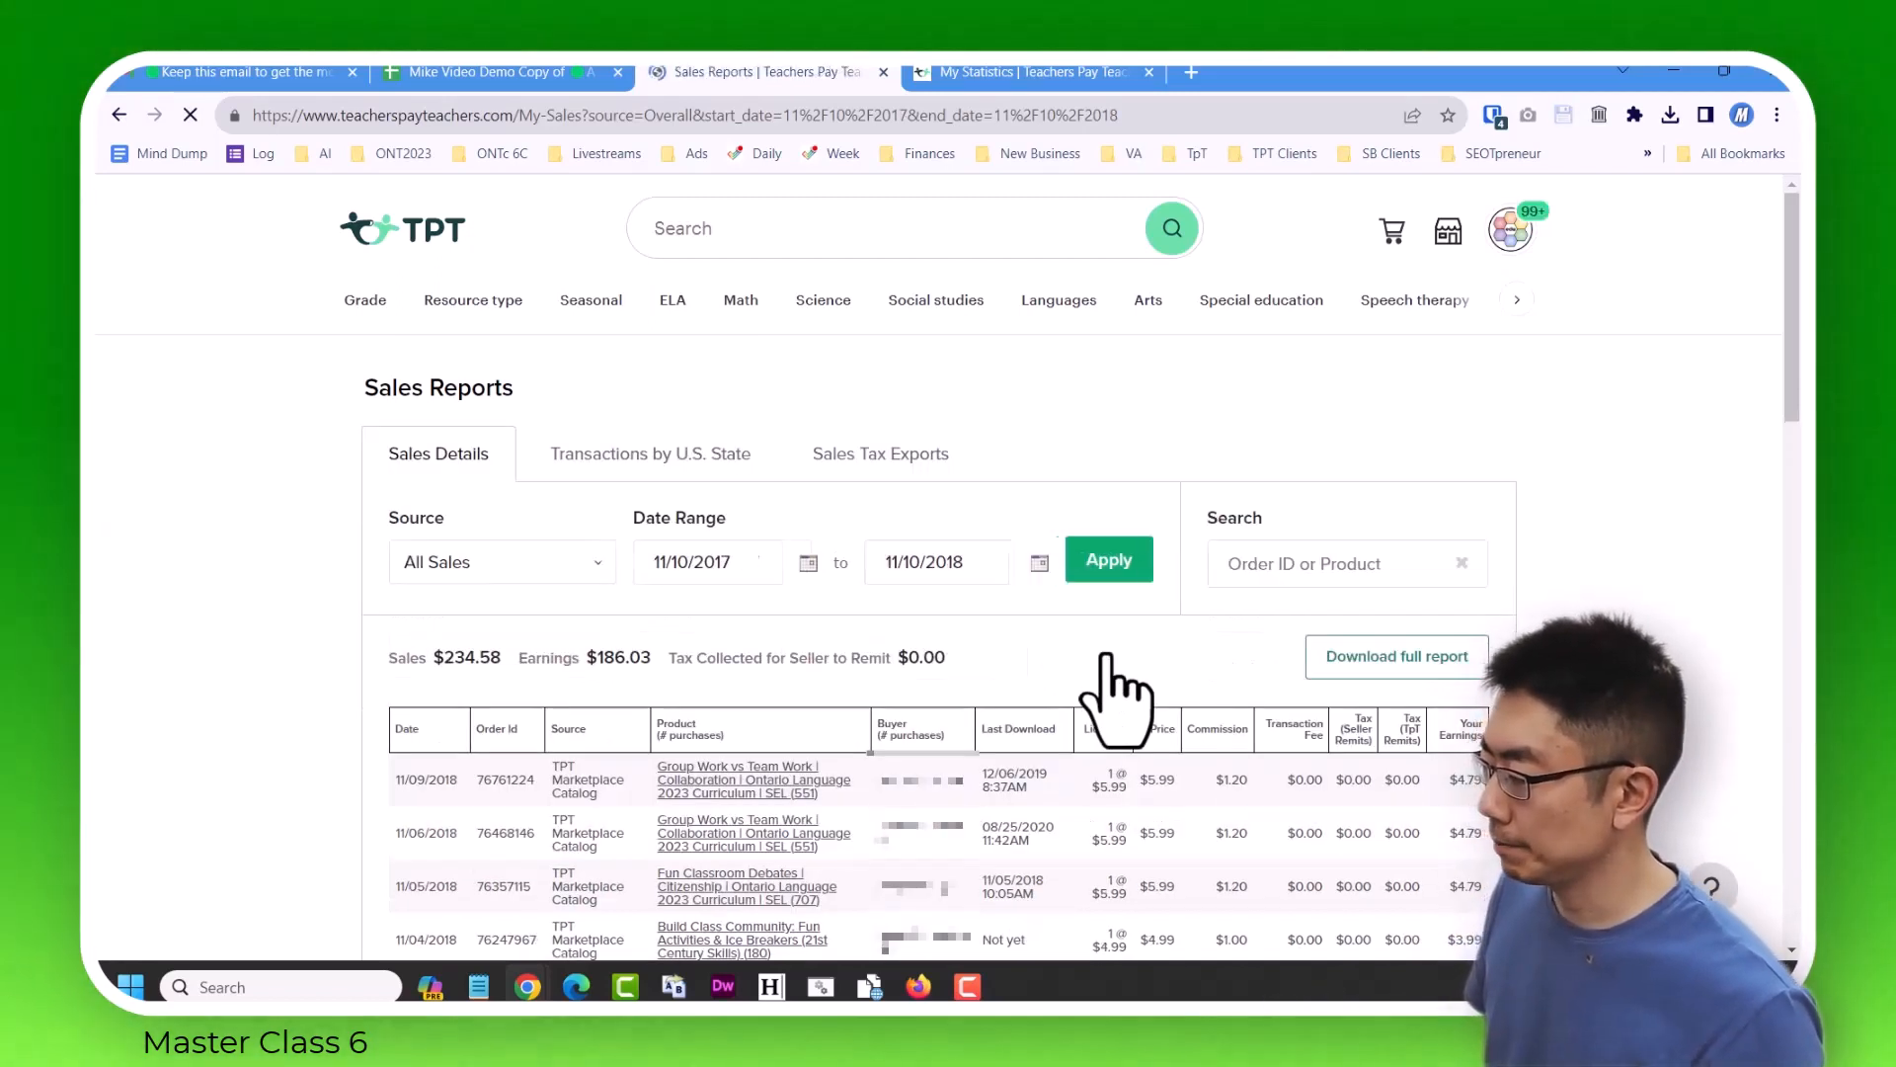
{"action": "left_click", "coordinate": [1409, 660]}
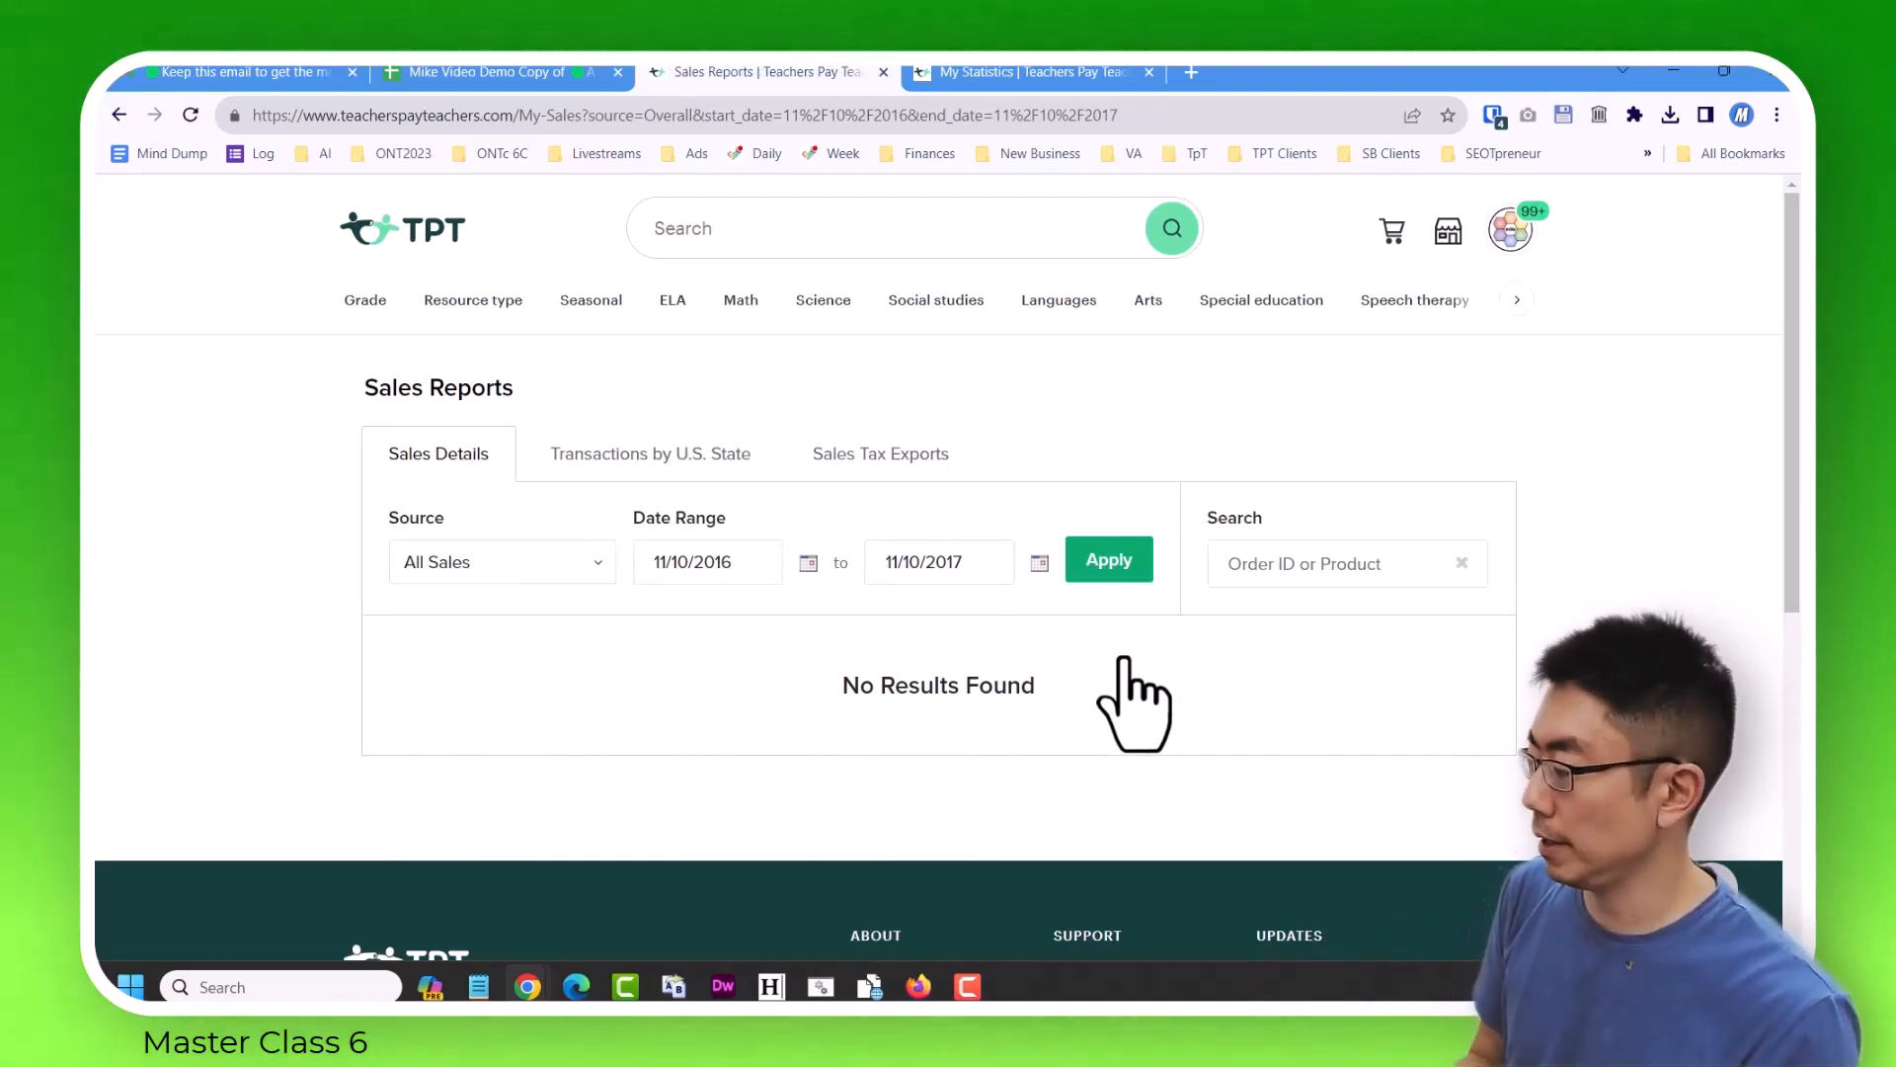
Switch to Gmail, open the report email for 2022-11-10 to 2023-11-10, and save sales_report_20221110_20231110.csv in the Downloads Nov 9, 2023 folder.
{"action": "left_click", "coordinate": [1185, 72]}
{"action": "key", "text": "ctrl+w"}
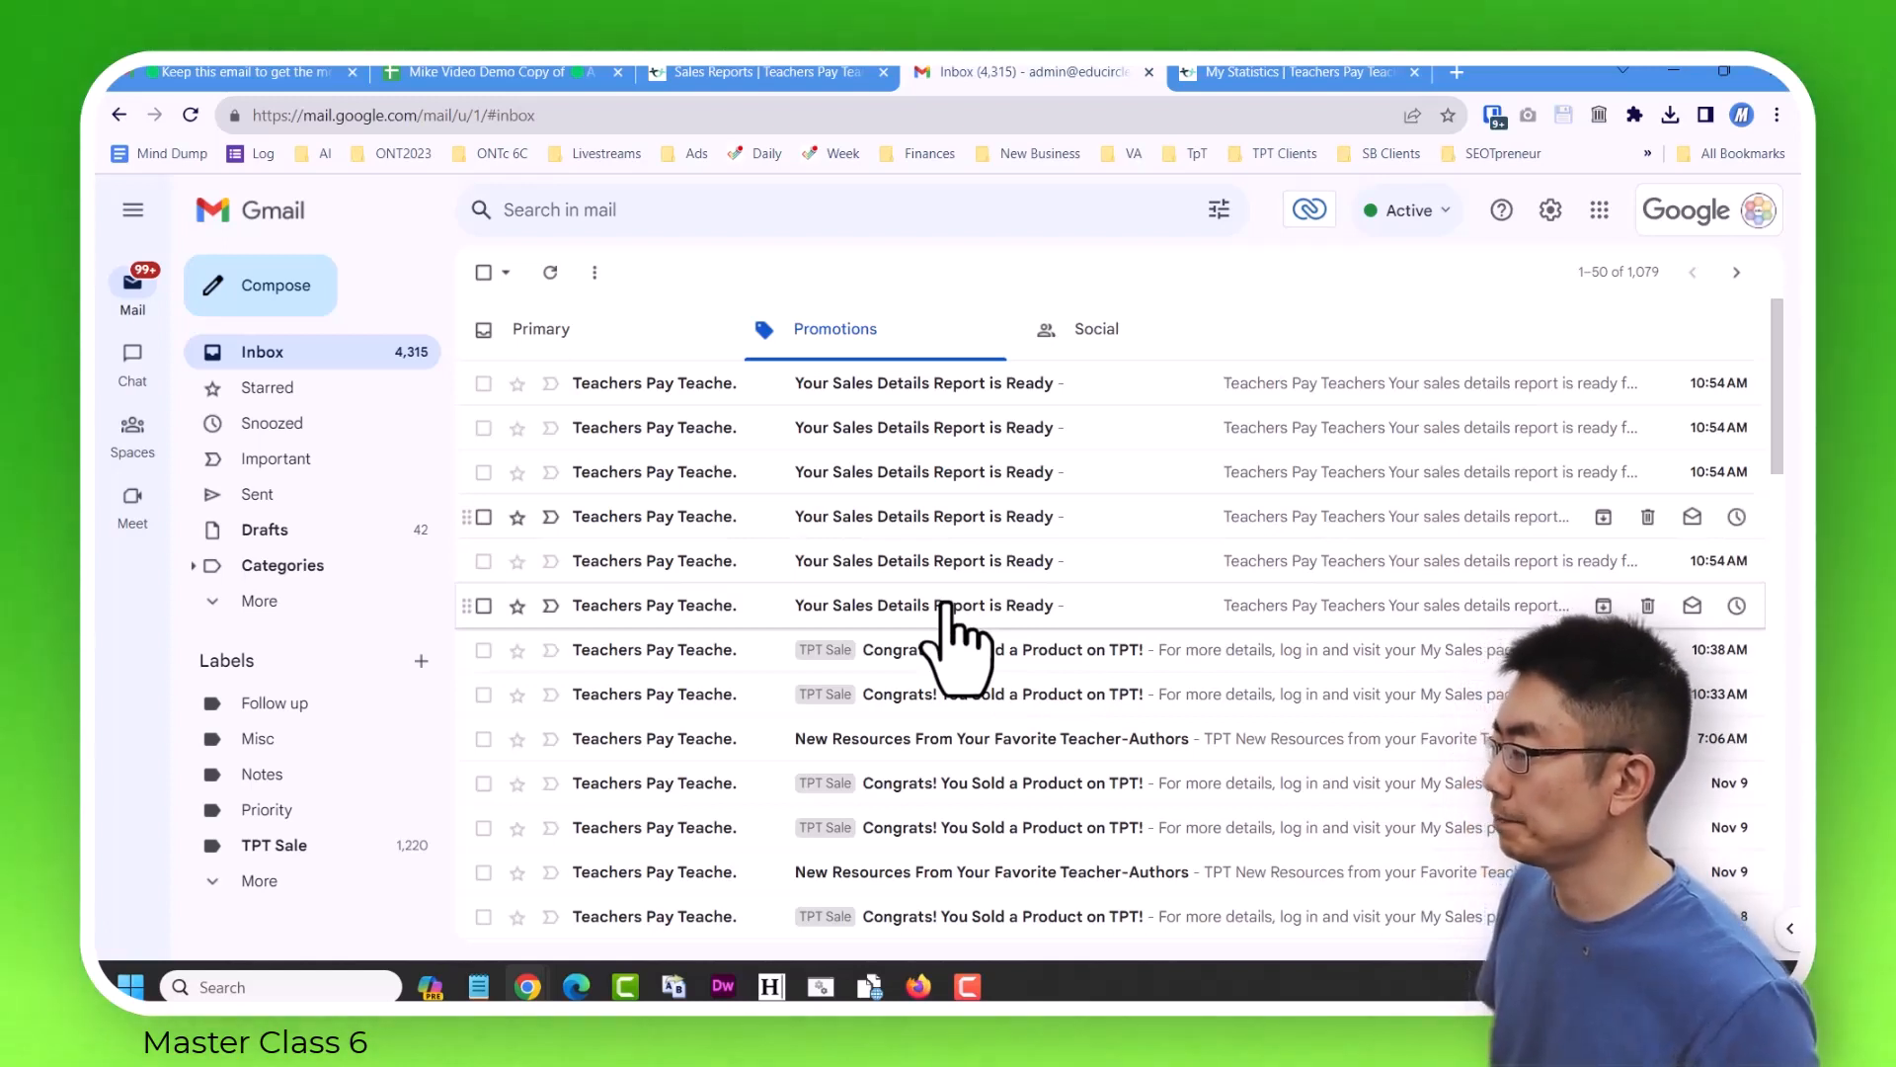
{"action": "left_click", "coordinate": [1007, 607]}
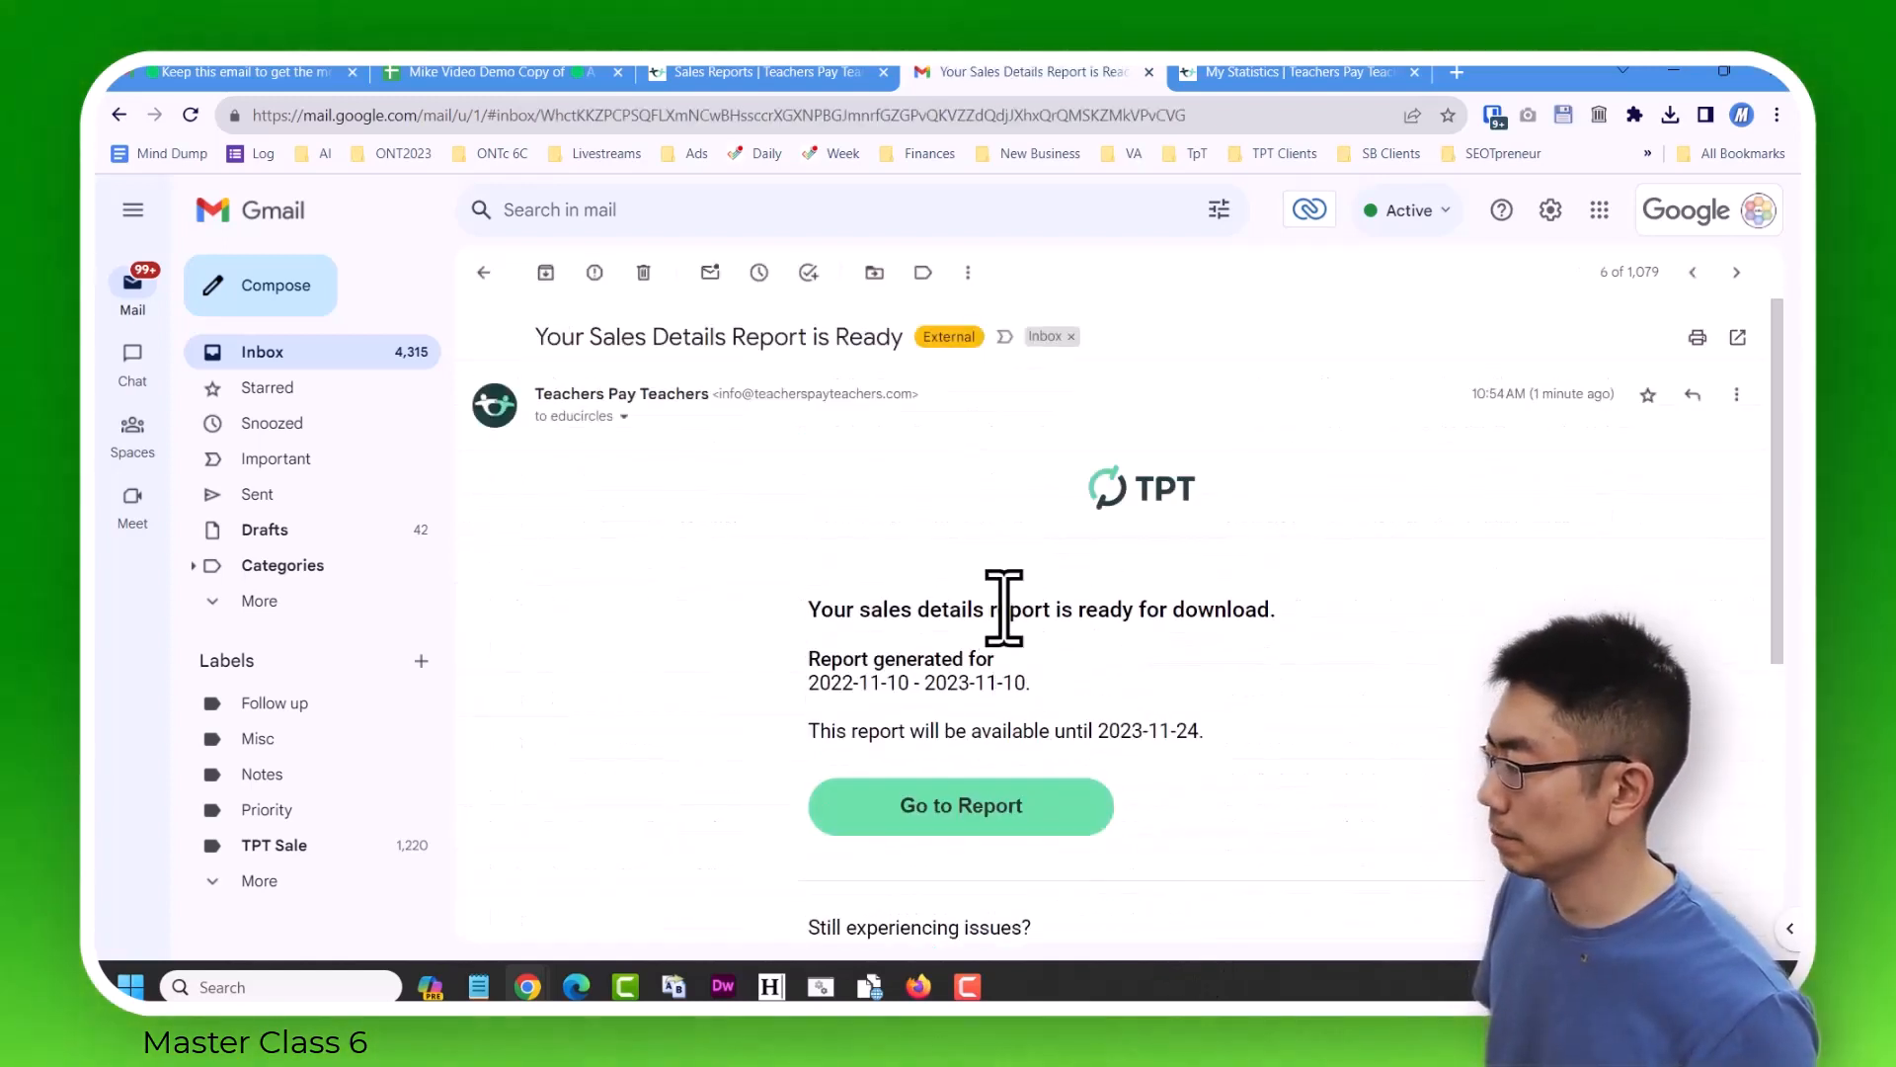
{"action": "left_click", "coordinate": [951, 808]}
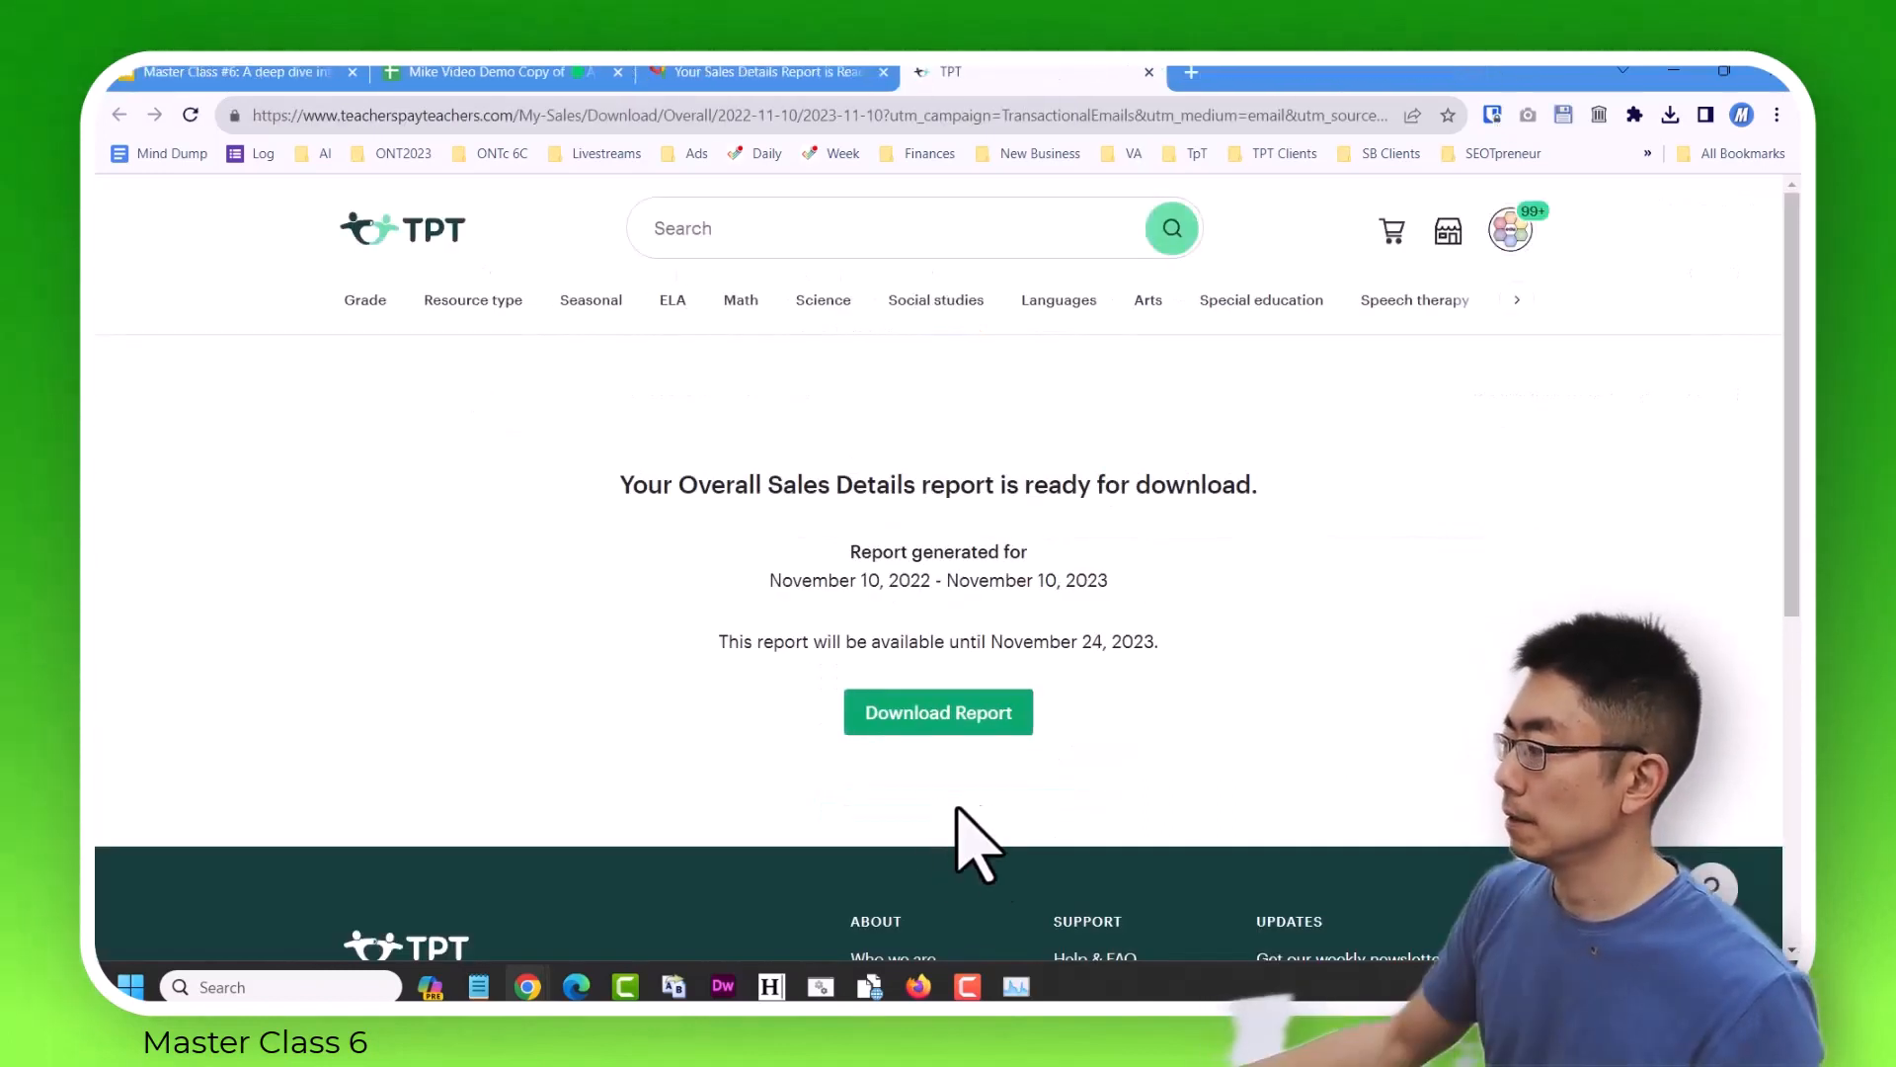
{"action": "left_click", "coordinate": [952, 713]}
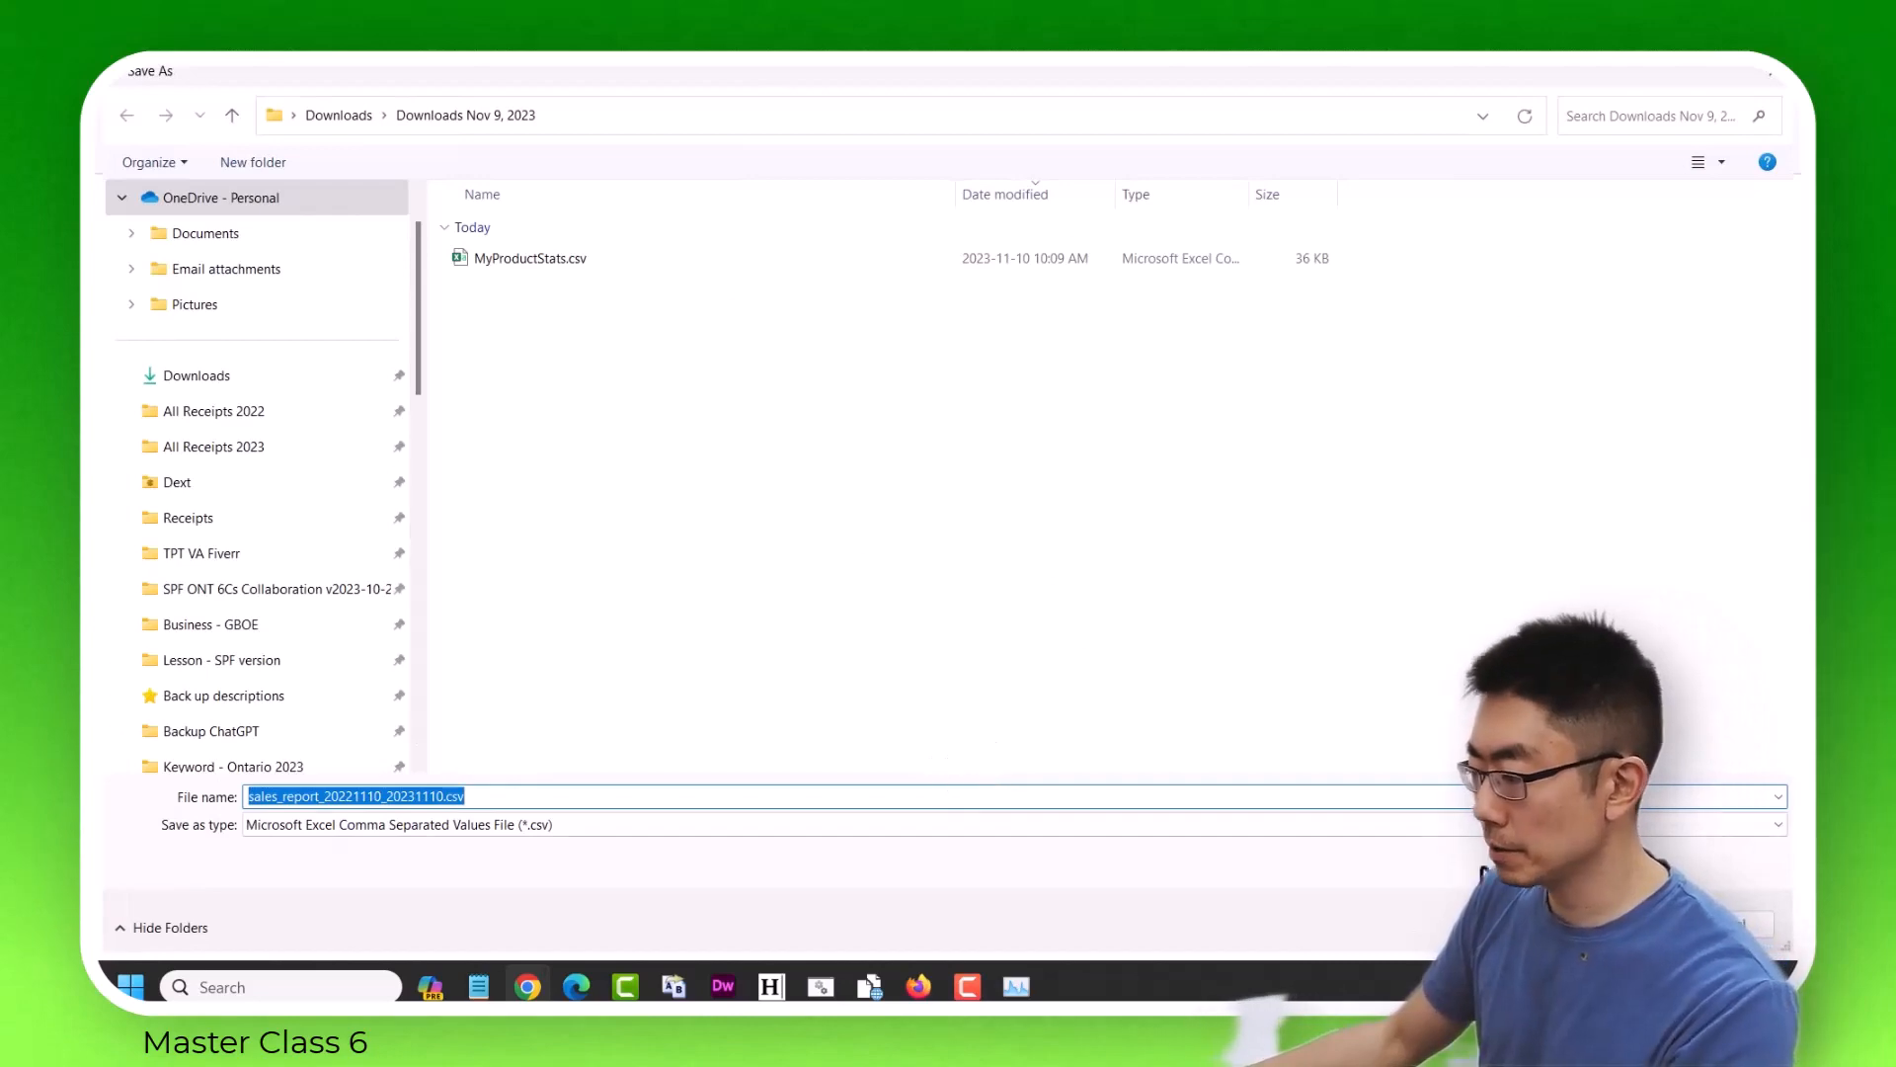
{"action": "key", "text": "Return"}
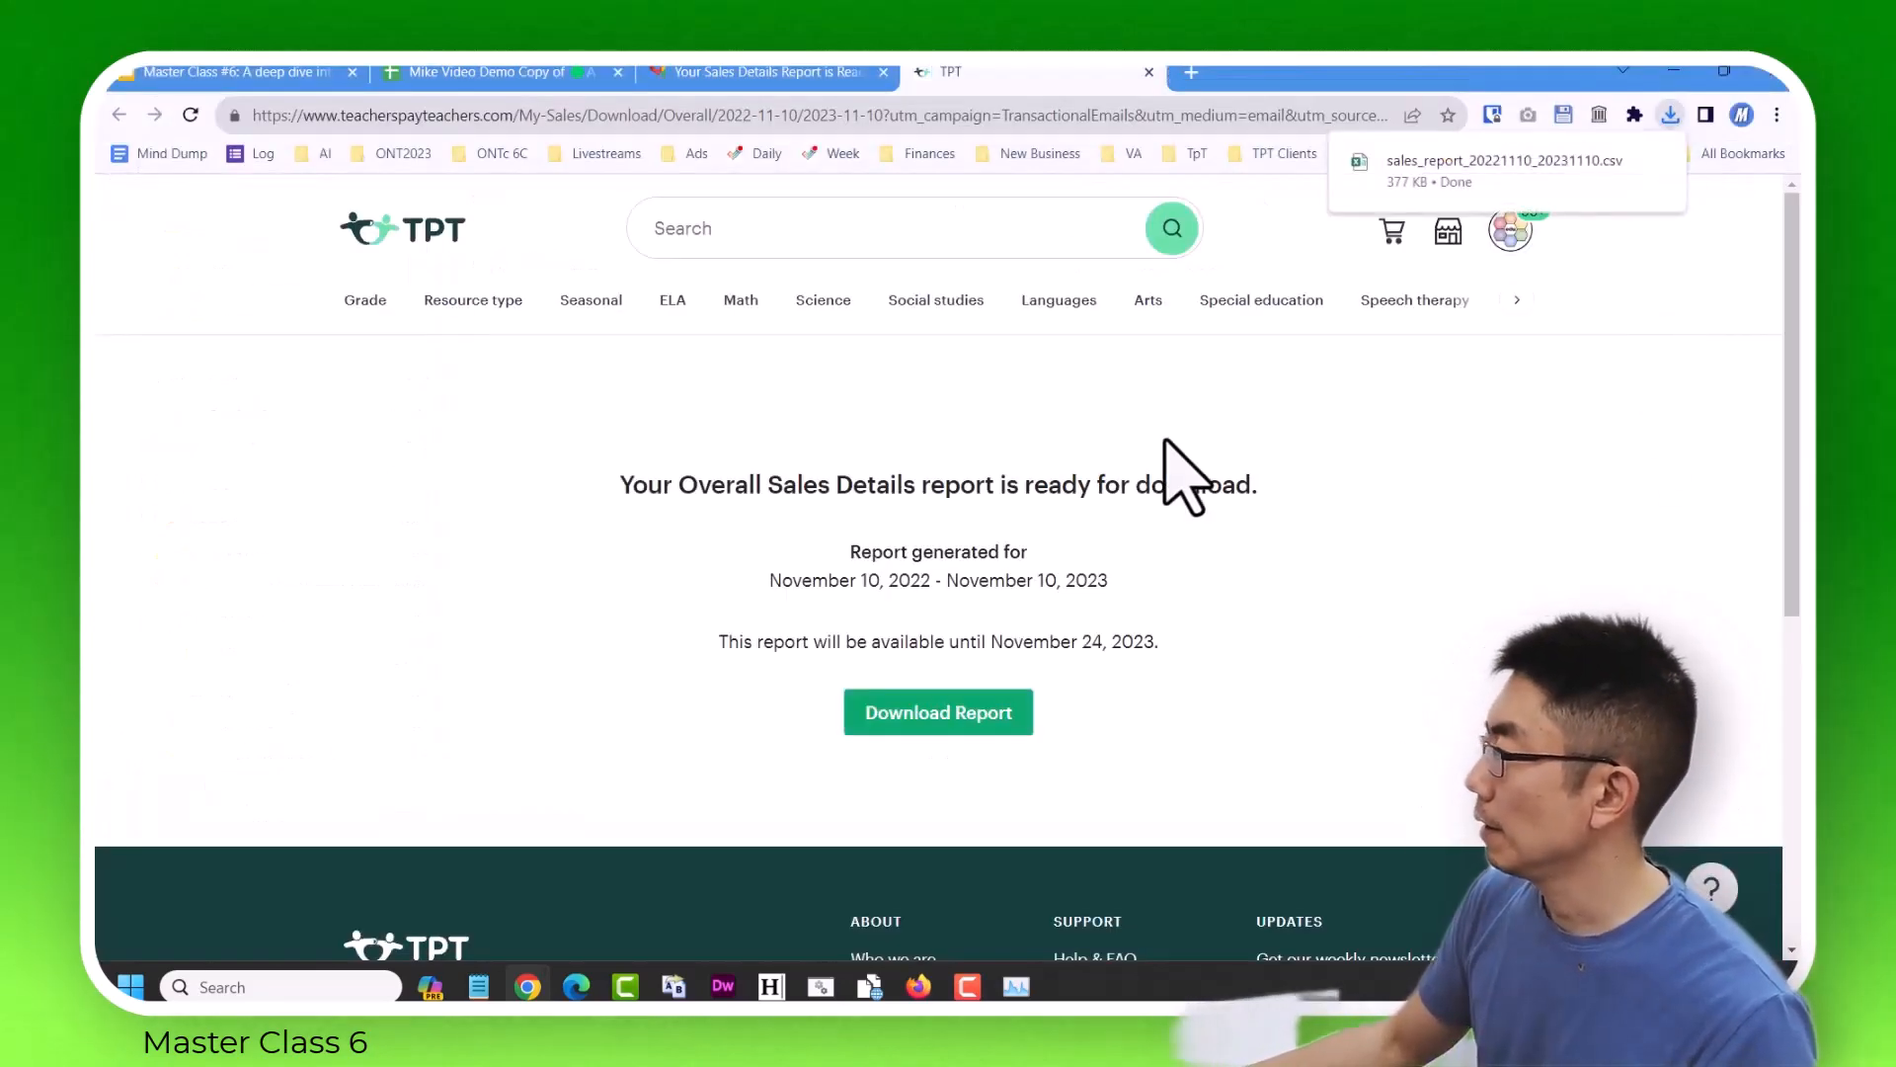
{"action": "left_click", "coordinate": [1148, 72]}
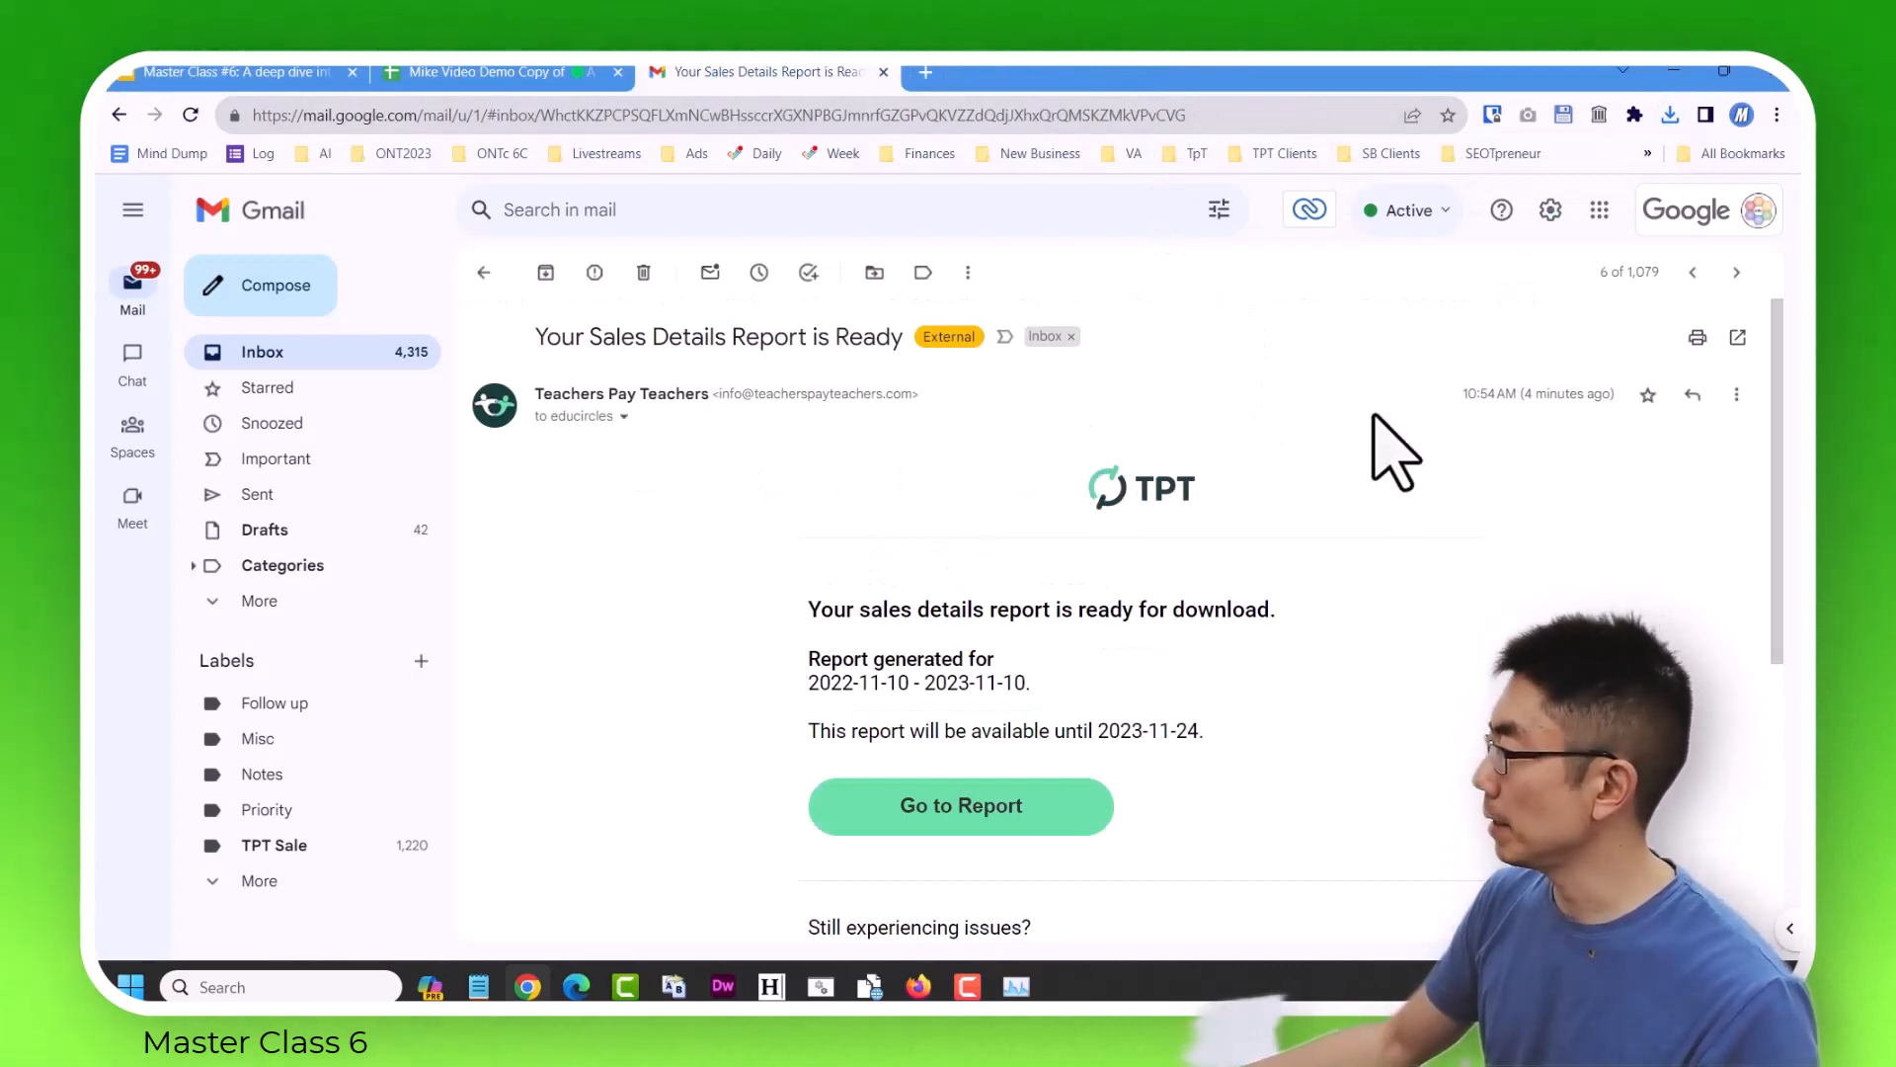
Open the report email for 2021-11-10 to 2022-11-10 and save sales_report_20211110_20221110.csv in the same folder.
{"action": "left_click", "coordinate": [1693, 273]}
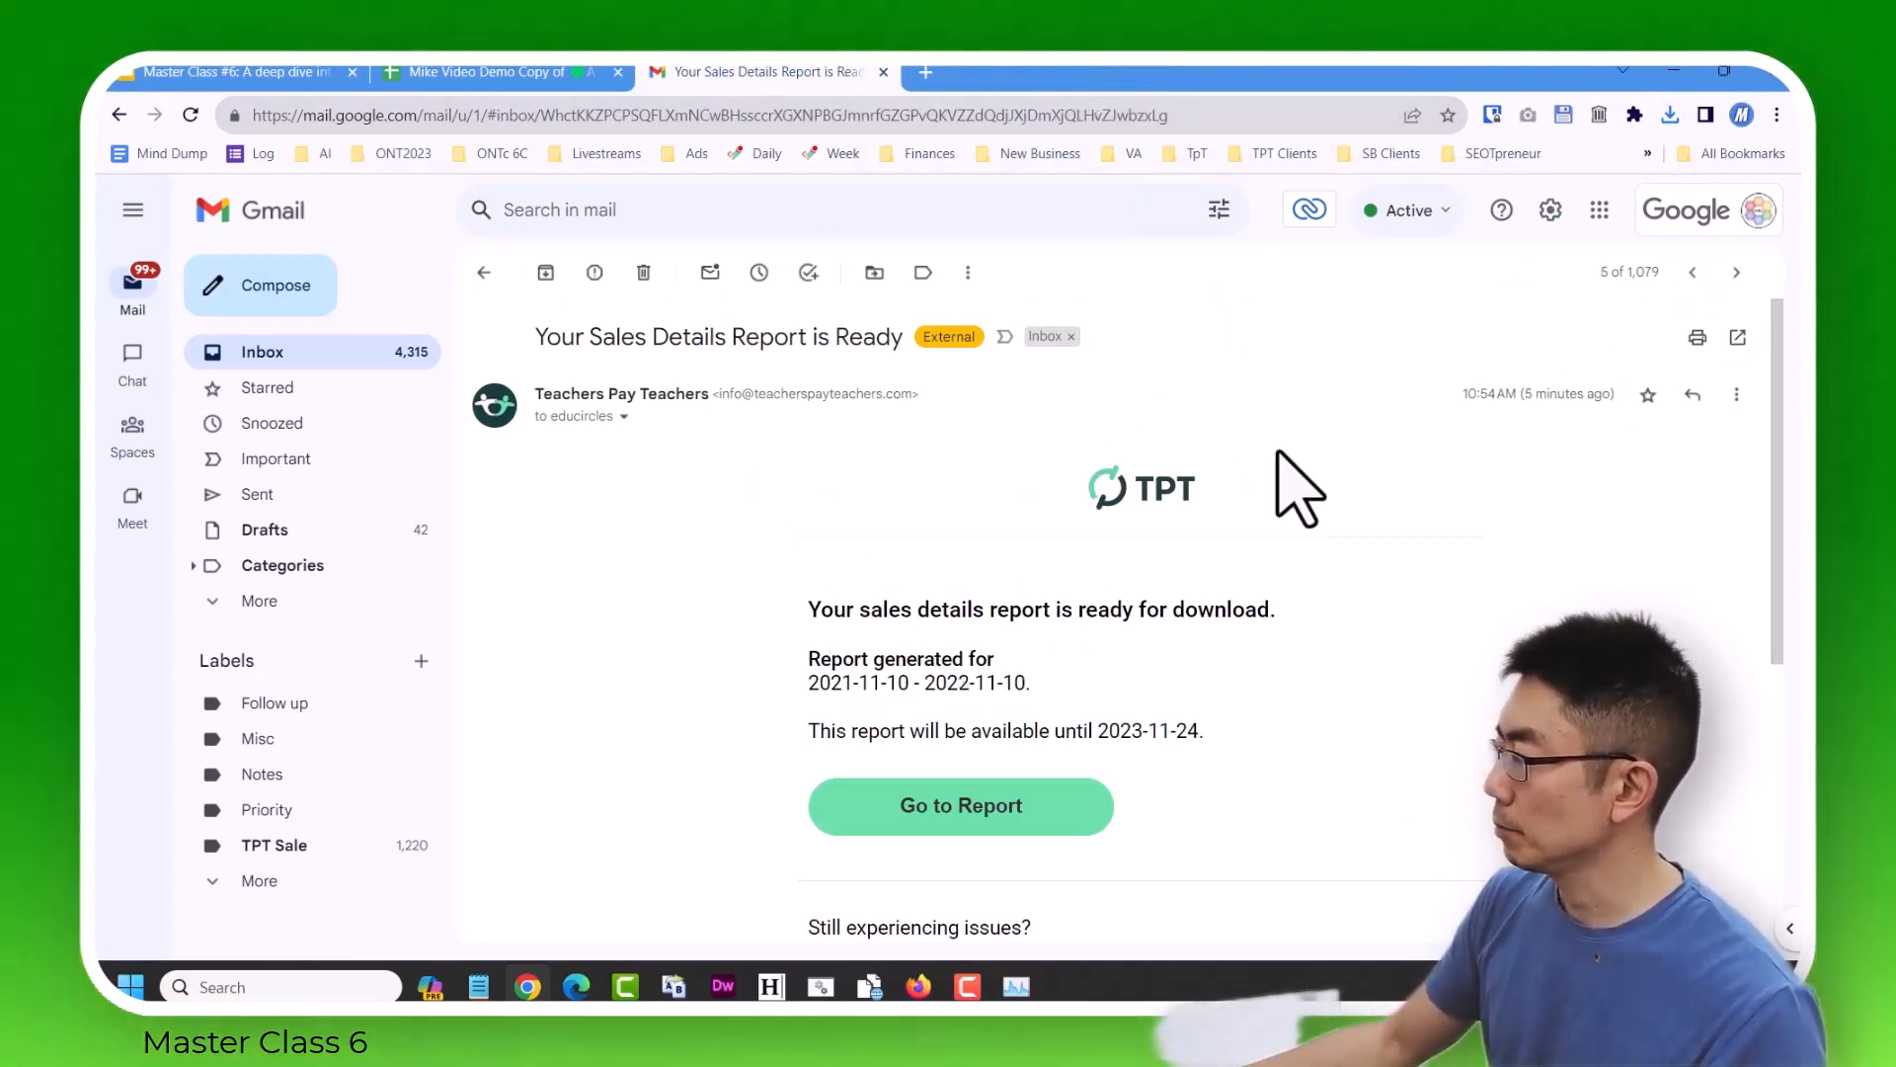
{"action": "left_click", "coordinate": [963, 815]}
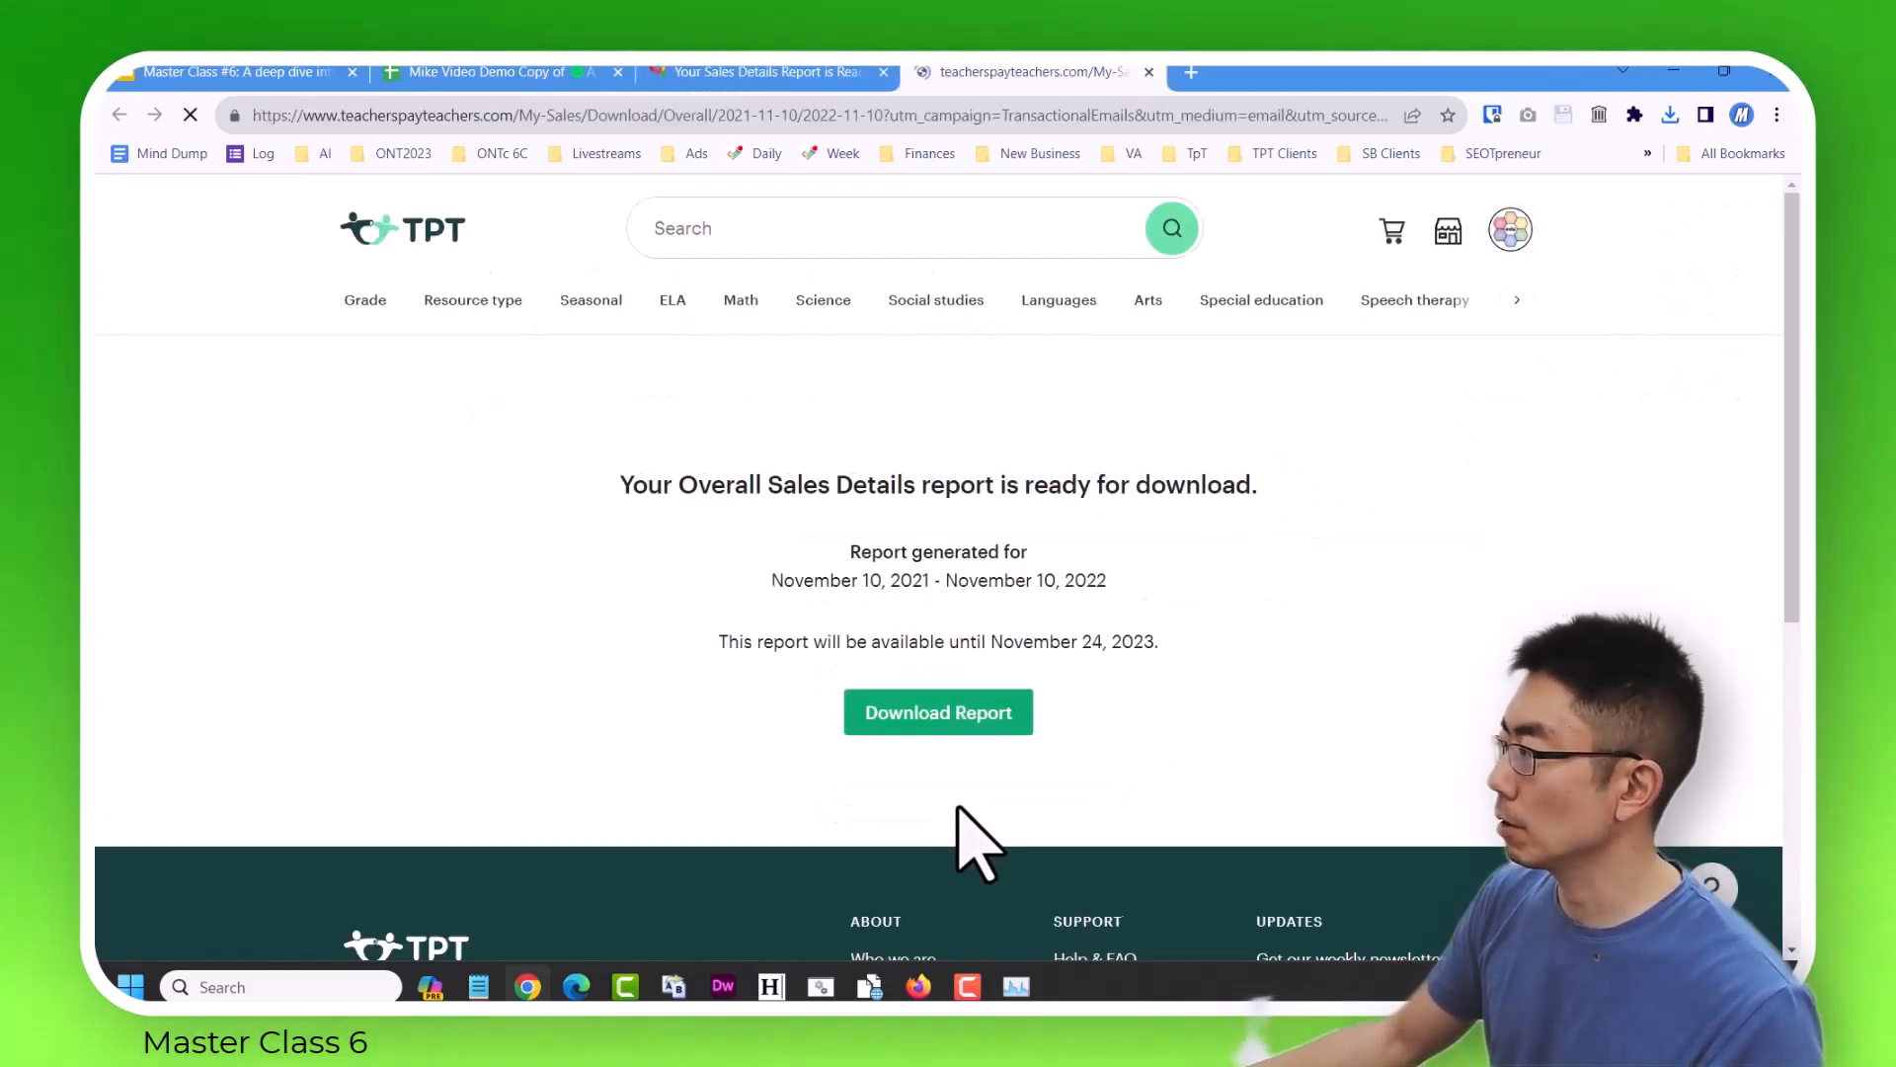
{"action": "left_click", "coordinate": [939, 709]}
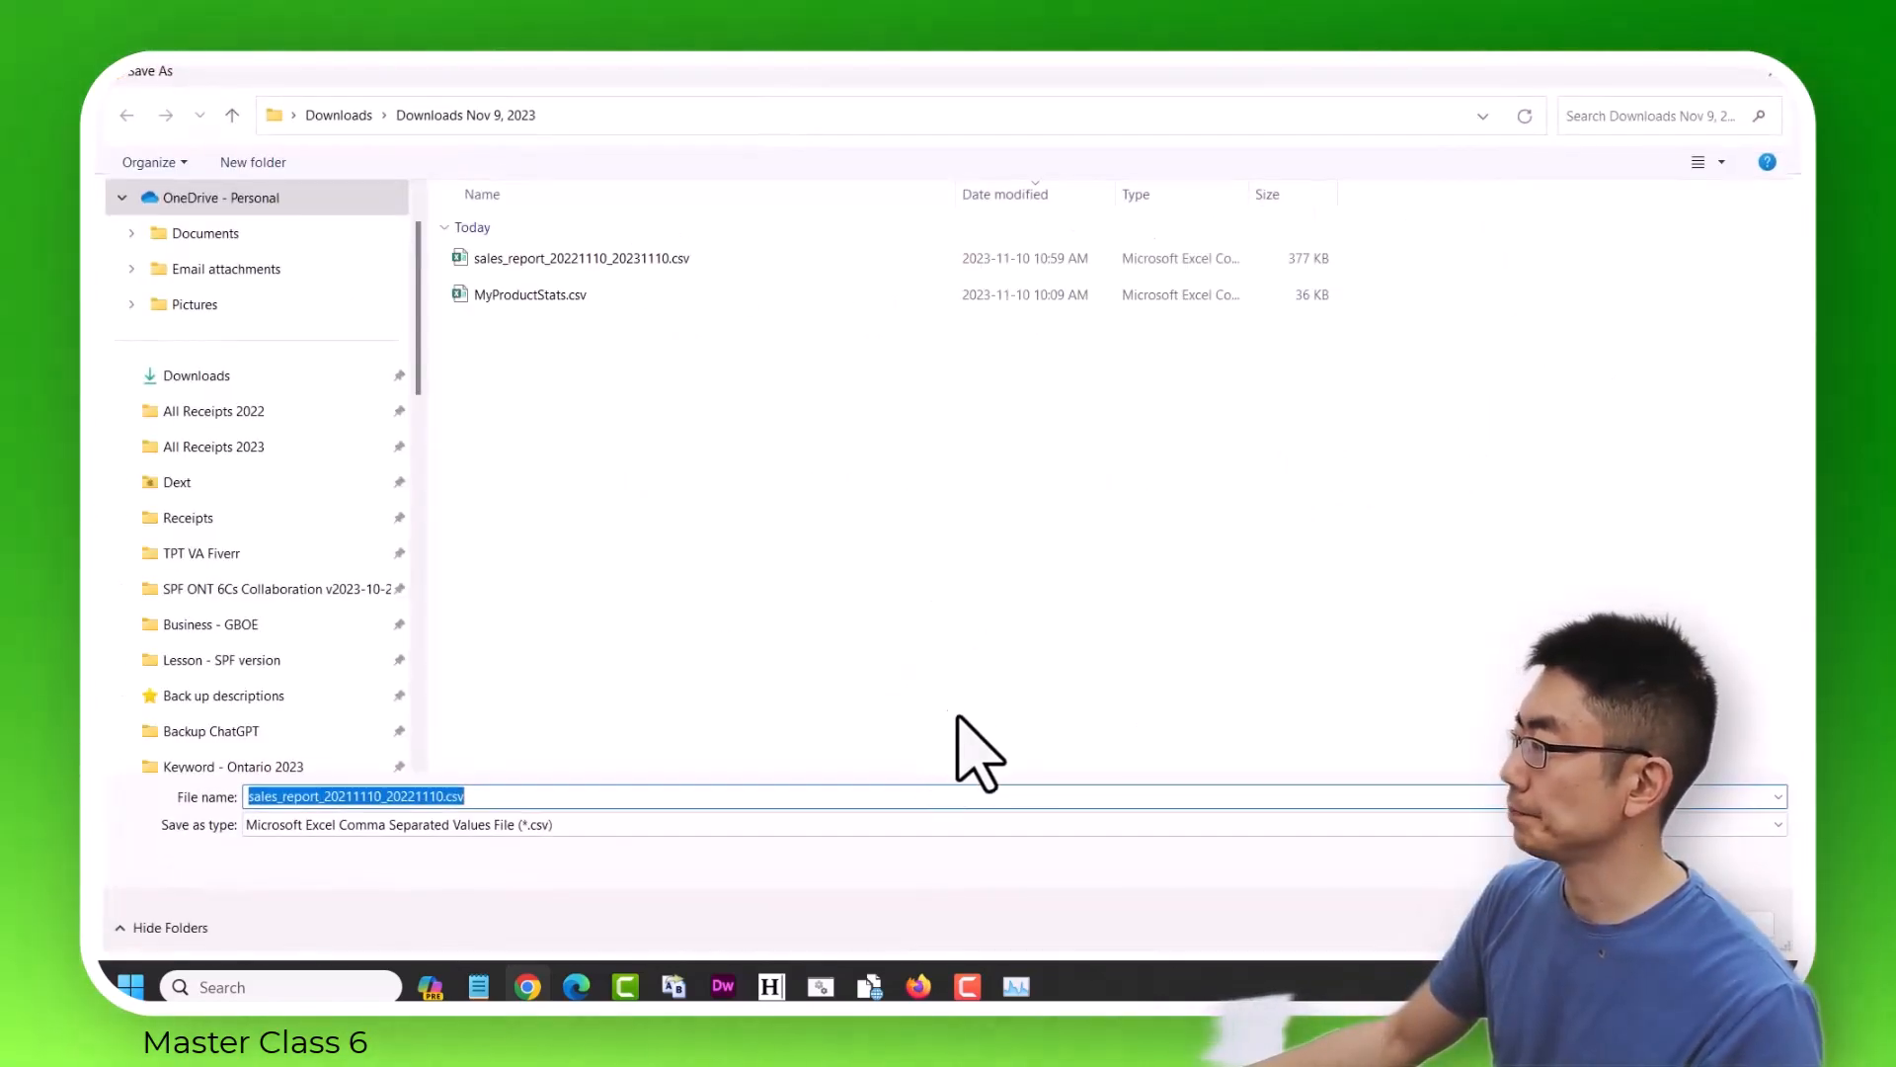
{"action": "key", "text": "Return"}
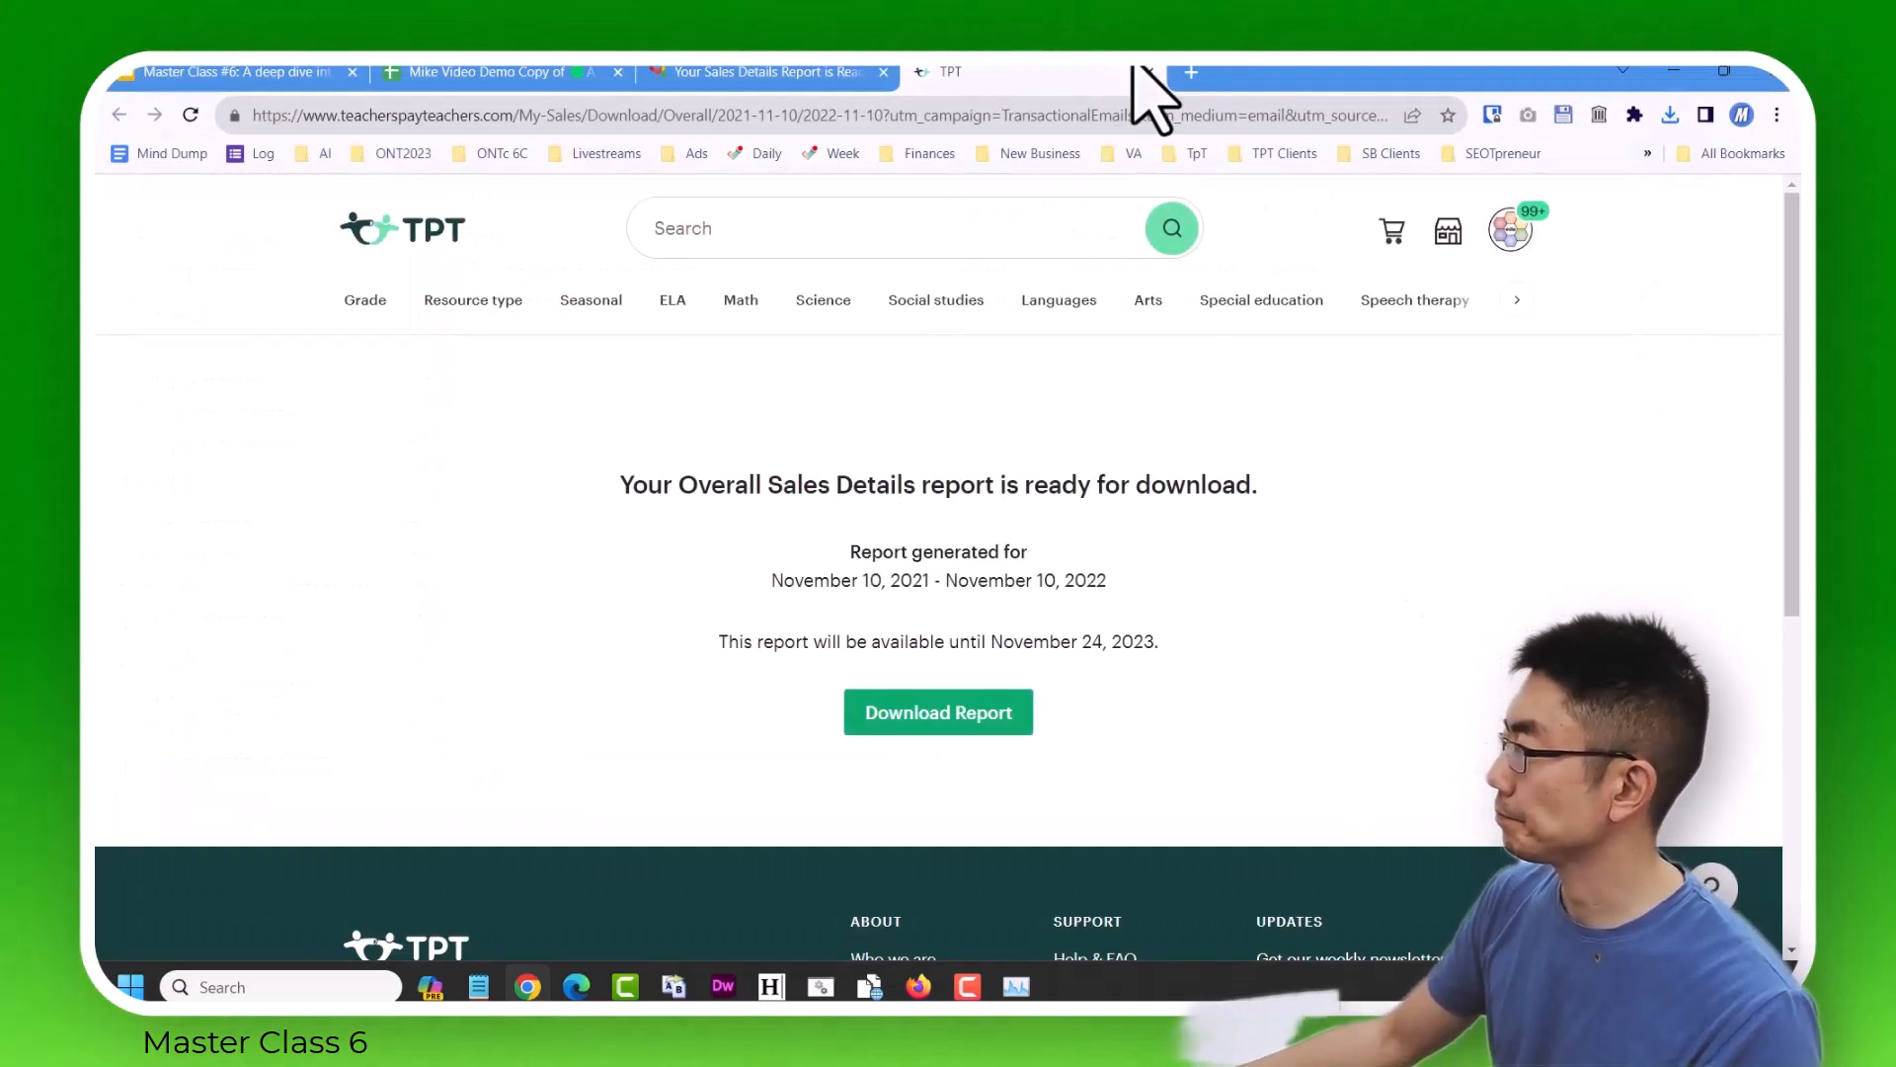
{"action": "left_click", "coordinate": [1149, 74]}
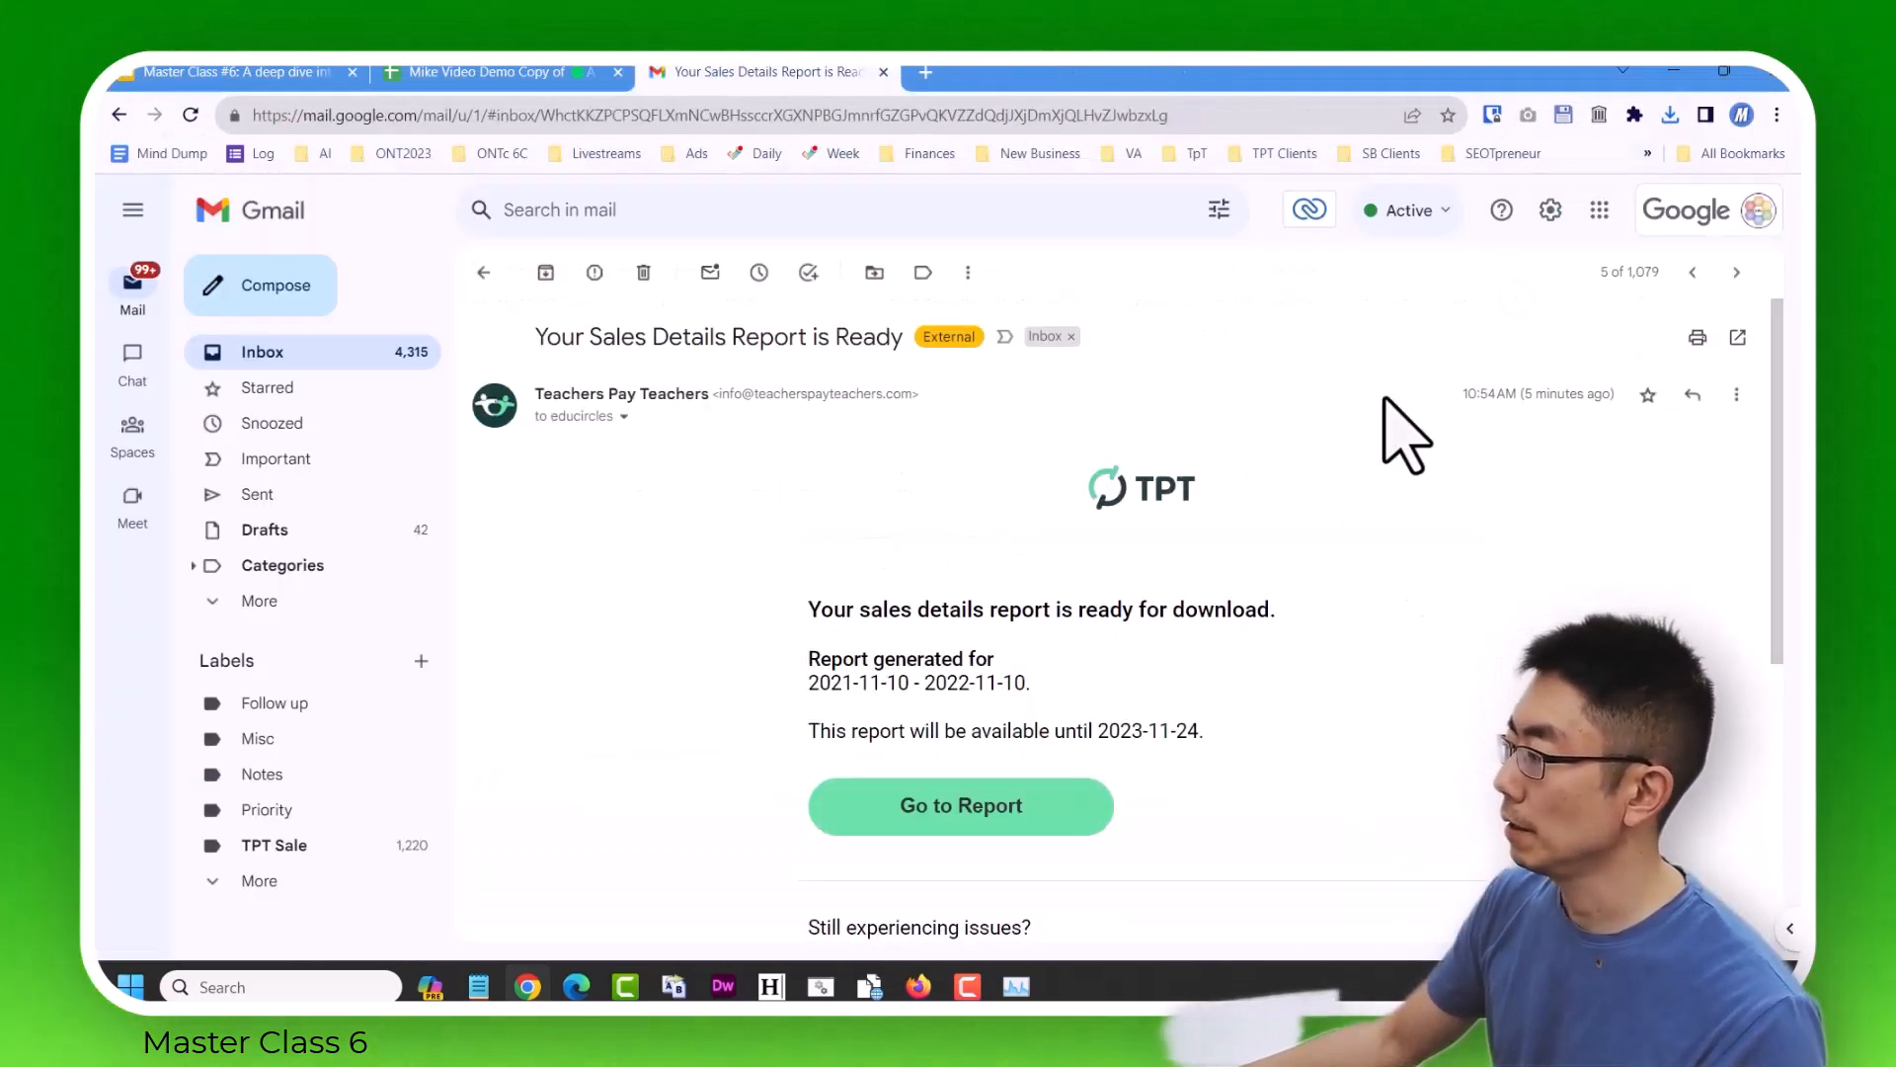
Open the report email for 2020-11-10 to 2021-11-10 and save sales_report_20201110_20211110.csv in the Downloads Nov 9, 2023 folder.
{"action": "left_click", "coordinate": [1691, 275]}
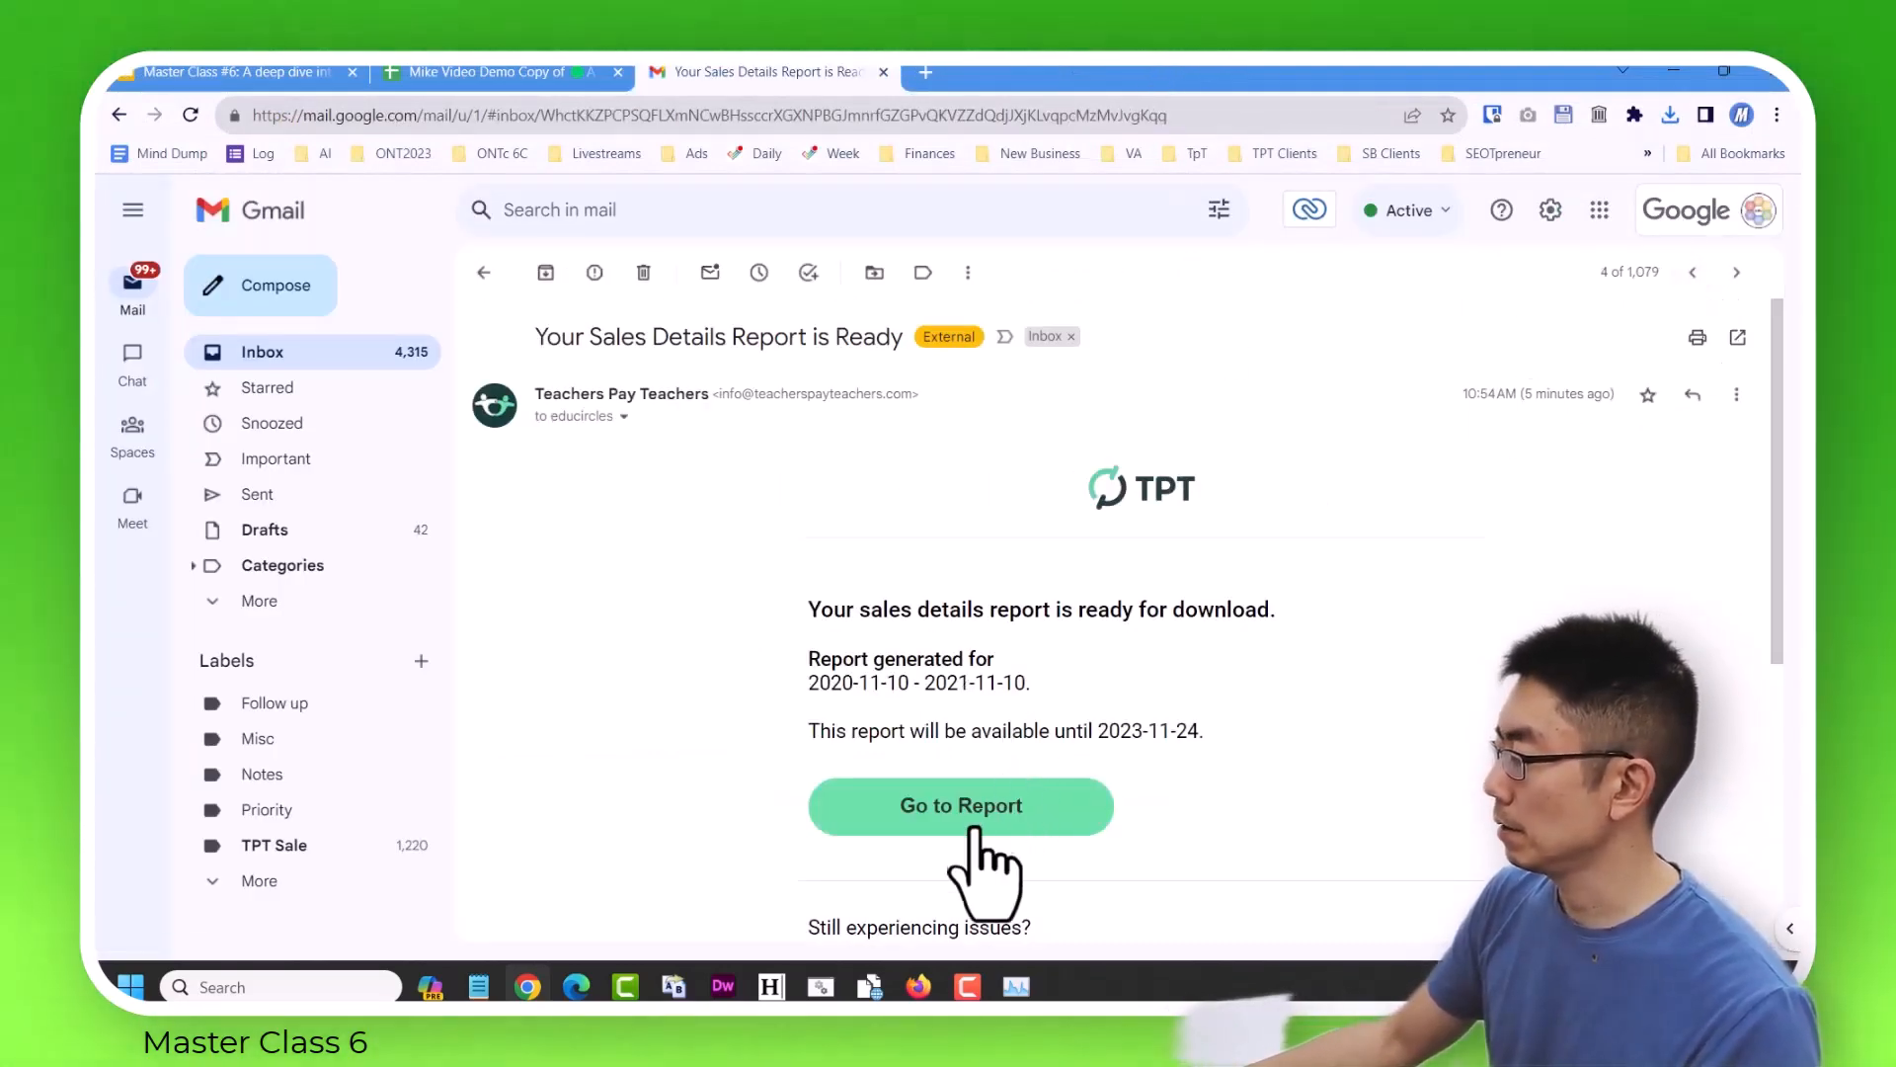
{"action": "left_click", "coordinate": [968, 825]}
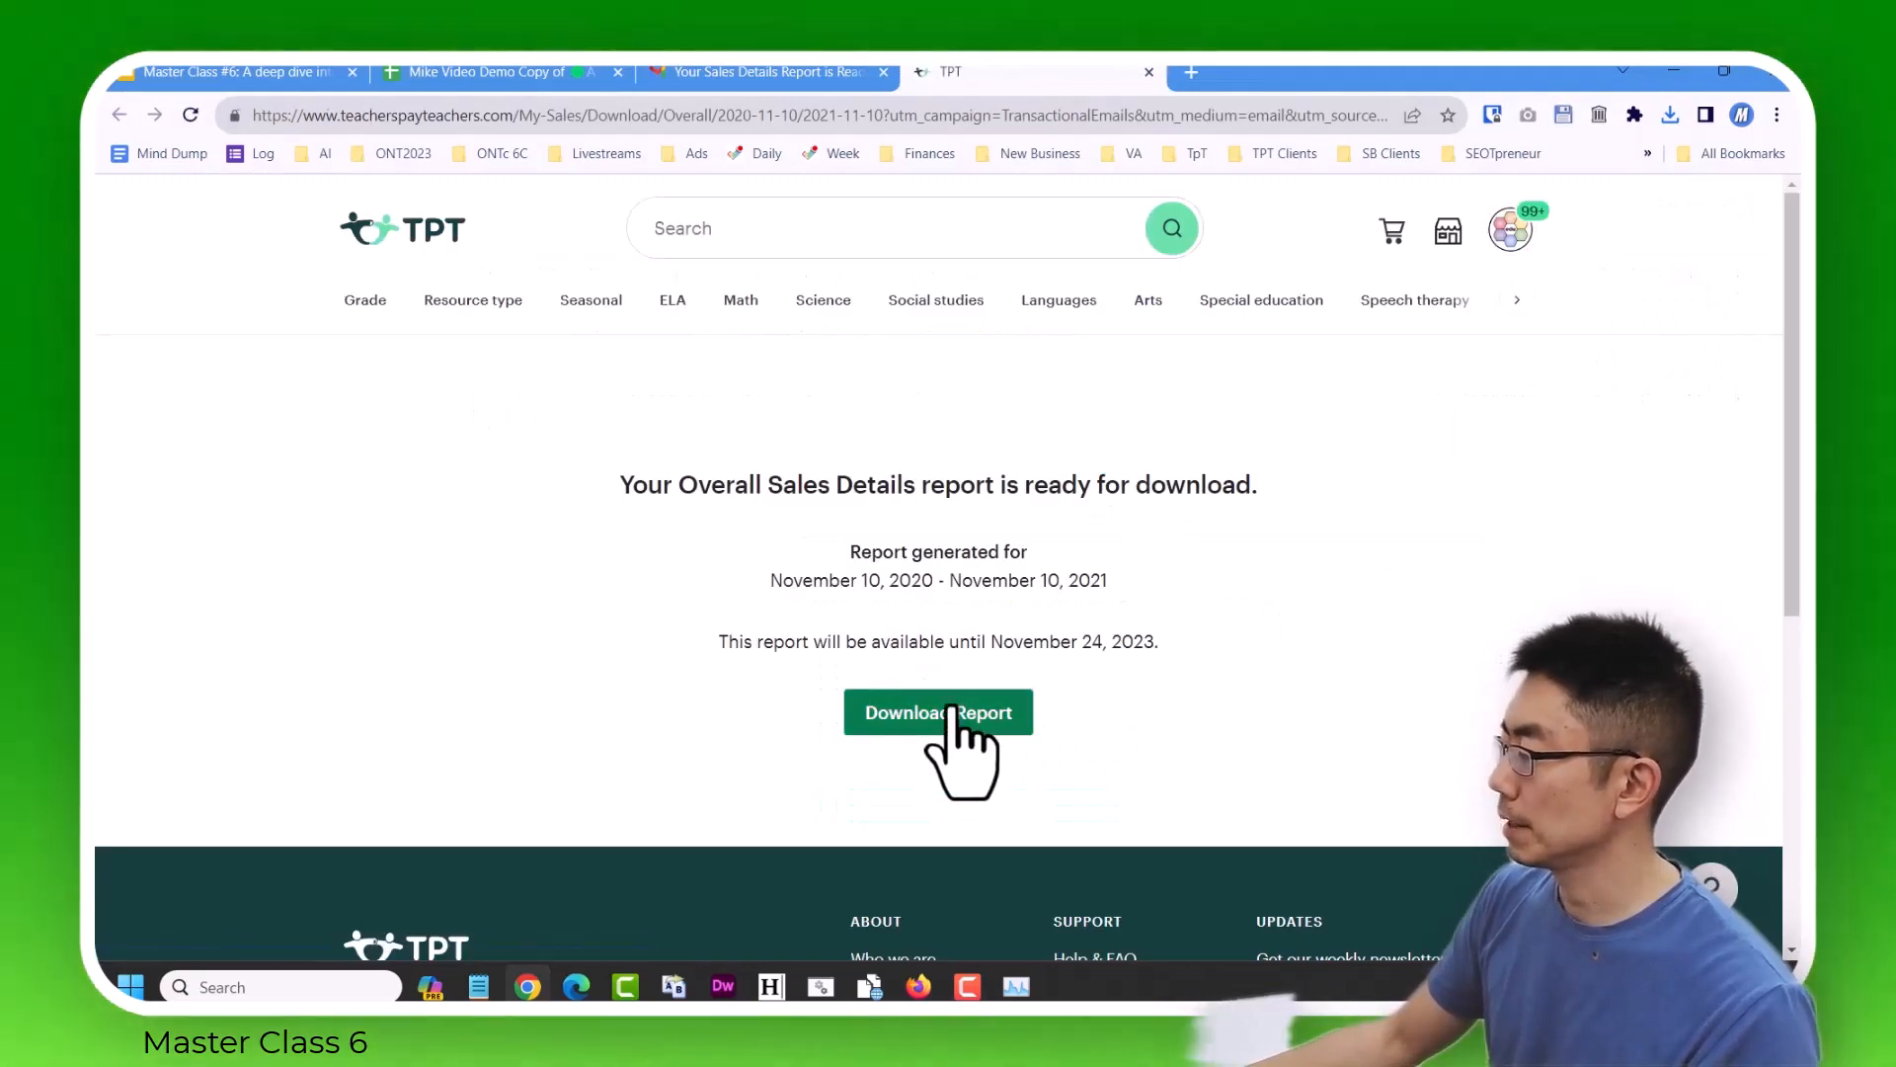
{"action": "left_click", "coordinate": [958, 707]}
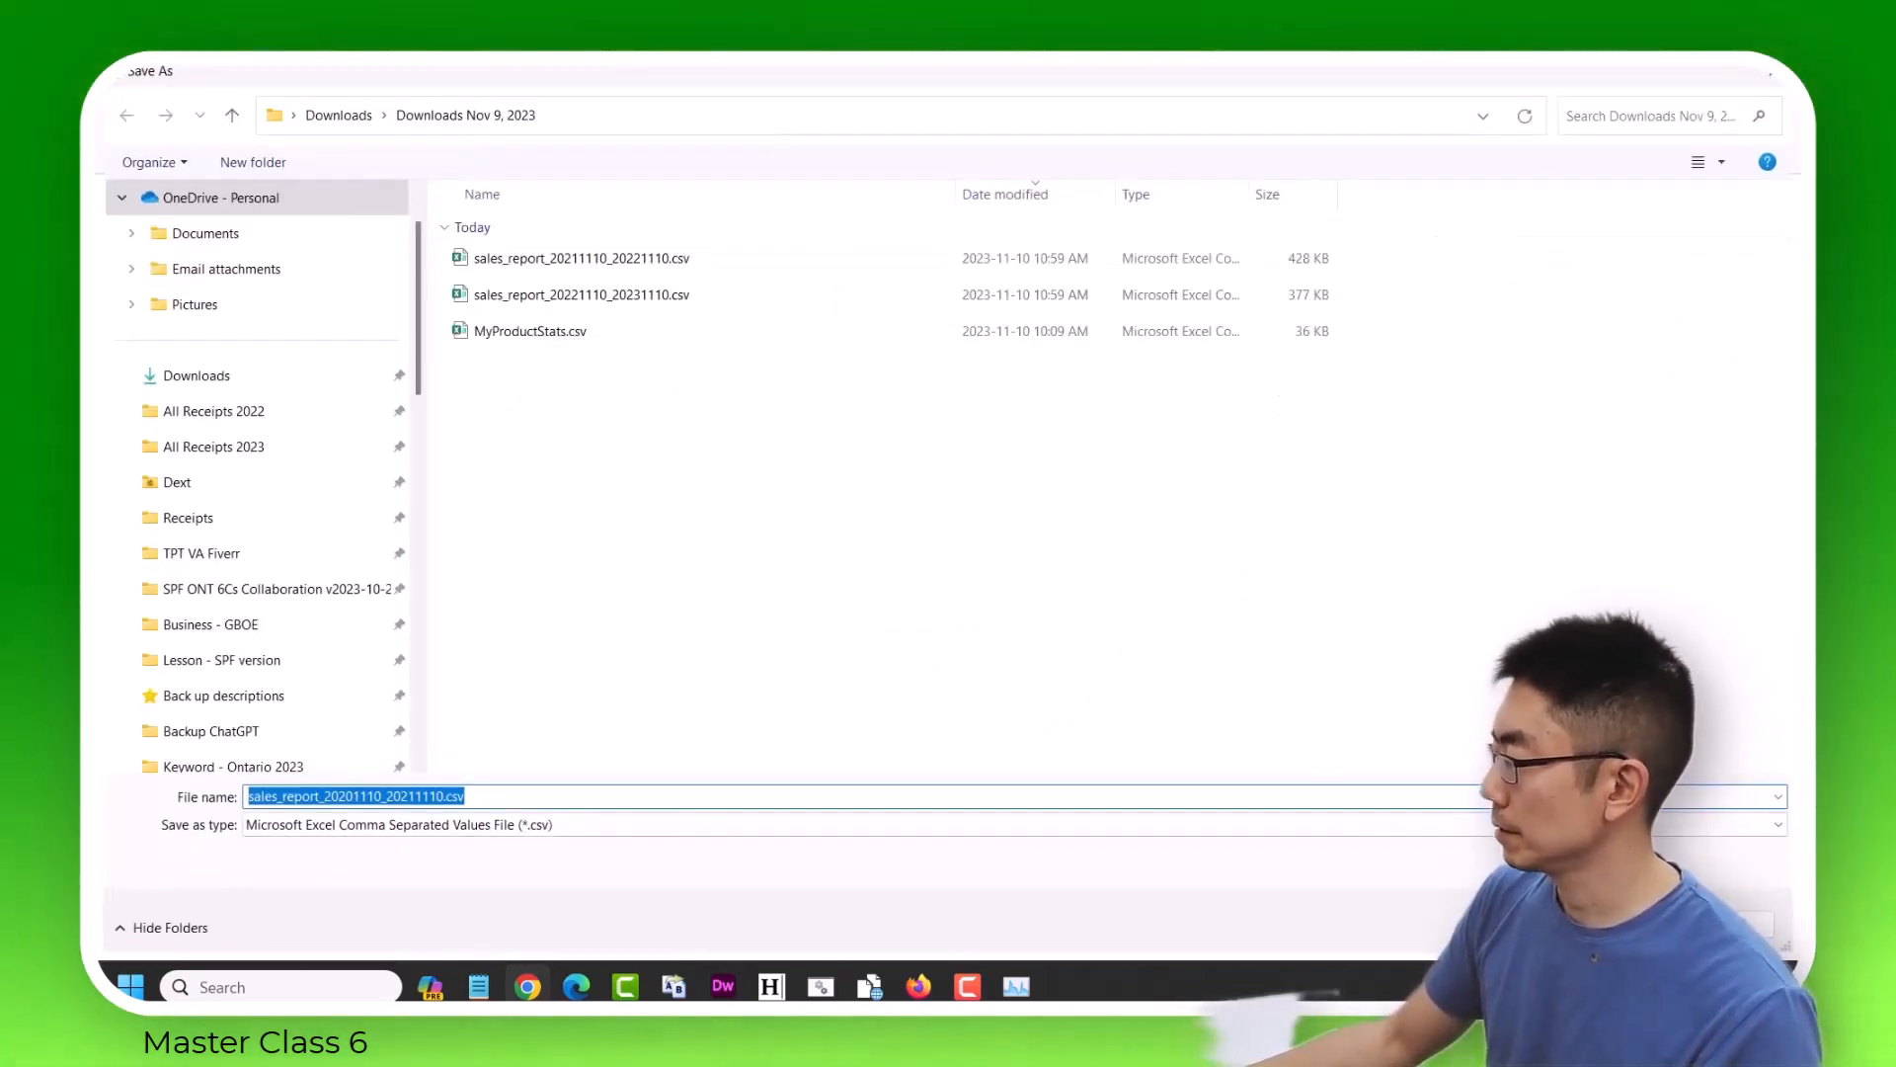
{"action": "key", "text": "Return"}
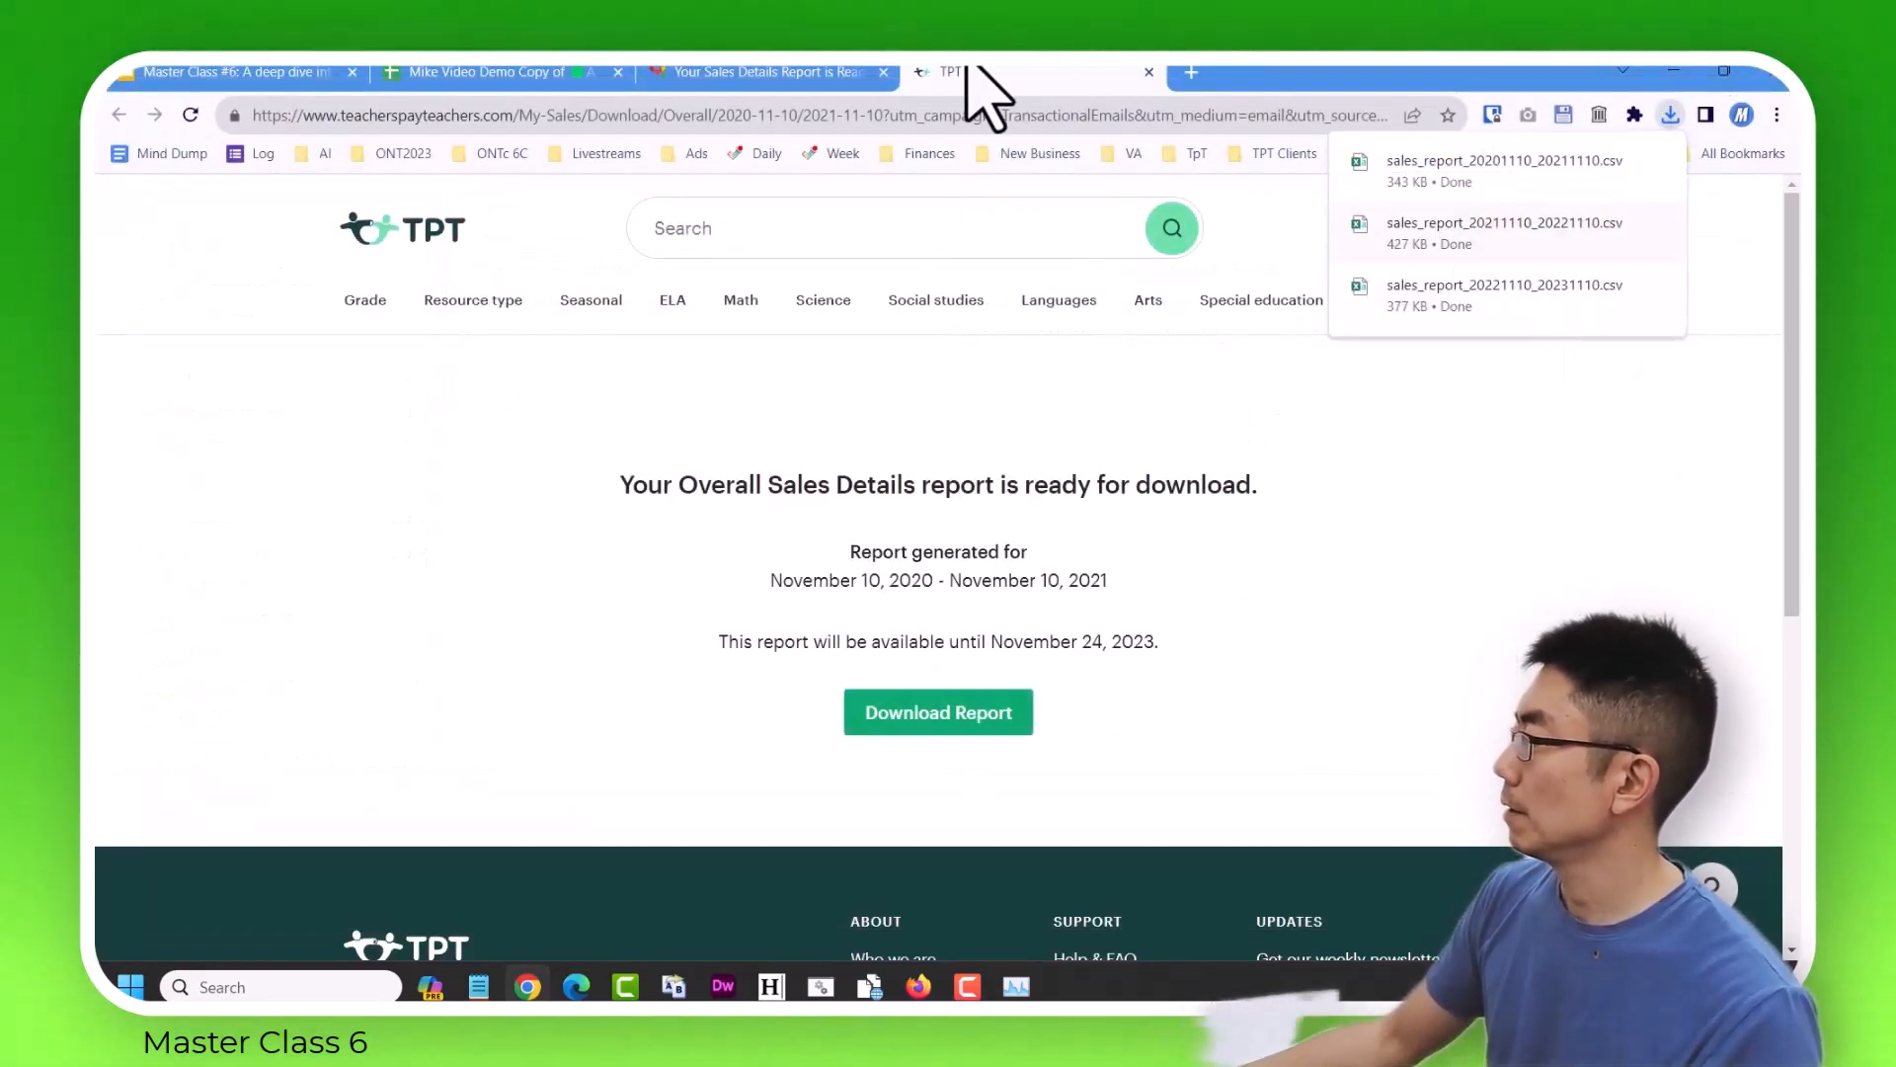
{"action": "left_click", "coordinate": [1149, 72]}
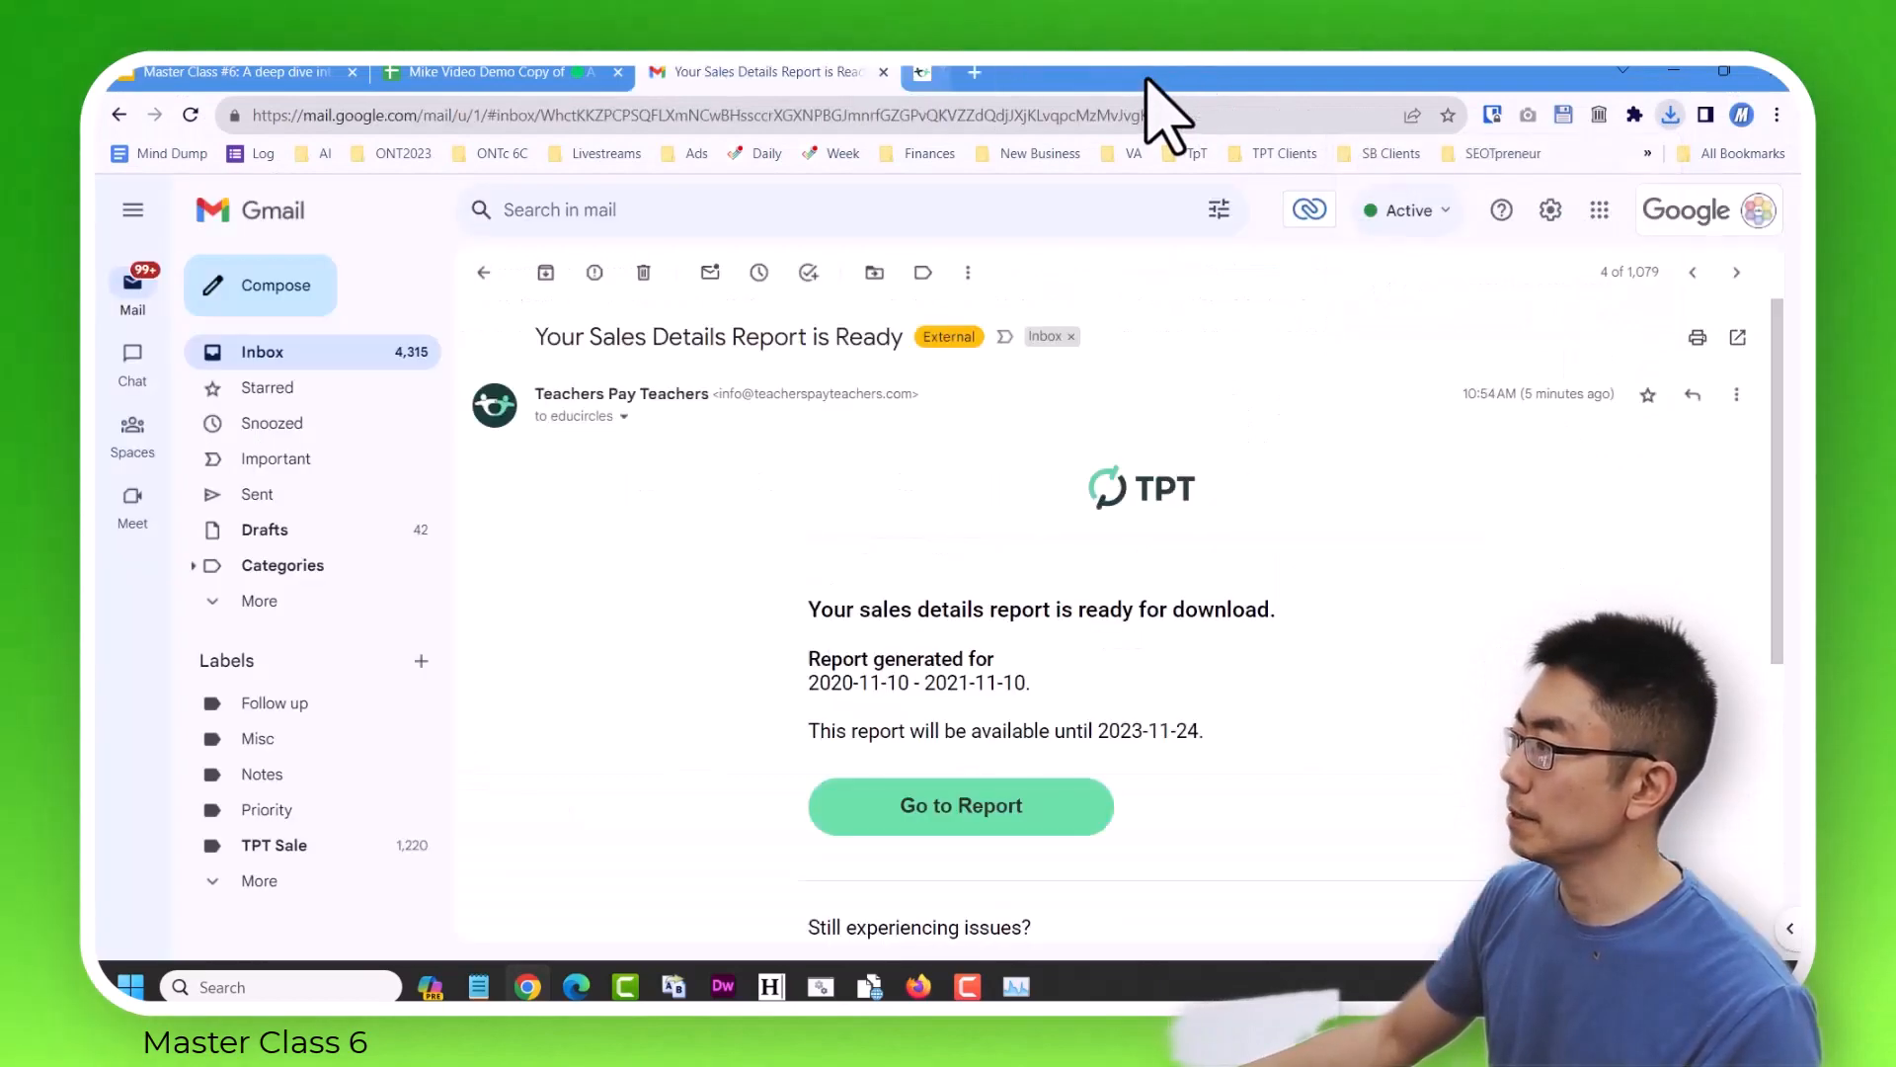
Open the report email for 2019-11-10 to 2020-11-10 and save sales_report_20191110_20201110.csv in the Downloads Nov 9, 2023 folder.
{"action": "left_click", "coordinate": [1689, 274]}
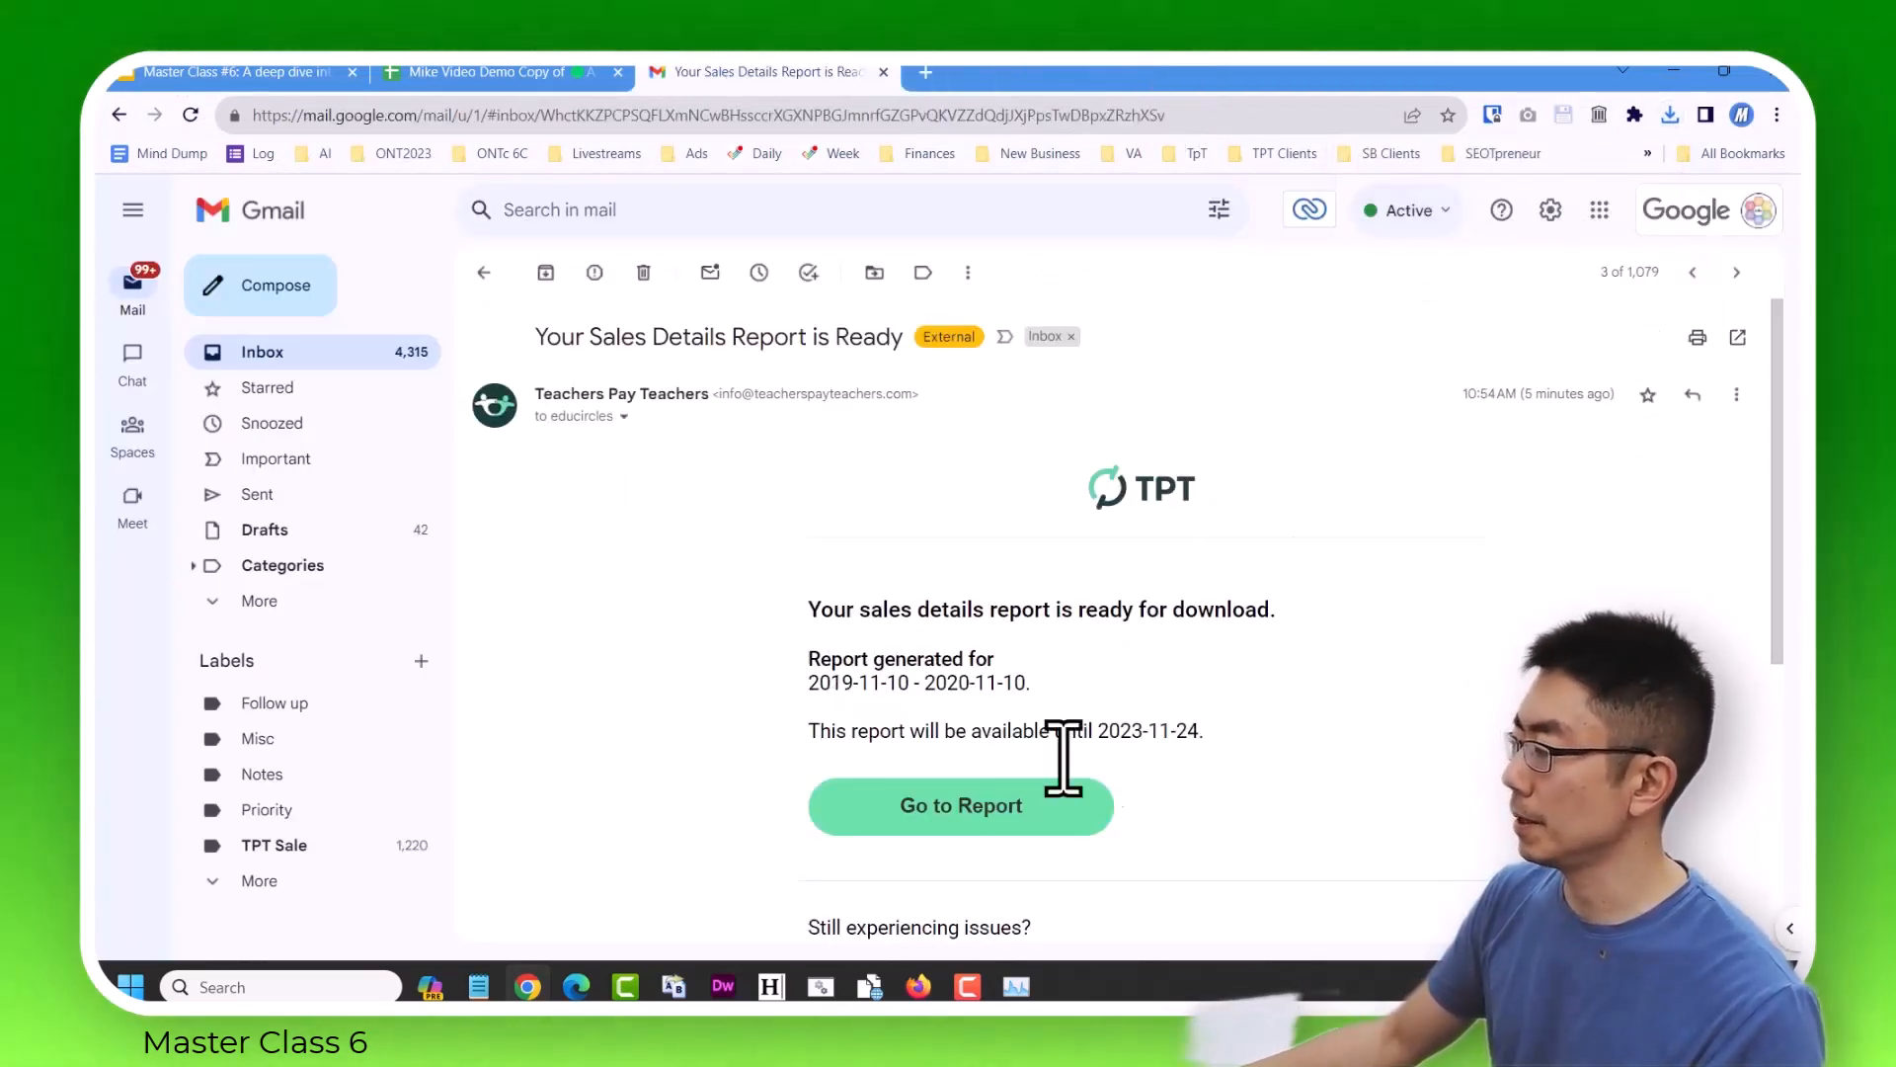
{"action": "left_click", "coordinate": [976, 838]}
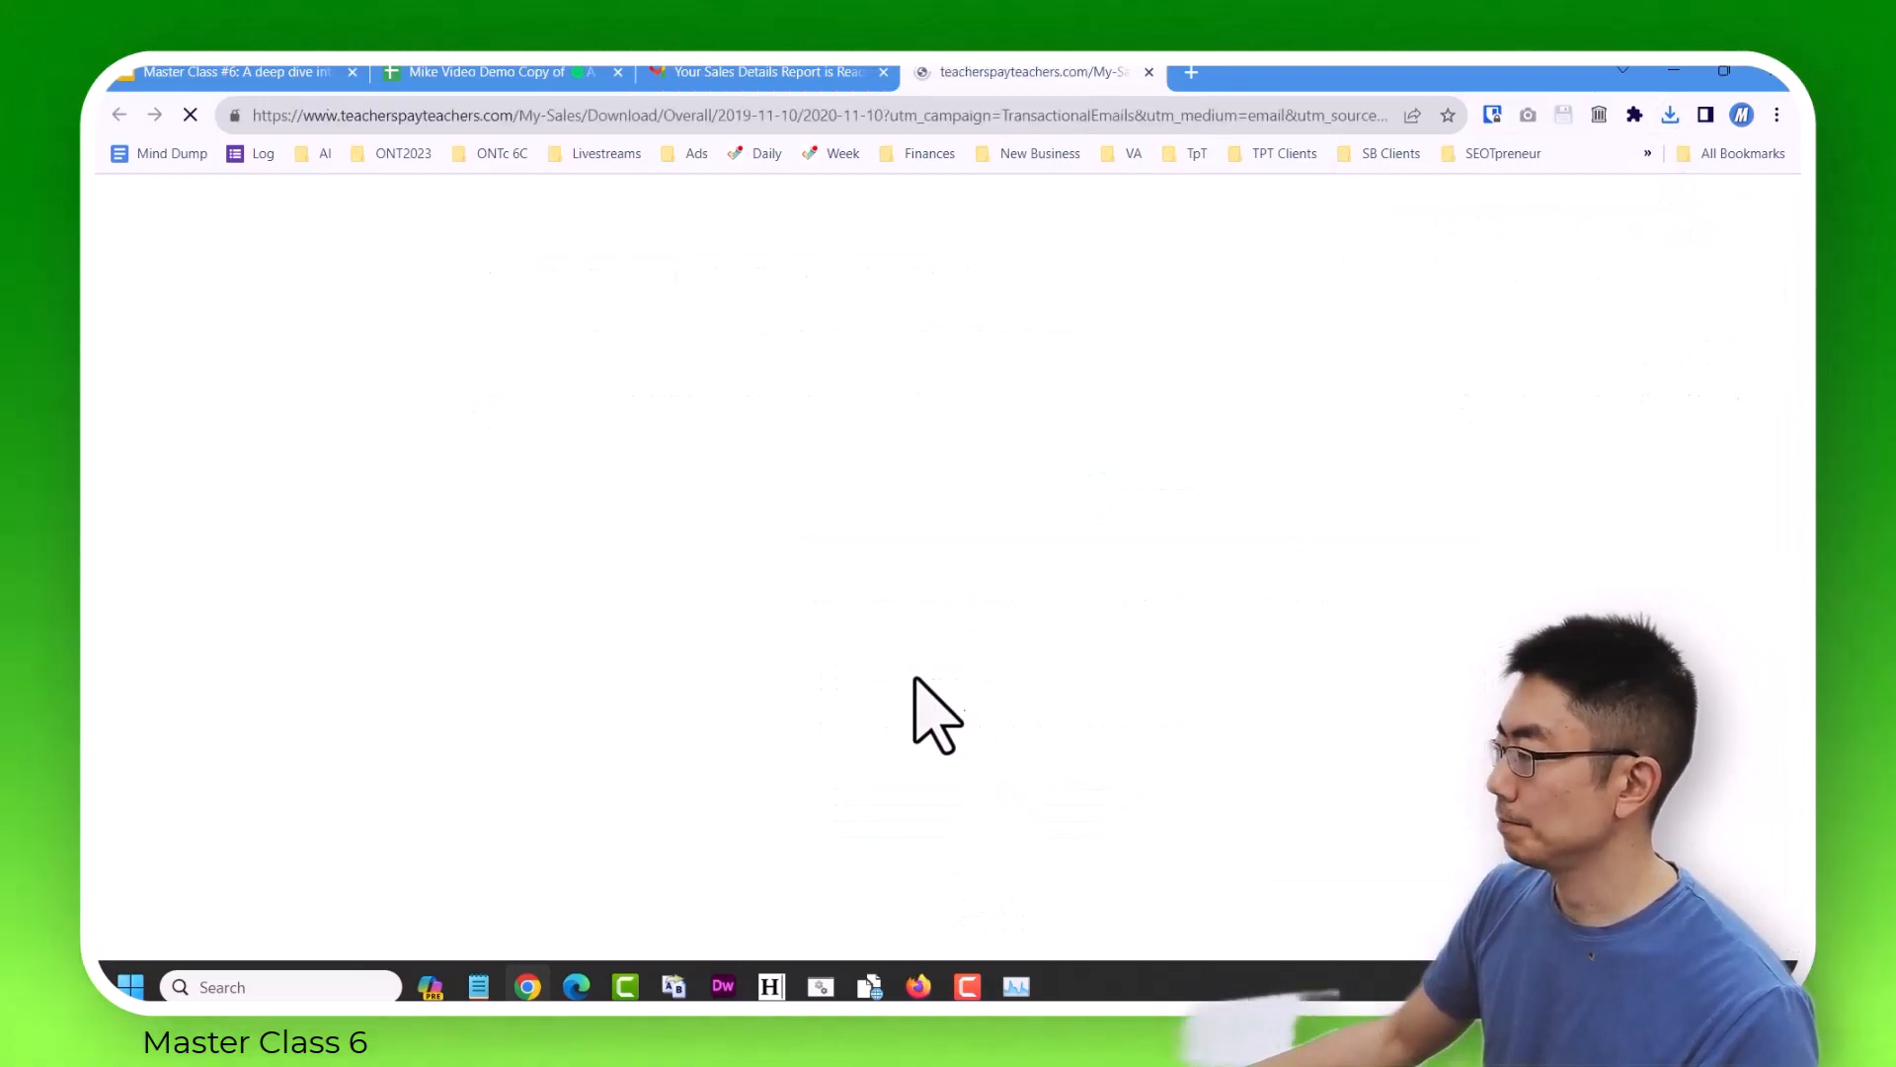
{"action": "left_click", "coordinate": [934, 714]}
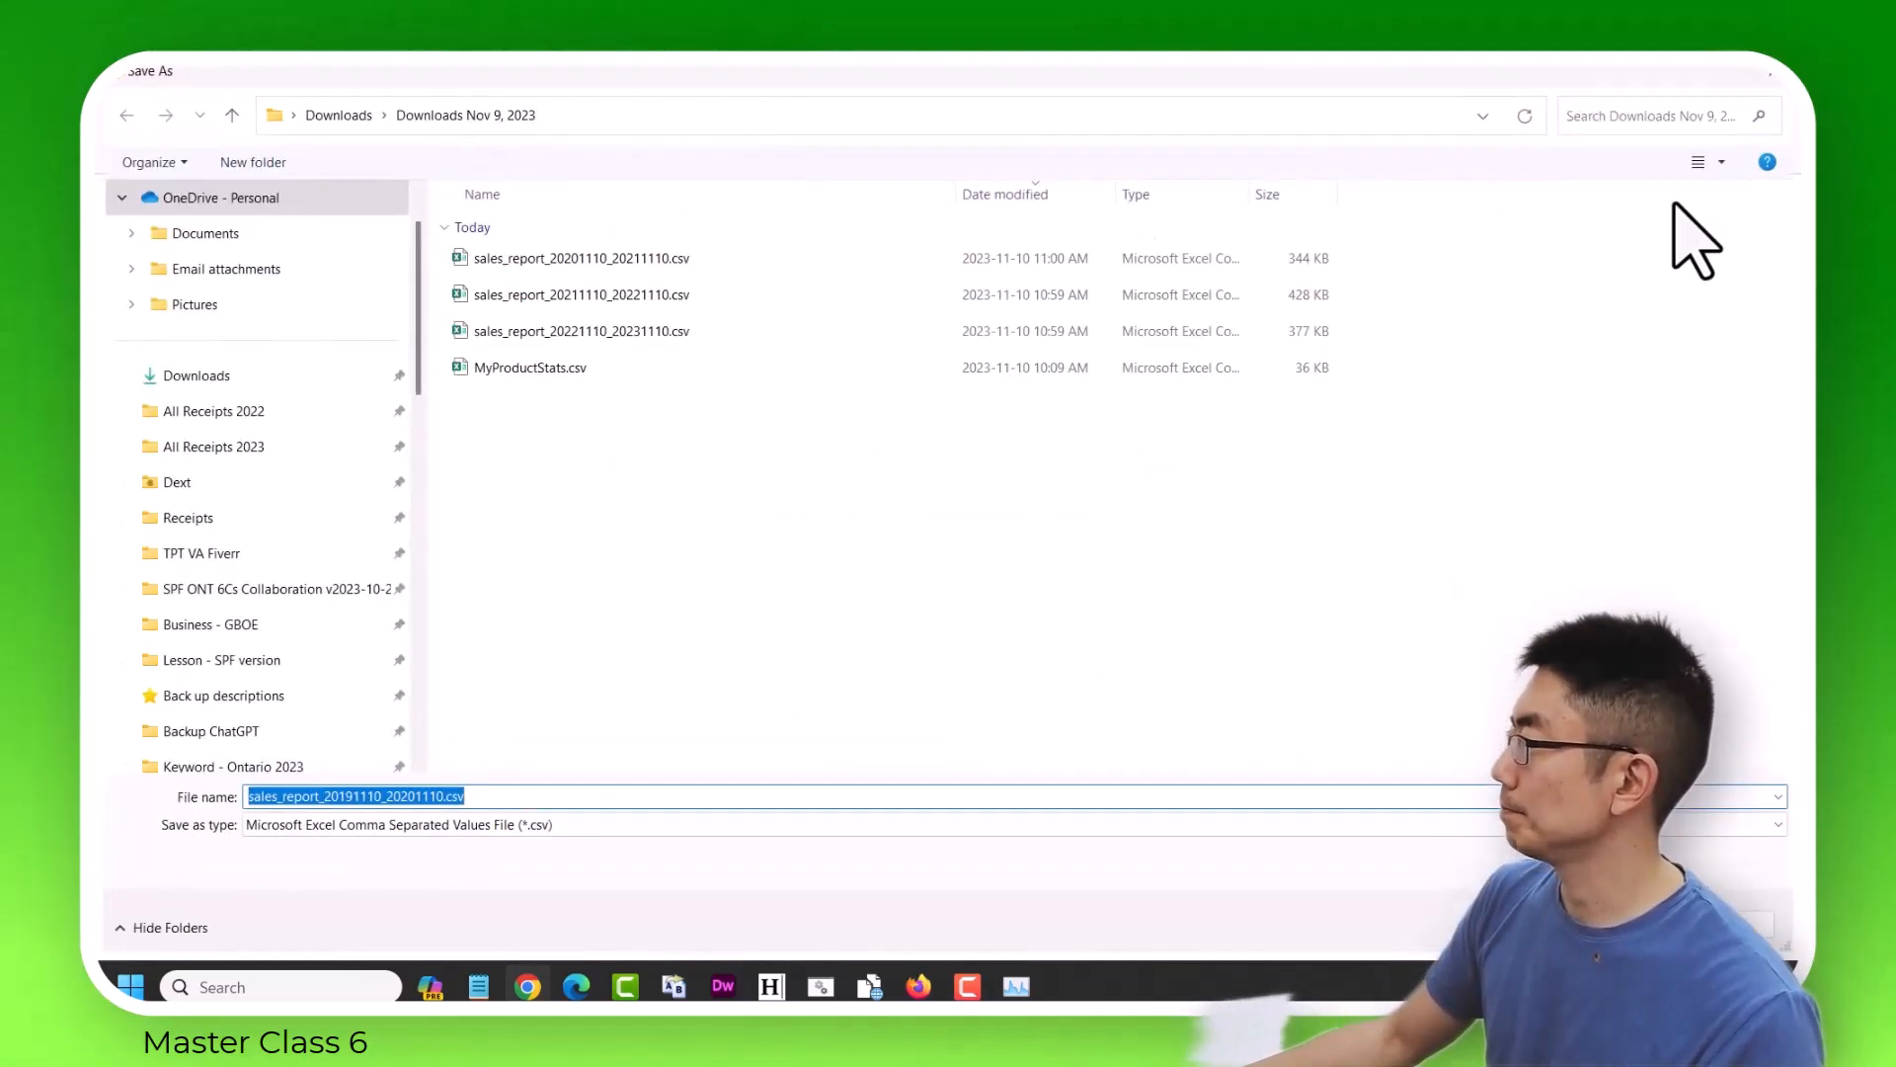
{"action": "key", "text": "Return"}
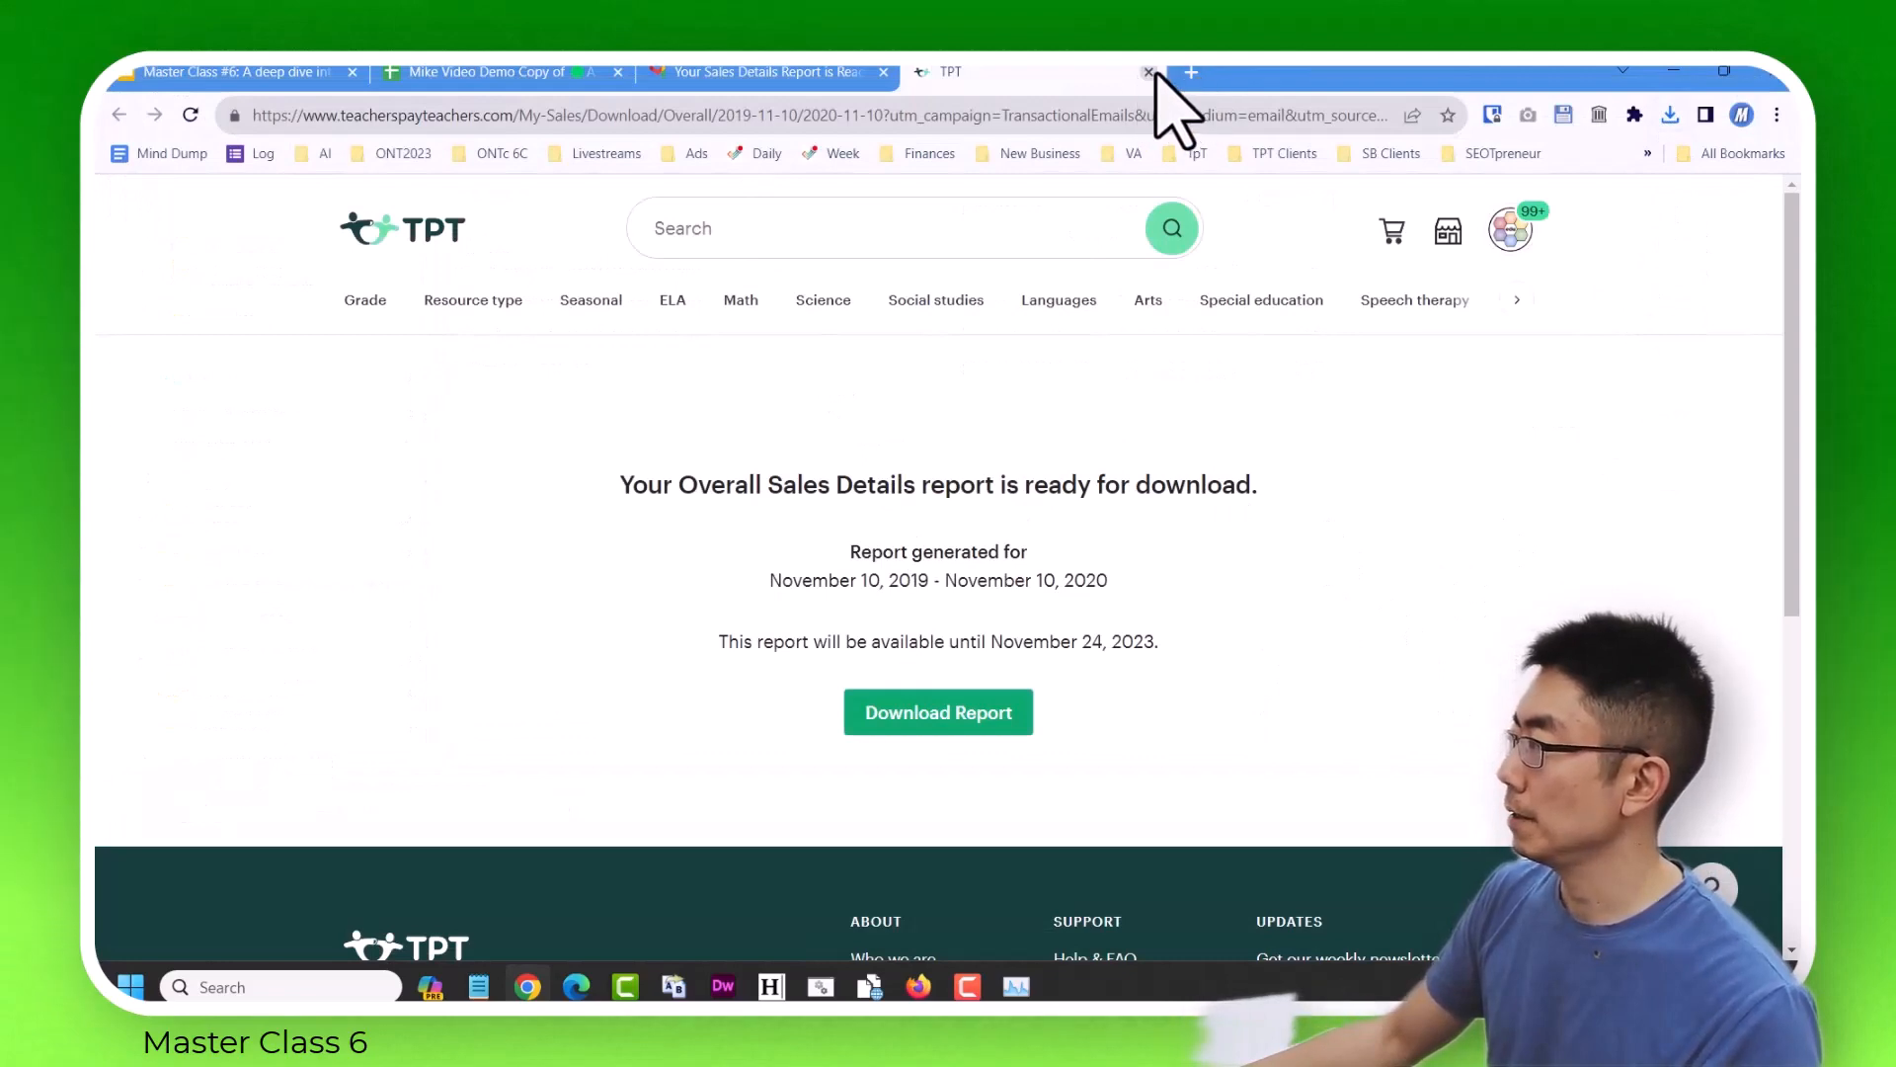
{"action": "left_click", "coordinate": [1148, 72]}
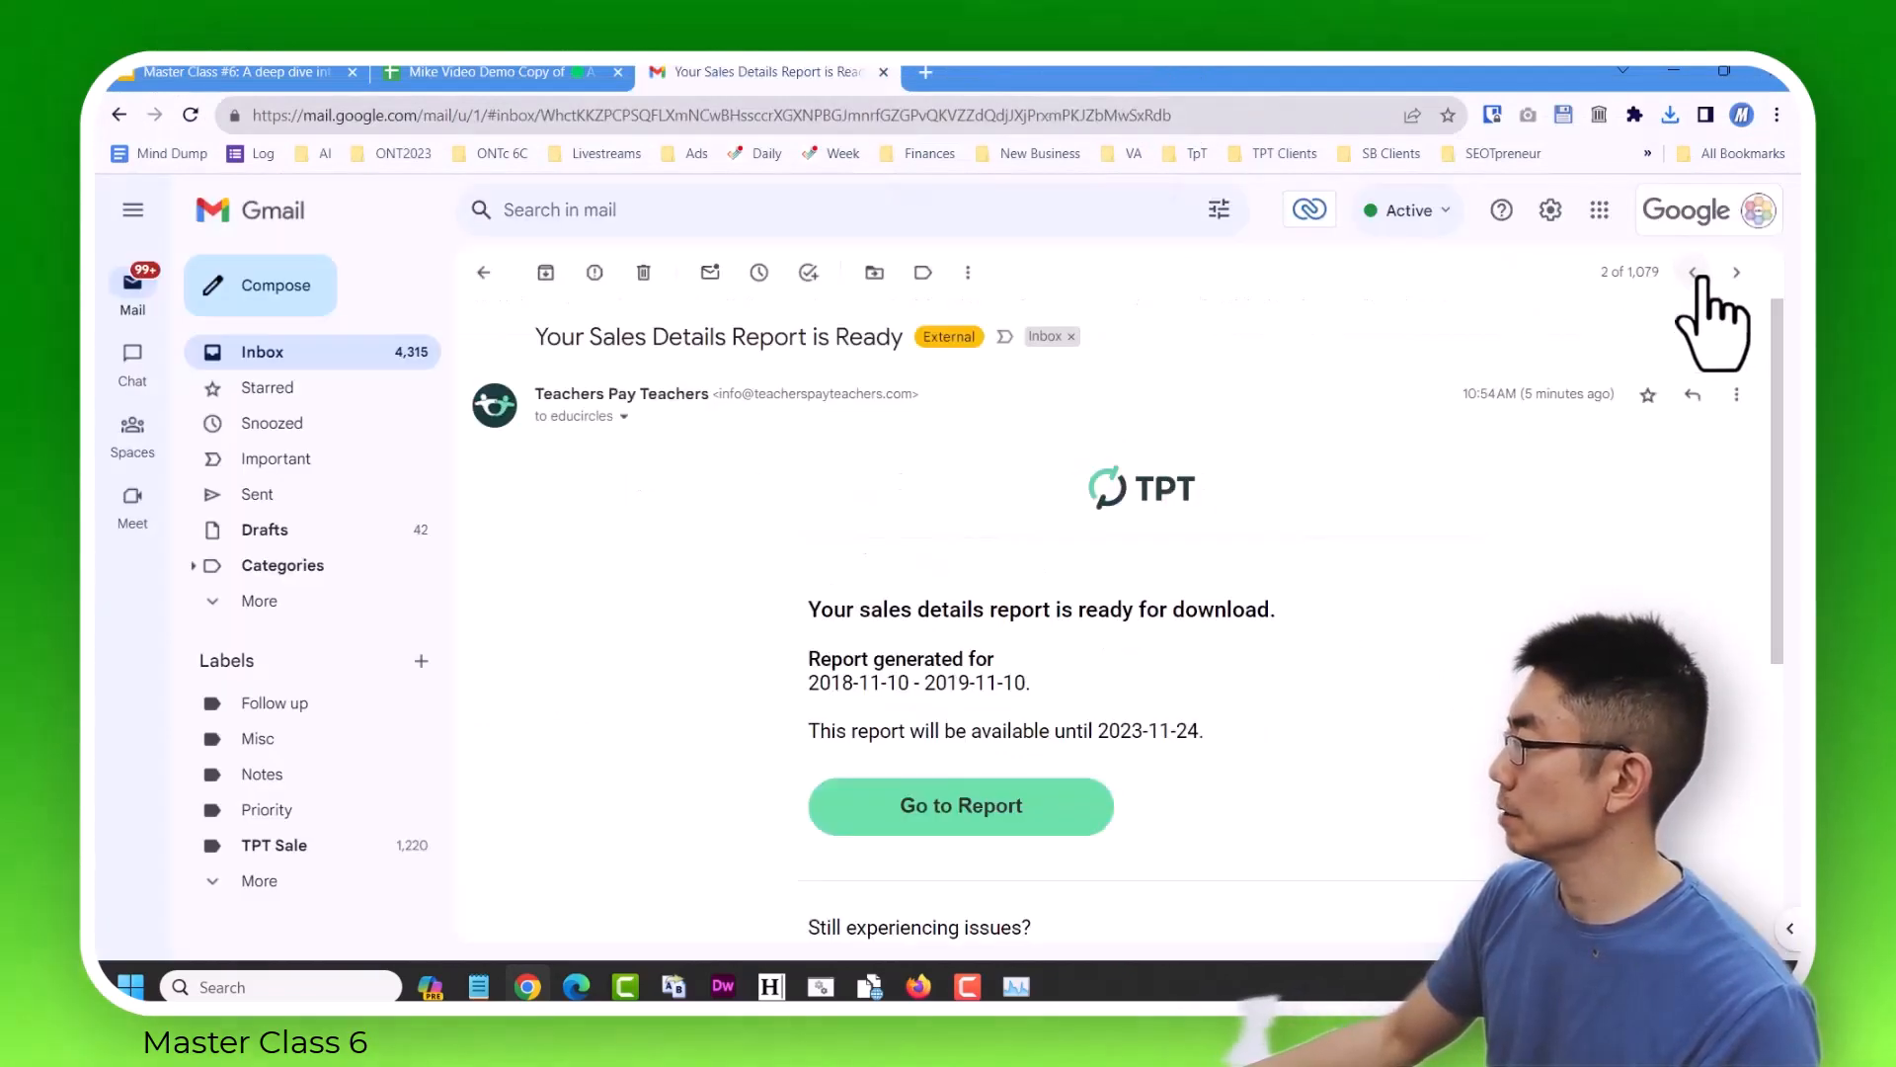
Download the report for 2018-11-10 to 2019-11-10 from its email and save it as sales_report_20181110_20191110.csv in the same folder.
{"action": "left_click", "coordinate": [950, 810]}
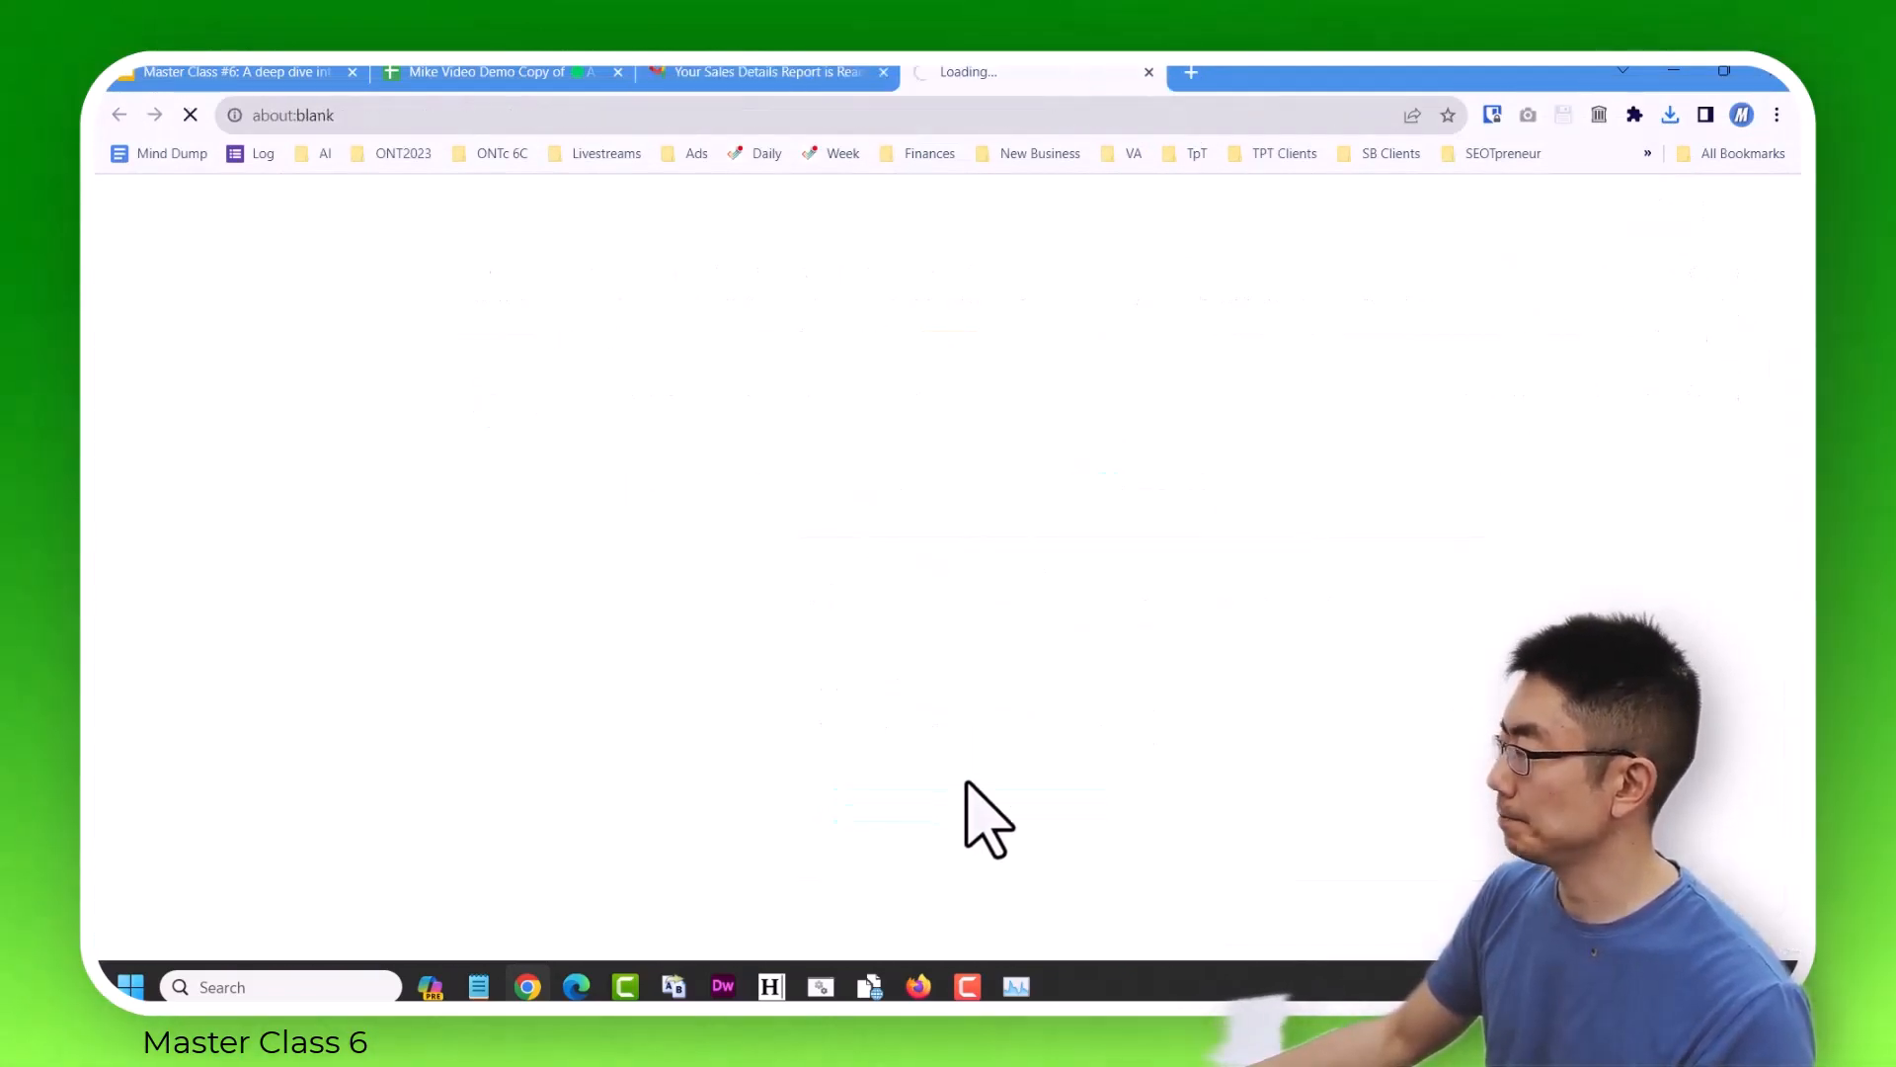
{"action": "left_click", "coordinate": [904, 711]}
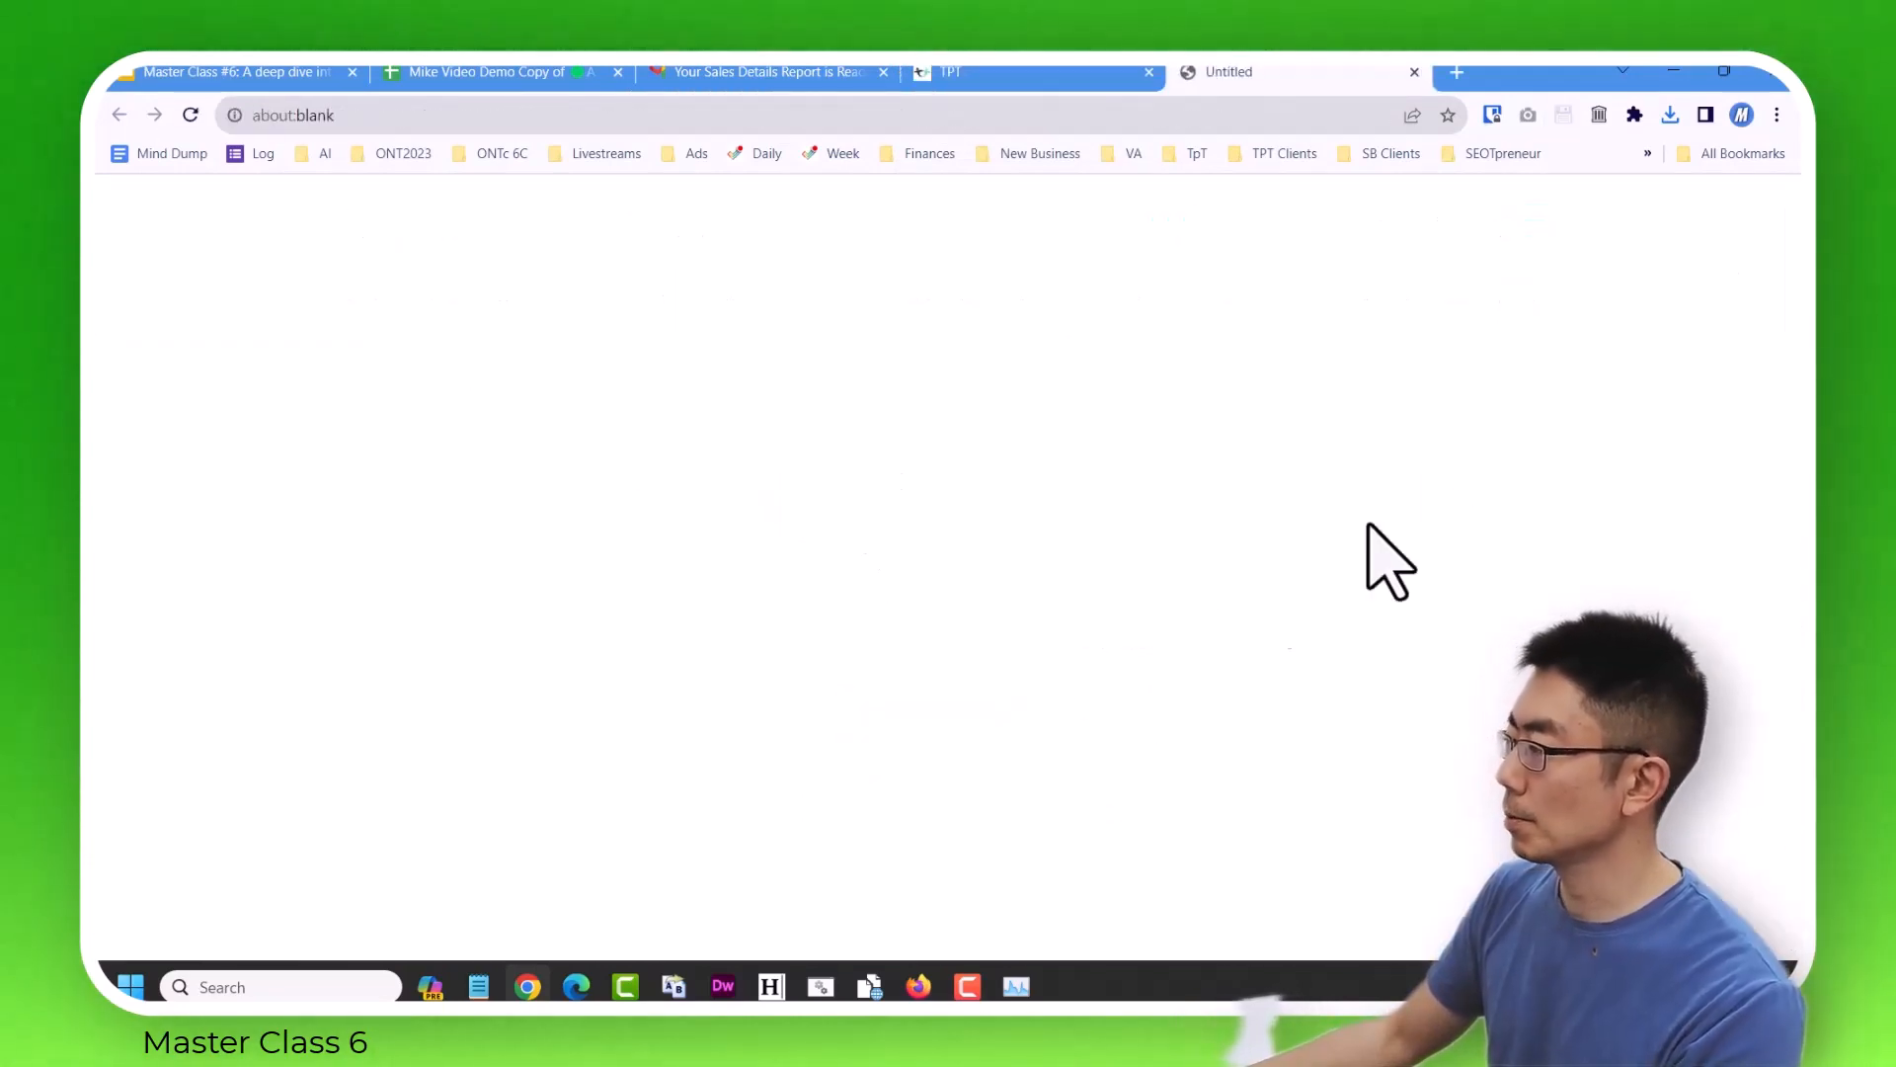
{"action": "key", "text": "Return"}
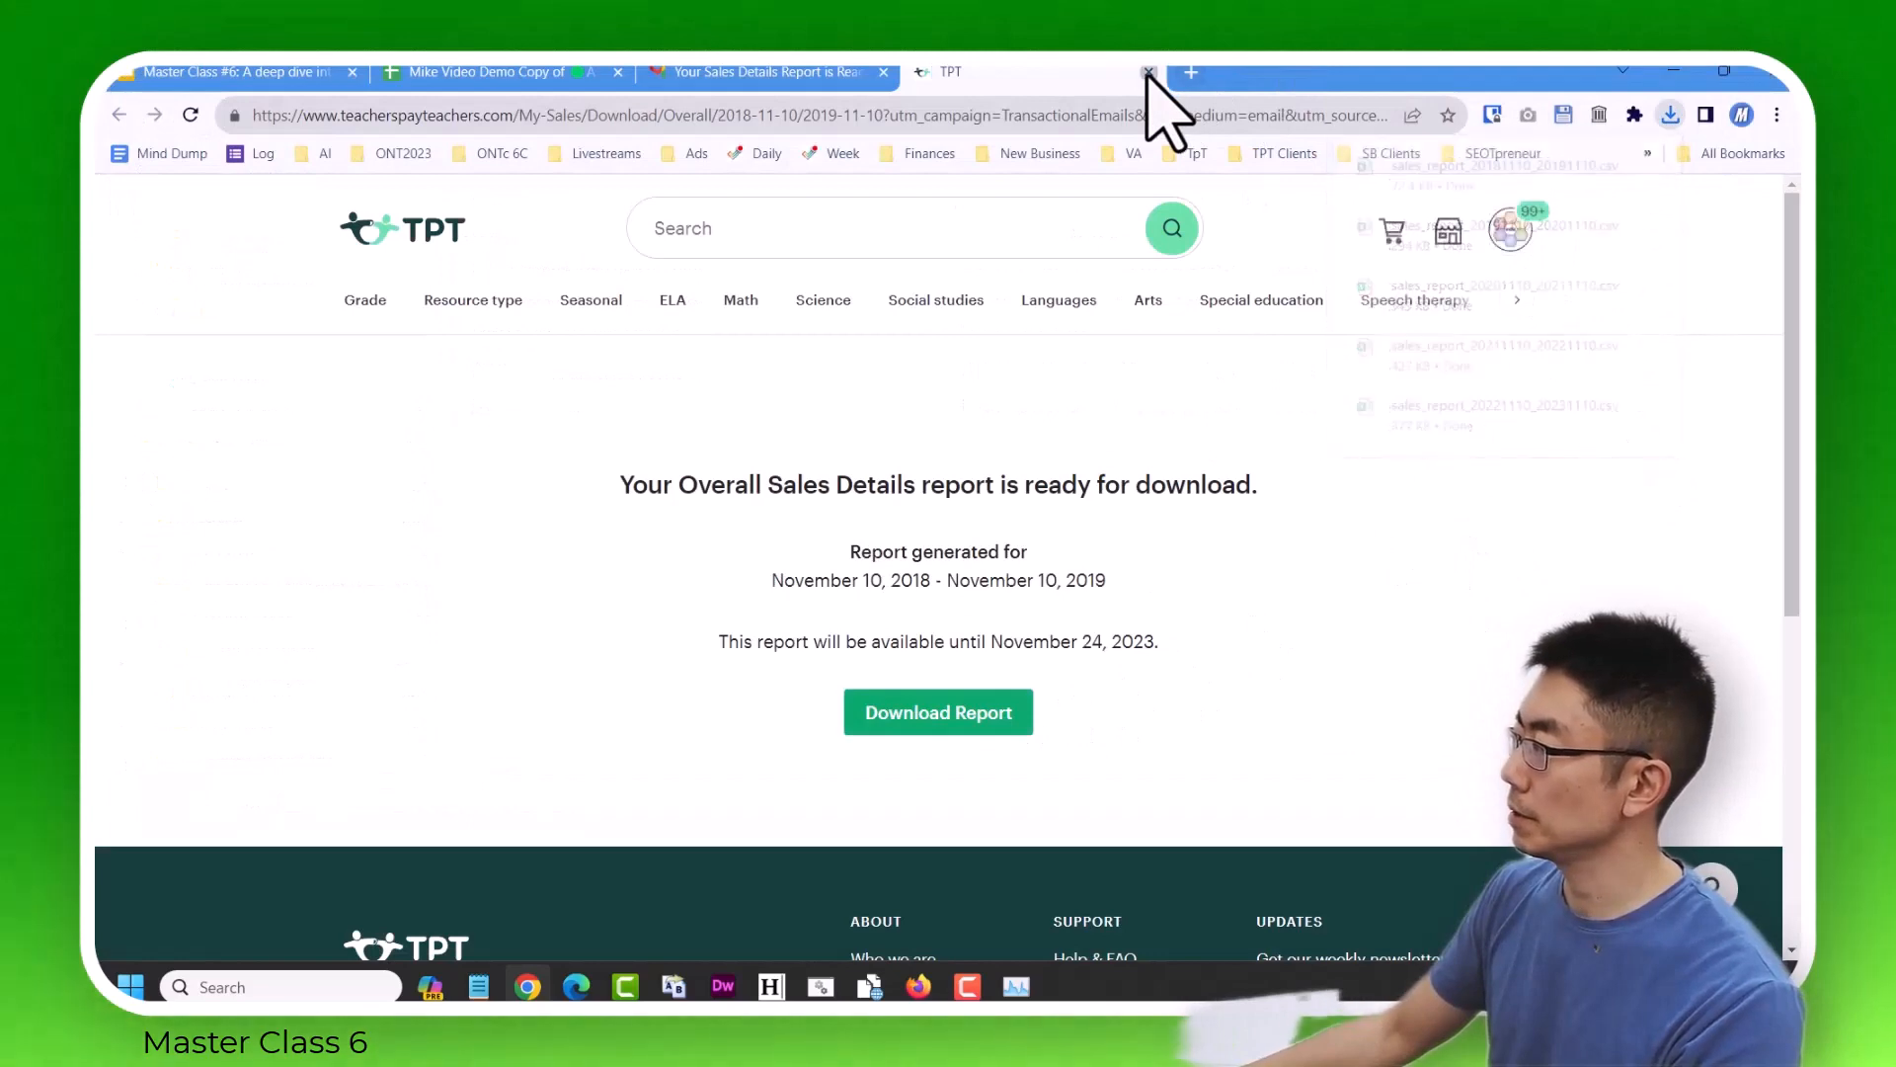
{"action": "left_click", "coordinate": [1148, 72]}
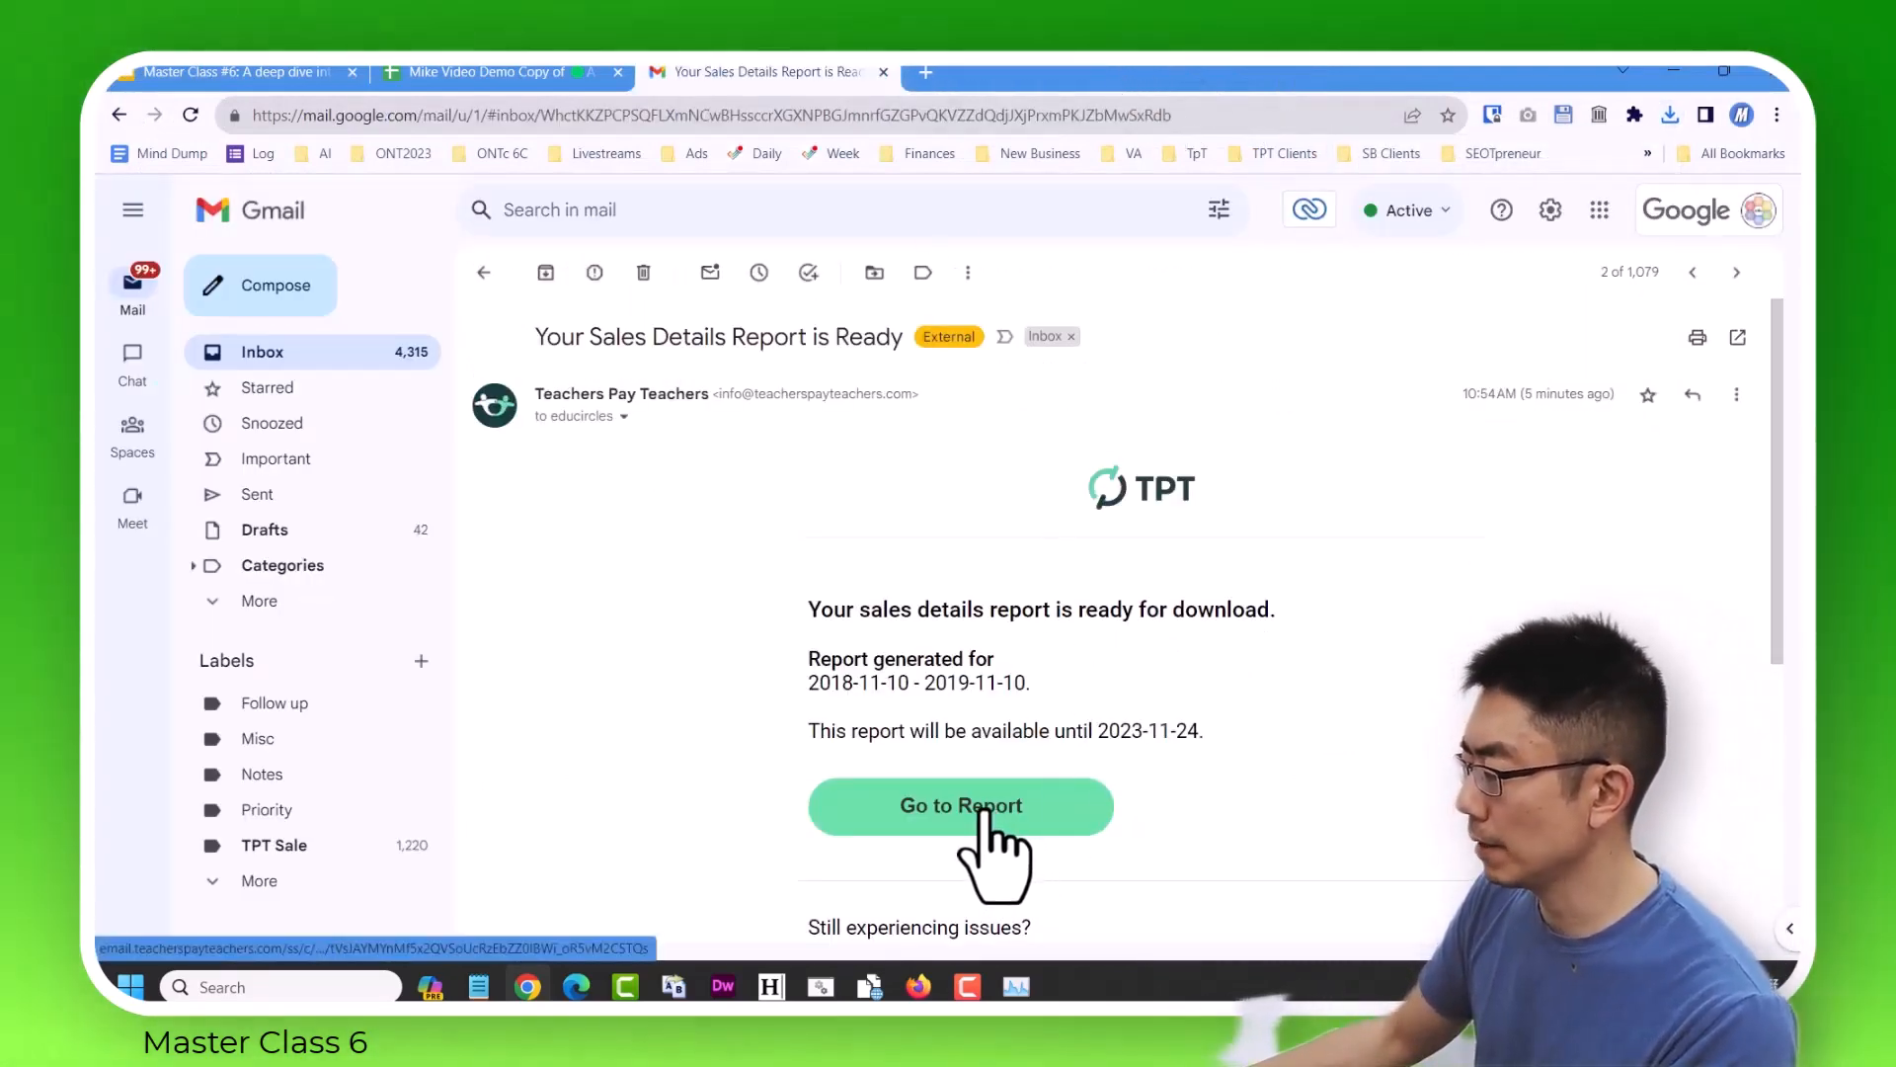
{"action": "left_click", "coordinate": [984, 812]}
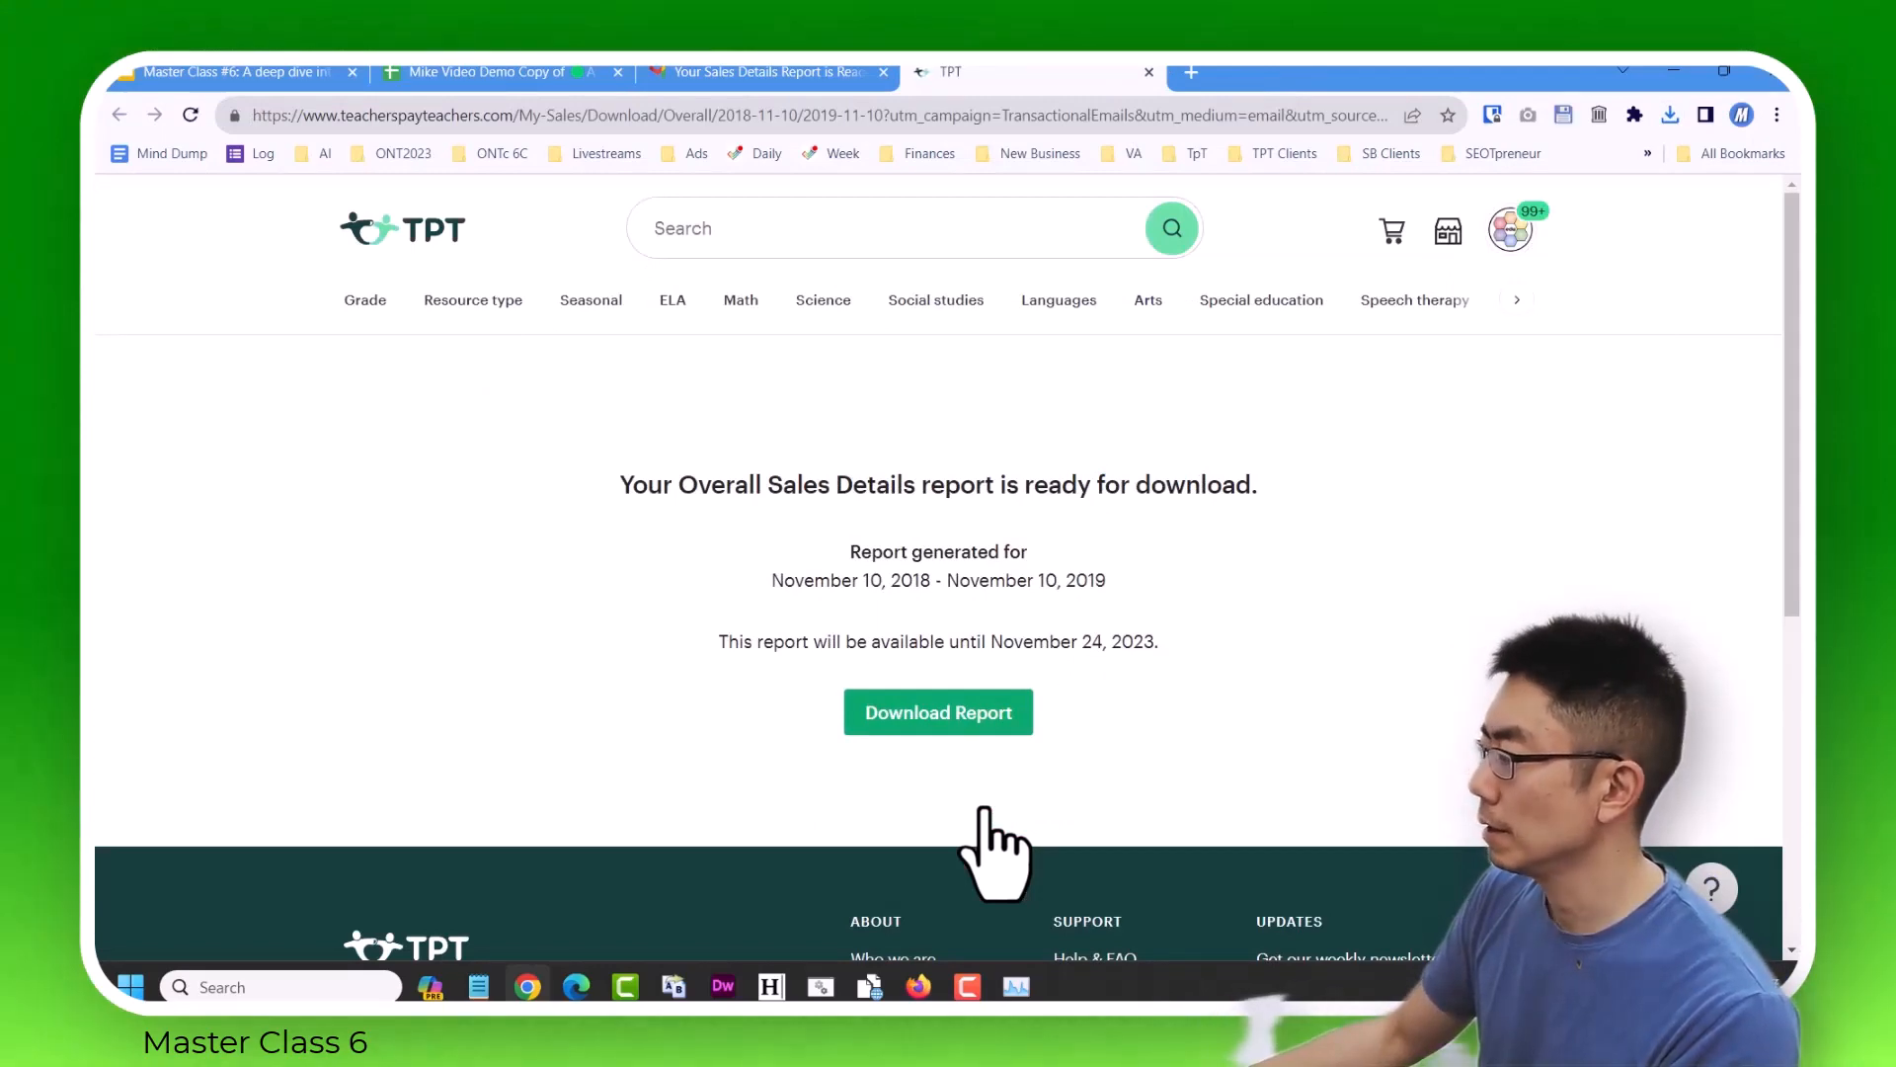
{"action": "left_click", "coordinate": [991, 716]}
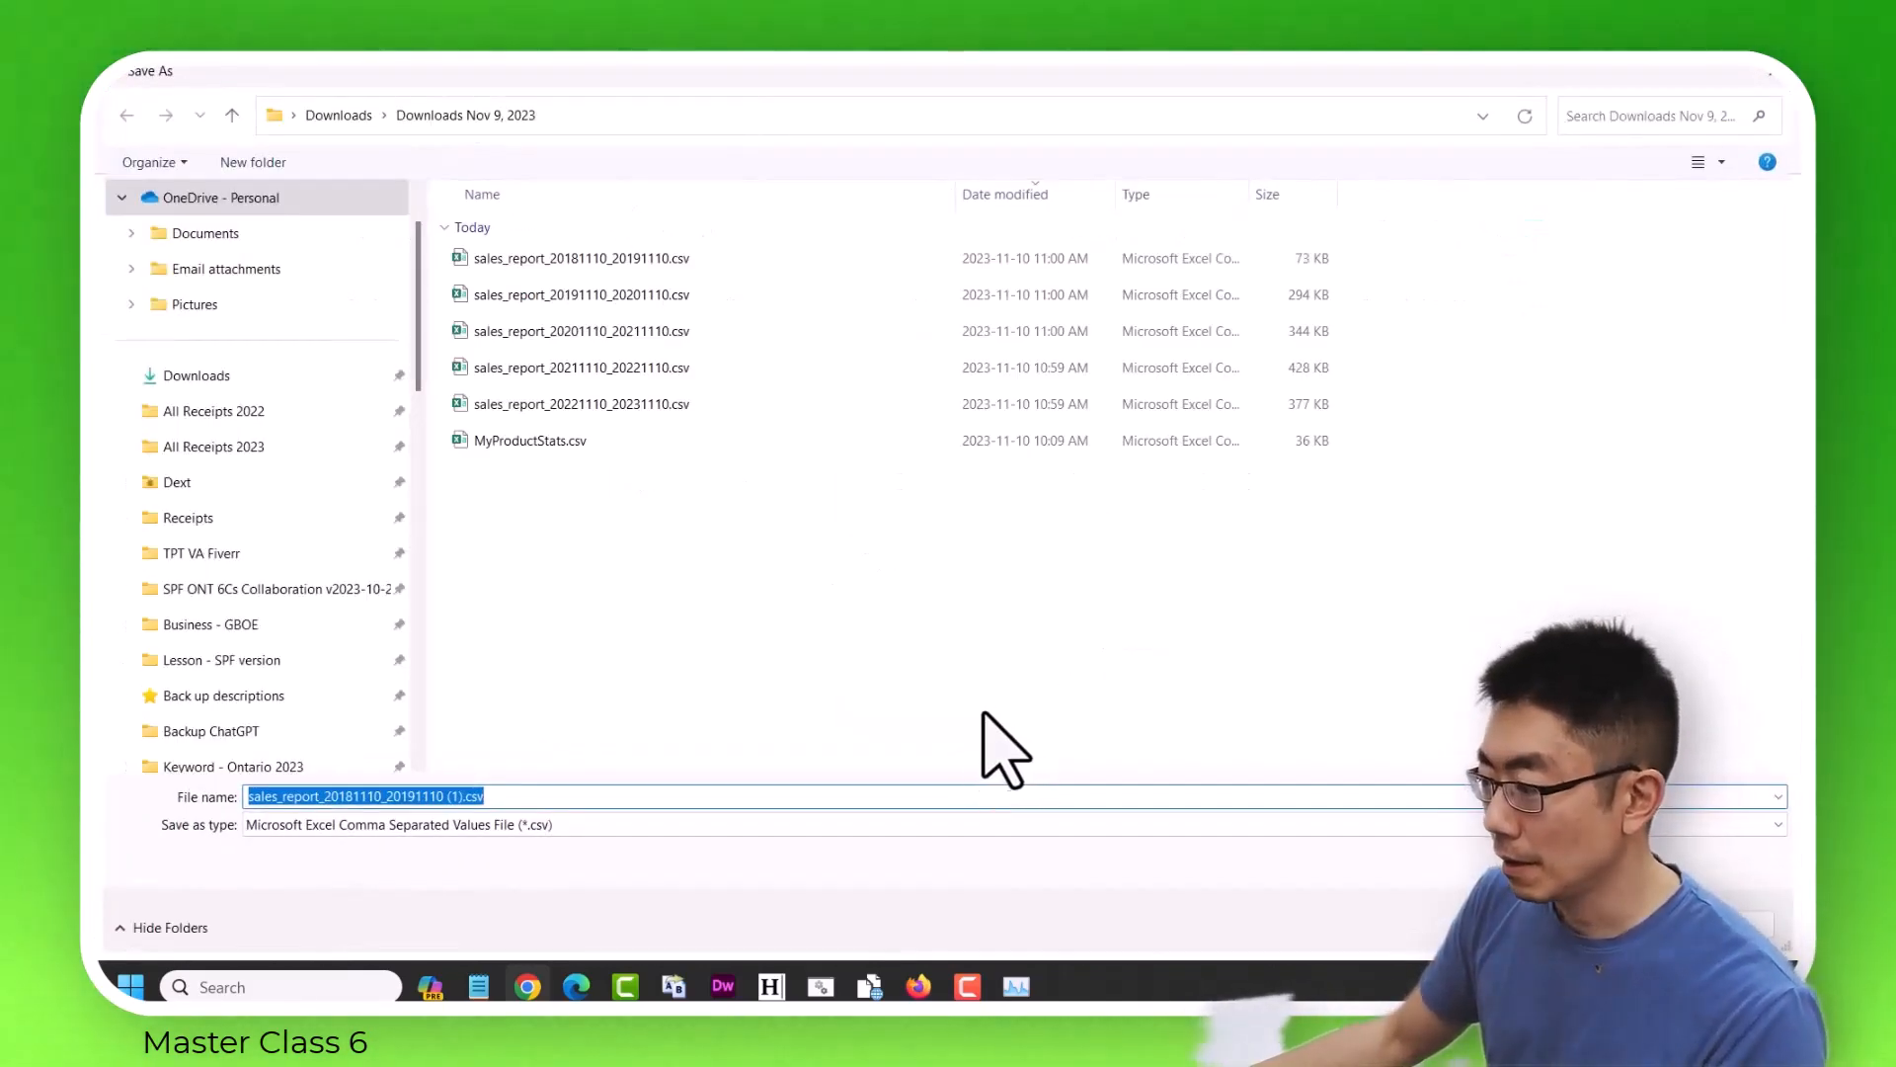
{"action": "left_click", "coordinate": [465, 796]}
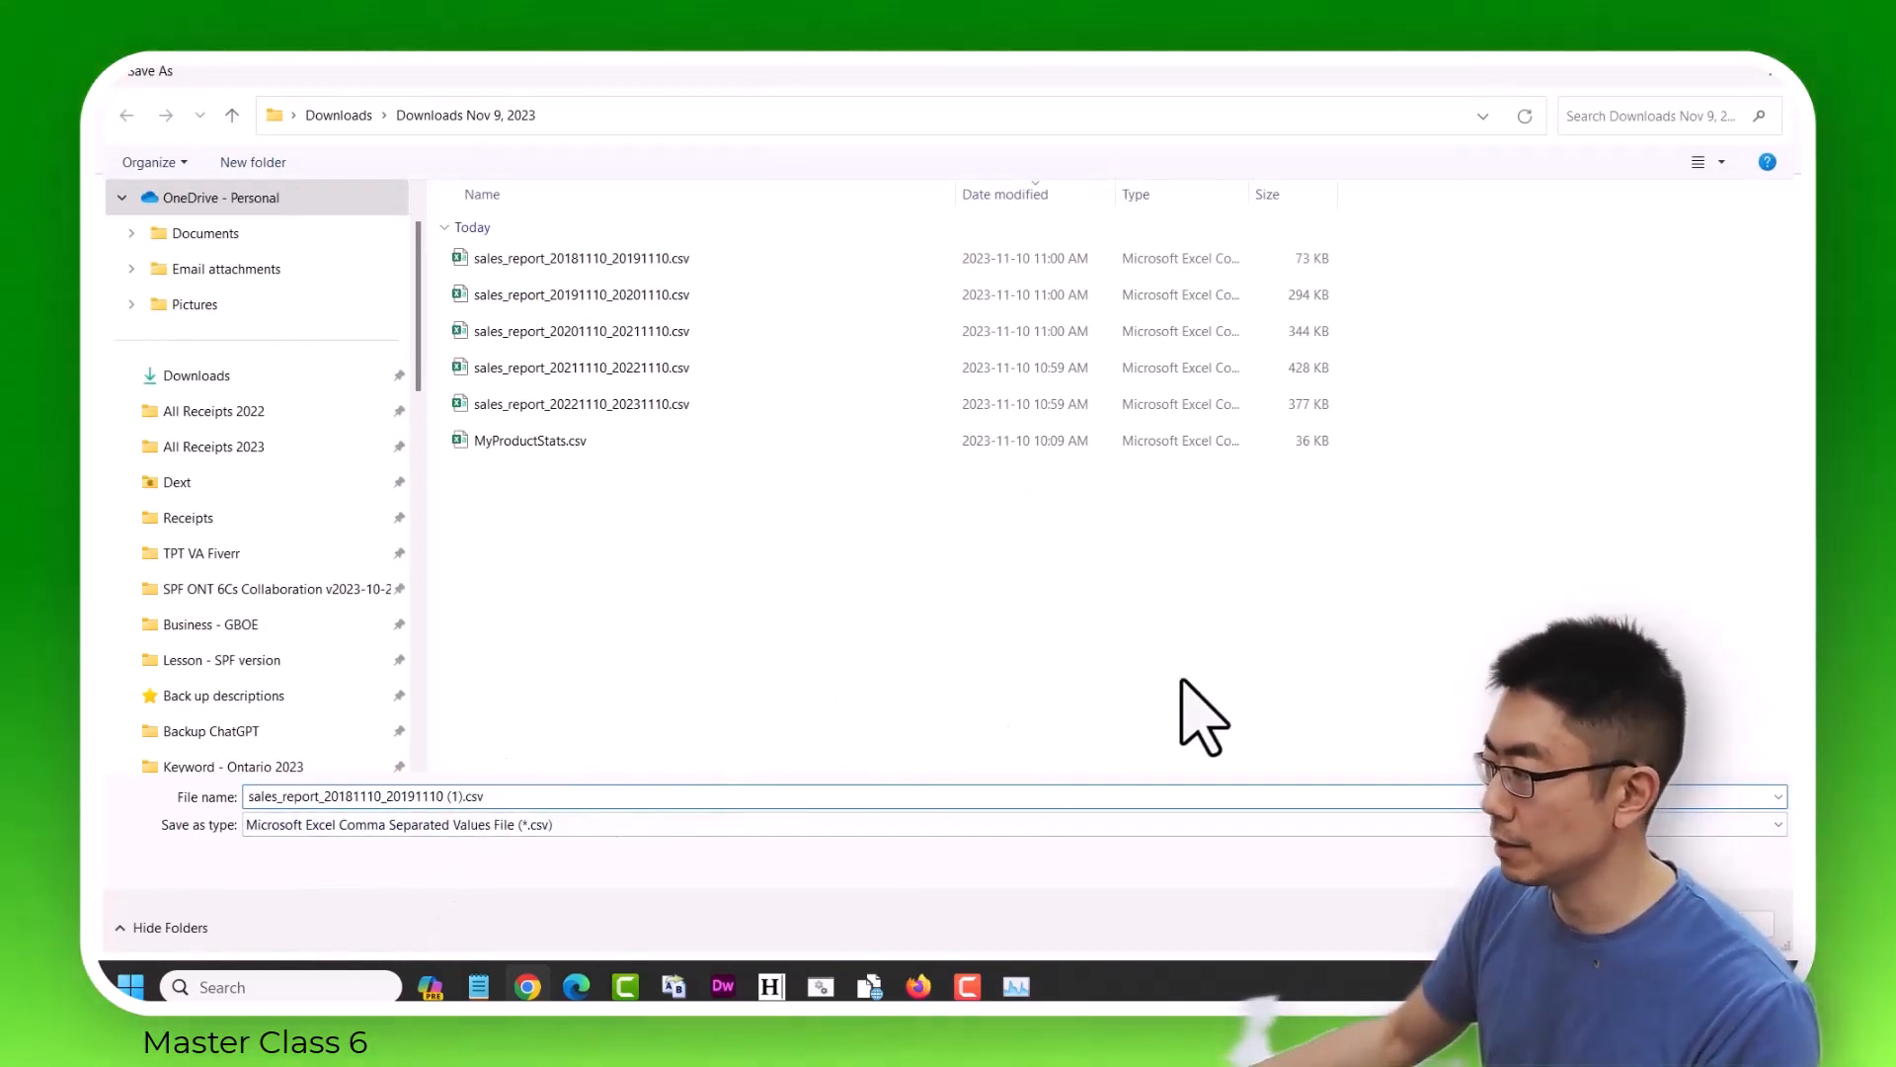
{"action": "left_click", "coordinate": [1765, 71]}
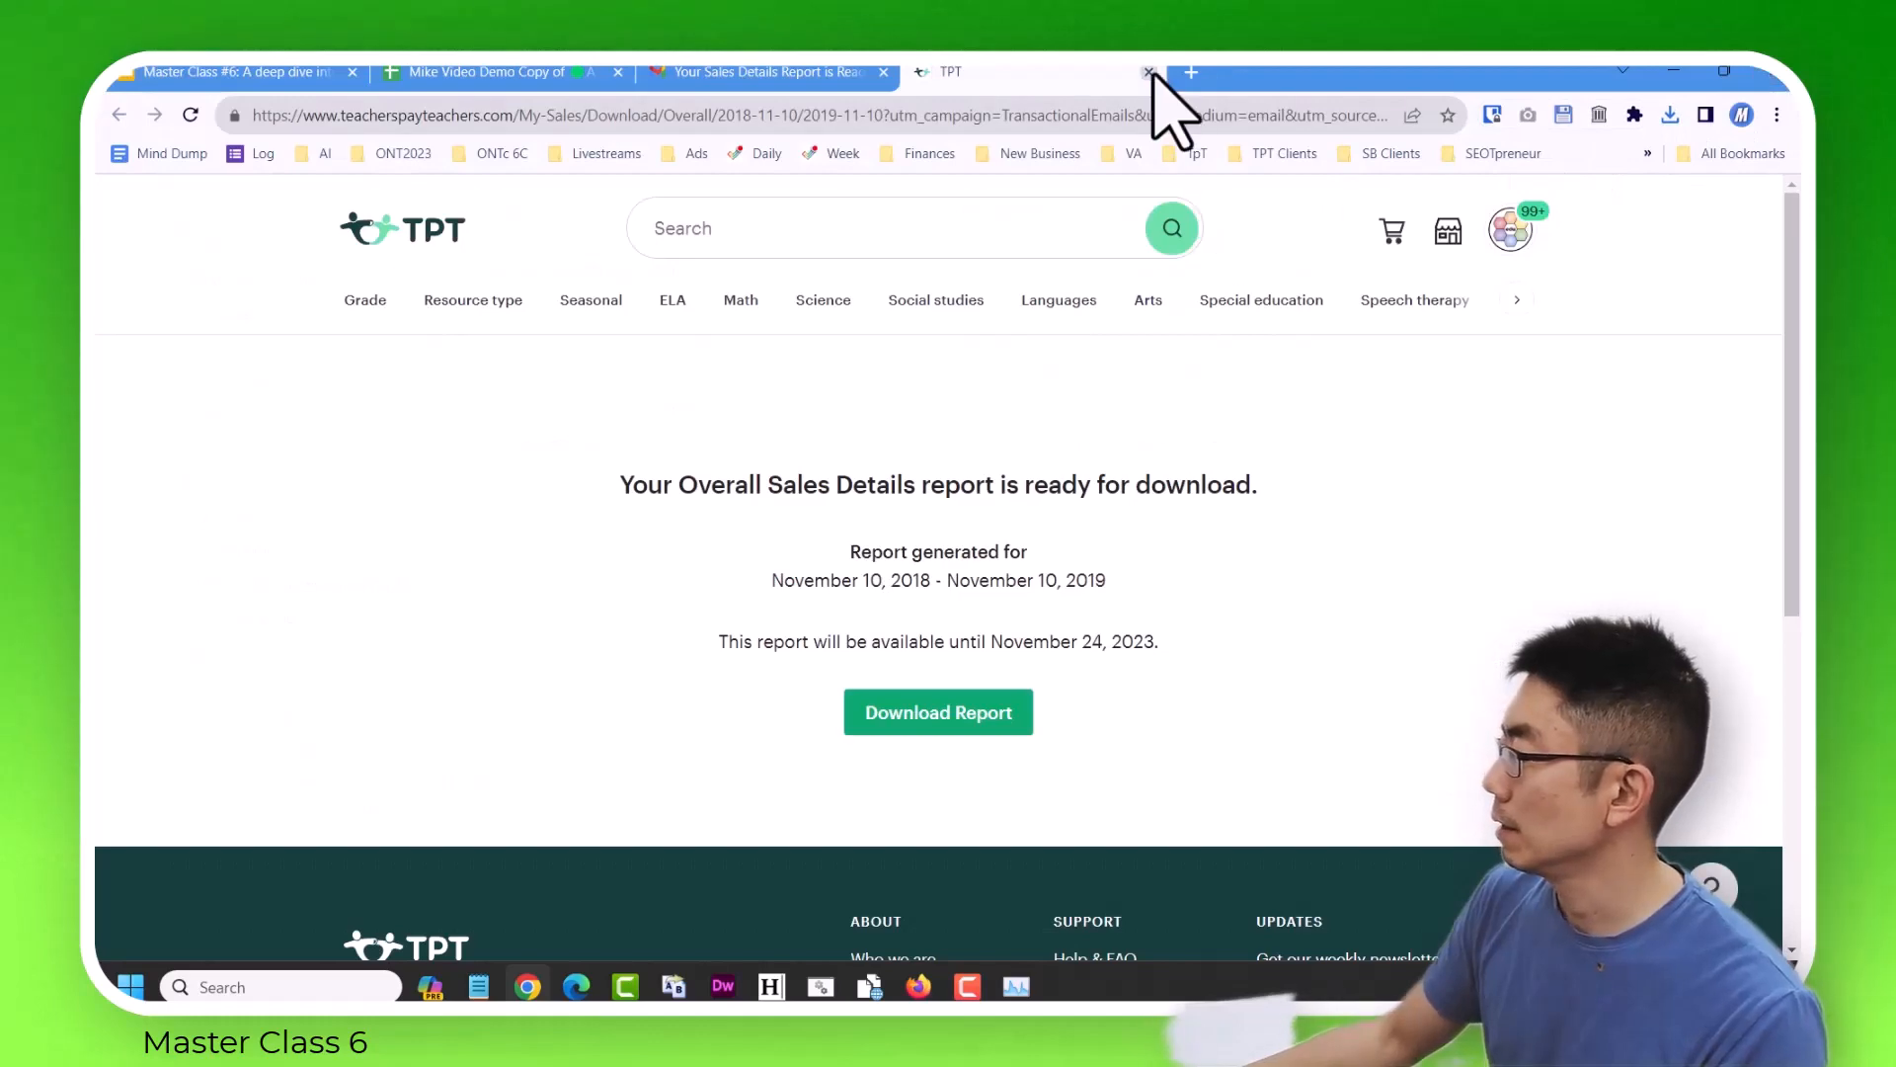
{"action": "left_click", "coordinate": [1149, 72]}
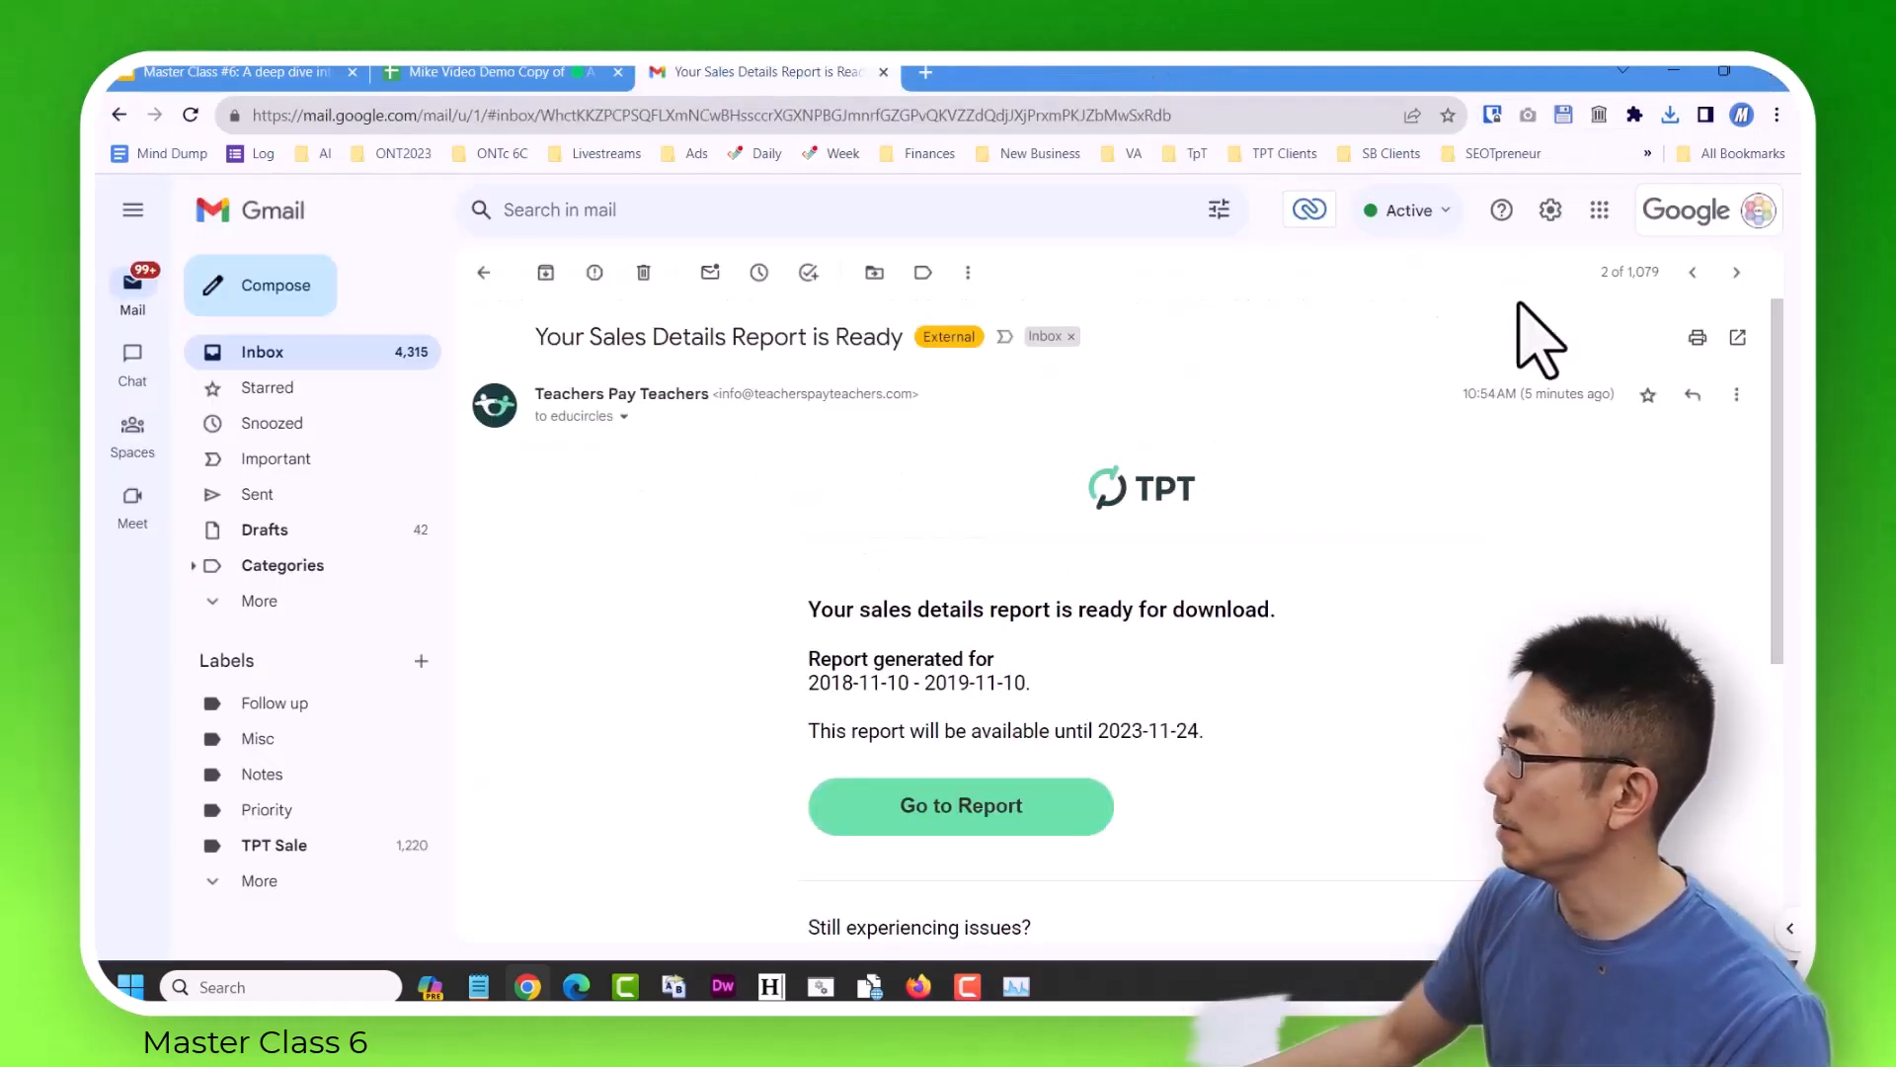
Open the report email for 2017-11-10 to 2018-11-10 and save sales_report_20171110_20181110.csv in the Downloads Nov 9, 2023 folder.
{"action": "left_click", "coordinate": [1691, 274]}
{"action": "left_click", "coordinate": [976, 818]}
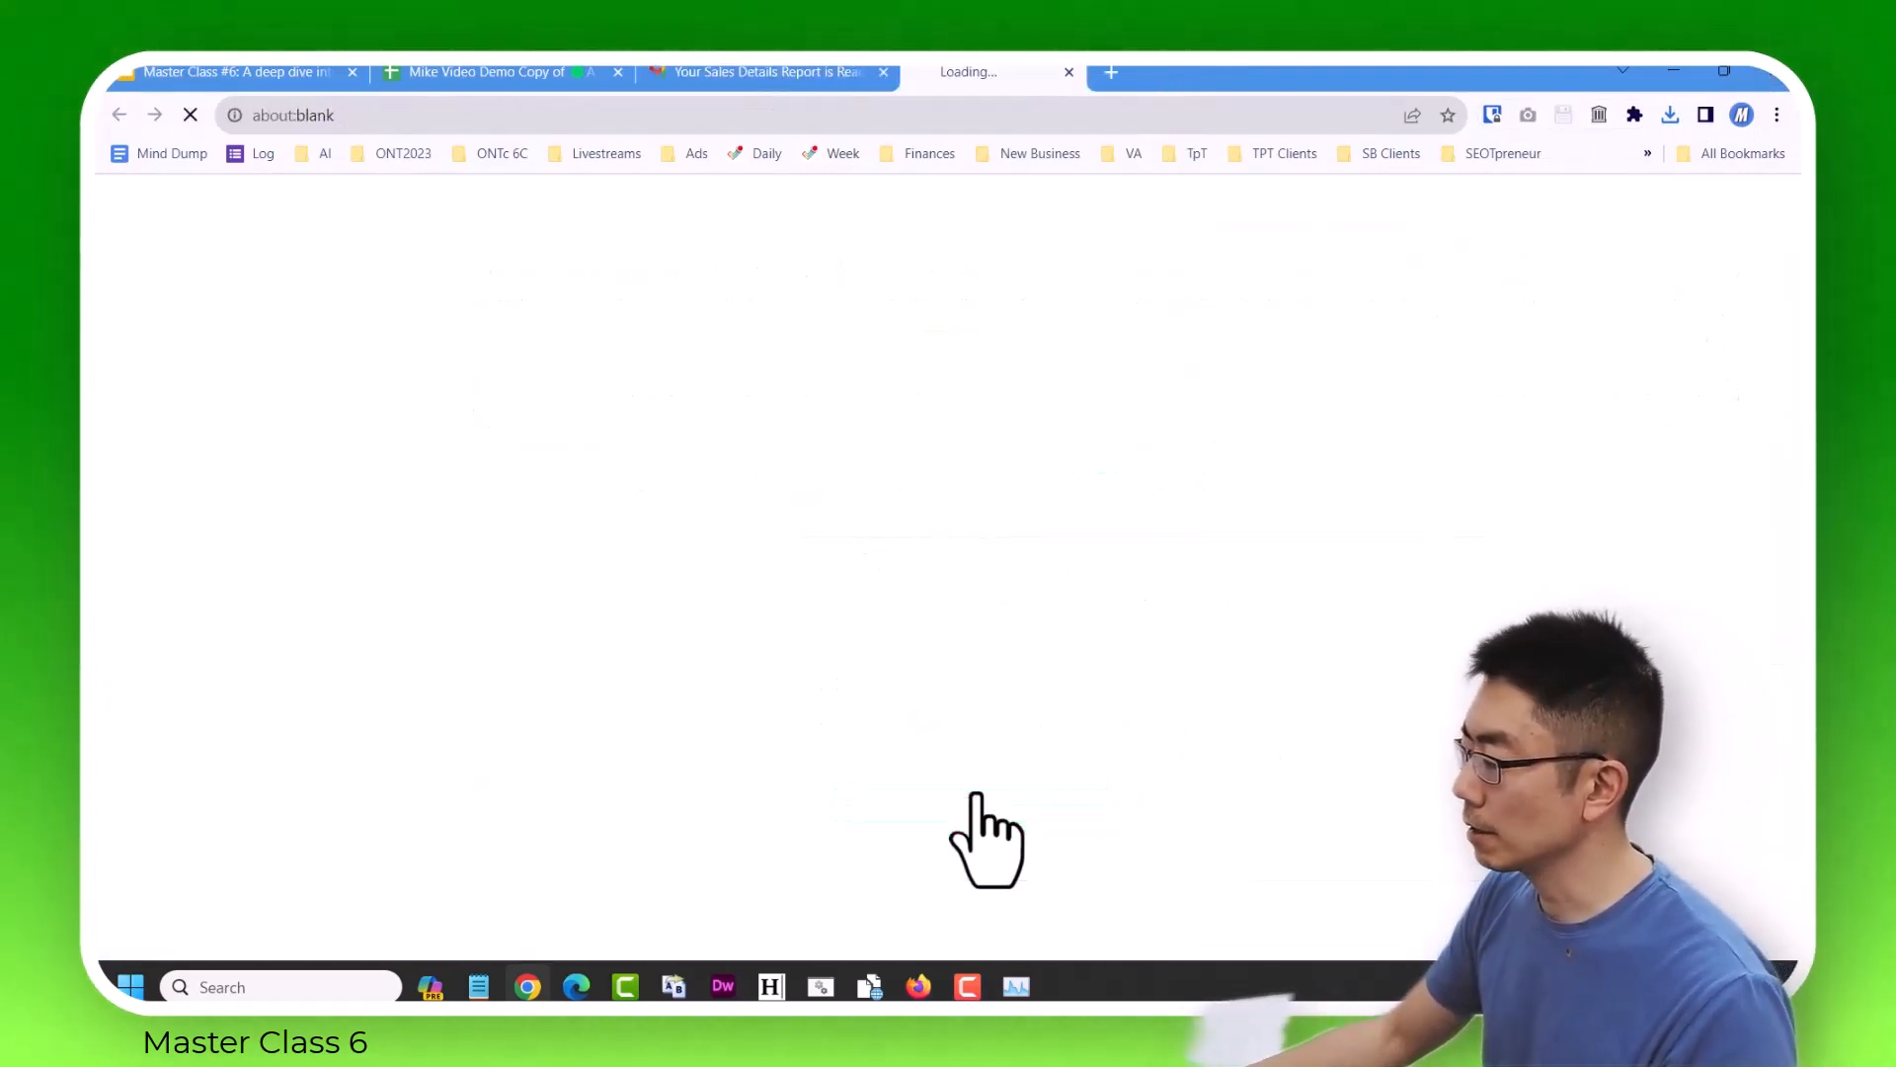
{"action": "left_click", "coordinate": [943, 724]}
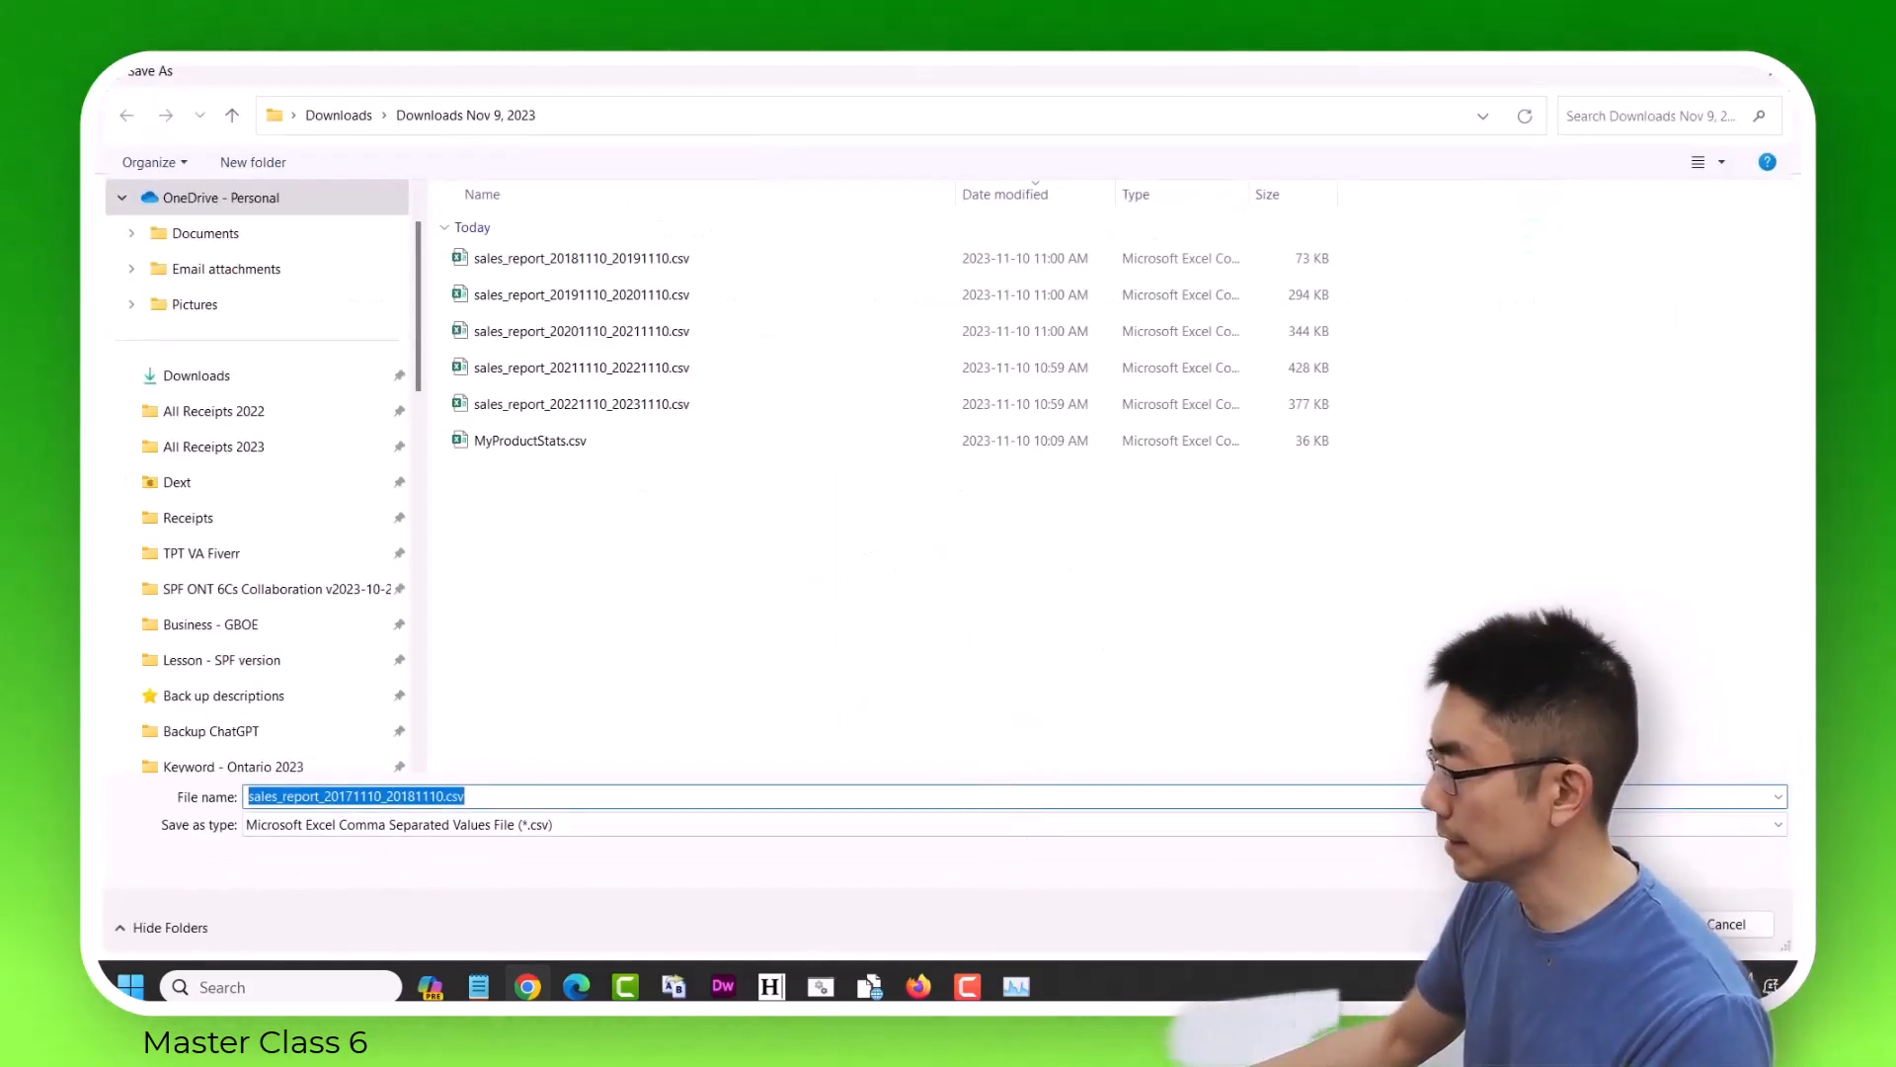
{"action": "key", "text": "Return"}
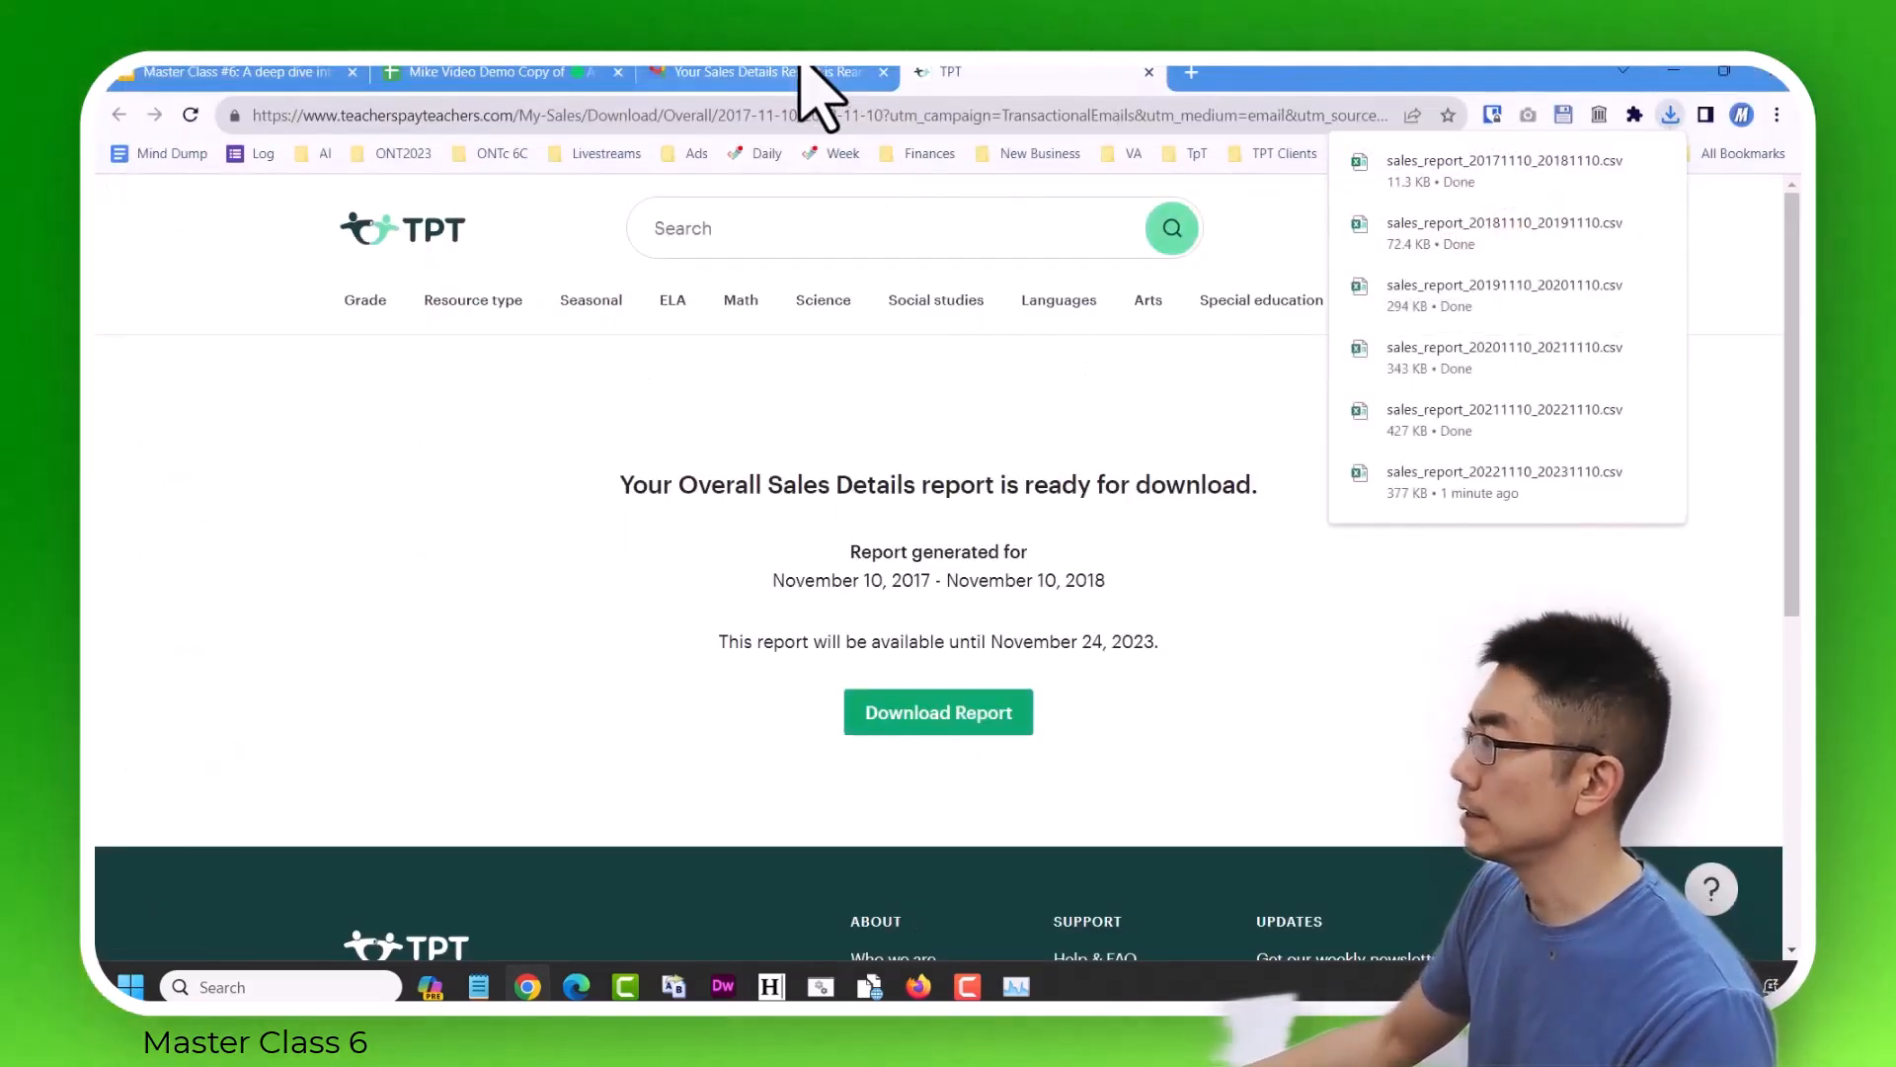
Return to the Gmail inbox and show the downloaded sales_report_20171110_20181110.csv in its folder.
{"action": "left_click", "coordinate": [802, 69]}
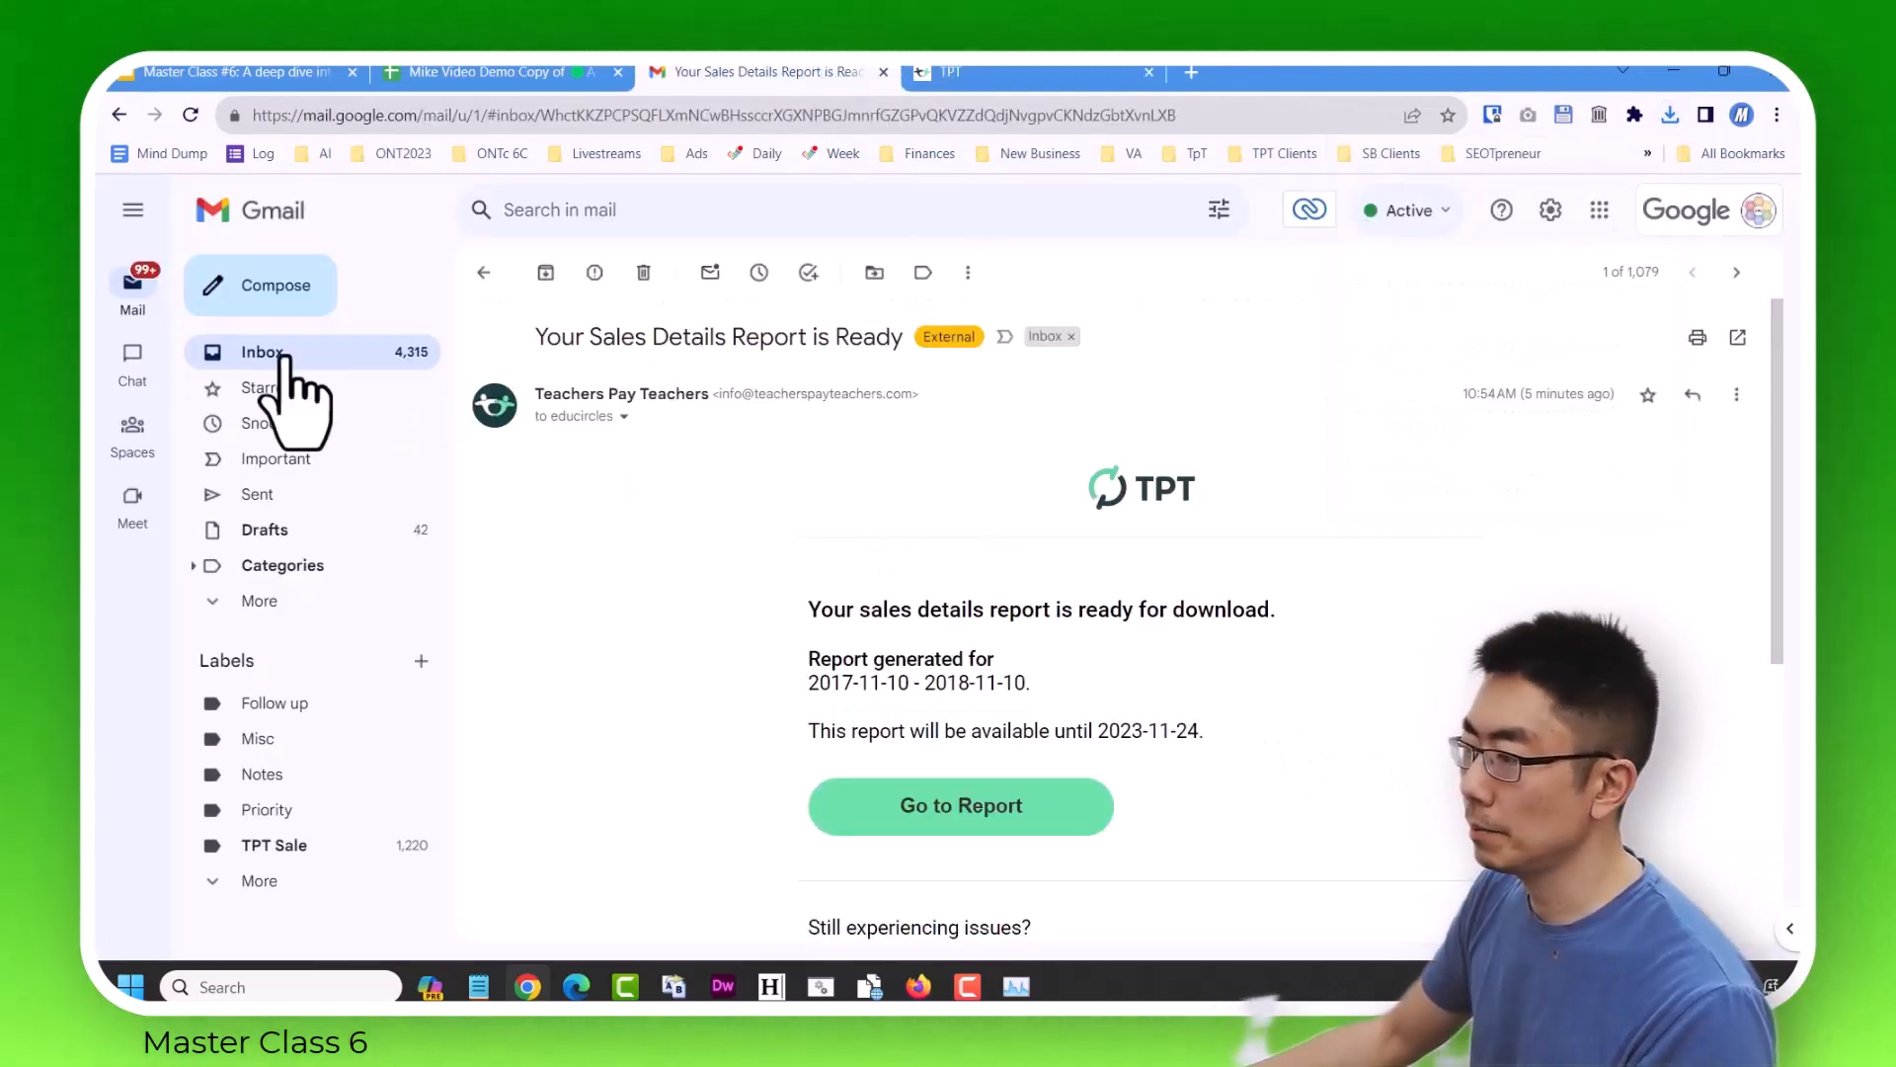
{"action": "left_click", "coordinate": [486, 274]}
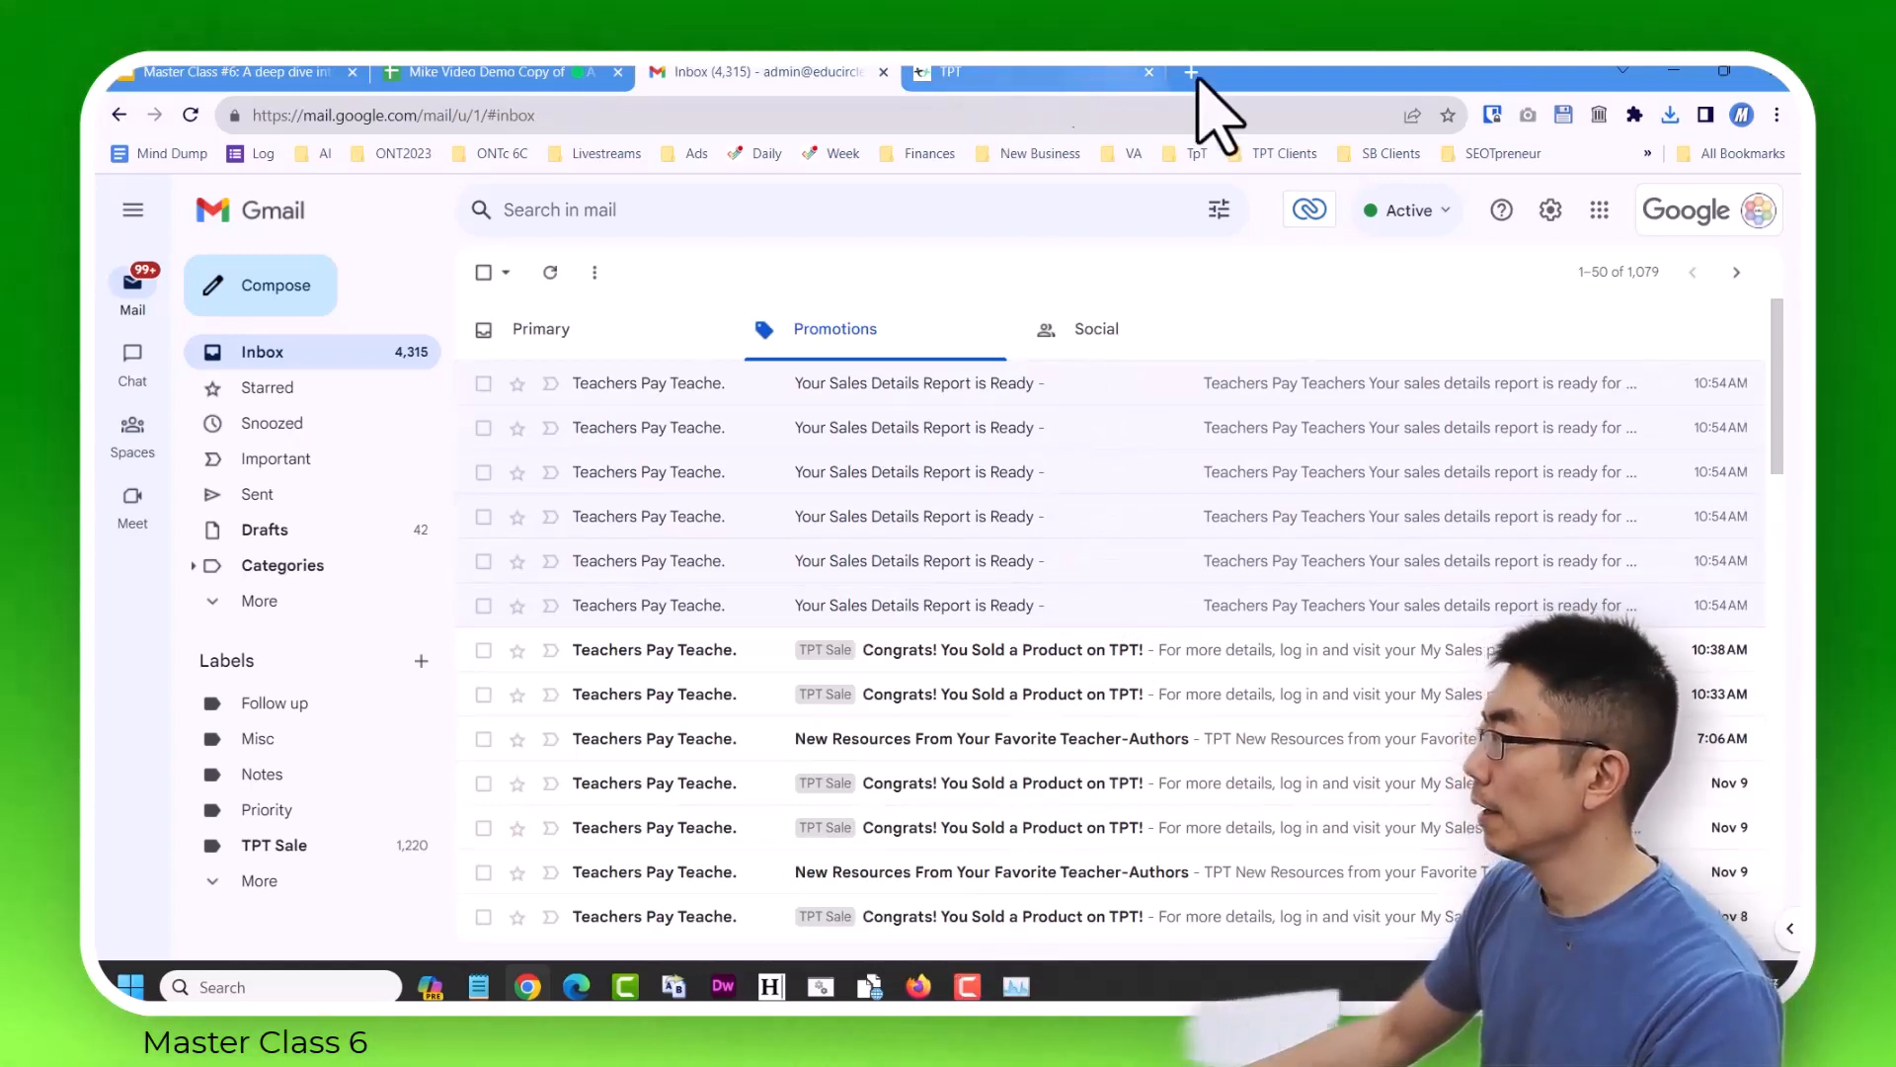
{"action": "left_click", "coordinate": [1669, 116]}
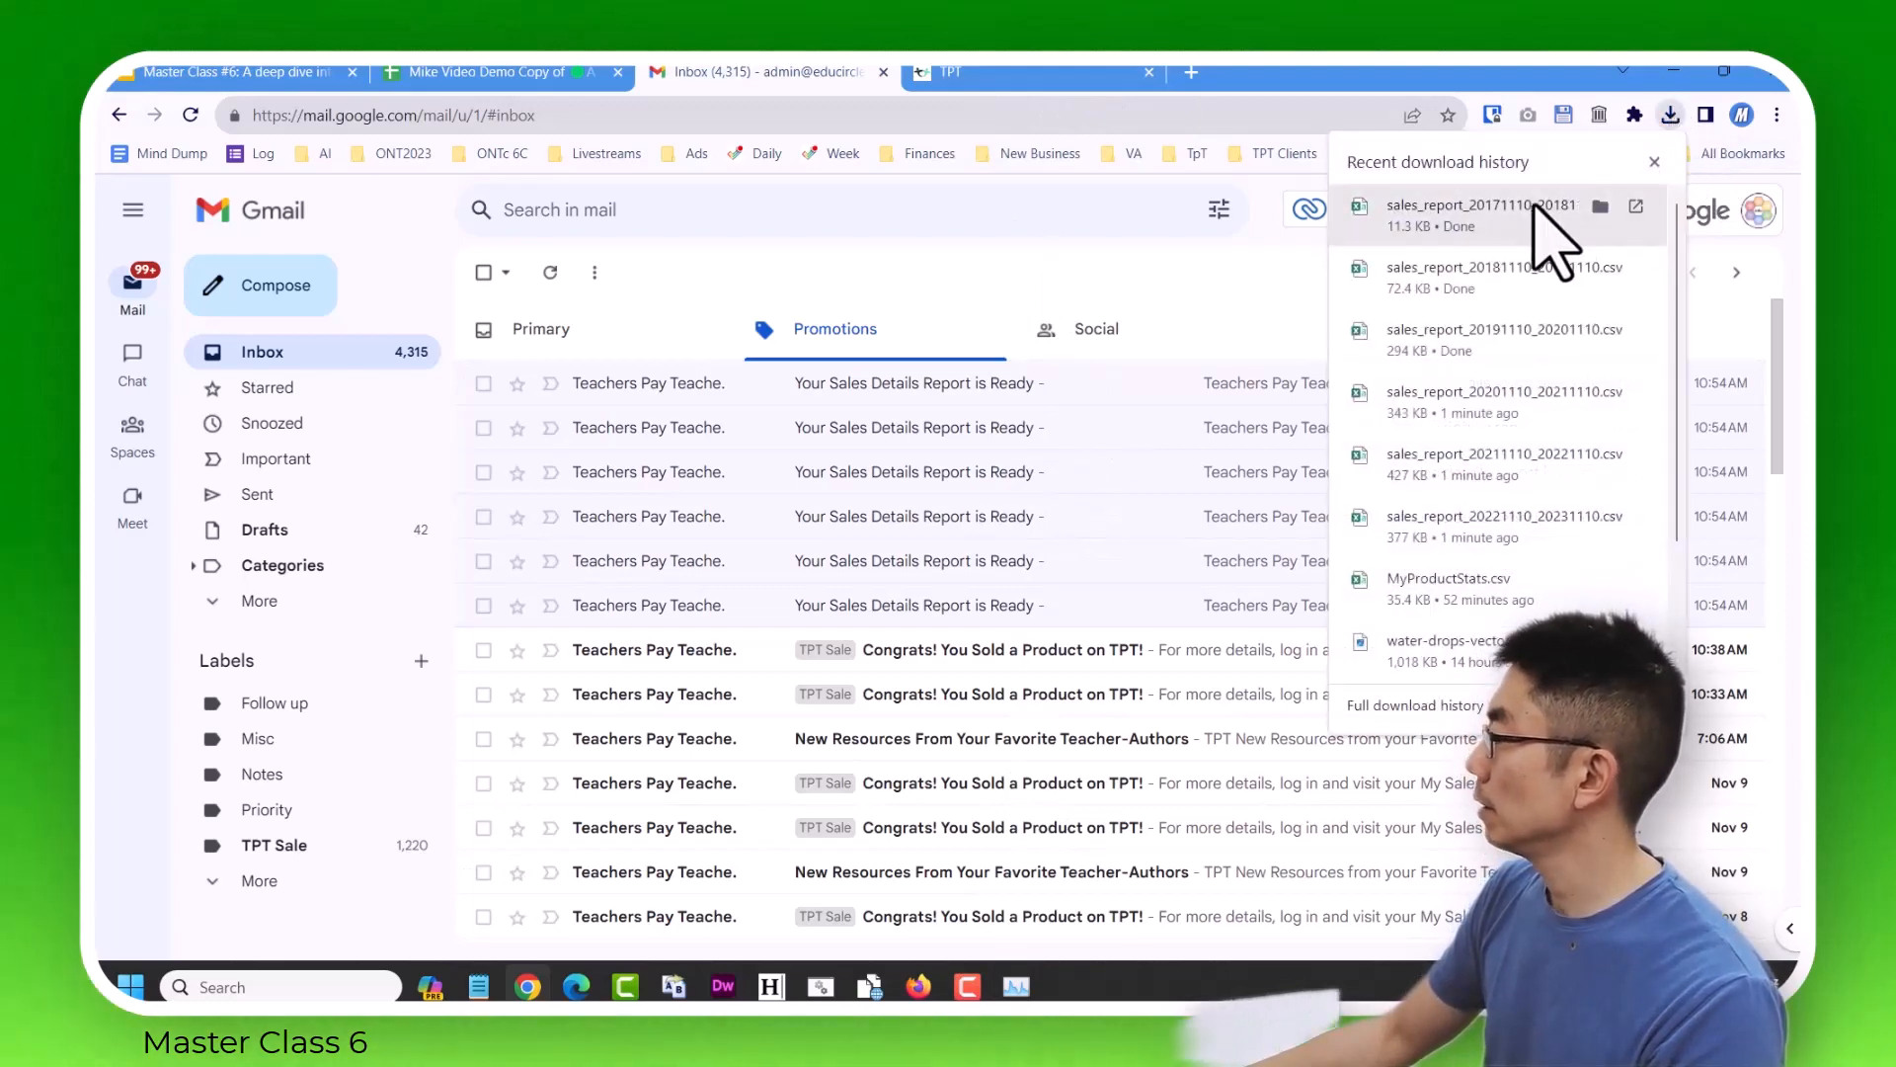
{"action": "left_click", "coordinate": [1602, 206]}
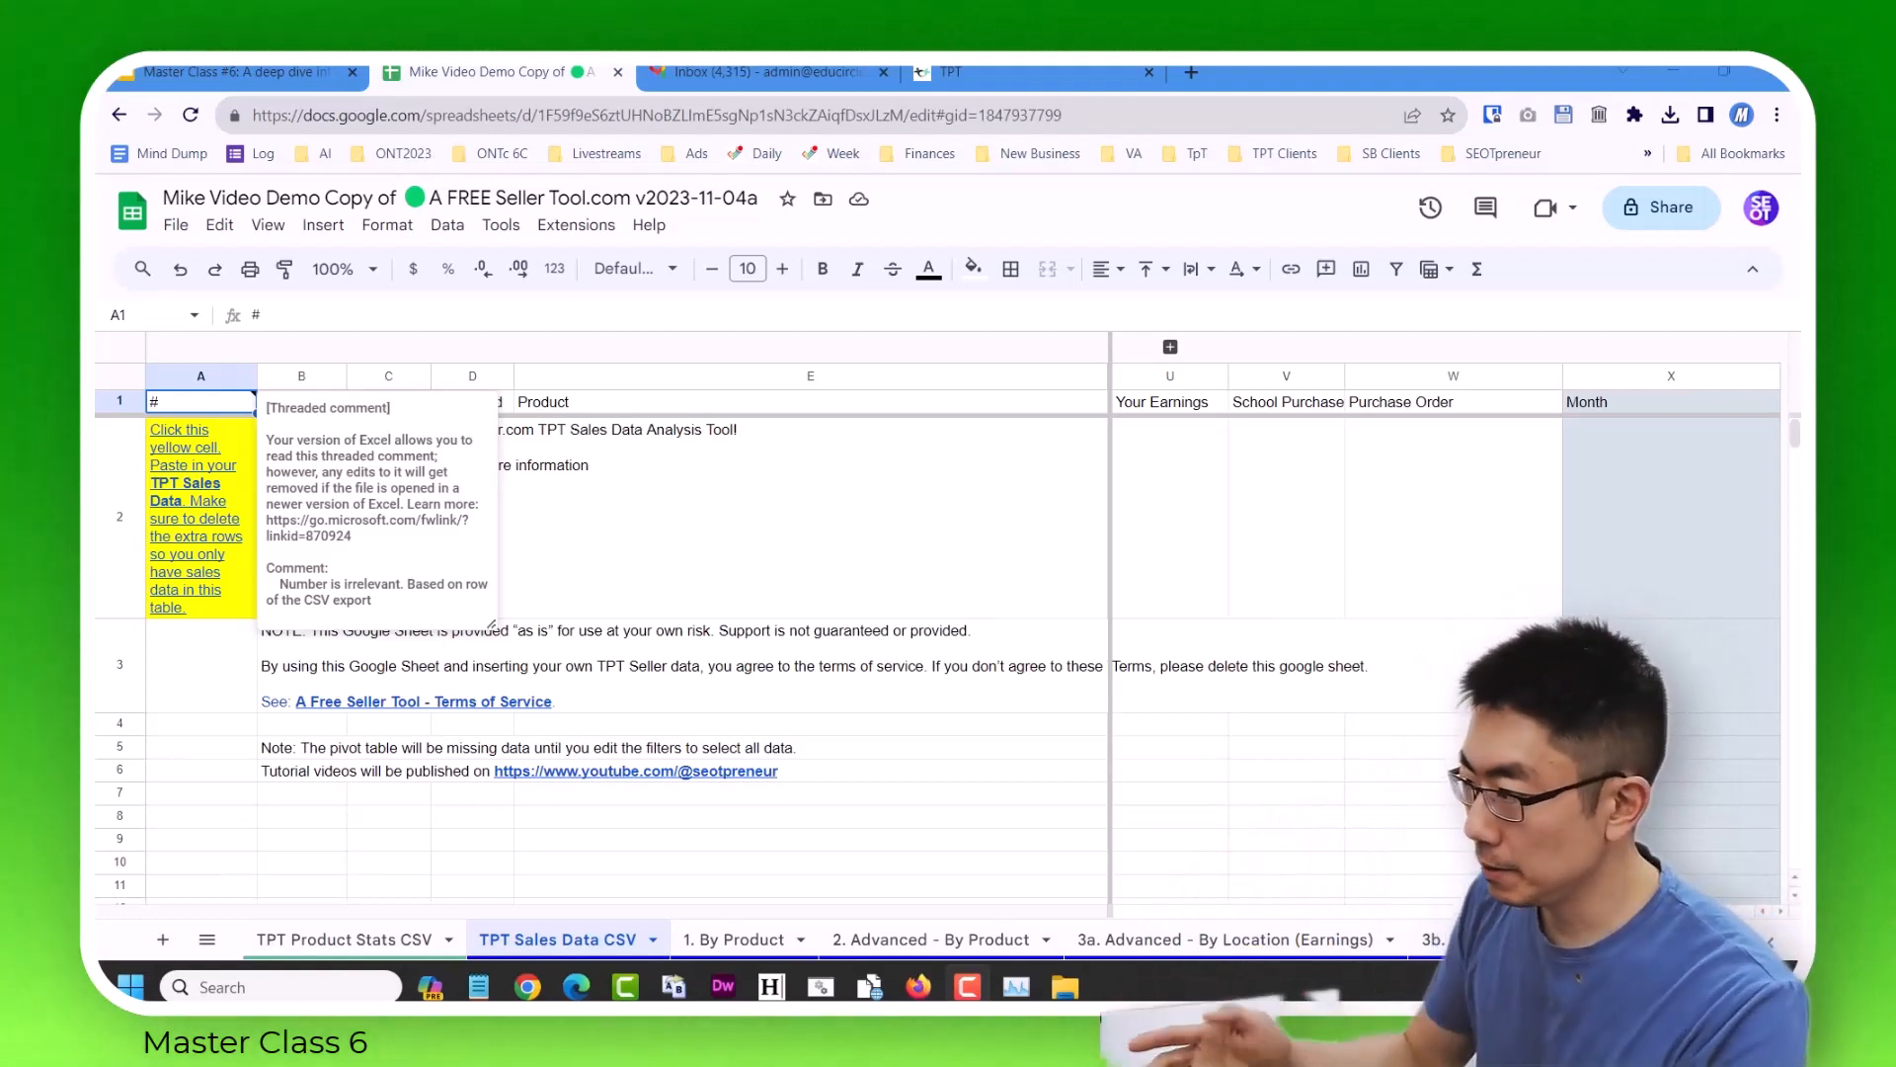
With cell A2 of the TPT Sales Data CSV sheet selected, upload sales_report_20221110_20231110.csv from the Downloads Nov 9, 2023 folder for import.
{"action": "left_click", "coordinate": [243, 589]}
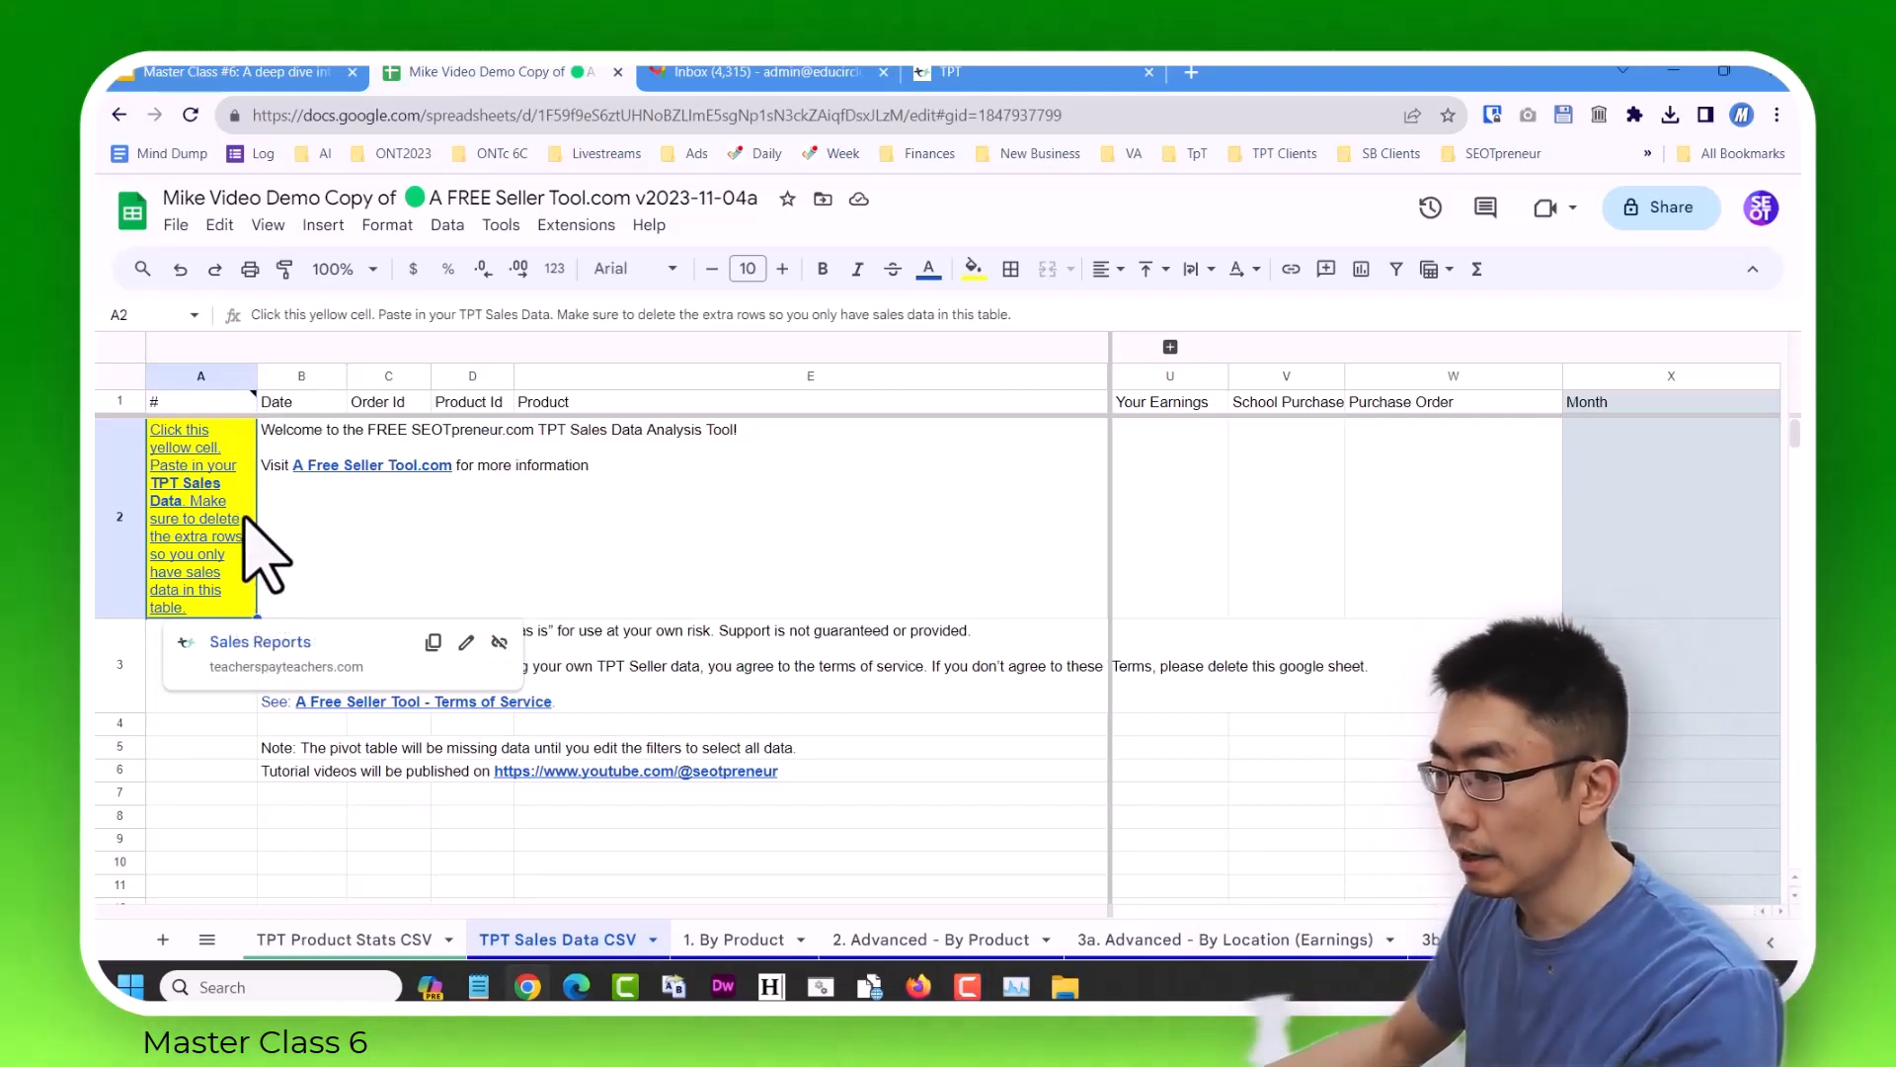
{"action": "left_click", "coordinate": [177, 227]}
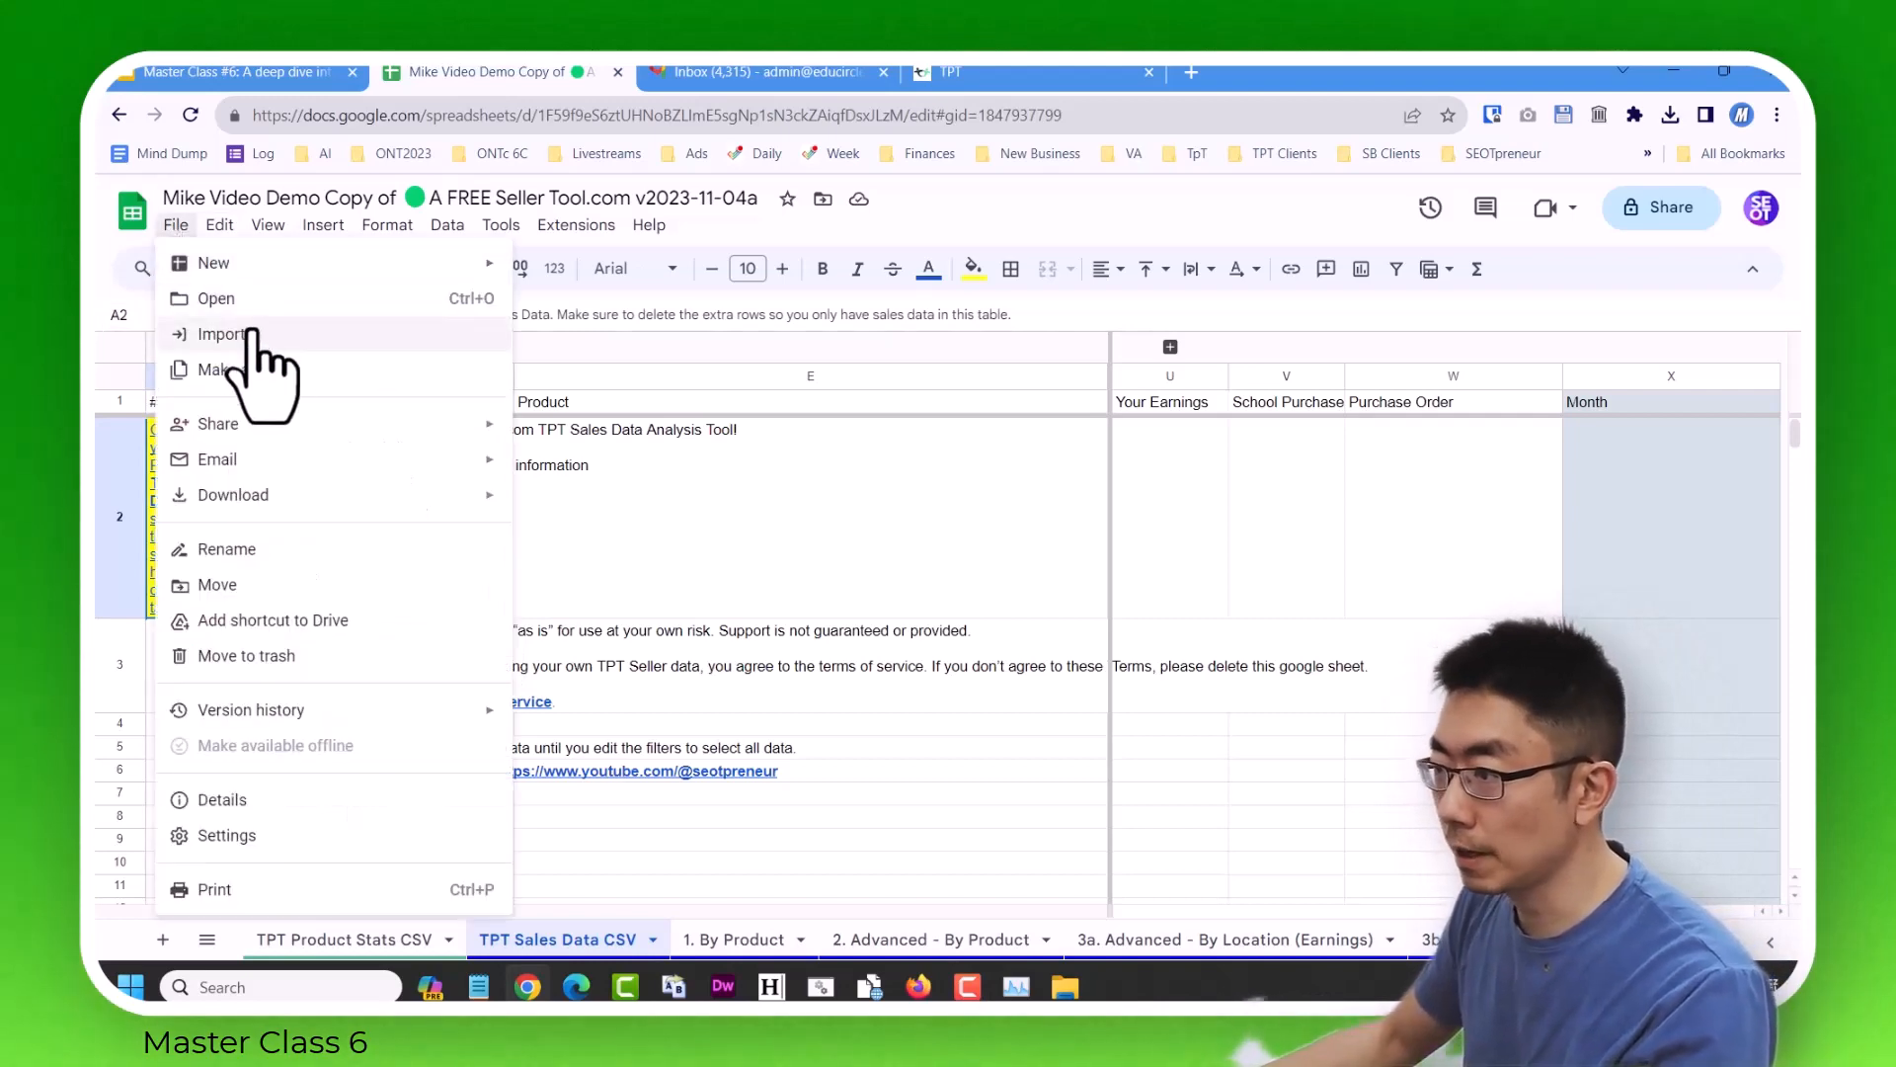
{"action": "left_click", "coordinate": [254, 330]}
{"action": "left_click", "coordinate": [825, 343]}
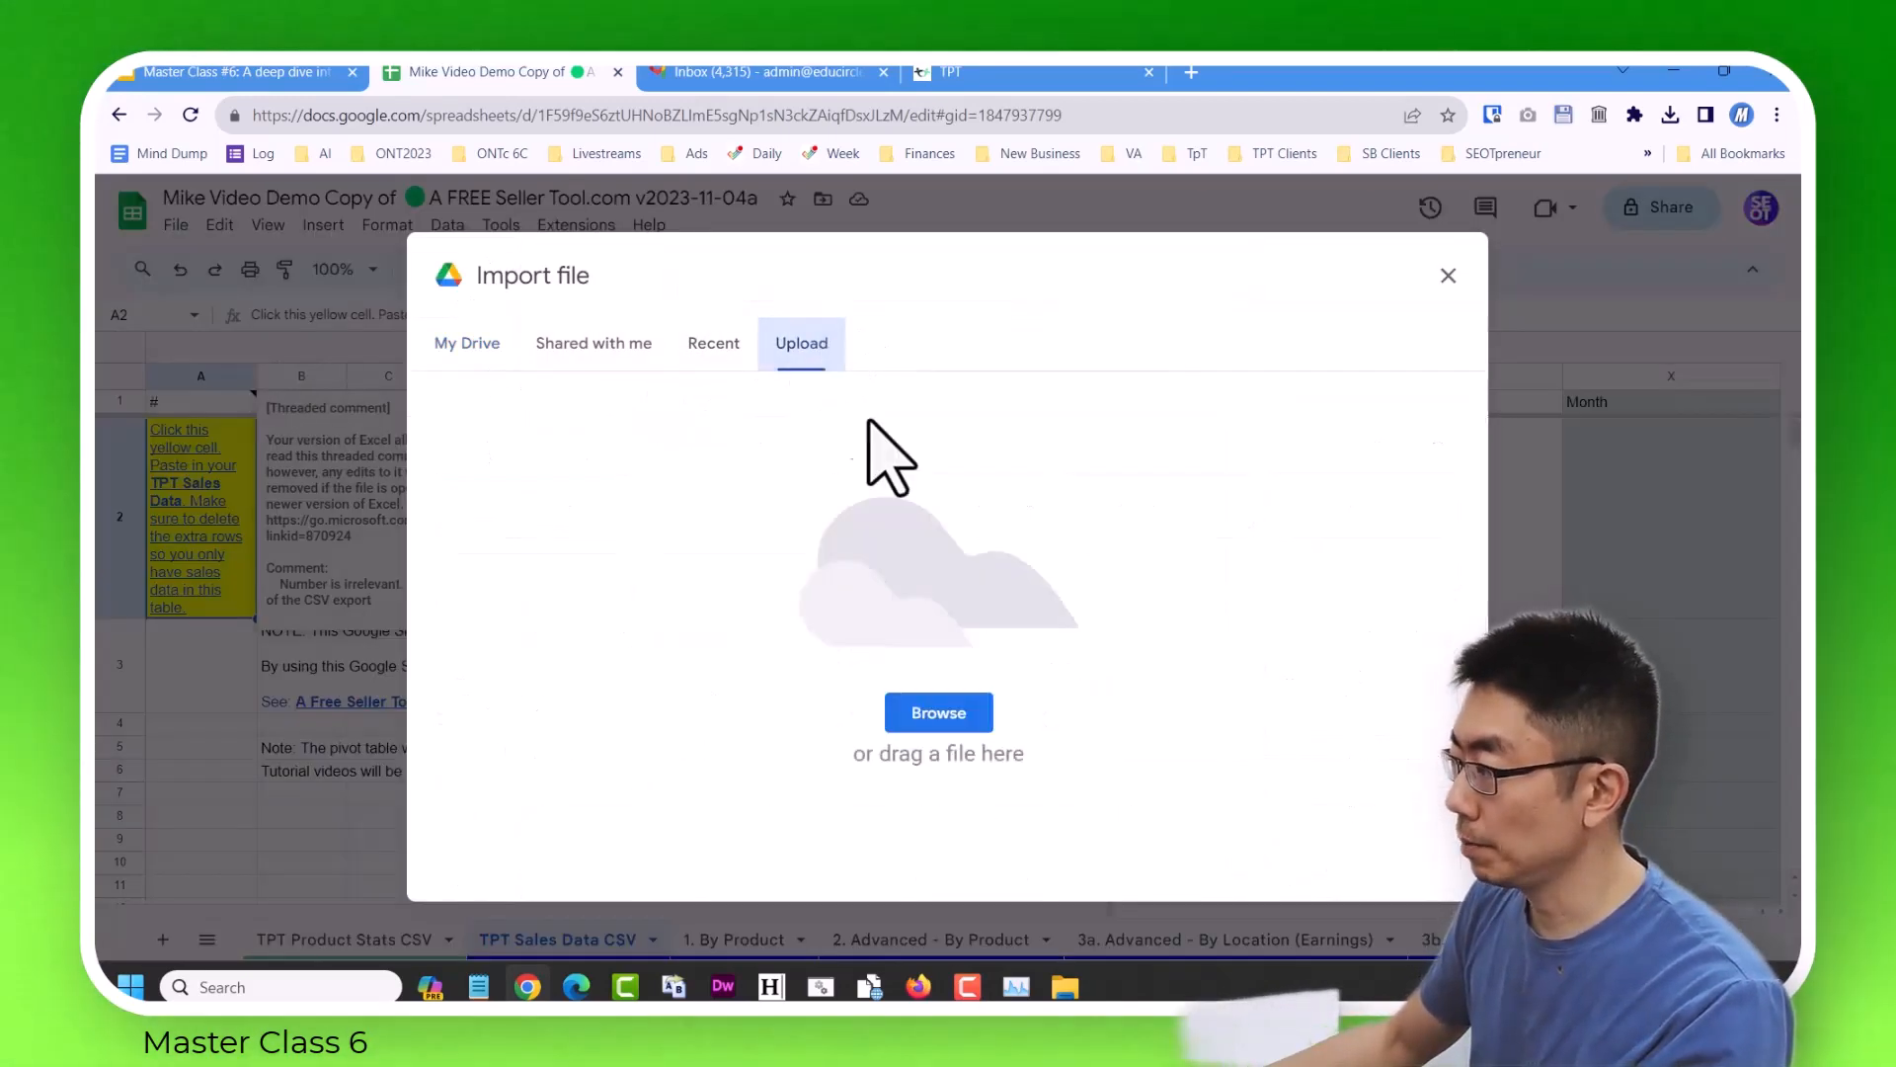
{"action": "left_click", "coordinate": [951, 721]}
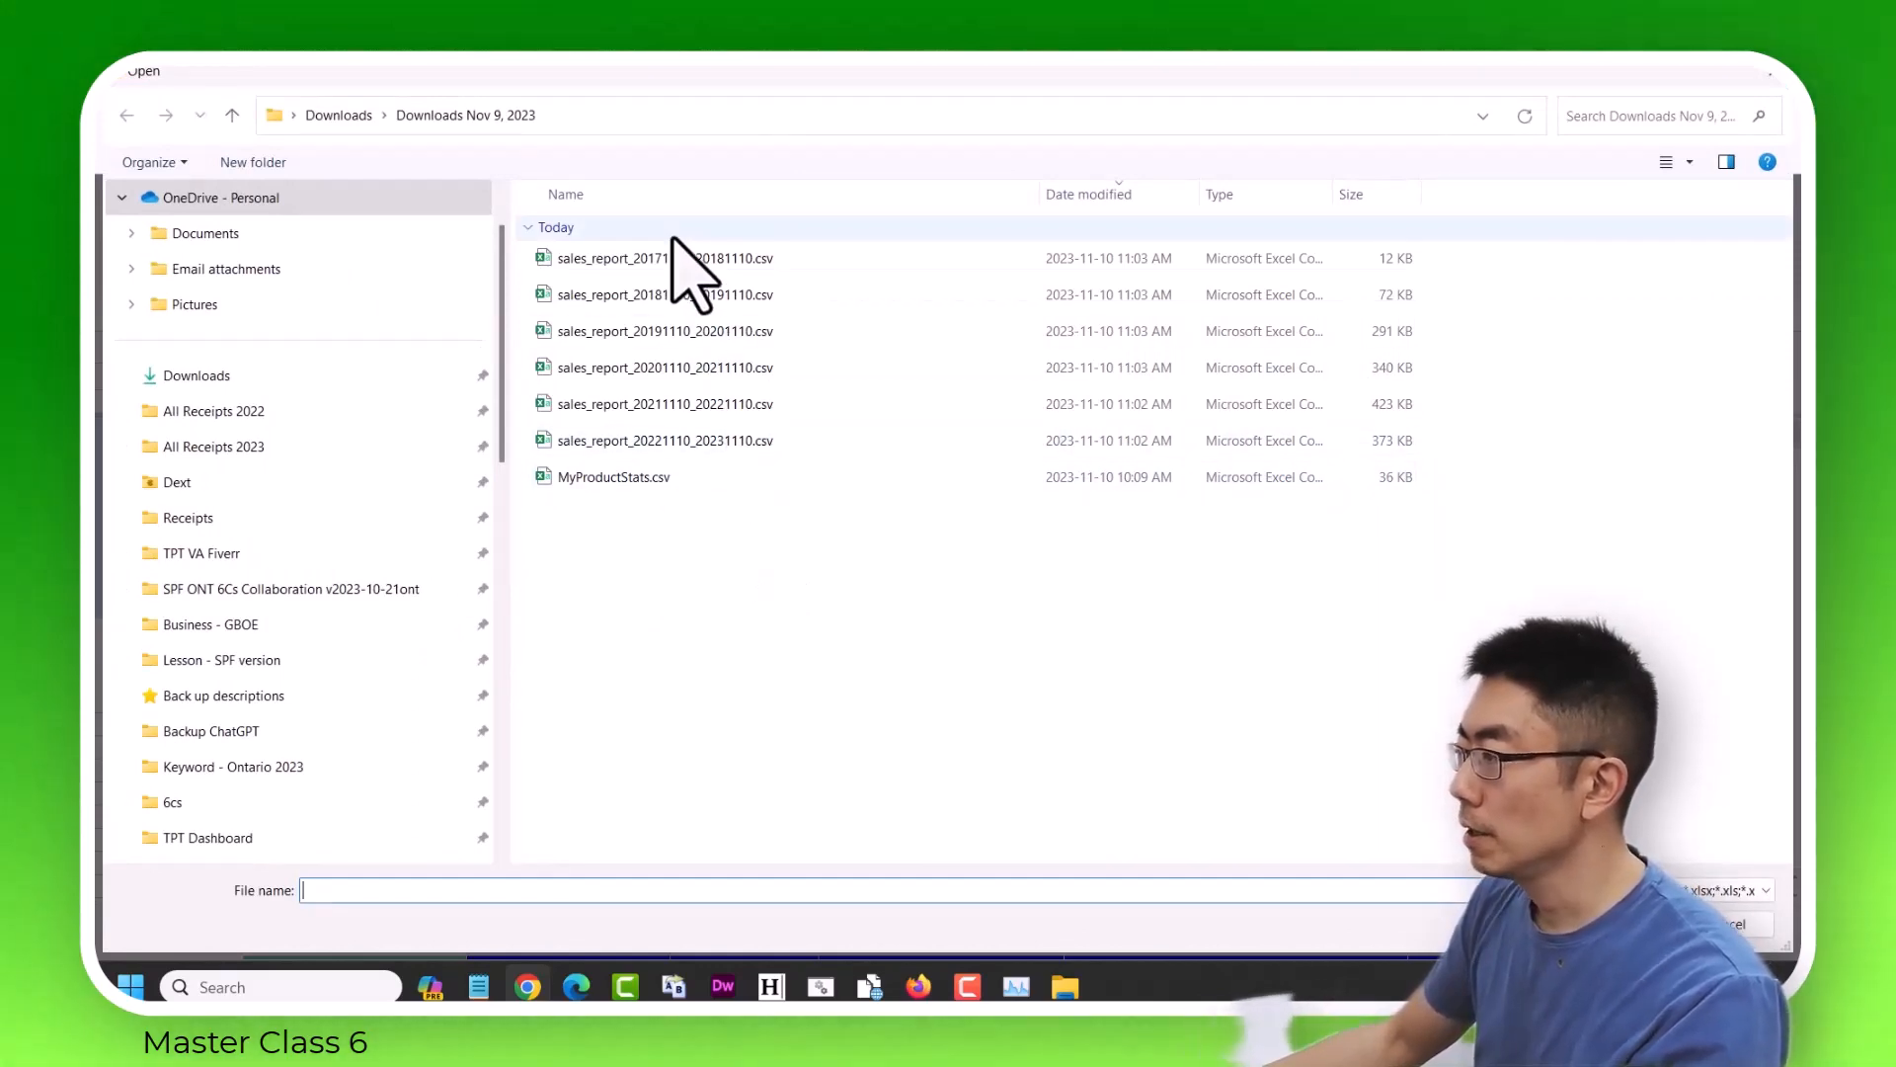
{"action": "left_click", "coordinate": [713, 251]}
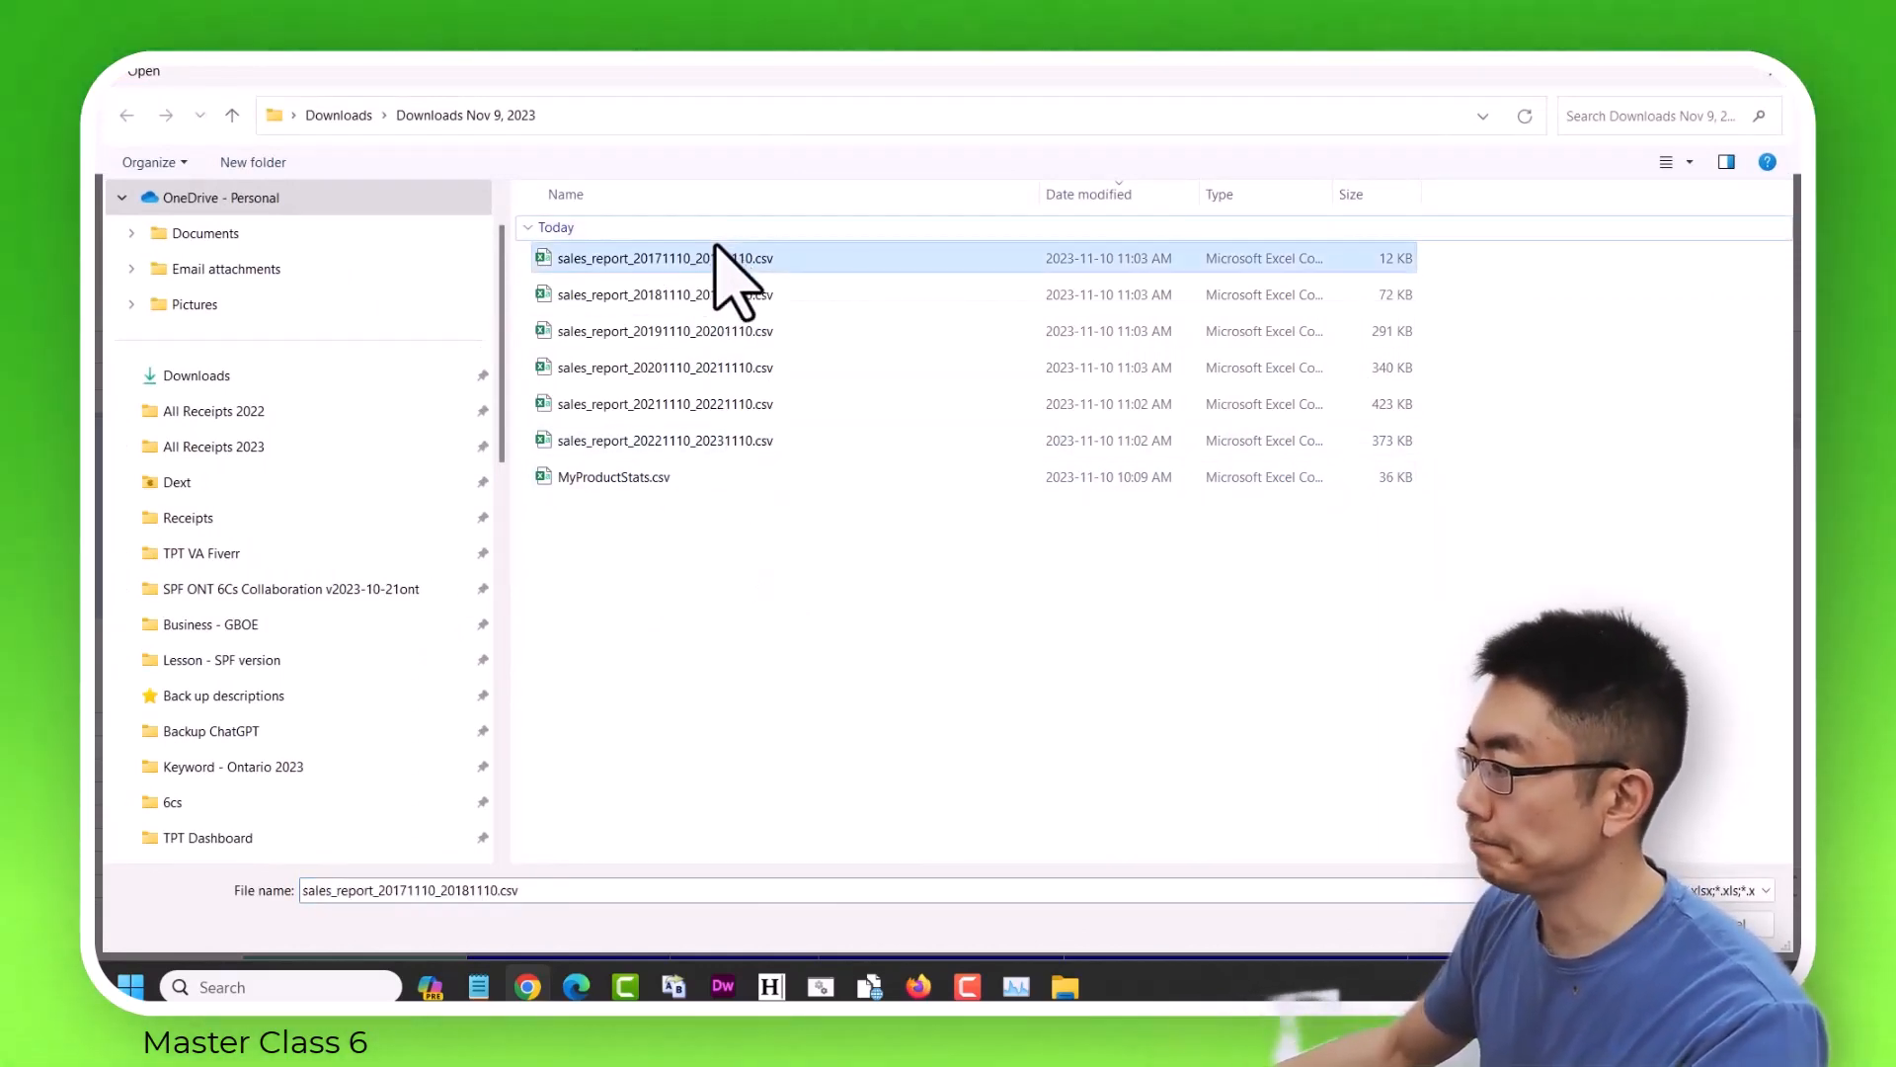
{"action": "left_click", "coordinate": [680, 193]}
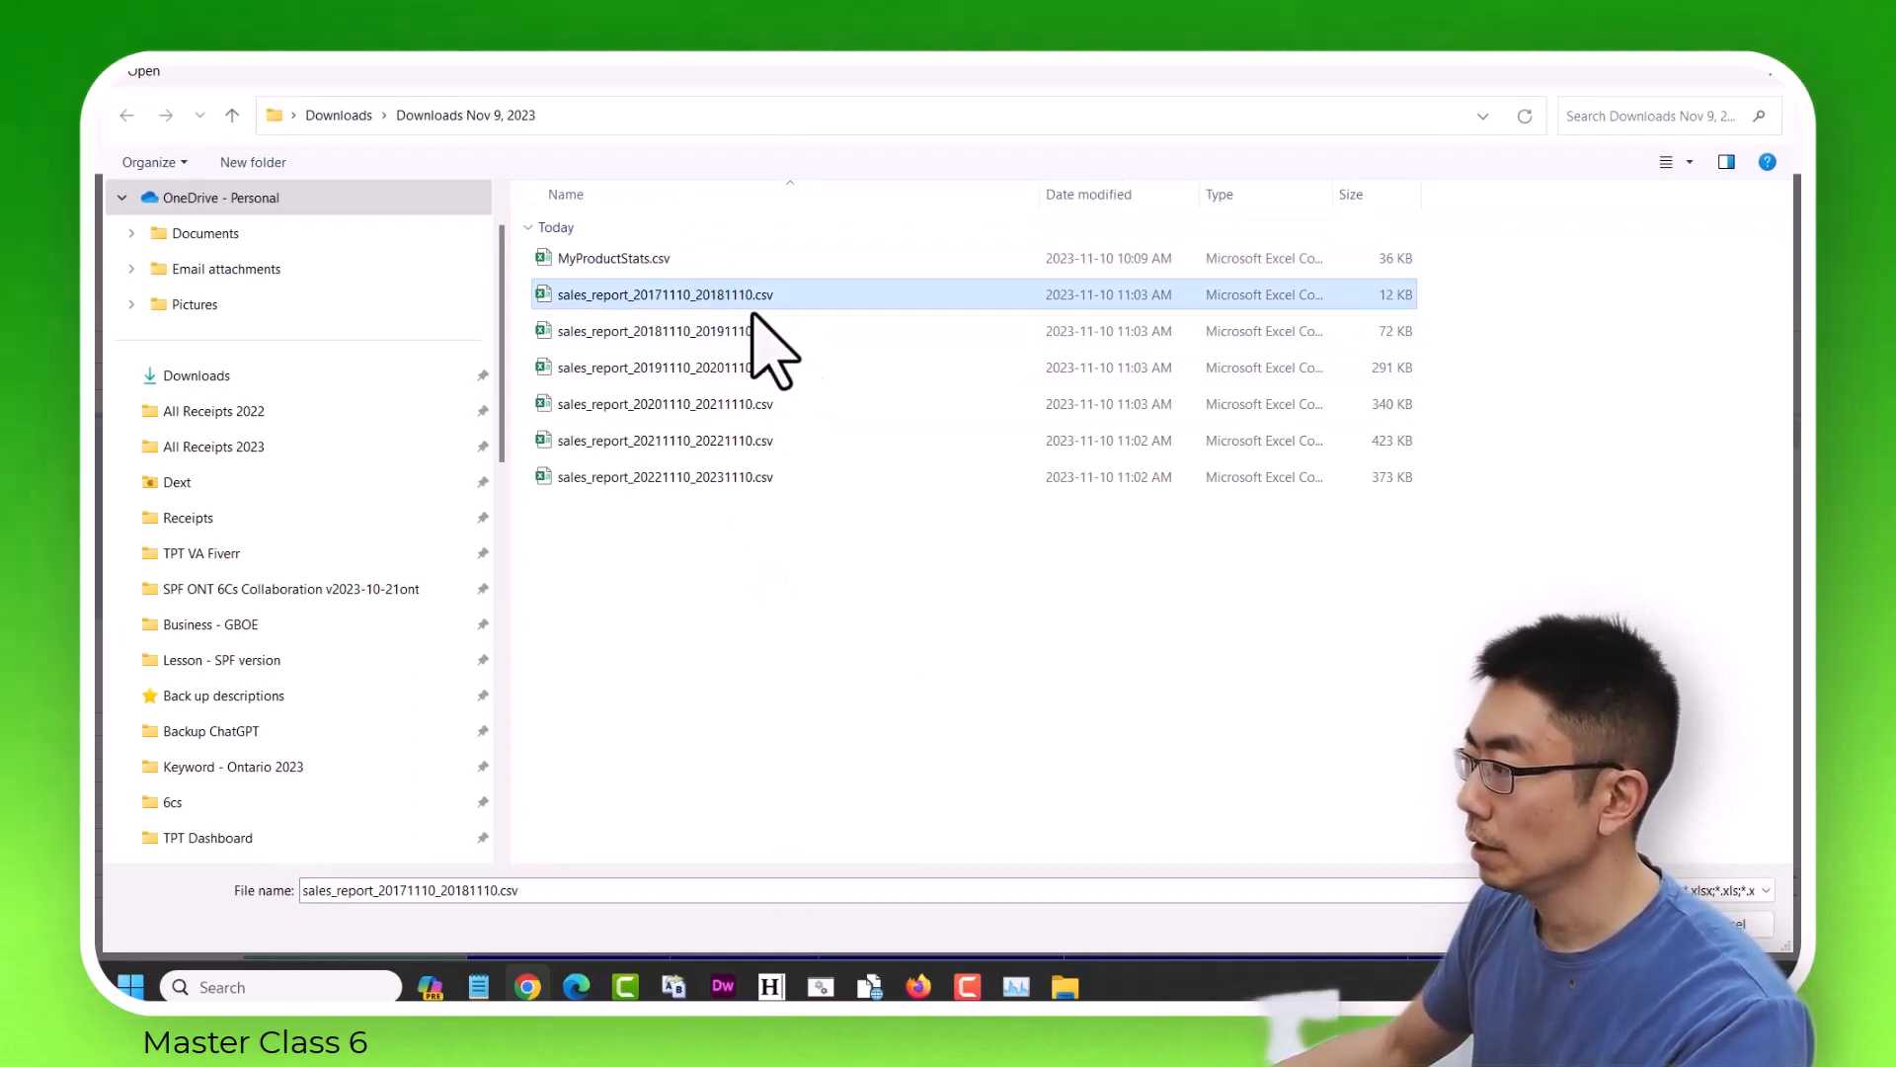
{"action": "left_click", "coordinate": [664, 196]}
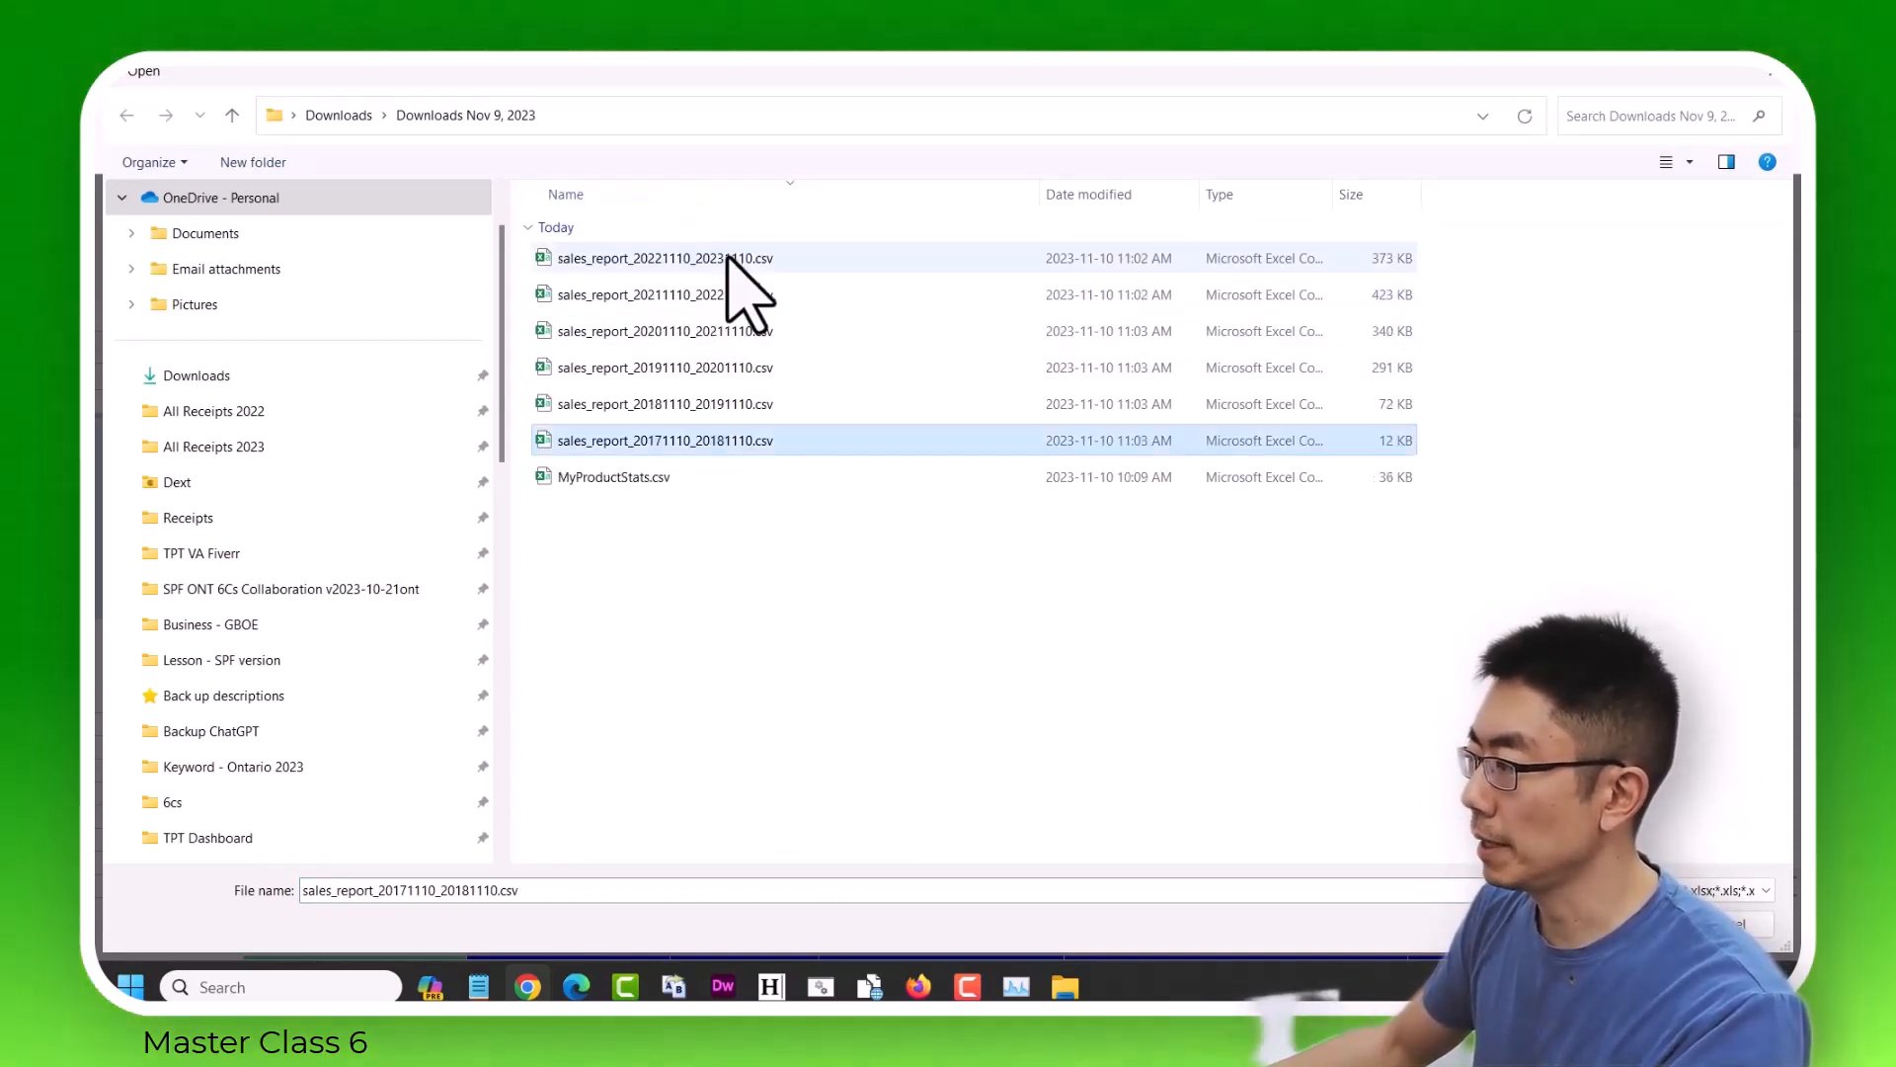
{"action": "left_click", "coordinate": [666, 259]}
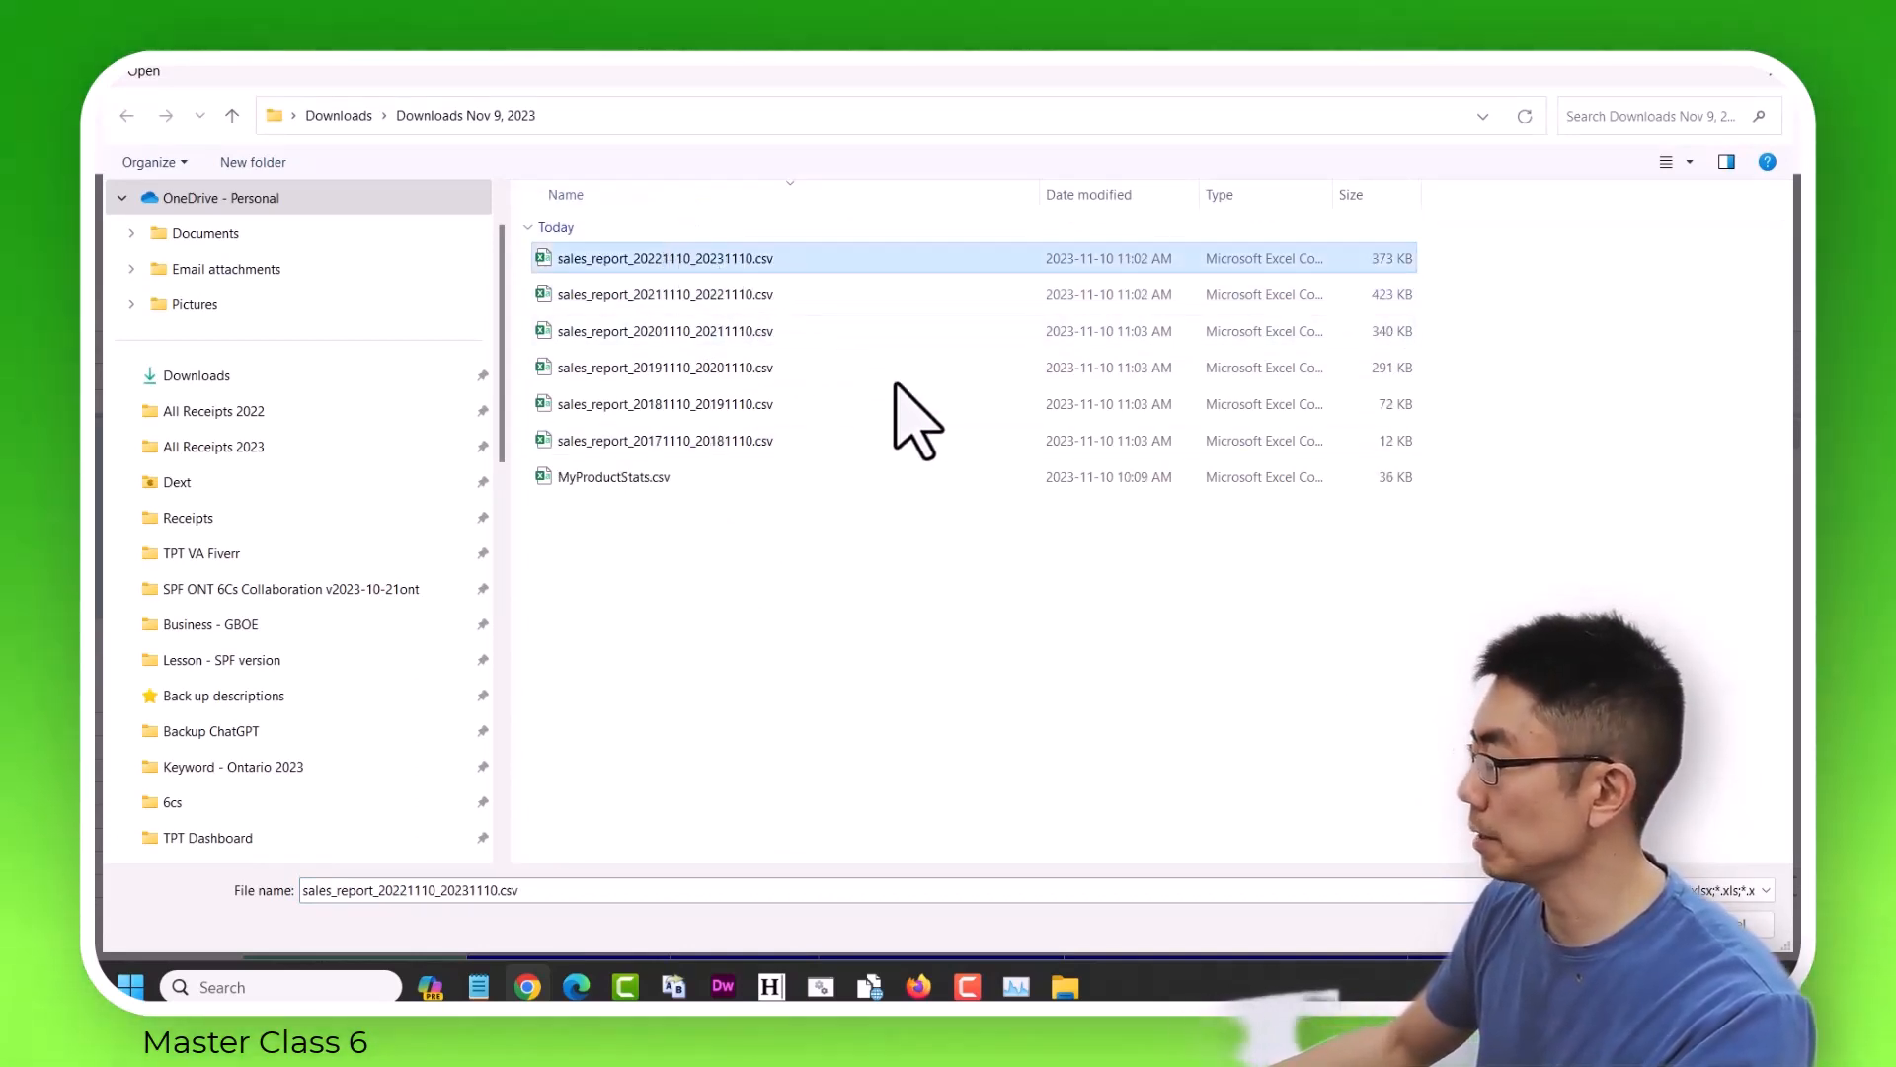
{"action": "key", "text": "Return"}
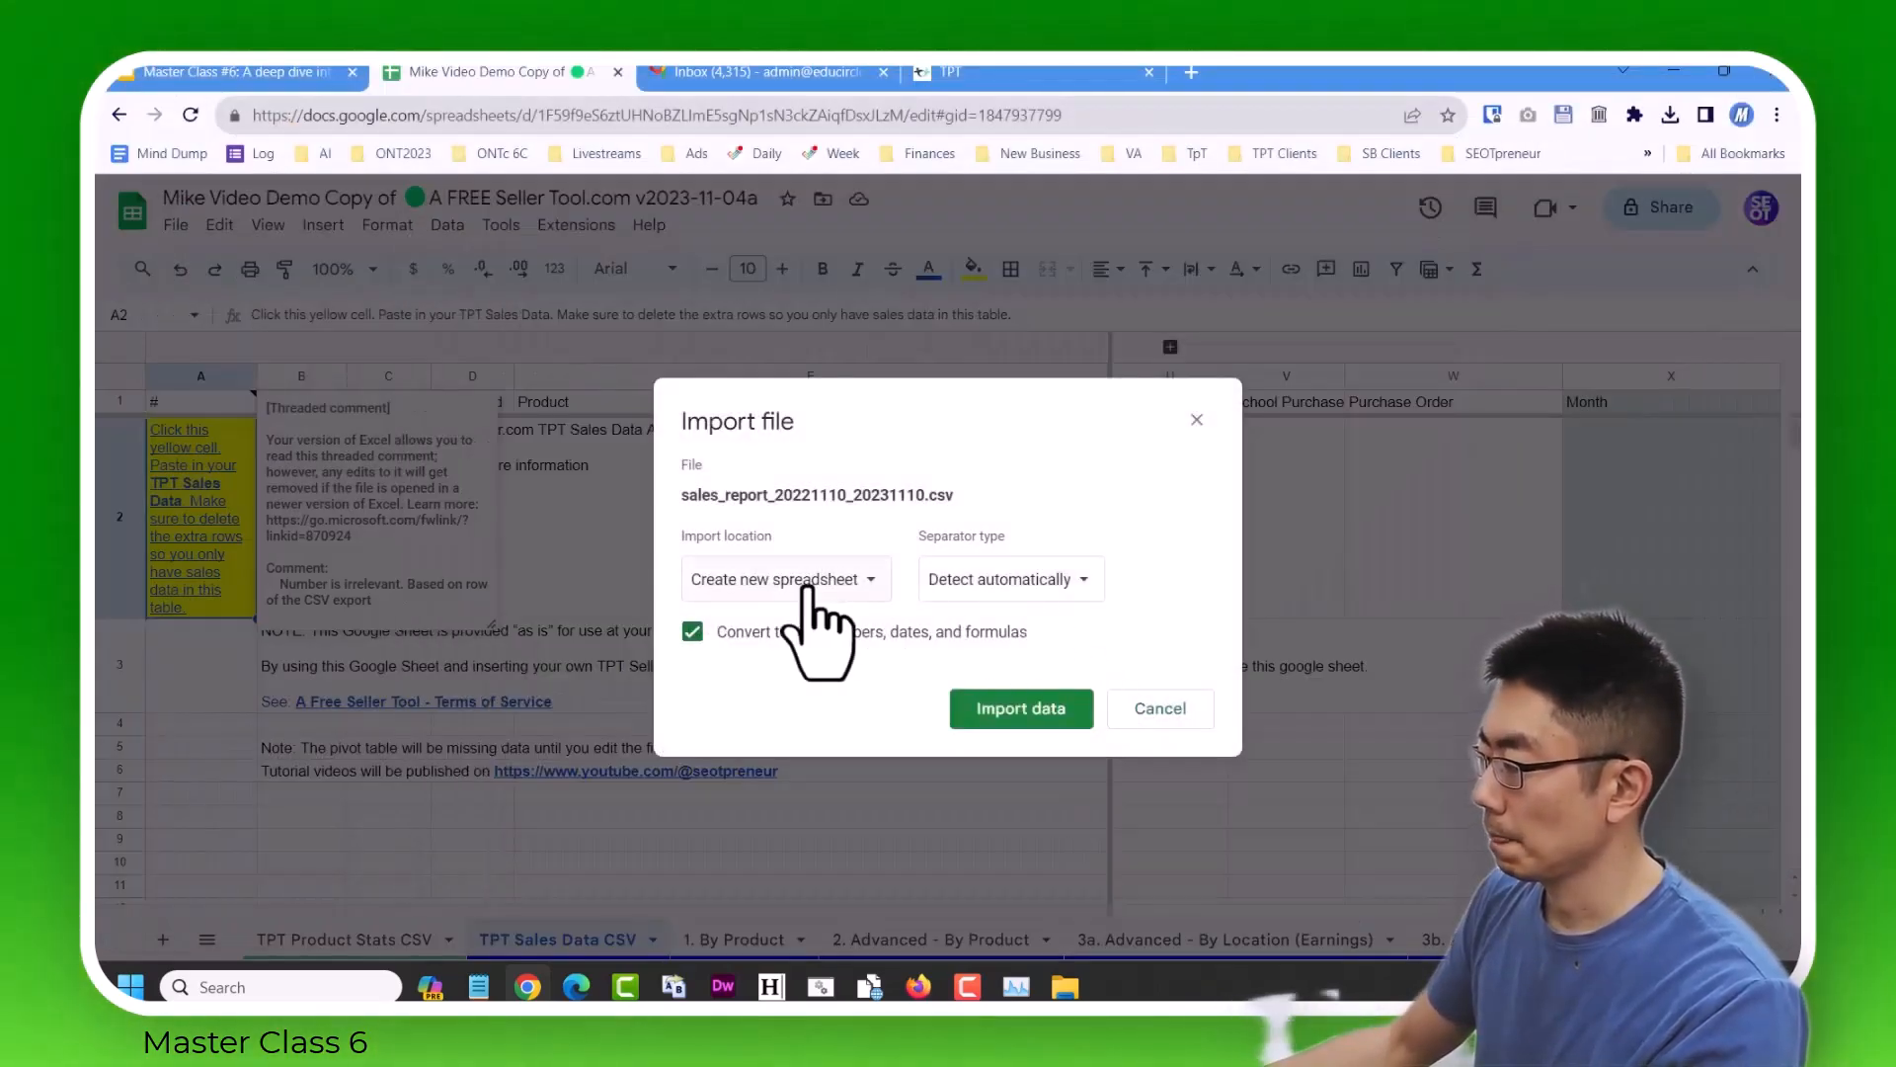
Import the 2022–2023 report by replacing data at the selected cell, and delete its title and duplicate header rows, 2 and 3.
{"action": "left_click", "coordinate": [816, 583]}
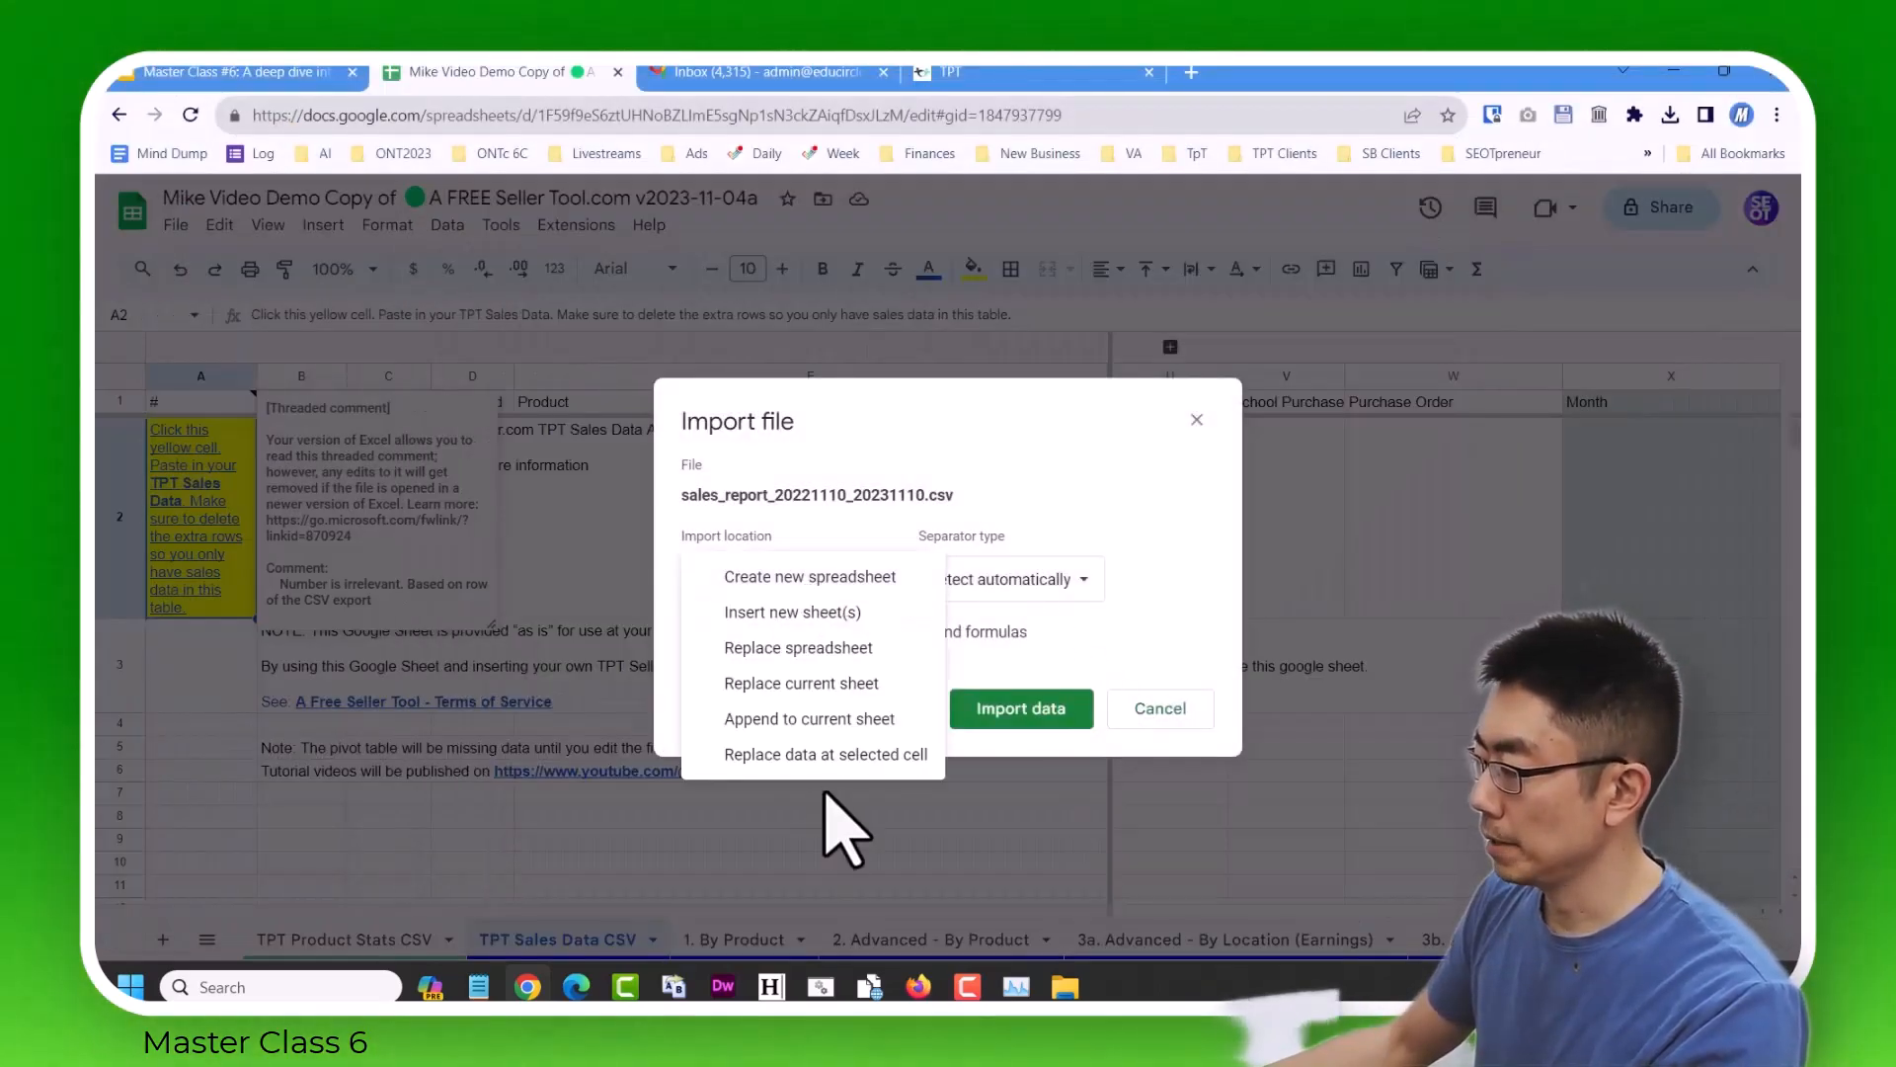
{"action": "left_click", "coordinate": [826, 754]}
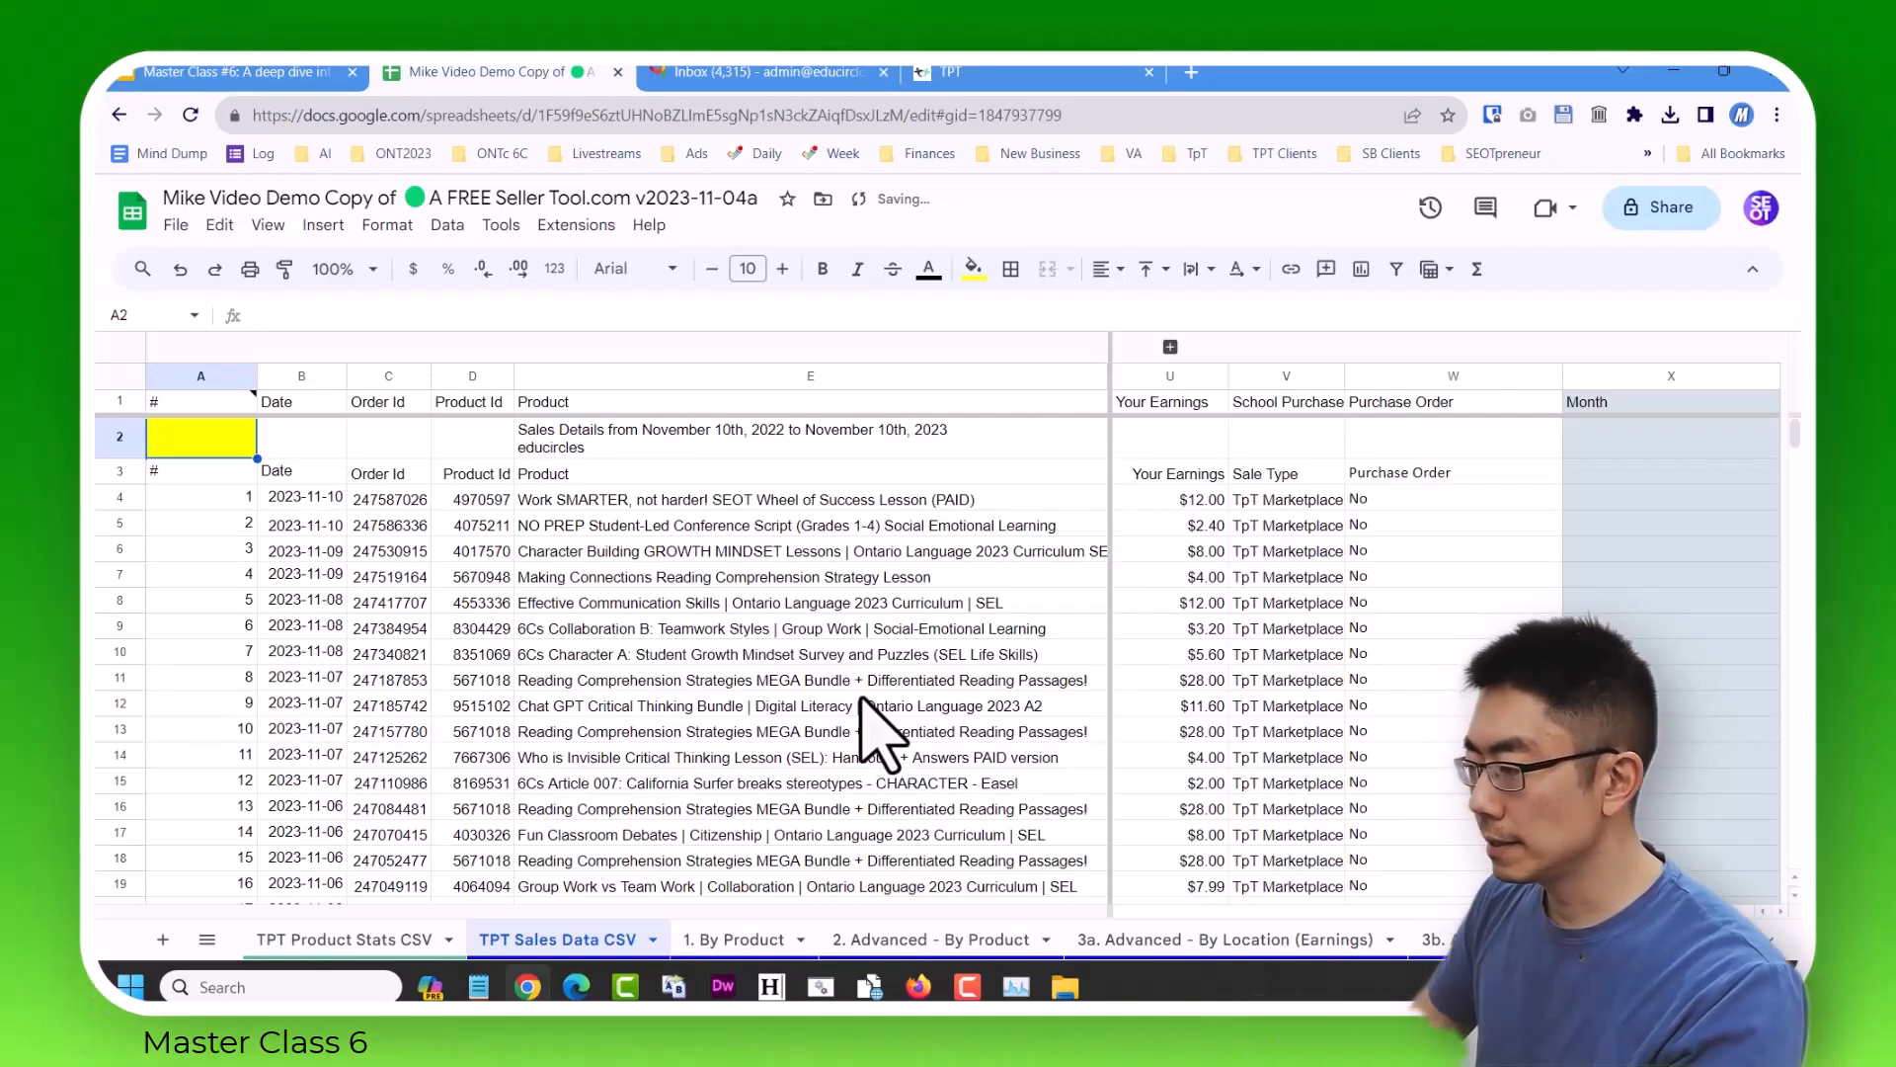
{"action": "left_click_drag", "start_coordinate": [120, 437], "coordinate": [128, 479]}
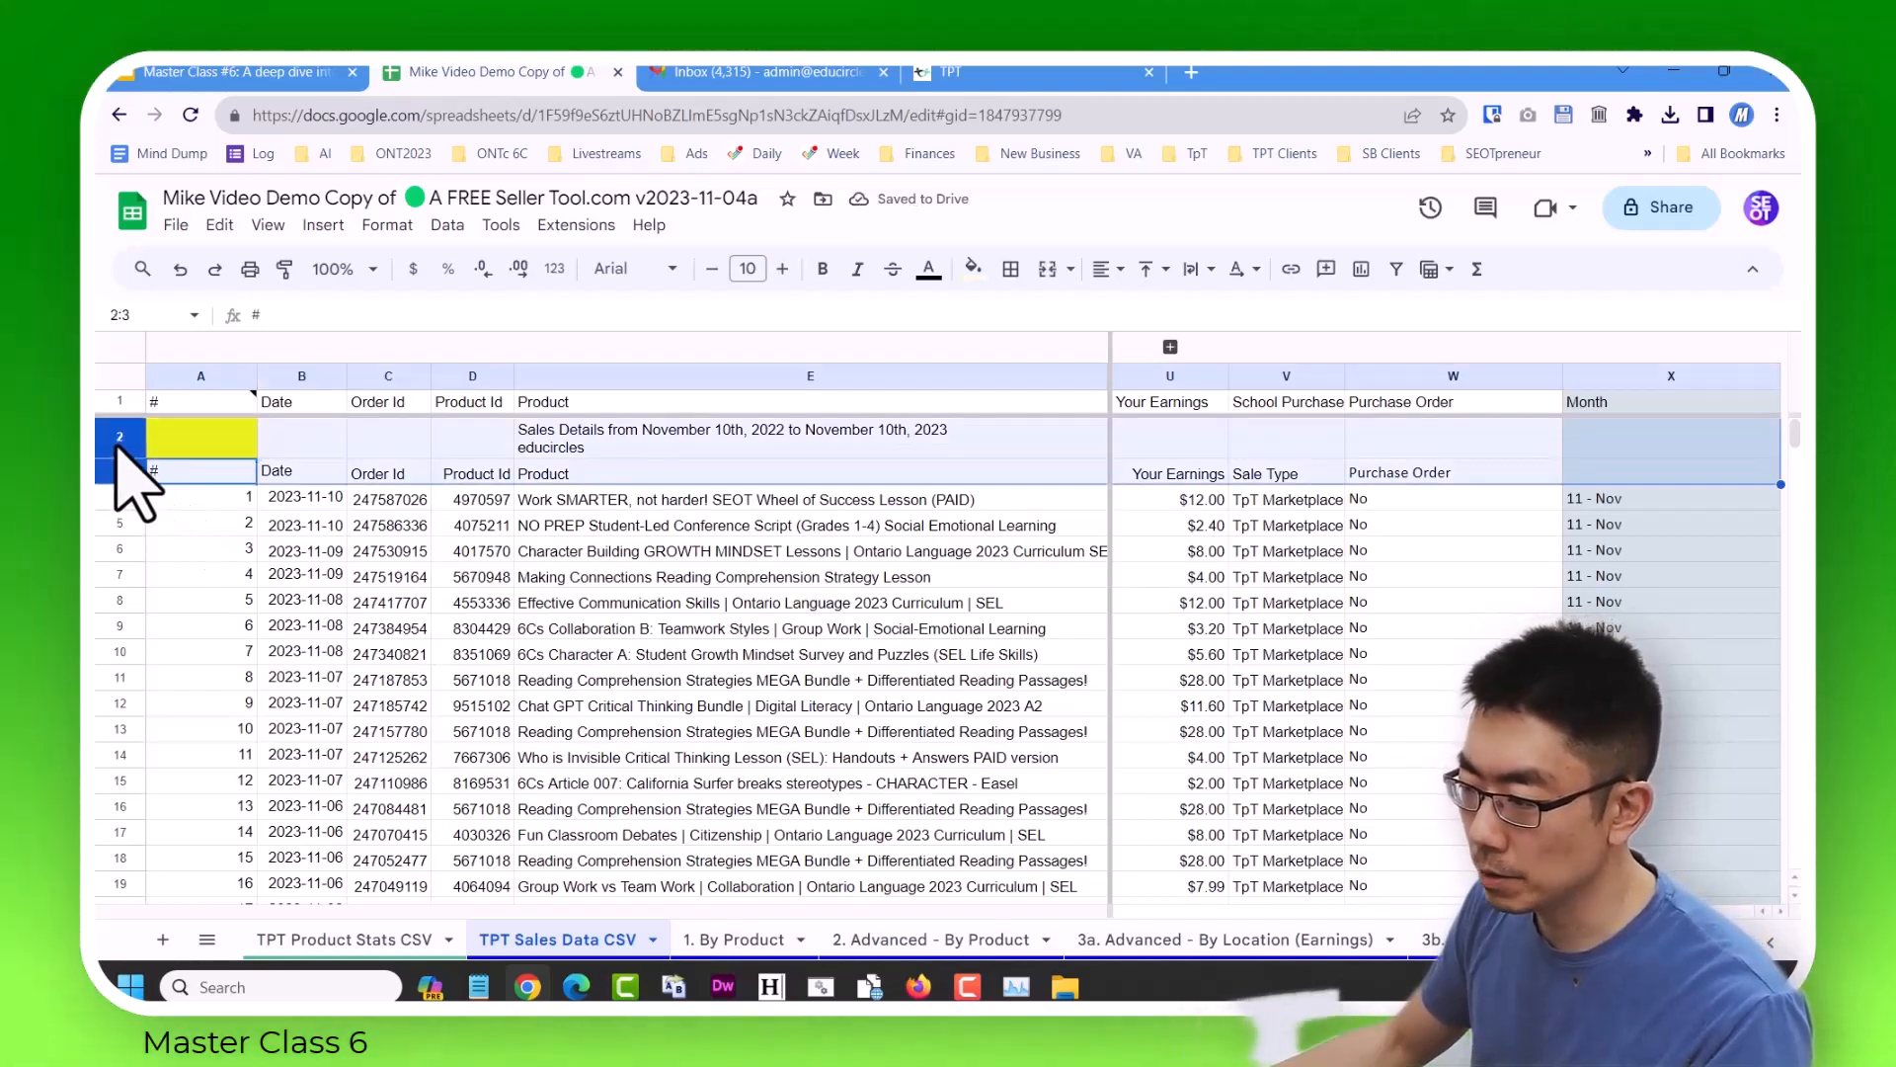
{"action": "right_click", "coordinate": [415, 460]}
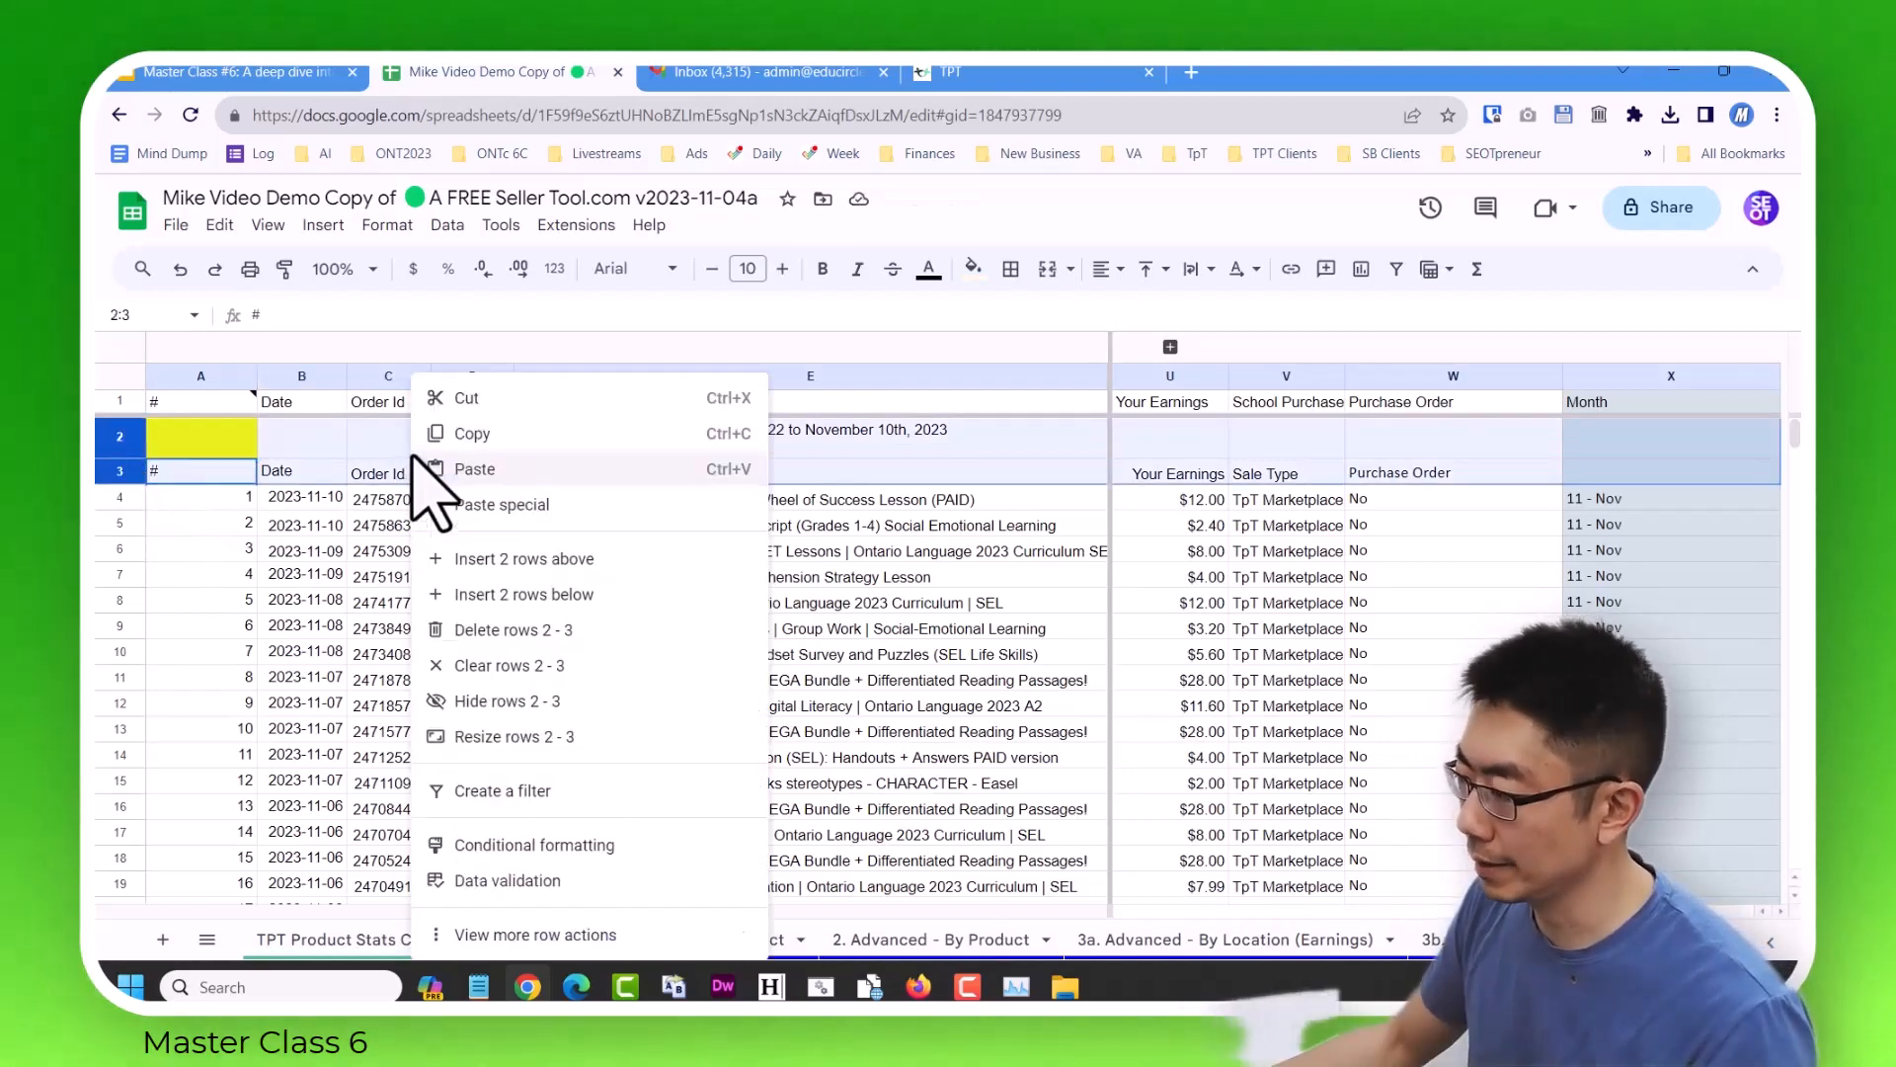
{"action": "left_click", "coordinate": [565, 632]}
Examine the end of the imported sales data, including the Your Earnings total and the Month formulas in column X.
{"action": "left_click", "coordinate": [321, 561]}
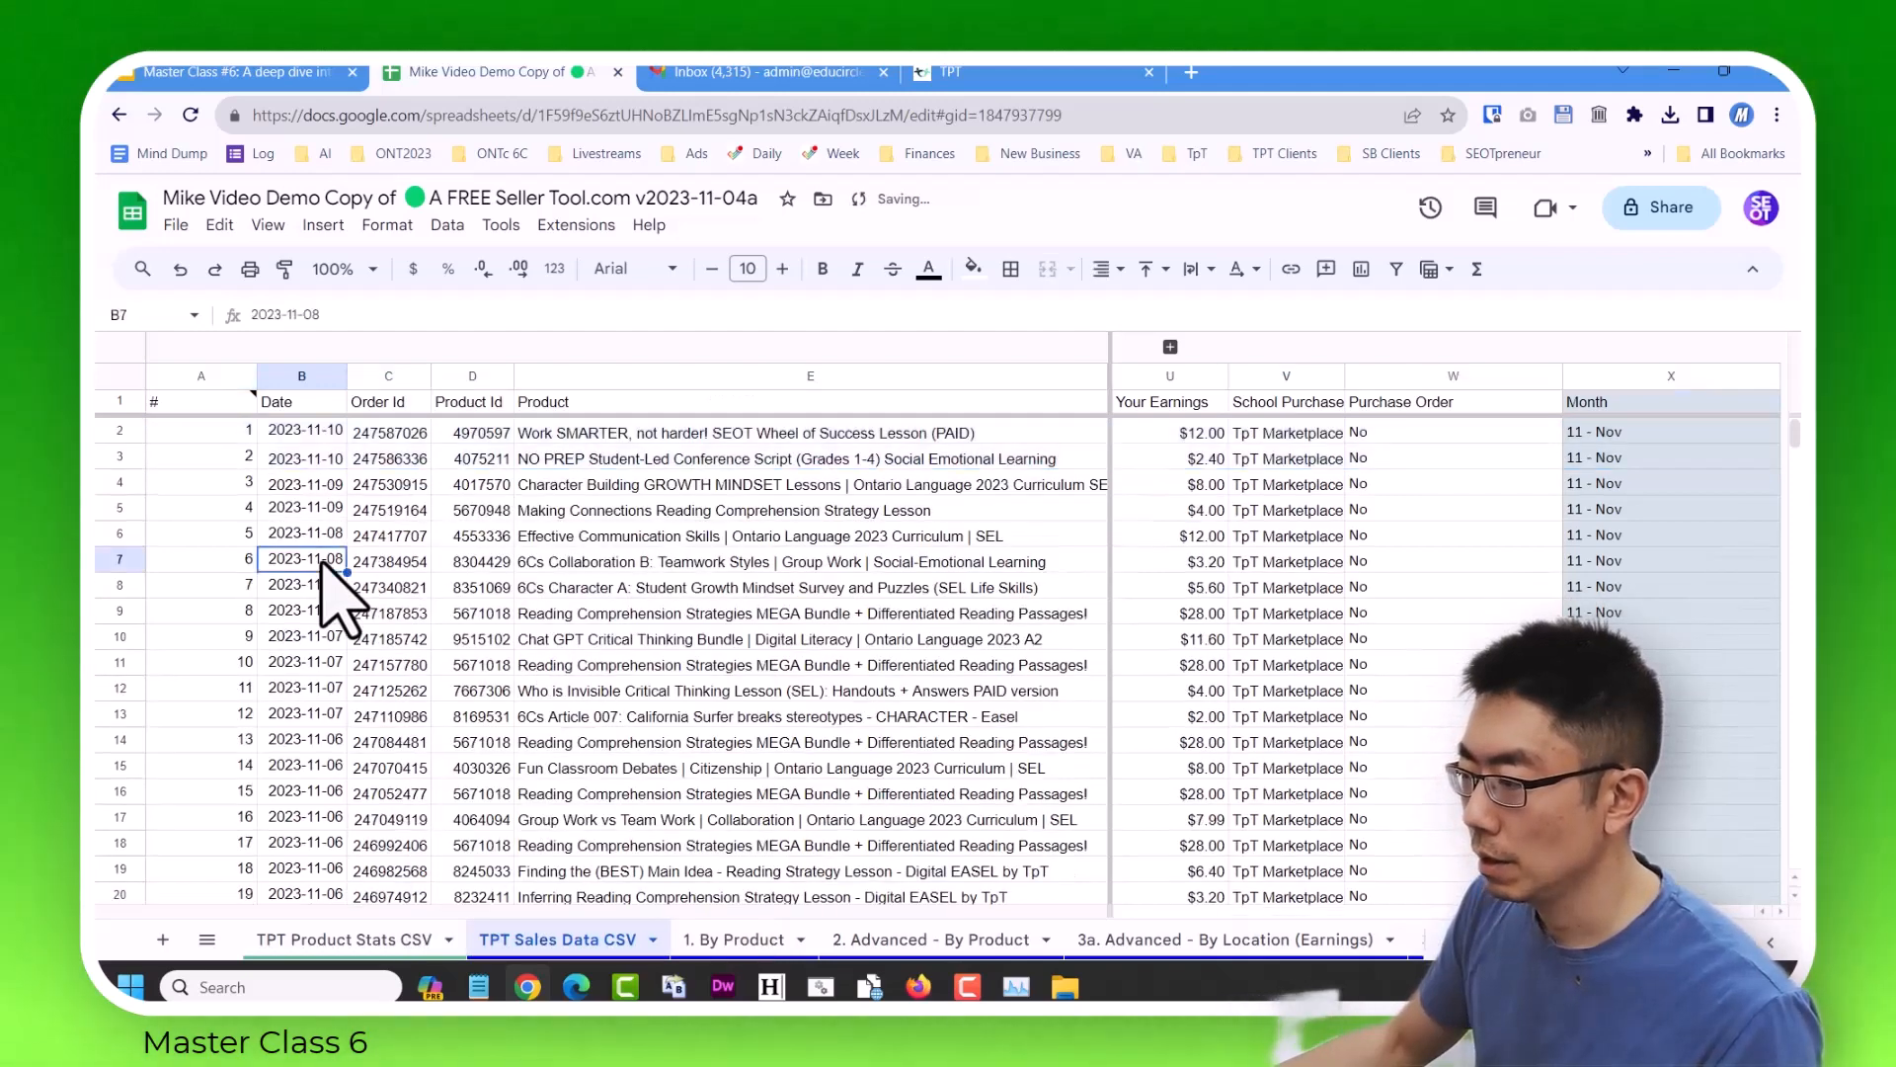
{"action": "key", "text": "ctrl+Down"}
{"action": "key", "text": "Down"}
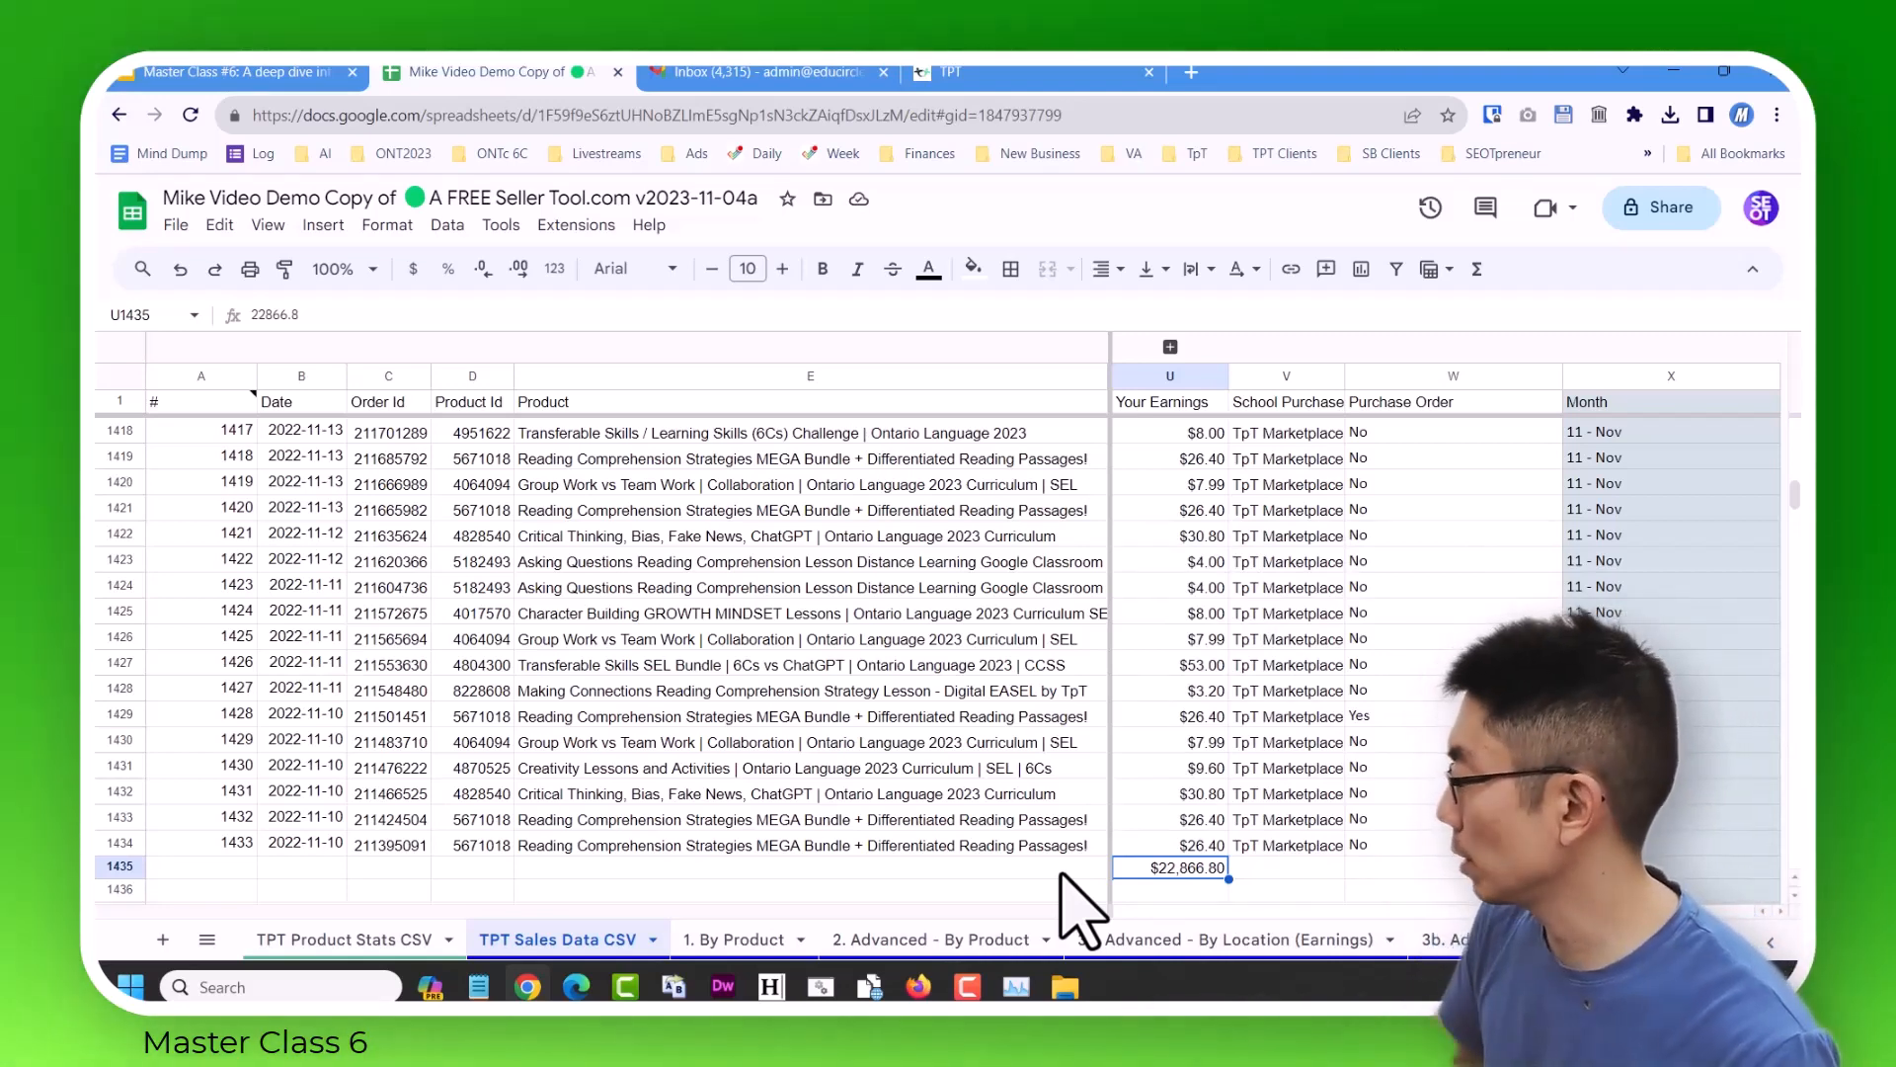
{"action": "left_click", "coordinate": [1659, 614]}
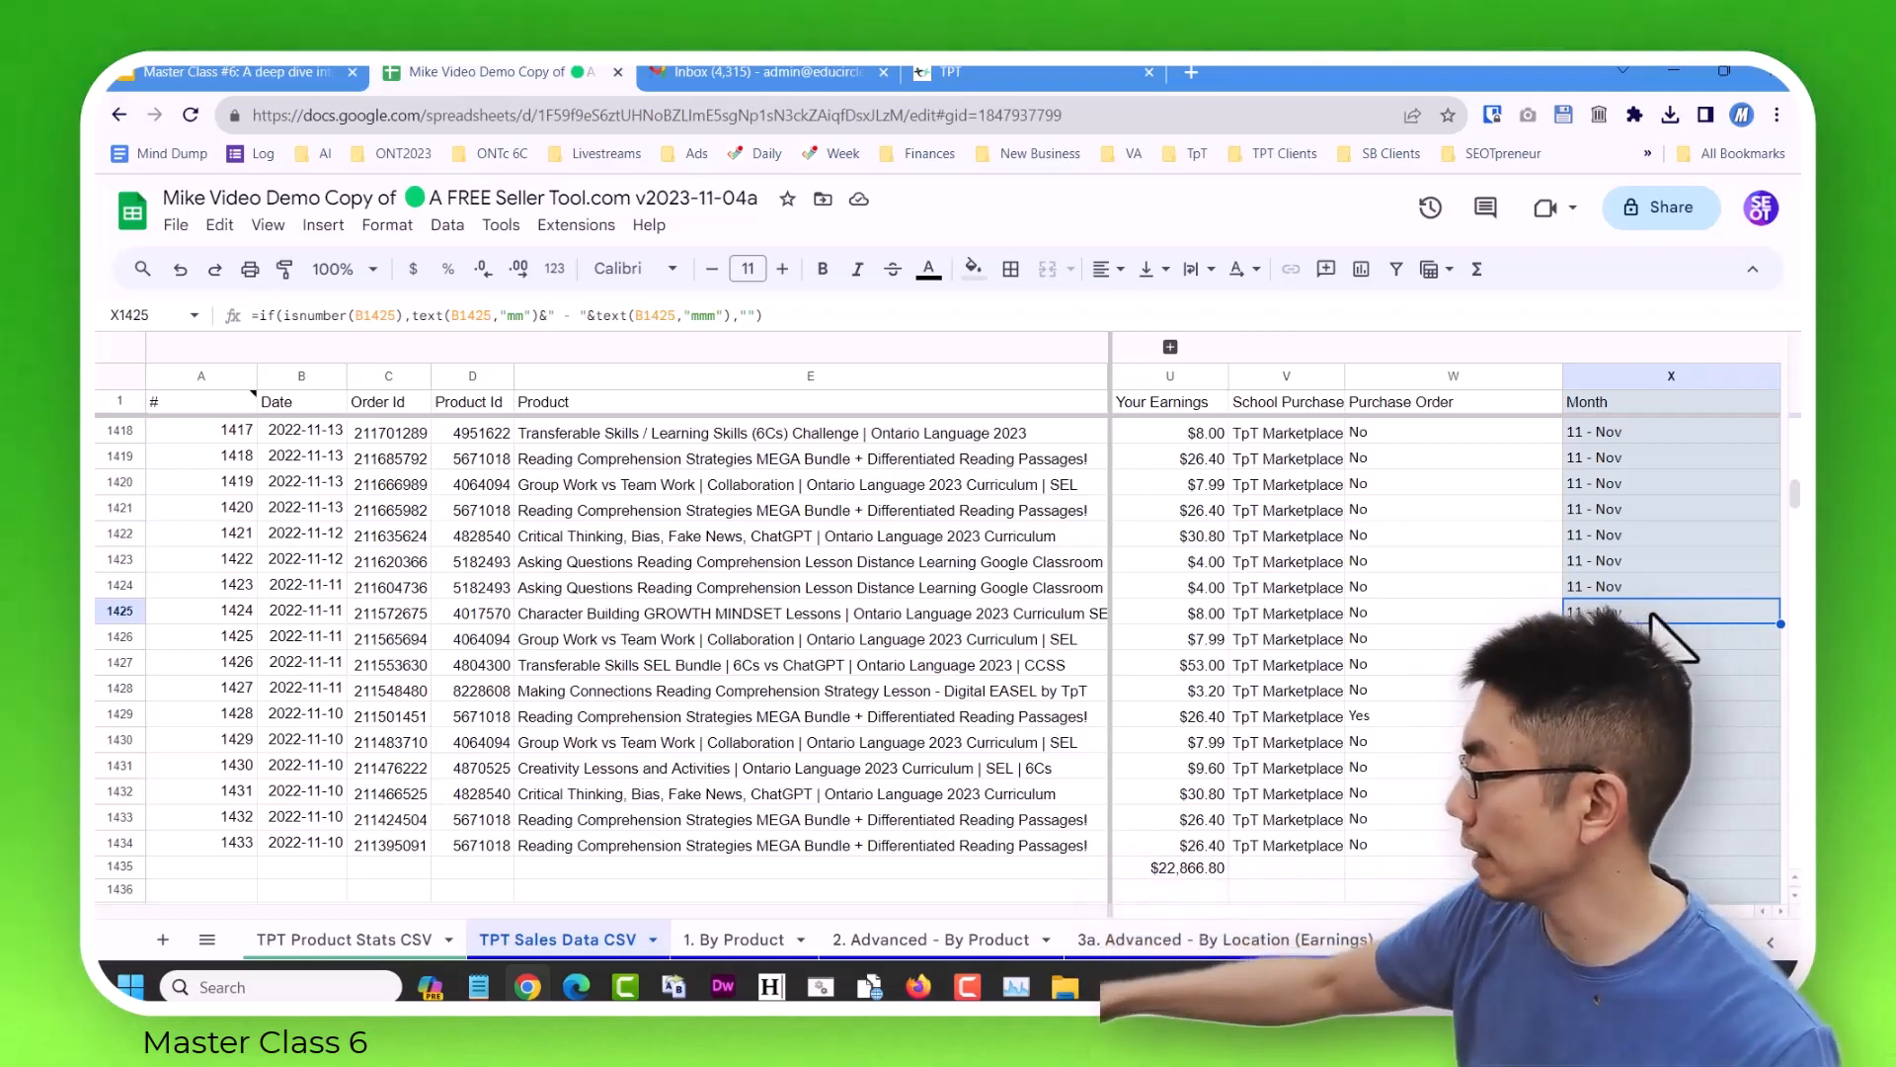
{"action": "key", "text": "Down"}
{"action": "key", "text": "Down"}
{"action": "key", "text": "Down"}
{"action": "key", "text": "Down"}
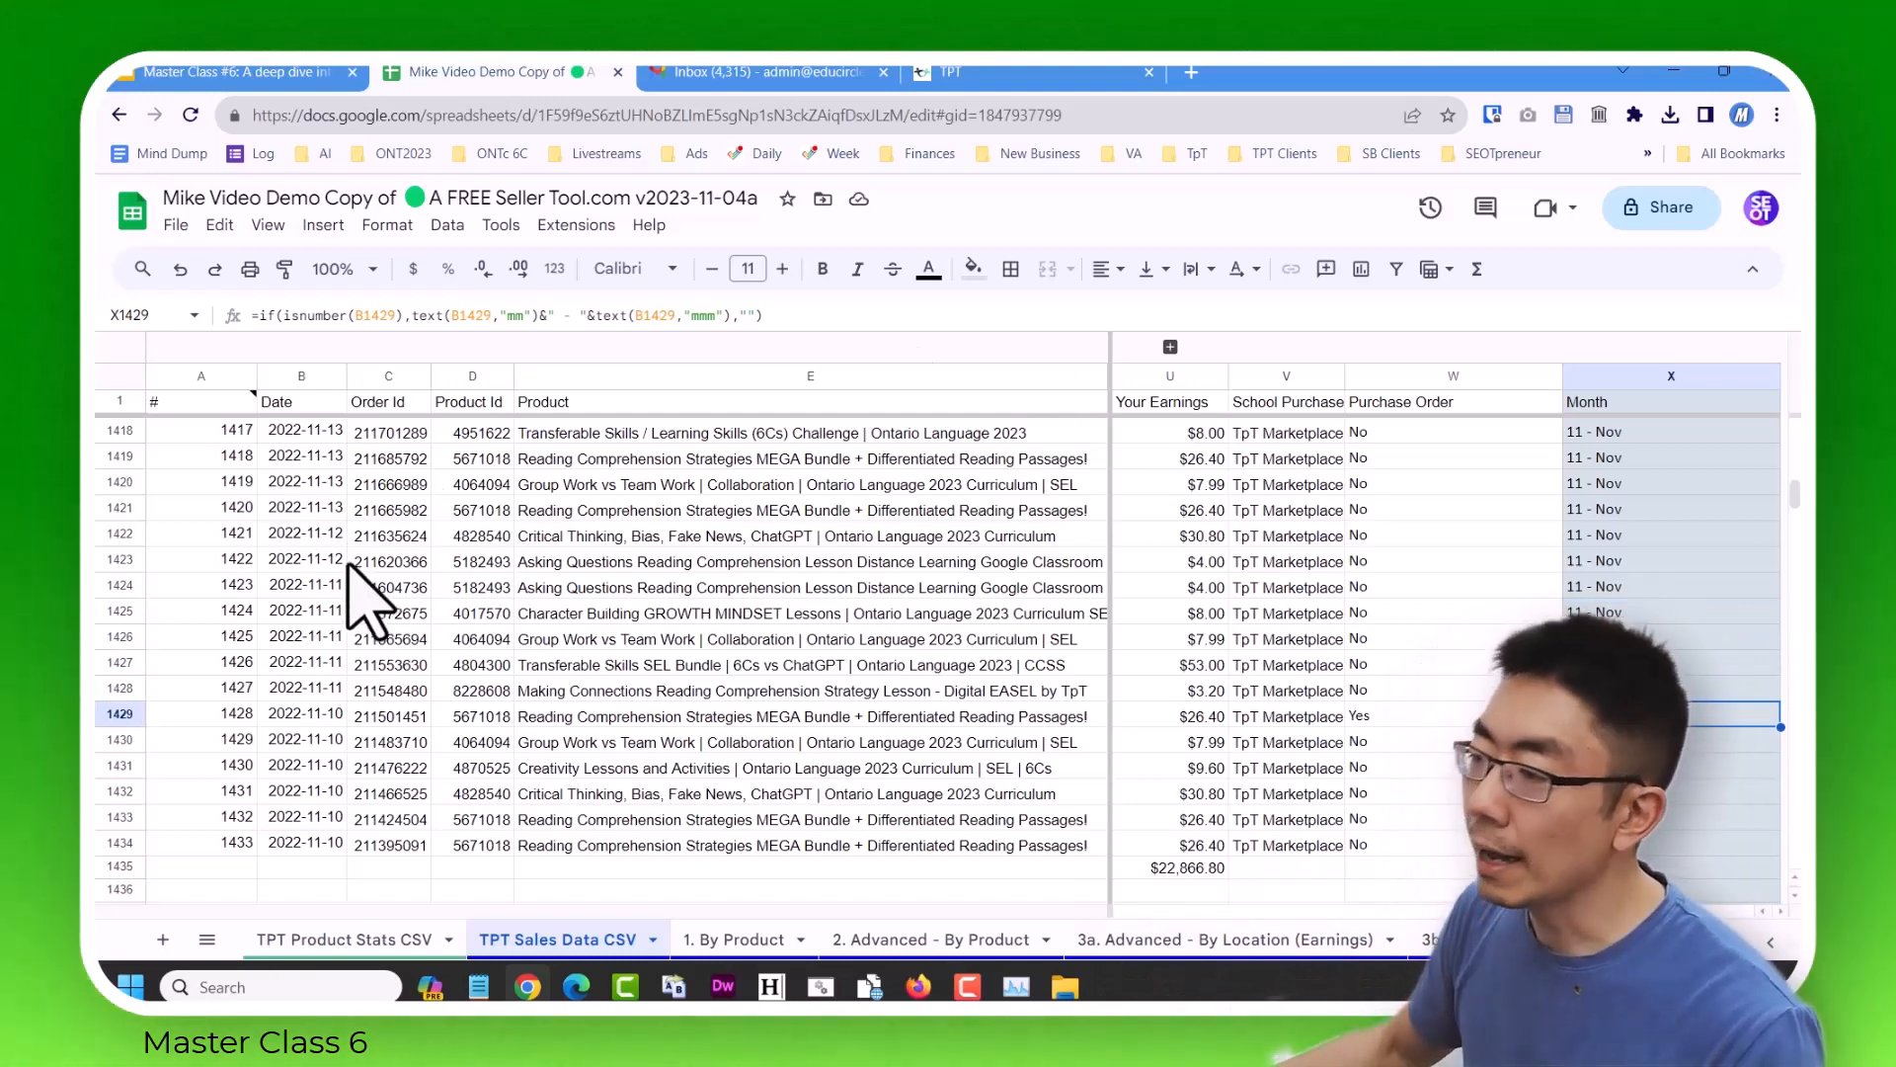
With cell A1435 on the total row selected, upload sales_report_20211110_20221110.csv from the Downloads Nov 9, 2023 folder for import.
{"action": "left_click", "coordinate": [217, 511]}
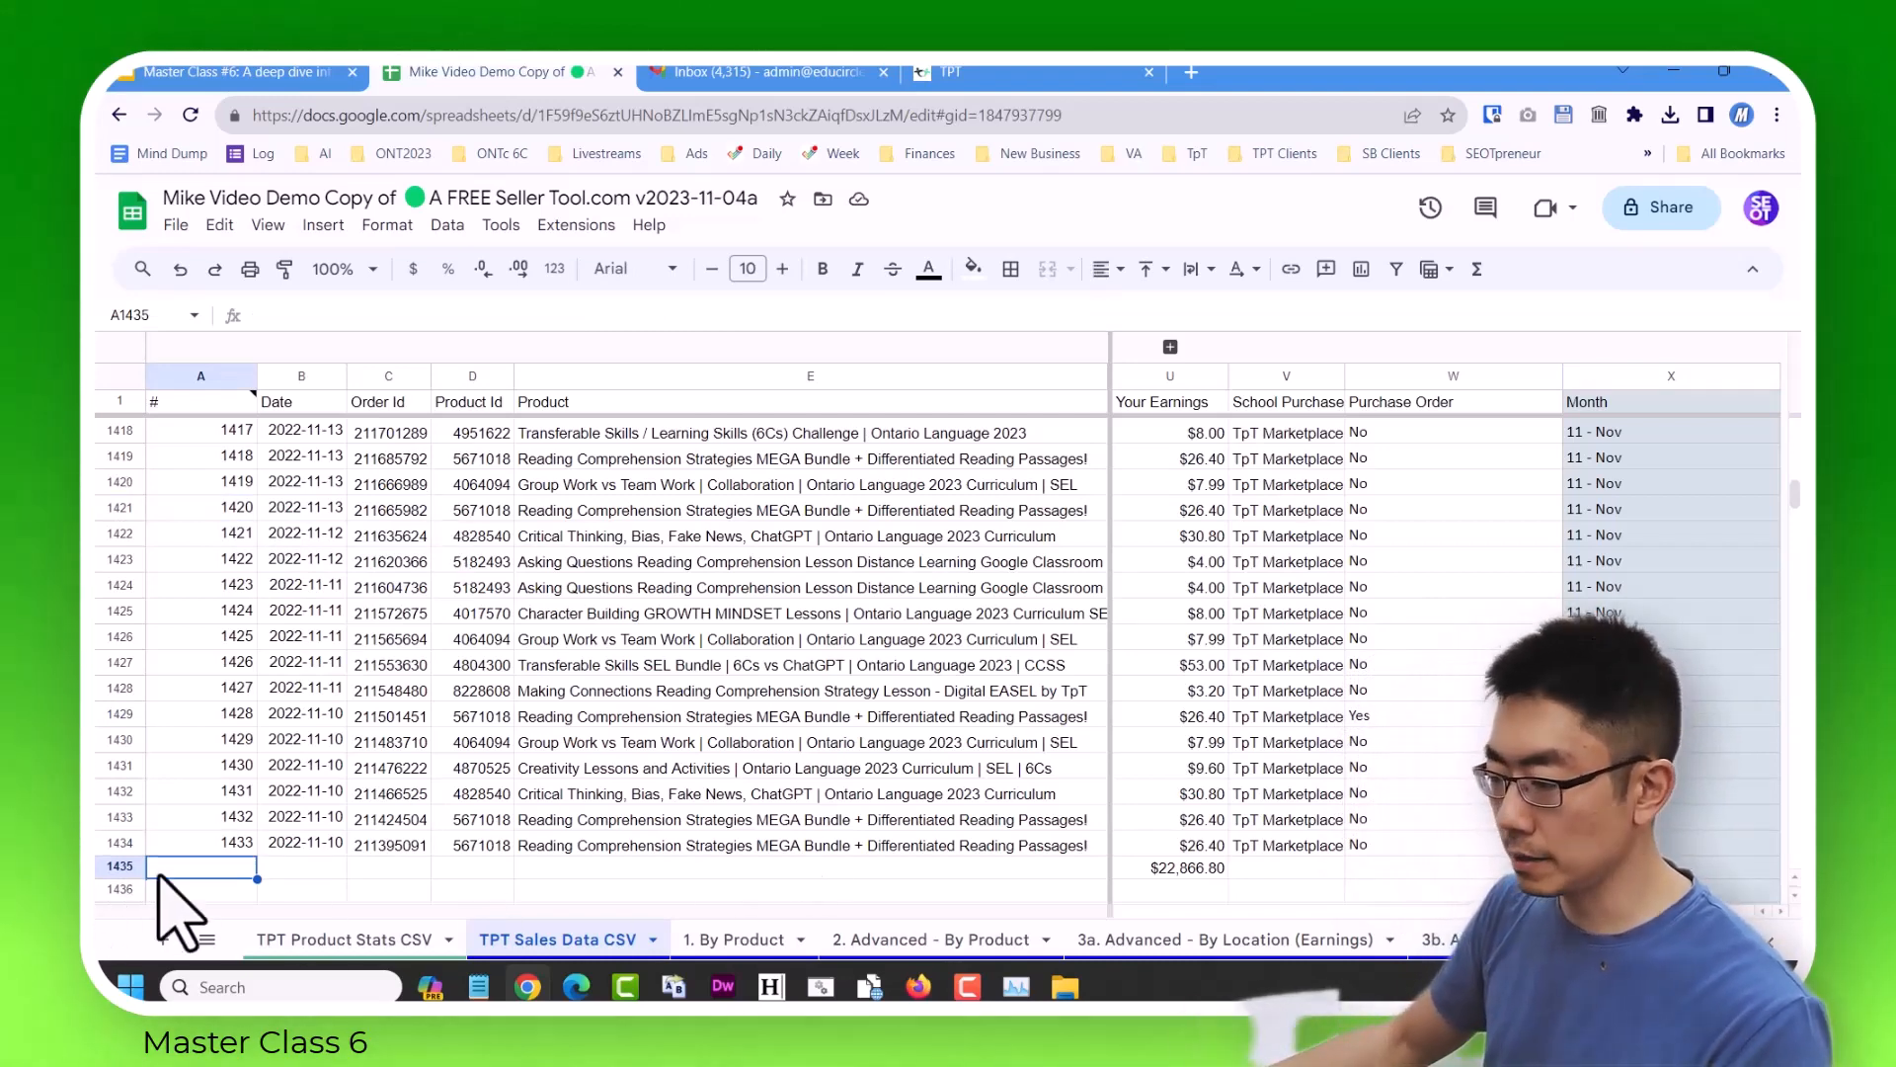
{"action": "left_click", "coordinate": [119, 868]}
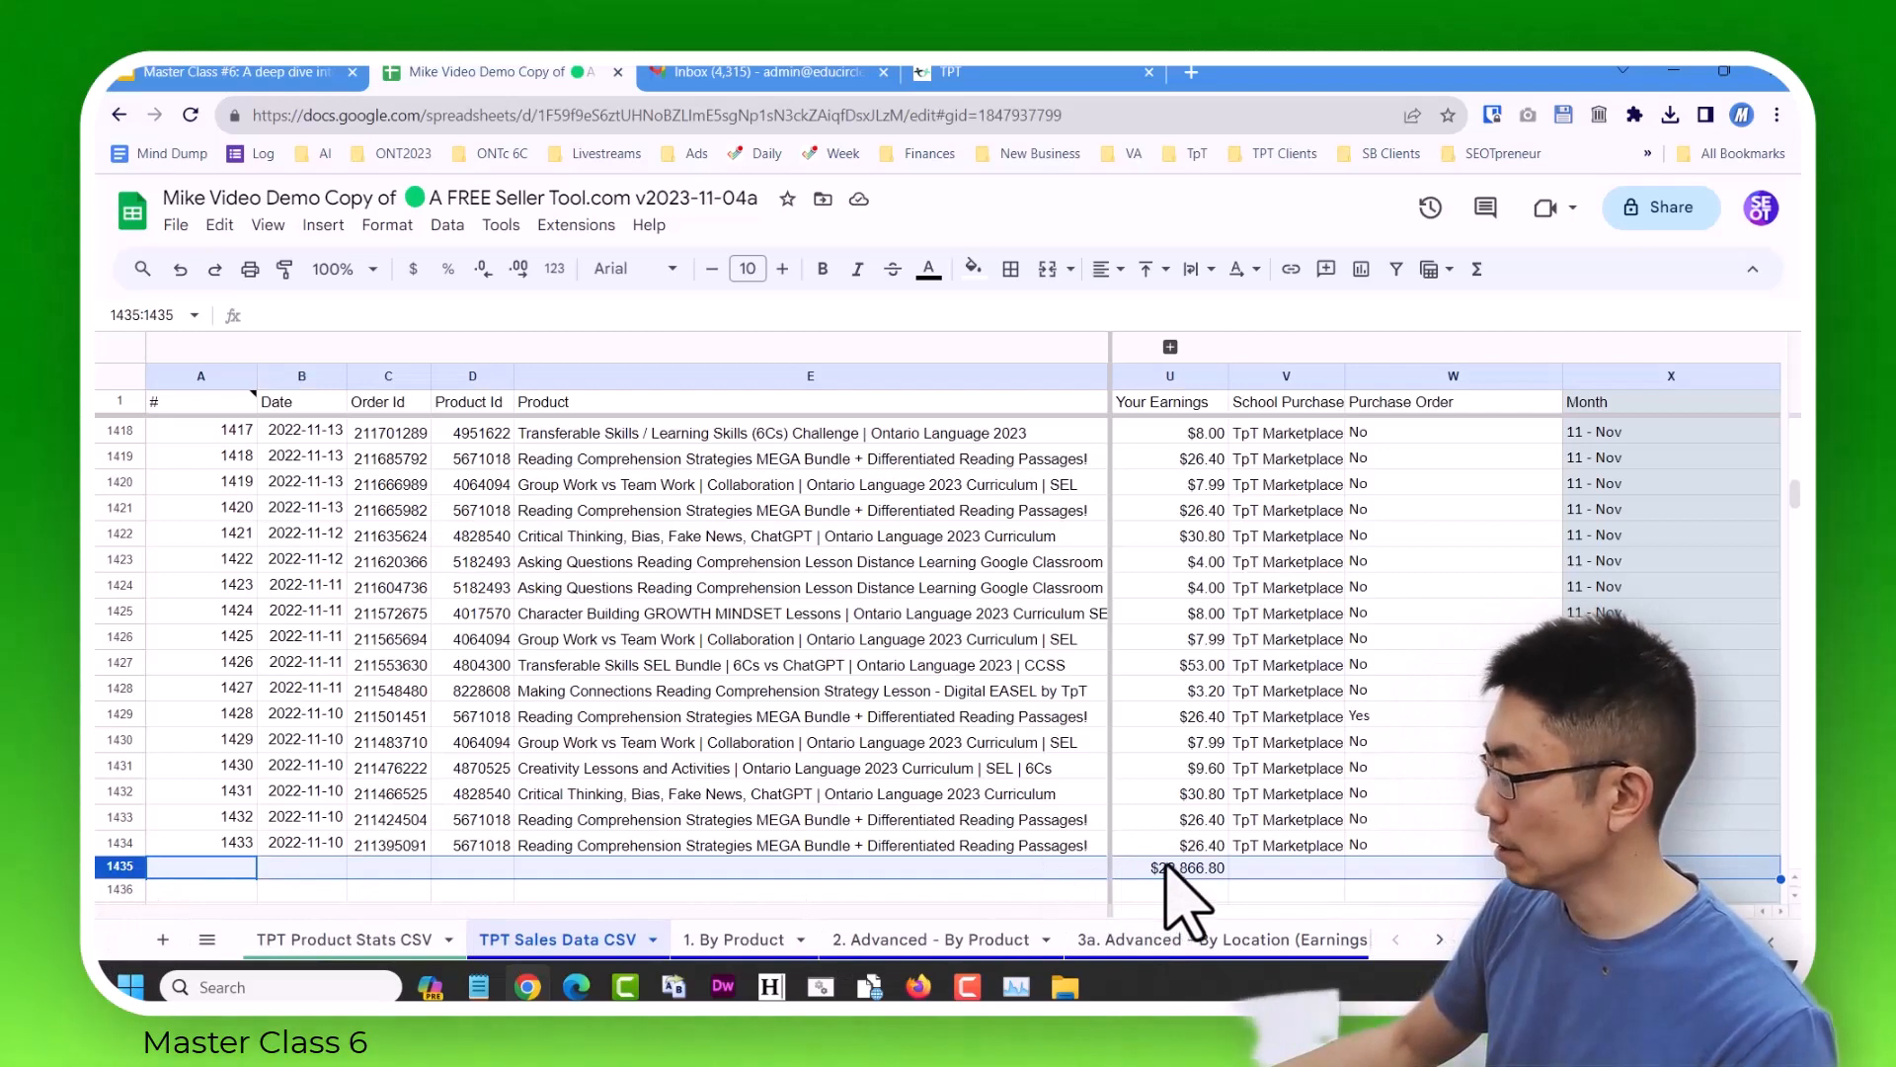
{"action": "left_click", "coordinate": [225, 895]}
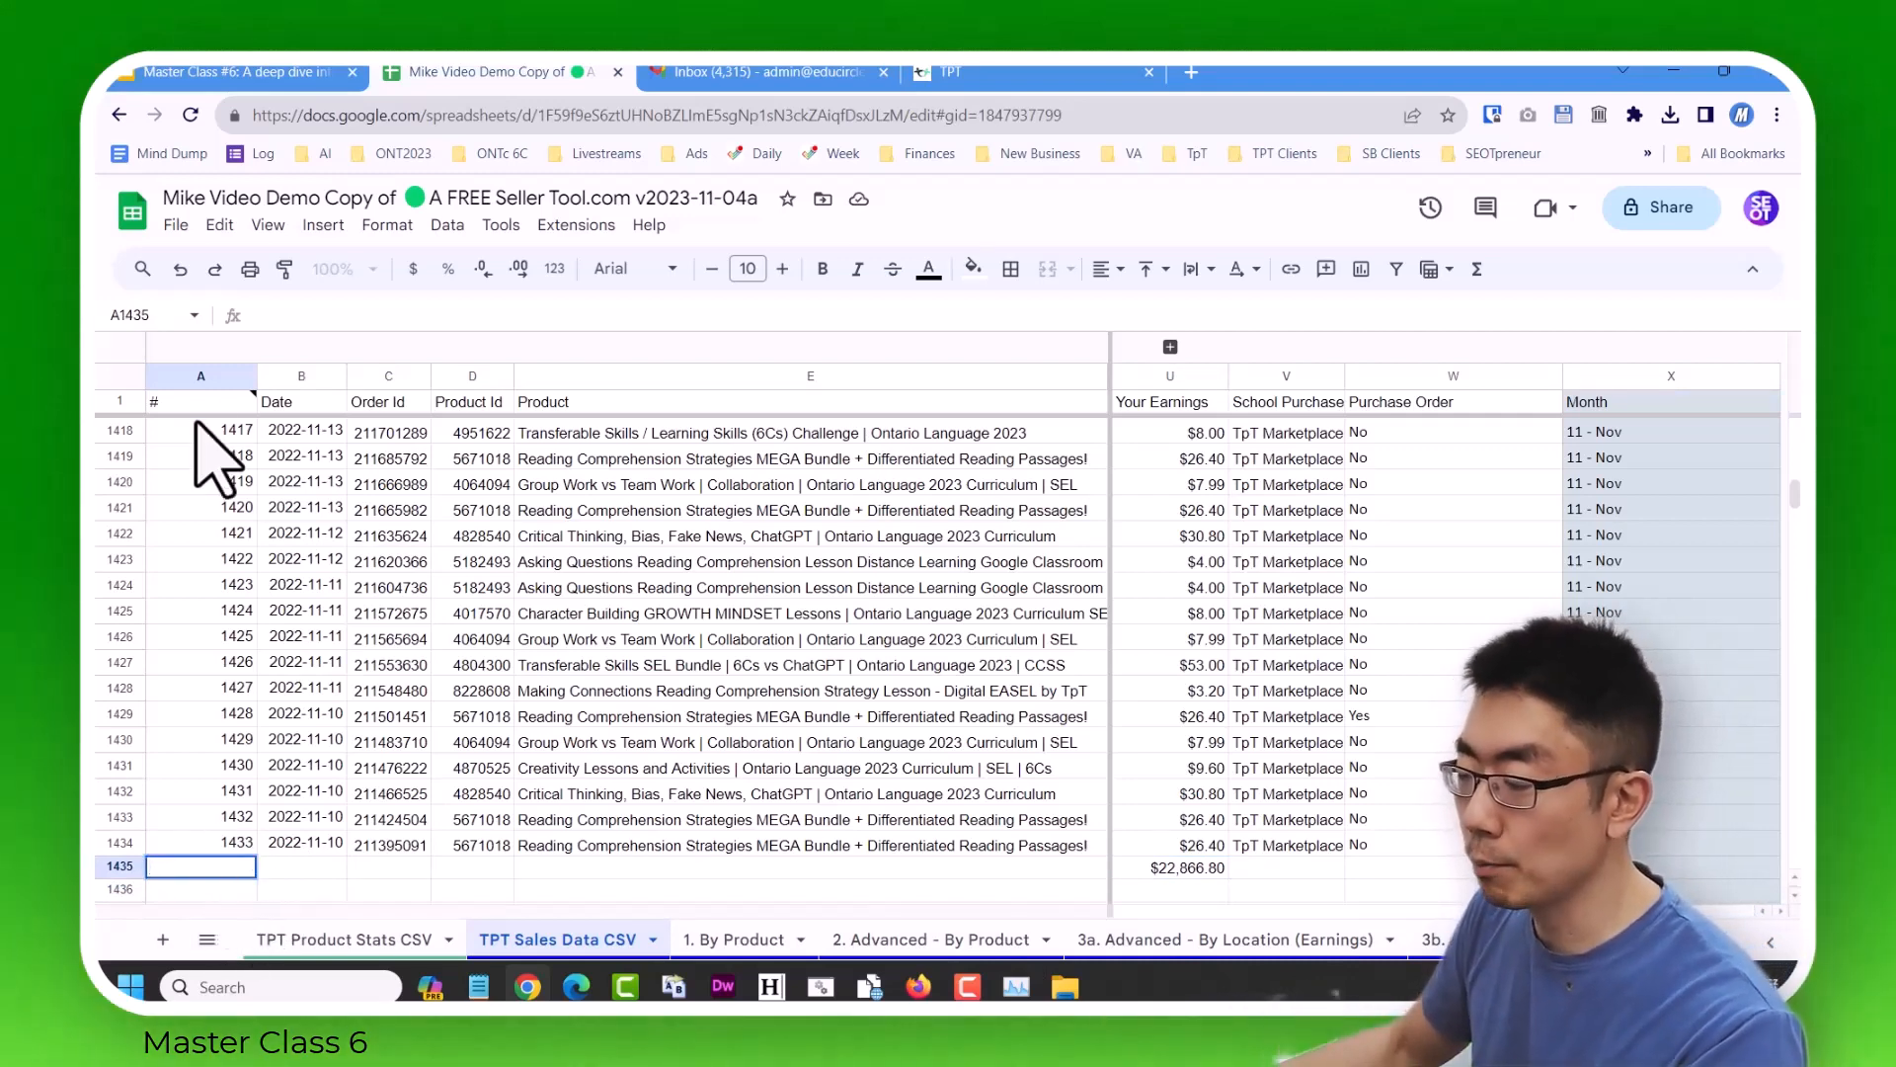
{"action": "left_click", "coordinate": [176, 224]}
{"action": "left_click", "coordinate": [246, 336]}
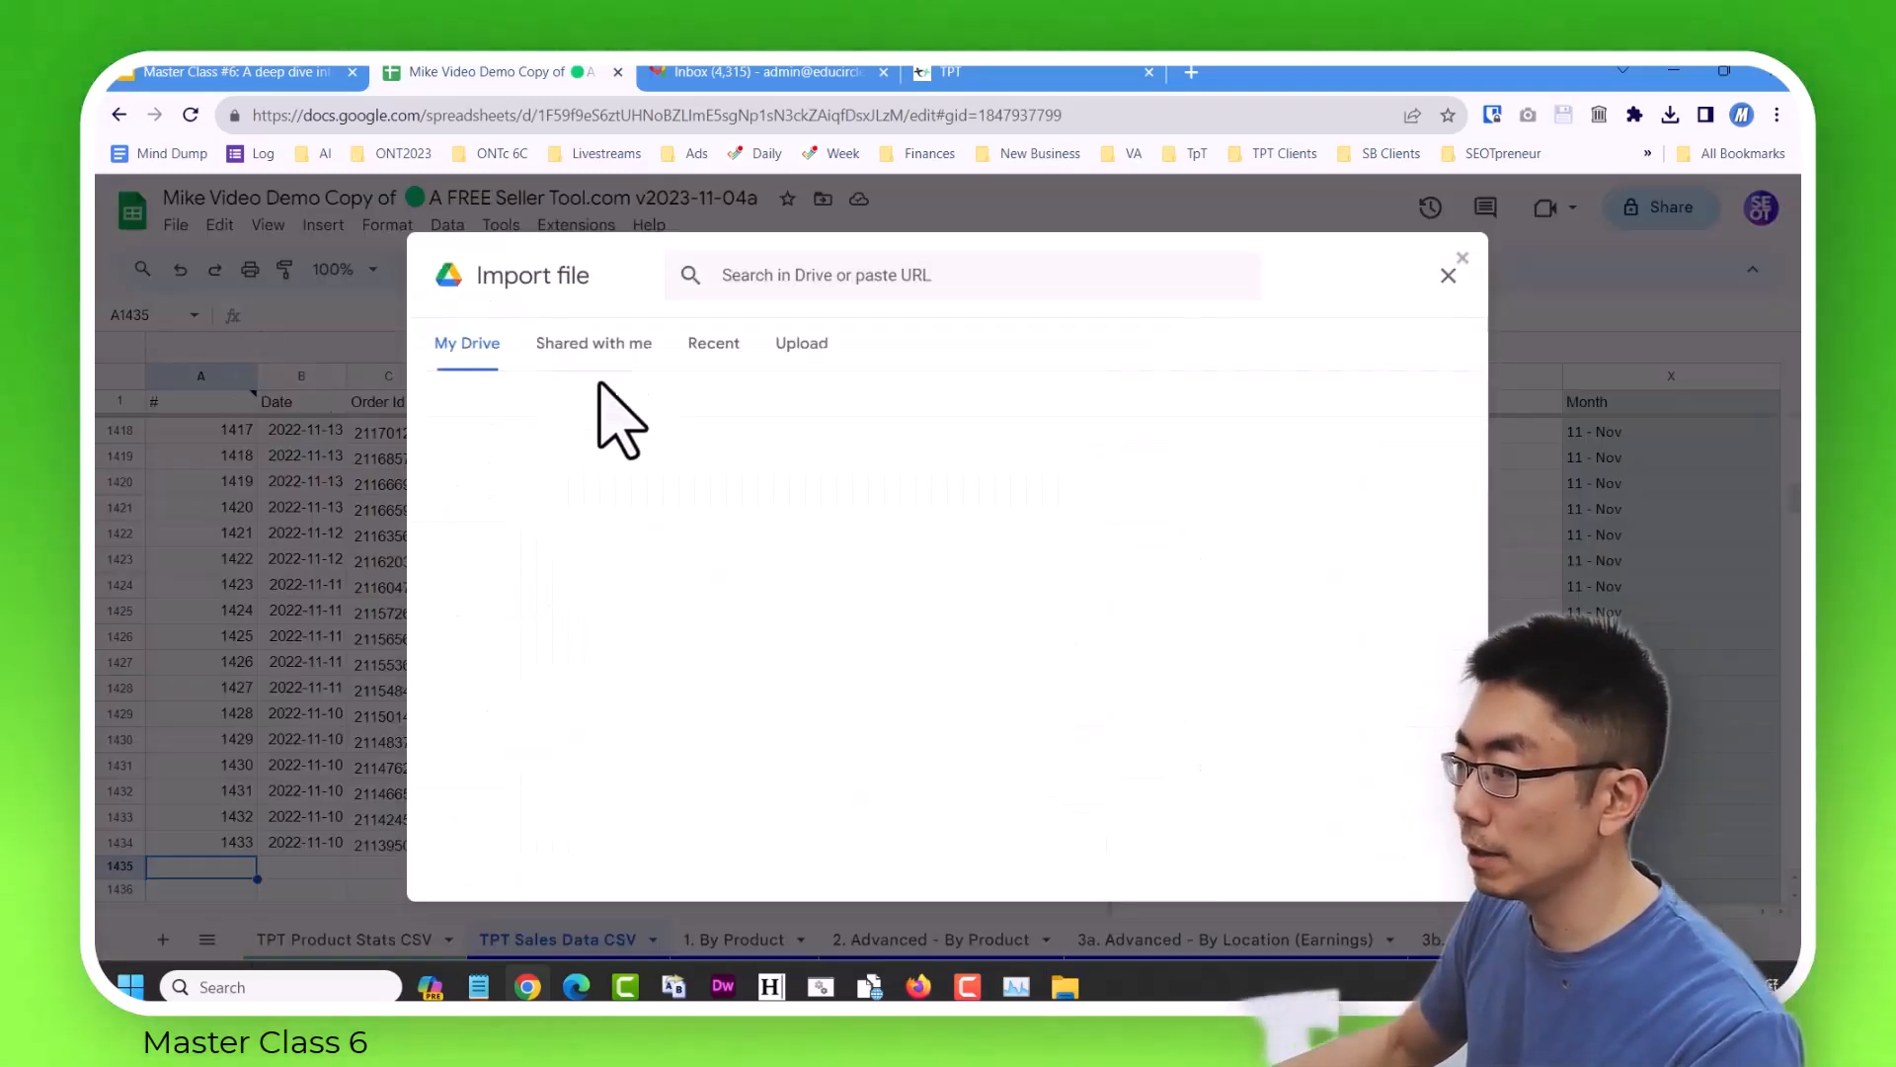
{"action": "left_click", "coordinate": [801, 347]}
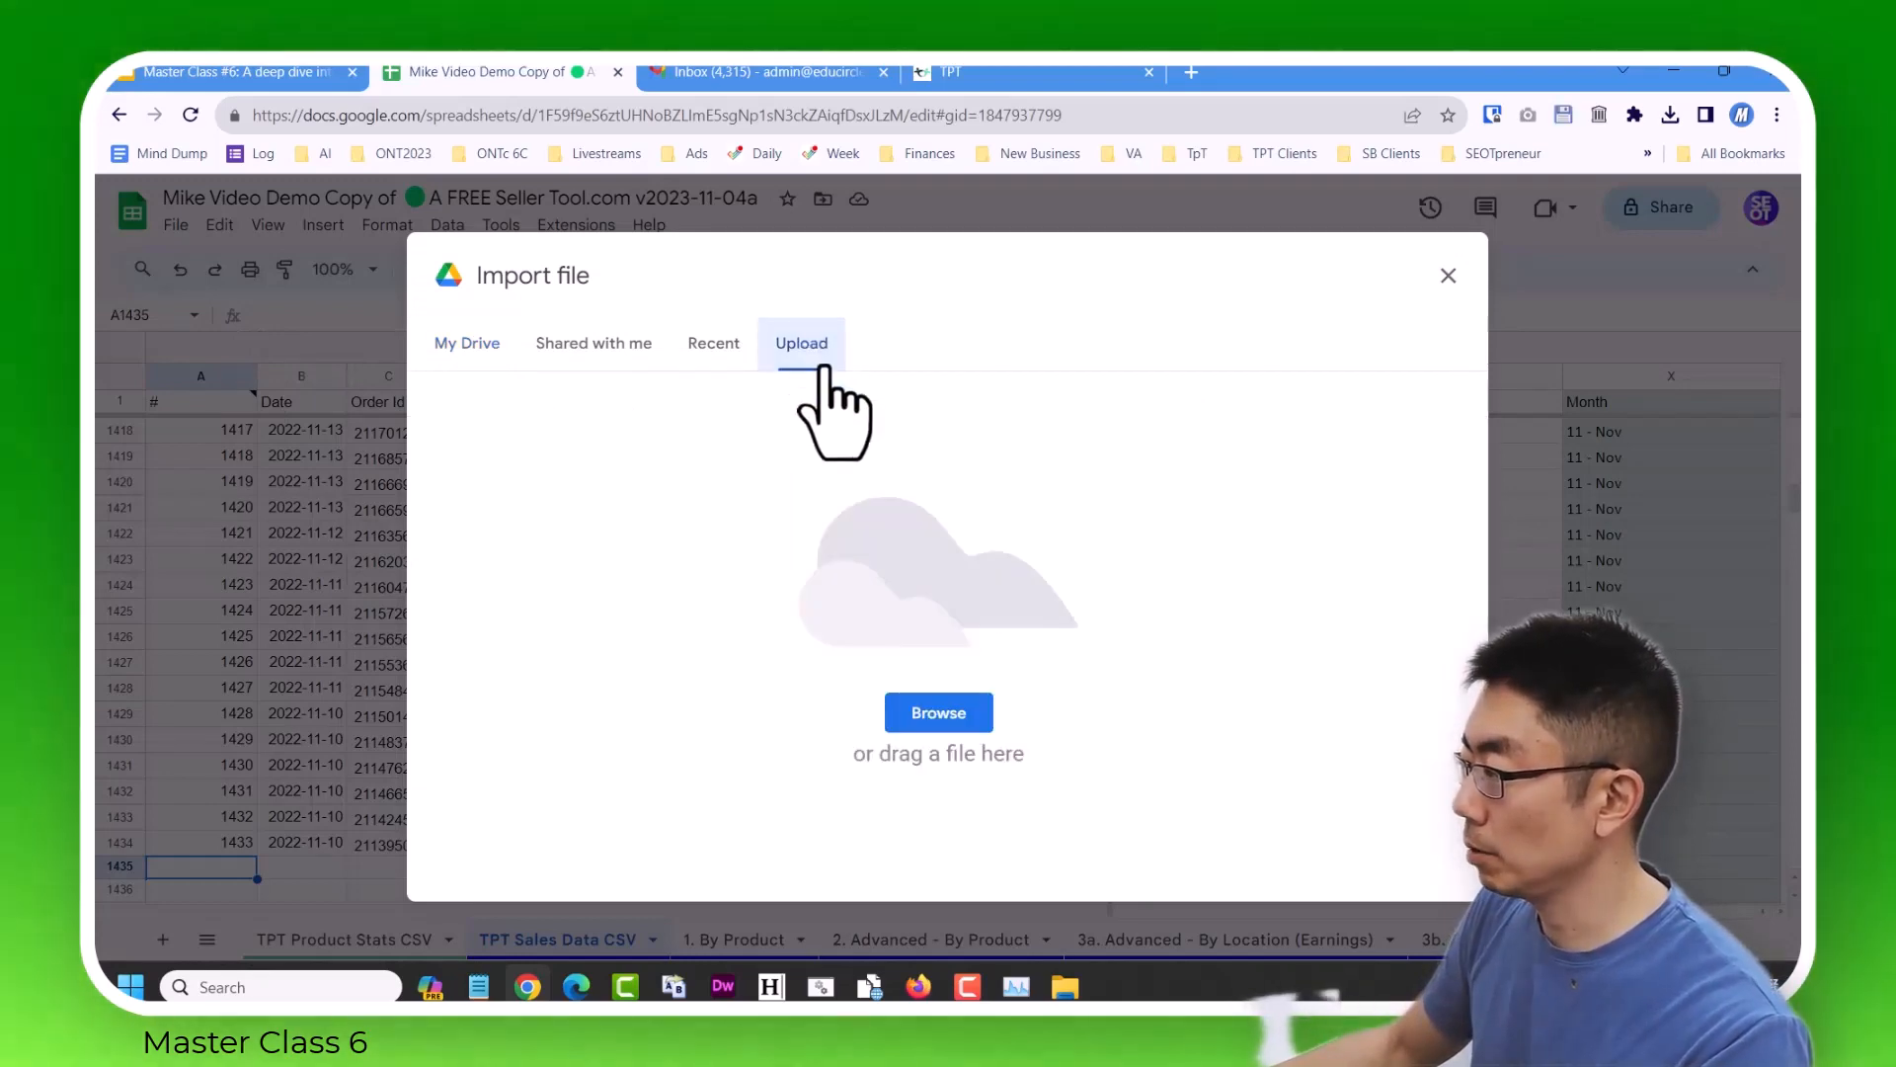
{"action": "left_click", "coordinate": [944, 726]}
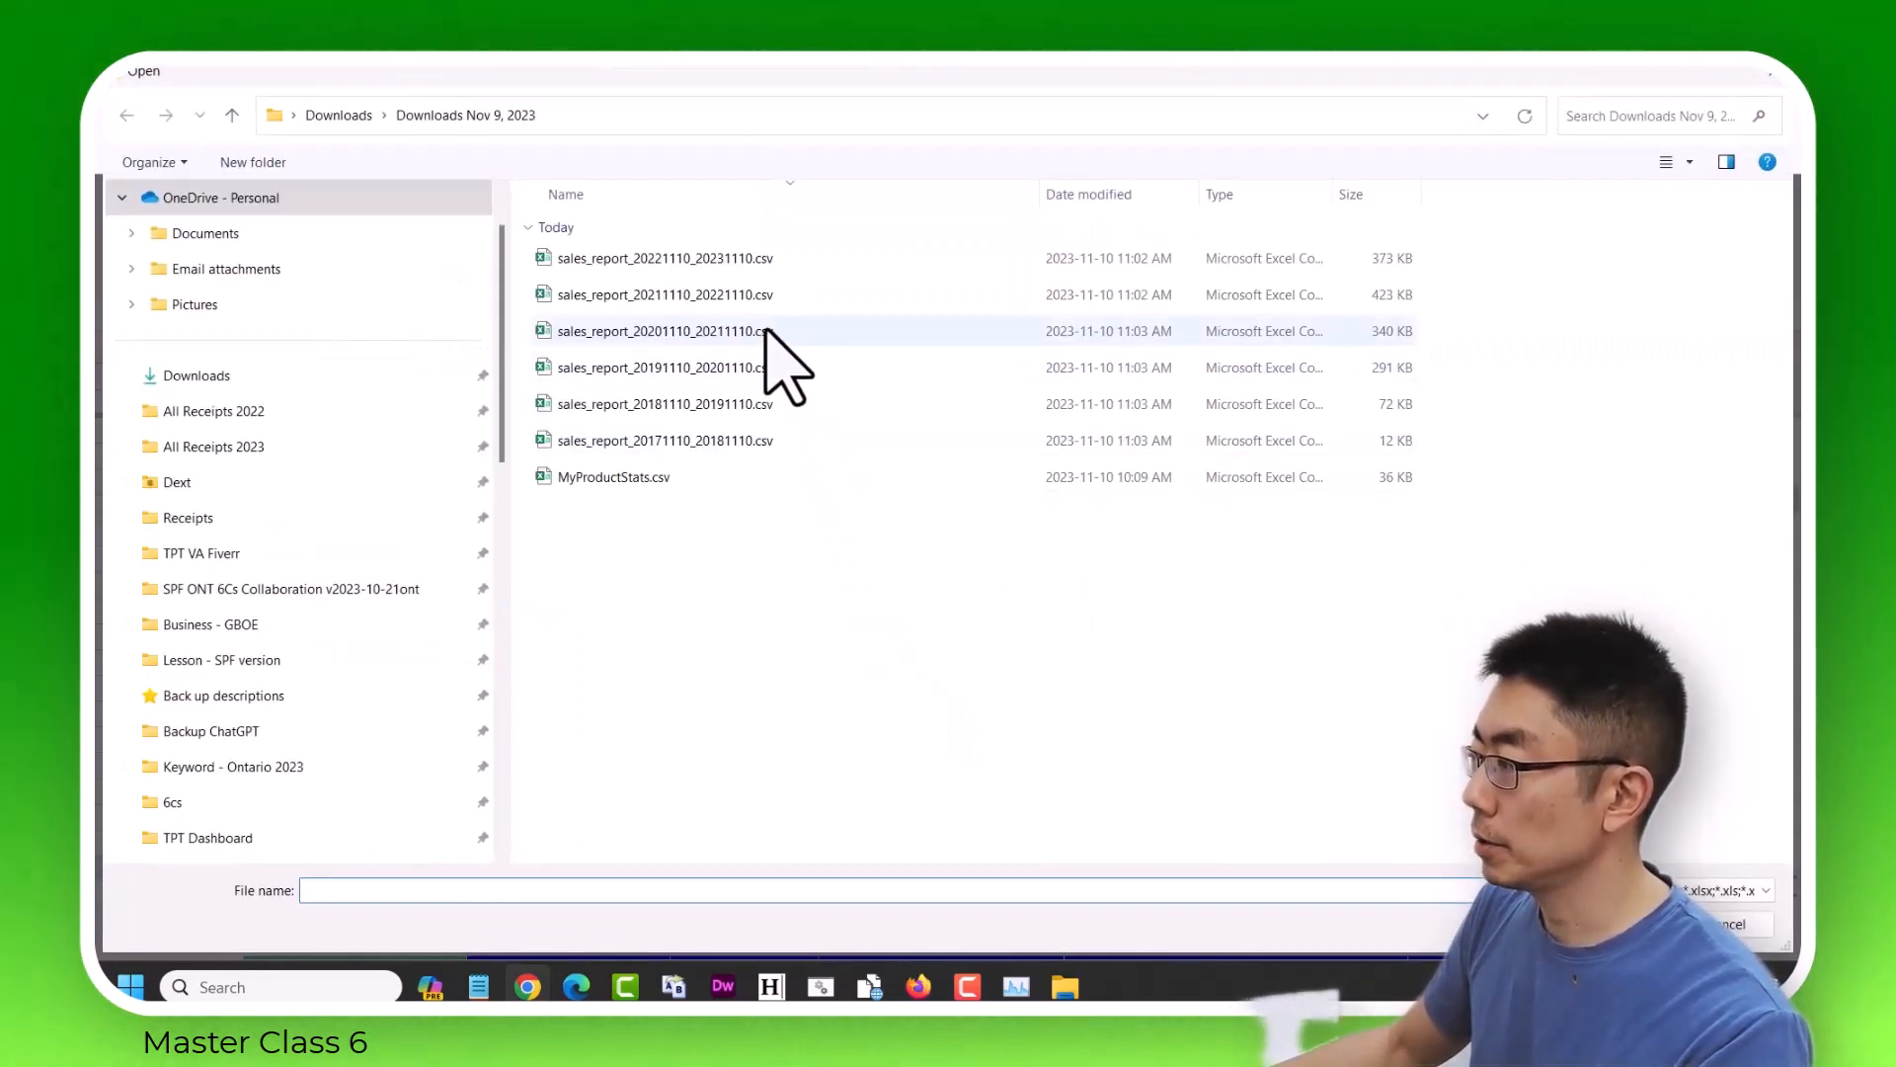
{"action": "left_click", "coordinate": [731, 294]}
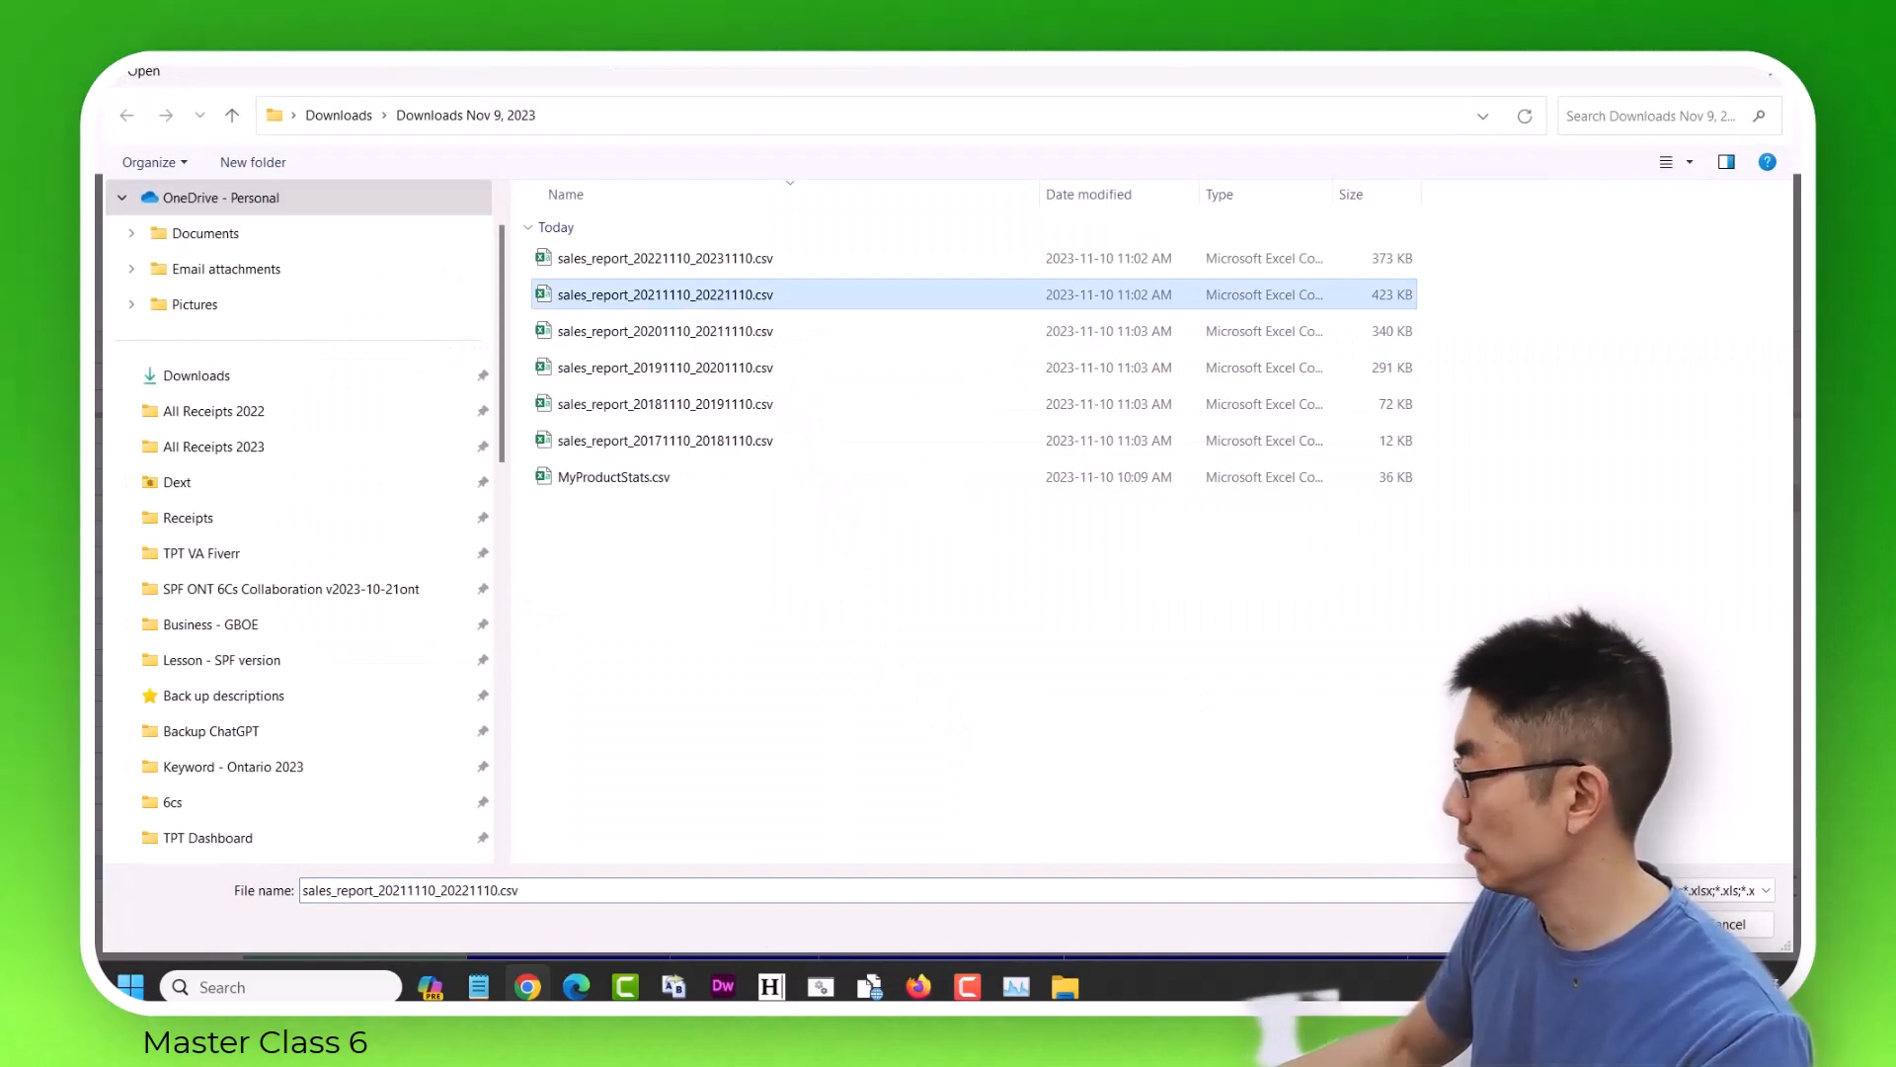
{"action": "key", "text": "Return"}
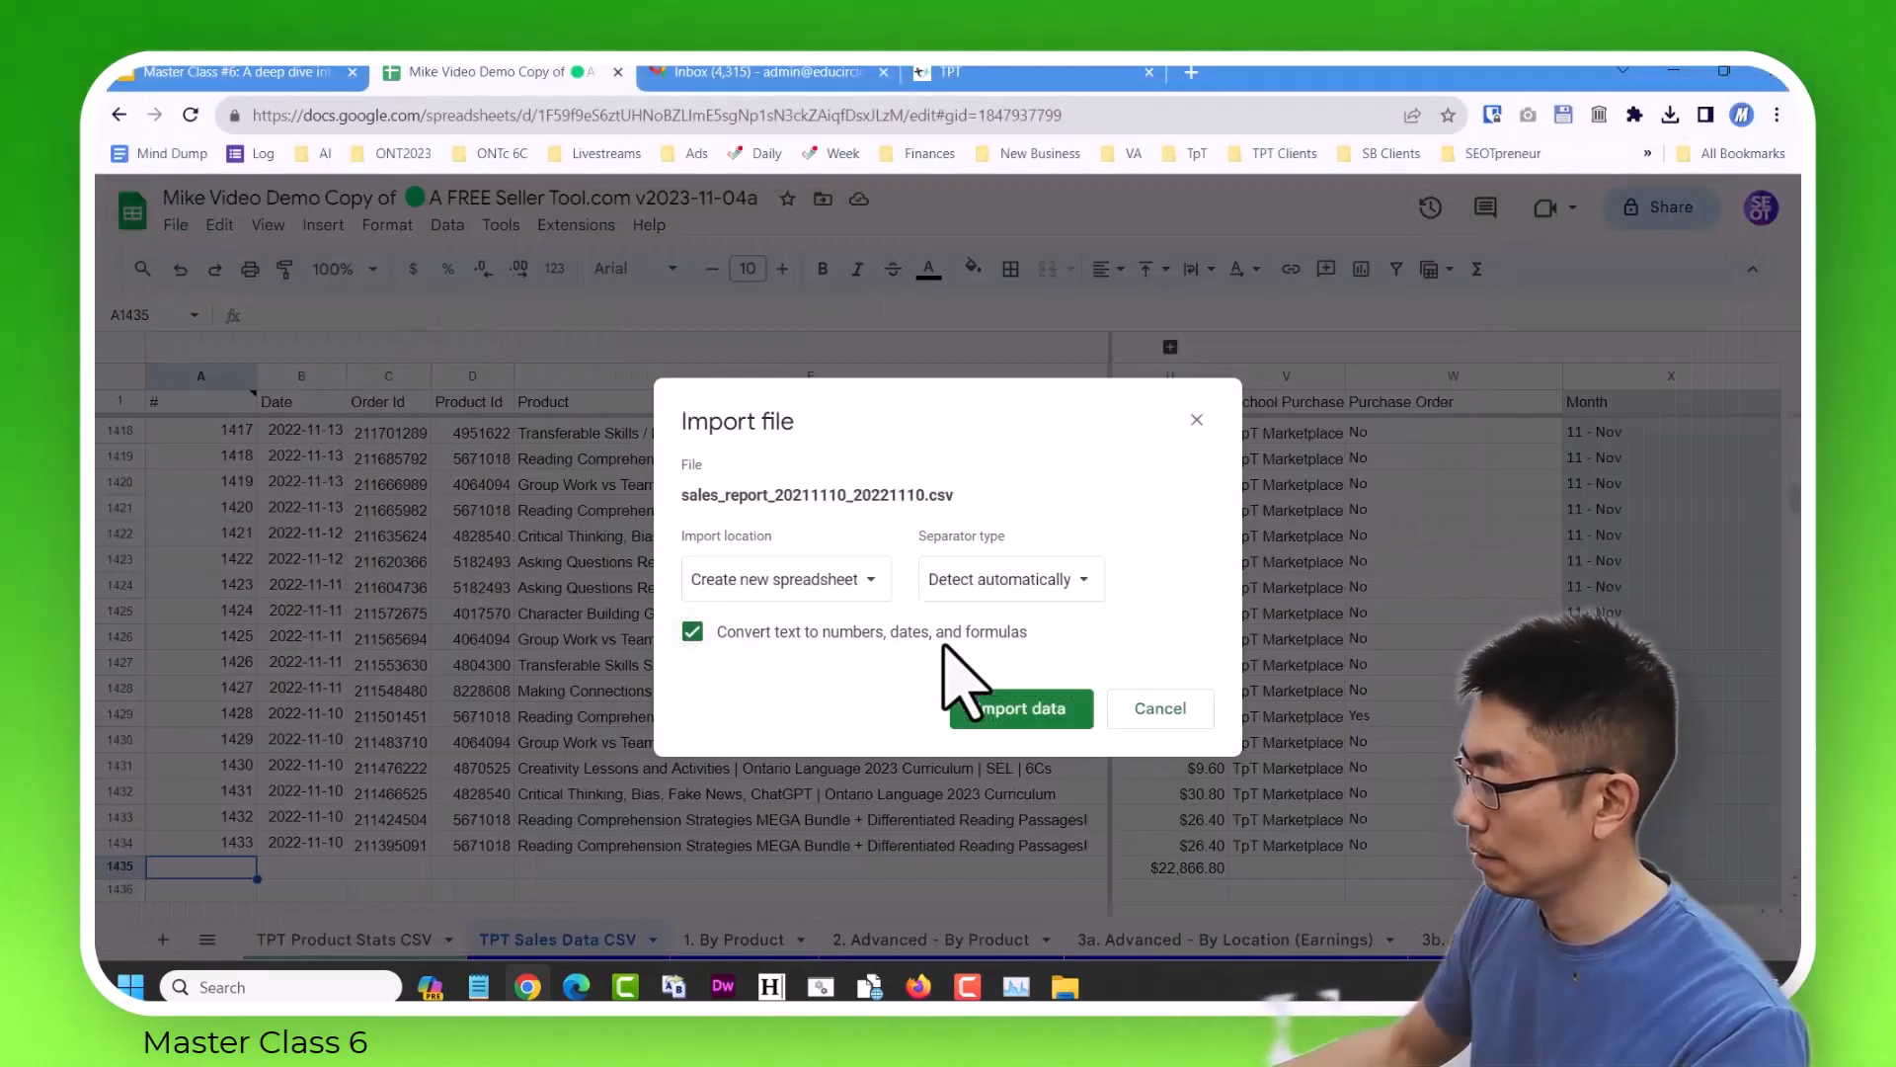
Import the 2021–2022 report with the import location set to Replace data at selected cell.
{"action": "left_click", "coordinate": [805, 580]}
{"action": "left_click", "coordinate": [845, 755]}
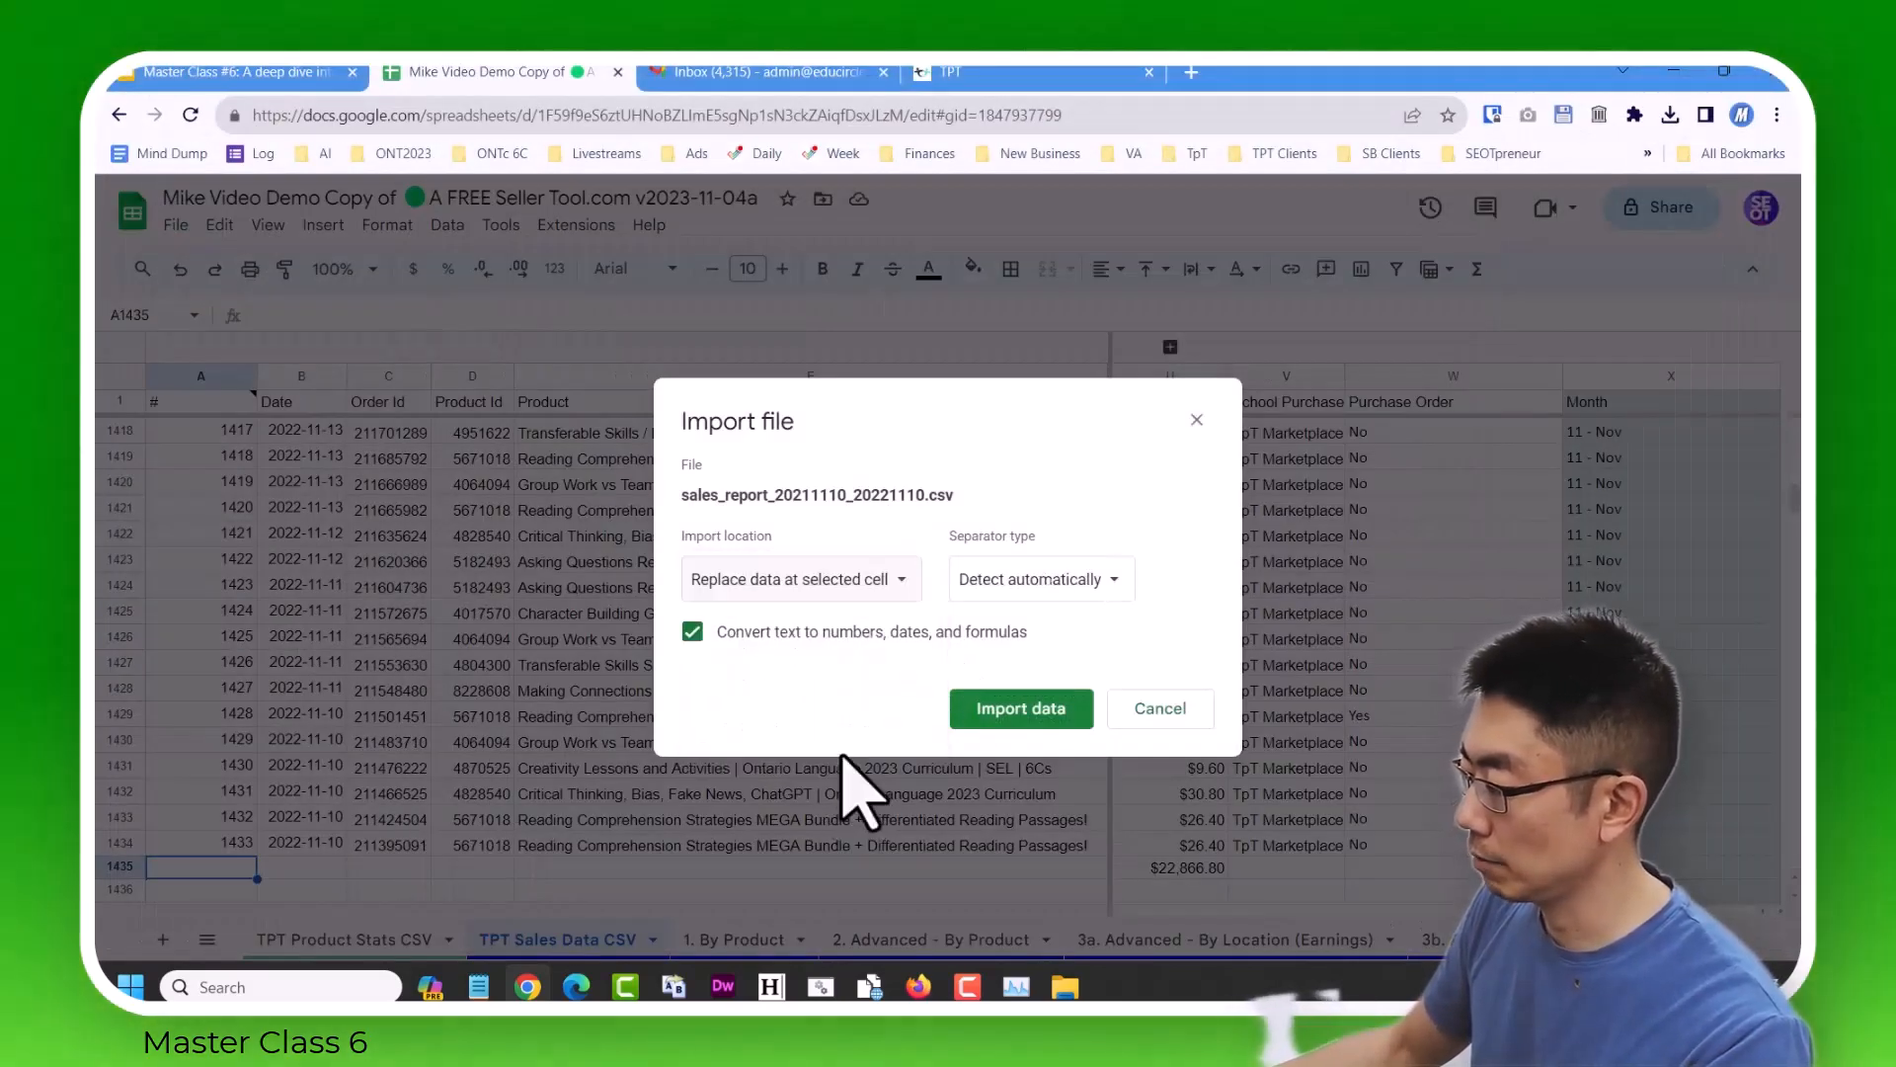
{"action": "left_click", "coordinate": [1002, 709]}
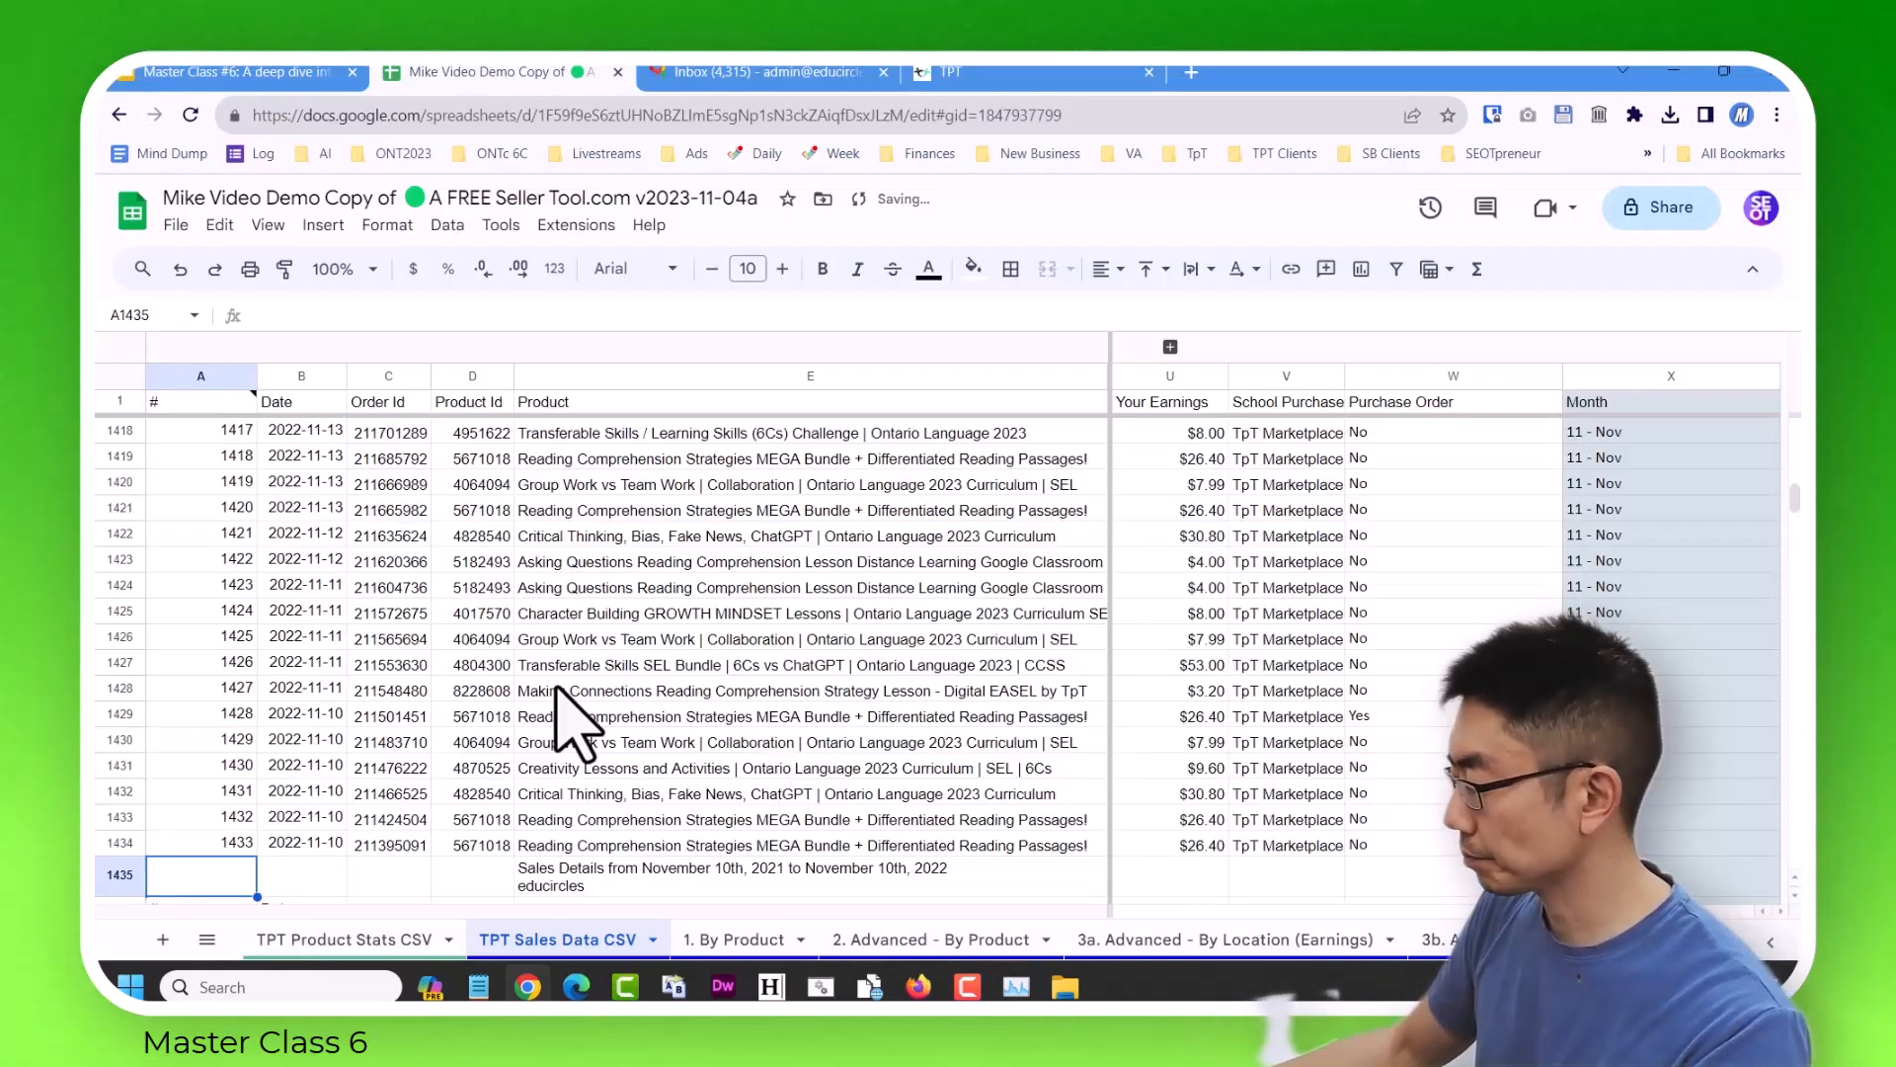
Delete rows 1435 and 1436, the title and repeated header rows of the imported 2021–2022 report.
{"action": "scroll", "coordinate": [553, 711], "scroll_direction": "down", "scroll_amount": 2}
{"action": "left_click_drag", "start_coordinate": [114, 699], "coordinate": [149, 733]}
{"action": "right_click", "coordinate": [149, 733]}
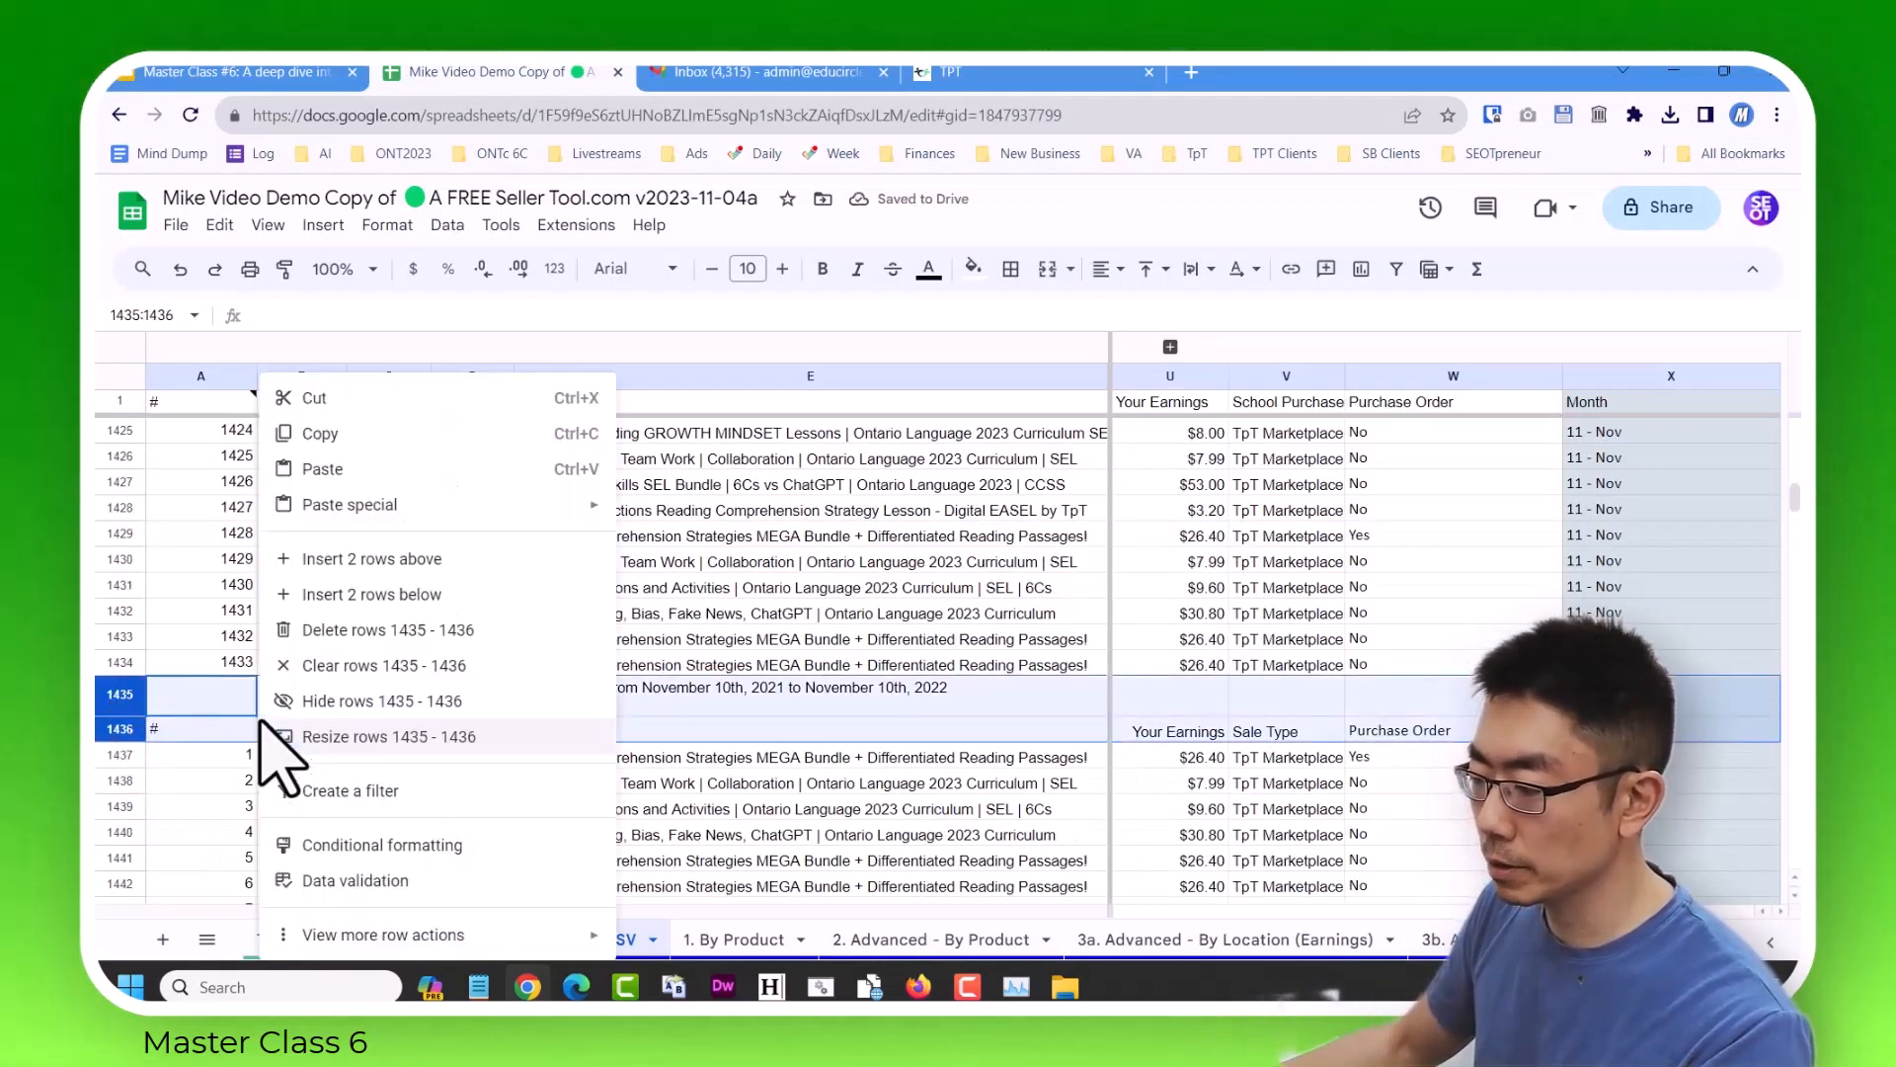
{"action": "left_click", "coordinate": [395, 634]}
{"action": "left_click", "coordinate": [237, 667]}
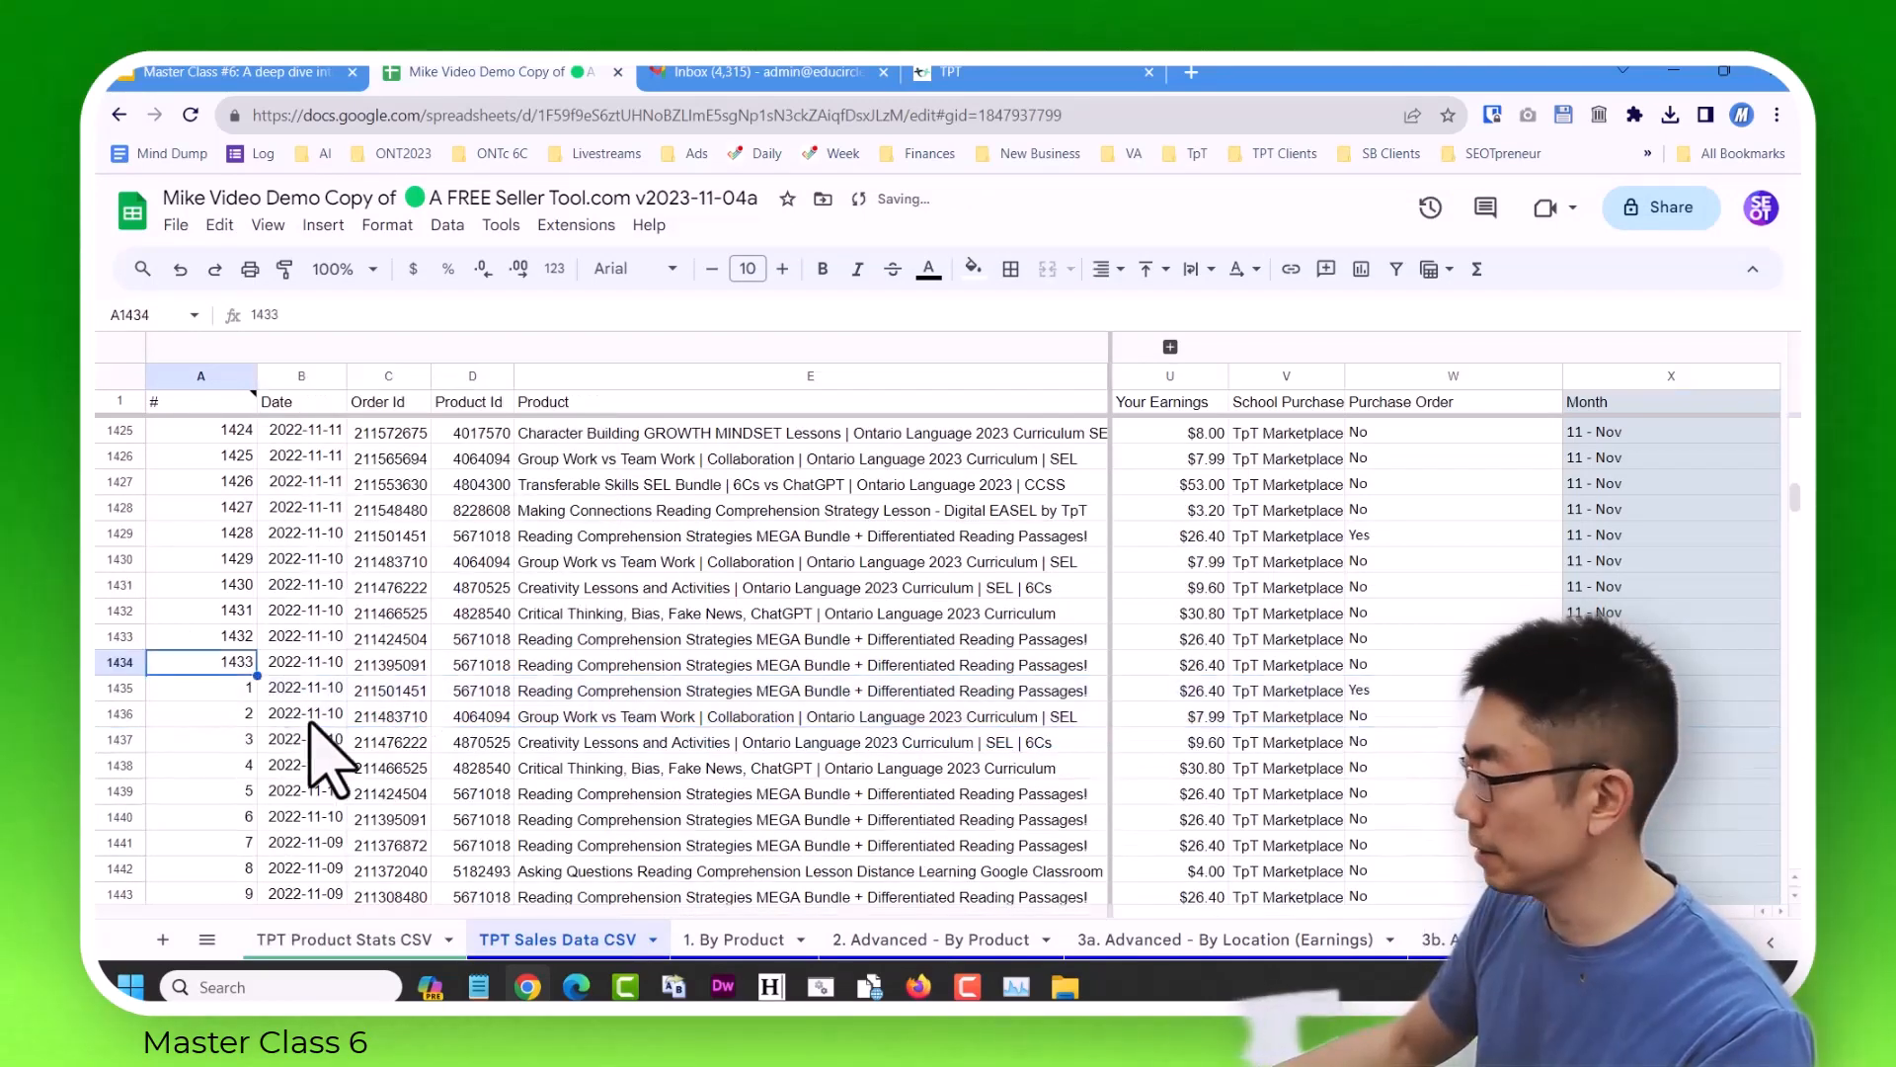
{"action": "left_click", "coordinate": [1679, 783]}
Select cell A3063 below the last sales row and upload sales_report_20201110_20211110.csv for import.
{"action": "left_click", "coordinate": [221, 713]}
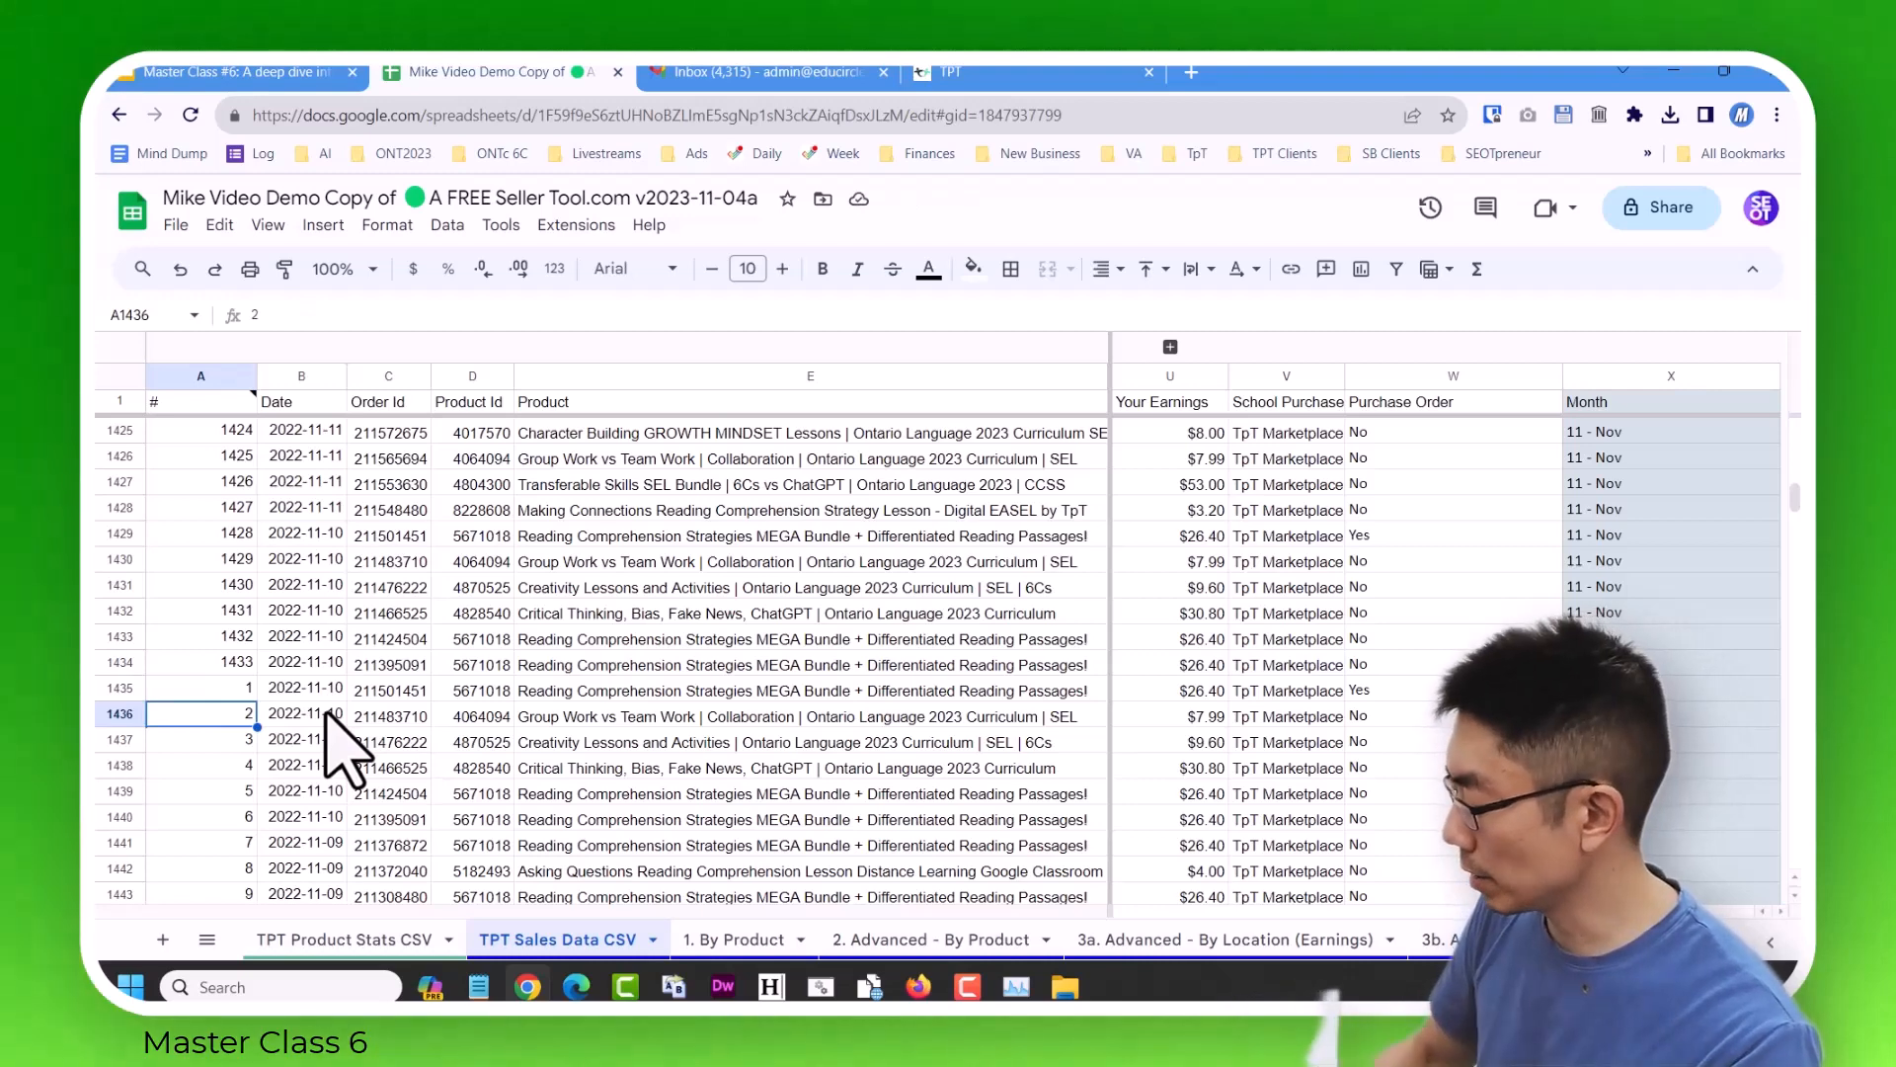
{"action": "key", "text": "ctrl+Down"}
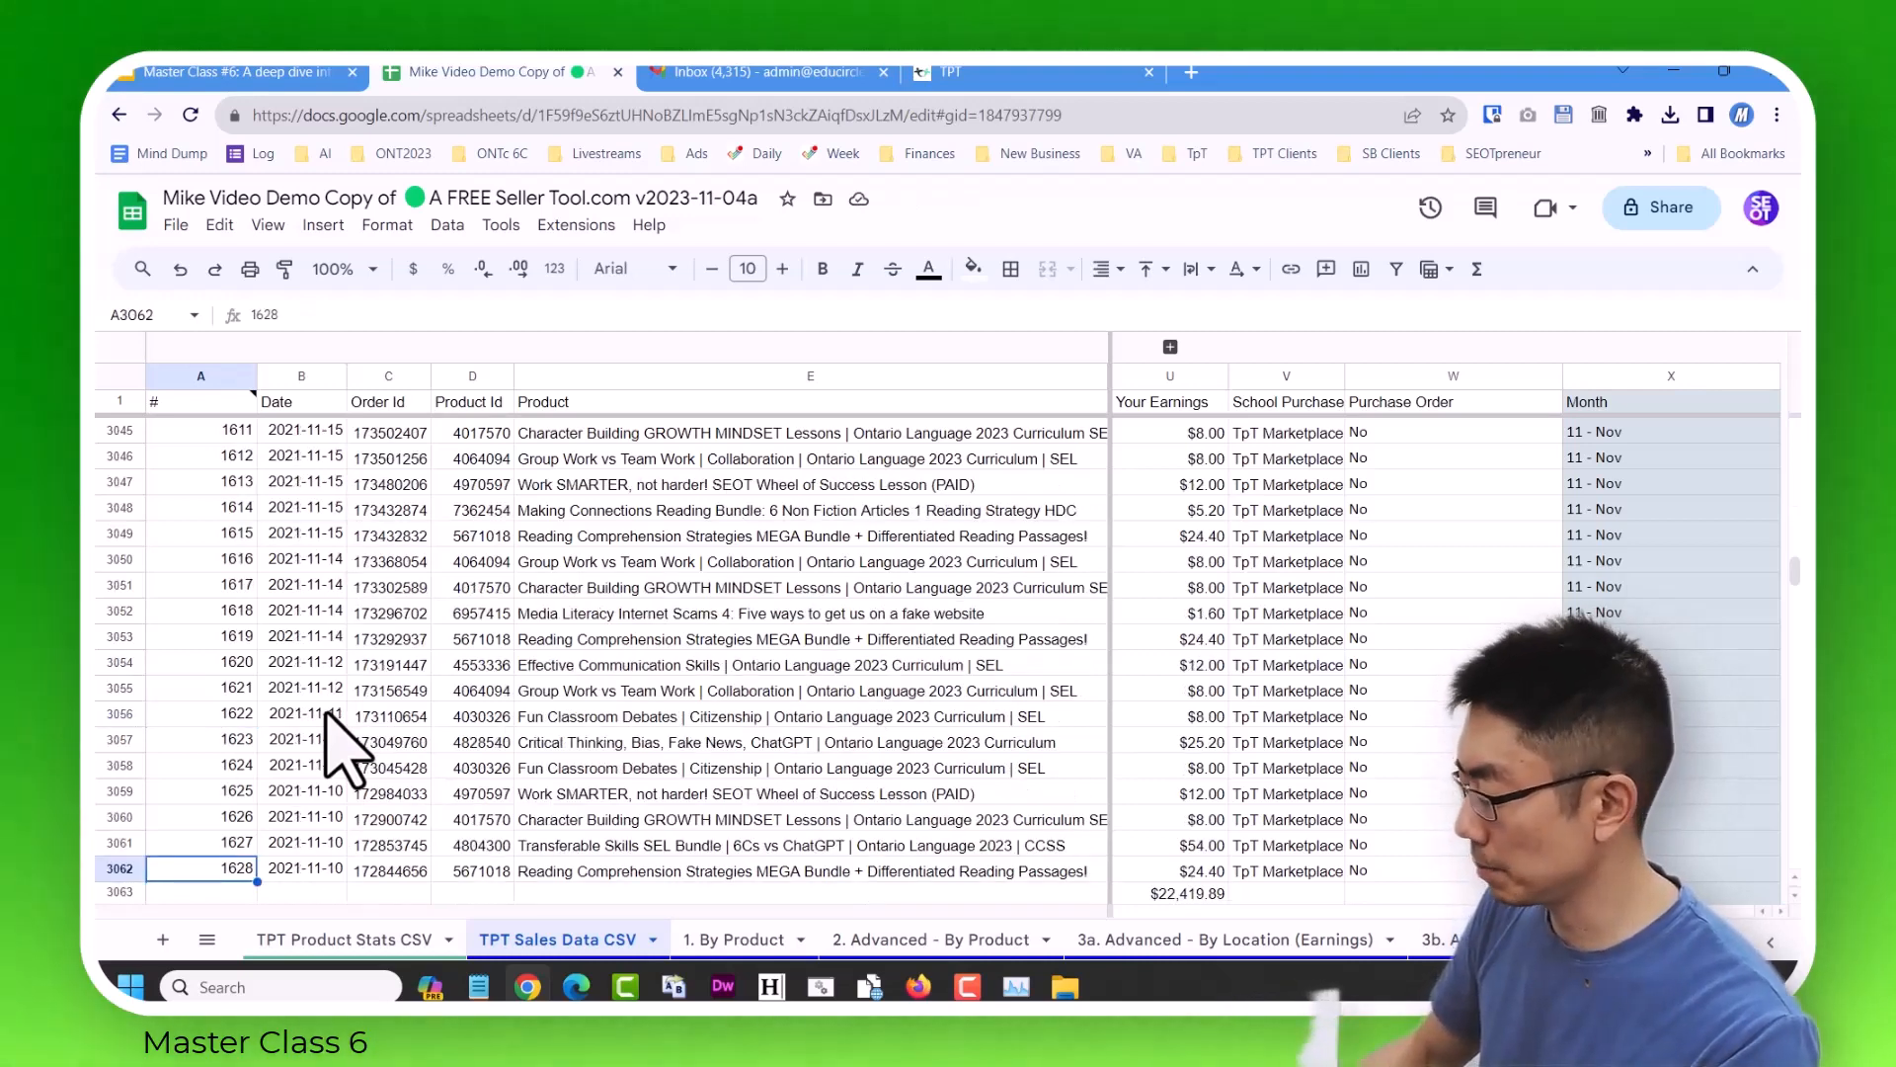
{"action": "key", "text": "Down"}
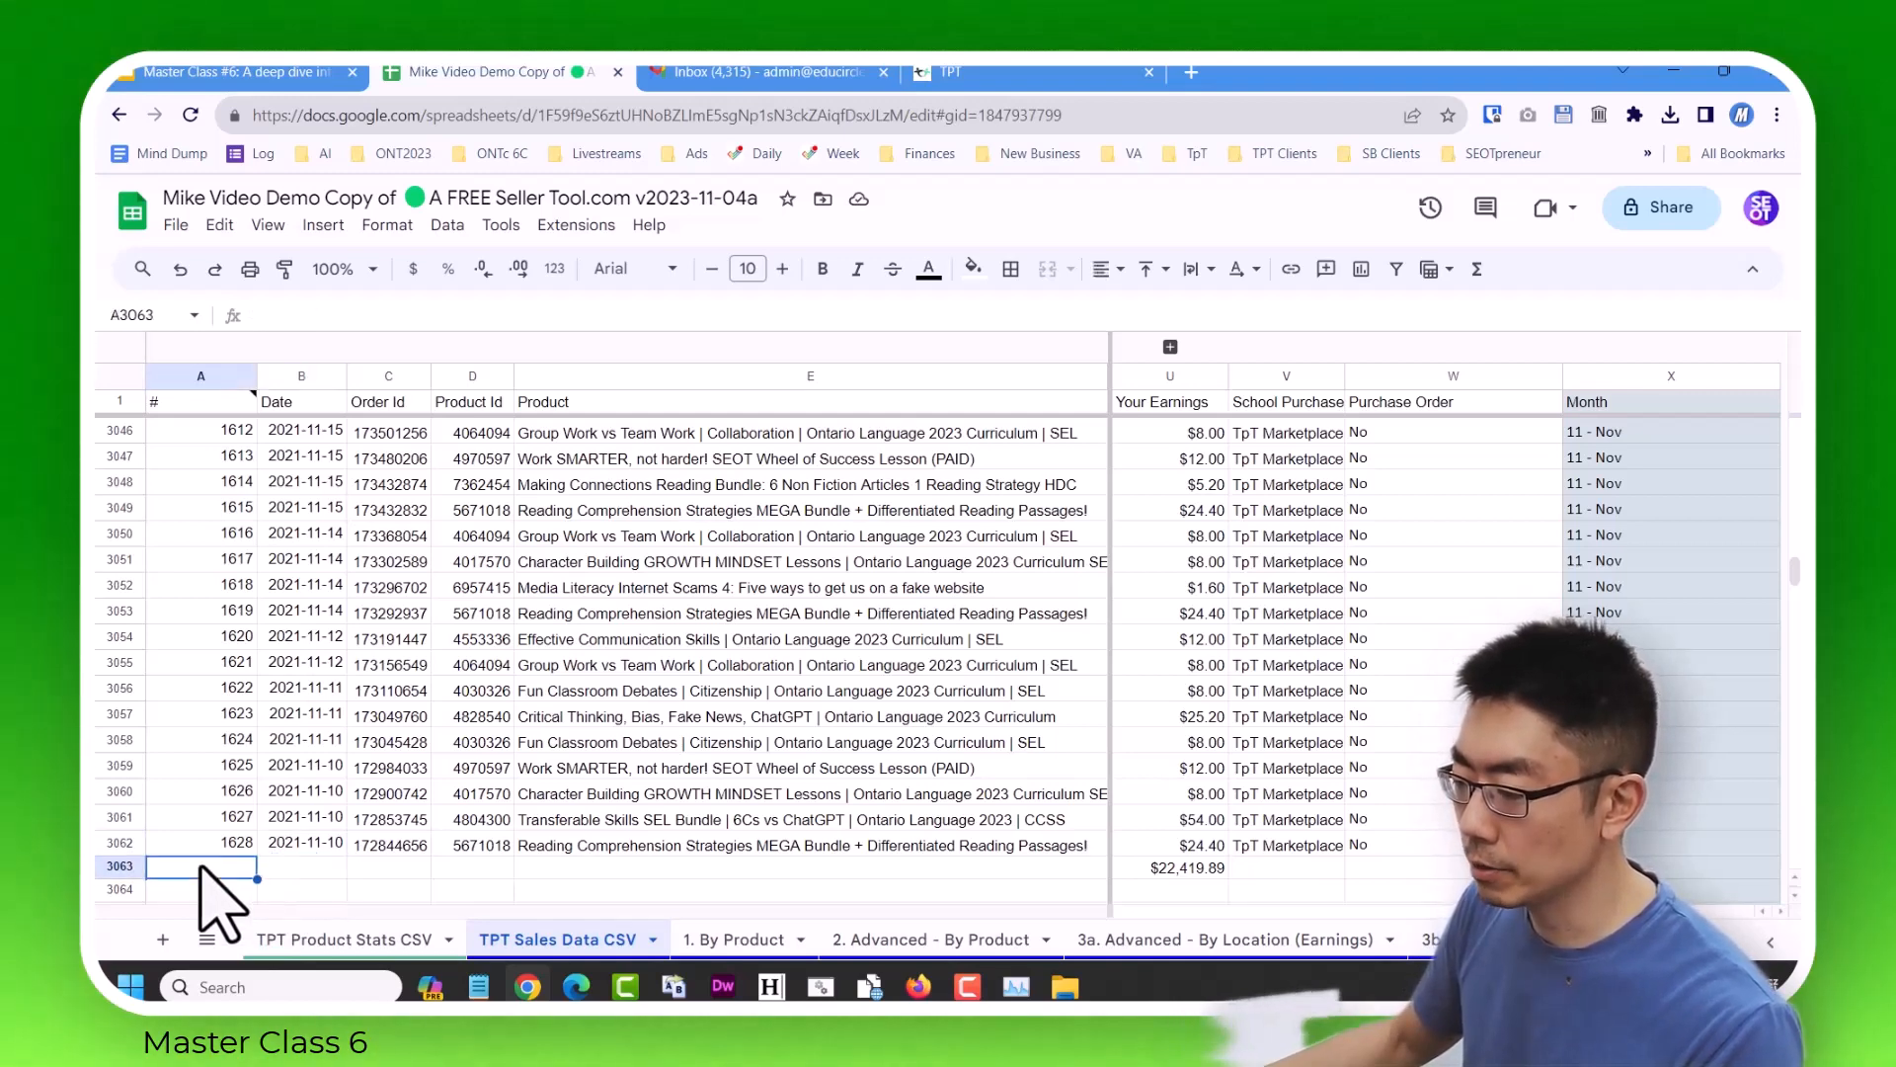
{"action": "left_click", "coordinate": [176, 227]}
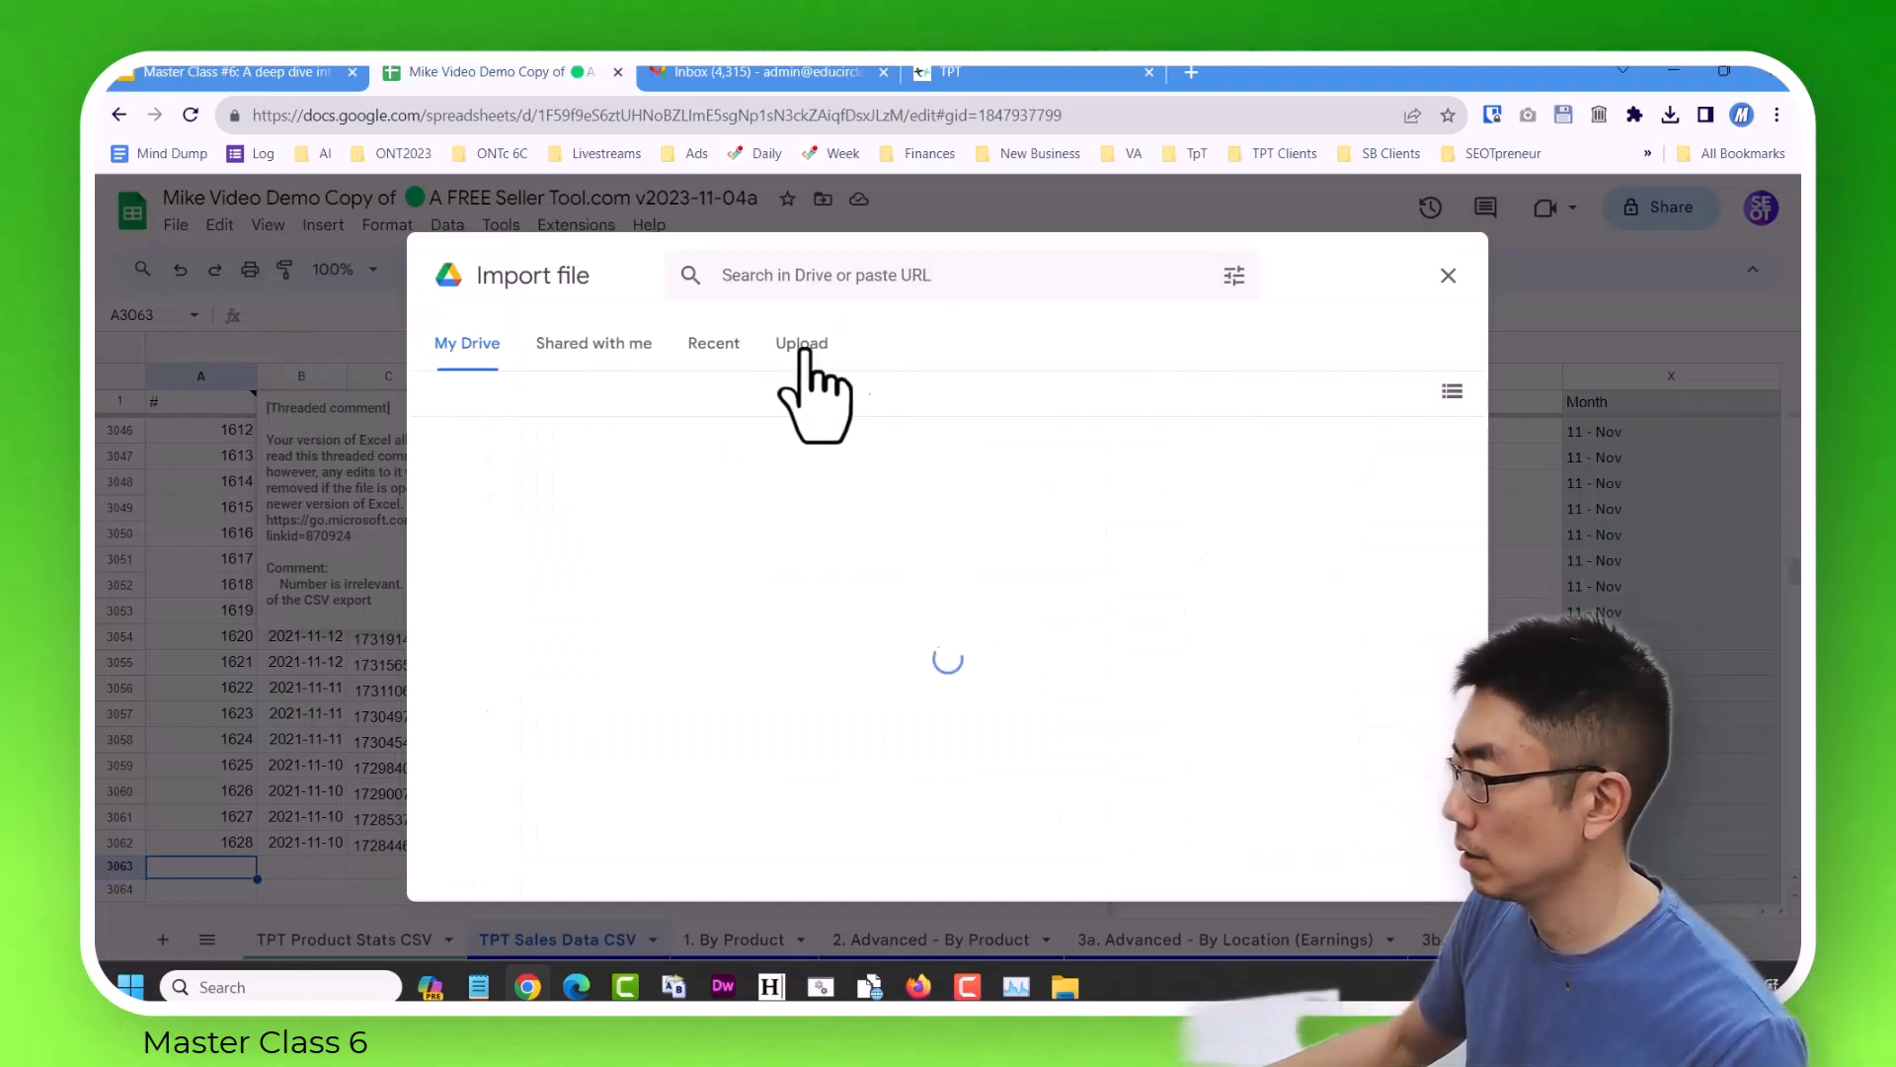
{"action": "left_click", "coordinate": [802, 345]}
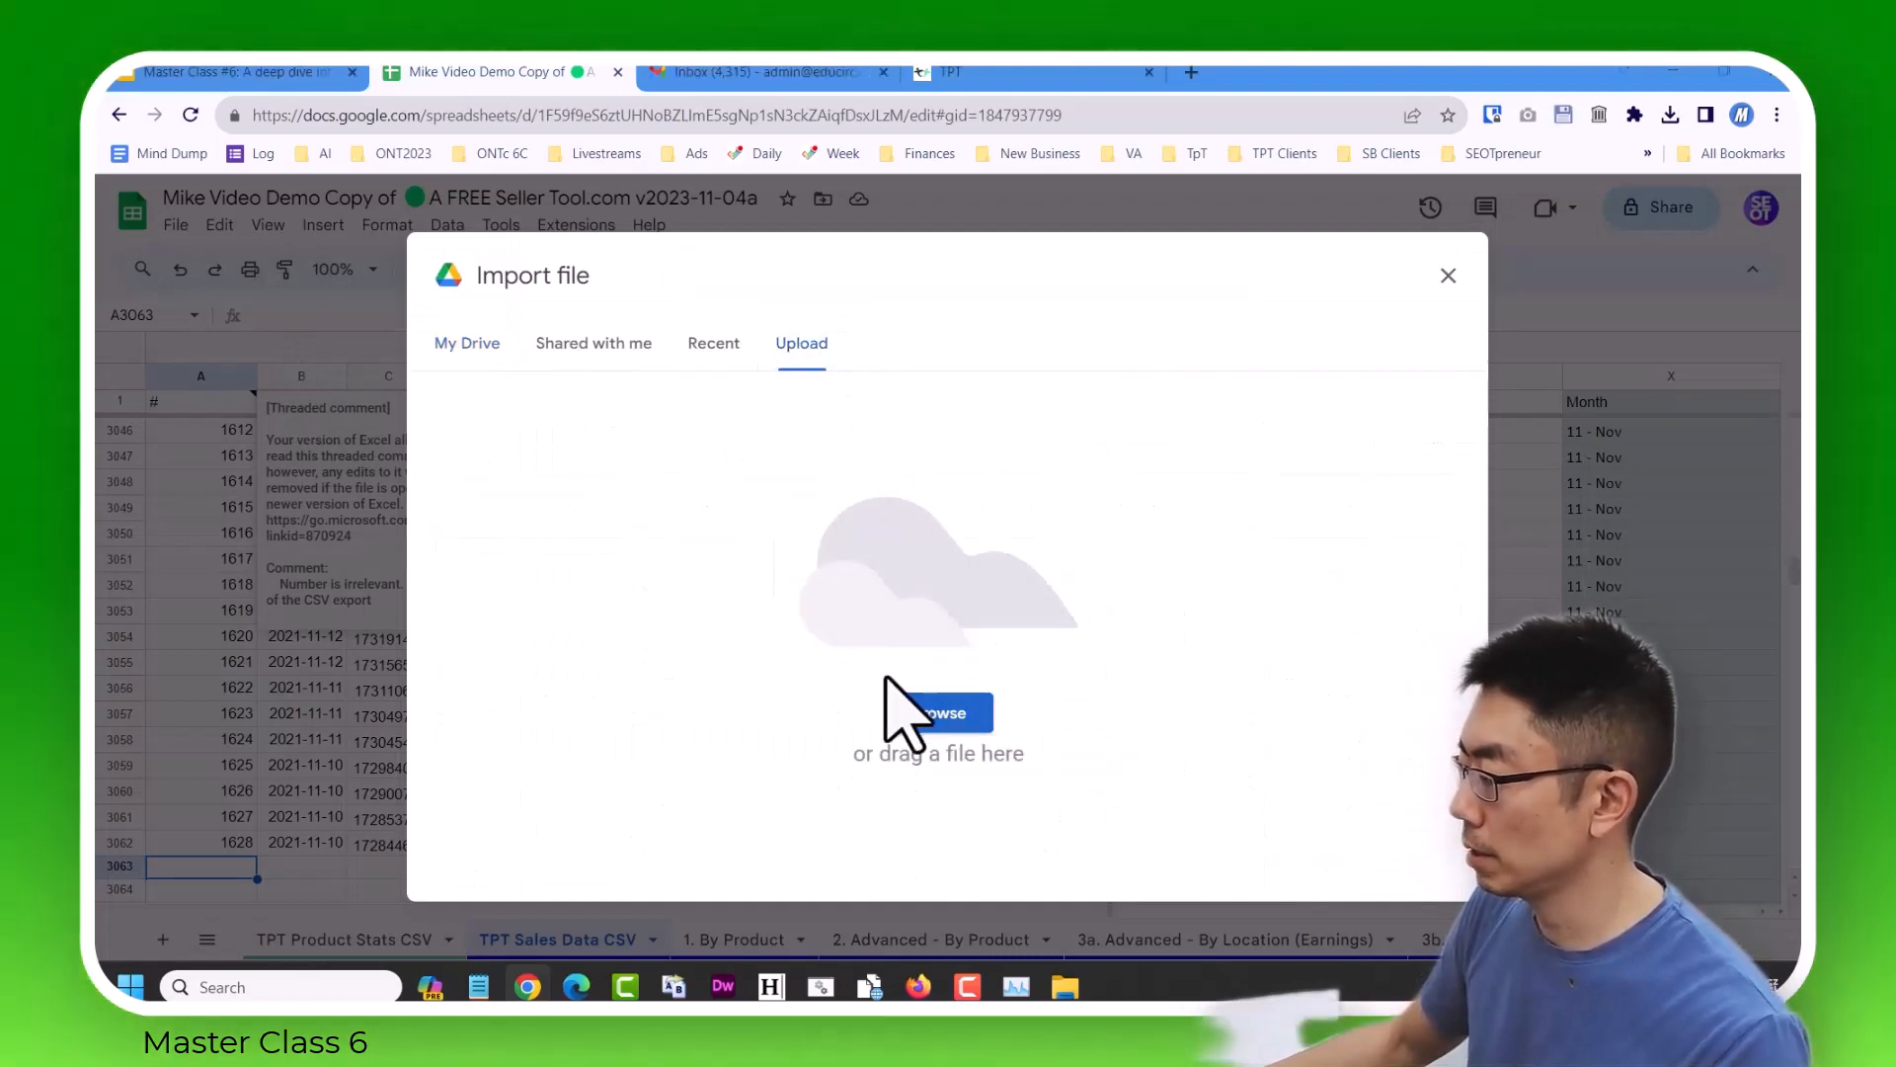
{"action": "left_click", "coordinate": [931, 715]}
{"action": "left_click", "coordinate": [736, 333]}
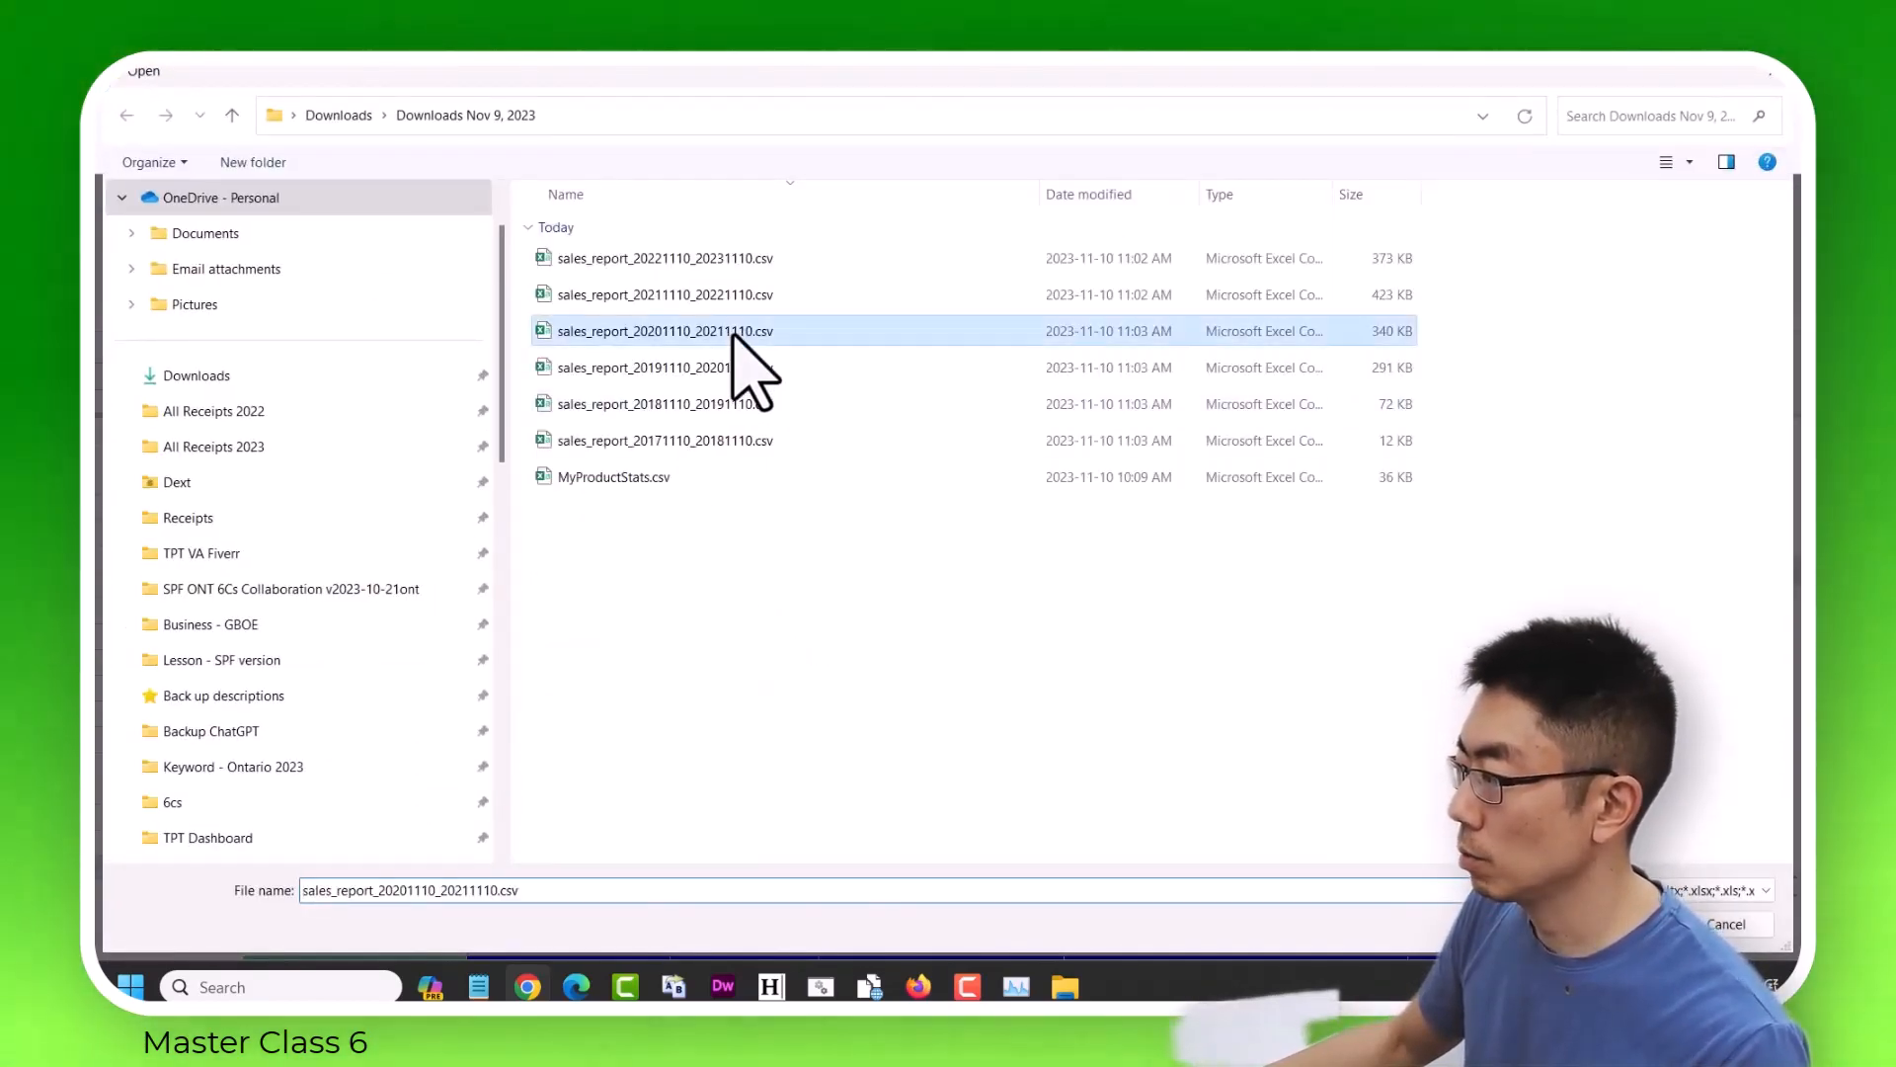
{"action": "double_click", "coordinate": [736, 333]}
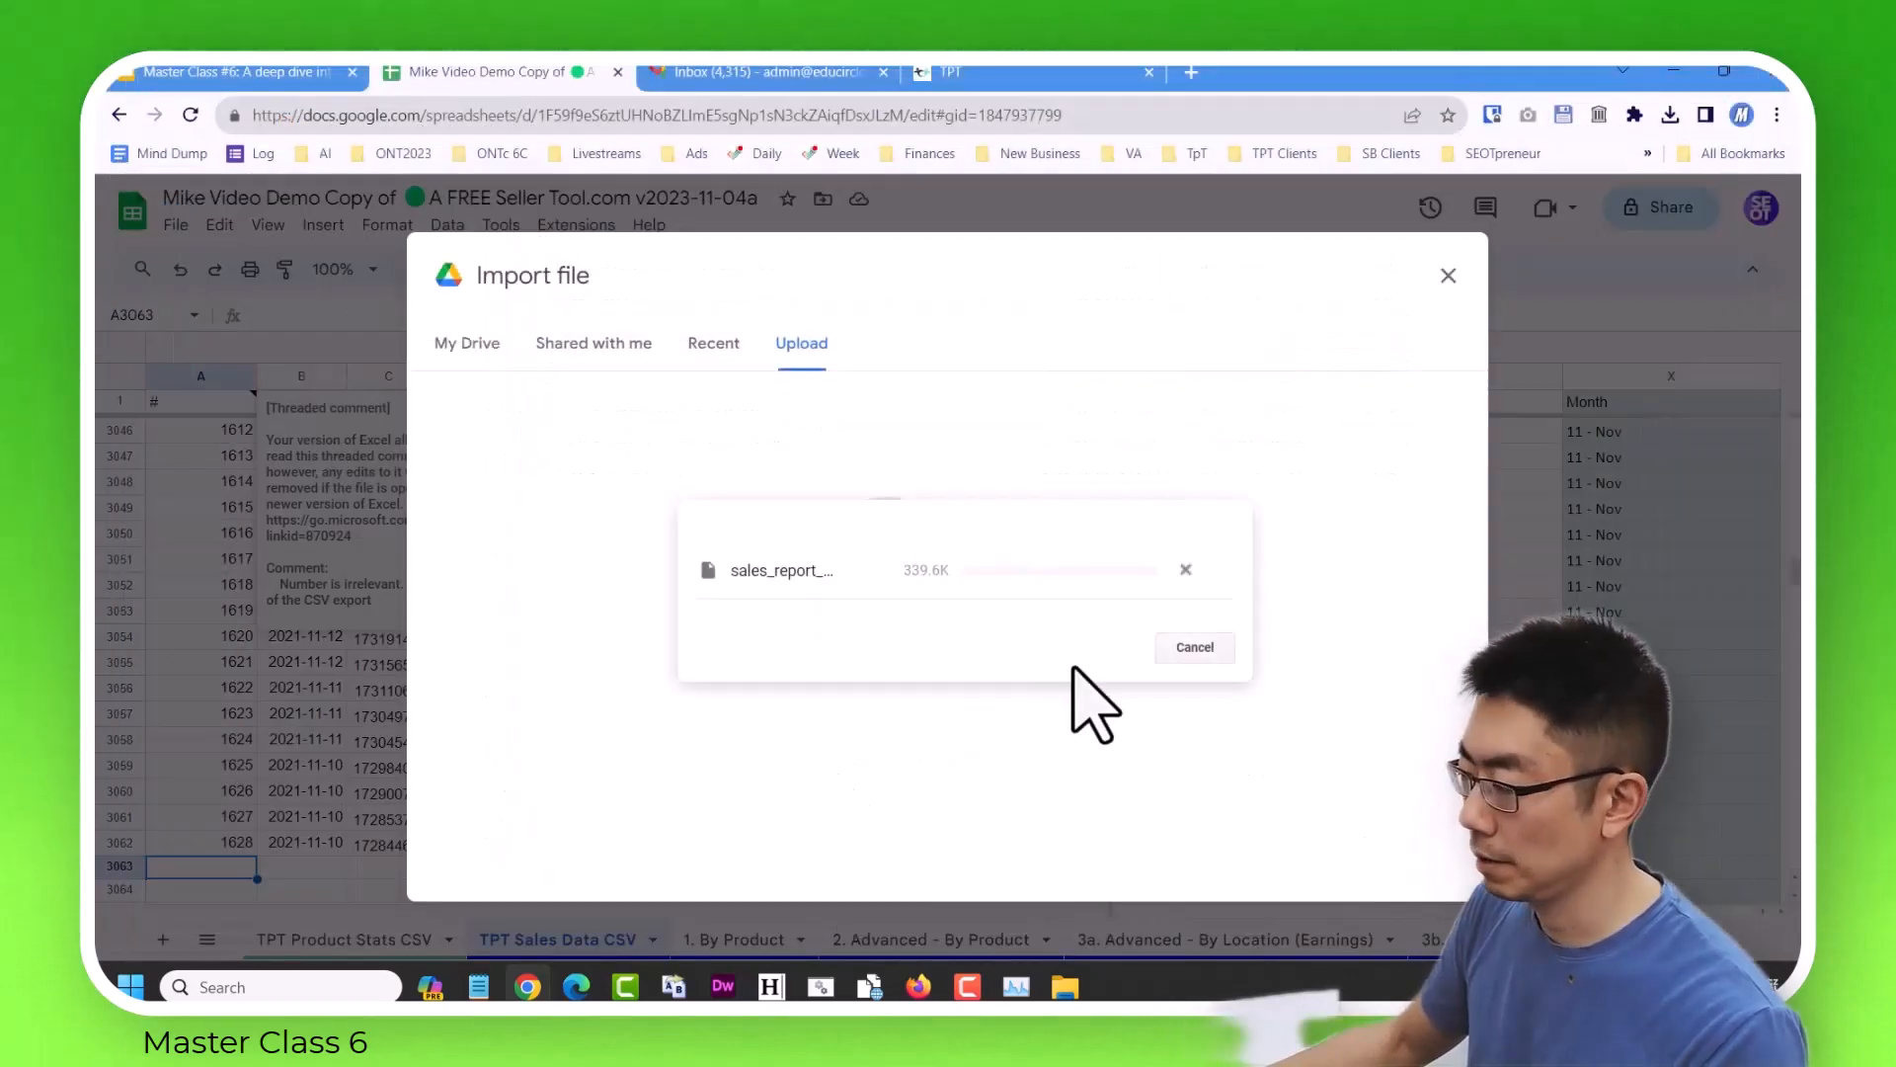
Import the 2020–2021 report with the import location set to Replace data at selected cell.
{"action": "left_click", "coordinate": [850, 583]}
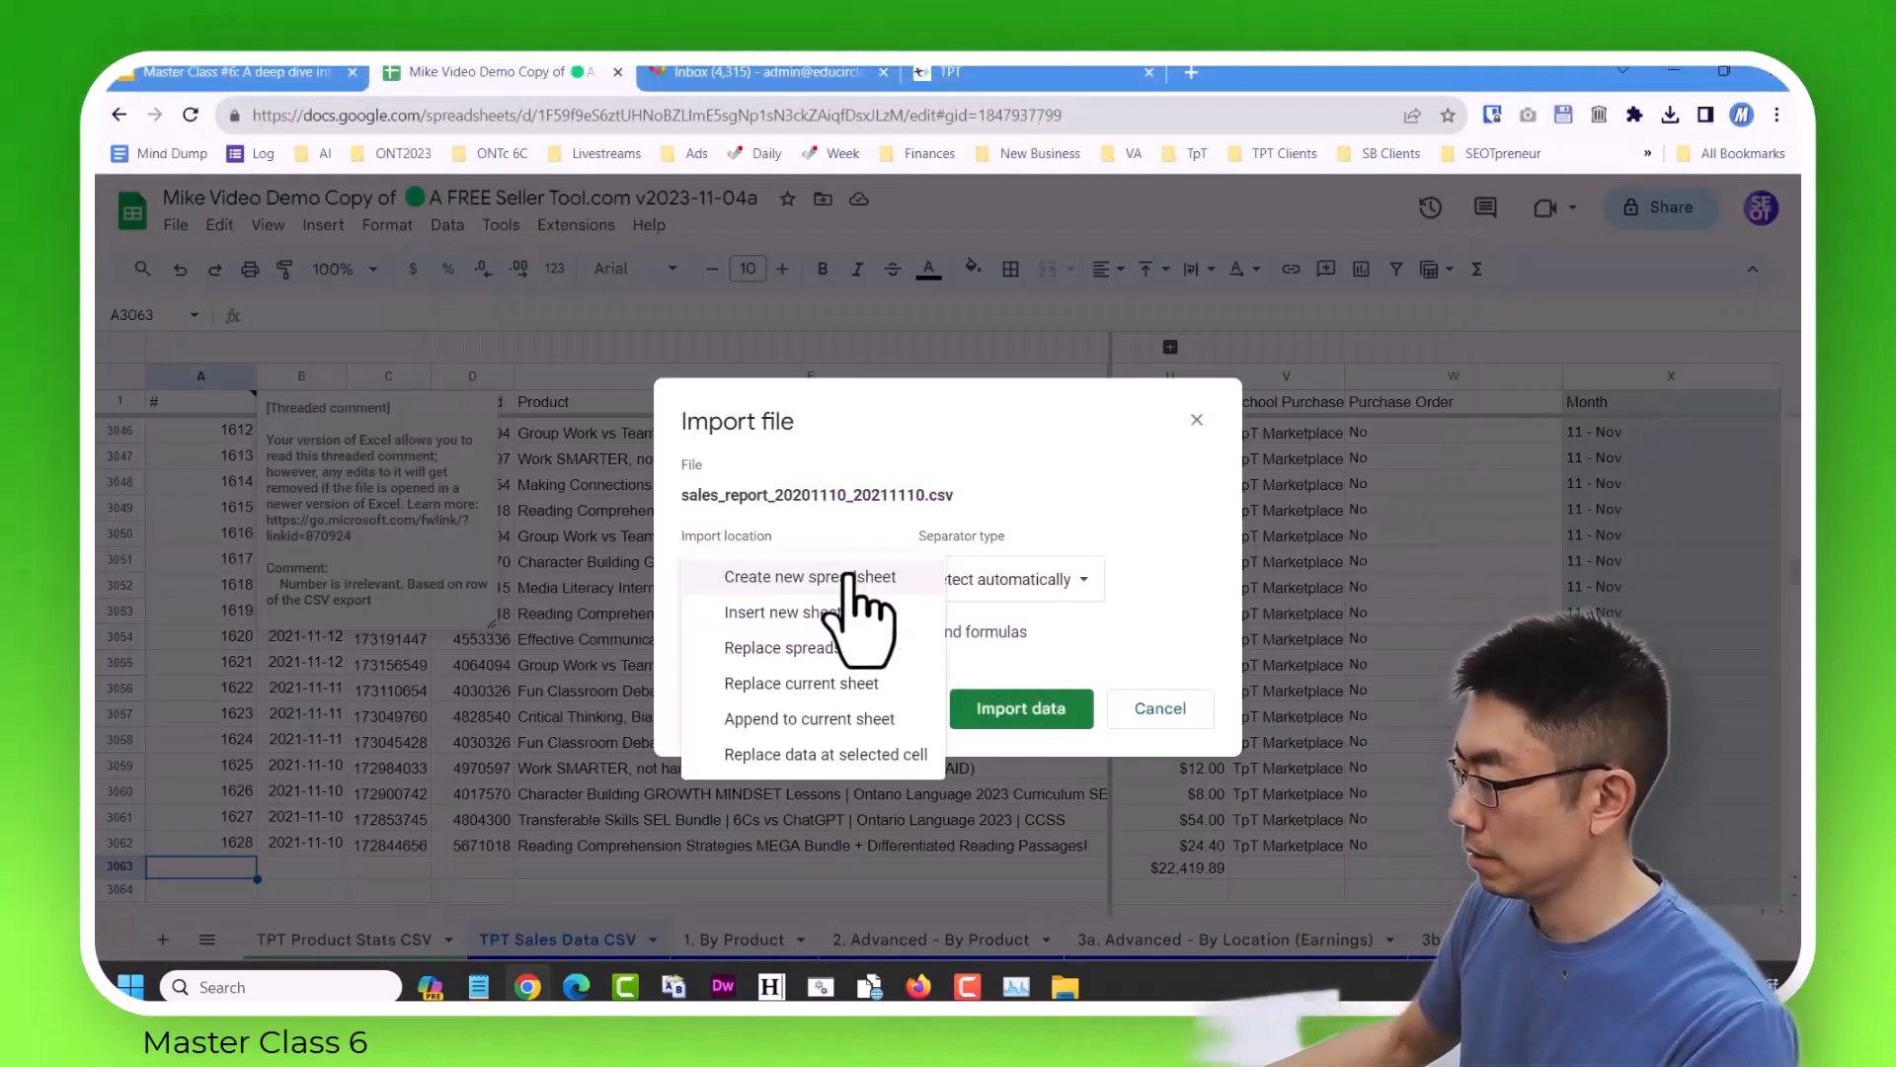
{"action": "left_click", "coordinate": [849, 751]}
{"action": "left_click", "coordinate": [1027, 709]}
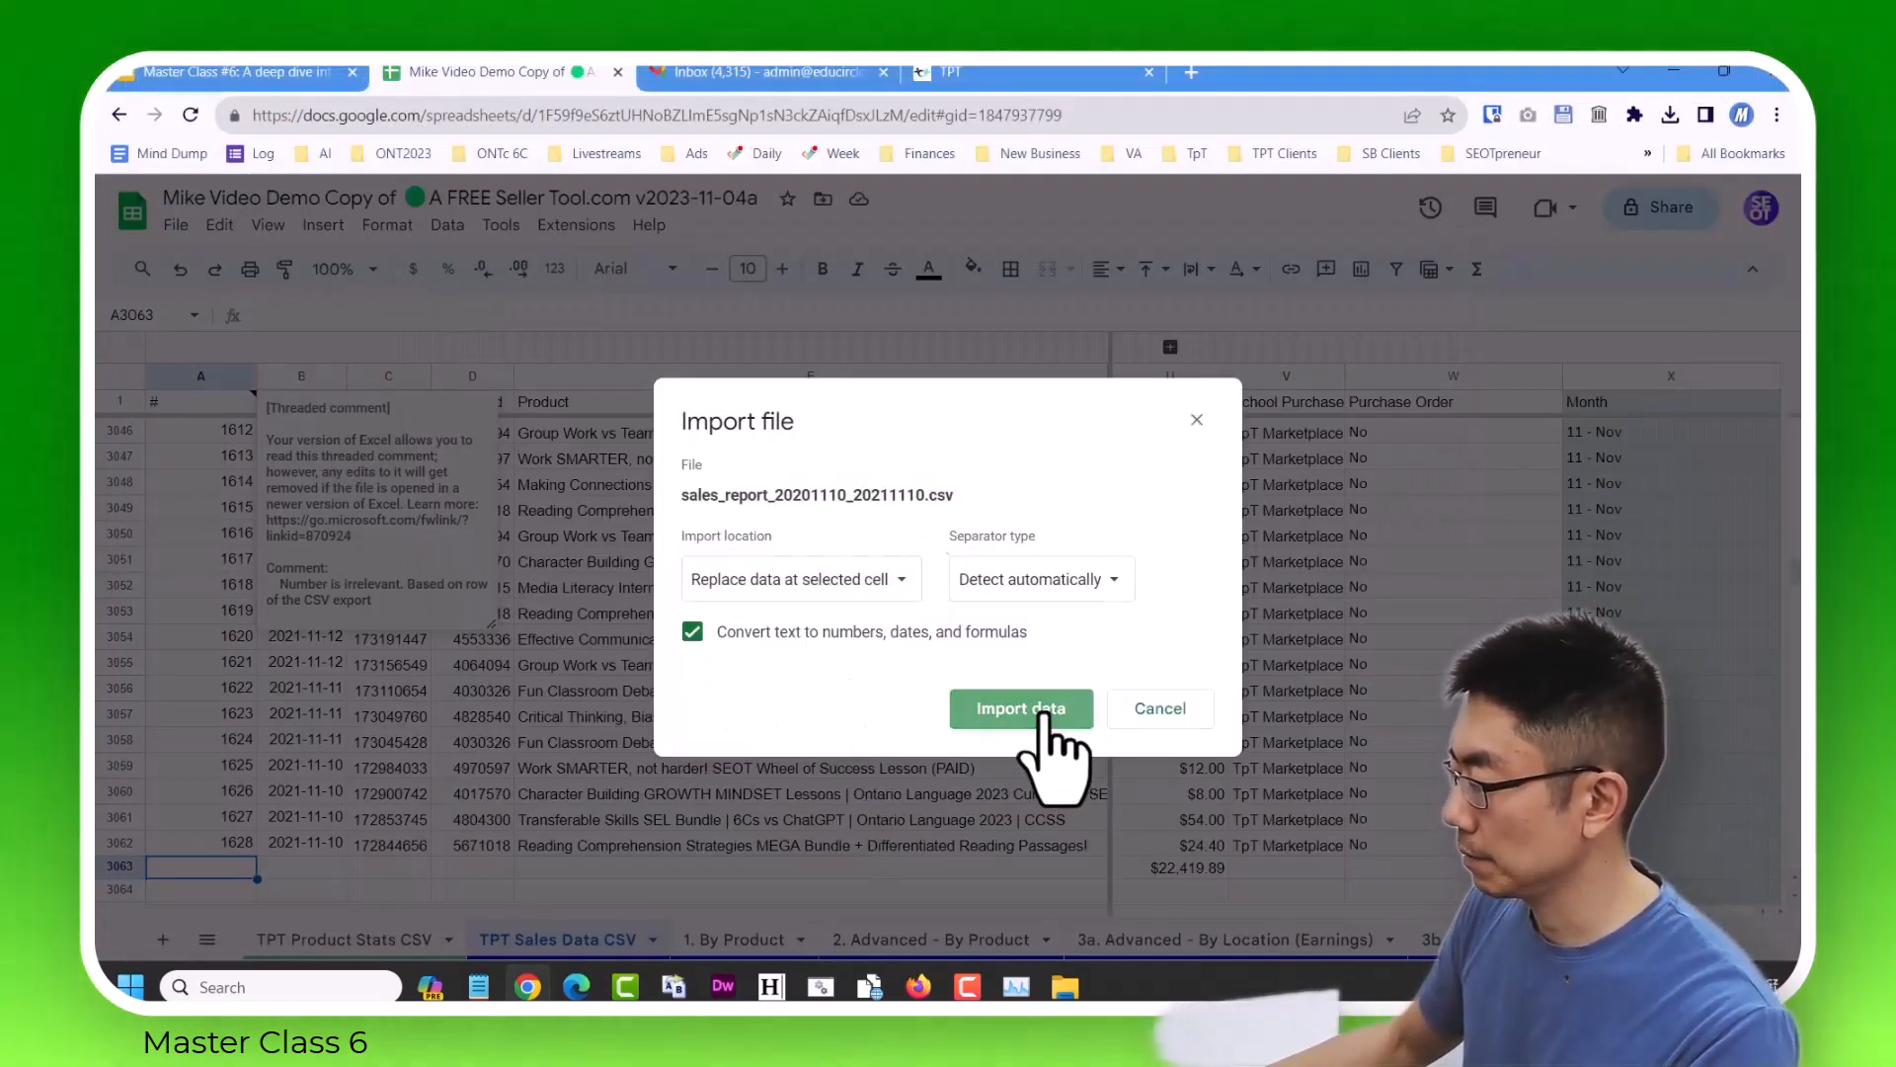
Delete rows 3063 and 3064, the title and repeated header rows of the imported 2020–2021 report.
{"action": "scroll", "coordinate": [336, 865], "scroll_direction": "down", "scroll_amount": 2}
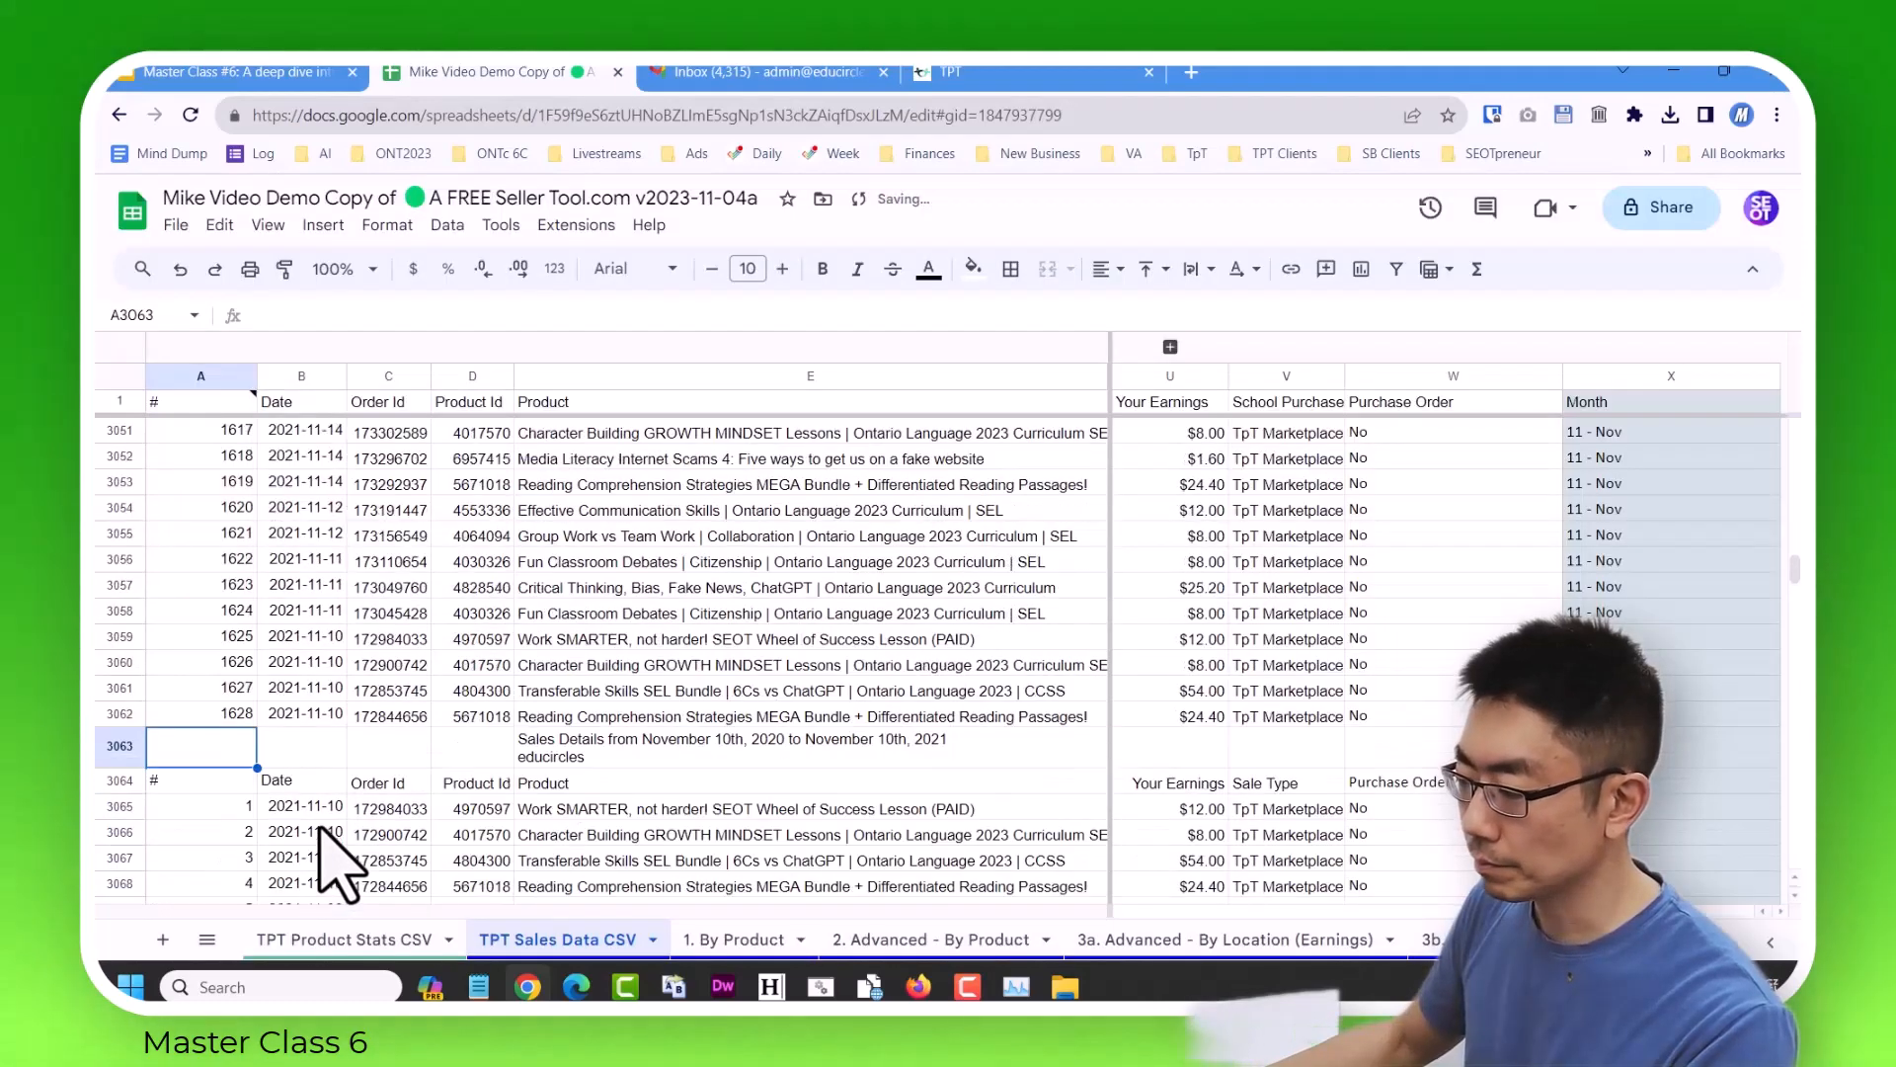
{"action": "left_click_drag", "start_coordinate": [101, 743], "coordinate": [102, 778]}
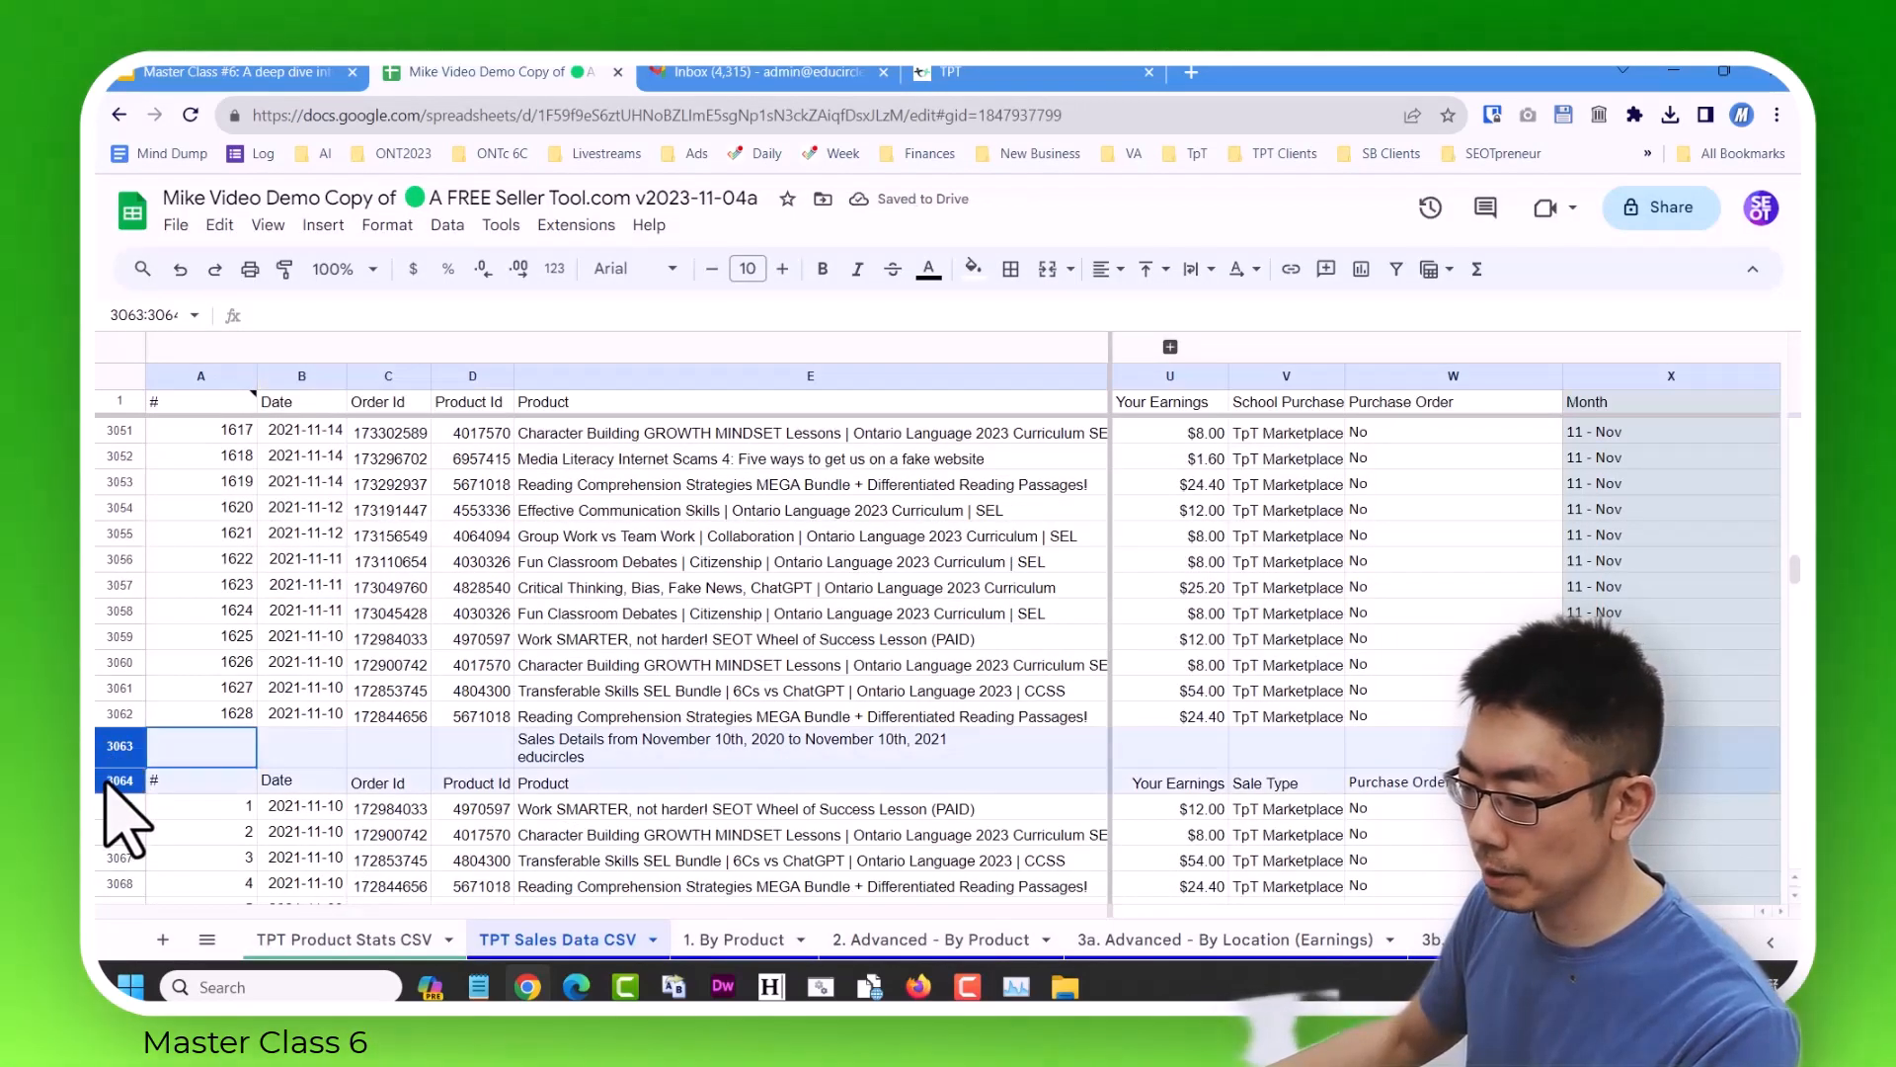
{"action": "right_click", "coordinate": [117, 754]}
{"action": "left_click", "coordinate": [257, 632]}
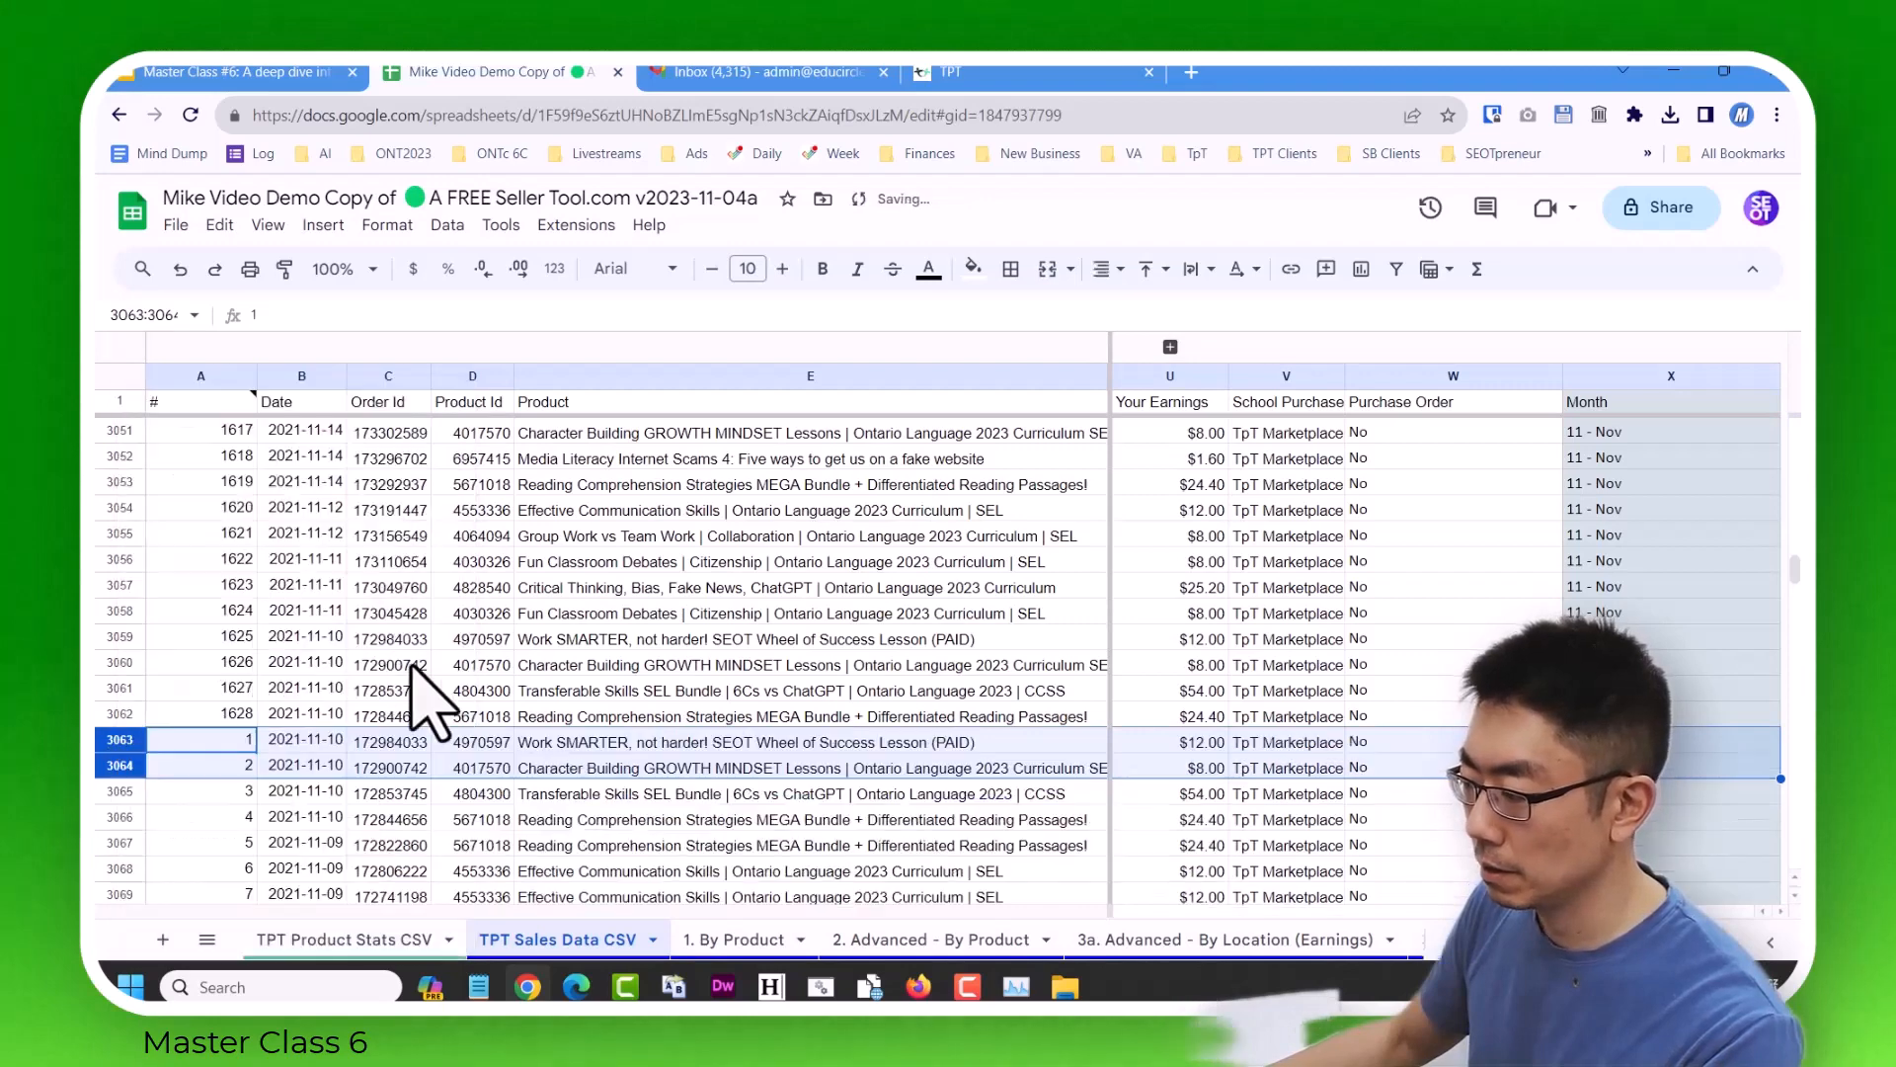
Select cell A4376, the first empty cell in the # column below the last imported sales row.
{"action": "left_click", "coordinate": [456, 690]}
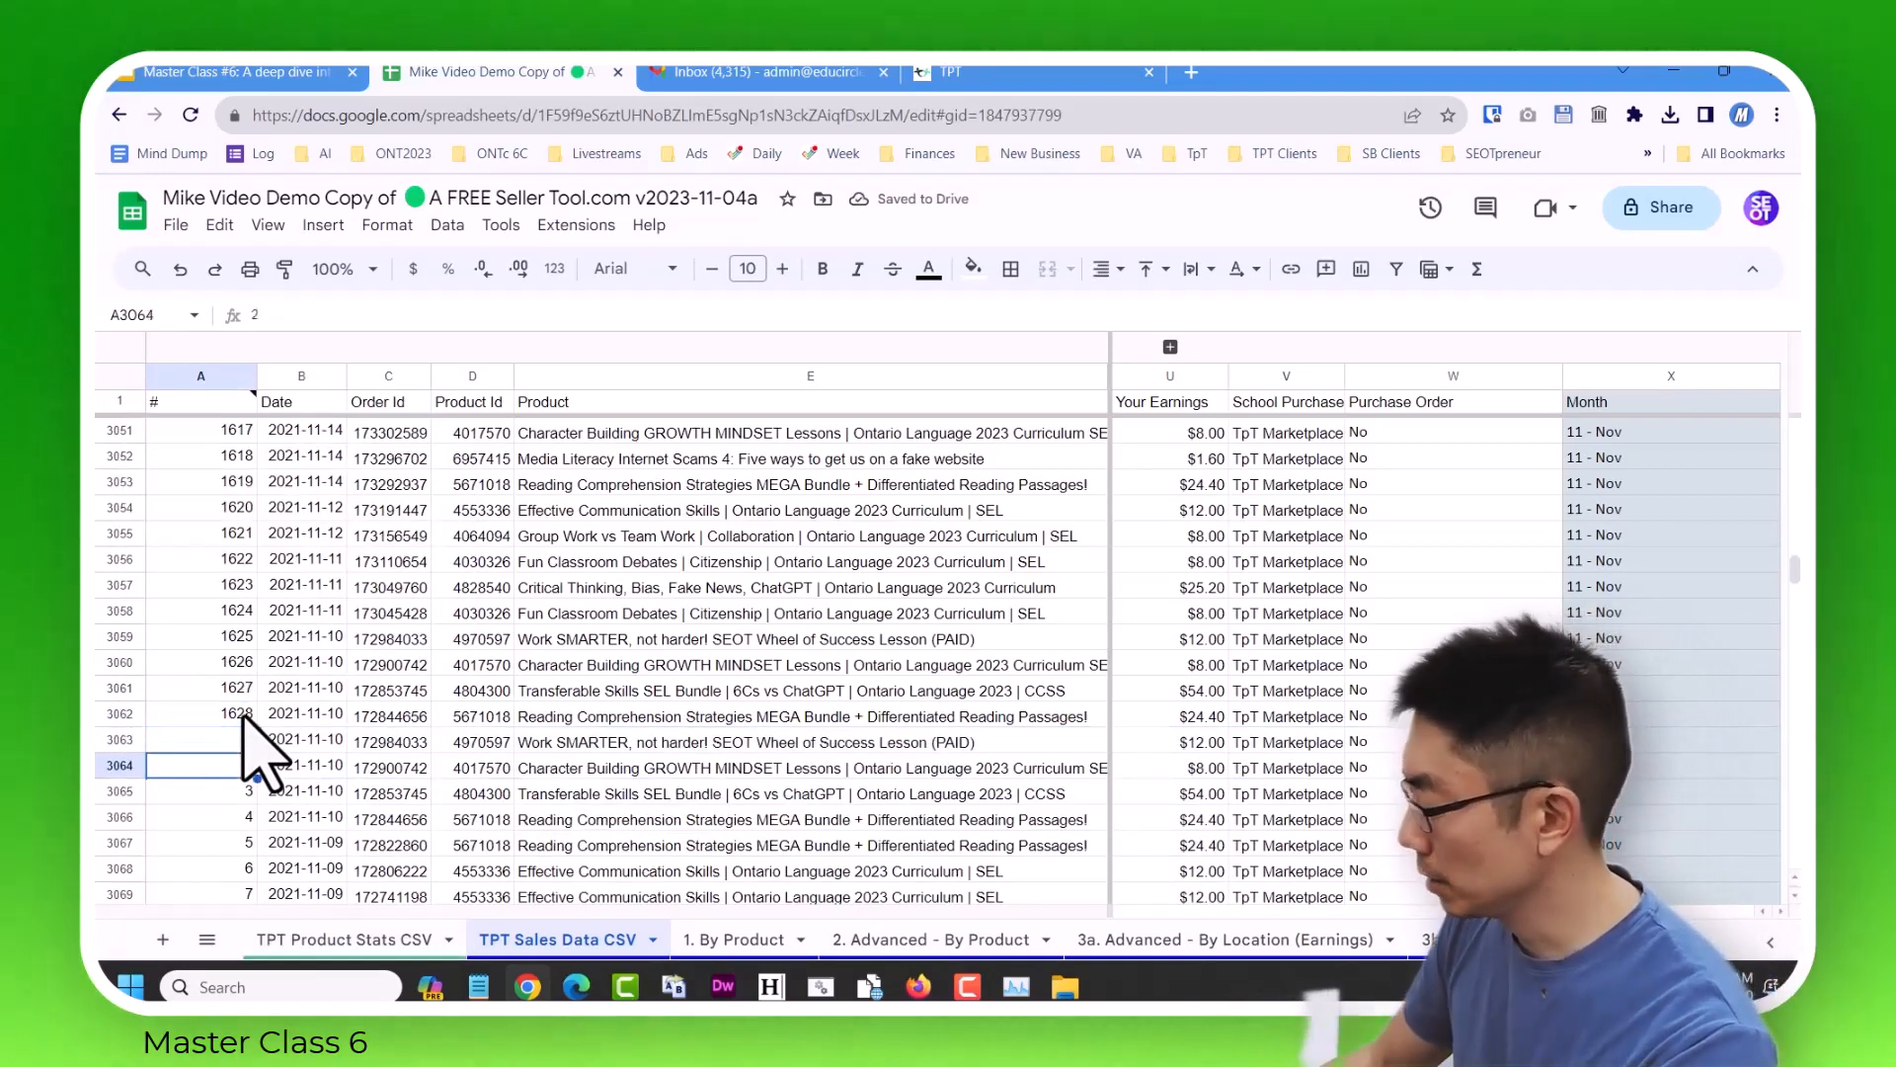
{"action": "key", "text": "ctrl+Down"}
{"action": "key", "text": "Down"}
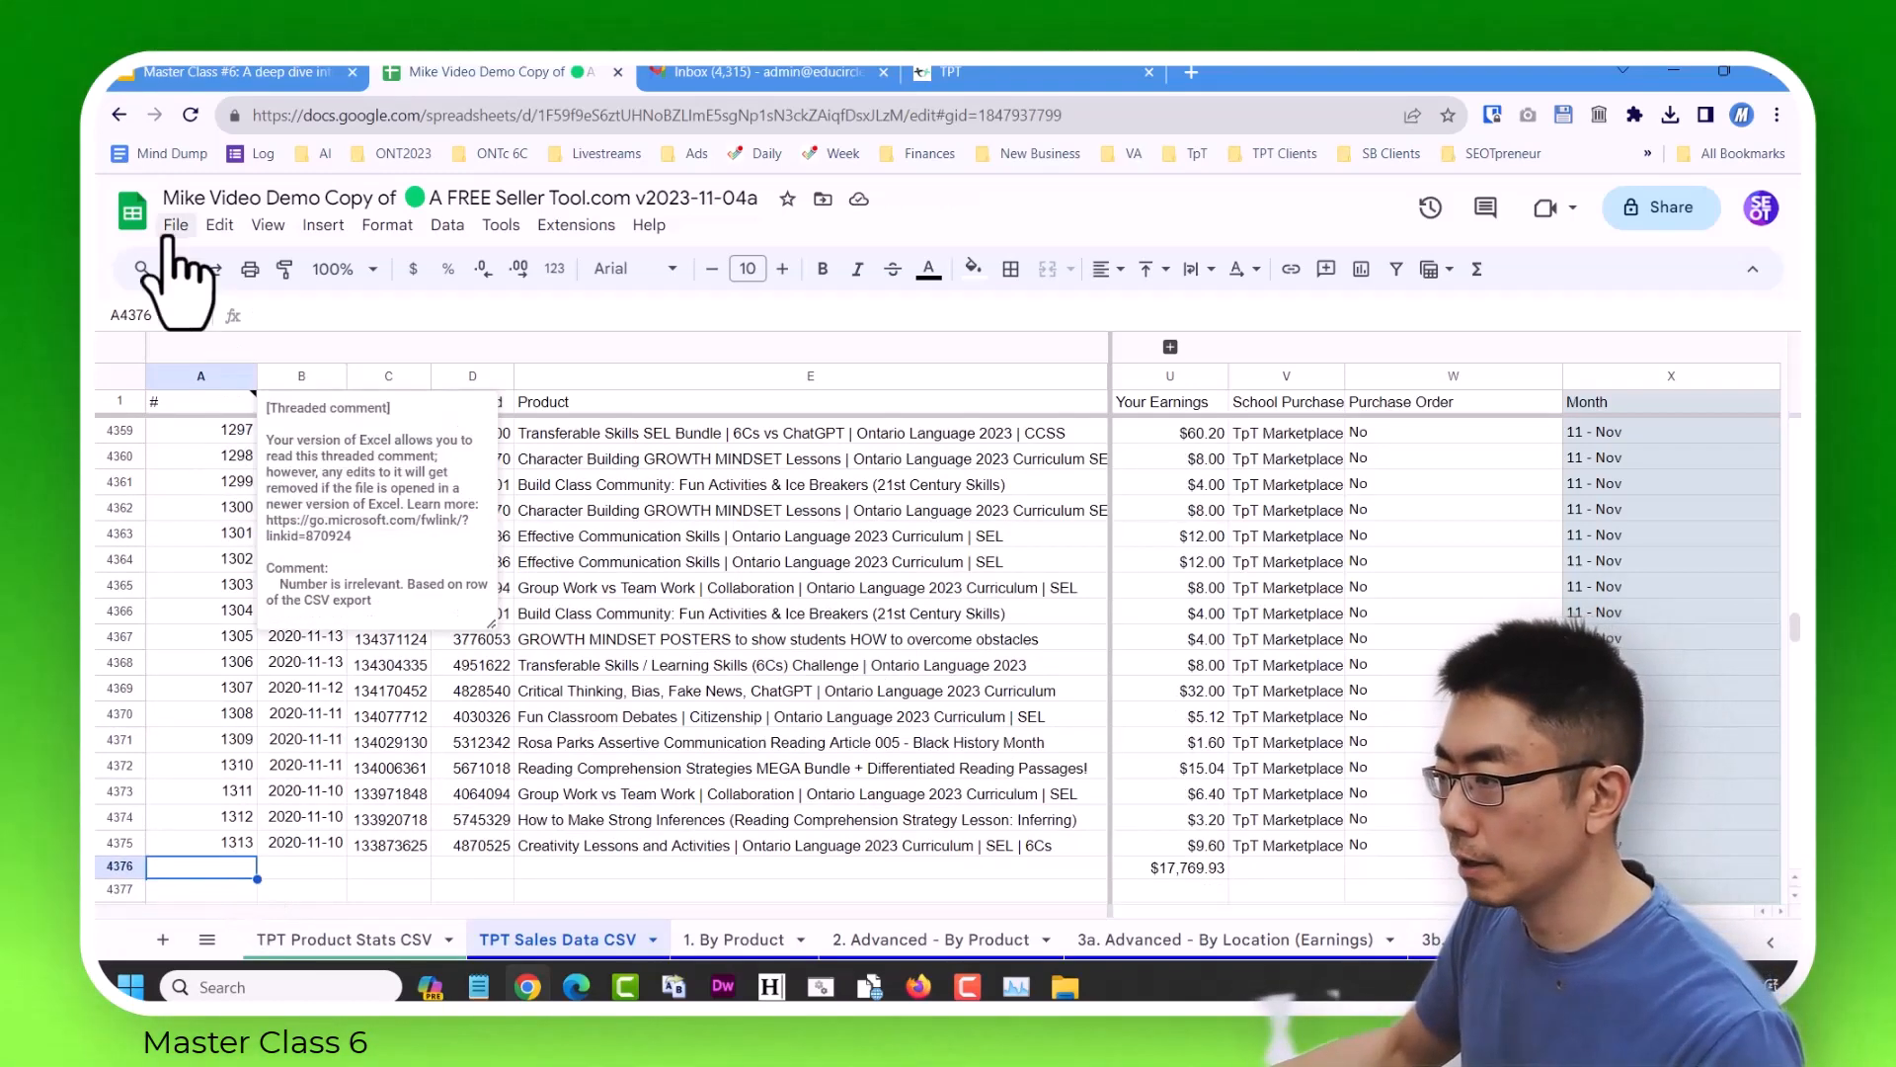
{"action": "left_click", "coordinate": [332, 841]}
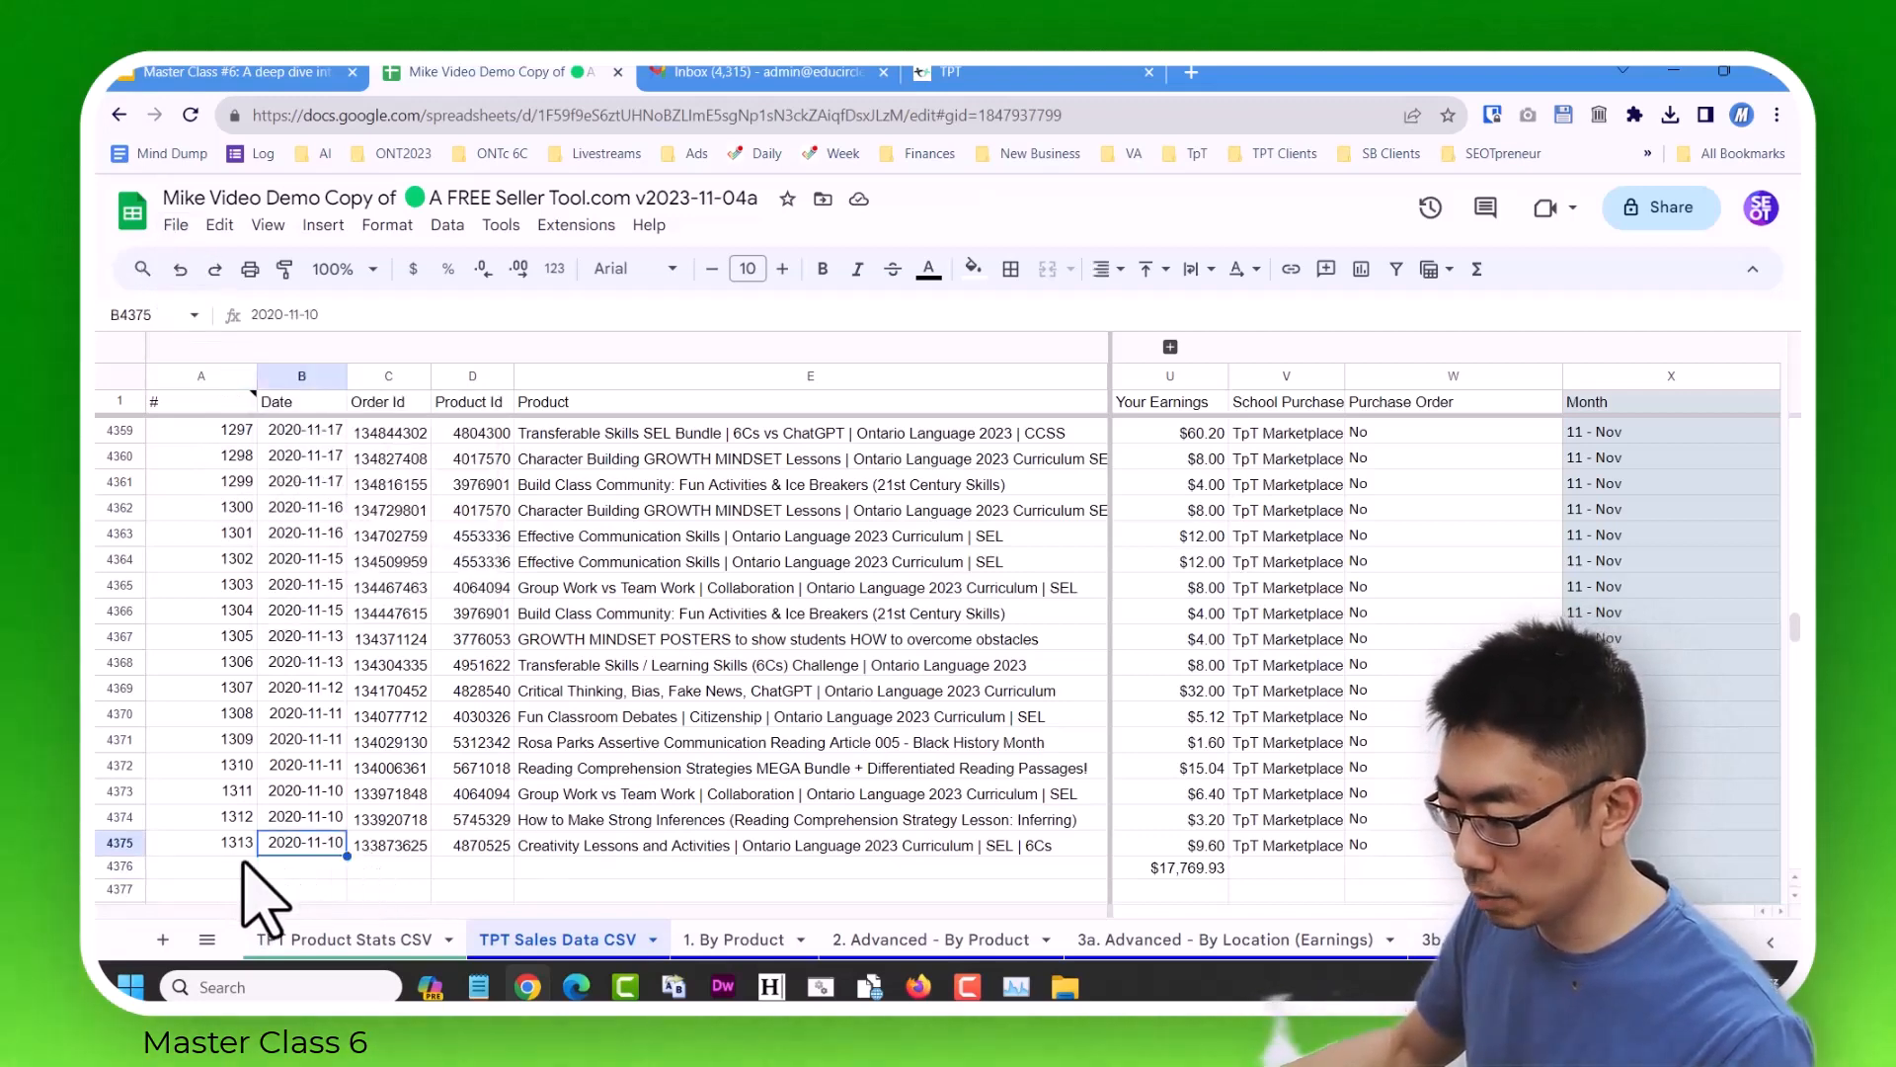
Upload sales_report_20191110_20201110.csv and import it with the location set to Replace data at selected cell.
{"action": "left_click", "coordinate": [176, 224]}
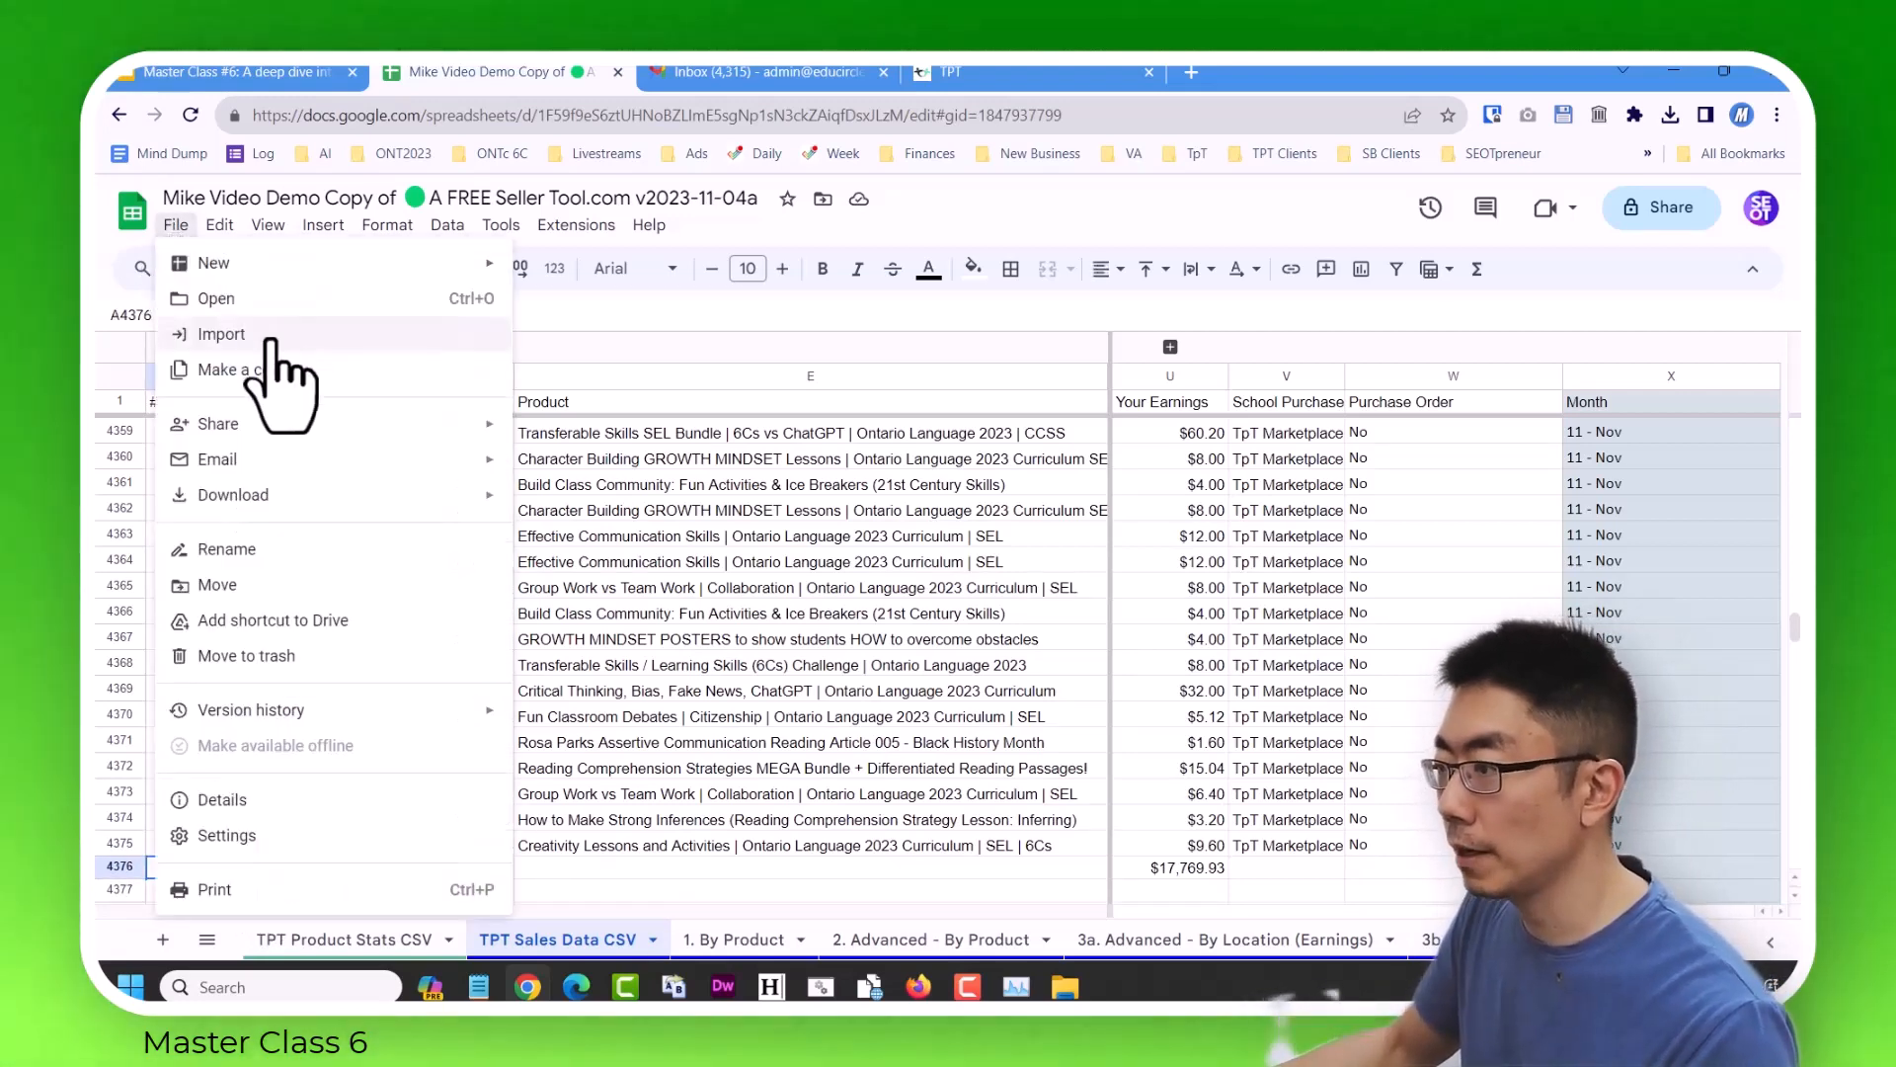
{"action": "left_click", "coordinate": [261, 336]}
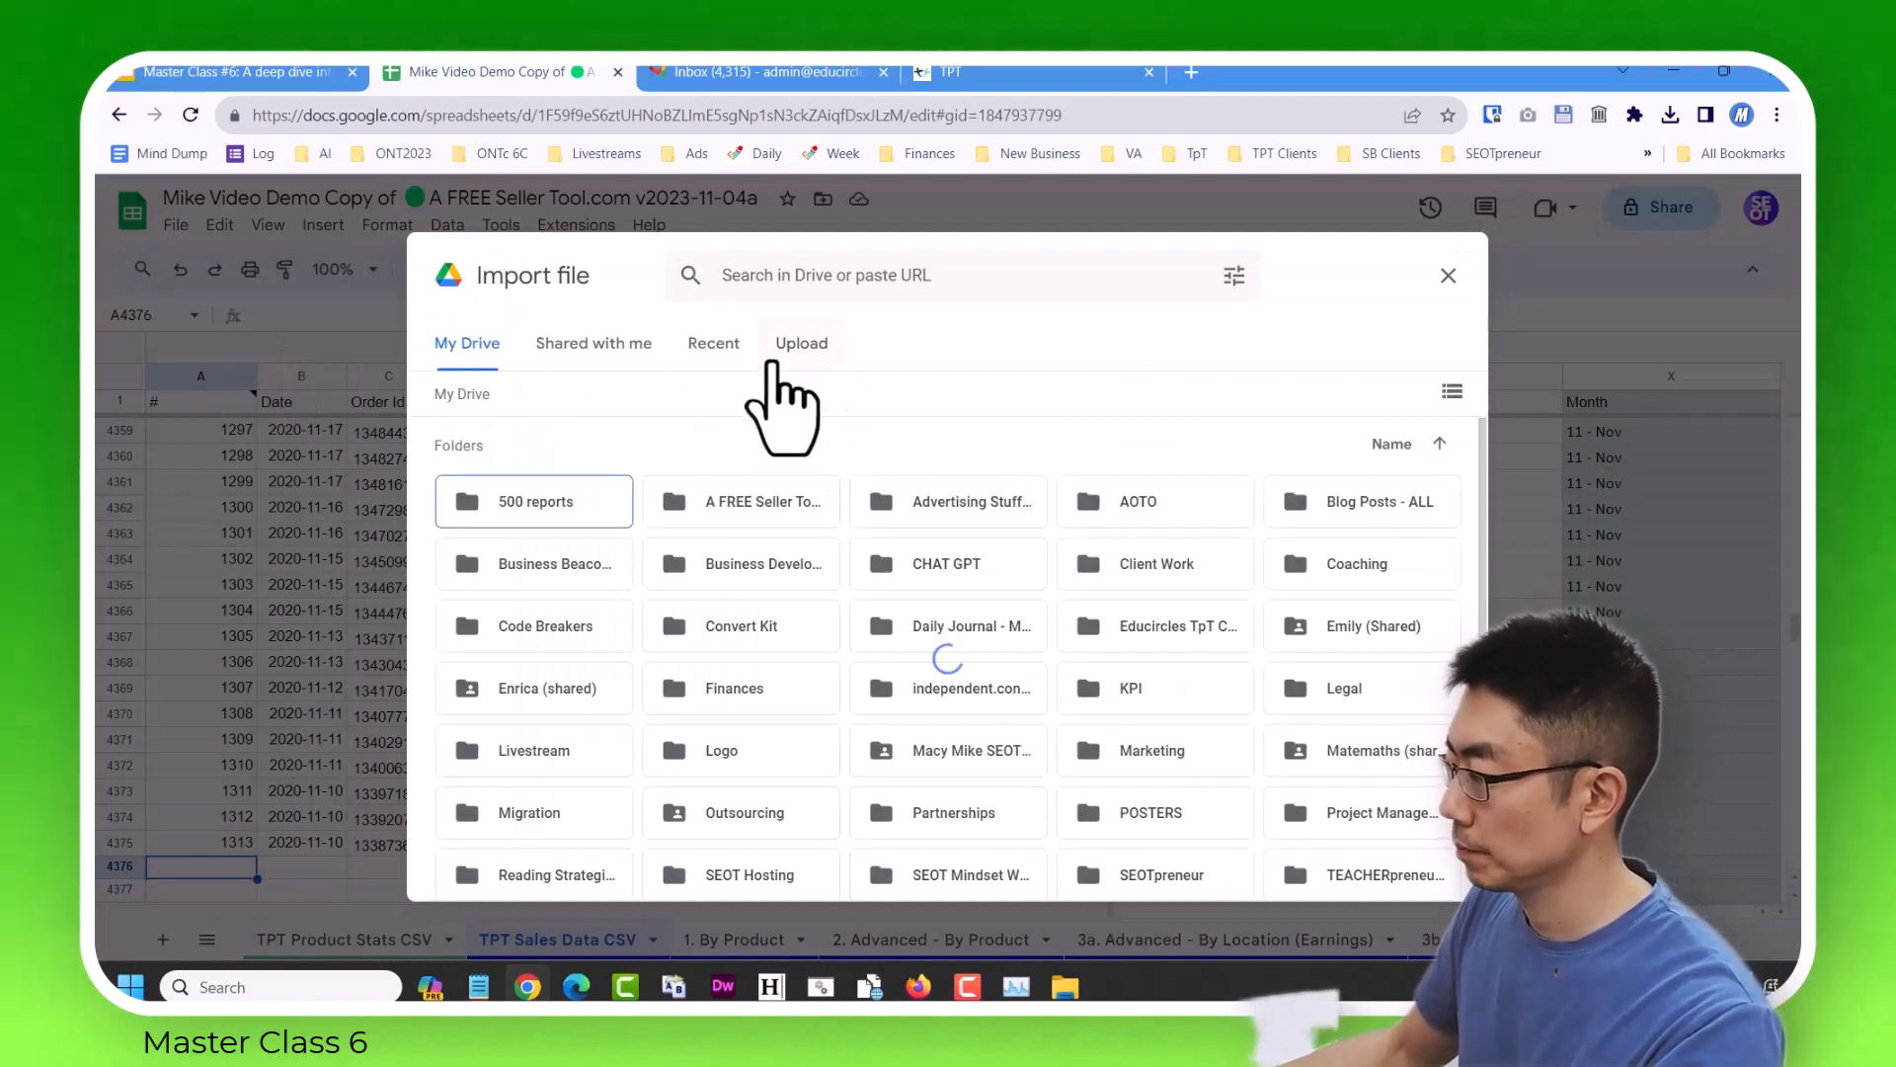
{"action": "left_click", "coordinate": [797, 348]}
{"action": "left_click", "coordinate": [935, 719]}
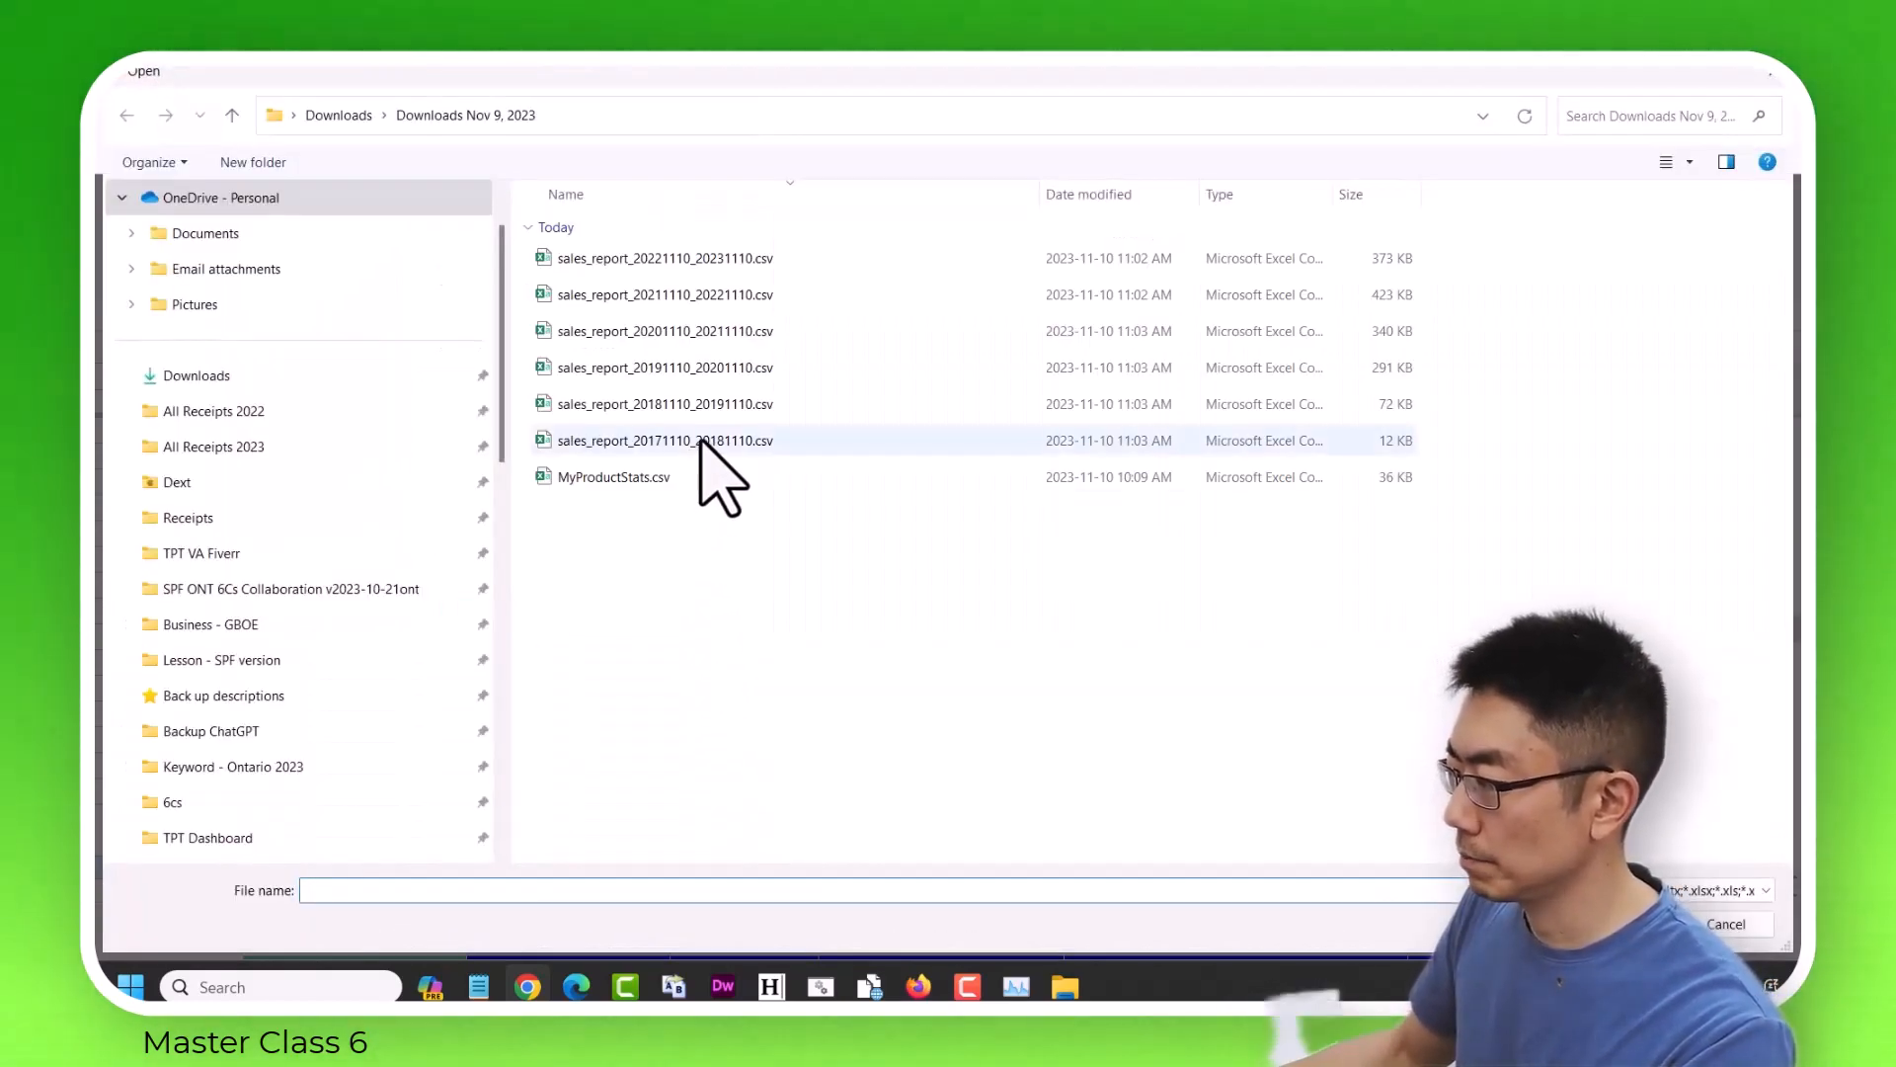
{"action": "double_click", "coordinate": [855, 85]}
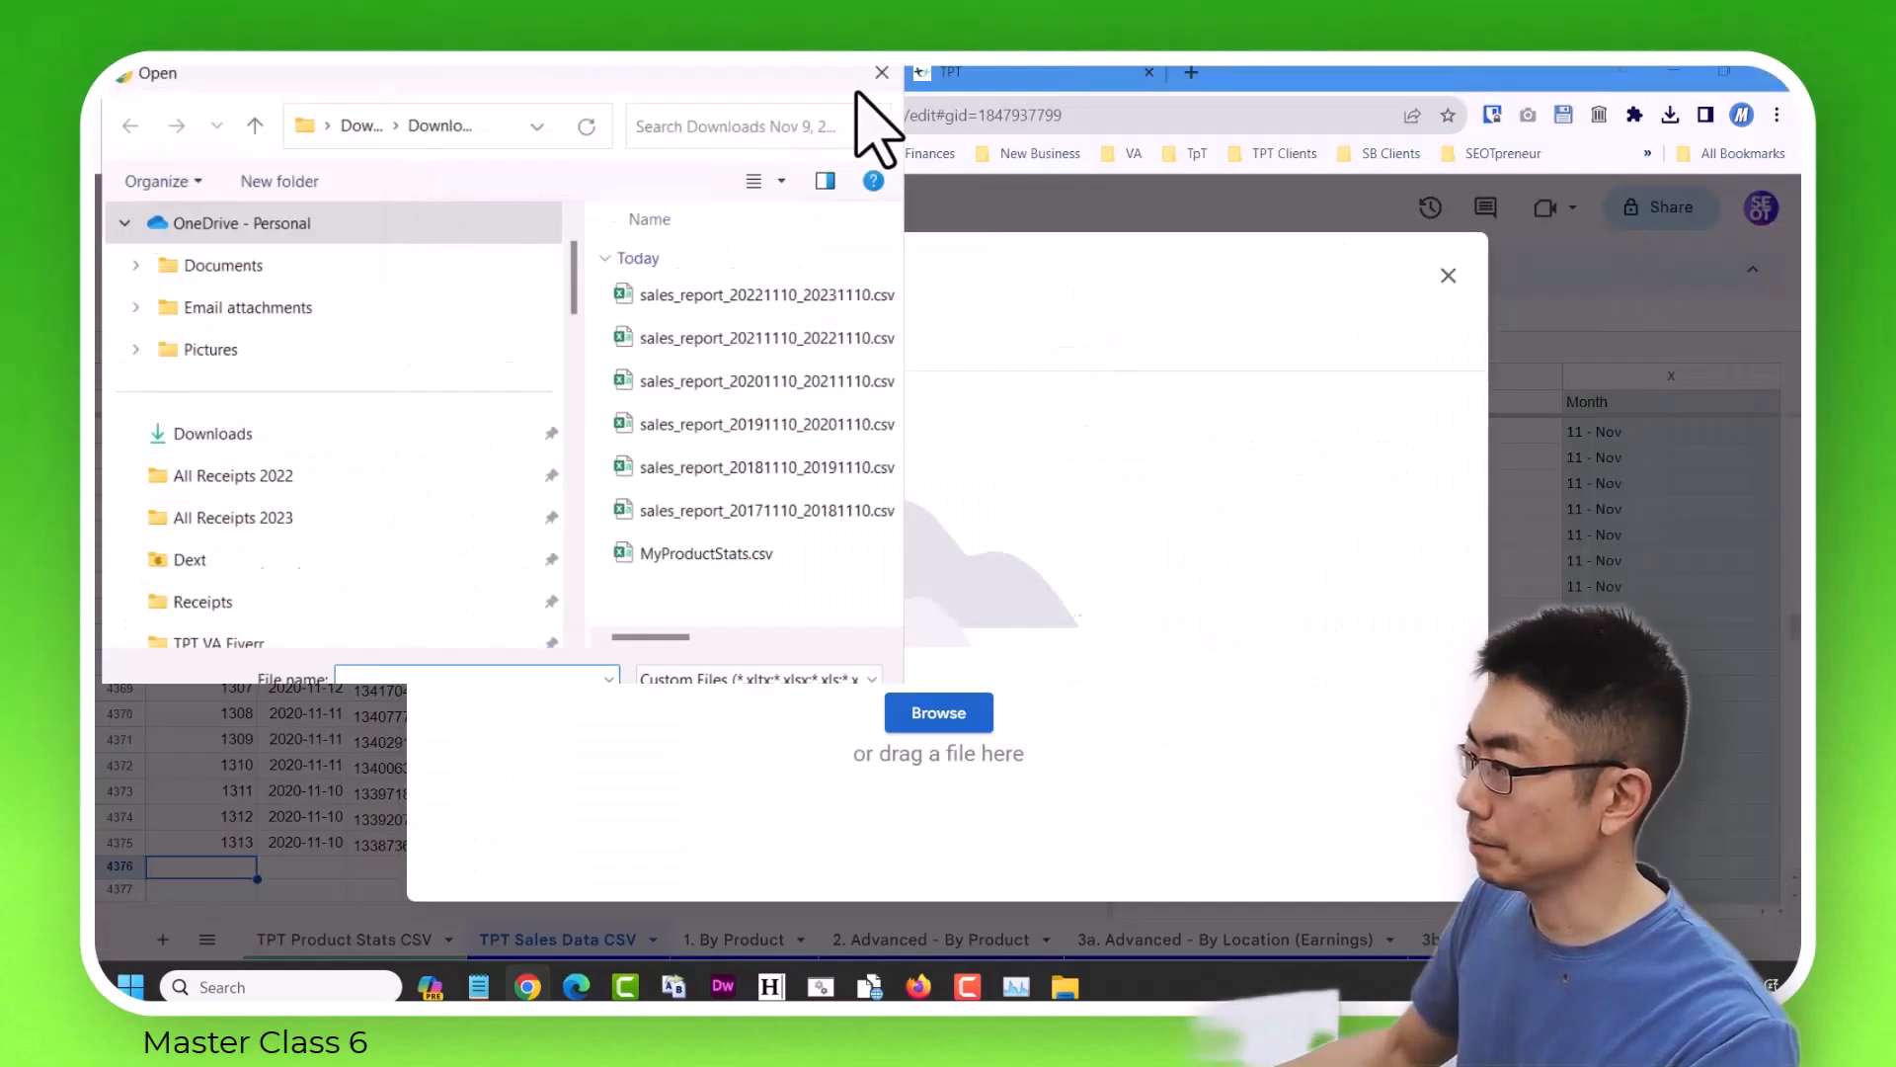
{"action": "left_click_drag", "start_coordinate": [620, 74], "coordinate": [1207, 129]}
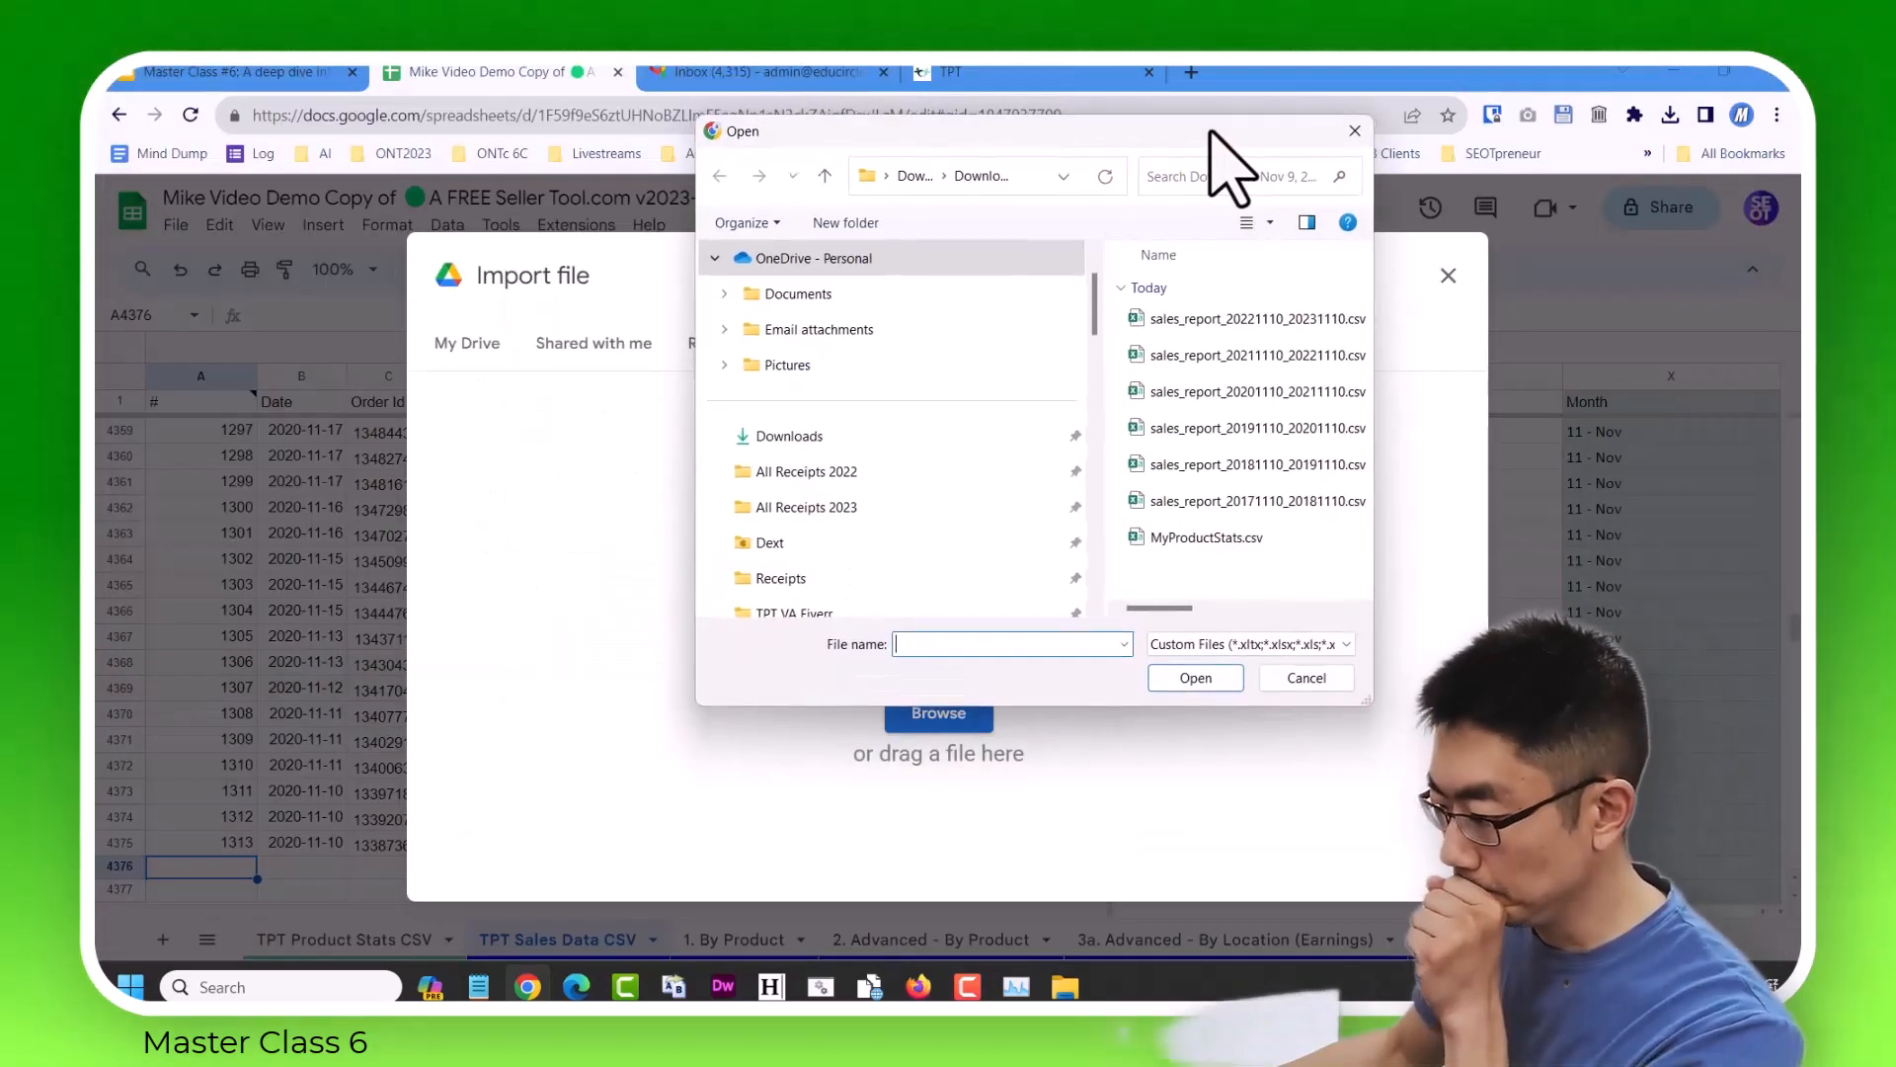
{"action": "left_click", "coordinate": [1279, 425]}
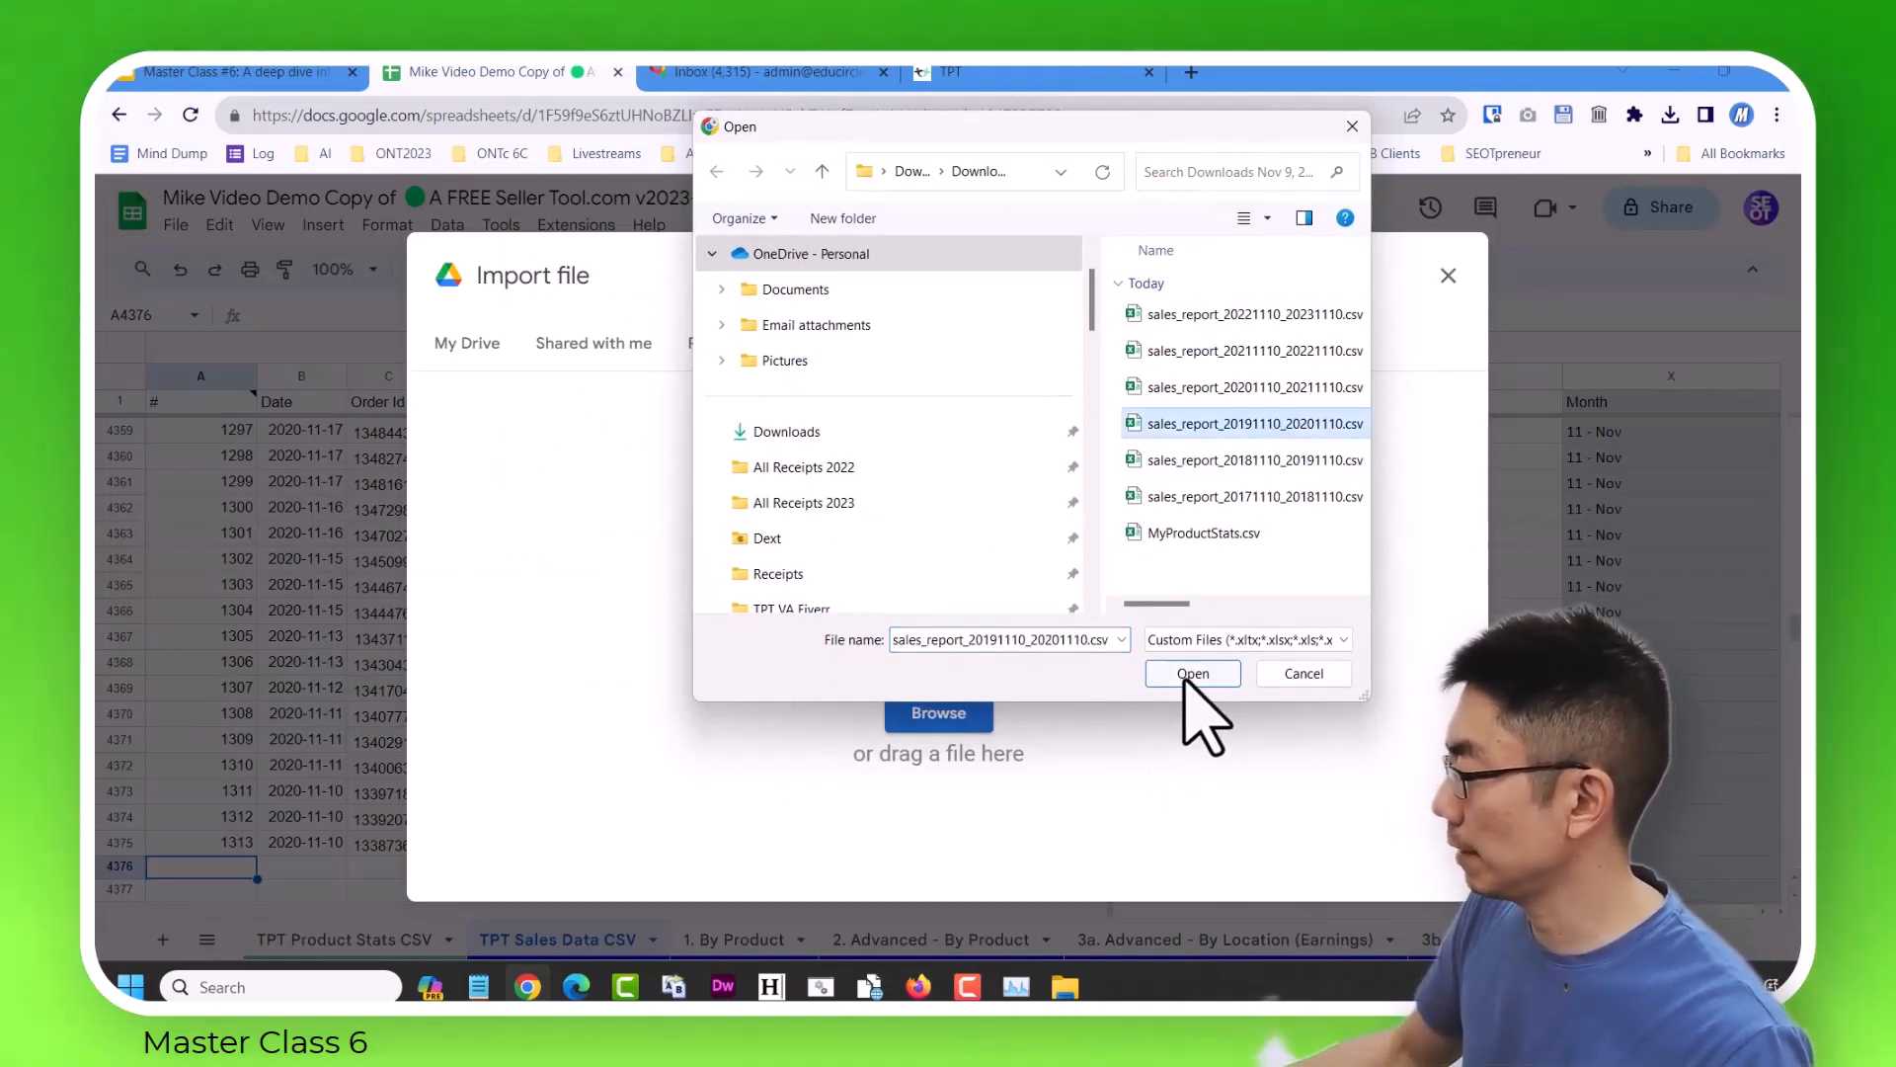
{"action": "left_click", "coordinate": [1188, 675]}
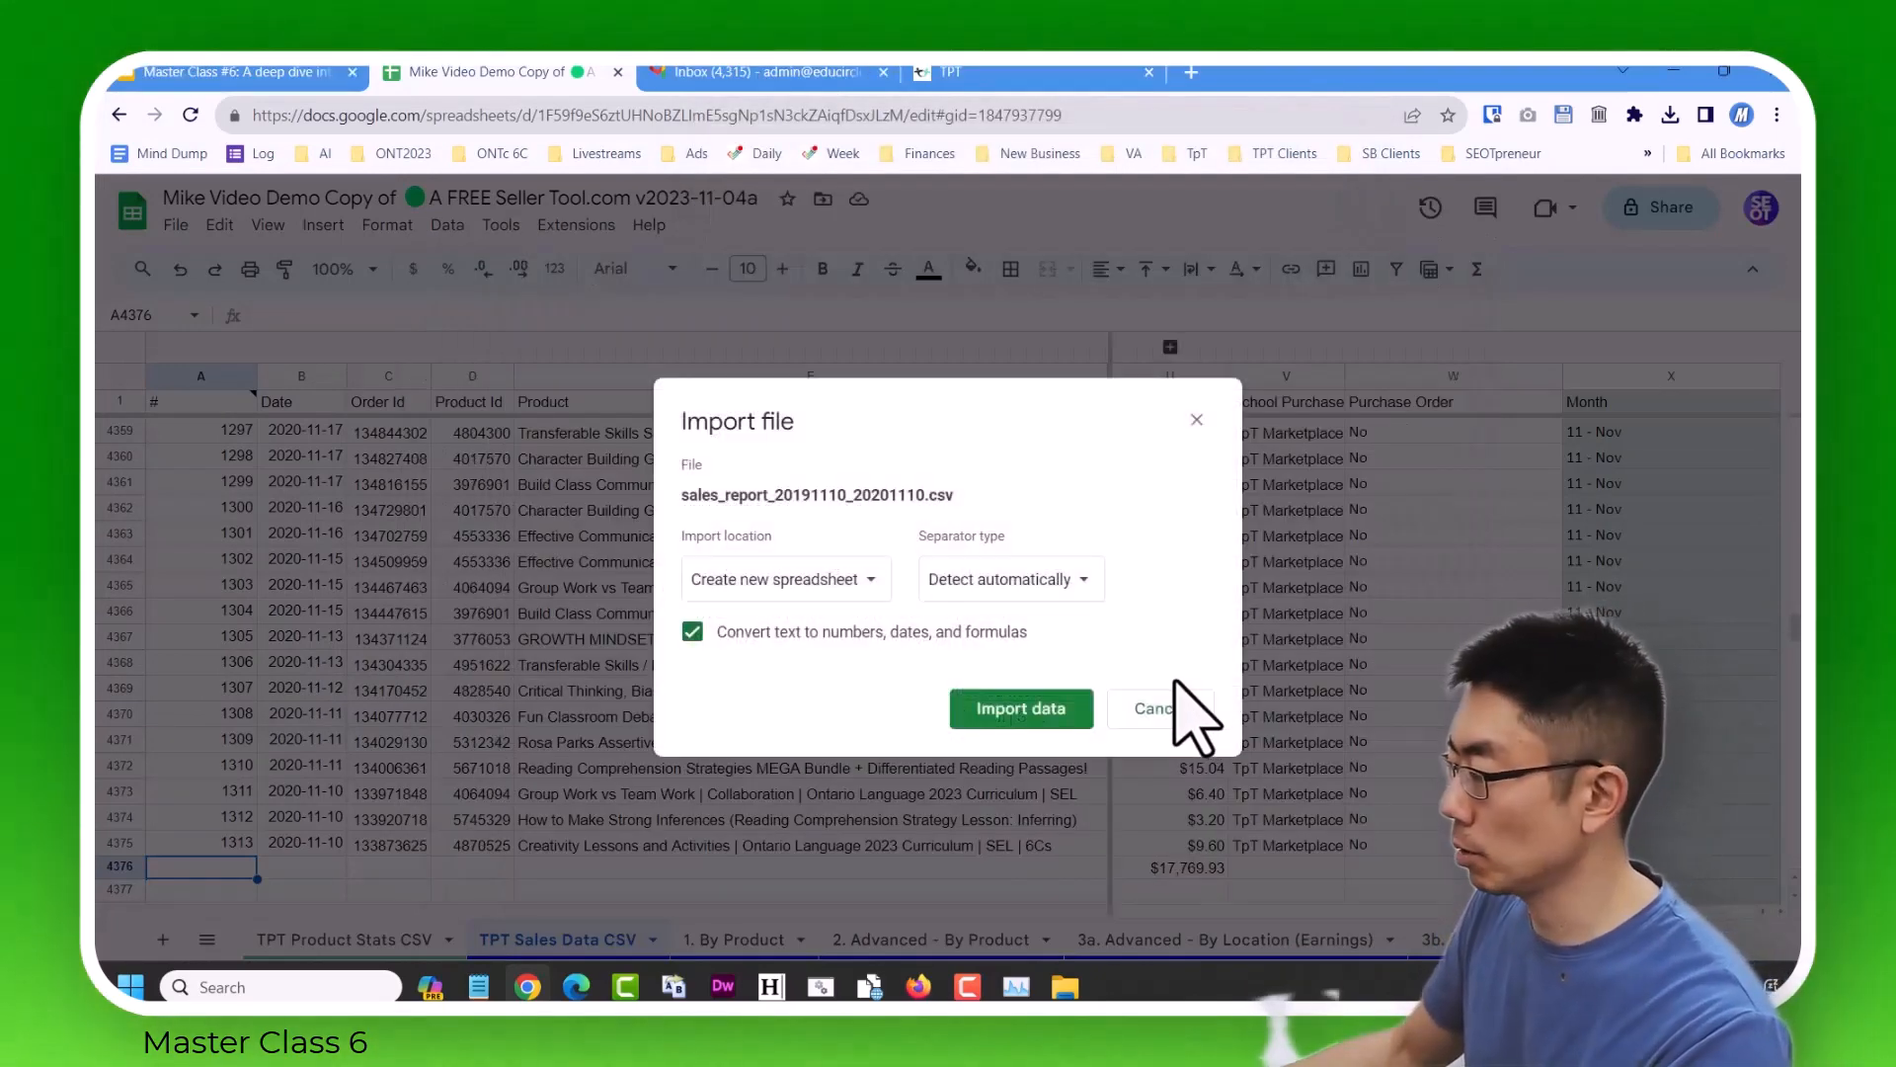
{"action": "left_click", "coordinate": [884, 579]}
{"action": "left_click", "coordinate": [845, 756]}
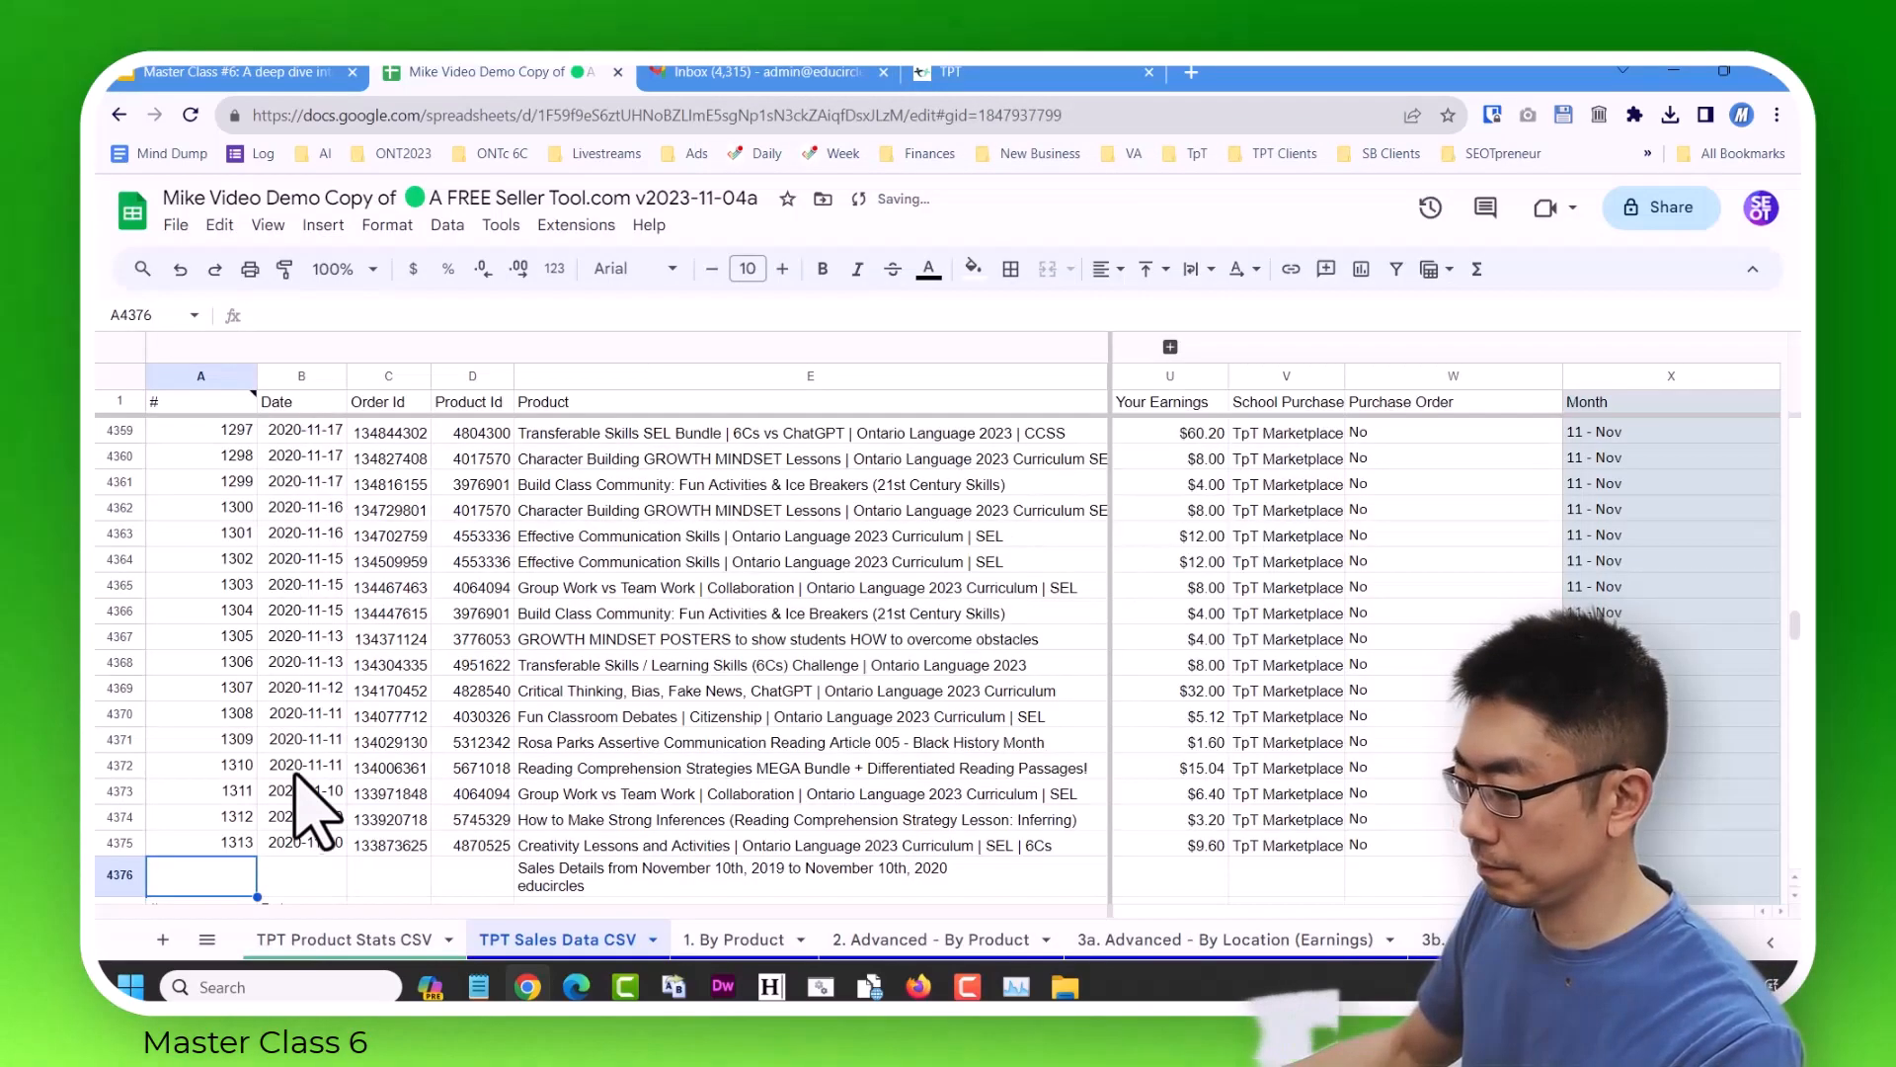
Delete rows 4376 and 4377, the title and repeated header rows of the imported 2019–2020 report.
{"action": "left_click", "coordinate": [119, 780], "text": "shift"}
{"action": "right_click", "coordinate": [120, 780]}
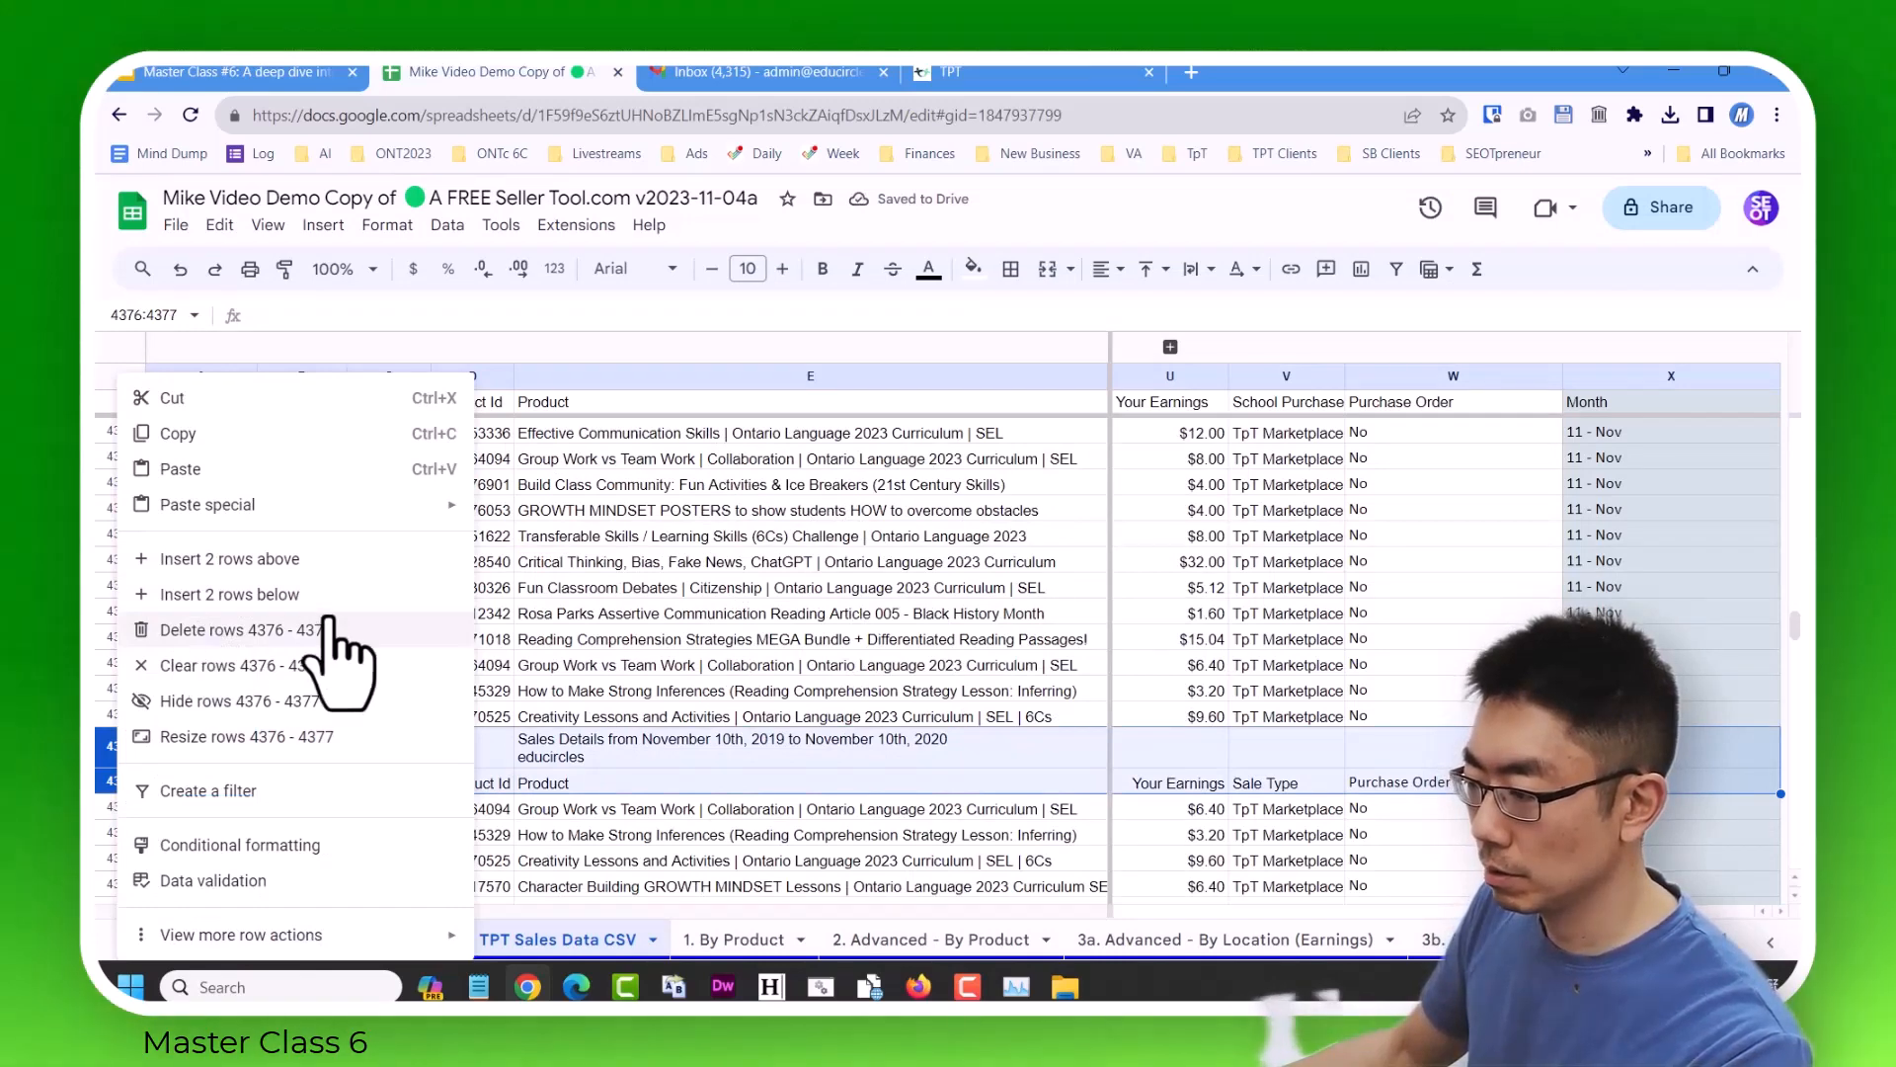
{"action": "left_click", "coordinate": [333, 632]}
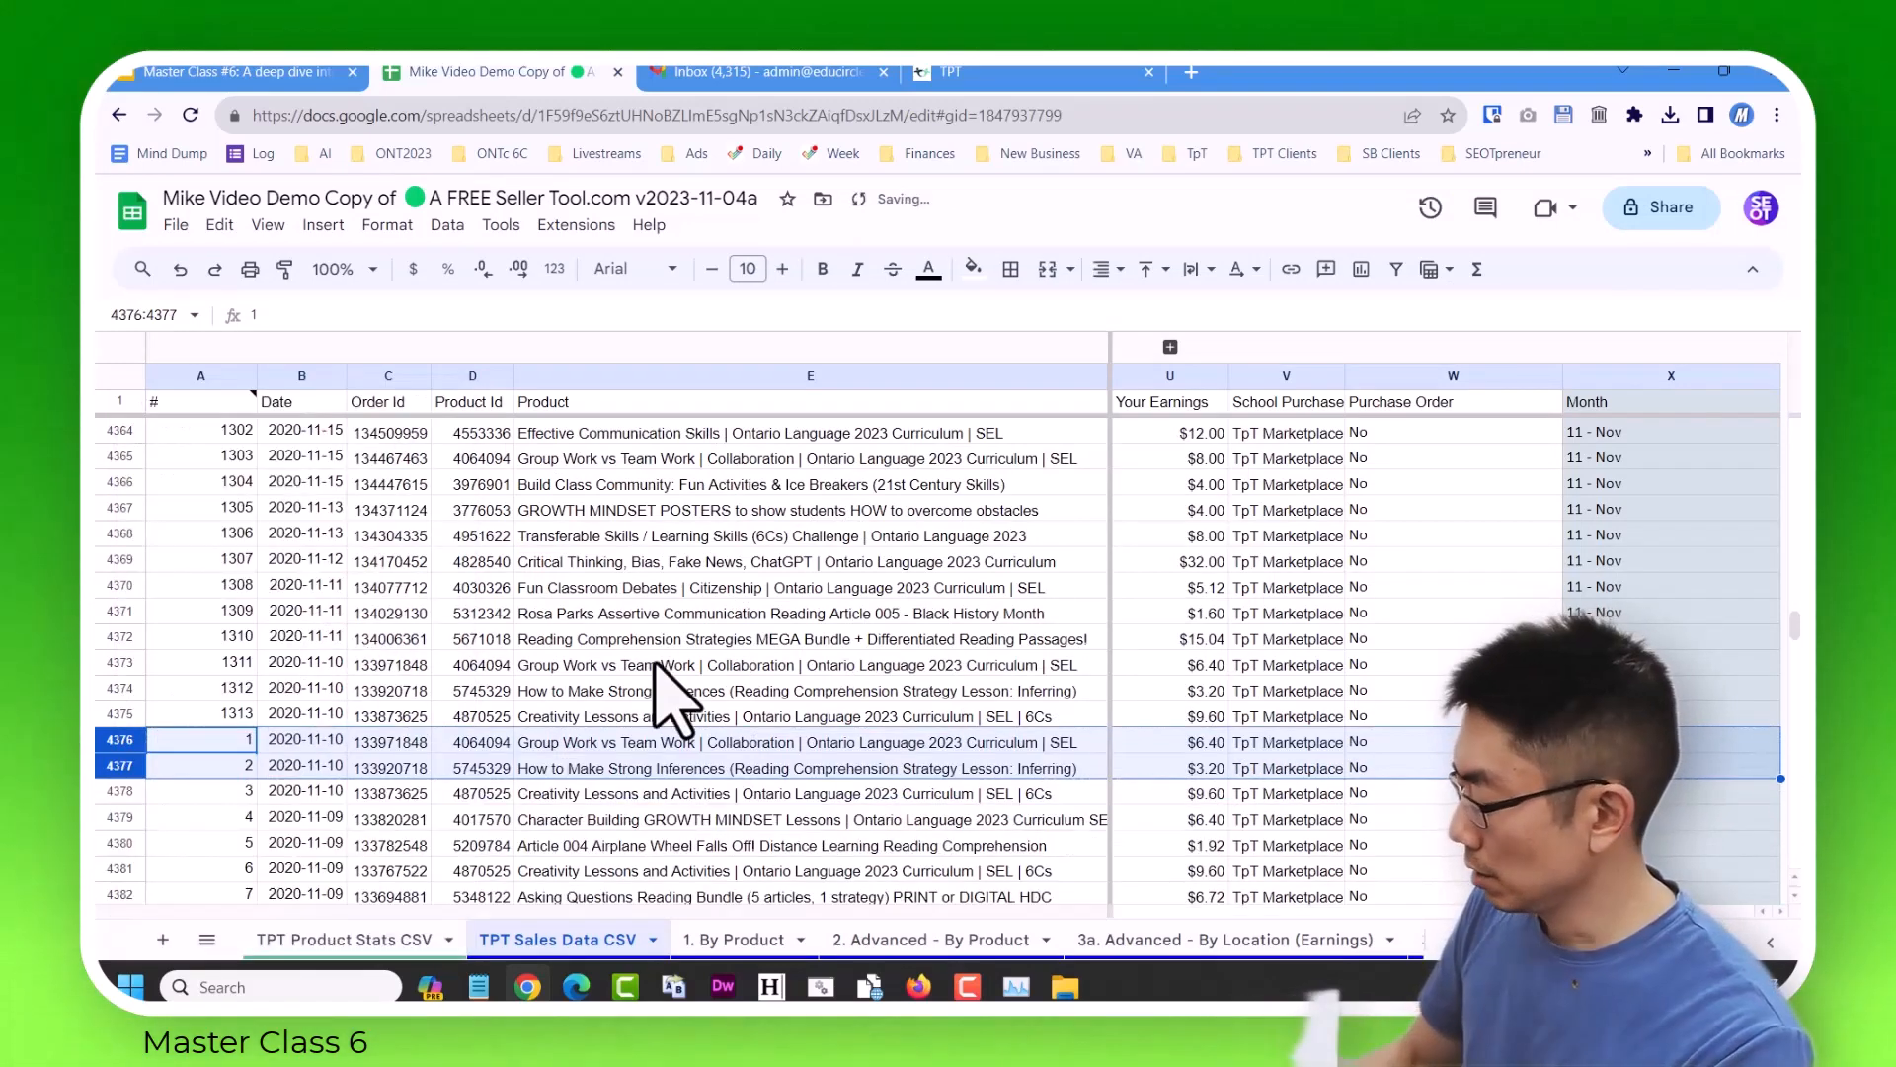
Select cell A5498 below the last sales row and upload sales_report_20181110_20191110.csv for import.
{"action": "key", "text": "ctrl+Down"}
{"action": "key", "text": "ctrl+Down"}
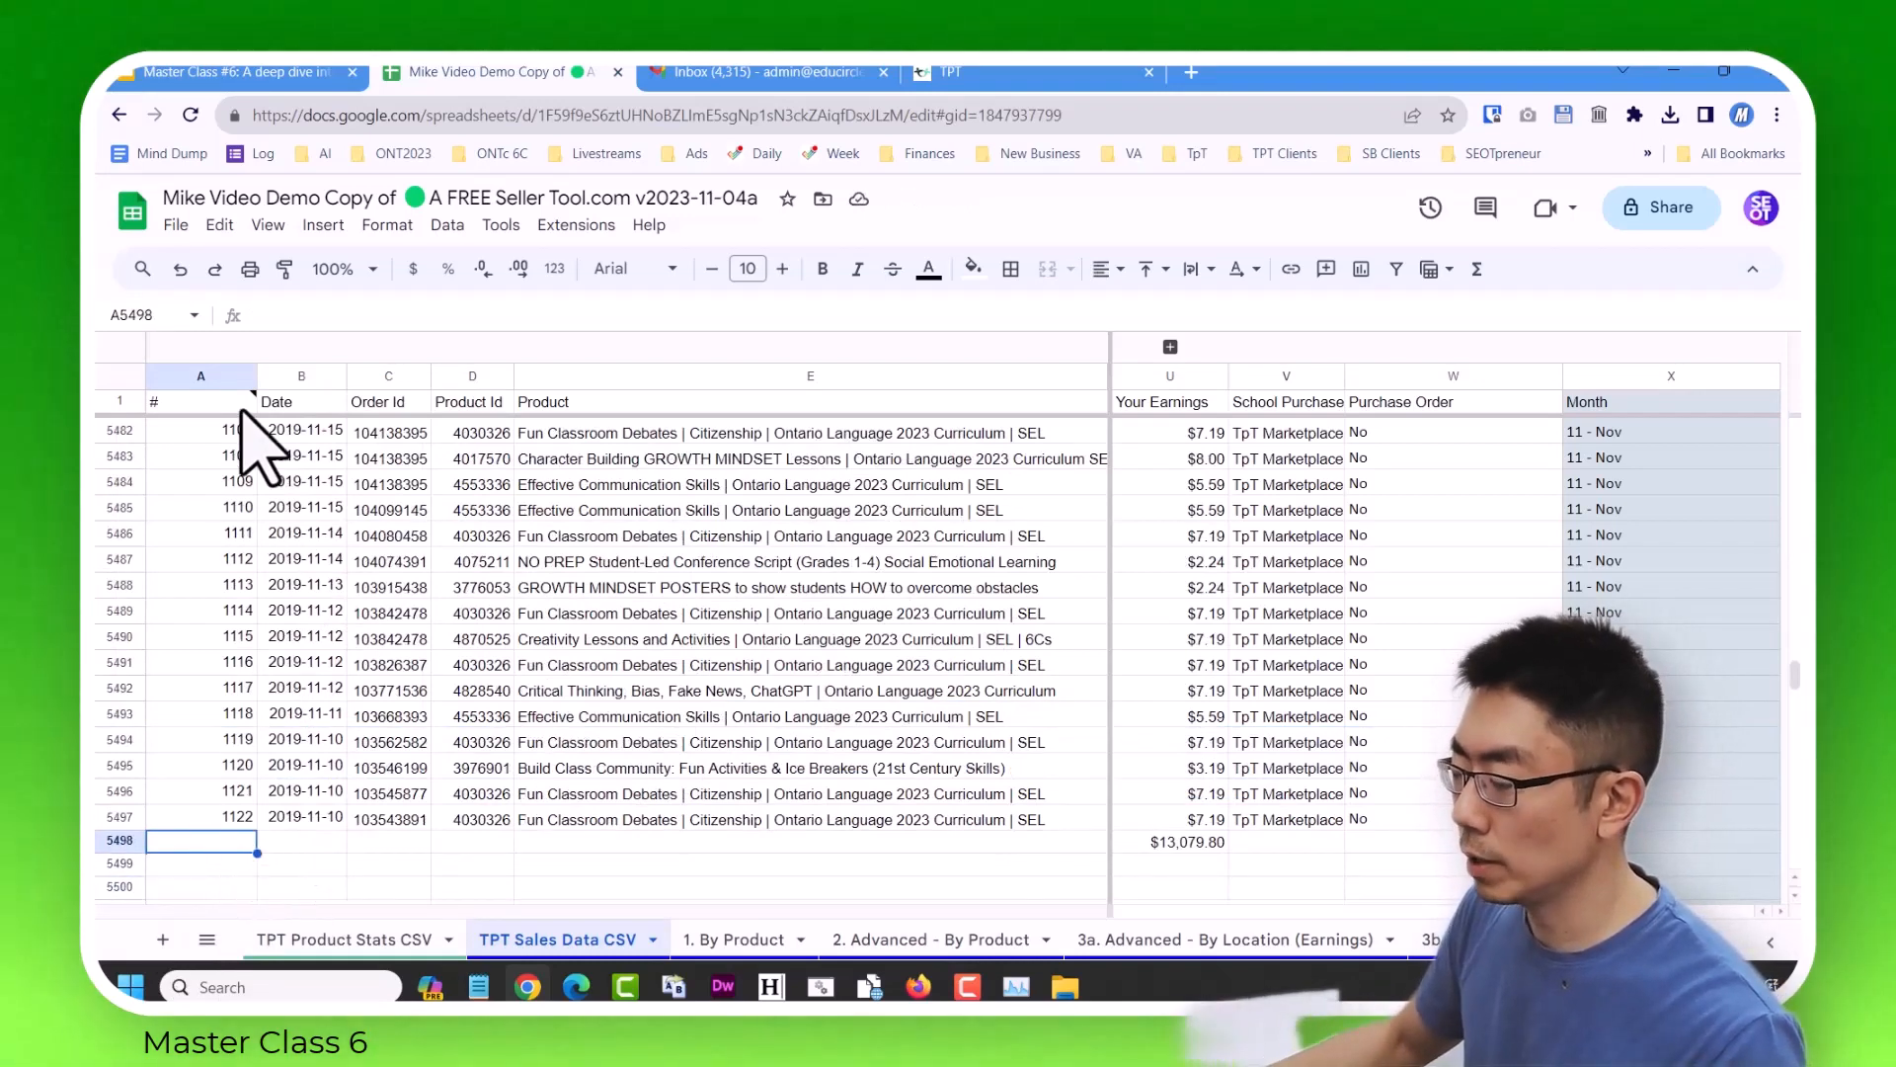
{"action": "left_click", "coordinate": [175, 224]}
{"action": "left_click", "coordinate": [296, 335]}
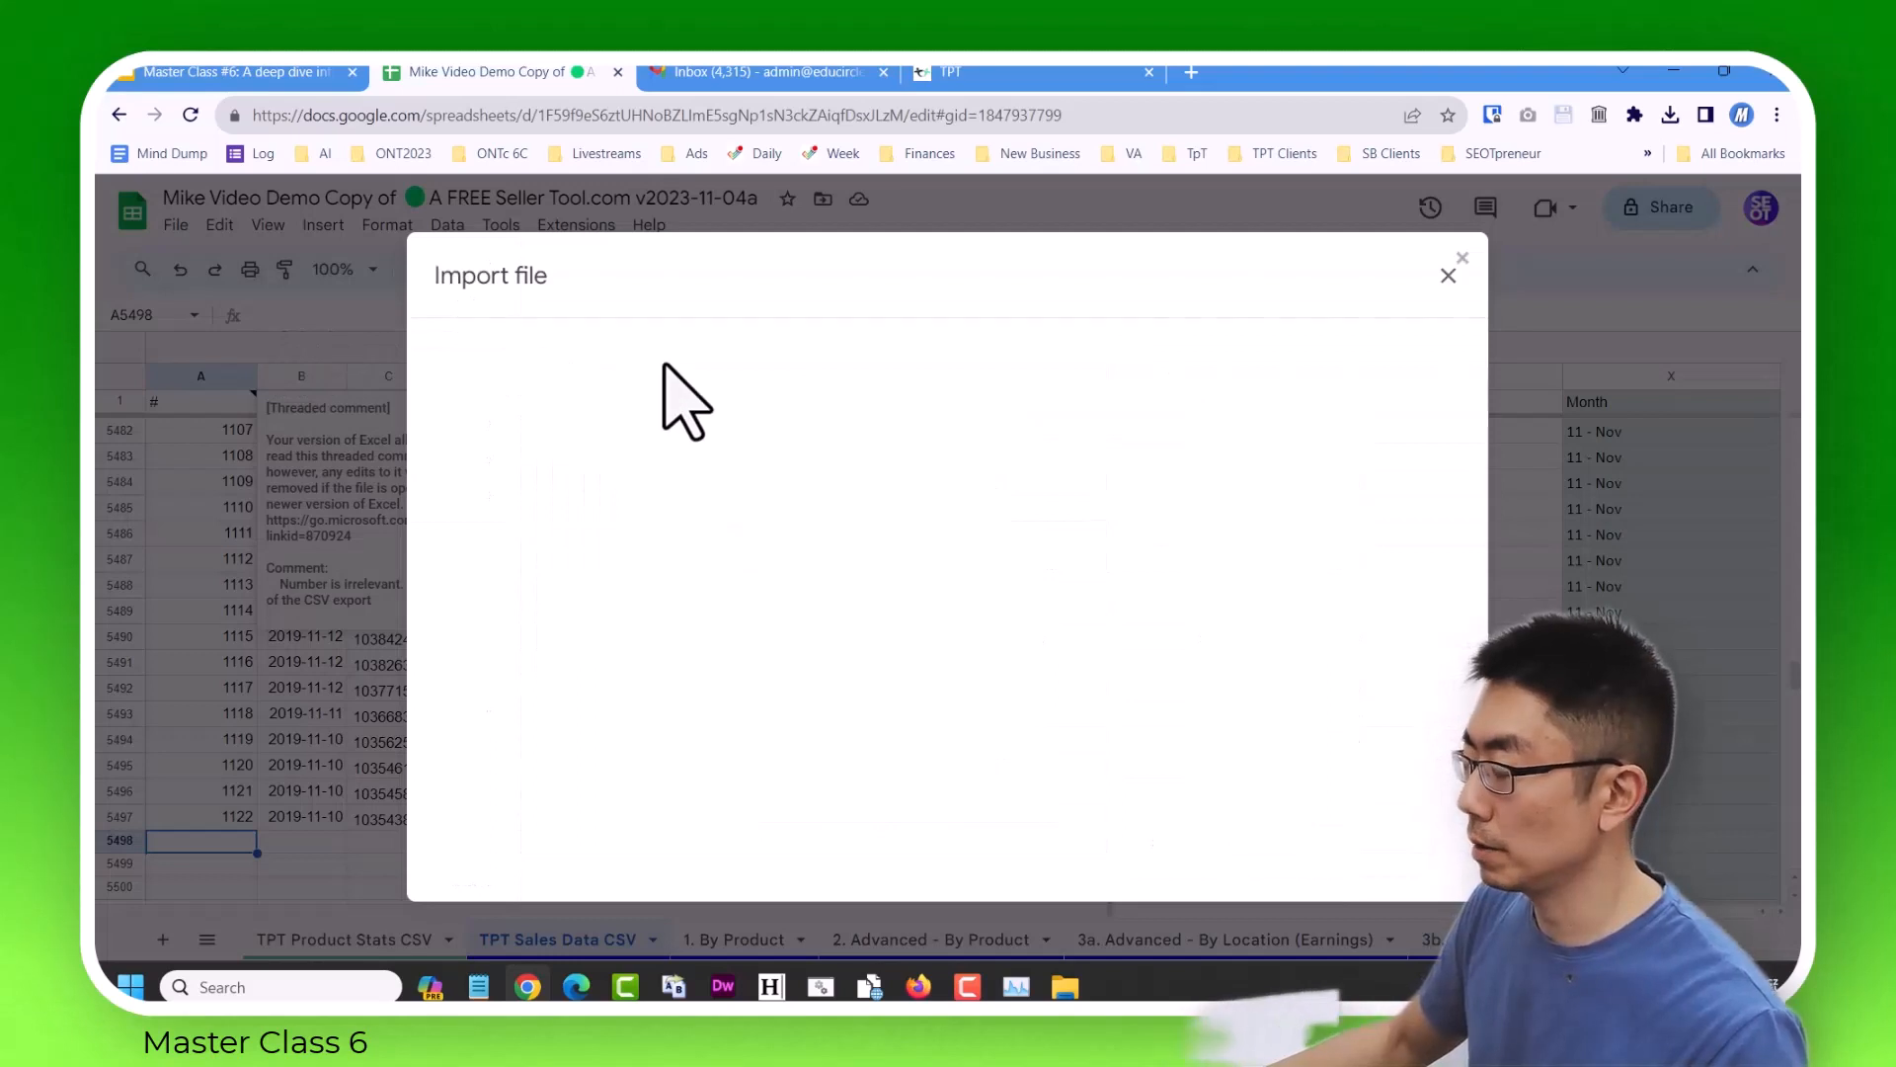
{"action": "left_click", "coordinate": [799, 346]}
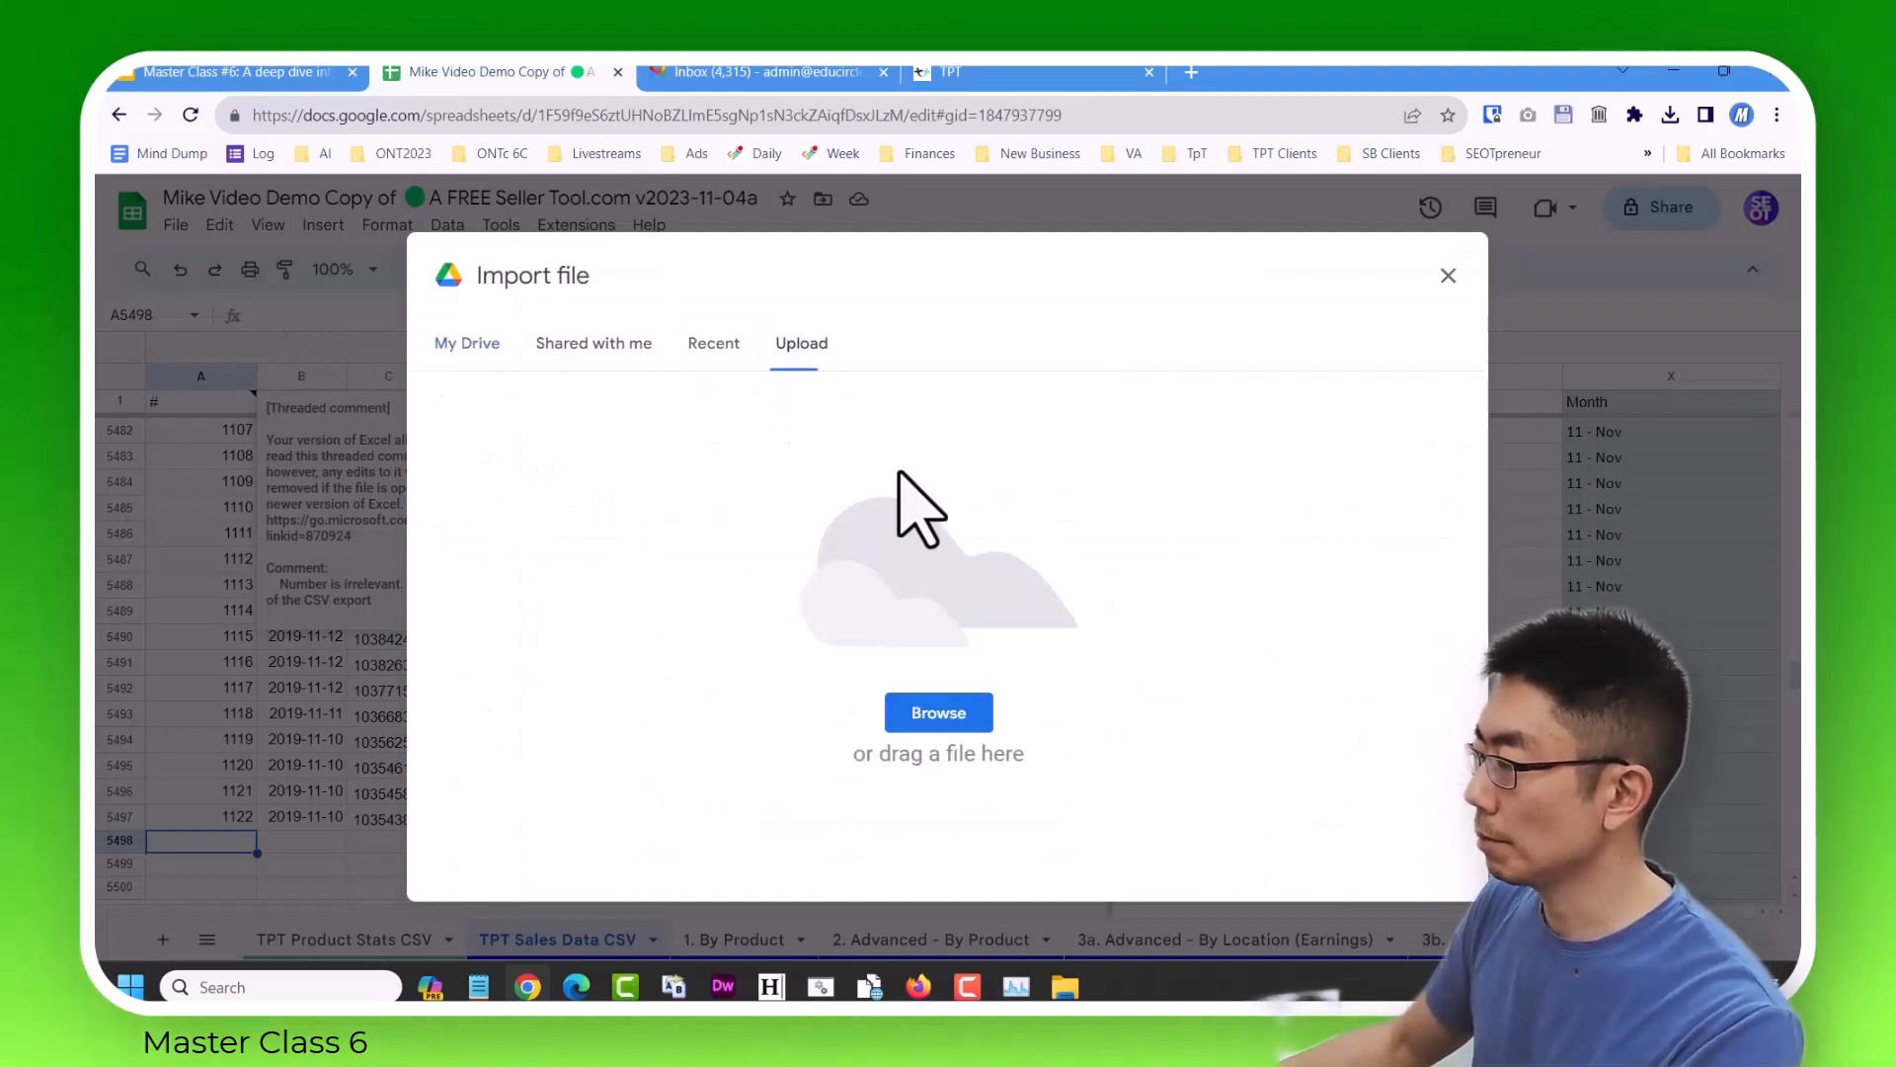
{"action": "left_click", "coordinate": [939, 713]}
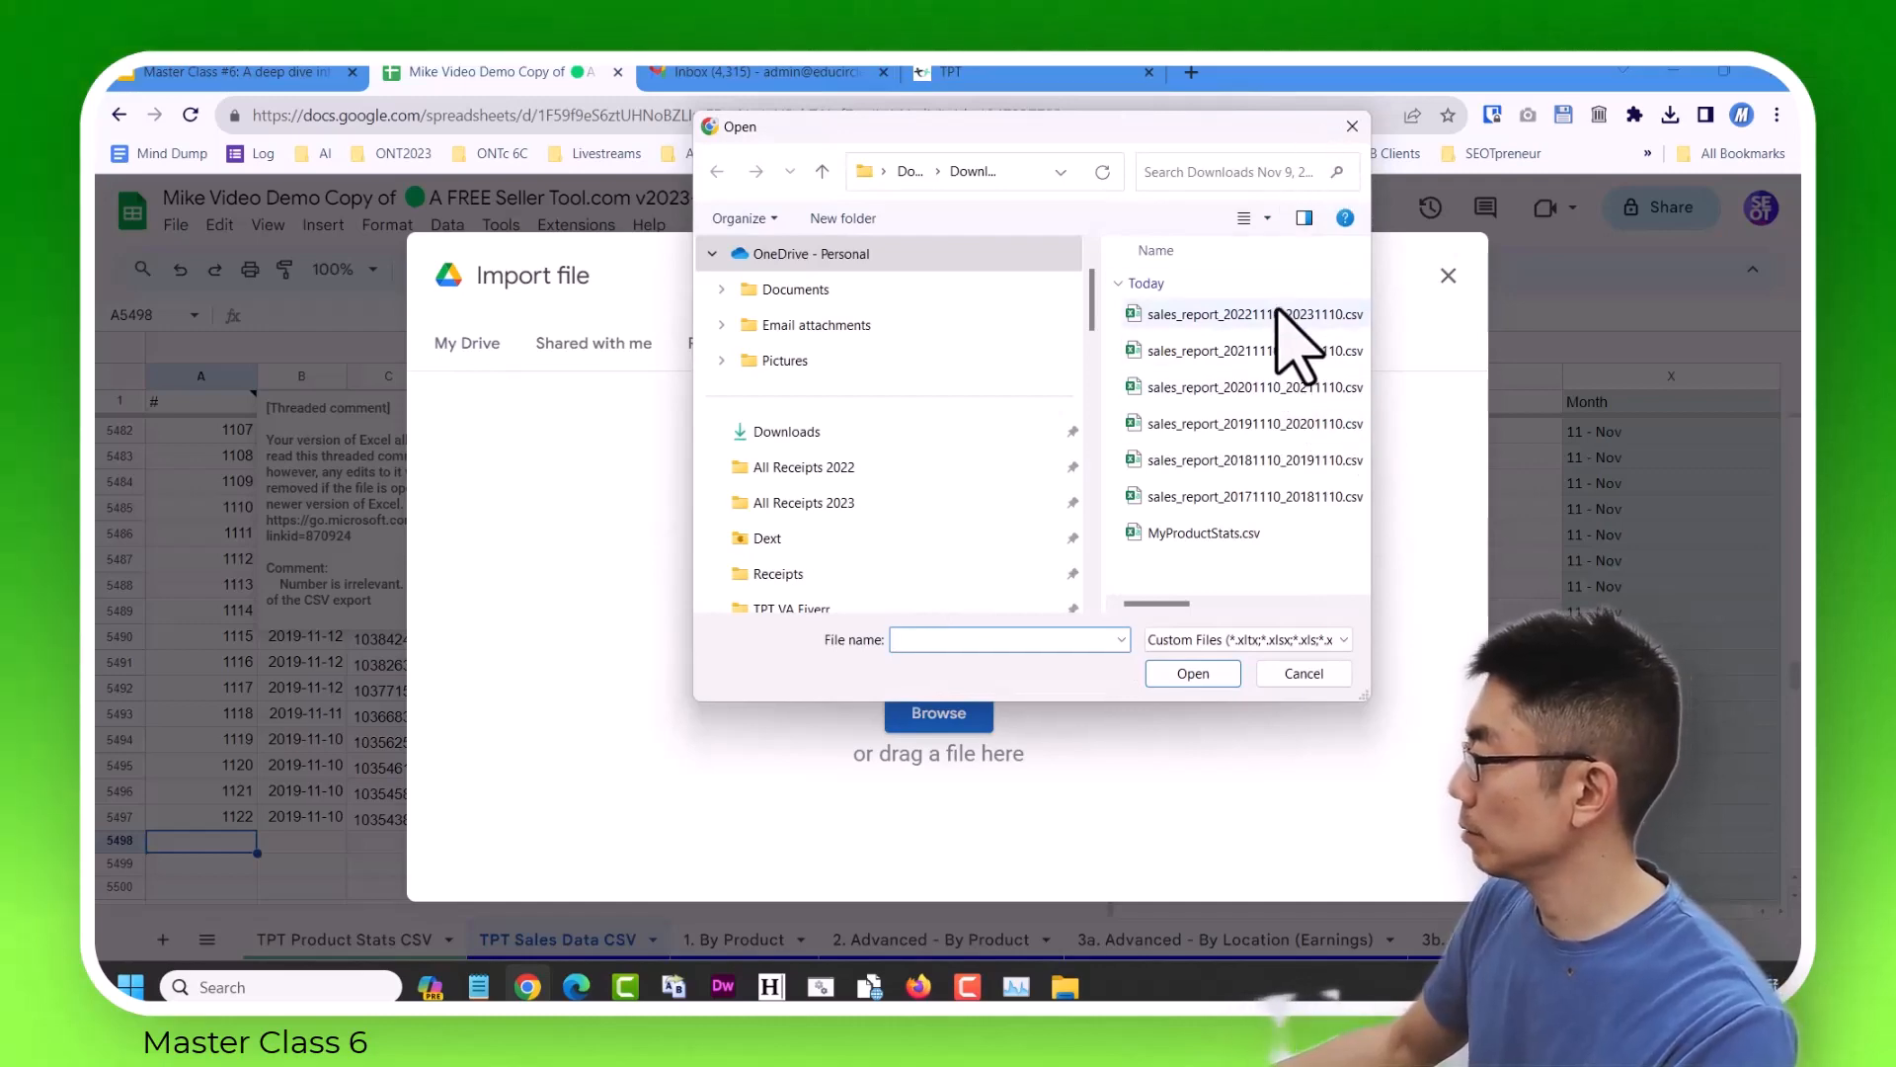
{"action": "left_click", "coordinate": [1274, 460]}
{"action": "left_click", "coordinate": [1193, 673]}
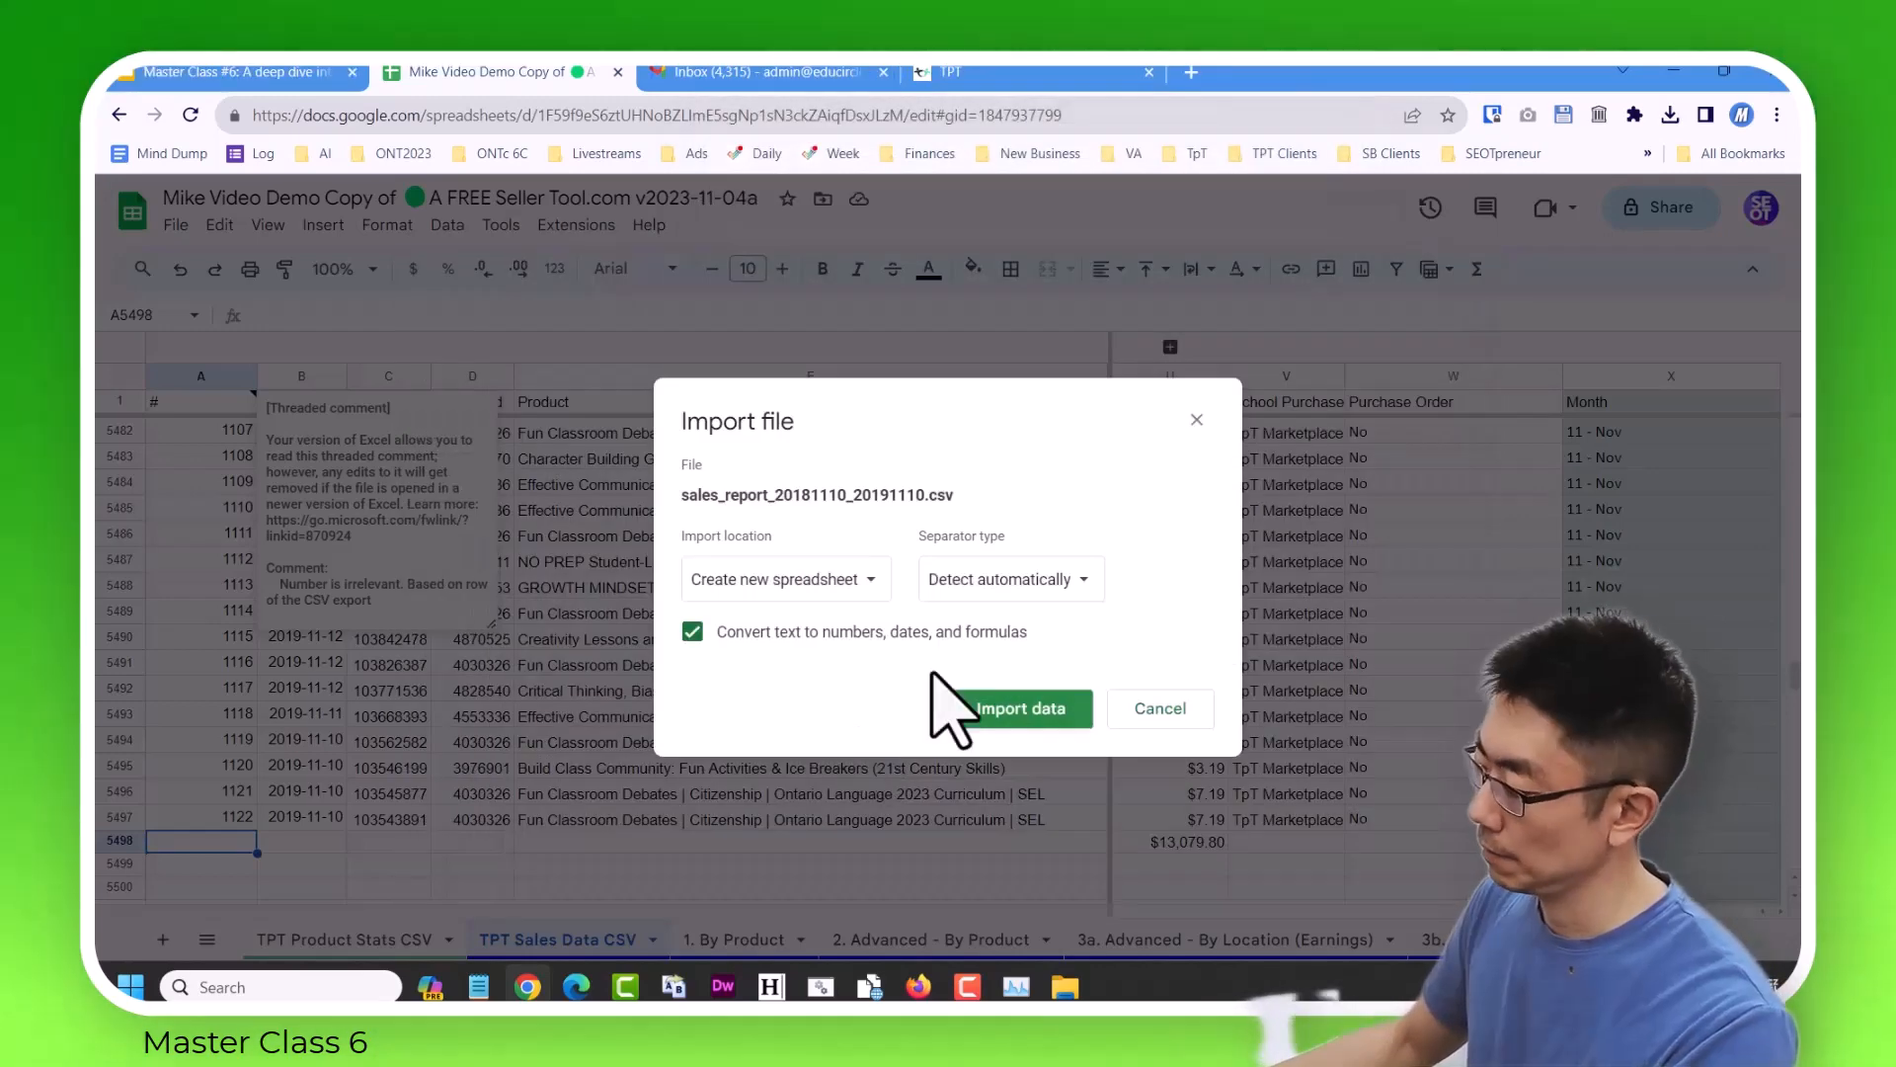
Import the 2018–2019 report with the import location set to Replace data at selected cell.
{"action": "left_click", "coordinate": [826, 578]}
{"action": "left_click", "coordinate": [820, 756]}
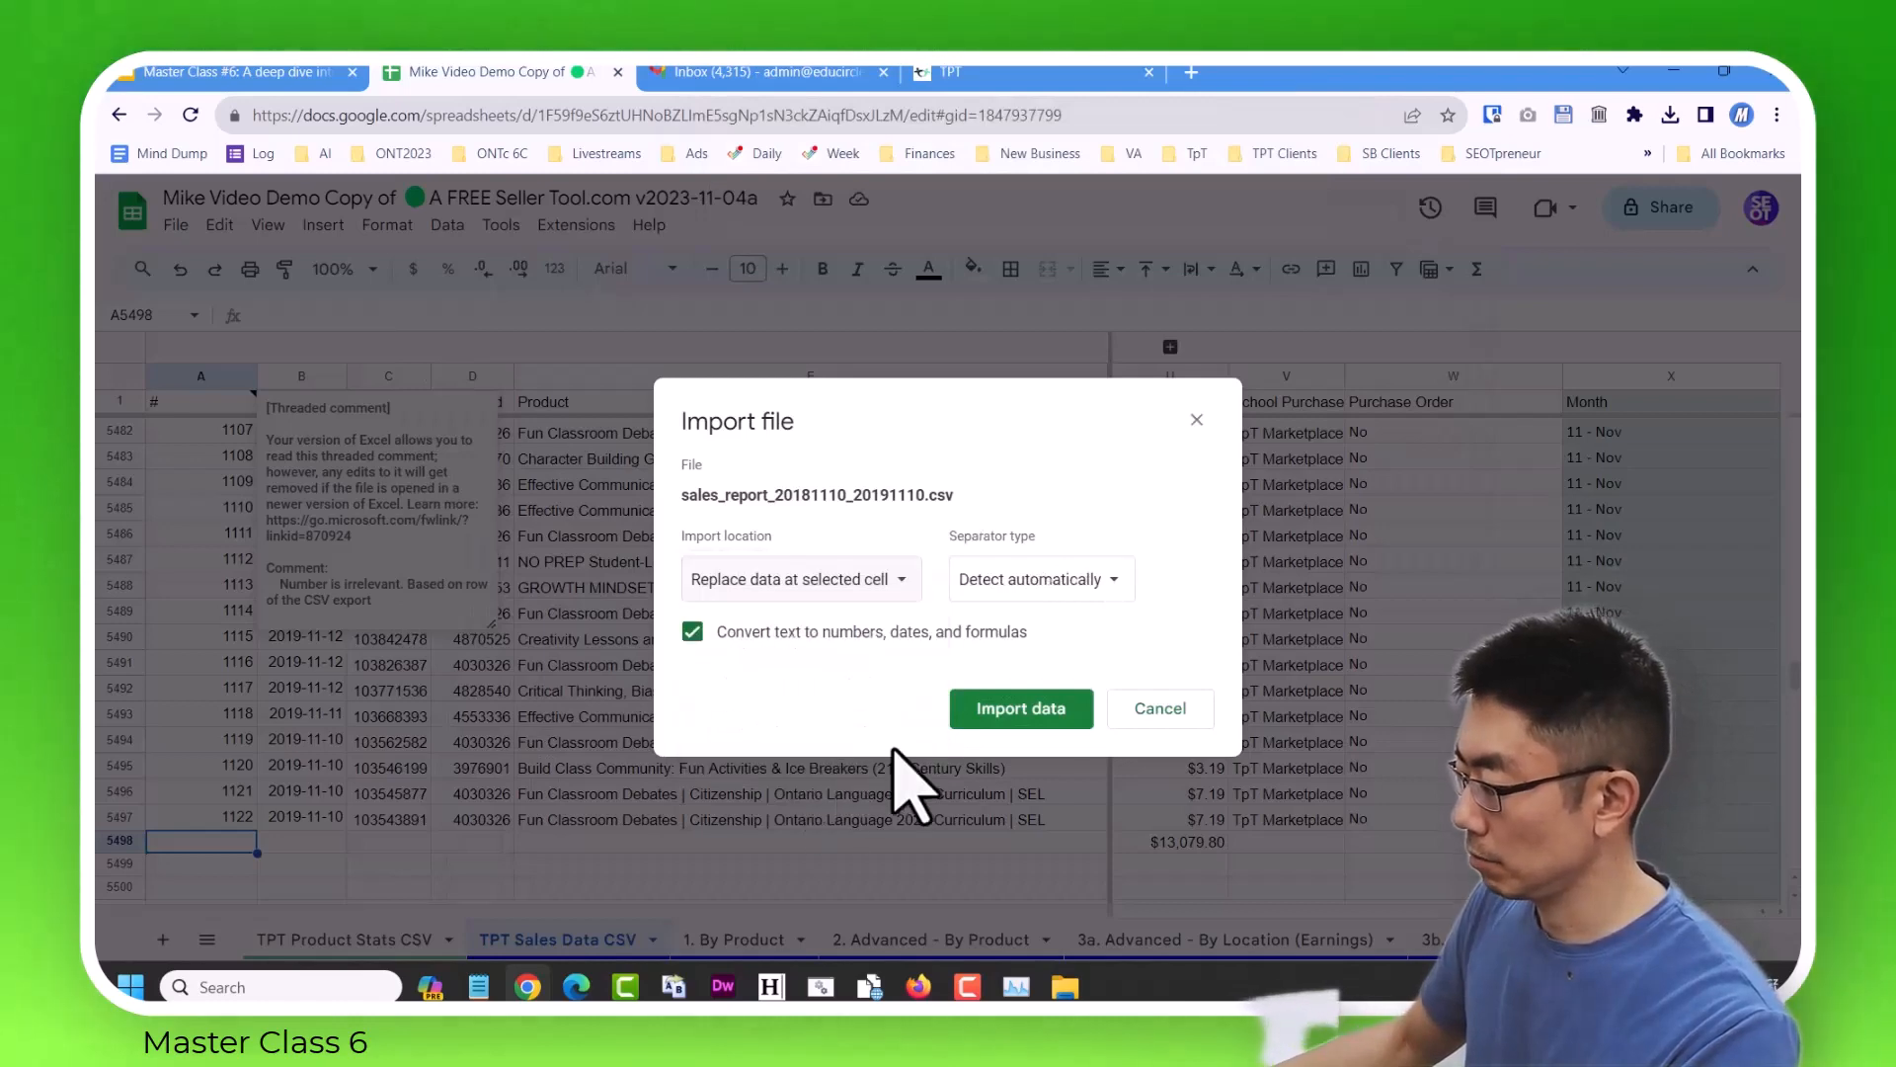
{"action": "left_click", "coordinate": [1017, 706]}
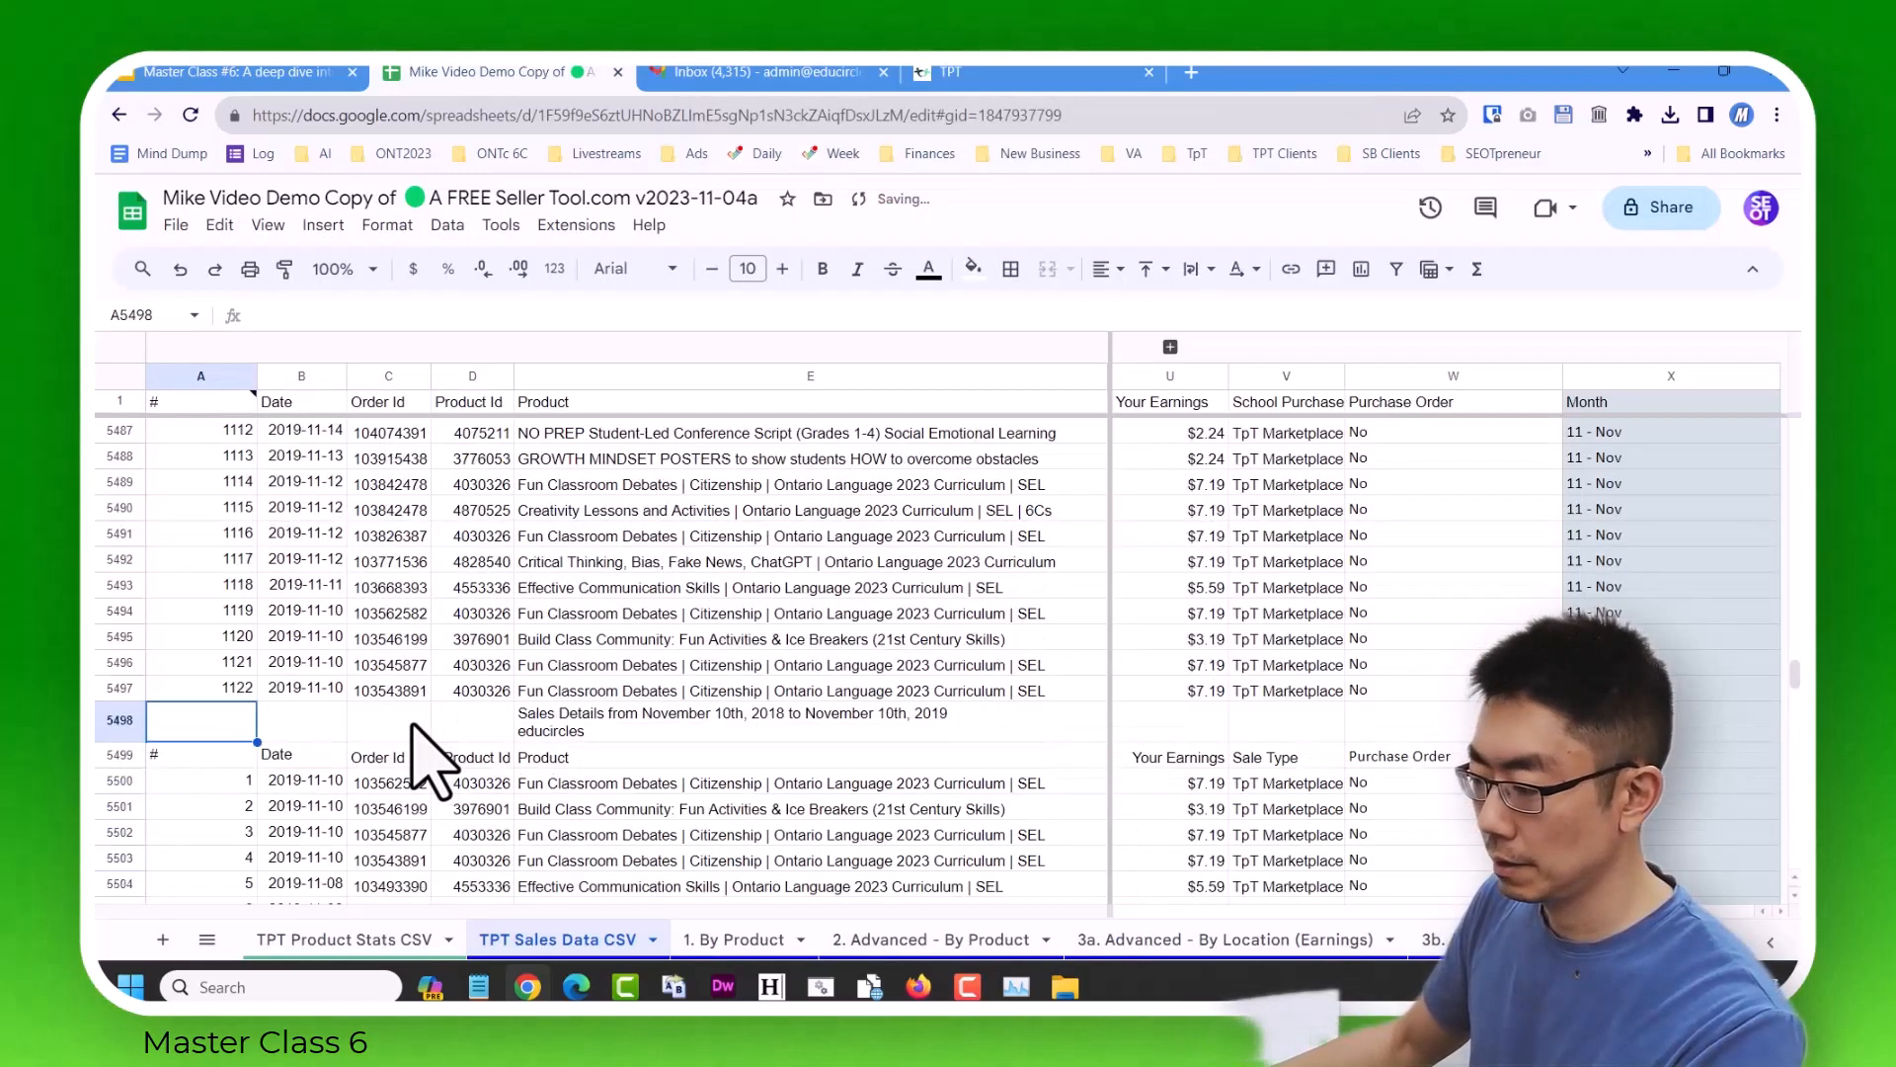
Delete rows 5498 and 5499, the title and repeated header rows of the imported 2018–2019 report.
{"action": "left_click_drag", "start_coordinate": [116, 721], "coordinate": [115, 767]}
{"action": "right_click", "coordinate": [336, 743]}
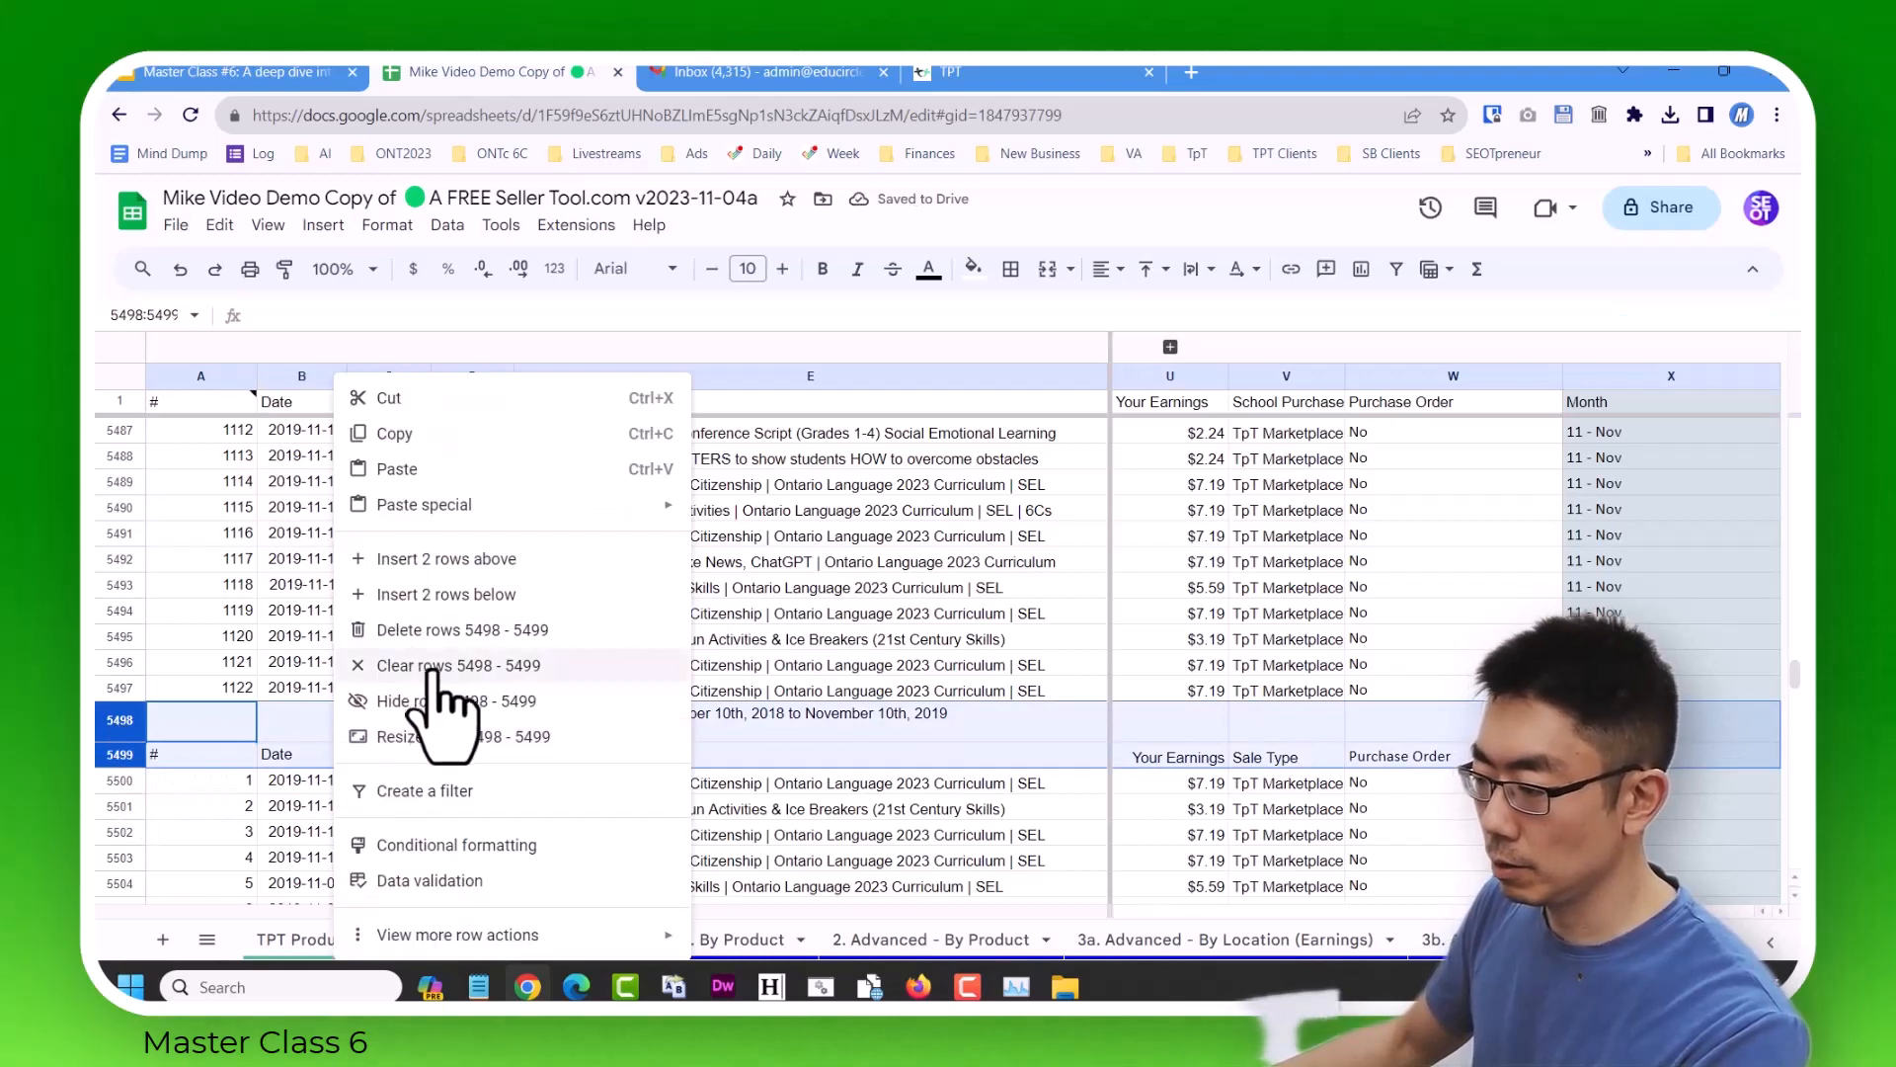
{"action": "left_click", "coordinate": [462, 634]}
Select cell A5777 below the last sales row and upload sales_report_20171110_20181110.csv for import.
{"action": "left_click", "coordinate": [203, 692]}
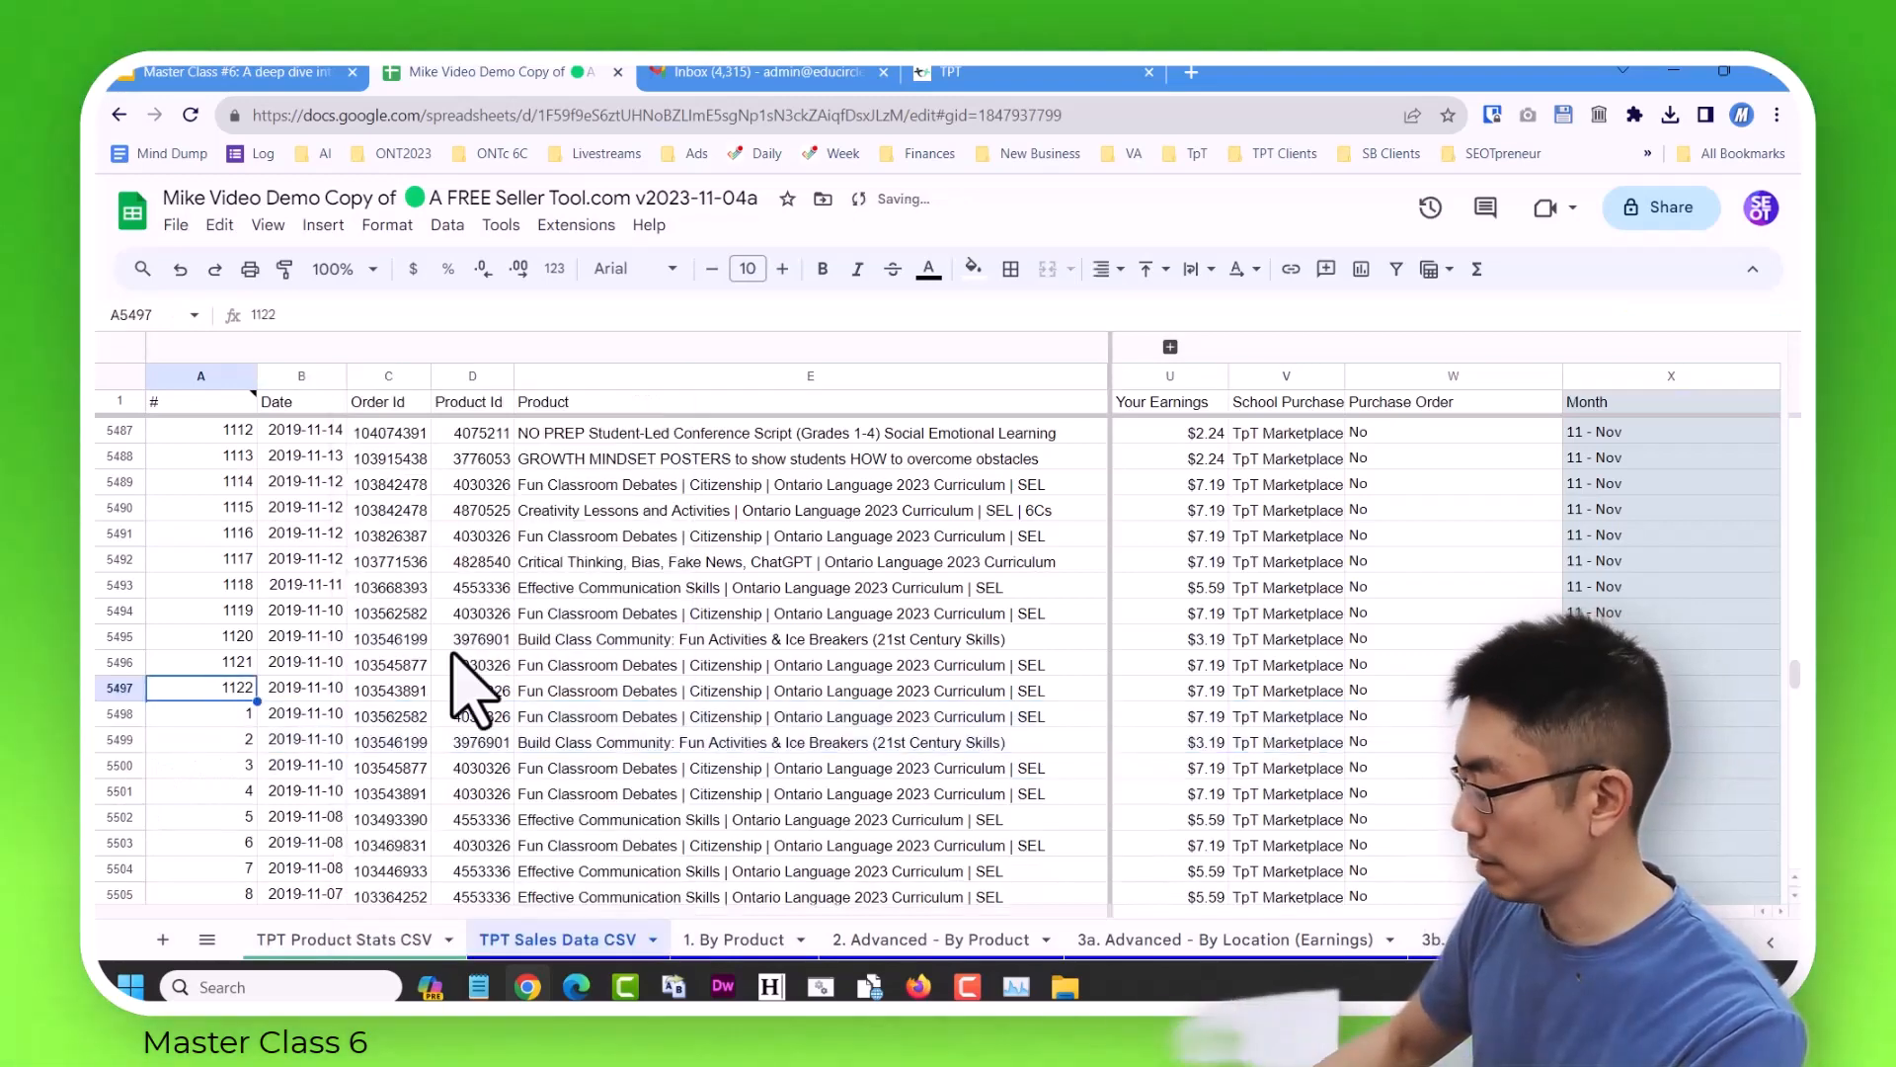
{"action": "key", "text": "ctrl+Down"}
{"action": "key", "text": "Down"}
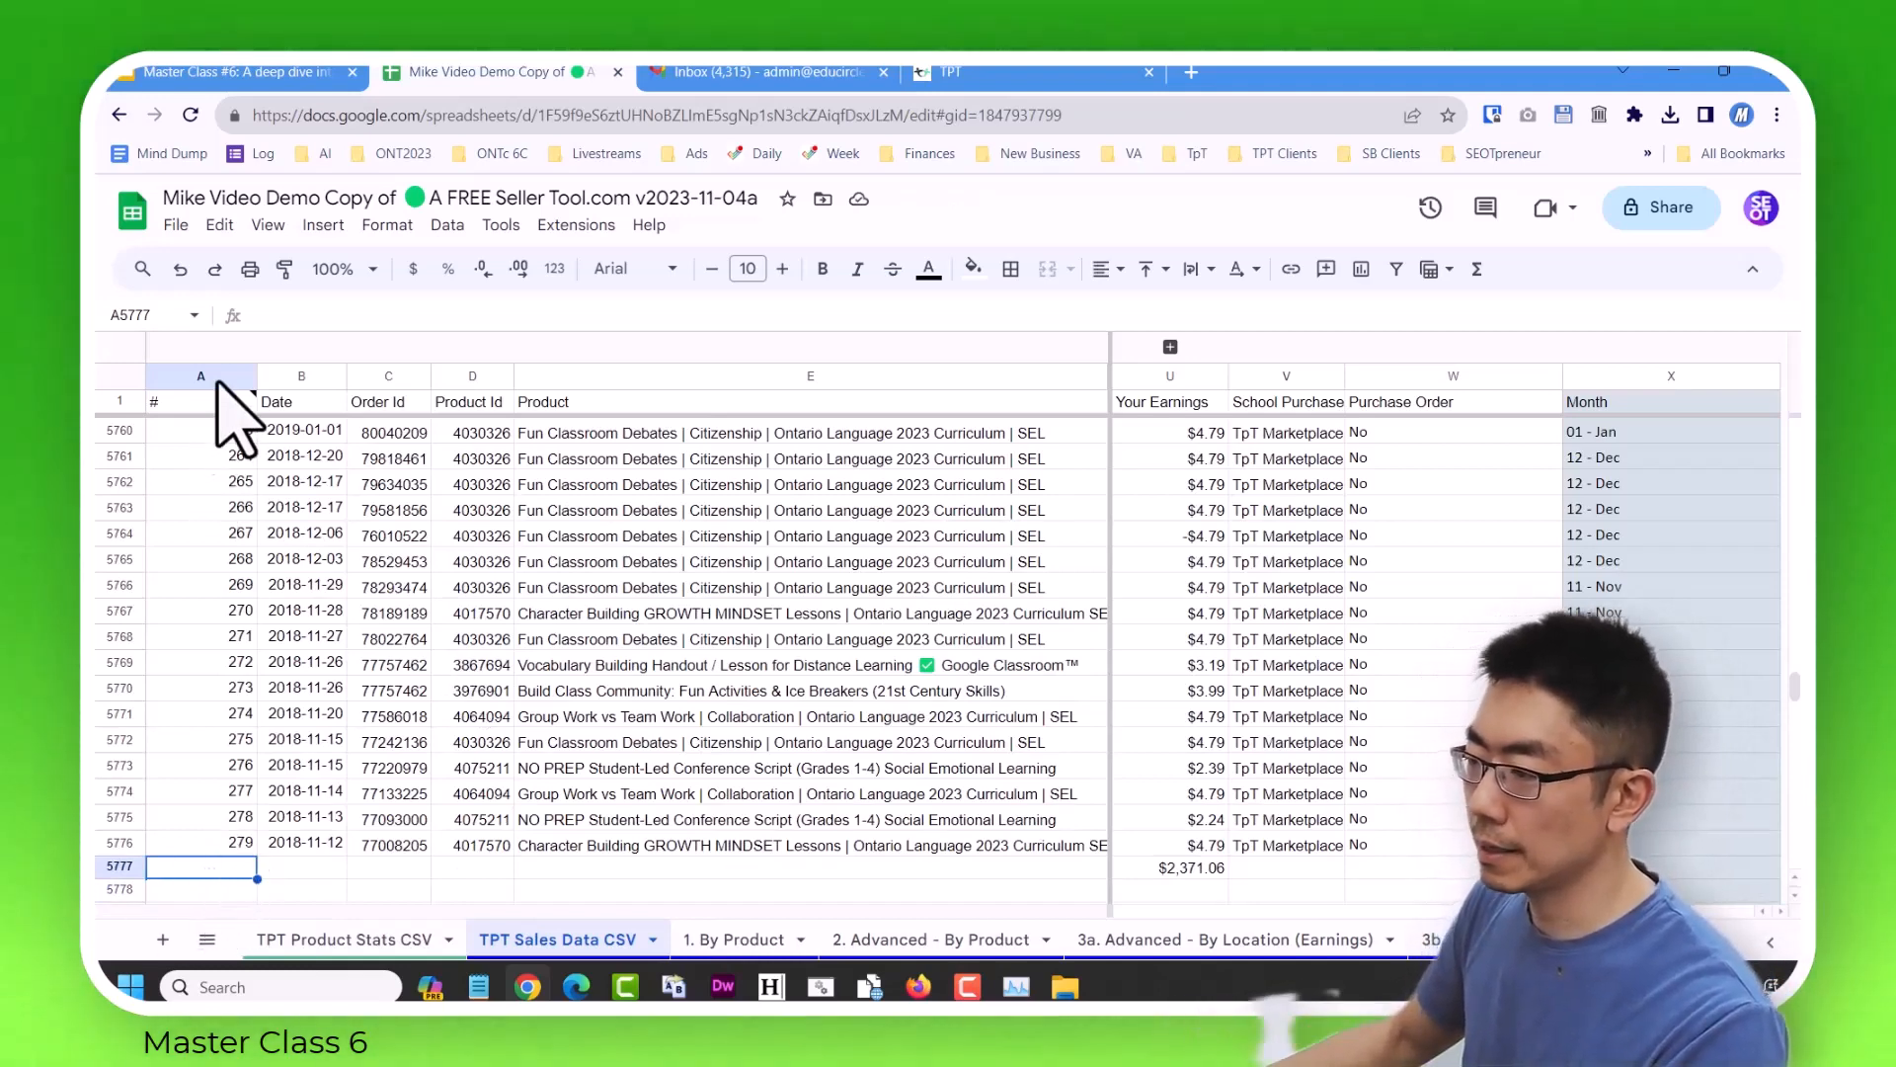
{"action": "left_click", "coordinate": [176, 225]}
{"action": "left_click", "coordinate": [709, 711]}
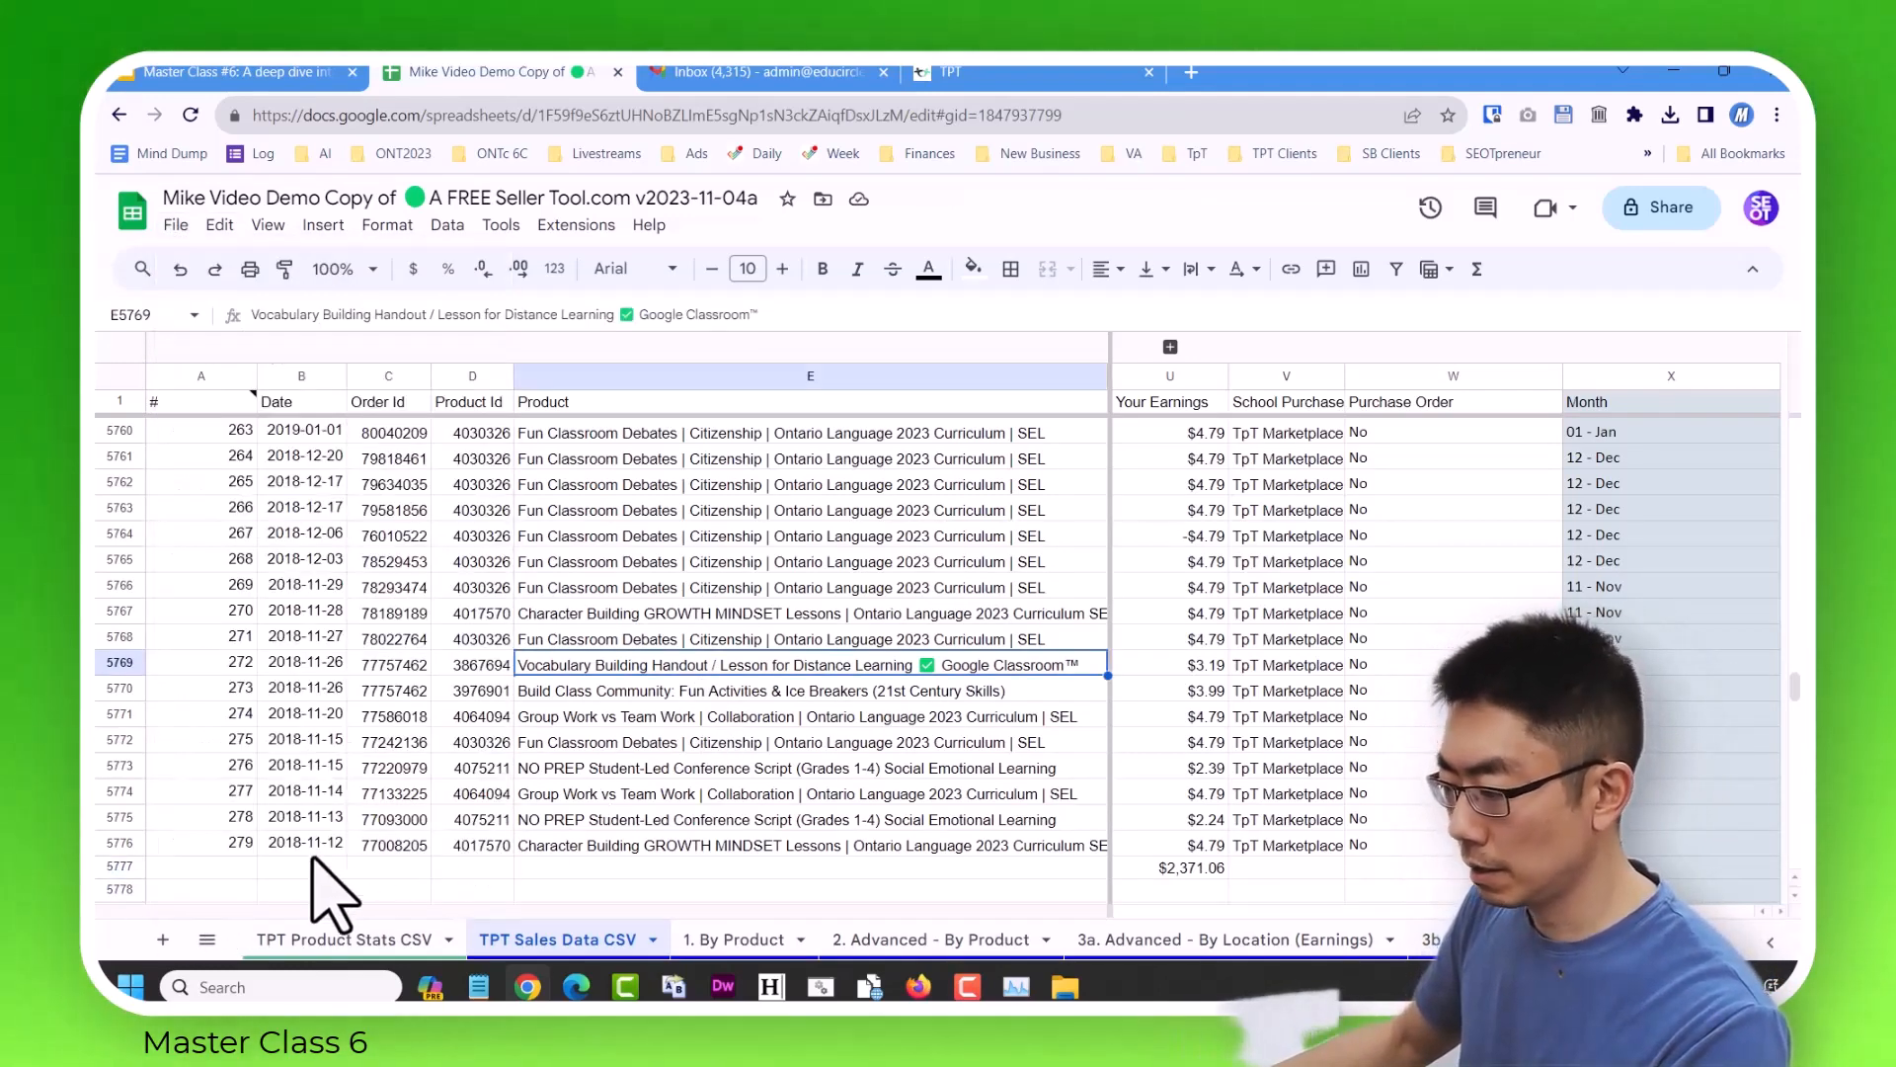
{"action": "left_click", "coordinate": [176, 226]}
{"action": "left_click", "coordinate": [282, 332]}
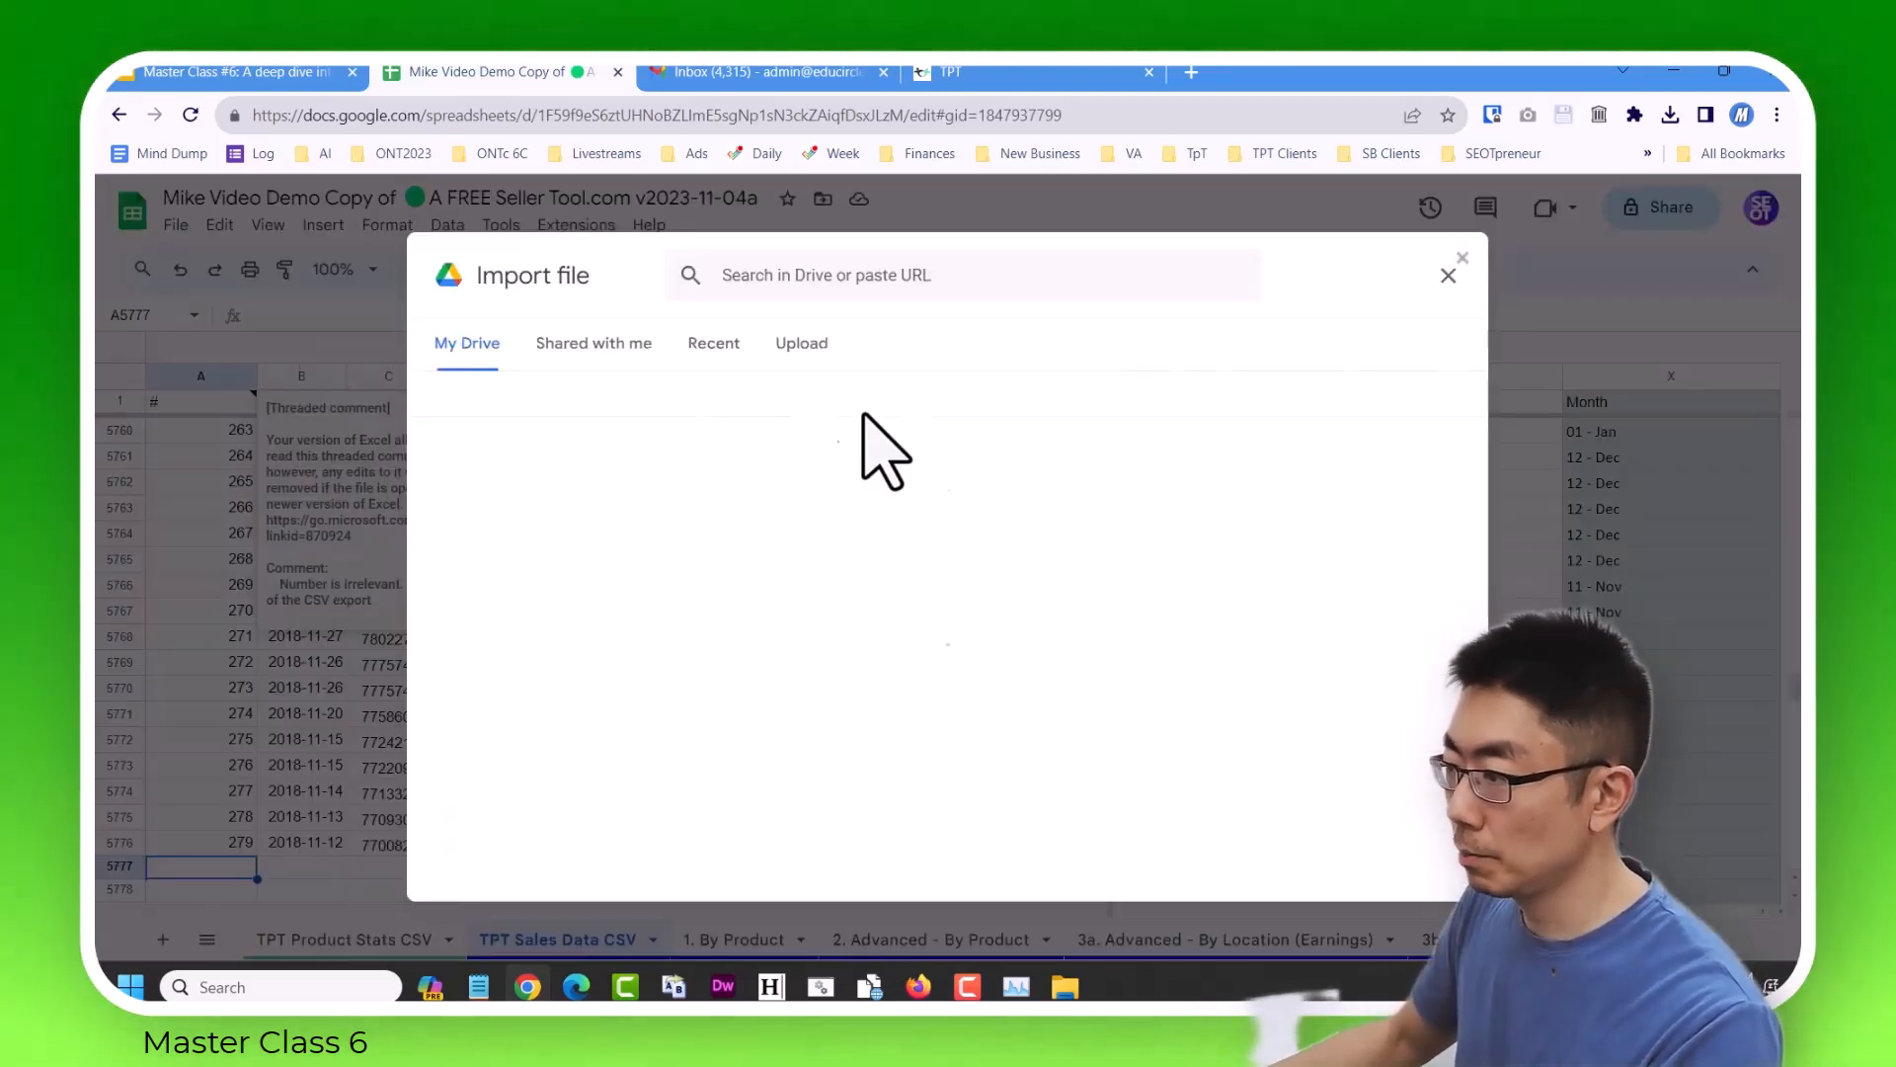
{"action": "left_click", "coordinate": [802, 347]}
{"action": "left_click", "coordinate": [938, 715]}
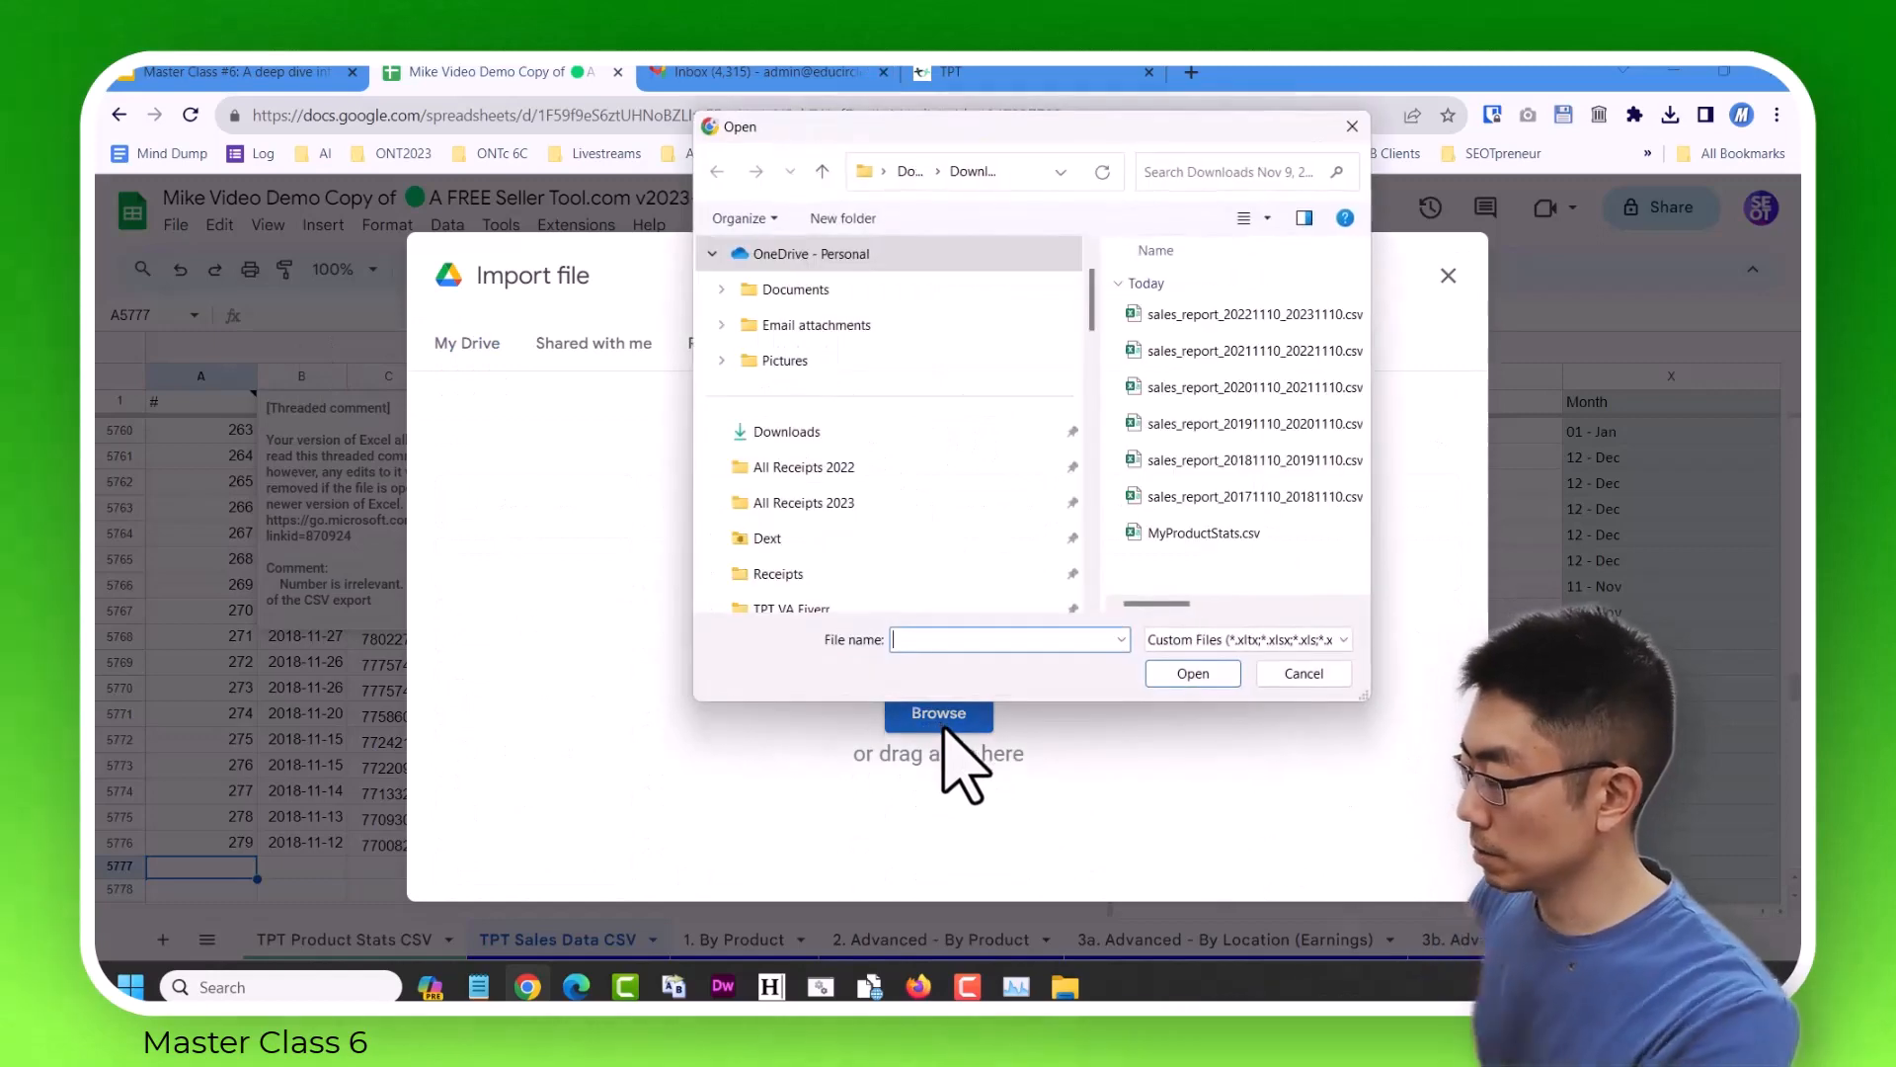
{"action": "left_click", "coordinate": [1195, 676]}
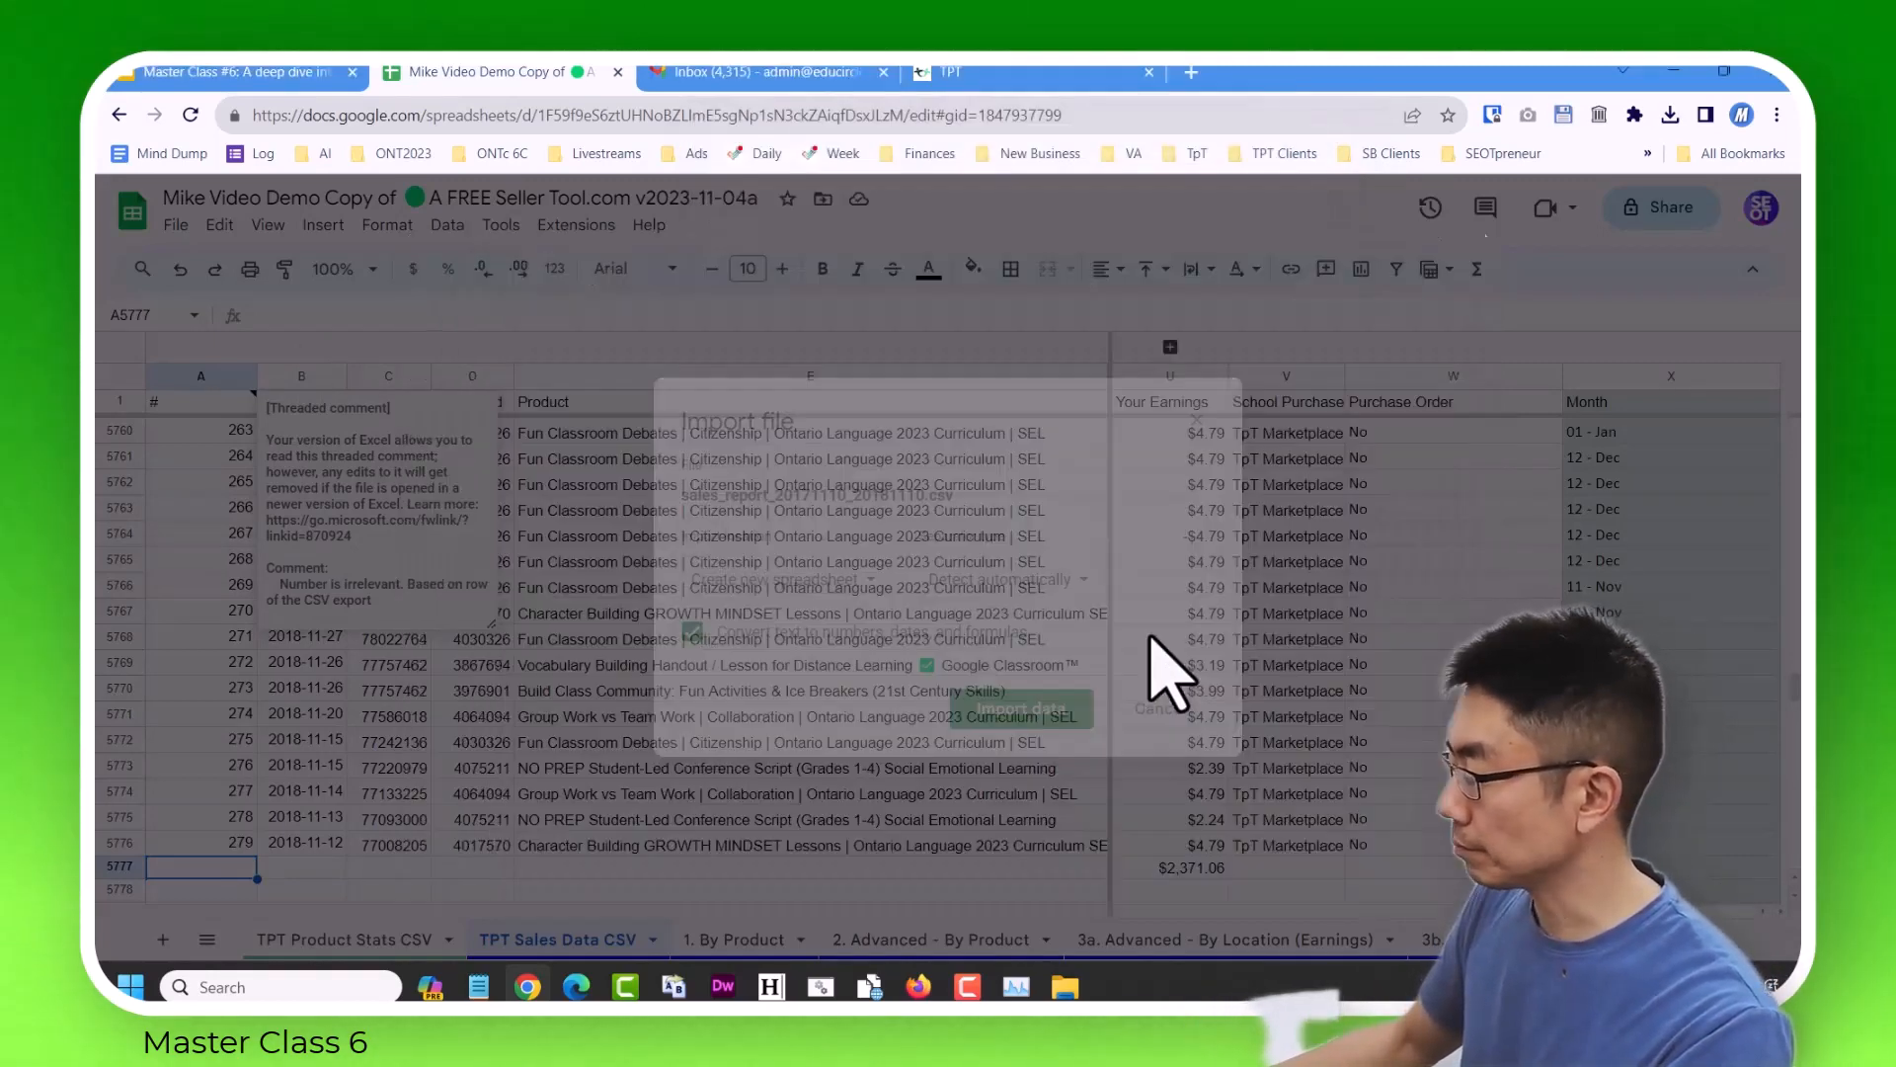
Import the 2017–2018 report with the import location set to Replace data at selected cell.
{"action": "left_click", "coordinate": [790, 579]}
{"action": "left_click", "coordinate": [826, 752]}
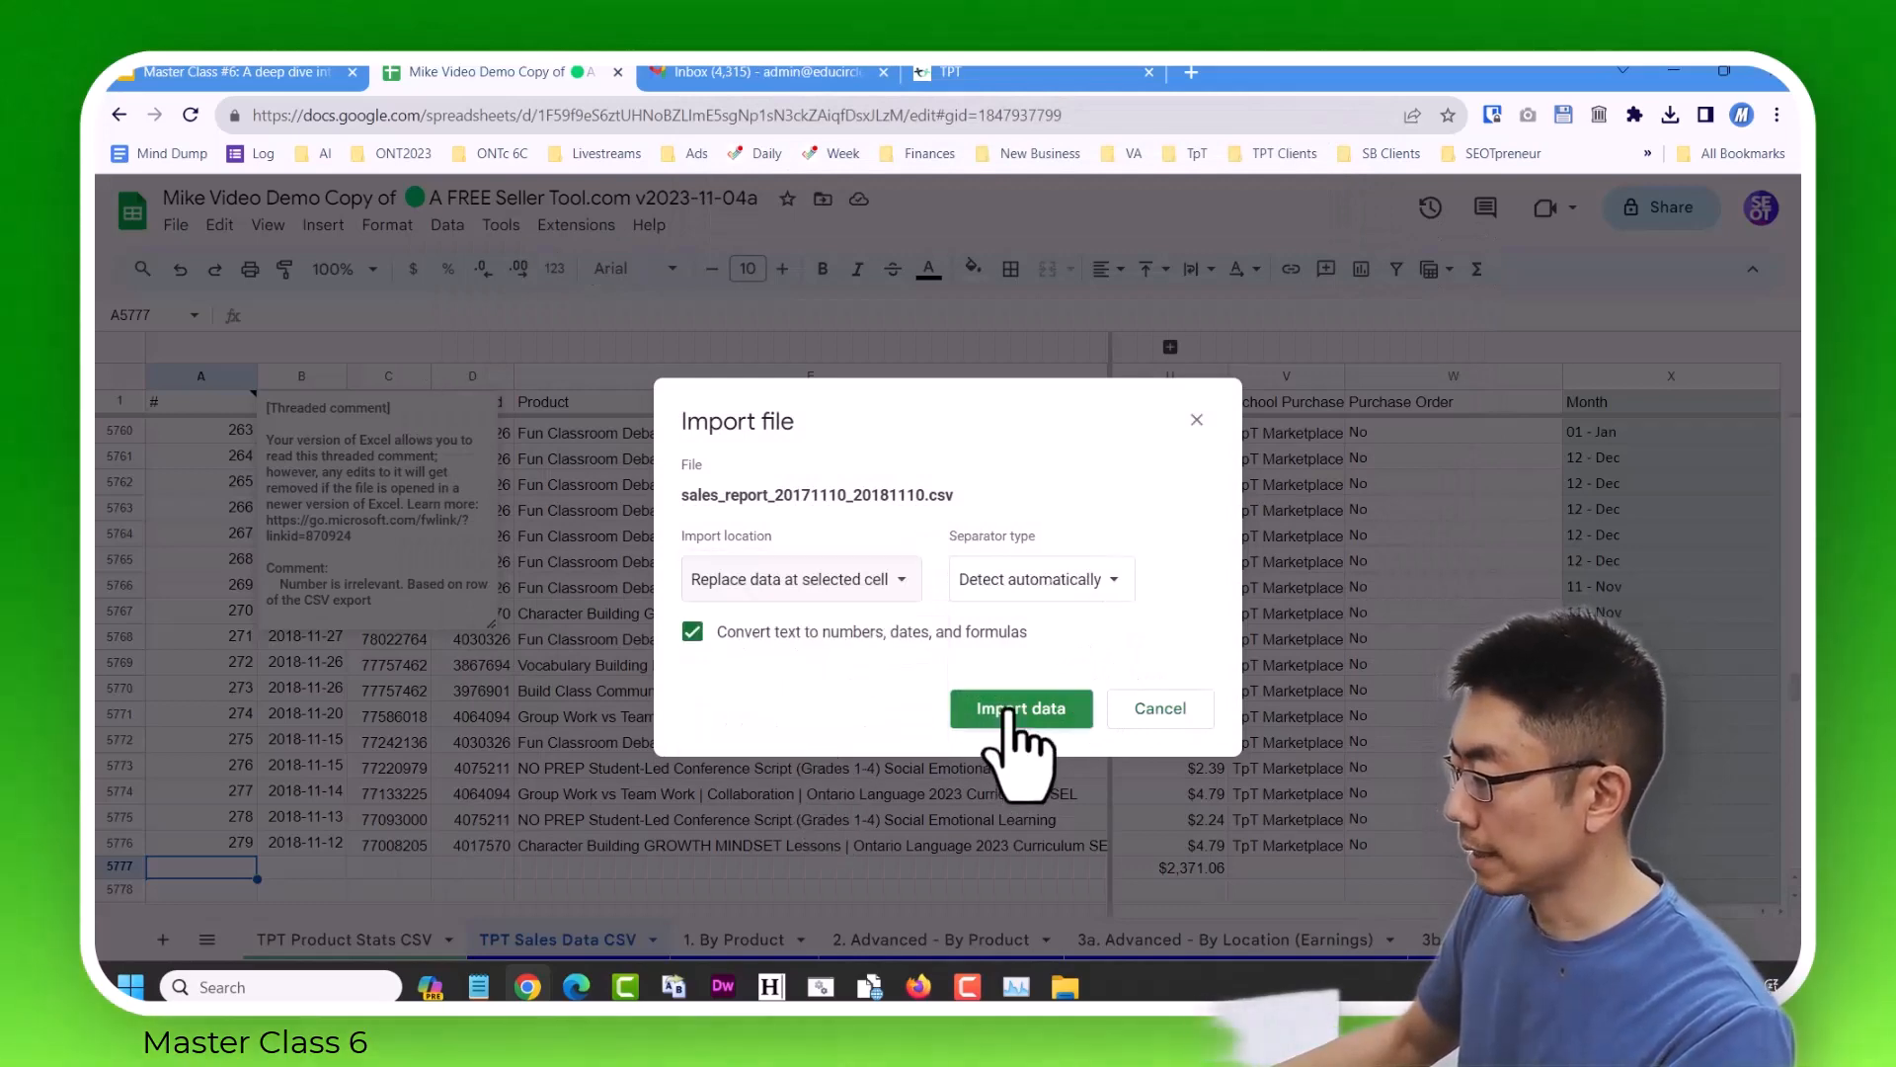
{"action": "scroll", "coordinate": [465, 731], "scroll_direction": "down", "scroll_amount": 1}
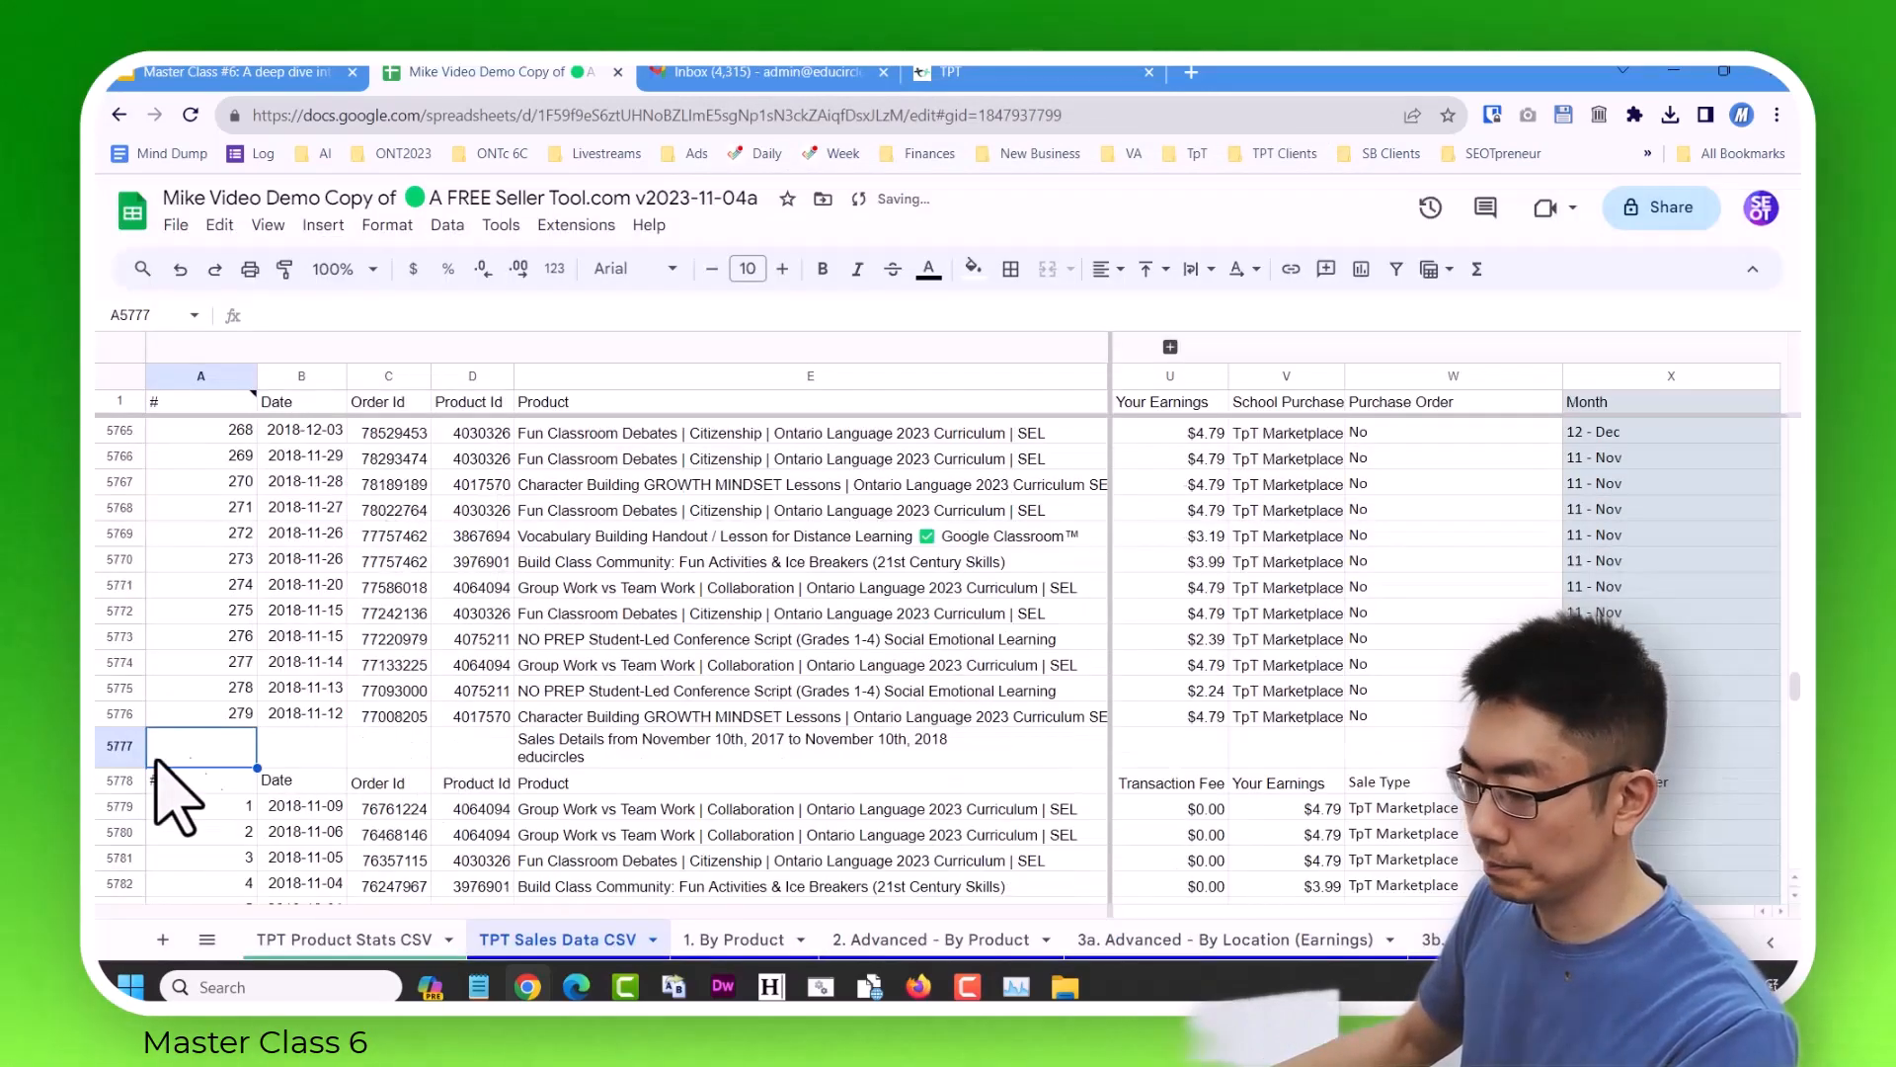
Delete rows 5777 and 5778, the title and repeated header rows of the imported 2017–2018 report.
{"action": "left_click", "coordinate": [124, 757]}
{"action": "left_click", "coordinate": [123, 780], "text": "shift"}
{"action": "right_click", "coordinate": [123, 781]}
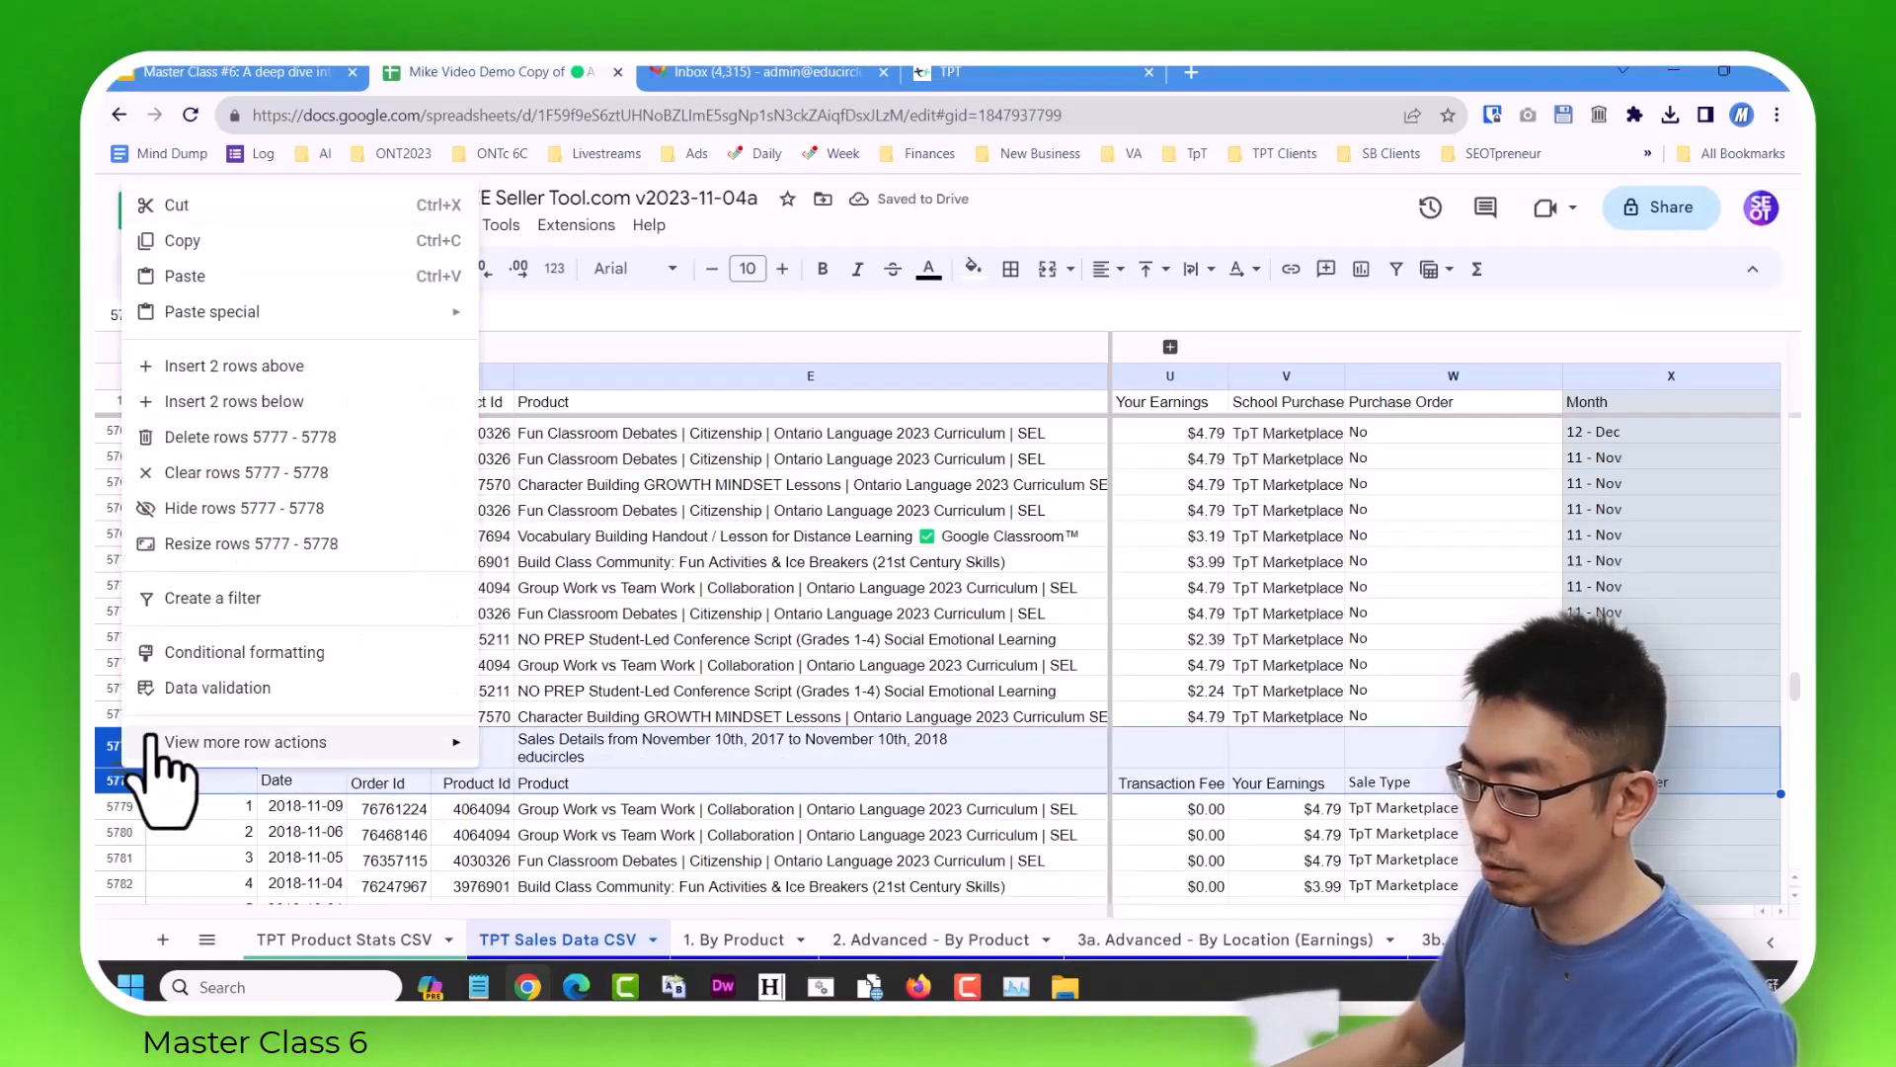
{"action": "left_click", "coordinate": [264, 444]}
Delete row 5819, the leftover Total row below the last sale of the 2017–2018 report.
{"action": "left_click", "coordinate": [325, 580]}
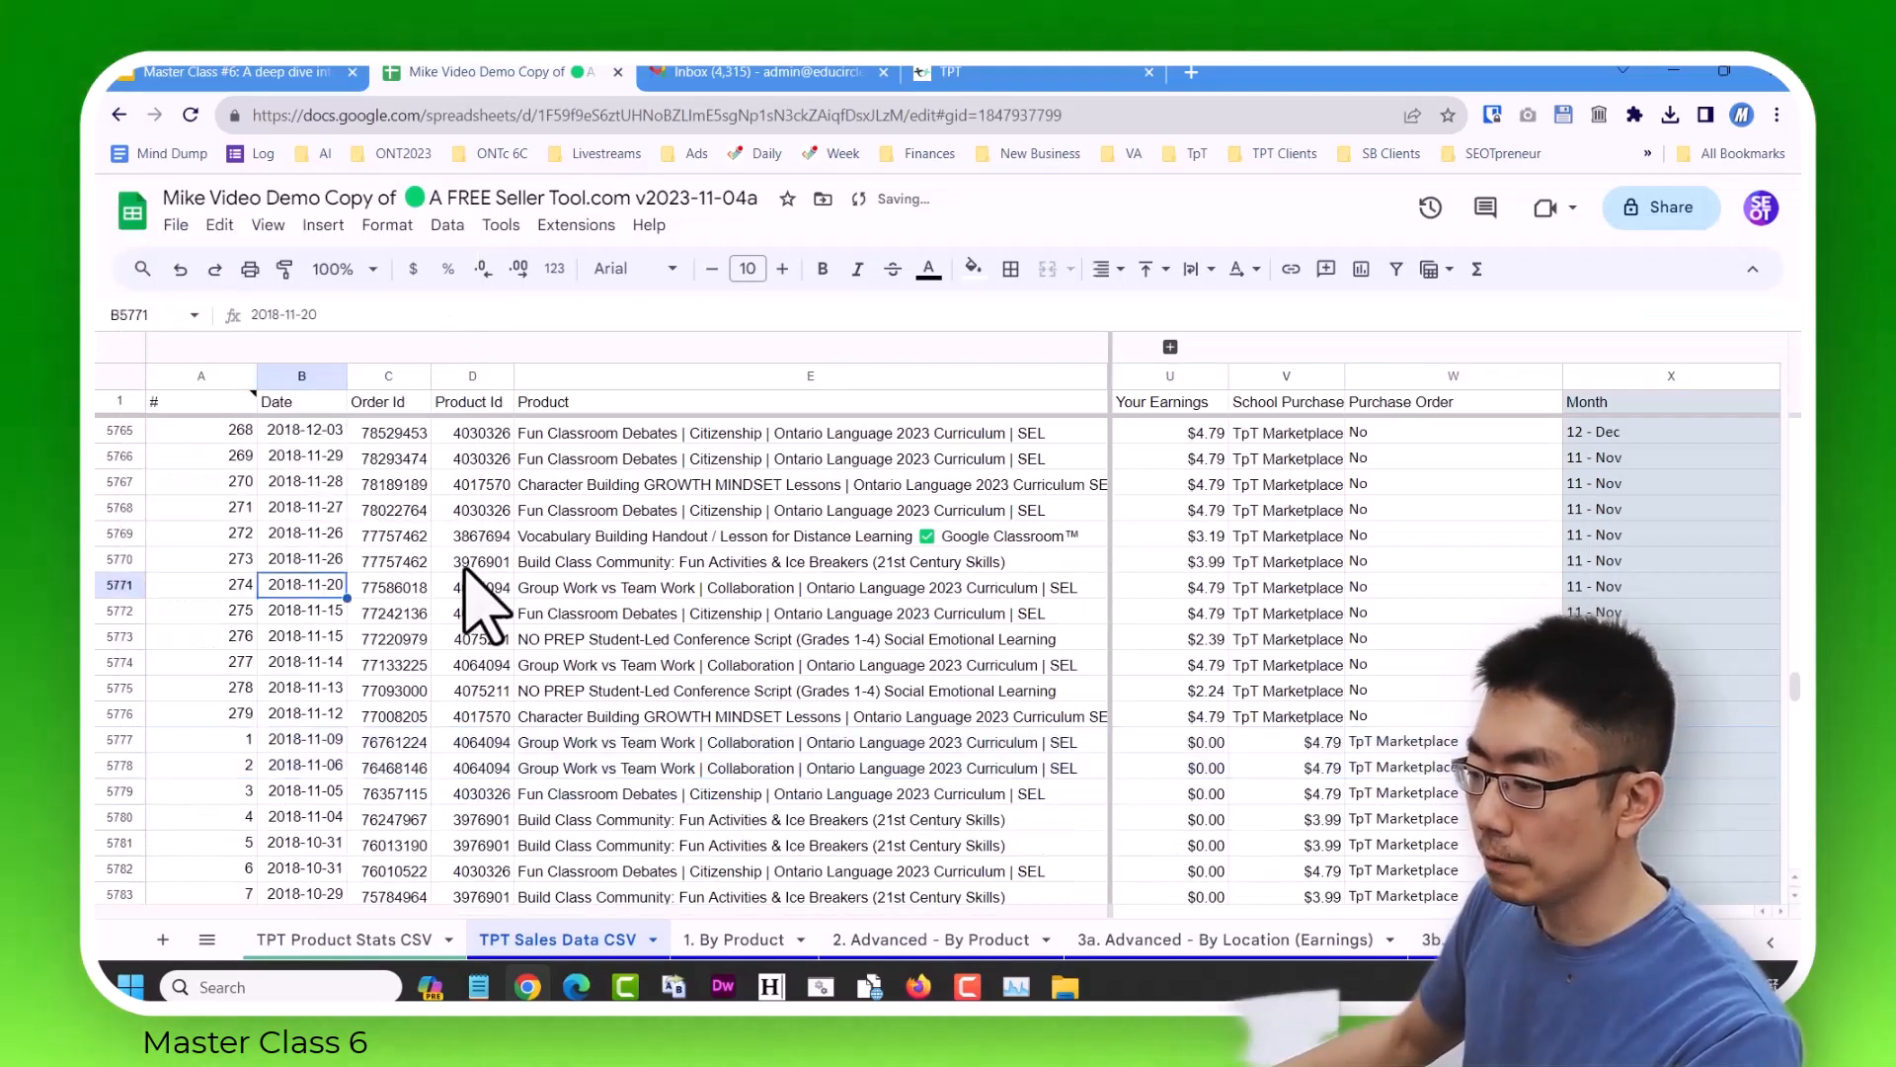
{"action": "key", "text": "ctrl+Down"}
{"action": "key", "text": "Down"}
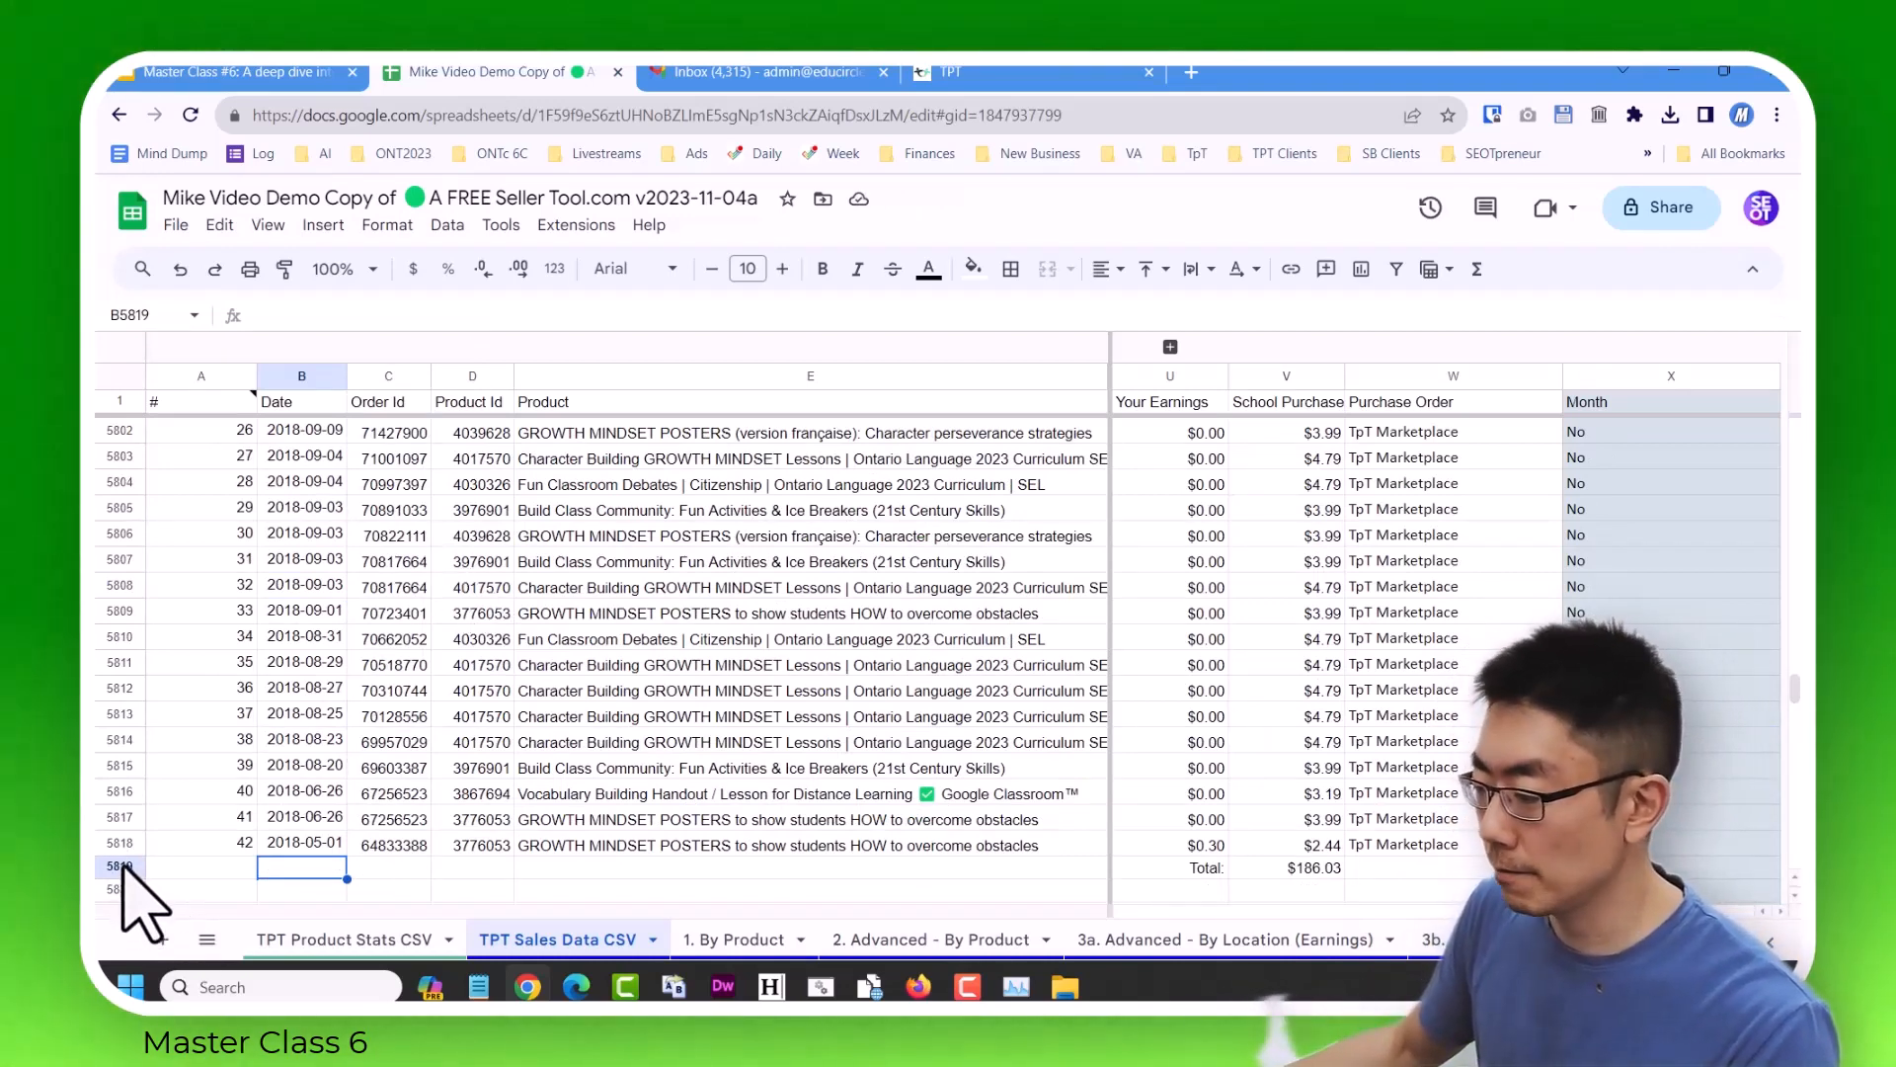
{"action": "left_click", "coordinate": [120, 866]}
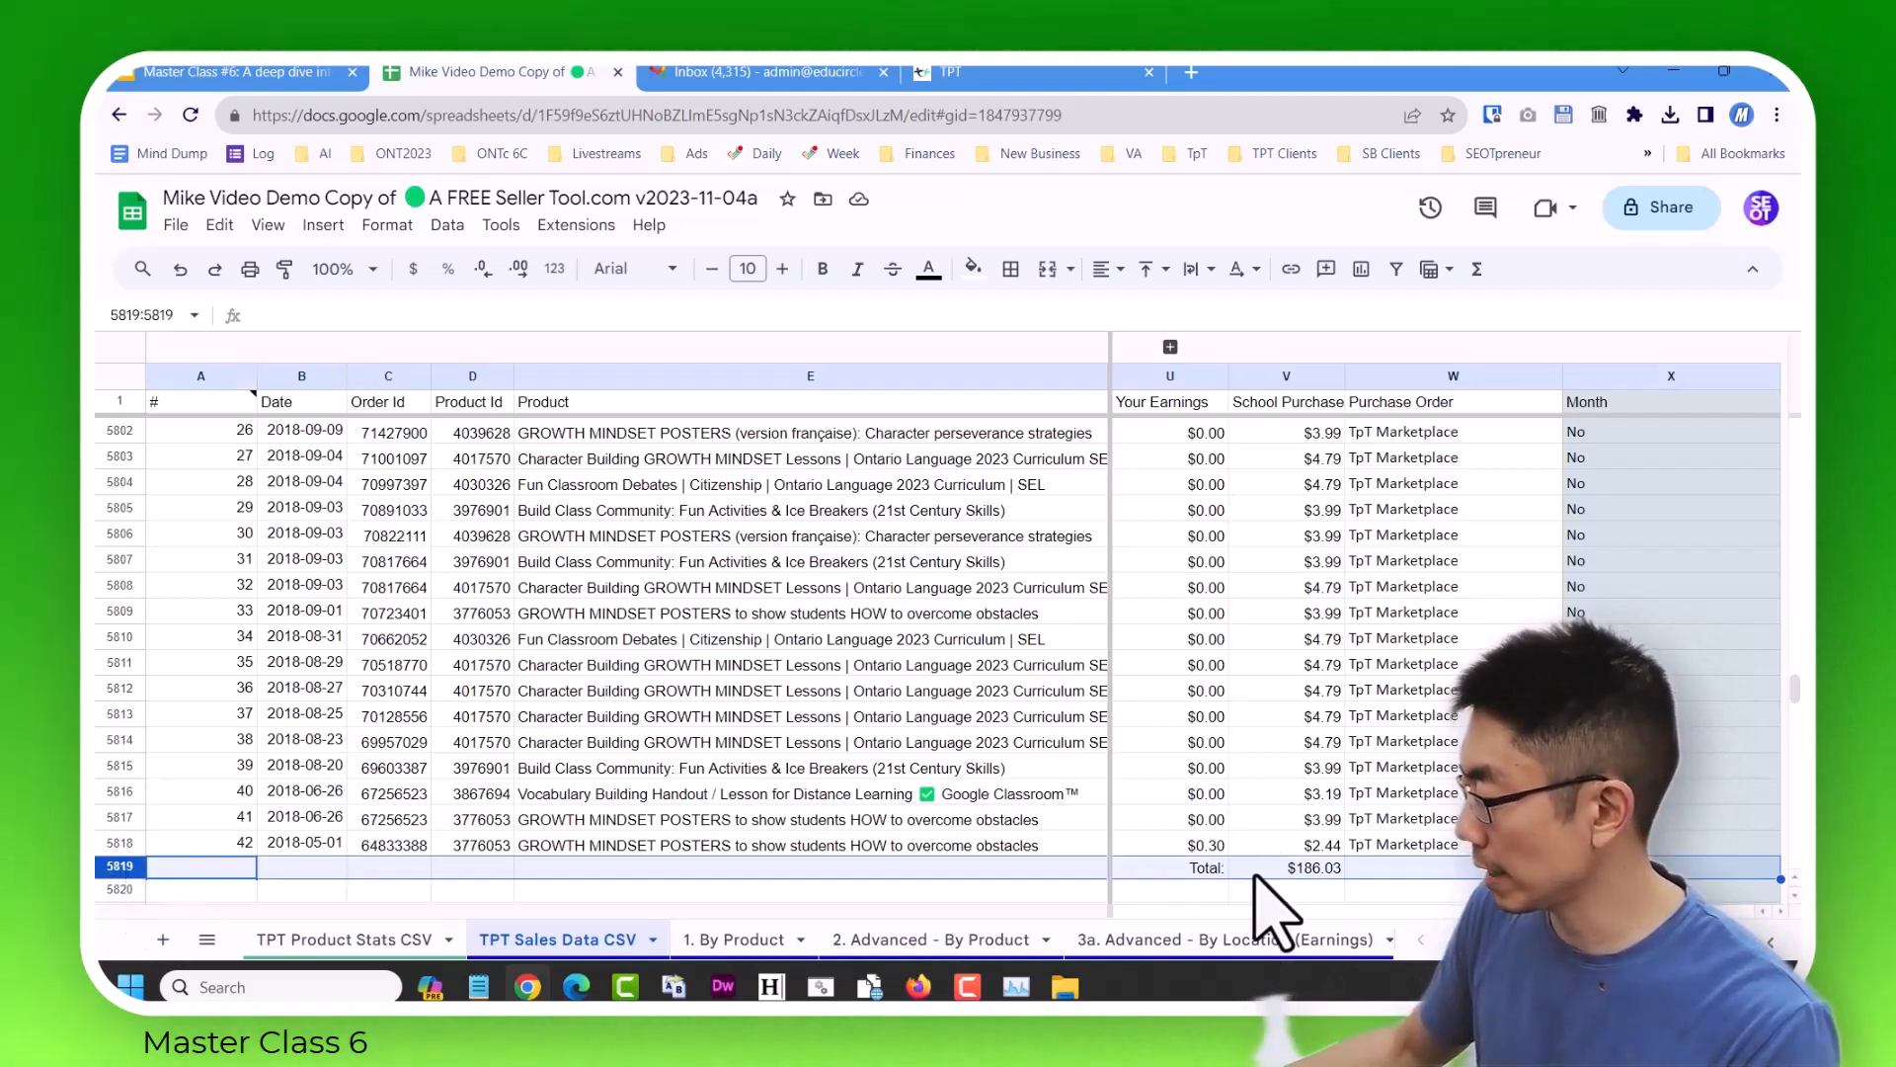
{"action": "right_click", "coordinate": [121, 869]}
{"action": "left_click", "coordinate": [237, 538]}
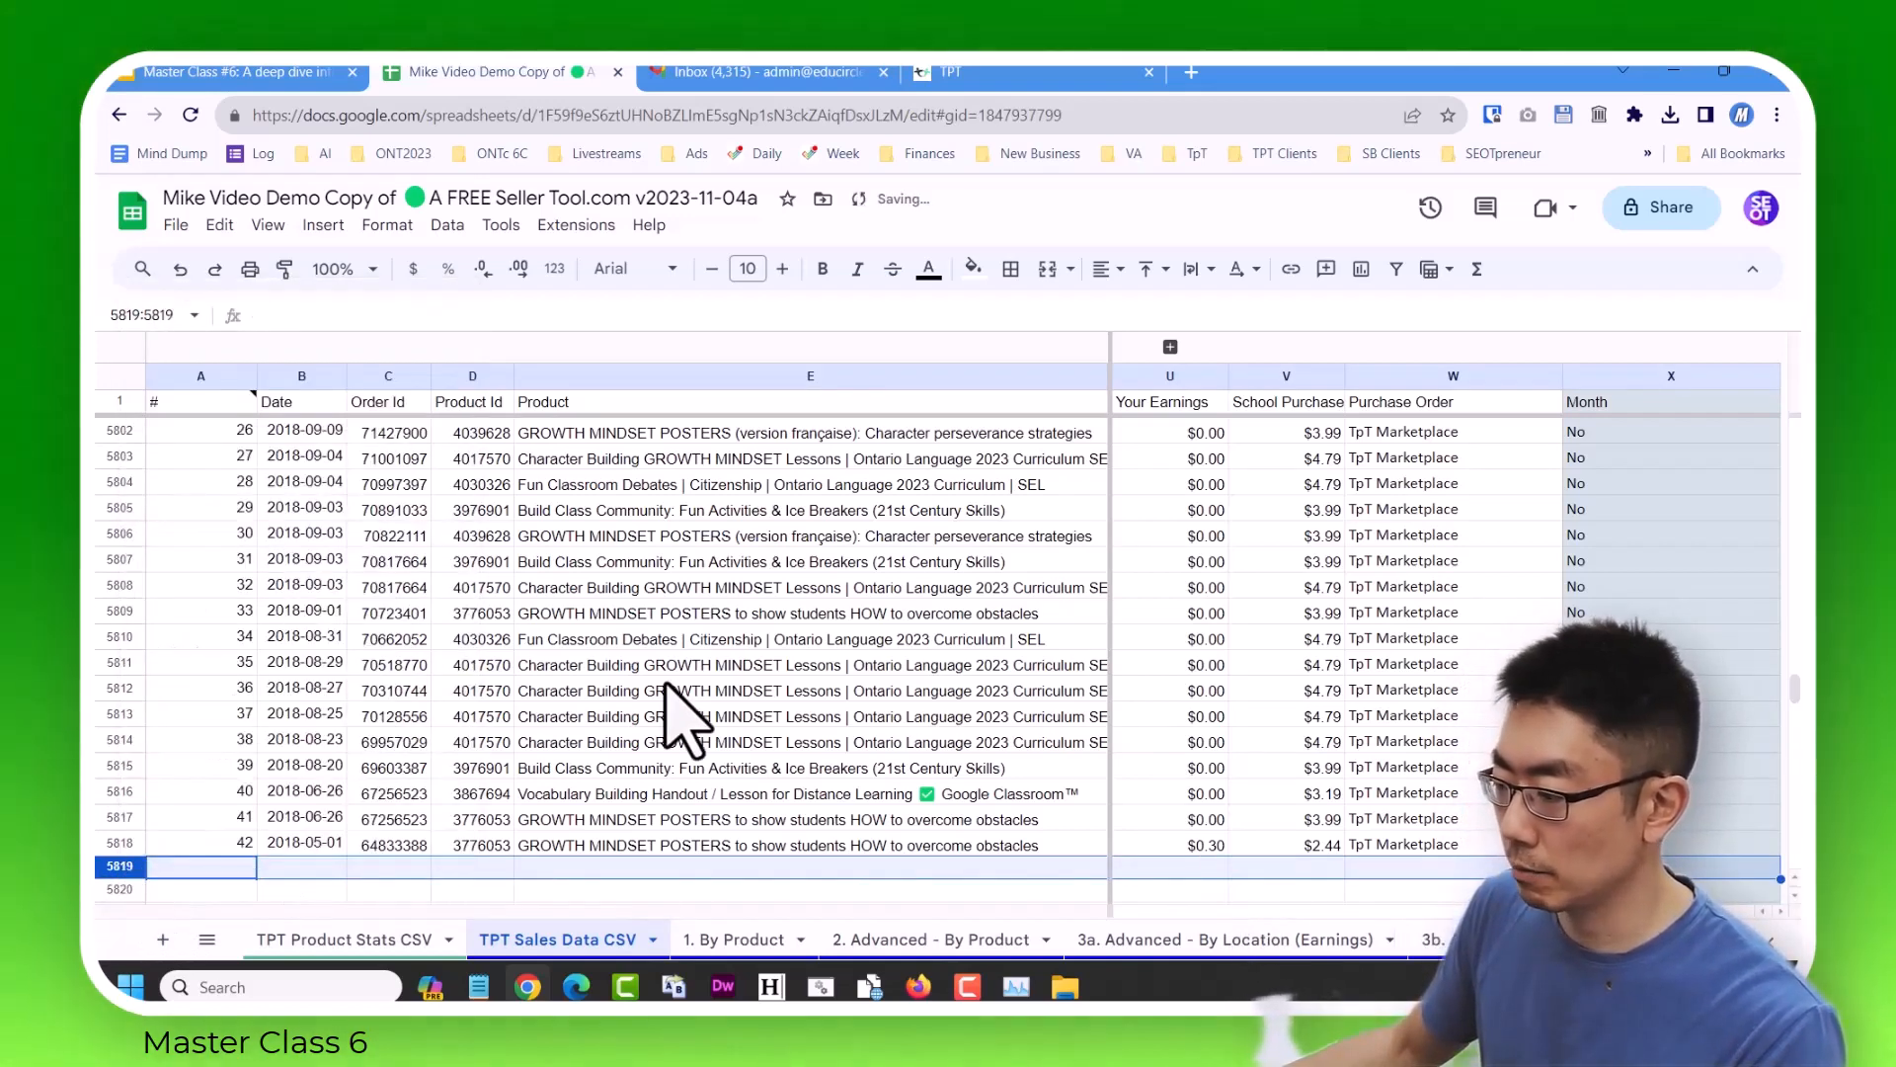
Examine the Month column of the imported 2017–2018 rows, up to where they meet the previous report at row 5777.
{"action": "left_click", "coordinate": [847, 681]}
{"action": "key", "text": "Right"}
{"action": "key", "text": "Right"}
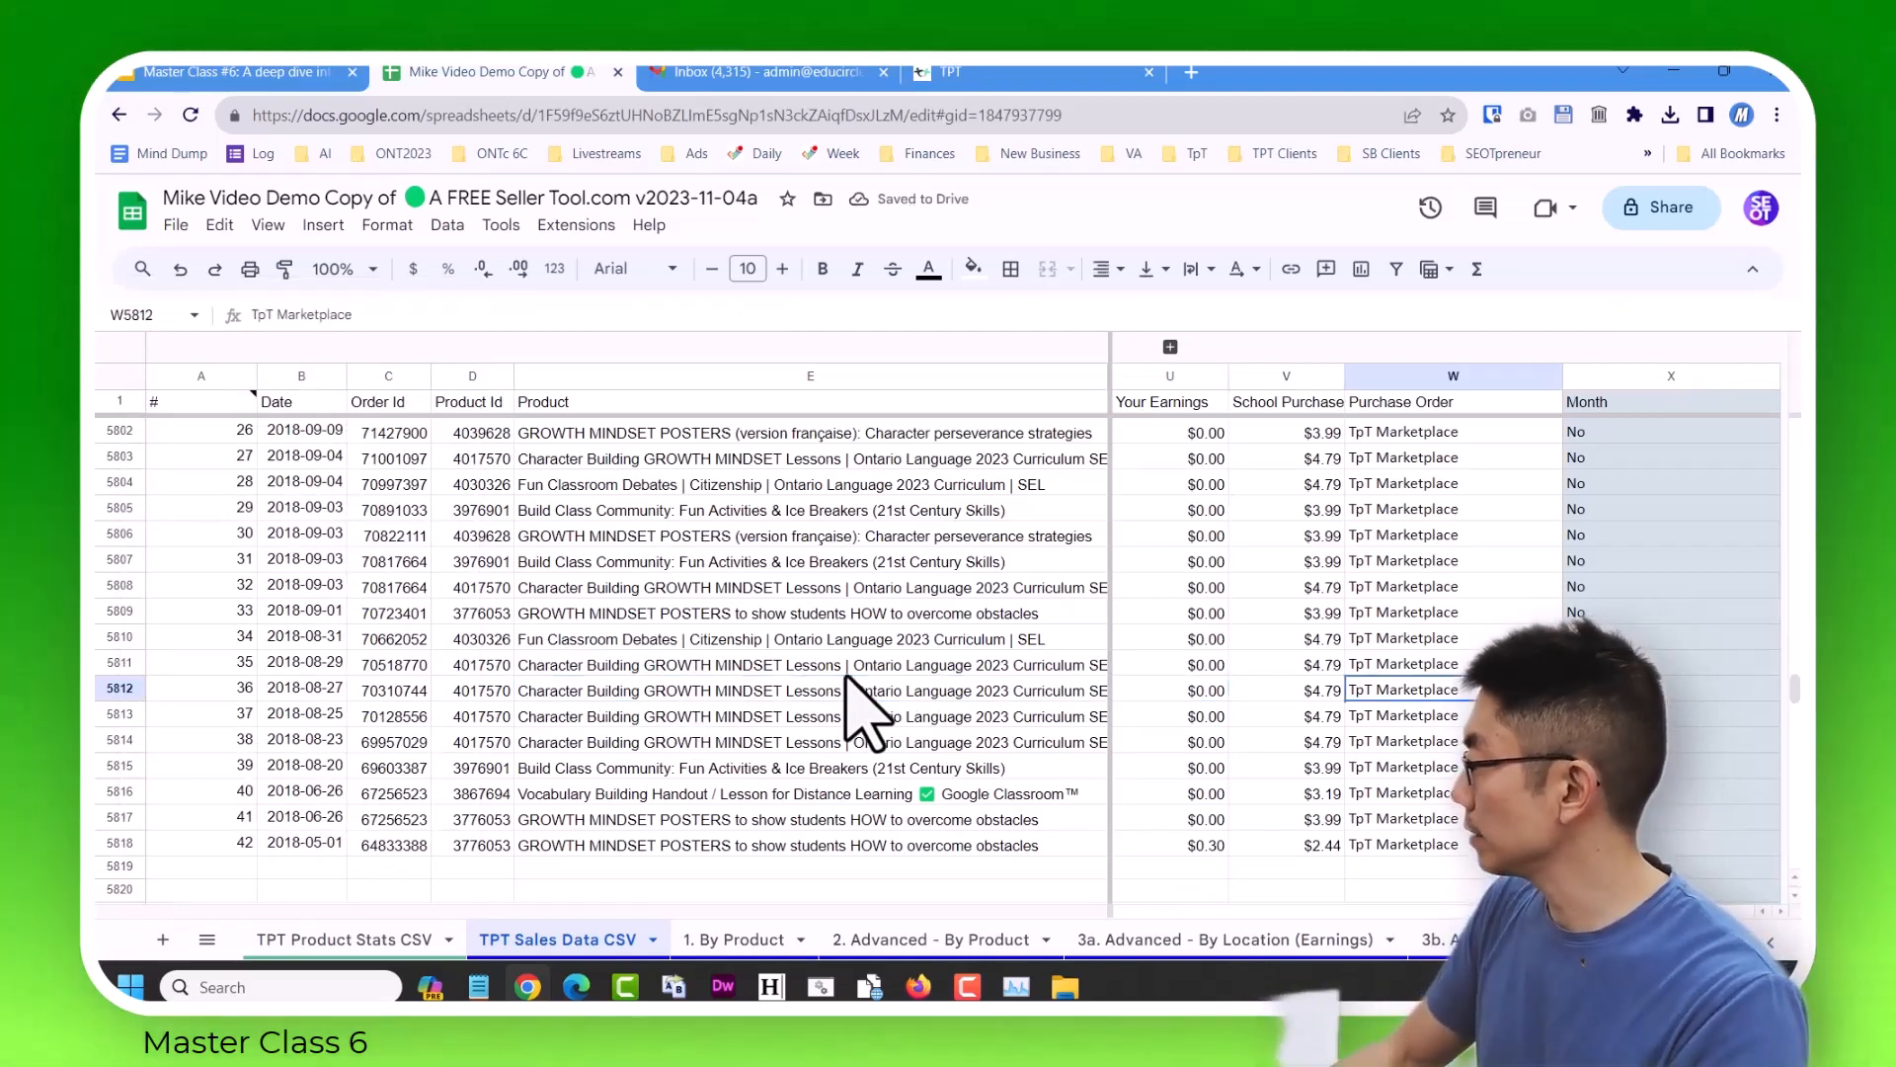
{"action": "key", "text": "Right"}
{"action": "key", "text": "Right"}
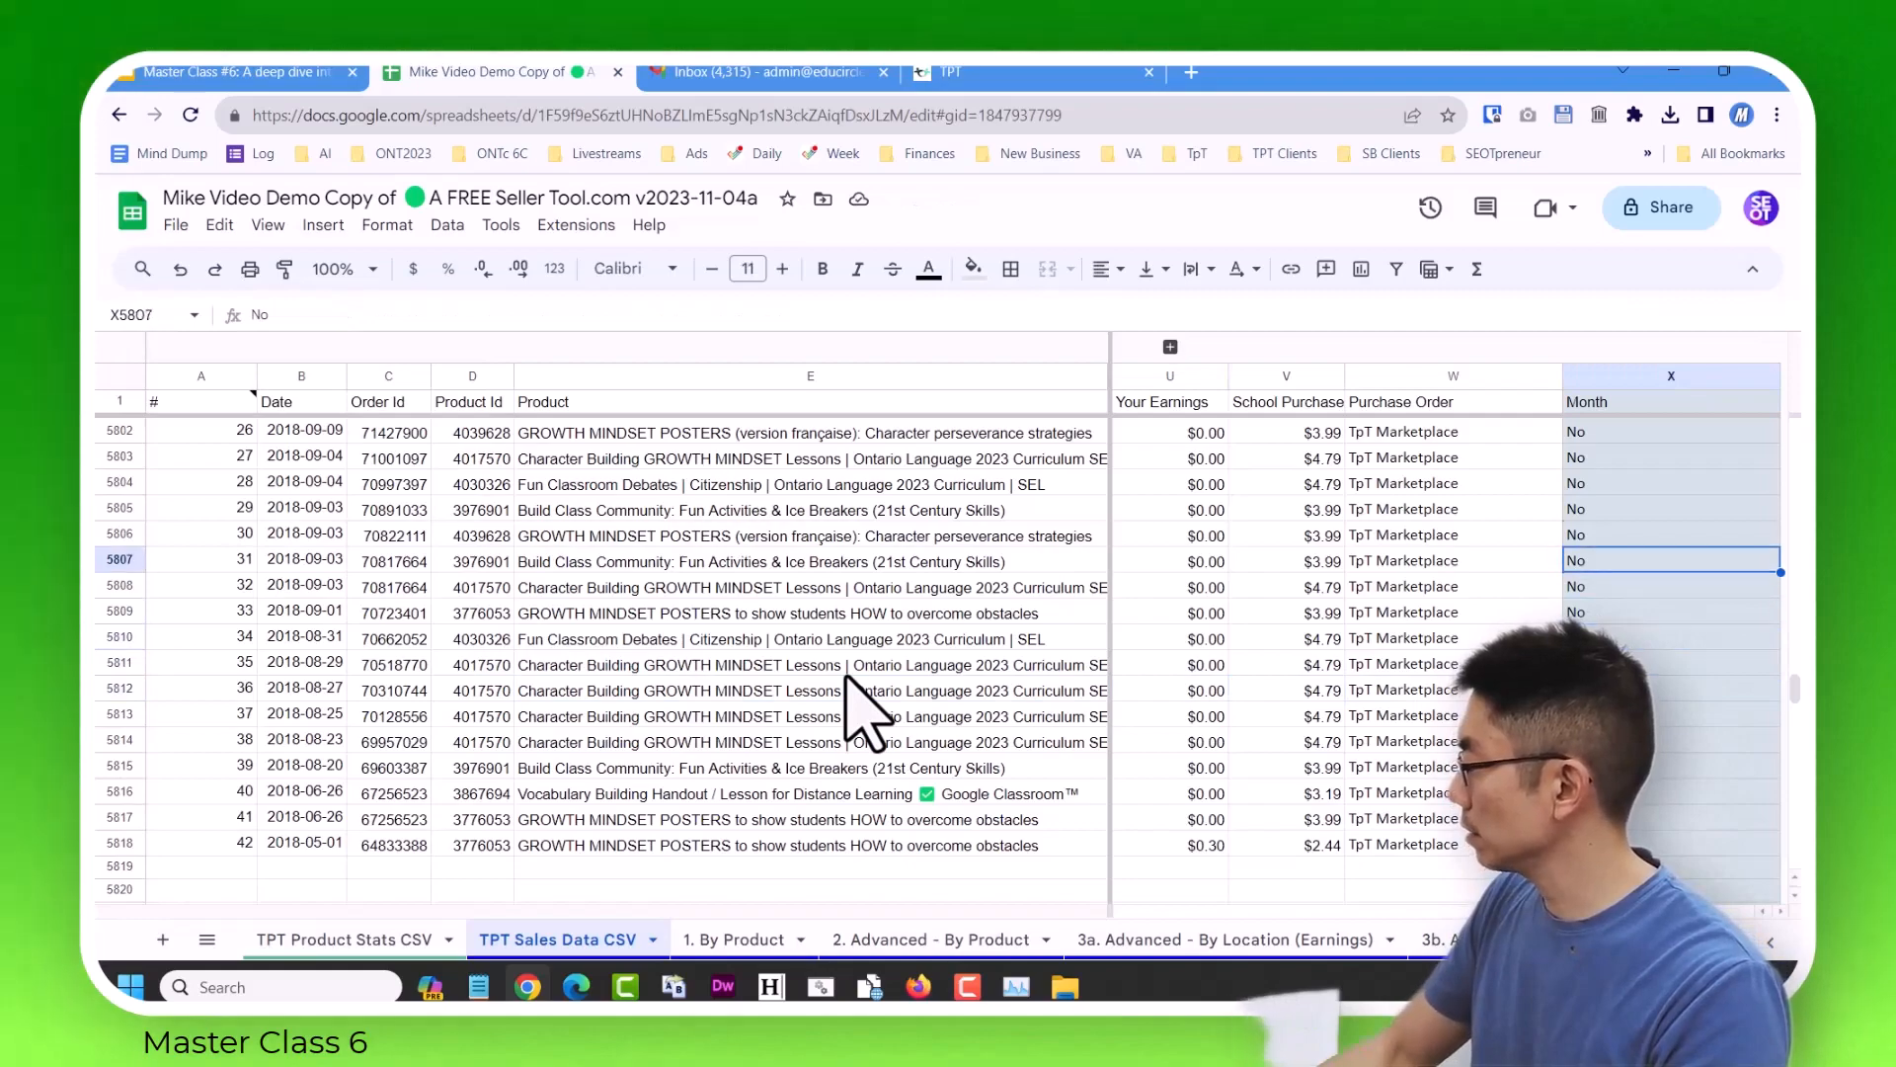
{"action": "key", "text": "Up"}
{"action": "key", "text": "Up"}
{"action": "key", "text": "Up"}
{"action": "key", "text": "Up"}
{"action": "key", "text": "Up"}
{"action": "key", "text": "Up"}
{"action": "key", "text": "Up"}
{"action": "key", "text": "Up"}
{"action": "key", "text": "Up"}
{"action": "key", "text": "Up"}
{"action": "key", "text": "Up"}
{"action": "key", "text": "Up"}
{"action": "key", "text": "Up"}
{"action": "key", "text": "Up"}
{"action": "key", "text": "Up"}
{"action": "key", "text": "Up"}
{"action": "key", "text": "Up"}
{"action": "key", "text": "Up"}
{"action": "key", "text": "Up"}
{"action": "key", "text": "Up"}
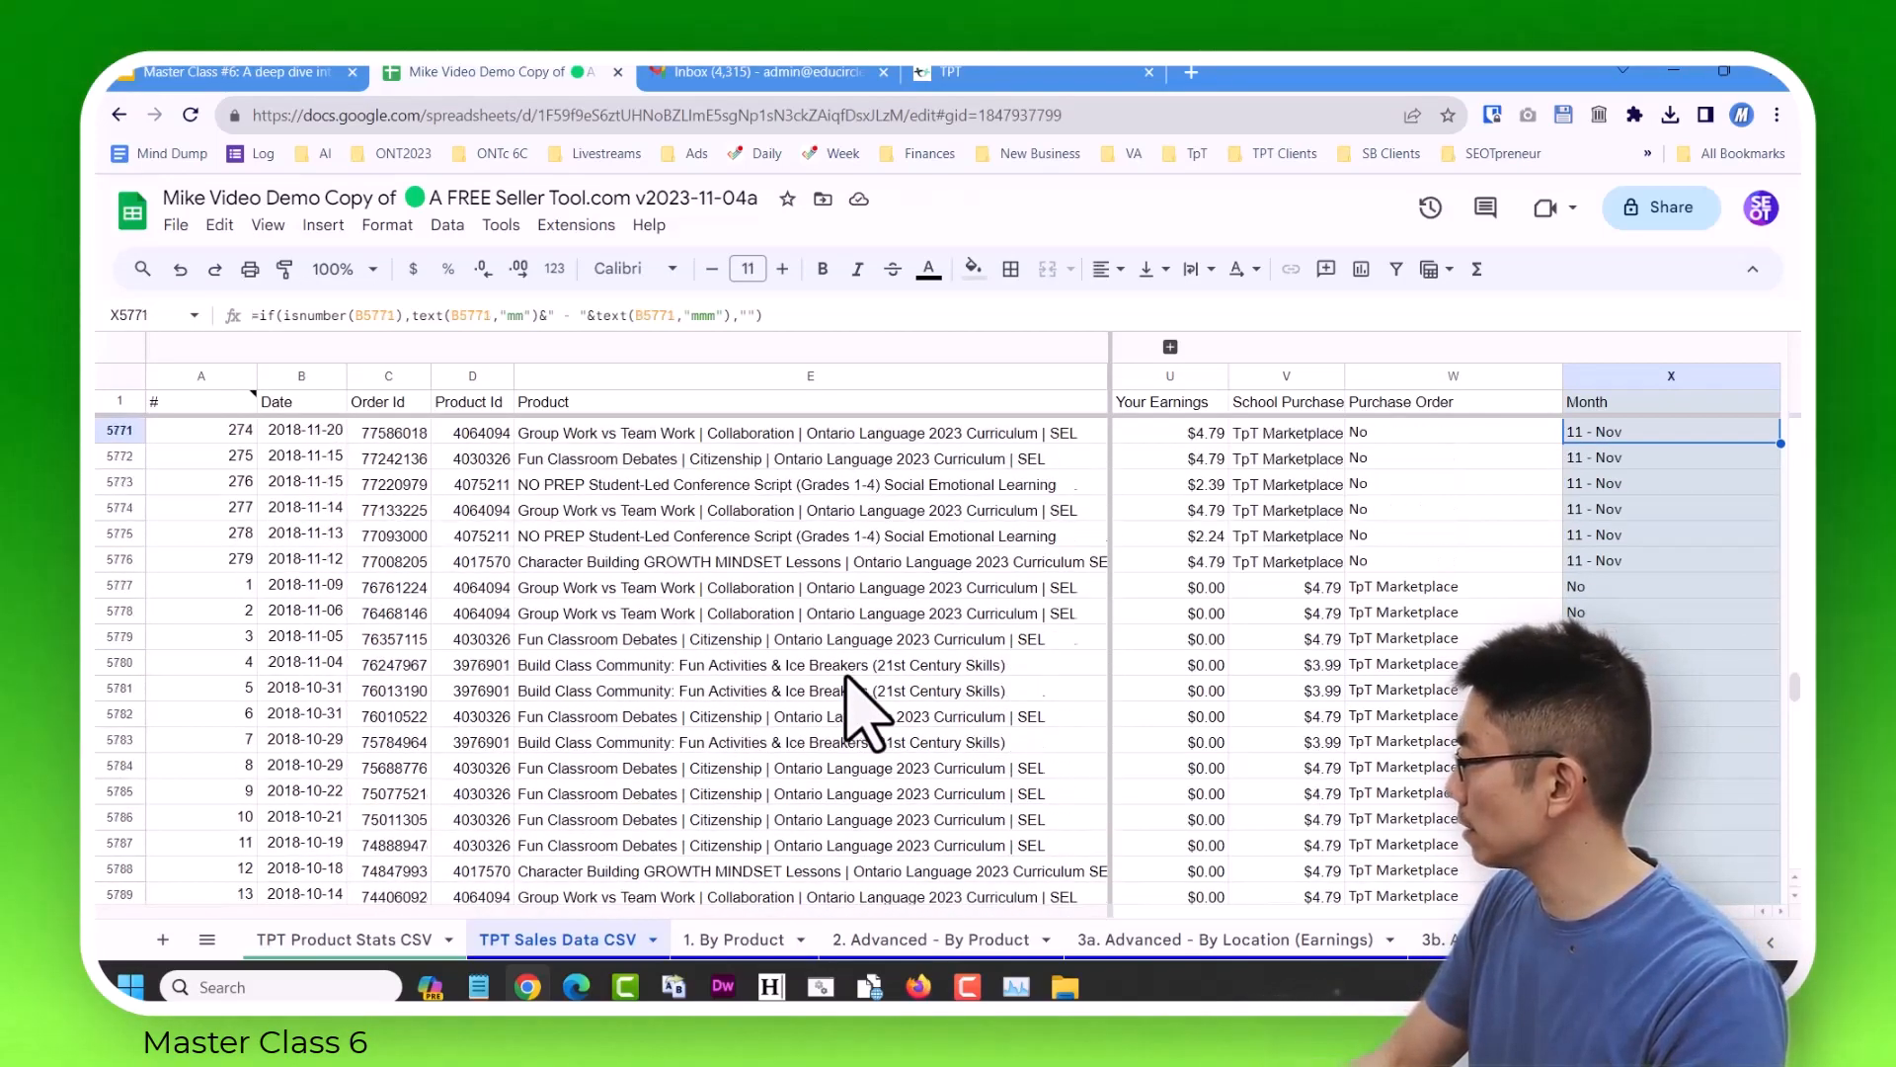
{"action": "key", "text": "Up"}
{"action": "key", "text": "Up"}
{"action": "key", "text": "Up"}
{"action": "key", "text": "Up"}
{"action": "key", "text": "Up"}
{"action": "key", "text": "Up"}
{"action": "key", "text": "Up"}
{"action": "key", "text": "Up"}
{"action": "key", "text": "Up"}
{"action": "key", "text": "Up"}
{"action": "key", "text": "Up"}
{"action": "key", "text": "Up"}
{"action": "key", "text": "Up"}
{"action": "key", "text": "Down"}
{"action": "key", "text": "Down"}
{"action": "key", "text": "Down"}
{"action": "key", "text": "Down"}
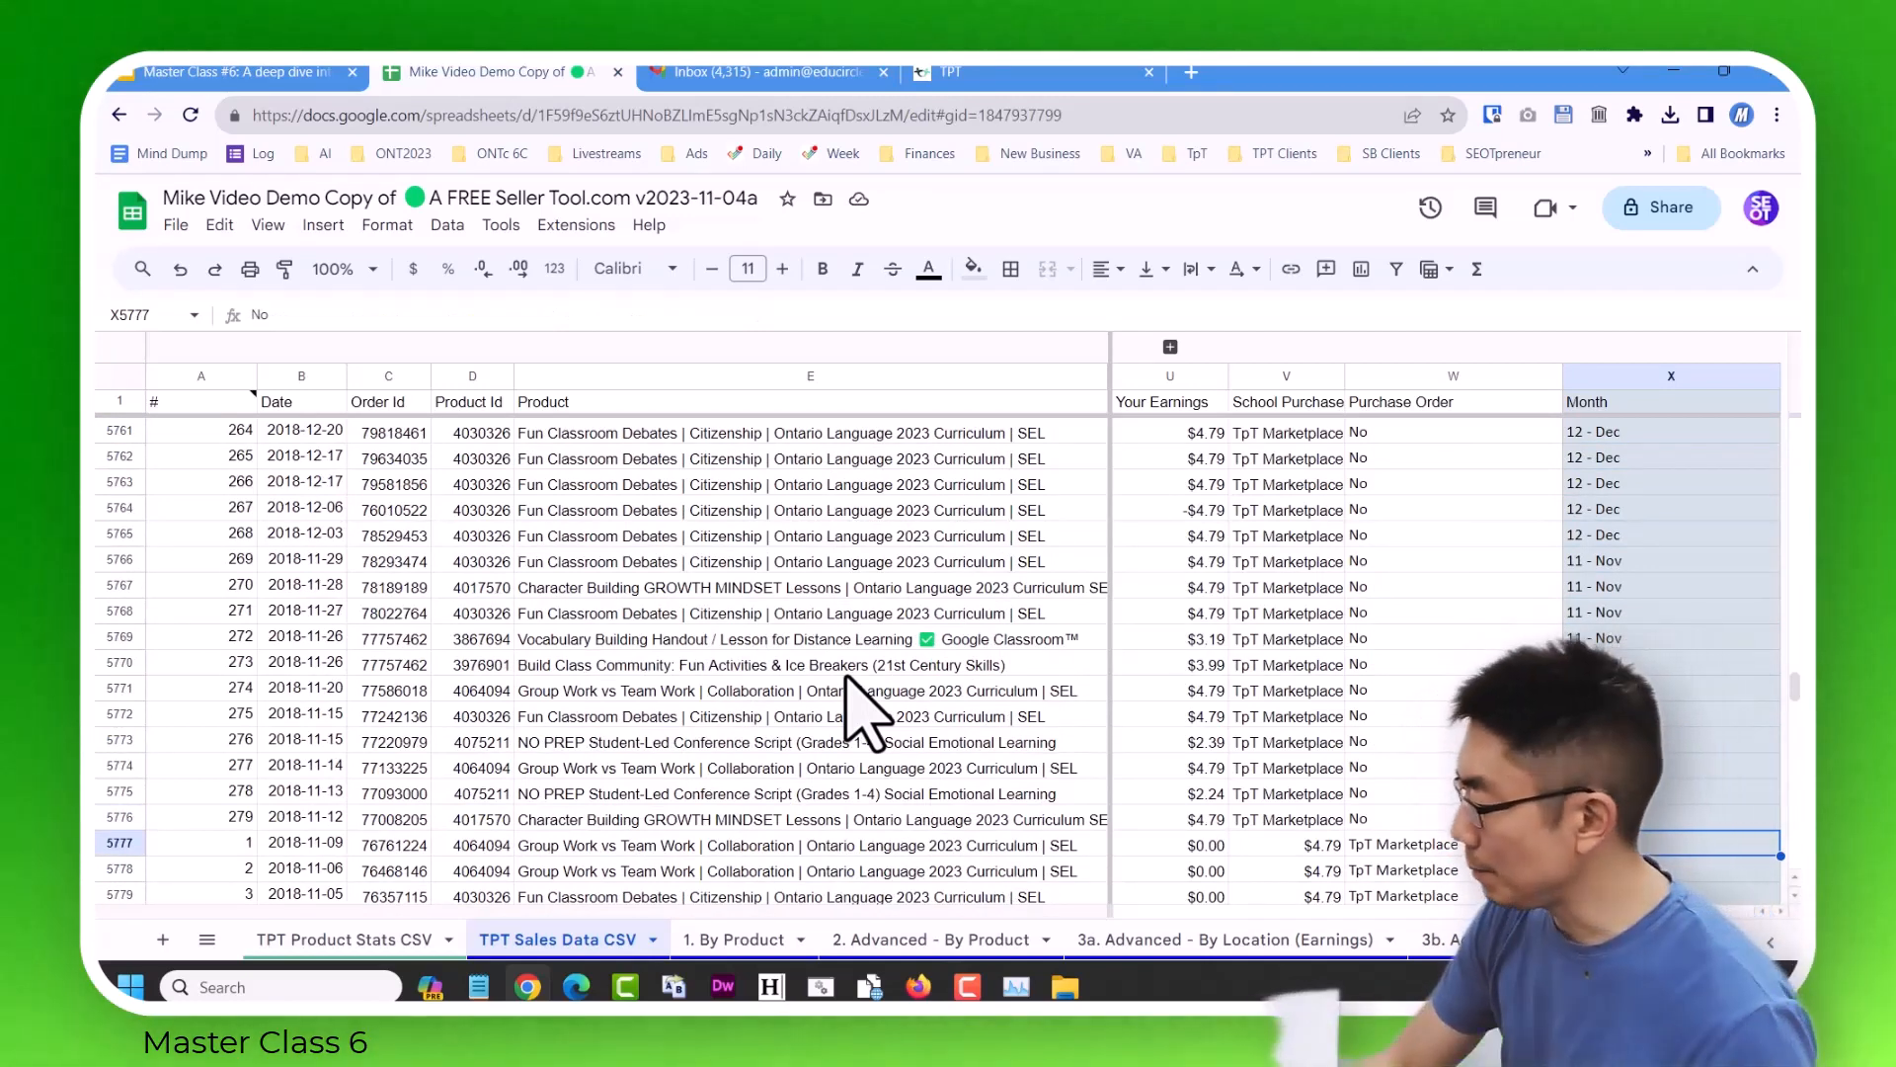
Compare the Your Earnings, School Purchase, Purchase Order and Month cells around row 5777 with the rows above.
{"action": "key", "text": "Right"}
{"action": "key", "text": "Right"}
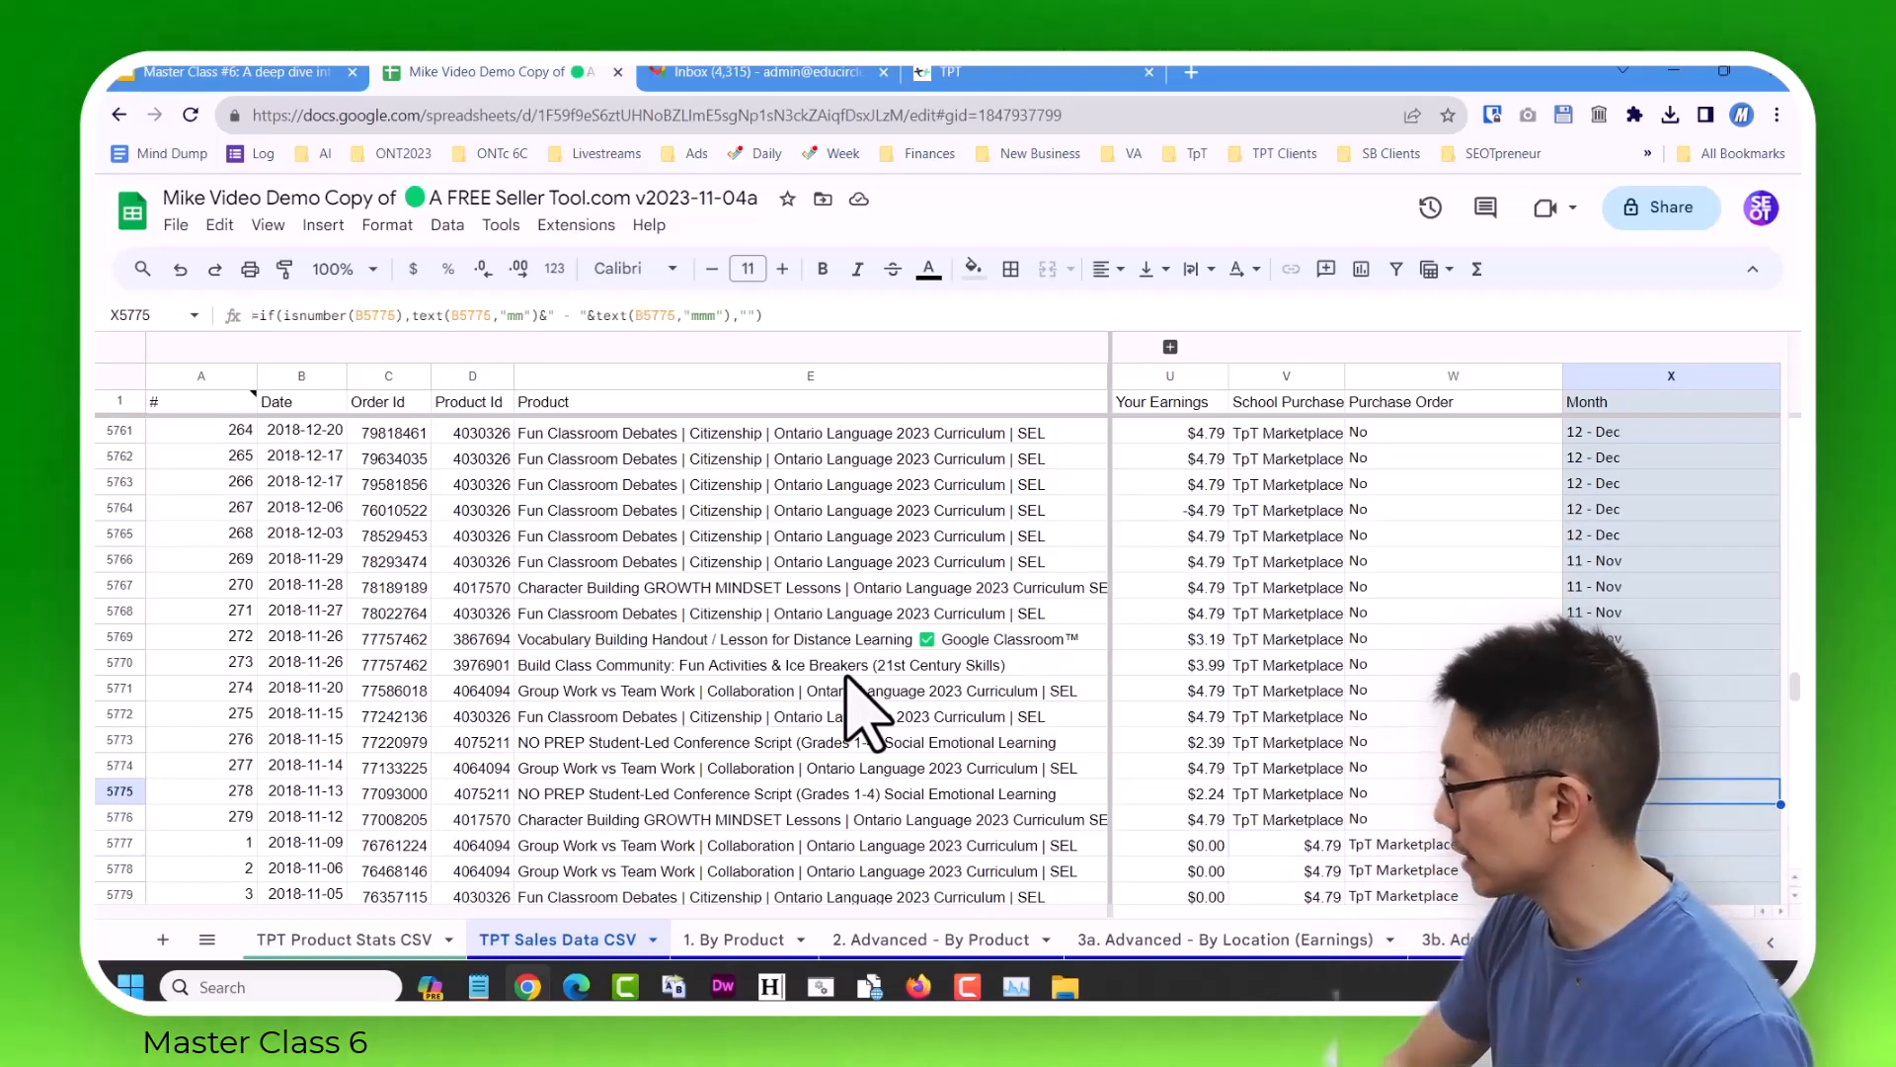
{"action": "key", "text": "Down"}
{"action": "key", "text": "Down"}
{"action": "key", "text": "Down"}
{"action": "key", "text": "Down"}
{"action": "key", "text": "Down"}
{"action": "key", "text": "Down"}
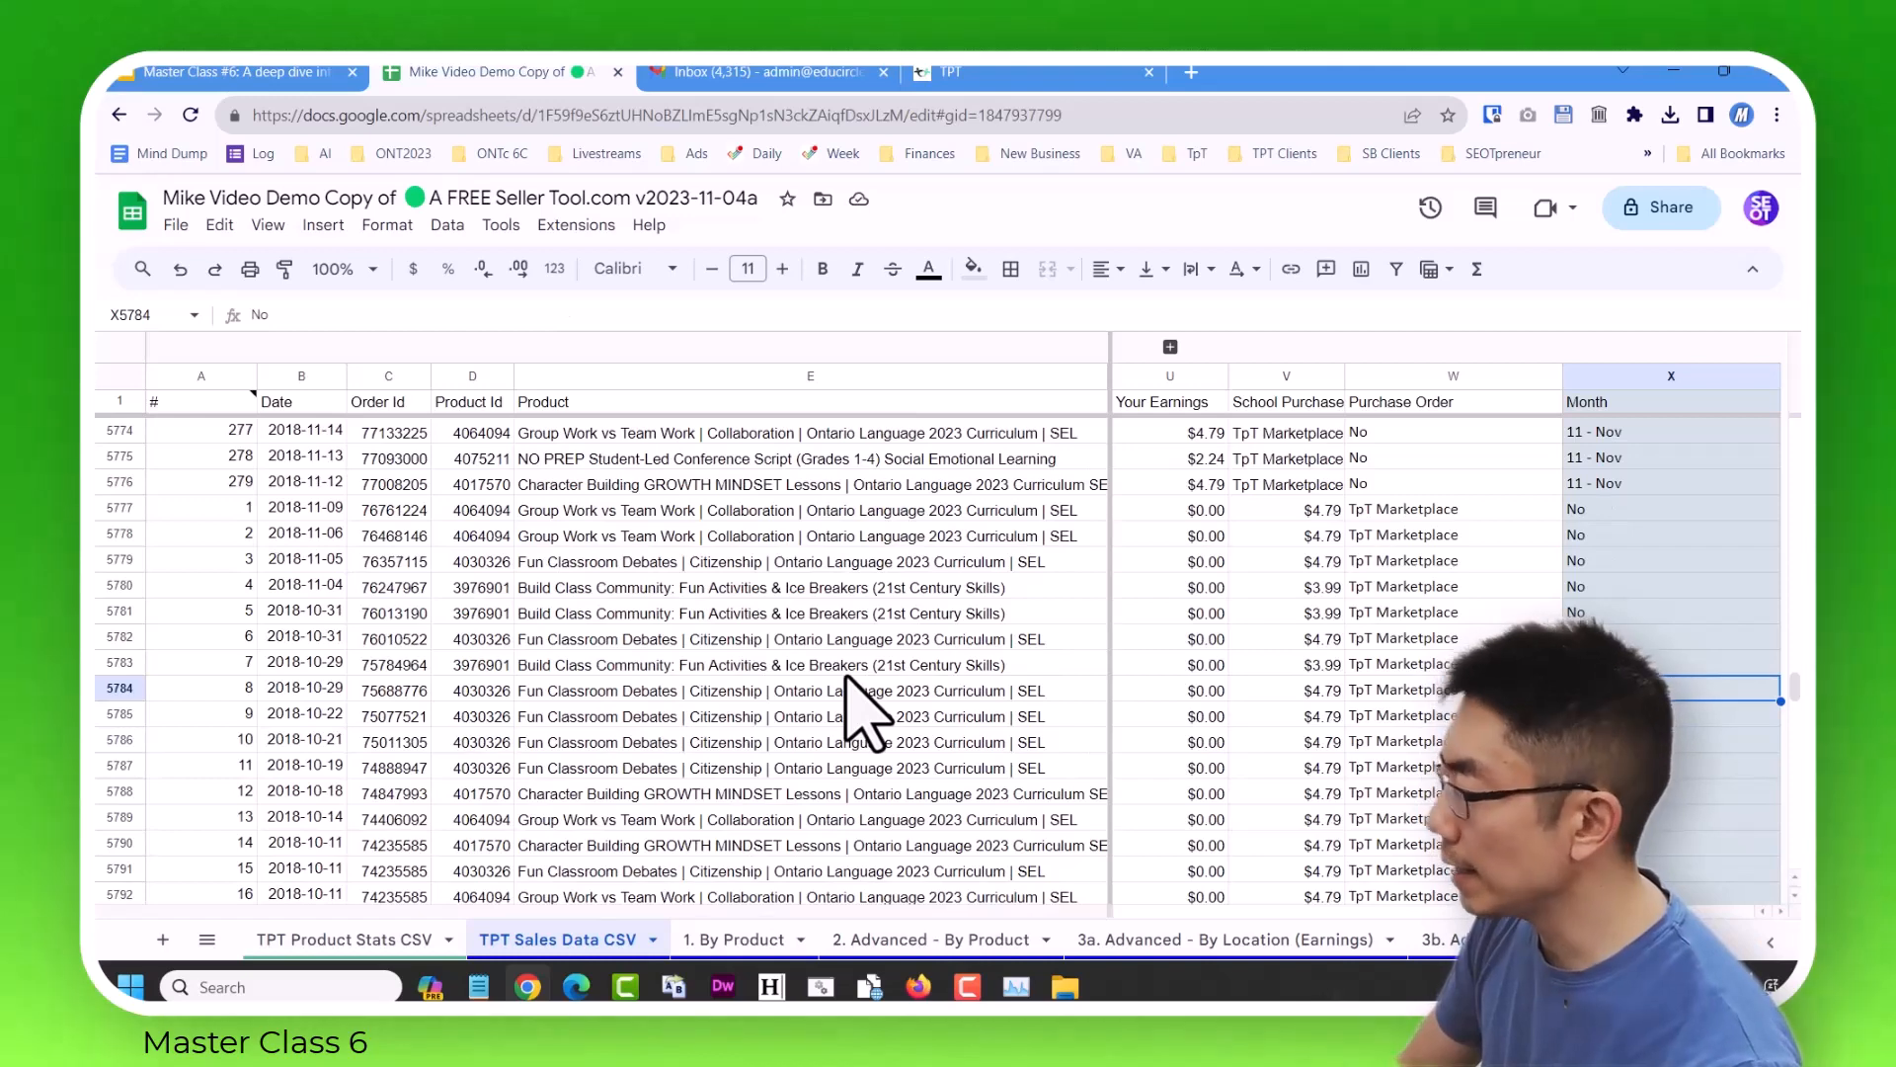
{"action": "key", "text": "Up"}
{"action": "key", "text": "Up"}
{"action": "key", "text": "Up"}
{"action": "key", "text": "Up"}
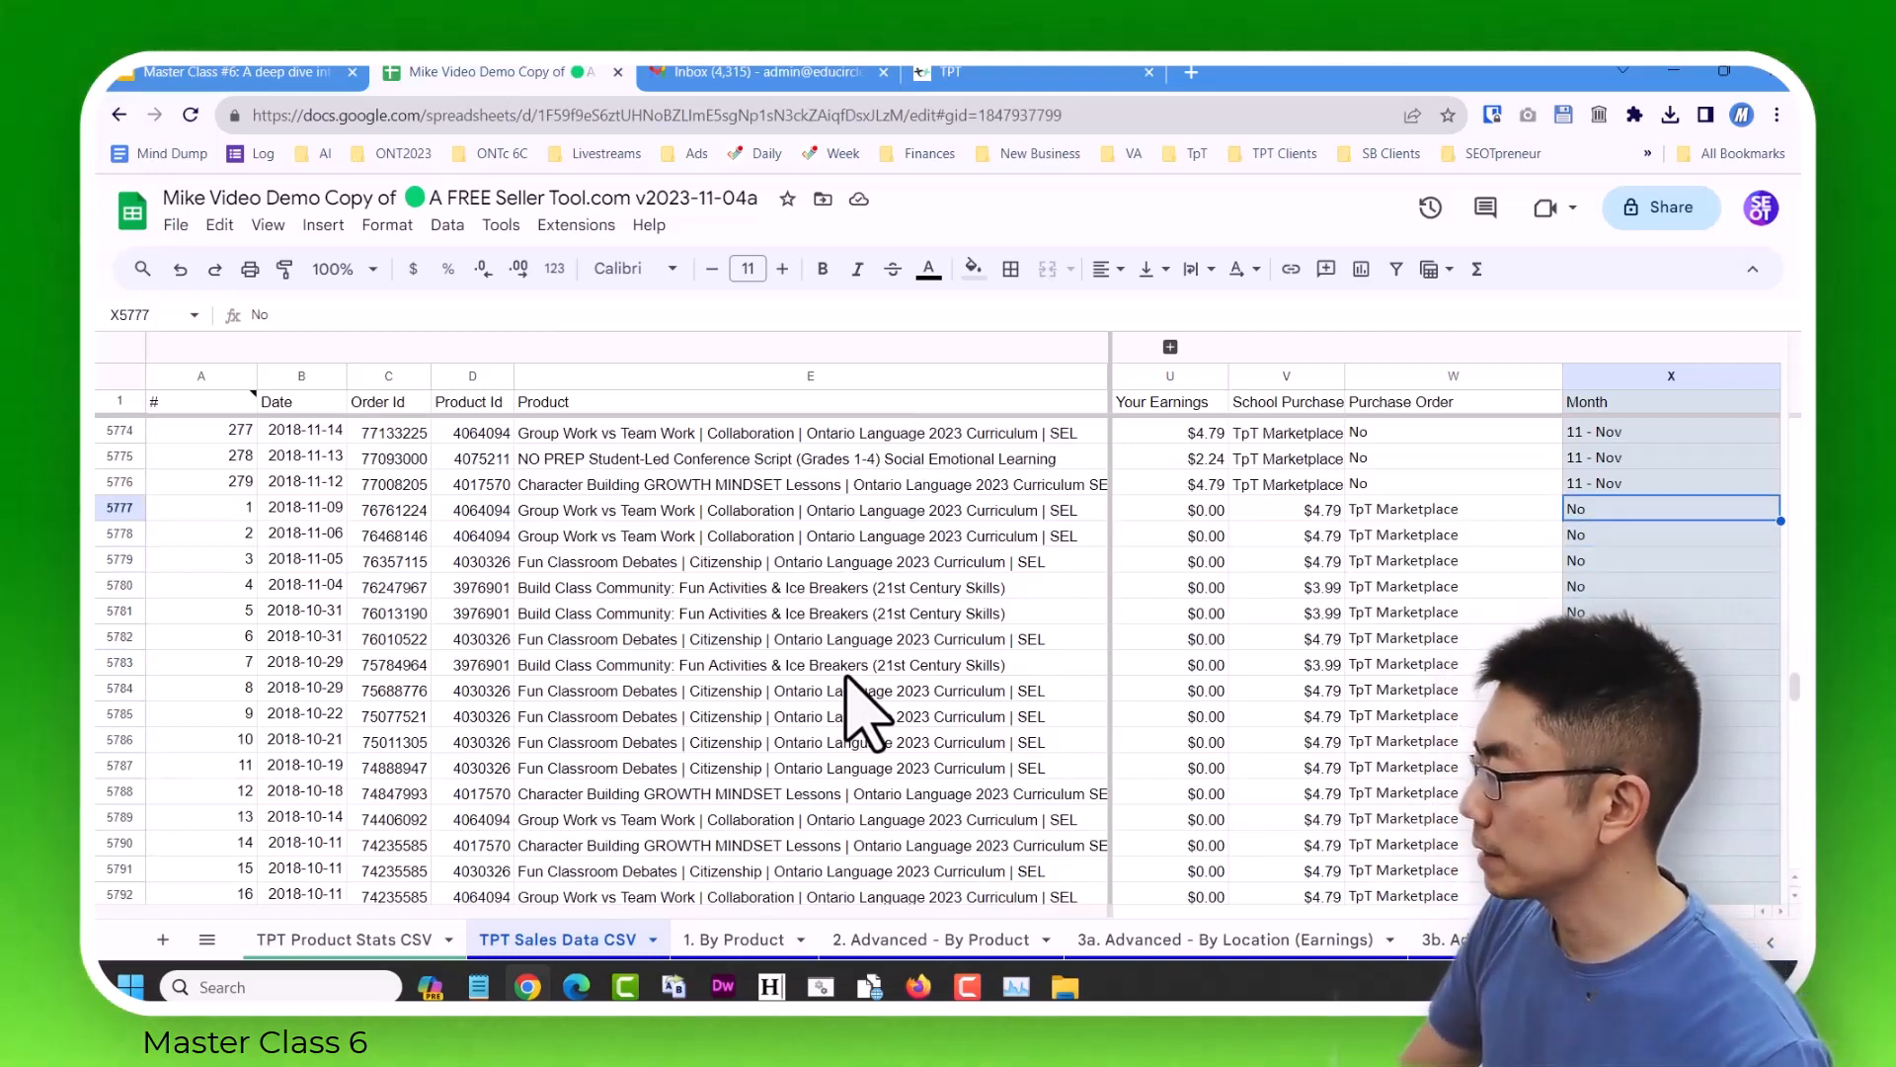
{"action": "key", "text": "Right"}
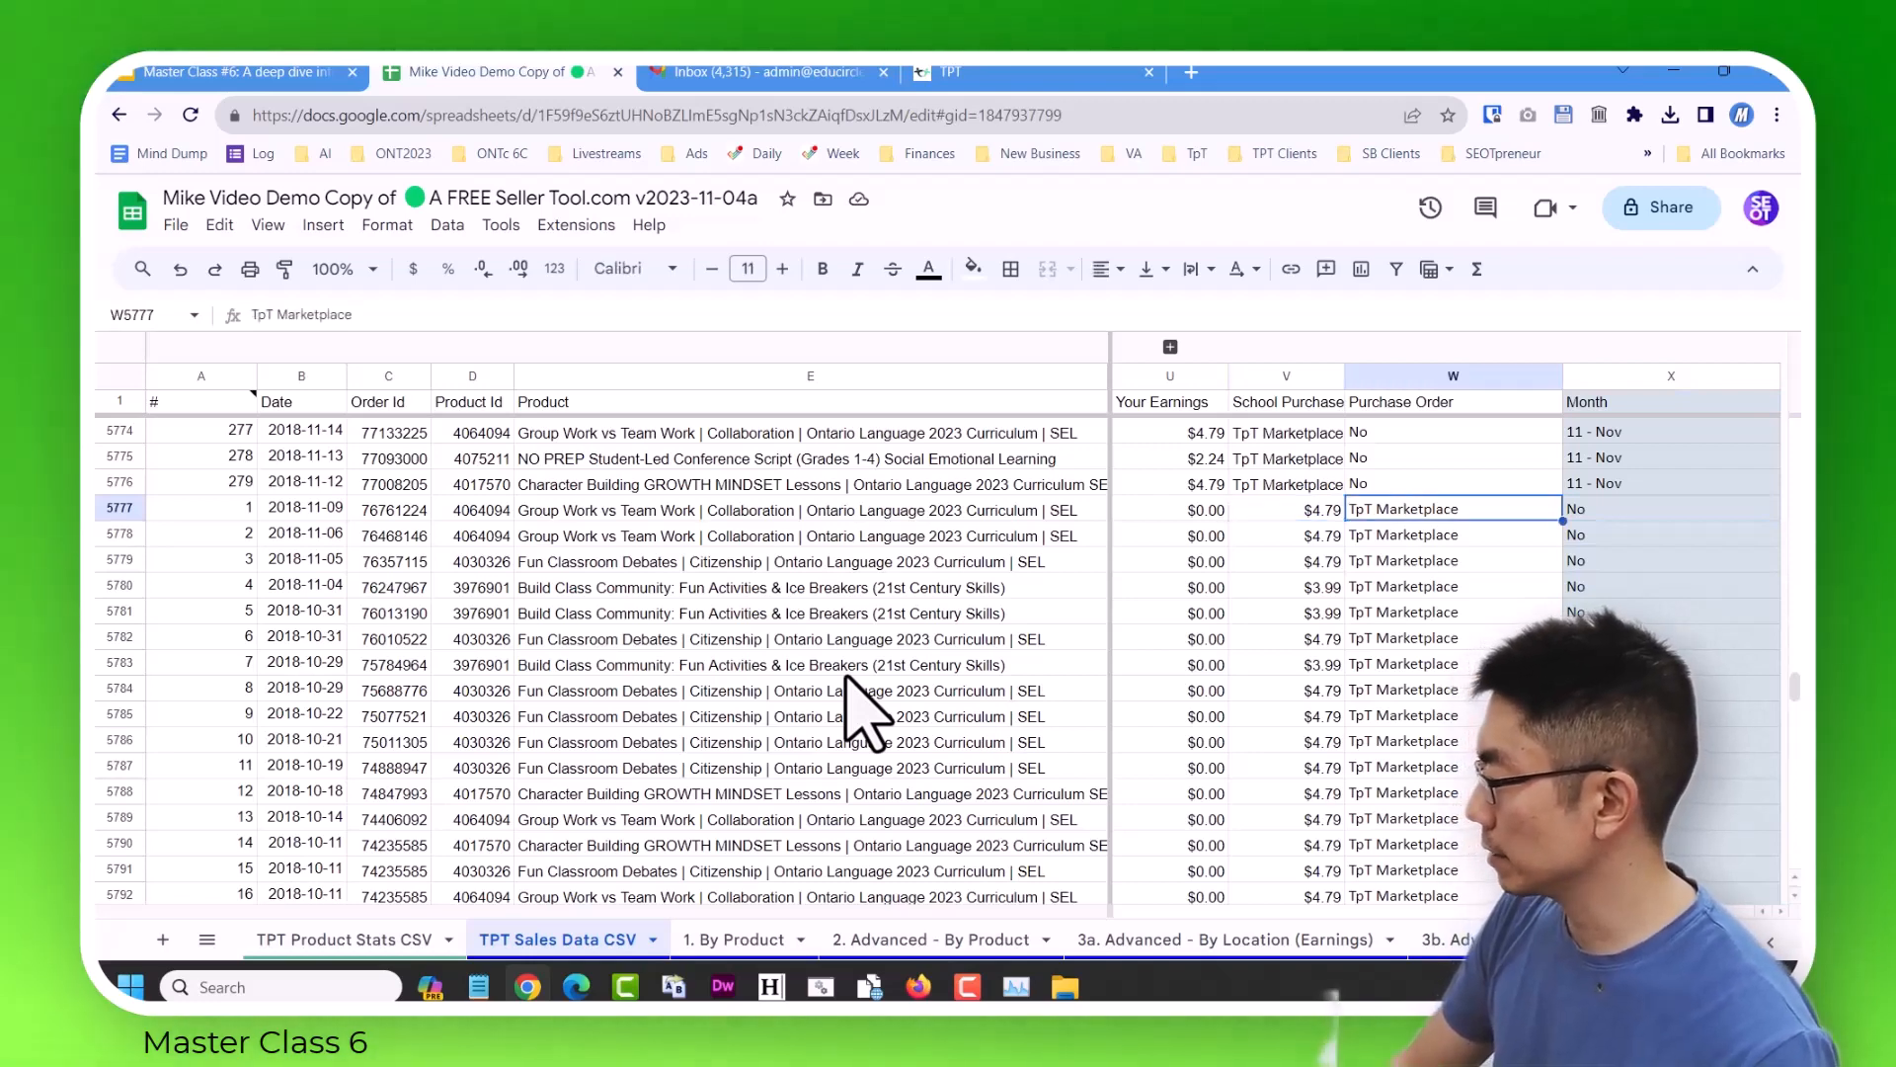
{"action": "key", "text": "Left"}
{"action": "key", "text": "Left"}
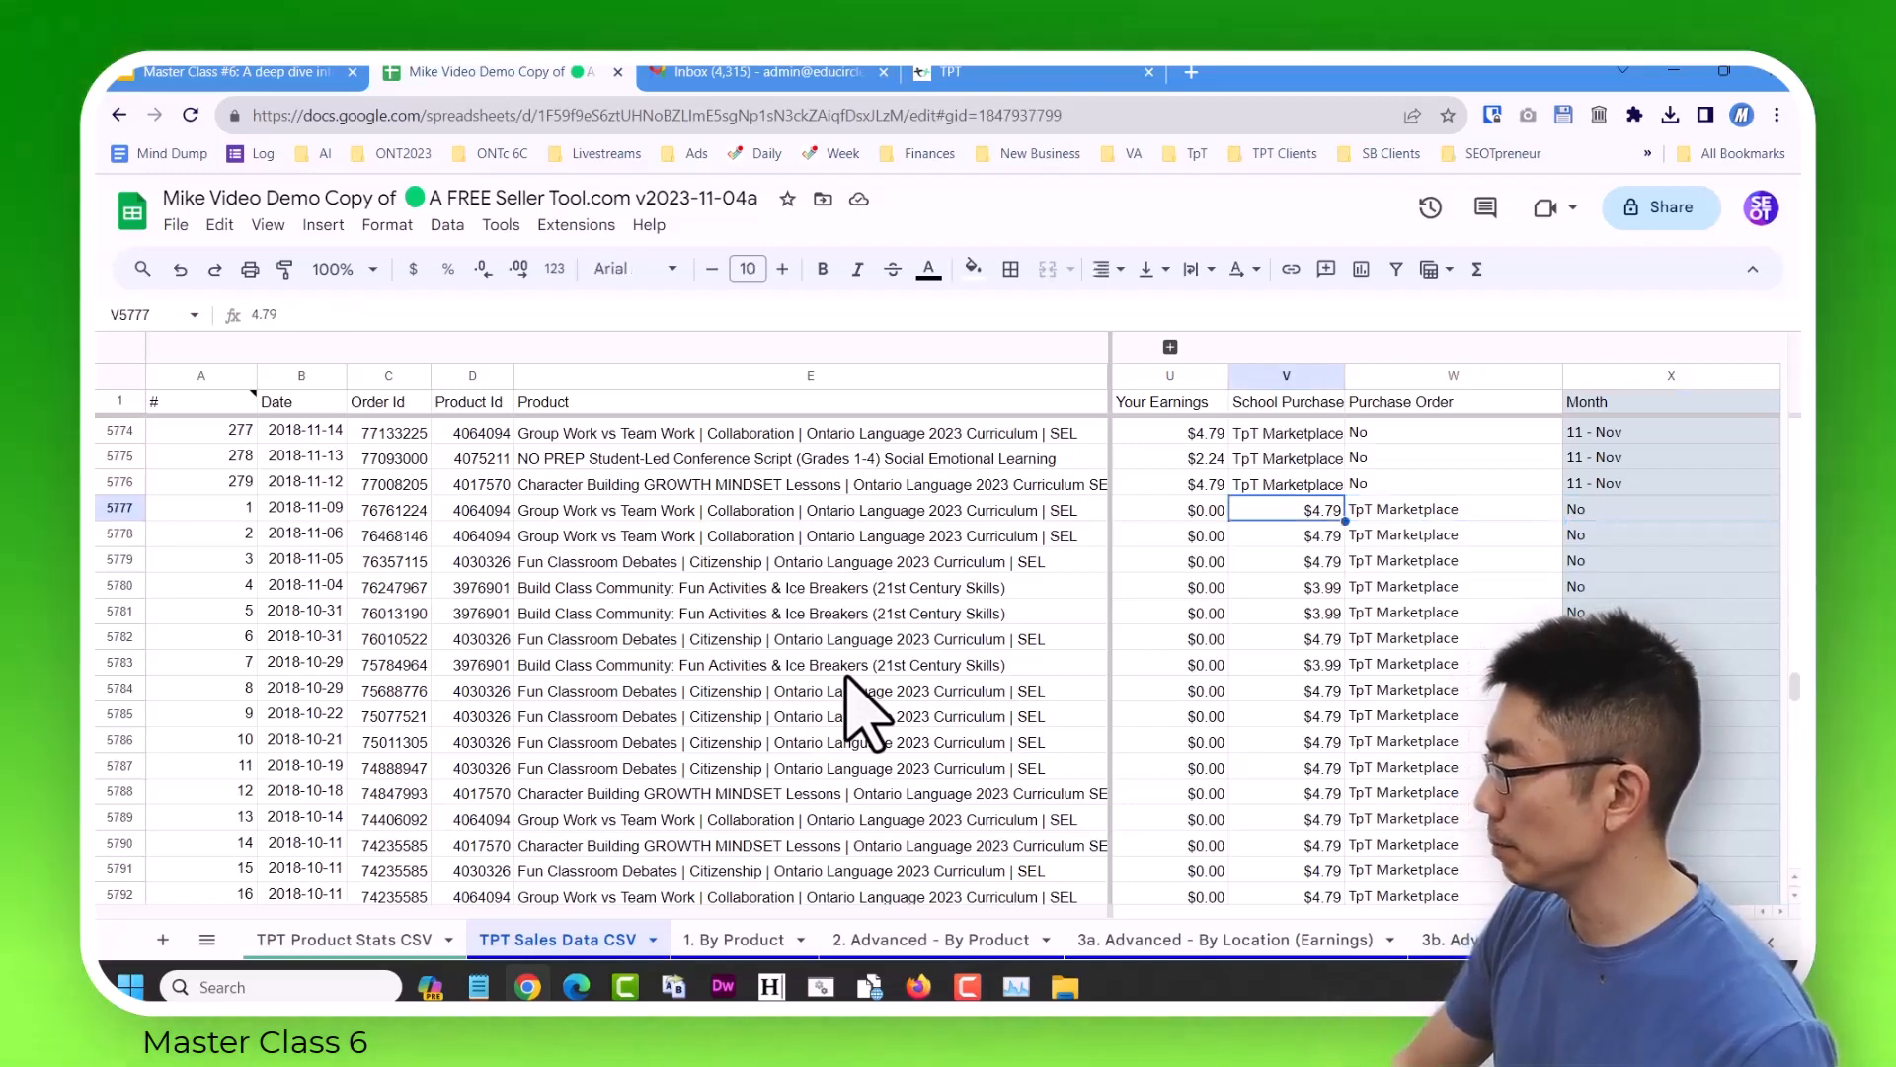
{"action": "key", "text": "Left"}
{"action": "key", "text": "Right"}
{"action": "key", "text": "Right"}
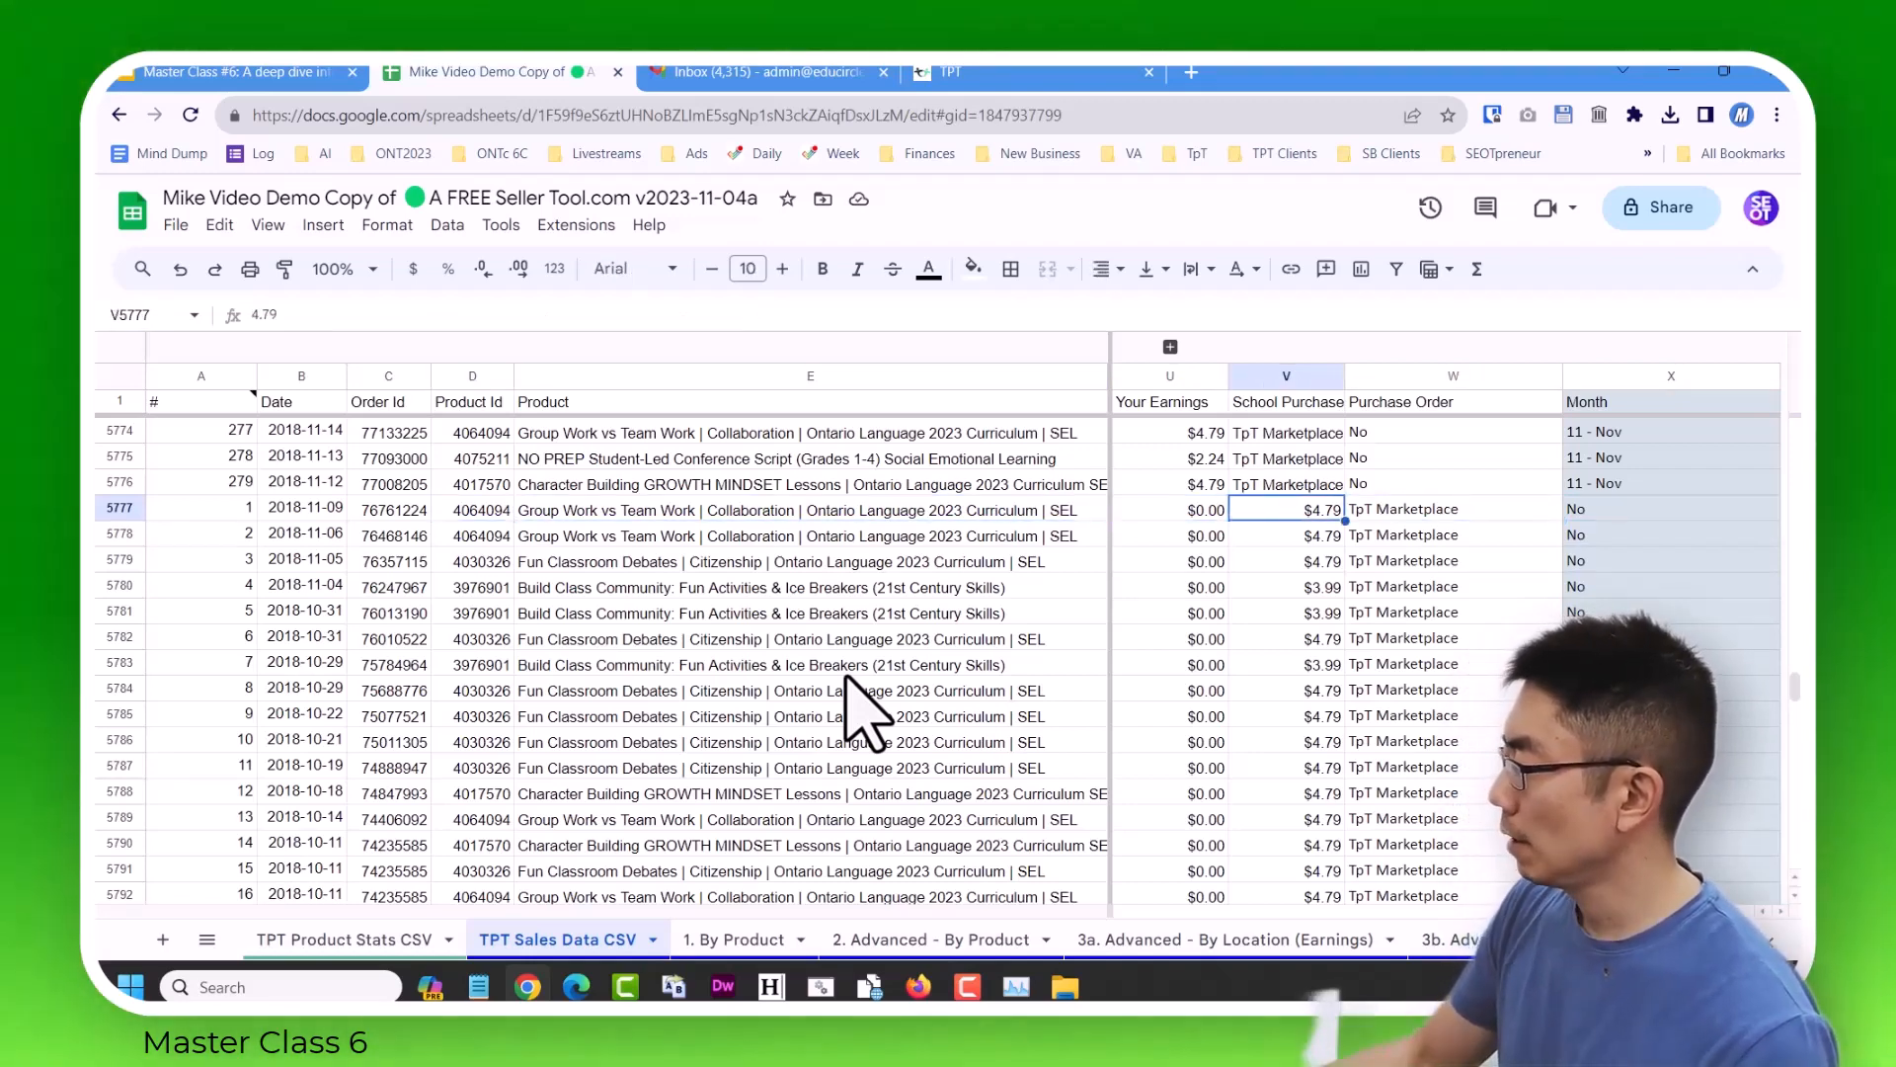
Expand the grouped columns F to T and check the imported rows from Buyer through Sales Tax (TpT Remits).
{"action": "left_click", "coordinate": [1170, 347]}
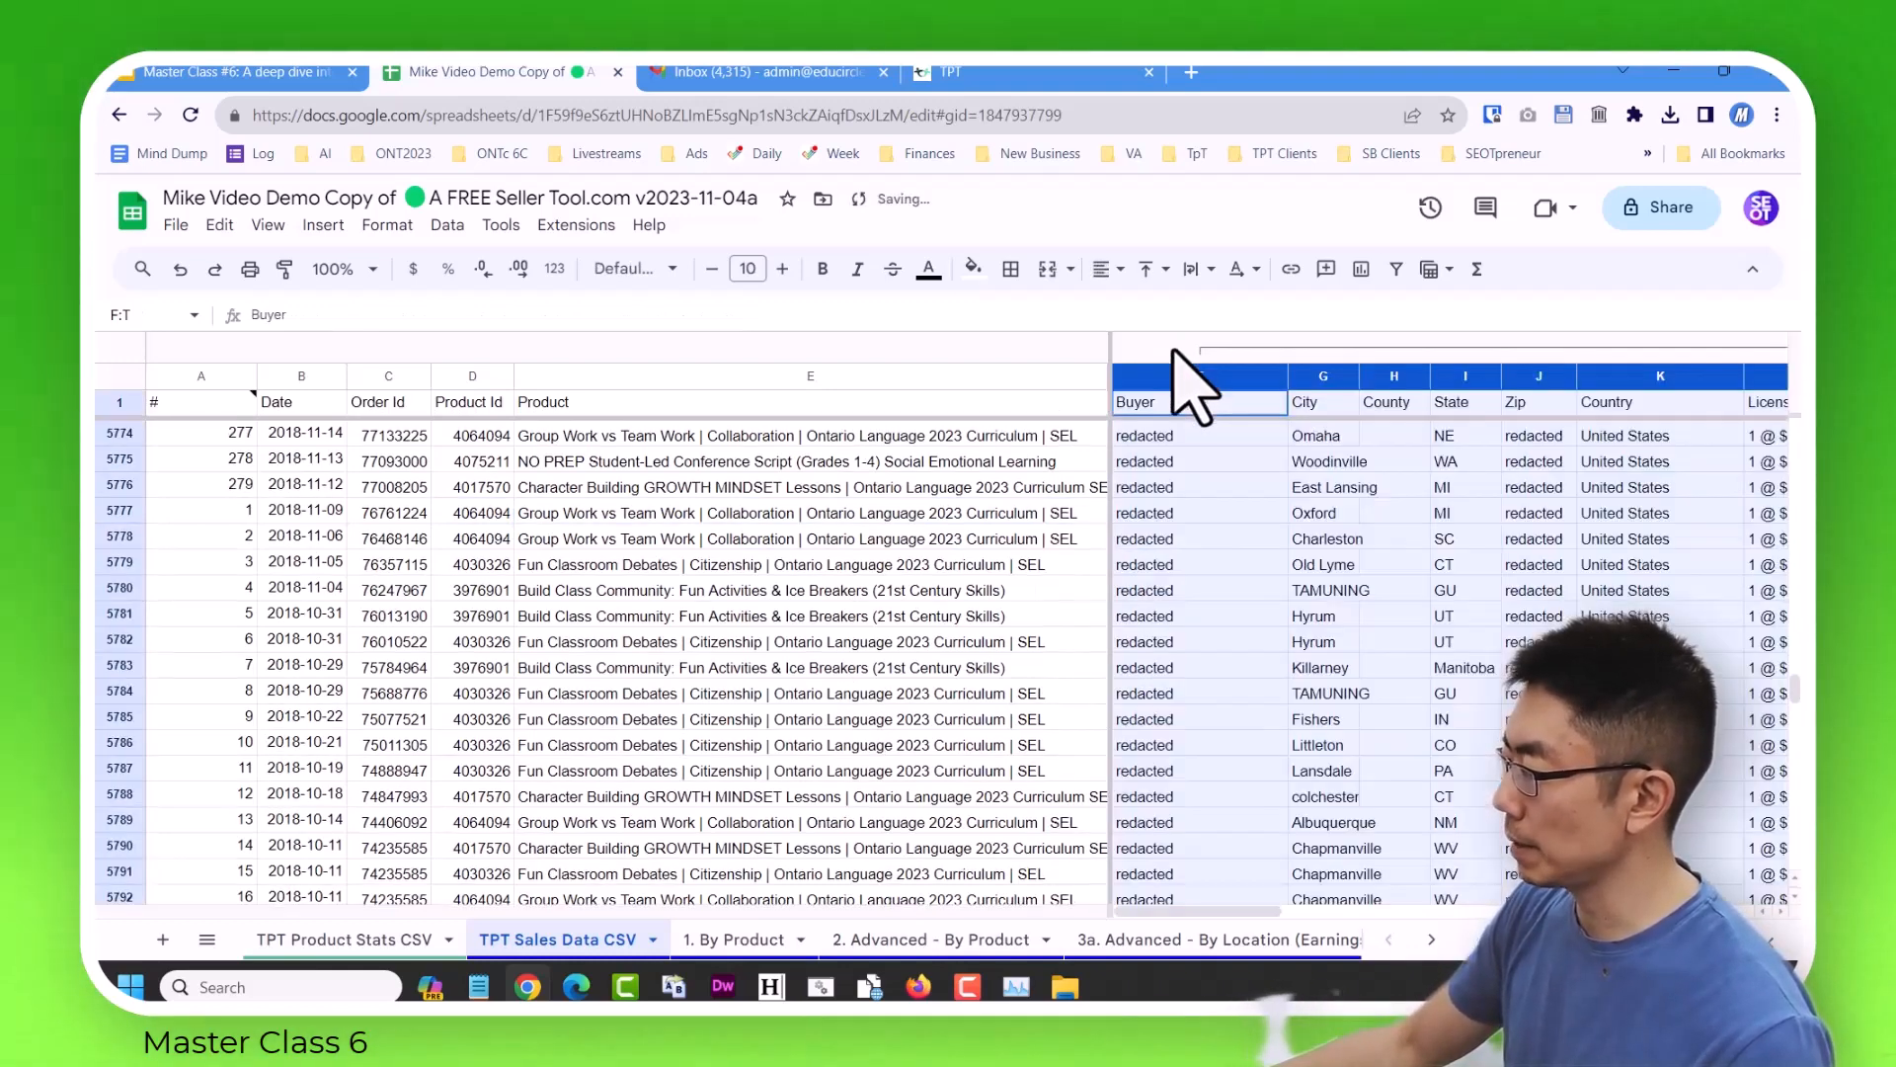
{"action": "left_click", "coordinate": [1207, 694]}
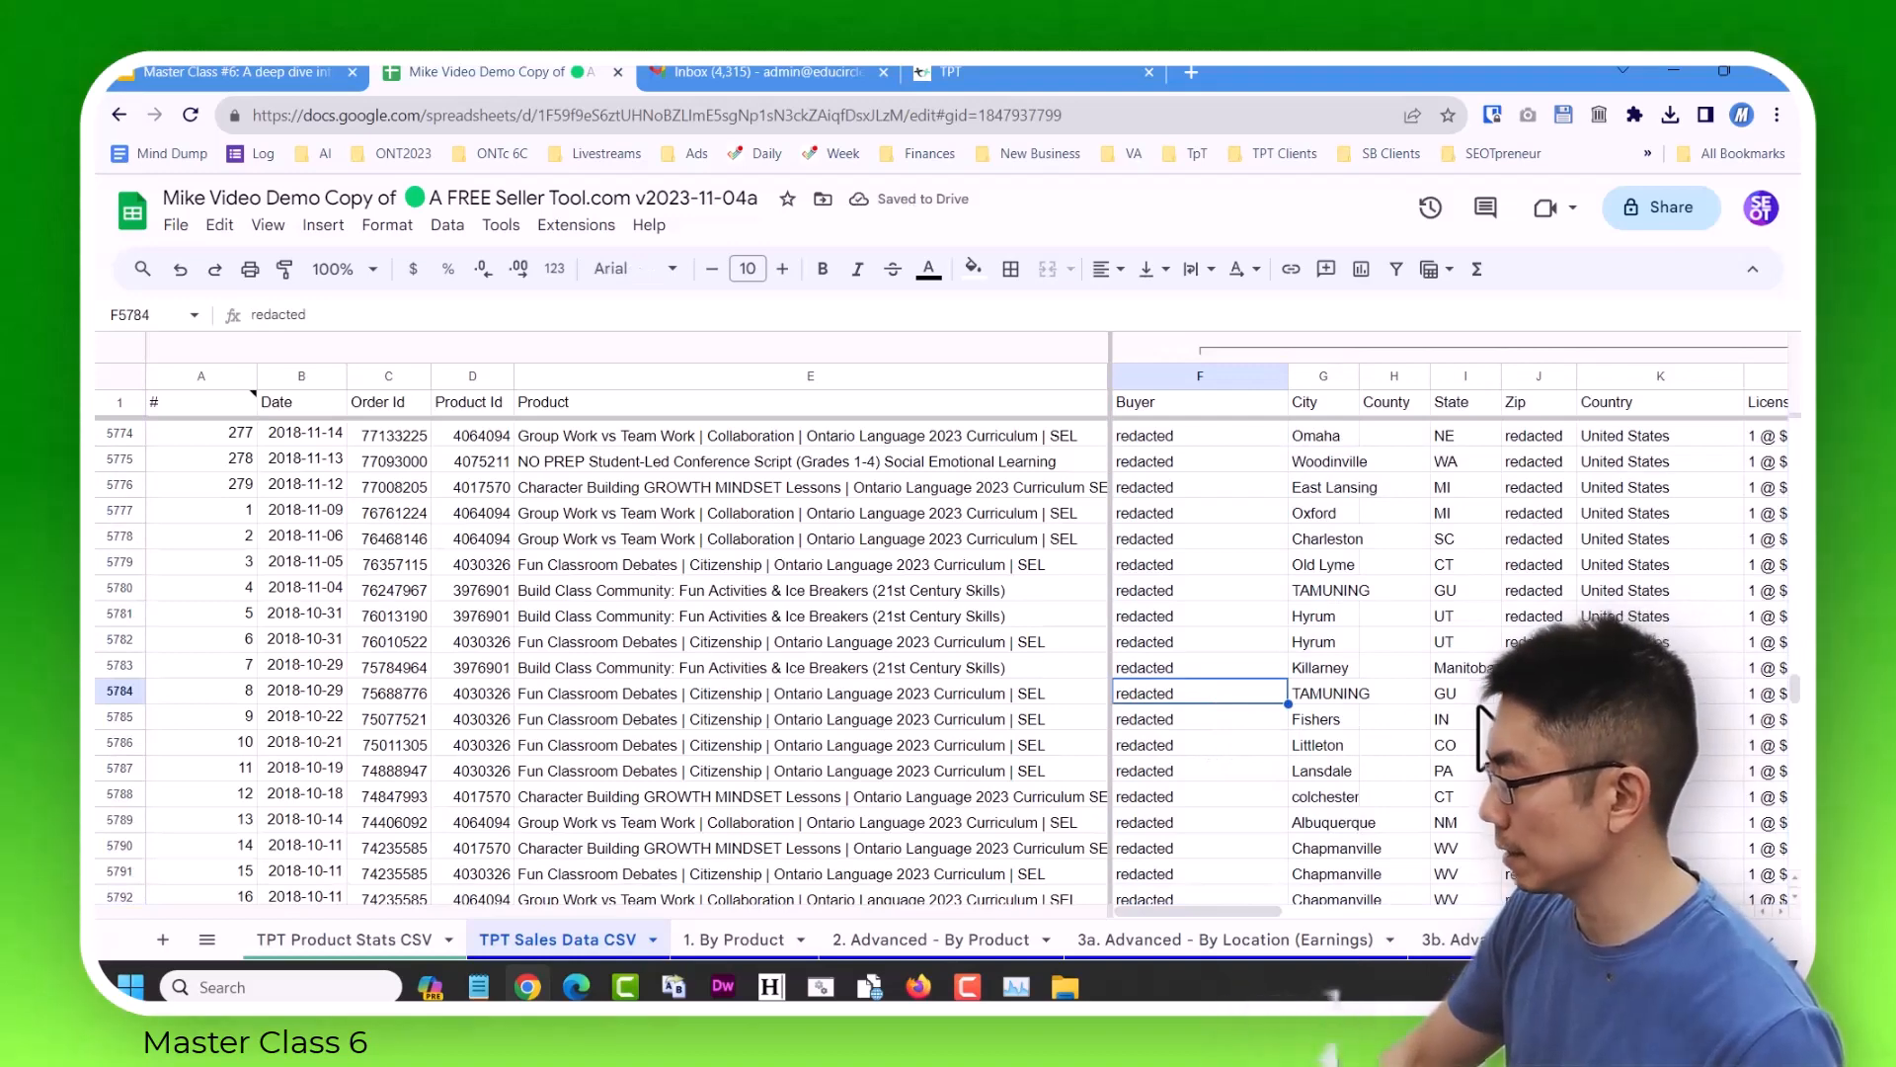
{"action": "key", "text": "Right"}
{"action": "key", "text": "Right"}
{"action": "key", "text": "Right"}
{"action": "key", "text": "Up"}
{"action": "key", "text": "Right"}
{"action": "key", "text": "Right"}
{"action": "key", "text": "Right"}
{"action": "key", "text": "Right"}
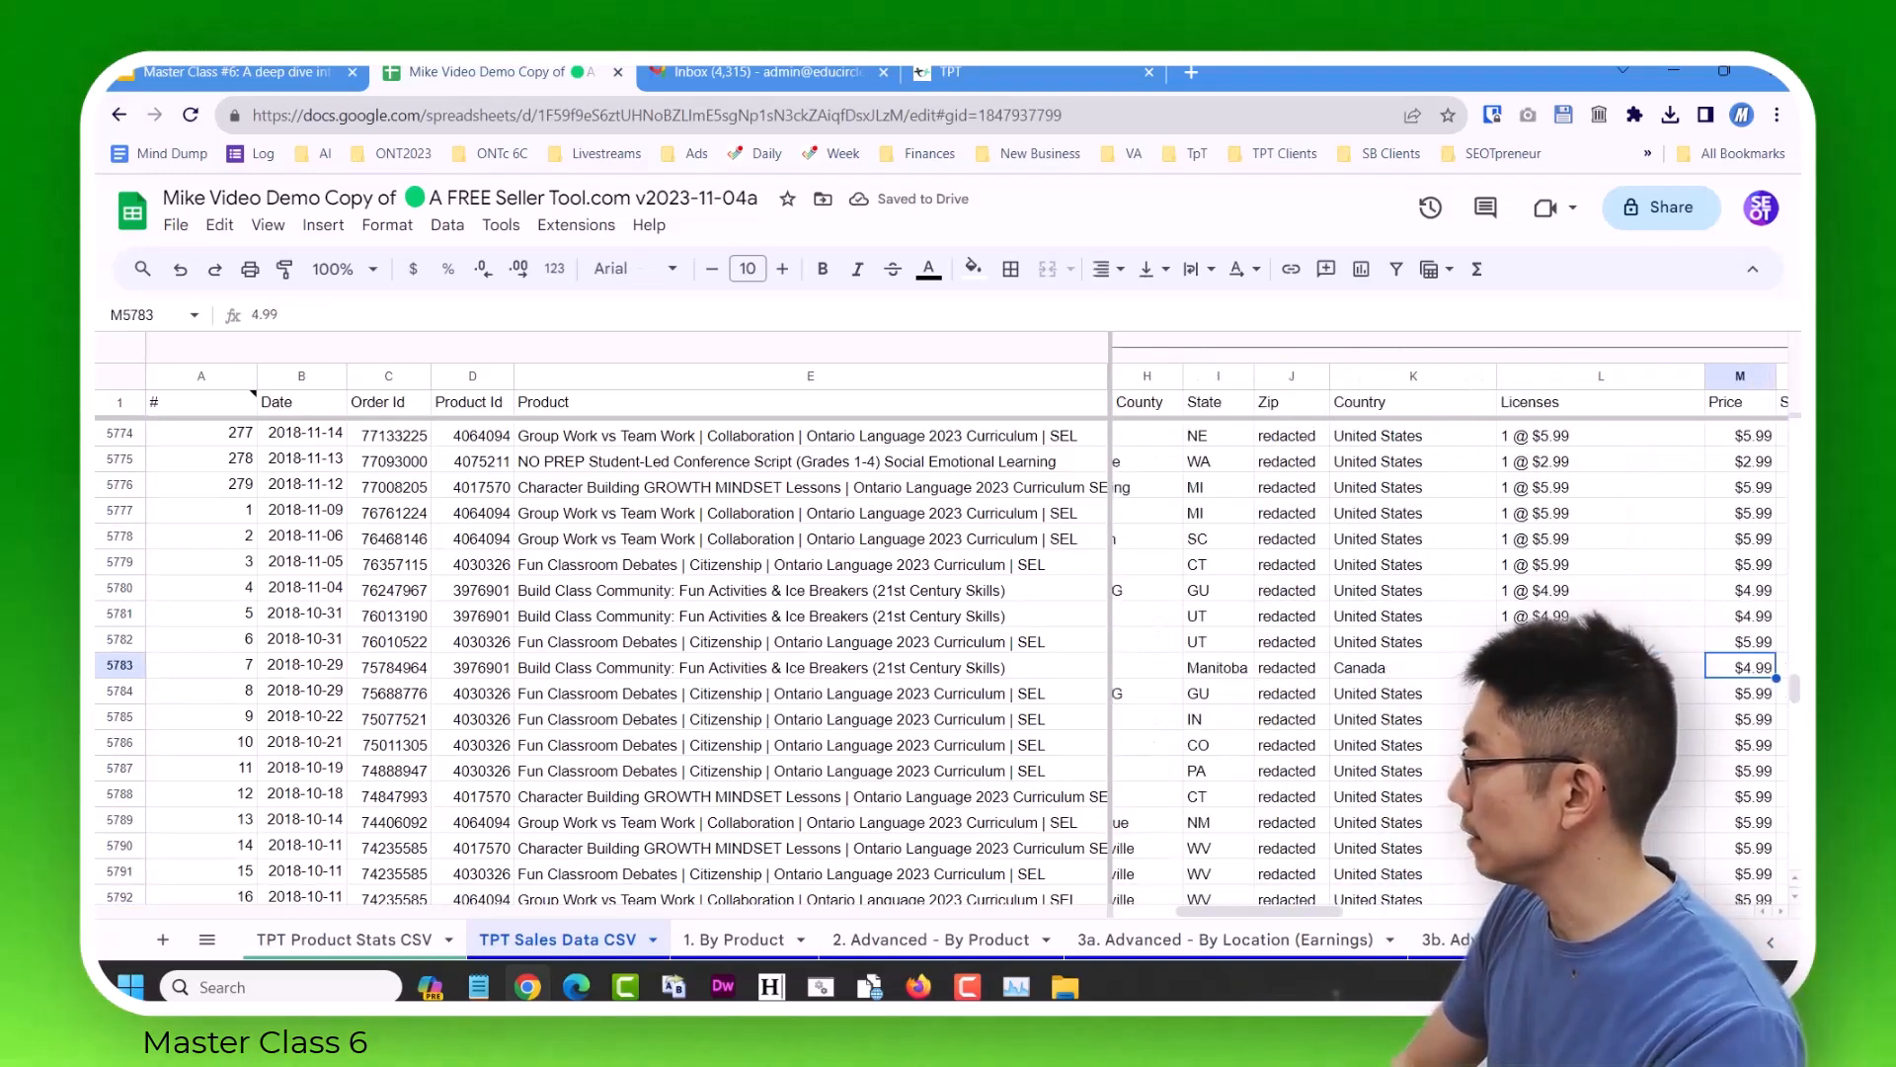
{"action": "key", "text": "Right"}
{"action": "key", "text": "Right"}
{"action": "key", "text": "Left"}
{"action": "key", "text": "Left"}
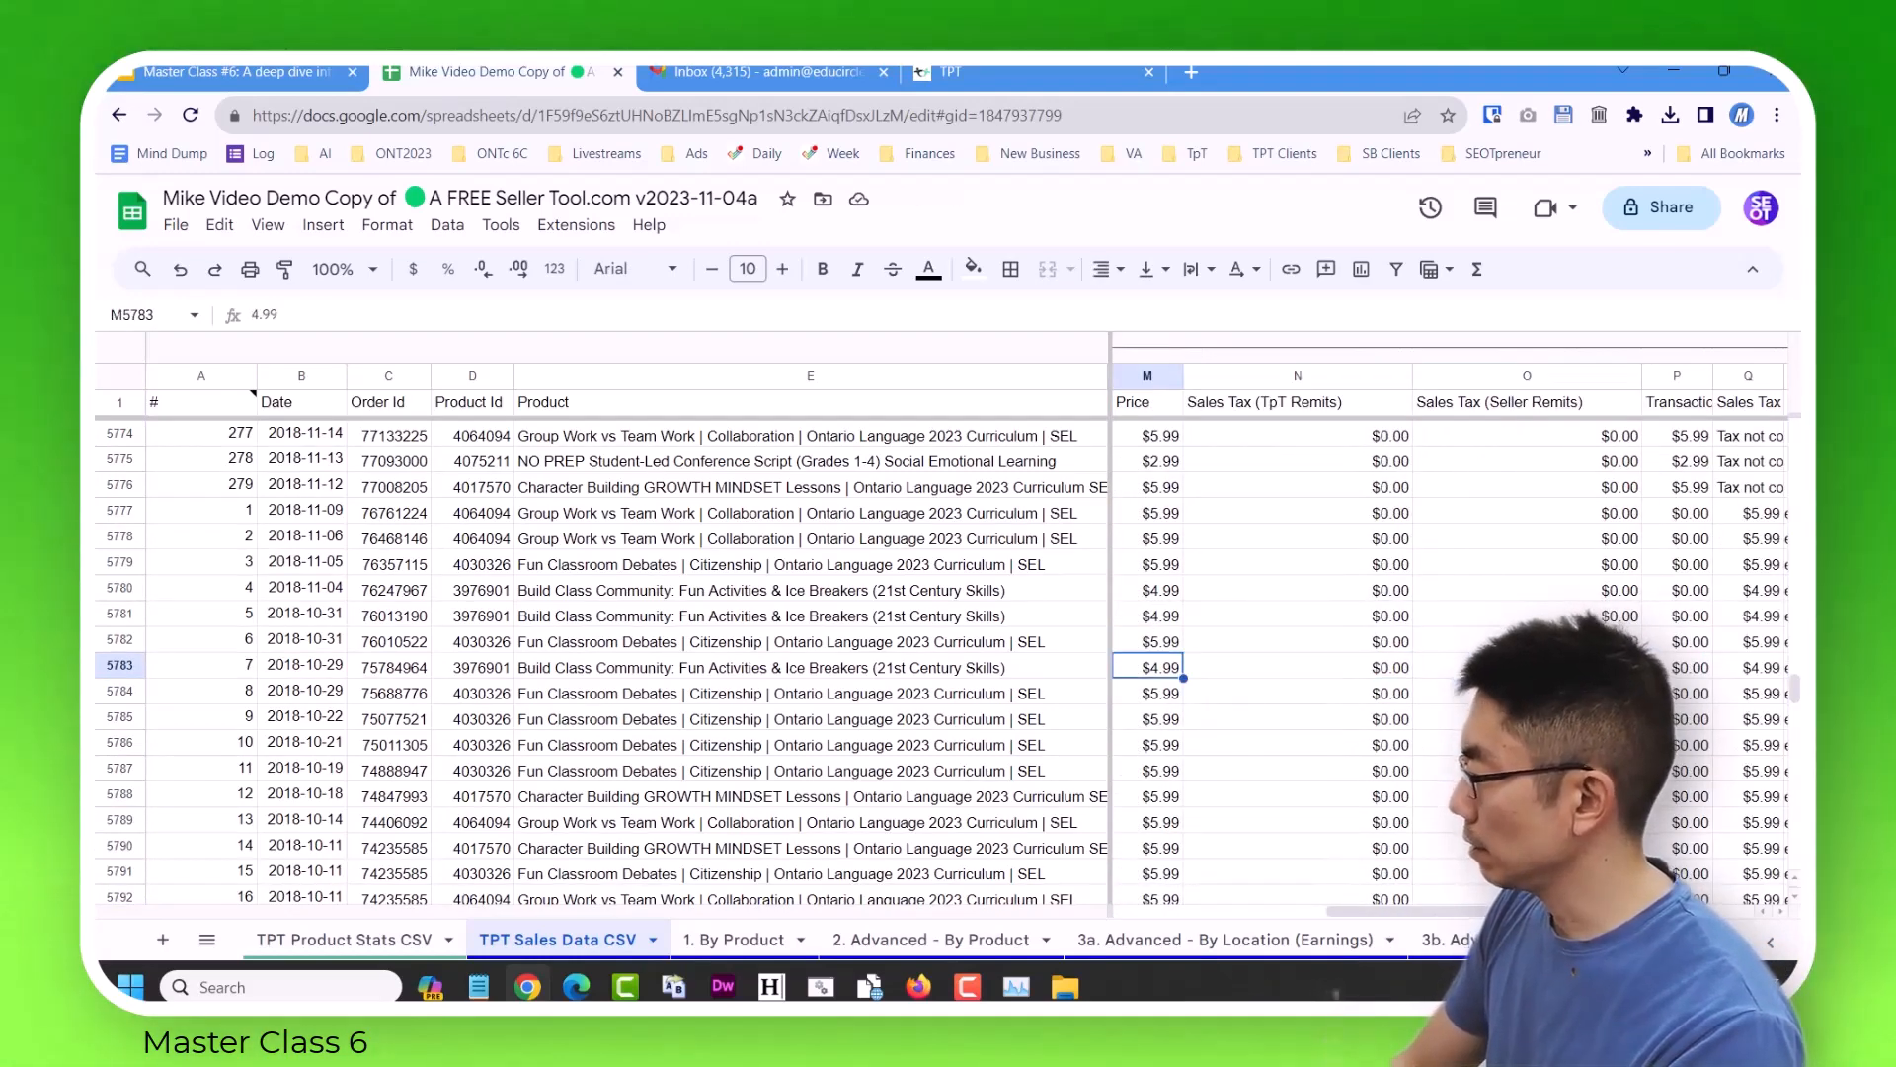
{"action": "key", "text": "Up"}
{"action": "key", "text": "Right"}
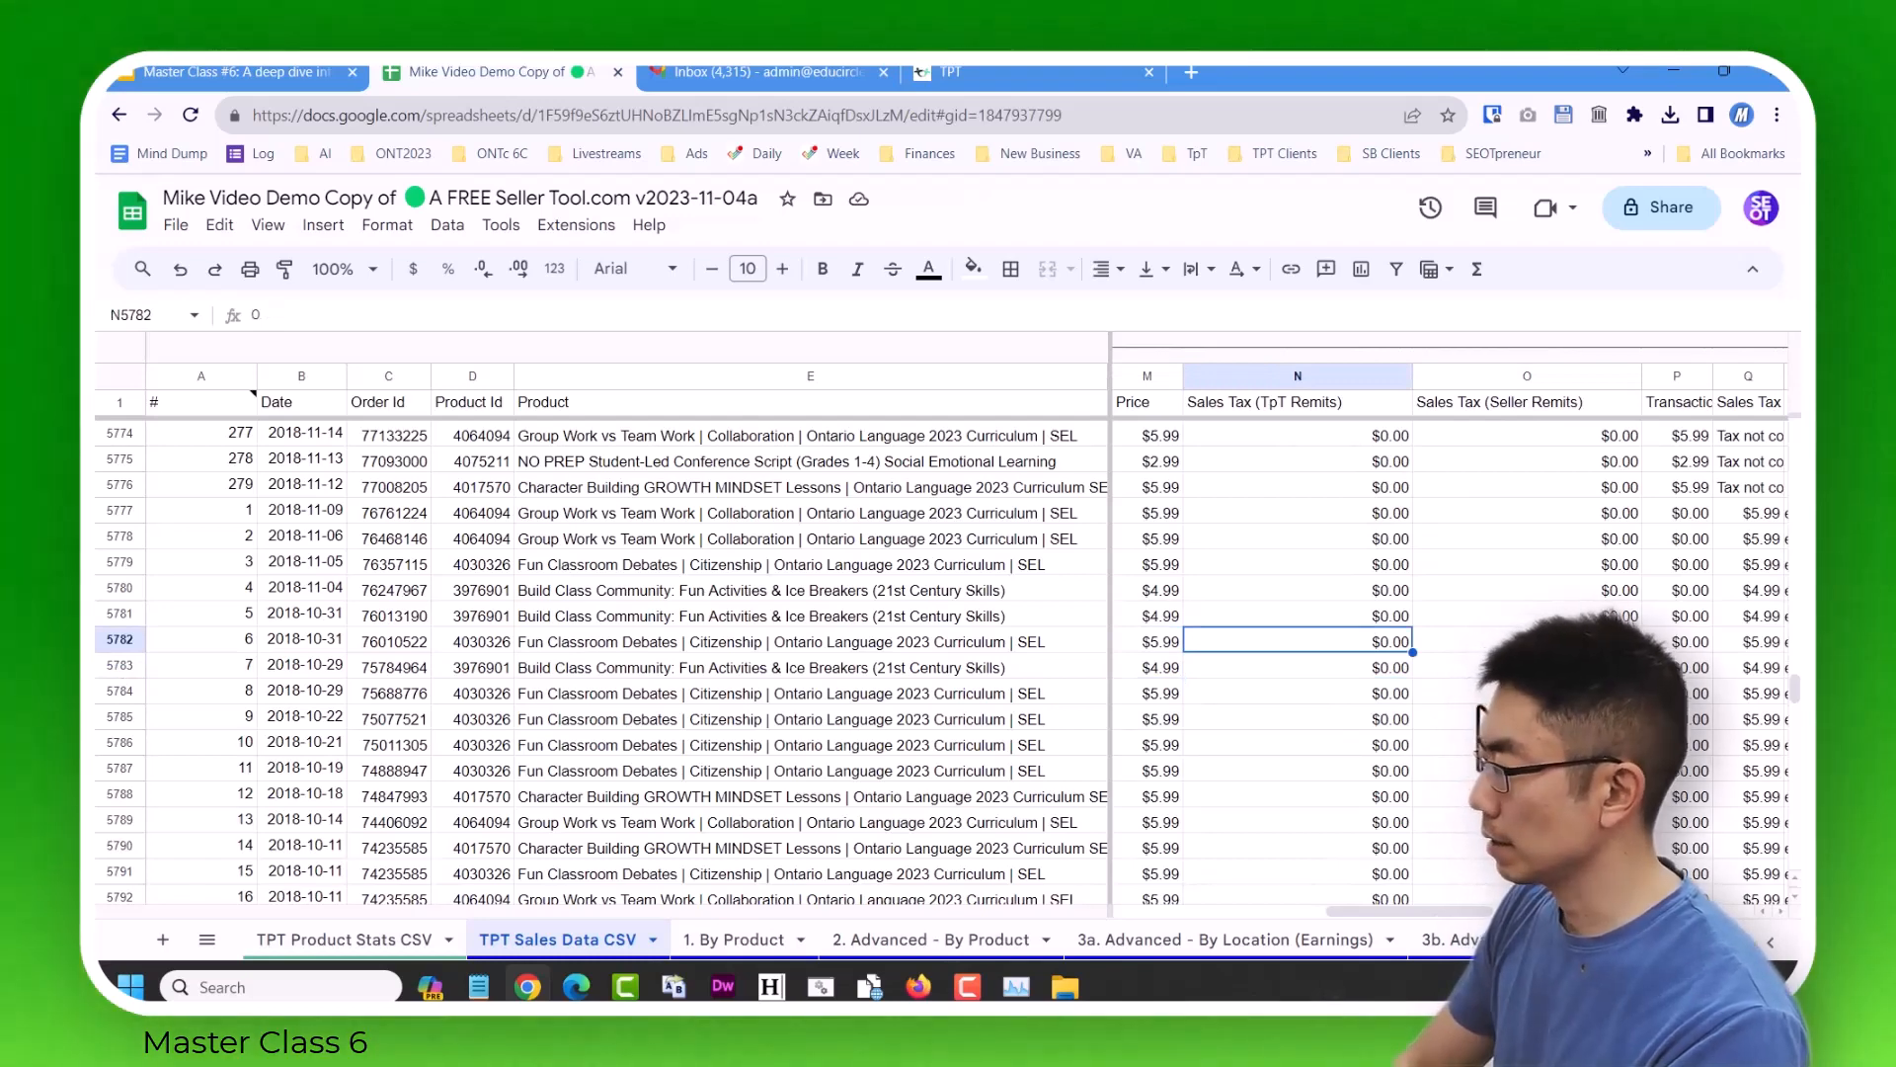
Narrow the Product column so that more of the sales columns fit beside it.
{"action": "left_click_drag", "start_coordinate": [1111, 359], "coordinate": [701, 362]}
{"action": "key", "text": "ctrl+z"}
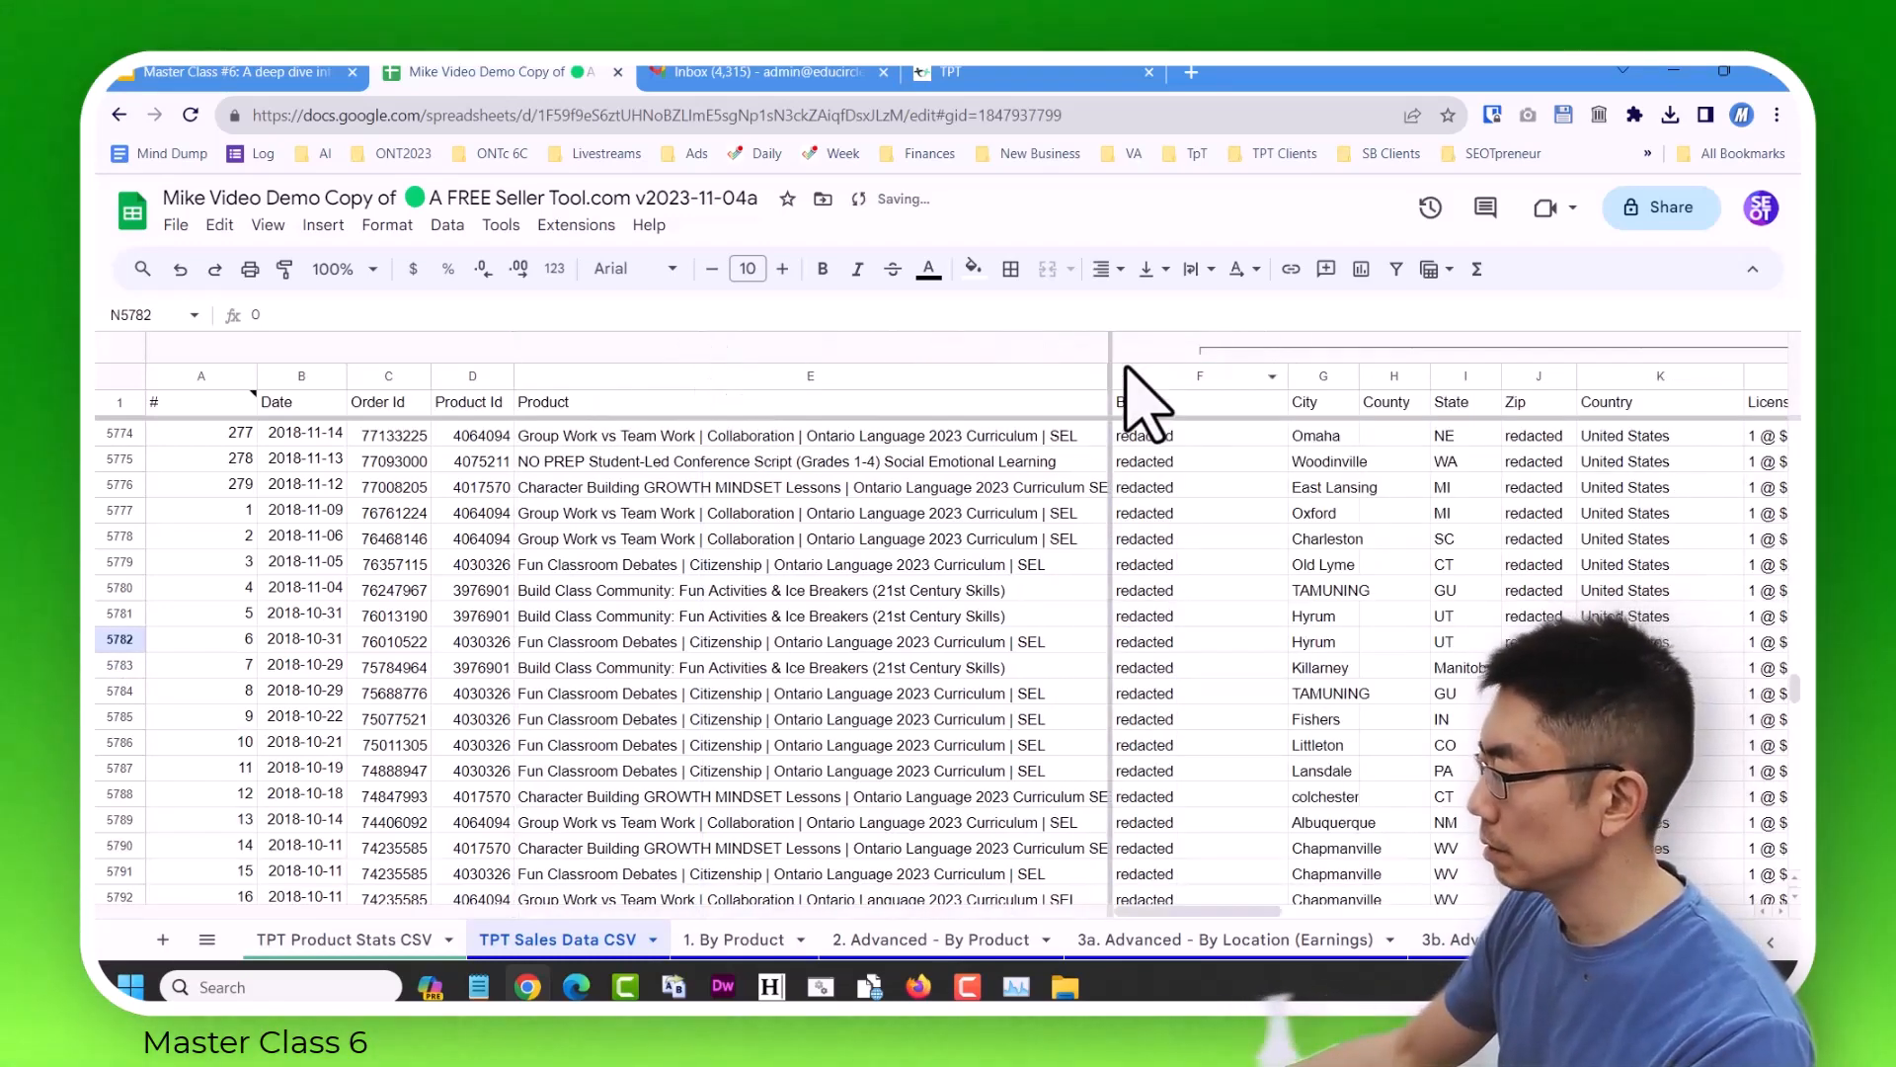
{"action": "left_click_drag", "start_coordinate": [1106, 376], "coordinate": [827, 380]}
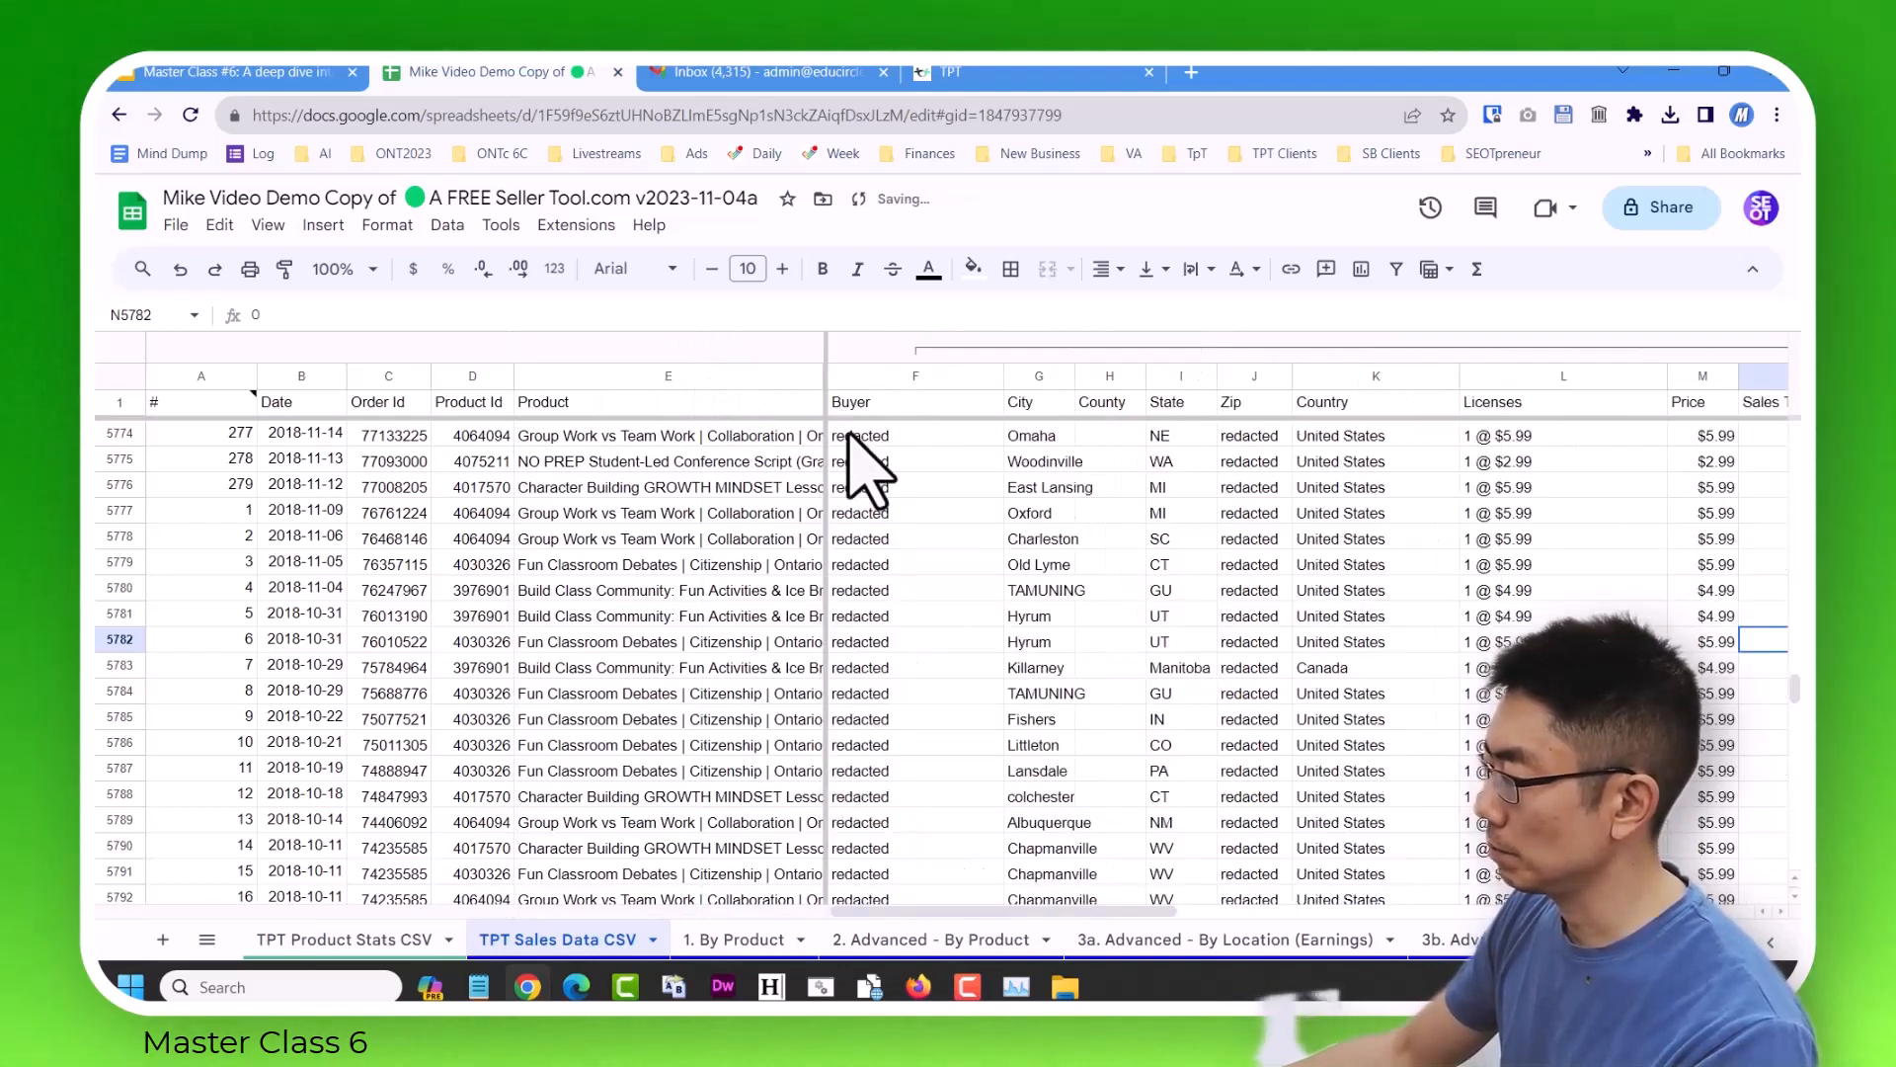
Examine the last 2017–2018 rows across the columns from Price to Month for misaligned values.
{"action": "left_click", "coordinate": [941, 671]}
{"action": "scroll", "coordinate": [1018, 731], "scroll_direction": "down", "scroll_amount": 10}
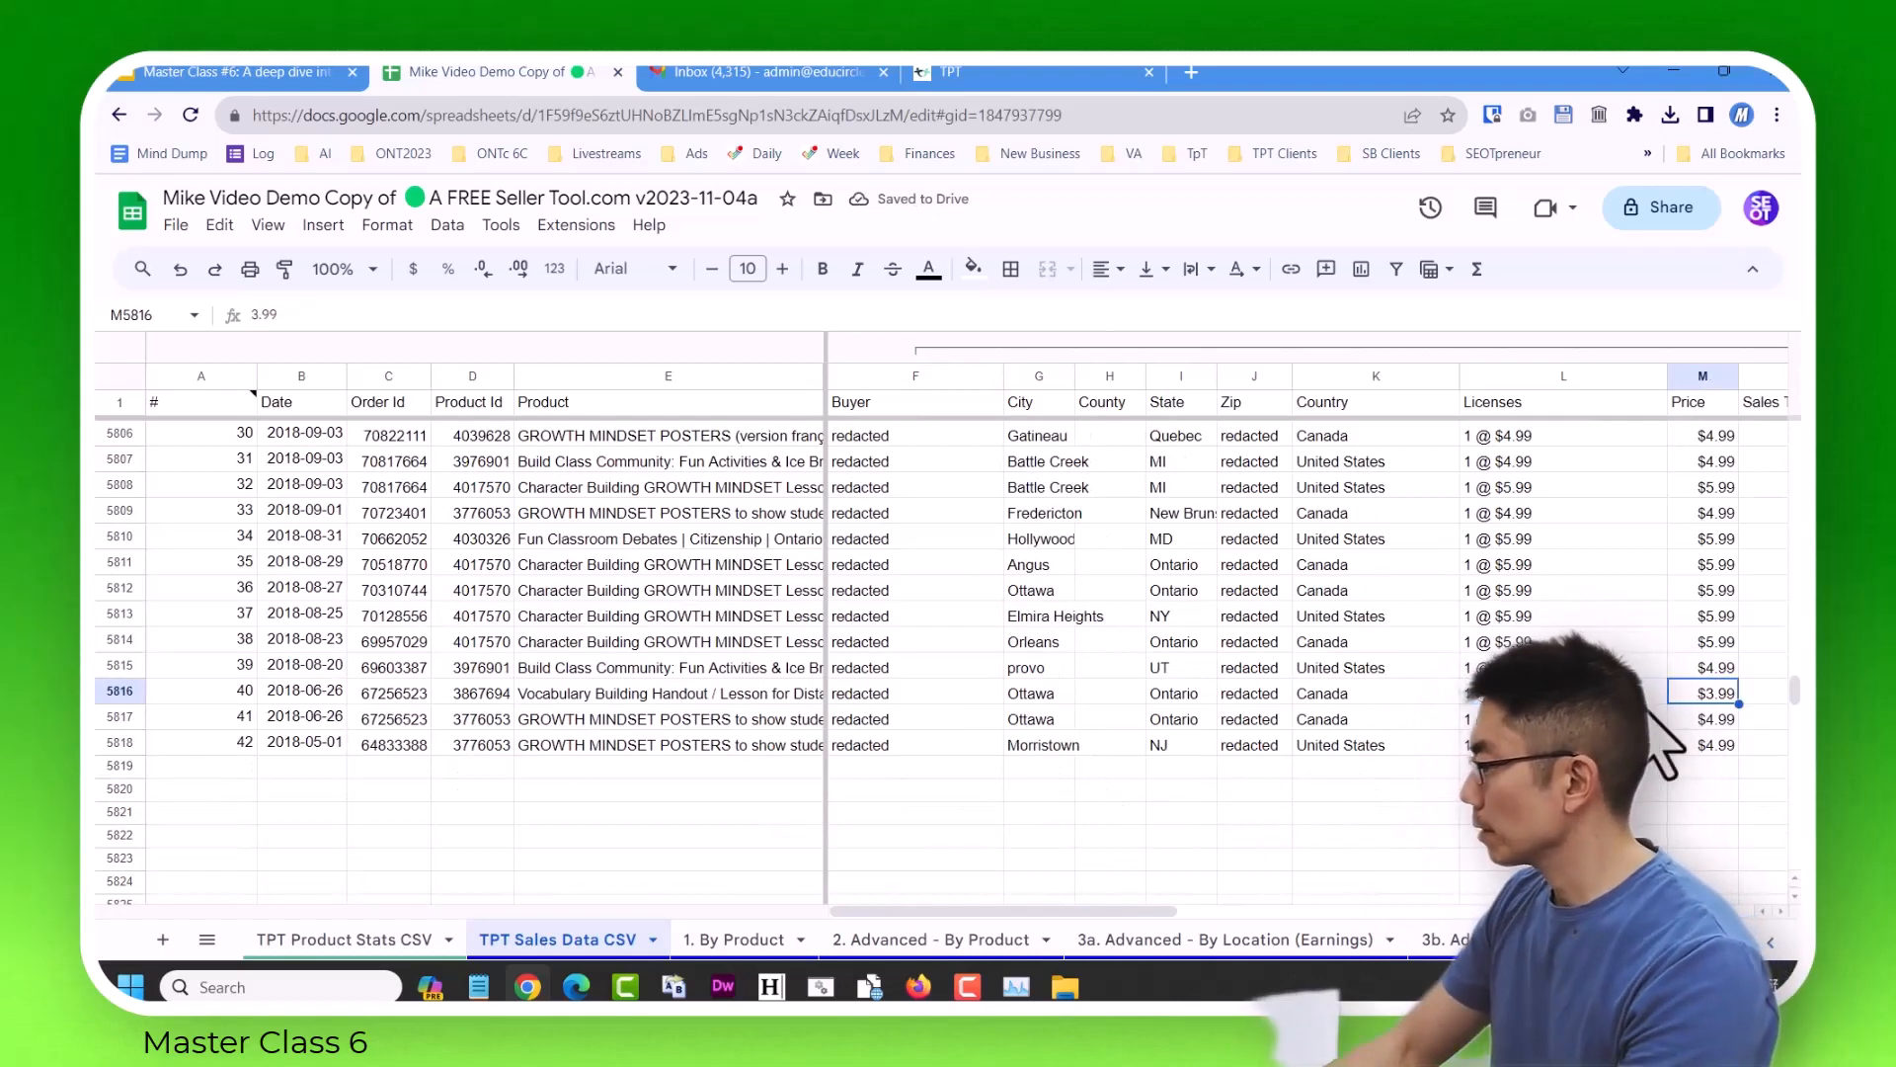
{"action": "key", "text": "Right"}
{"action": "key", "text": "Right"}
{"action": "key", "text": "Right"}
{"action": "key", "text": "Right"}
{"action": "key", "text": "Right"}
{"action": "key", "text": "Right"}
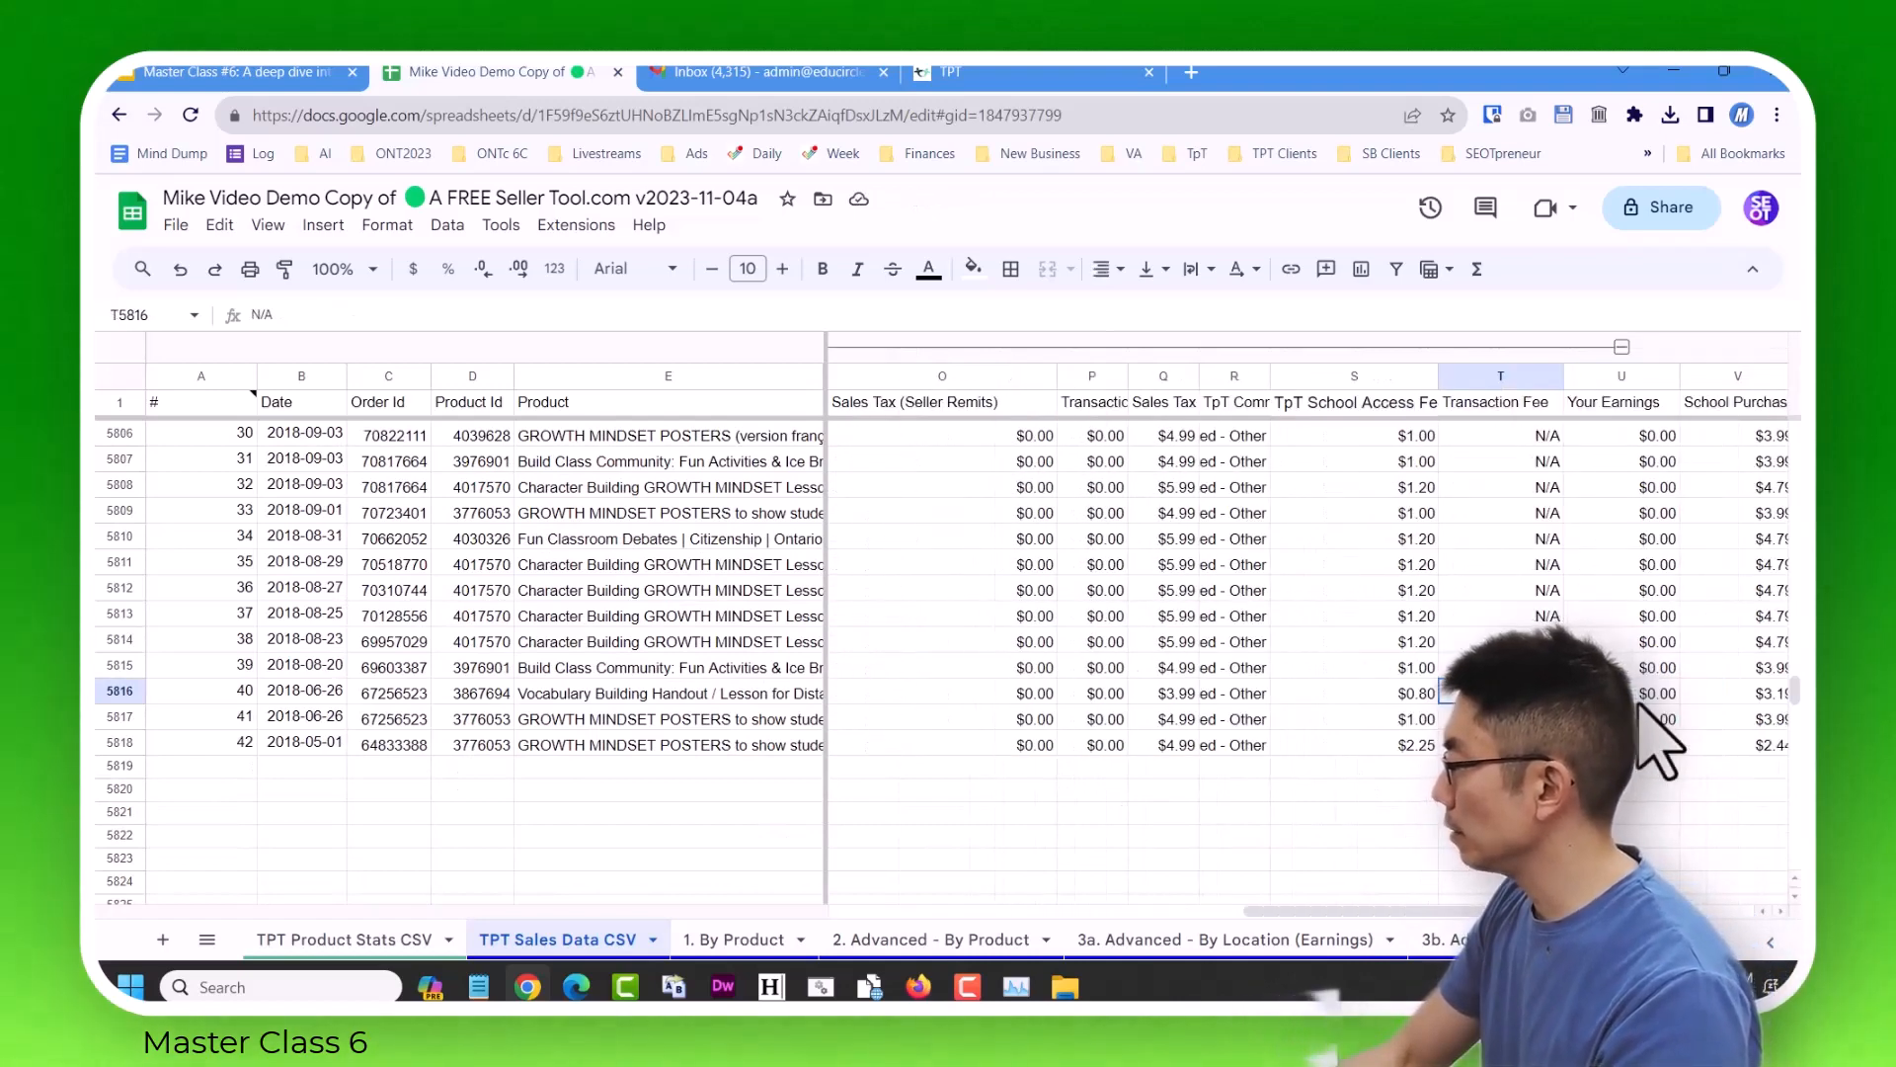
{"action": "key", "text": "Right"}
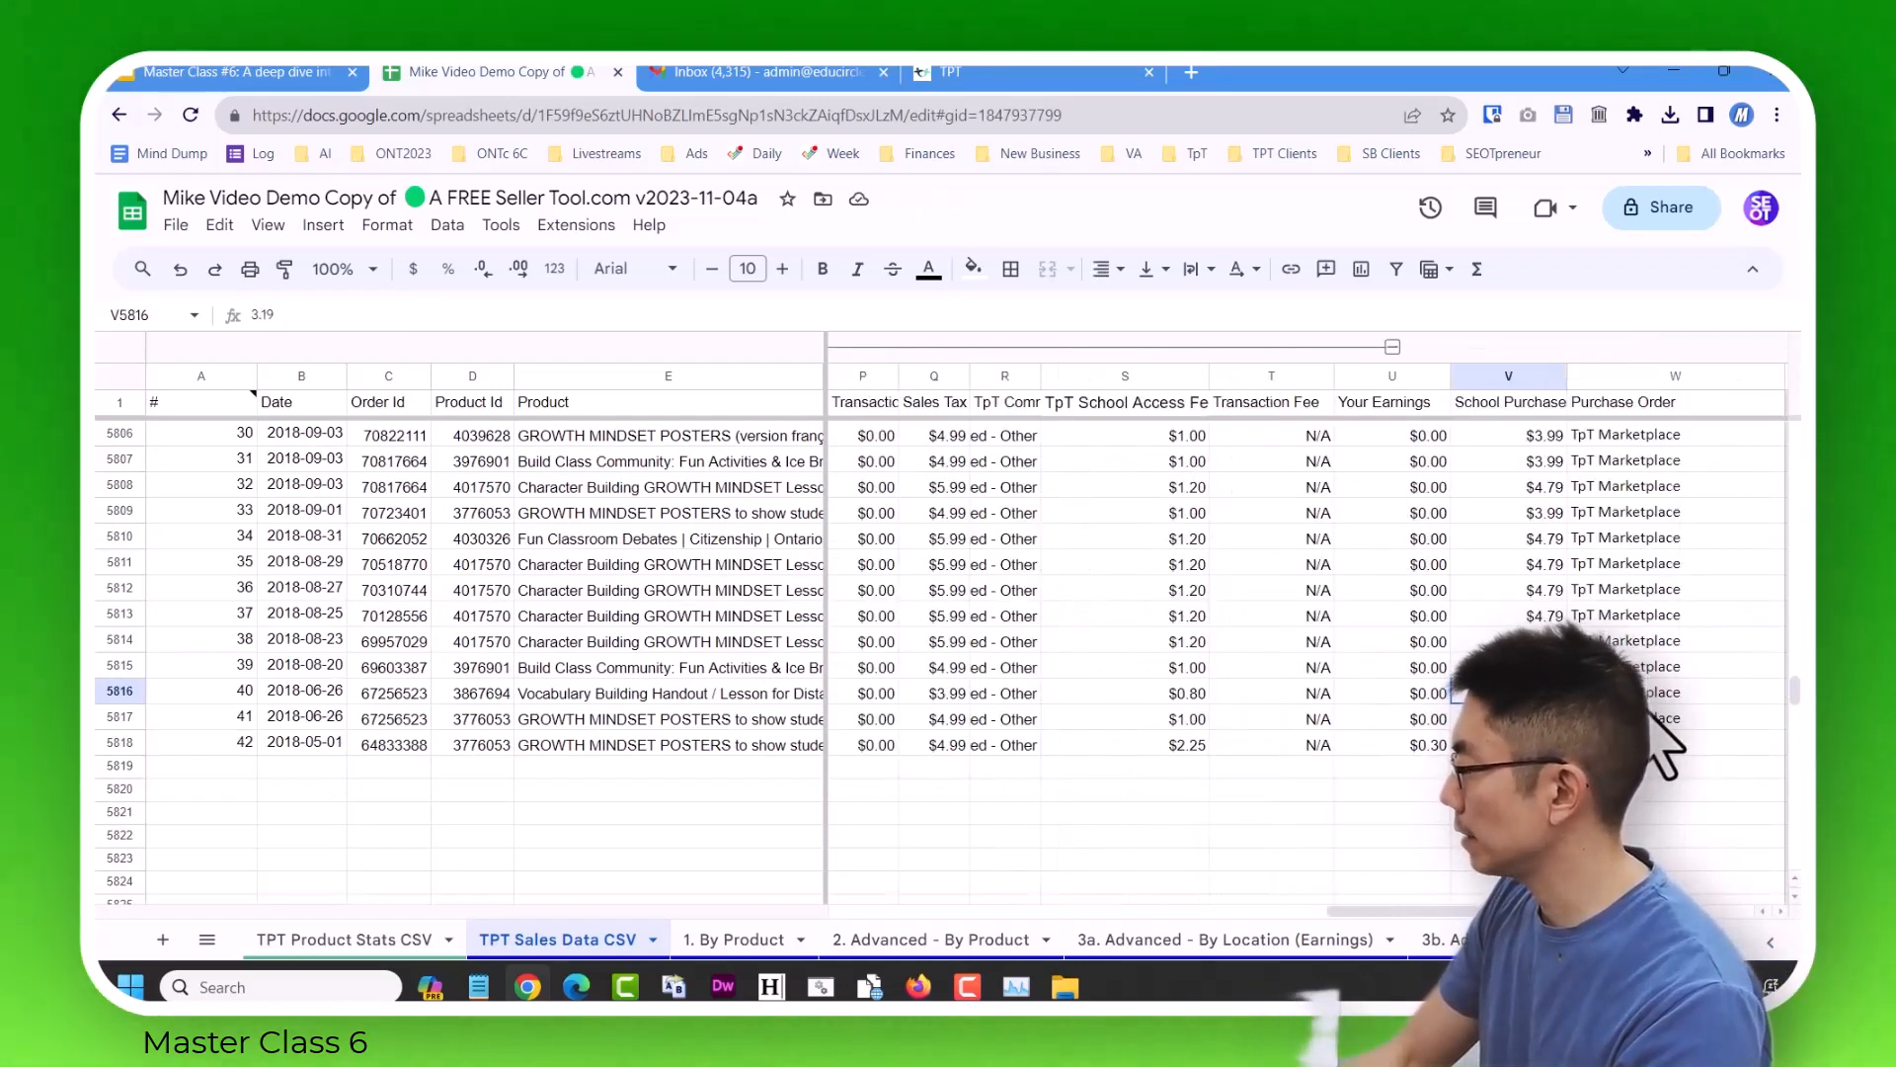
{"action": "key", "text": "Right"}
{"action": "key", "text": "Right"}
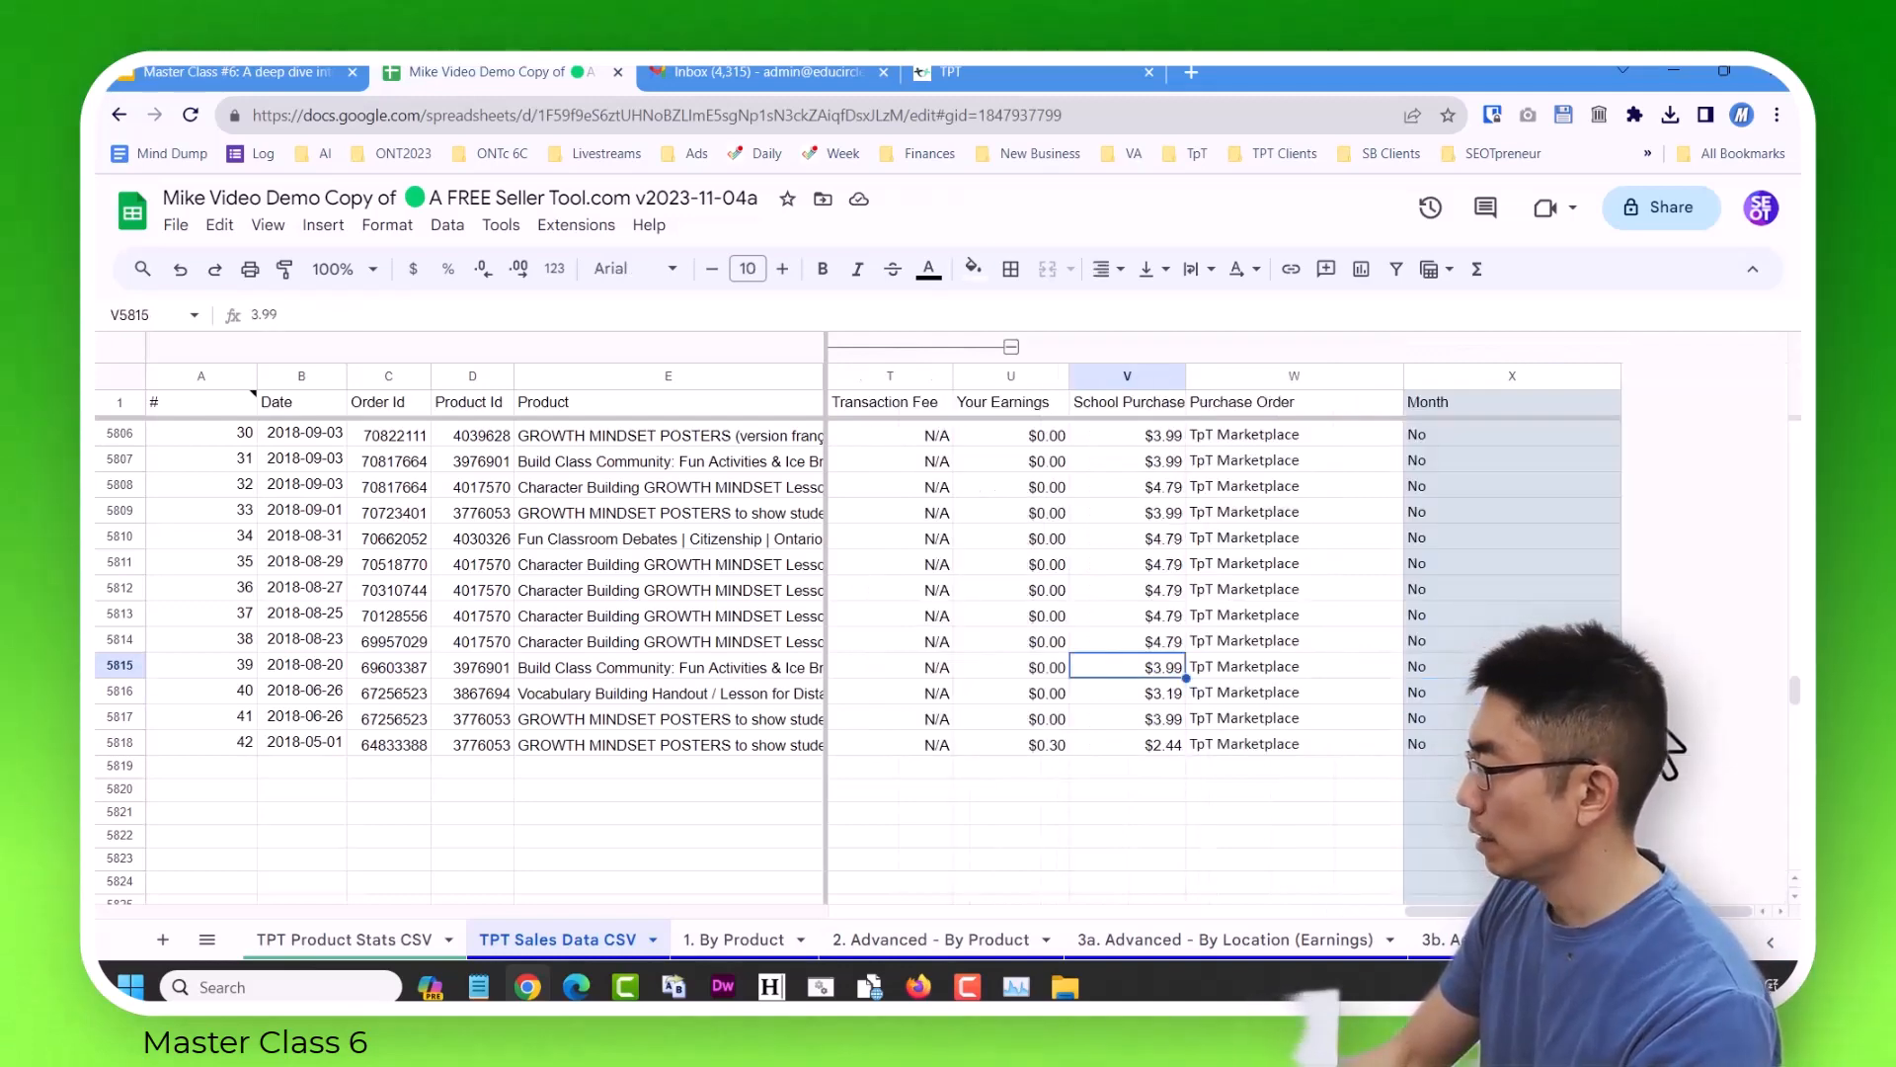
Trace the misalignment up to row 5777 and back to the TpT Commission column, comparing with the rows above.
{"action": "key", "text": "Up"}
{"action": "key", "text": "Up"}
{"action": "key", "text": "Up"}
{"action": "key", "text": "Up"}
{"action": "key", "text": "Up"}
{"action": "key", "text": "Up"}
{"action": "key", "text": "Up"}
{"action": "key", "text": "Up"}
{"action": "key", "text": "Up"}
{"action": "key", "text": "Up"}
{"action": "key", "text": "Up"}
{"action": "key", "text": "Up"}
{"action": "key", "text": "Up"}
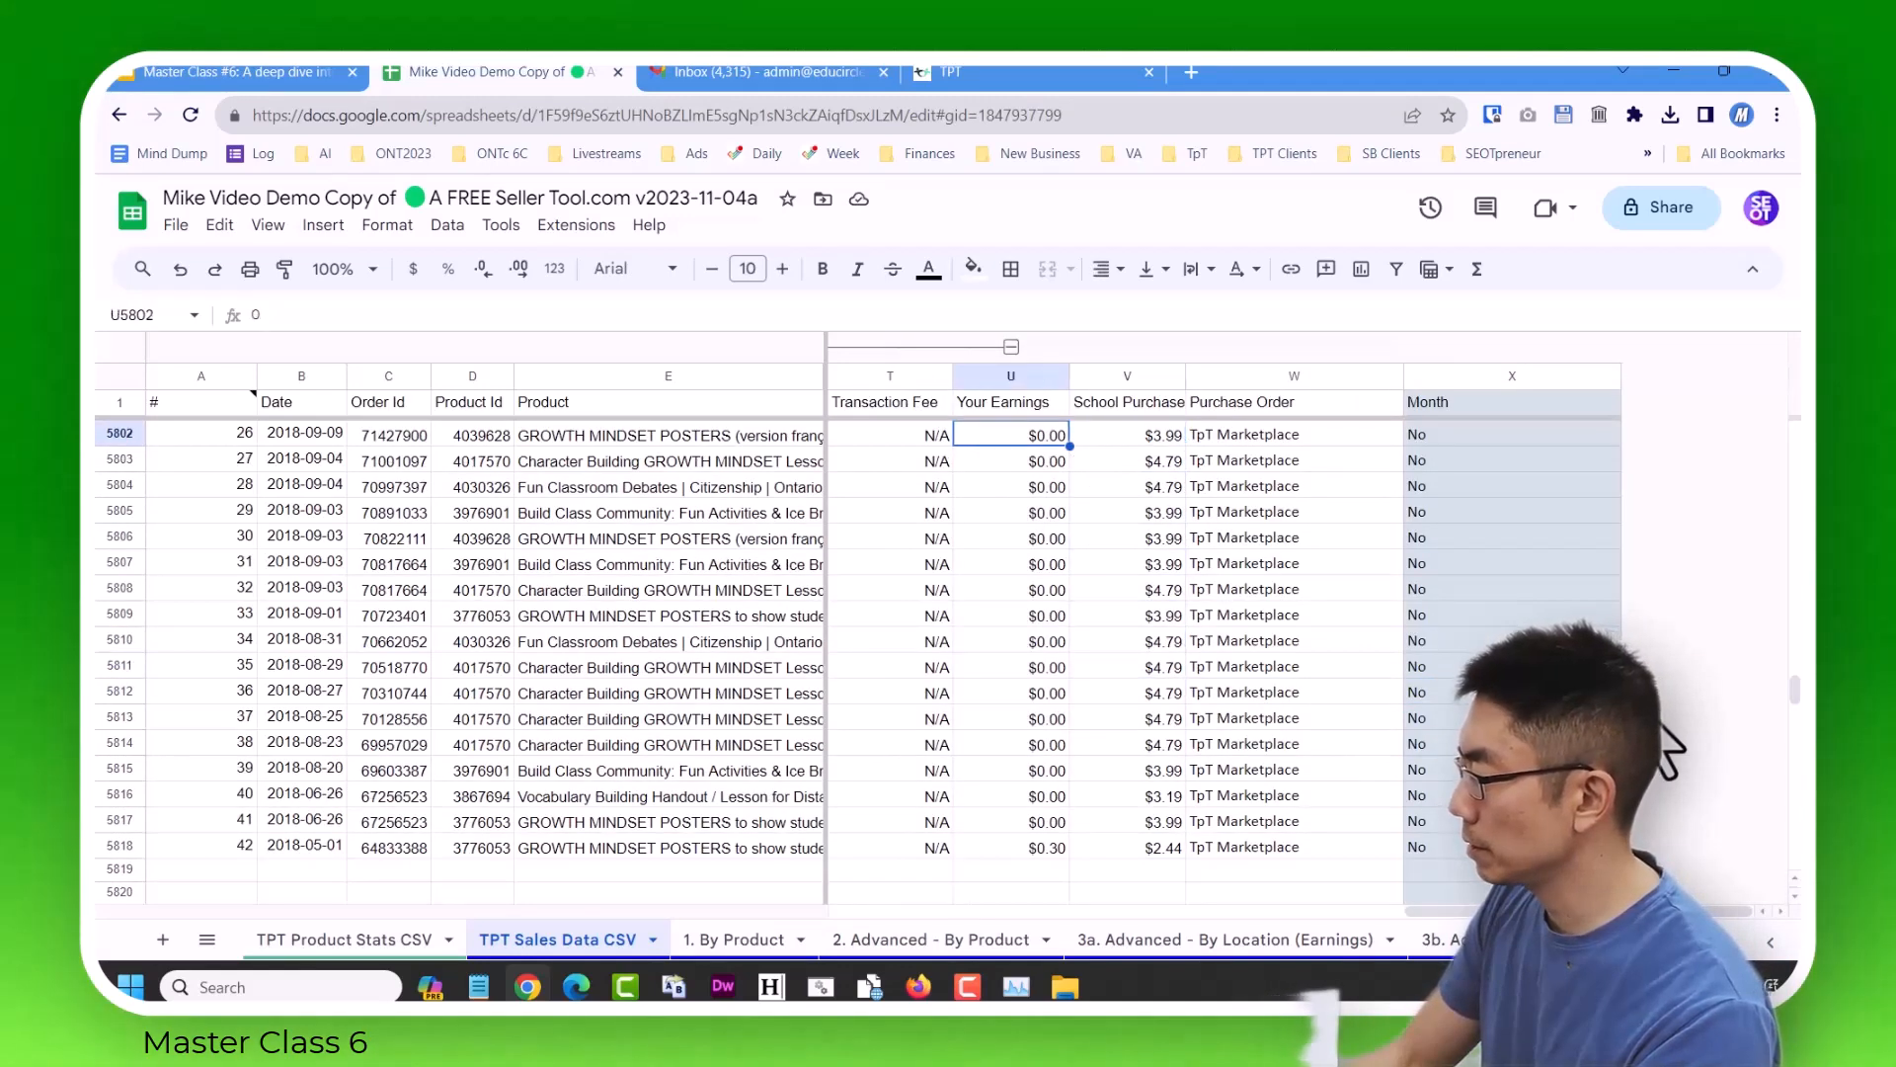
{"action": "key", "text": "Right"}
{"action": "key", "text": "Up"}
{"action": "key", "text": "Up"}
{"action": "key", "text": "Up"}
{"action": "key", "text": "Up"}
{"action": "key", "text": "Up"}
{"action": "key", "text": "Up"}
{"action": "key", "text": "Up"}
{"action": "key", "text": "Up"}
{"action": "key", "text": "Up"}
{"action": "key", "text": "Up"}
{"action": "key", "text": "Up"}
{"action": "key", "text": "Up"}
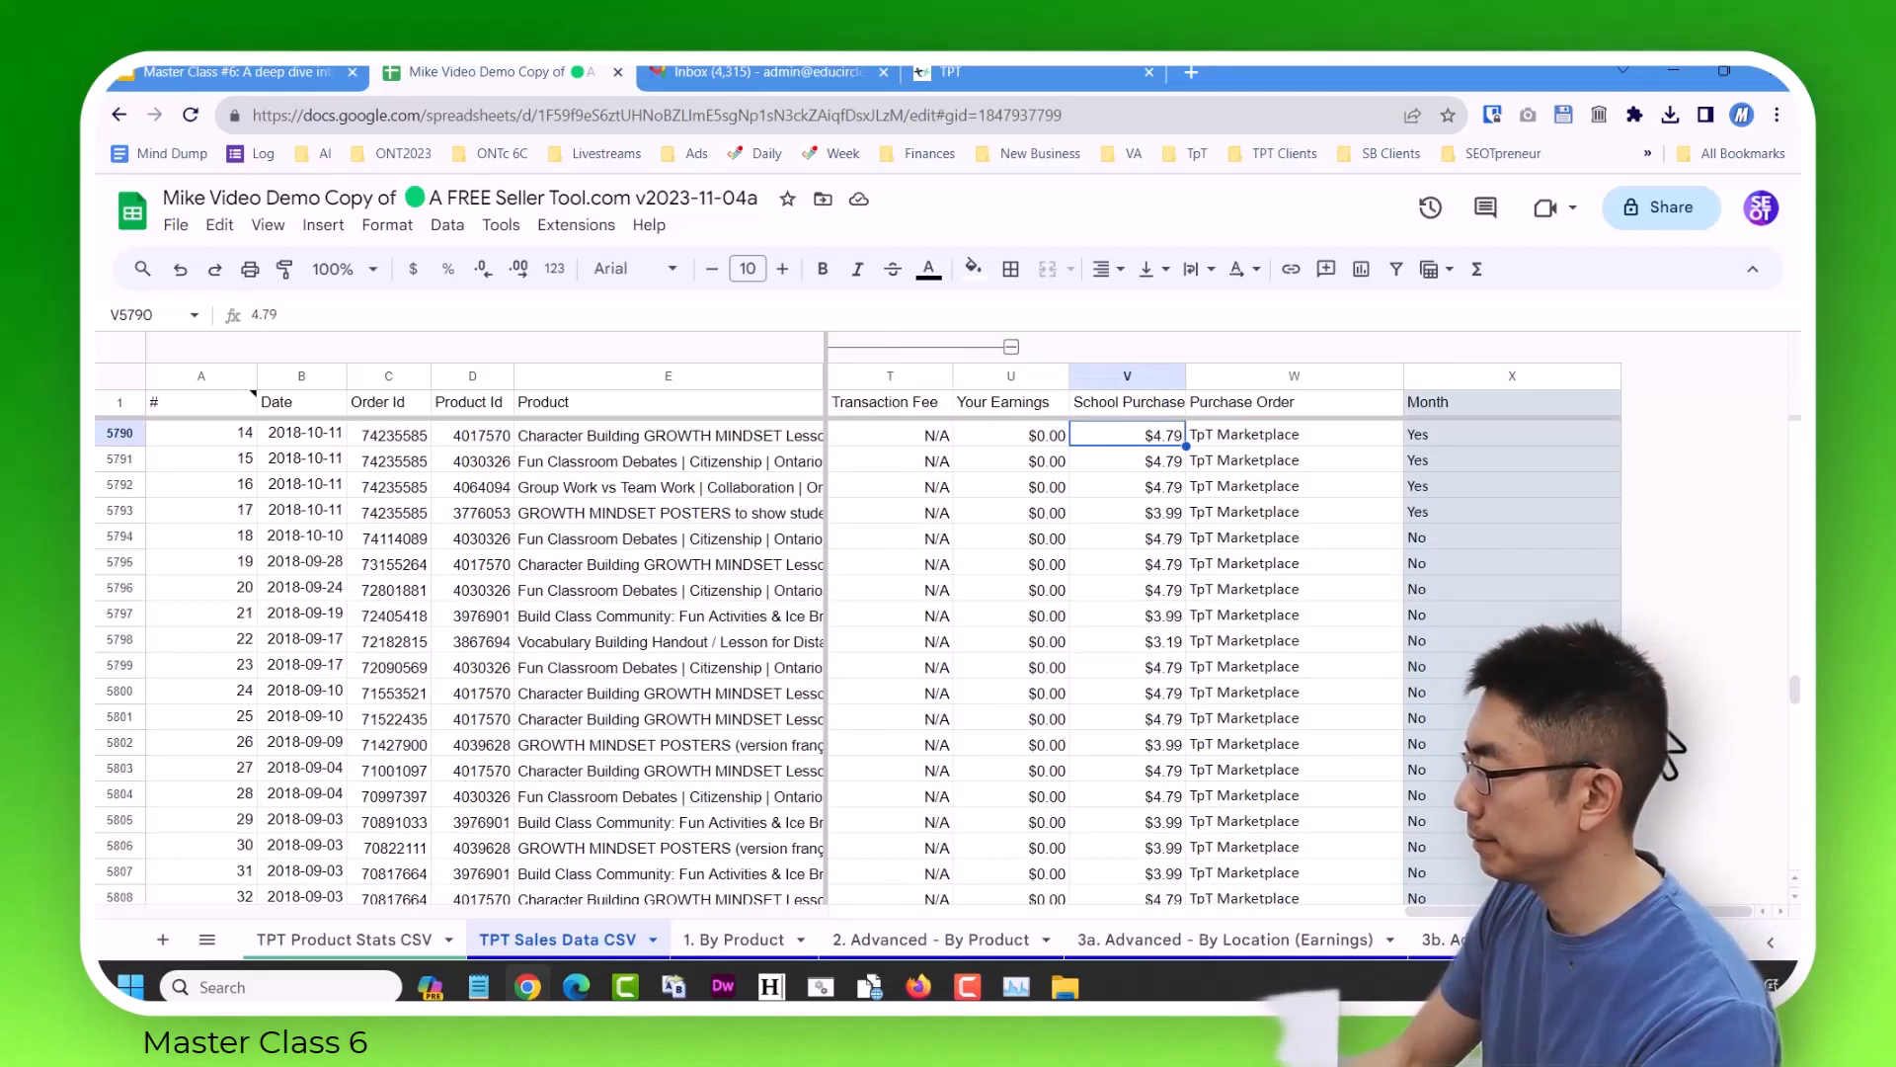
{"action": "key", "text": "Up"}
{"action": "key", "text": "Up"}
{"action": "key", "text": "Up"}
{"action": "key", "text": "Up"}
{"action": "key", "text": "Up"}
{"action": "key", "text": "Up"}
{"action": "key", "text": "Up"}
{"action": "key", "text": "Up"}
{"action": "key", "text": "Up"}
{"action": "key", "text": "Up"}
{"action": "key", "text": "Up"}
{"action": "key", "text": "Up"}
{"action": "key", "text": "Up"}
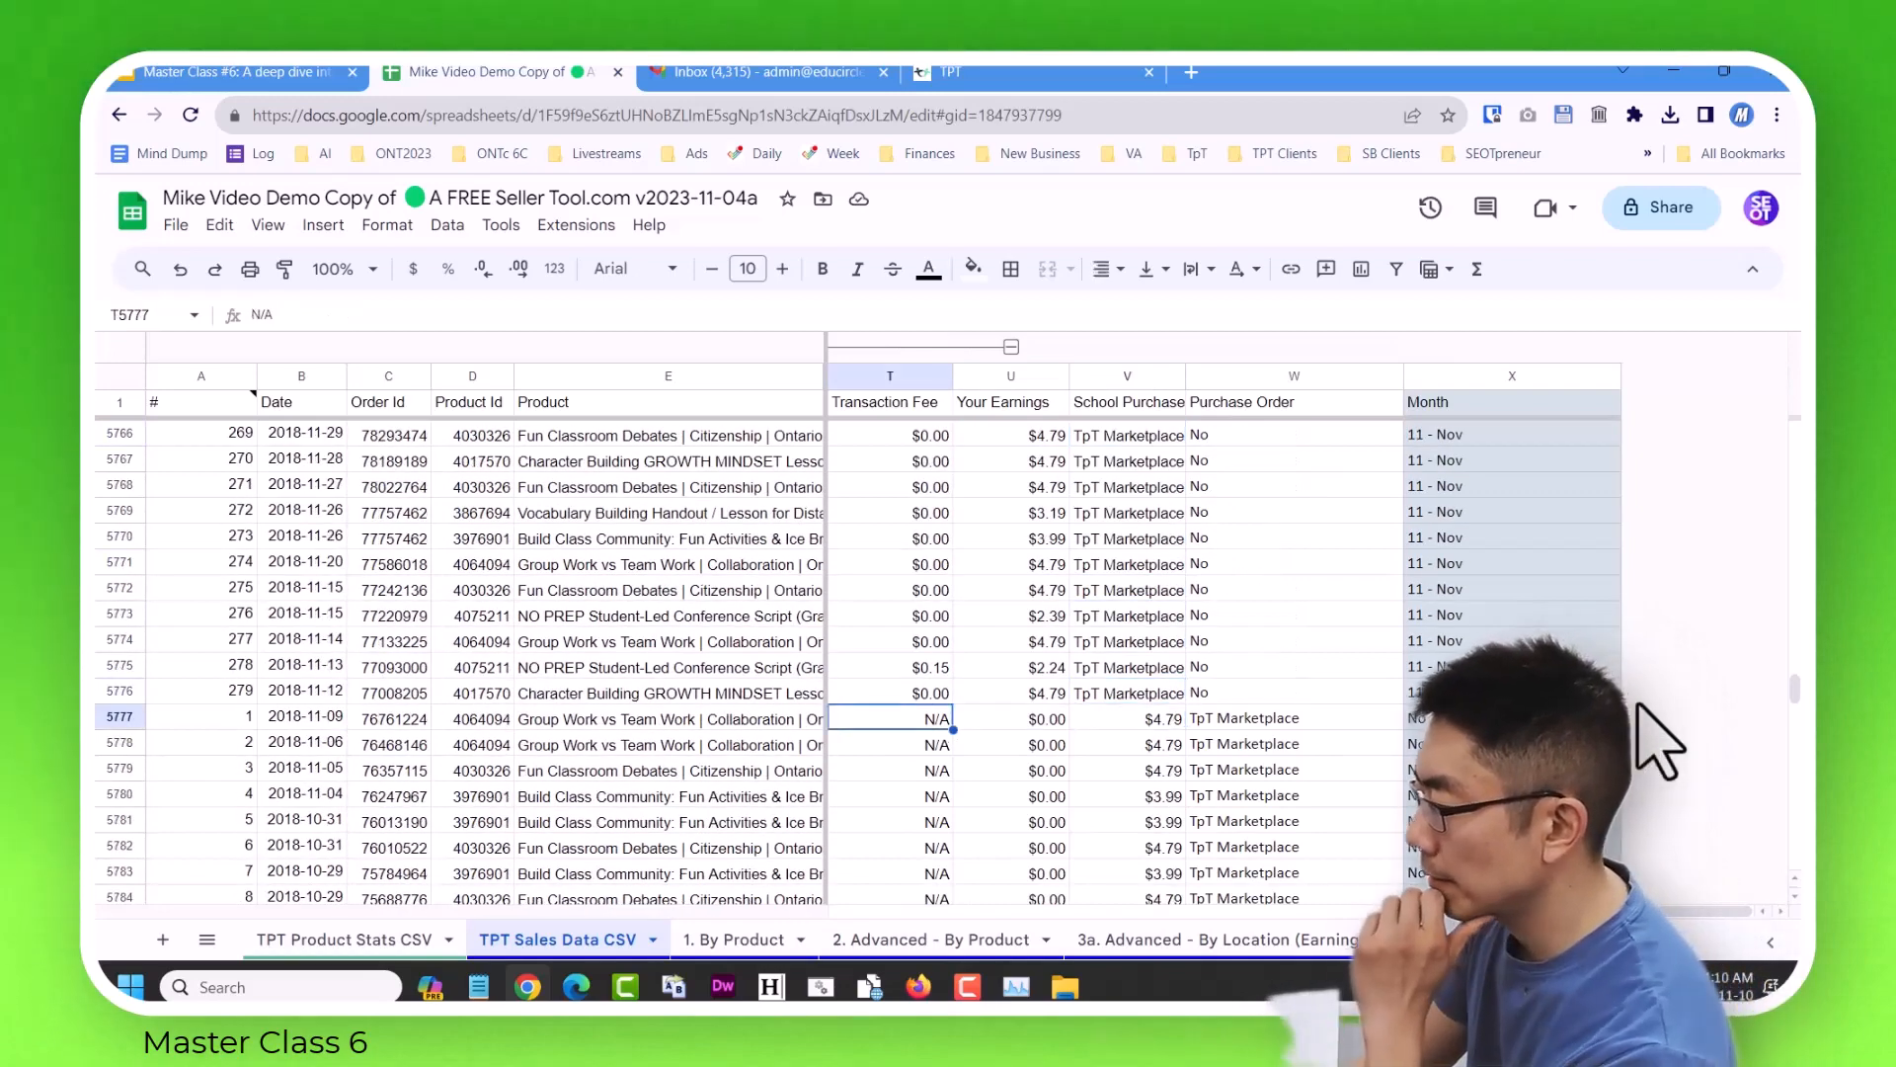
{"action": "key", "text": "Left"}
{"action": "key", "text": "Left"}
{"action": "key", "text": "Right"}
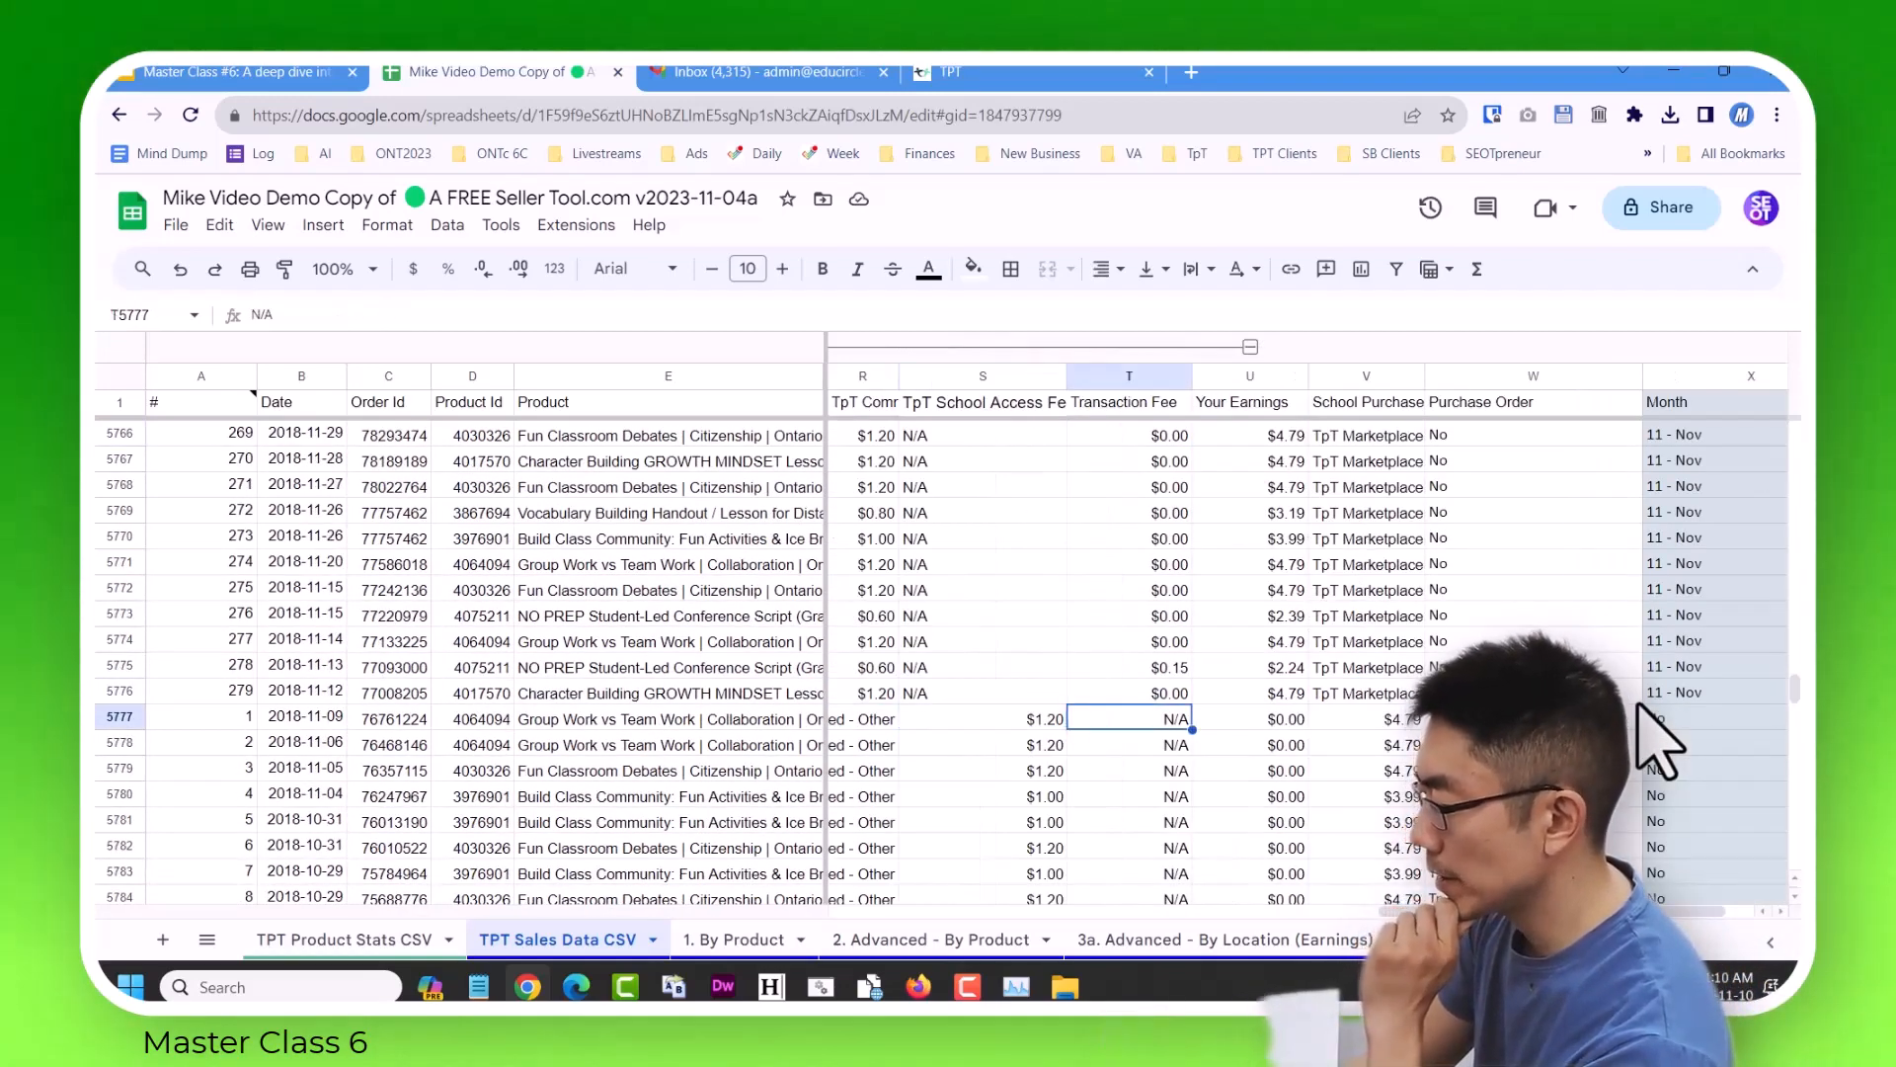
{"action": "key", "text": "Left"}
{"action": "key", "text": "Left"}
{"action": "key", "text": "Down"}
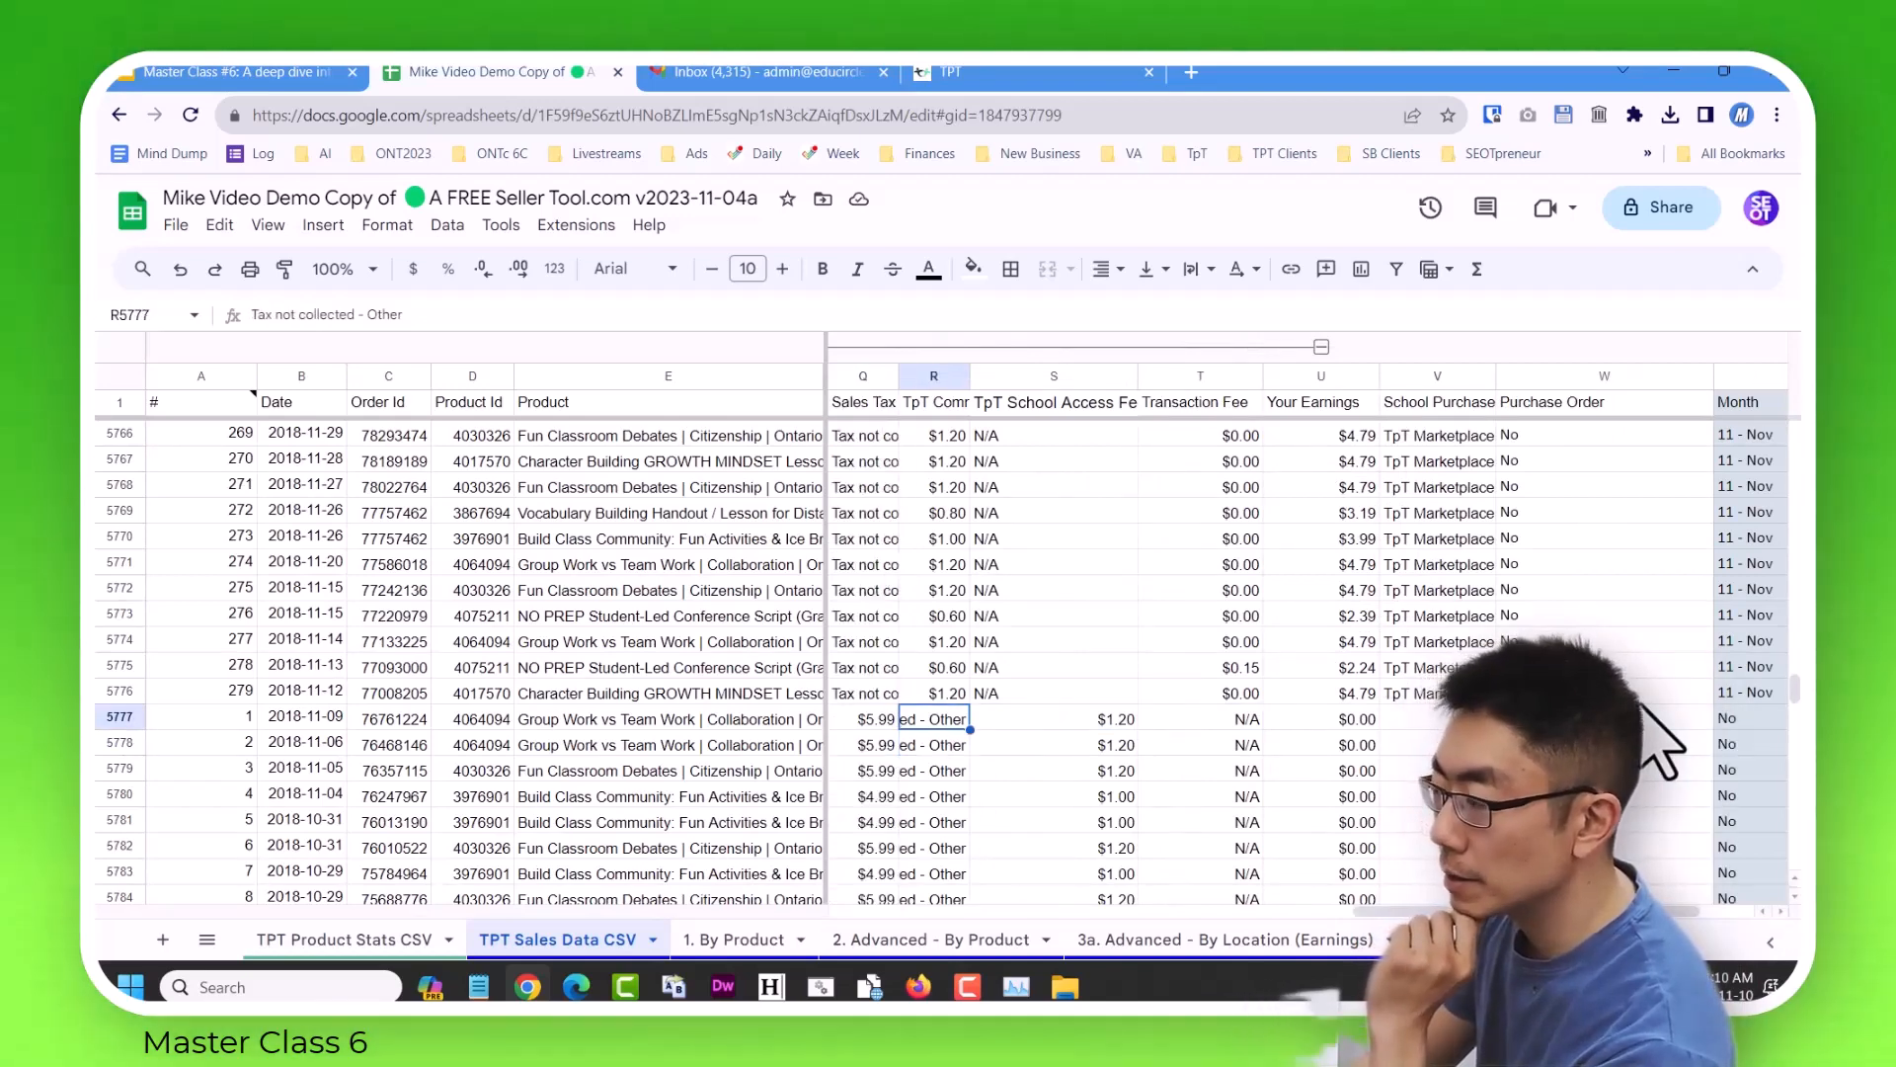
{"action": "key", "text": "Up"}
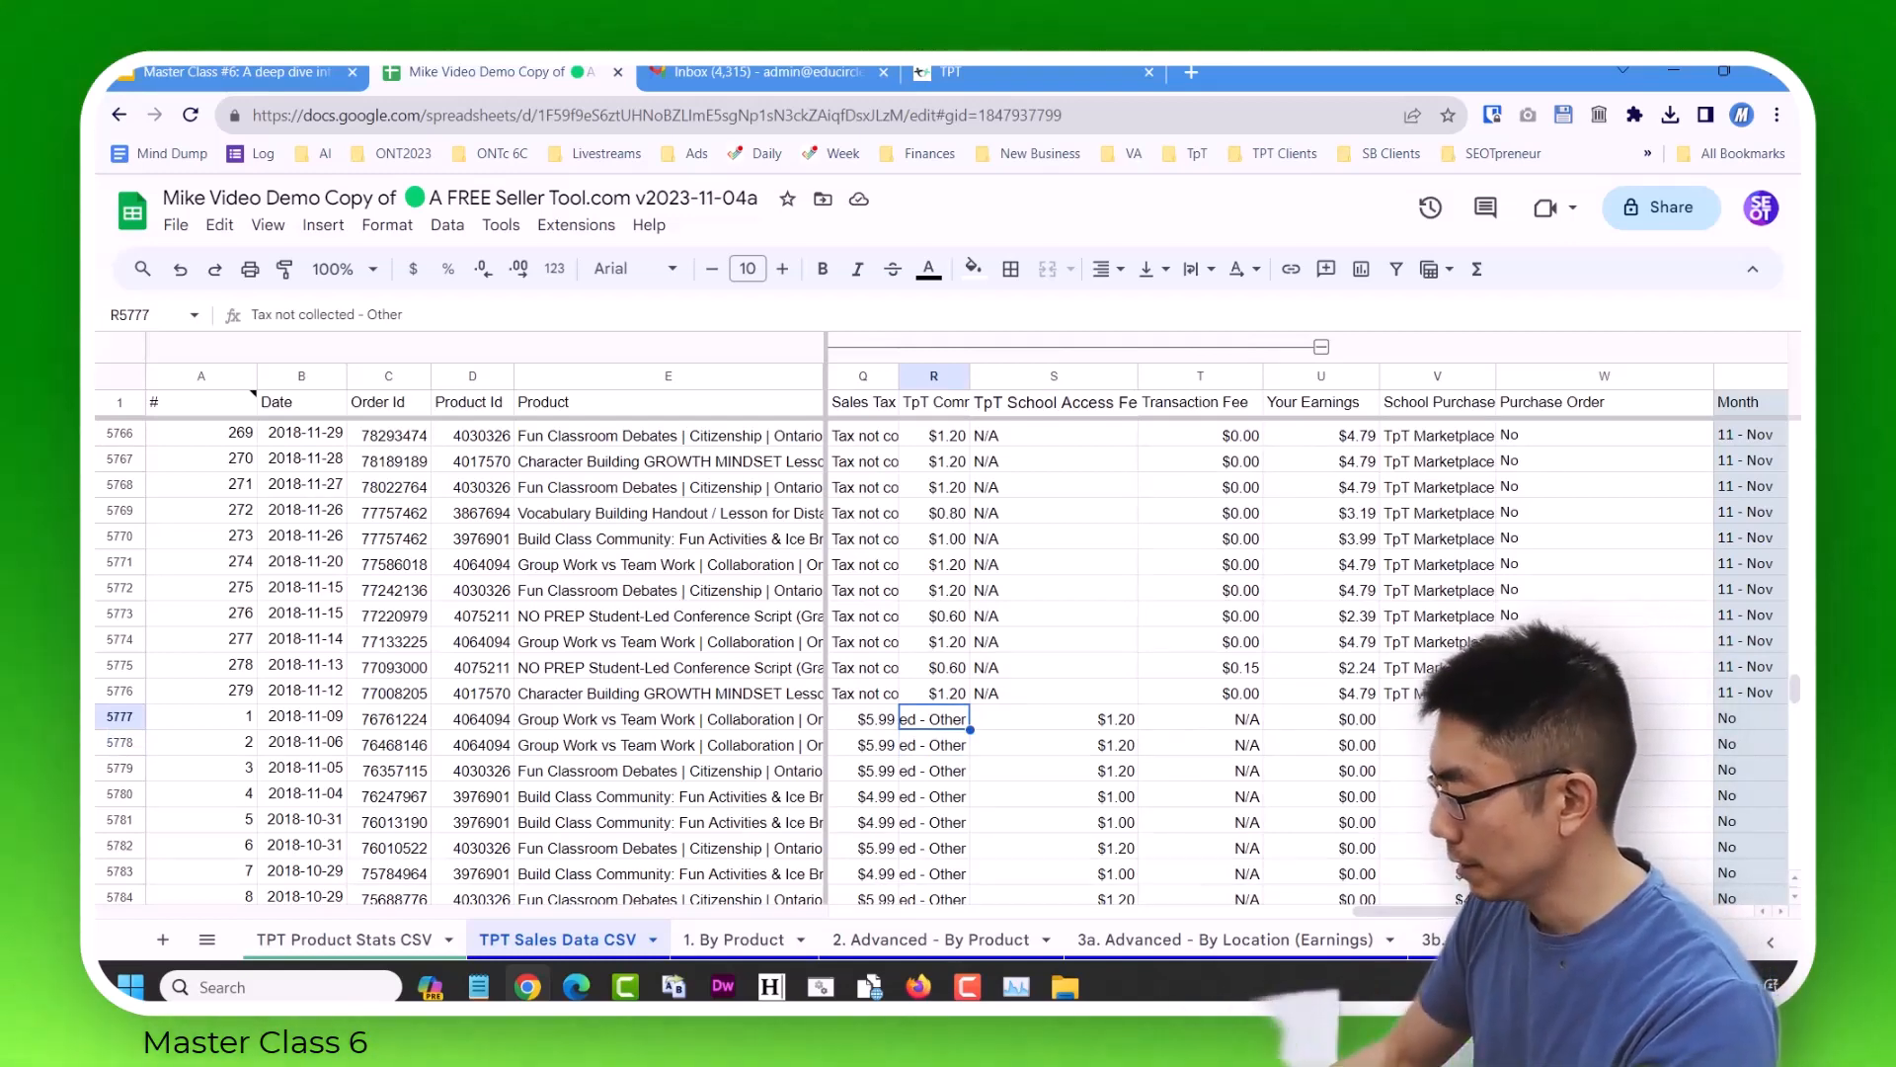
Delete the misplaced tax text cells R5777 to R5818 in the TpT Commission column, shifting the remaining cells left.
{"action": "key", "text": "ctrl+shift+Down"}
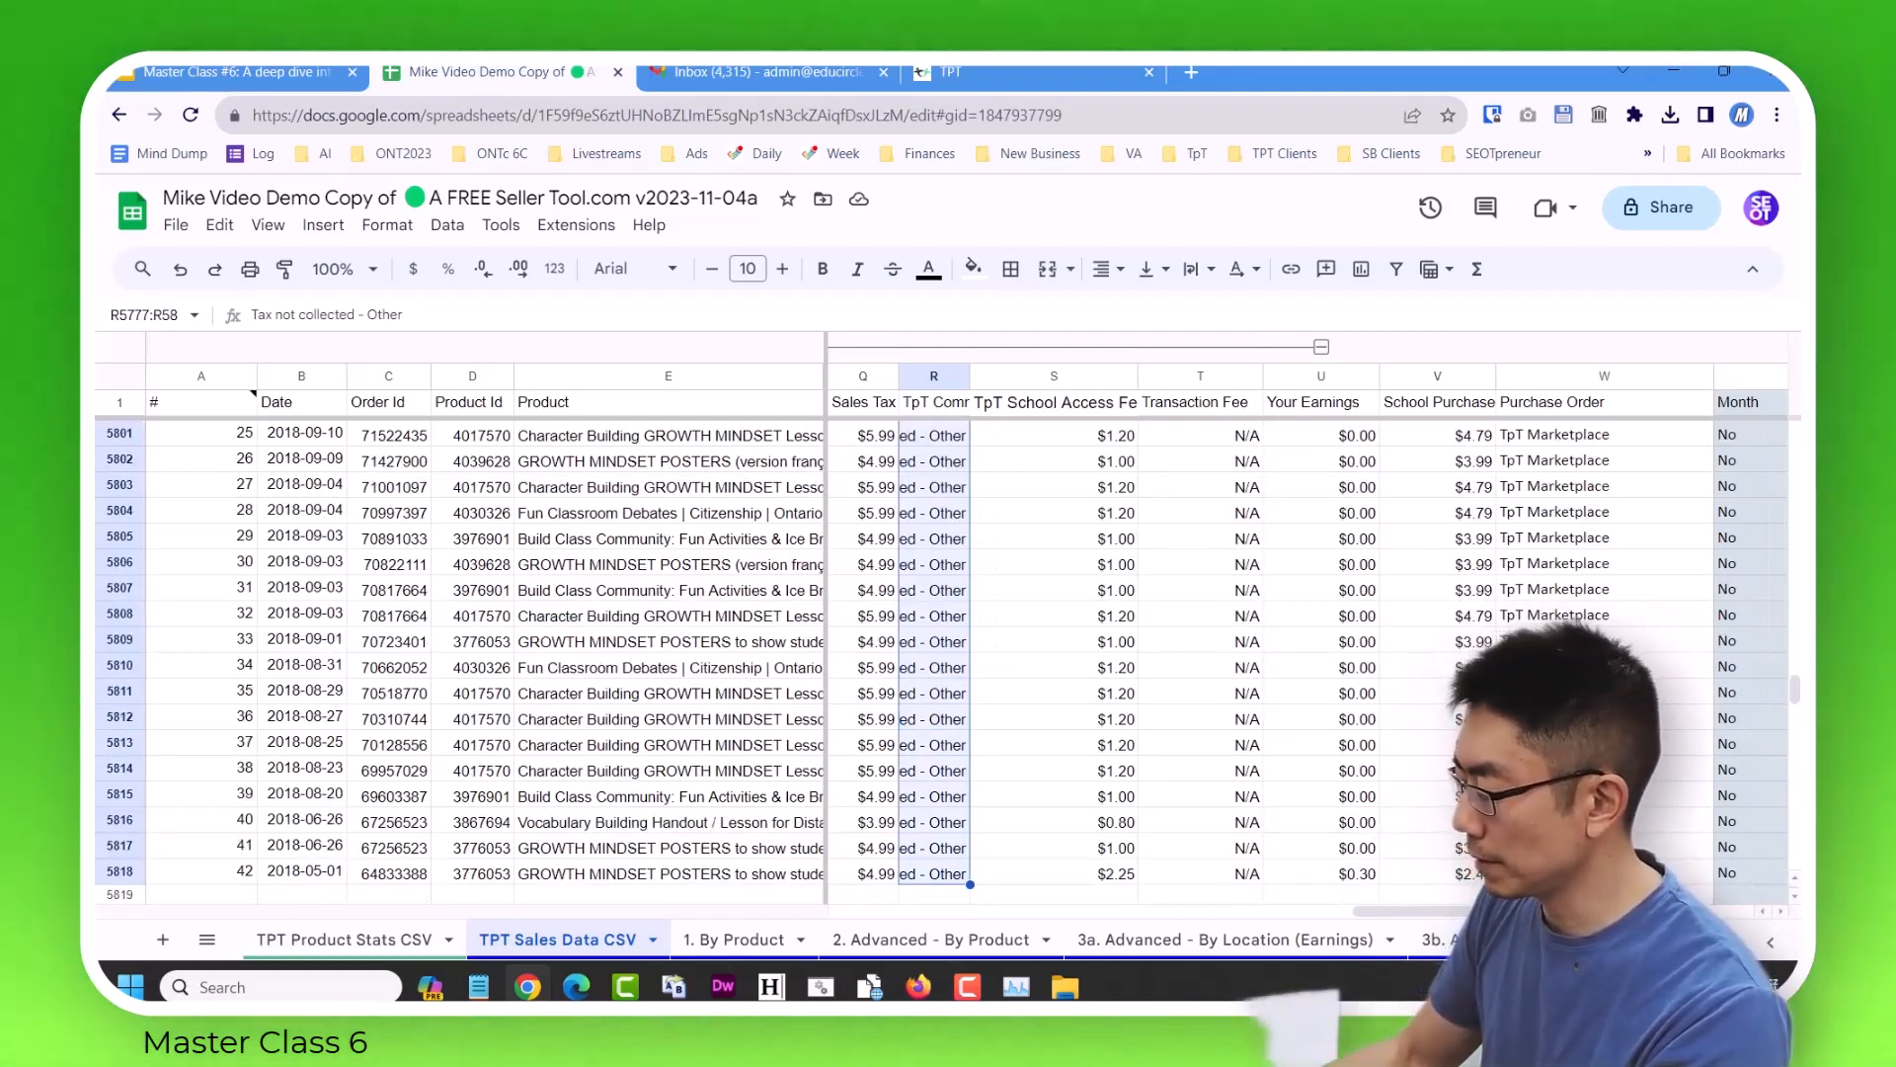
{"action": "right_click", "coordinate": [950, 719]}
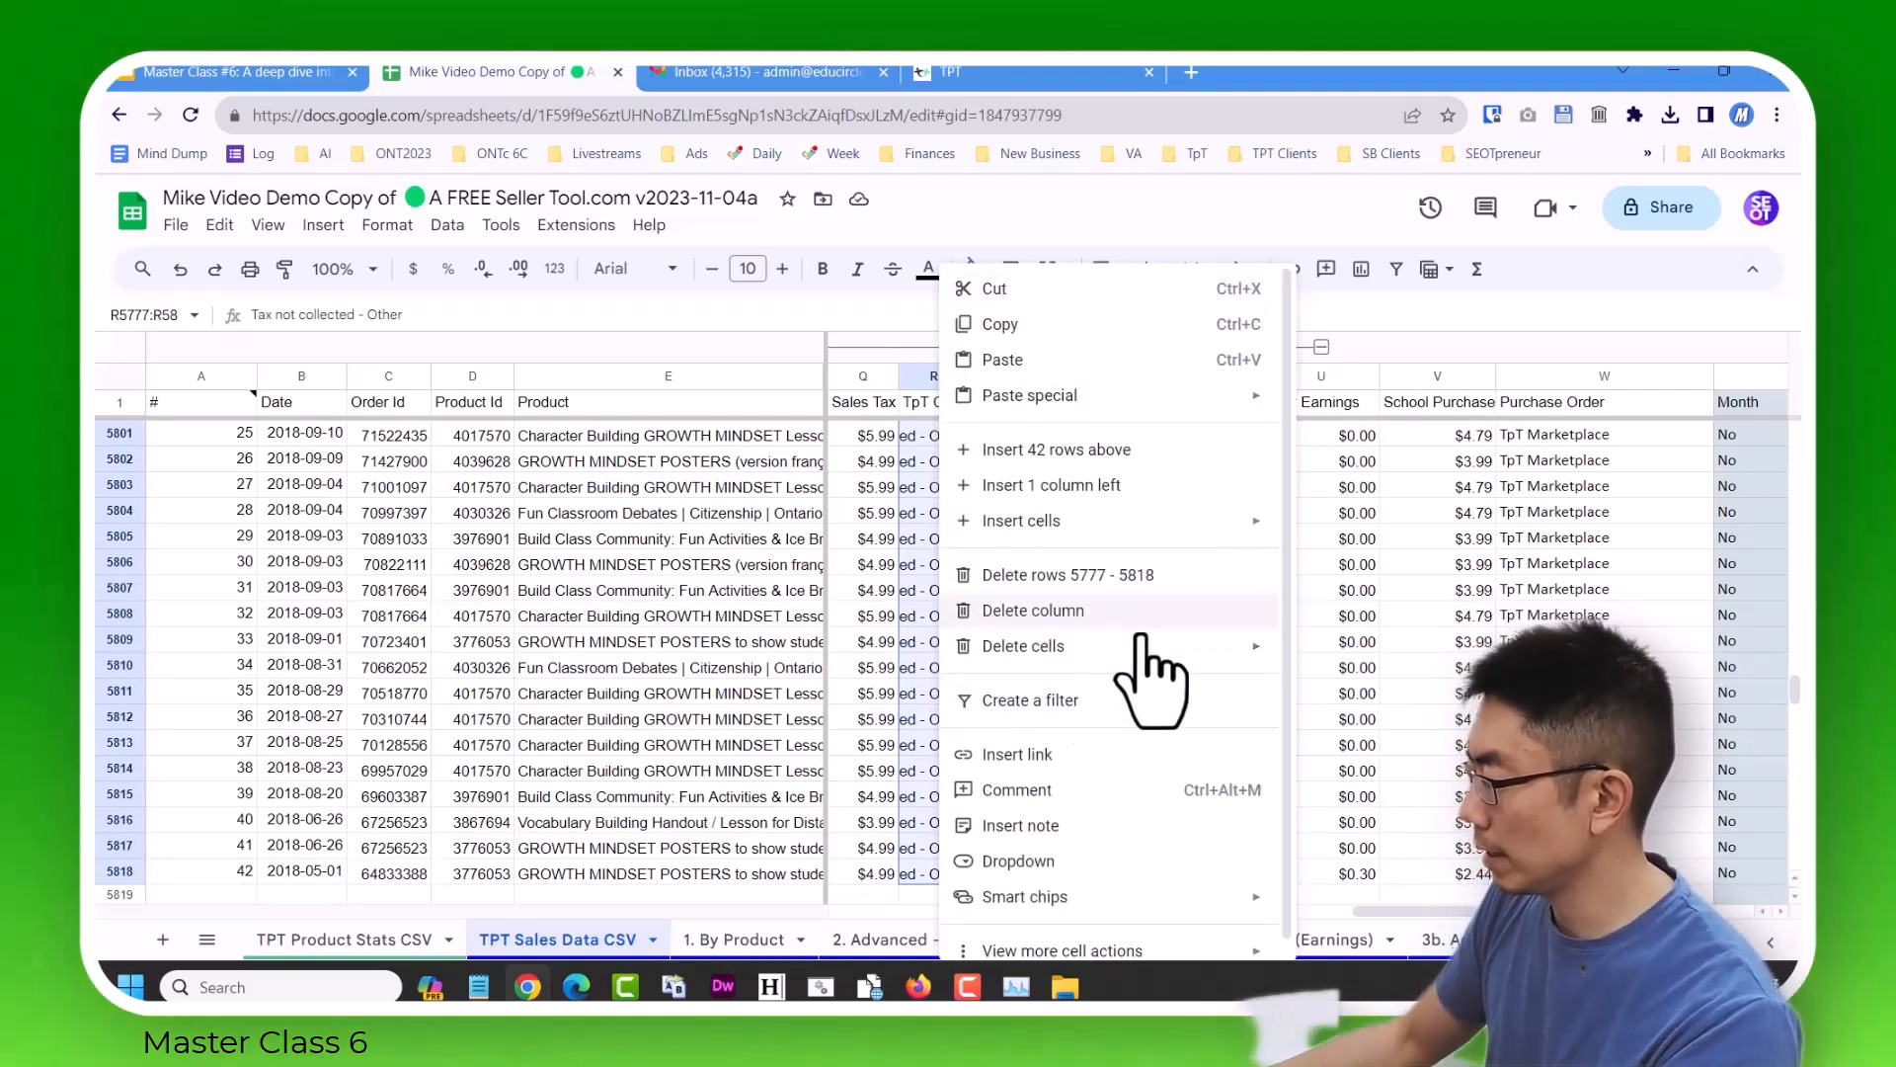
{"action": "mouse_move", "coordinate": [1146, 647]}
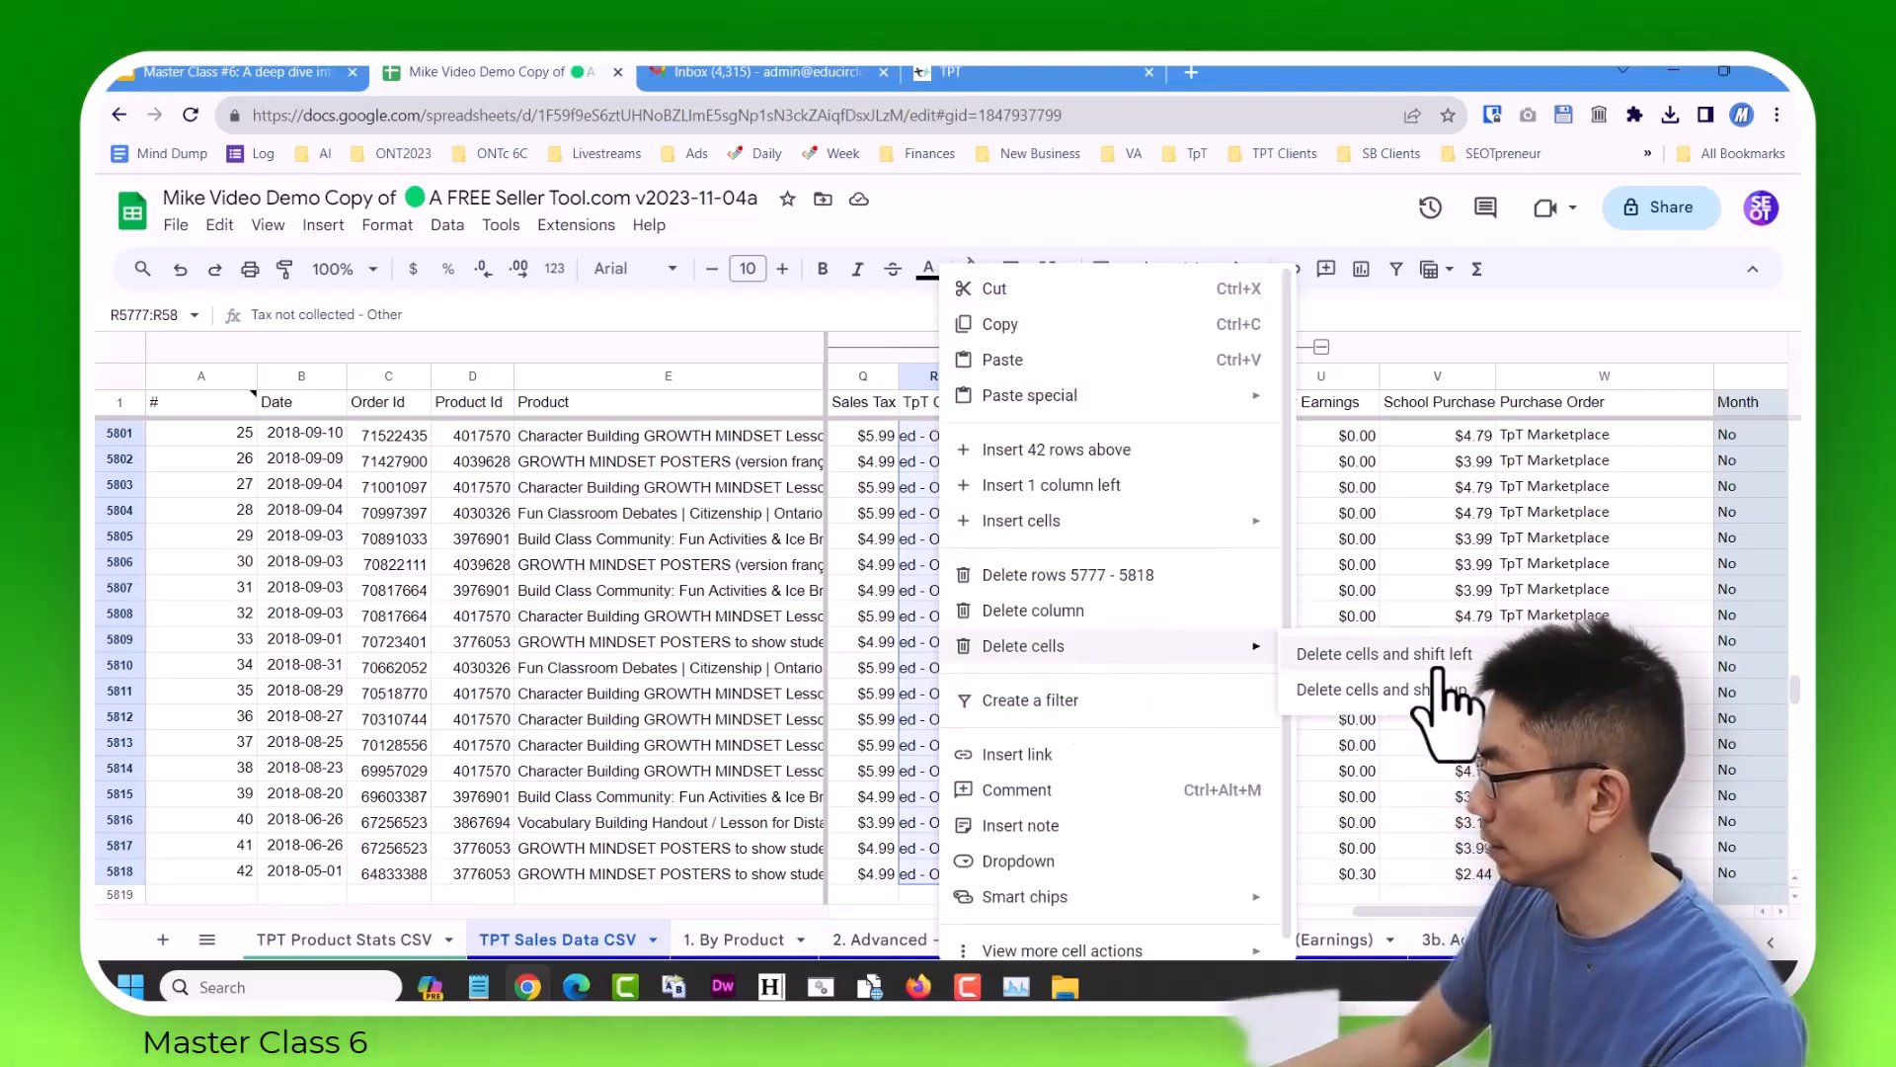
{"action": "left_click", "coordinate": [1383, 654]}
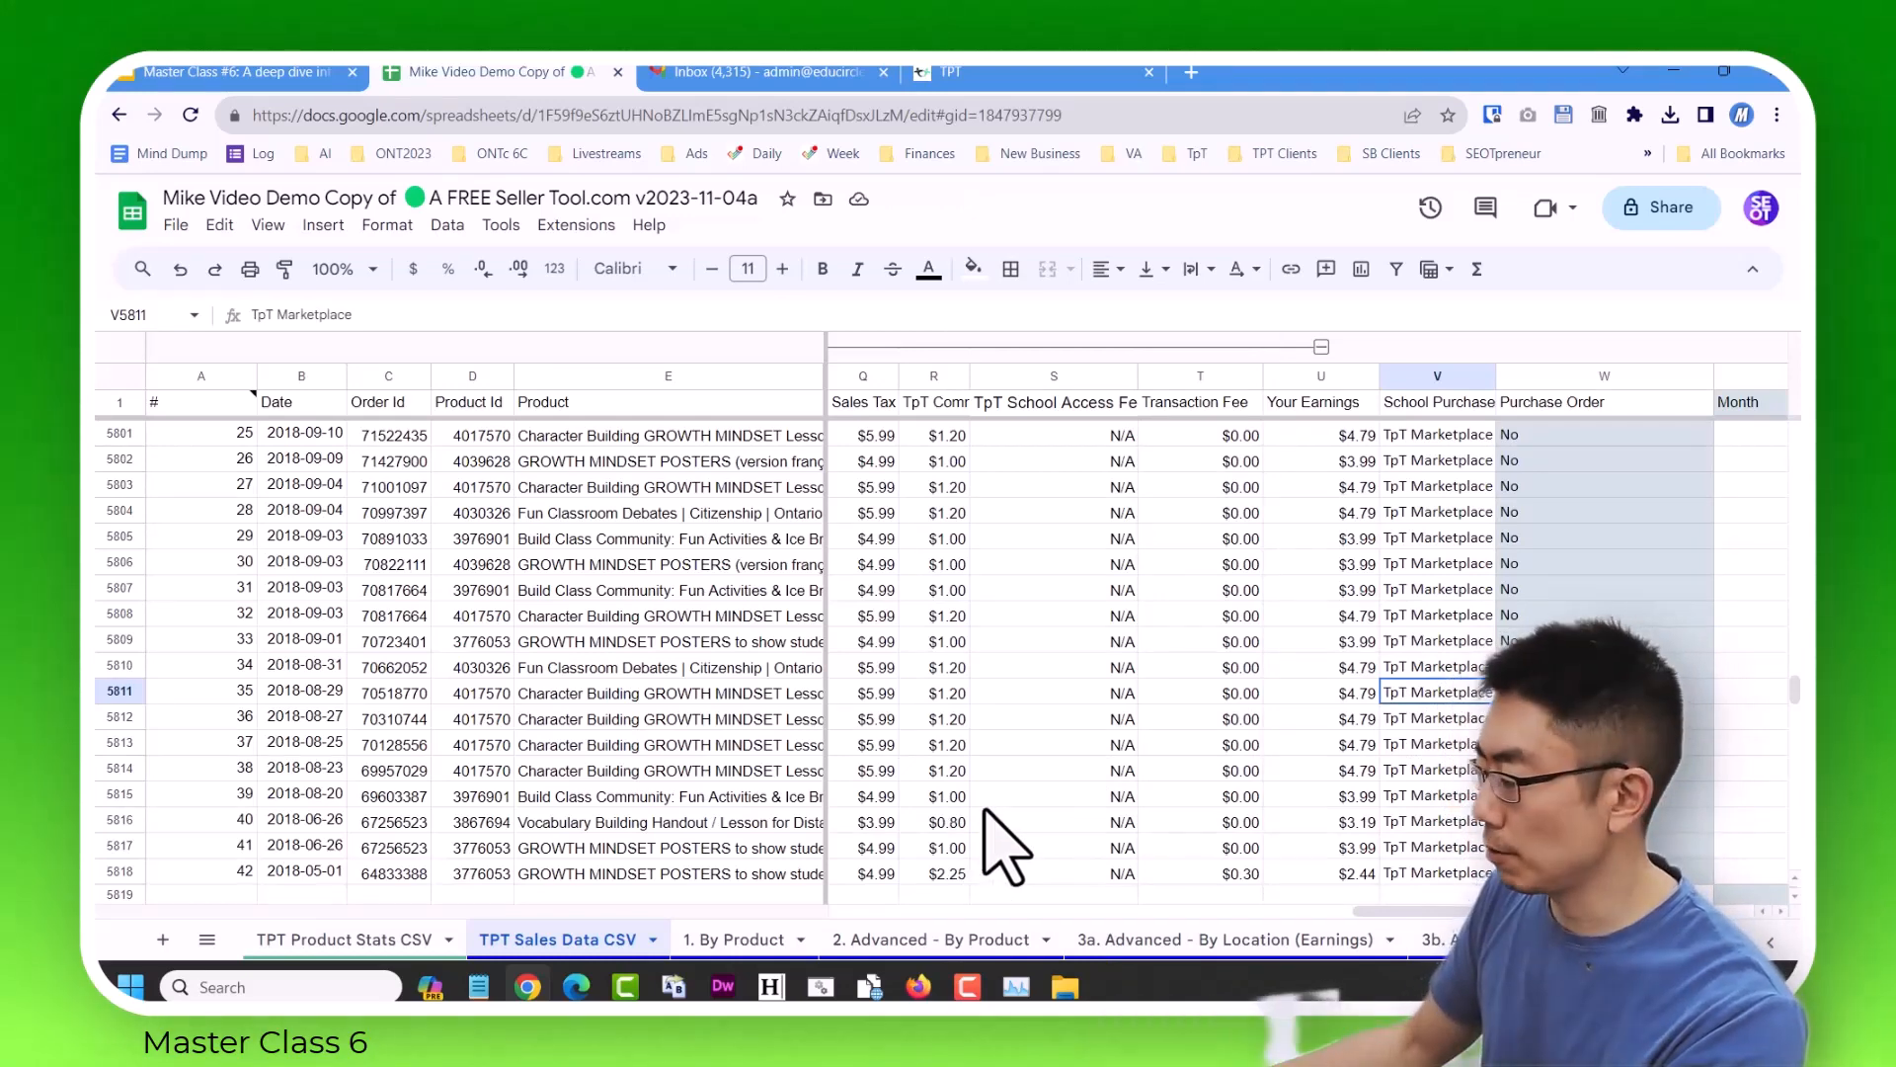
Check the shifted 2017–2018 rows against the previous report's rows and select row 5777.
{"action": "scroll", "coordinate": [780, 819], "scroll_direction": "down", "scroll_amount": 3}
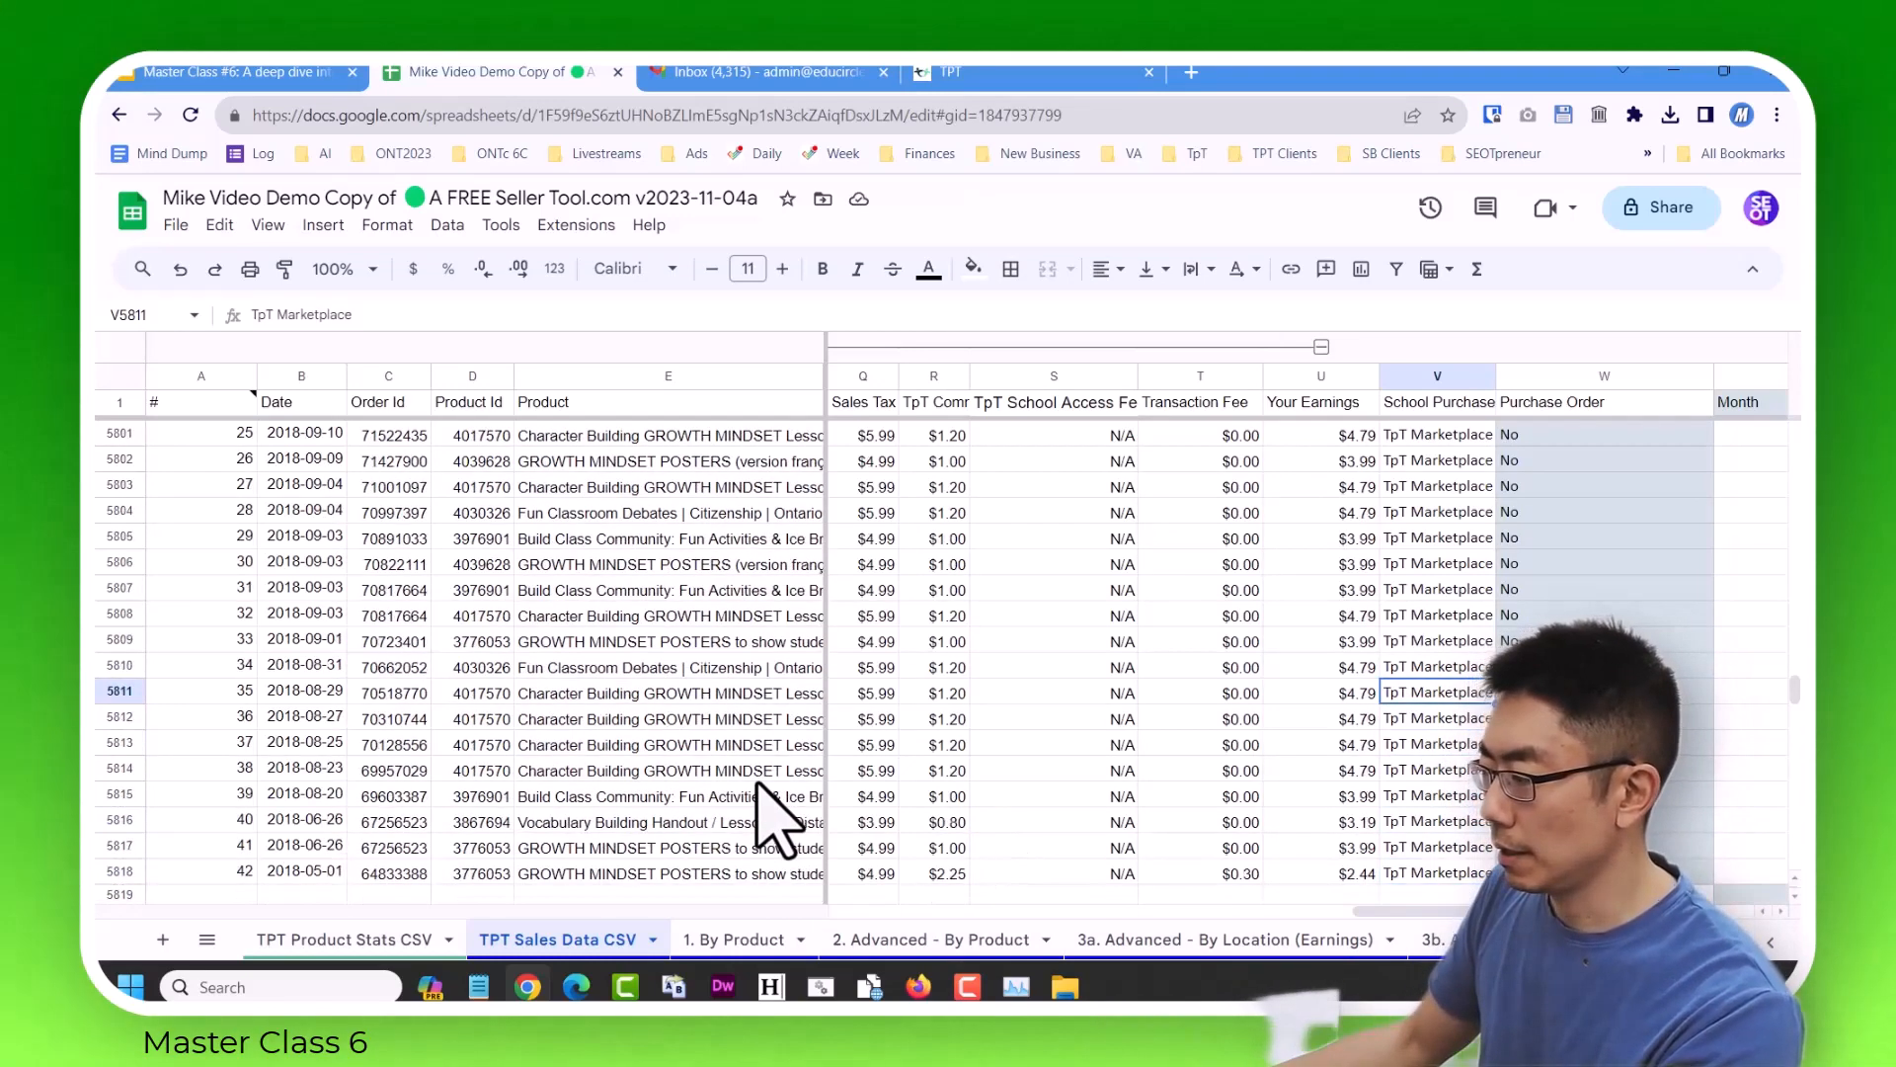
{"action": "scroll", "coordinate": [945, 855], "scroll_direction": "up", "scroll_amount": 10}
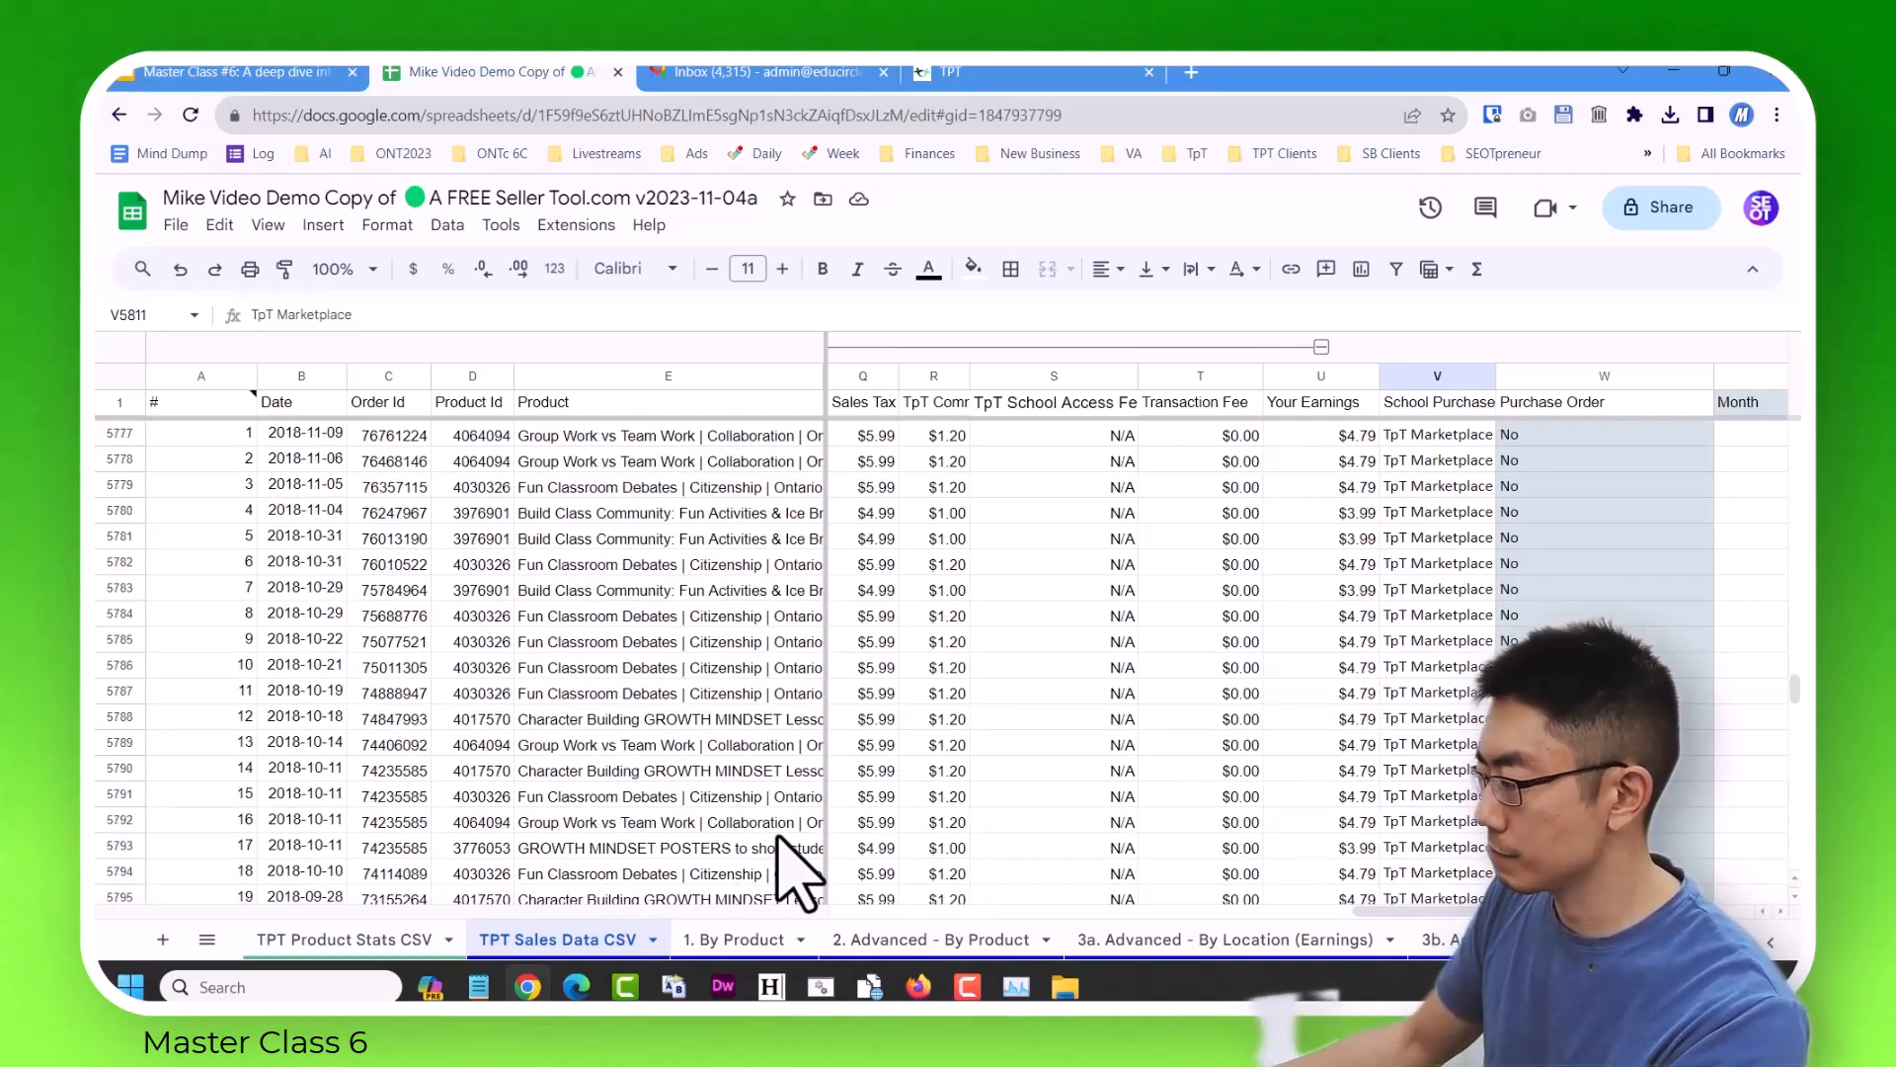
{"action": "scroll", "coordinate": [790, 869], "scroll_direction": "up", "scroll_amount": 2}
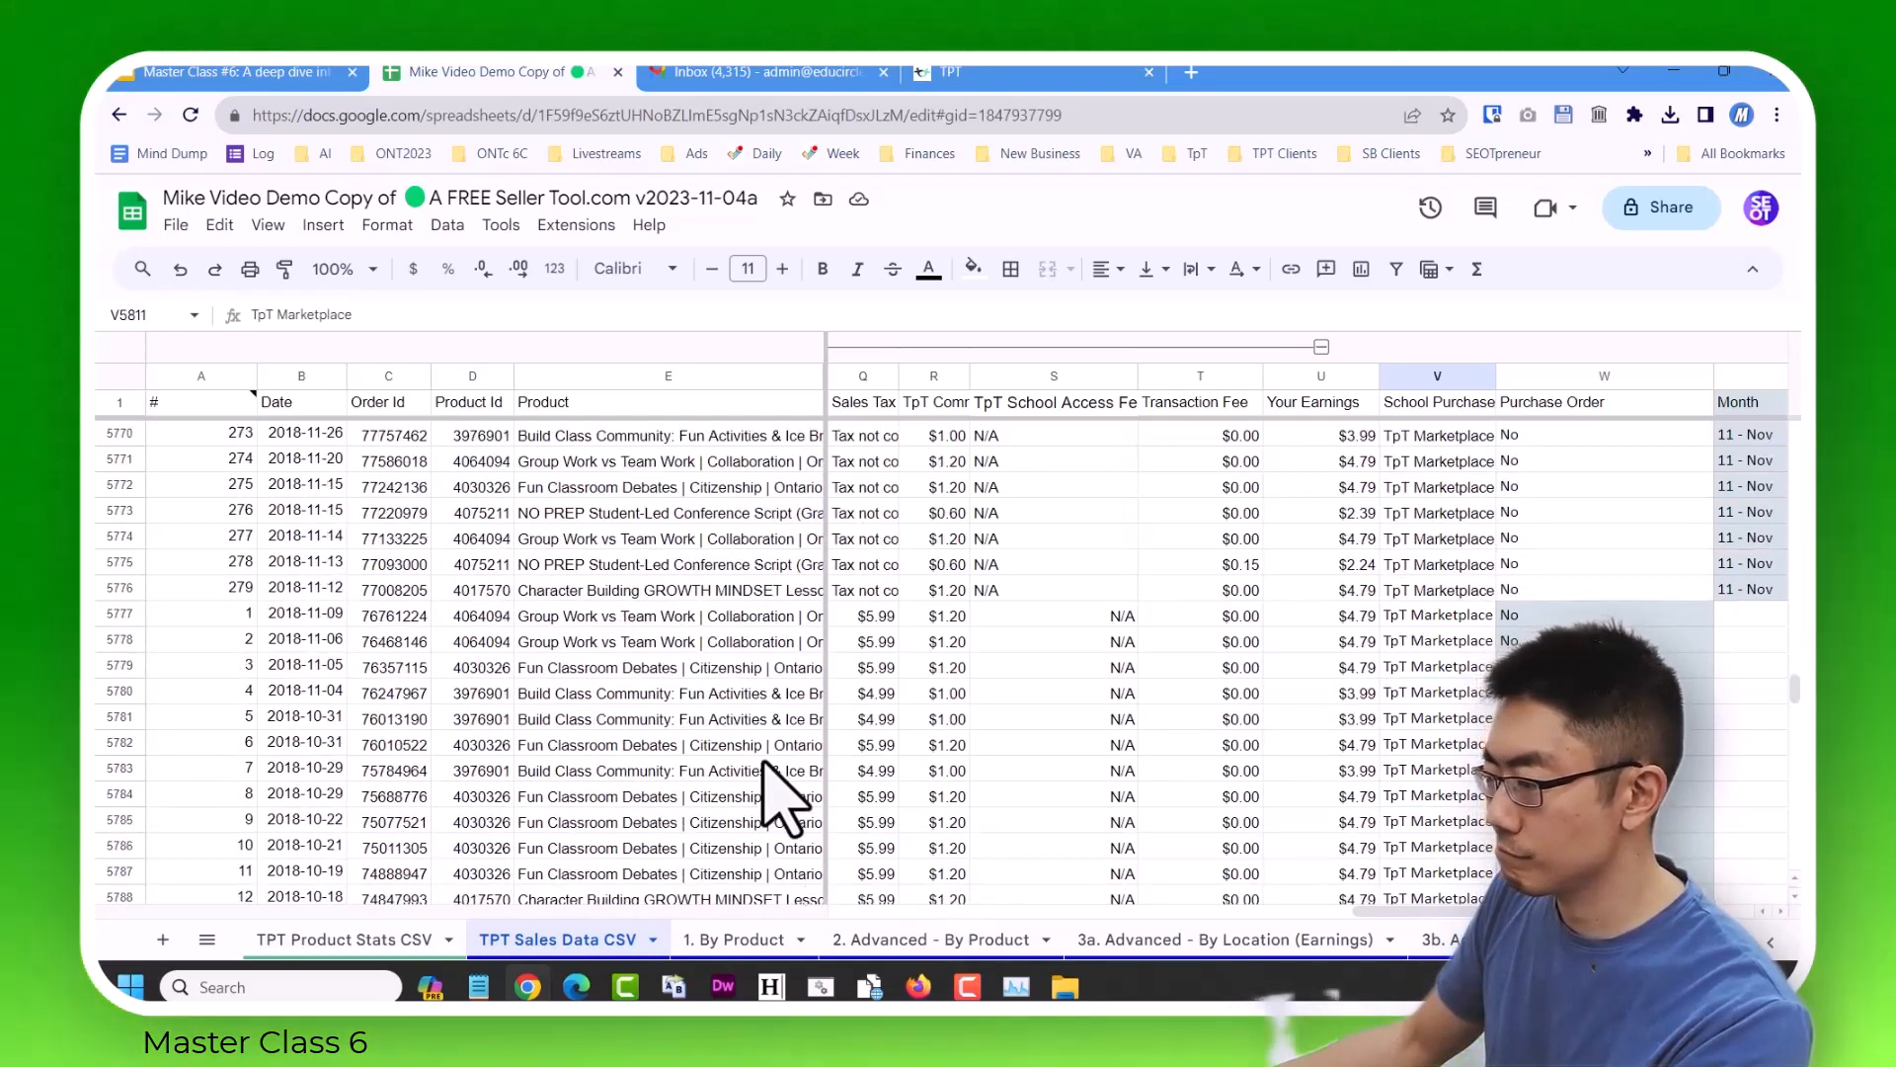
{"action": "left_click", "coordinate": [120, 615]}
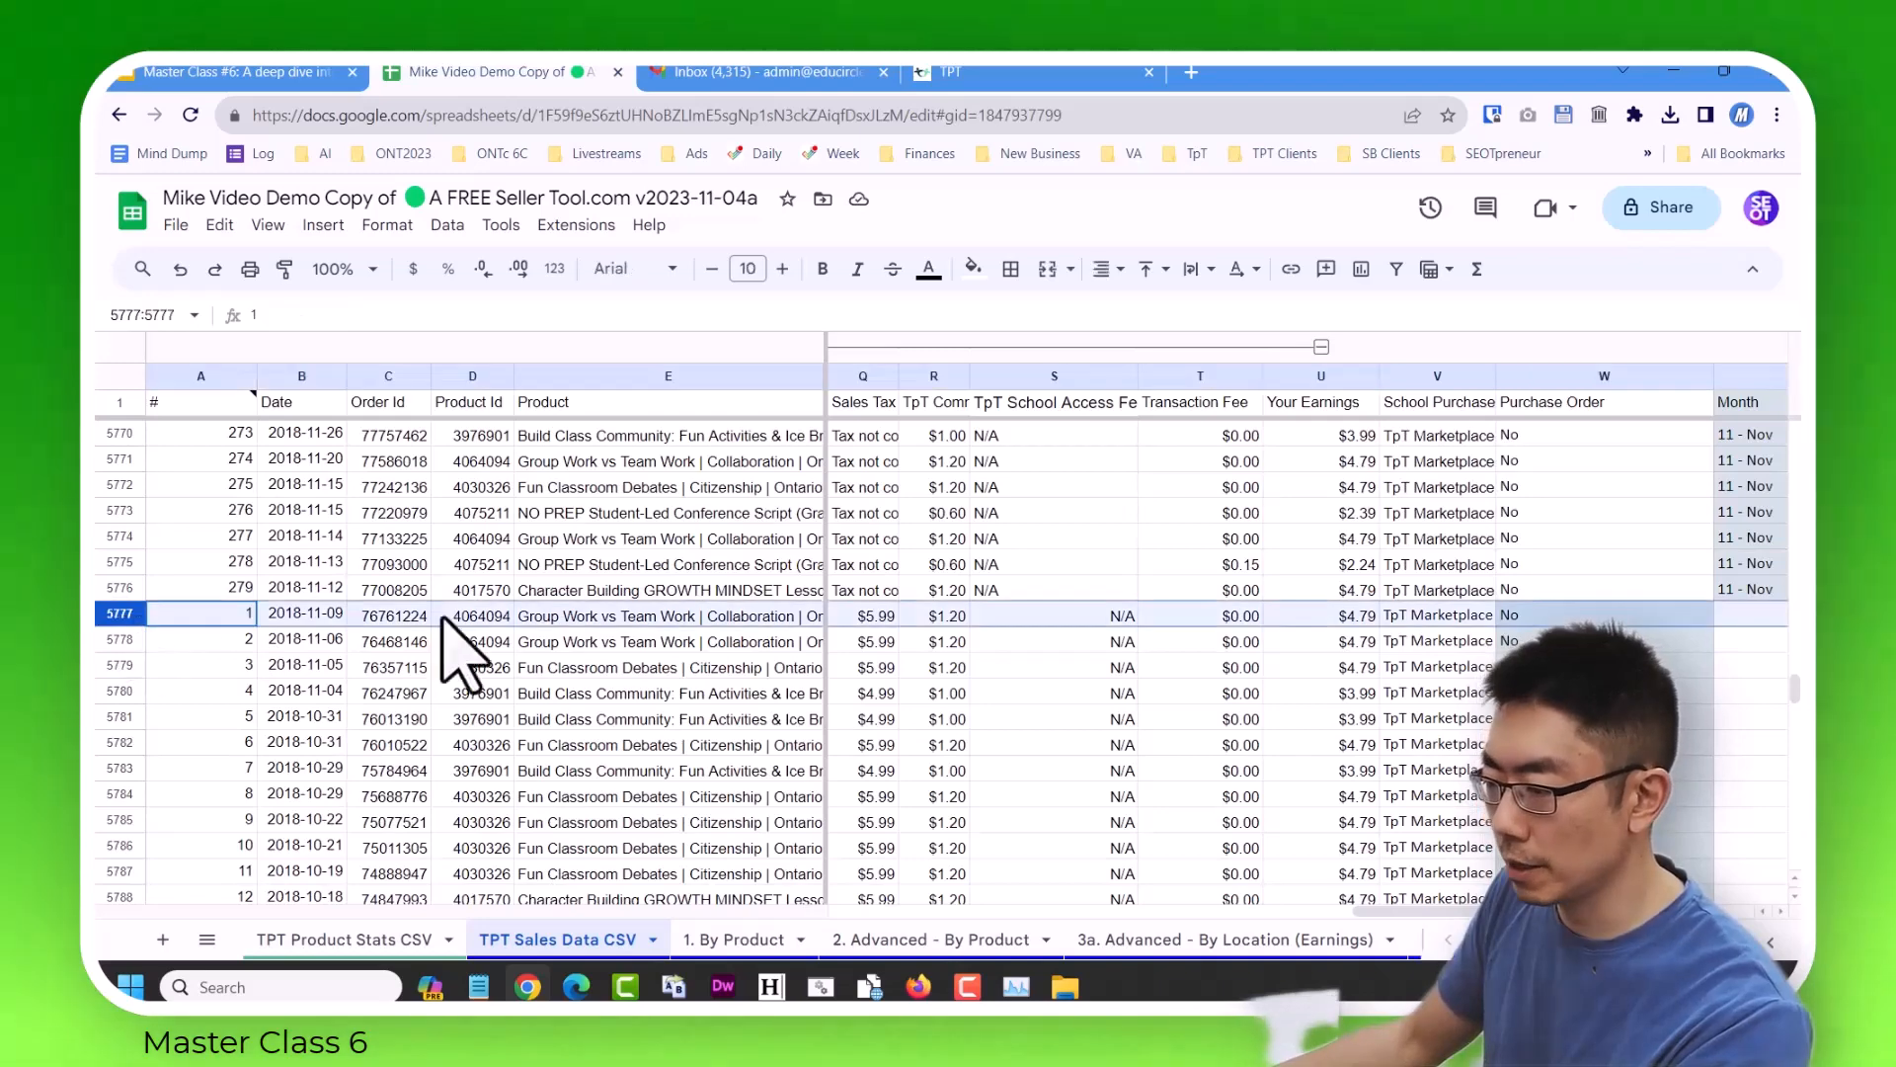
Delete the 2017–2018 report's rows 5777 to 5818 from the TPT Sales Data CSV sheet.
{"action": "key", "text": "ctrl+shift+Down"}
{"action": "scroll", "coordinate": [559, 625], "scroll_direction": "down", "scroll_amount": 1}
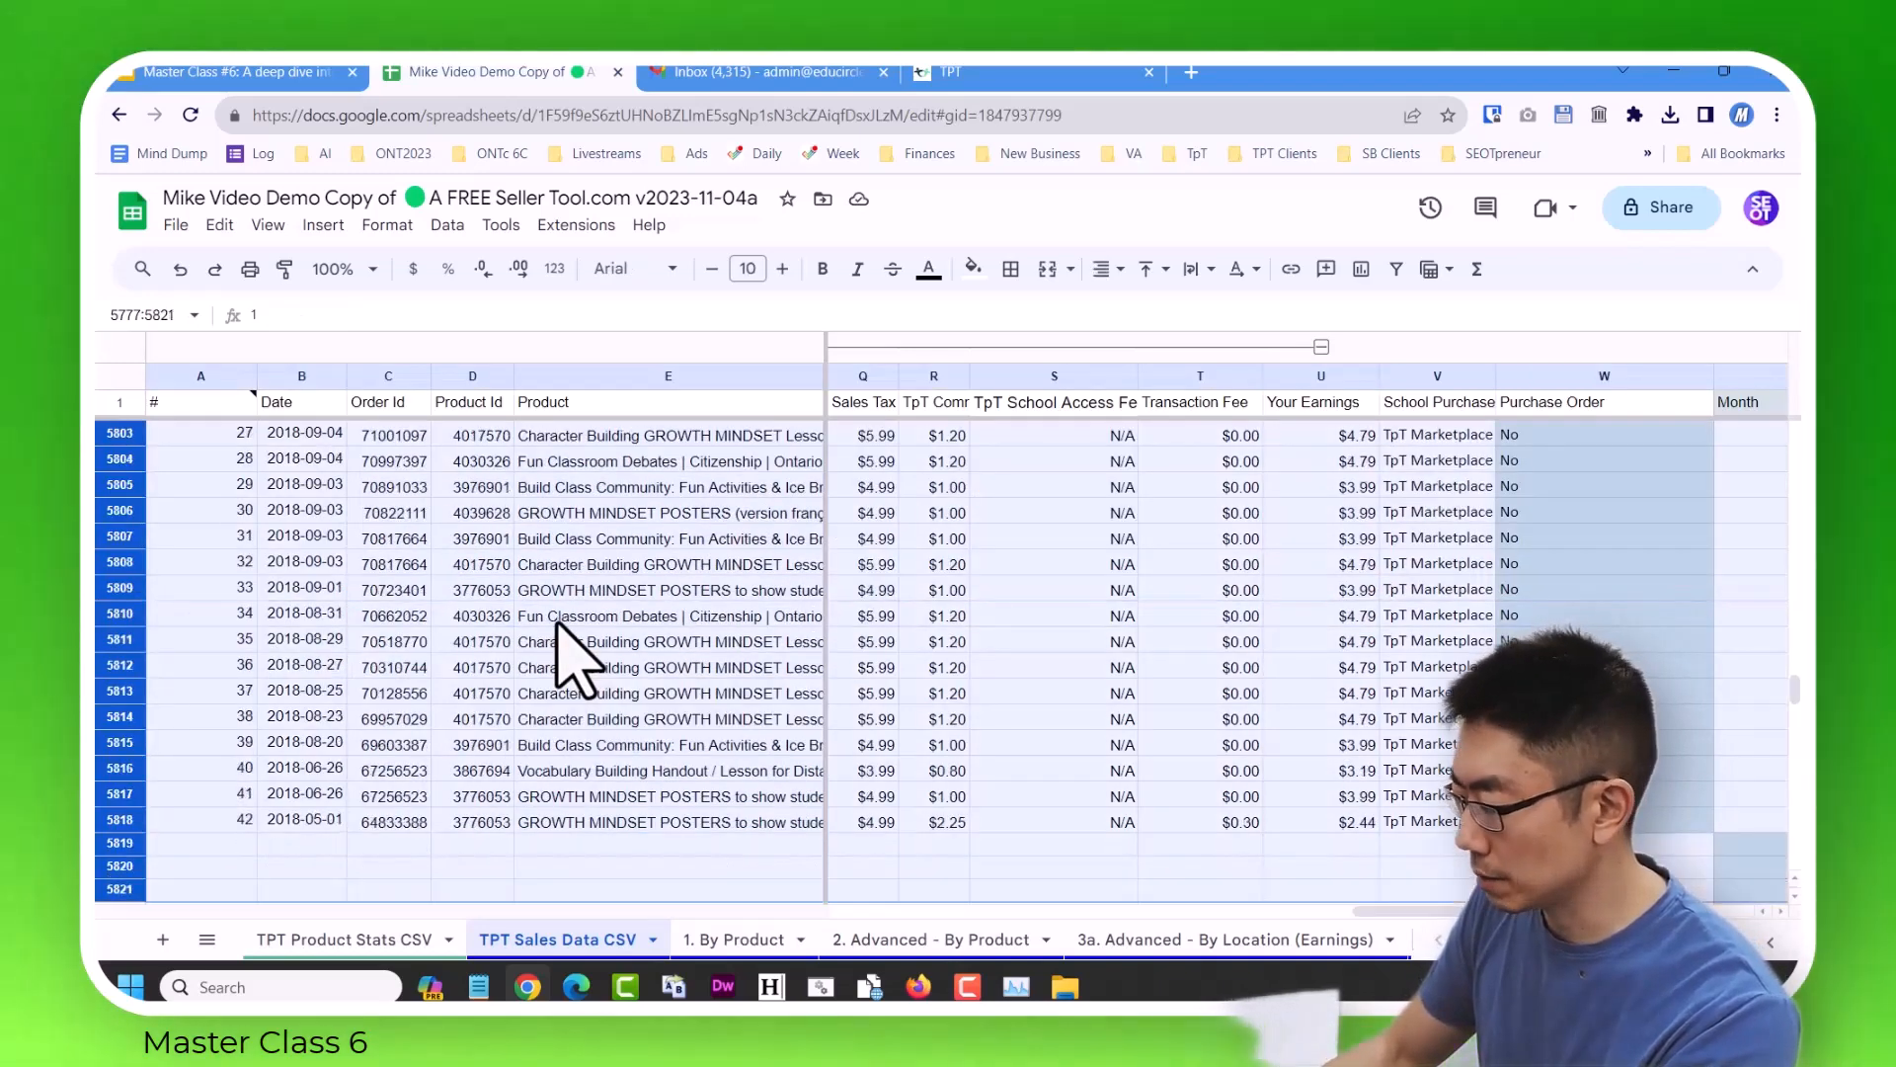
{"action": "right_click", "coordinate": [699, 628]}
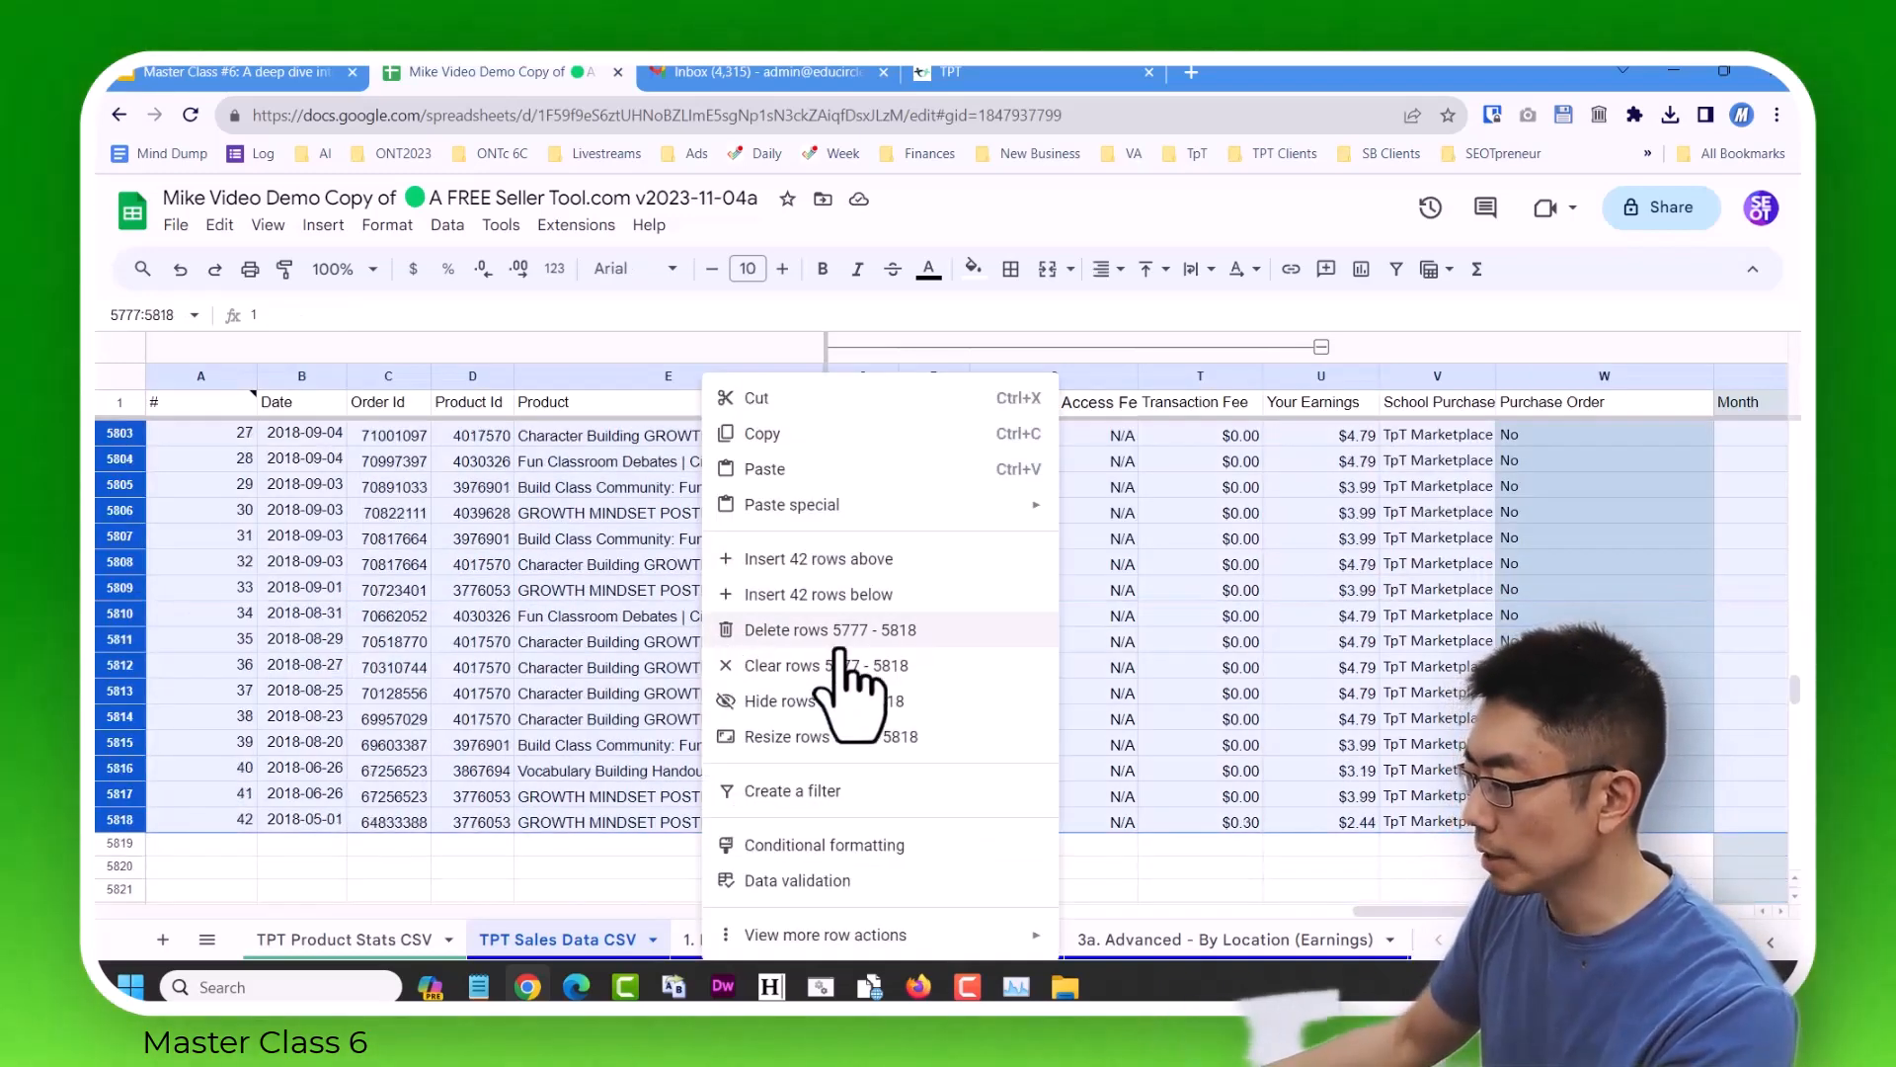
{"action": "left_click", "coordinate": [837, 632]}
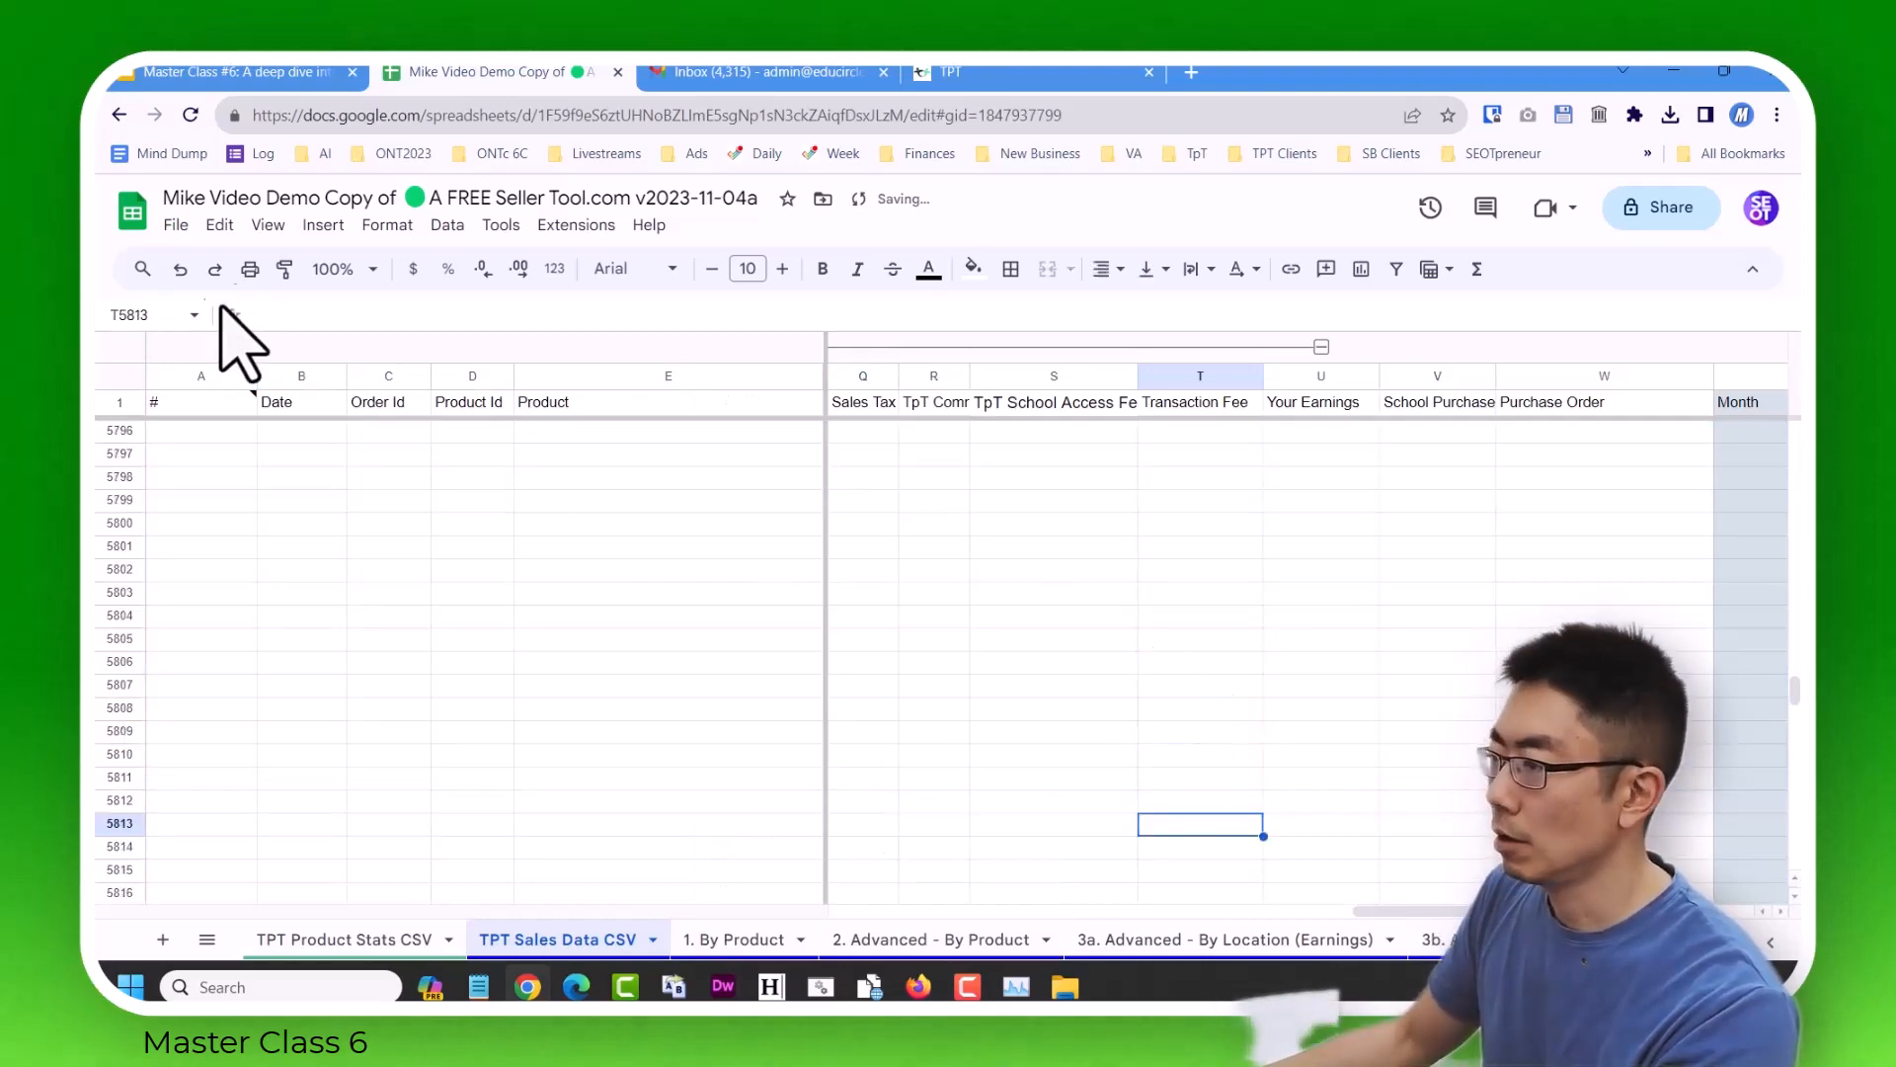
Undo the row deletion, the cell shift, the row cleanup and the import of the 2017–2018 report, back to an unfilled row 5777.
{"action": "left_click", "coordinate": [180, 270]}
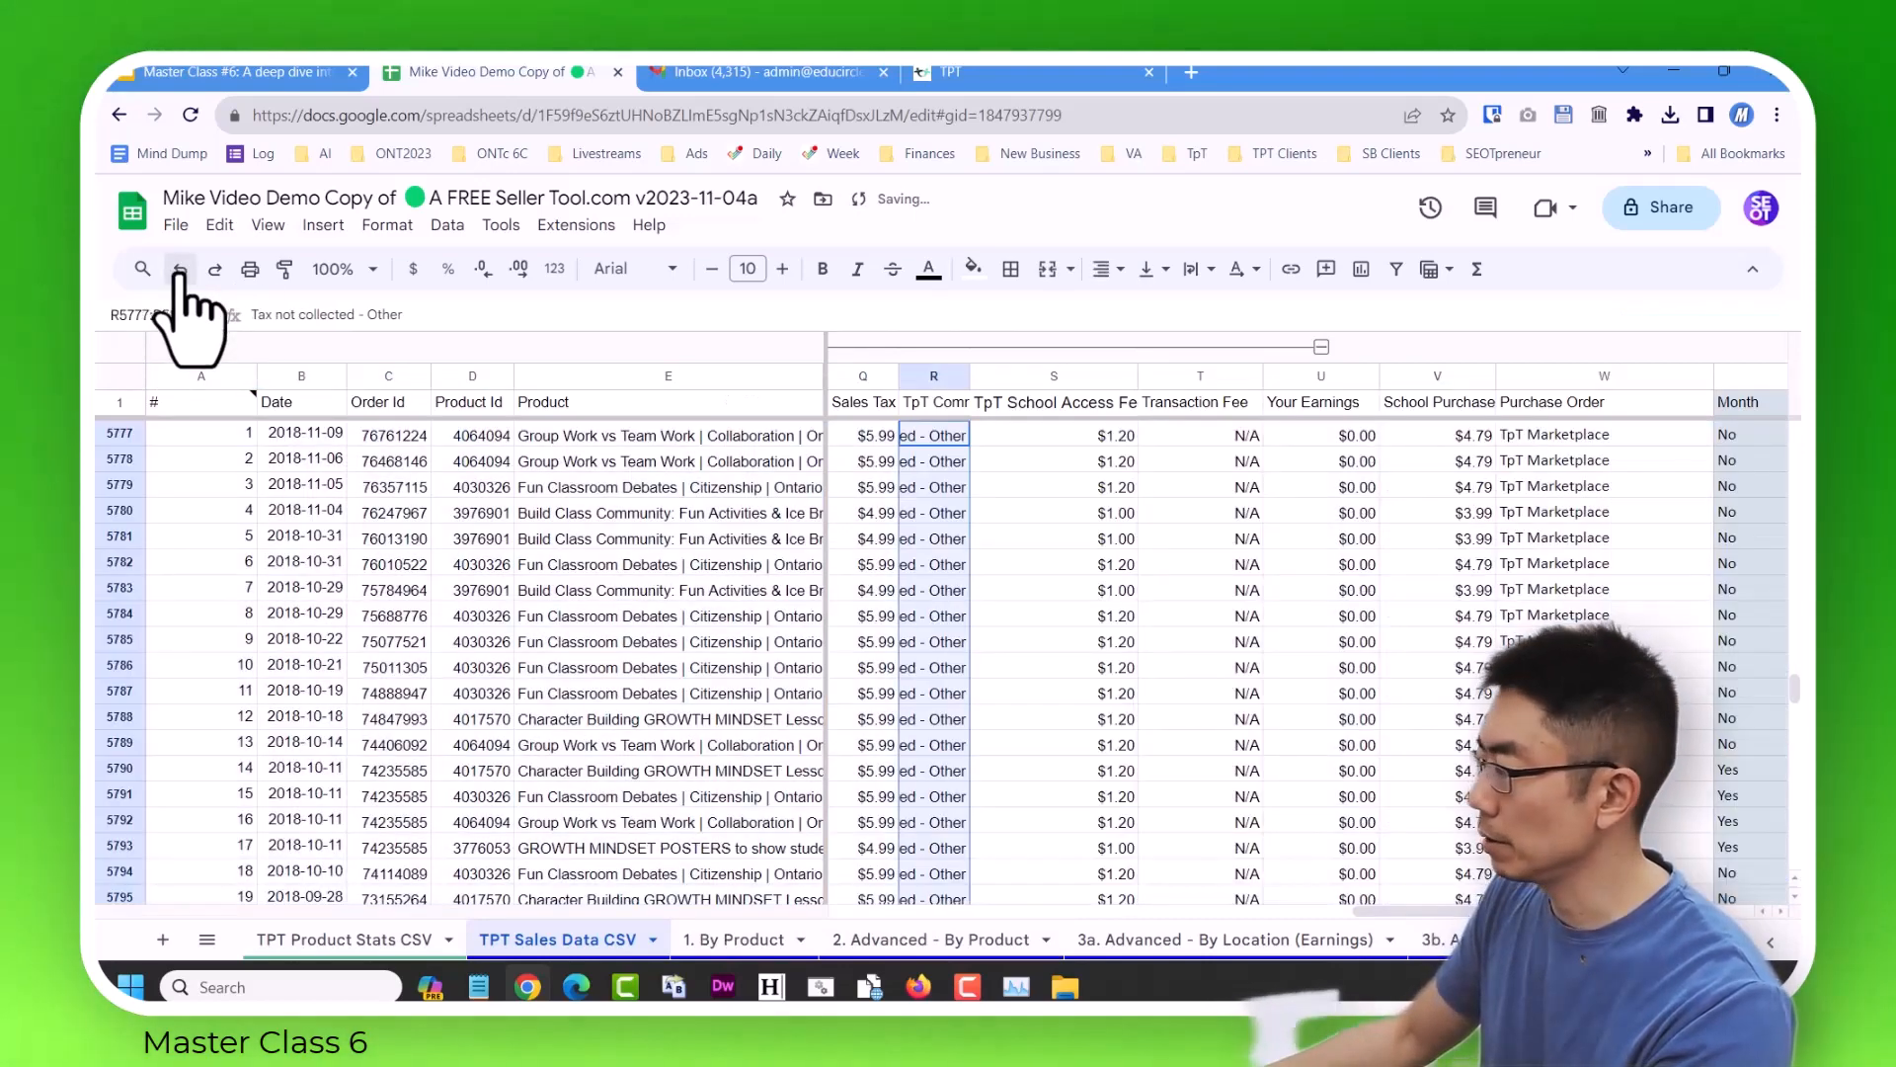
{"action": "scroll", "coordinate": [286, 515], "scroll_direction": "up", "scroll_amount": 1}
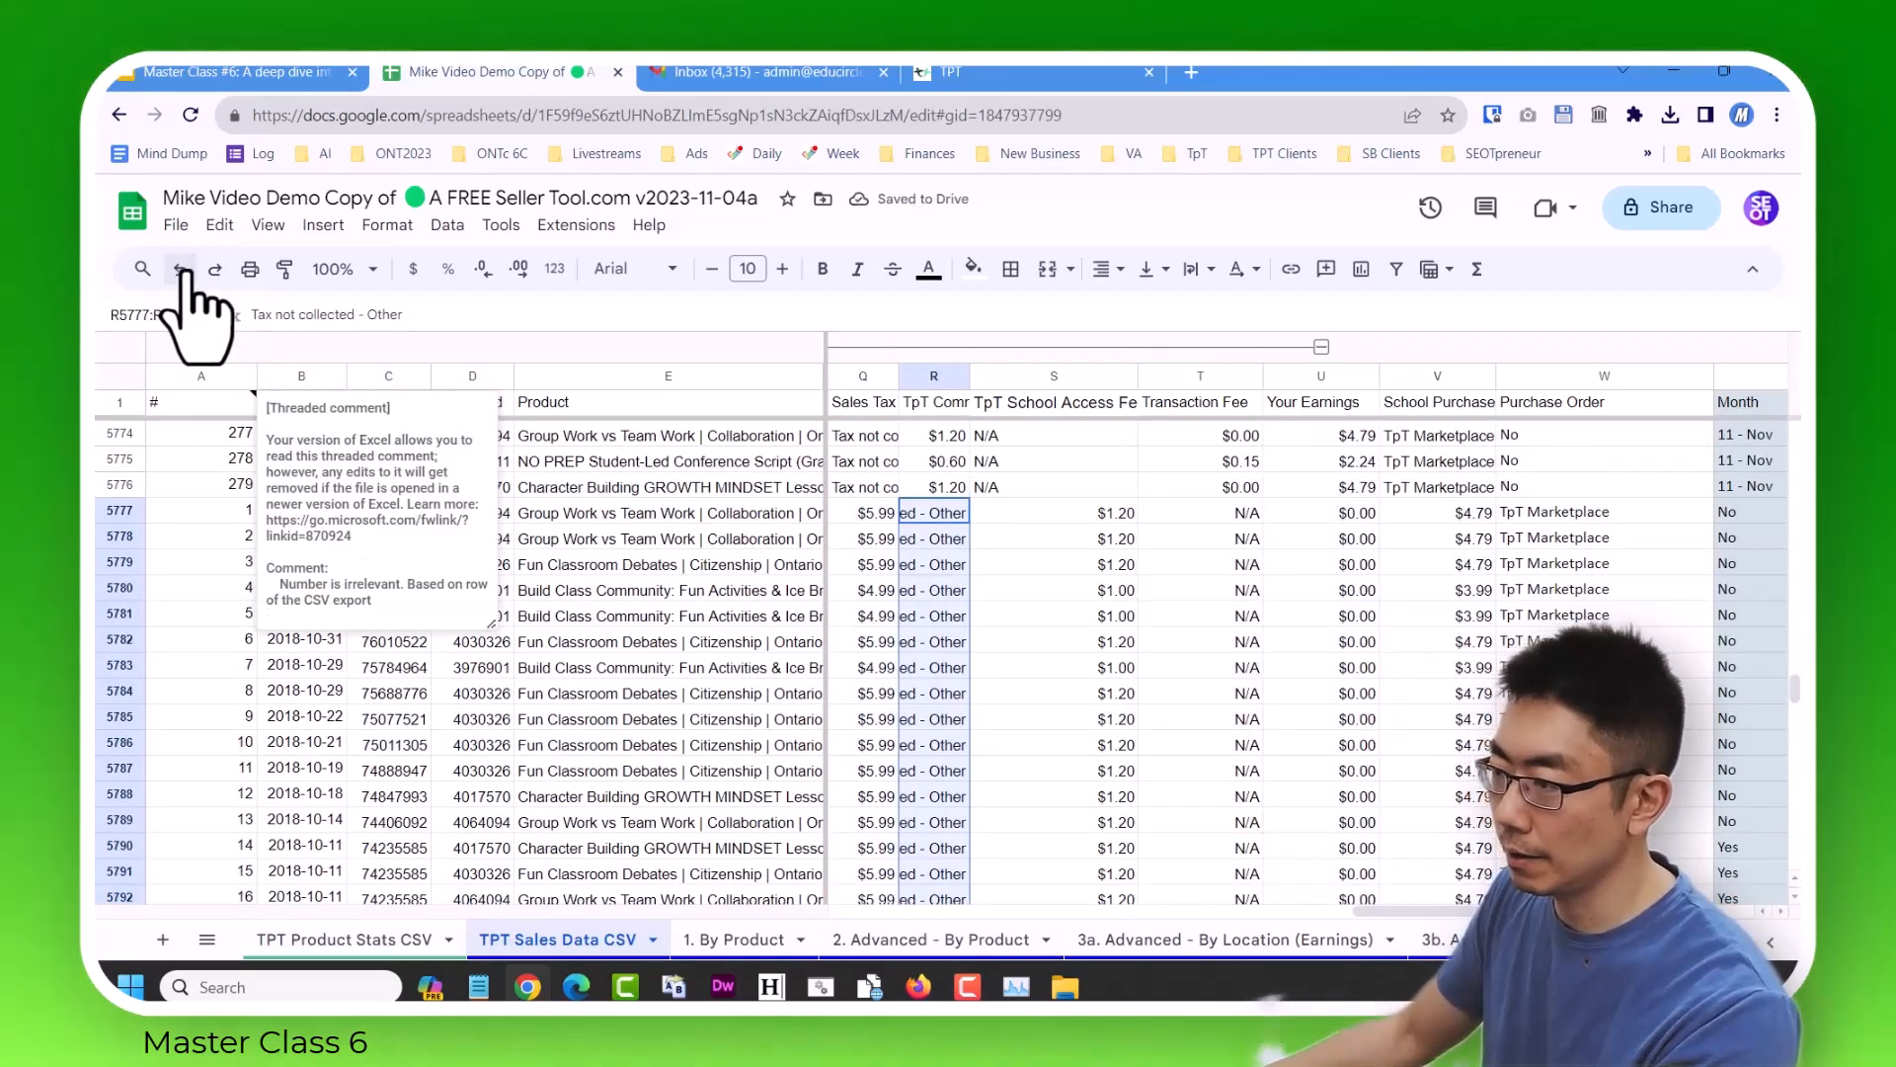
{"action": "left_click", "coordinate": [182, 271]}
{"action": "left_click", "coordinate": [182, 272]}
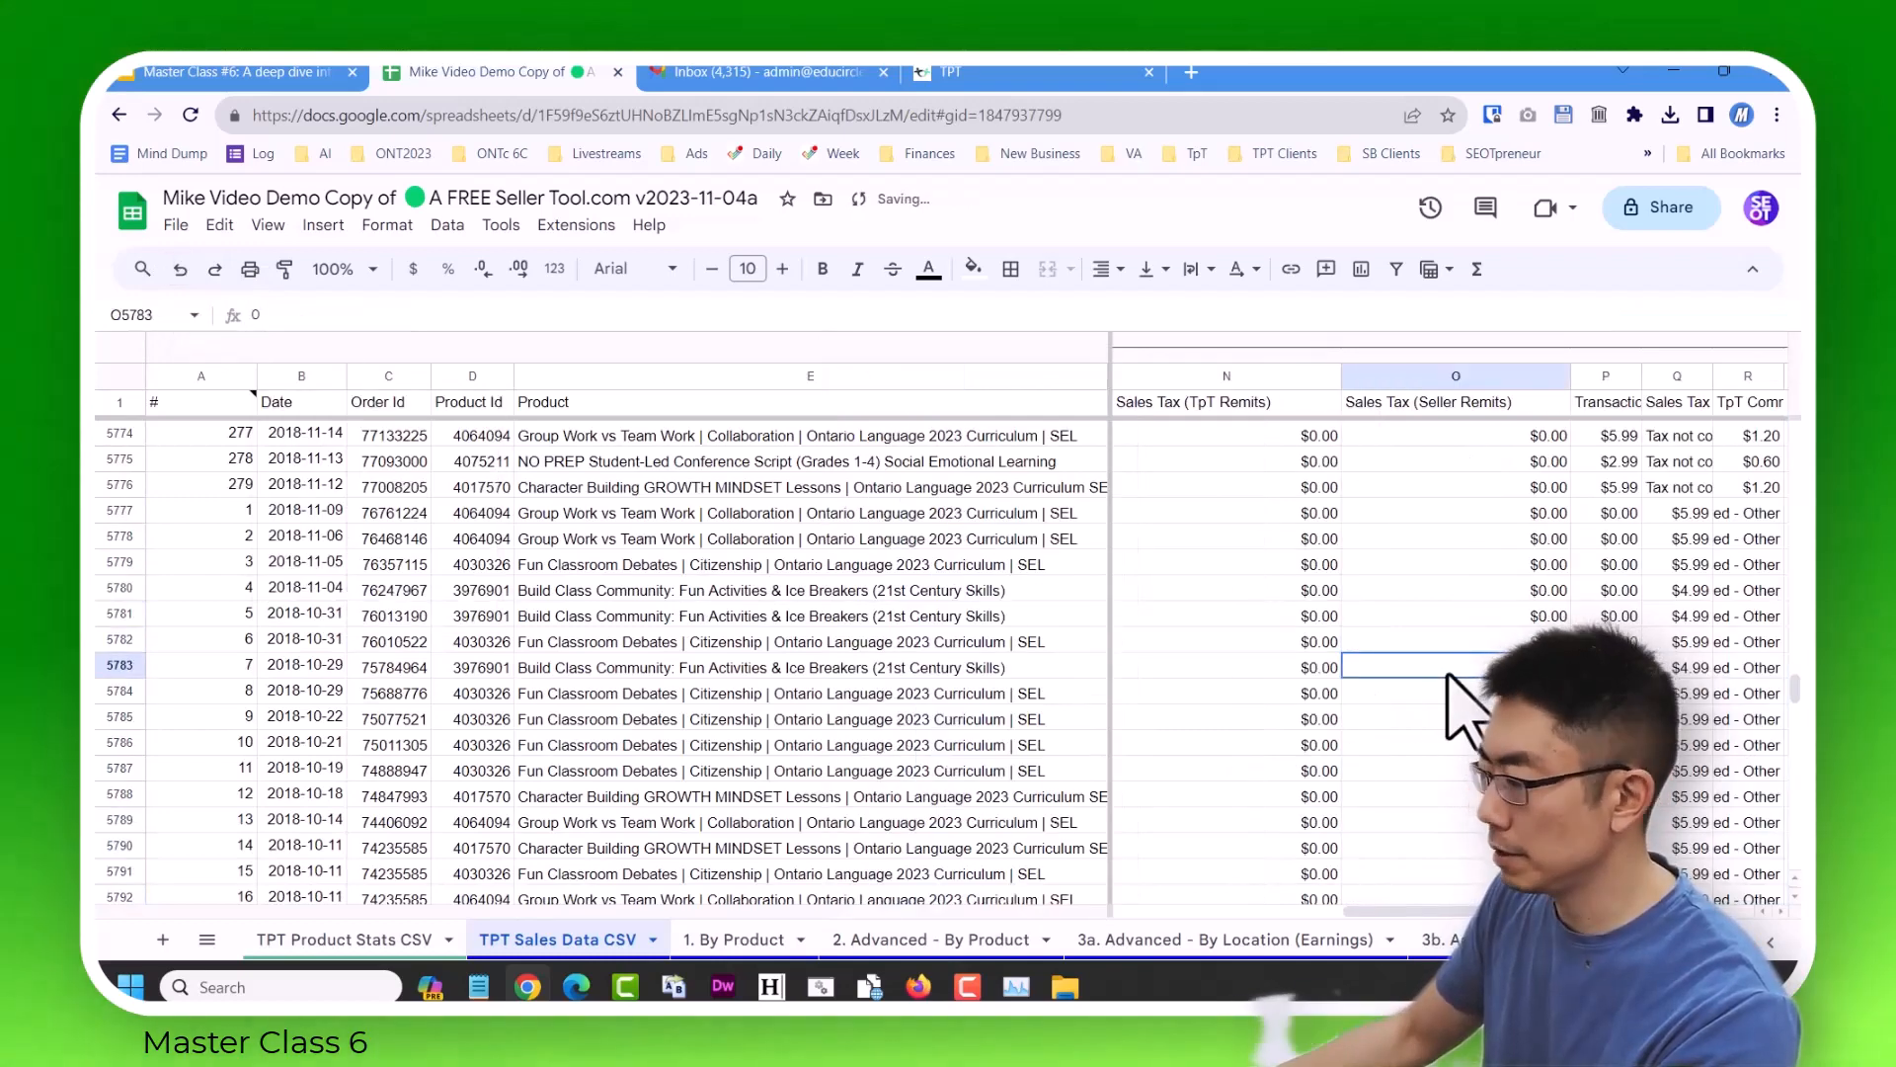
{"action": "key", "text": "ctrl+z"}
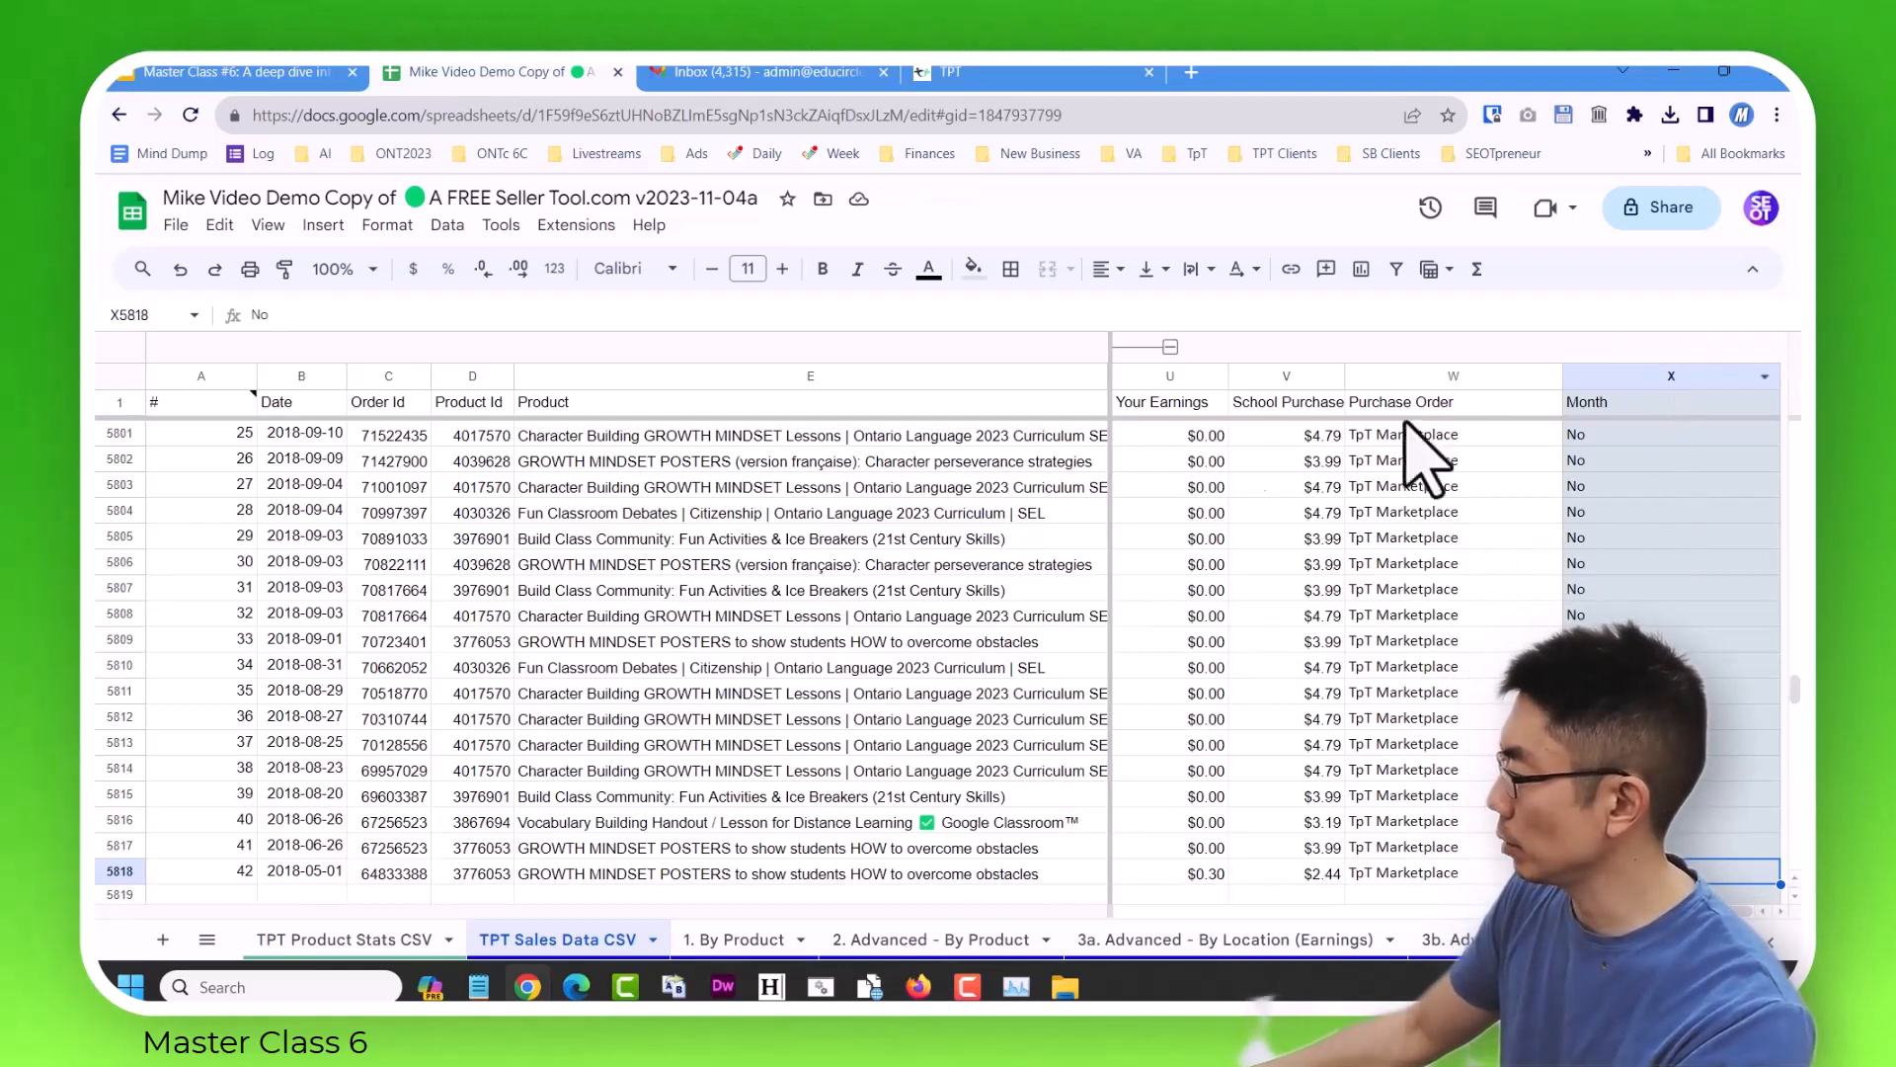
{"action": "left_click", "coordinate": [181, 271]}
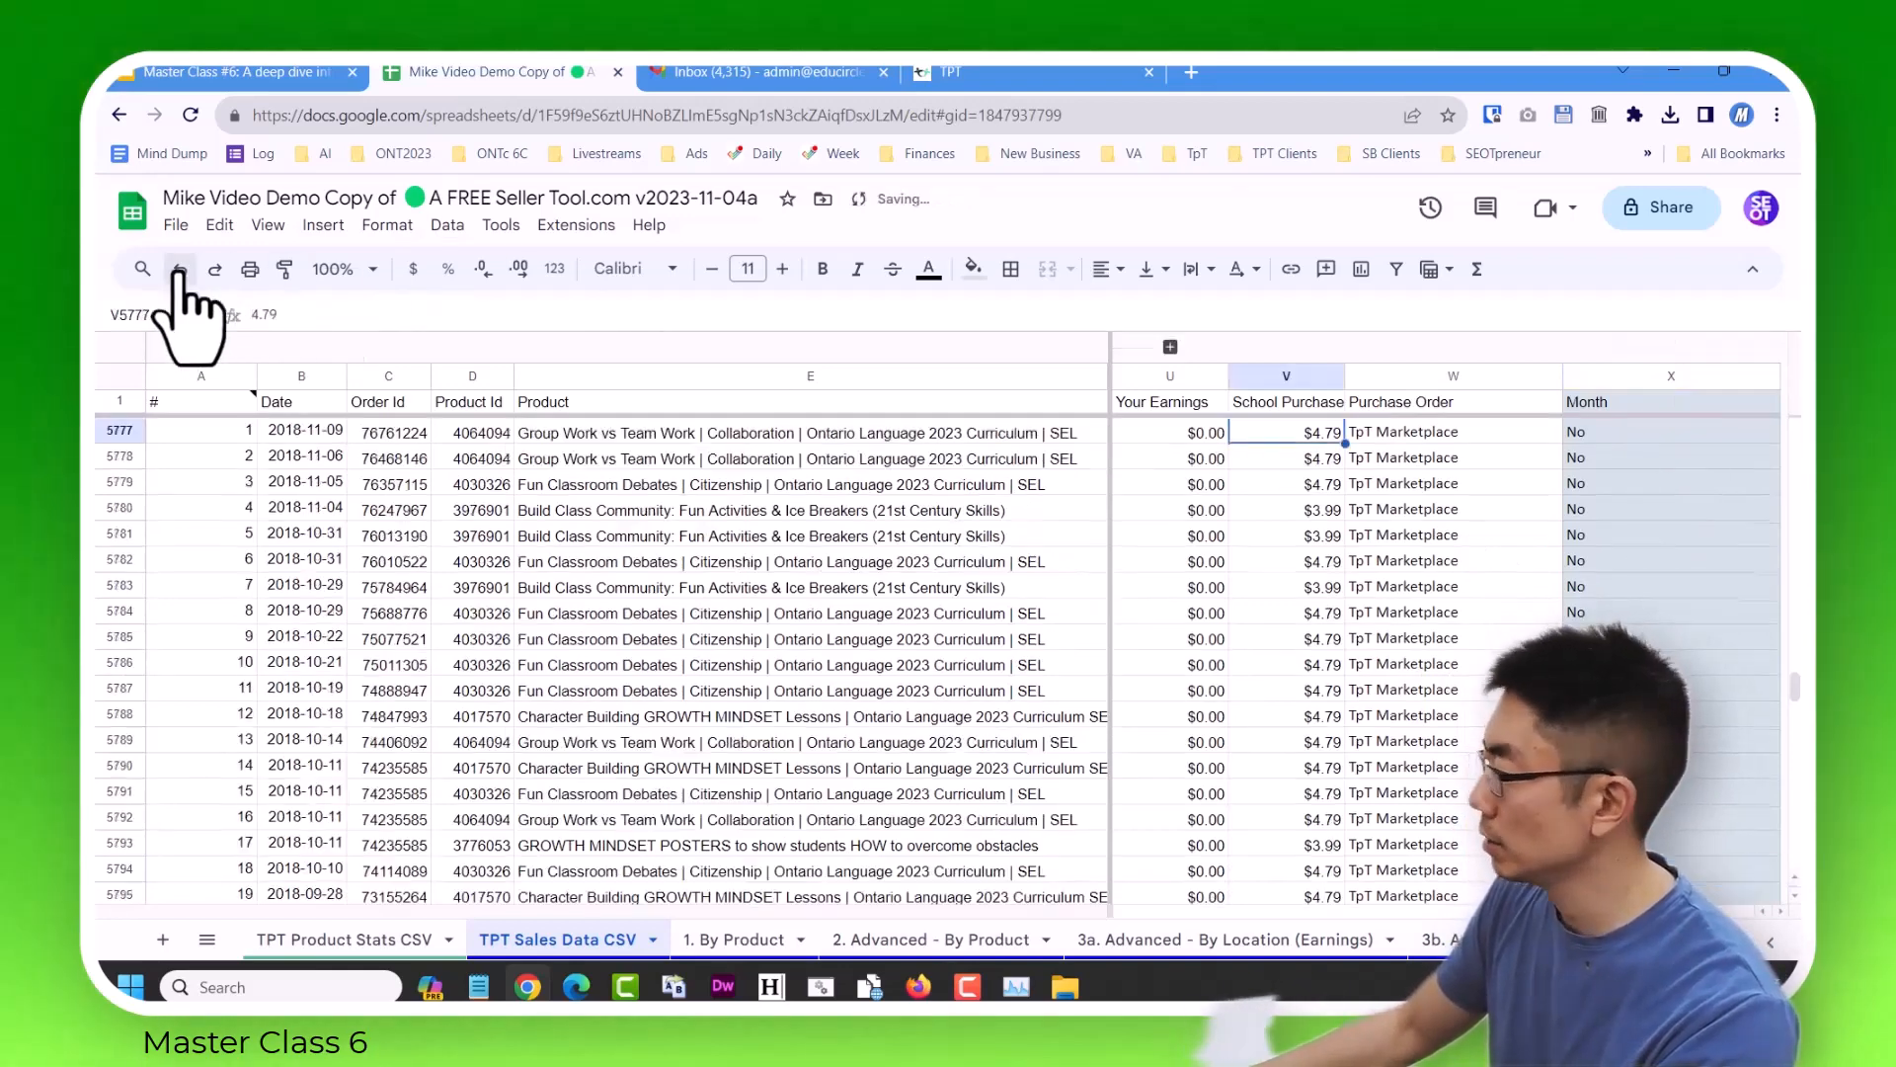
{"action": "left_click", "coordinate": [181, 271]}
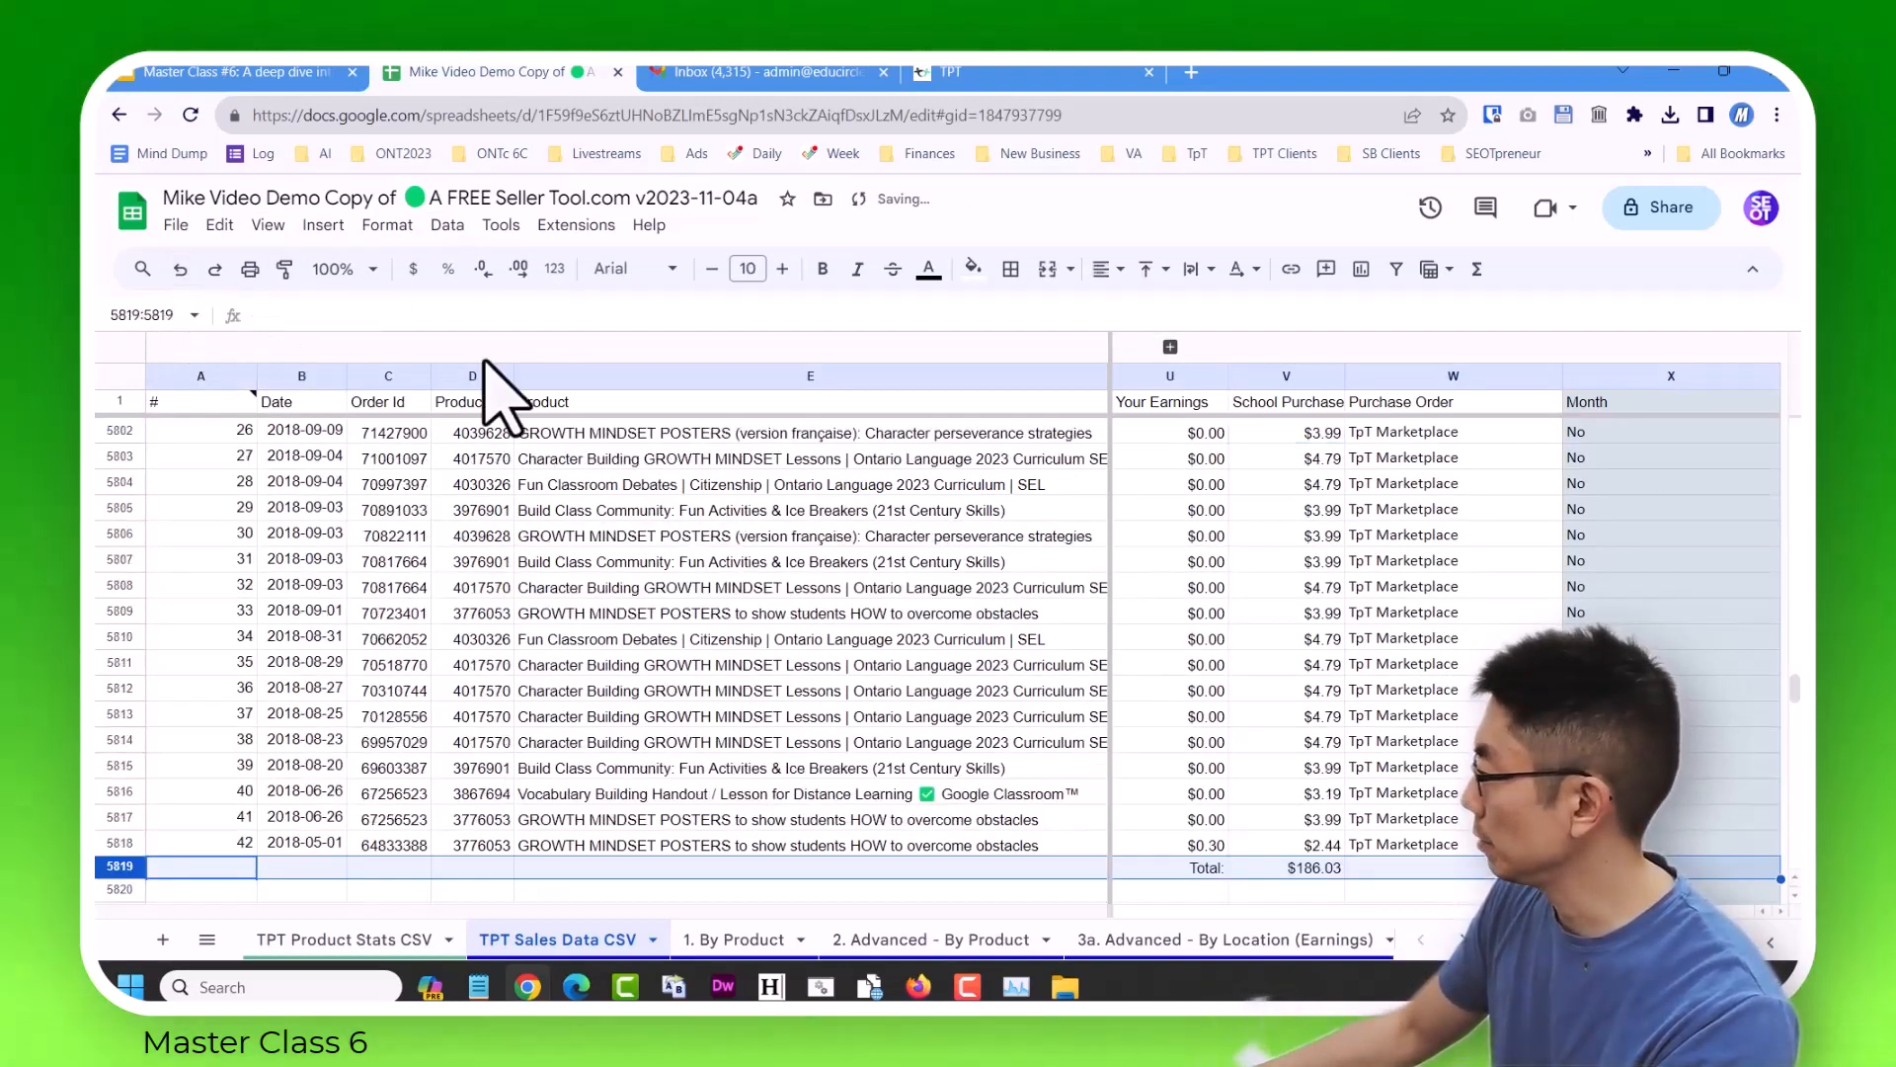
{"action": "left_click", "coordinate": [180, 271]}
{"action": "left_click", "coordinate": [1630, 605]}
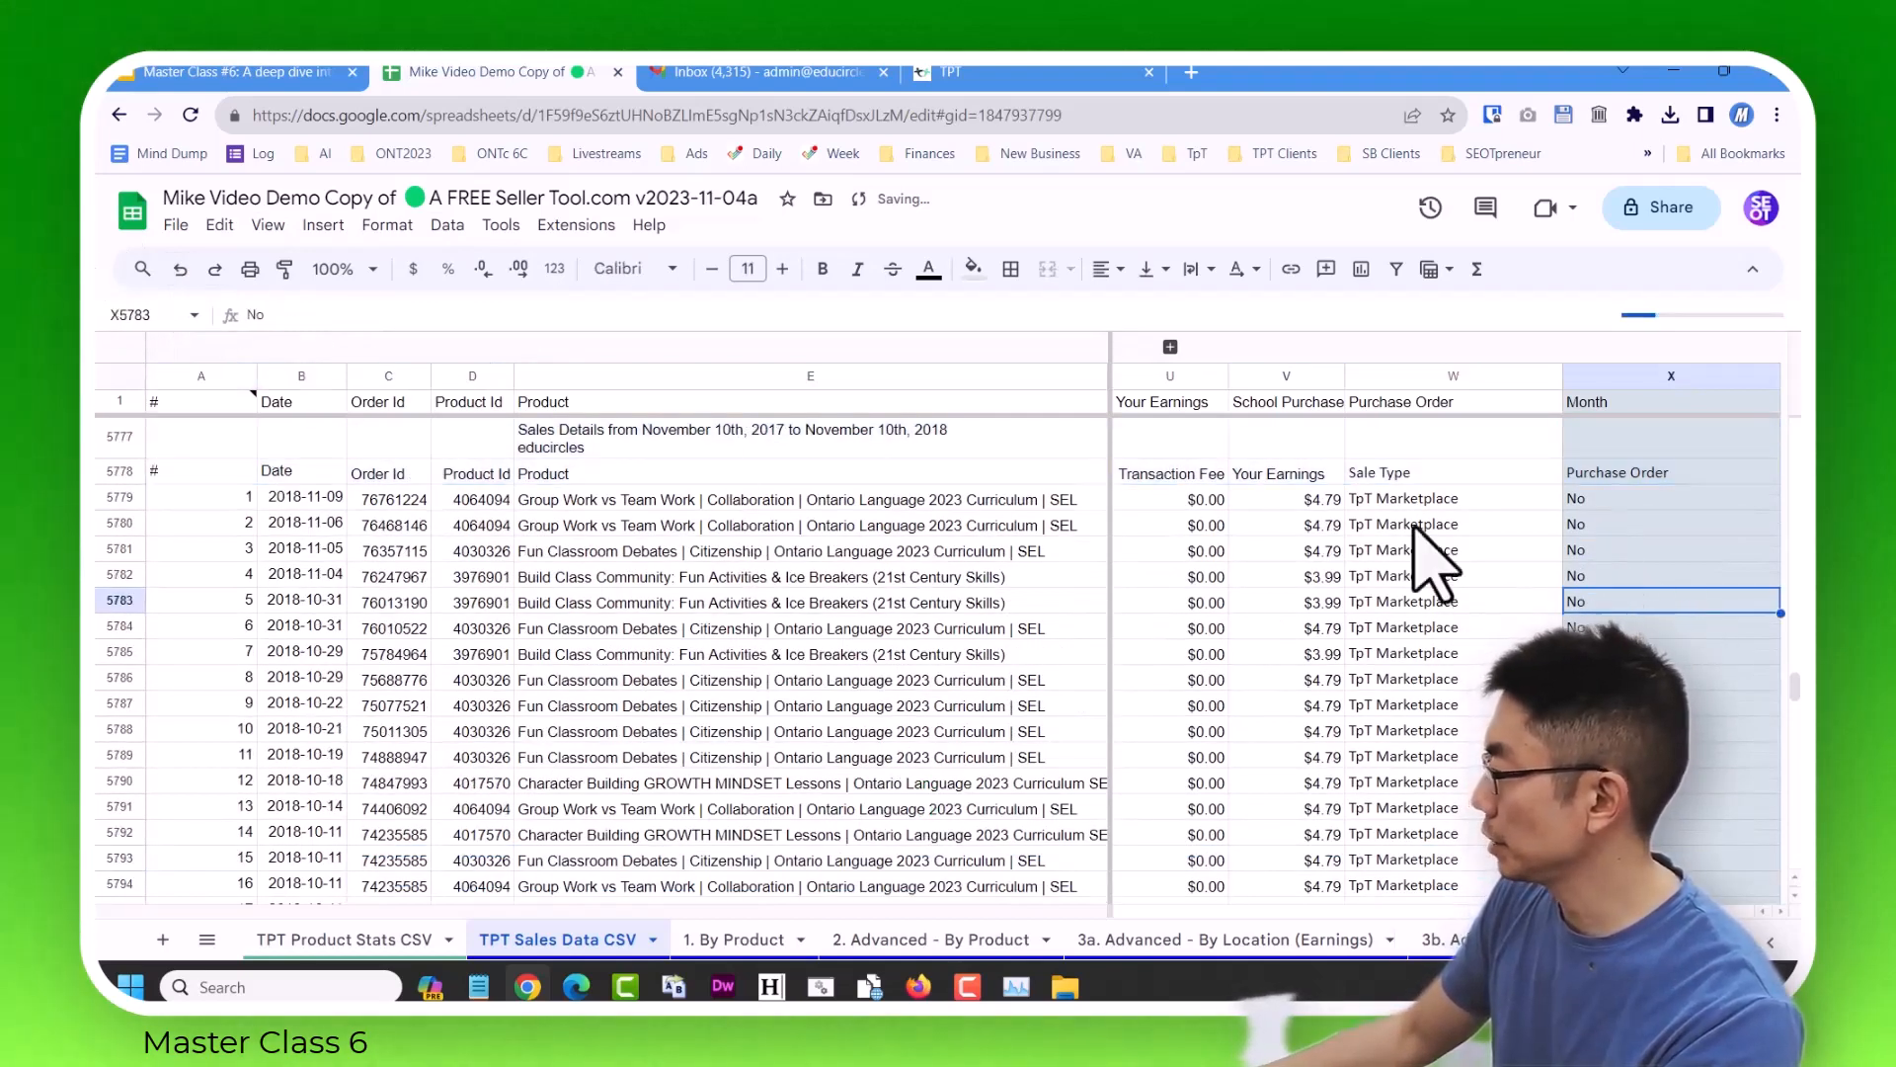
{"action": "left_click", "coordinate": [181, 271]}
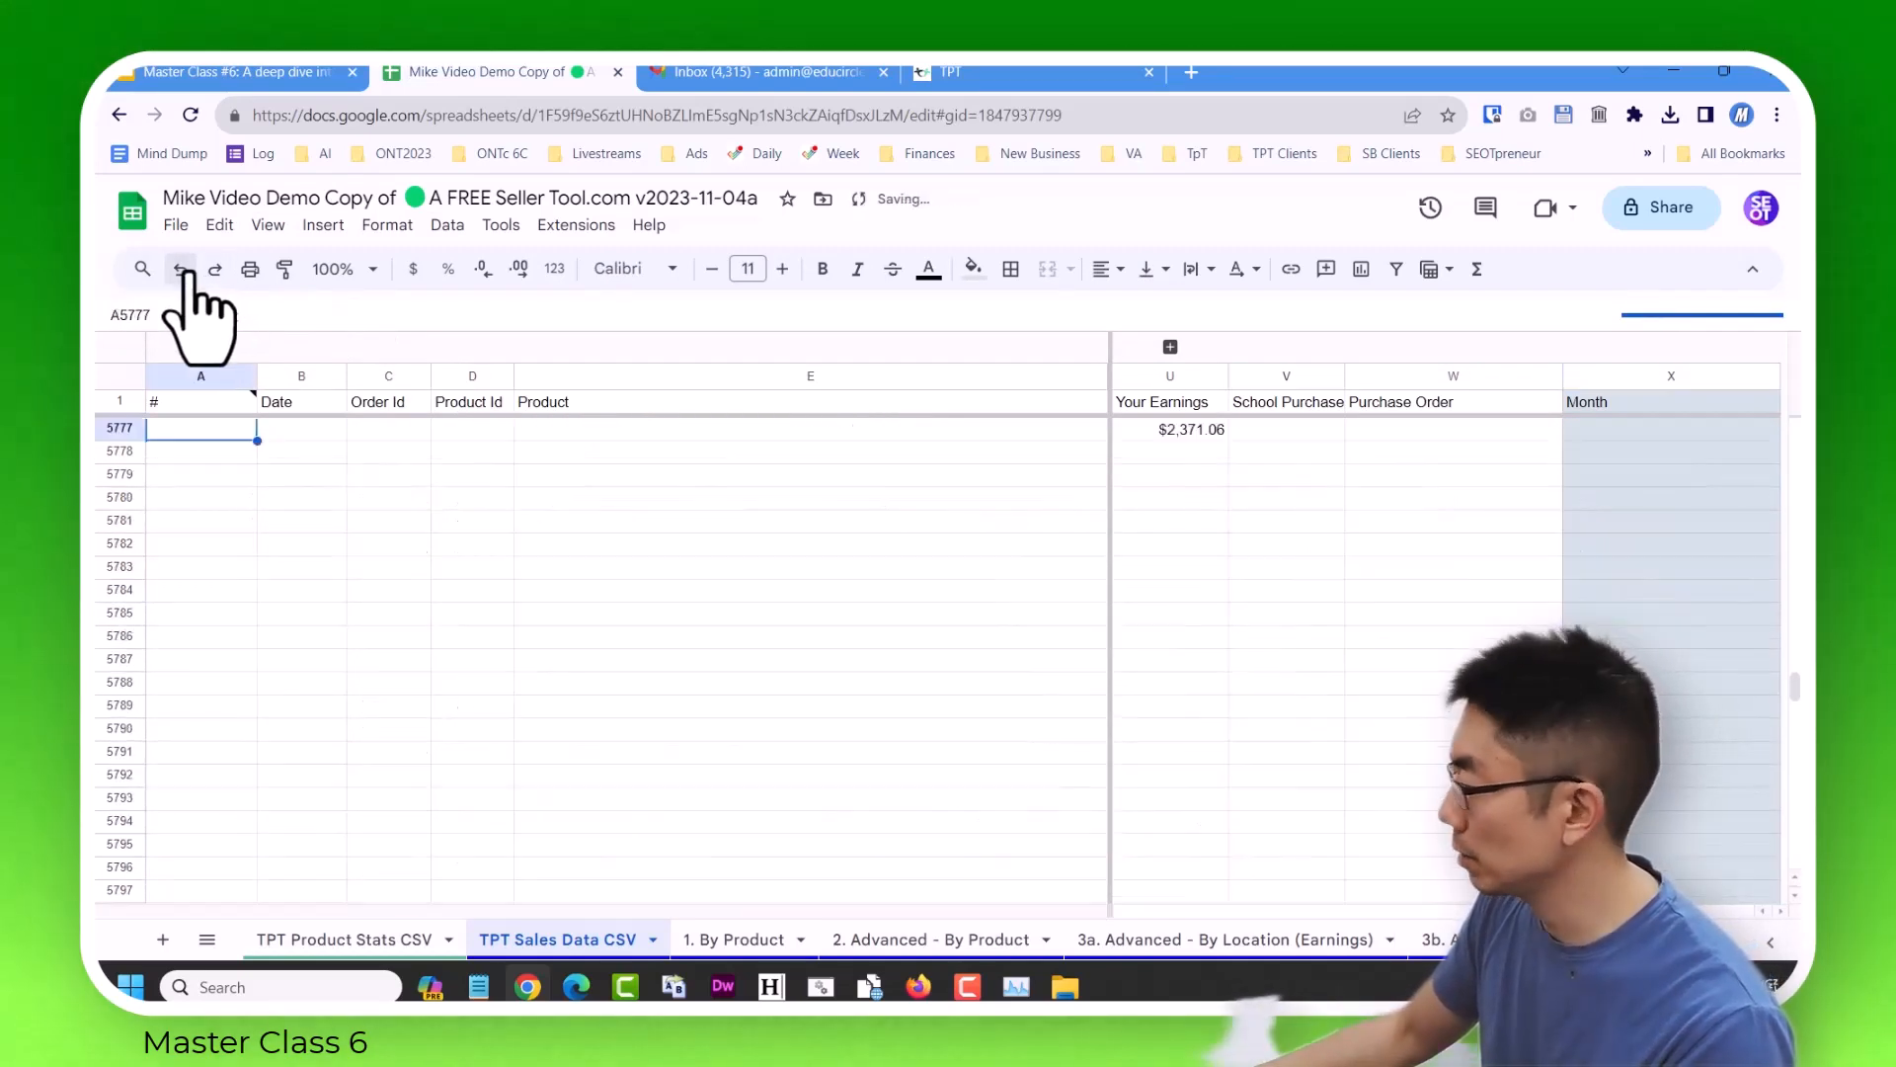
Check the Month formula and the date in row 5776, the last row of the previous report.
{"action": "left_click", "coordinate": [1472, 658]}
{"action": "scroll", "coordinate": [1471, 658], "scroll_direction": "up", "scroll_amount": 2}
{"action": "left_click", "coordinate": [1640, 613]}
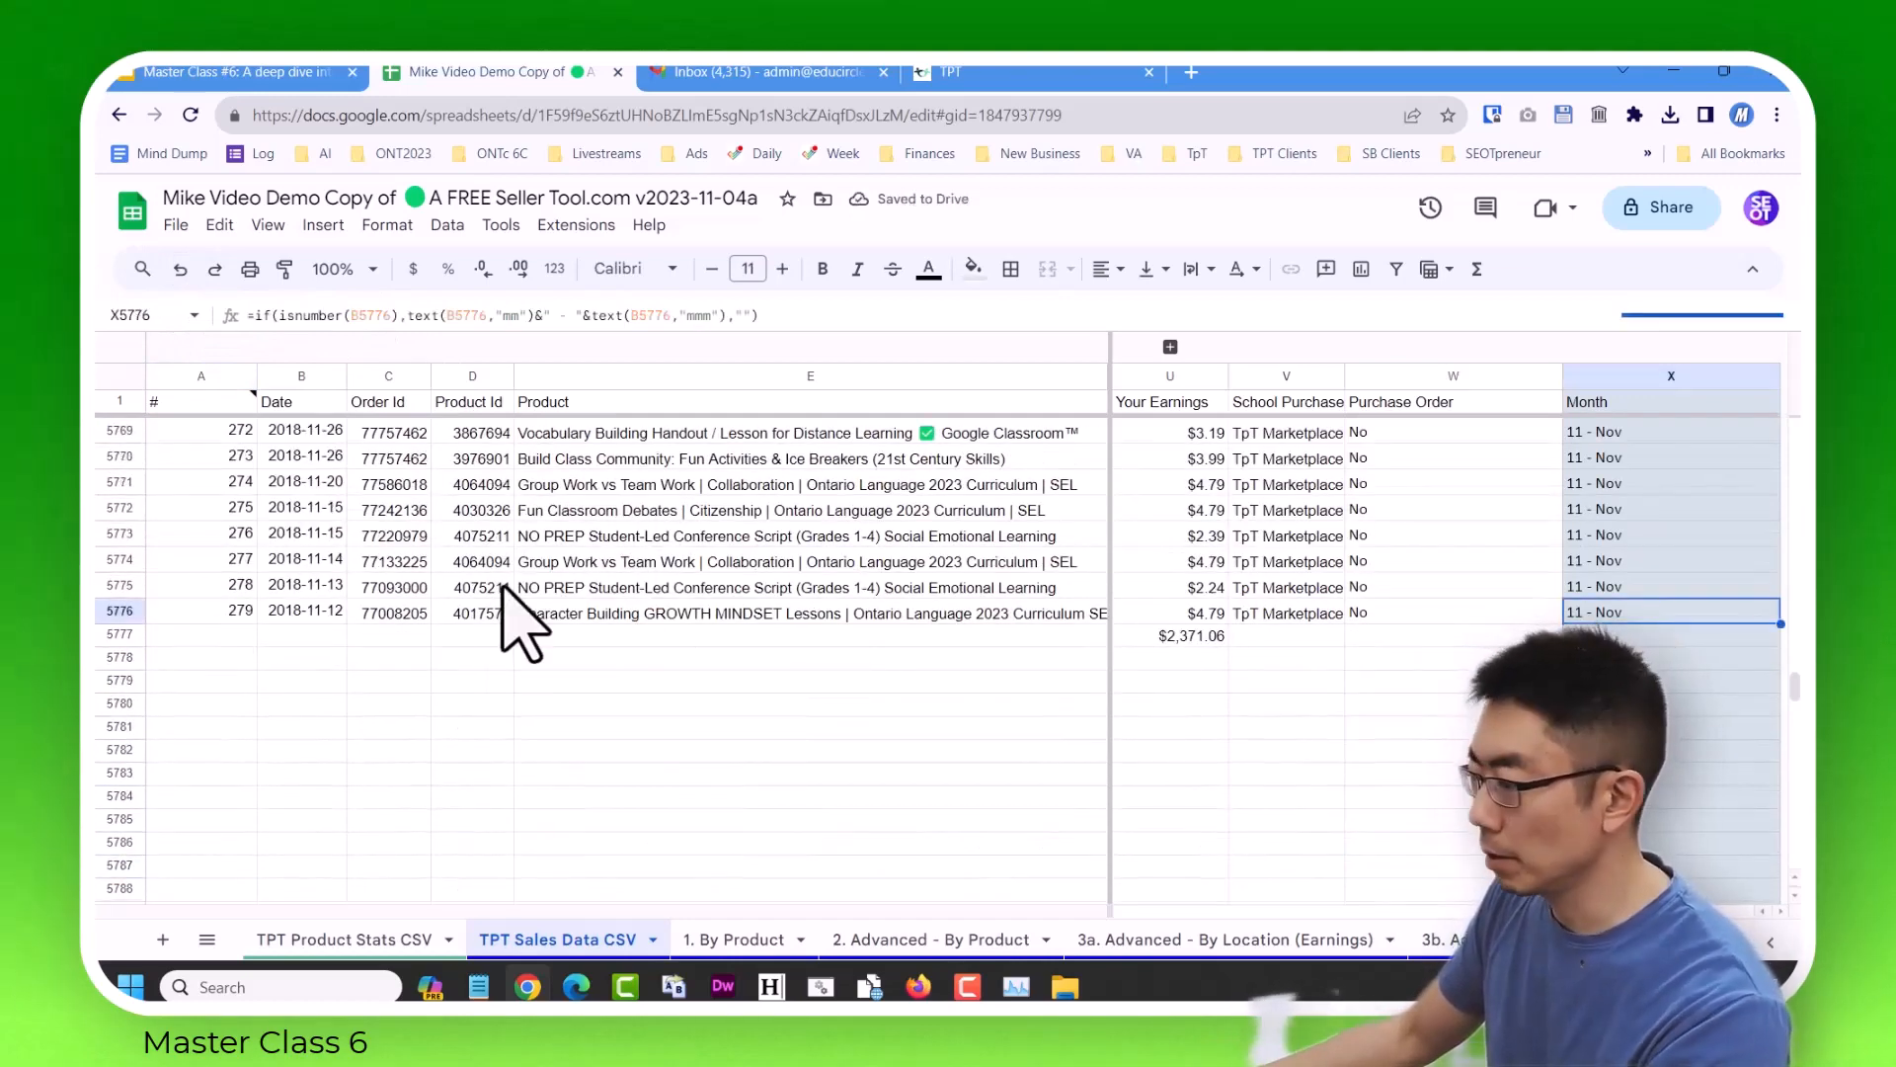
{"action": "left_click", "coordinate": [328, 608]}
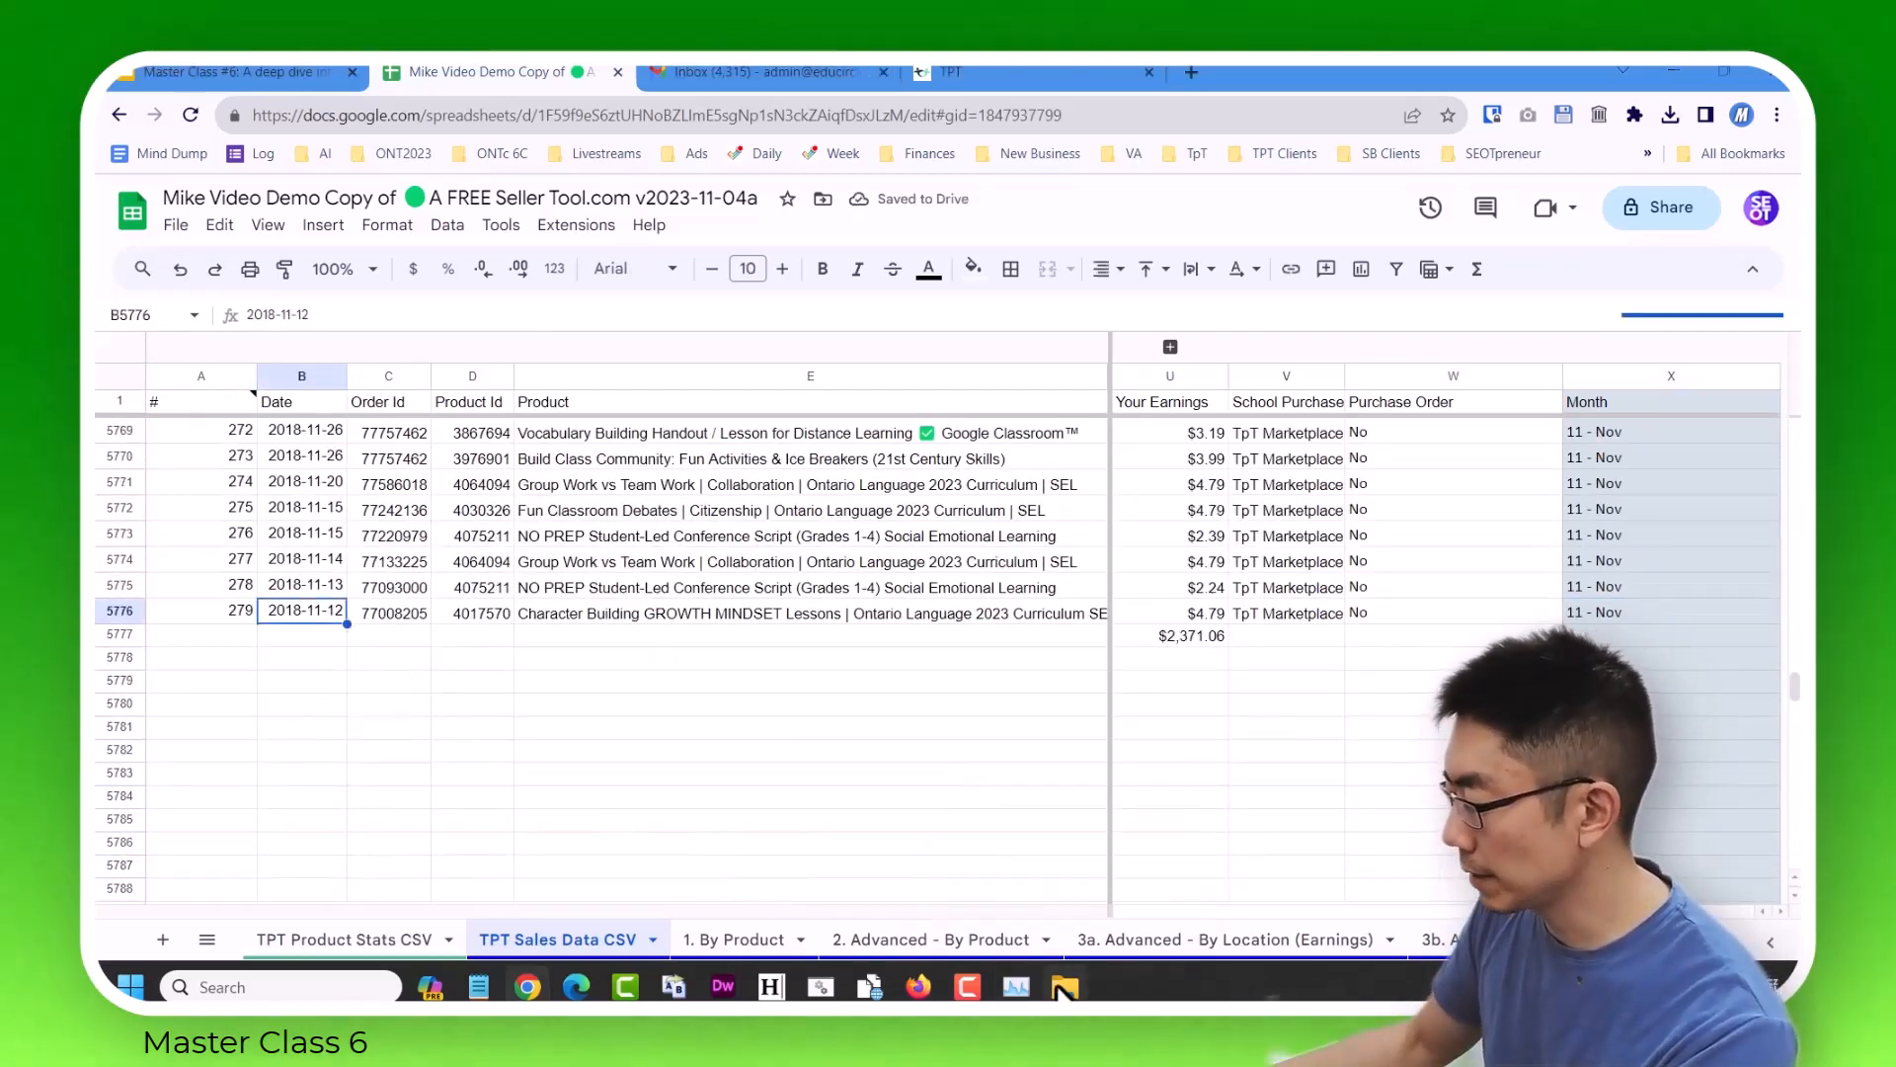
Switch to File Explorer and open sales_report_20171110_20181110.csv in Excel from the Downloads Nov 9, 2023 folder.
{"action": "left_click", "coordinate": [1059, 987]}
{"action": "left_click_drag", "start_coordinate": [748, 543], "coordinate": [1066, 74]}
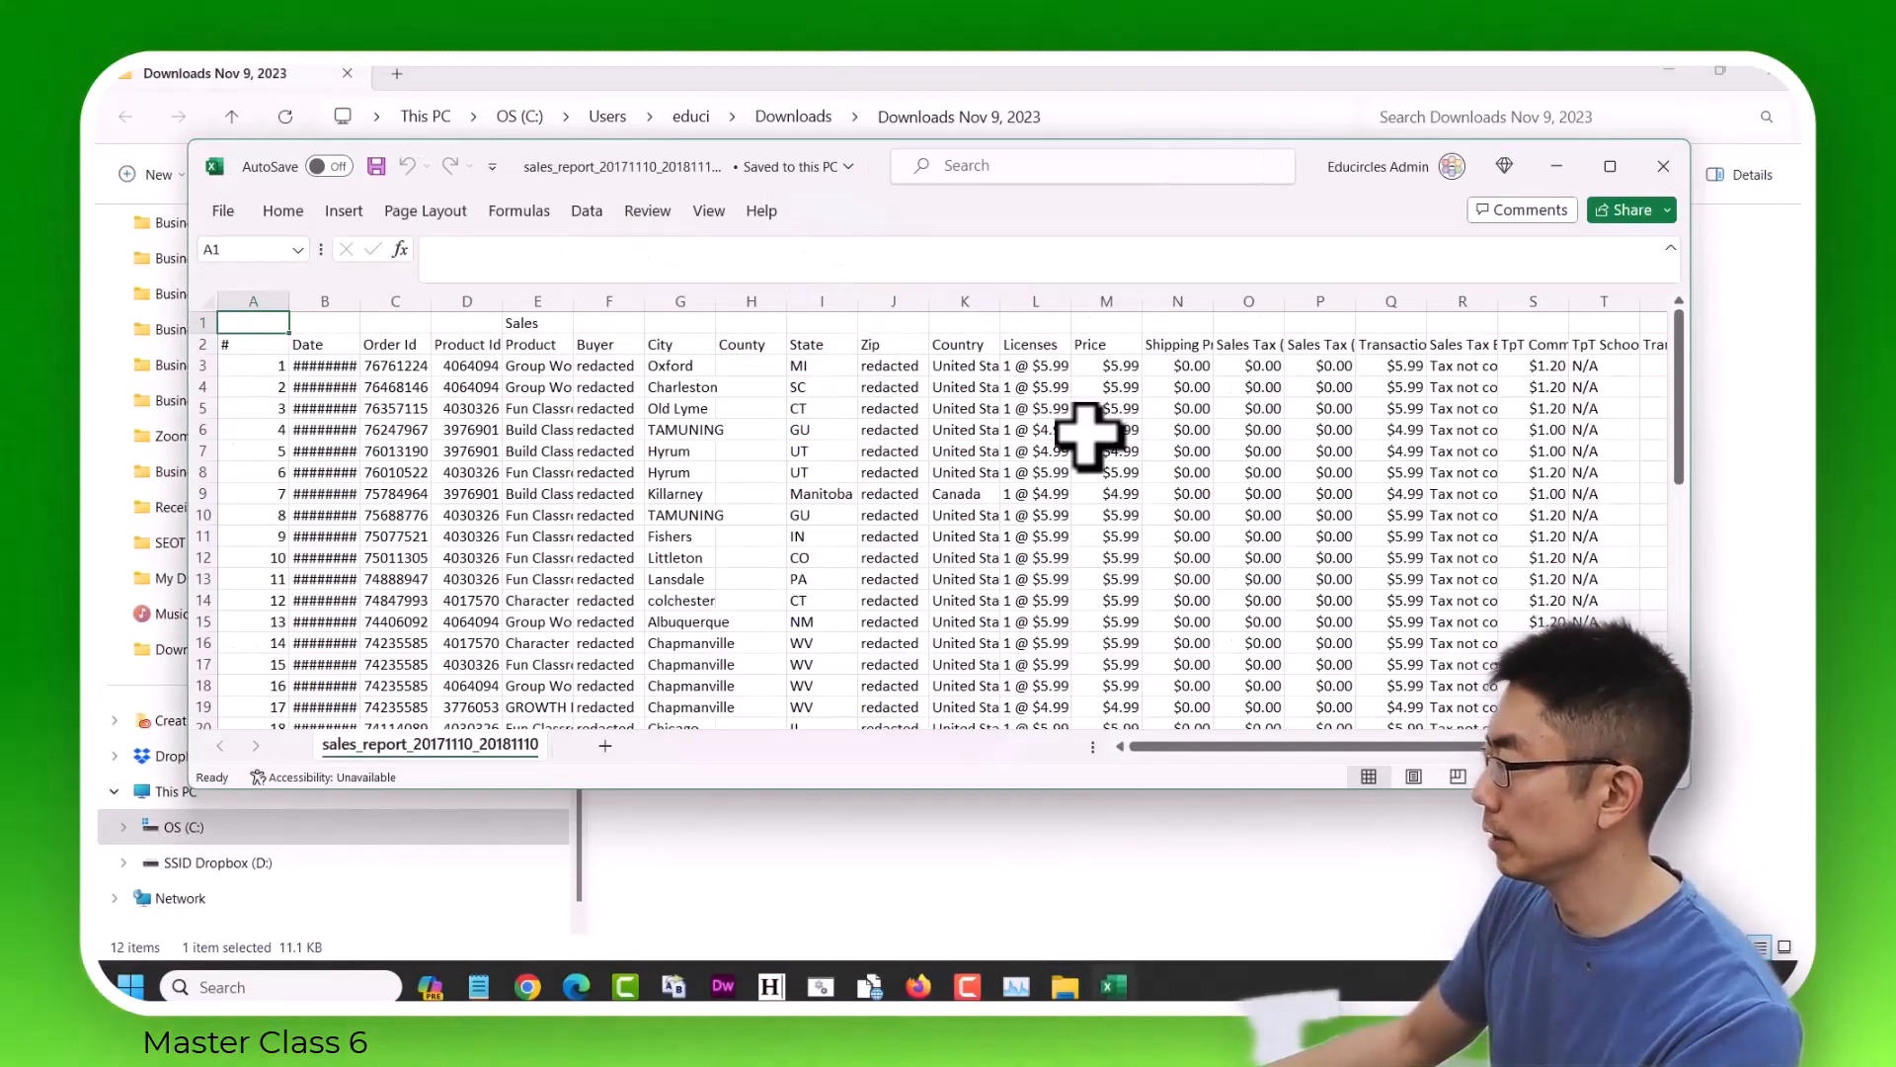
{"action": "left_click", "coordinate": [981, 499]}
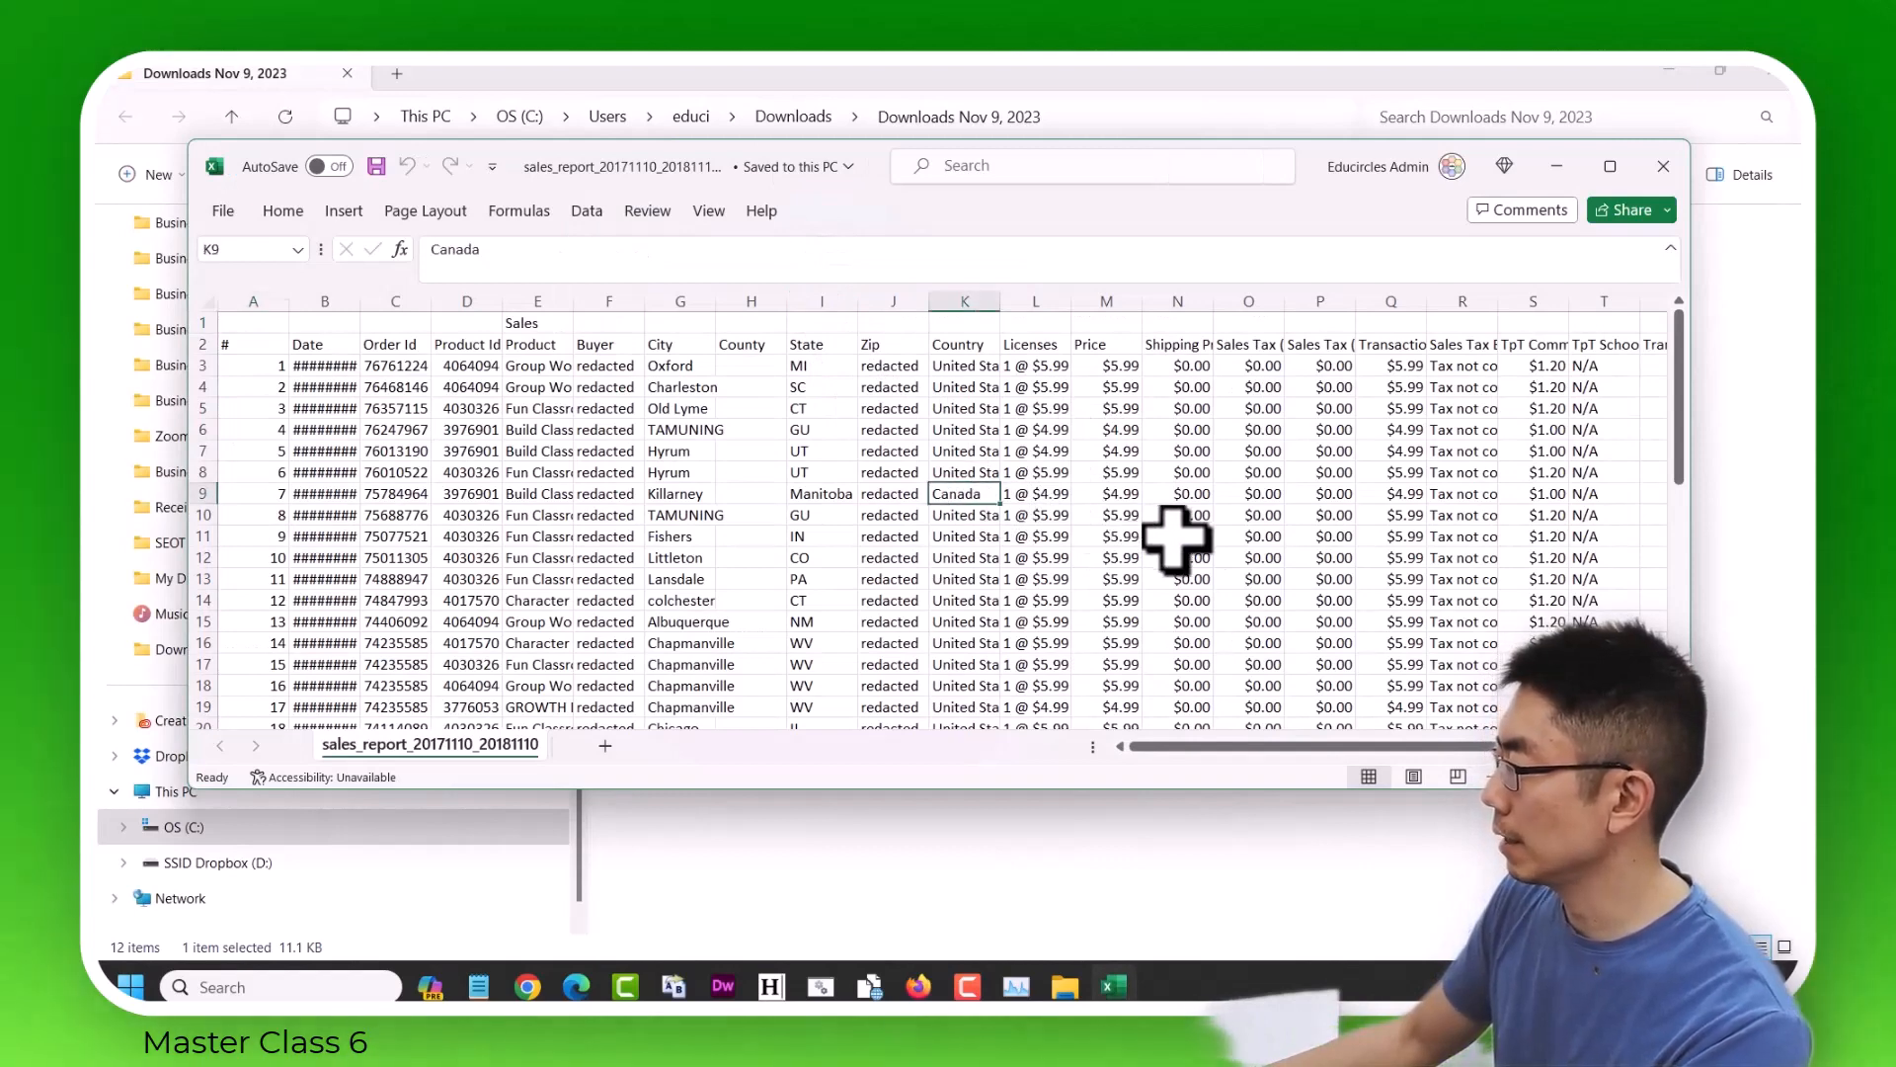
Examine the original report's Licenses and Price columns down the rows and against the headers for misaligned data.
{"action": "key", "text": "Right"}
{"action": "key", "text": "Right"}
{"action": "key", "text": "Down"}
{"action": "key", "text": "Down"}
{"action": "key", "text": "Down"}
{"action": "key", "text": "Down"}
{"action": "key", "text": "Down"}
{"action": "key", "text": "Down"}
{"action": "key", "text": "Down"}
{"action": "key", "text": "Down"}
{"action": "key", "text": "Down"}
{"action": "key", "text": "Down"}
{"action": "key", "text": "Down"}
{"action": "key", "text": "Down"}
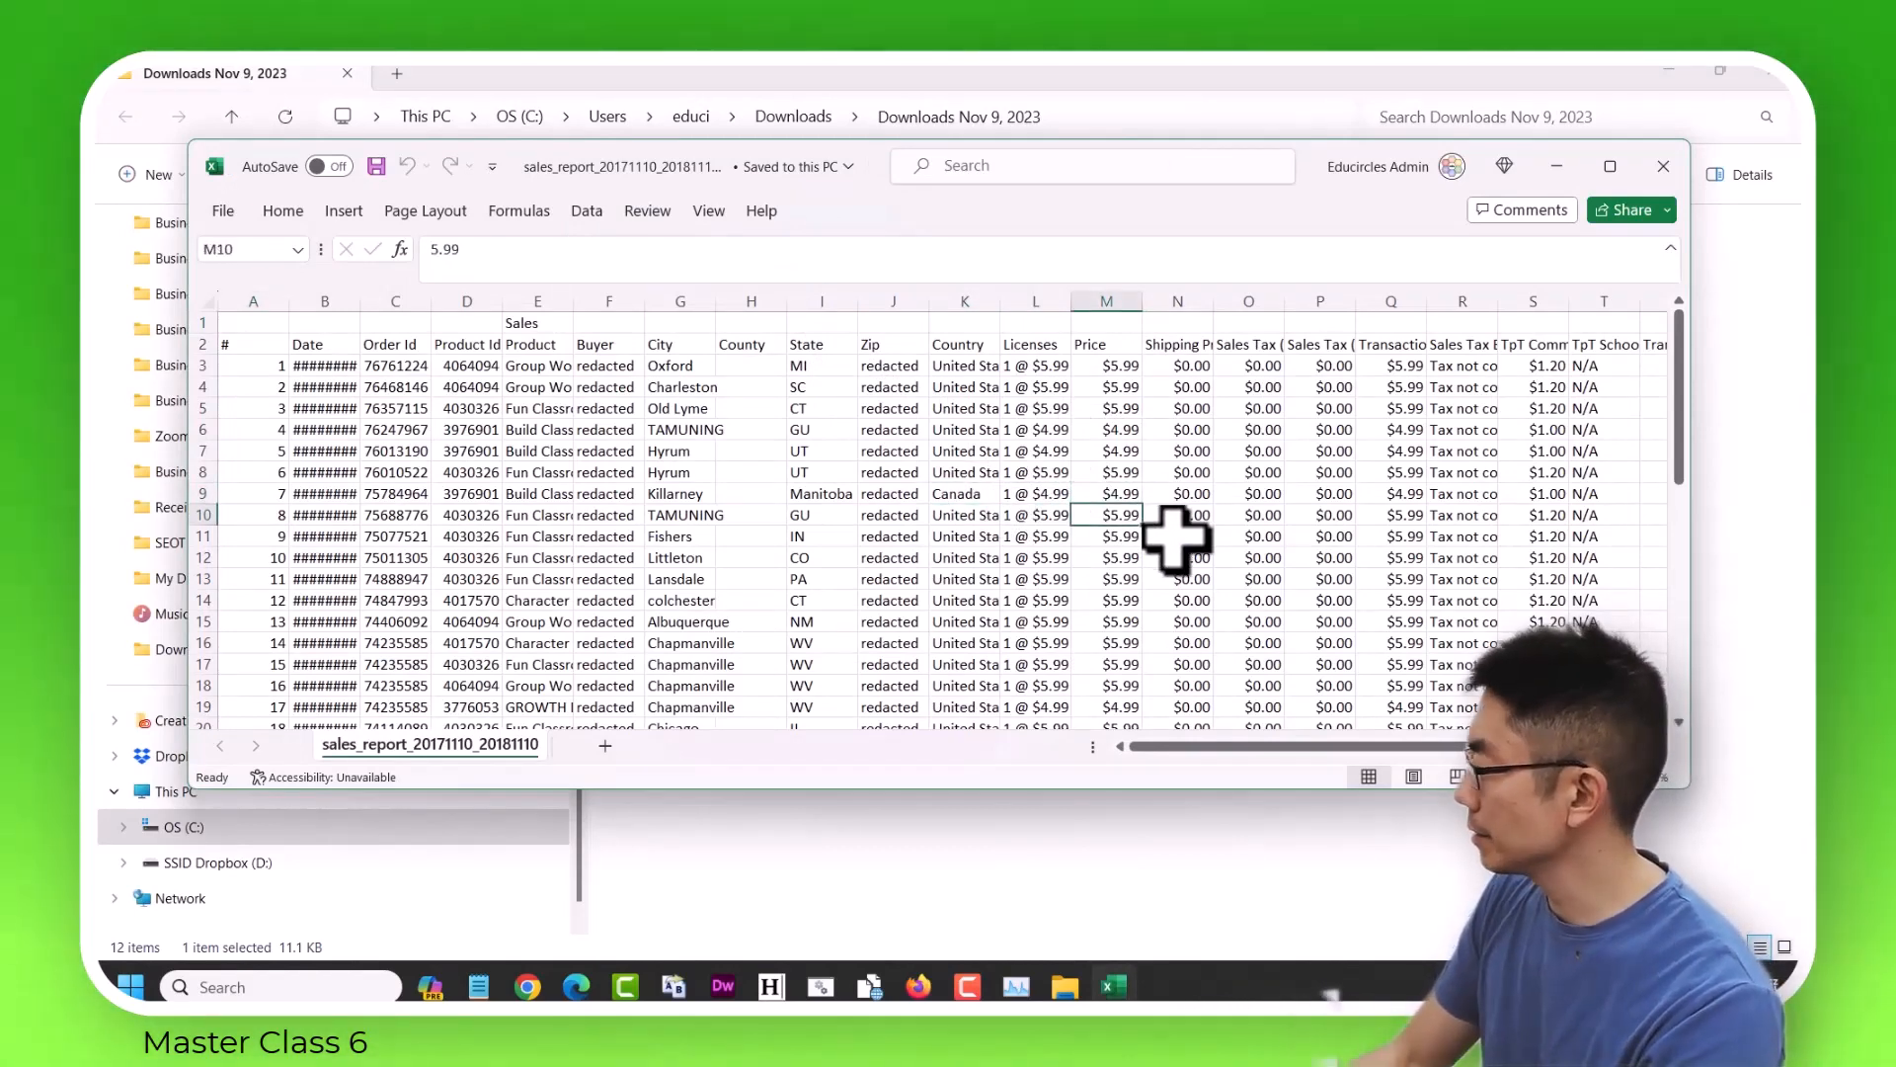
{"action": "key", "text": "Down"}
{"action": "key", "text": "Down"}
{"action": "key", "text": "Down"}
{"action": "key", "text": "Down"}
{"action": "key", "text": "Down"}
{"action": "key", "text": "Down"}
{"action": "key", "text": "Down"}
{"action": "key", "text": "Down"}
{"action": "key", "text": "Down"}
{"action": "key", "text": "Down"}
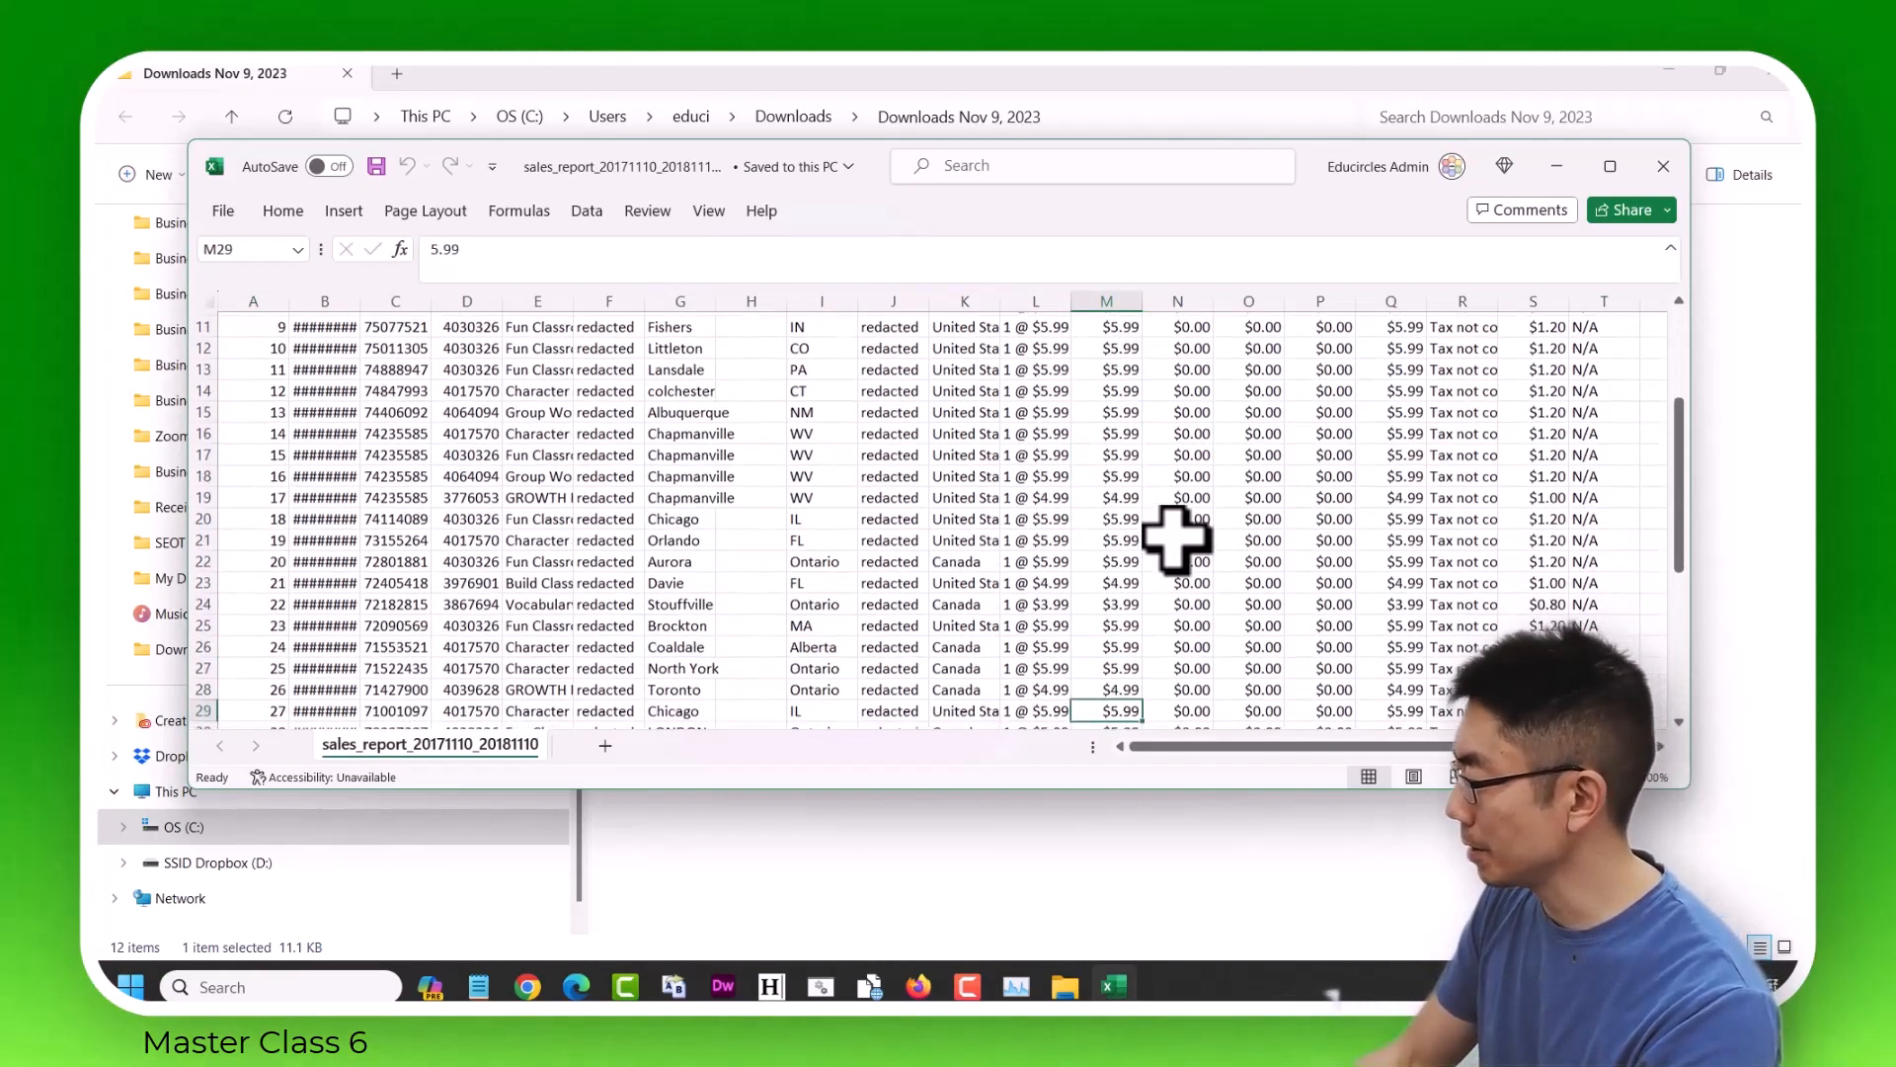
{"action": "key", "text": "Up"}
{"action": "key", "text": "Left"}
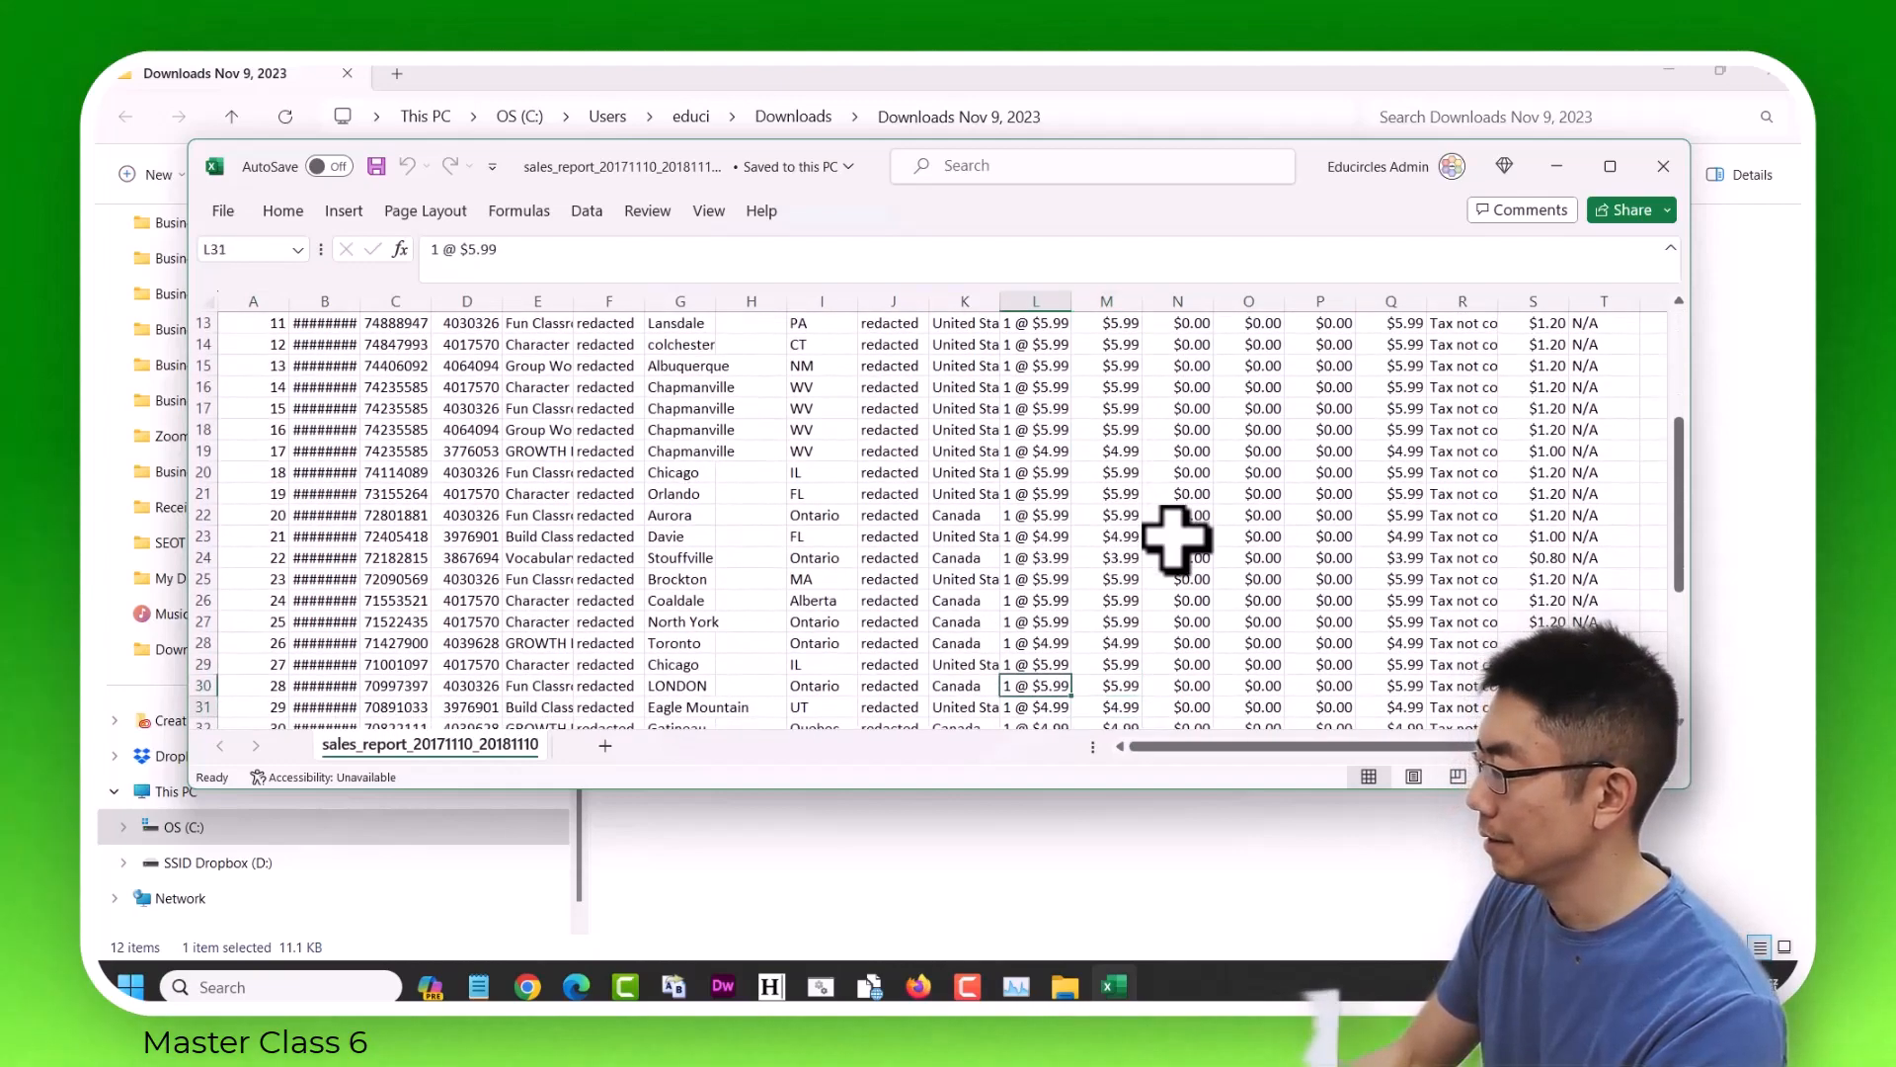
{"action": "key", "text": "Up"}
{"action": "key", "text": "Up"}
{"action": "key", "text": "Up"}
{"action": "key", "text": "Up"}
{"action": "key", "text": "Up"}
{"action": "key", "text": "Up"}
{"action": "key", "text": "Up"}
{"action": "key", "text": "Up"}
{"action": "key", "text": "Up"}
{"action": "key", "text": "Up"}
{"action": "key", "text": "Up"}
{"action": "key", "text": "Up"}
{"action": "key", "text": "Up"}
{"action": "key", "text": "Up"}
{"action": "key", "text": "Up"}
{"action": "key", "text": "Up"}
{"action": "key", "text": "Up"}
{"action": "key", "text": "Up"}
{"action": "key", "text": "Up"}
{"action": "key", "text": "Up"}
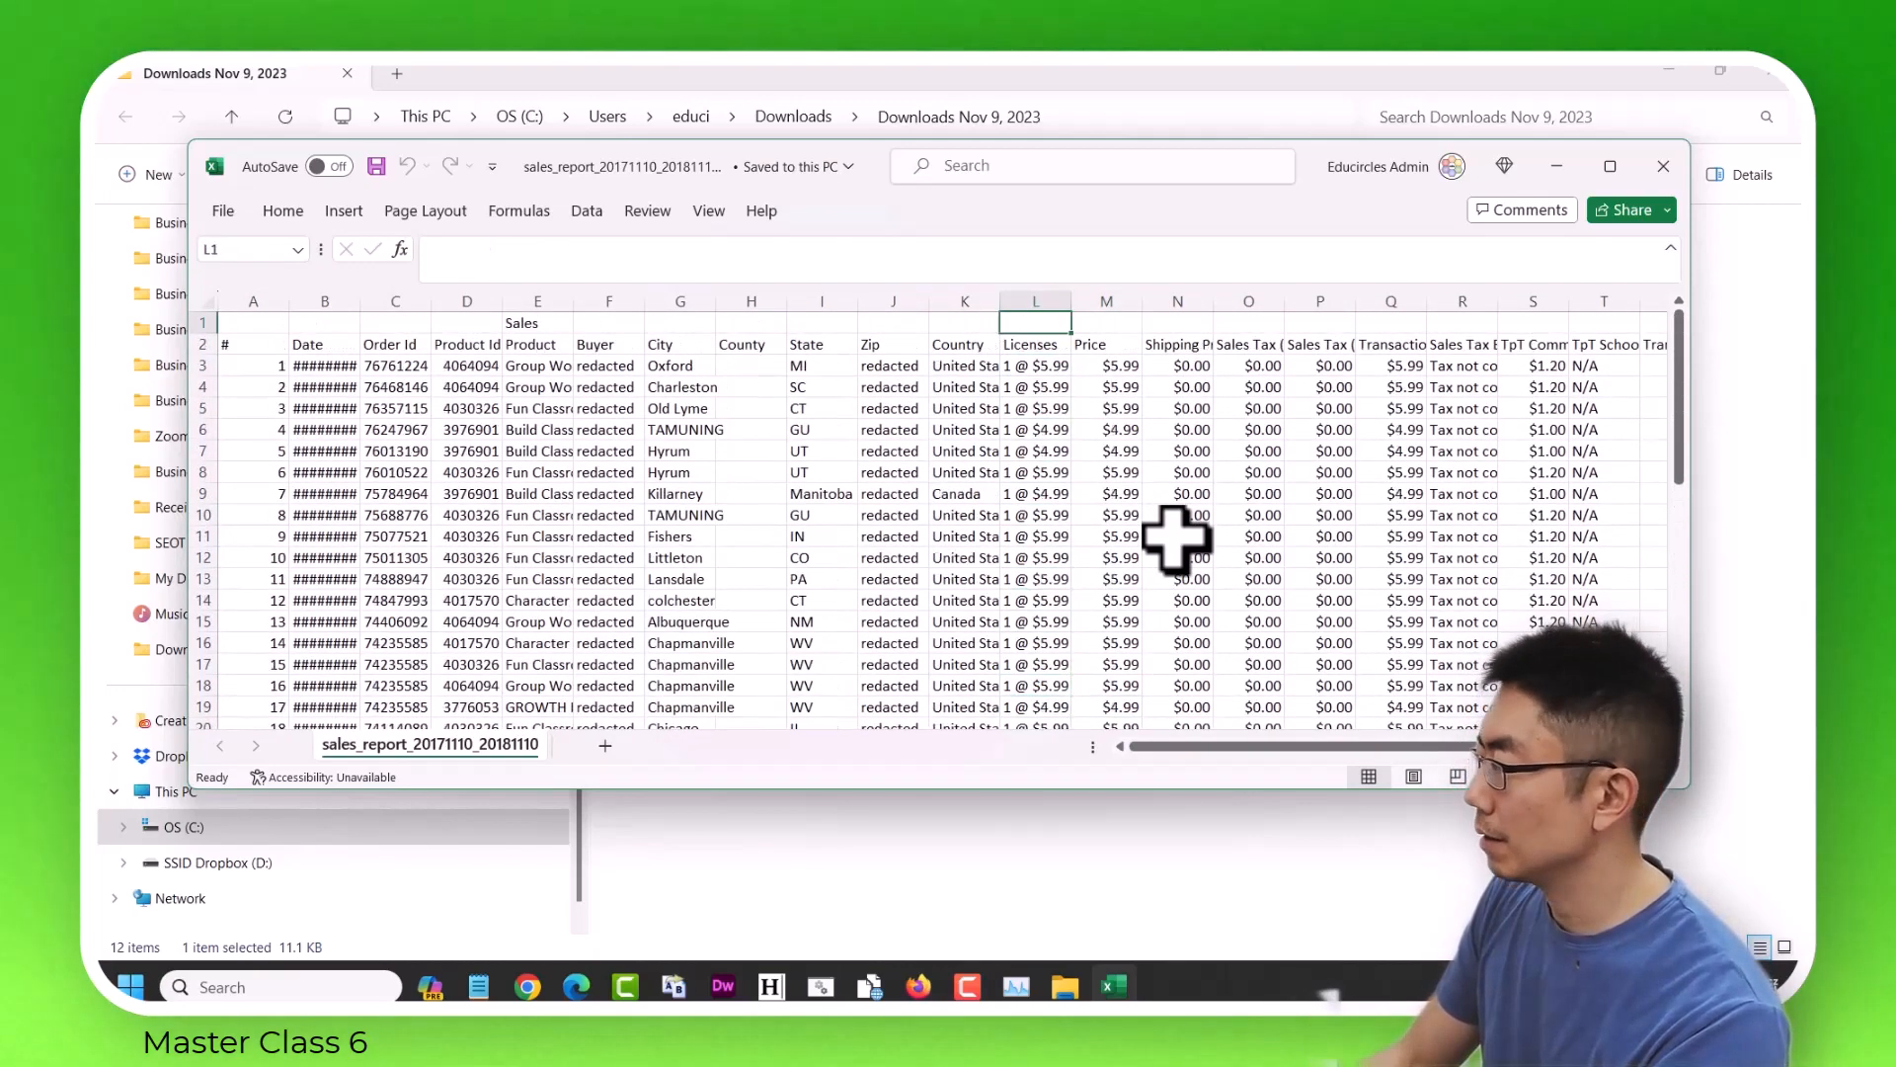
{"action": "key", "text": "Down"}
{"action": "key", "text": "Down"}
{"action": "key", "text": "Down"}
{"action": "key", "text": "Down"}
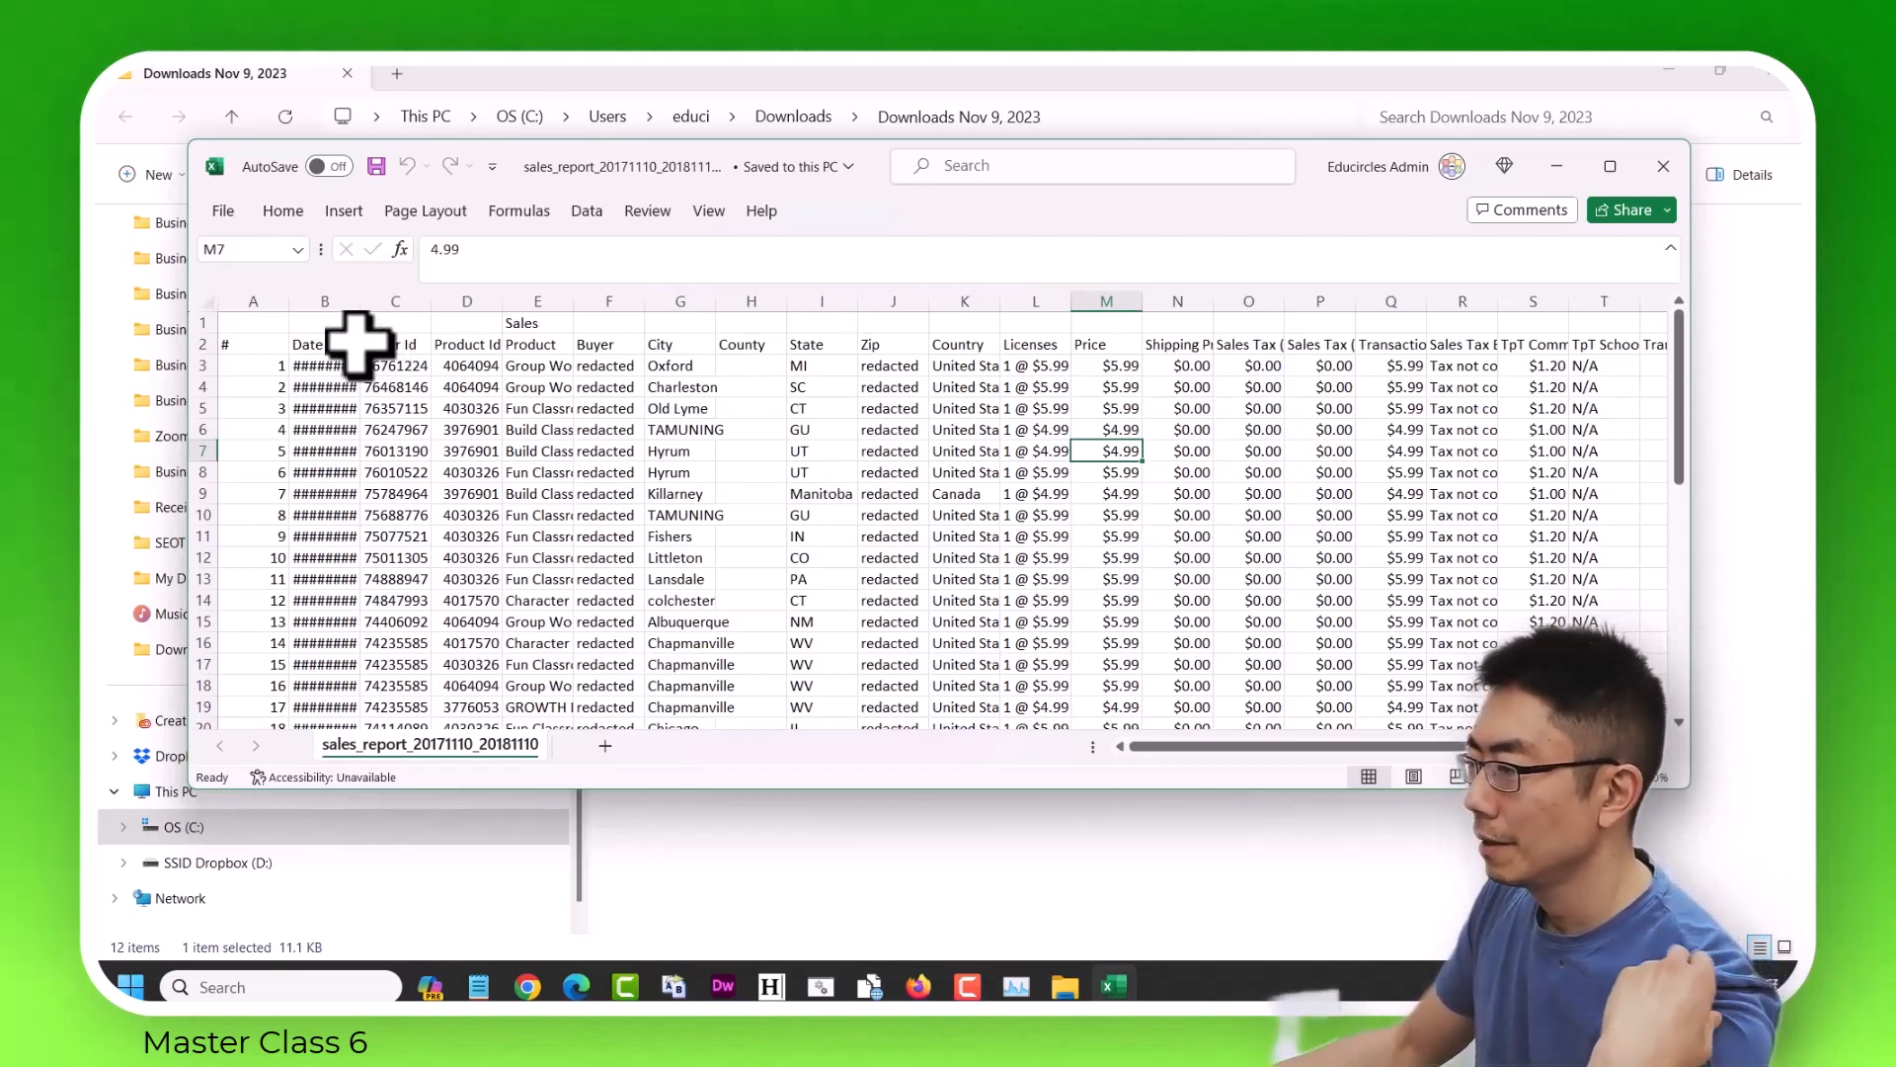
Widen the Date column to read its dates, then close the report without saving and return to the Google Sheets spreadsheet.
{"action": "left_click_drag", "start_coordinate": [358, 302], "coordinate": [428, 302]}
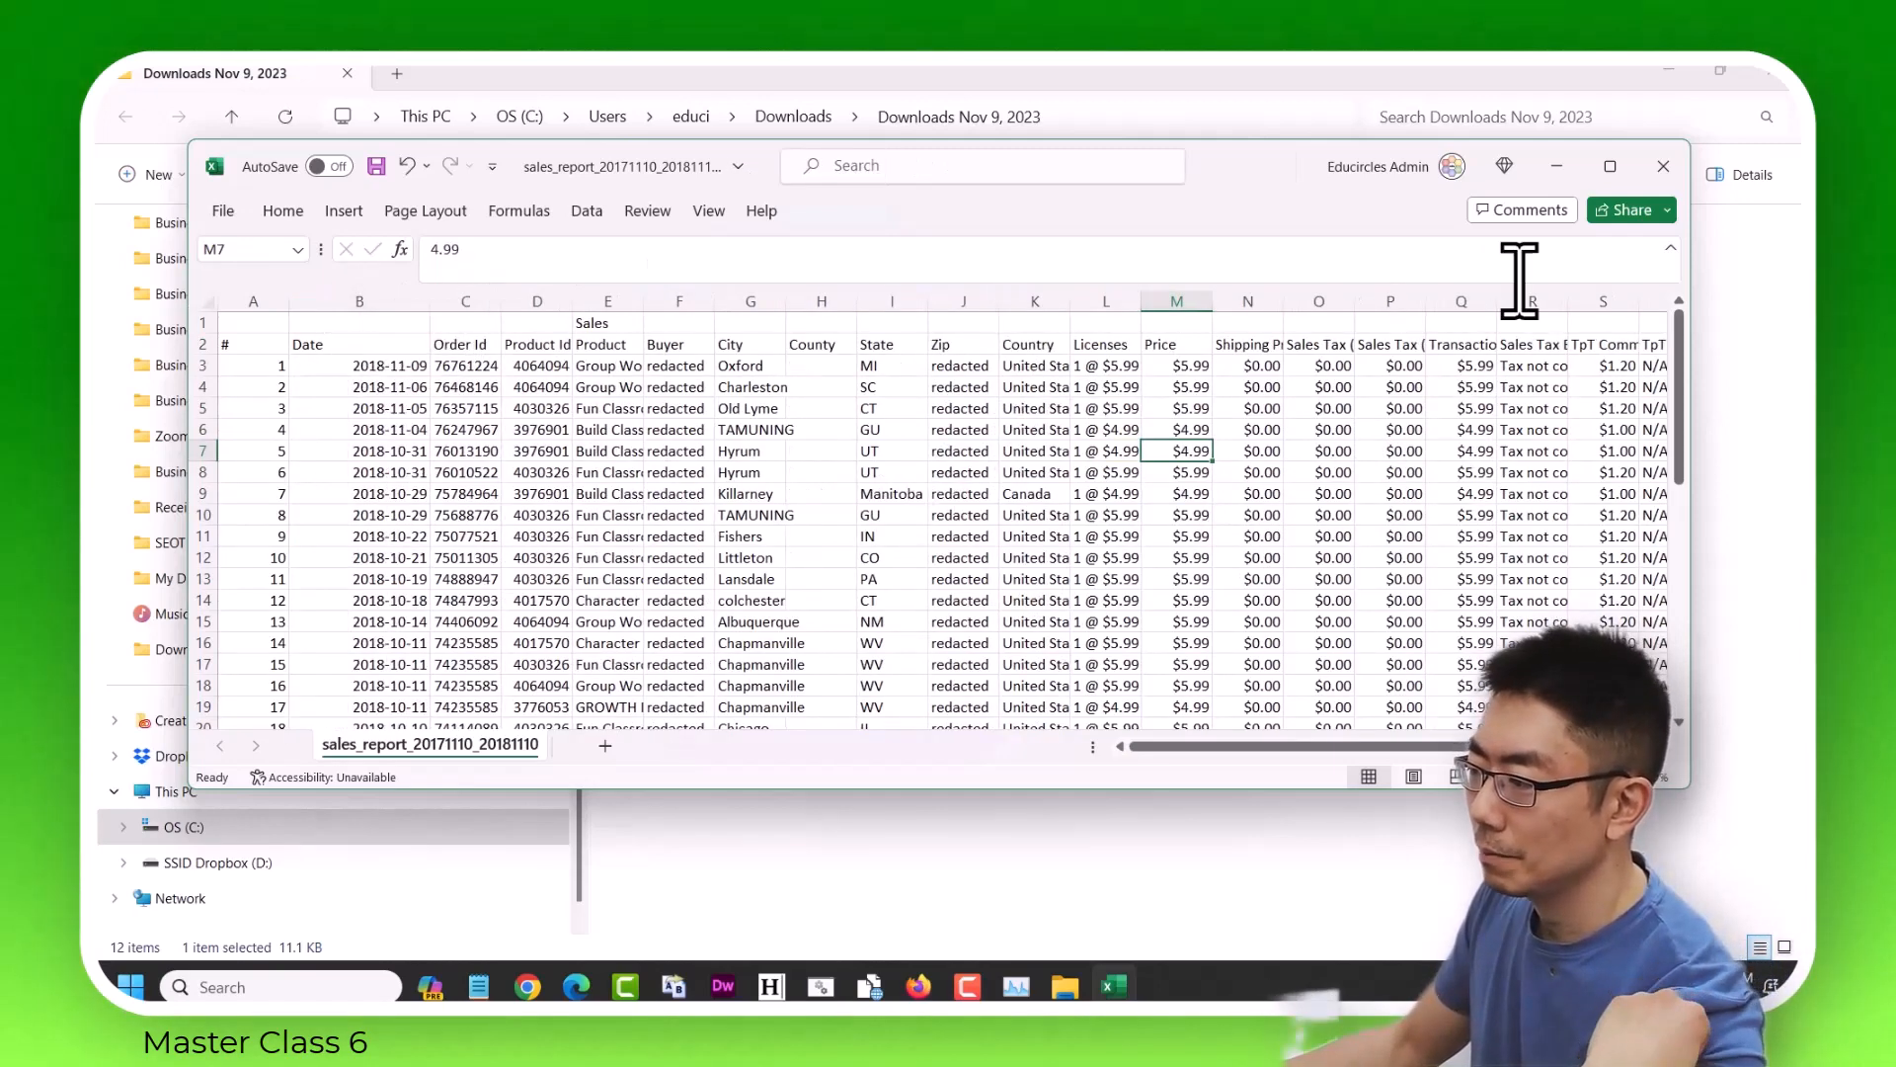
{"action": "left_click", "coordinate": [1677, 178]}
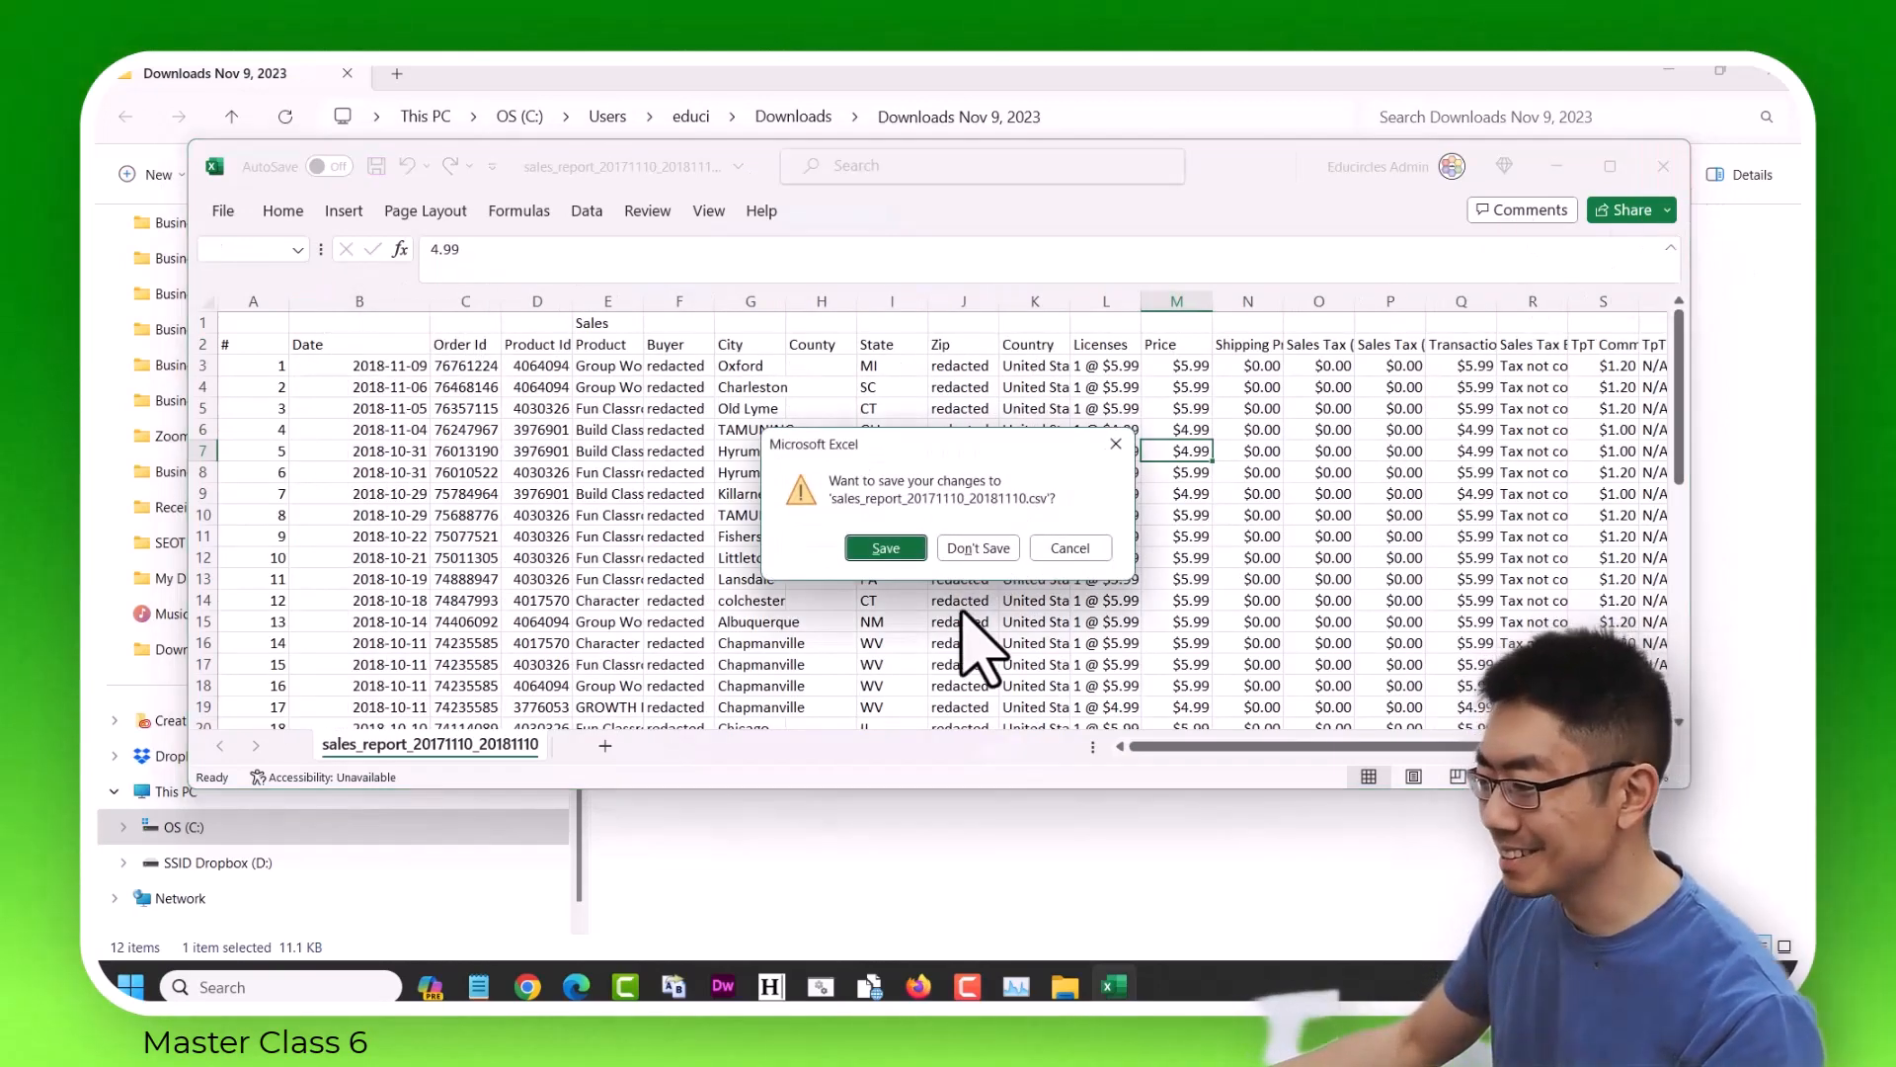
{"action": "left_click", "coordinate": [978, 548]}
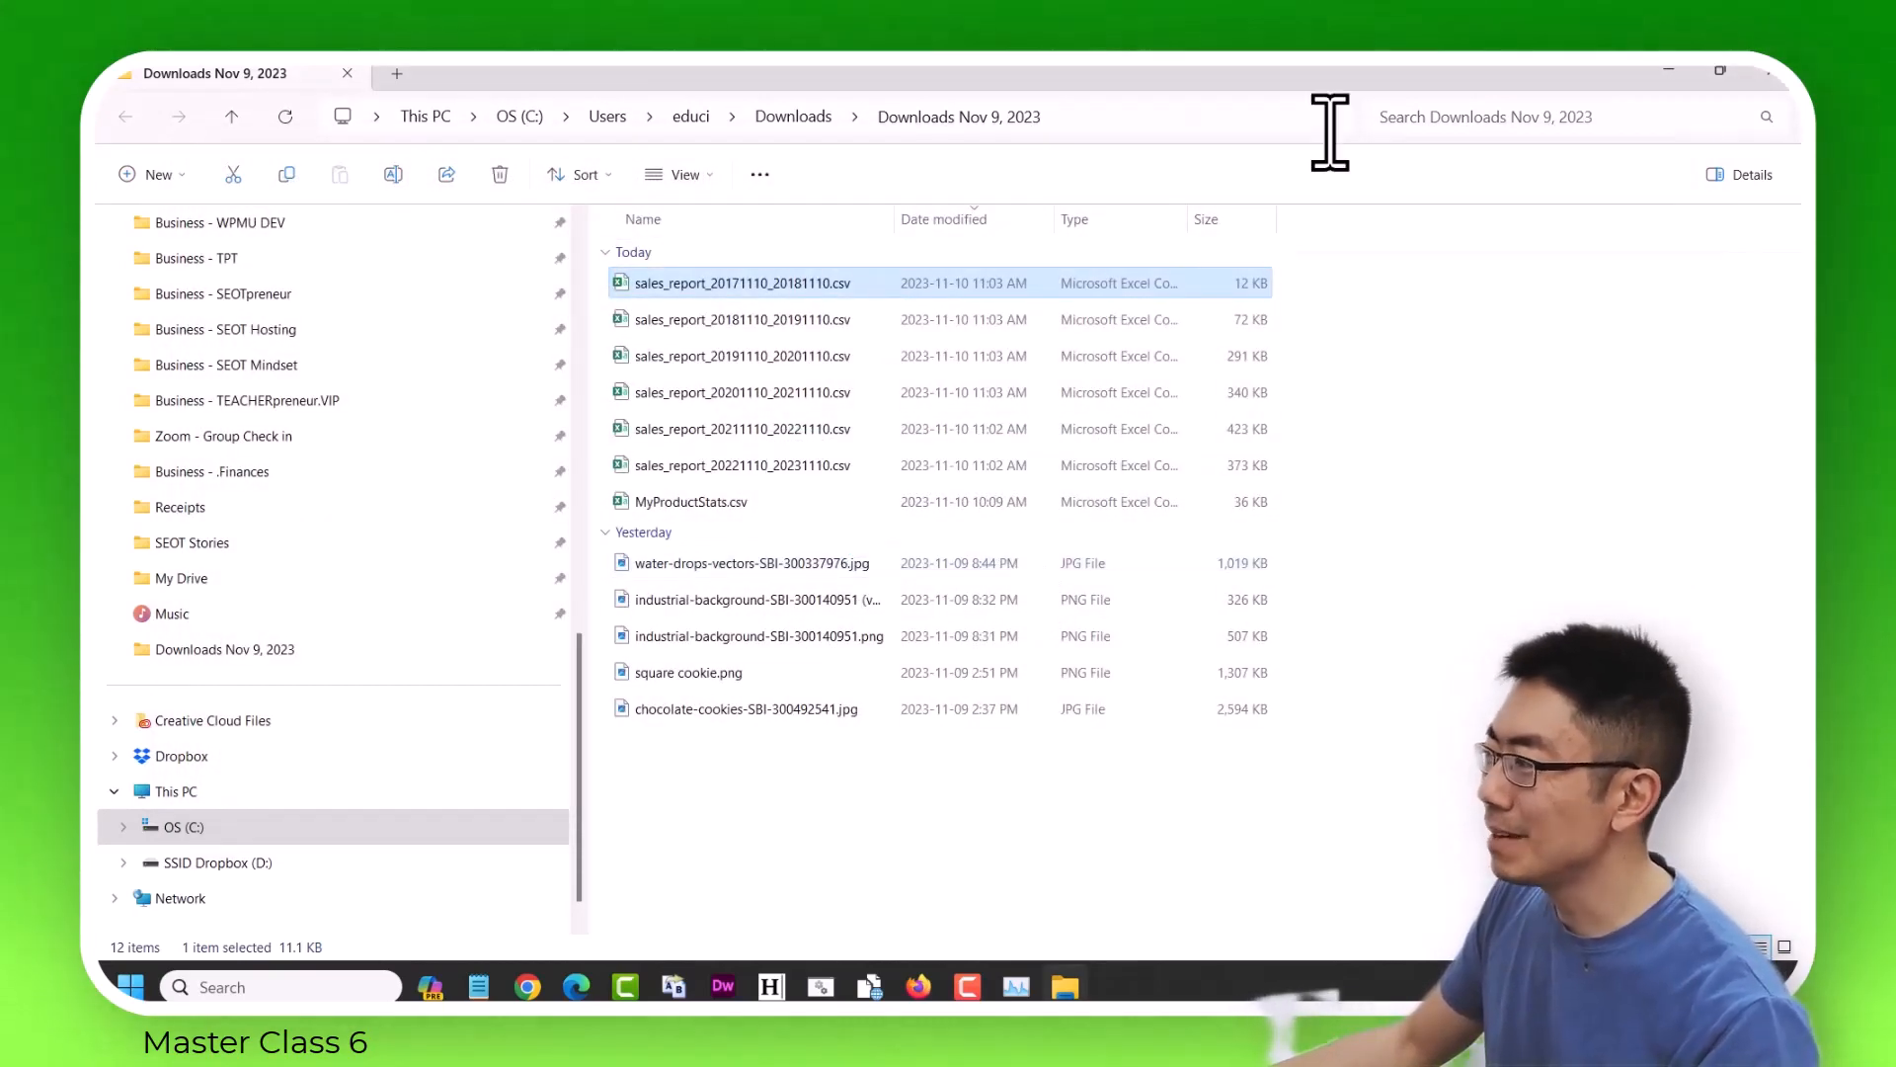
{"action": "left_click", "coordinate": [1669, 71]}
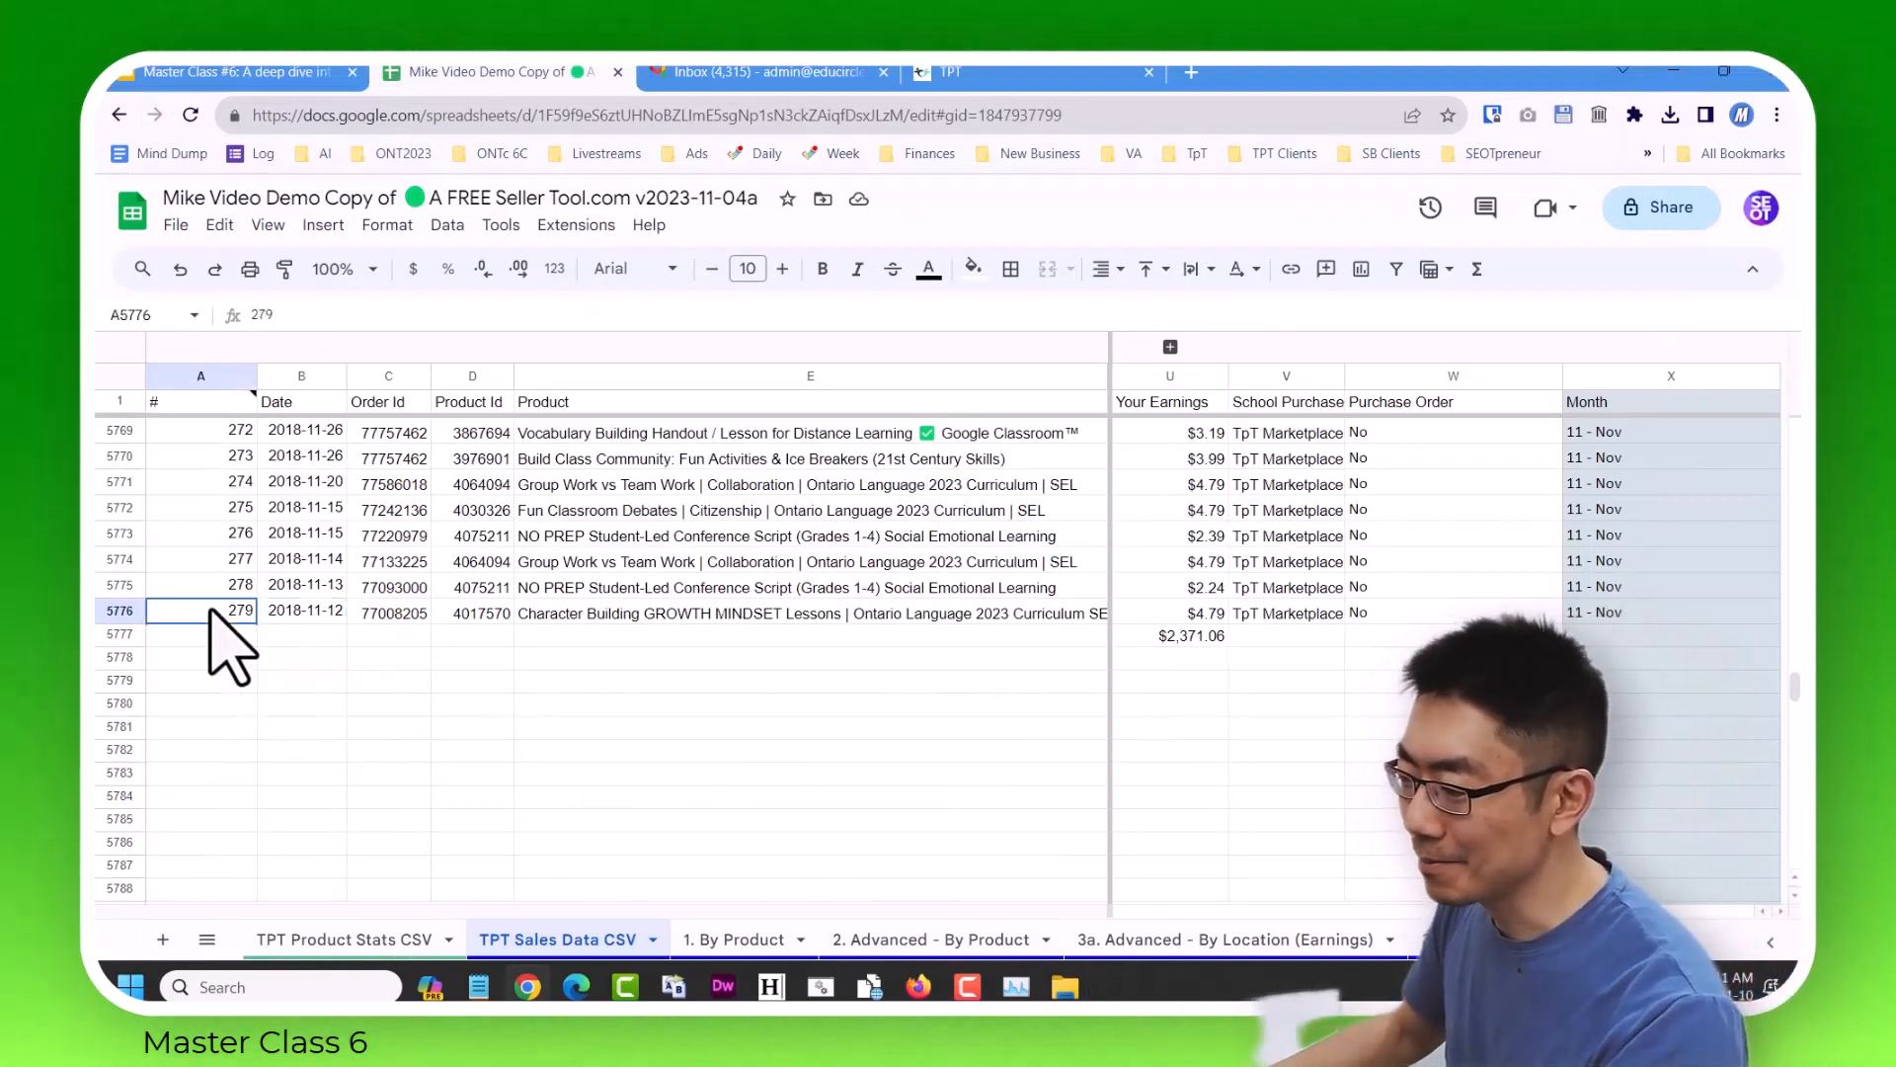
Import sales_report_20171110_20181110.csv at cell A5777, using "Replace data at selected cell" and automatic separator detection.
{"action": "left_click", "coordinate": [180, 227]}
{"action": "left_click", "coordinate": [219, 336]}
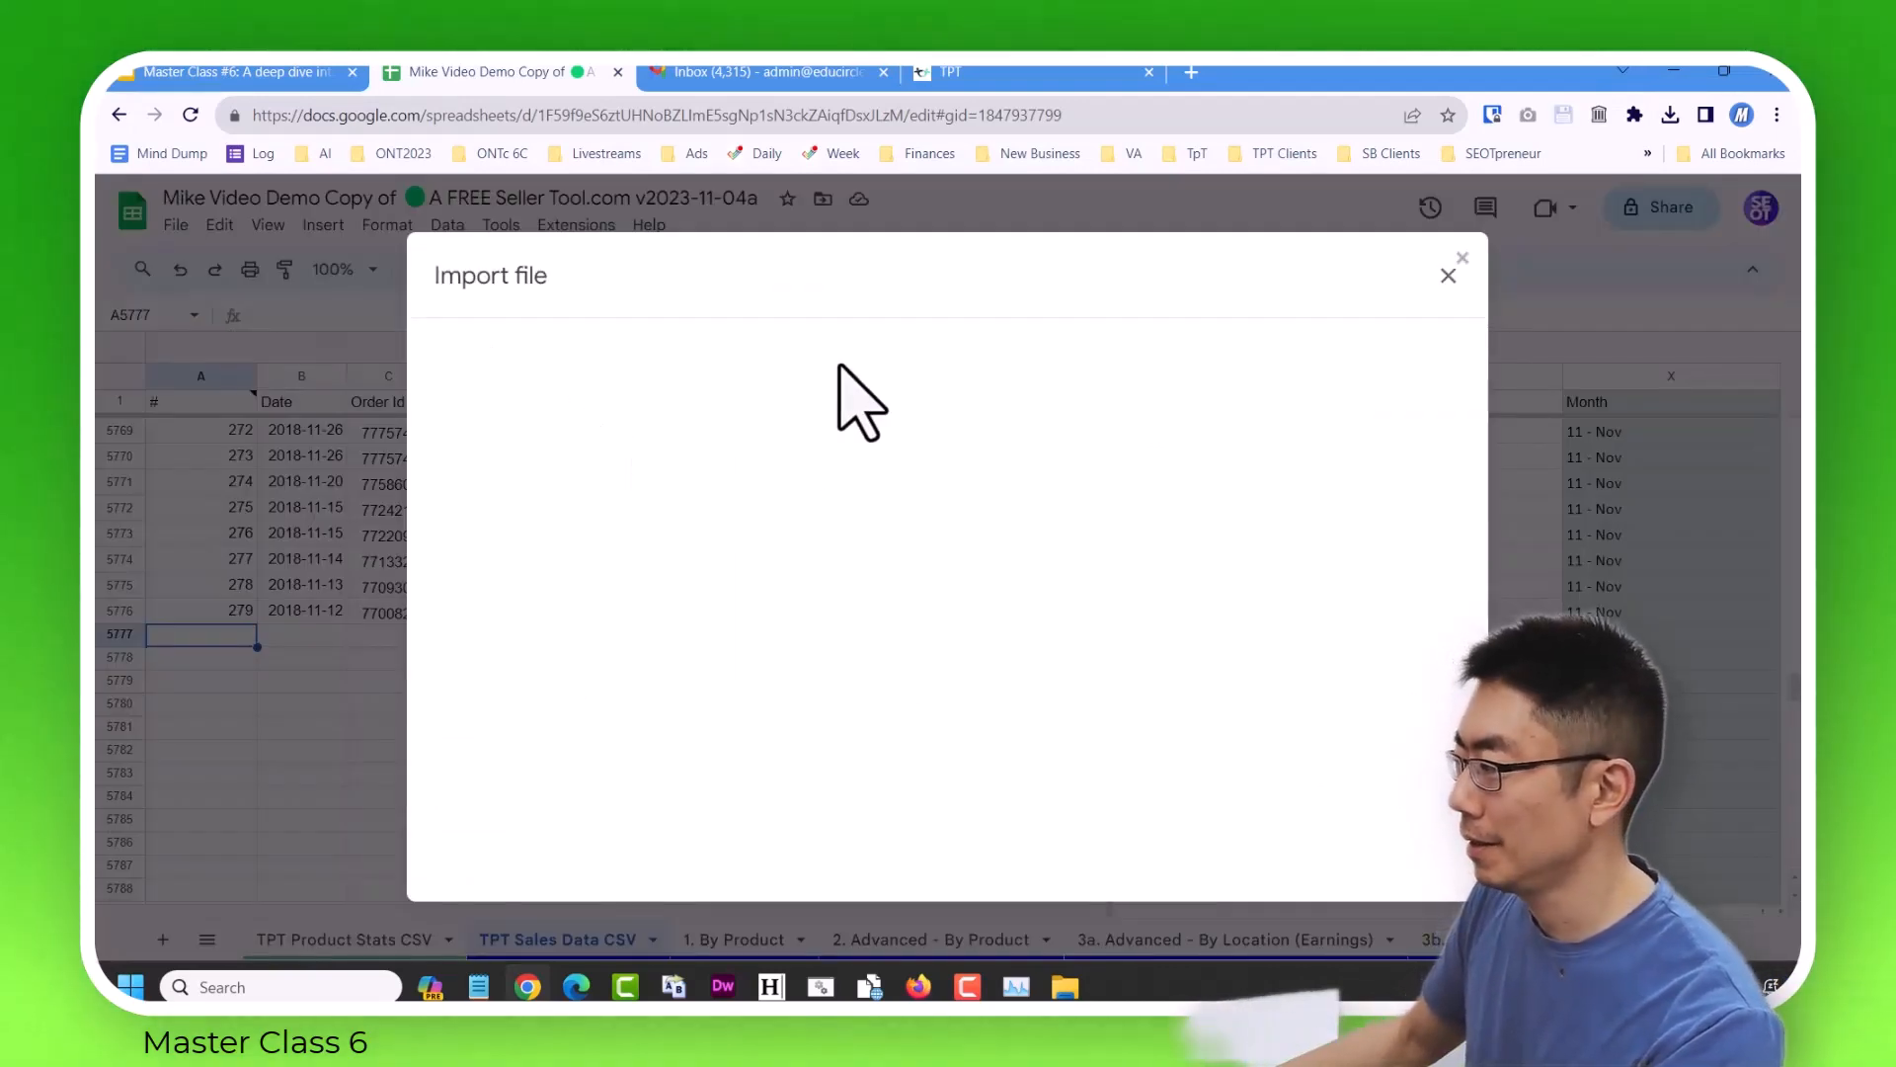
{"action": "left_click", "coordinate": [802, 343]}
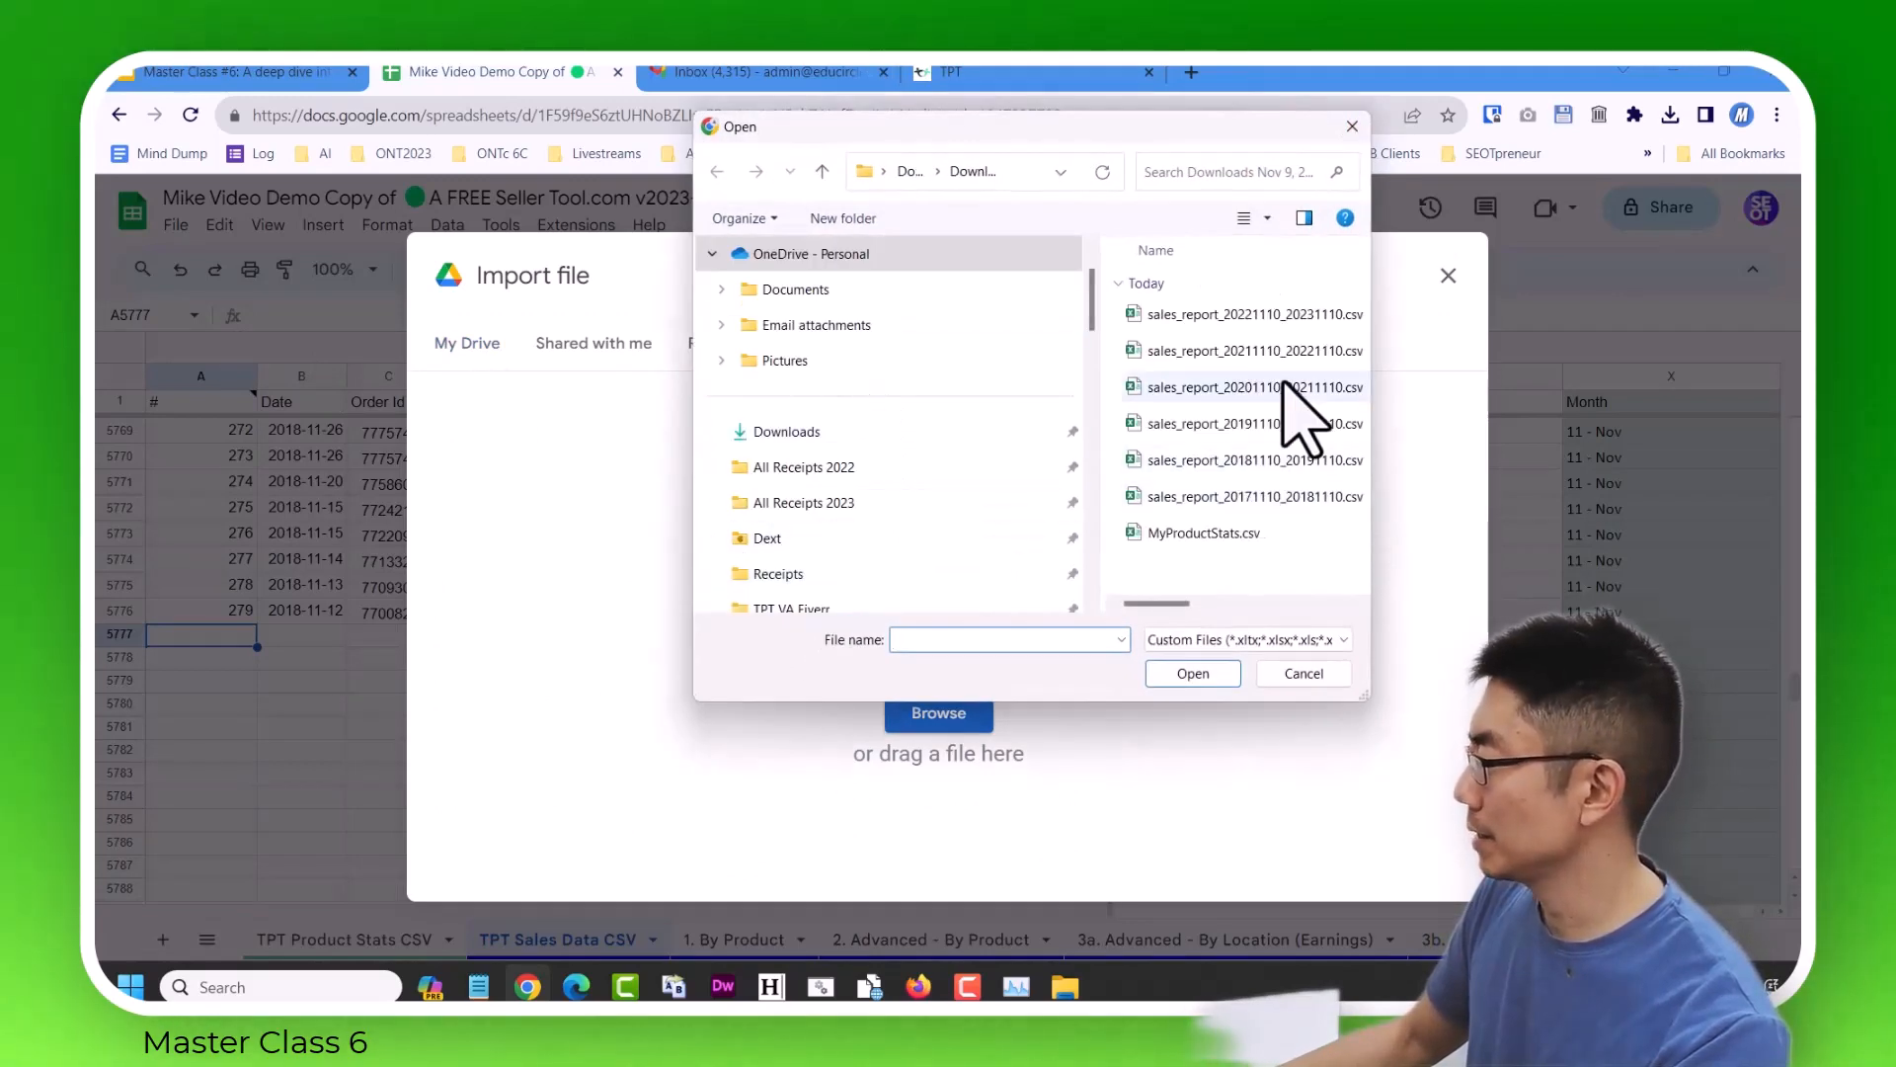
{"action": "left_click", "coordinate": [1317, 497]}
{"action": "left_click", "coordinate": [1195, 676]}
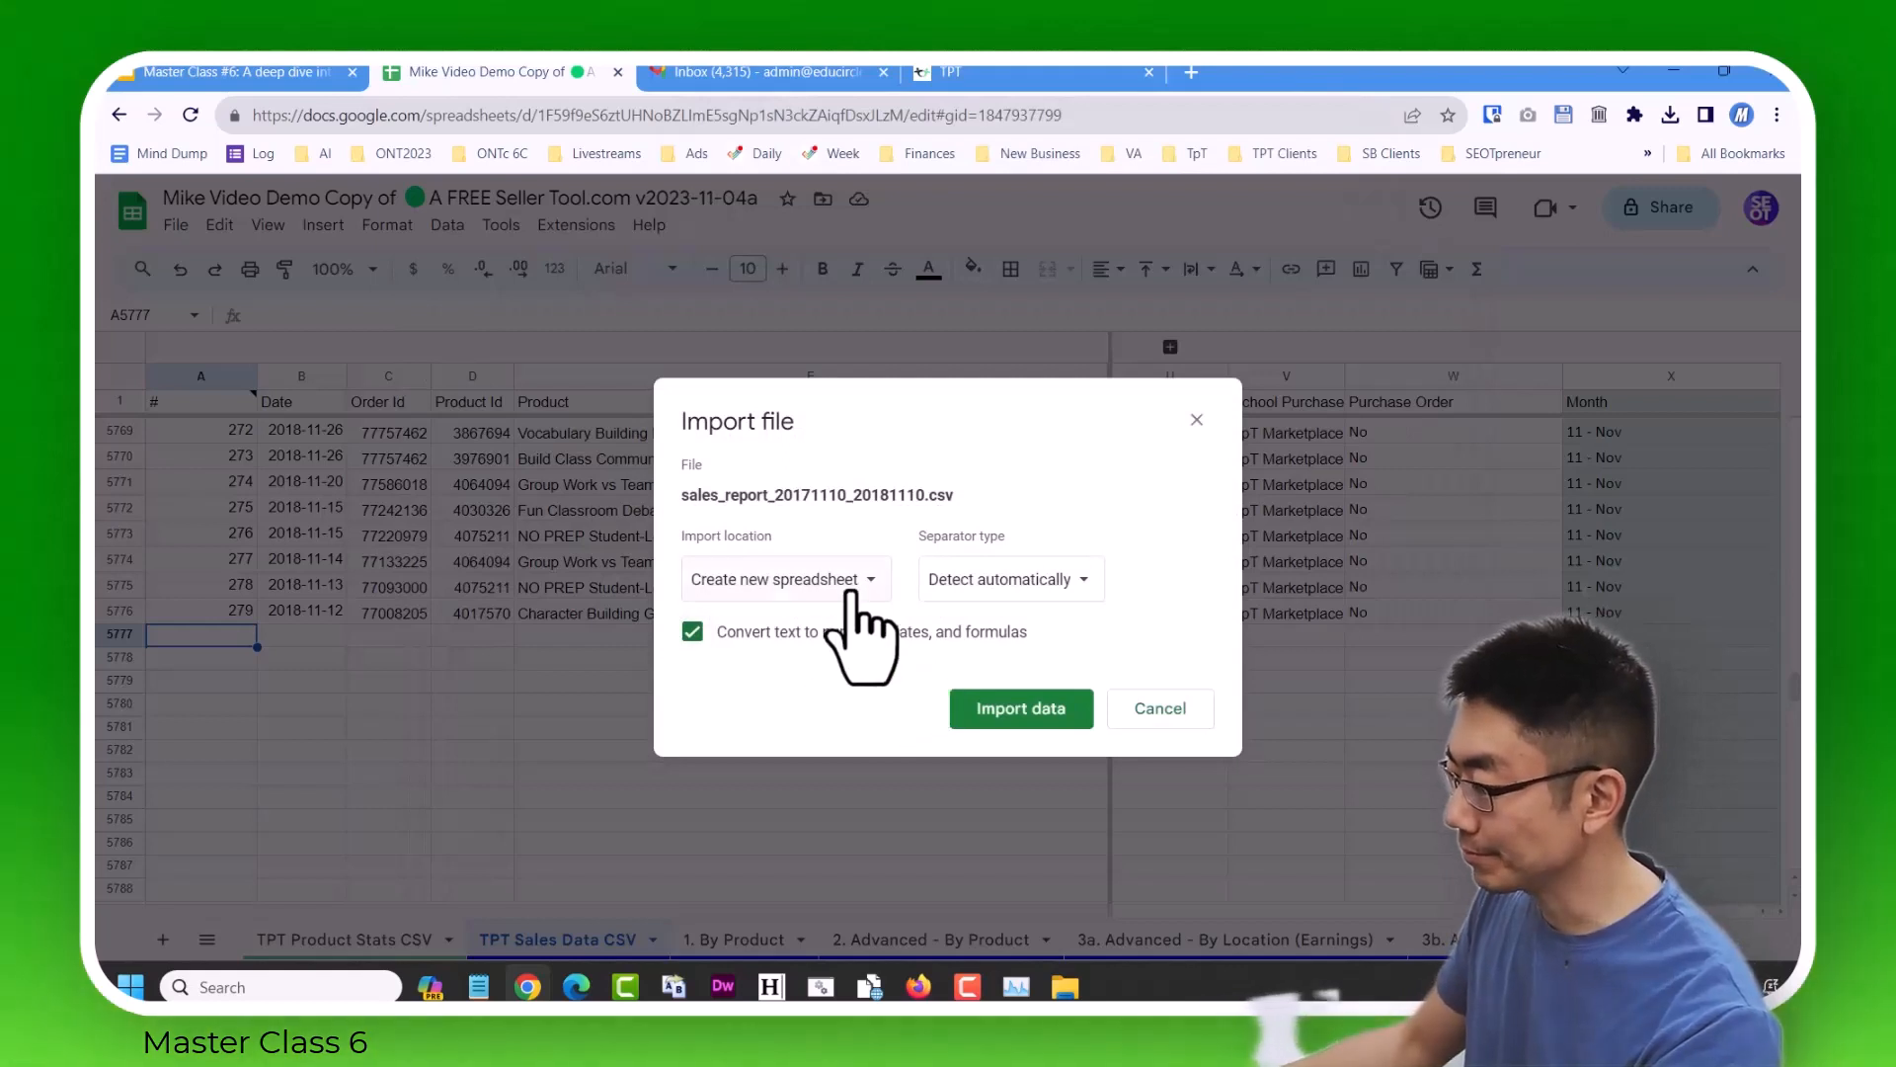
{"action": "left_click", "coordinate": [851, 585]}
{"action": "left_click", "coordinate": [842, 755]}
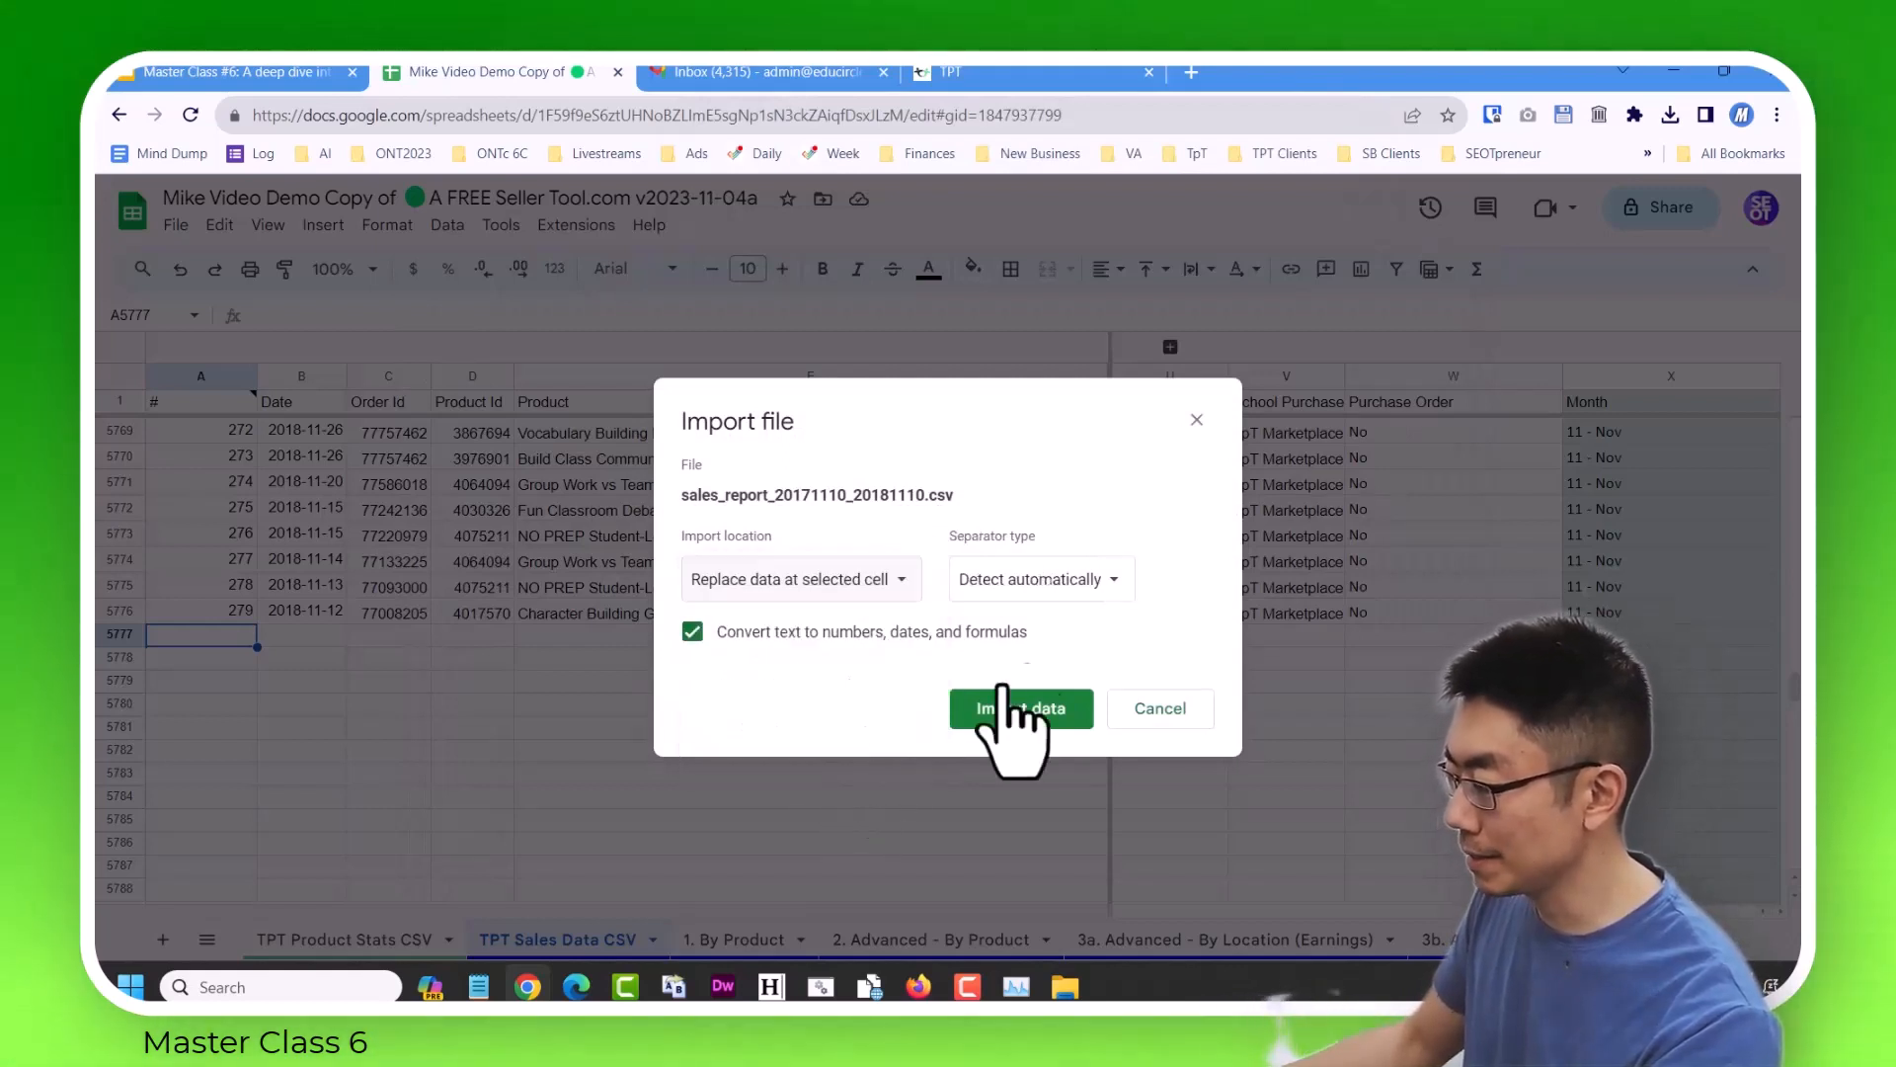
{"action": "left_click", "coordinate": [1103, 583]}
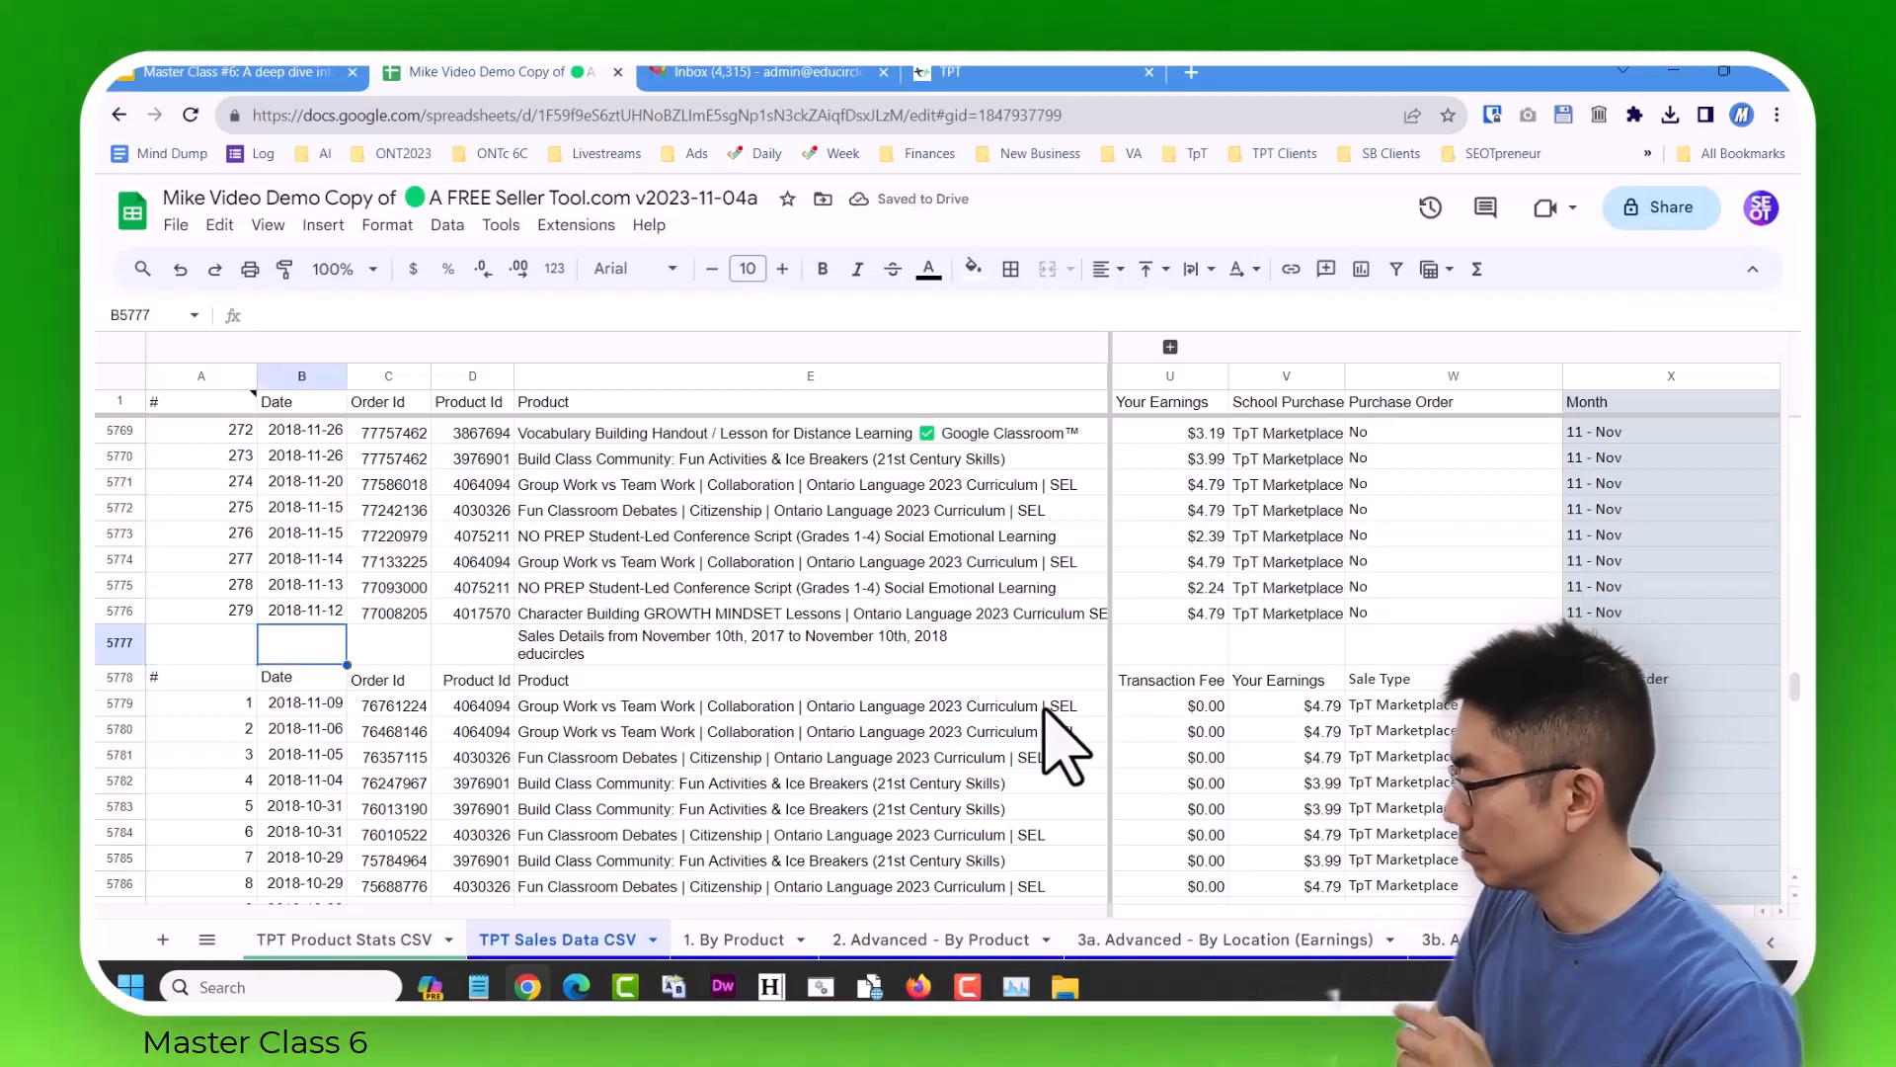
Examine the first imported sale in row 5779 from the Date column across to the Month column.
{"action": "key", "text": "Right"}
{"action": "key", "text": "Right"}
{"action": "key", "text": "Right"}
{"action": "key", "text": "Left"}
{"action": "key", "text": "Left"}
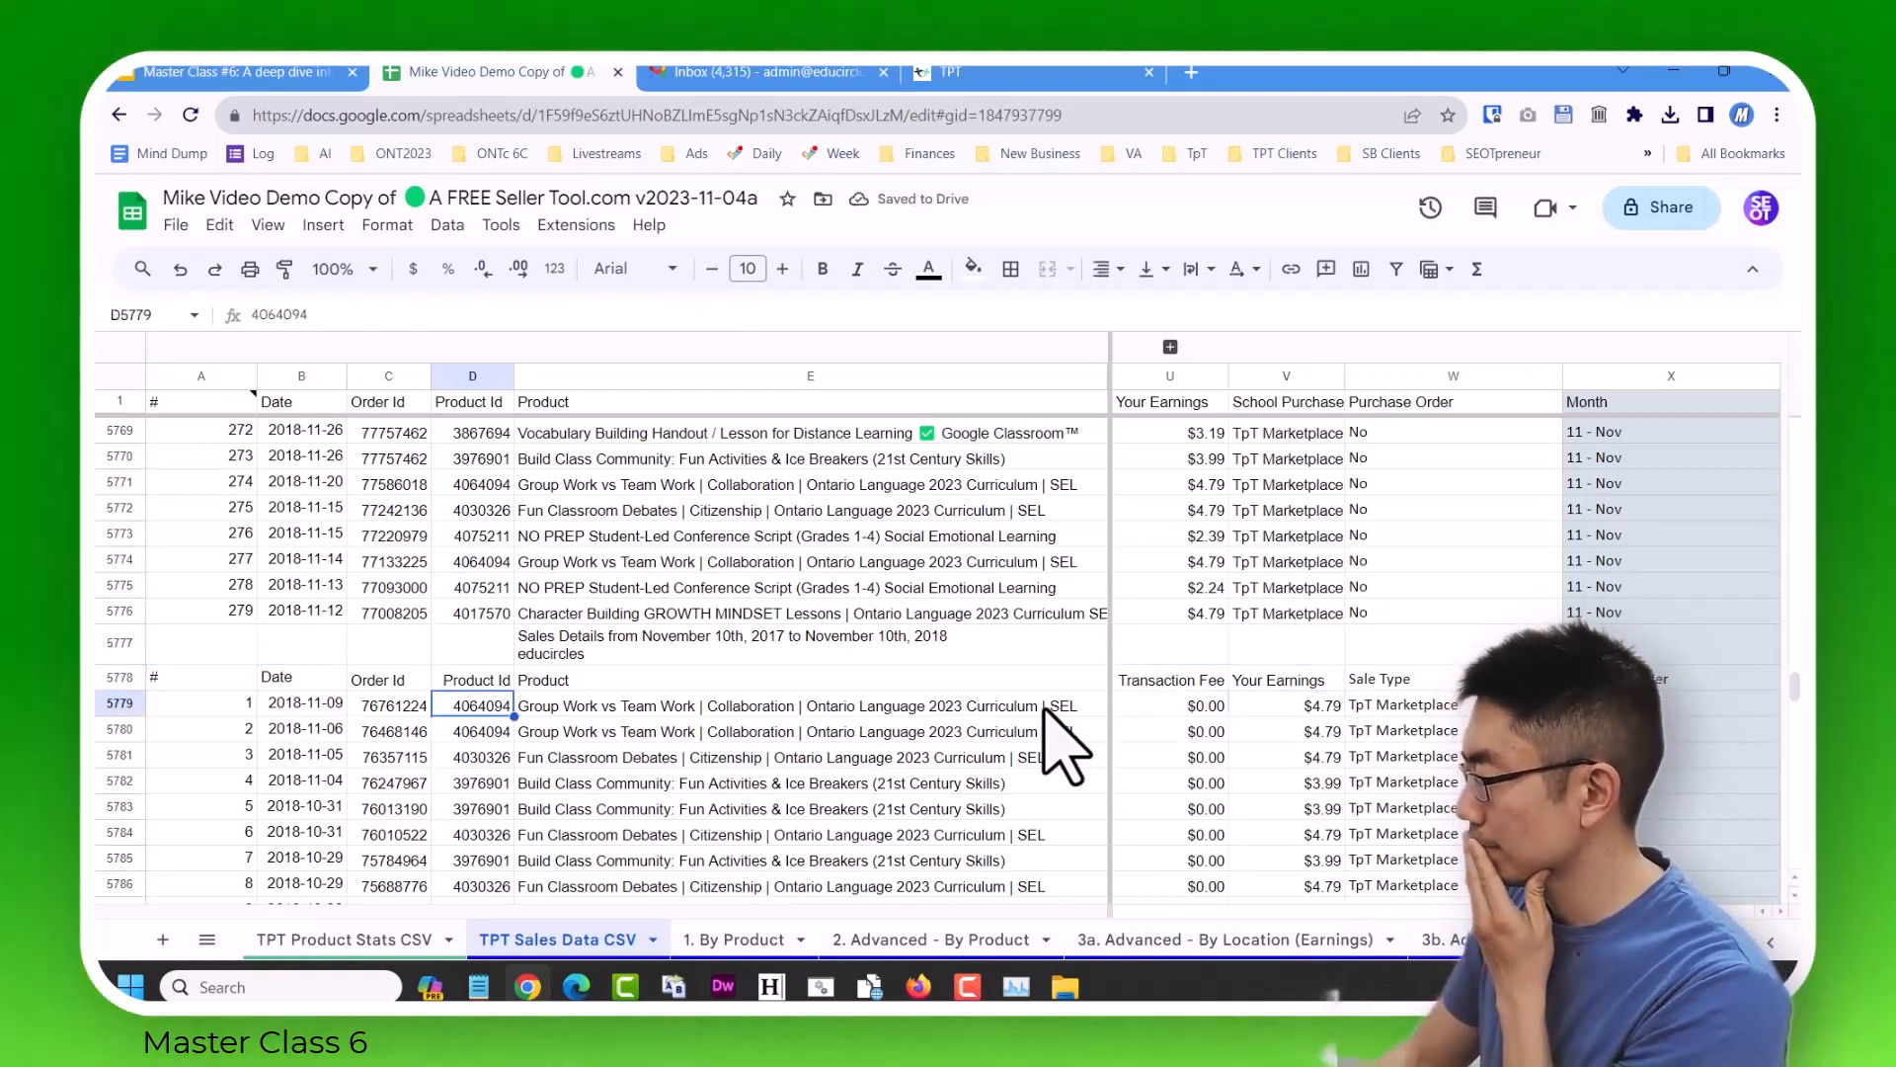
{"action": "key", "text": "Right"}
{"action": "key", "text": "Right"}
{"action": "key", "text": "Right"}
{"action": "key", "text": "Right"}
{"action": "key", "text": "Right"}
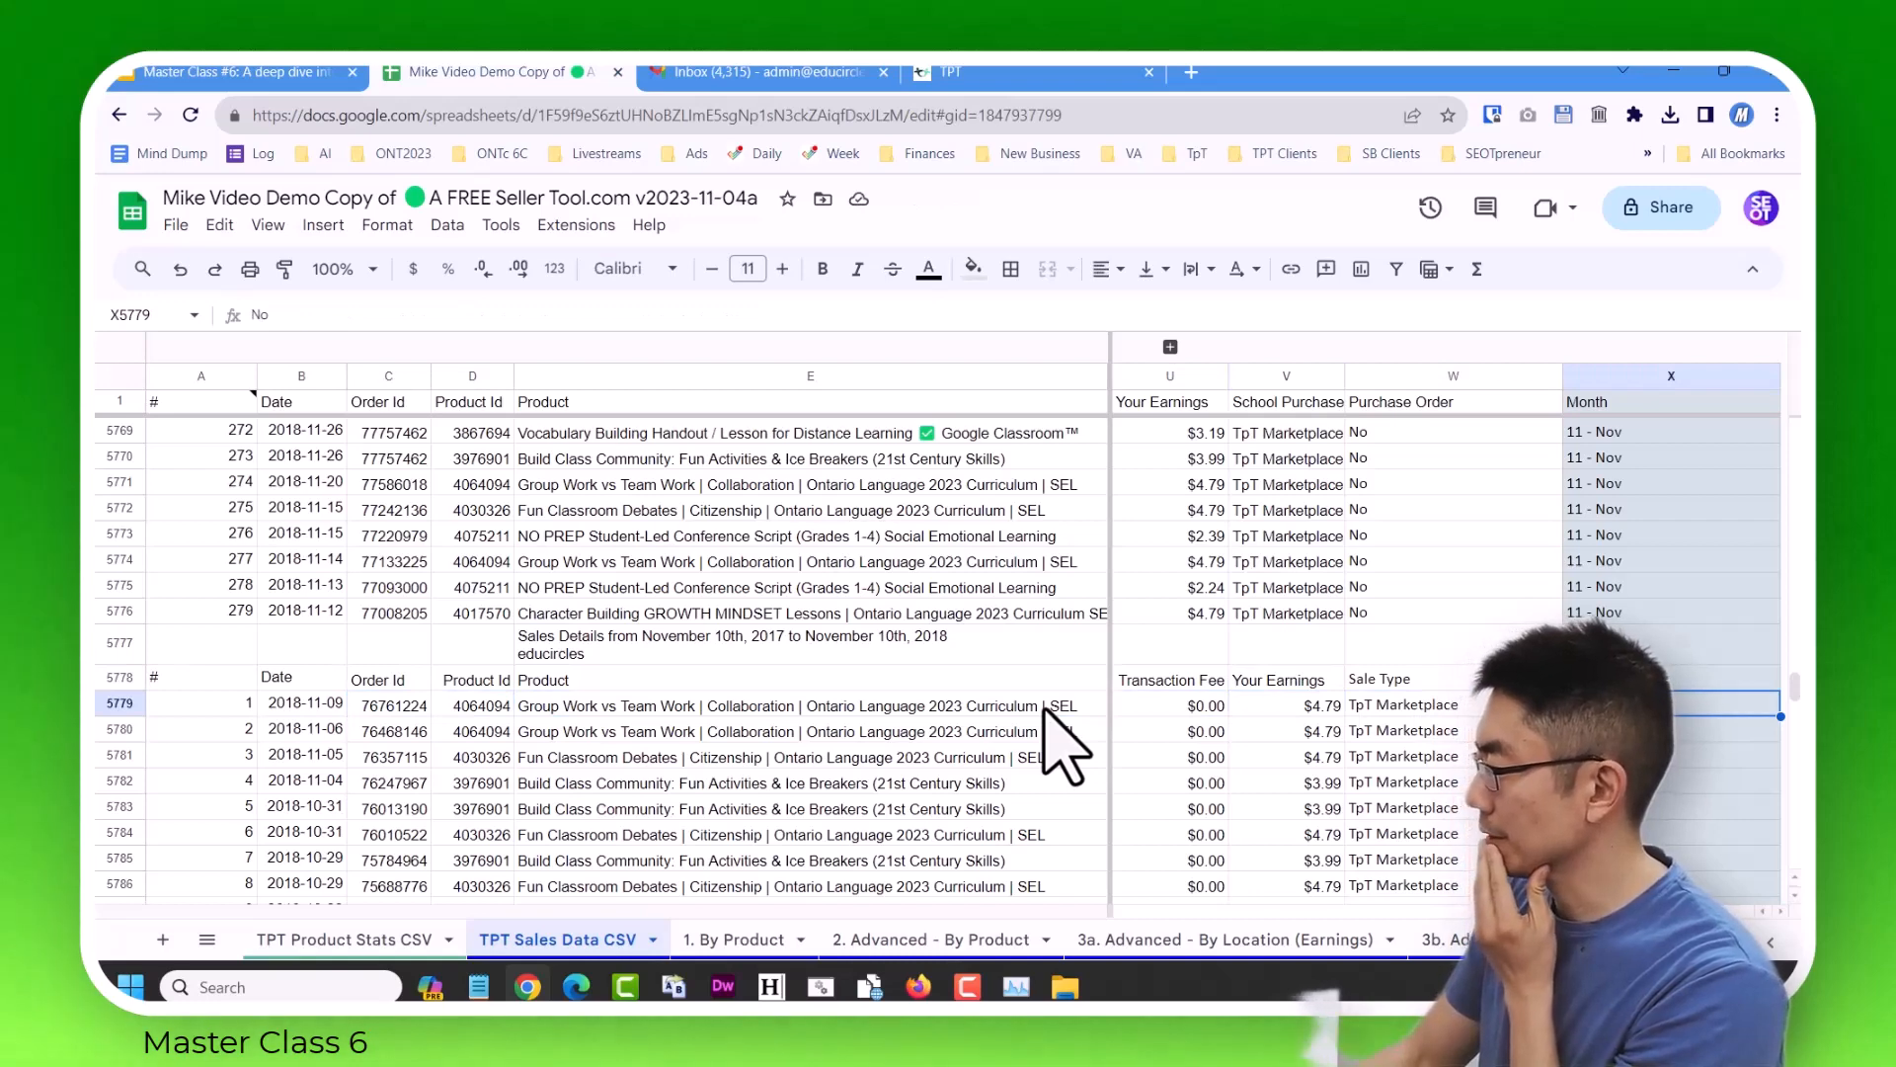
Expand the collapsed column group and compare row 5779's values with the sheet's frozen headers across the Zip to Purchase Order columns.
{"action": "left_click", "coordinate": [1170, 347]}
{"action": "left_click", "coordinate": [1541, 709]}
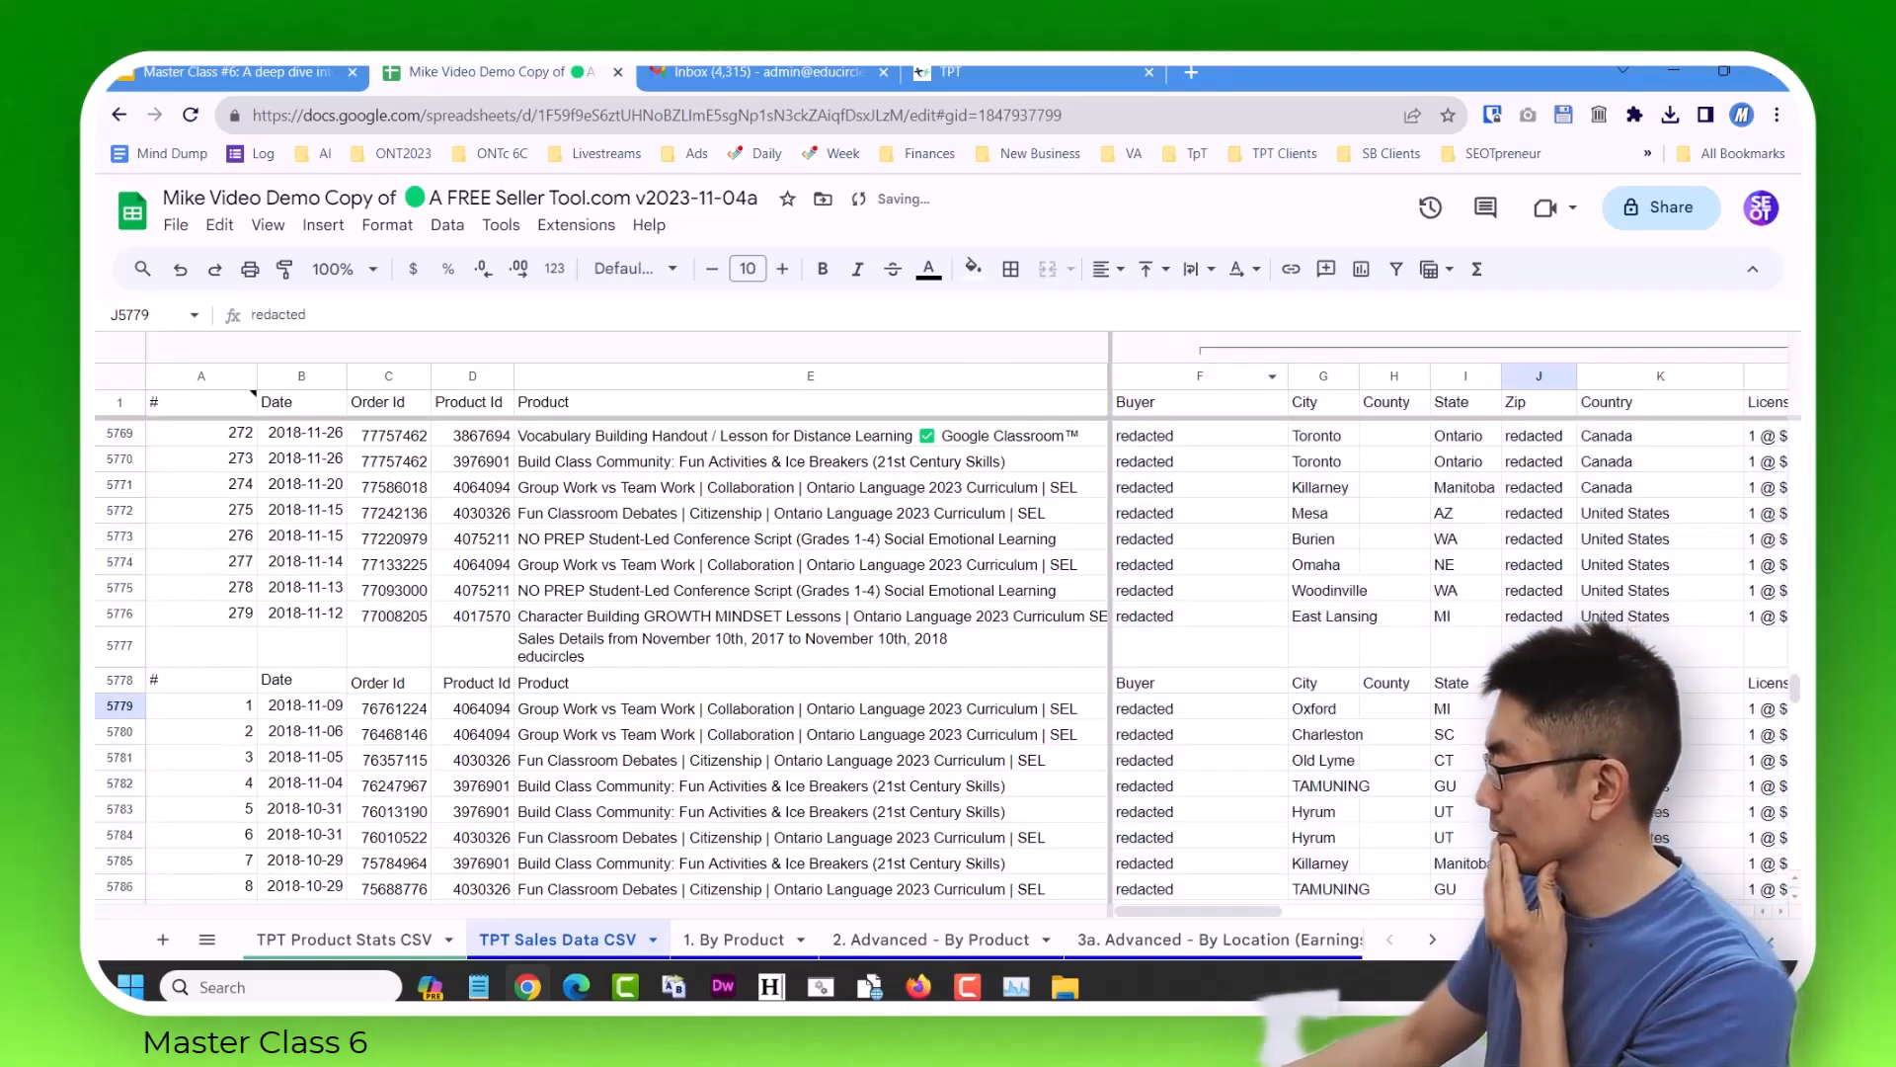
{"action": "key", "text": "Right"}
{"action": "key", "text": "Right"}
{"action": "key", "text": "Right"}
{"action": "key", "text": "Right"}
{"action": "key", "text": "Right"}
{"action": "key", "text": "Right"}
{"action": "key", "text": "Right"}
{"action": "key", "text": "Right"}
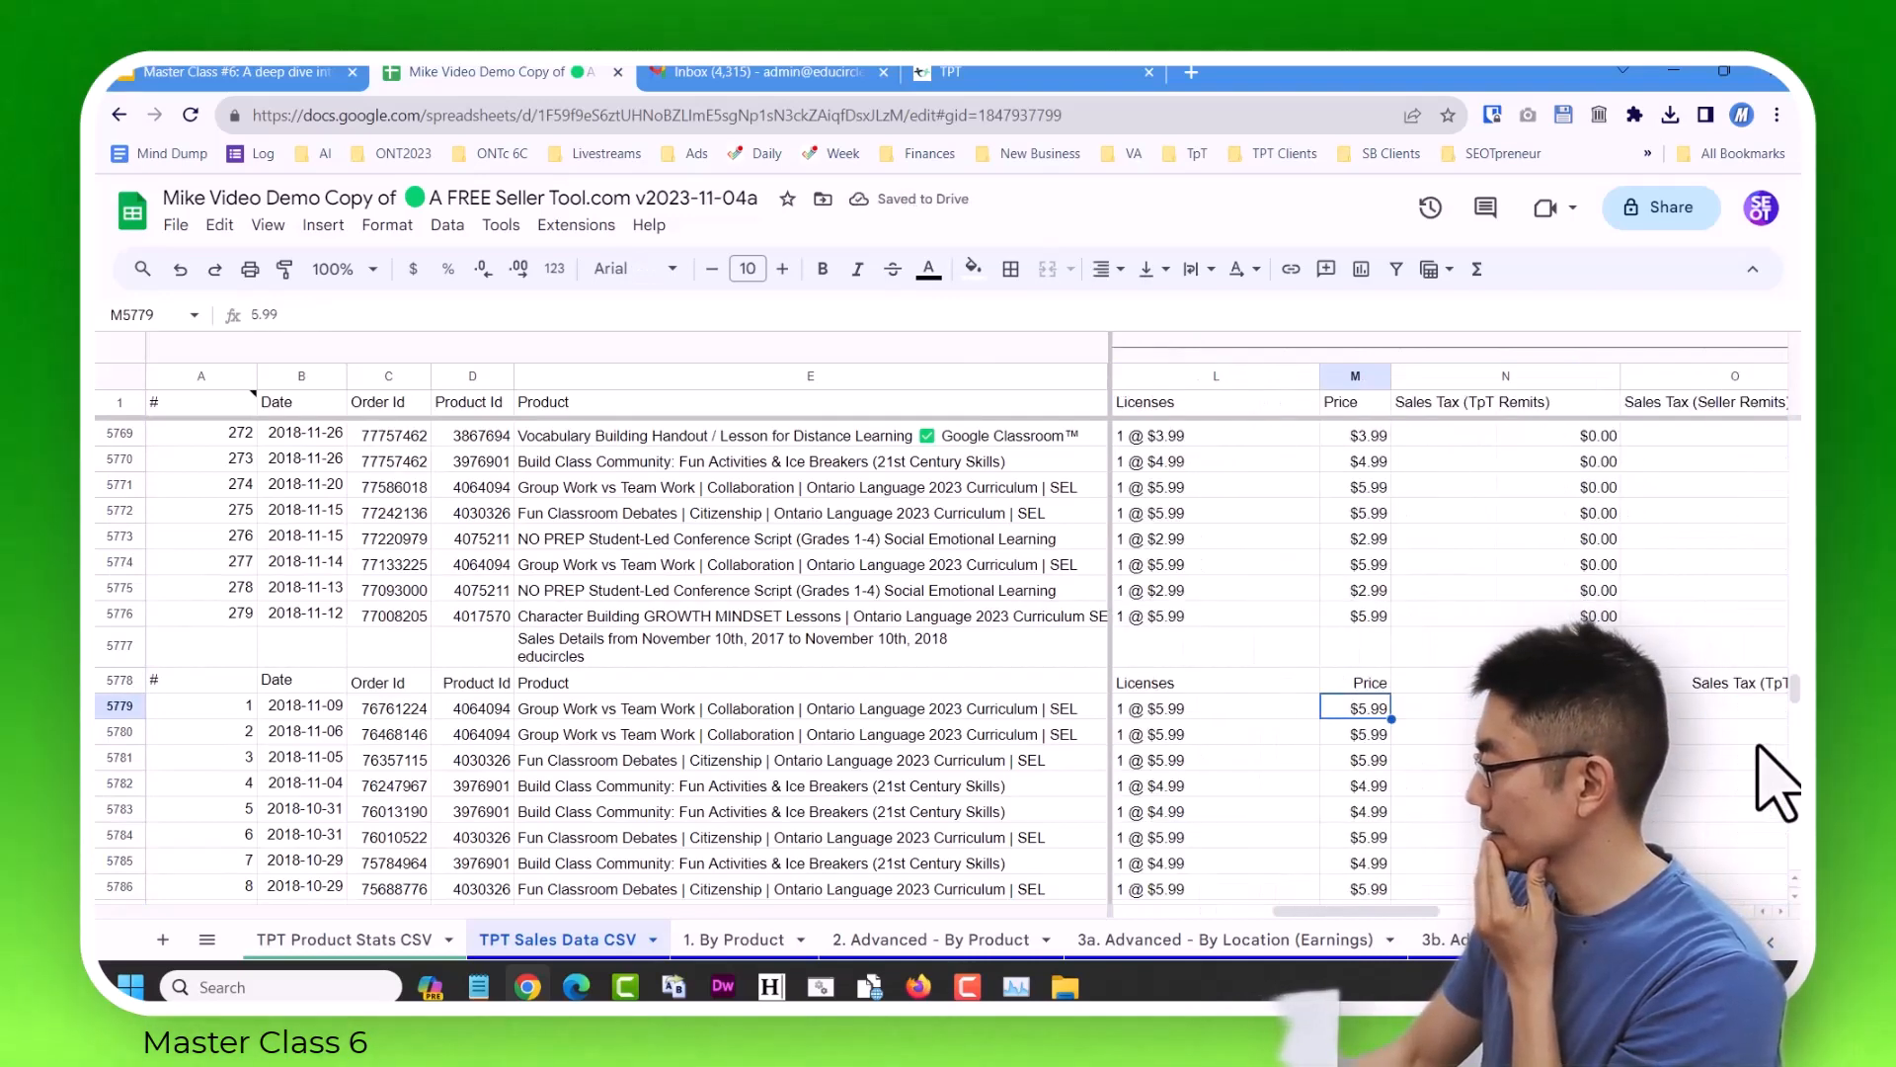
{"action": "key", "text": "Right"}
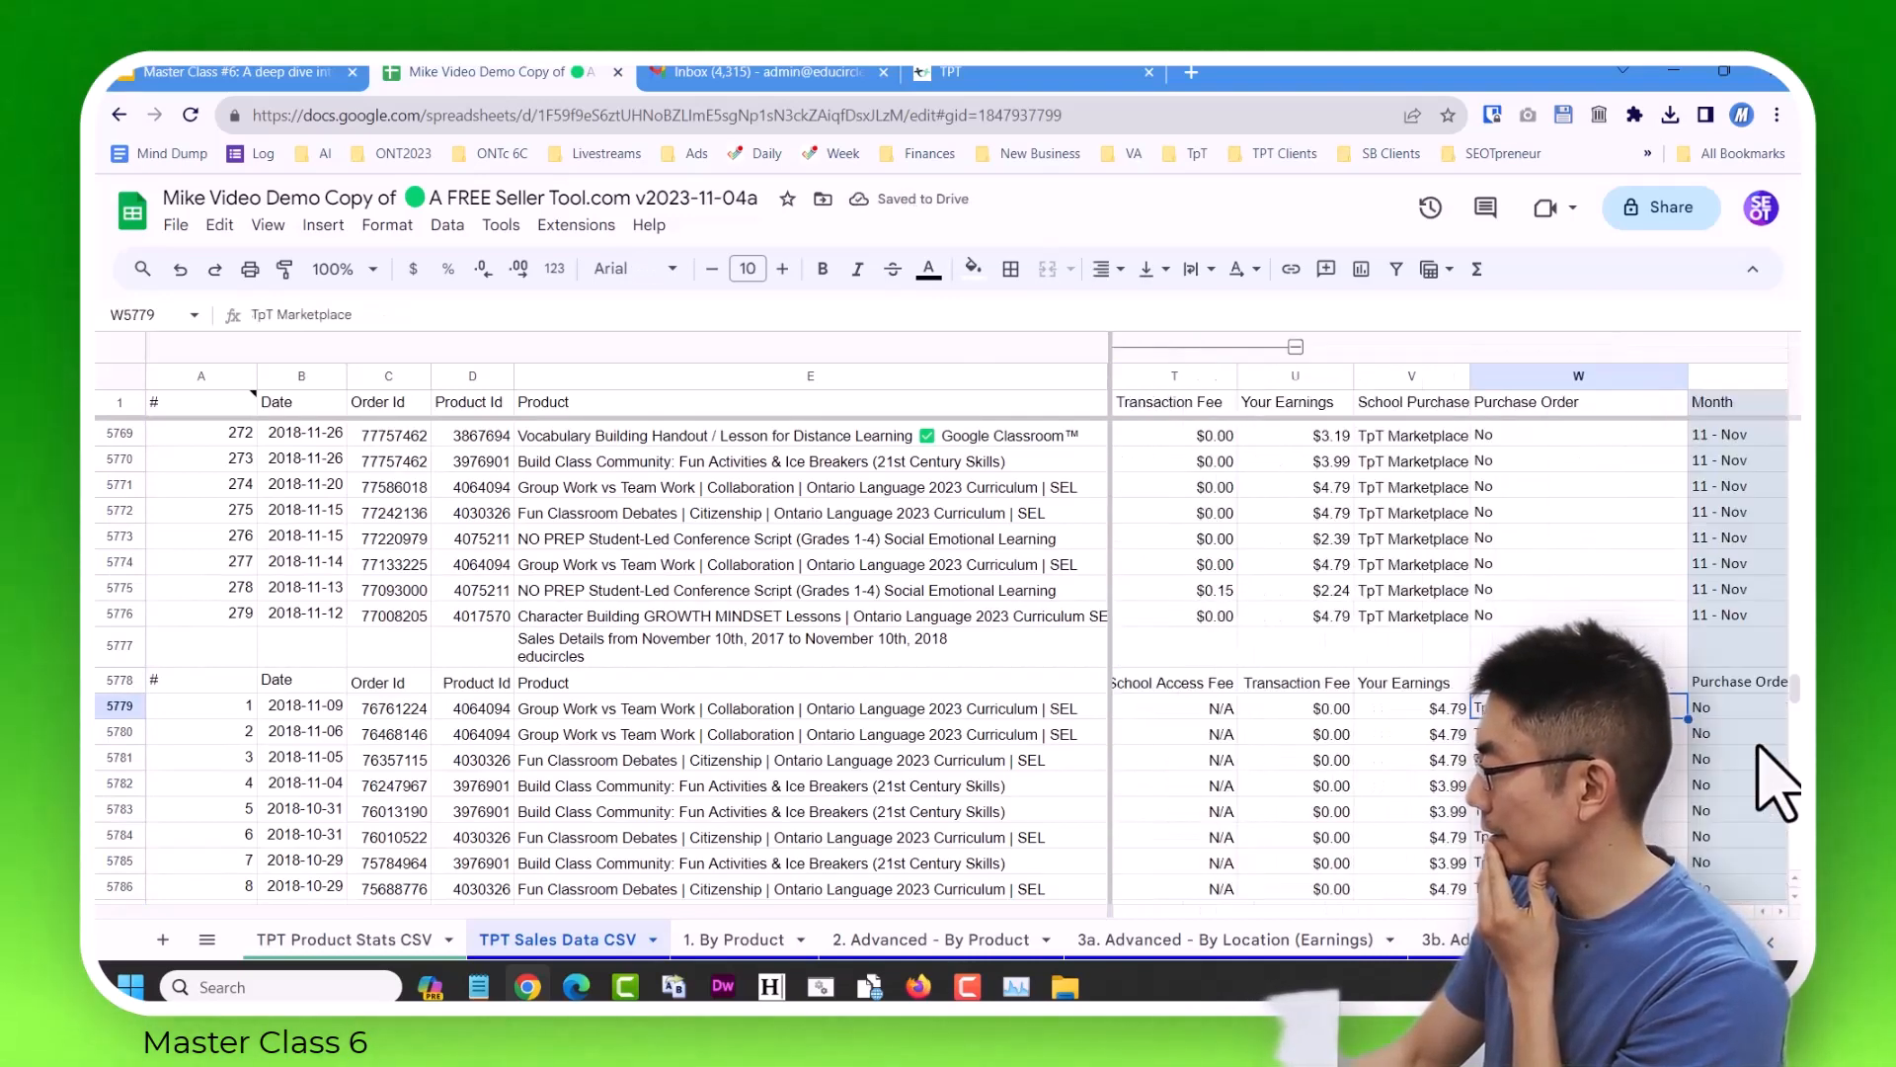
{"action": "key", "text": "Left"}
{"action": "key", "text": "Left"}
{"action": "key", "text": "Left"}
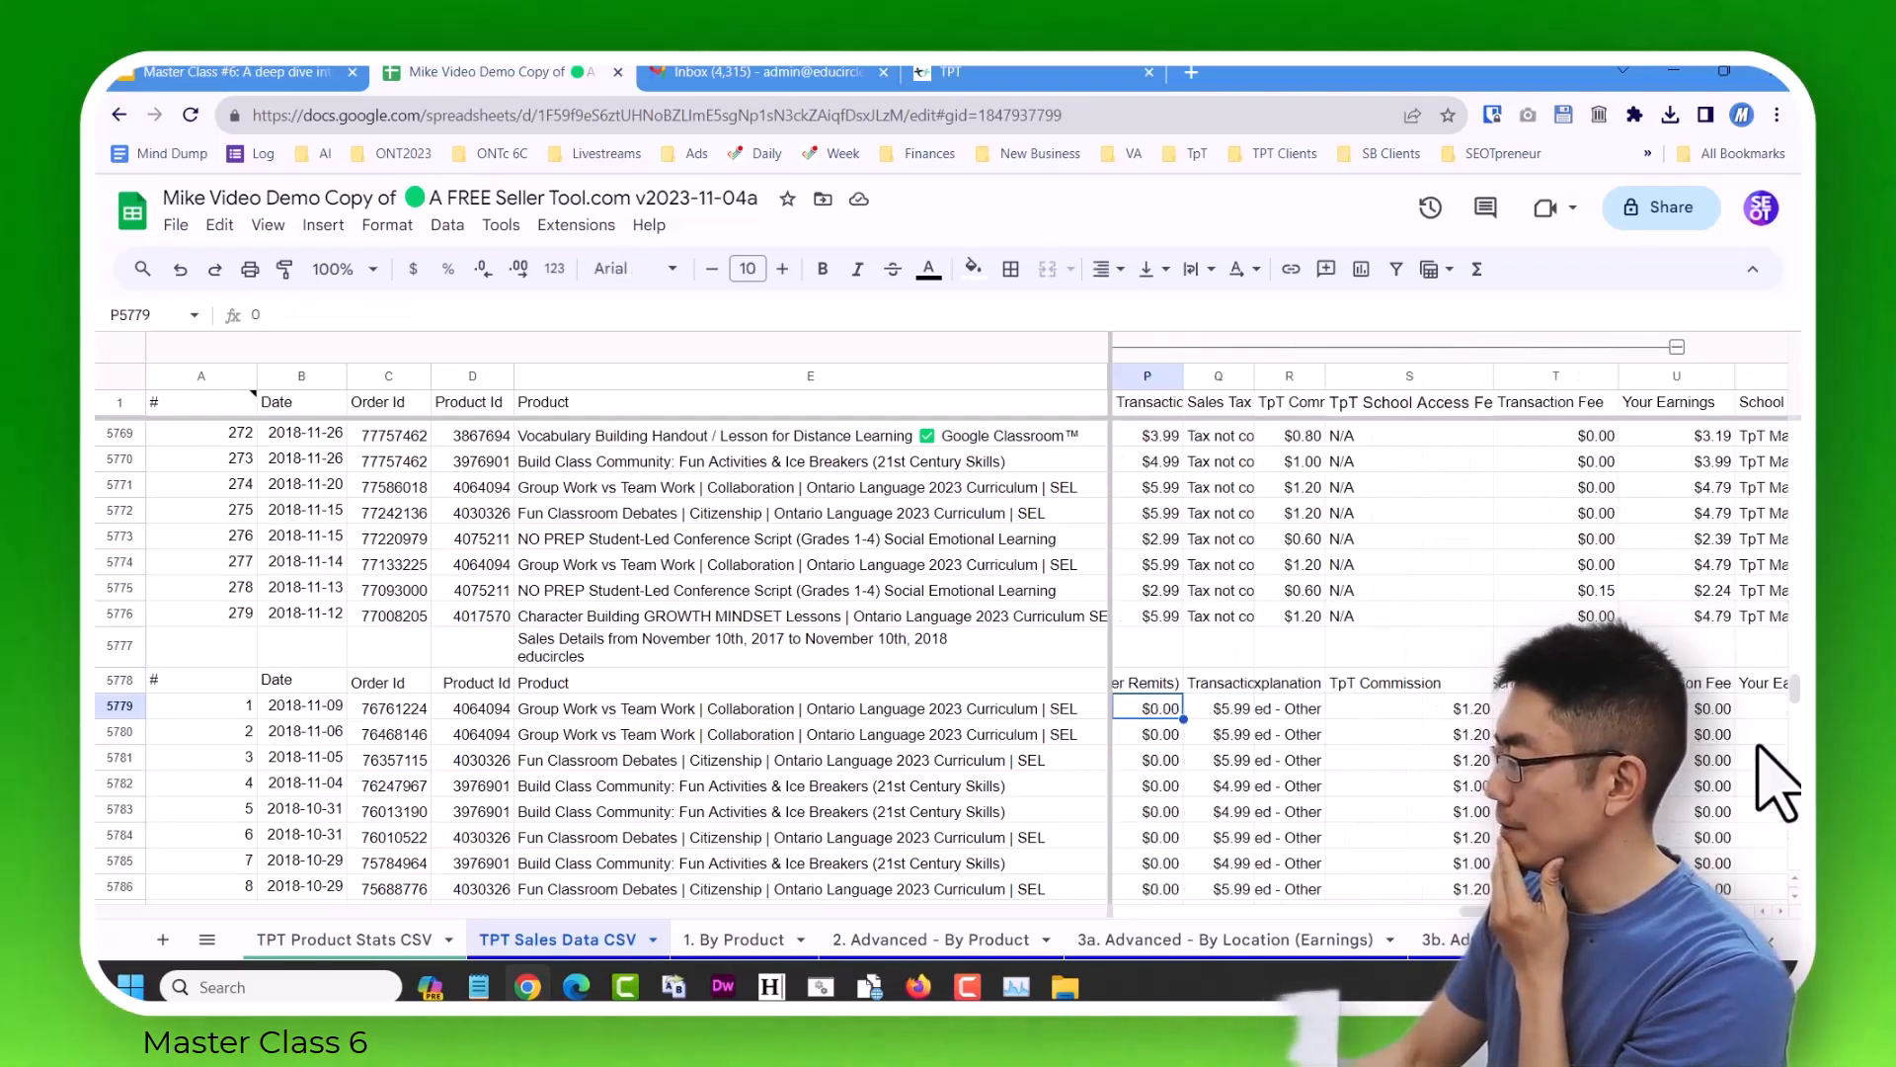
{"action": "key", "text": "Left"}
{"action": "key", "text": "Right"}
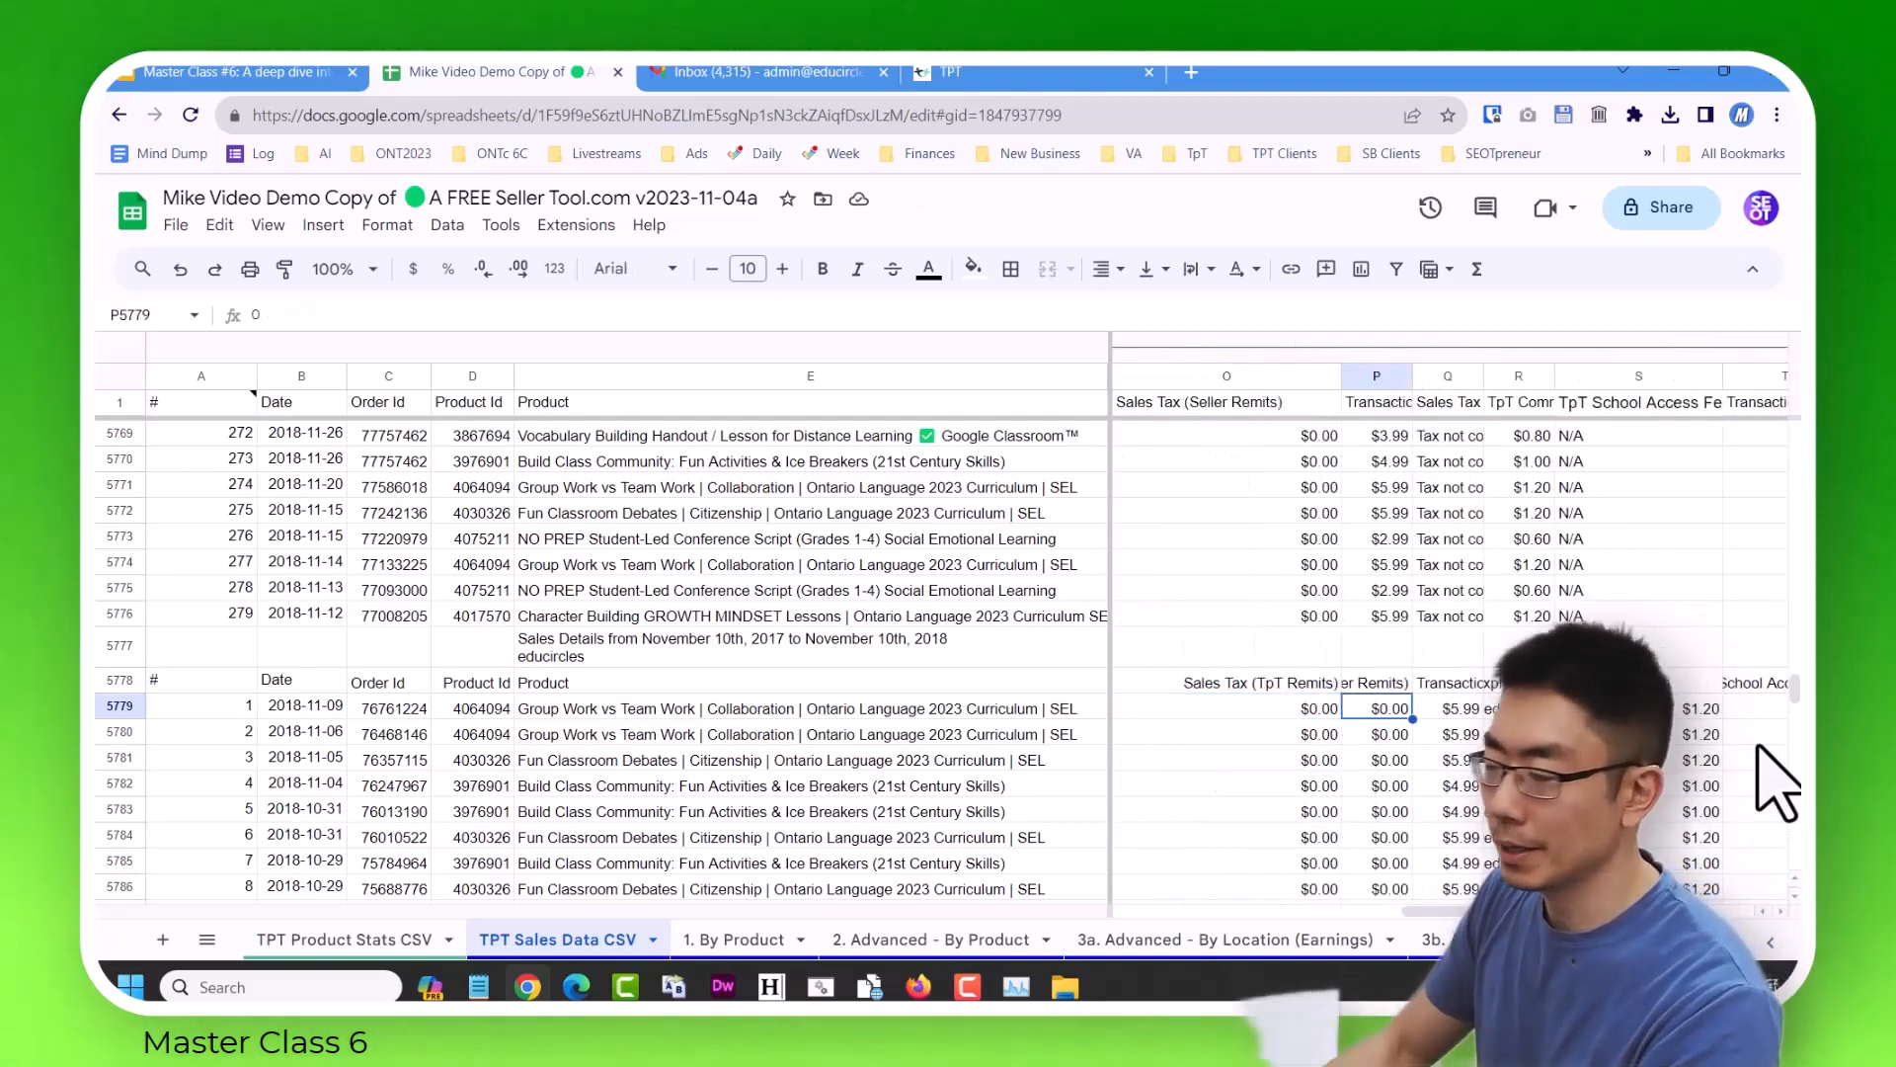
Compare the imported header labels with the frozen headers from Zip through the sales tax and transaction columns to locate where they diverge.
{"action": "key", "text": "Right"}
{"action": "key", "text": "Right"}
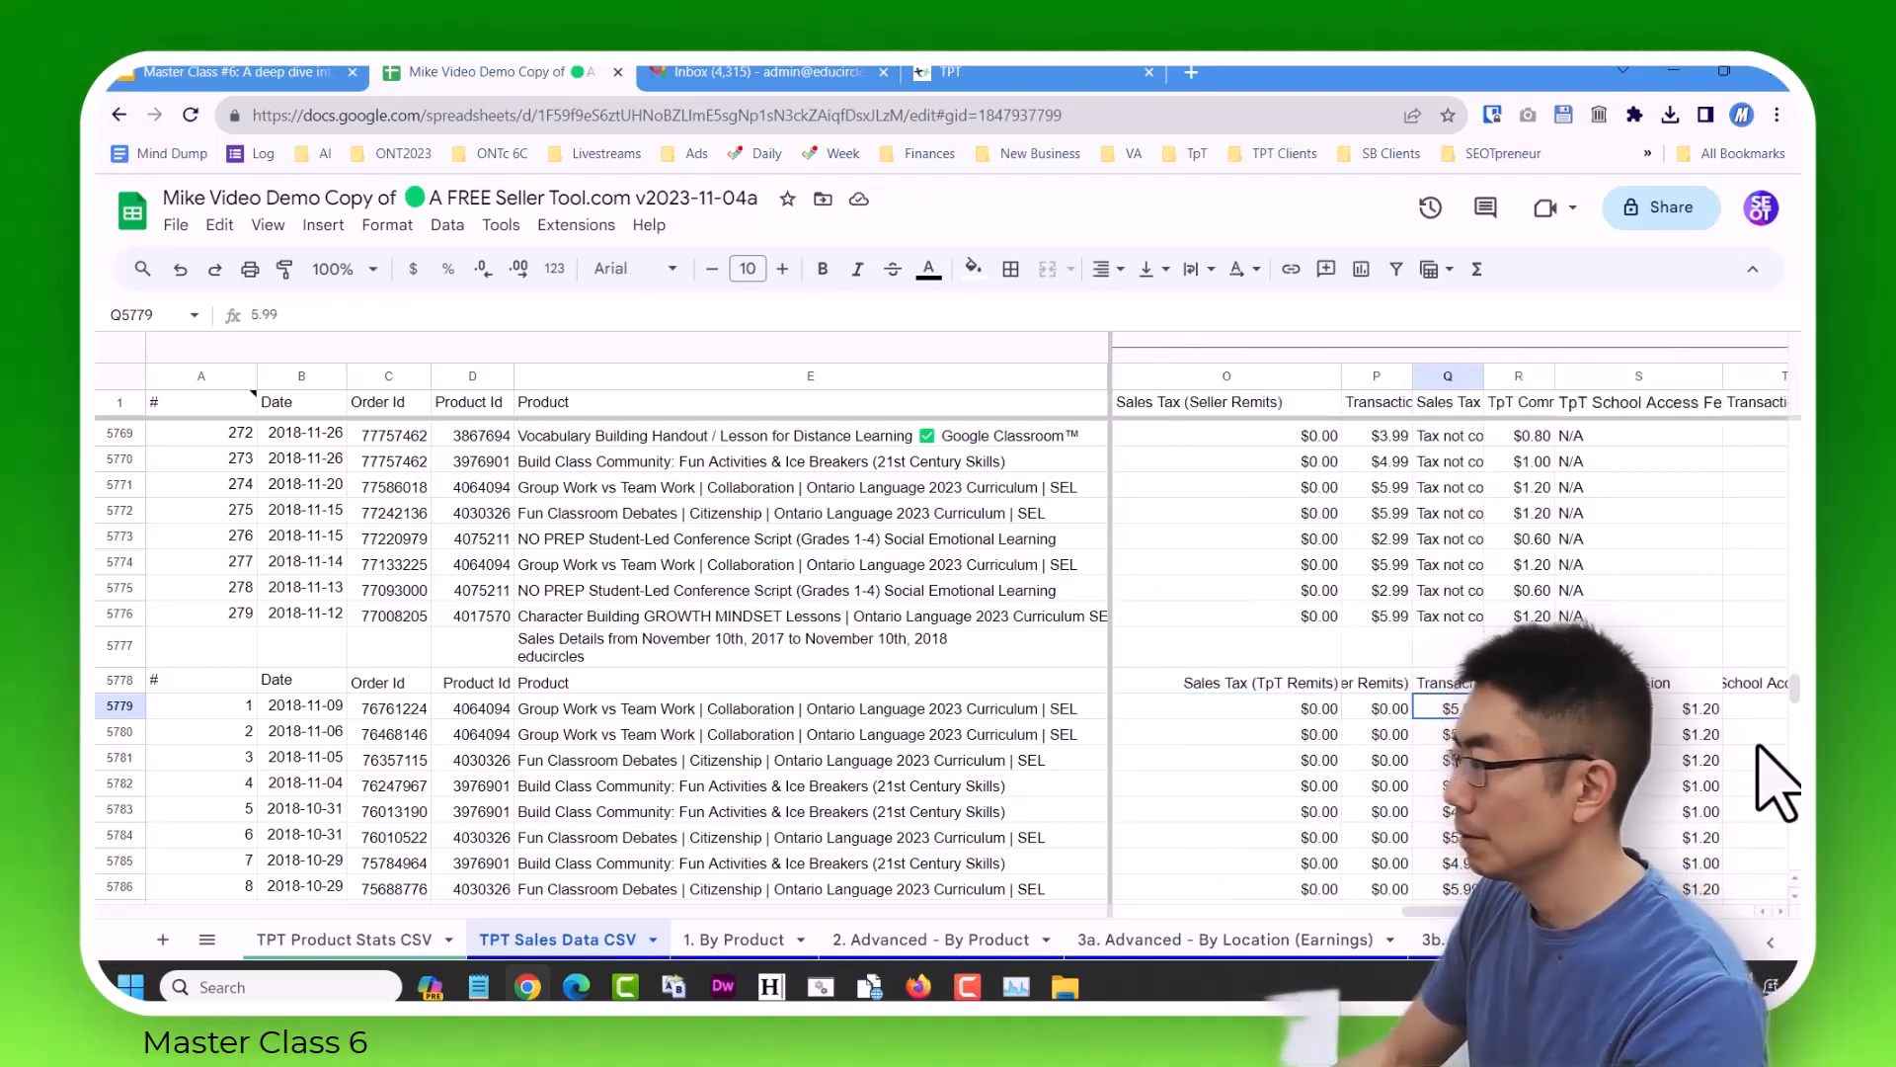
{"action": "key", "text": "Left"}
{"action": "key", "text": "Left"}
{"action": "key", "text": "Left"}
{"action": "key", "text": "Left"}
{"action": "key", "text": "Left"}
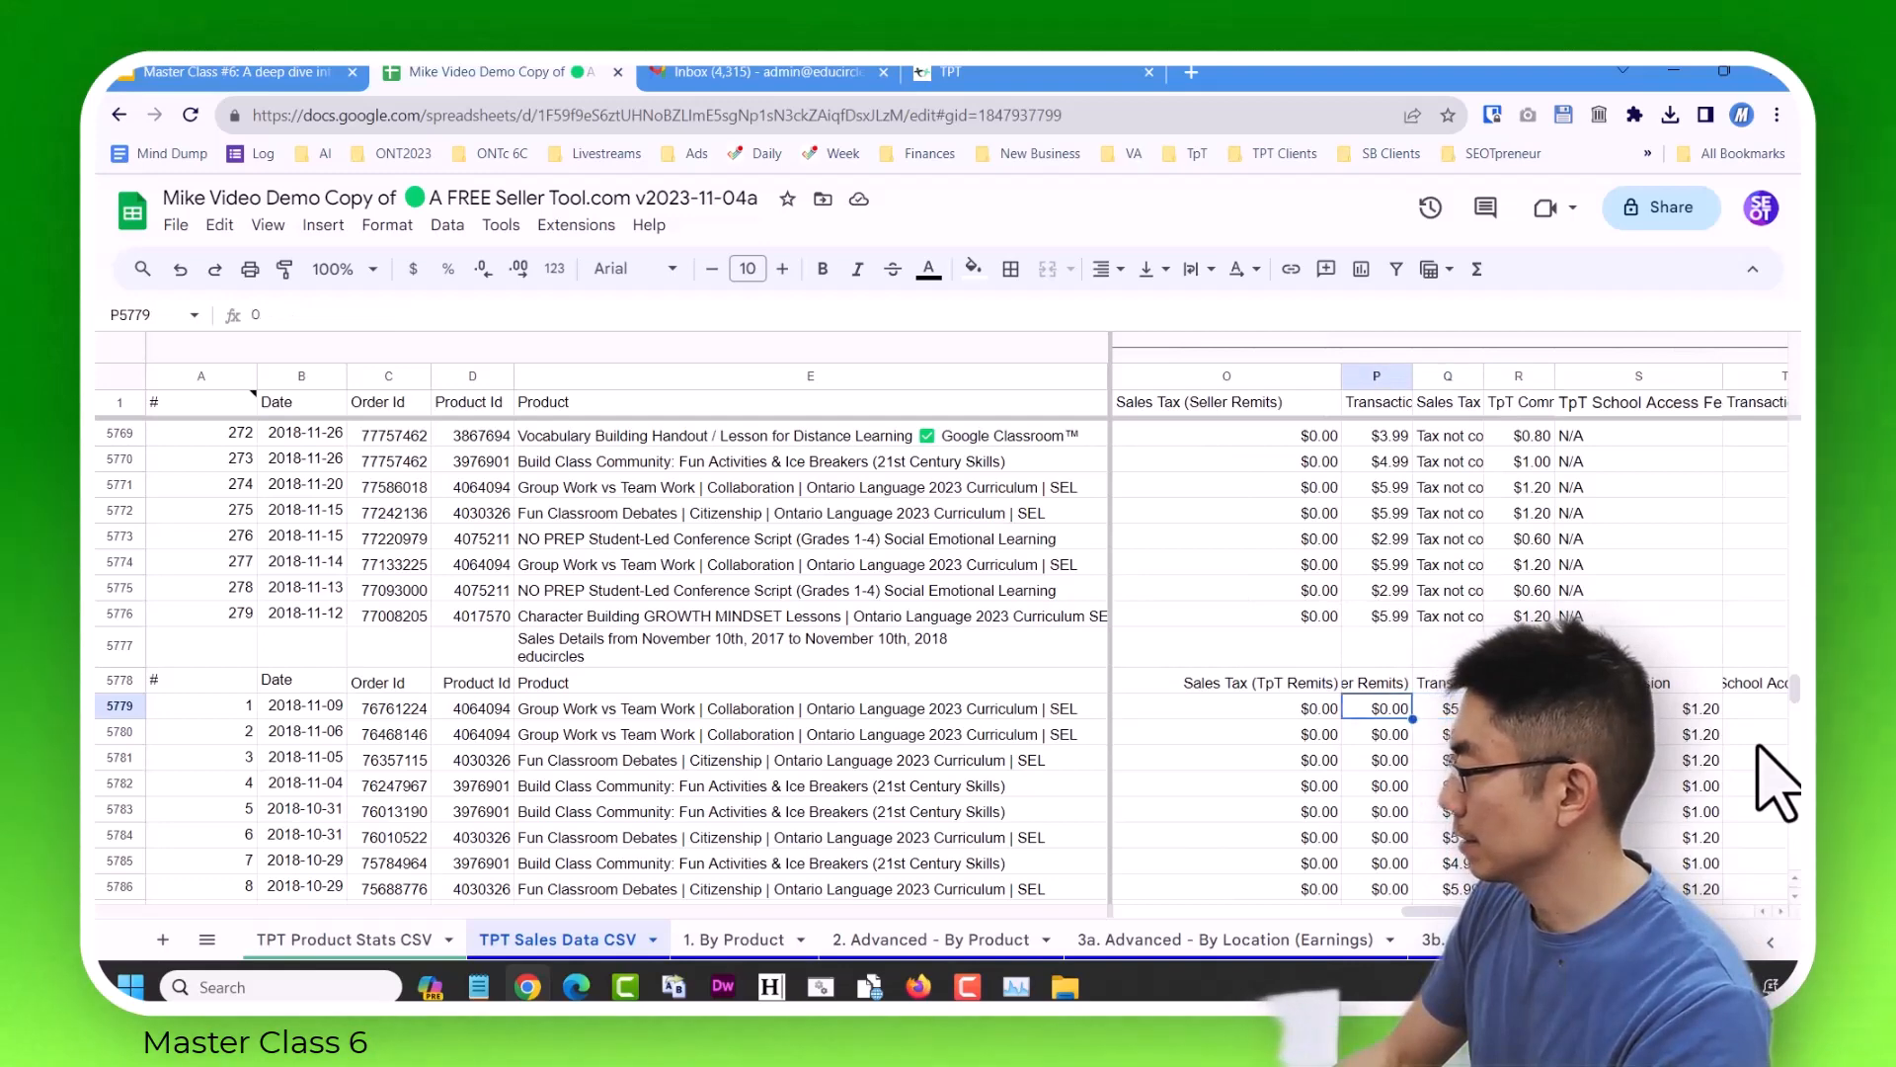
{"action": "key", "text": "Left"}
{"action": "key", "text": "Left"}
{"action": "key", "text": "Left"}
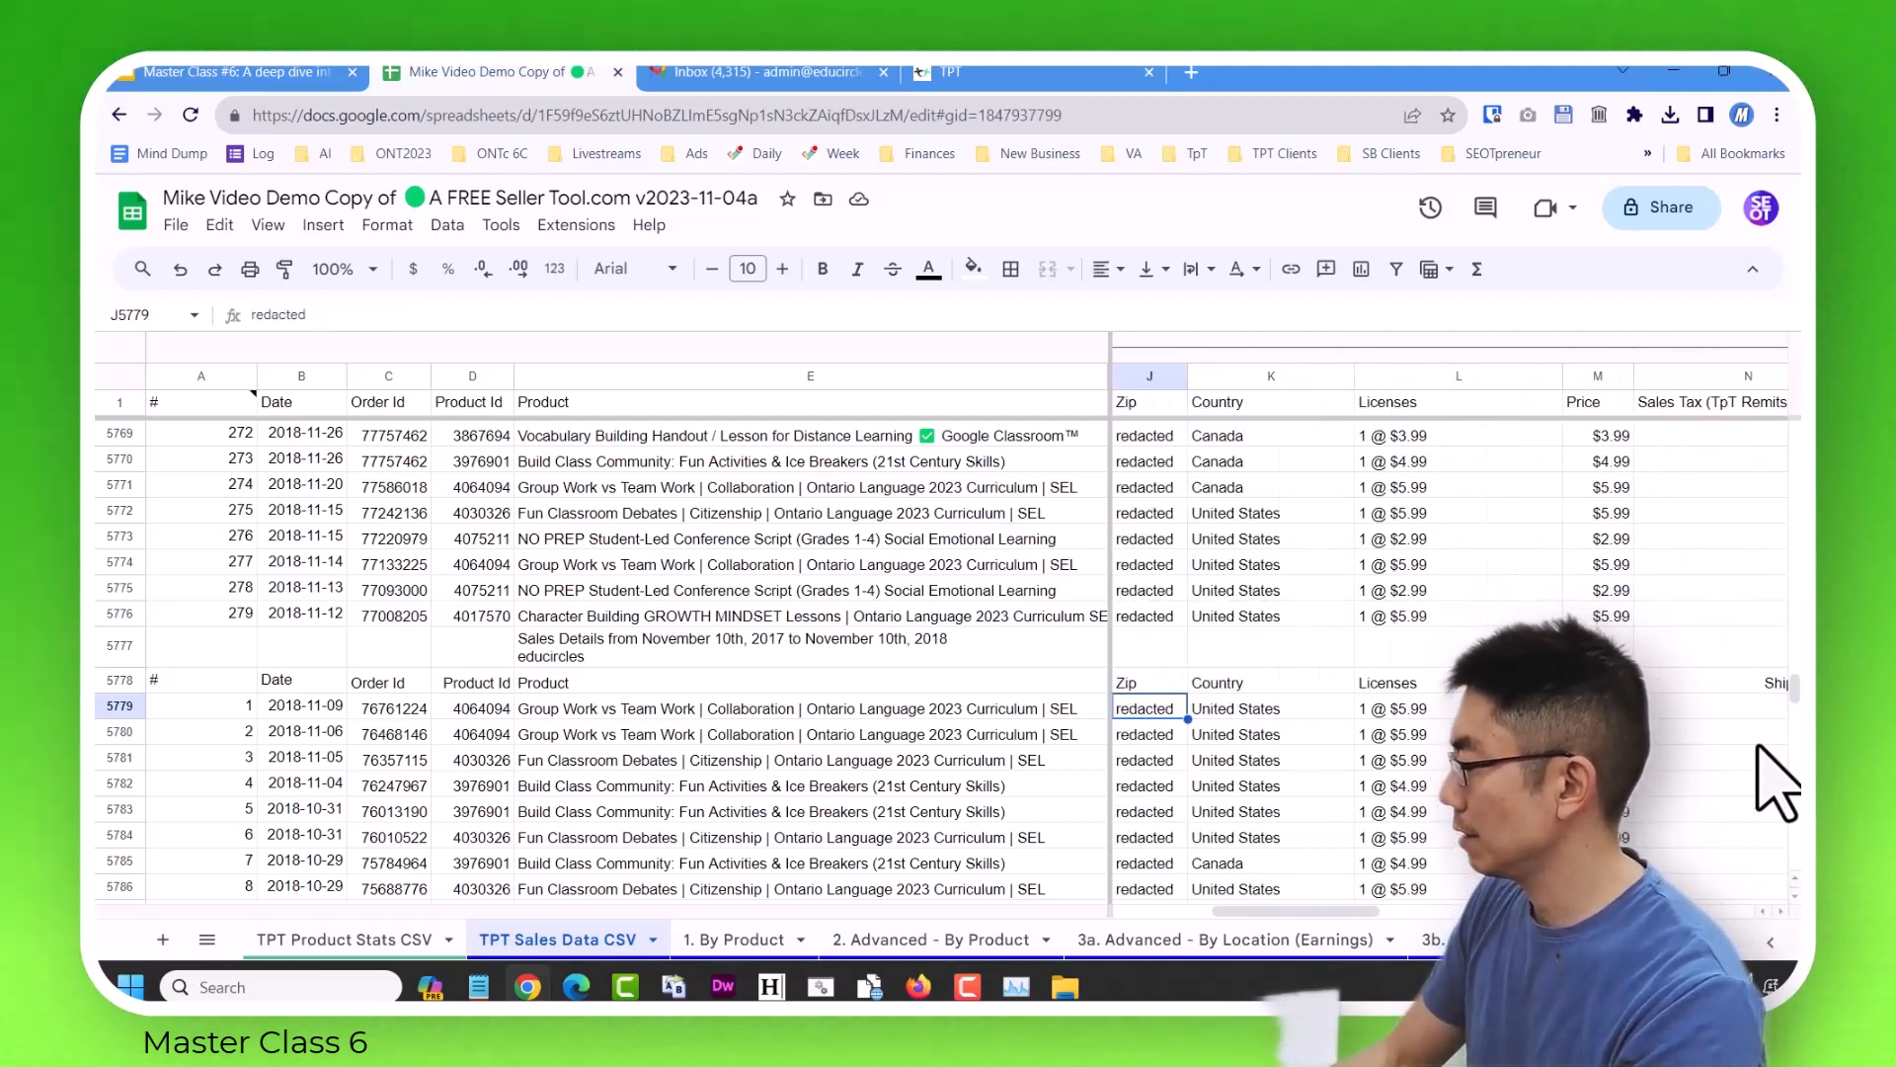
{"action": "key", "text": "Right"}
{"action": "key", "text": "Right"}
{"action": "key", "text": "Right"}
{"action": "key", "text": "Right"}
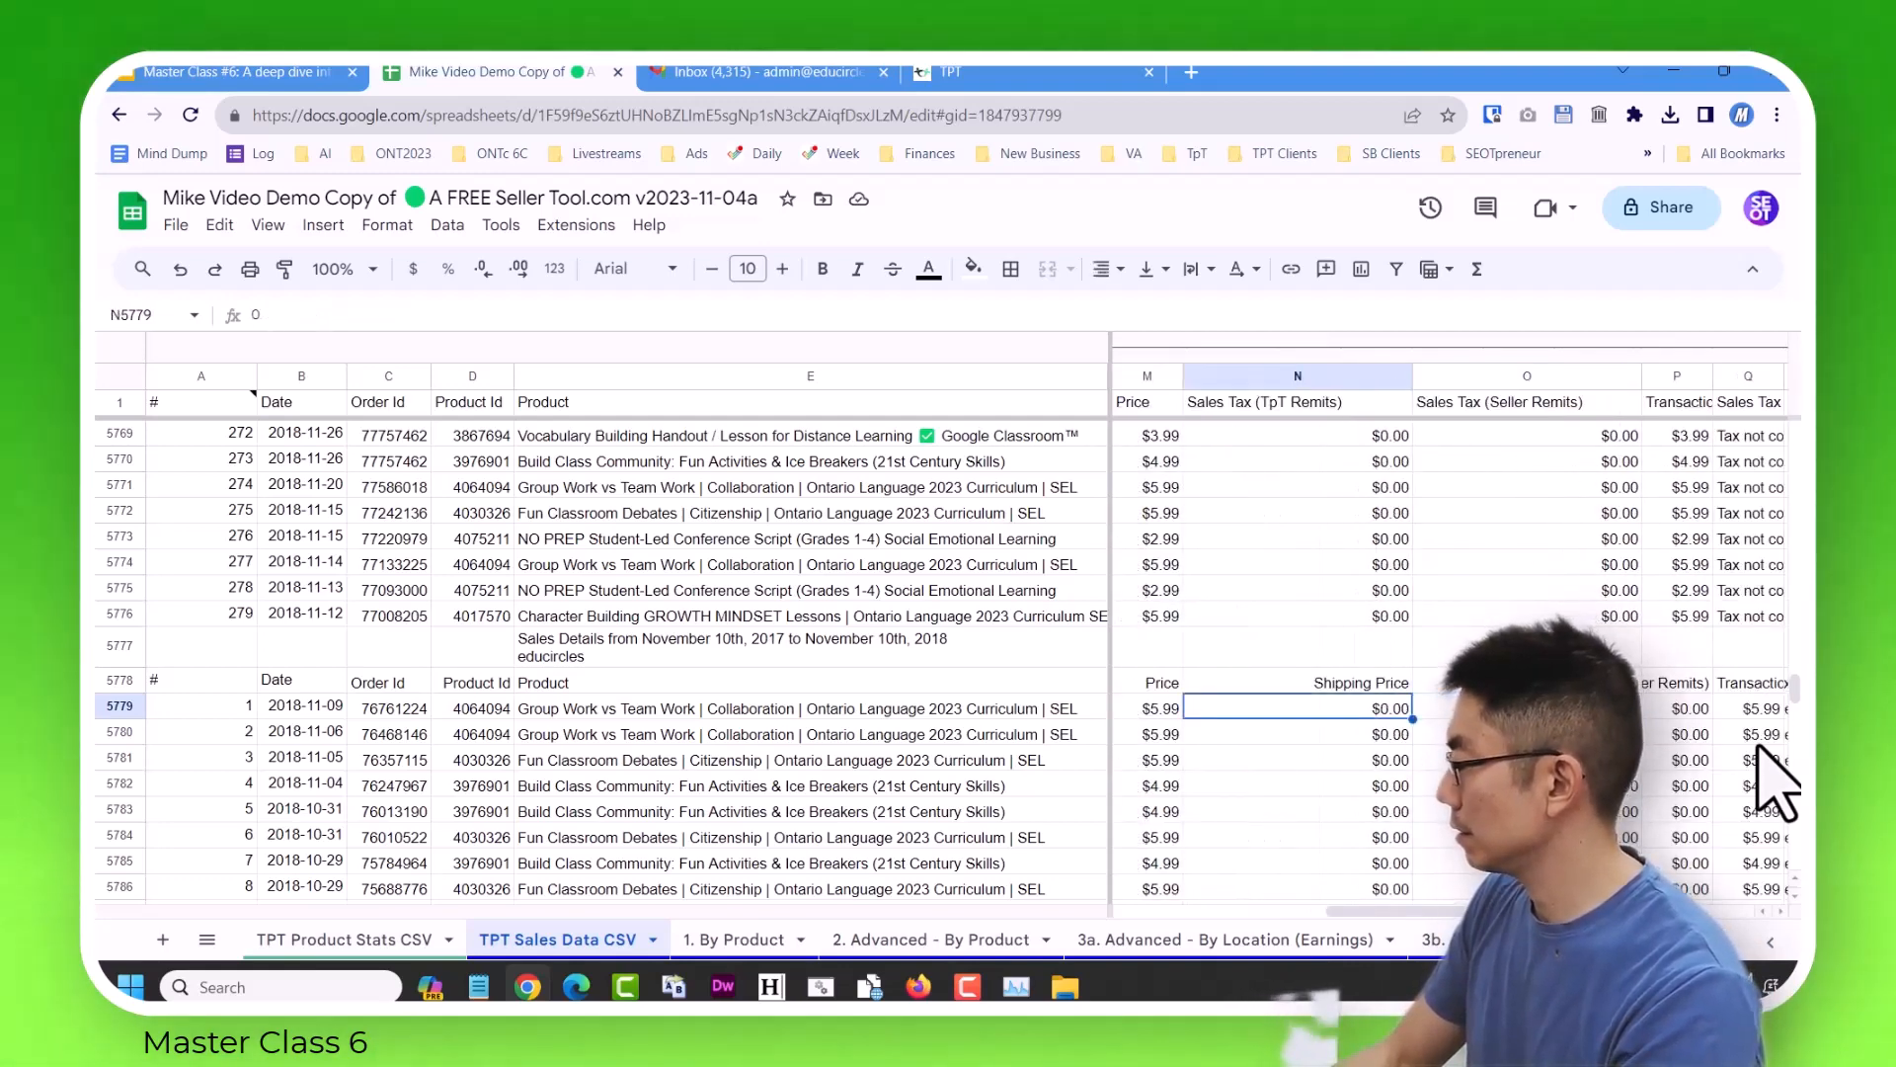
{"action": "key", "text": "Right"}
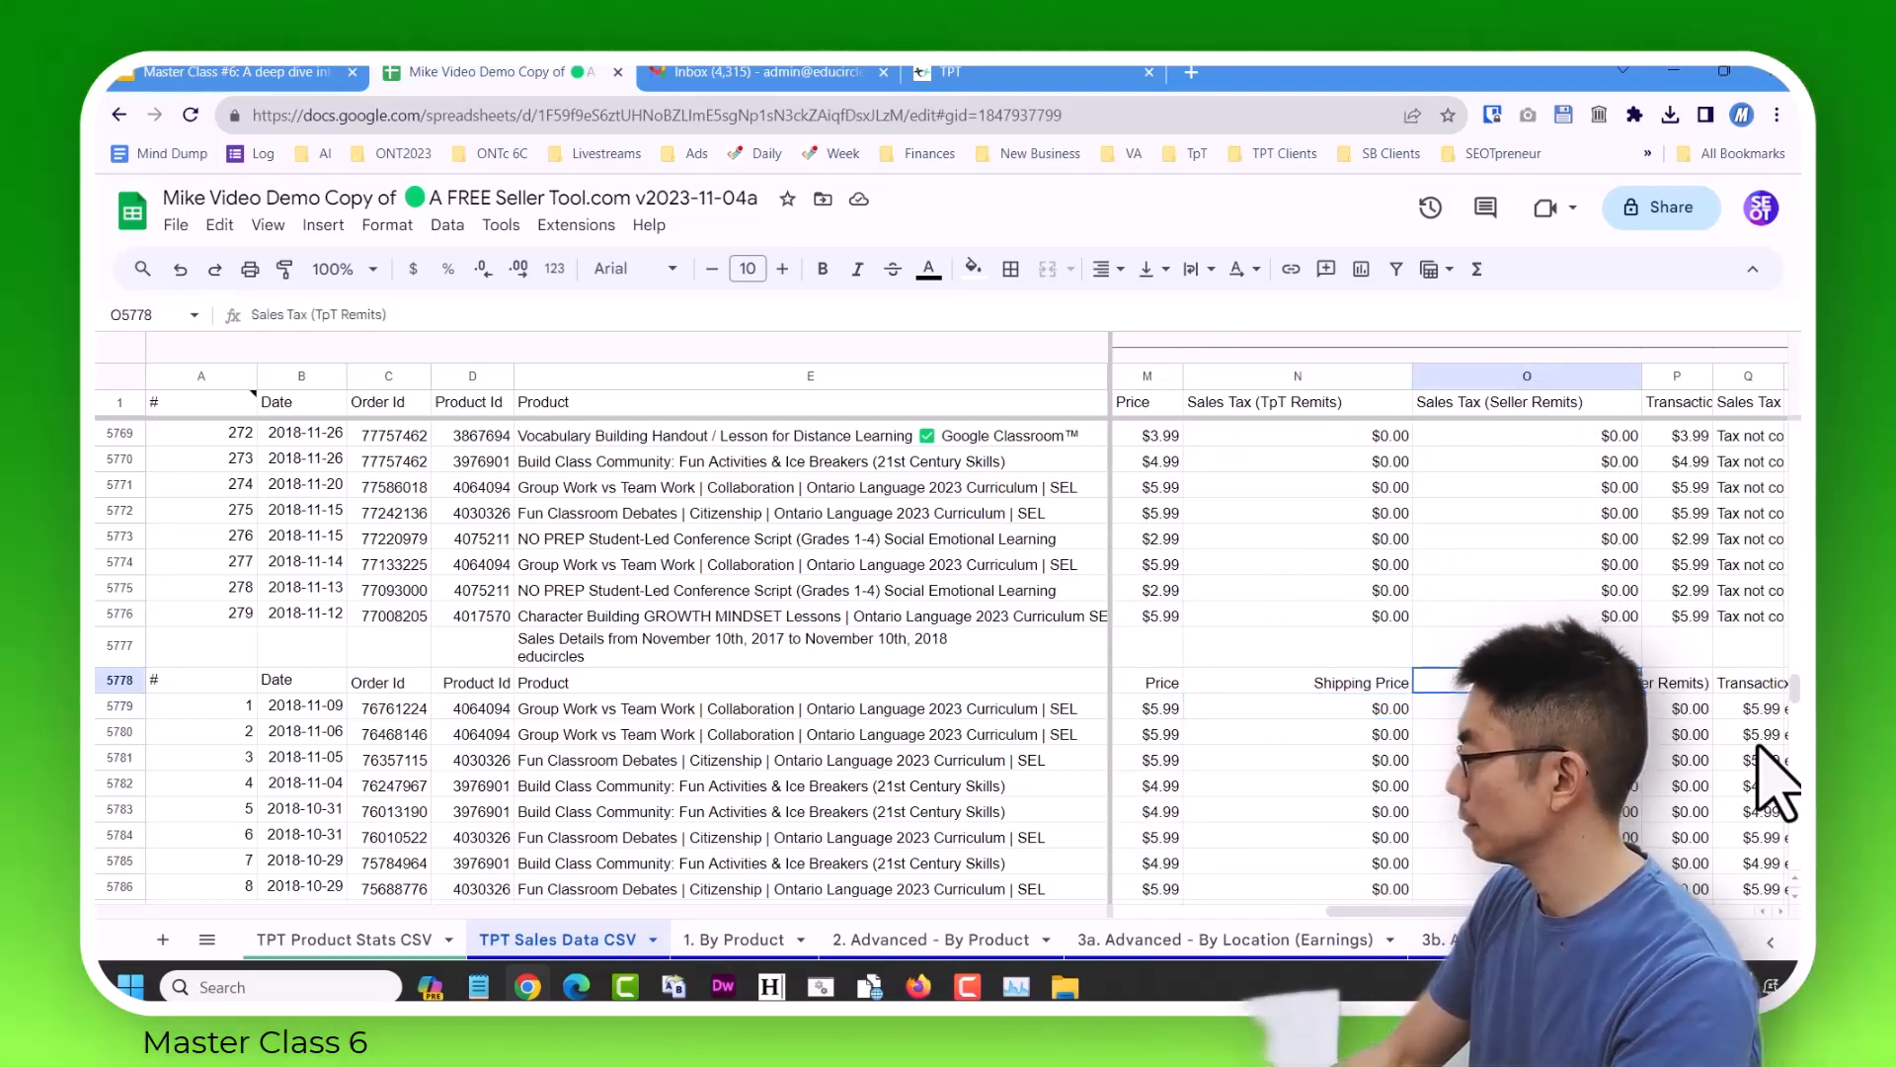
{"action": "key", "text": "Up"}
{"action": "key", "text": "Left"}
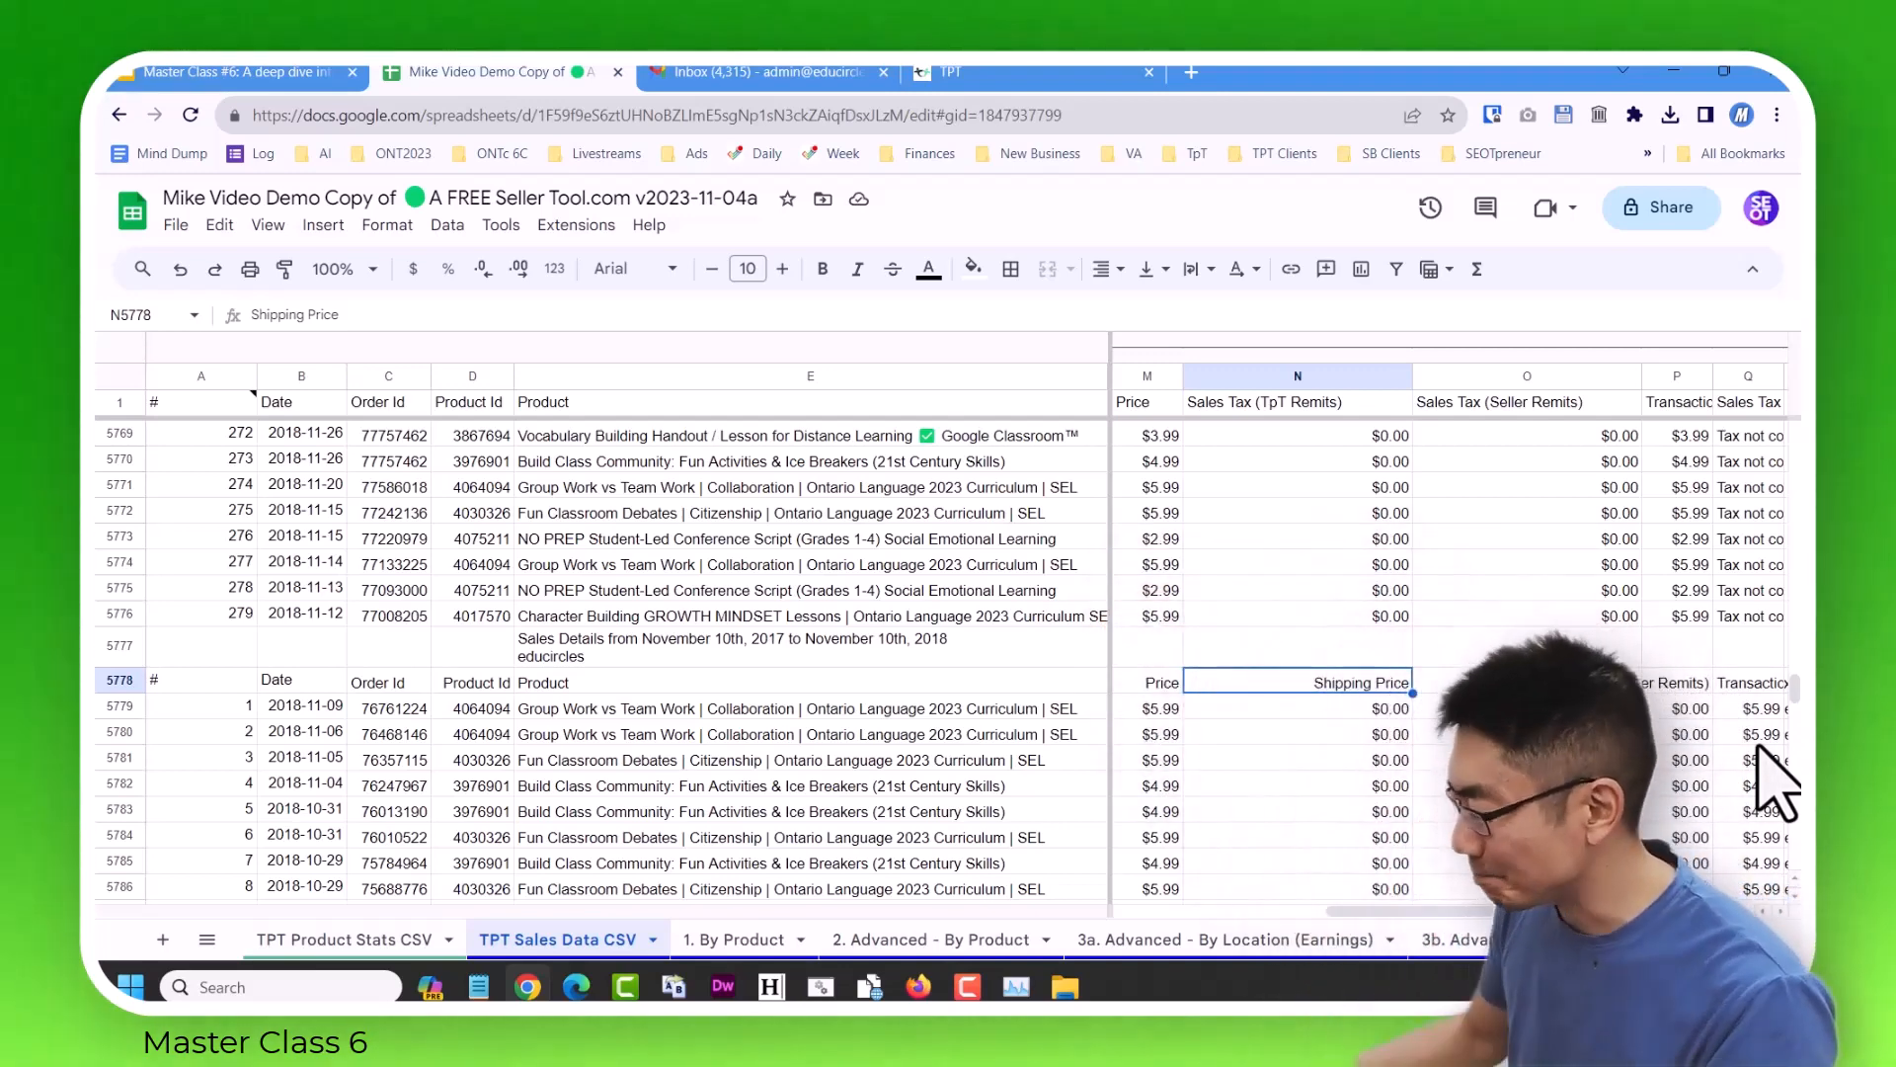
Open sales_report_20171110_20181110.csv in Excel, delete its Shipping Price column, then save and close the file.
{"action": "left_click", "coordinate": [1065, 986]}
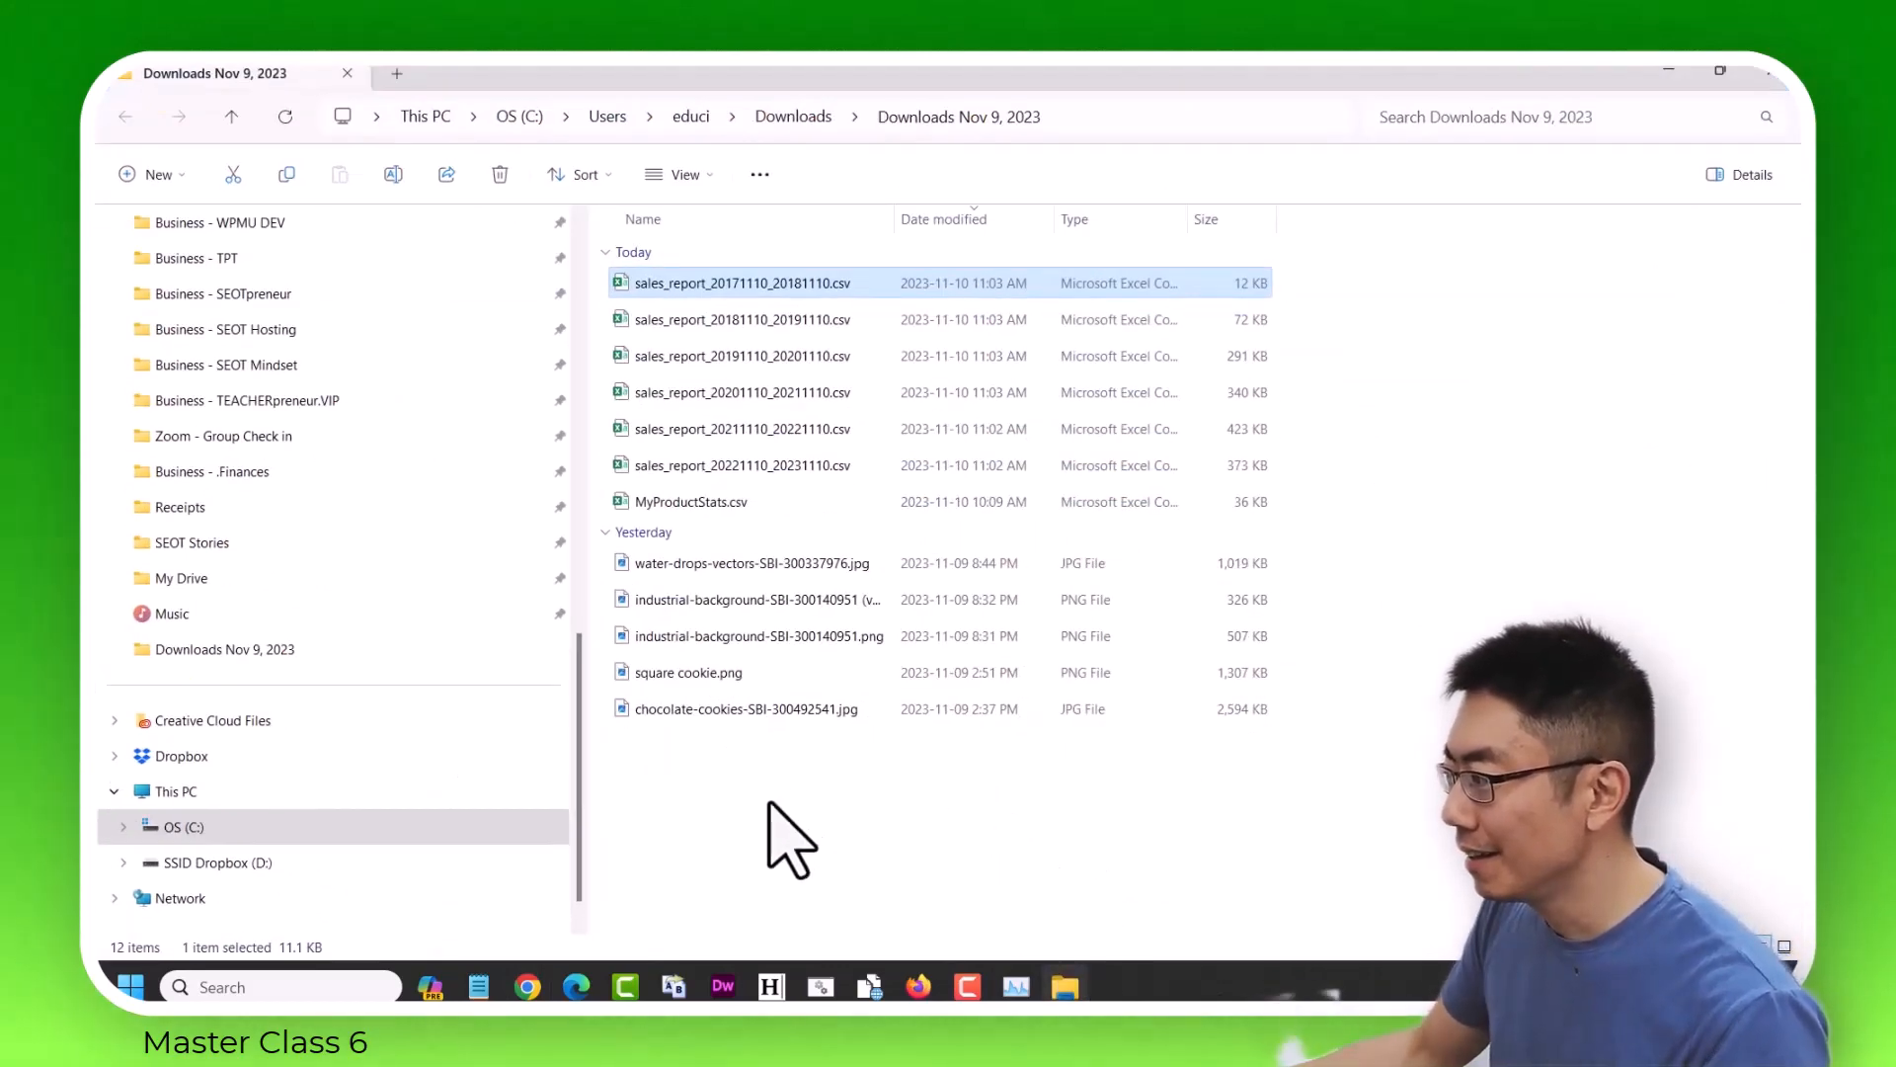
{"action": "double_click", "coordinate": [796, 285]}
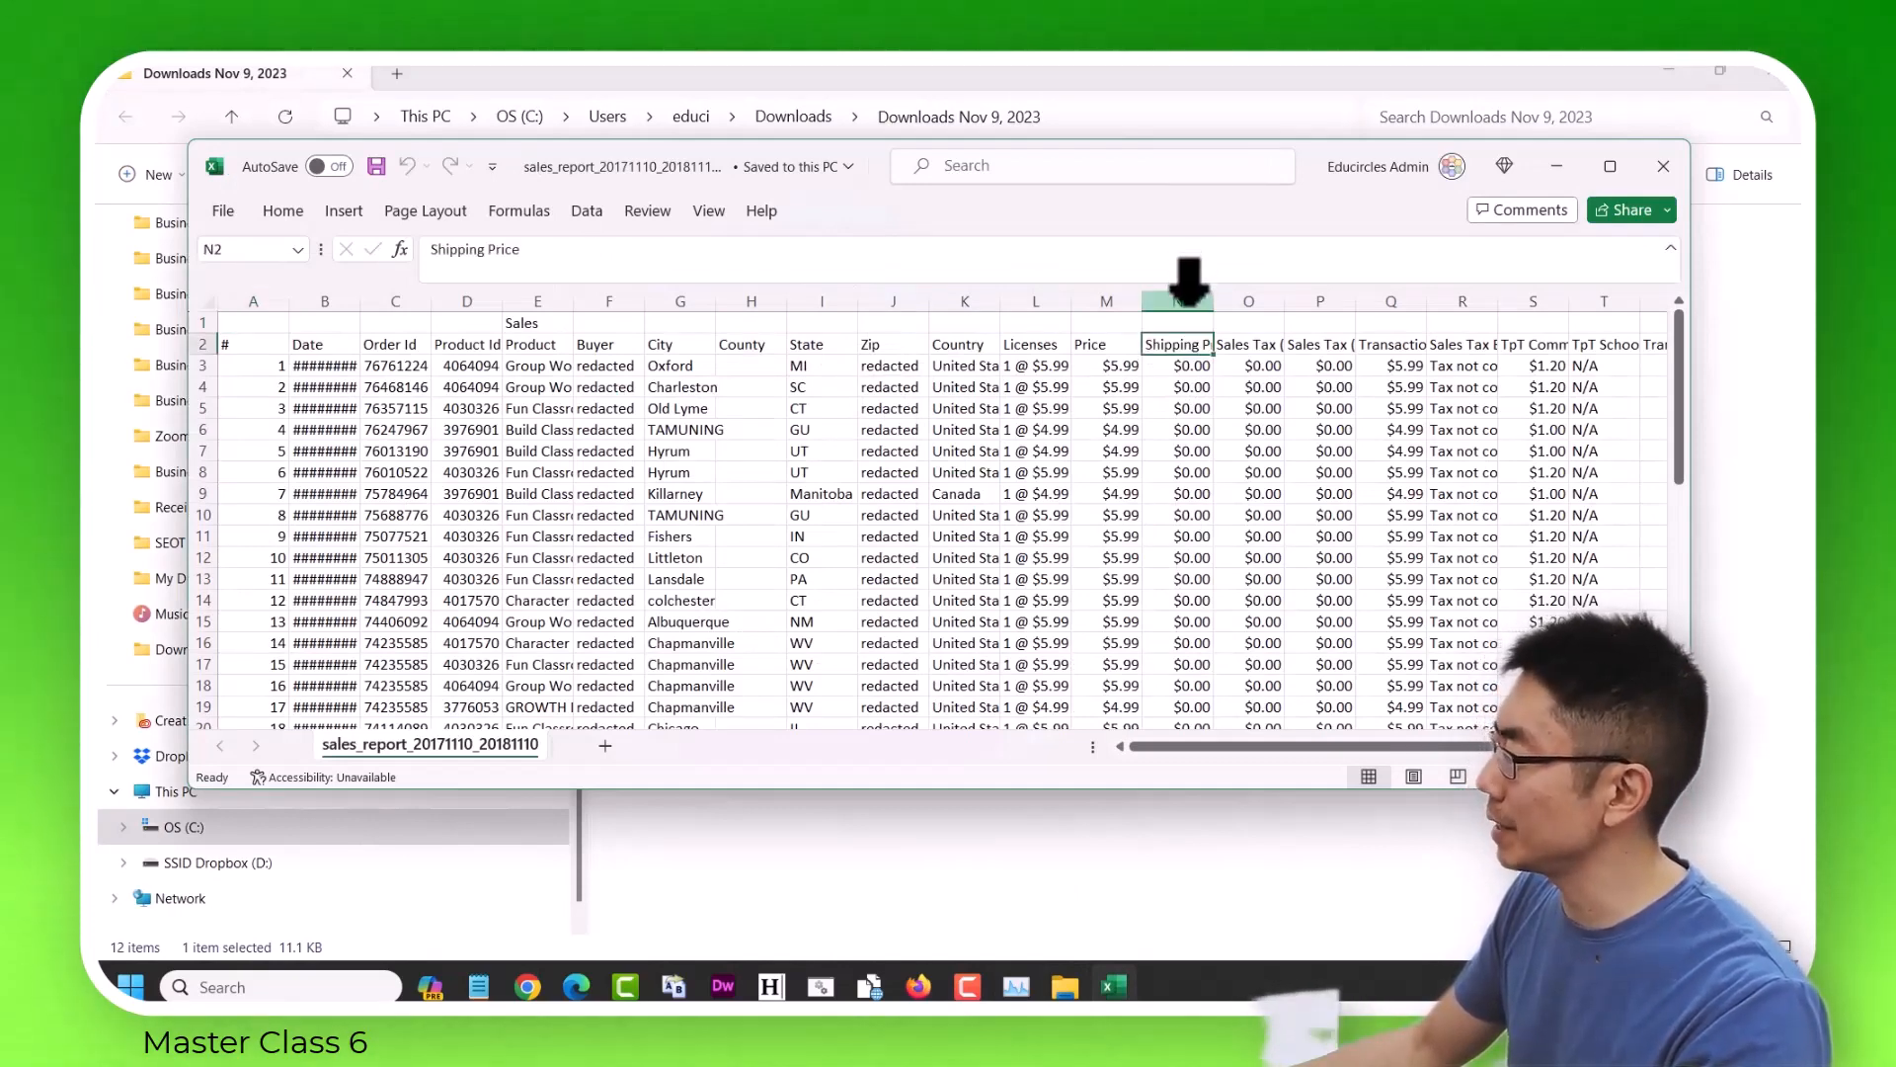
{"action": "left_click", "coordinate": [1188, 296]}
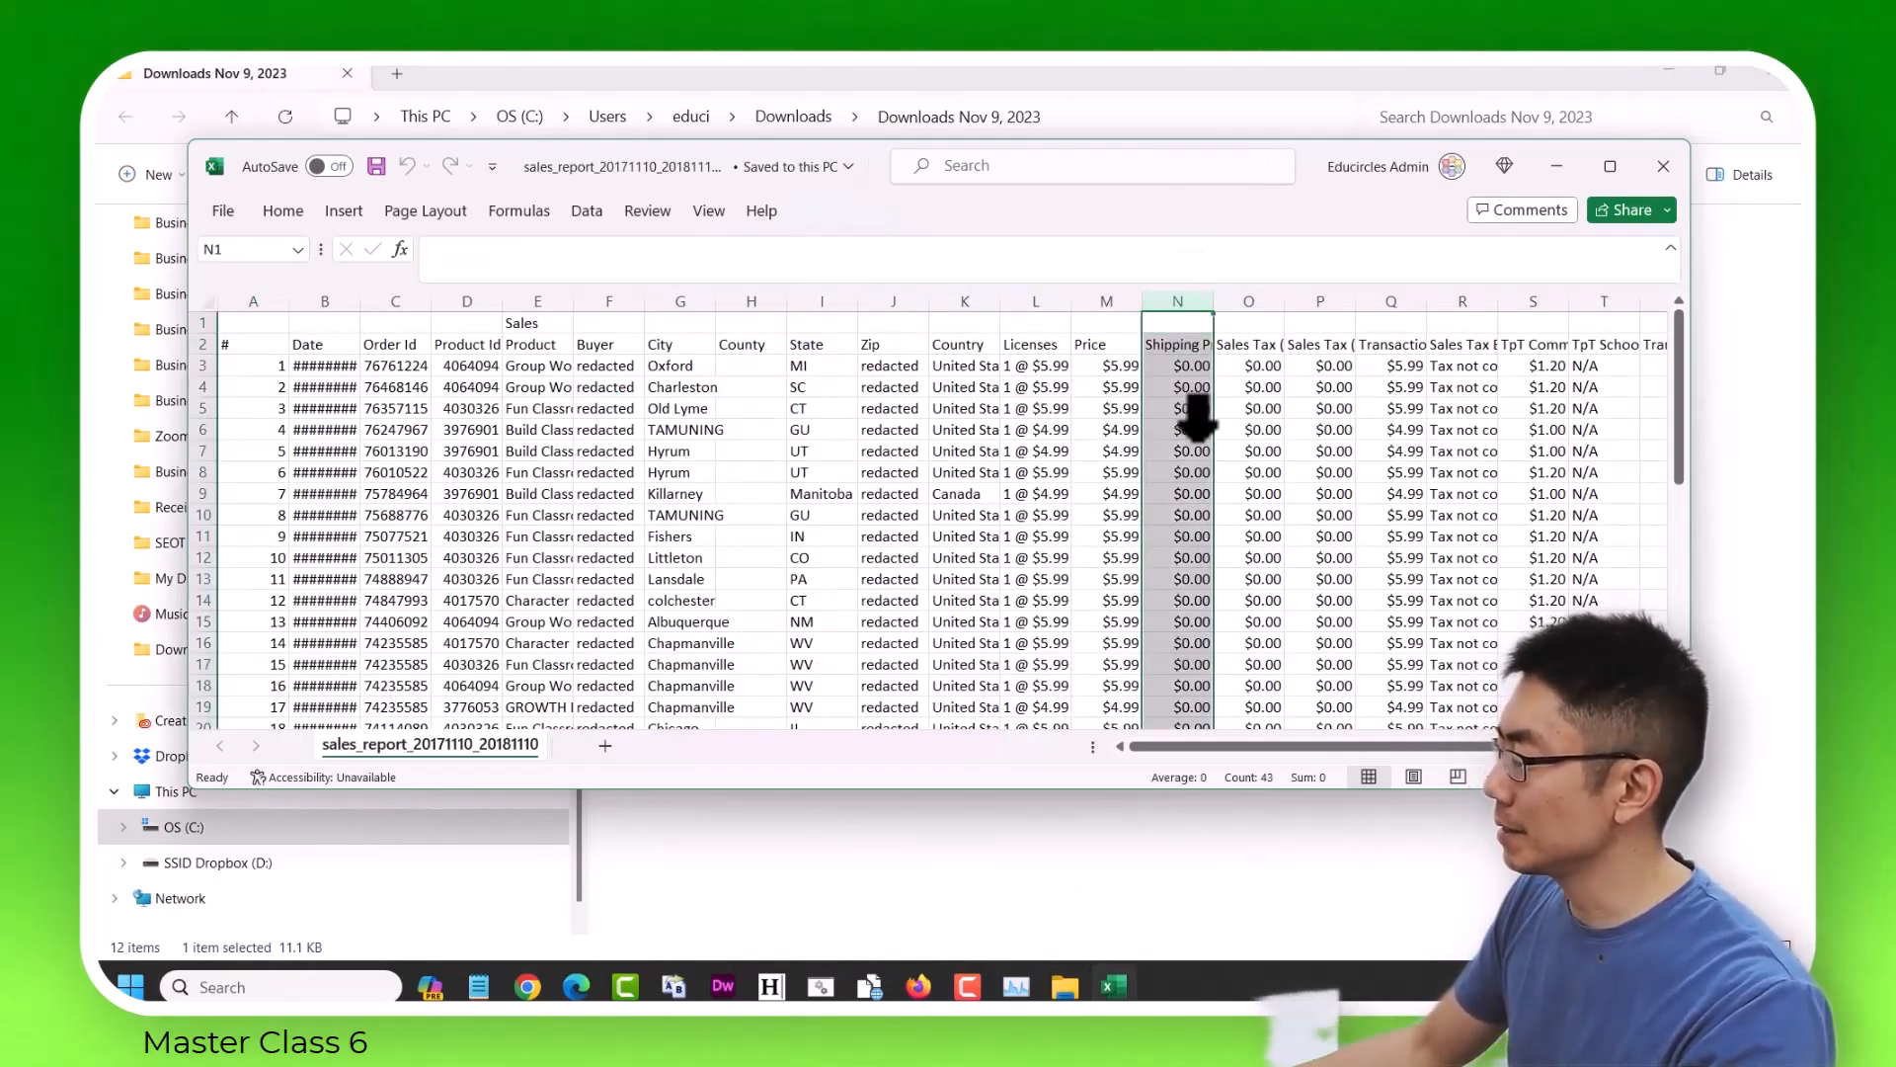
{"action": "right_click", "coordinate": [1198, 440]}
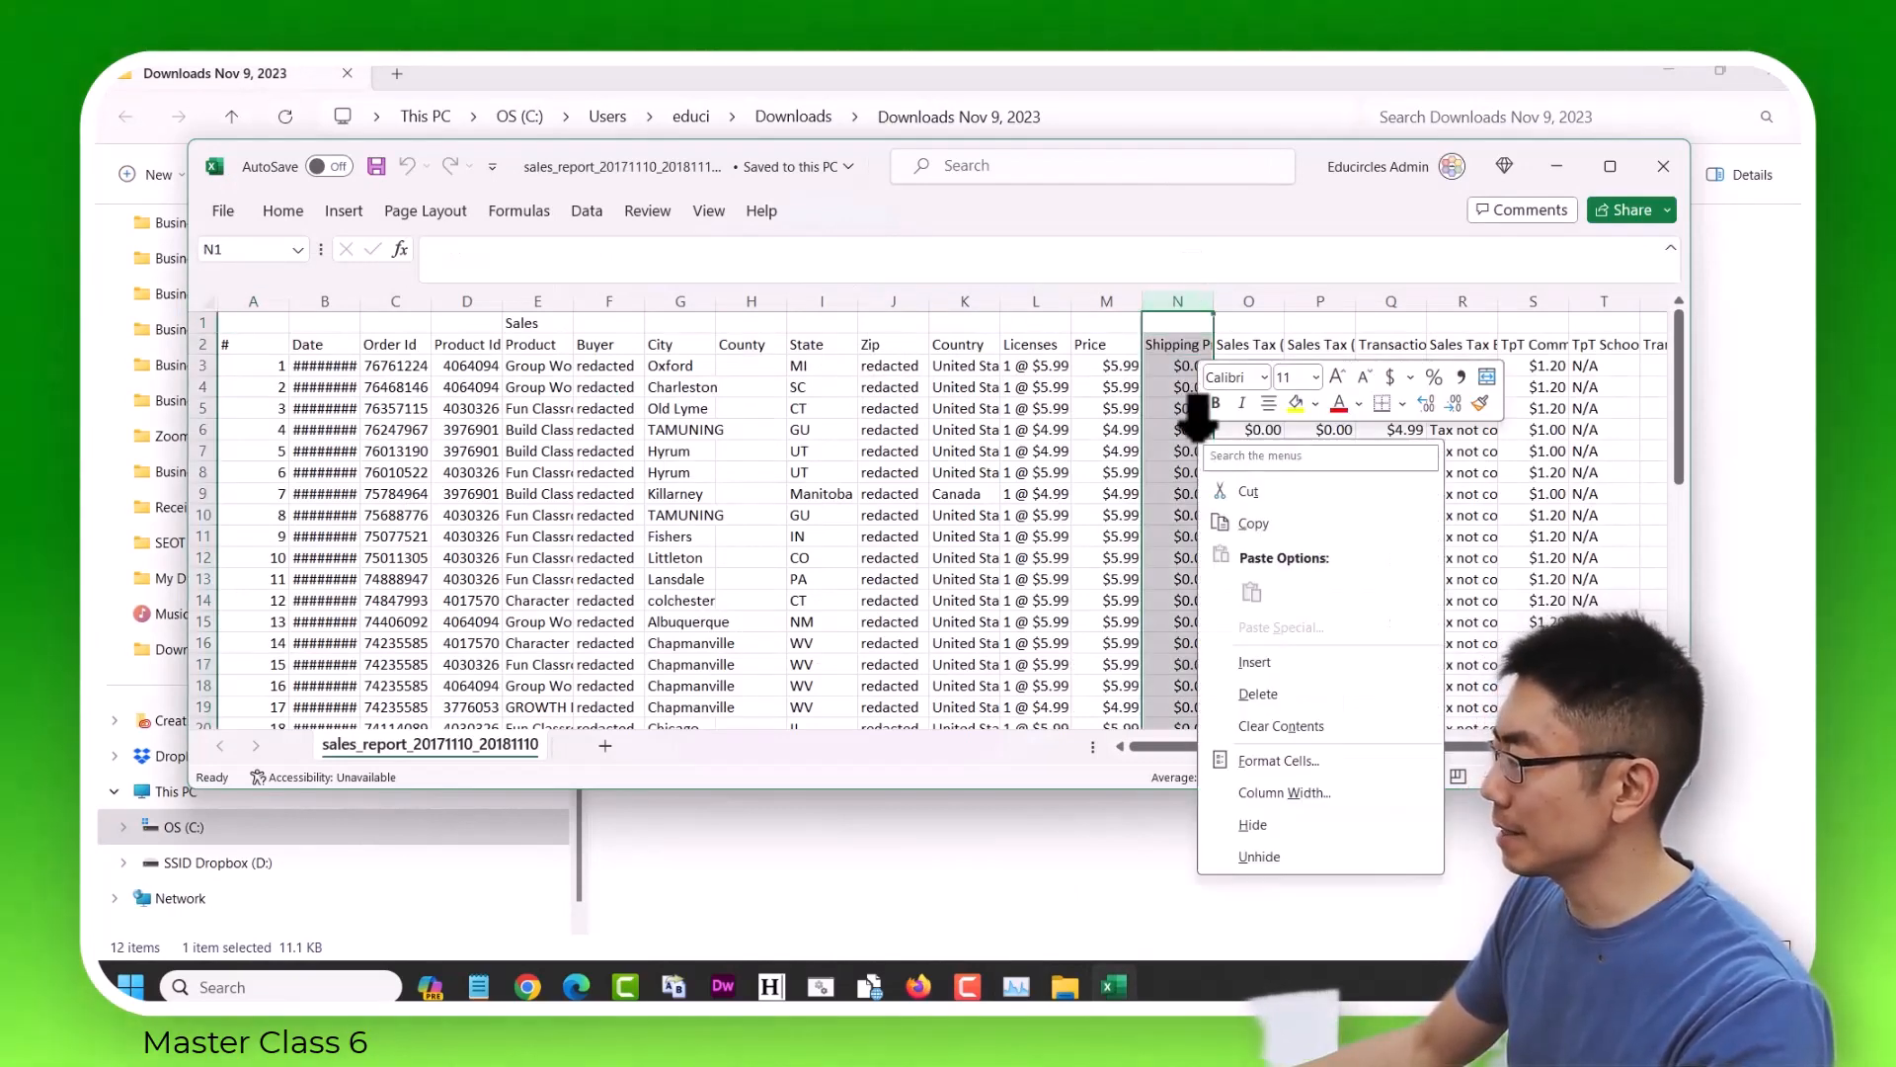
{"action": "left_click", "coordinate": [1329, 696]}
{"action": "left_click", "coordinate": [994, 517]}
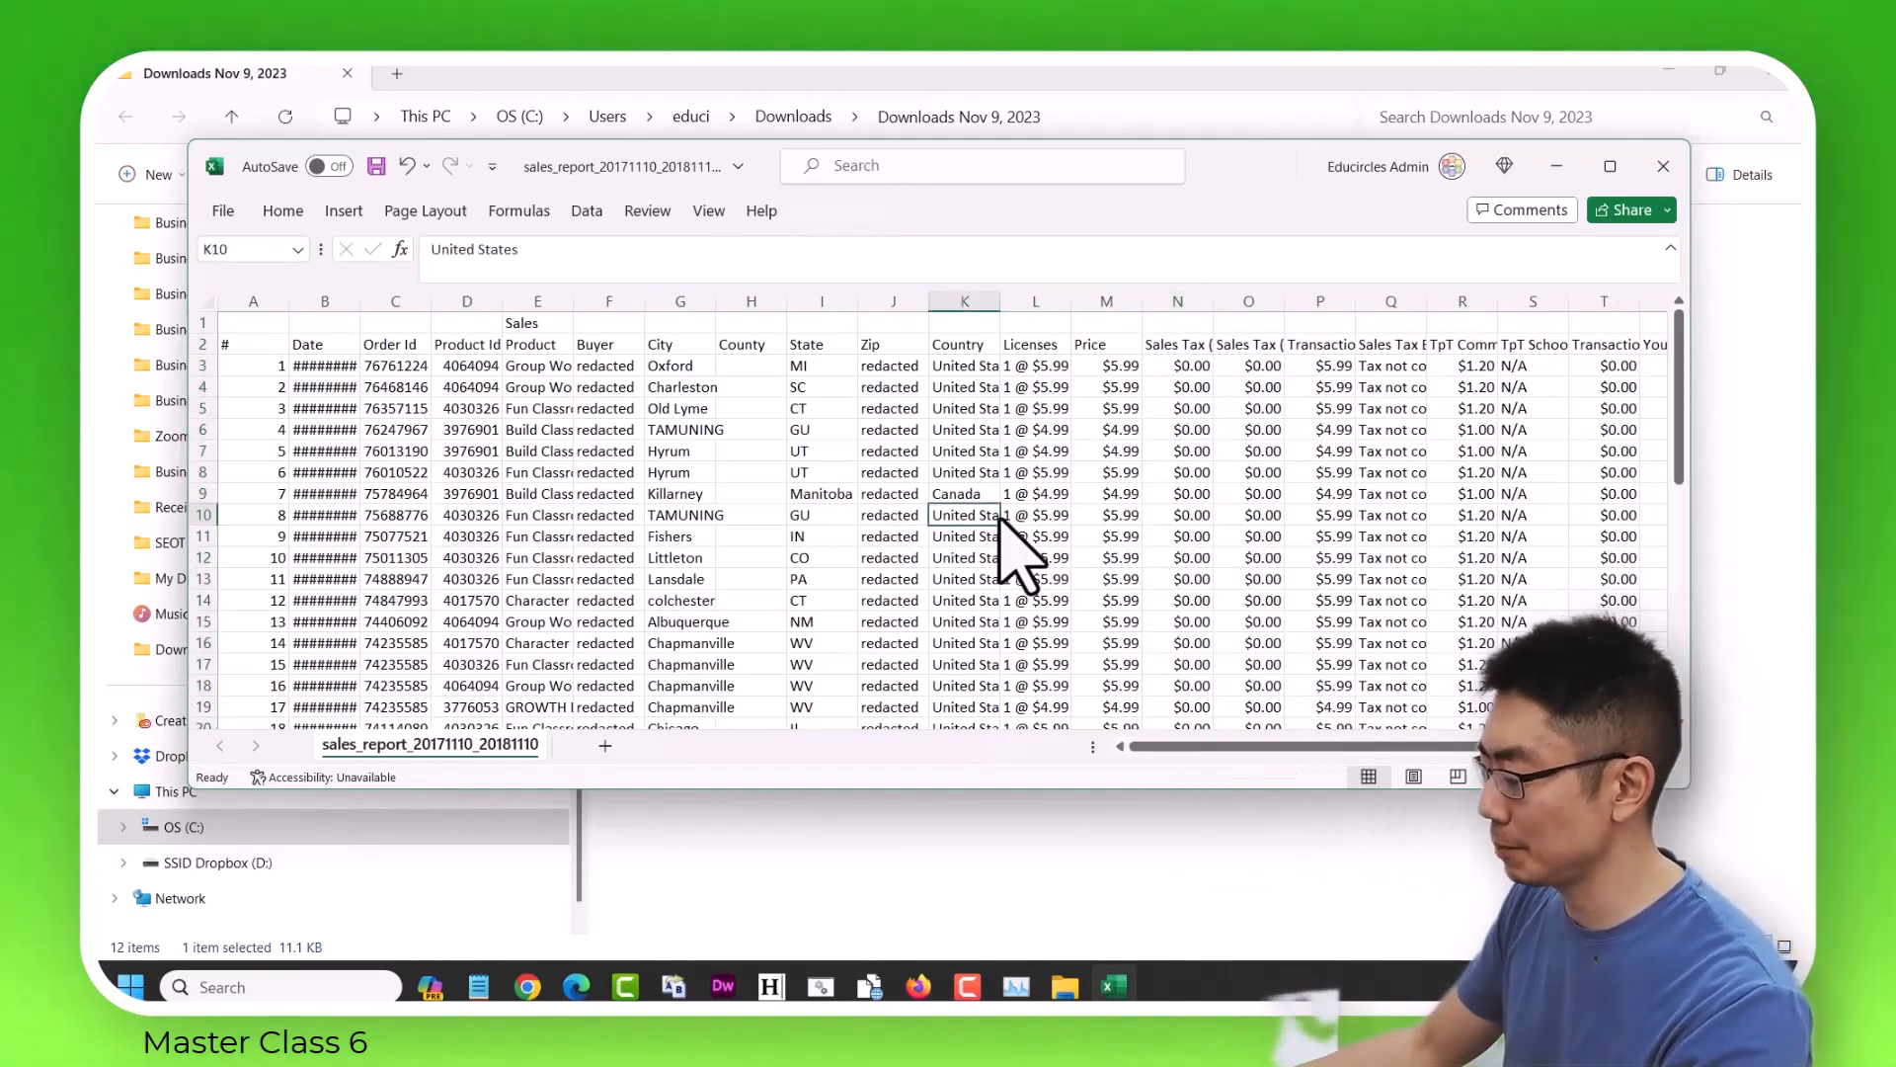
{"action": "key", "text": "ctrl+s"}
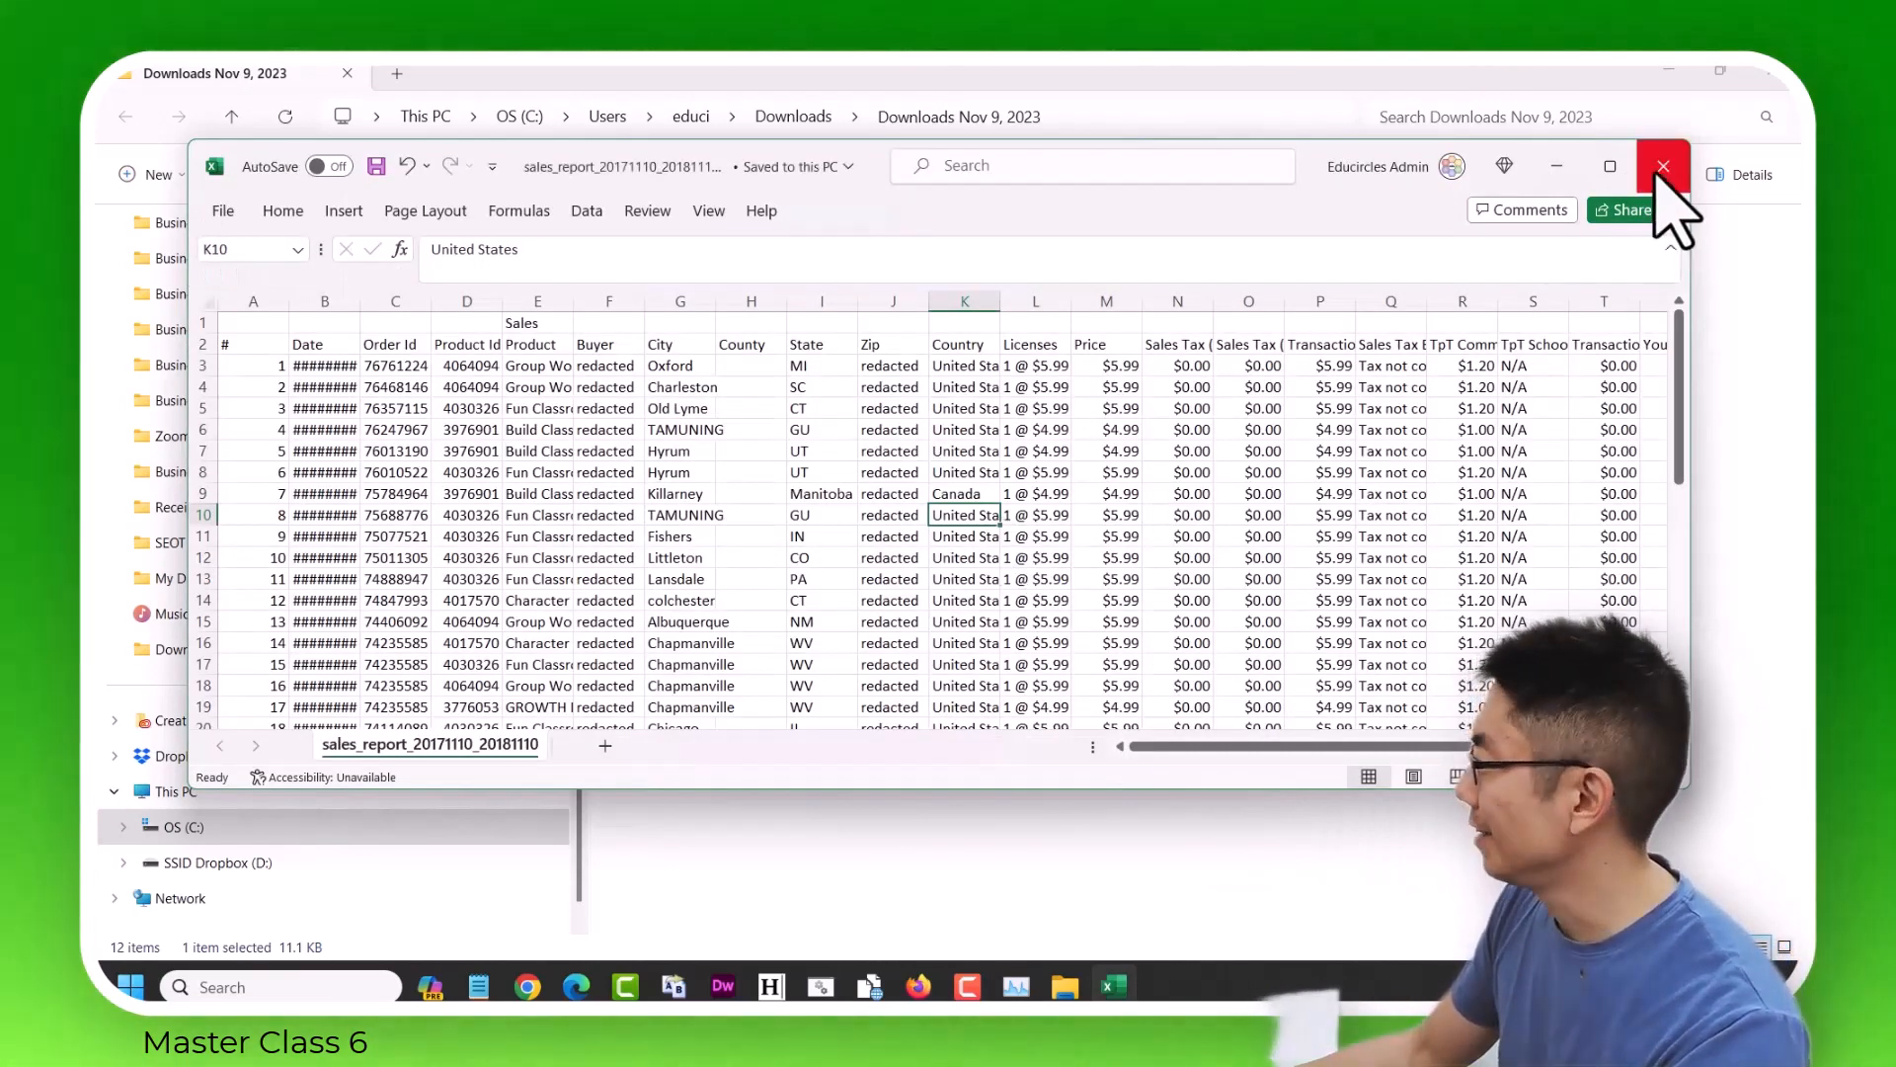
{"action": "left_click", "coordinate": [1663, 166]}
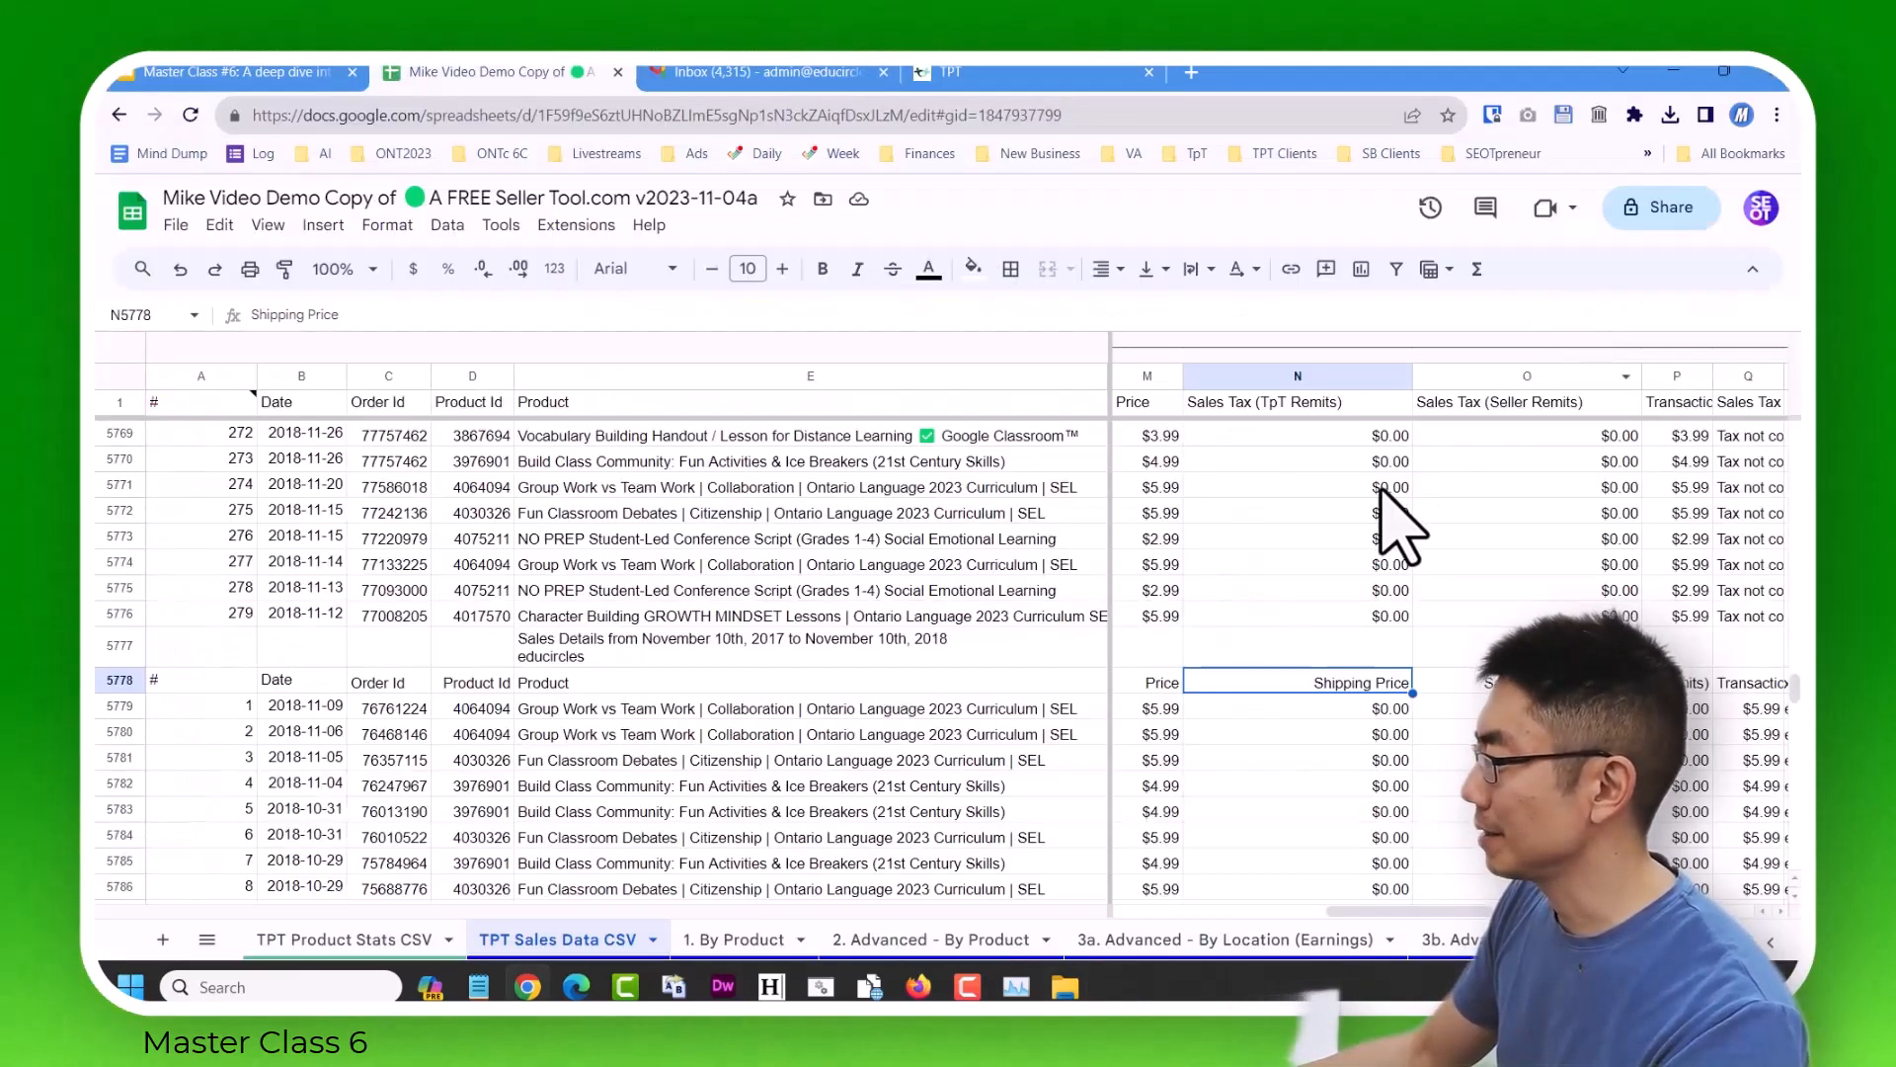
Return to Google Sheets and check the imported rows against the frozen headers from the sales tax columns across to Month.
{"action": "left_click", "coordinate": [1527, 759]}
{"action": "key", "text": "Right"}
{"action": "key", "text": "Right"}
{"action": "key", "text": "Right"}
{"action": "key", "text": "Right"}
{"action": "key", "text": "Right"}
{"action": "key", "text": "Right"}
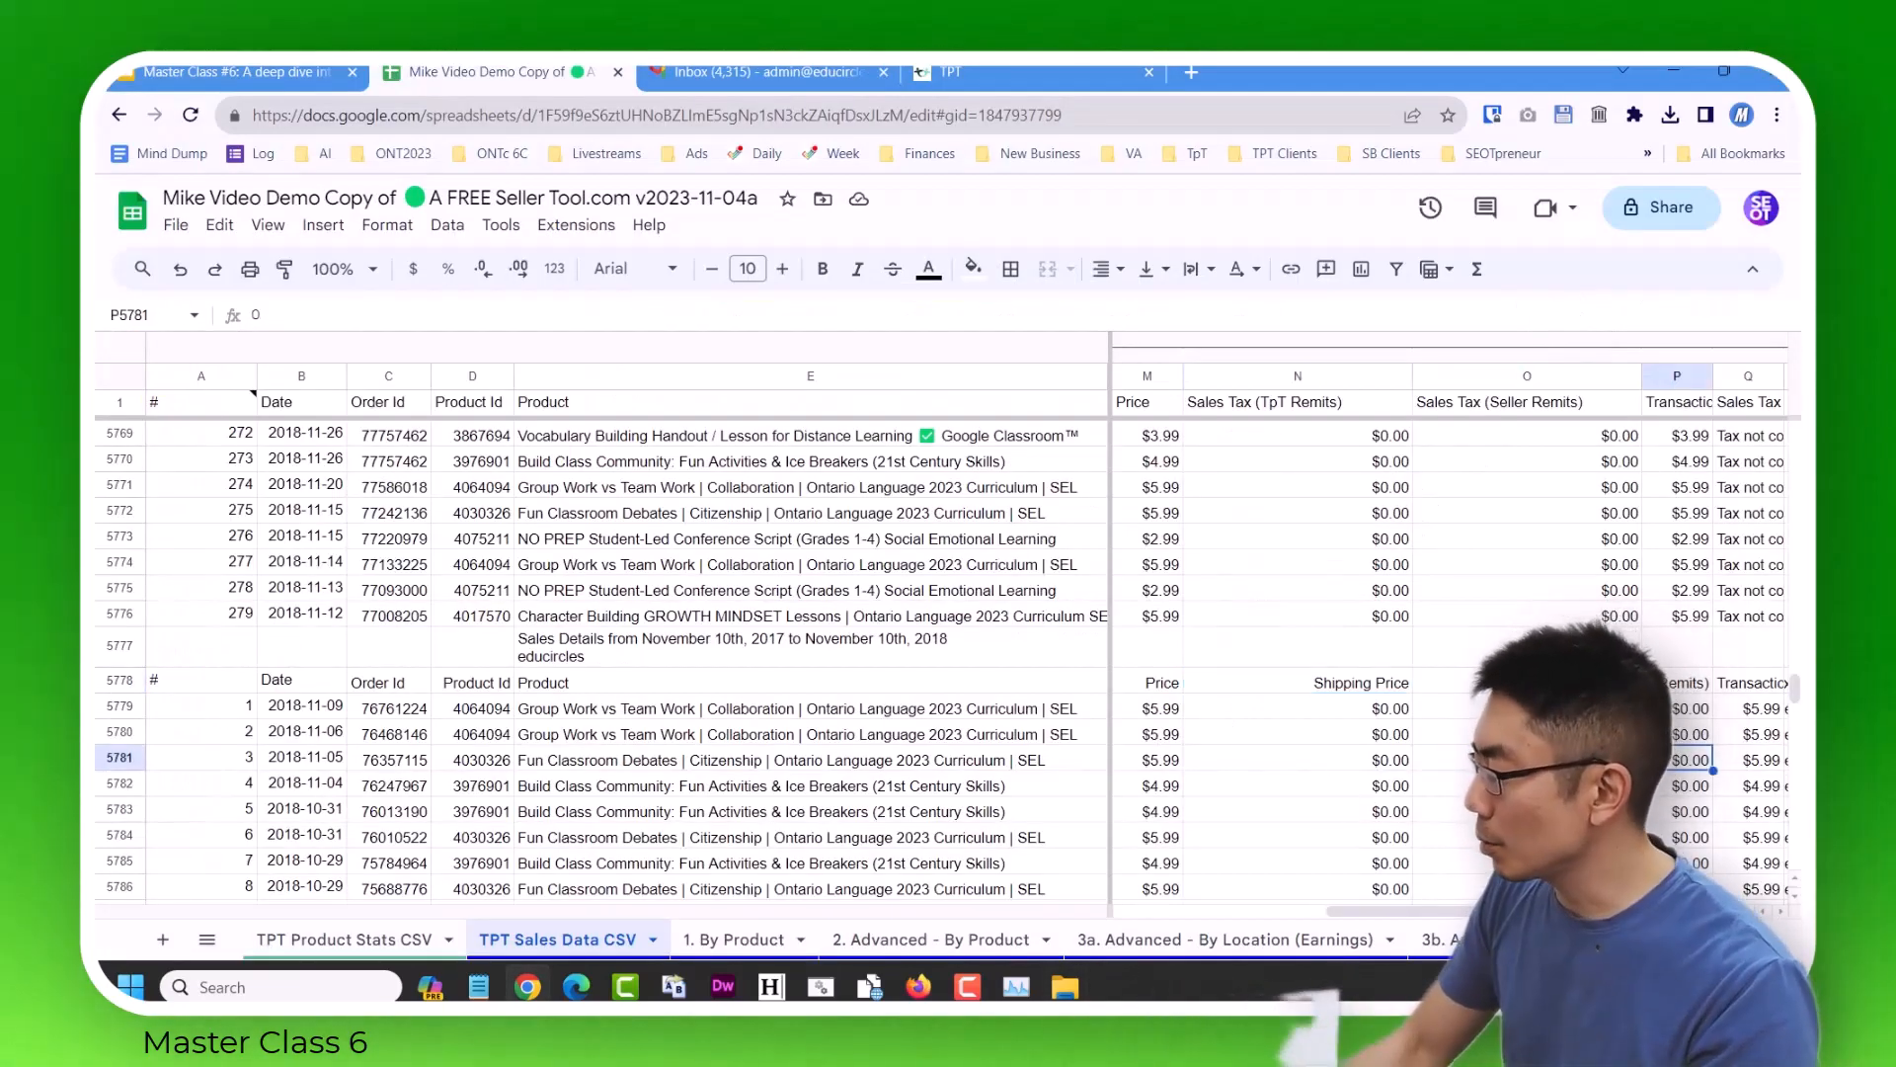
{"action": "key", "text": "Right"}
{"action": "key", "text": "Right"}
{"action": "key", "text": "Right"}
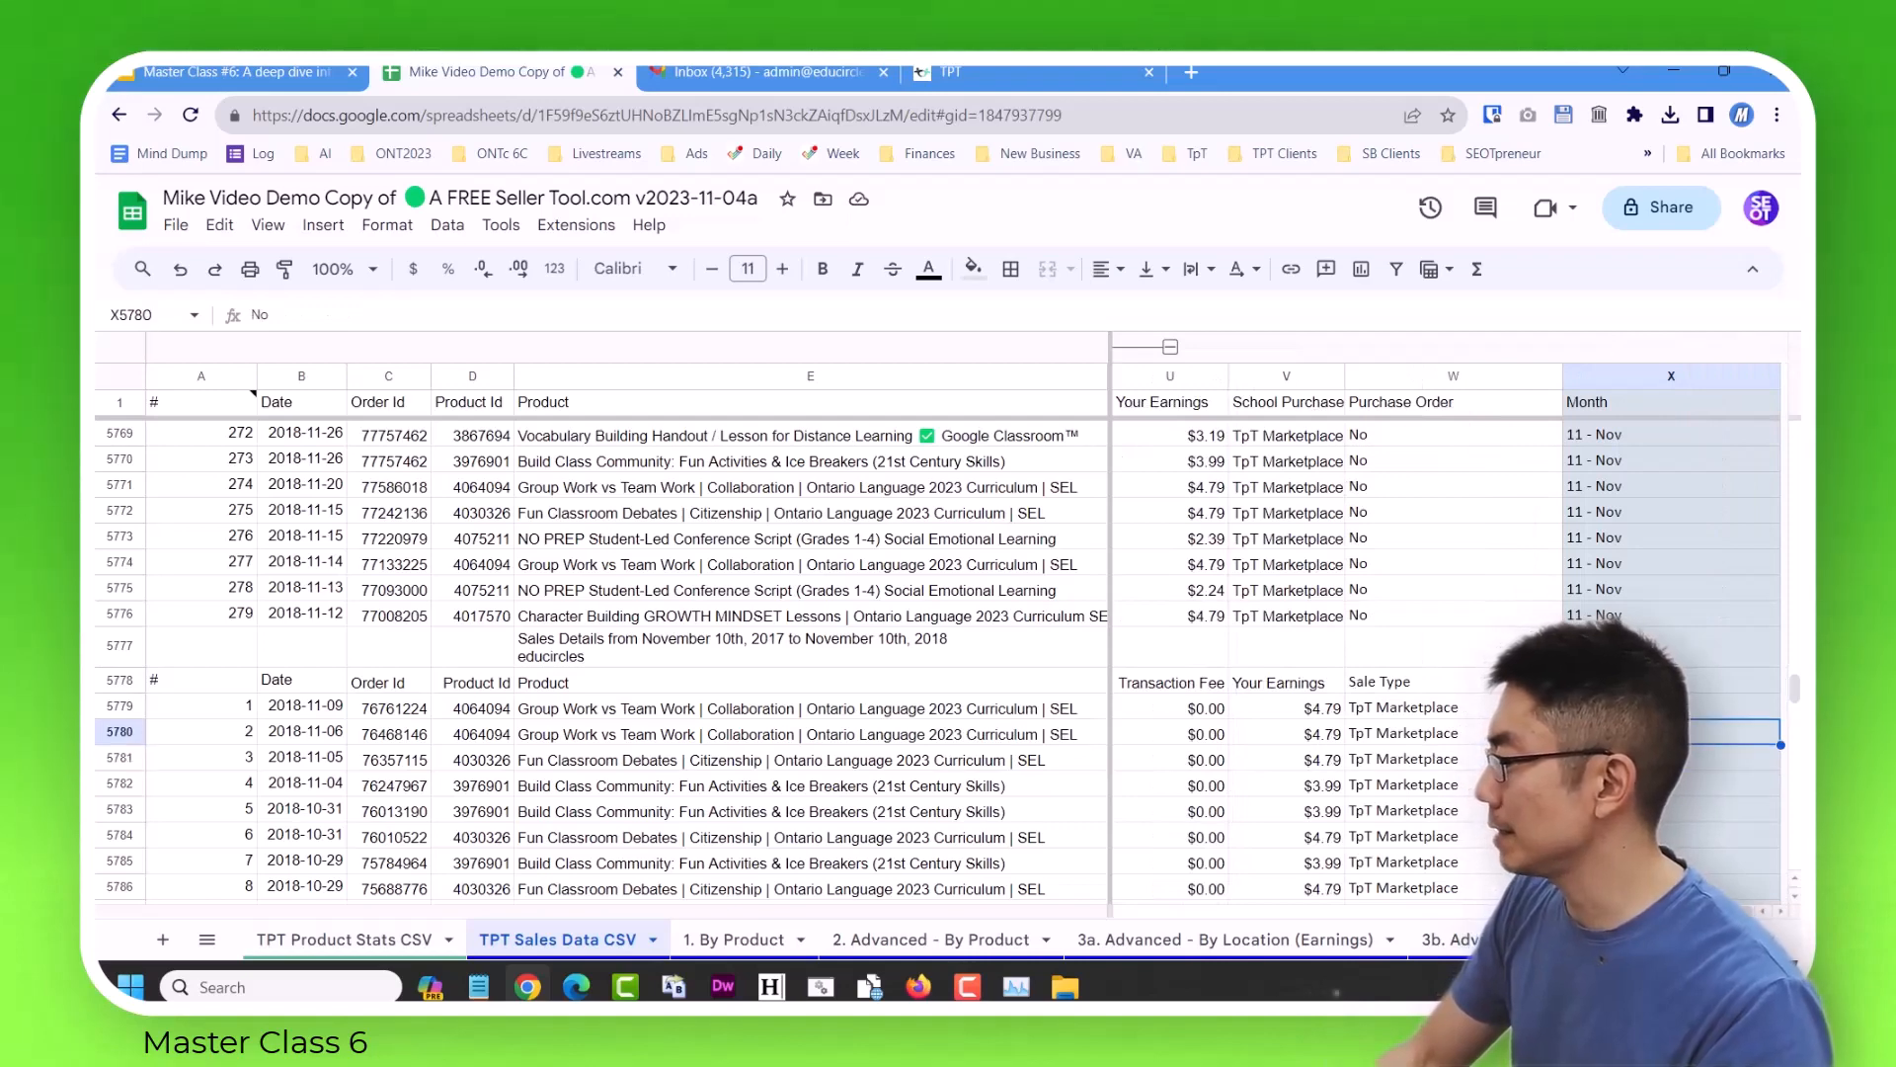
{"action": "key", "text": "Up"}
{"action": "key", "text": "Up"}
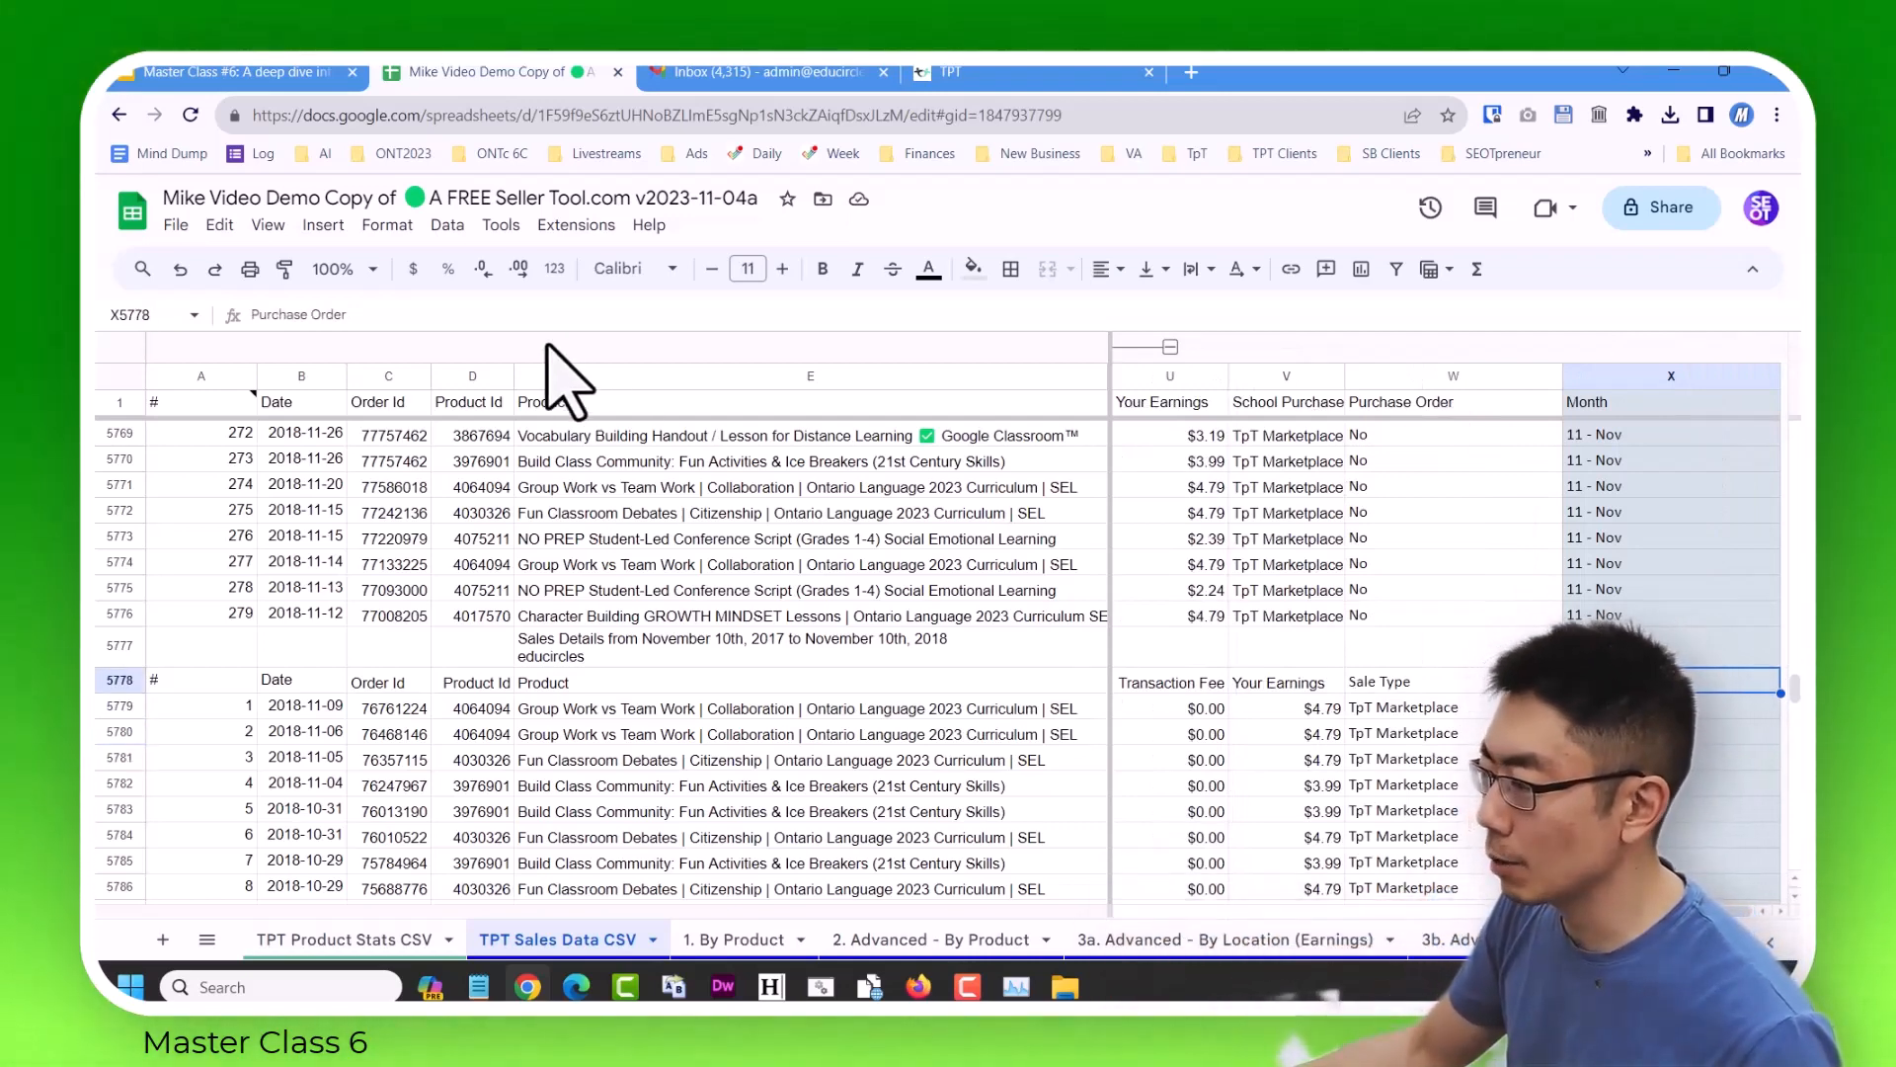
Undo the column group expansion and the misaligned import that starts in row 5777.
{"action": "left_click", "coordinate": [180, 268]}
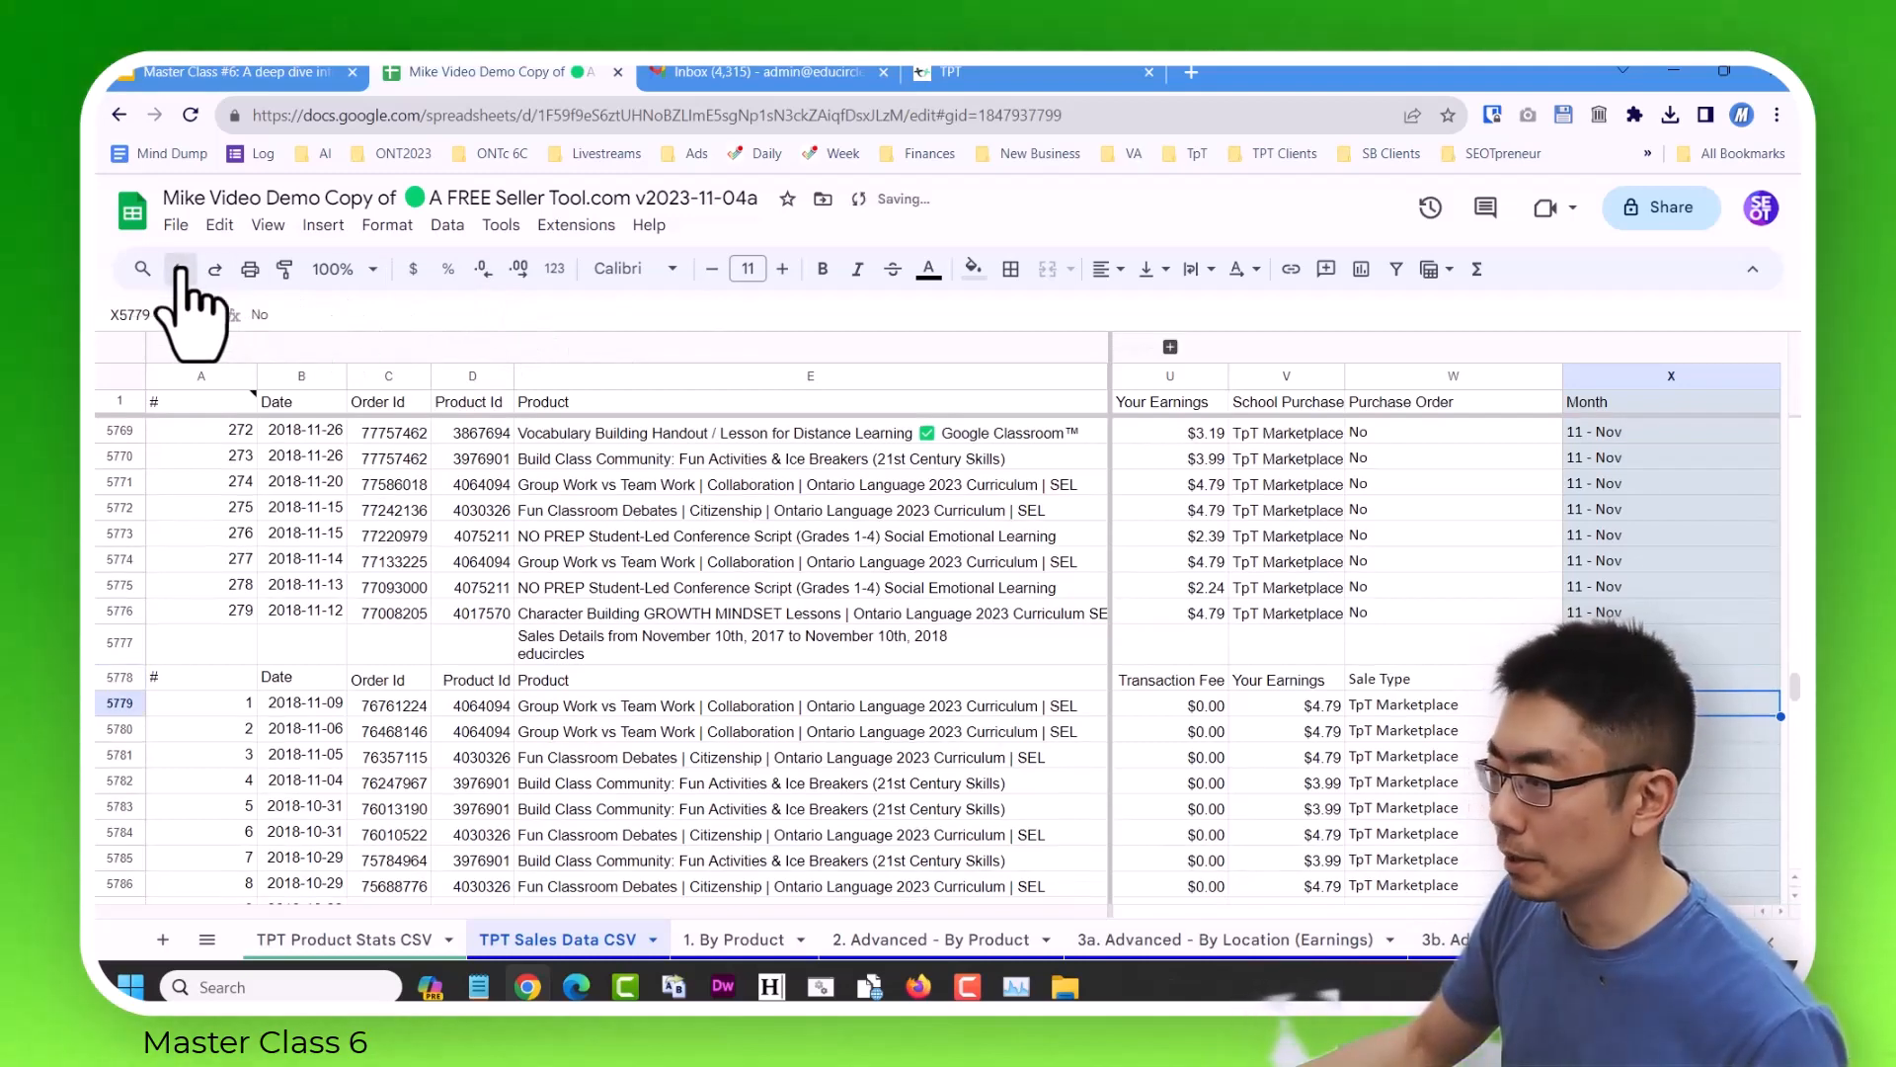
{"action": "left_click", "coordinate": [181, 269]}
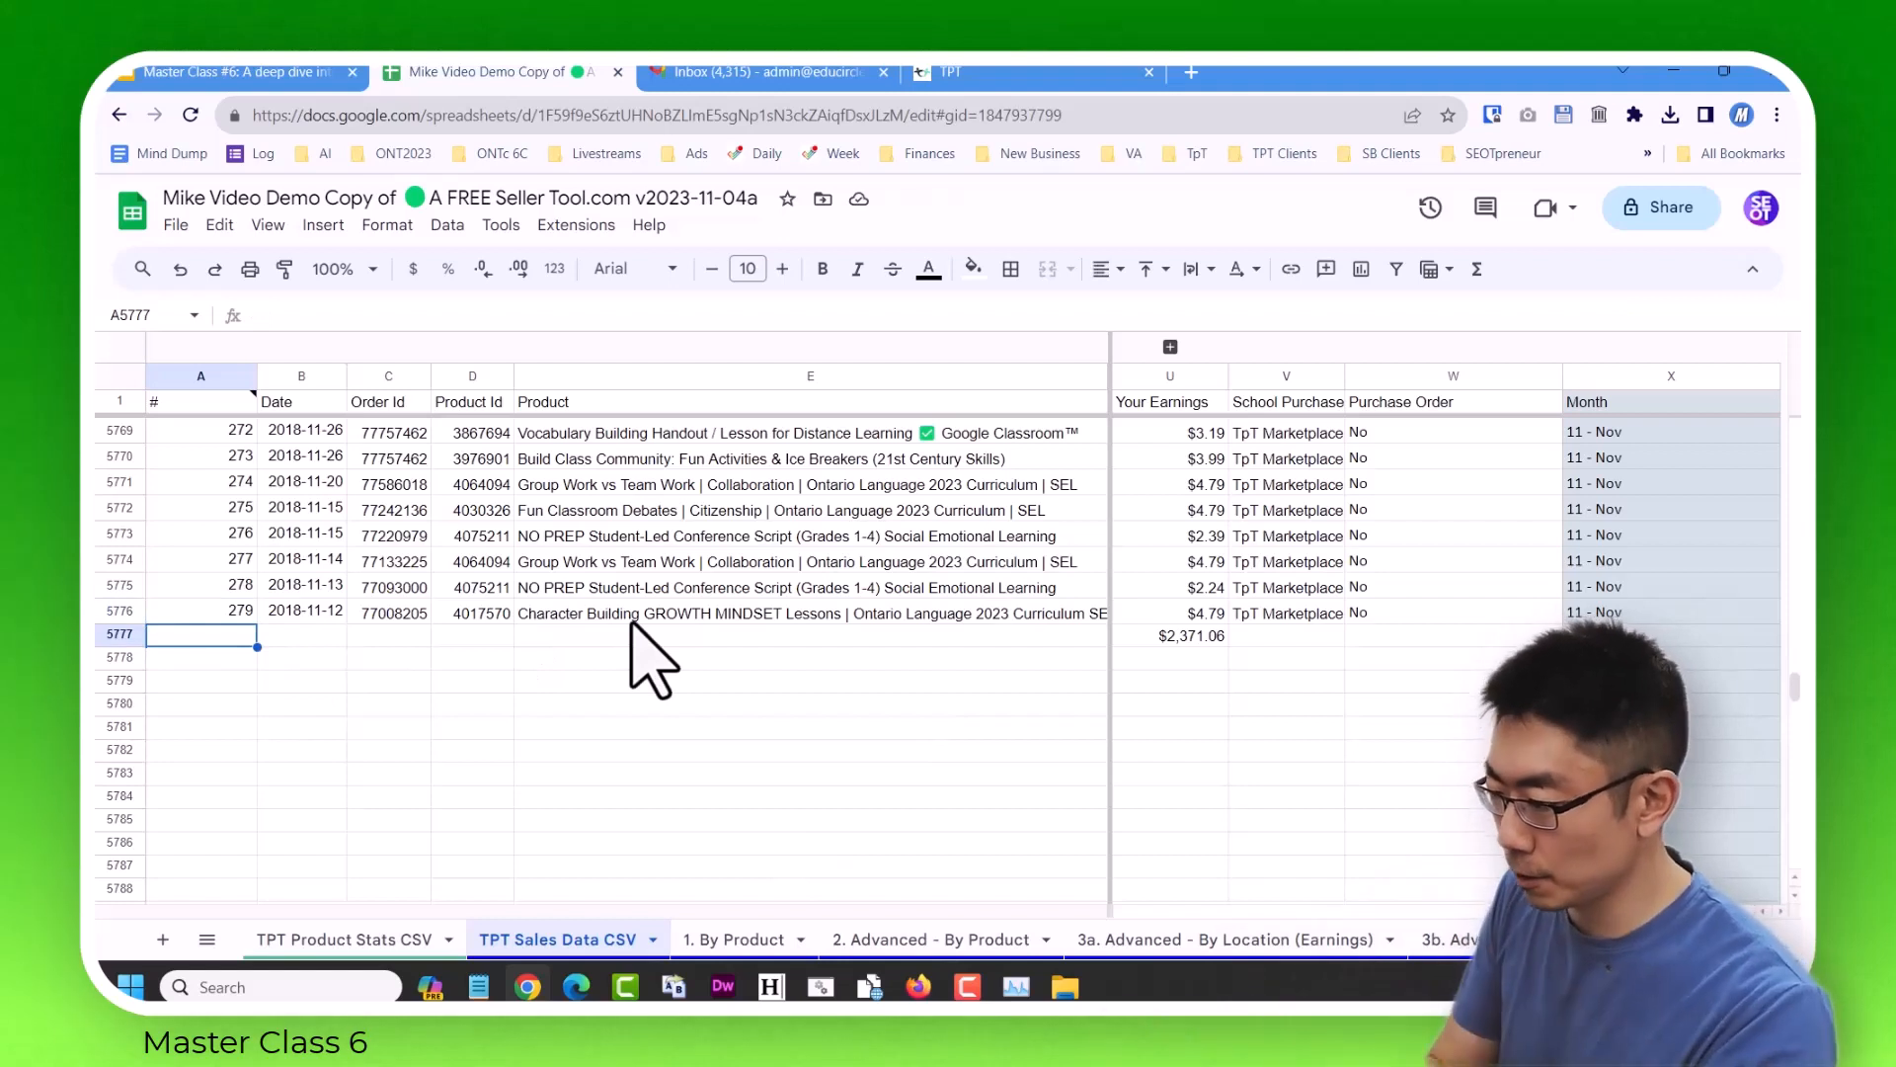
{"action": "left_click", "coordinate": [119, 635]}
{"action": "left_click", "coordinate": [1166, 636]}
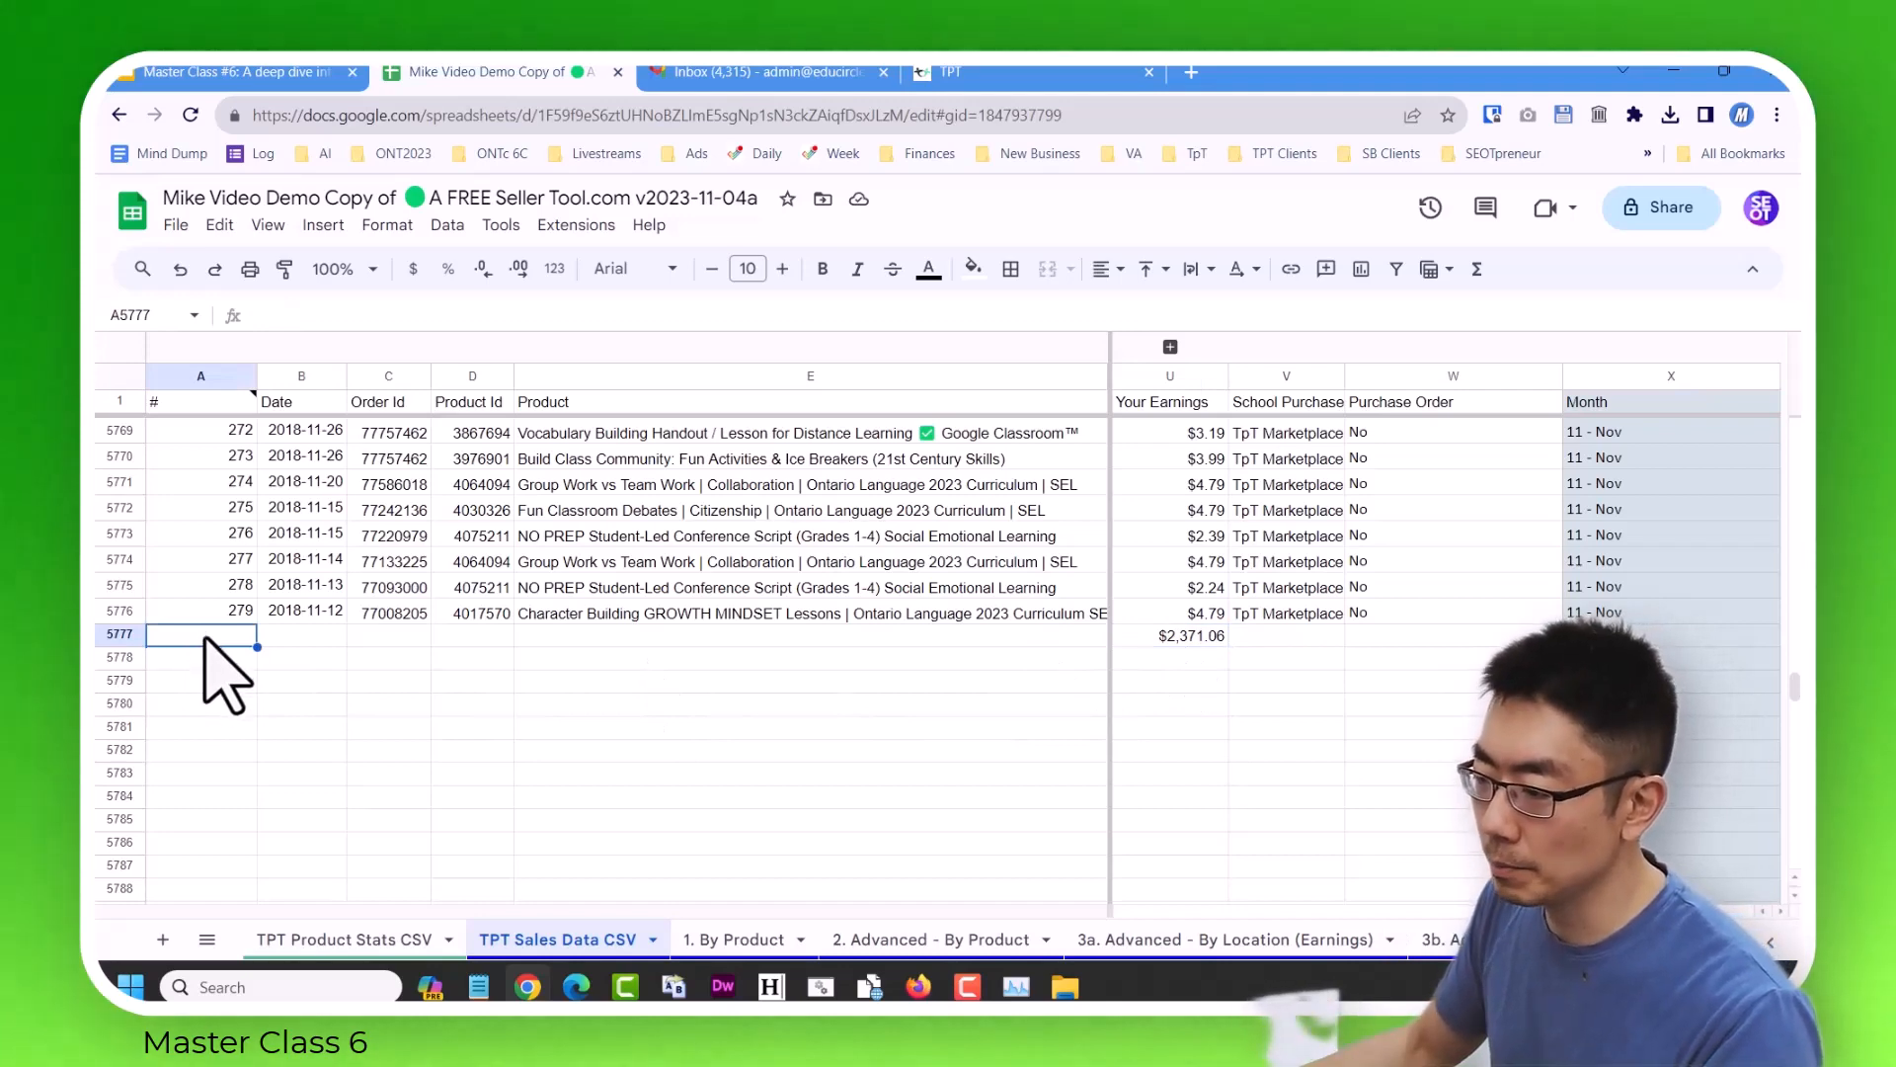
Import the edited sales_report_20171110_20181110.csv at cell A5777, using "Replace data at selected cell" and automatic separator detection.
{"action": "left_click", "coordinate": [176, 226]}
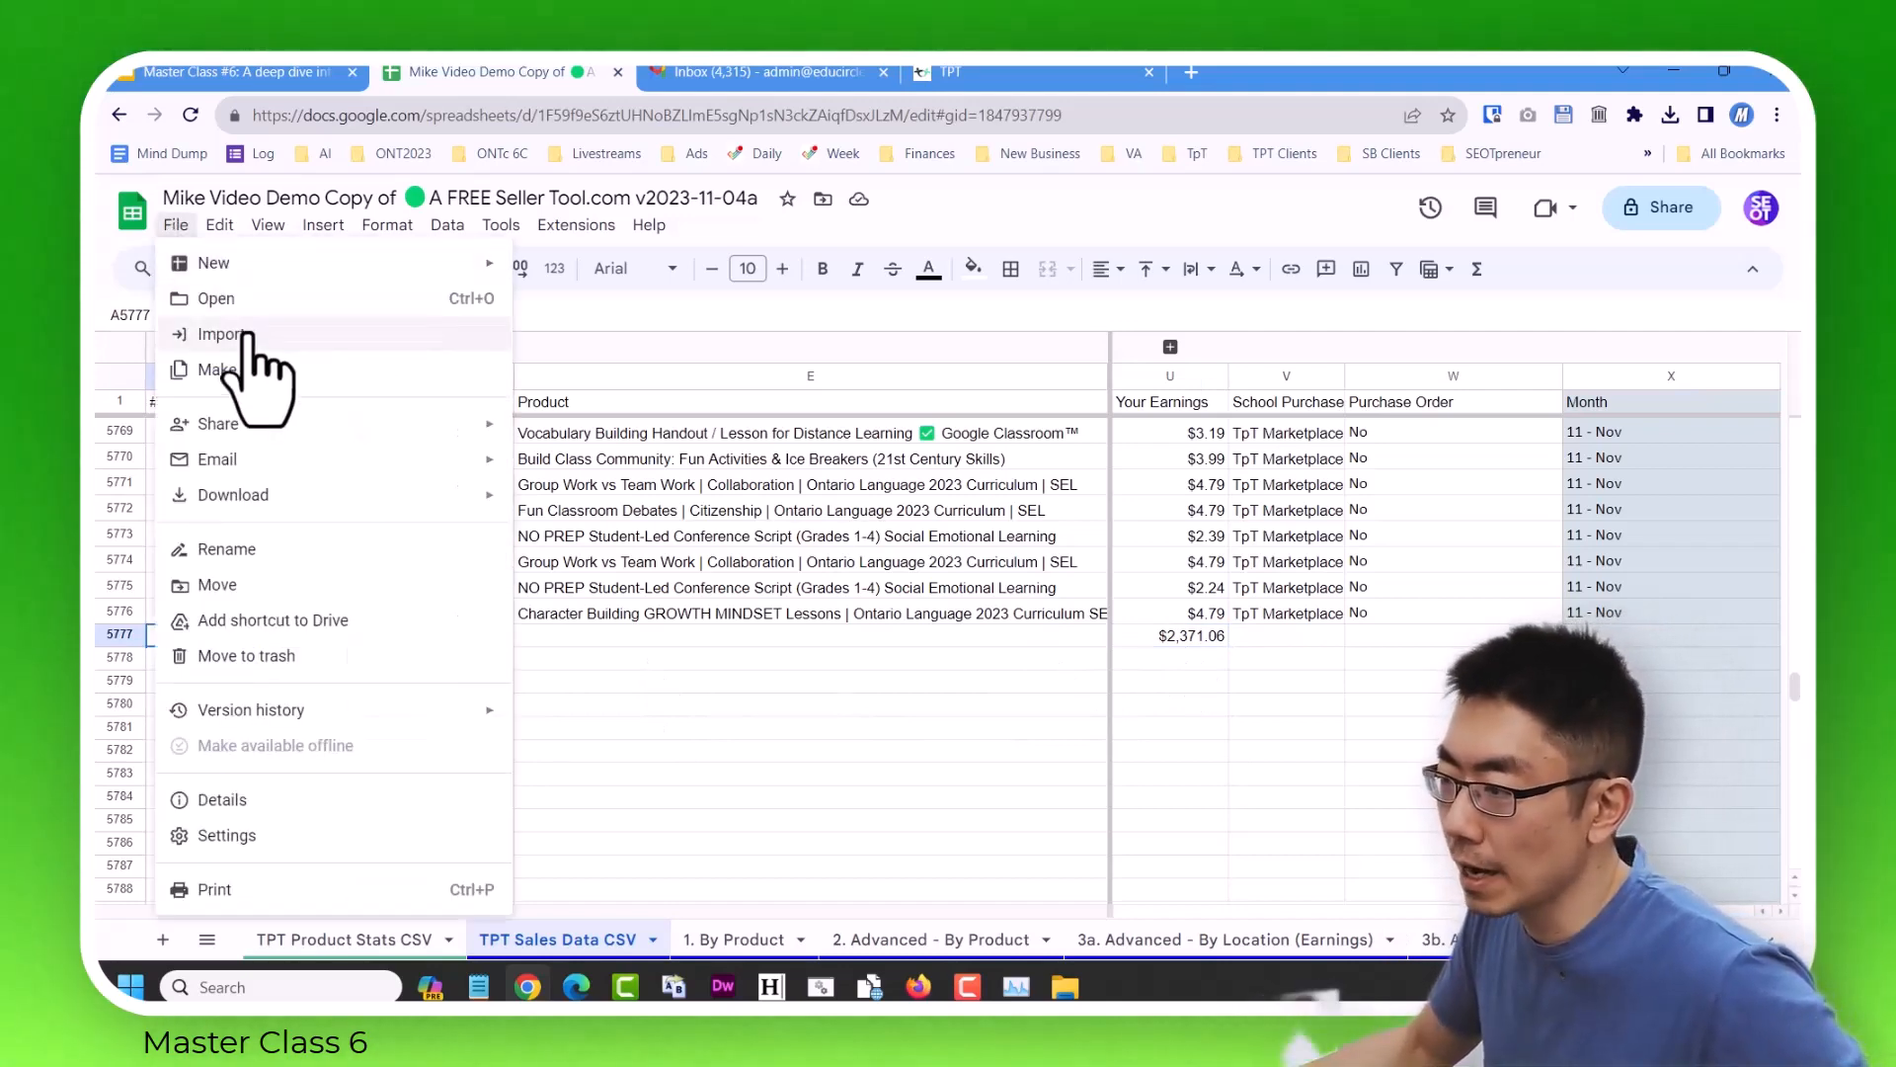
{"action": "left_click", "coordinate": [252, 332]}
{"action": "left_click", "coordinate": [808, 355]}
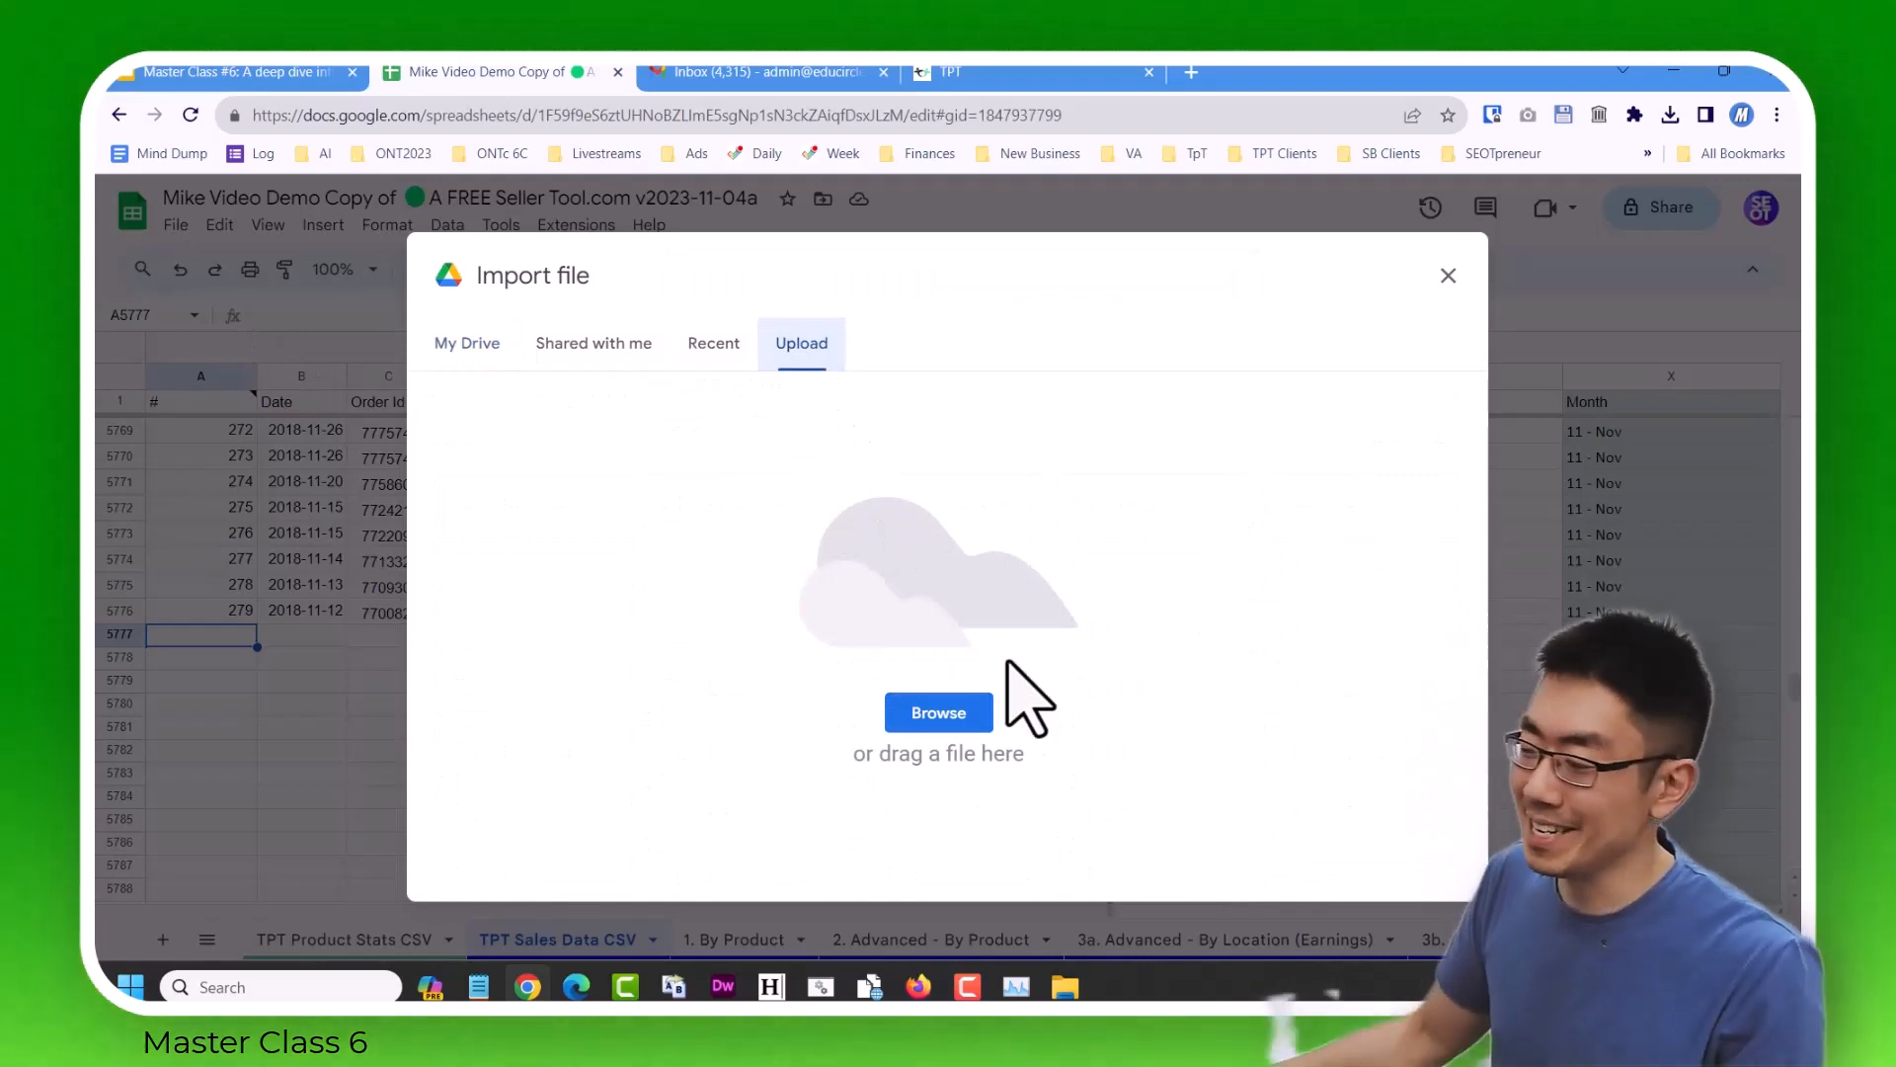
{"action": "left_click", "coordinate": [939, 715]}
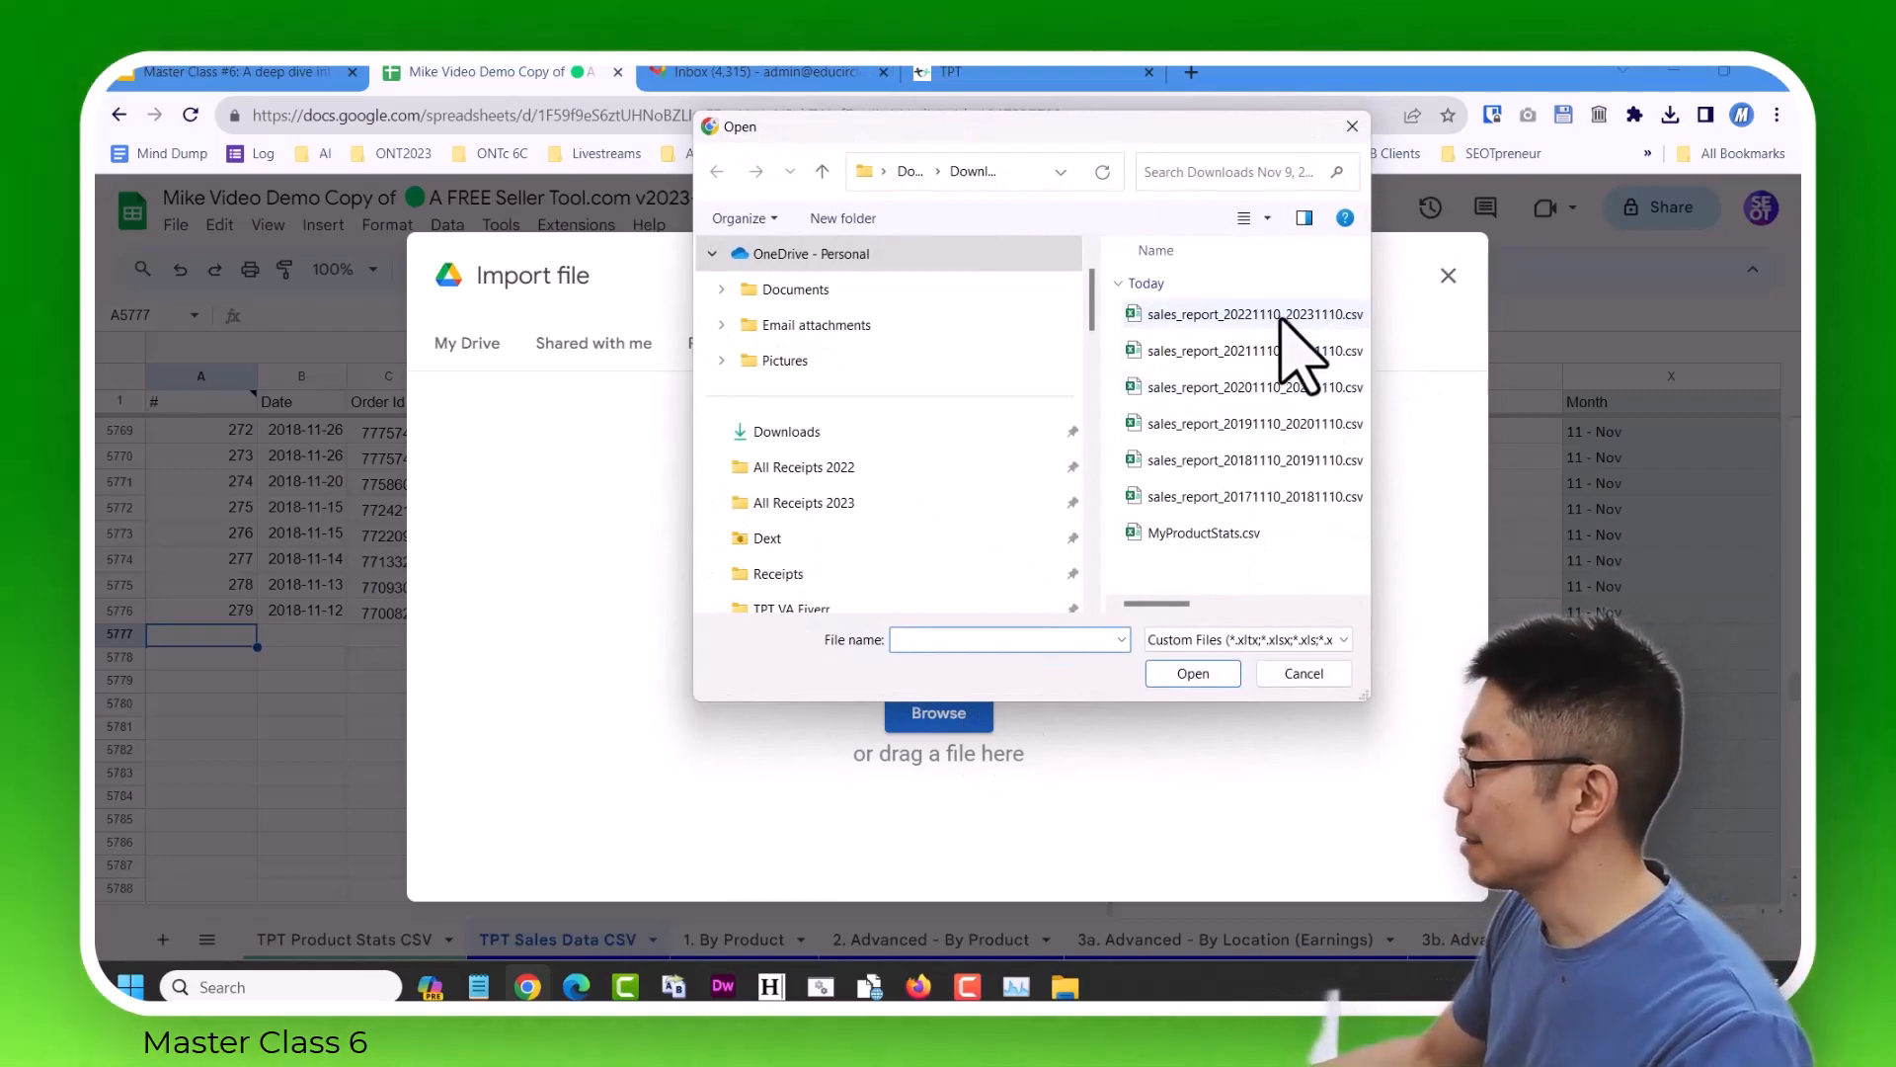
{"action": "left_click", "coordinate": [1195, 675]}
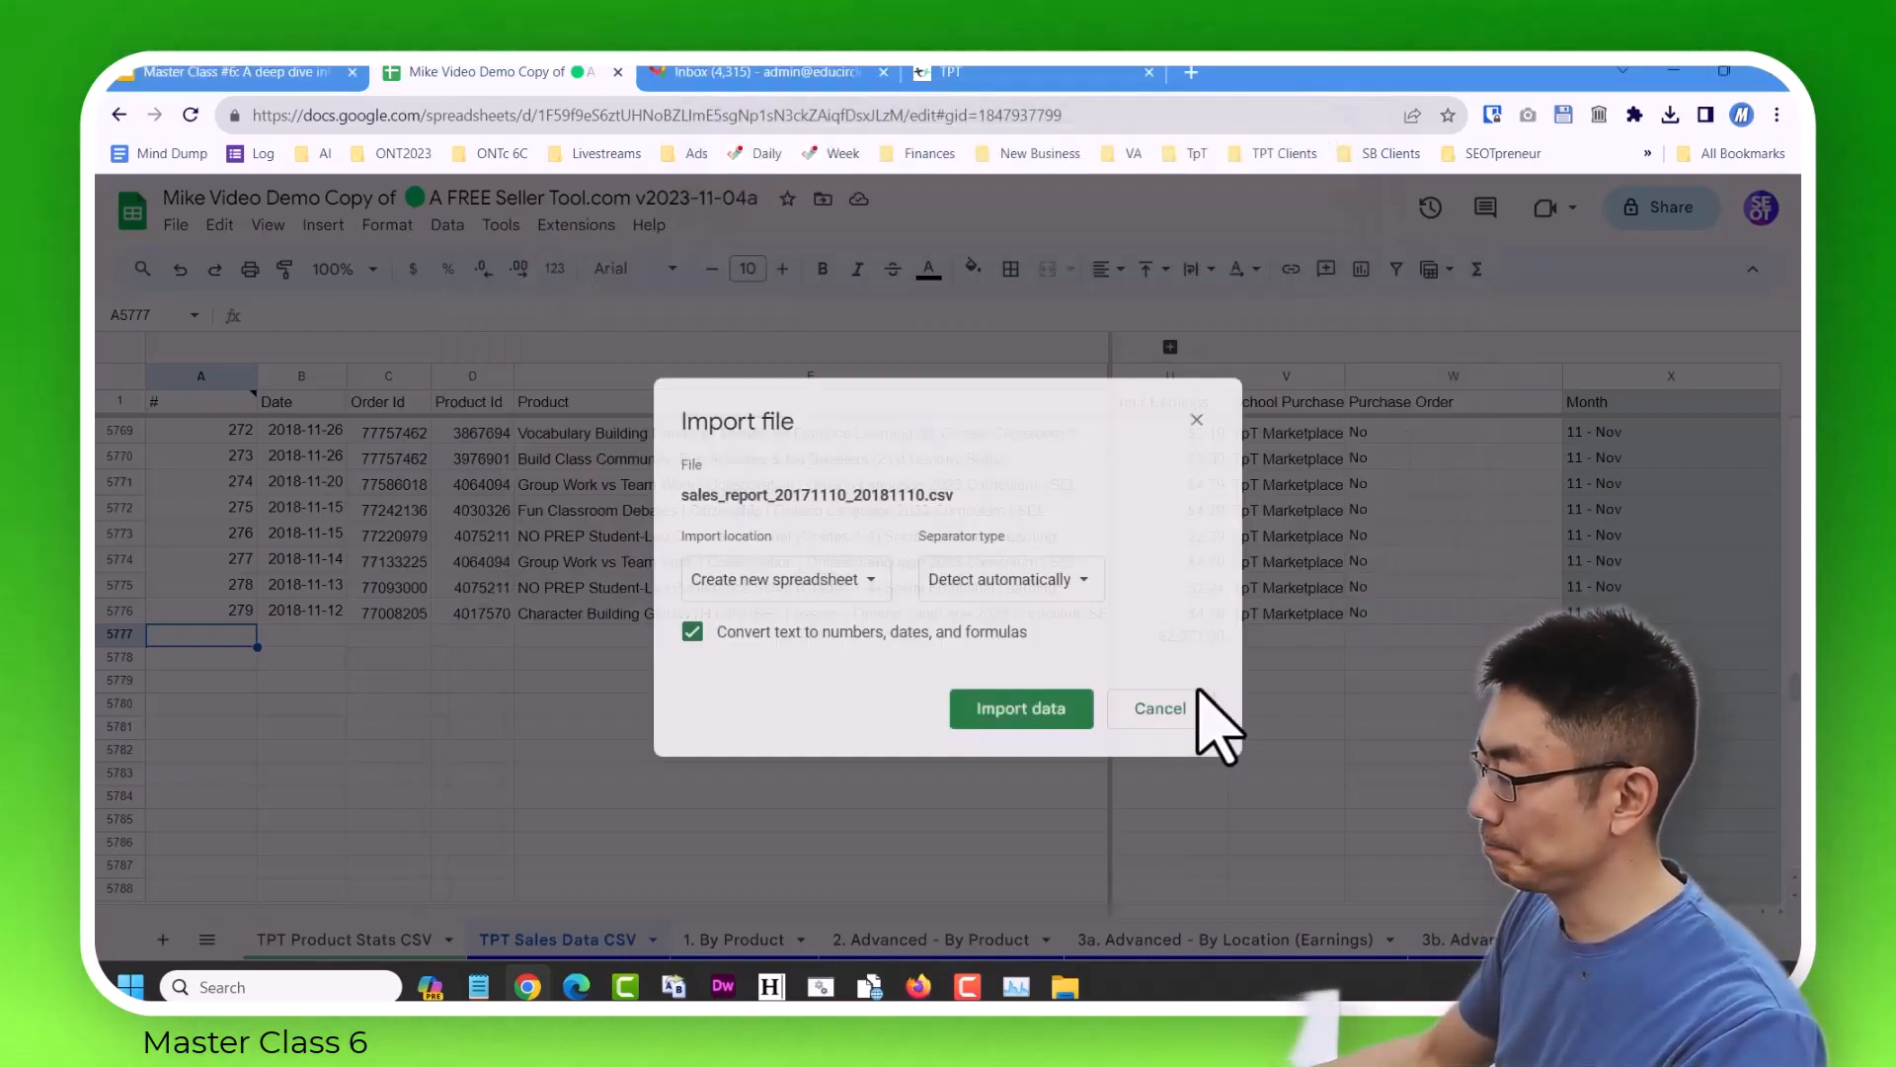
{"action": "left_click", "coordinate": [860, 580]}
{"action": "left_click", "coordinate": [796, 756]}
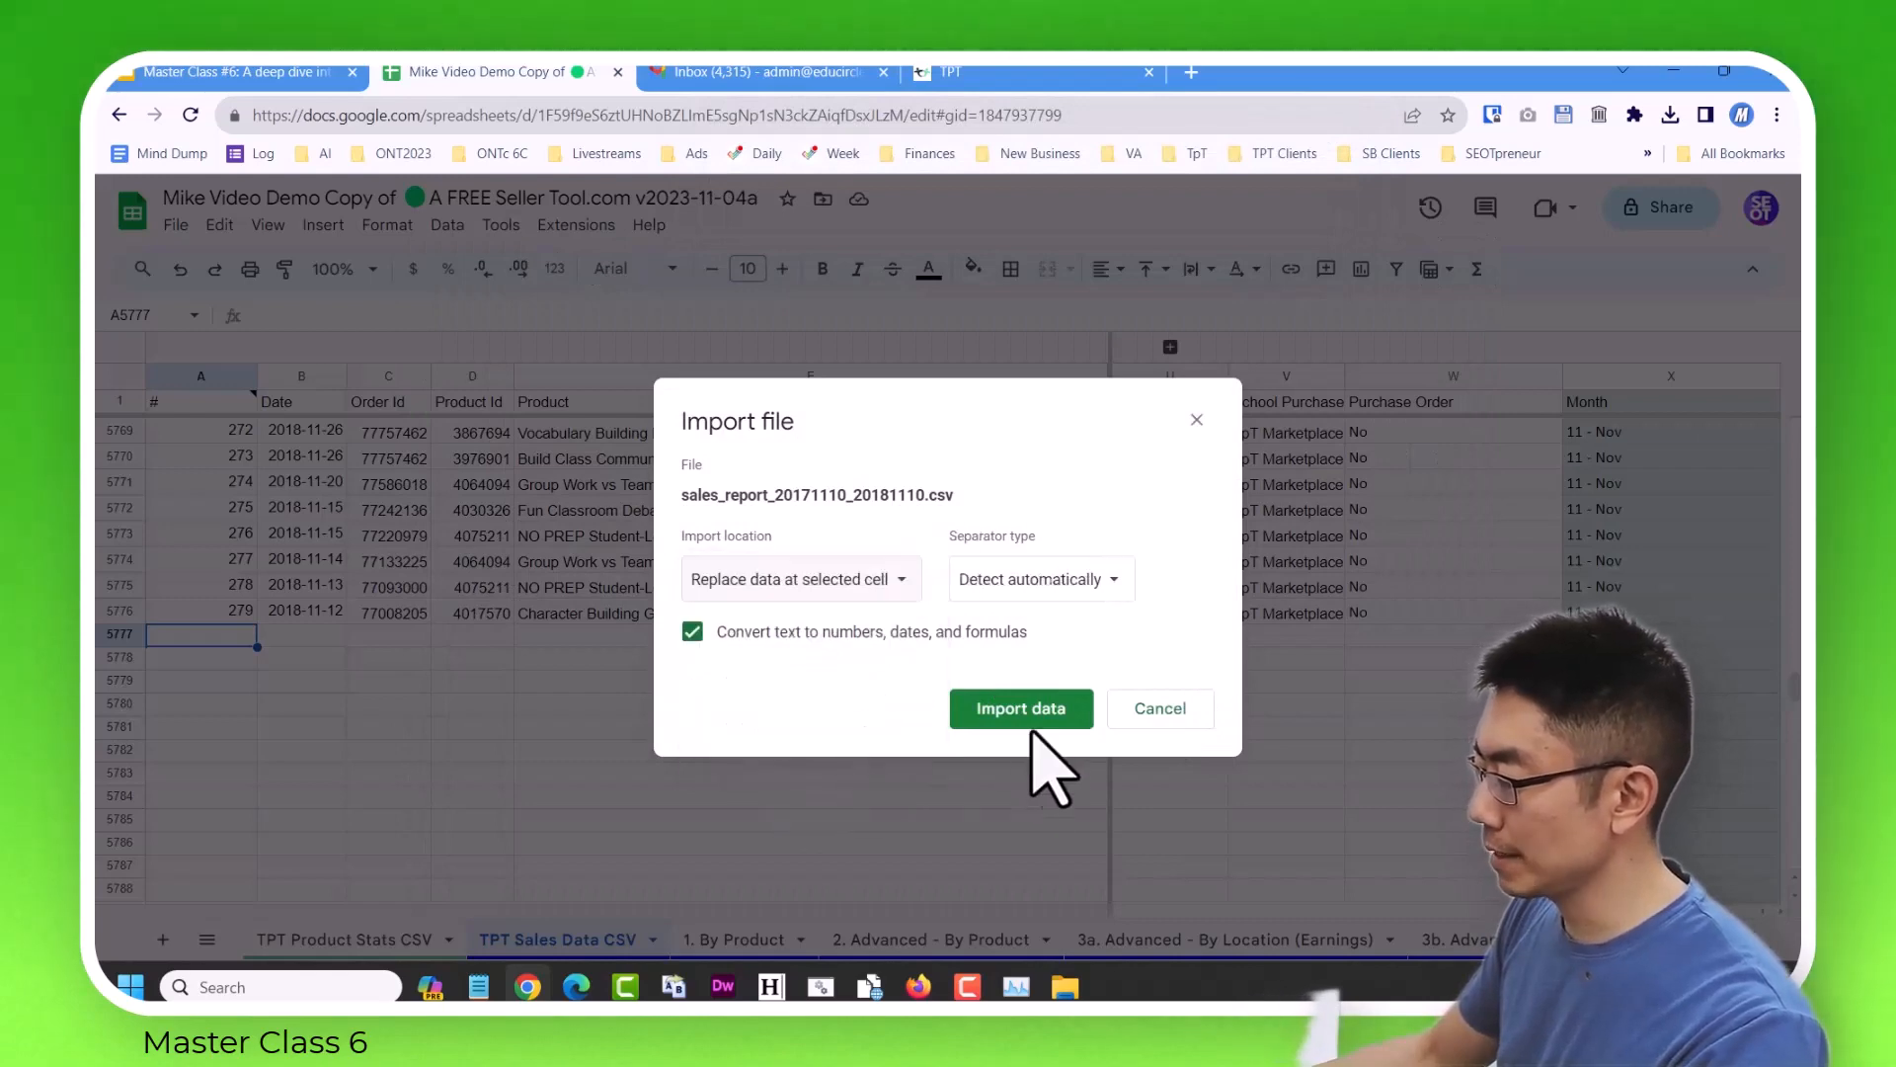
{"action": "left_click", "coordinate": [1027, 710]}
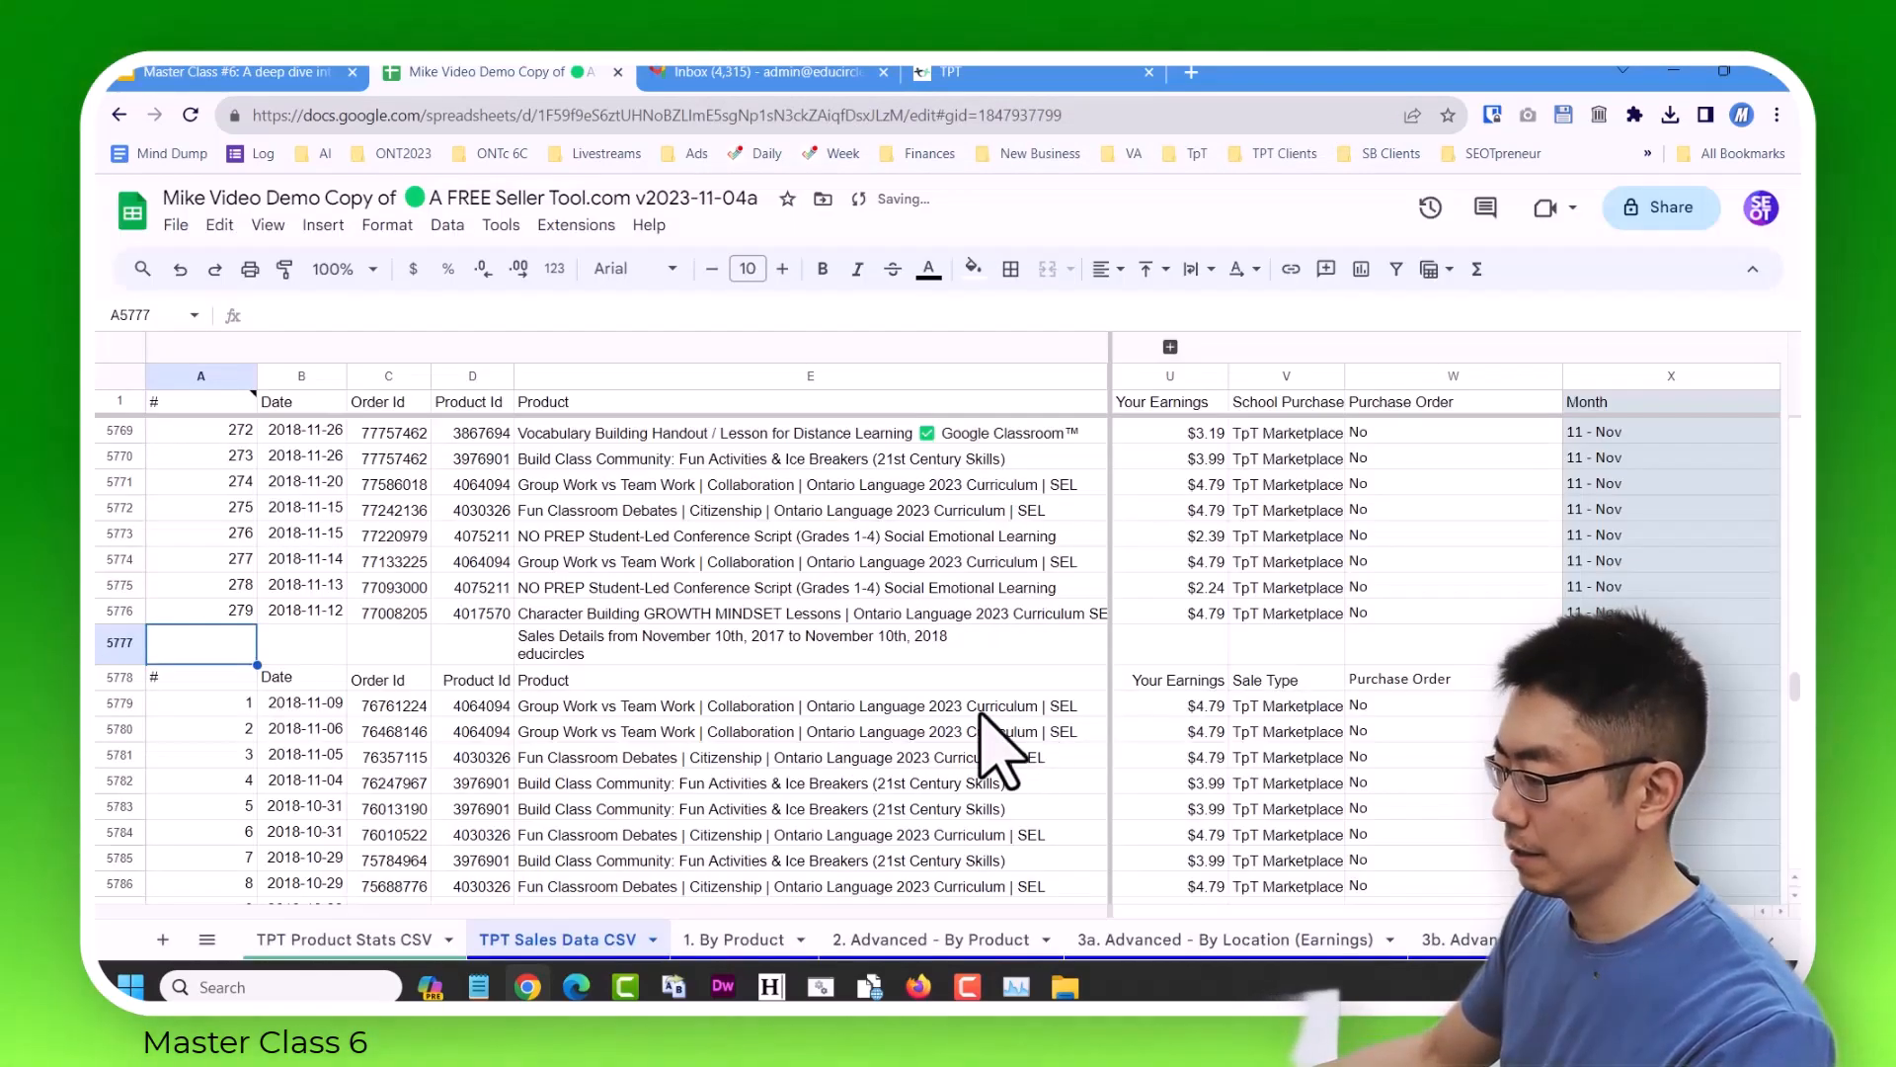
Check the re-imported header and first sale row against the frozen headers from Product across to the Month formula.
{"action": "left_click", "coordinate": [932, 682]}
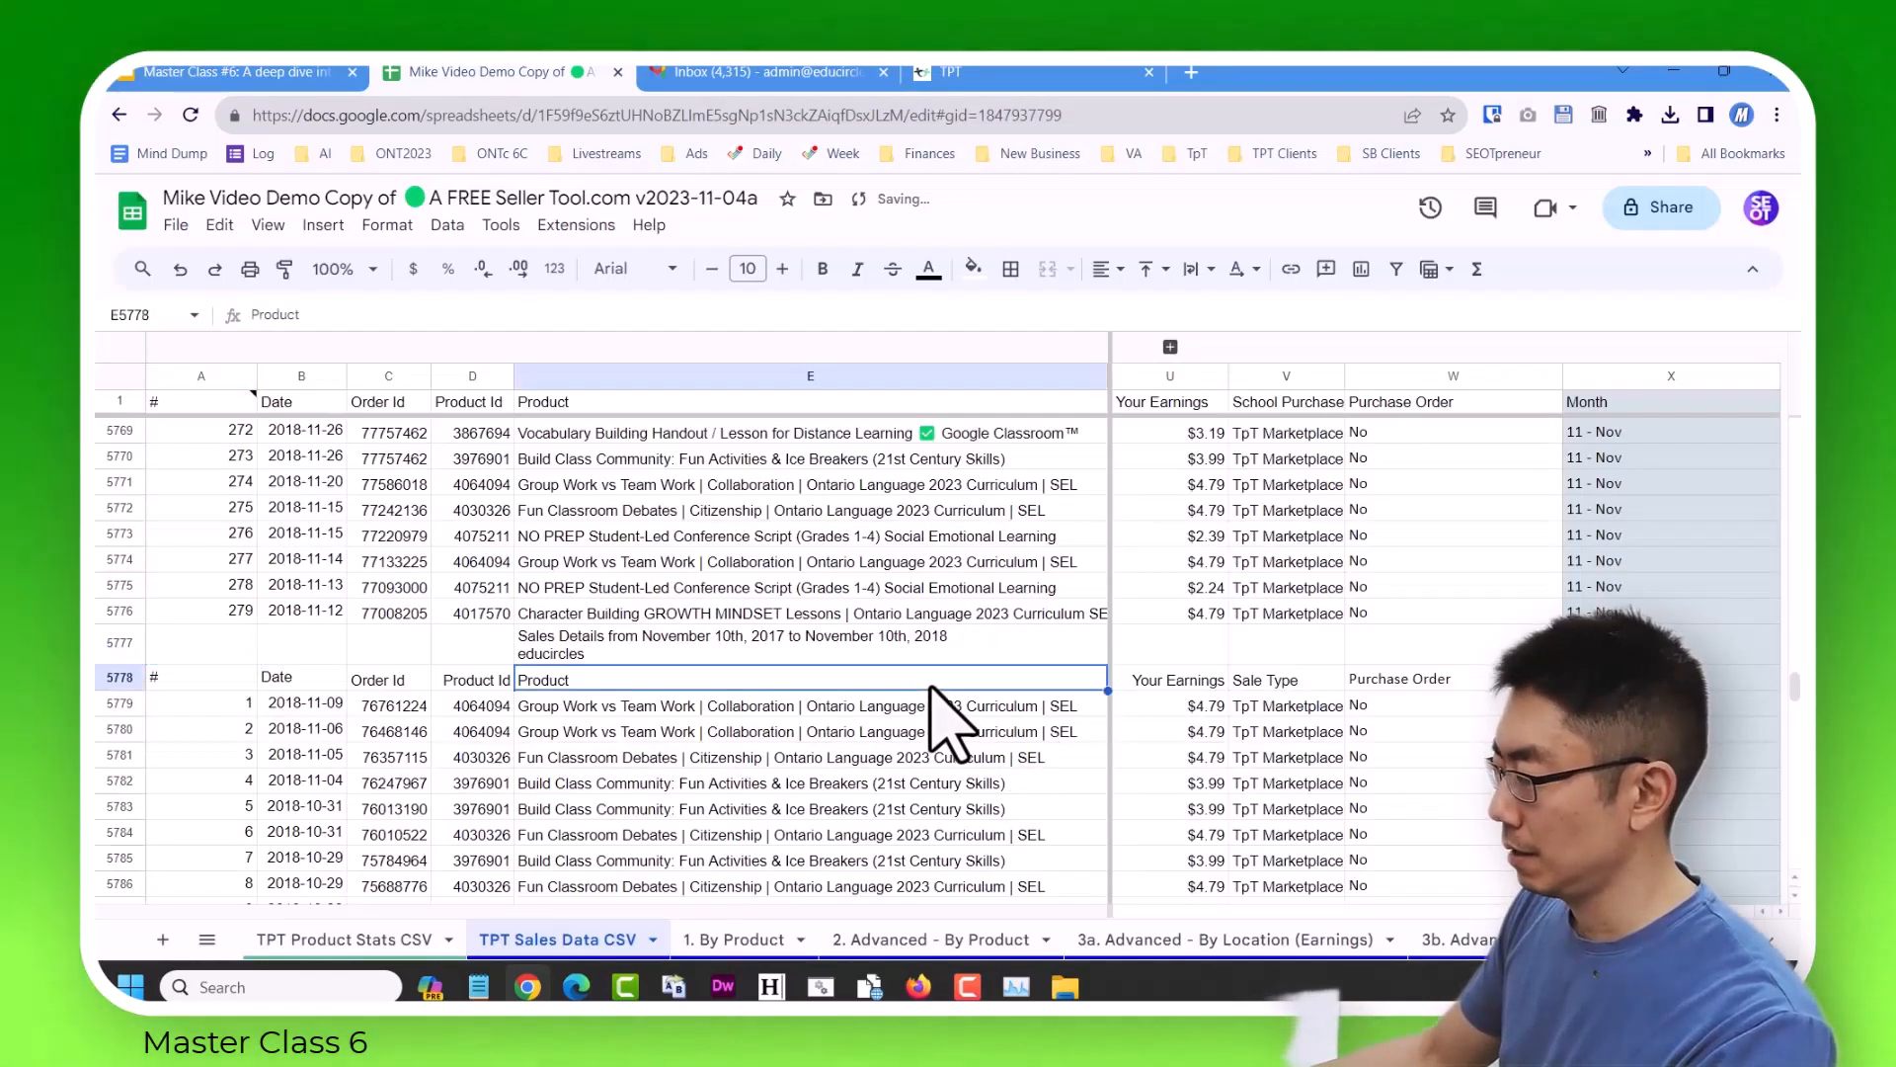
{"action": "key", "text": "Right"}
{"action": "key", "text": "Right"}
{"action": "key", "text": "Right"}
{"action": "key", "text": "Right"}
{"action": "key", "text": "Down"}
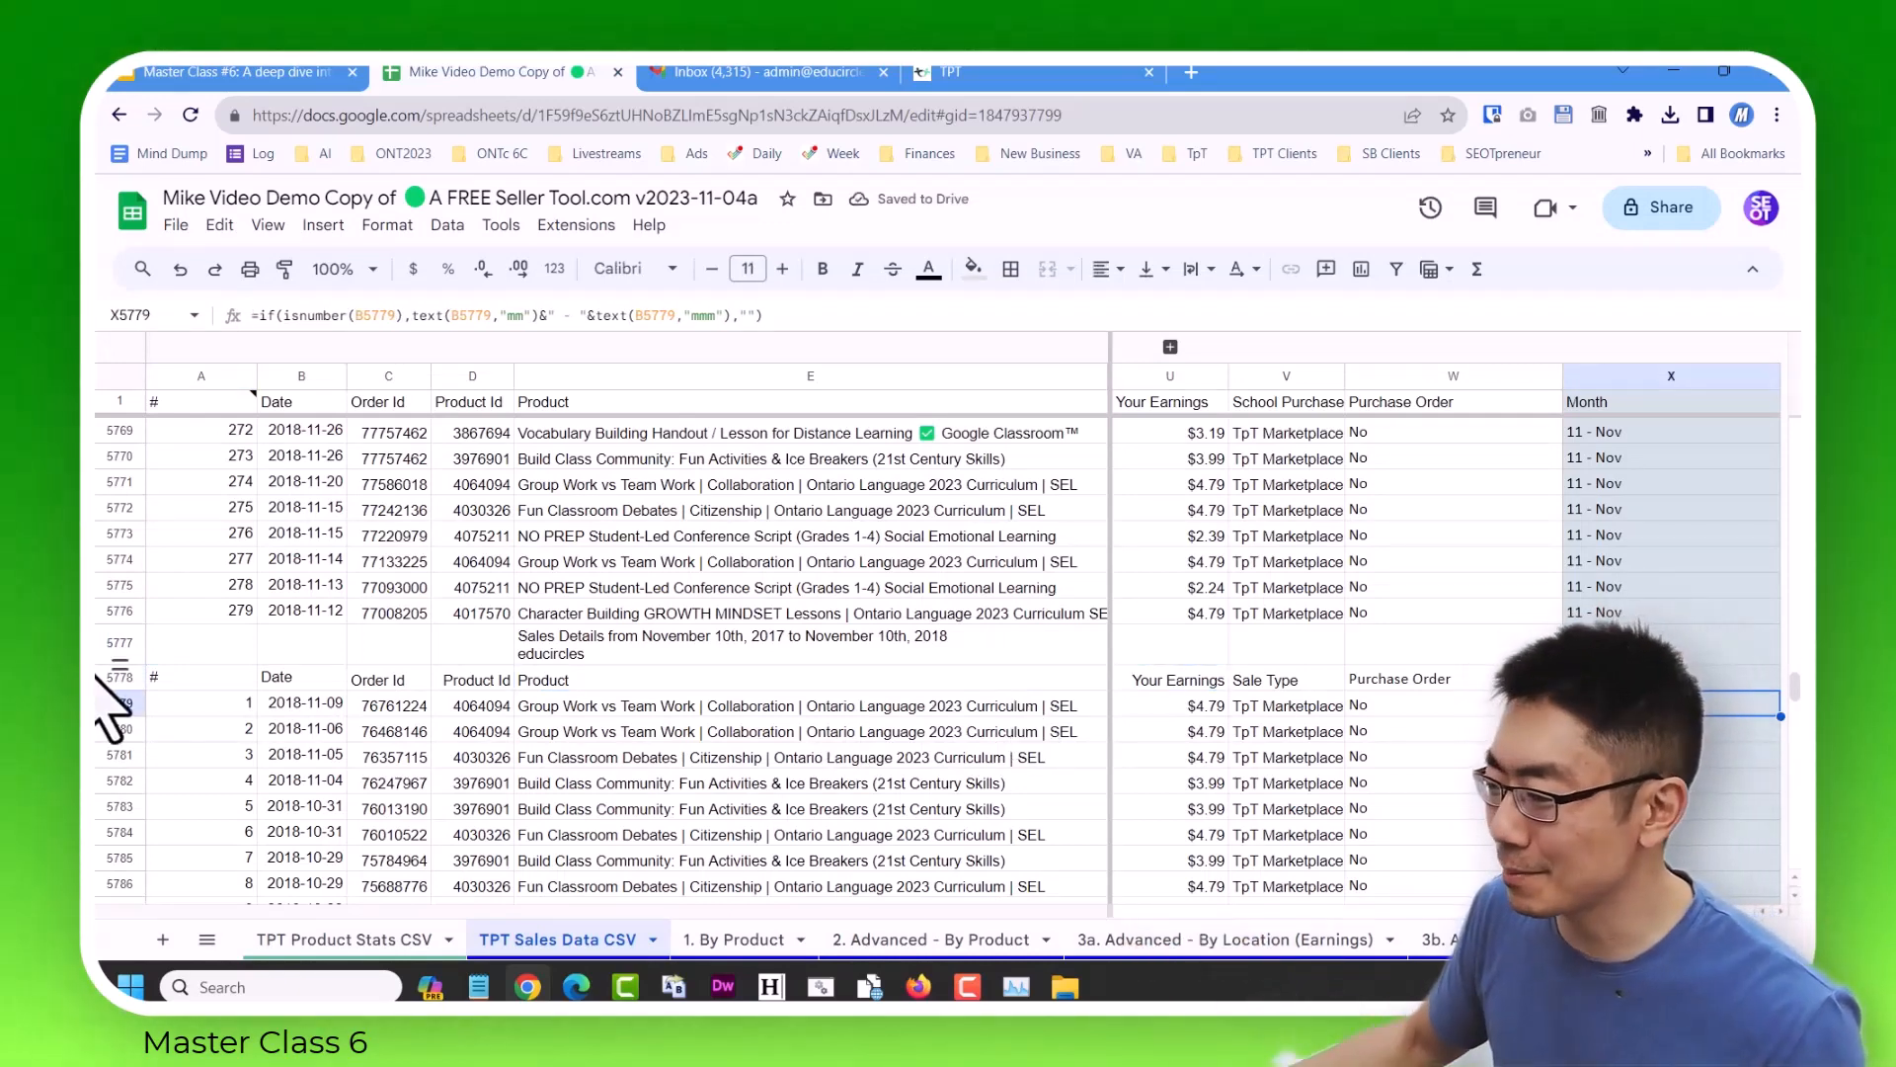
Delete the imported report title and header rows, 5777 and 5778.
{"action": "left_click_drag", "start_coordinate": [120, 679], "coordinate": [119, 644]}
{"action": "right_click", "coordinate": [119, 656]}
{"action": "left_click", "coordinate": [227, 642]}
{"action": "left_click", "coordinate": [337, 657]}
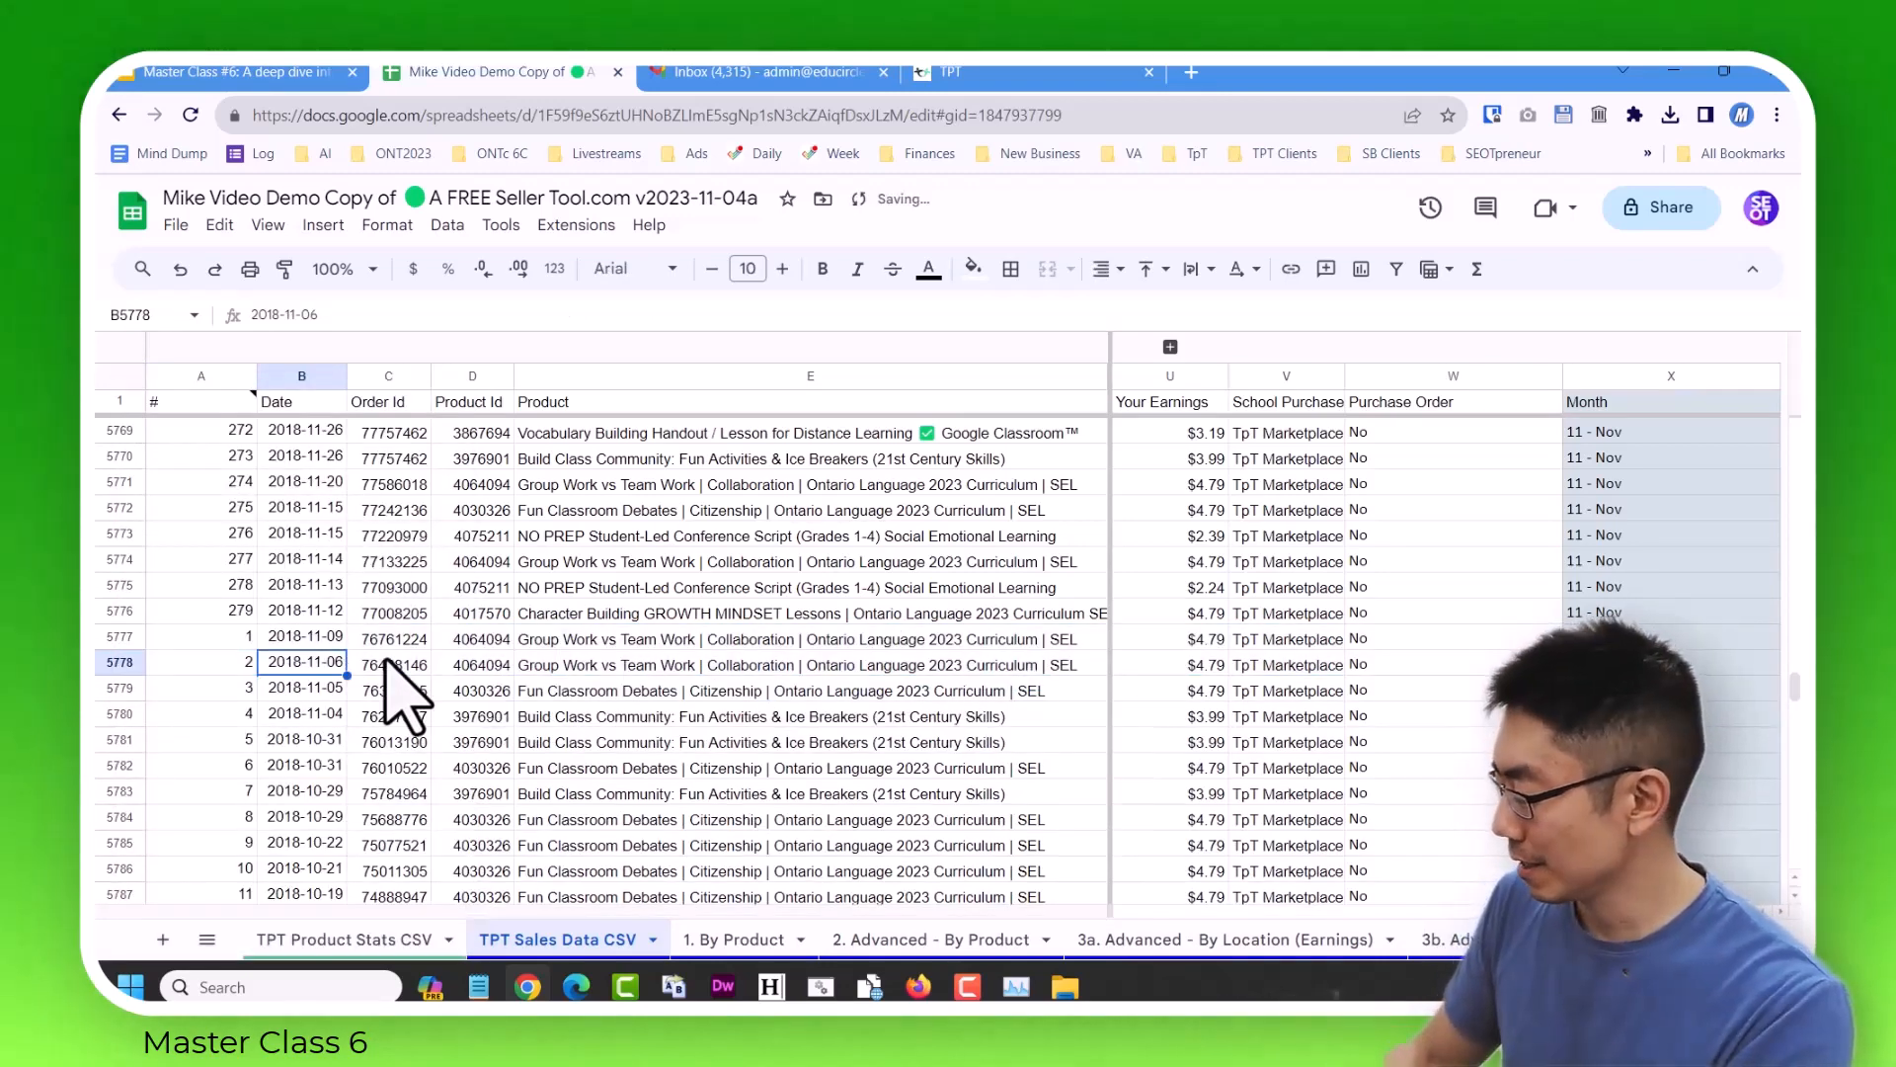
Delete the earnings total row, 5819, below the last sale of the re-imported report.
{"action": "key", "text": "ctrl+Down"}
{"action": "key", "text": "ctrl+Down"}
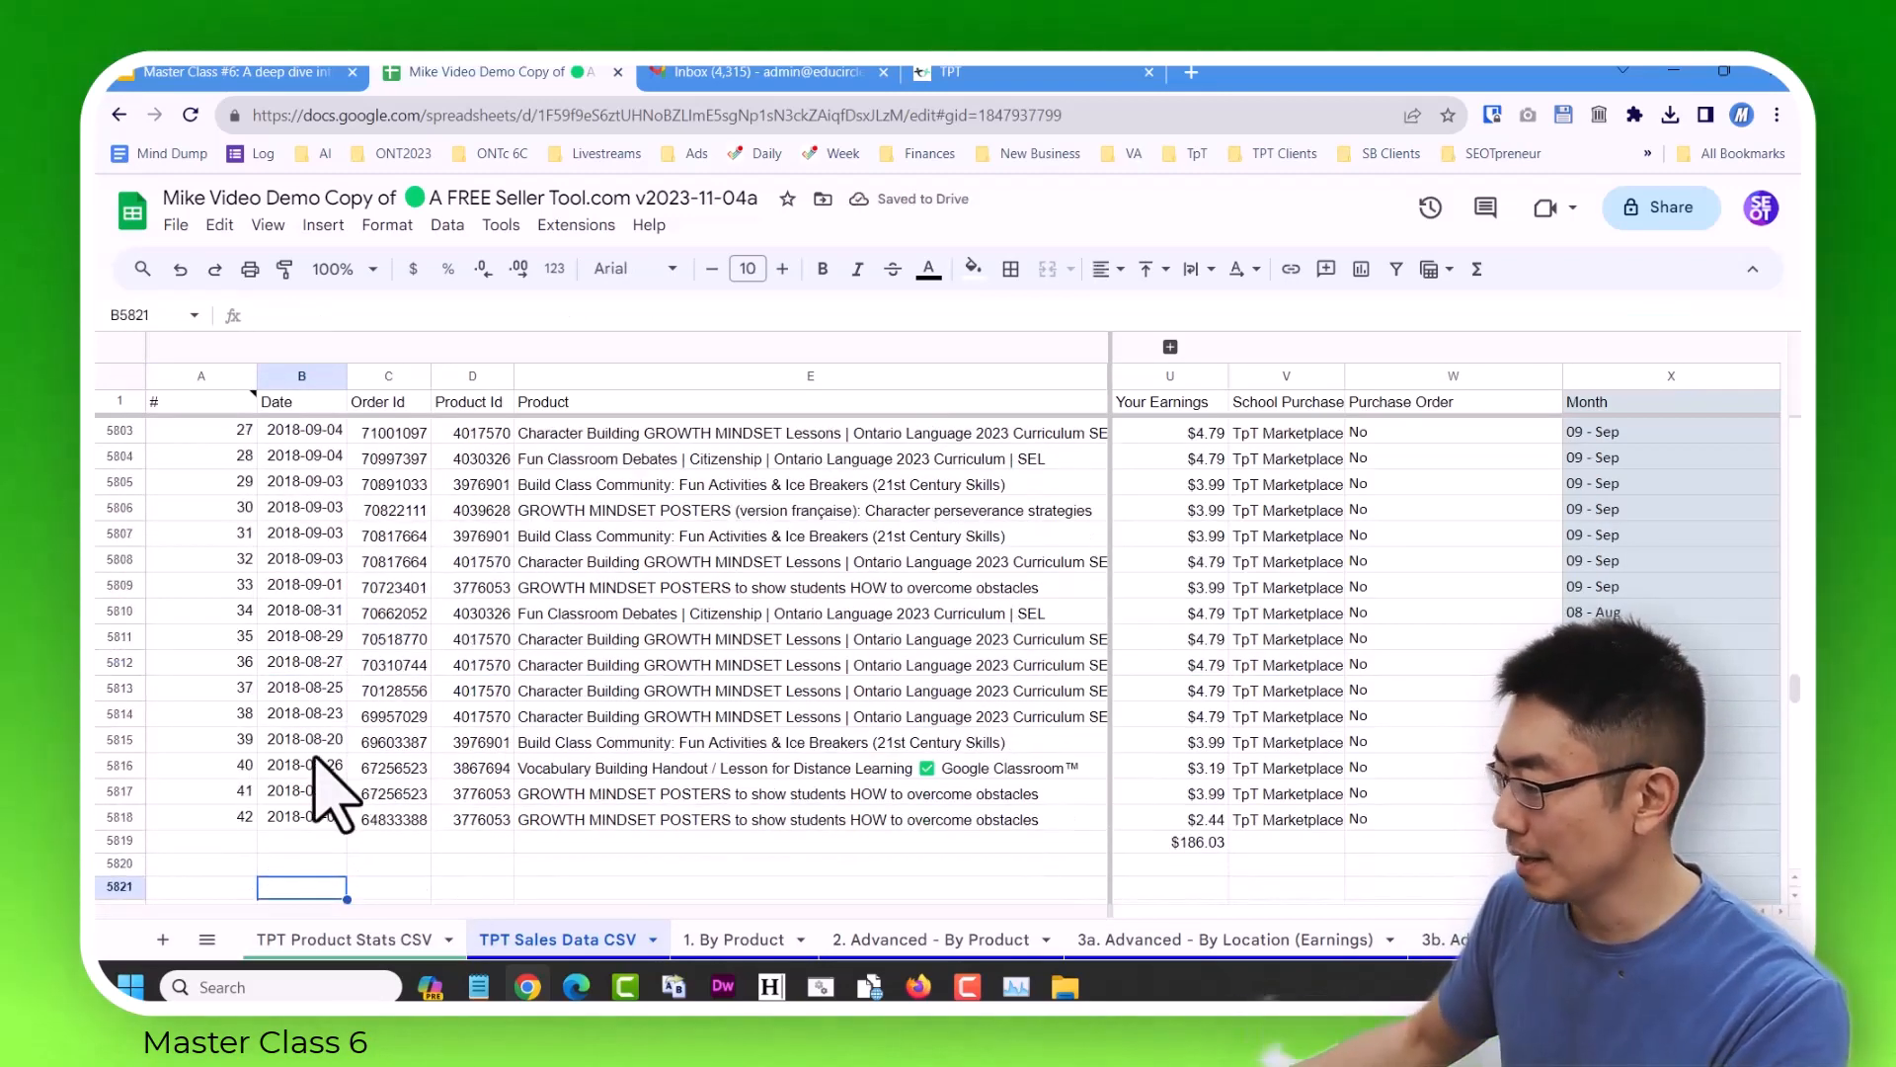
{"action": "left_click", "coordinate": [119, 842]}
{"action": "right_click", "coordinate": [121, 841]}
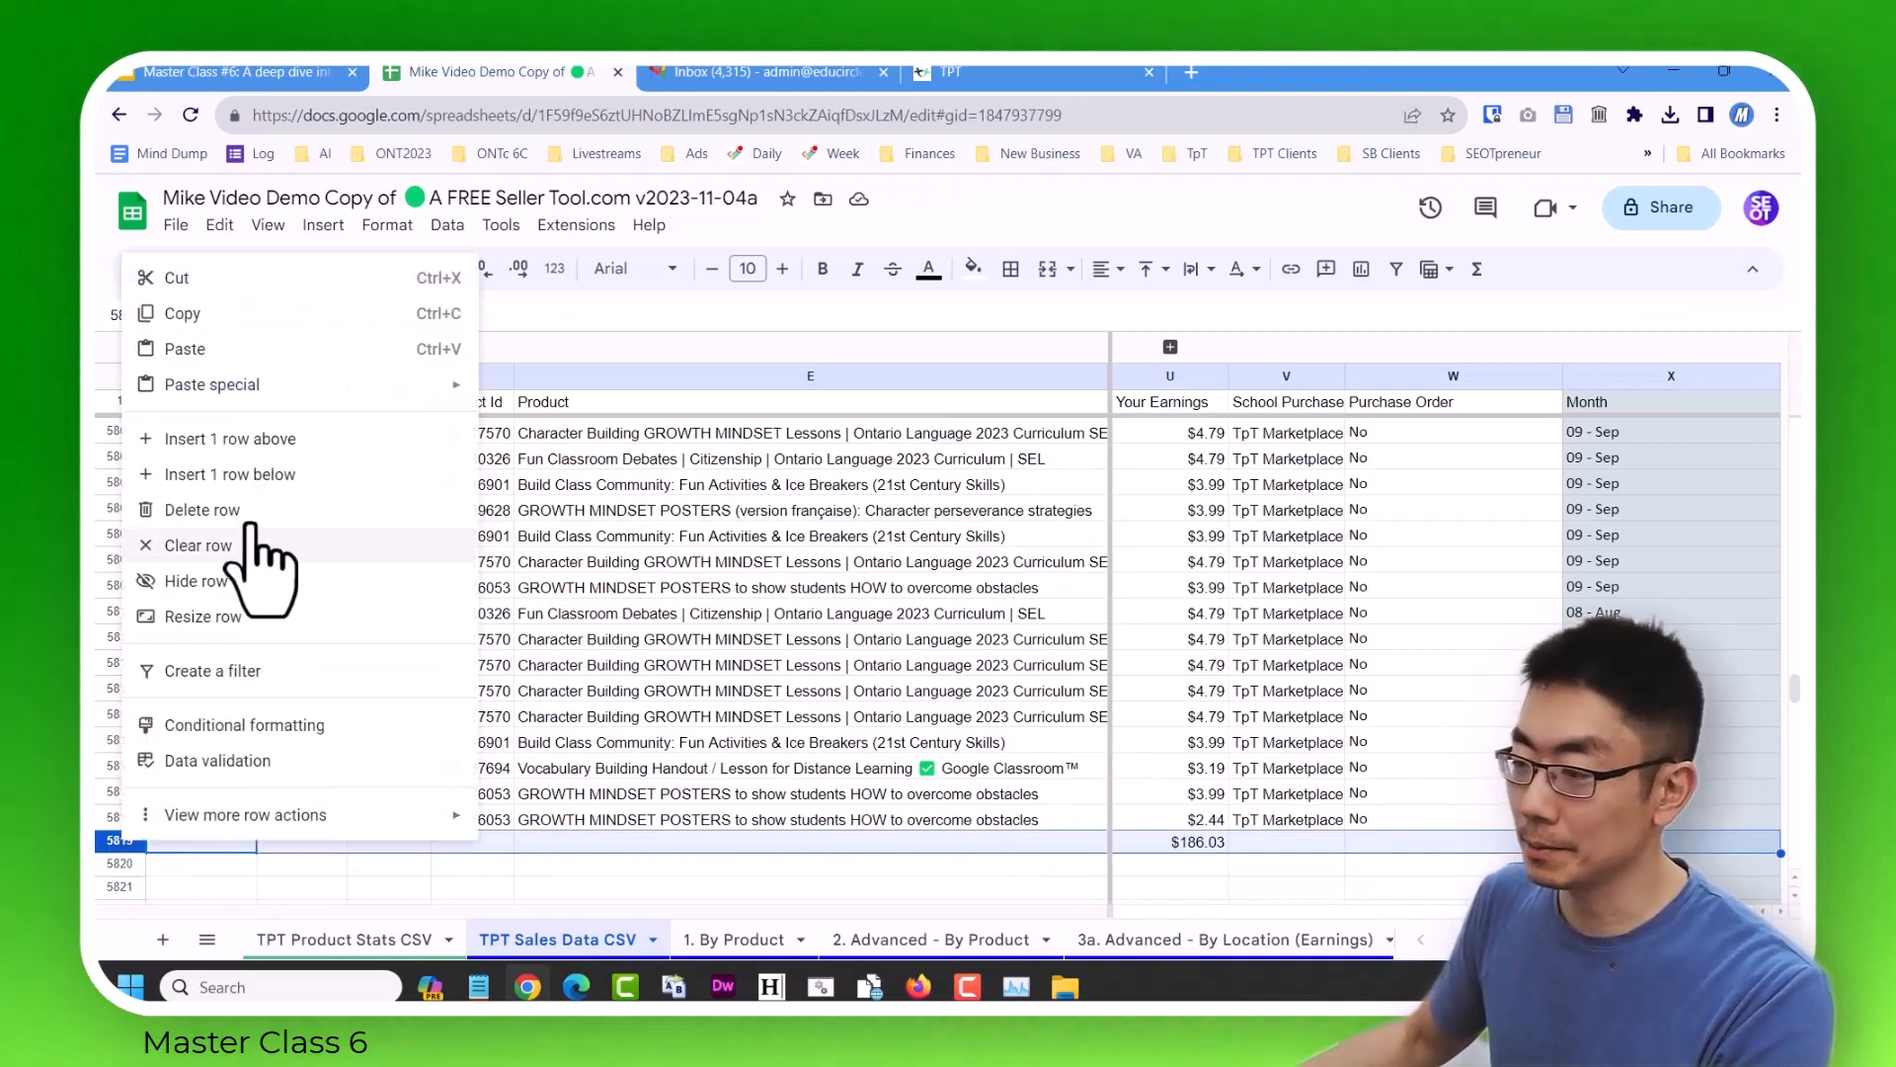
{"action": "left_click", "coordinate": [148, 516]}
{"action": "left_click", "coordinate": [573, 610]}
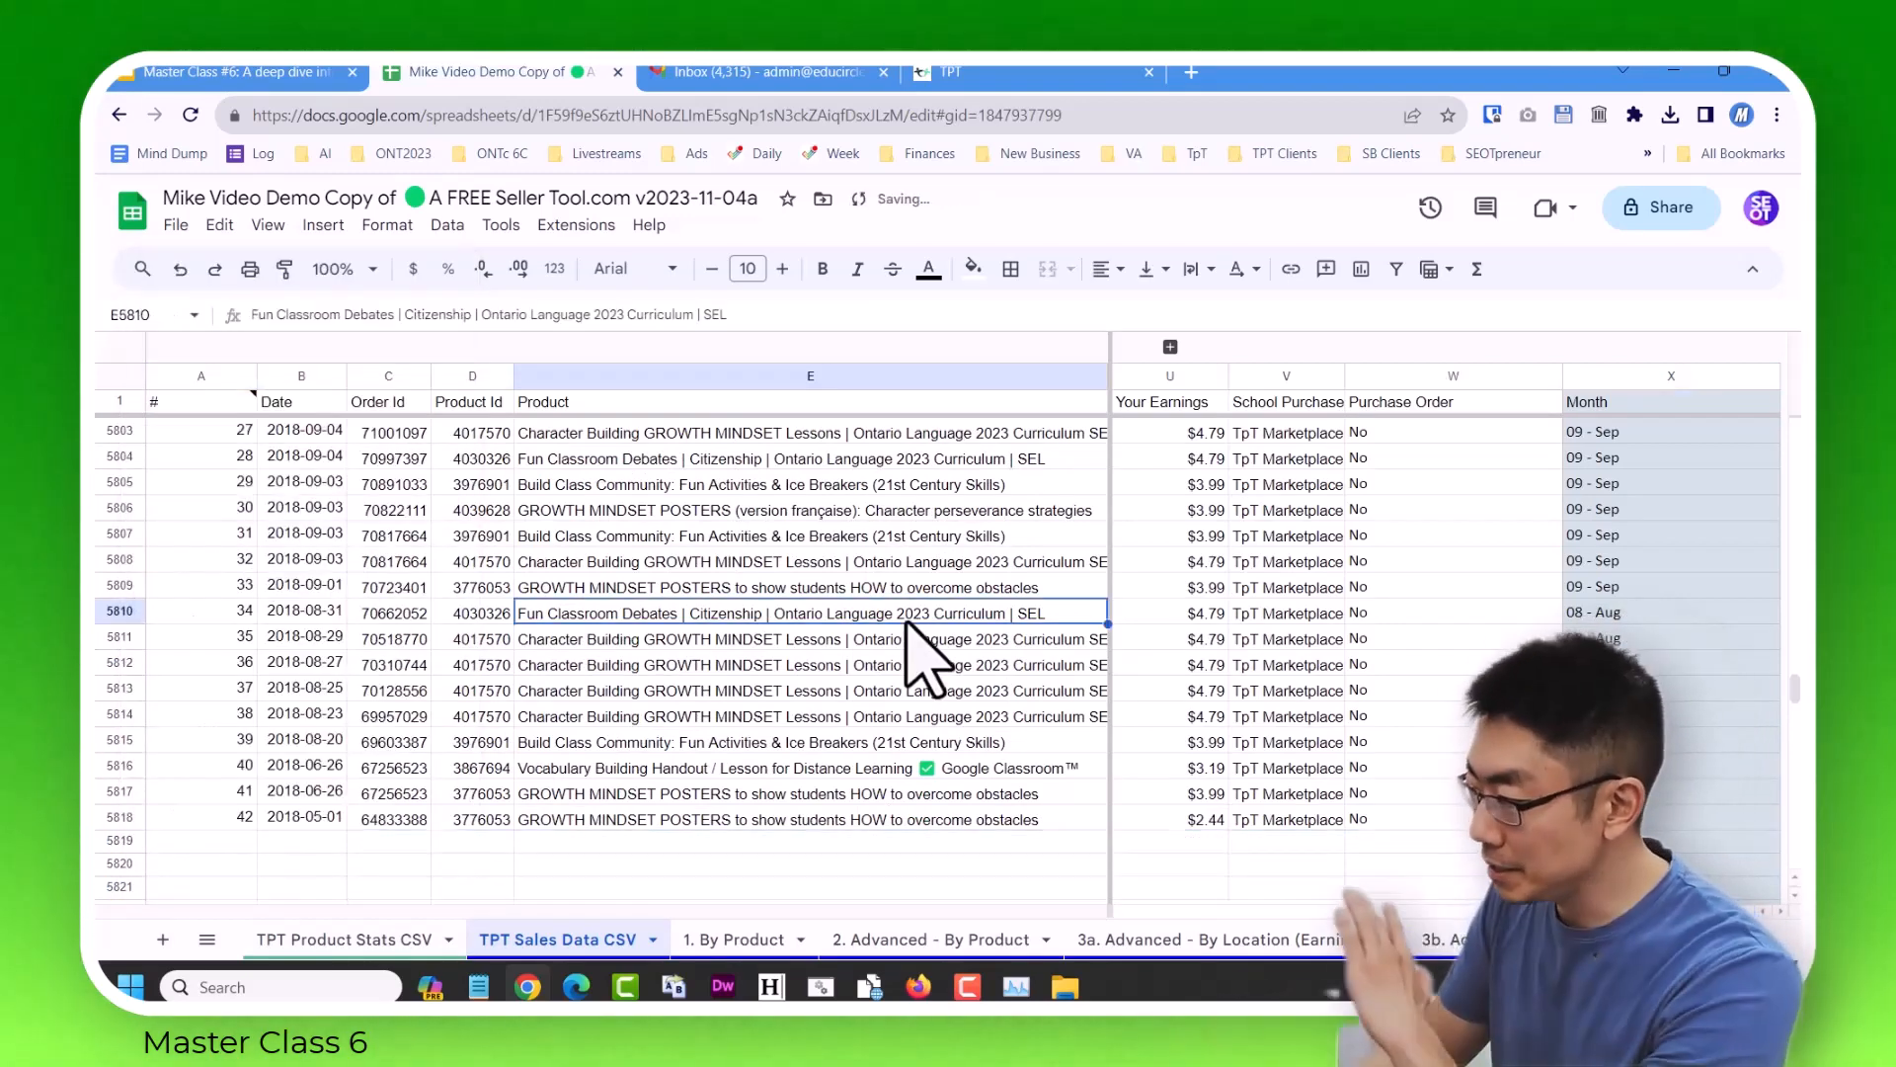
Check the imported values across row 5810, briefly expanding the hidden columns F to T to compare them with the headers.
{"action": "key", "text": "Right"}
{"action": "key", "text": "Right"}
{"action": "key", "text": "Right"}
{"action": "key", "text": "Right"}
{"action": "key", "text": "Left"}
{"action": "key", "text": "Left"}
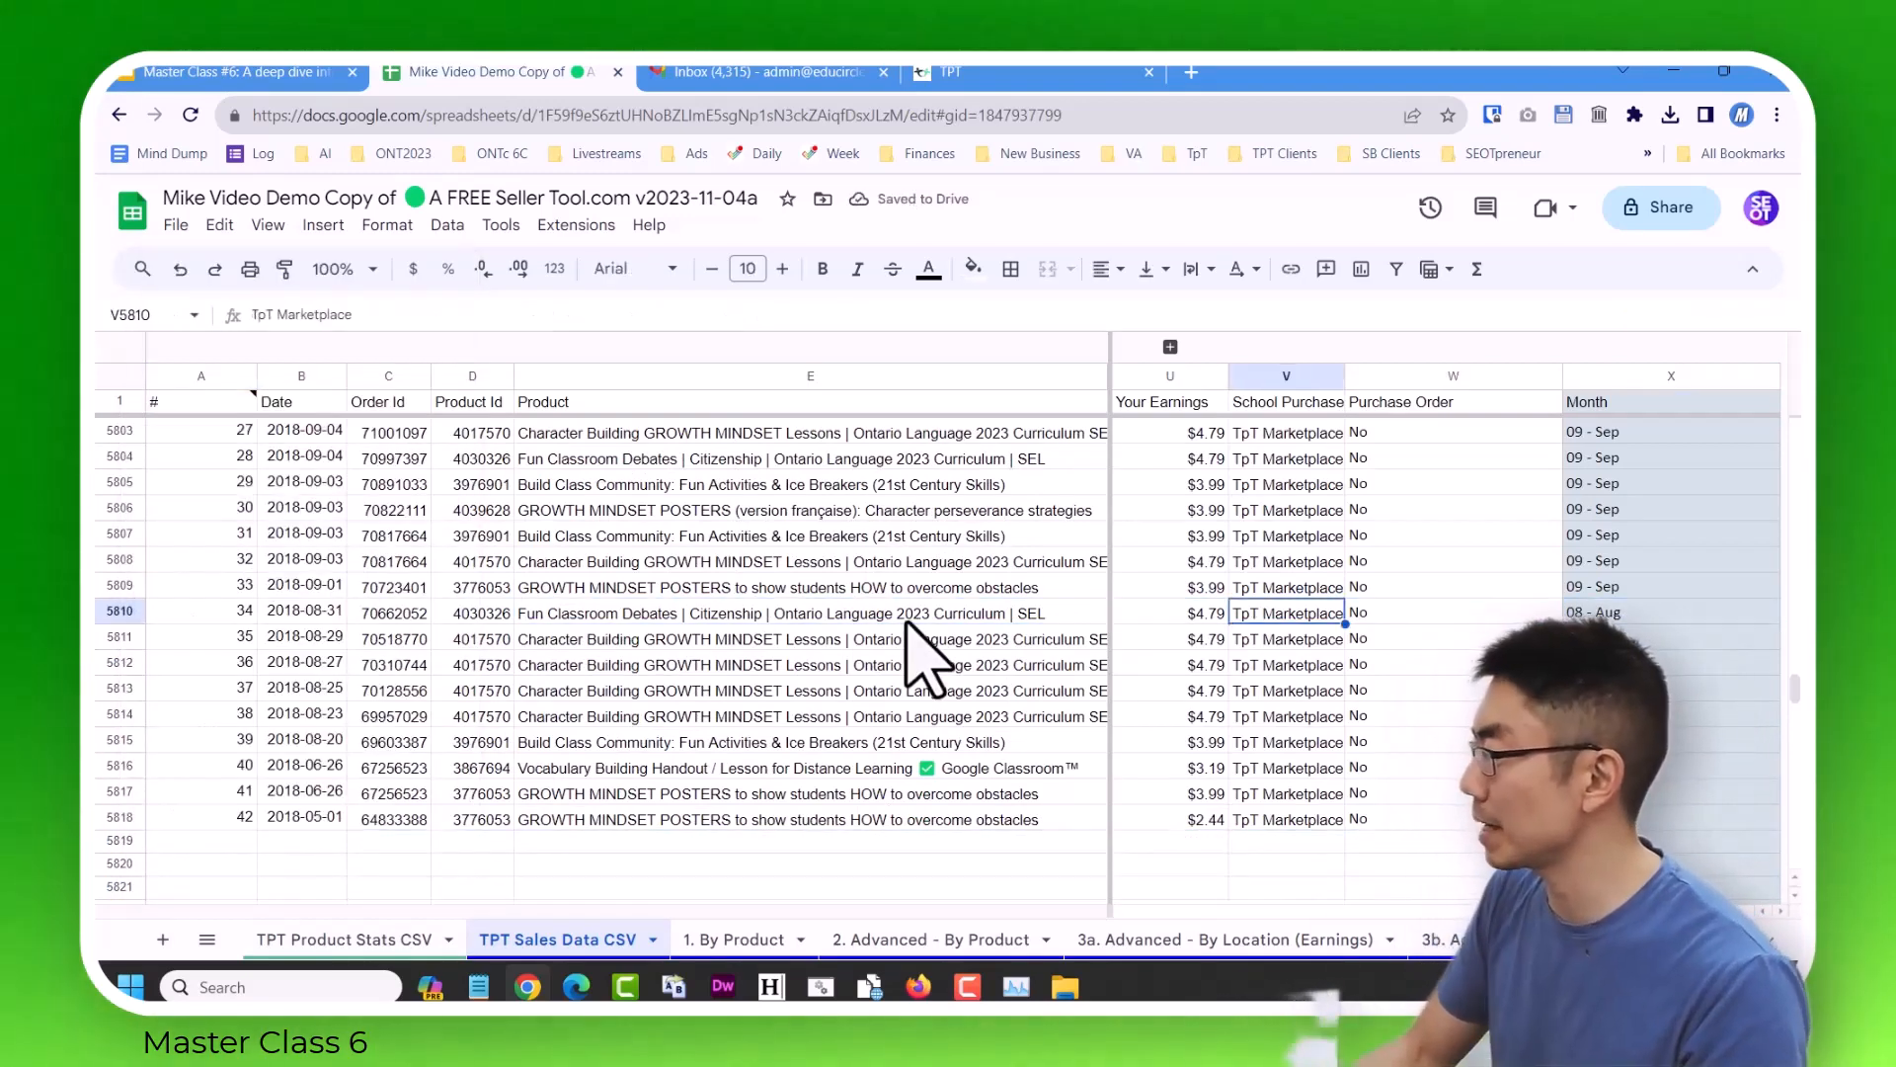
{"action": "key", "text": "Left"}
{"action": "key", "text": "Left"}
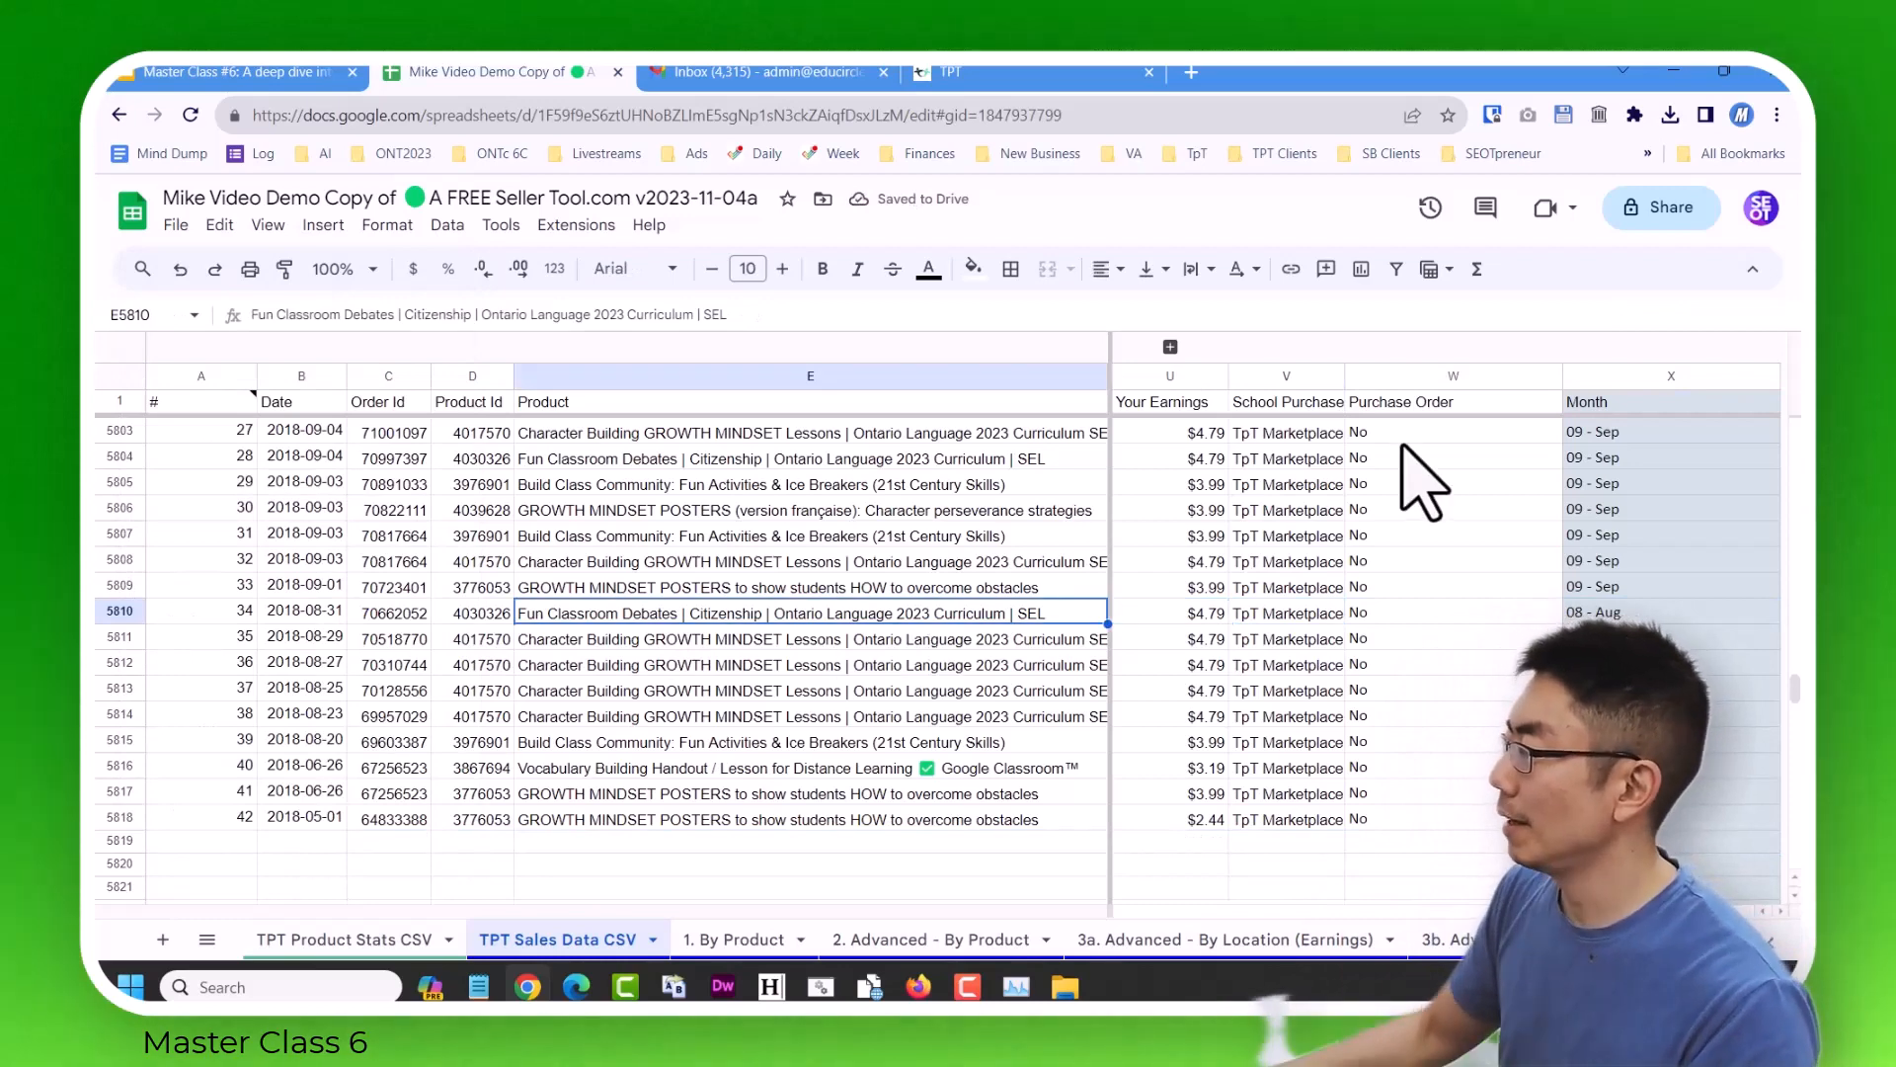
{"action": "left_click", "coordinate": [1170, 346]}
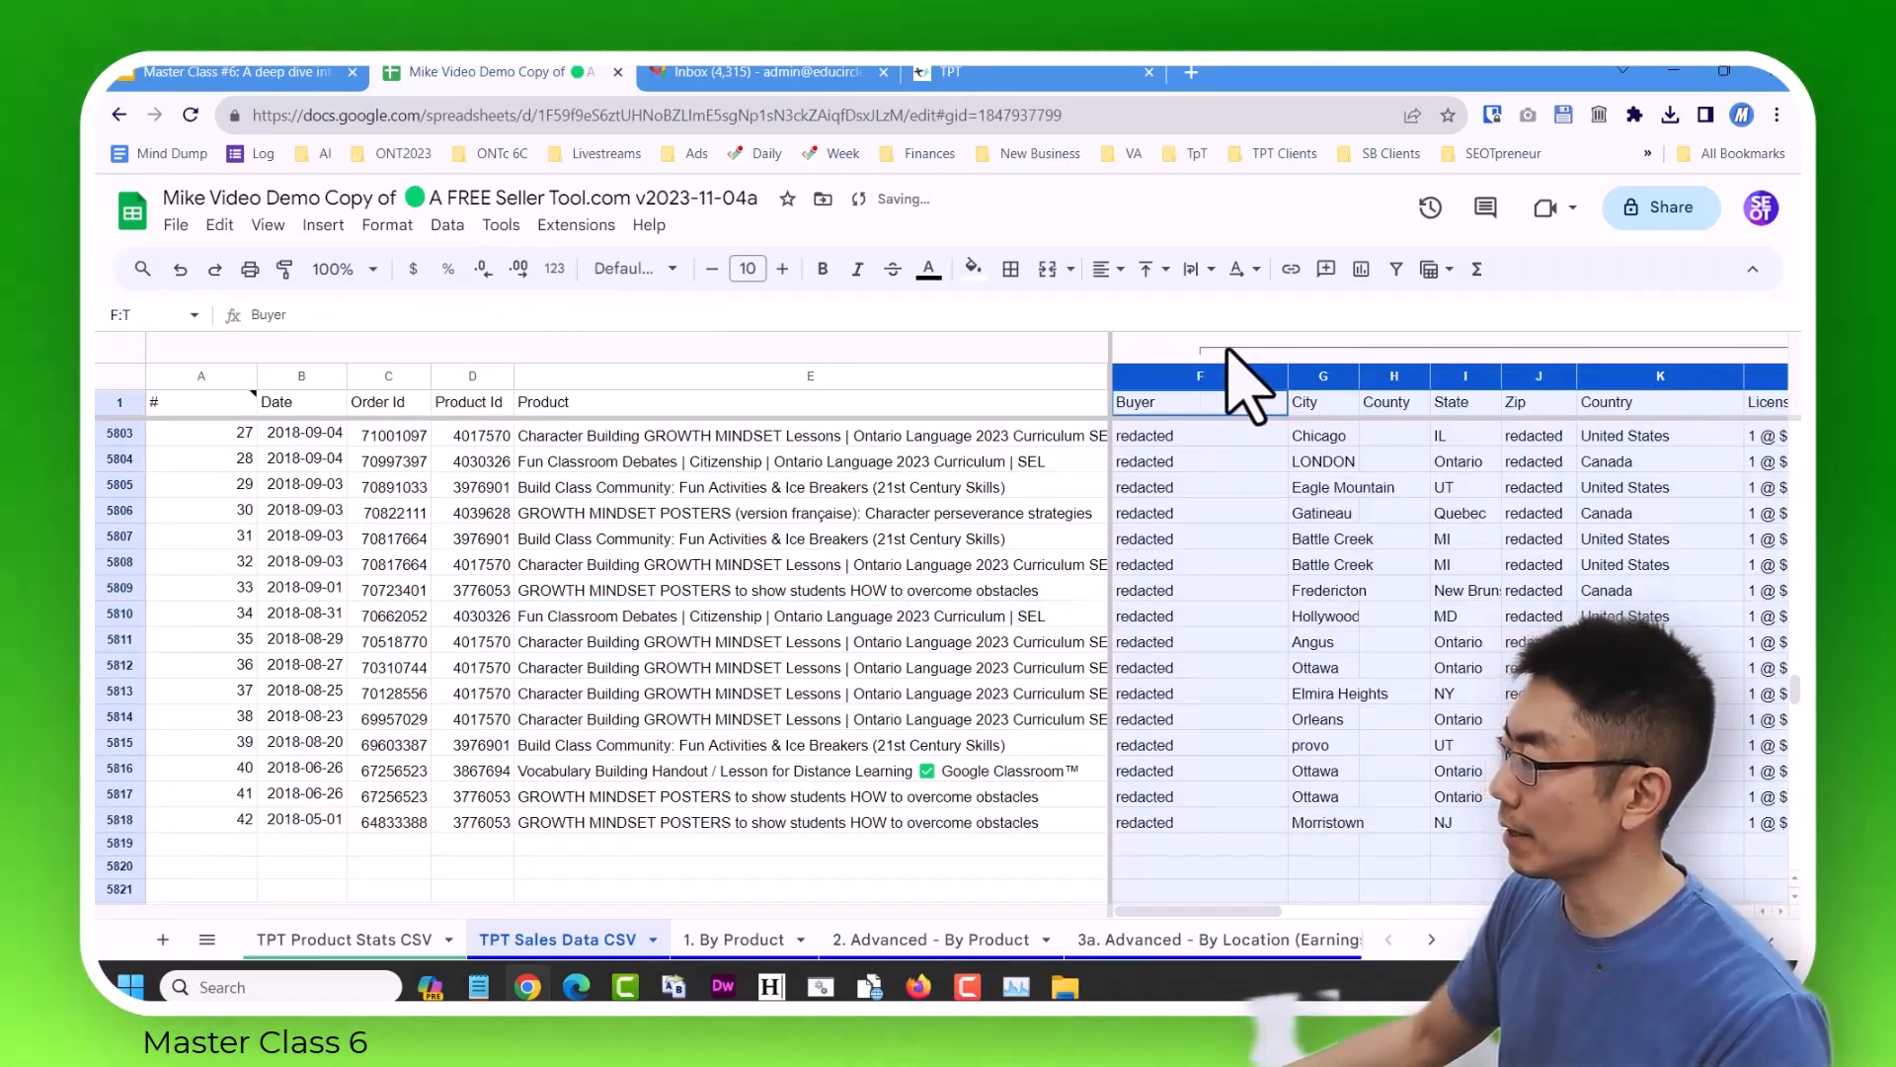
{"action": "left_click", "coordinate": [1227, 350]}
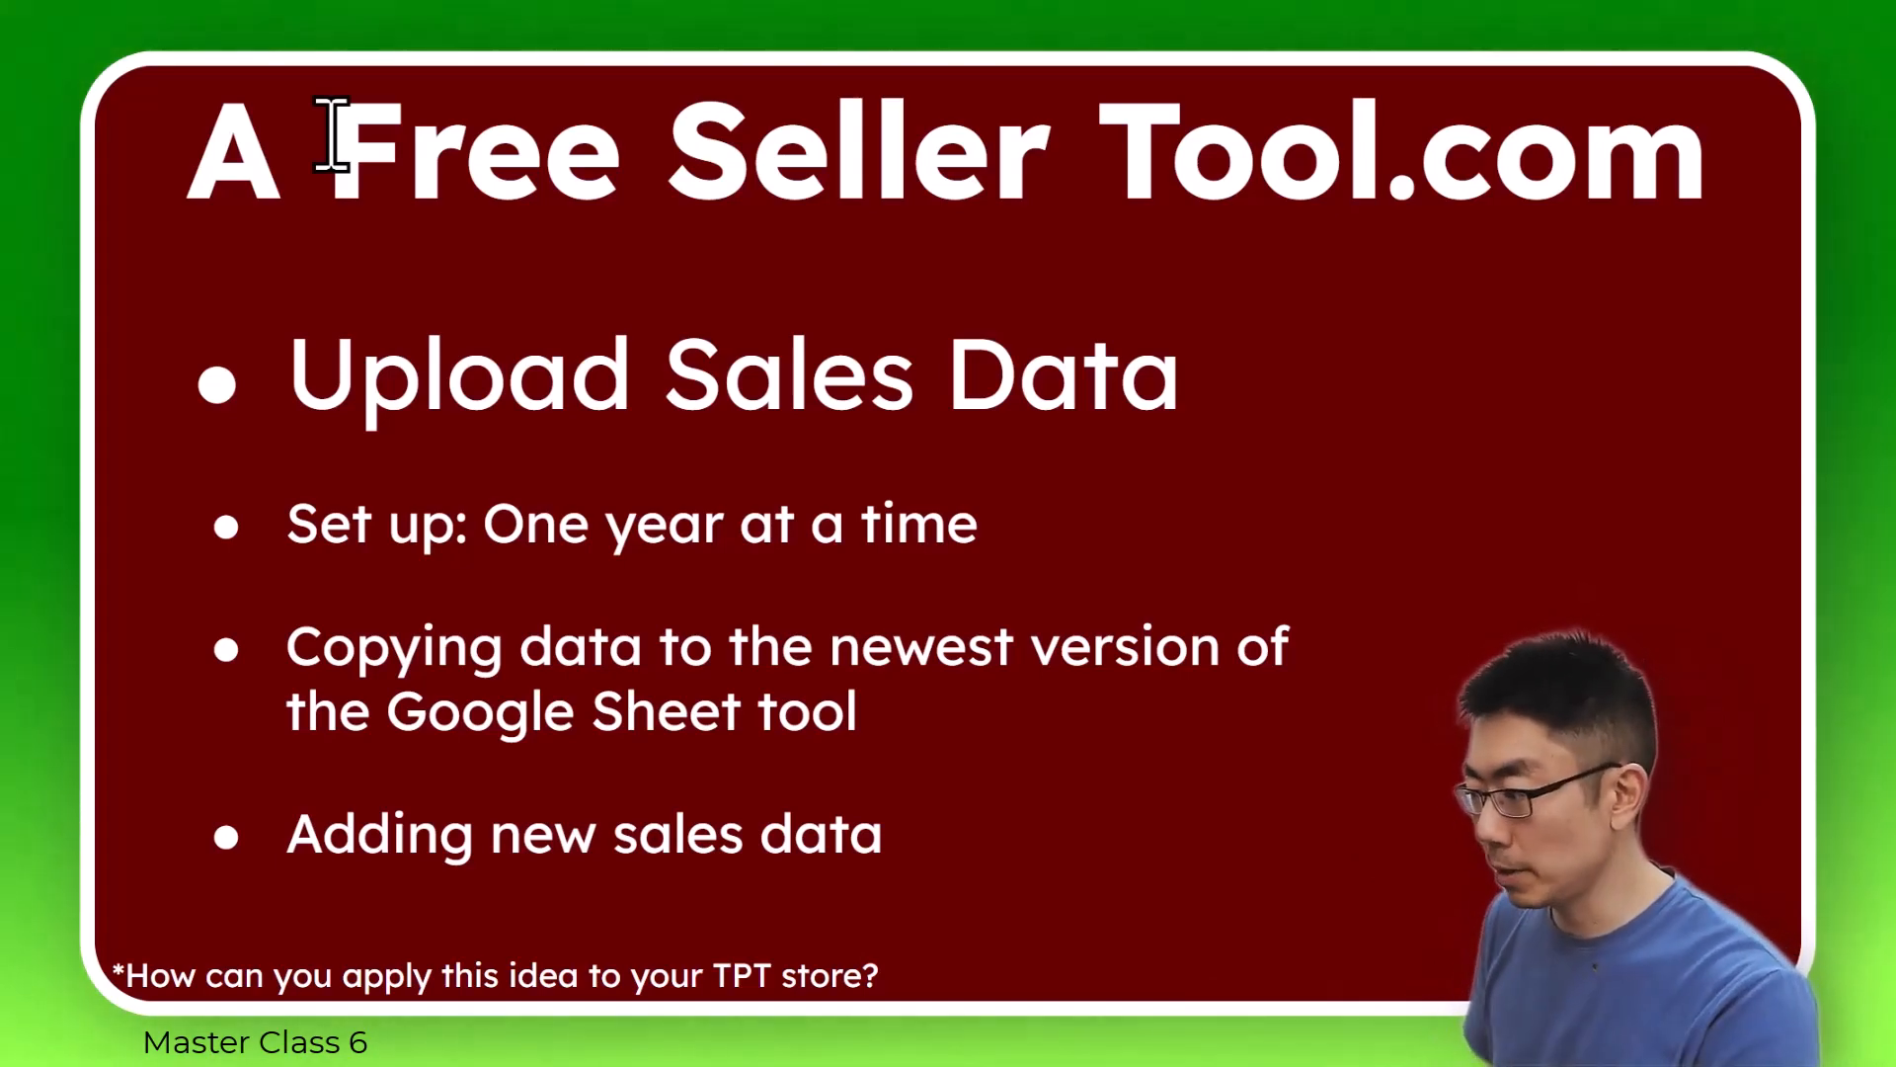
Exit the slideshow in Google Slides and return to the Seller Tool spreadsheet in Google Sheets.
{"action": "key", "text": "Escape"}
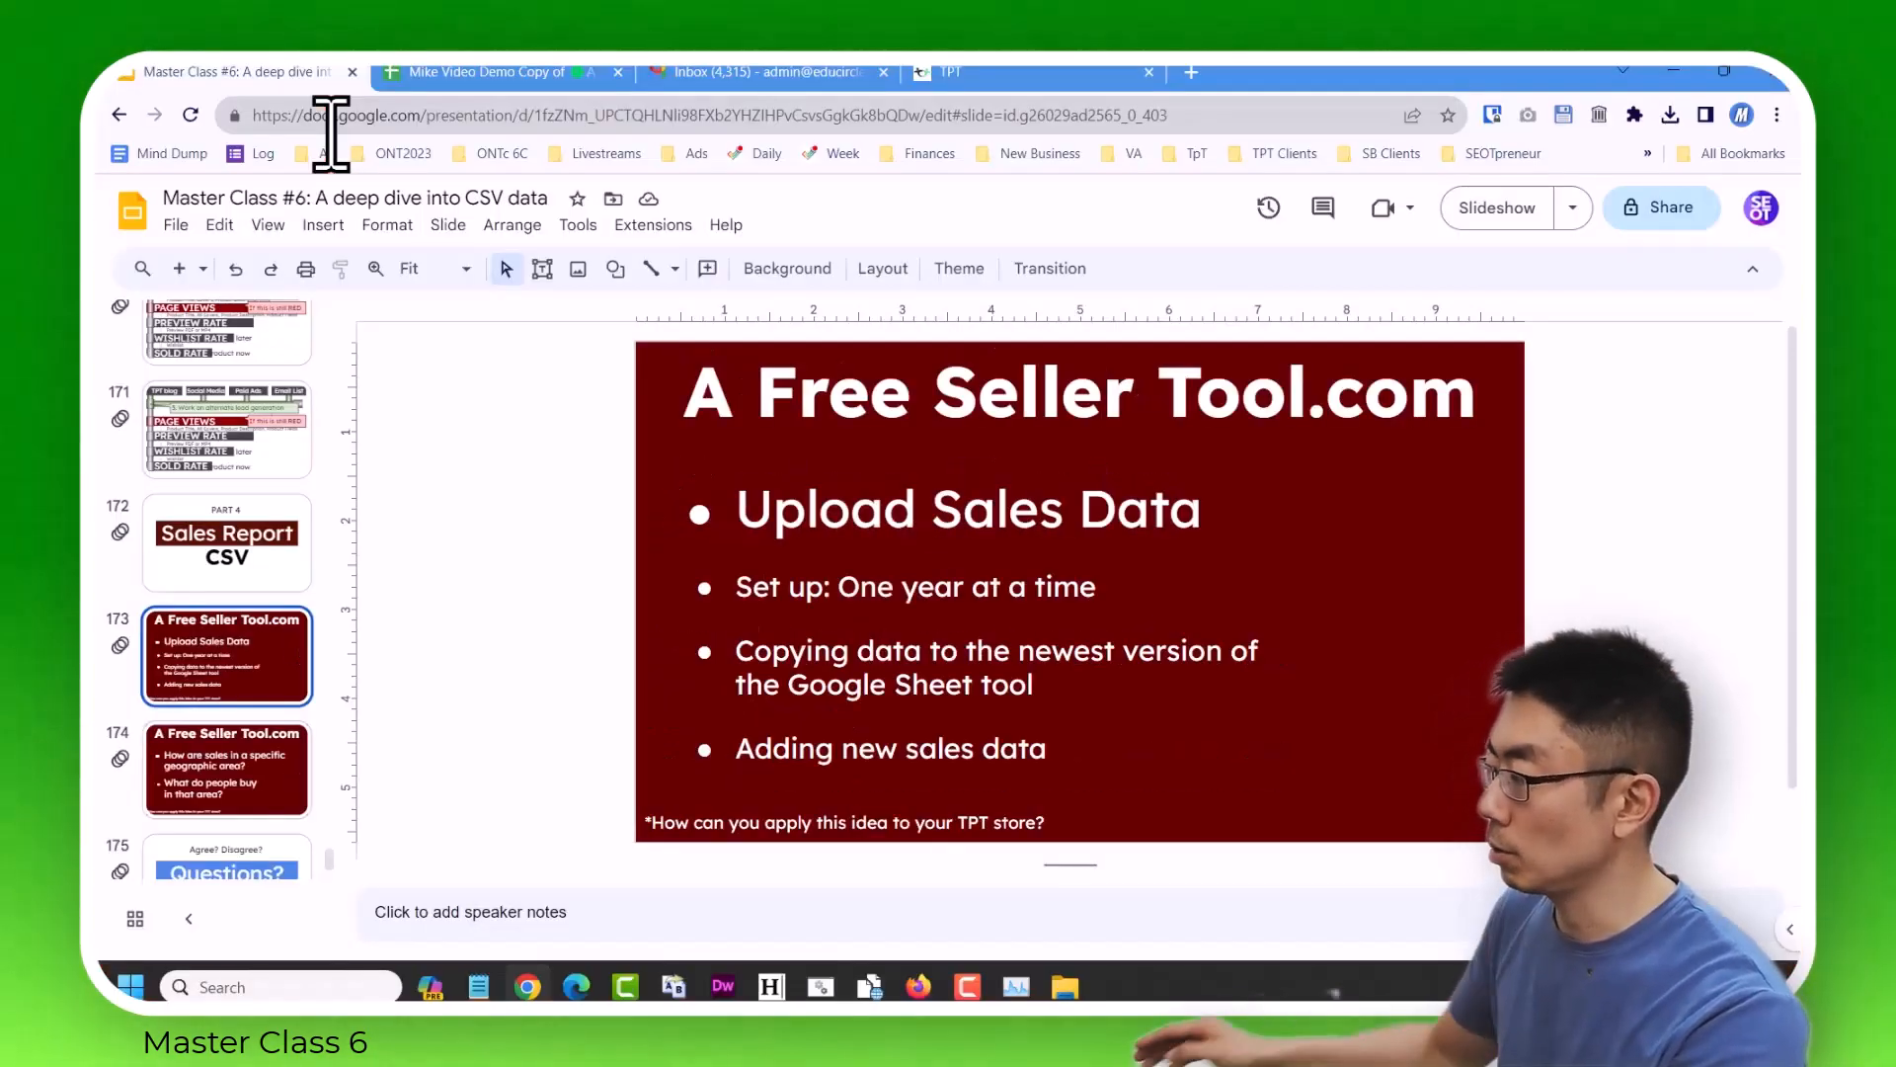
{"action": "left_click", "coordinate": [465, 74]}
{"action": "left_click", "coordinate": [457, 644]}
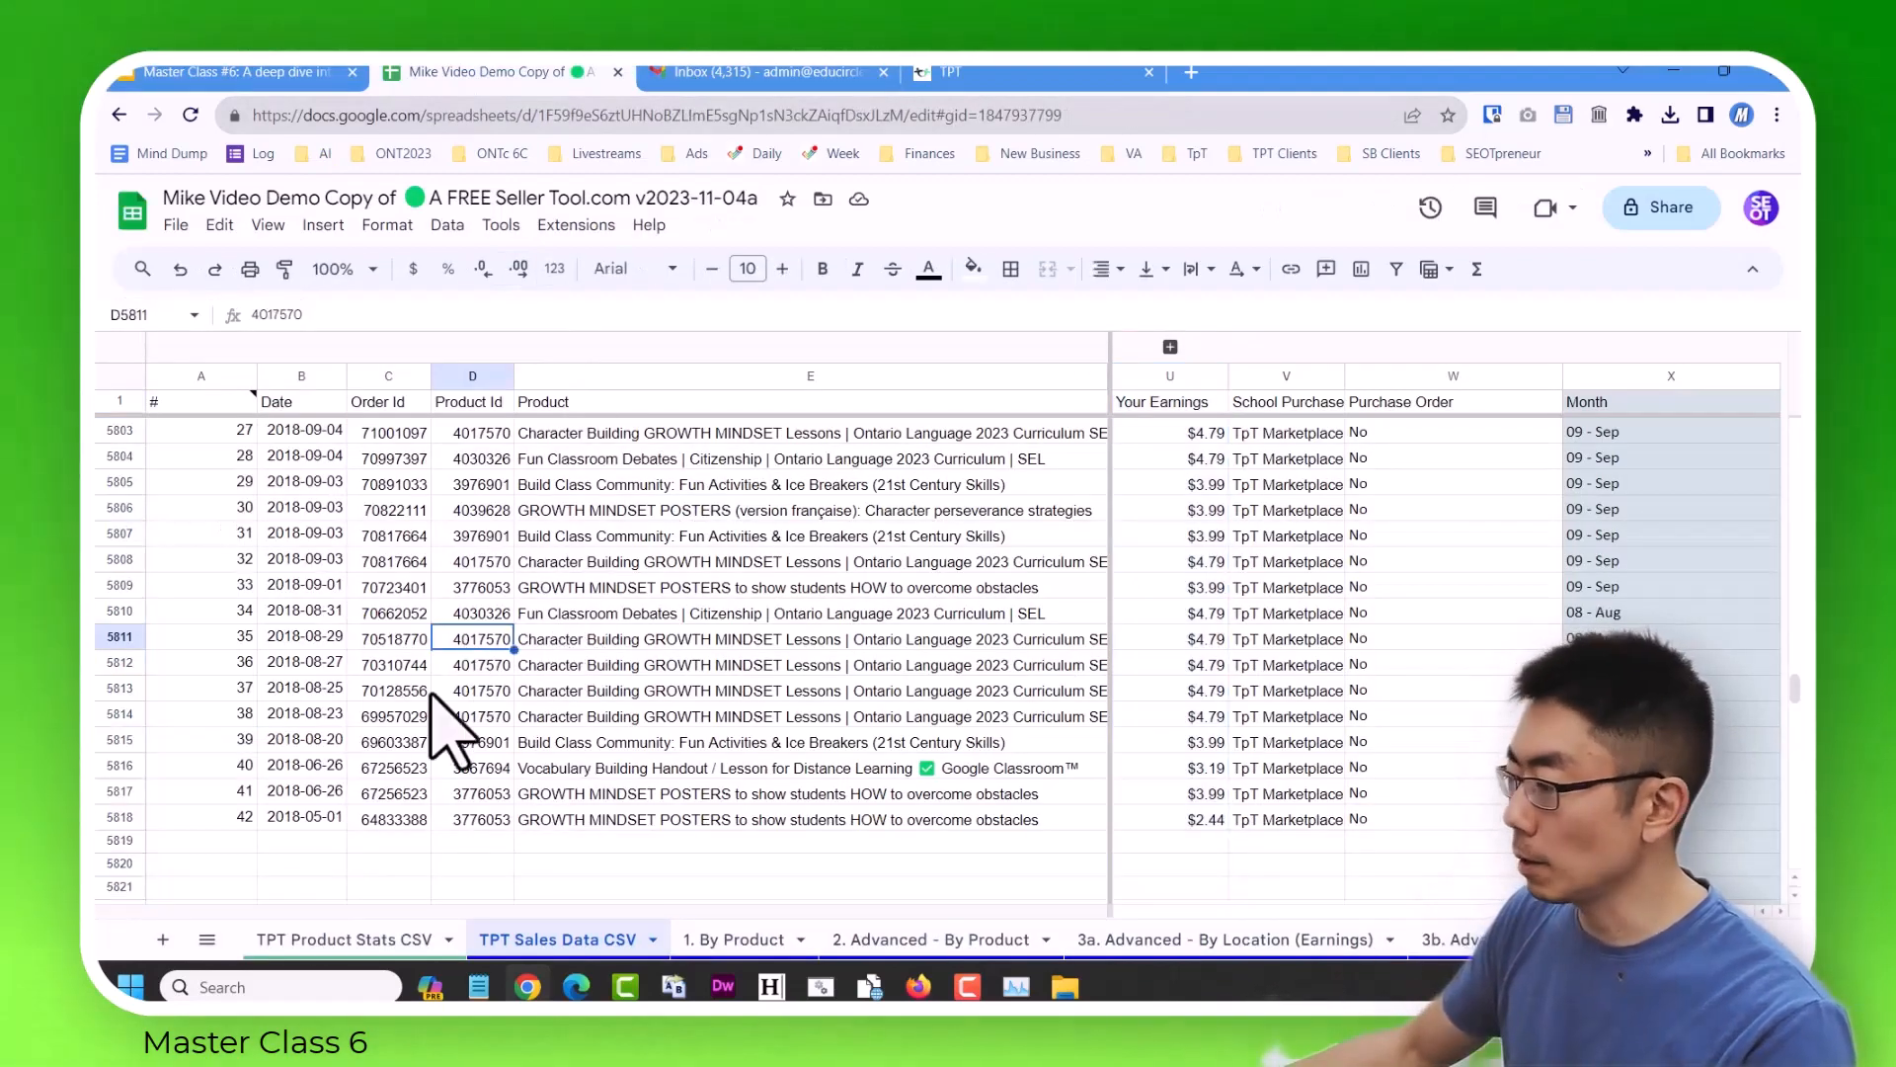
Import sales_report_20221110_20231110.csv at cell A5819, using "Replace data at selected cell" and automatic separator detection.
{"action": "left_click", "coordinate": [219, 841]}
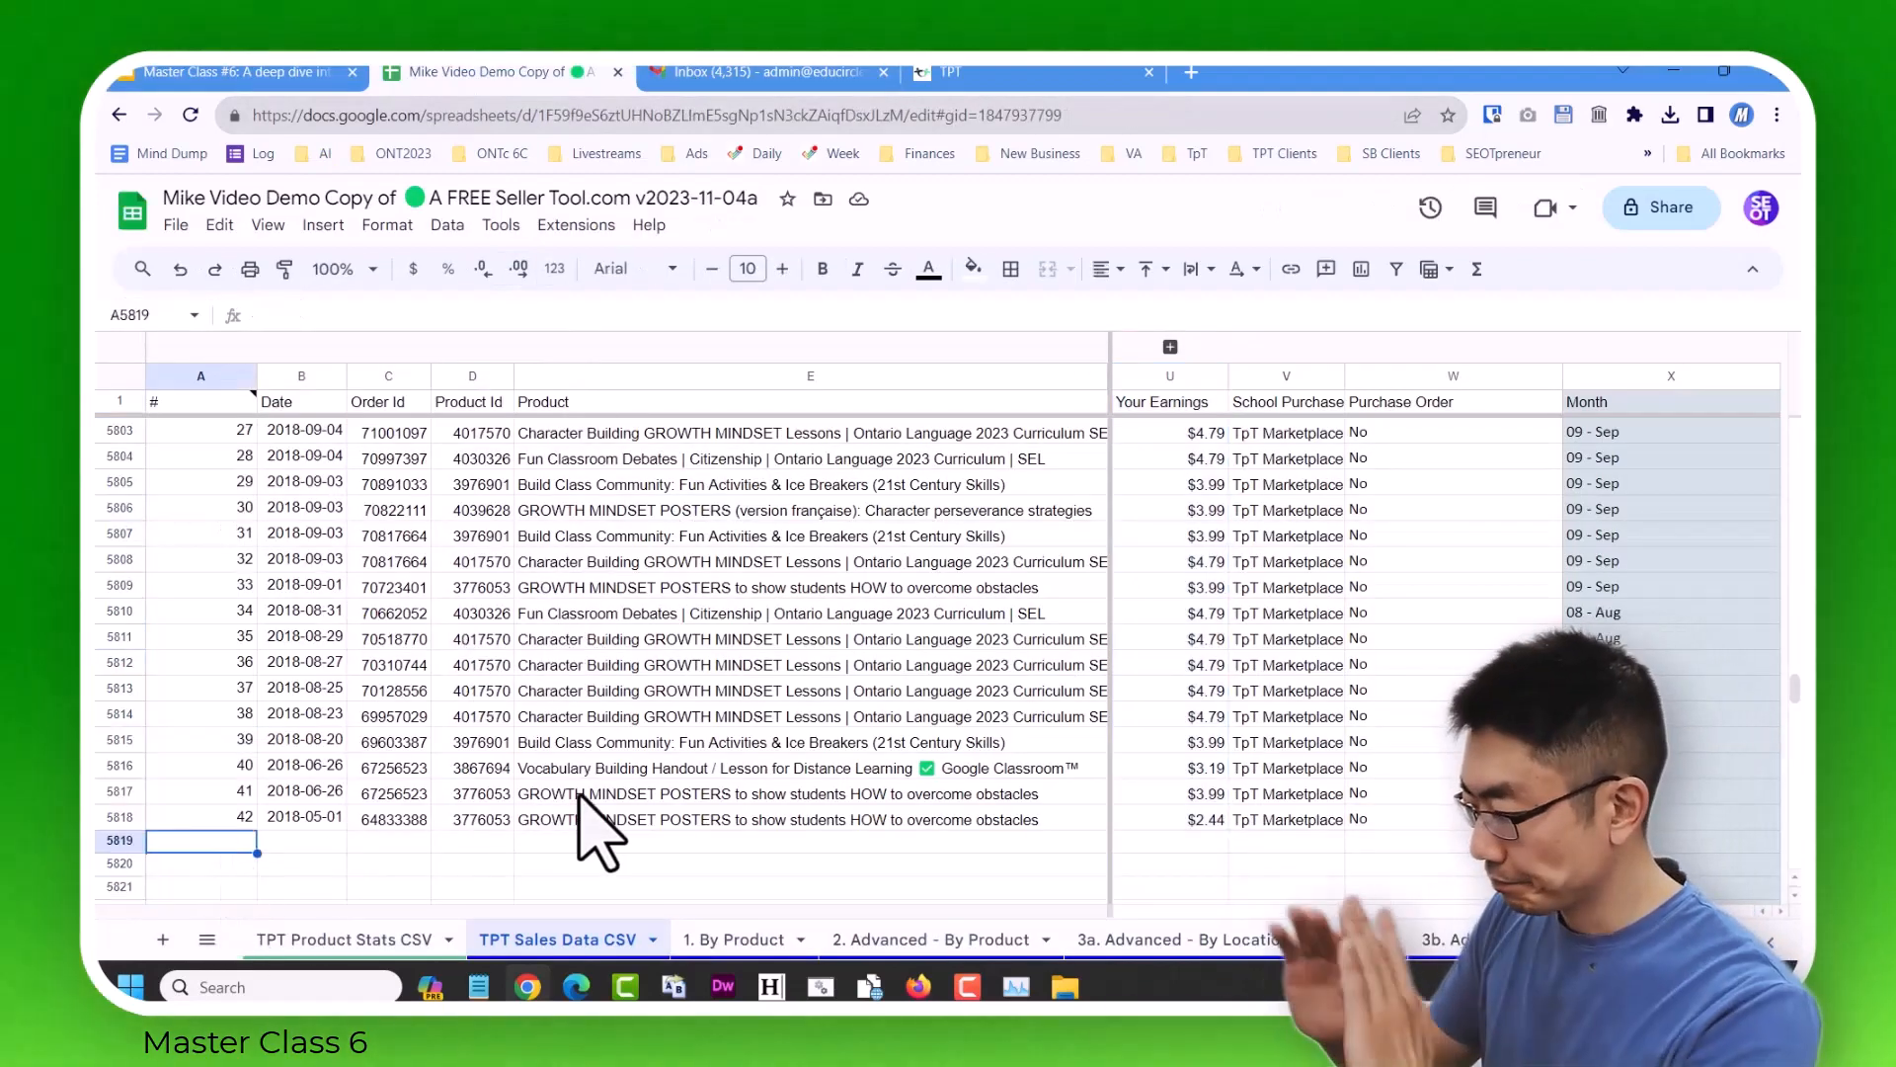
{"action": "left_click", "coordinate": [176, 225]}
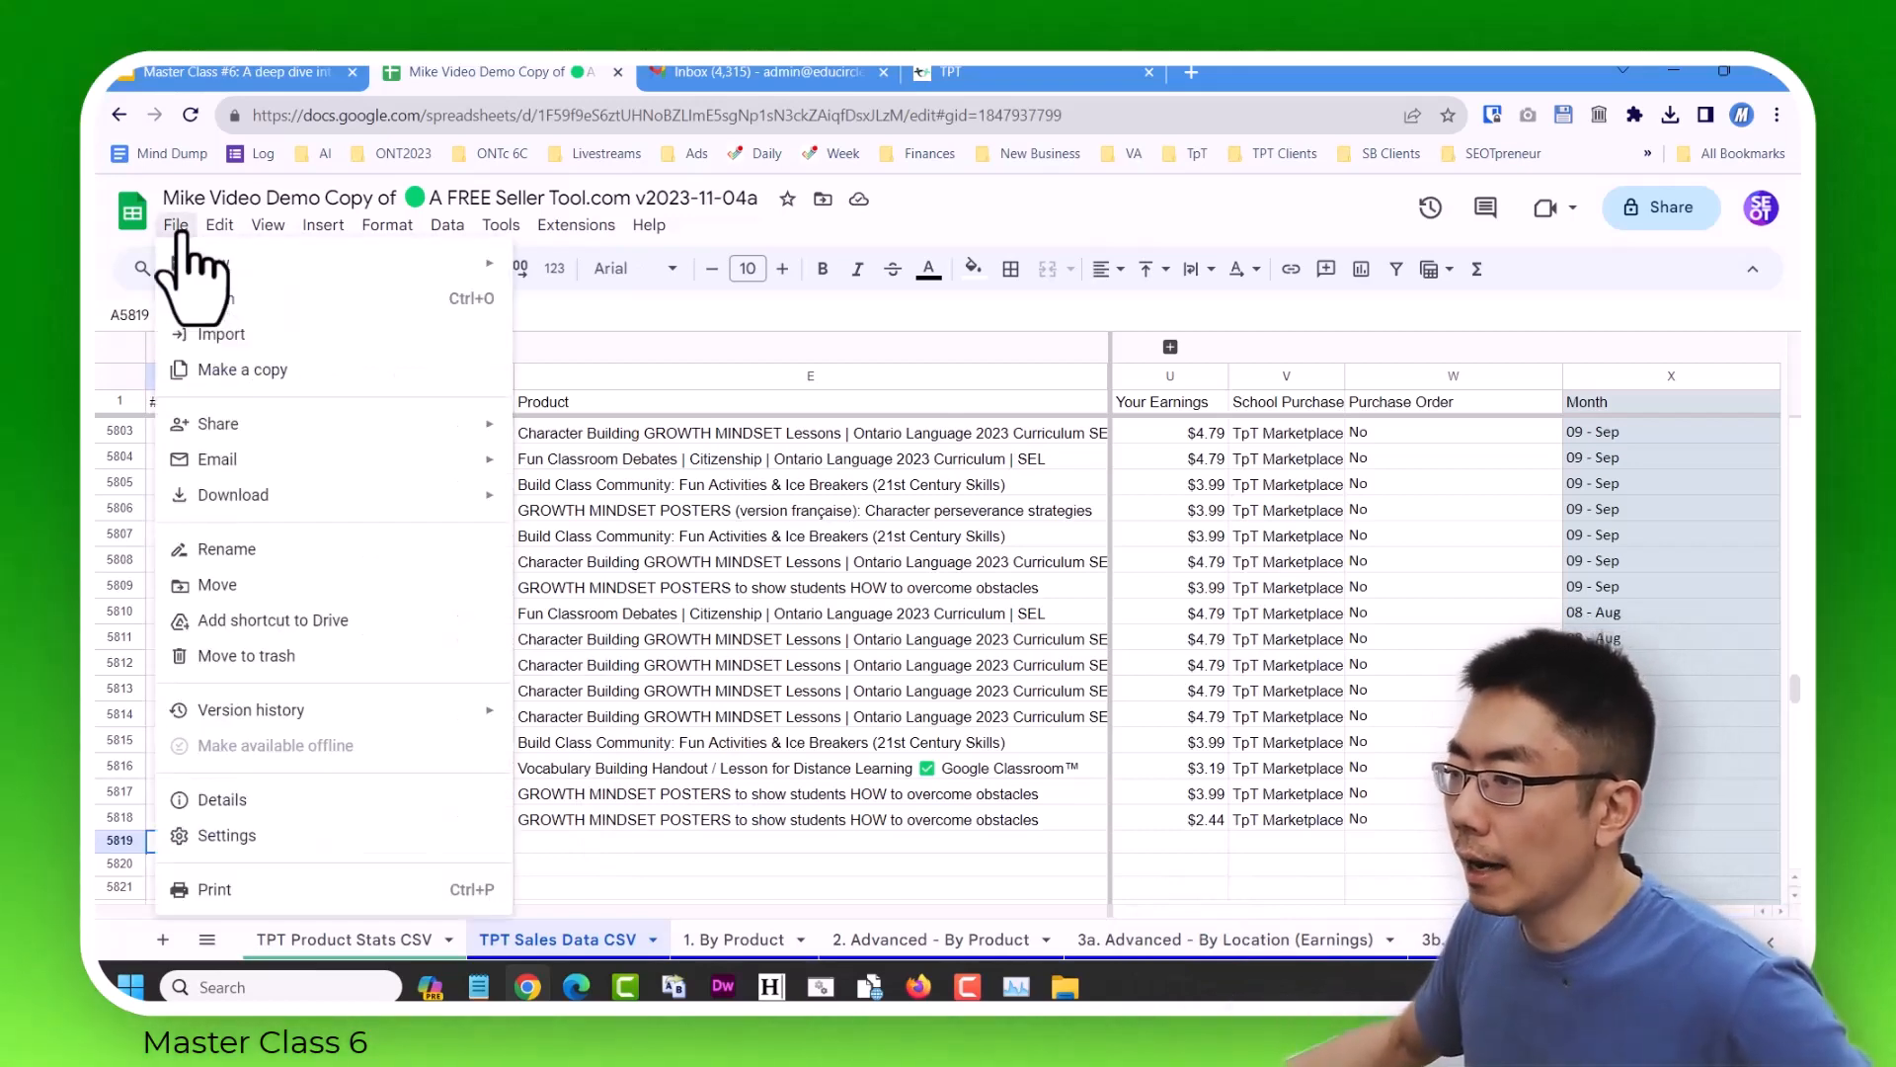
{"action": "left_click", "coordinate": [269, 336]}
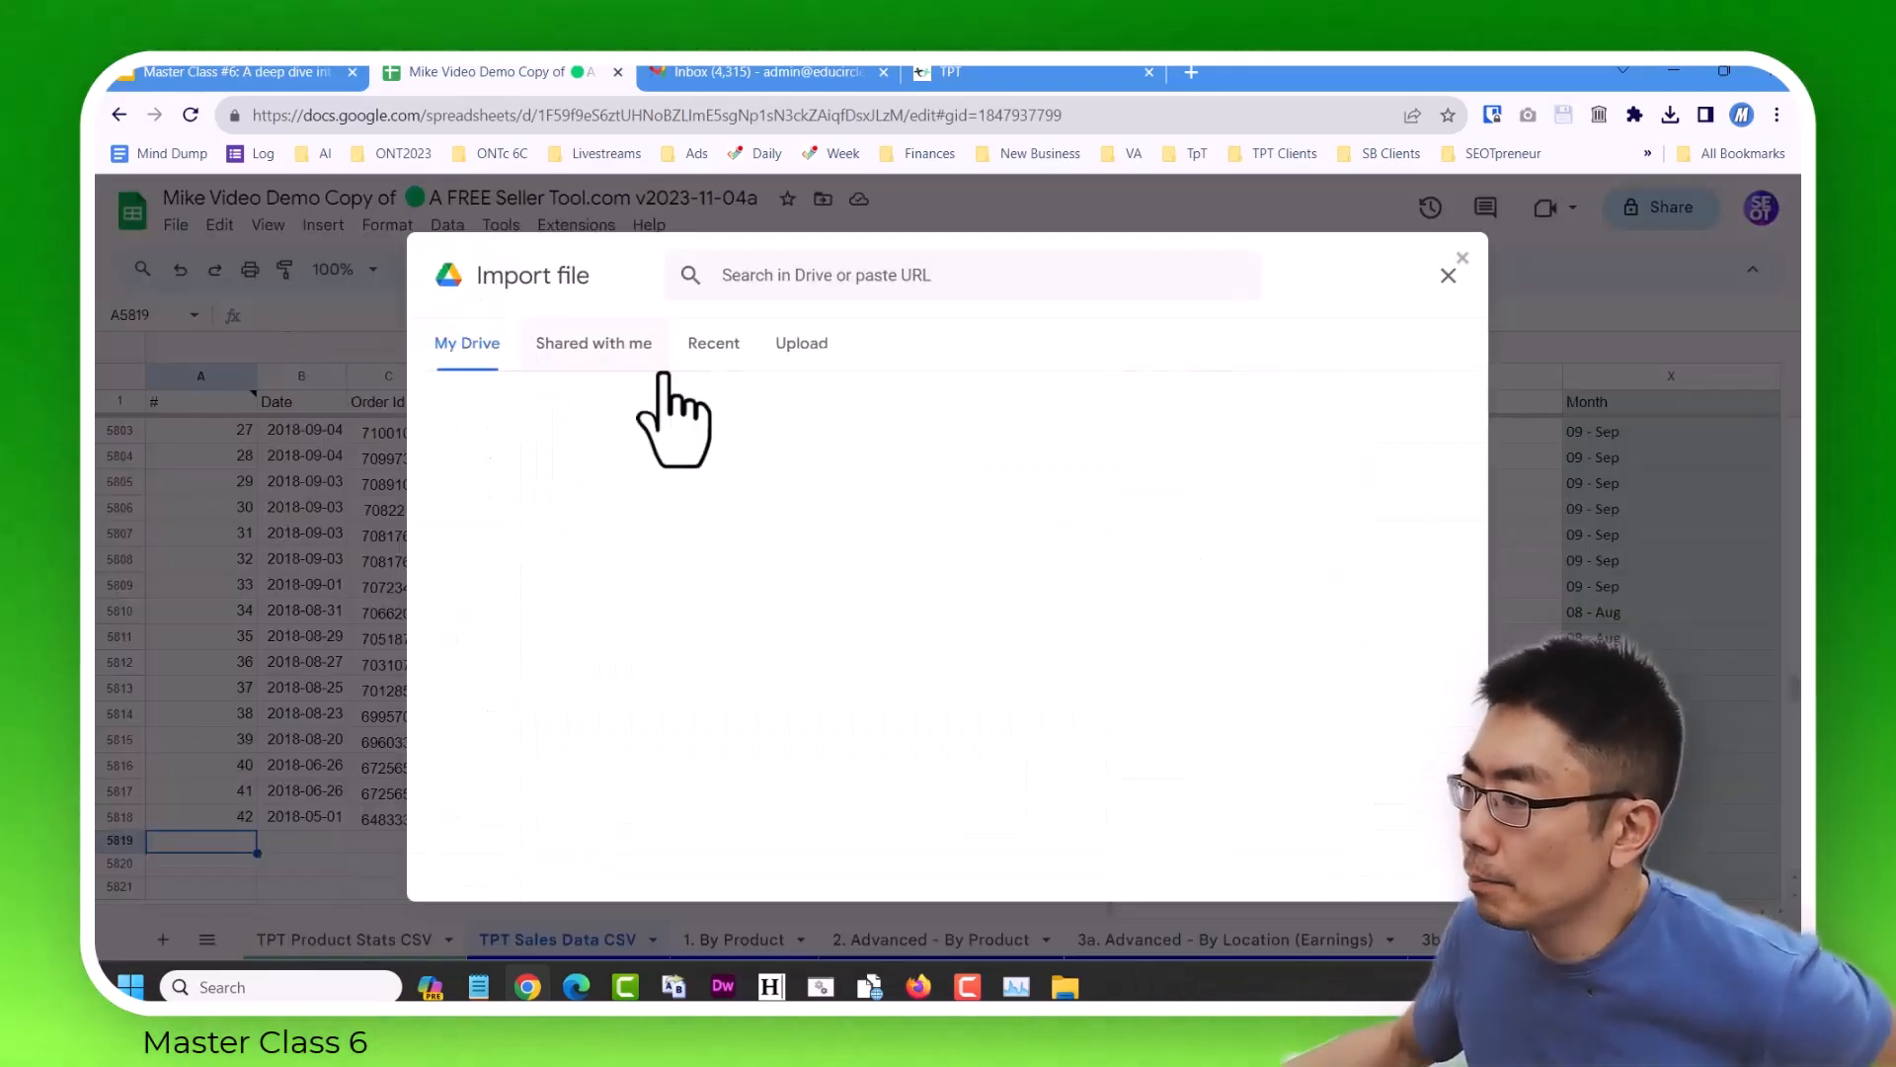
{"action": "left_click", "coordinate": [801, 356]}
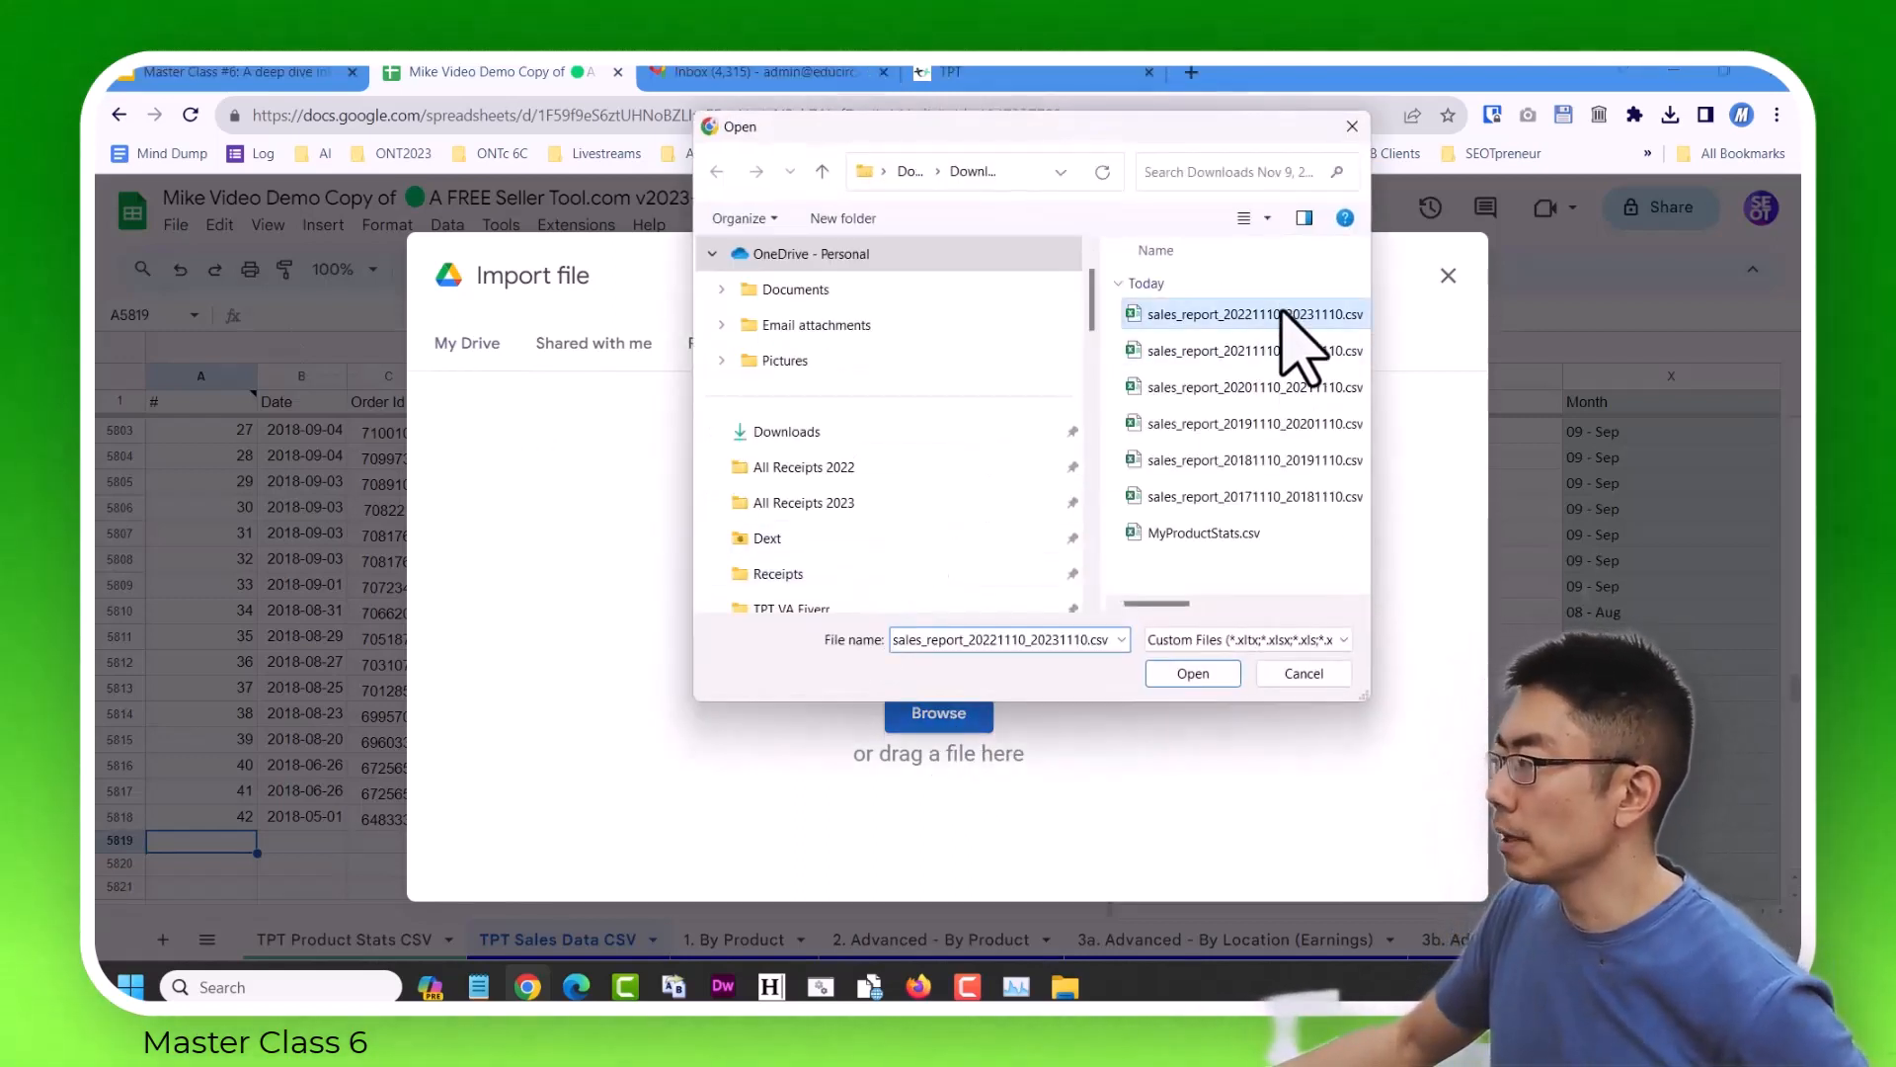
{"action": "left_click", "coordinate": [1204, 674]}
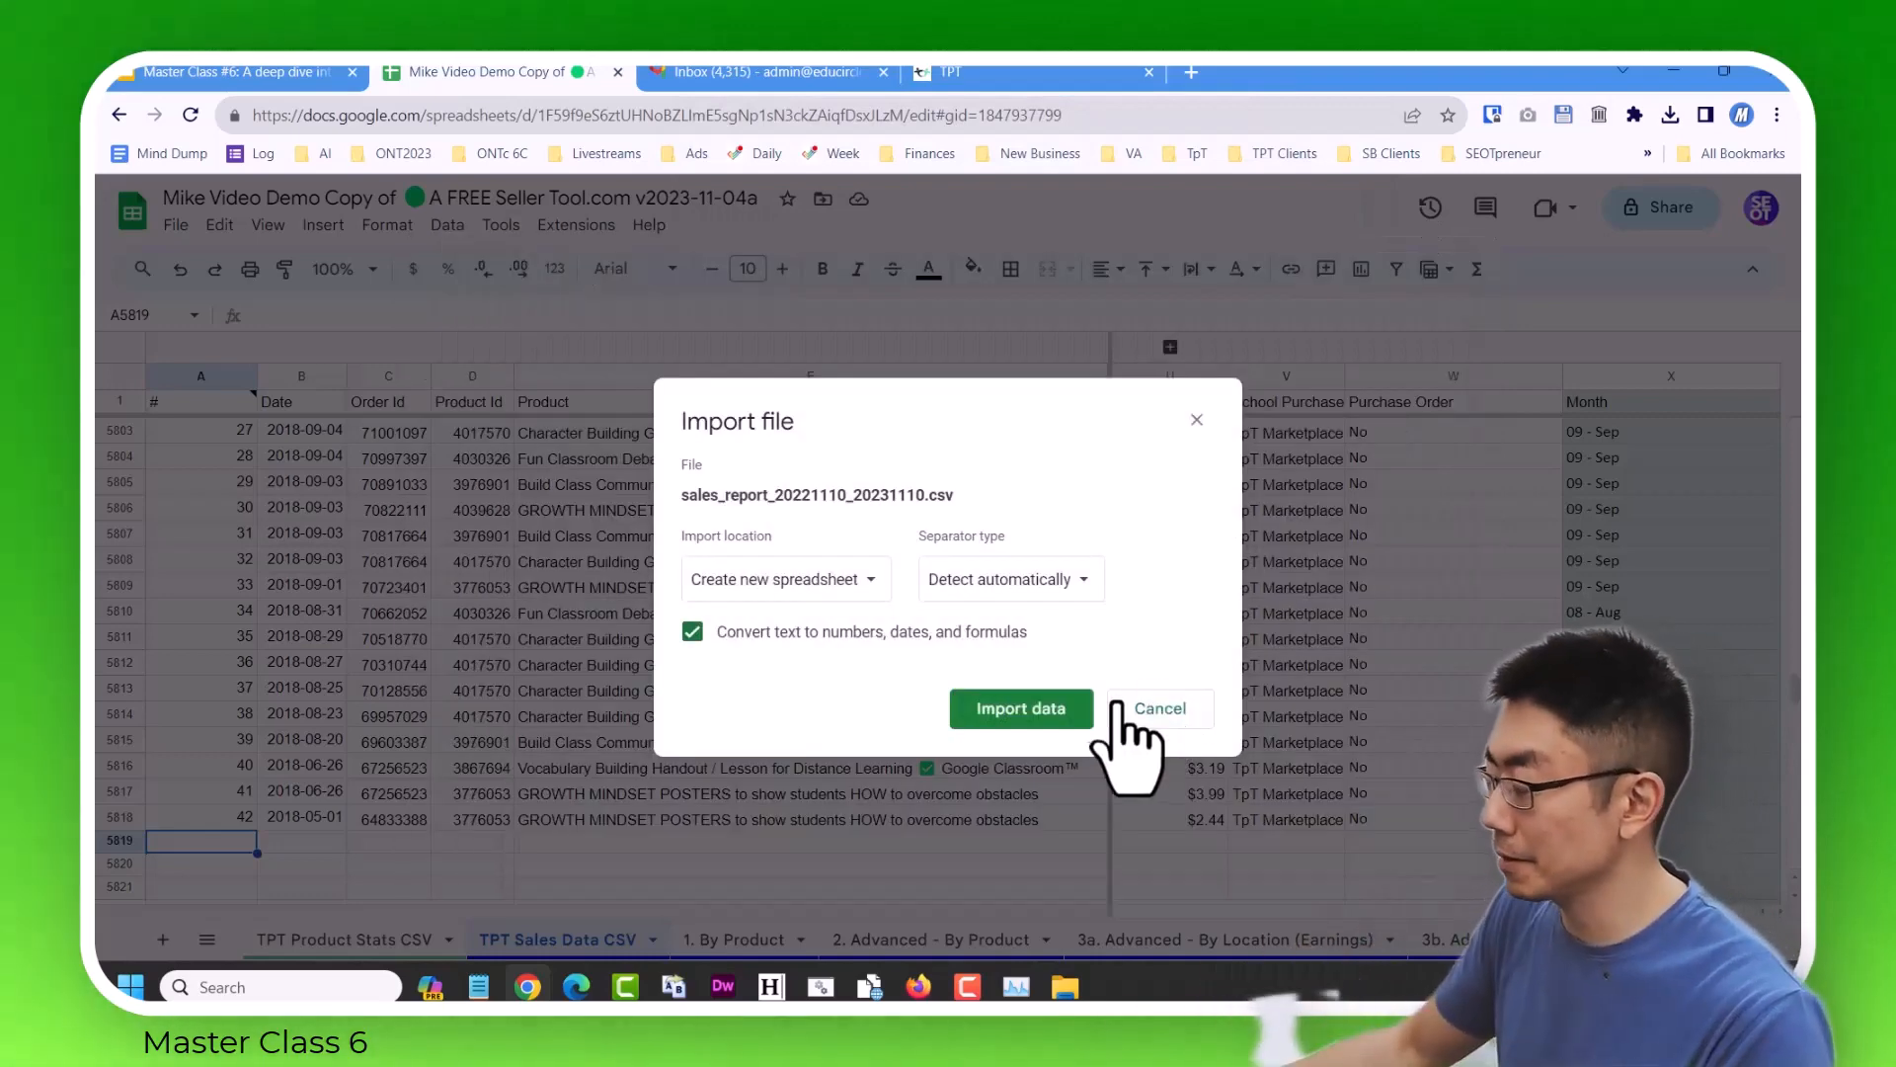
{"action": "left_click", "coordinate": [851, 583]}
{"action": "left_click", "coordinate": [796, 753]}
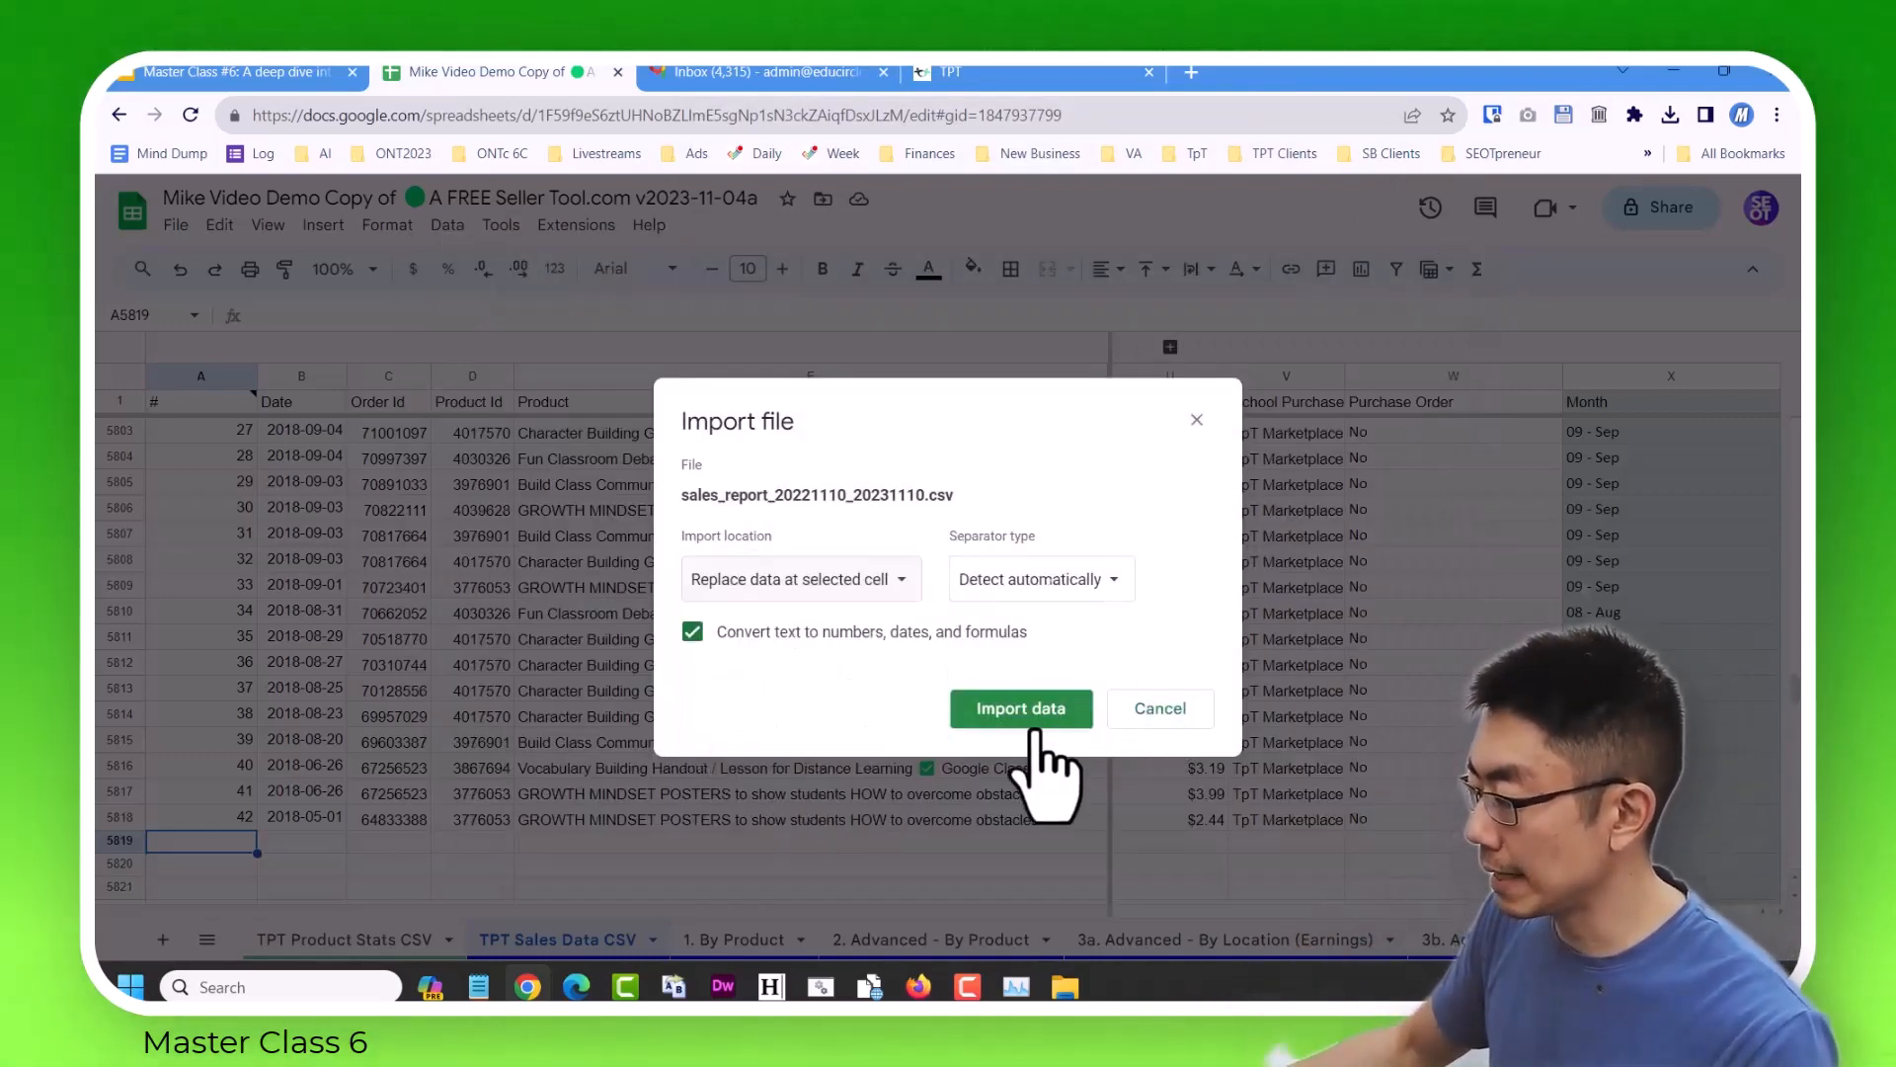
{"action": "left_click", "coordinate": [1037, 719]}
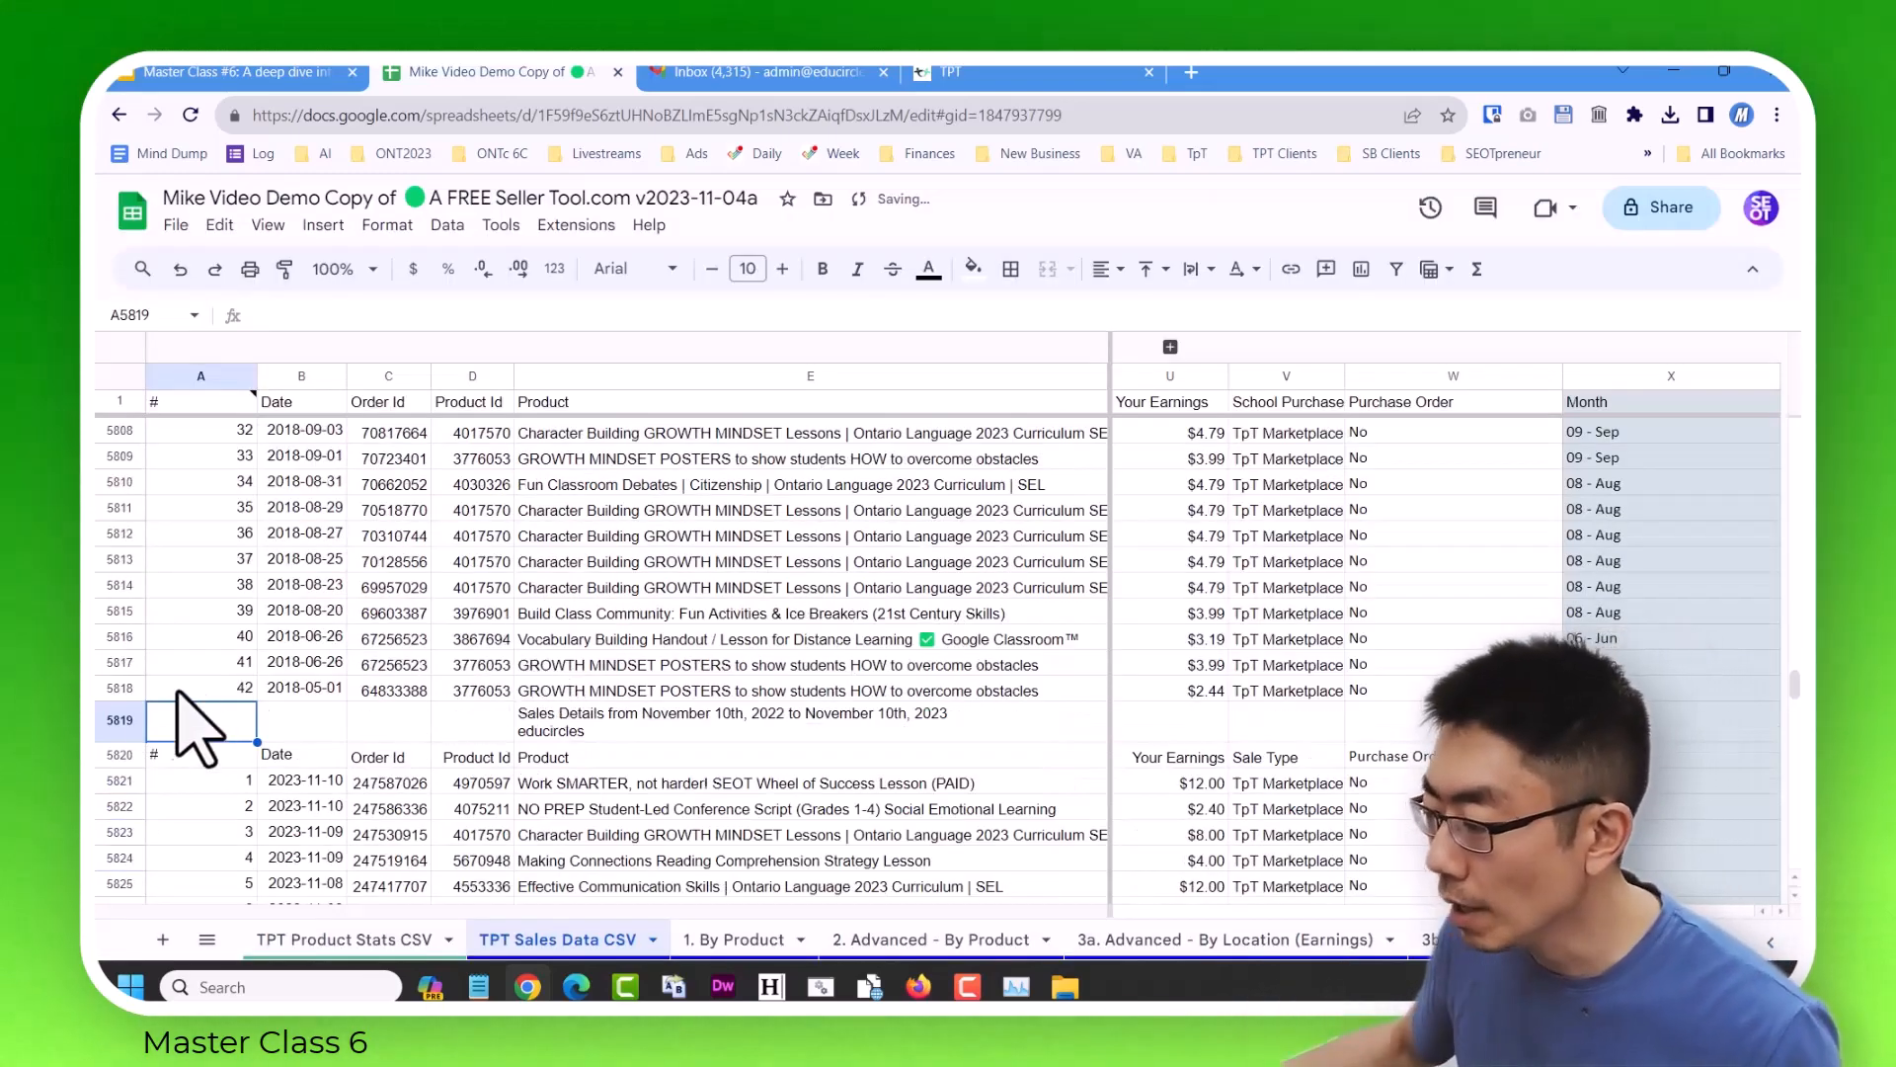
Delete the newly imported report's title and header rows, 5819 and 5820.
{"action": "left_click_drag", "start_coordinate": [119, 720], "coordinate": [123, 758]}
{"action": "right_click", "coordinate": [262, 770]}
{"action": "left_click", "coordinate": [393, 629]}
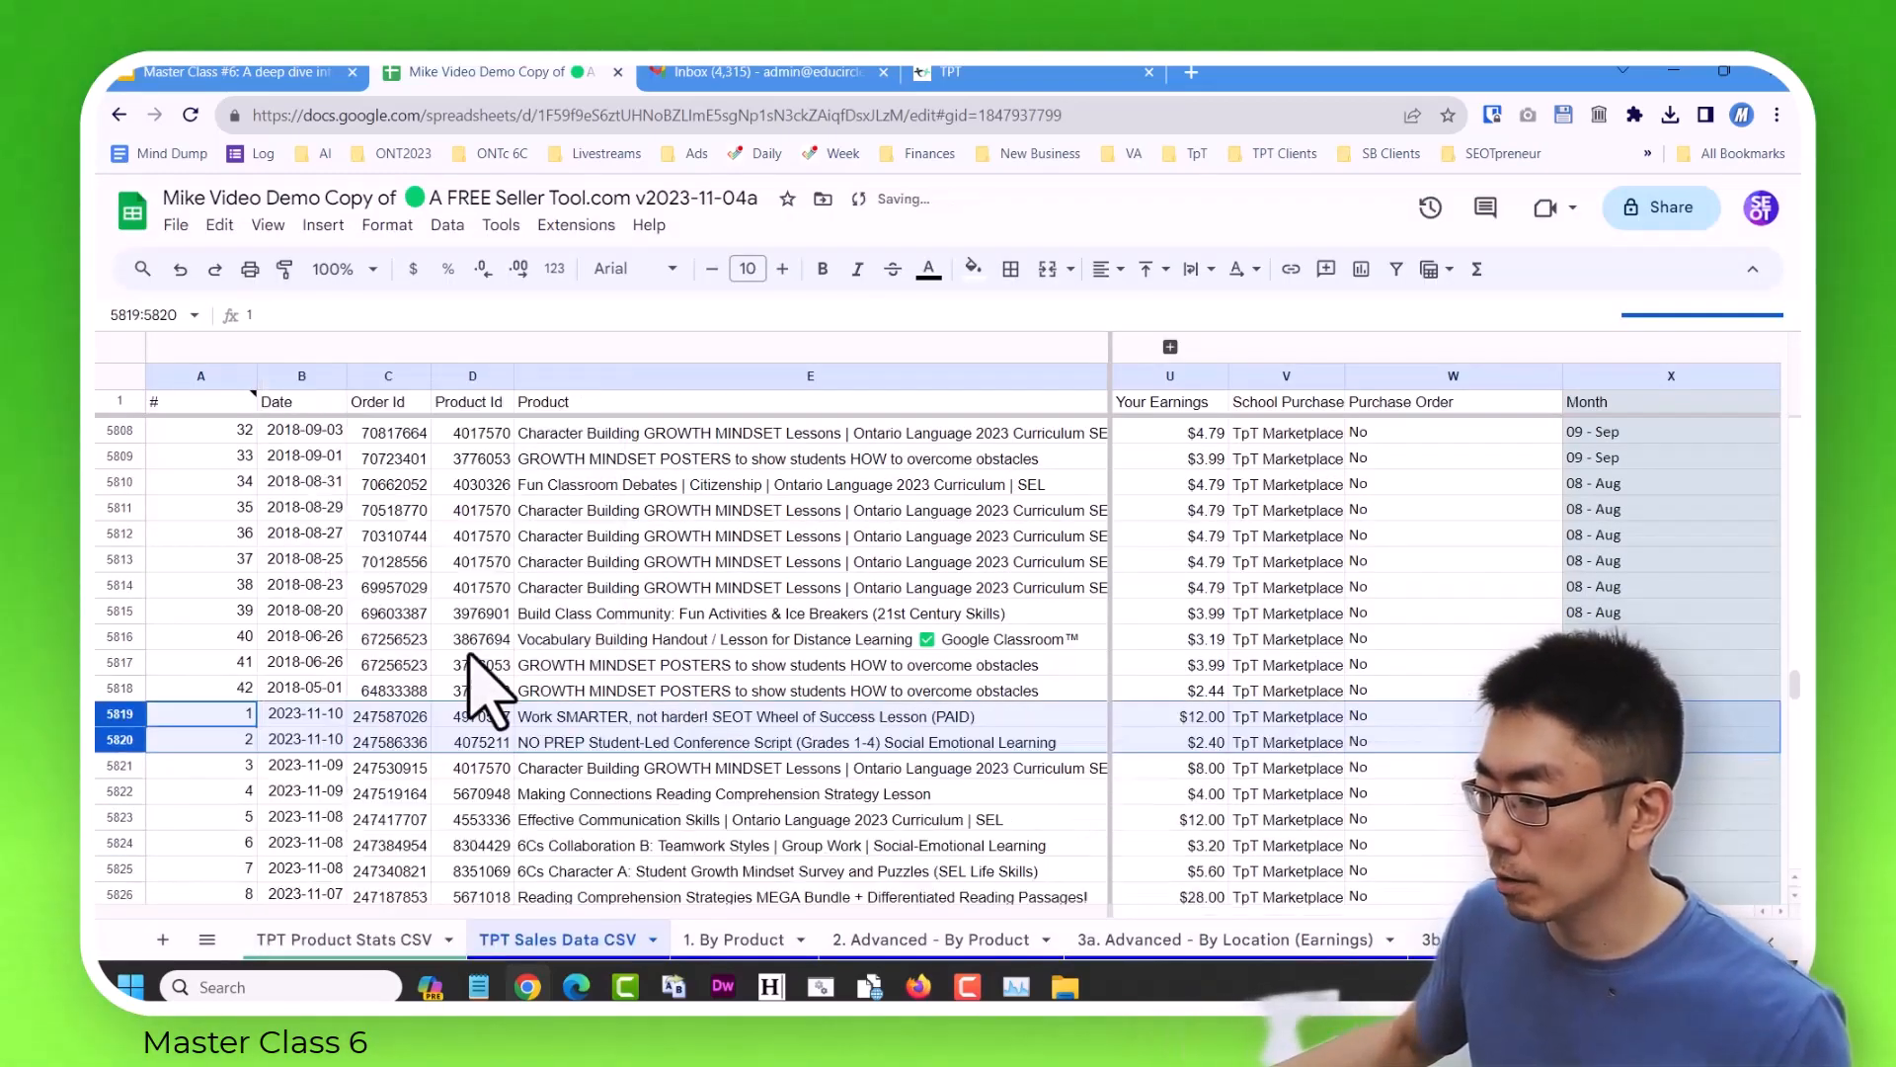
Delete the earnings total row, 7252, below the last sale of the newly imported report.
{"action": "left_click", "coordinate": [563, 691]}
{"action": "key", "text": "ctrl+Down"}
{"action": "key", "text": "Down"}
{"action": "key", "text": "Down"}
{"action": "key", "text": "Down"}
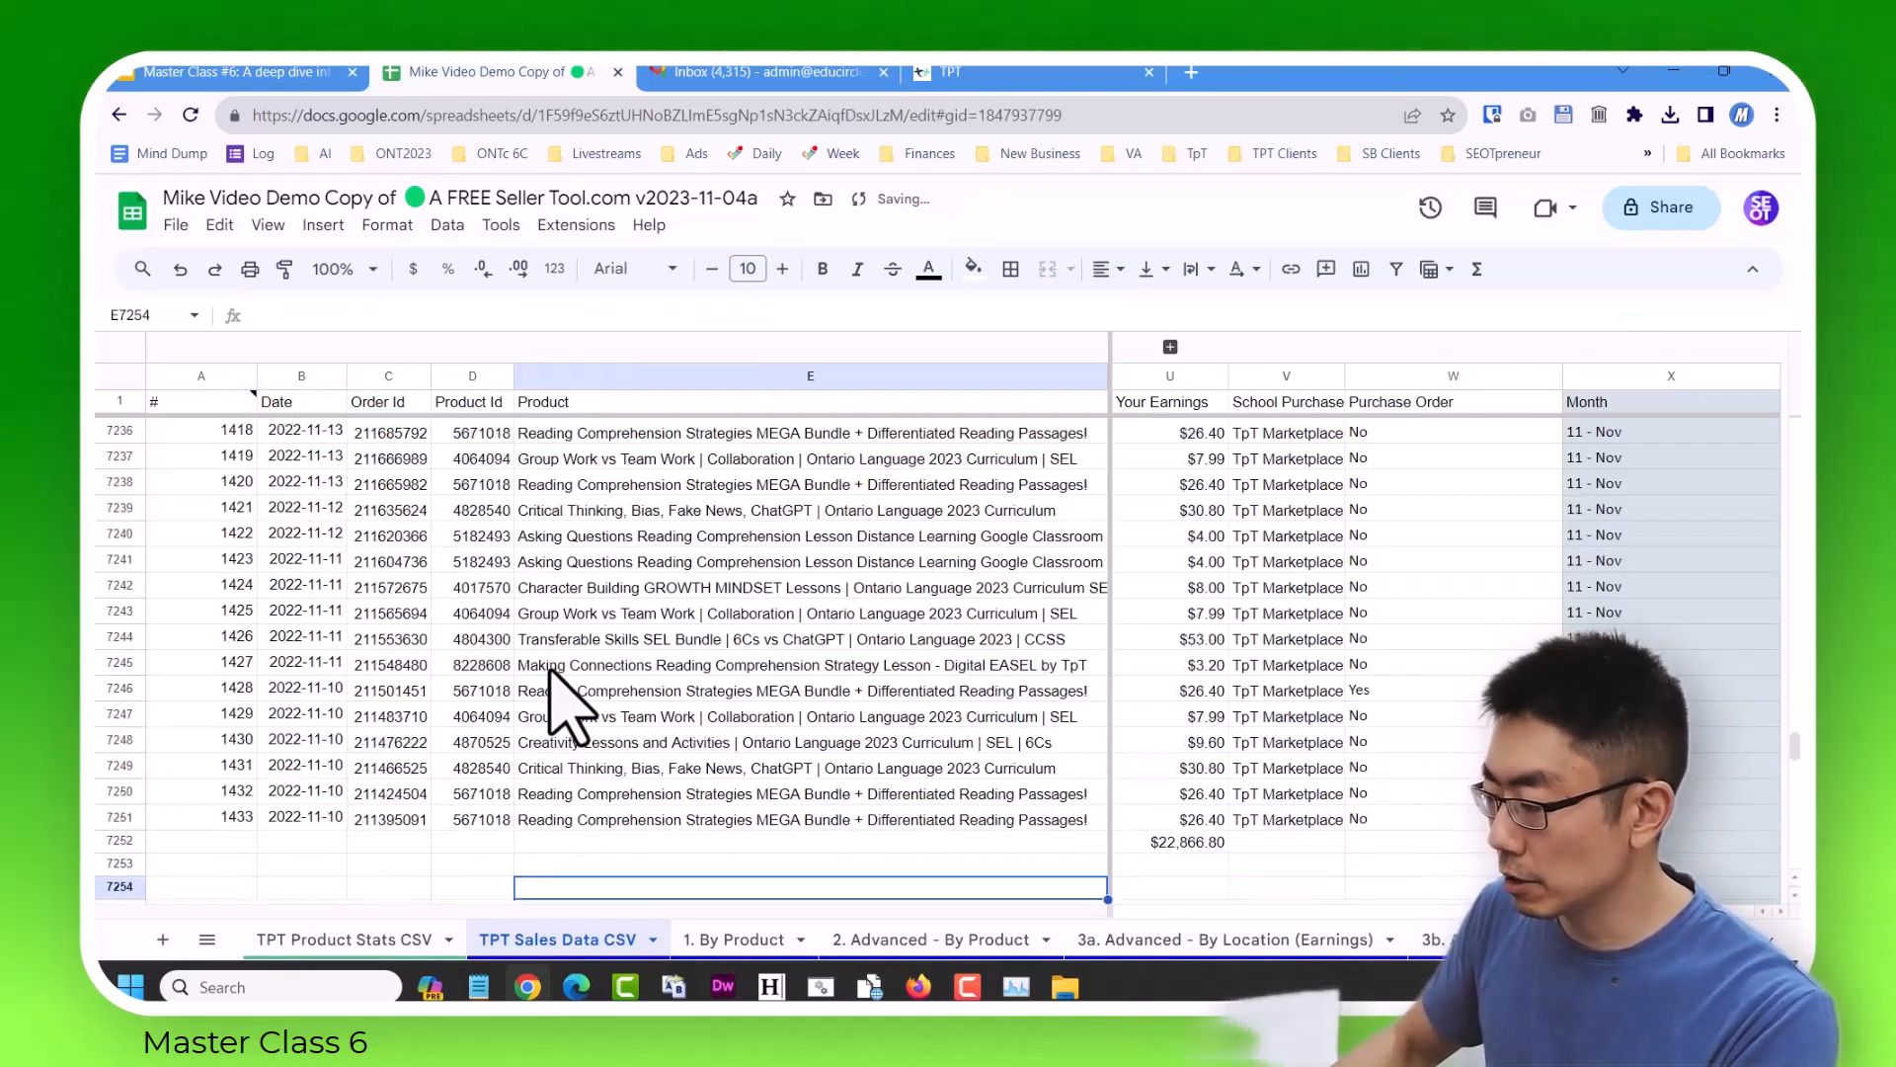
{"action": "right_click", "coordinate": [117, 844]}
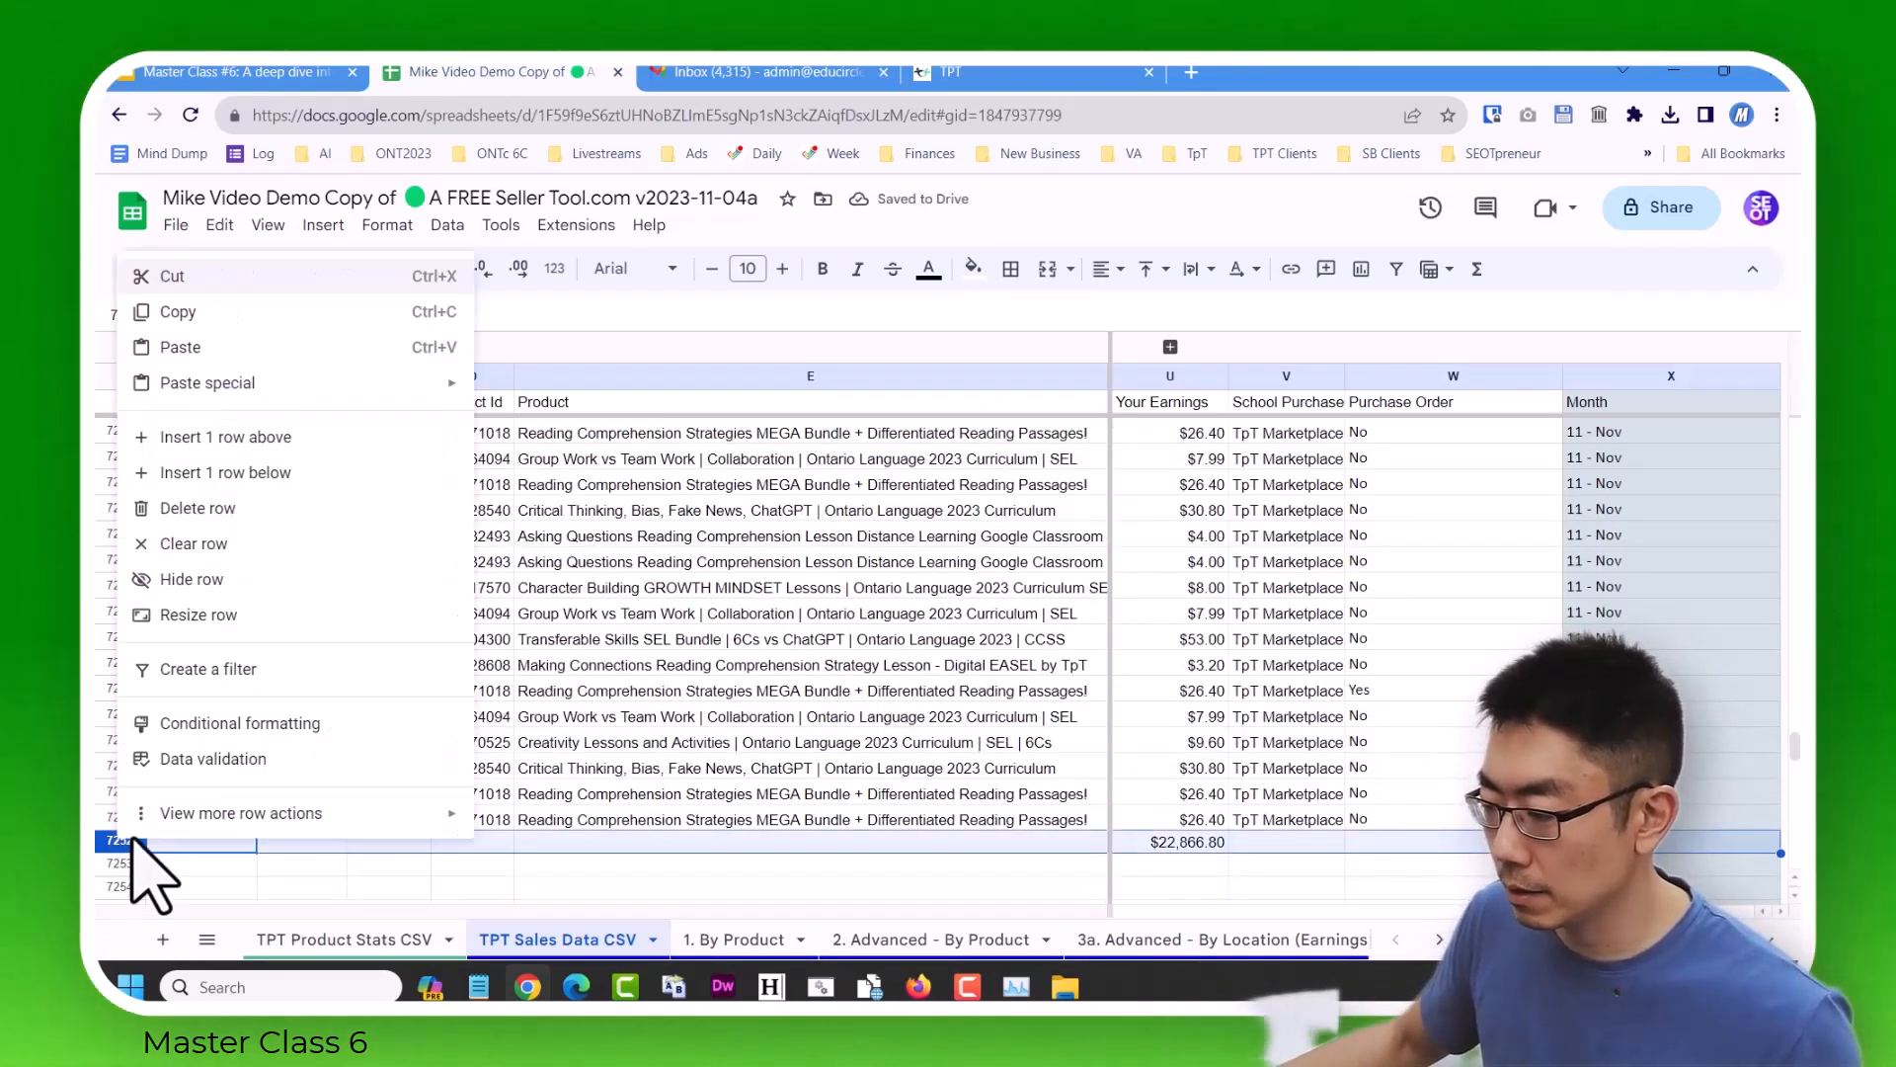
{"action": "left_click", "coordinate": [286, 506]}
{"action": "left_click", "coordinate": [704, 632]}
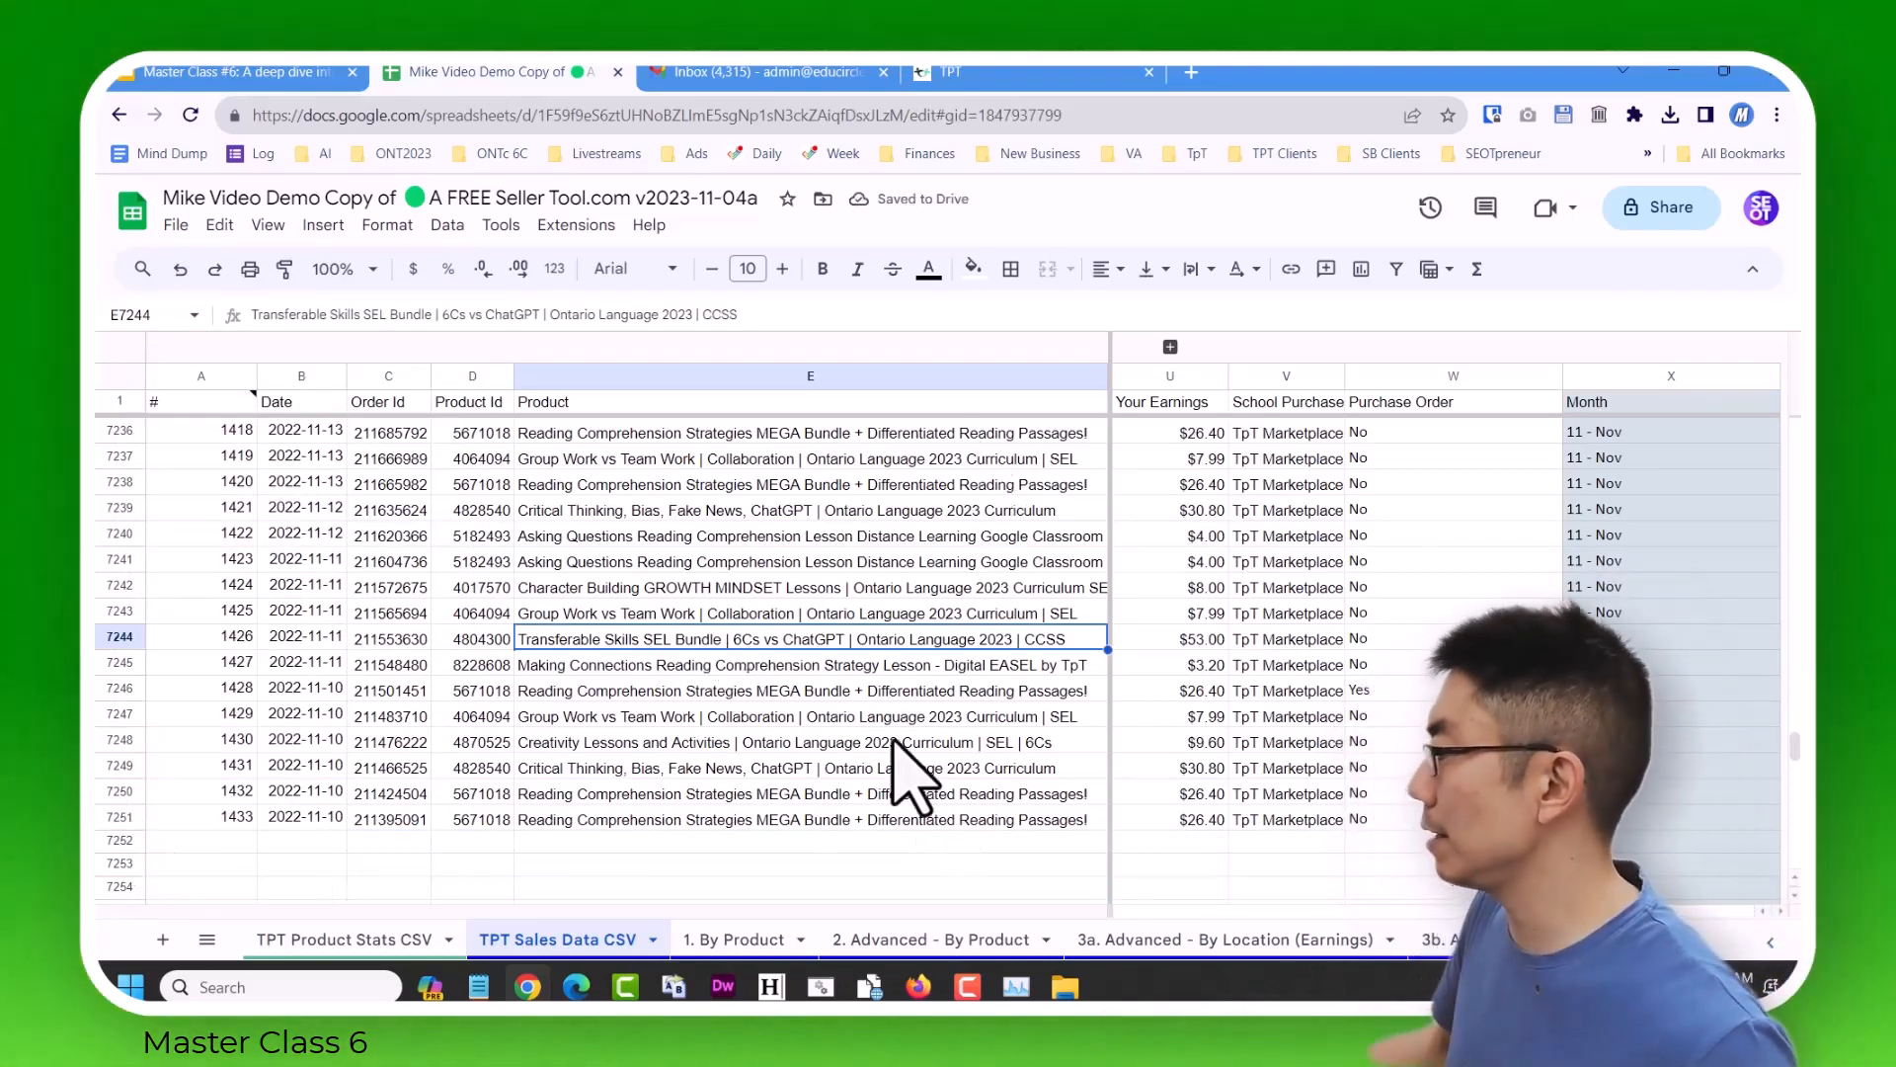
Open the Remove duplicates settings for the sales data range A1:X7251.
{"action": "left_click", "coordinate": [449, 225]}
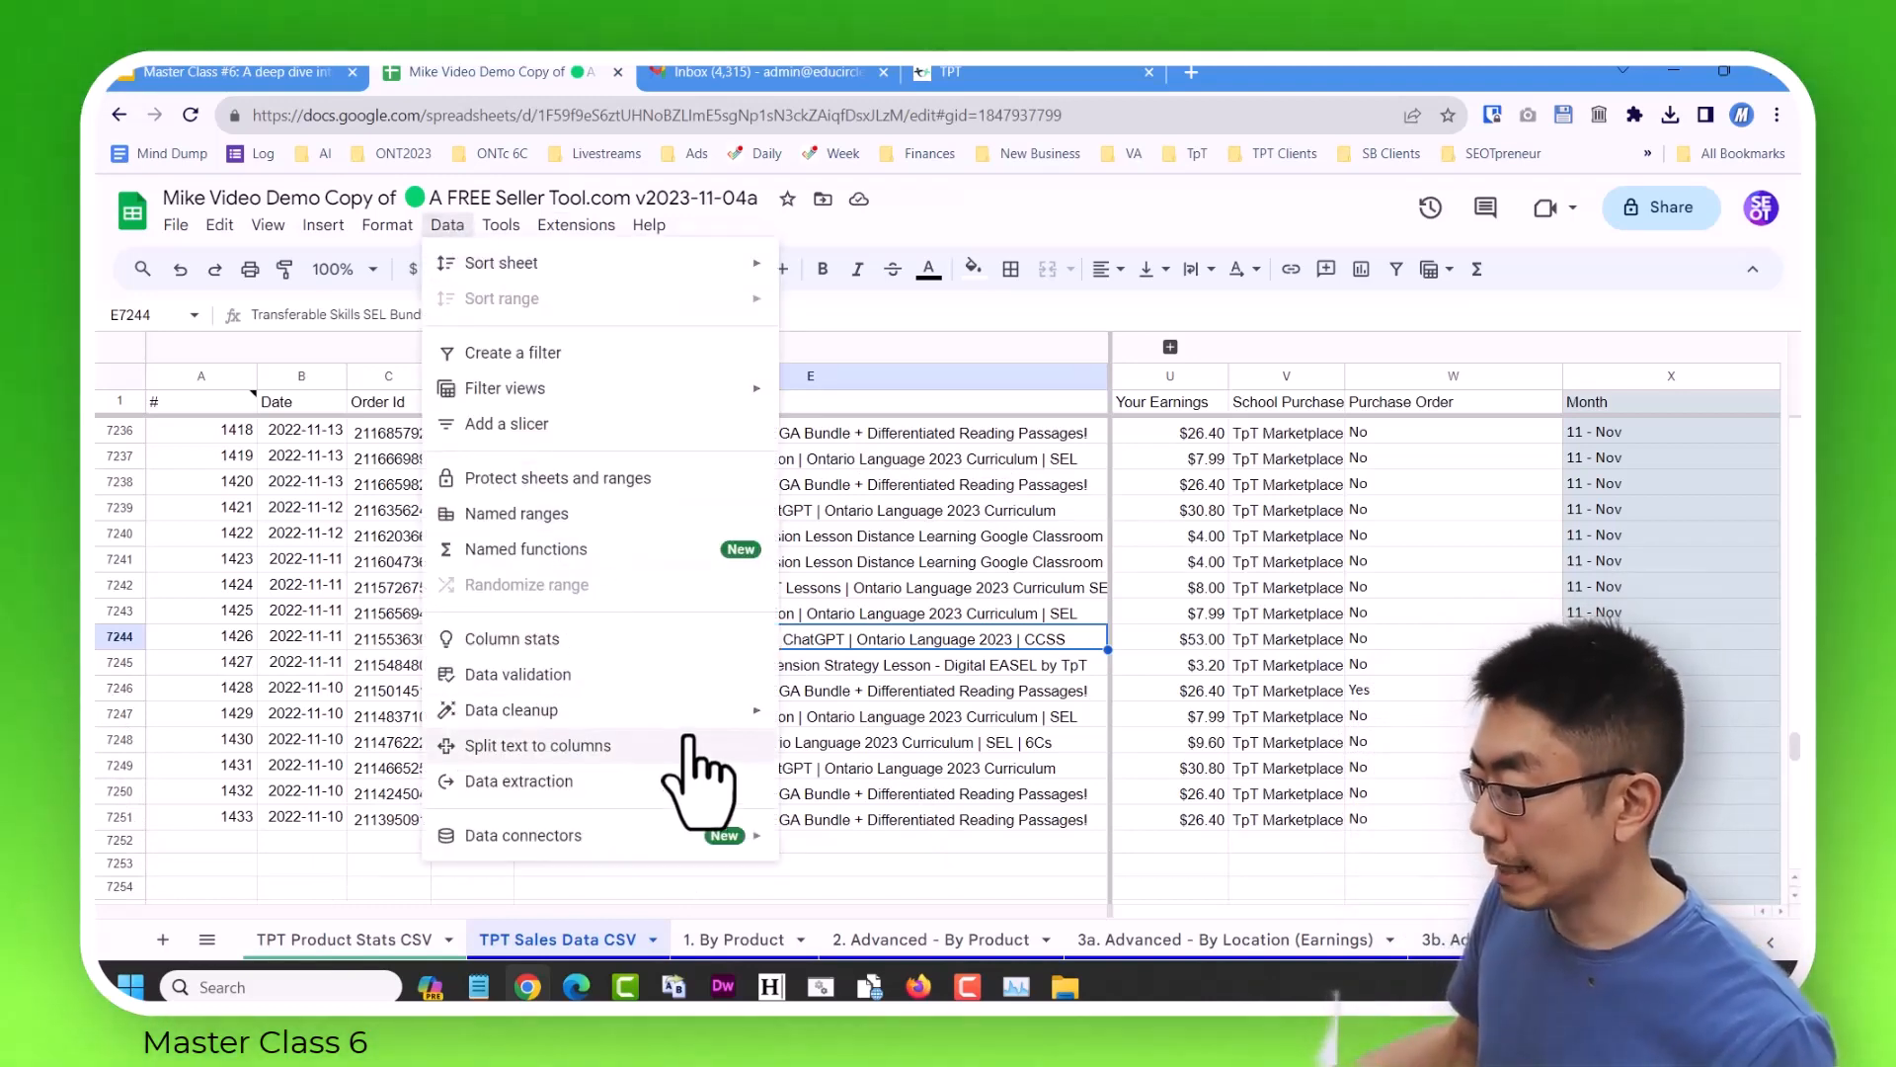
{"action": "mouse_move", "coordinate": [711, 711]}
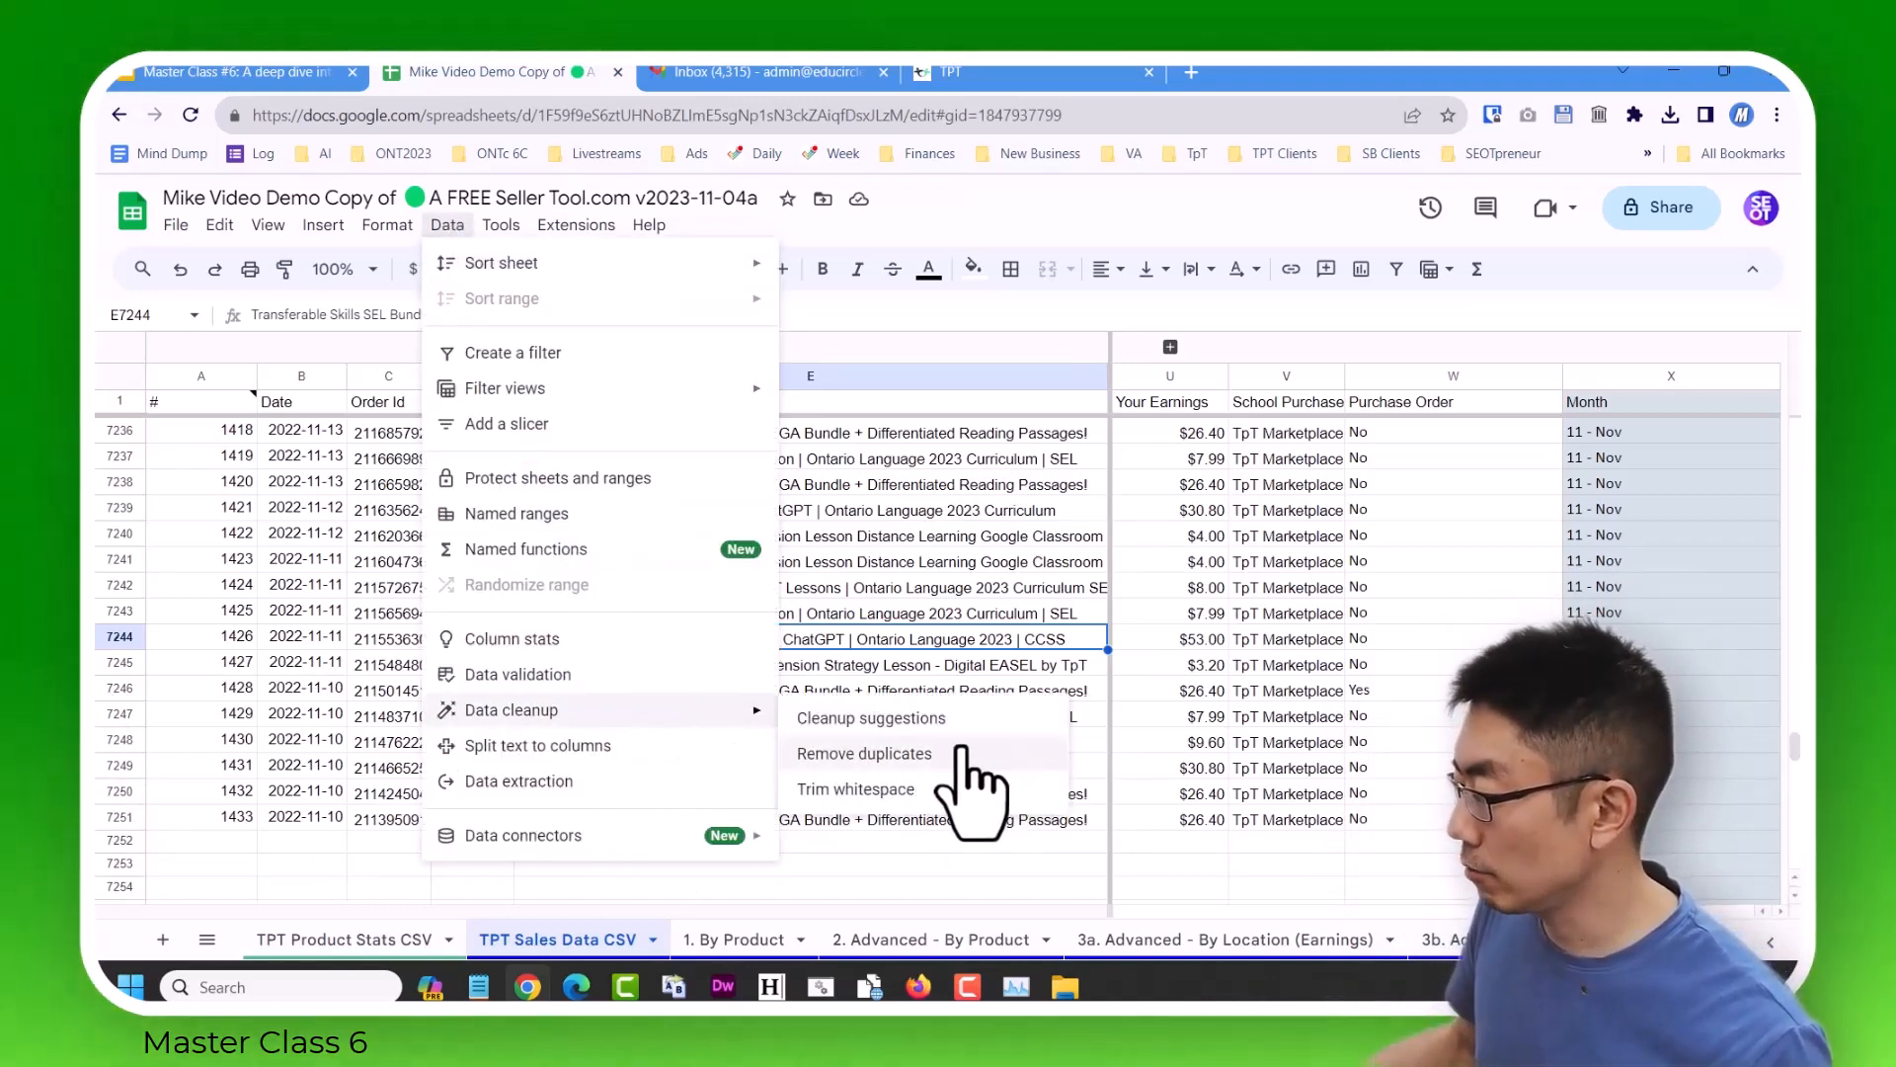
{"action": "left_click", "coordinate": [961, 753]}
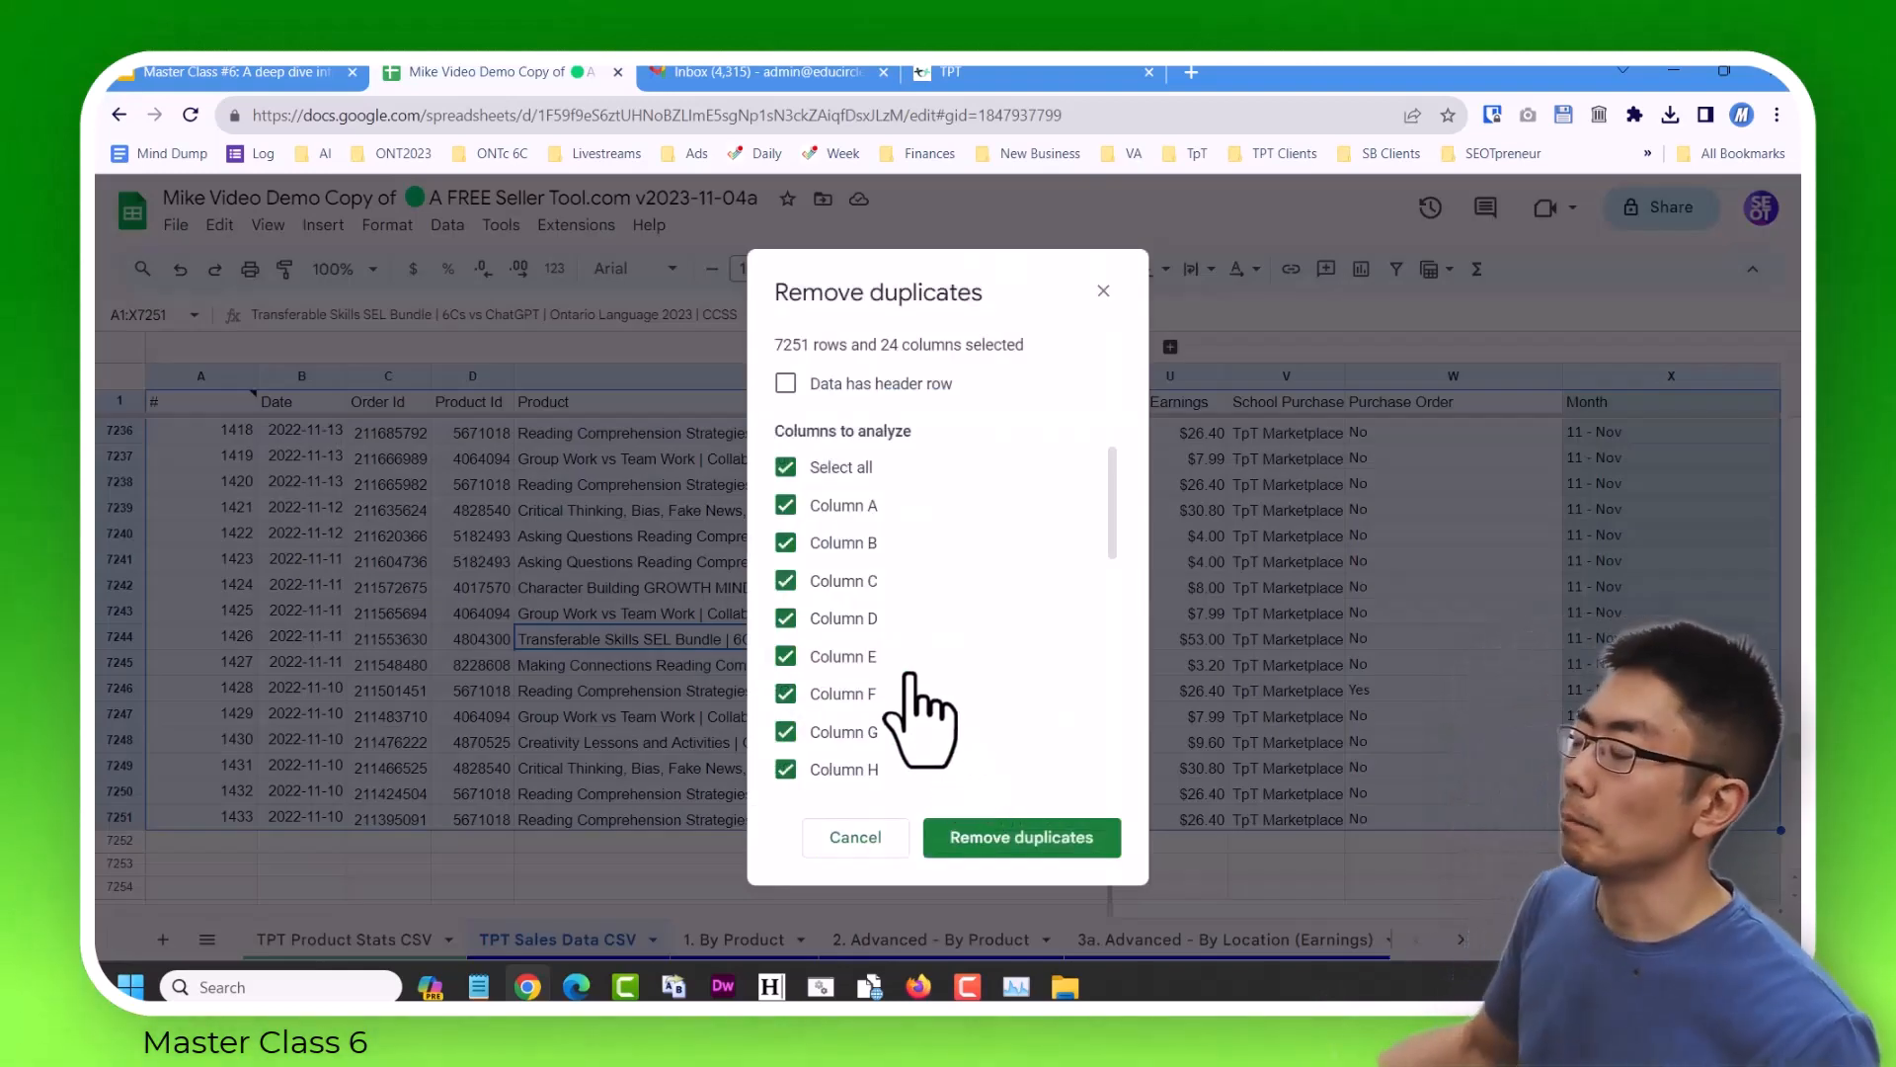
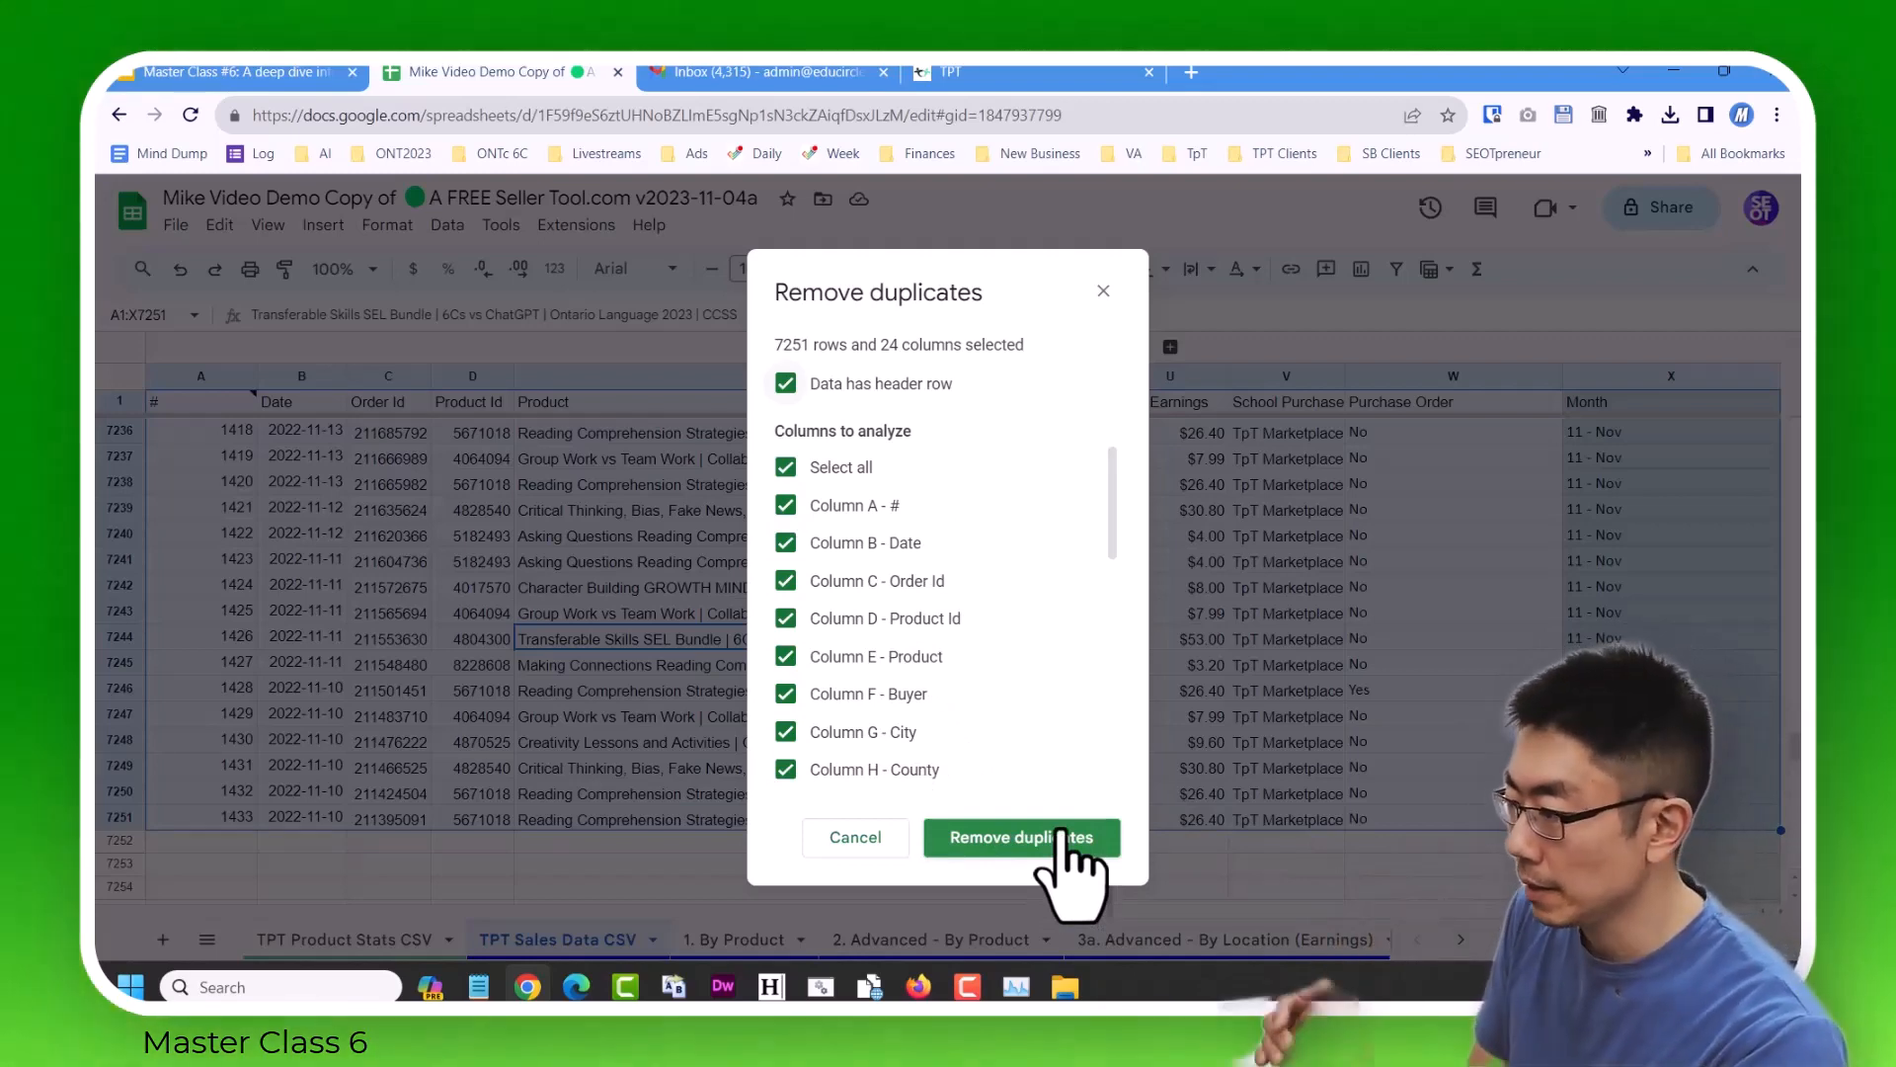
Remove the duplicate rows from the sales data, treating row 1 as a header and analyzing all columns.
{"action": "left_click", "coordinate": [1053, 837]}
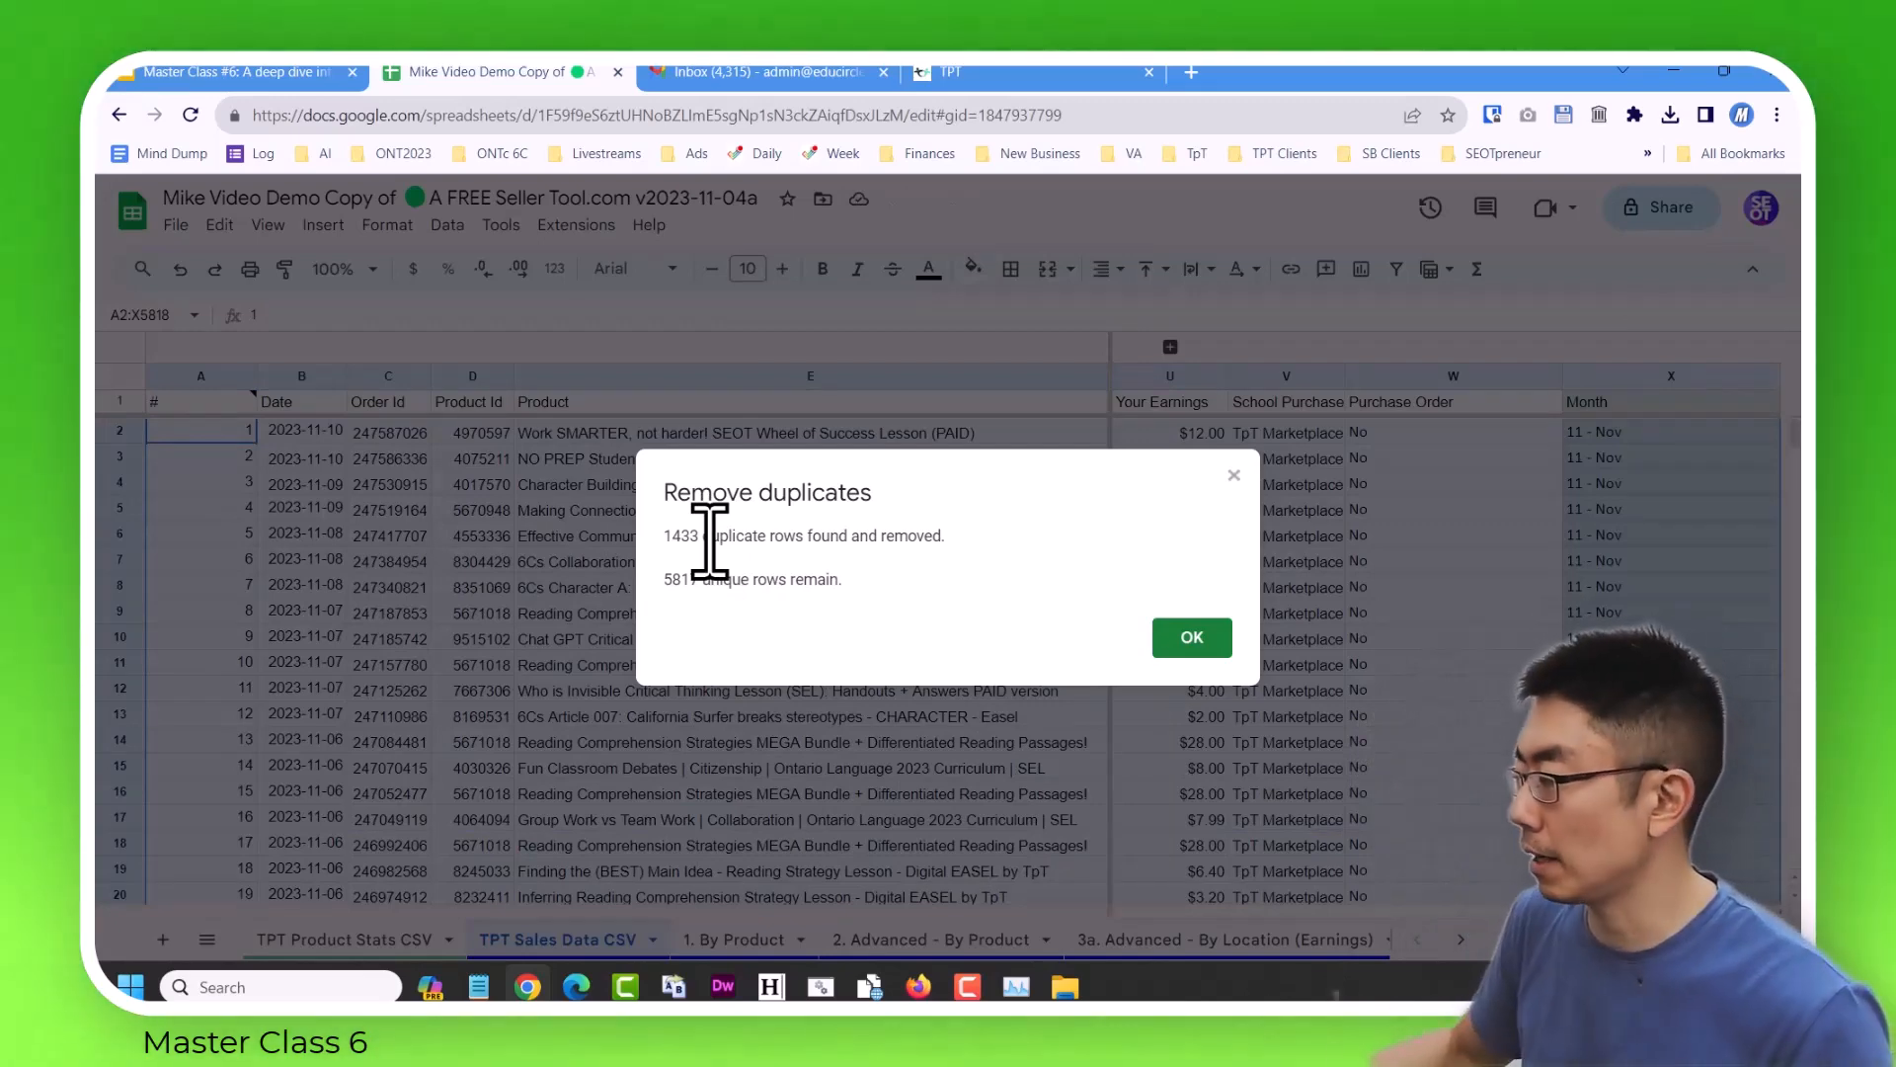
{"action": "left_click", "coordinate": [1194, 639]}
{"action": "left_click", "coordinate": [796, 639]}
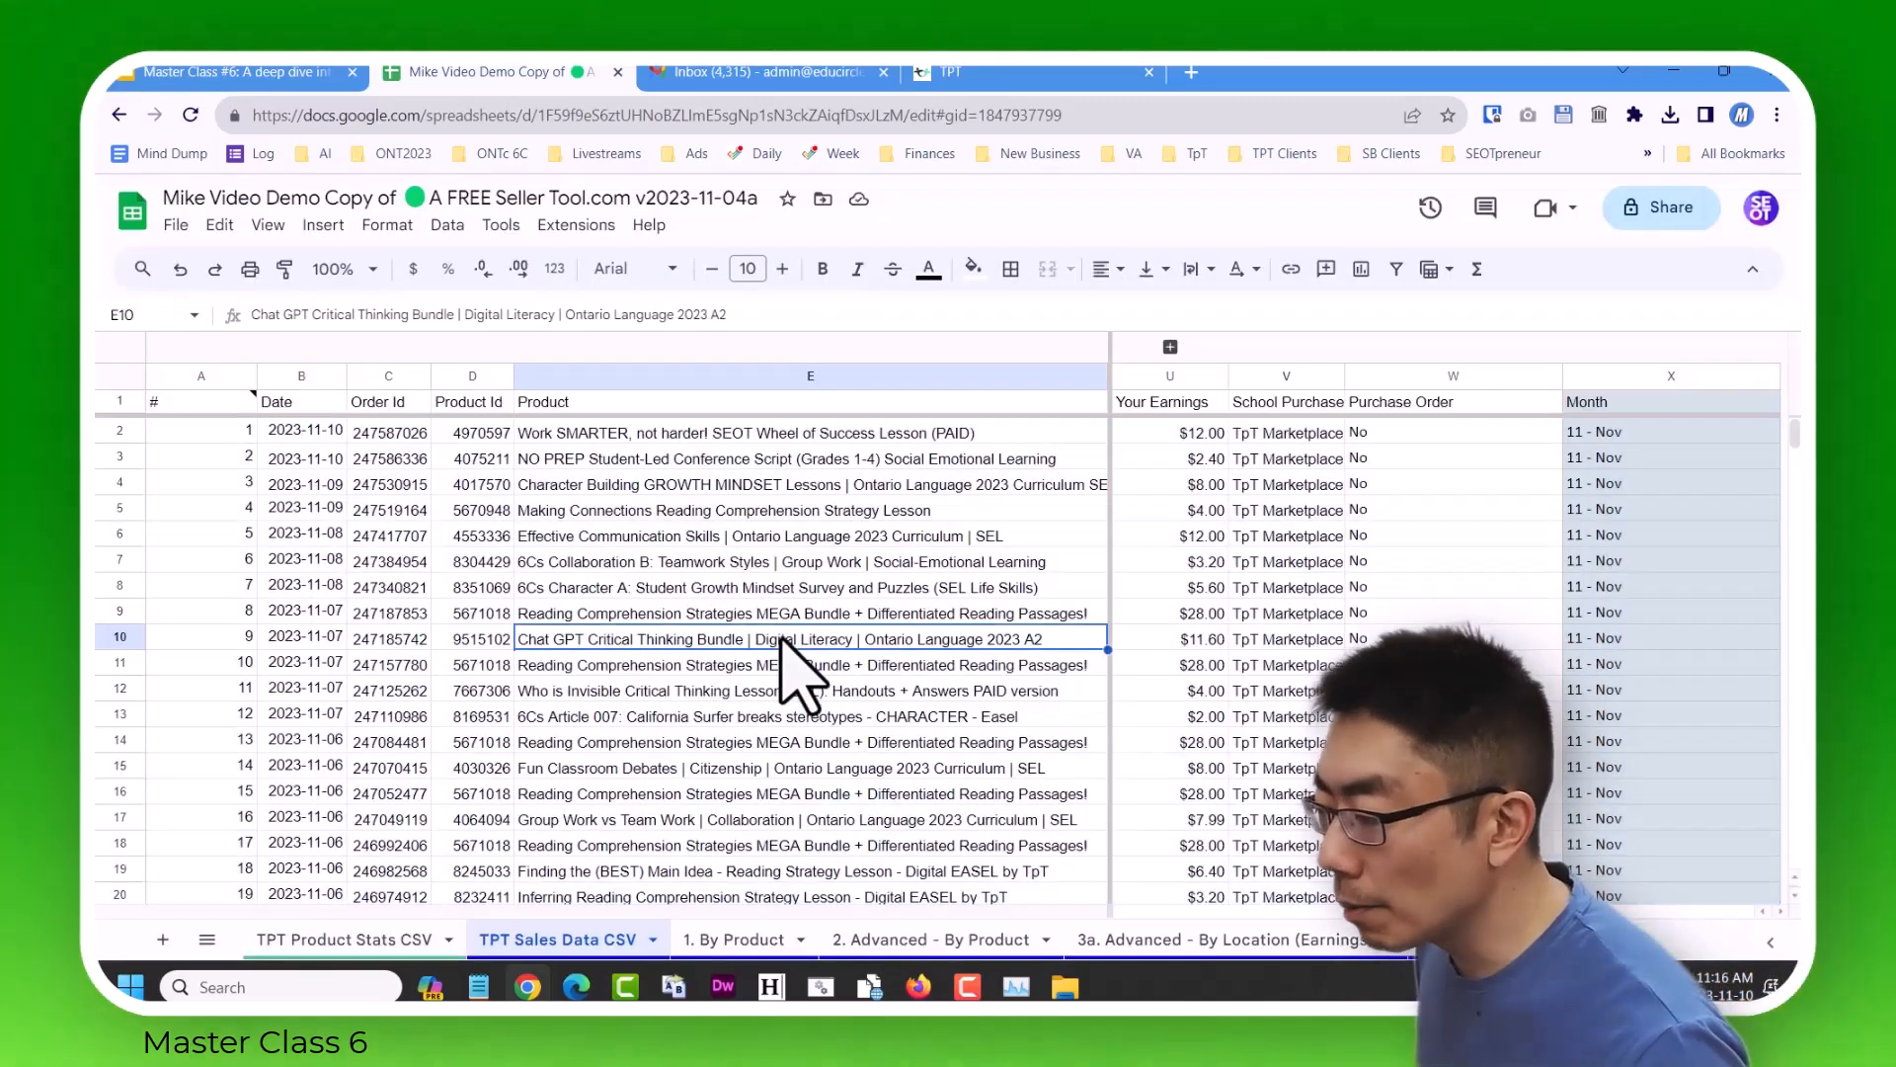
Switch to the Master Class #6 presentation, point out "Adding new sales data" on the Upload Sales Data slide, and return to the spreadsheet.
{"action": "left_click", "coordinate": [325, 69]}
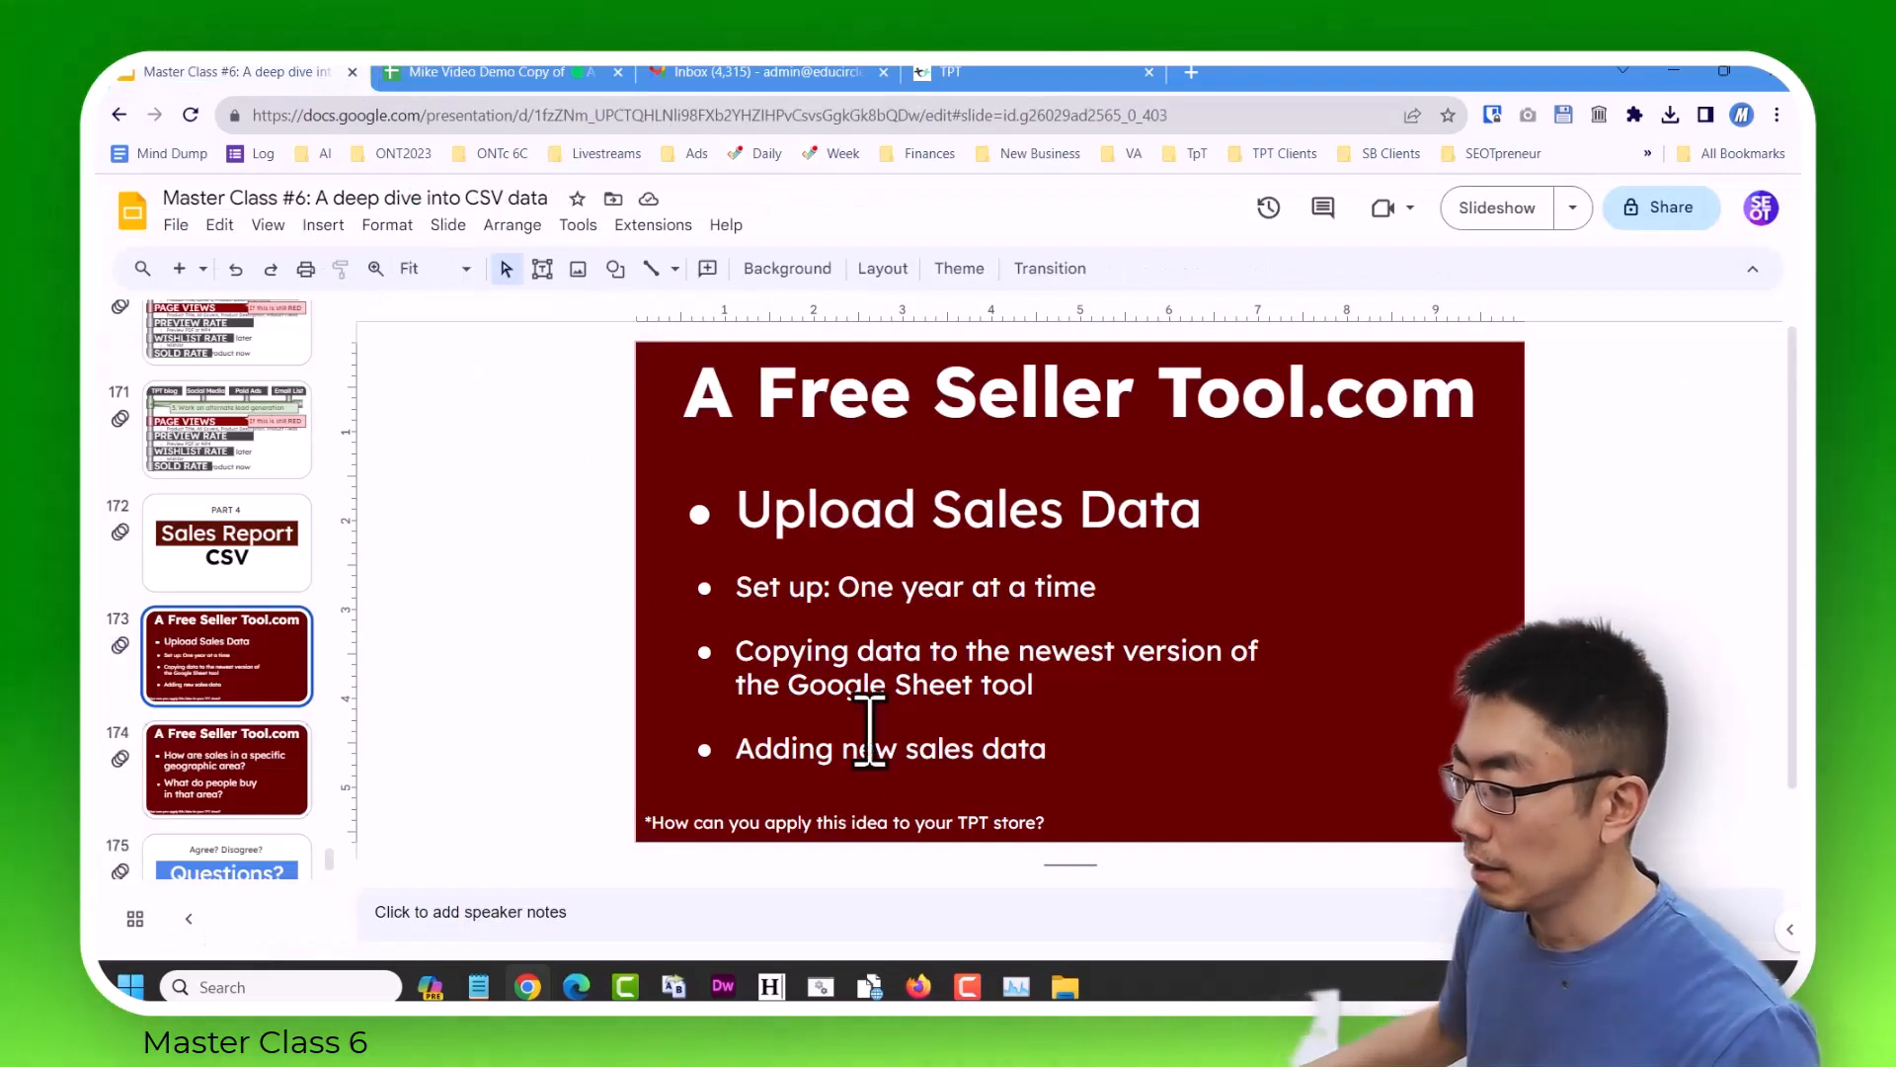
{"action": "double_click", "coordinate": [924, 756]}
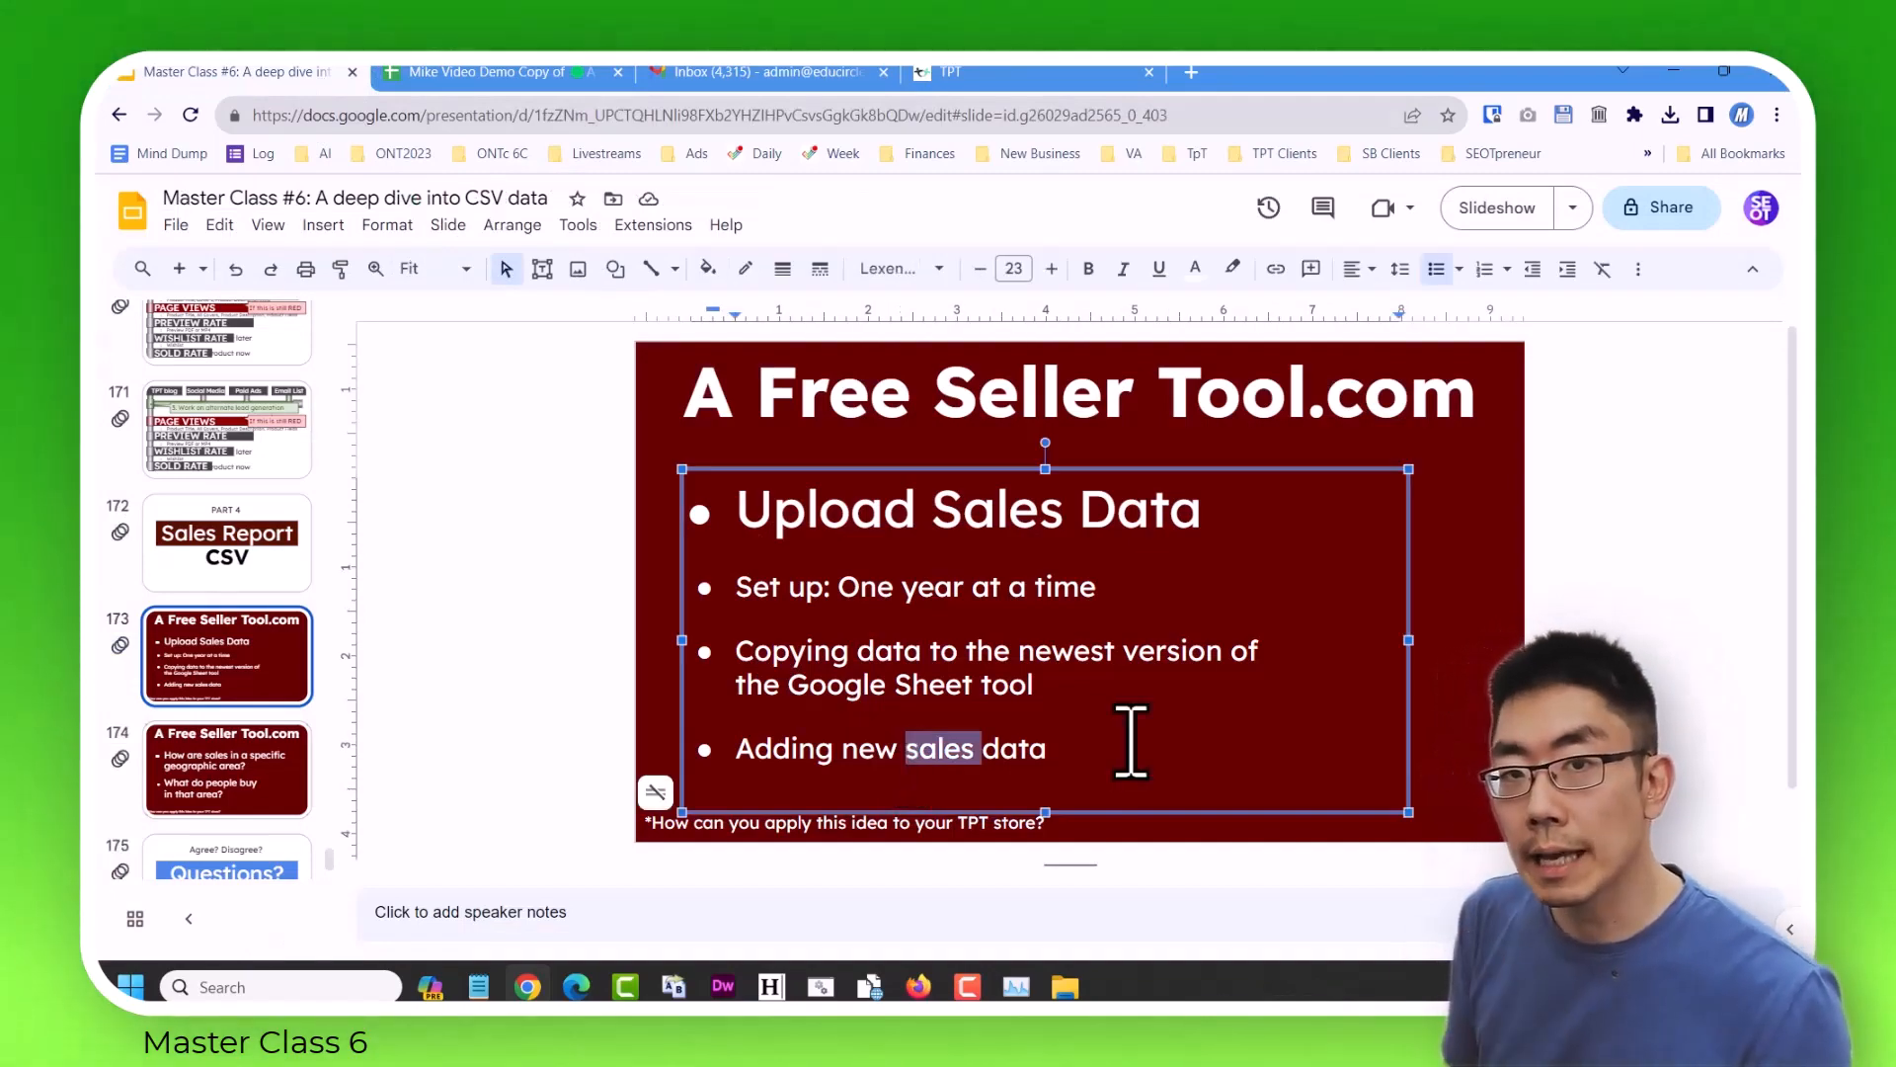
{"action": "left_click", "coordinate": [441, 71]}
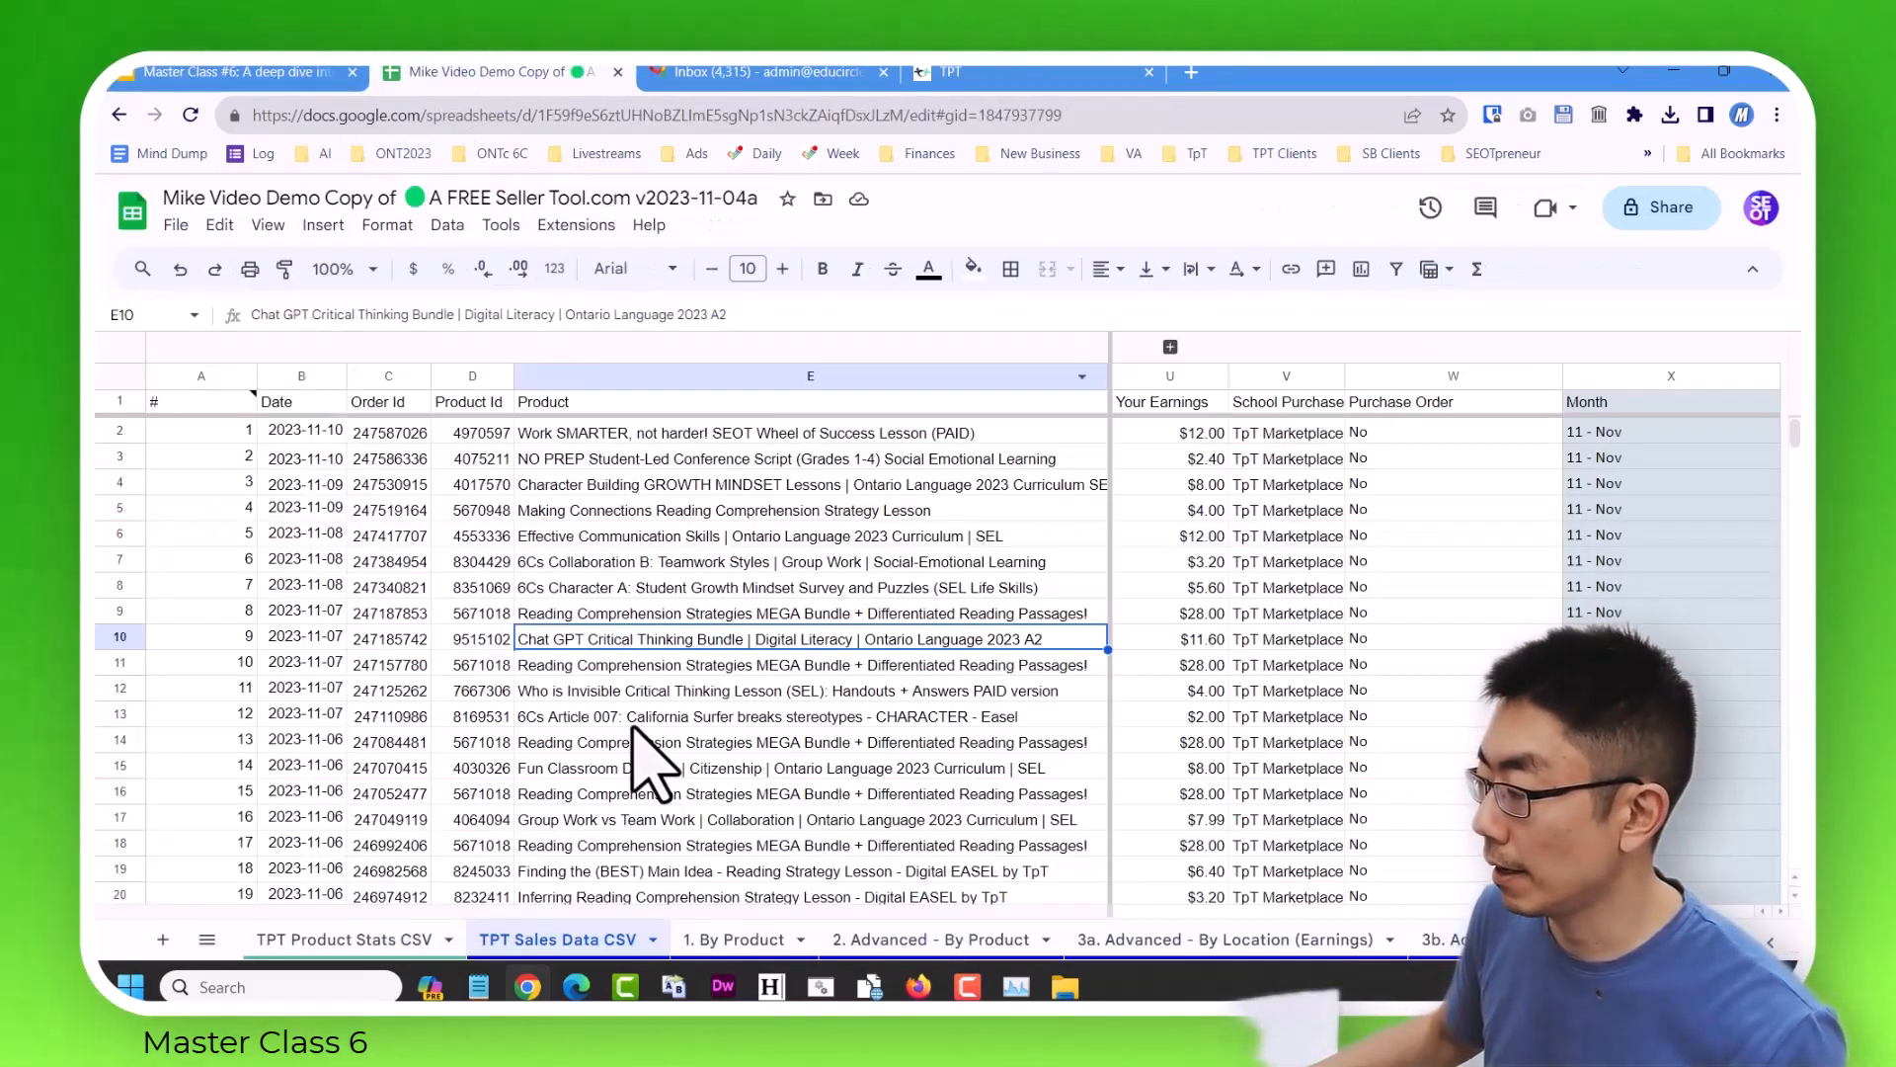
Go to the first empty row, 5819, below the last sale on the TPT Sales Data CSV sheet.
{"action": "scroll", "coordinate": [636, 754], "scroll_direction": "down", "scroll_amount": 6}
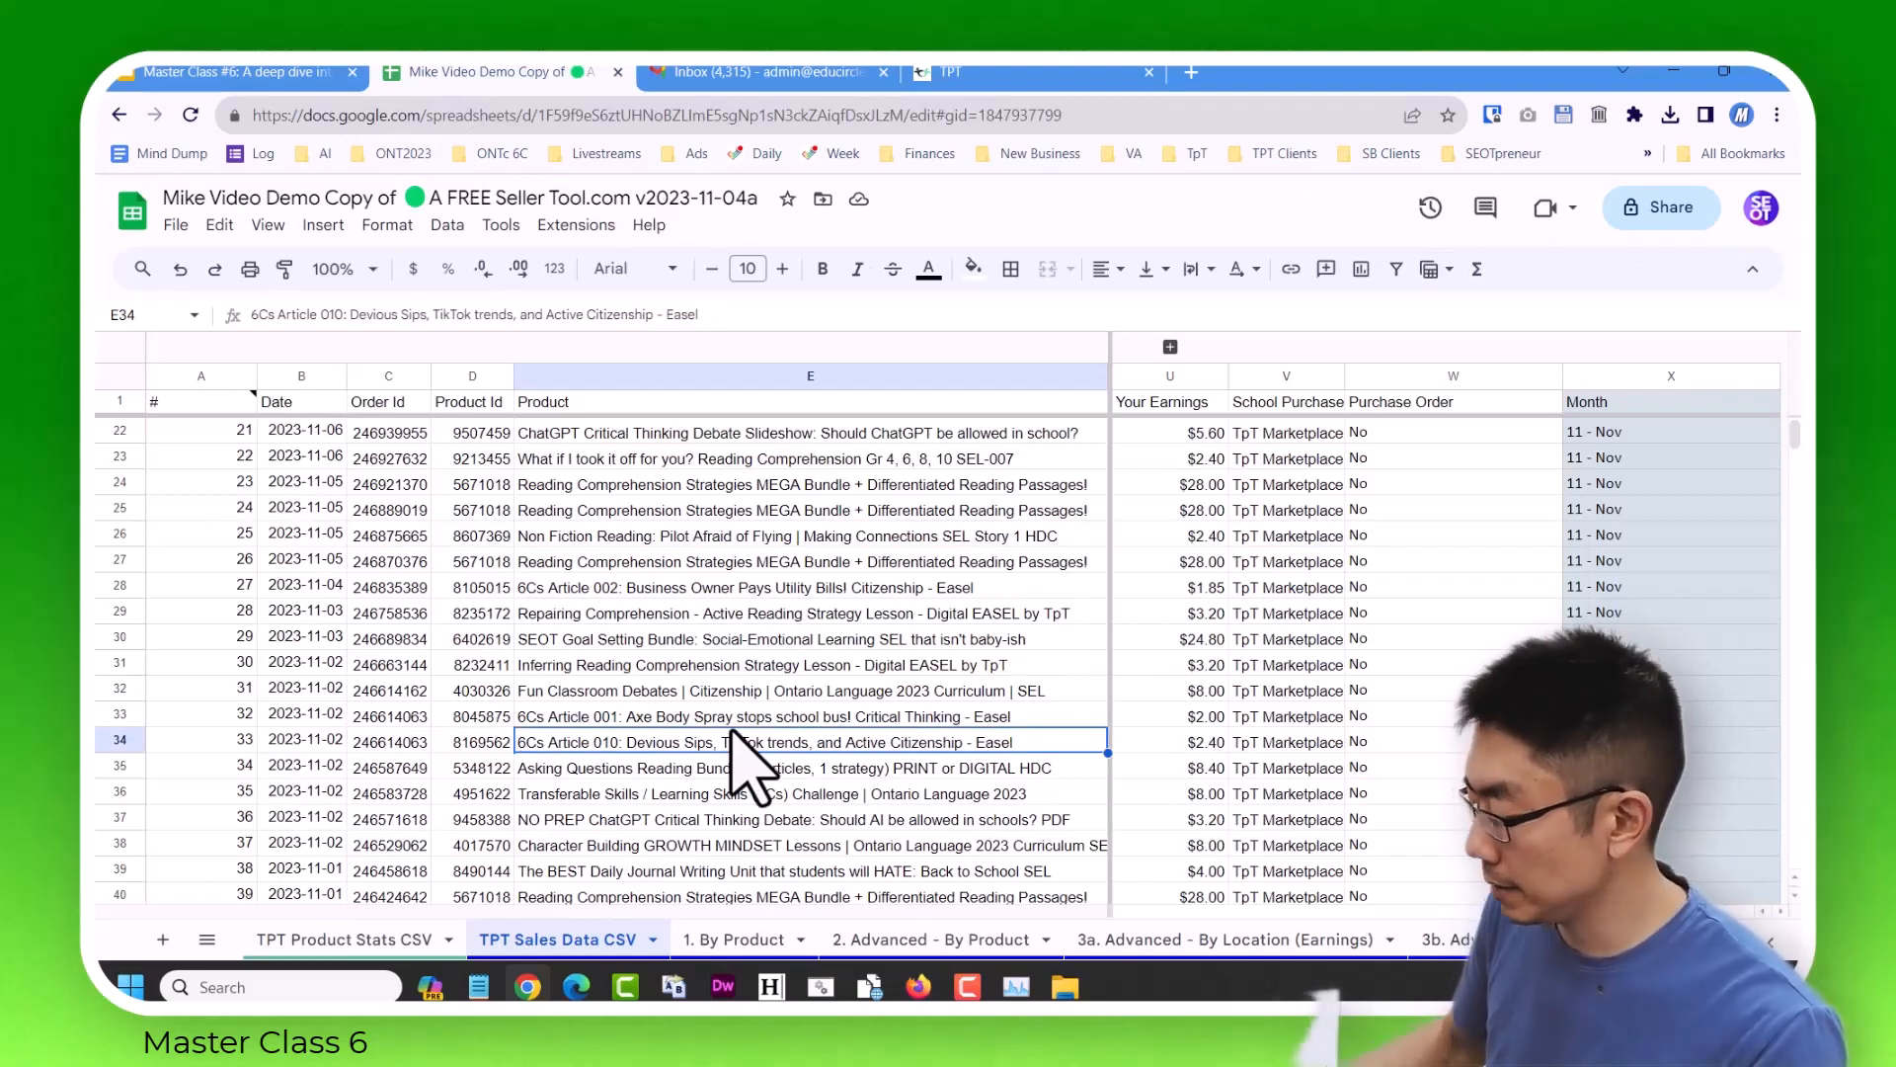
{"action": "key", "text": "ctrl+Down"}
{"action": "key", "text": "Down"}
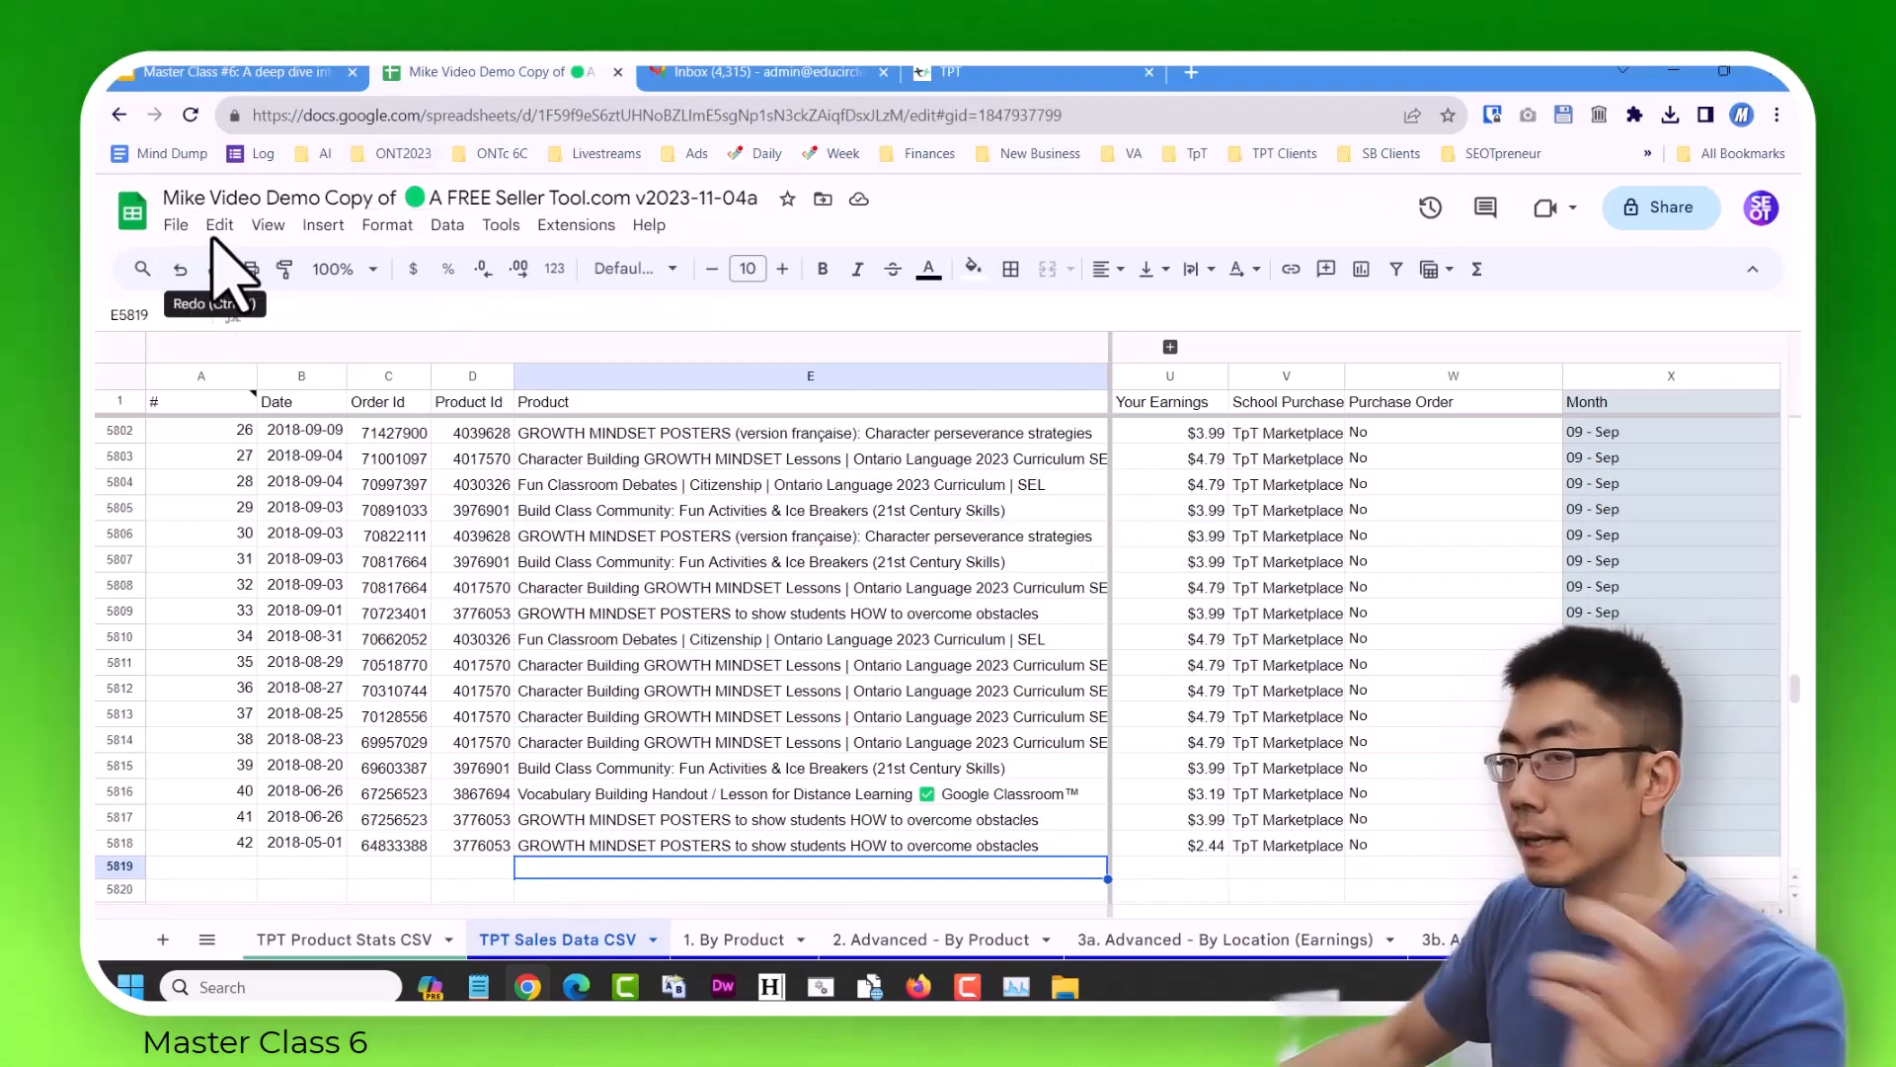
{"action": "left_click", "coordinate": [177, 226]}
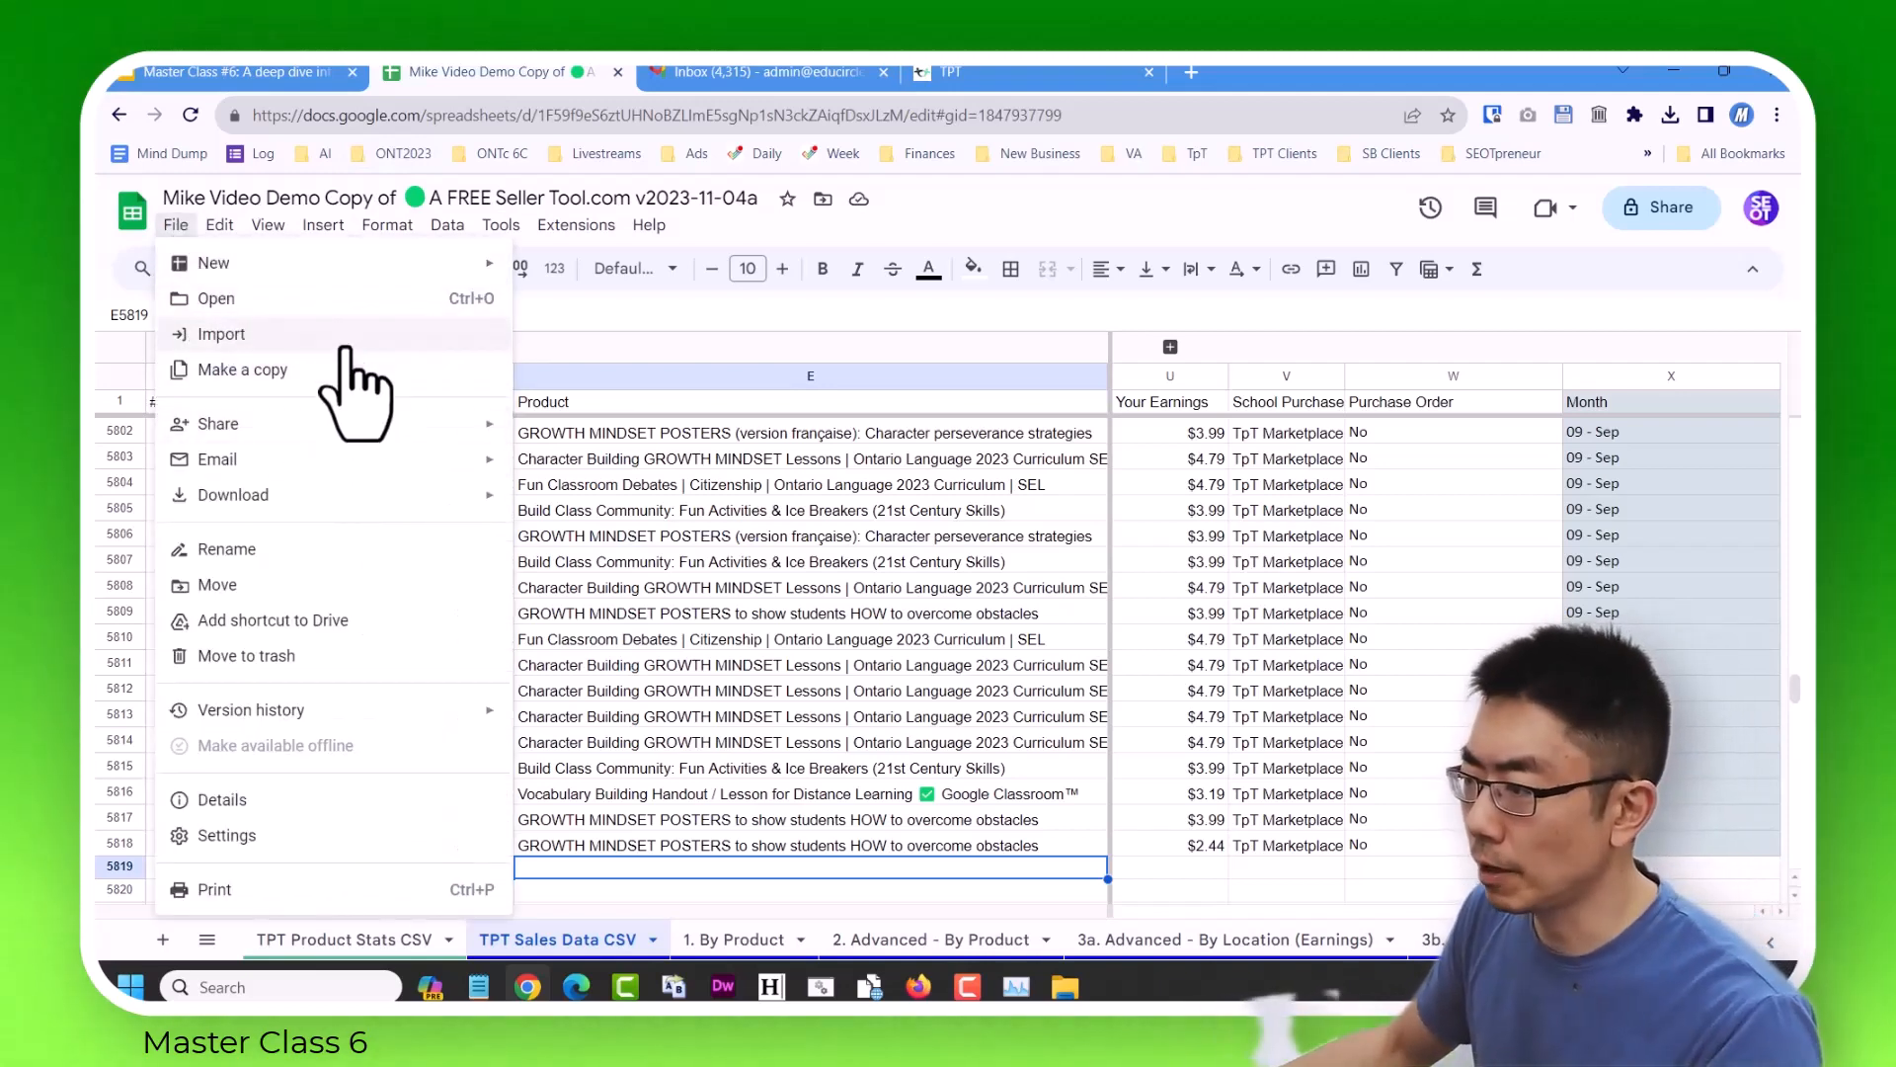
{"action": "left_click", "coordinate": [346, 336]}
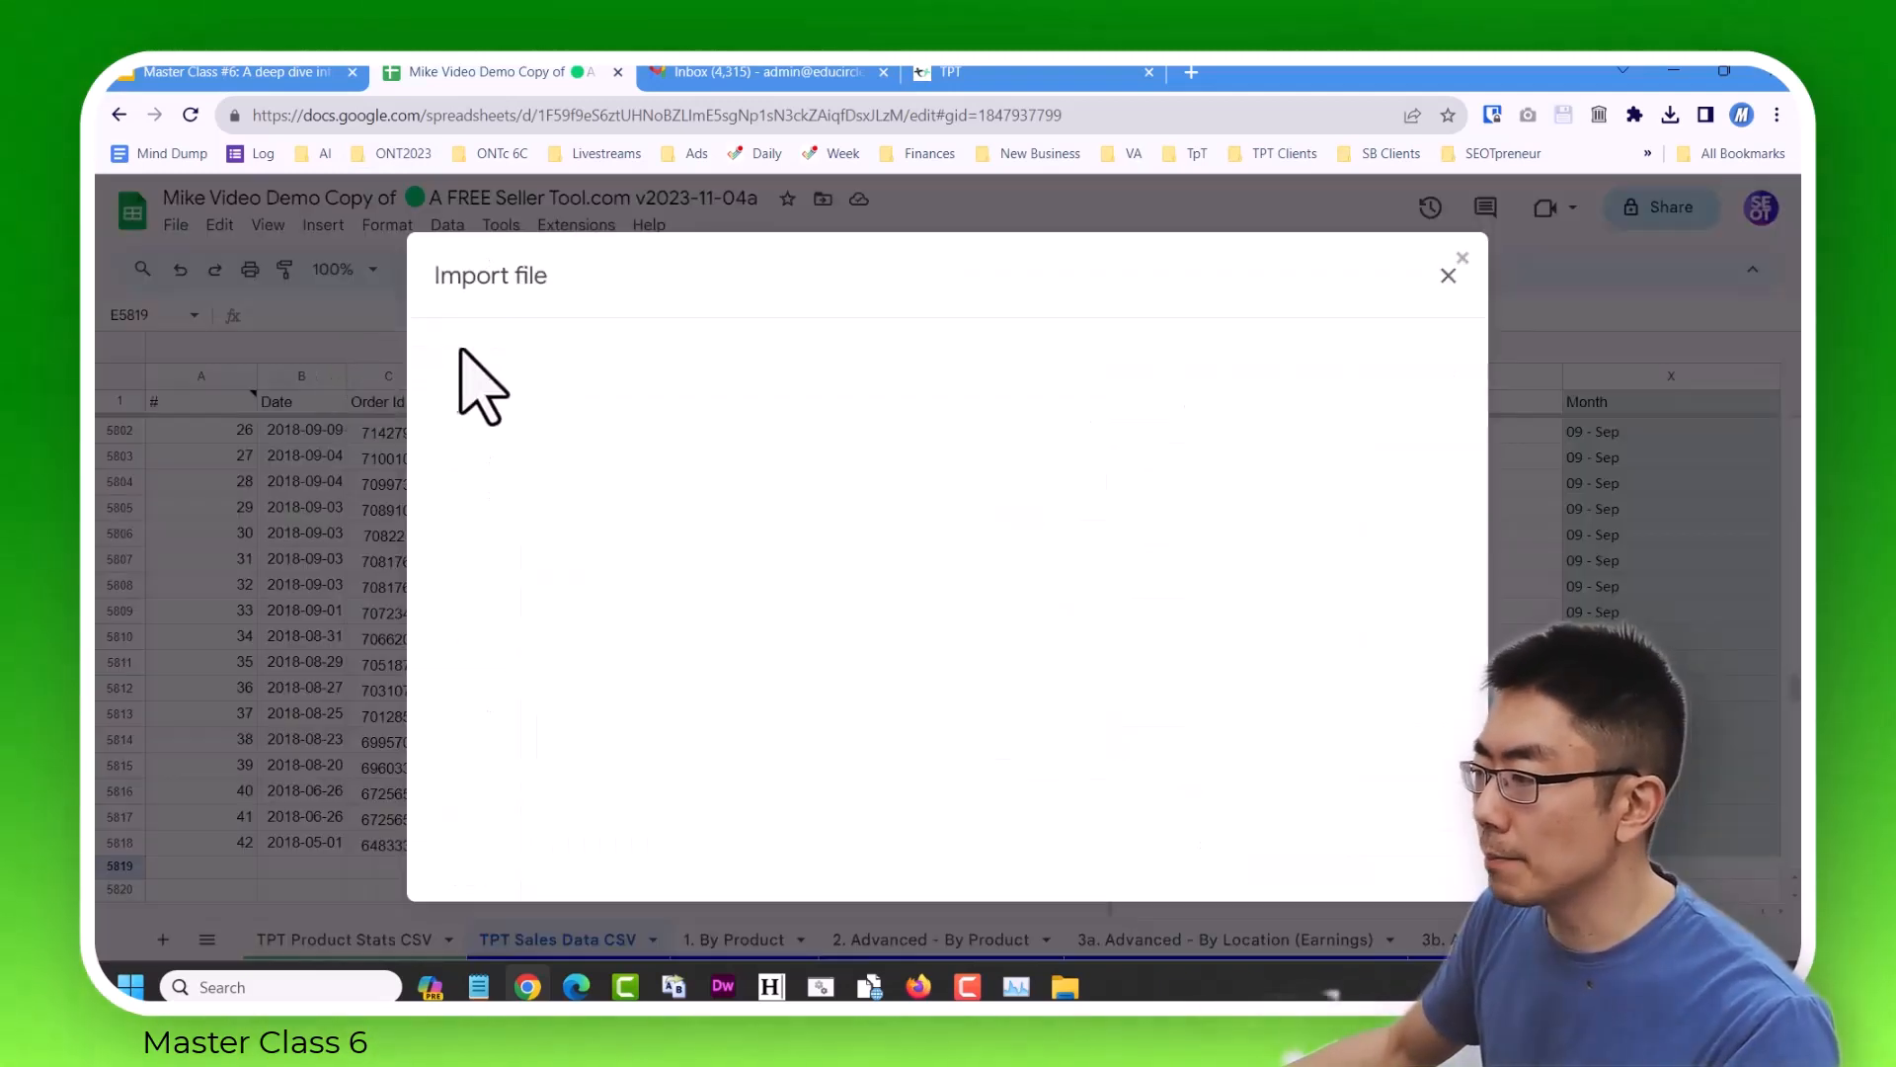
{"action": "left_click", "coordinate": [817, 342]}
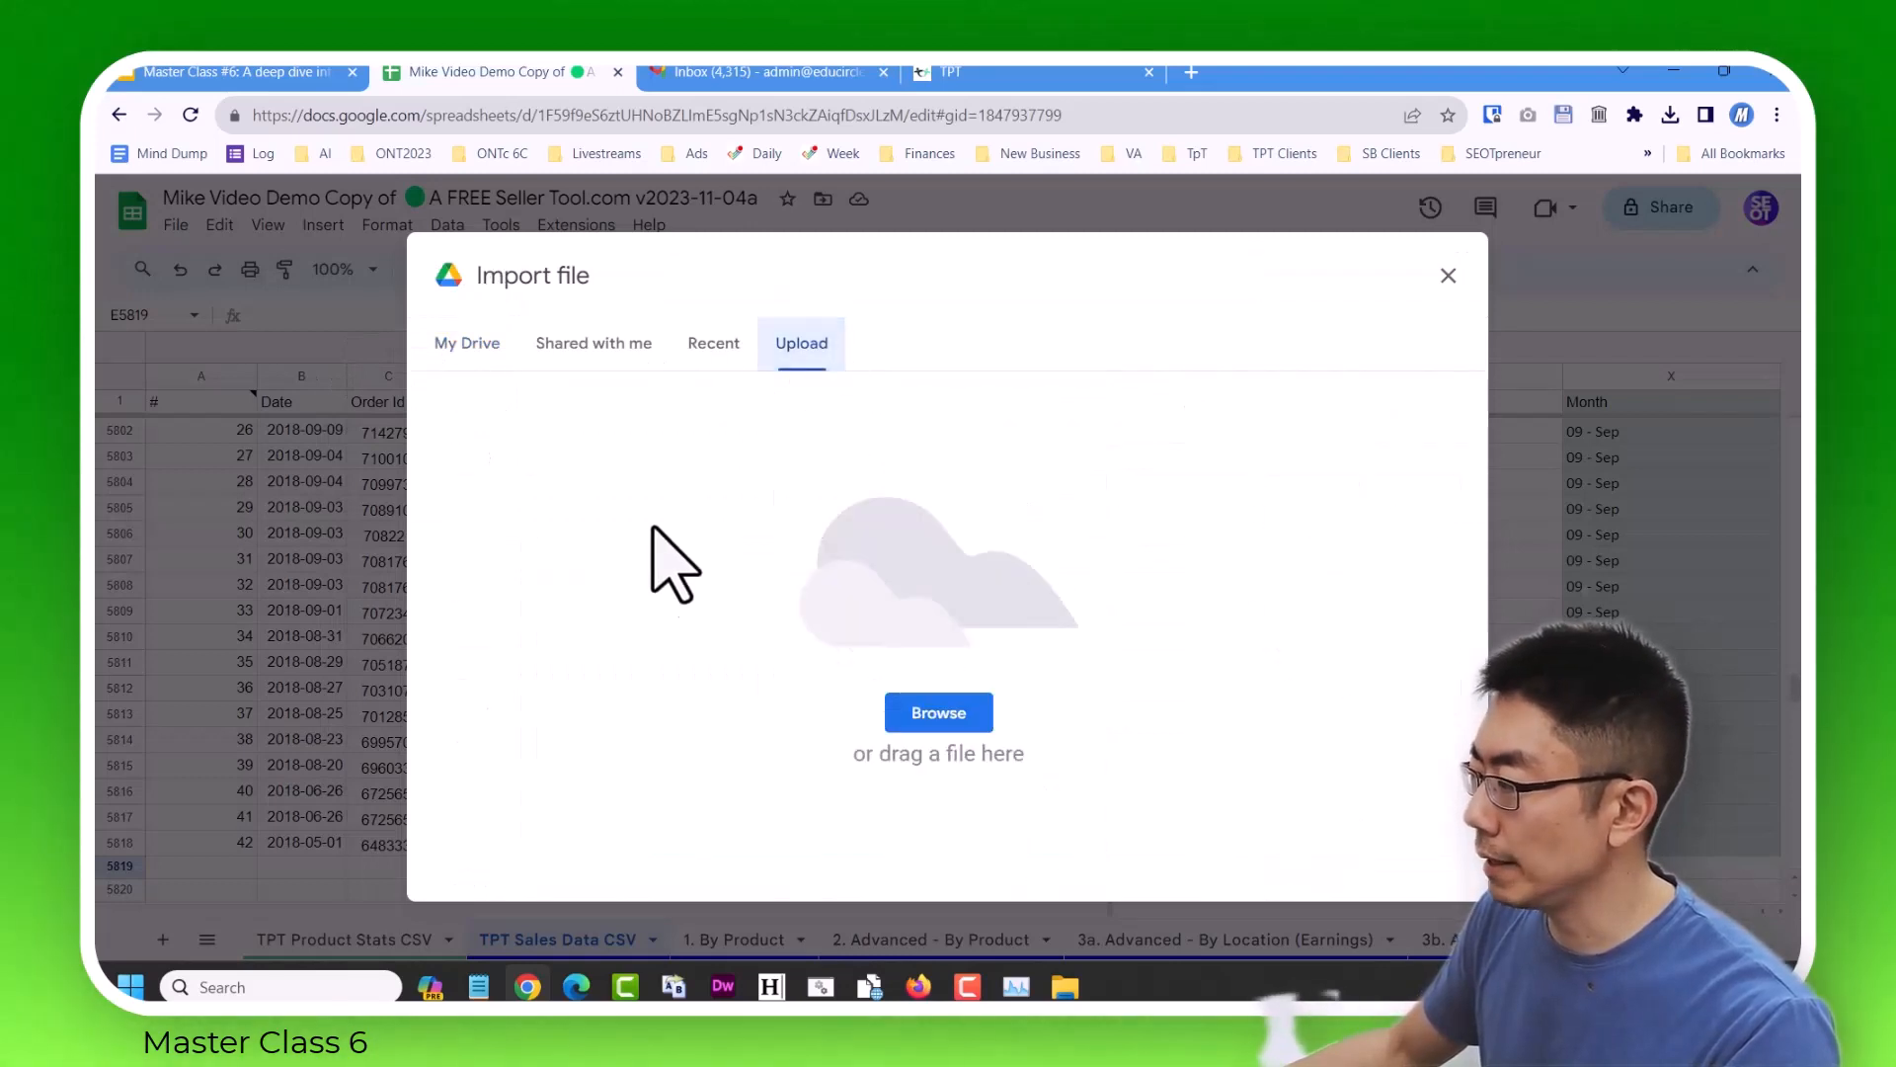
{"action": "left_click", "coordinate": [939, 713]}
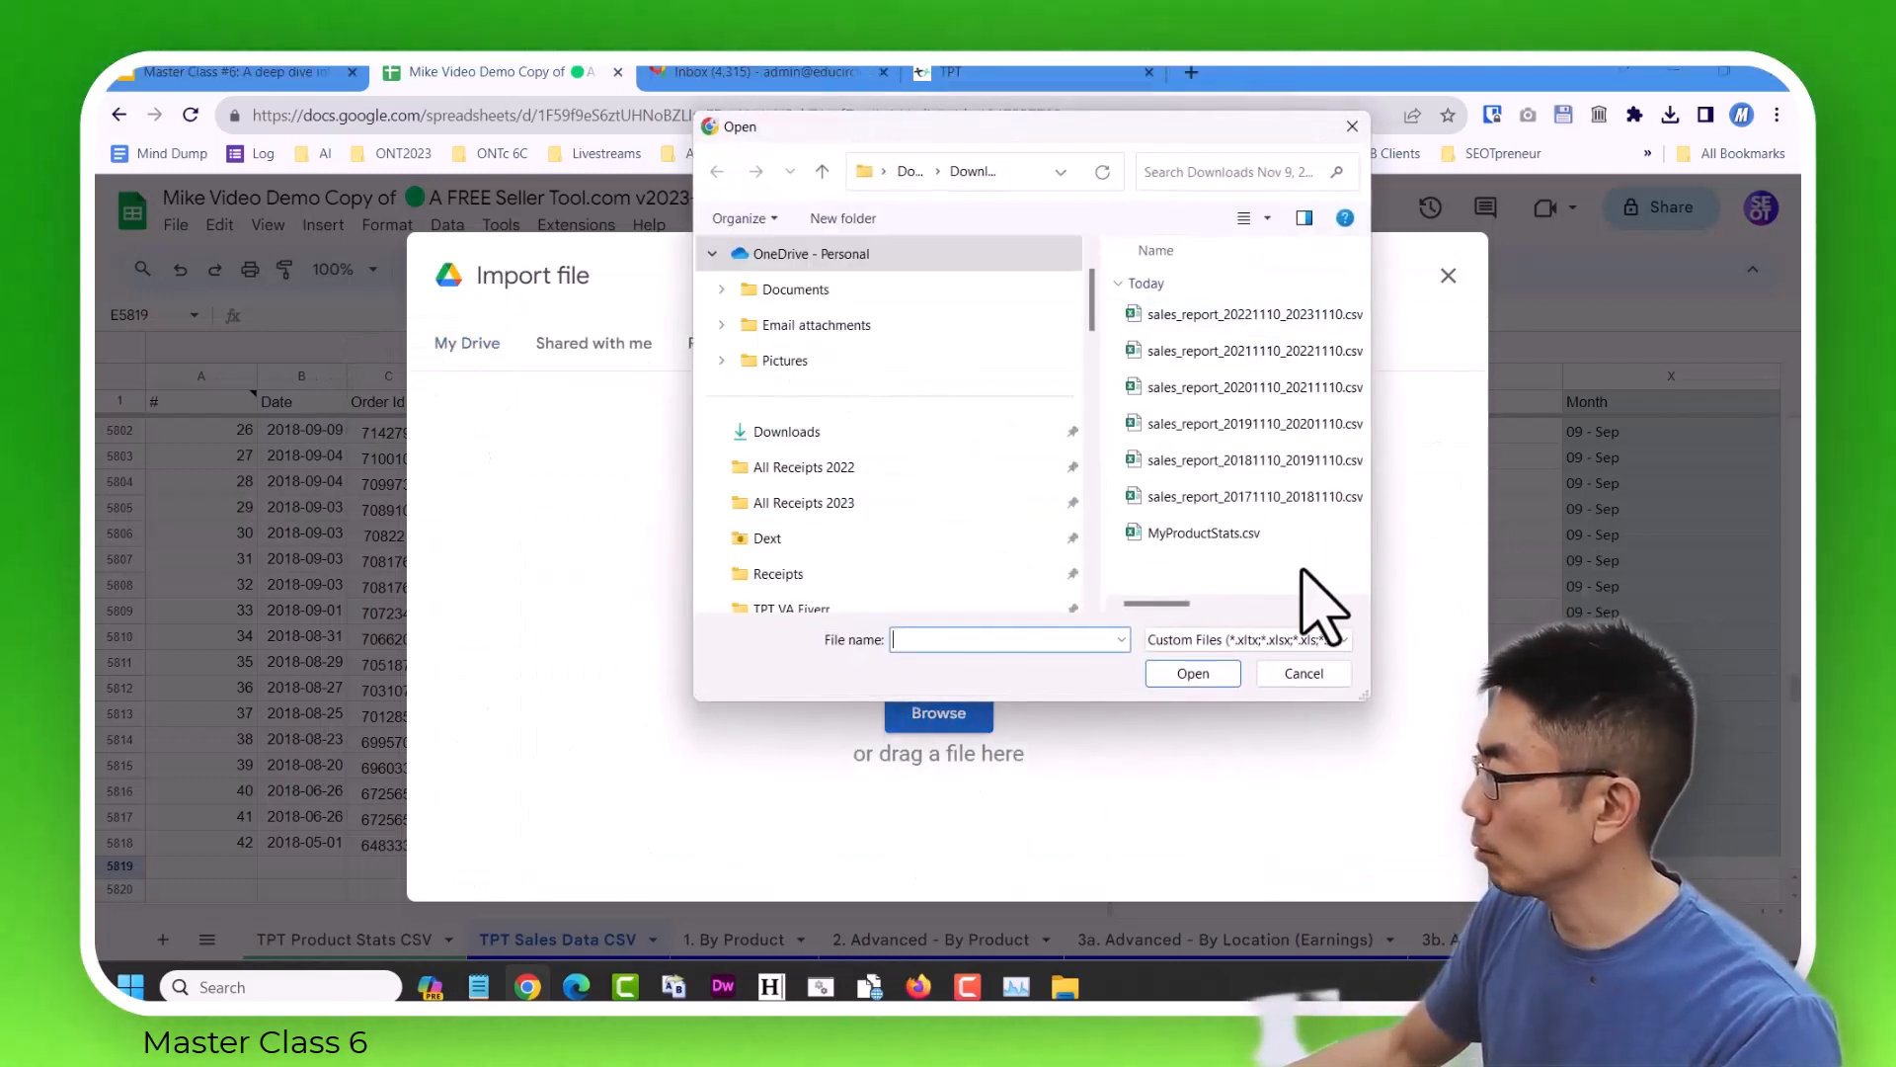
{"action": "double_click", "coordinate": [1274, 314]}
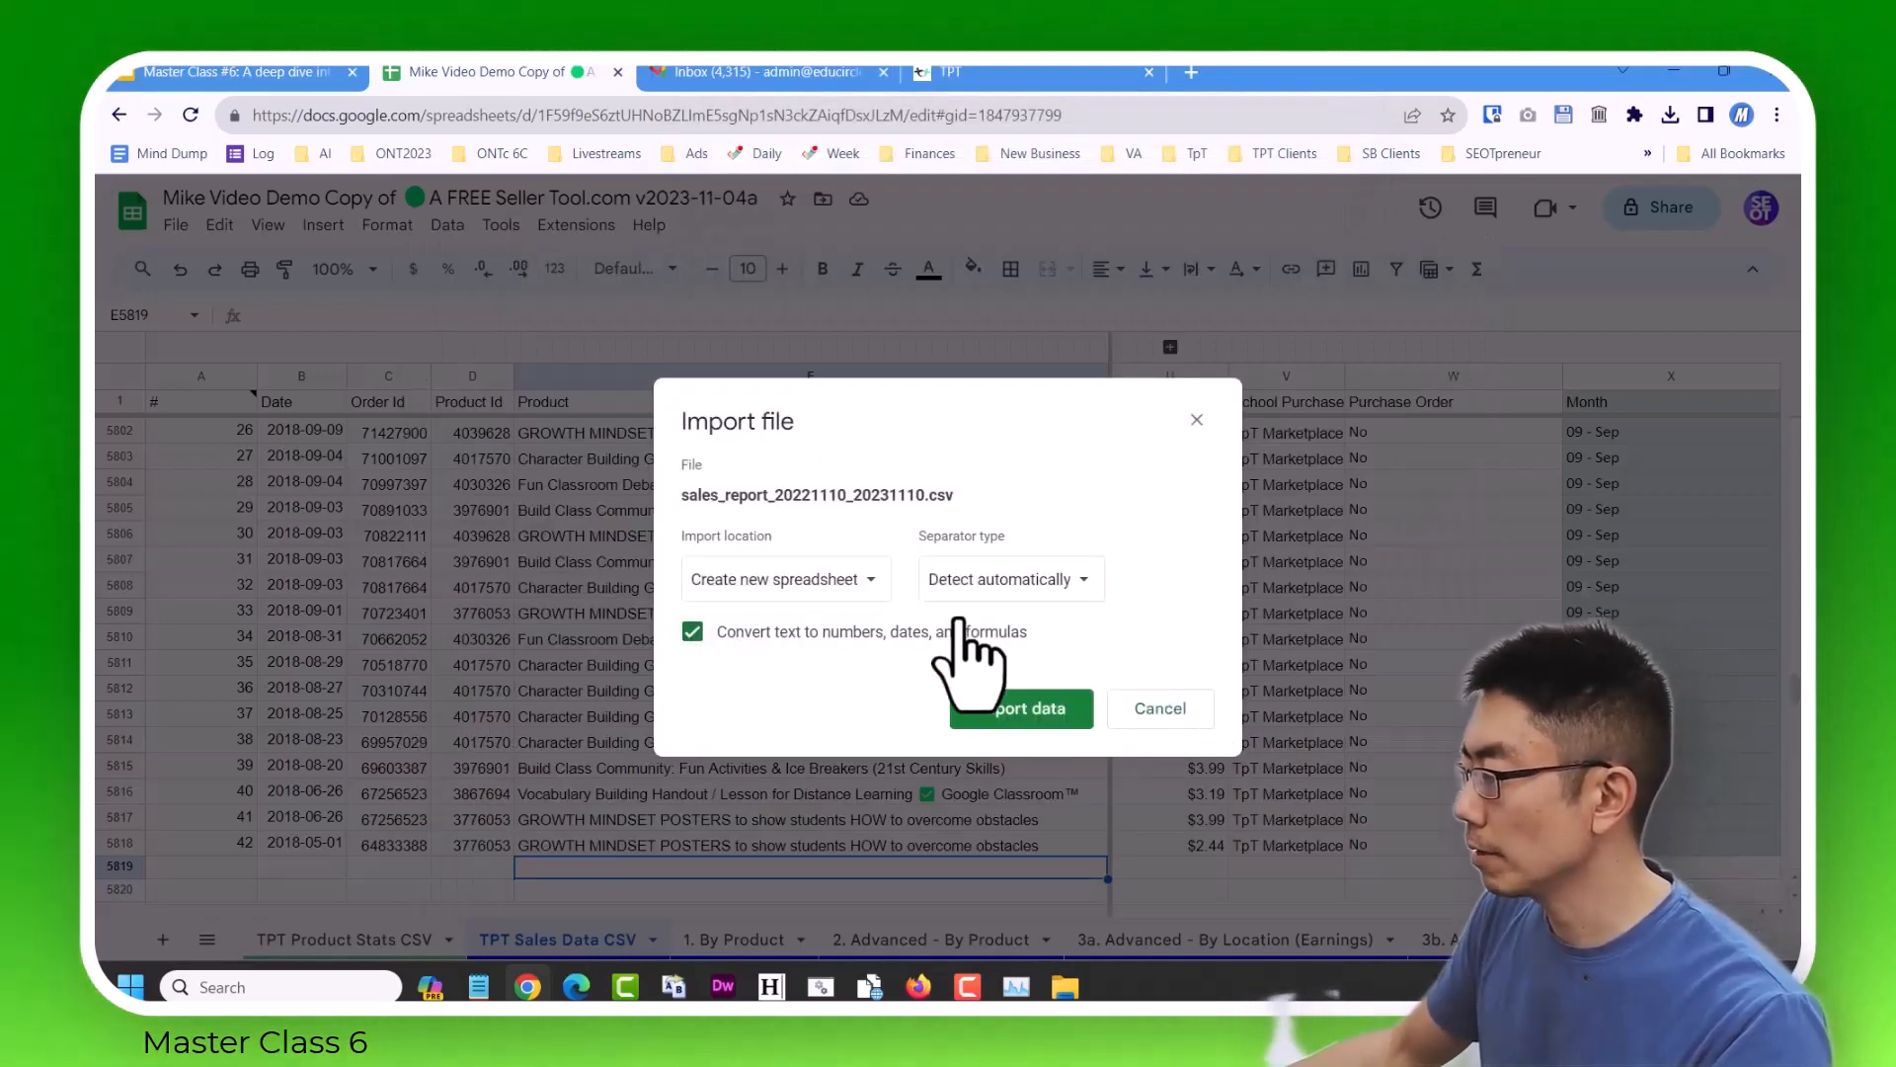
{"action": "left_click", "coordinate": [860, 583]}
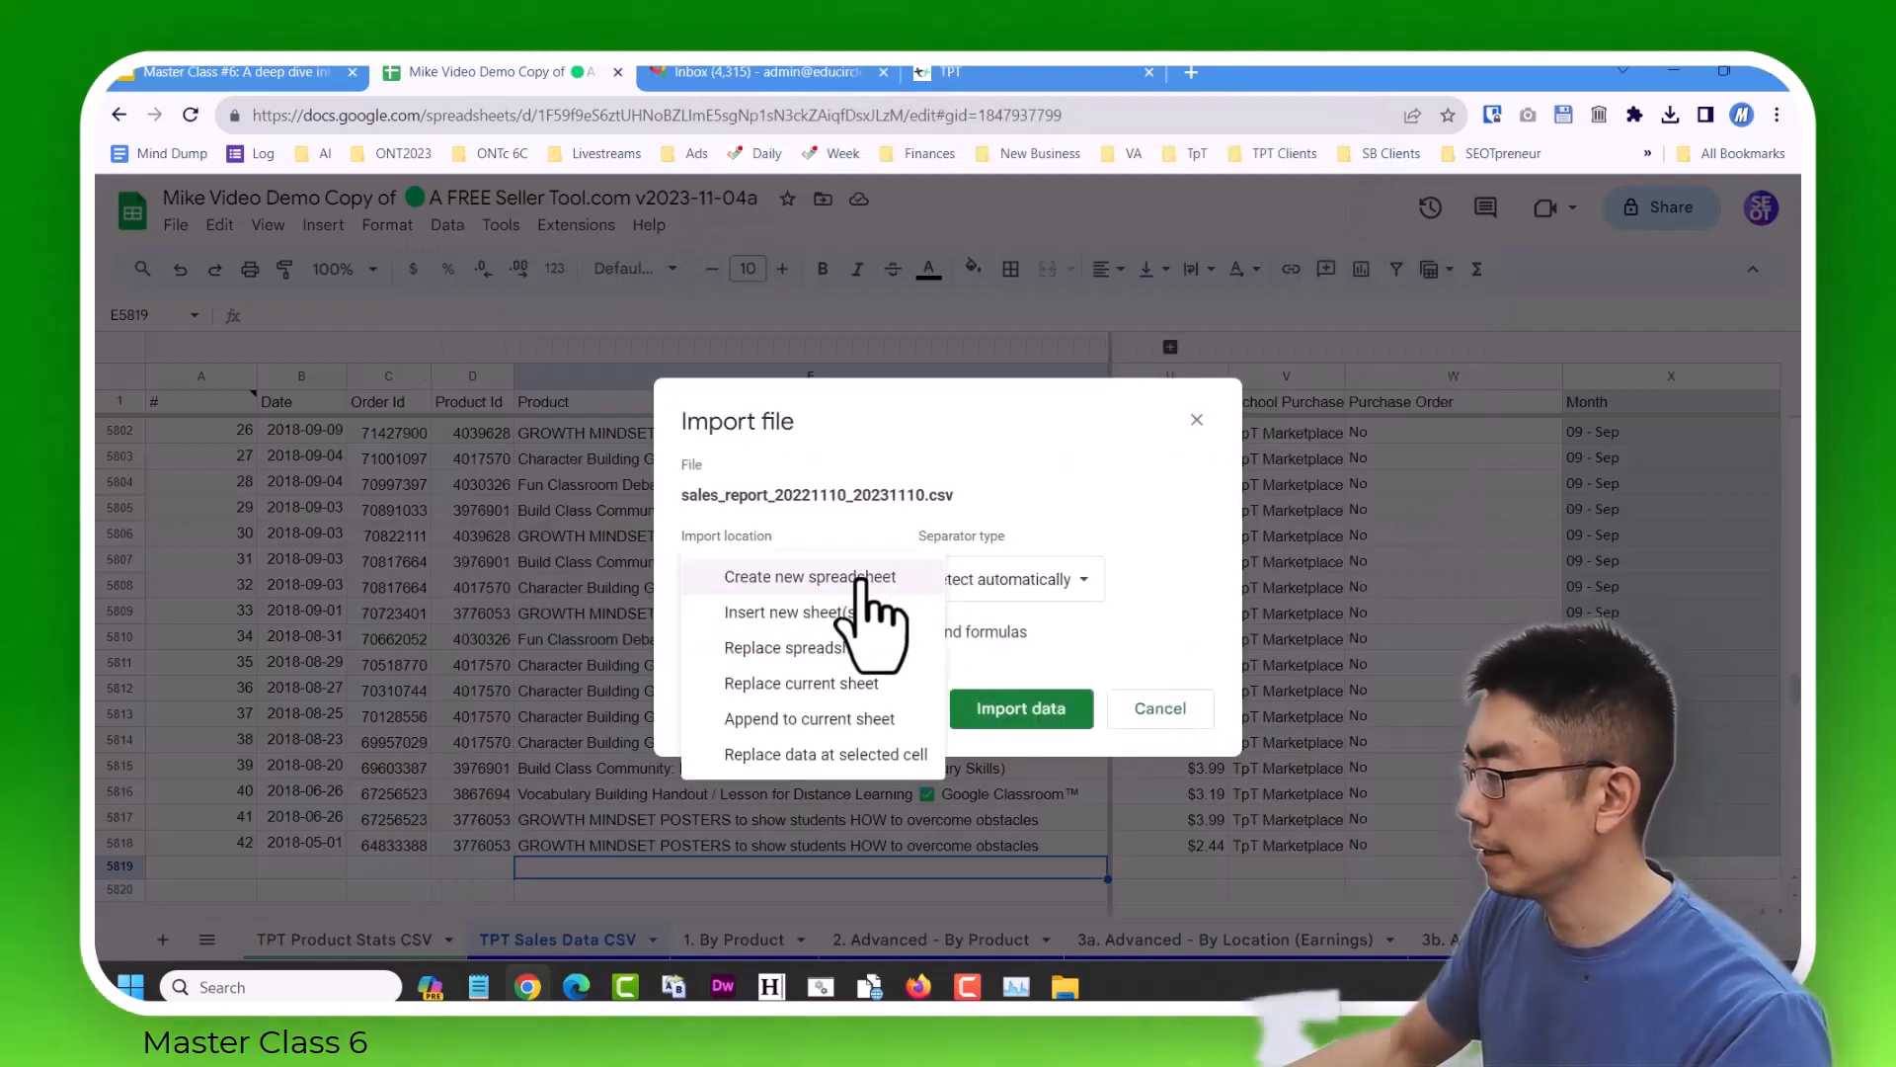
{"action": "left_click", "coordinate": [812, 763]}
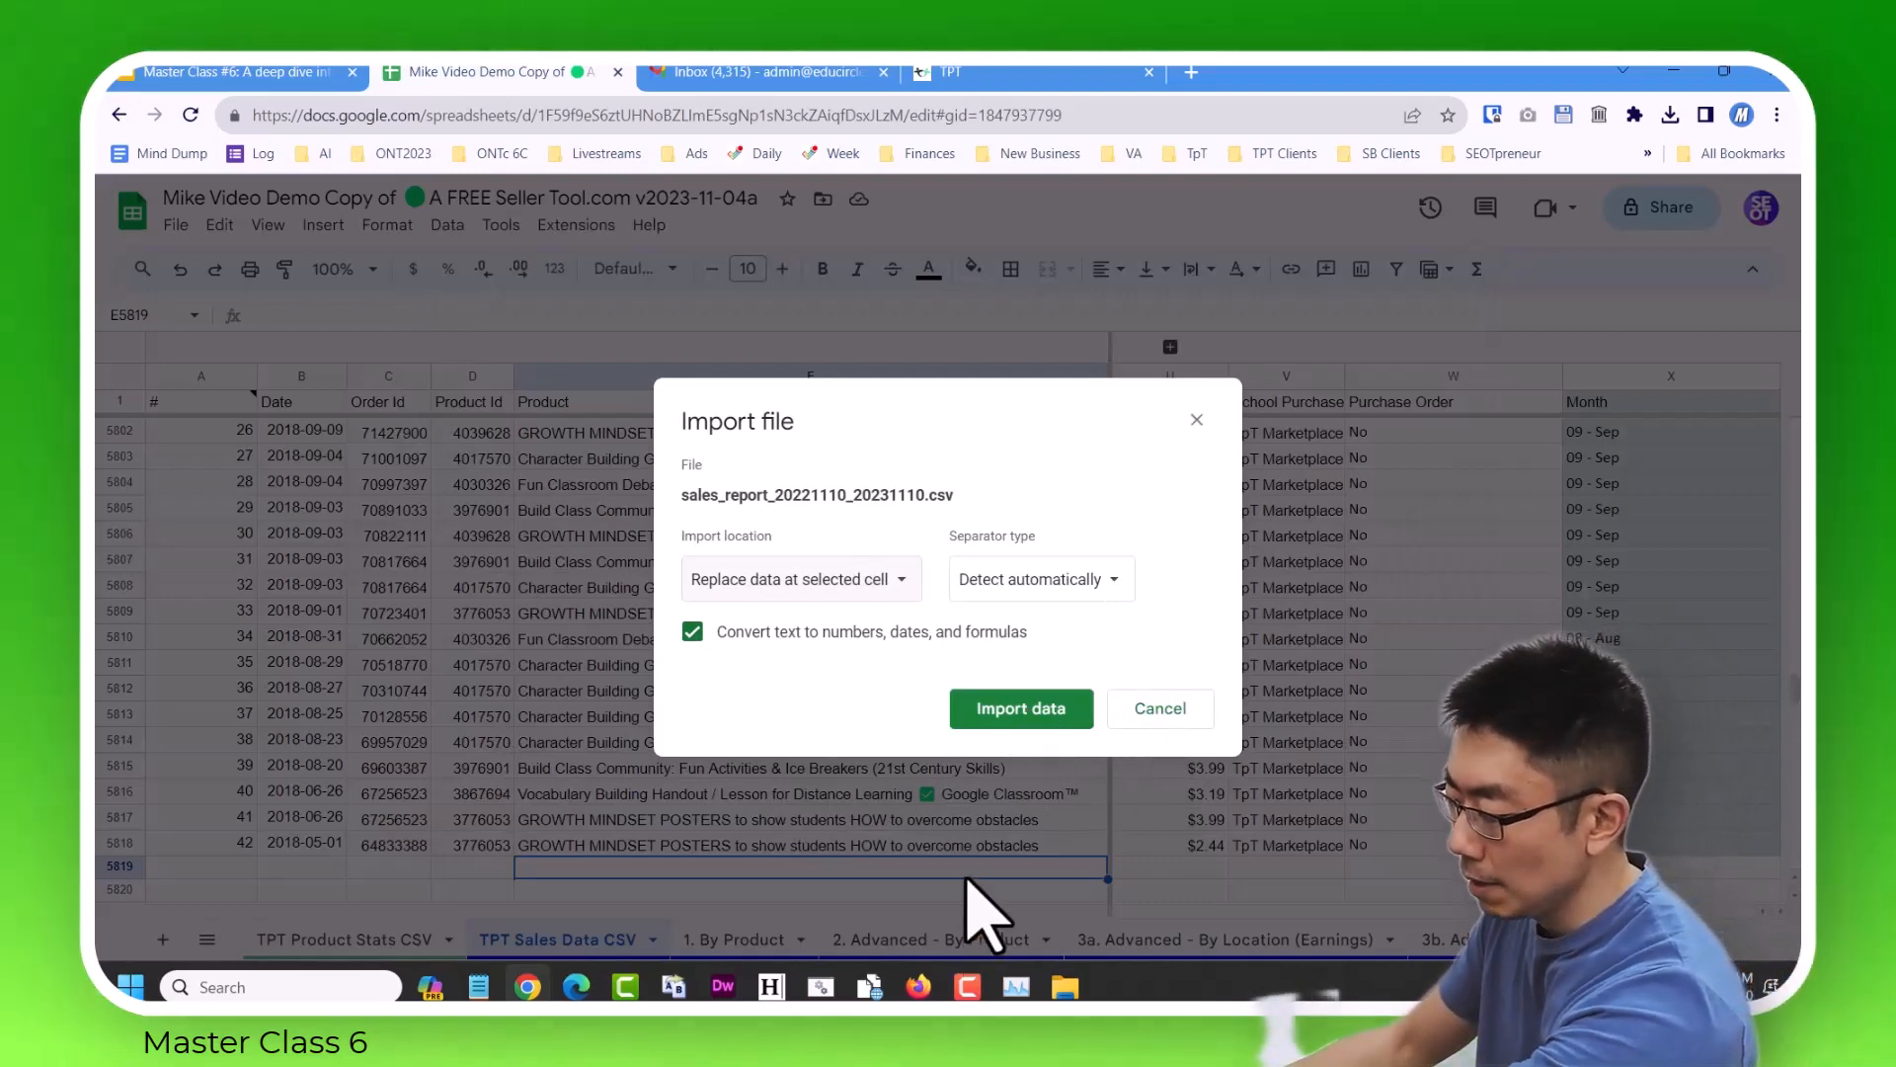
{"action": "left_click", "coordinate": [1165, 711]}
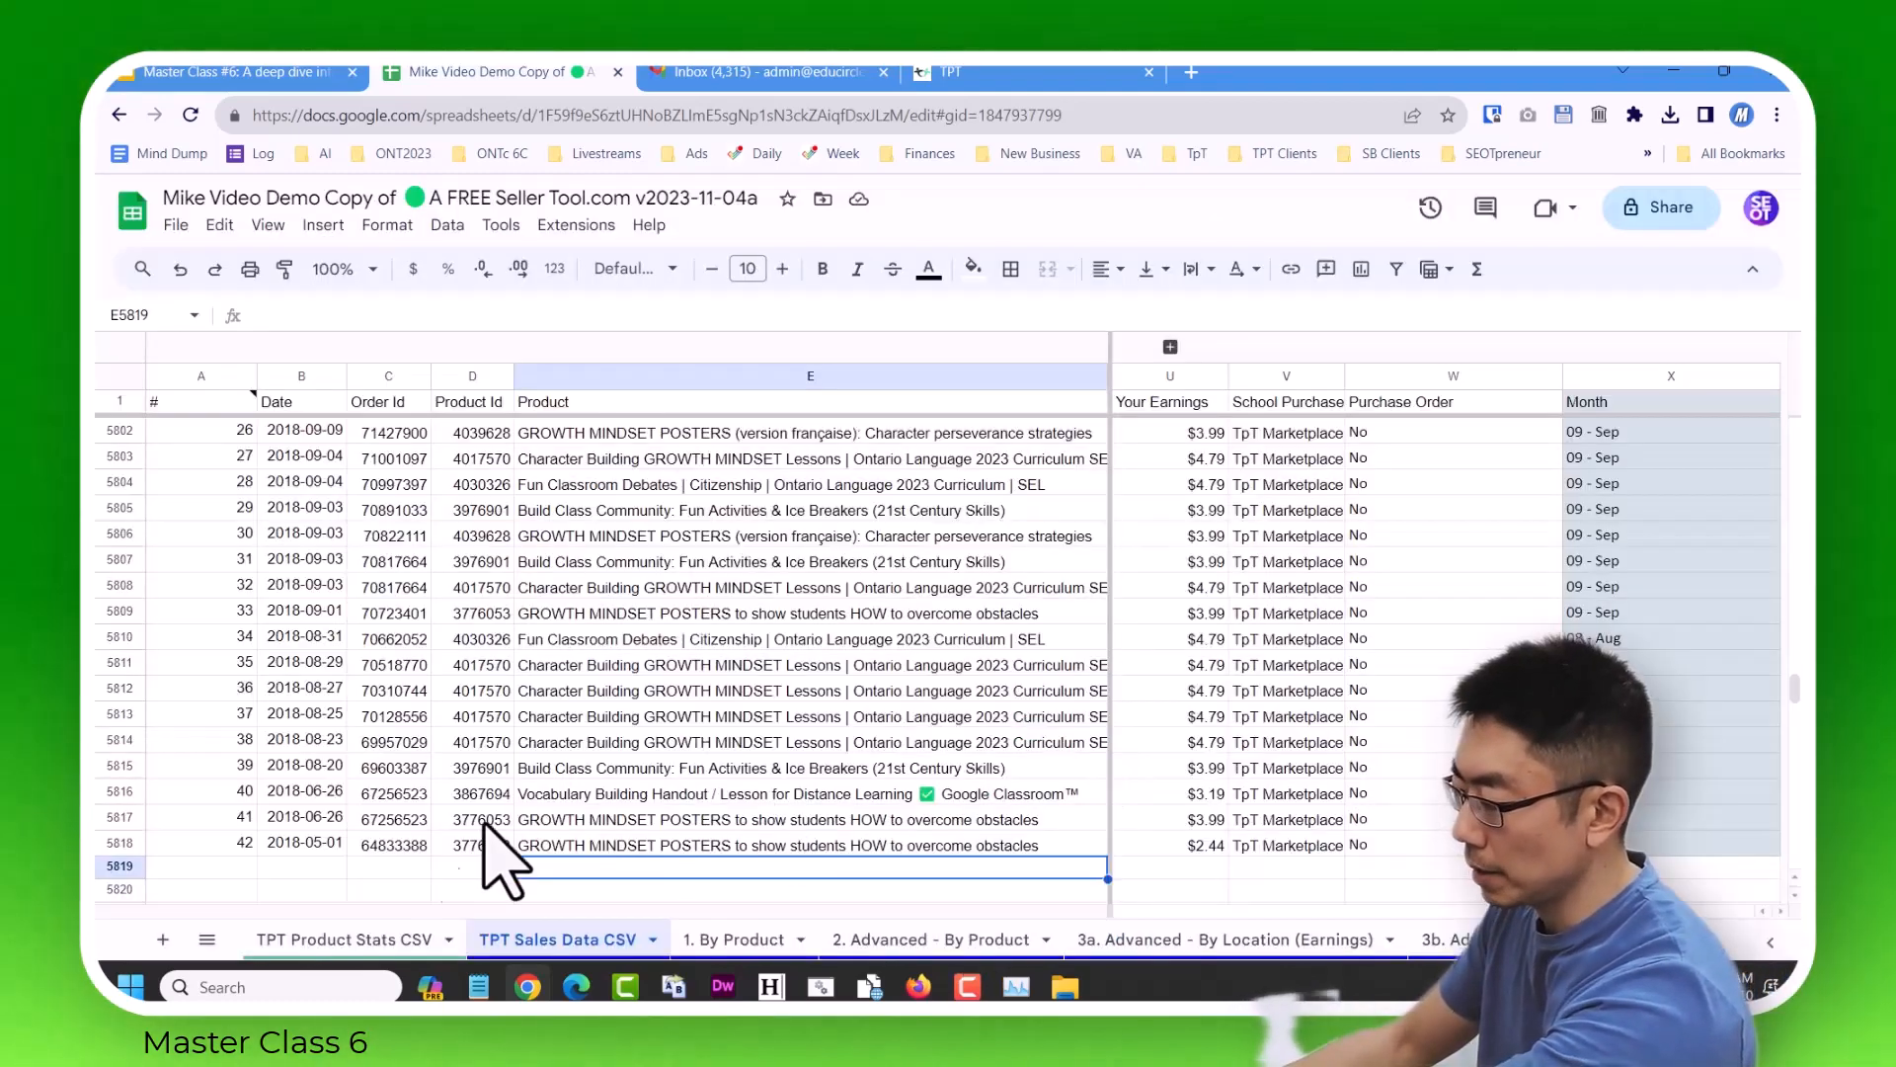
Import sales_report_20221110_20231110.csv at cell A5819, using "Replace data at selected cell" as the import location.
{"action": "left_click", "coordinate": [202, 867]}
{"action": "key", "text": "Down"}
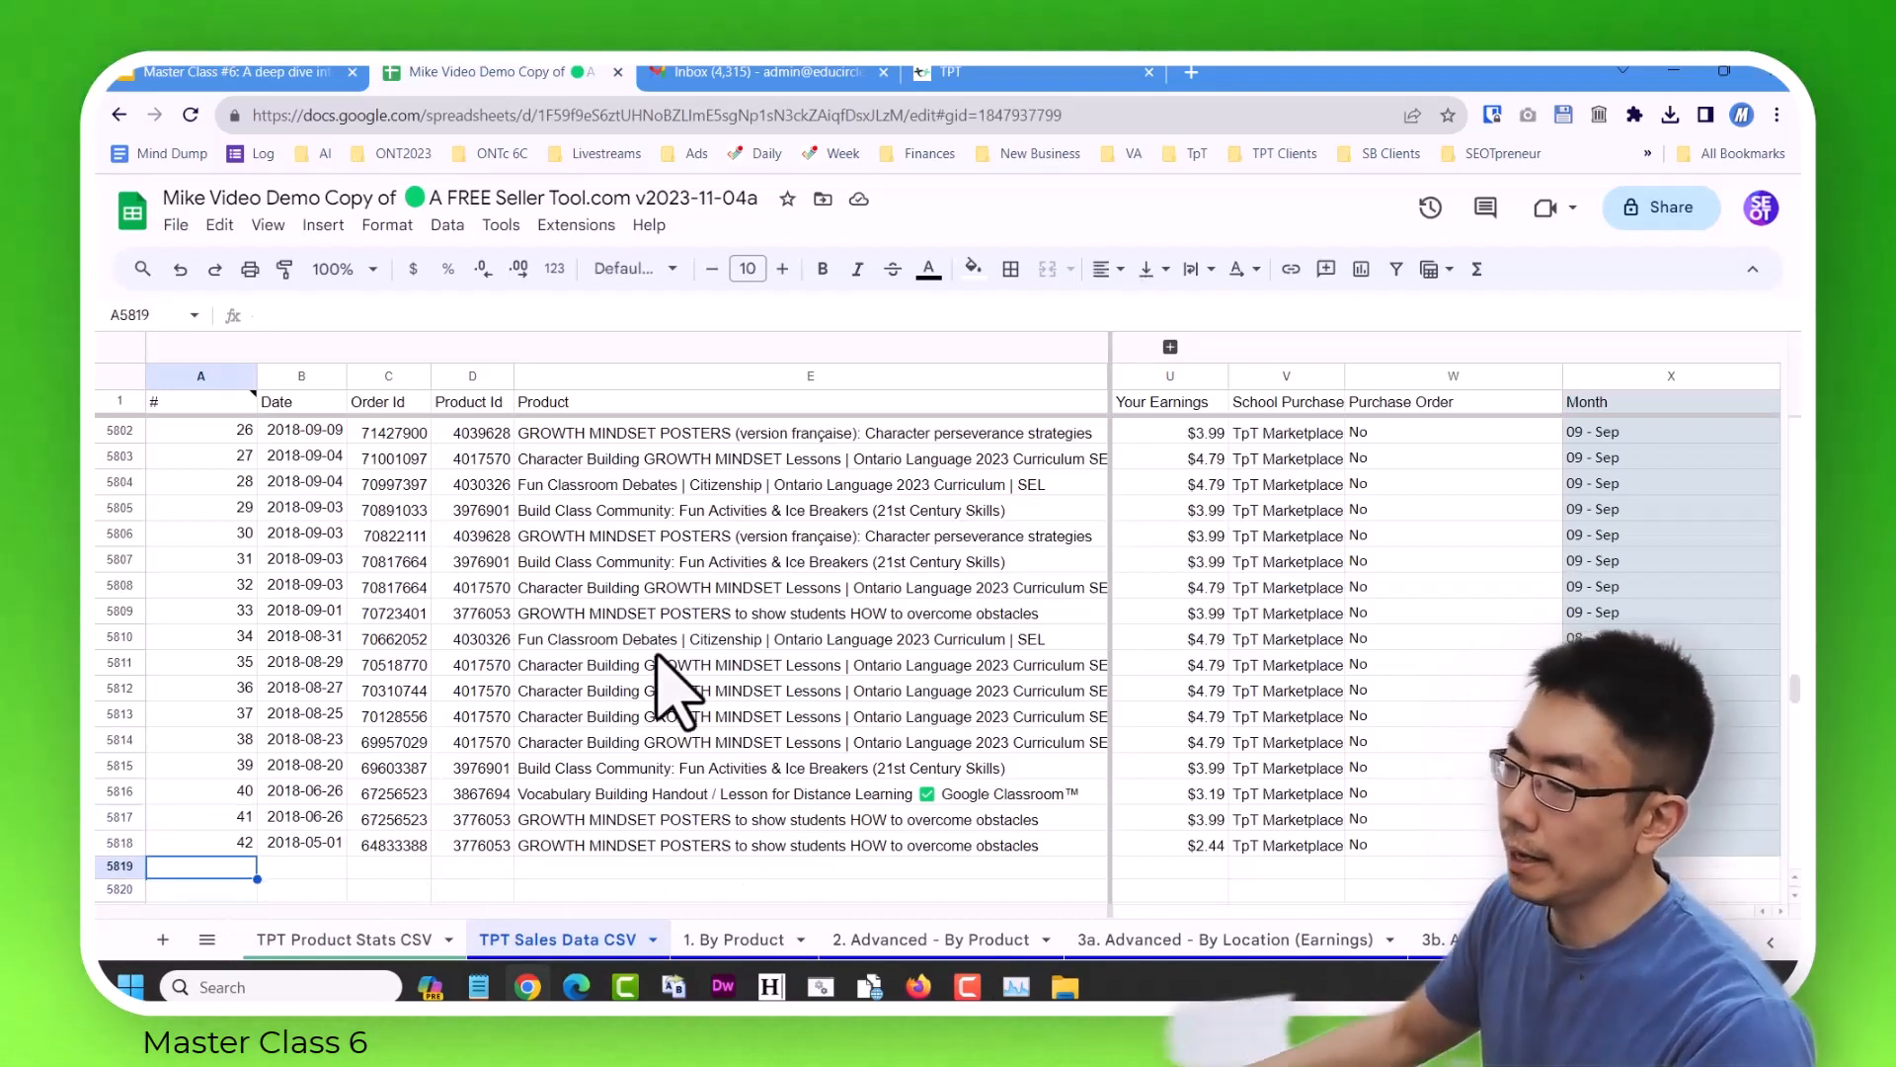
{"action": "left_click", "coordinate": [178, 225]}
{"action": "left_click", "coordinate": [213, 336]}
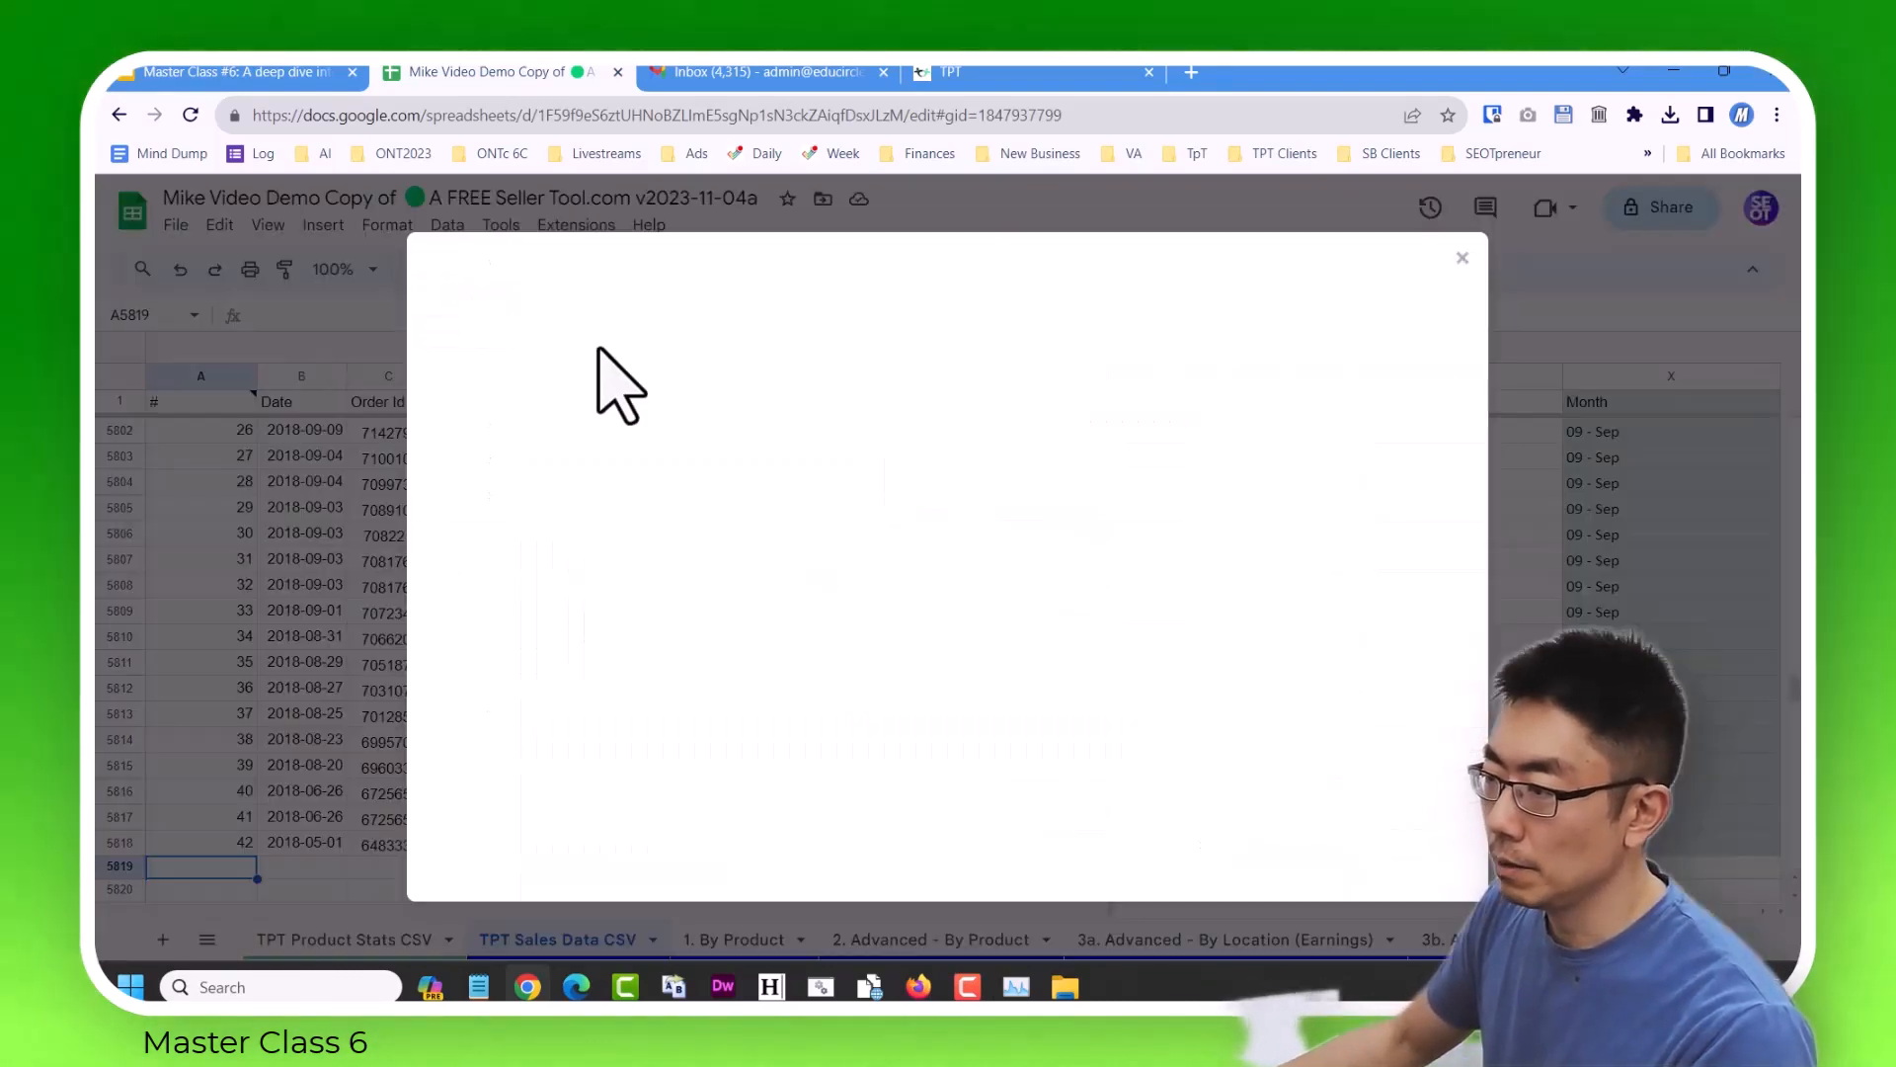
{"action": "left_click", "coordinate": [801, 343]}
{"action": "left_click", "coordinate": [939, 713]}
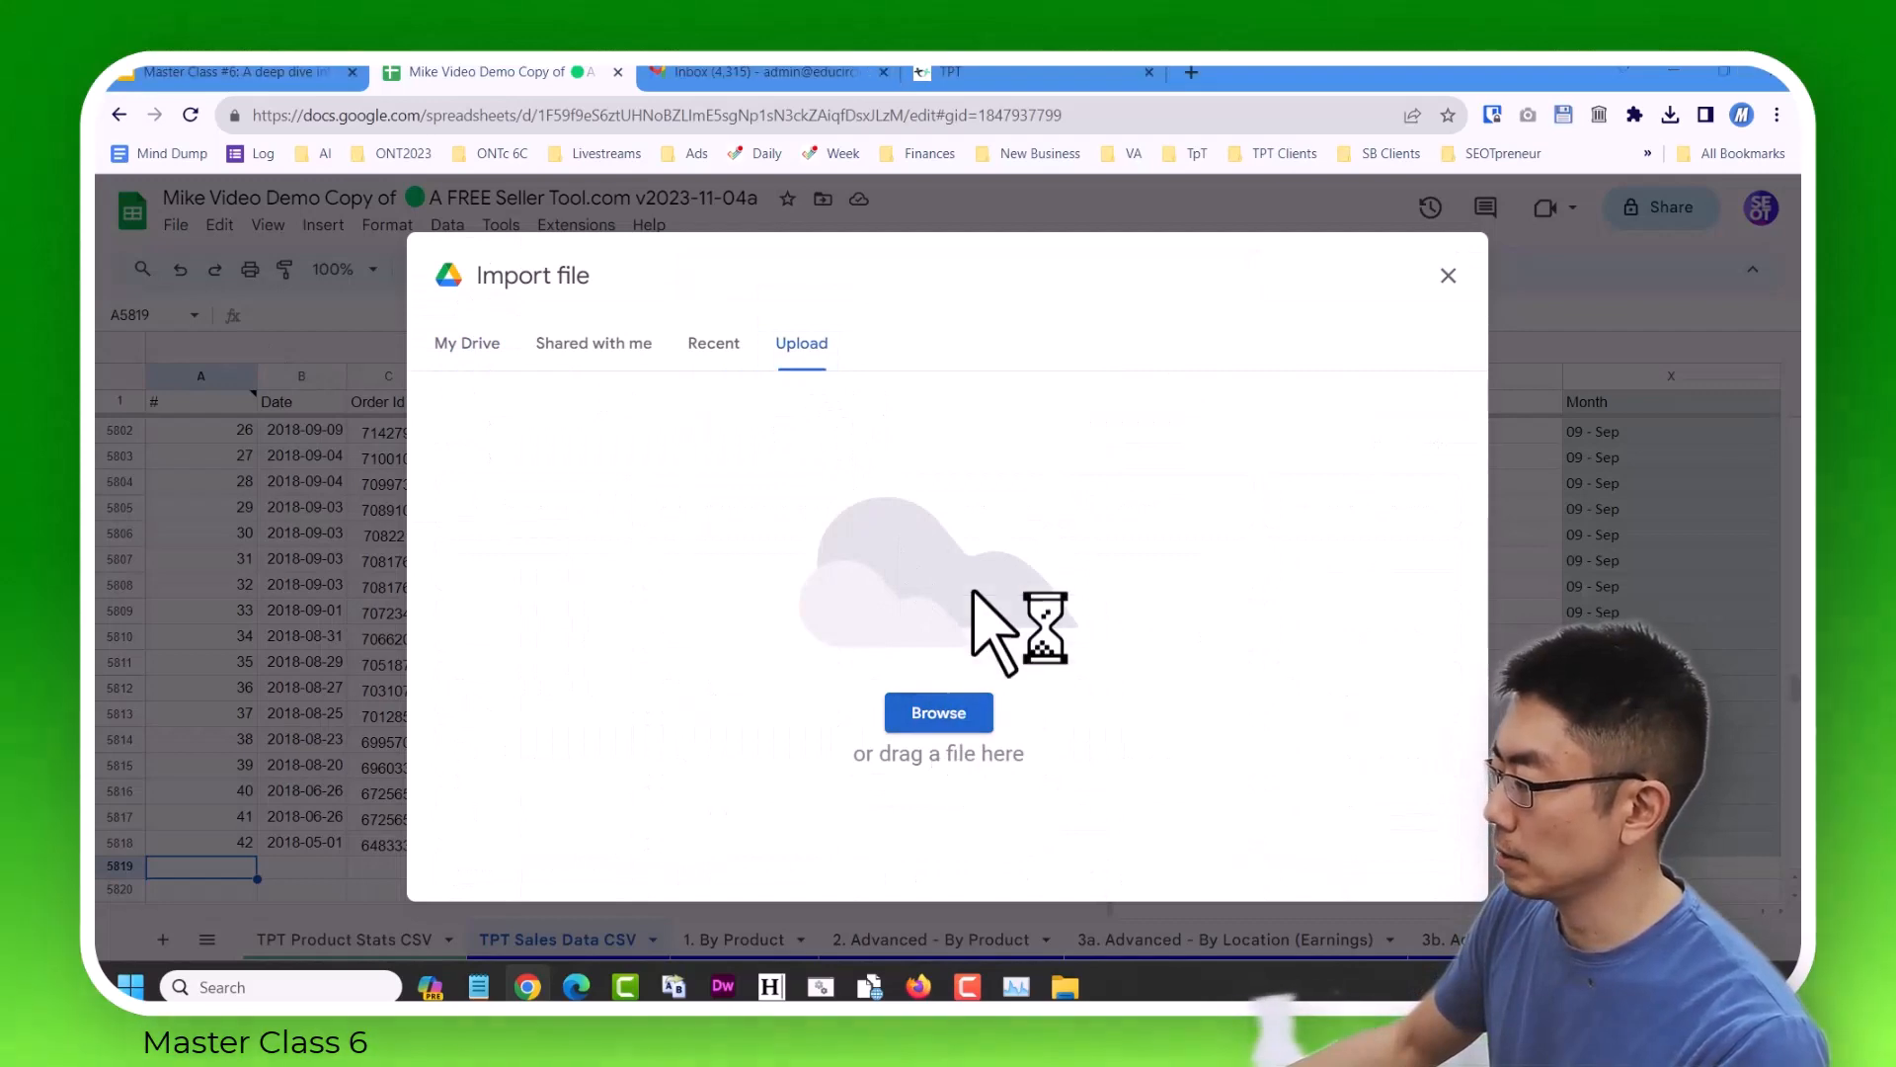
{"action": "left_click", "coordinate": [1229, 316]}
{"action": "double_click", "coordinate": [1229, 316]}
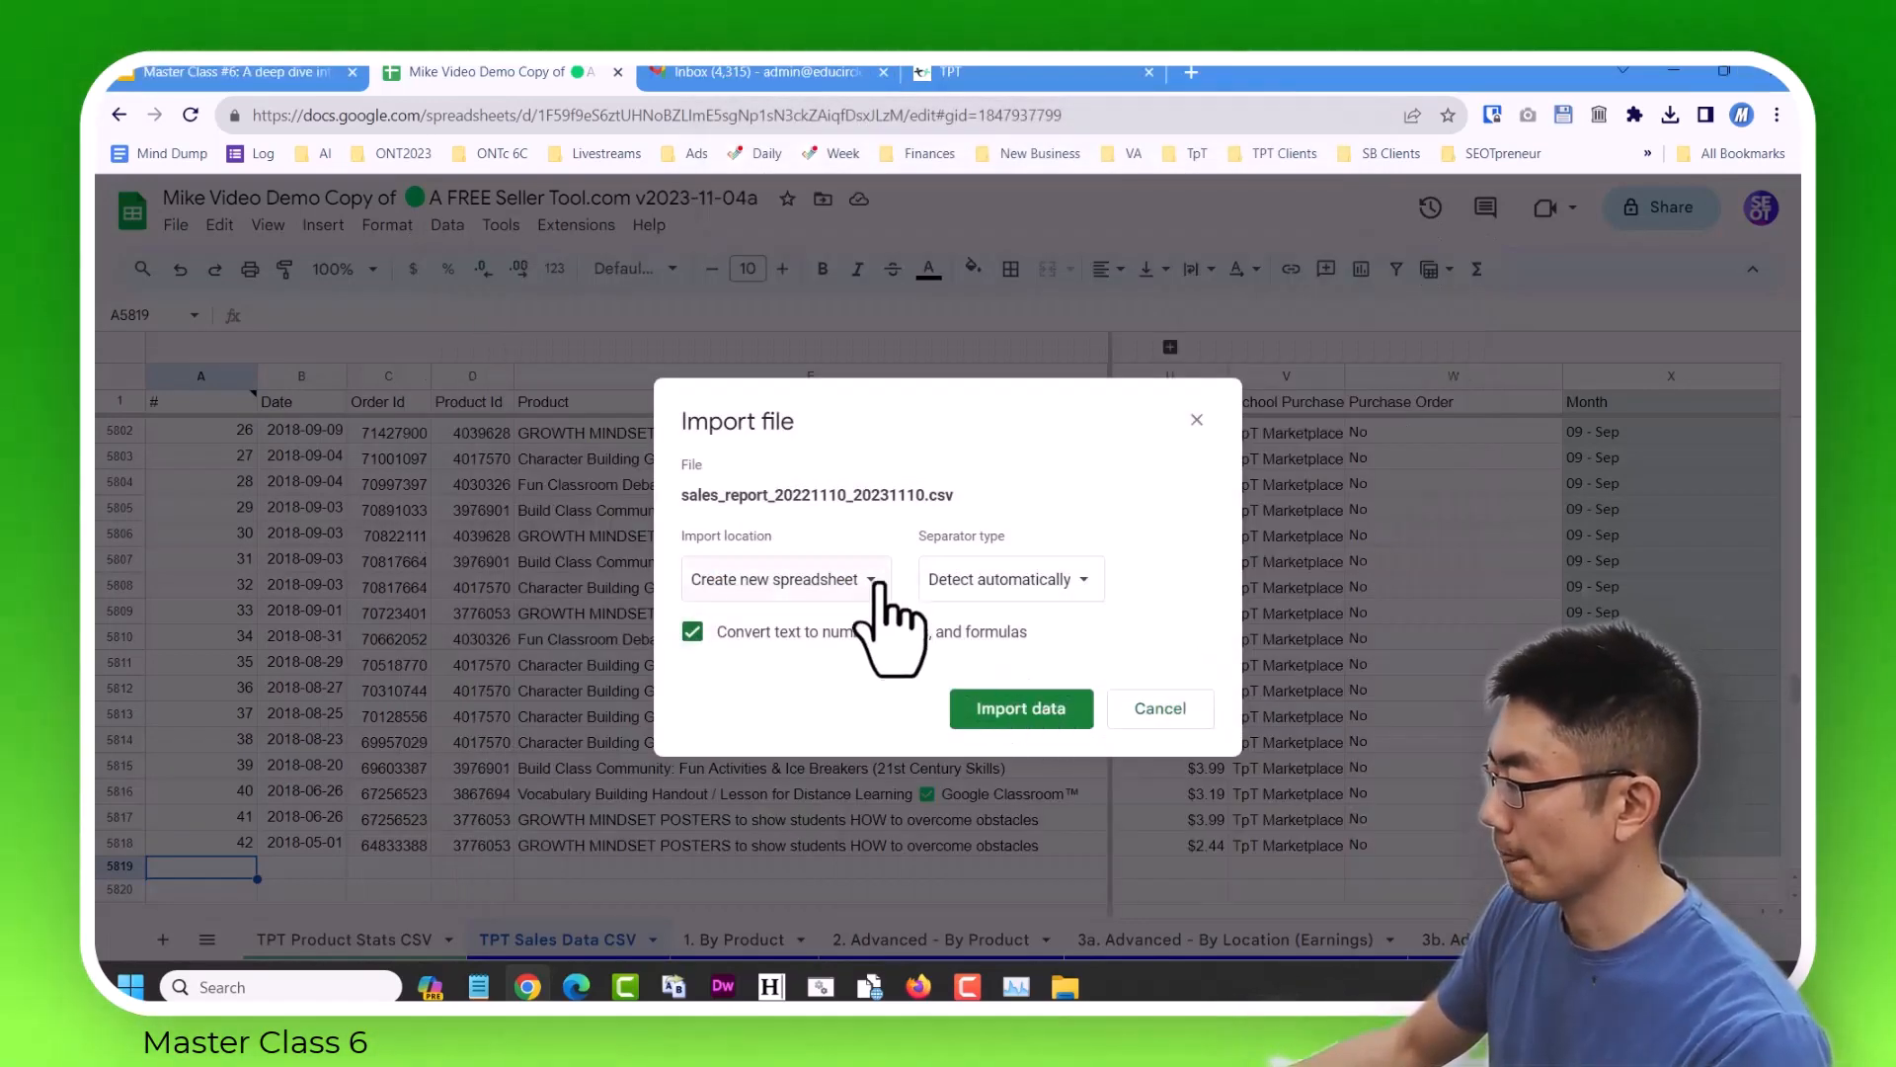
{"action": "left_click", "coordinate": [879, 585]}
{"action": "left_click", "coordinate": [842, 757]}
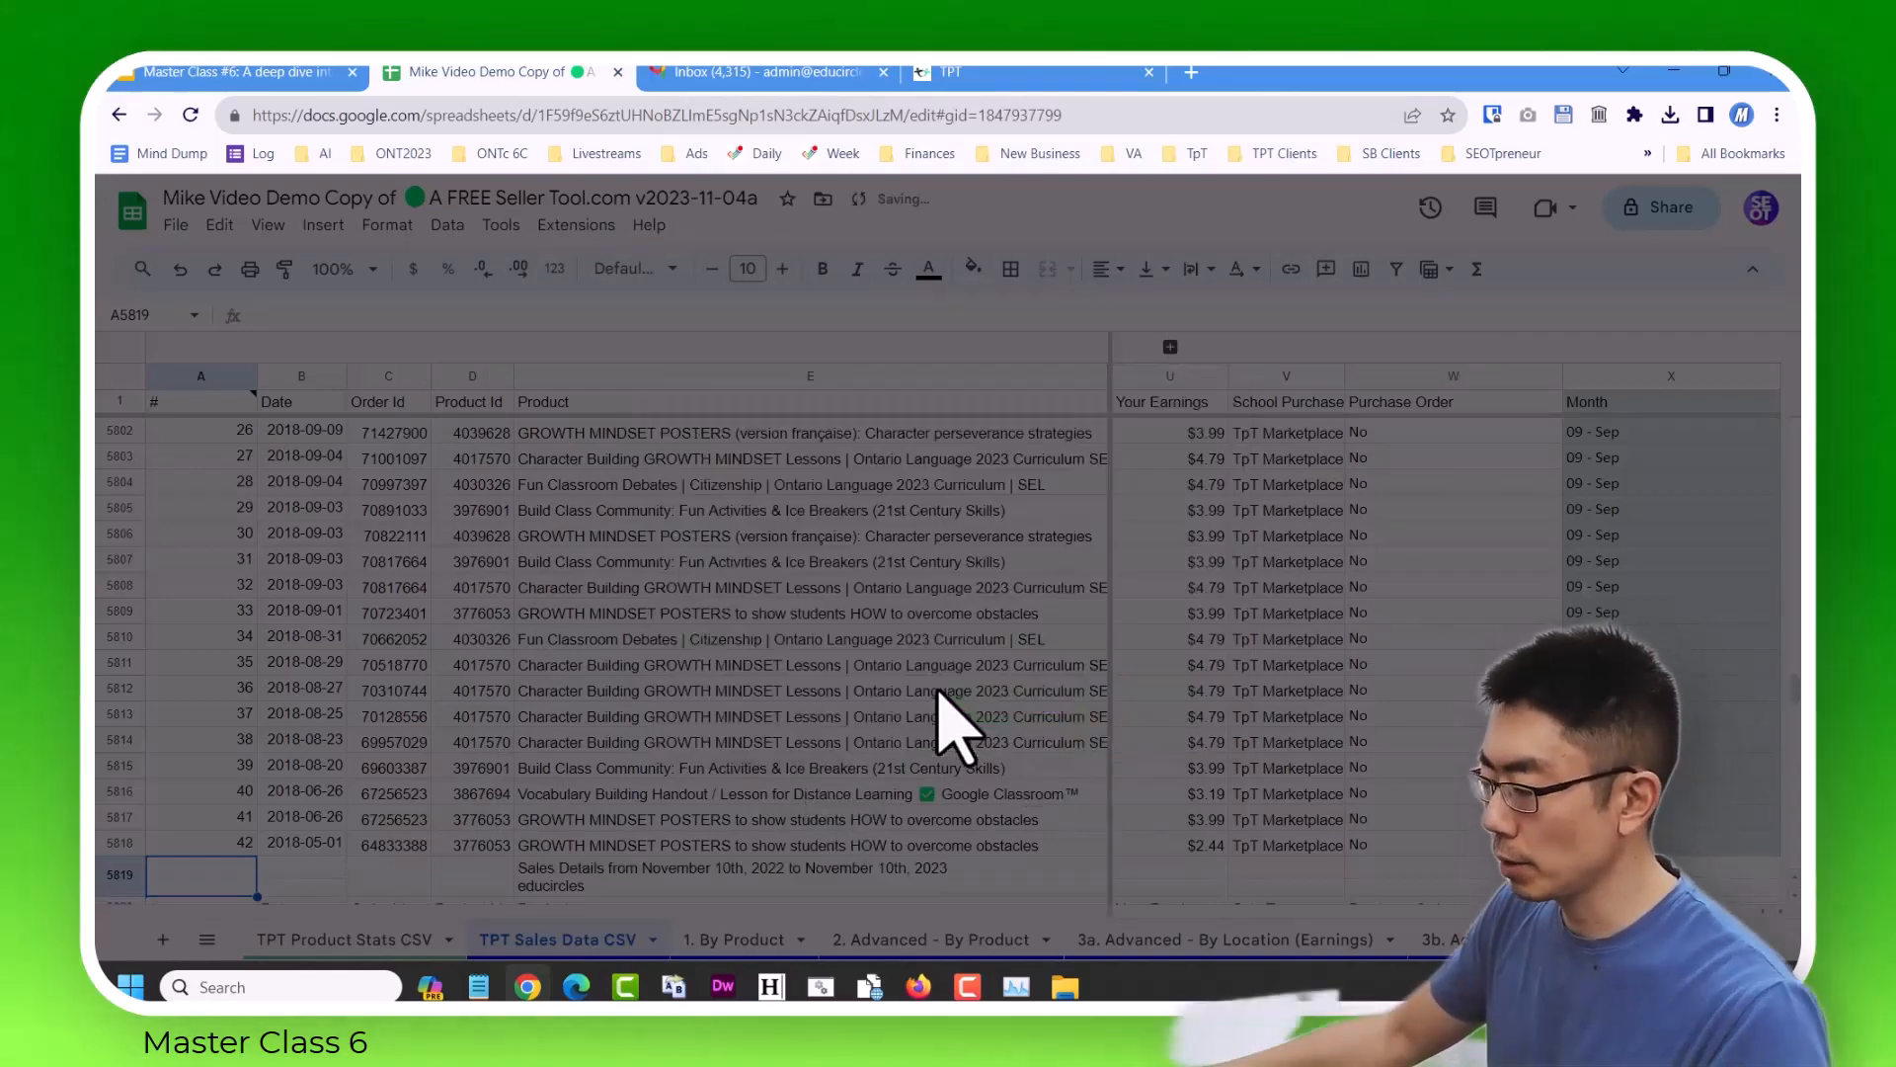
Delete the re-imported report's title and header rows, 5819 and 5820.
{"action": "scroll", "coordinate": [715, 681], "scroll_direction": "down", "scroll_amount": 2}
{"action": "left_click", "coordinate": [122, 696]}
{"action": "left_click_drag", "start_coordinate": [125, 703], "coordinate": [124, 729]}
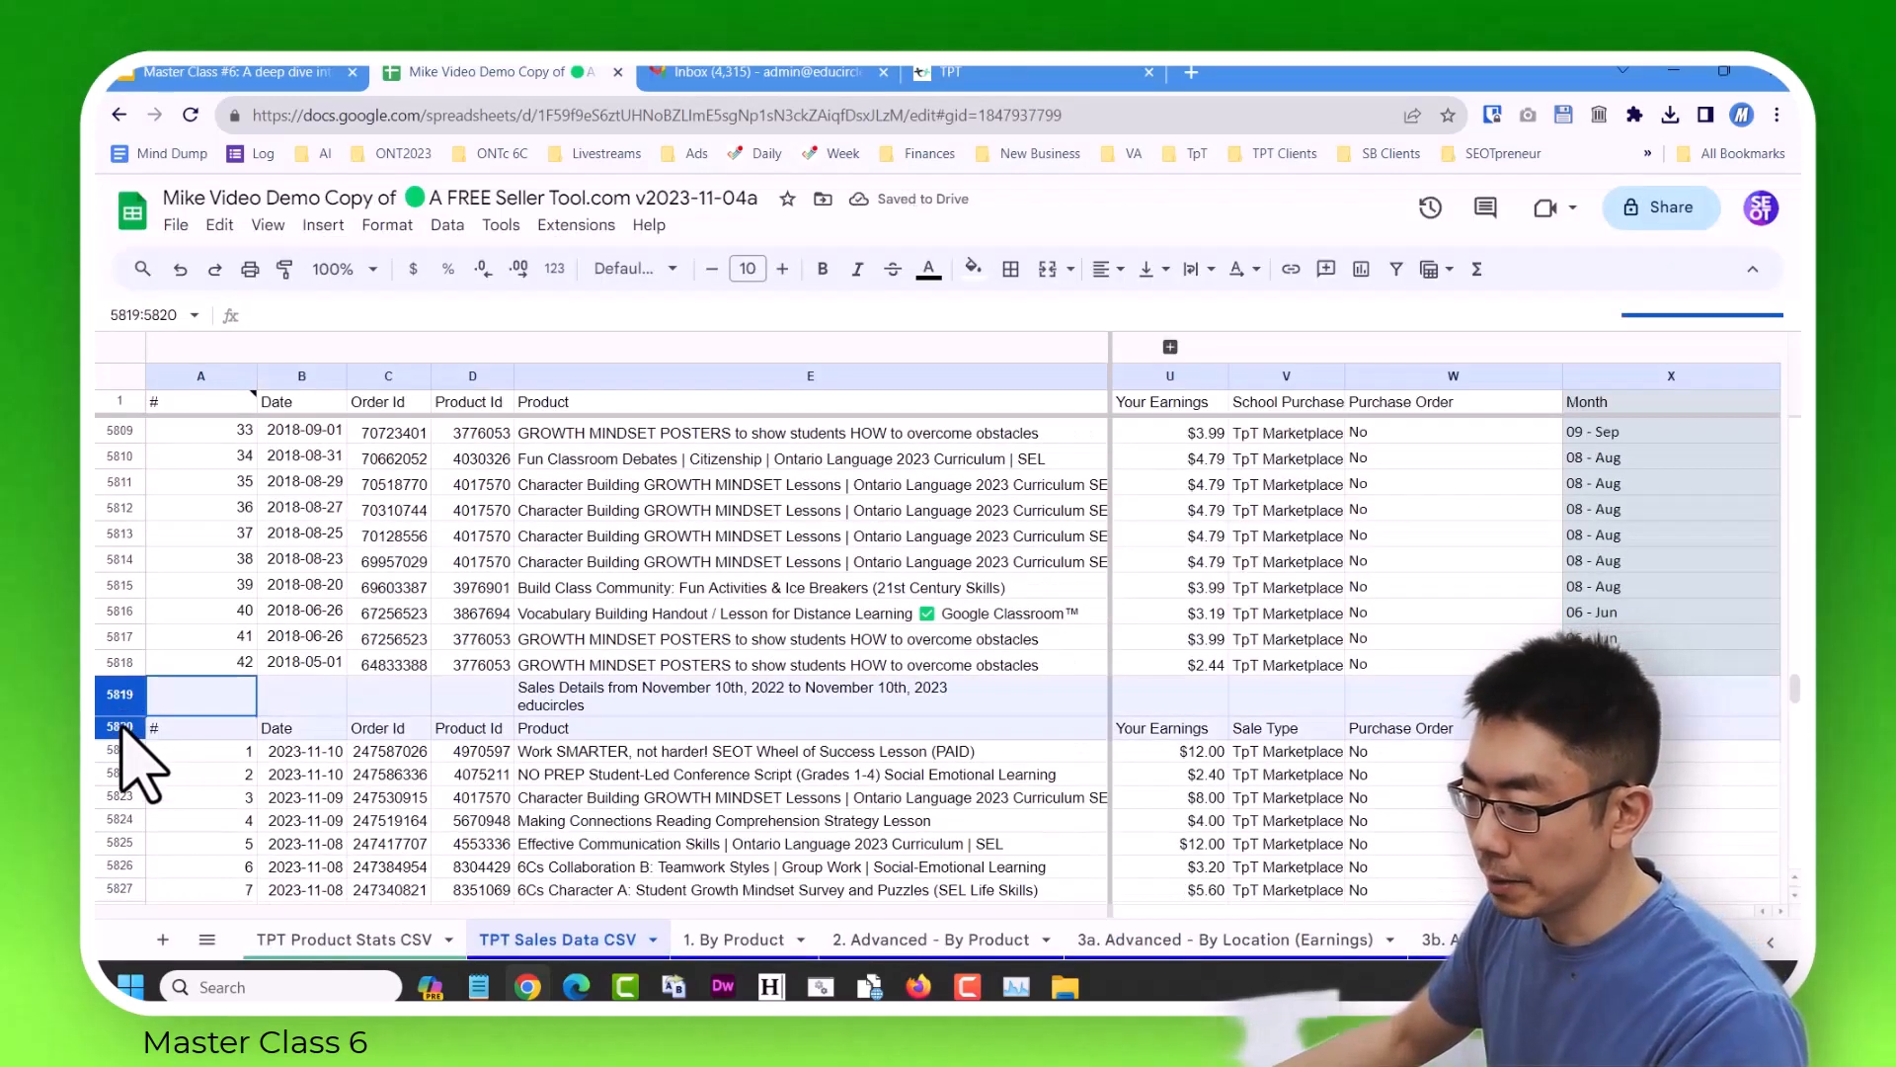
{"action": "right_click", "coordinate": [124, 729]}
{"action": "left_click", "coordinate": [326, 630]}
{"action": "left_click", "coordinate": [390, 736]}
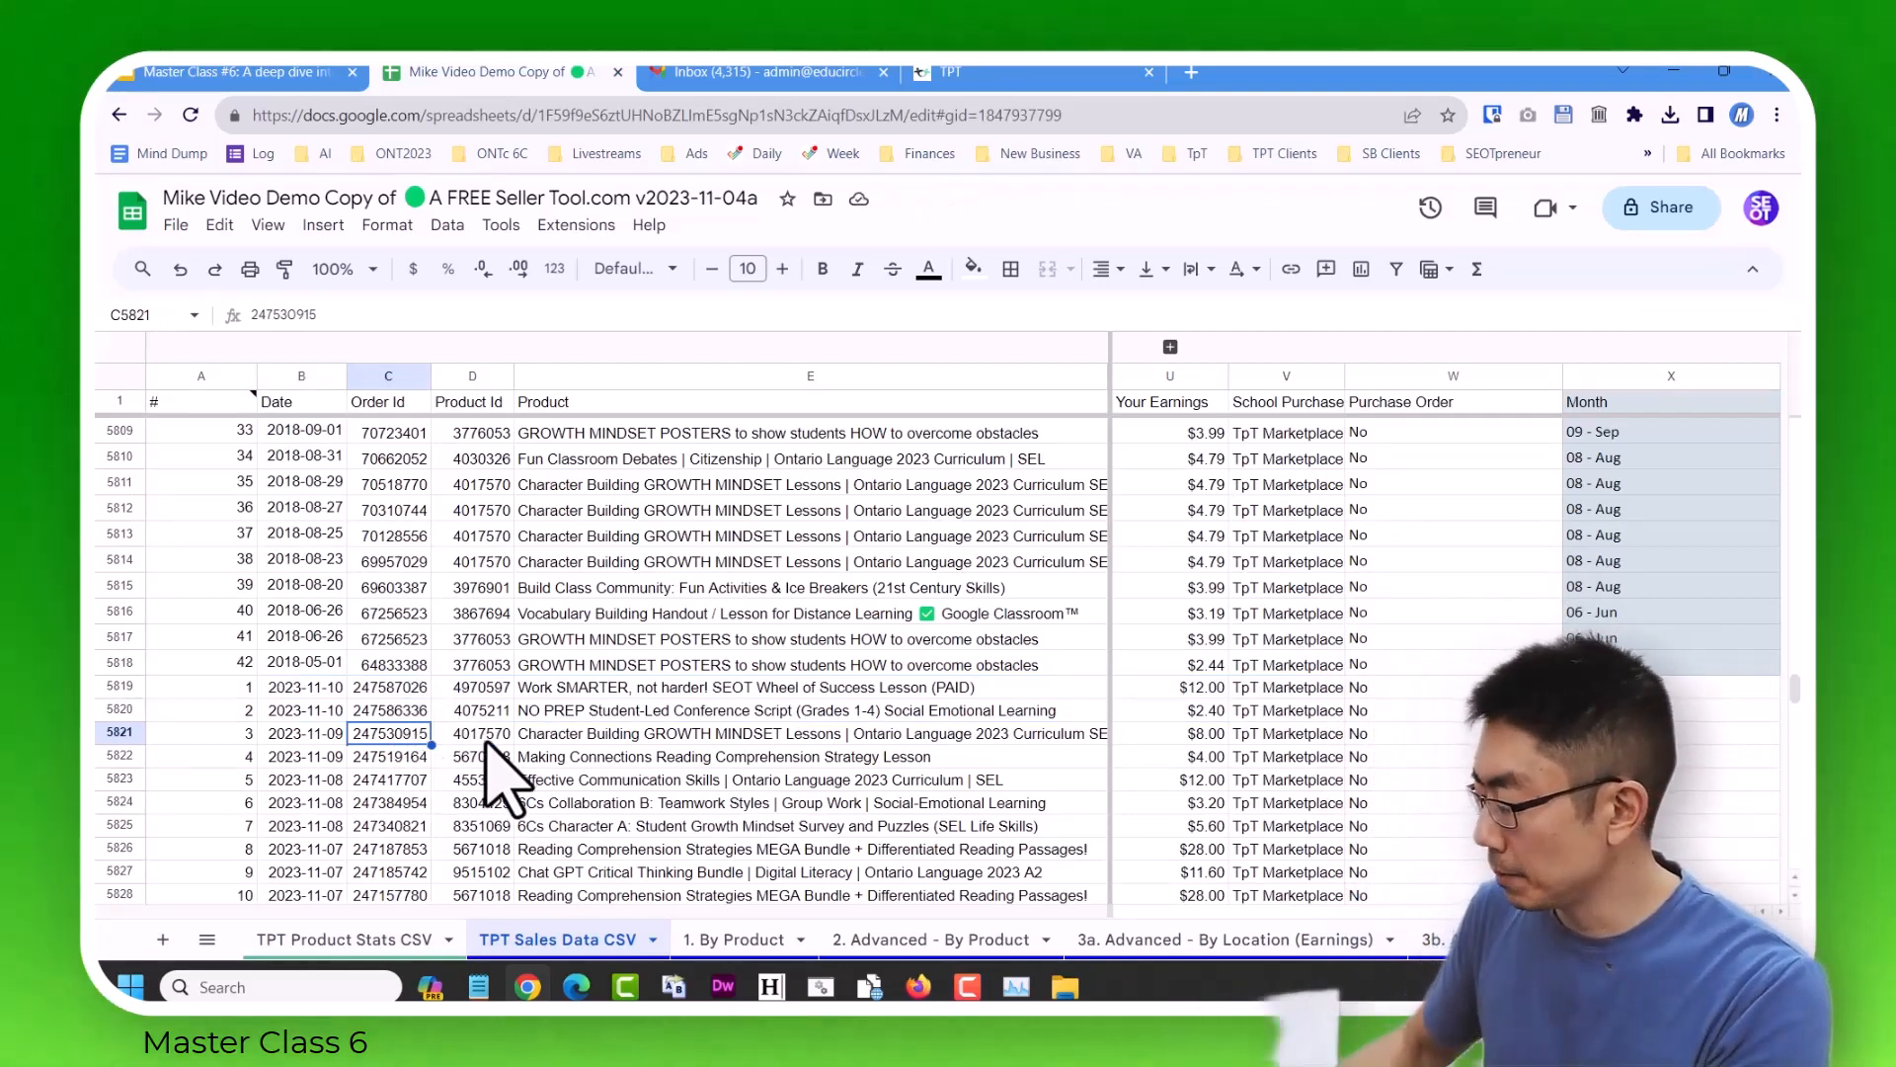
Delete the earnings total row, 7252, below the last re-imported sale.
{"action": "key", "text": "ctrl+Down"}
{"action": "key", "text": "Down"}
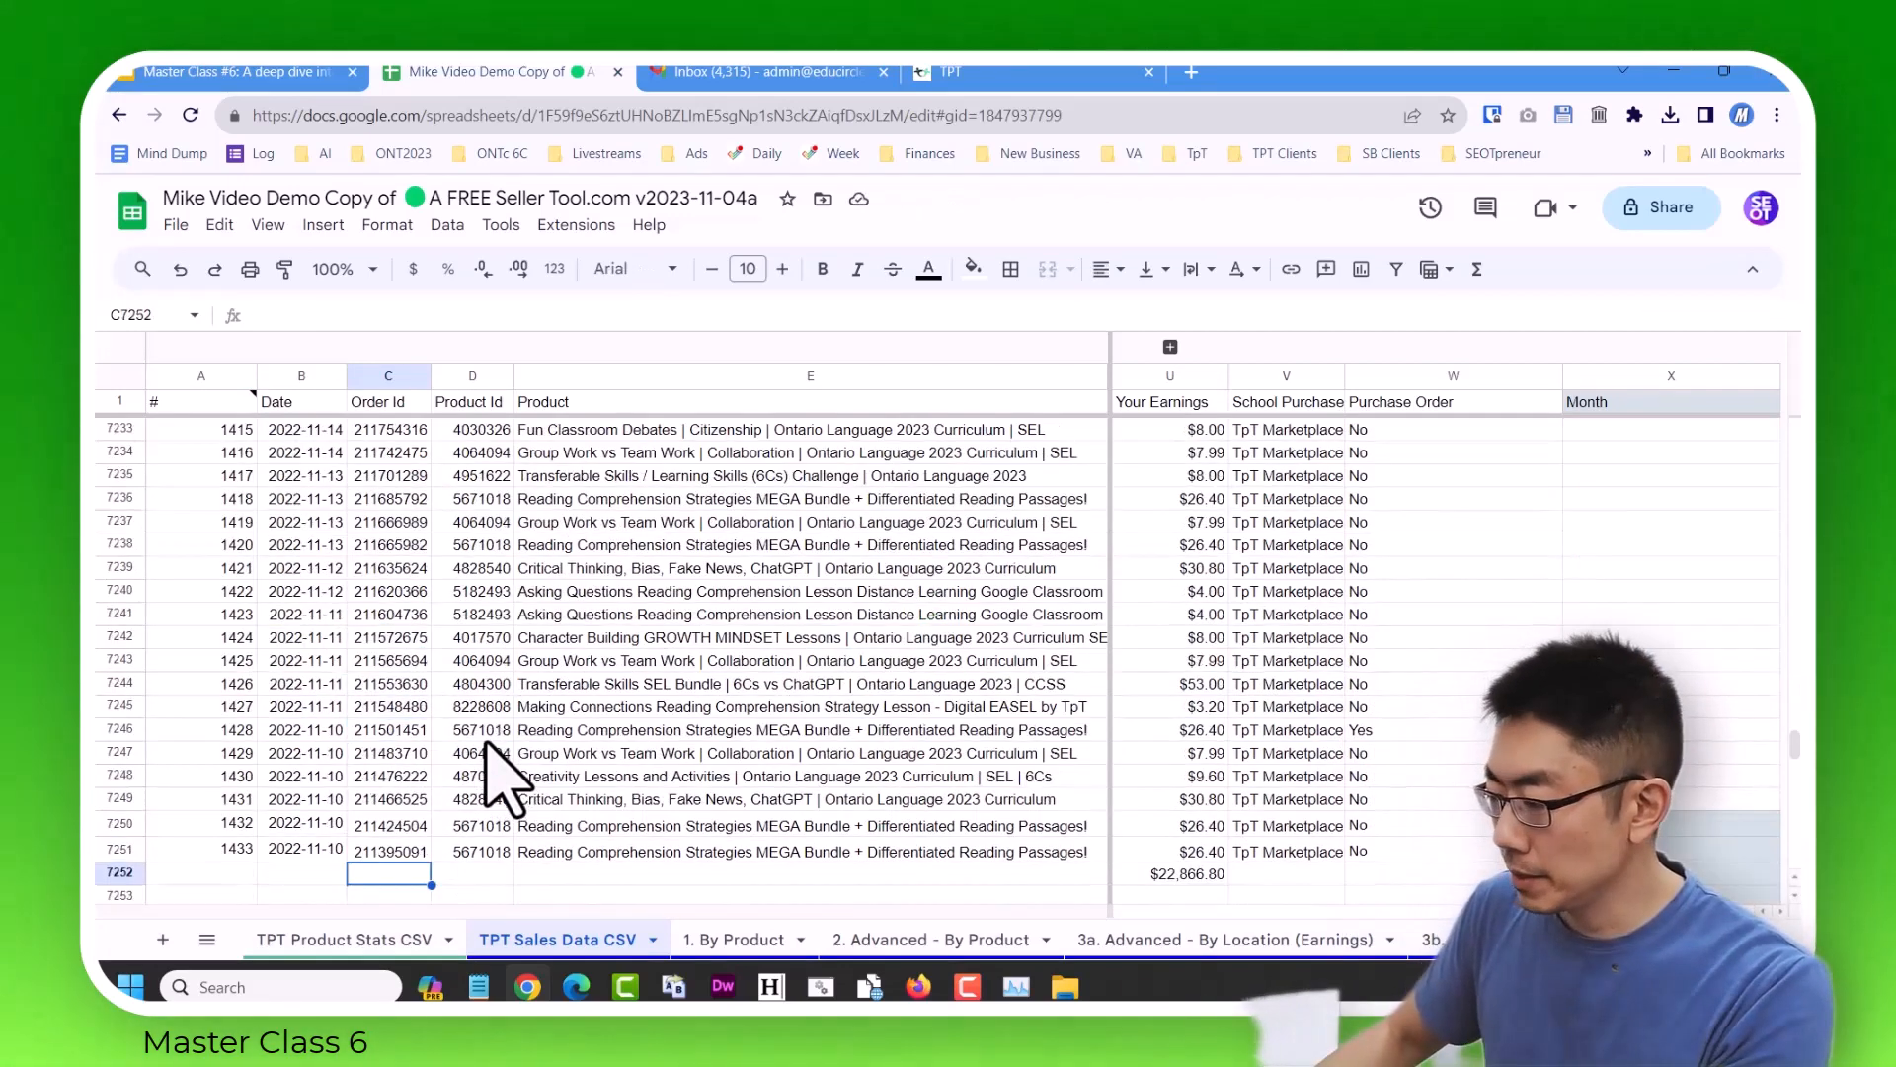
{"action": "left_click", "coordinate": [120, 873]}
{"action": "right_click", "coordinate": [123, 874]}
{"action": "left_click", "coordinate": [285, 580]}
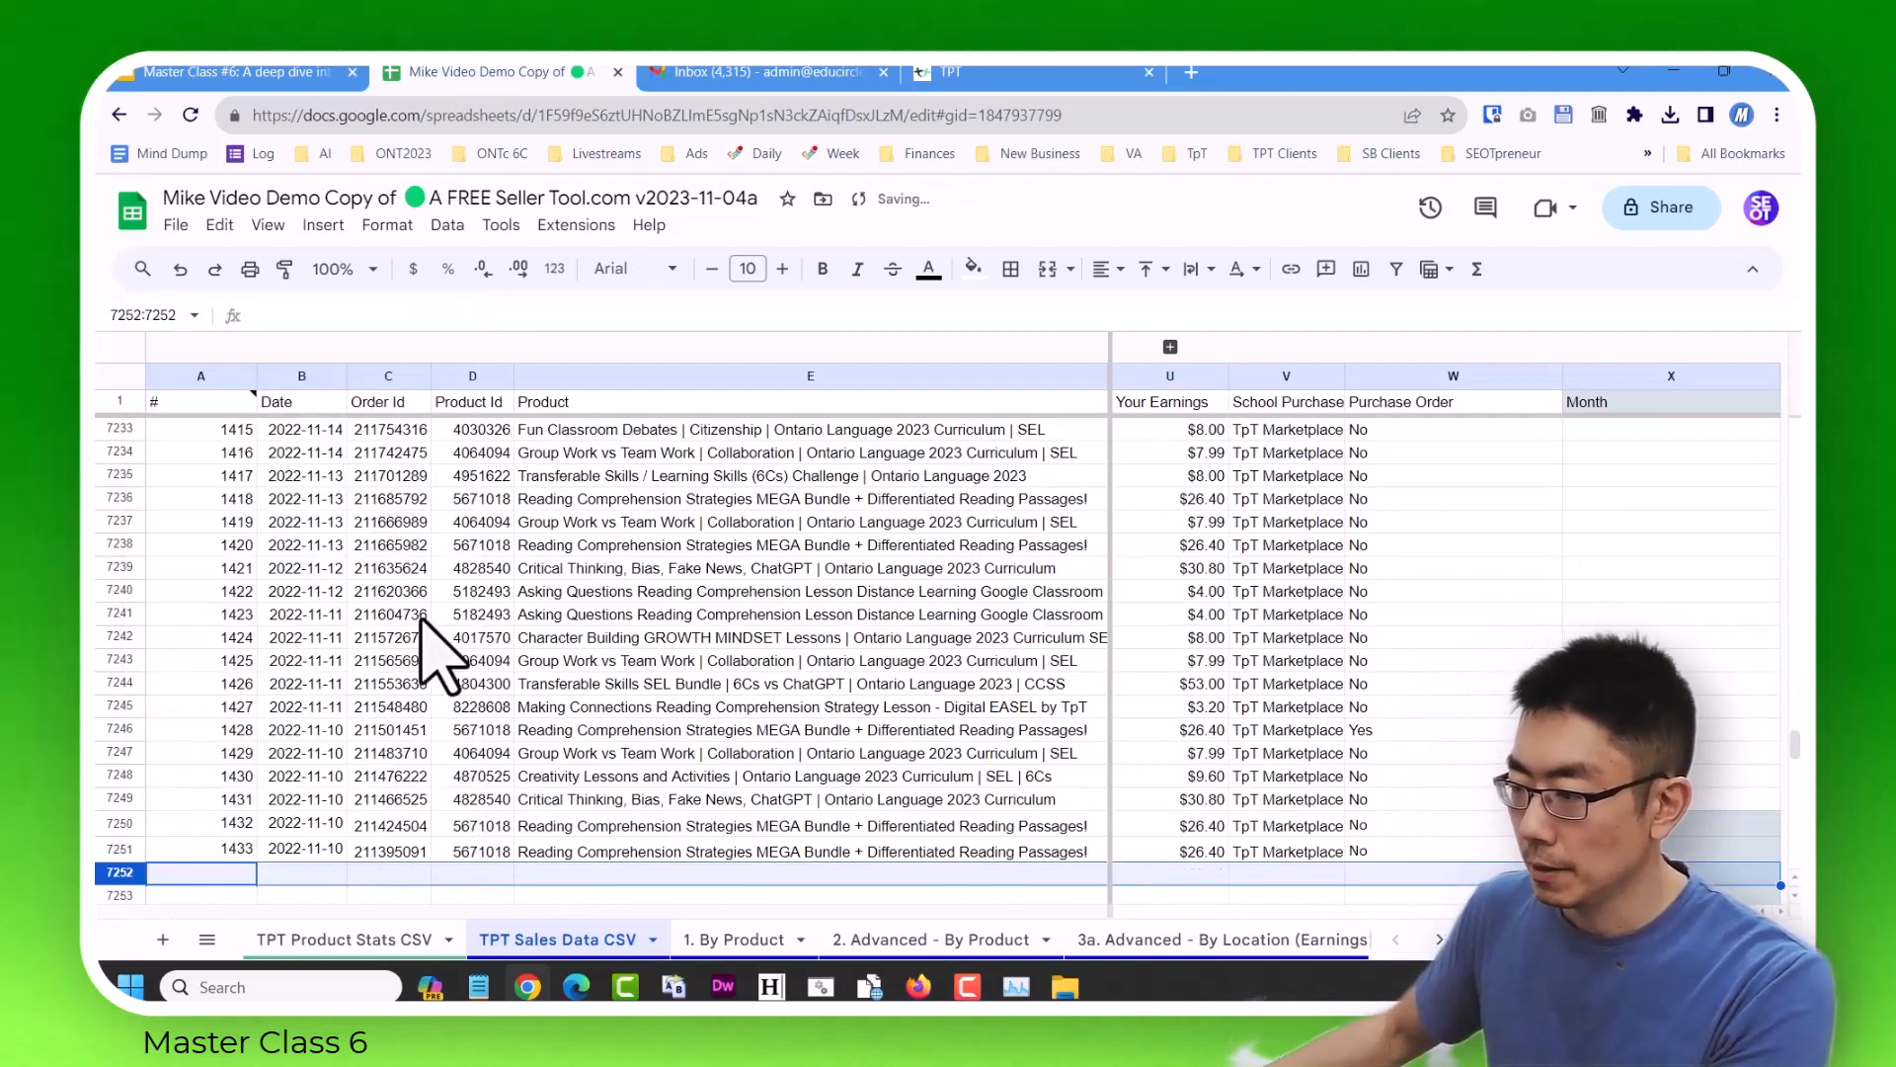
Examine the dates and the # column numbering of the re-imported sales around rows 7200 to 7209.
{"action": "scroll", "coordinate": [378, 607], "scroll_direction": "up", "scroll_amount": 6}
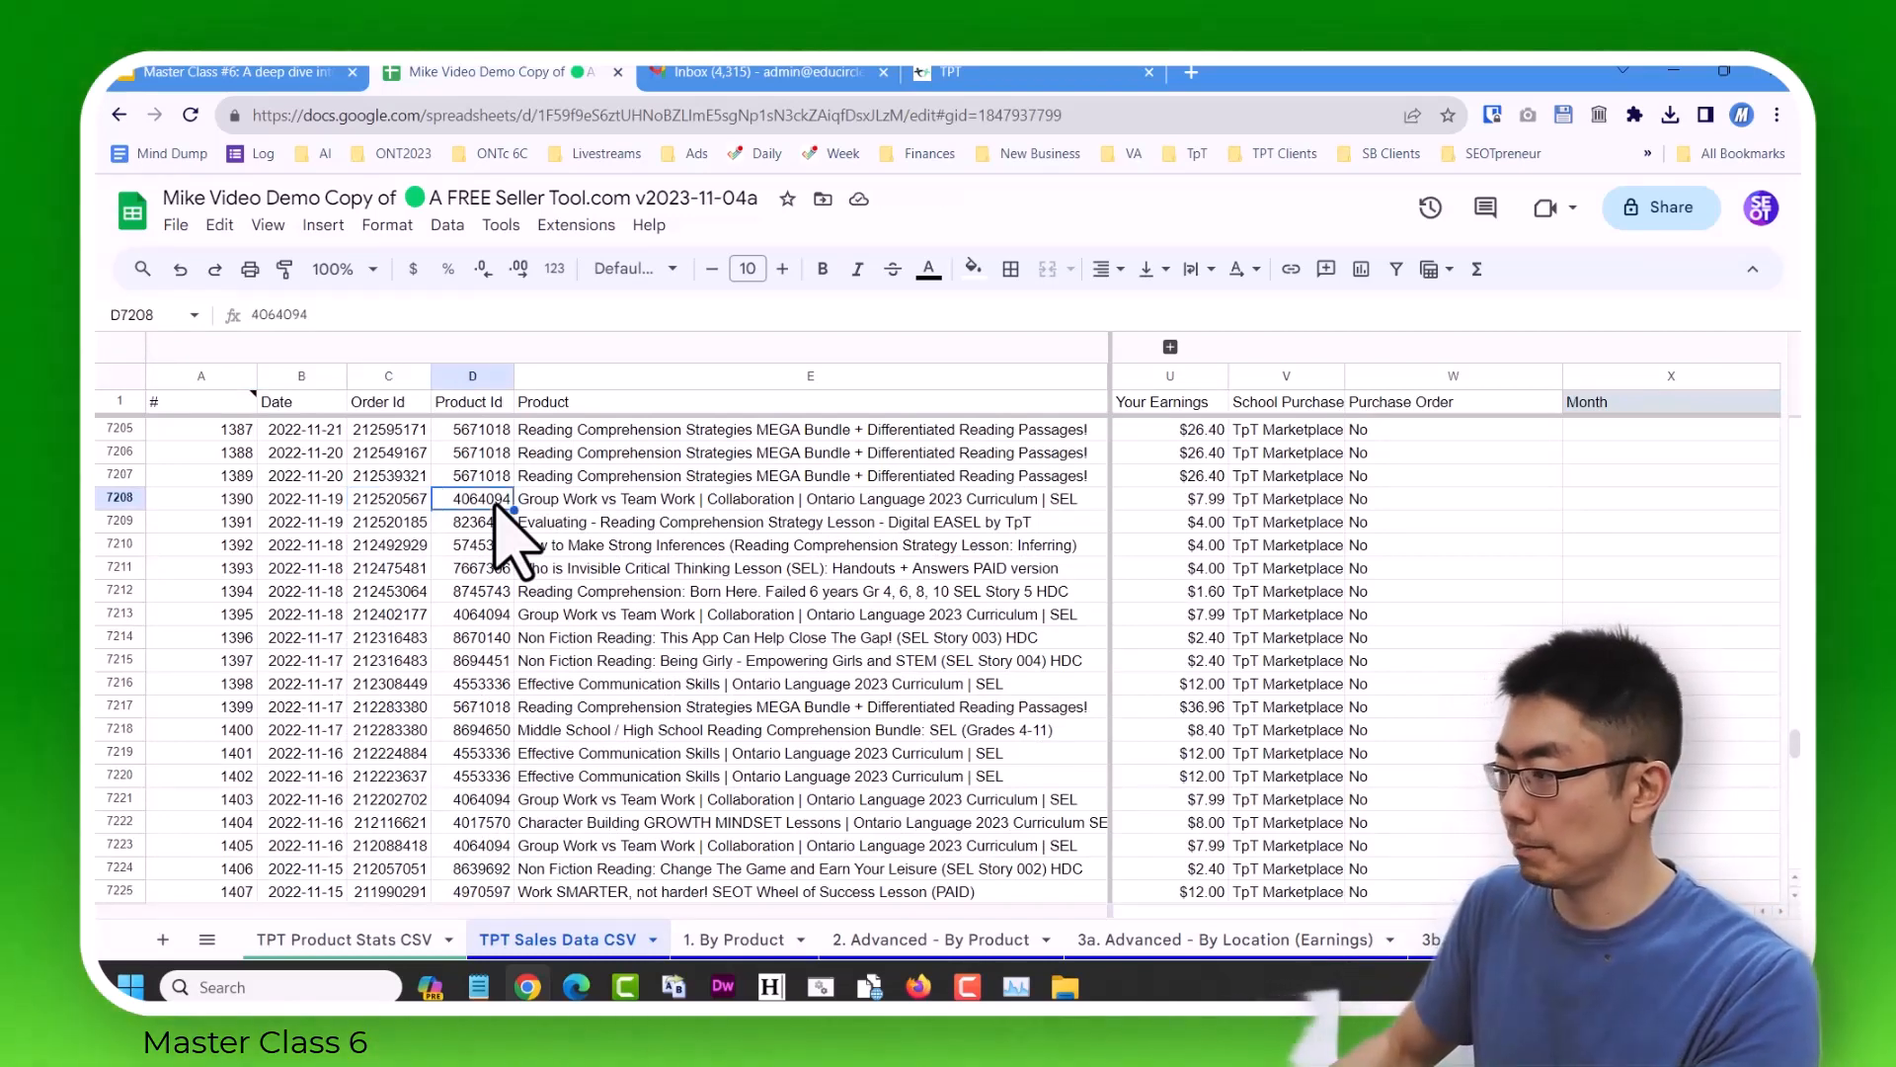
{"action": "key", "text": "Left"}
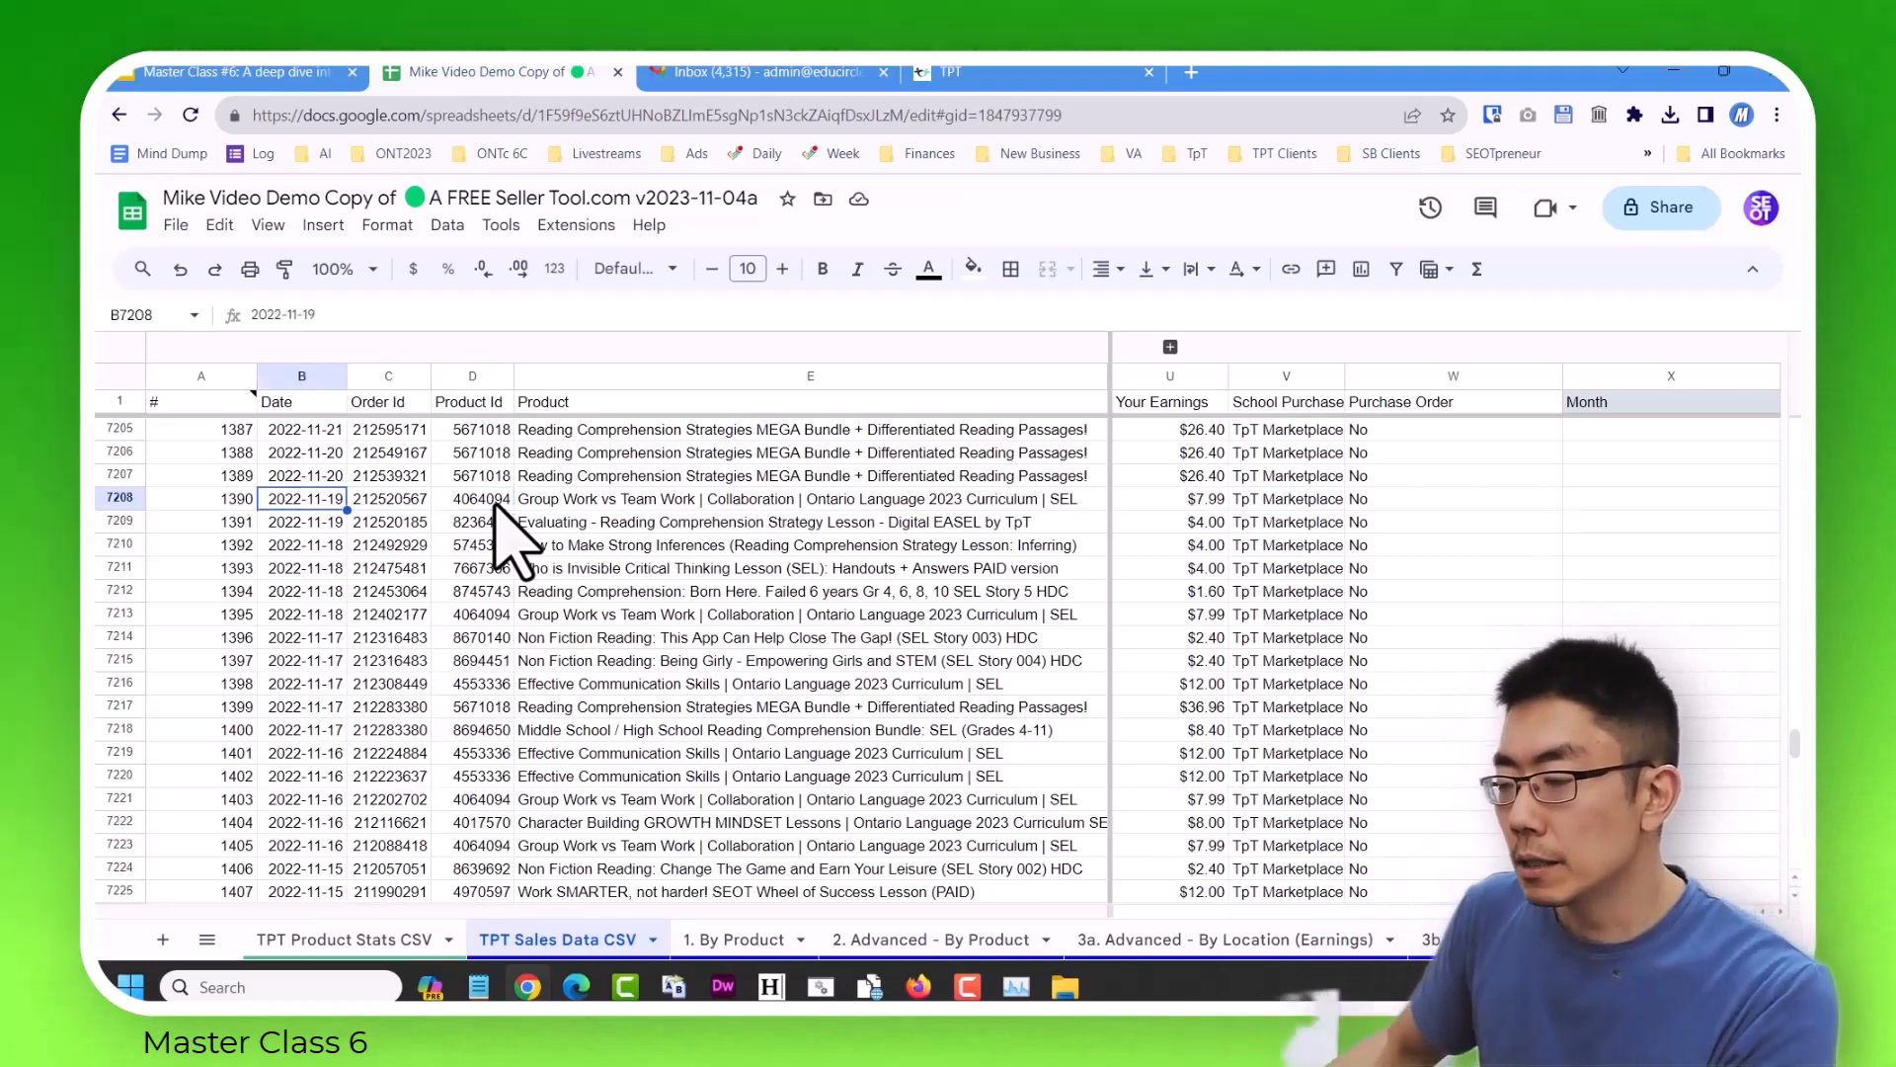
{"action": "key", "text": "Left"}
{"action": "key", "text": "Left"}
{"action": "key", "text": "Up"}
{"action": "key", "text": "Up"}
{"action": "key", "text": "Up"}
{"action": "key", "text": "Up"}
{"action": "key", "text": "Up"}
{"action": "key", "text": "Up"}
{"action": "key", "text": "Up"}
{"action": "key", "text": "Up"}
{"action": "key", "text": "Up"}
{"action": "key", "text": "Up"}
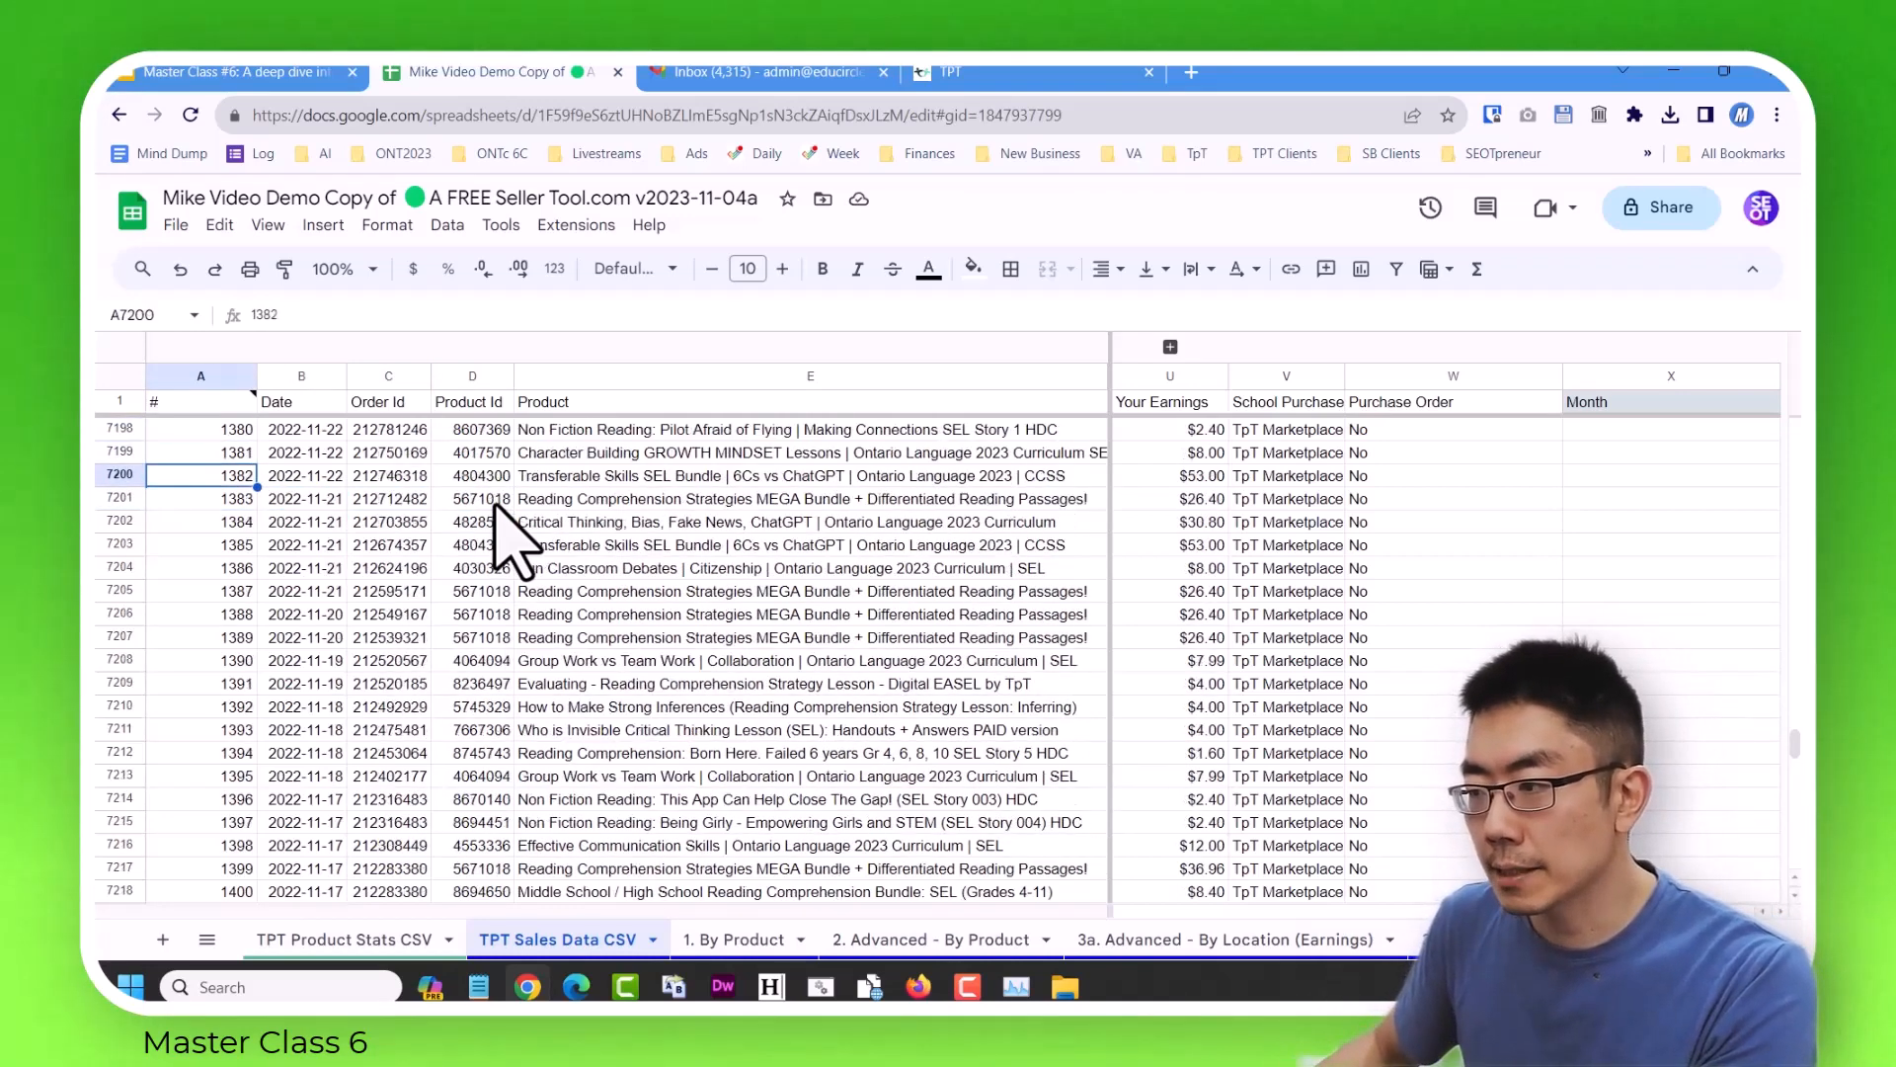
{"action": "key", "text": "Down"}
{"action": "key", "text": "Down"}
{"action": "key", "text": "Down"}
{"action": "key", "text": "Down"}
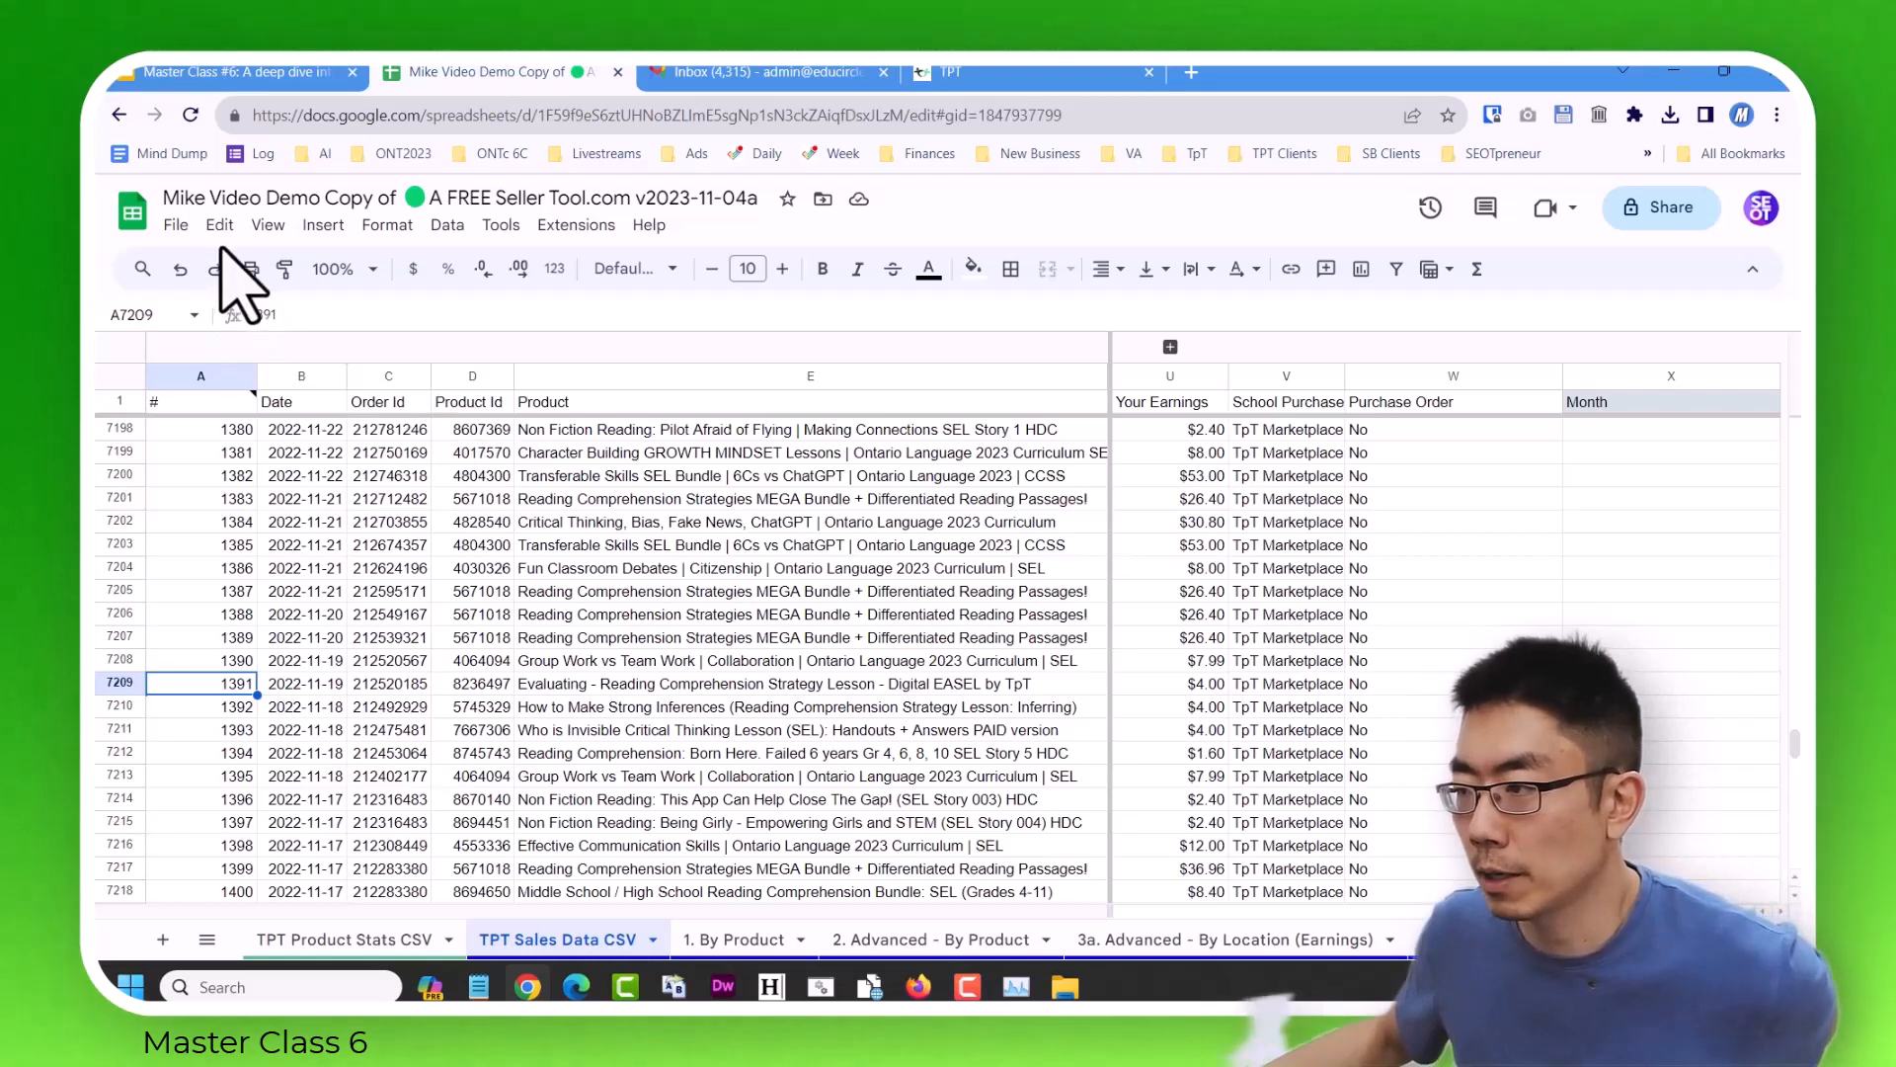
Set up duplicate removal for the sales data with a header row, analysing only the Date, Order Id and Product Id columns.
{"action": "left_click", "coordinate": [447, 224]}
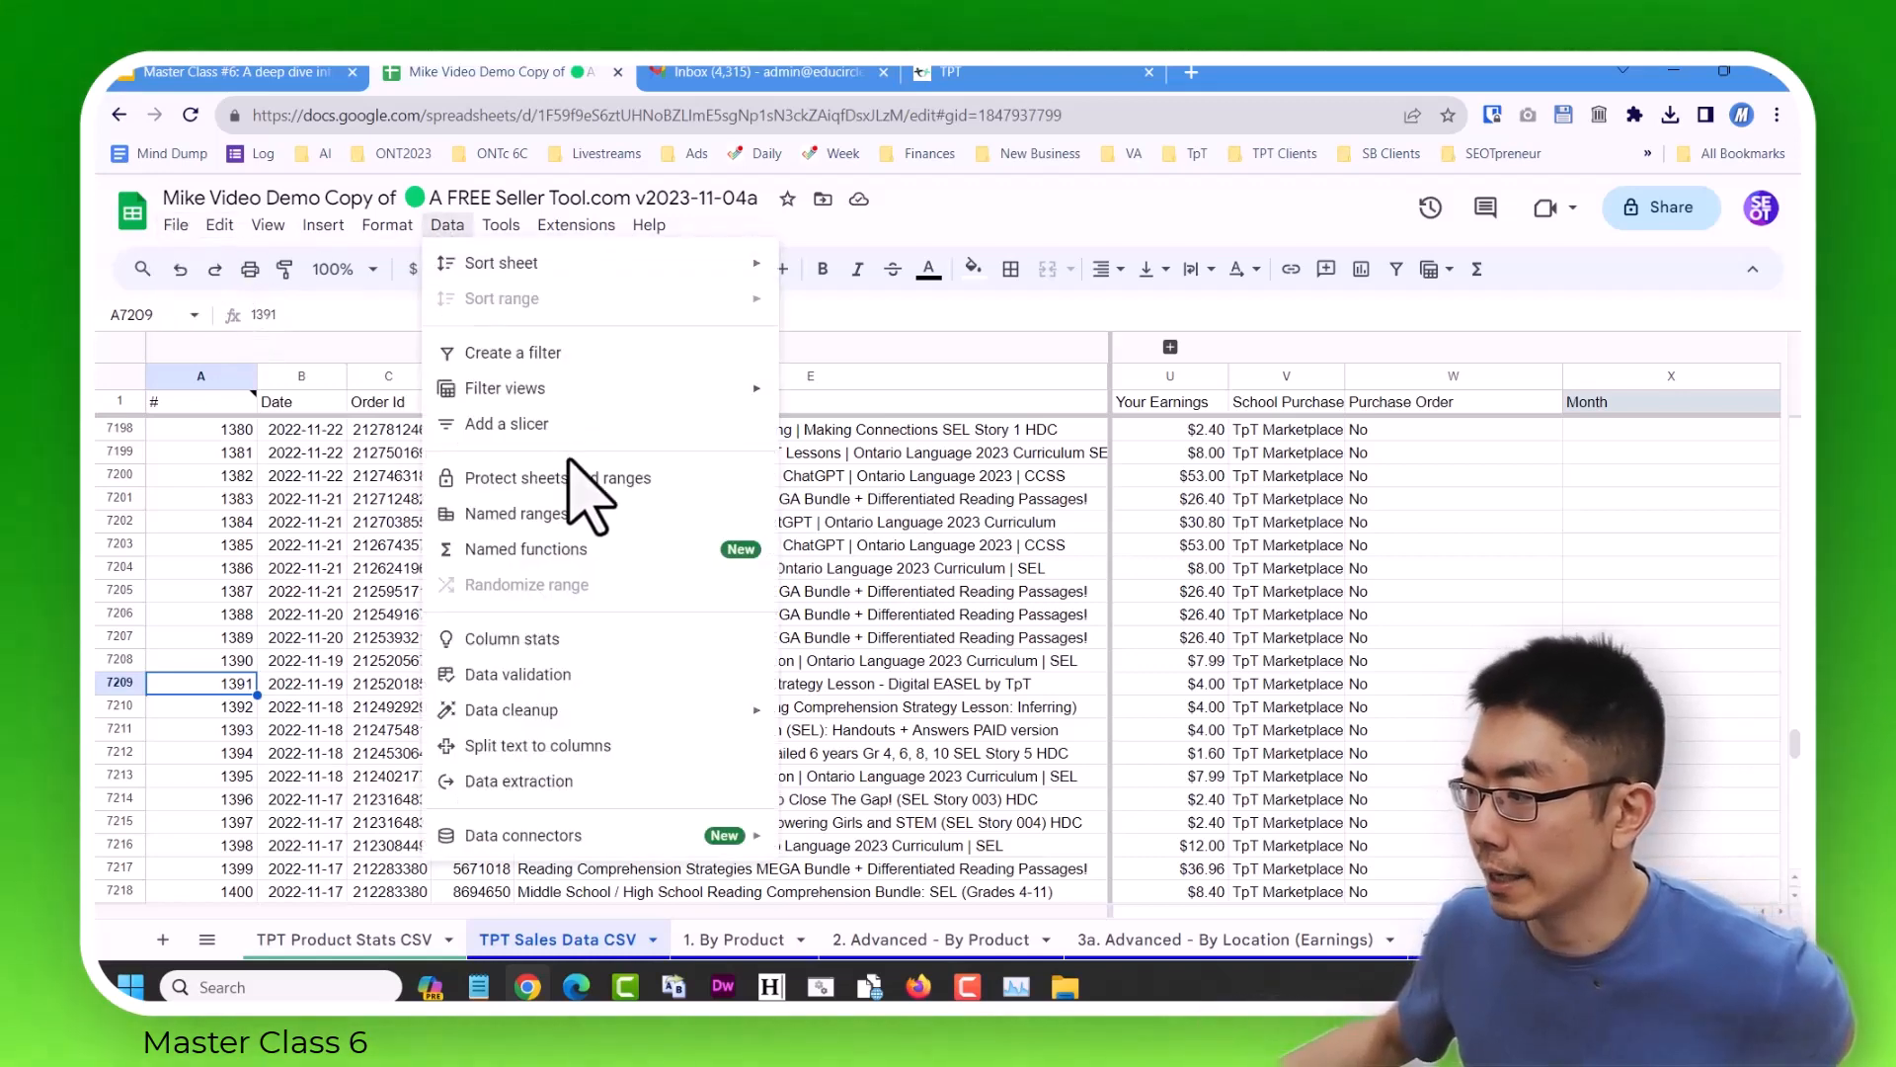
{"action": "mouse_move", "coordinate": [612, 711]}
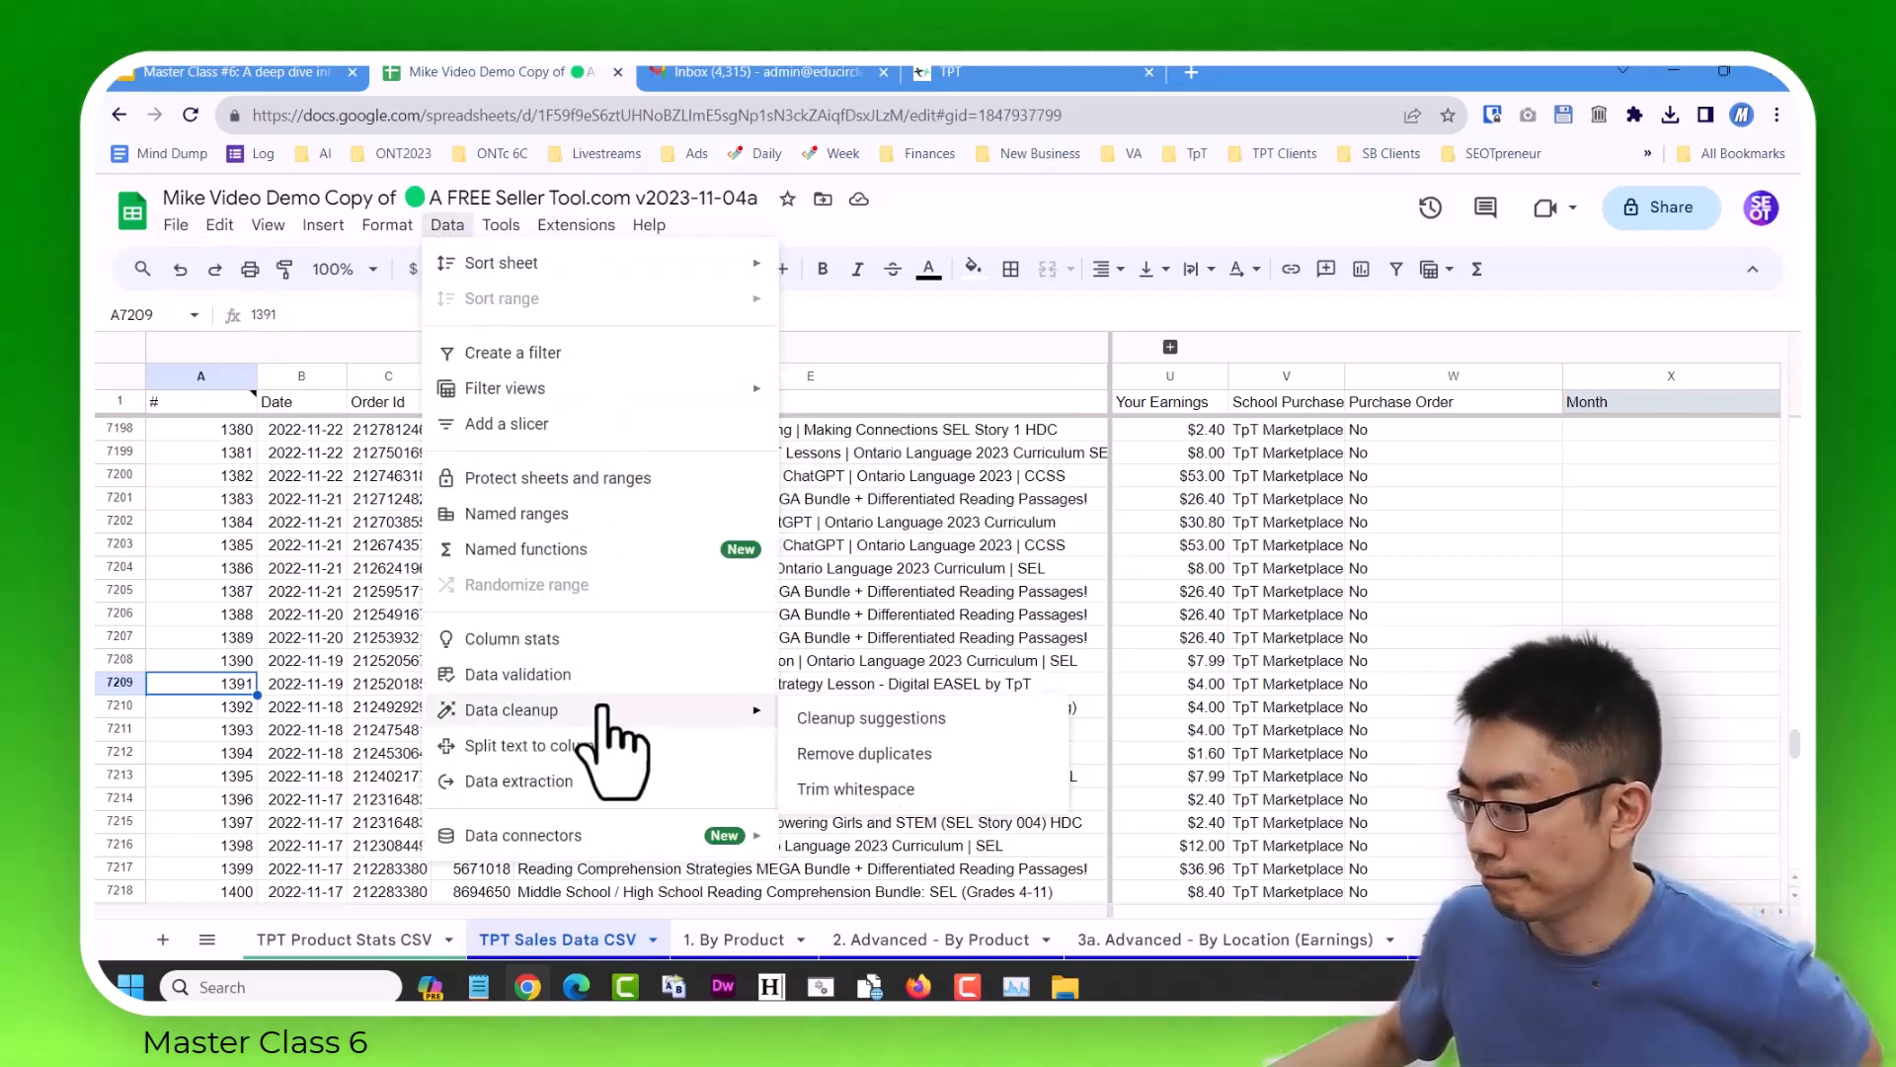
{"action": "left_click", "coordinate": [864, 755]}
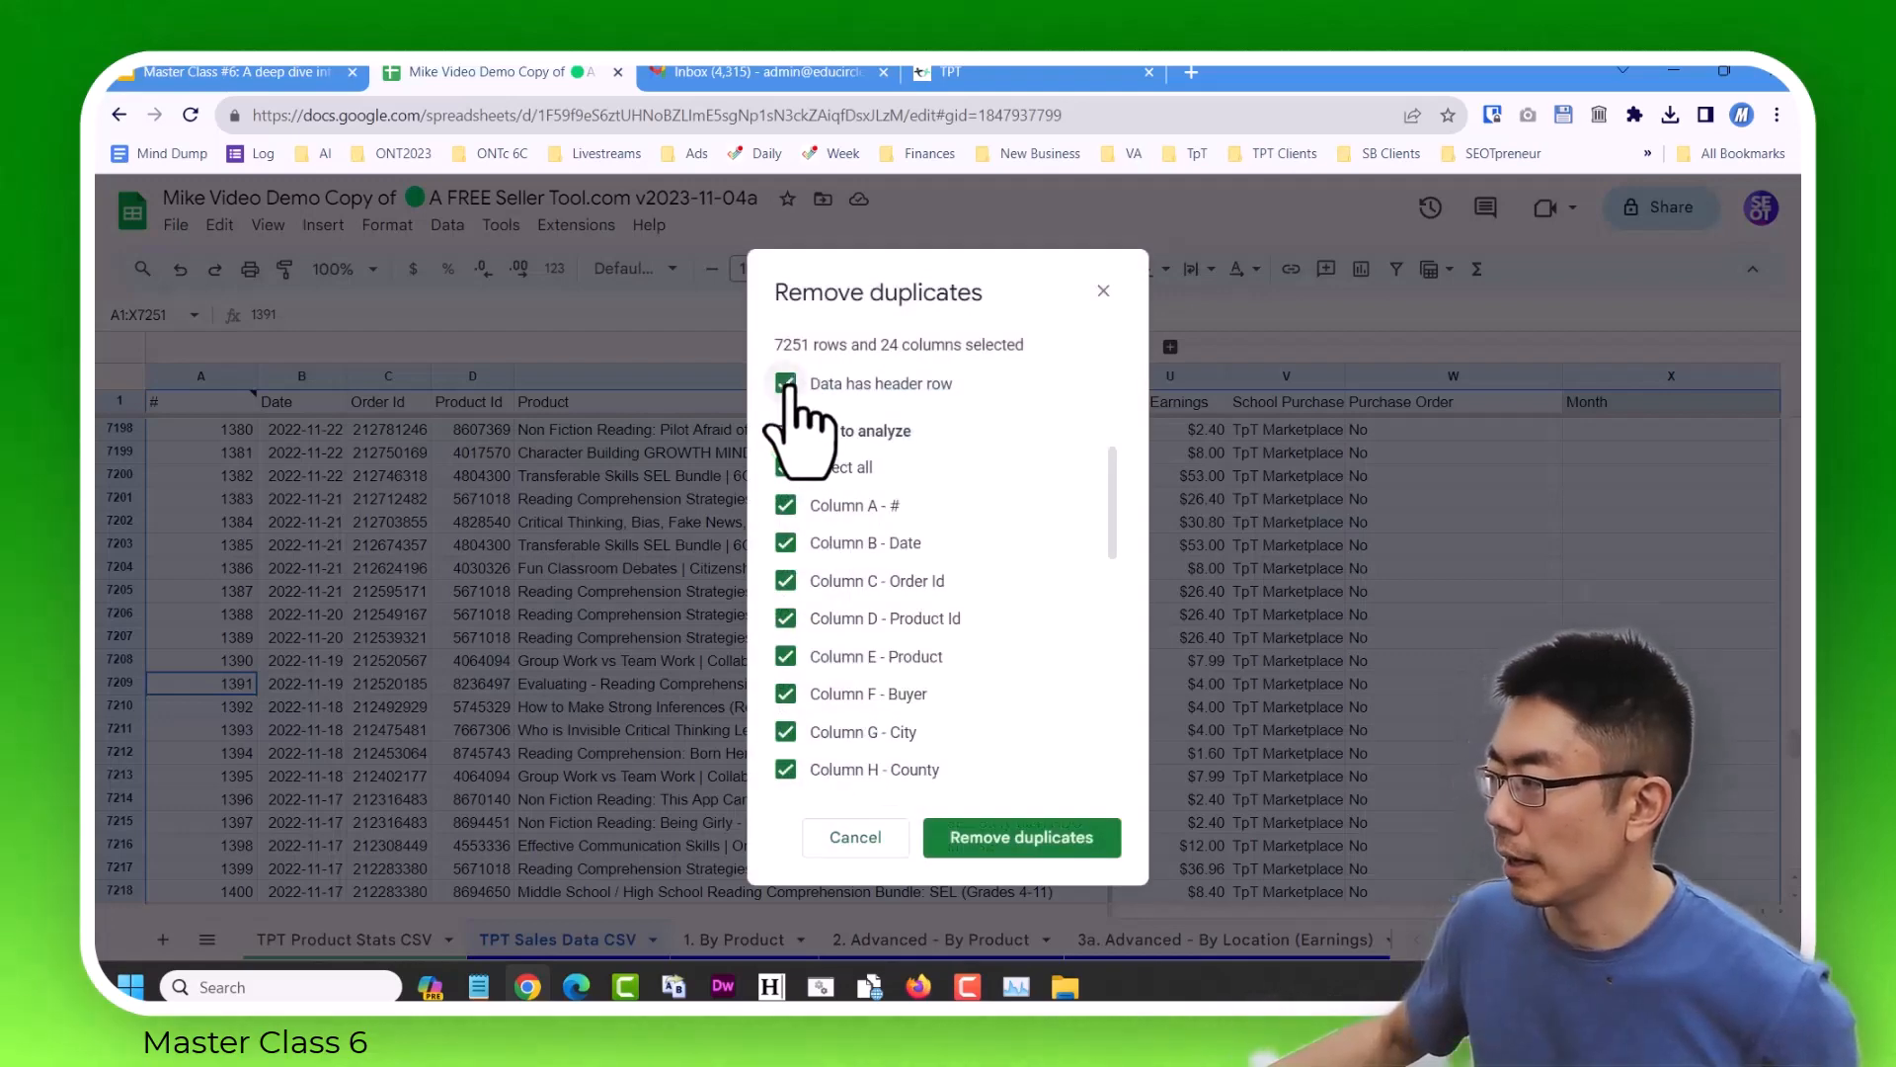
{"action": "left_click", "coordinate": [787, 469]}
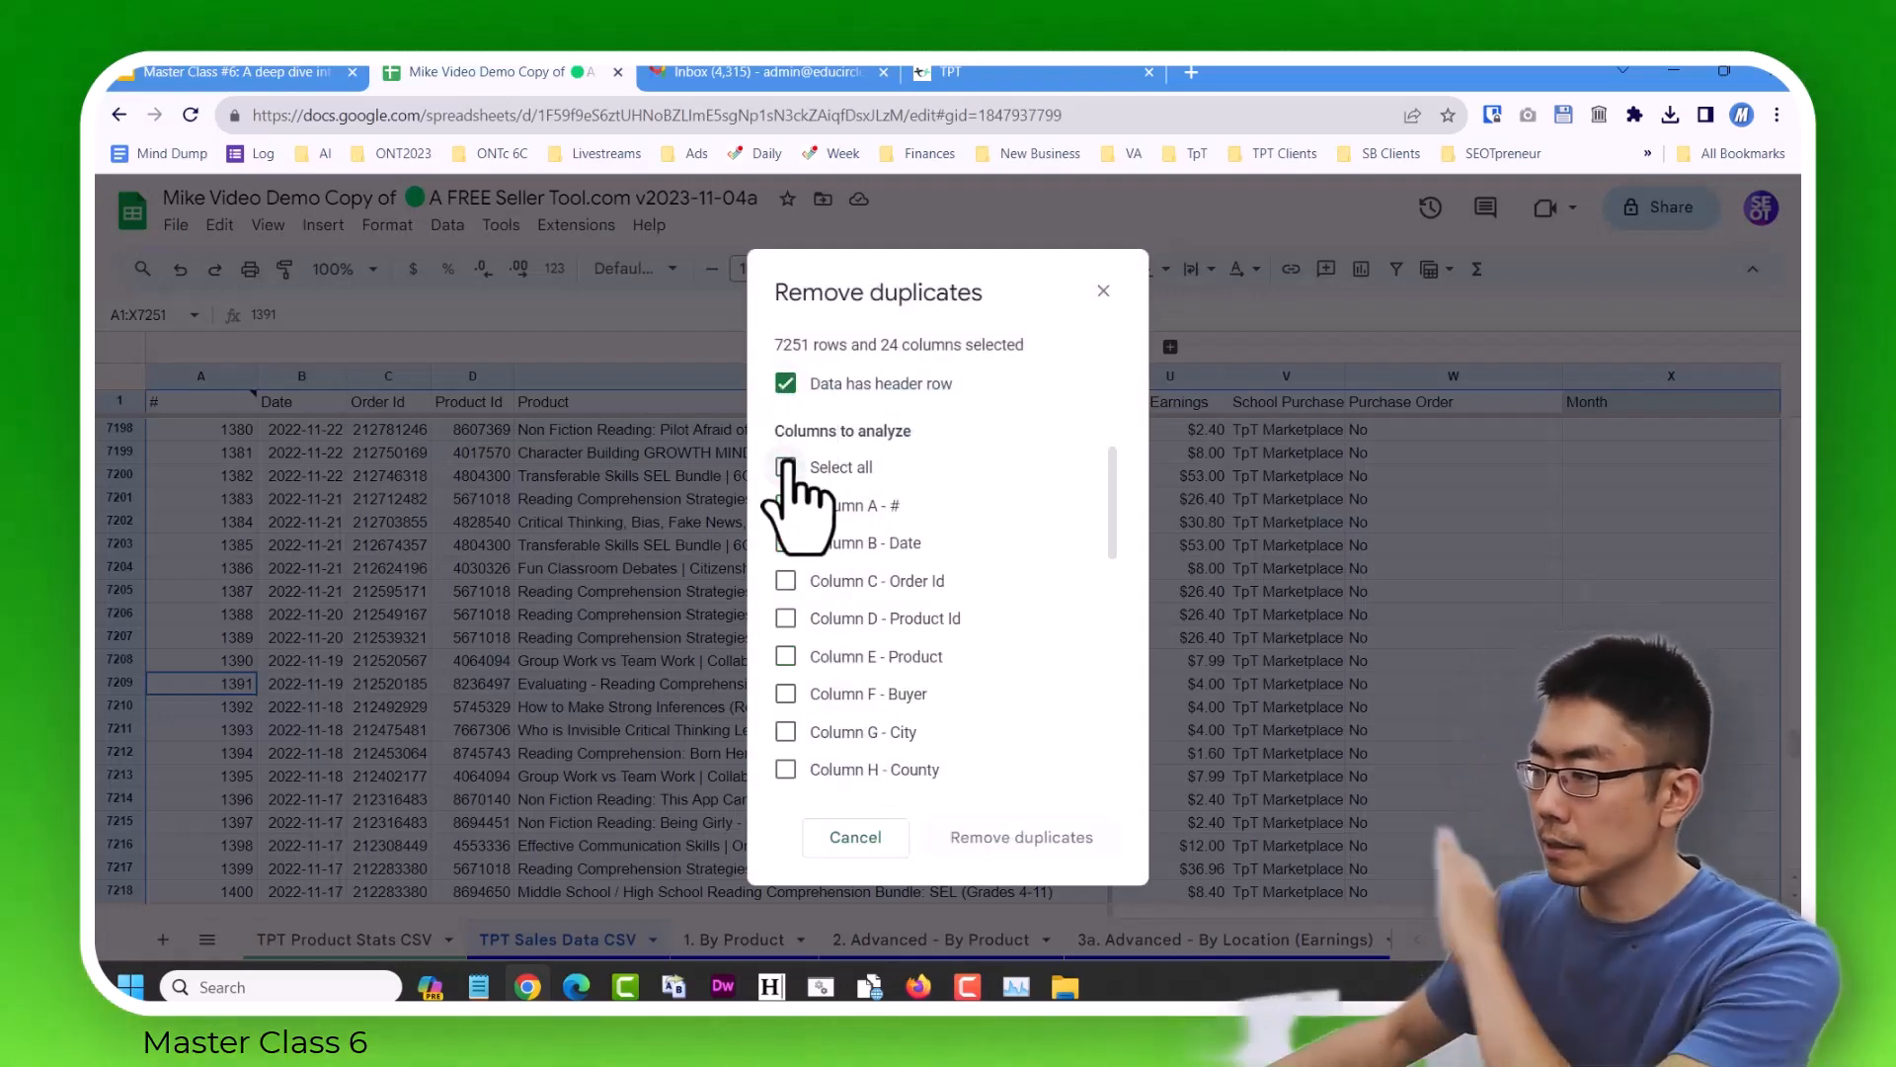
{"action": "left_click", "coordinate": [826, 582]}
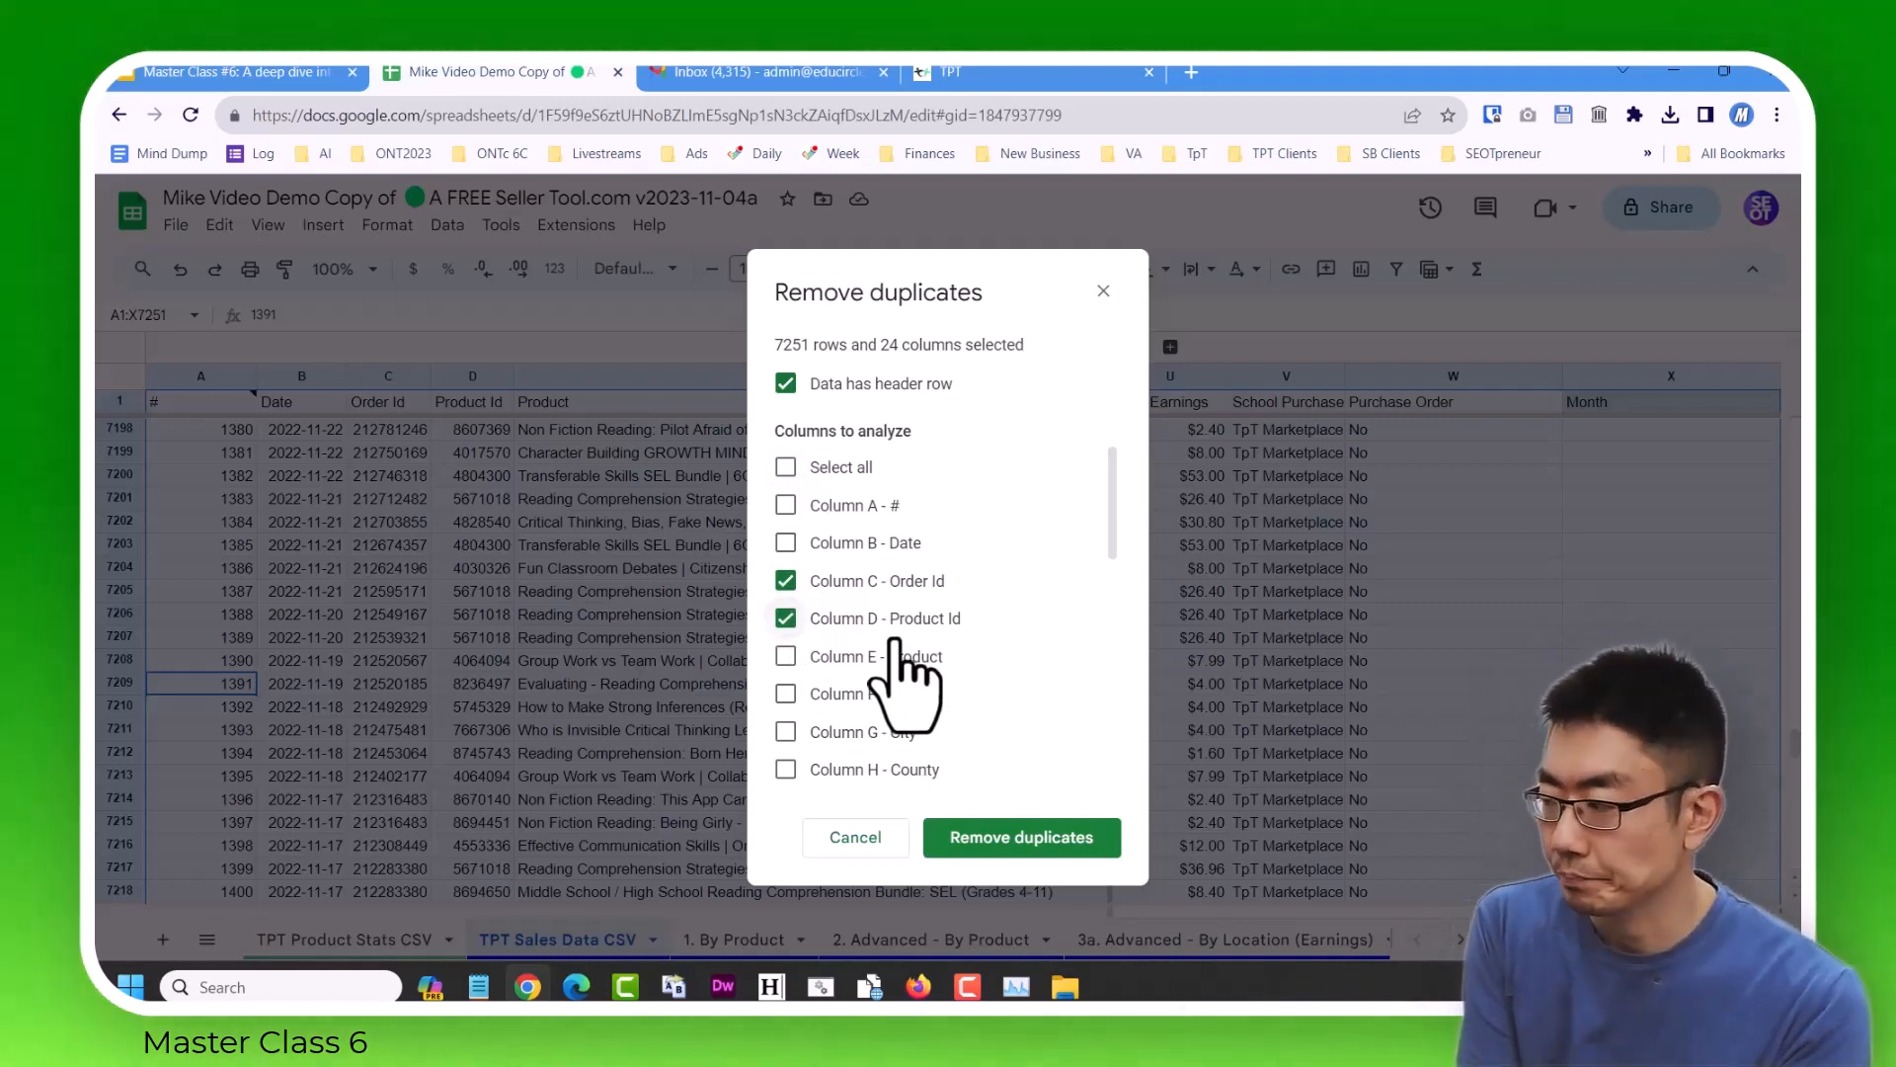
{"action": "left_click", "coordinate": [861, 546]}
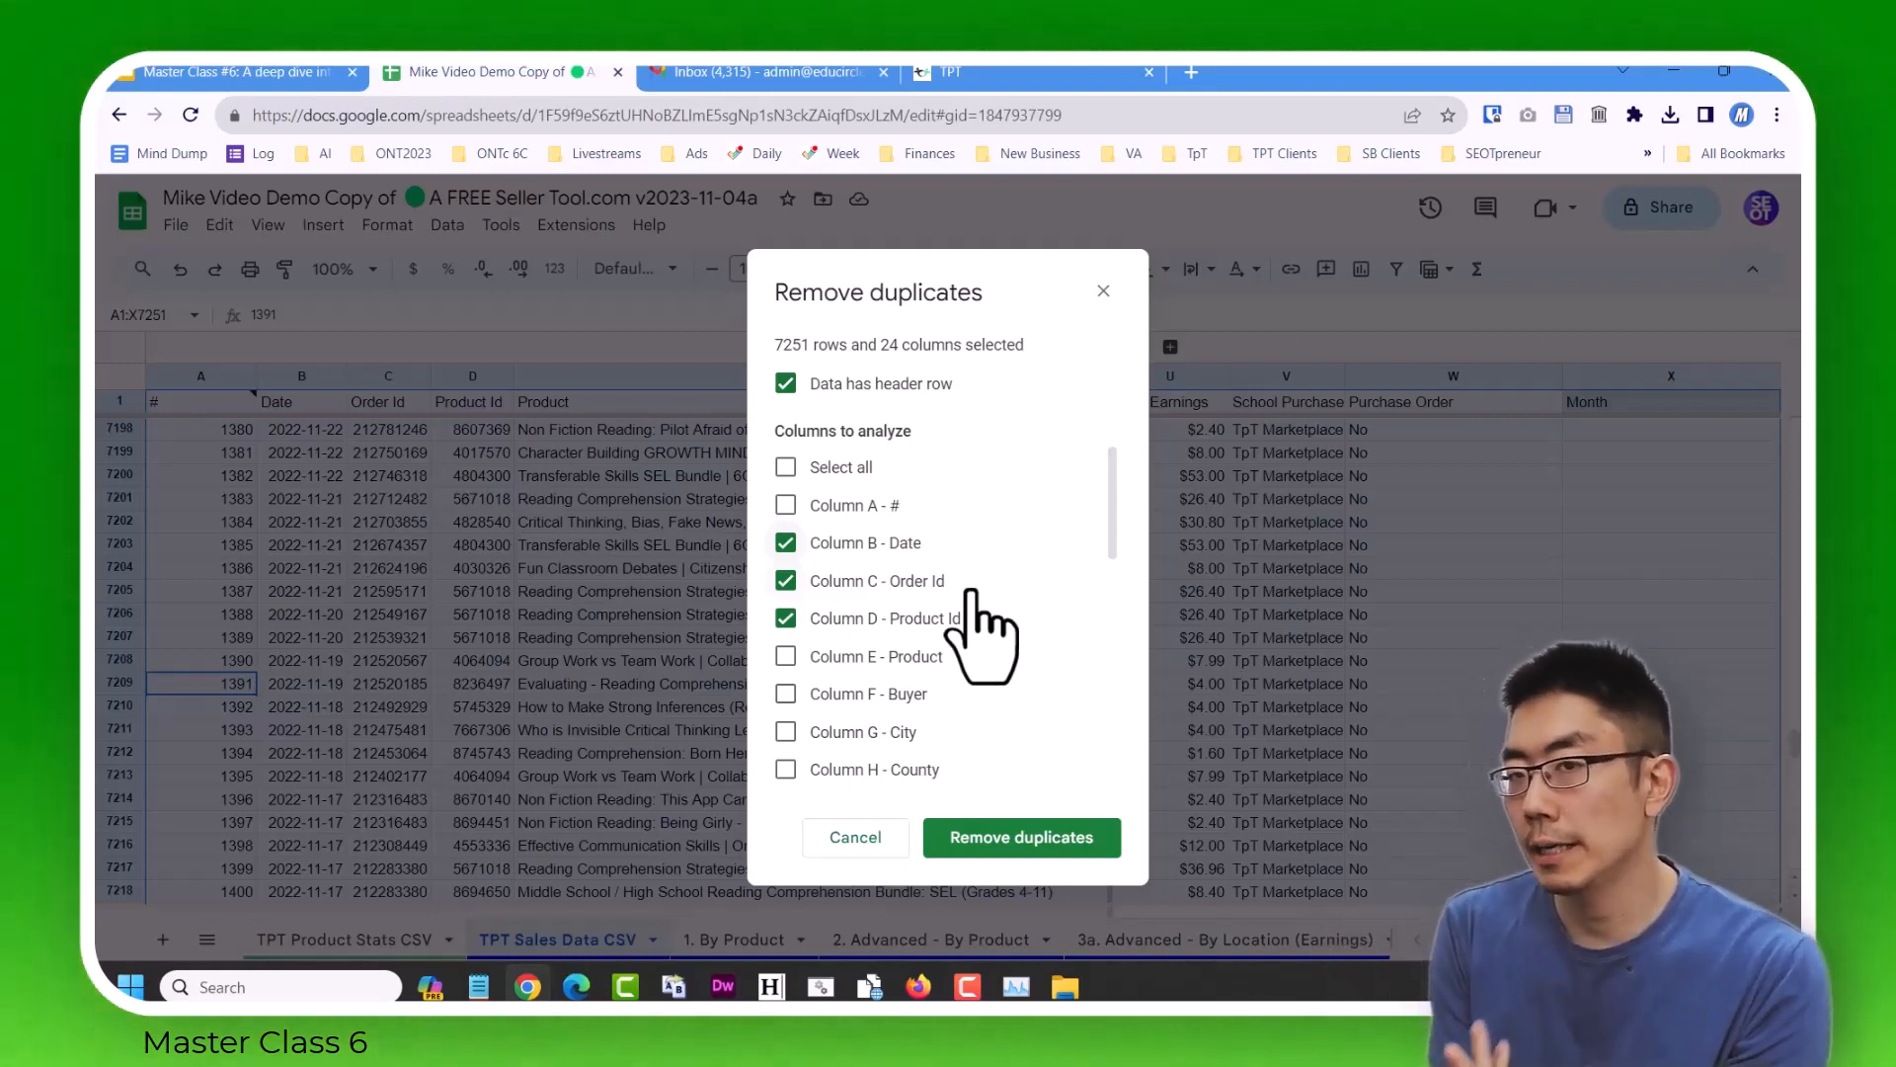
Add Column M - Price to the analysed columns and remove the duplicate sales rows.
{"action": "scroll", "coordinate": [973, 632], "scroll_direction": "down", "scroll_amount": 5}
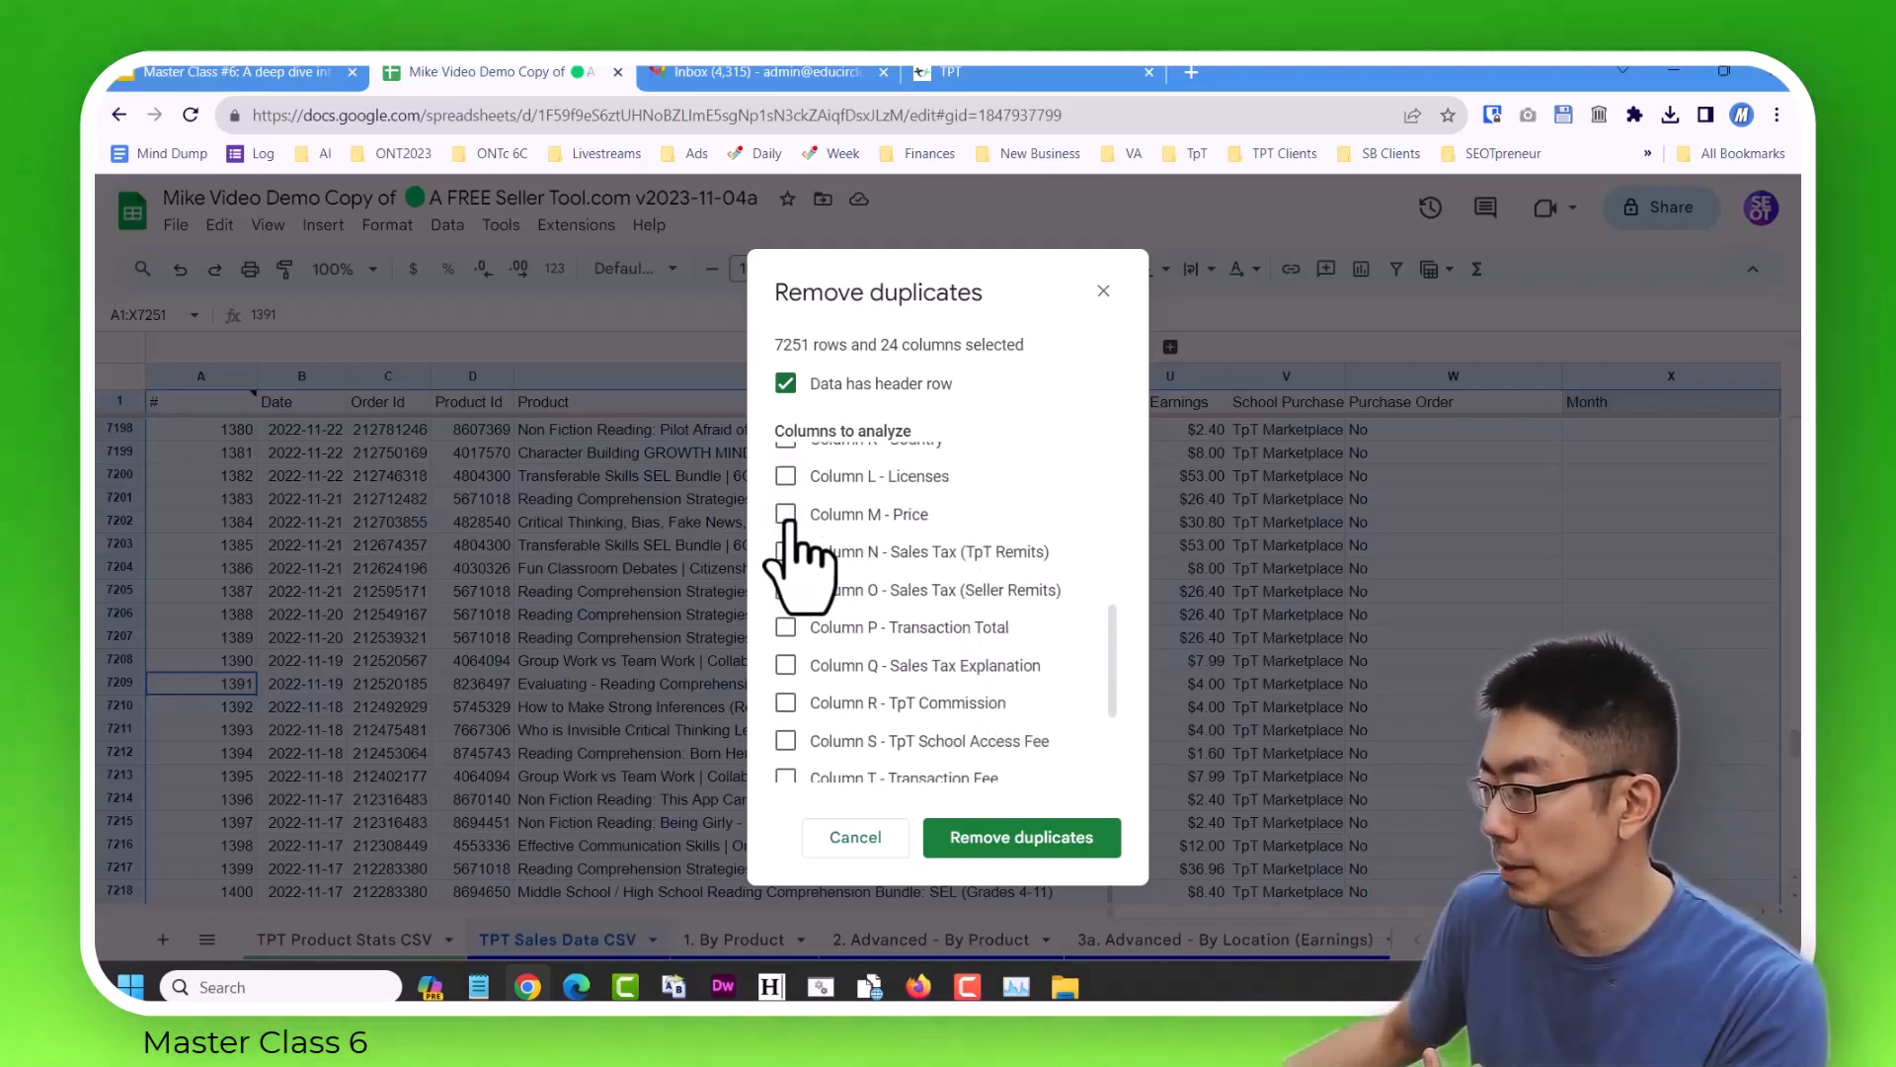
{"action": "left_click", "coordinate": [788, 515]}
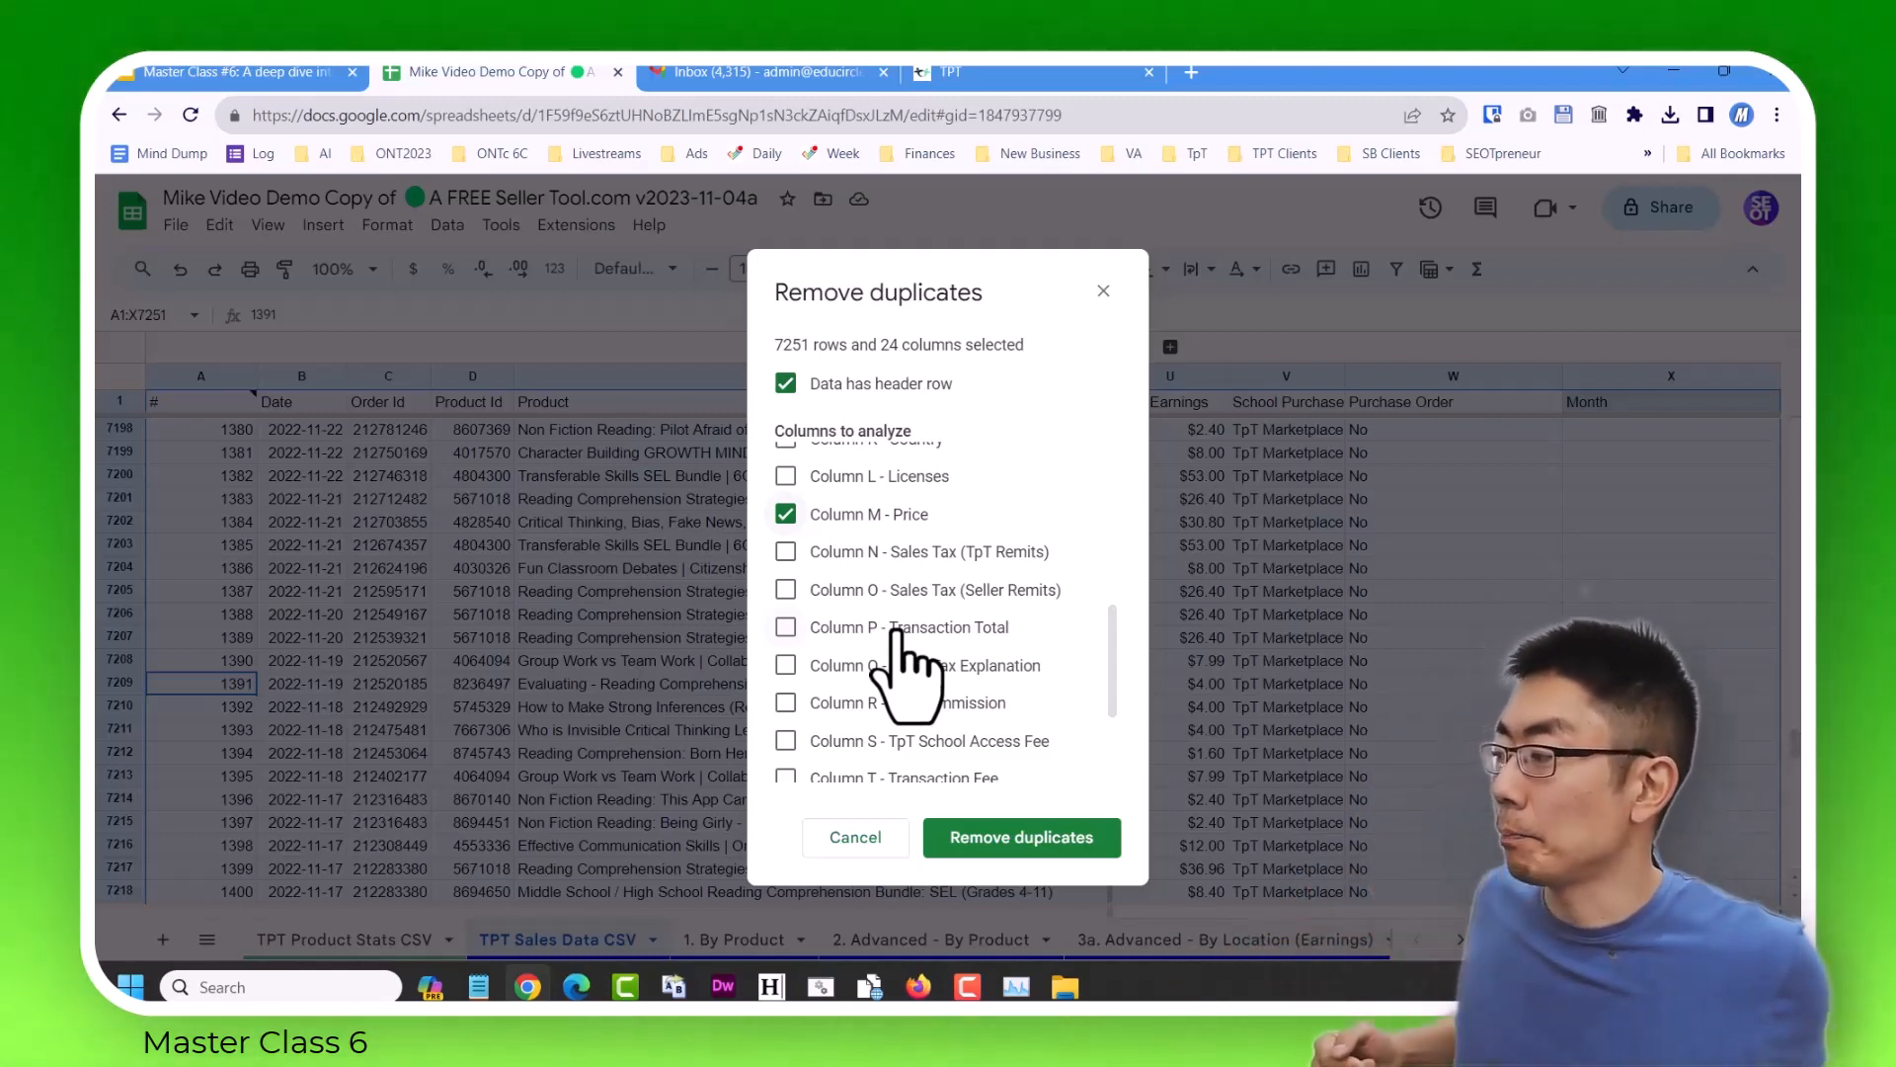
{"action": "scroll", "coordinate": [907, 592], "scroll_direction": "up", "scroll_amount": 5}
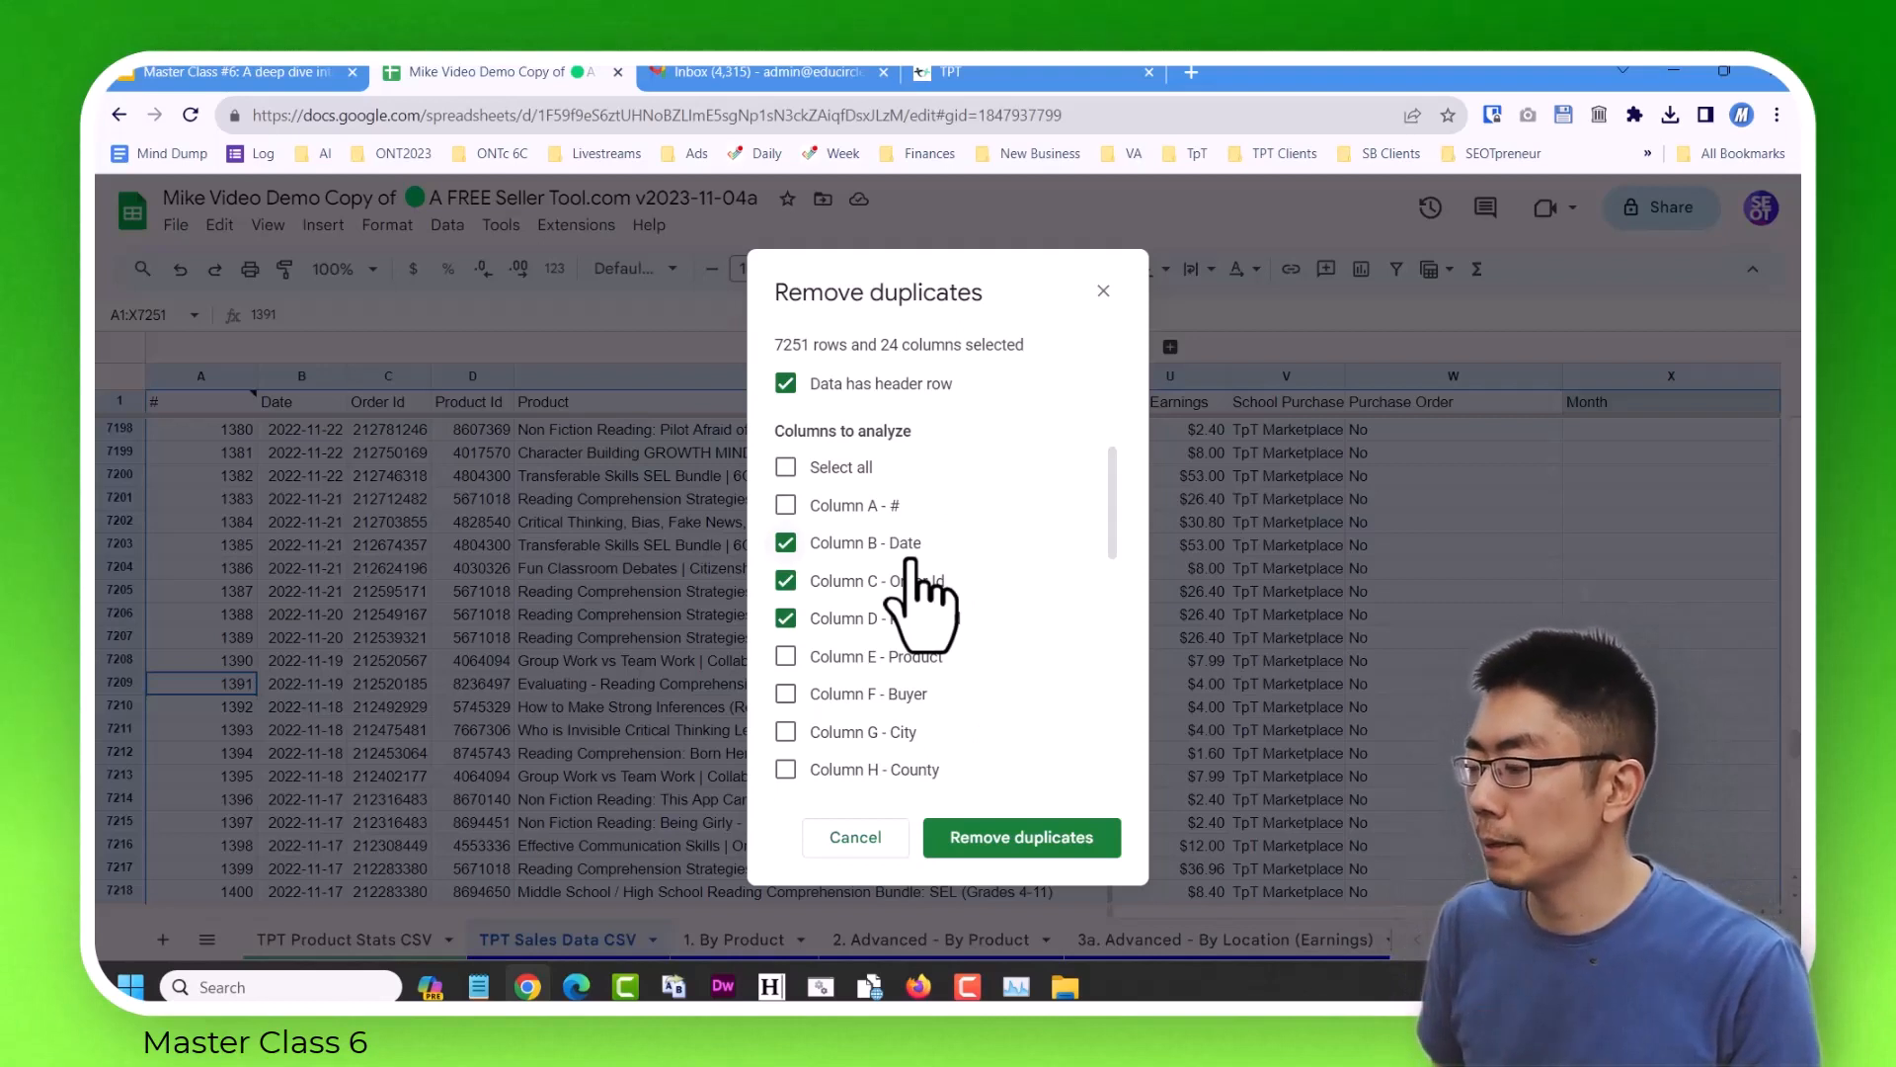
{"action": "scroll", "coordinate": [914, 598], "scroll_direction": "down", "scroll_amount": 3}
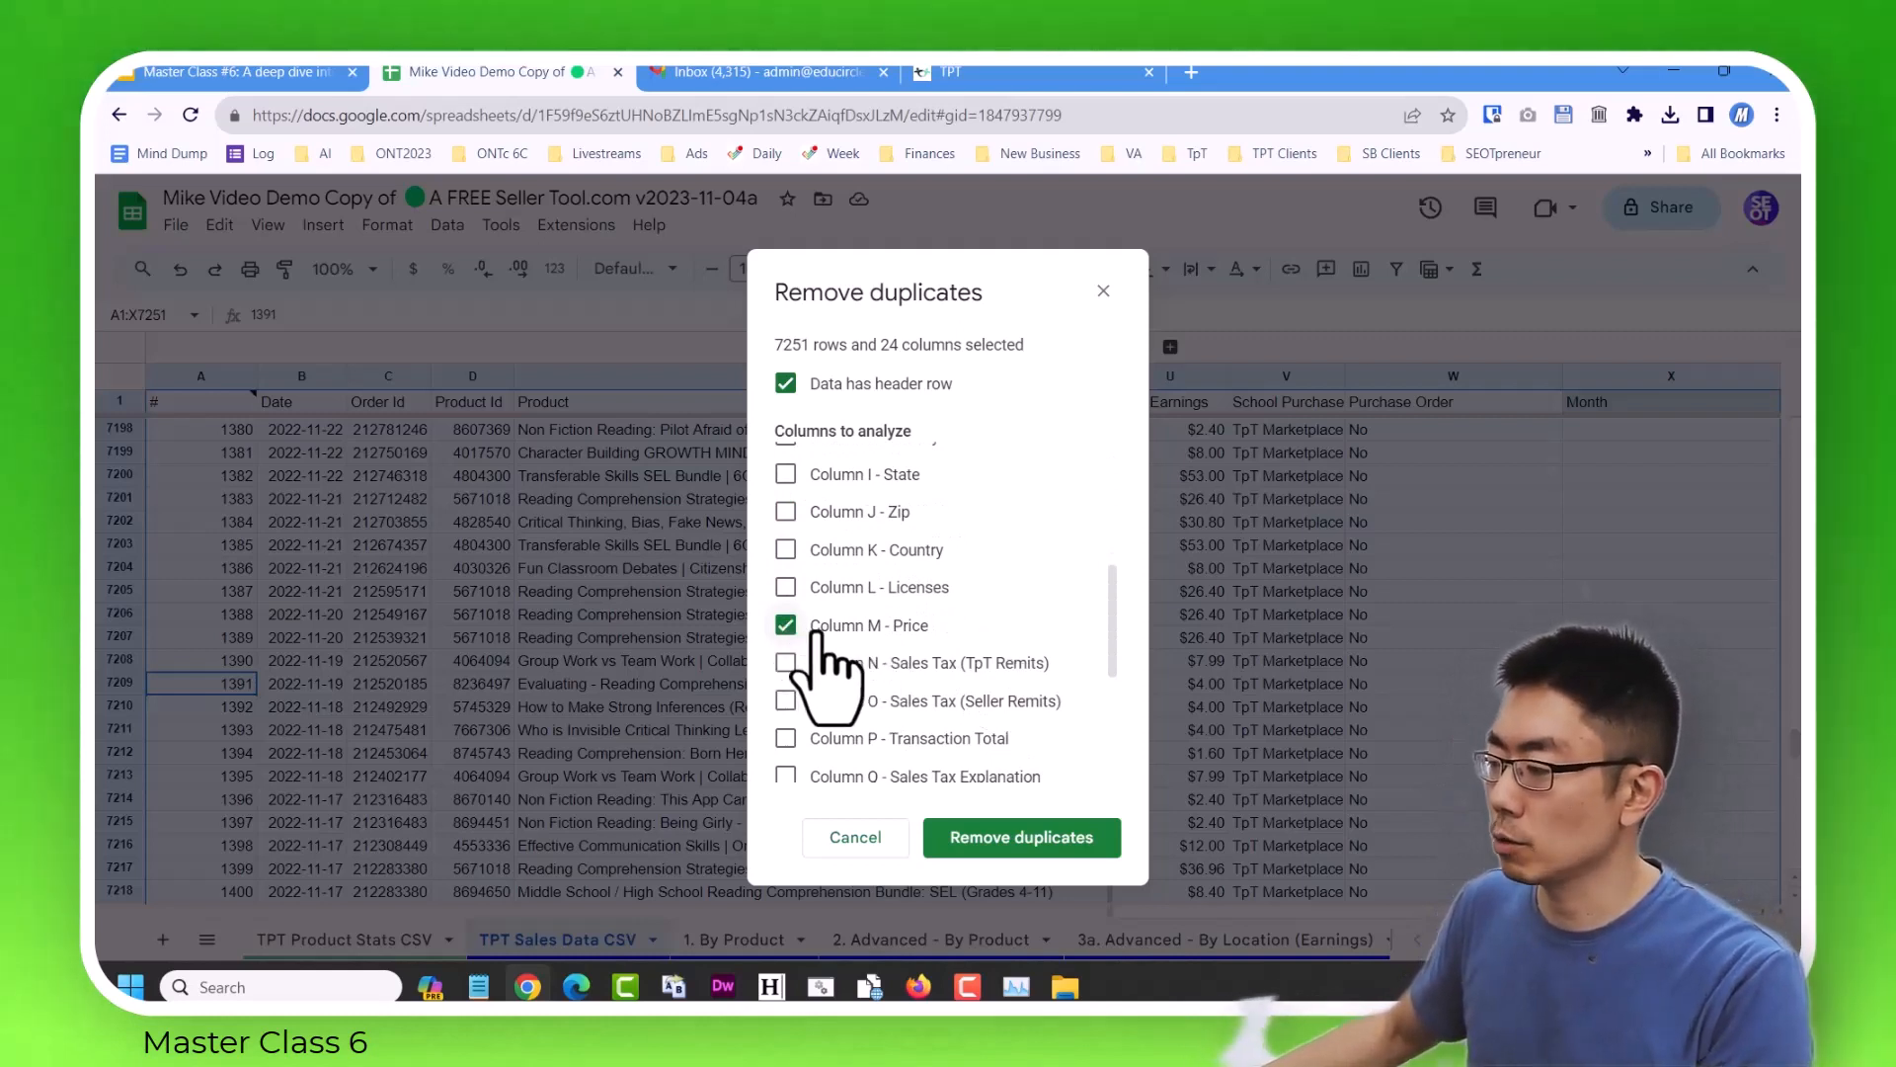
{"action": "scroll", "coordinate": [877, 644], "scroll_direction": "up", "scroll_amount": 3}
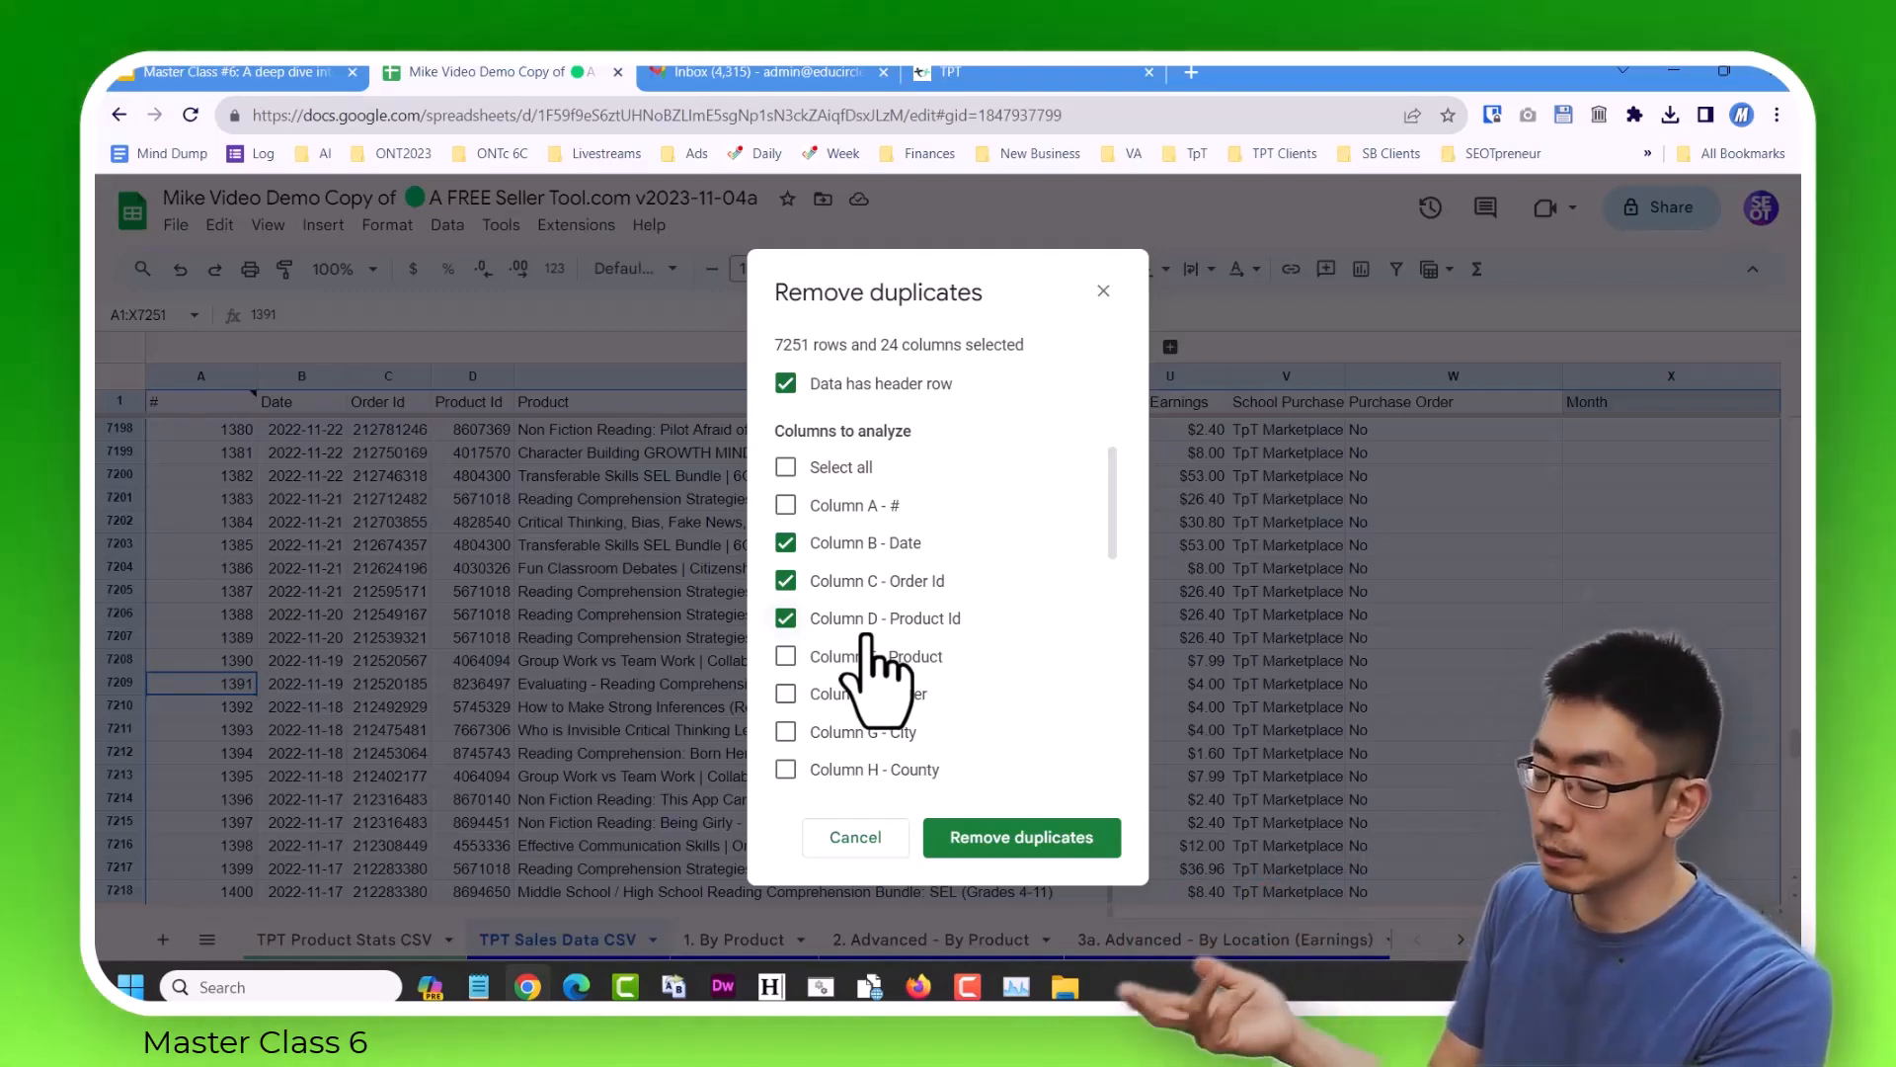
{"action": "left_click", "coordinate": [1023, 837]}
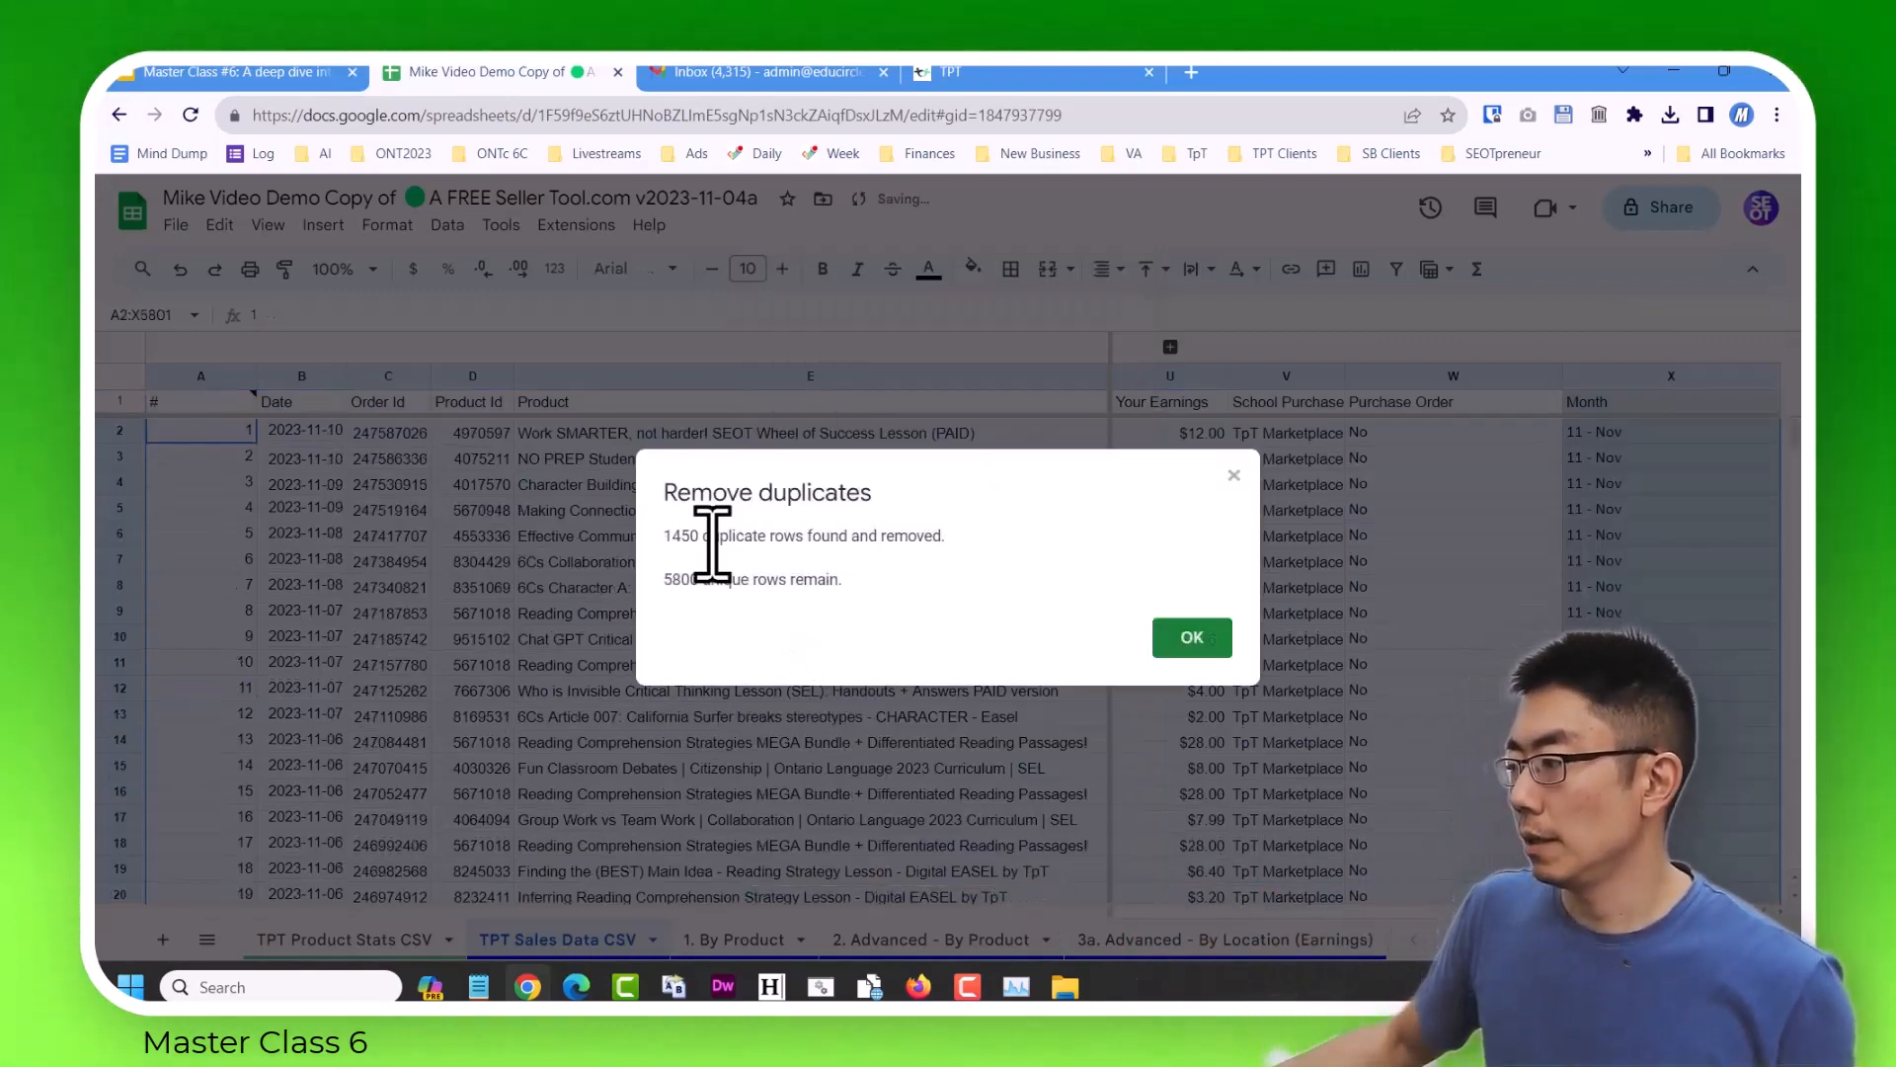
{"action": "left_click", "coordinate": [1193, 642]}
Check where the remaining sales data ends in the TPT Sales Data CSV sheet.
{"action": "left_click", "coordinate": [549, 642]}
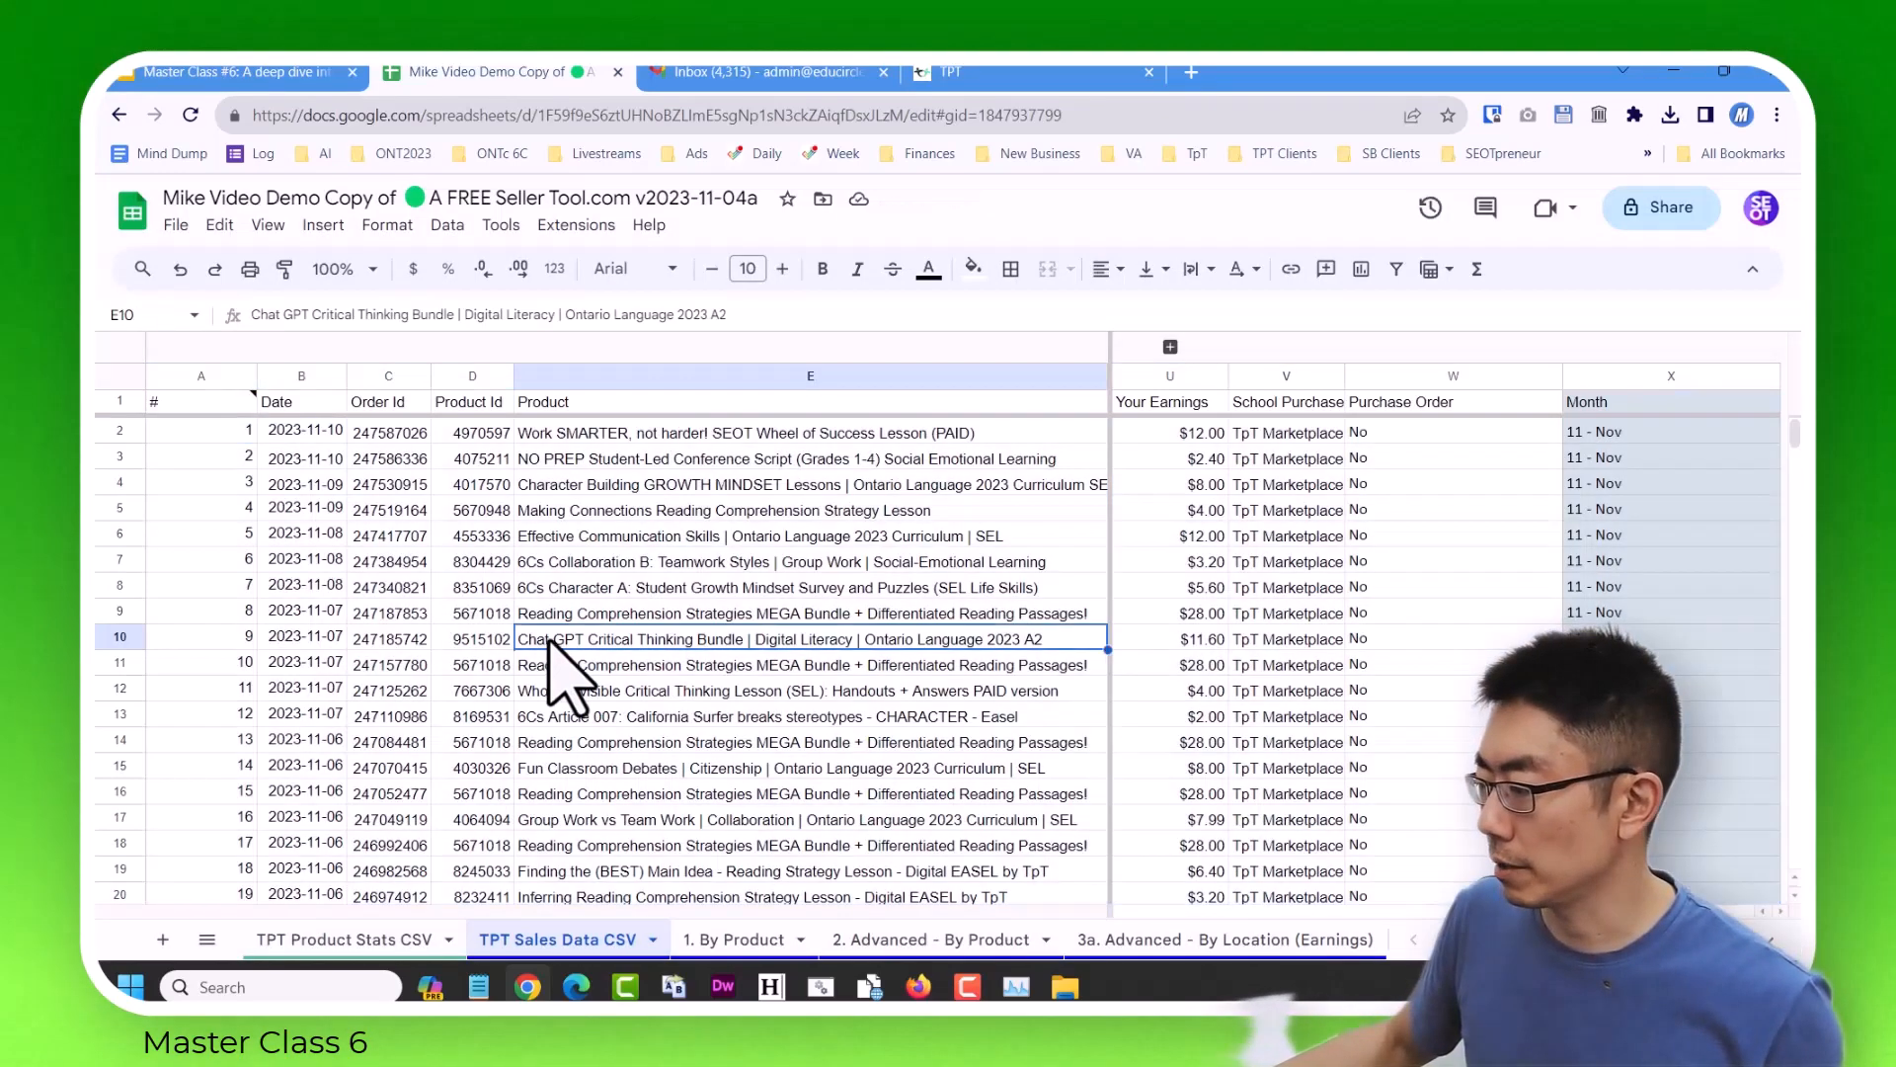
{"action": "key", "text": "ctrl+Down"}
{"action": "key", "text": "ctrl+Down"}
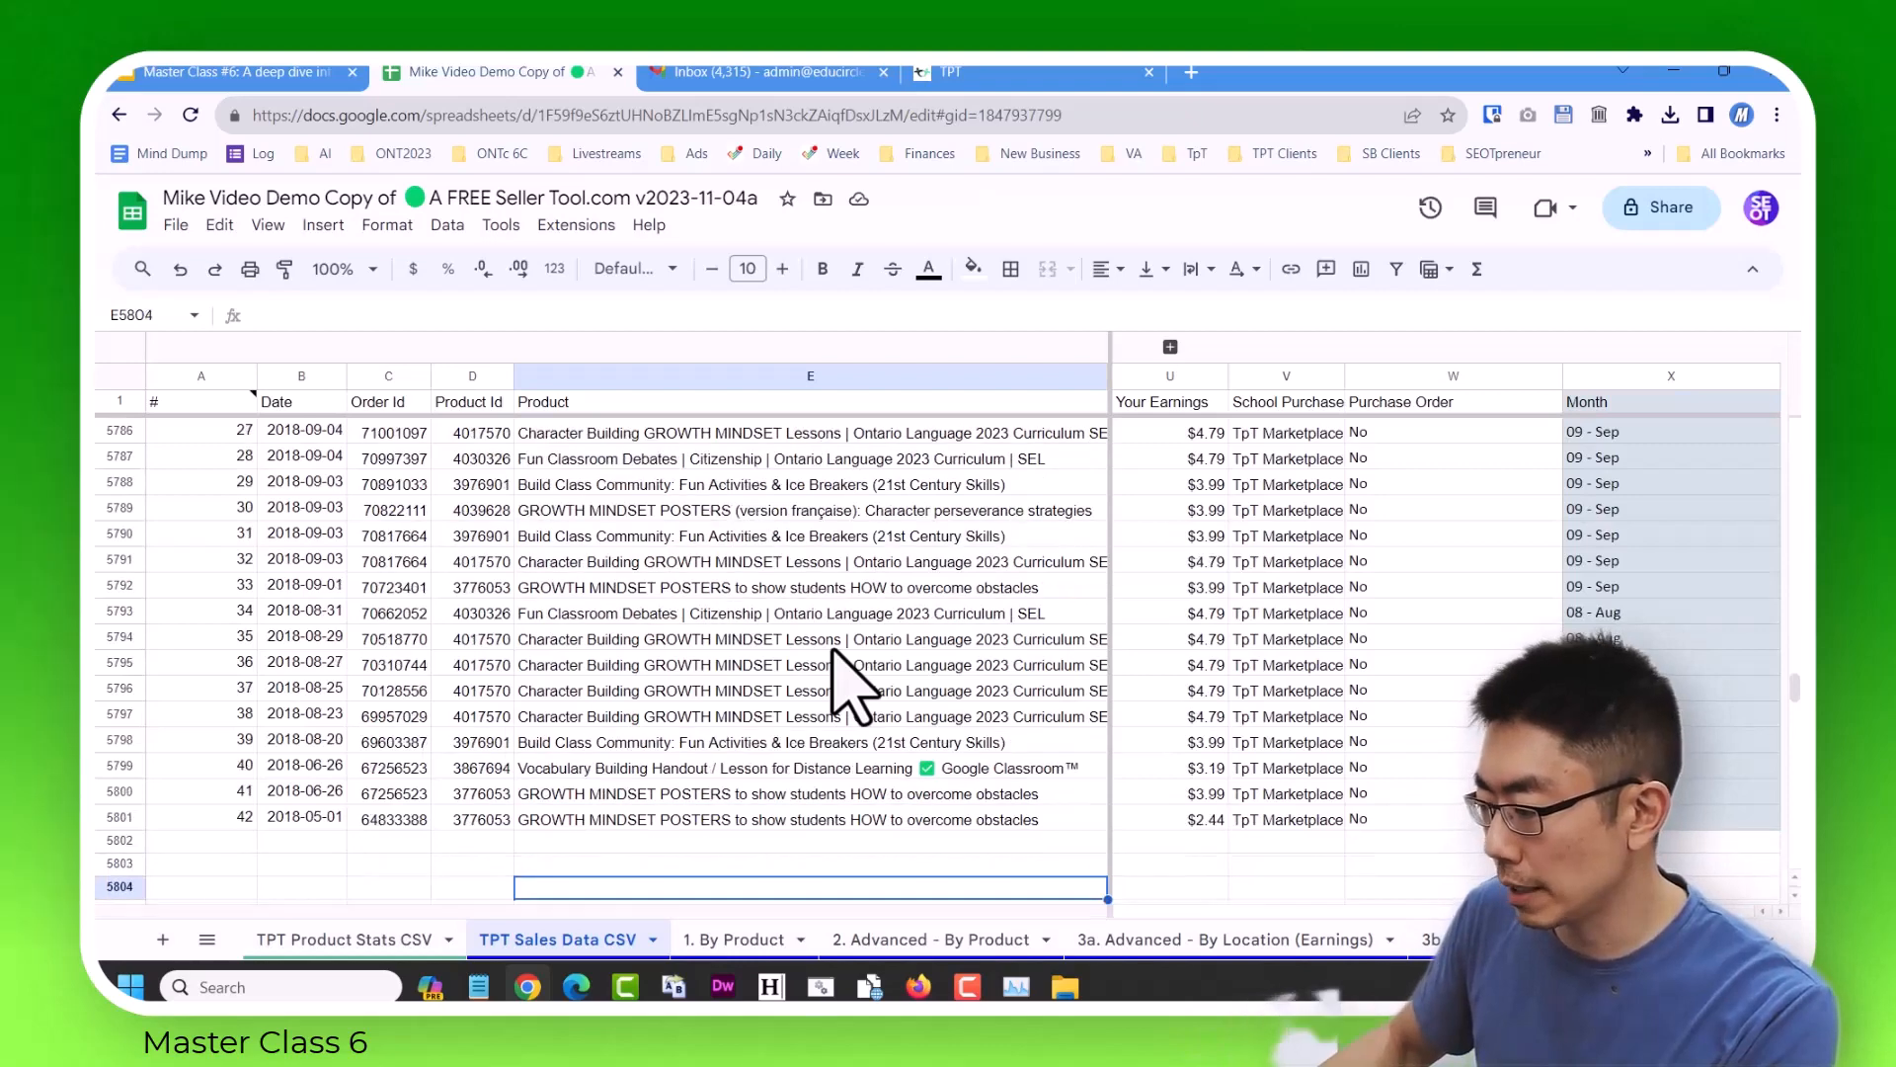
{"action": "key", "text": "Down"}
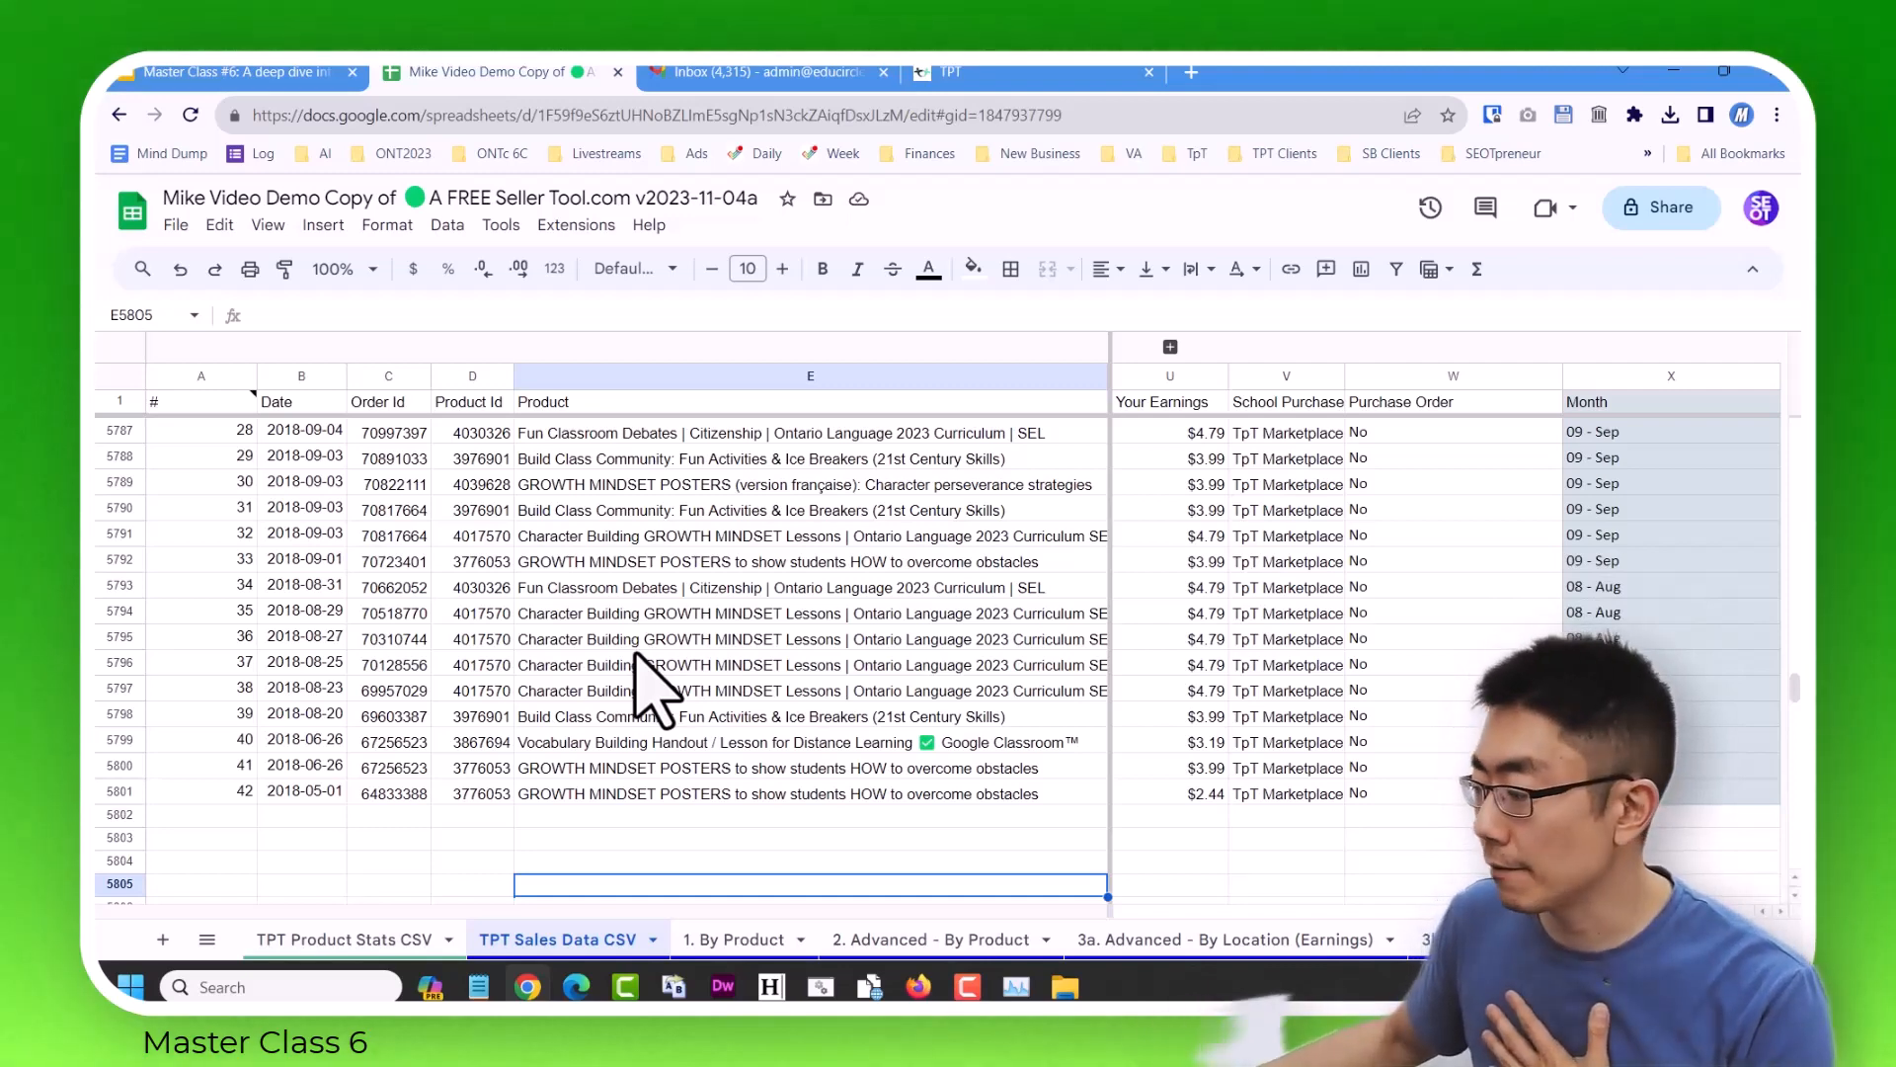
Inspect the overall earnings Grand Total at the end of the 1. By Product sheet.
{"action": "left_click", "coordinate": [755, 944]}
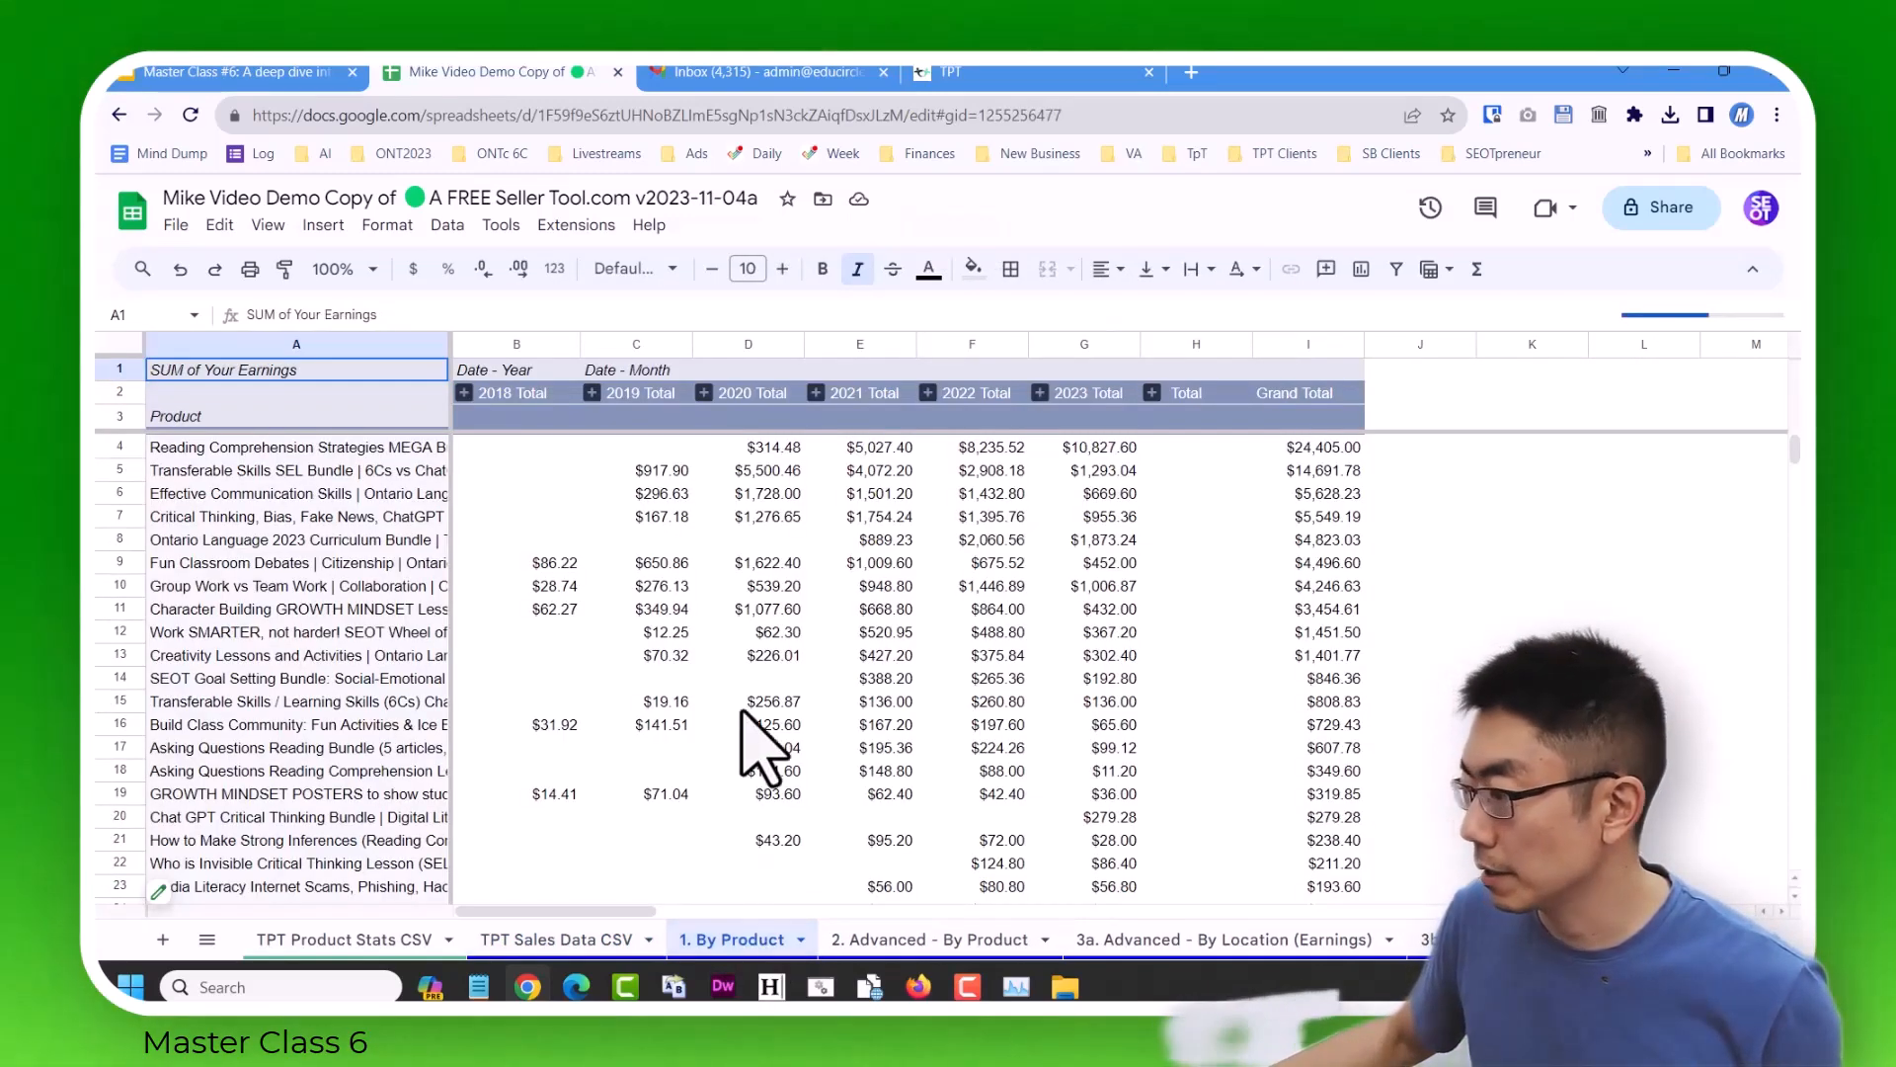
{"action": "scroll", "coordinate": [1294, 603], "scroll_direction": "down", "scroll_amount": 5}
{"action": "scroll", "coordinate": [1285, 622], "scroll_direction": "down", "scroll_amount": 20}
{"action": "scroll", "coordinate": [1304, 662], "scroll_direction": "down", "scroll_amount": 4}
{"action": "left_click", "coordinate": [1343, 867]}
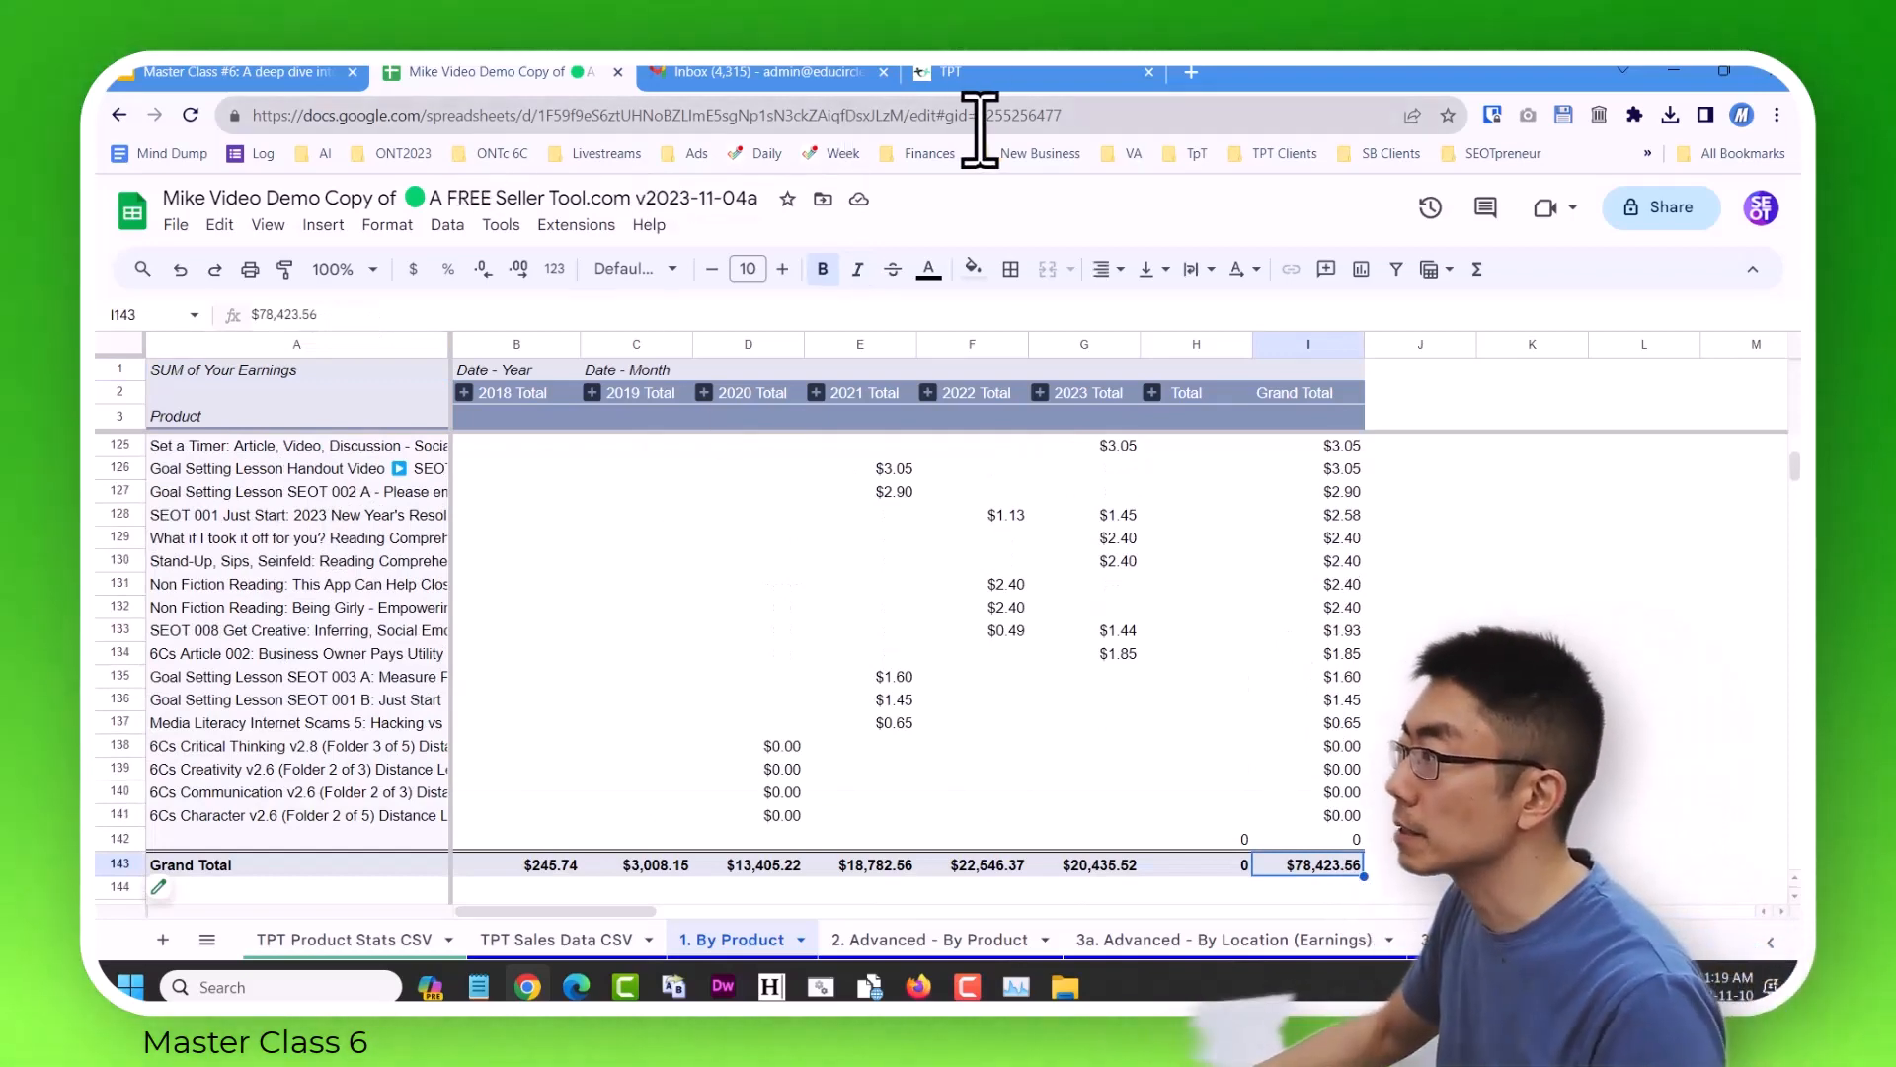
Switch to TPT and show the Sales Reports earnings for all sales from 11/01/2000 to 11/10/2023.
{"action": "left_click", "coordinate": [989, 71]}
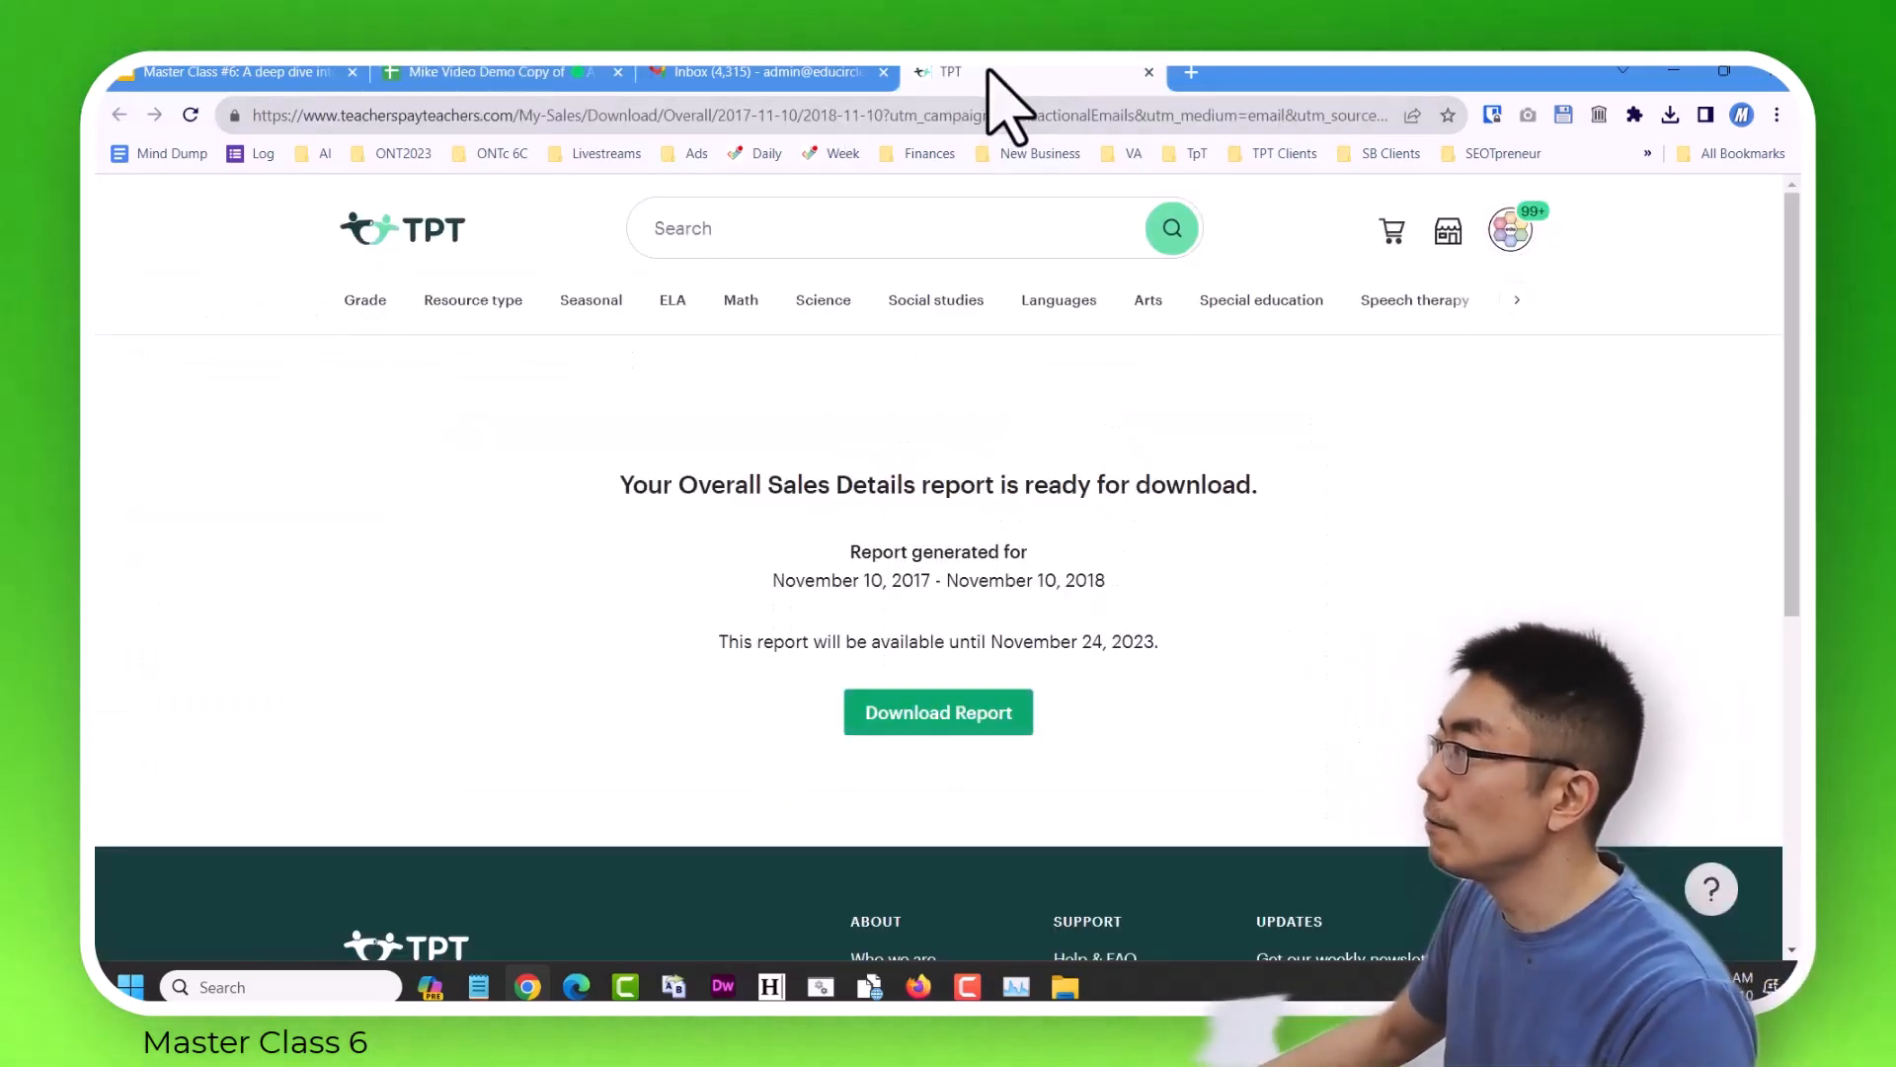
{"action": "left_click", "coordinate": [1450, 237]}
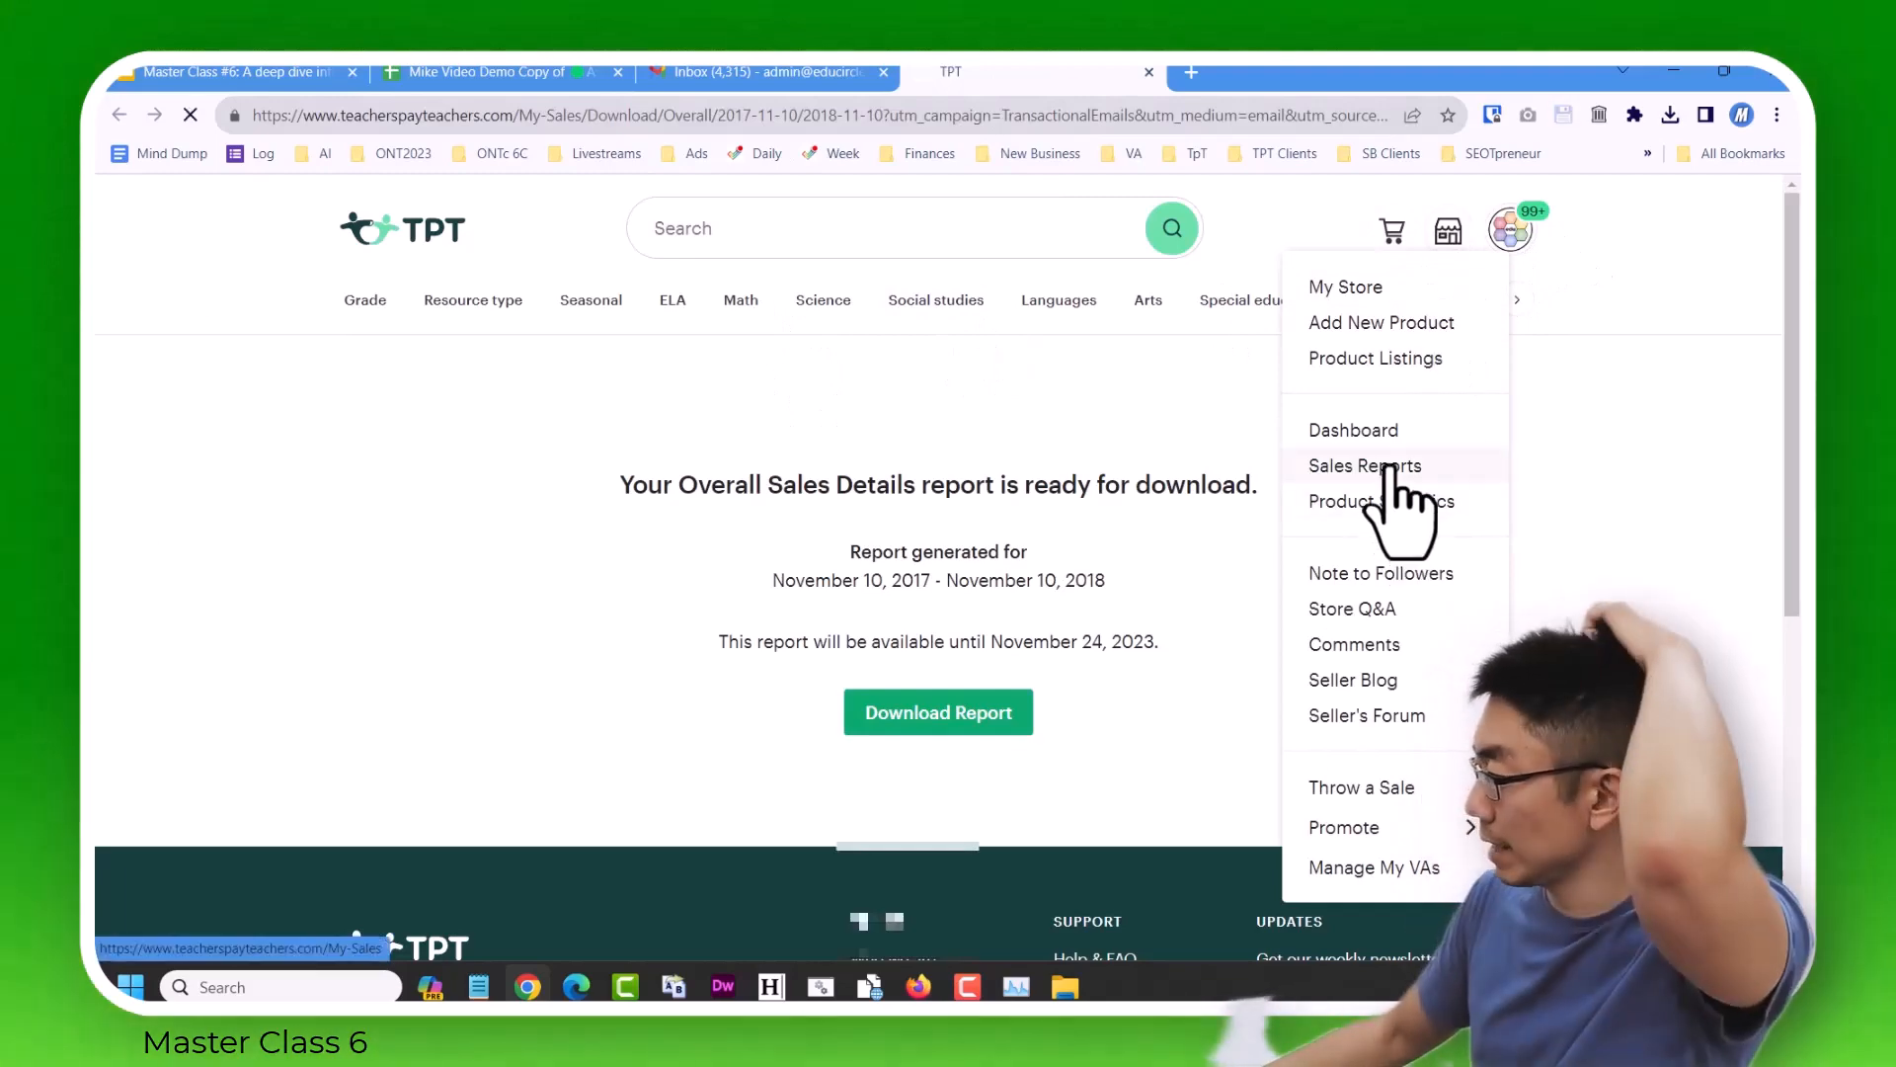
{"action": "left_click", "coordinate": [1393, 472]}
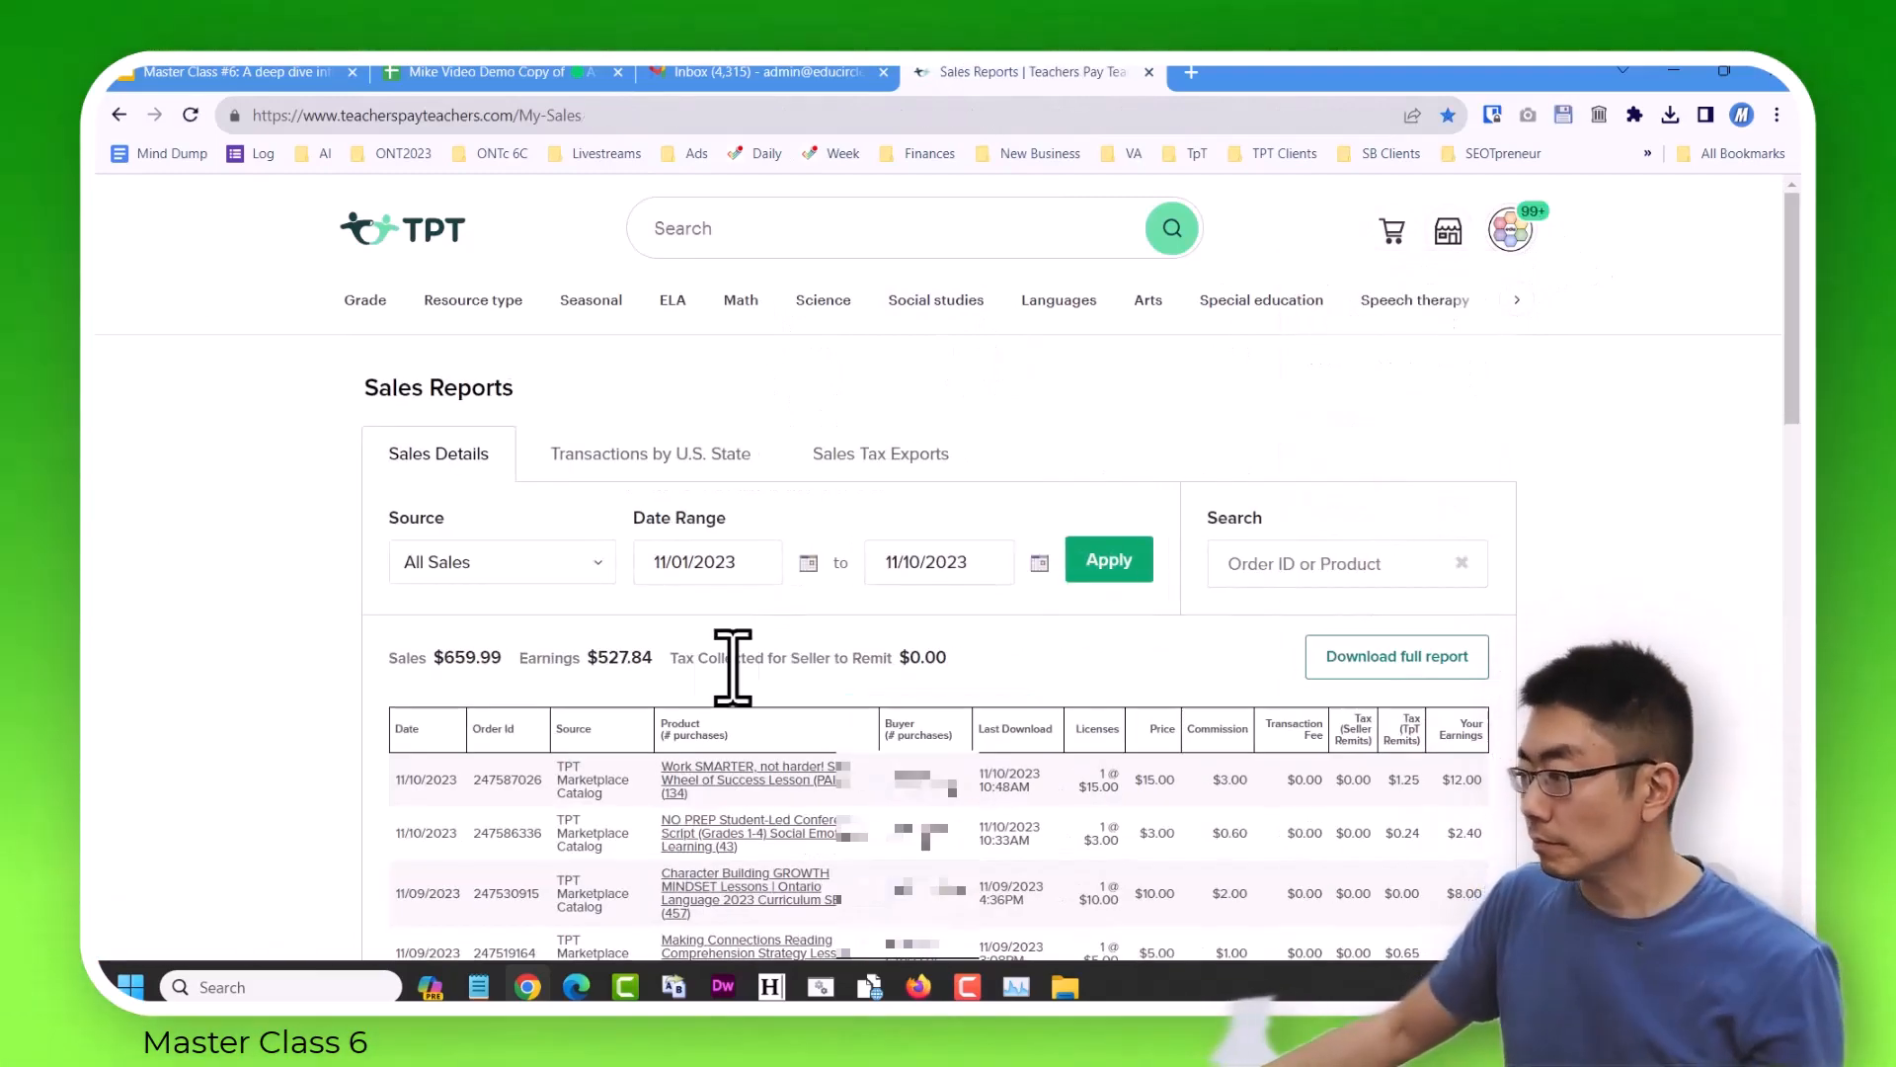
{"action": "left_click", "coordinate": [595, 573]}
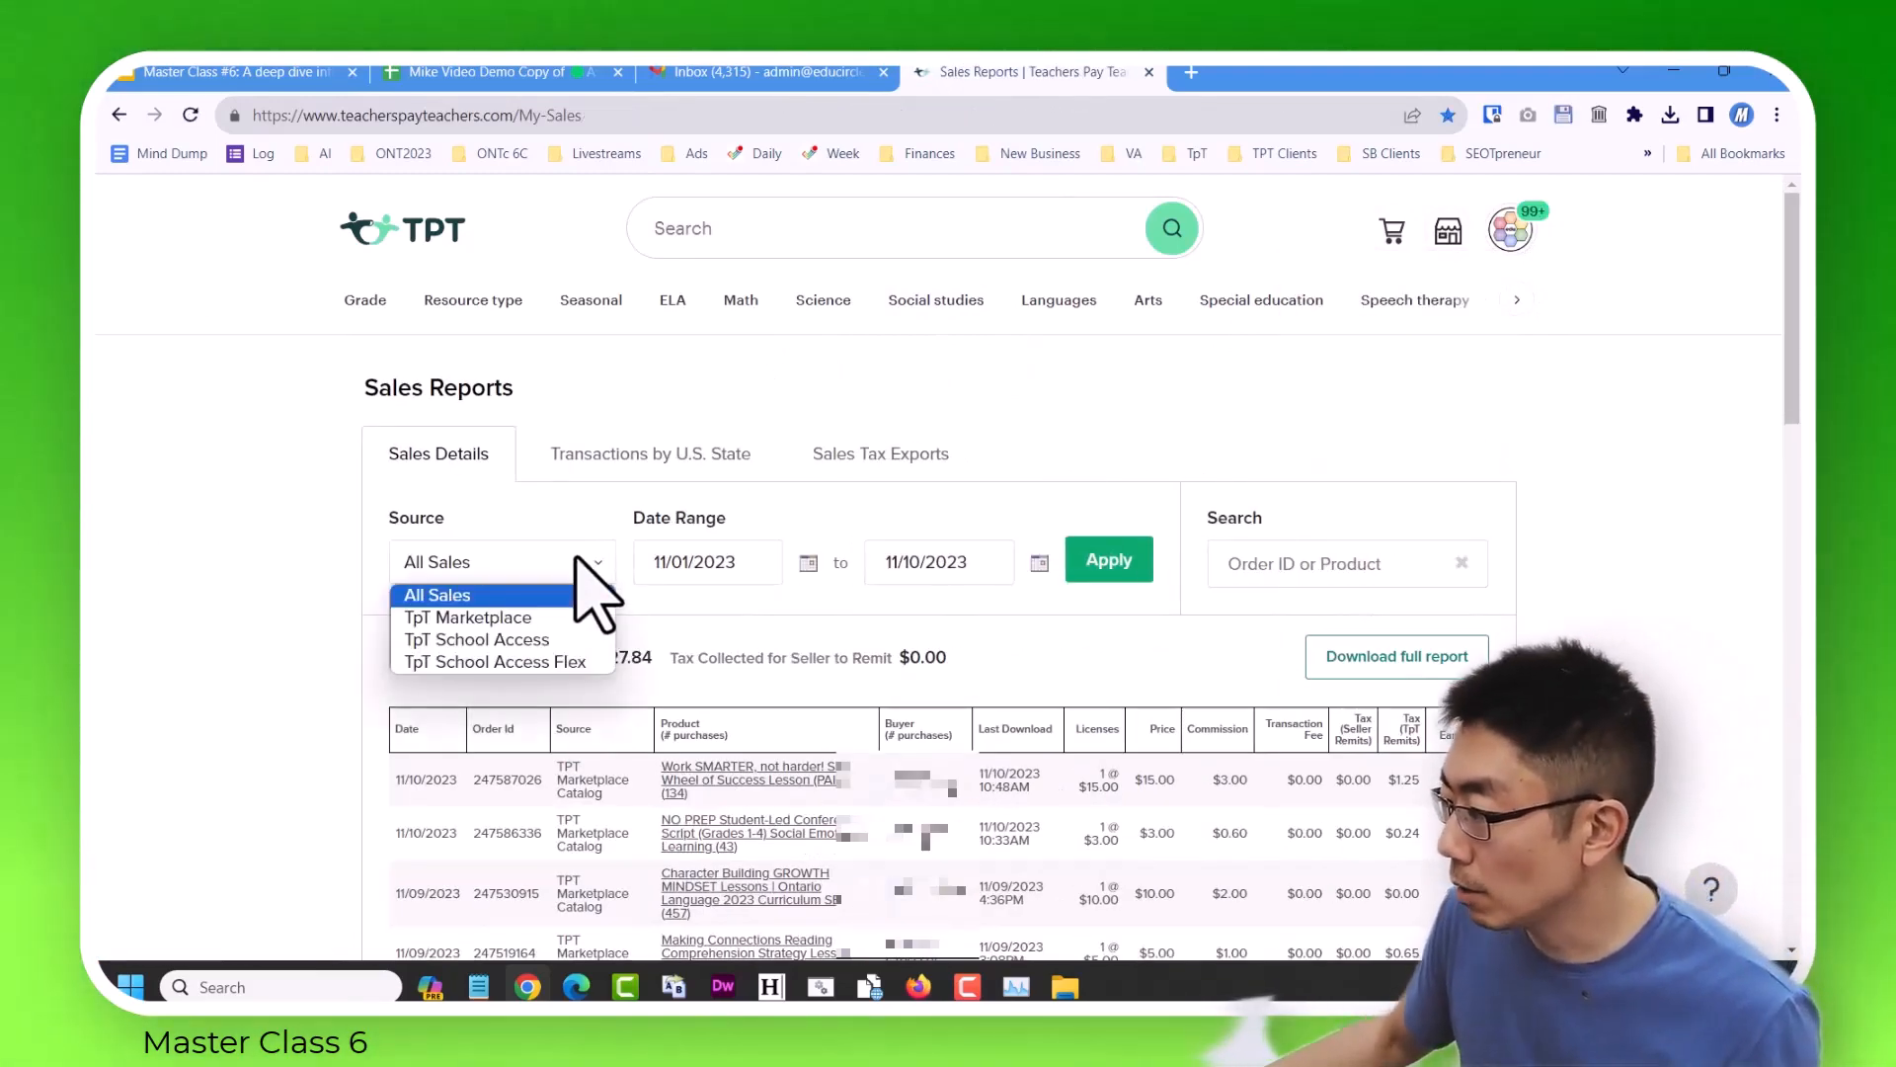
{"action": "left_click", "coordinate": [763, 563]}
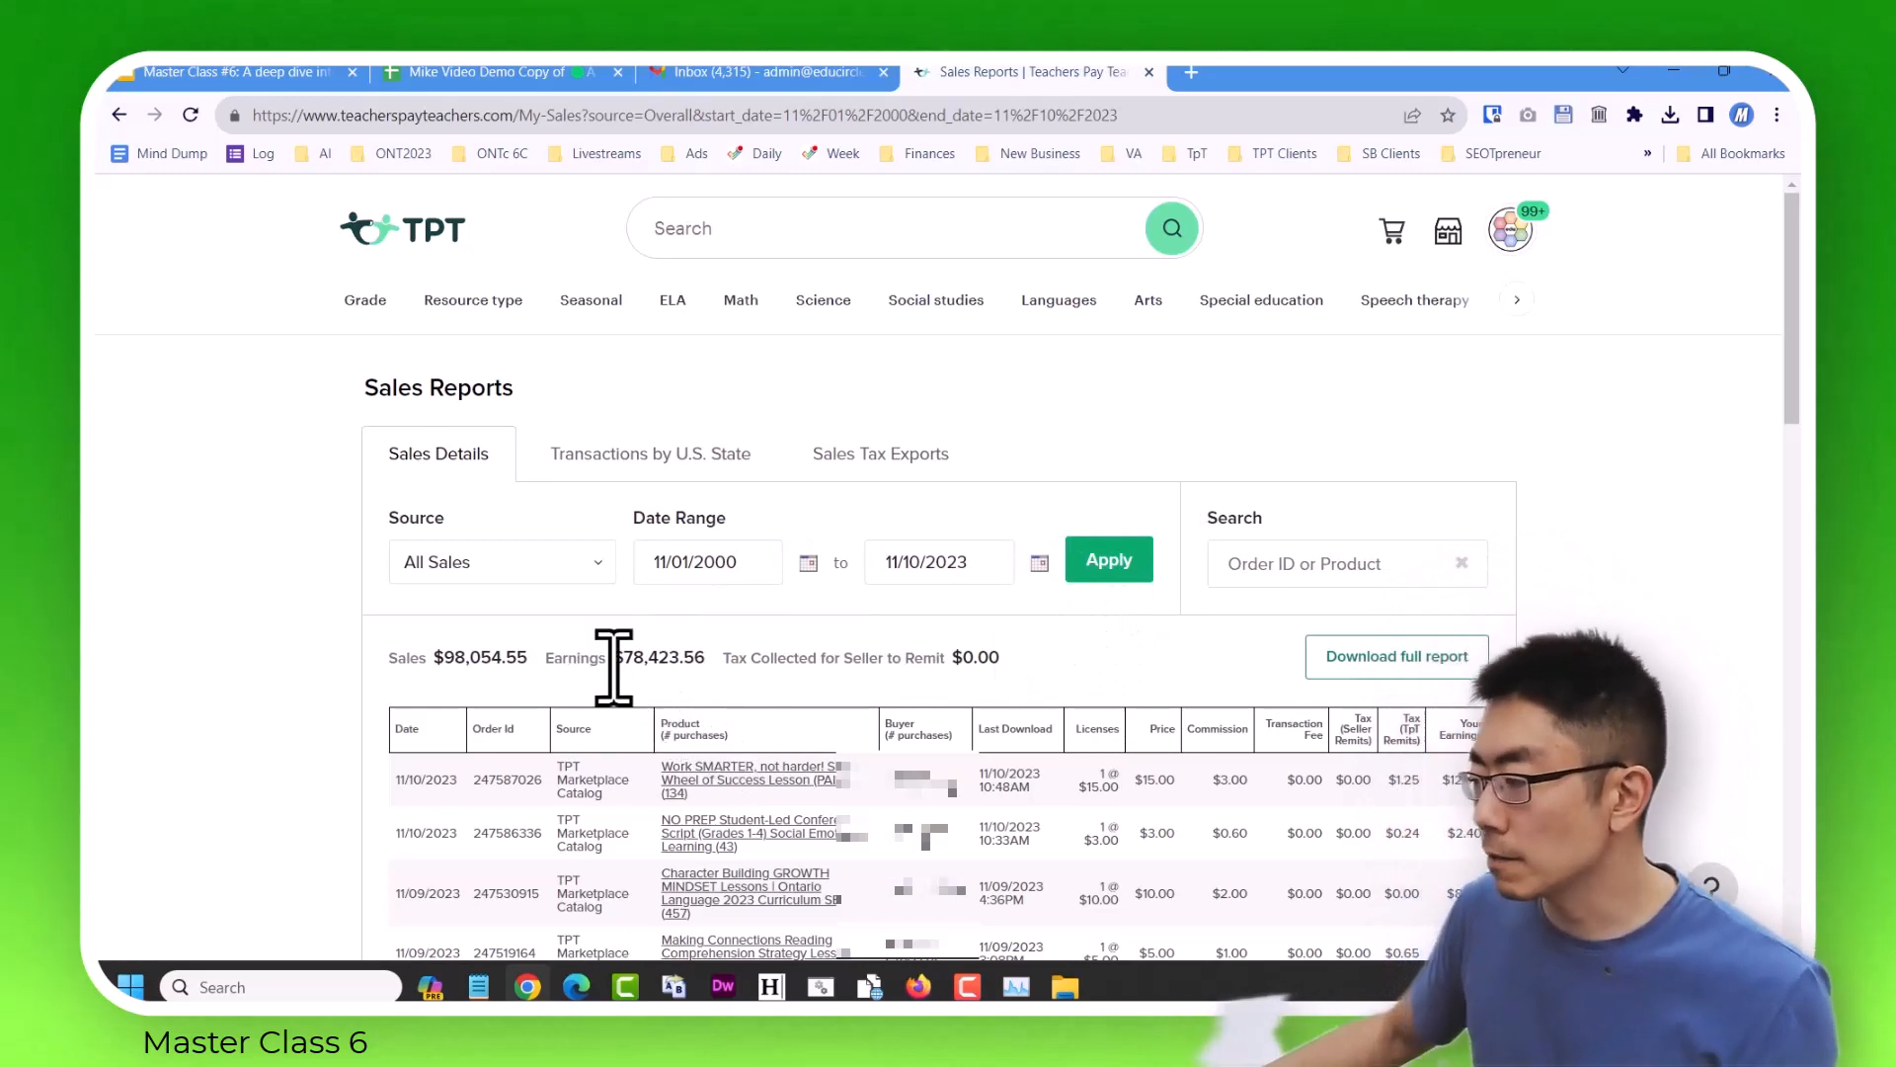
Compare the spreadsheet's Grand Total with TPT's earnings and review the Upload Sales Data slide in the Master Class #6 presentation.
{"action": "left_click", "coordinate": [469, 72]}
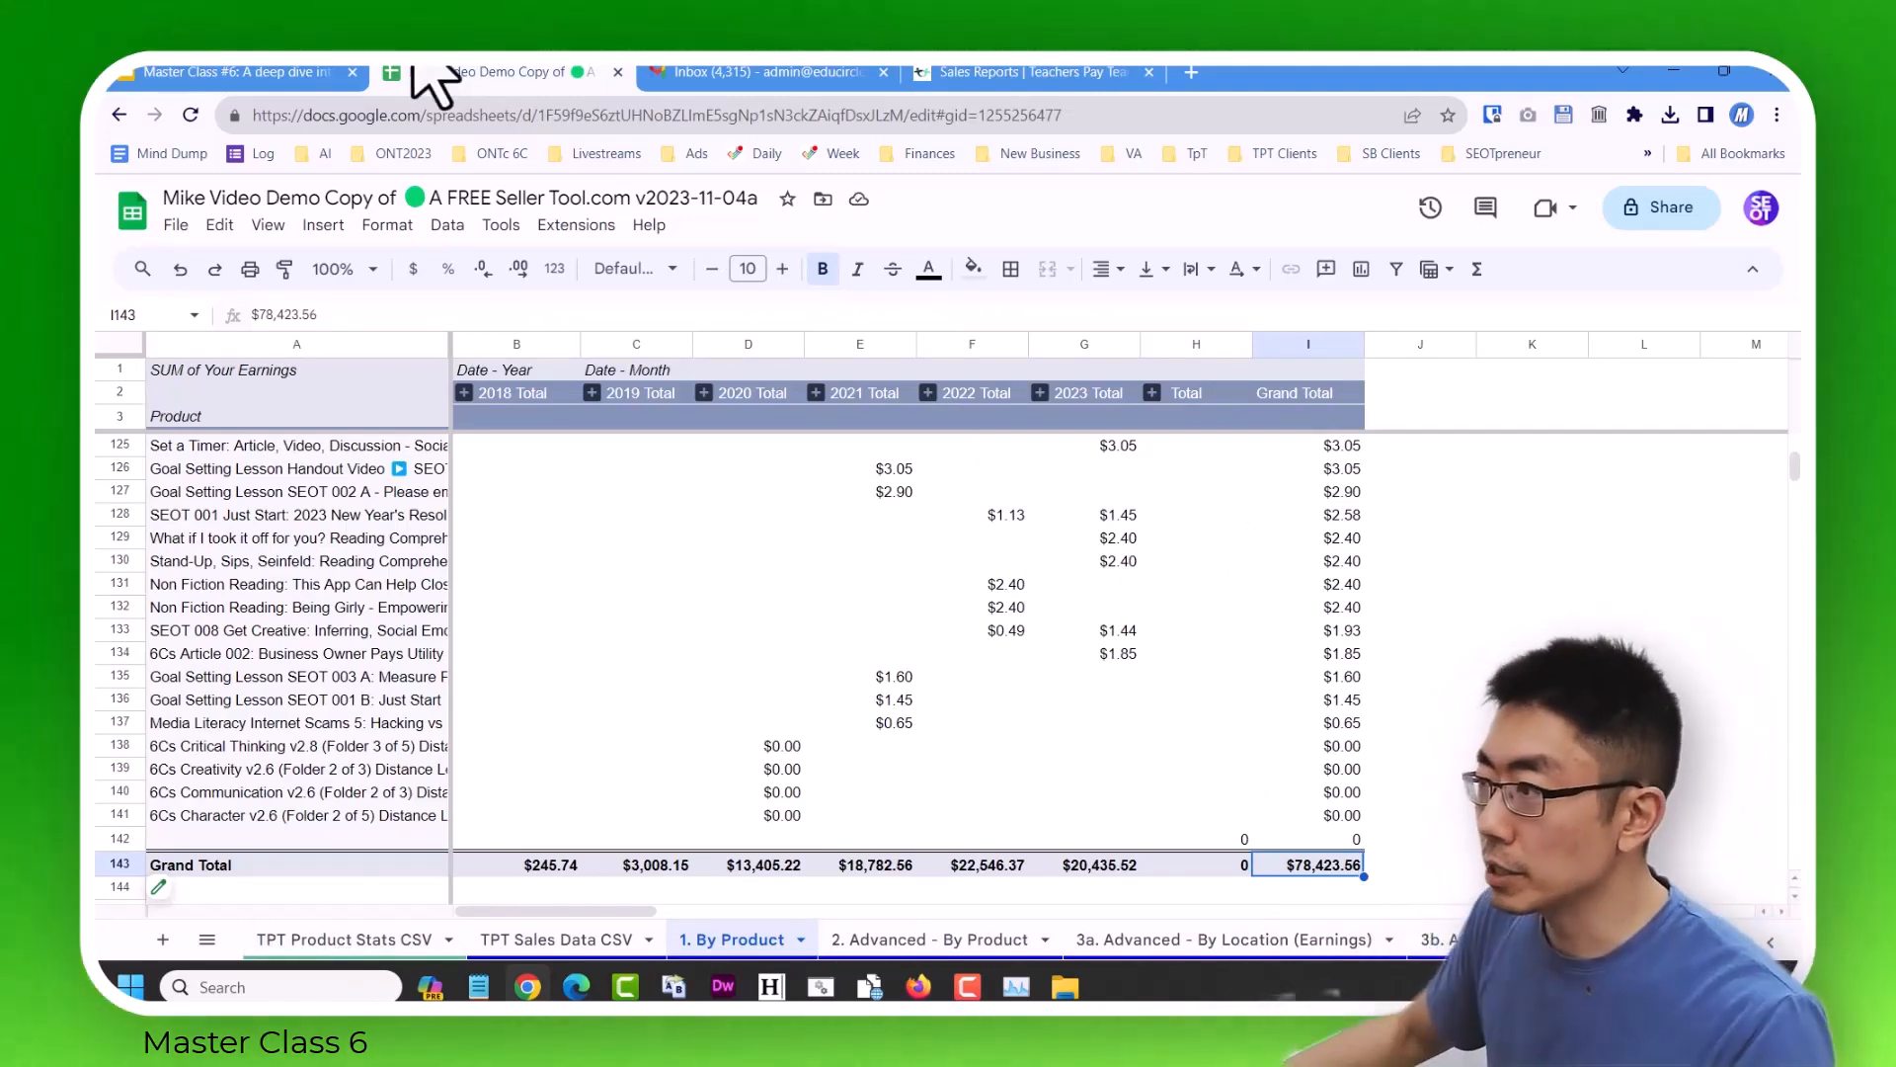
{"action": "left_click", "coordinate": [316, 72]}
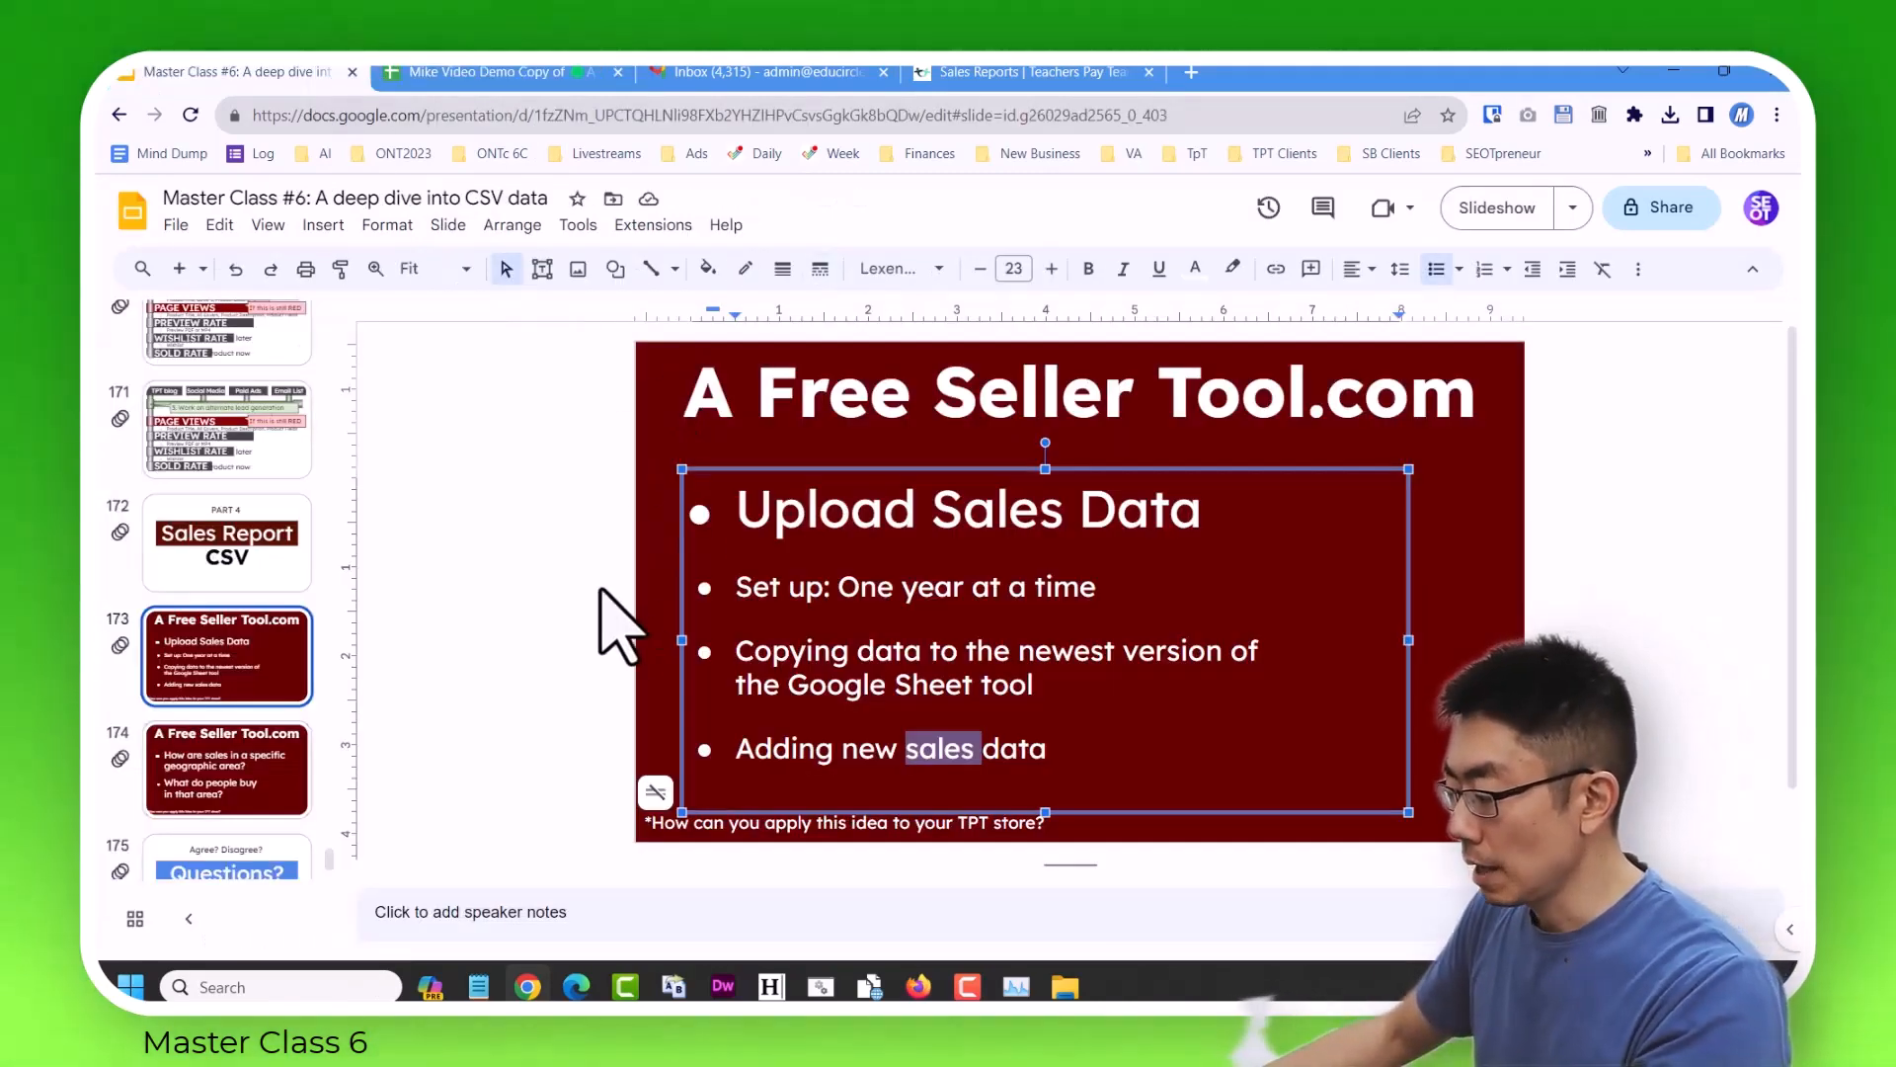
{"action": "left_click", "coordinate": [885, 681]}
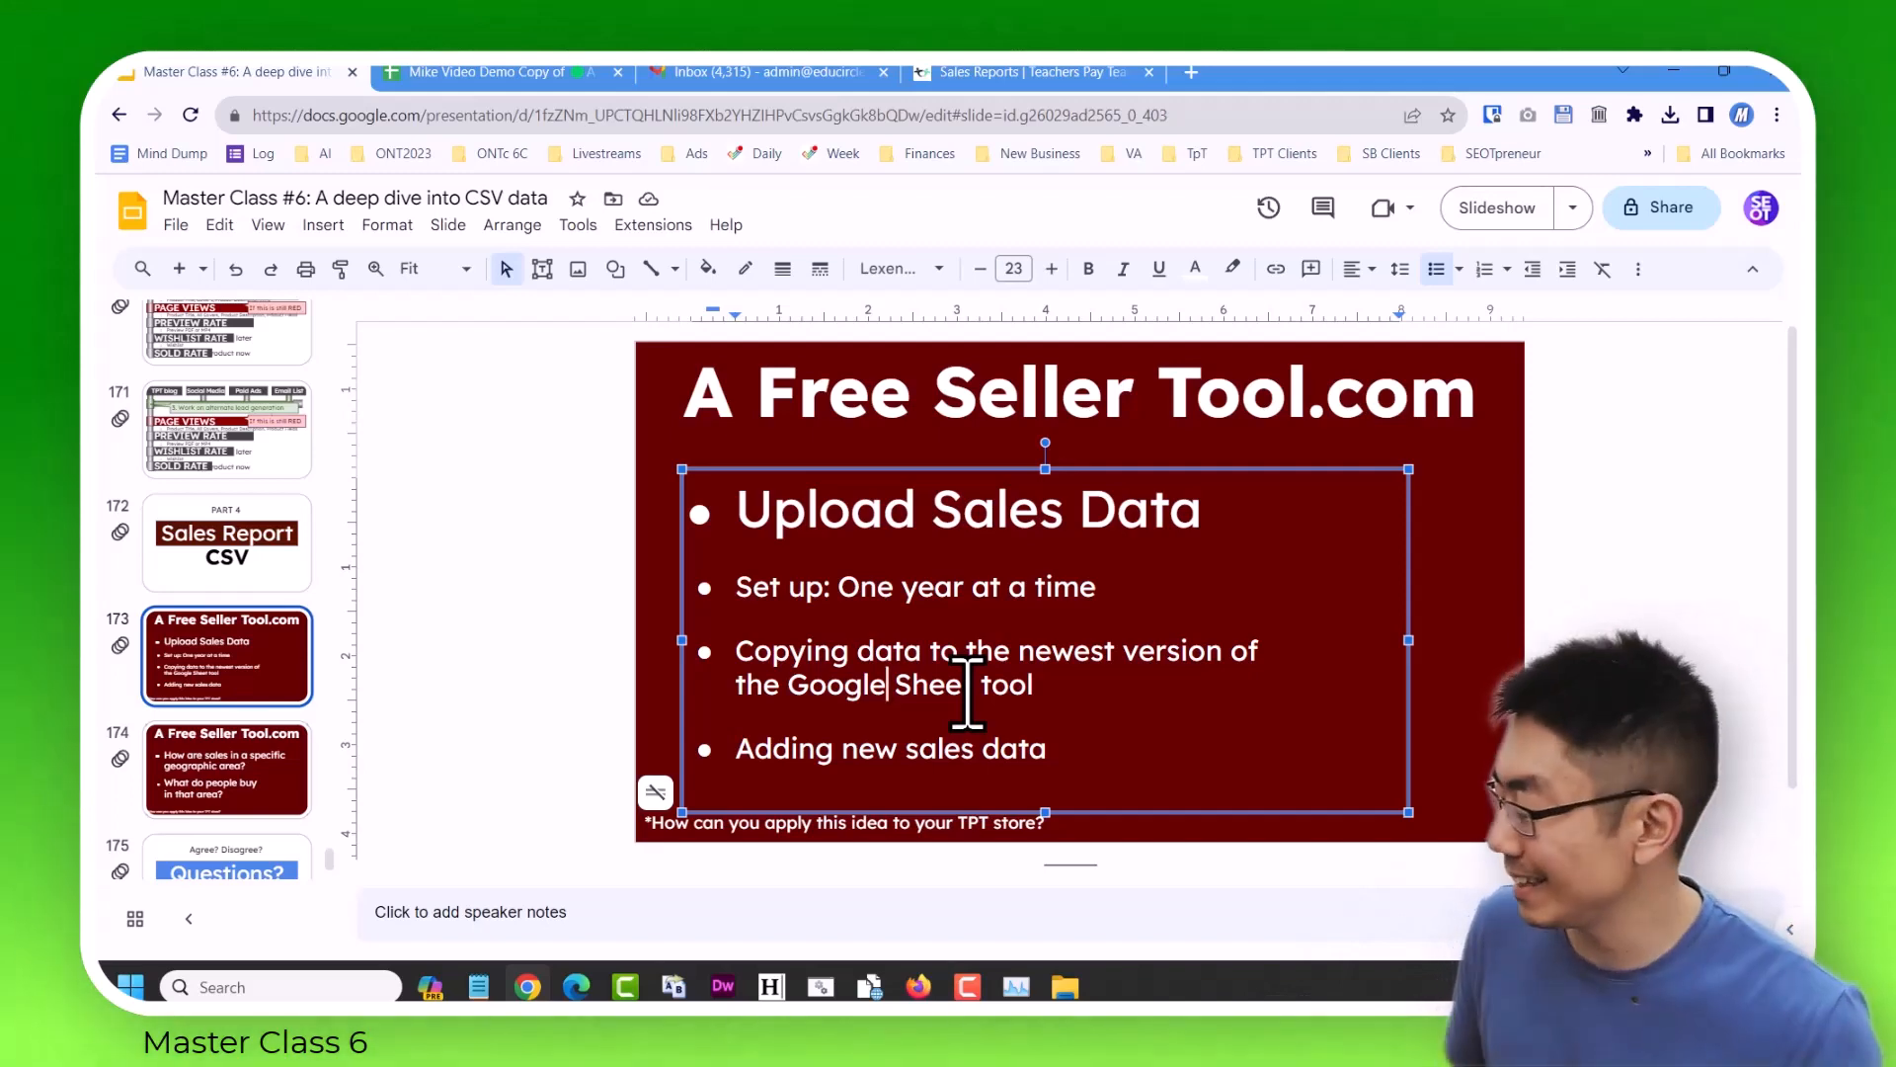
Switch back to the spreadsheet and download the TPT Sales Data CSV sheet as a comma-separated values file.
{"action": "left_click", "coordinate": [523, 75]}
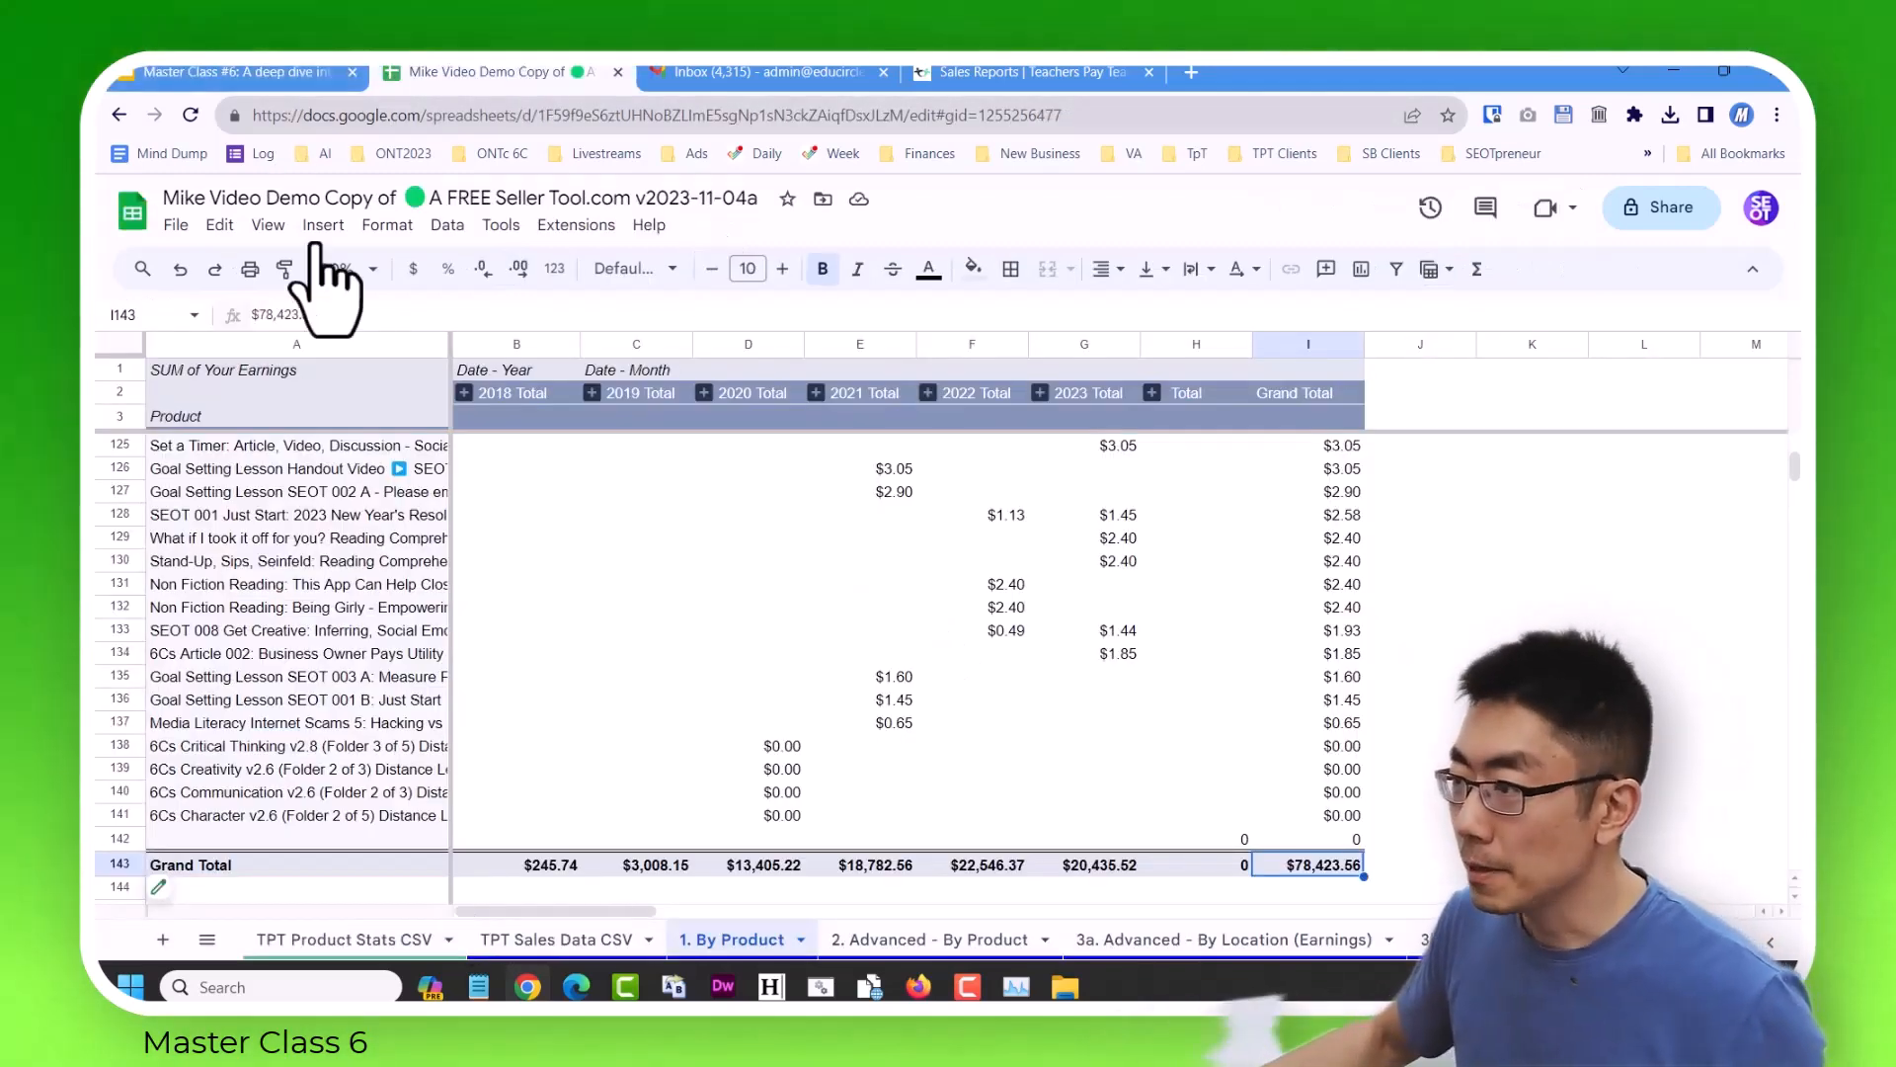
{"action": "left_click", "coordinate": [426, 938]}
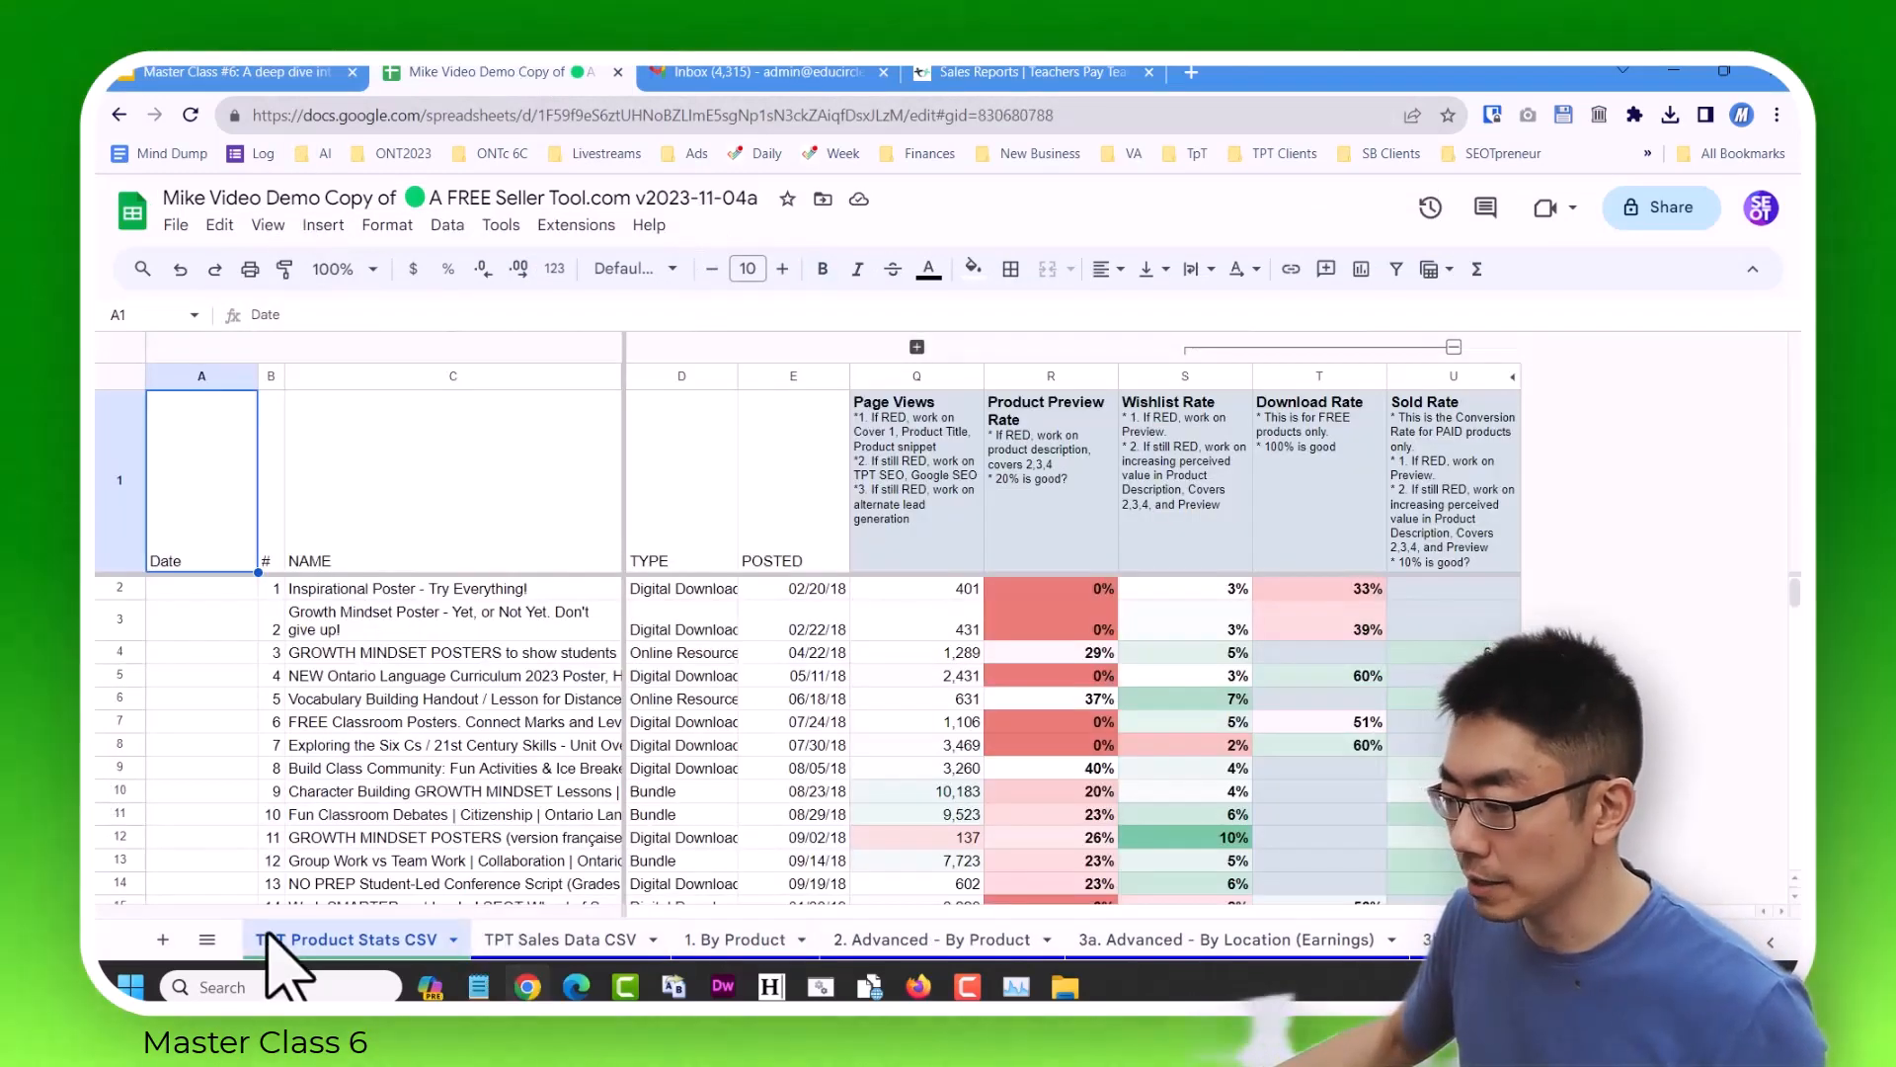
{"action": "left_click", "coordinate": [207, 939]}
{"action": "left_click", "coordinate": [336, 682]}
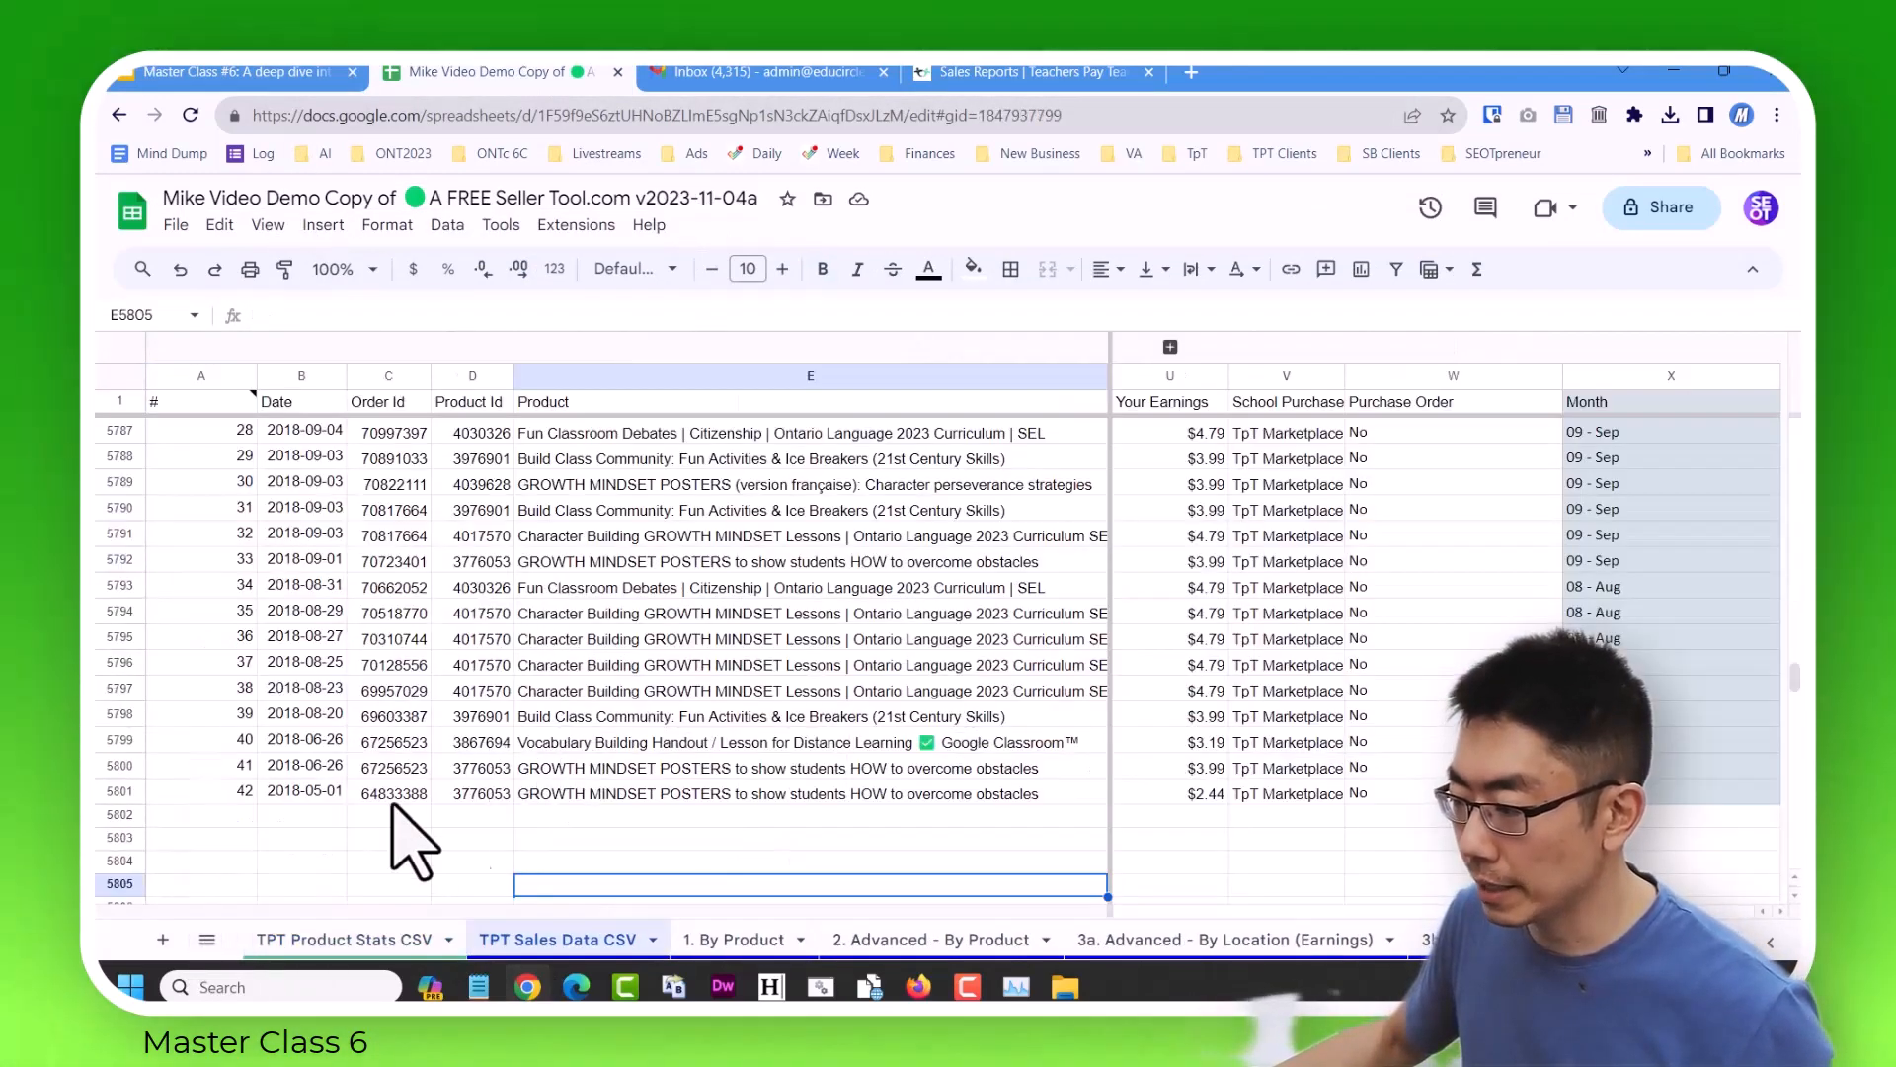
{"action": "key", "text": "ctrl+Home"}
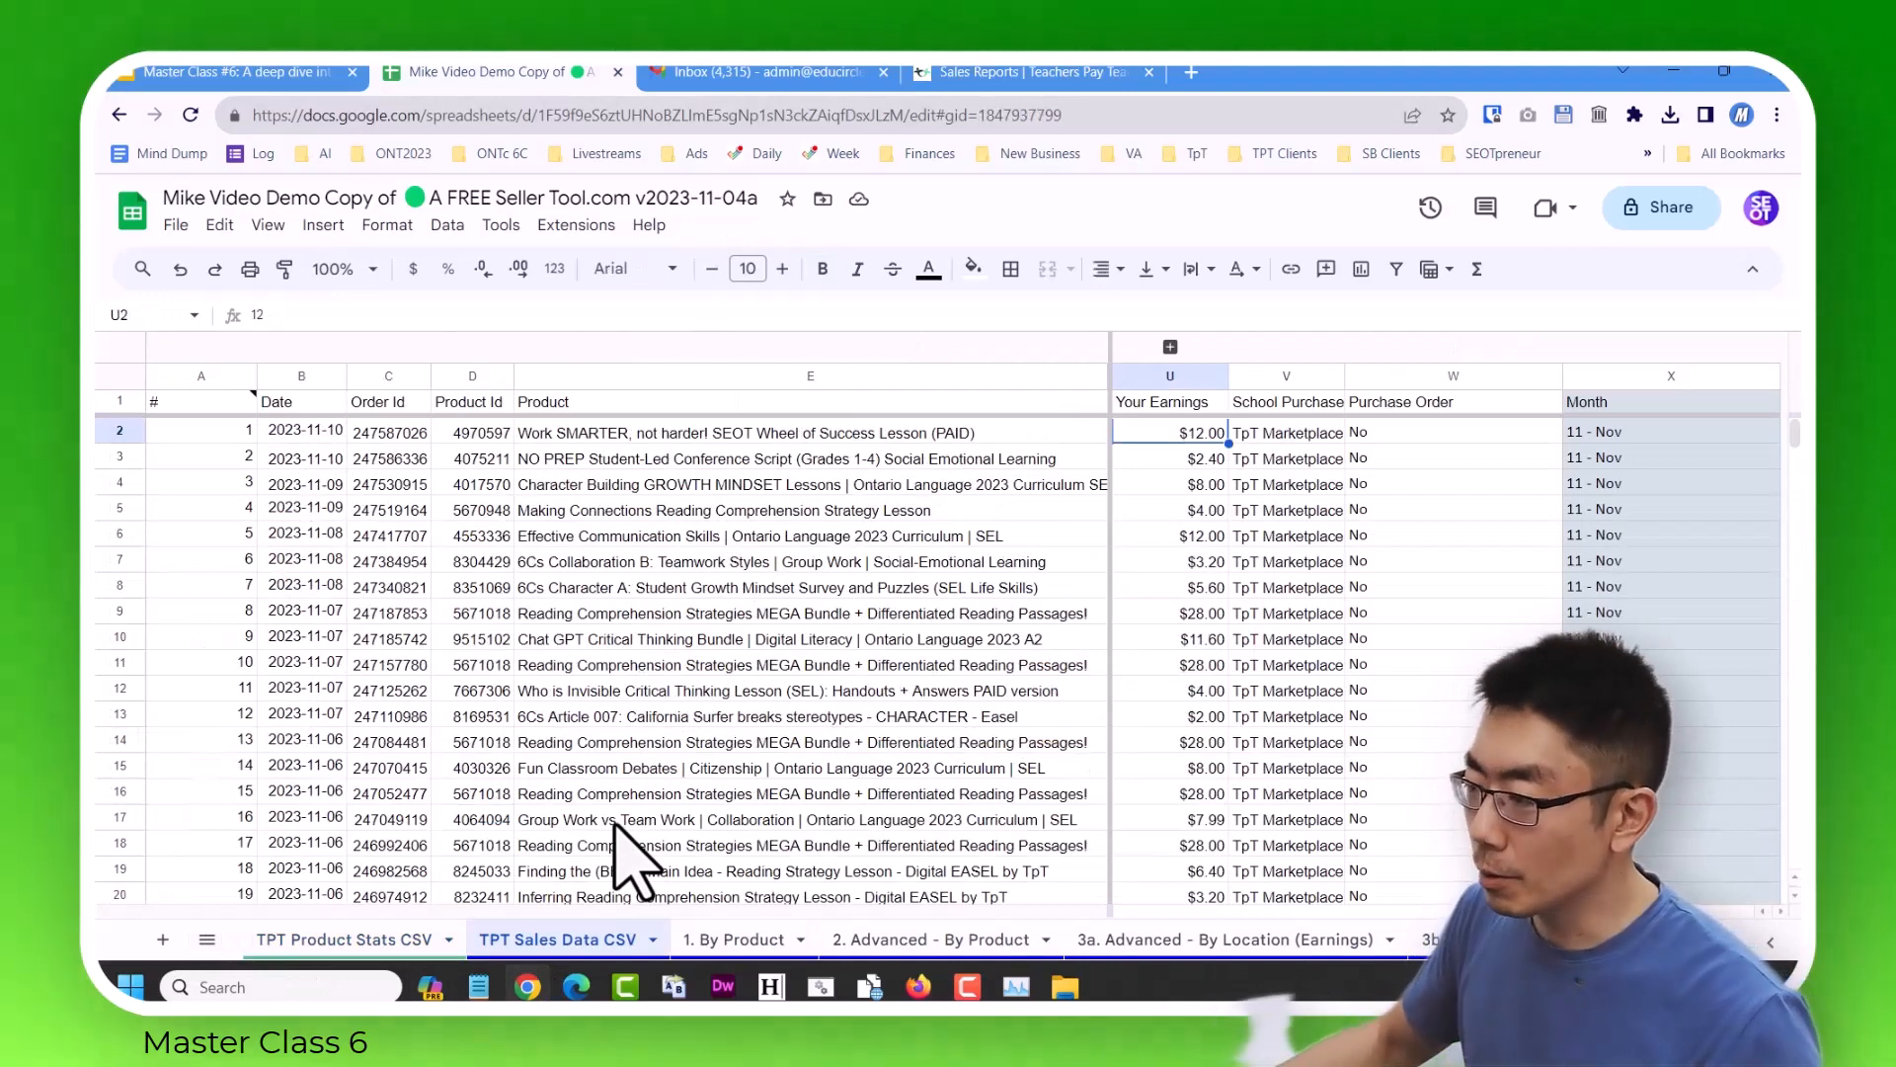
{"action": "key", "text": "Down"}
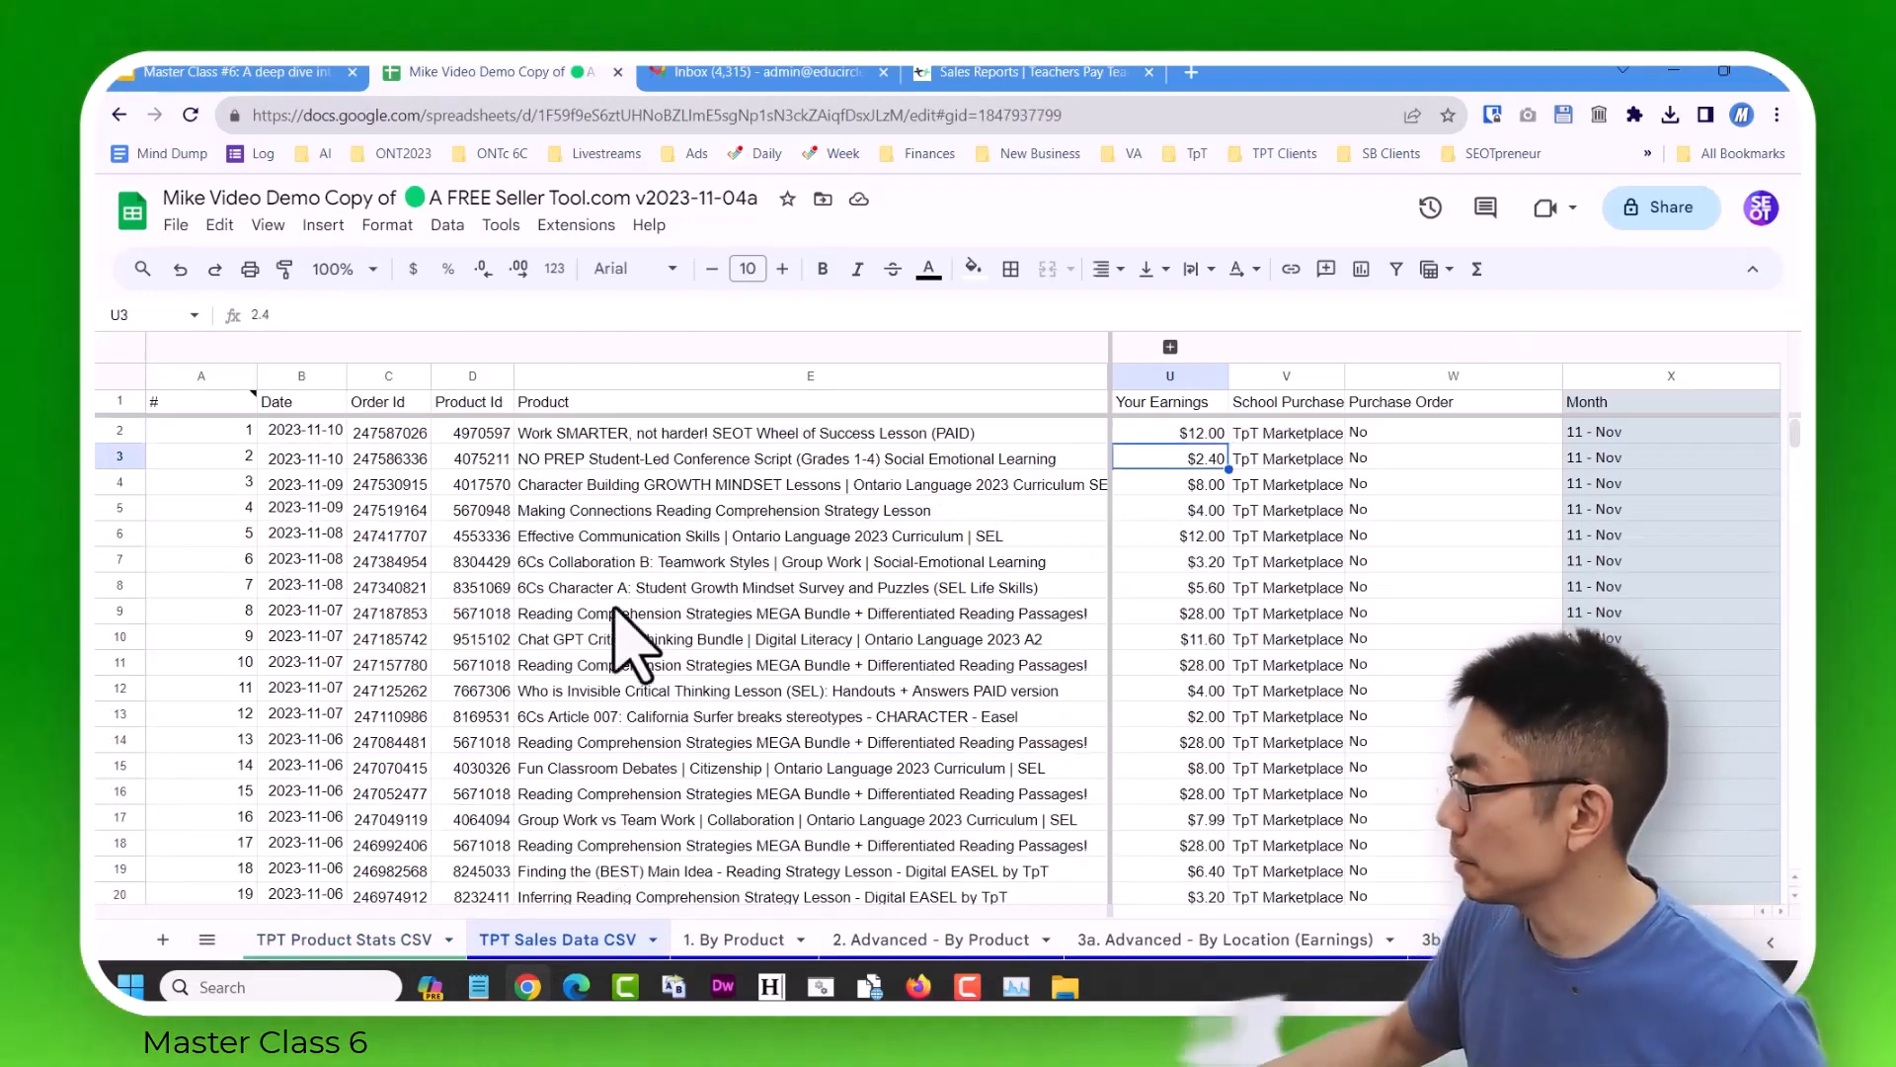
{"action": "left_click", "coordinate": [176, 225]}
{"action": "mouse_move", "coordinate": [394, 504]}
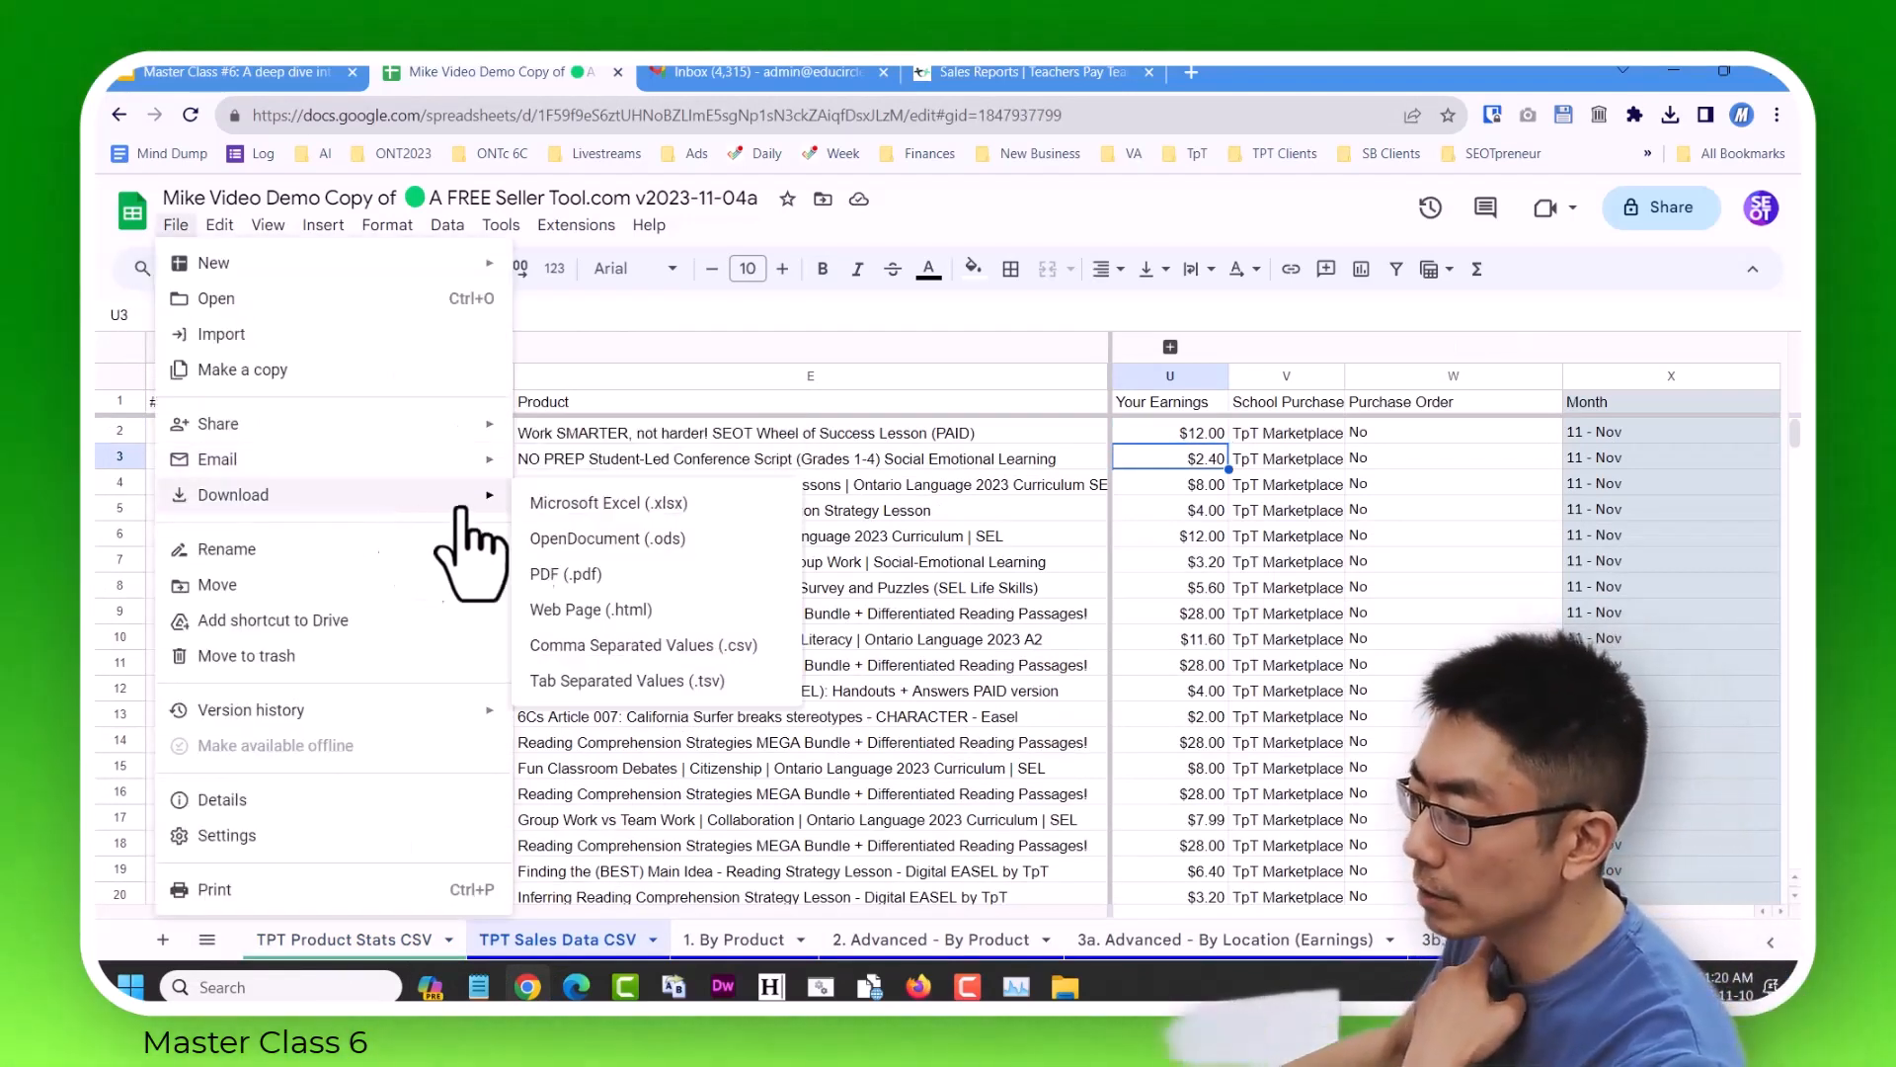
{"action": "left_click", "coordinate": [709, 647]}
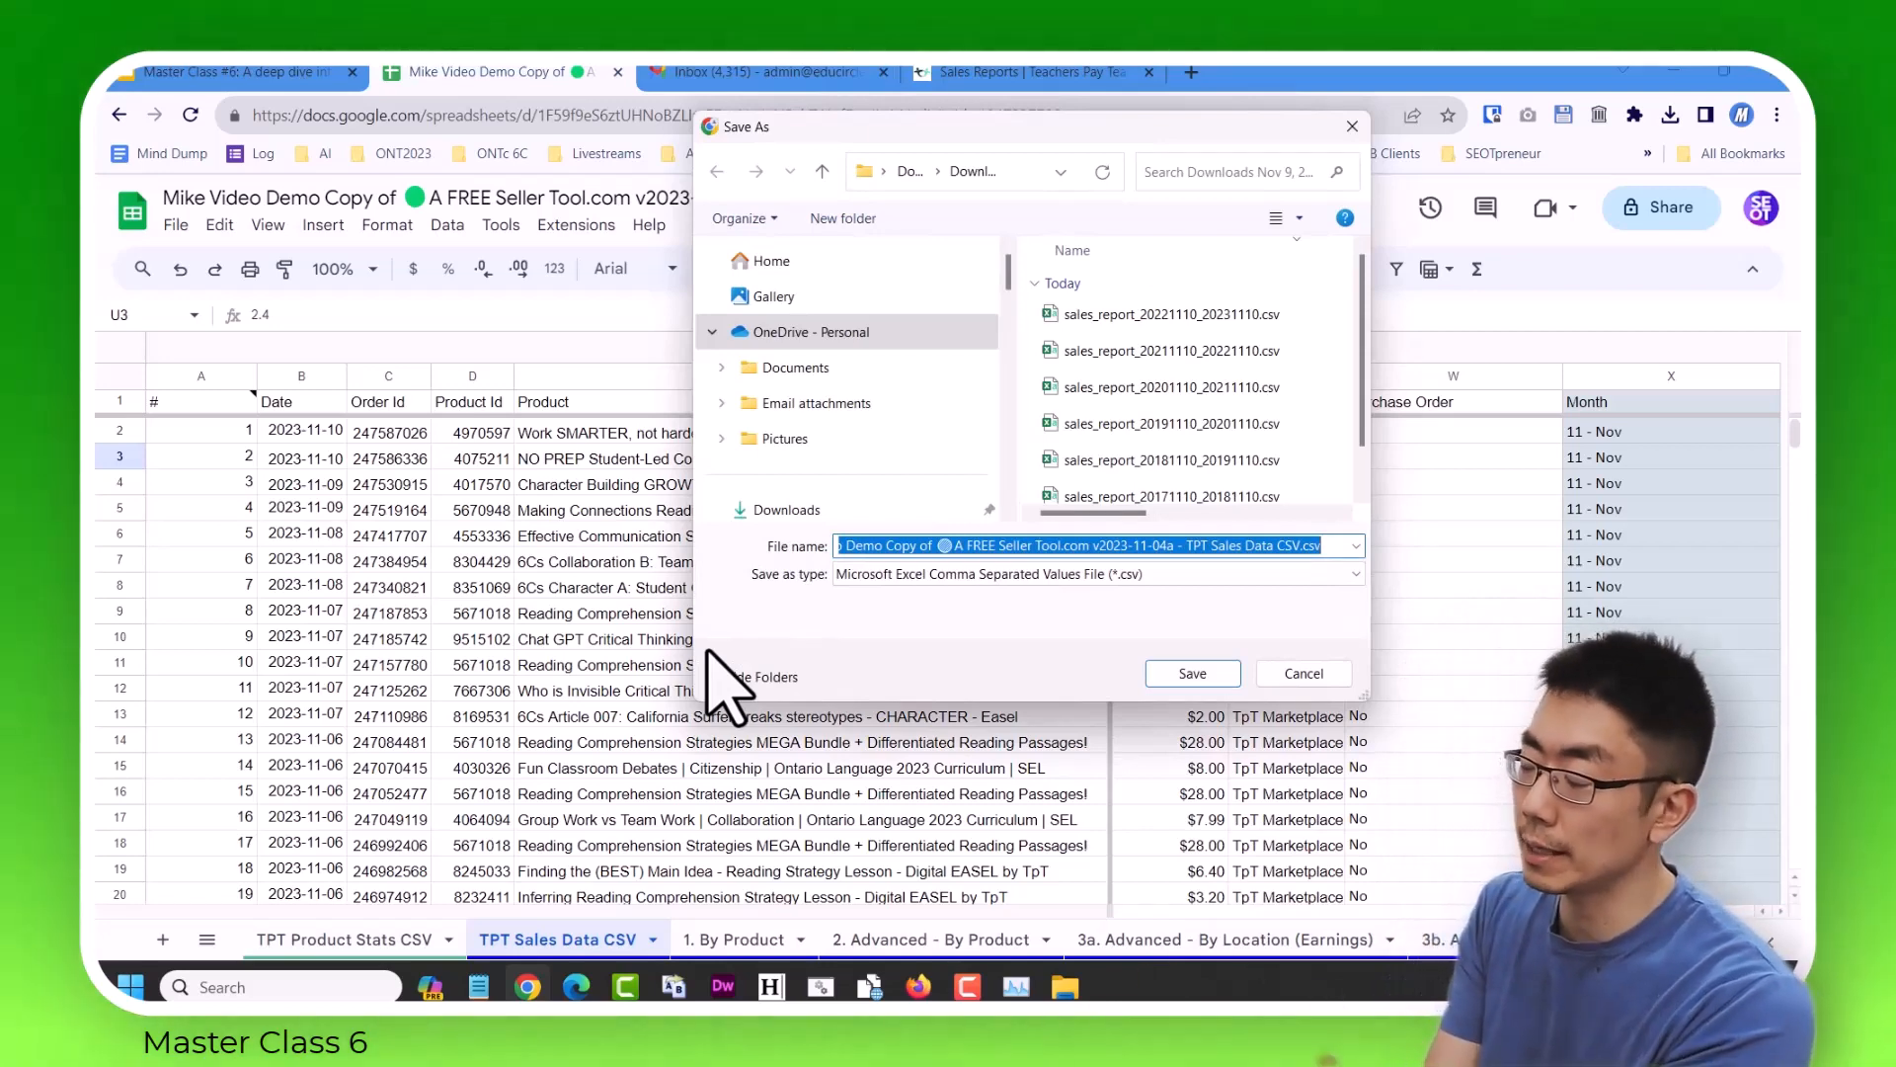
Save the exported sheet under the file name "Sales data all (upto 2023-11-10).csv".
{"action": "left_click", "coordinate": [1233, 546]}
{"action": "key", "text": "Home"}
{"action": "key", "text": "ctrl+shift+Right"}
{"action": "key", "text": "ctrl+shift+Right"}
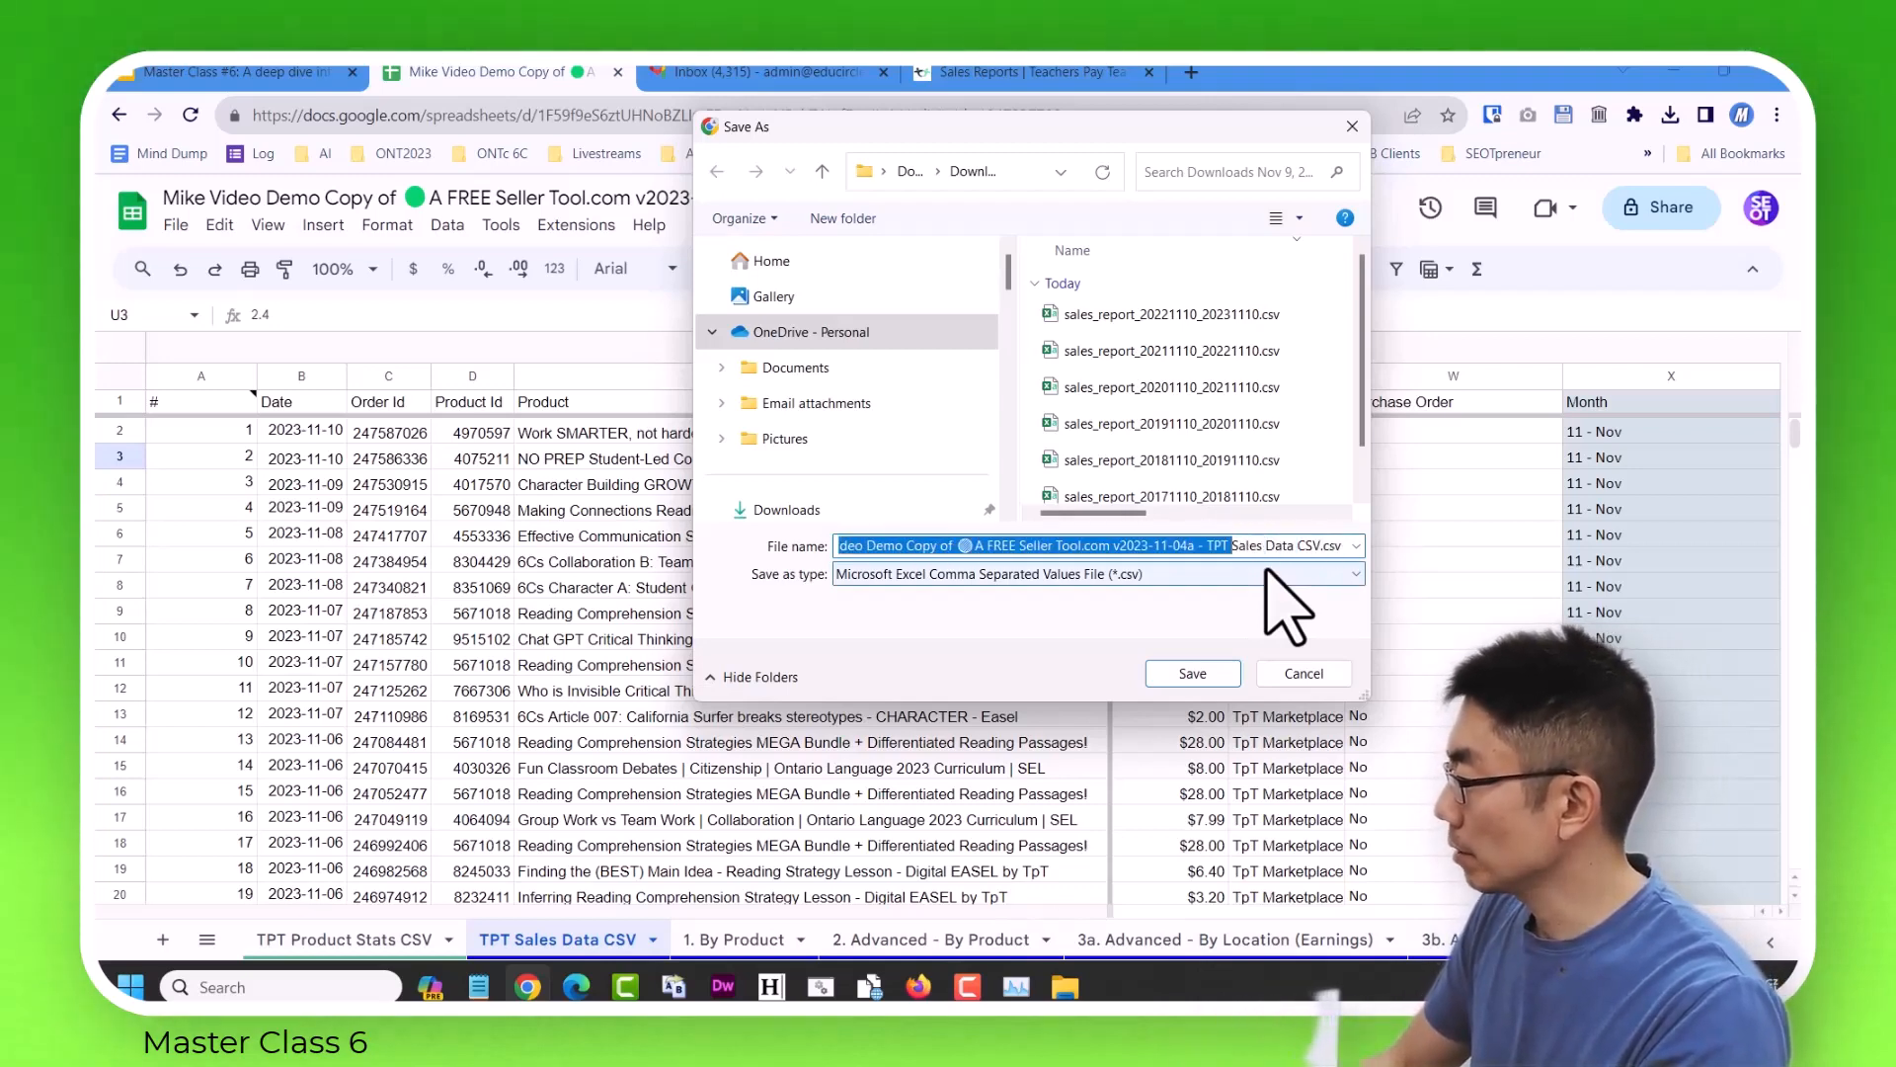
{"action": "key", "text": "BackSpace"}
{"action": "type", "text": "Sales data "}
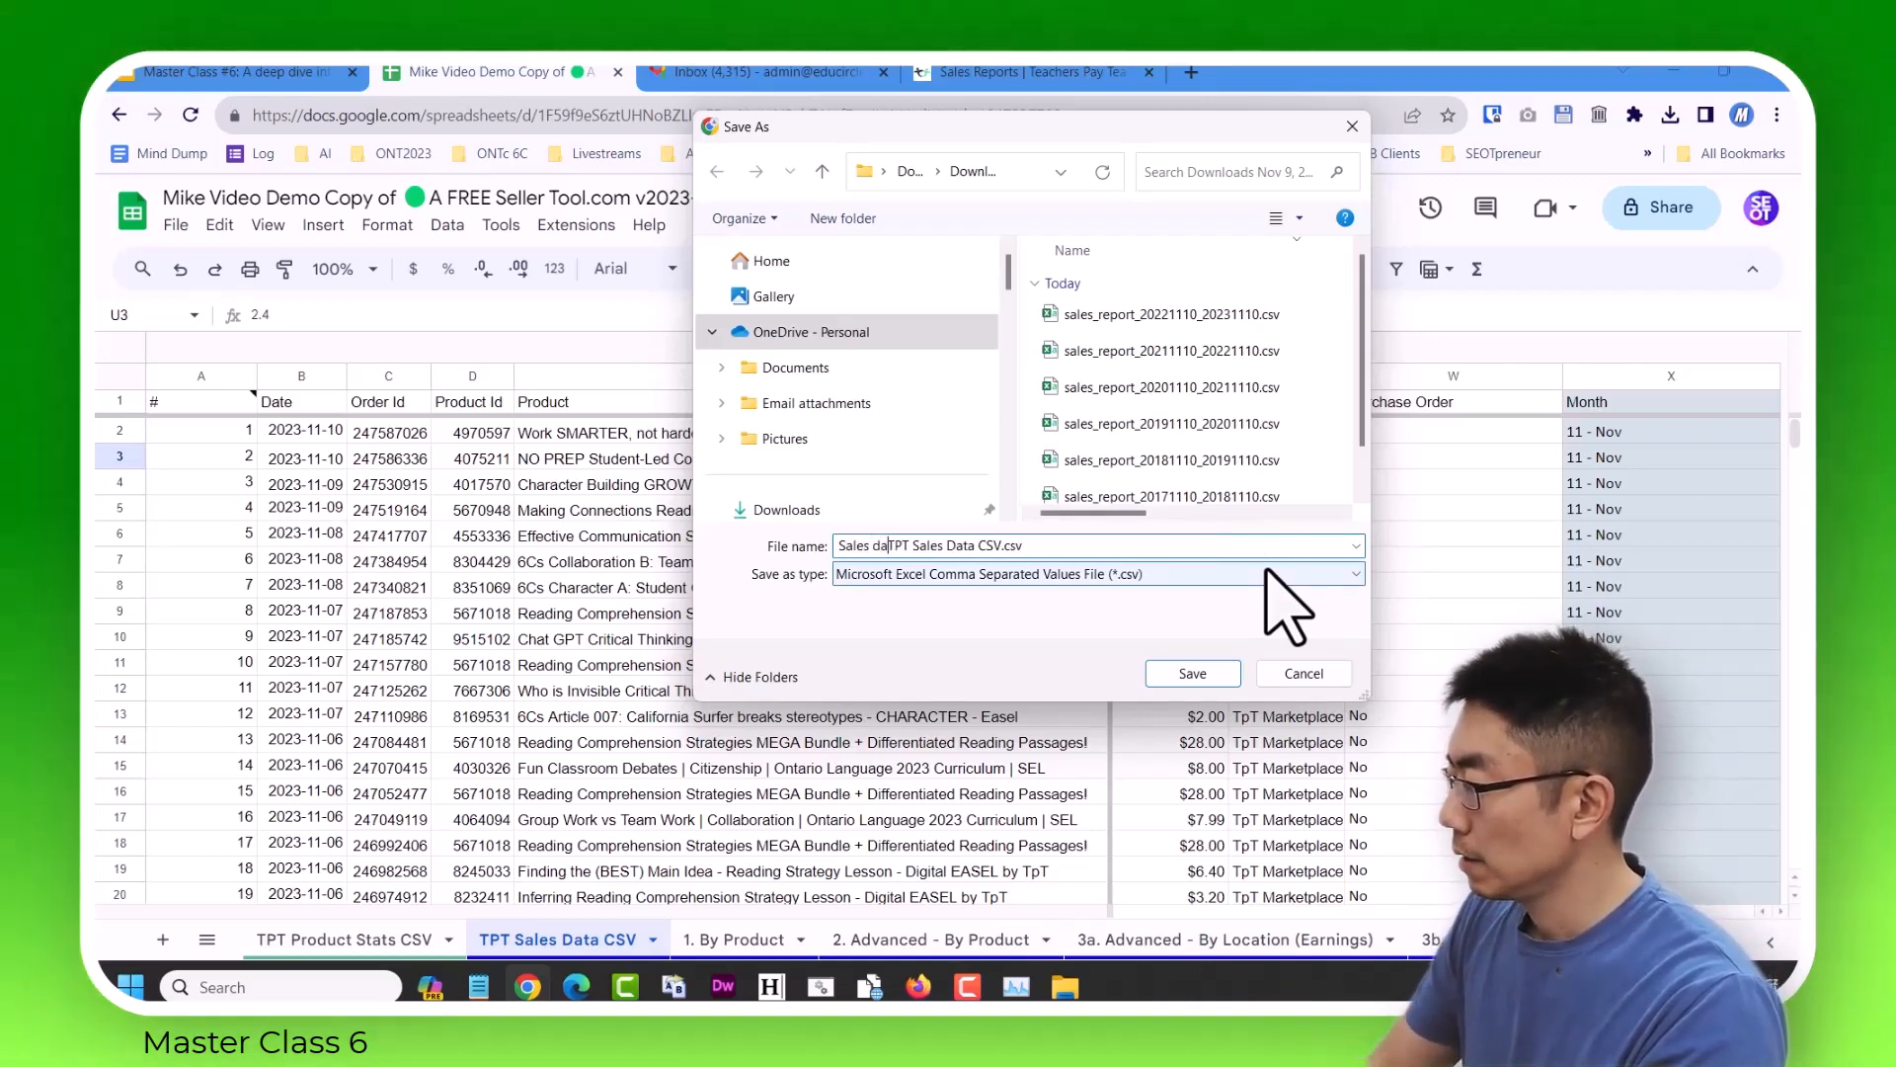
{"action": "type", "text": "all"}
{"action": "key", "text": "ctrl+shift+Right"}
{"action": "key", "text": "ctrl+shift+Right"}
{"action": "key", "text": "ctrl+shift+Right"}
{"action": "key", "text": "ctrl+shift+Right"}
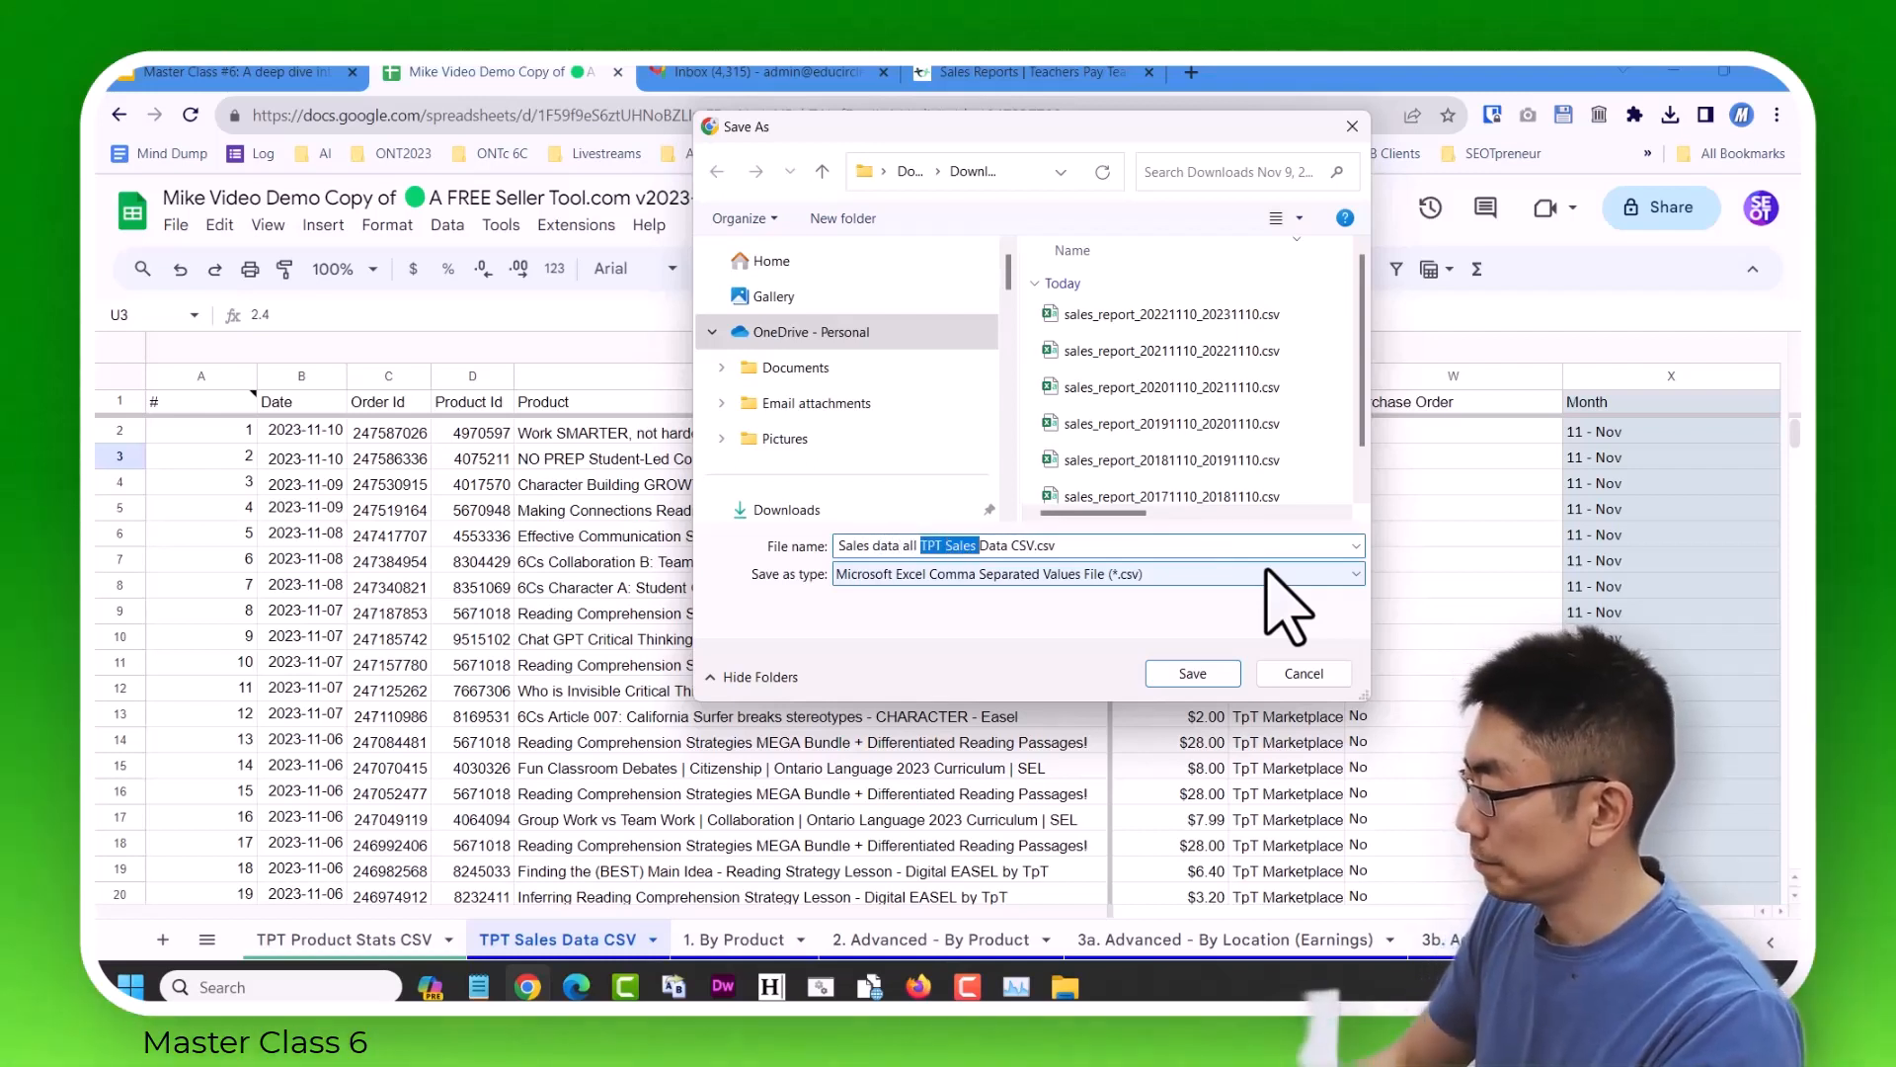
{"action": "type", "text": "(upto"}
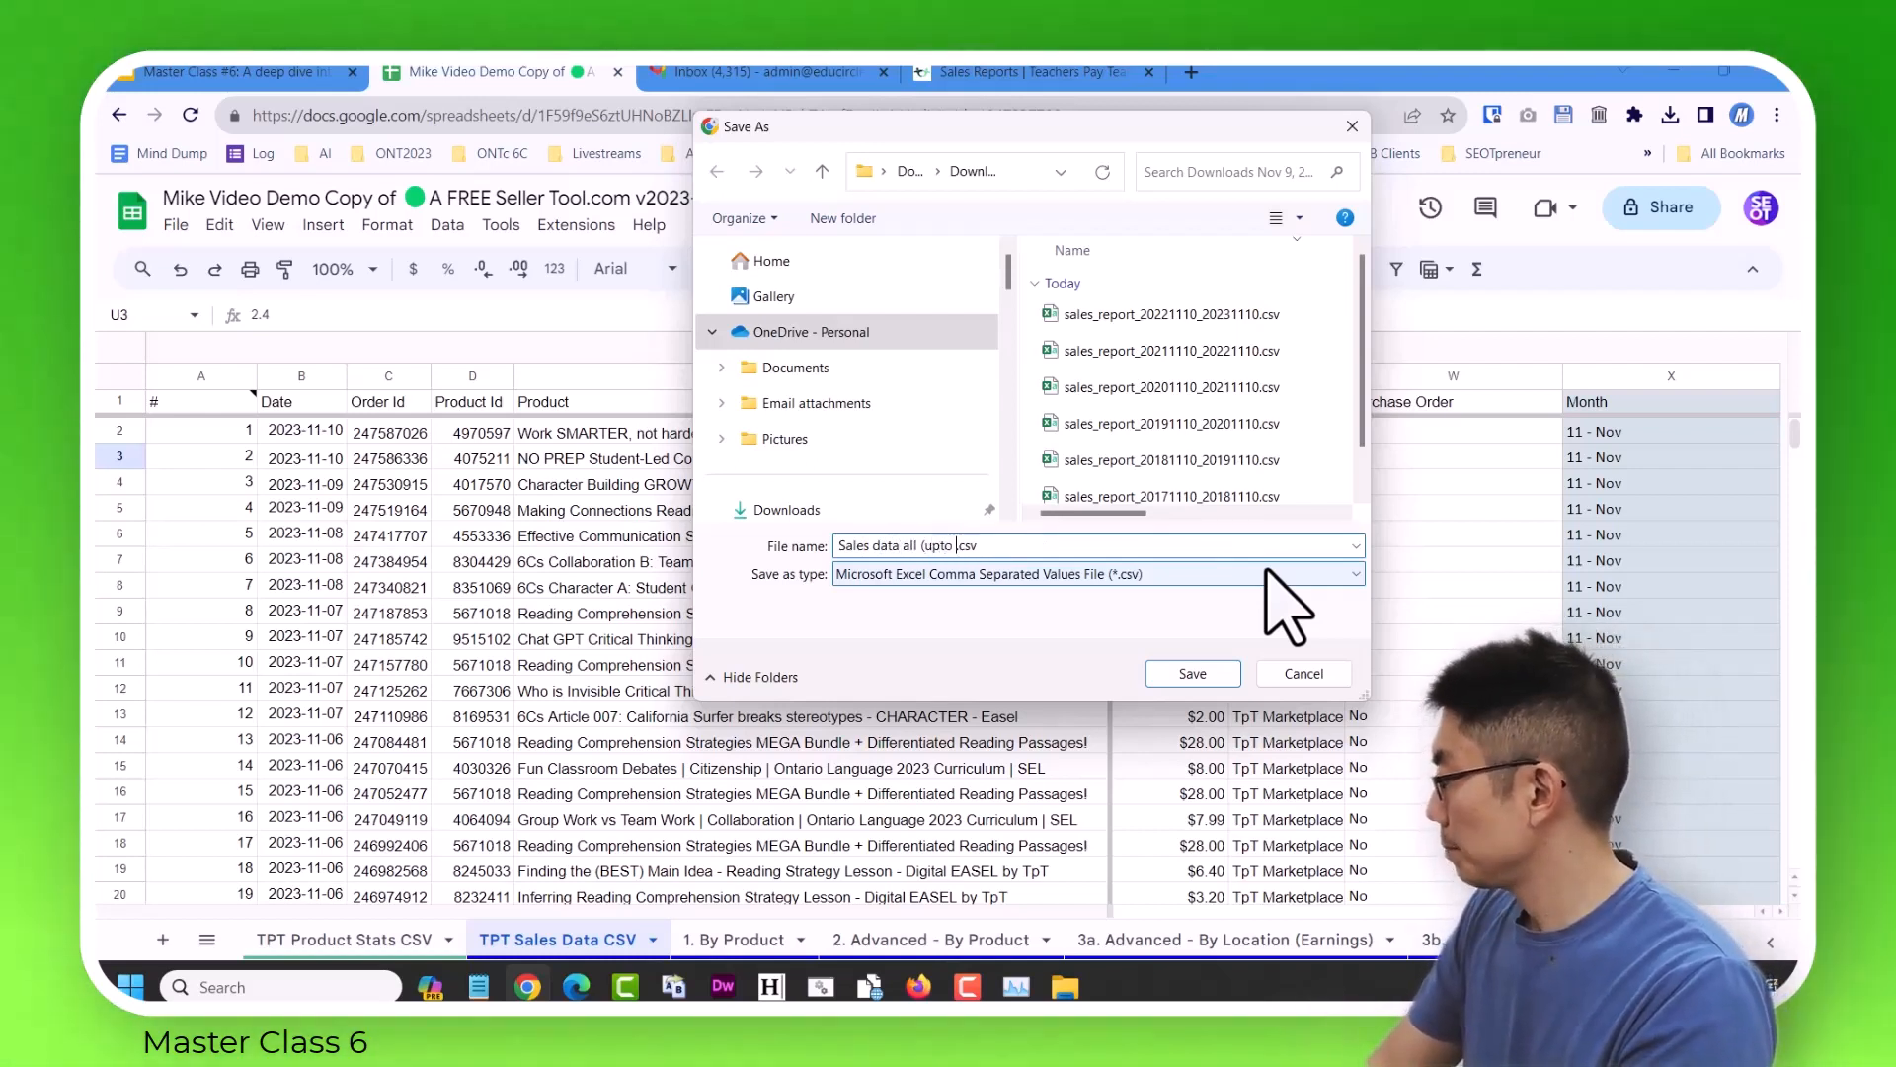
{"action": "type", "text": "3-11-10"}
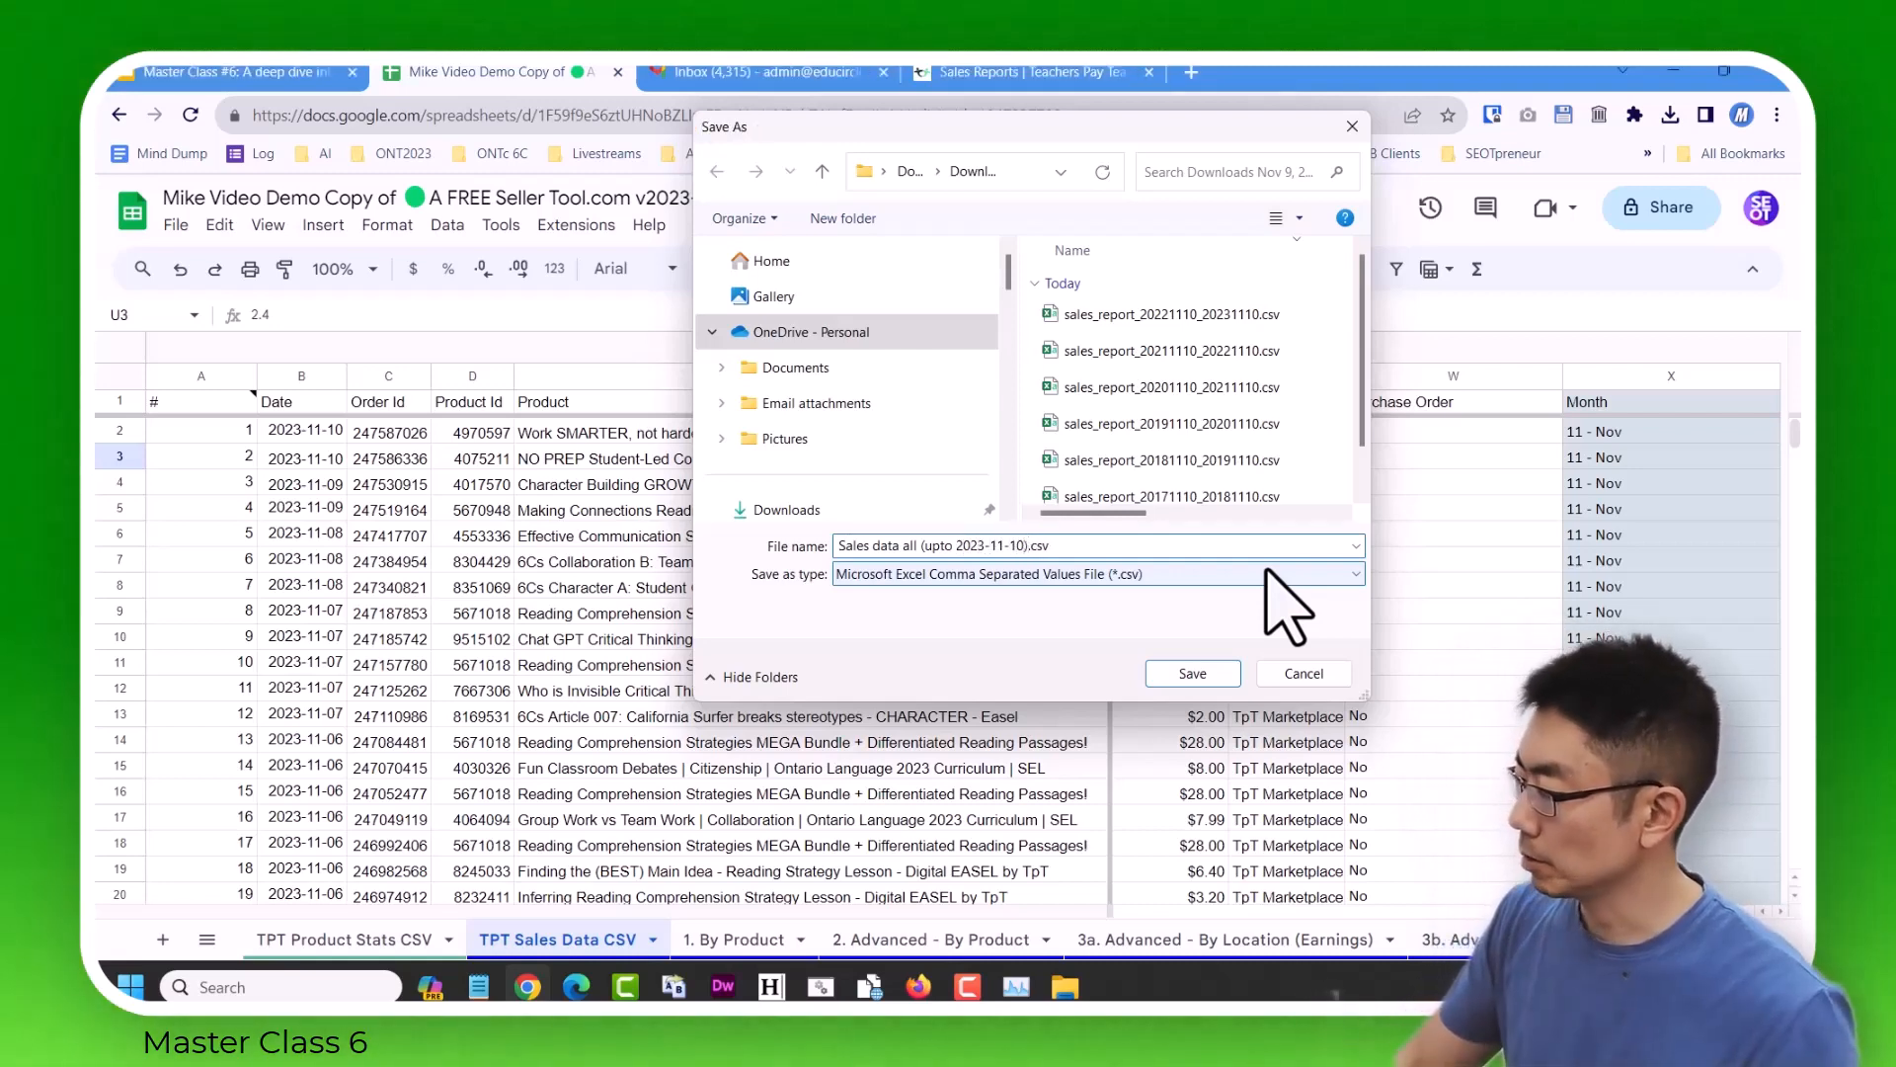
{"action": "key", "text": "Return"}
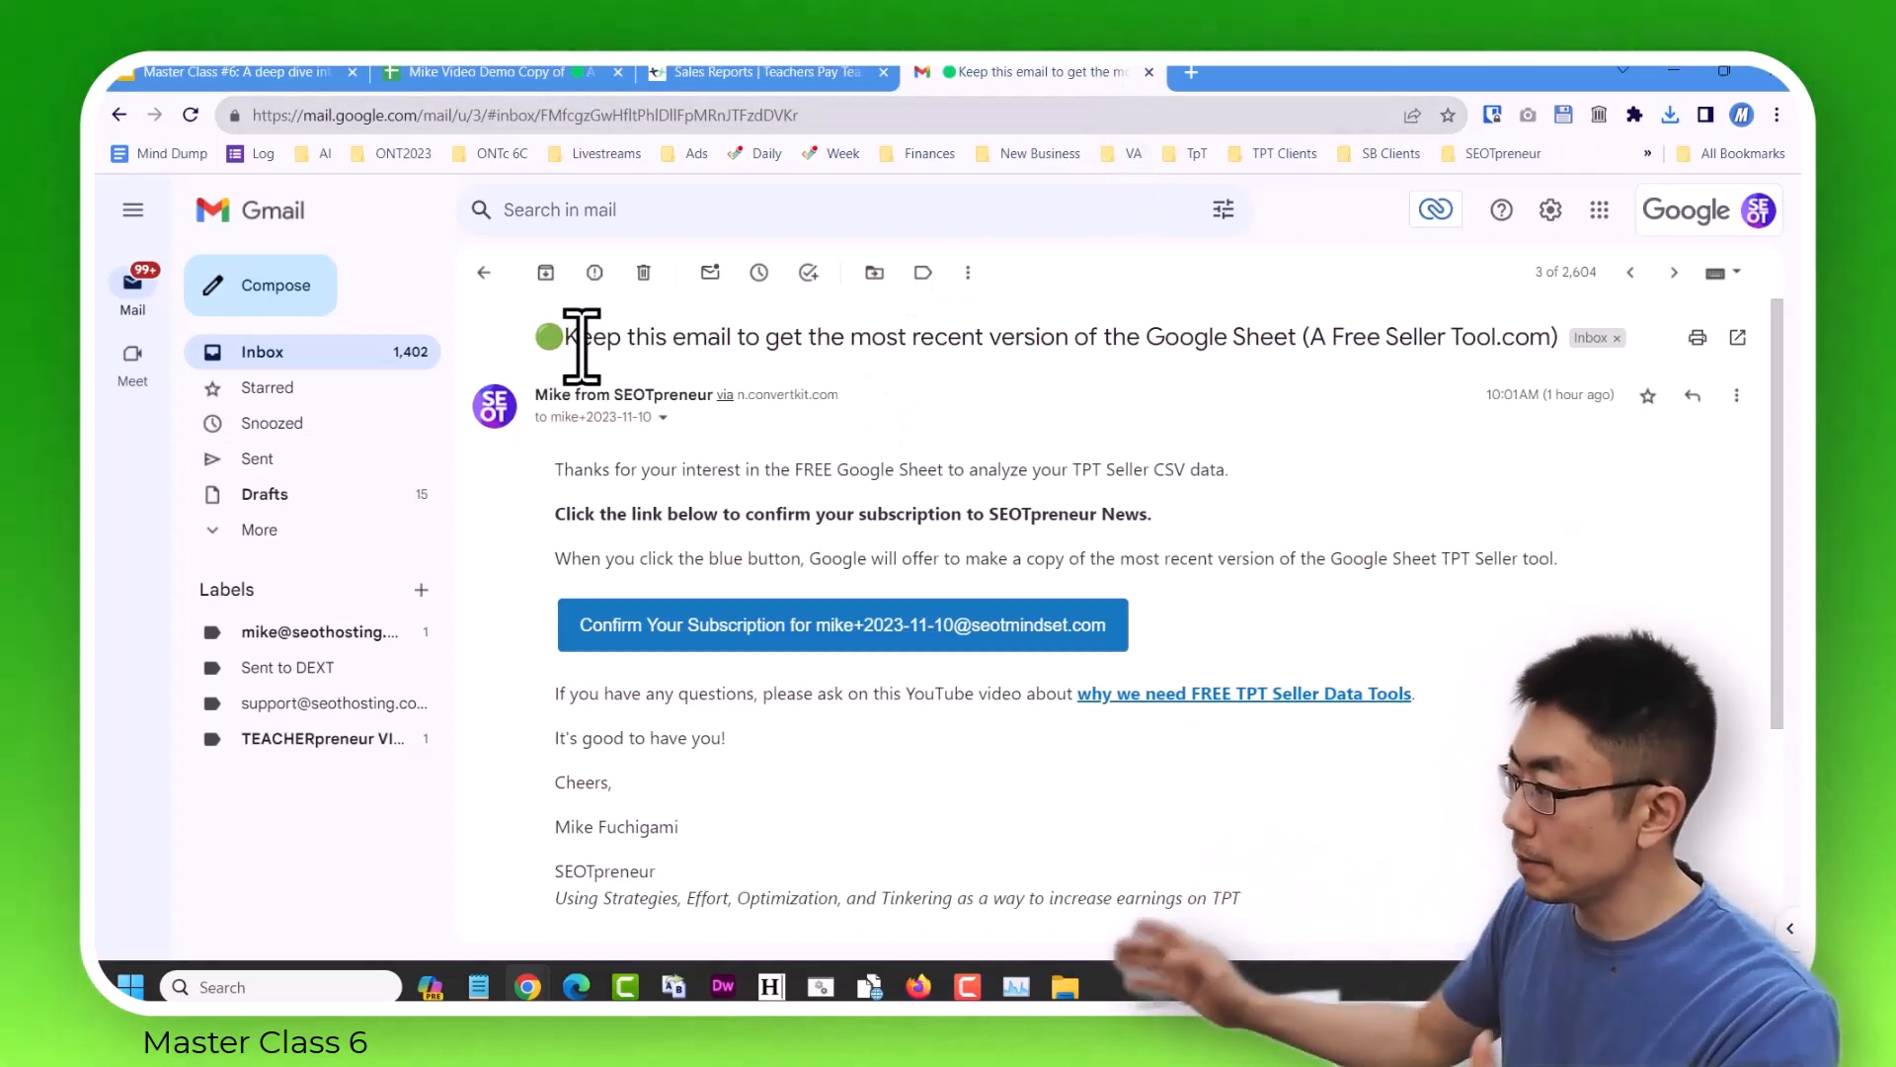
Make a fresh copy of the Seller Tool from the emailed link and prefix its title with "FRESH START - Data Redacted" and the owner's first name.
{"action": "left_click", "coordinate": [802, 632]}
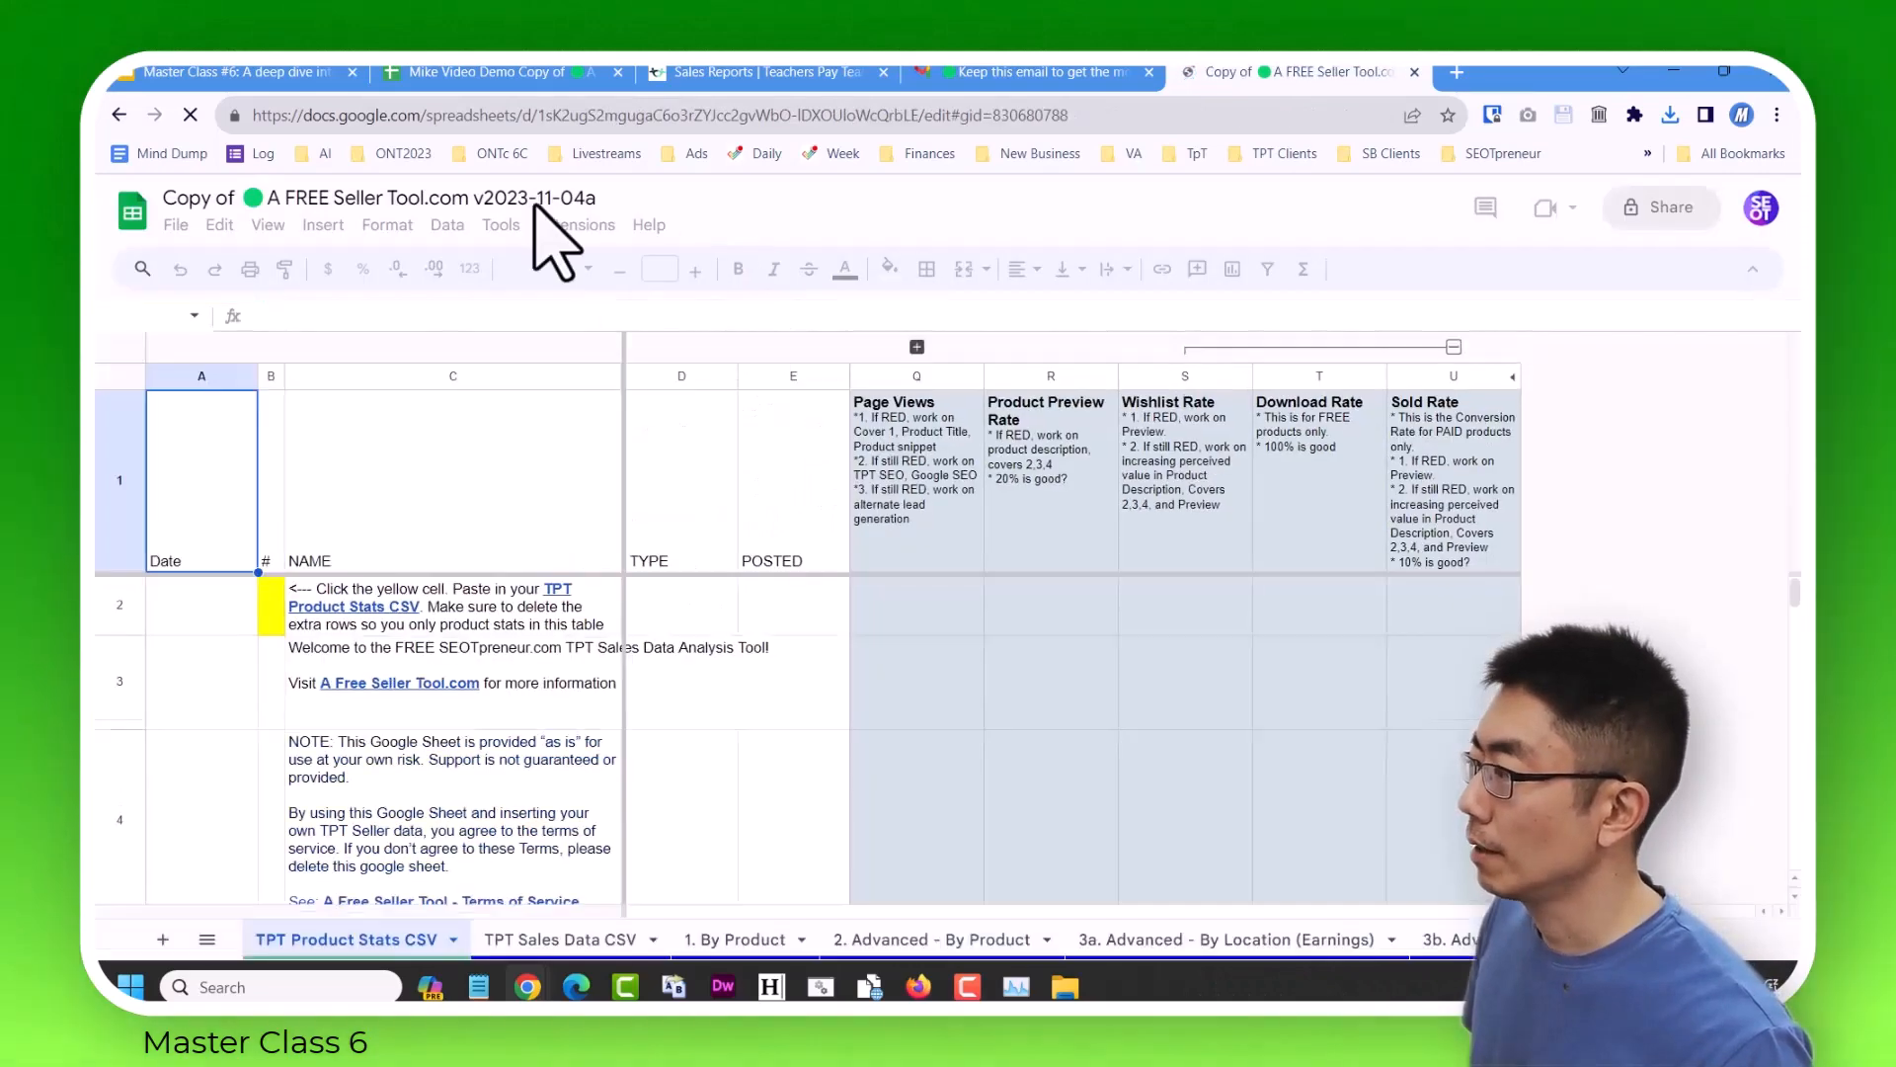
{"action": "left_click", "coordinate": [537, 199]}
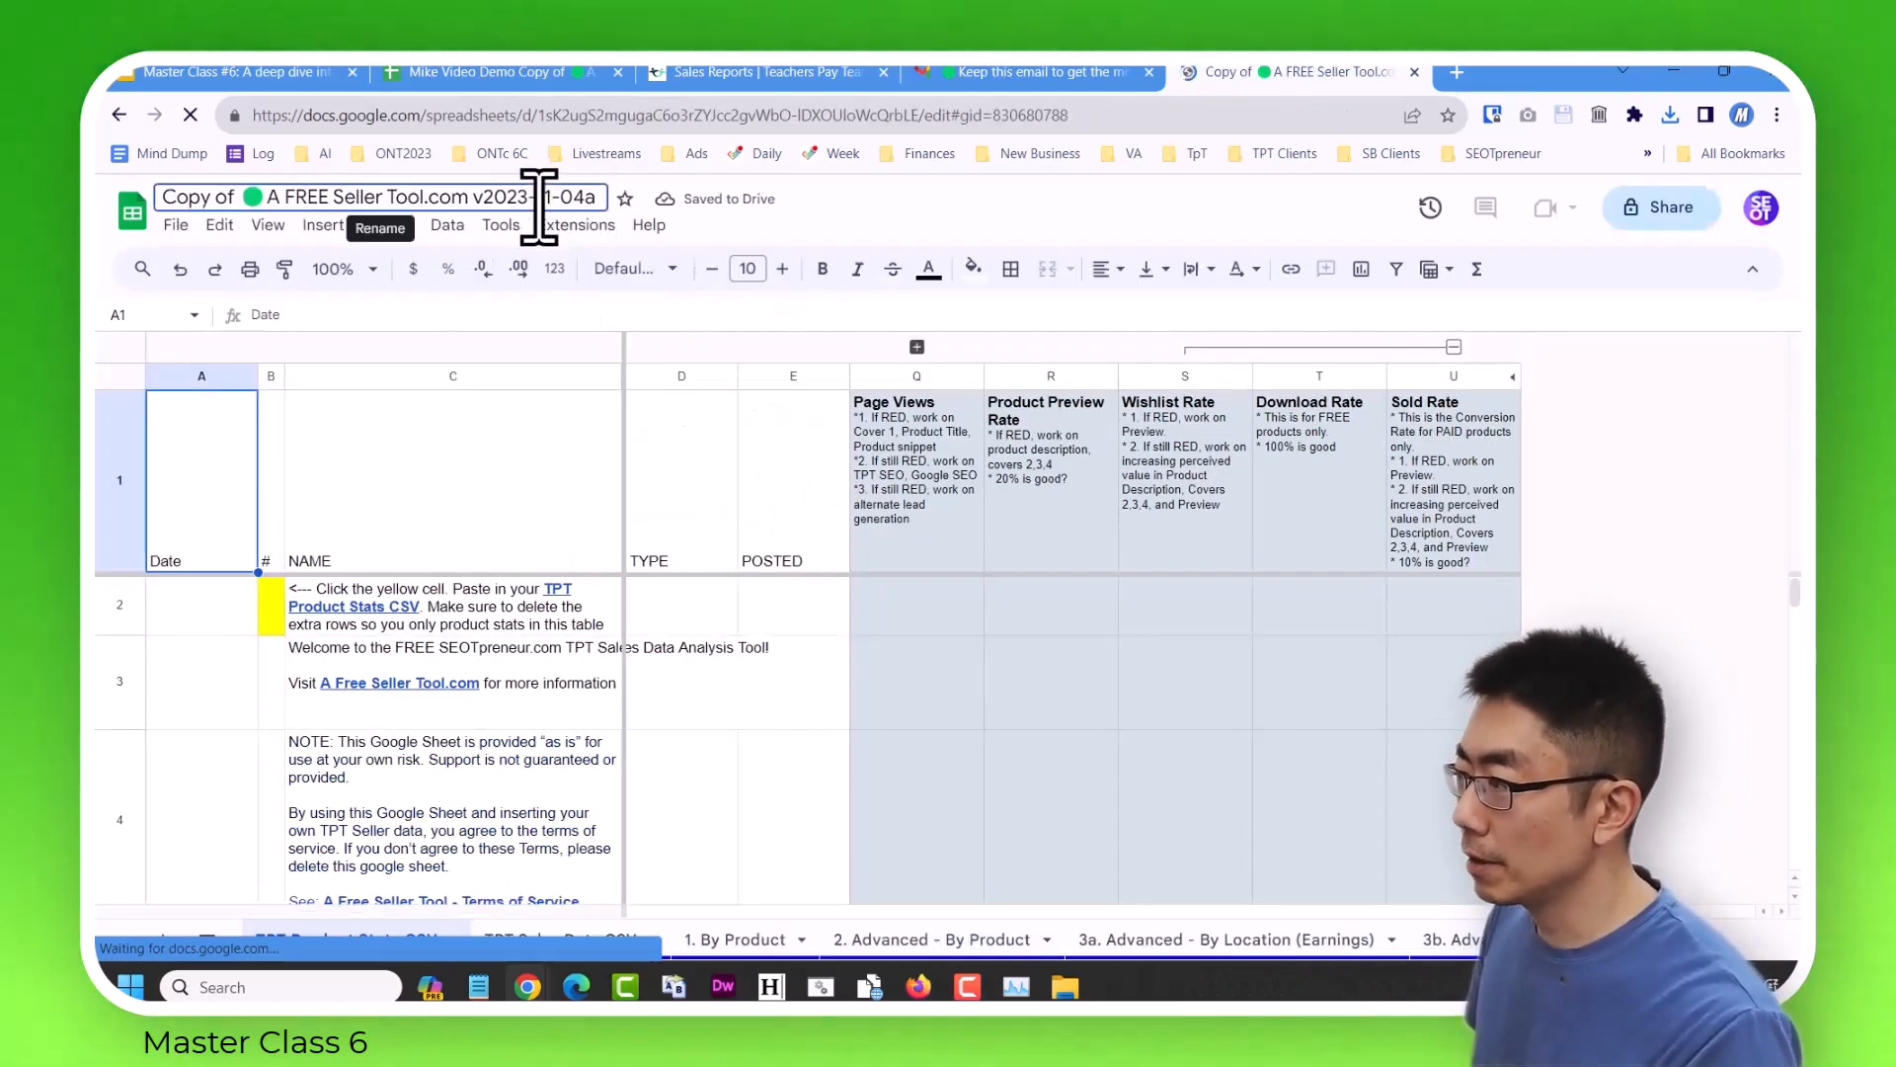
{"action": "key", "text": "Home"}
{"action": "type", "text": "FRESH START "}
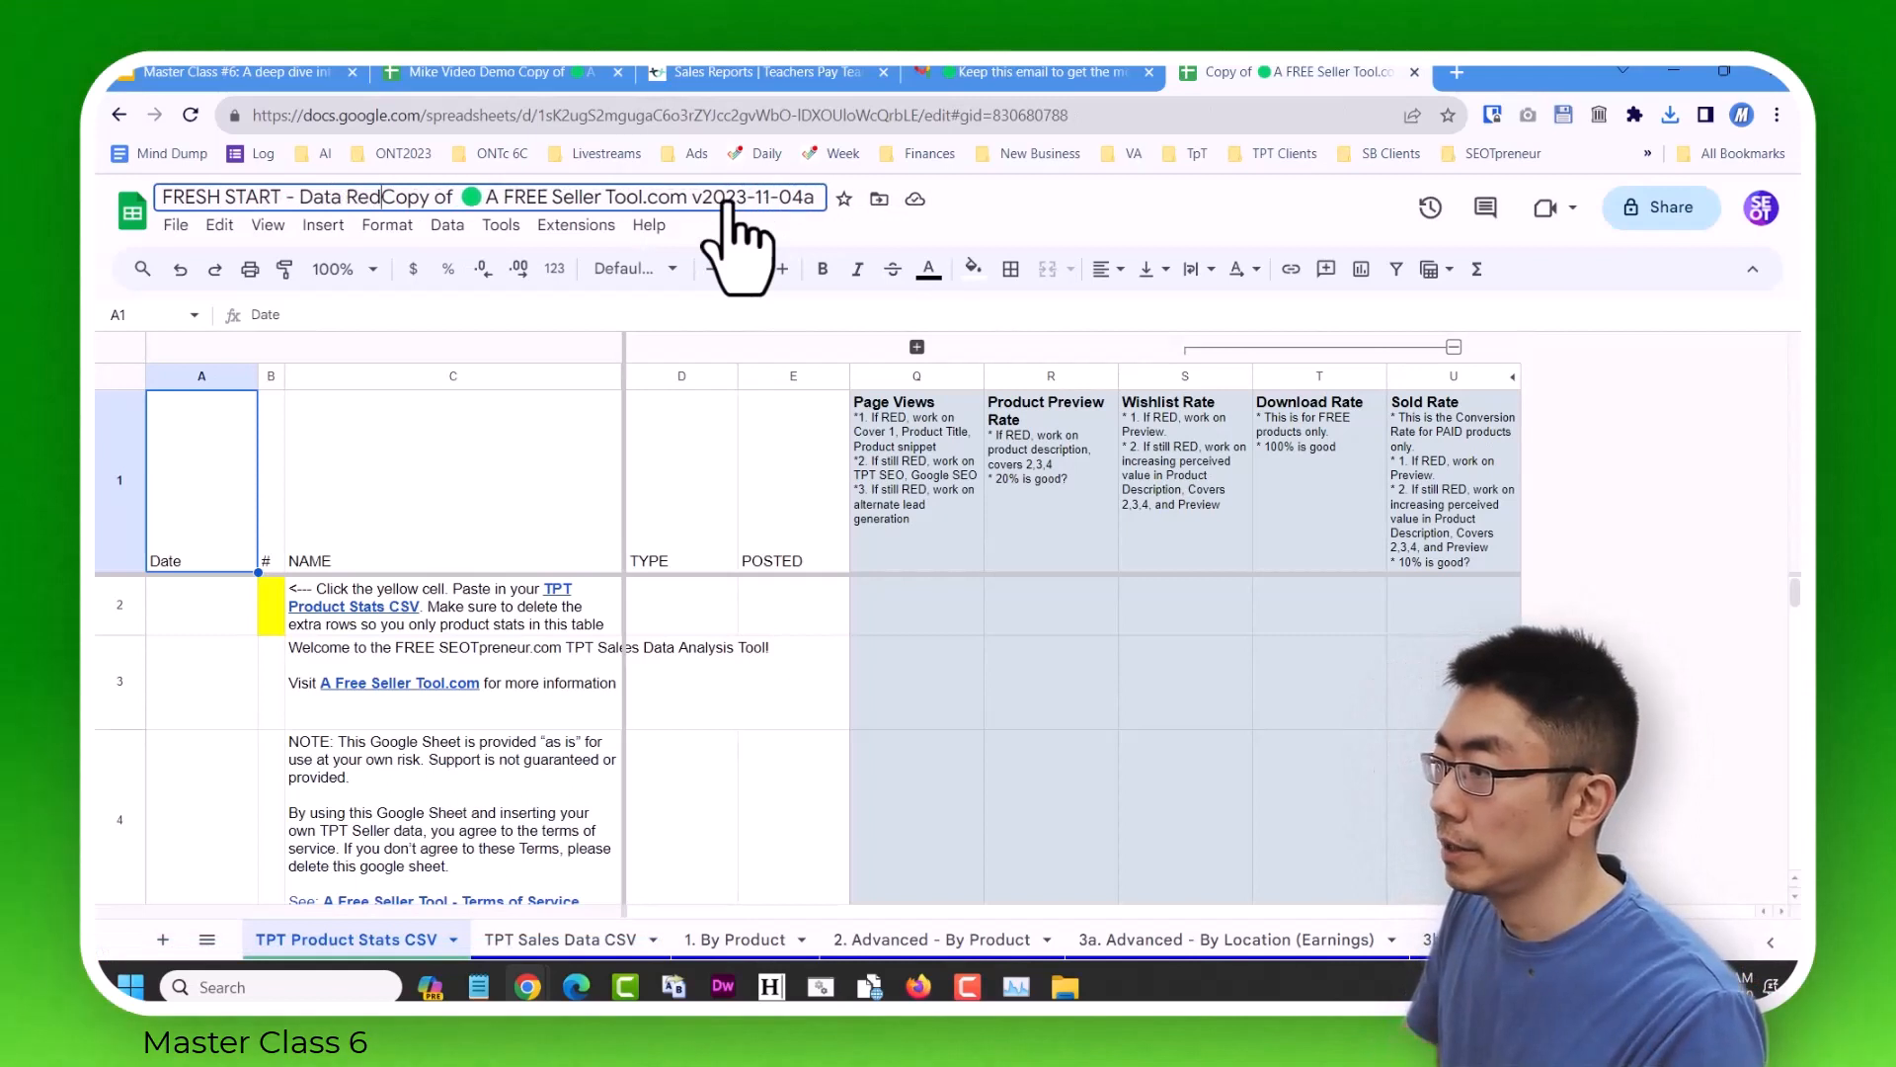
{"action": "type", "text": "- Data Redacted M"}
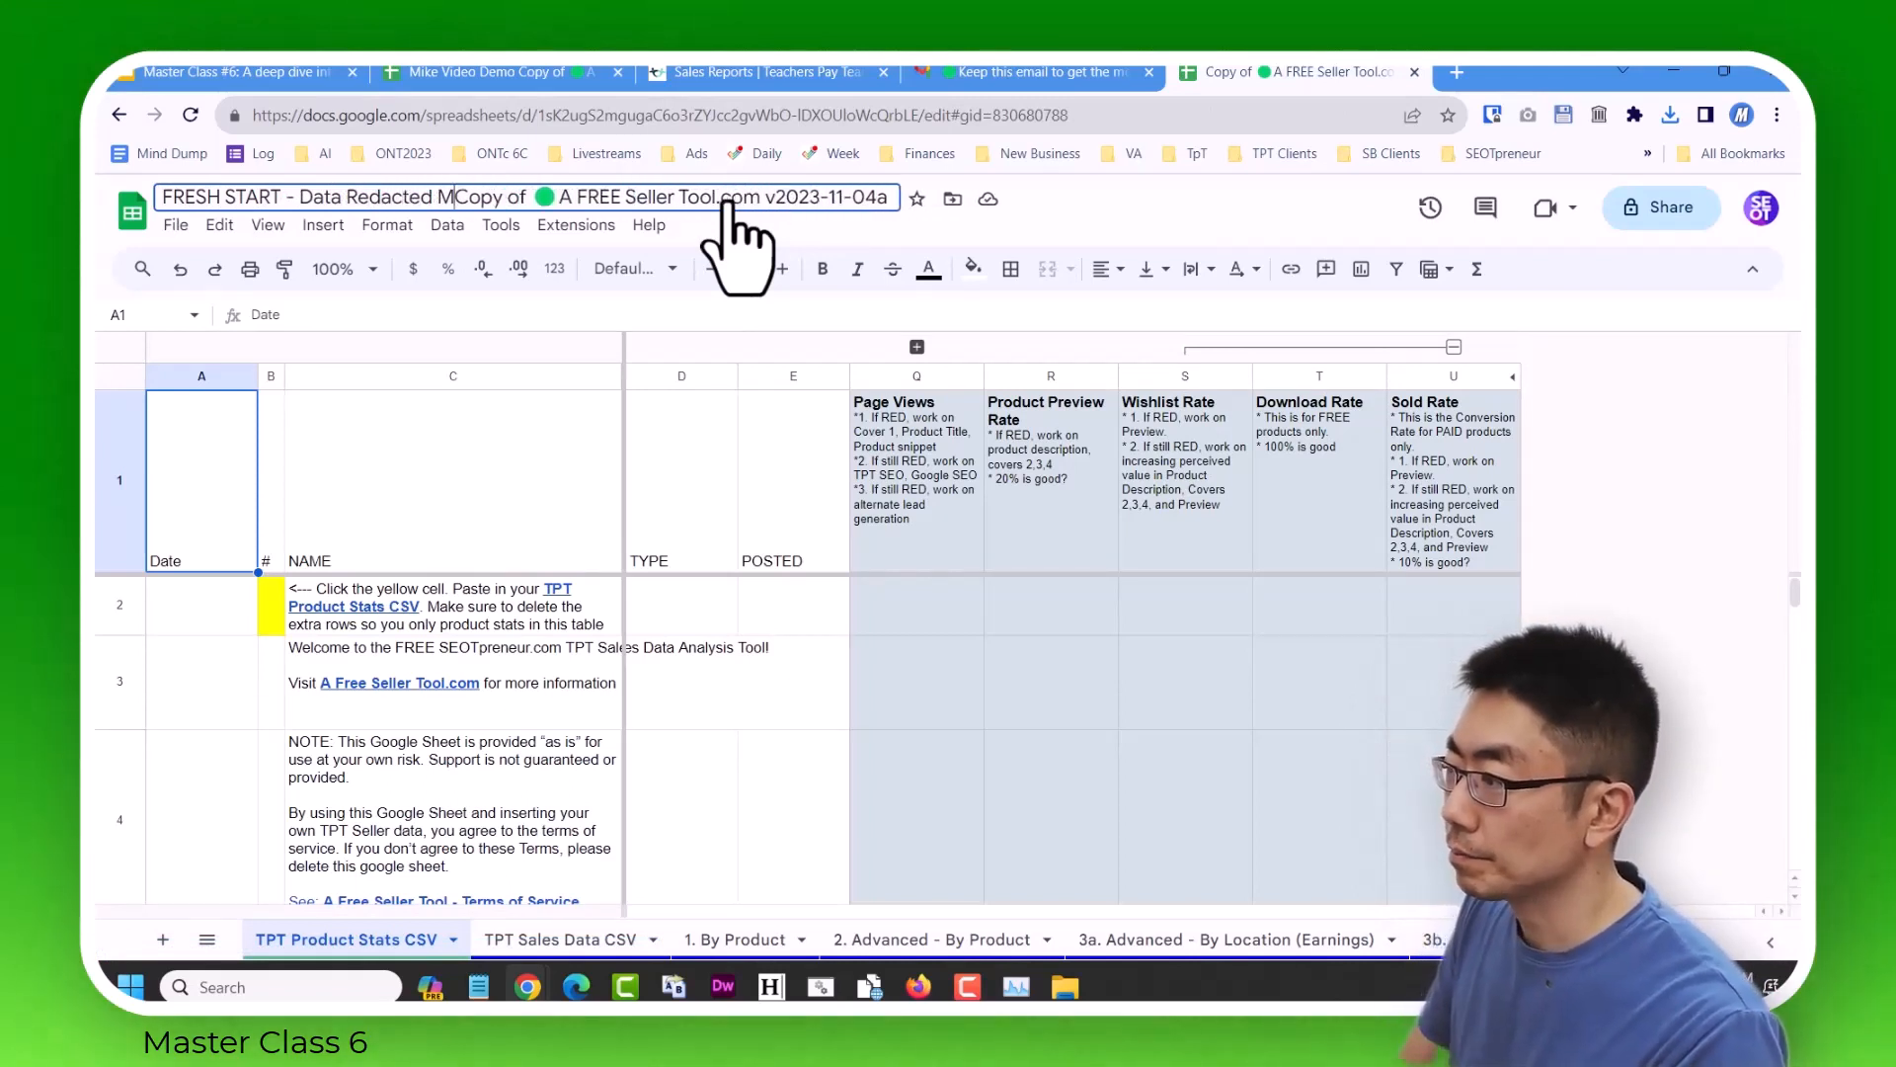
{"action": "type", "text": "ike"}
{"action": "key", "text": "Return"}
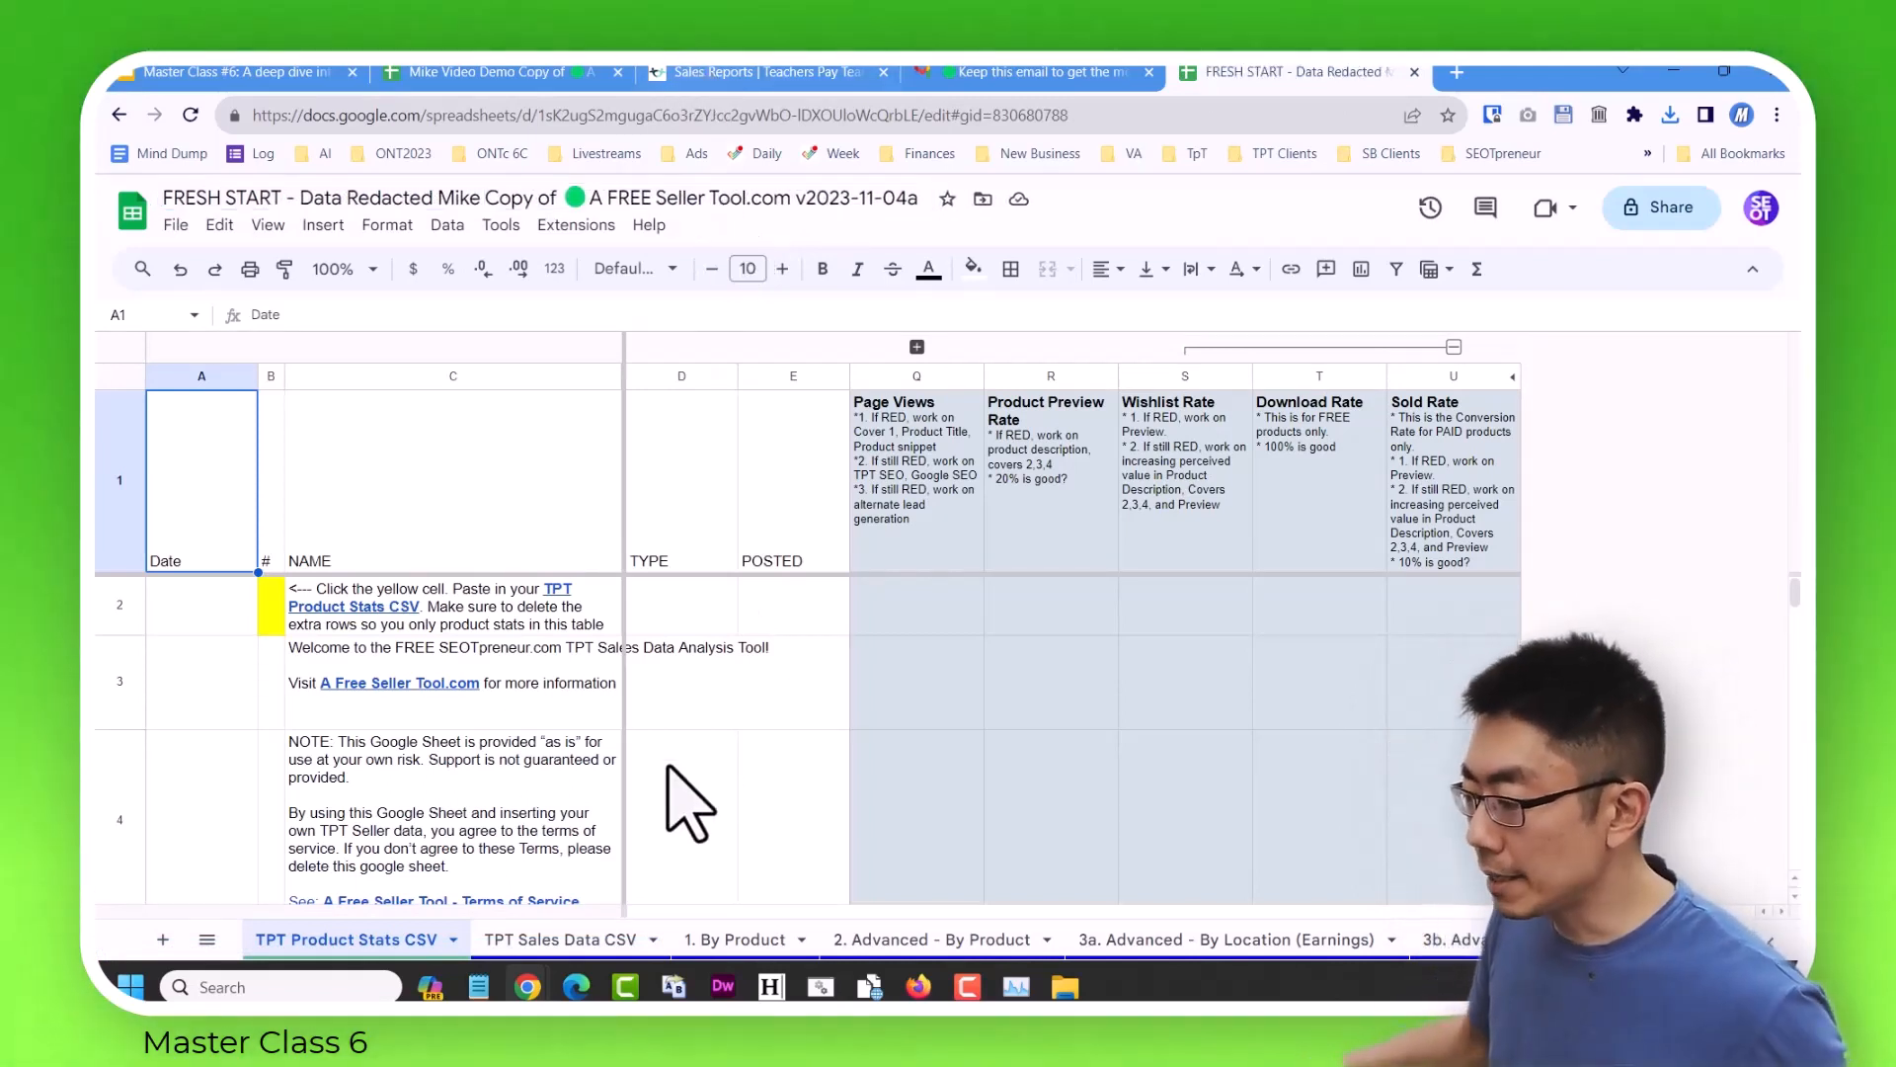
Upload "Sales data all (upto 2023-11-10).csv" for import at yellow cell A2 of the TPT Sales Data CSV sheet.
{"action": "left_click", "coordinate": [208, 939]}
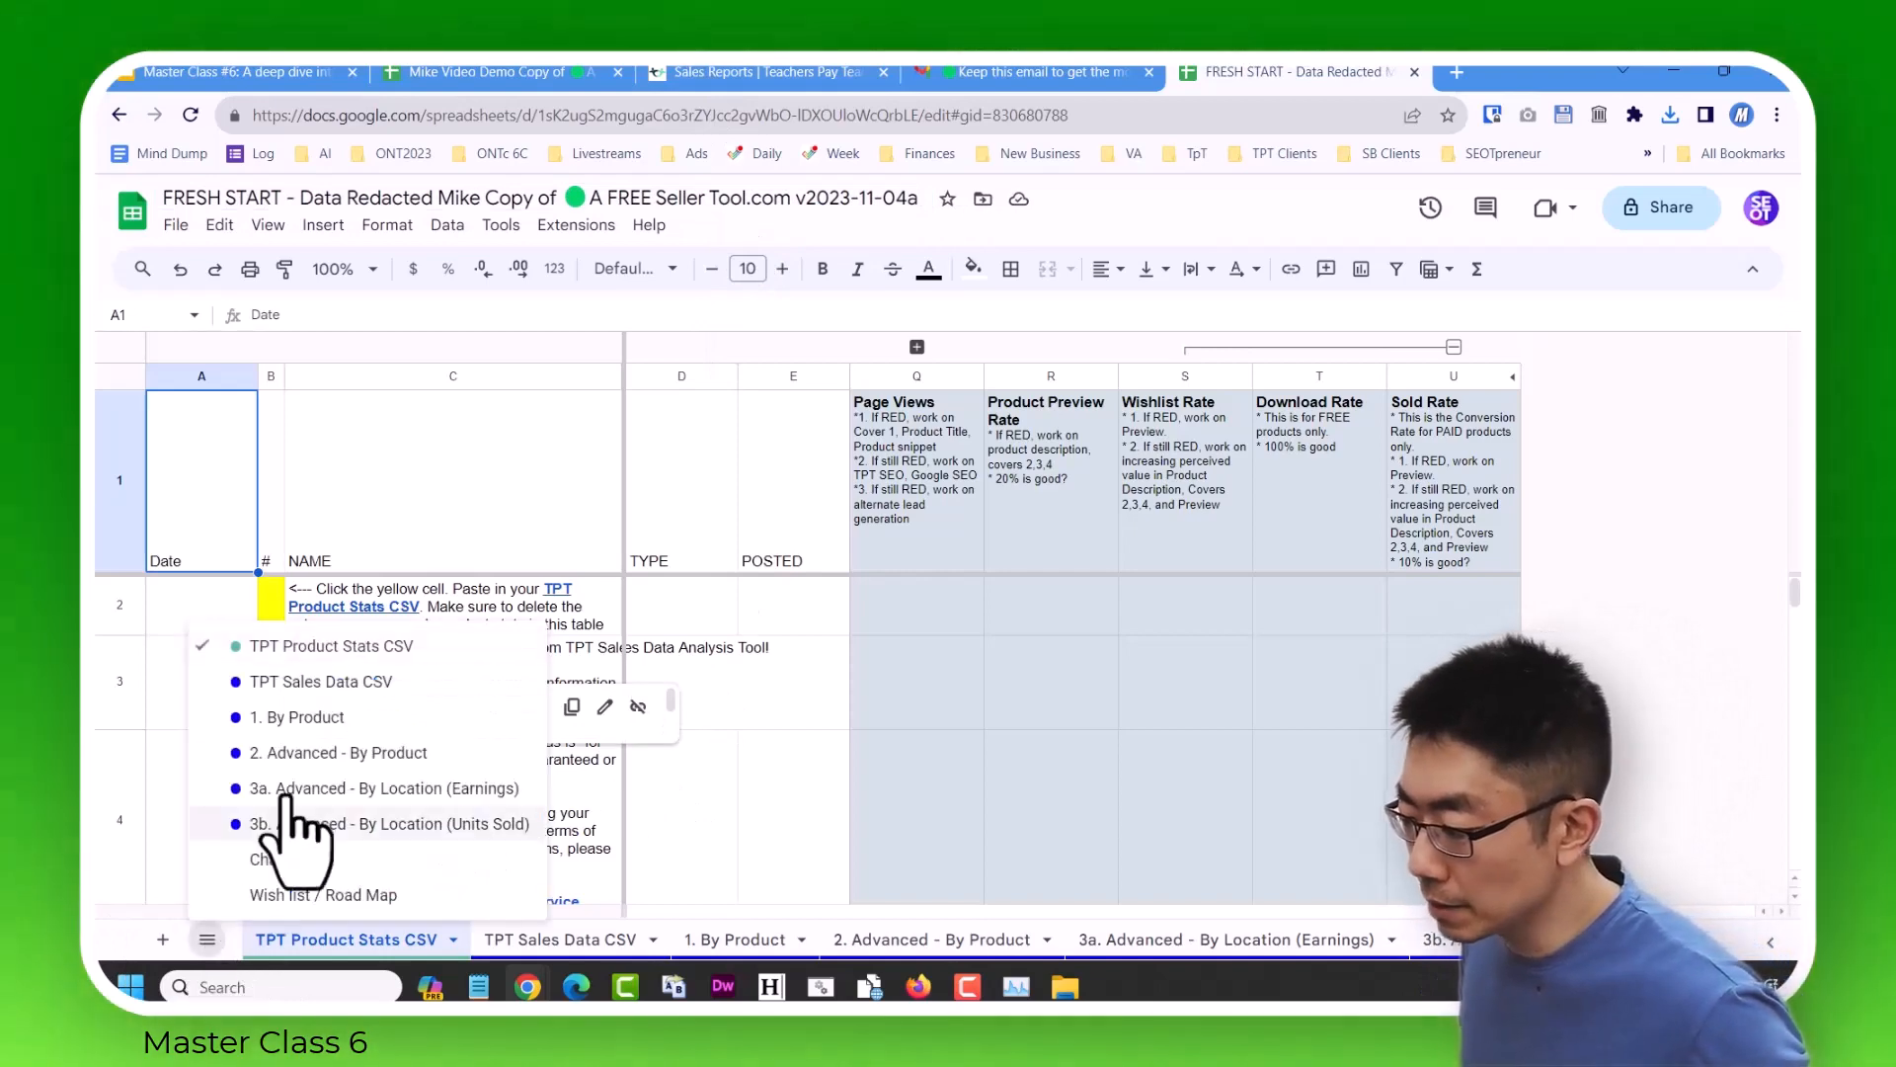
{"action": "left_click", "coordinate": [351, 680]}
{"action": "left_click", "coordinate": [242, 555]}
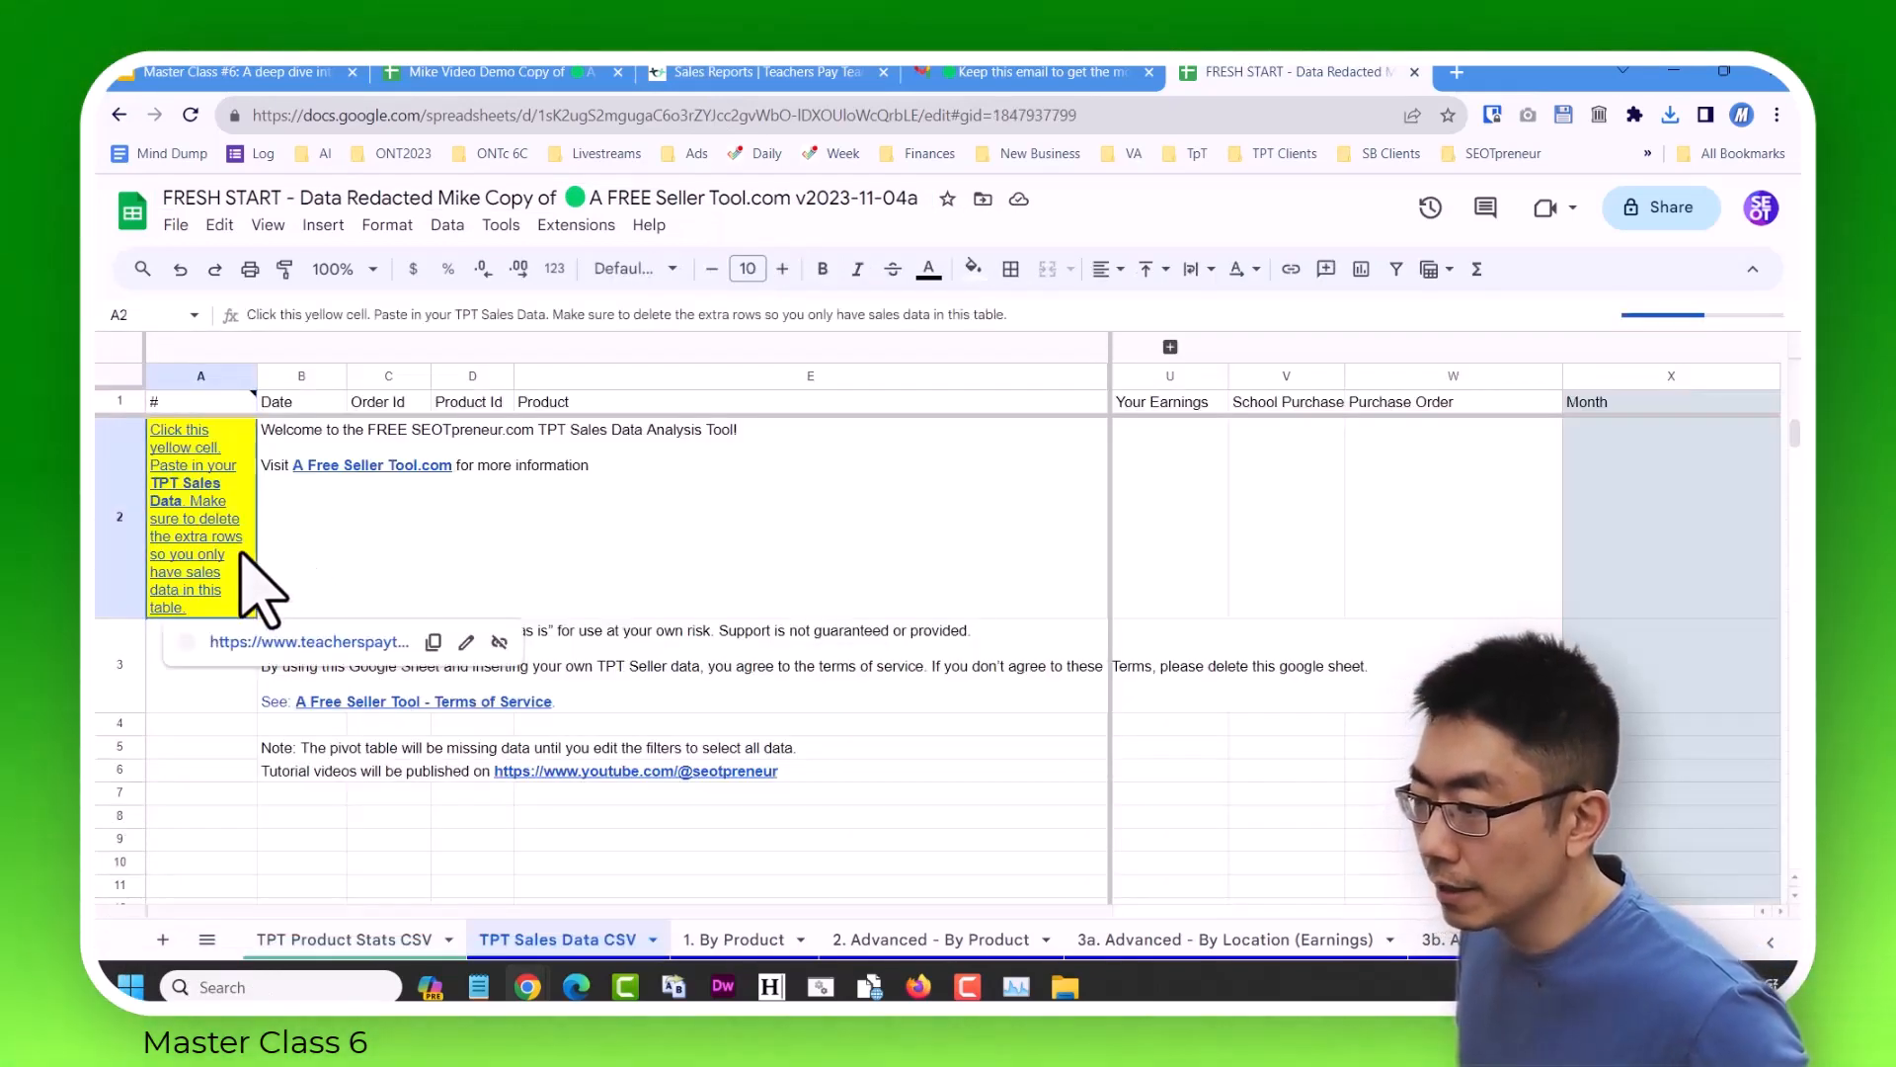
{"action": "left_click", "coordinate": [178, 225]}
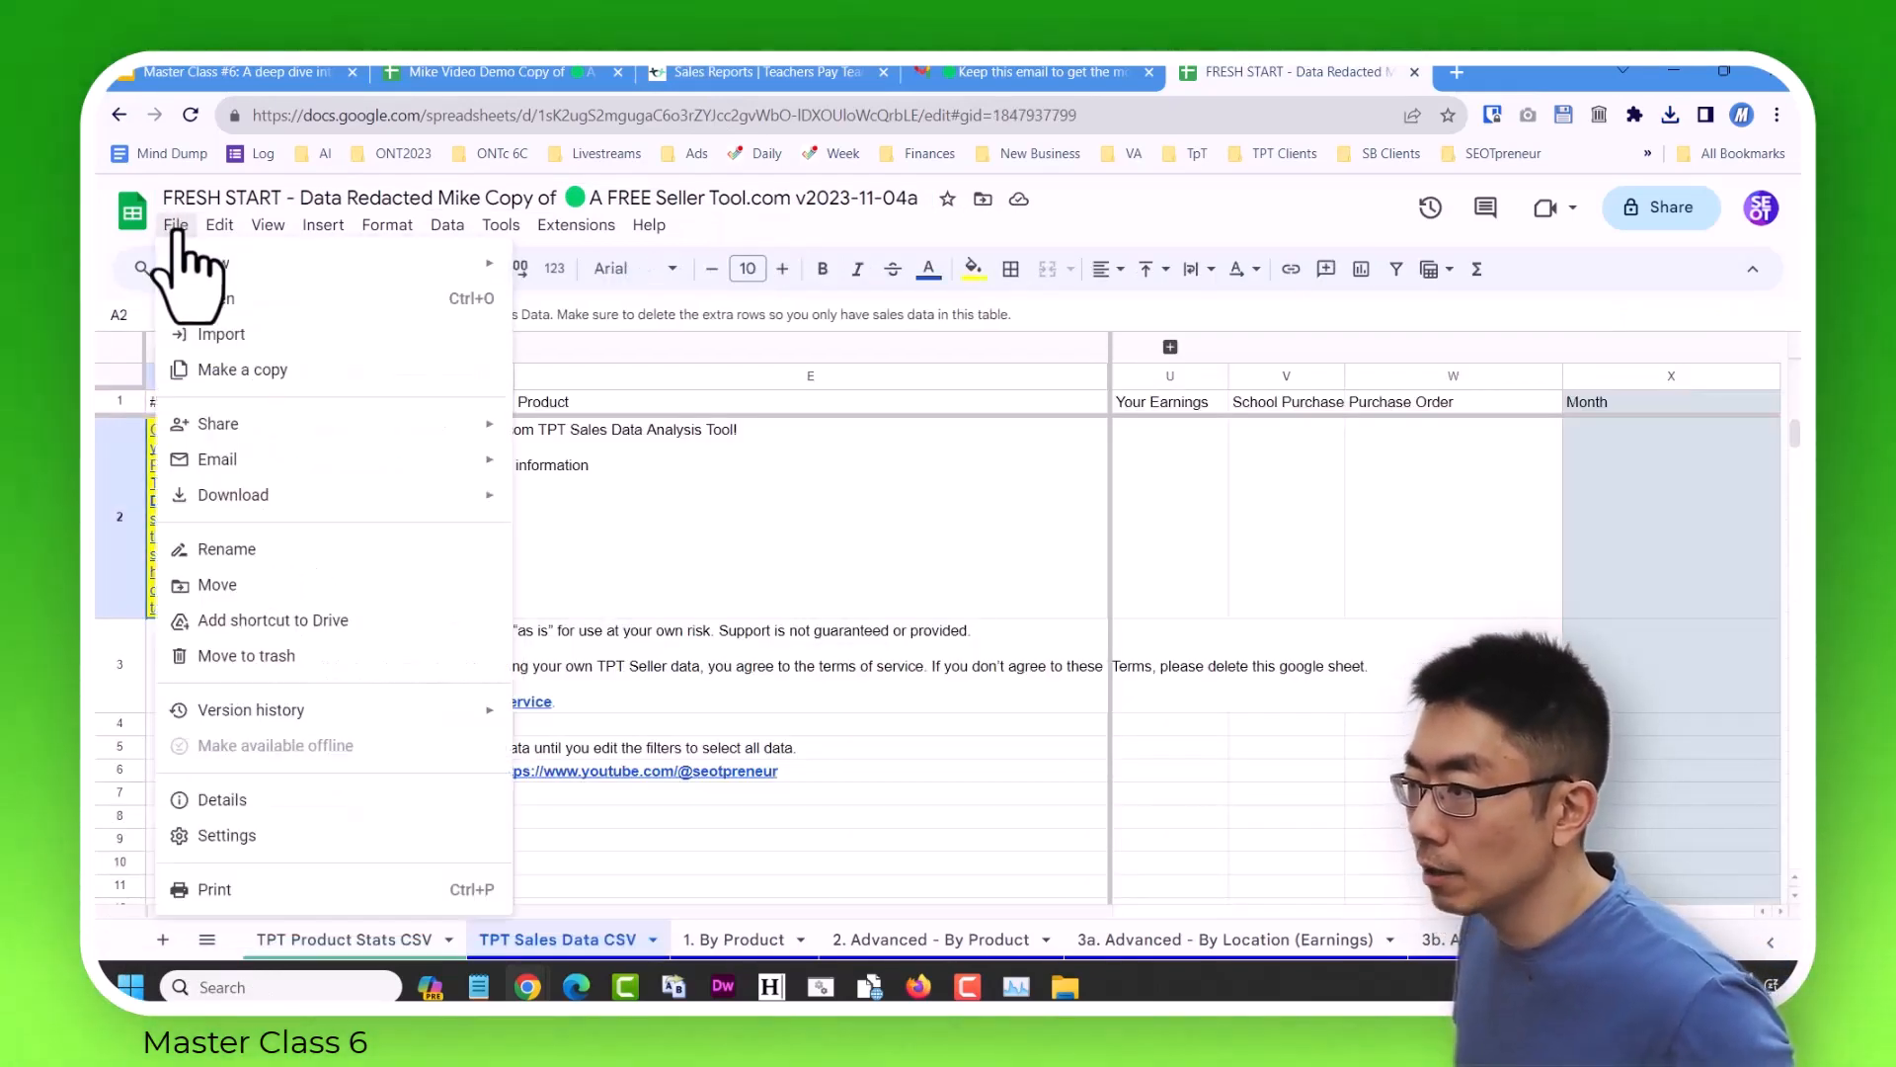
{"action": "left_click", "coordinate": [296, 336]}
{"action": "left_click", "coordinate": [802, 346]}
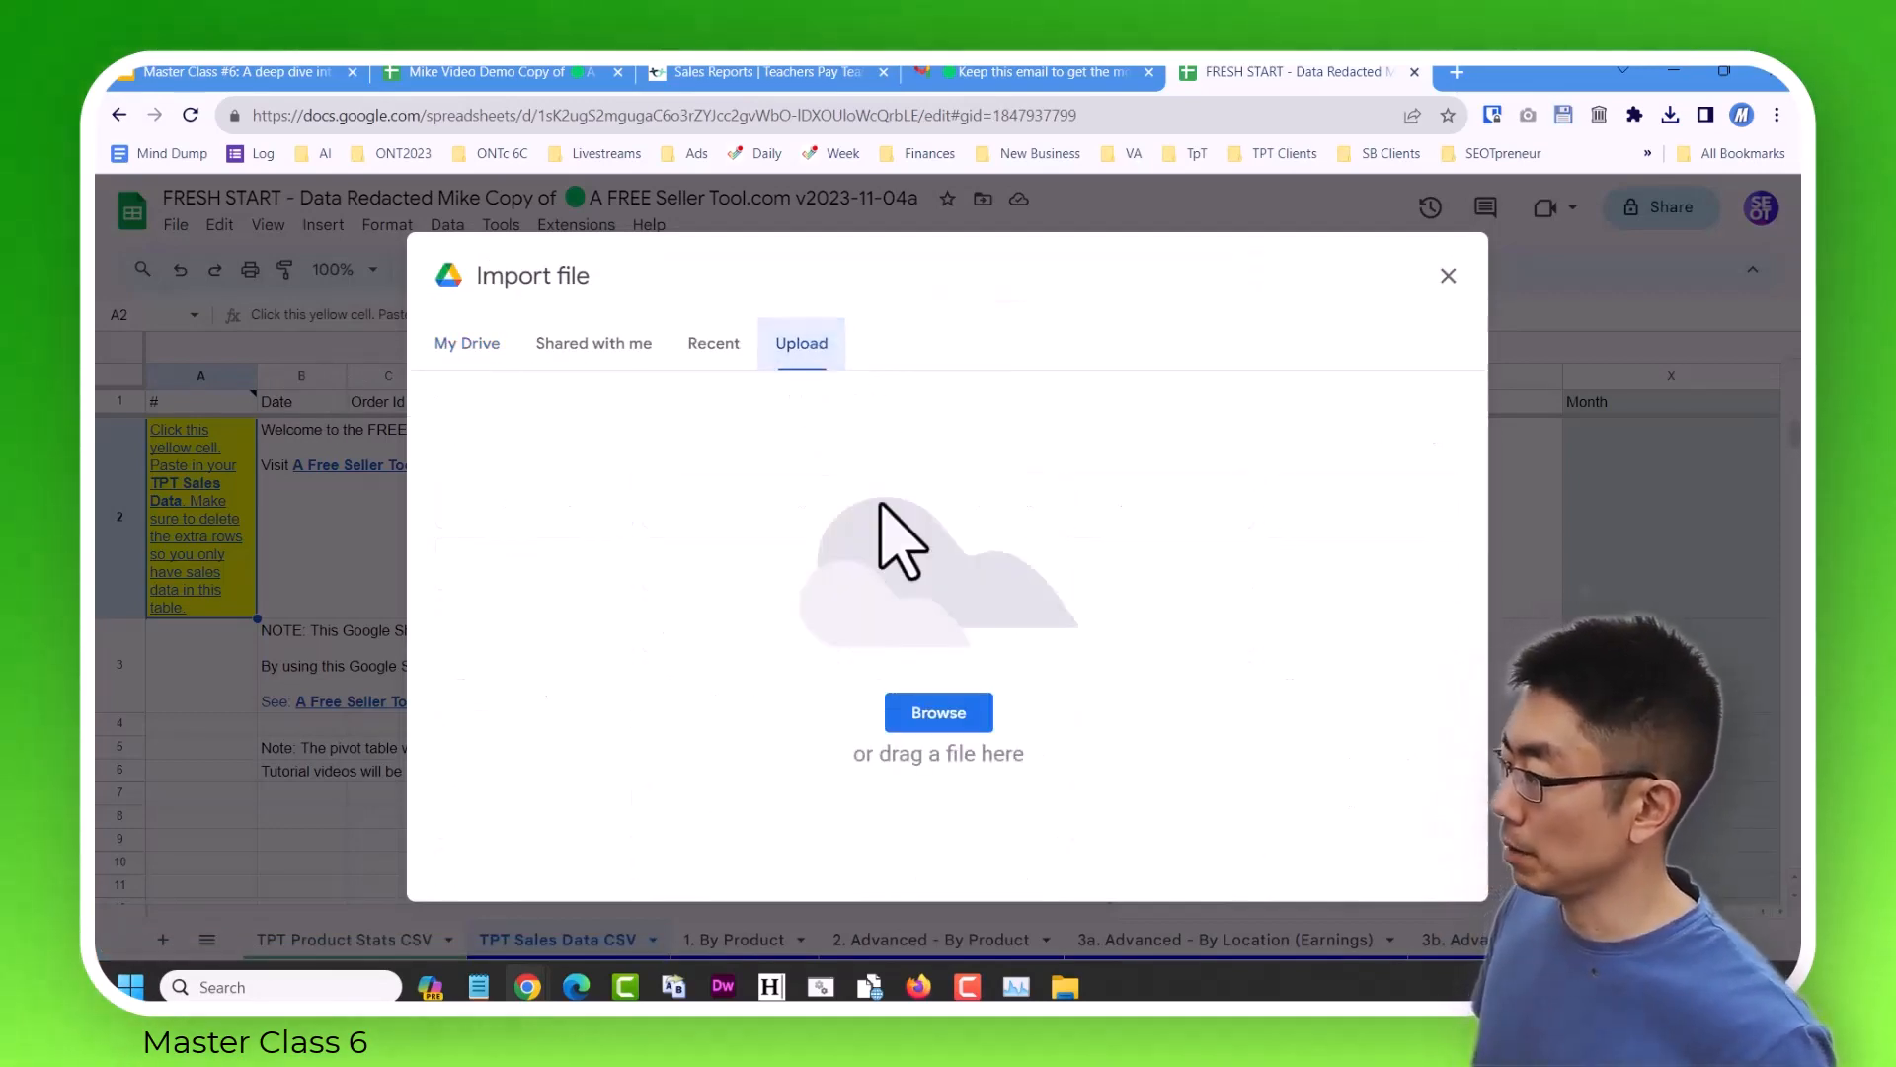
{"action": "left_click", "coordinate": [943, 713]}
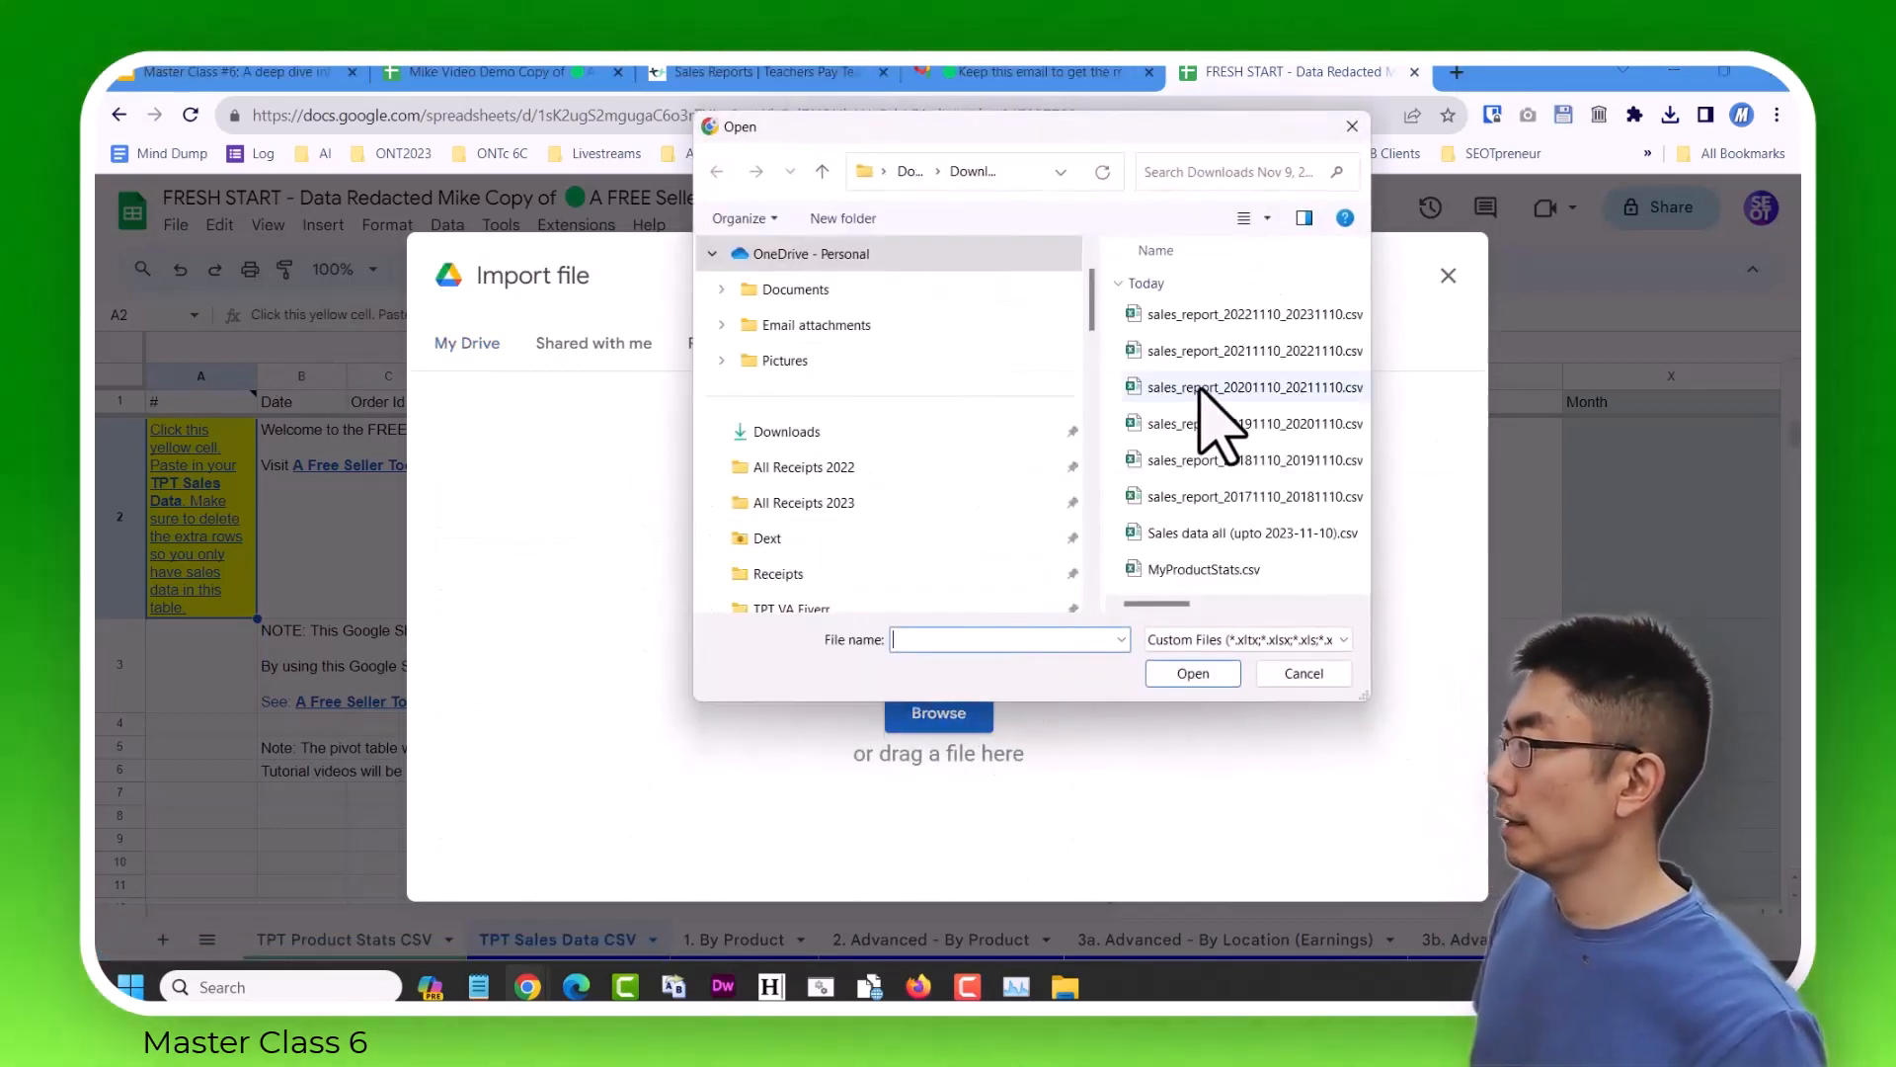
{"action": "left_click_drag", "start_coordinate": [1373, 465], "coordinate": [1768, 478]}
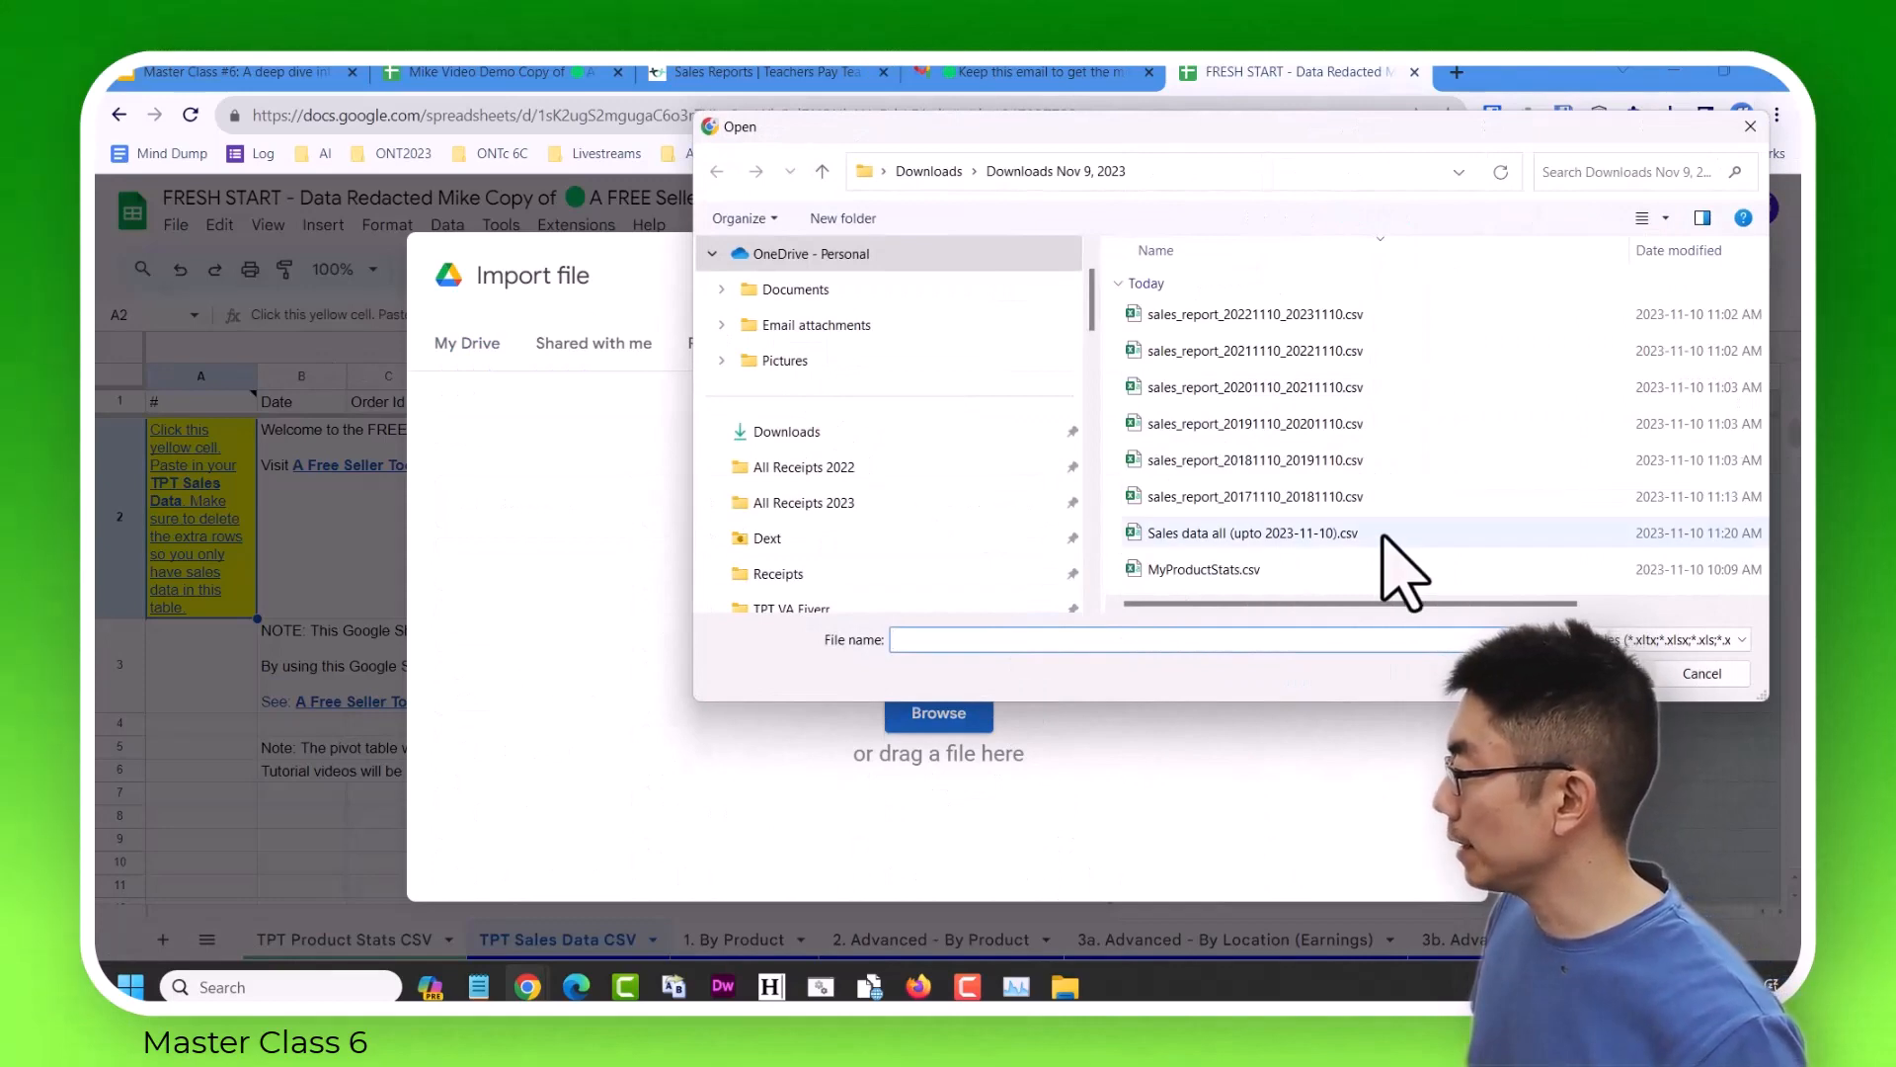
{"action": "left_click", "coordinate": [1313, 534]}
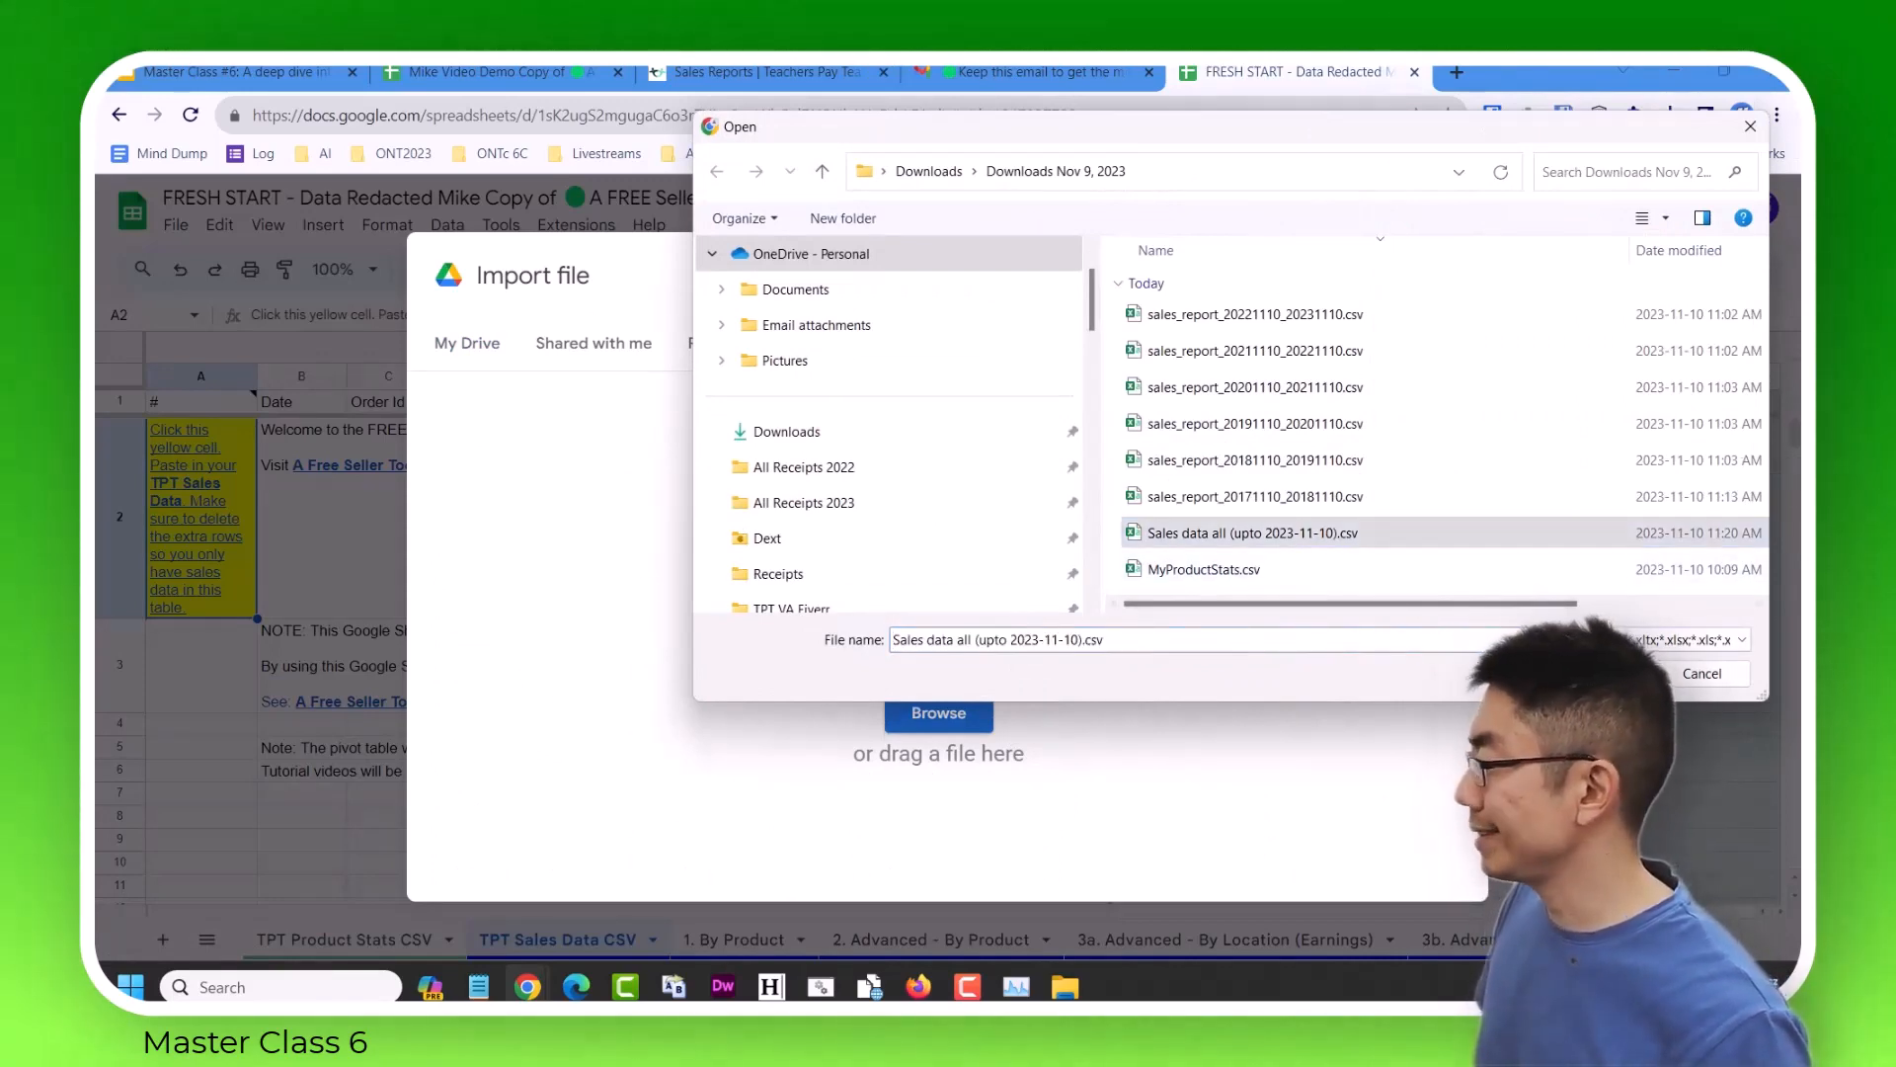
{"action": "left_click", "coordinate": [1599, 674]}
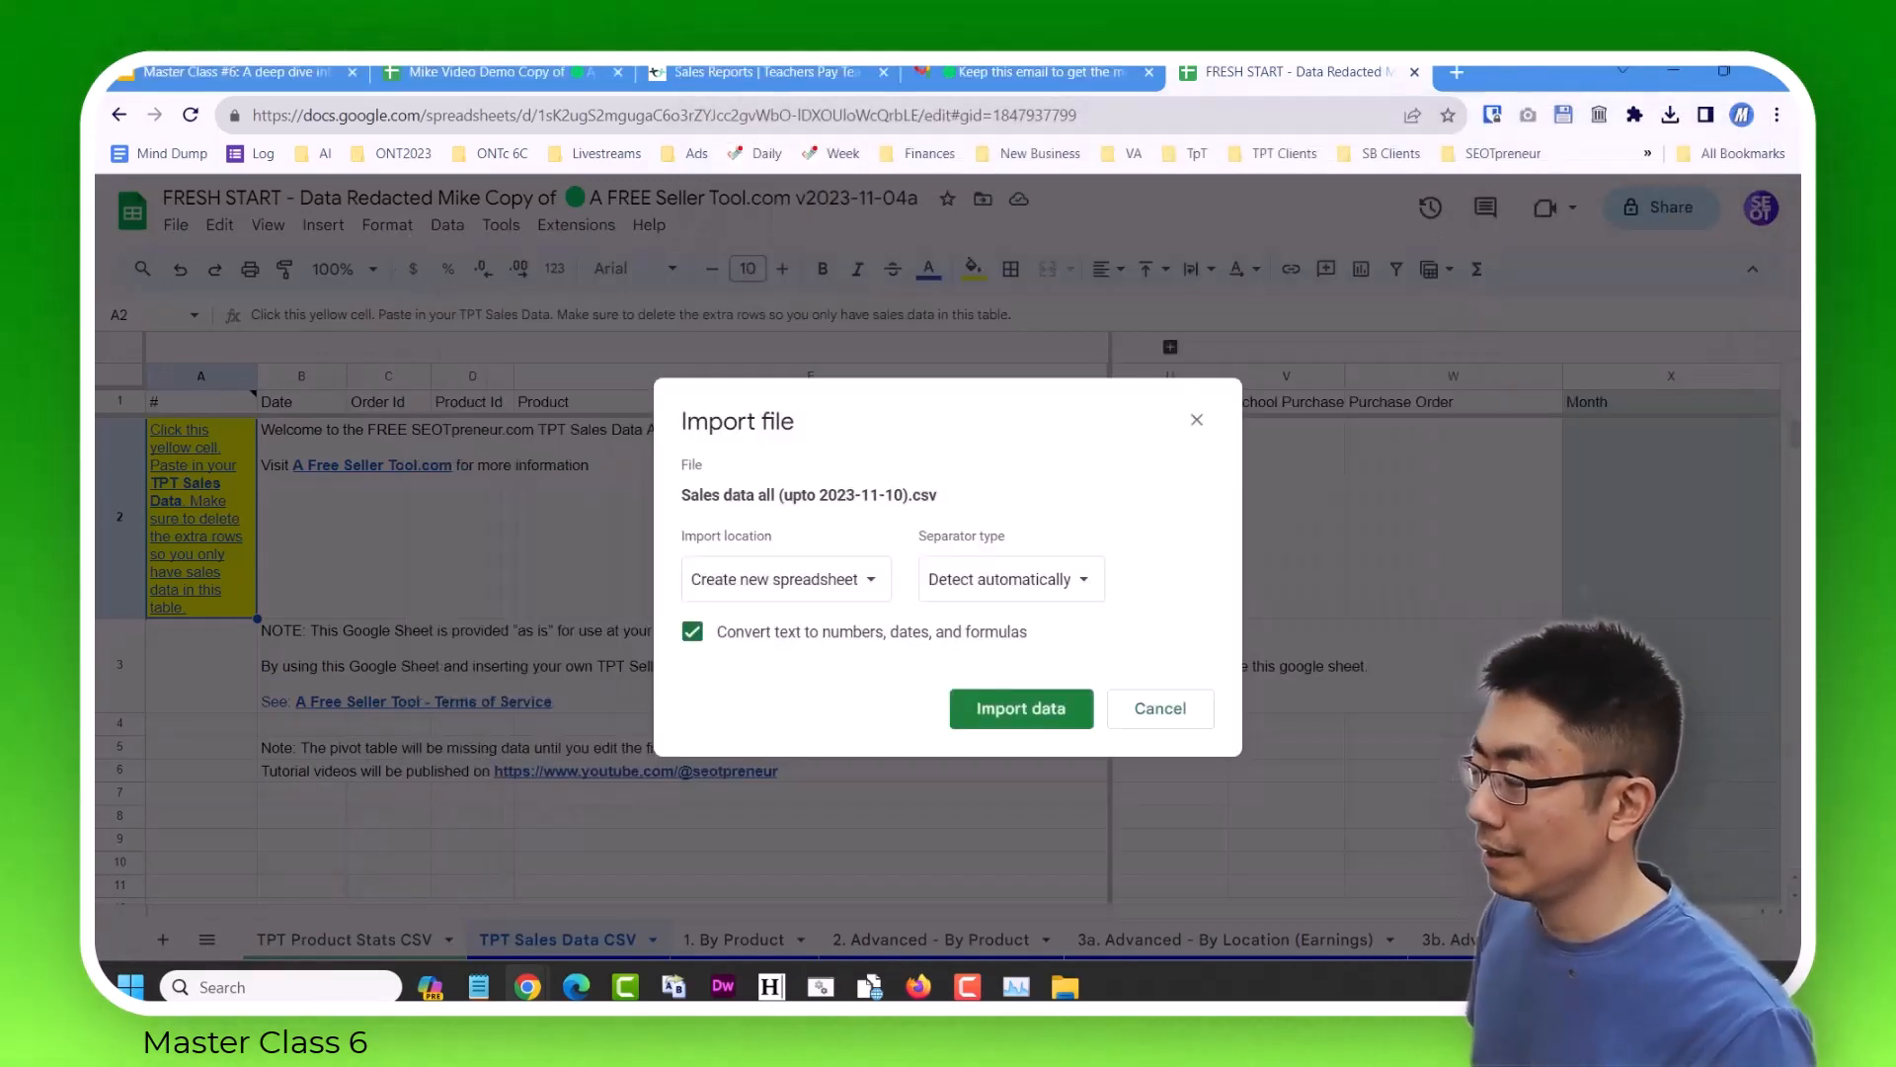
Import the uploaded data with the import location set to Replace data at selected cell.
{"action": "left_click", "coordinate": [859, 579]}
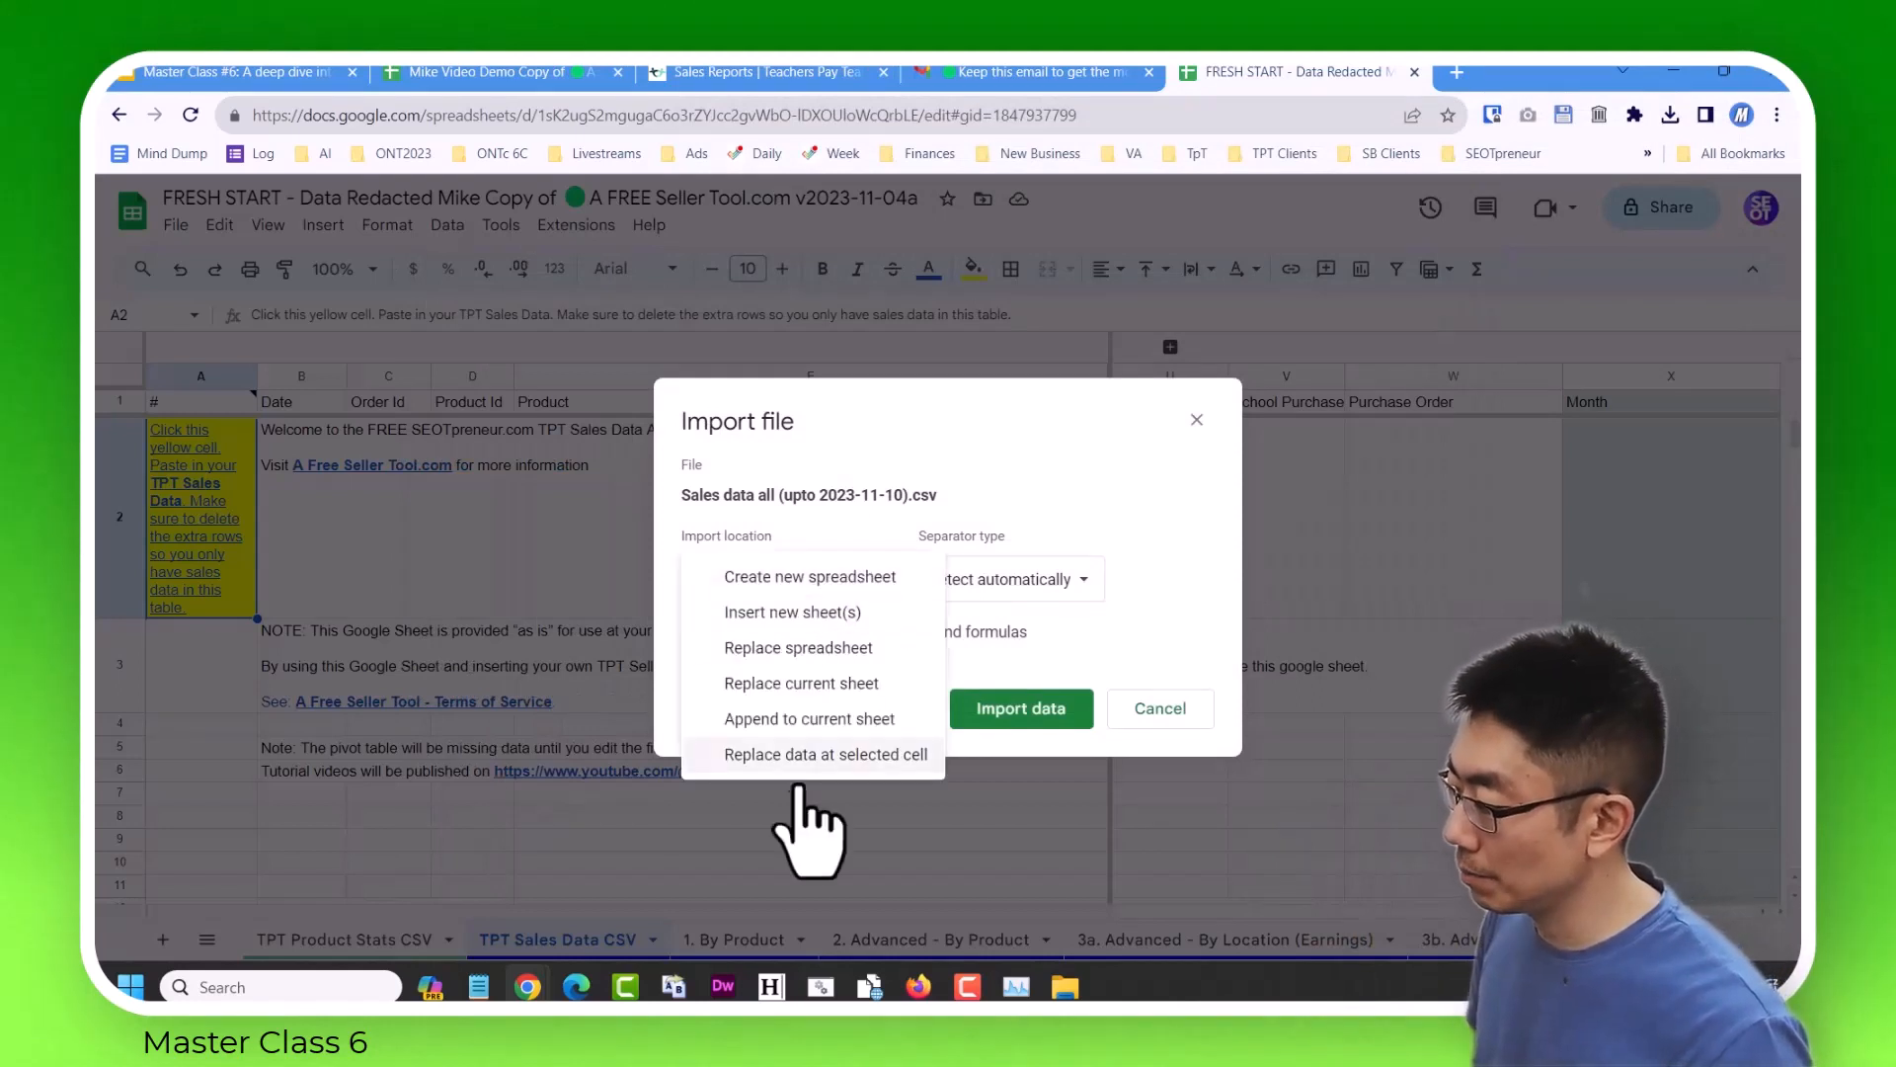
{"action": "left_click", "coordinate": [812, 753]}
{"action": "left_click", "coordinate": [999, 707]}
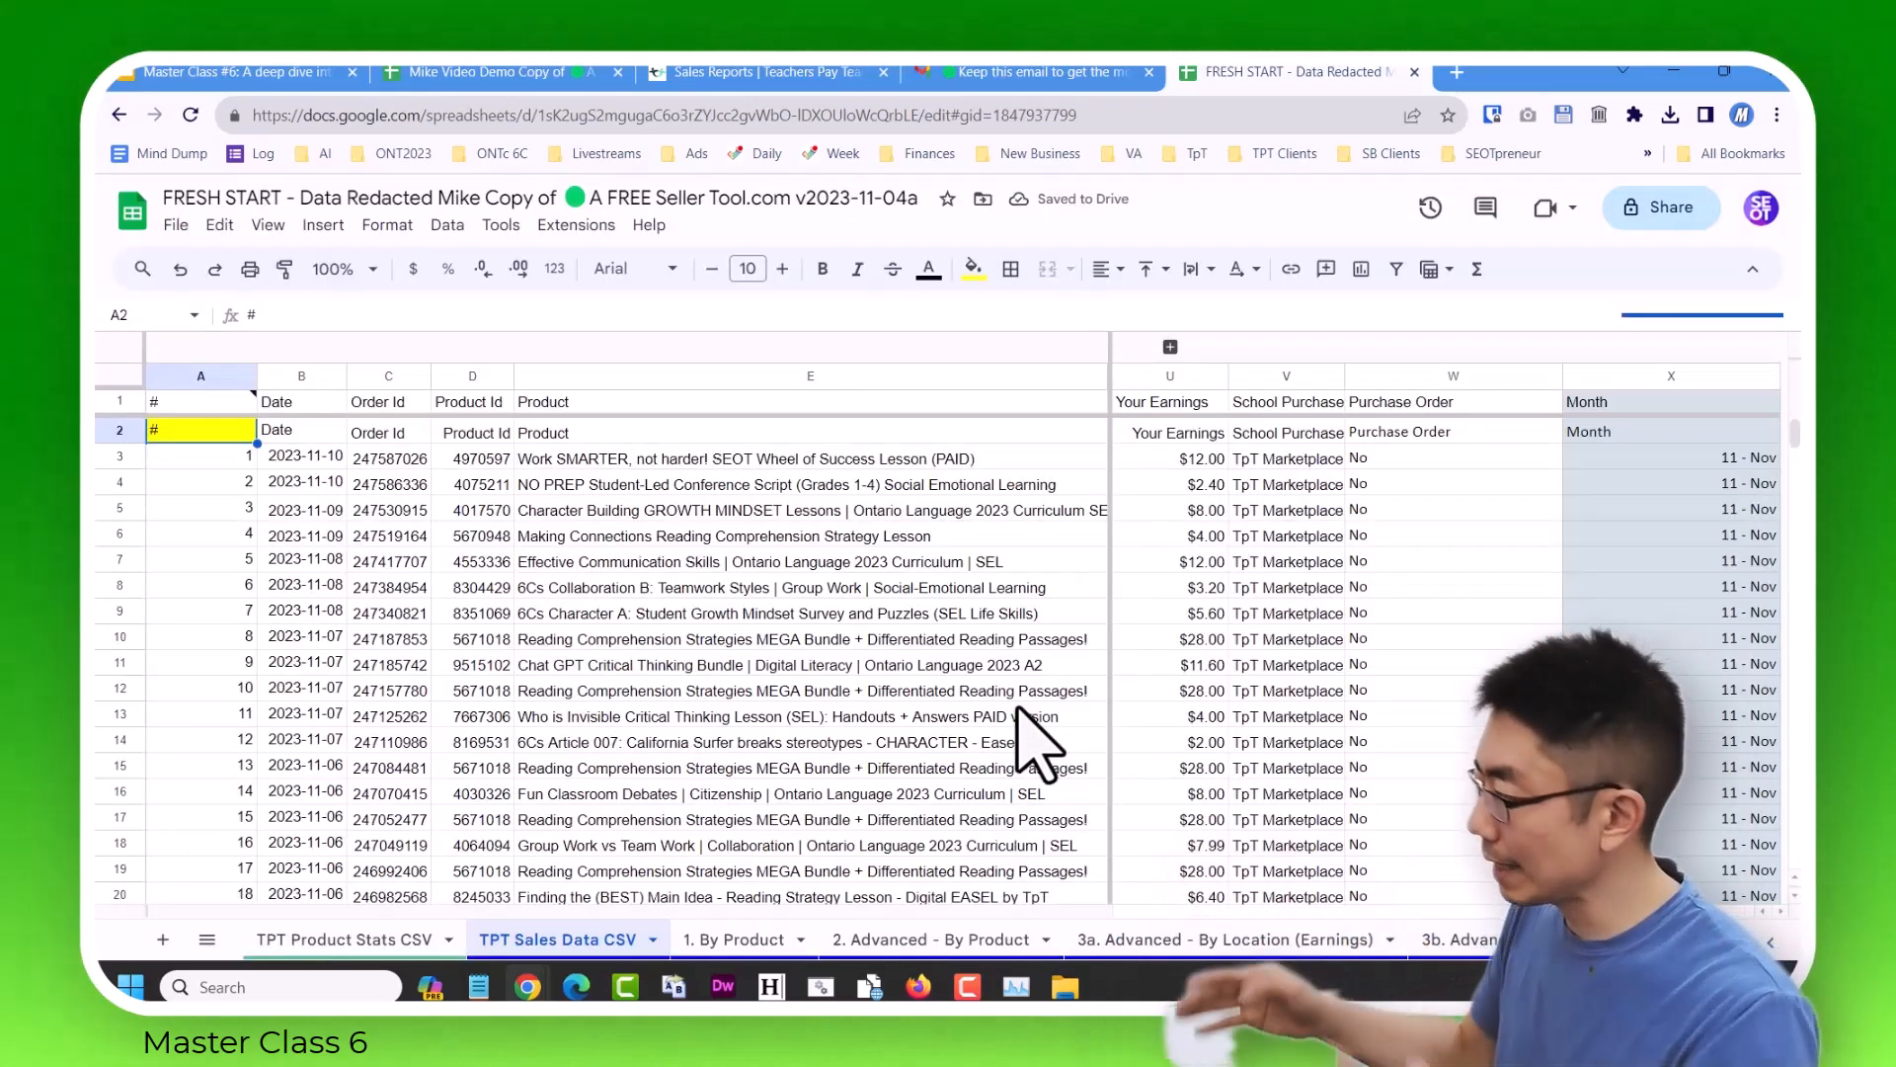
Delete the duplicate header in row 2 of the TPT Sales Data CSV sheet.
{"action": "left_click", "coordinate": [120, 431]}
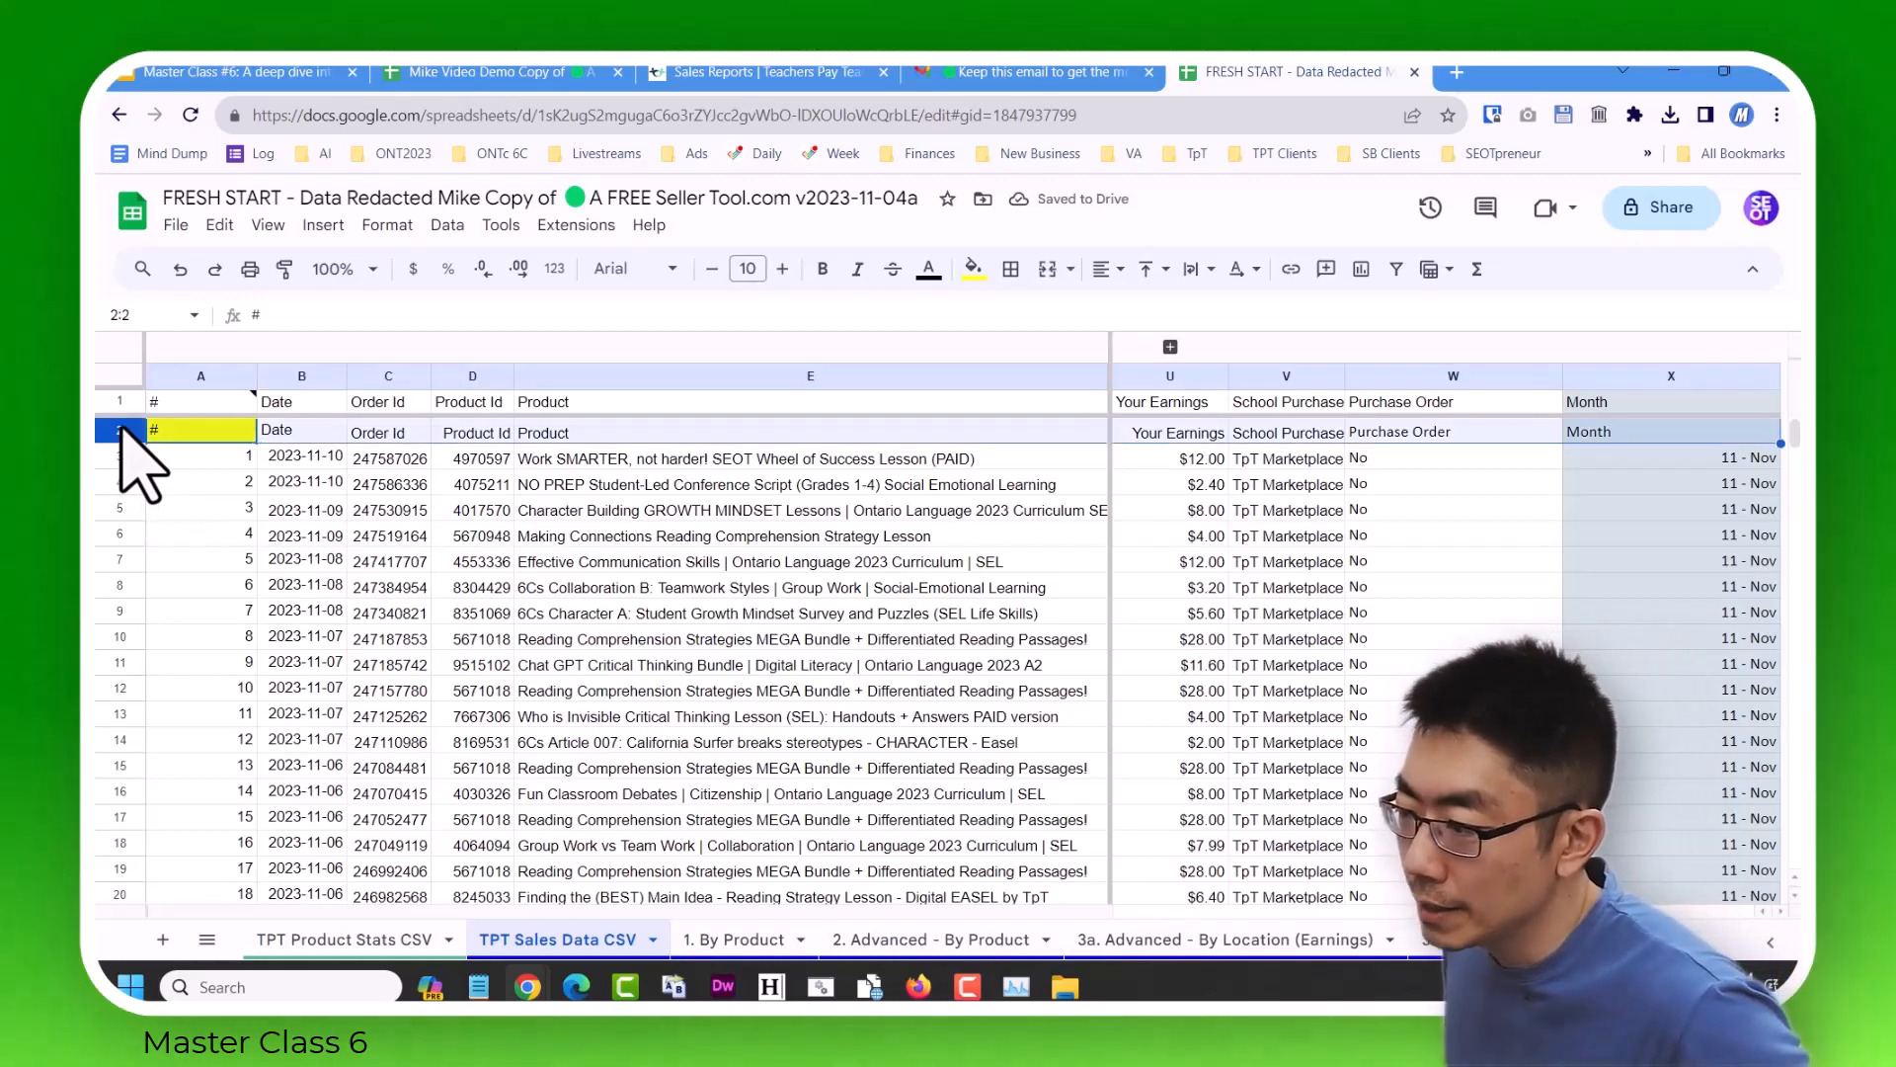
{"action": "right_click", "coordinate": [123, 432]}
{"action": "left_click", "coordinate": [191, 628]}
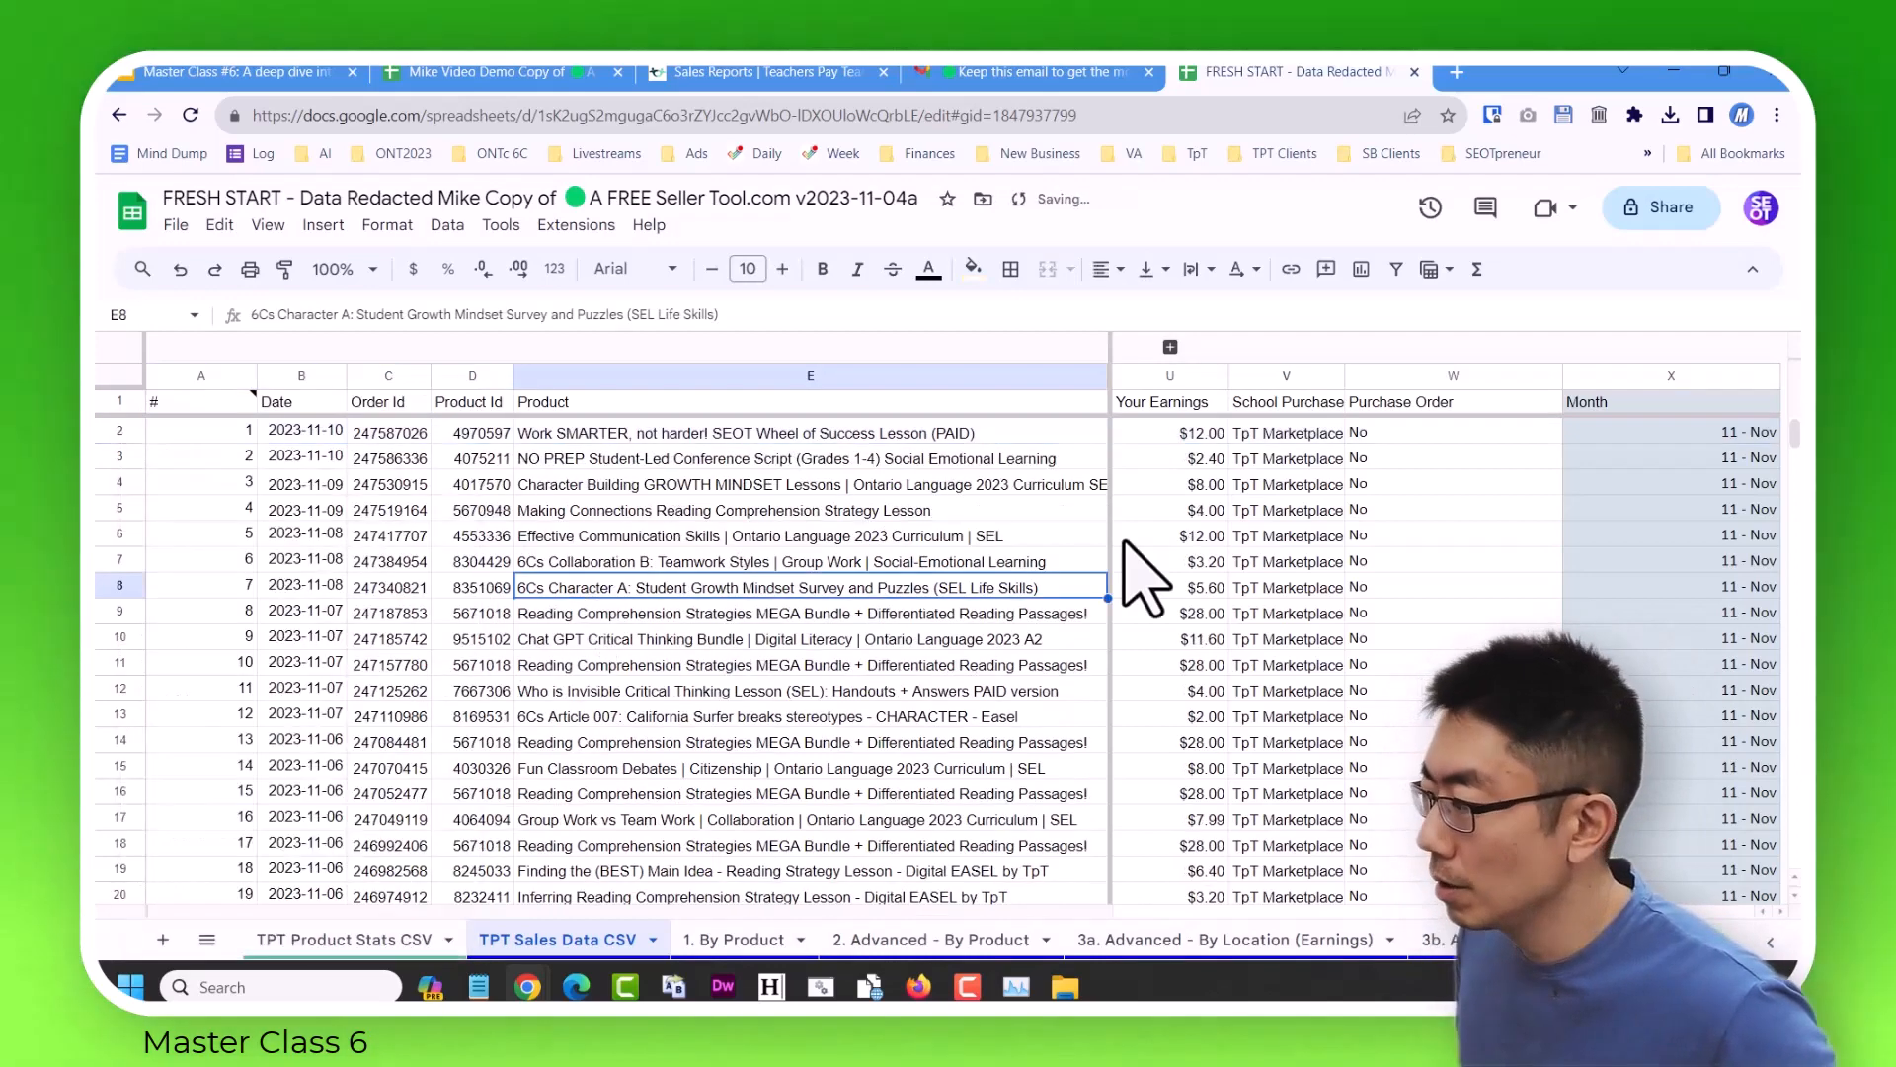
Examine the Month column and the last row of the imported sales data.
{"action": "left_click", "coordinate": [1146, 584]}
{"action": "key", "text": "Right"}
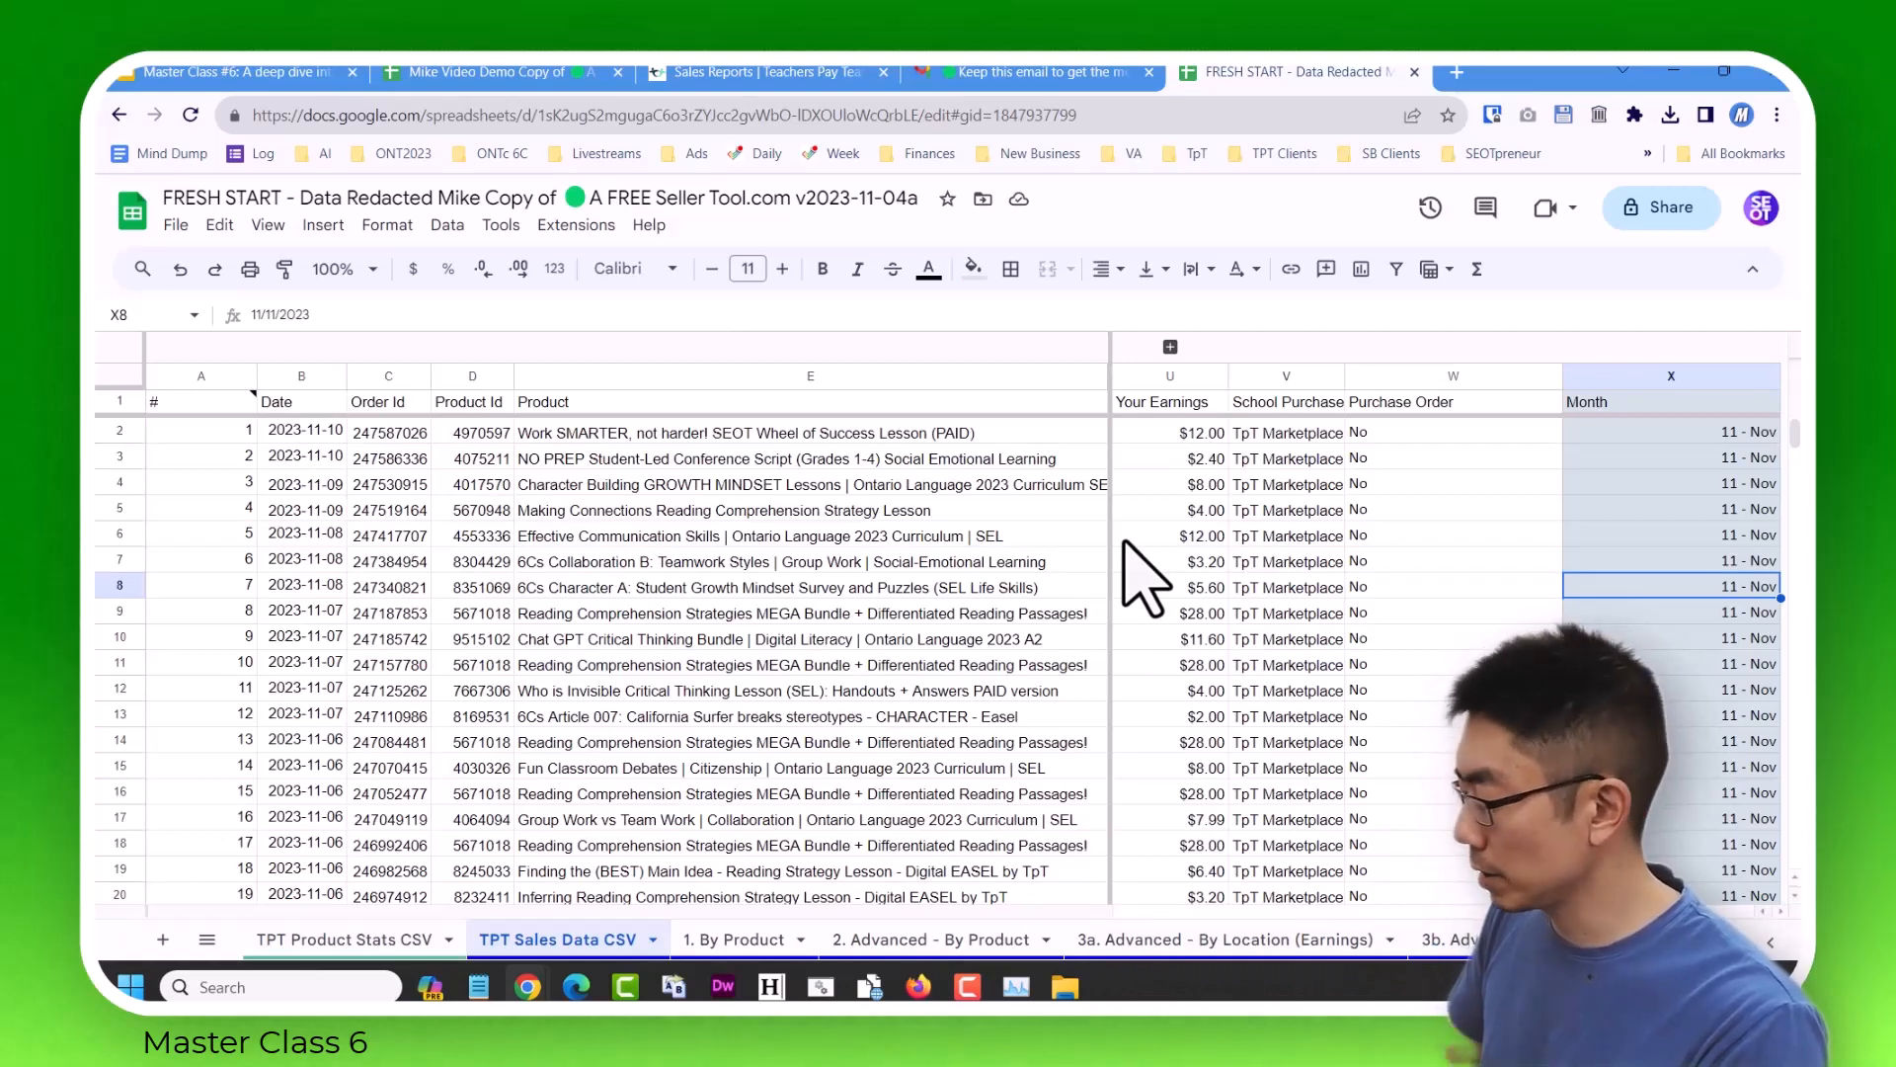
{"action": "key", "text": "ctrl+Down"}
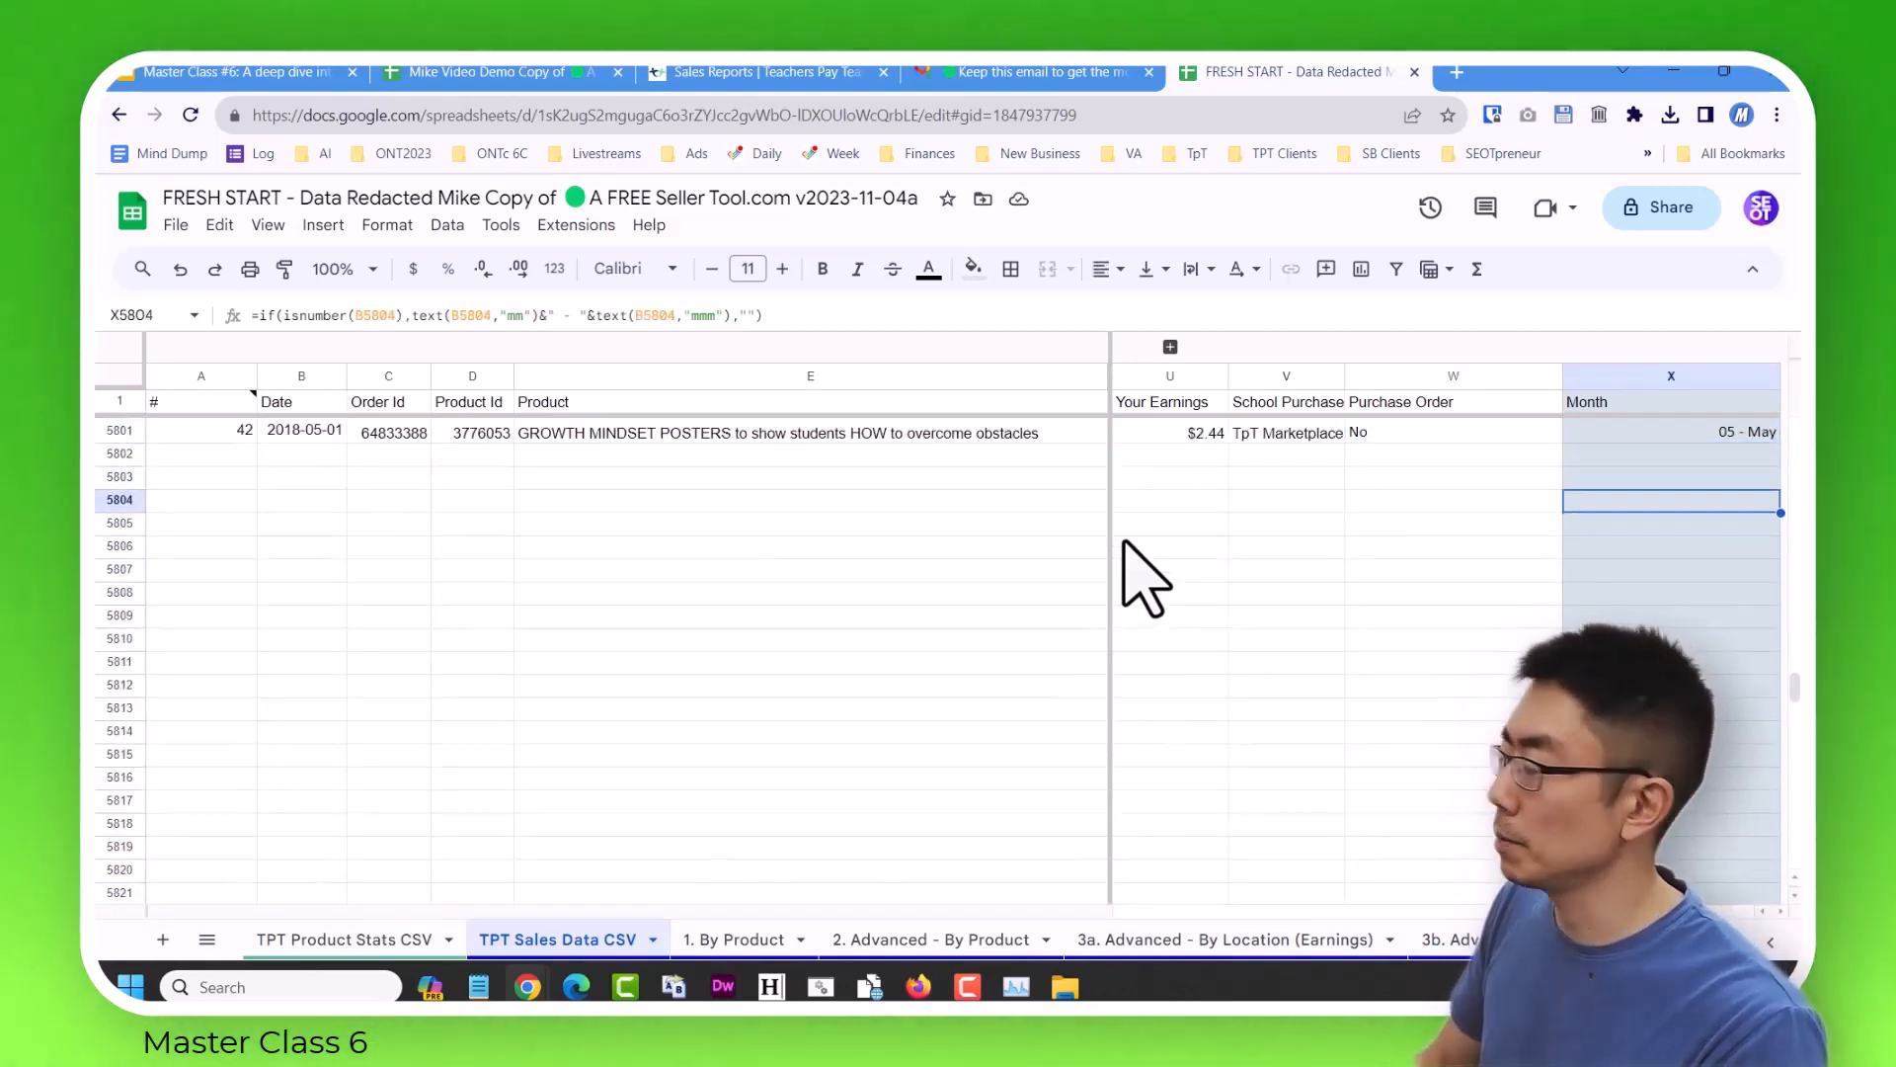
{"action": "key", "text": "Left"}
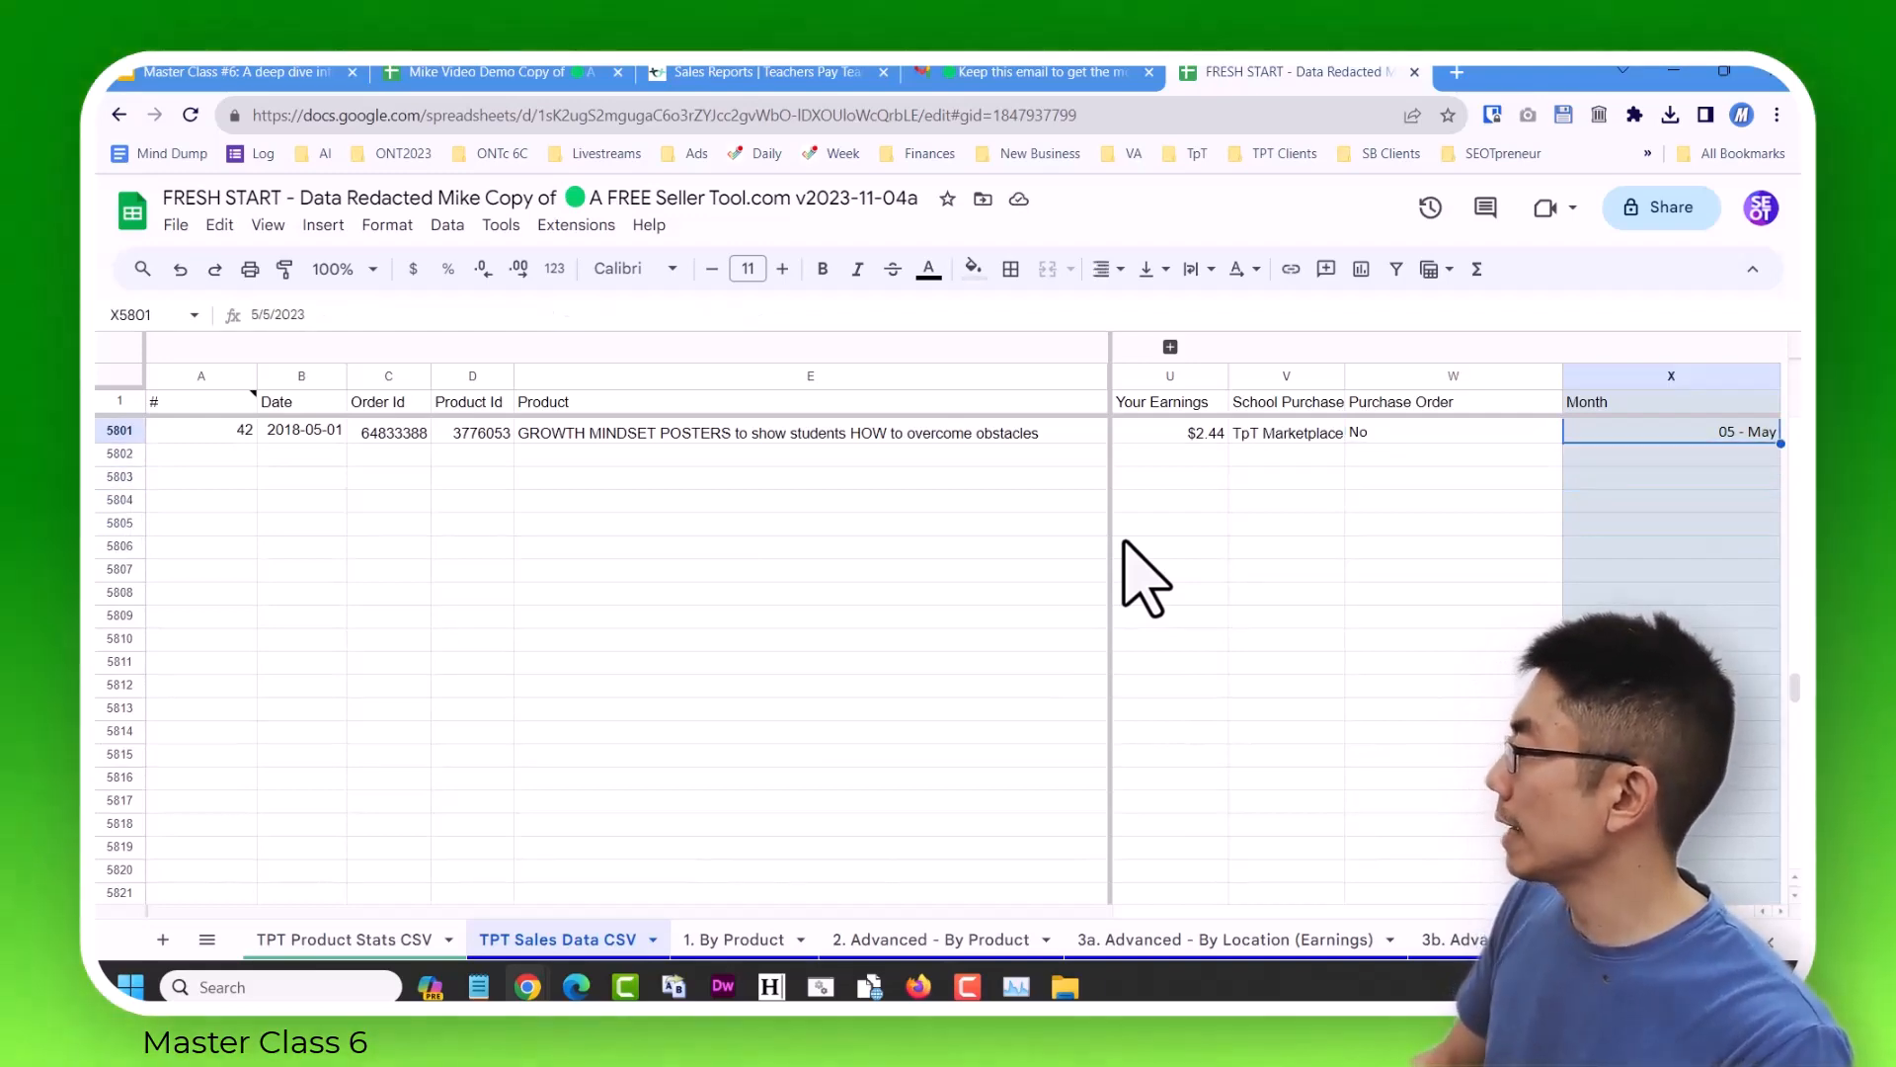
{"action": "key", "text": "Left"}
{"action": "key", "text": "Left"}
{"action": "key", "text": "Left"}
{"action": "key", "text": "Left"}
{"action": "key", "text": "Left"}
{"action": "key", "text": "Left"}
{"action": "key", "text": "Left"}
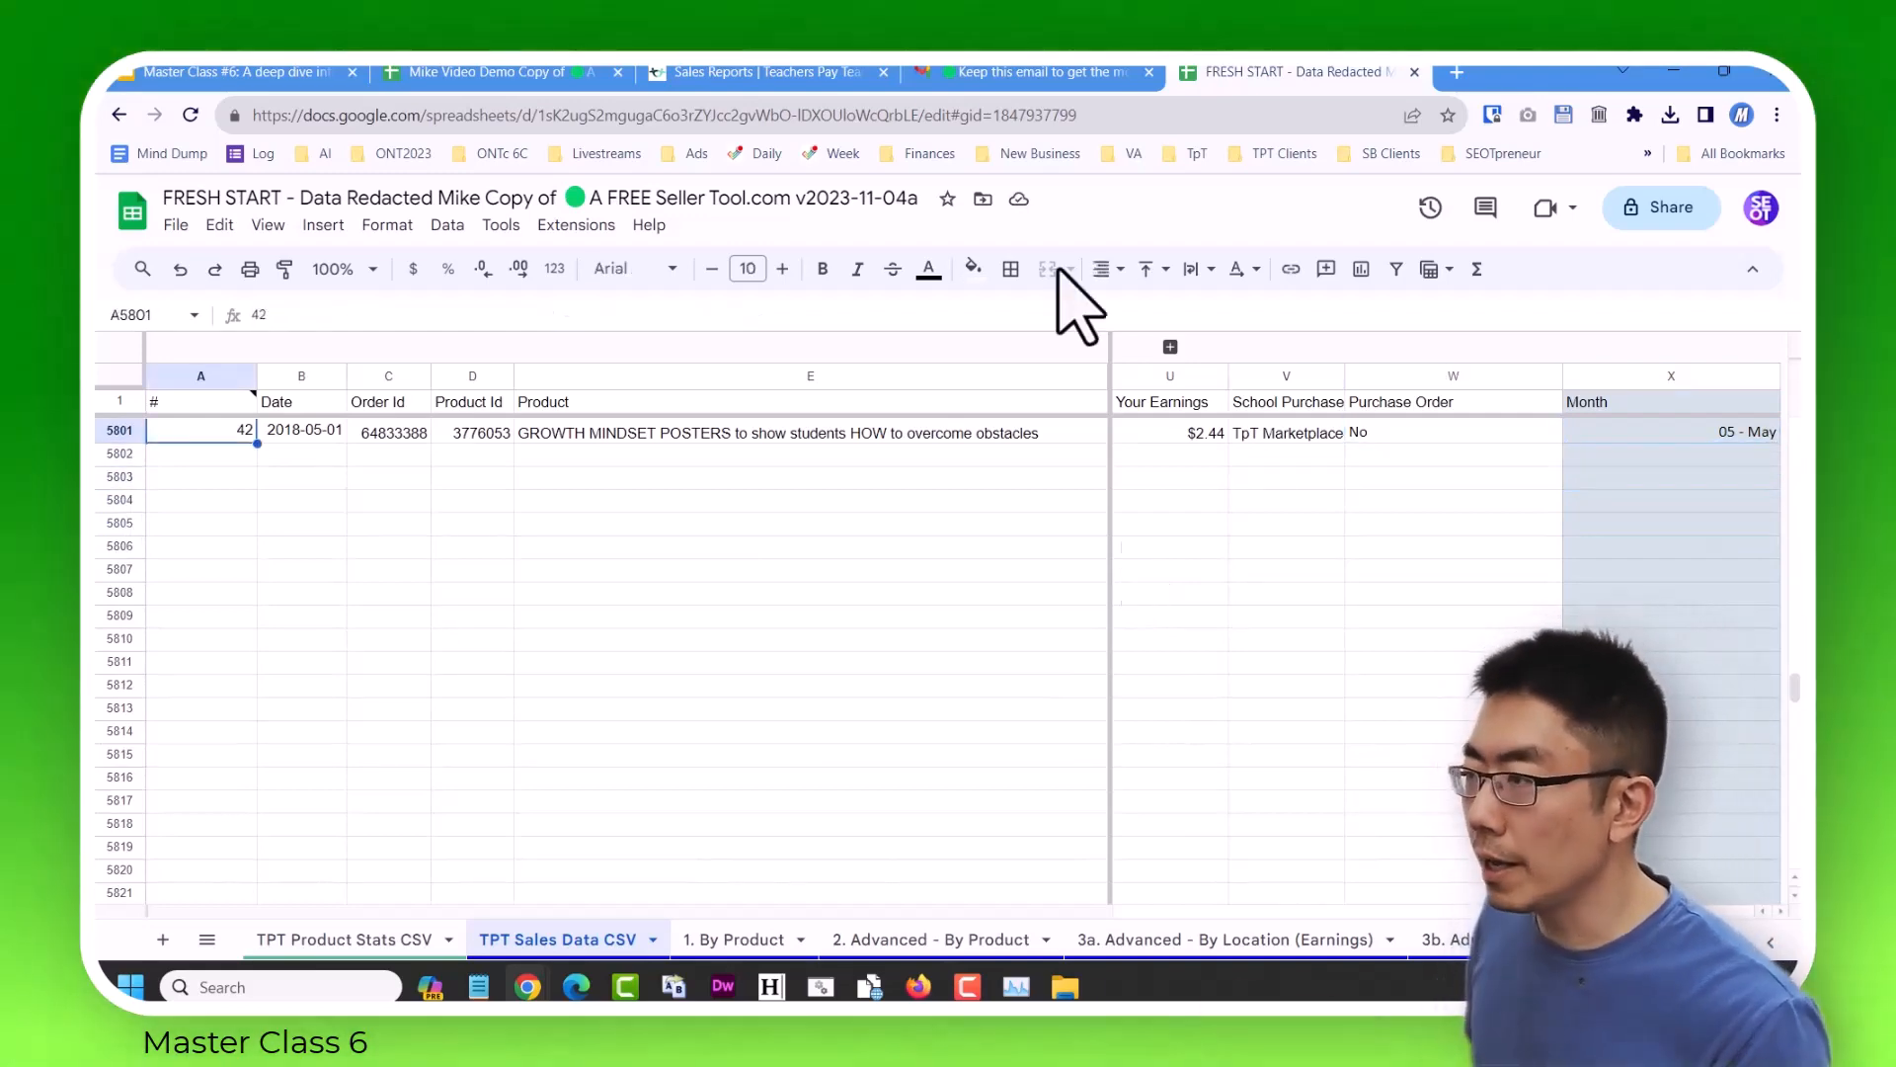
Switch to the Master Class #6 presentation and show slide 174 about sales in a specific geographic area full screen.
{"action": "left_click", "coordinate": [324, 72]}
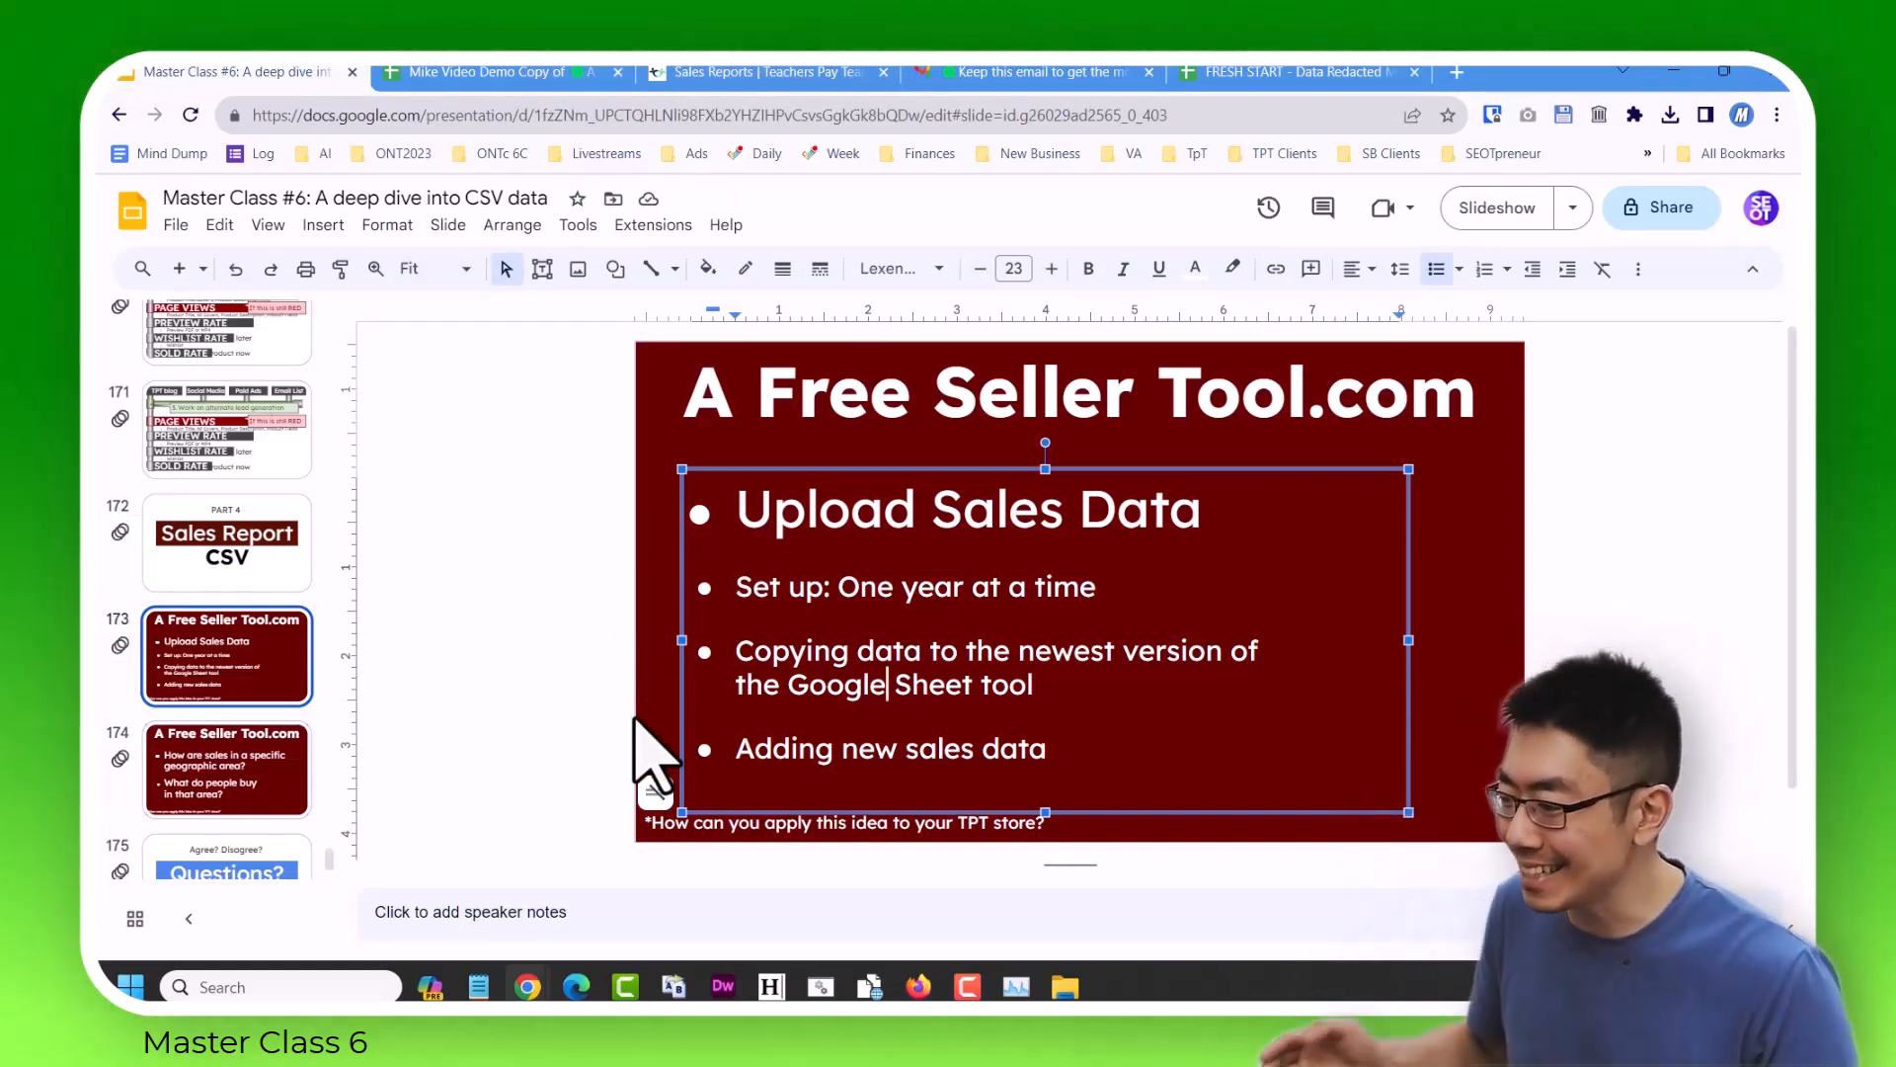
{"action": "left_click", "coordinate": [280, 775]}
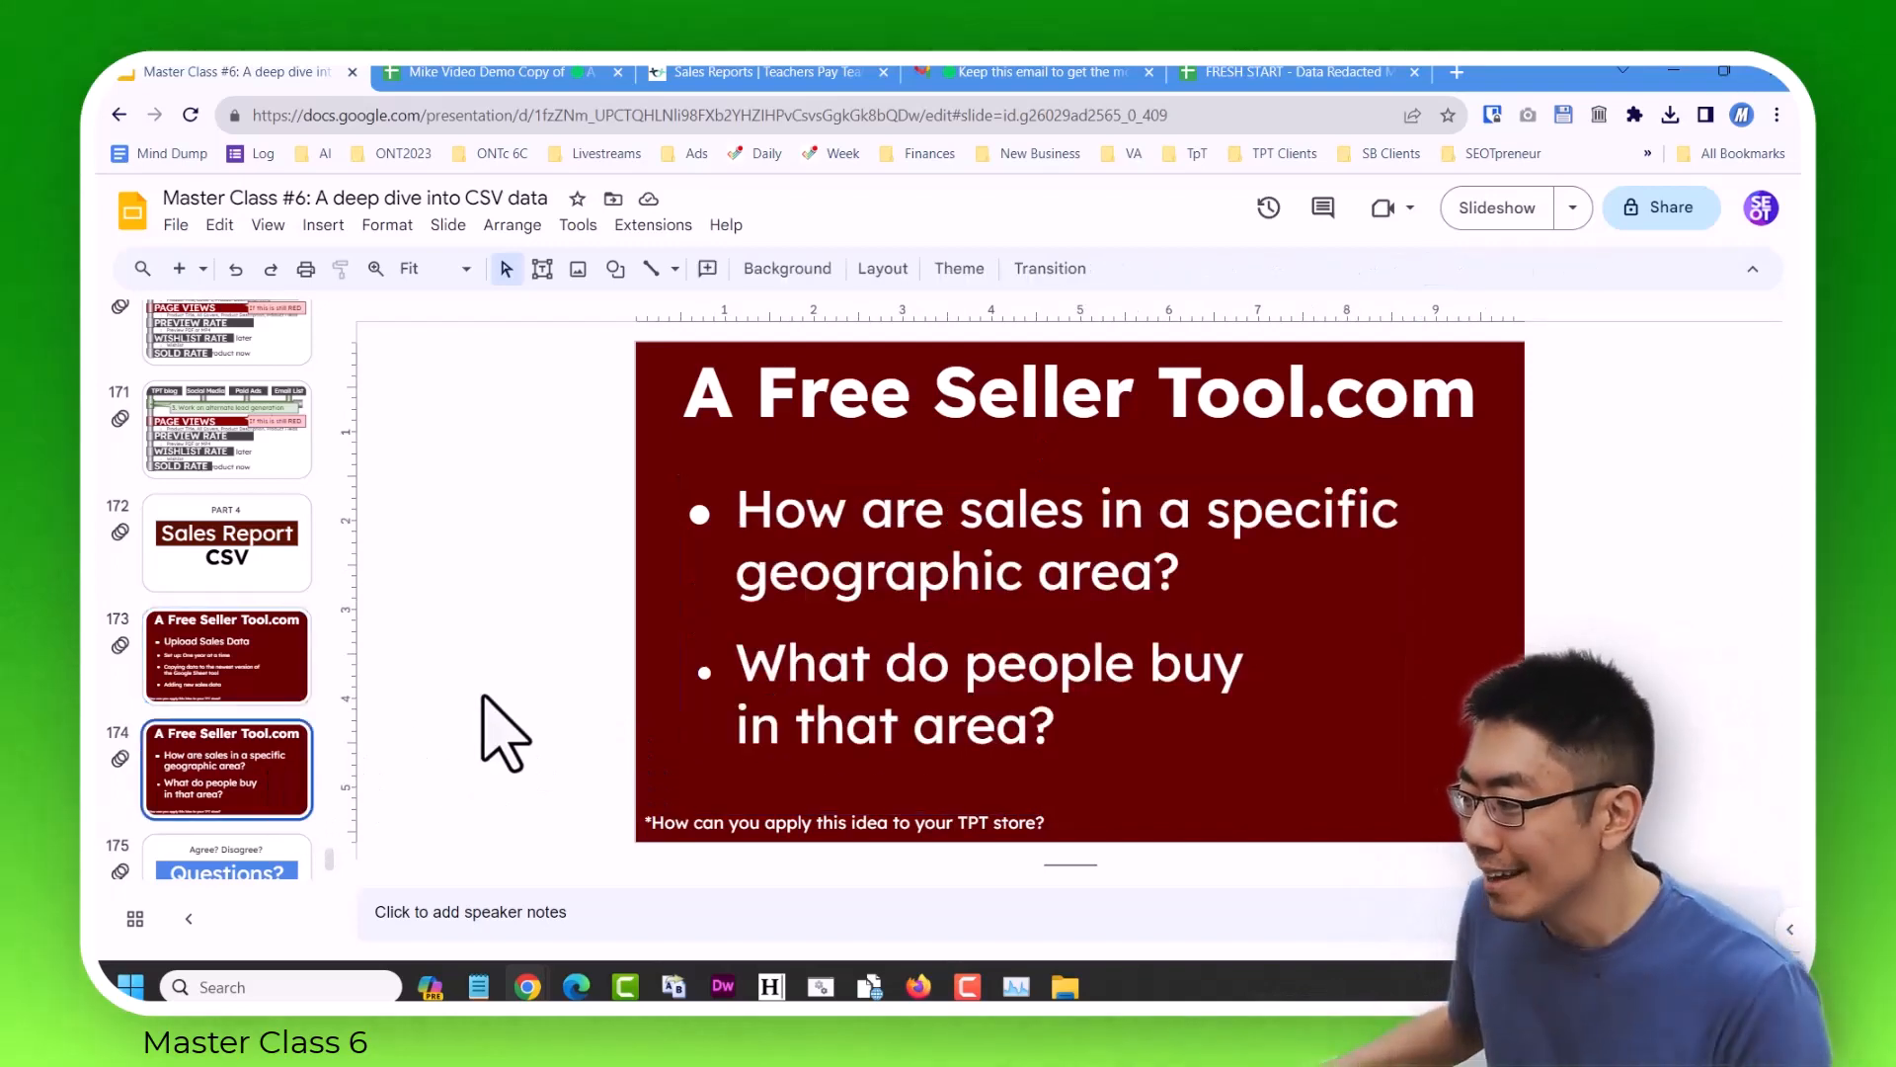
{"action": "key", "text": "ctrl+F5"}
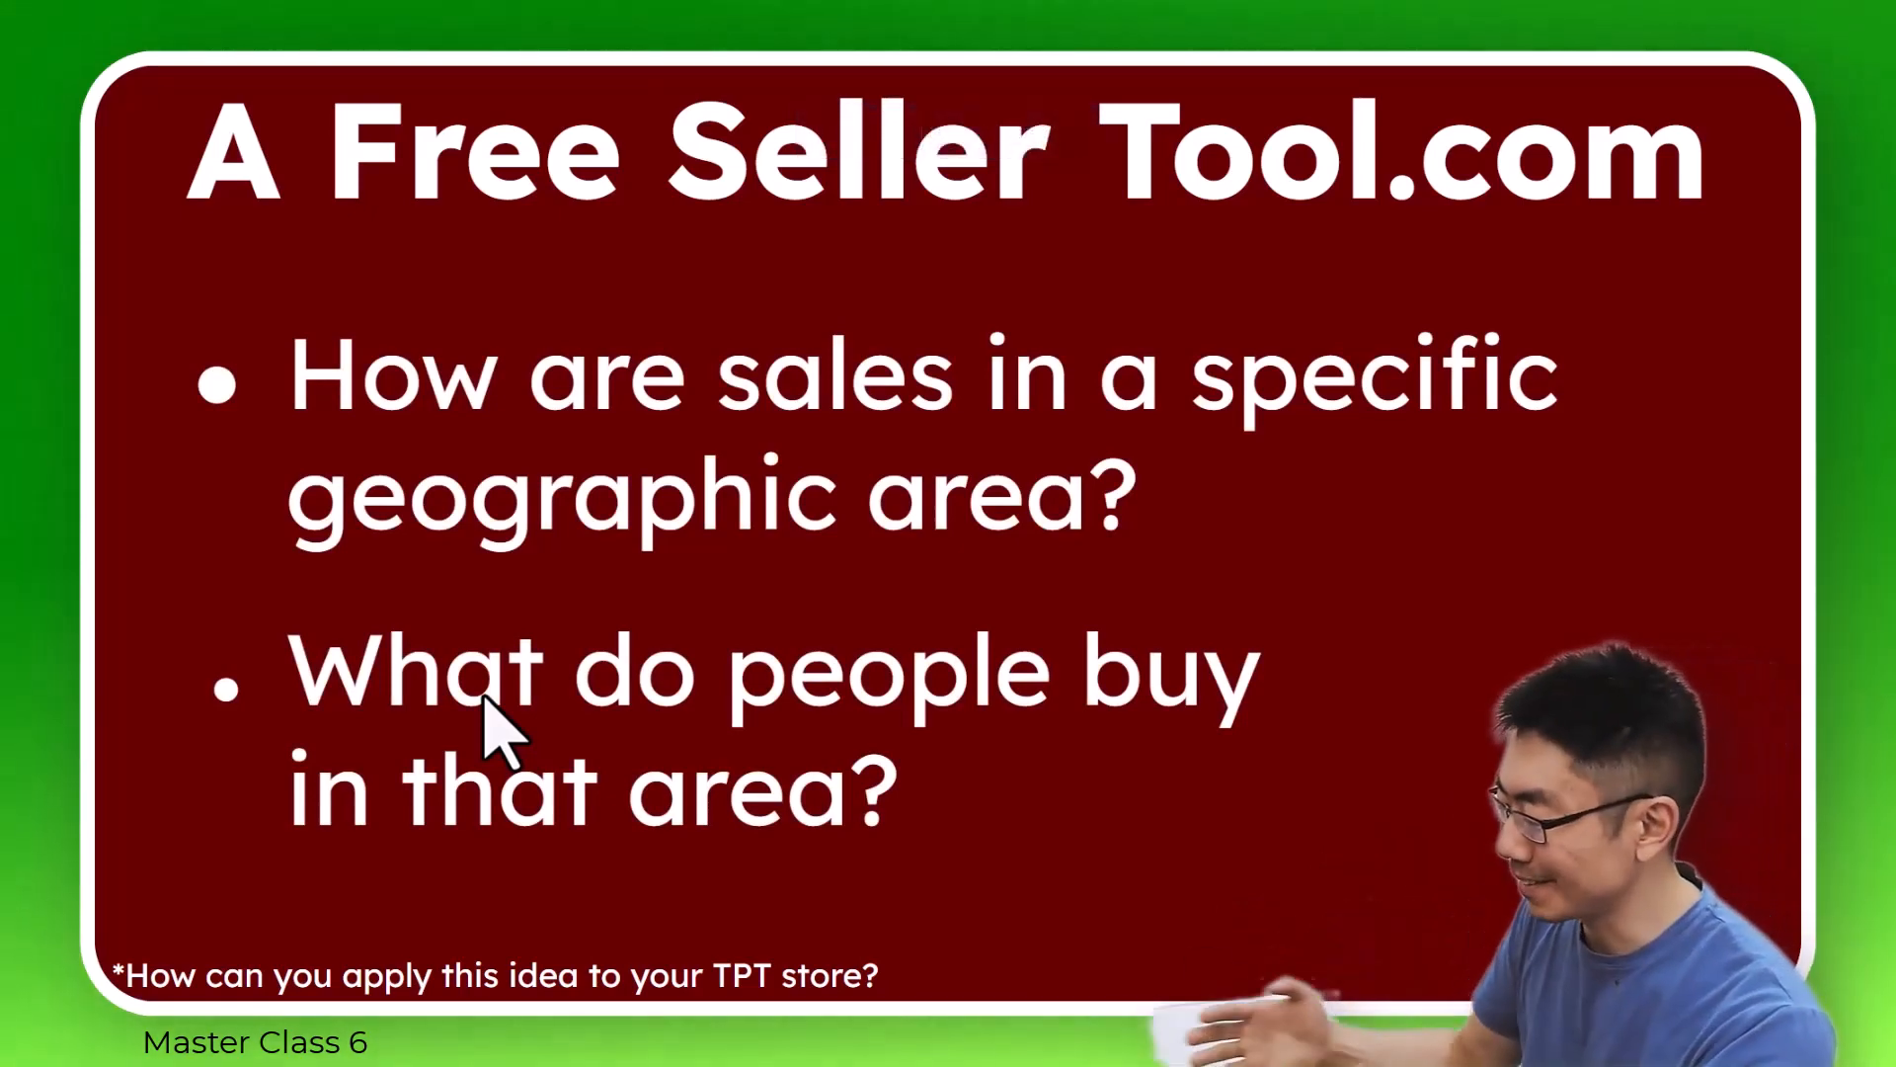
{"action": "key", "text": "Escape"}
Move the FRESH START spreadsheet into its own maximized window and go to cell A5800 near the end of the sales data.
{"action": "left_click", "coordinate": [1128, 73]}
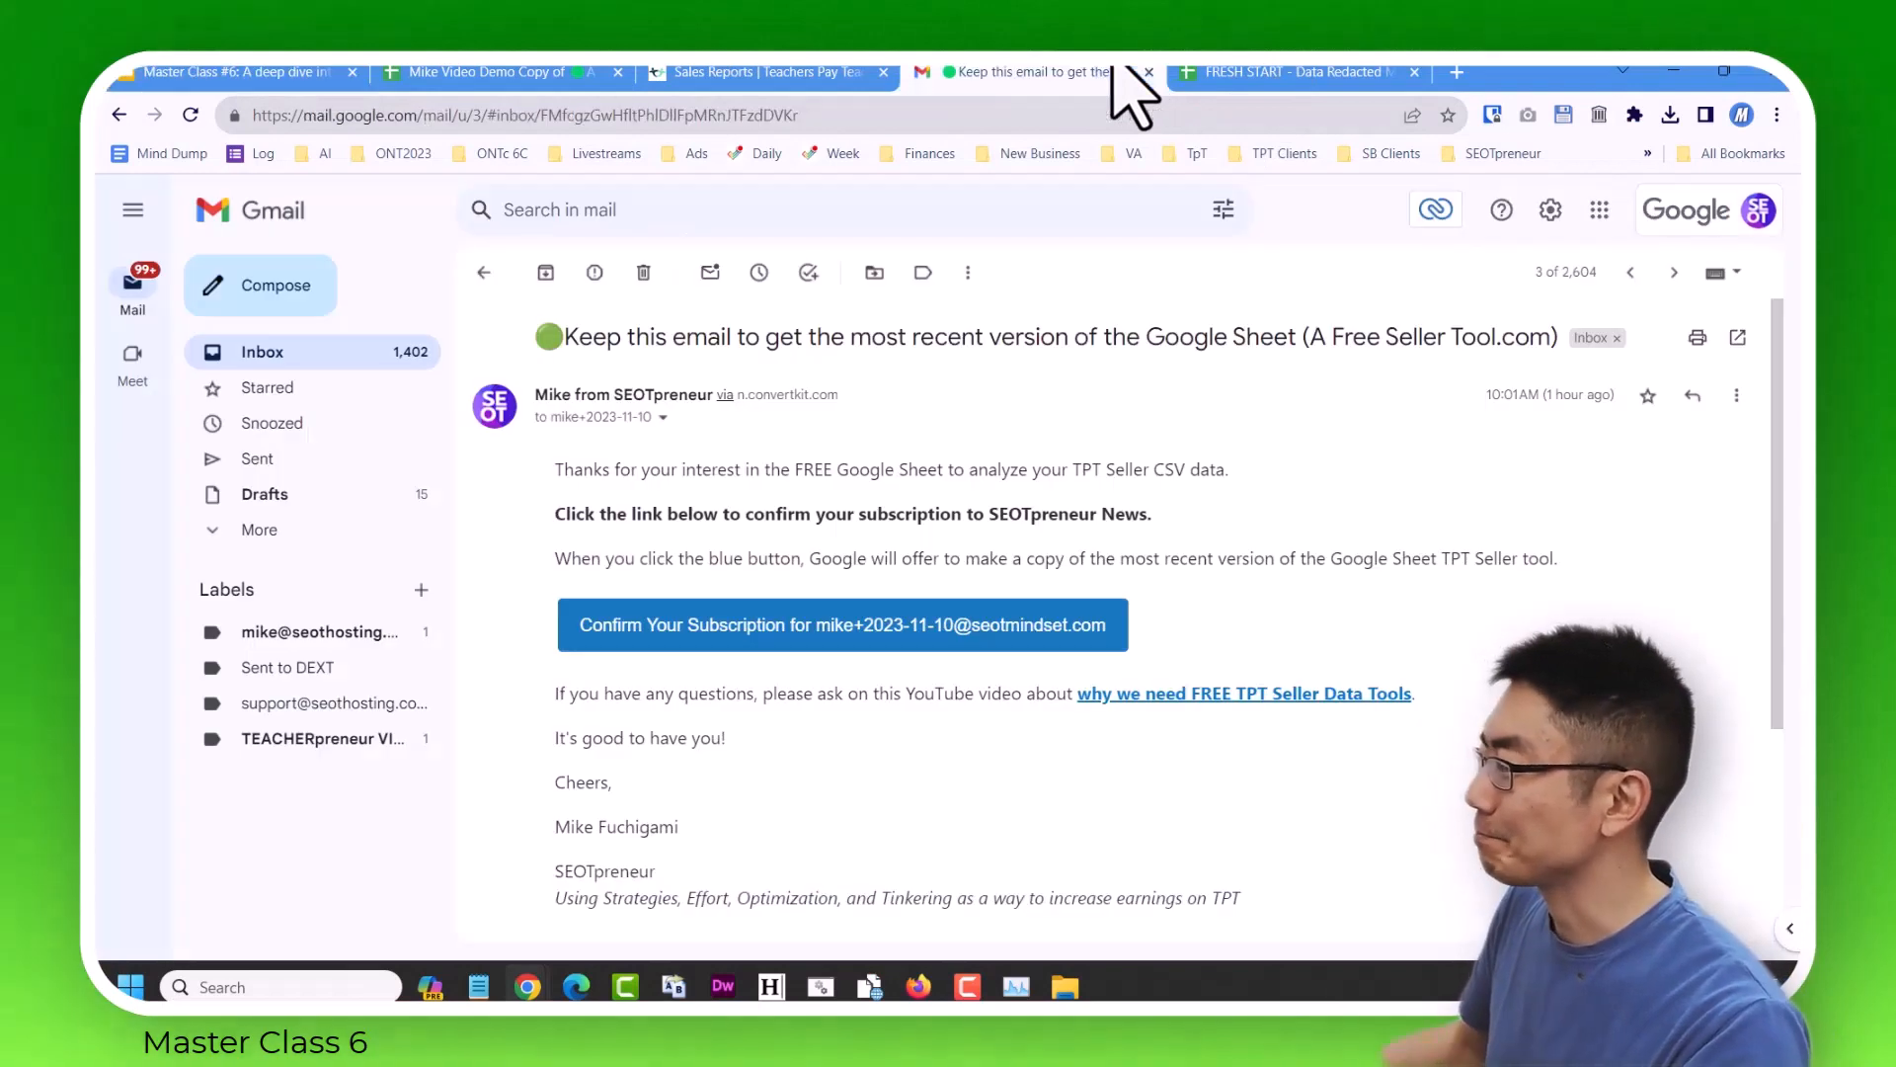
{"action": "left_click", "coordinate": [1269, 74]}
{"action": "left_click_drag", "start_coordinate": [1267, 69], "coordinate": [1439, 184]}
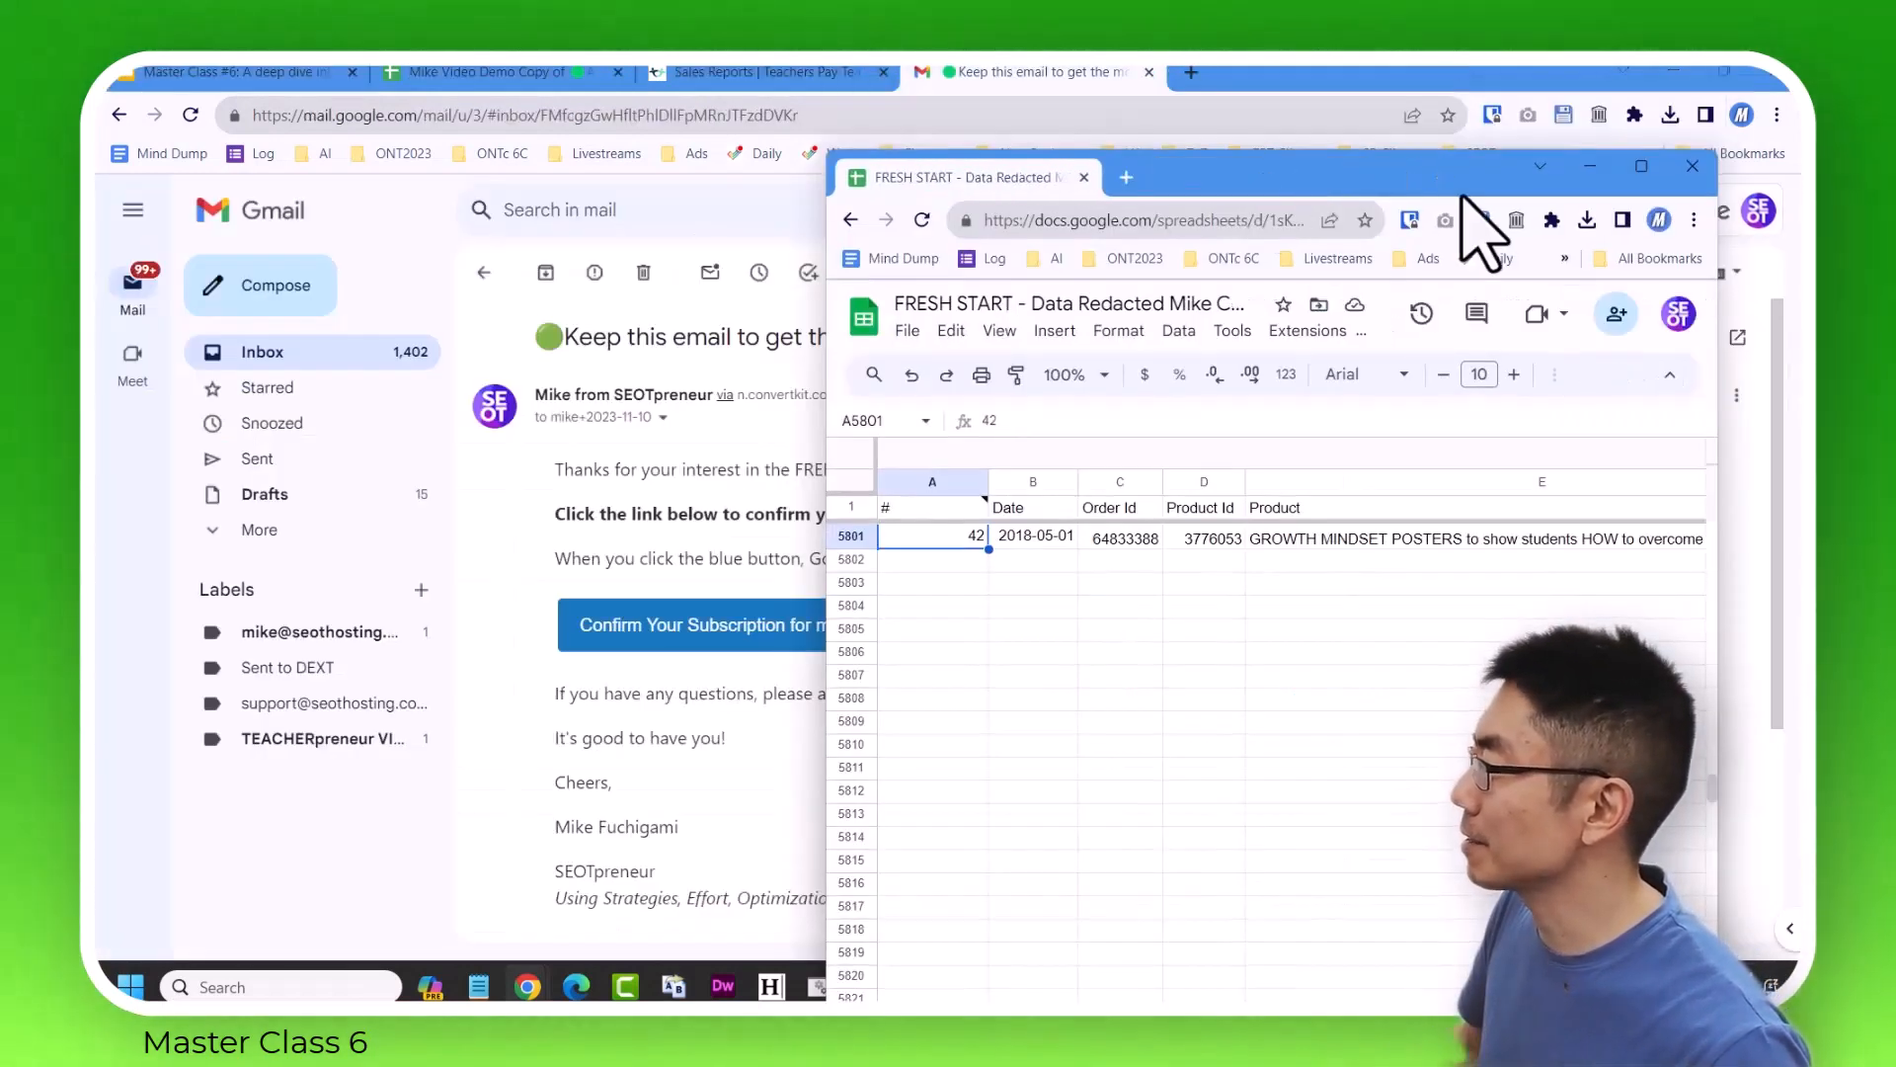
{"action": "left_click", "coordinate": [1613, 179]}
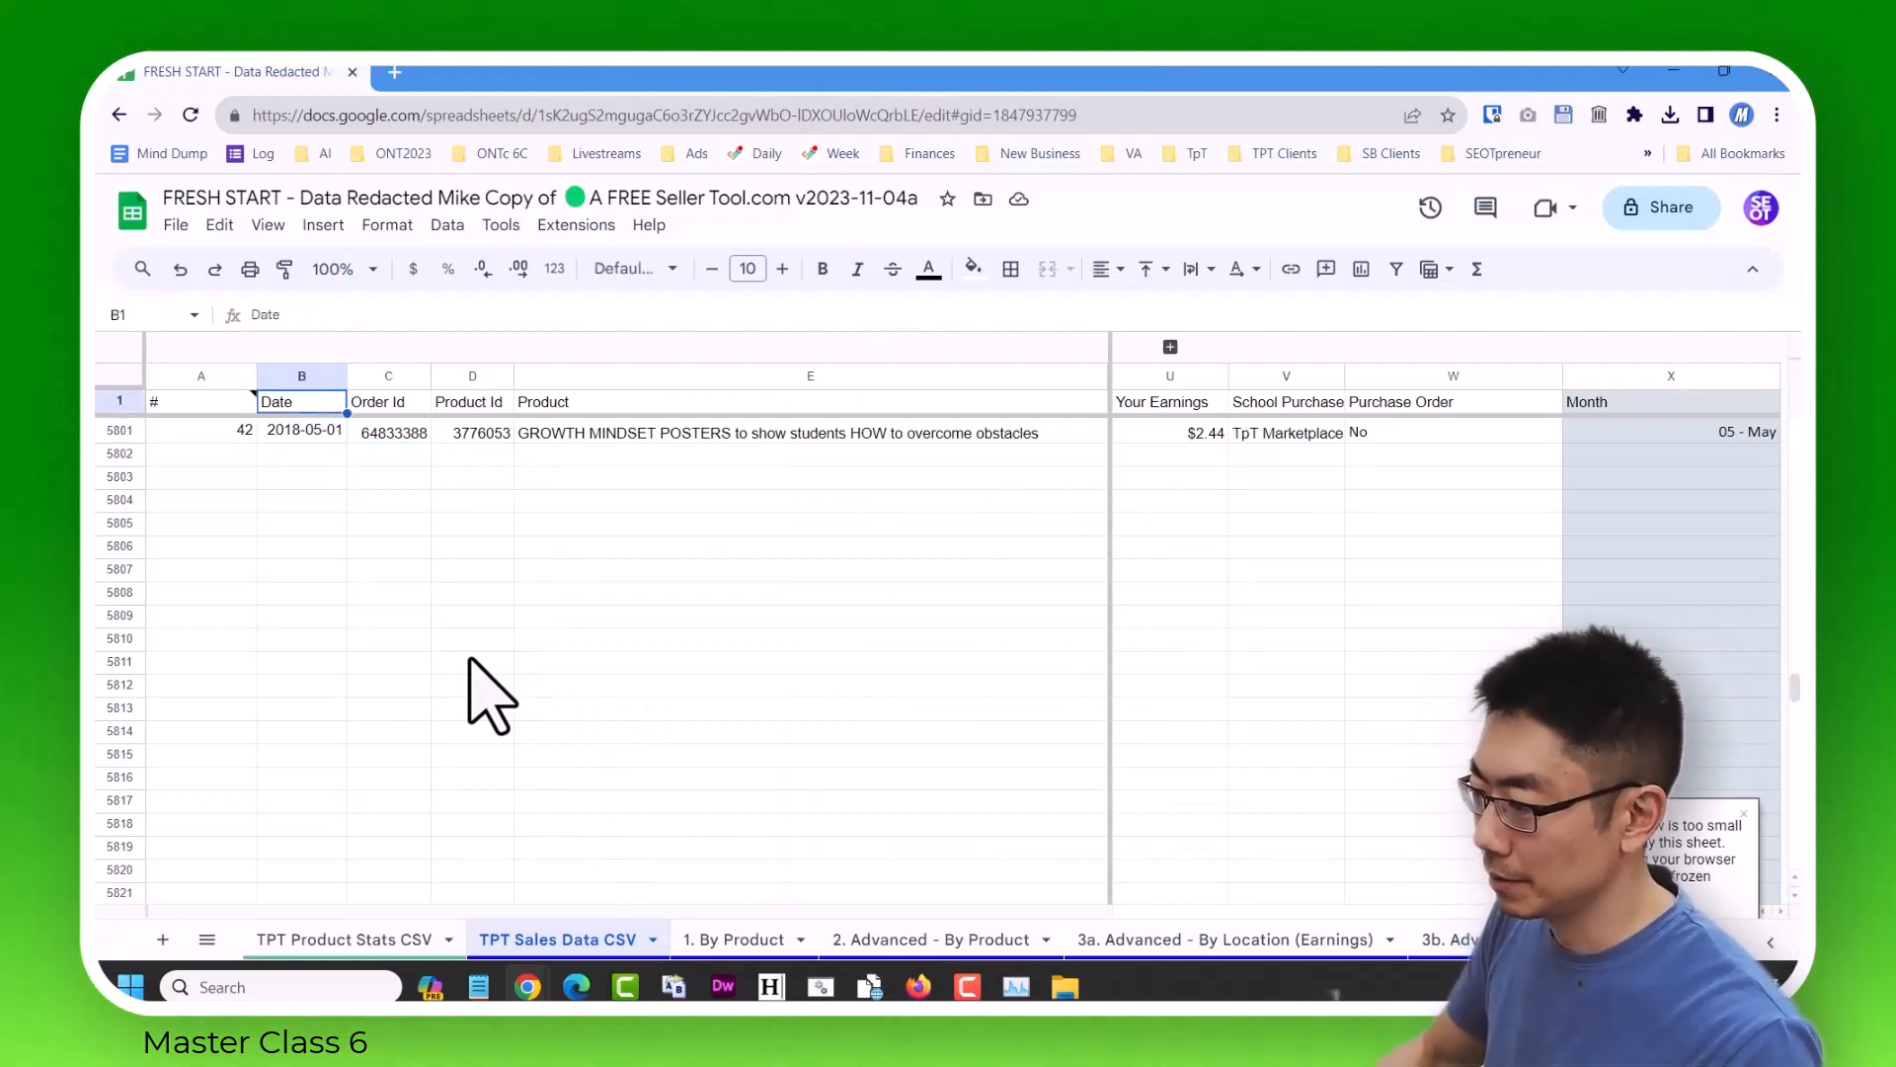
{"action": "left_click", "coordinate": [247, 549]}
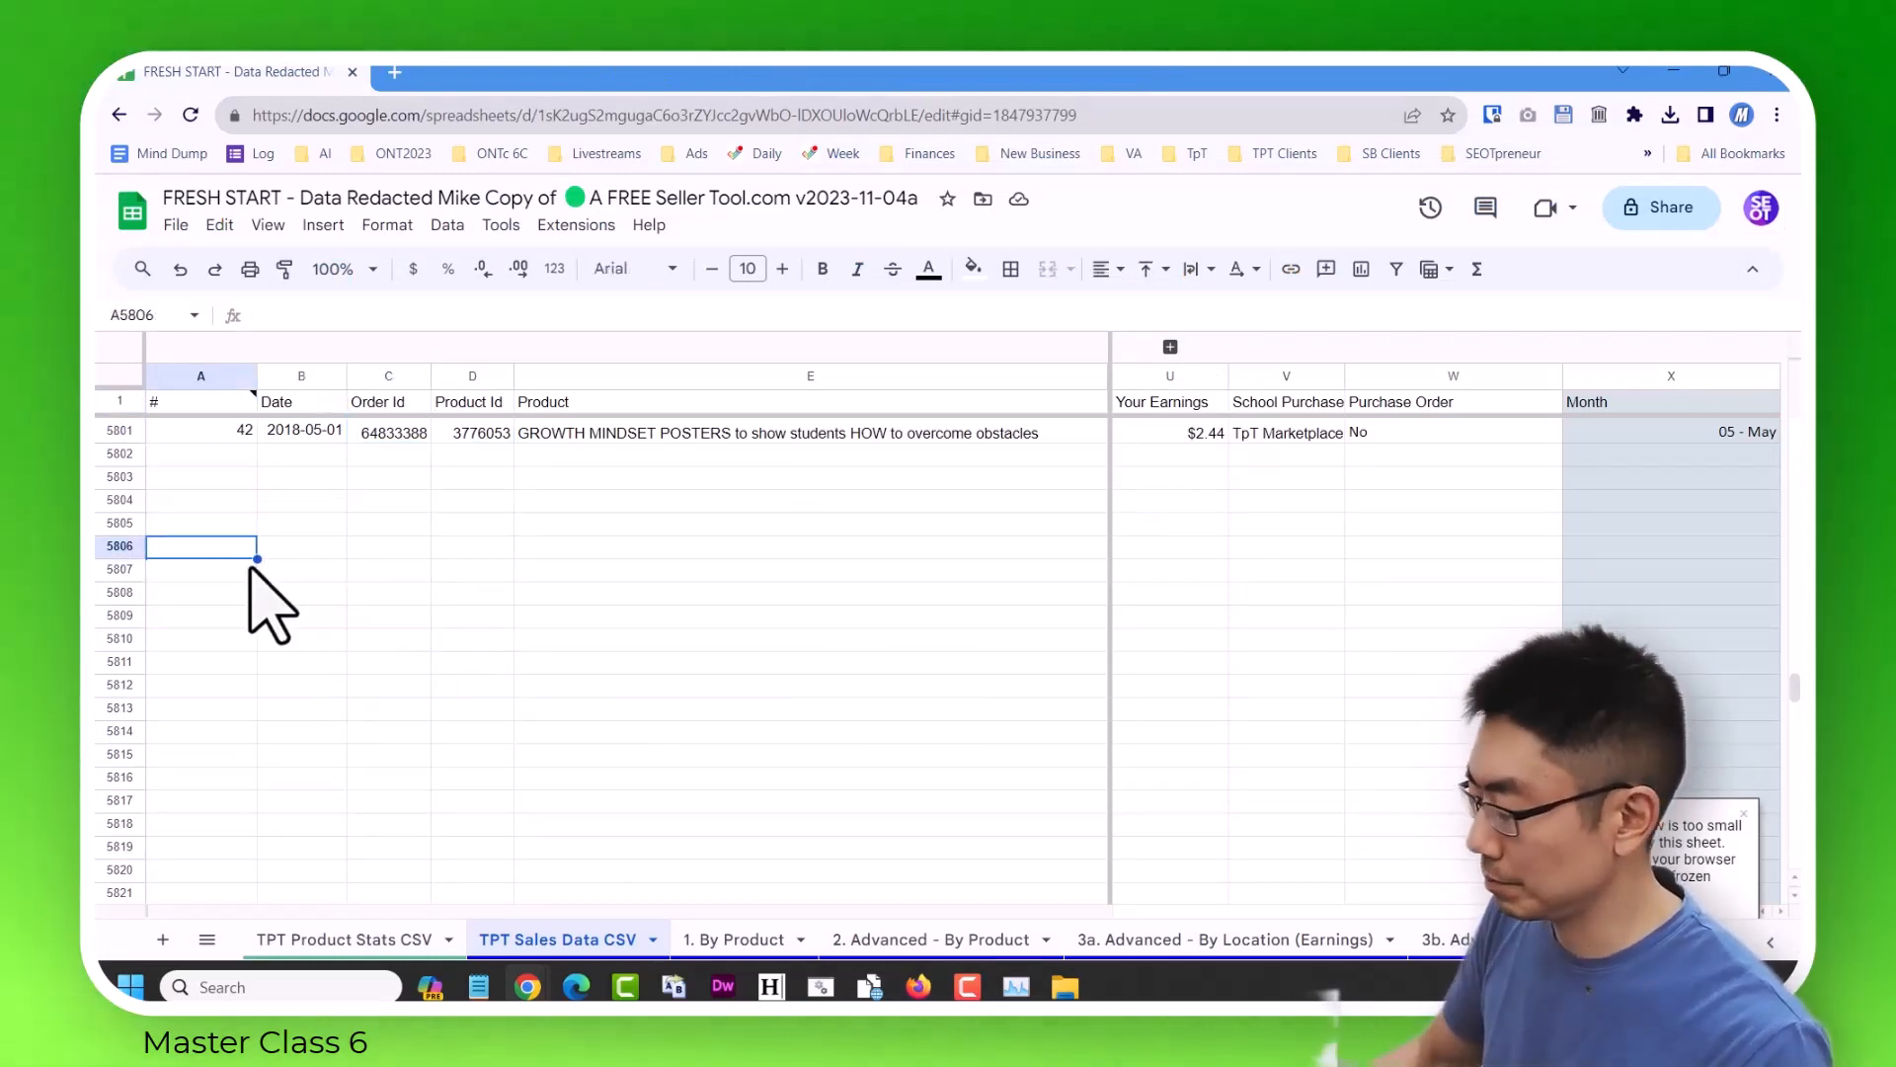
{"action": "key", "text": "Up"}
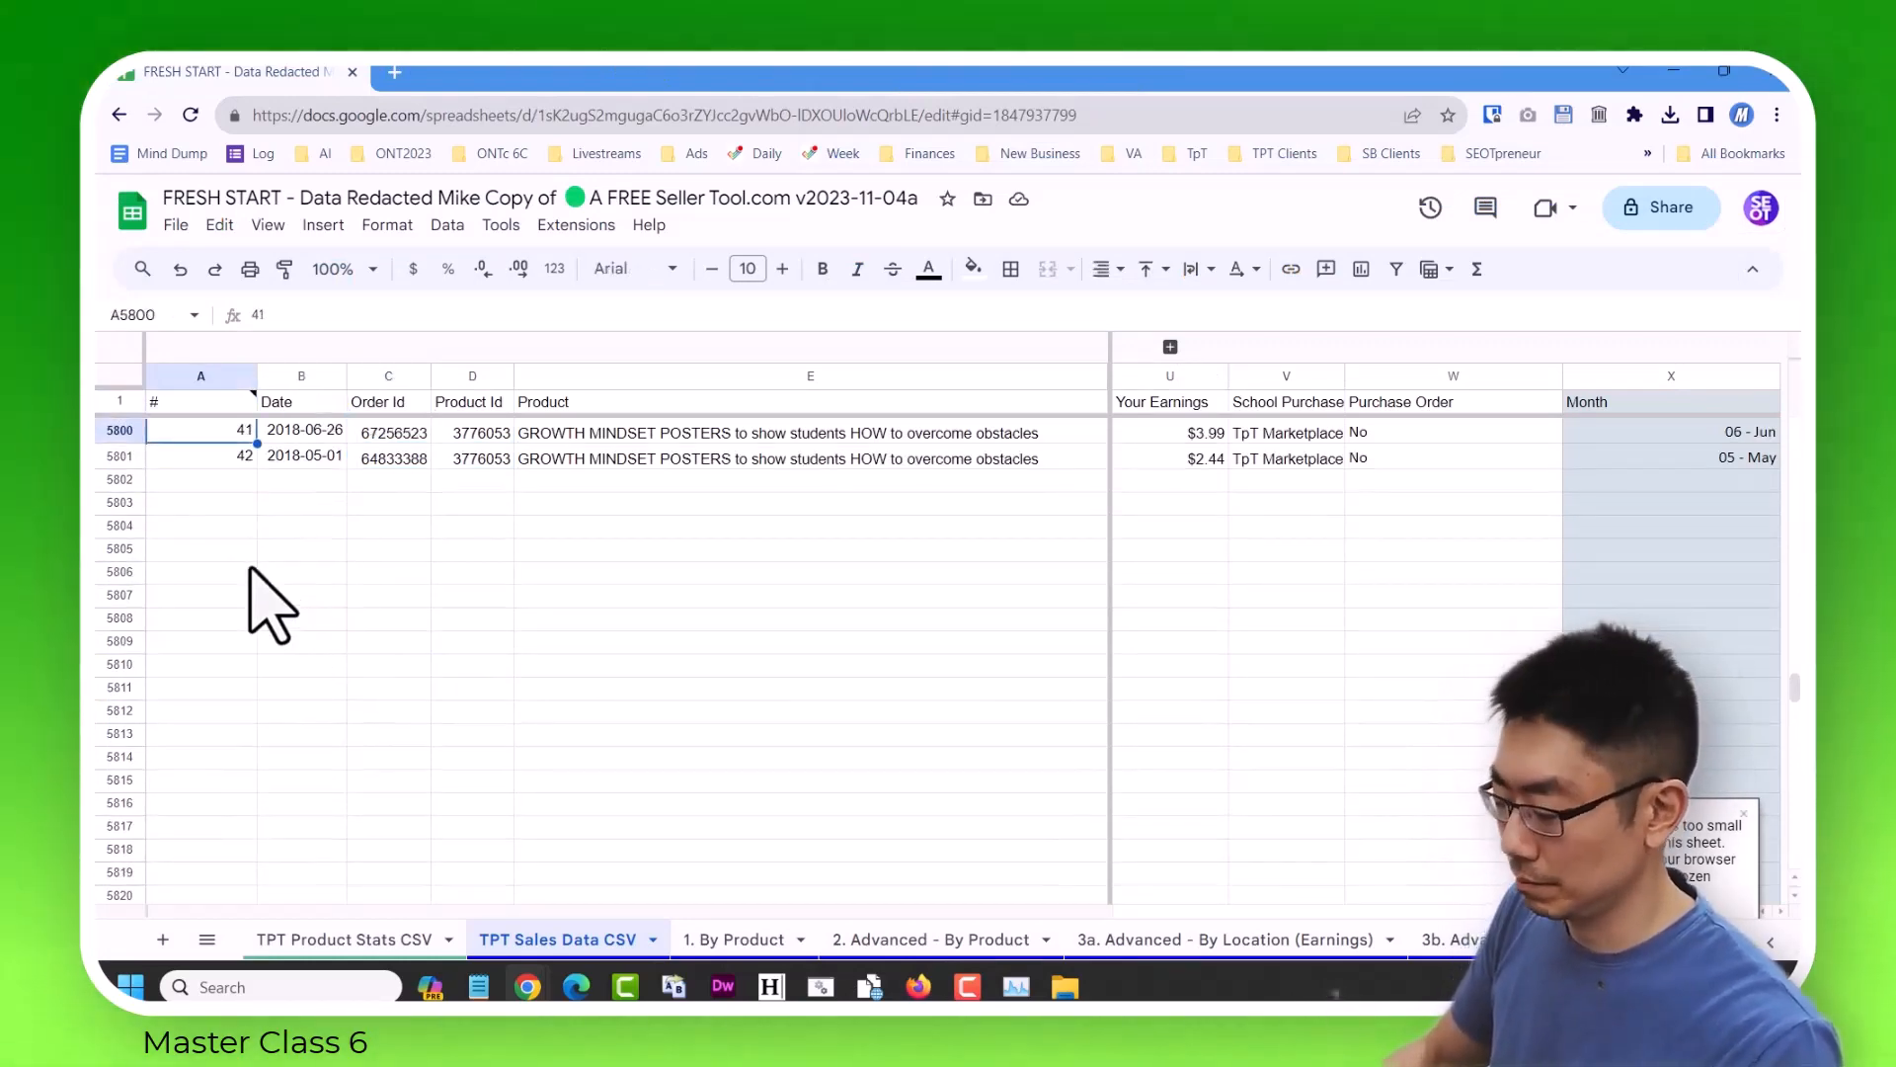
Return to the top of the TPT Sales Data CSV sheet and open the 1. By Product sheet.
{"action": "key", "text": "ctrl+Up"}
{"action": "key", "text": "Down"}
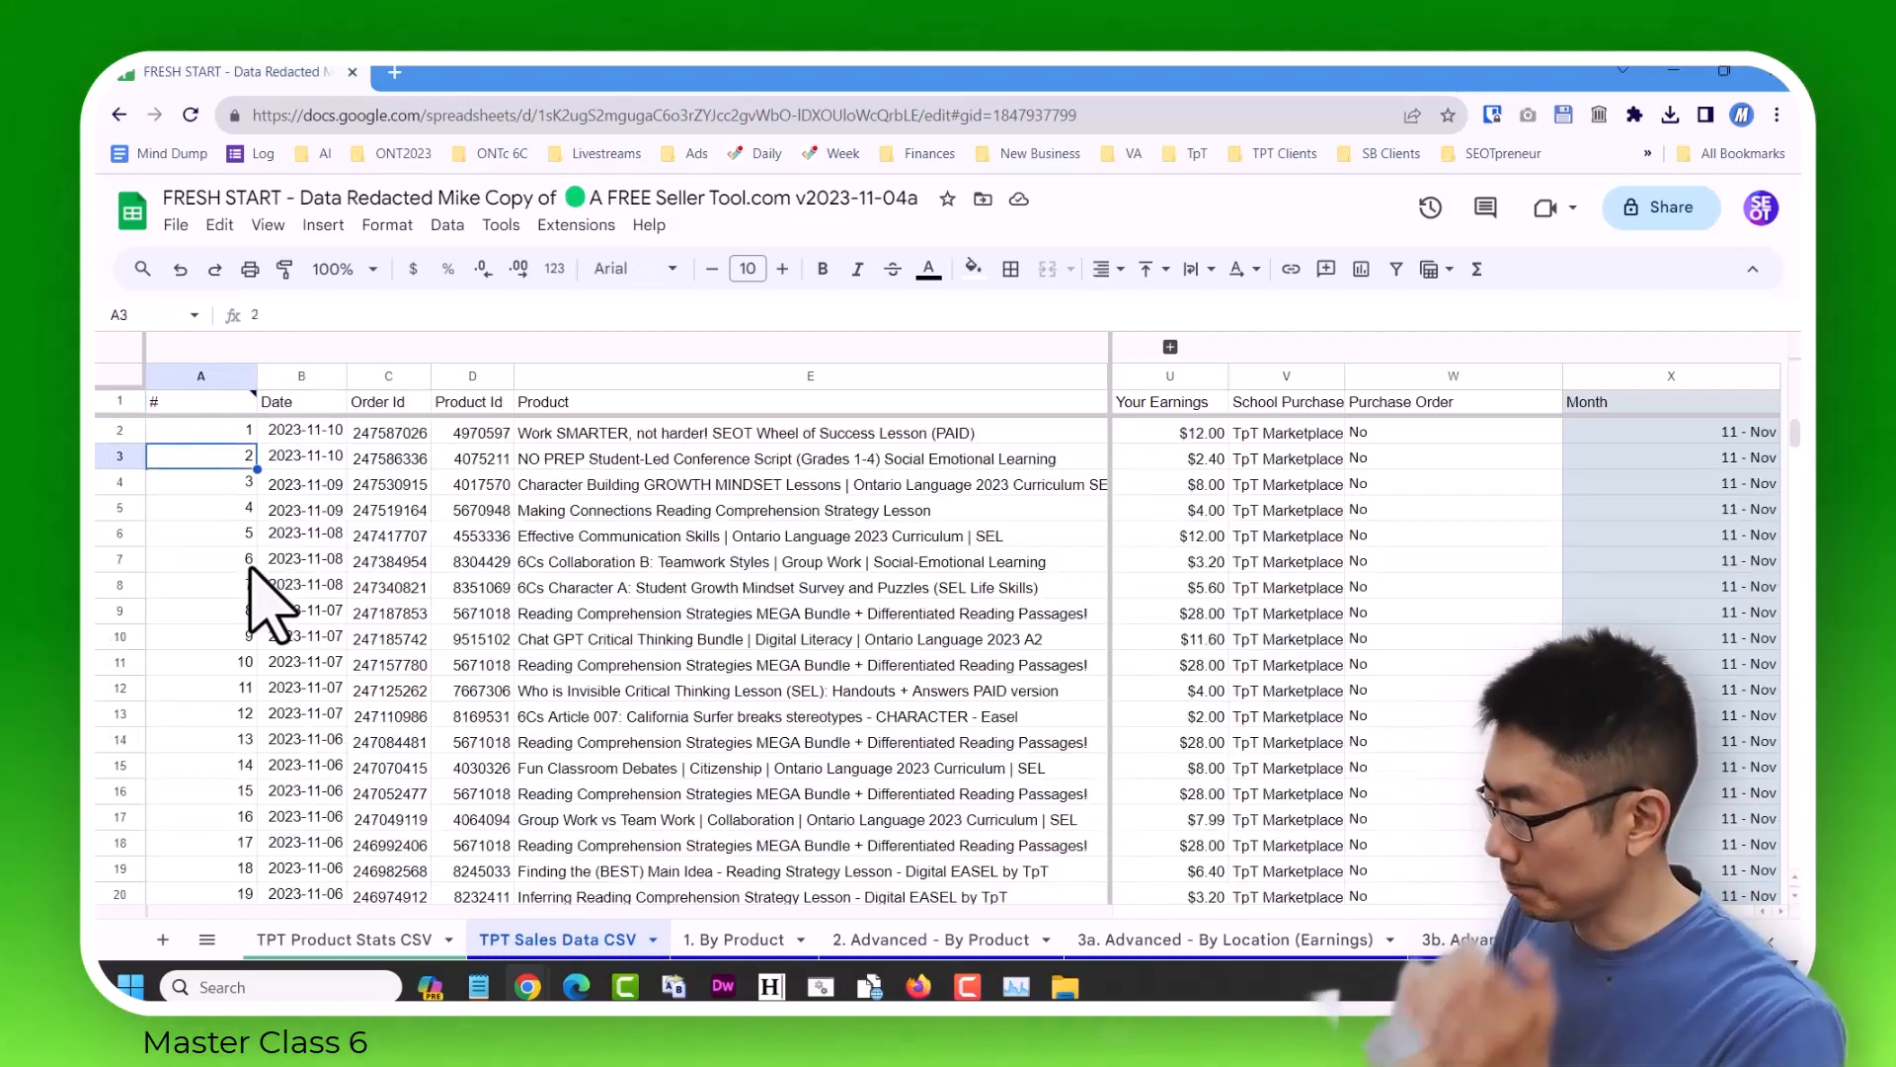
{"action": "left_click", "coordinate": [208, 941]}
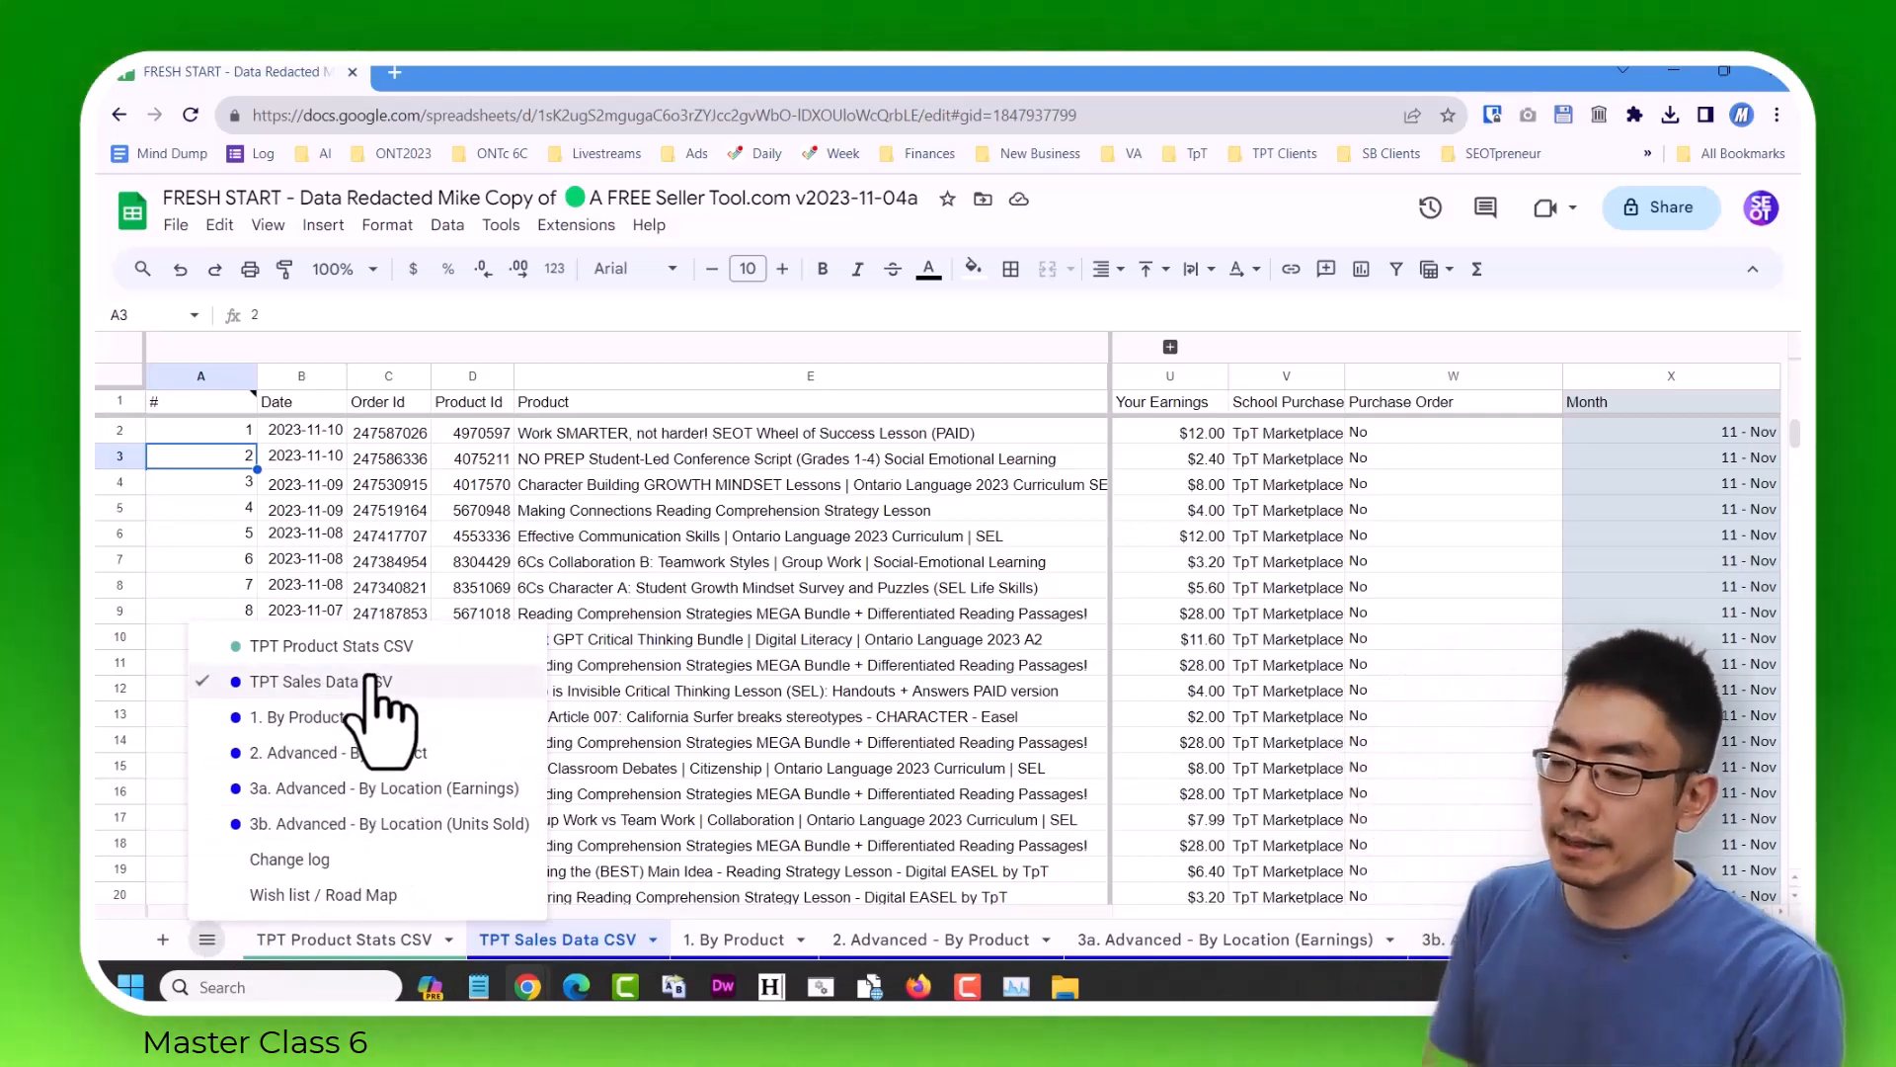
{"action": "left_click", "coordinate": [316, 719]}
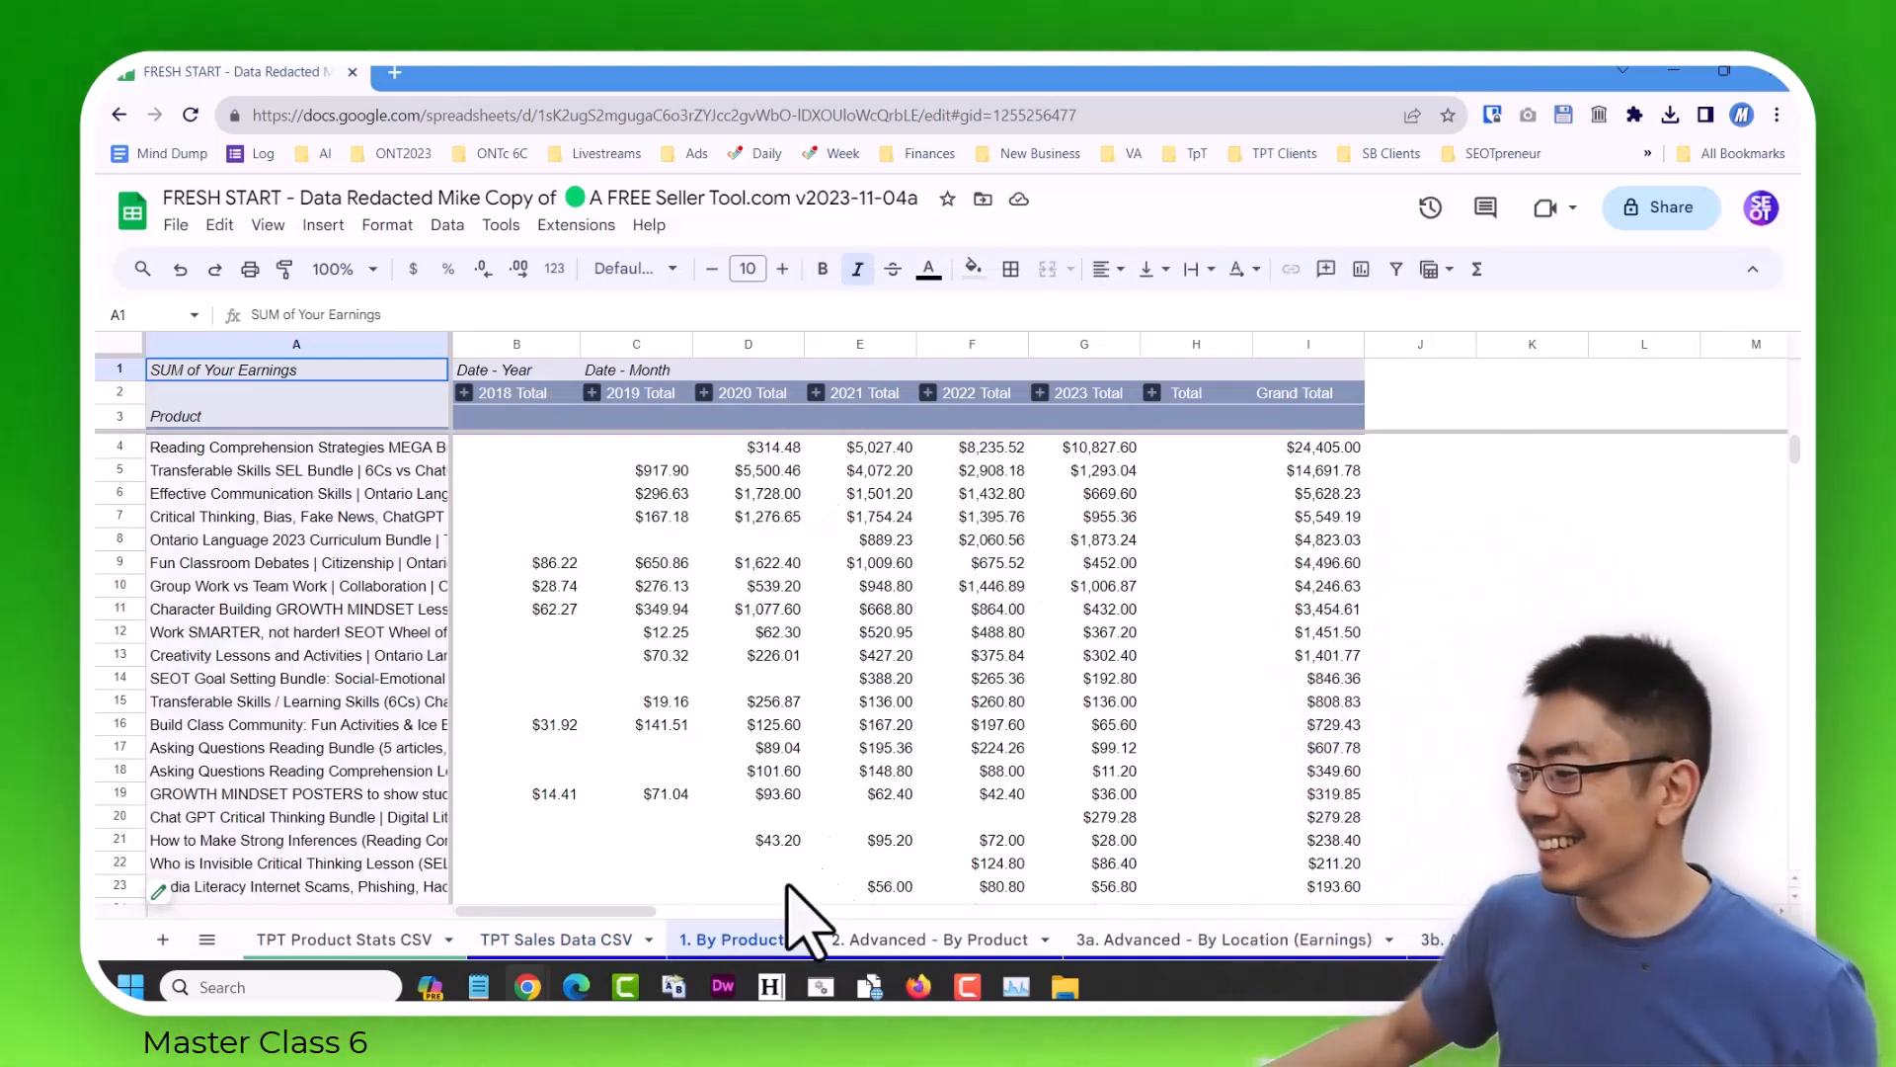
Expand and collapse the 2018 and 2019 column groups in turn to view their monthly earnings per product.
{"action": "left_click", "coordinate": [464, 392]}
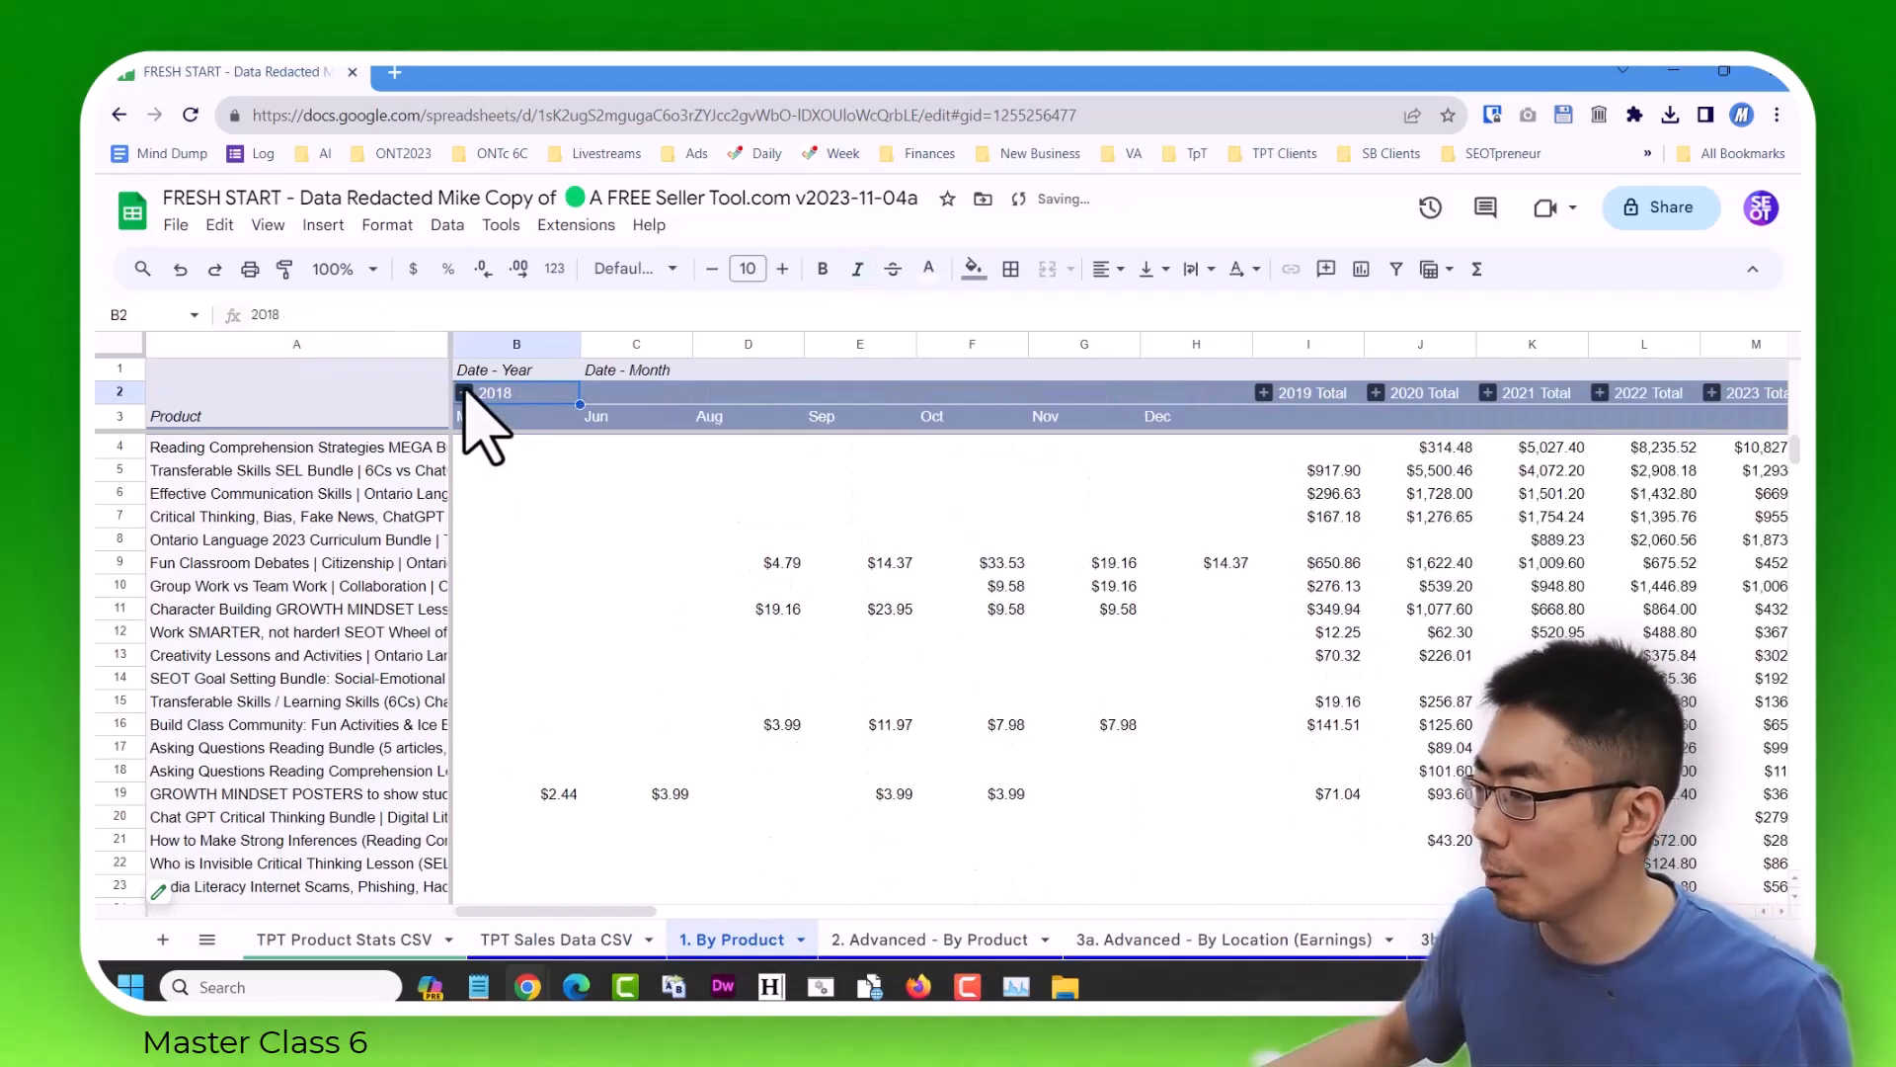
{"action": "left_click", "coordinate": [464, 392]}
{"action": "left_click", "coordinate": [592, 394]}
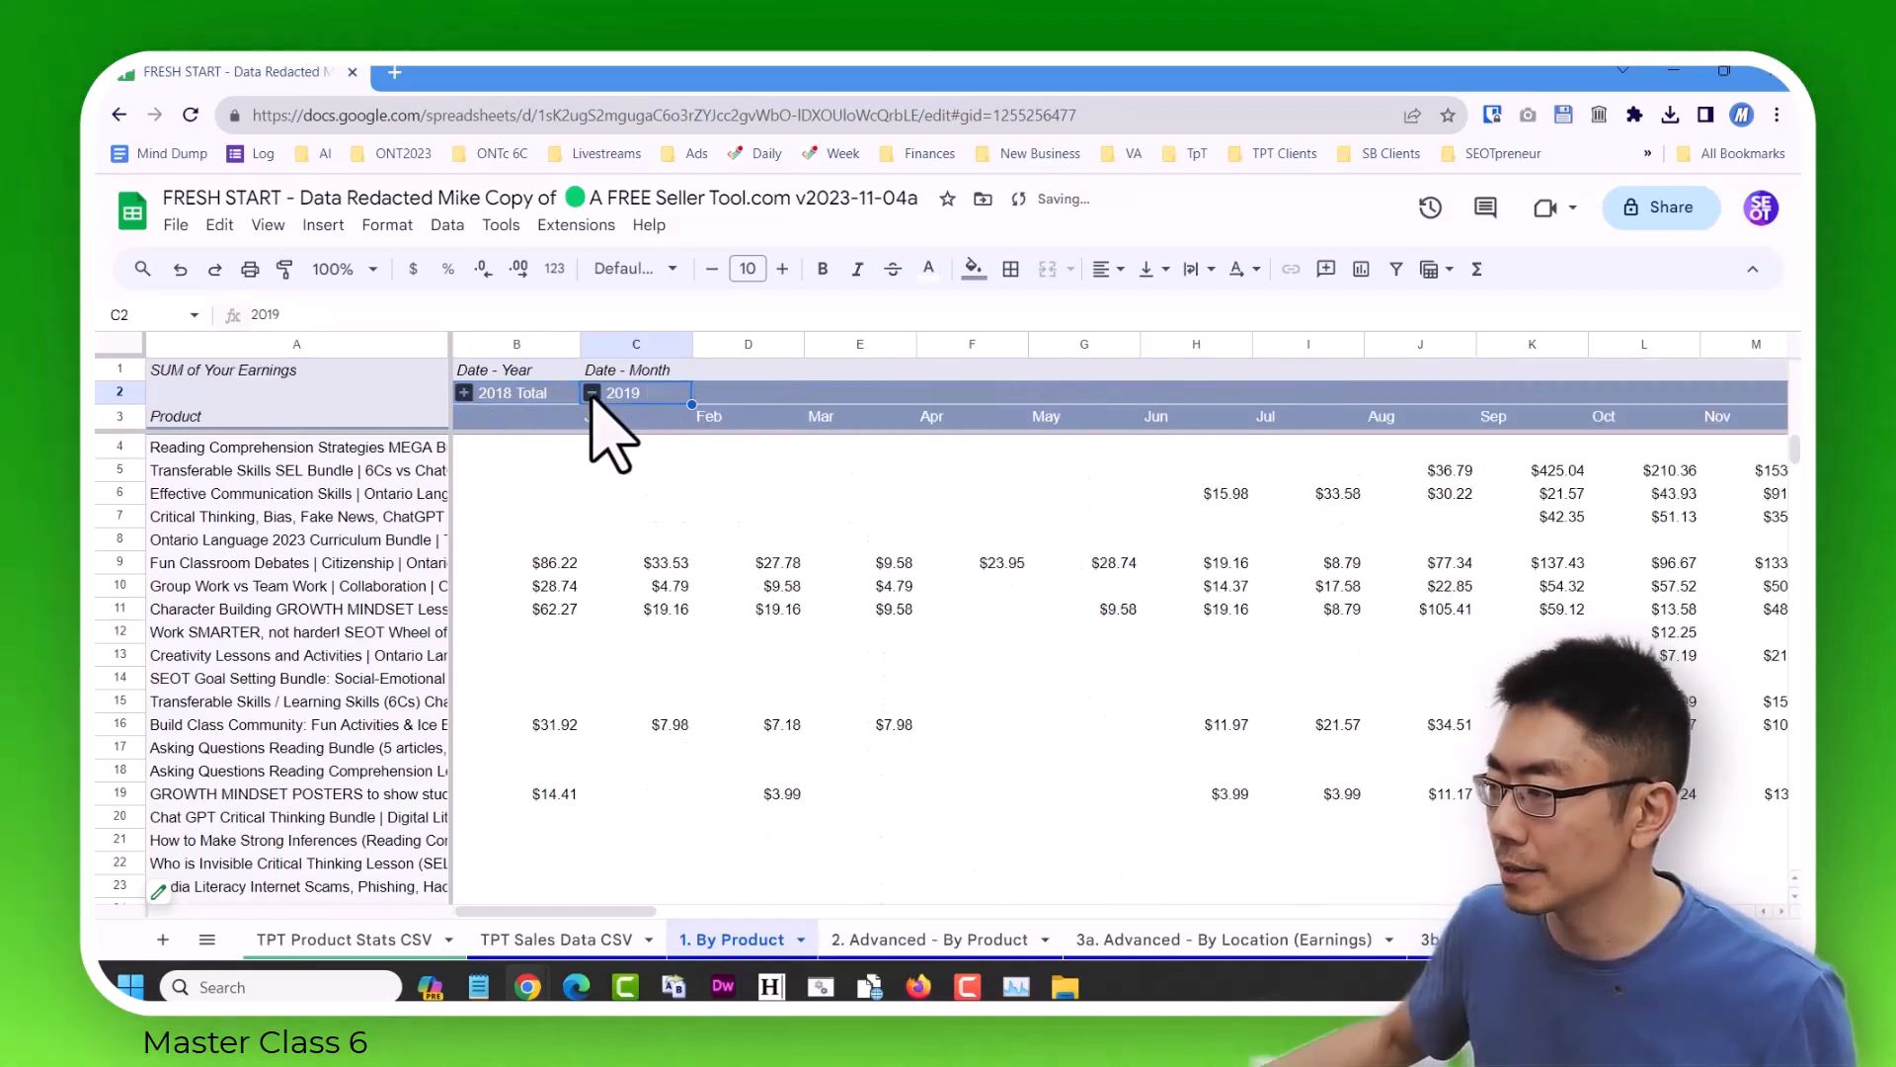
{"action": "left_click", "coordinate": [592, 389]}
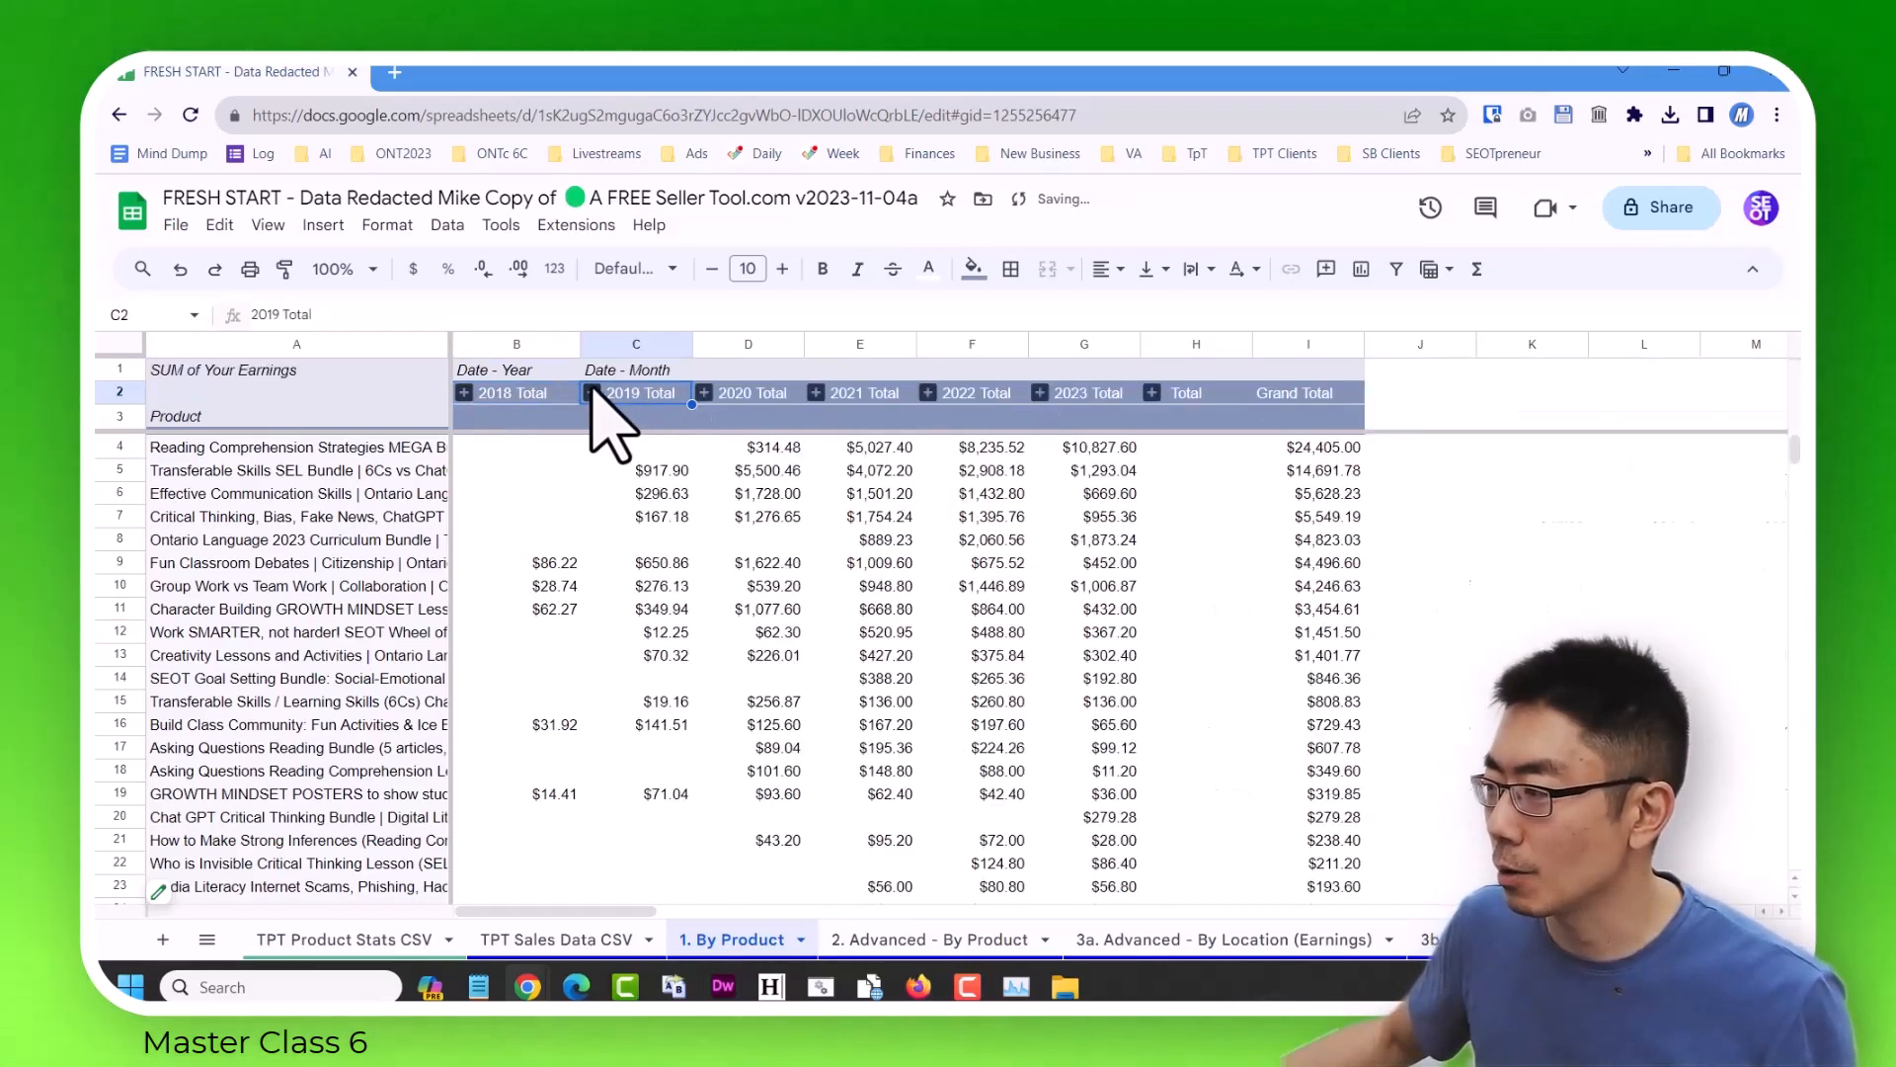
Expand all Date - Year groups and examine the monthly earnings per product across the years up to the Grand Total.
{"action": "right_click", "coordinate": [467, 393]}
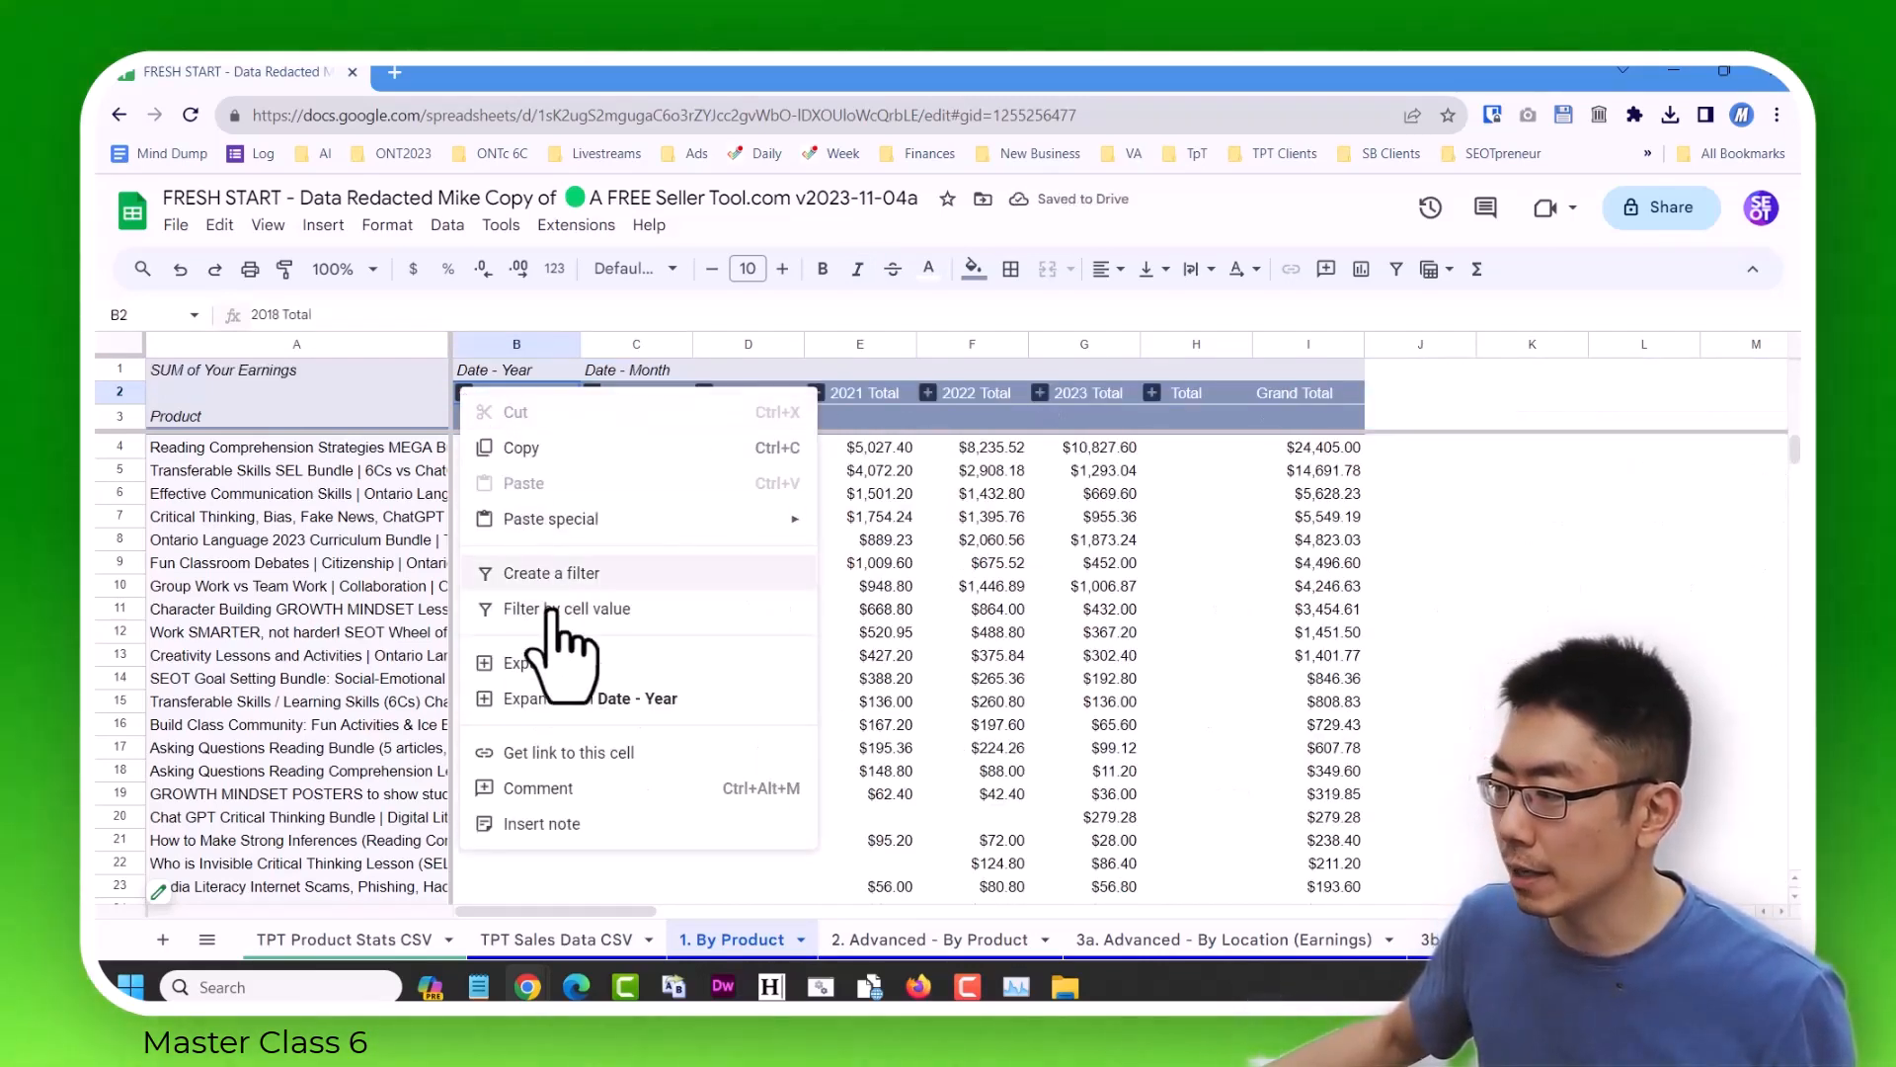
{"action": "left_click", "coordinate": [588, 698]}
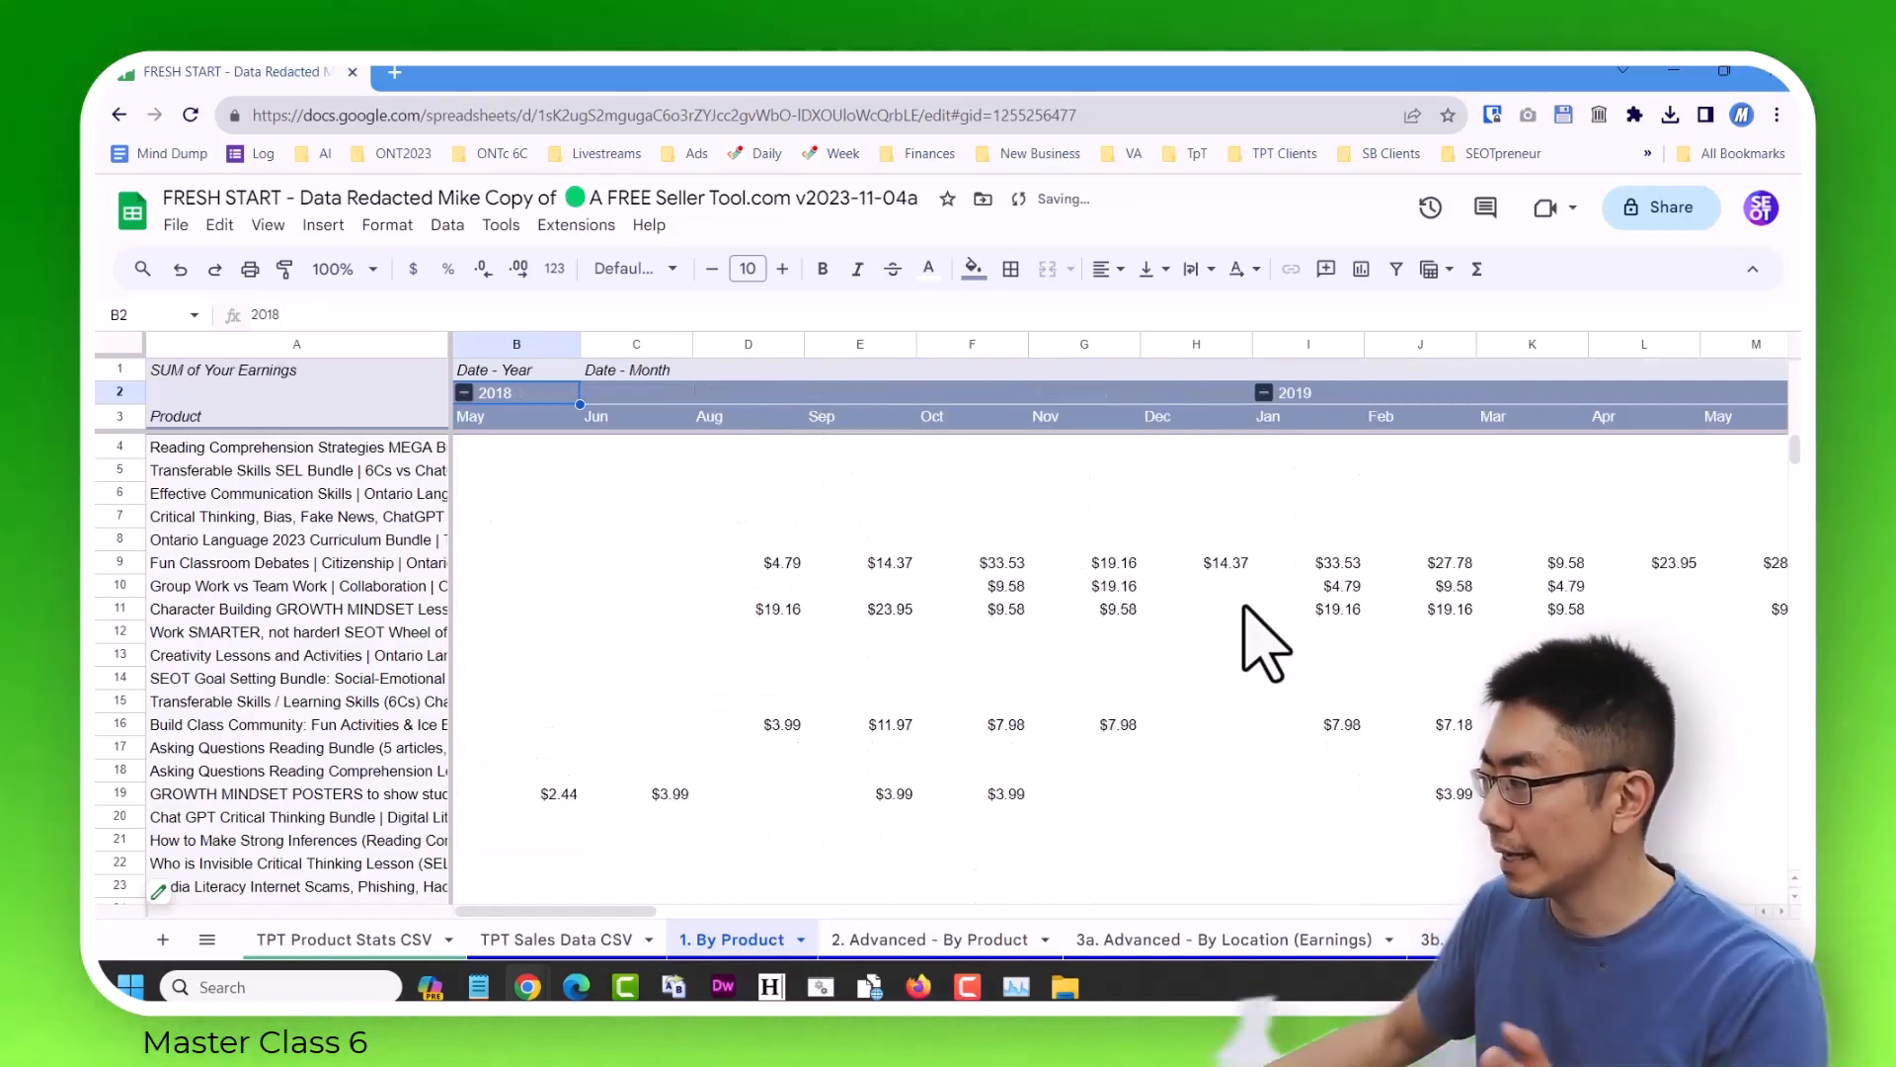
{"action": "left_click", "coordinate": [1240, 608]}
{"action": "key", "text": "Right"}
{"action": "key", "text": "Right"}
{"action": "key", "text": "Right"}
{"action": "key", "text": "Right"}
{"action": "key", "text": "Right"}
{"action": "key", "text": "Right"}
{"action": "key", "text": "Right"}
{"action": "key", "text": "Right"}
{"action": "key", "text": "Right"}
{"action": "key", "text": "Right"}
{"action": "key", "text": "Right"}
{"action": "key", "text": "Right"}
{"action": "key", "text": "Right"}
{"action": "key", "text": "Right"}
{"action": "key", "text": "Right"}
{"action": "key", "text": "Right"}
{"action": "key", "text": "Right"}
{"action": "key", "text": "Right"}
{"action": "key", "text": "Right"}
{"action": "key", "text": "Right"}
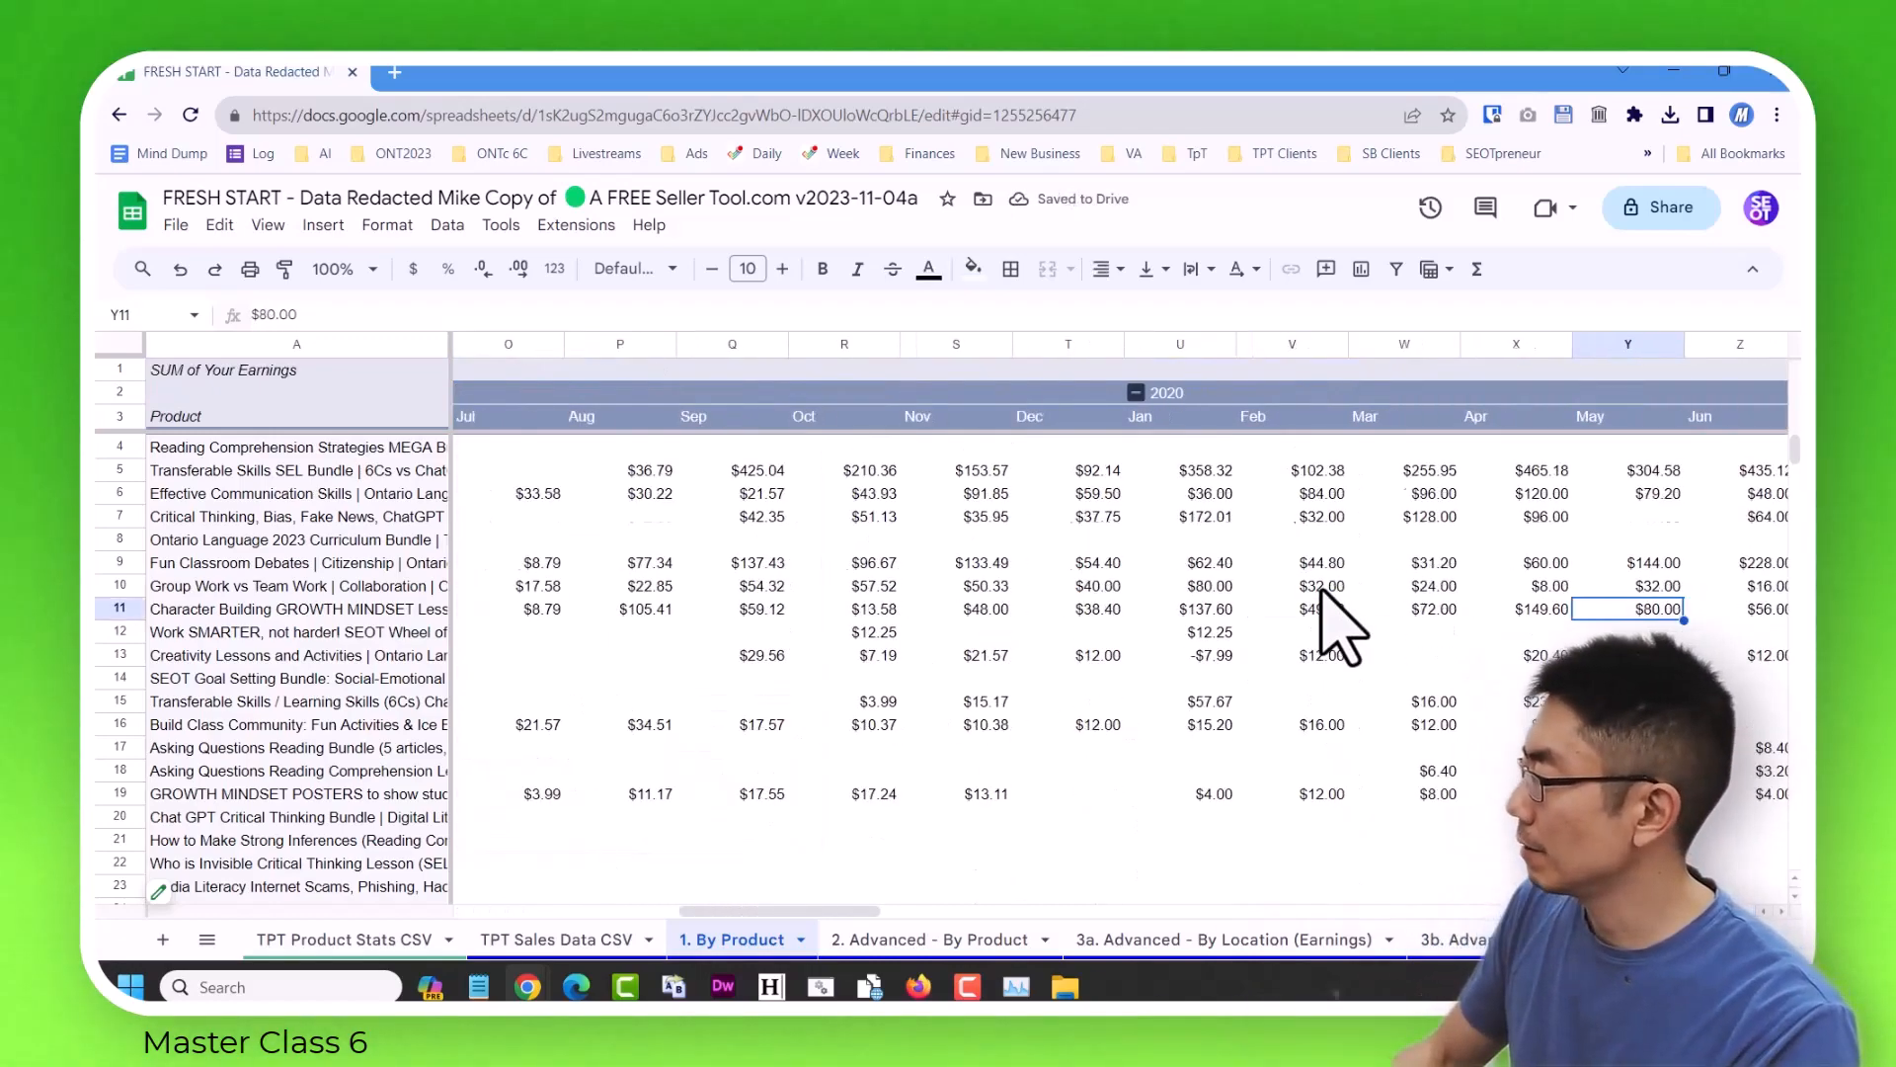
{"action": "key", "text": "Right"}
{"action": "key", "text": "Right"}
{"action": "key", "text": "Right"}
{"action": "key", "text": "Right"}
{"action": "key", "text": "Right"}
{"action": "key", "text": "Right"}
{"action": "key", "text": "Right"}
{"action": "key", "text": "Right"}
{"action": "key", "text": "Right"}
{"action": "key", "text": "Right"}
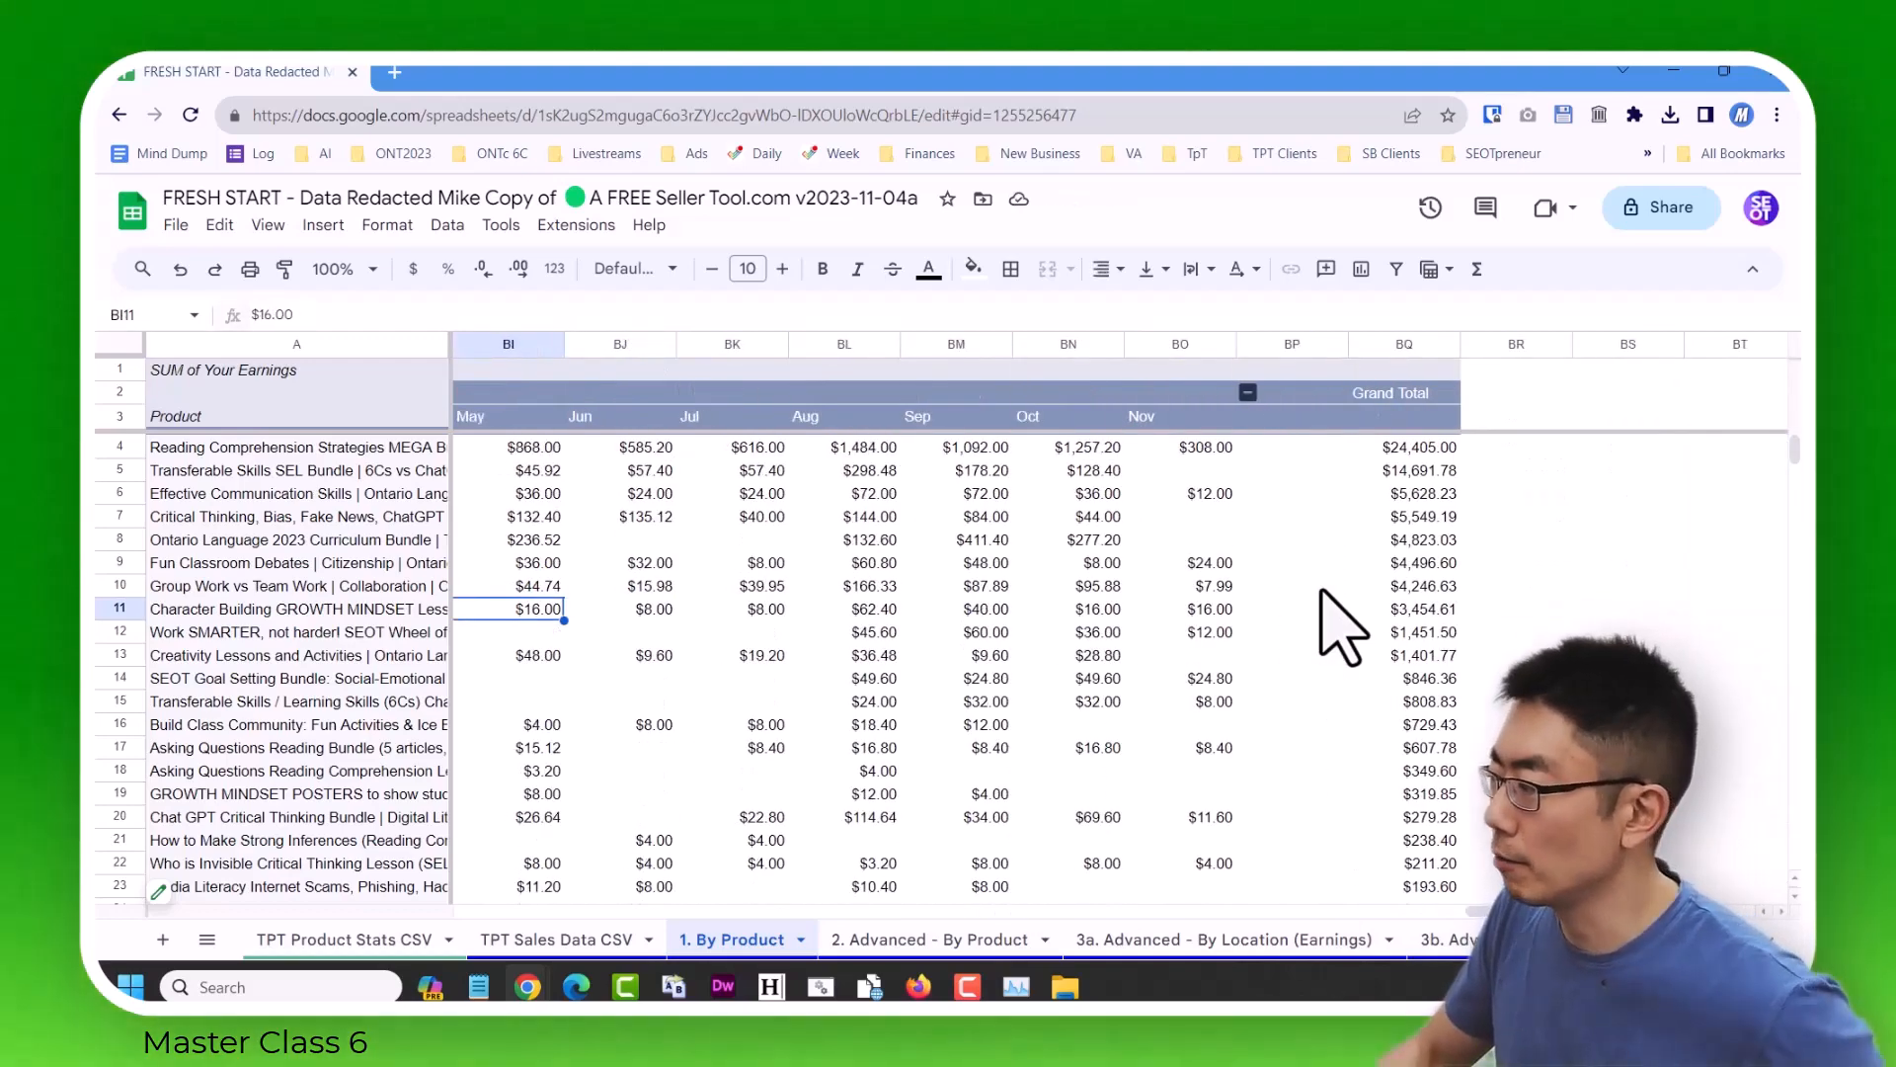
{"action": "key", "text": "Left"}
{"action": "key", "text": "Left"}
{"action": "key", "text": "Left"}
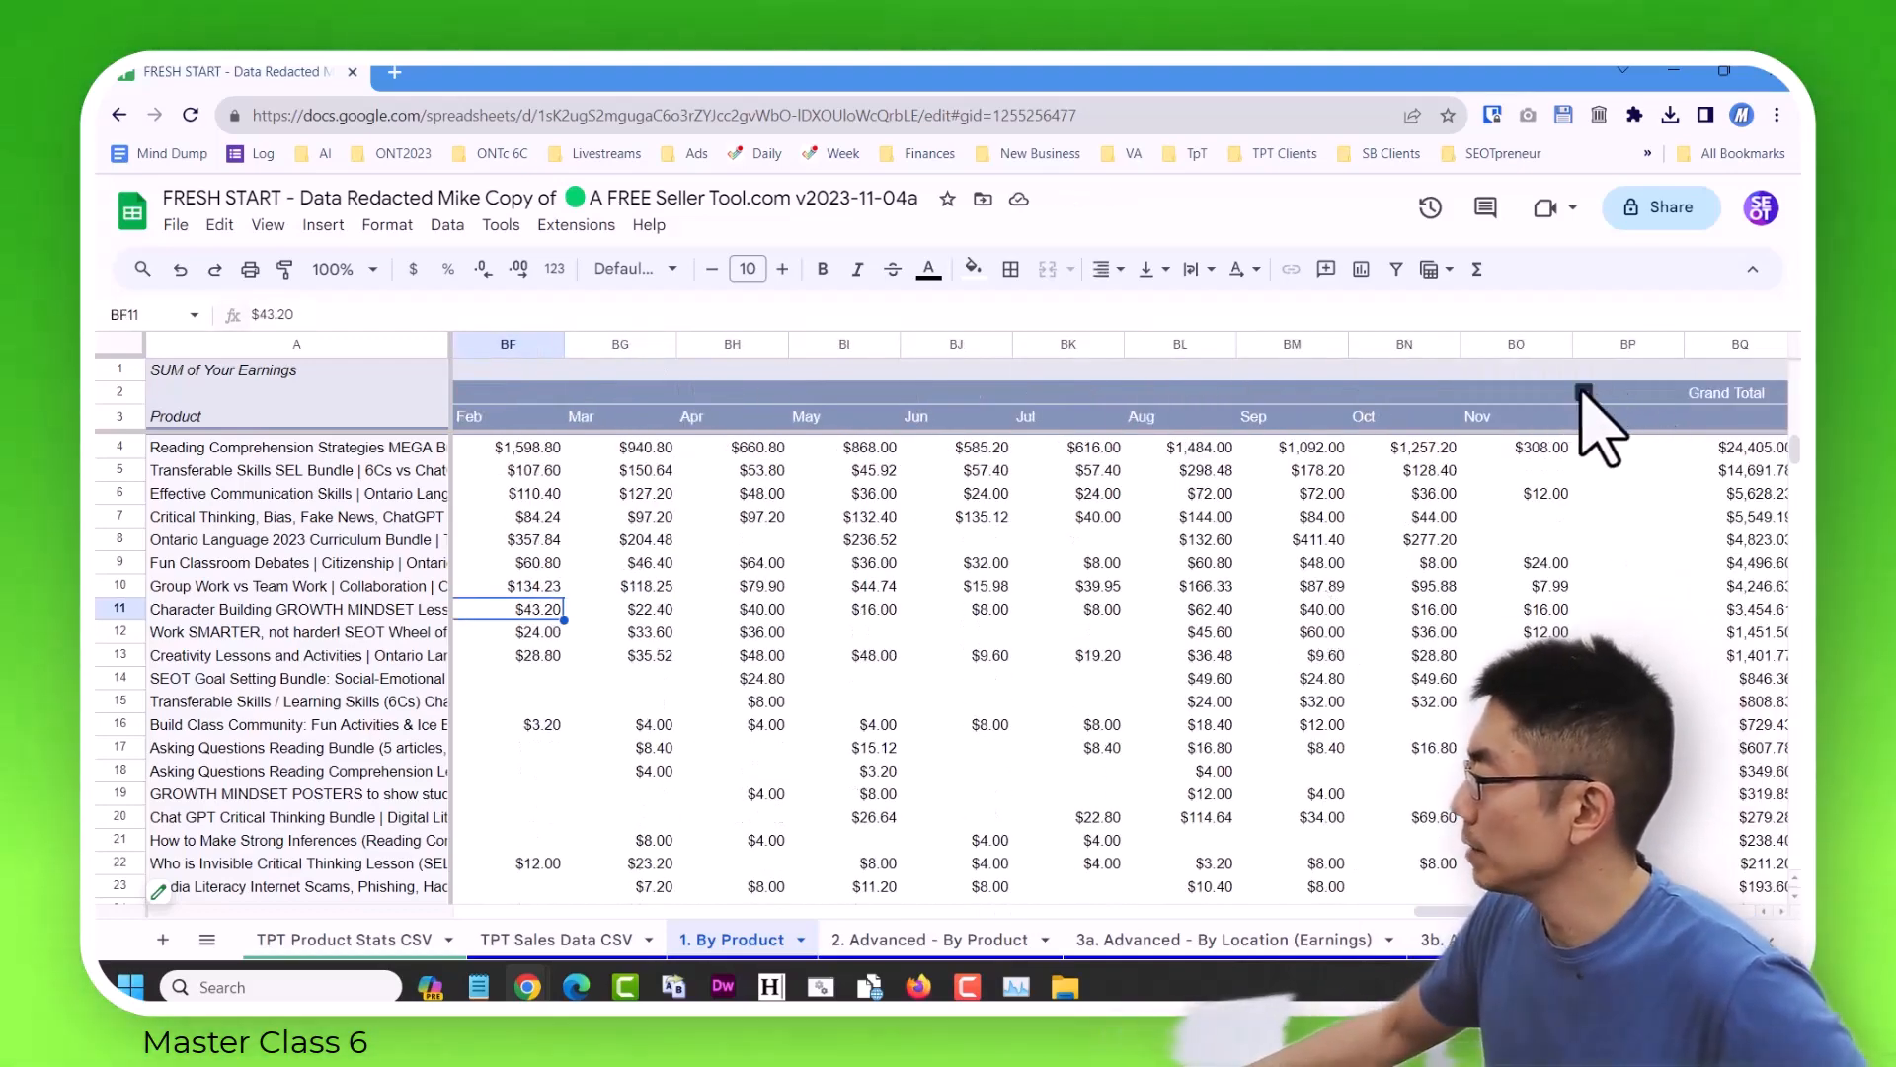
Collapse all Date - Year groups and return to the start of the By Product pivot table.
{"action": "right_click", "coordinate": [1592, 394]}
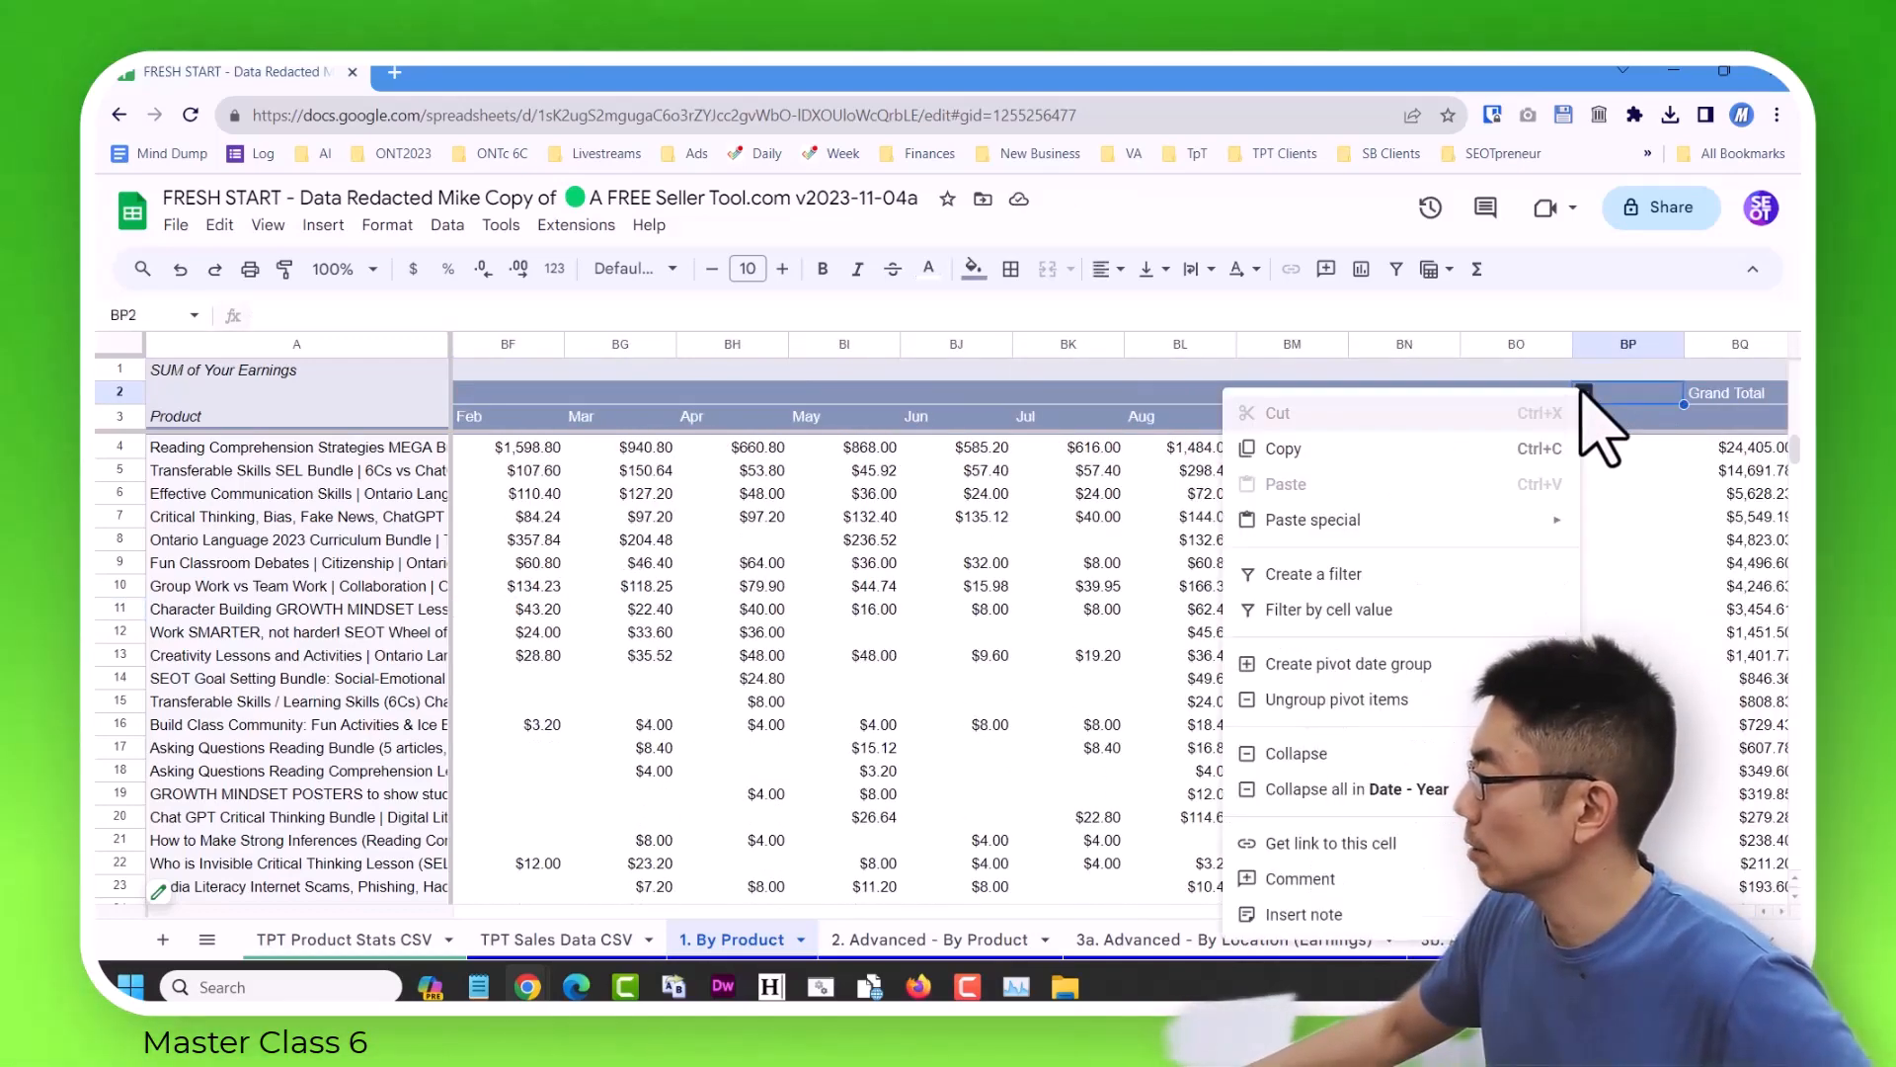
{"action": "left_click", "coordinate": [1381, 790]}
{"action": "left_click", "coordinate": [1069, 563]}
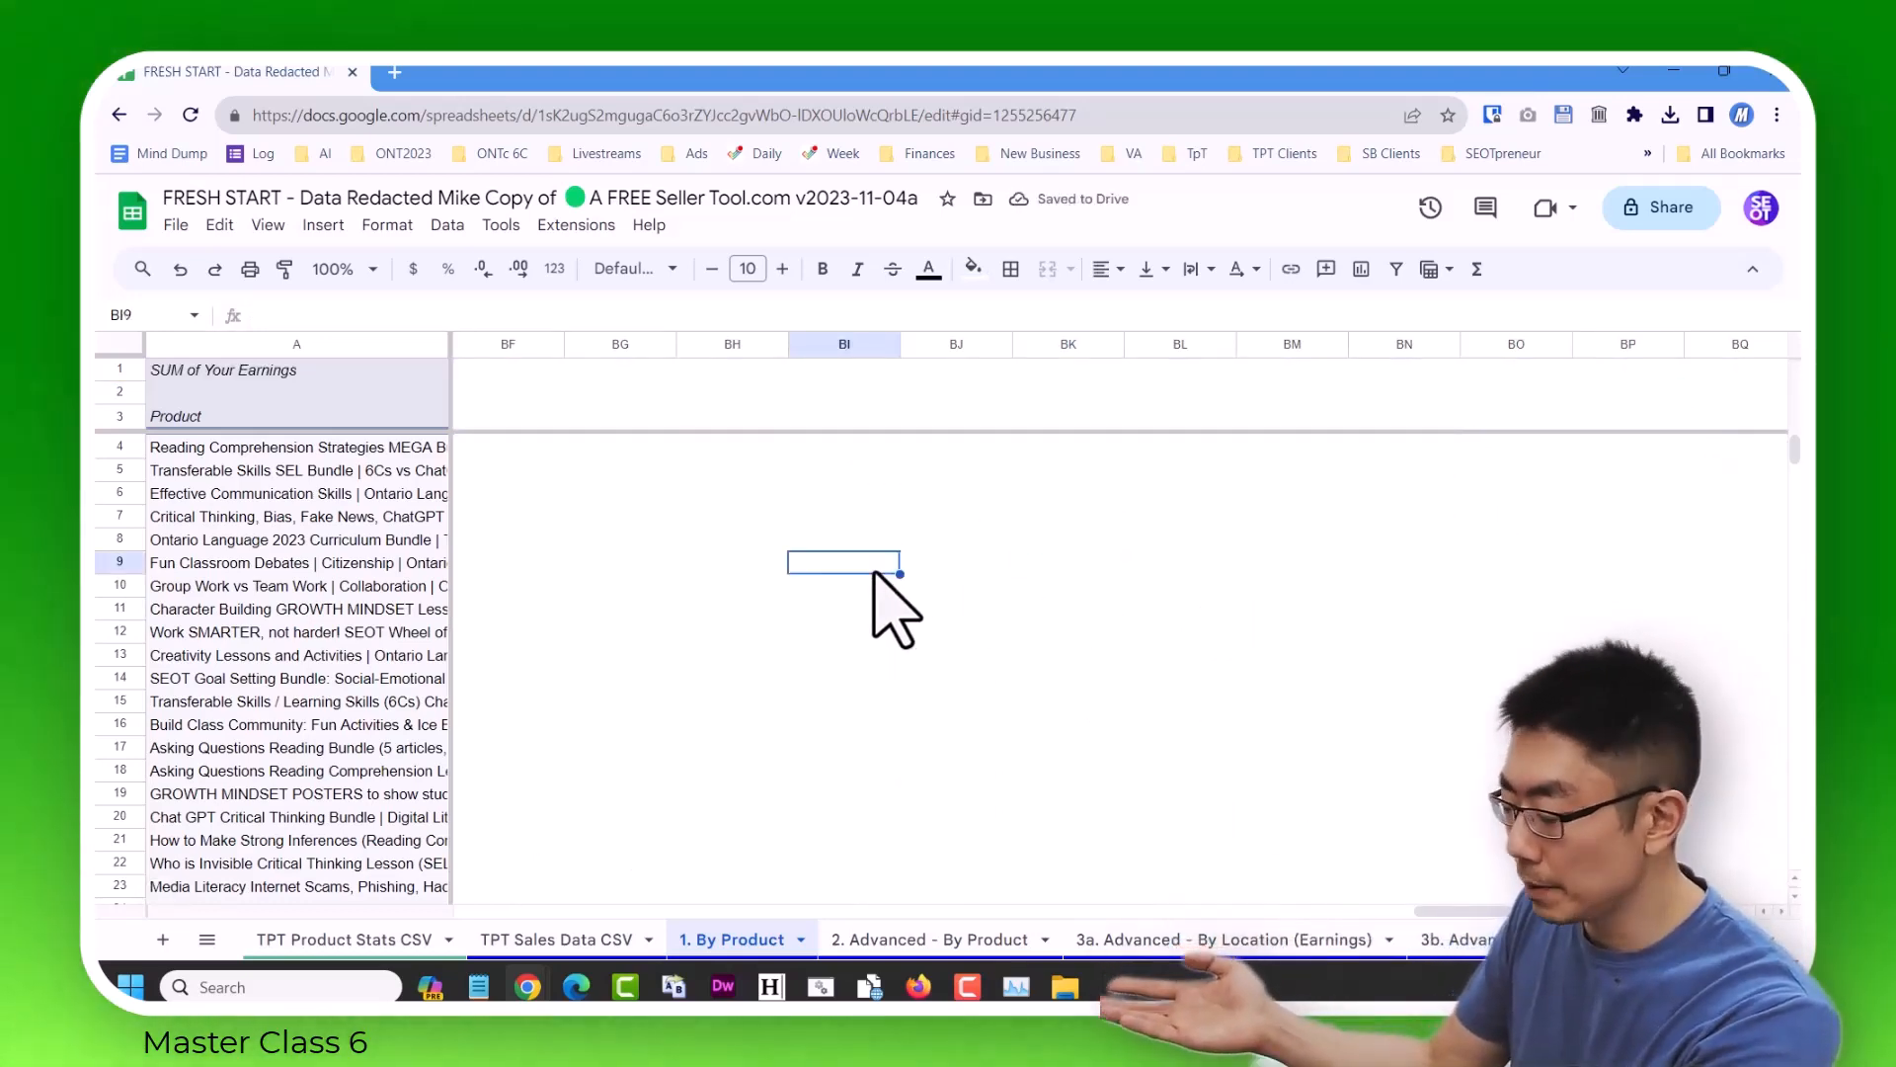
{"action": "key", "text": "ctrl+Home"}
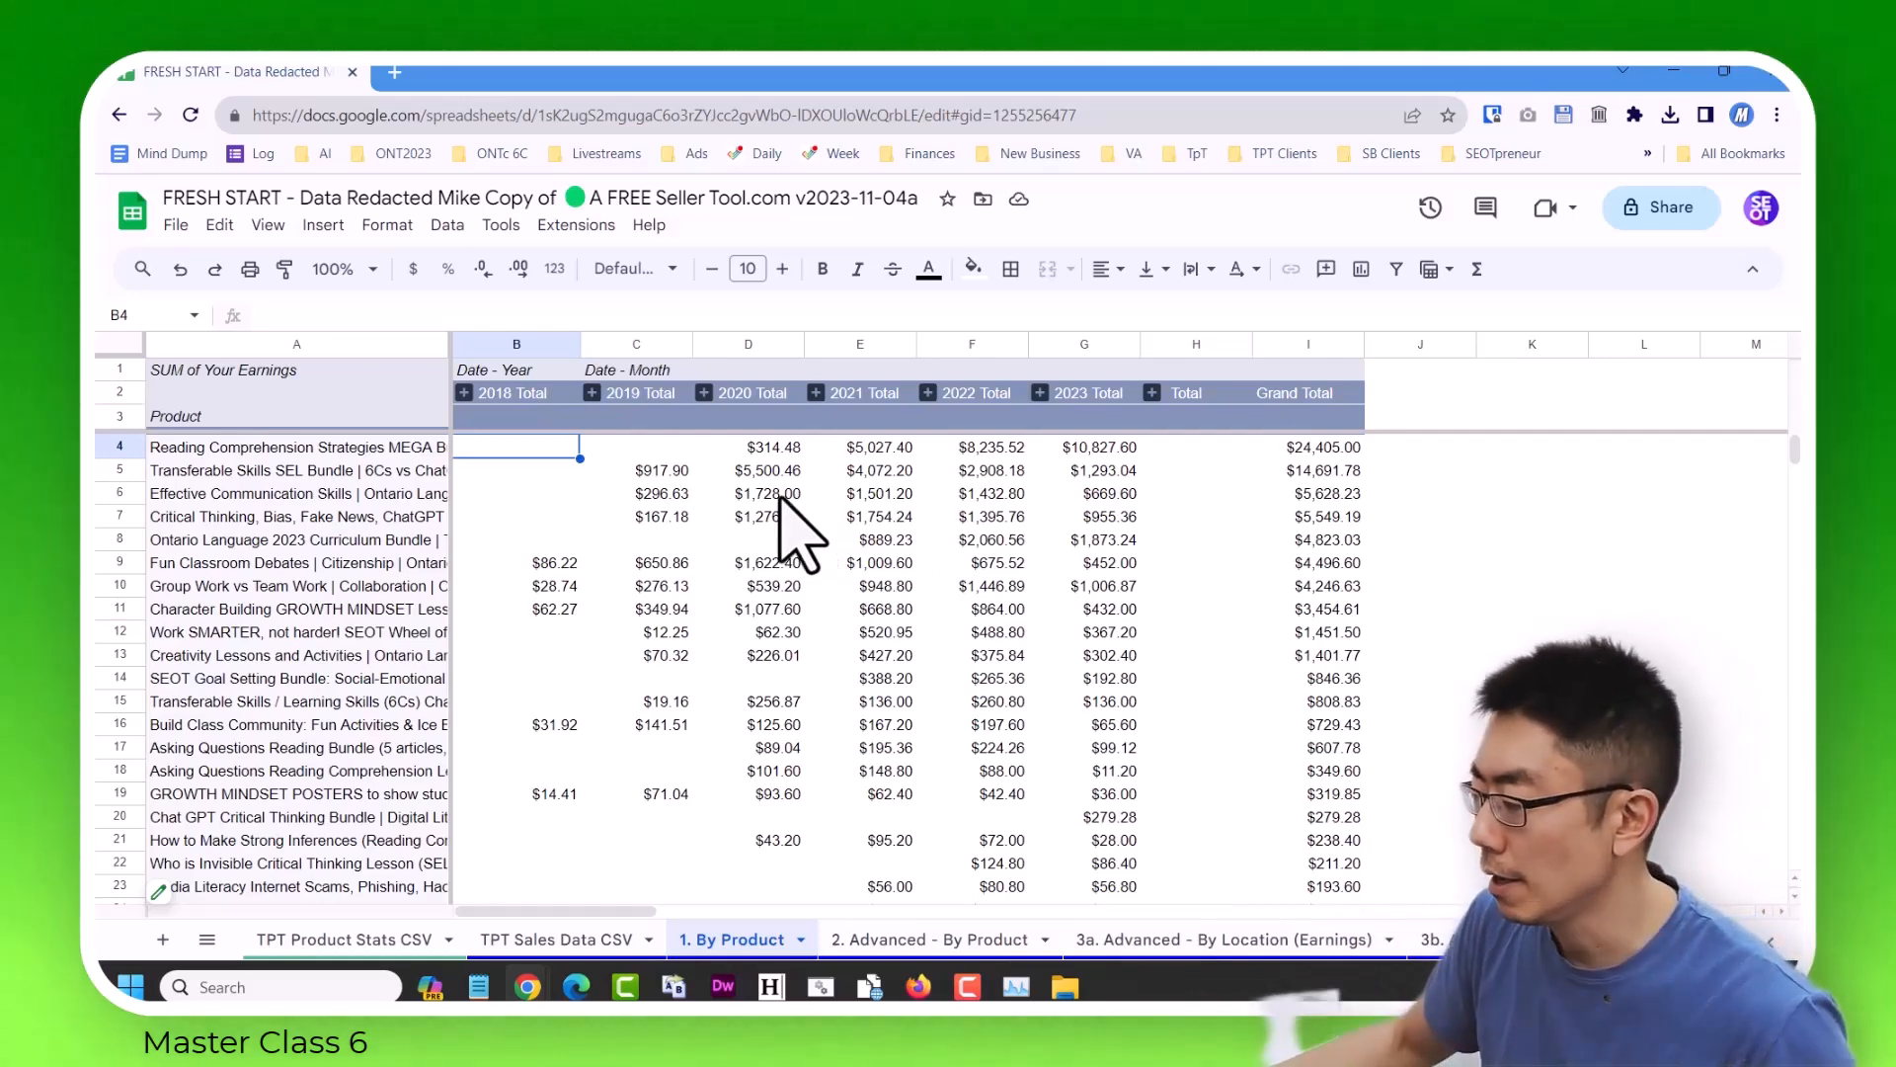
Open the 2. Advanced - By Product sheet and show the filters of its pivot table for editing.
{"action": "left_click", "coordinate": [207, 939]}
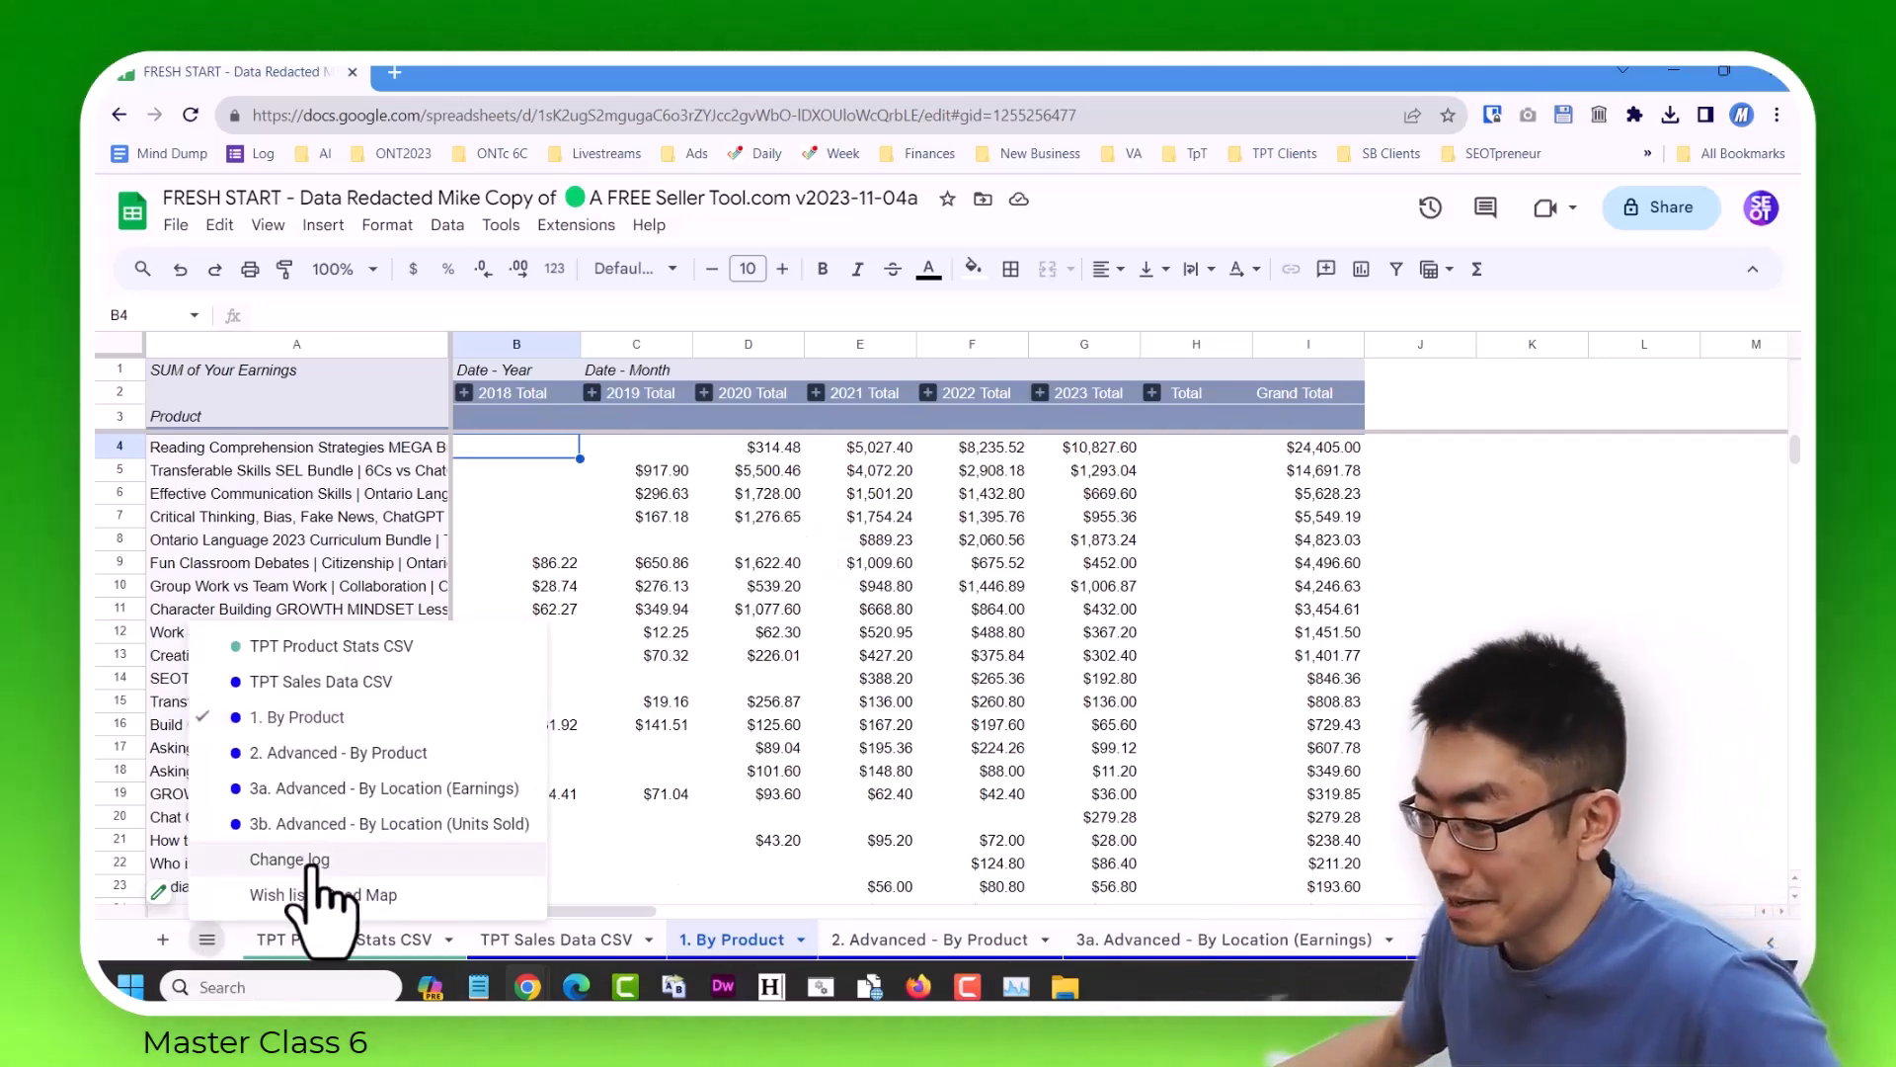
{"action": "left_click", "coordinate": [348, 753]}
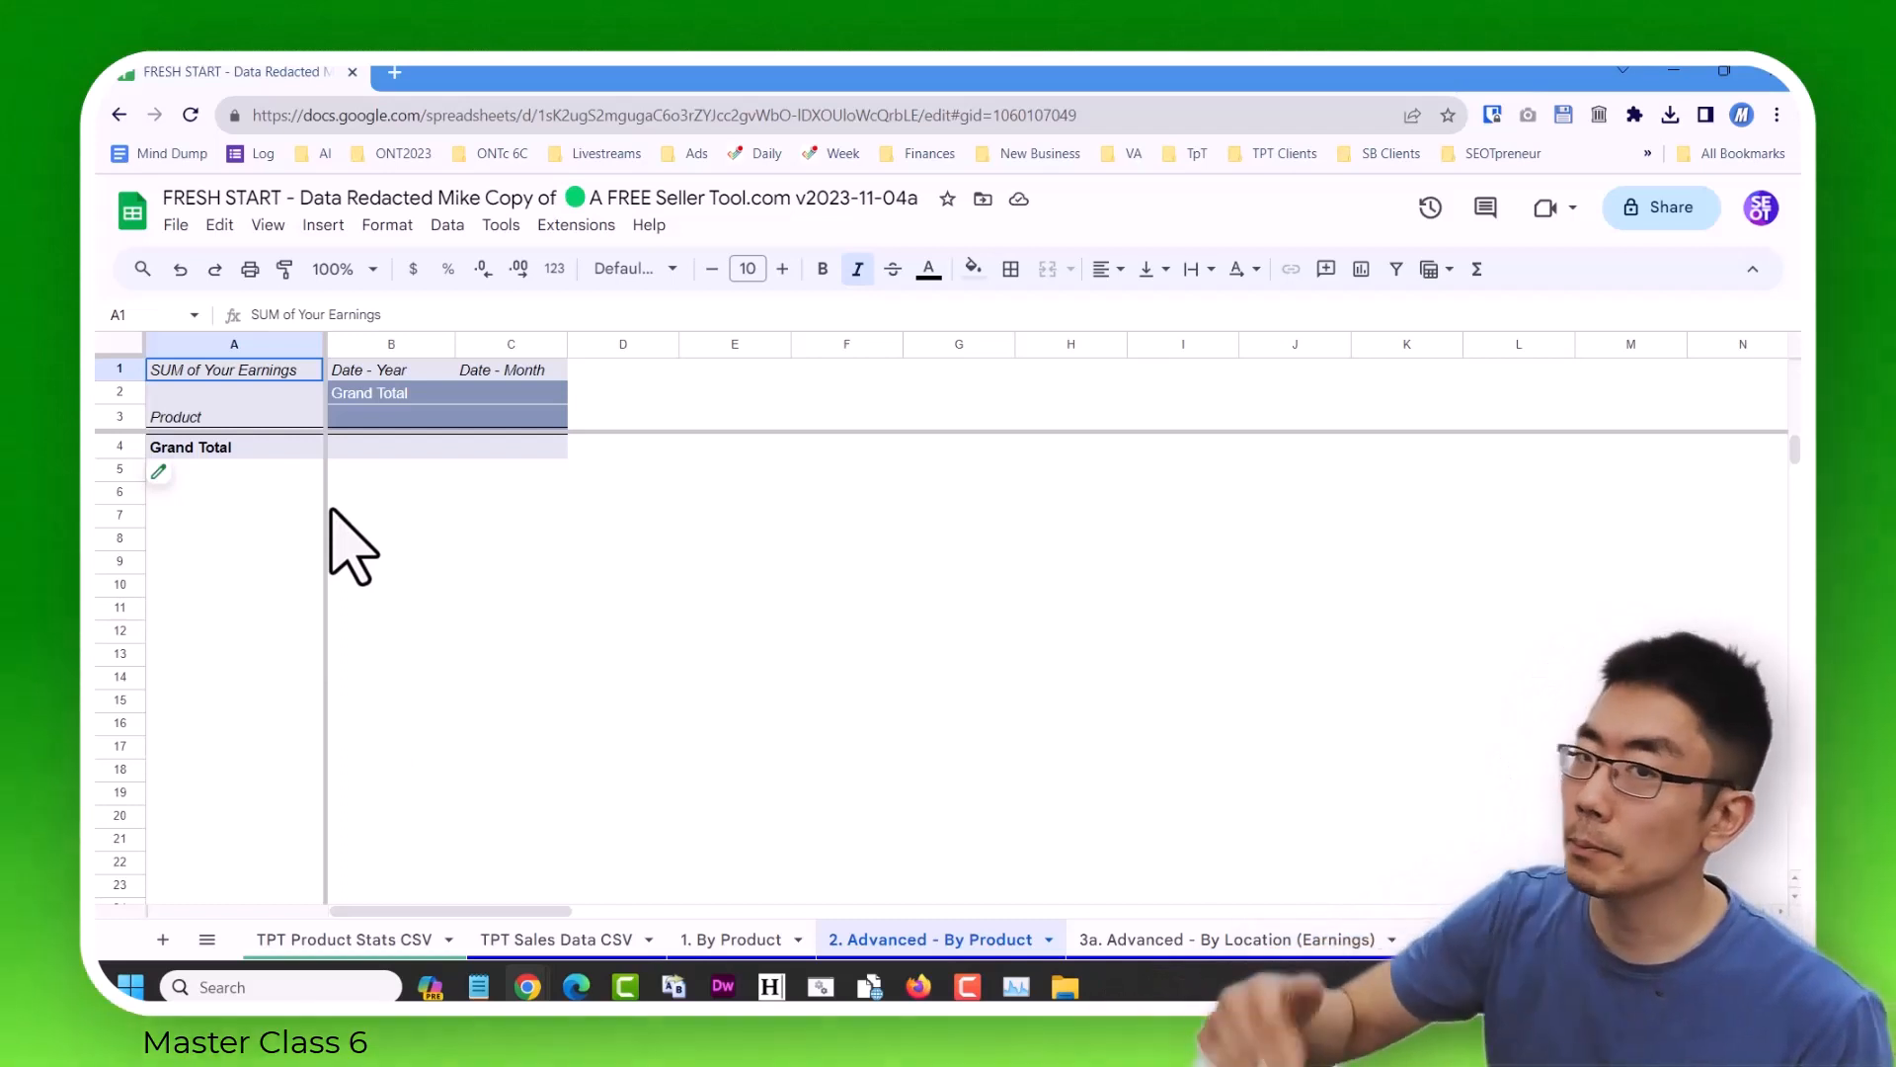
{"action": "left_click", "coordinate": [160, 474]}
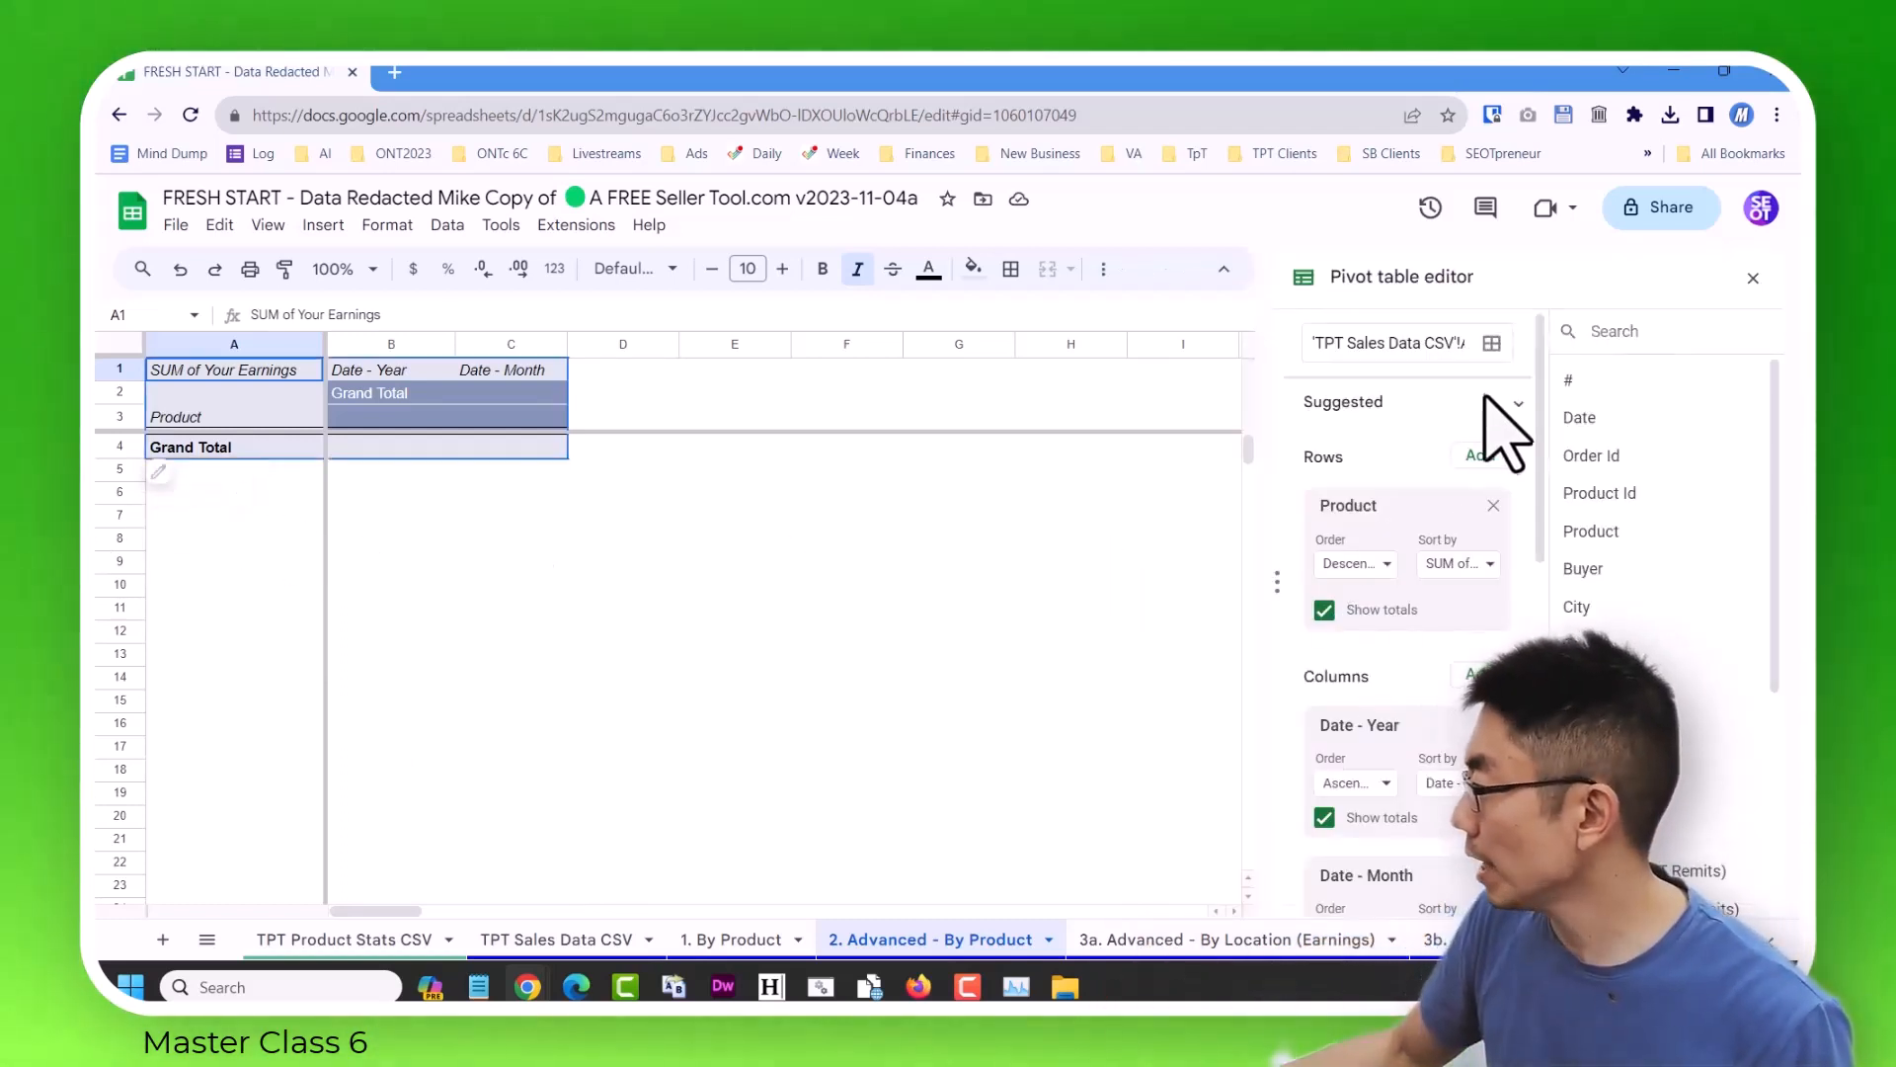
{"action": "scroll", "coordinate": [1461, 465], "scroll_direction": "down", "scroll_amount": 8}
{"action": "left_click_drag", "start_coordinate": [1027, 72], "coordinate": [898, 39]}
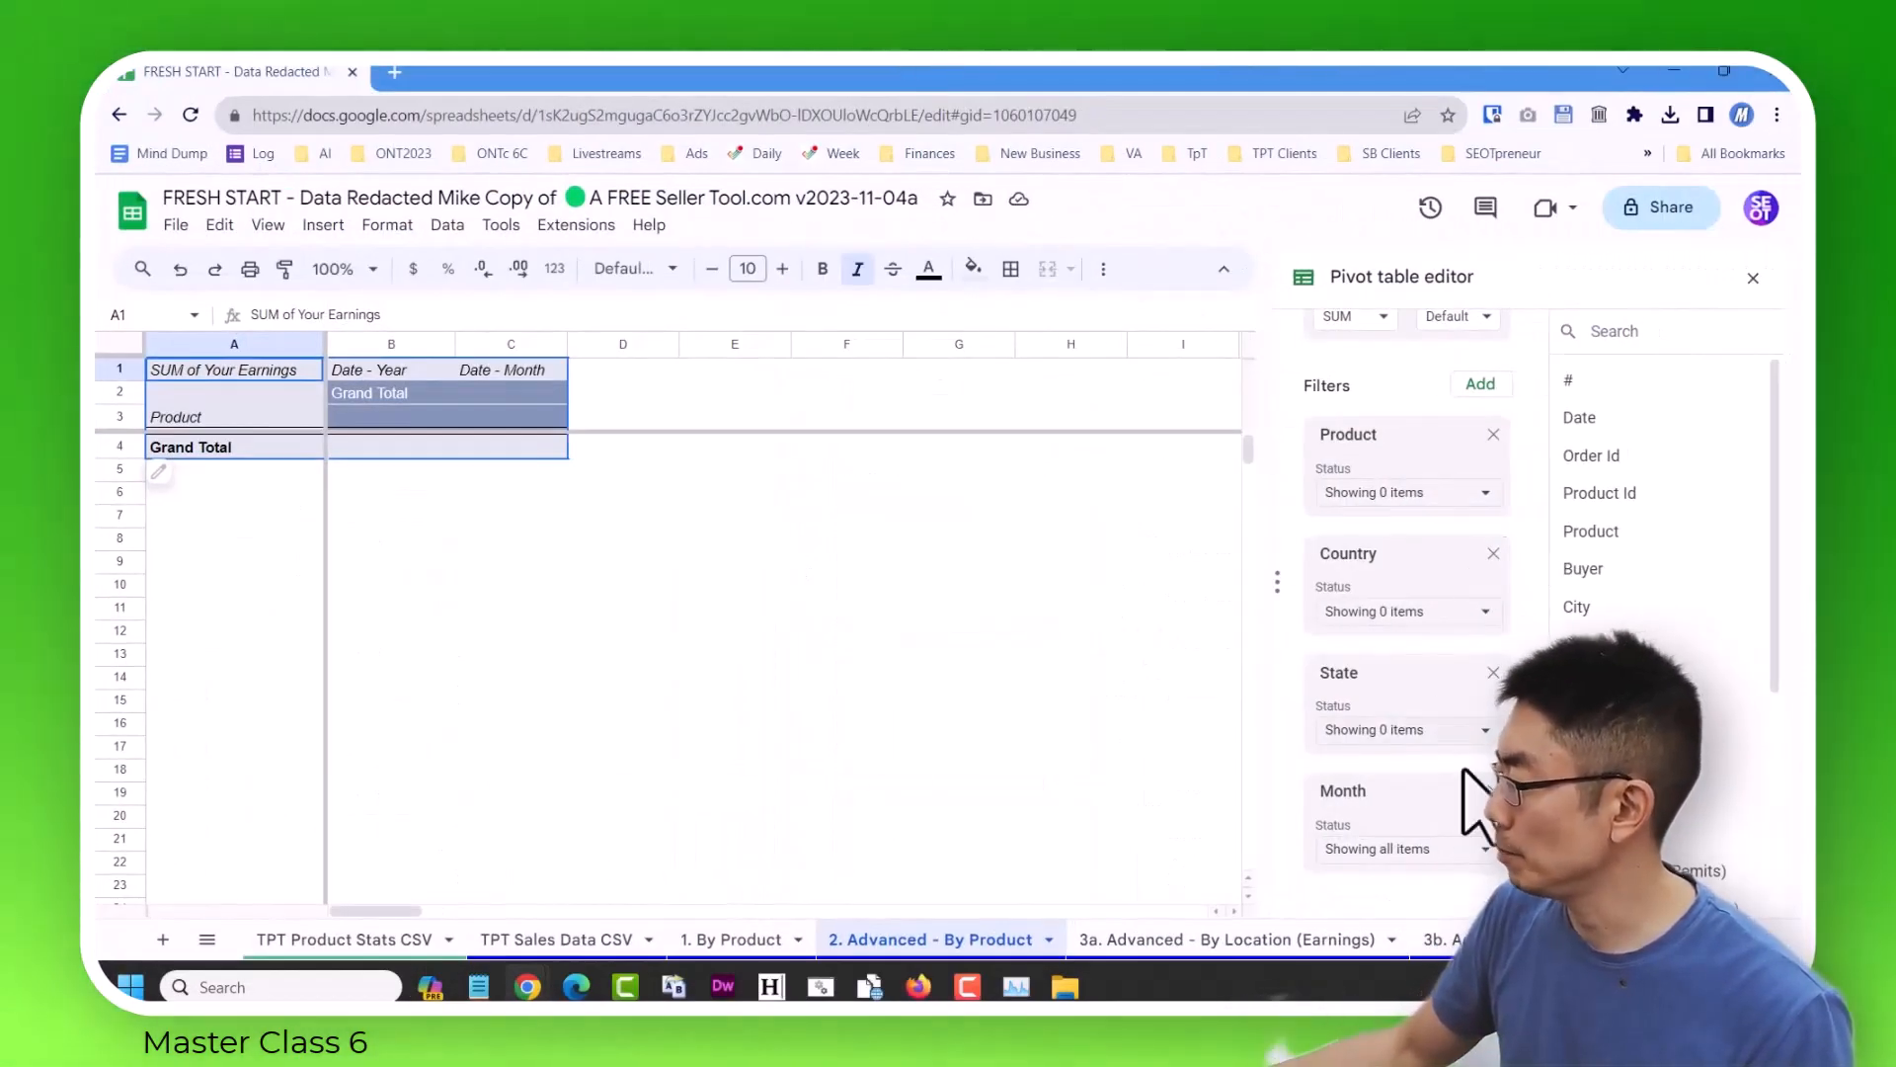
{"action": "scroll", "coordinate": [1457, 607], "scroll_direction": "up", "scroll_amount": 3}
{"action": "scroll", "coordinate": [1455, 622], "scroll_direction": "down", "scroll_amount": 3}
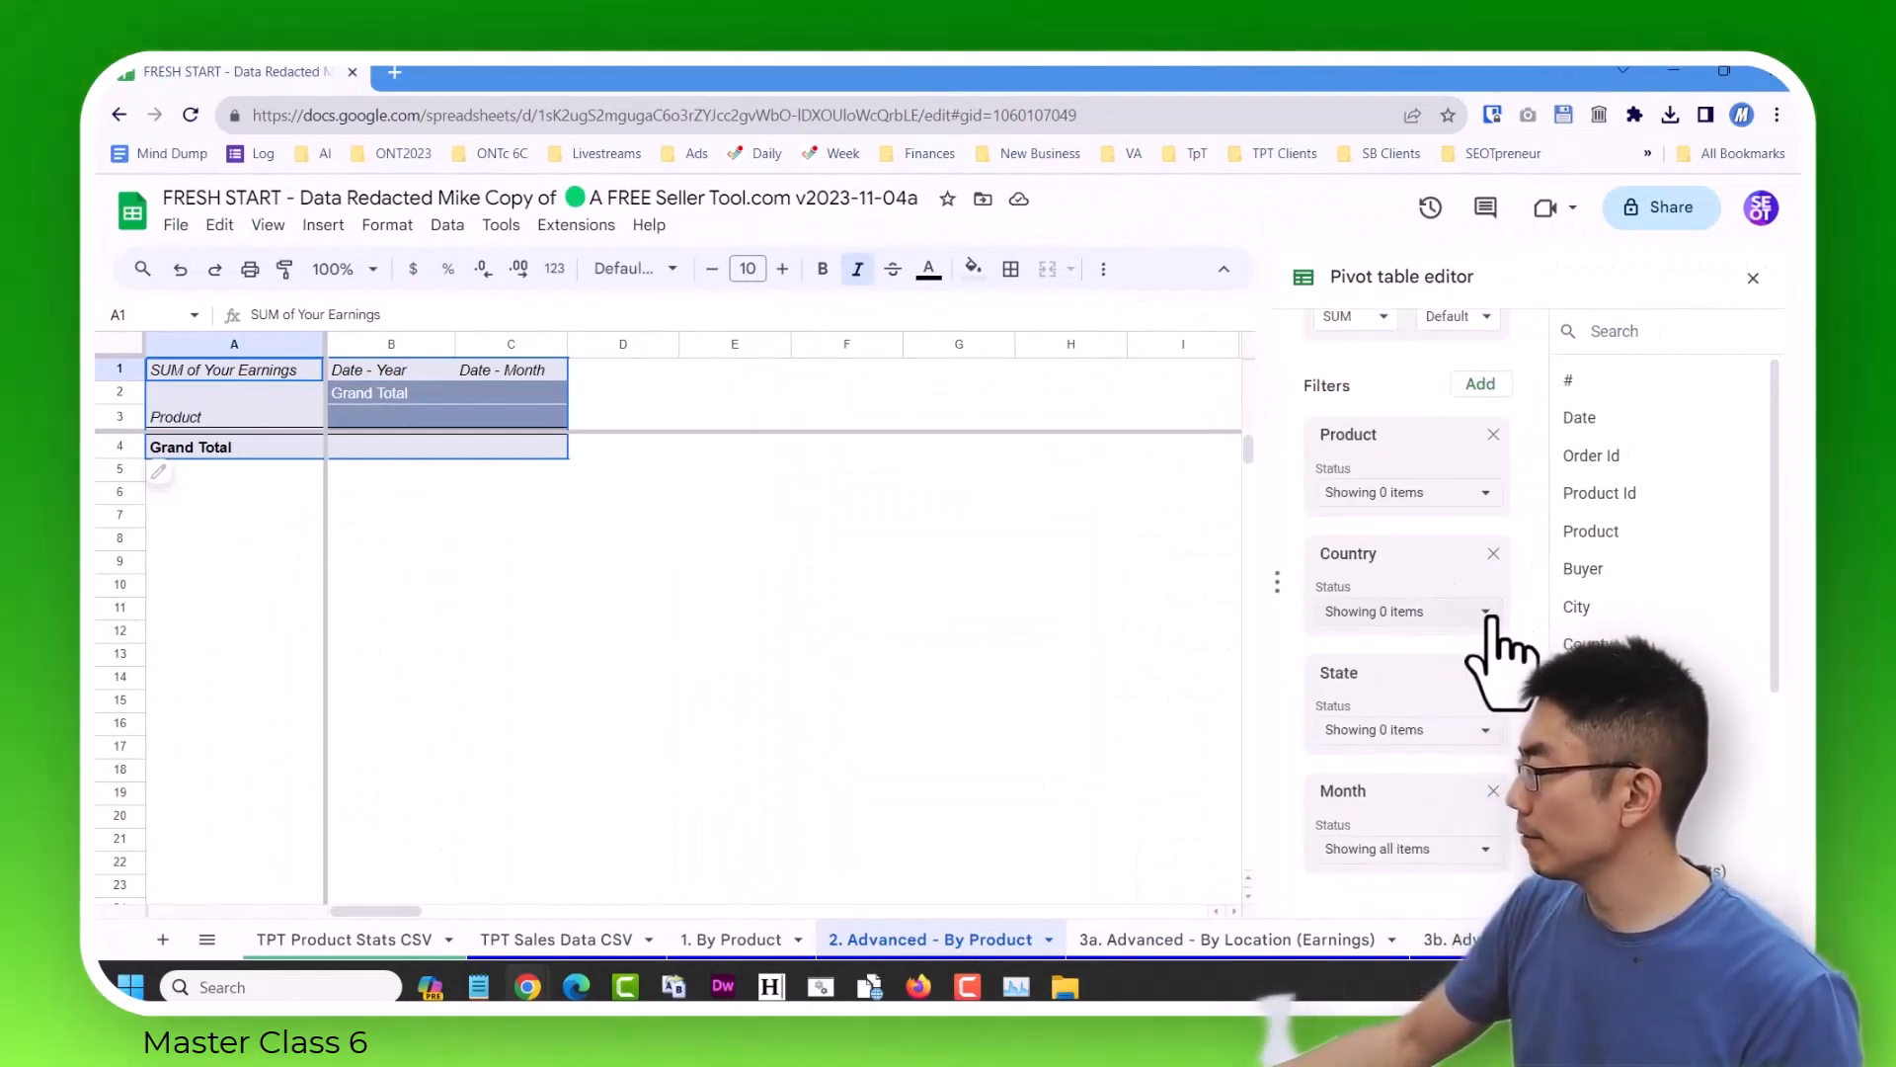
Set the pivot table's Product, Country and State filters to include all values.
{"action": "left_click", "coordinate": [1460, 494]}
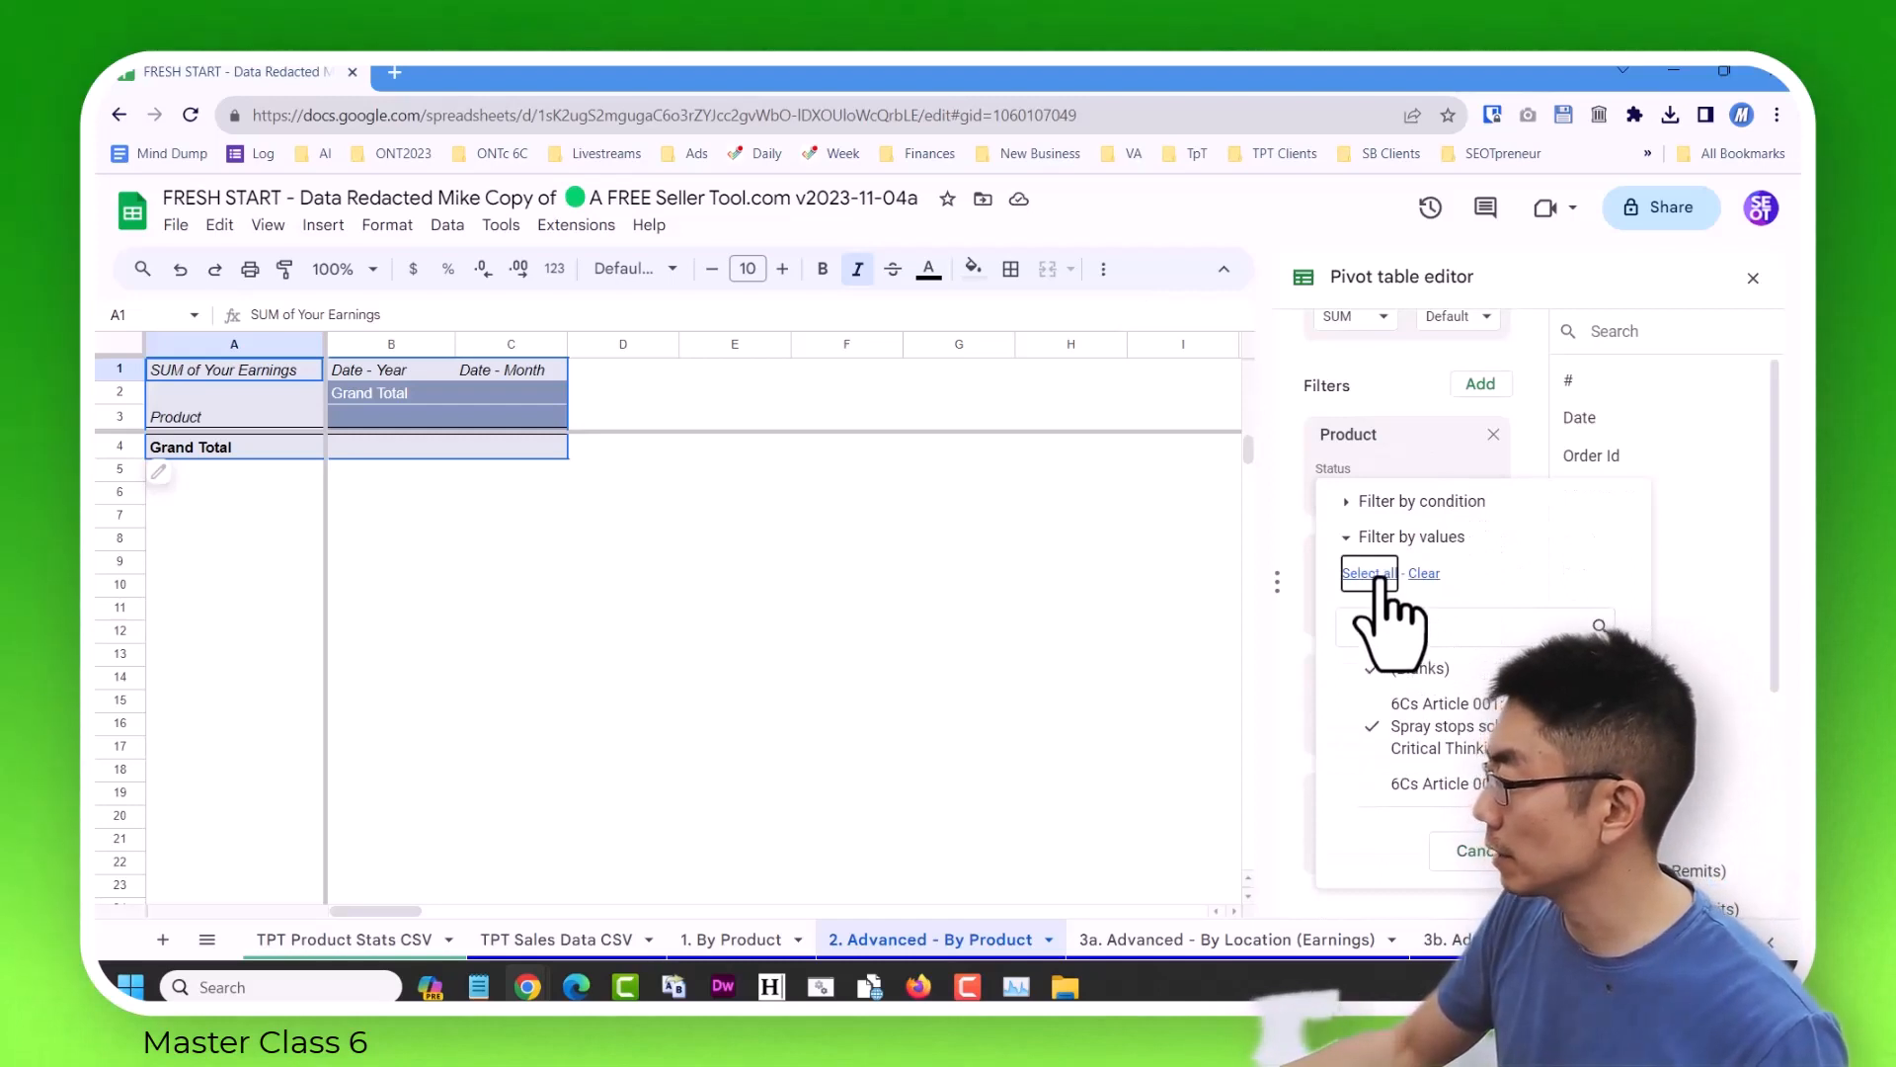
{"action": "left_click", "coordinate": [1581, 850]}
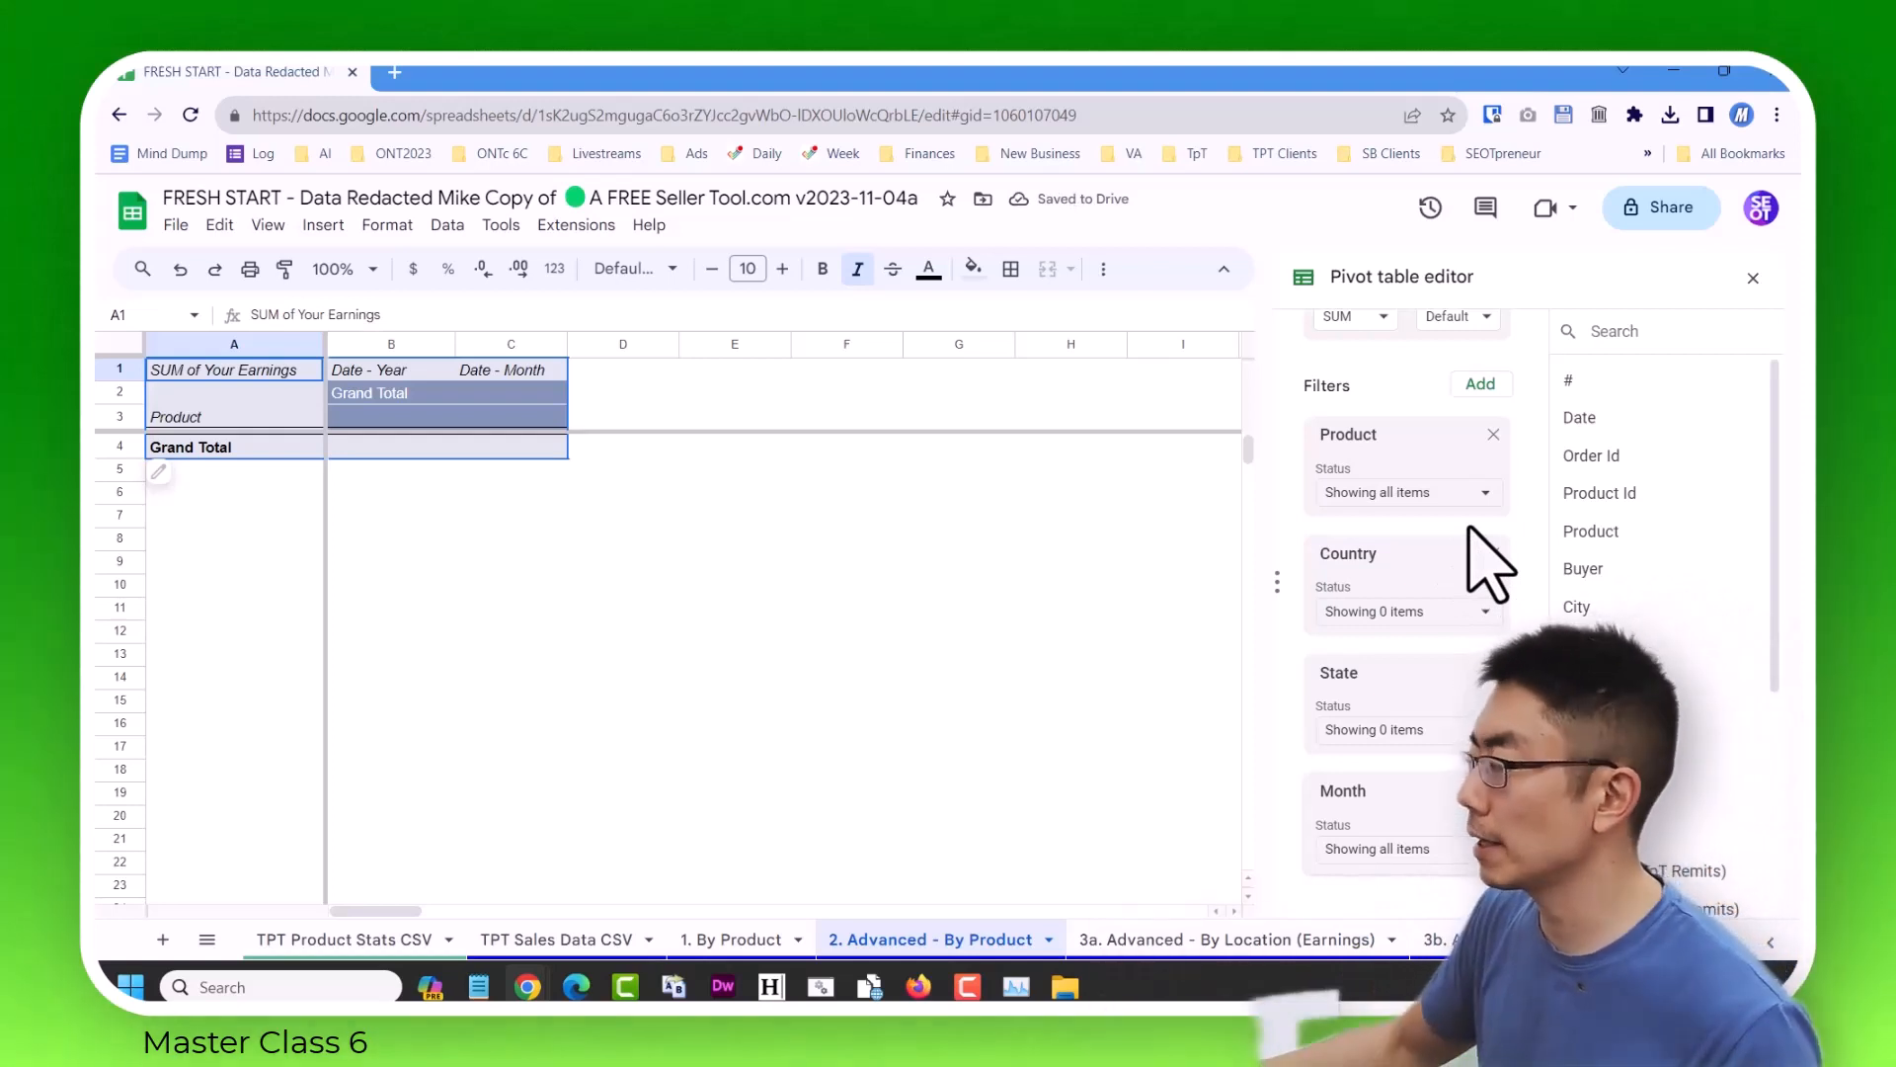
{"action": "left_click", "coordinate": [1462, 621]}
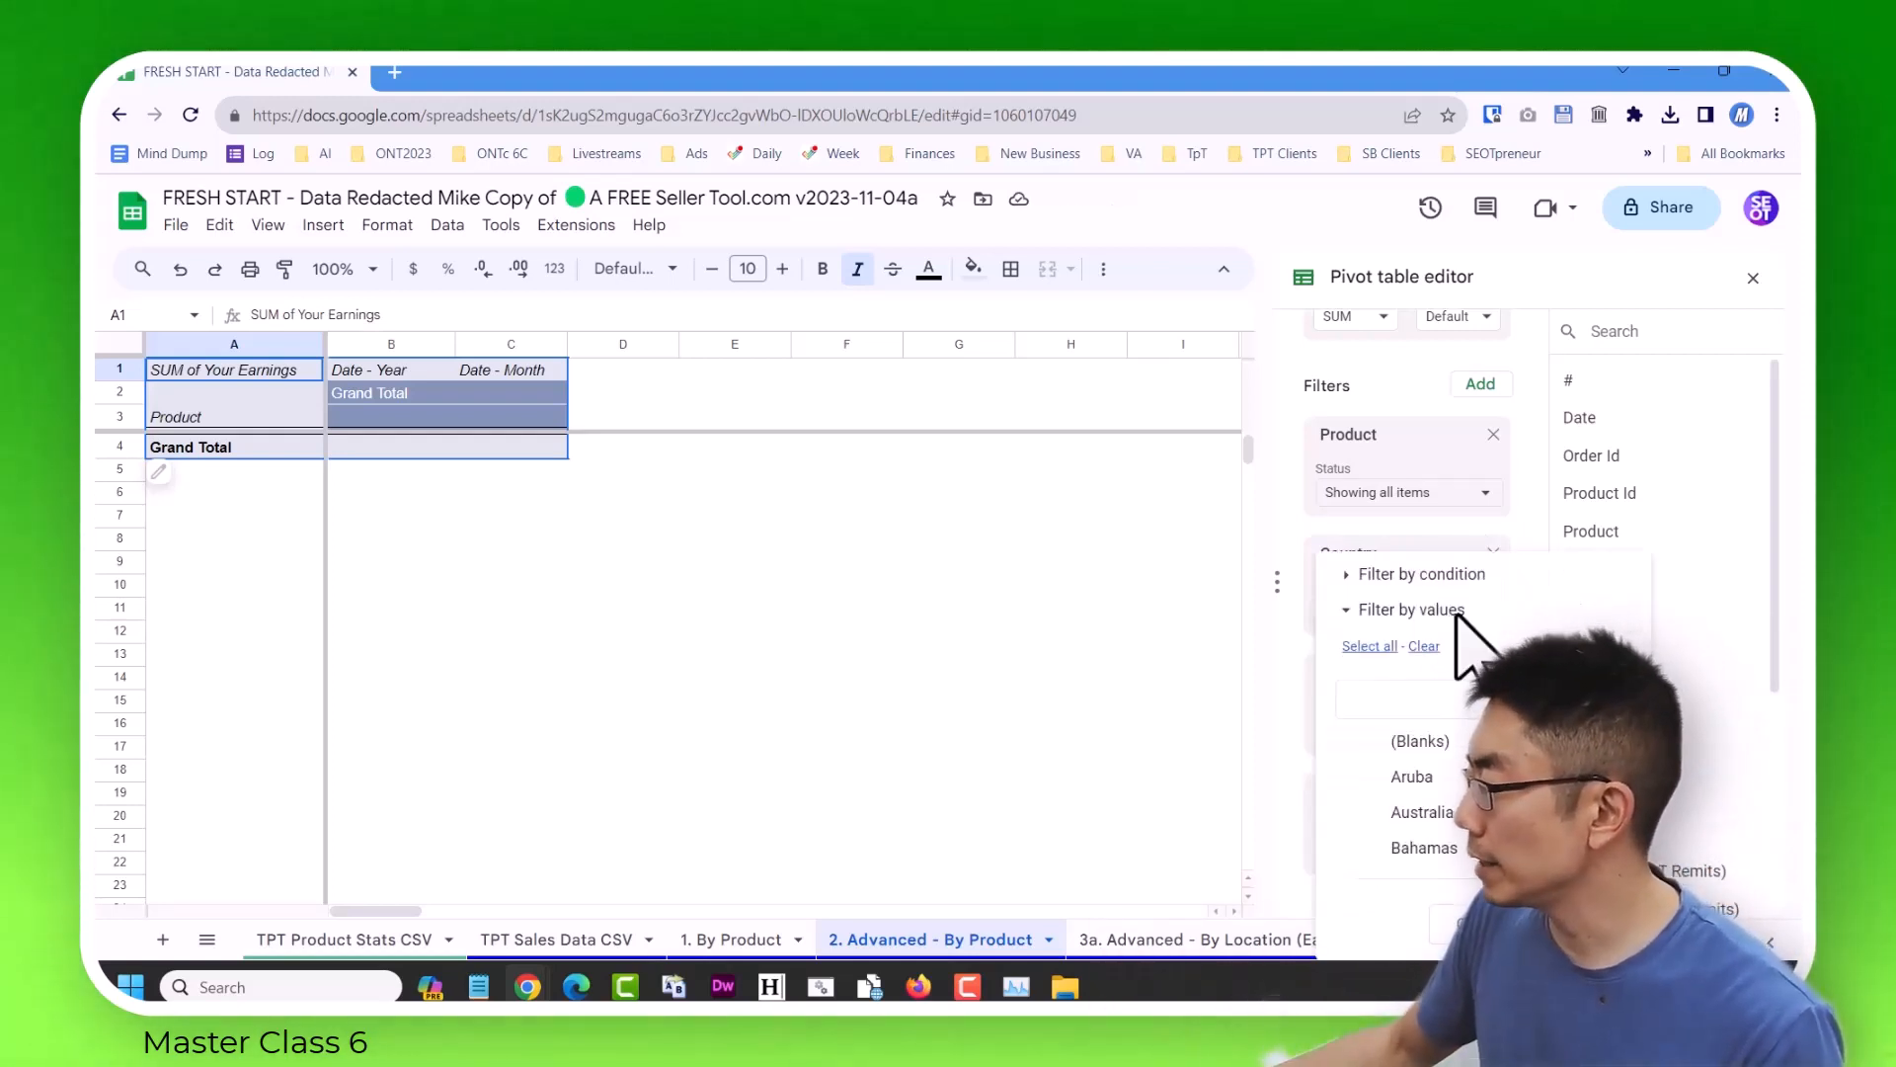
{"action": "left_click", "coordinate": [1369, 646]}
{"action": "left_click", "coordinate": [1589, 923]}
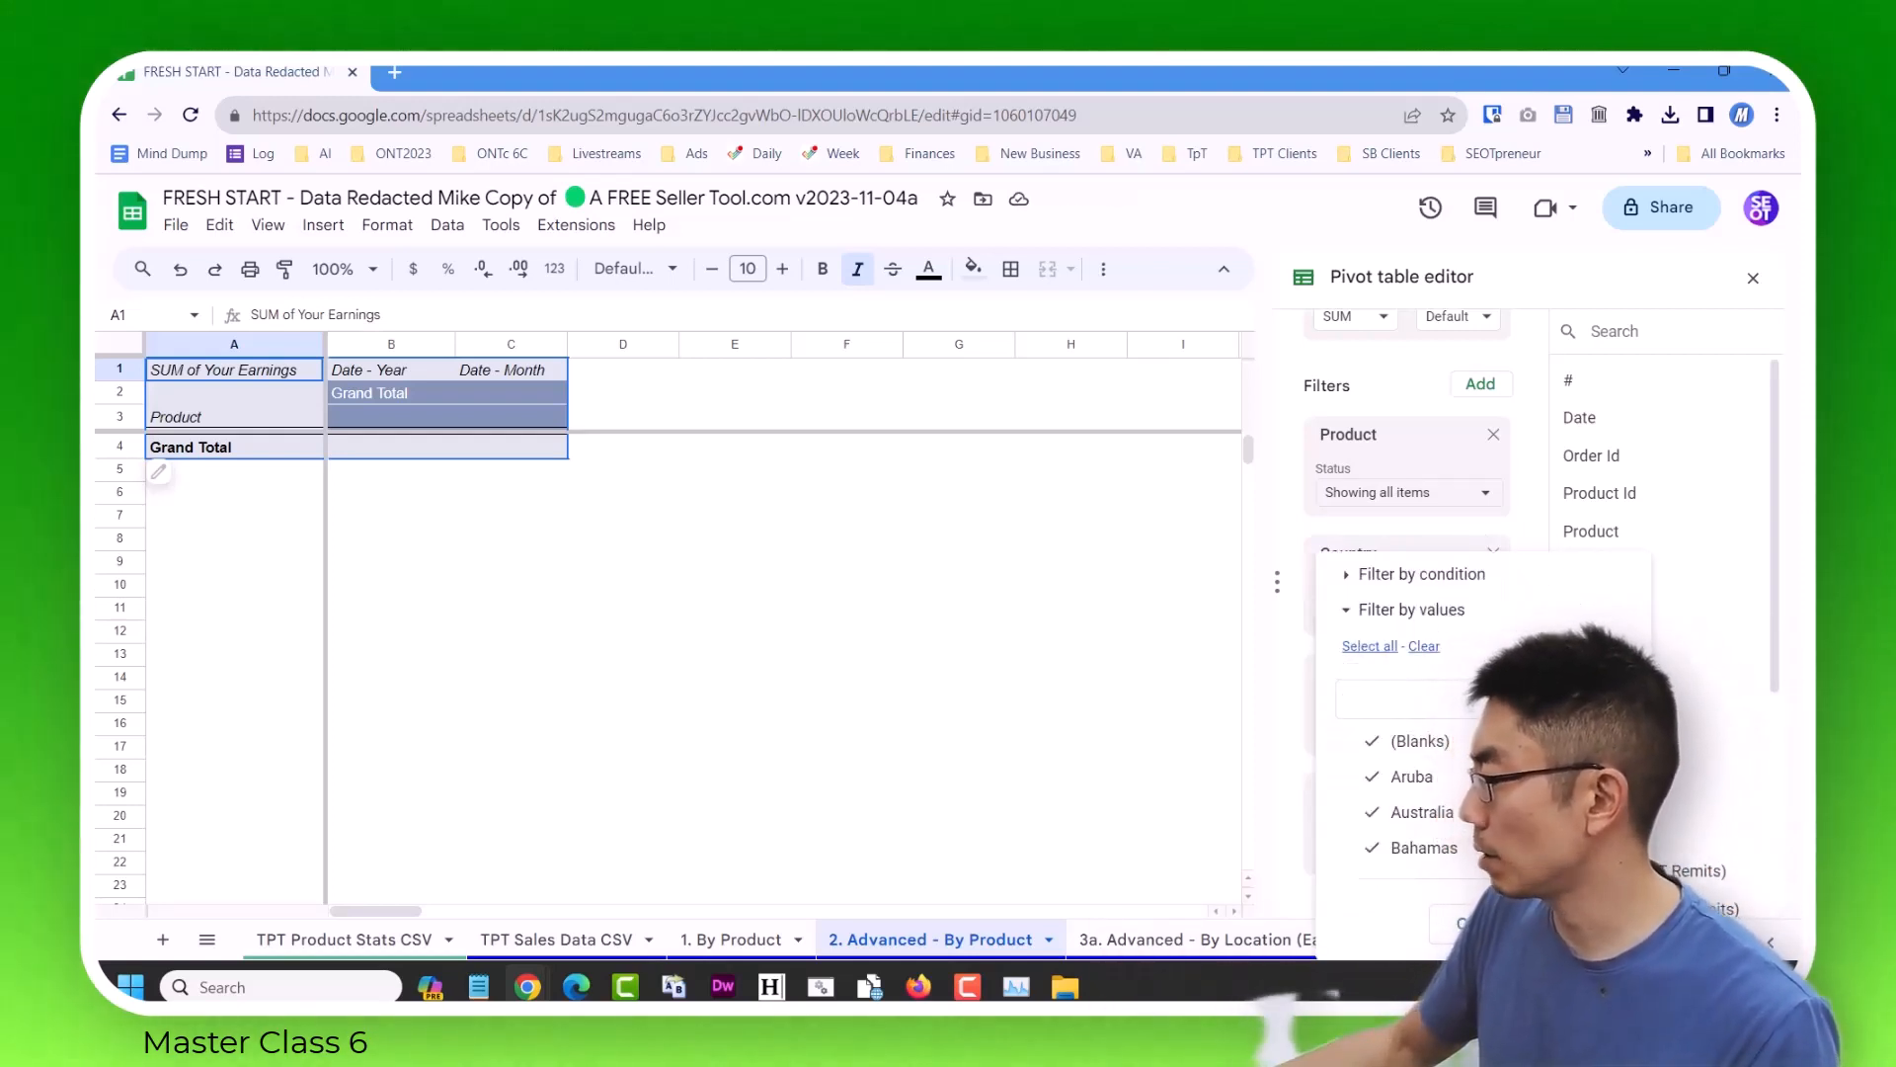
{"action": "left_click", "coordinate": [1444, 736]}
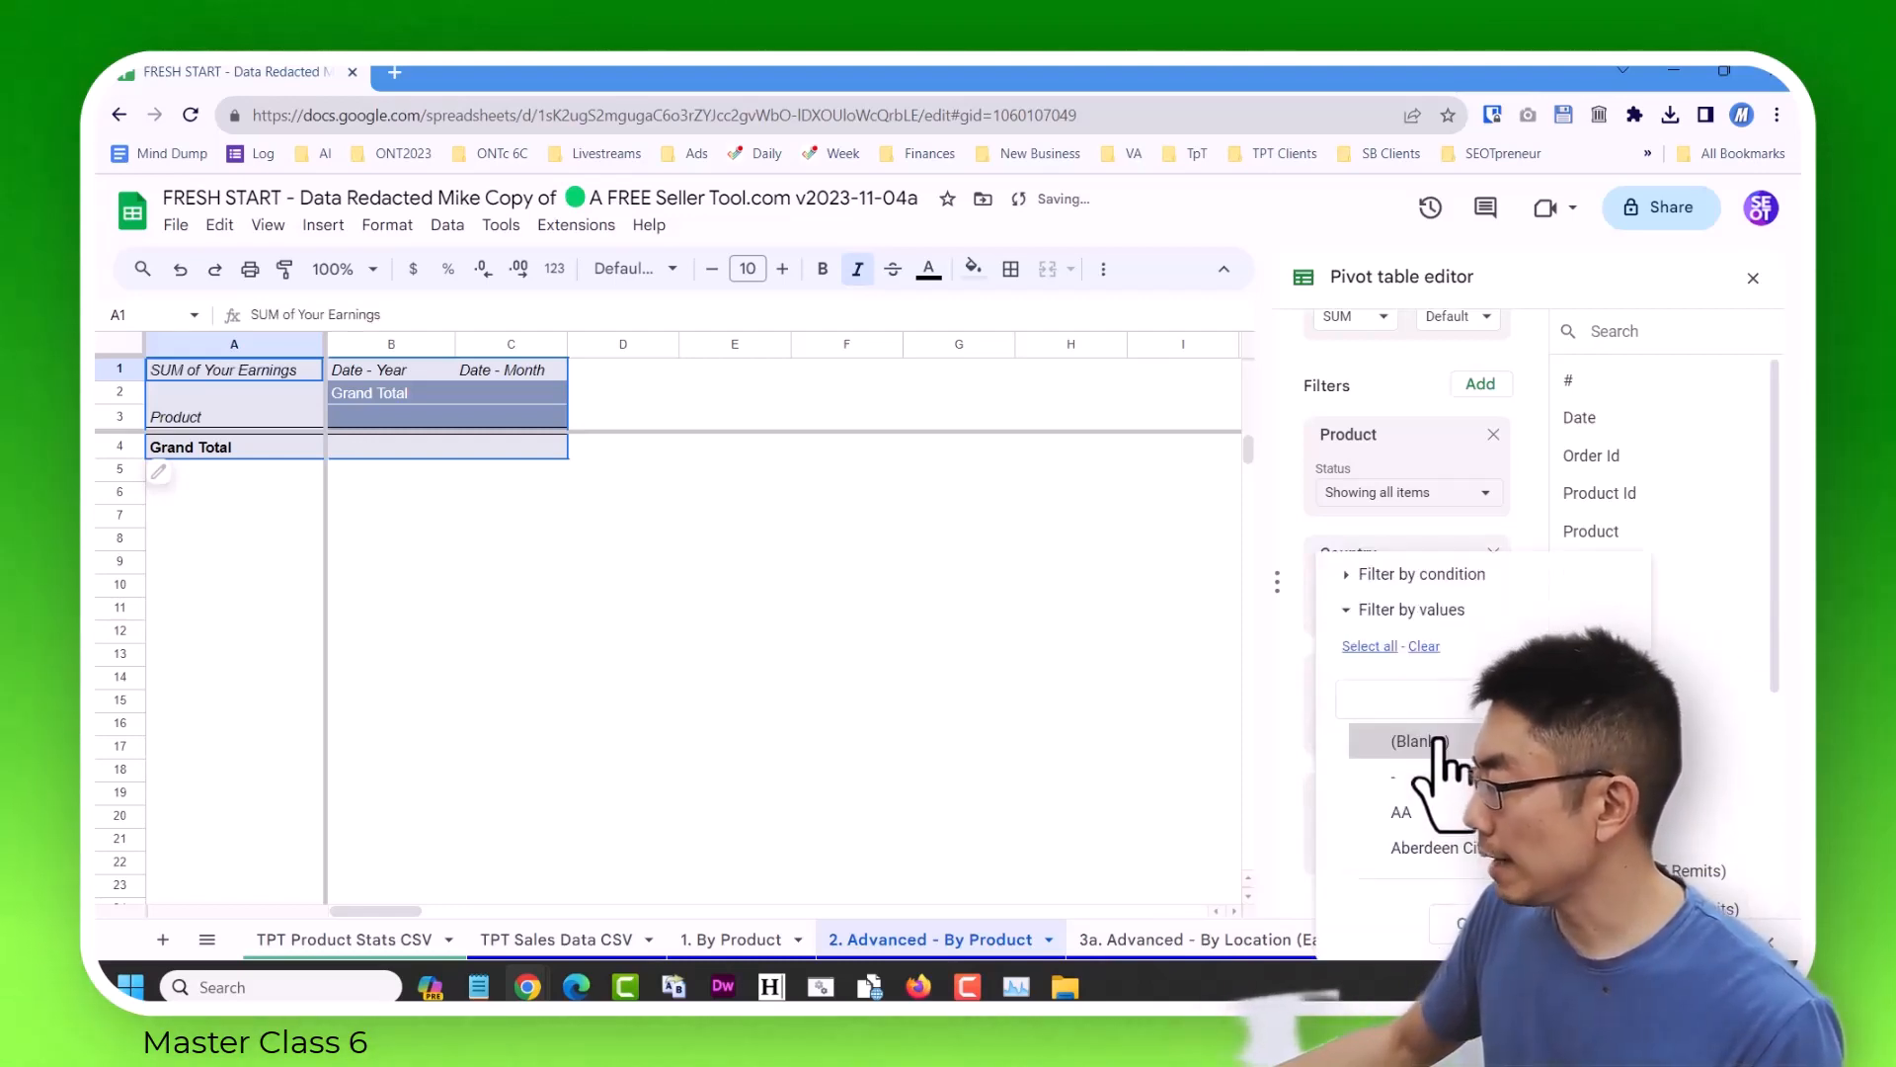
{"action": "left_click", "coordinate": [1369, 646]}
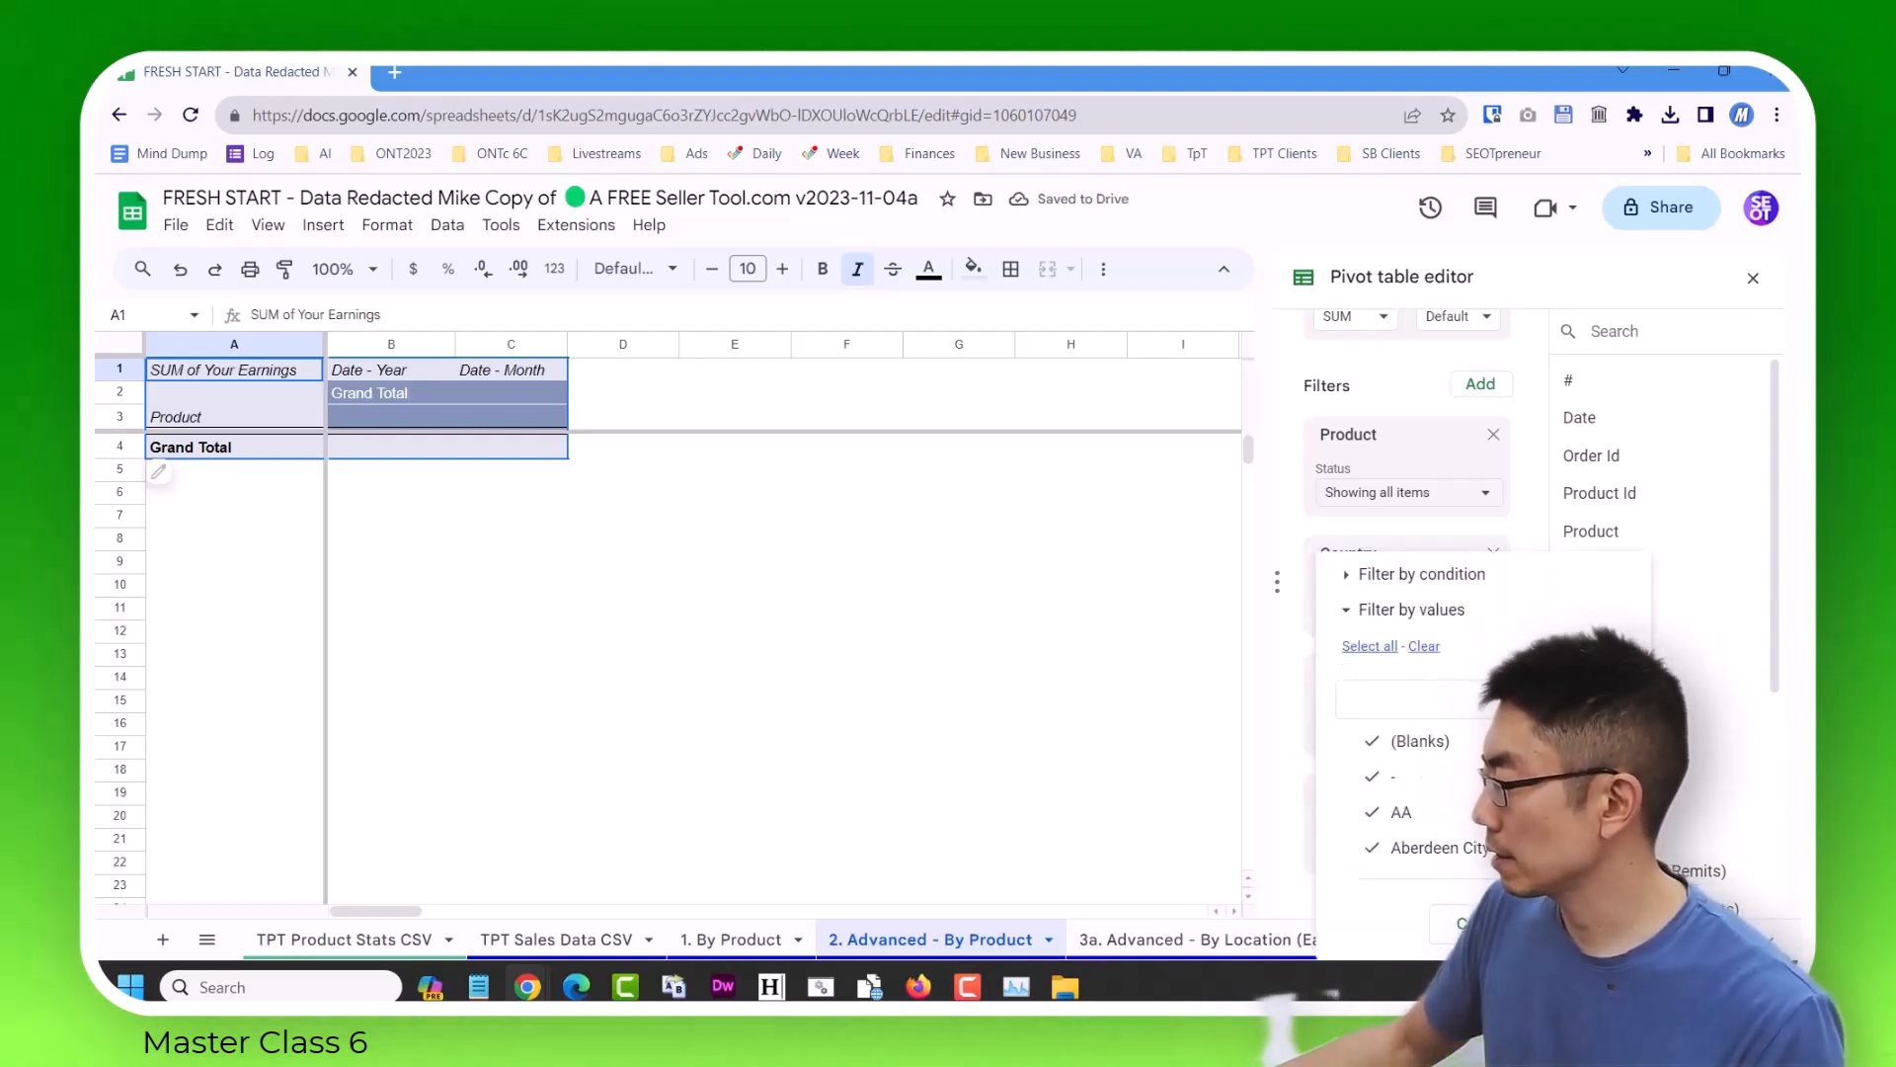
{"action": "left_click", "coordinate": [1589, 923]}
Examine the values offered by the pivot table's Month filter without changing the selection.
{"action": "left_click", "coordinate": [1450, 845]}
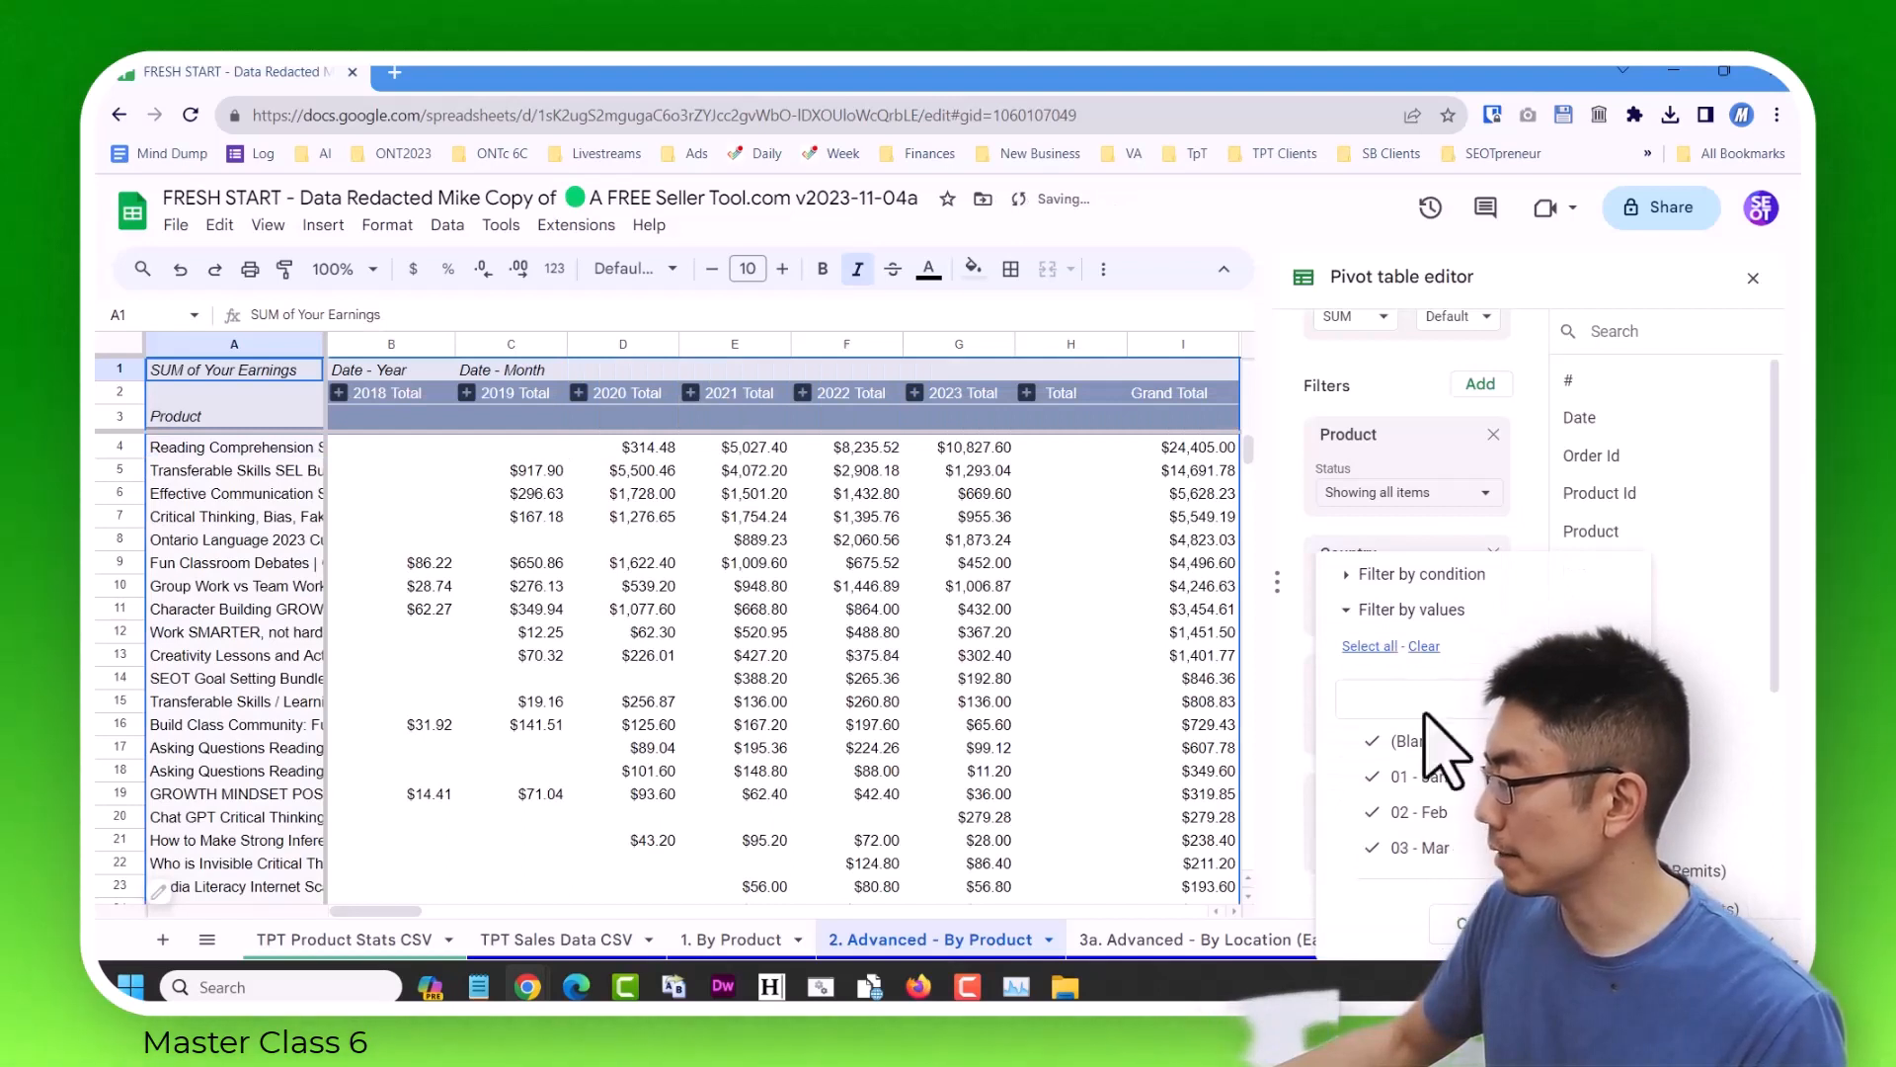
{"action": "scroll", "coordinate": [1432, 790], "scroll_direction": "down", "scroll_amount": 3}
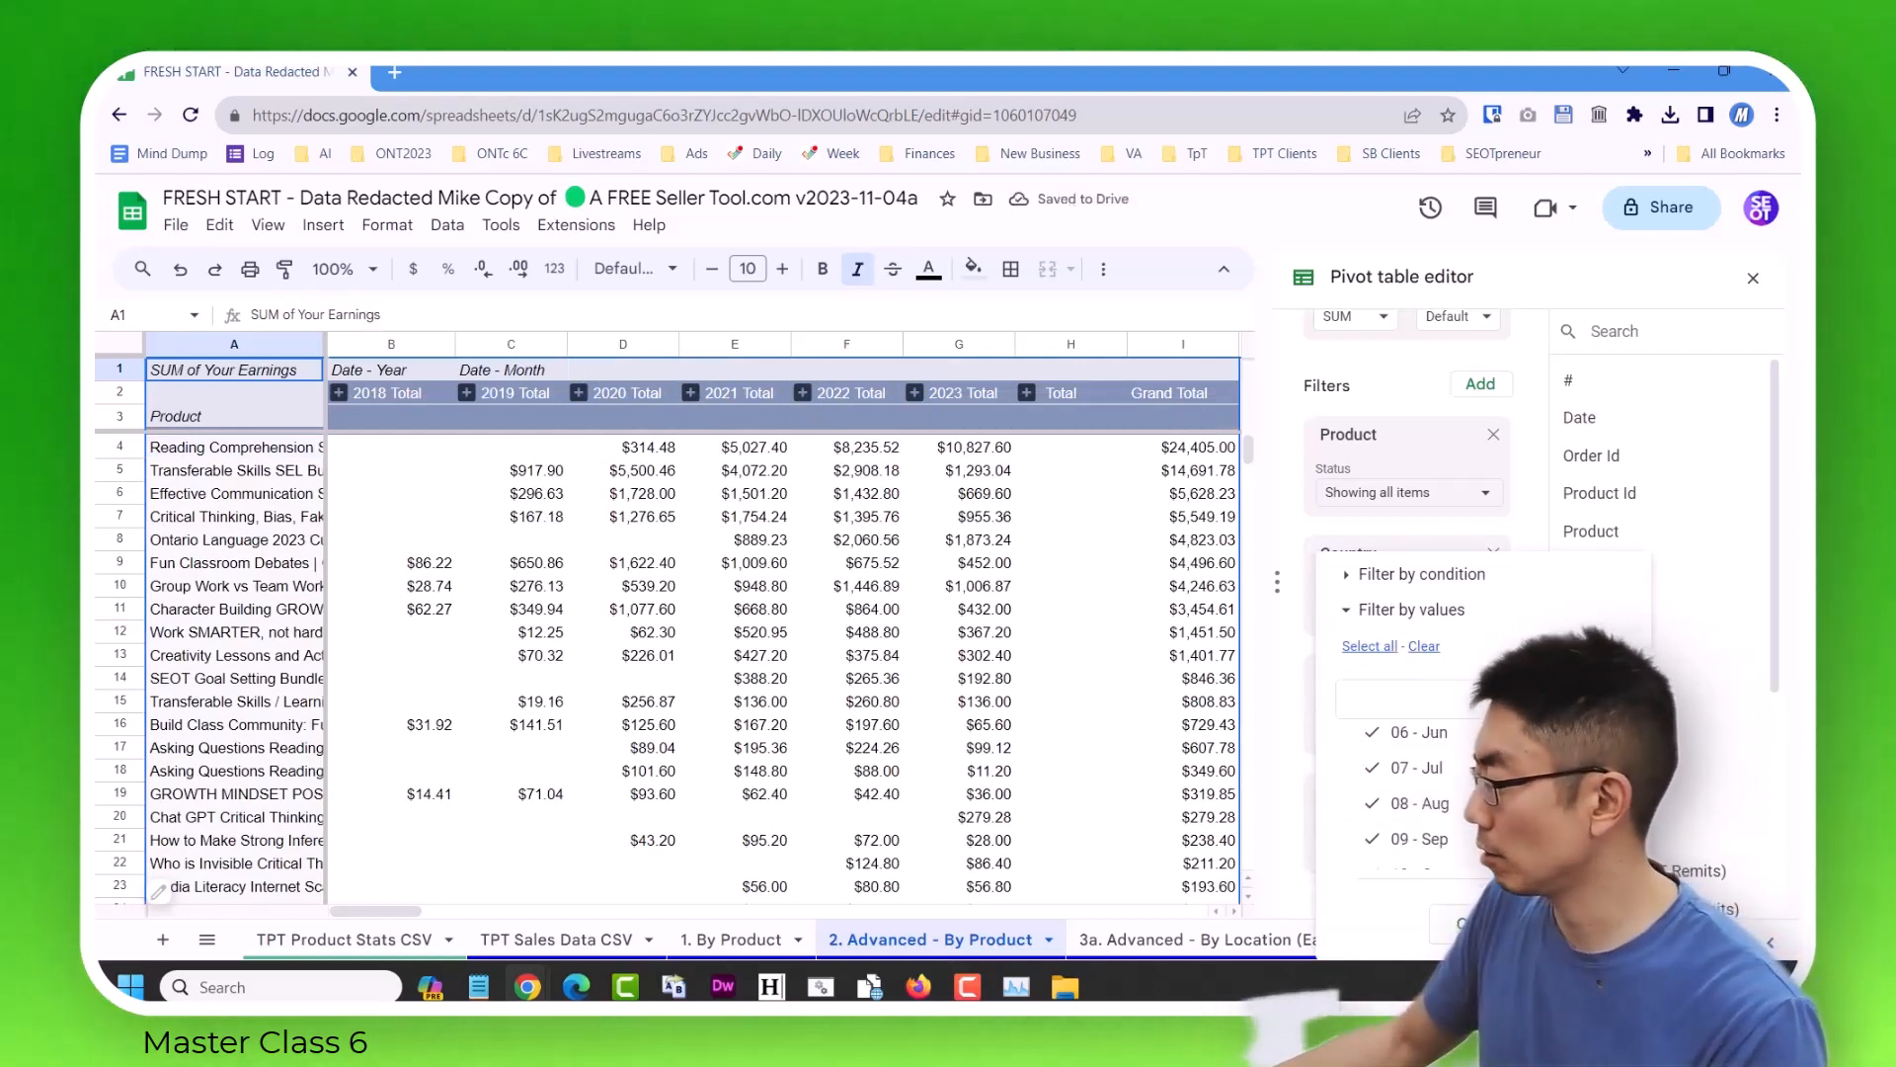
{"action": "left_click", "coordinate": [1484, 923]}
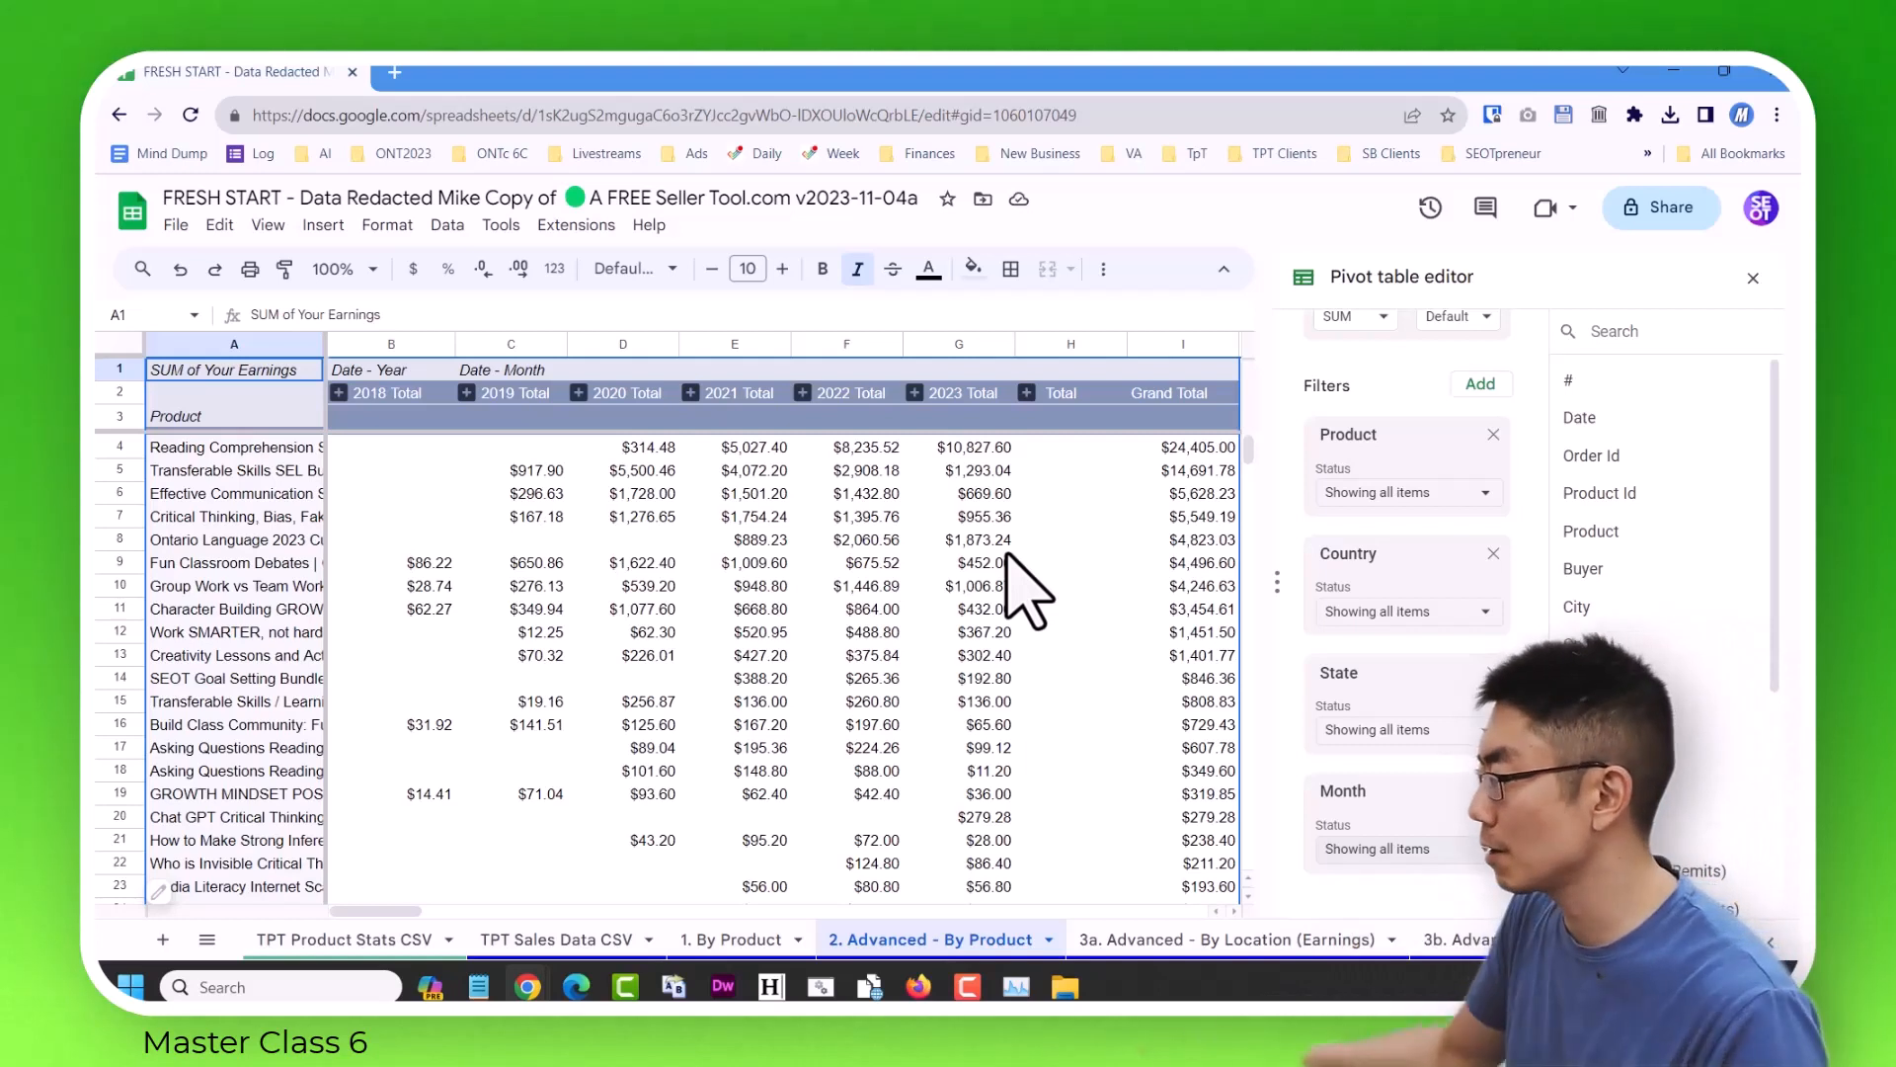
Clear the pivot table's Month filter and include only 11 - Nov.
{"action": "left_click", "coordinate": [1408, 848]}
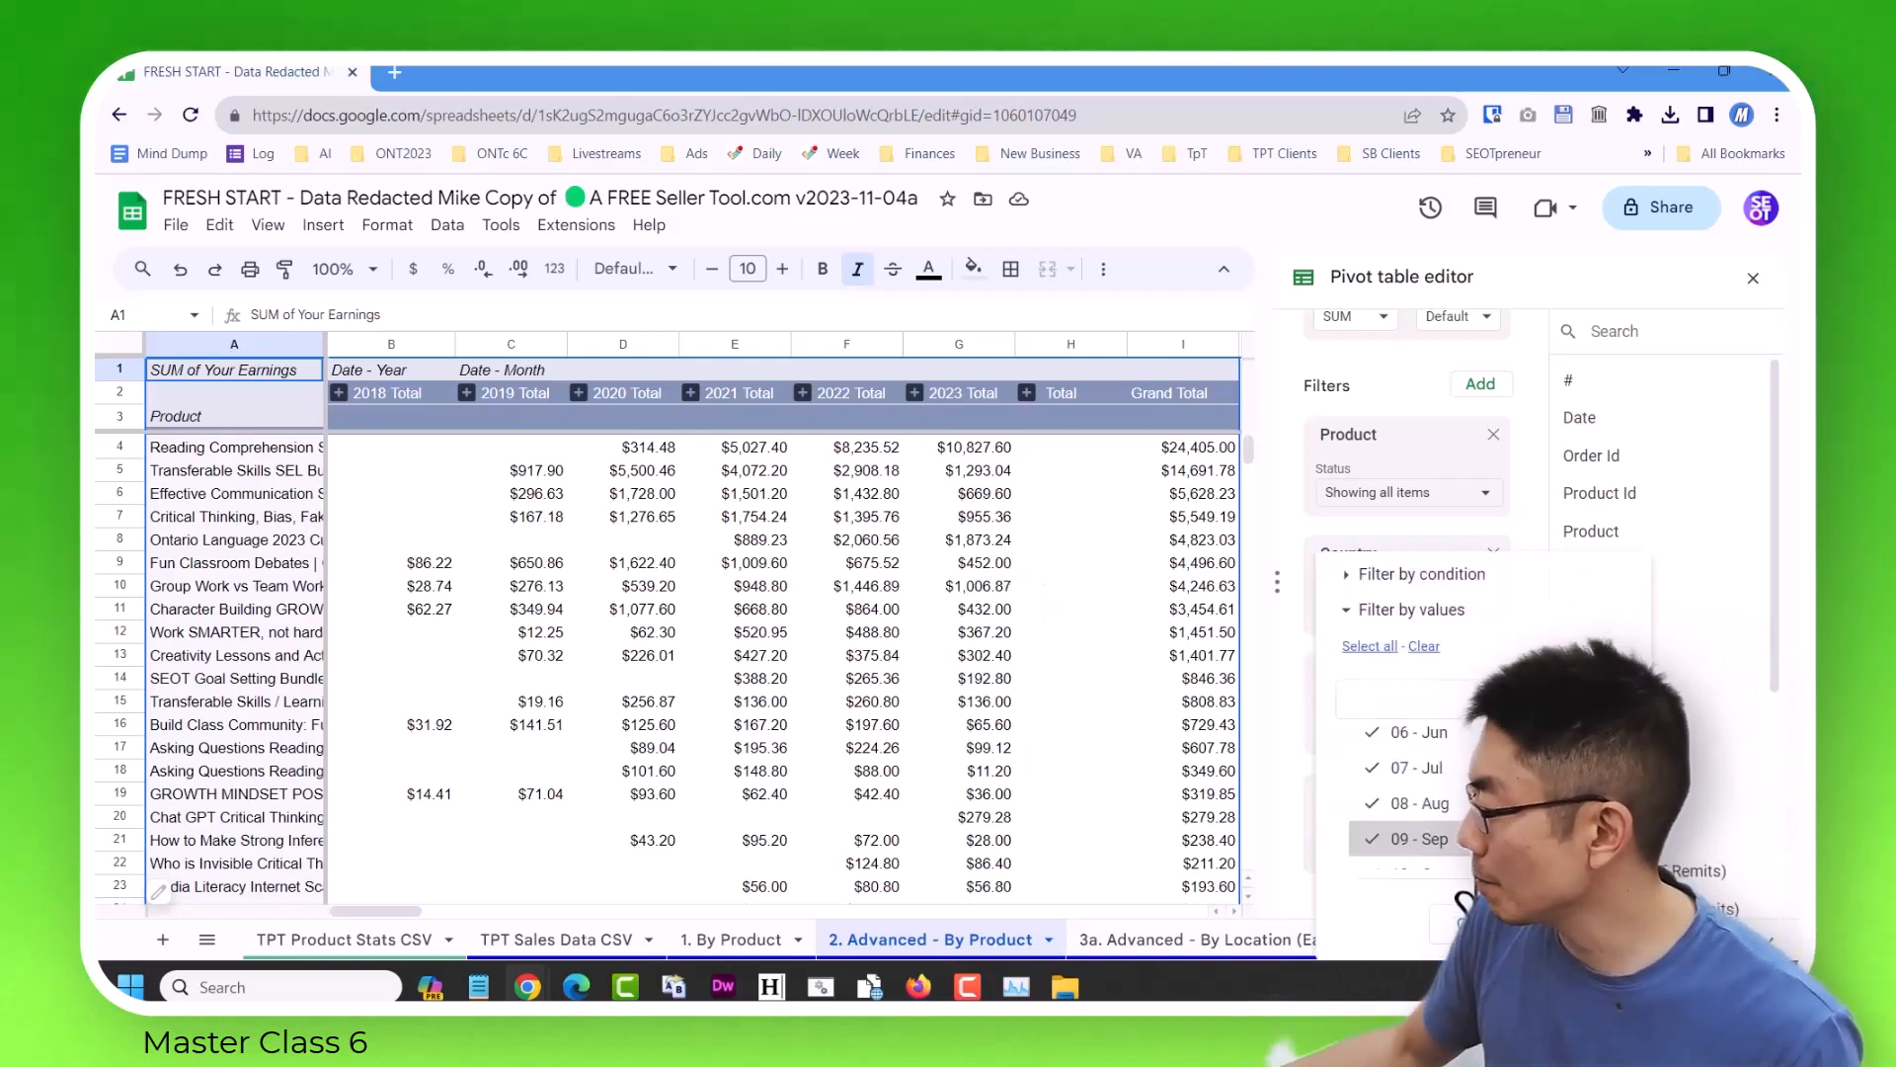
{"action": "left_click", "coordinate": [1425, 647]}
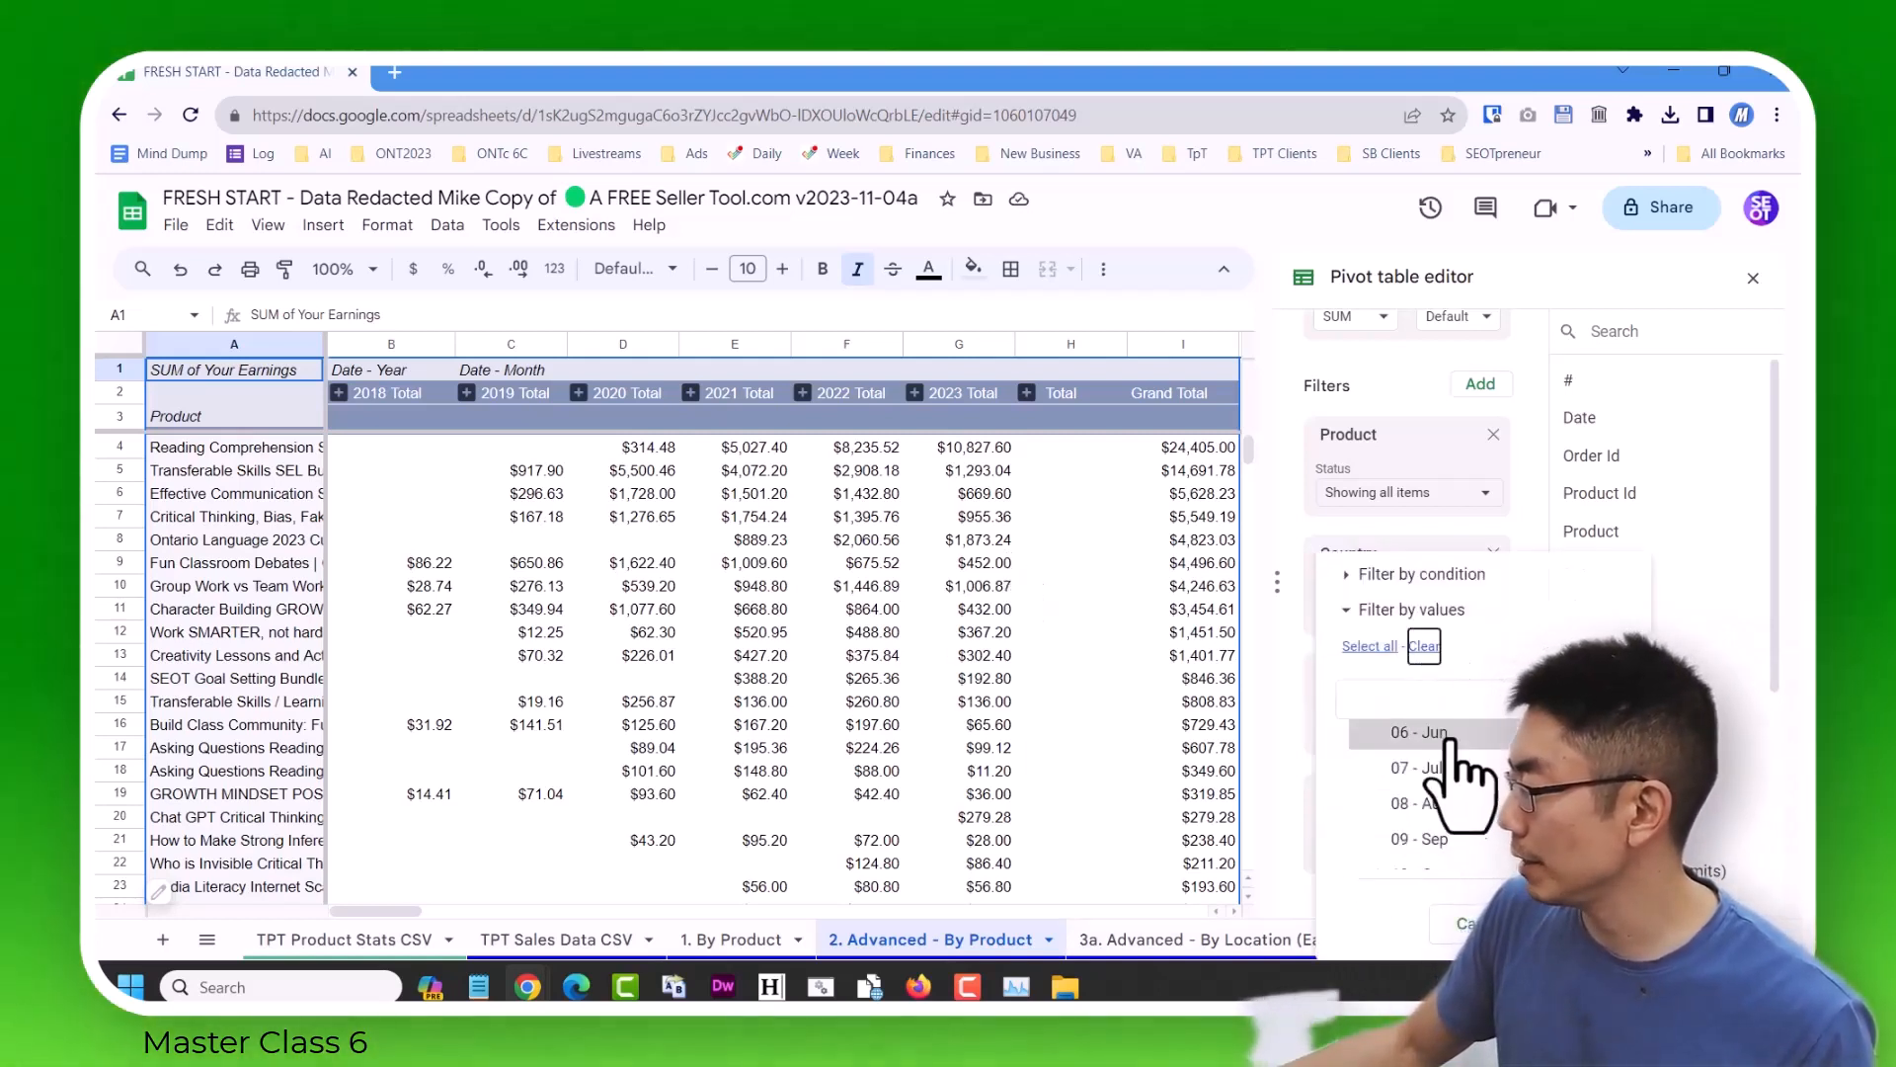
{"action": "scroll", "coordinate": [1452, 830], "scroll_direction": "down", "scroll_amount": 2}
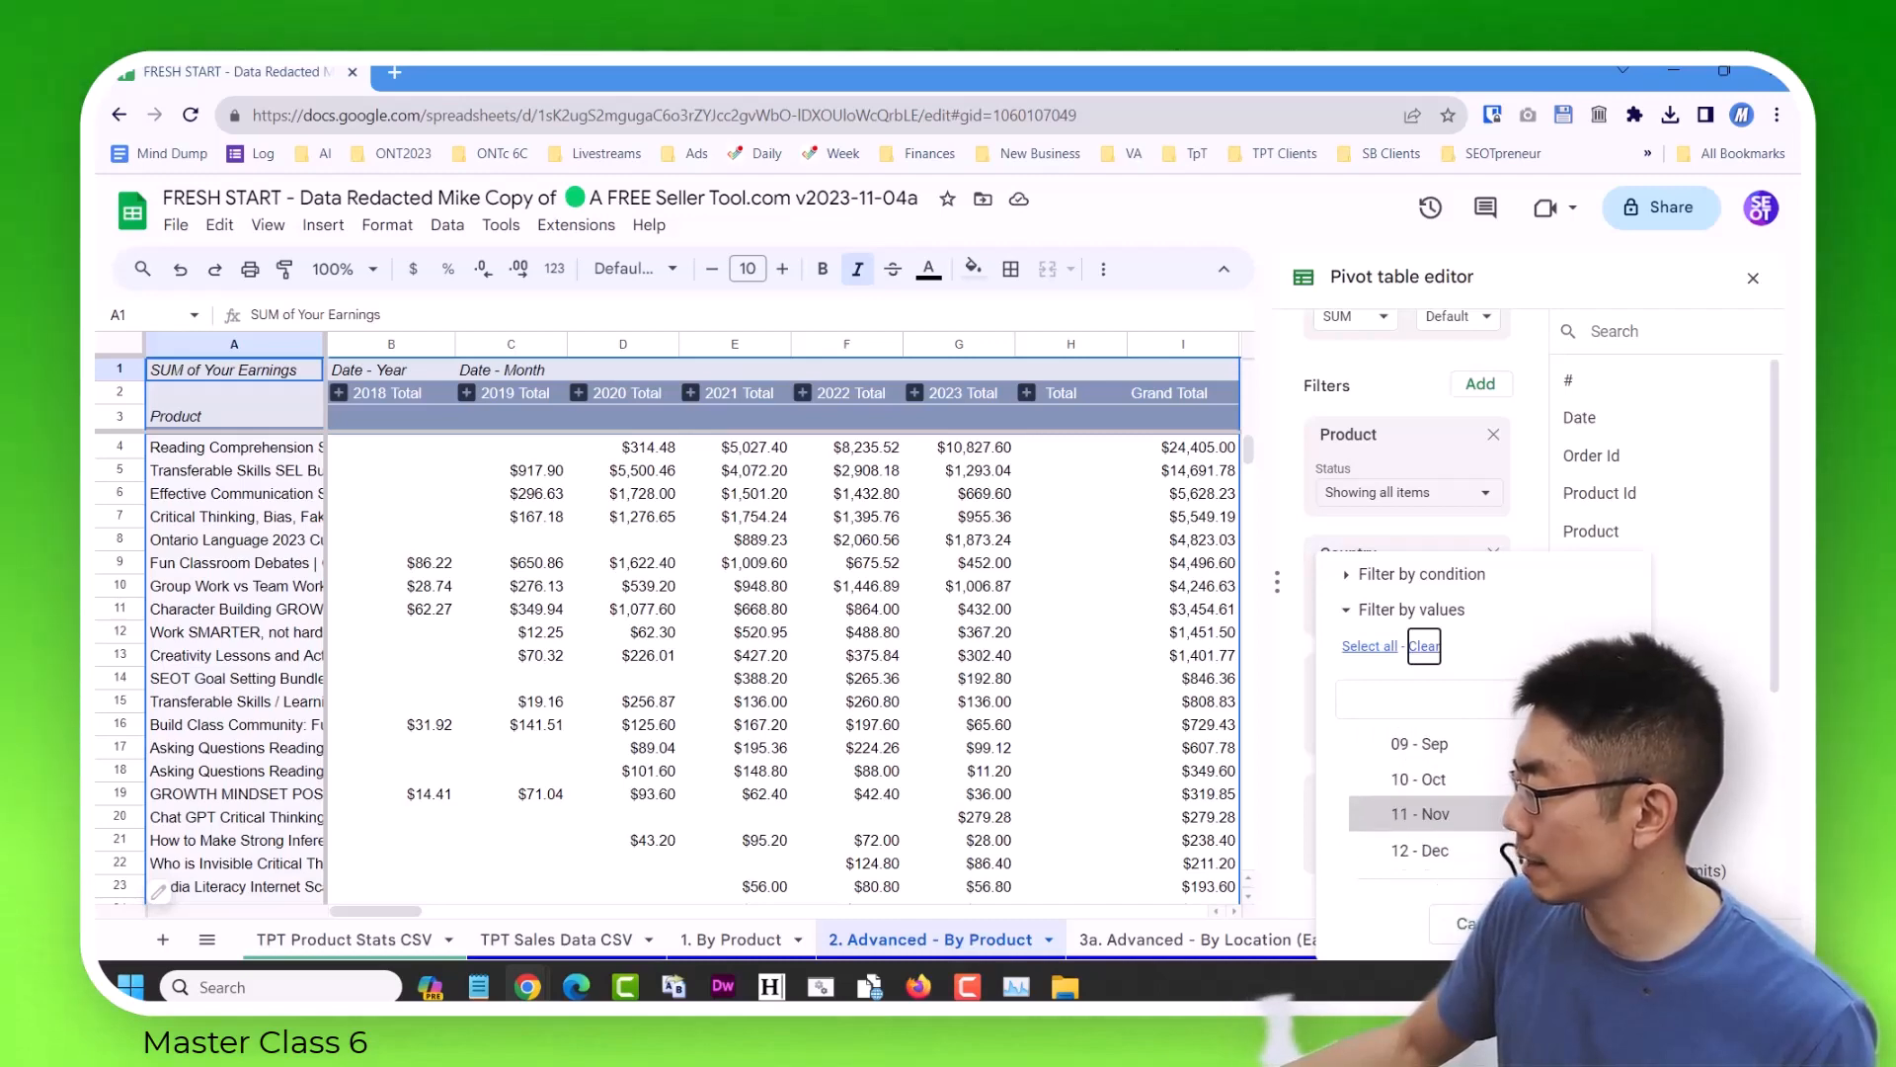
{"action": "left_click", "coordinate": [1580, 924]}
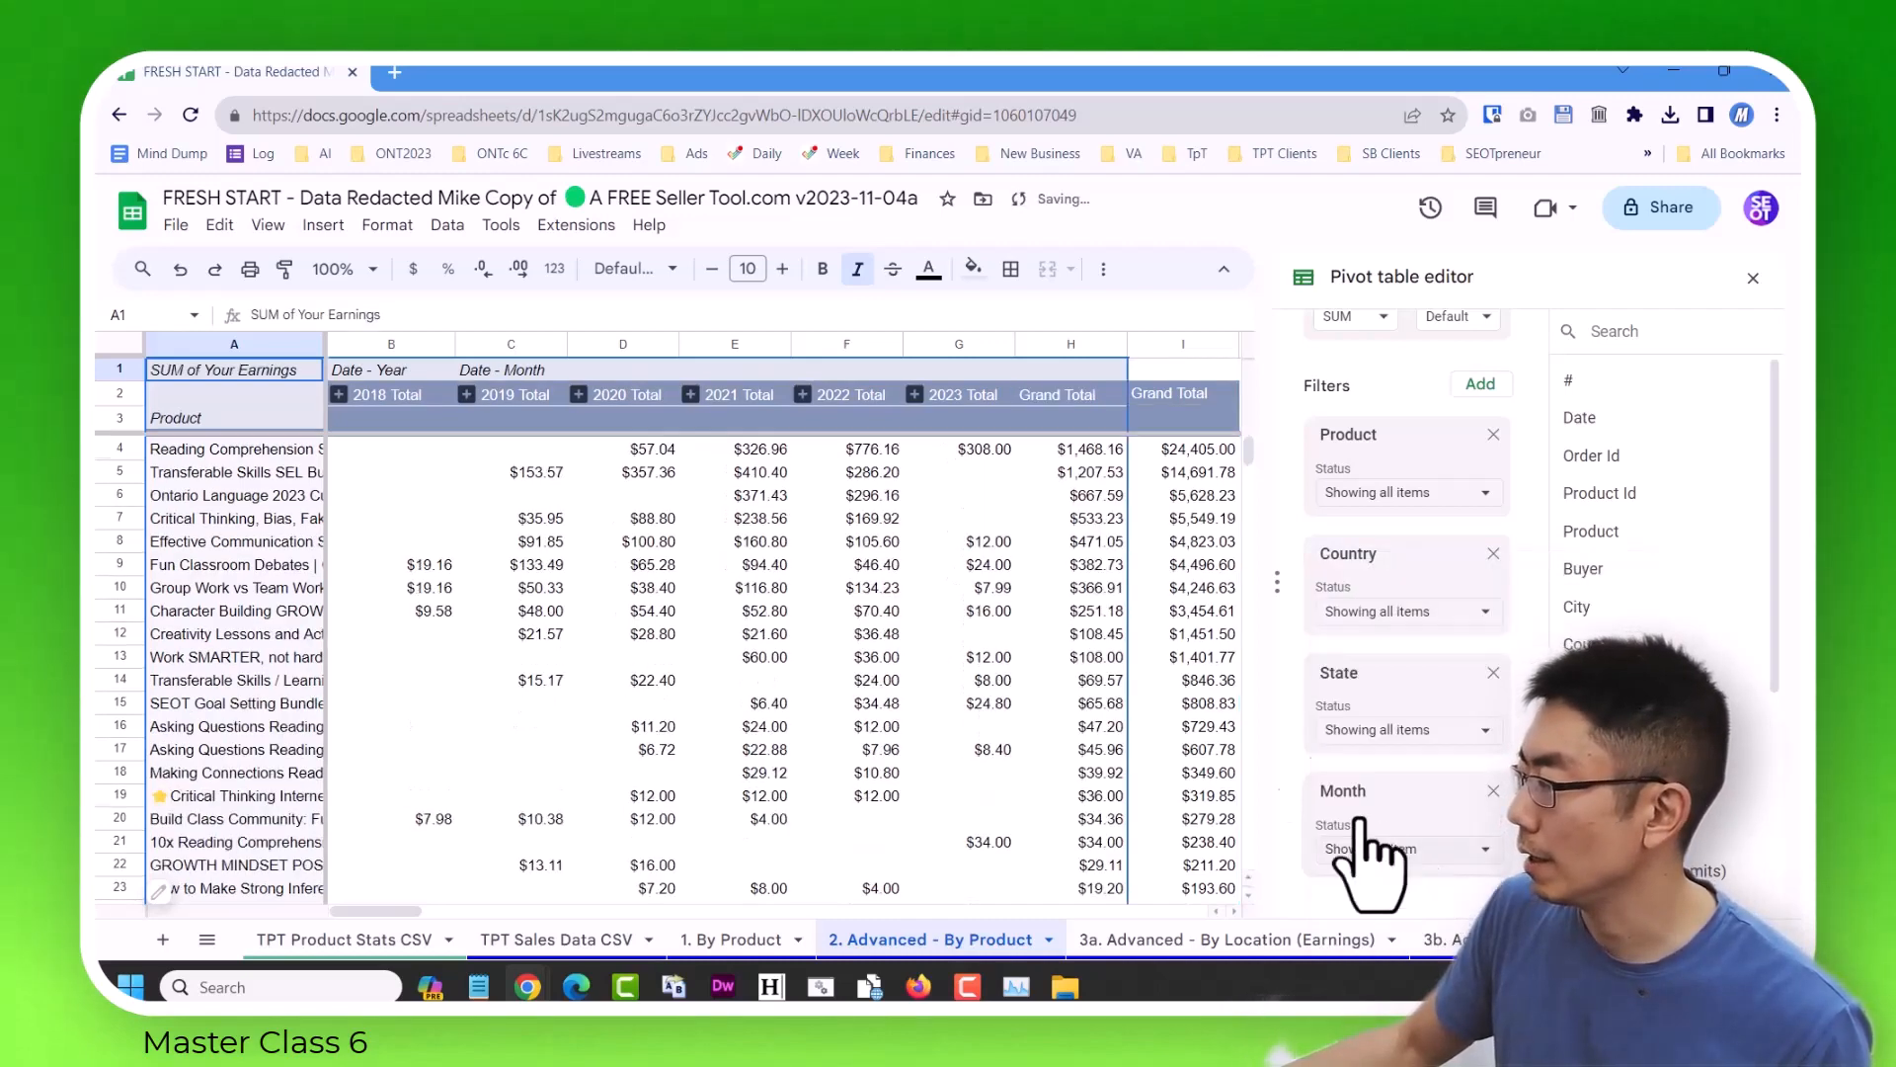
Expand all Date - Year groups and select the top product's November 2023 earnings cell.
{"action": "right_click", "coordinate": [351, 425]}
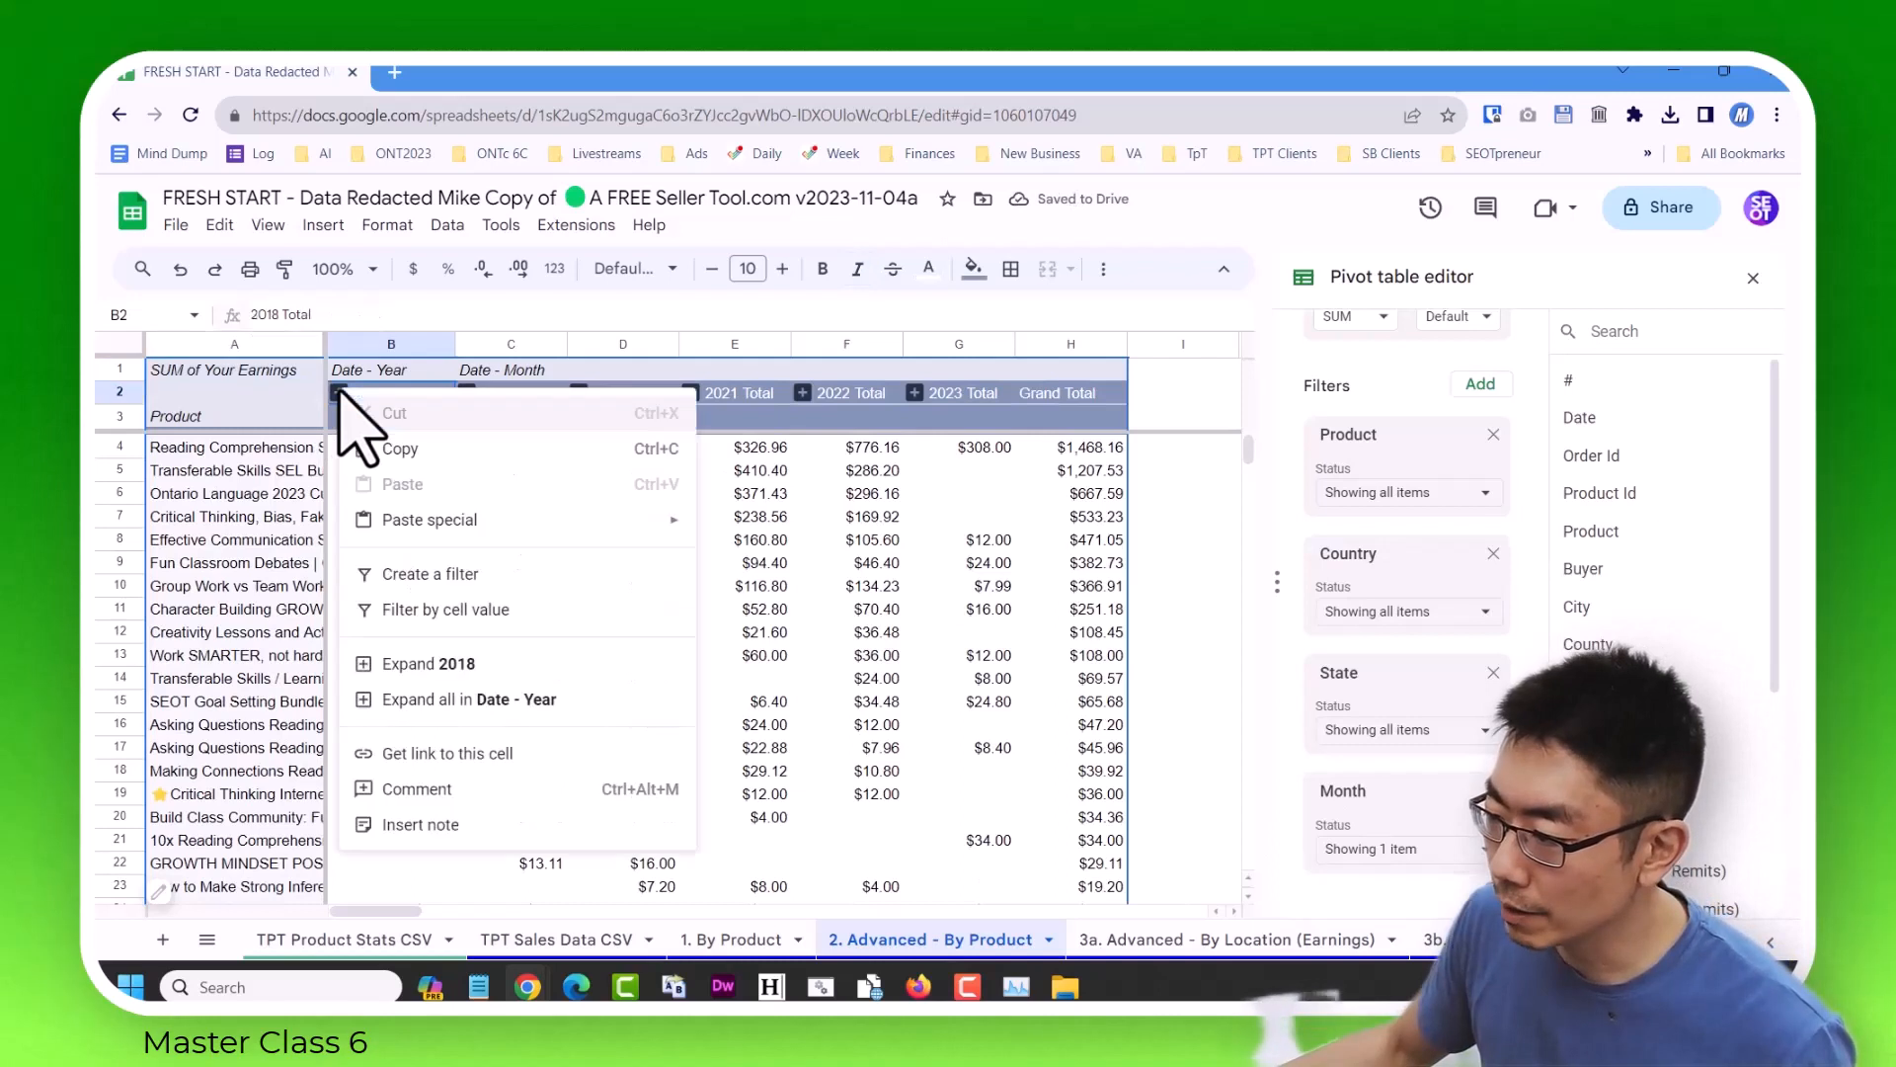
{"action": "left_click", "coordinate": [521, 700]}
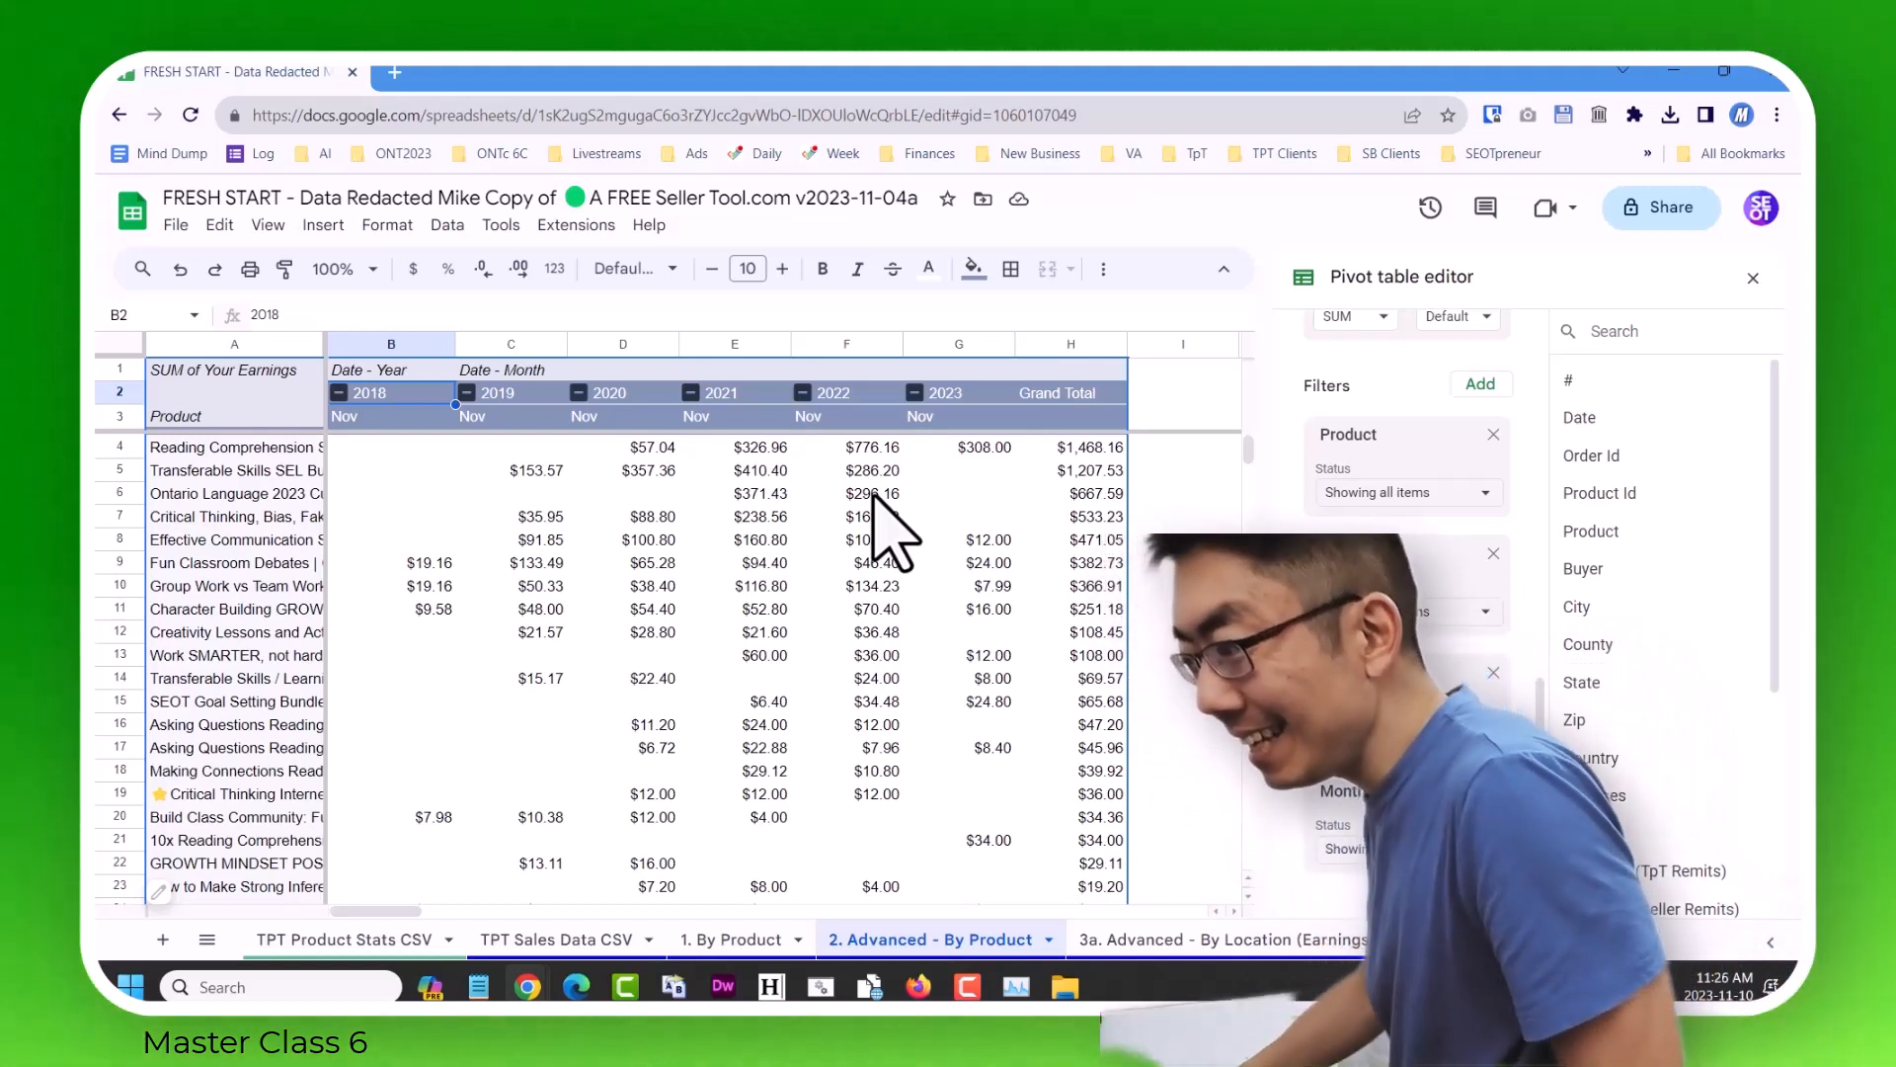
{"action": "left_click", "coordinate": [973, 447]}
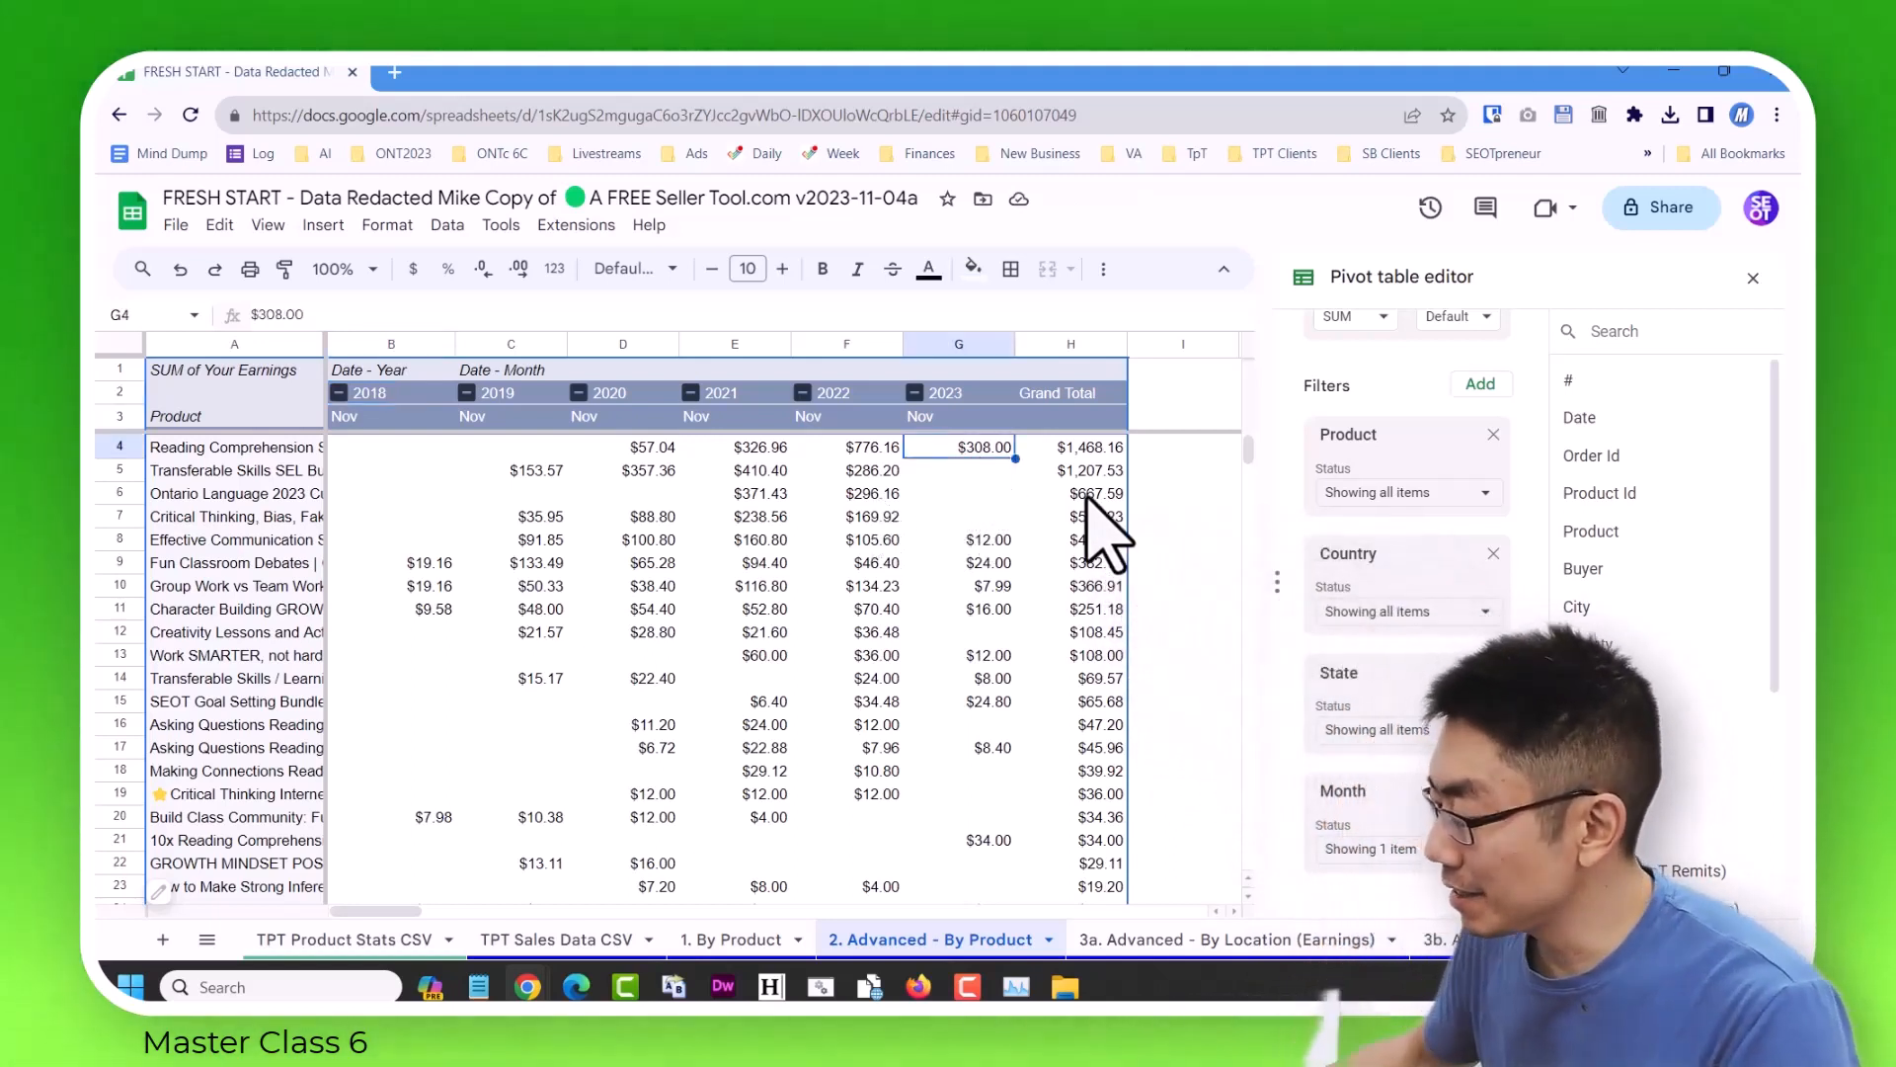
Review the November 2022 earnings column from the top product down to the SEOT Goal Setting Bundle row.
{"action": "key", "text": "Left"}
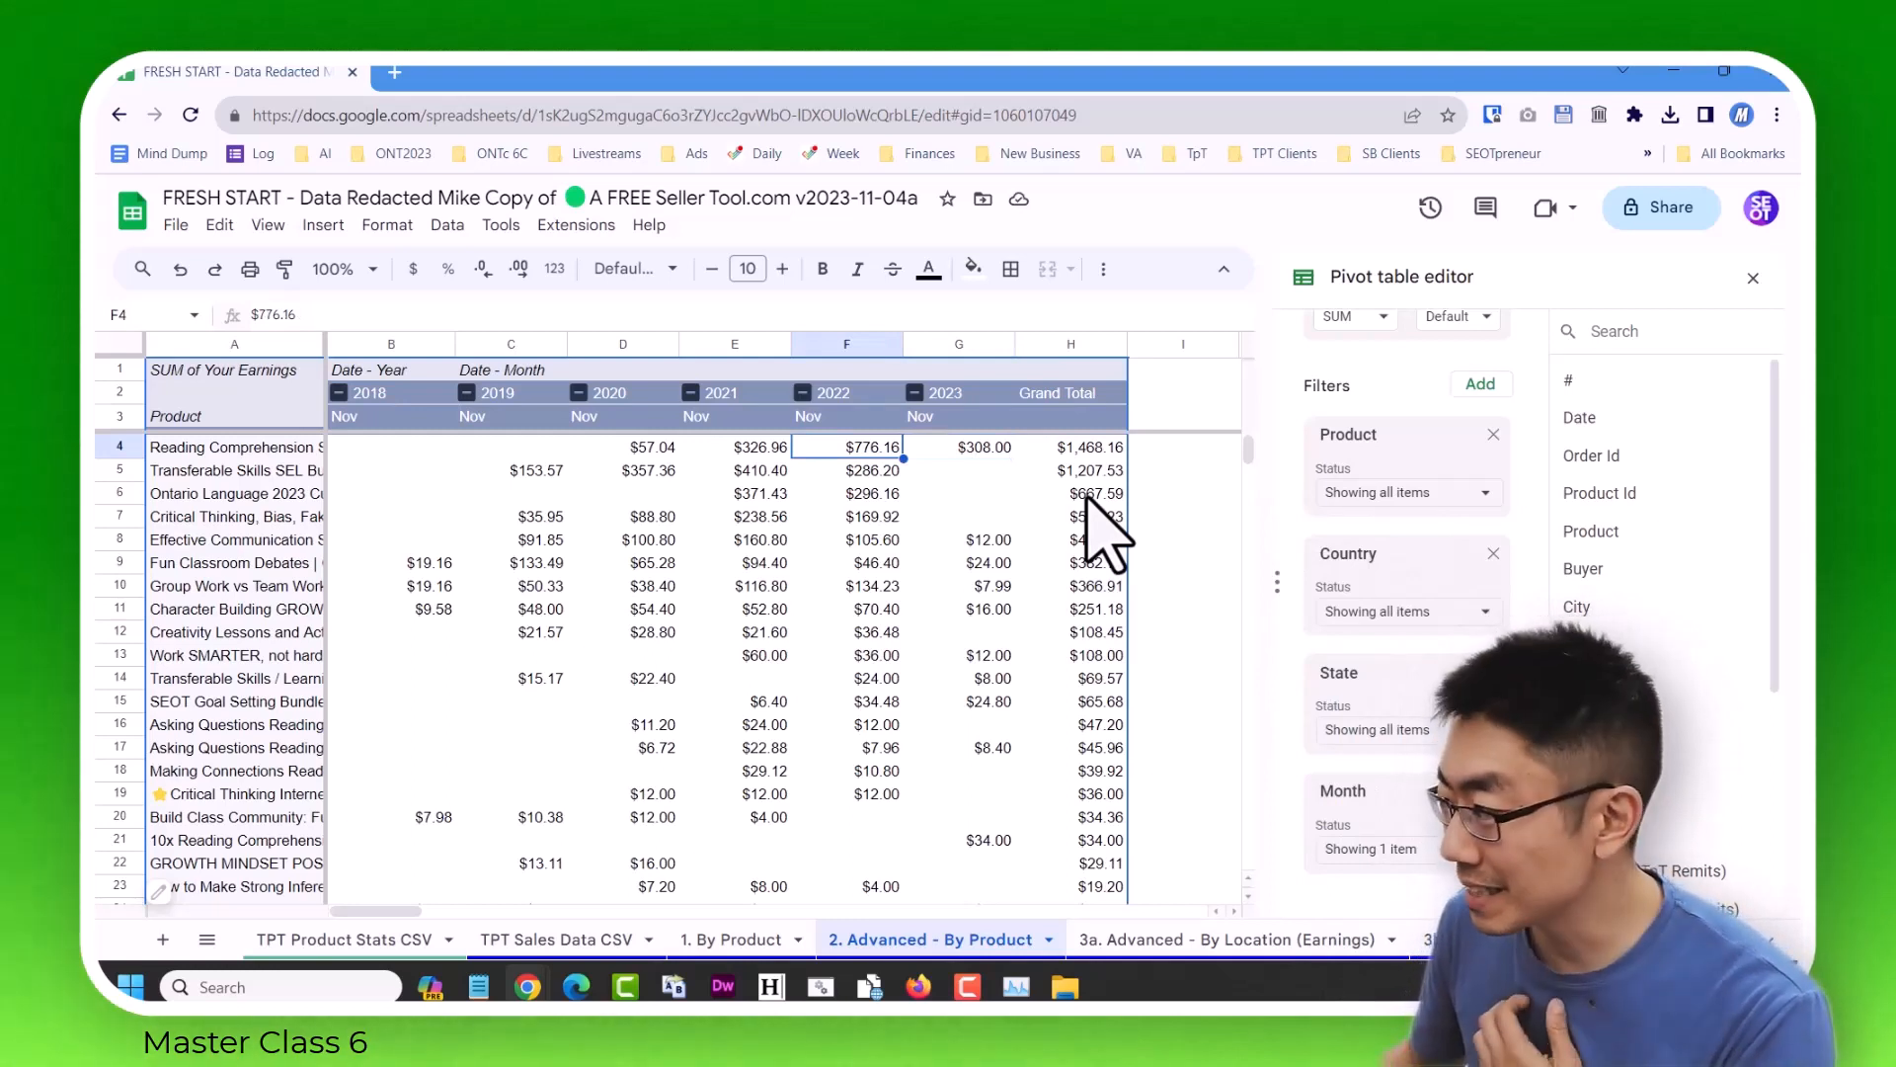
{"action": "key", "text": "Down"}
{"action": "key", "text": "Down"}
{"action": "key", "text": "Down"}
{"action": "key", "text": "Down"}
{"action": "key", "text": "Down"}
{"action": "key", "text": "Down"}
{"action": "key", "text": "Down"}
{"action": "key", "text": "Down"}
{"action": "key", "text": "Down"}
{"action": "key", "text": "Down"}
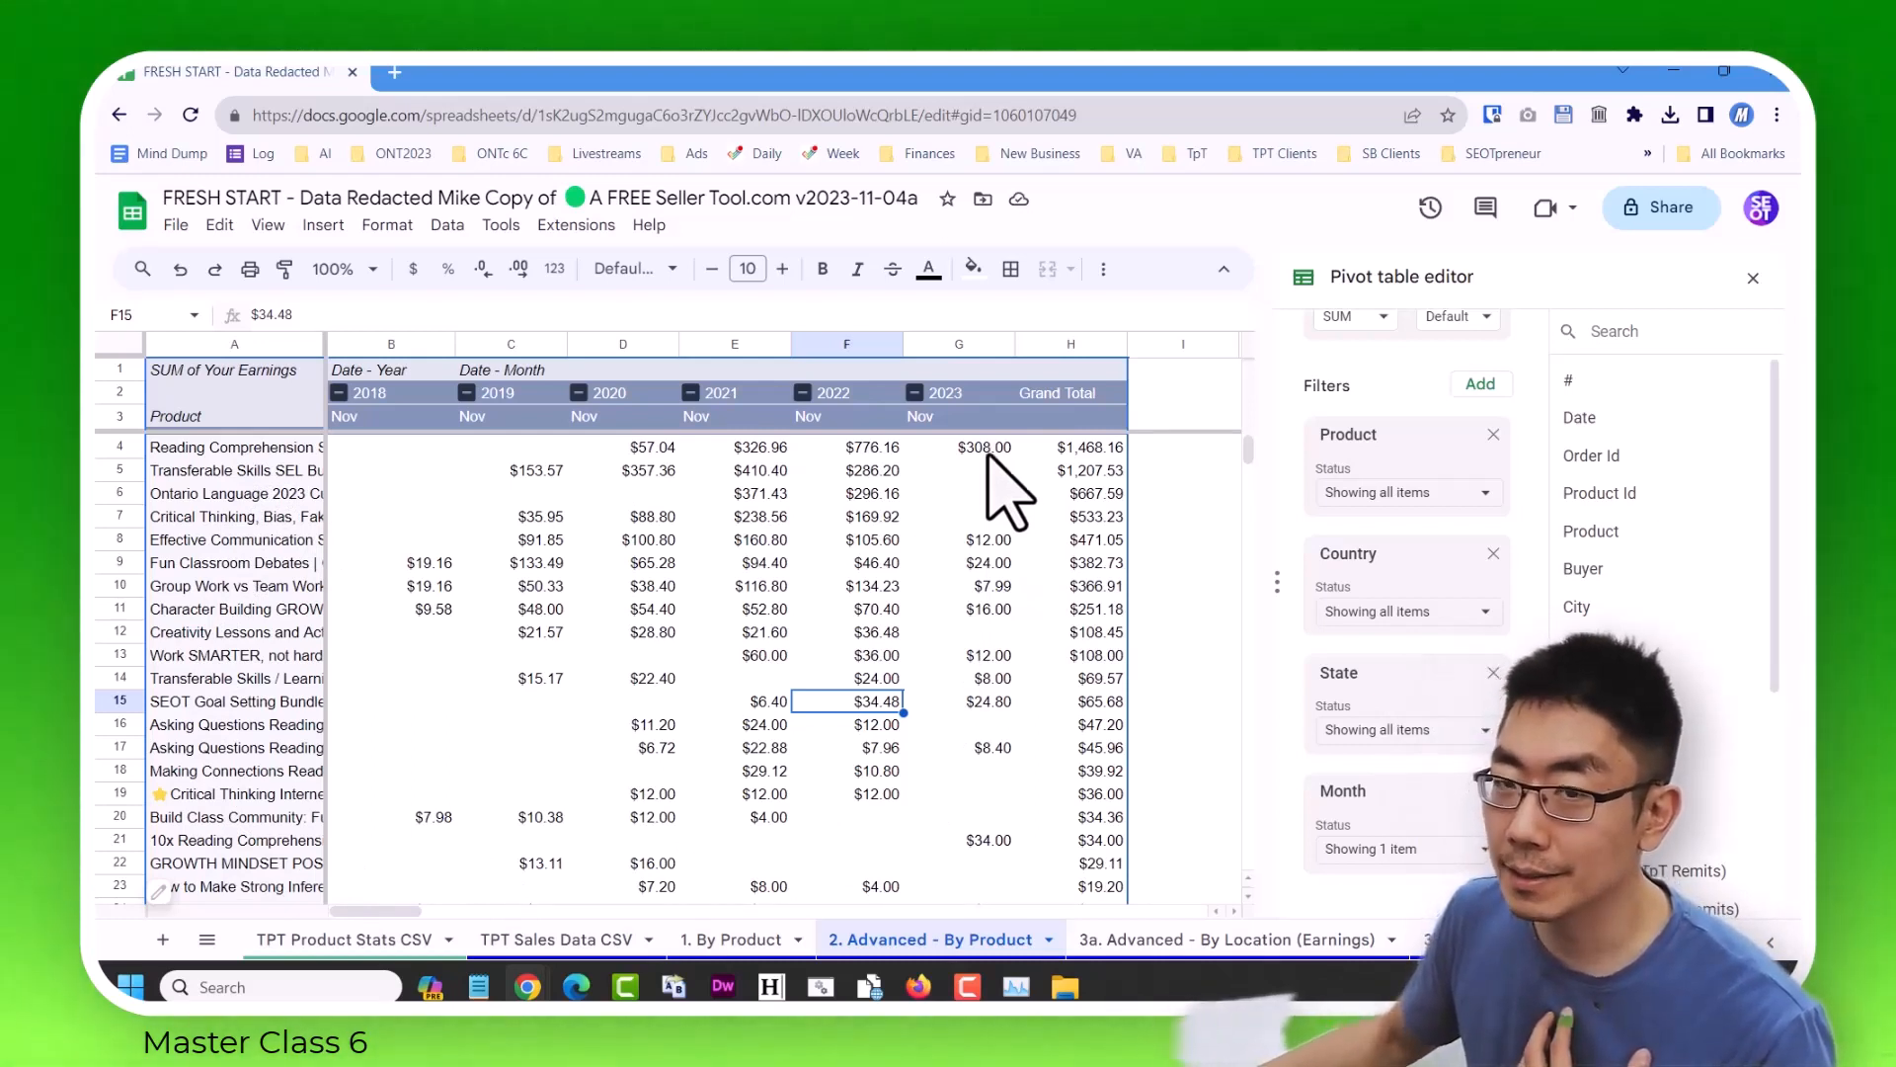
Set the pivot table's State filter to include only Ontario.
{"action": "left_click", "coordinate": [1482, 730]}
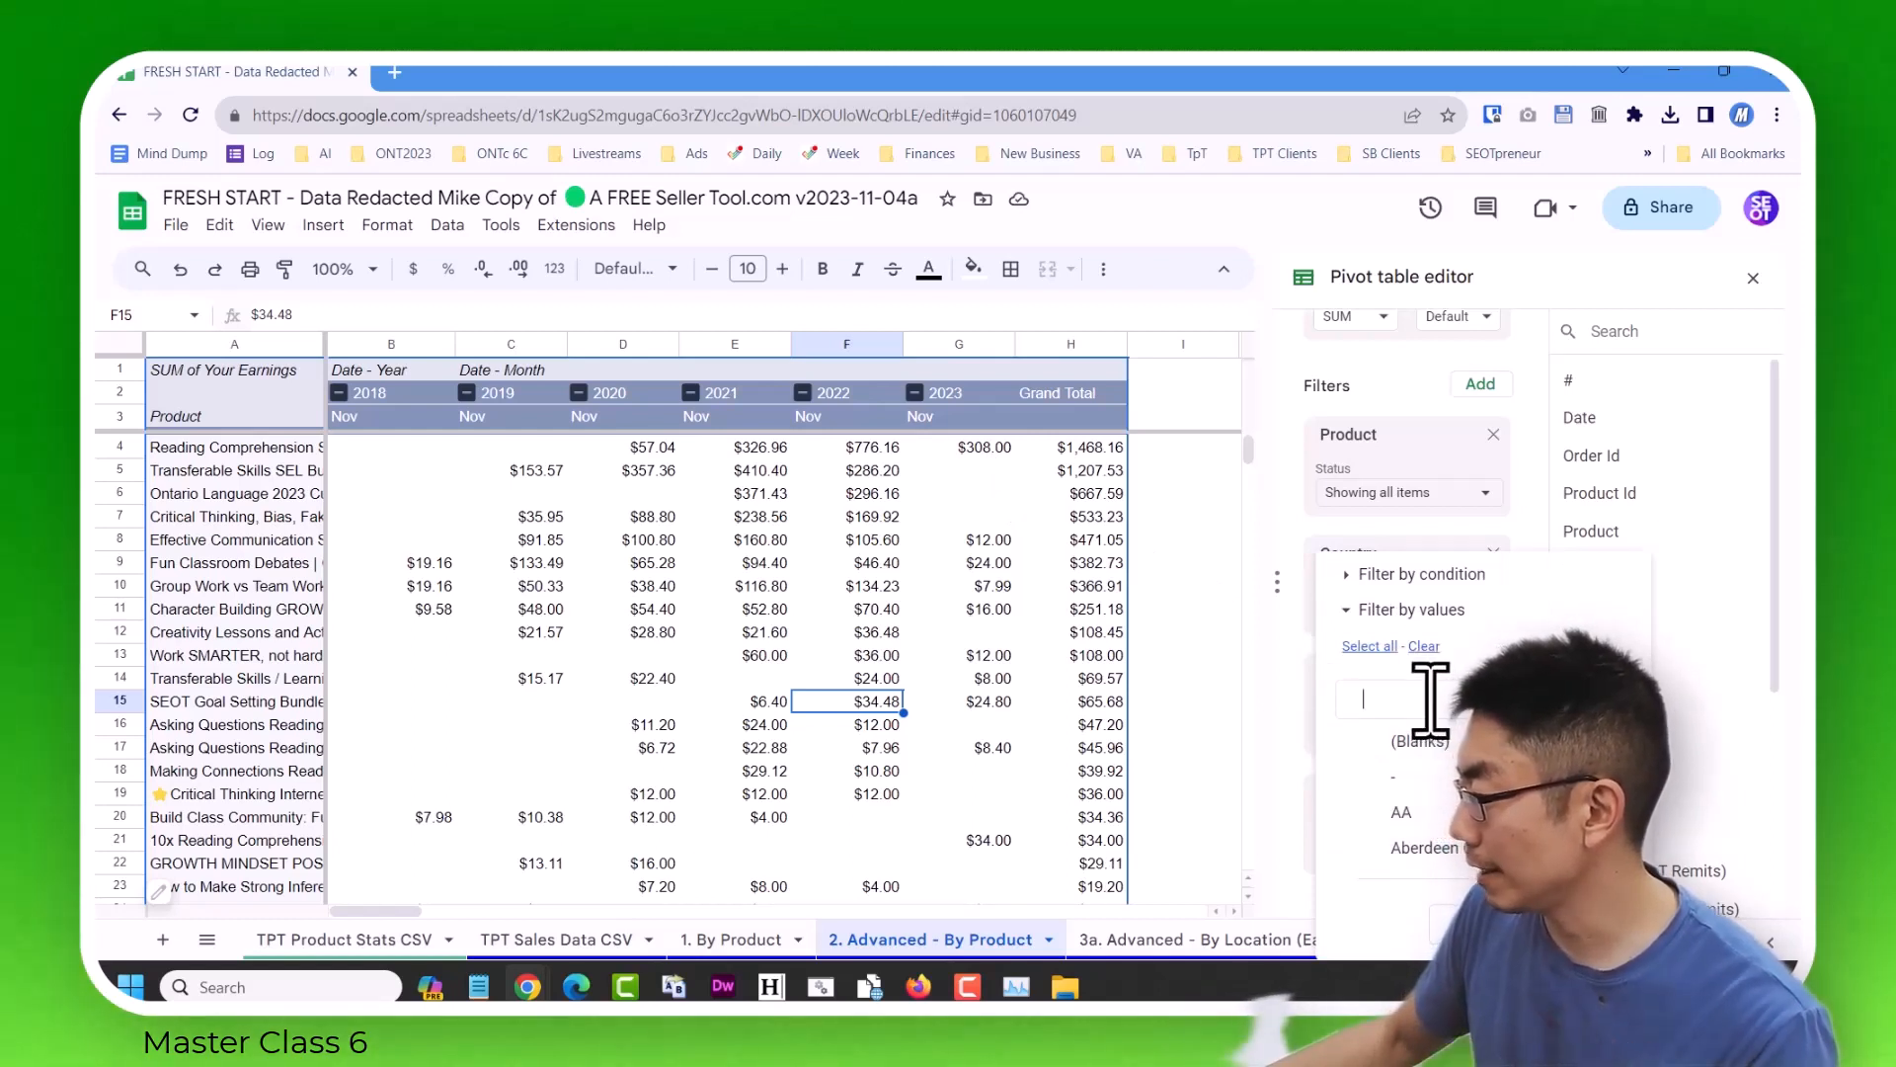
{"action": "type", "text": "ontario"}
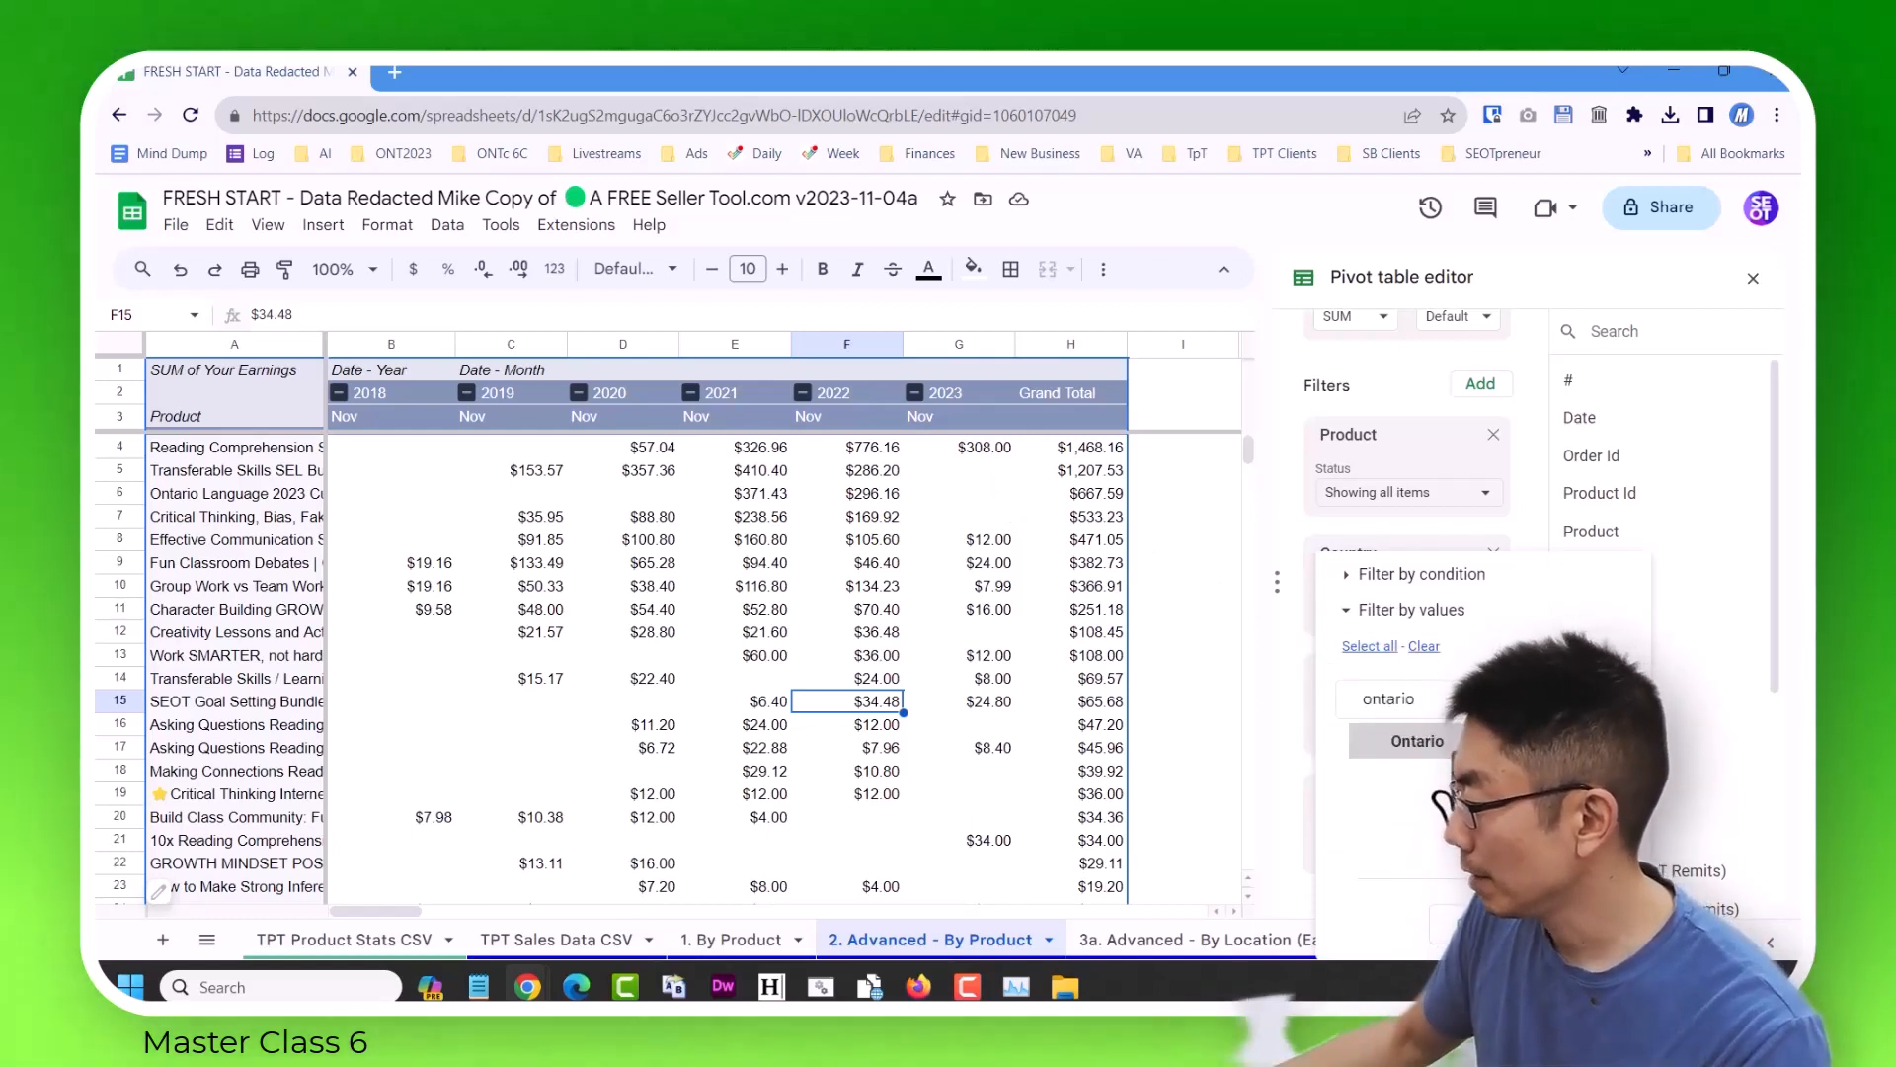
{"action": "left_click", "coordinate": [1585, 924]}
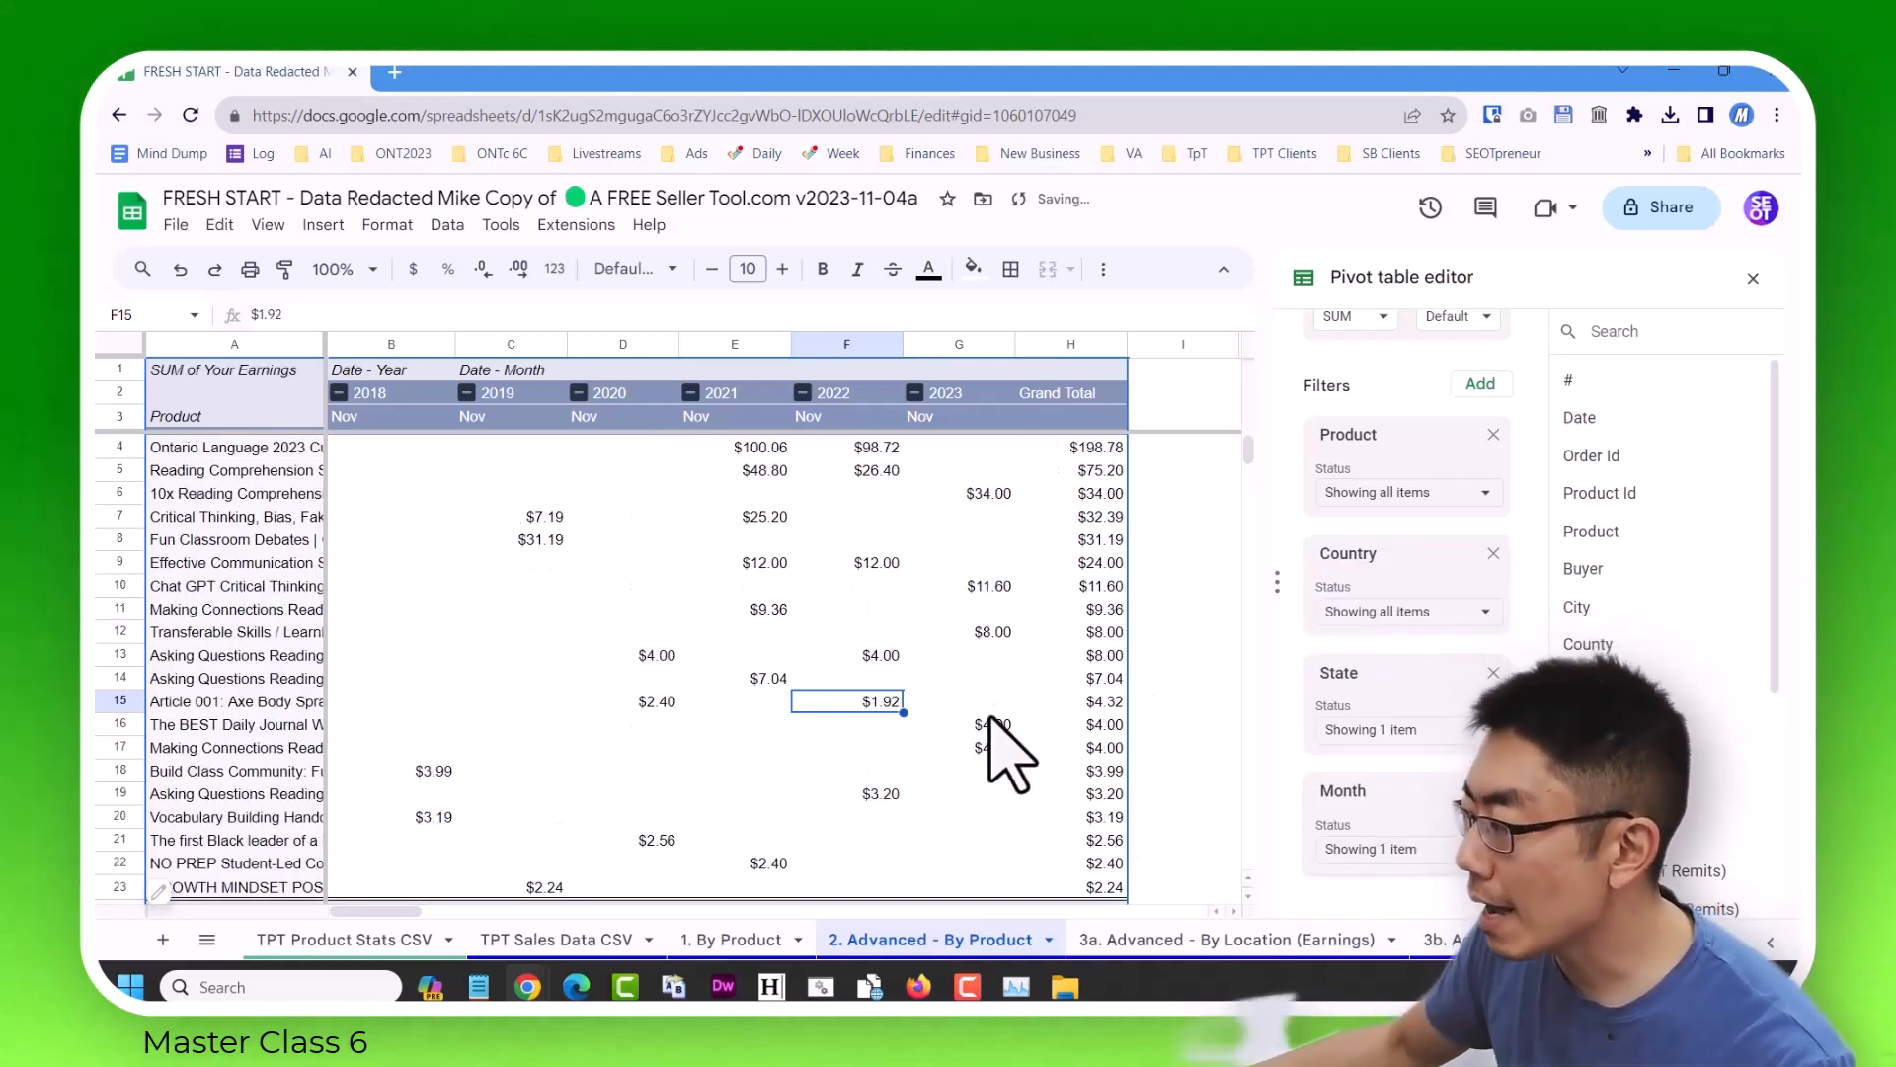
Check the top Ontario product's November earnings for 2022 and 2023.
{"action": "left_click", "coordinate": [869, 494]}
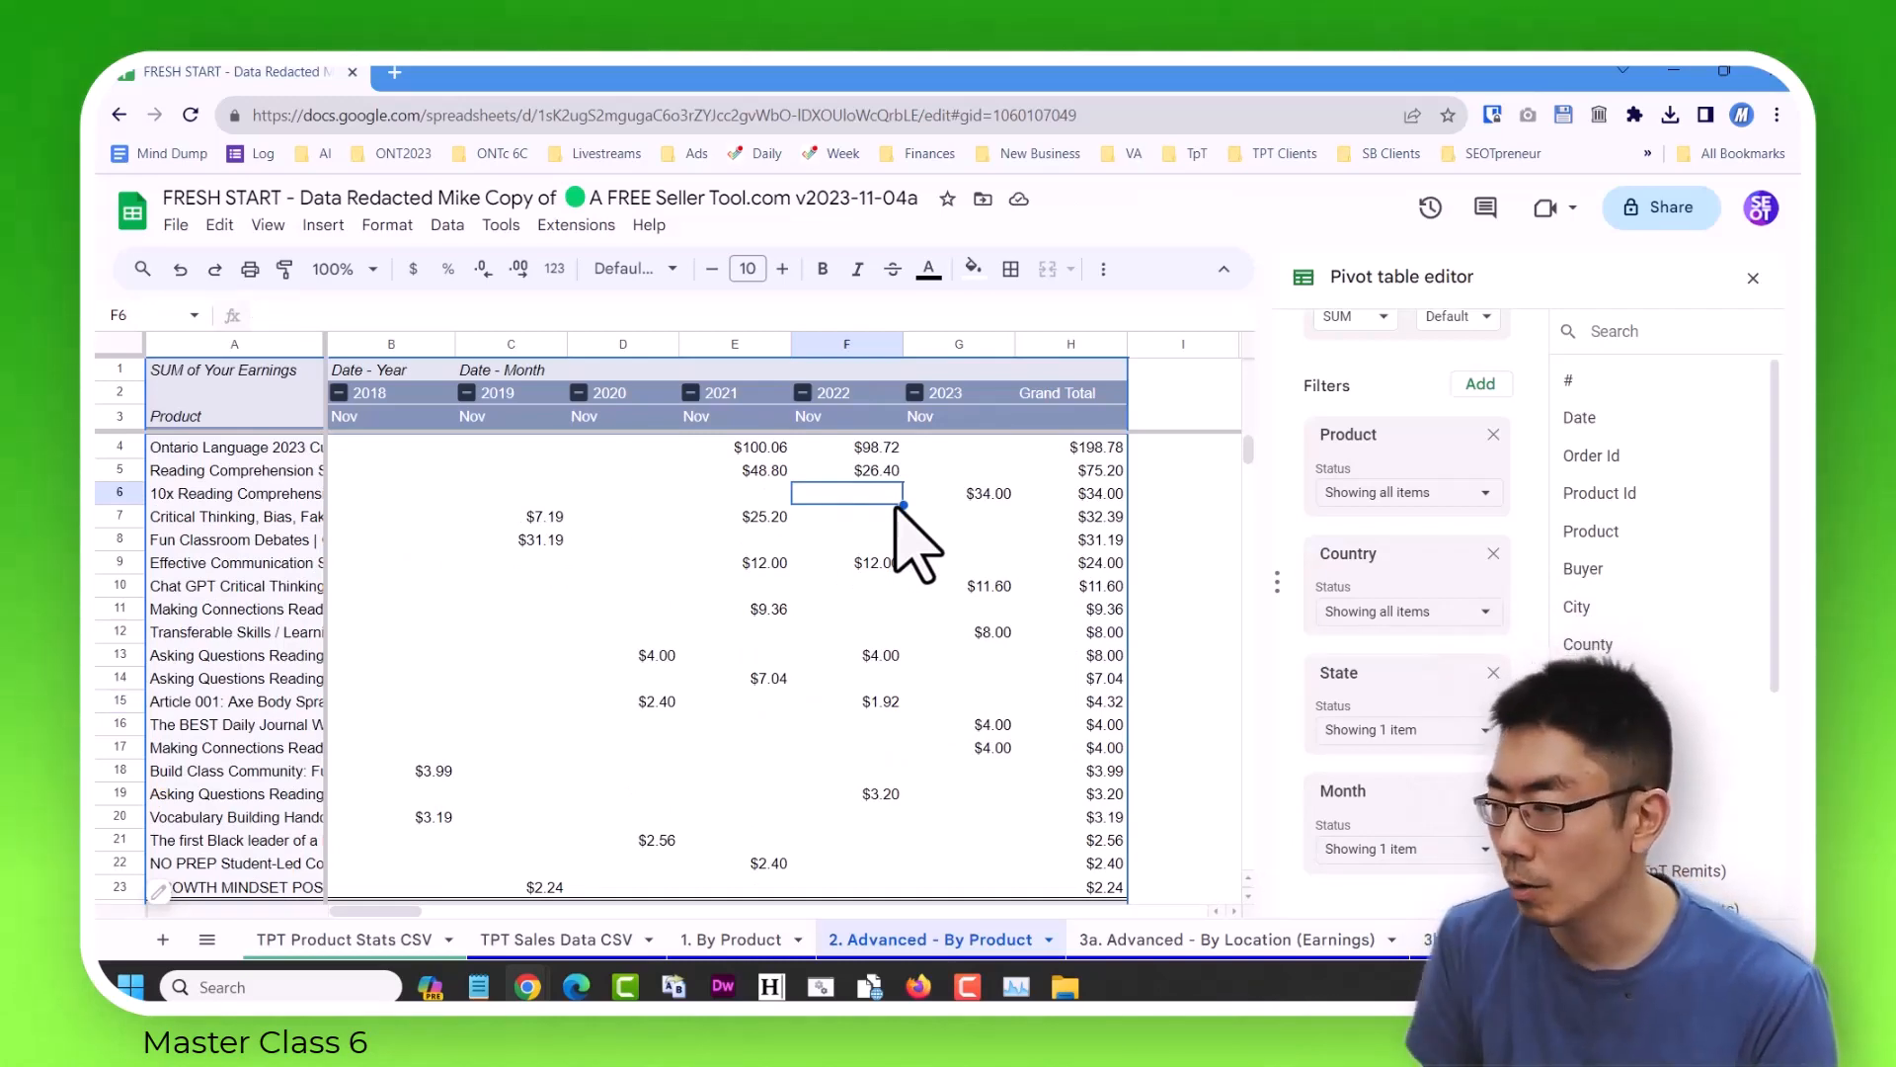
{"action": "key", "text": "Up"}
{"action": "key", "text": "Up"}
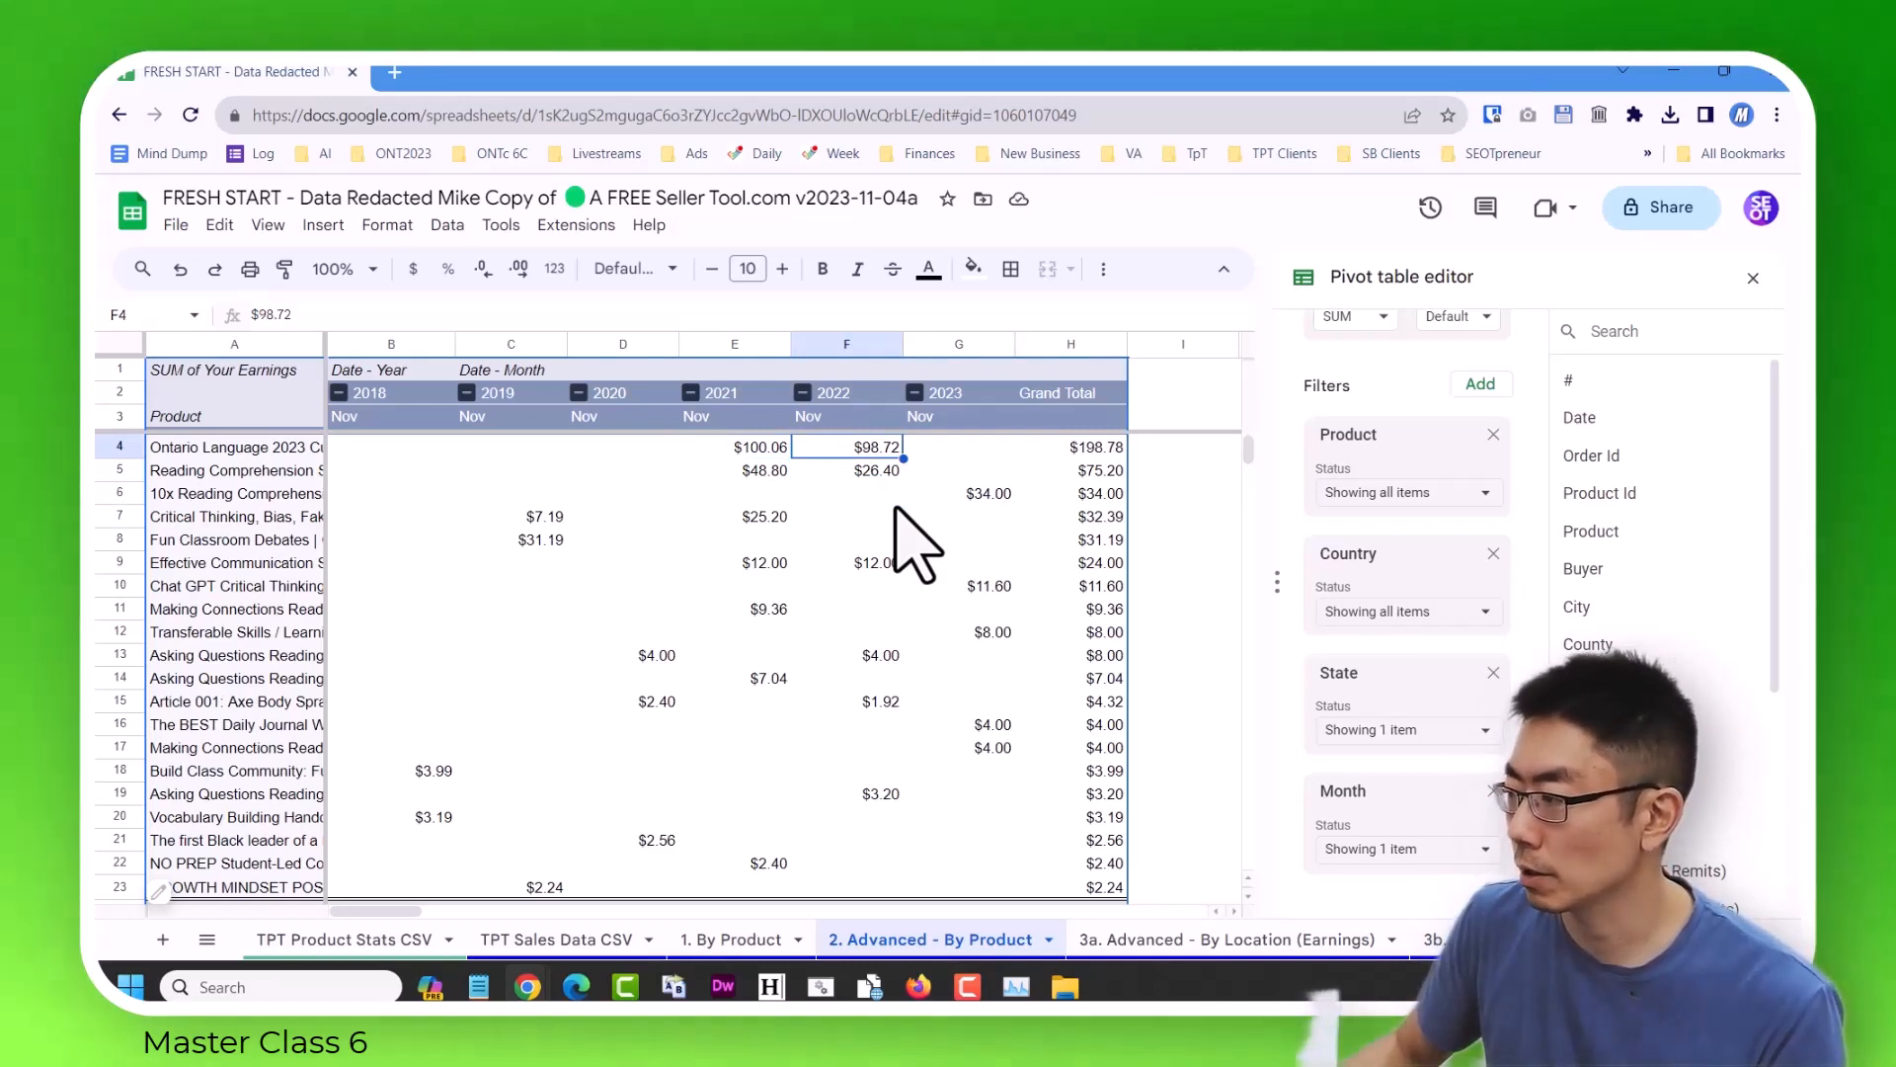
{"action": "key", "text": "Right"}
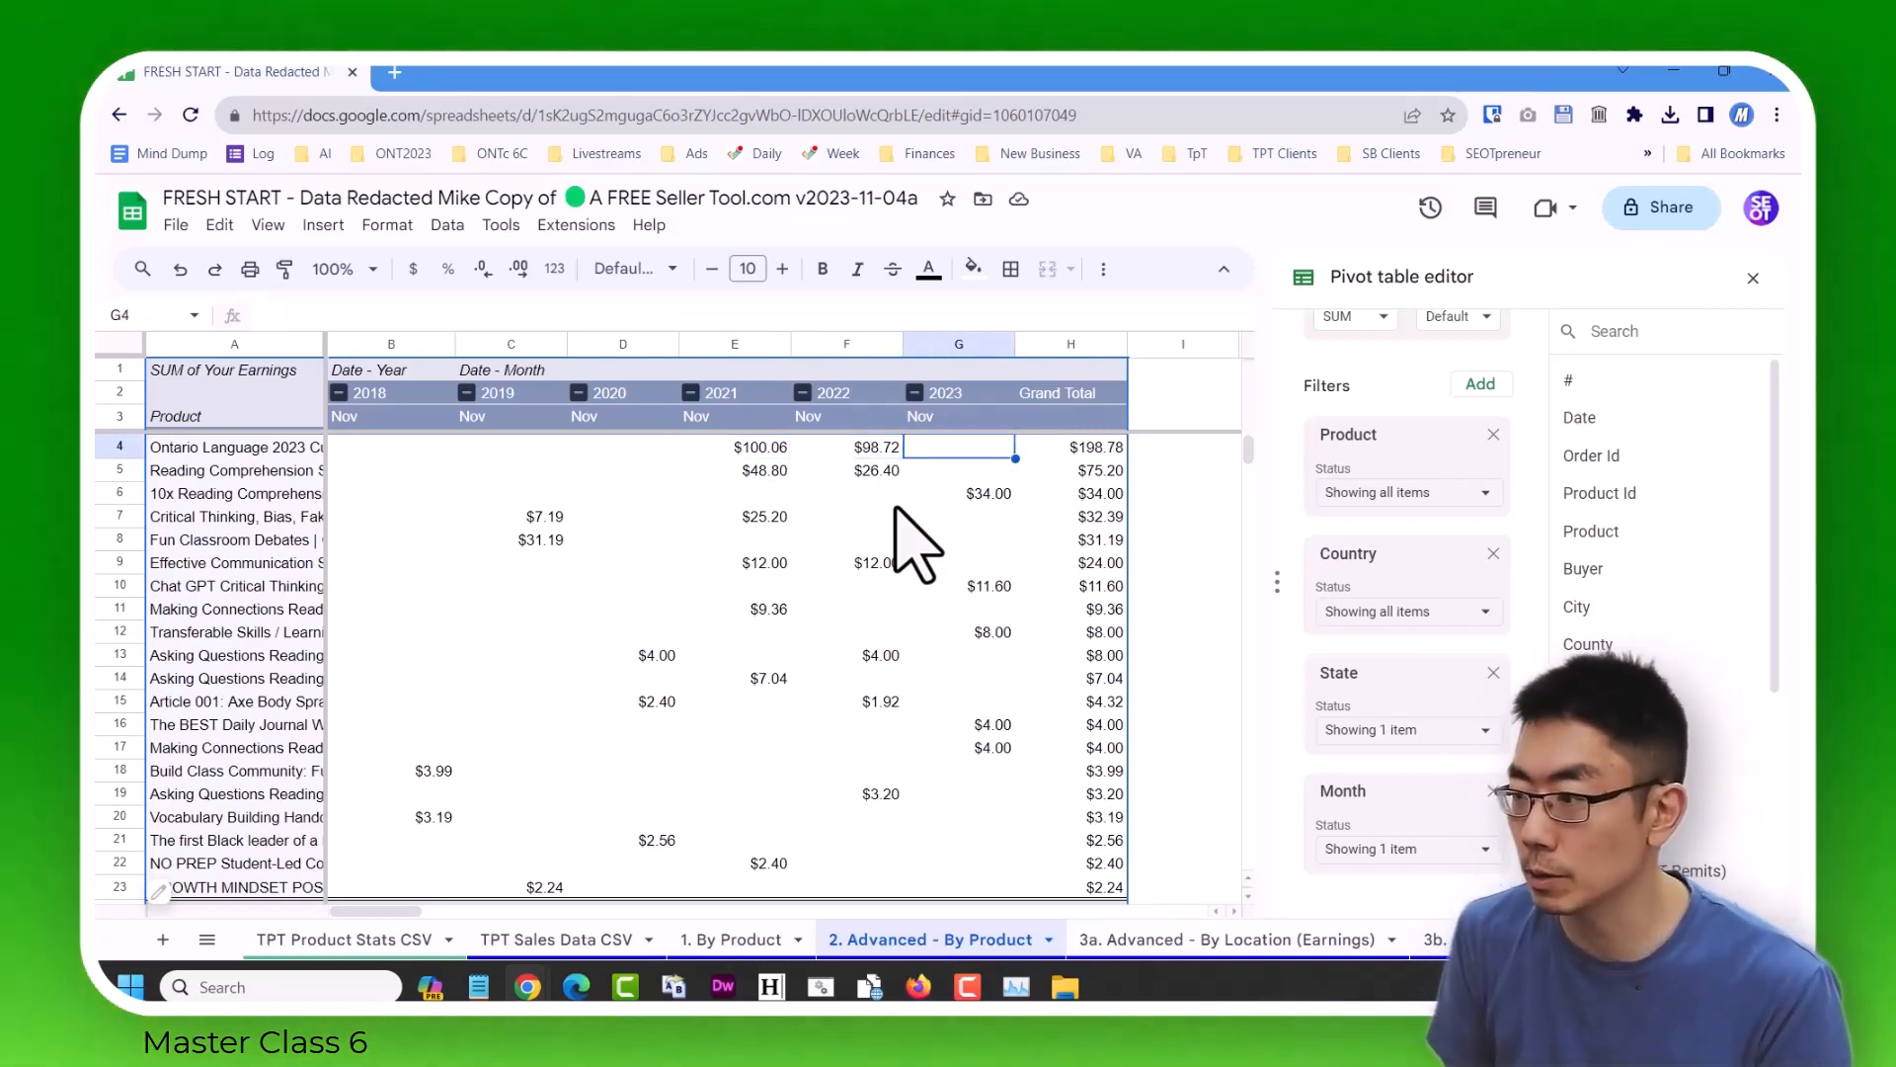
Go to the top product's name, widen the Product column to show more of the titles, and select the second product's November 2022 earnings.
{"action": "key", "text": "Left"}
{"action": "key", "text": "Left"}
{"action": "key", "text": "Left"}
{"action": "key", "text": "Left"}
{"action": "key", "text": "Left"}
{"action": "key", "text": "Left"}
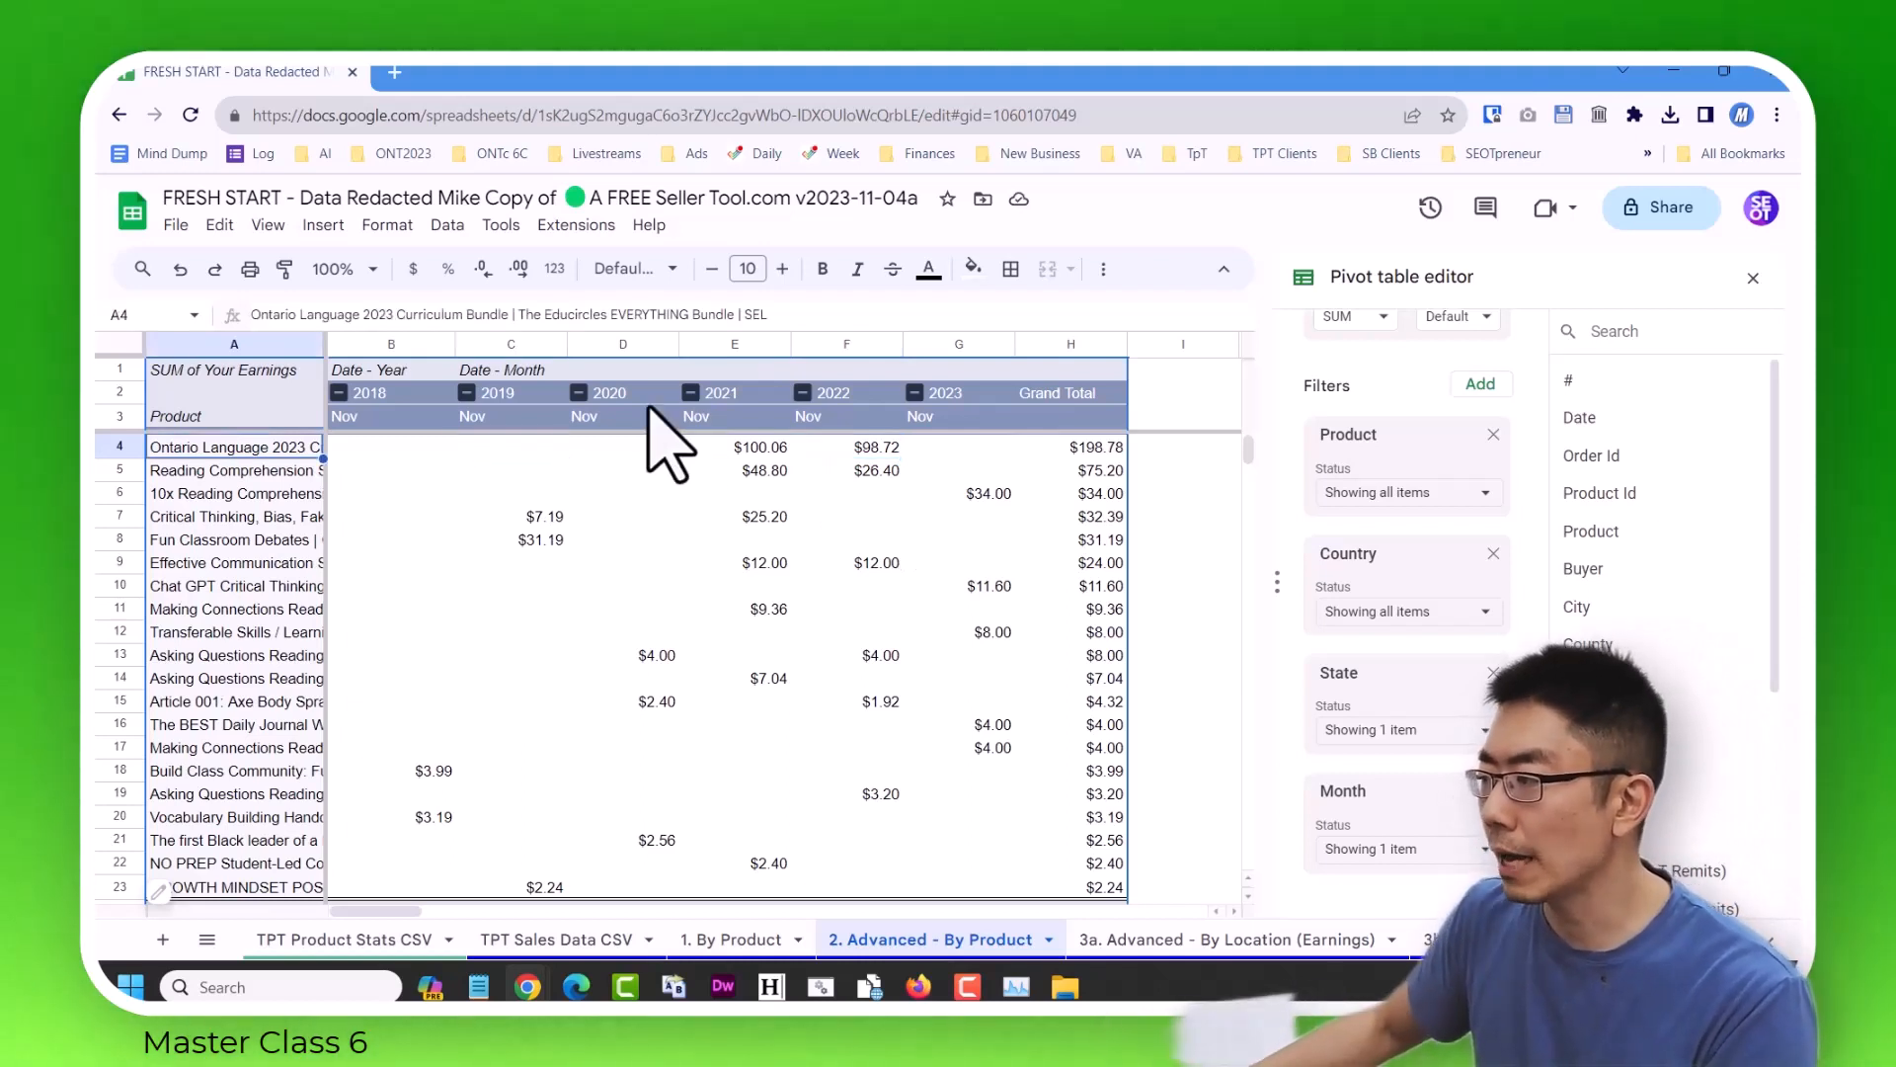
{"action": "left_click_drag", "start_coordinate": [321, 344], "coordinate": [440, 344]}
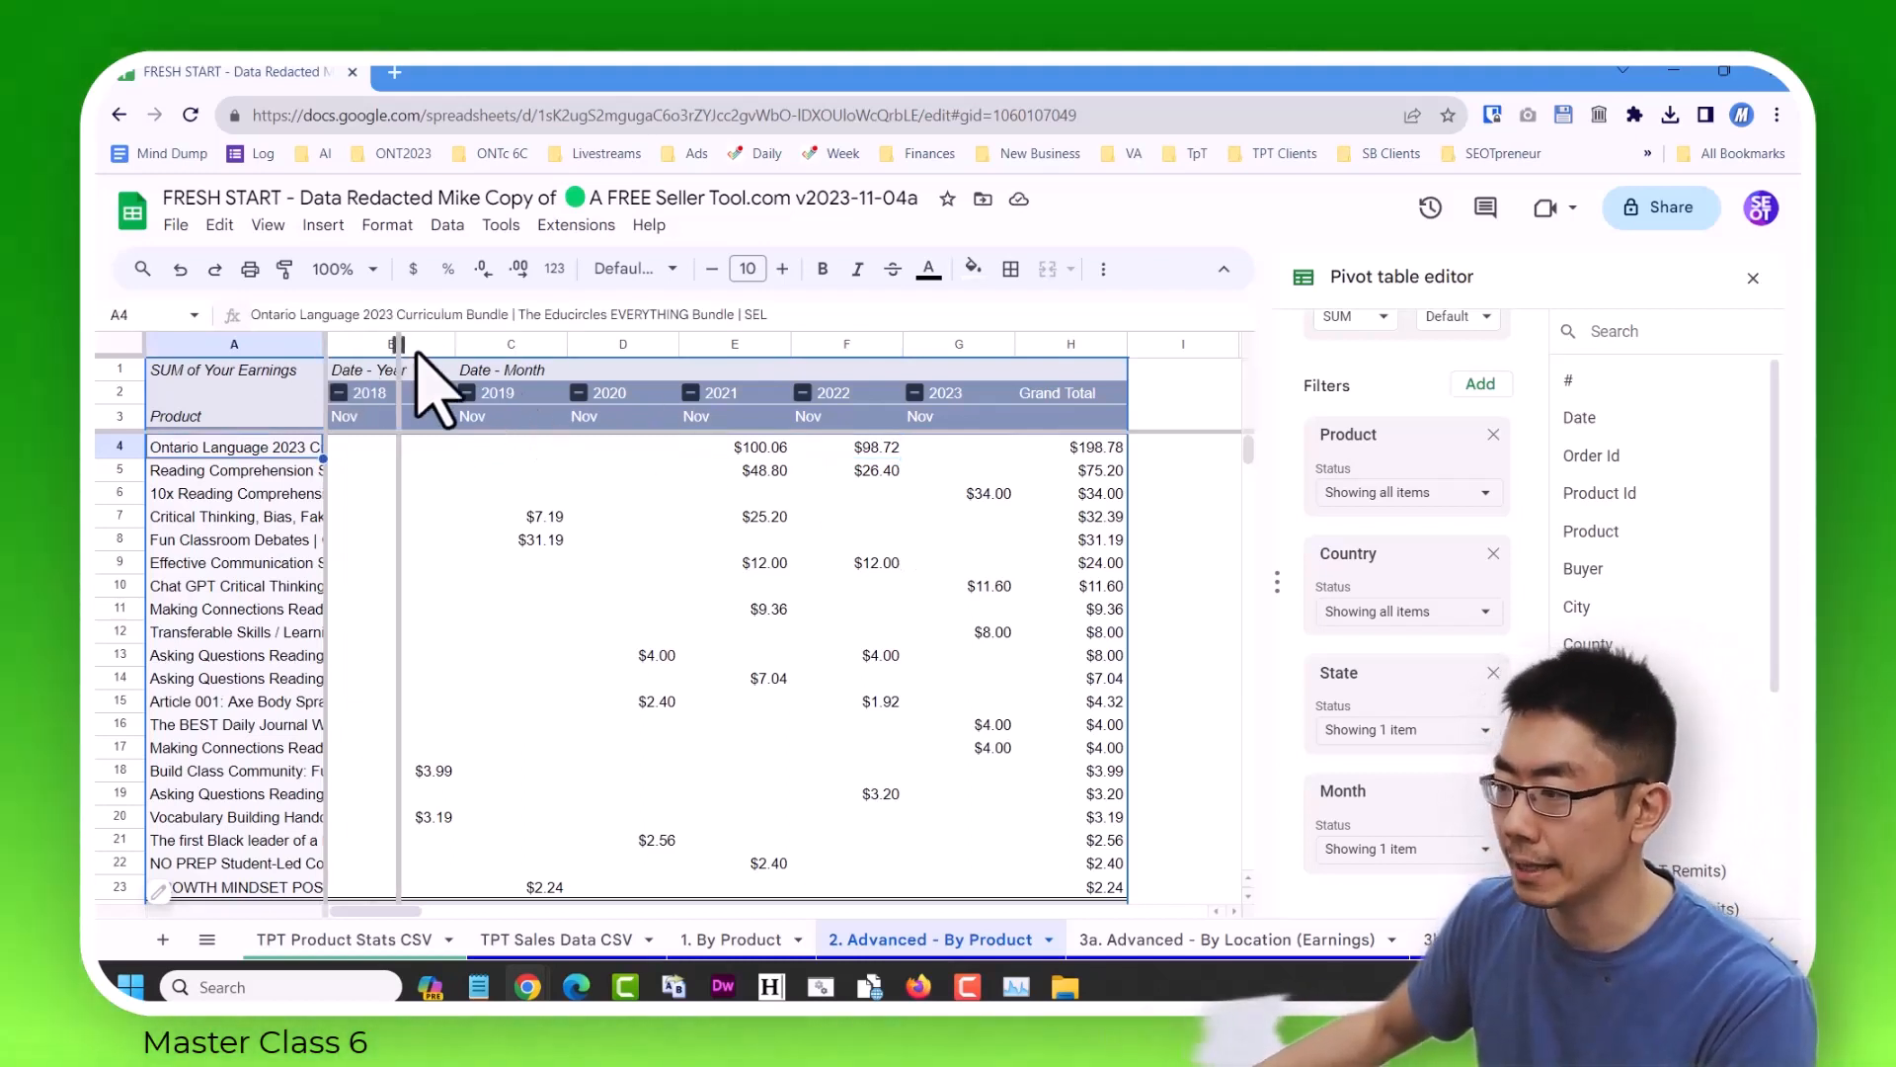
{"action": "left_click", "coordinate": [992, 471]}
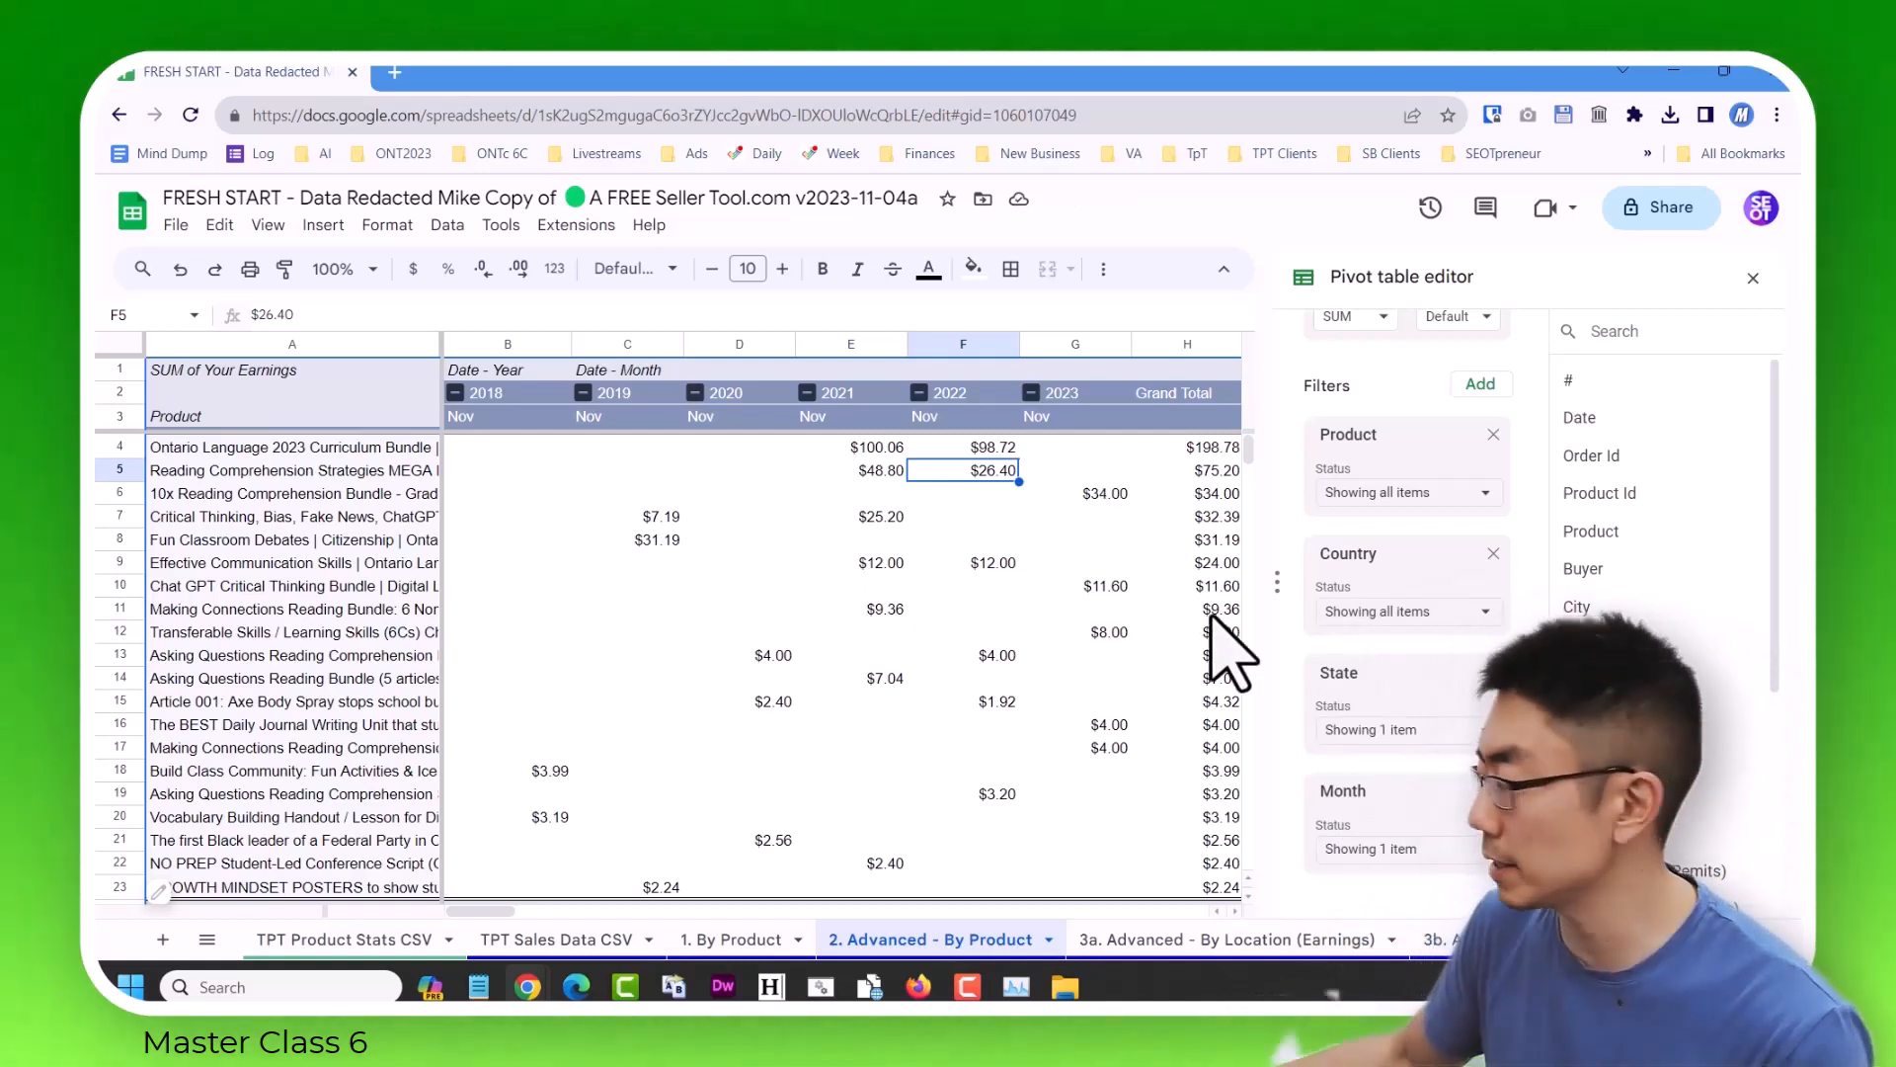
Set the pivot table's Month filter to include all values and collapse all Date - Year groups into yearly totals.
{"action": "left_click", "coordinate": [1452, 850]}
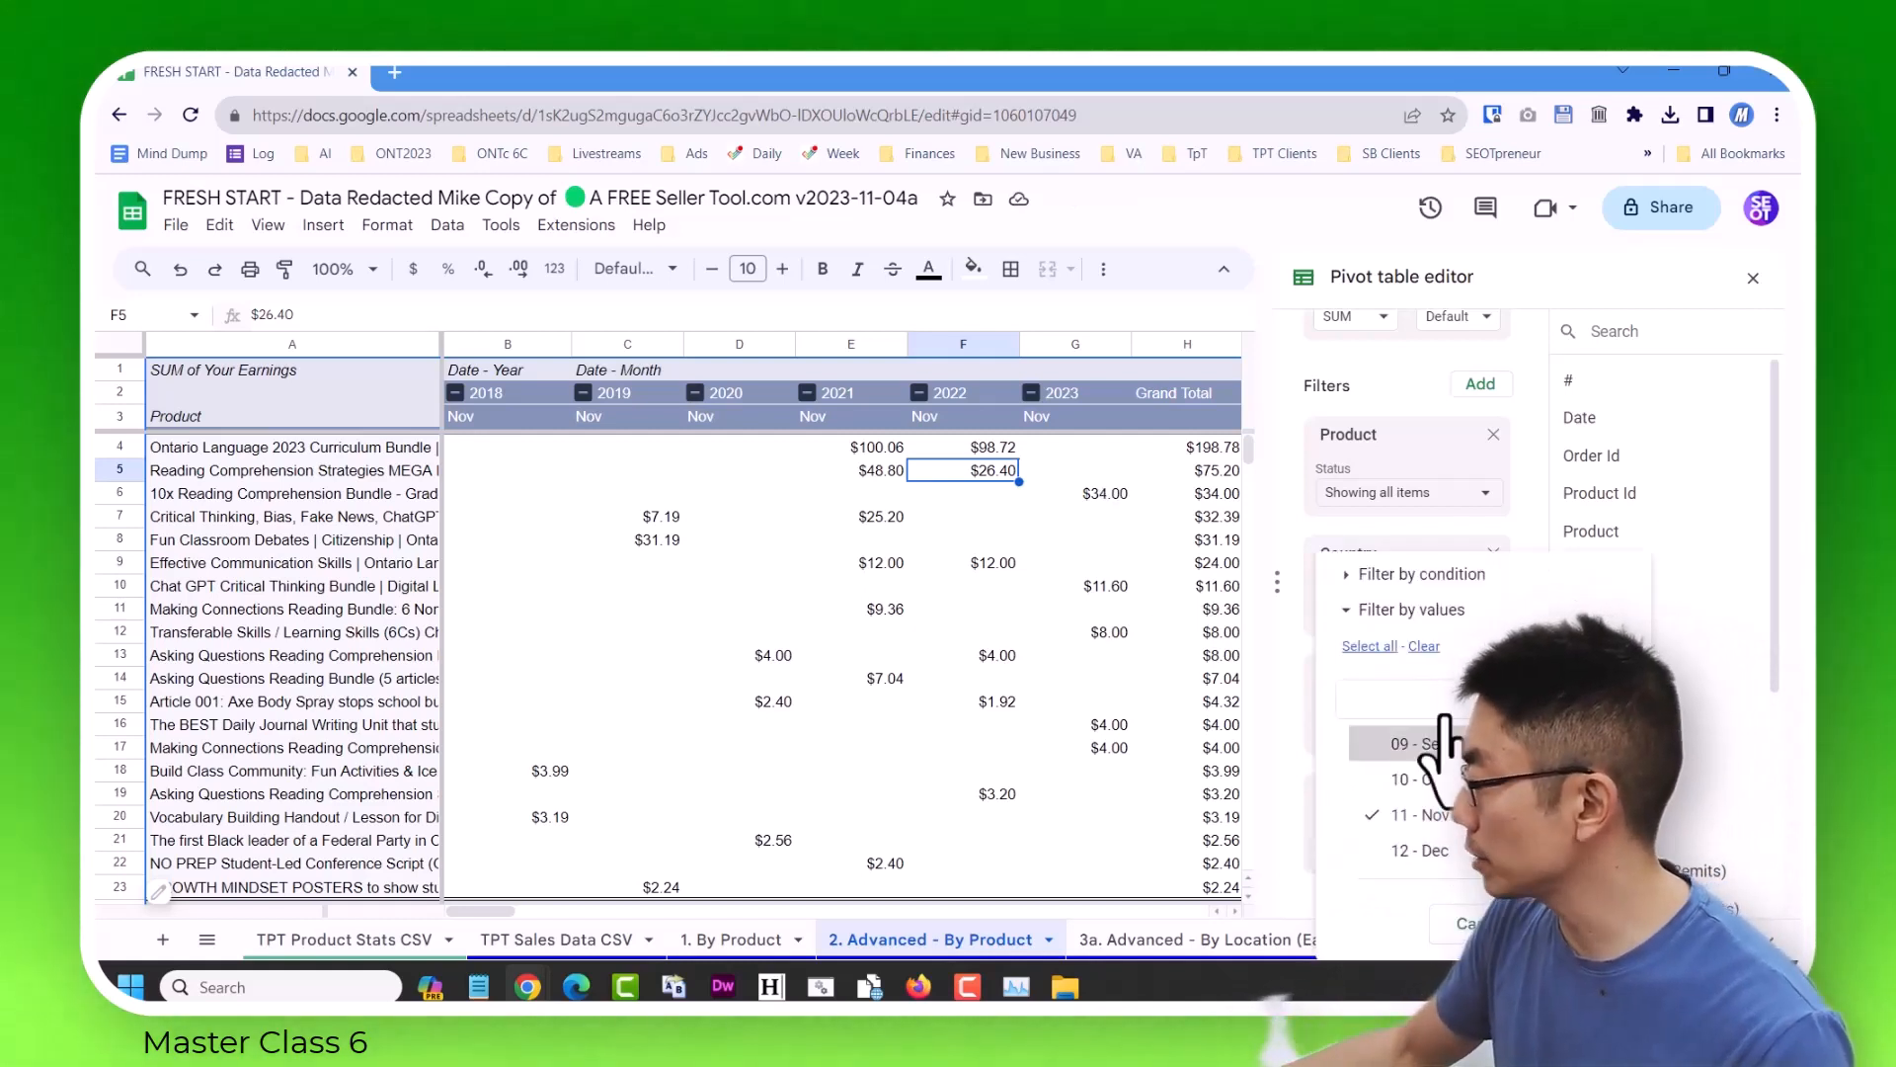
{"action": "left_click", "coordinate": [1379, 648]}
{"action": "left_click", "coordinate": [1583, 923]}
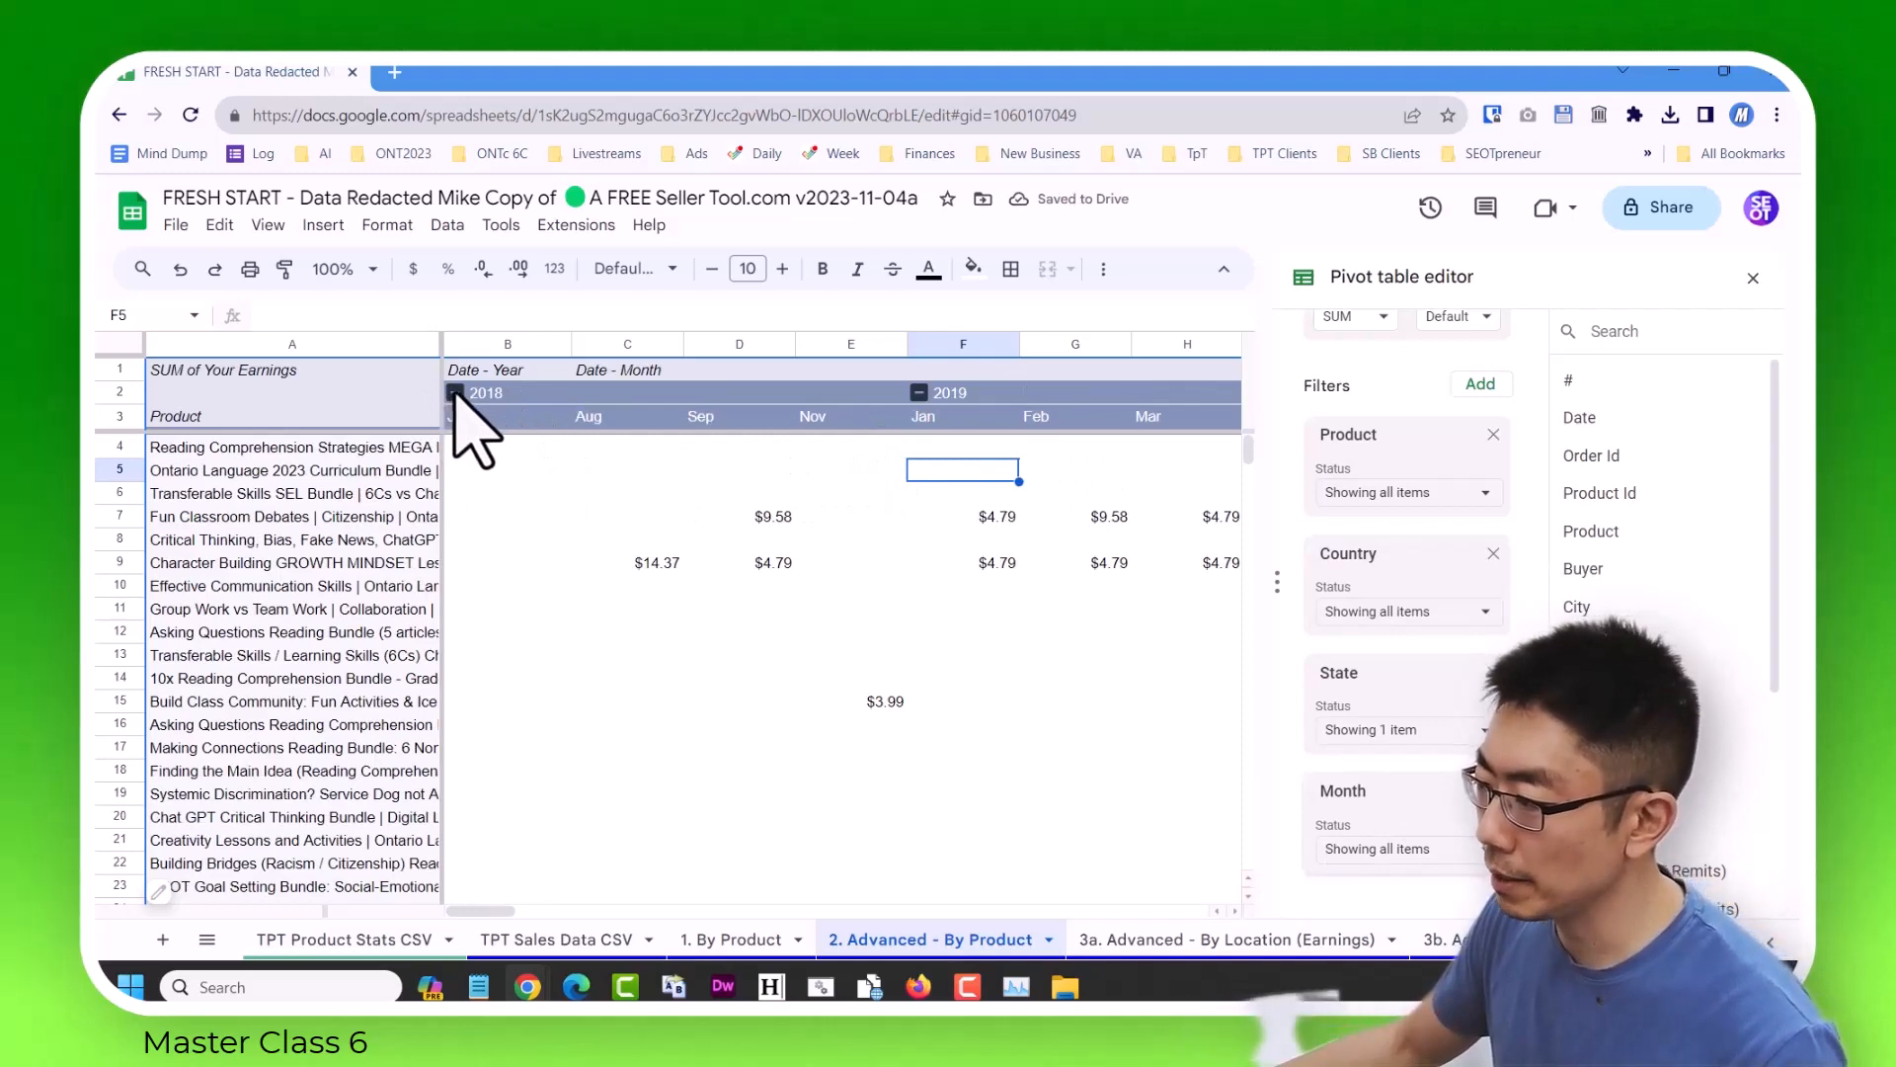
{"action": "right_click", "coordinate": [455, 393]}
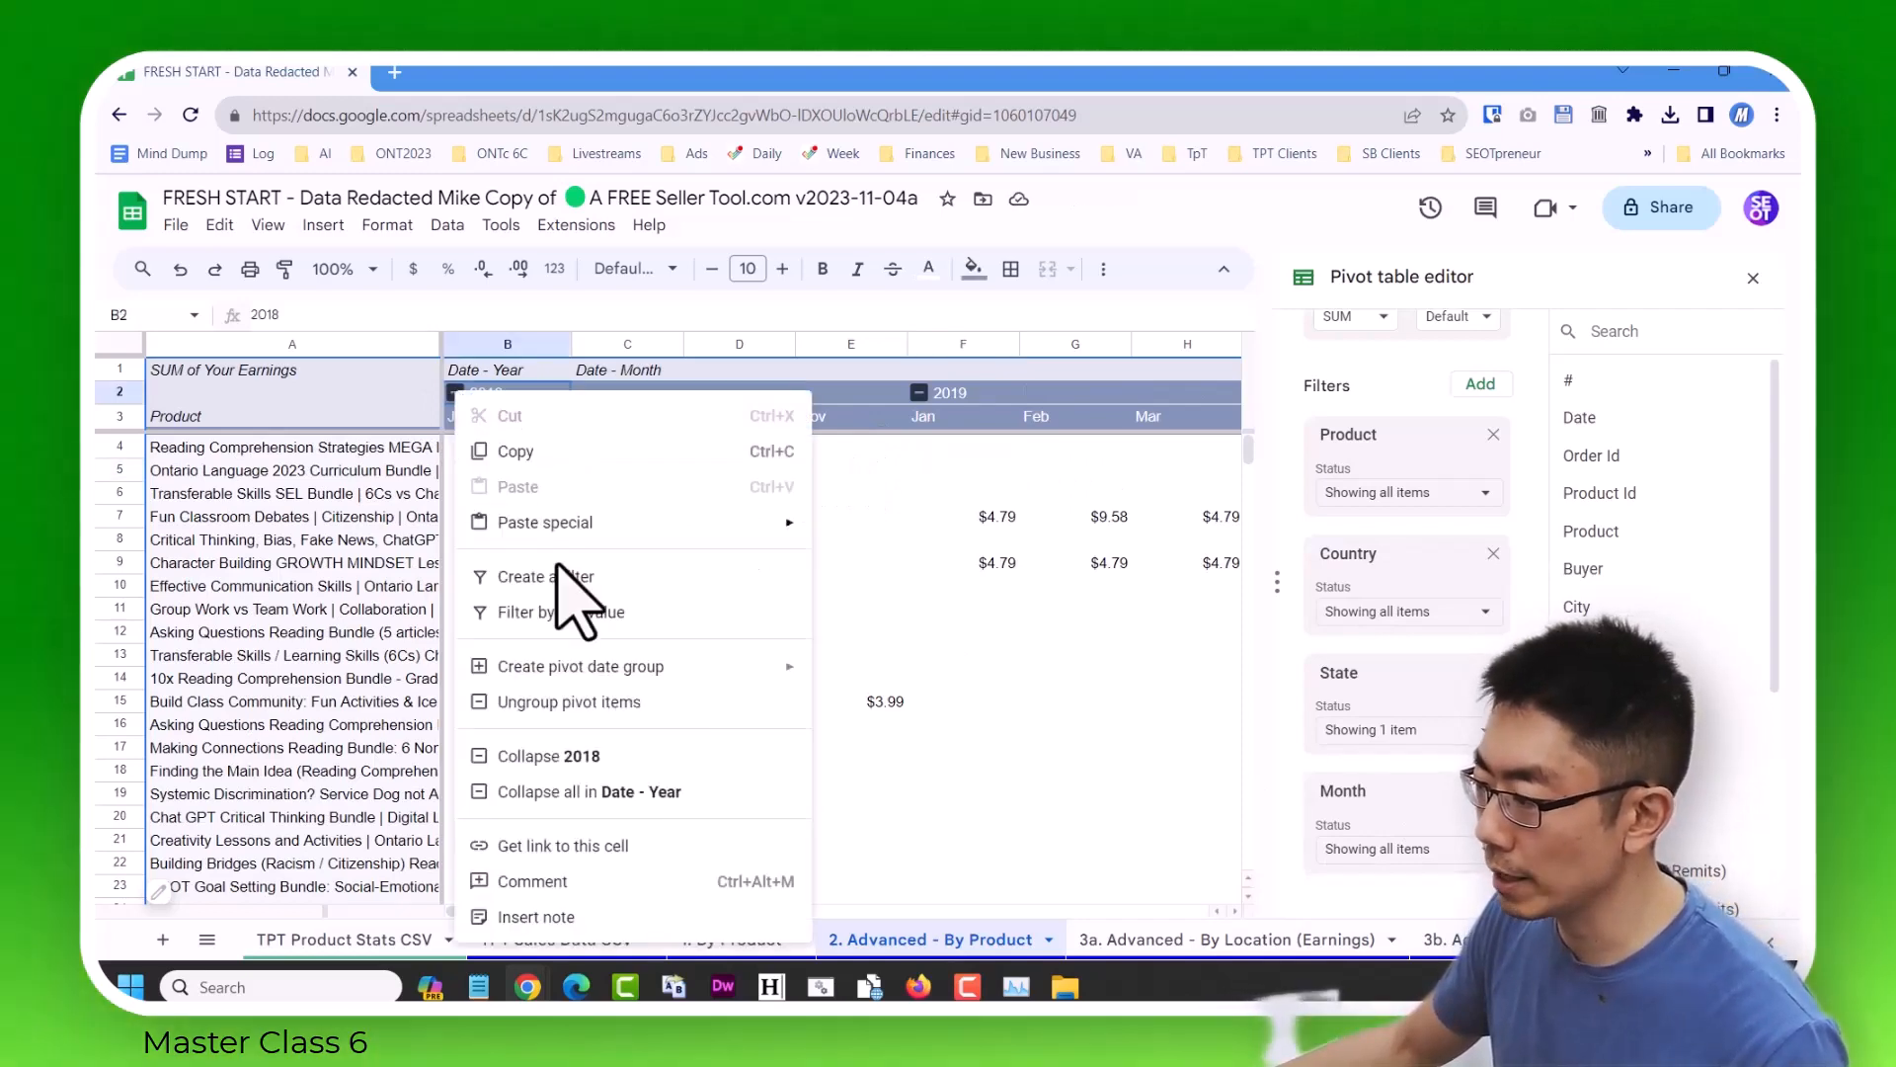
{"action": "left_click", "coordinate": [652, 793]}
{"action": "left_click", "coordinate": [847, 495]}
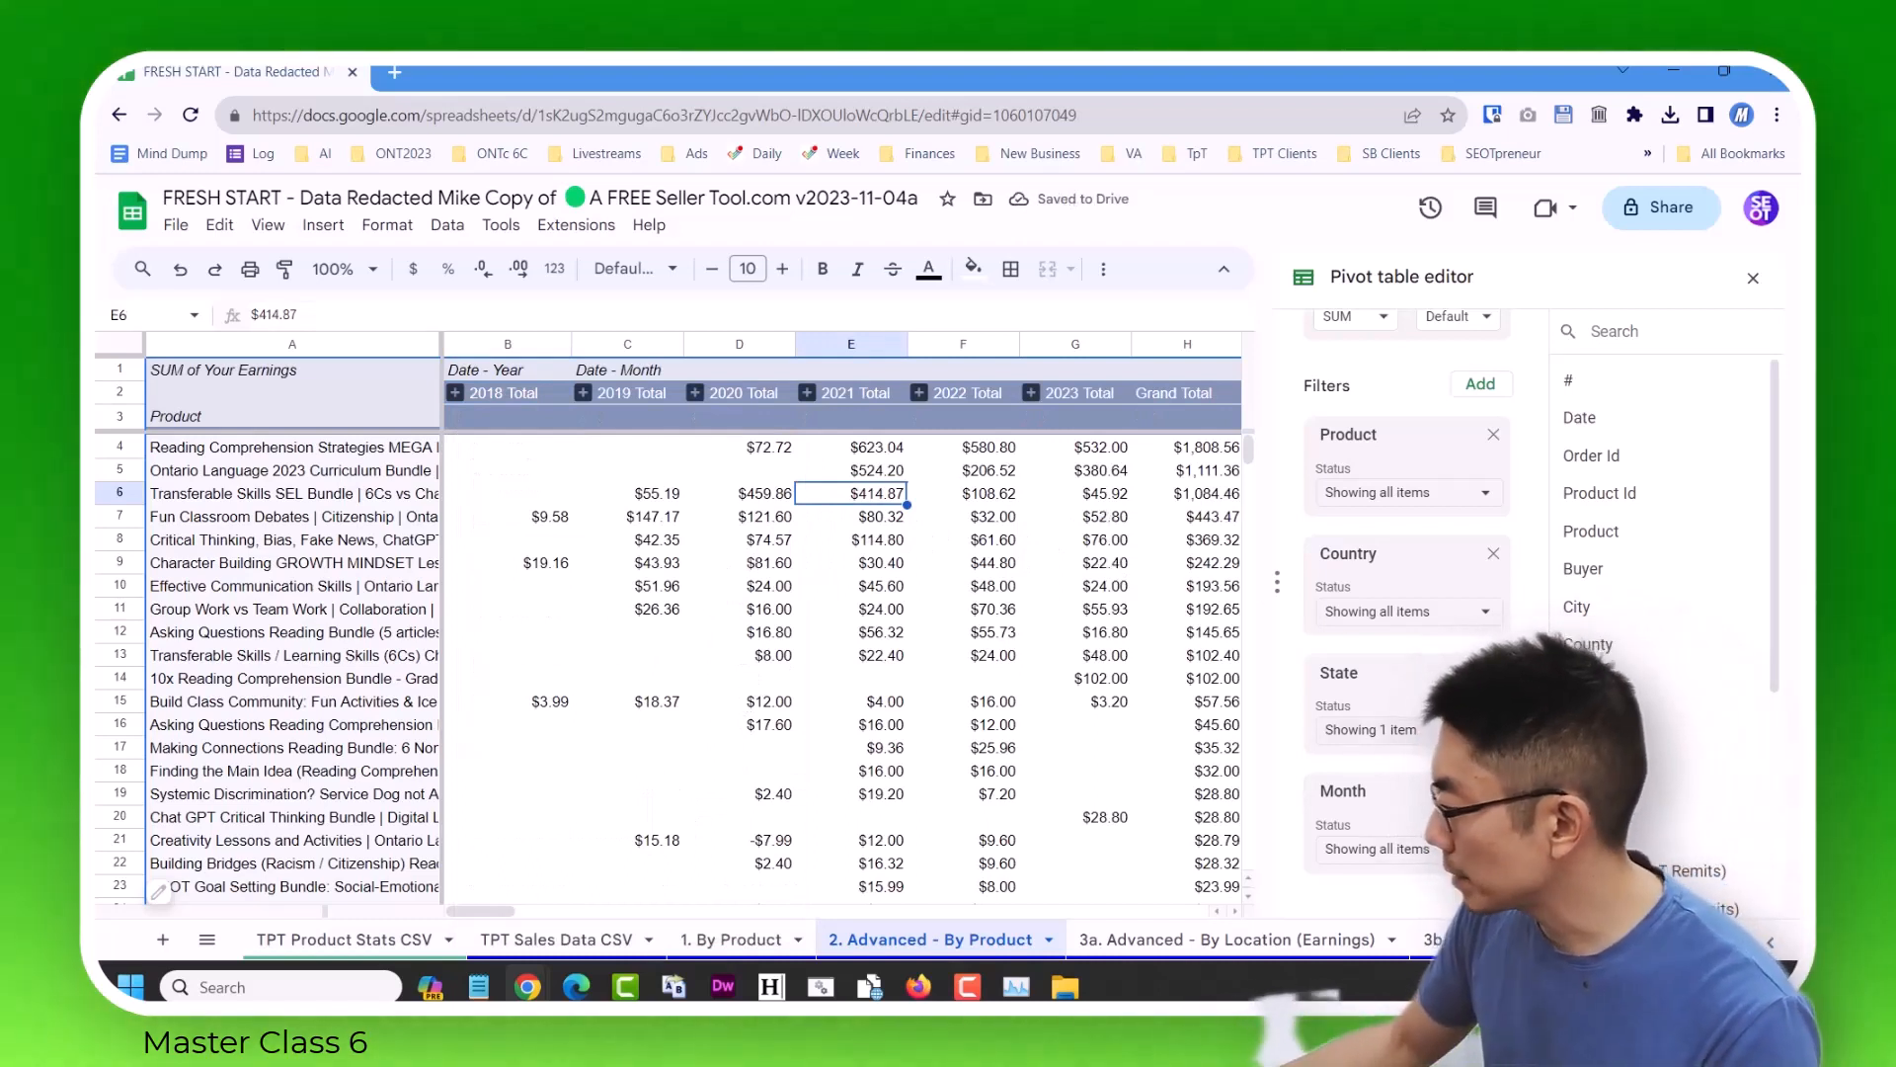
Check the State filter's selection without changing it, and look through the yearly Ontario earnings down the product list and back to the top product.
{"action": "left_click", "coordinate": [1407, 612]}
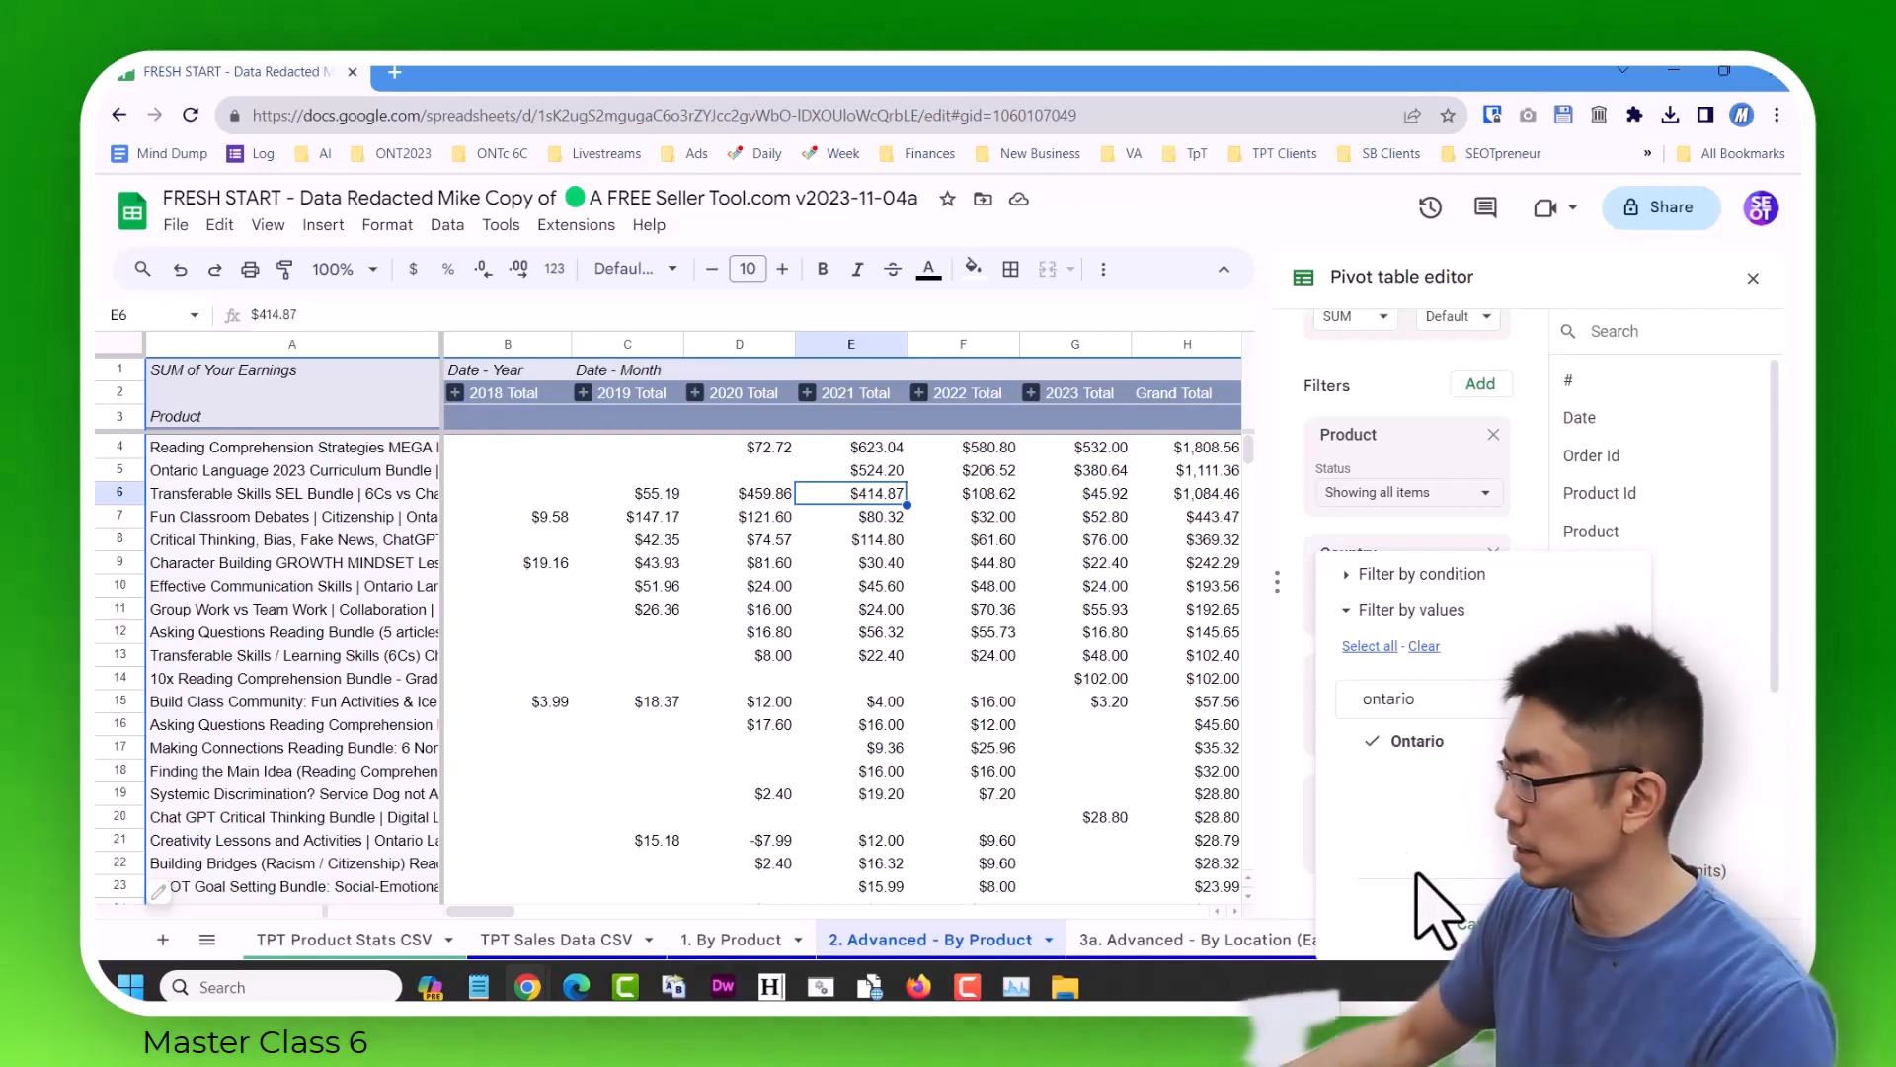
{"action": "left_click", "coordinate": [1460, 924]}
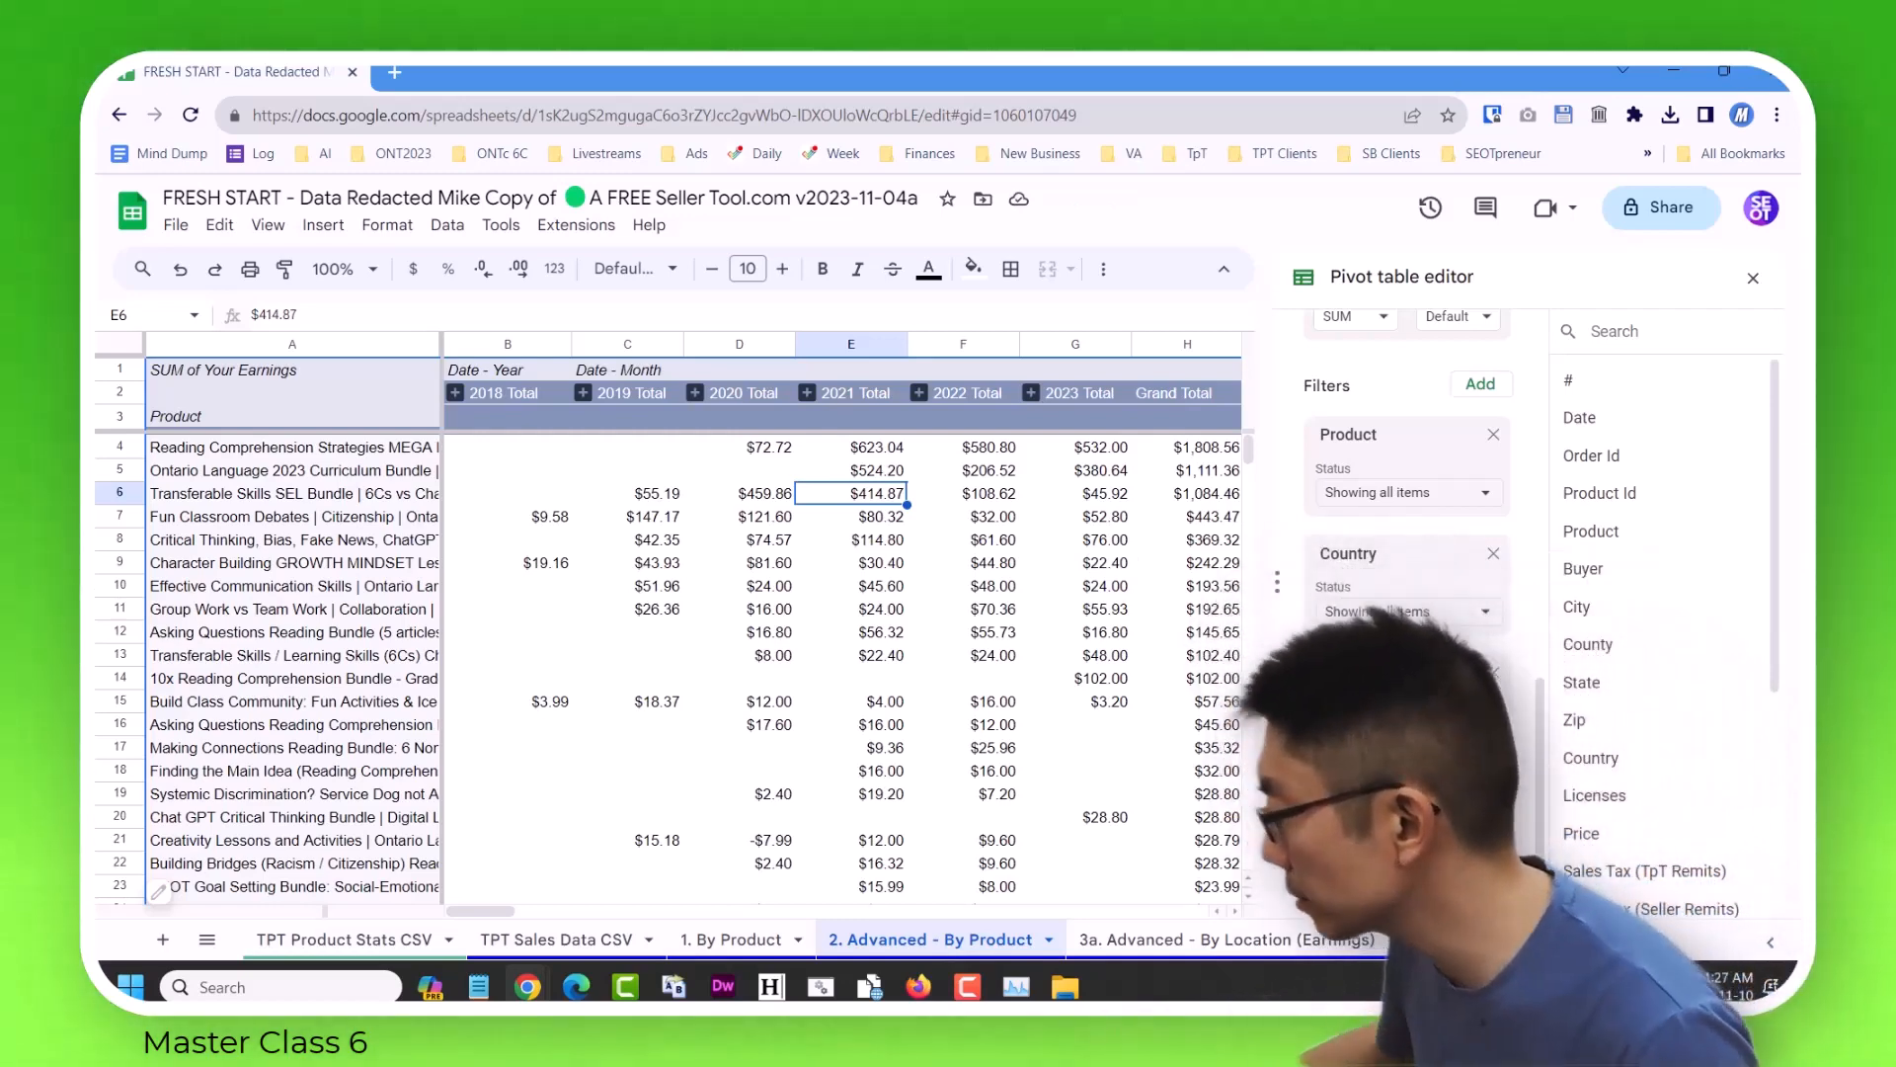
{"action": "left_click", "coordinate": [973, 565]}
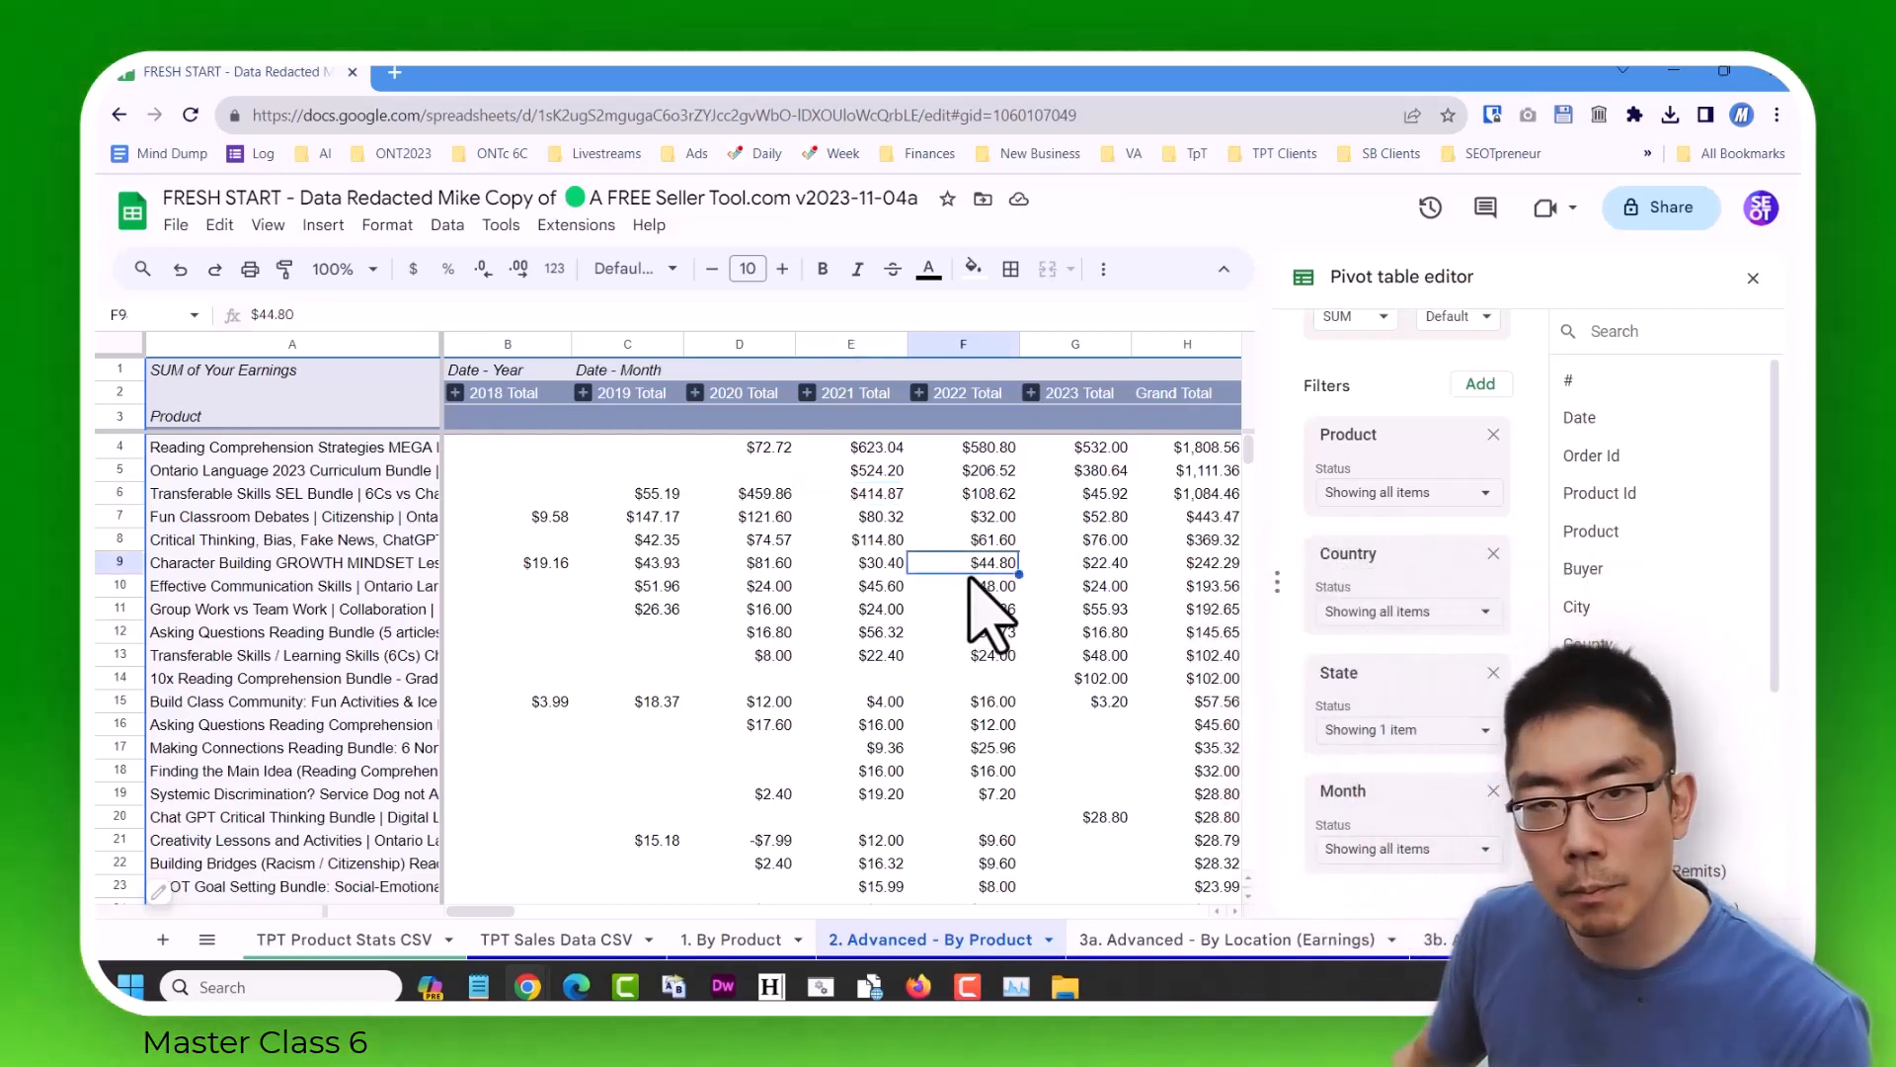
{"action": "scroll", "coordinate": [987, 612], "scroll_direction": "right", "scroll_amount": 1}
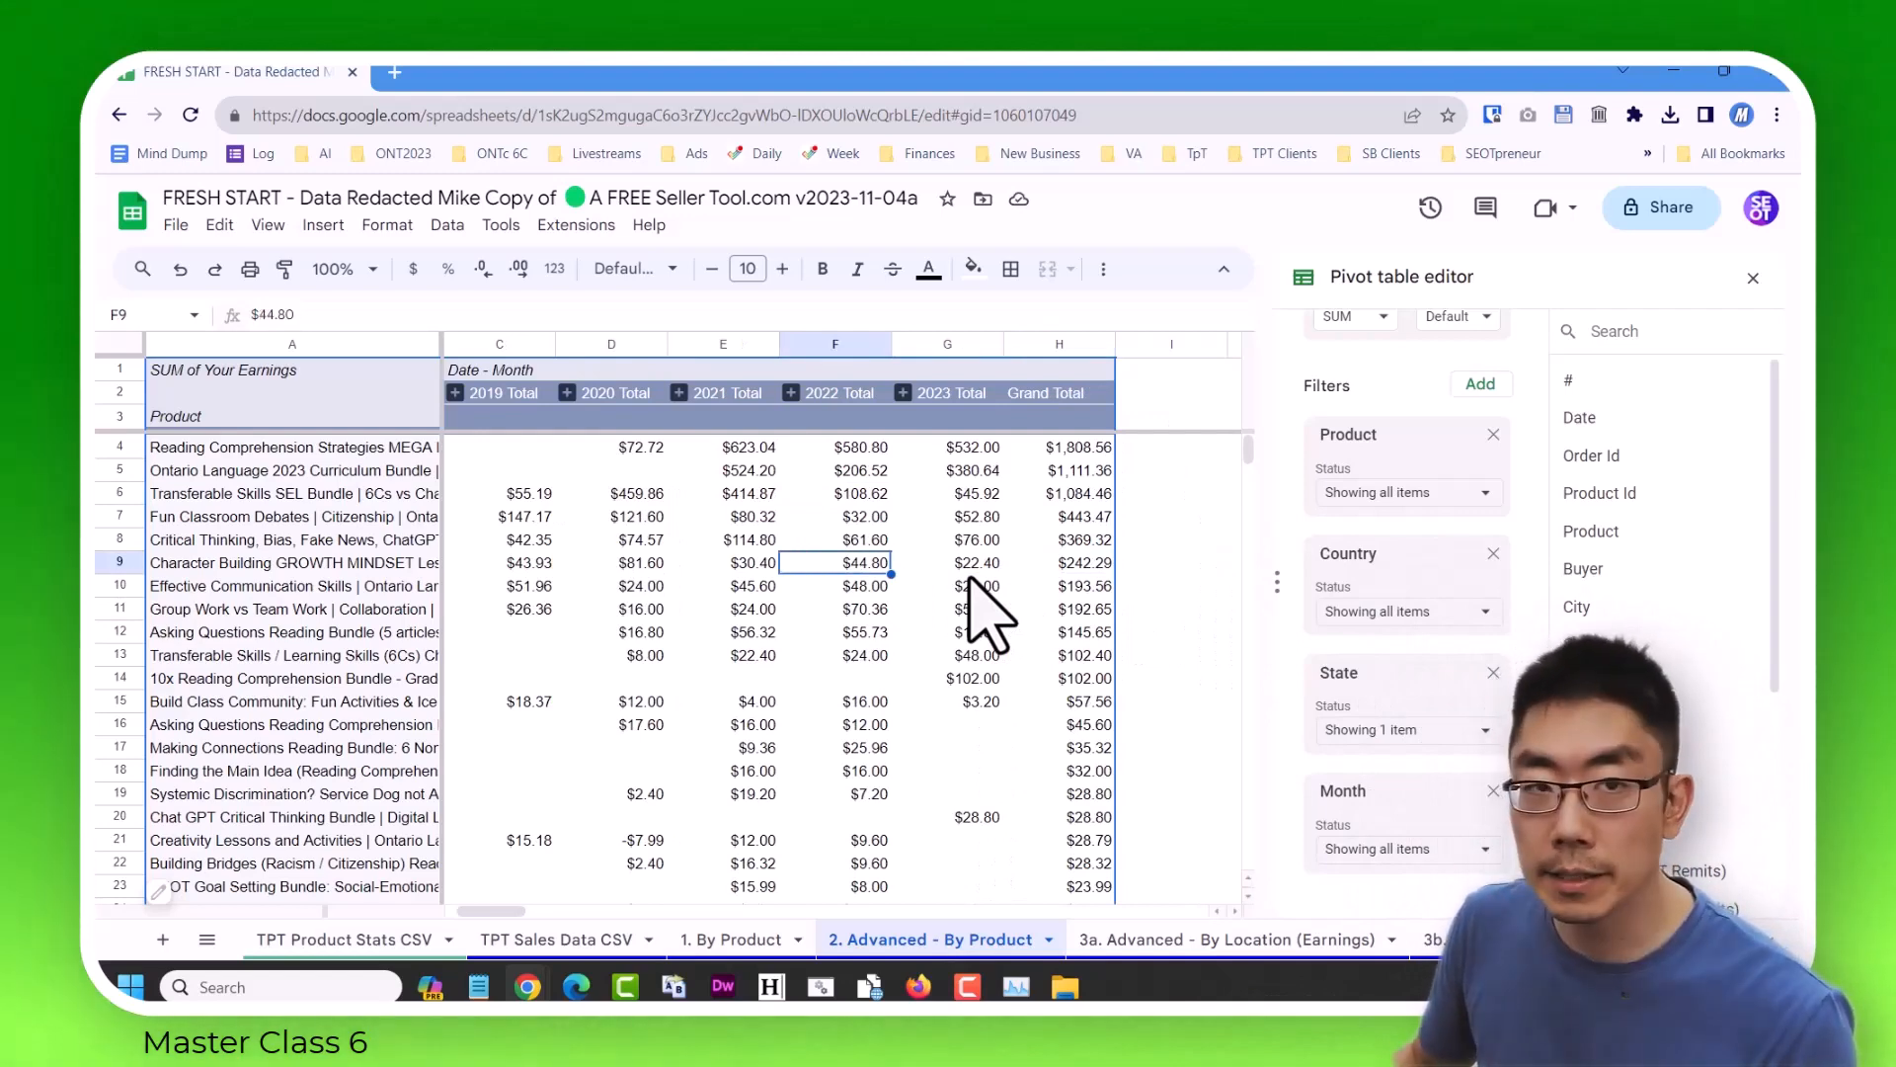
{"action": "key", "text": "Down"}
{"action": "key", "text": "Down"}
{"action": "key", "text": "Down"}
{"action": "key", "text": "Down"}
{"action": "key", "text": "Down"}
{"action": "key", "text": "Down"}
{"action": "key", "text": "Down"}
{"action": "key", "text": "Down"}
{"action": "key", "text": "Down"}
{"action": "key", "text": "Down"}
{"action": "key", "text": "Down"}
{"action": "key", "text": "Down"}
{"action": "key", "text": "Down"}
{"action": "key", "text": "Down"}
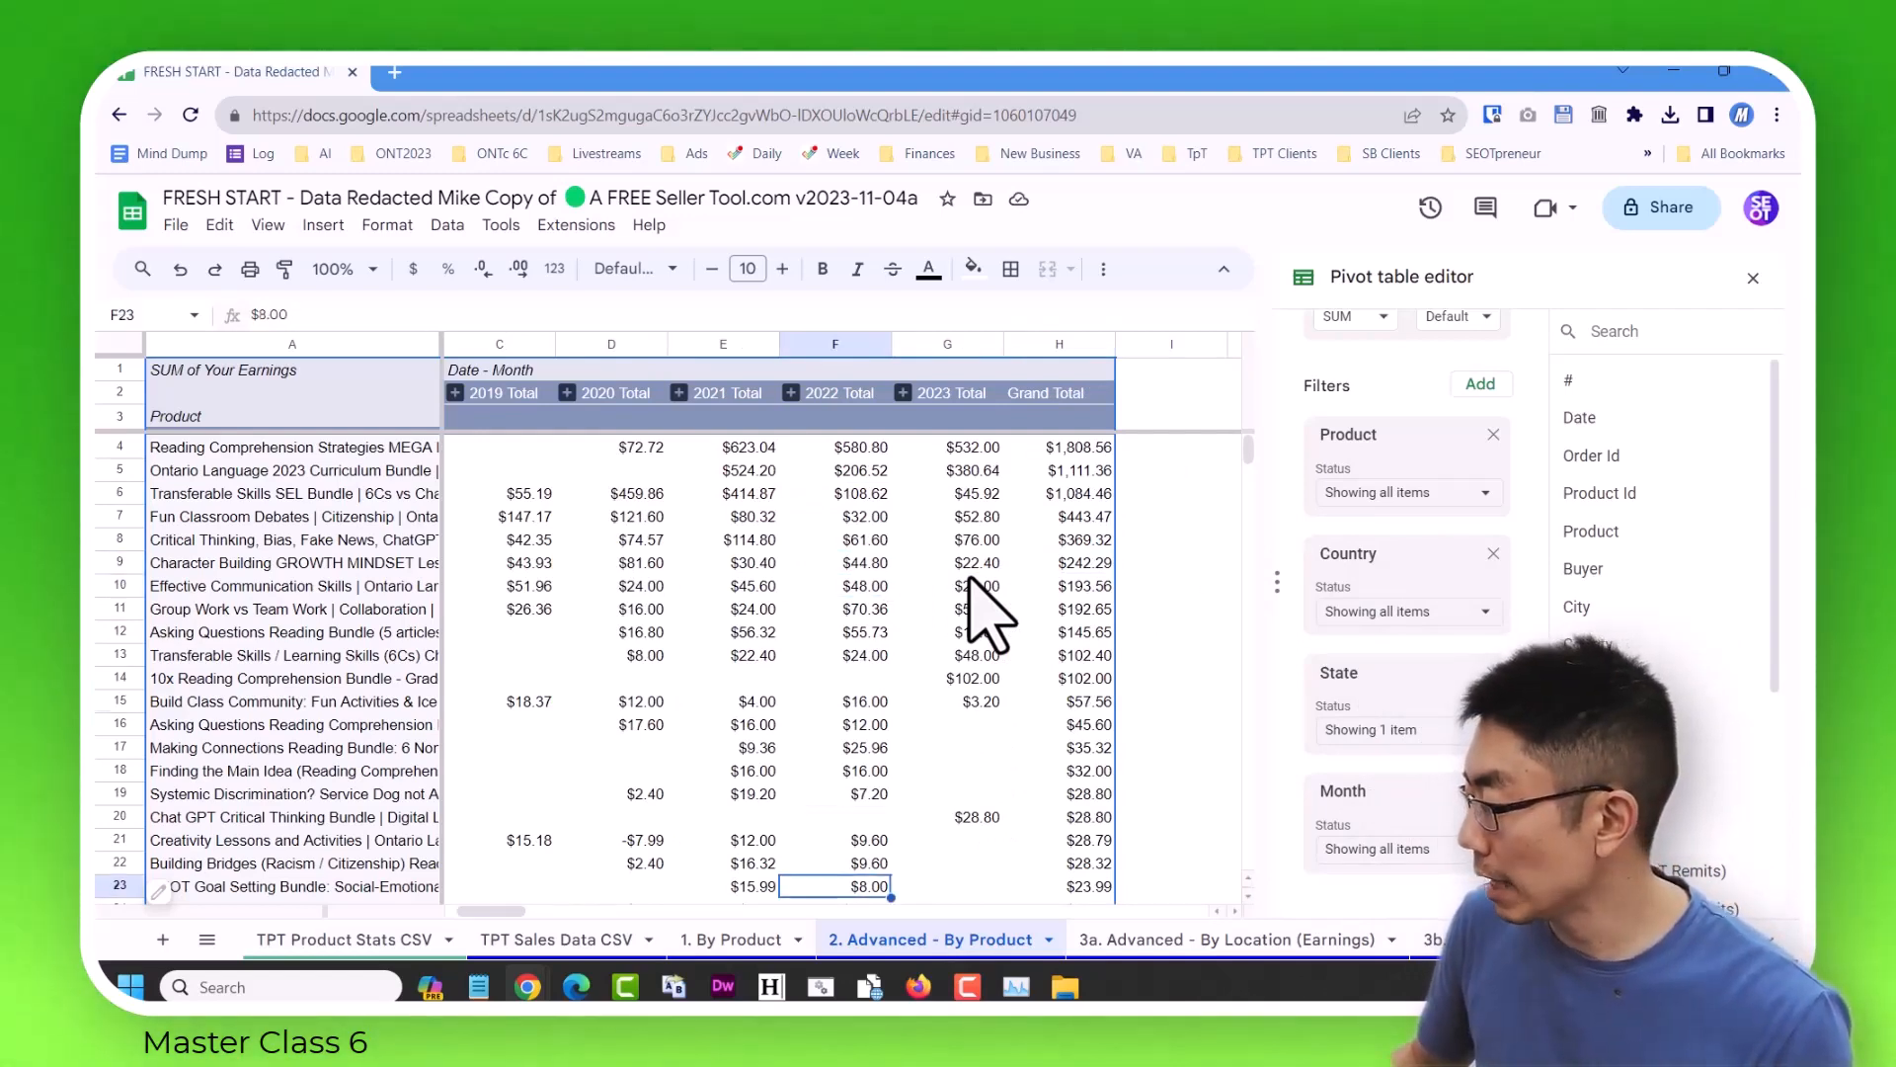
{"action": "key", "text": "Down"}
{"action": "key", "text": "Down"}
{"action": "key", "text": "Down"}
{"action": "key", "text": "Down"}
{"action": "key", "text": "Down"}
{"action": "key", "text": "Down"}
{"action": "key", "text": "Down"}
{"action": "key", "text": "Down"}
{"action": "key", "text": "Down"}
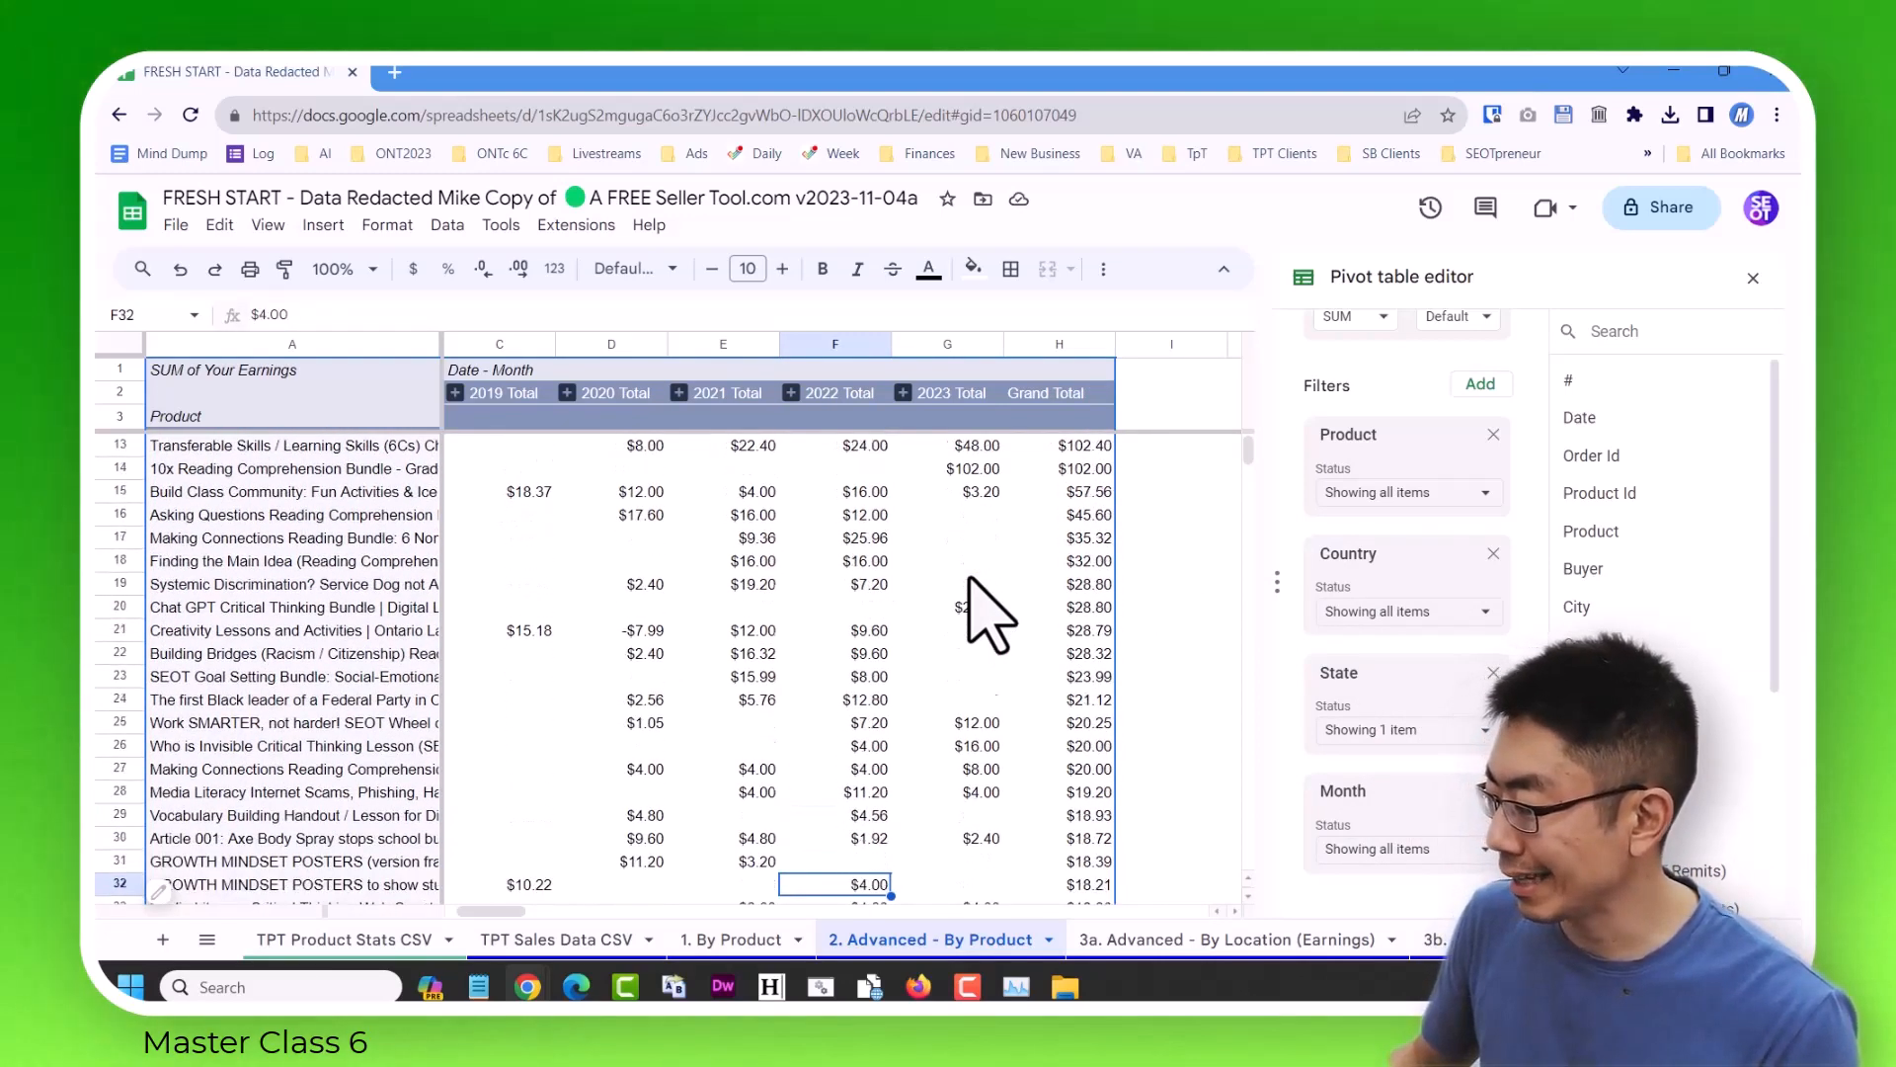
{"action": "key", "text": "Down"}
{"action": "key", "text": "Down"}
{"action": "key", "text": "Down"}
{"action": "key", "text": "Down"}
{"action": "key", "text": "Down"}
{"action": "key", "text": "Down"}
{"action": "key", "text": "Down"}
{"action": "key", "text": "Down"}
{"action": "key", "text": "Down"}
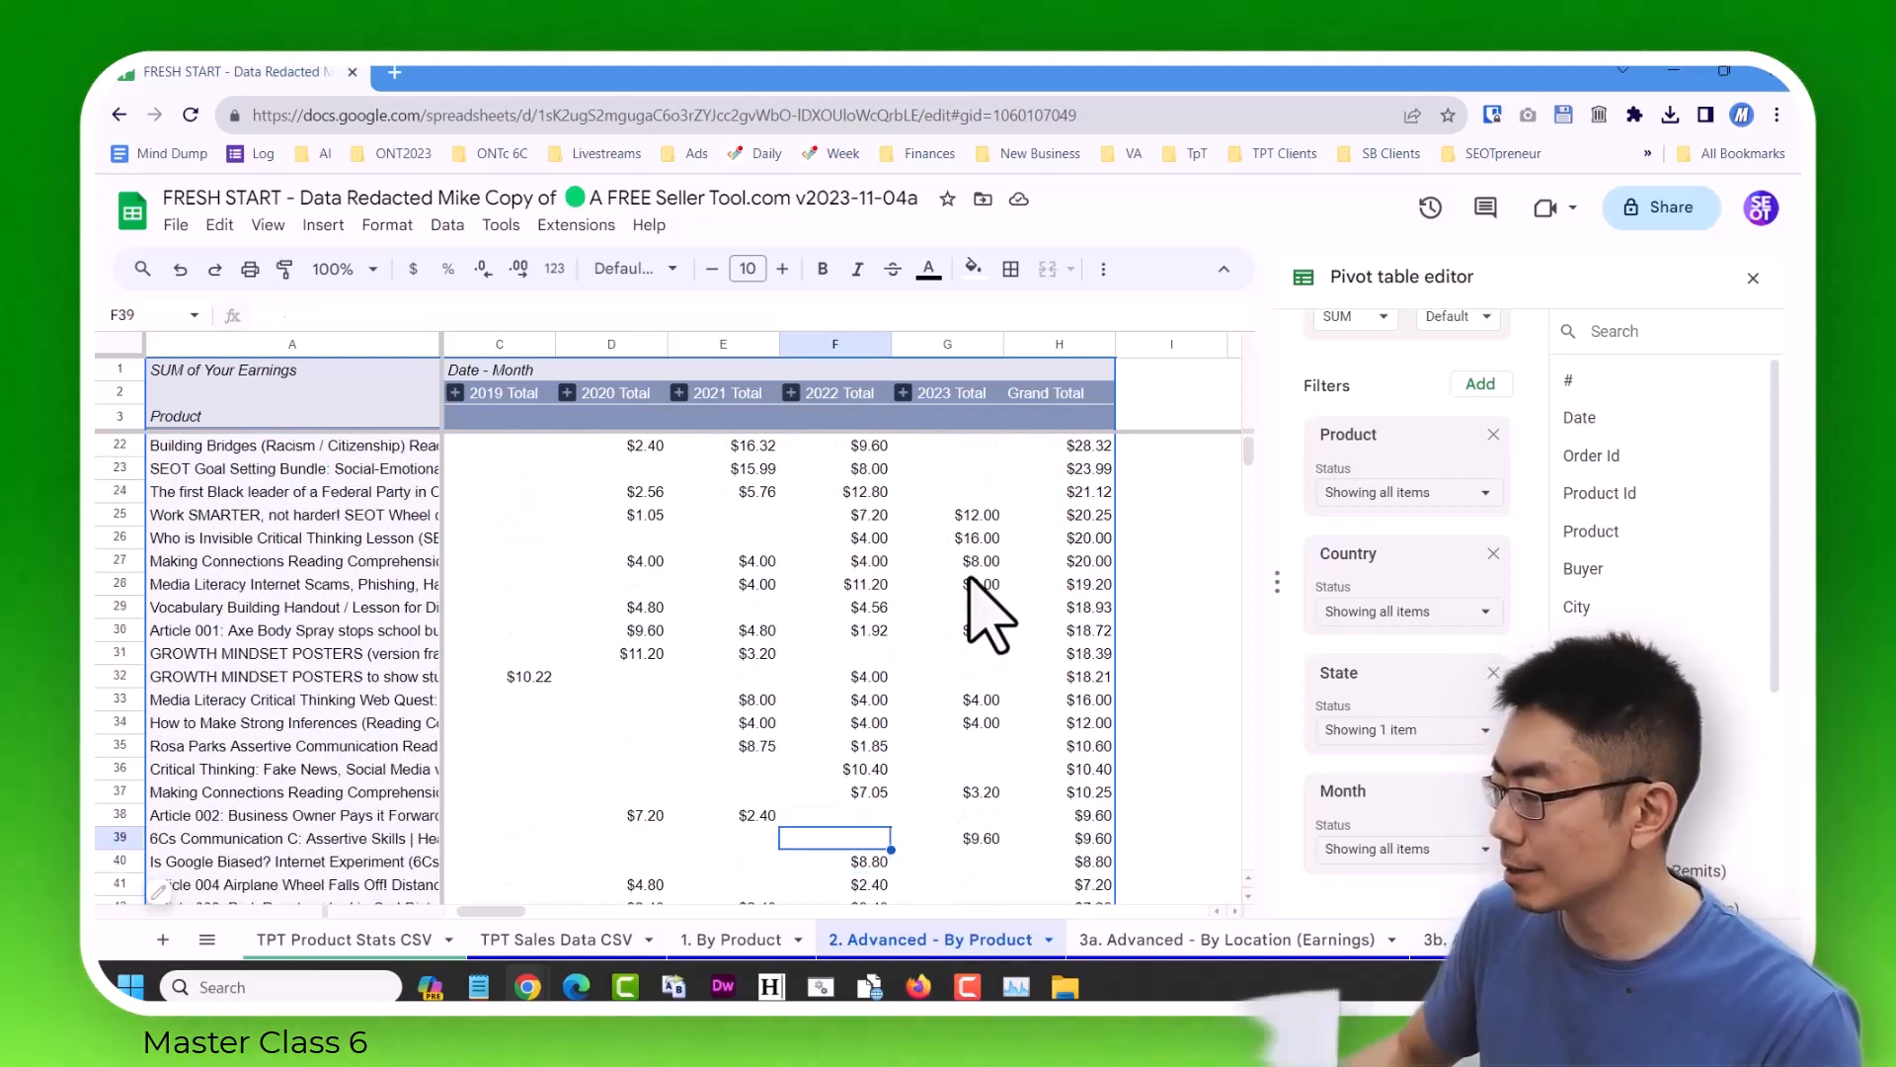
{"action": "key", "text": "Up"}
{"action": "key", "text": "Up"}
{"action": "key", "text": "Up"}
{"action": "key", "text": "Up"}
{"action": "key", "text": "Up"}
{"action": "key", "text": "Up"}
{"action": "key", "text": "Up"}
{"action": "key", "text": "Up"}
{"action": "key", "text": "Up"}
{"action": "key", "text": "Up"}
{"action": "key", "text": "Up"}
{"action": "key", "text": "Up"}
{"action": "key", "text": "Up"}
{"action": "key", "text": "Up"}
{"action": "key", "text": "Up"}
{"action": "key", "text": "Up"}
{"action": "key", "text": "Up"}
{"action": "key", "text": "Up"}
{"action": "key", "text": "Up"}
{"action": "key", "text": "Up"}
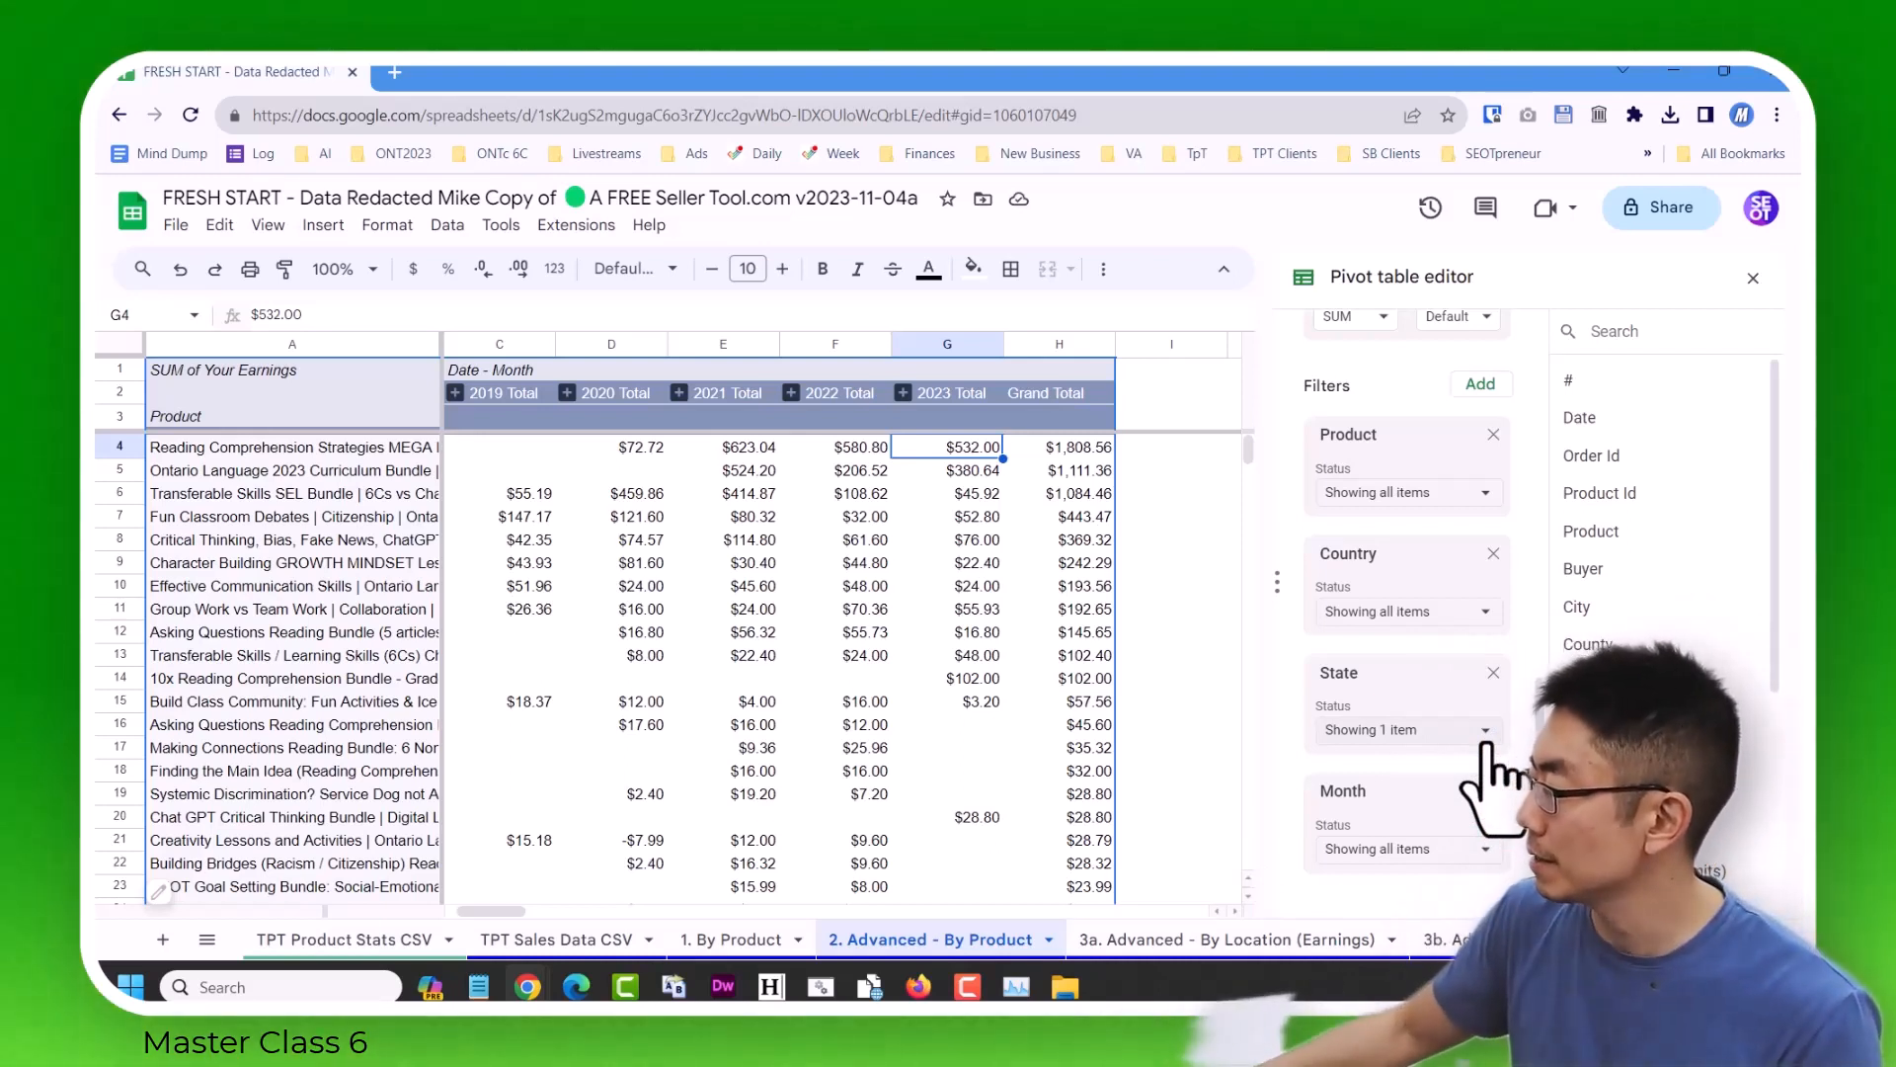
Set the State filter to include all values and the Country filter to include only Australia.
{"action": "left_click", "coordinate": [1485, 733]}
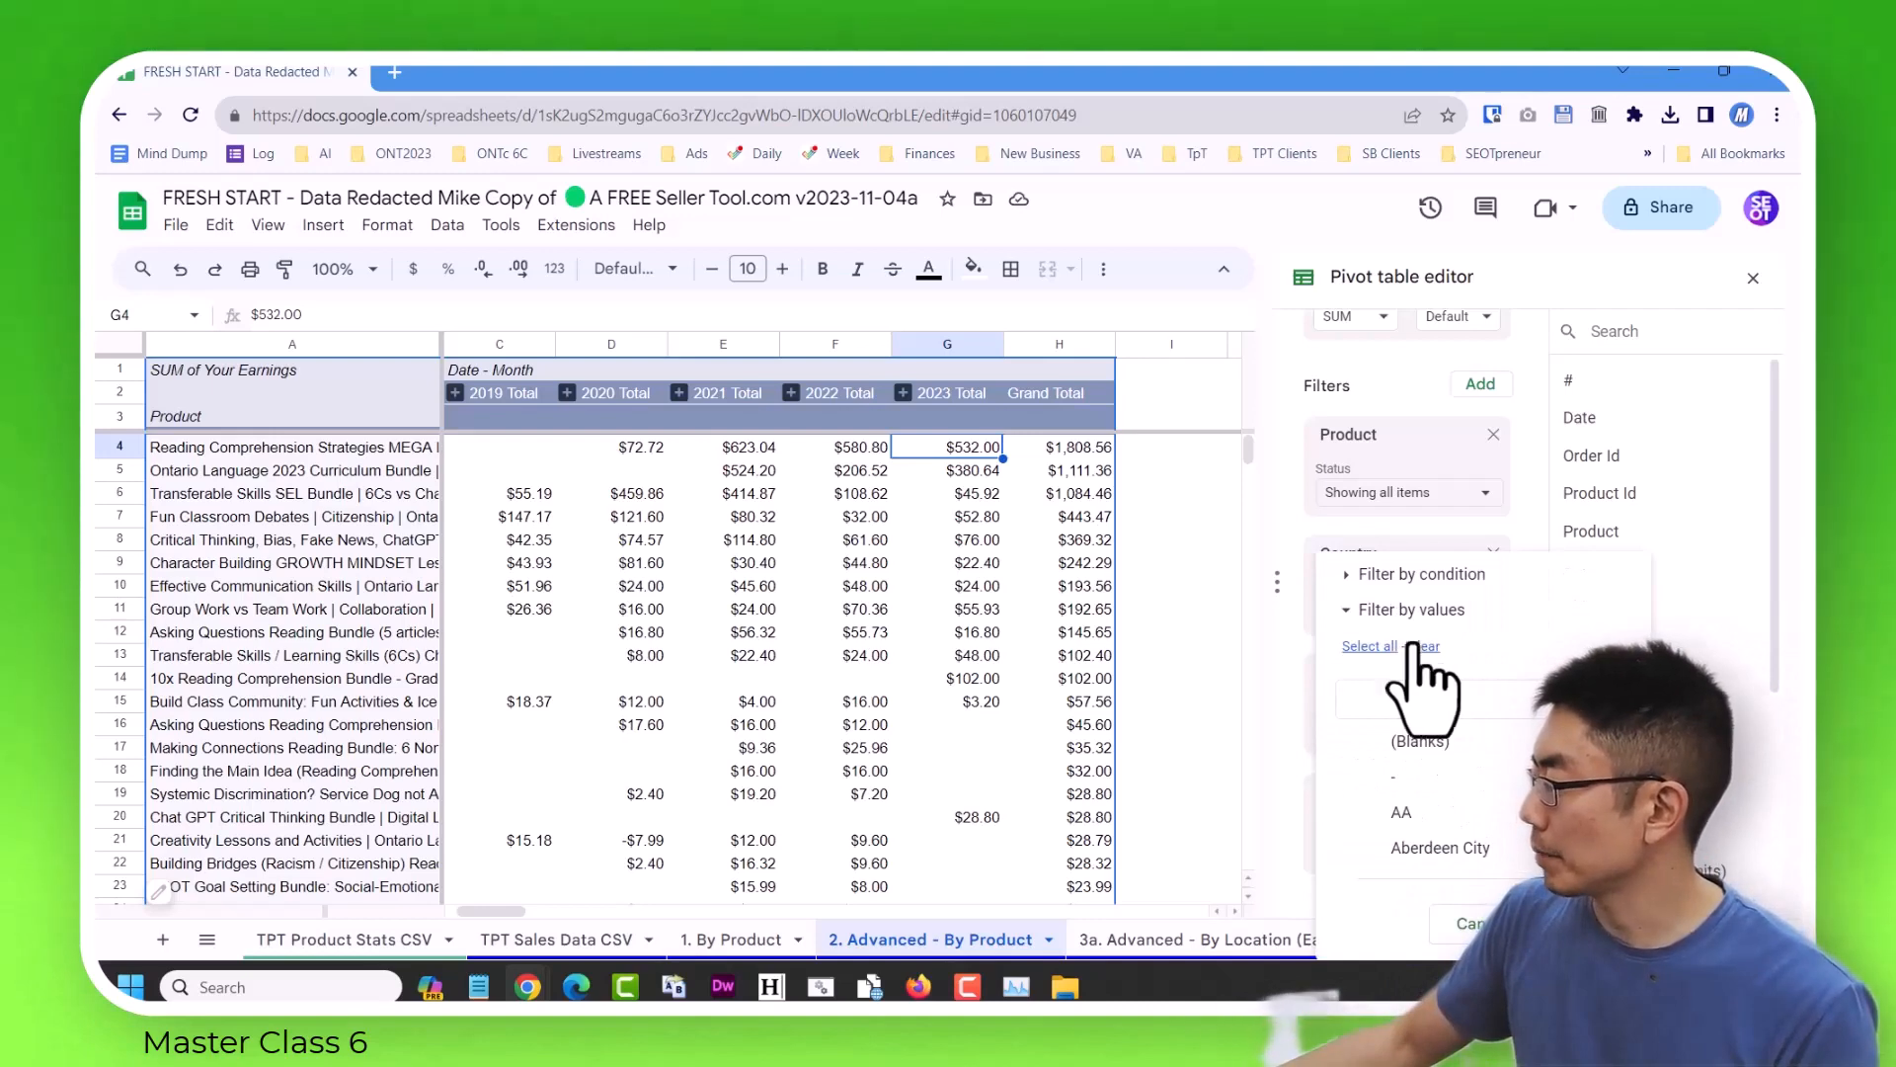
{"action": "left_click", "coordinate": [1370, 646]}
{"action": "left_click", "coordinate": [1582, 924]}
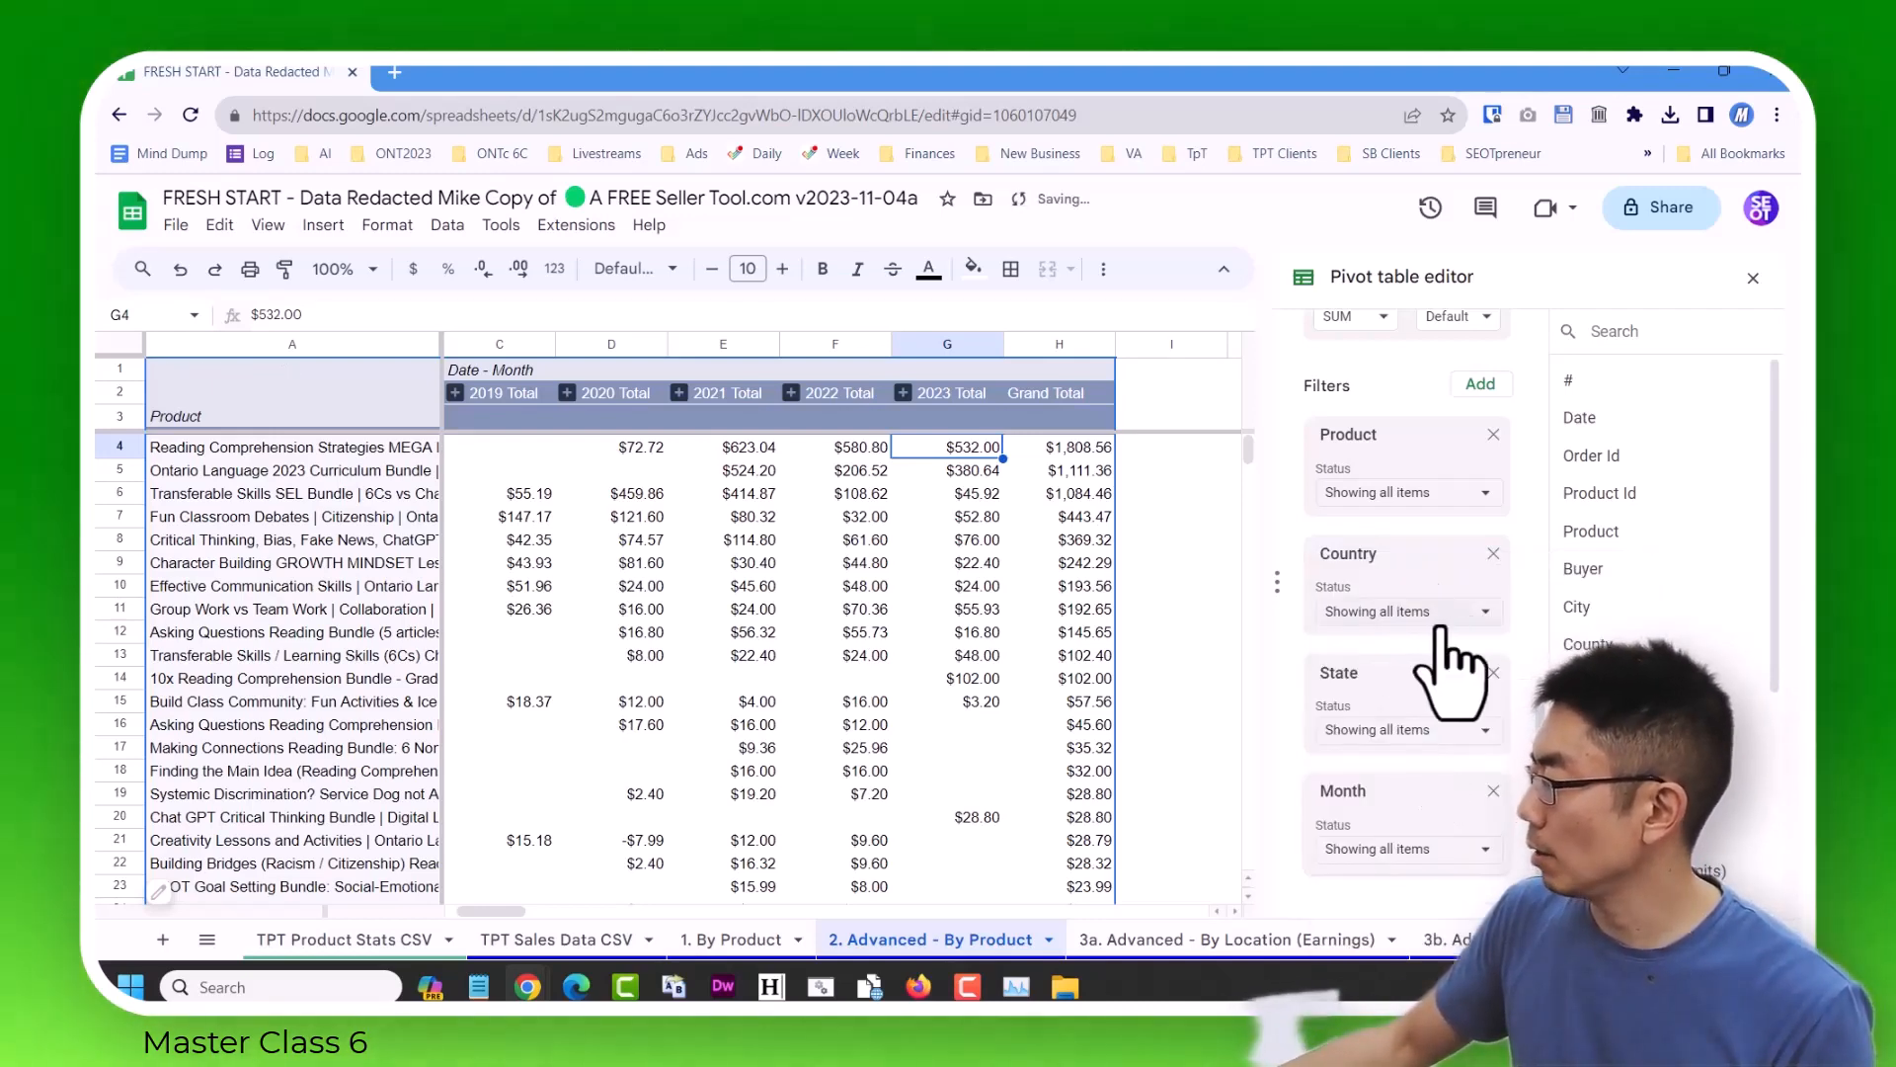
{"action": "left_click", "coordinate": [1473, 611]}
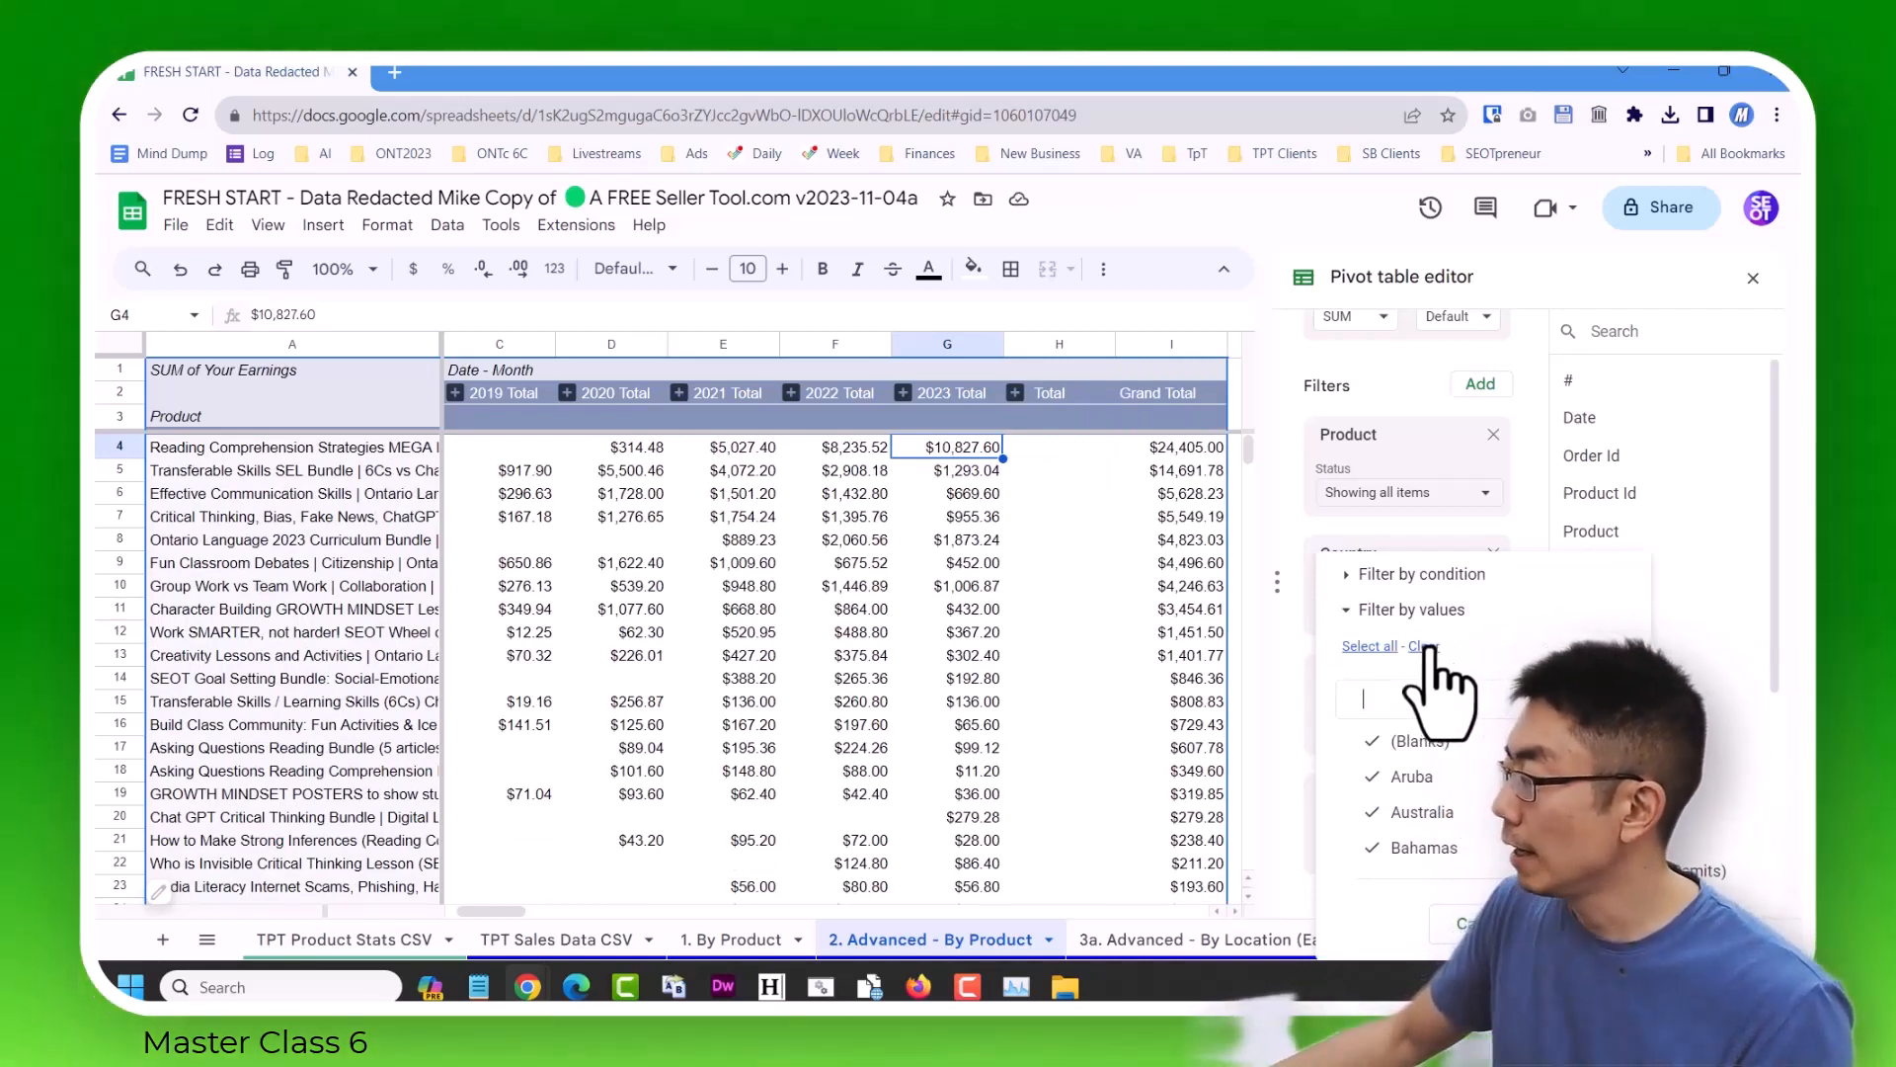
{"action": "type", "text": "au"}
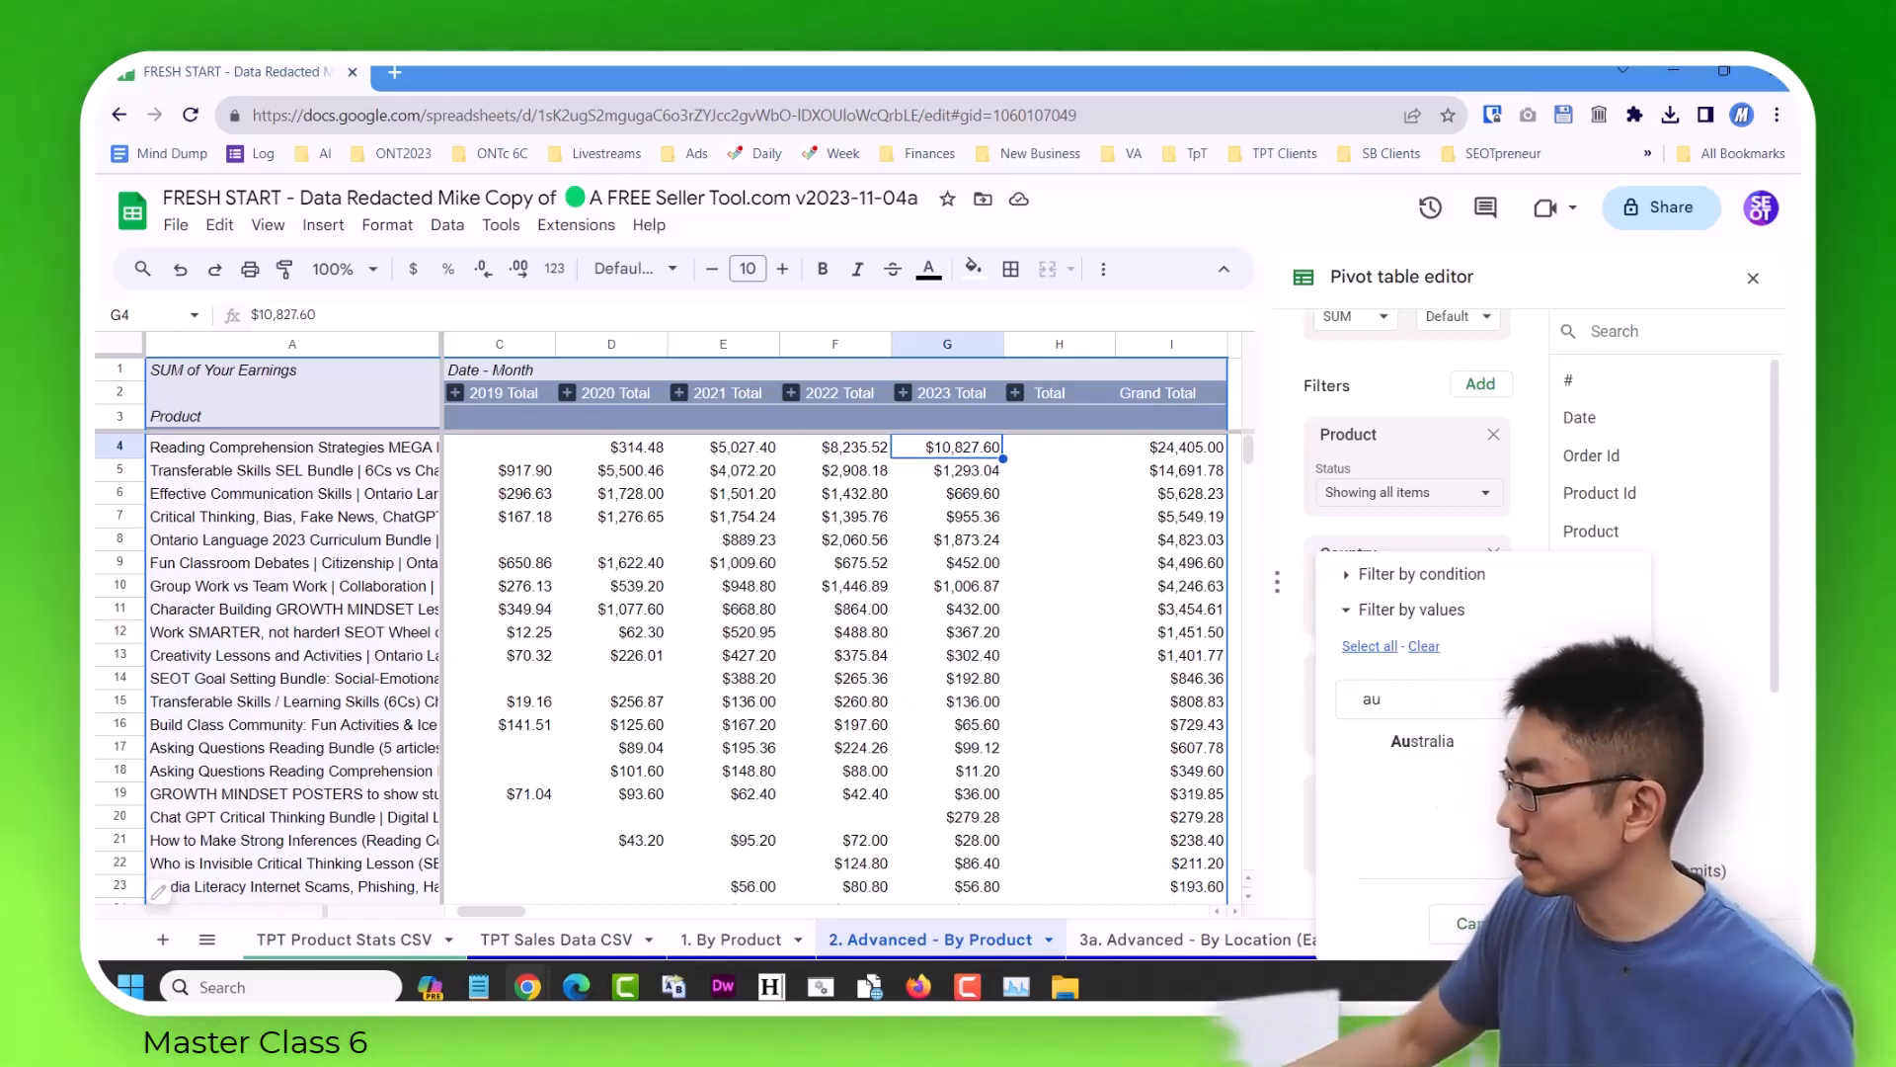
{"action": "left_click", "coordinate": [1555, 923]}
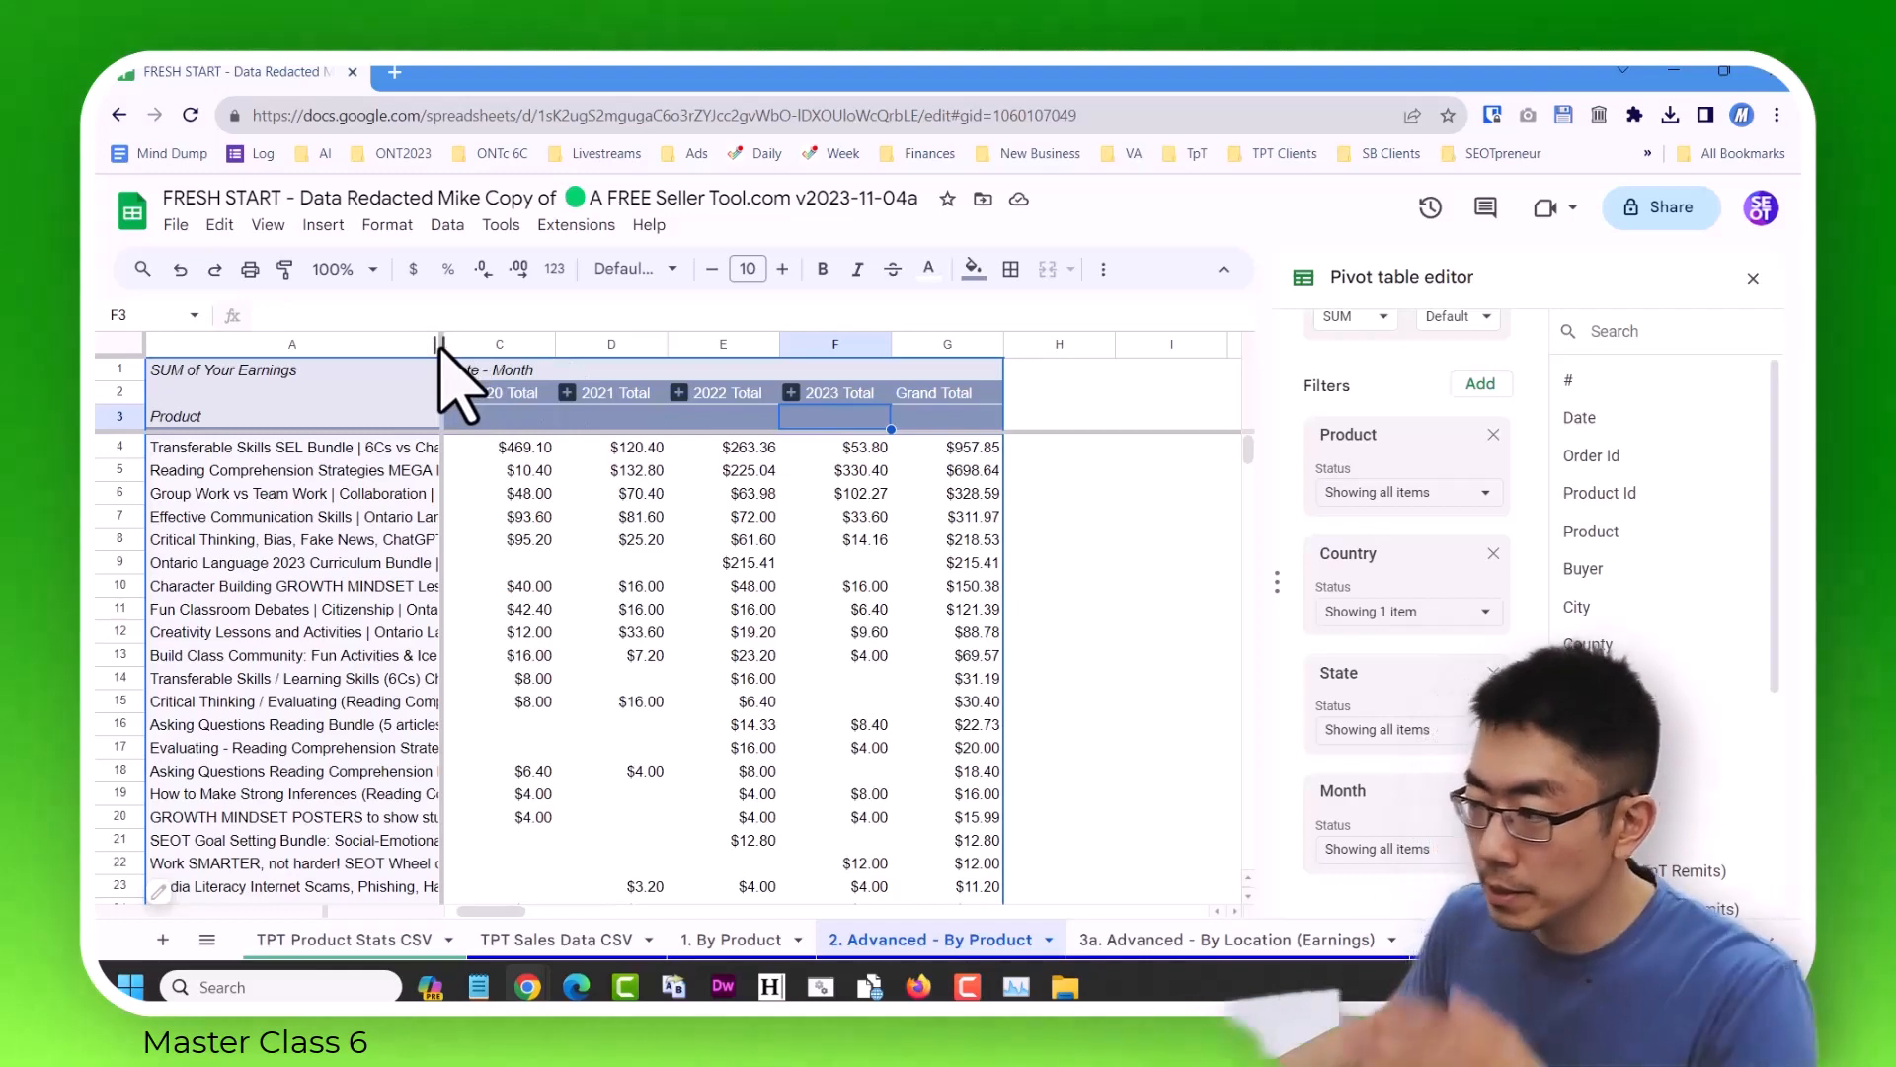
Widen the Product column further to show fuller titles, and examine the top Australian product's name, grand total and 2023 total.
{"action": "left_click_drag", "start_coordinate": [442, 346], "coordinate": [704, 374]}
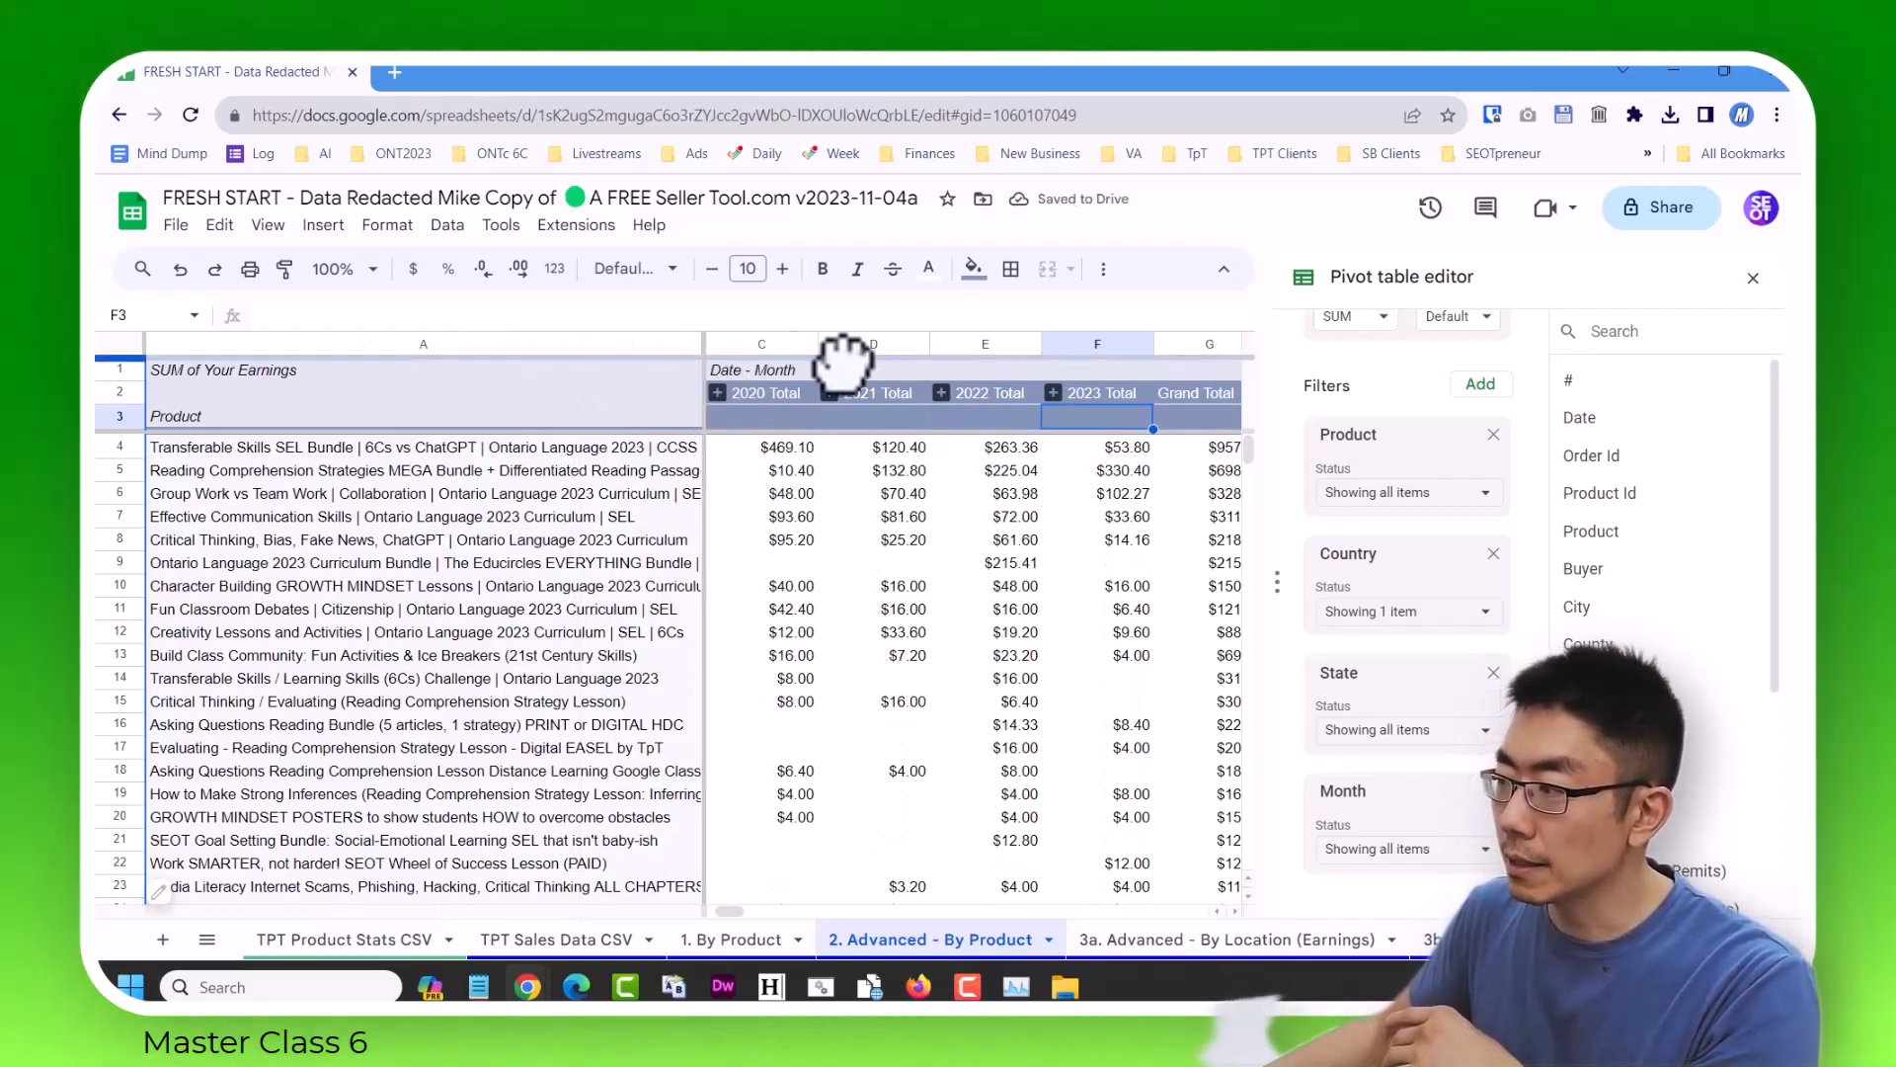
{"action": "left_click", "coordinate": [790, 469]}
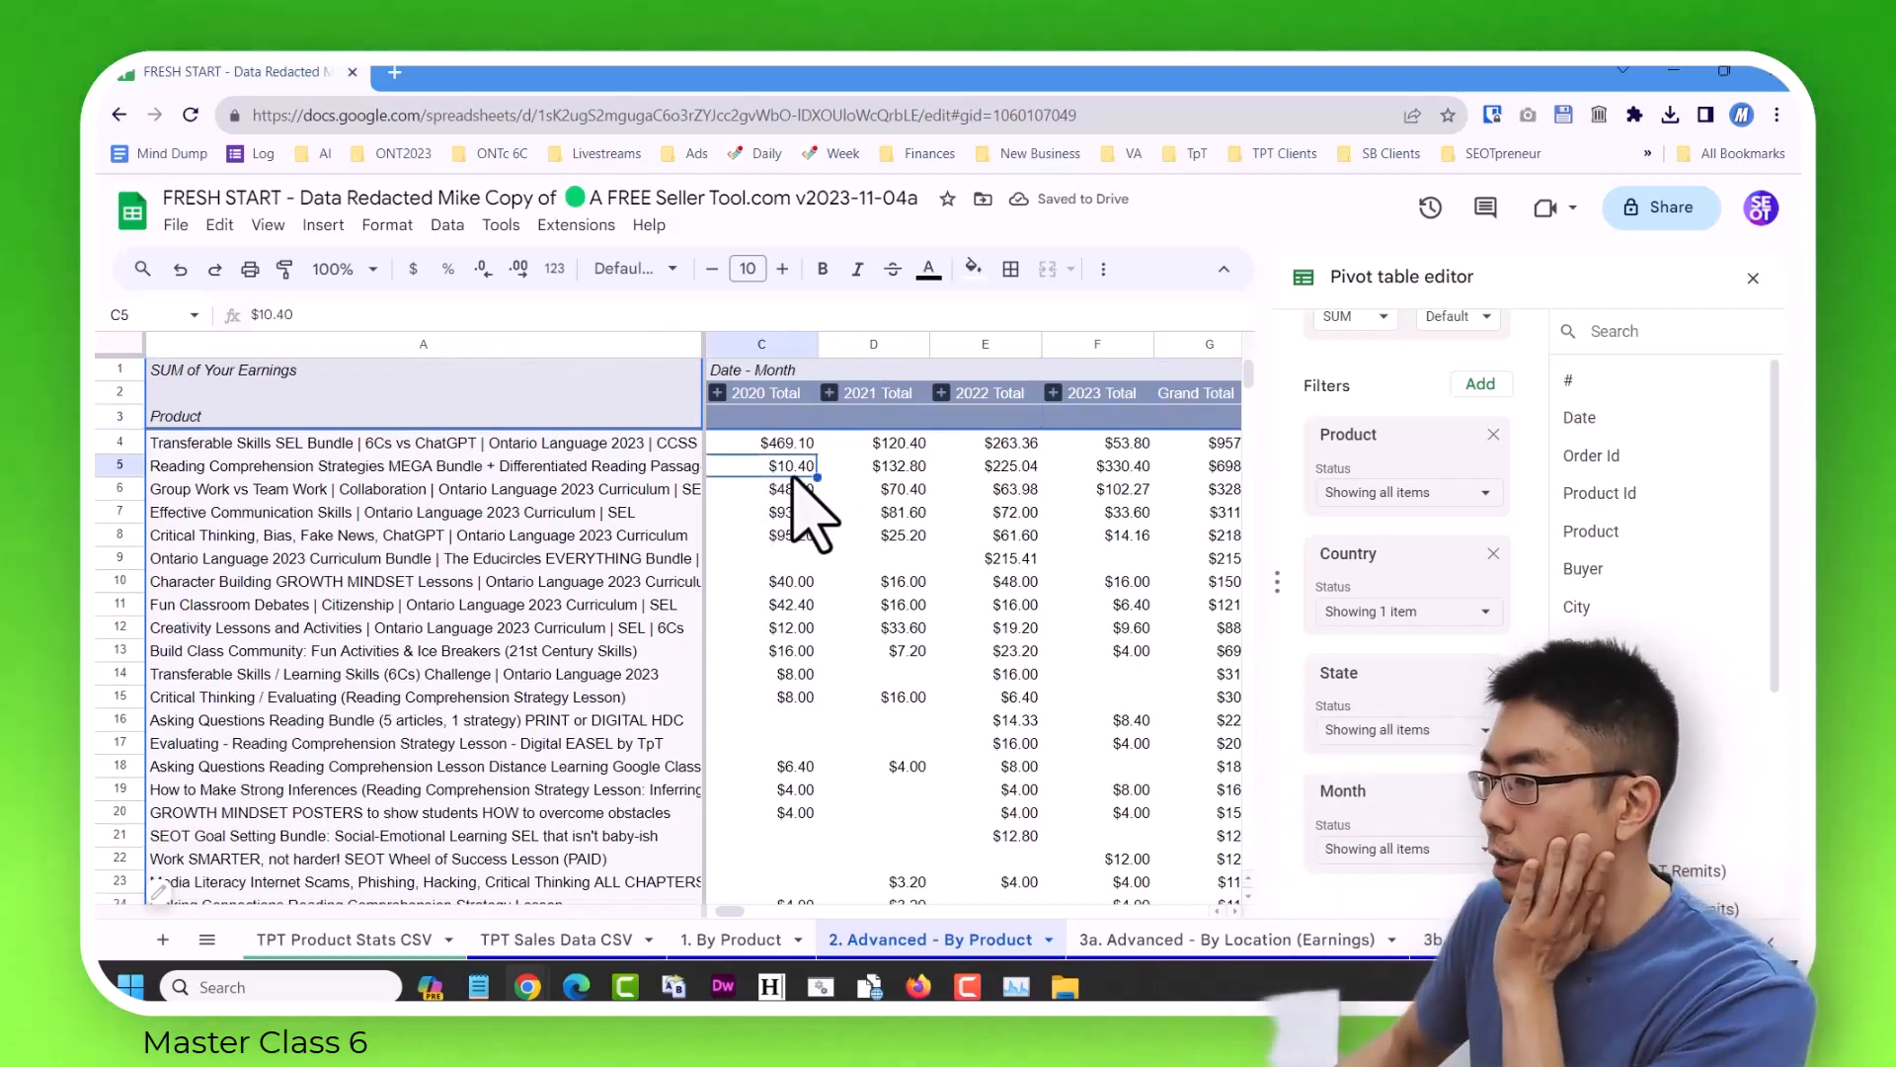
{"action": "key", "text": "Right"}
{"action": "key", "text": "Down"}
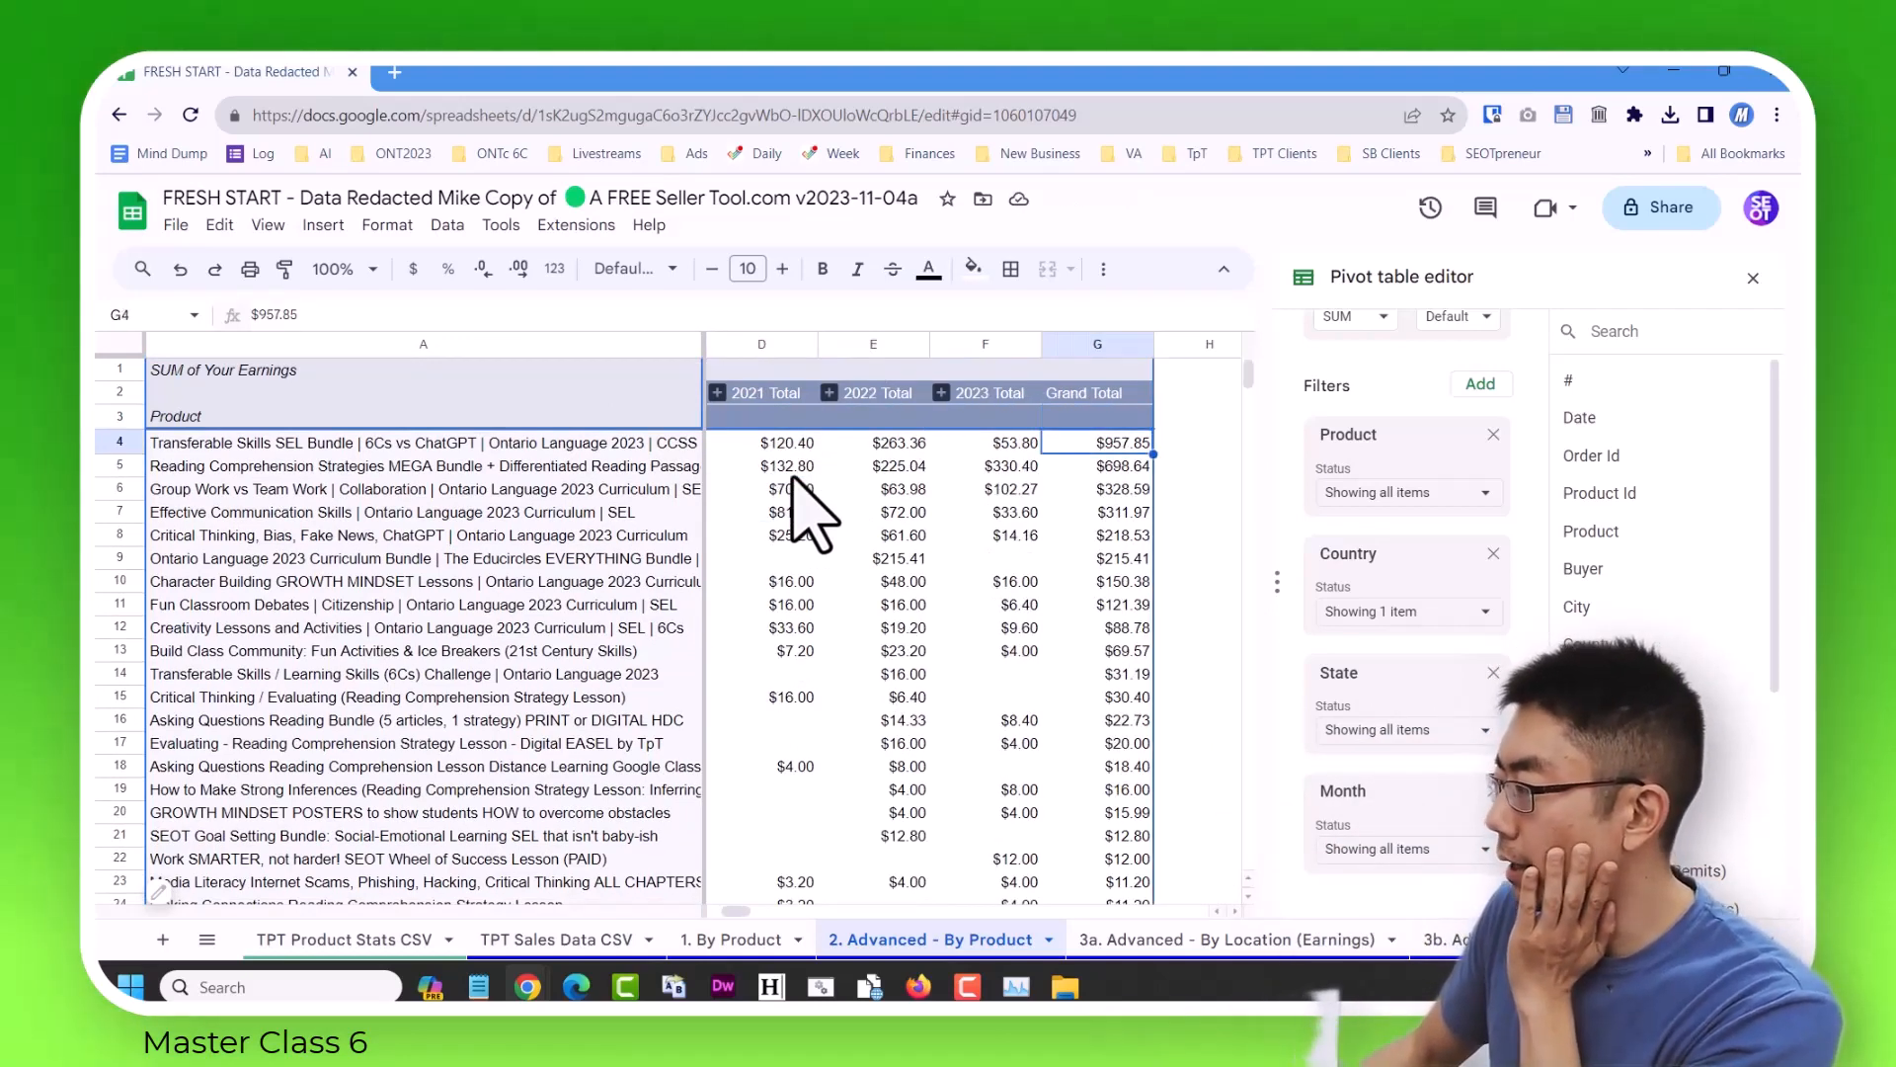
{"action": "left_click", "coordinate": [451, 446]}
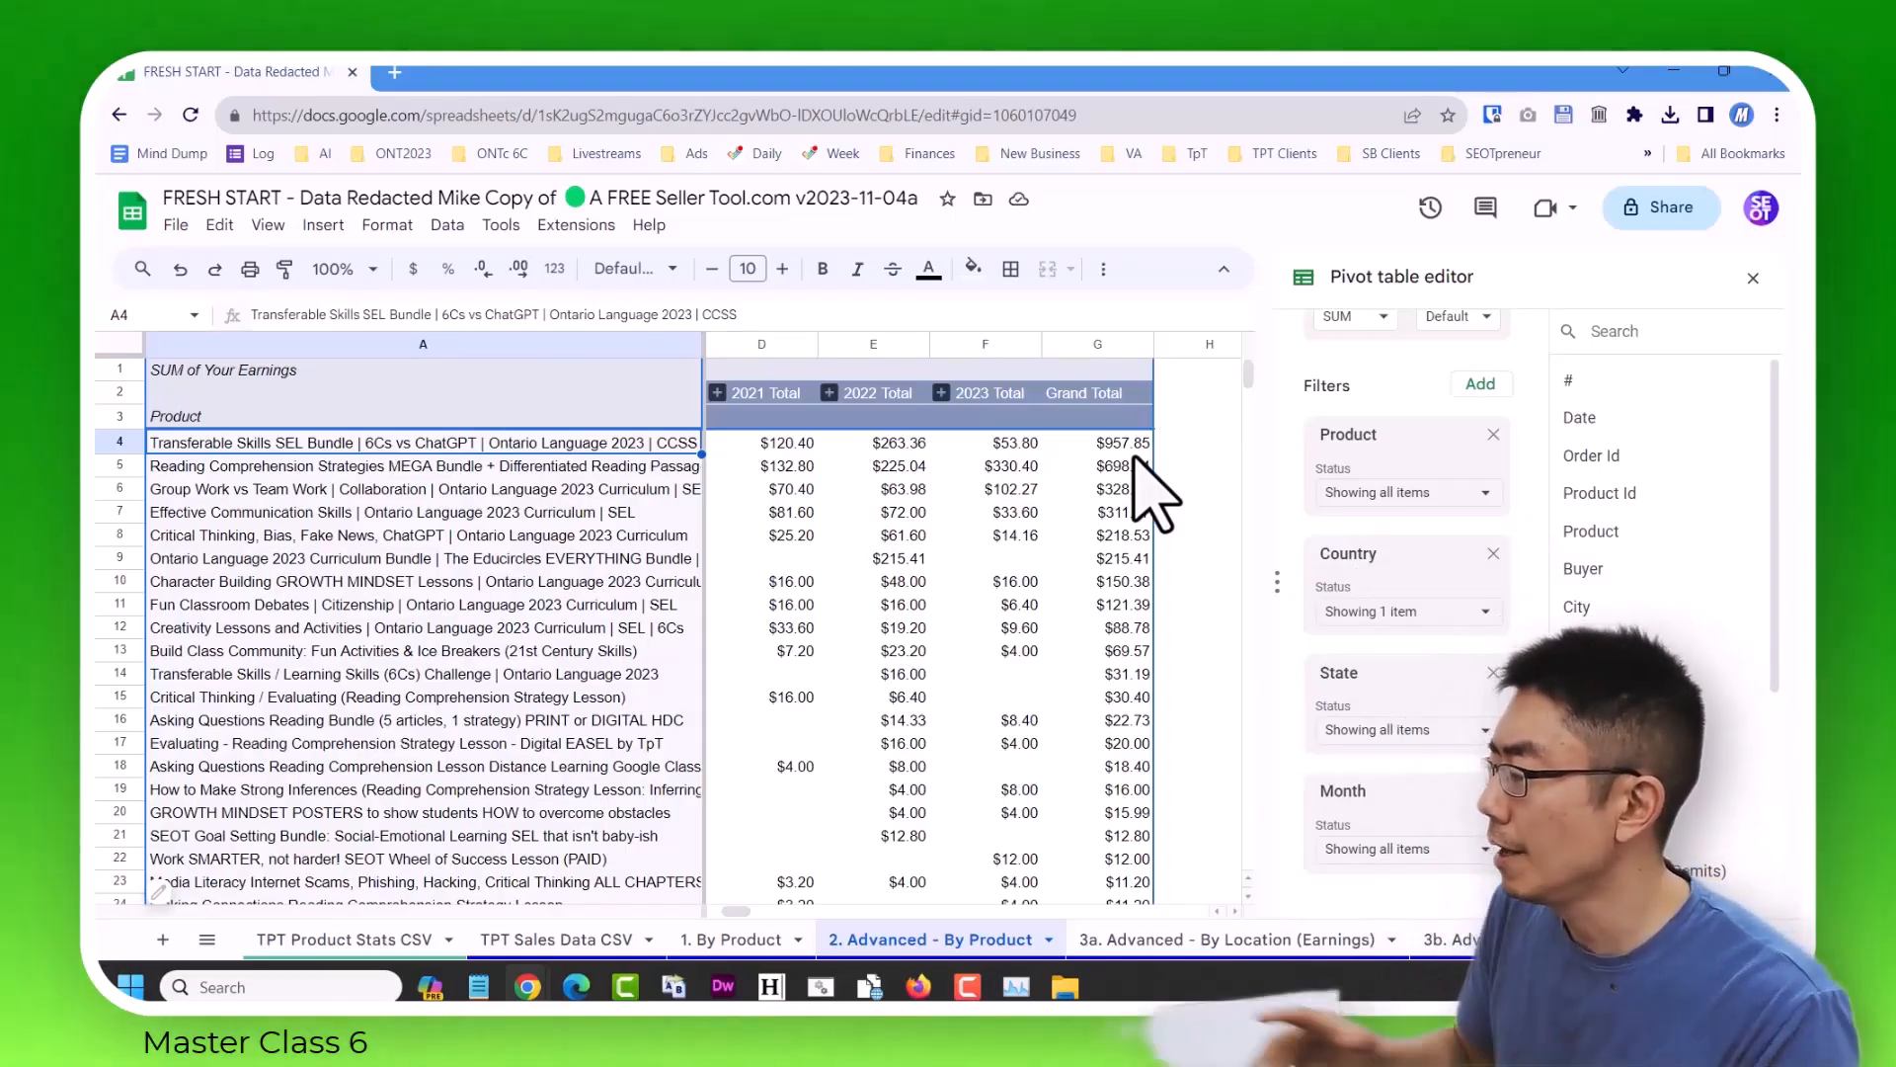
{"action": "left_click", "coordinate": [1000, 445]}
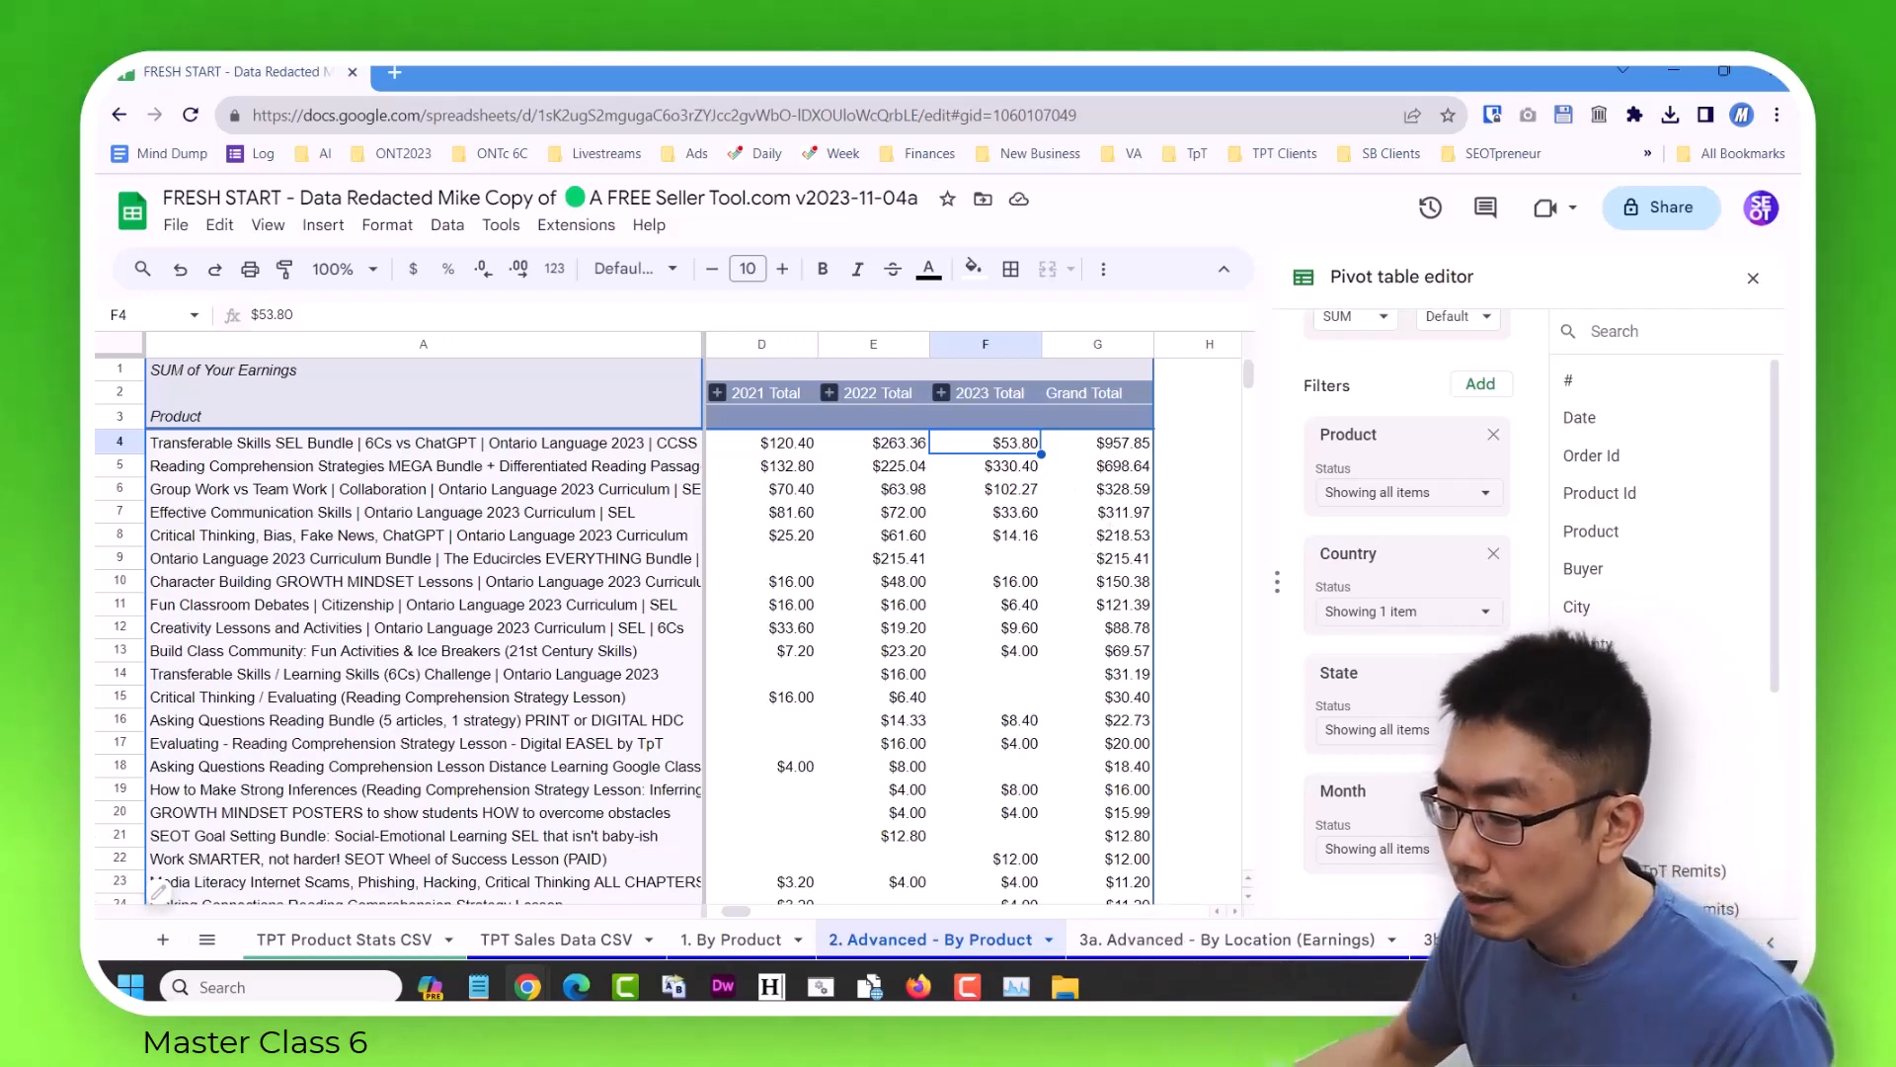
Open the 3a. Advanced - By Location (Earnings) sheet.
{"action": "left_click", "coordinate": [208, 943]}
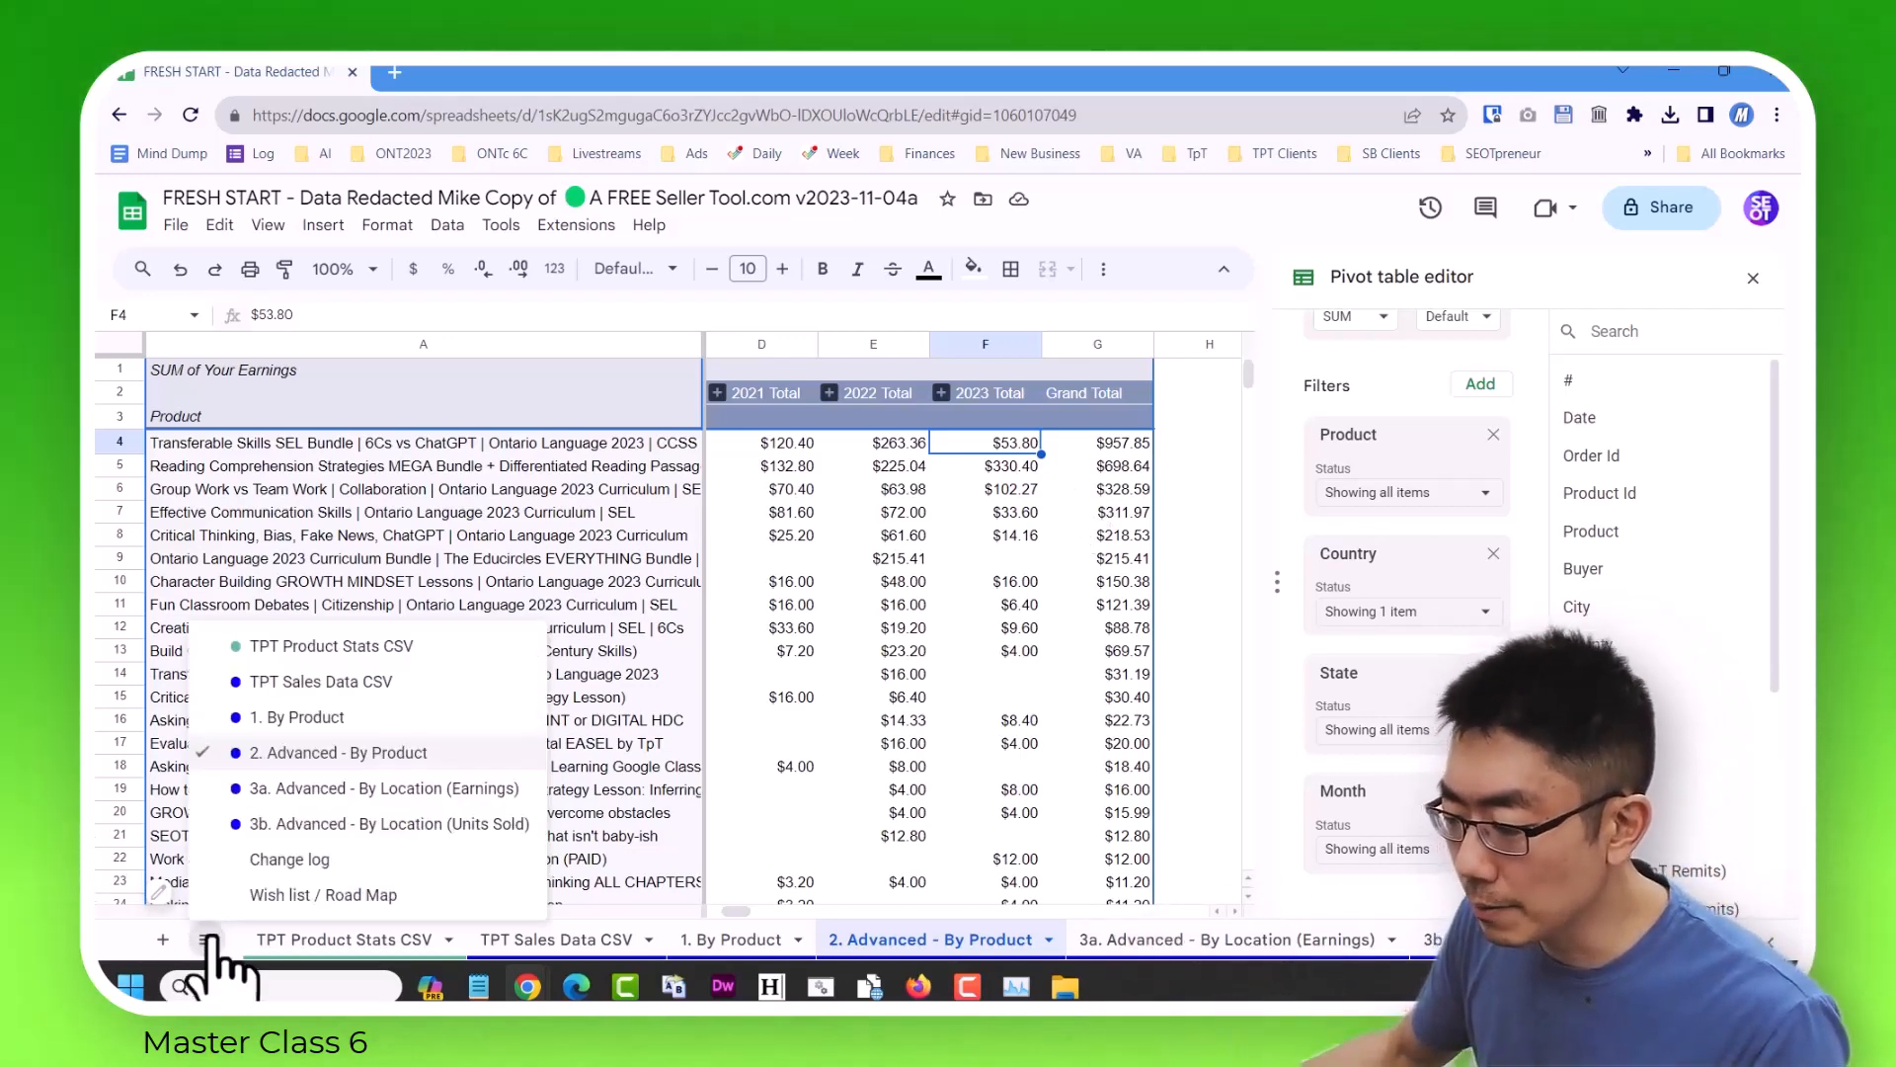
{"action": "left_click", "coordinate": [420, 788]}
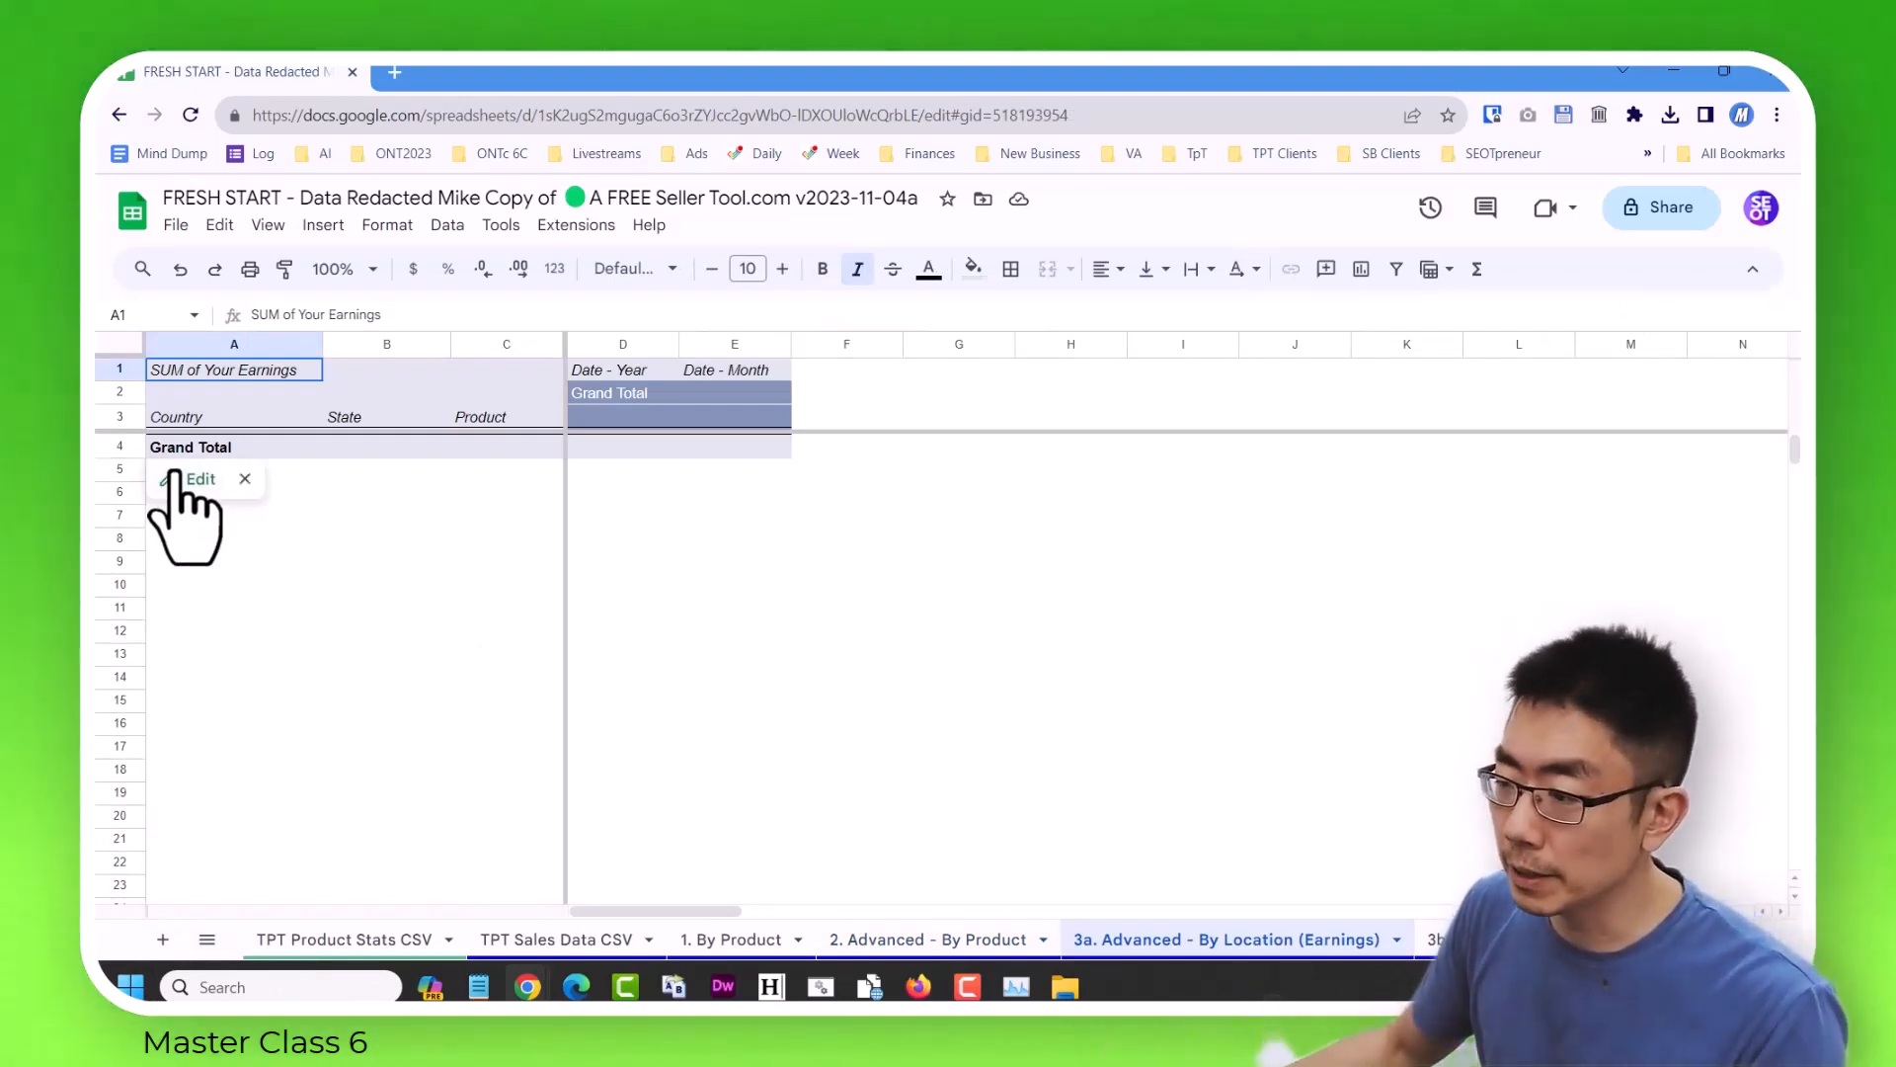
Set the Product, Country and State filters of the location earnings pivot table to include all values.
{"action": "left_click", "coordinate": [190, 480]}
{"action": "scroll", "coordinate": [1442, 613], "scroll_direction": "down", "scroll_amount": 12}
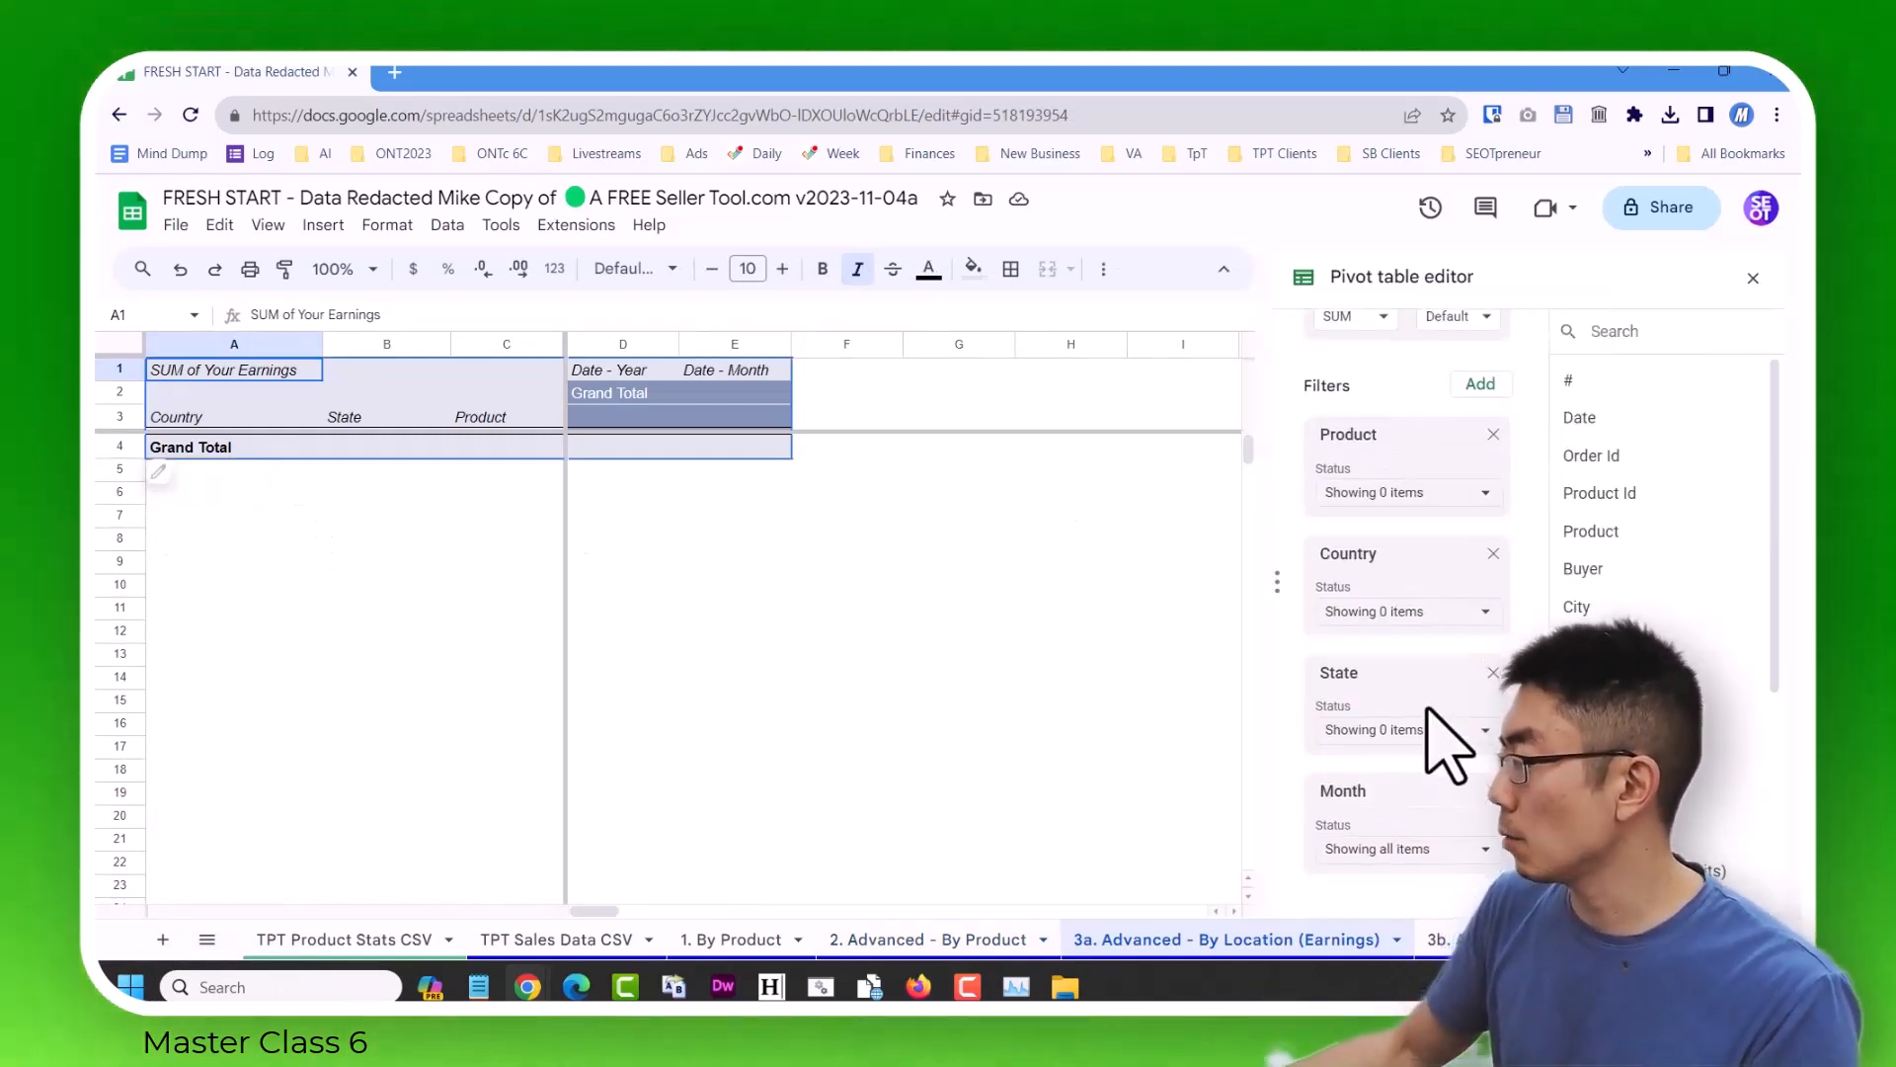
{"action": "left_click", "coordinate": [1462, 493]}
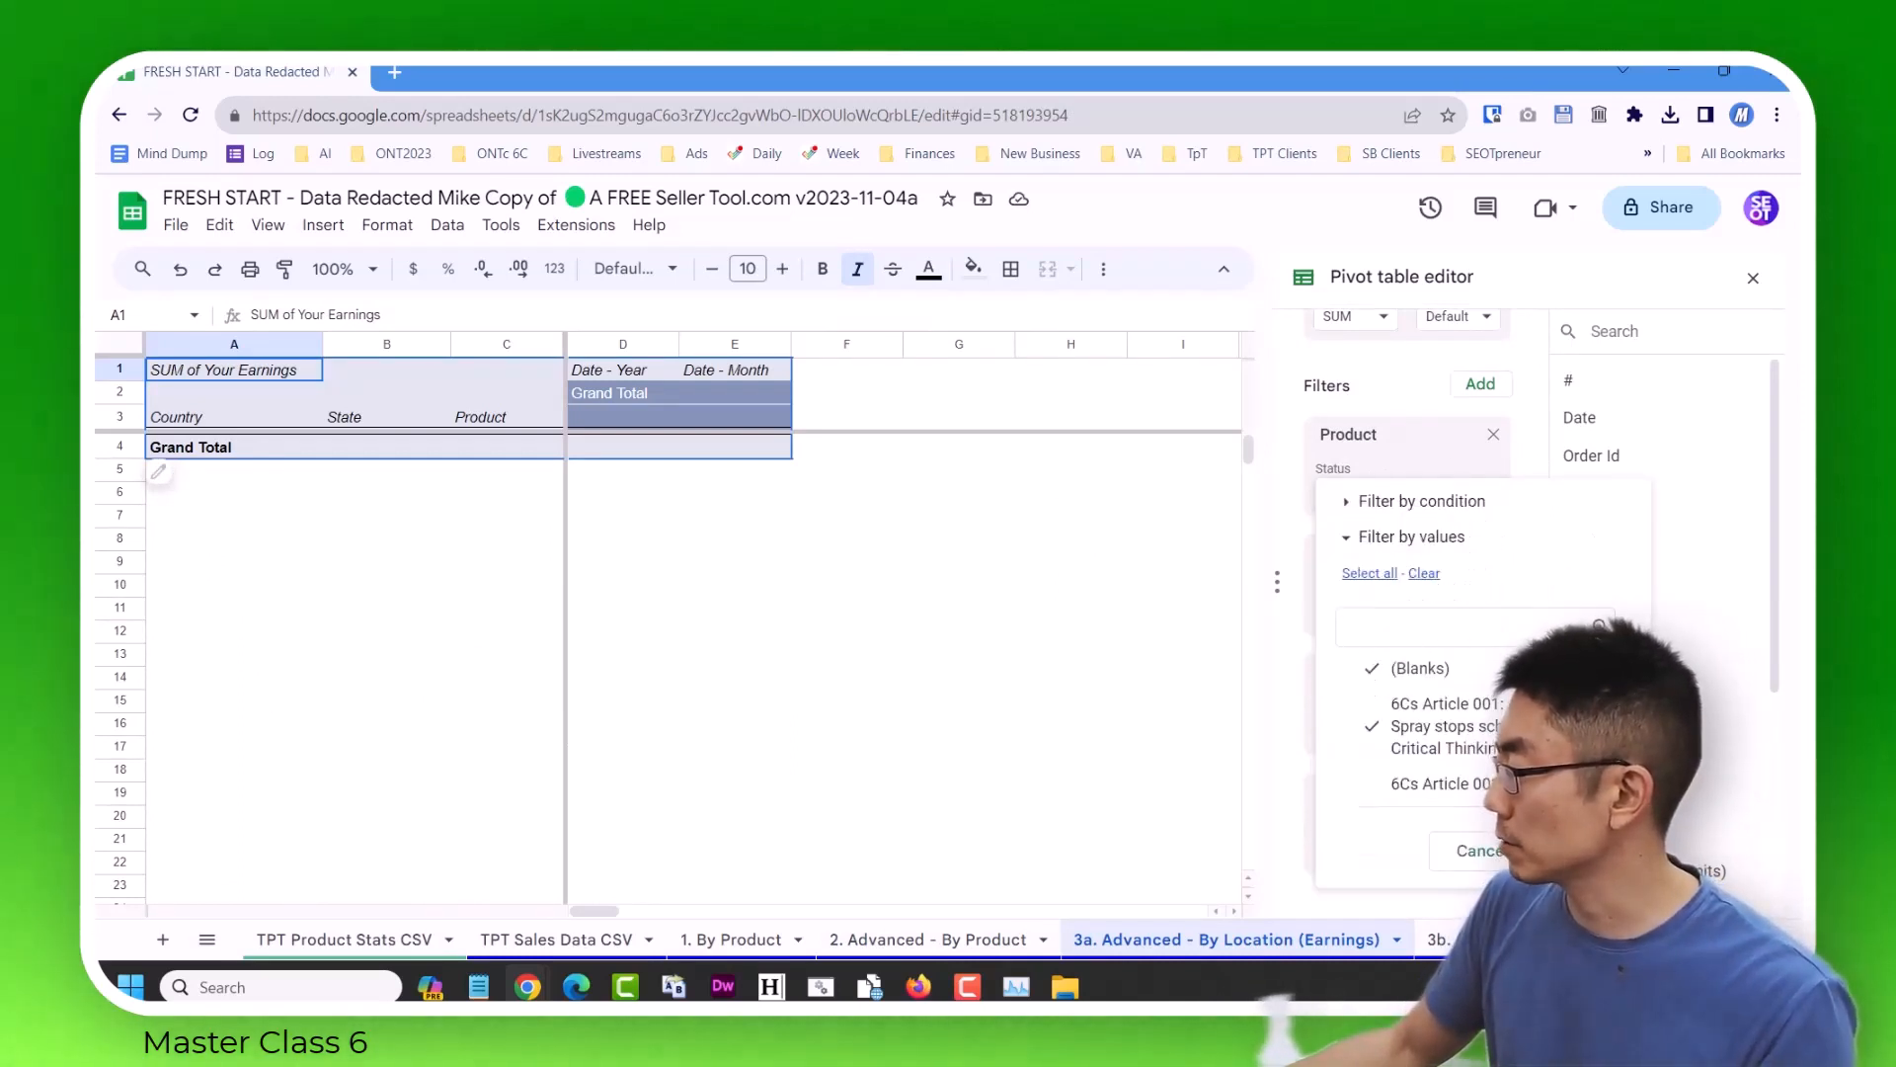
{"action": "left_click", "coordinate": [1580, 851]}
{"action": "left_click", "coordinate": [1454, 611]}
{"action": "left_click", "coordinate": [1368, 647]}
{"action": "left_click", "coordinate": [1570, 923]}
{"action": "left_click", "coordinate": [1422, 731]}
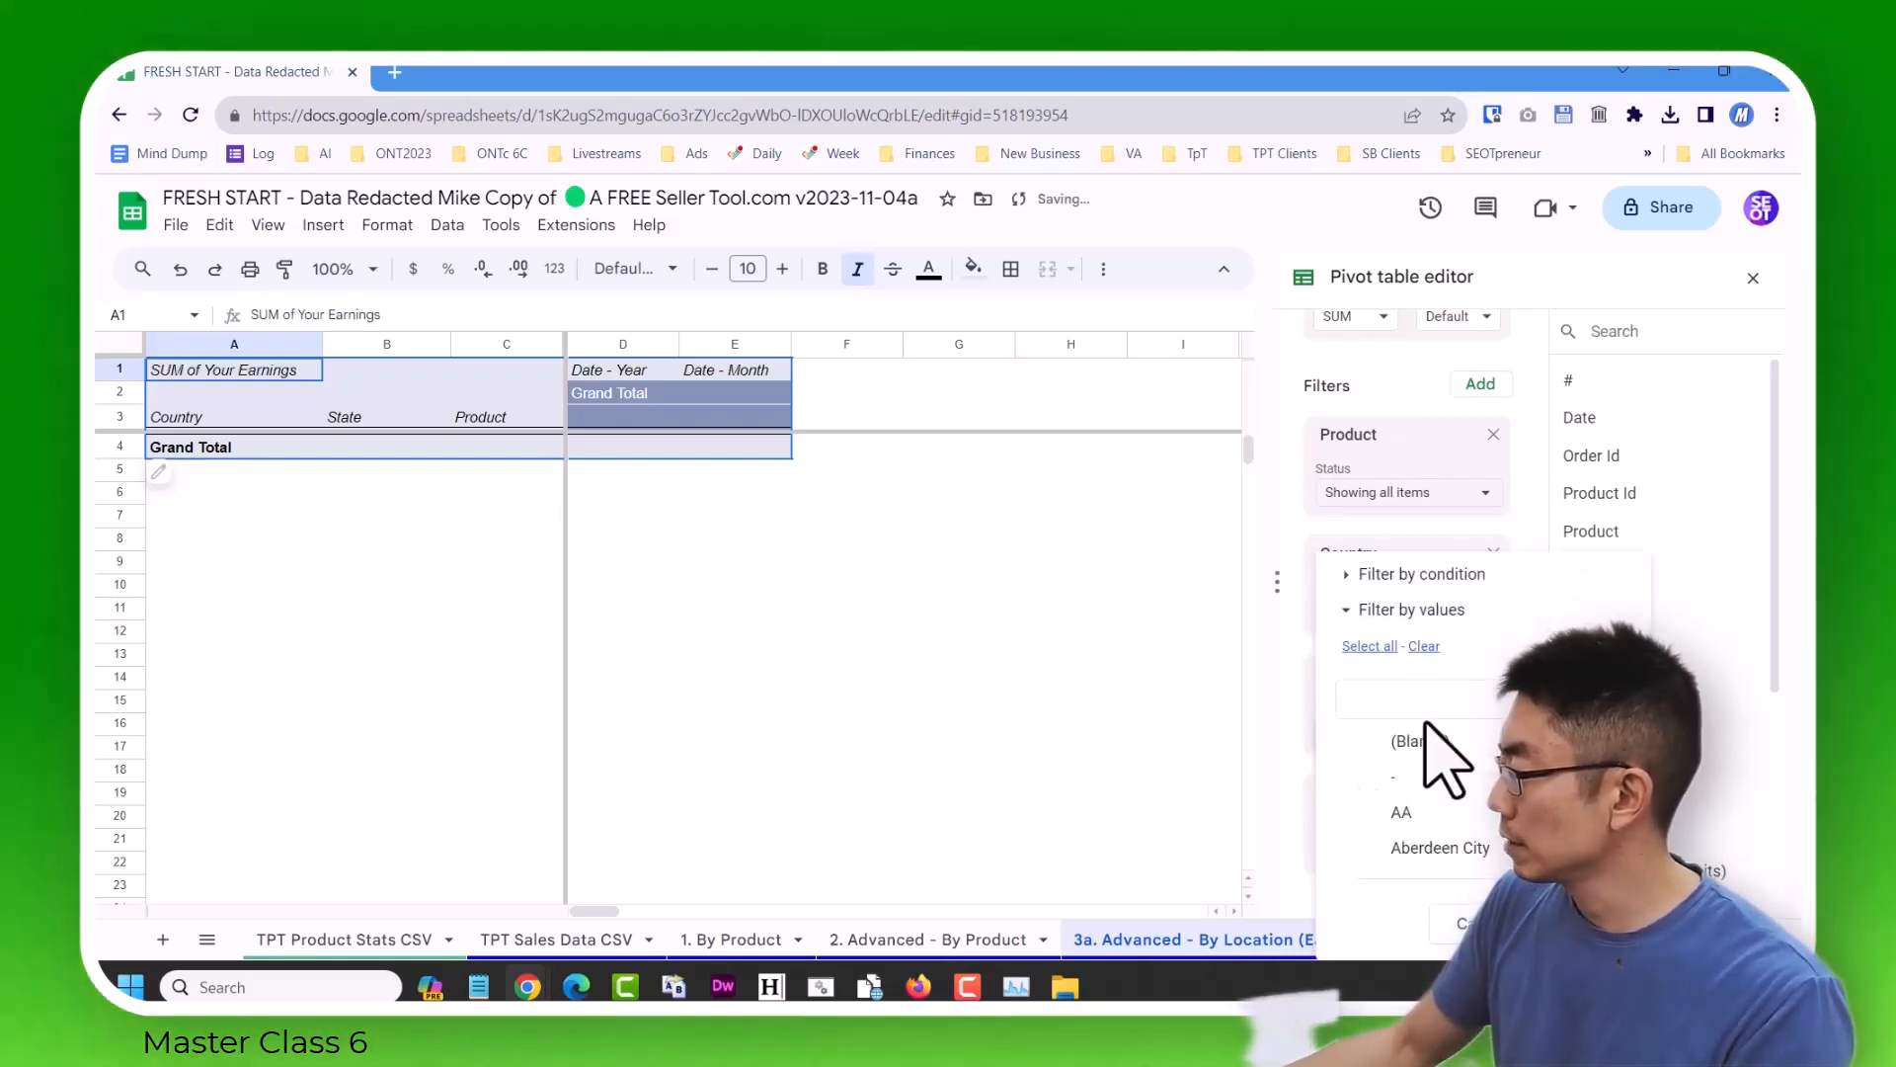
{"action": "left_click", "coordinate": [1368, 647]}
{"action": "left_click", "coordinate": [1570, 924]}
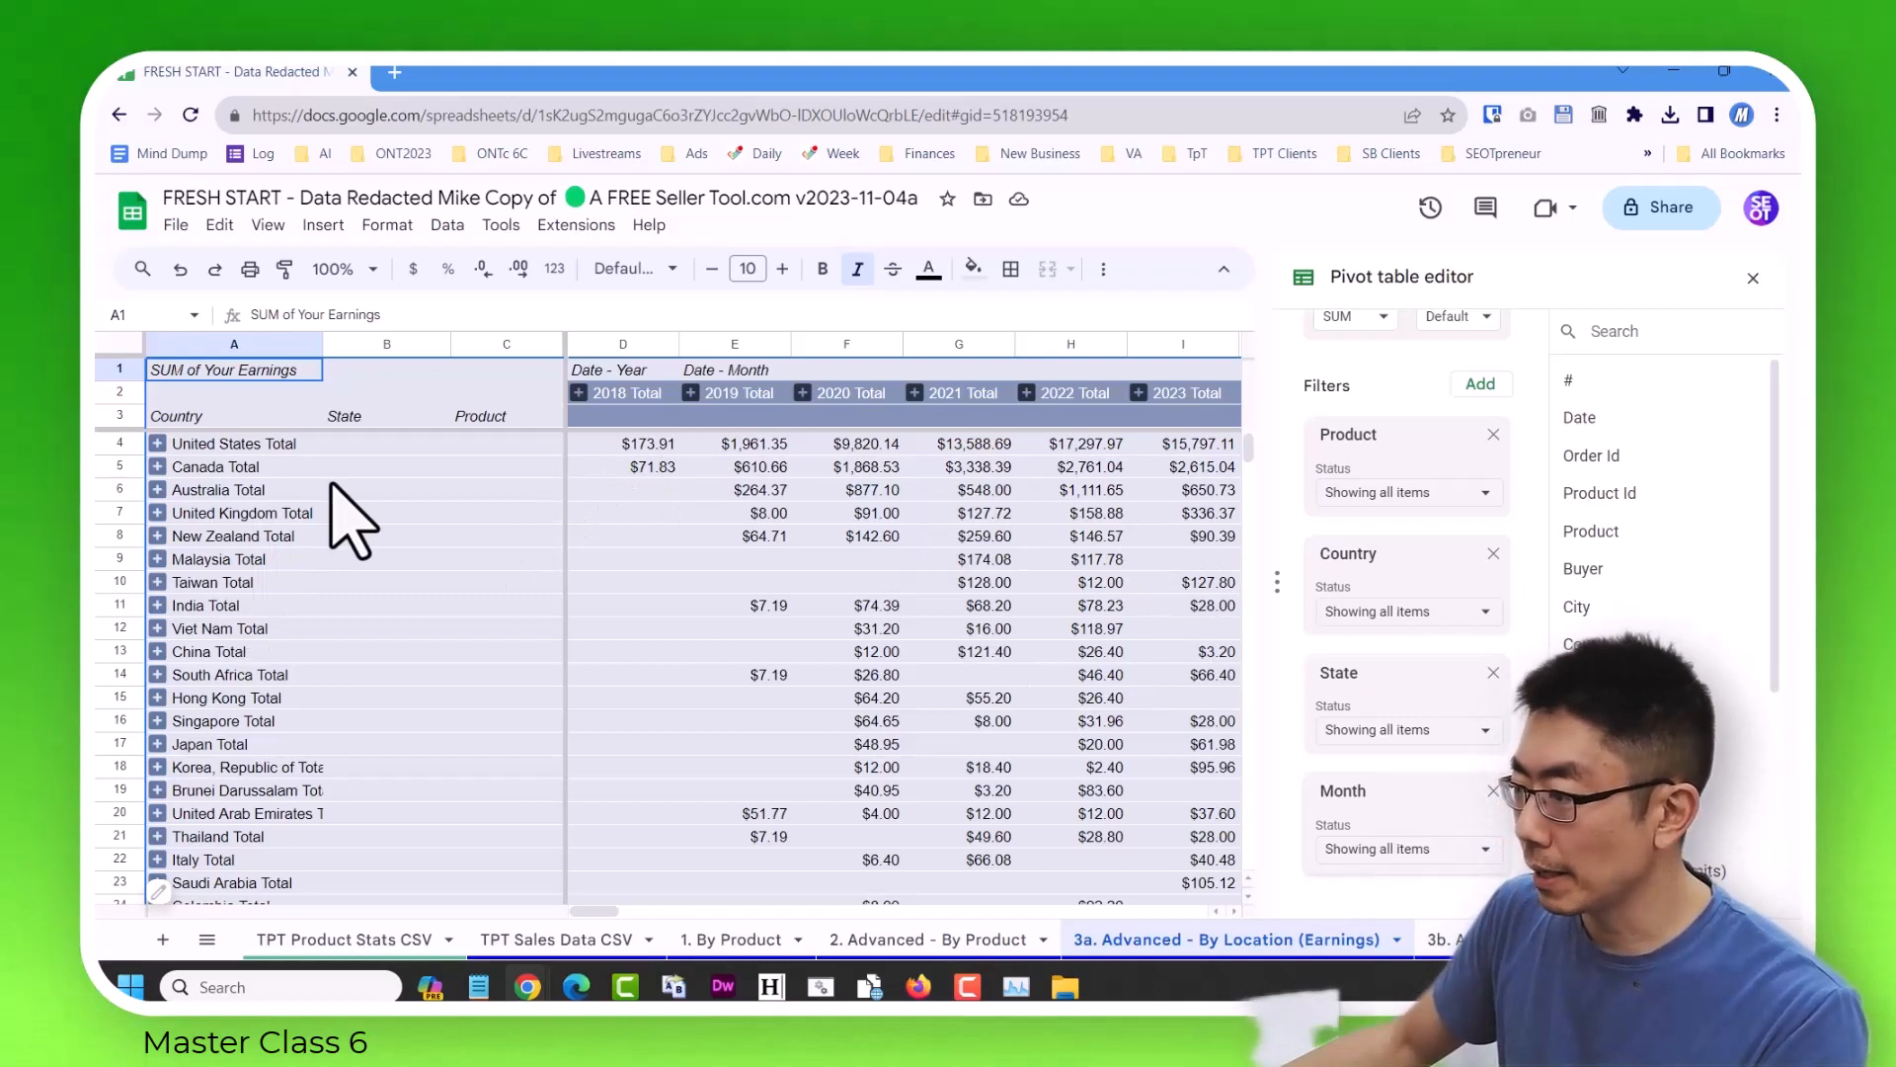
Close the pivot table editor and examine the United States and Australia earnings for 2023 and Australia's grand total.
{"action": "left_click", "coordinate": [245, 447]}
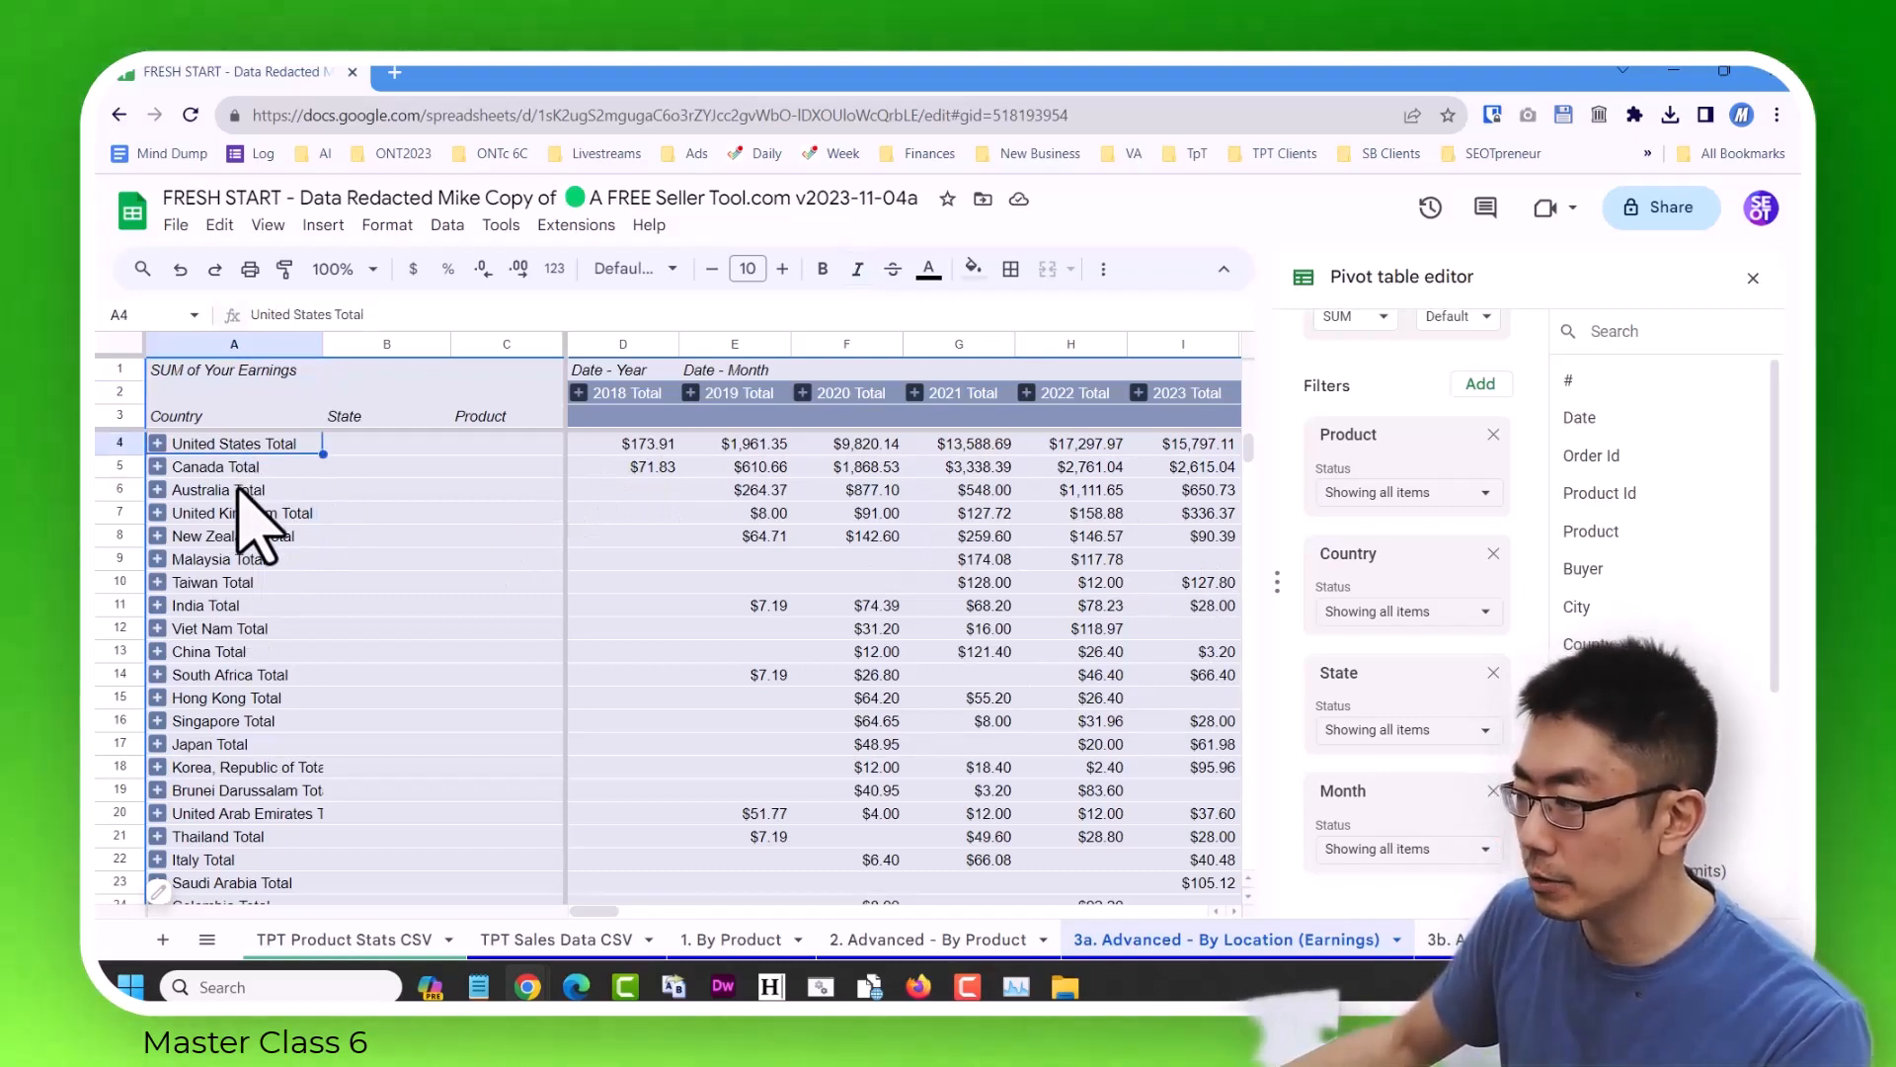
{"action": "left_click", "coordinate": [238, 490]}
{"action": "left_click", "coordinate": [1236, 489]}
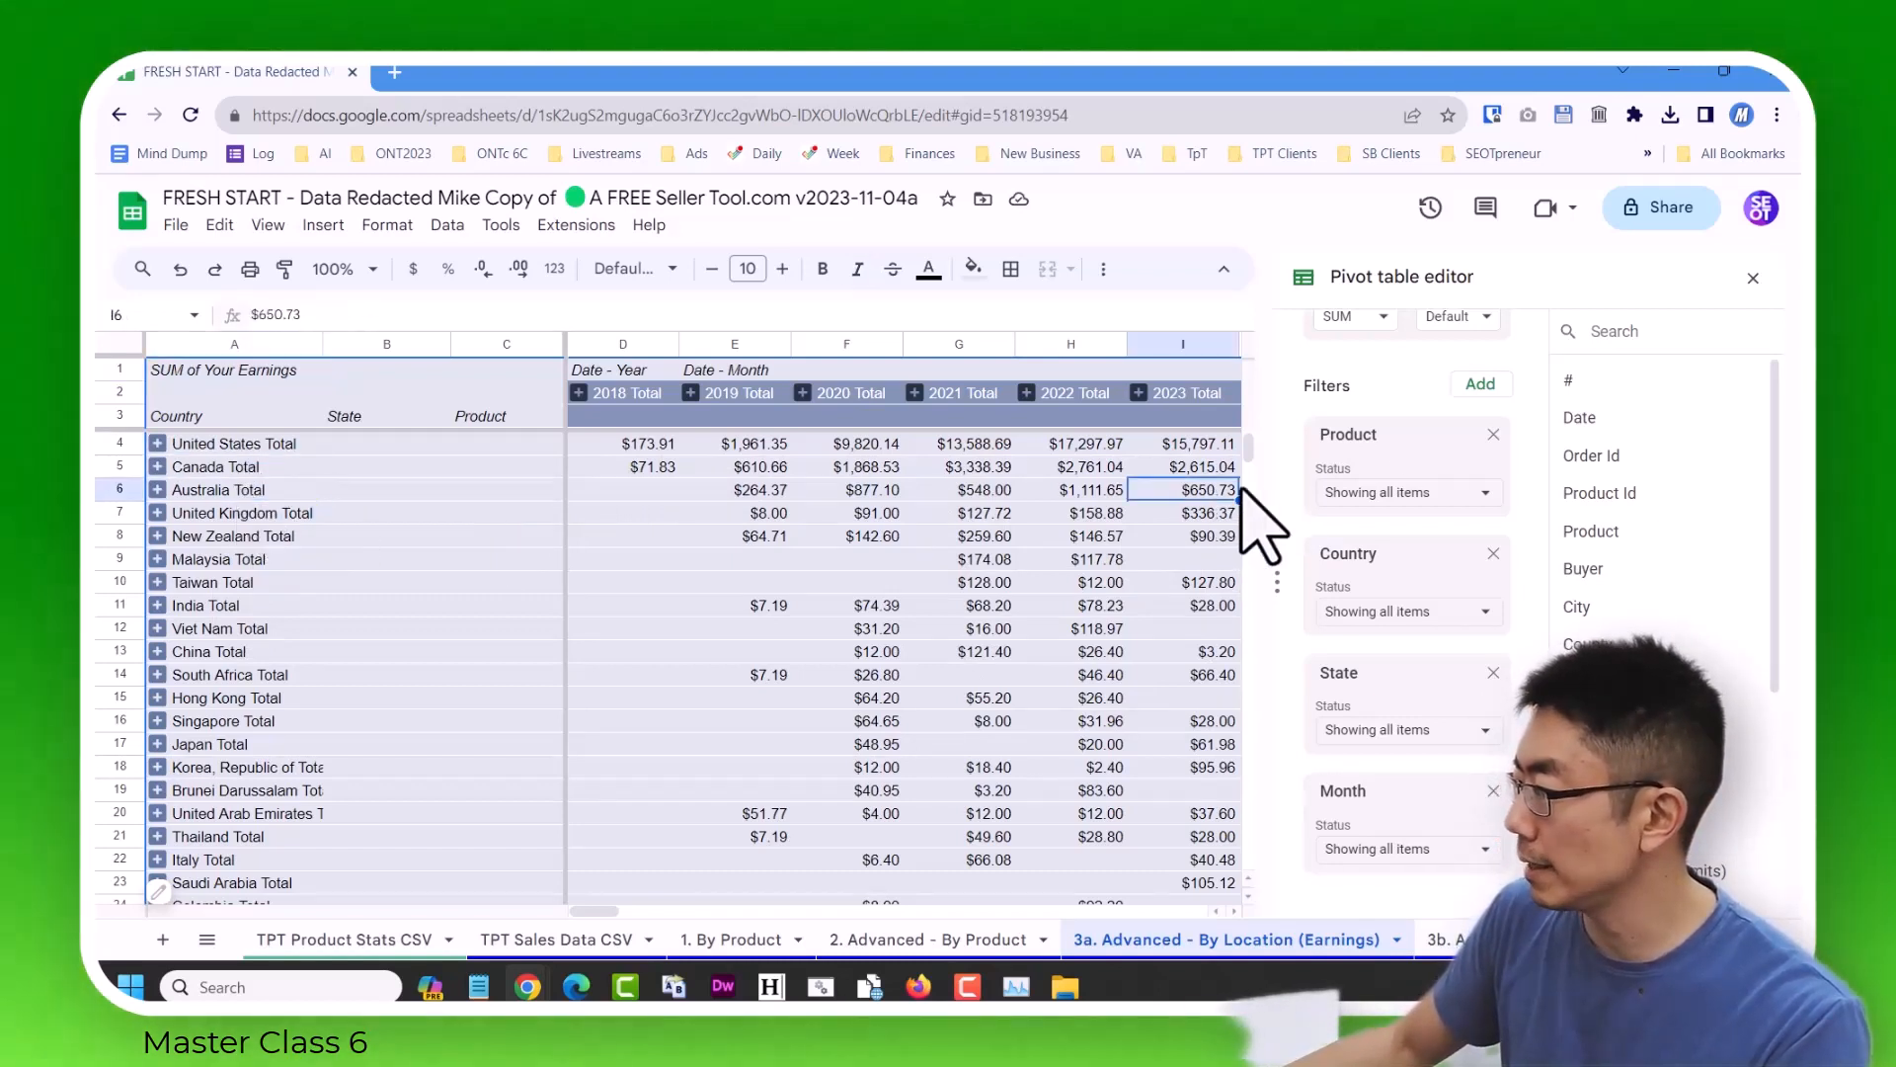
{"action": "left_click", "coordinate": [1752, 281]}
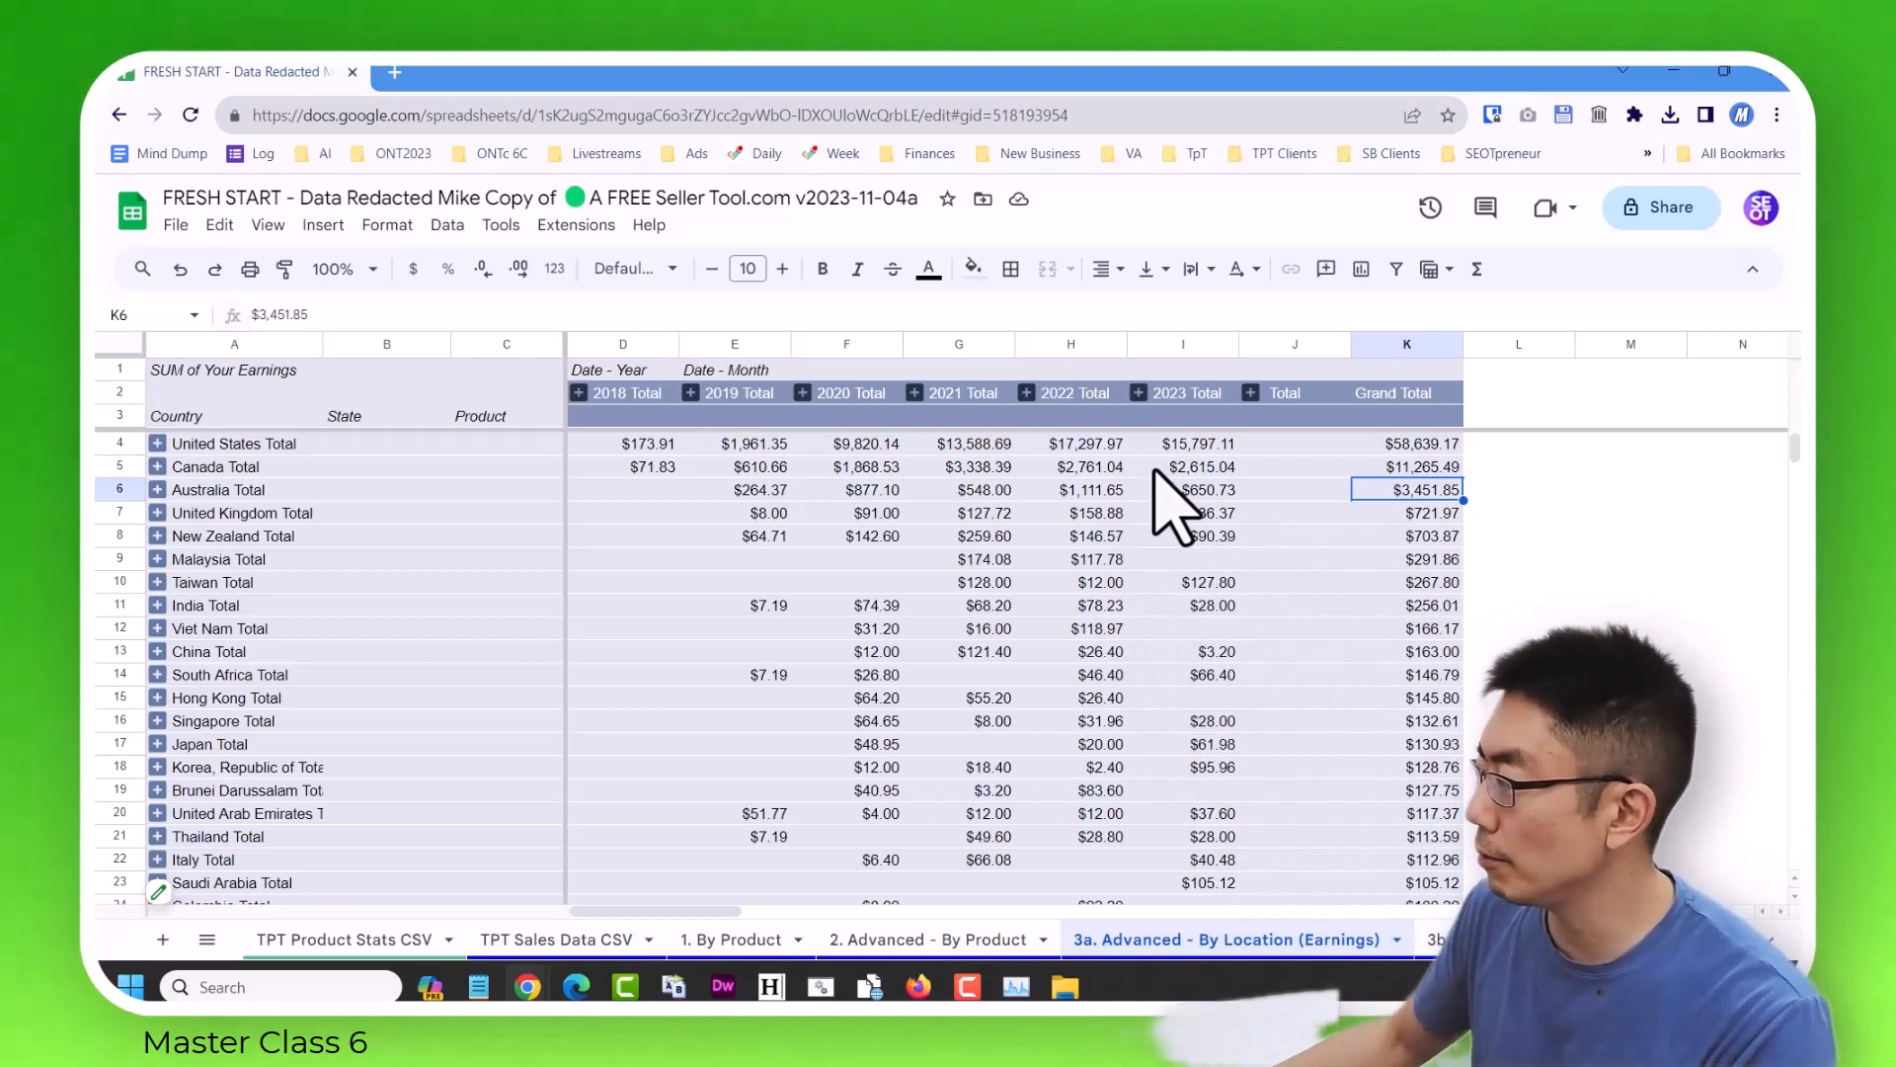
{"action": "left_click", "coordinate": [1185, 446]}
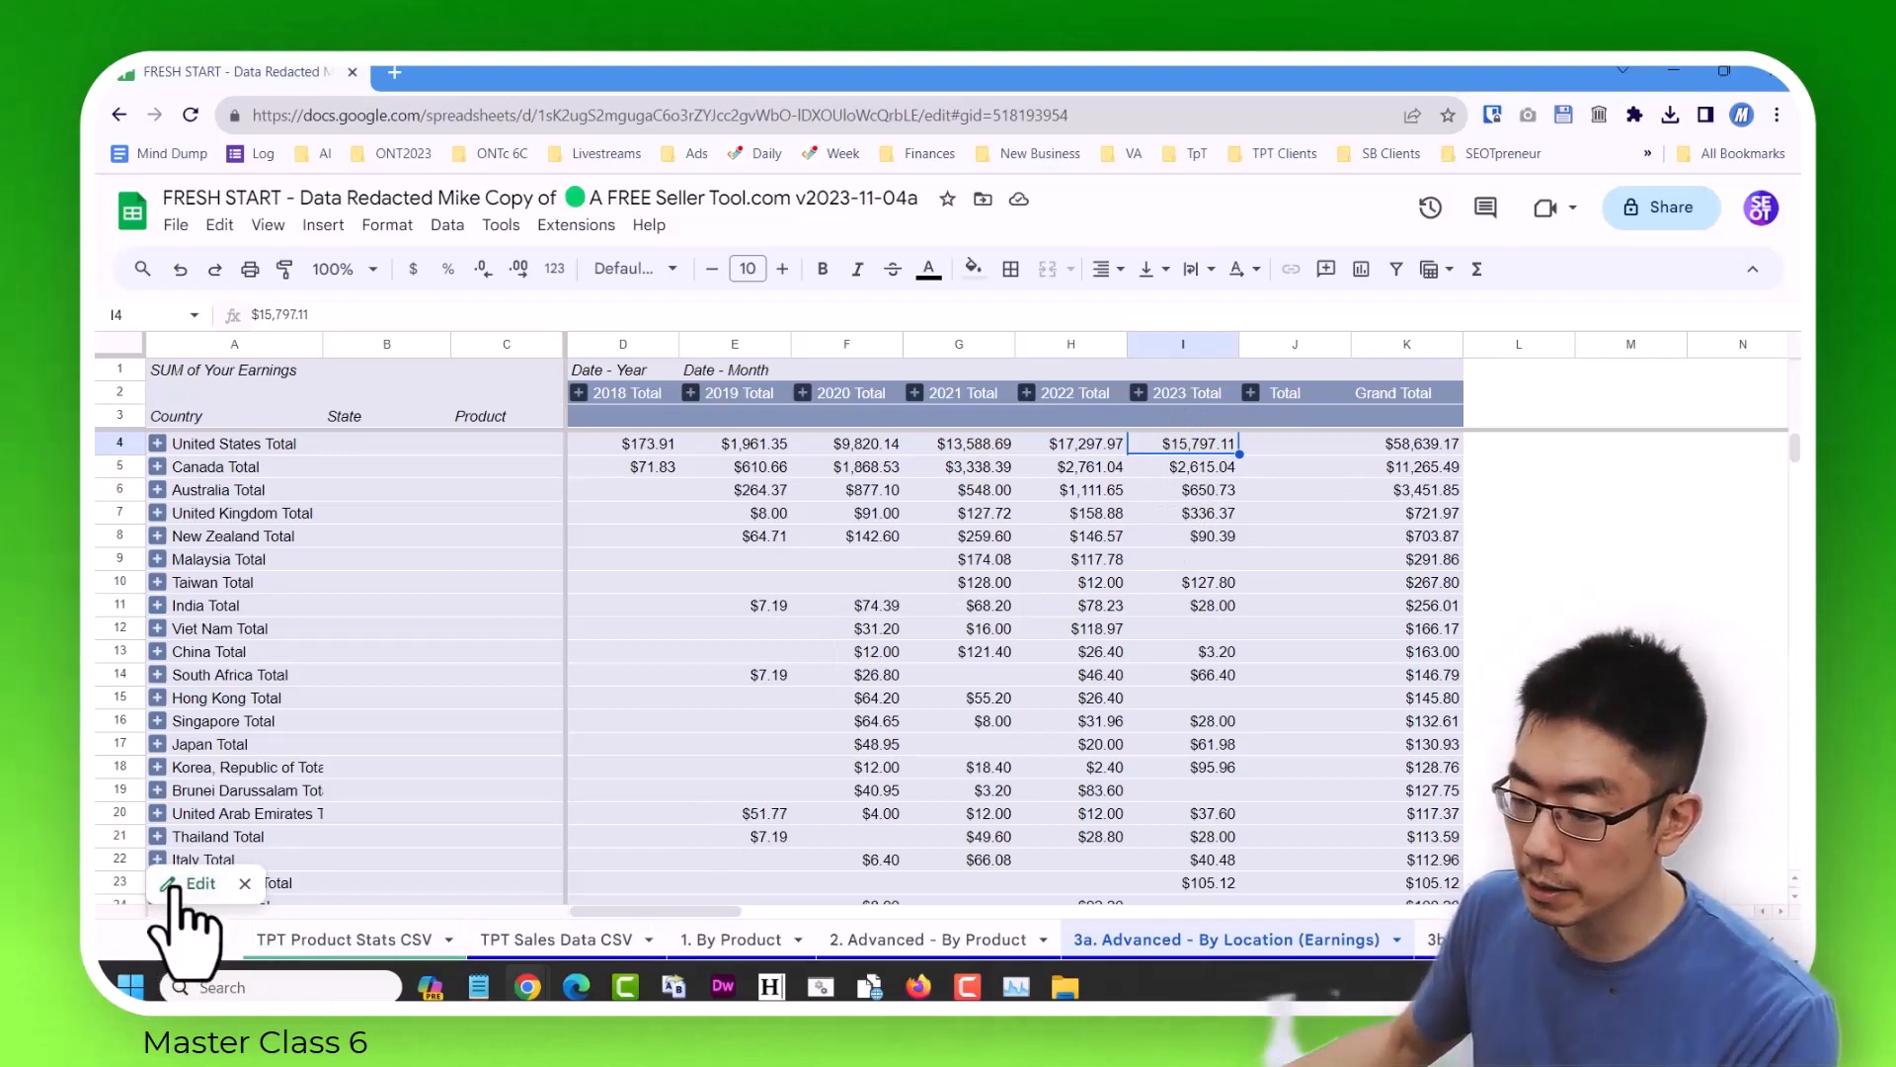
Set the pivot table's Your Earnings value to show as % of column.
{"action": "left_click", "coordinate": [190, 885]}
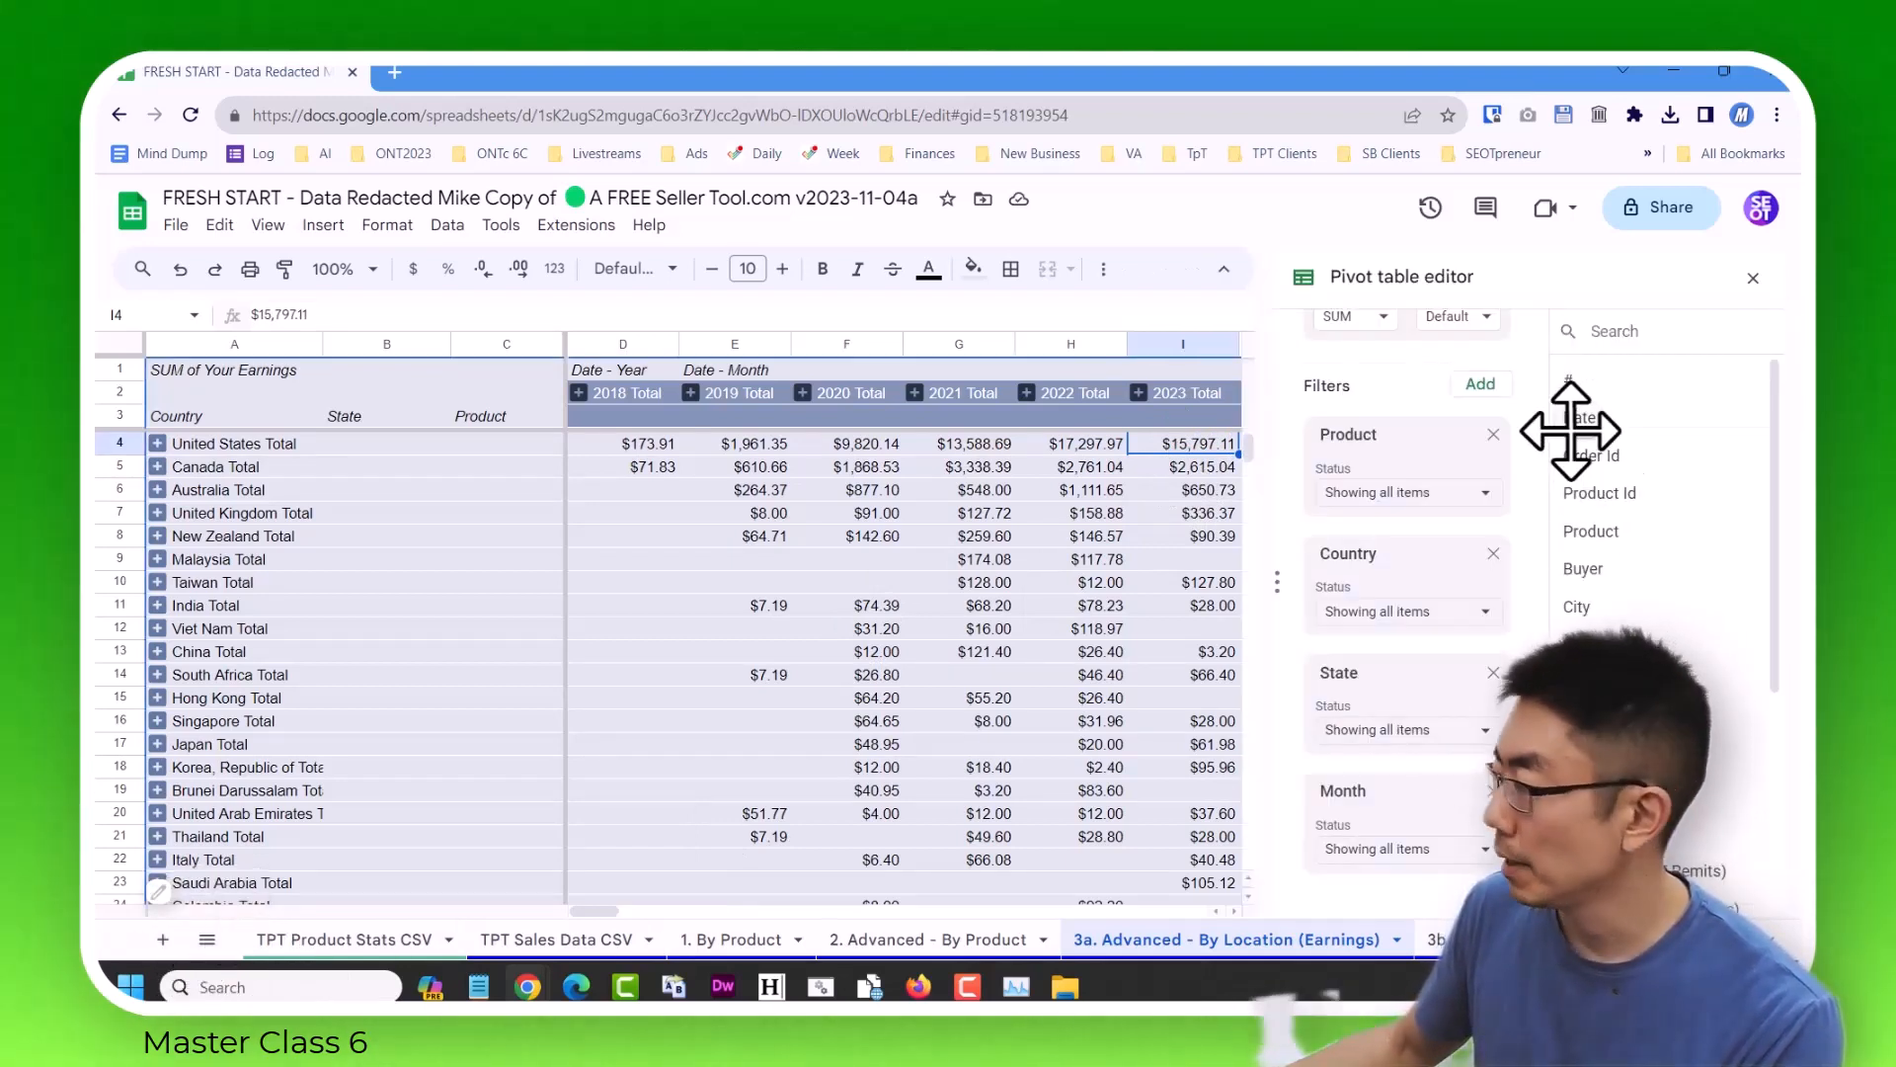
{"action": "scroll", "coordinate": [1419, 711], "scroll_direction": "up", "scroll_amount": 10}
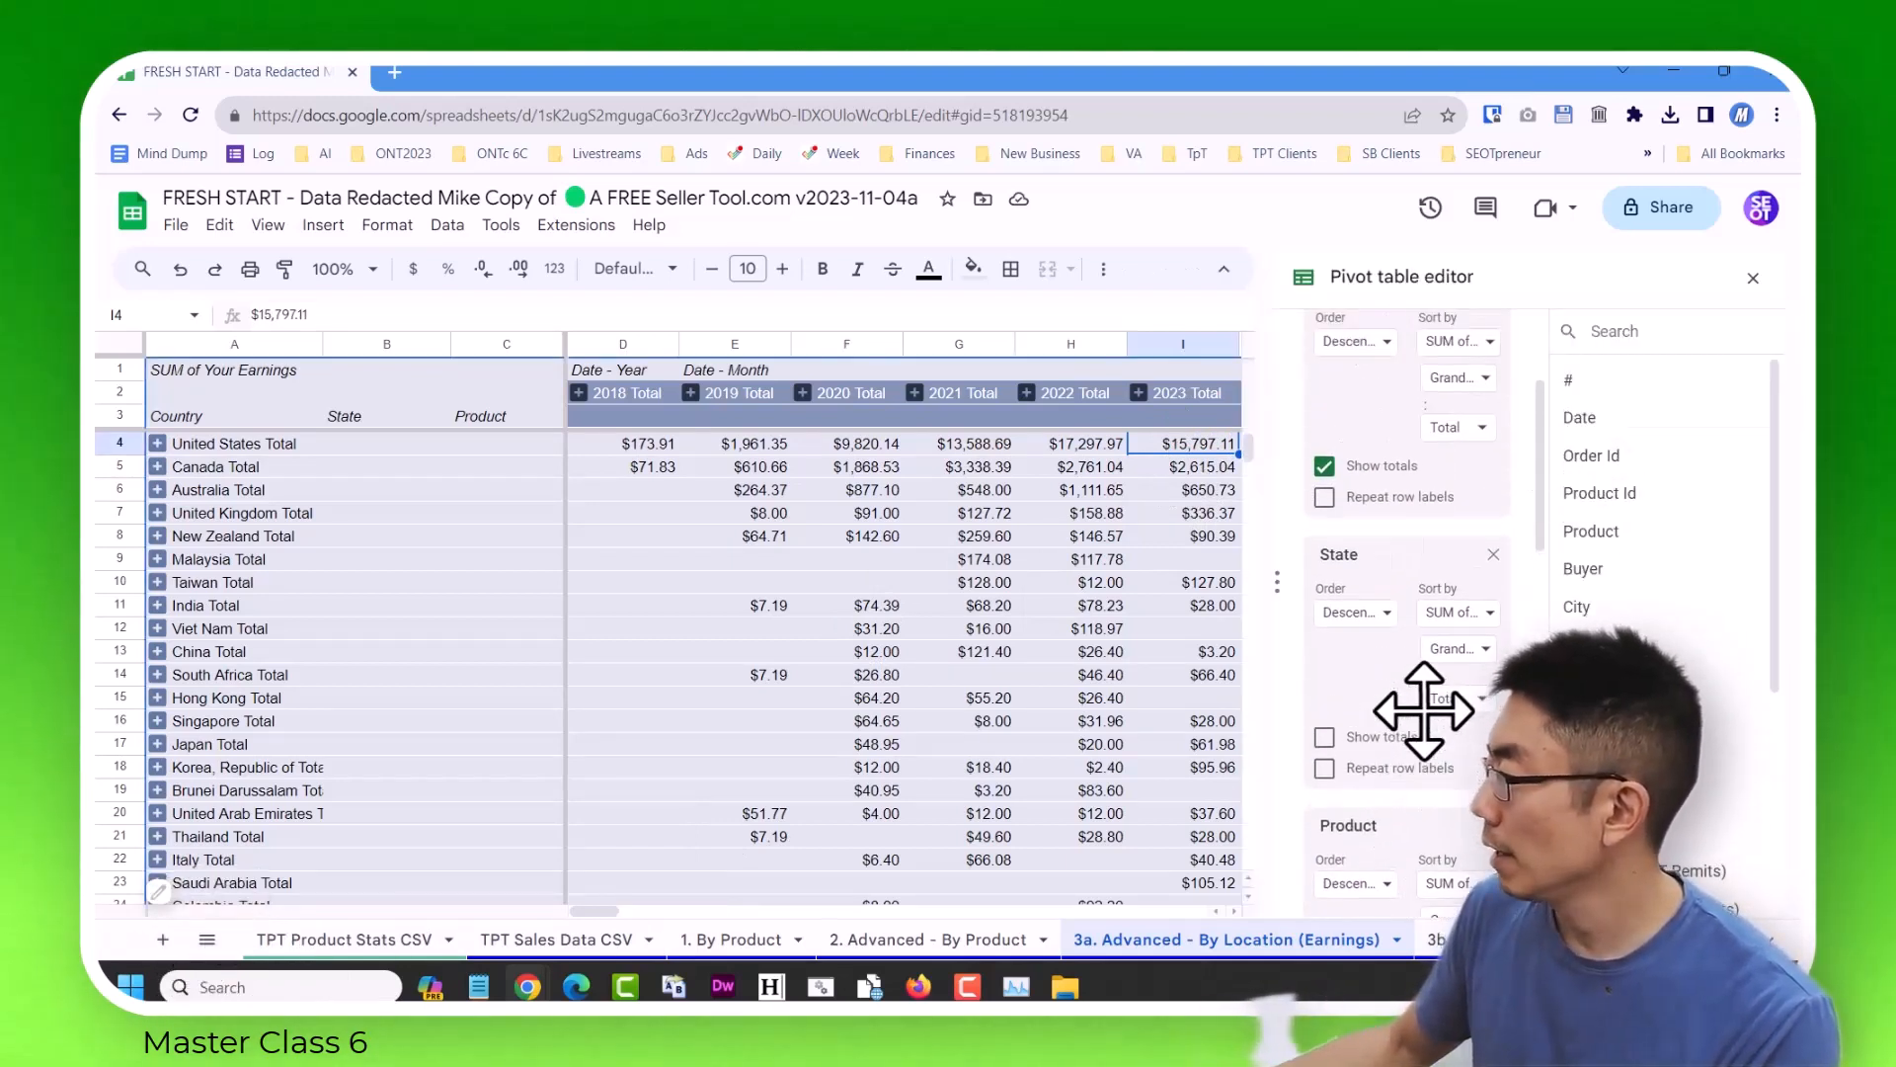
{"action": "left_click", "coordinate": [1090, 444]}
{"action": "scroll", "coordinate": [1428, 578], "scroll_direction": "down", "scroll_amount": 5}
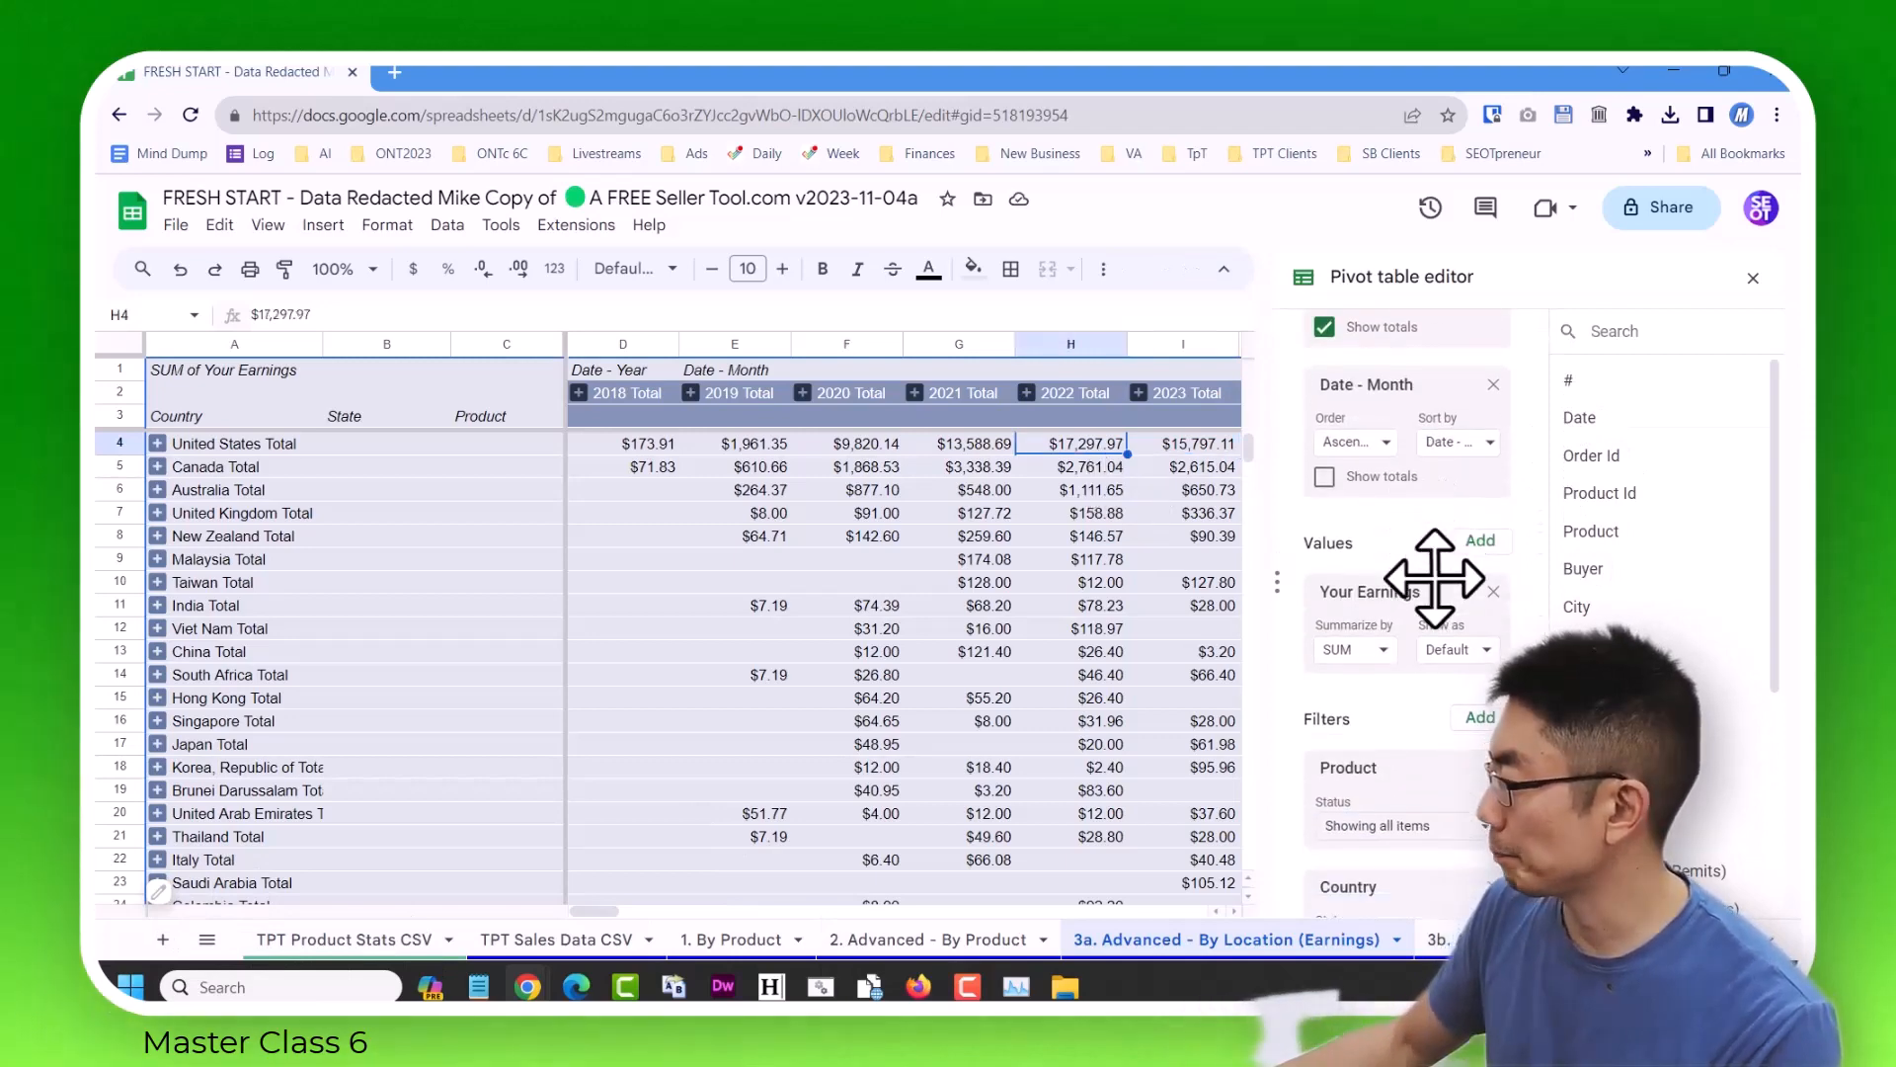
{"action": "scroll", "coordinate": [1419, 583], "scroll_direction": "down", "scroll_amount": 2}
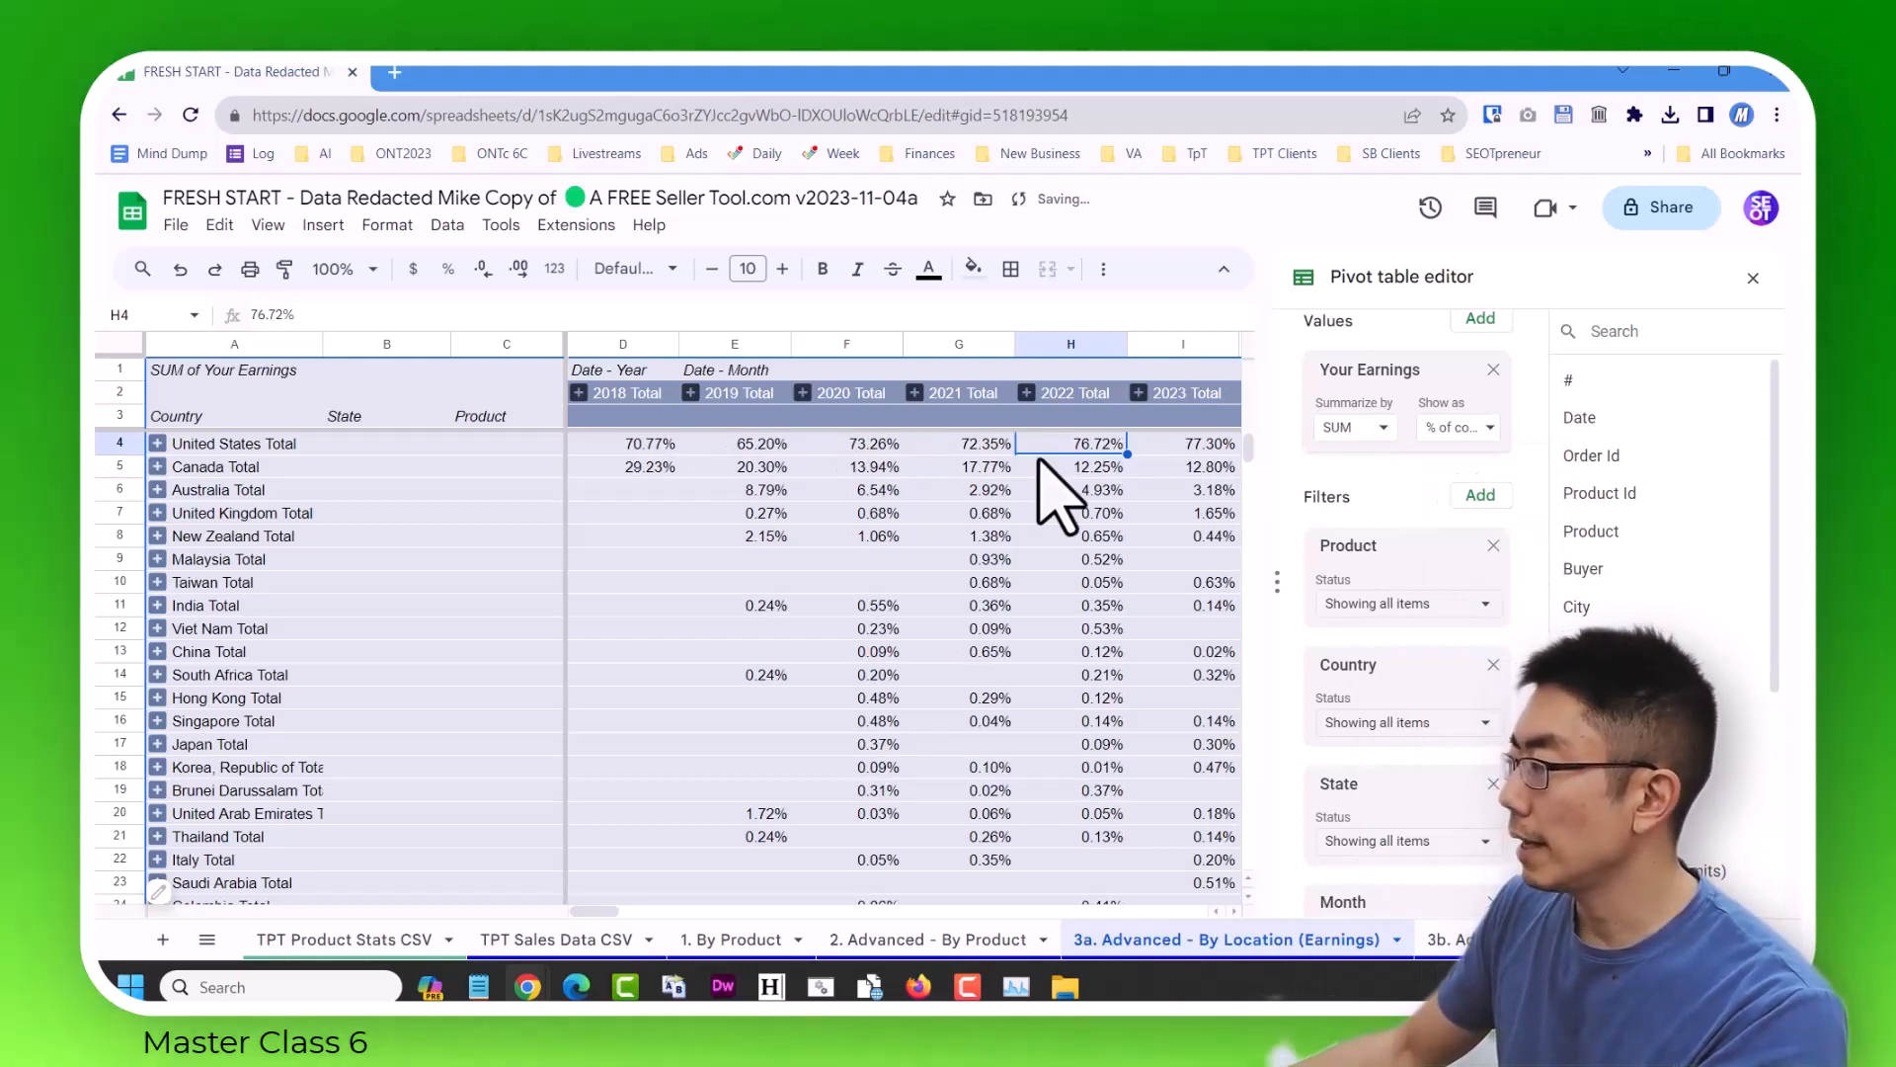
Look through the country percentages down to the Grand Total row and back to Canada's 2022 share.
{"action": "scroll", "coordinate": [1087, 612], "scroll_direction": "down", "scroll_amount": 6}
{"action": "scroll", "coordinate": [1106, 657], "scroll_direction": "down", "scroll_amount": 12}
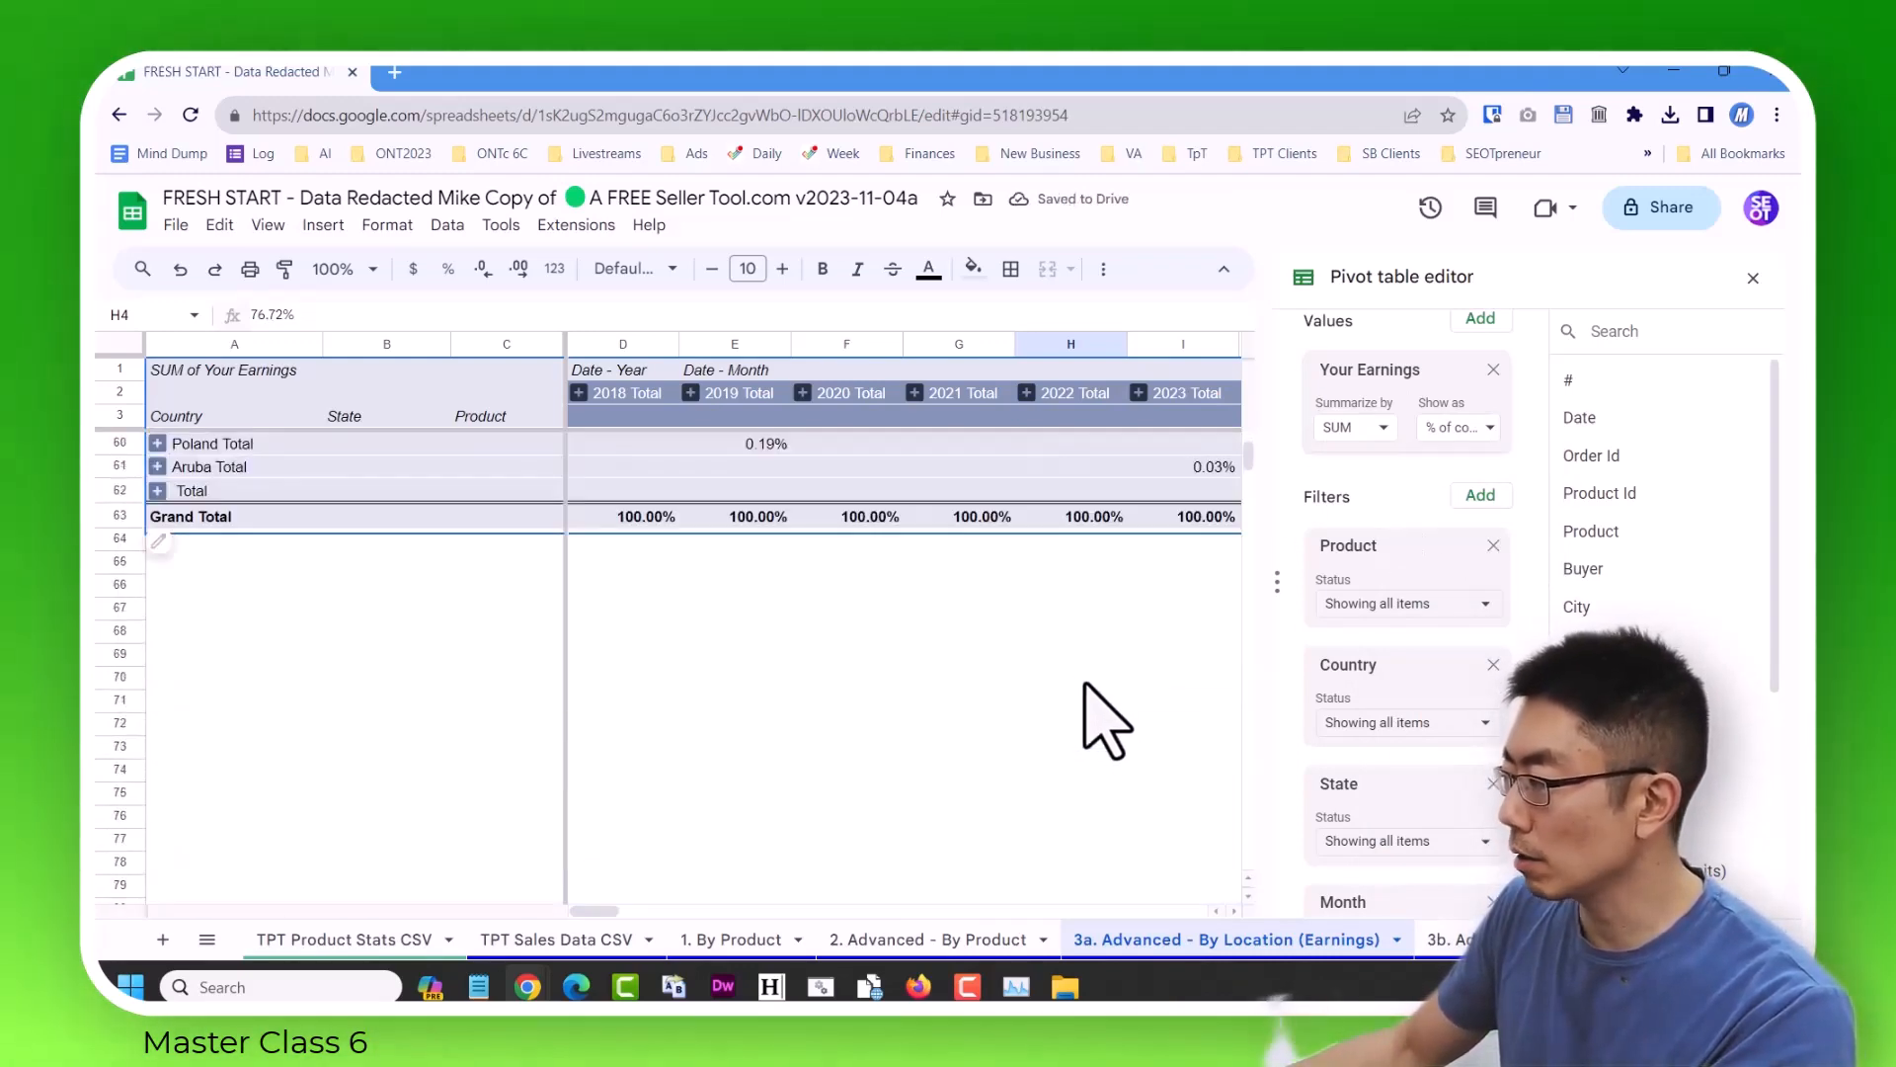
{"action": "scroll", "coordinate": [1111, 622], "scroll_direction": "up", "scroll_amount": 18}
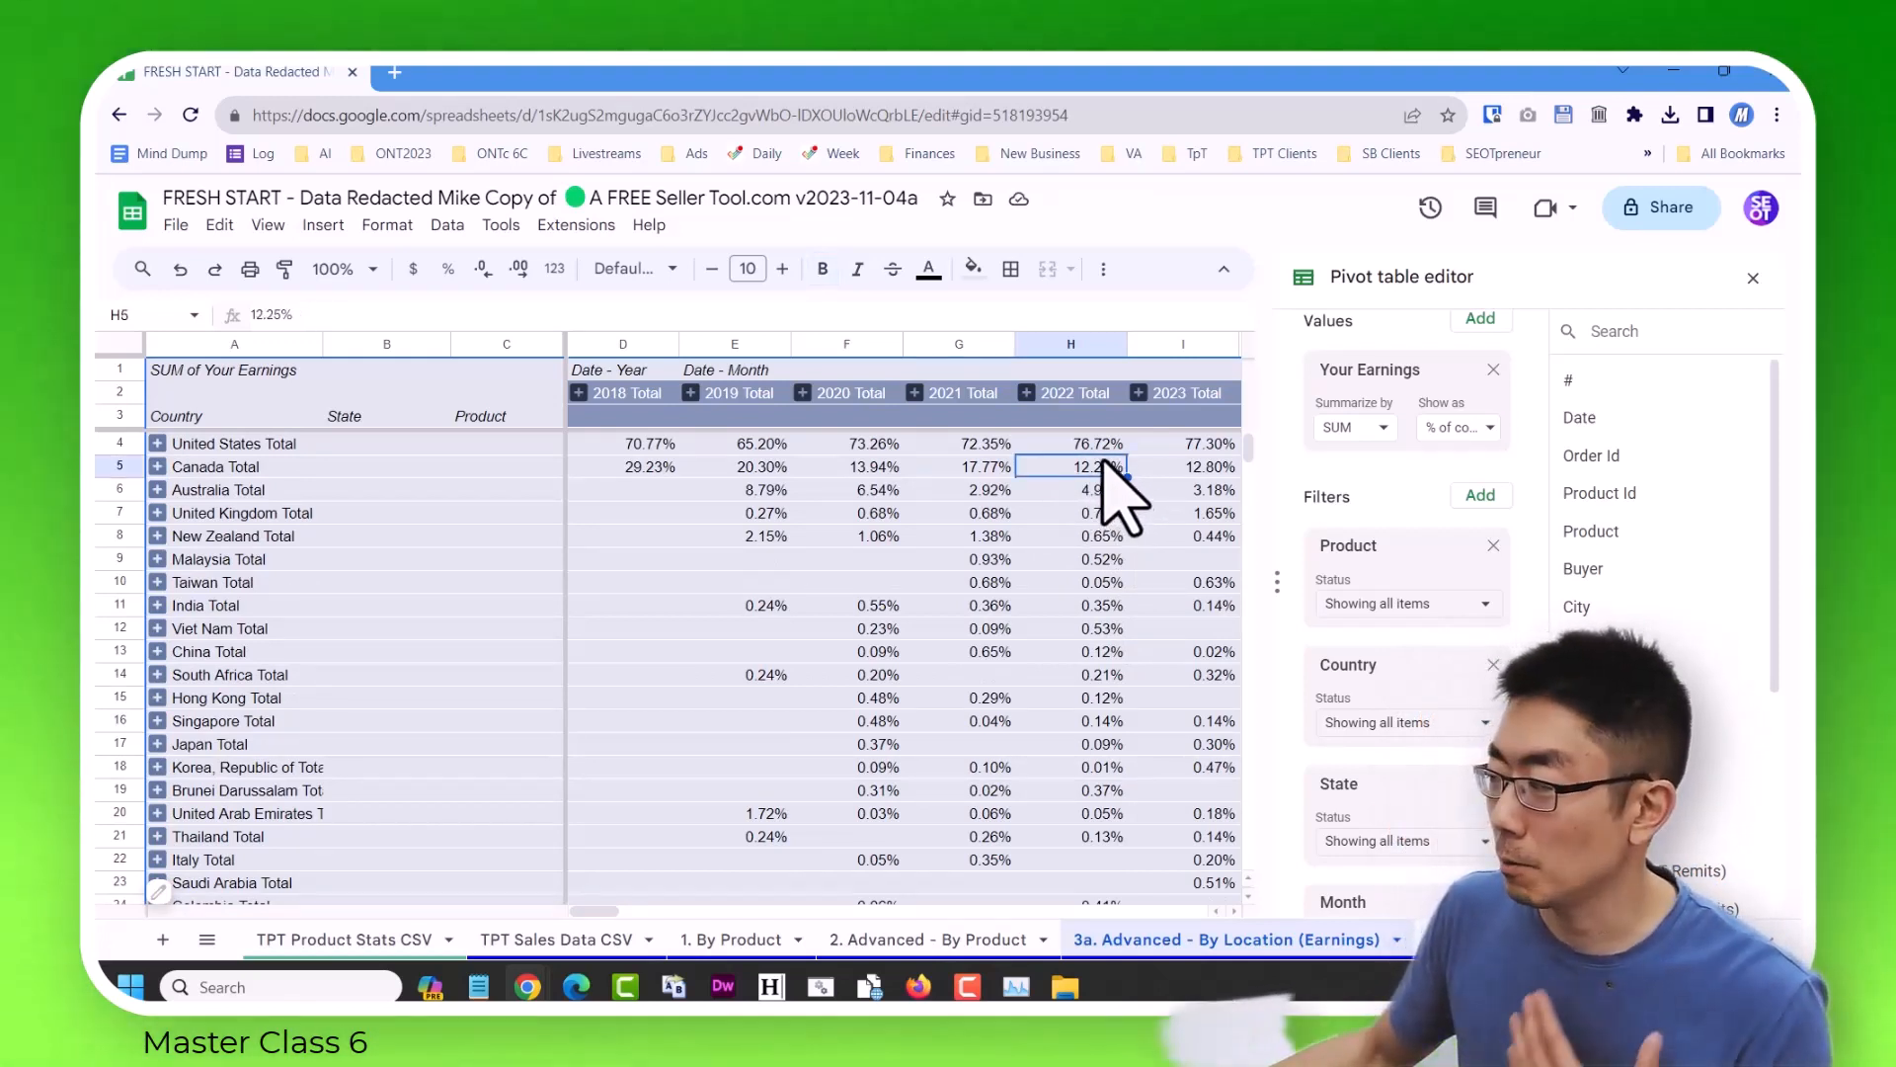
Expand Canada into its provinces, compare Ontario's percentages across the years, and close the pivot table editor.
{"action": "left_click", "coordinate": [160, 464]}
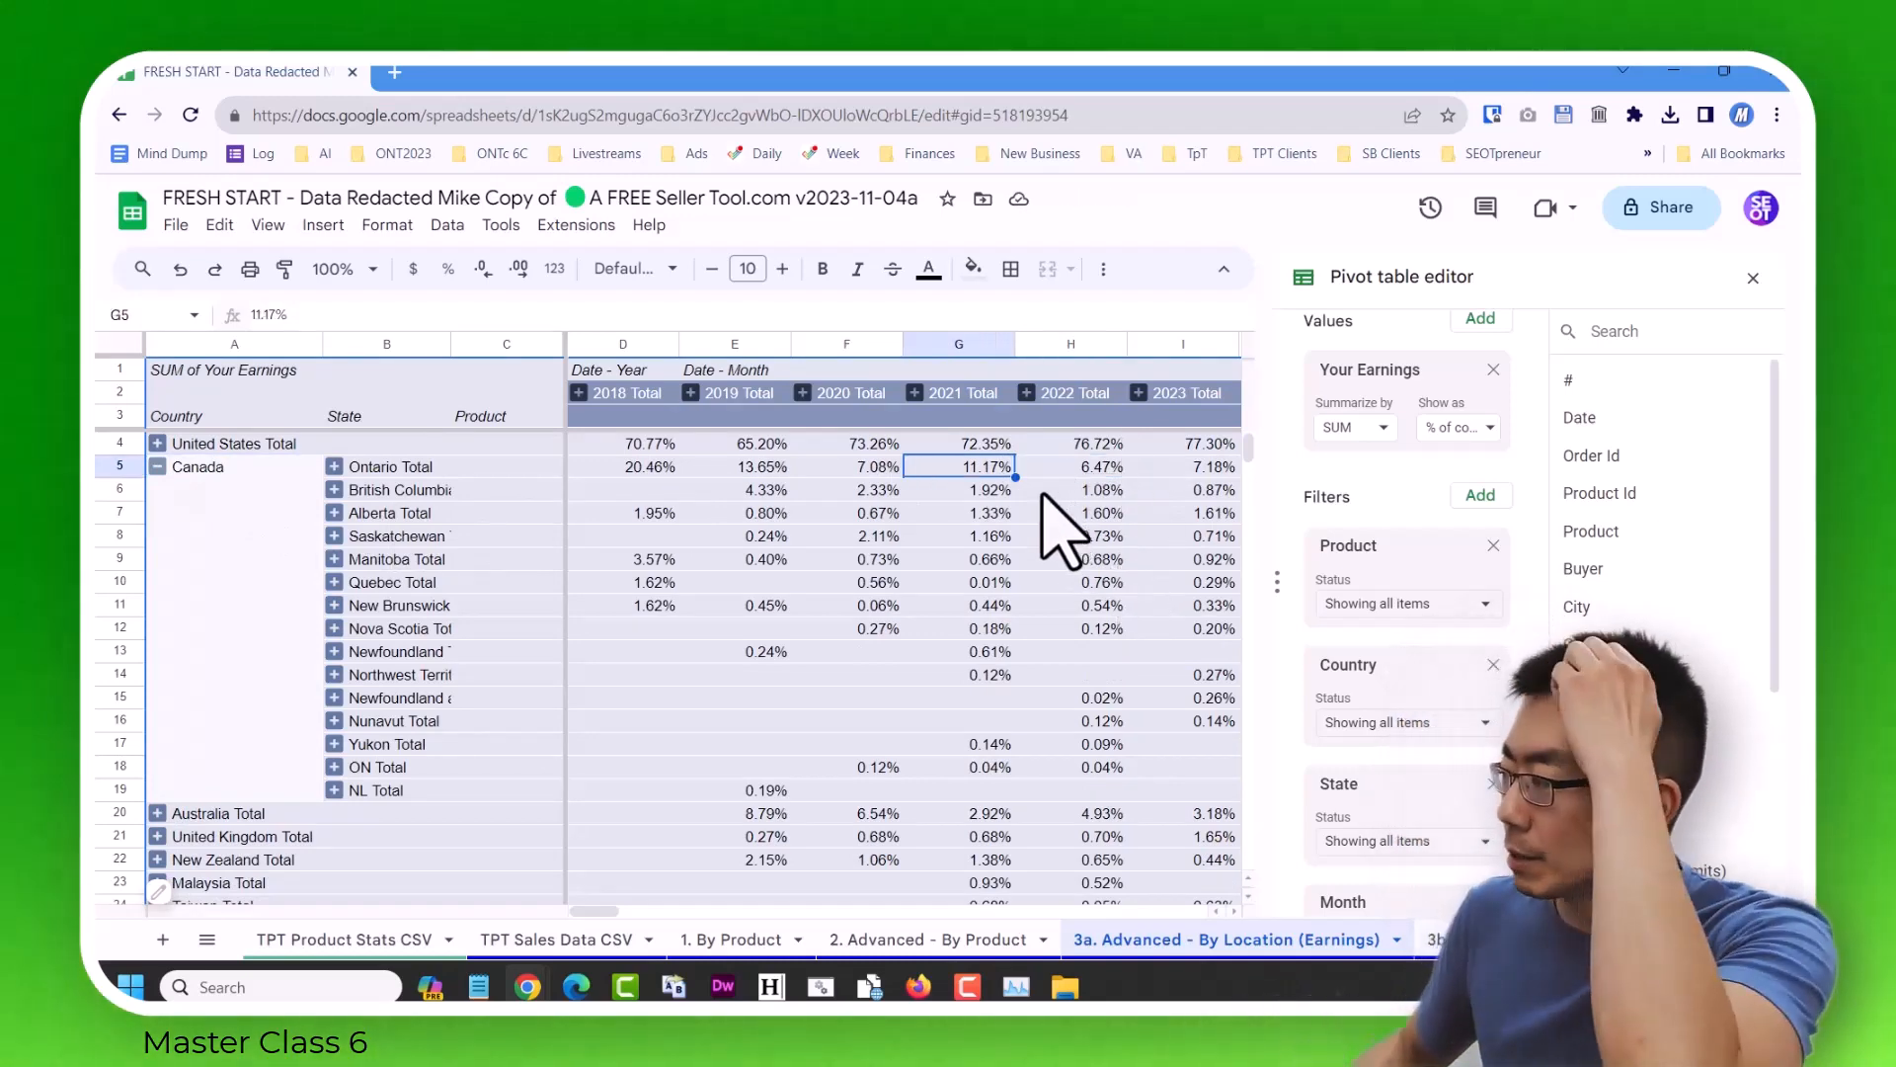
{"action": "key", "text": "Left"}
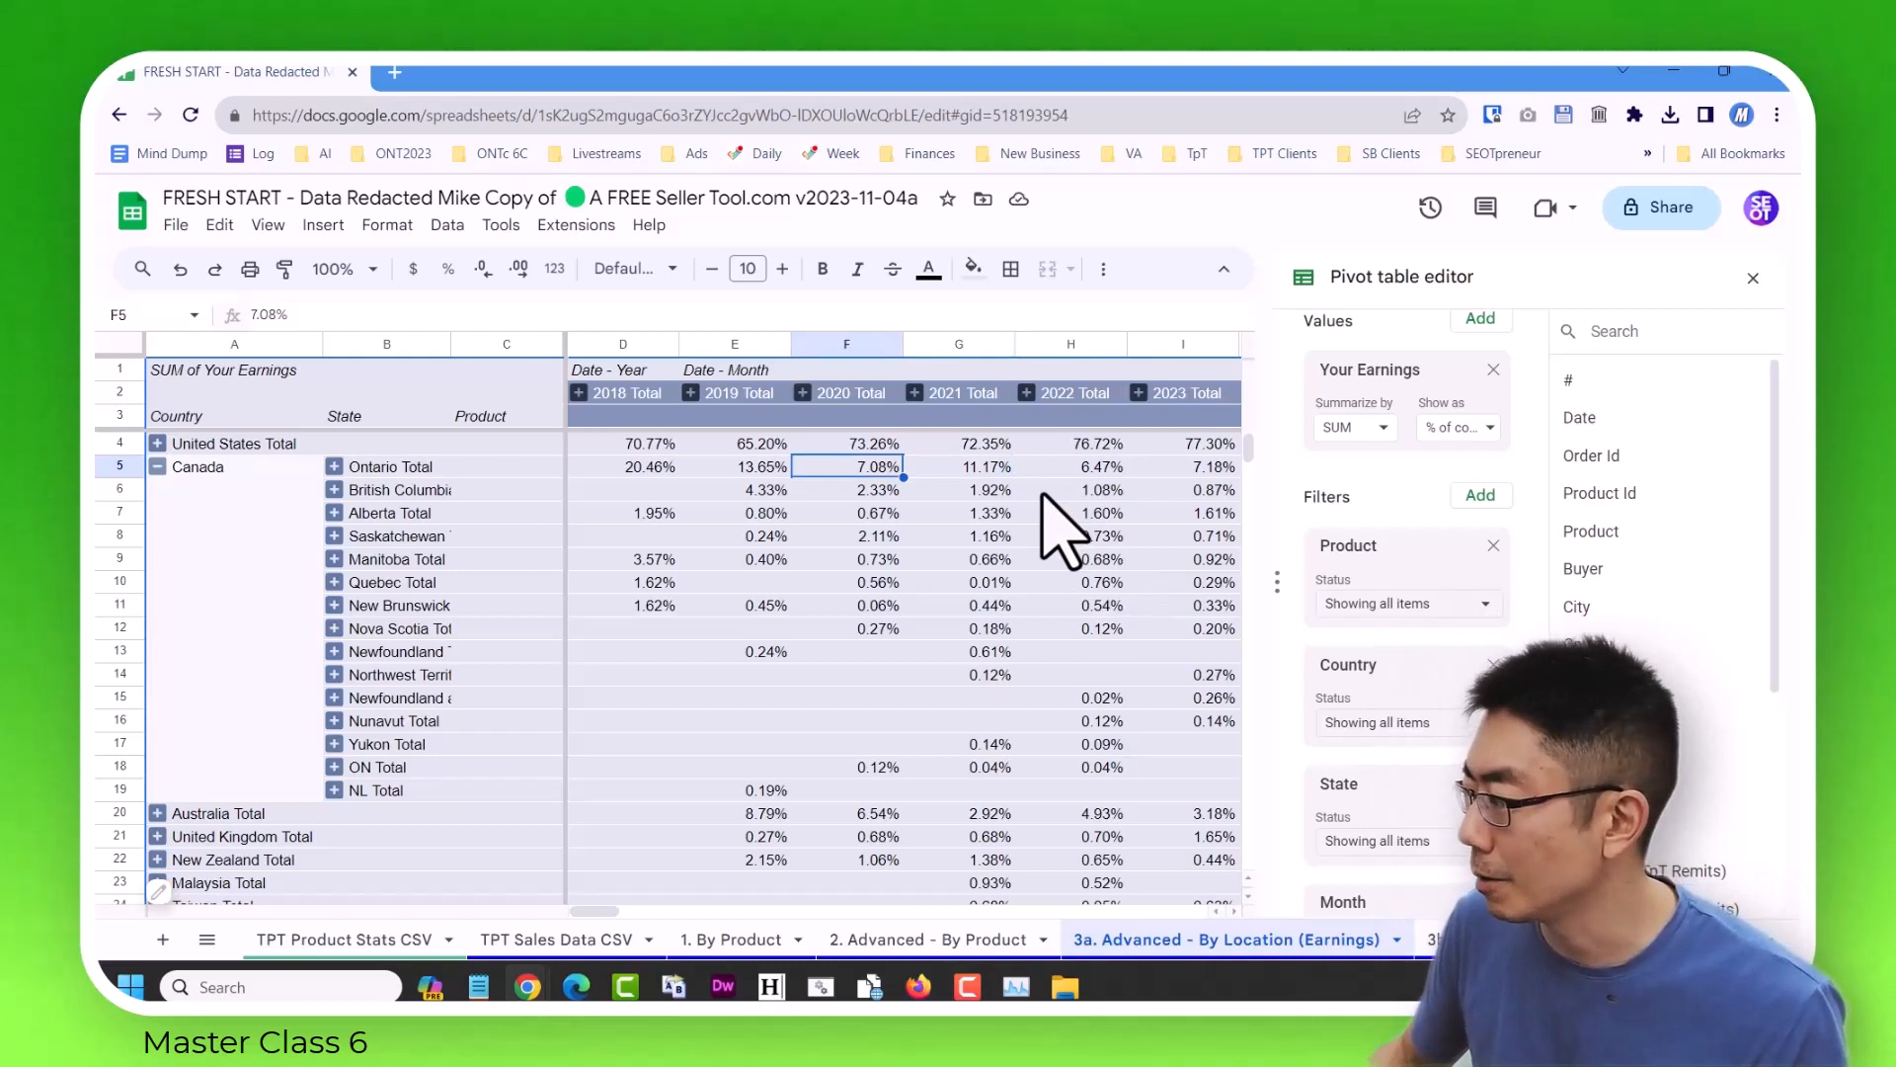
{"action": "key", "text": "Left"}
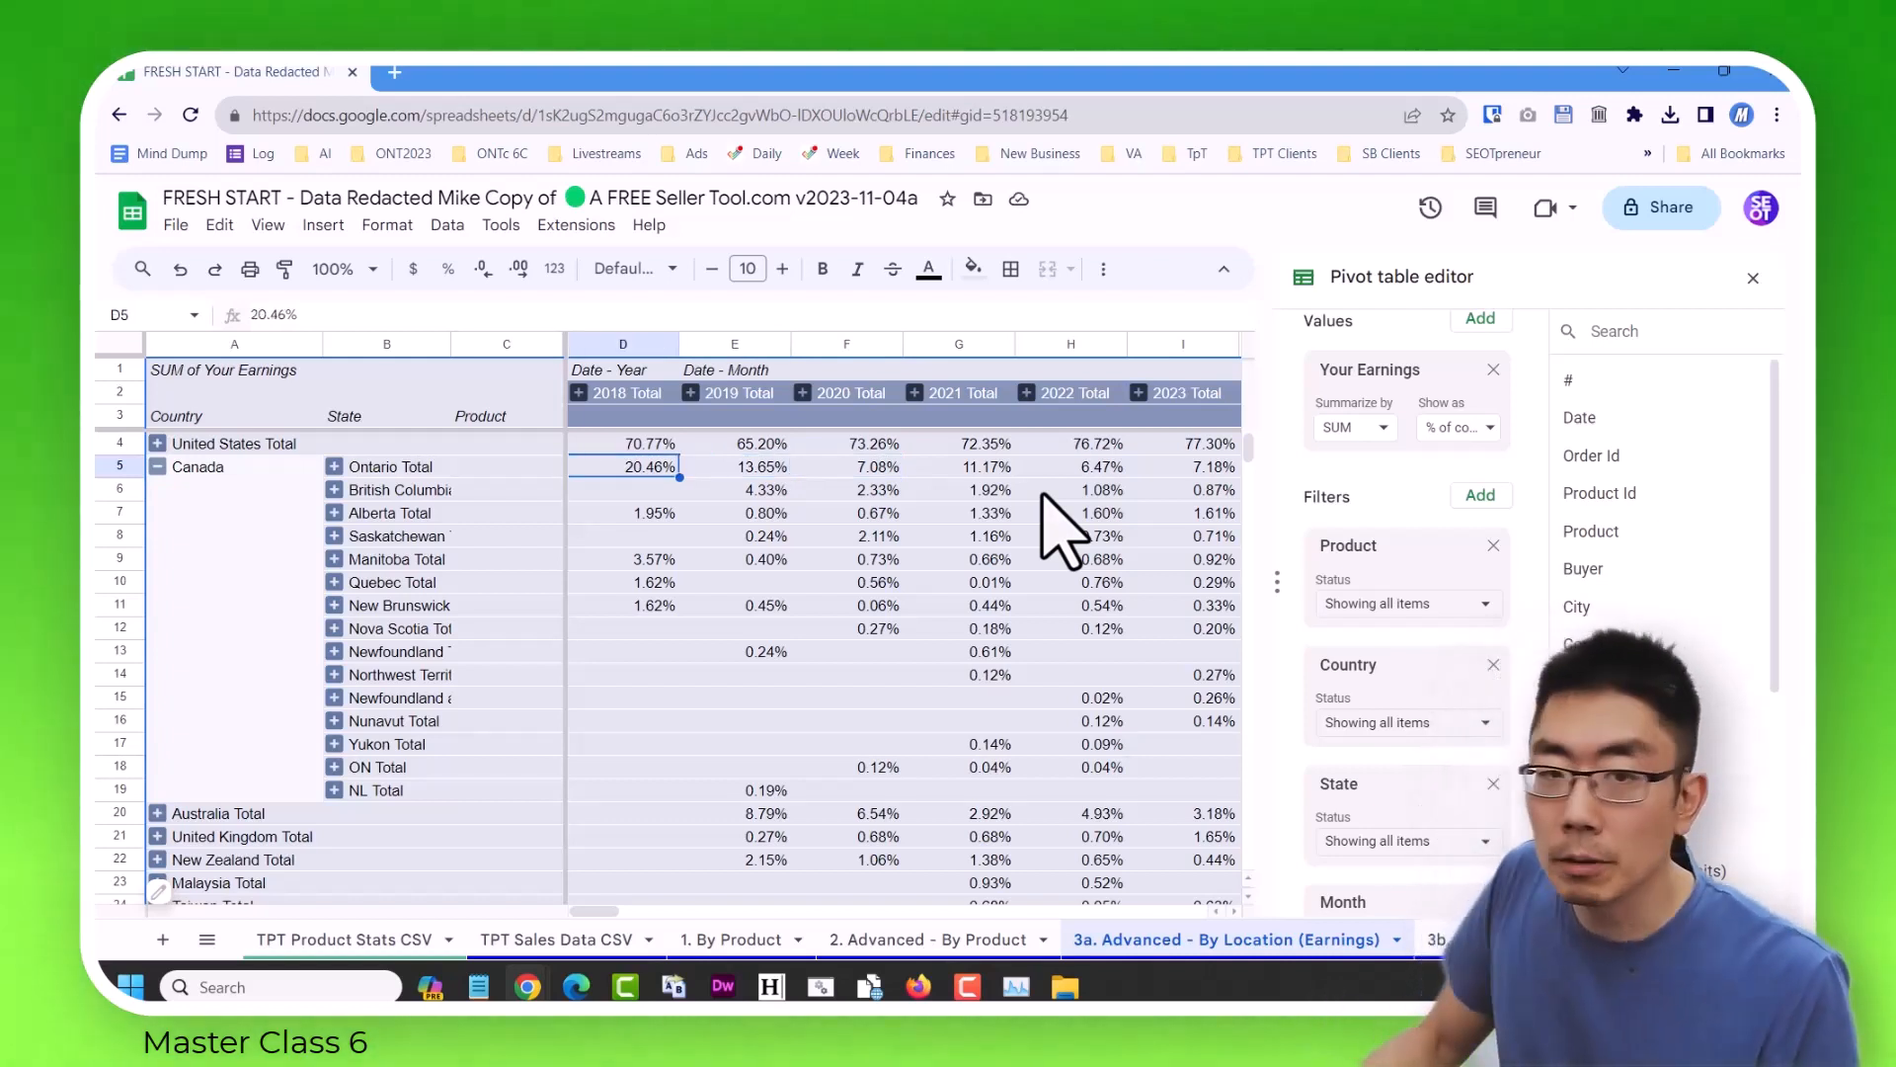
{"action": "key", "text": "Right"}
{"action": "key", "text": "Right"}
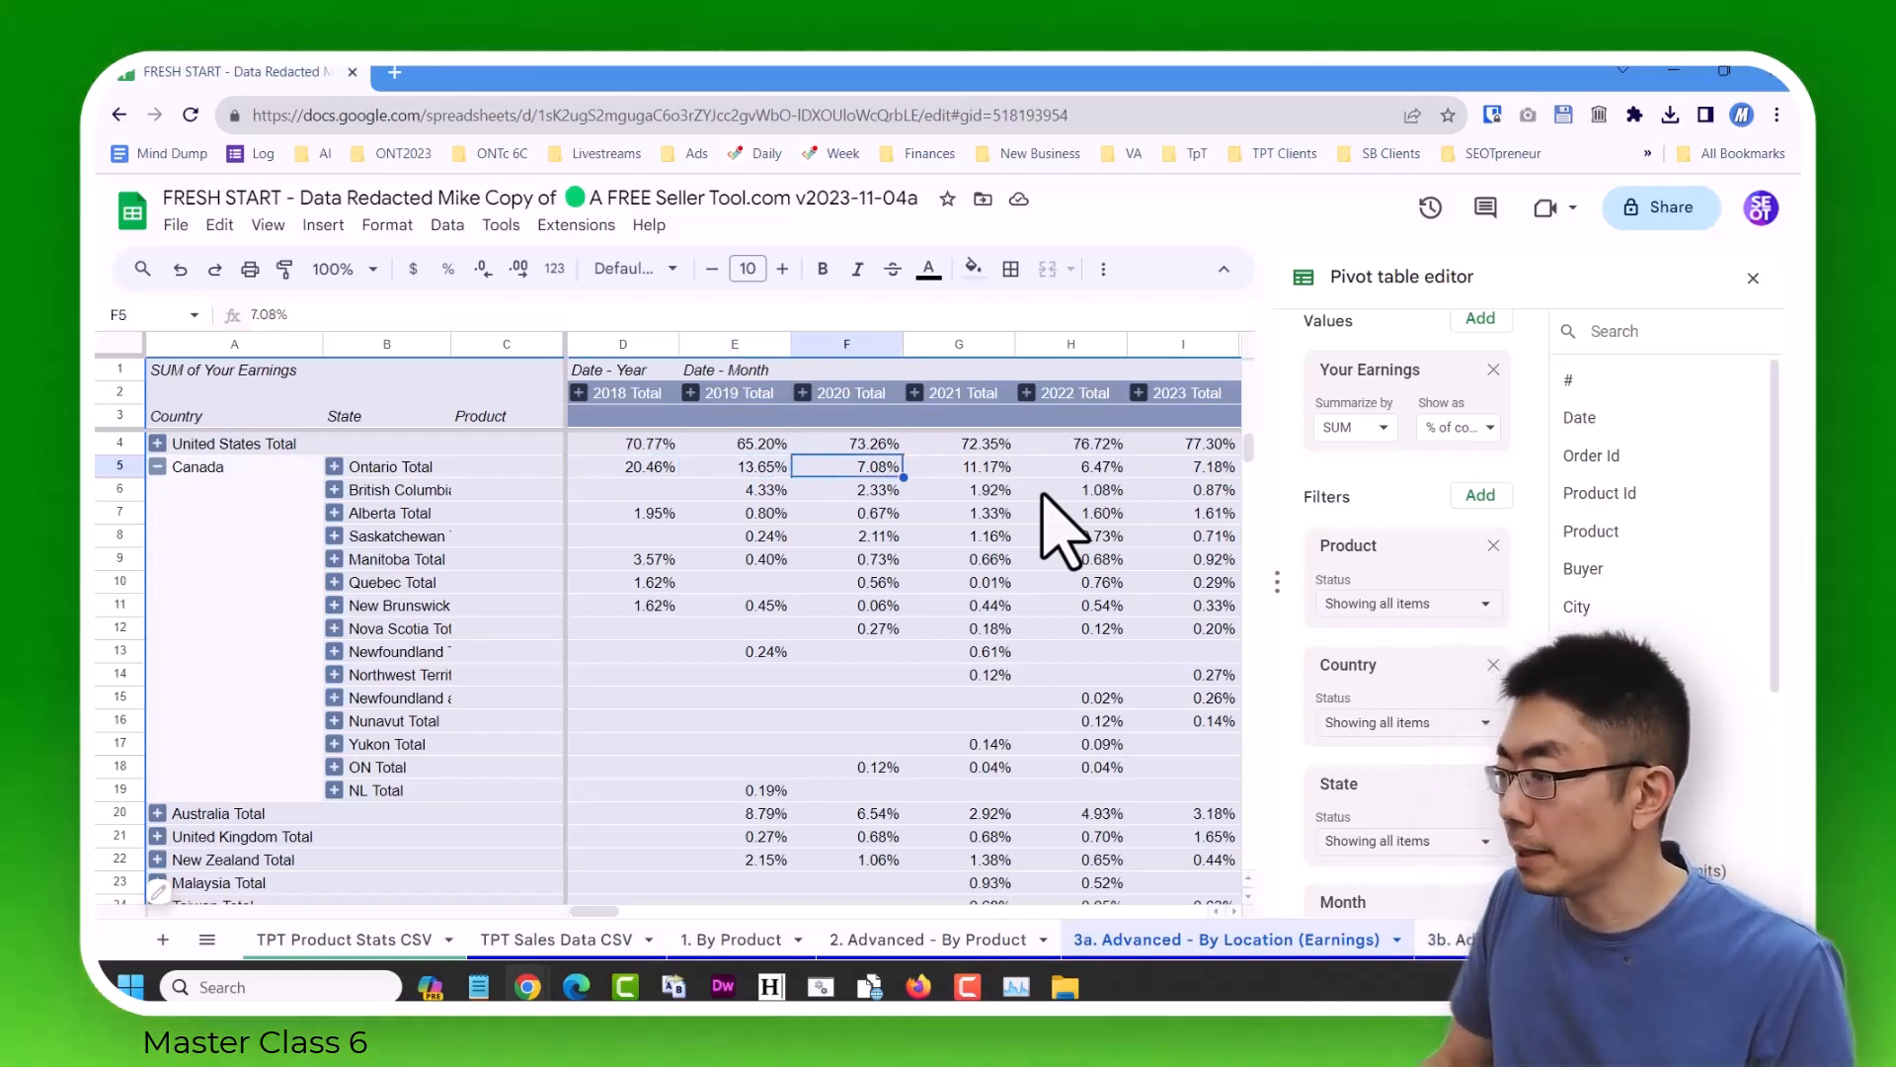
{"action": "key", "text": "Left"}
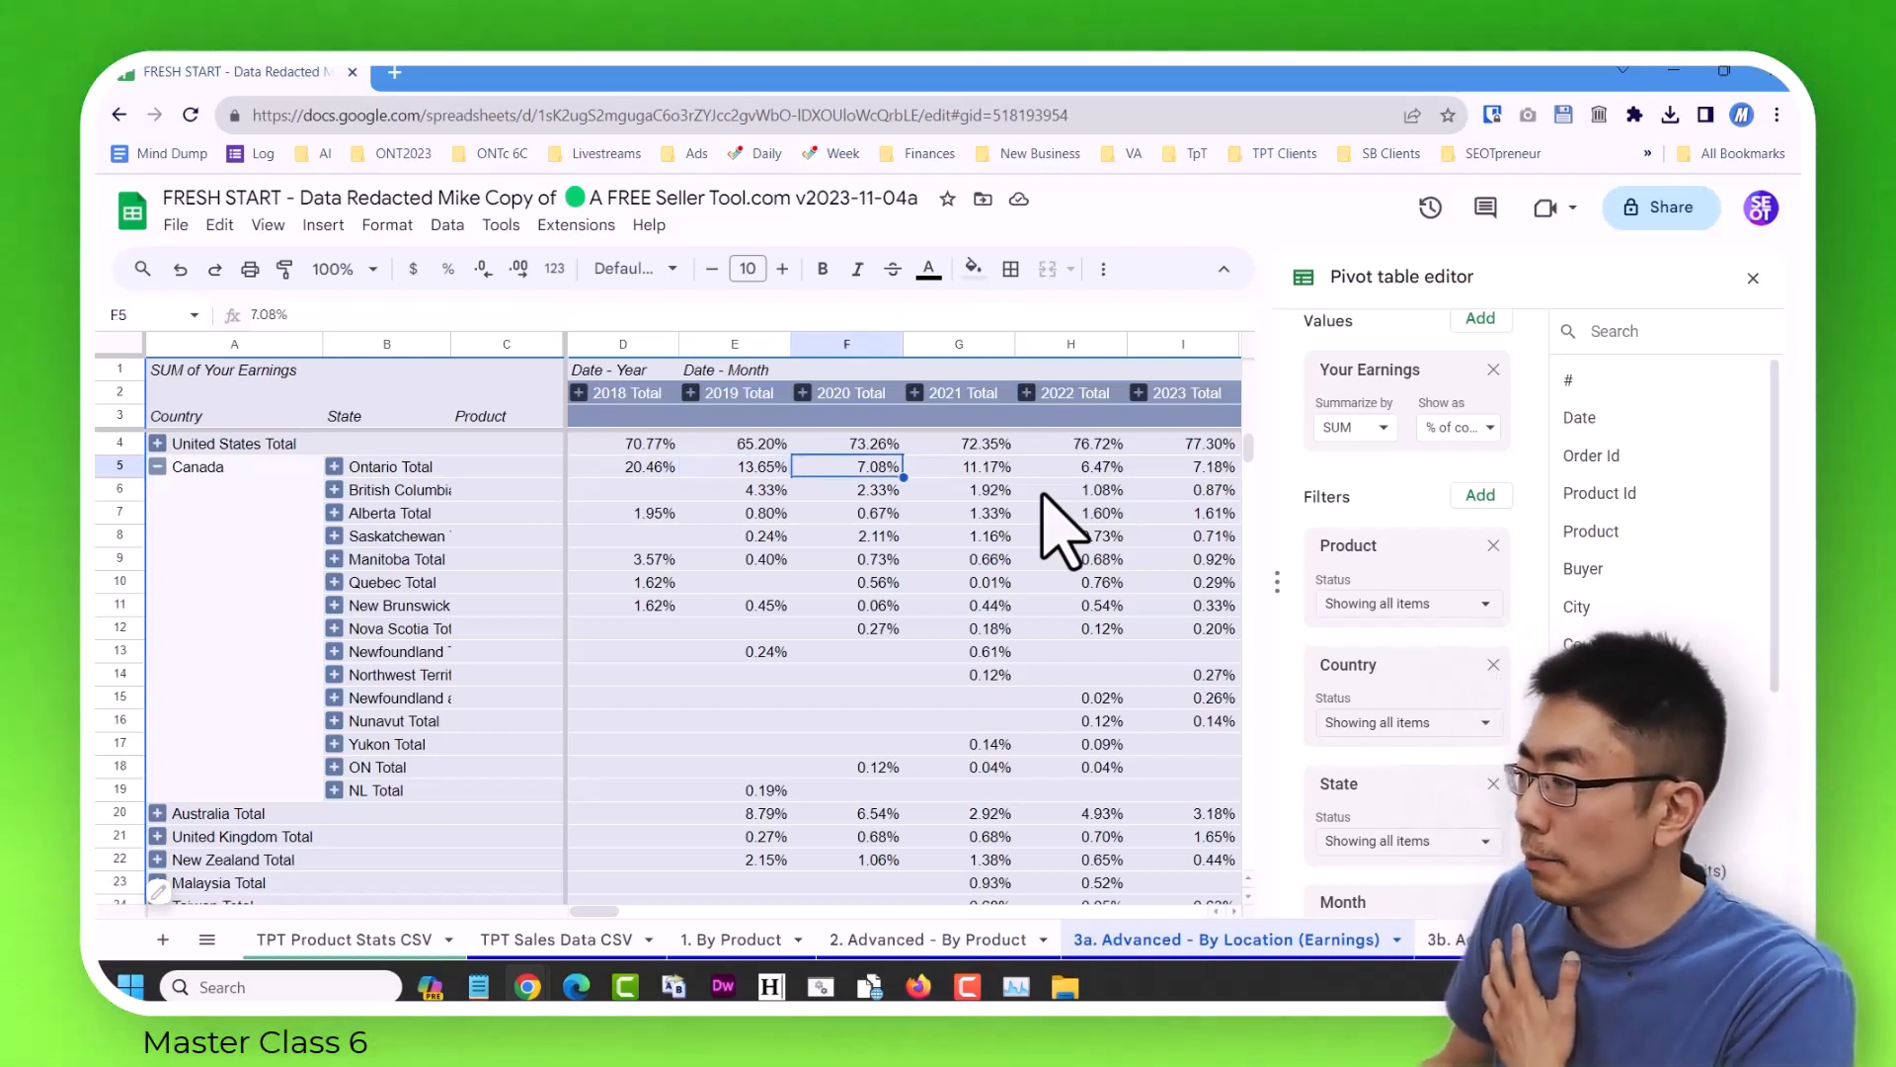
{"action": "key", "text": "Left"}
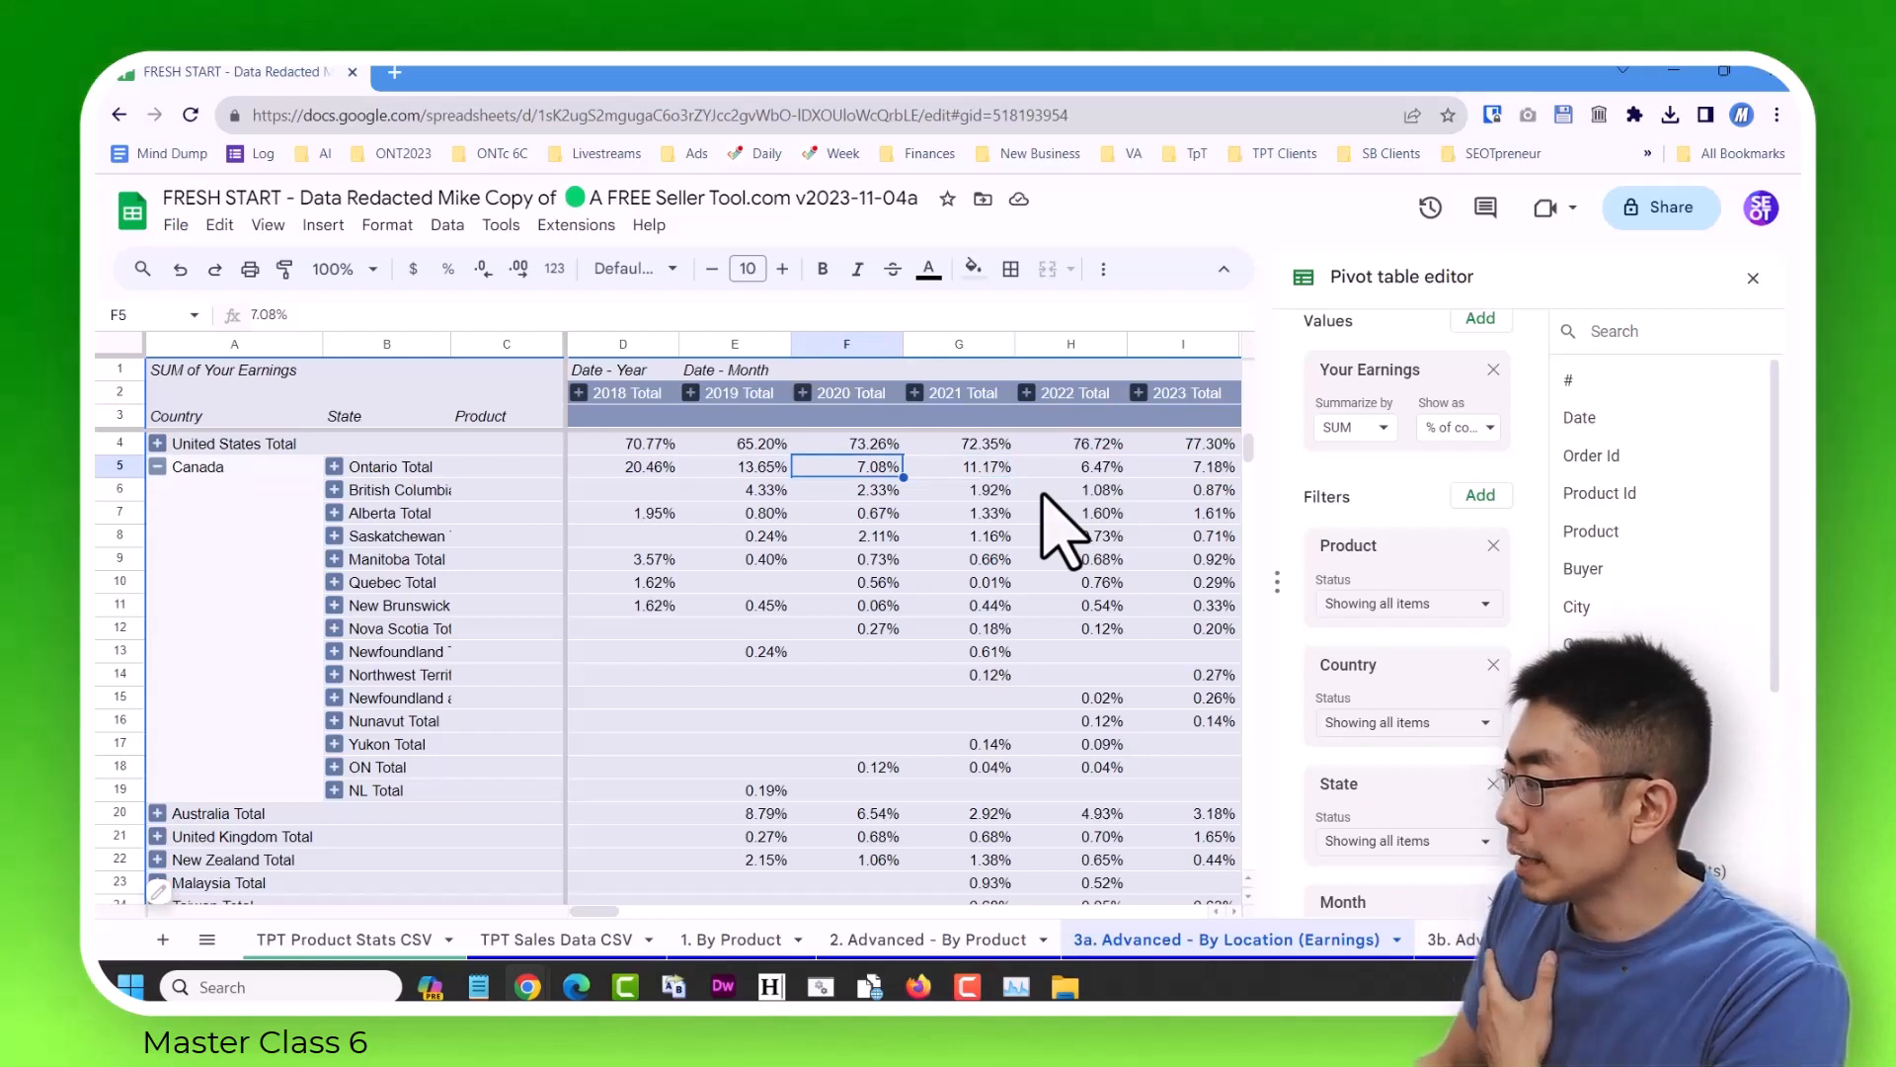
{"action": "key", "text": "Left"}
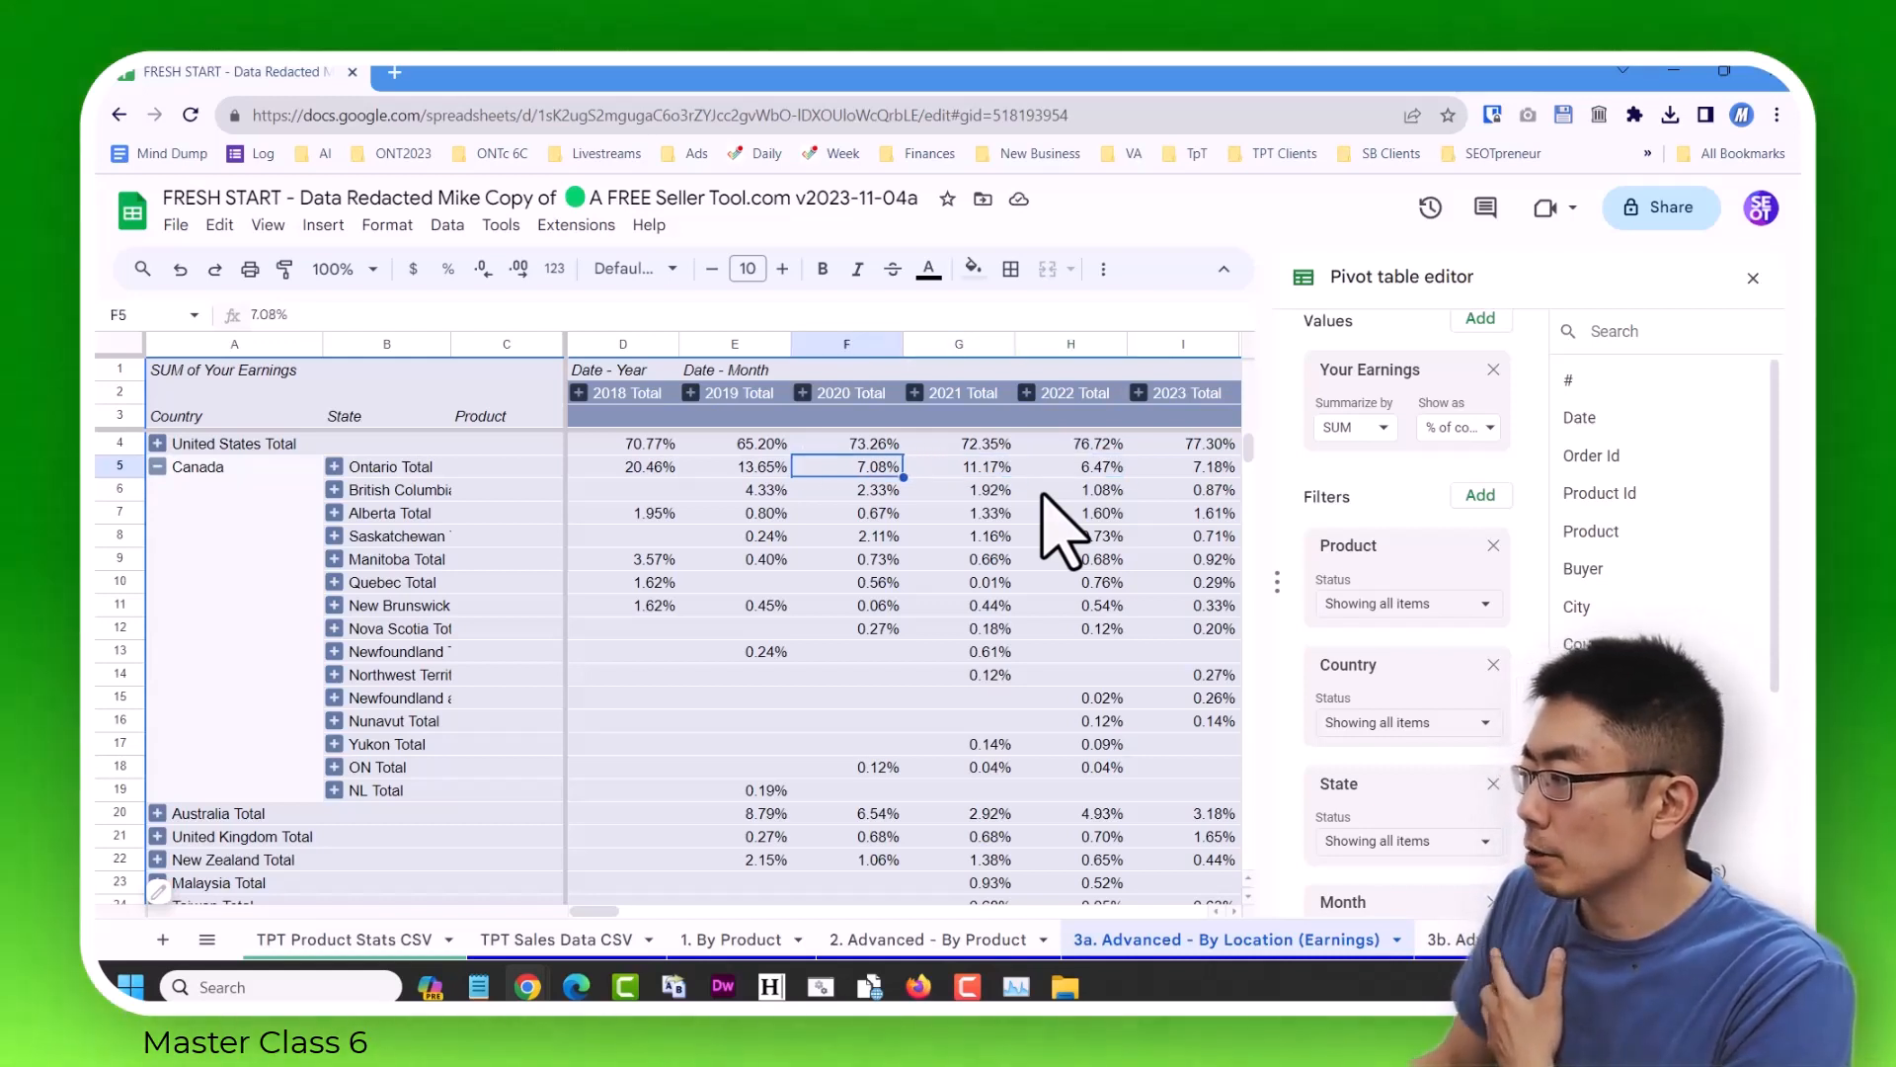
{"action": "key", "text": "Left"}
{"action": "key", "text": "Right"}
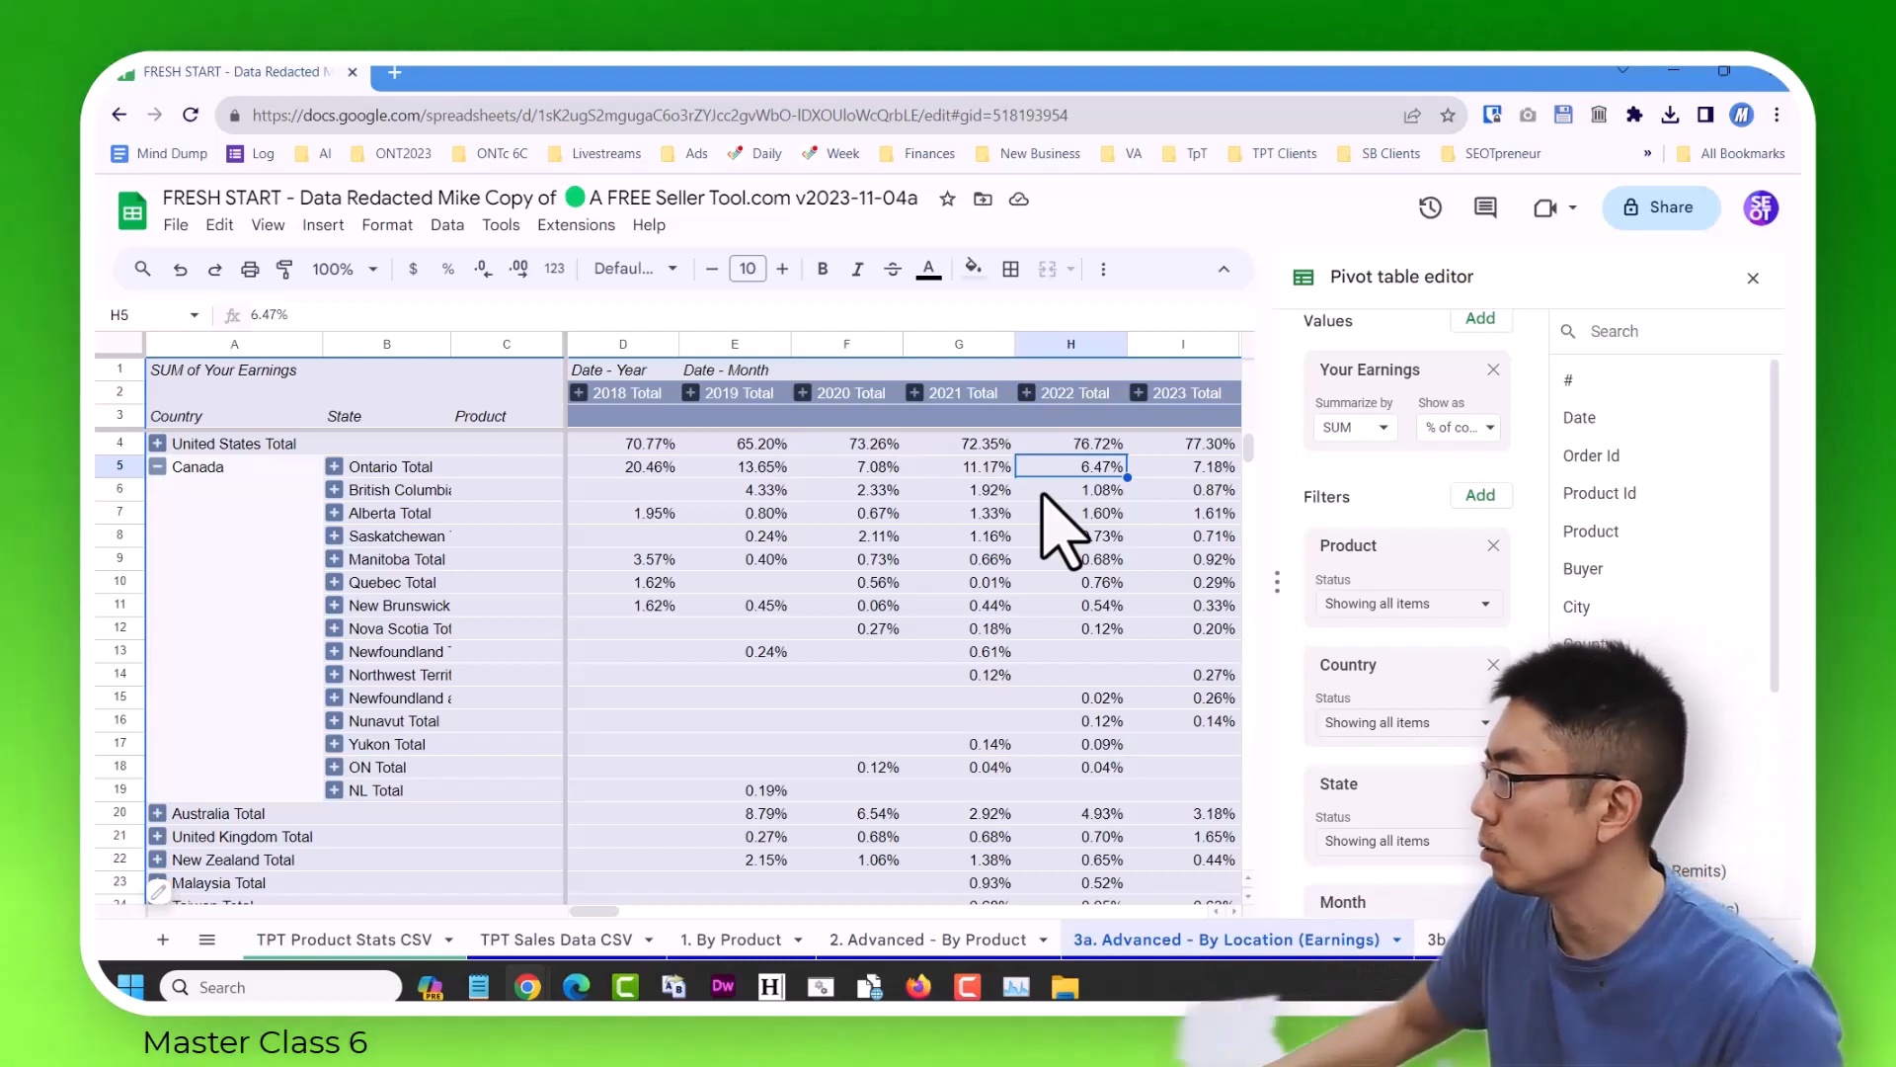
{"action": "left_click", "coordinate": [1755, 283]}
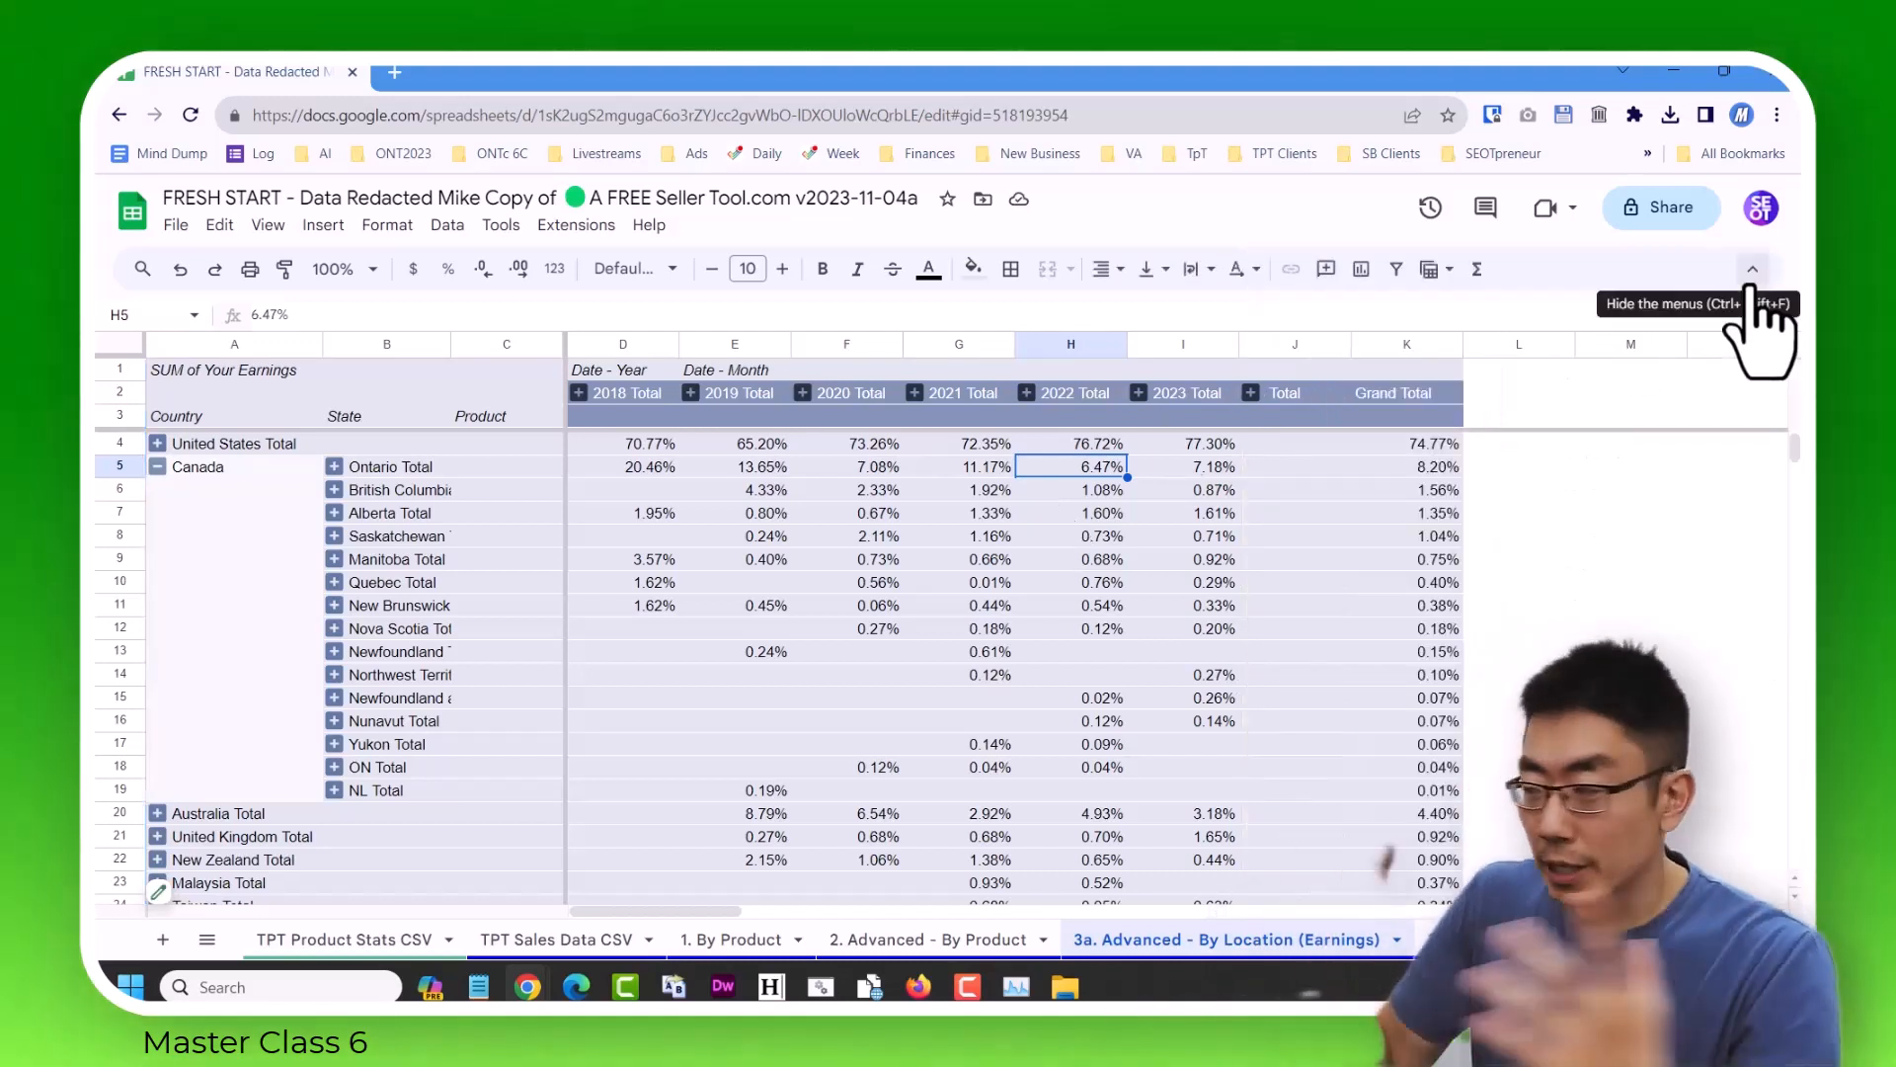
Expand the 2022 and 2021 totals into months and select Ontario's January 2021 percentage.
{"action": "left_click", "coordinate": [1026, 392]}
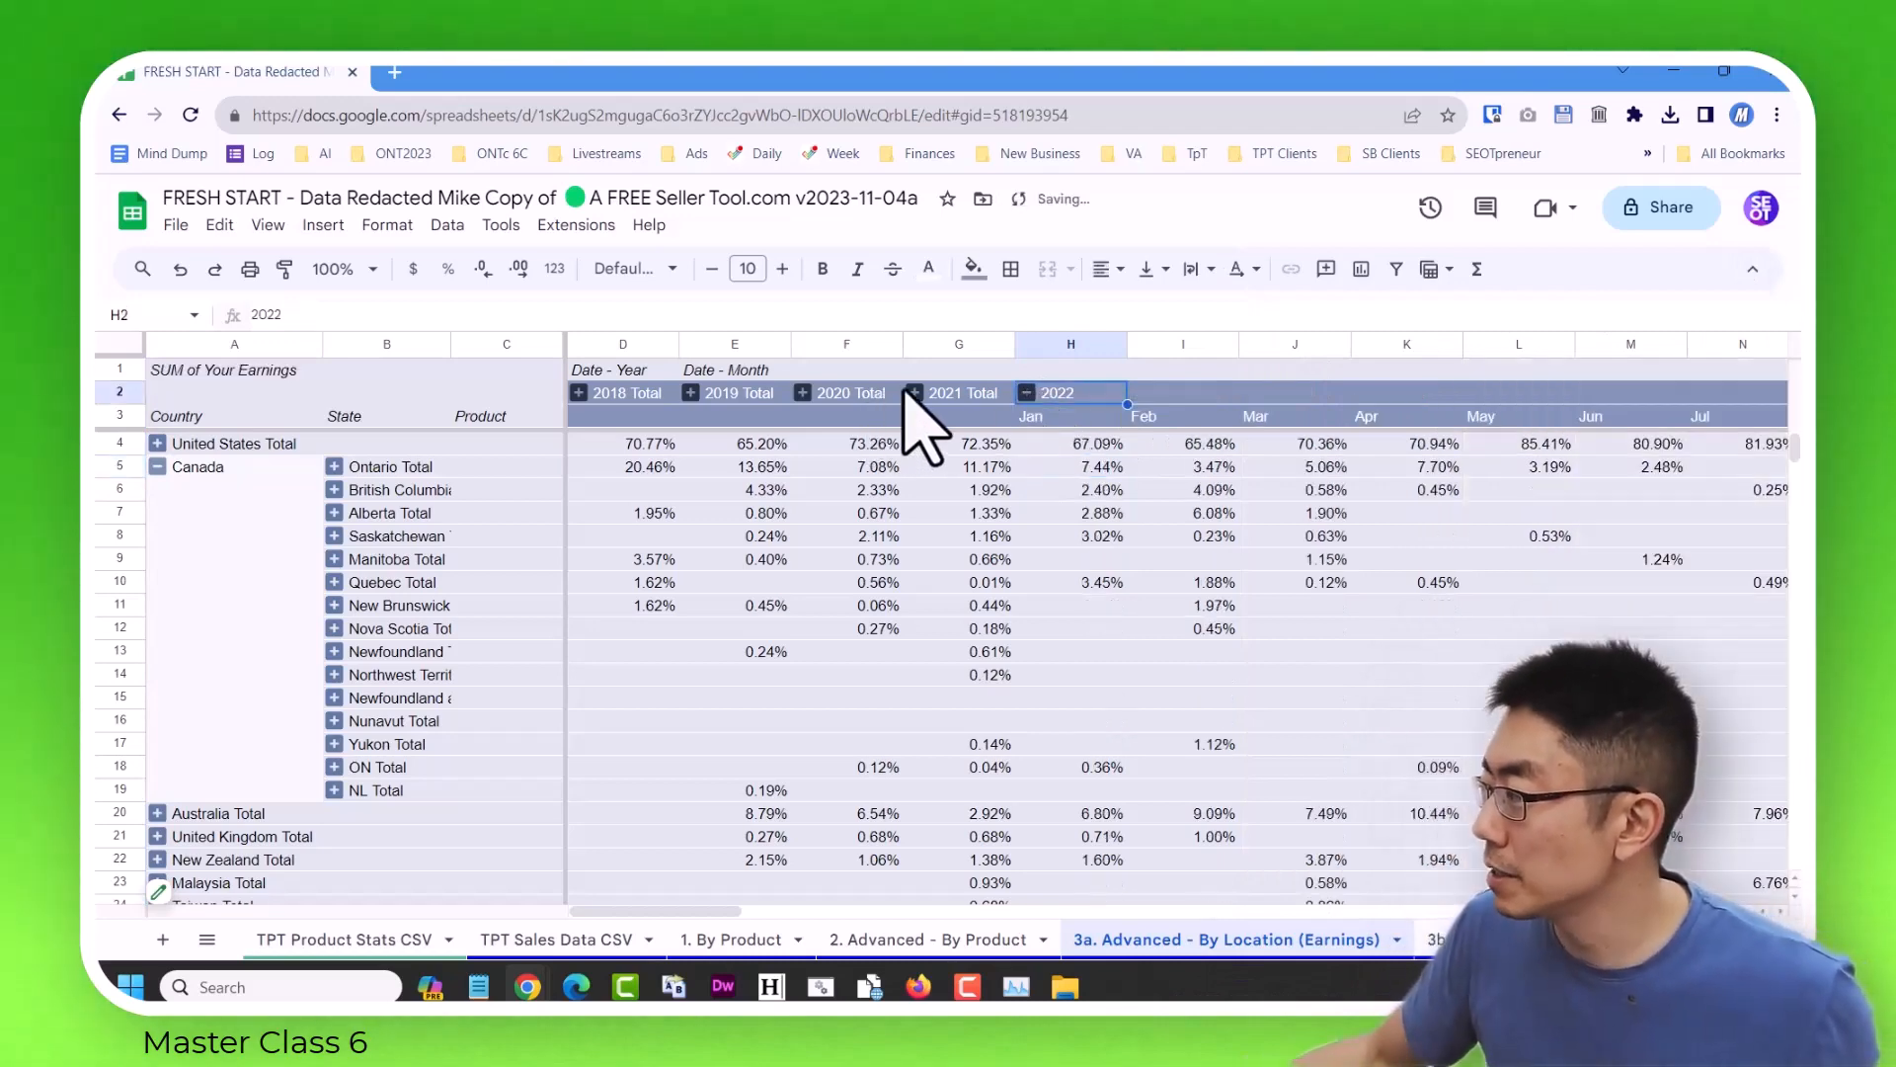
{"action": "left_click", "coordinate": [914, 392]}
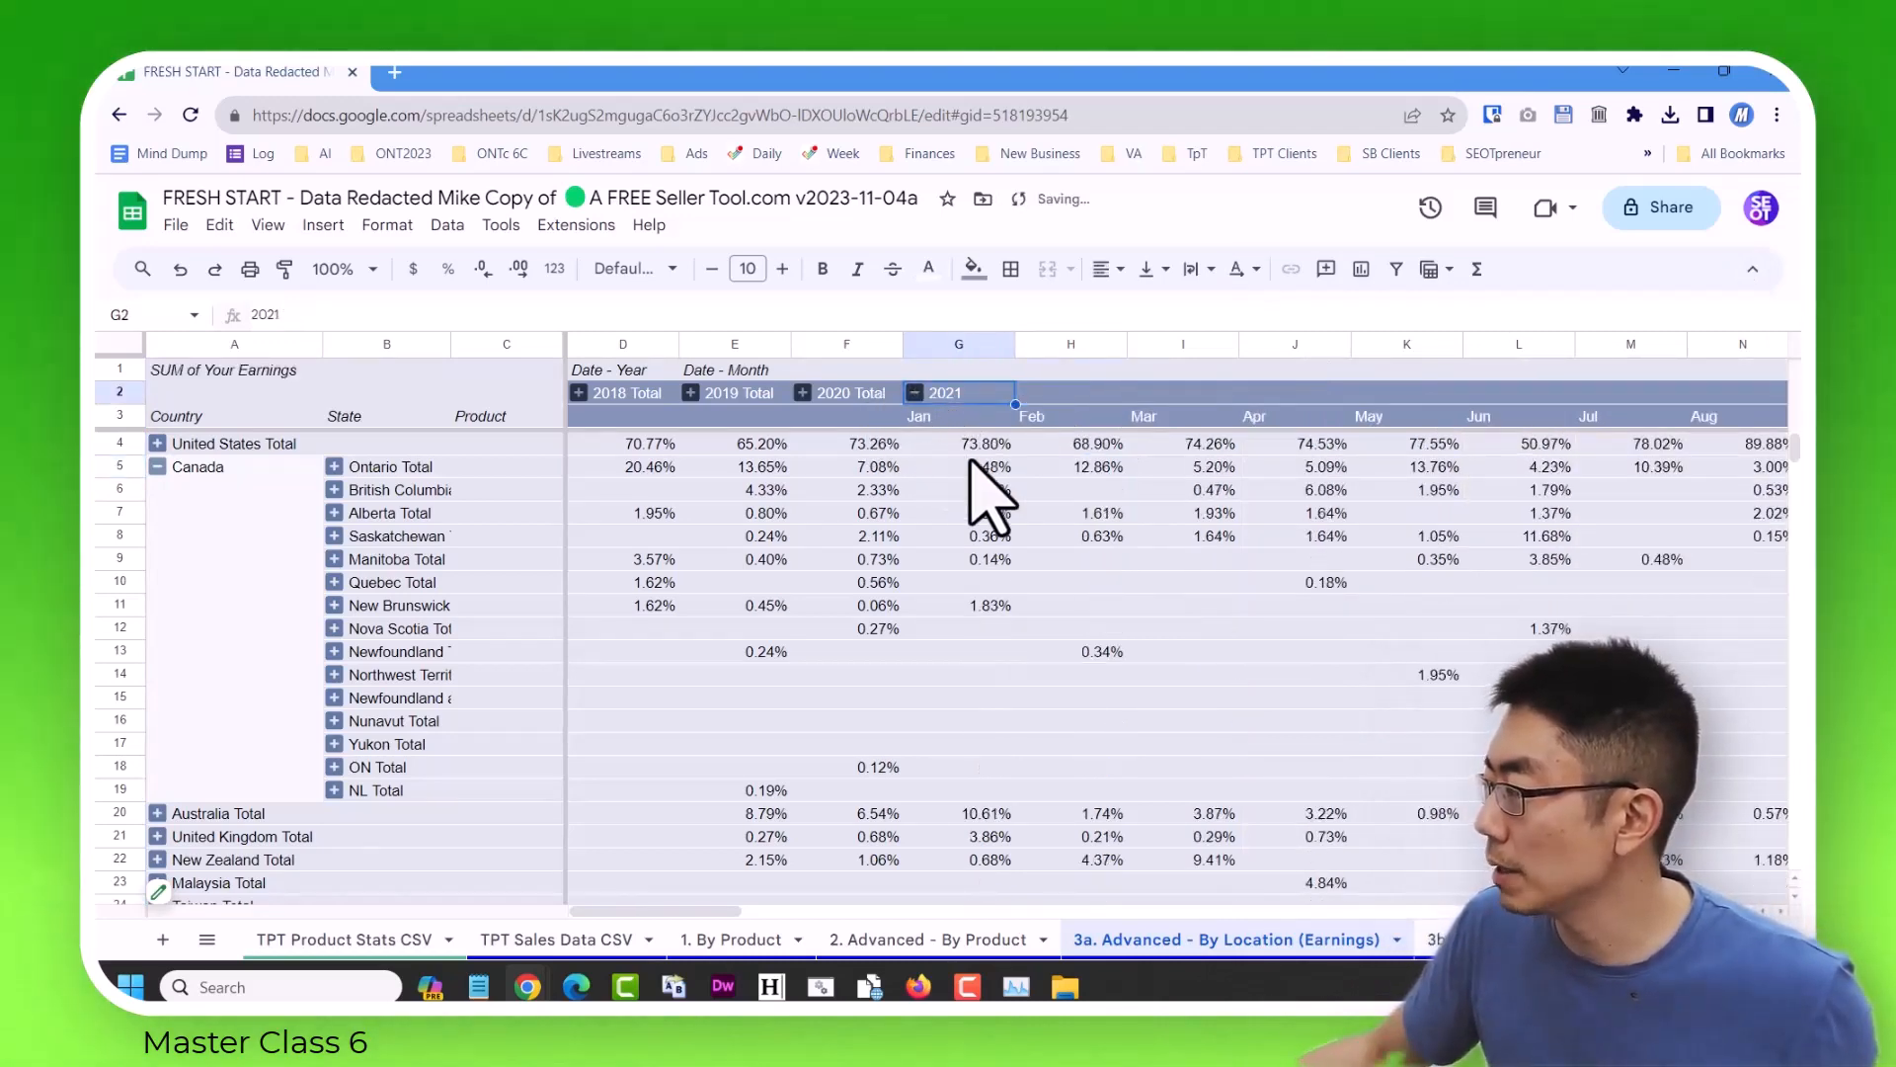
{"action": "left_click", "coordinate": [988, 468]}
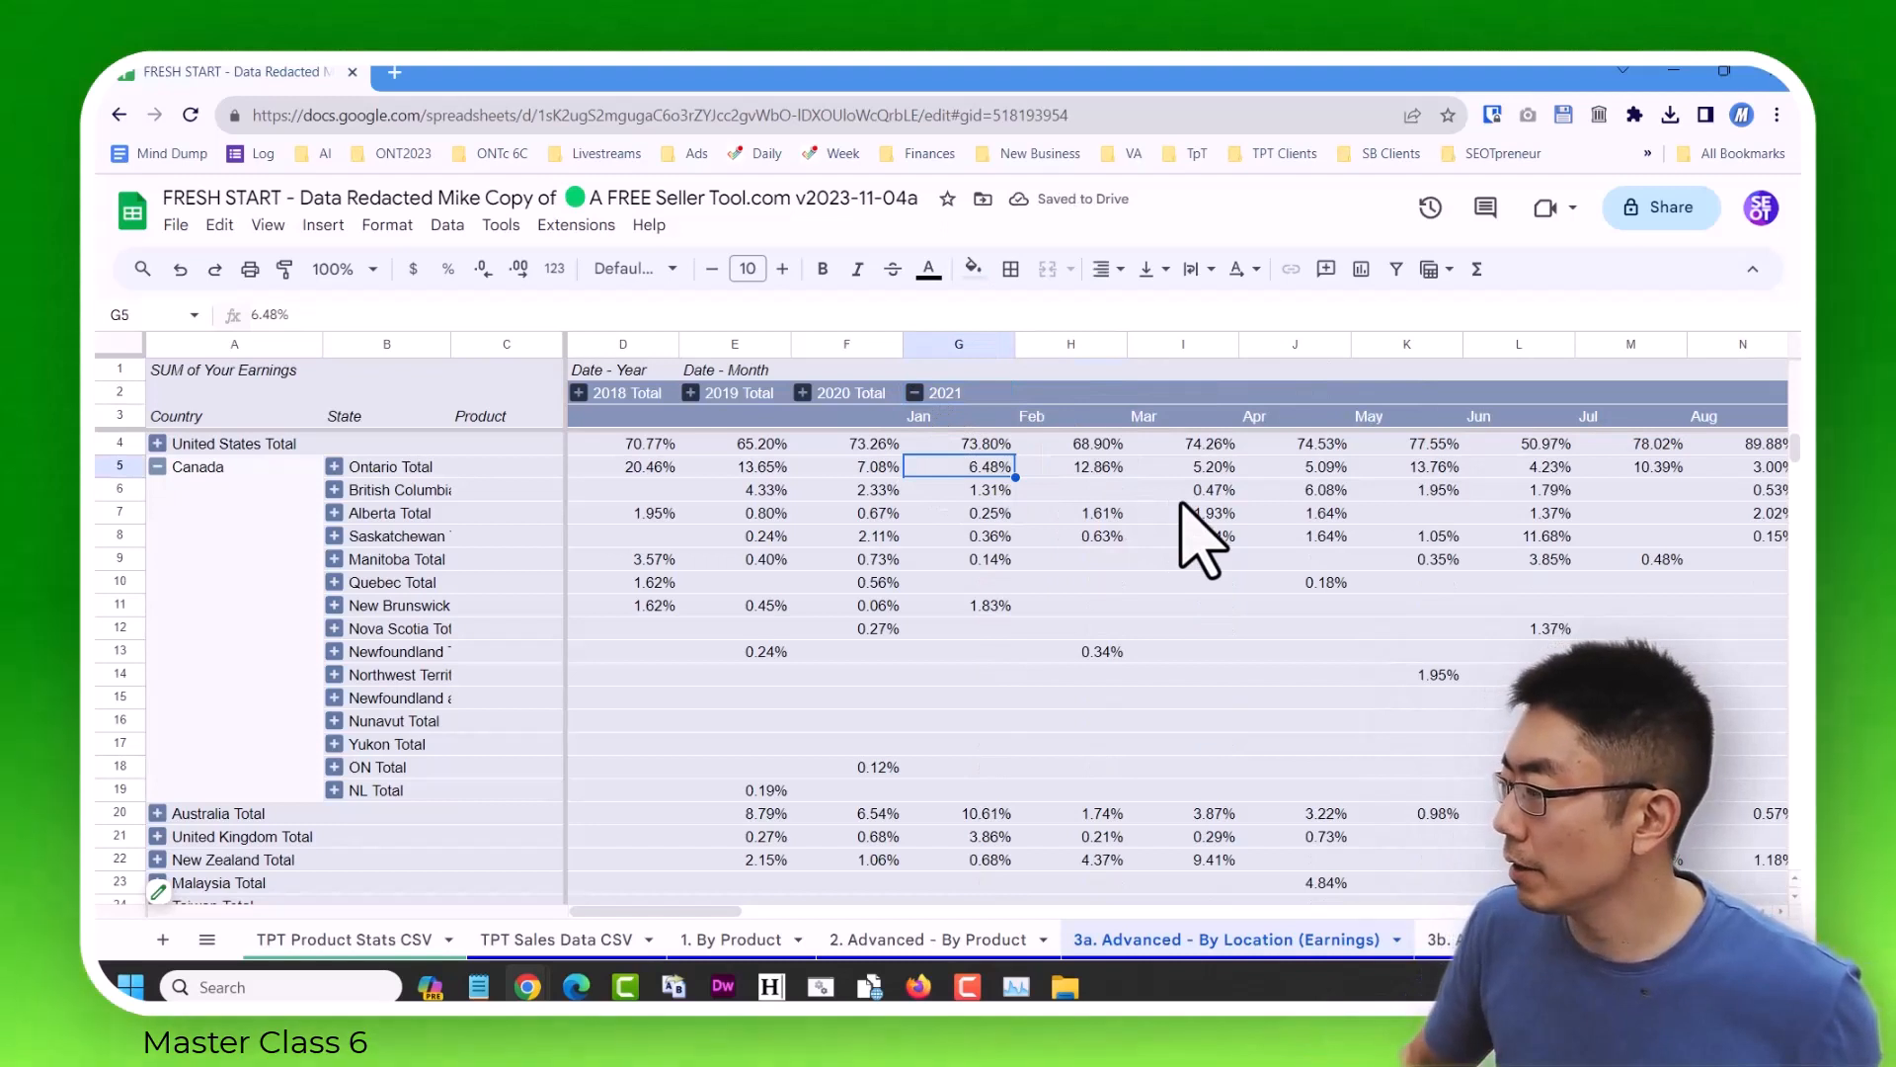
Highlight the entire Ontario Total row with a yellow fill.
{"action": "left_click", "coordinate": [119, 468]}
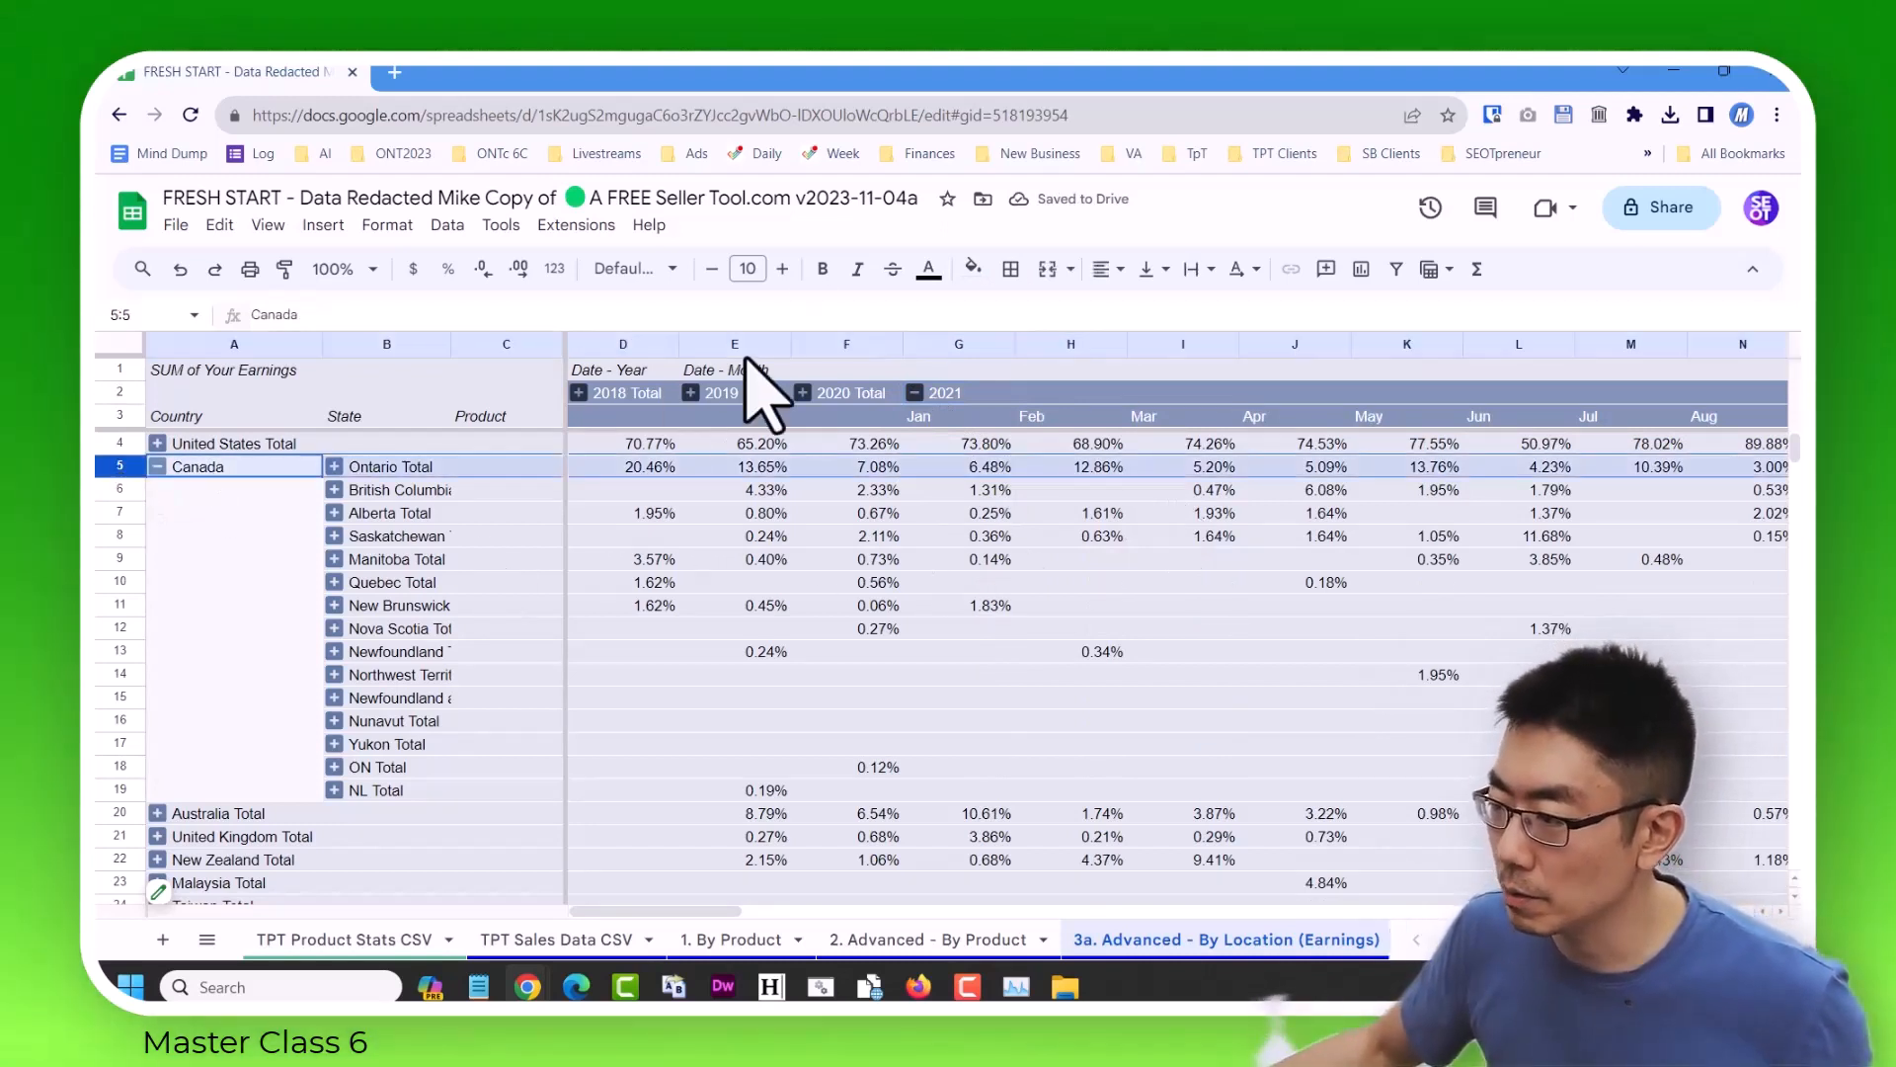
{"action": "left_click", "coordinate": [973, 268]}
{"action": "left_click", "coordinate": [1052, 372]}
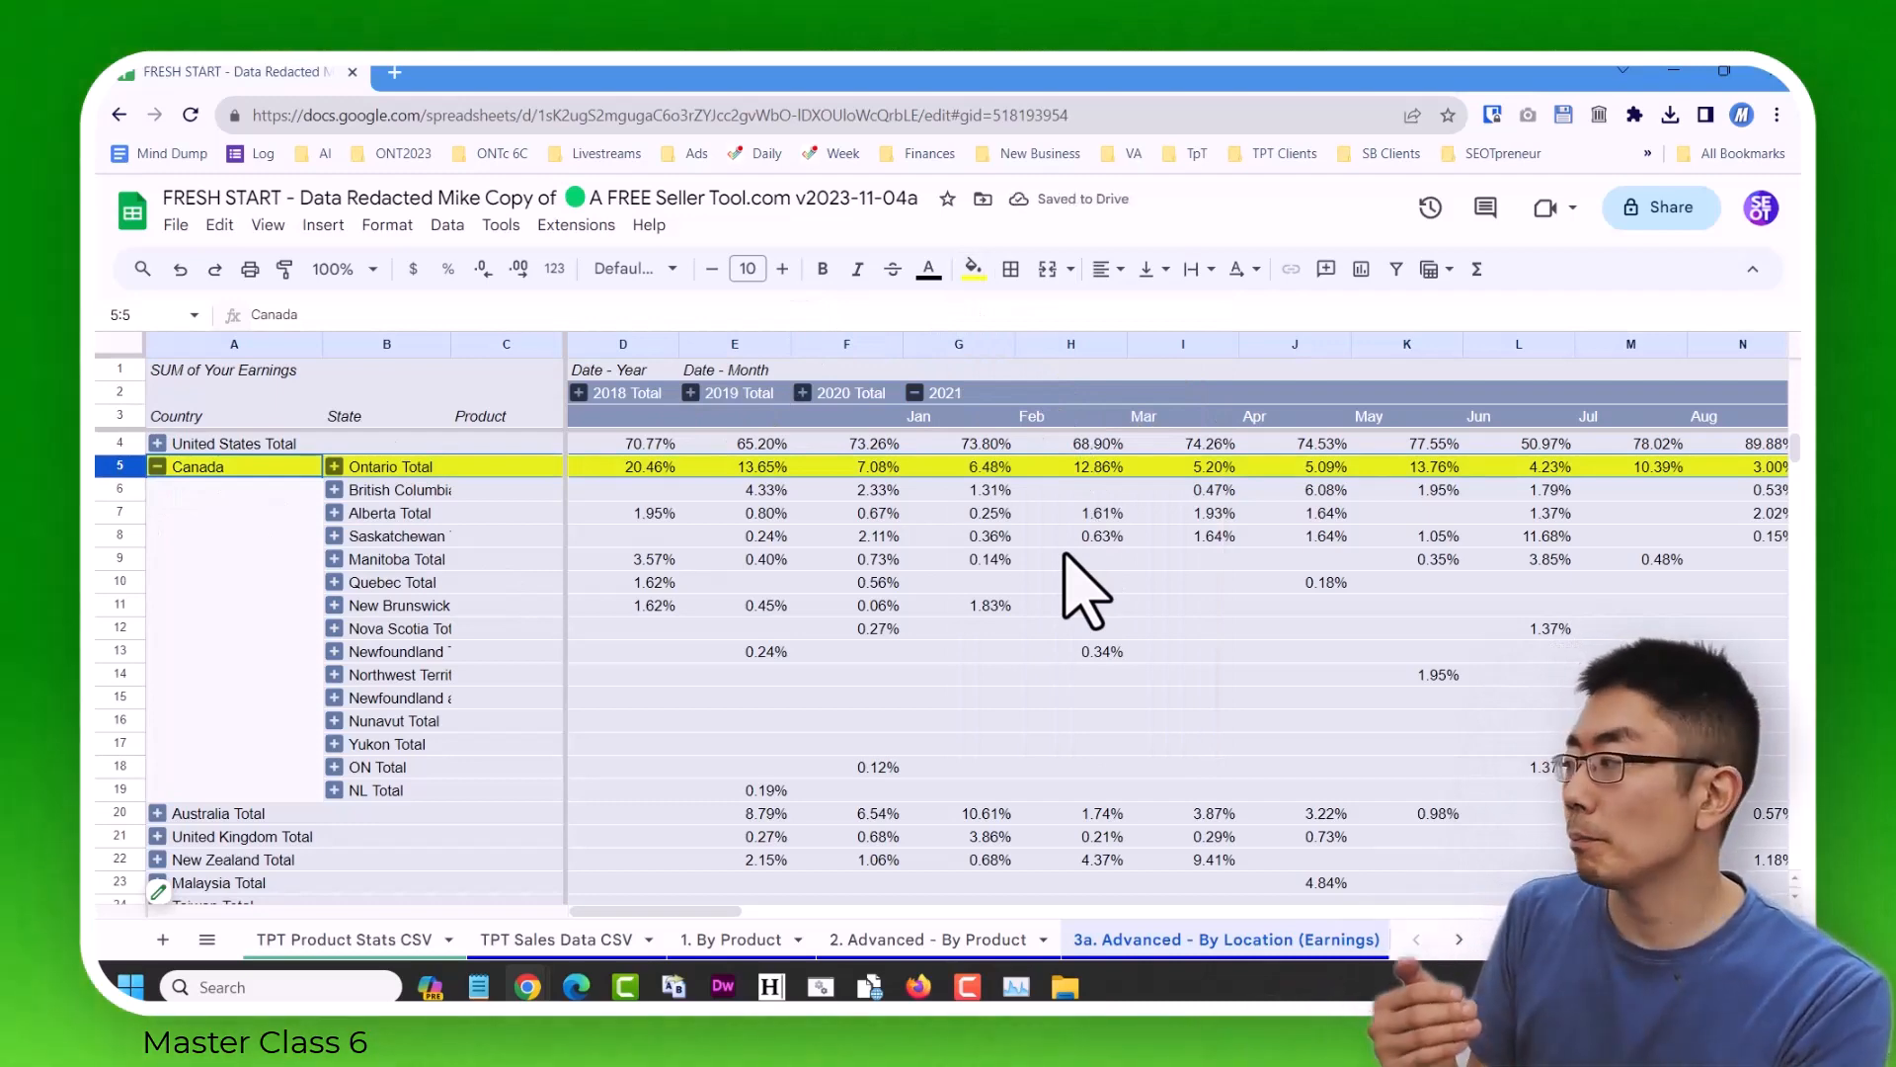
Examine Ontario's monthly percentages for 2021 from March through October.
{"action": "left_click", "coordinate": [1190, 447]}
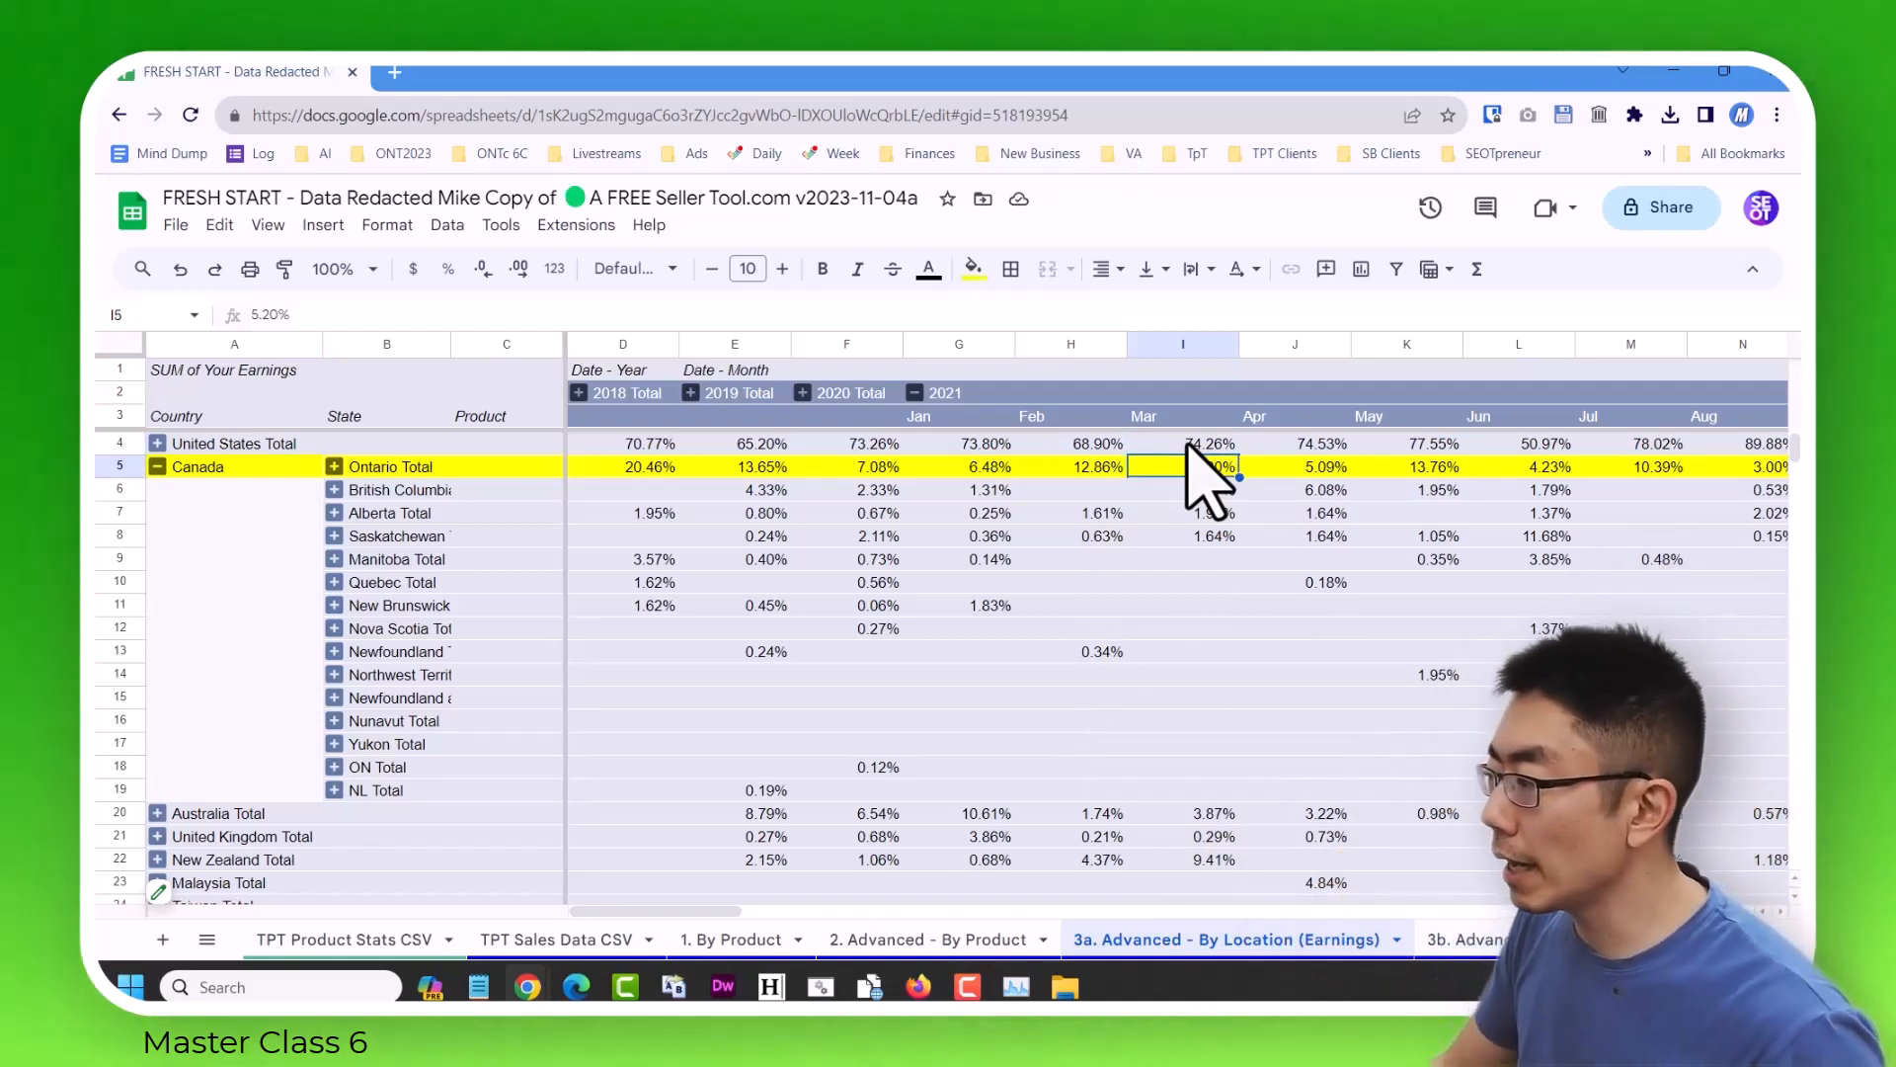
{"action": "key", "text": "Right"}
{"action": "key", "text": "Right"}
{"action": "key", "text": "Right"}
{"action": "key", "text": "Right"}
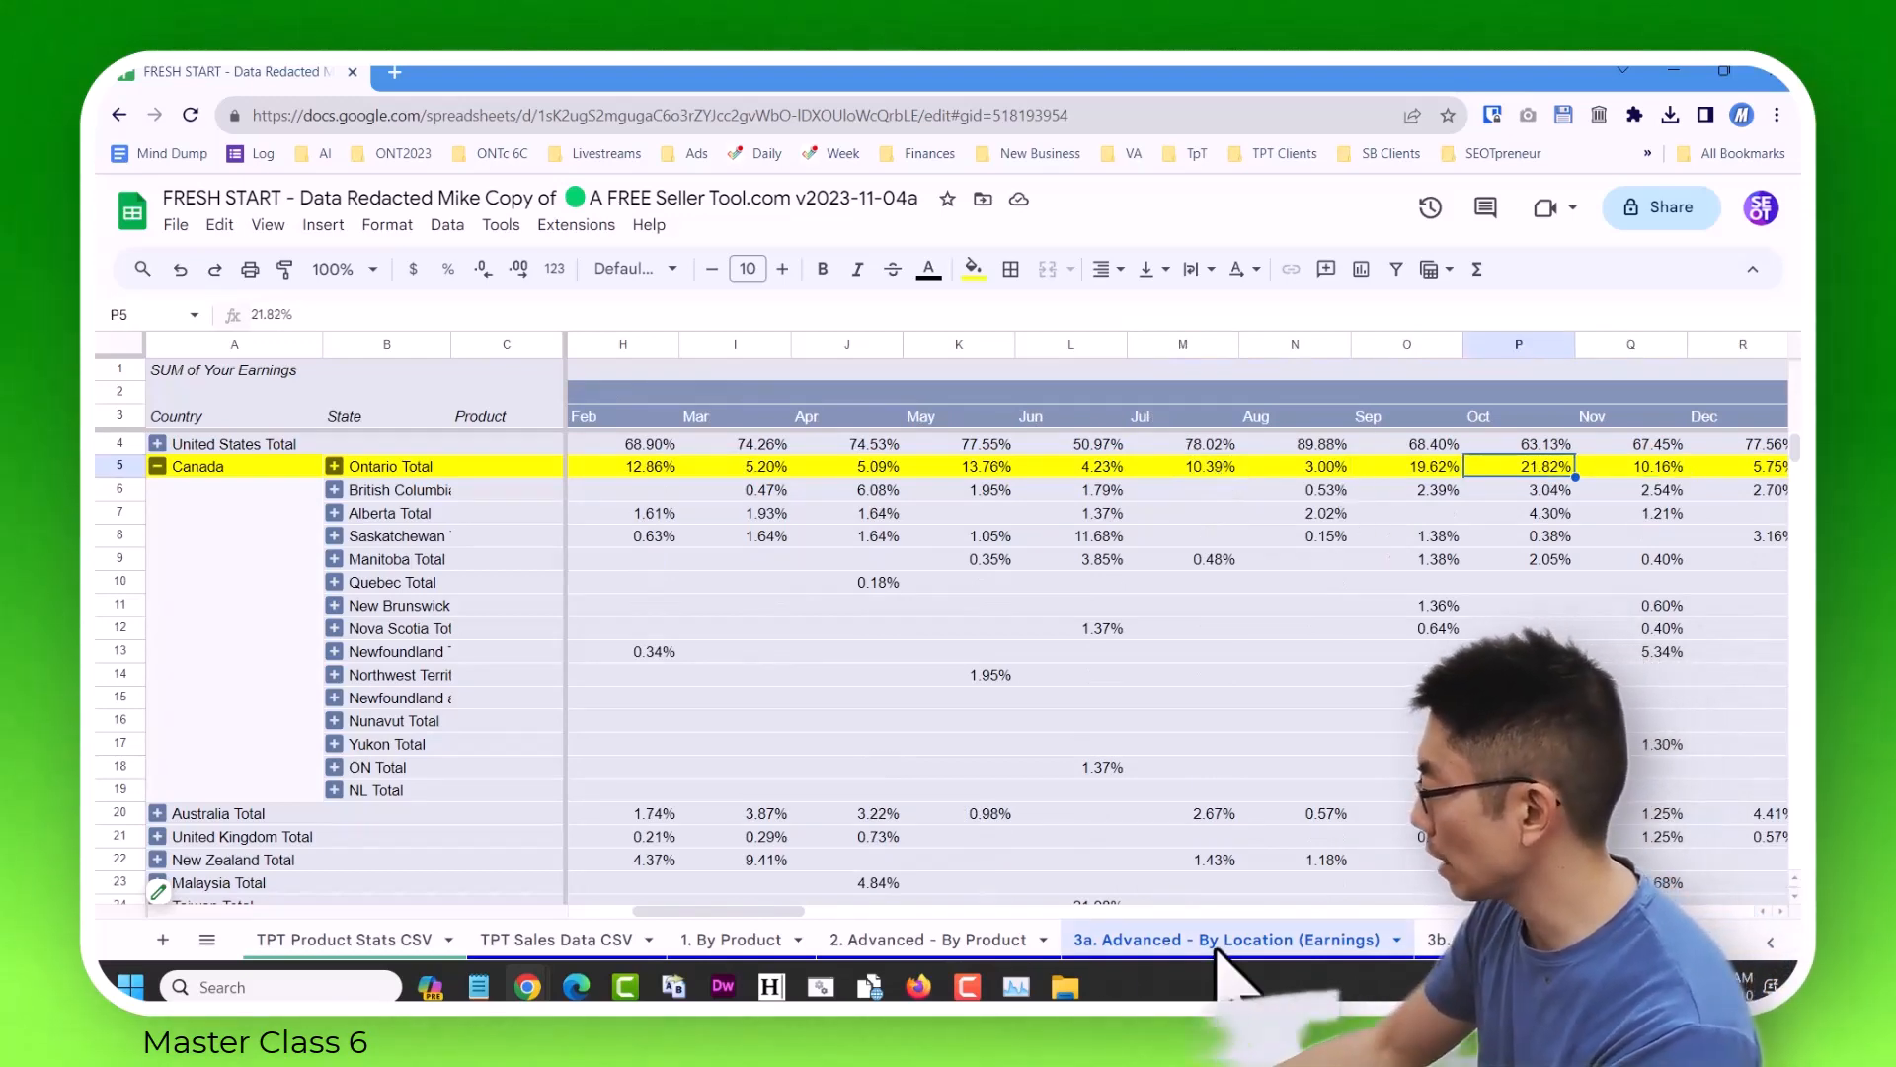
Set the Month filter to include only July, August, September, October and November, and close the pivot table editor.
{"action": "left_click", "coordinate": [188, 884]}
{"action": "scroll", "coordinate": [1422, 701], "scroll_direction": "down", "scroll_amount": 2}
{"action": "left_click", "coordinate": [1472, 851]}
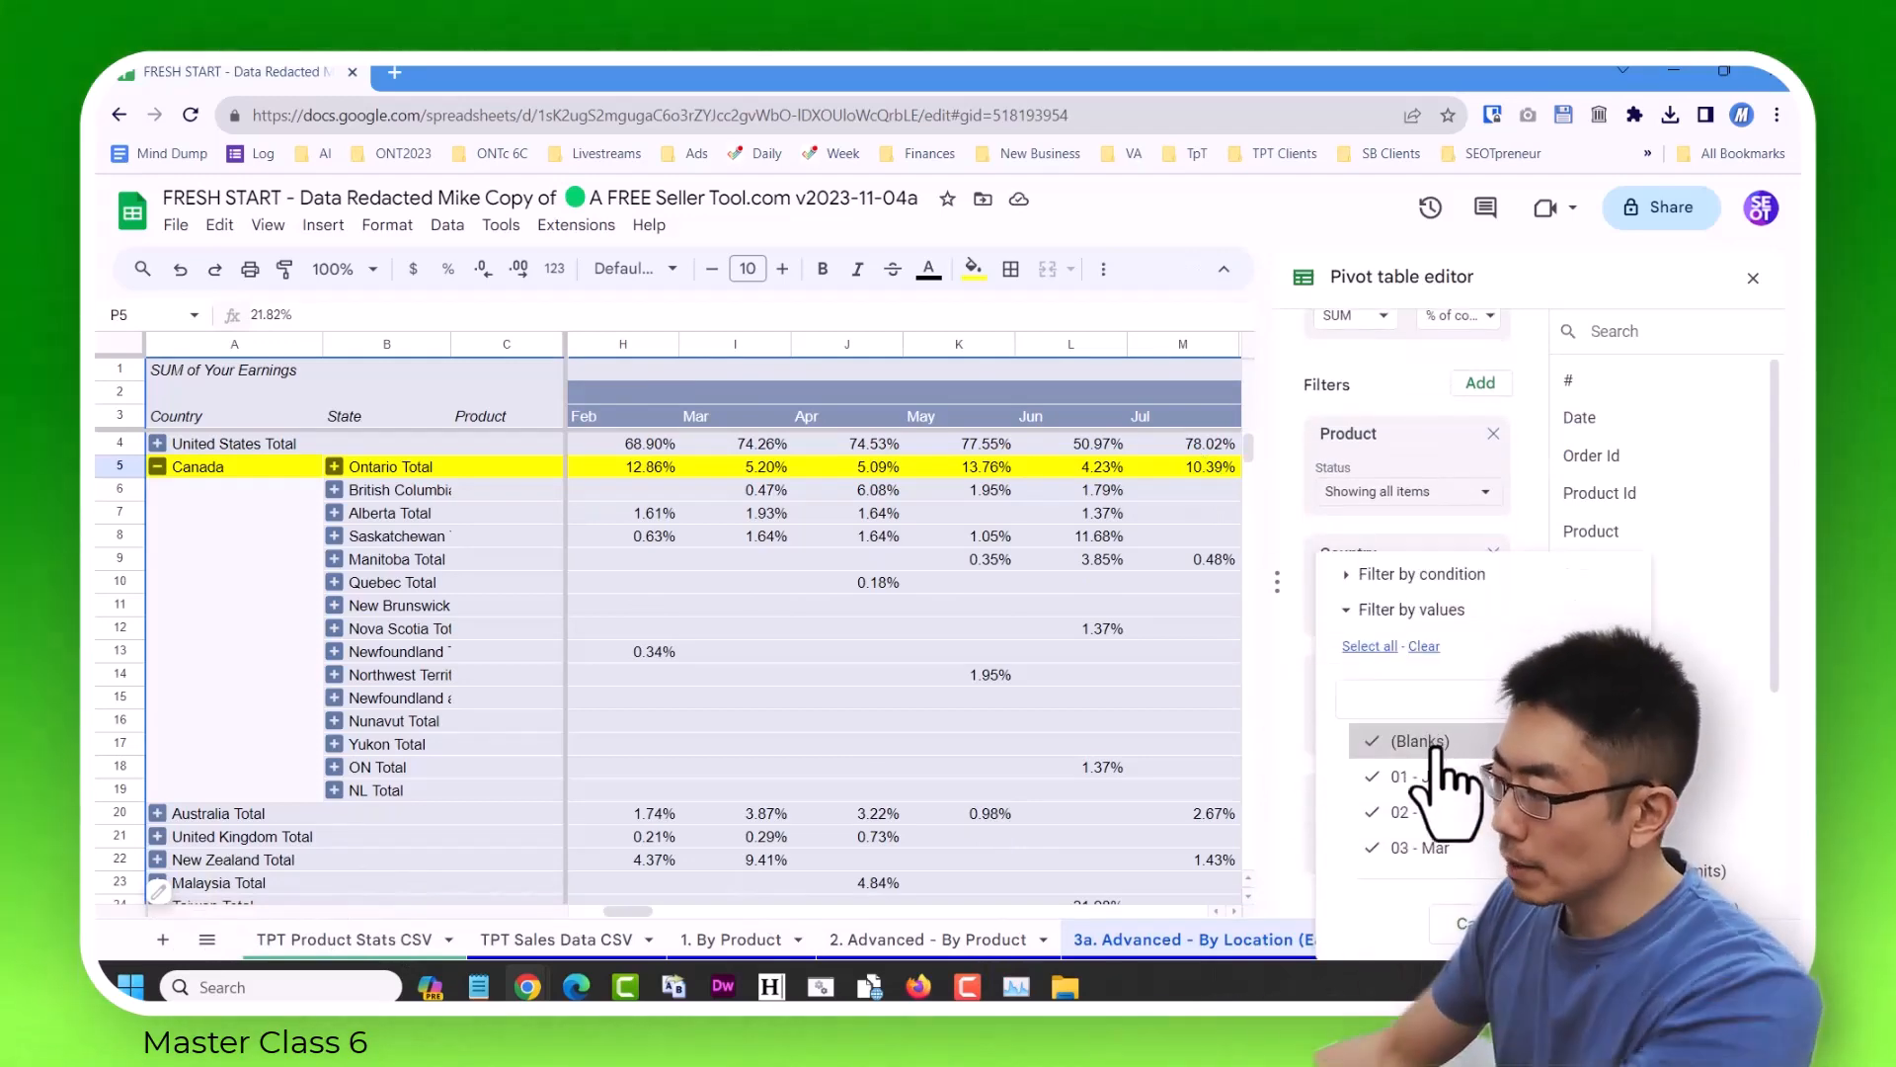
{"action": "left_click", "coordinate": [1424, 648]}
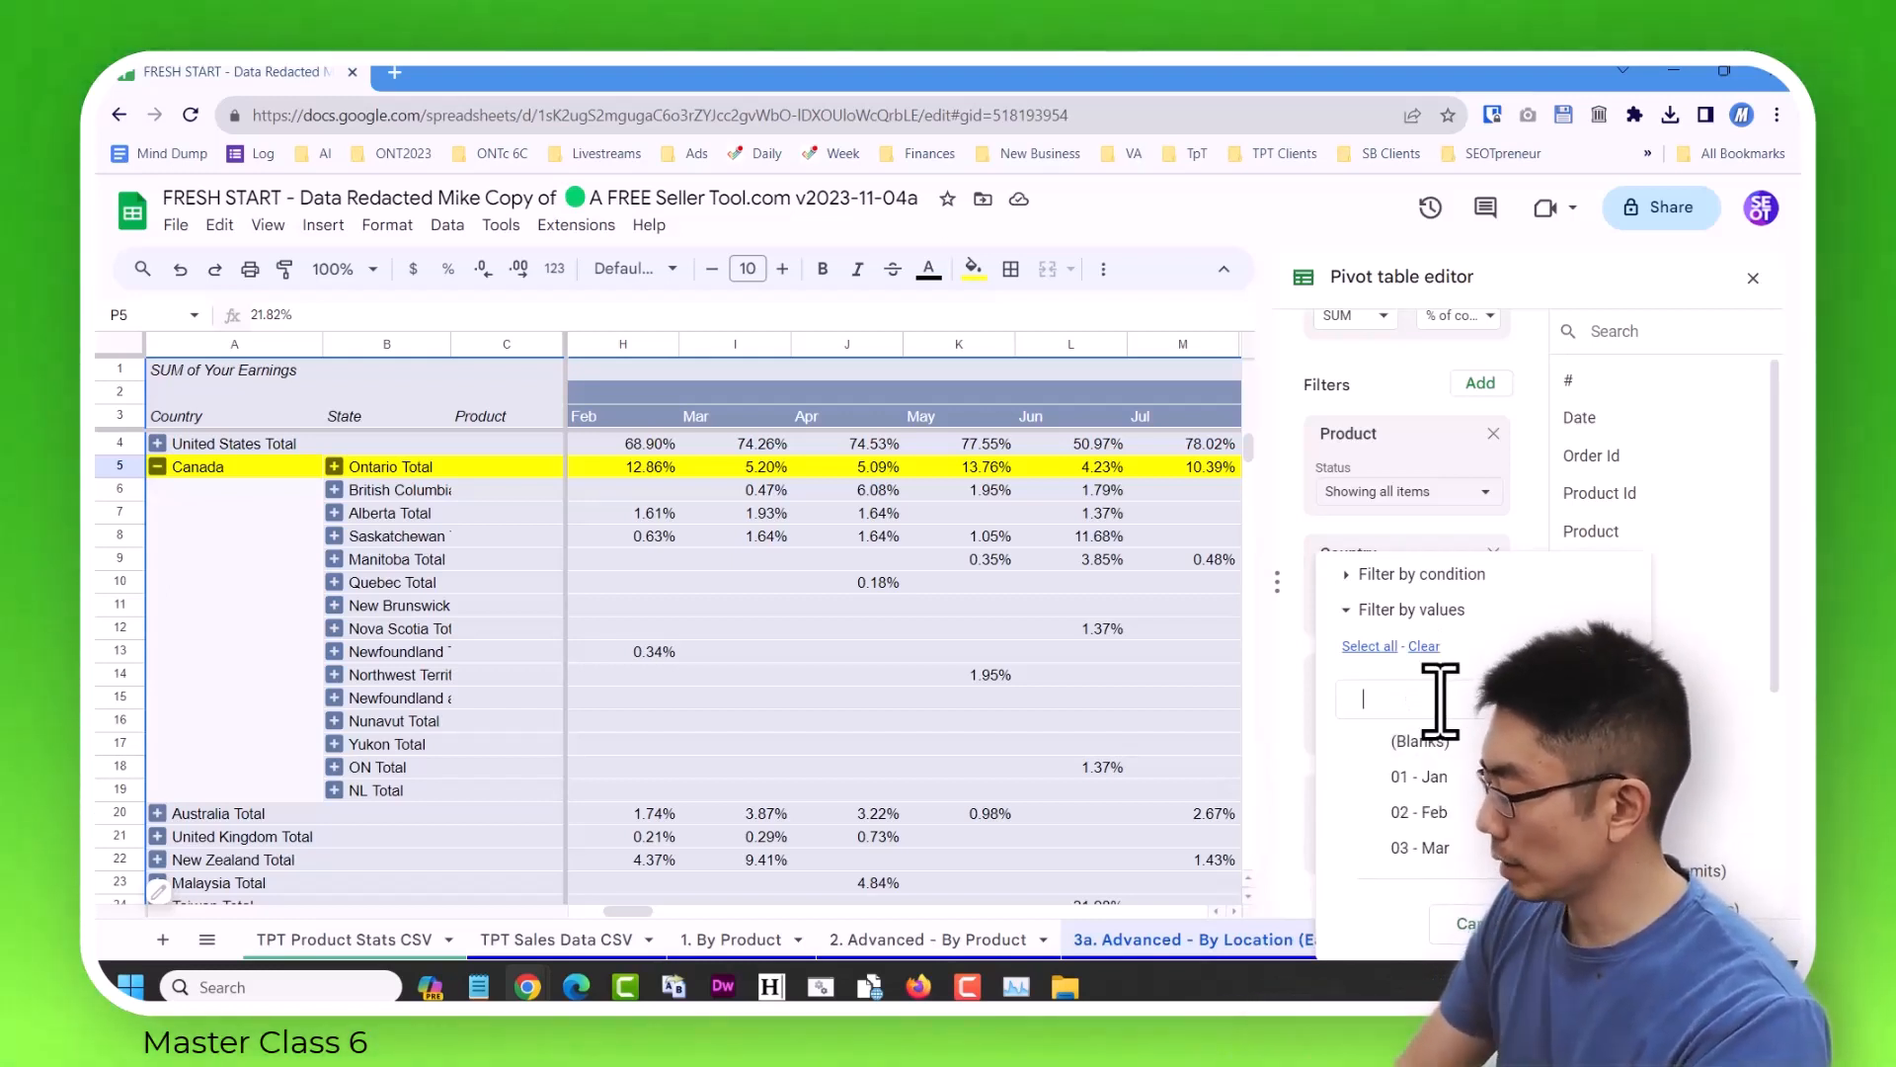
{"action": "scroll", "coordinate": [1440, 838], "scroll_direction": "down", "scroll_amount": 2}
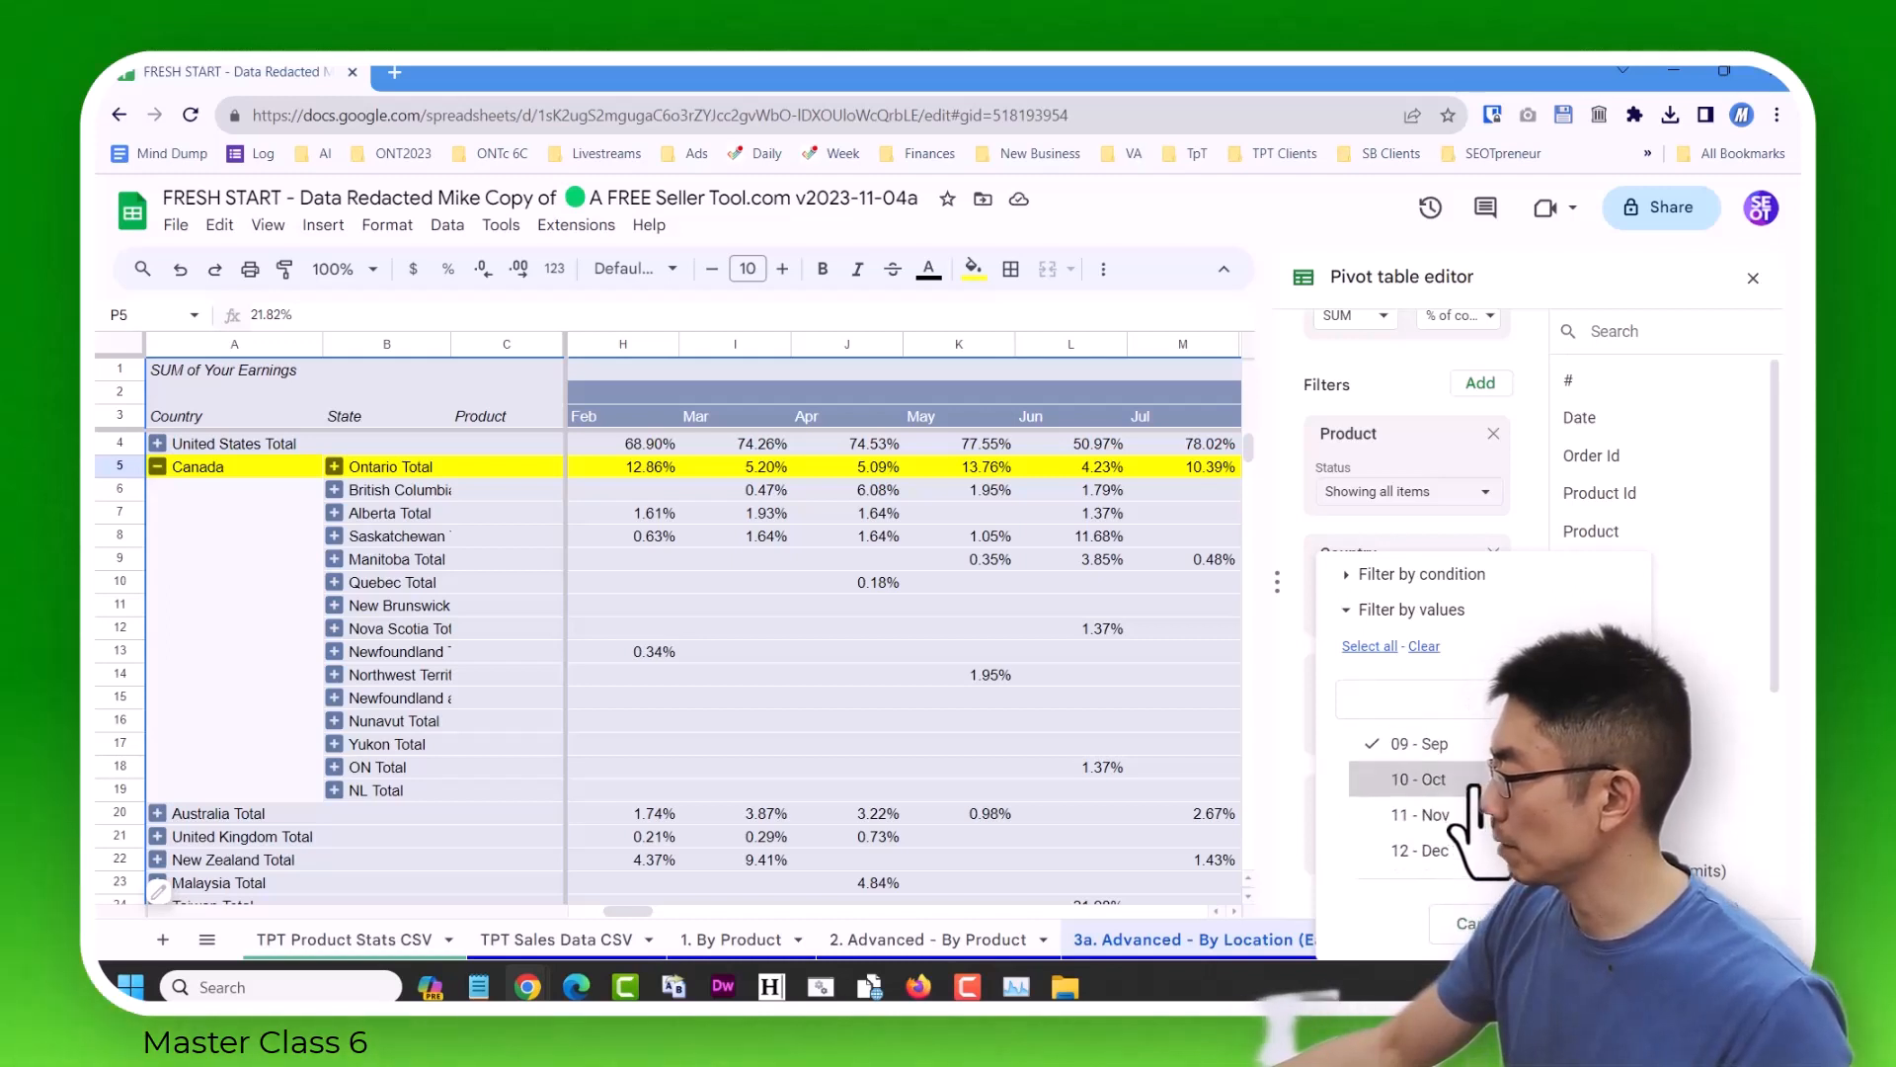
{"action": "left_click", "coordinate": [1543, 924]}
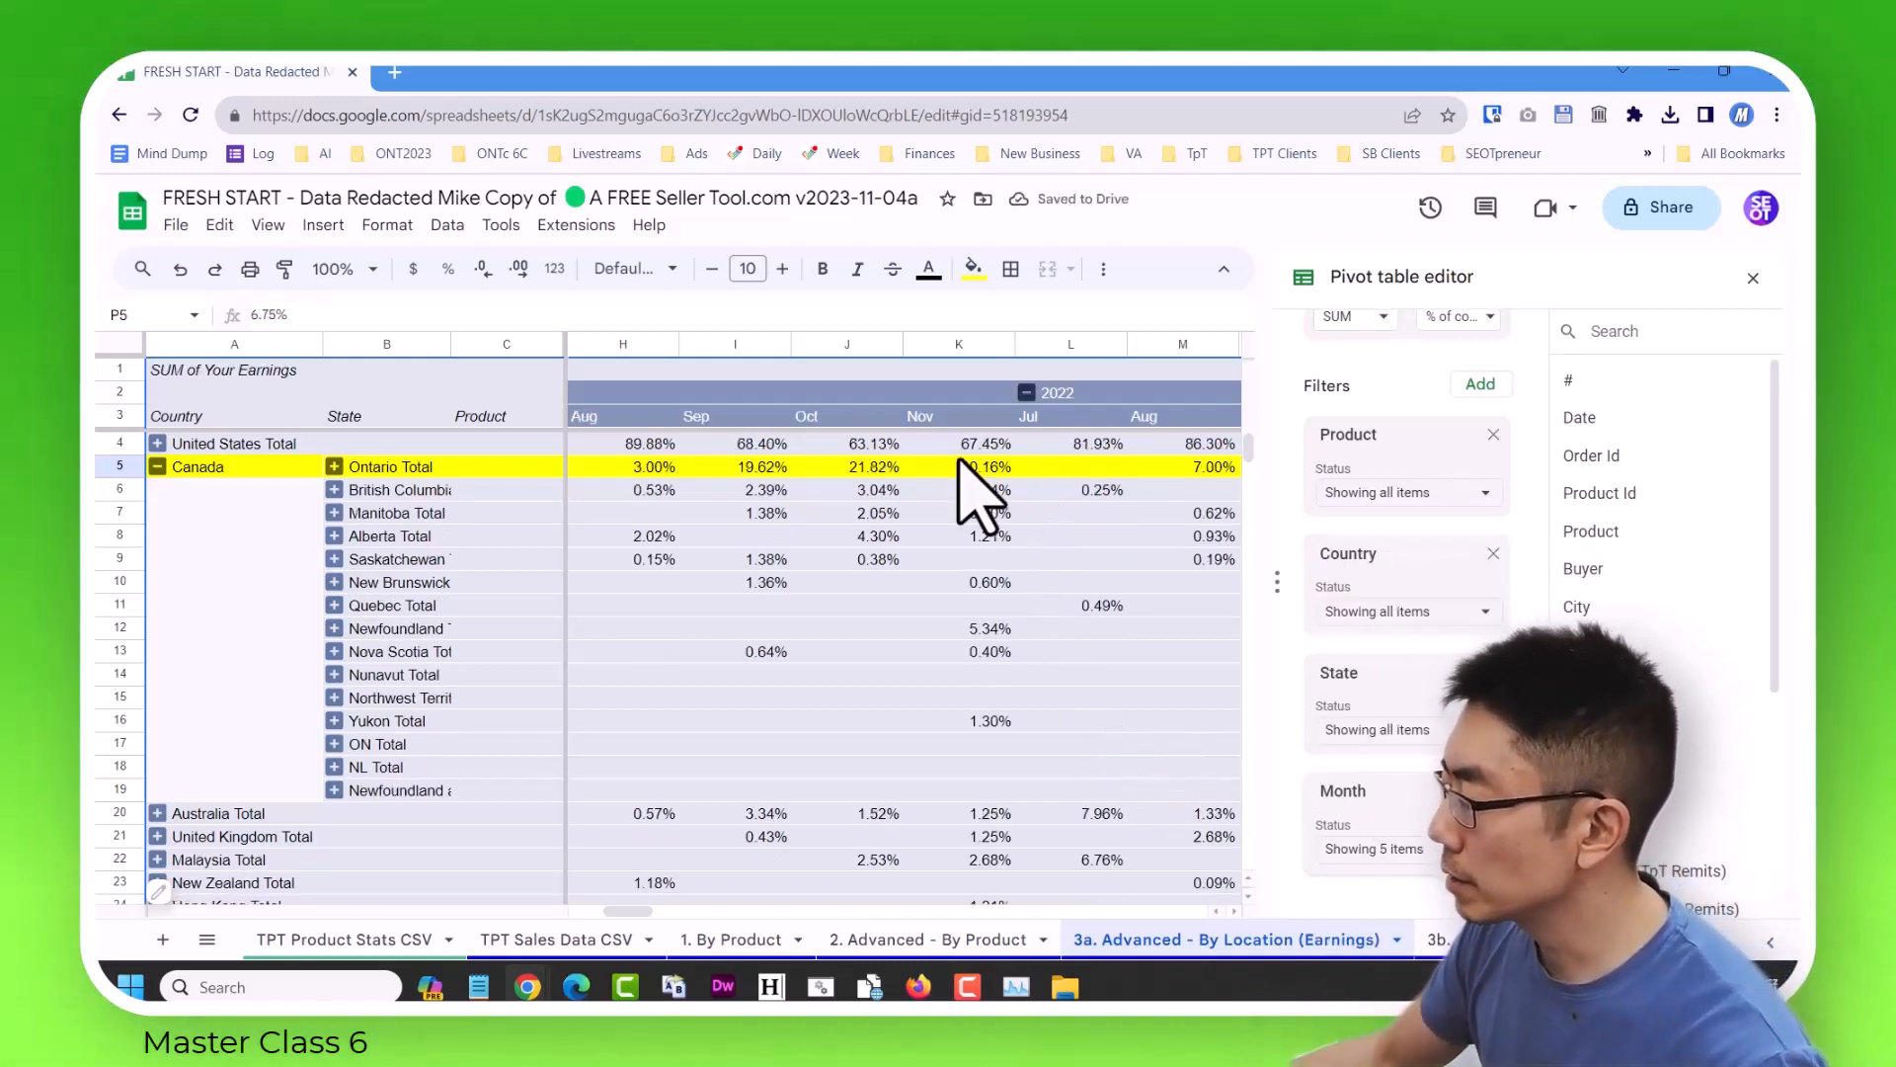
{"action": "left_click", "coordinate": [1754, 279]}
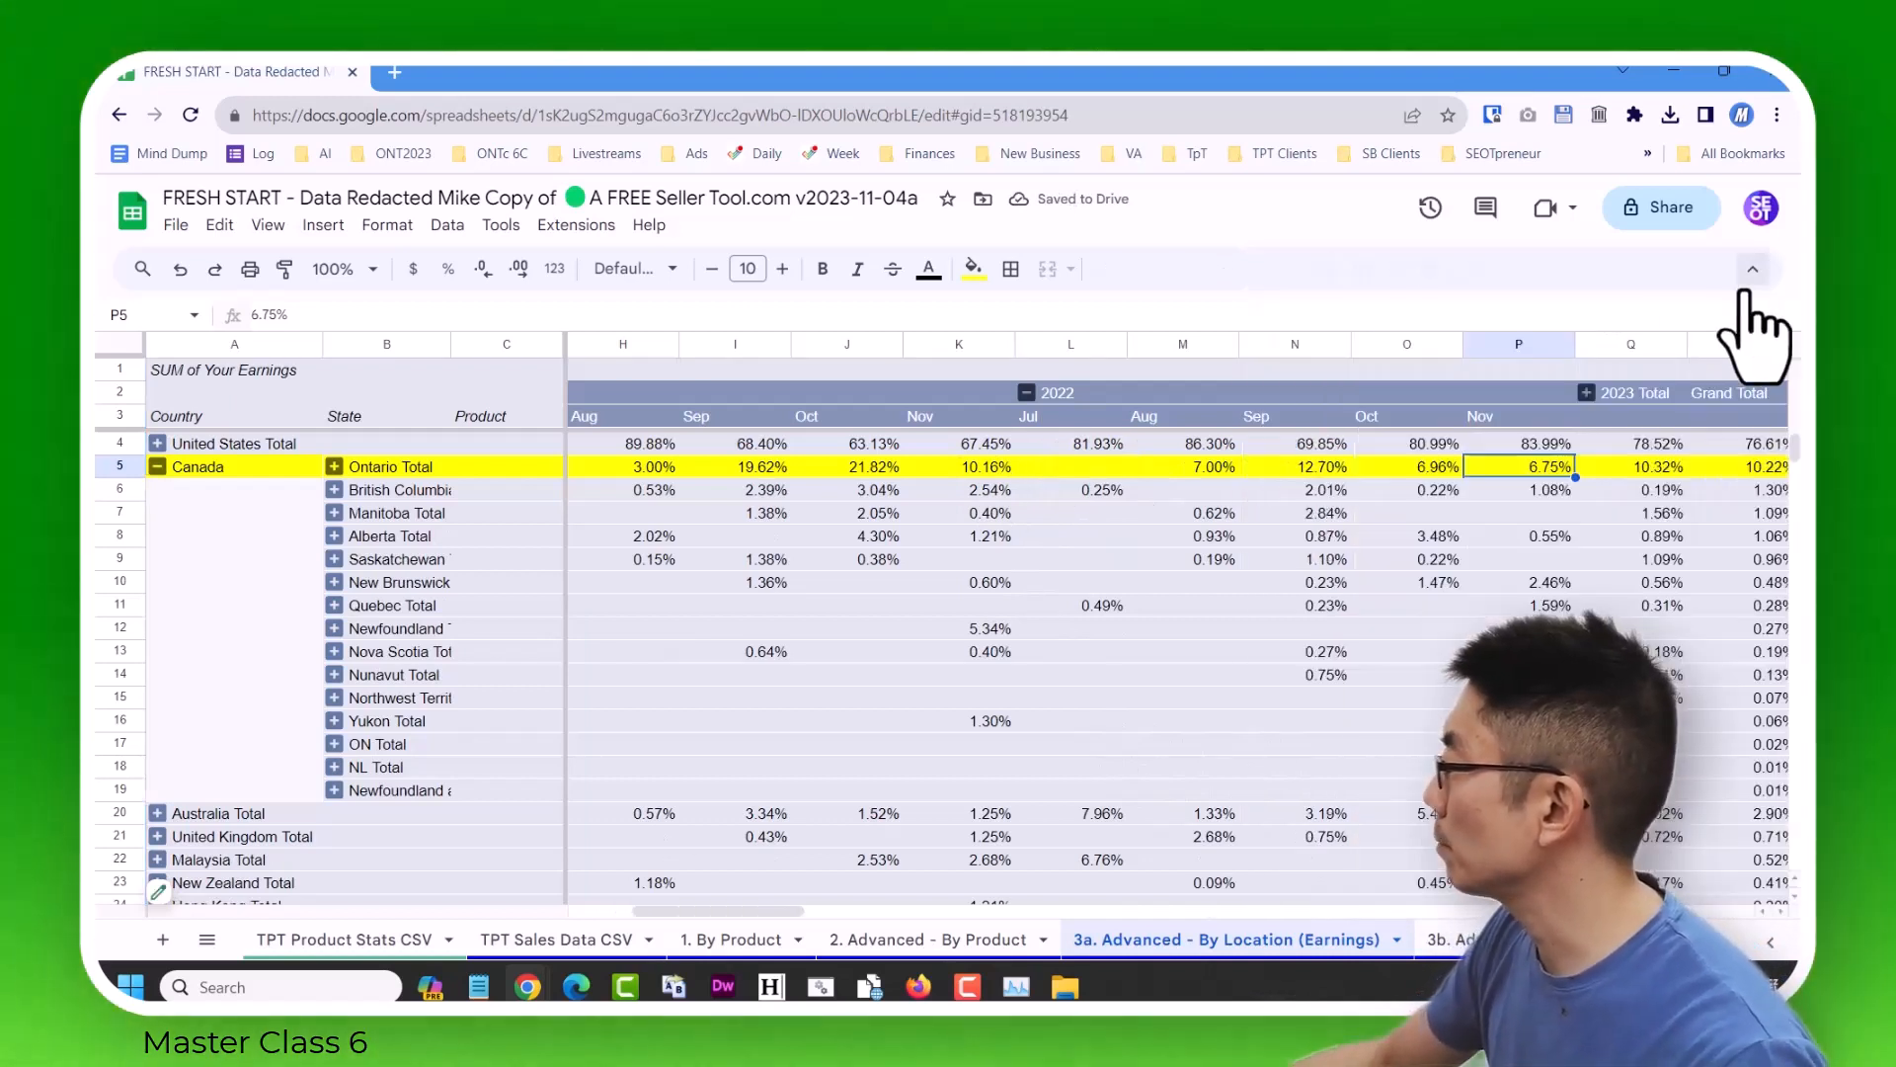
Compare the United States and Ontario earnings percentages for July through November in 2021 and 2022.
{"action": "left_click", "coordinate": [1281, 450]}
{"action": "key", "text": "Left"}
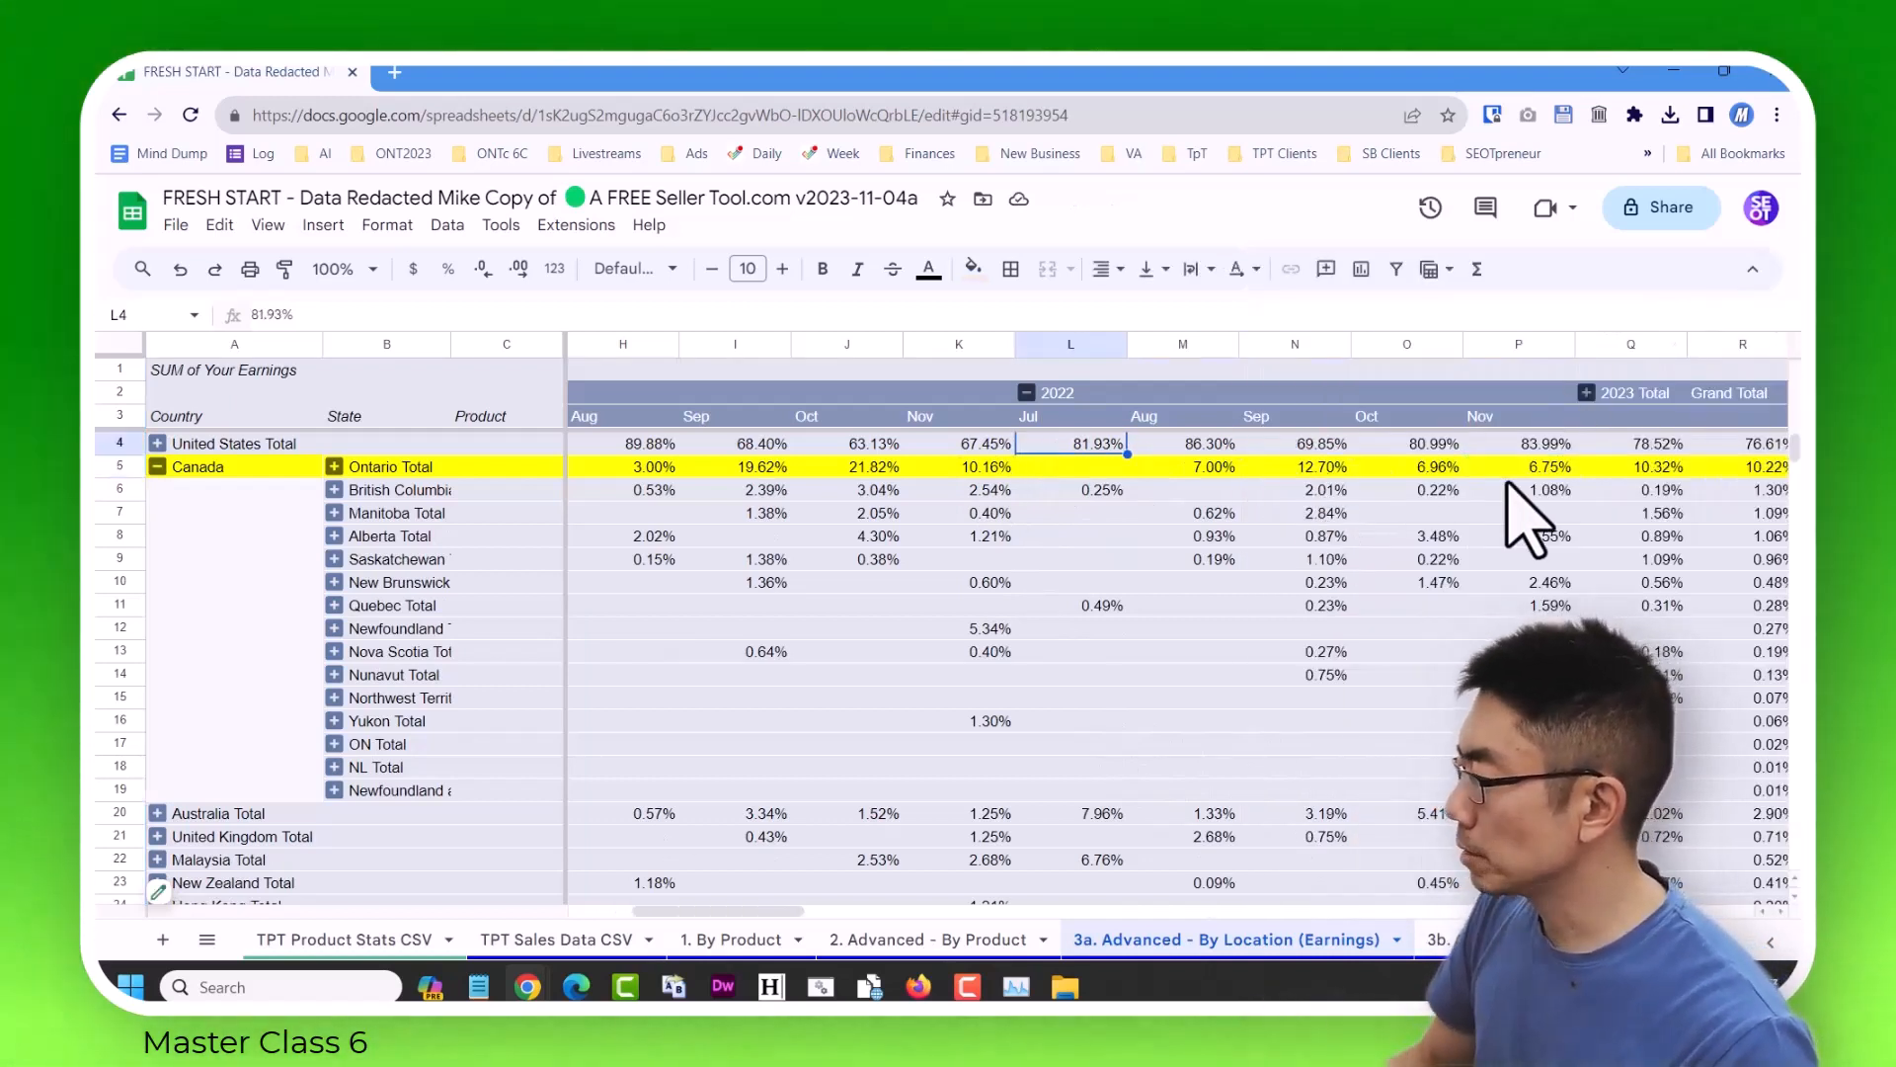
{"action": "key", "text": "Left"}
{"action": "key", "text": "Left"}
{"action": "key", "text": "Down"}
{"action": "key", "text": "Down"}
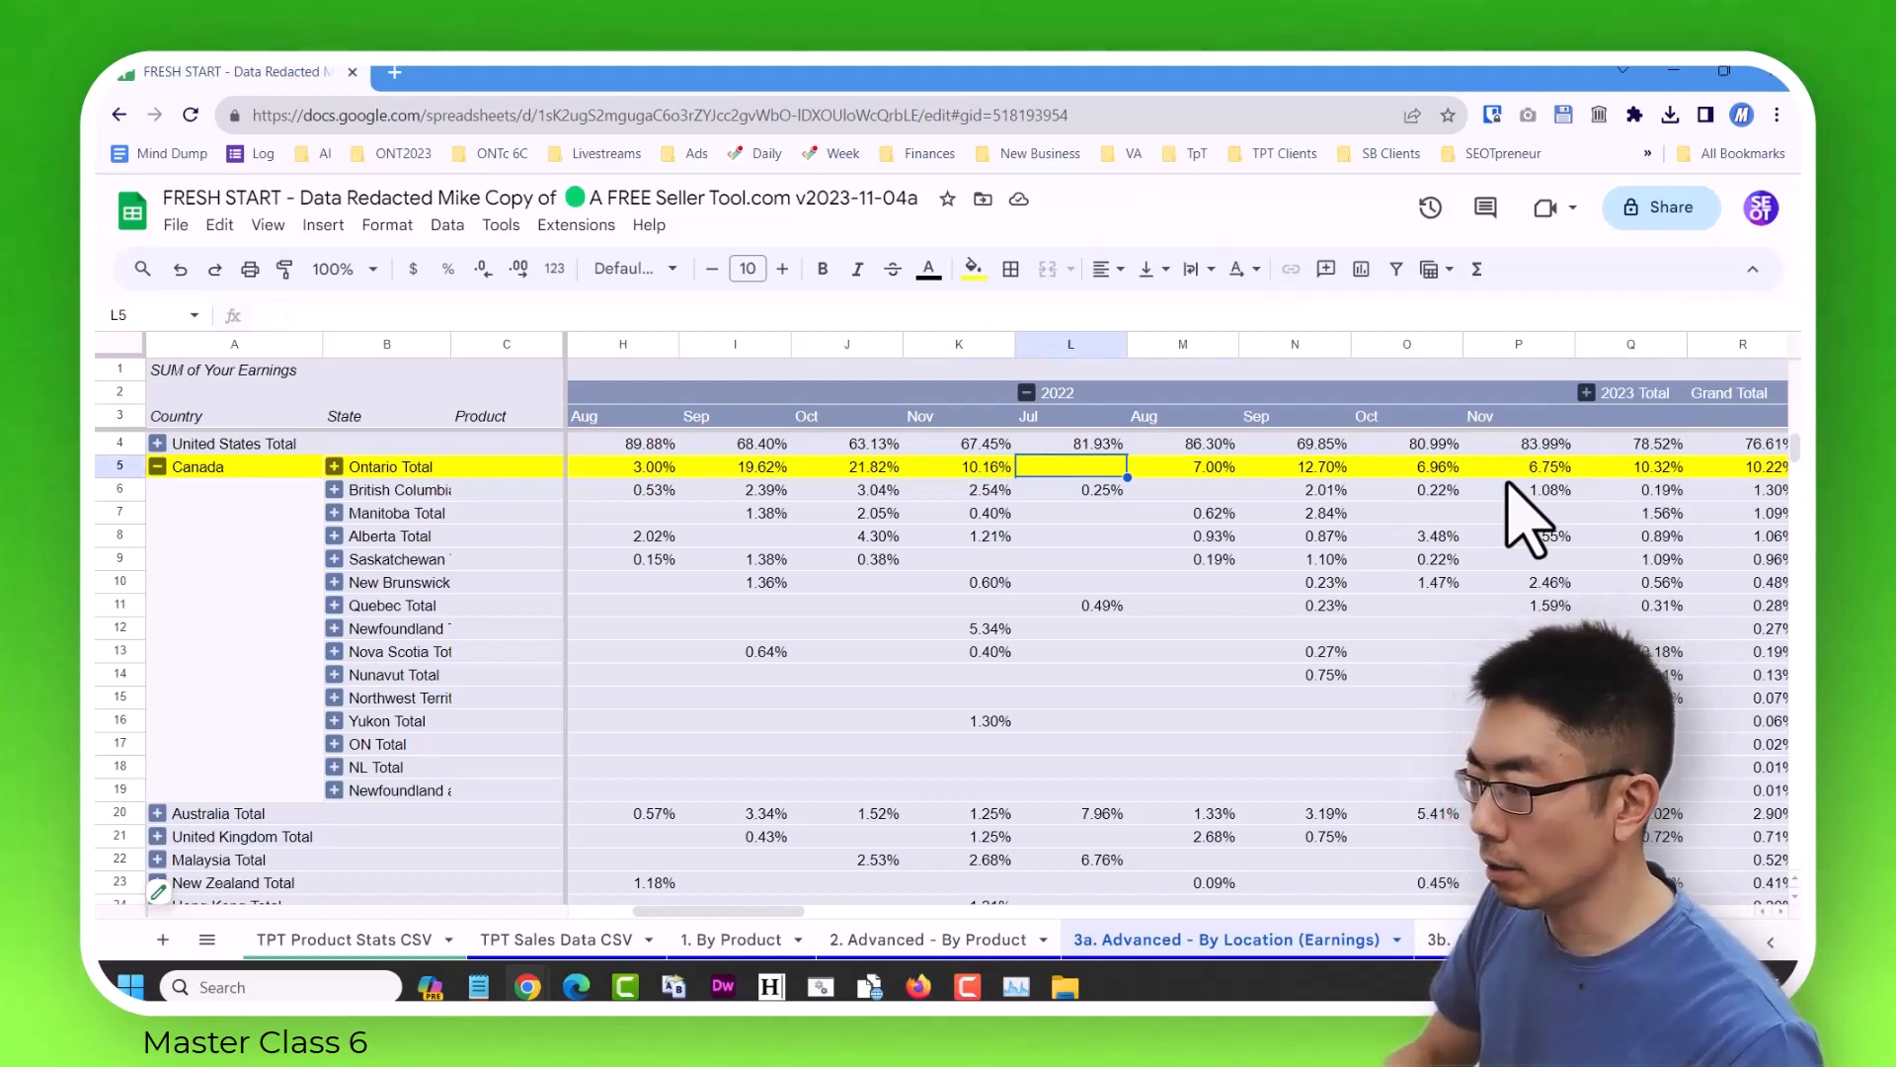
{"action": "scroll", "coordinate": [1521, 513], "scroll_direction": "left", "scroll_amount": 3}
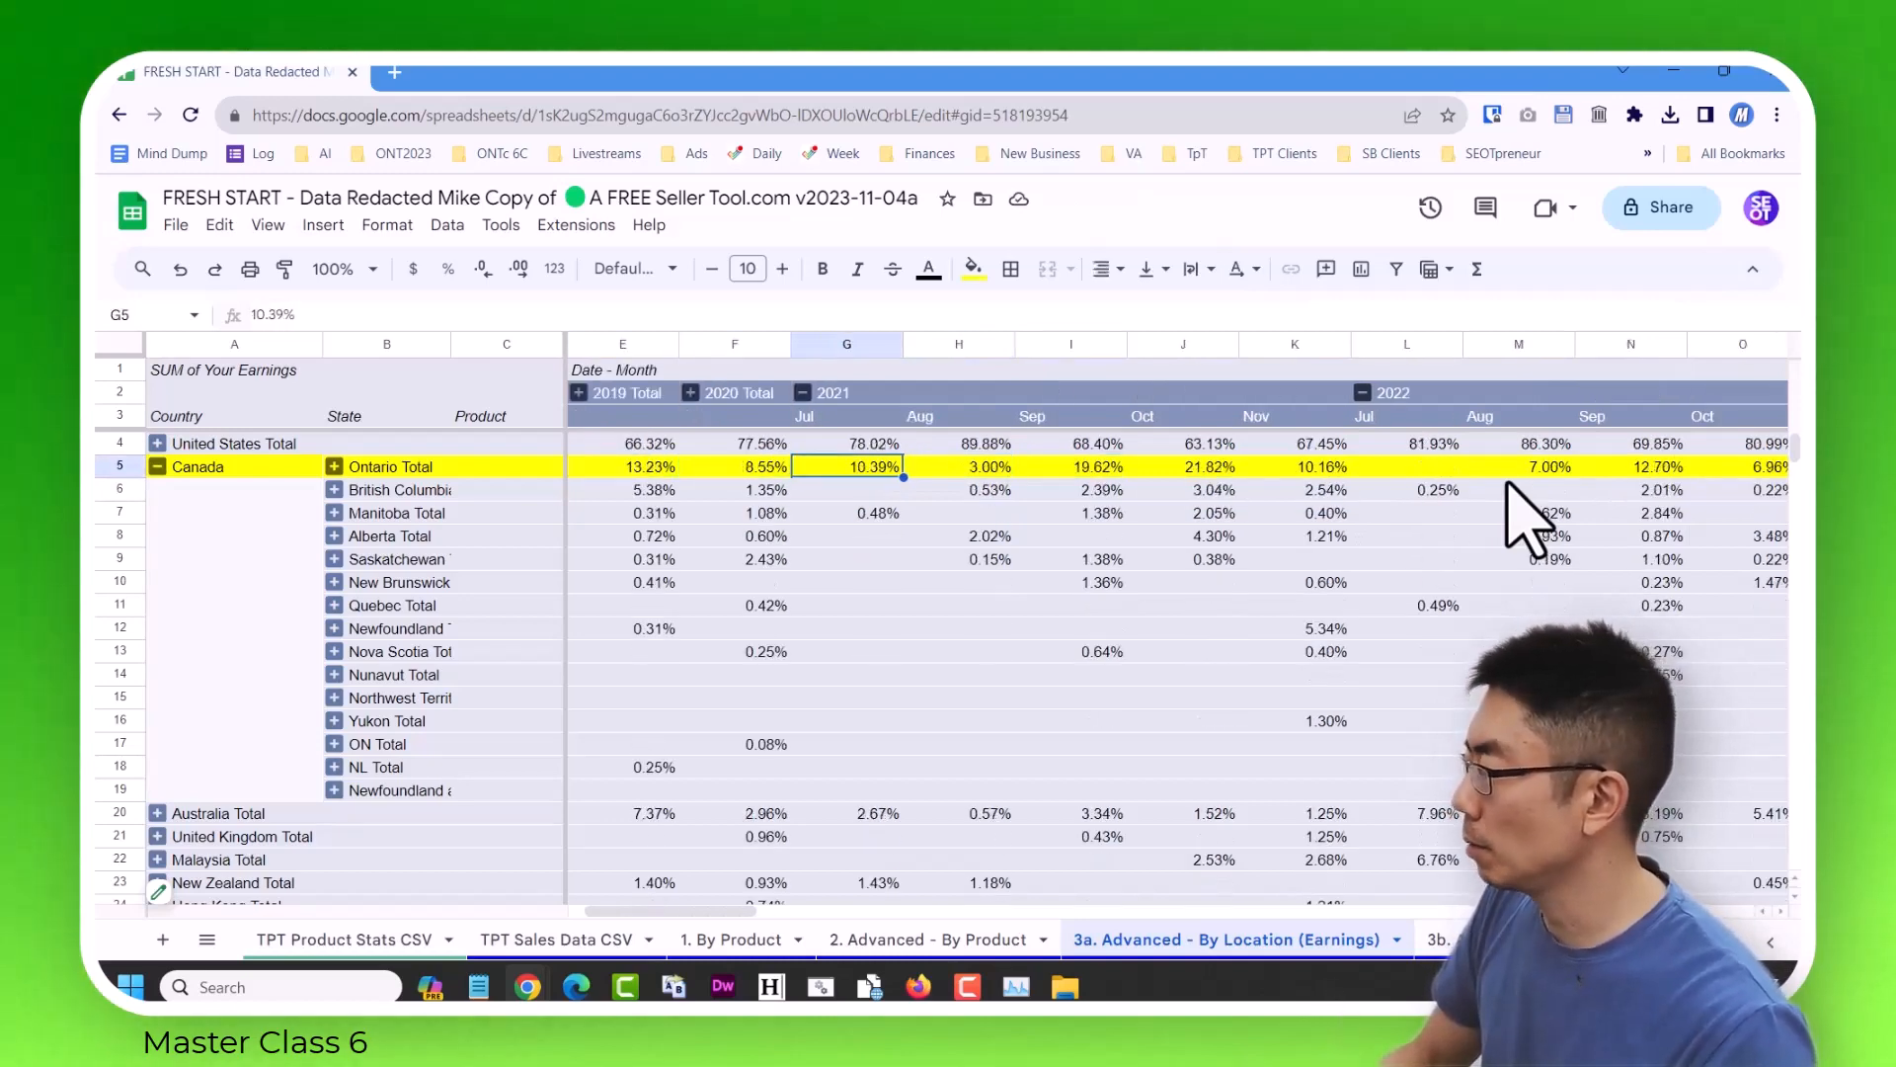
{"action": "key", "text": "Right"}
{"action": "key", "text": "Right"}
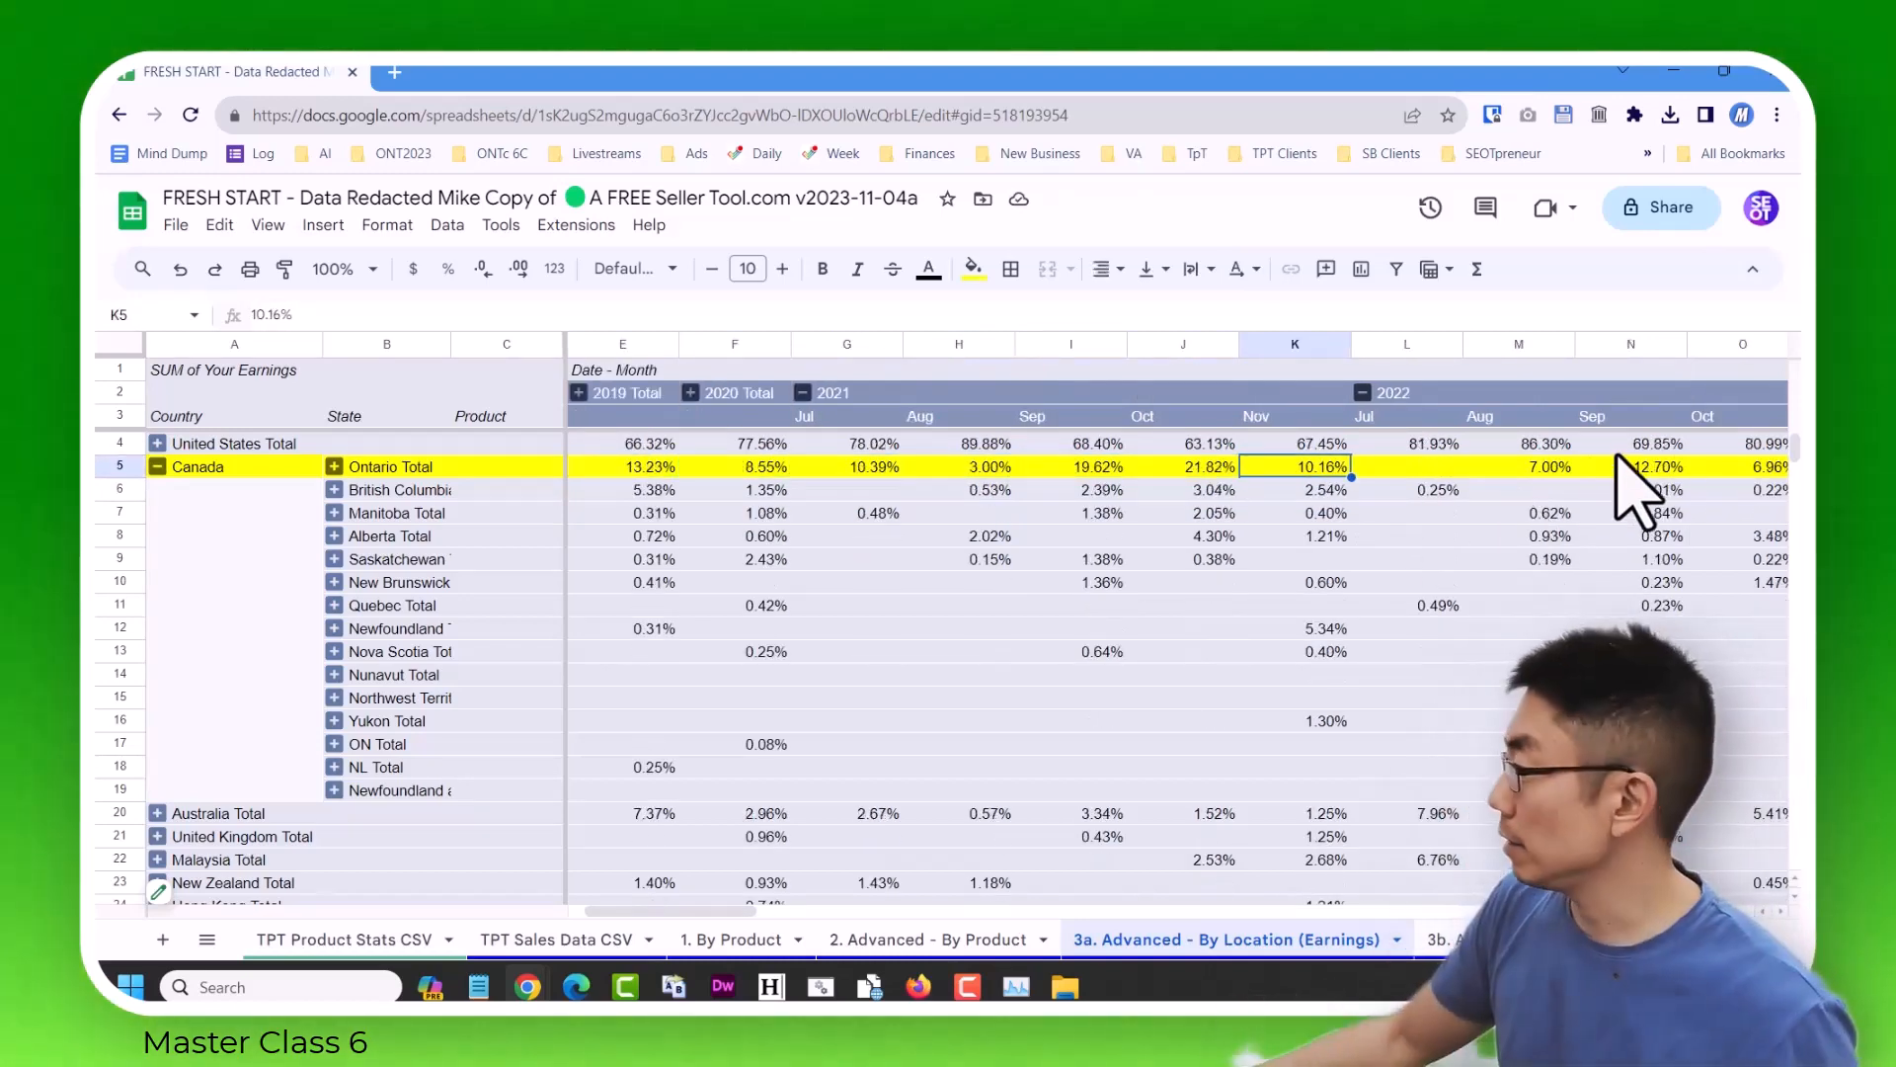
Inspect the September 2022 column and expand the 2023 total into its individual months.
{"action": "left_click", "coordinate": [1645, 344]}
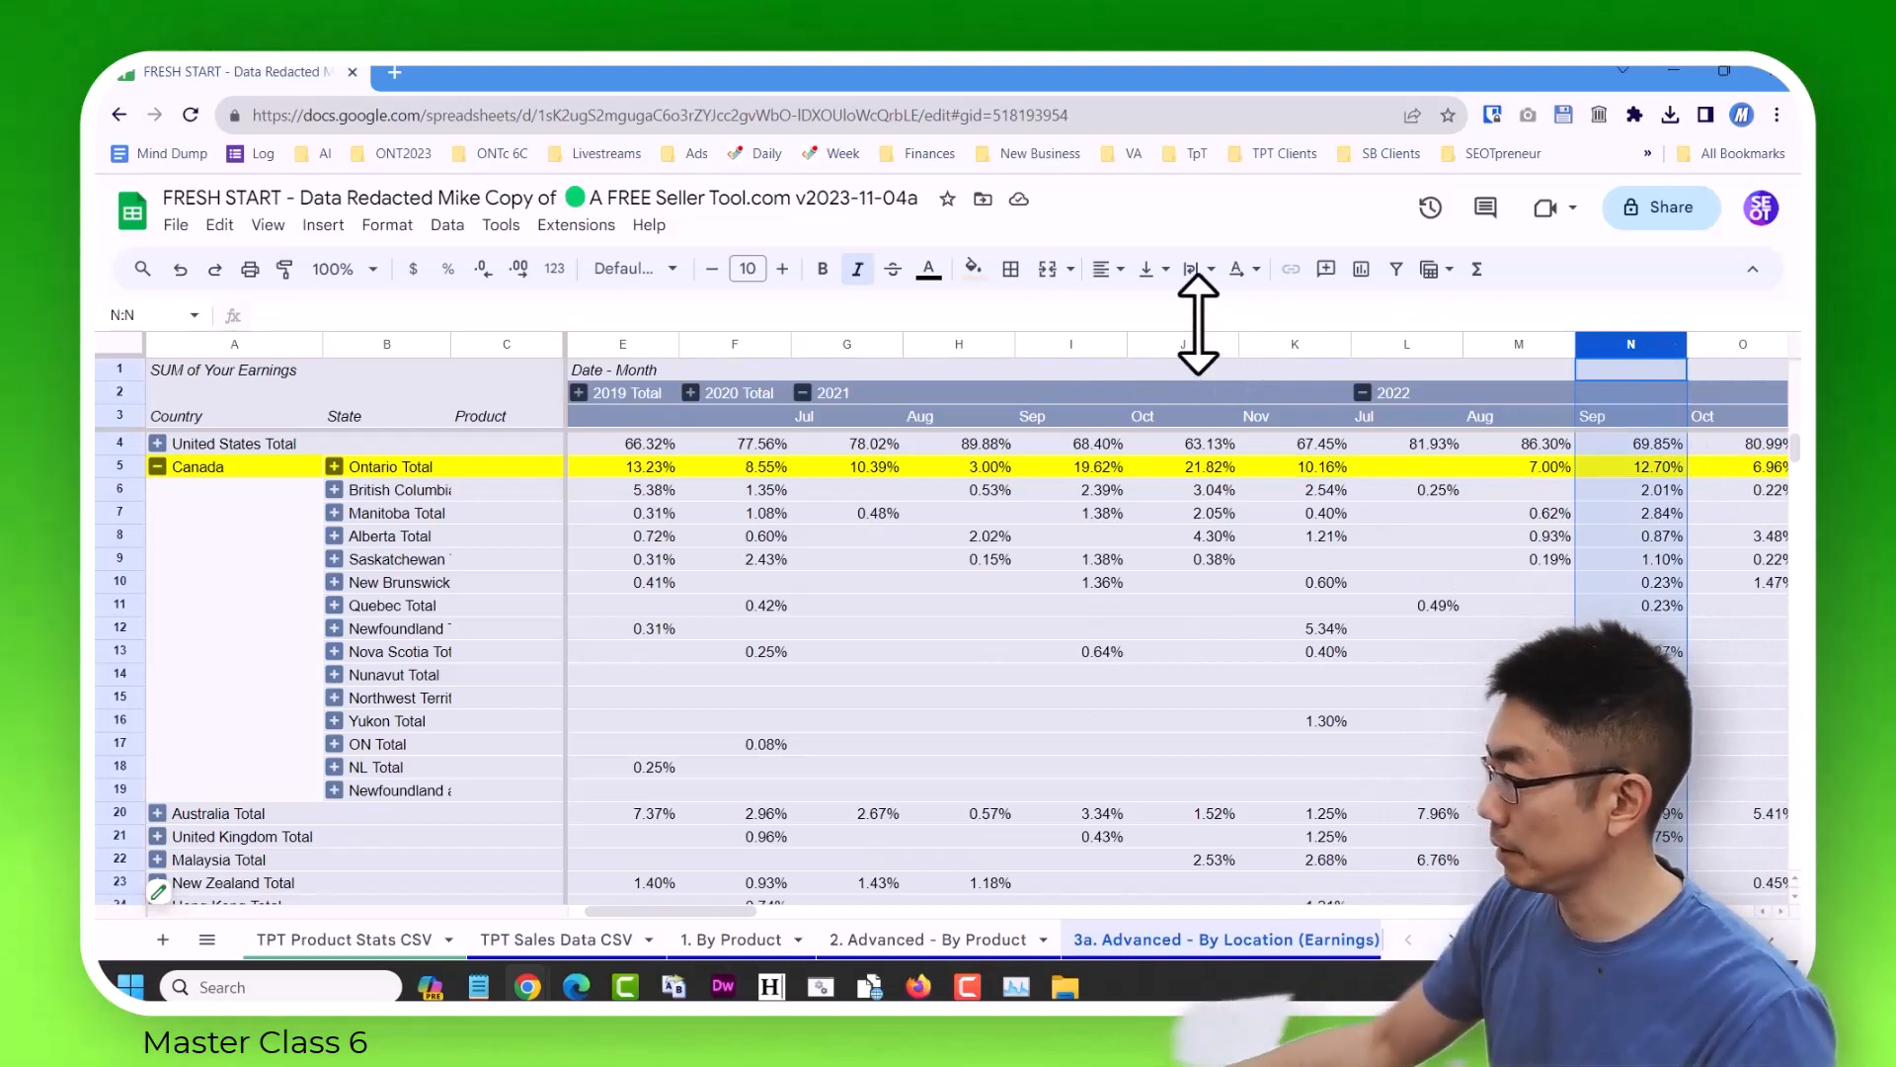
{"action": "key", "text": "Right"}
{"action": "key", "text": "Right"}
{"action": "key", "text": "Right"}
{"action": "key", "text": "Right"}
{"action": "key", "text": "Right"}
{"action": "key", "text": "Right"}
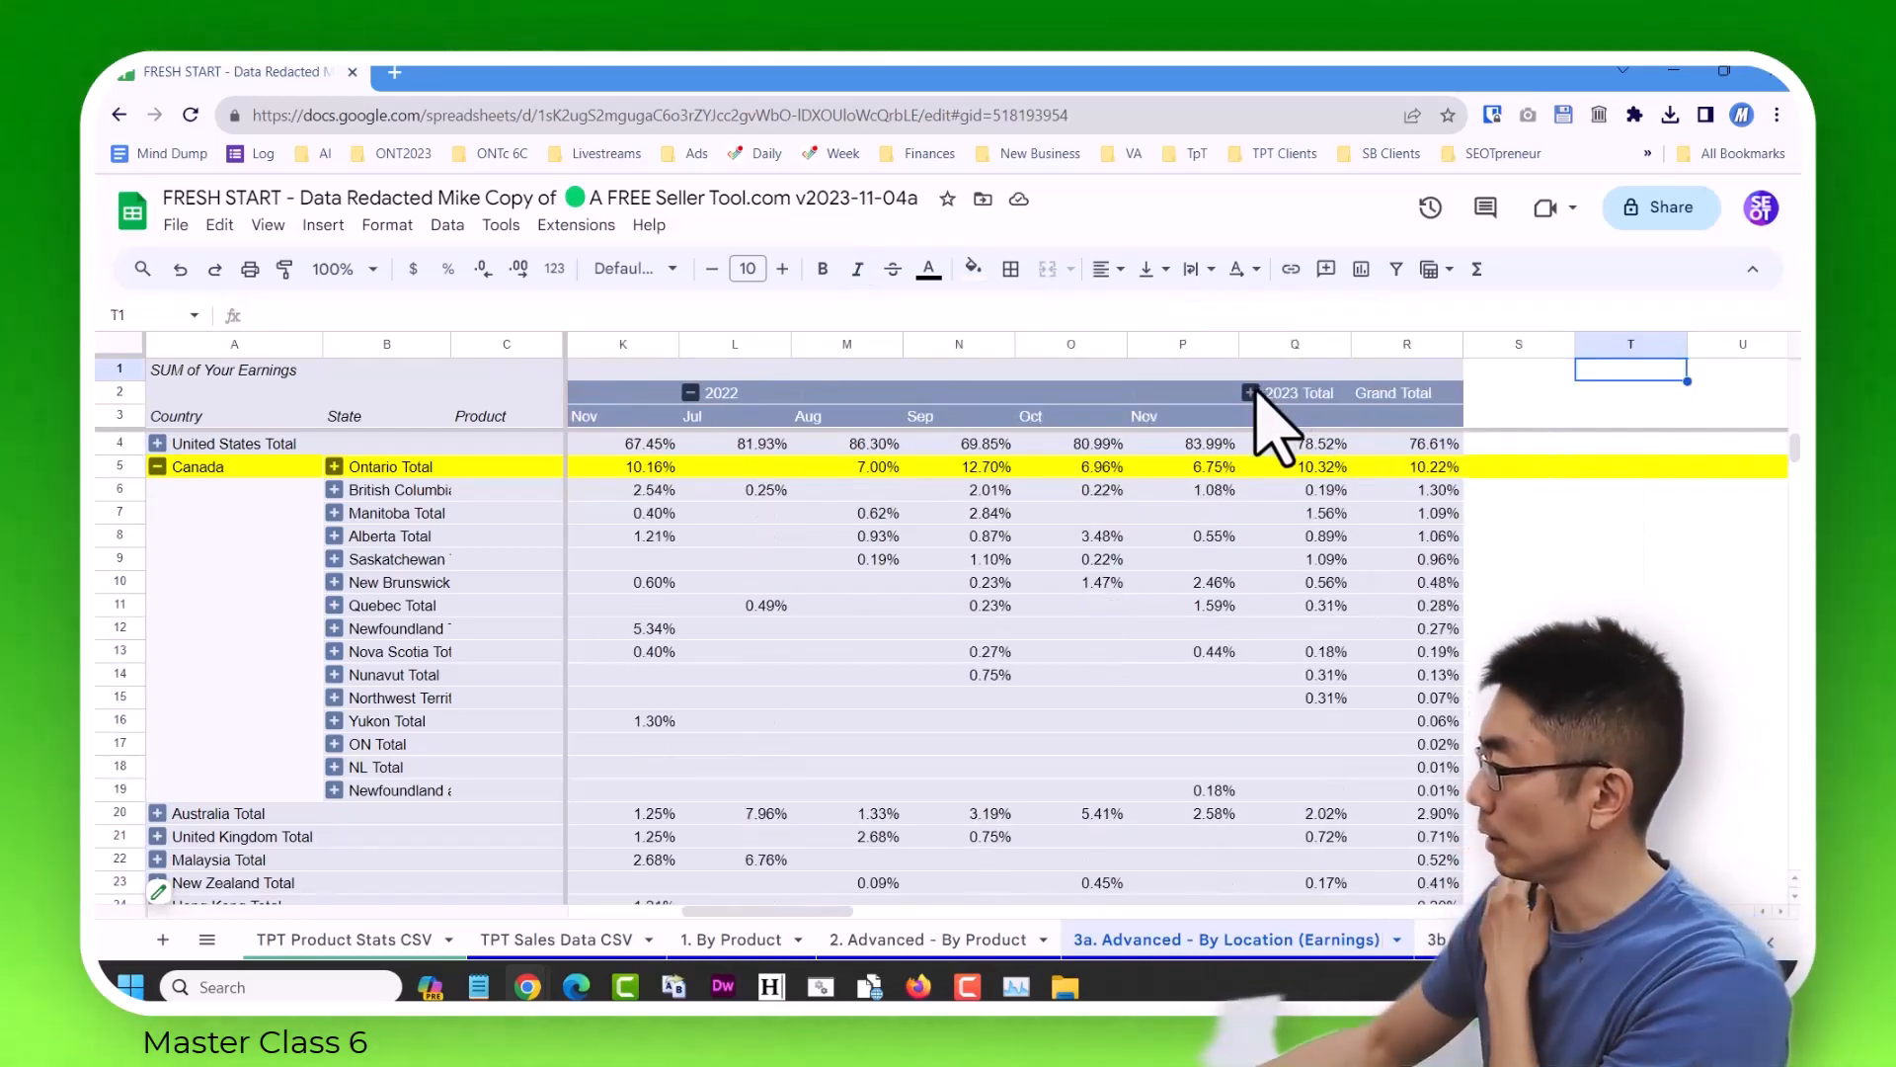
{"action": "left_click", "coordinate": [1251, 393]}
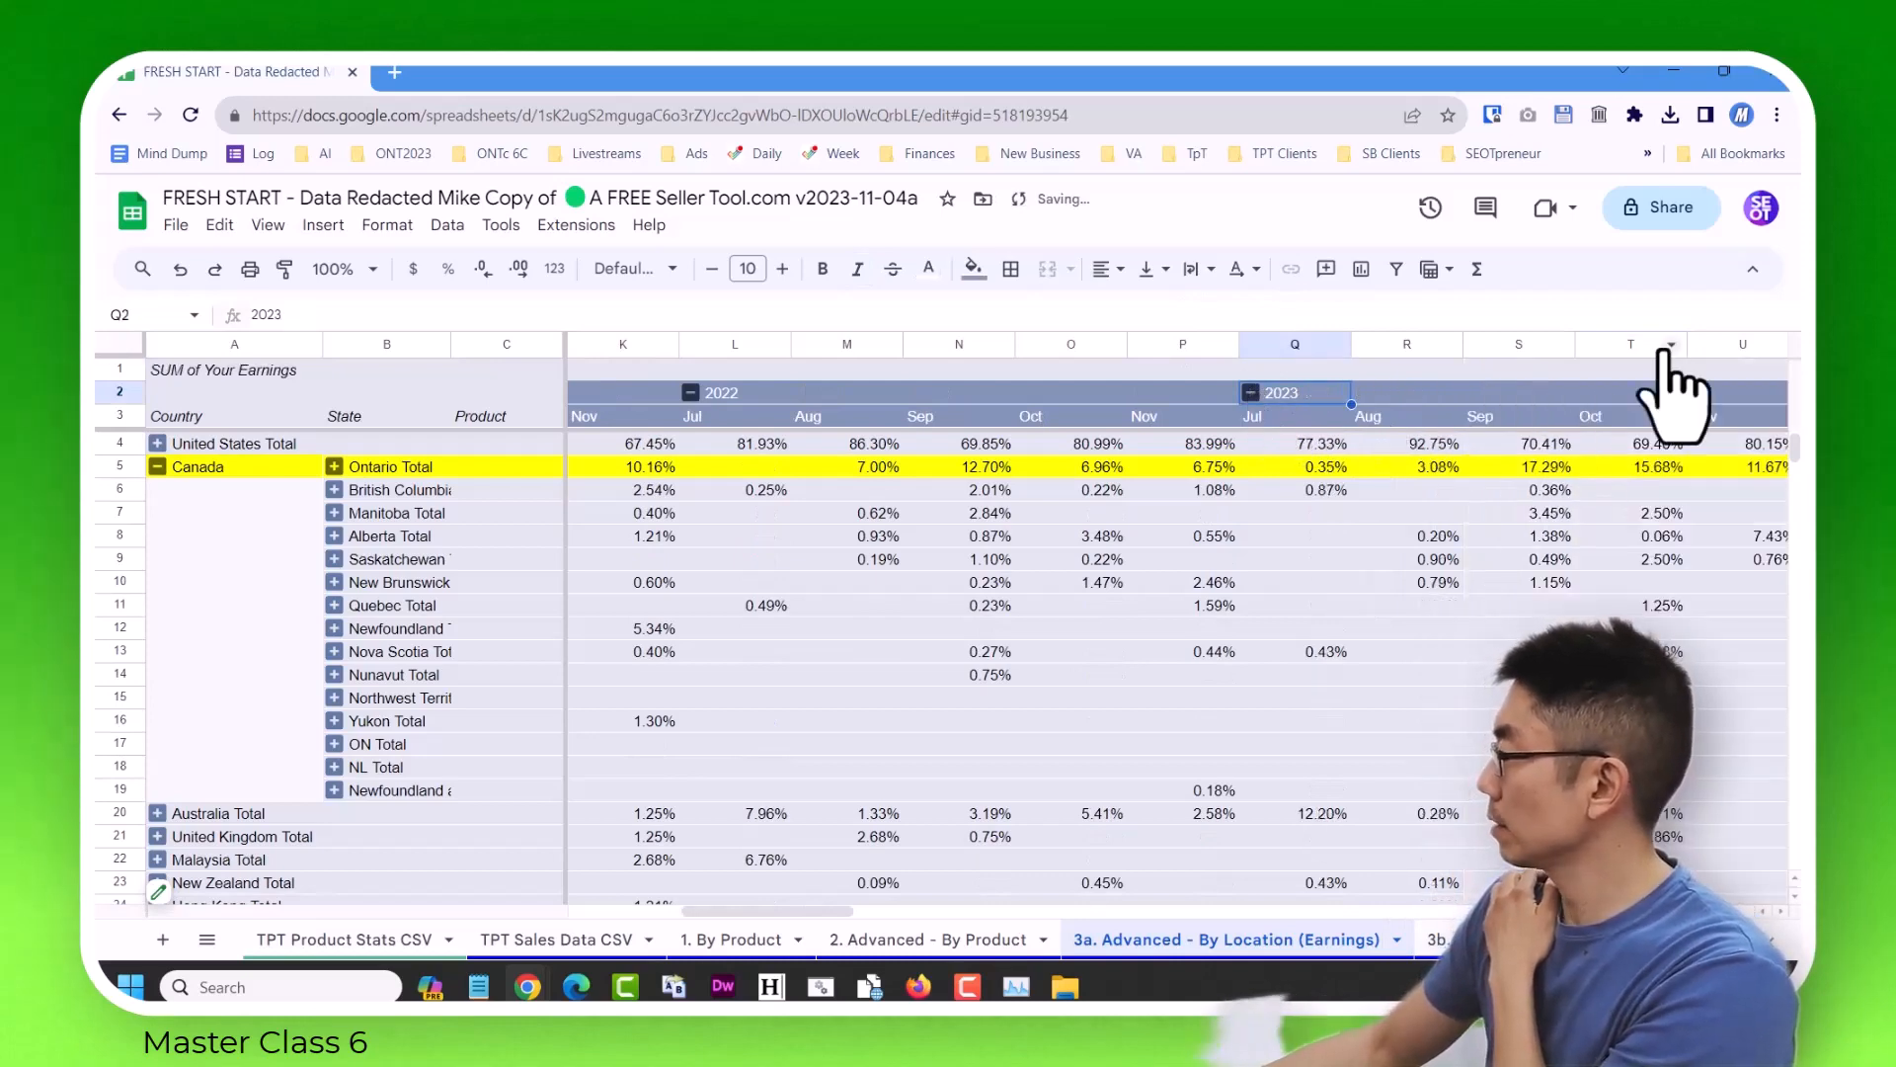
Highlight the entire September 2023 column with a yellow fill and select Ontario's percentage in it.
{"action": "left_click", "coordinate": [1521, 344]}
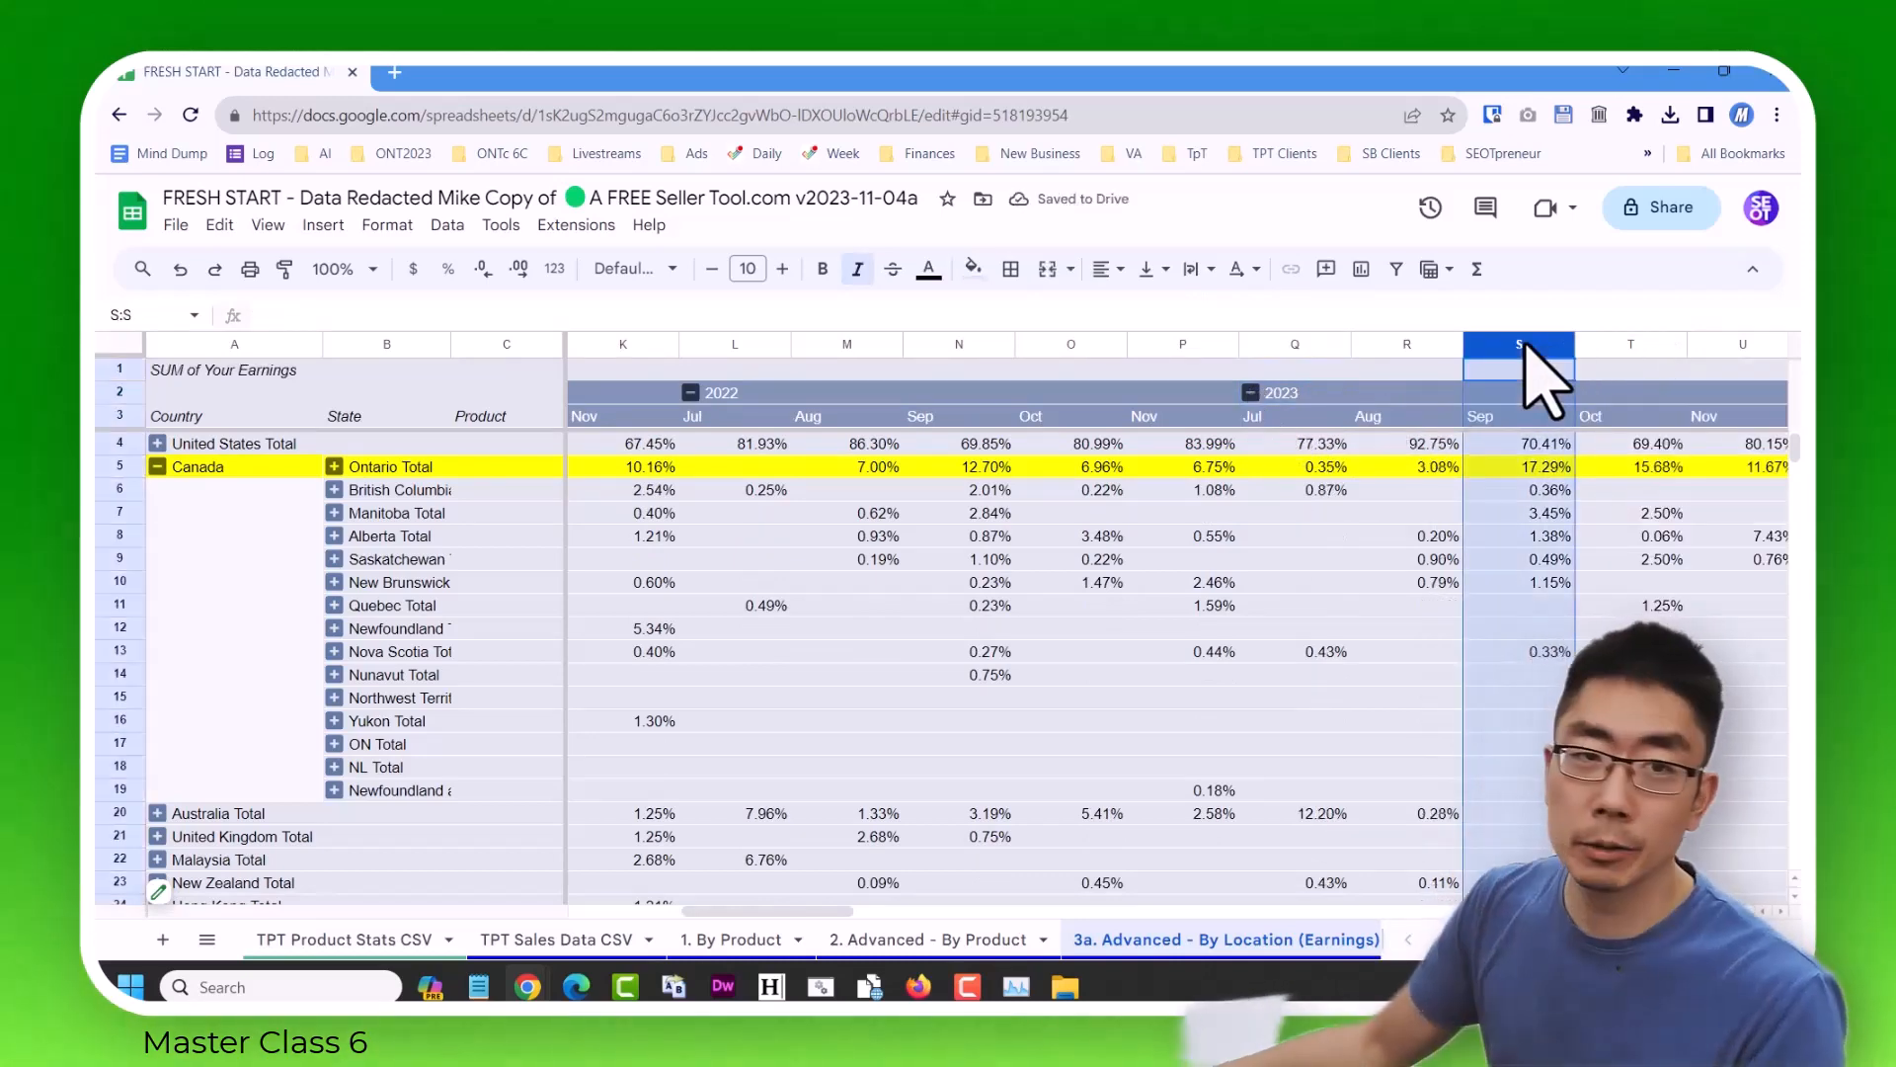
{"action": "left_click", "coordinate": [973, 268]}
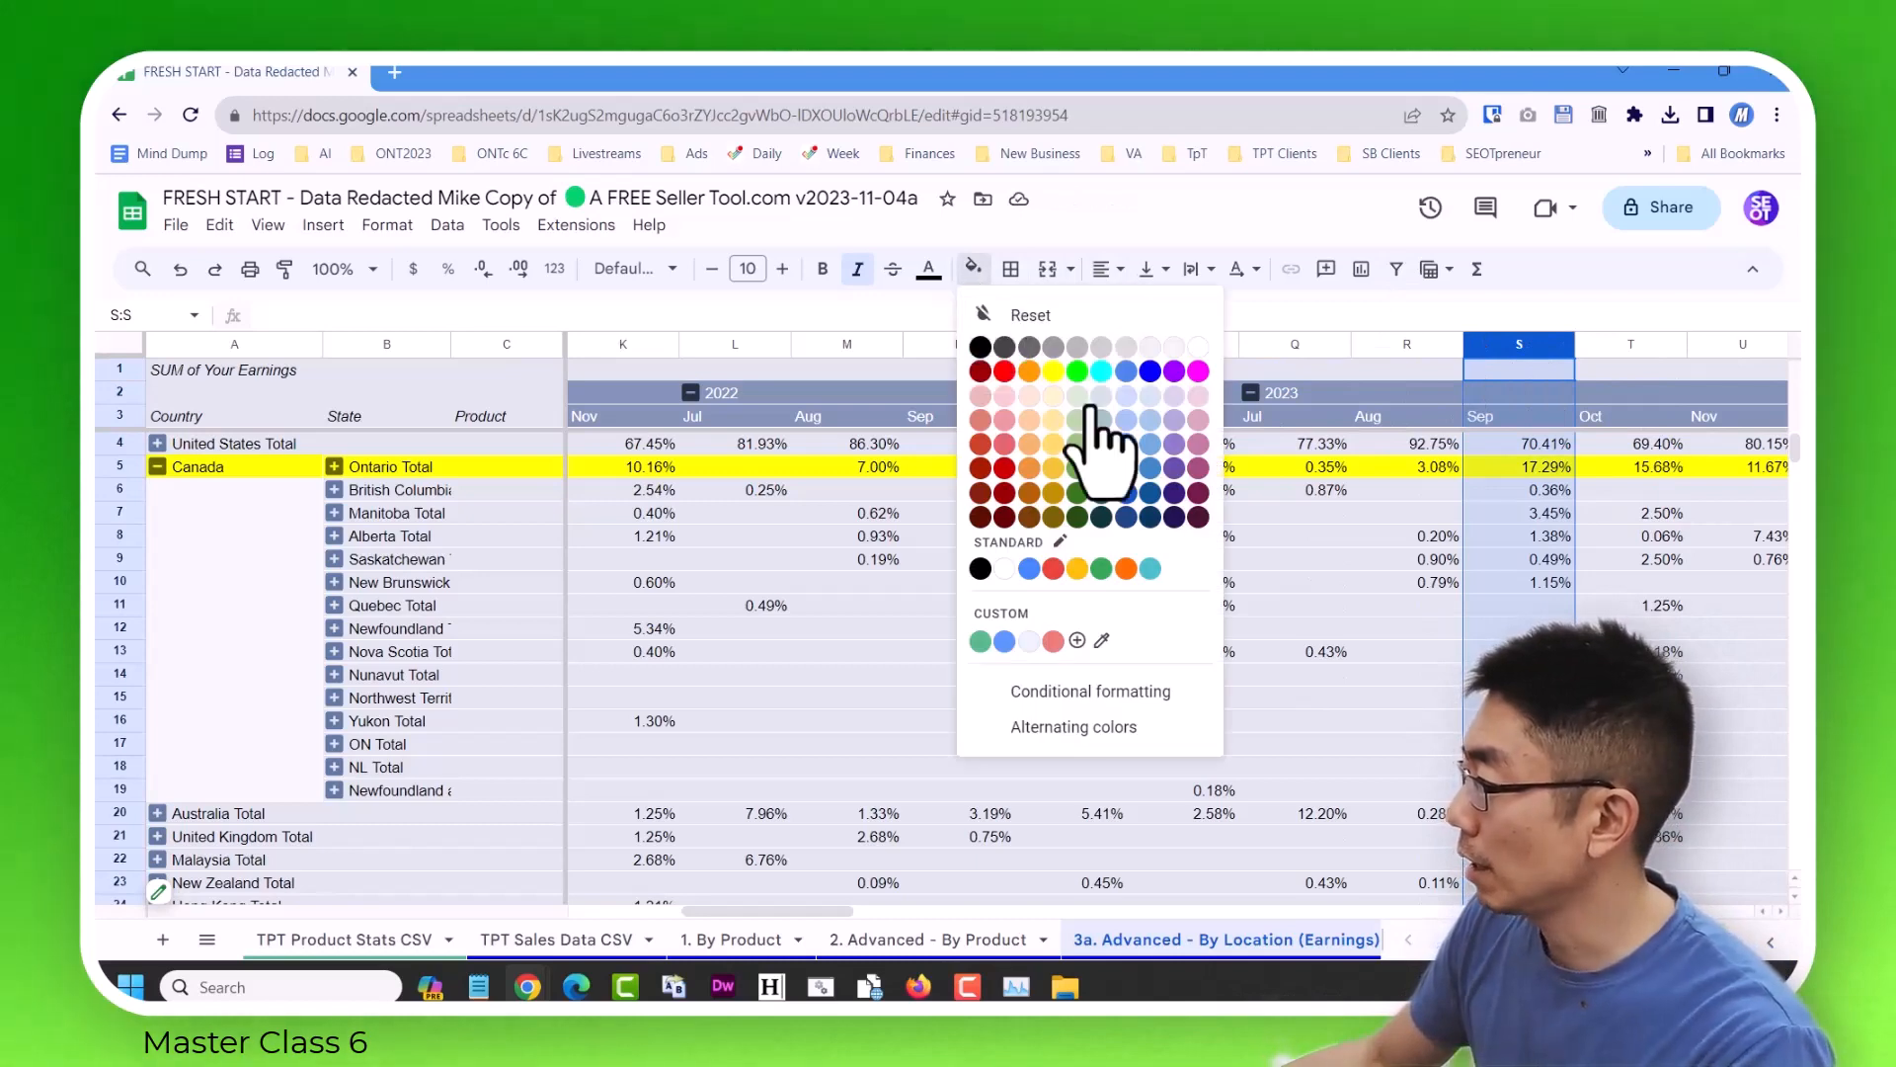
{"action": "left_click", "coordinate": [1053, 374]}
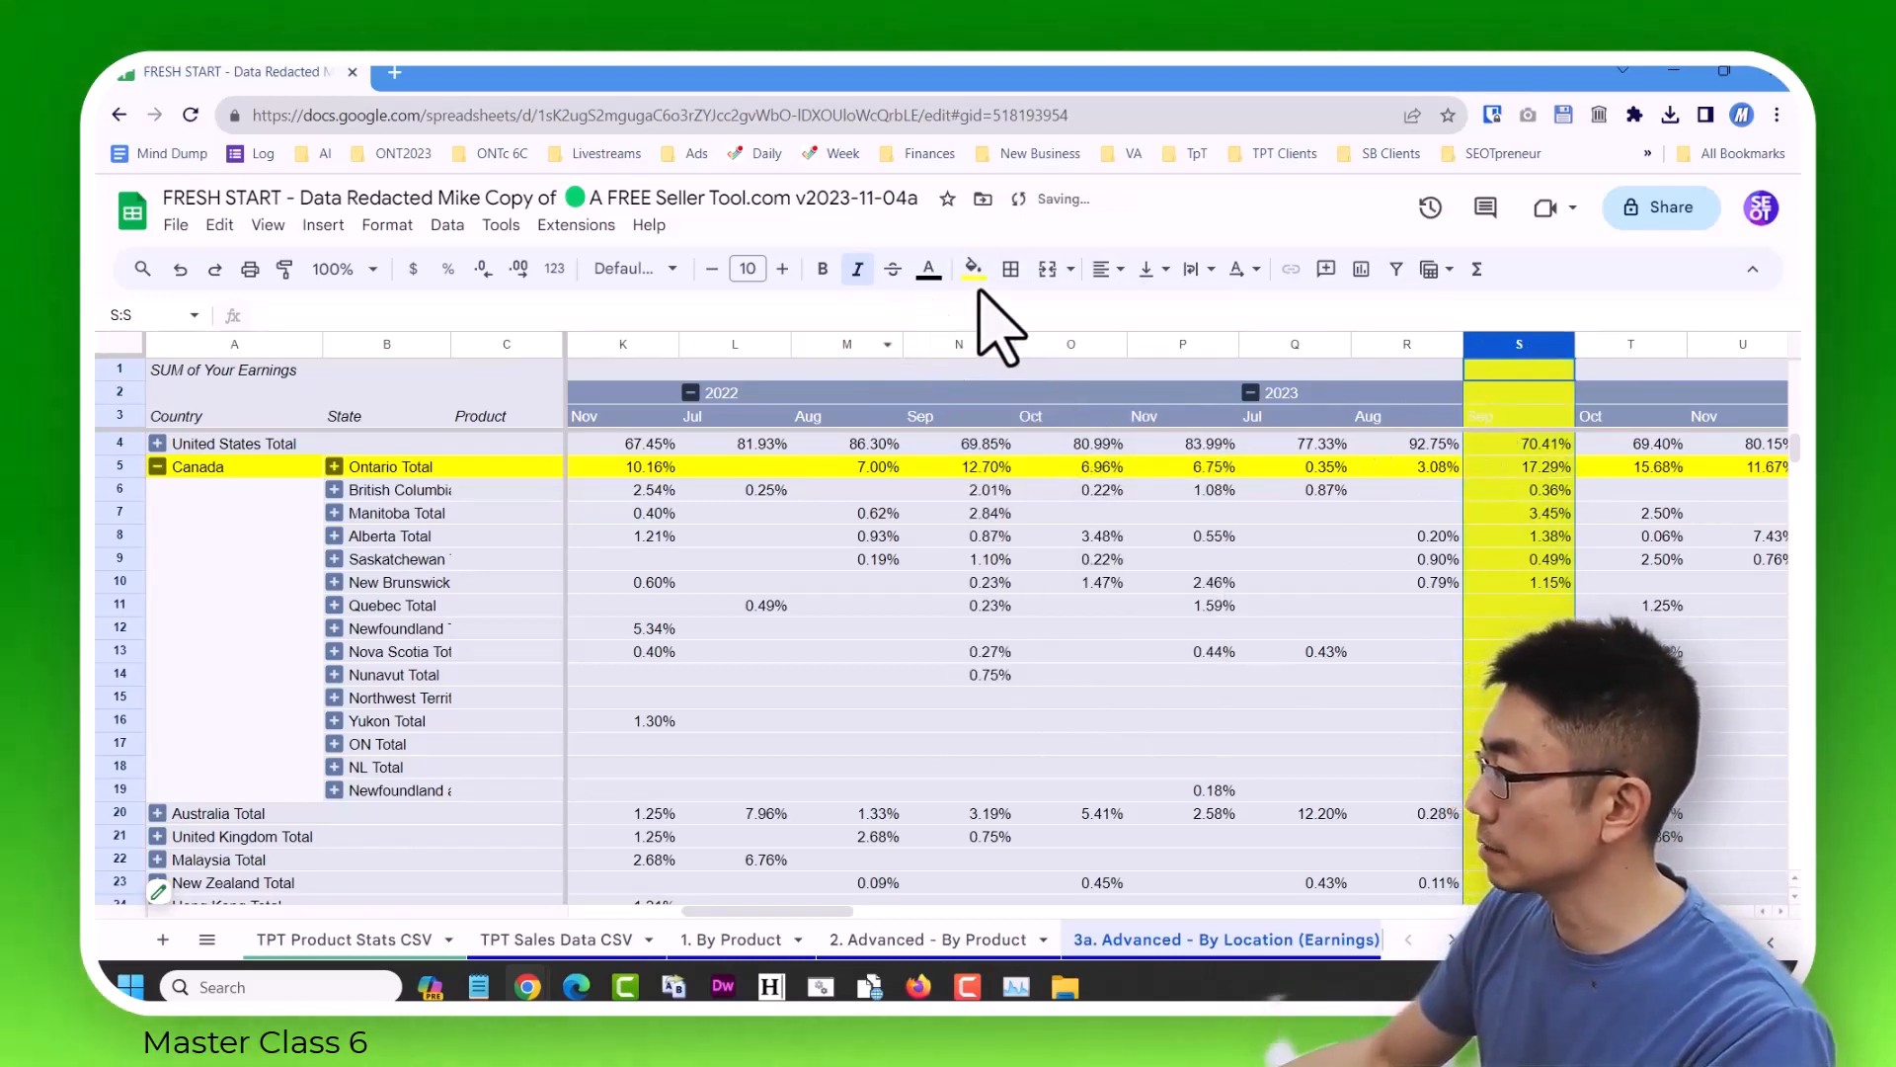
{"action": "left_click", "coordinate": [928, 268]}
{"action": "left_click", "coordinate": [973, 316]}
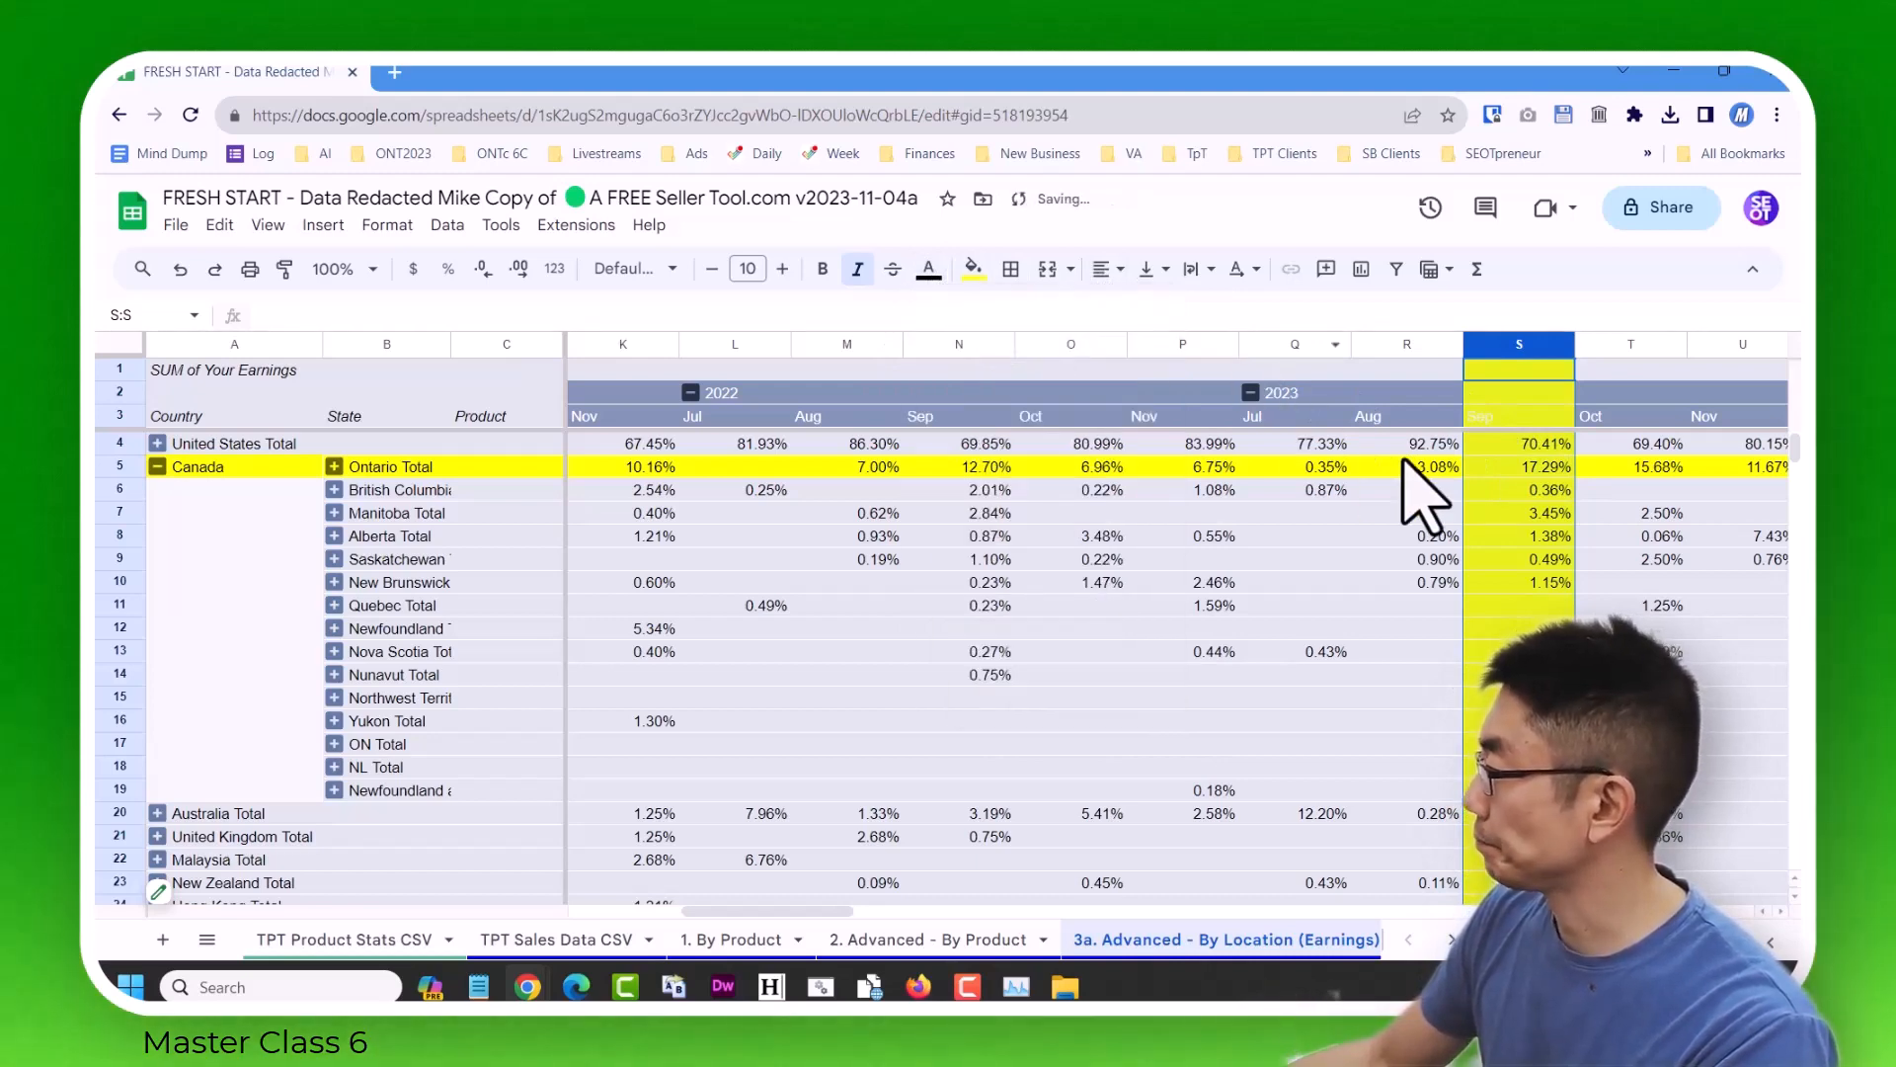
{"action": "left_click", "coordinate": [1516, 468]}
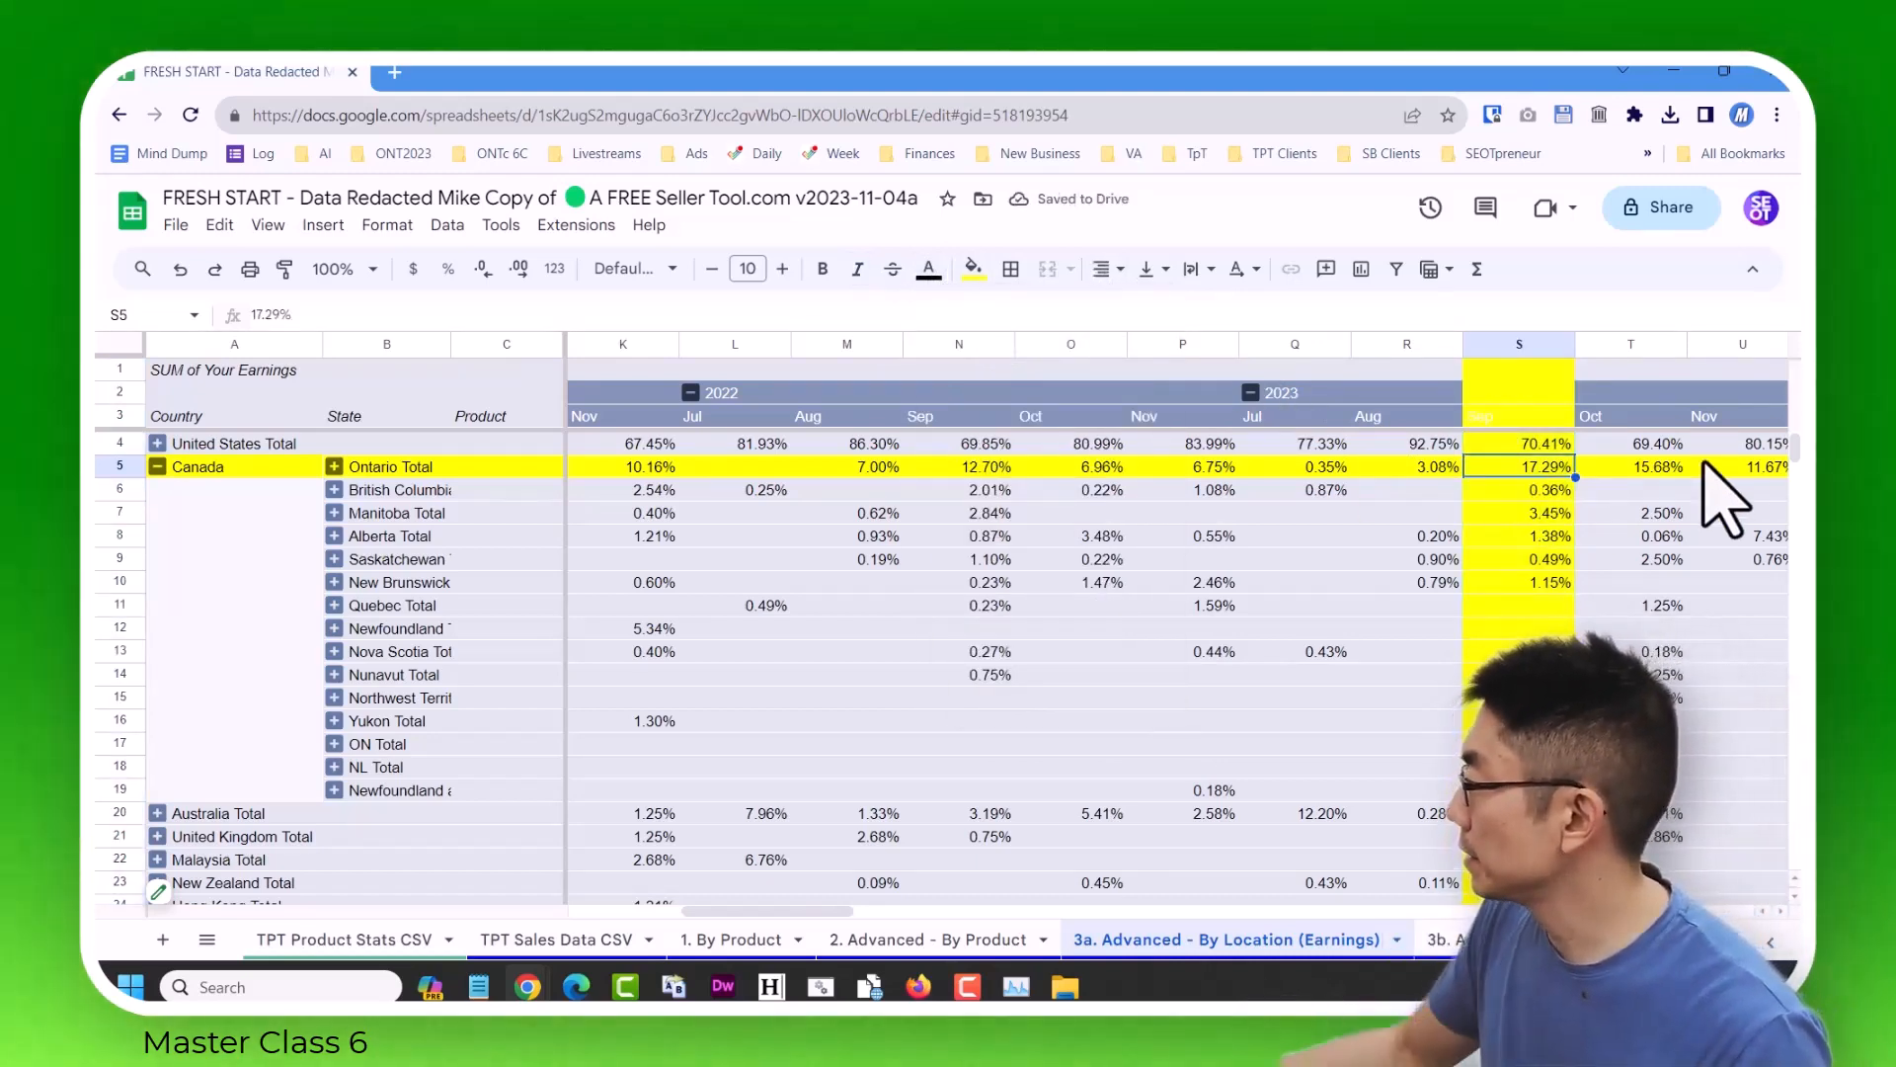
Fill the September 2023 column with light green and shade its New Brunswick cell light pink.
{"action": "left_click", "coordinate": [1526, 344]}
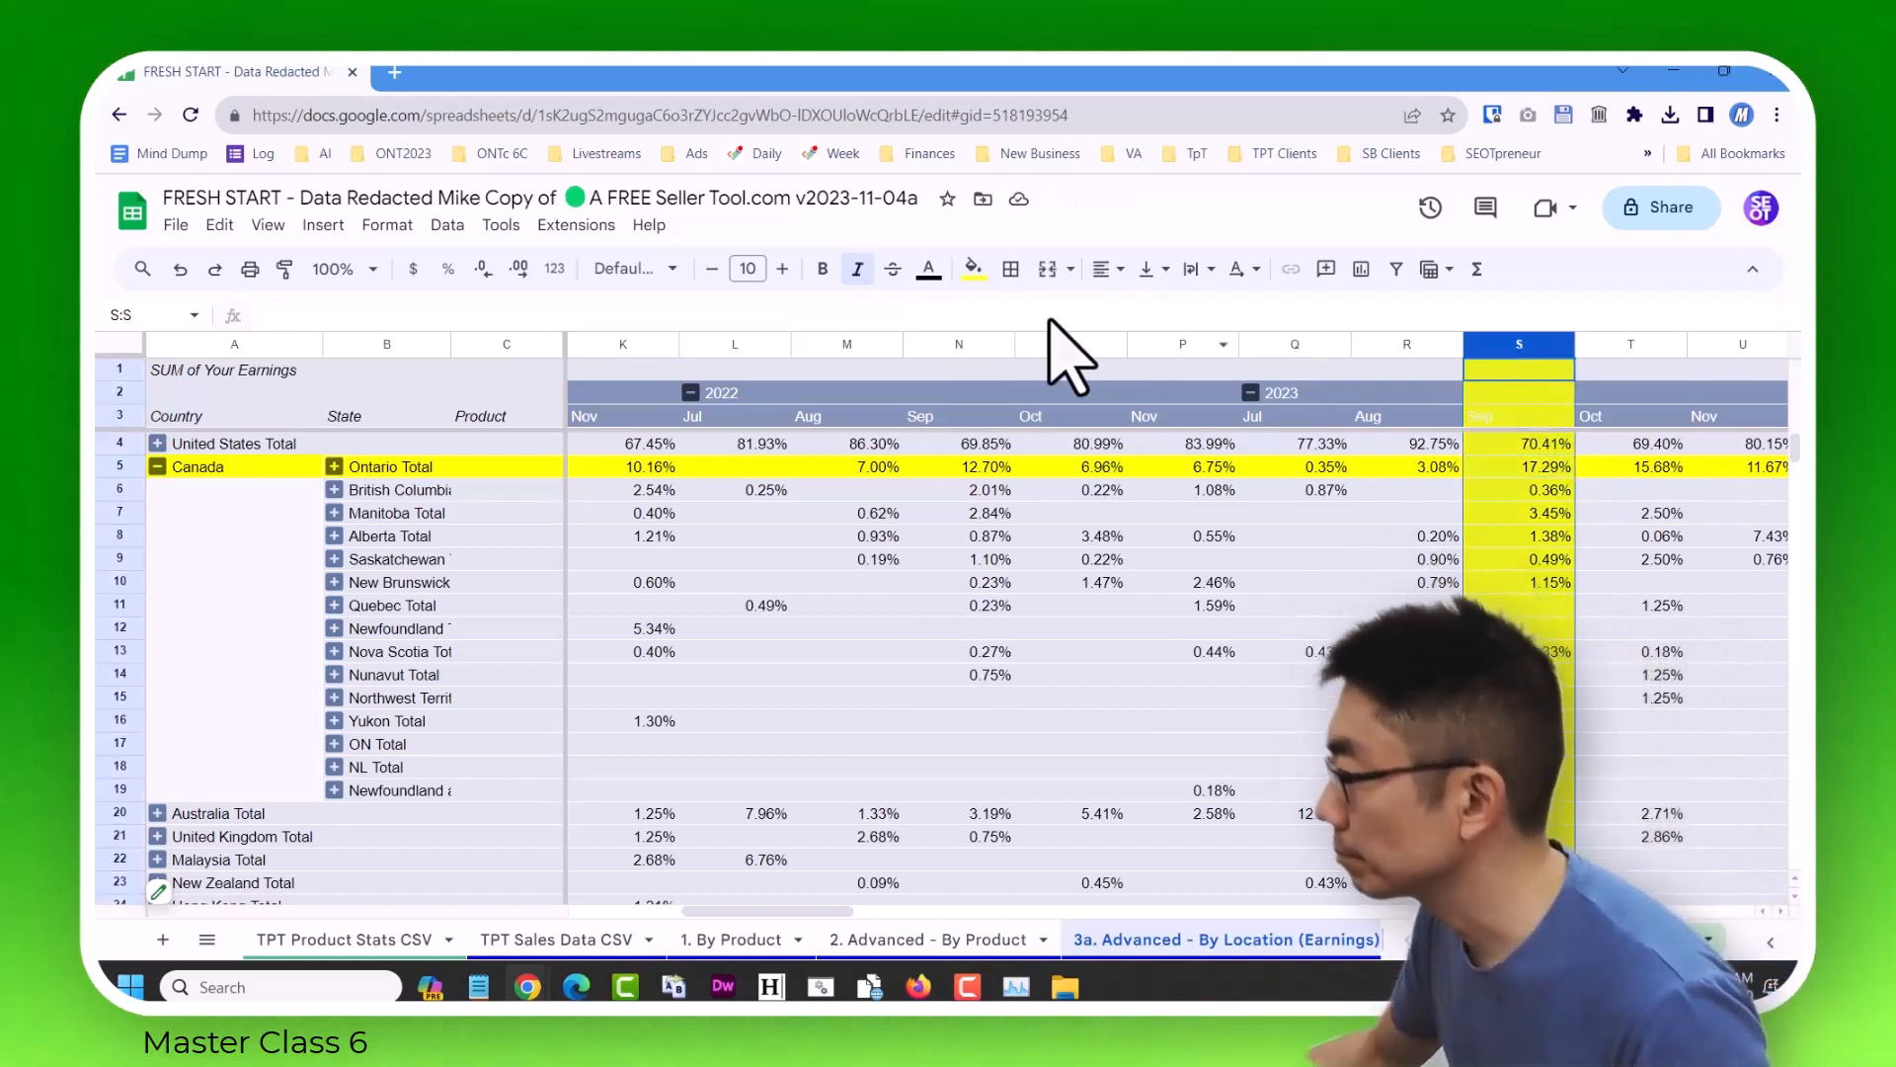
{"action": "left_click", "coordinate": [973, 269]}
{"action": "left_click", "coordinate": [1079, 396]}
{"action": "left_click", "coordinate": [1555, 585]}
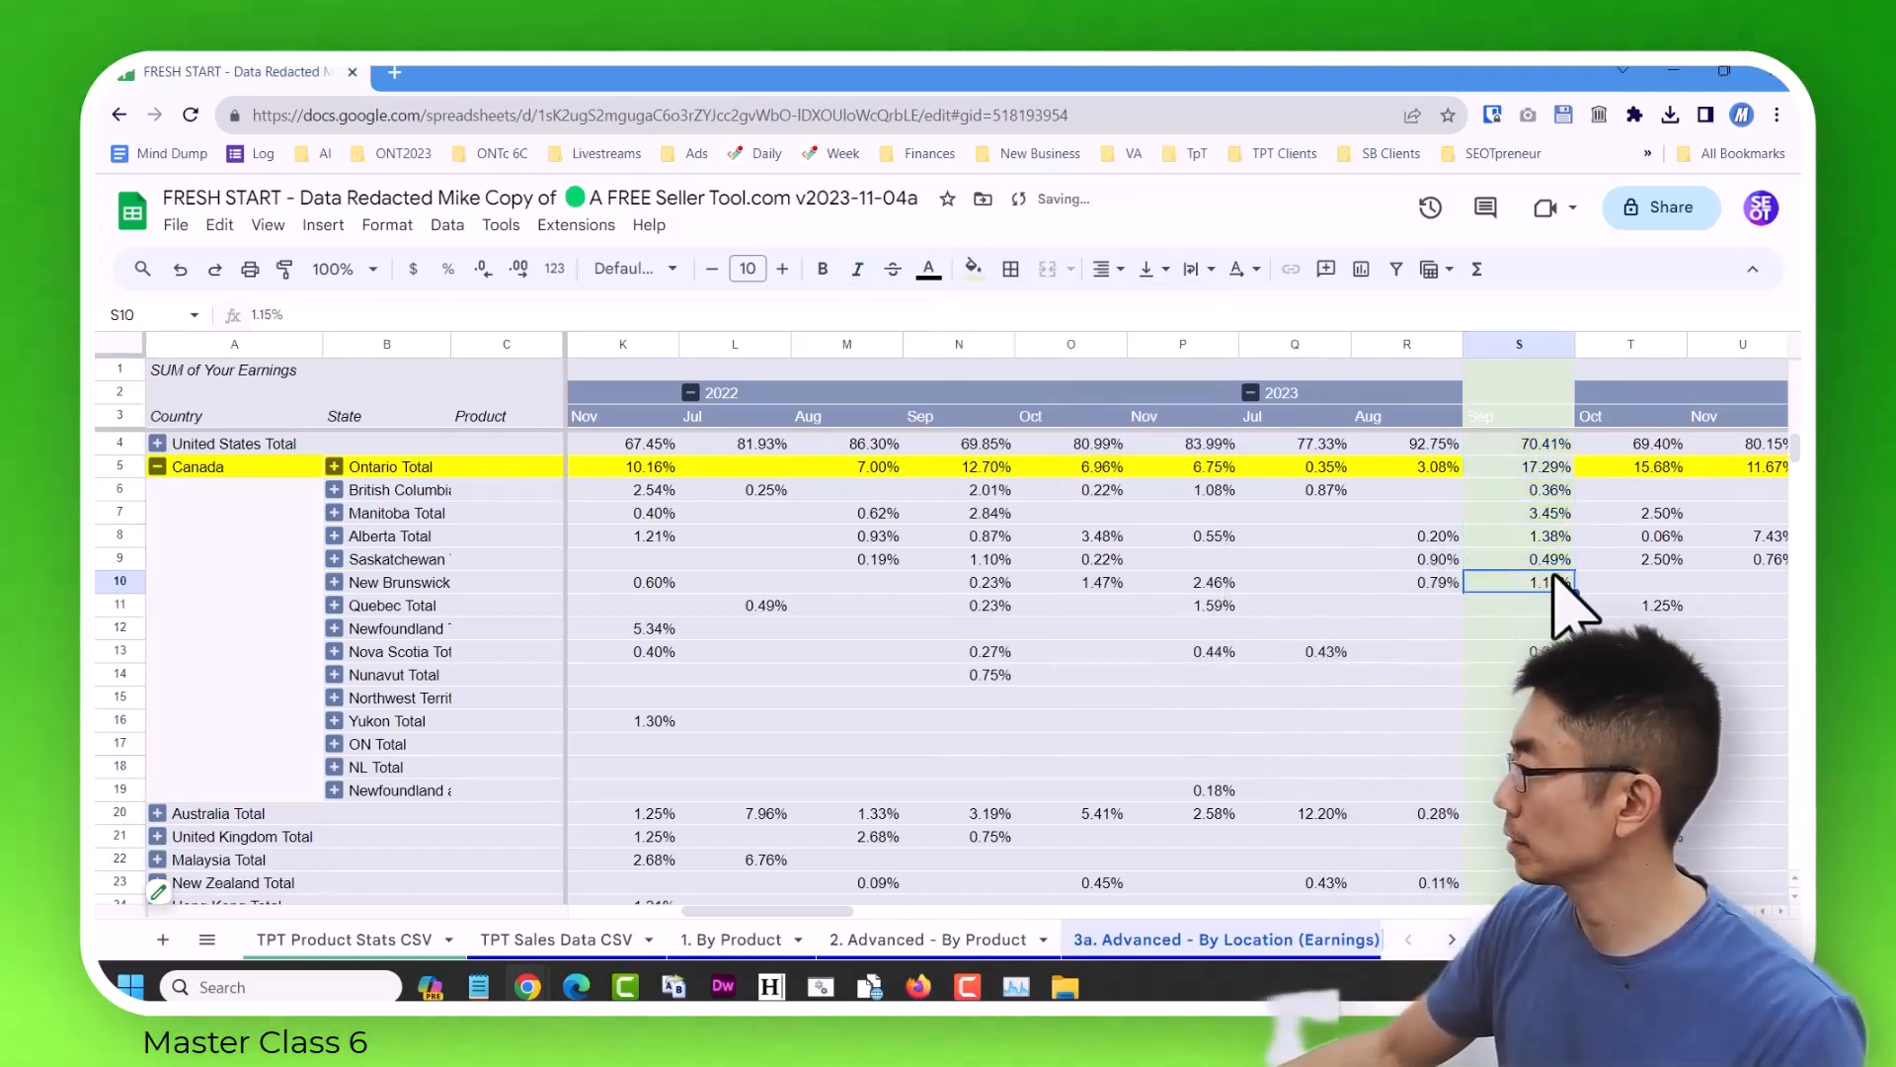
{"action": "left_click", "coordinate": [973, 268]}
{"action": "left_click", "coordinate": [1004, 396]}
Fill the entire September 2023 column with light red.
{"action": "left_click", "coordinate": [1520, 344]}
{"action": "left_click", "coordinate": [973, 269]}
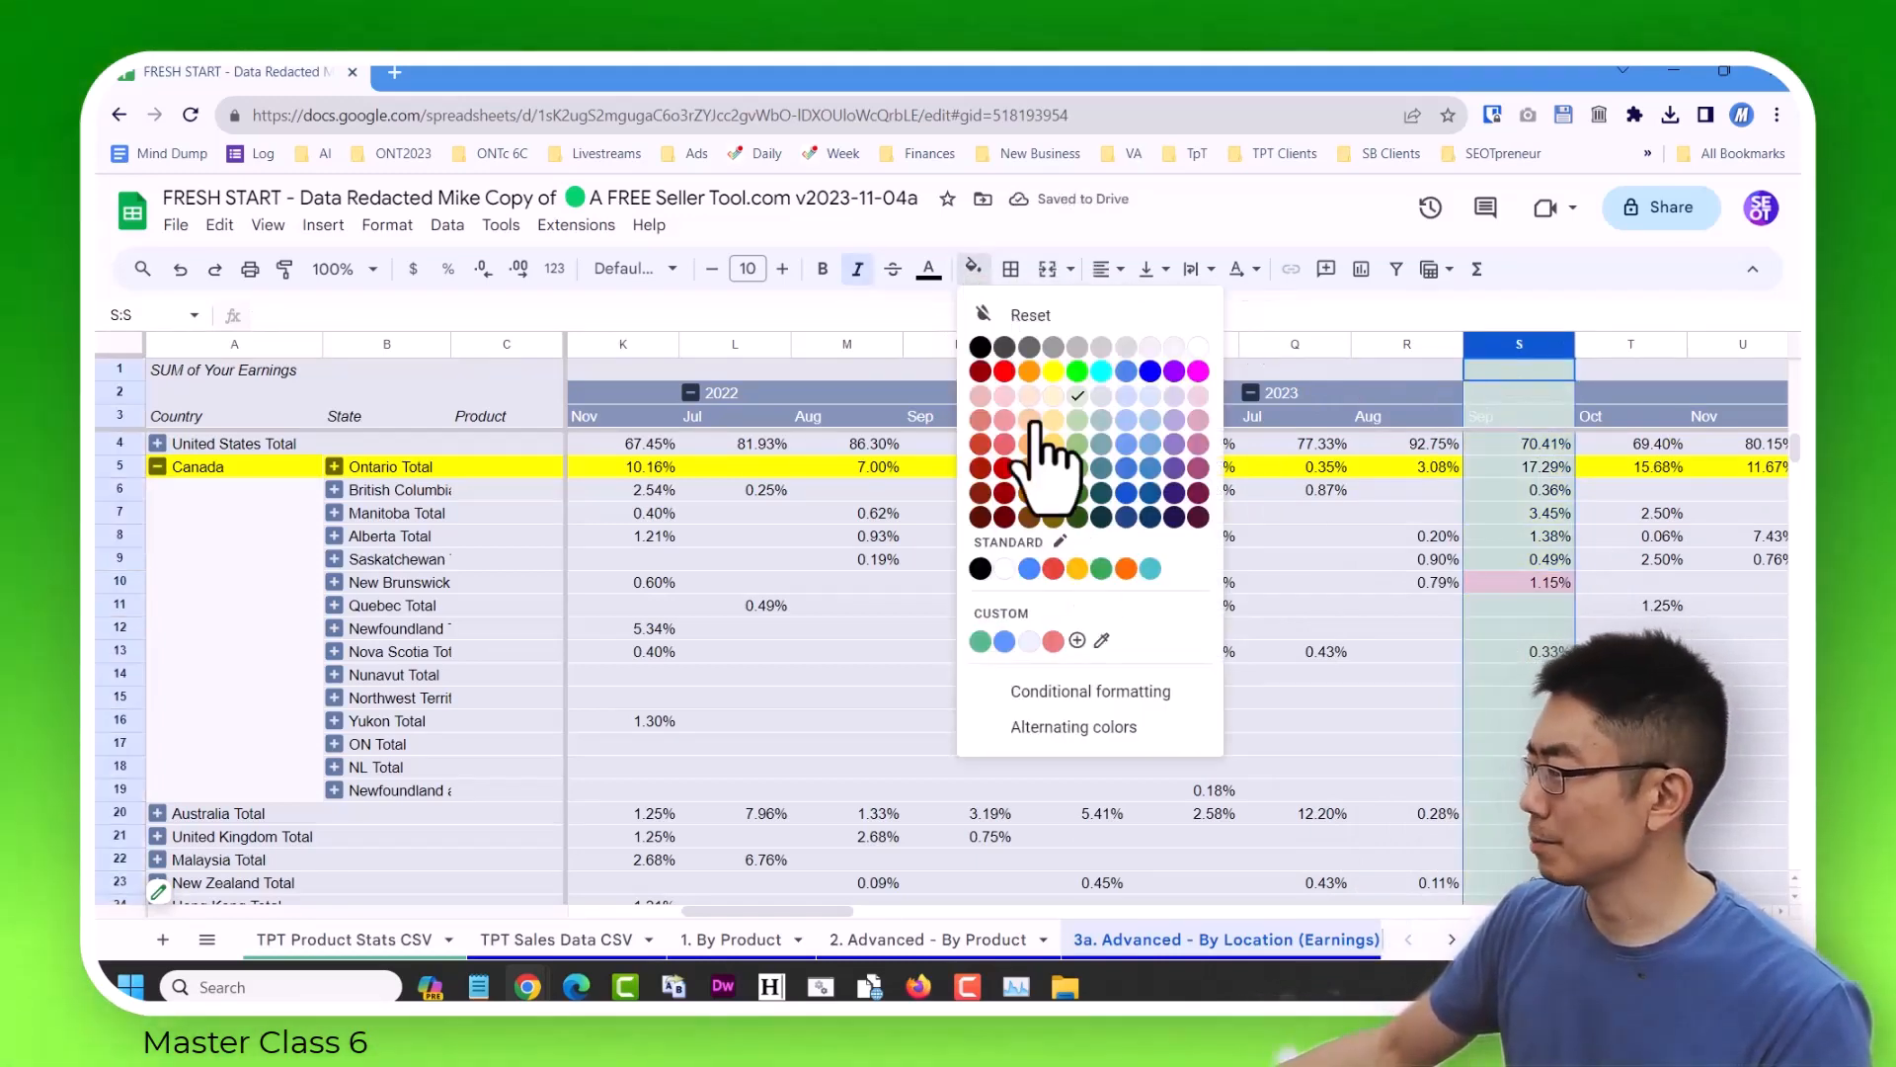
{"action": "left_click", "coordinate": [1004, 396]}
{"action": "left_click", "coordinate": [1343, 514]}
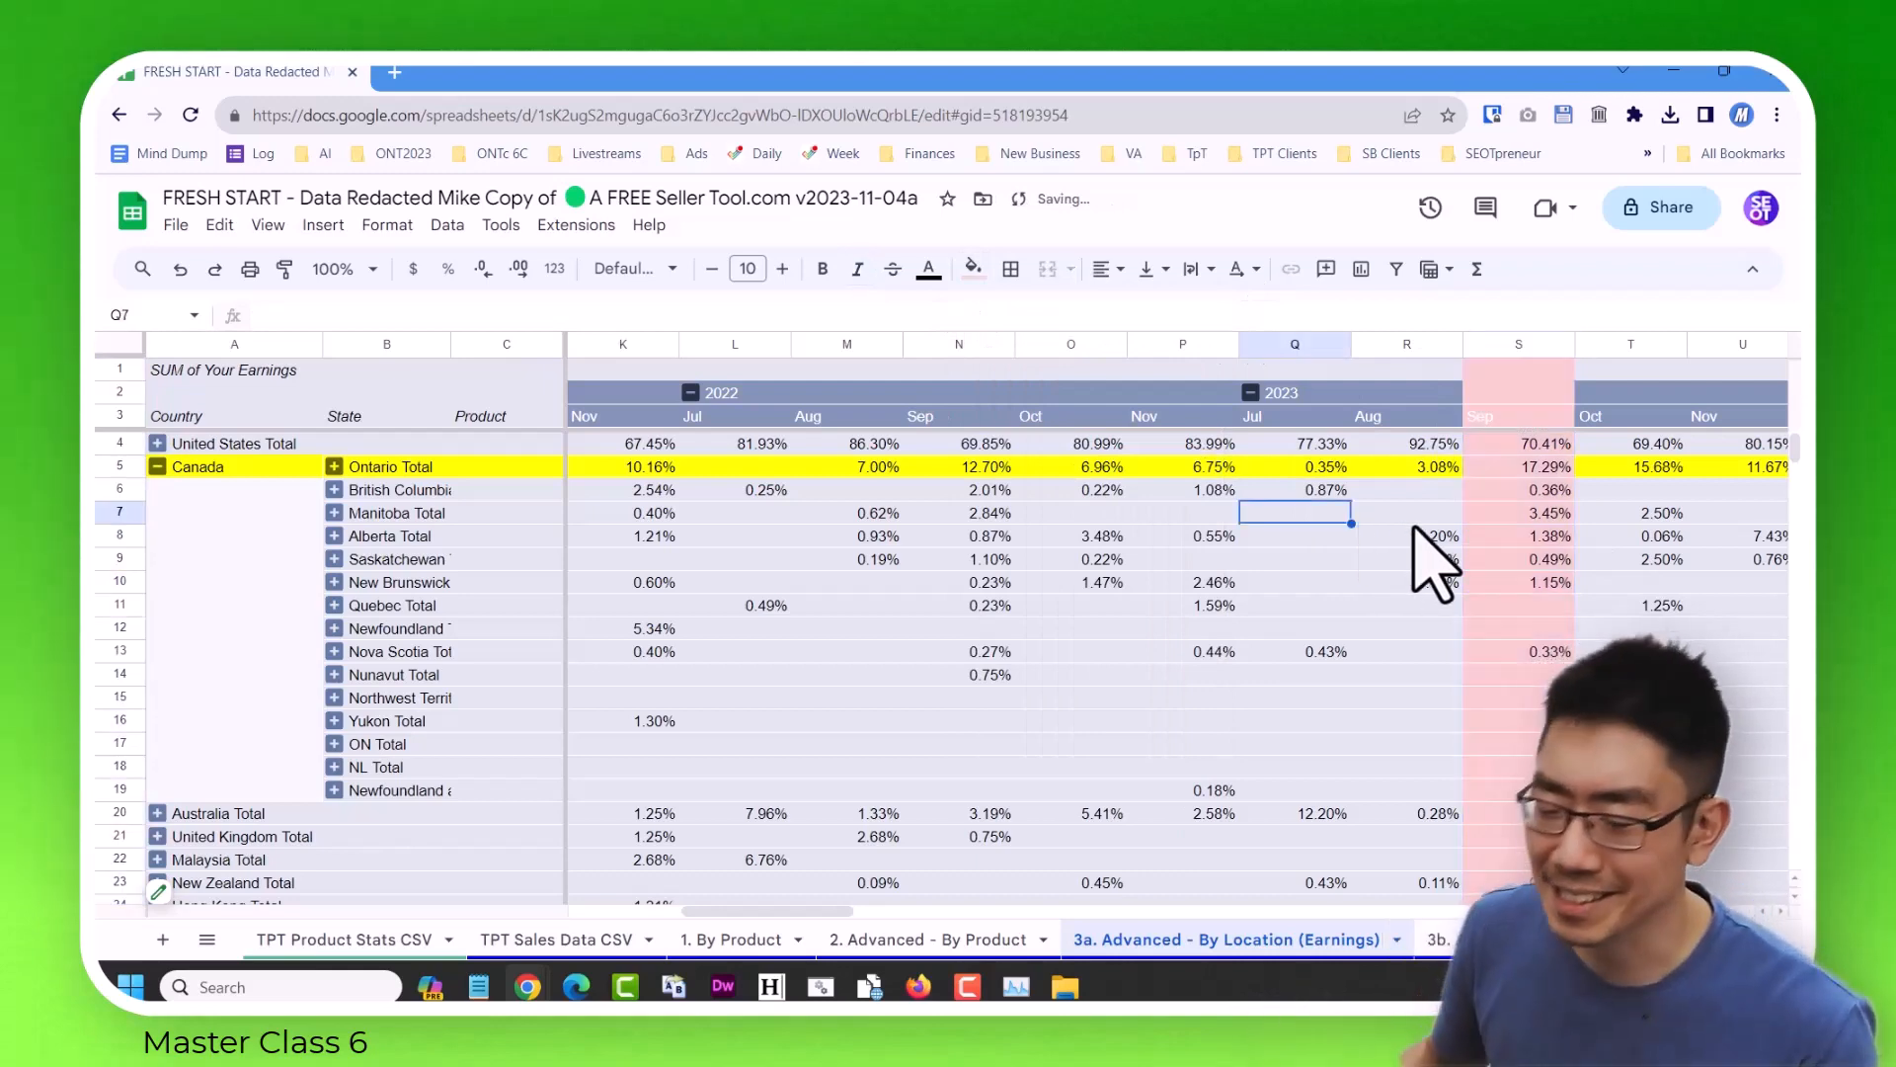
Compare Ontario's July 2023 and October 2022 percentages with the October 2023 column.
{"action": "key", "text": "Up"}
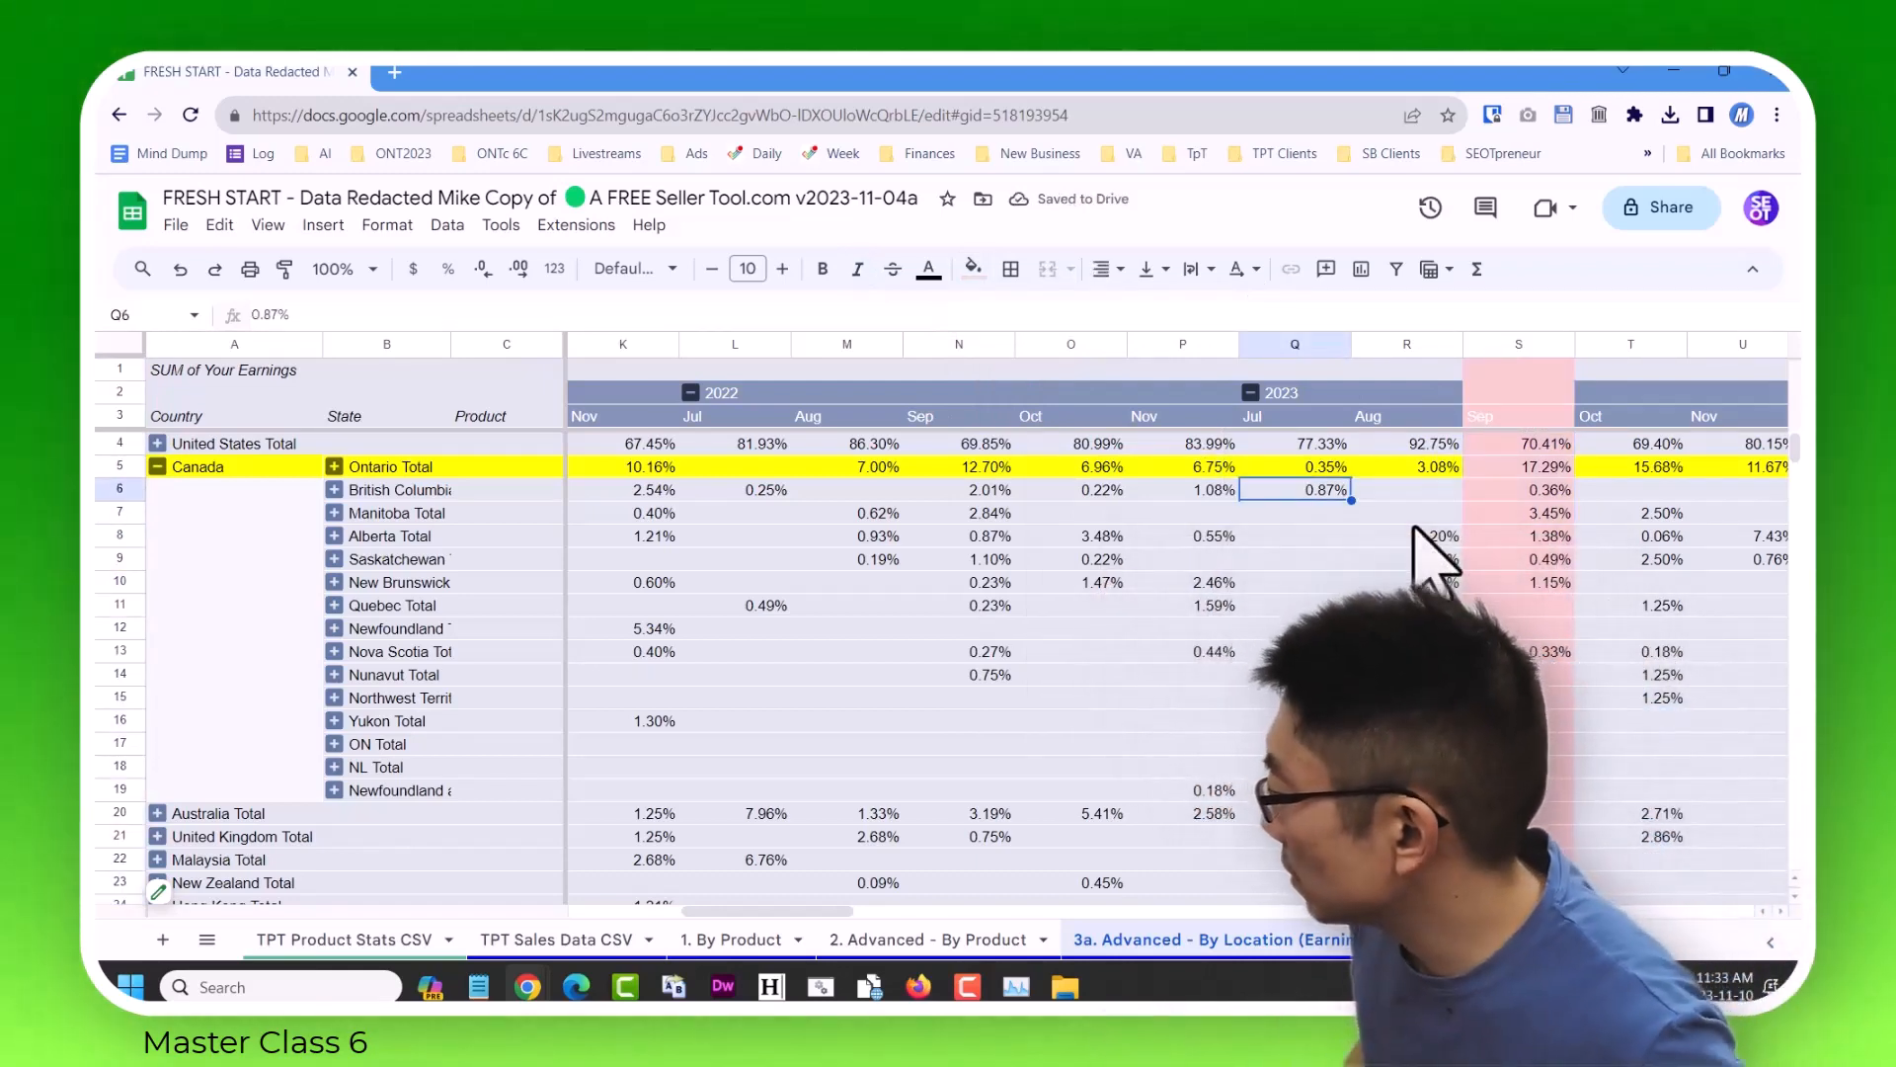
{"action": "key", "text": "Up"}
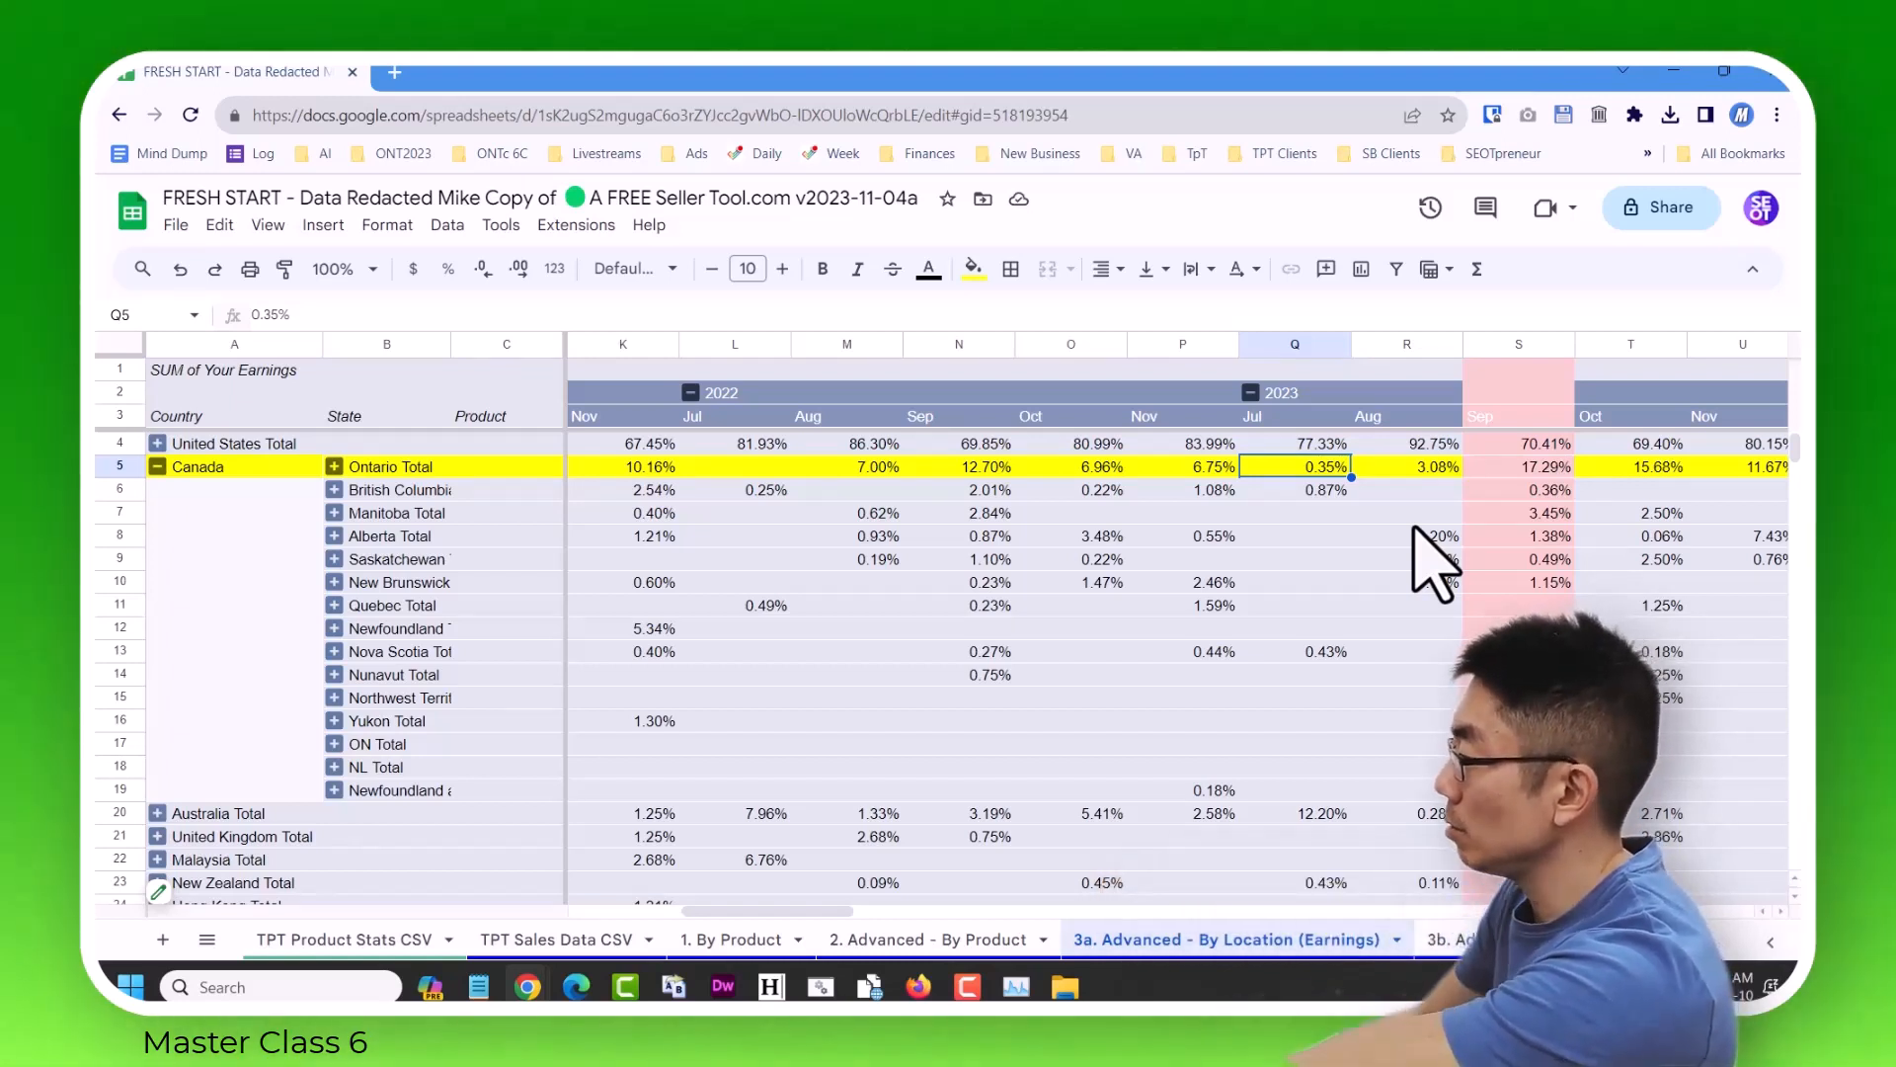
{"action": "left_click", "coordinate": [1113, 462]}
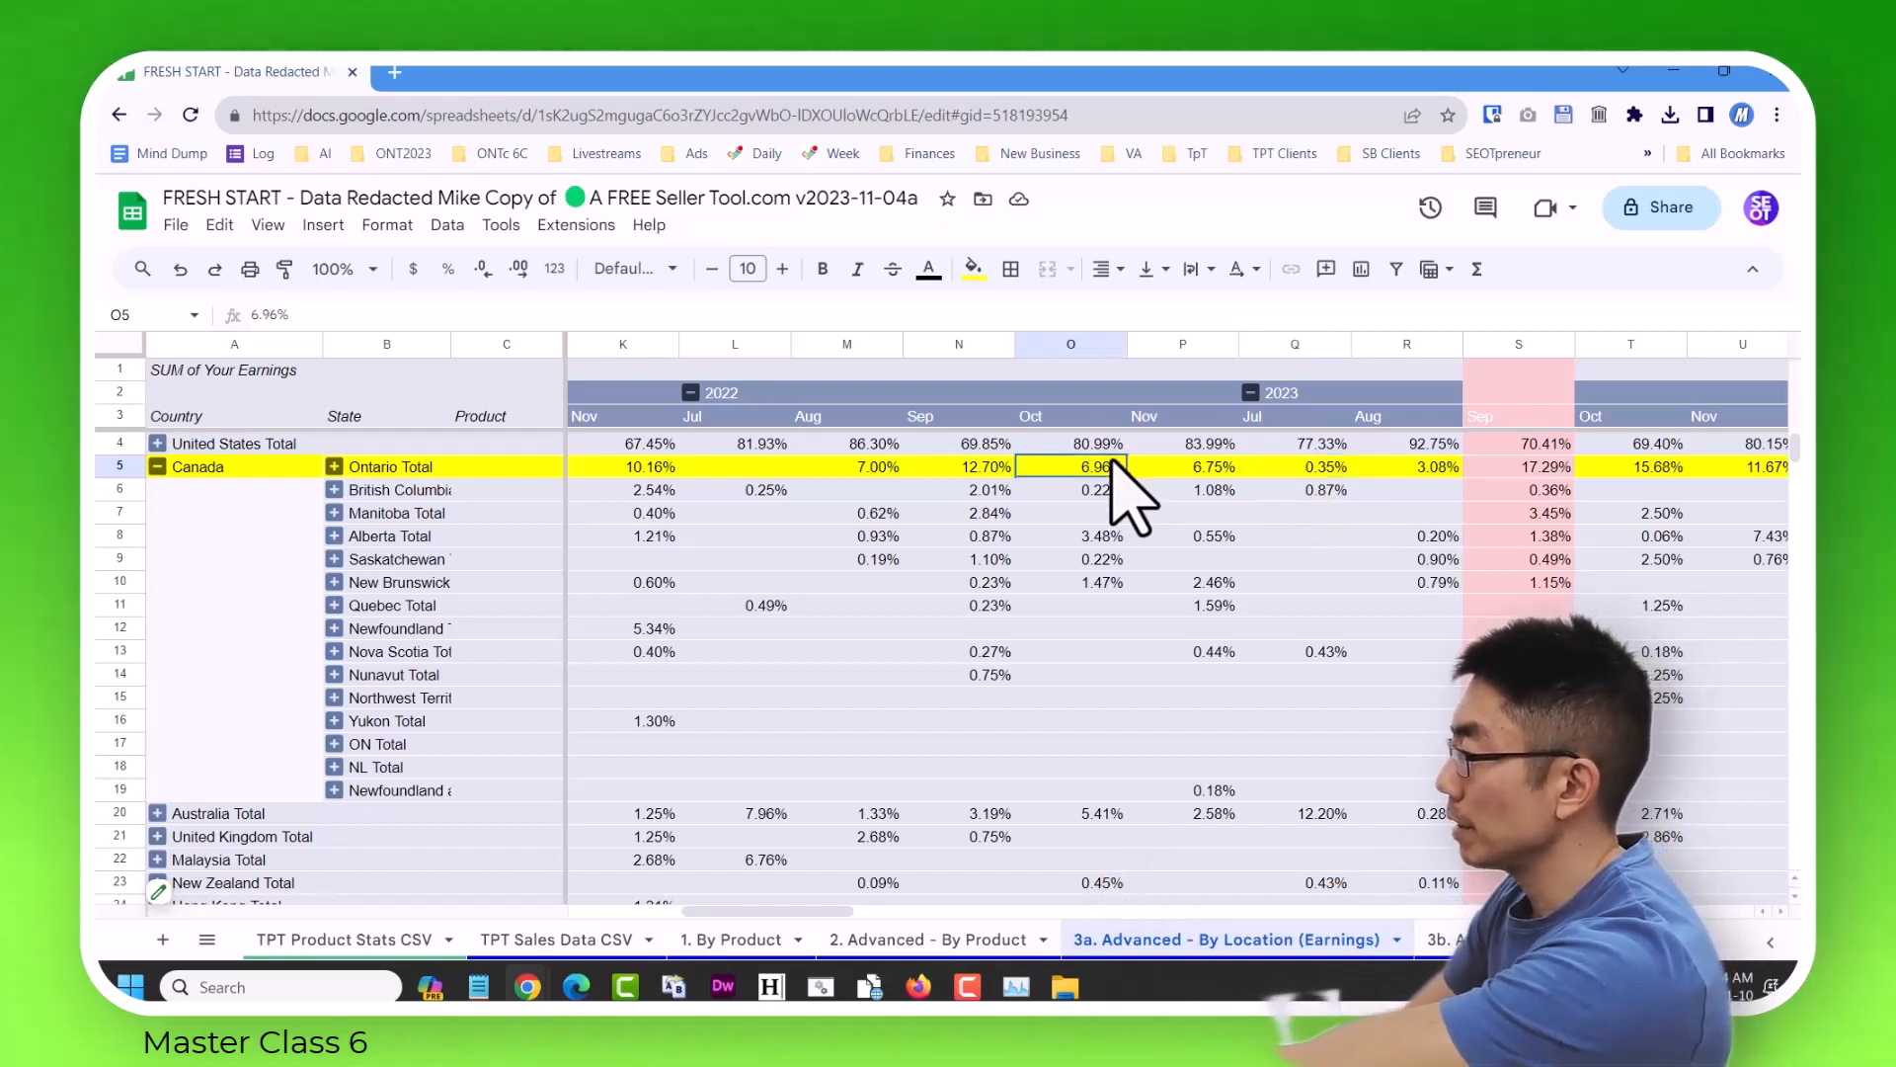
{"action": "left_click", "coordinate": [1075, 342]}
{"action": "left_click", "coordinate": [1632, 342]}
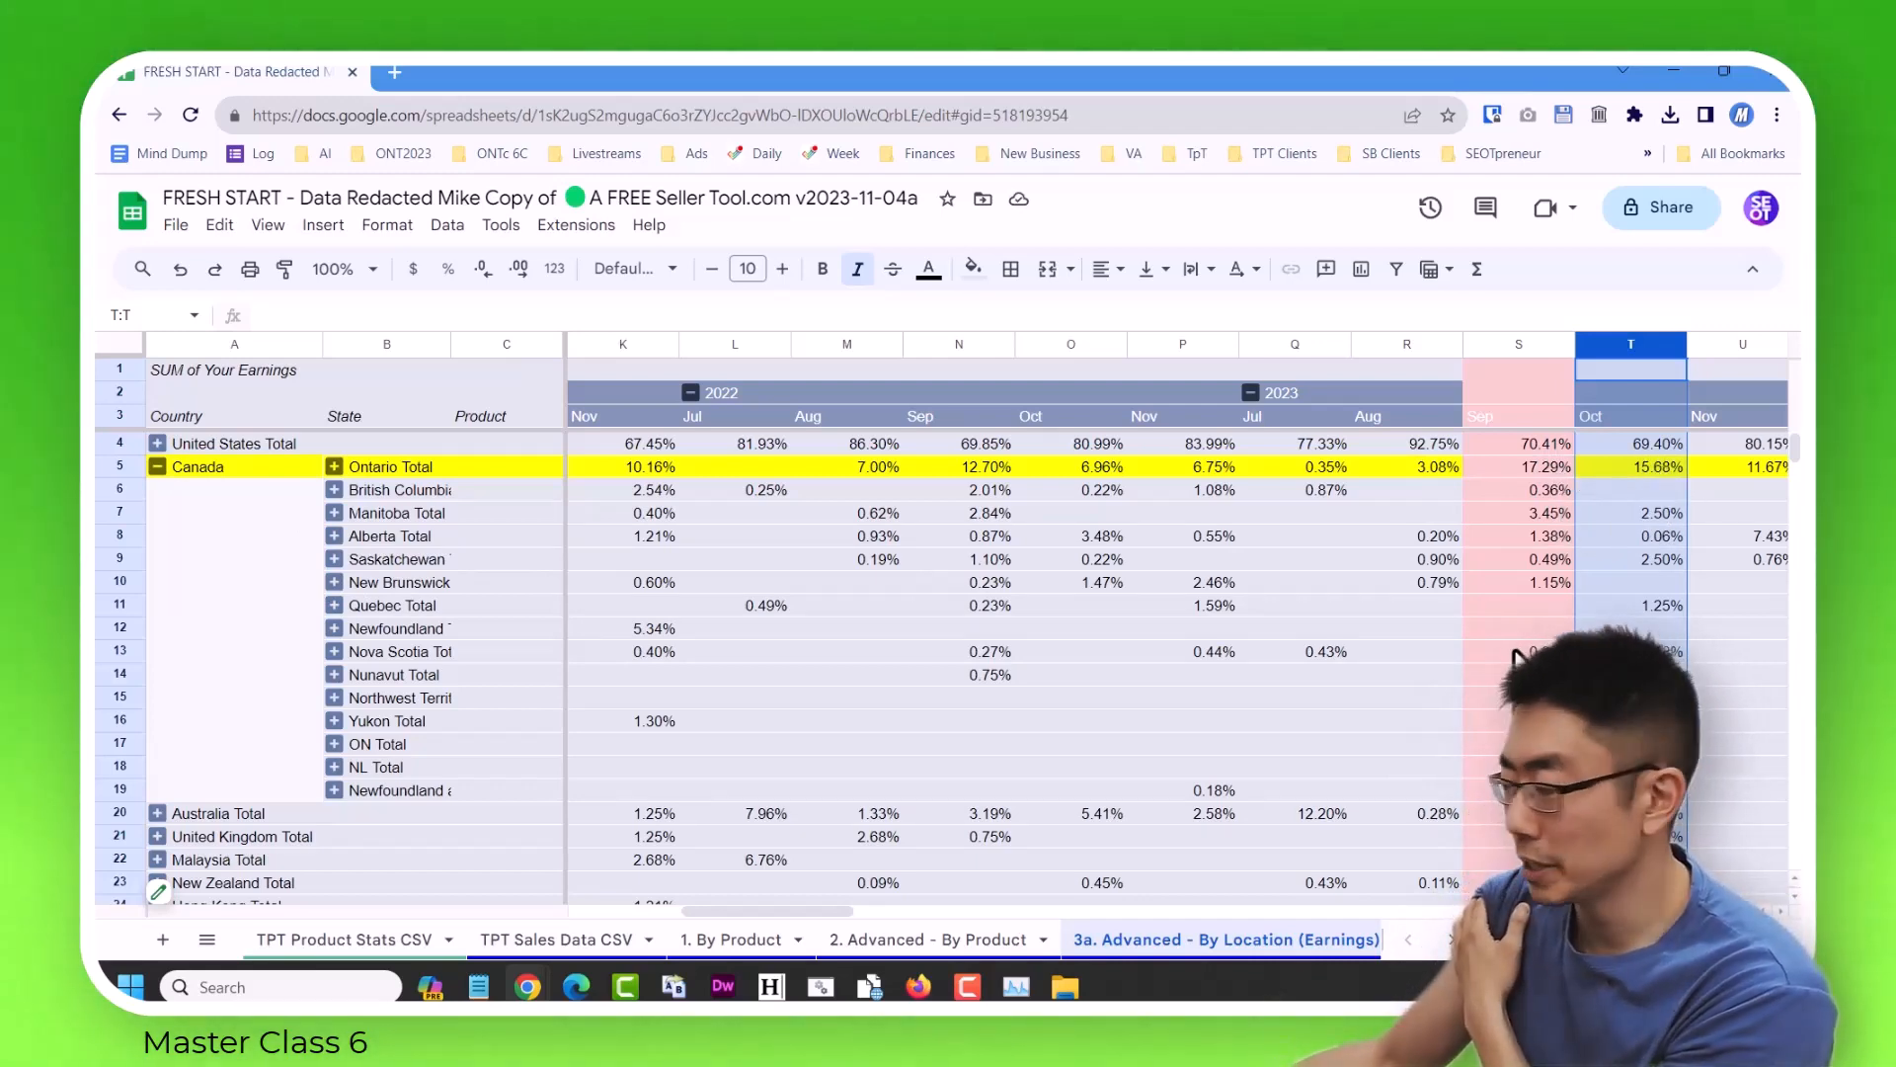
Set the Your Earnings values to show as Default instead of a percentage, and close the pivot table editor.
{"action": "scroll", "coordinate": [1630, 494], "scroll_direction": "down", "scroll_amount": 1}
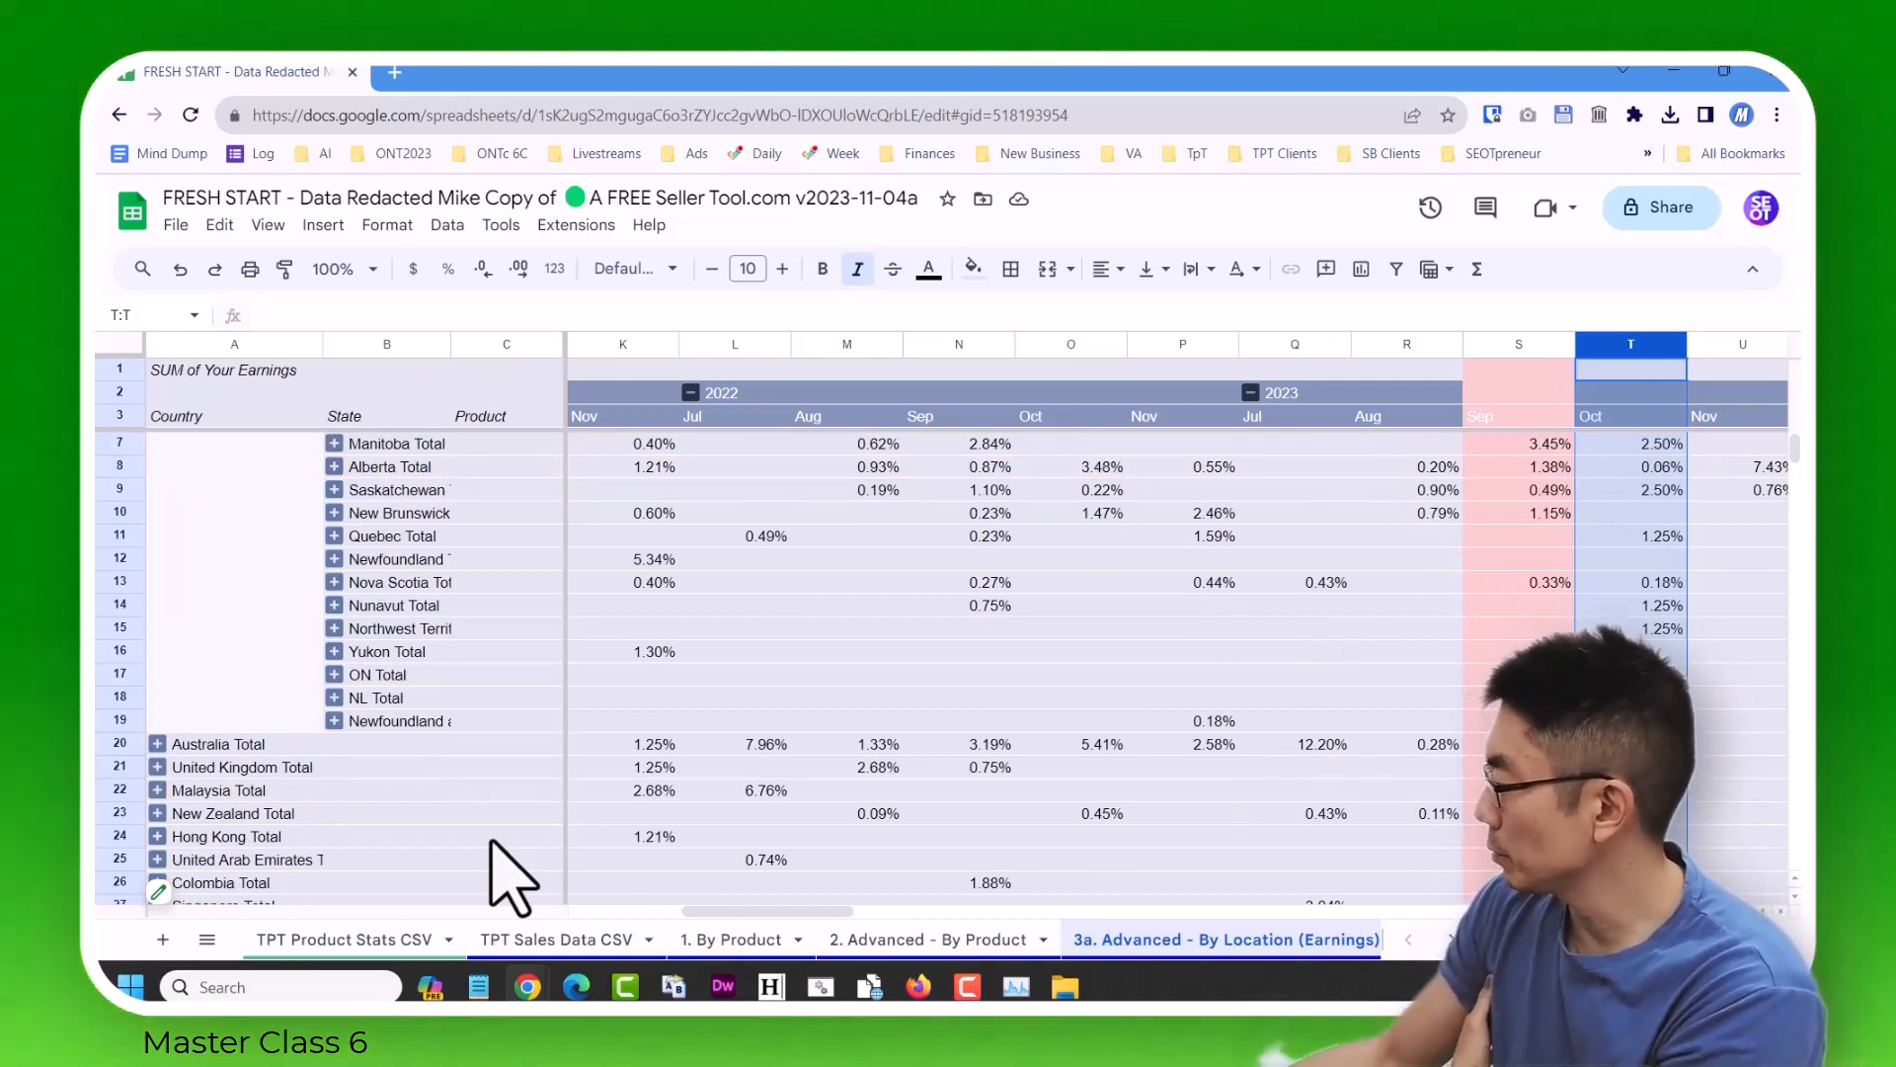
{"action": "left_click", "coordinate": [158, 892]}
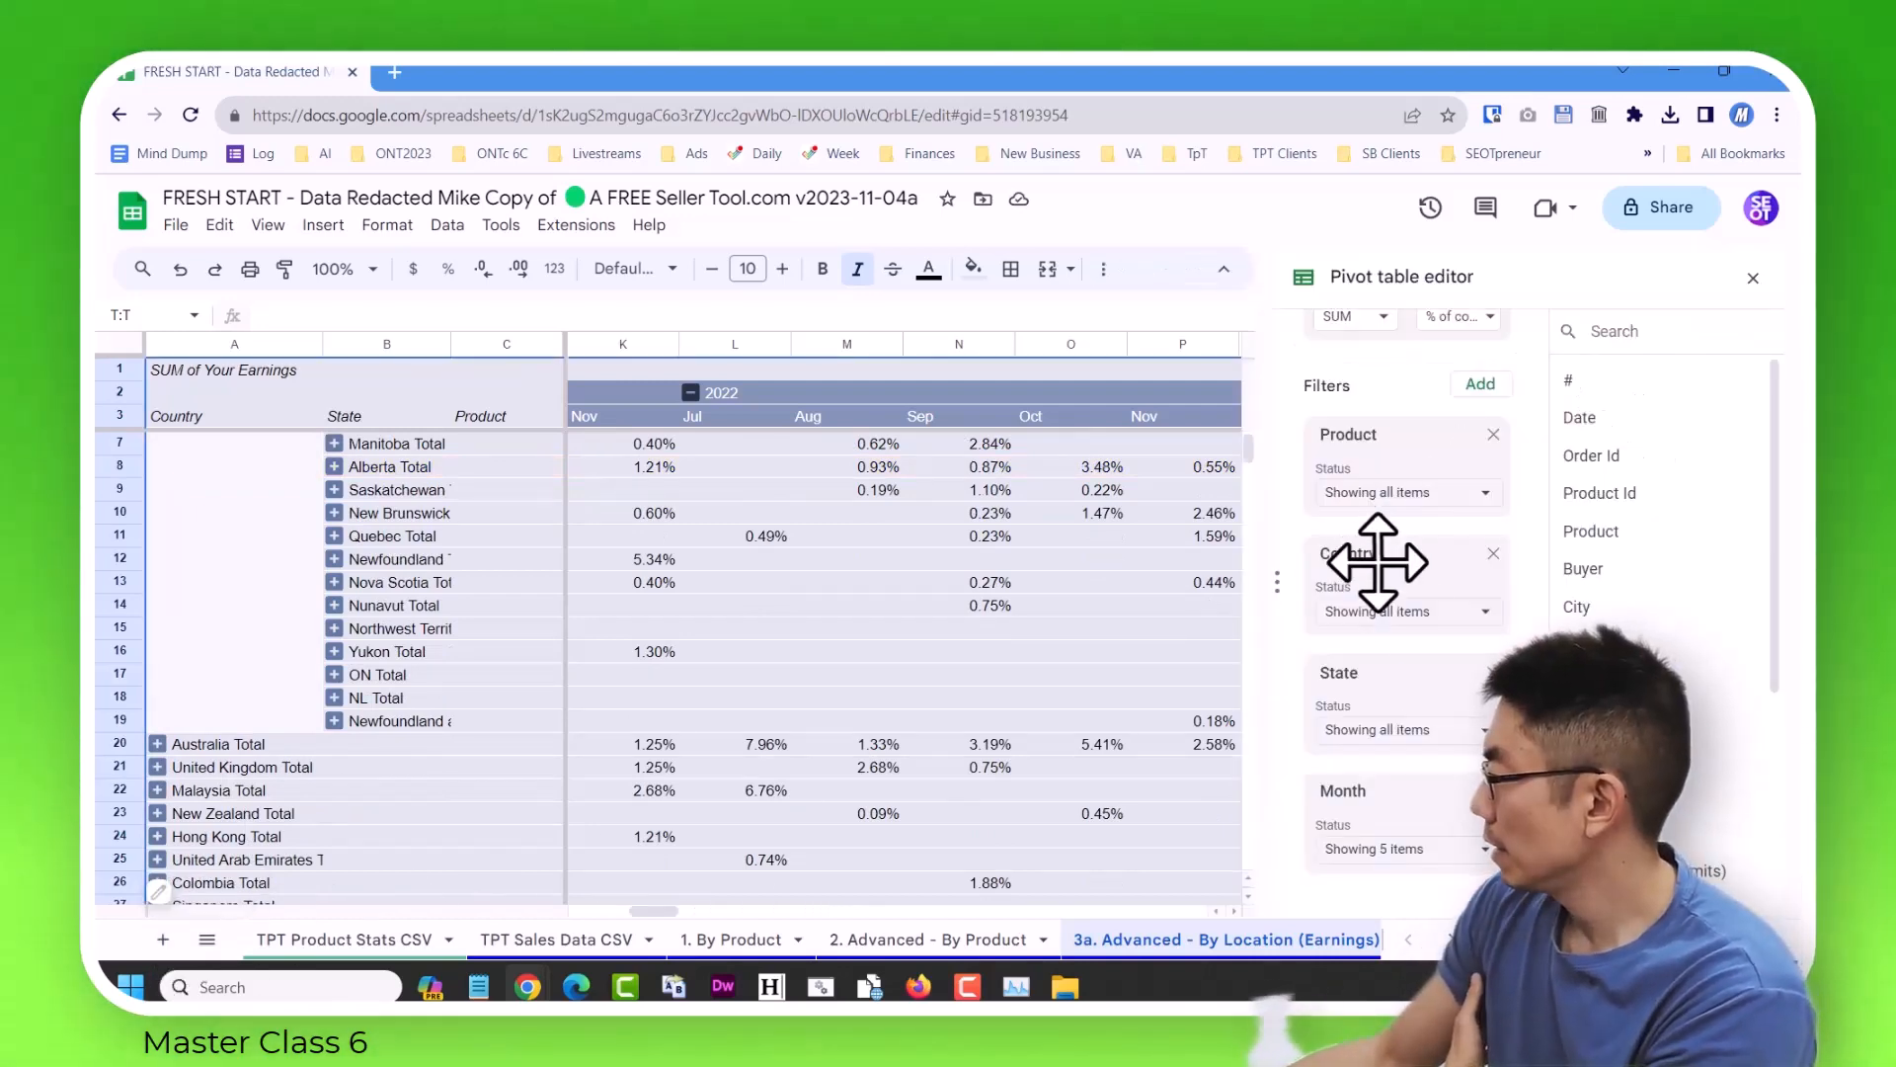
{"action": "scroll", "coordinate": [1460, 550], "scroll_direction": "up", "scroll_amount": 3}
{"action": "scroll", "coordinate": [1460, 551], "scroll_direction": "down", "scroll_amount": 2}
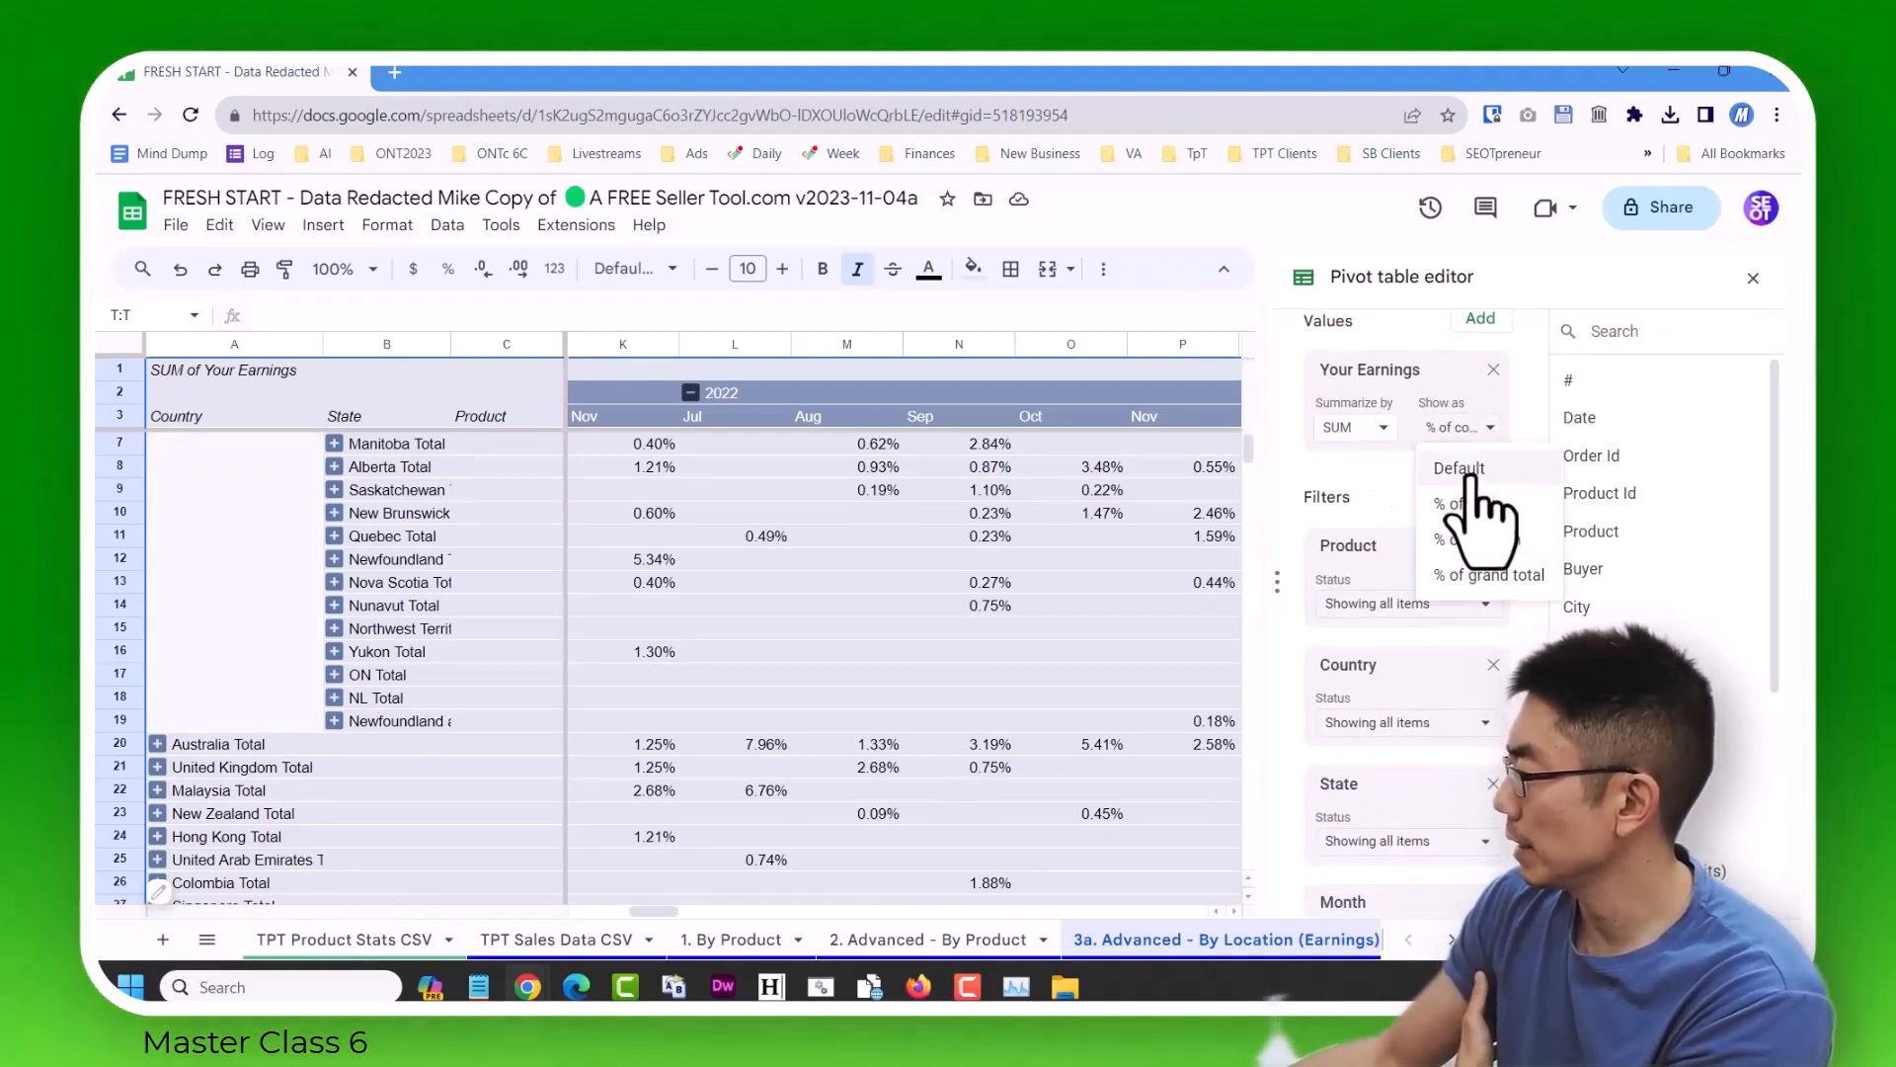
{"action": "left_click", "coordinate": [1754, 278]}
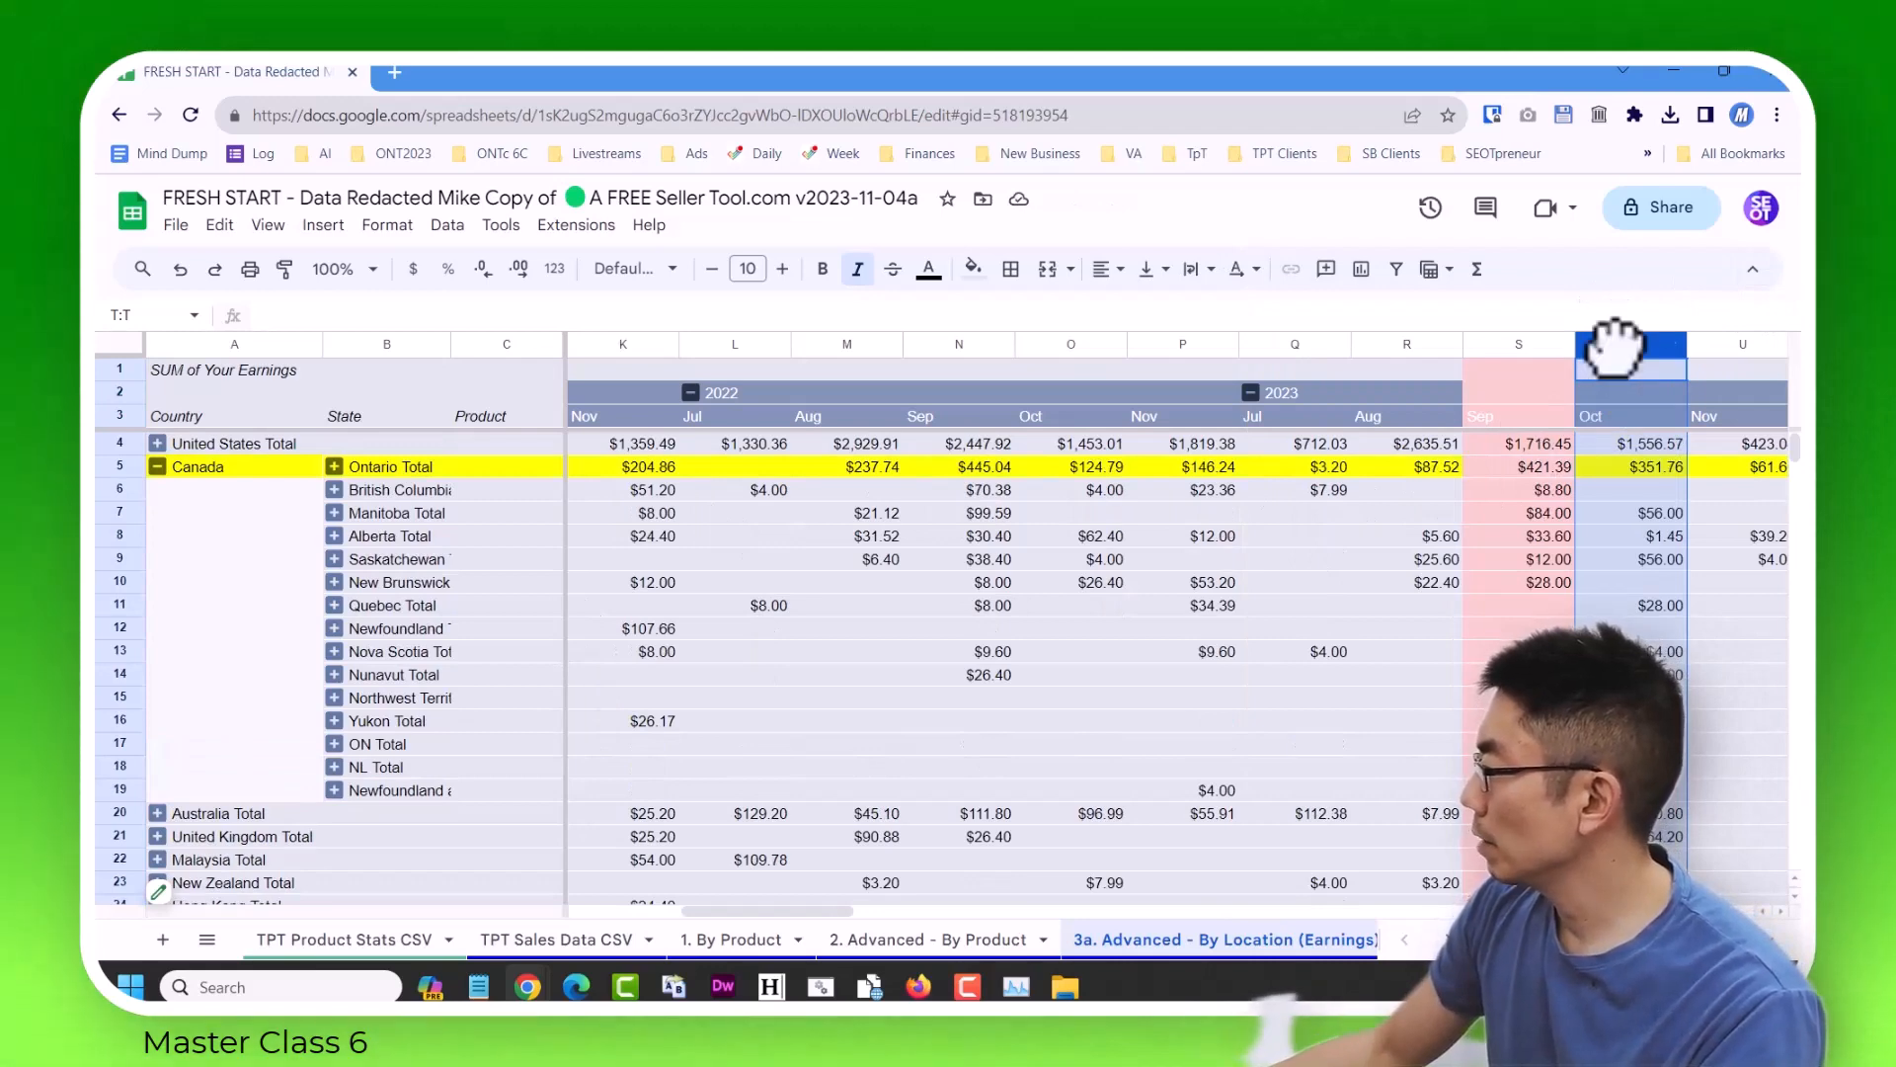
Compare the October 2022 and October 2023 dollar earnings for the United States and Ontario.
{"action": "left_click", "coordinate": [1068, 345]}
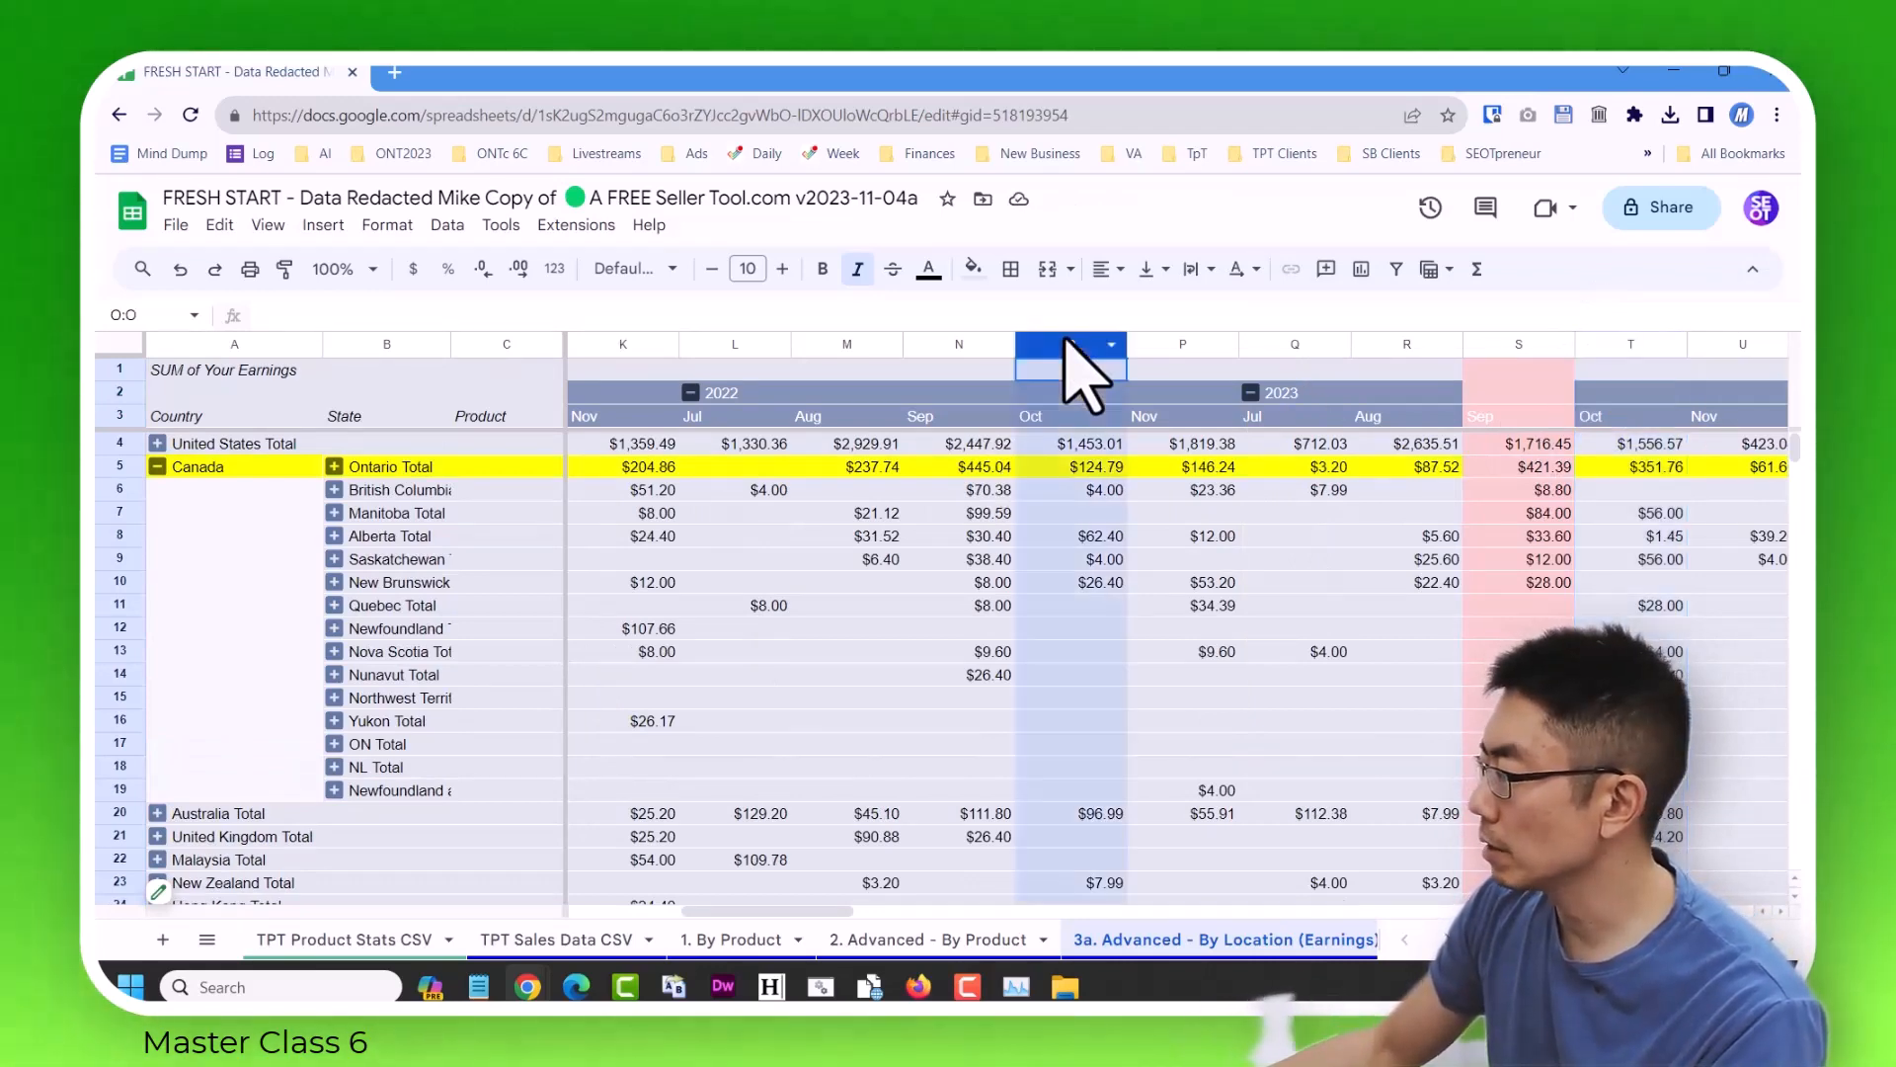
{"action": "left_click", "coordinate": [1103, 446]}
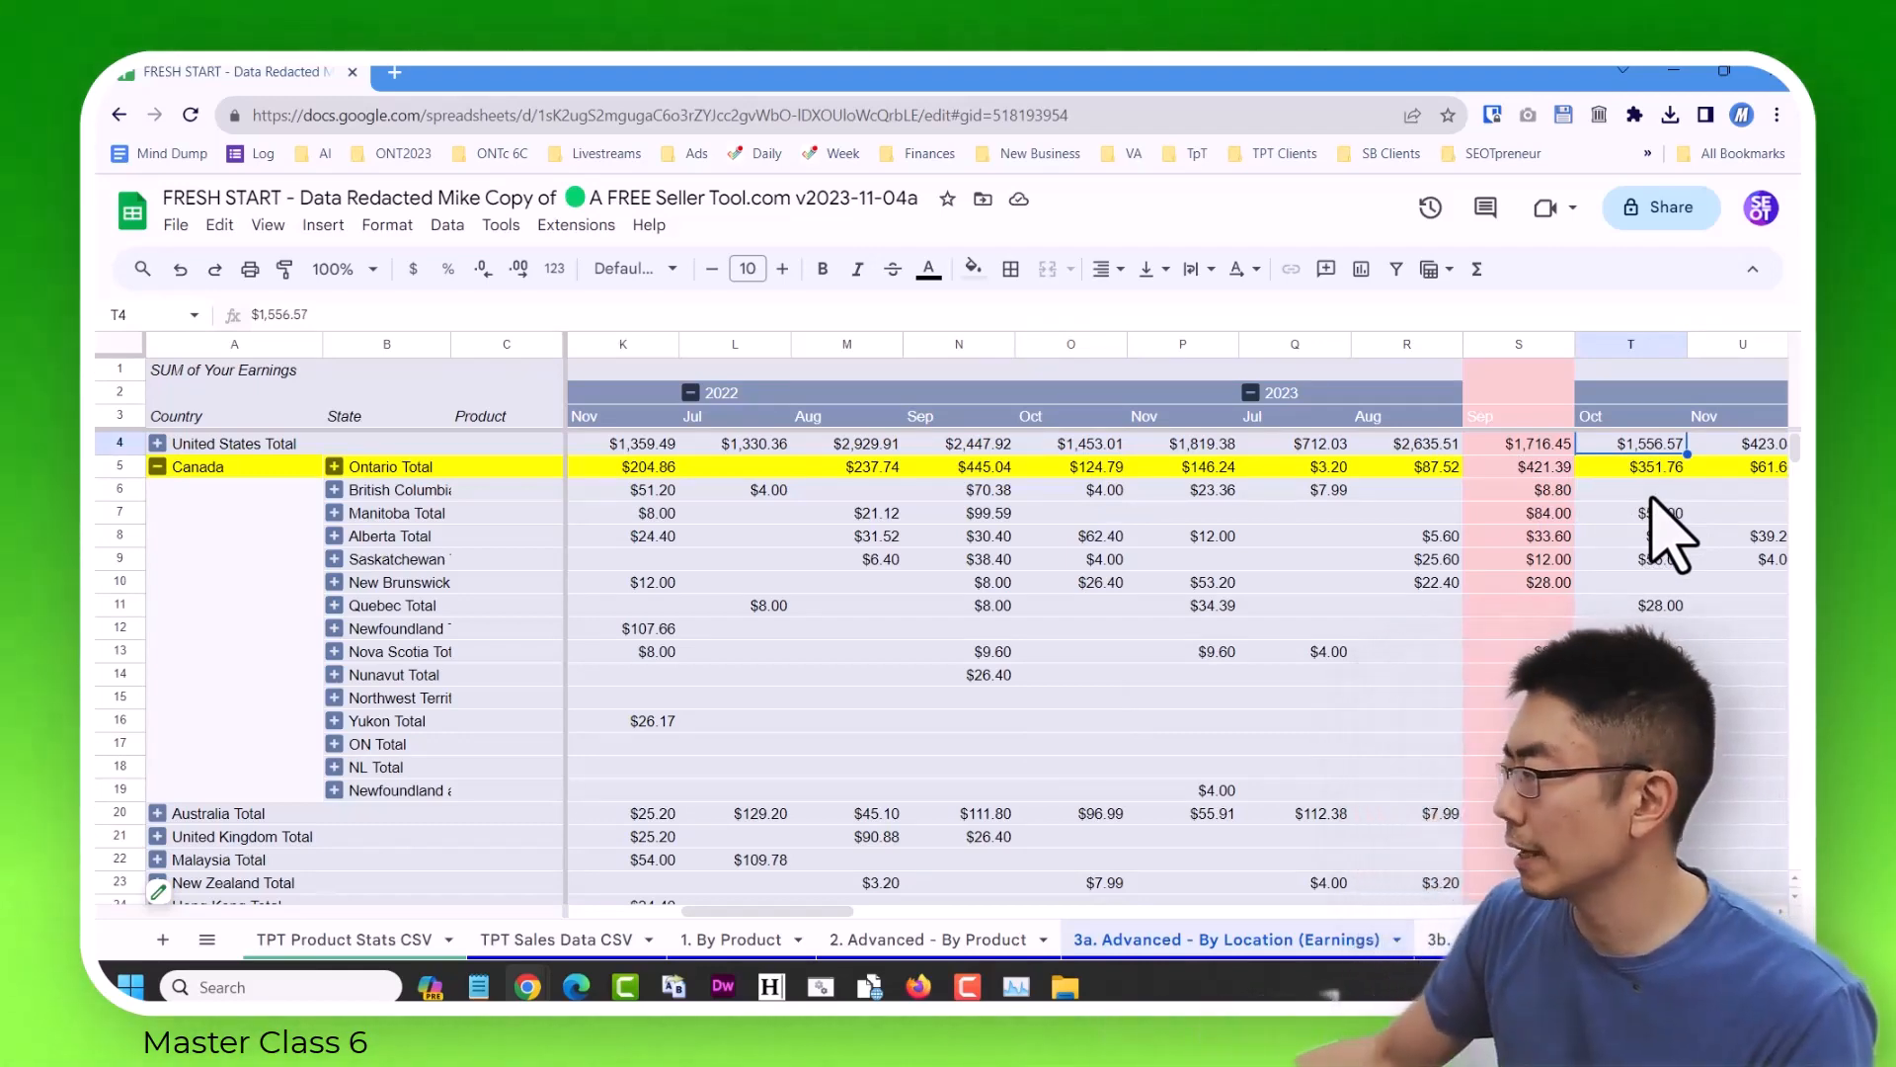
{"action": "left_click", "coordinate": [1645, 470]}
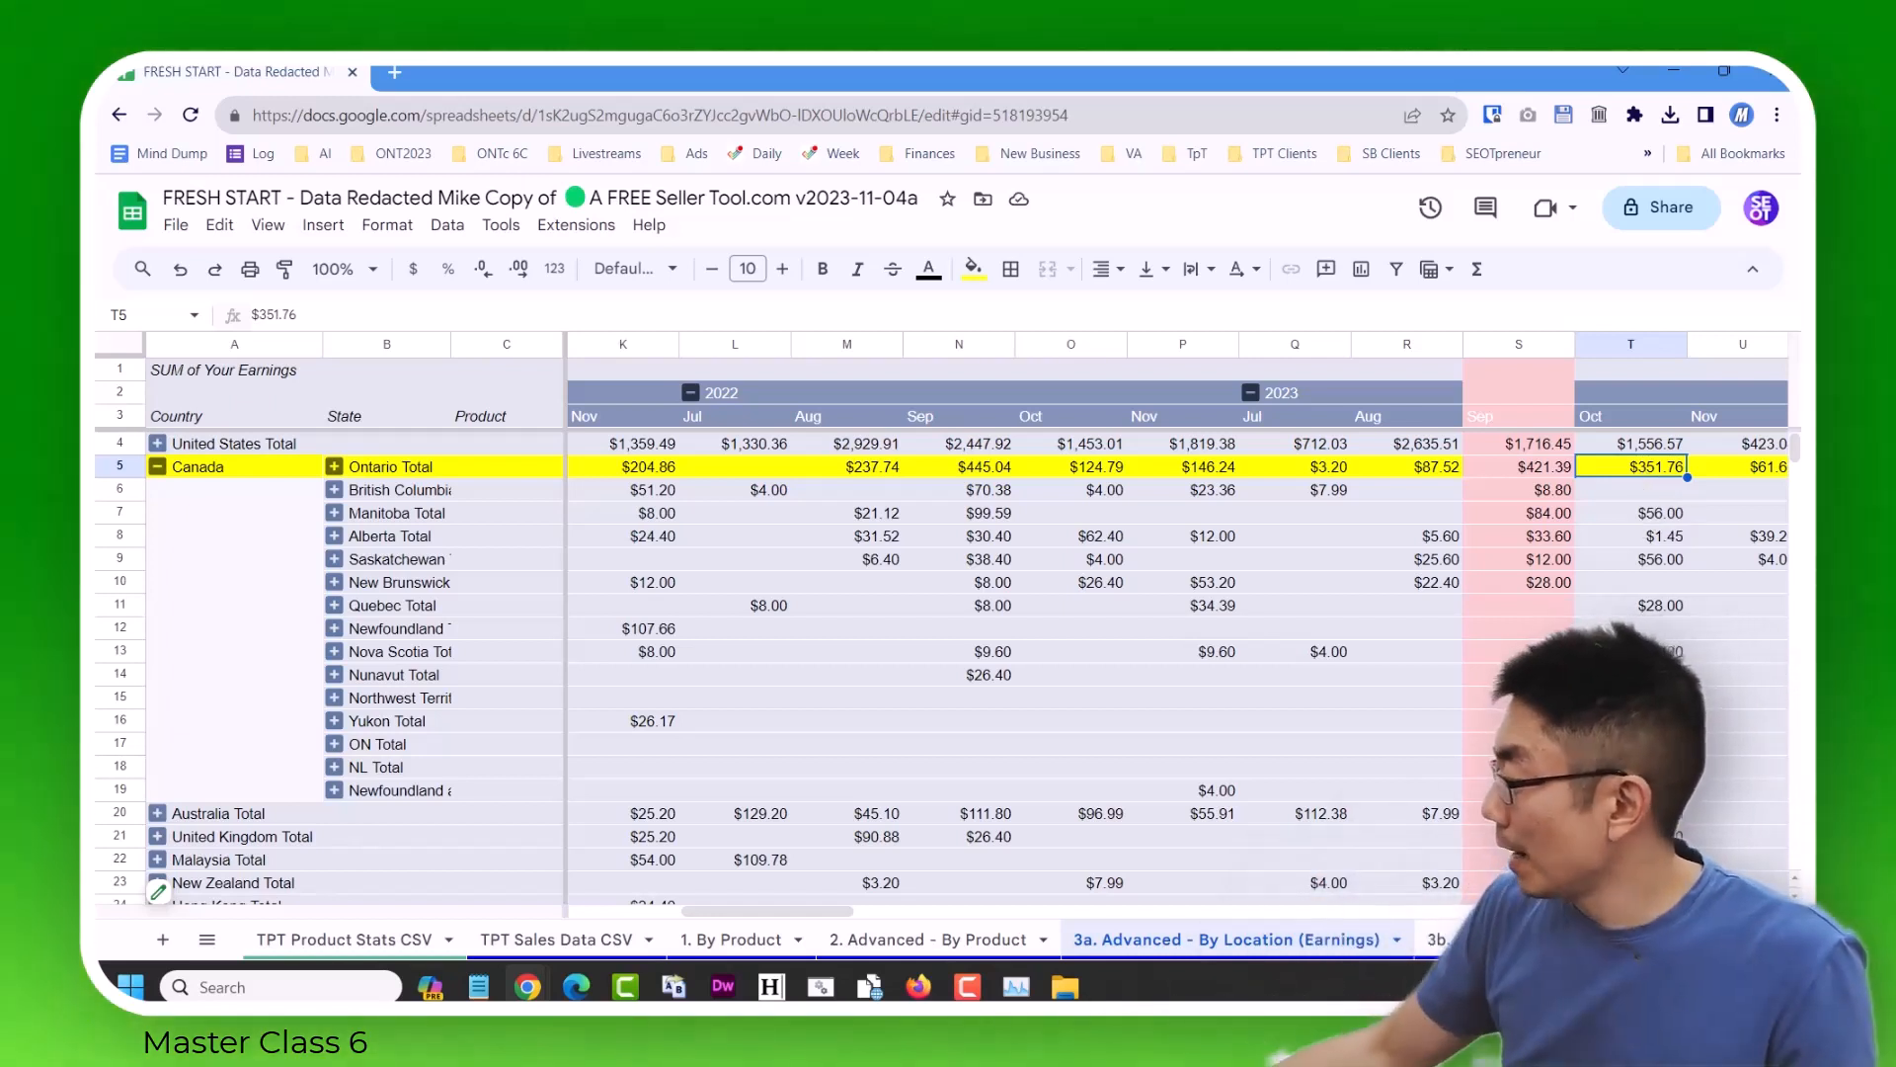
Switch to the 3b. Advanced - By Location (Units Sold) sheet and open its pivot table's filters for editing.
{"action": "left_click", "coordinate": [206, 939]}
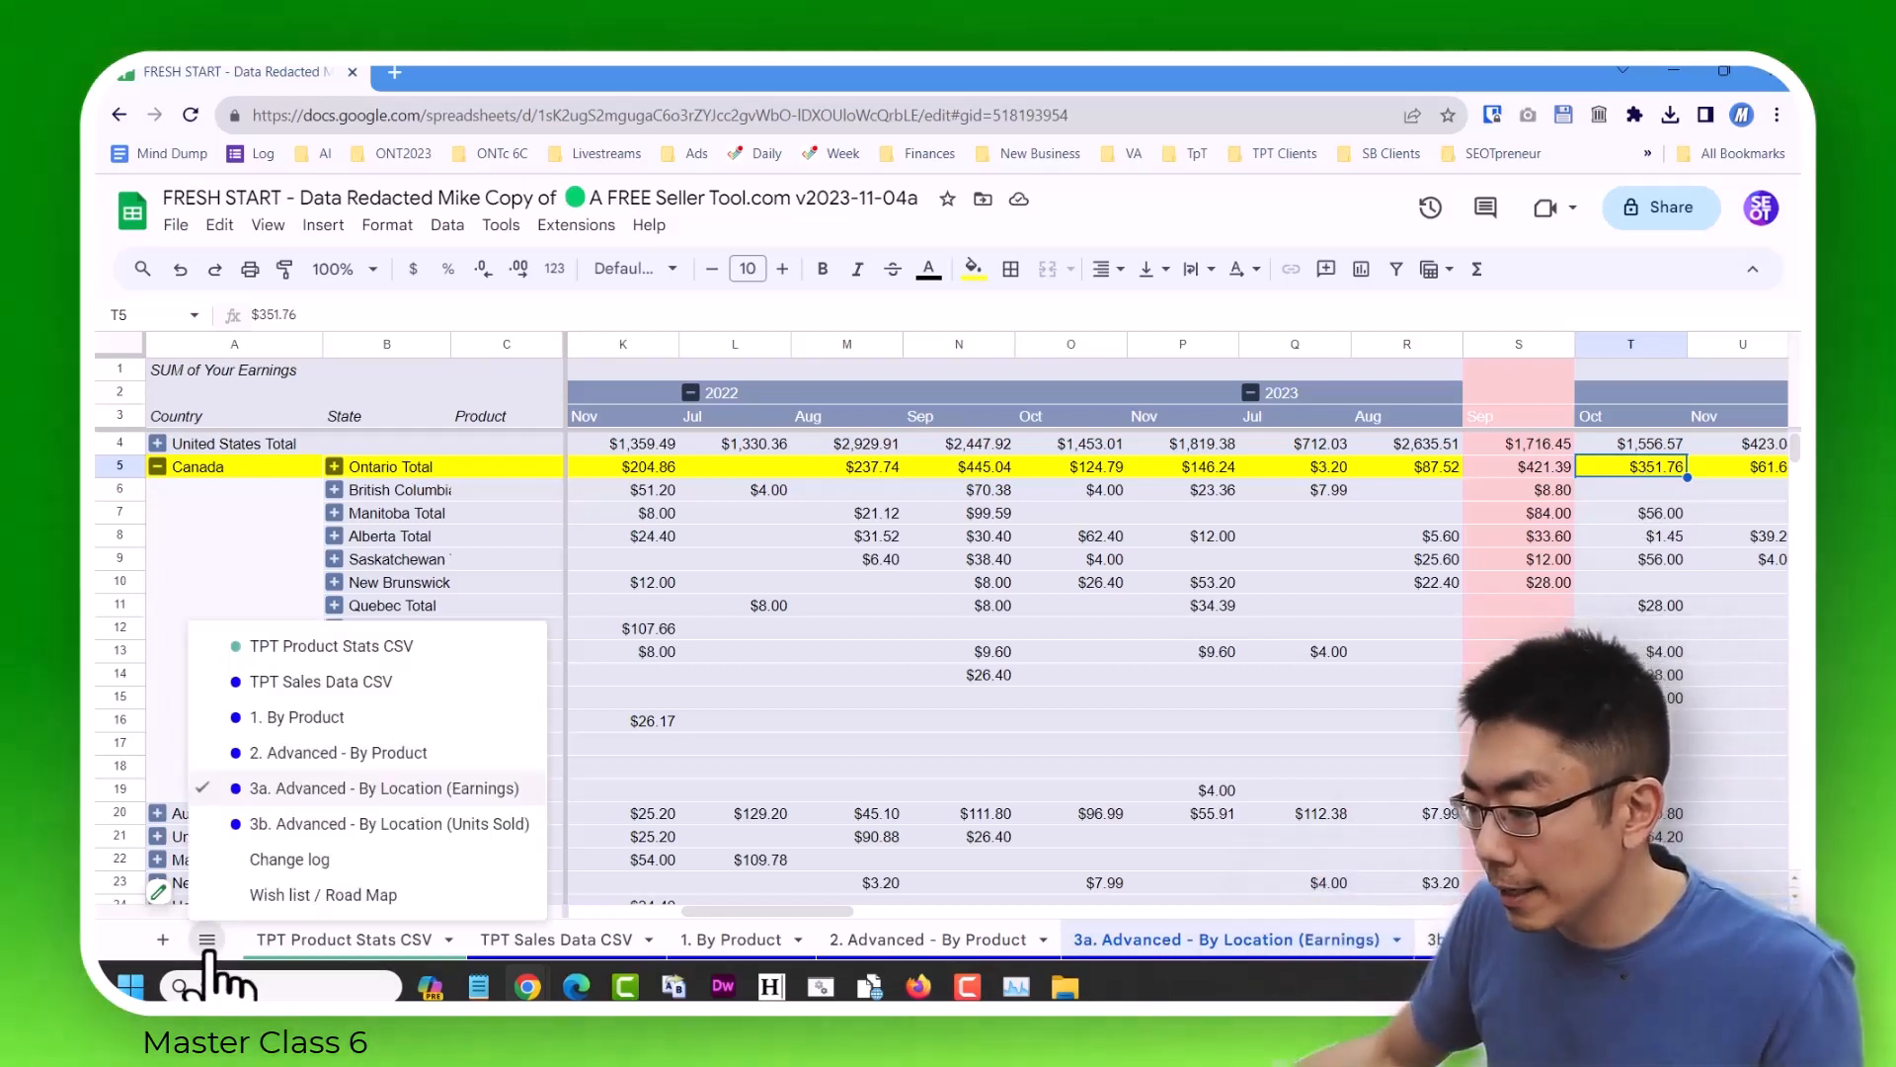
{"action": "left_click", "coordinate": [413, 827]}
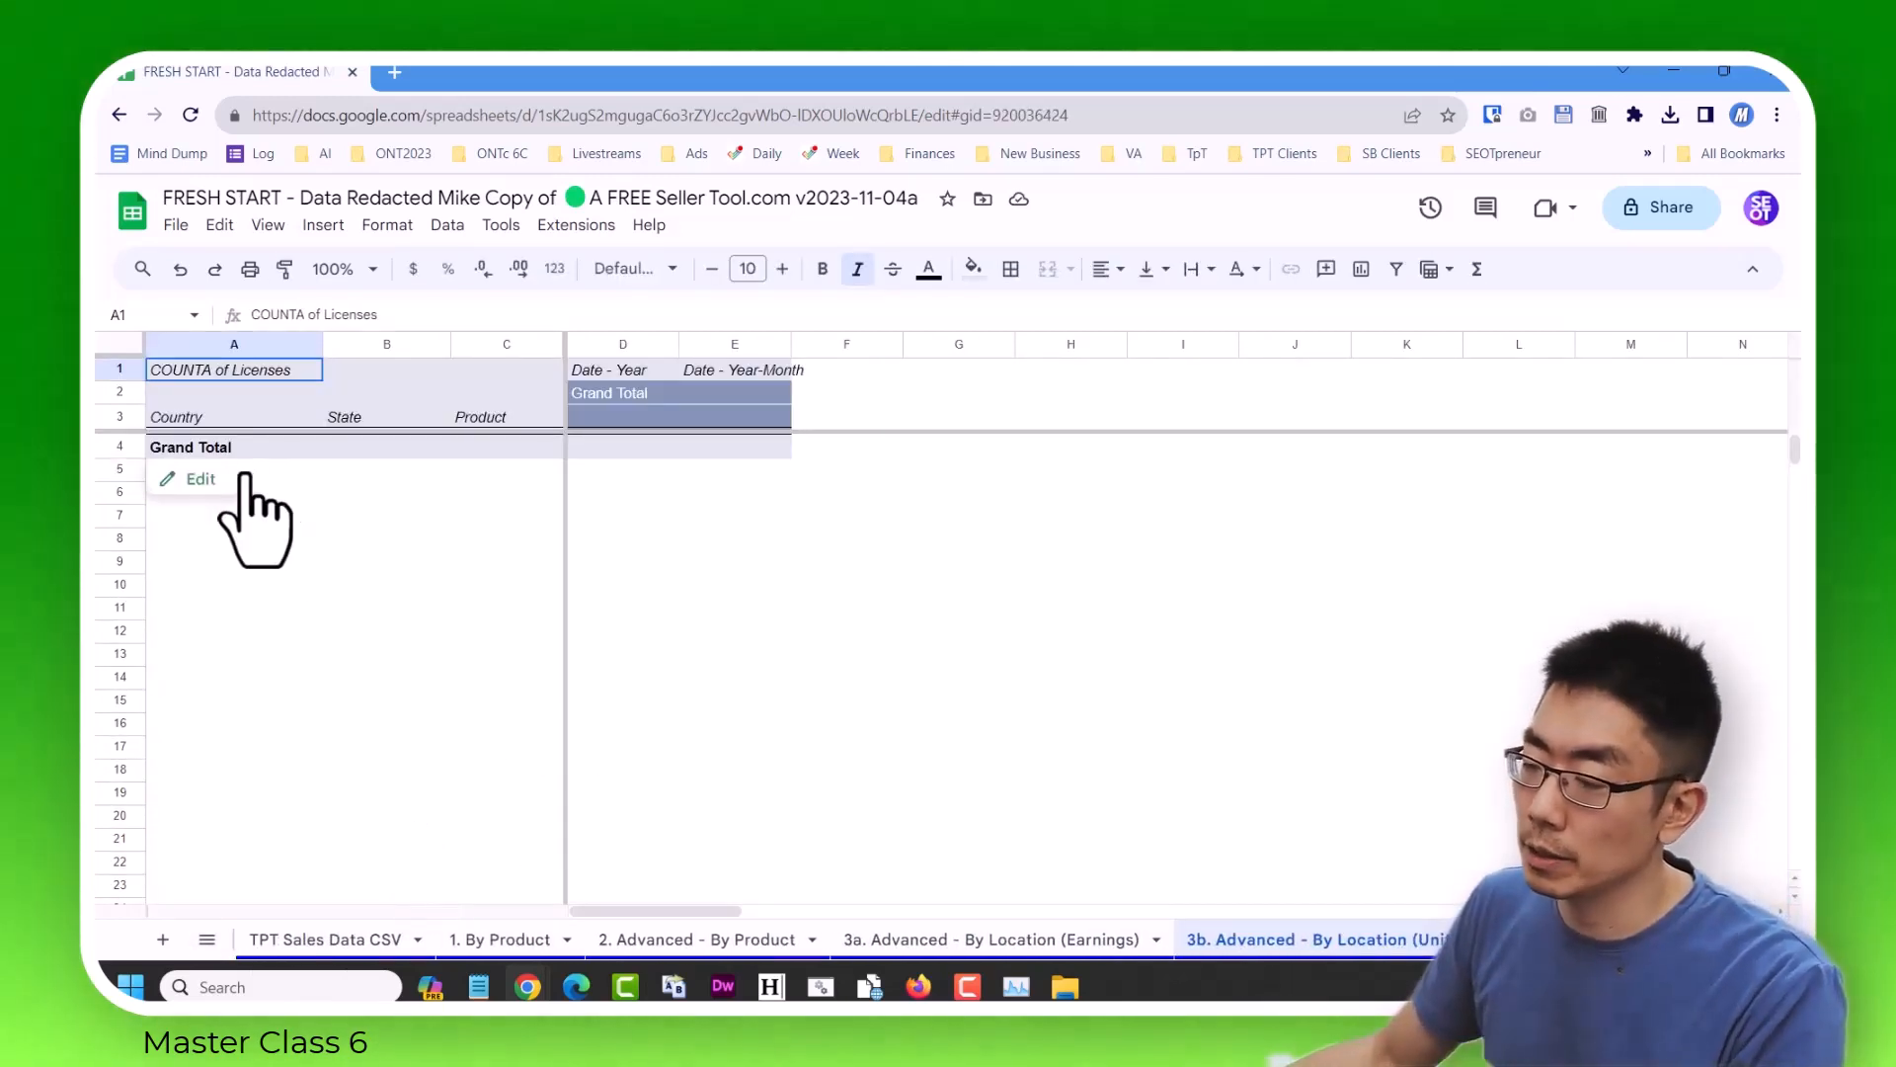
{"action": "left_click", "coordinate": [188, 479]}
{"action": "scroll", "coordinate": [1433, 711], "scroll_direction": "down", "scroll_amount": 5}
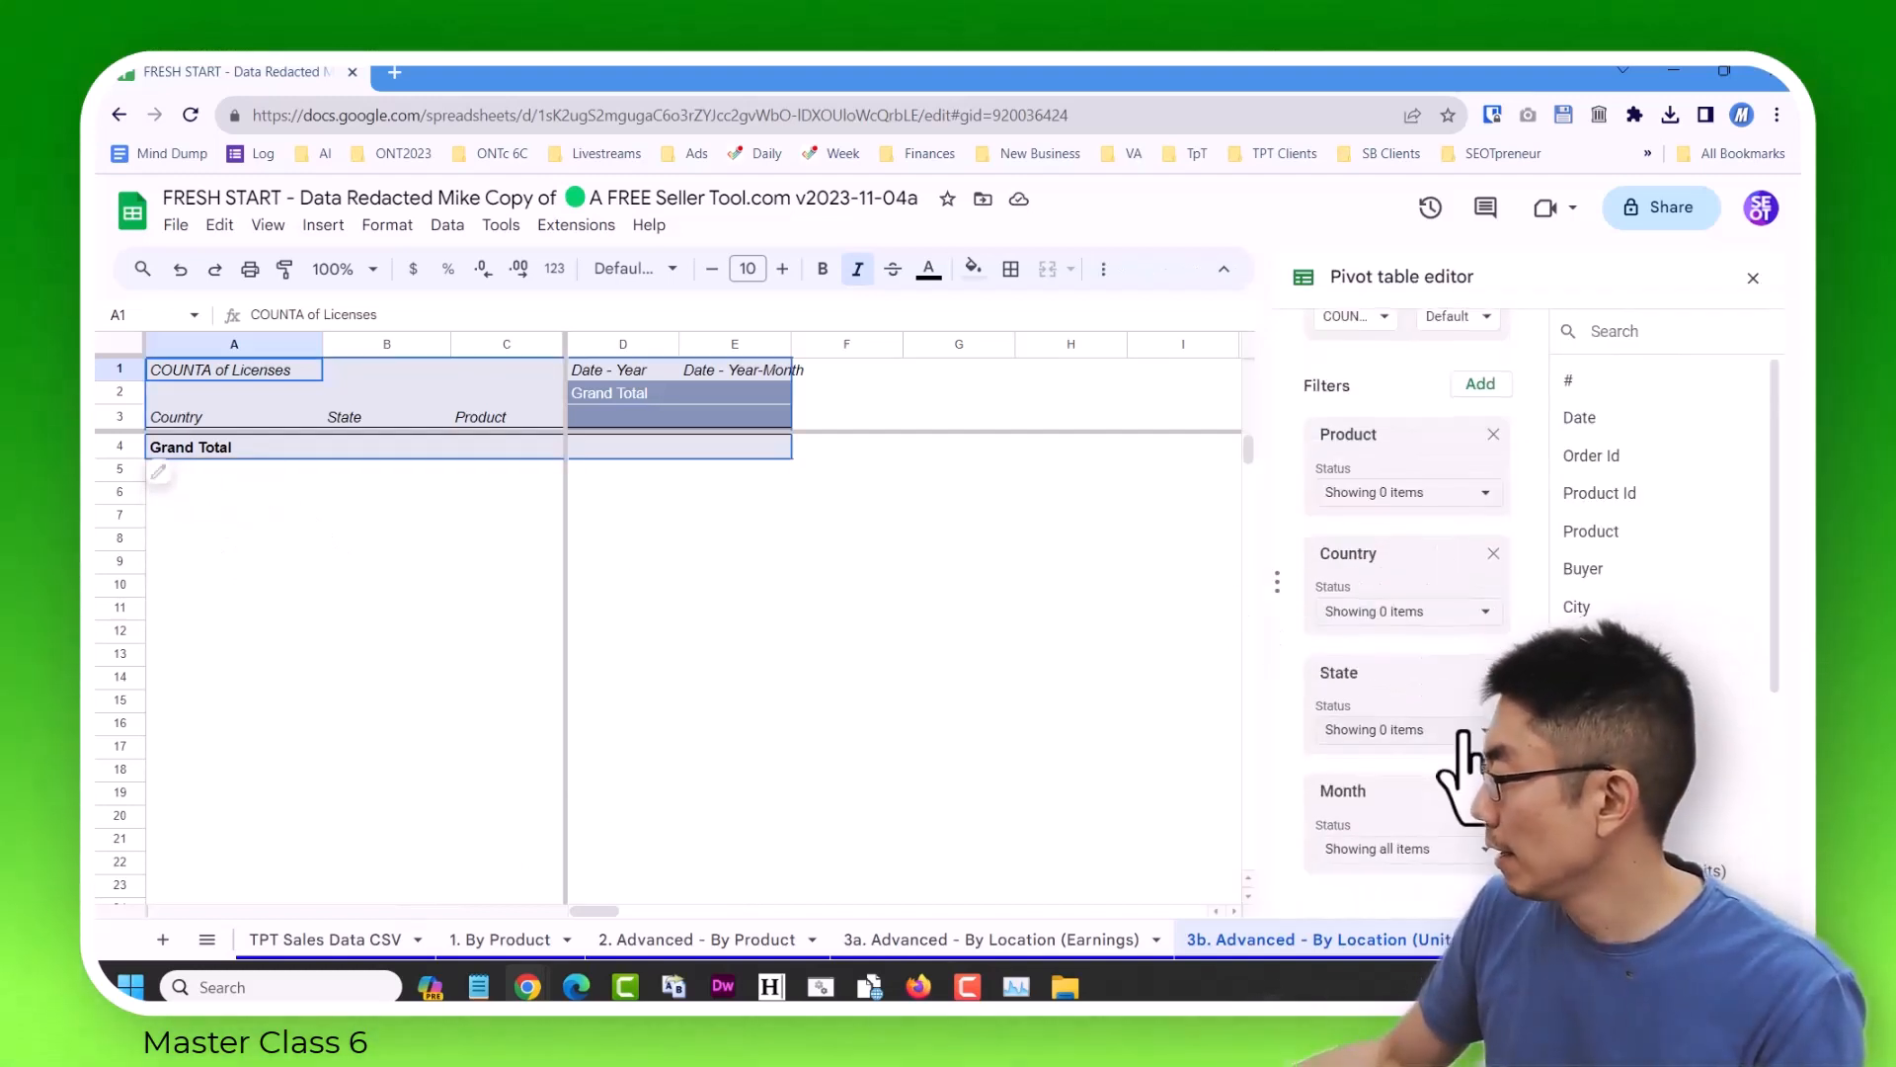
Set the Product, Country and State filters to show all items.
{"action": "left_click", "coordinate": [1484, 493]}
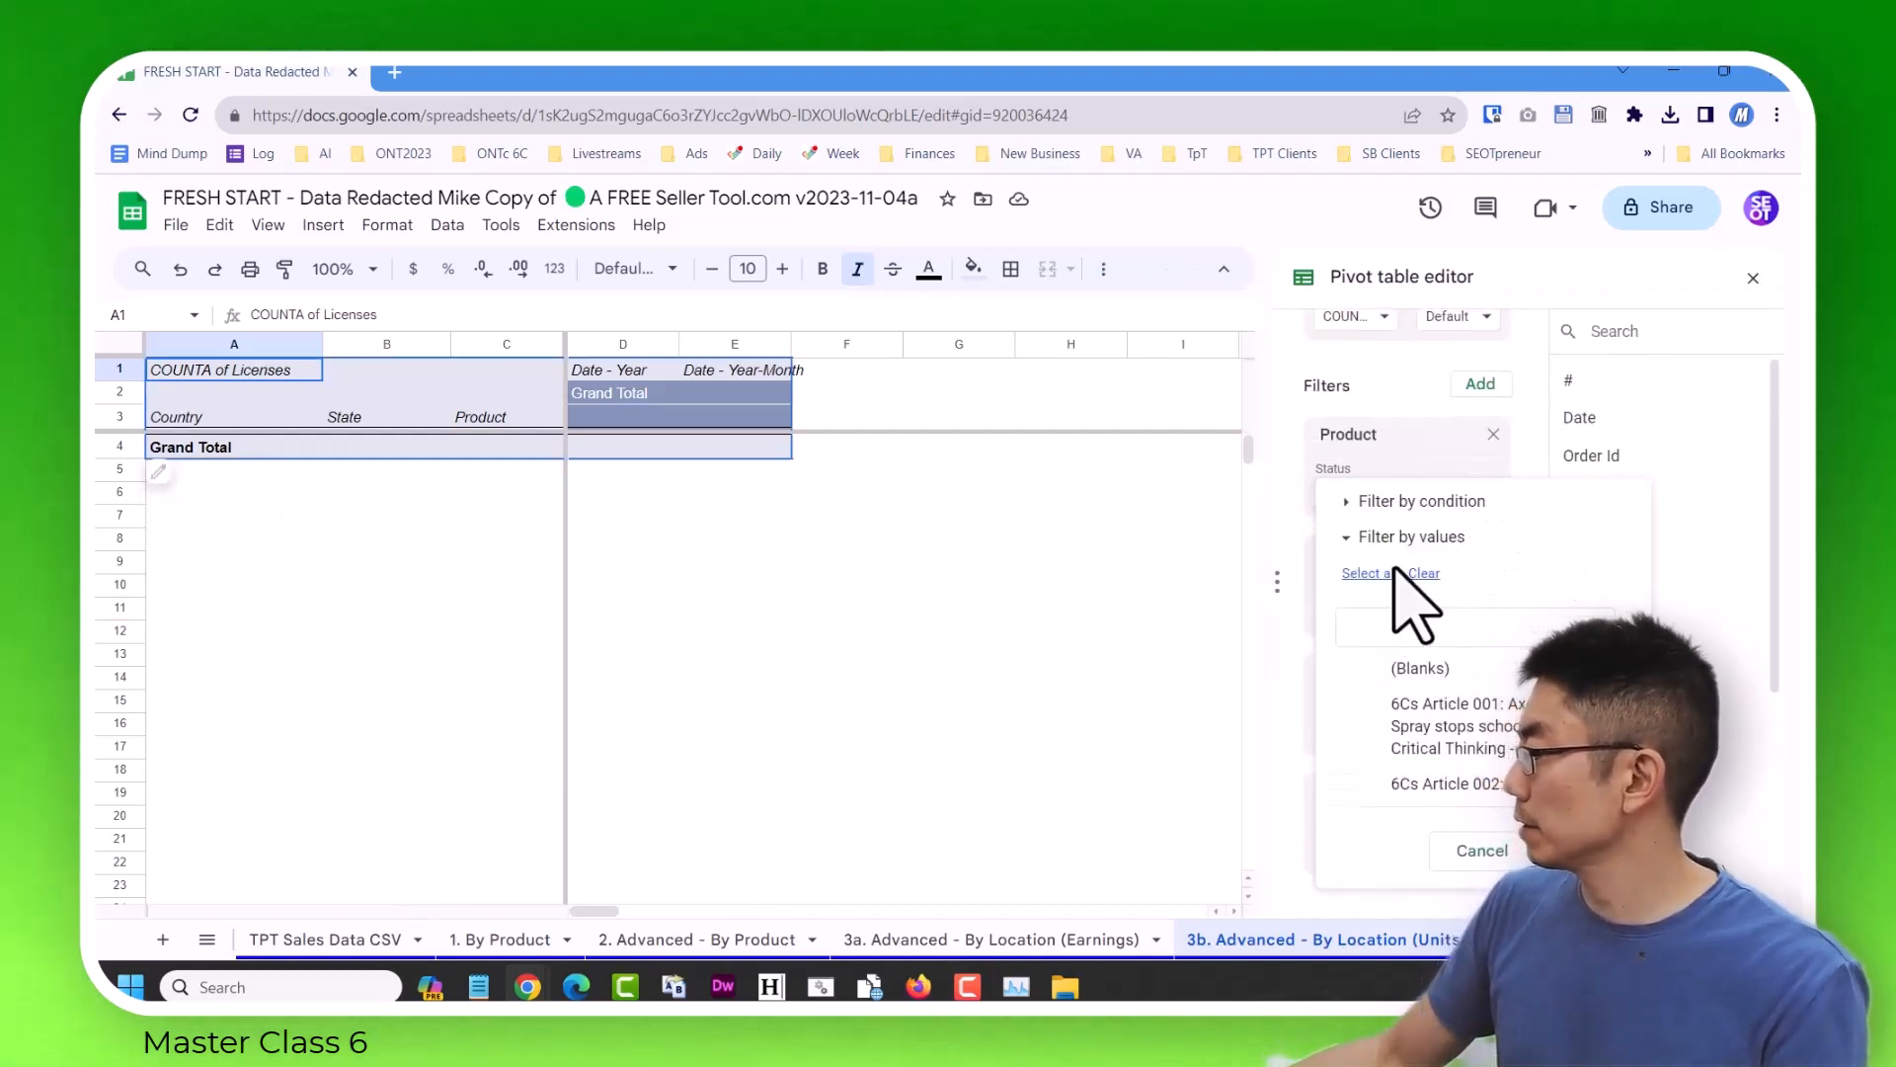
{"action": "left_click", "coordinate": [1574, 850]}
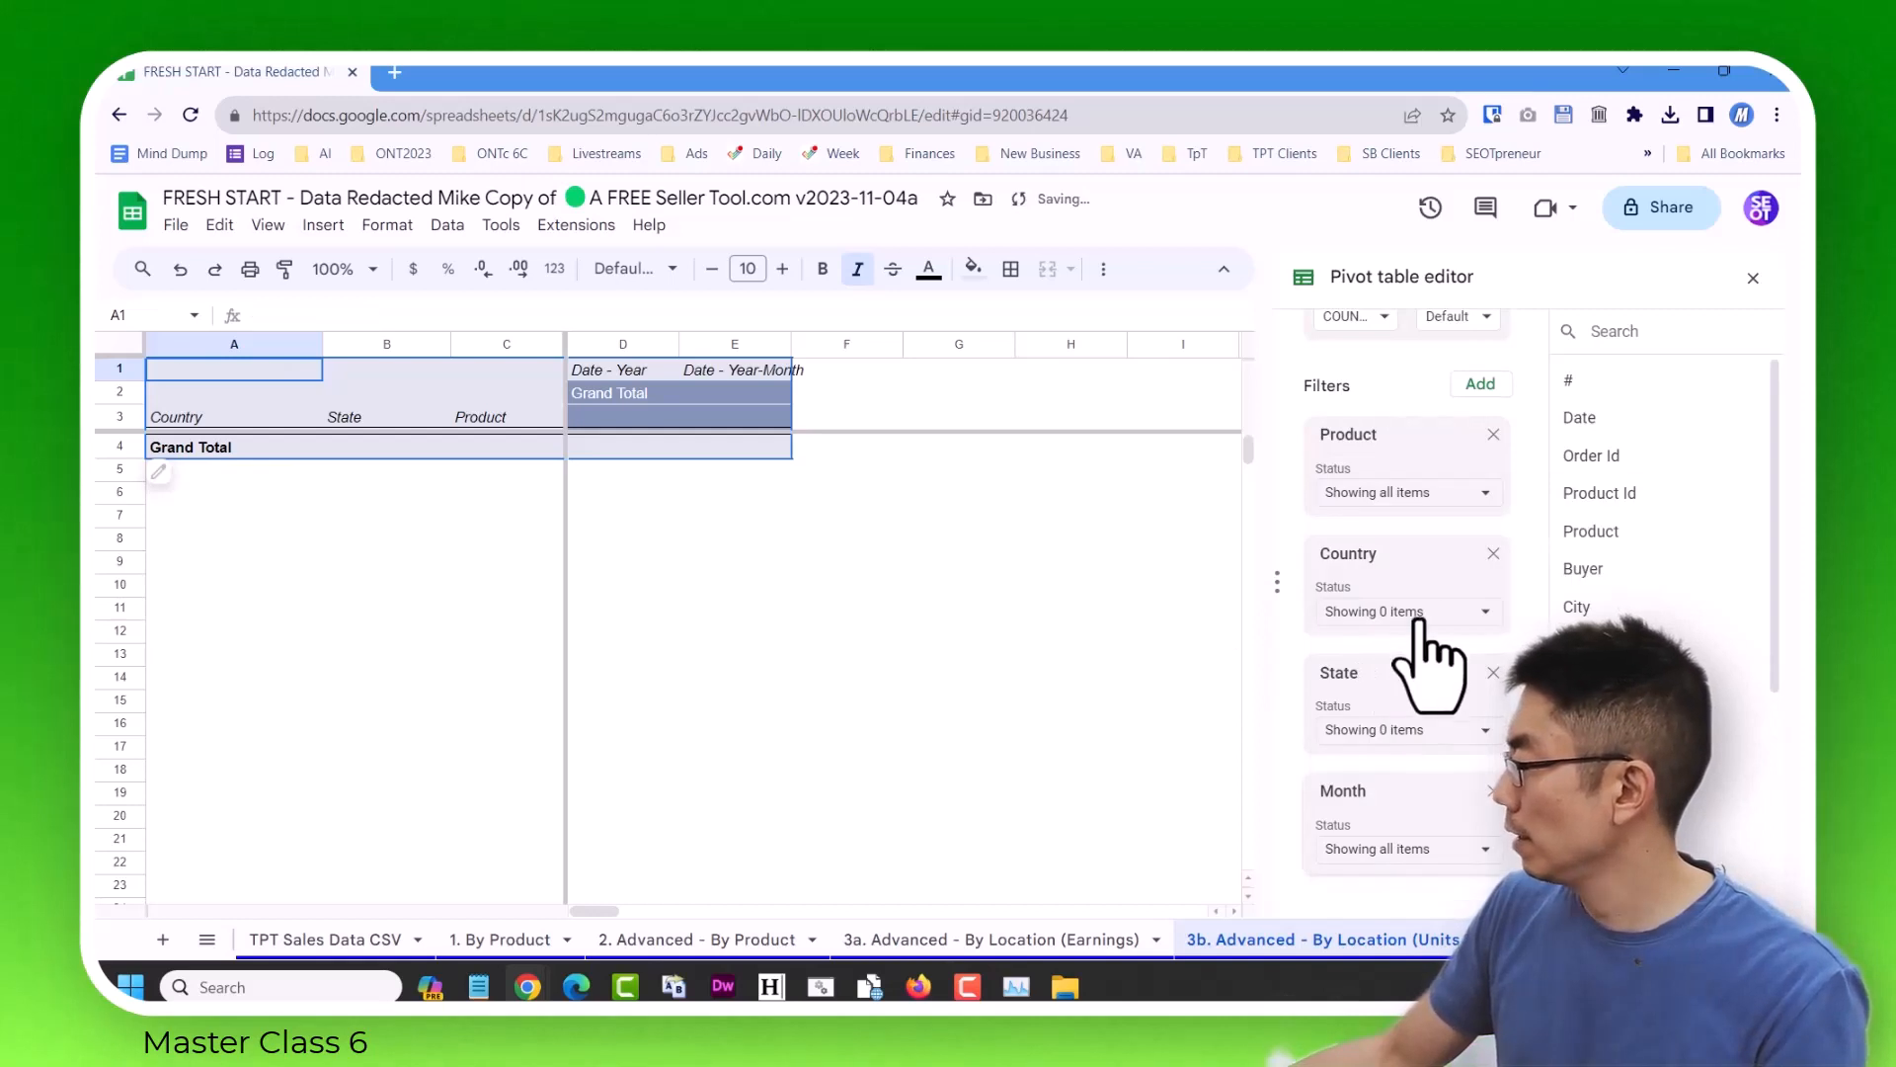
{"action": "left_click", "coordinate": [1421, 619]}
{"action": "left_click", "coordinate": [1574, 923]}
{"action": "left_click", "coordinate": [1381, 726]}
{"action": "left_click", "coordinate": [1382, 647]}
{"action": "left_click", "coordinate": [1574, 924]}
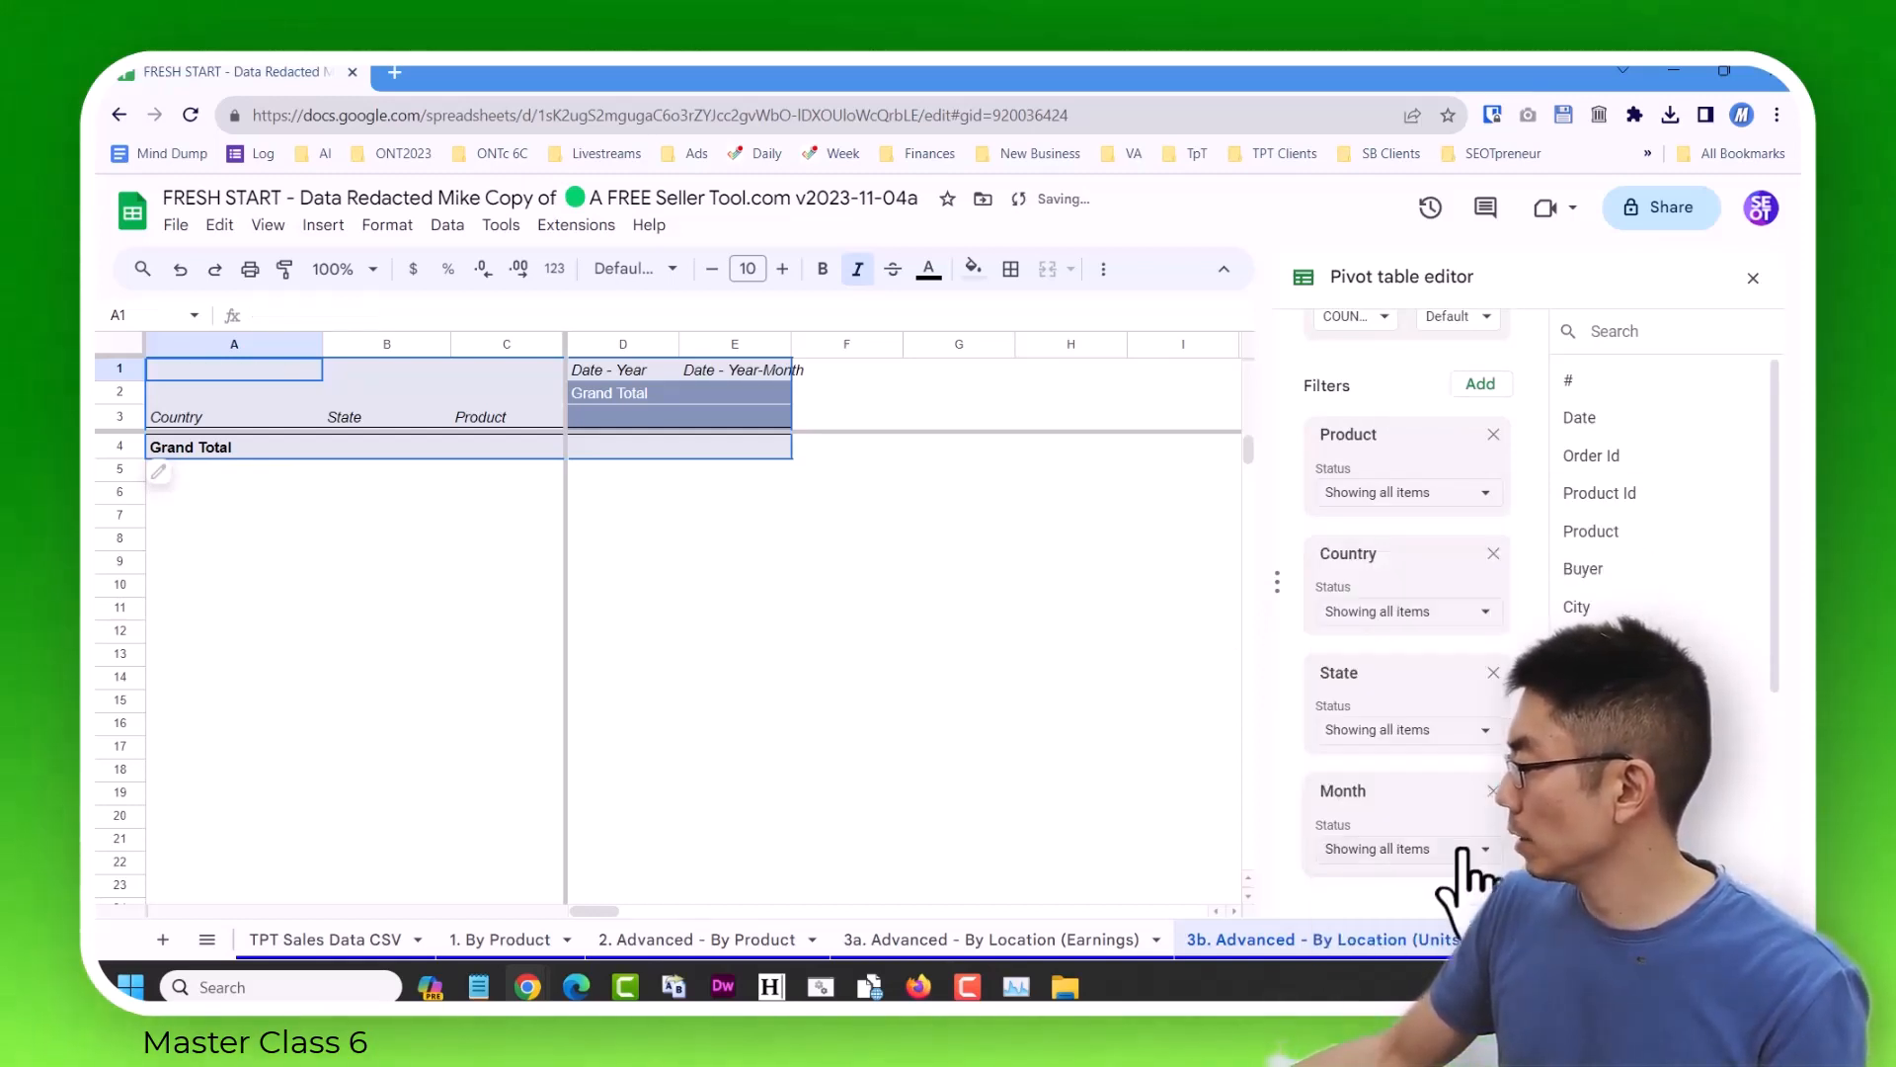
Review the yearly license counts by country and close the pivot table editor.
{"action": "left_click", "coordinate": [838, 494]}
{"action": "key", "text": "Right"}
{"action": "key", "text": "Right"}
{"action": "key", "text": "Right"}
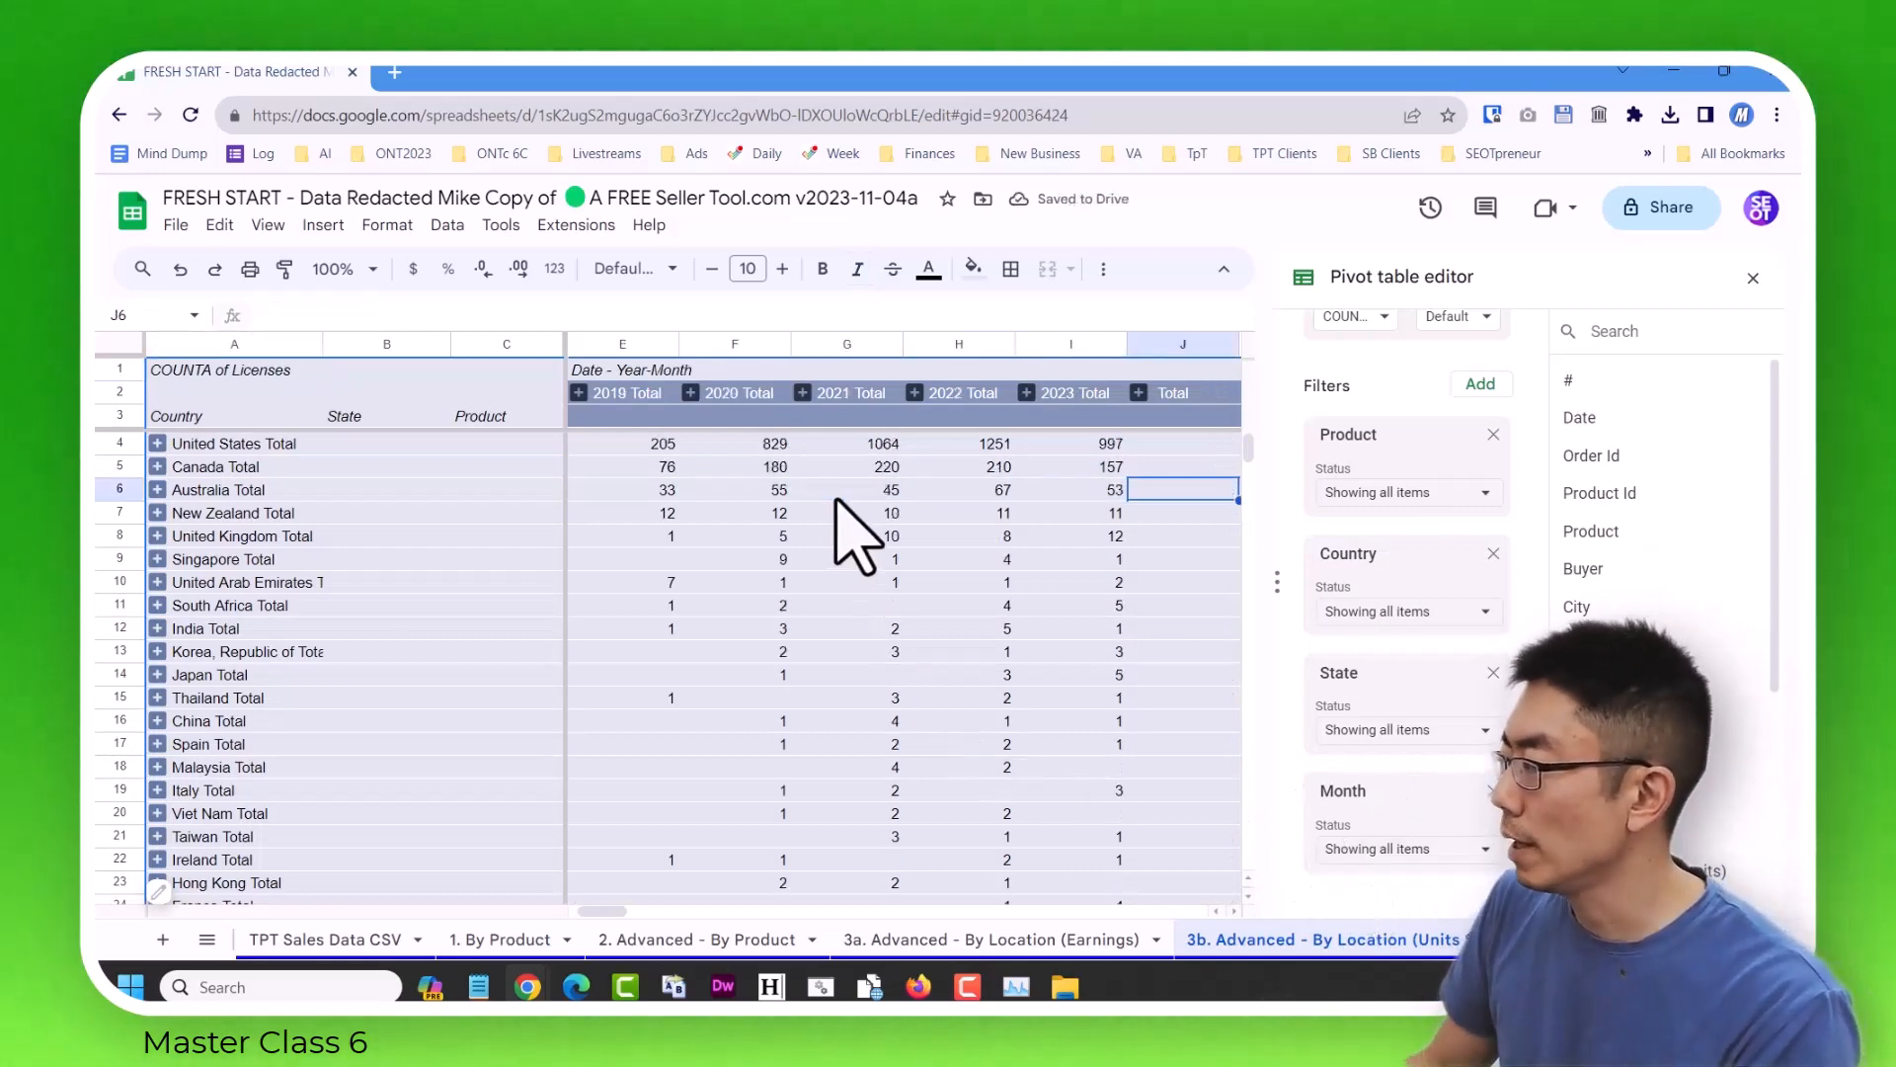
{"action": "left_click", "coordinate": [1750, 277]}
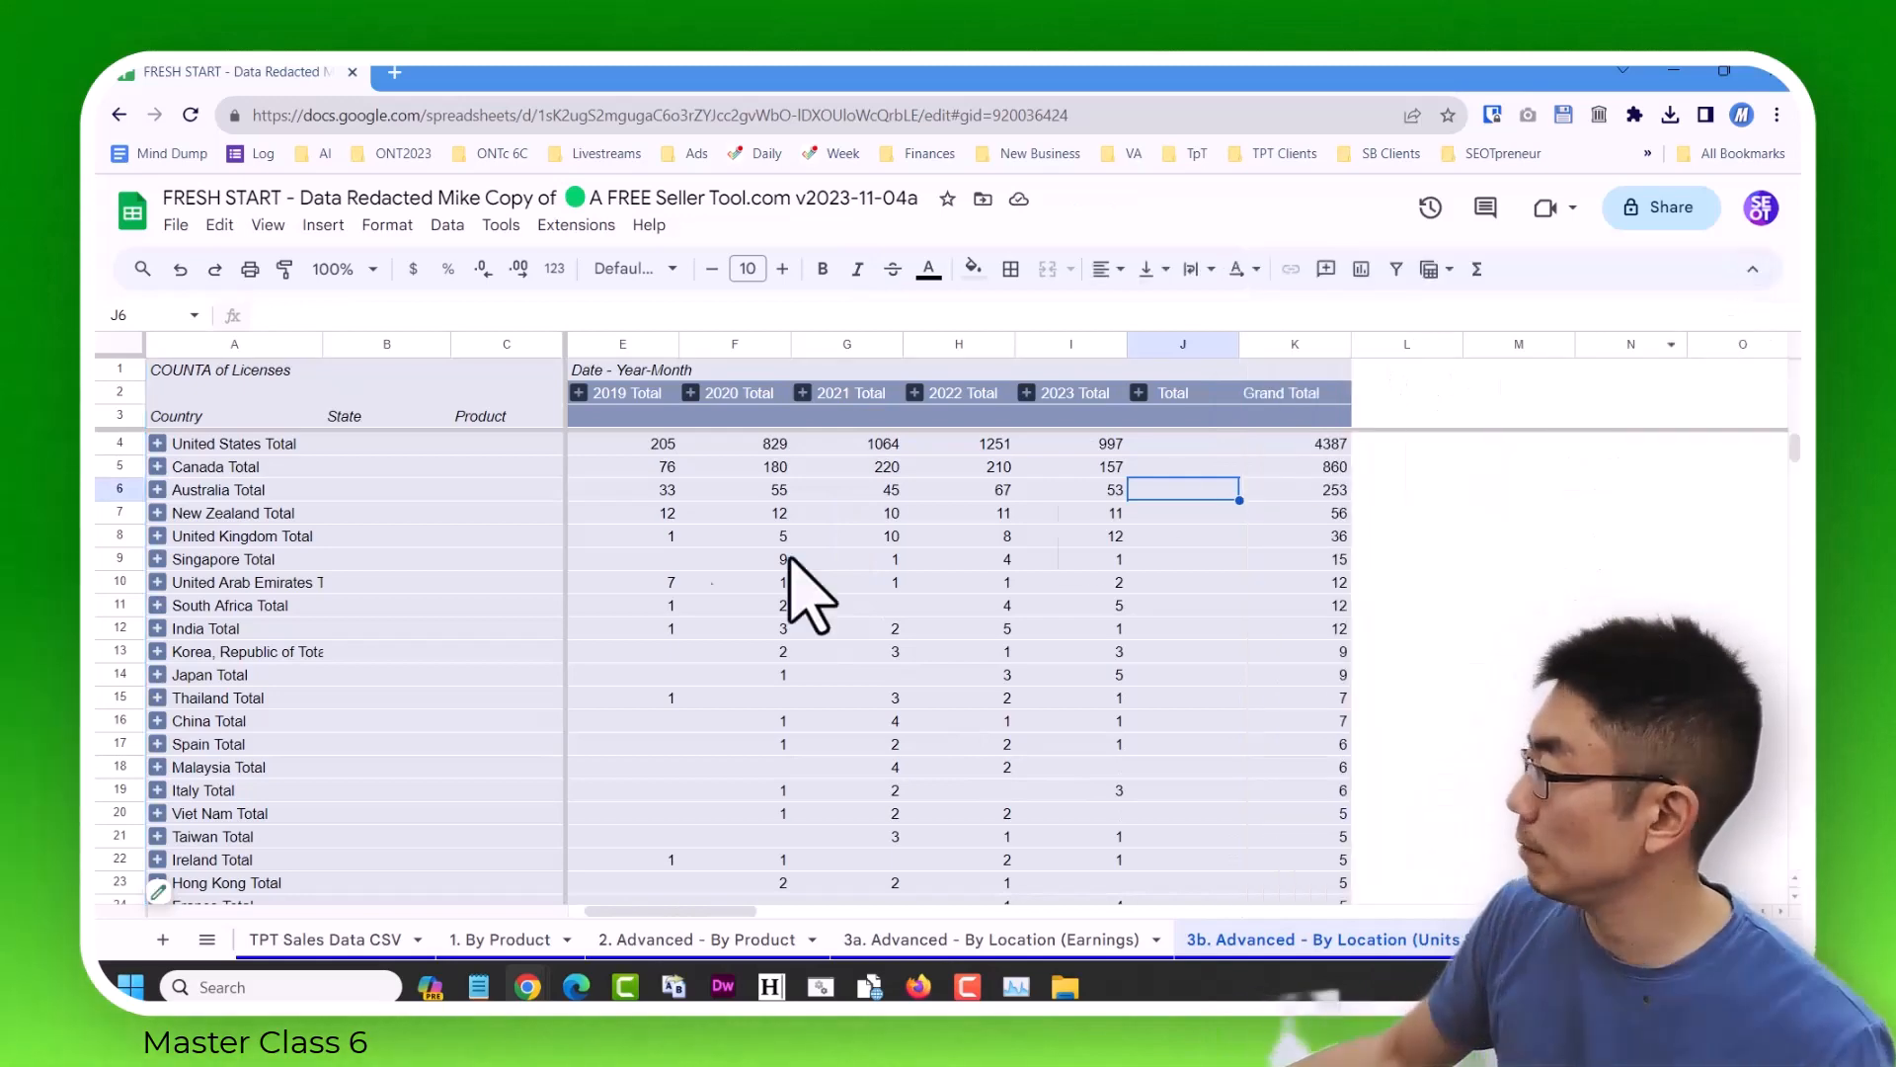
Expand Canada in the pivot table and collapse all of its states to their totals.
{"action": "left_click", "coordinate": [157, 466]}
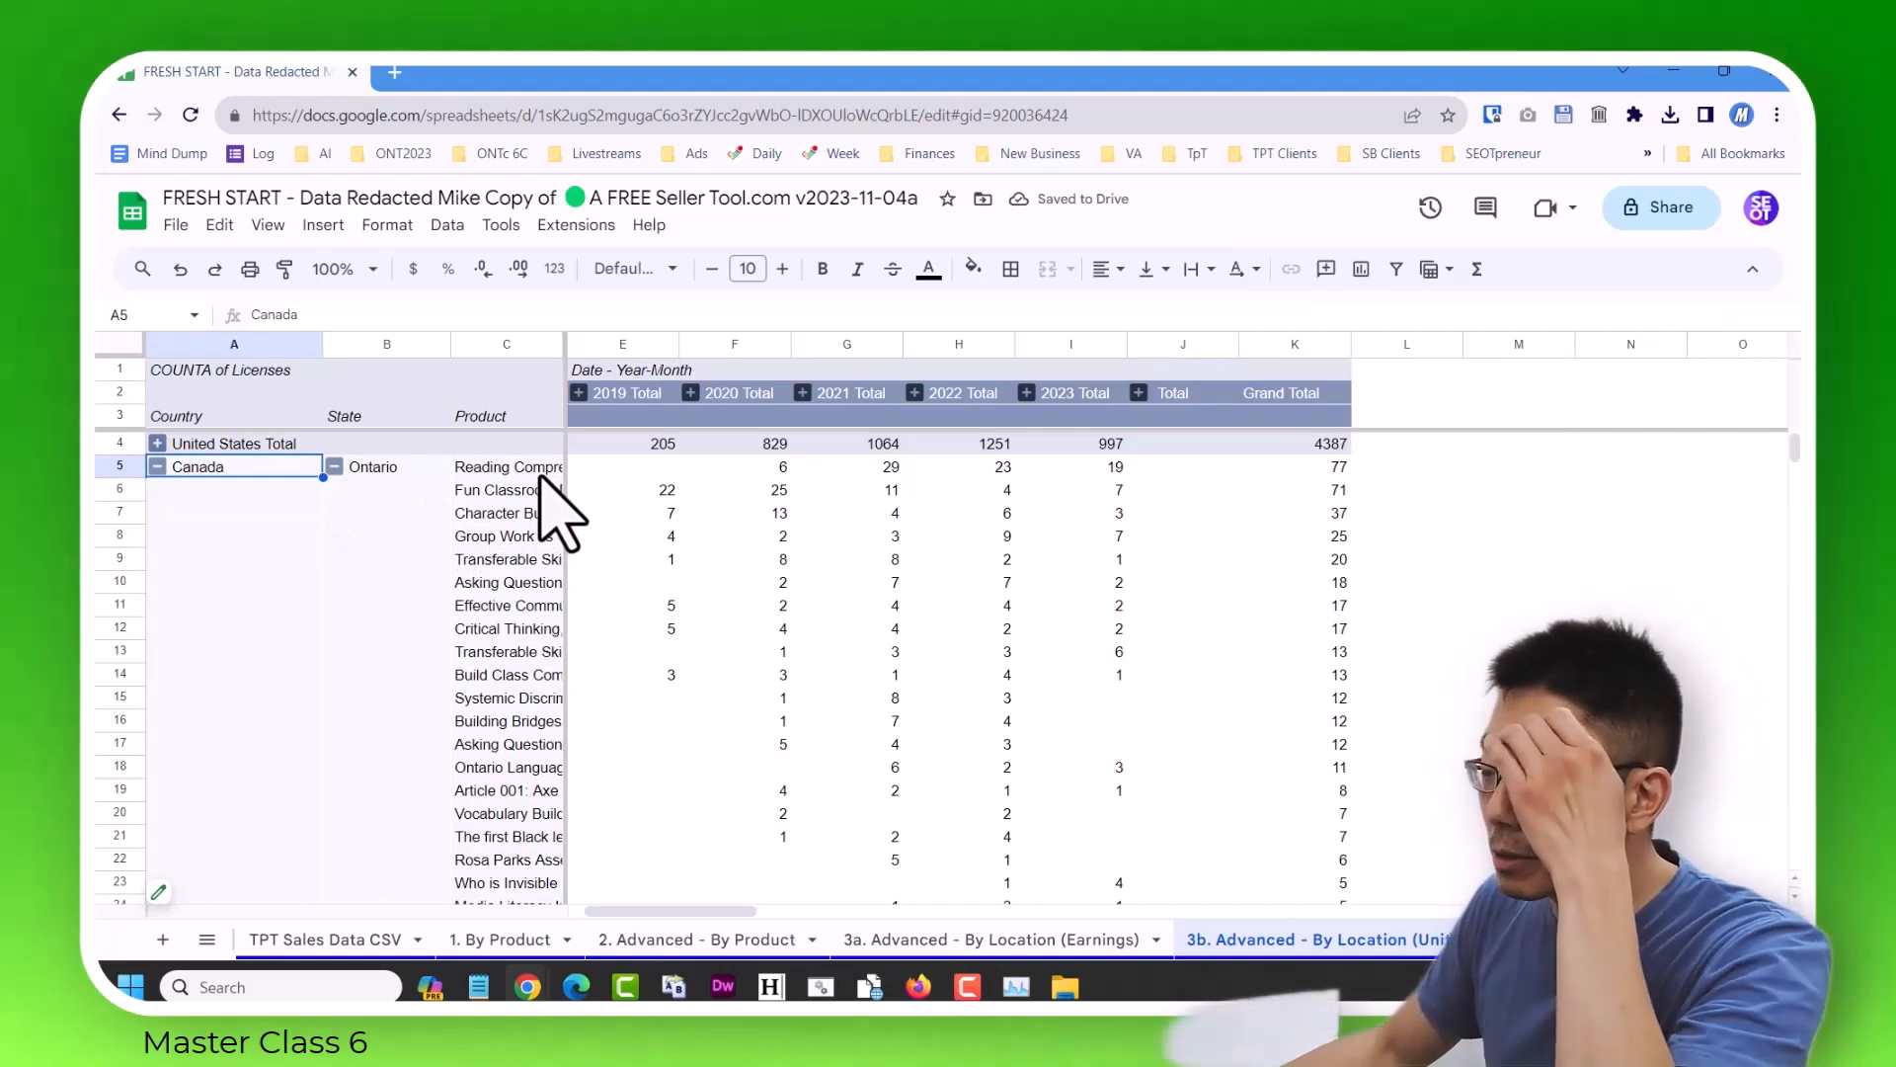
{"action": "left_click", "coordinate": [334, 466]}
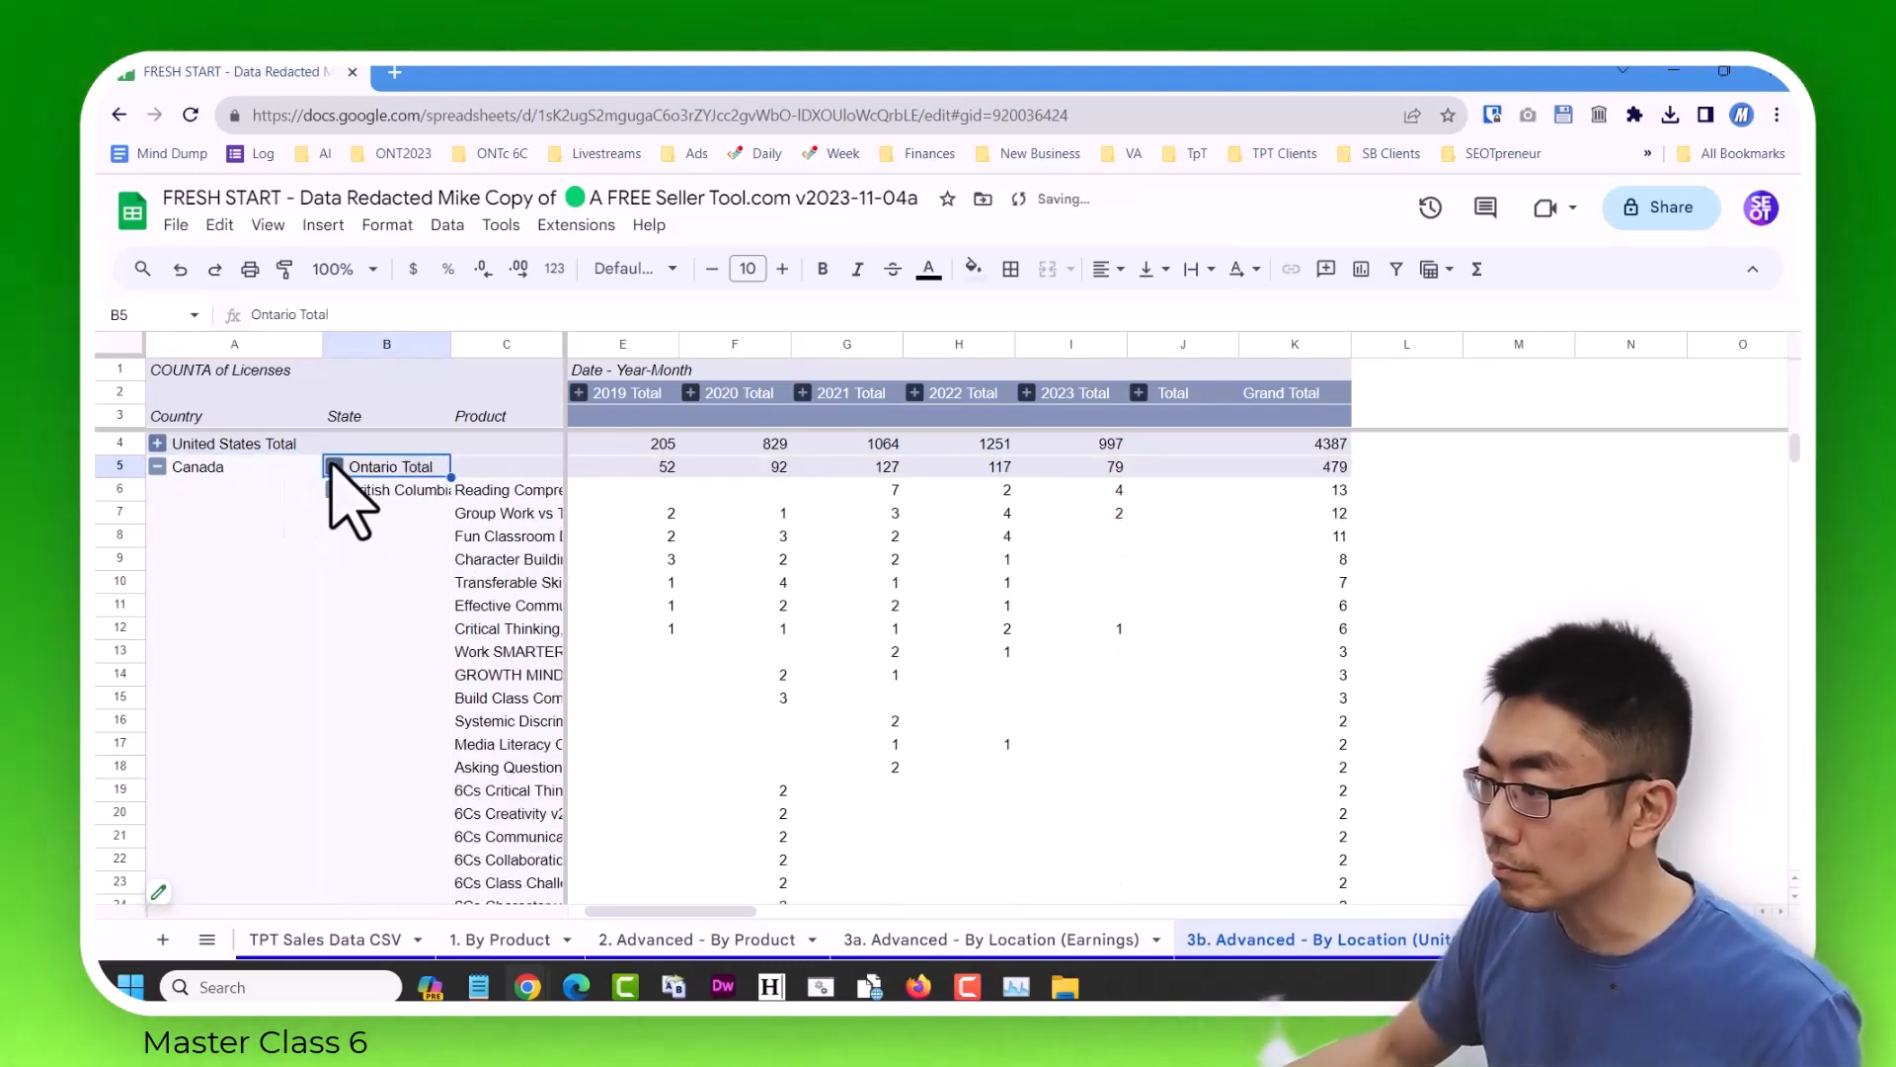
{"action": "right_click", "coordinate": [339, 492]}
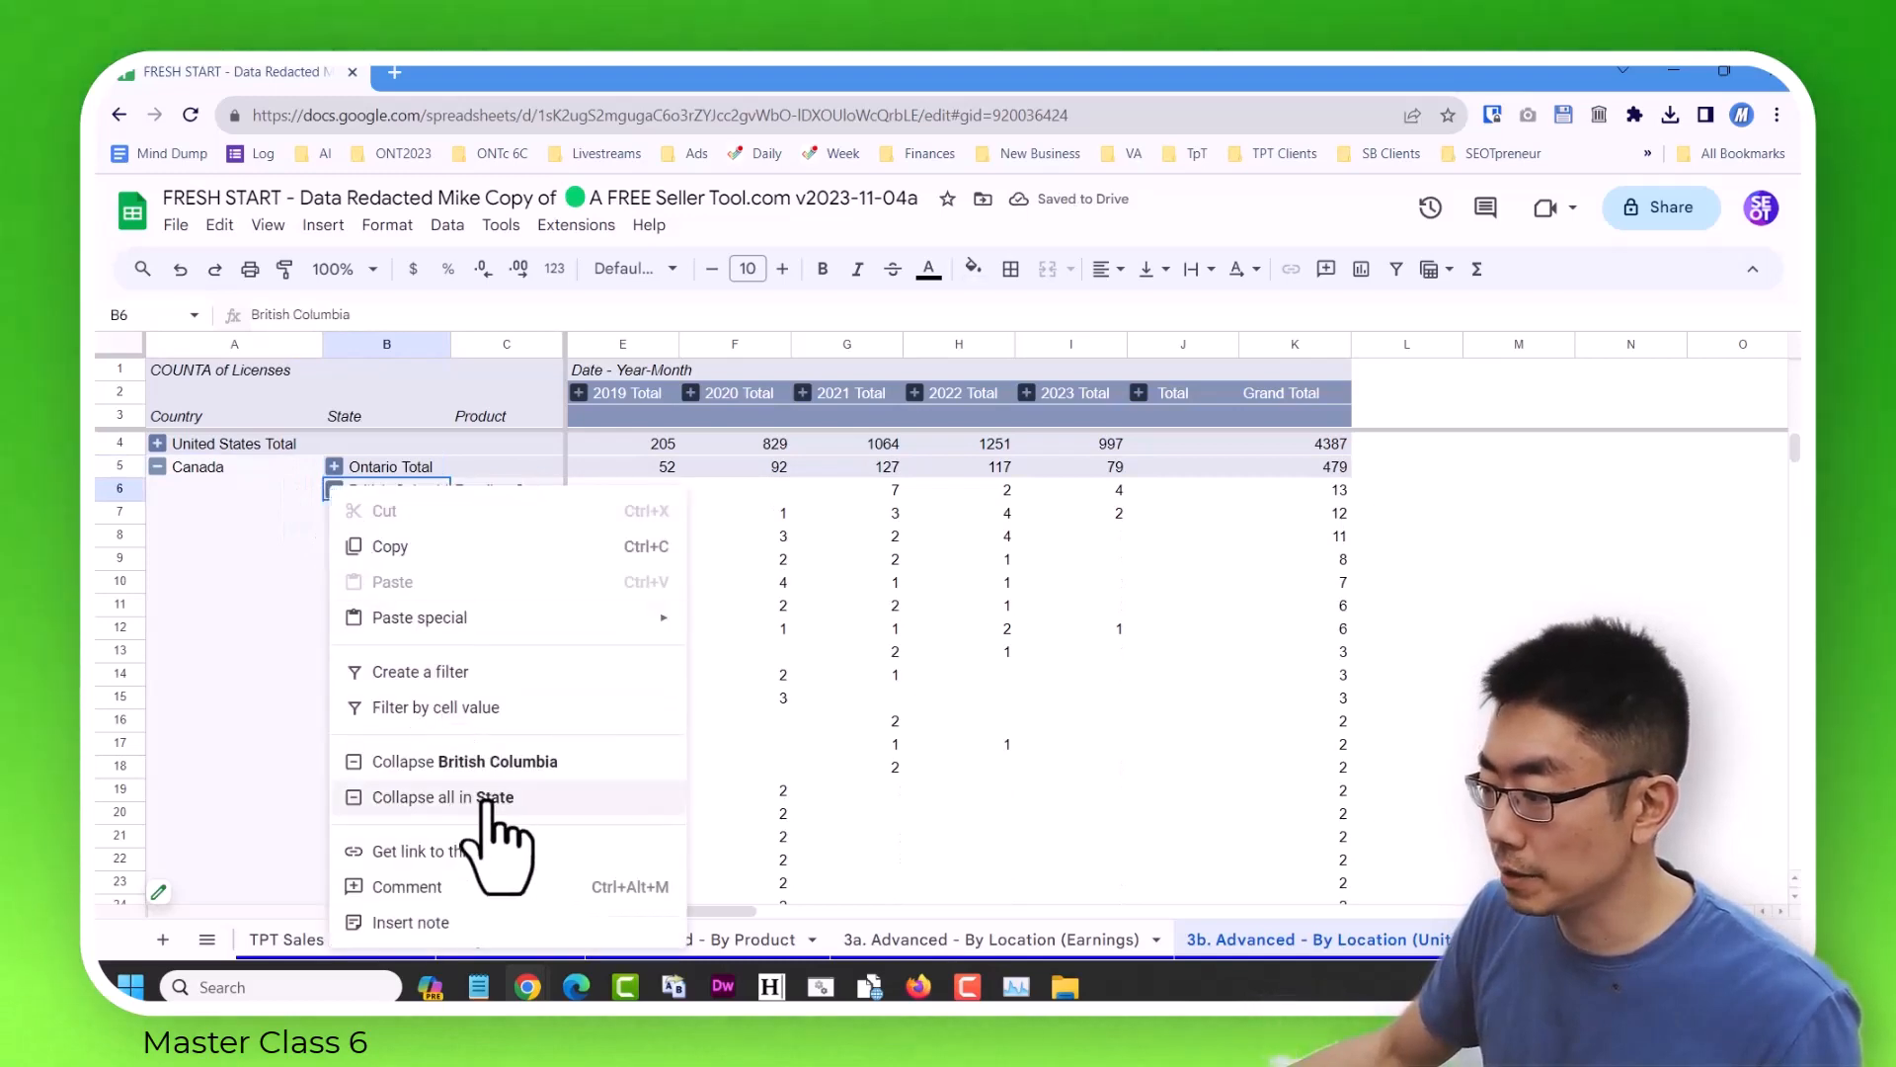
{"action": "left_click", "coordinate": [493, 798]}
Highlight the entire Ontario Total row with a yellow fill.
{"action": "left_click", "coordinate": [139, 465]}
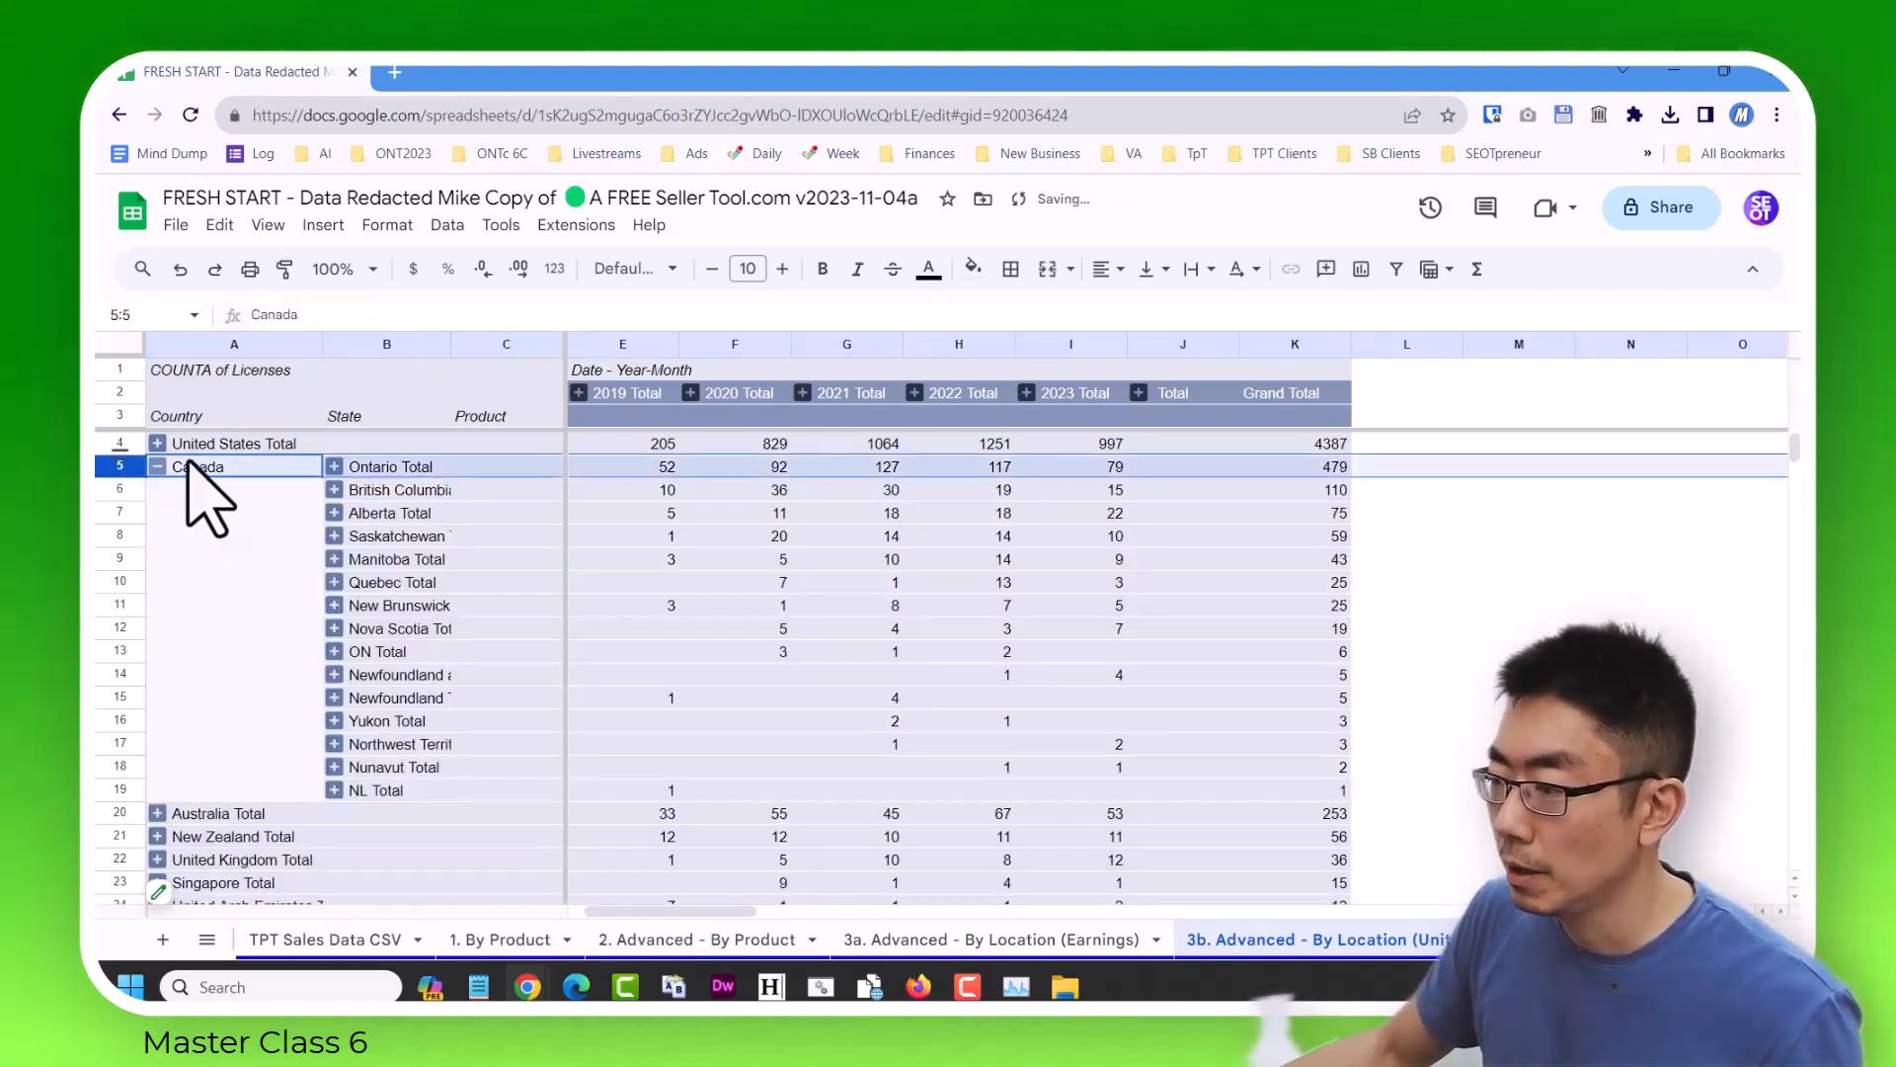
{"action": "left_click", "coordinate": [974, 269]}
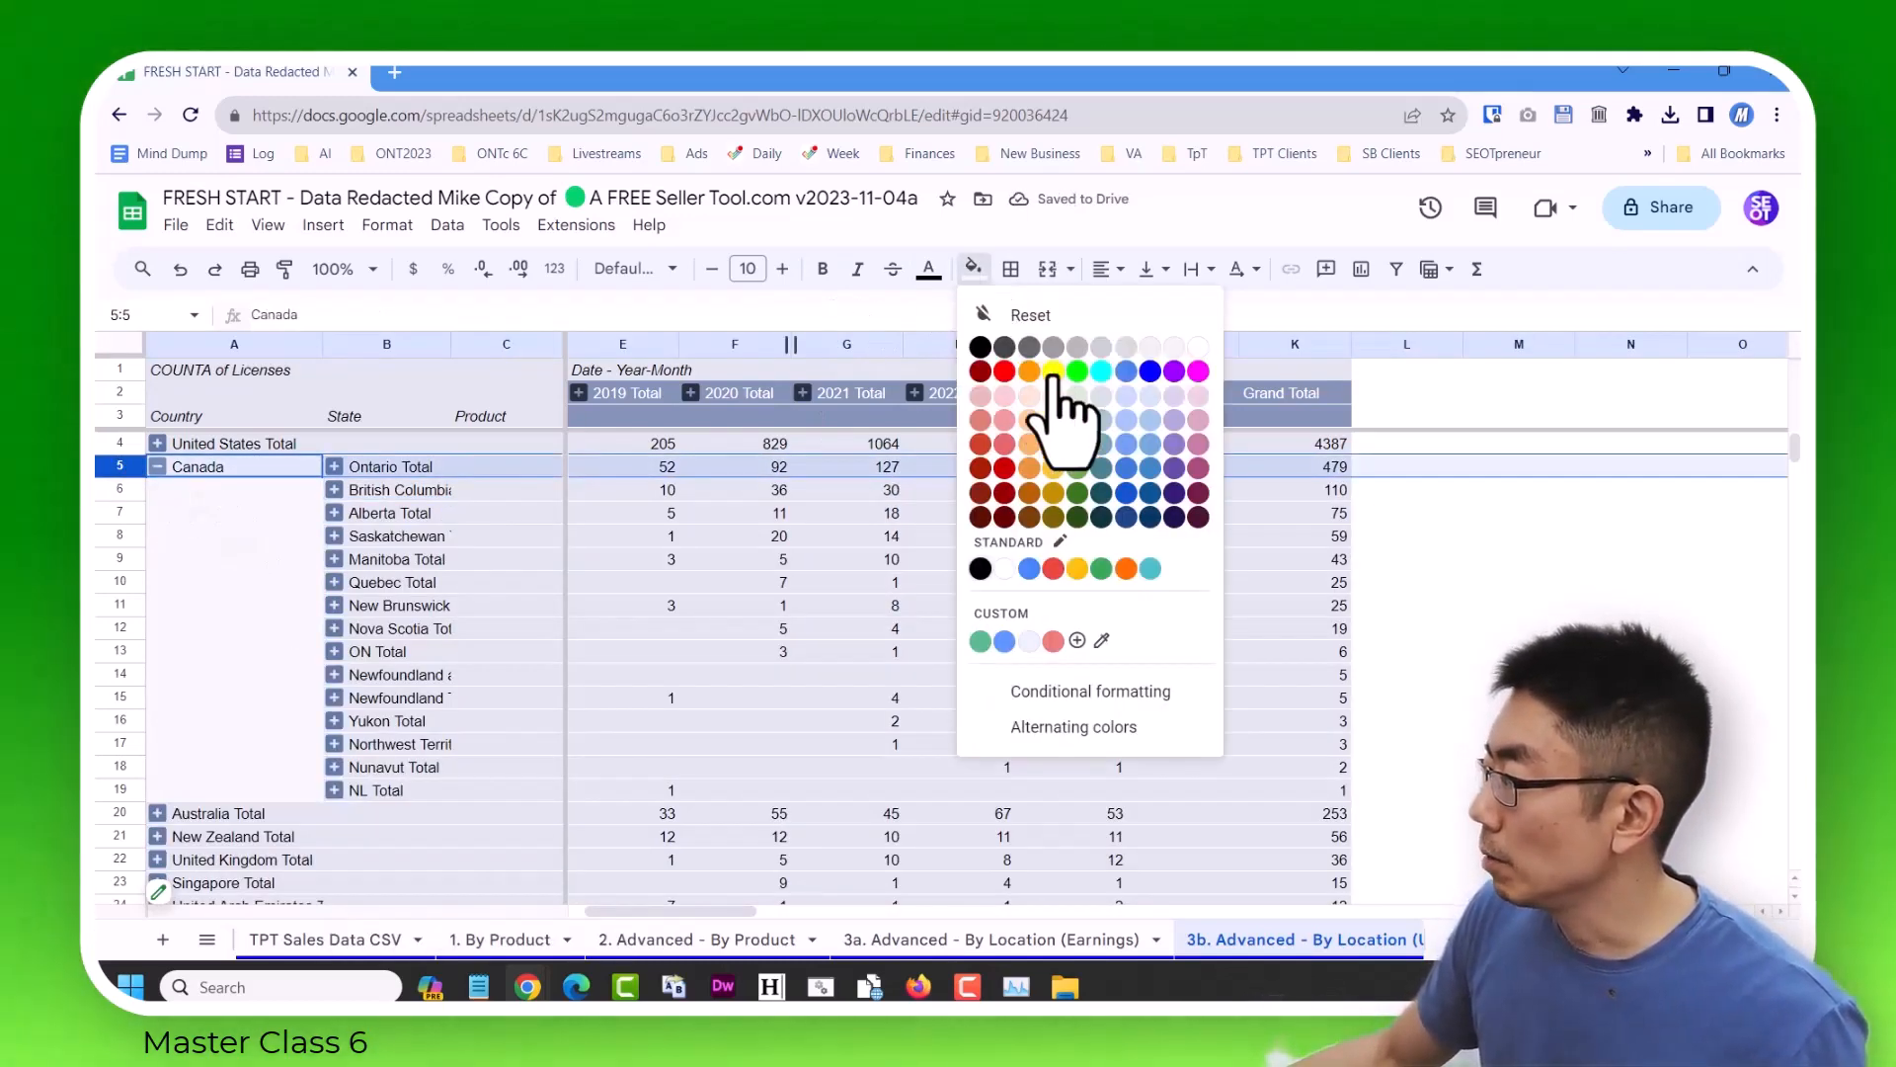
{"action": "left_click", "coordinate": [1053, 373]}
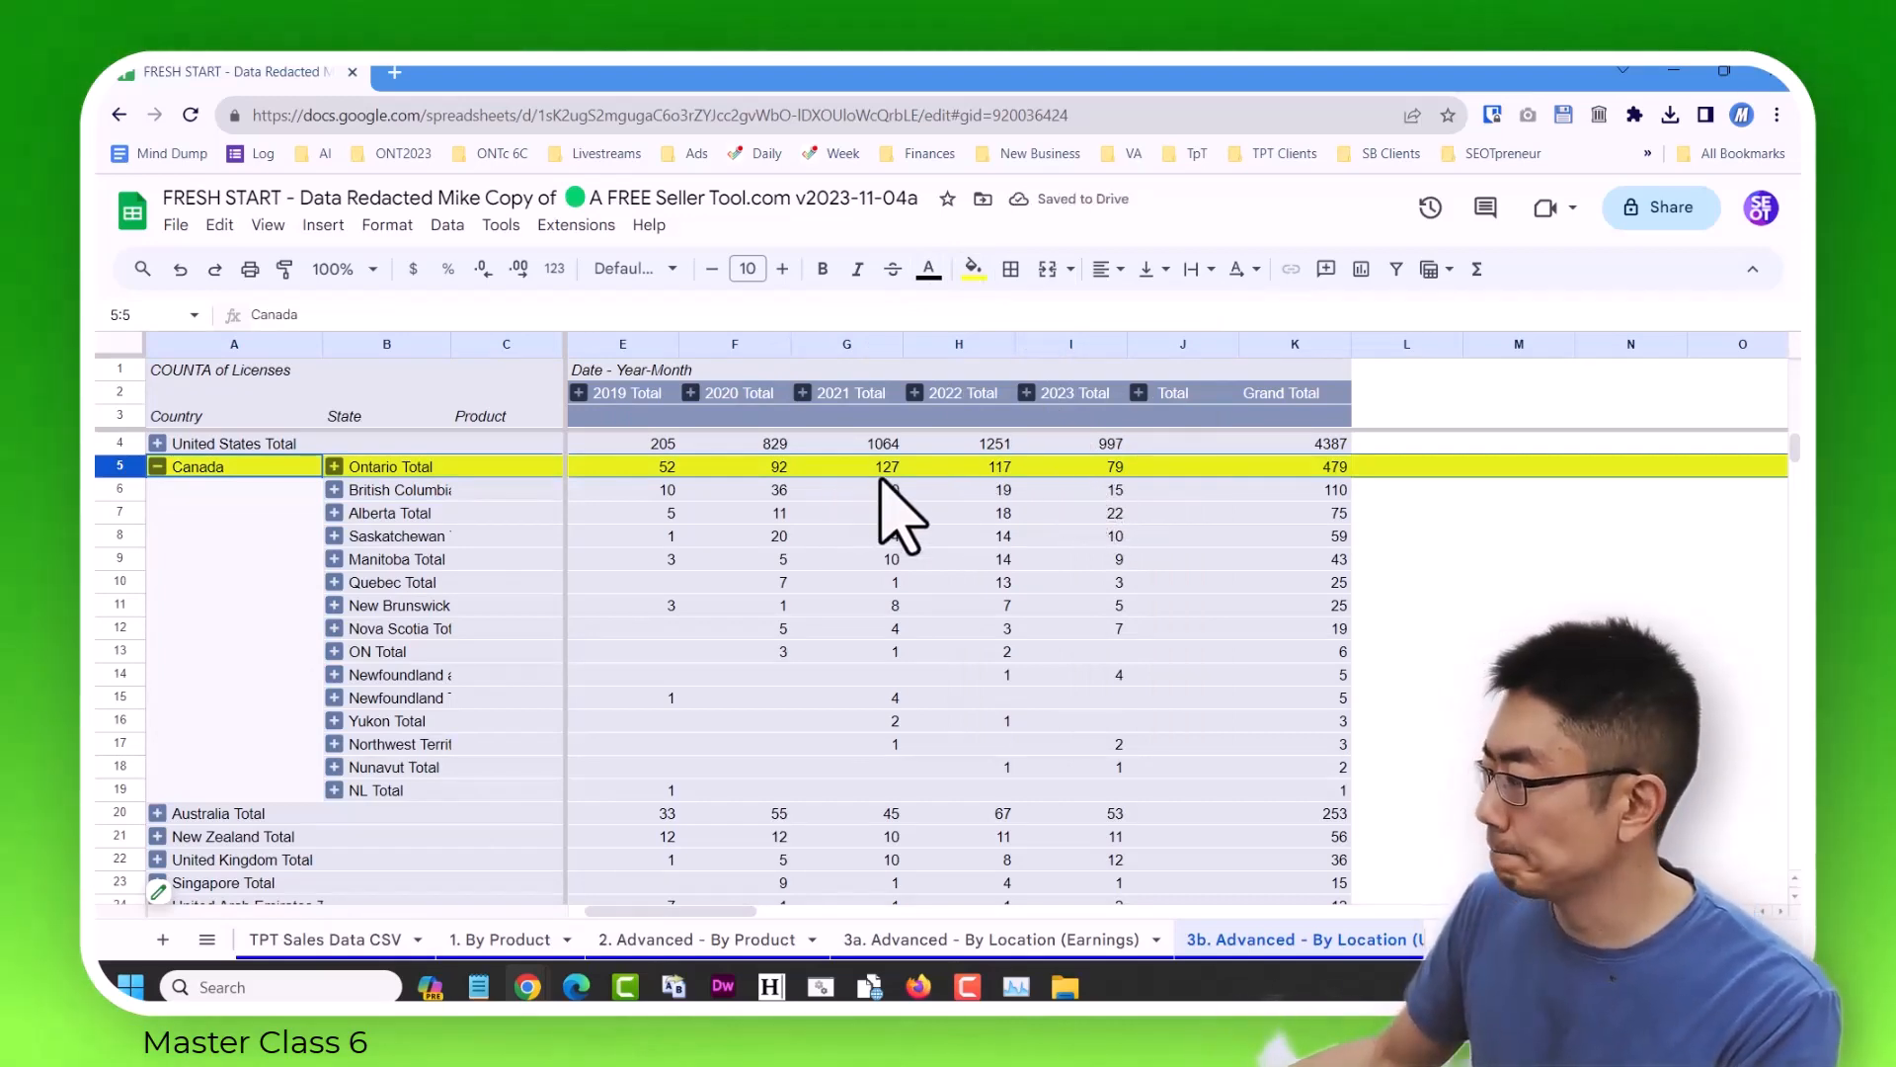
Expand all years into months and filter the pivot table's Month field to 09 - Sep, 10 - Oct and 11 - Nov.
{"action": "right_click", "coordinate": [913, 395]}
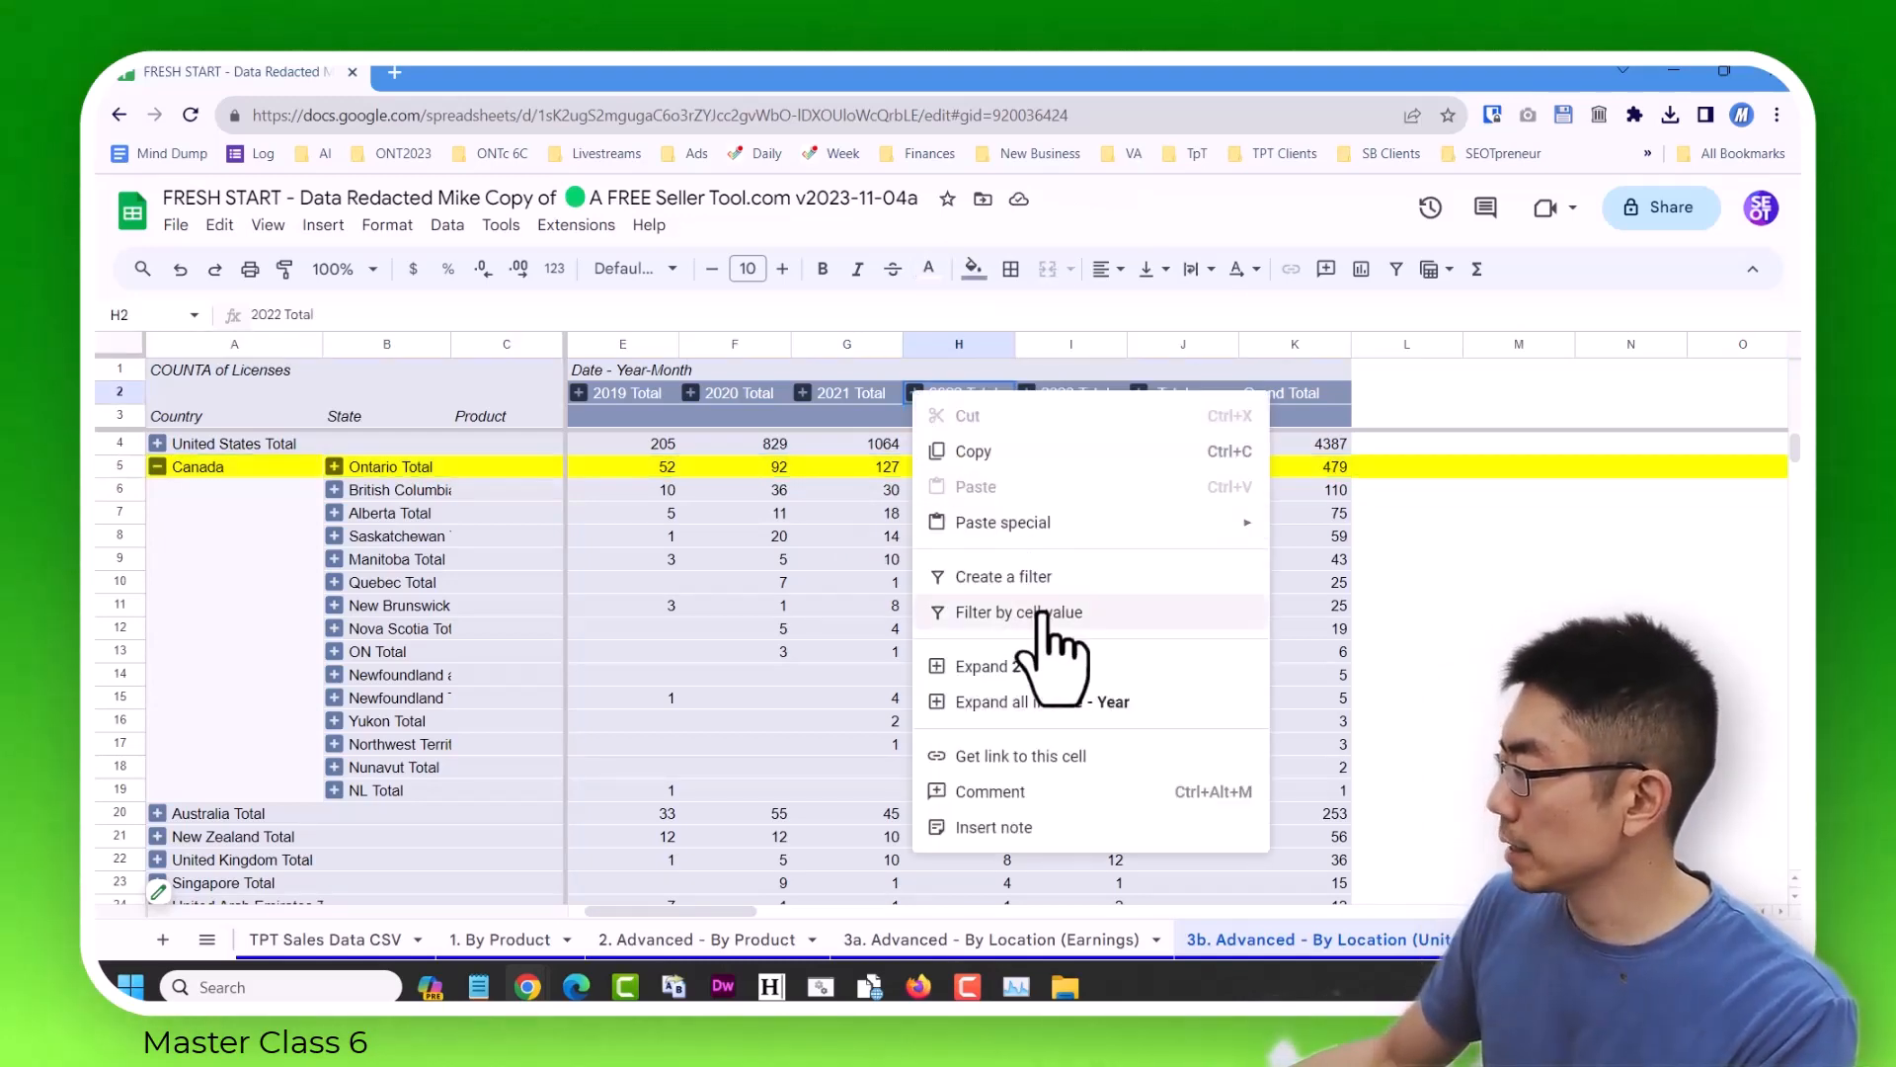
{"action": "left_click", "coordinate": [1067, 711]}
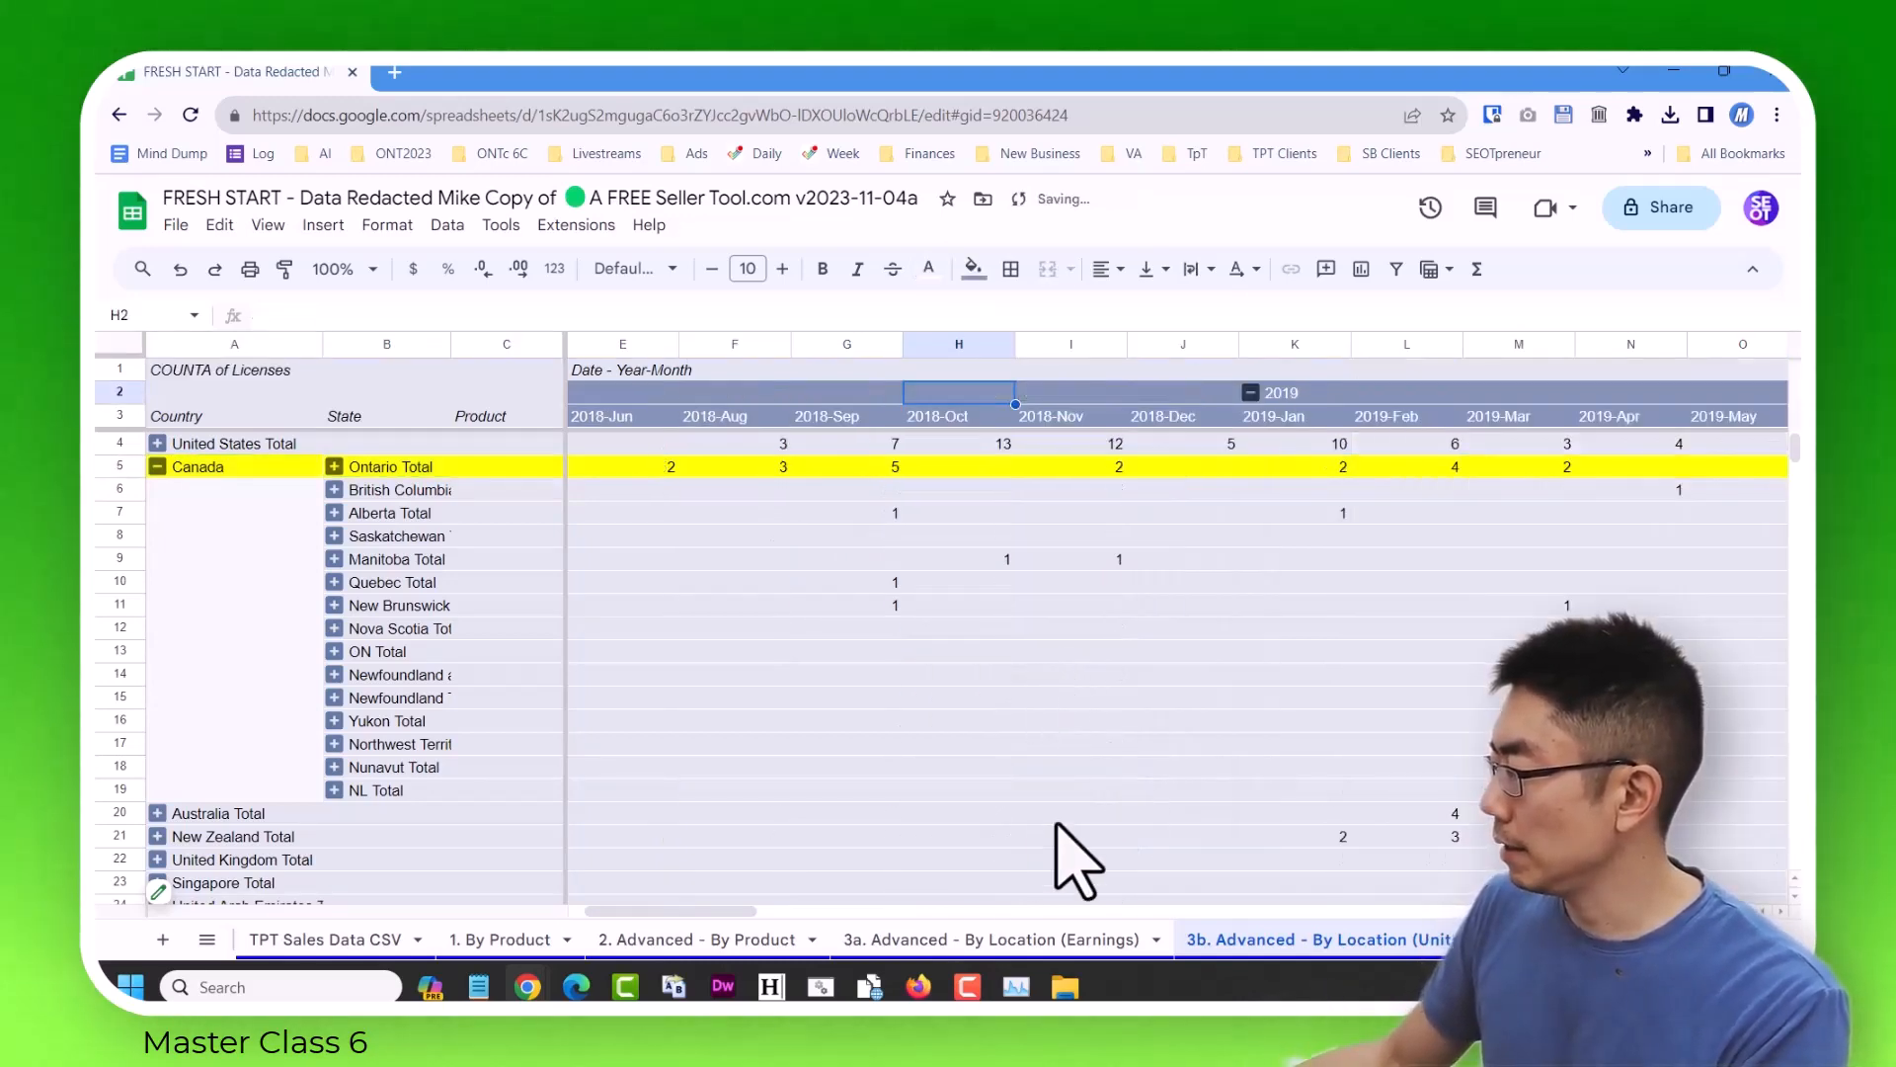
{"action": "left_click", "coordinate": [194, 884]}
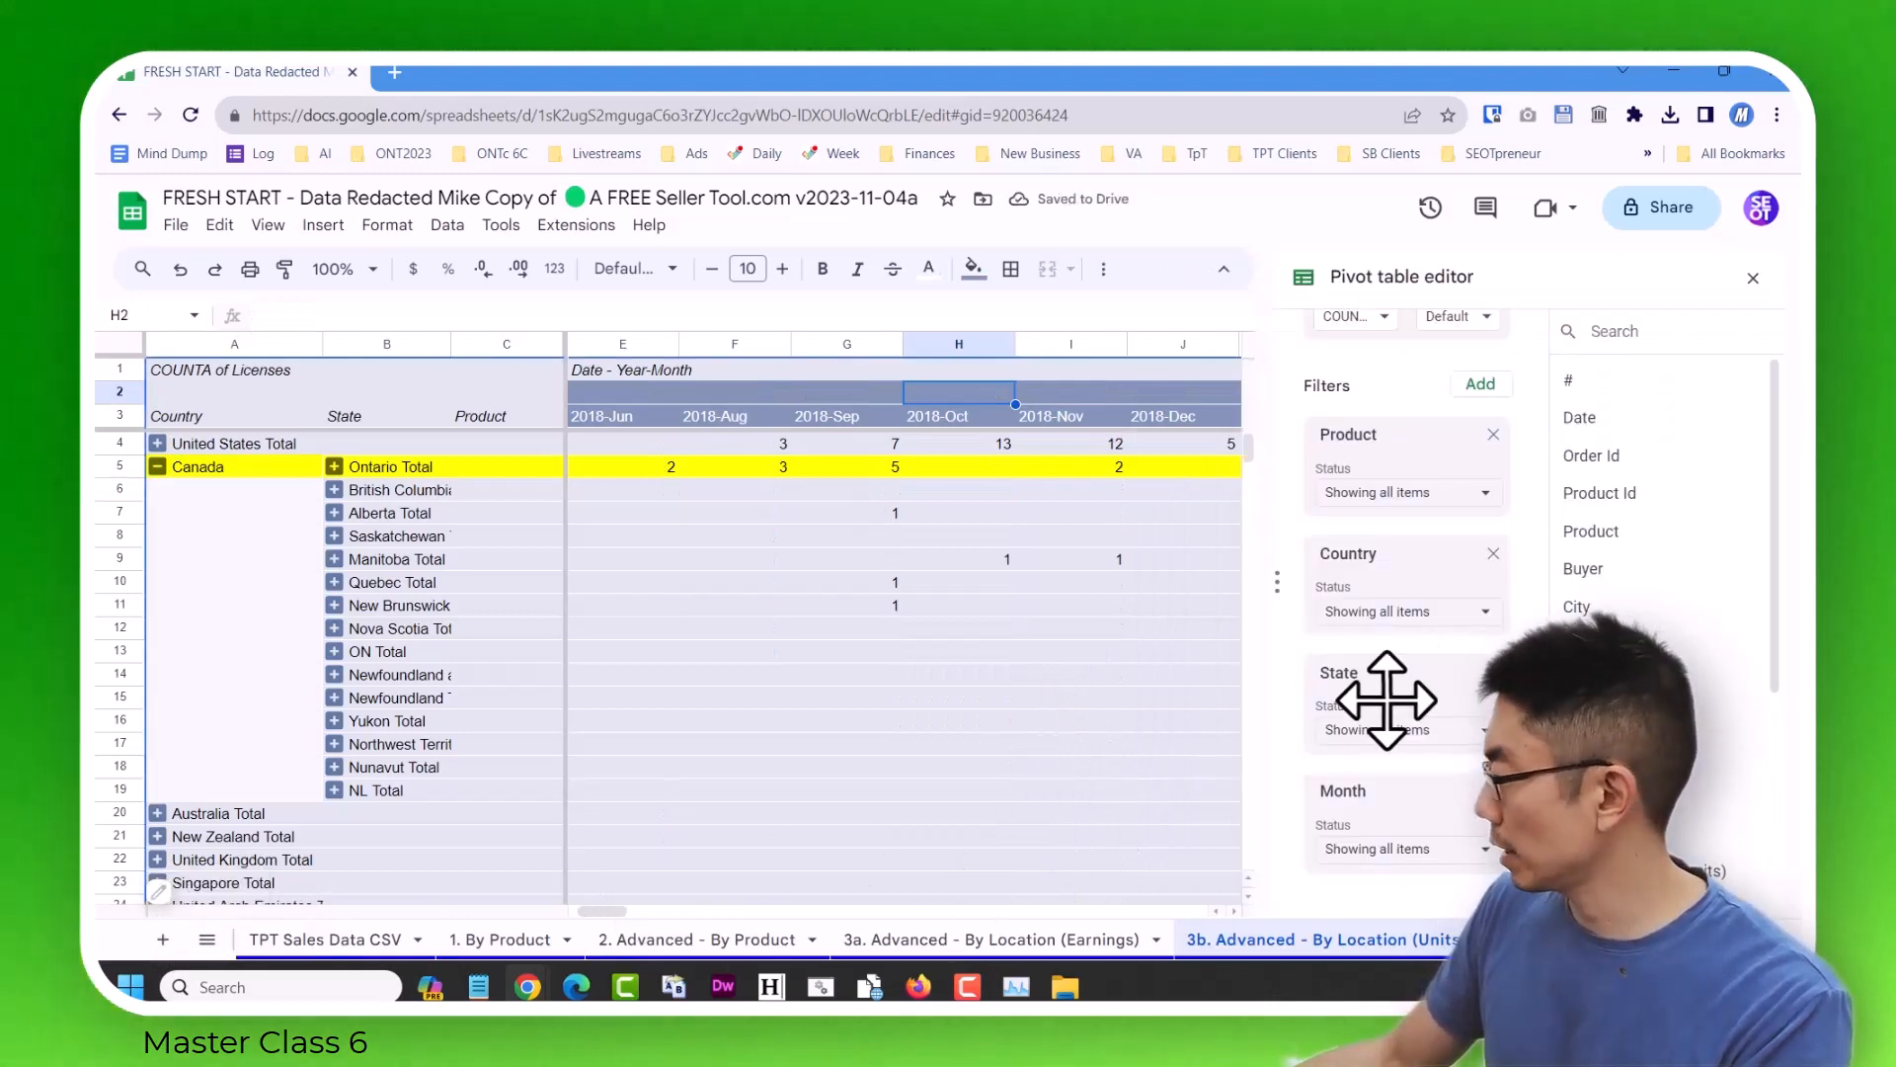
{"action": "left_click", "coordinate": [1407, 855]}
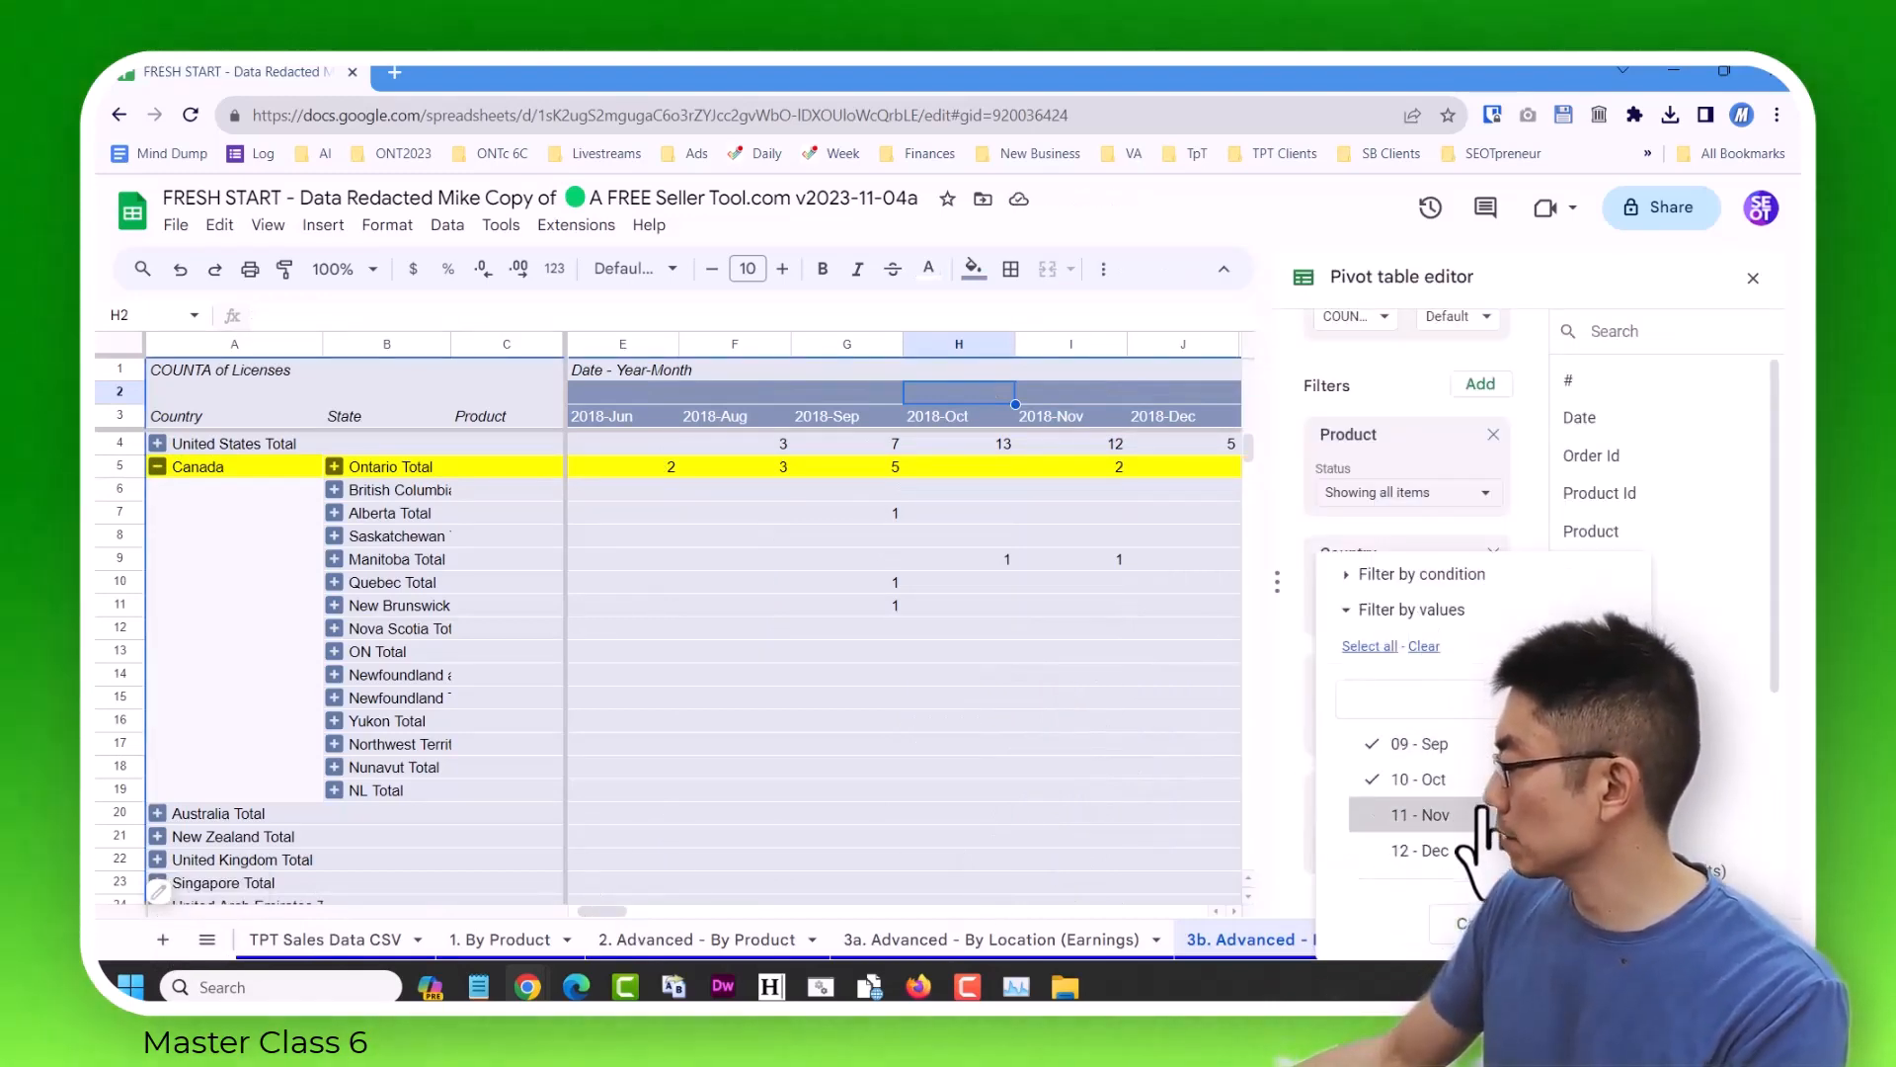
{"action": "left_click", "coordinate": [1581, 923]}
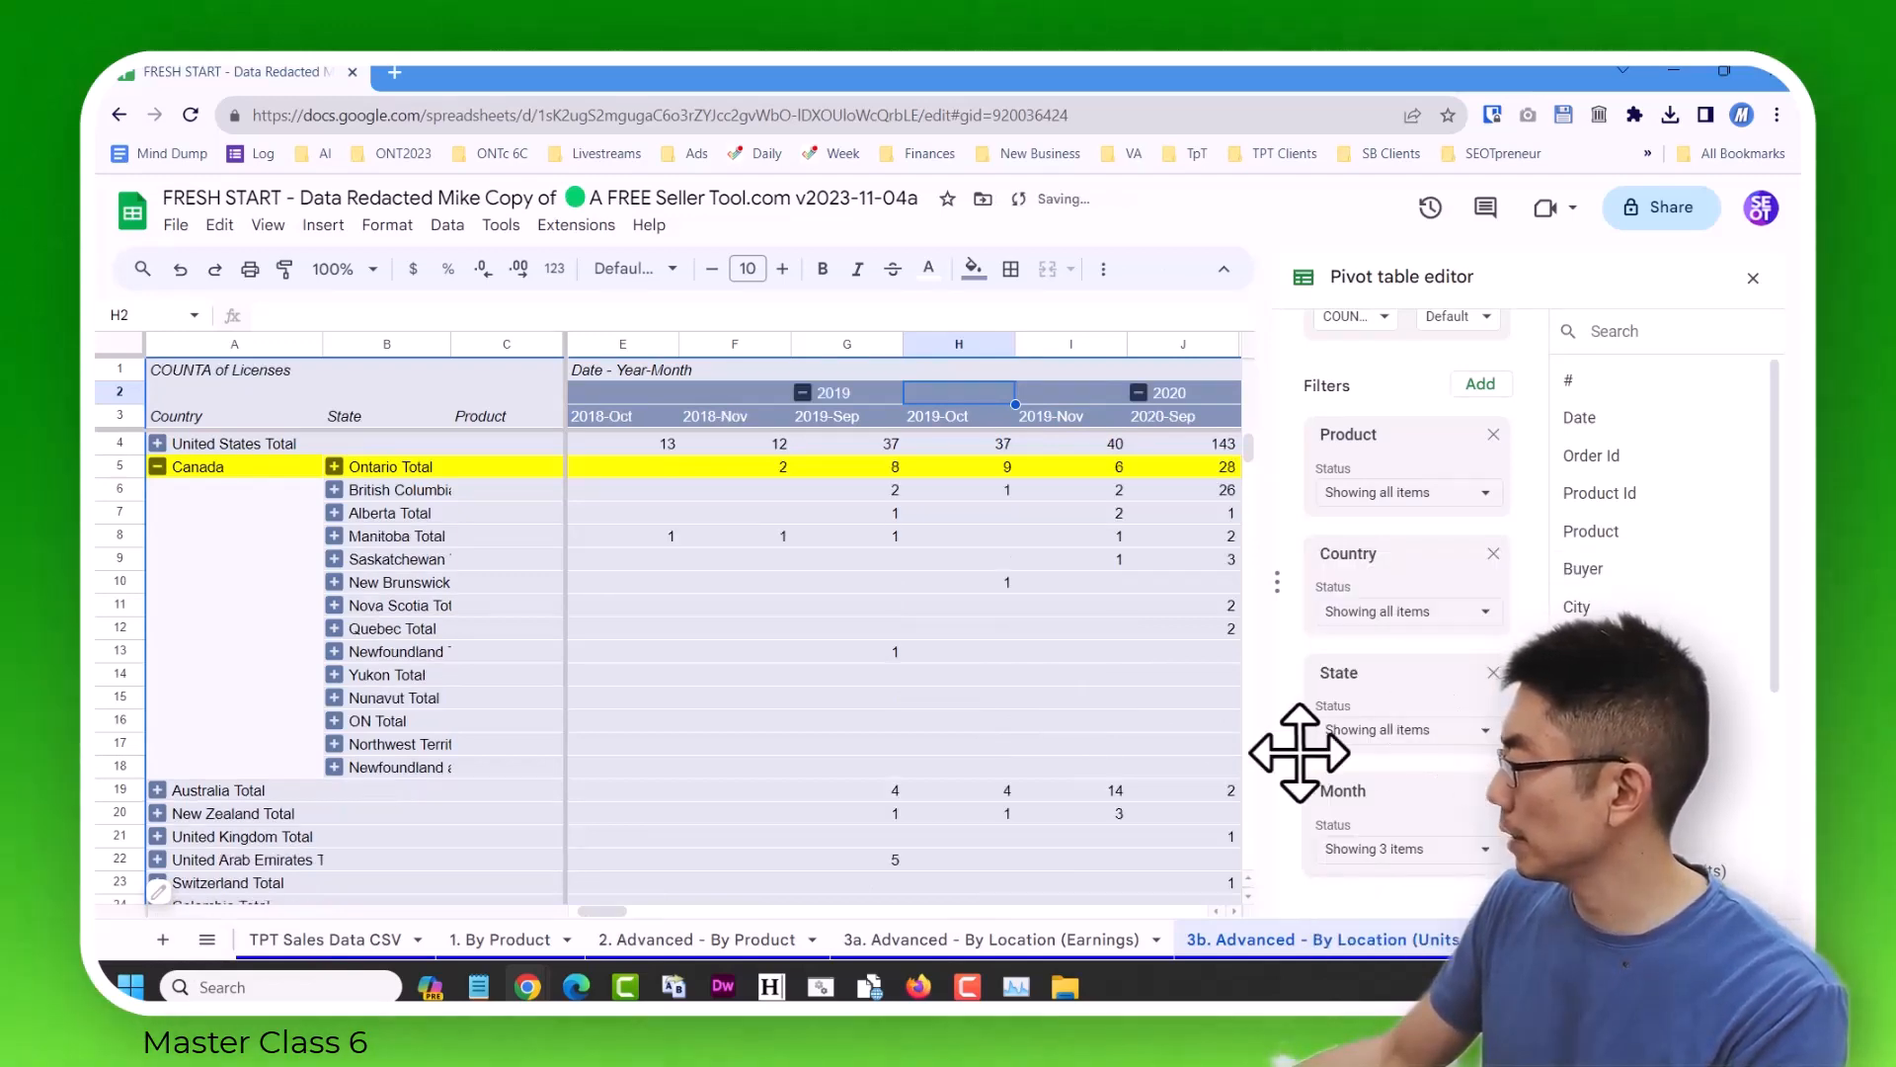
{"action": "left_click", "coordinate": [1067, 610]}
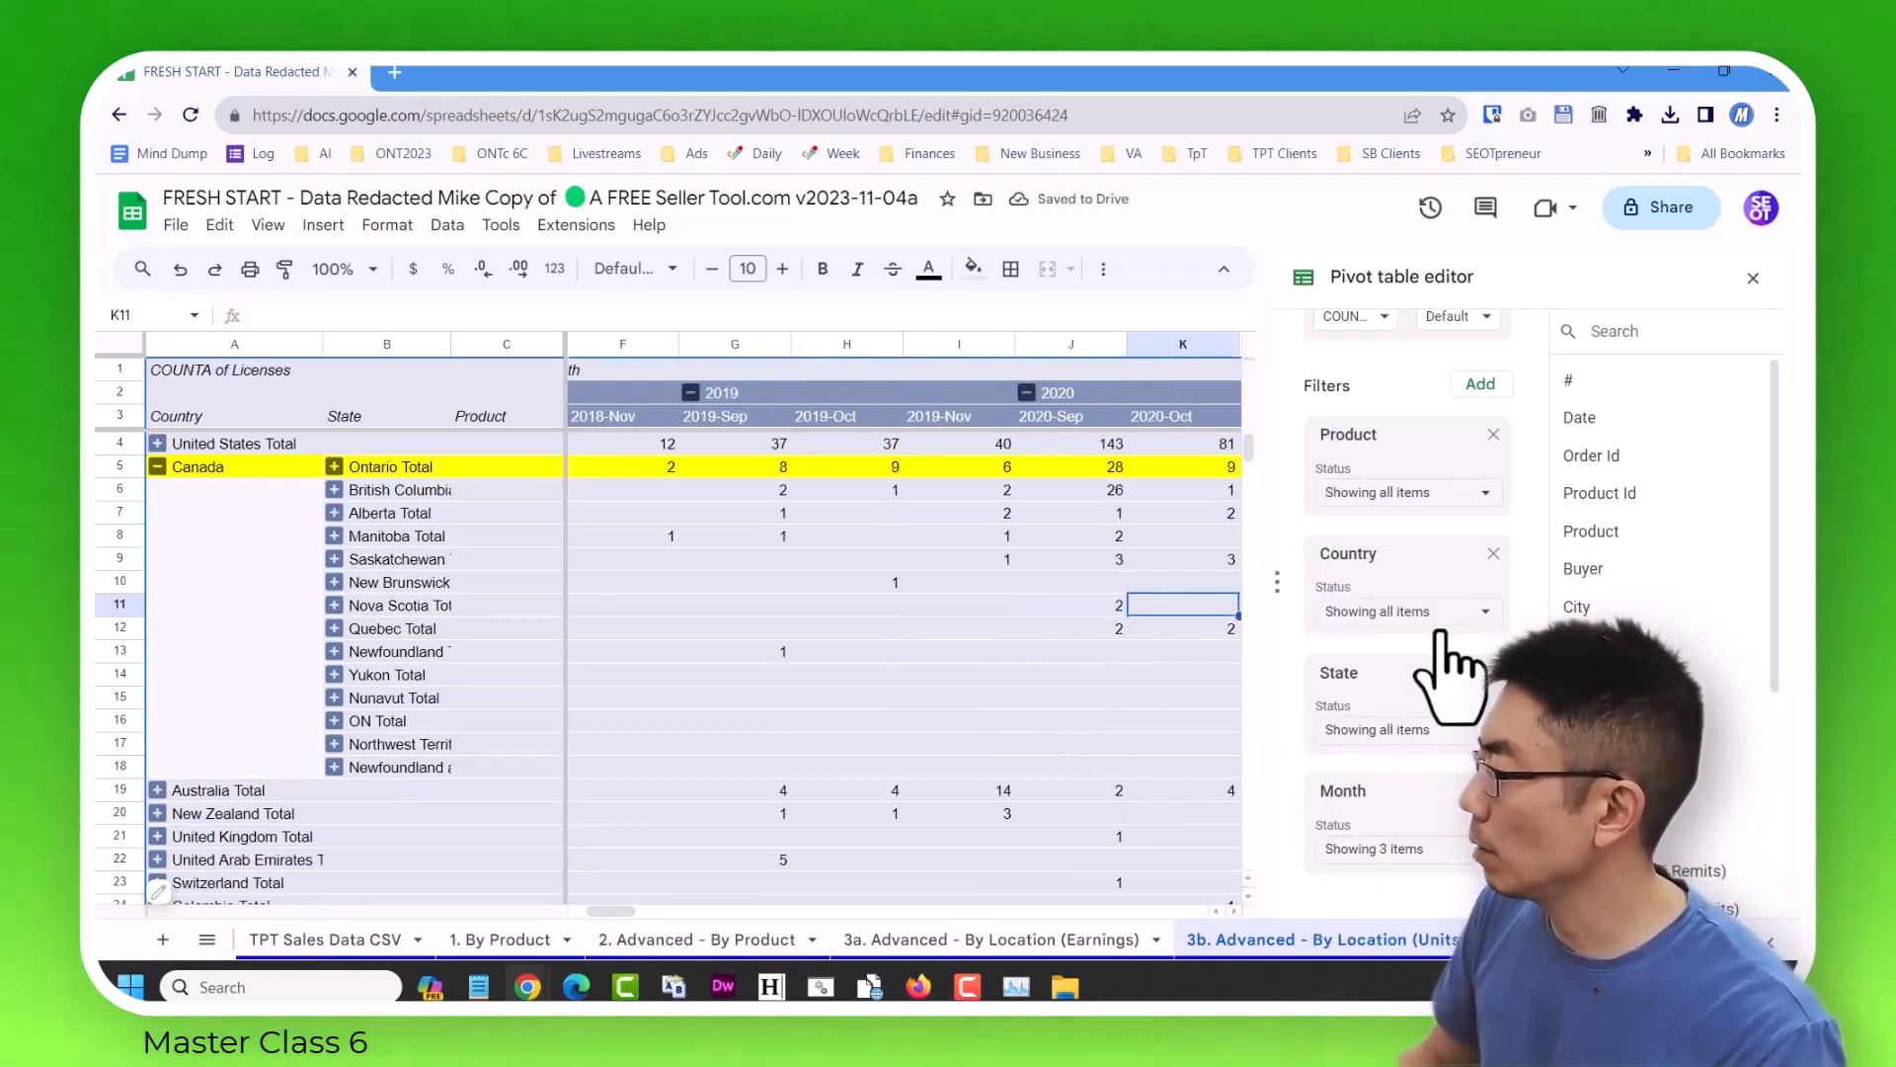
{"action": "key", "text": "Right"}
{"action": "key", "text": "Right"}
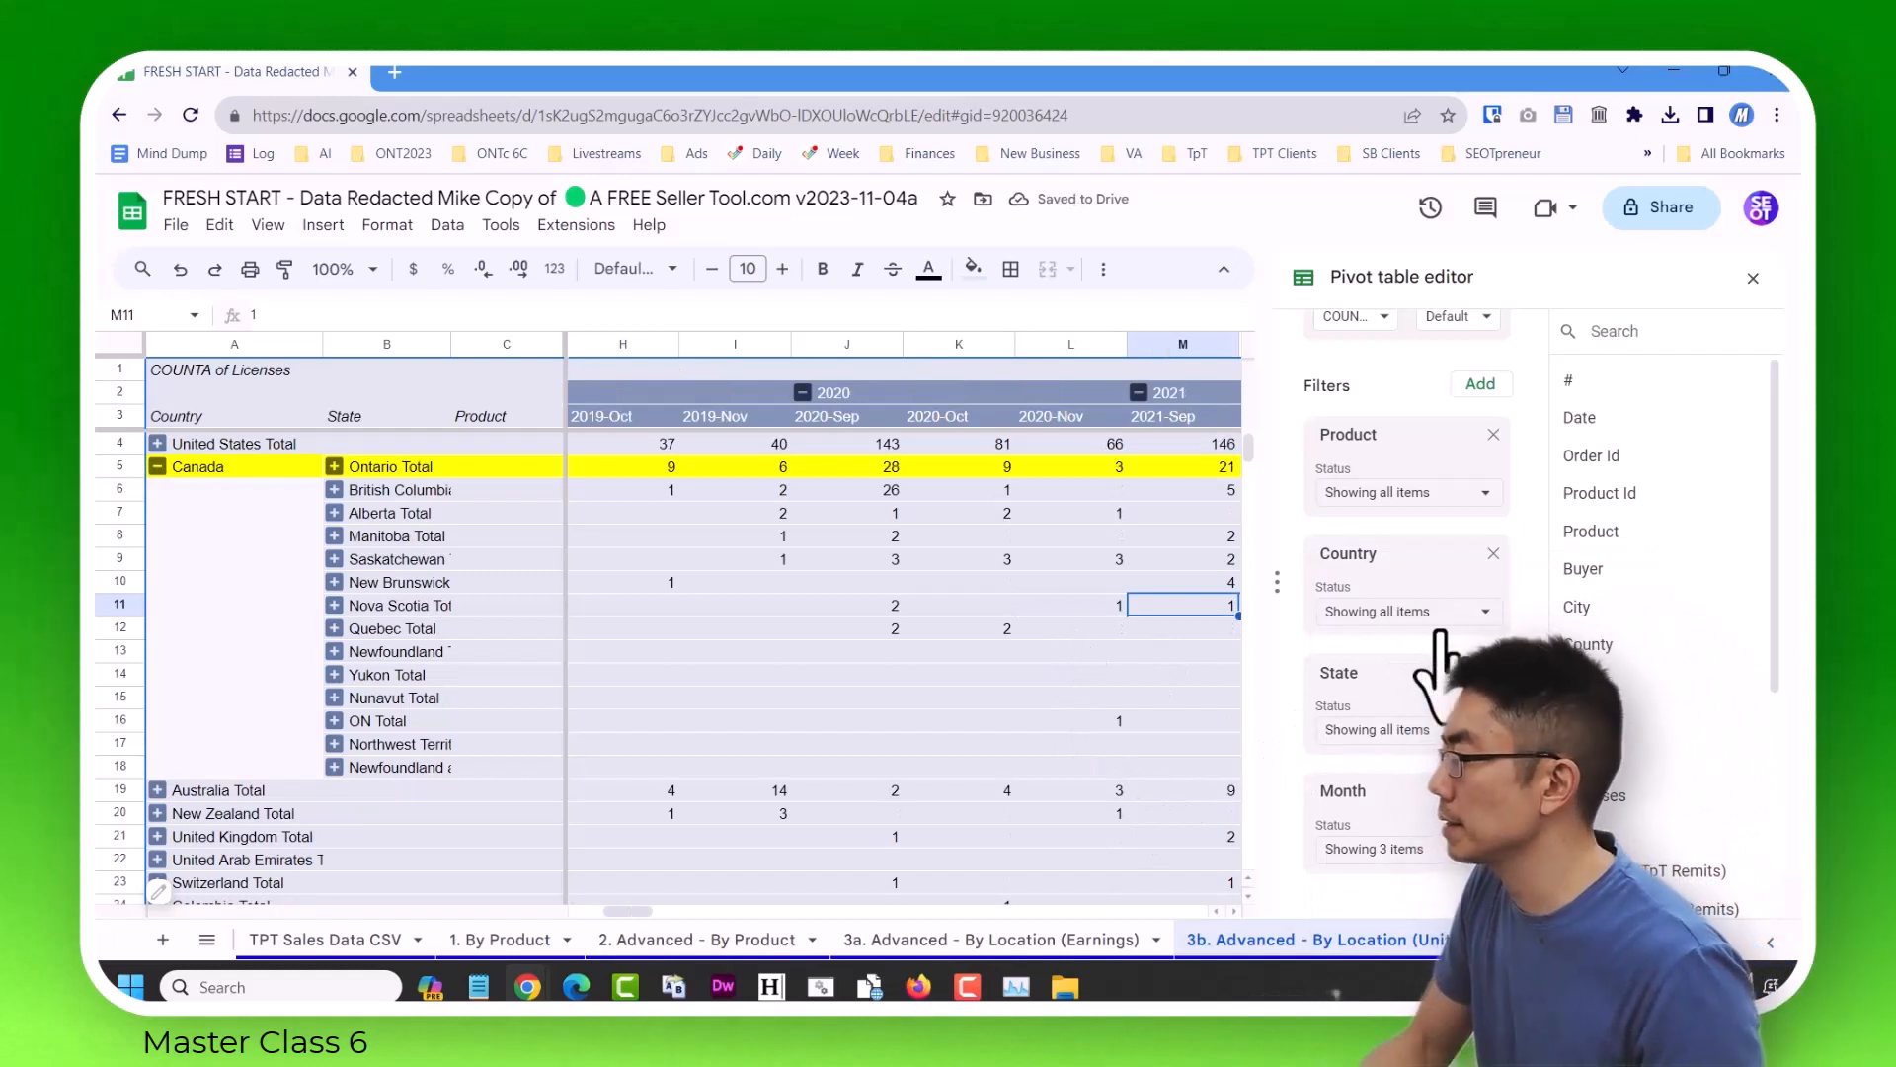
{"action": "left_click", "coordinate": [1751, 280]}
{"action": "left_click", "coordinate": [1421, 470]}
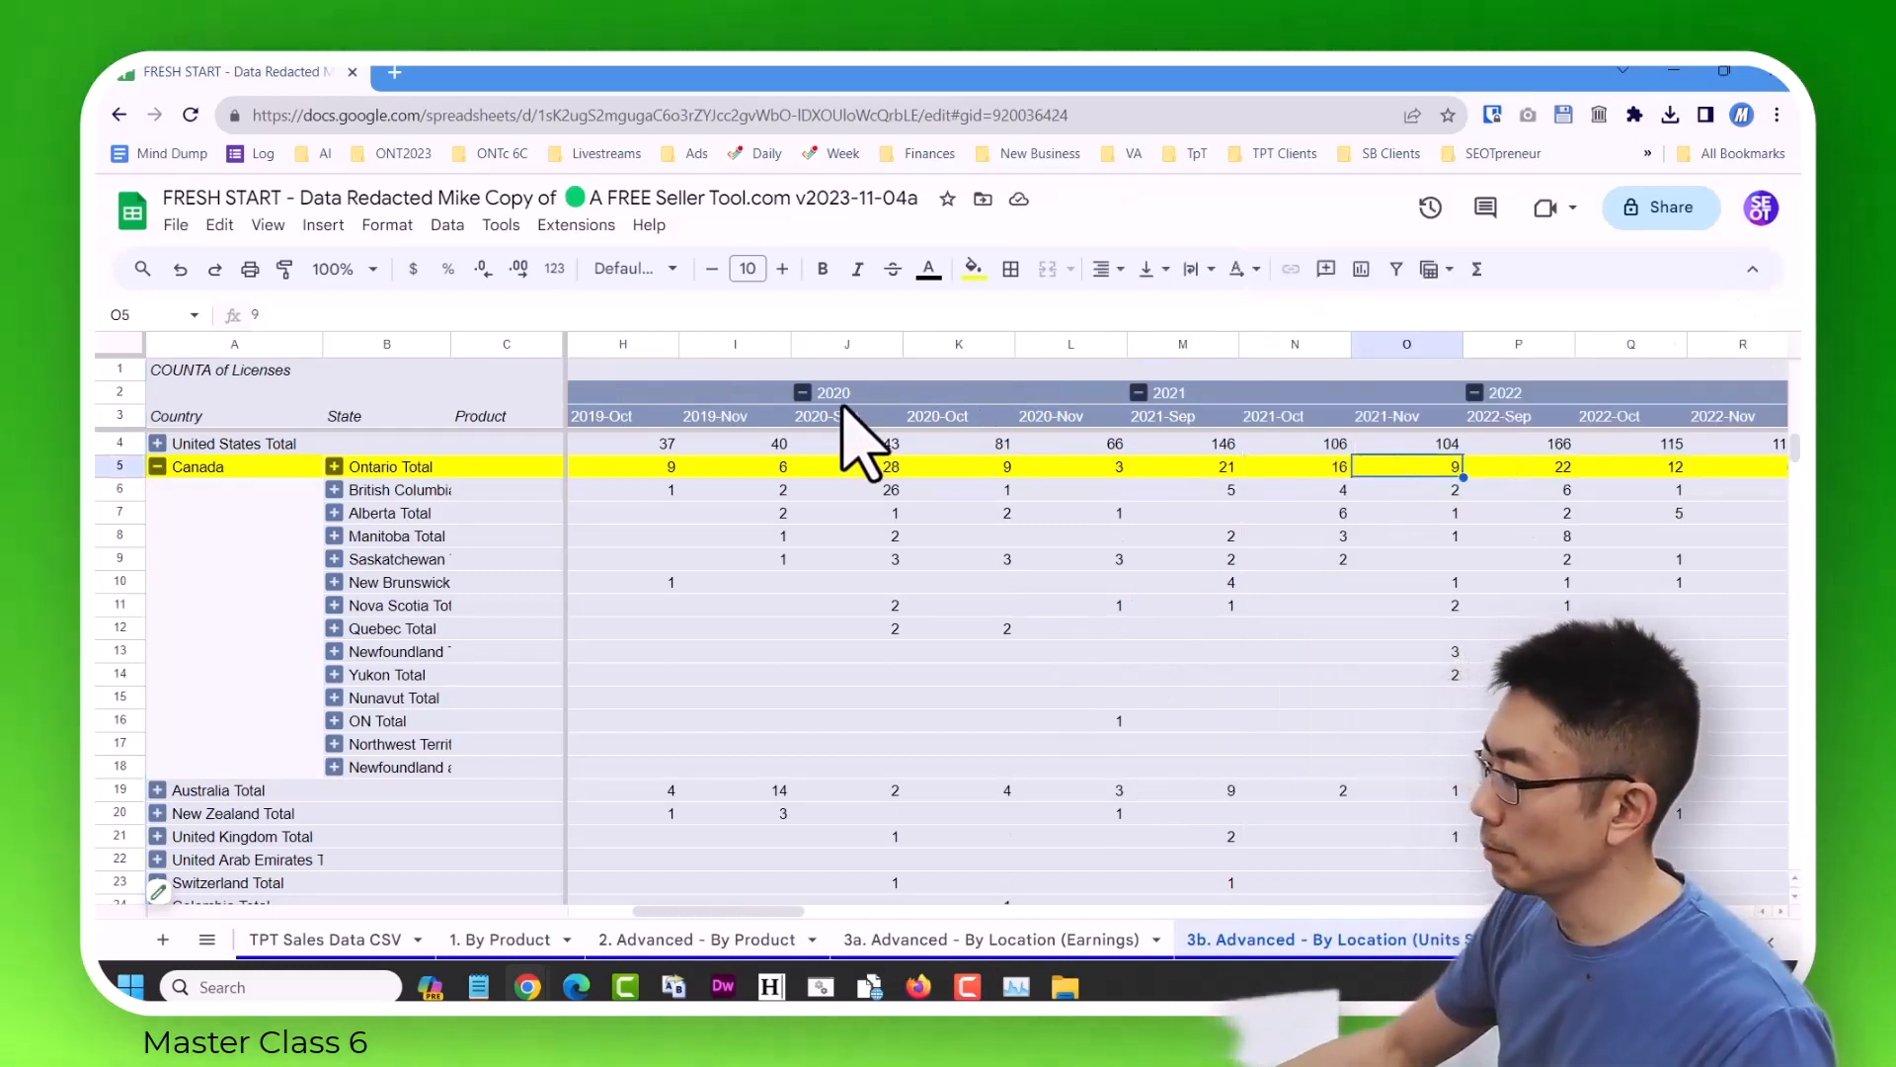
Collapse all years in the pivot table to their yearly totals.
{"action": "left_click", "coordinate": [803, 392]}
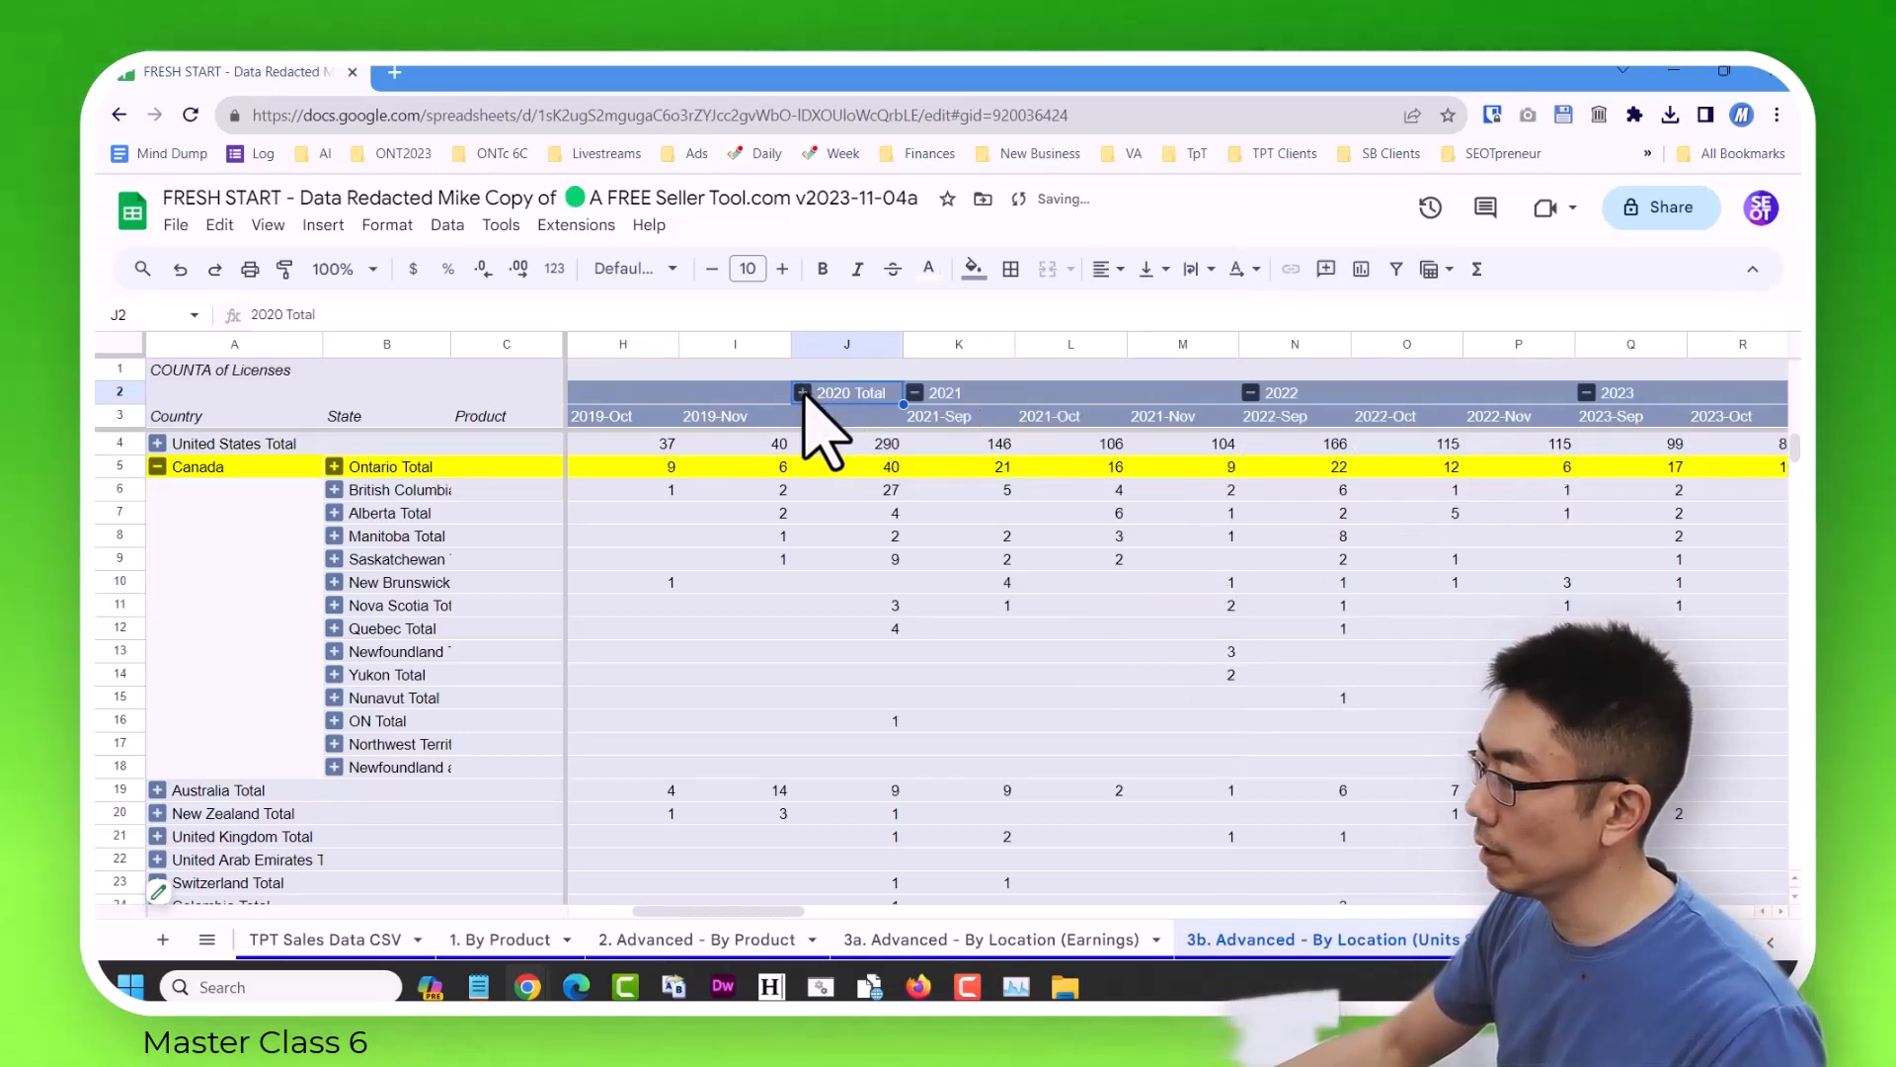
{"action": "left_click", "coordinate": [912, 394]}
{"action": "left_click", "coordinate": [847, 488]}
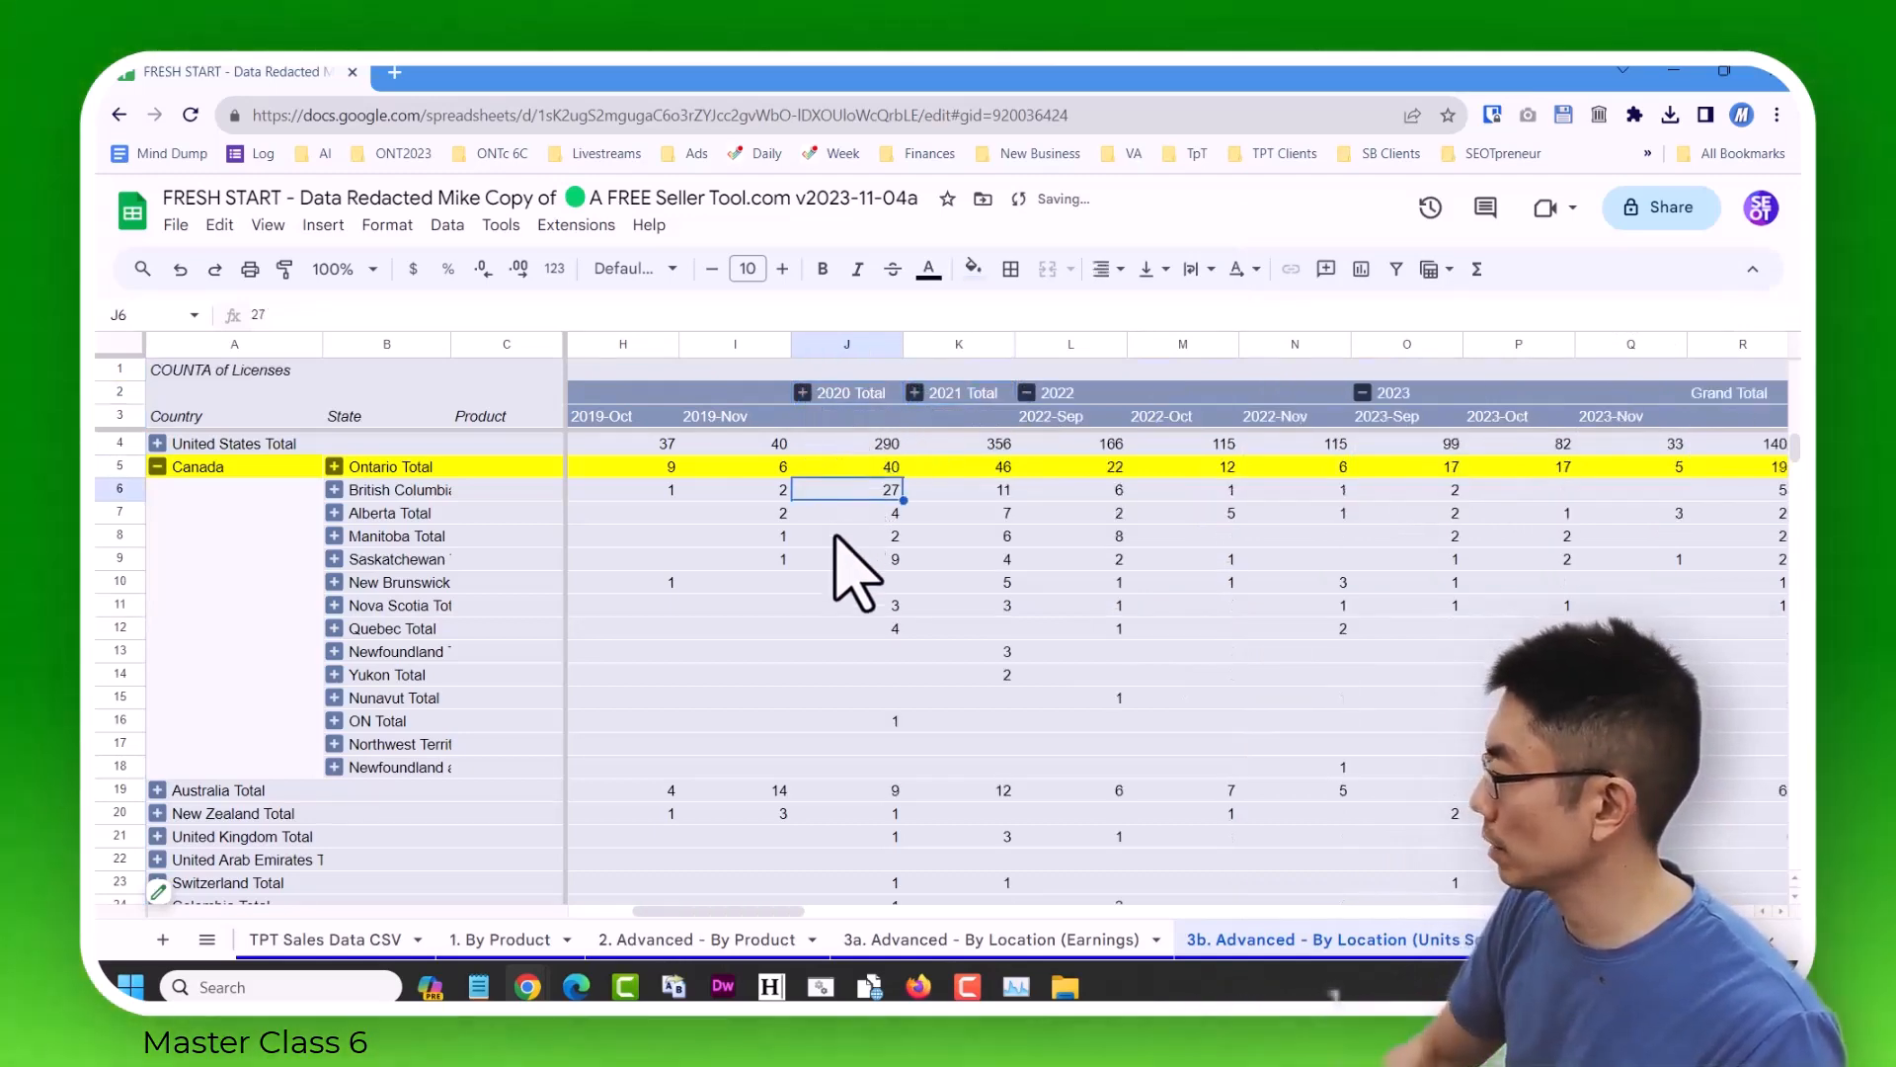
{"action": "key", "text": "Left"}
{"action": "key", "text": "Left"}
{"action": "key", "text": "Left"}
{"action": "key", "text": "Left"}
{"action": "key", "text": "Left"}
{"action": "key", "text": "Left"}
{"action": "key", "text": "Left"}
{"action": "key", "text": "Left"}
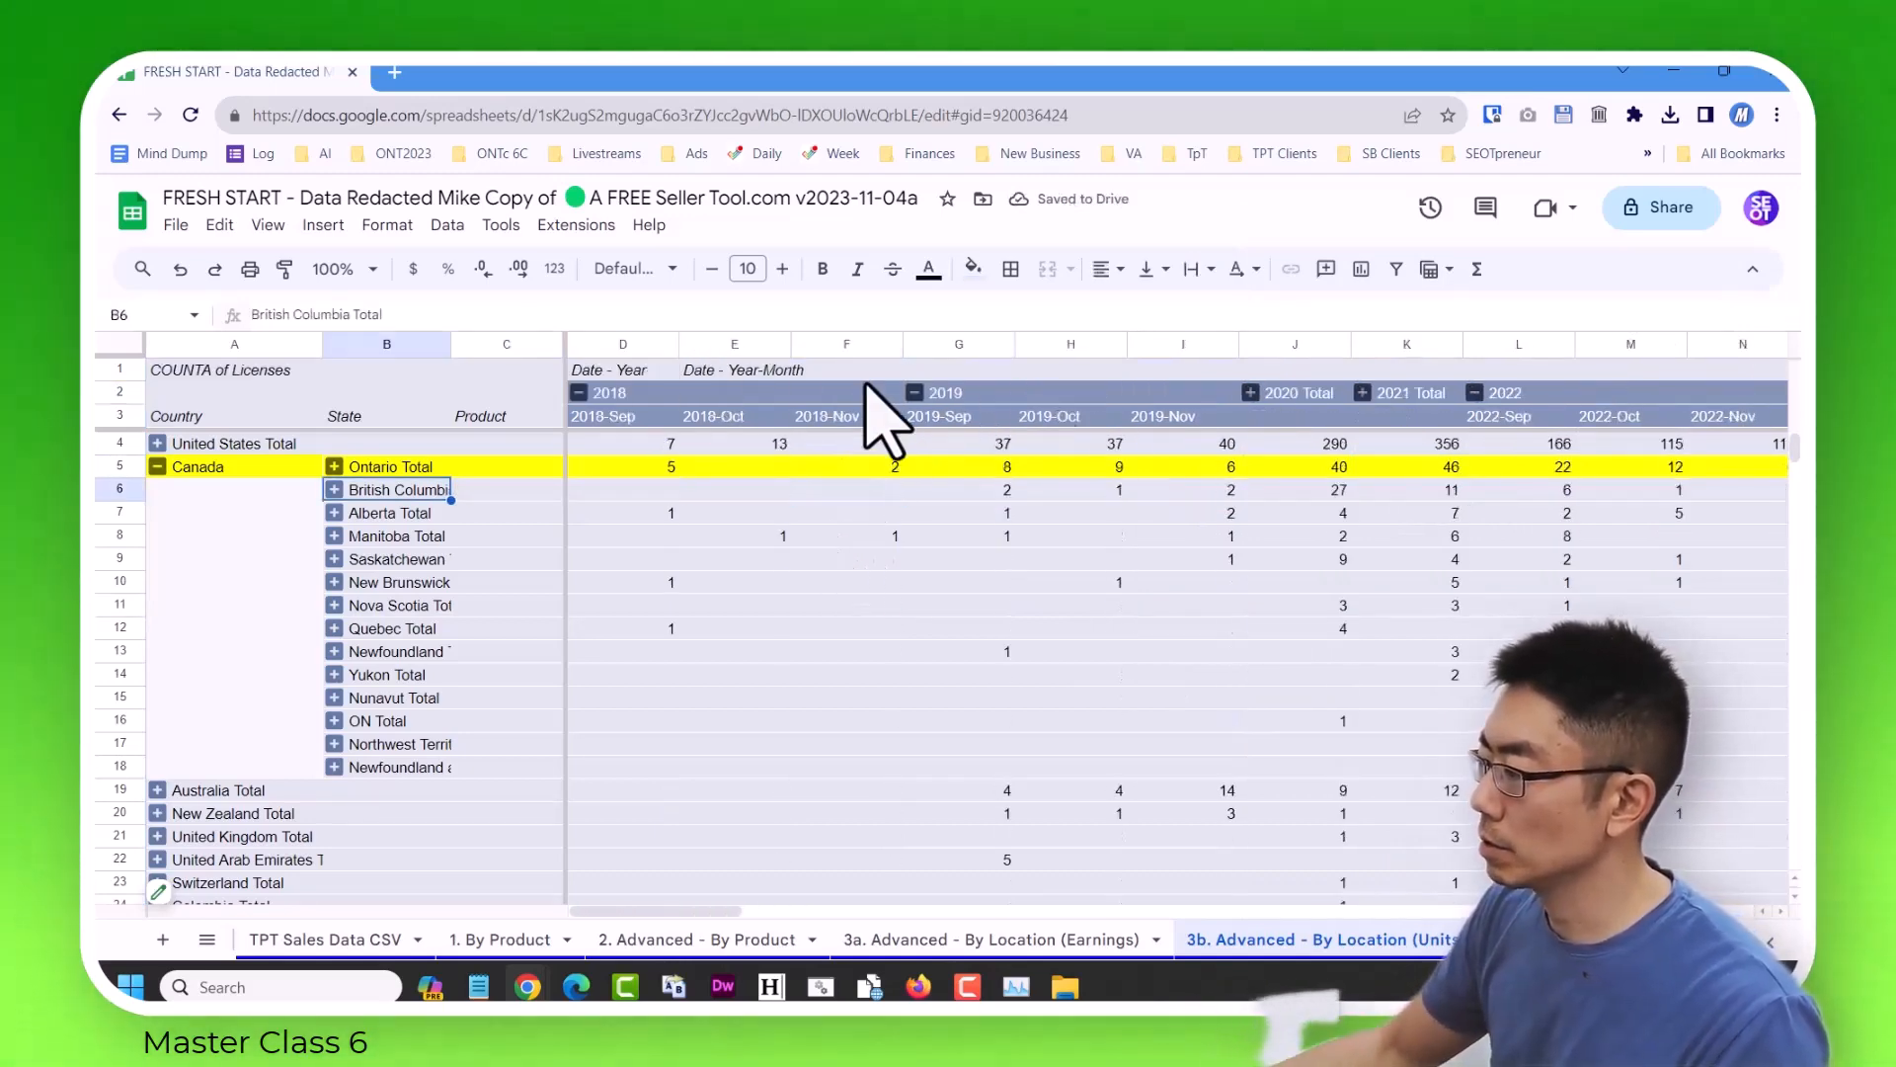
{"action": "right_click", "coordinate": [583, 394]}
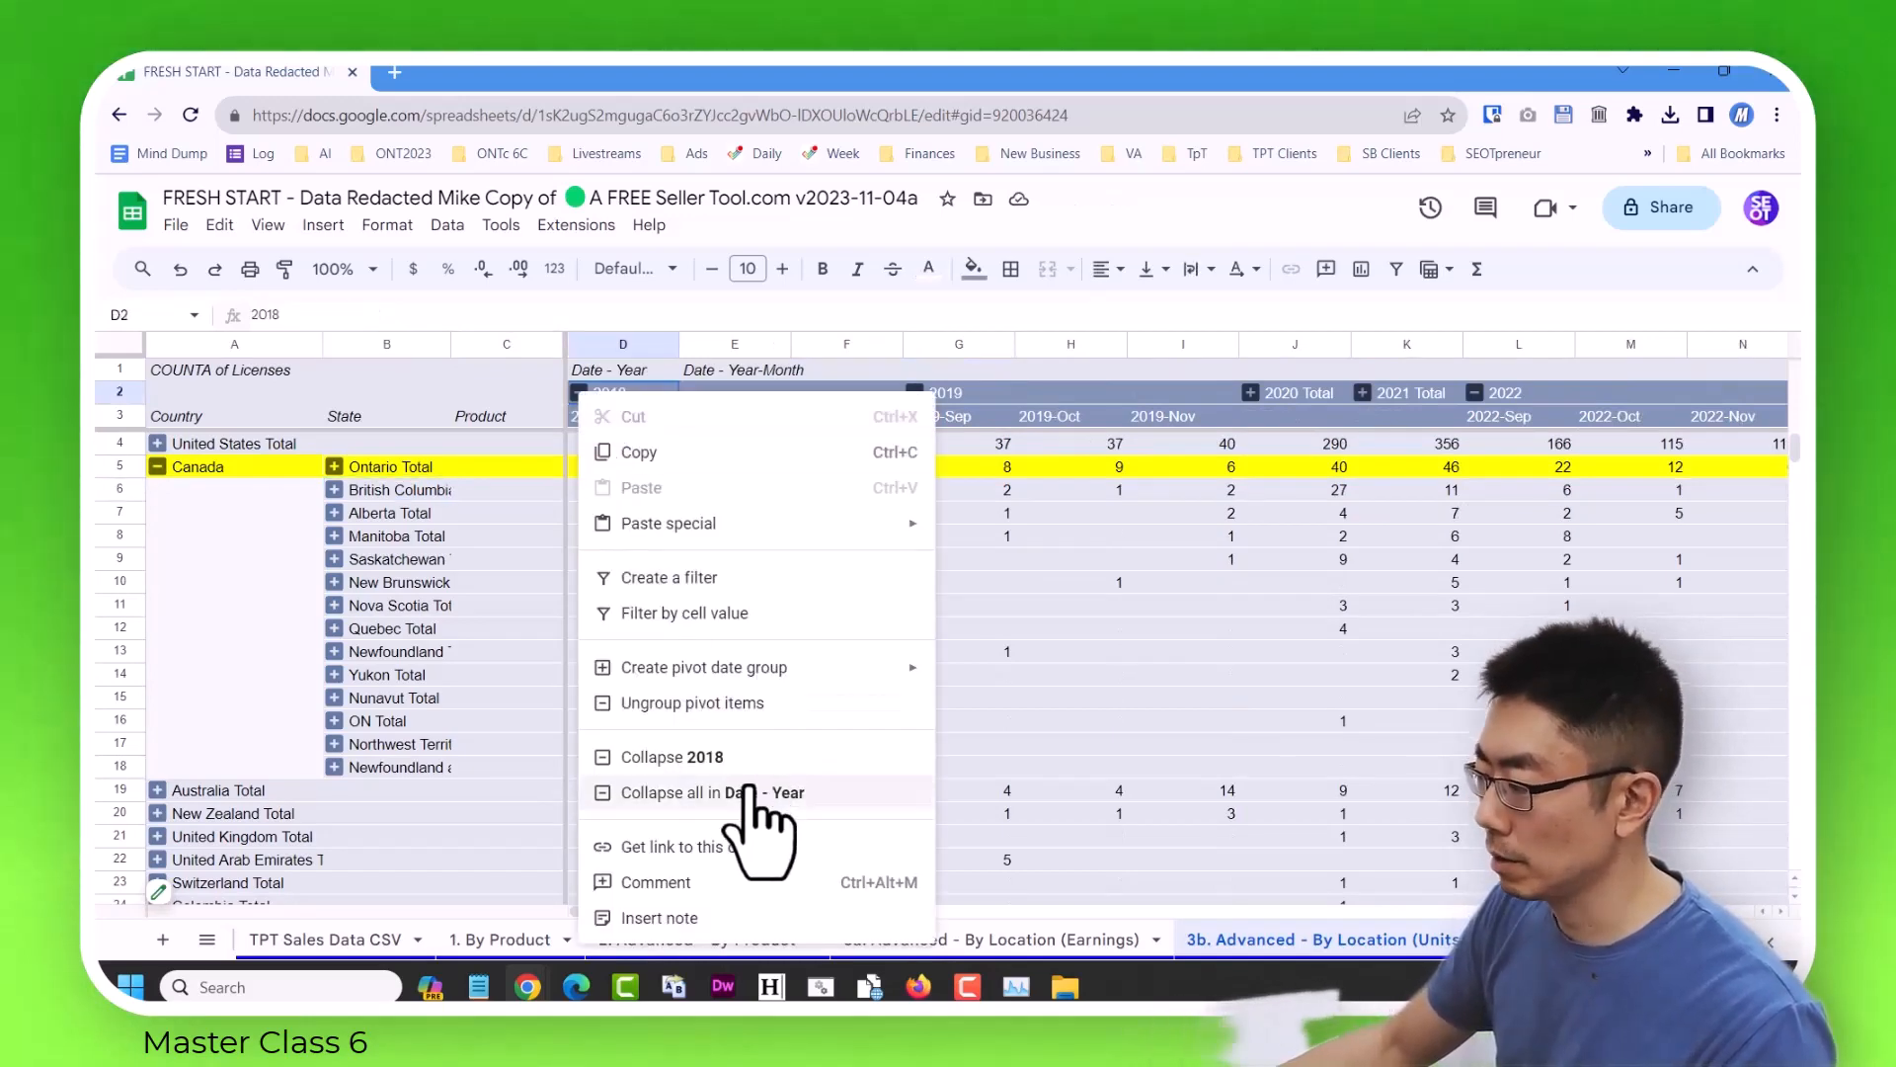
{"action": "left_click", "coordinate": [748, 792]}
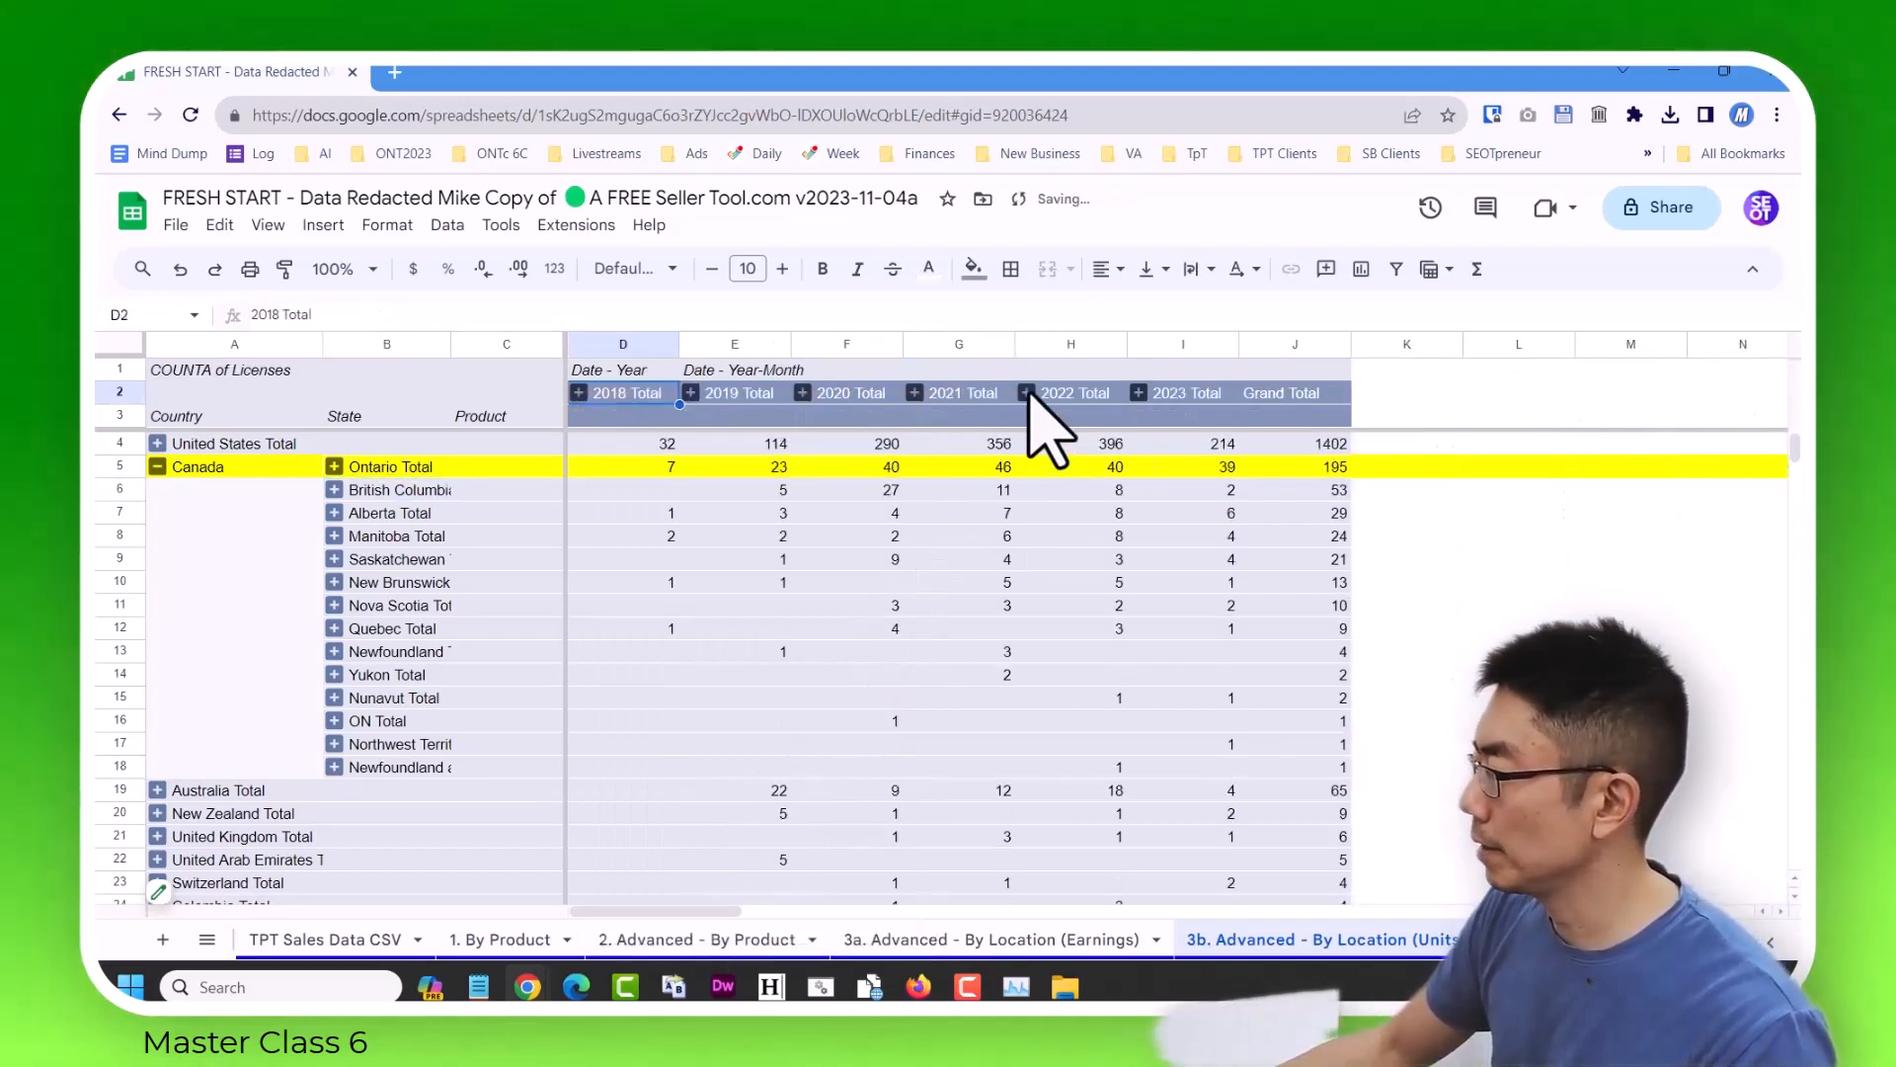
Expand only 2022 and 2023 into their monthly columns.
{"action": "left_click", "coordinate": [1027, 392]}
{"action": "left_click", "coordinate": [1383, 396]}
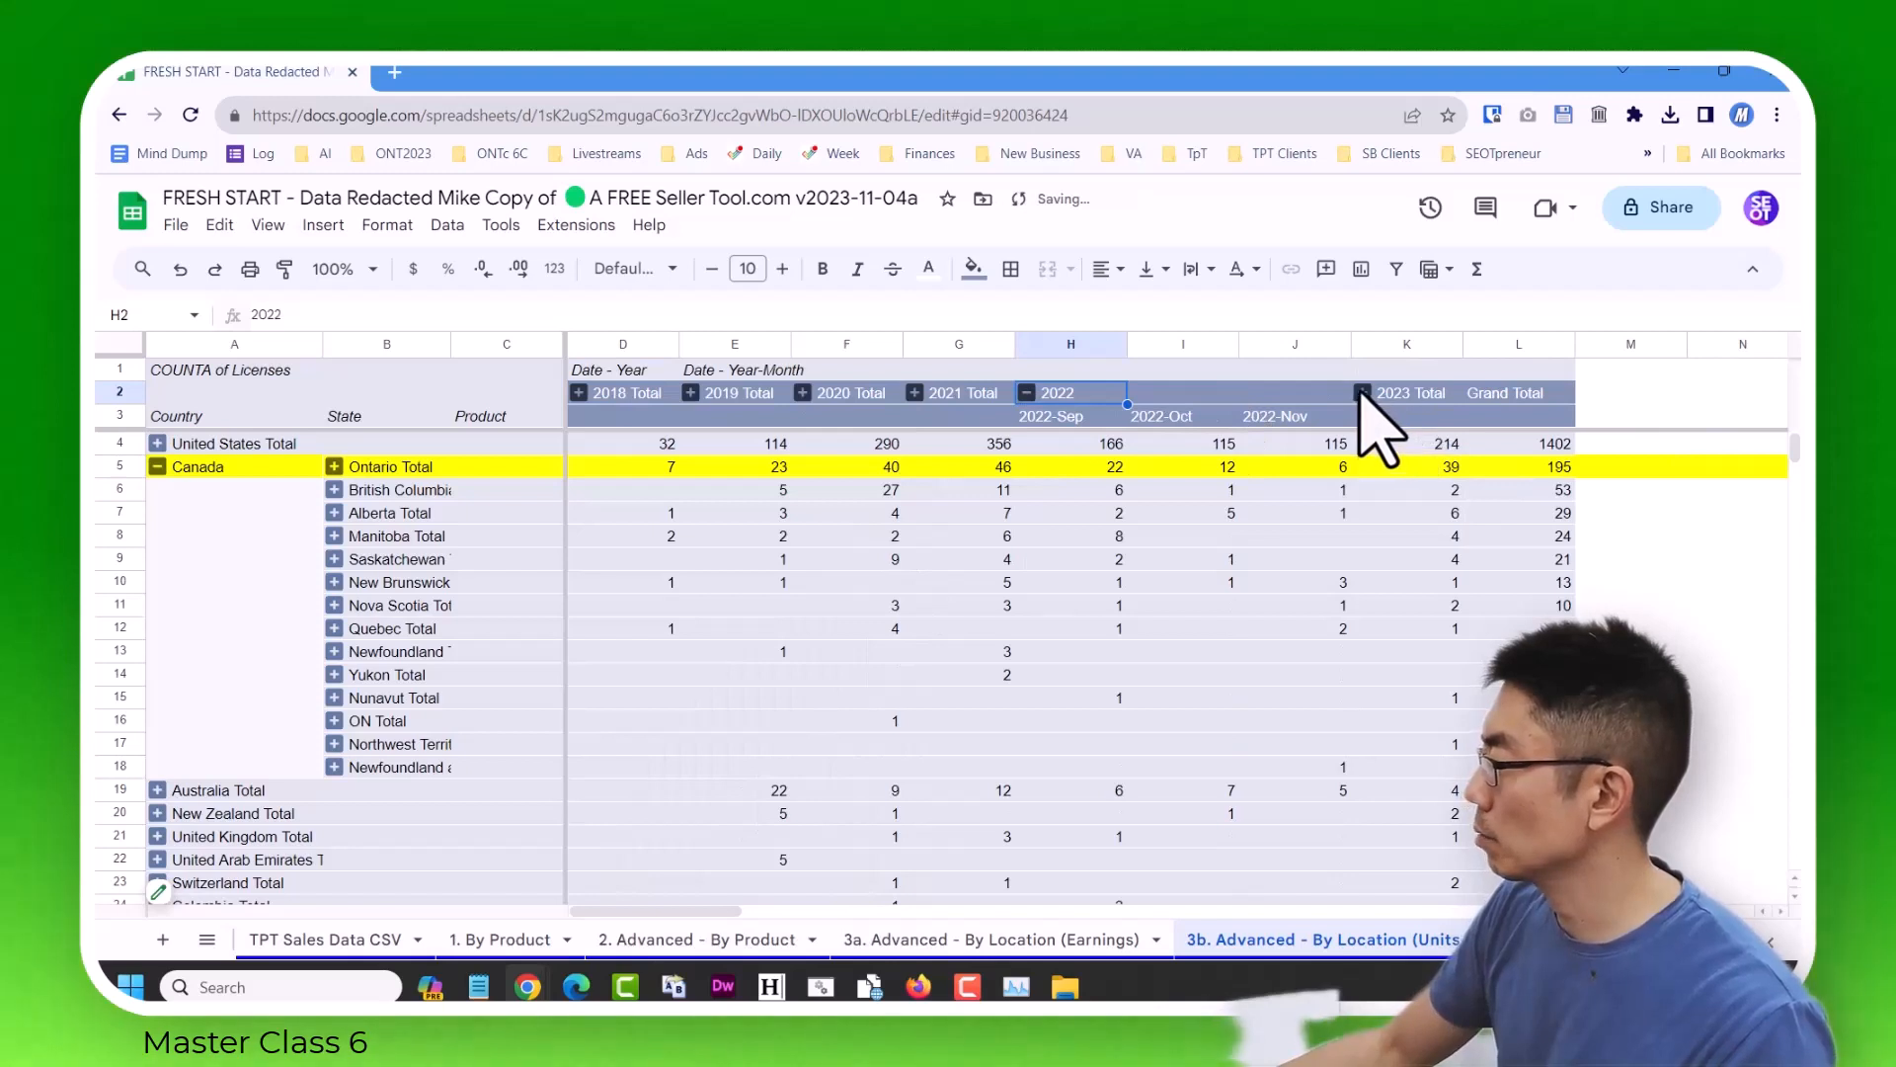
{"action": "left_click", "coordinate": [1401, 536]}
{"action": "key", "text": "Right"}
{"action": "key", "text": "Right"}
{"action": "key", "text": "Right"}
{"action": "key", "text": "Right"}
{"action": "key", "text": "Right"}
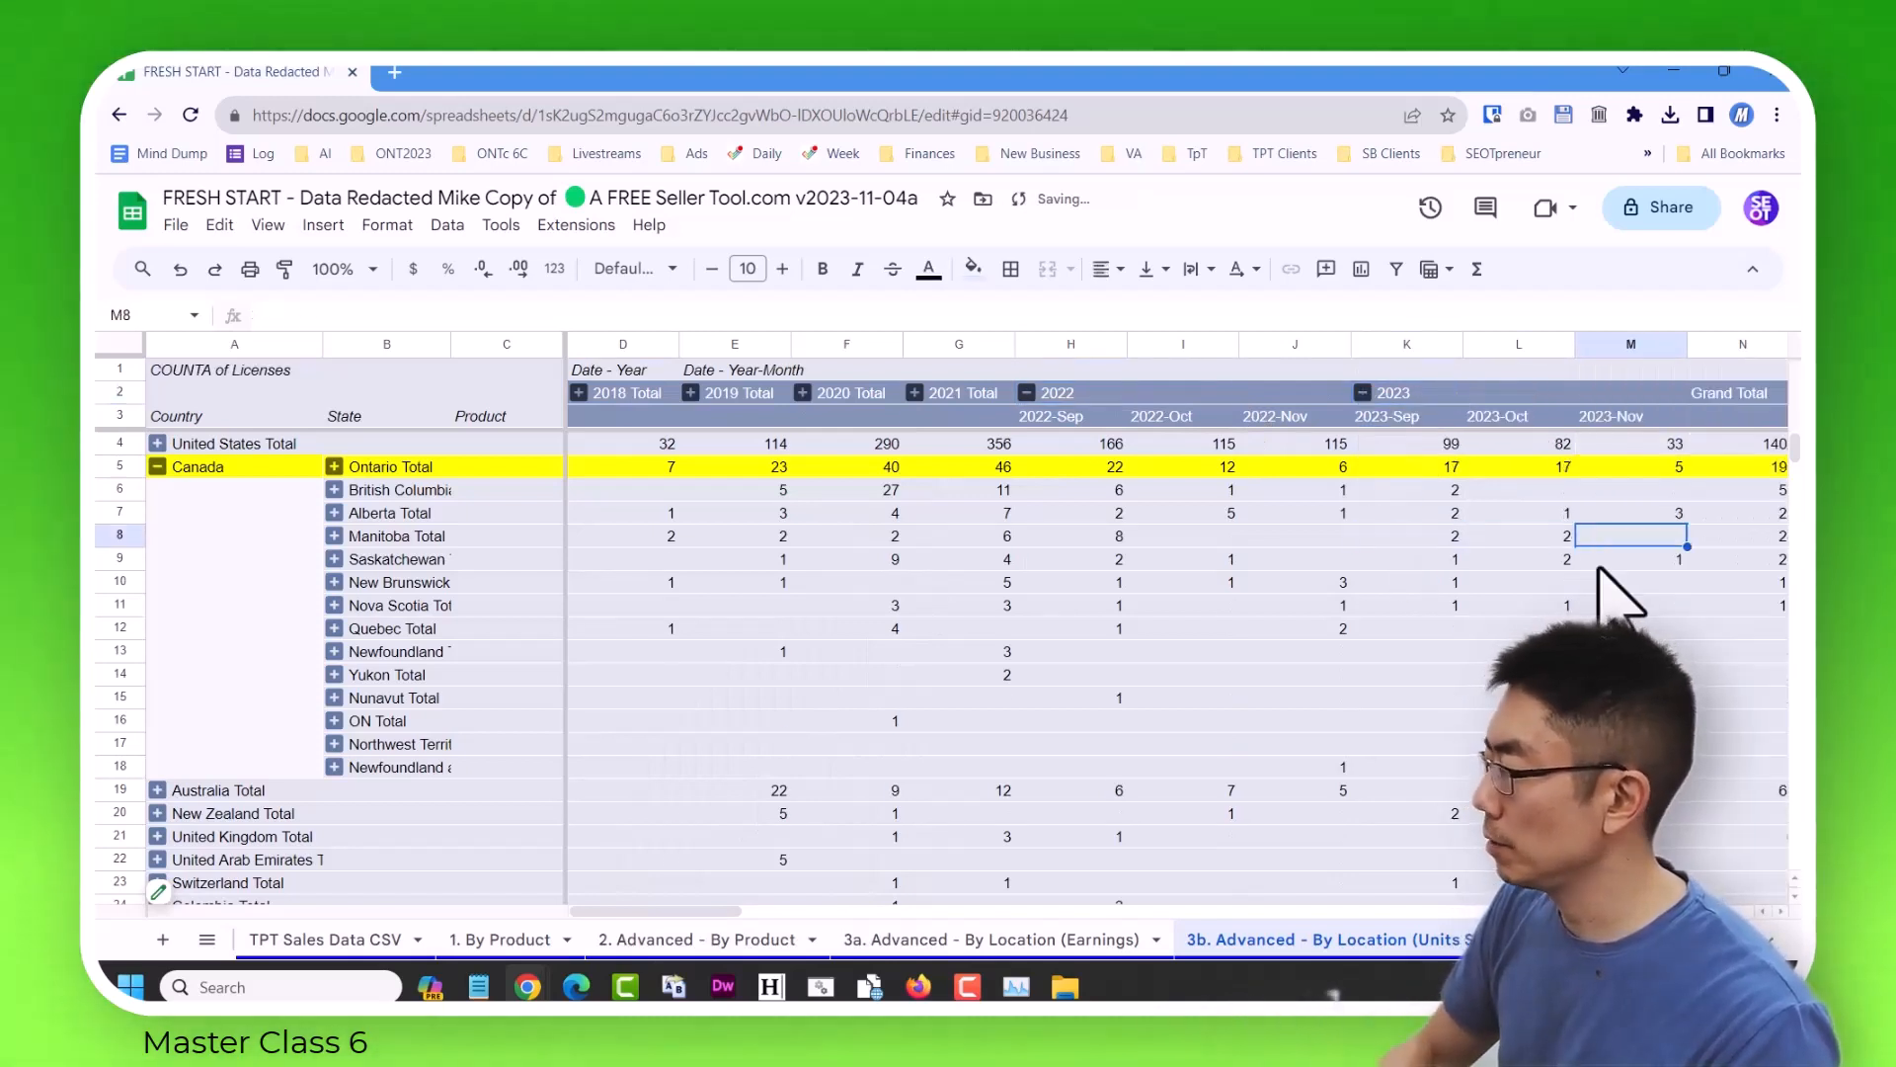
{"action": "key", "text": "Left"}
{"action": "key", "text": "Left"}
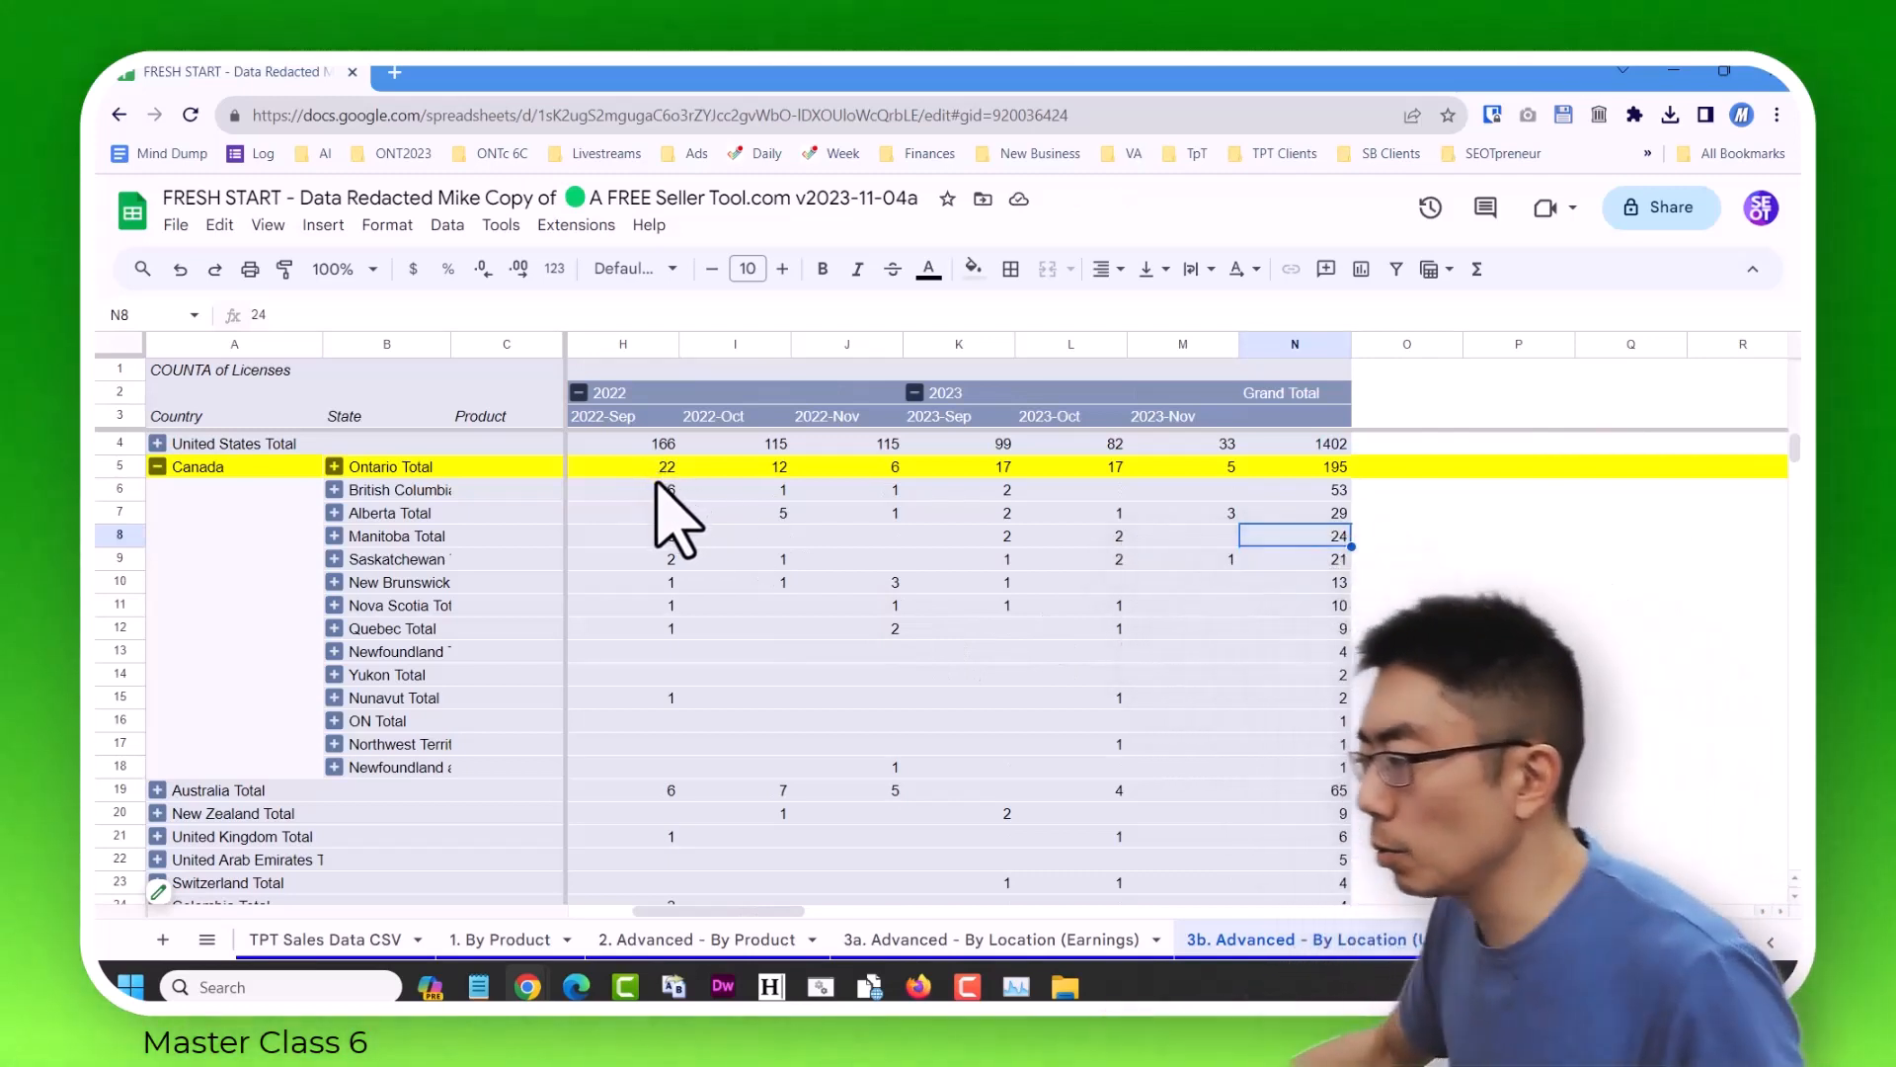
Compare the September to November license counts of 2022 and 2023 for Ontario and the United States.
{"action": "left_click_drag", "start_coordinate": [656, 443], "coordinate": [656, 468]}
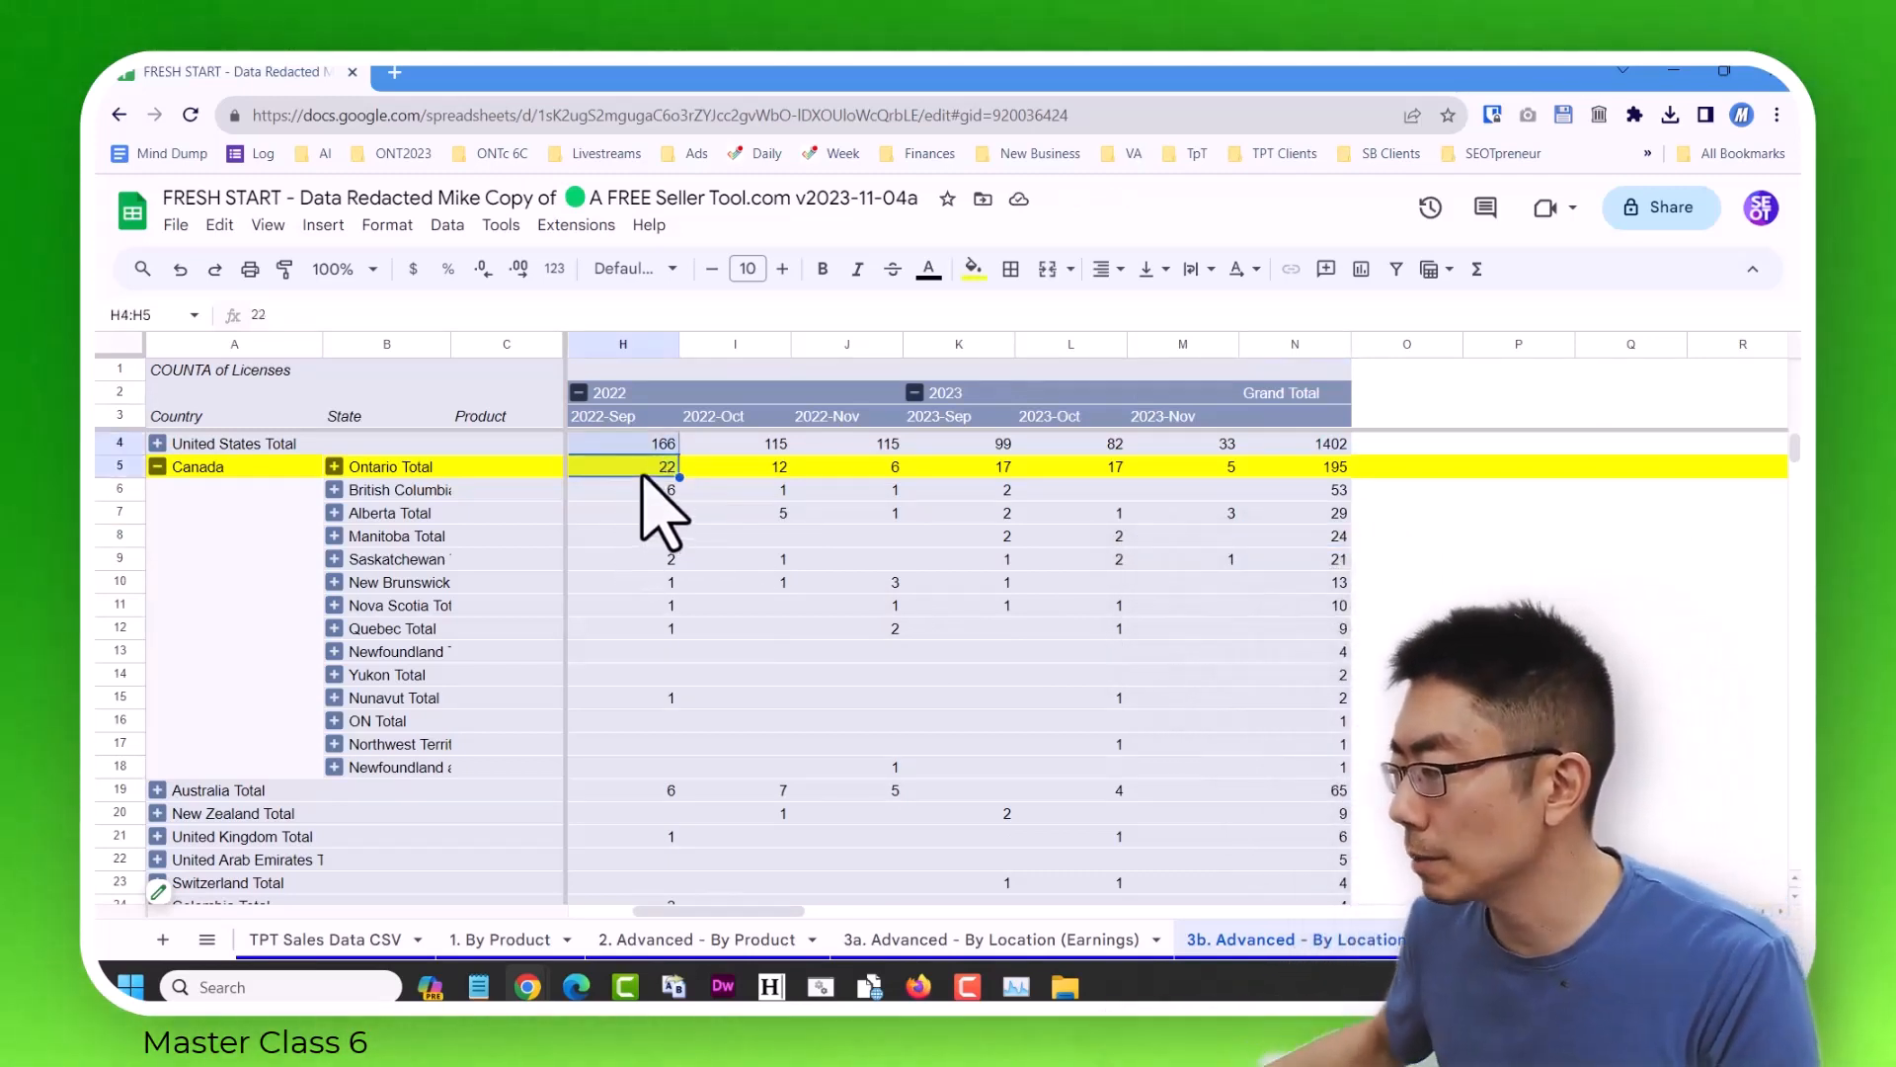
{"action": "left_click", "coordinate": [647, 467]}
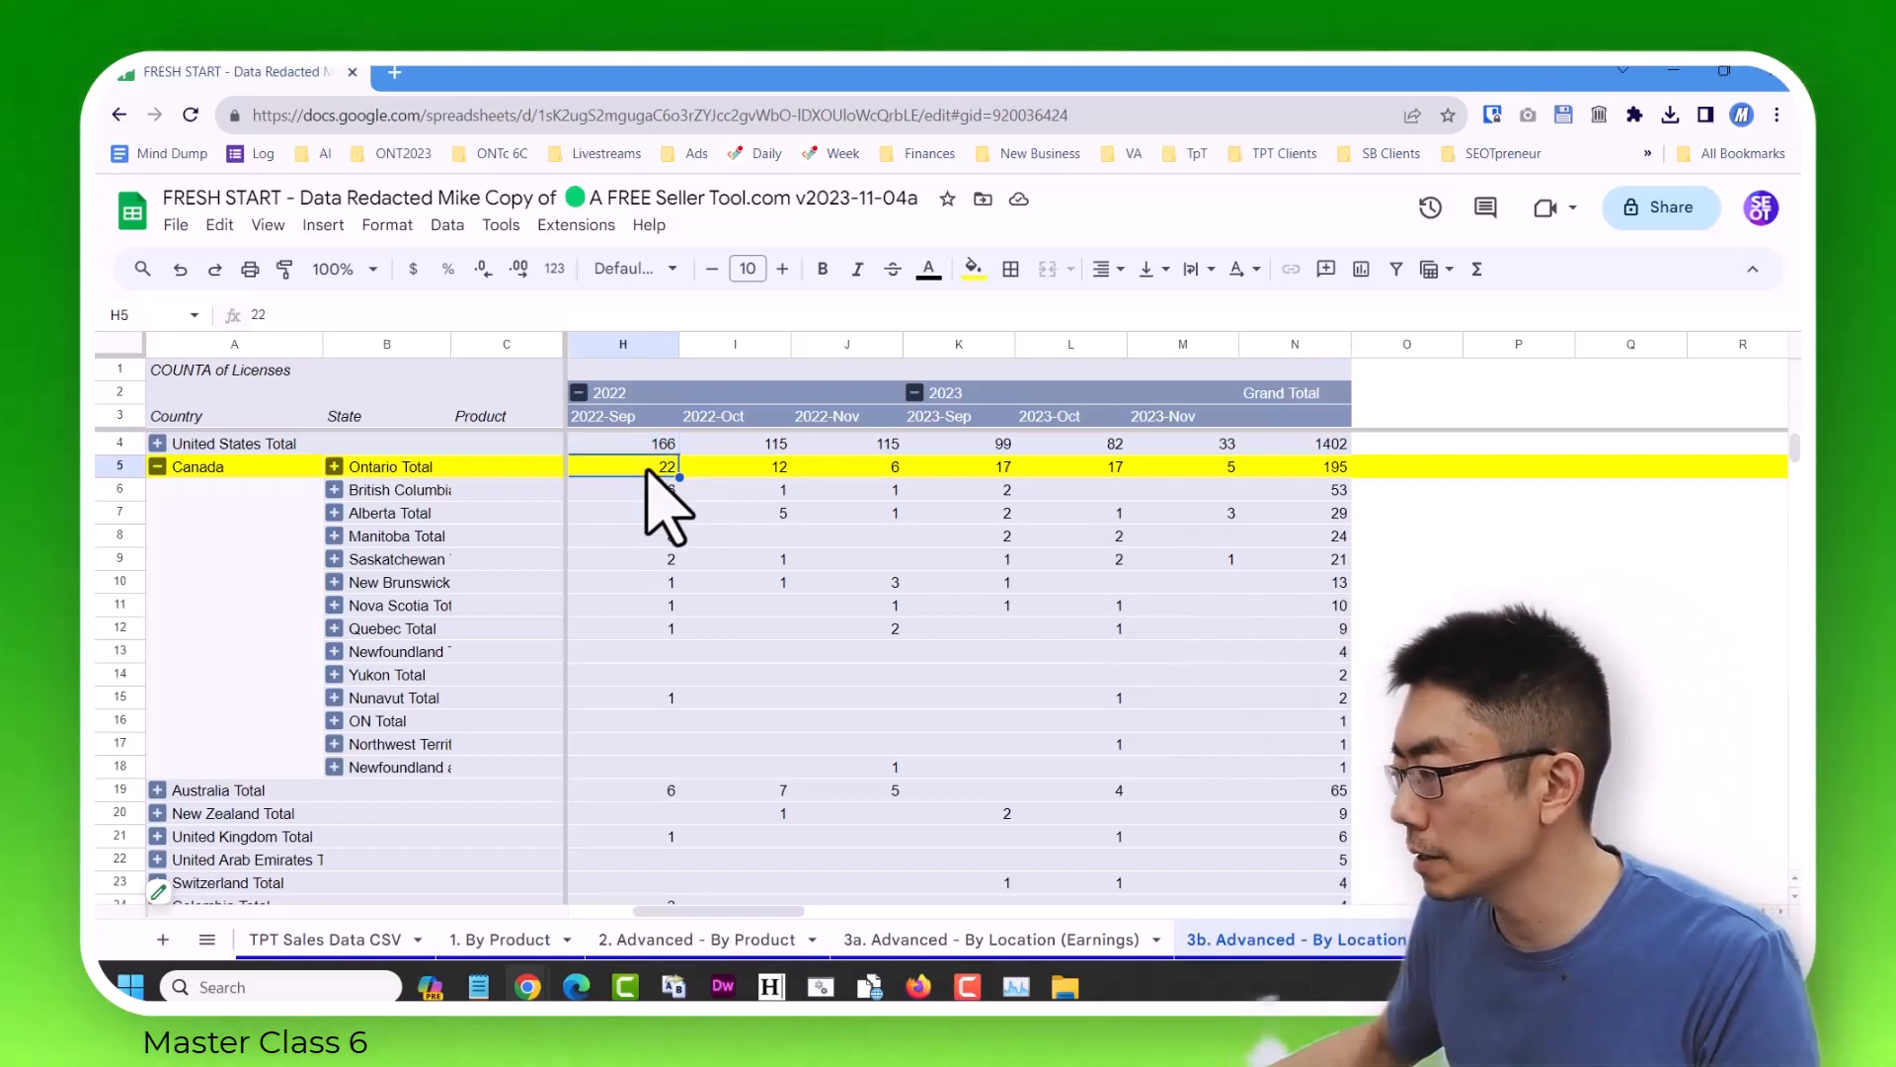
{"action": "left_click", "coordinate": [999, 472]}
{"action": "left_click", "coordinate": [757, 471]}
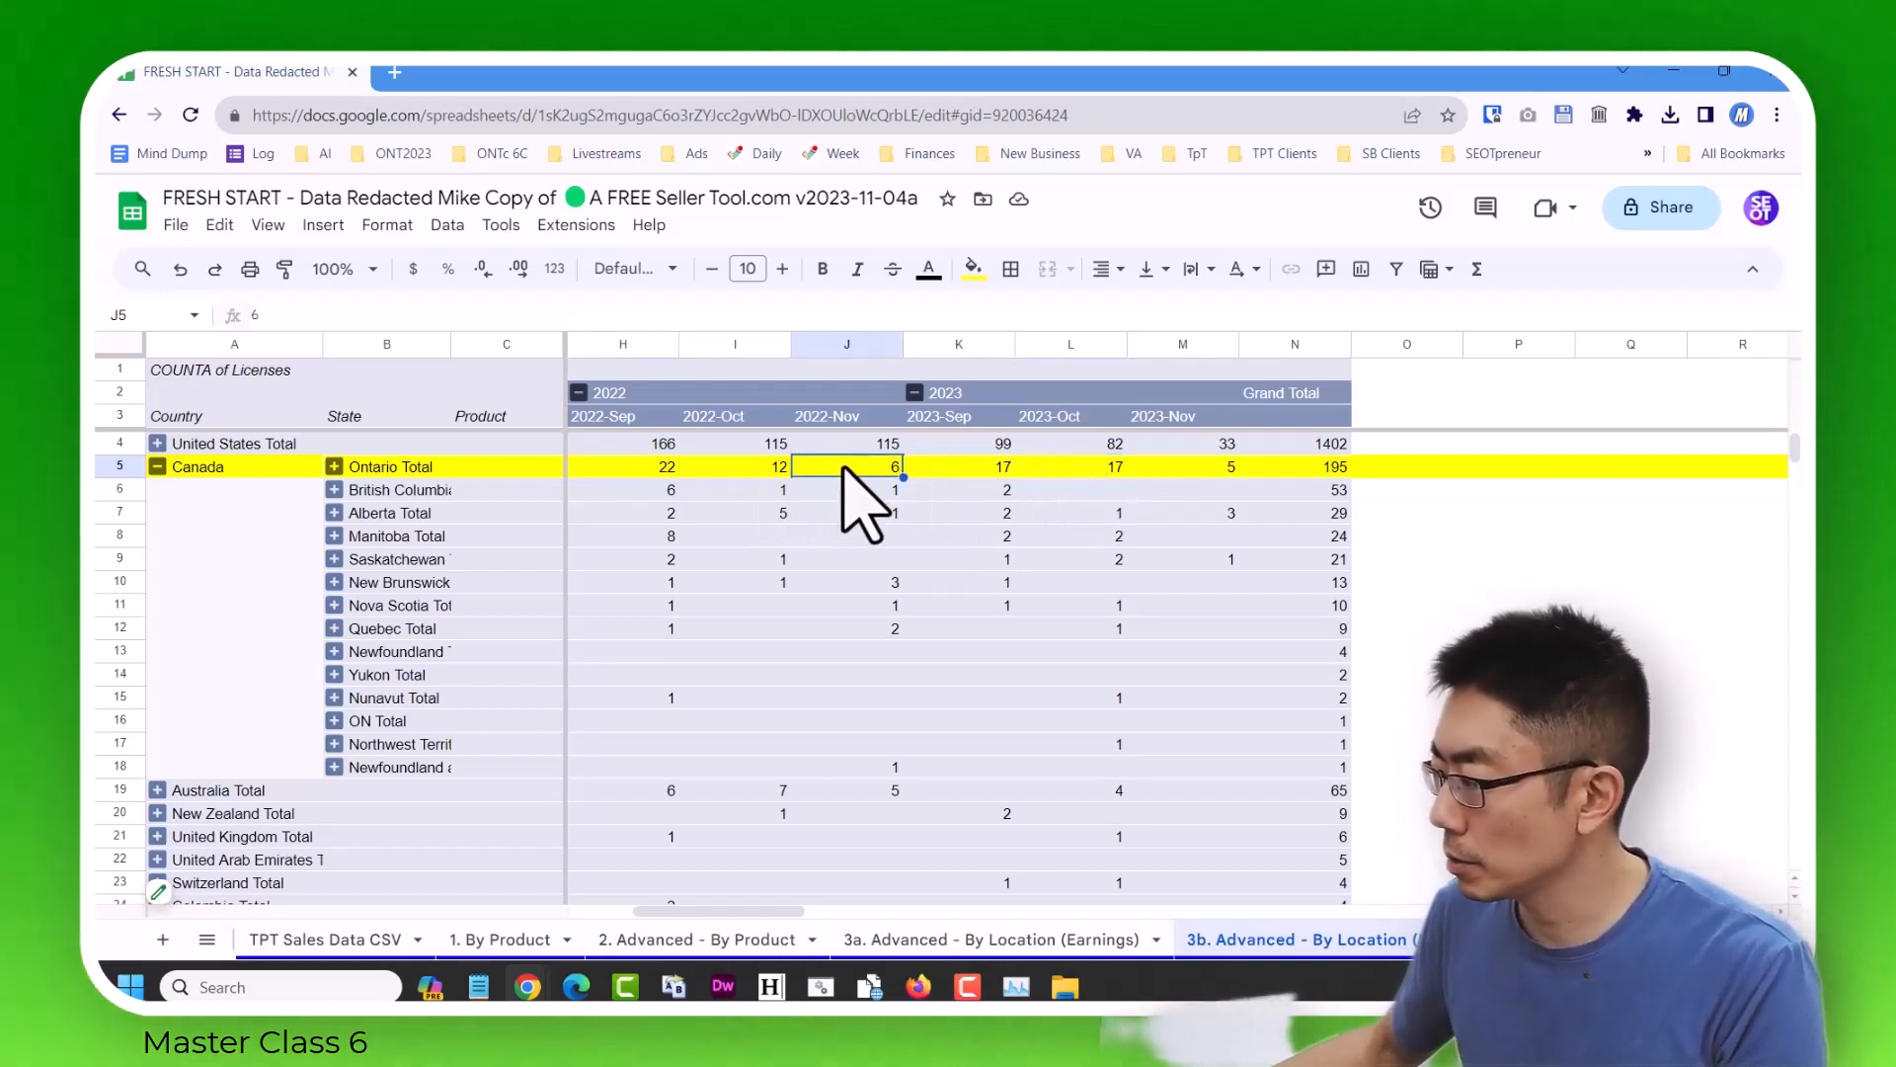
{"action": "left_click", "coordinate": [1198, 471]}
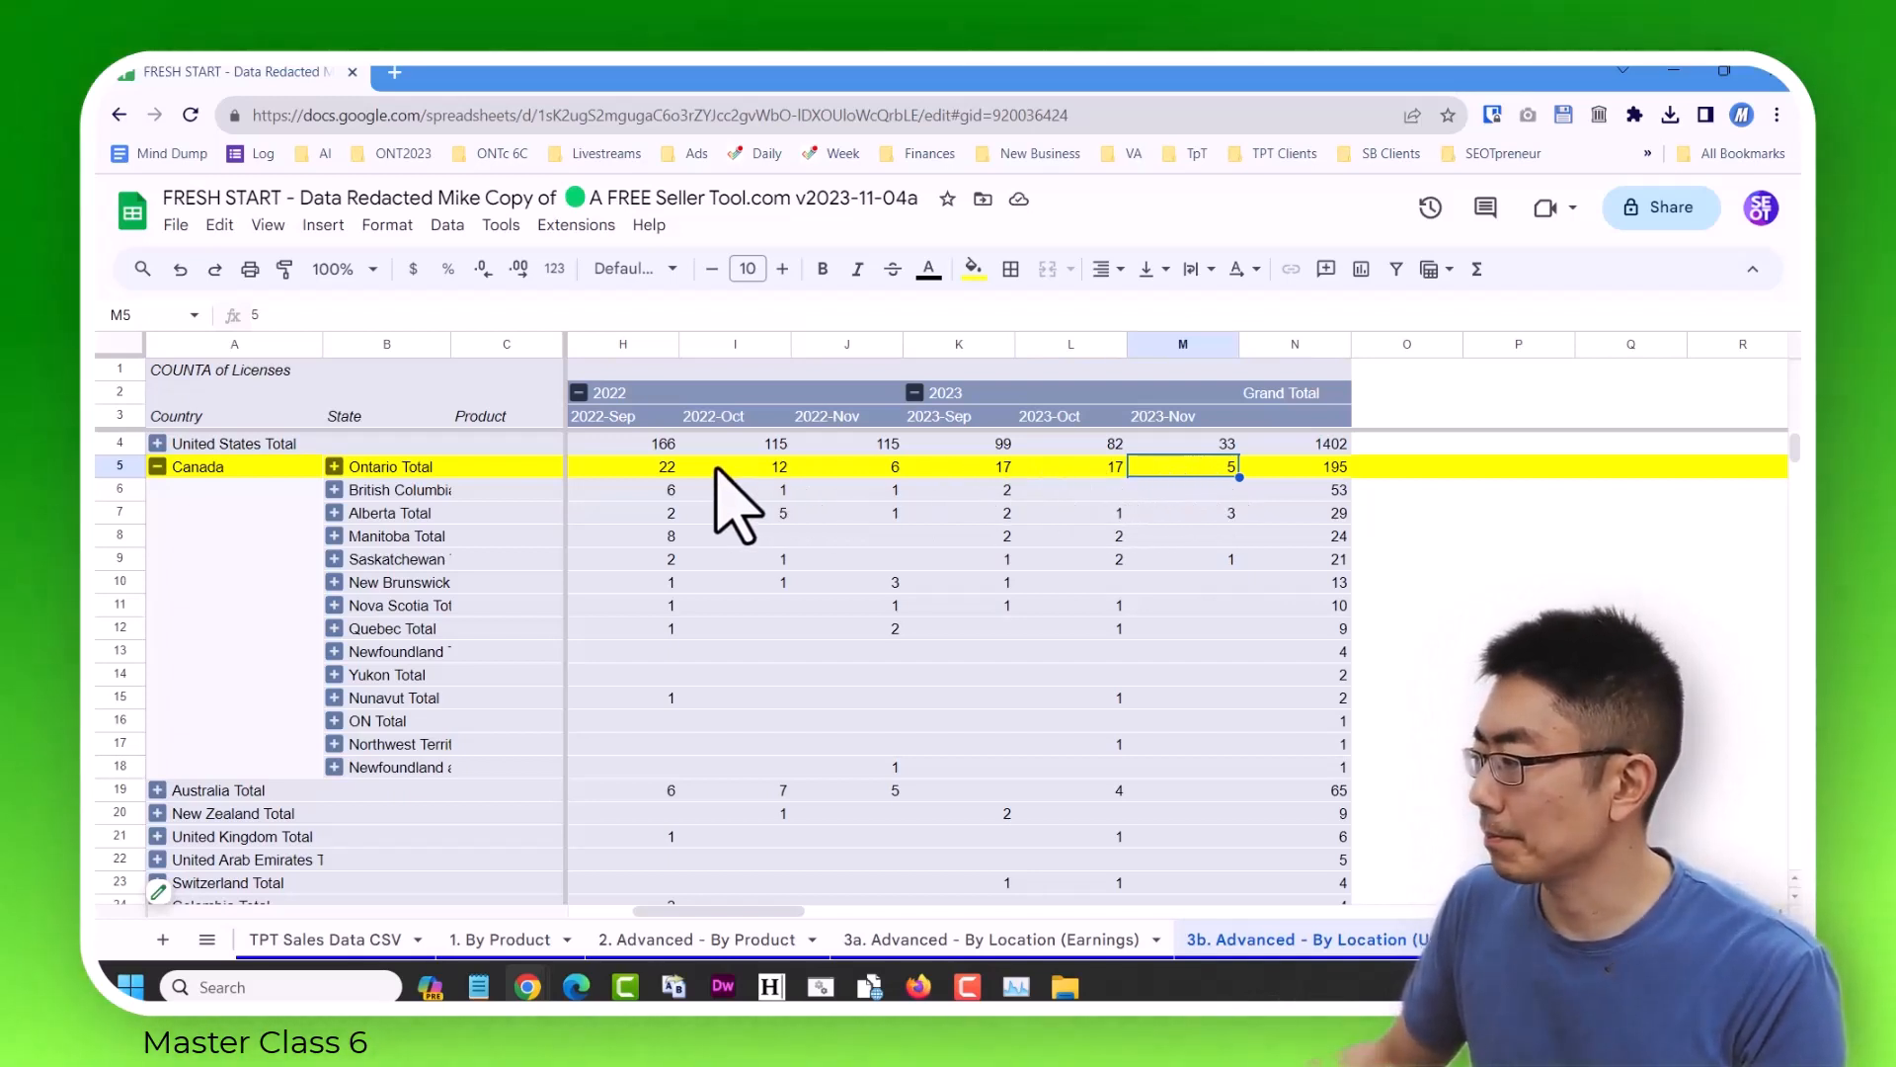
{"action": "left_click", "coordinate": [747, 445]}
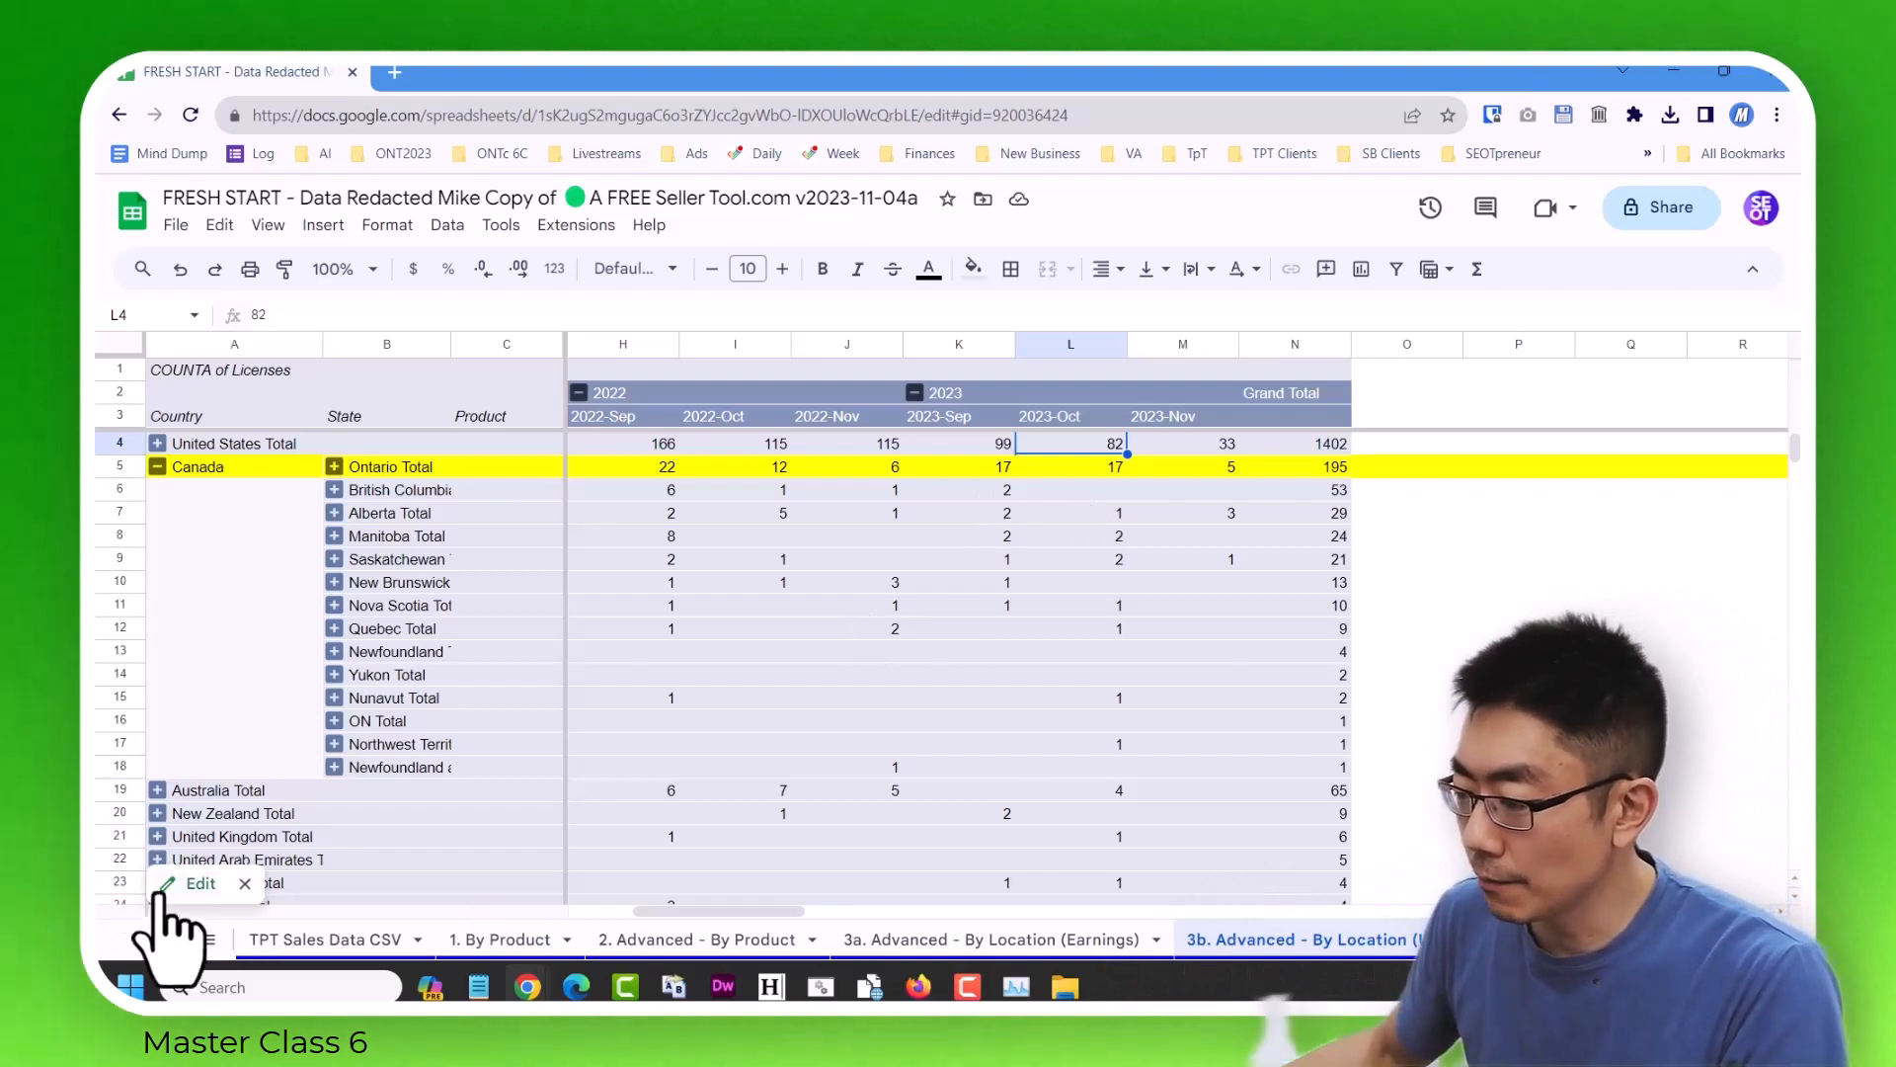
Show the pivot table's Licenses values as % of column and close the pivot table editor.
{"action": "left_click", "coordinate": [173, 887]}
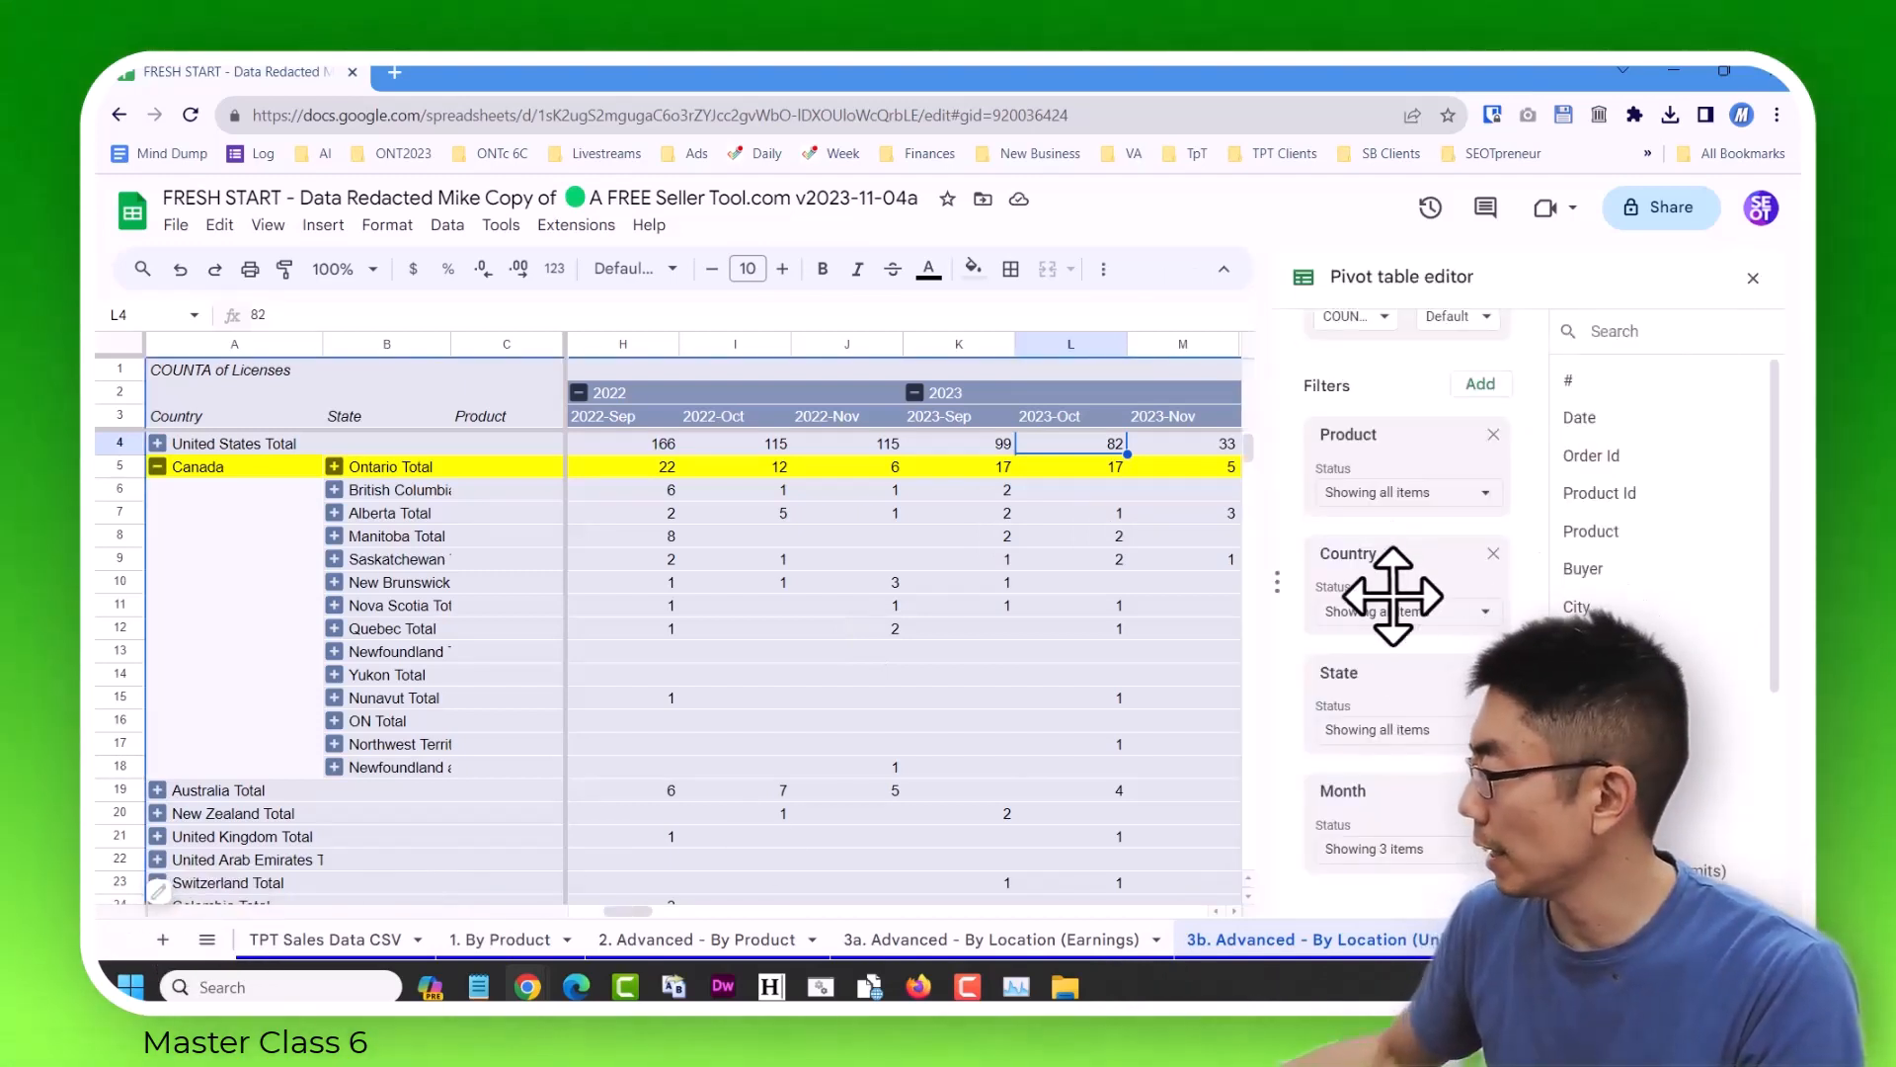
{"action": "scroll", "coordinate": [1417, 713], "scroll_direction": "up", "scroll_amount": 2}
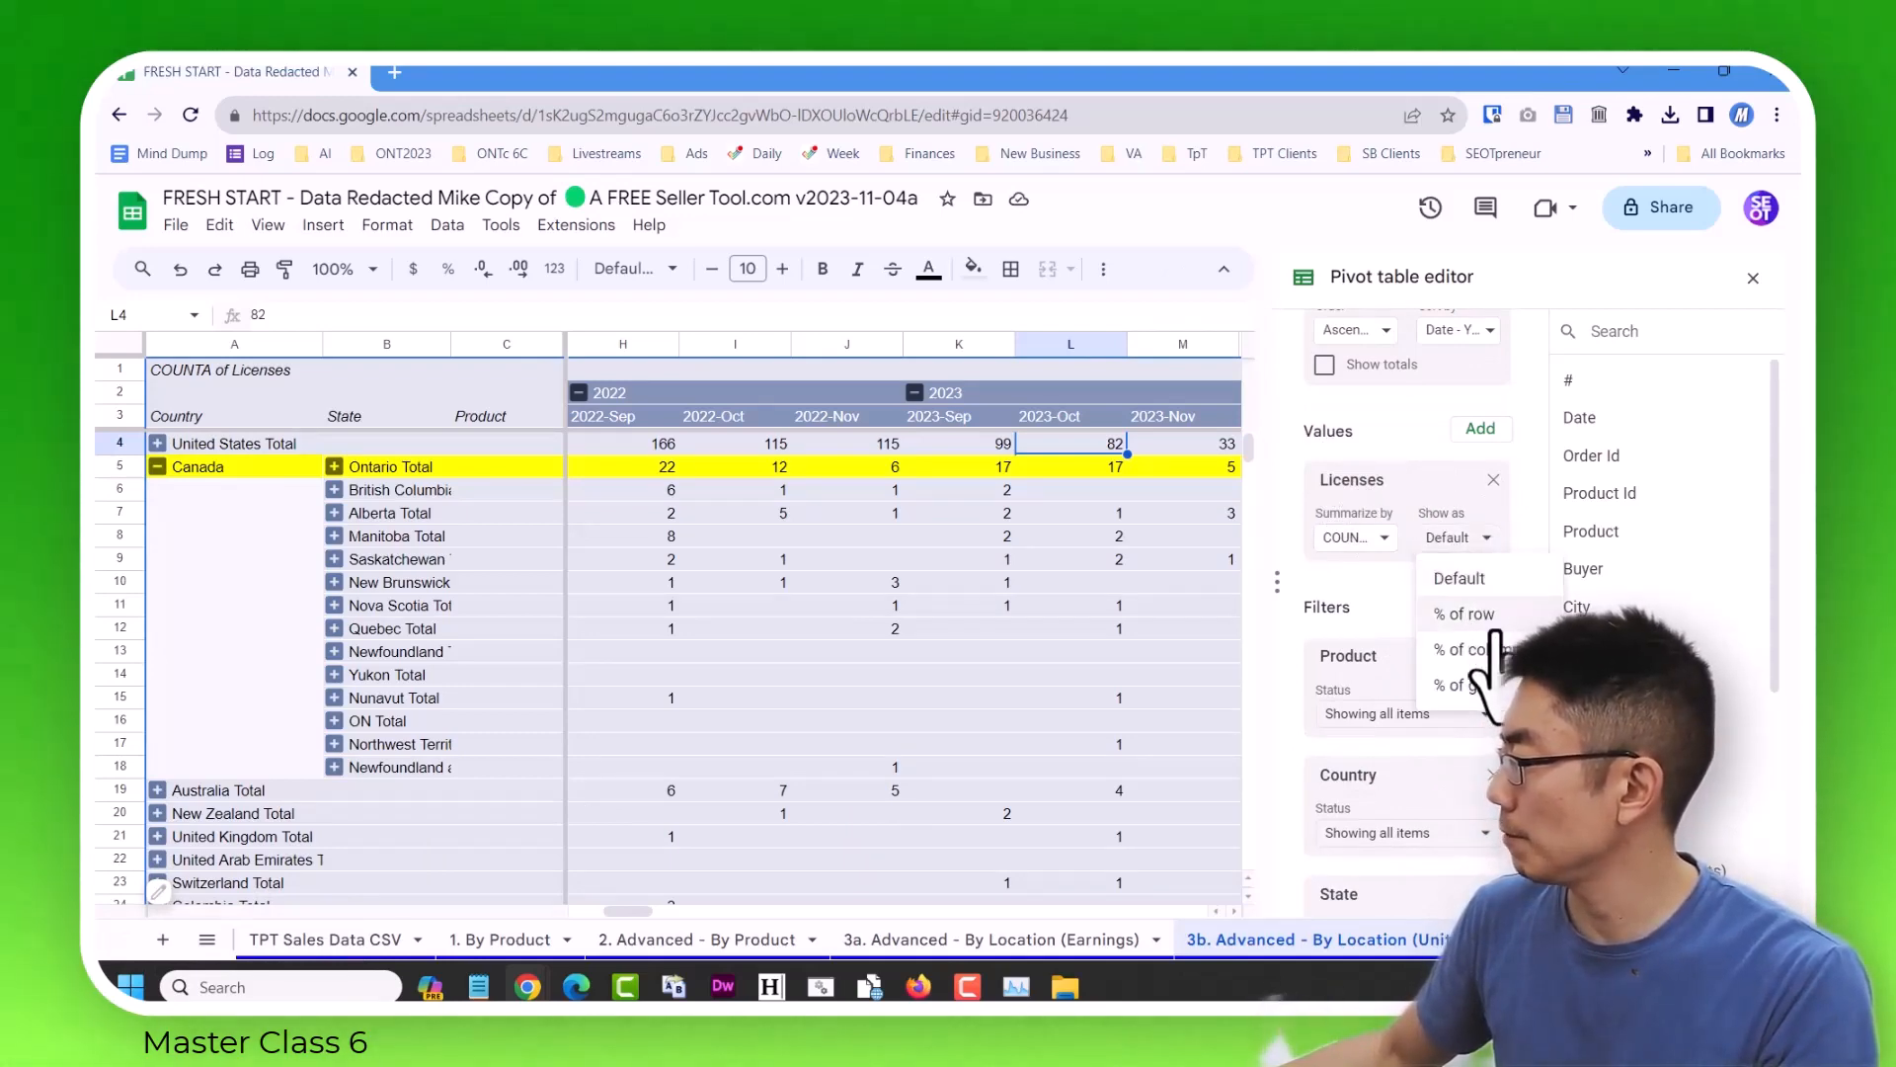
{"action": "left_click", "coordinate": [1493, 650]}
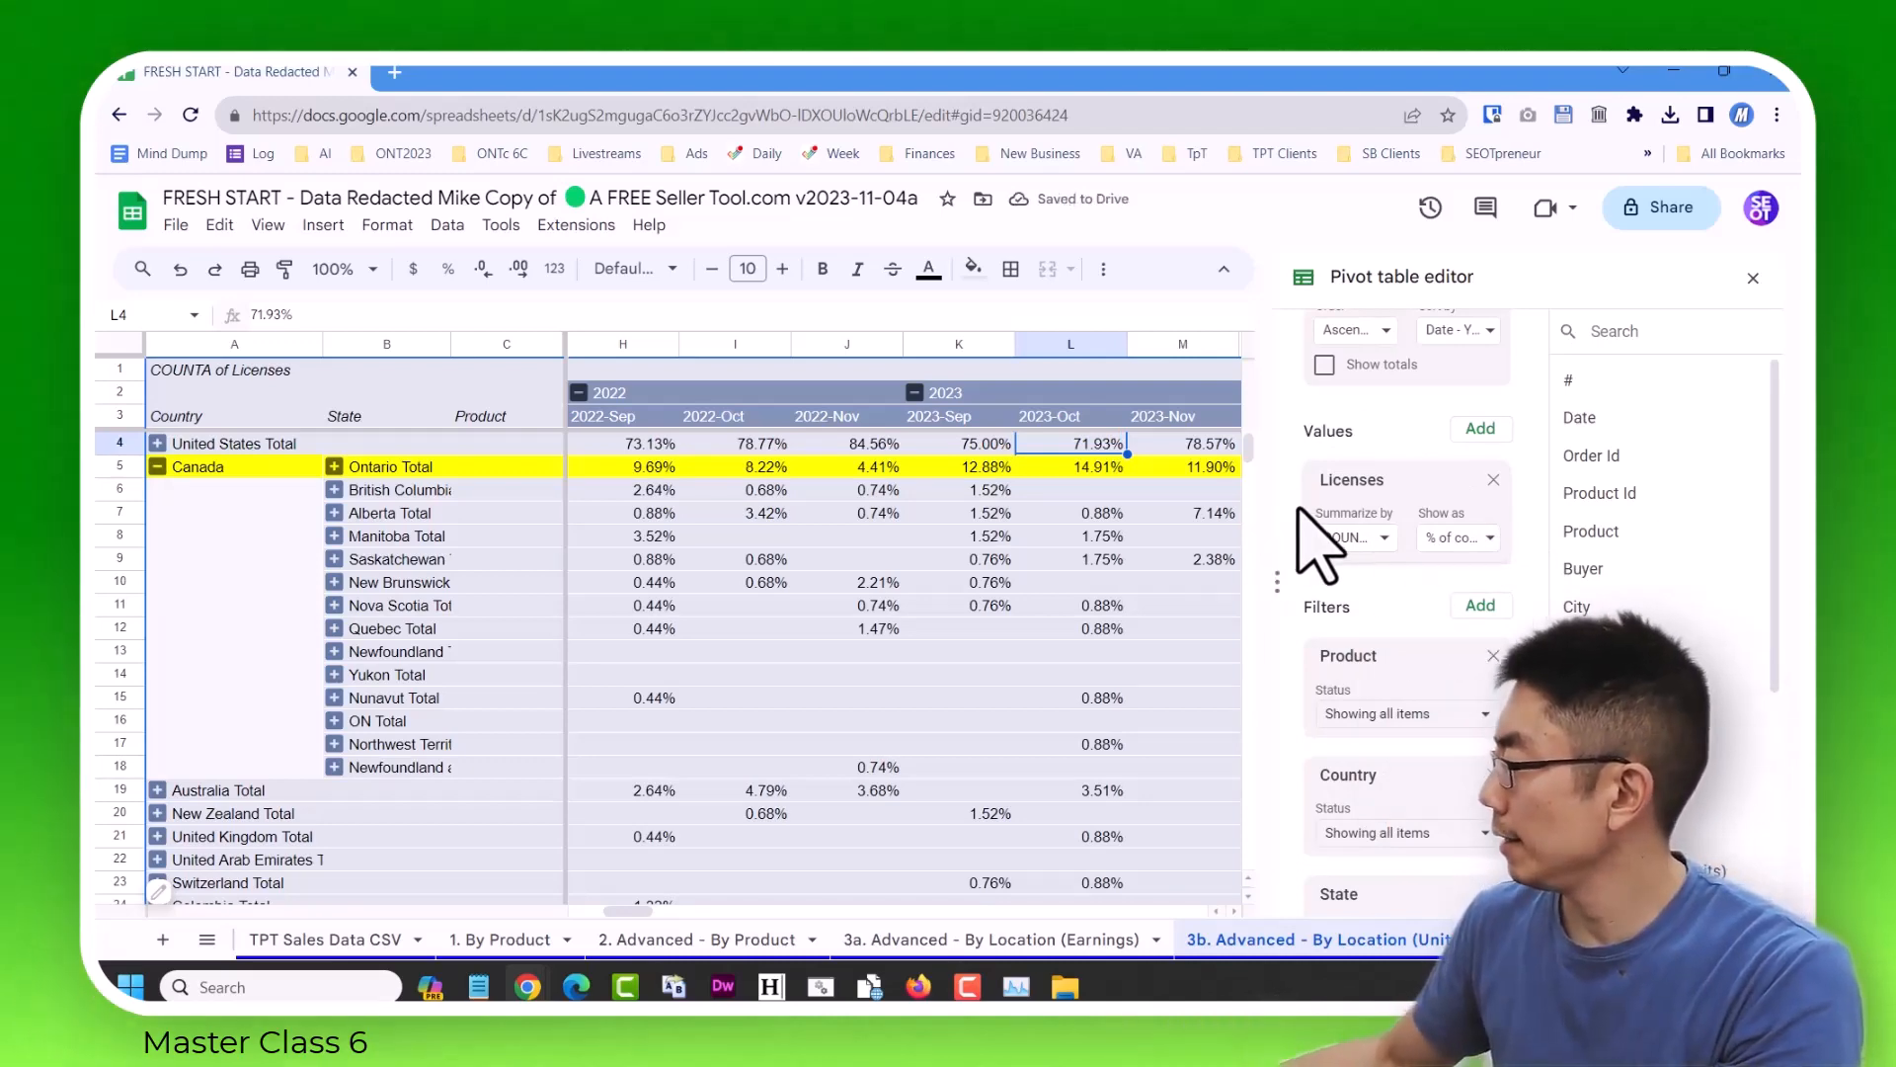
{"action": "left_click", "coordinate": [1753, 278]}
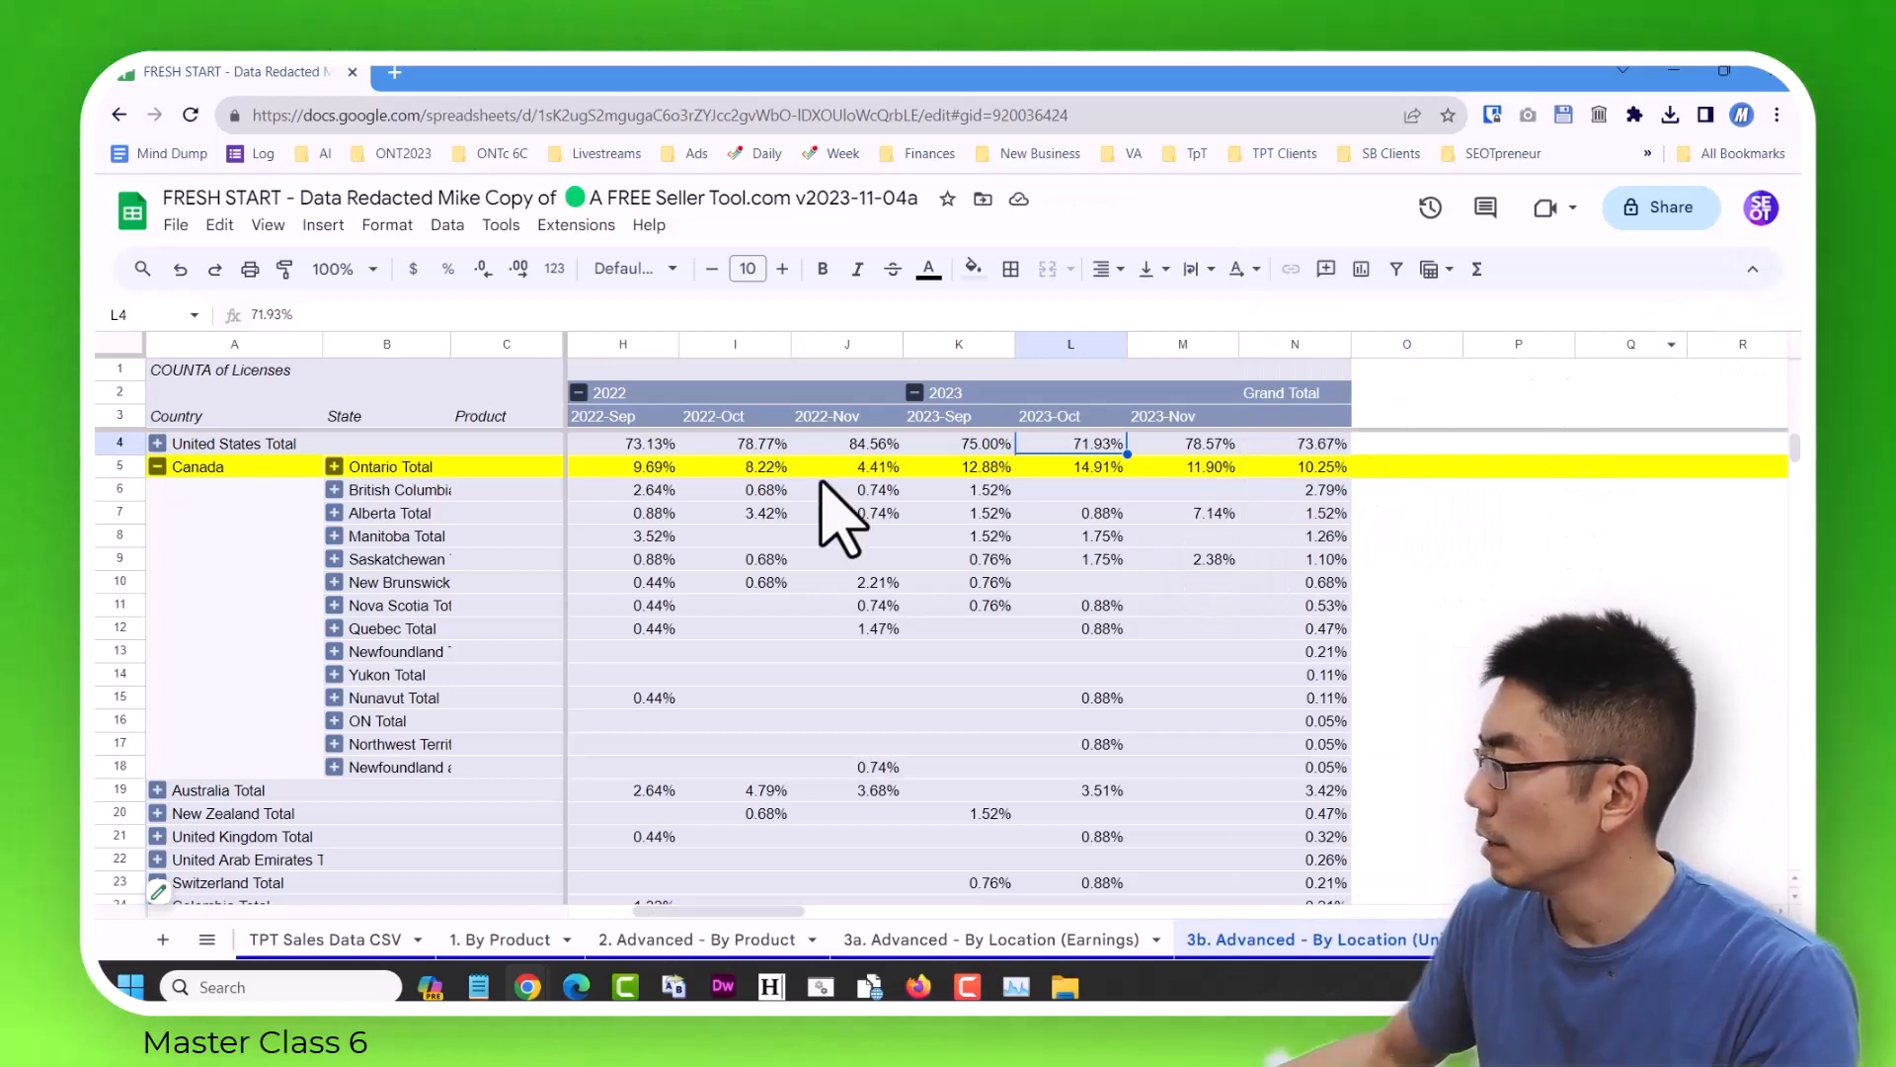
Compare Ontario's share of licenses in September and October 2022 with the same months of 2023.
{"action": "left_click", "coordinate": [654, 470]}
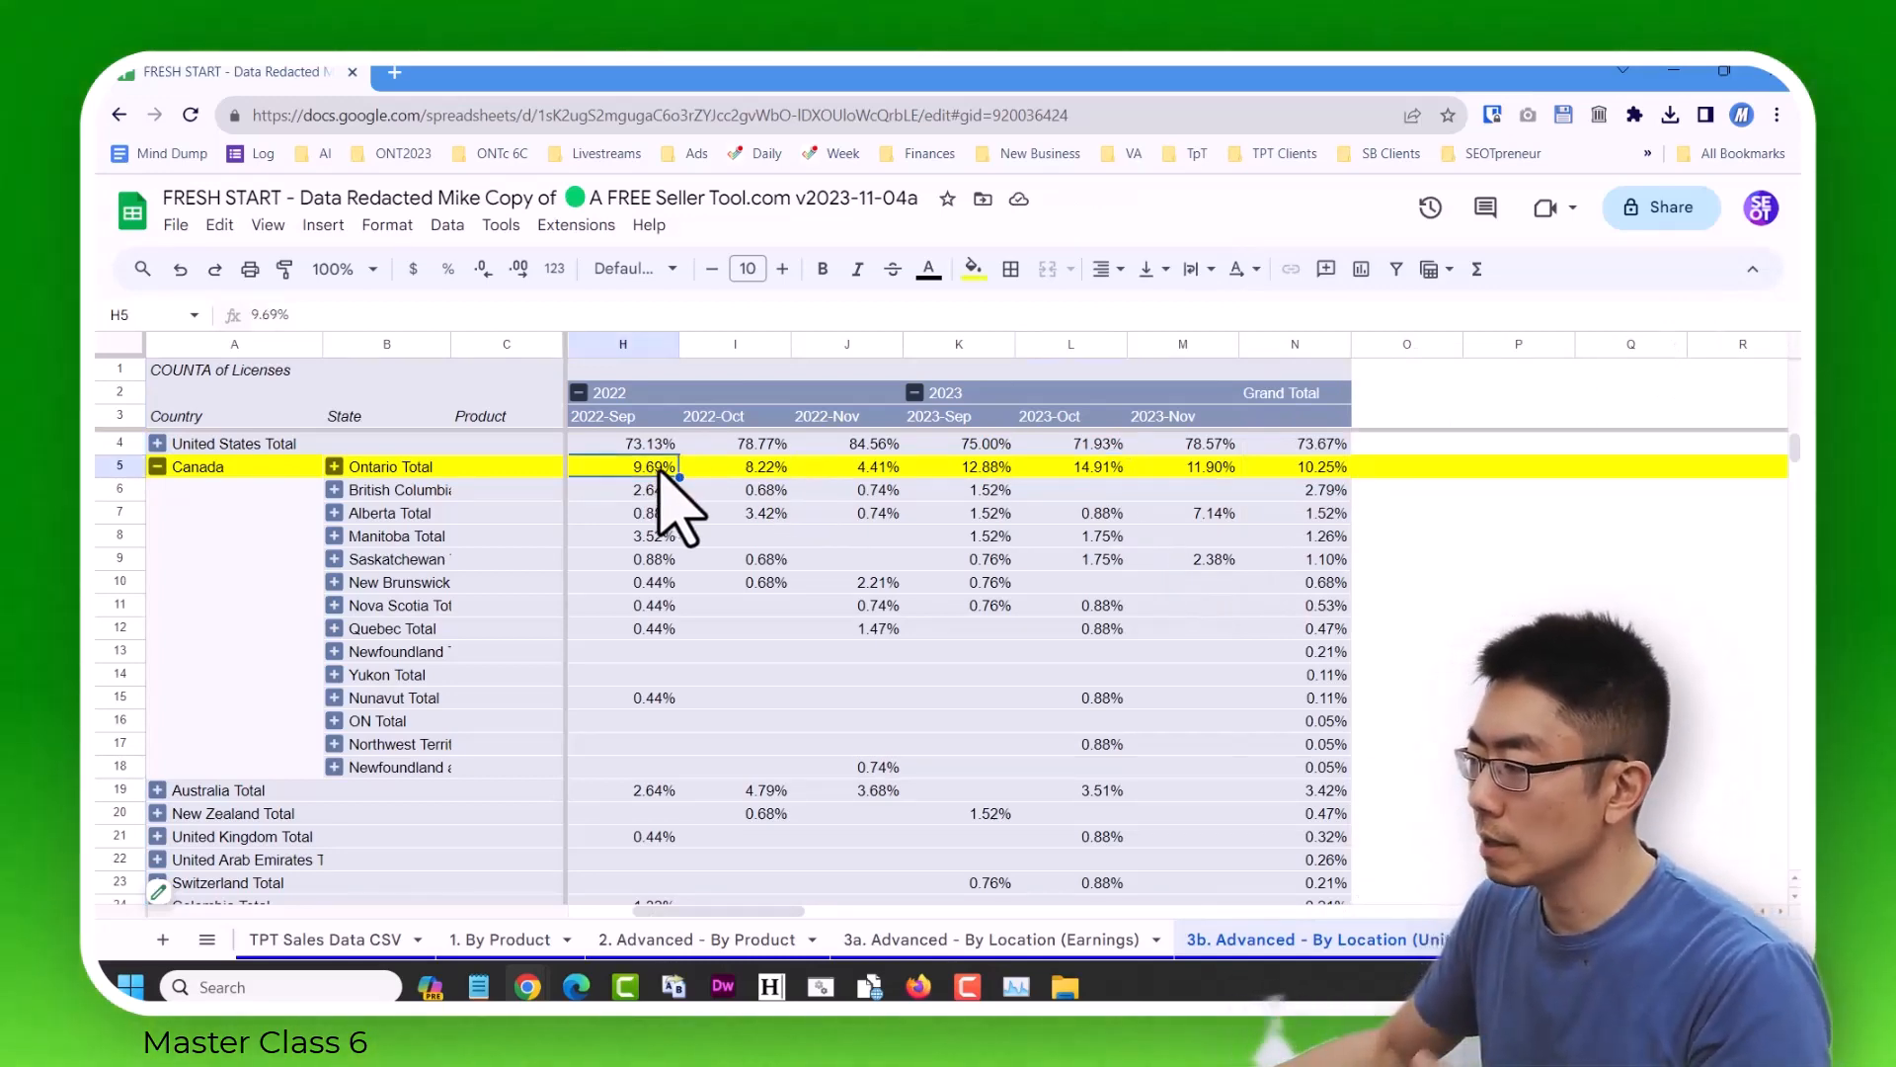
{"action": "left_click", "coordinate": [963, 466]}
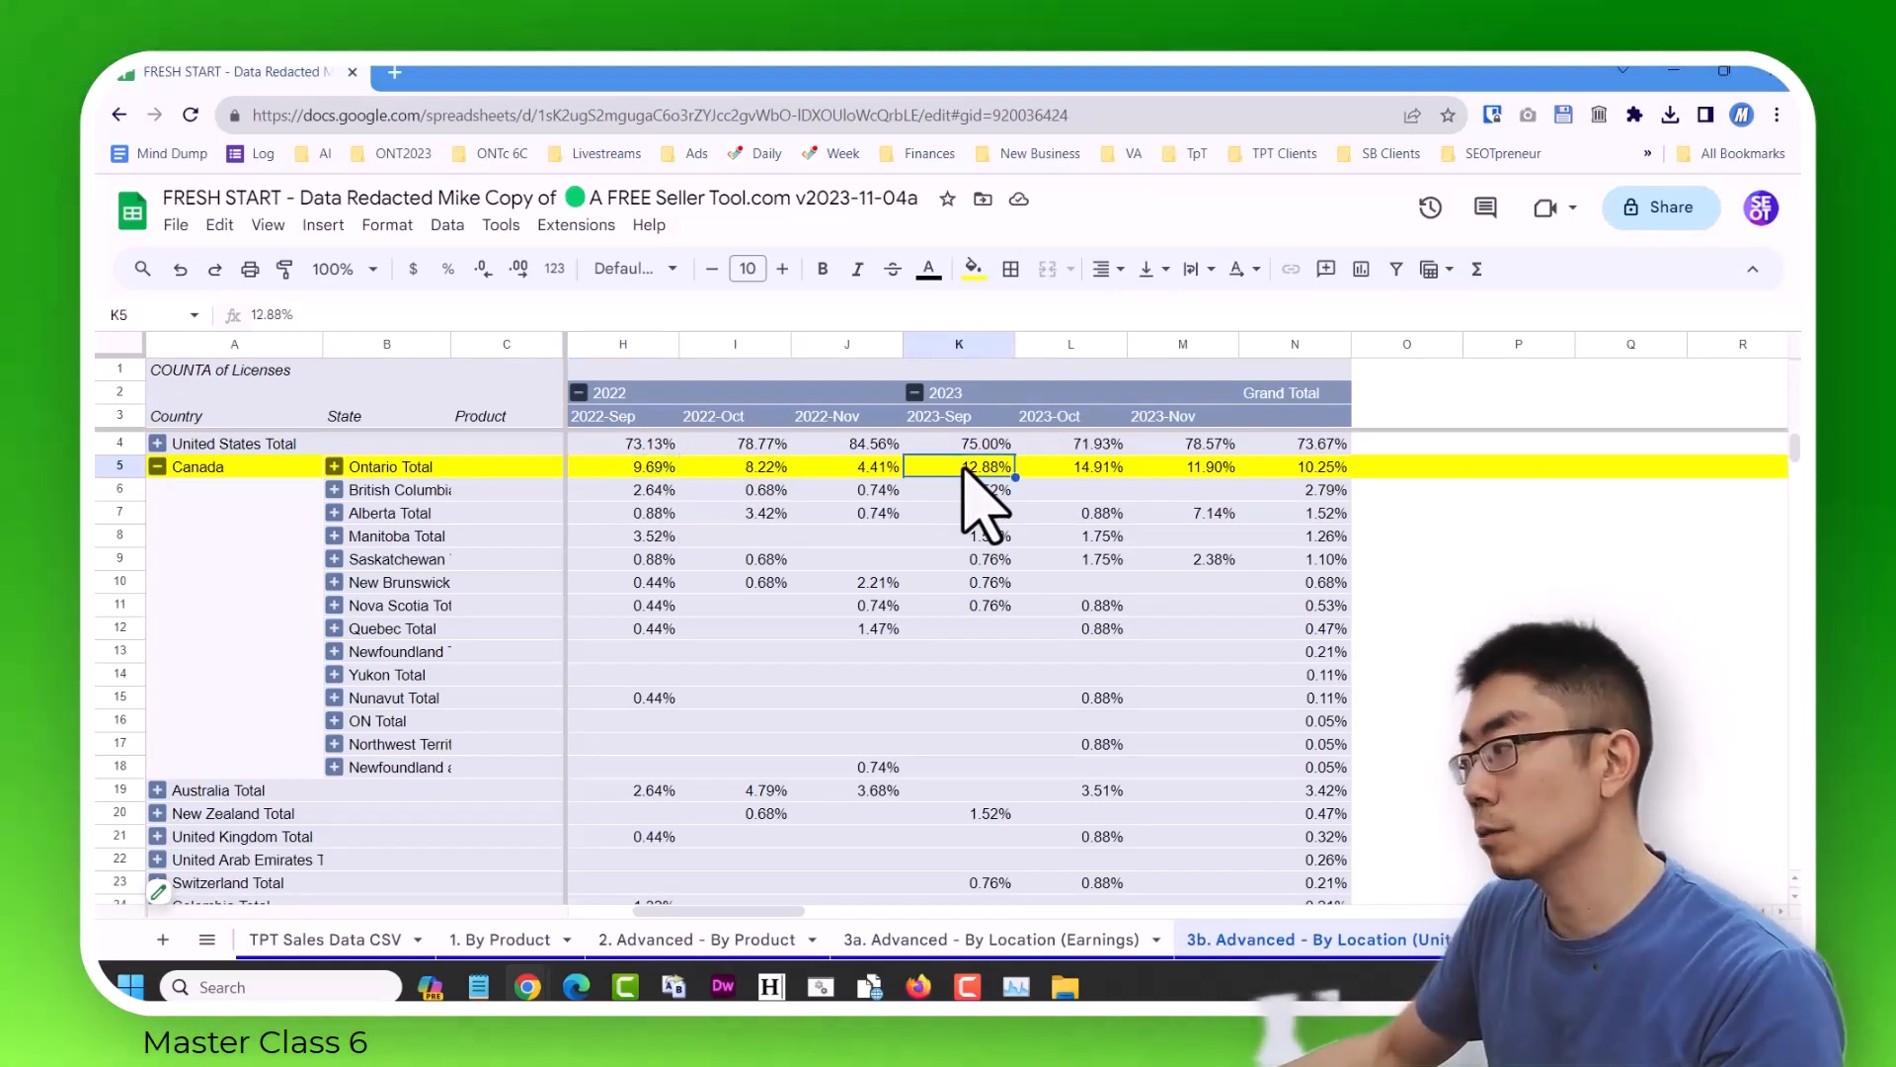
{"action": "left_click", "coordinate": [761, 466]}
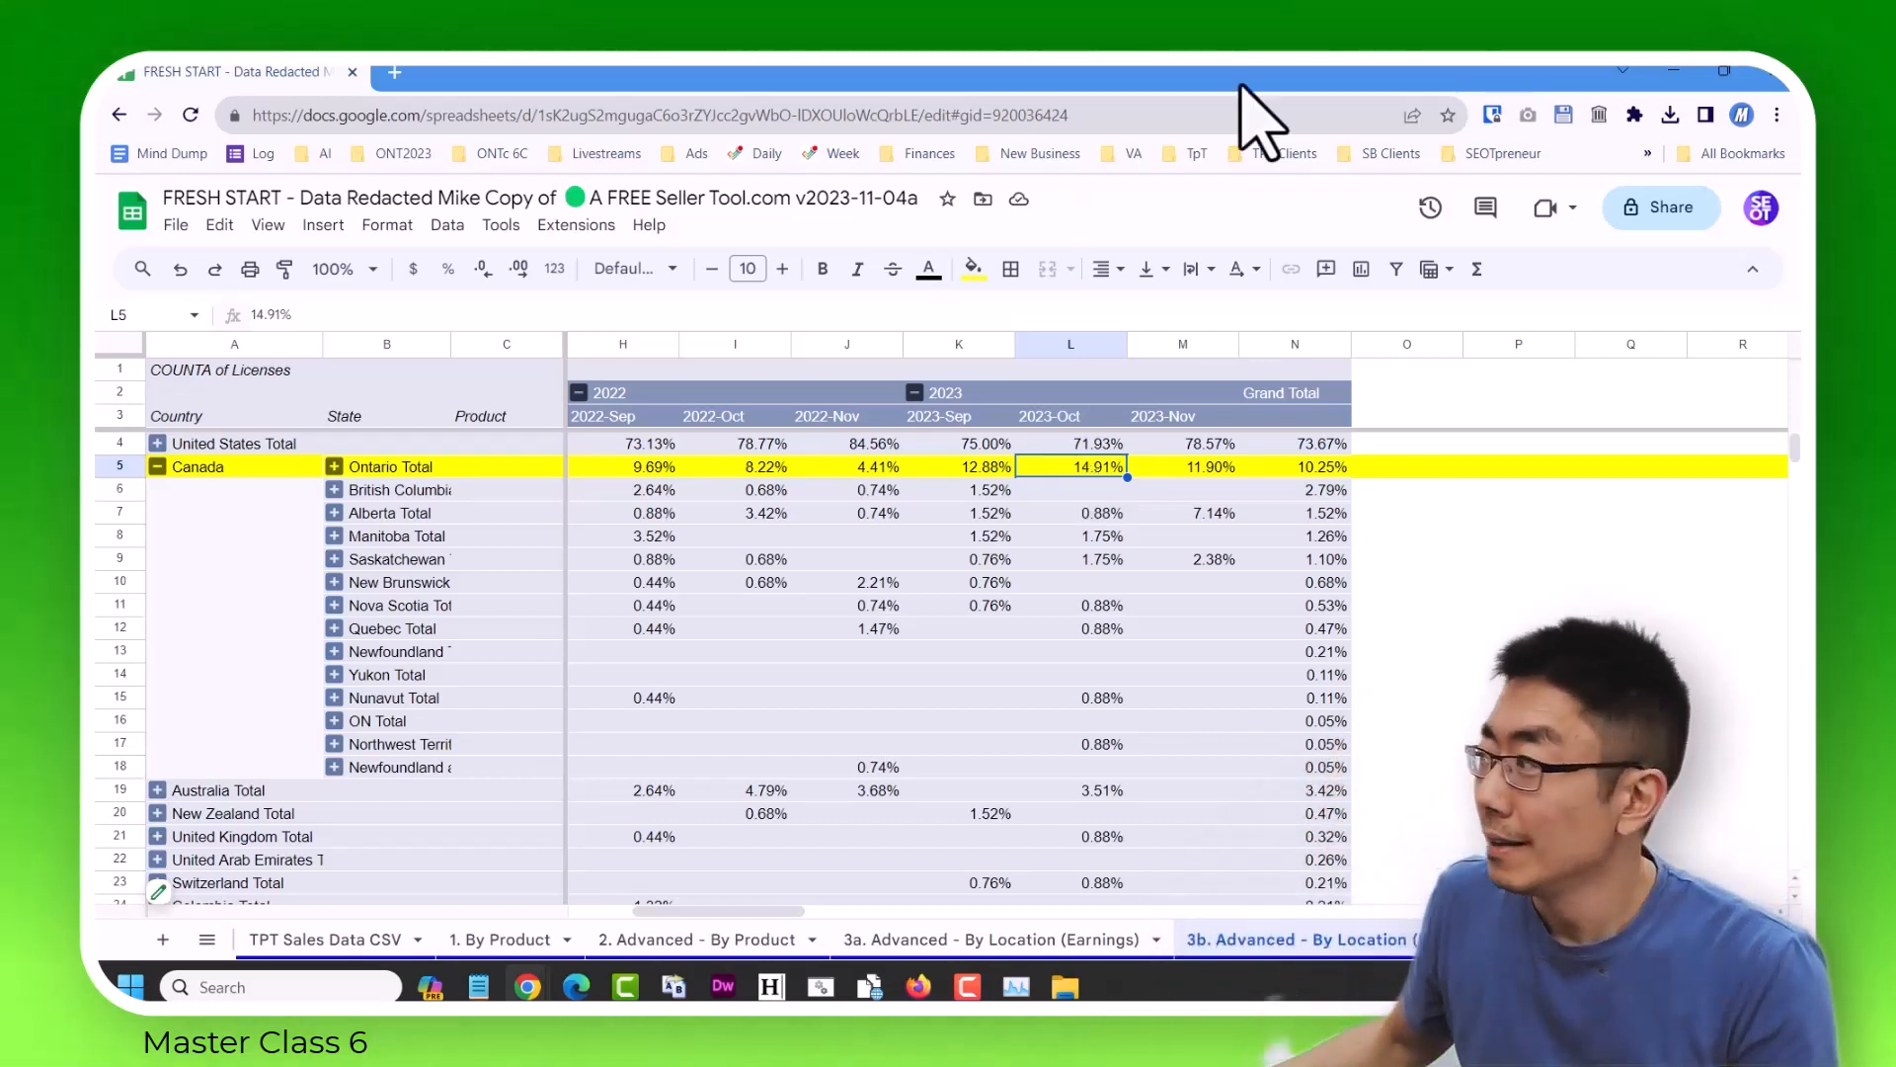
Switch to the Master Class #6 presentation in Google Slides, start the slideshow at slide 174 and advance to the Questions slide.
{"action": "left_click", "coordinate": [1672, 72]}
{"action": "left_click", "coordinate": [252, 75]}
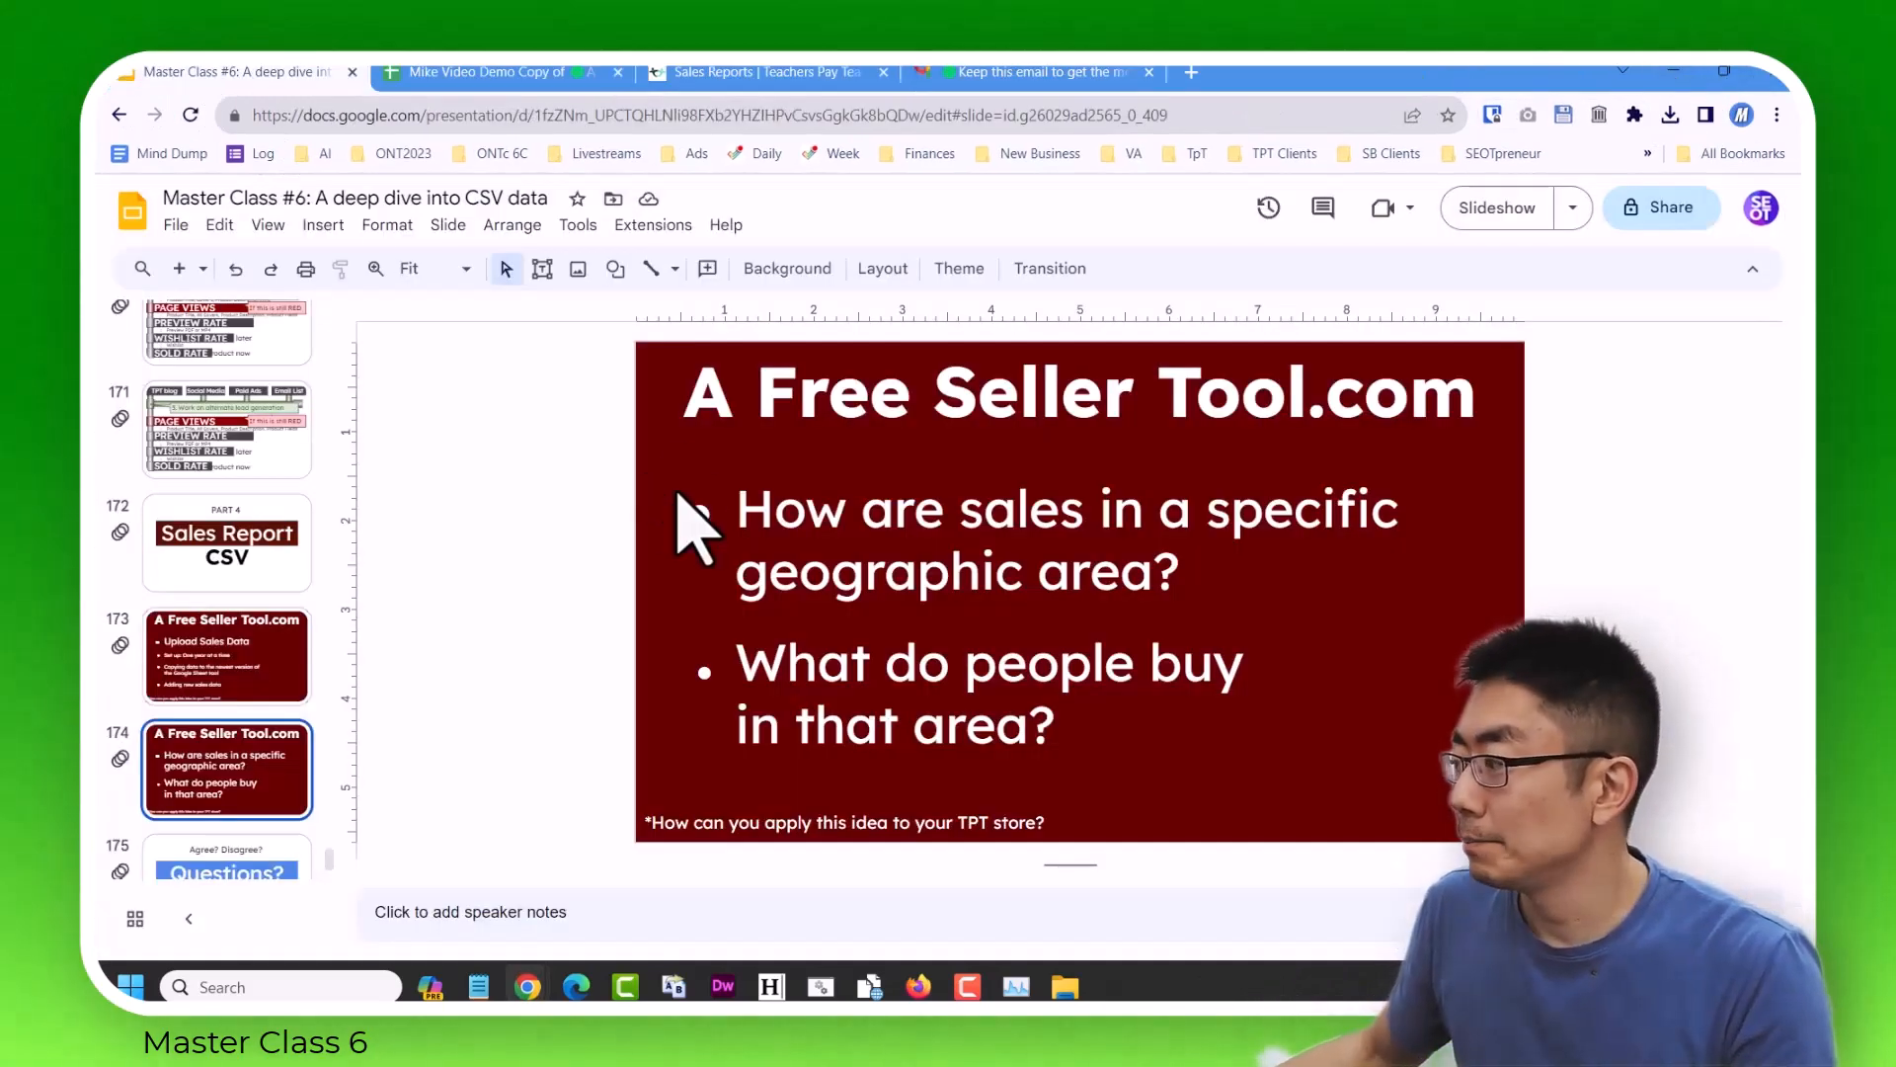
{"action": "left_click", "coordinate": [1490, 212]}
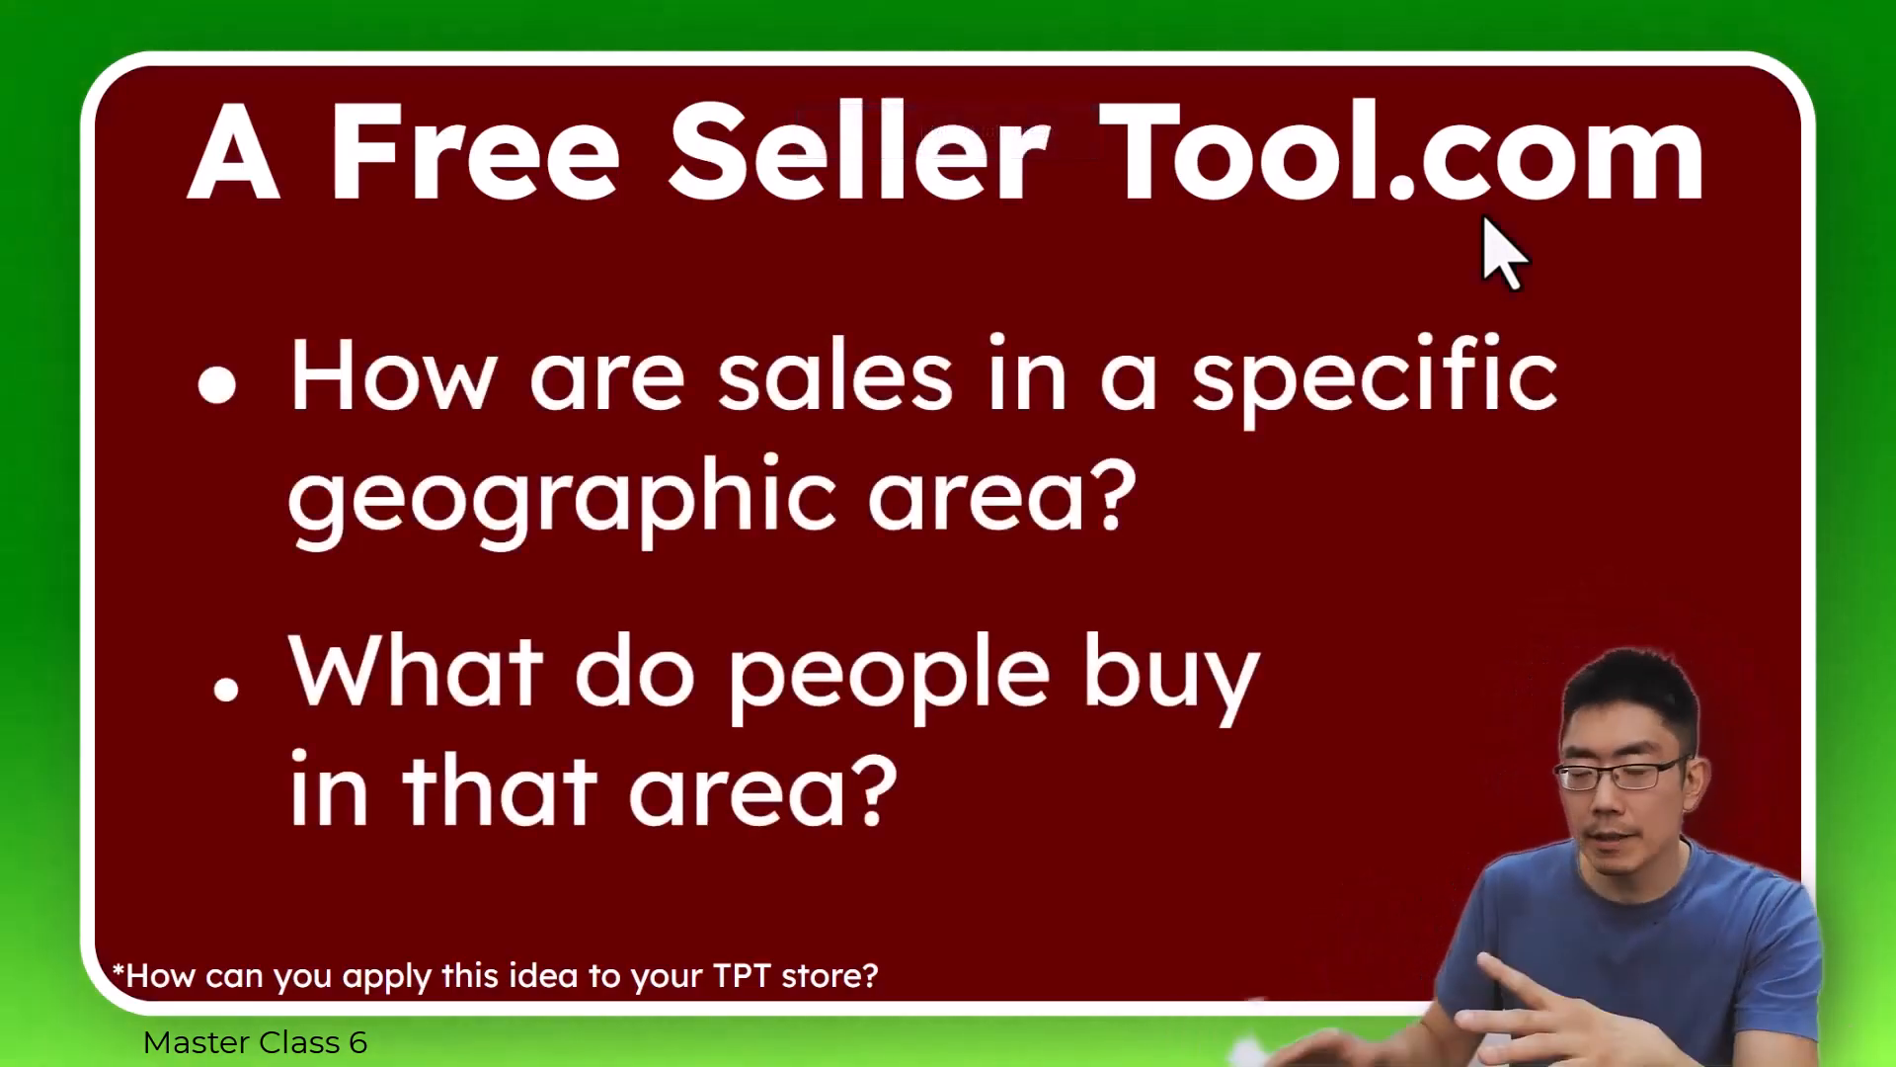
{"action": "key", "text": "Right"}
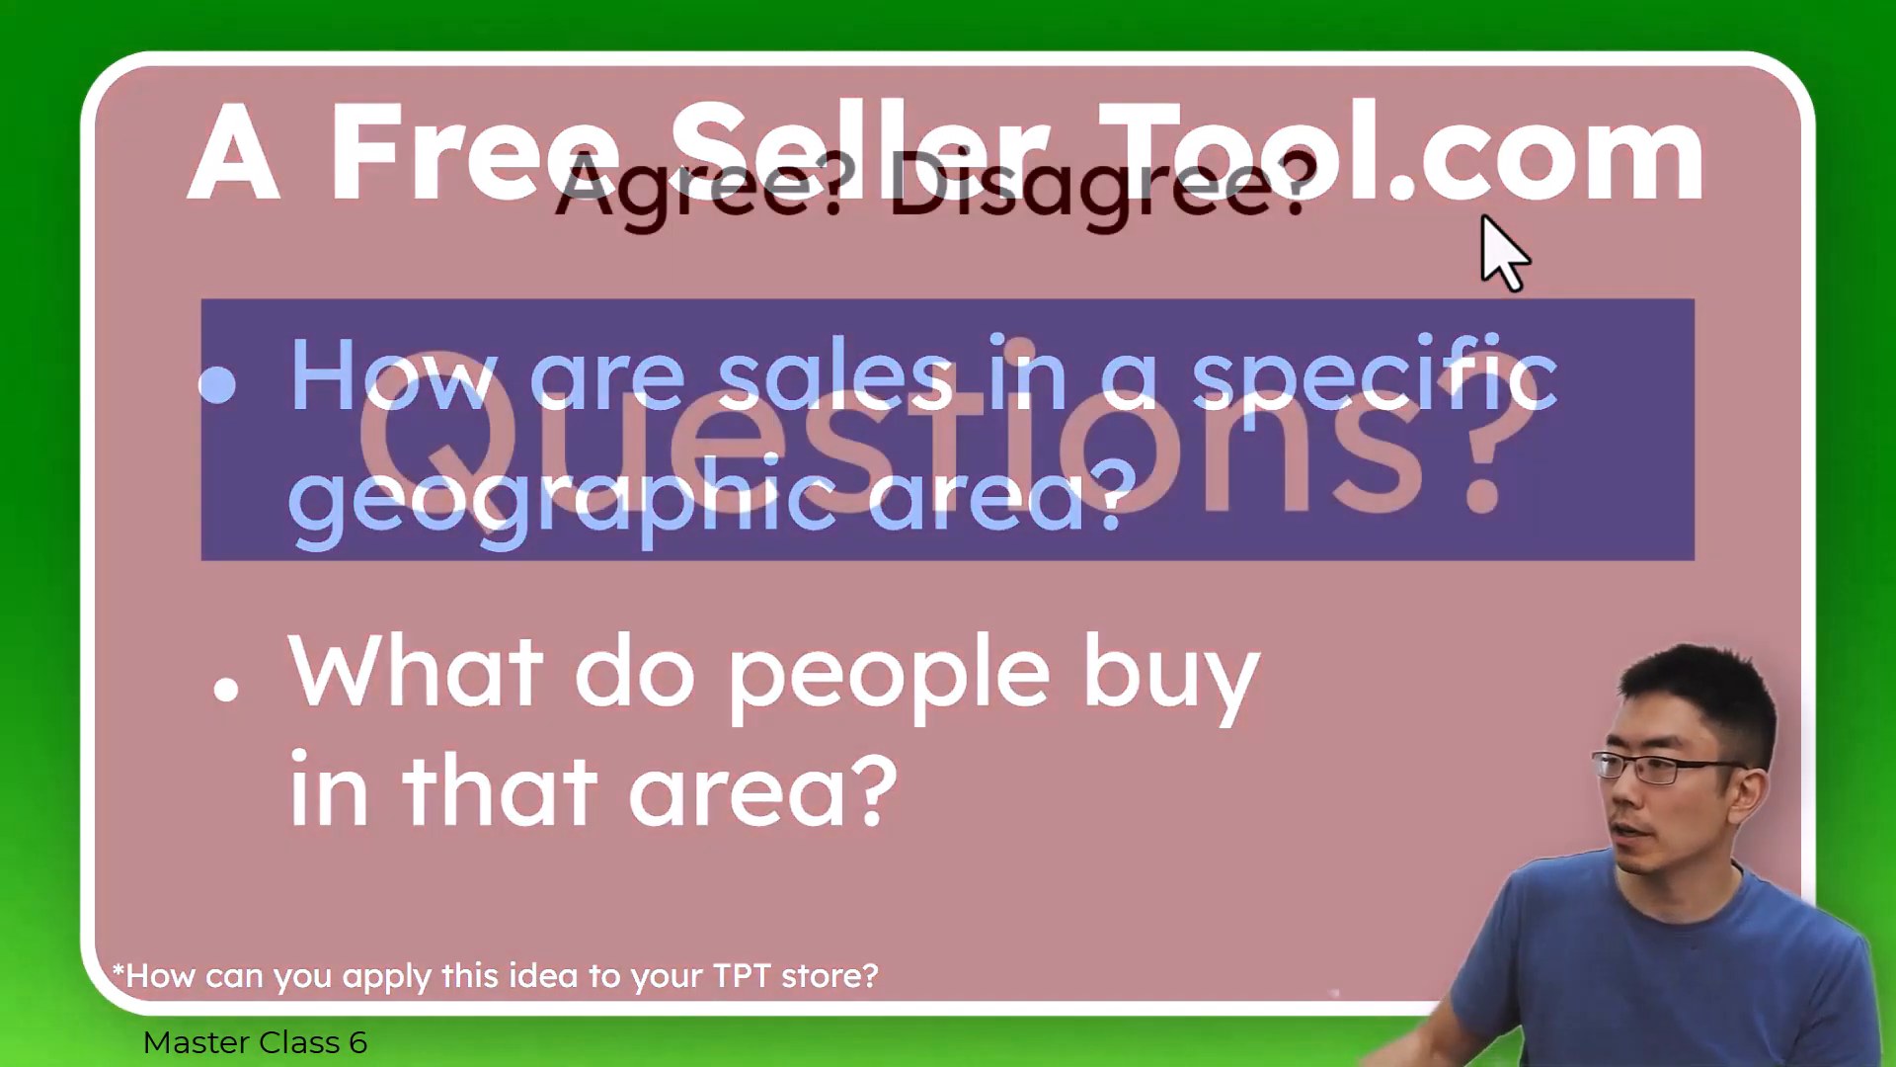